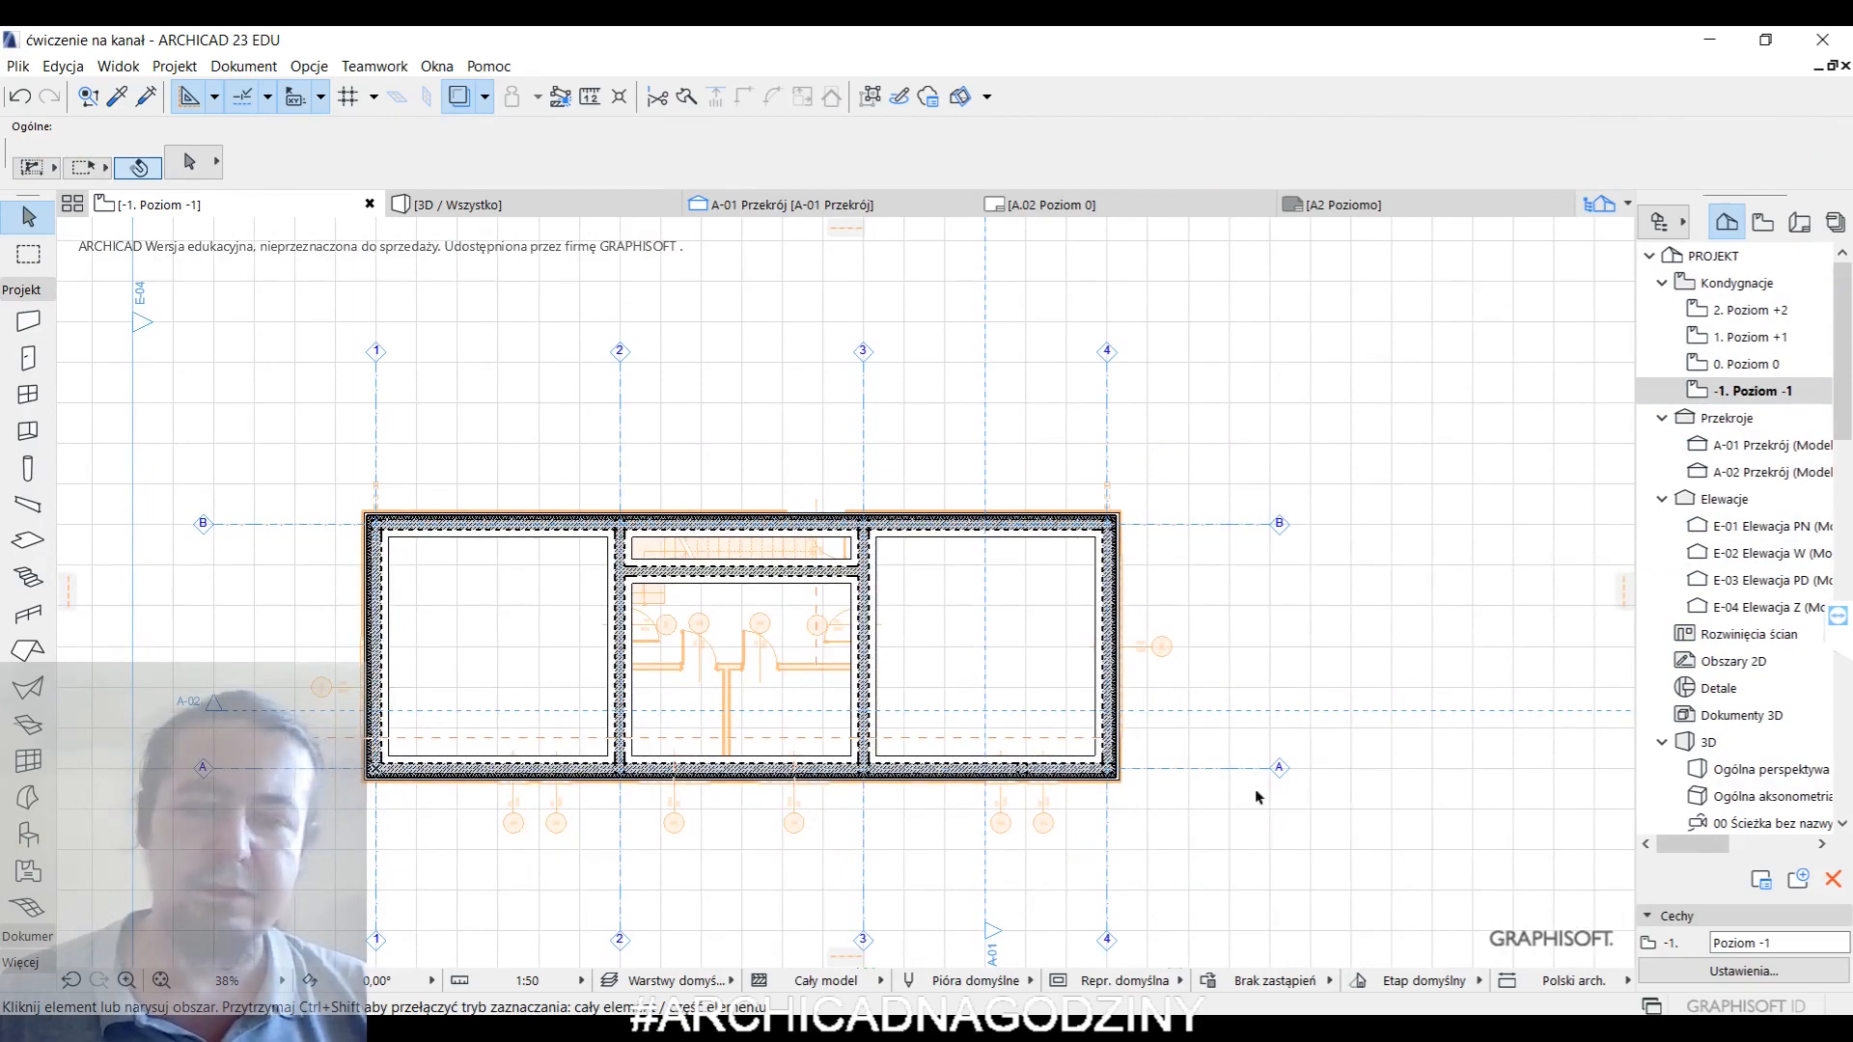
- Select all seven foundation walls on level -1, including the inner ones, and switch their structure from complex profile to basic
left_click(1107, 680)
scroll(873, 622, "up", 5)
scroll(873, 622, "down", 2)
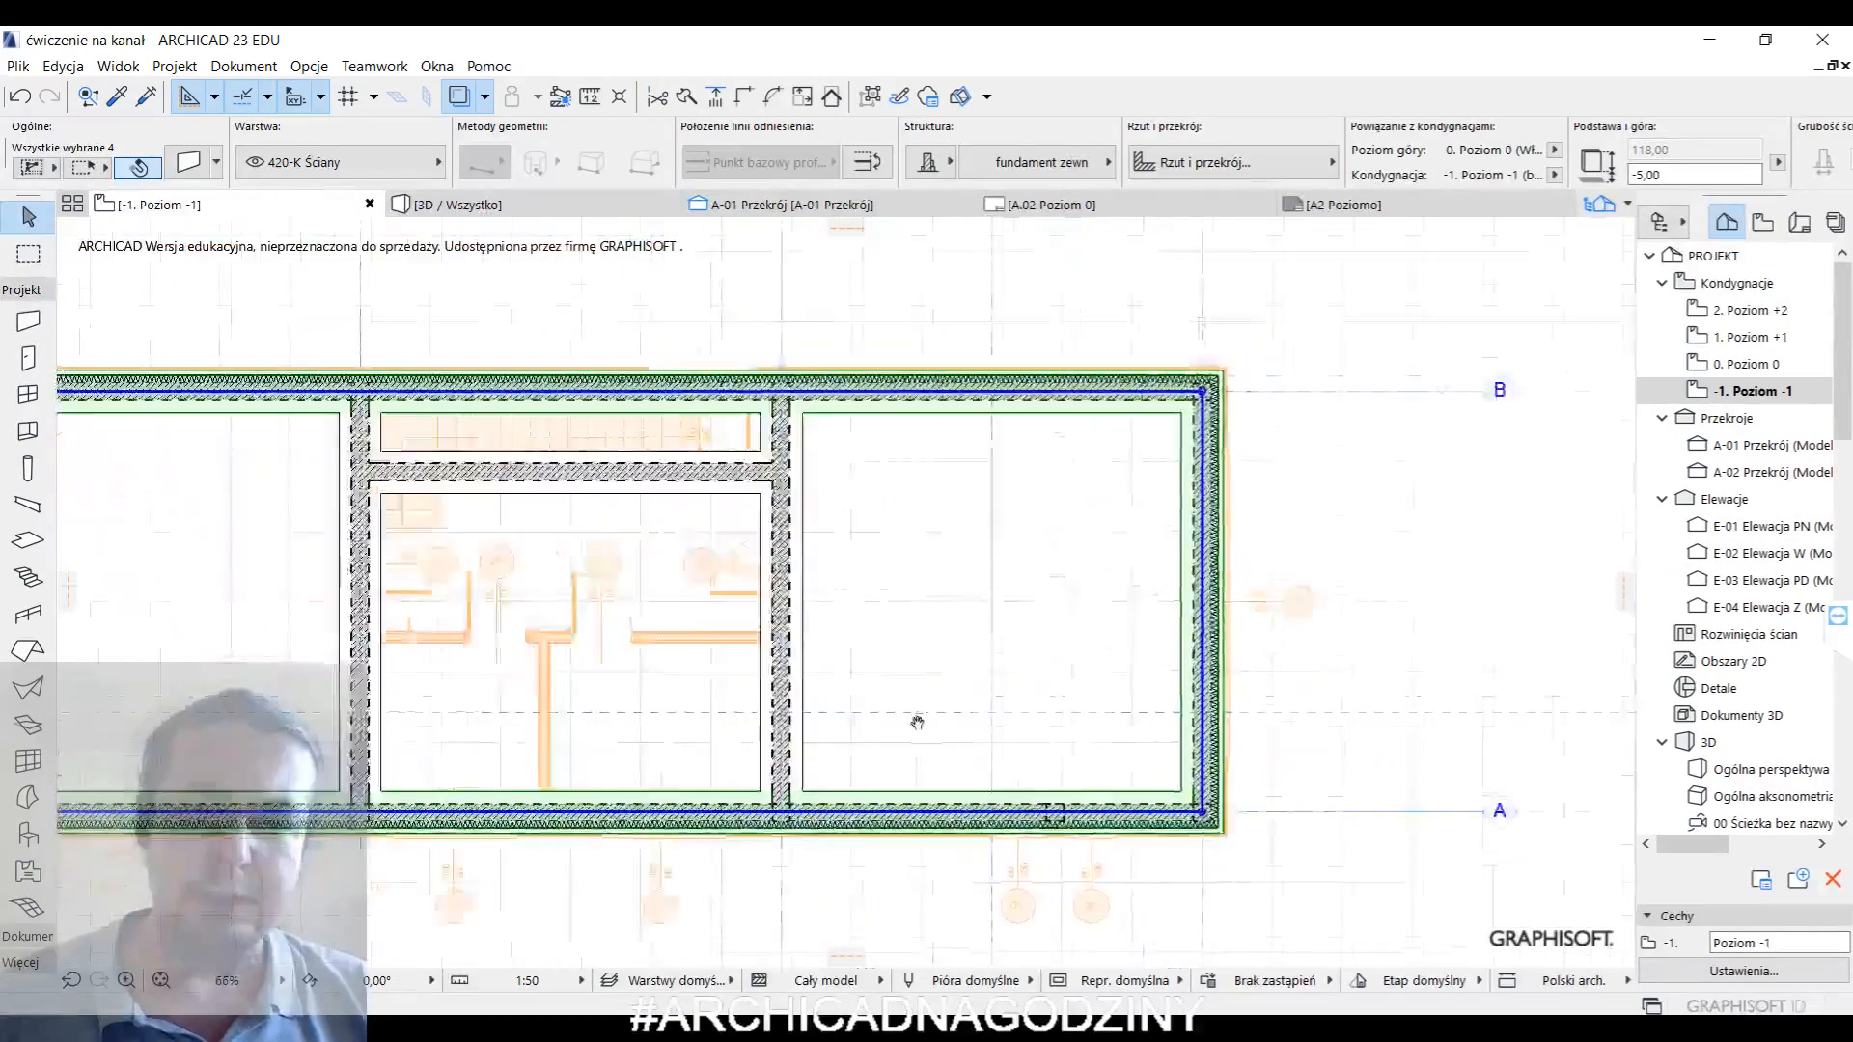
left_click(867, 622, "shift")
left_click(779, 475, "shift")
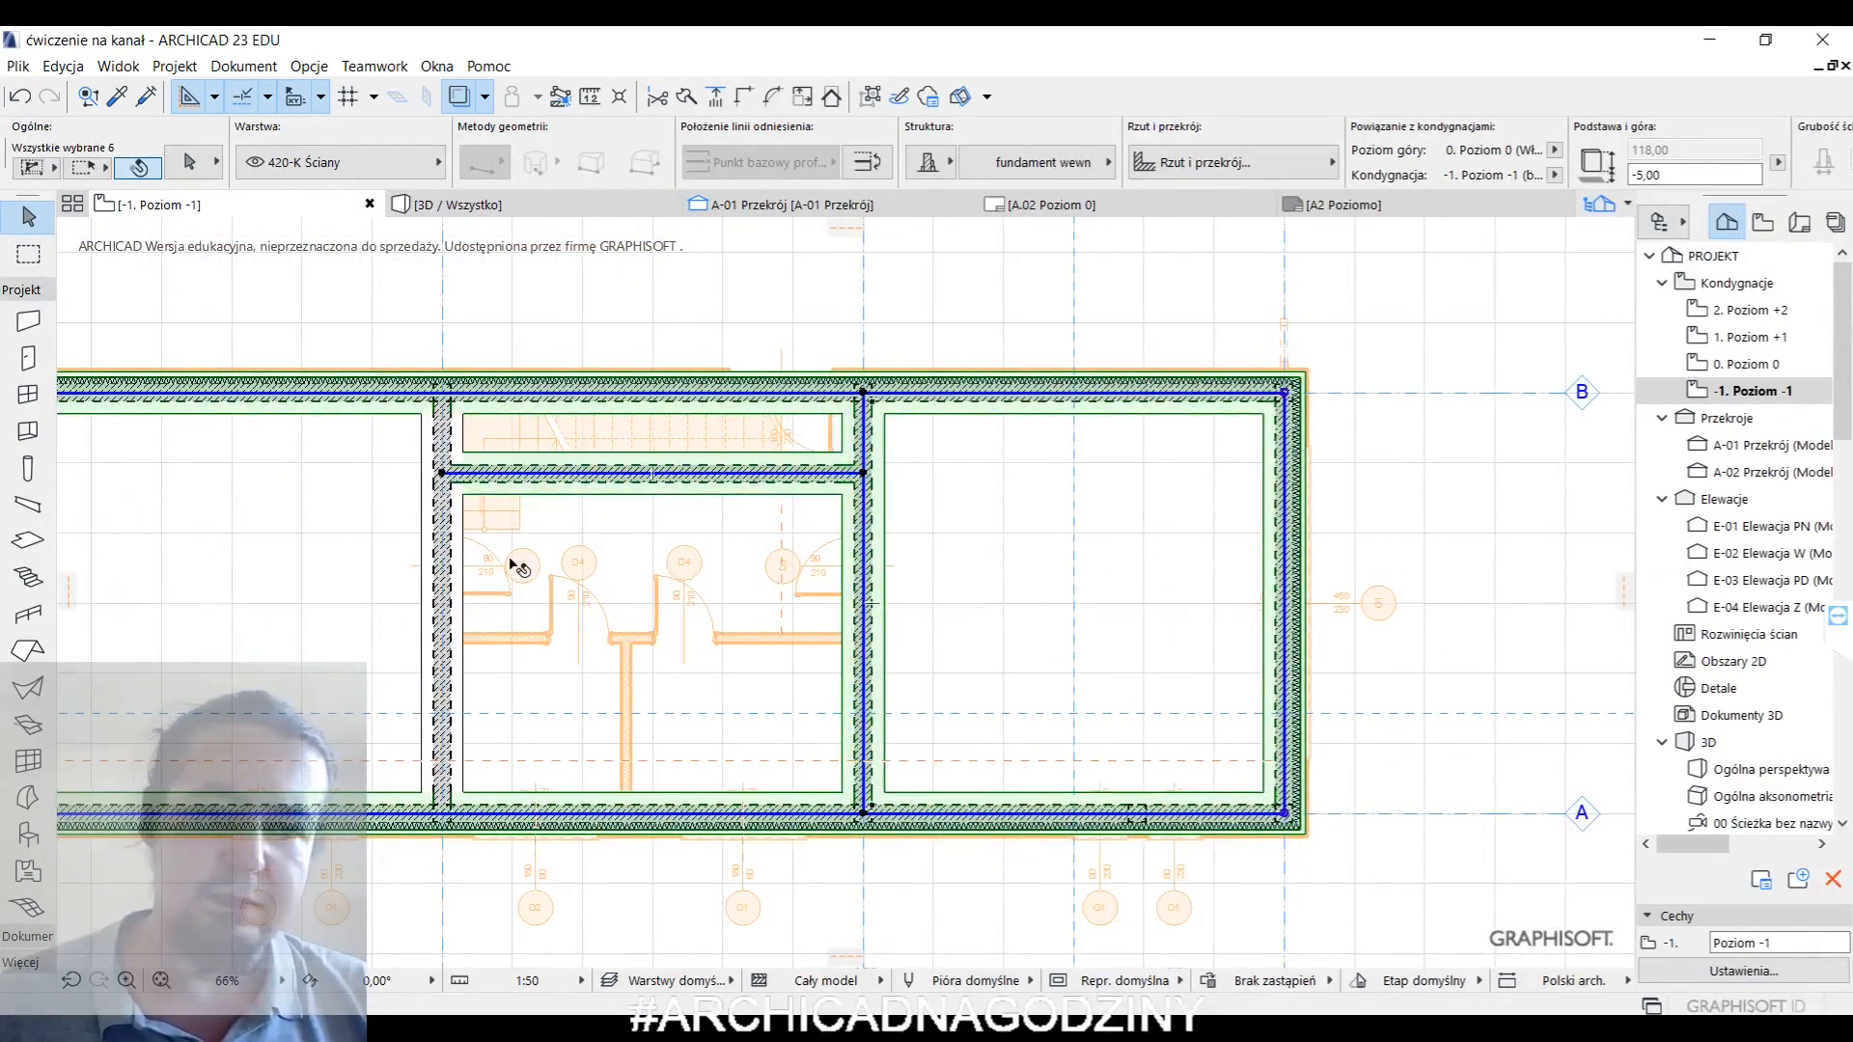
left_click(444, 572, "shift")
left_click(951, 164)
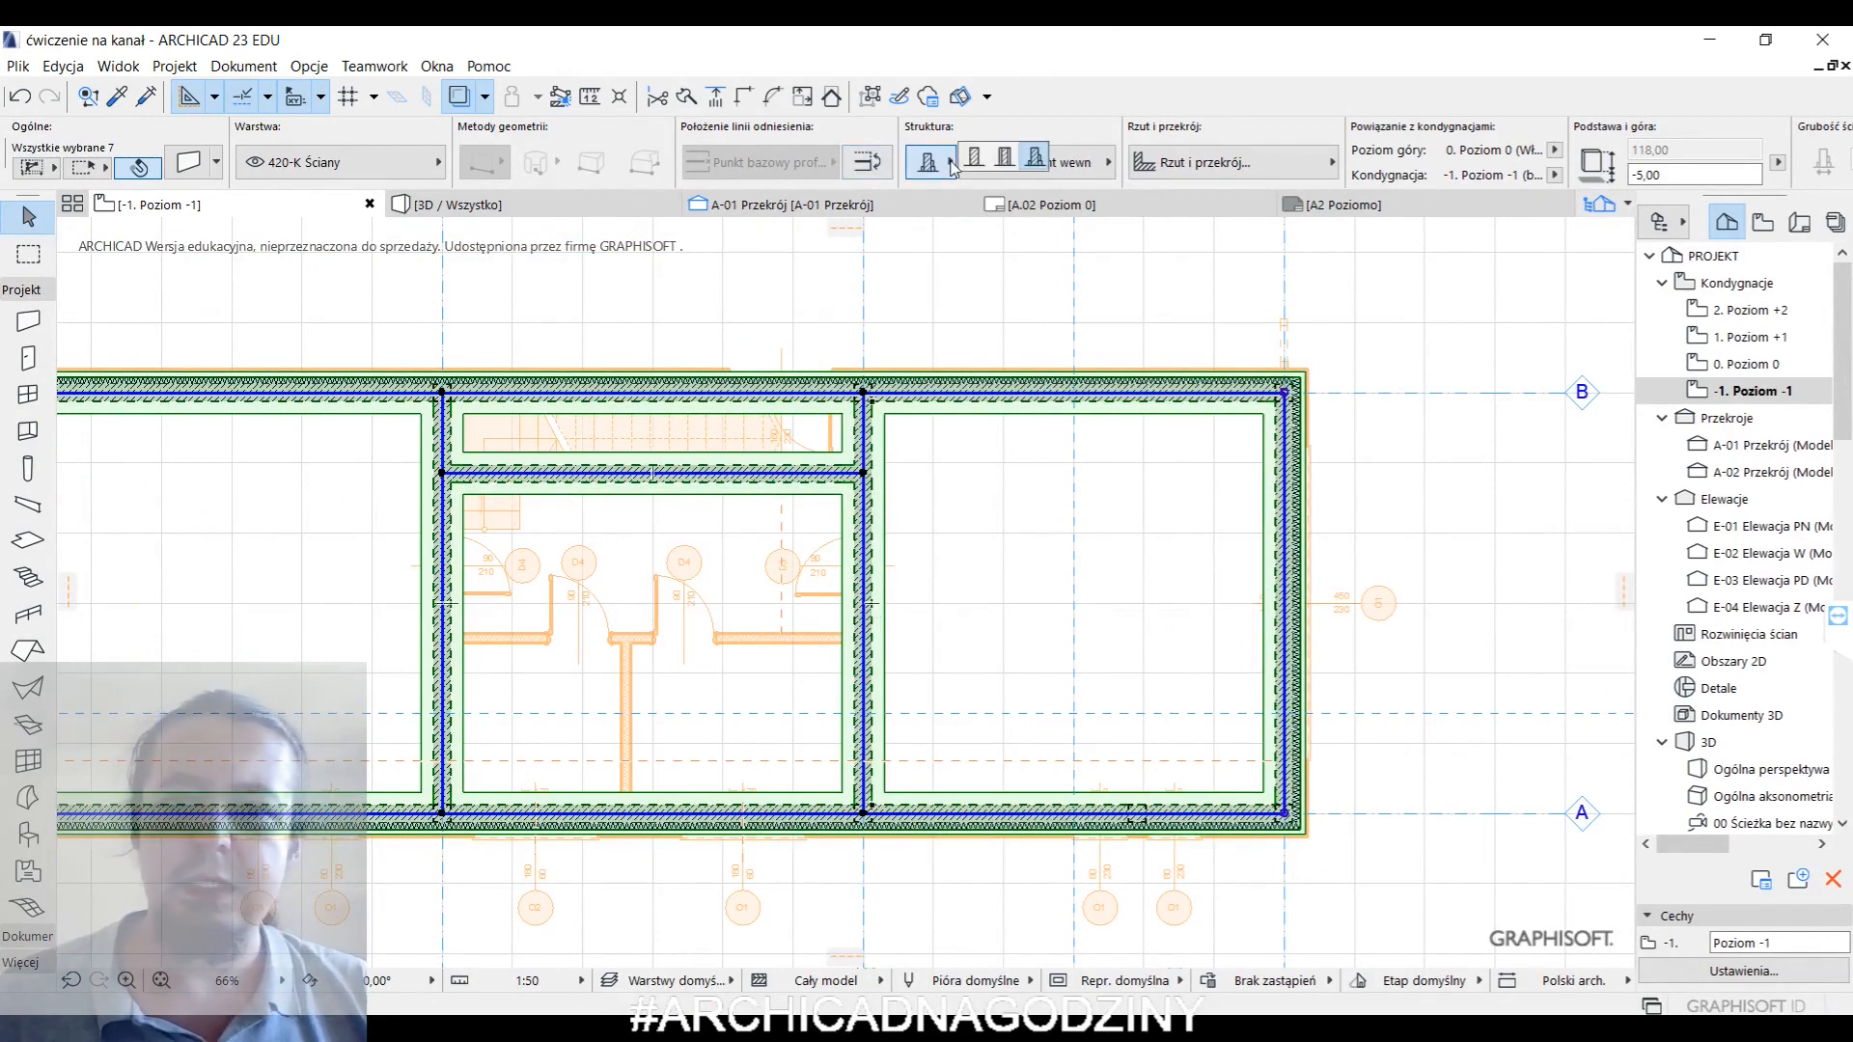
left_click(974, 157)
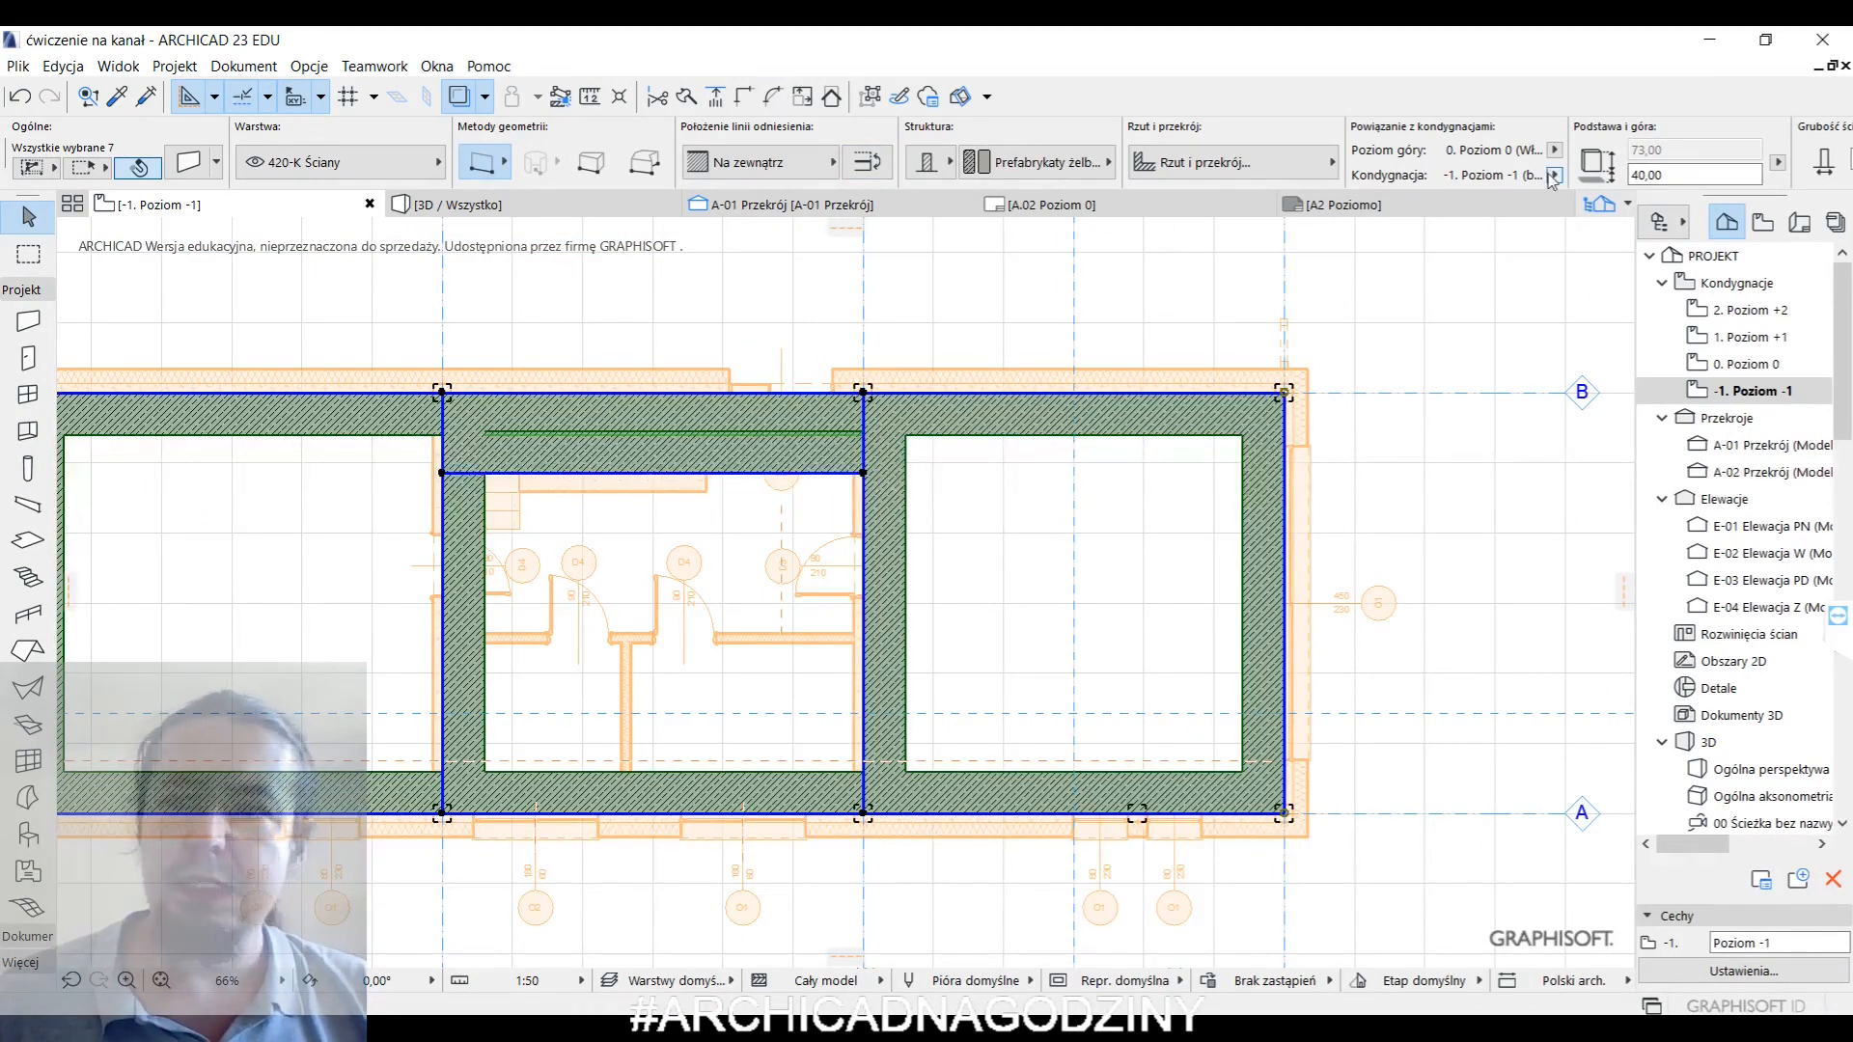
- Check the thickness and reference line offset in the settings of the selected walls
double_click(892, 396)
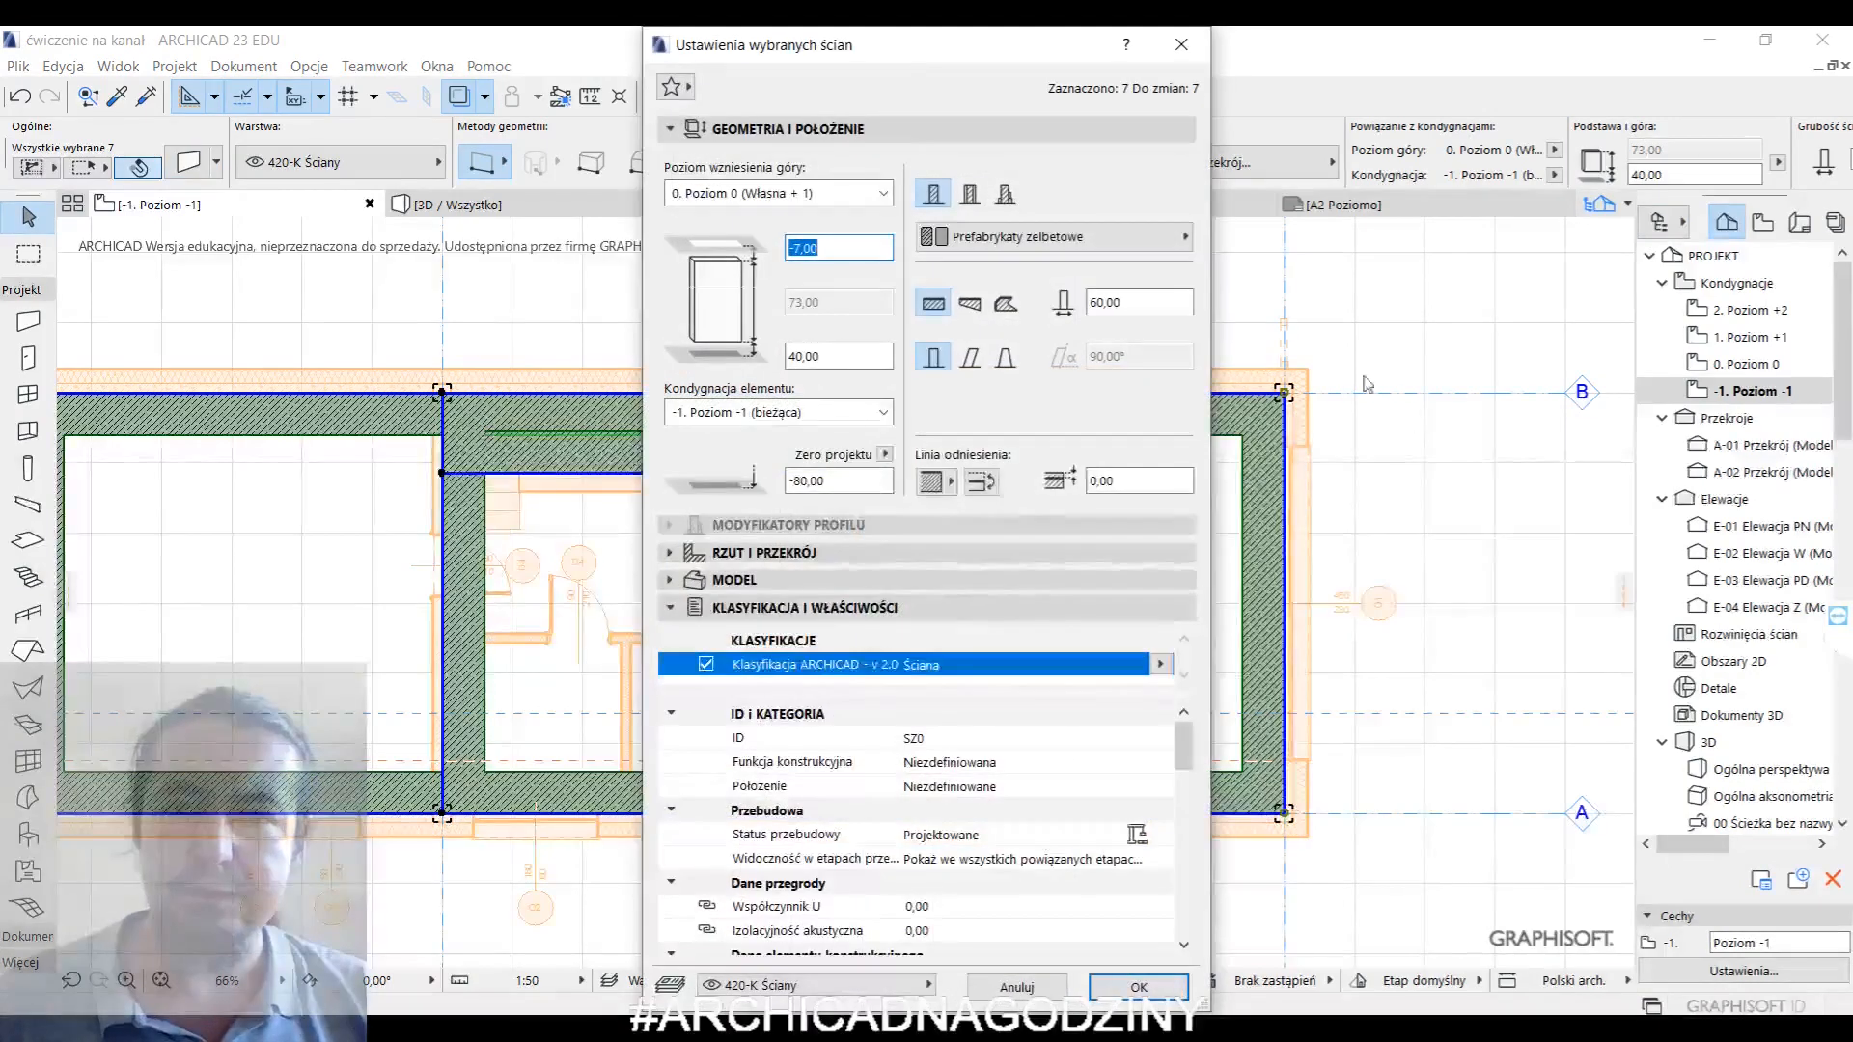
left_click(1158, 303)
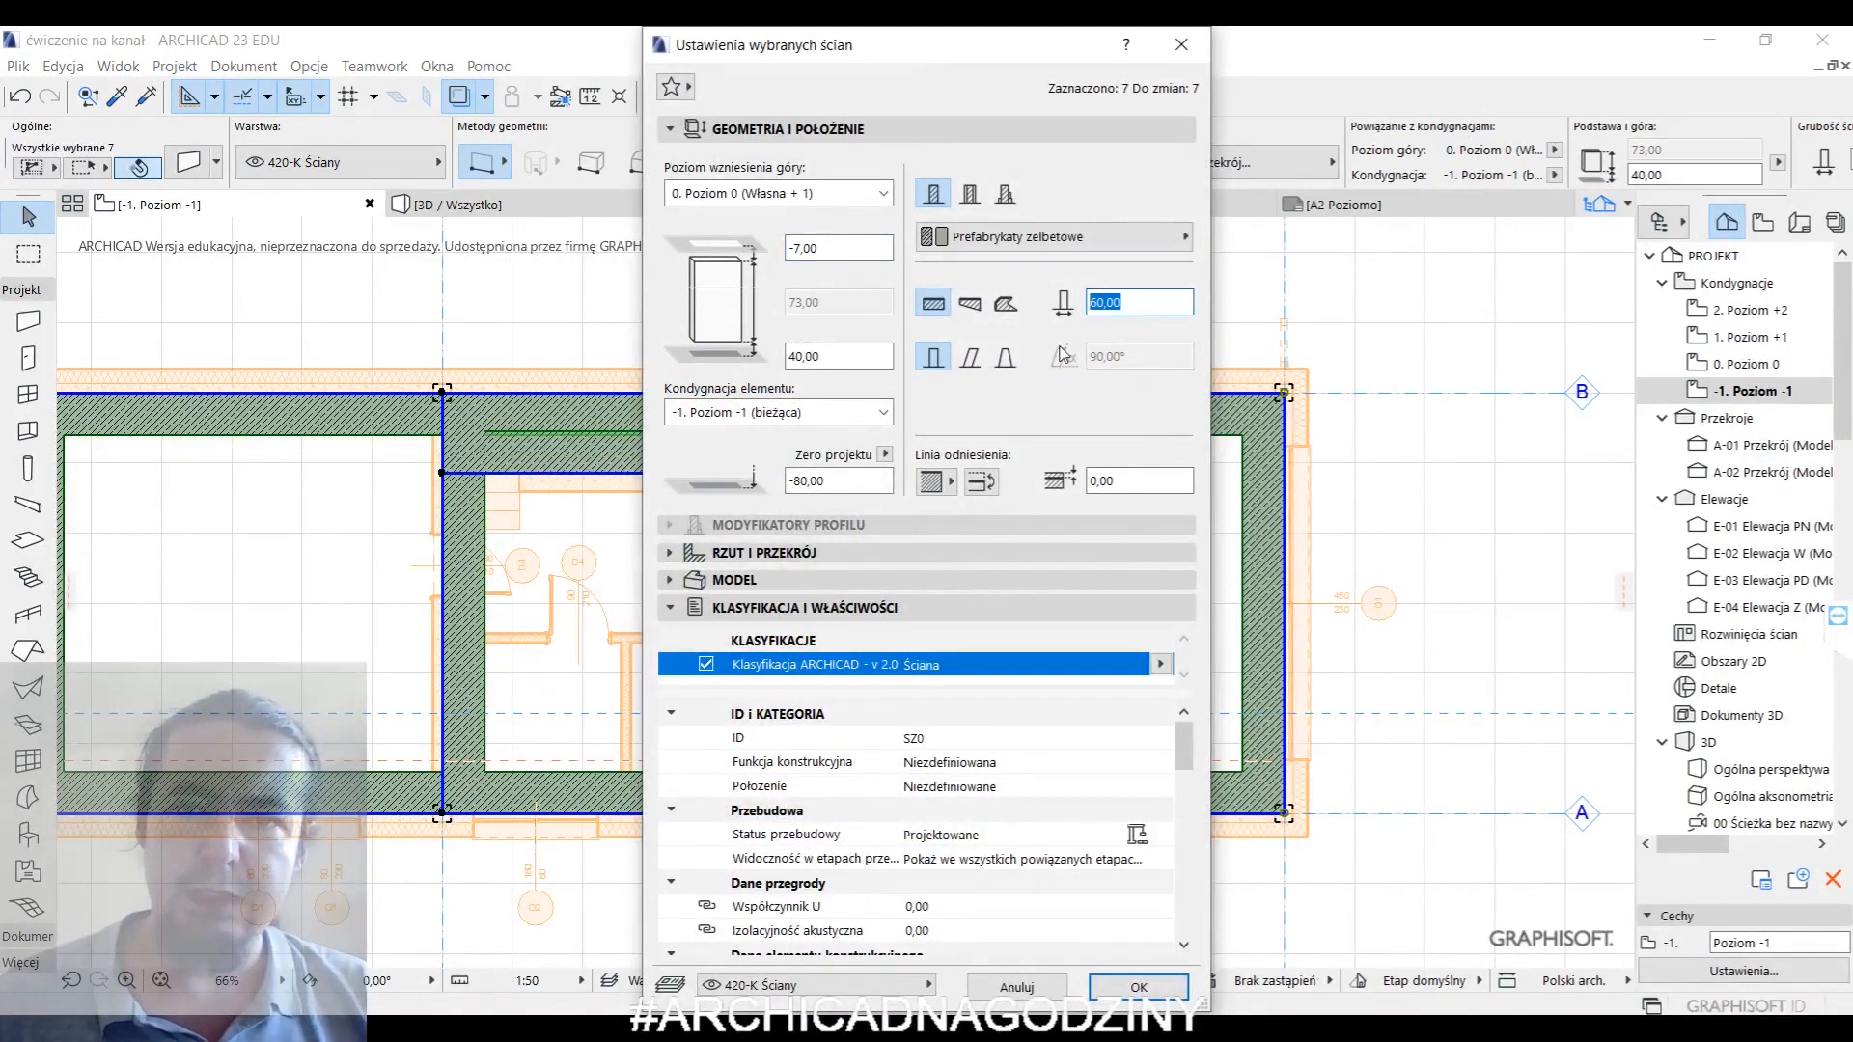
left_click(1125, 478)
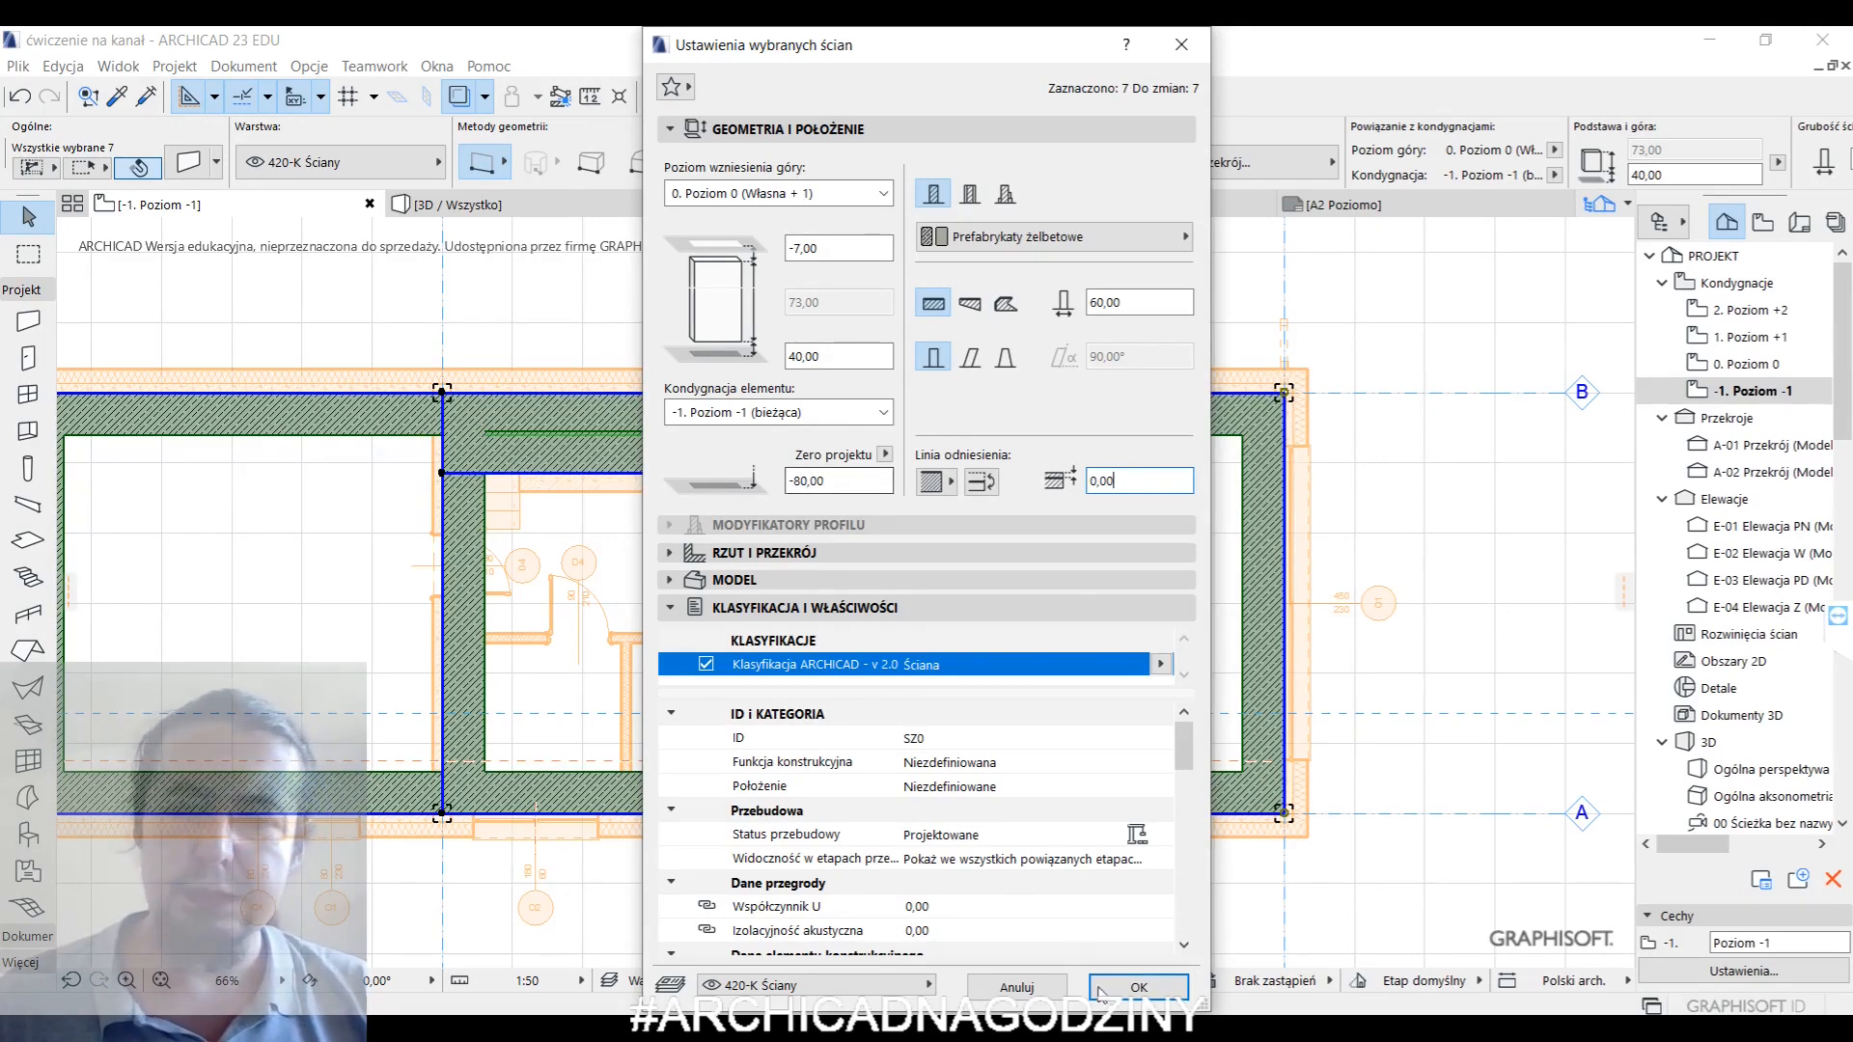
left_click(1136, 987)
- Delete the selected foundation walls from level -1
scroll(951, 633, "left", 3, "shift")
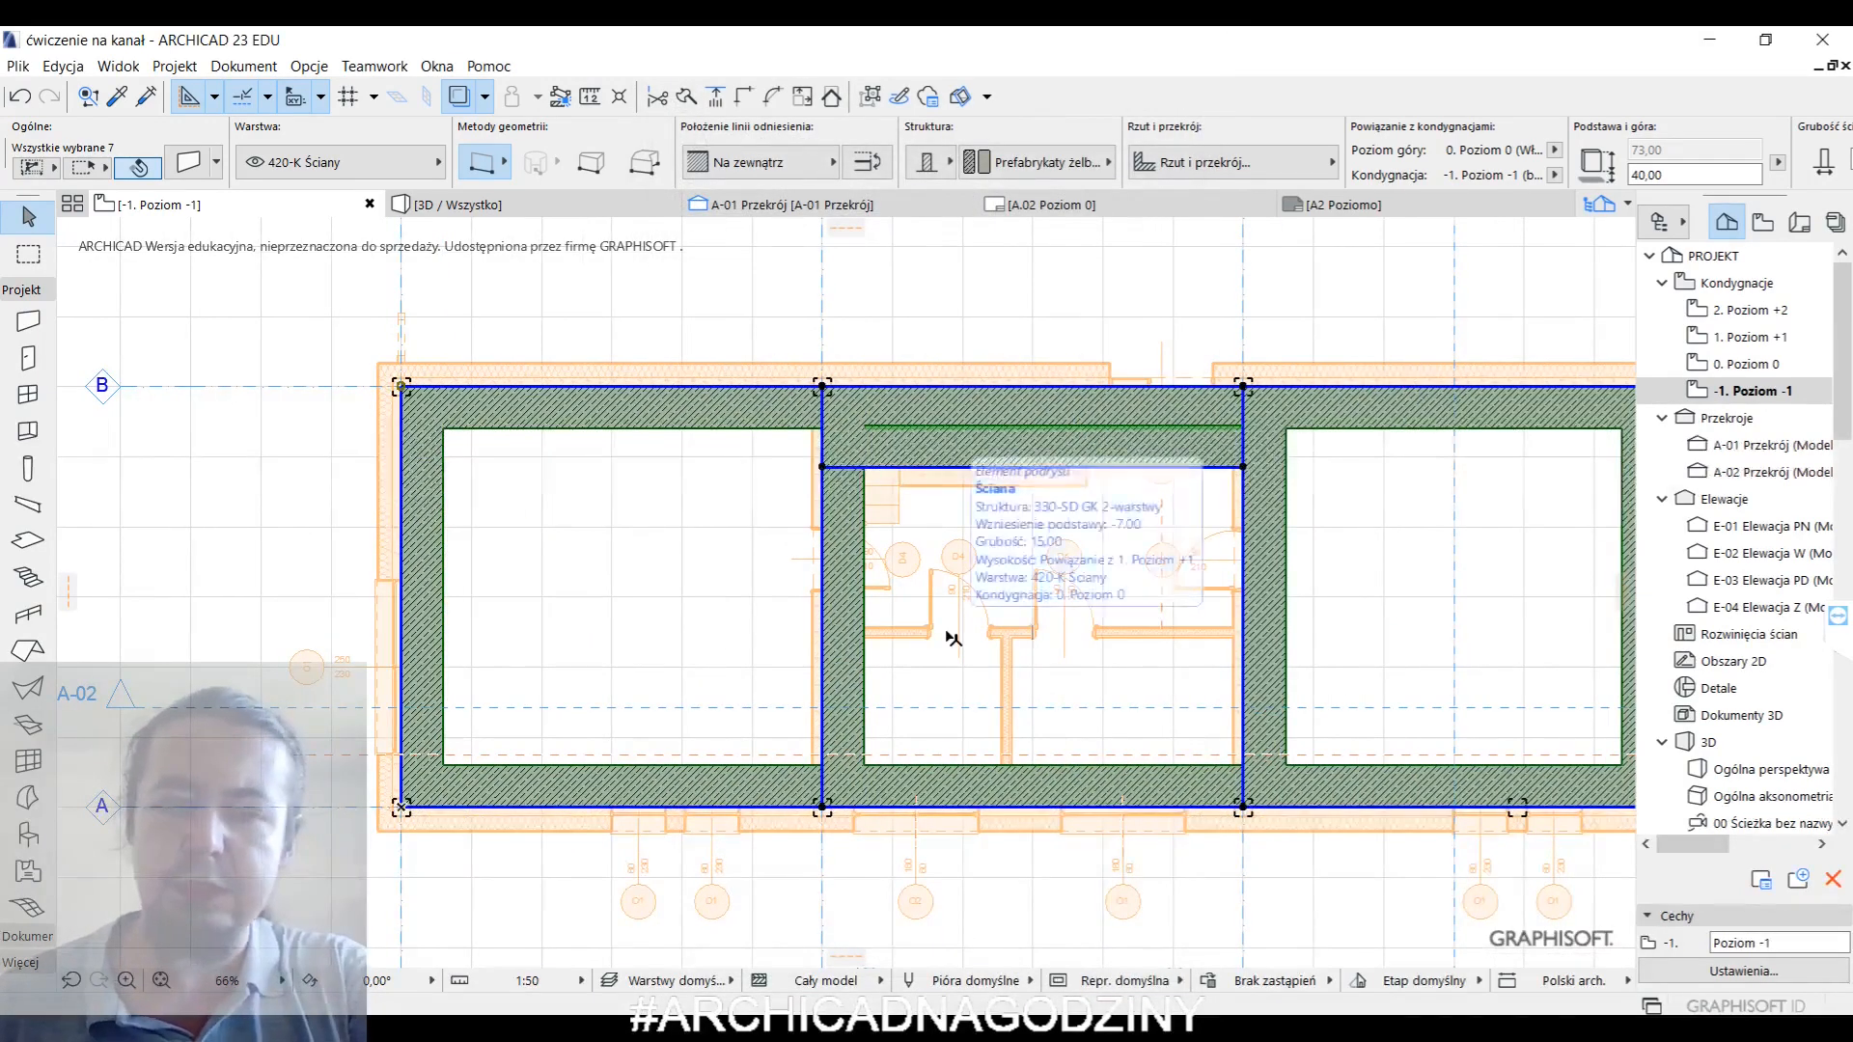
key("Delete")
middle_click_drag(1122, 465, 1045, 452)
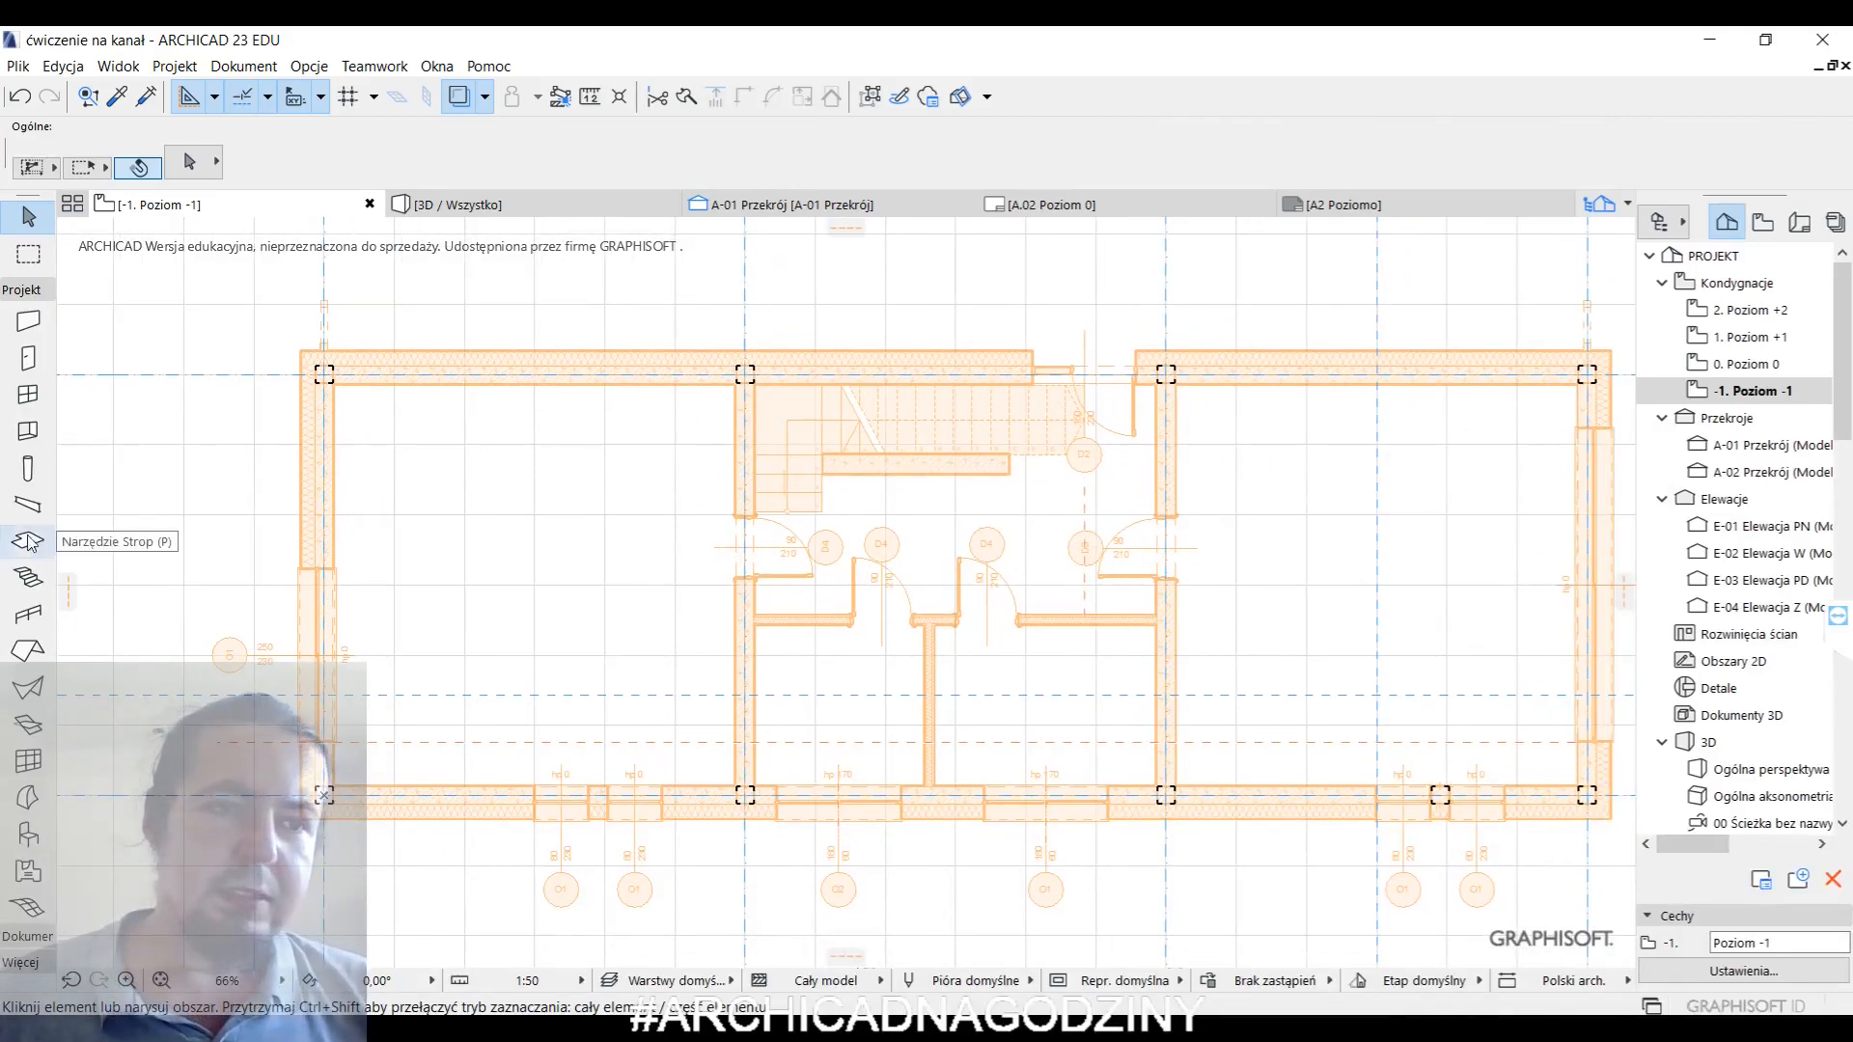
- Set the default Beam cross-section to 35 high and 35 wide
left_click(27, 504)
middle_click_drag(905, 601, 839, 592)
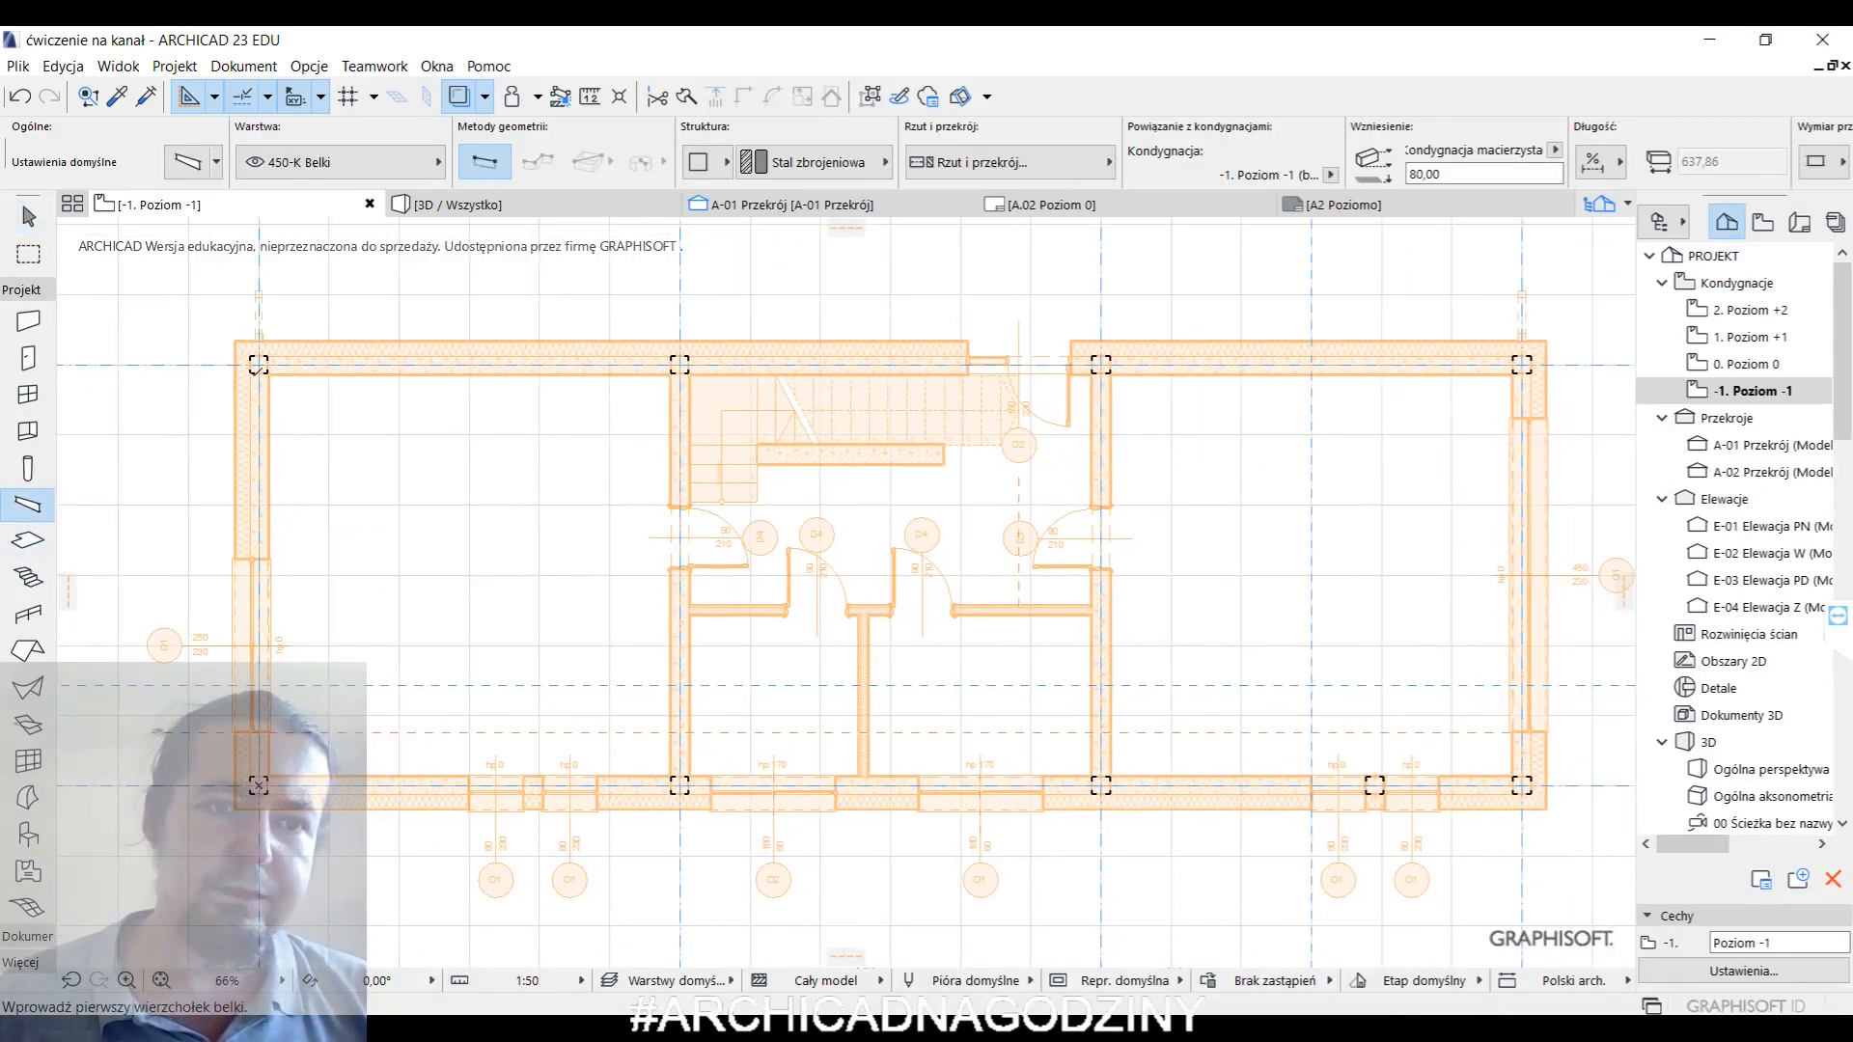
left_click(259, 364)
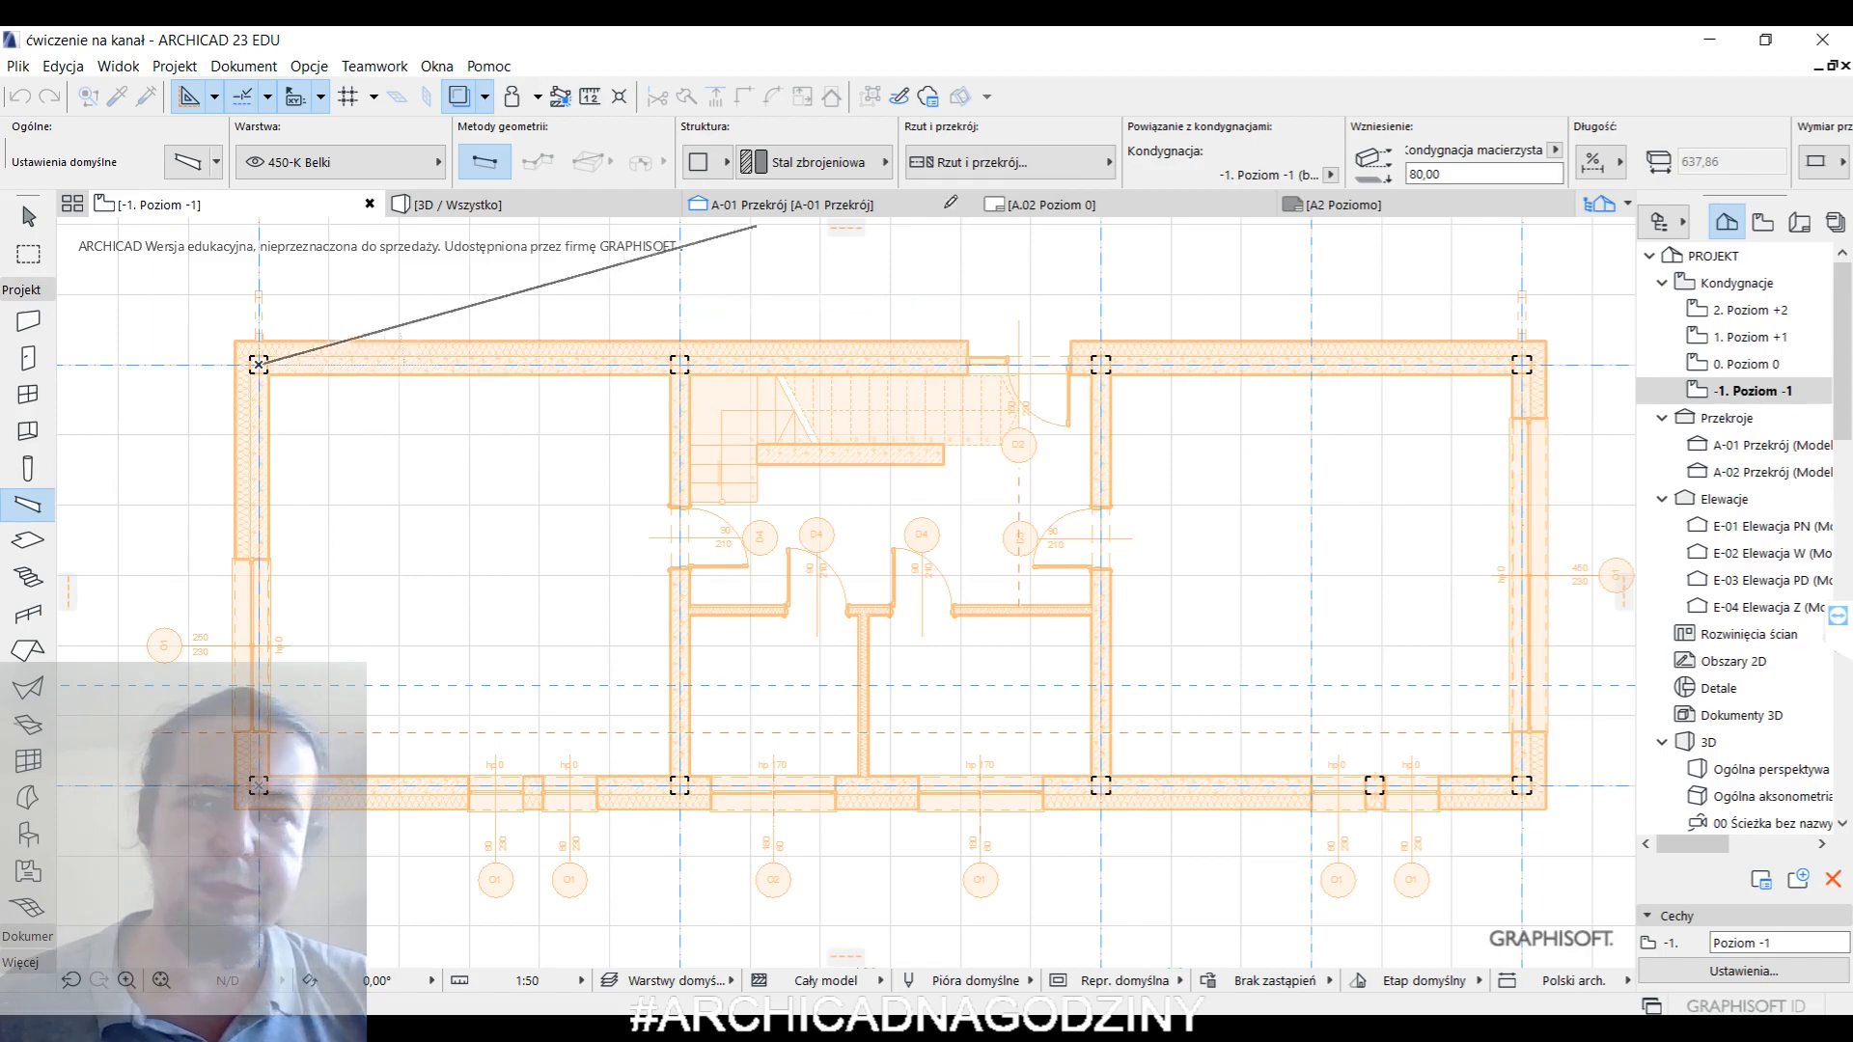
key("Escape")
left_click(218, 172)
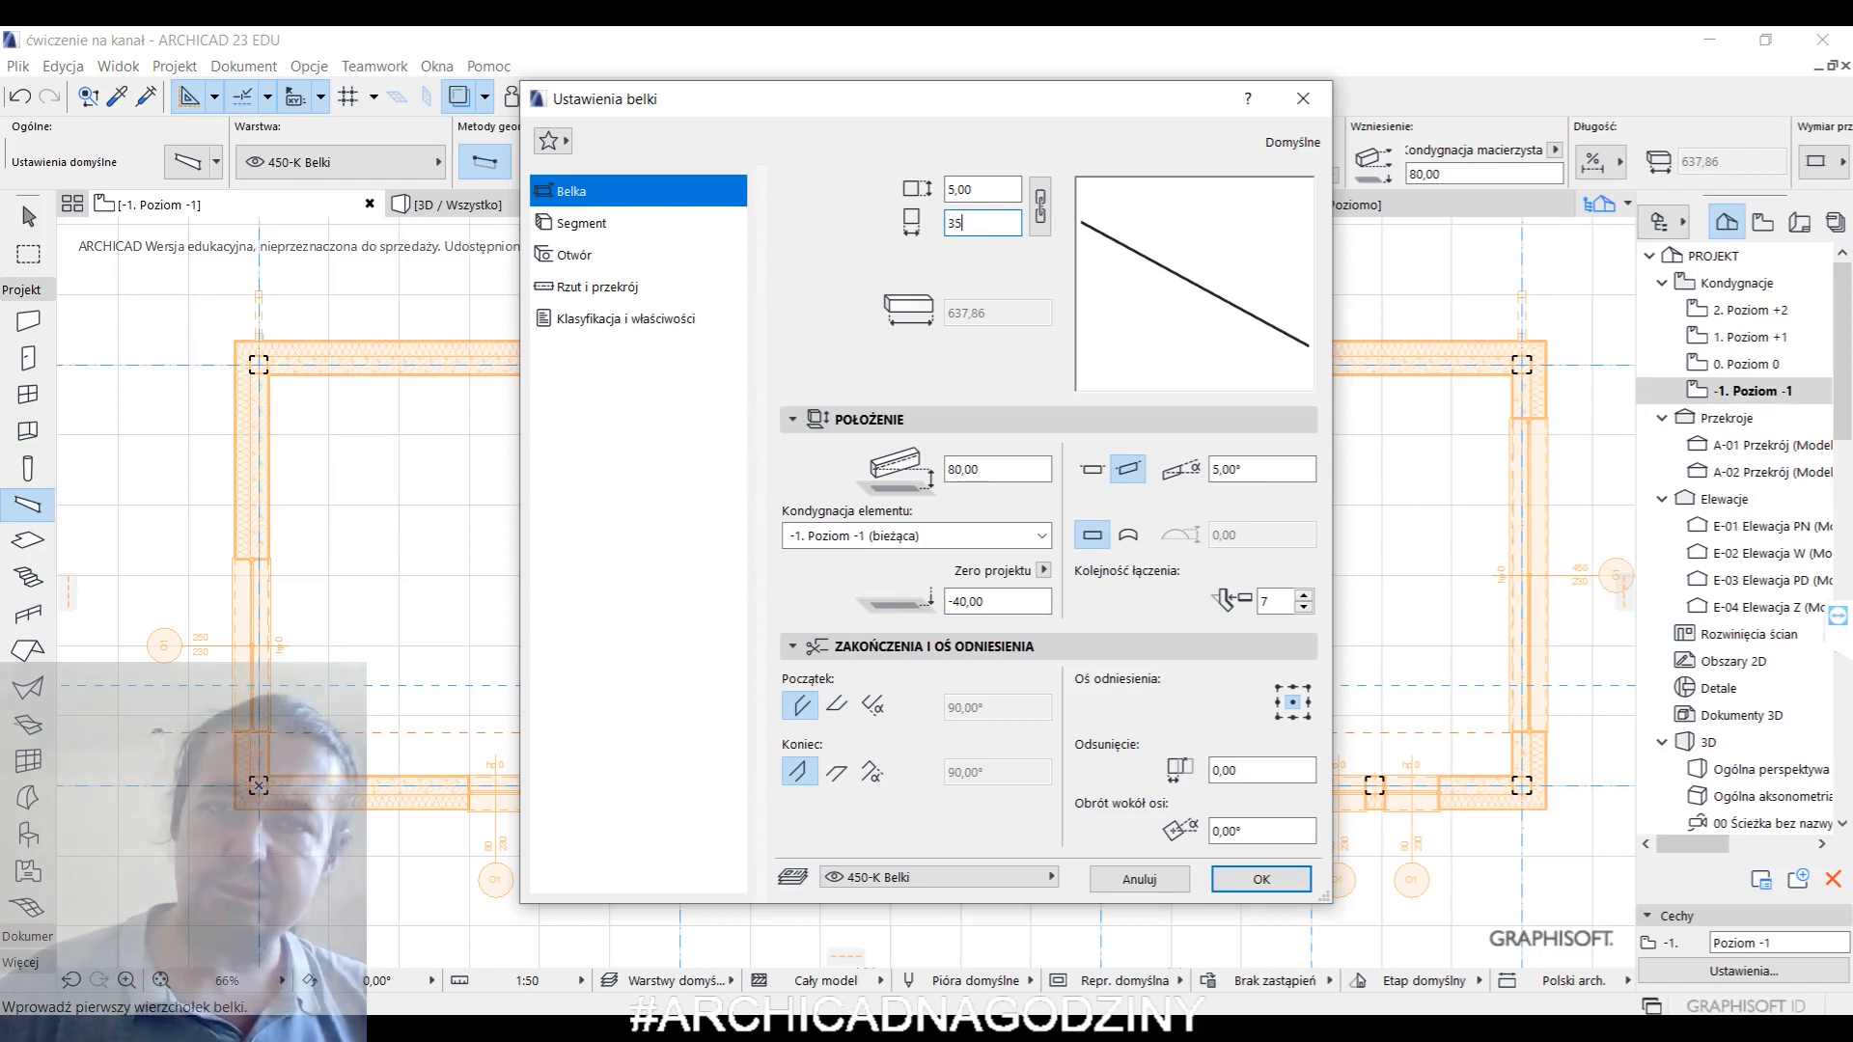
left_click(997, 188)
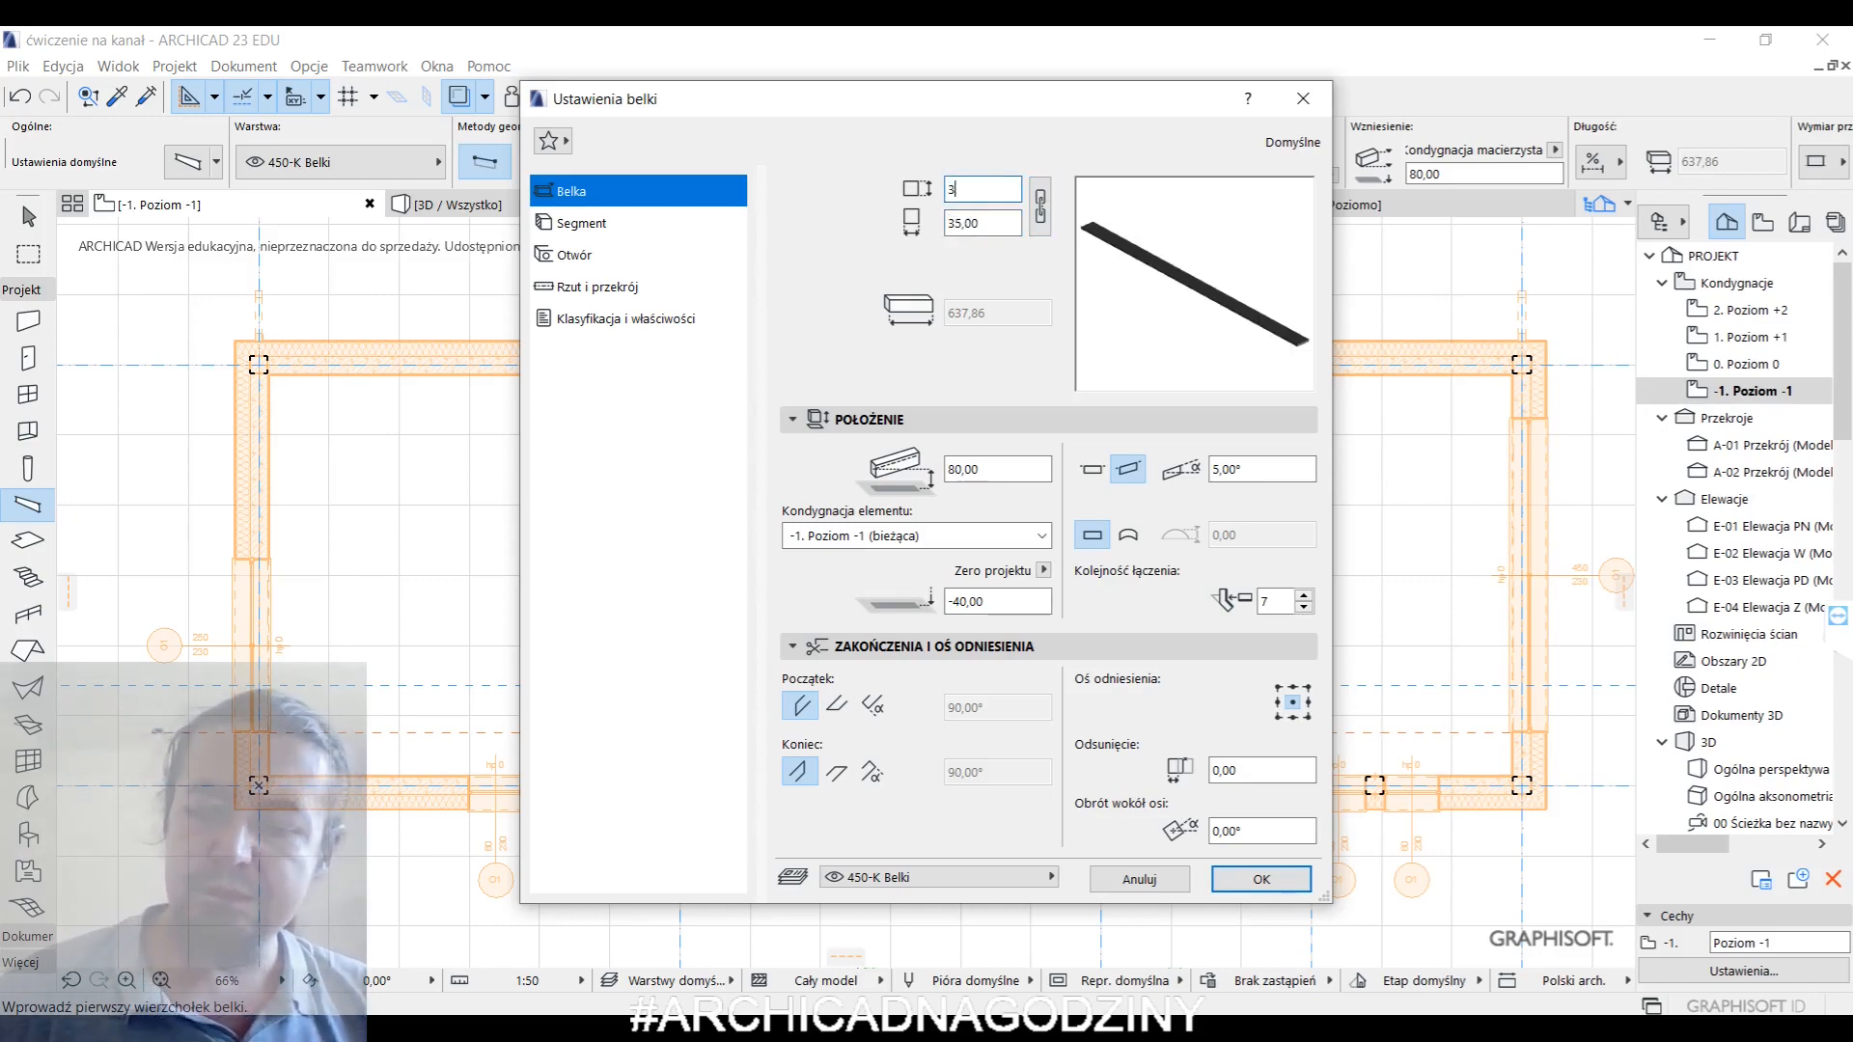
- Assign the Żelbet monolityczny material to the default beam segment and turn off all its surface overrides
left_click(576, 228)
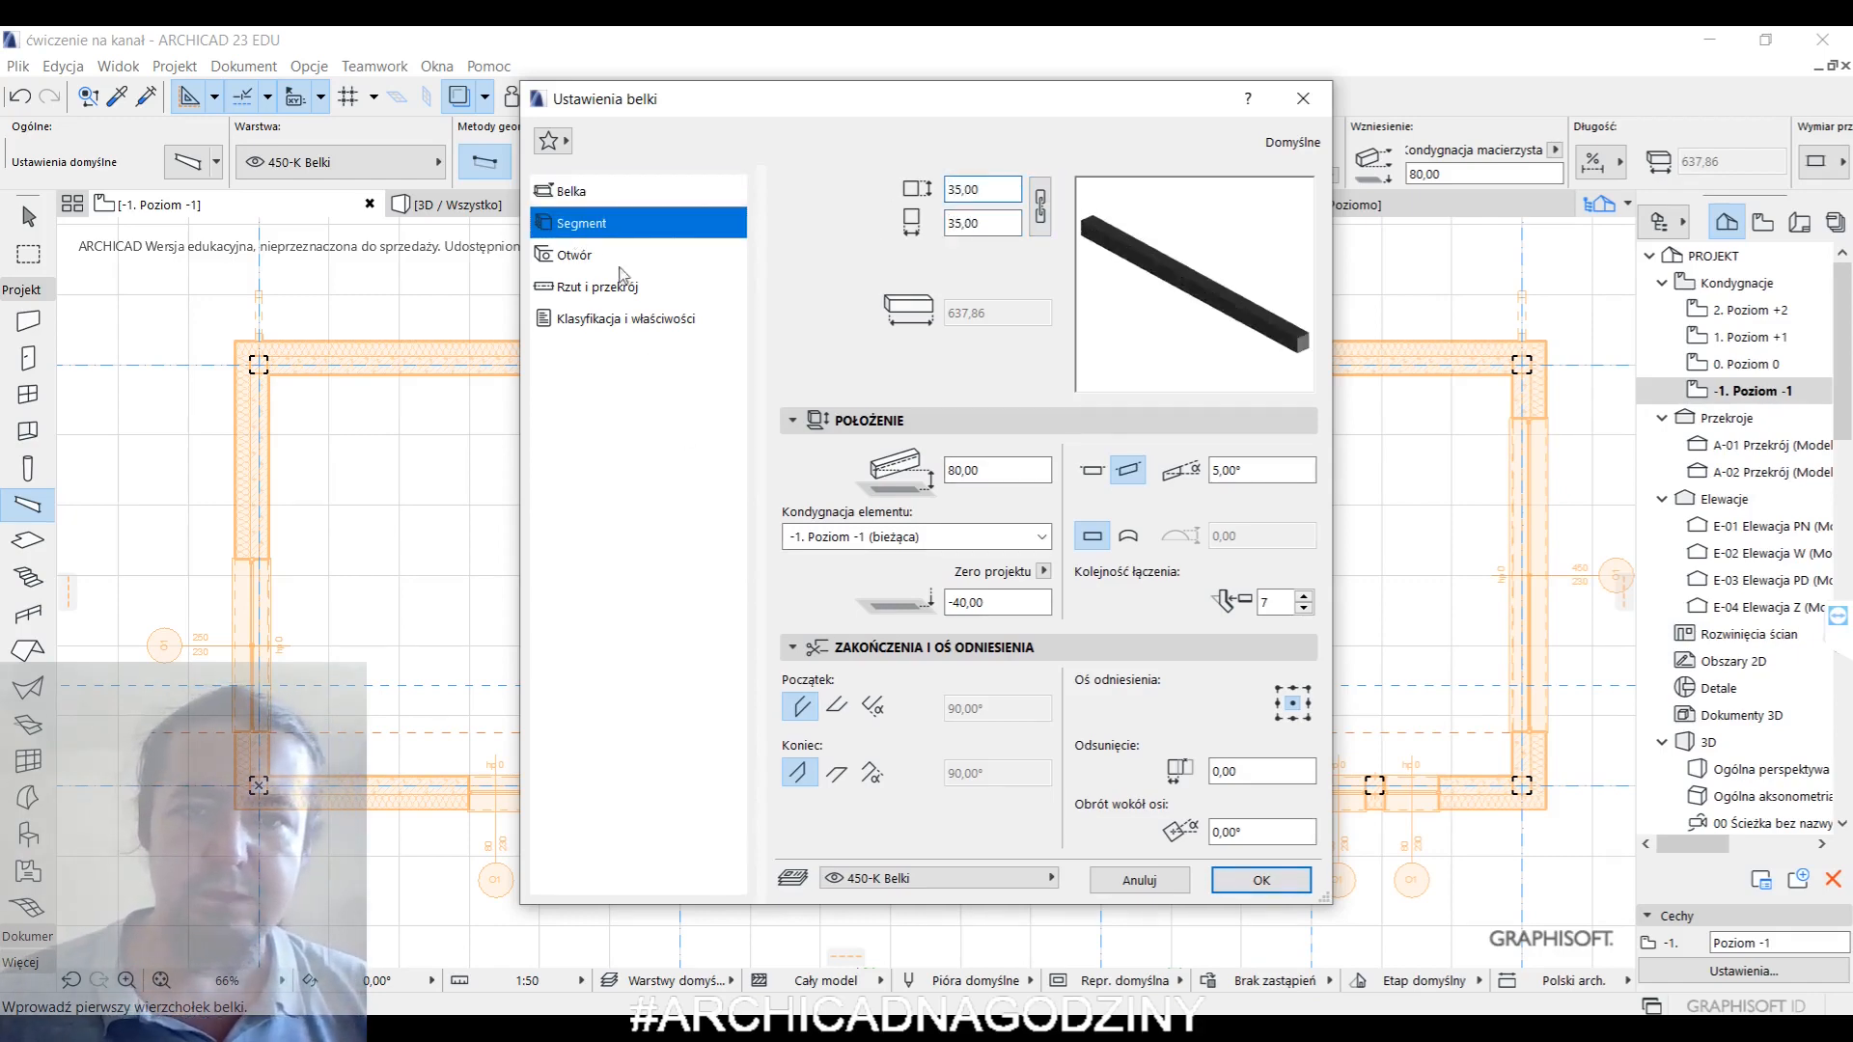
left_click(831, 499)
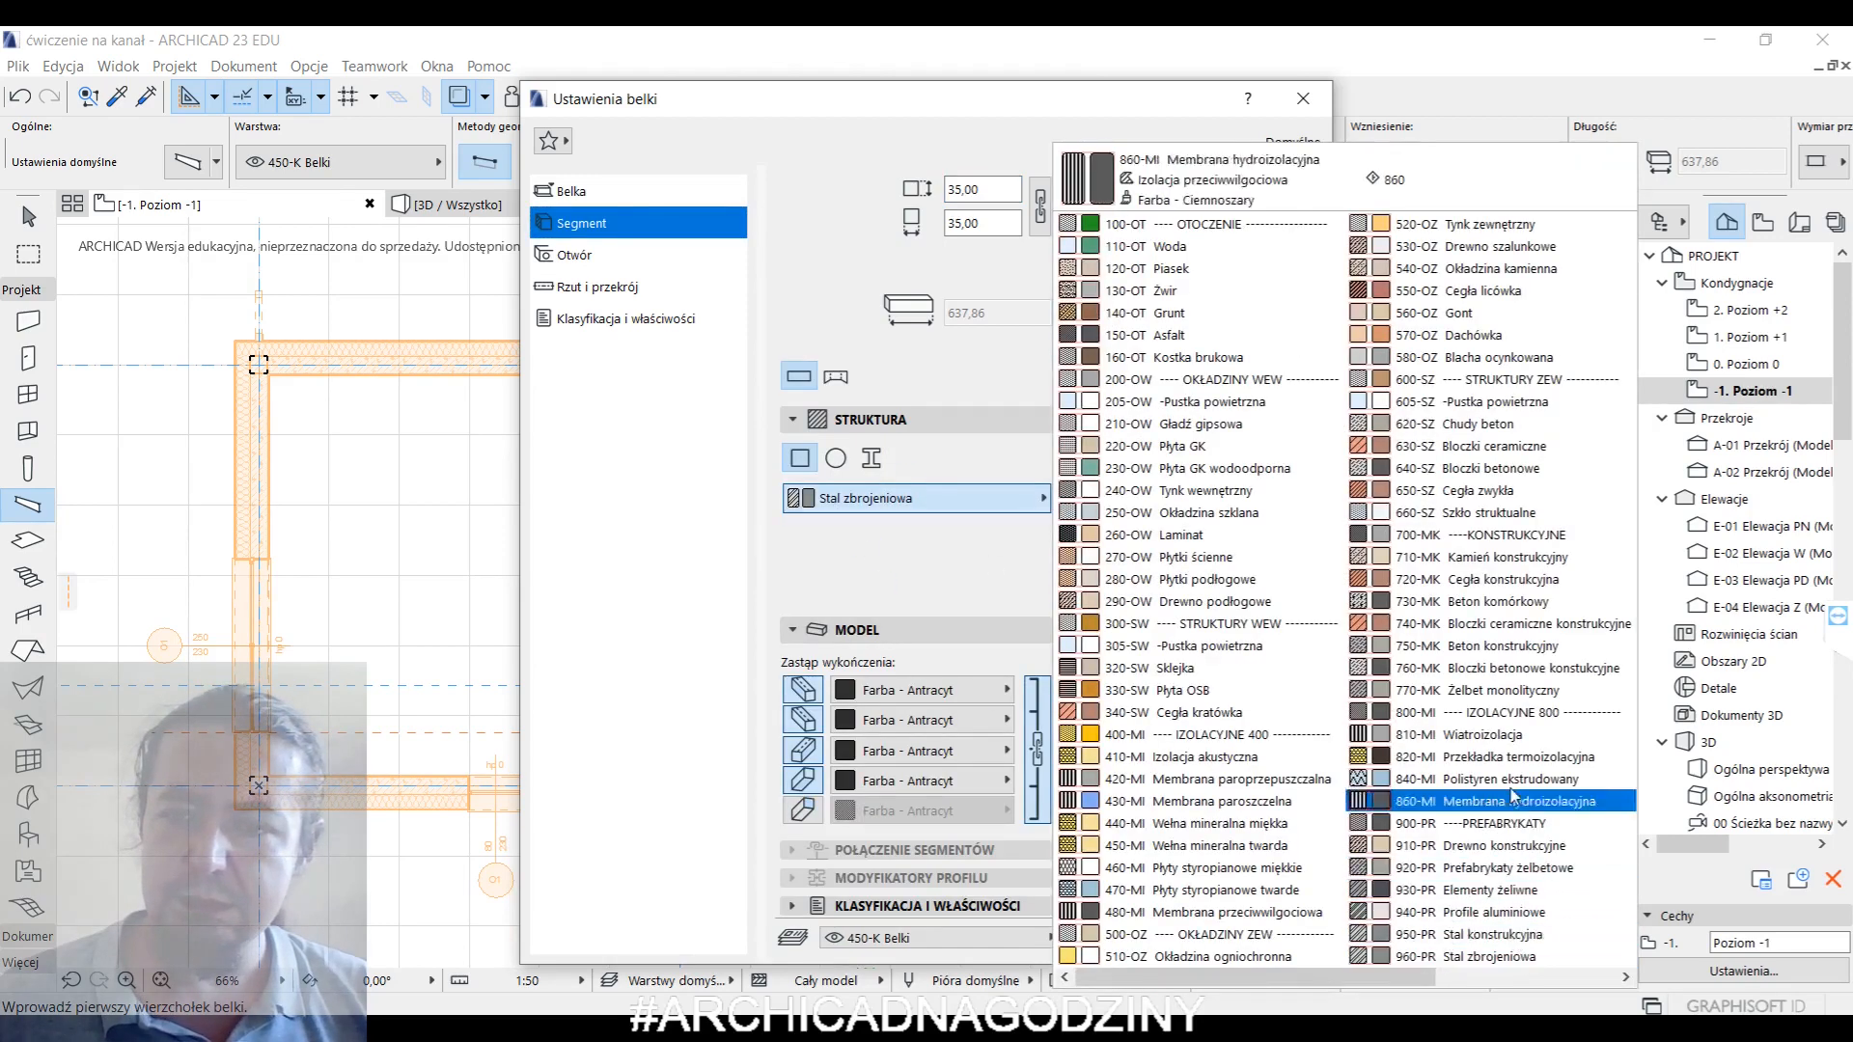
left_click(1511, 693)
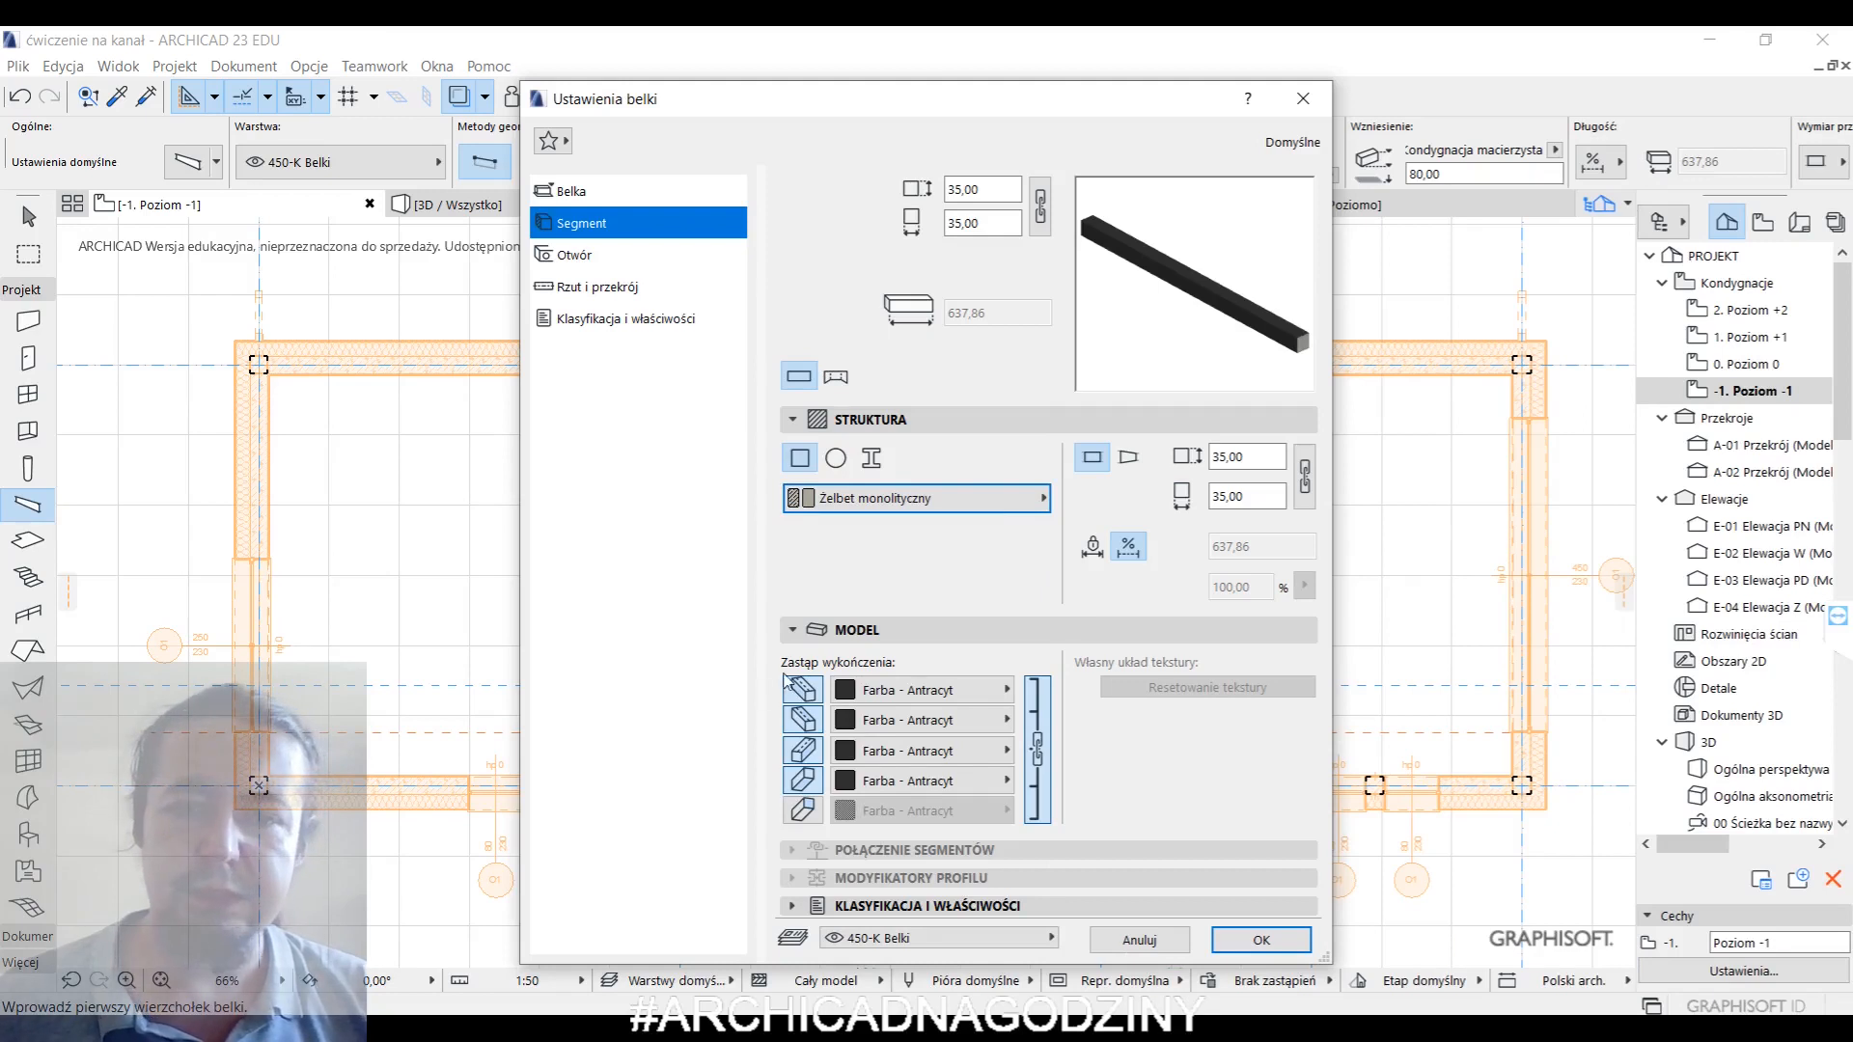
left_click(1033, 738)
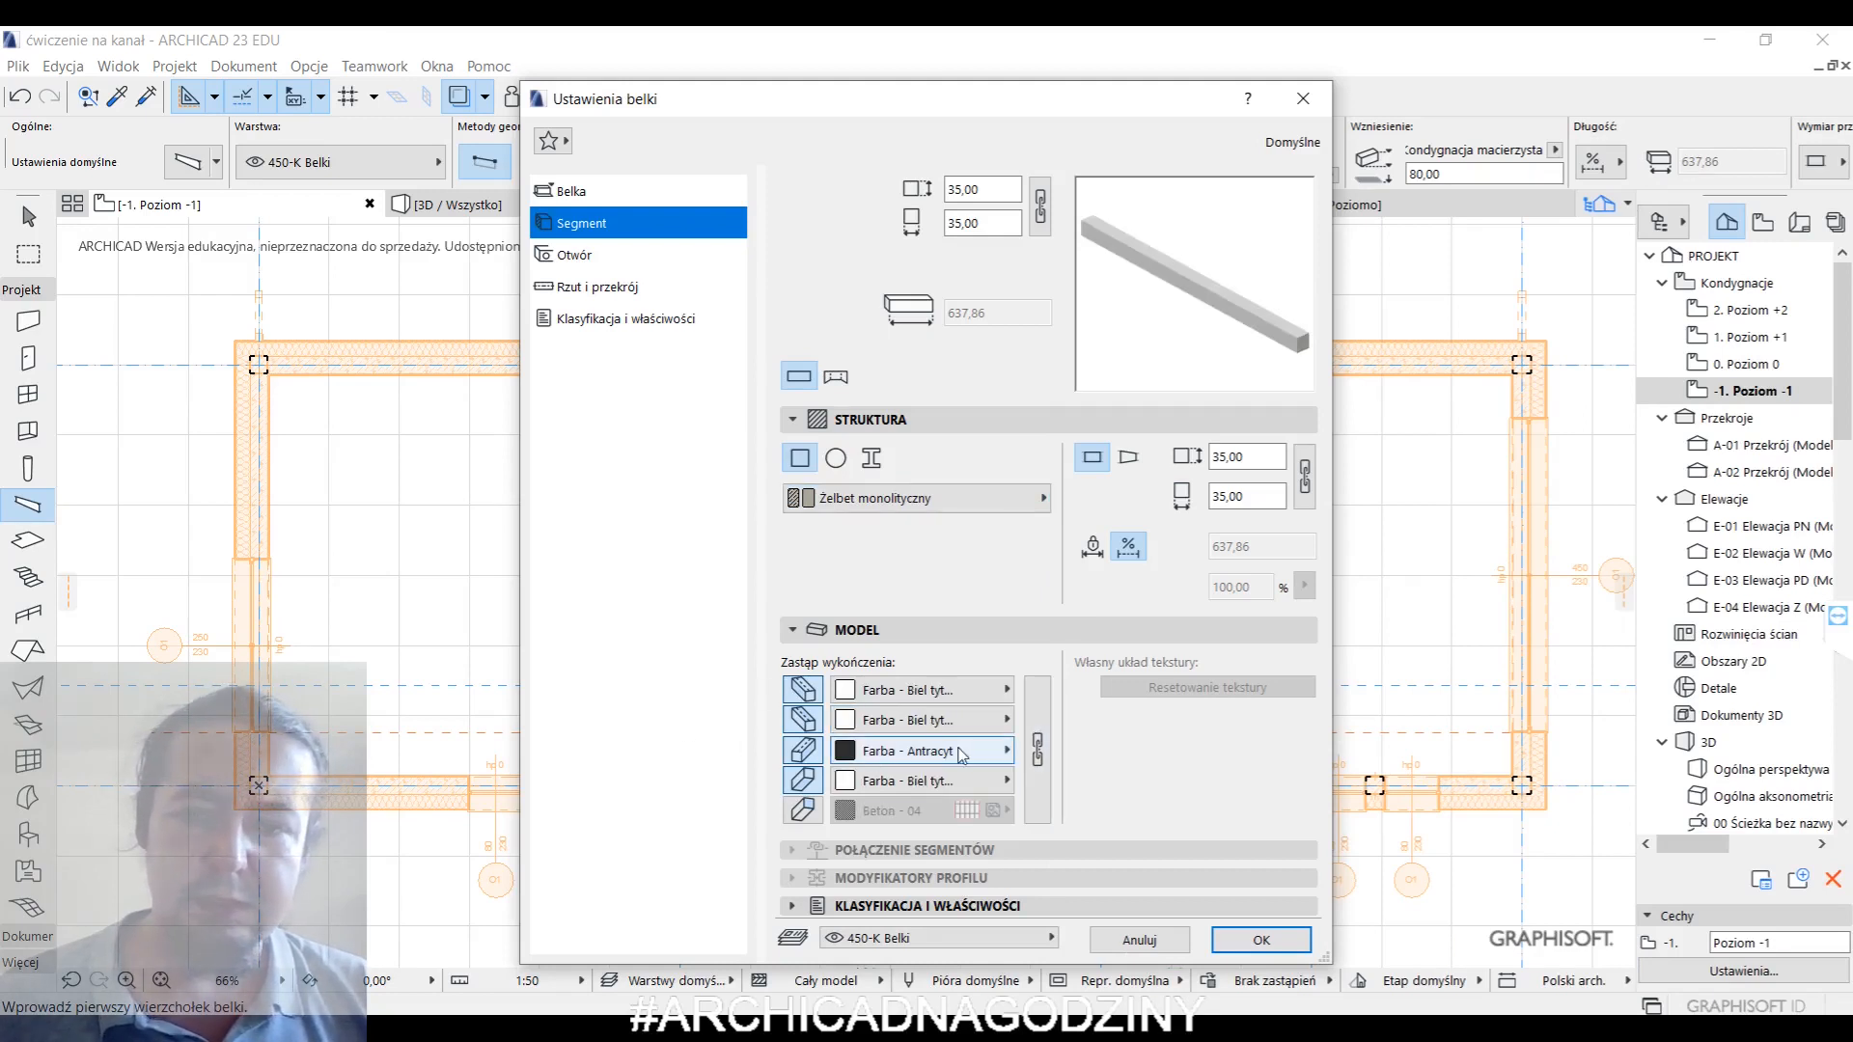
left_click(1037, 750)
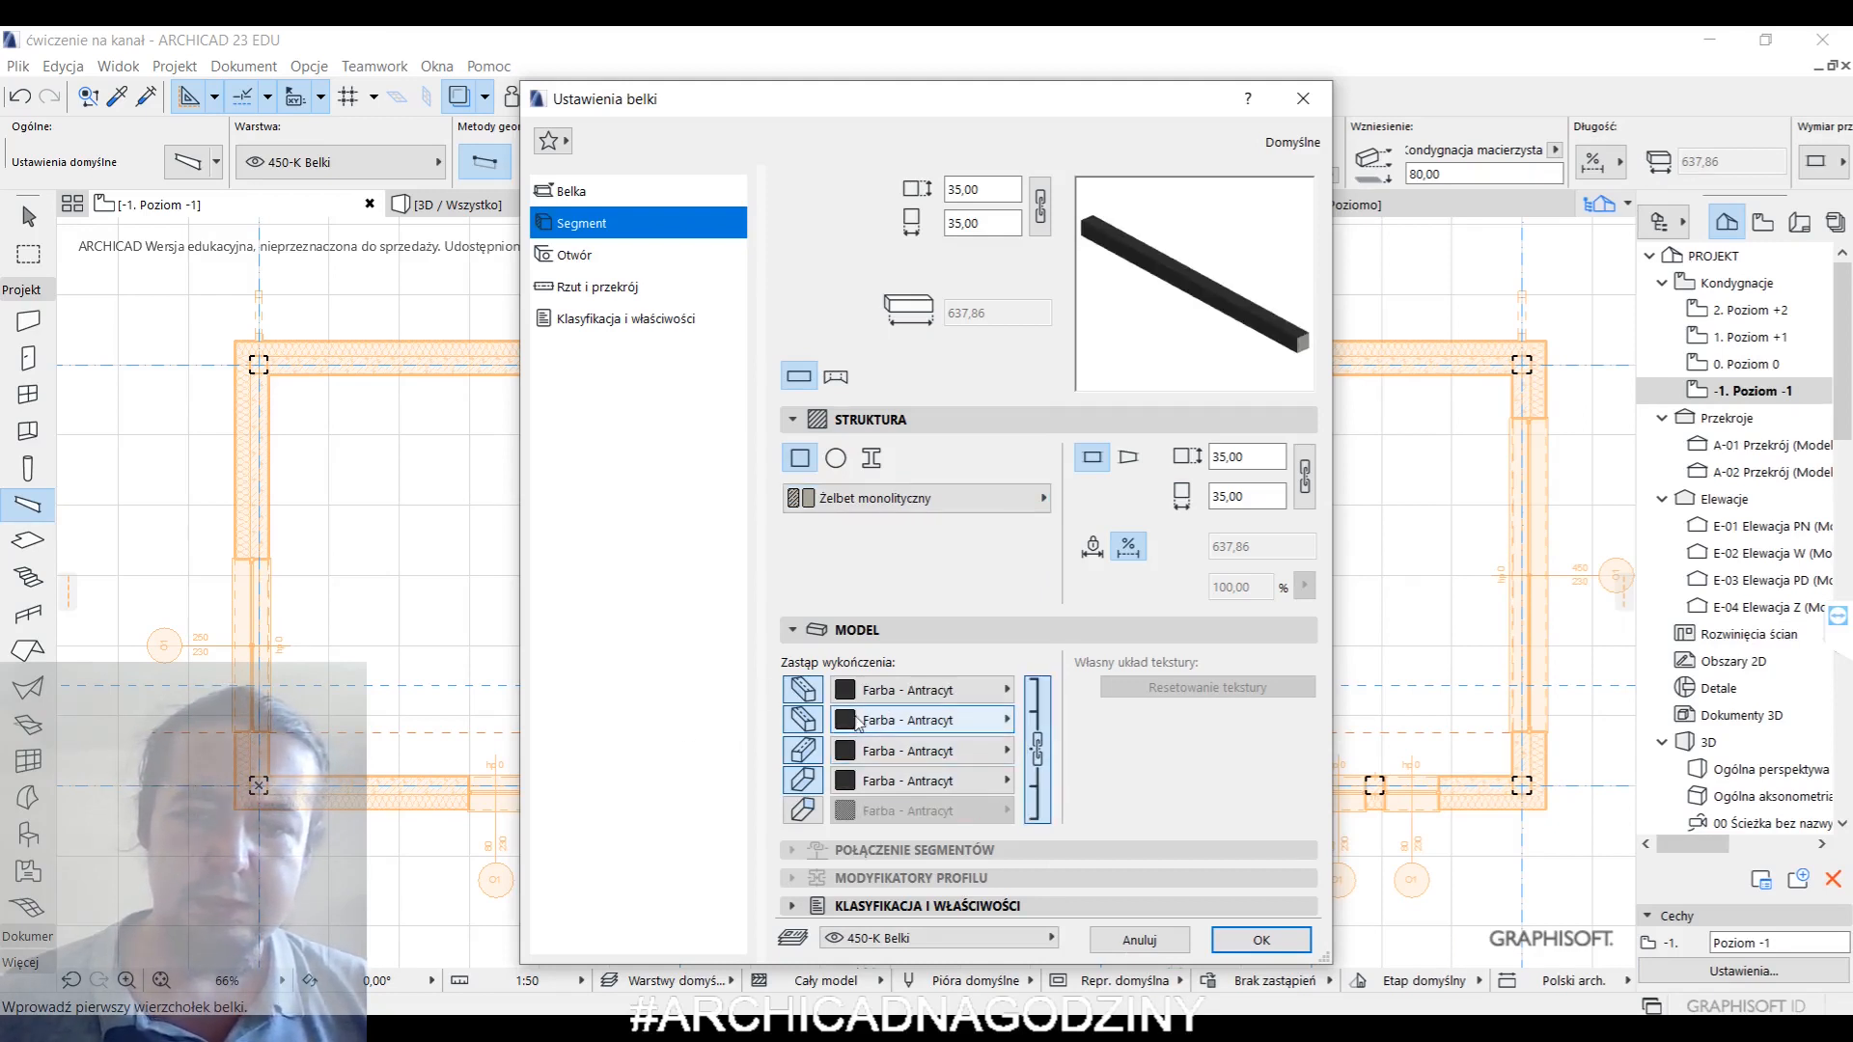
left_click(805, 747)
left_click(803, 780)
left_click(1251, 942)
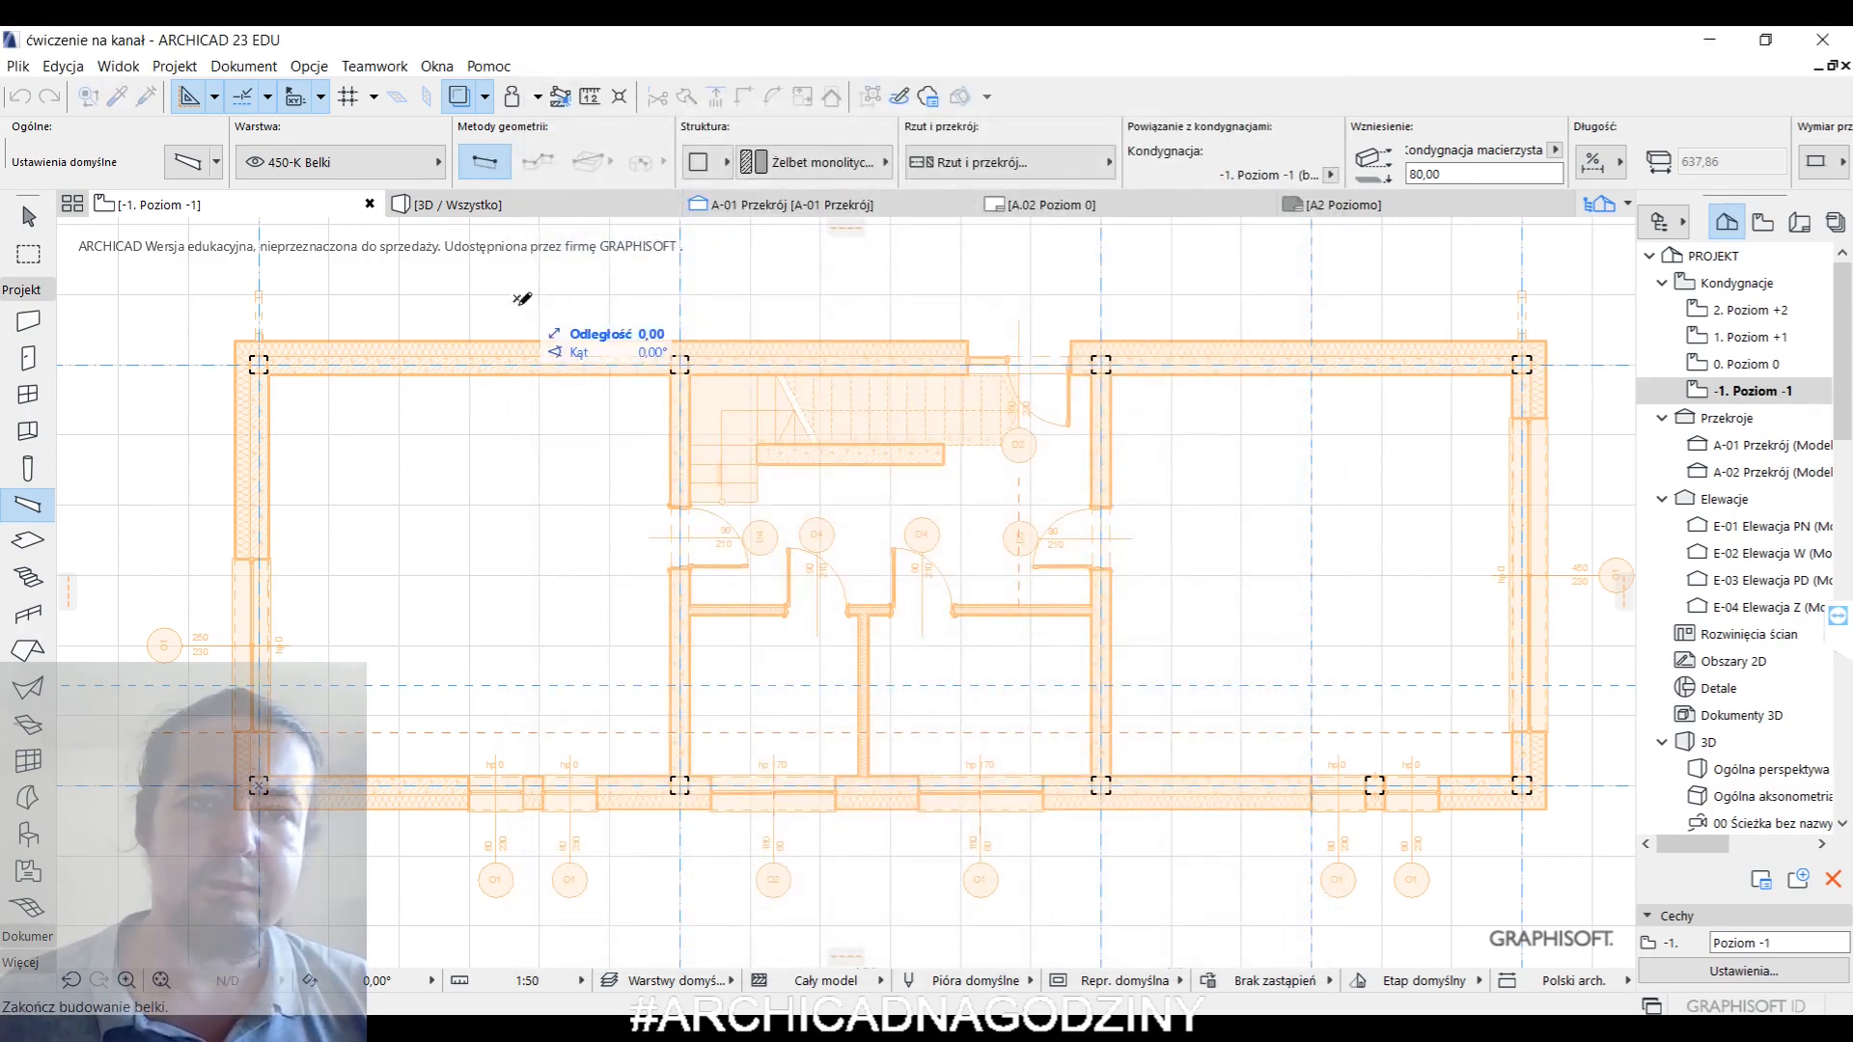
- Try to draw a single beam along axis B from axis 1 to axis 4
middle_click_drag(522, 283, 681, 281)
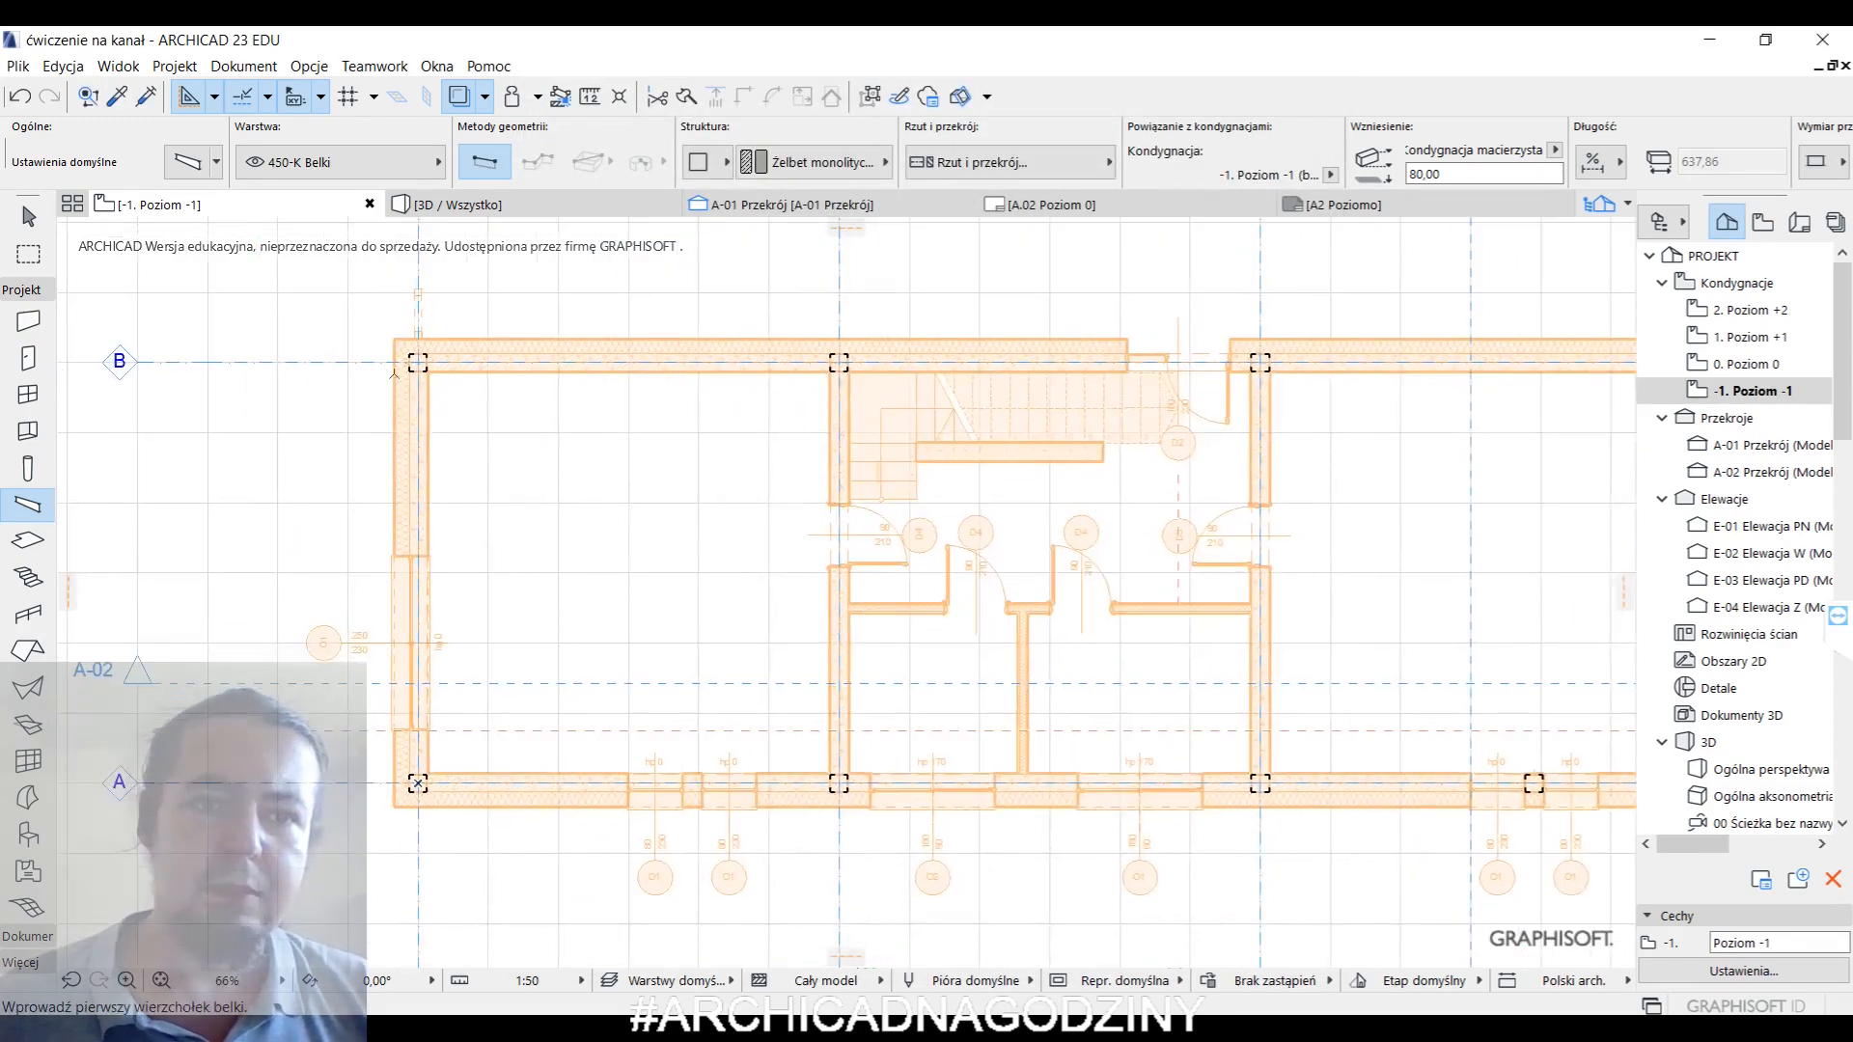
left_click(417, 362)
scroll(1270, 426, "right", 5)
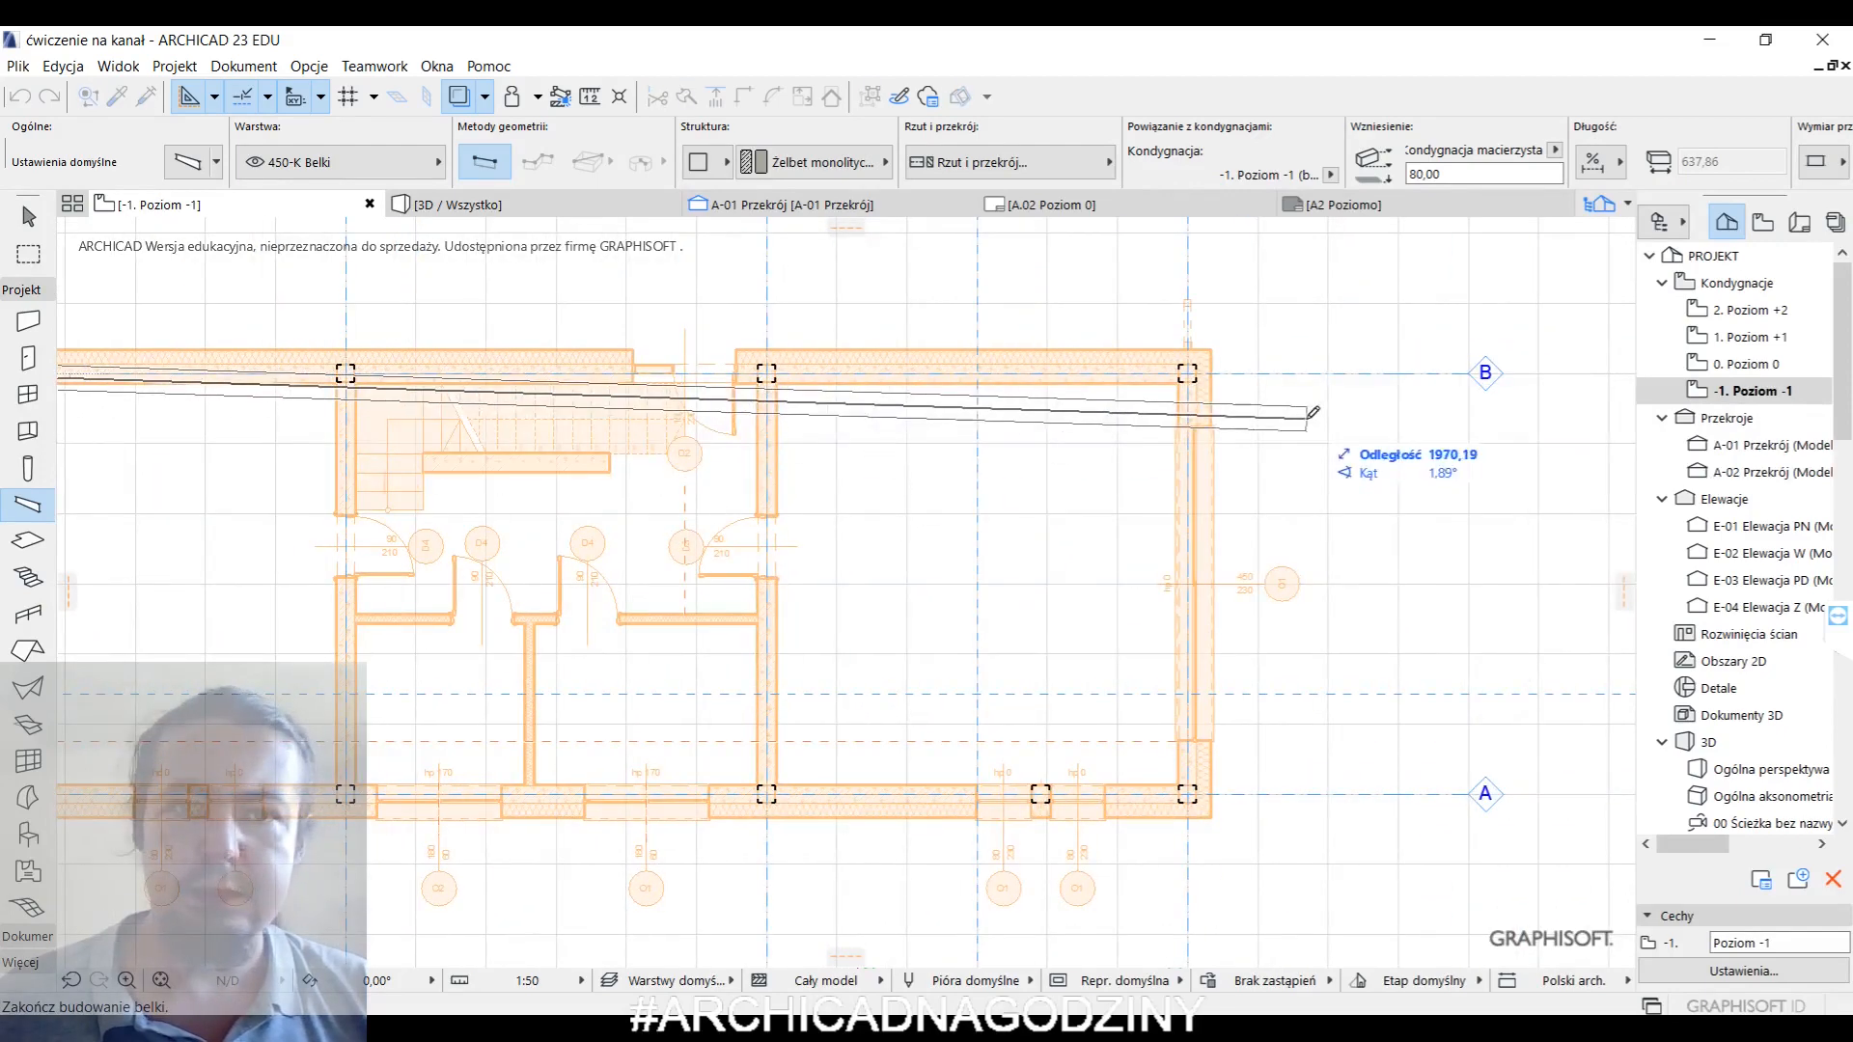
left_click(1194, 372)
scroll(862, 504, "left", 5)
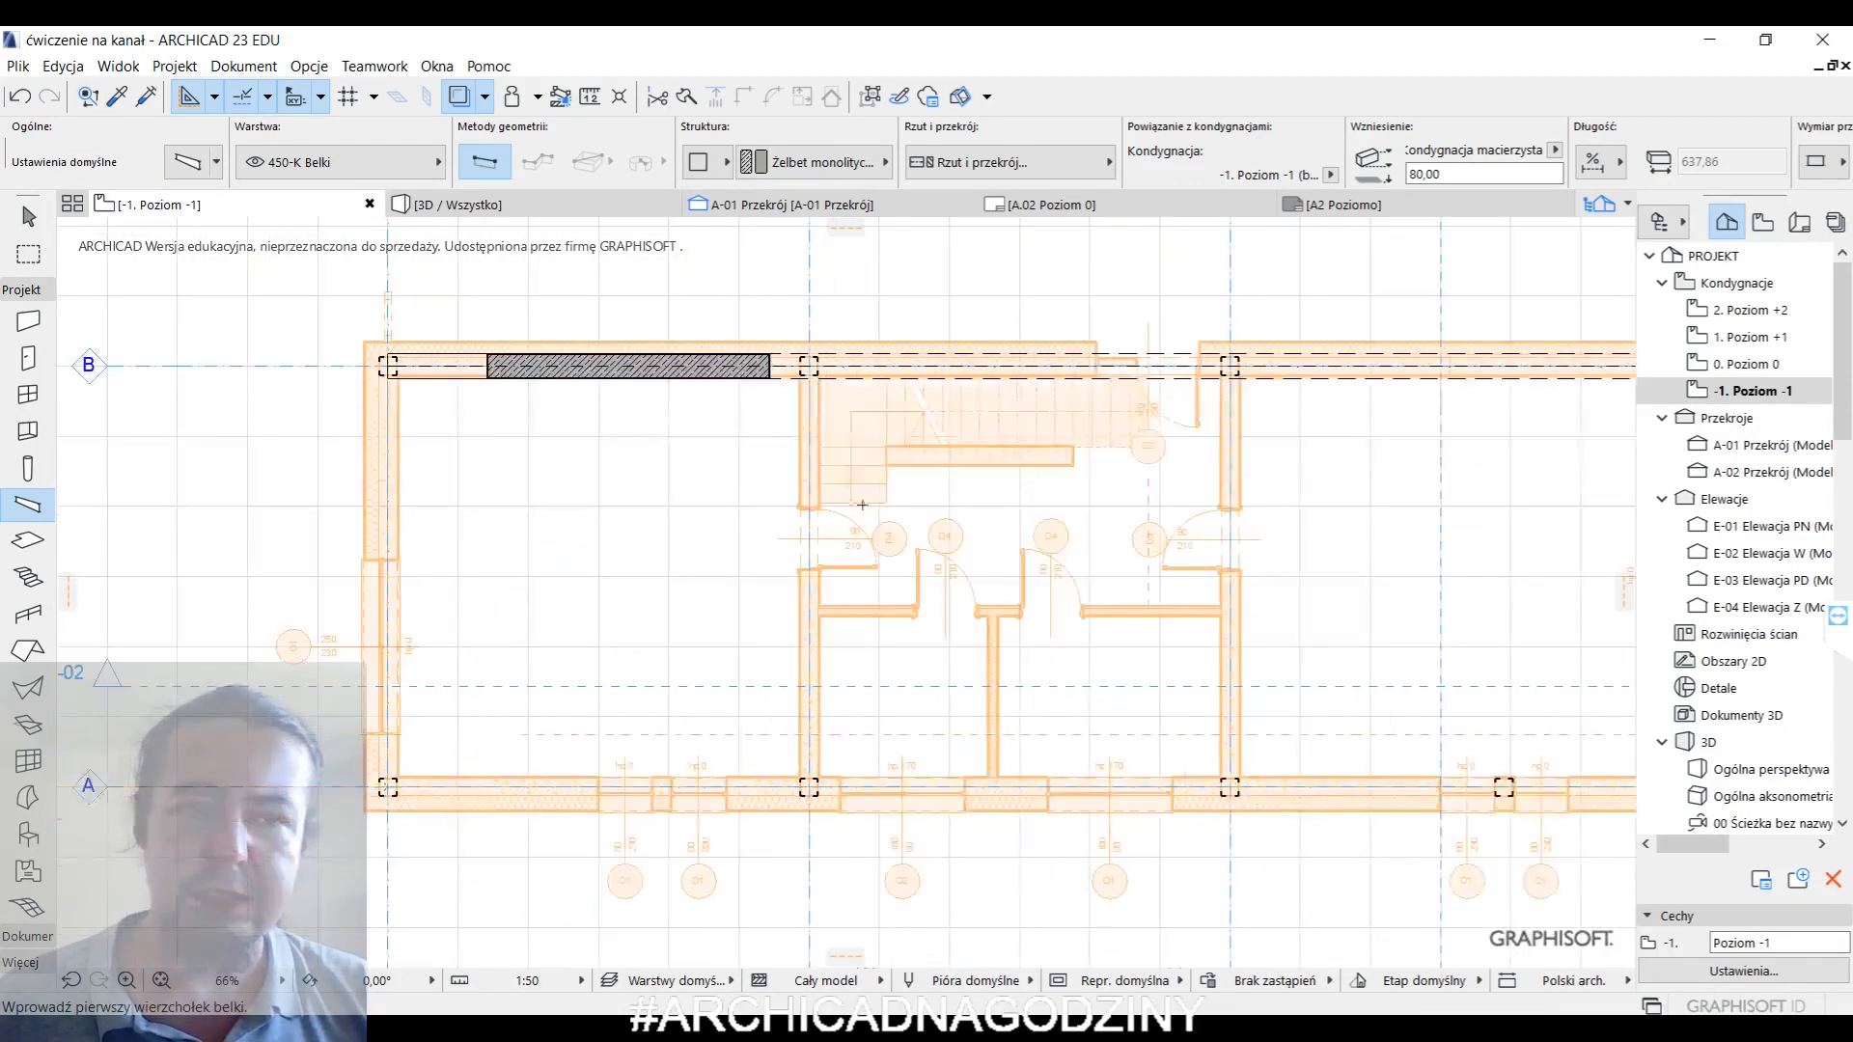
key("ctrl+z")
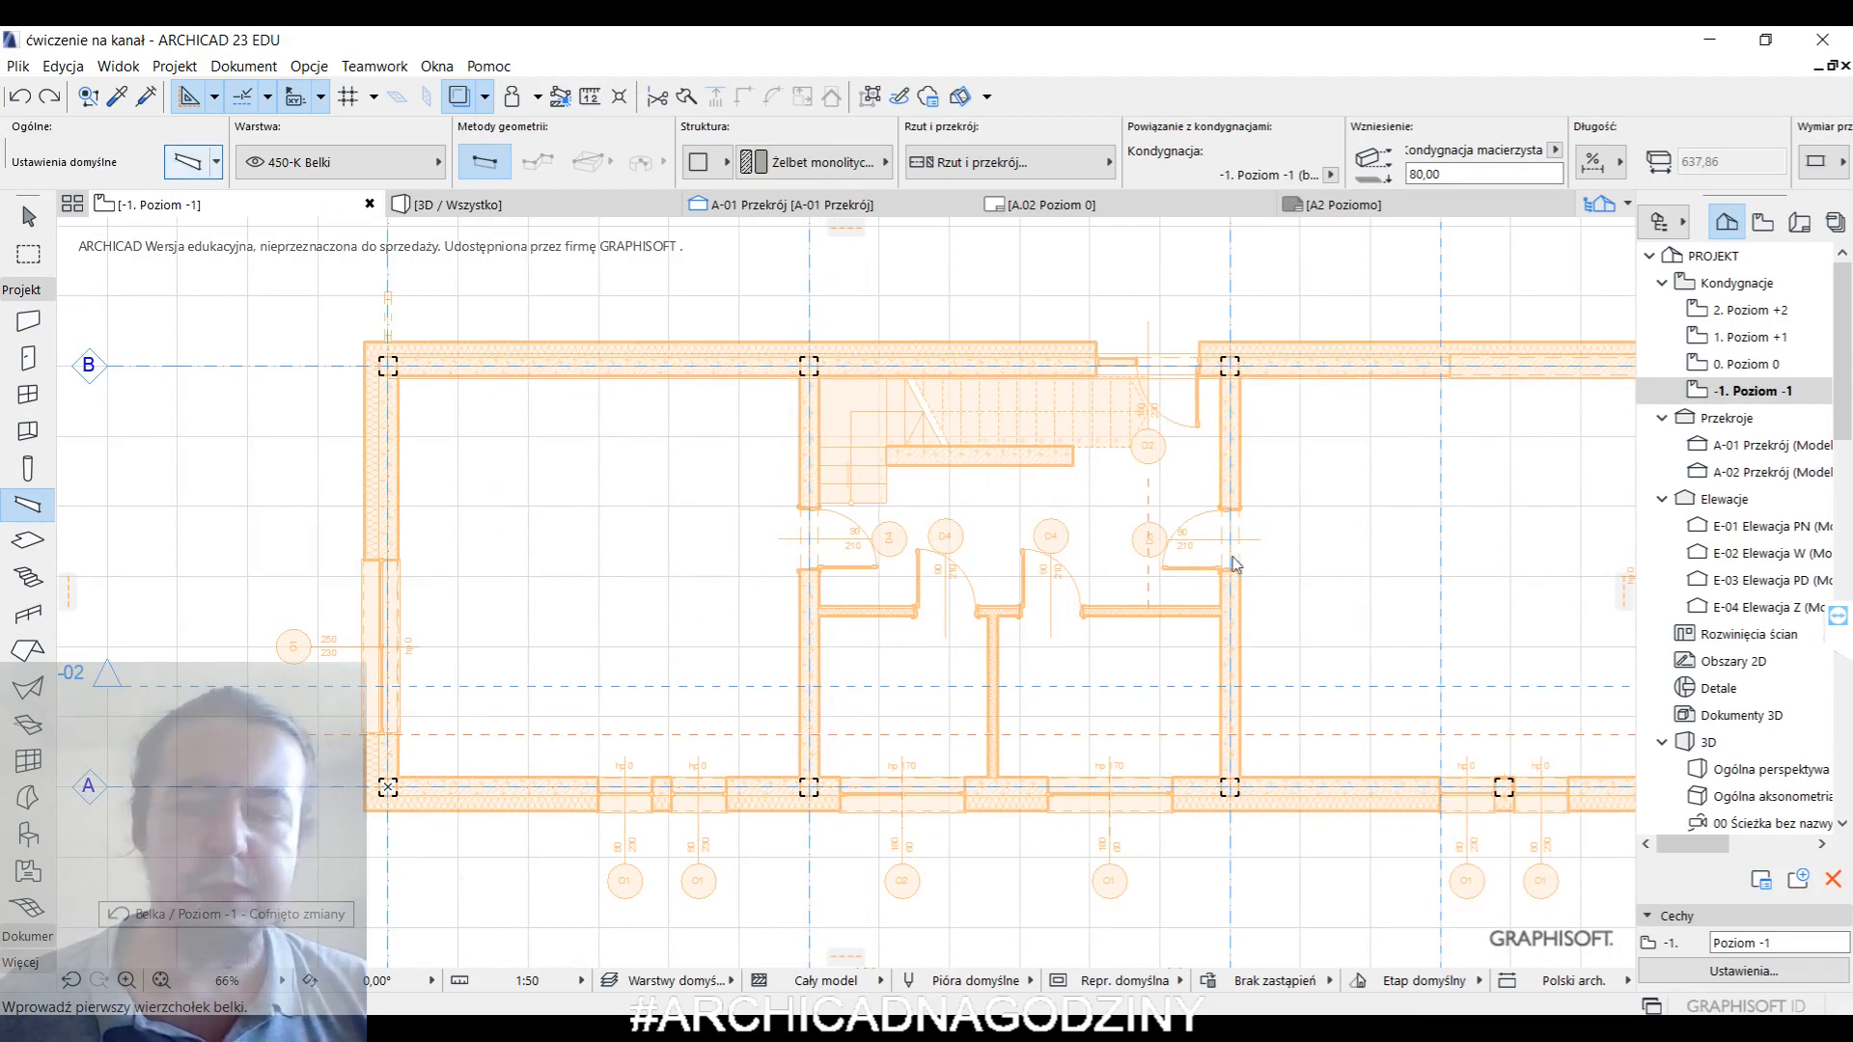
- Change the default beam from inclined to horizontal
key("ctrl+t")
left_click(579, 255)
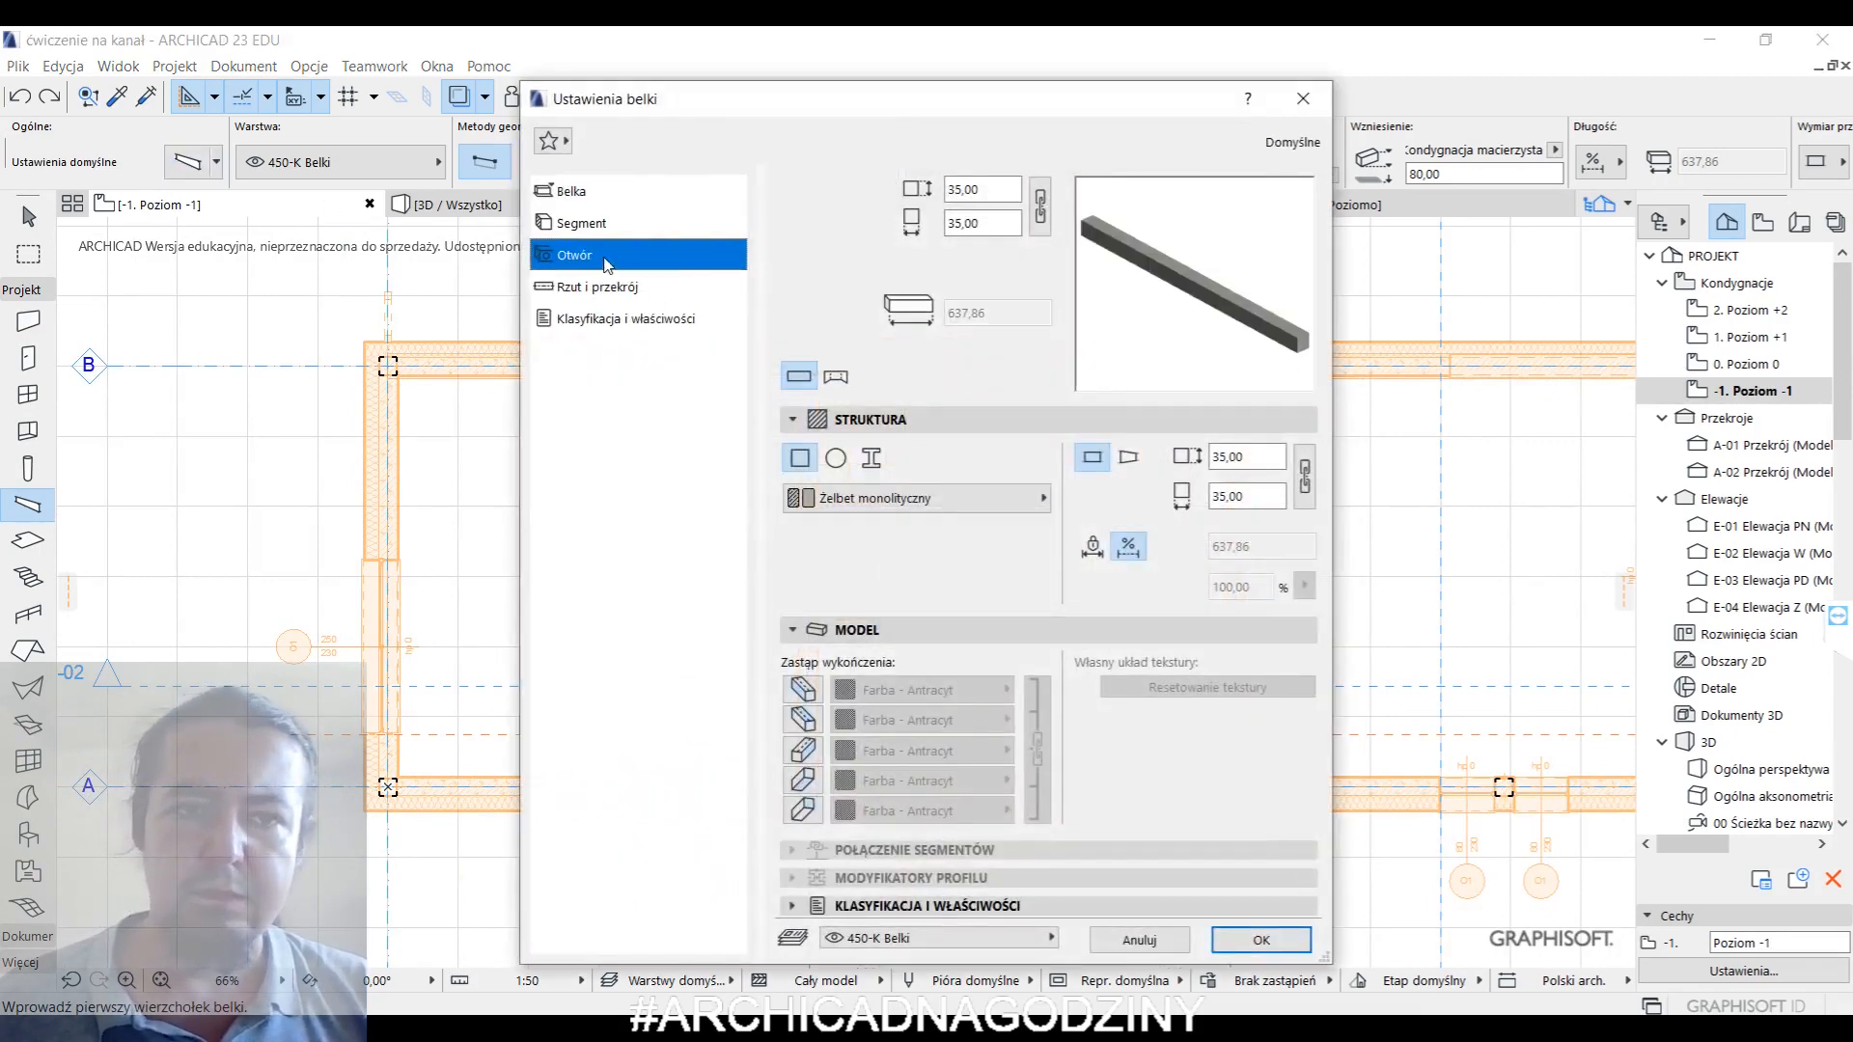
left_click(575, 191)
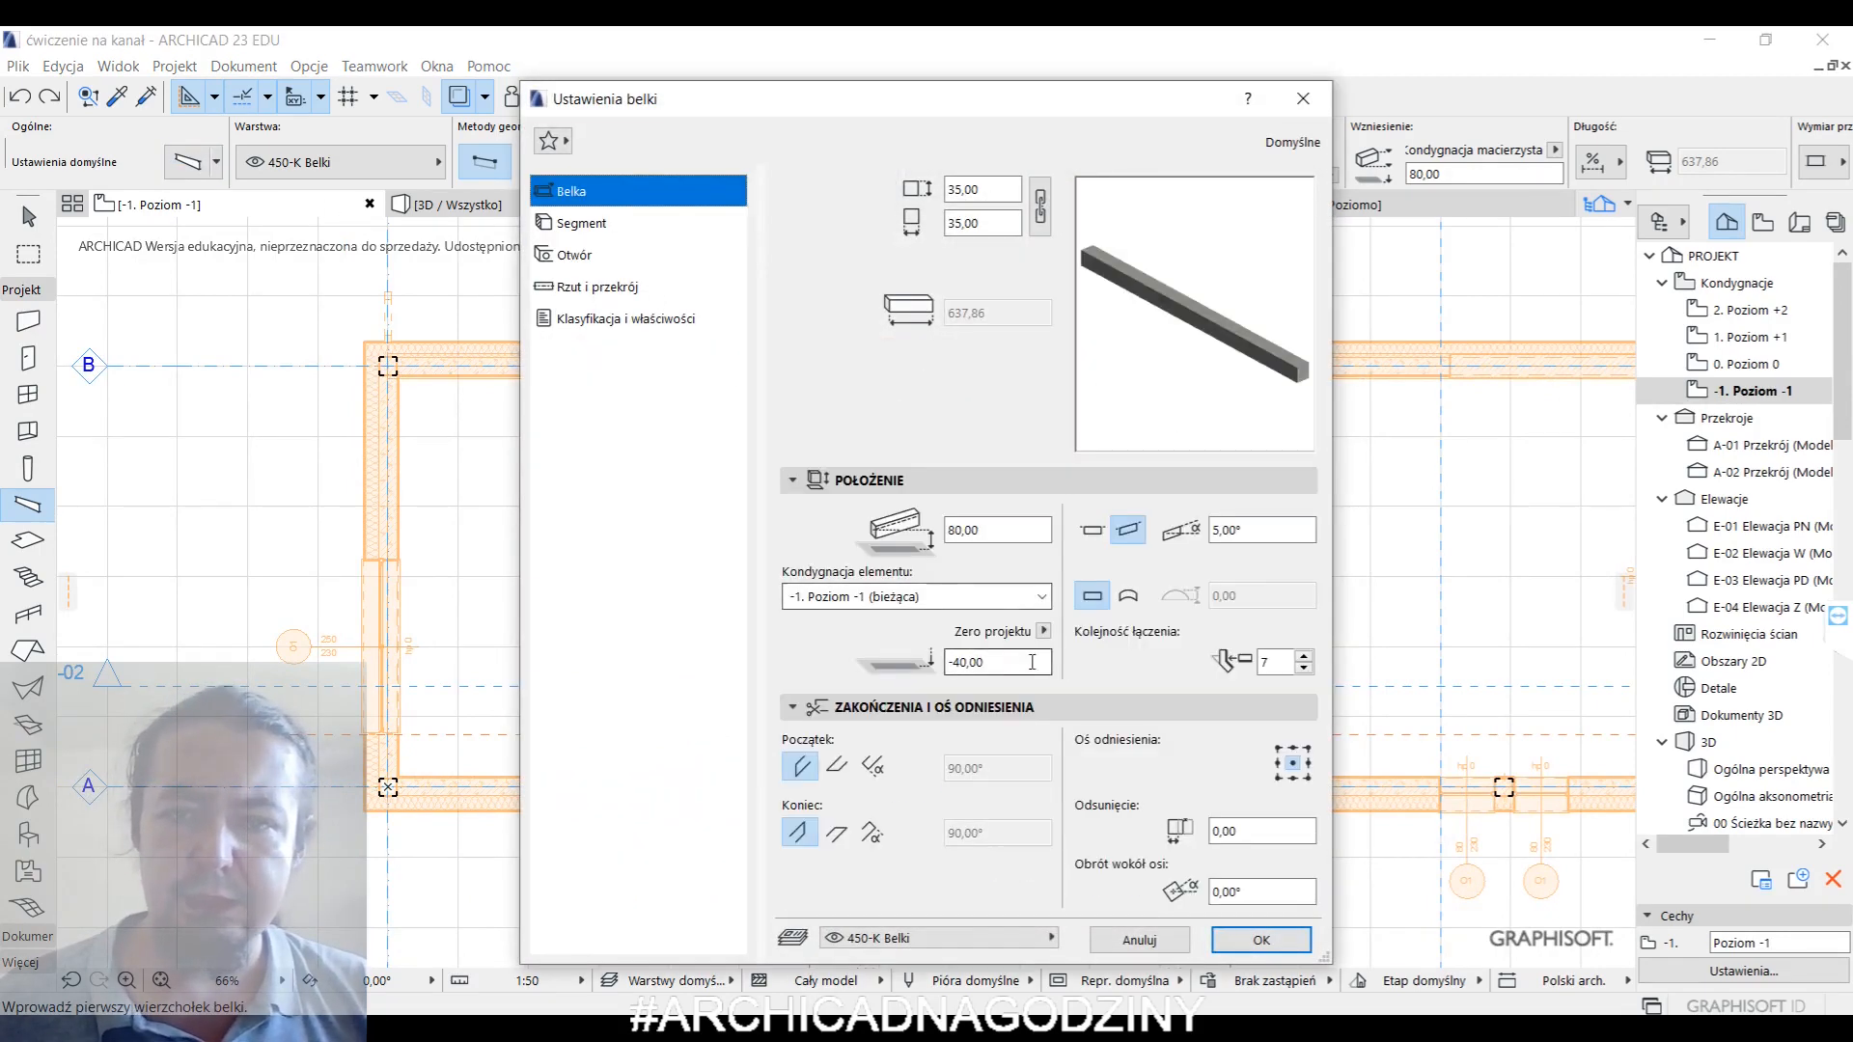
left_click(1106, 538)
key("Return")
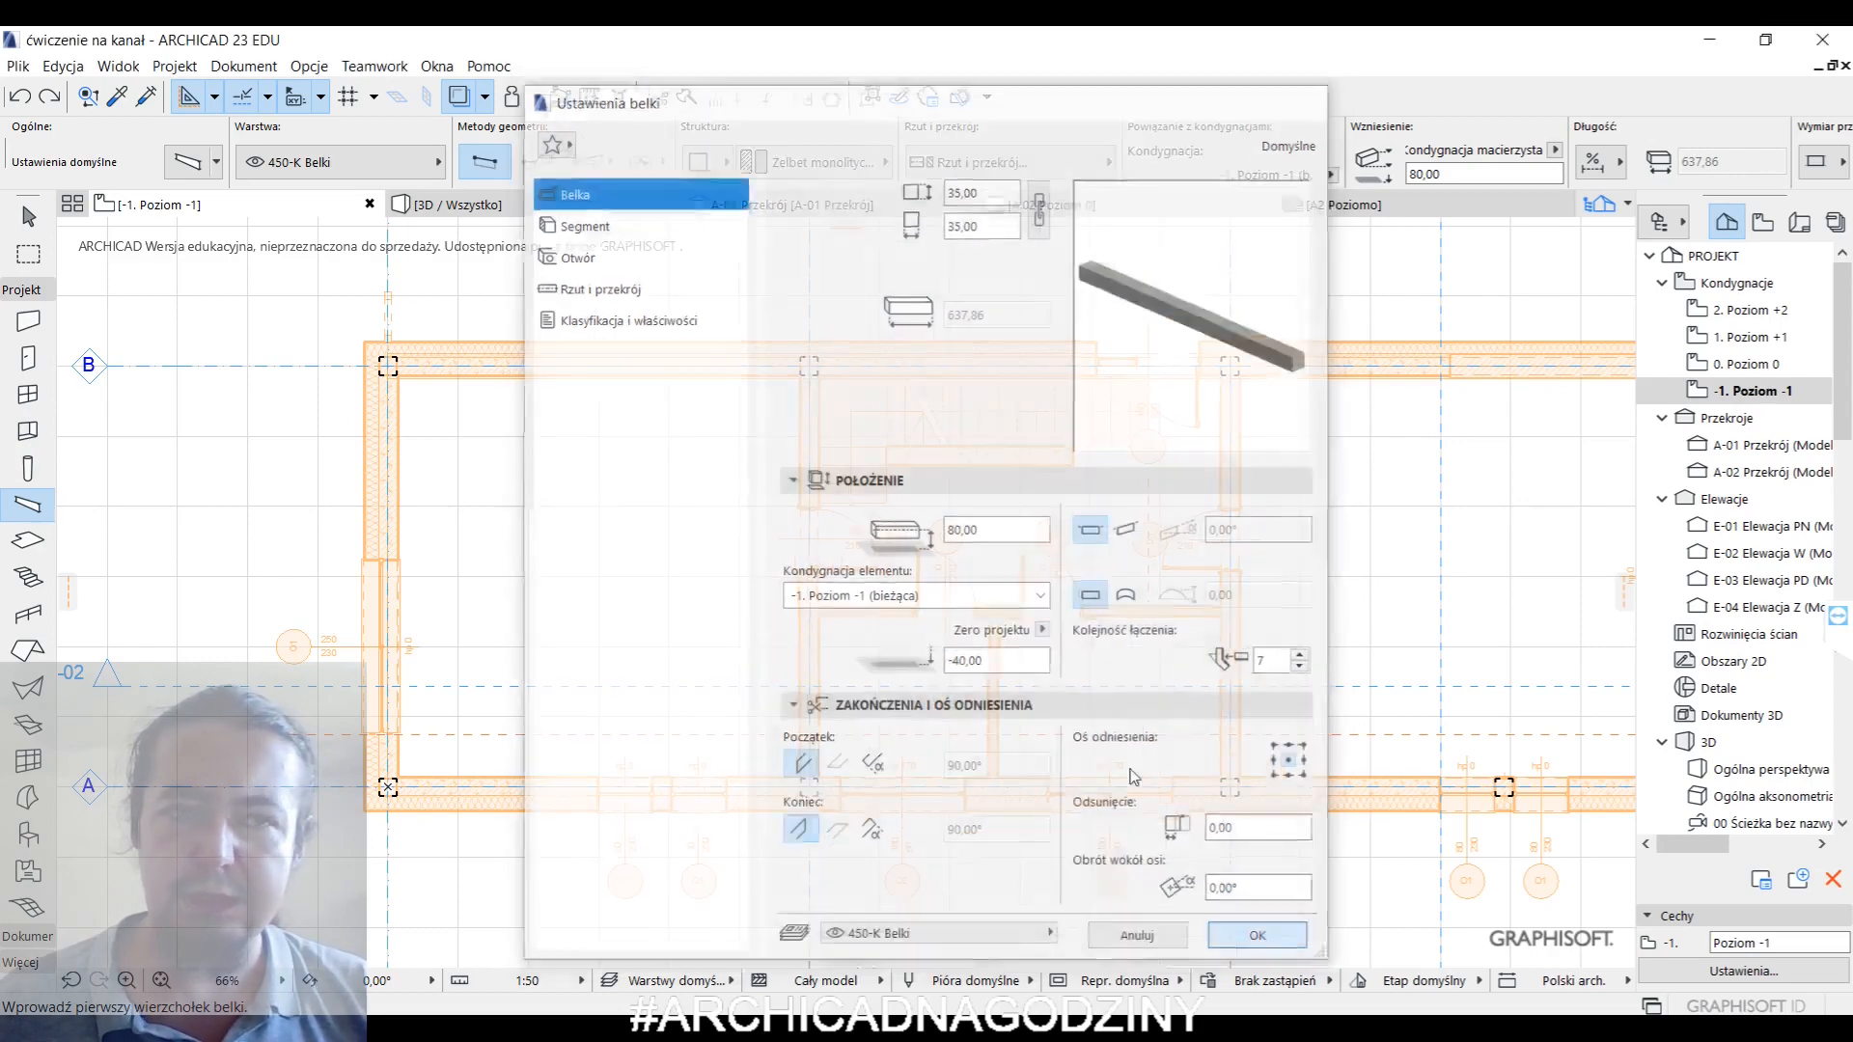
- Draw a 1800 × 600 rectangle of beams from the axis 1/B intersection to the axis 4/A intersection
left_click(591, 164)
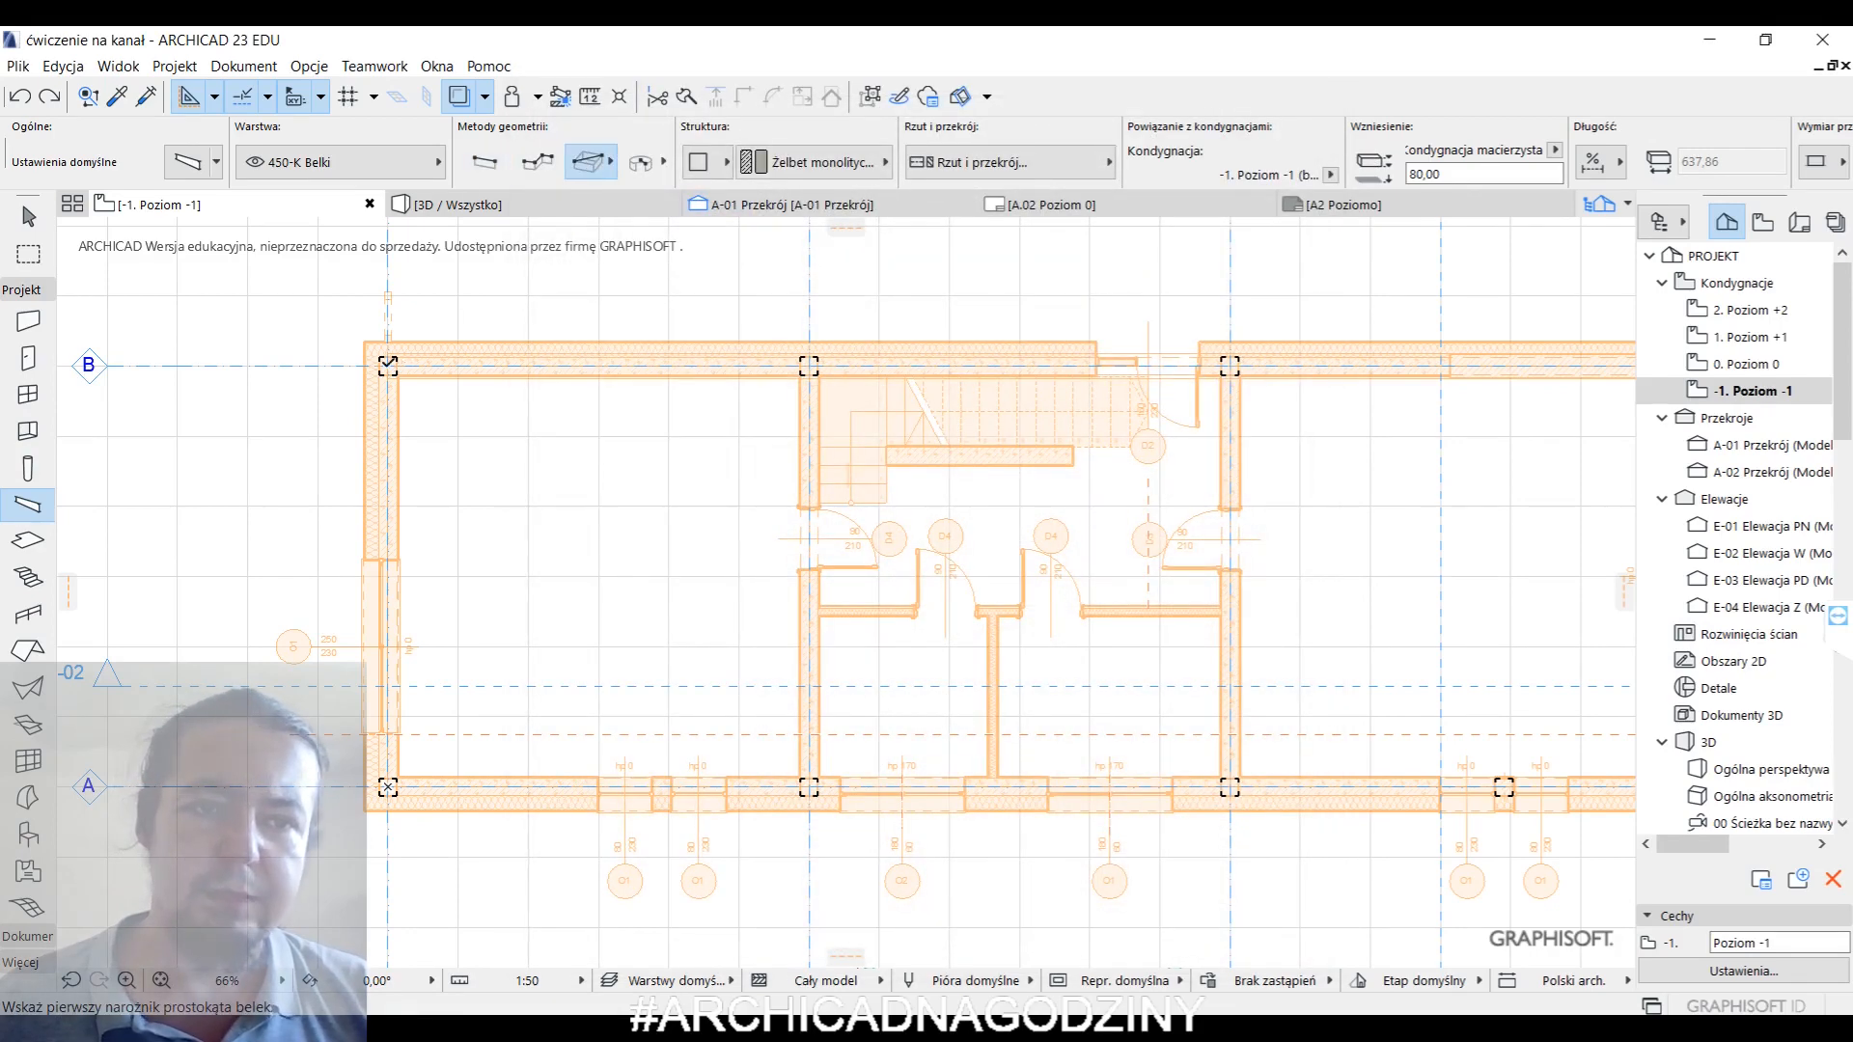
left_click(387, 365)
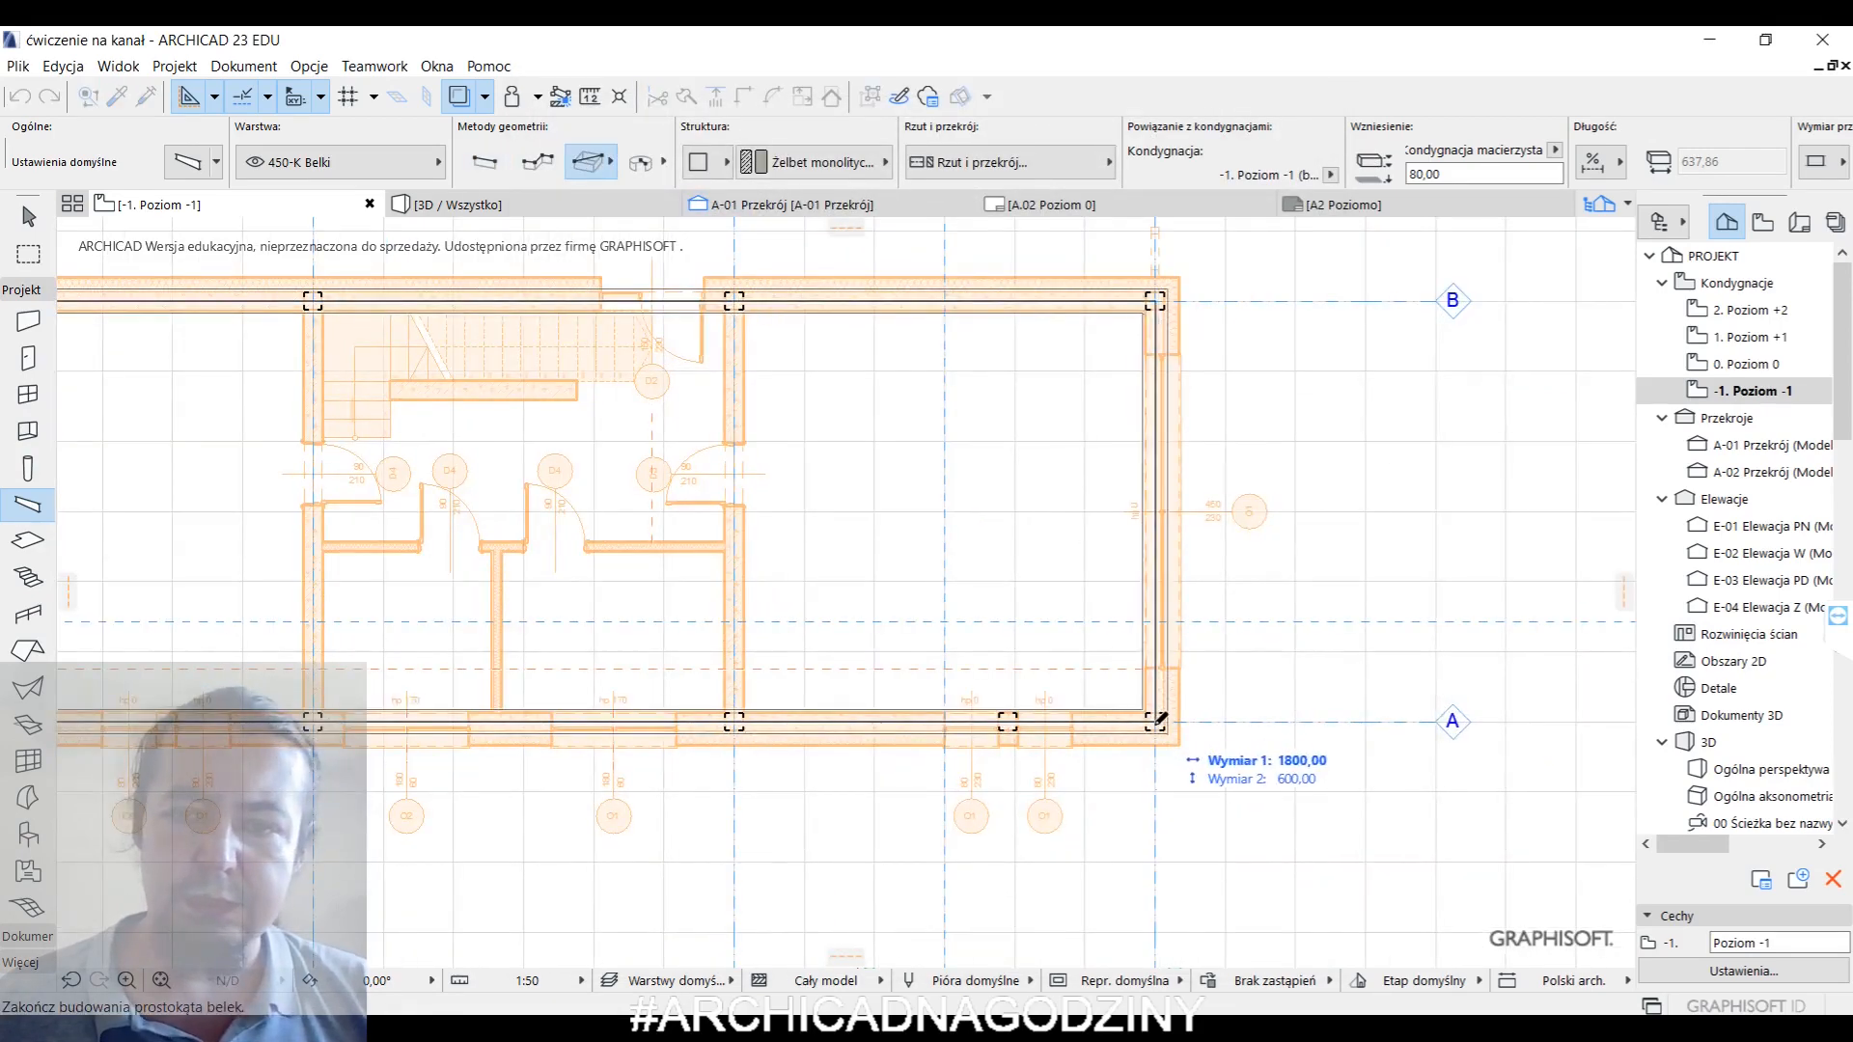
left_click(1161, 719)
scroll(1078, 682, "up", 2)
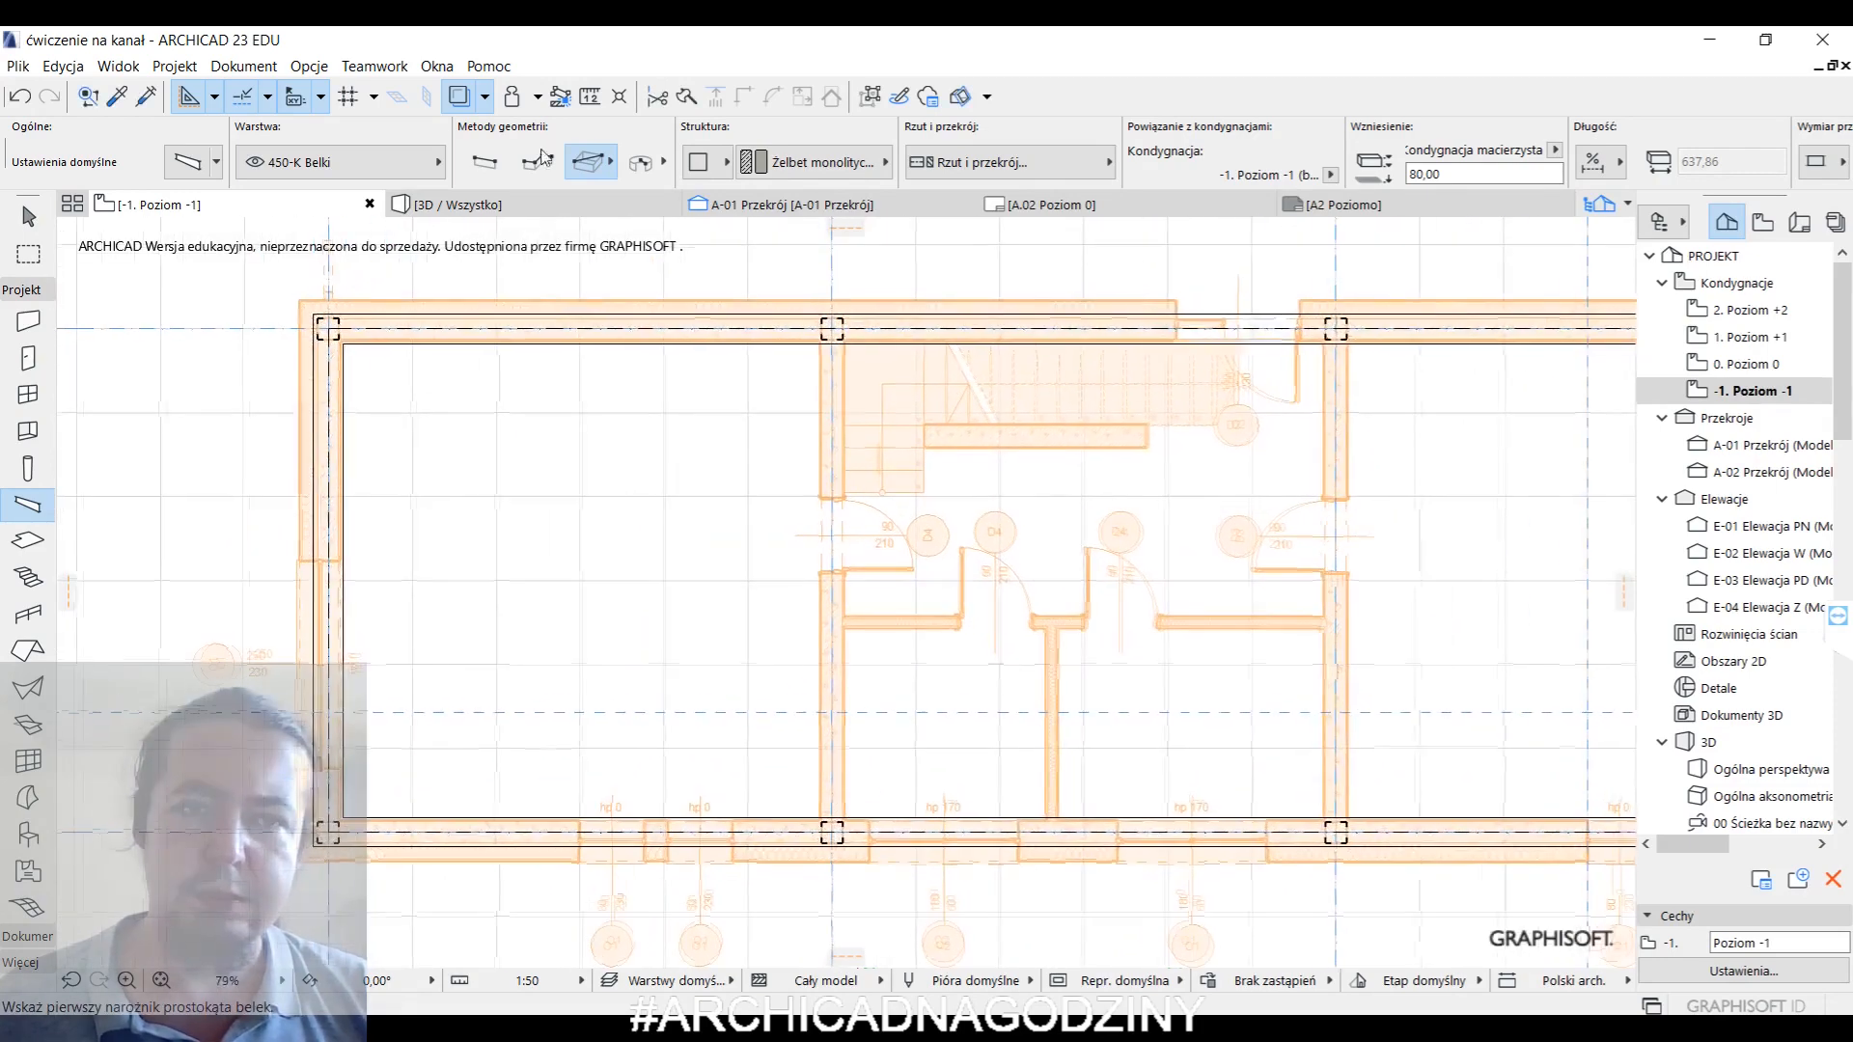
- Draw single straight beams along axes 2 and 3, each spanning between axes A and B
left_click(484, 163)
left_click(831, 328)
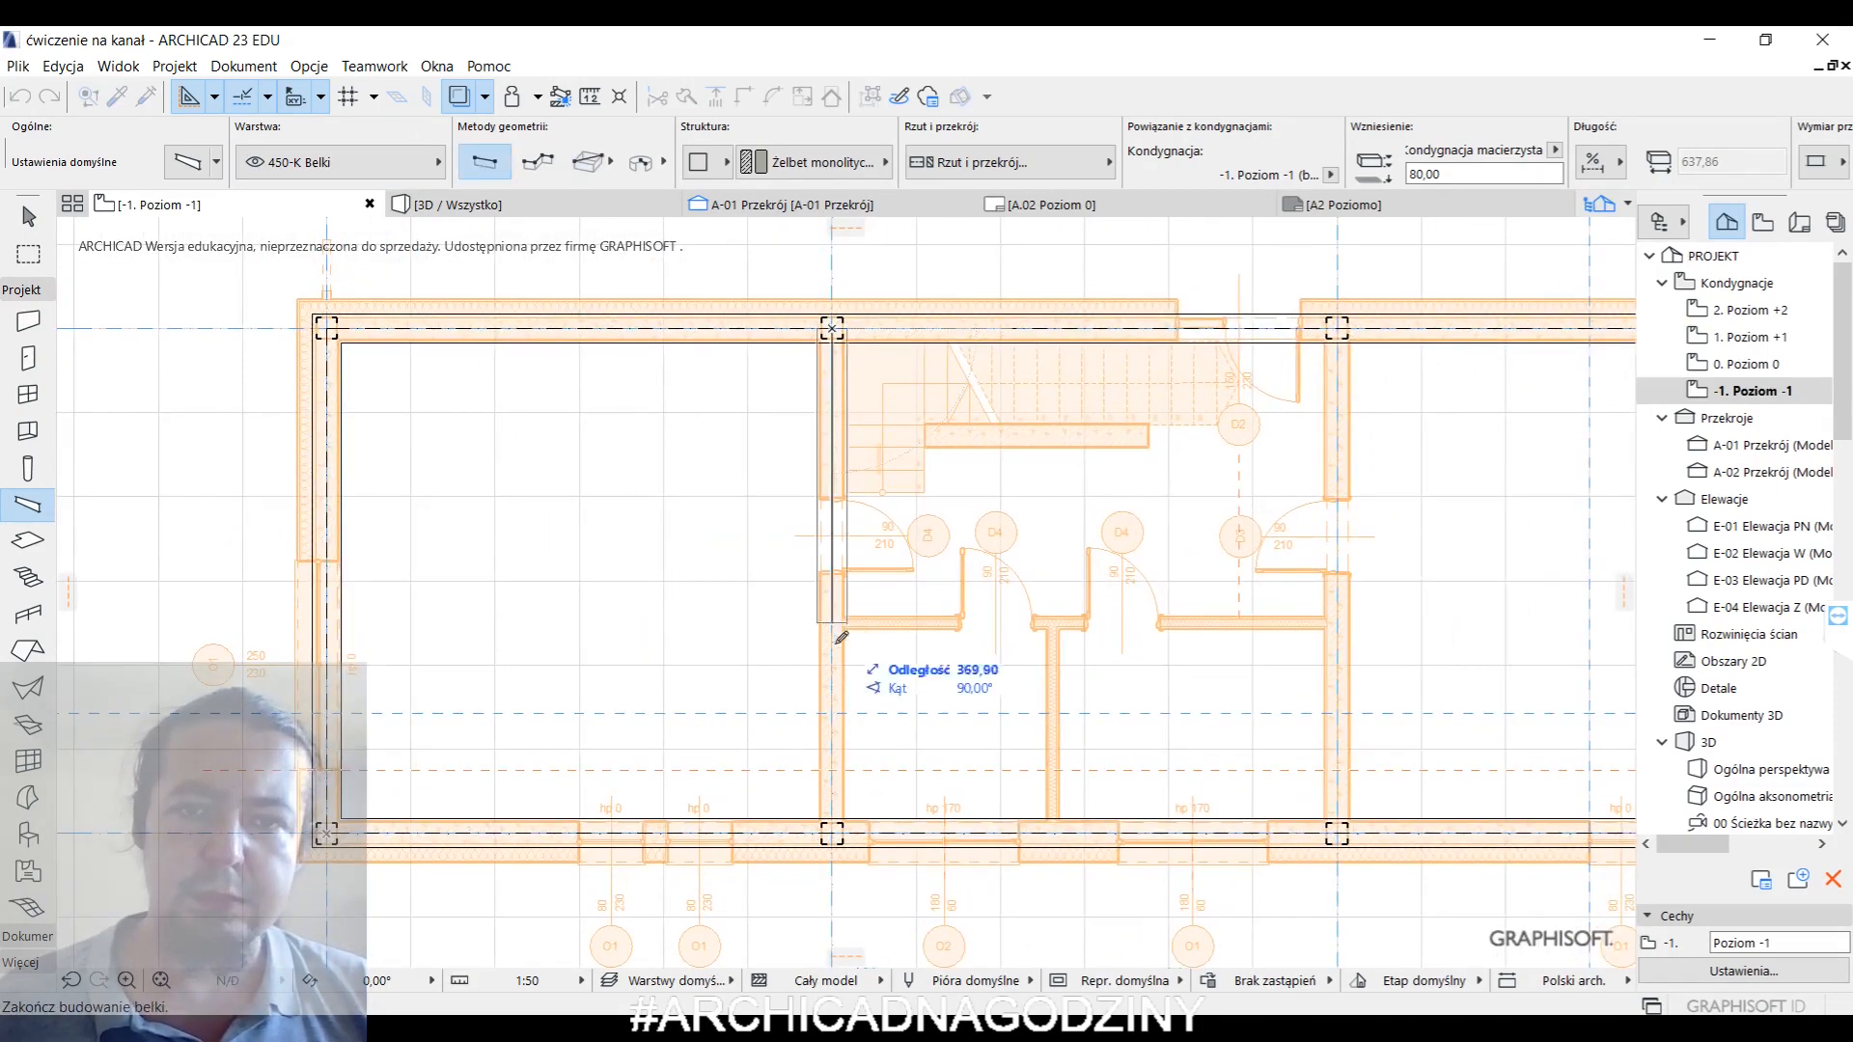
middle_click_drag(840, 636, 823, 761)
left_click(823, 761)
middle_click_drag(1109, 675, 1190, 719)
scroll(1182, 463, "up", 4)
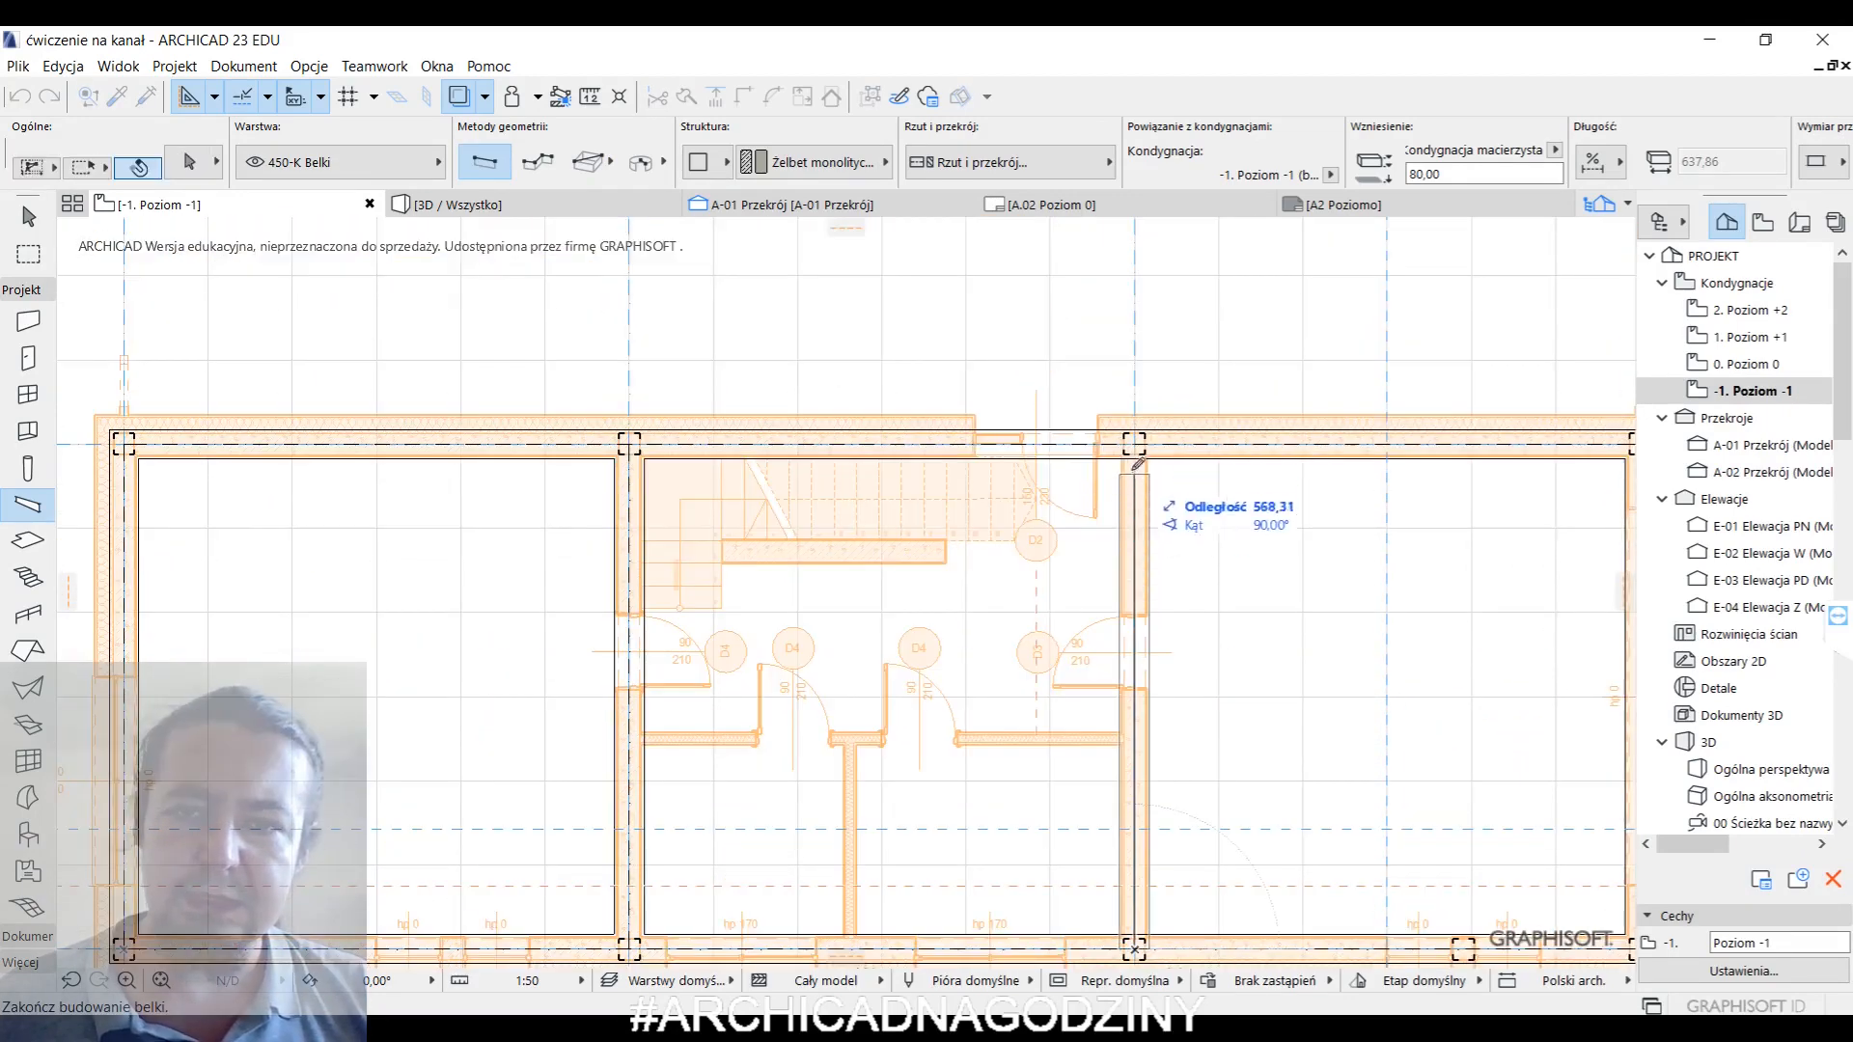
- Draw a short beam from the midpoint of the stair wall's near end to the beam on axis 2
scroll(723, 555, "up", 5)
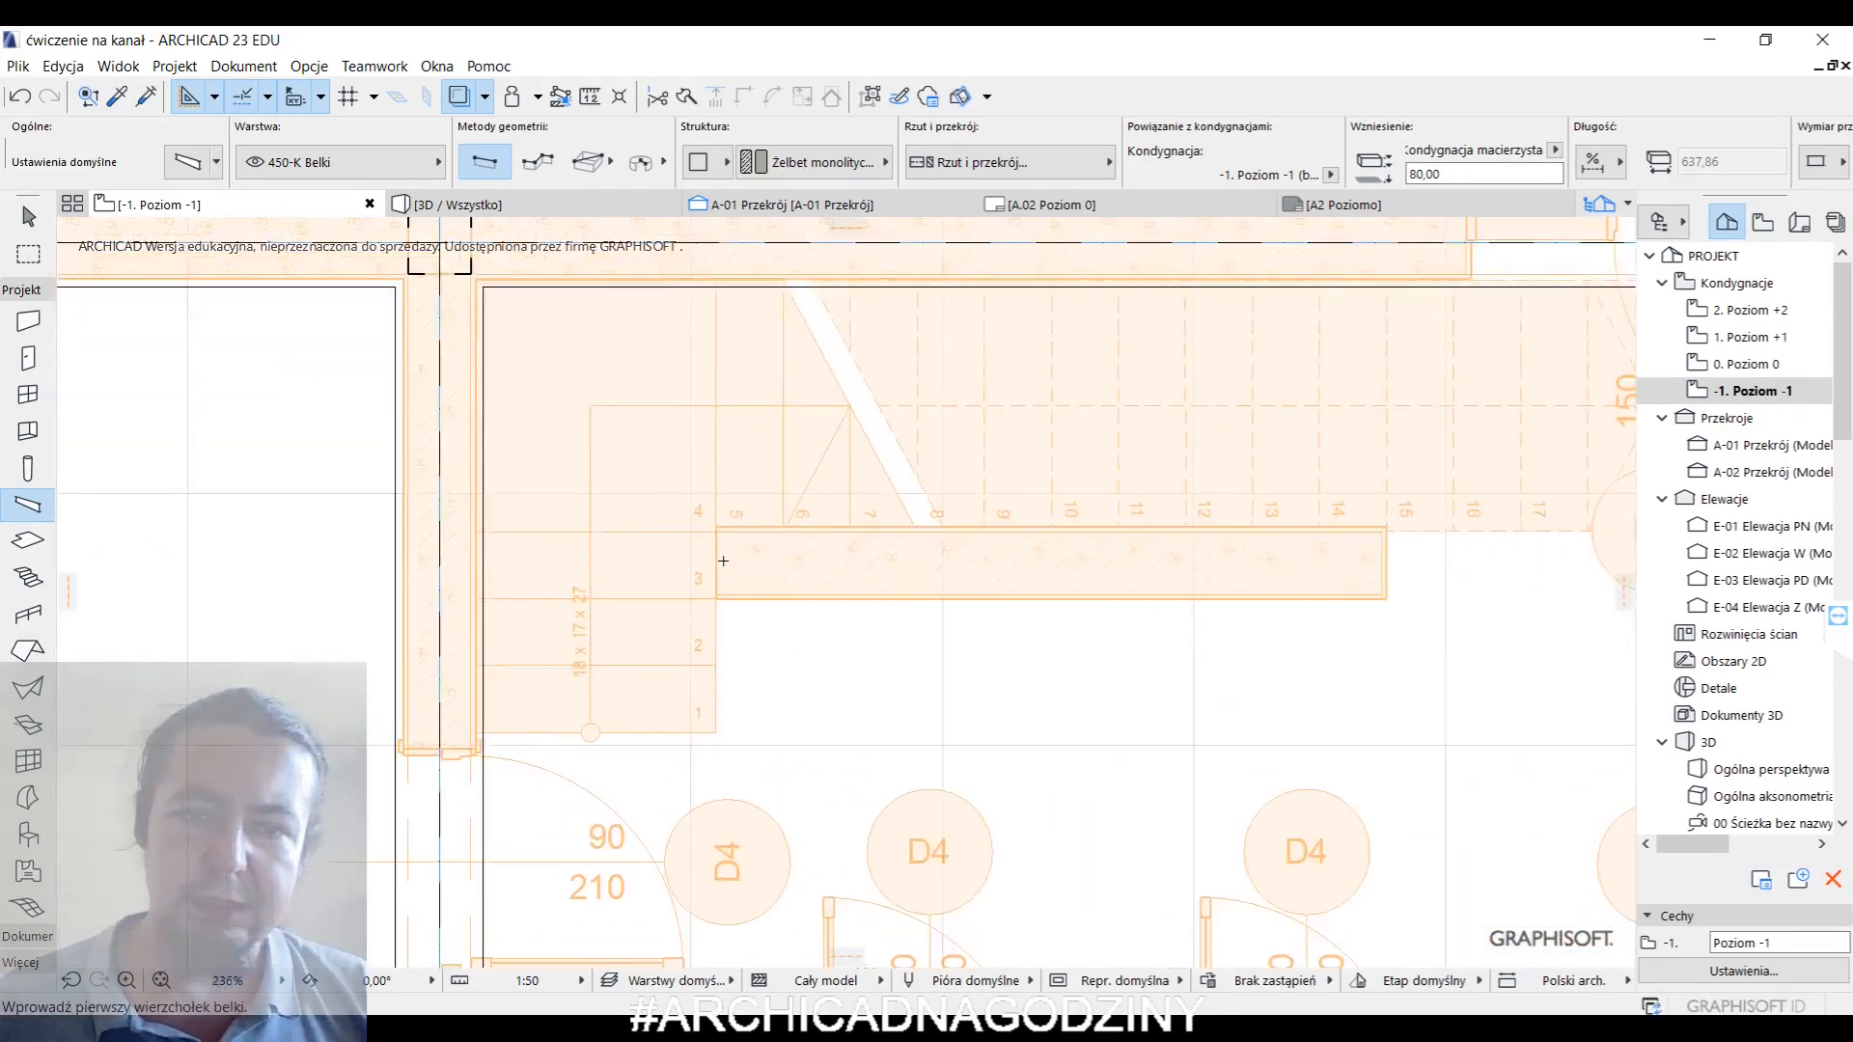
left_click(716, 562)
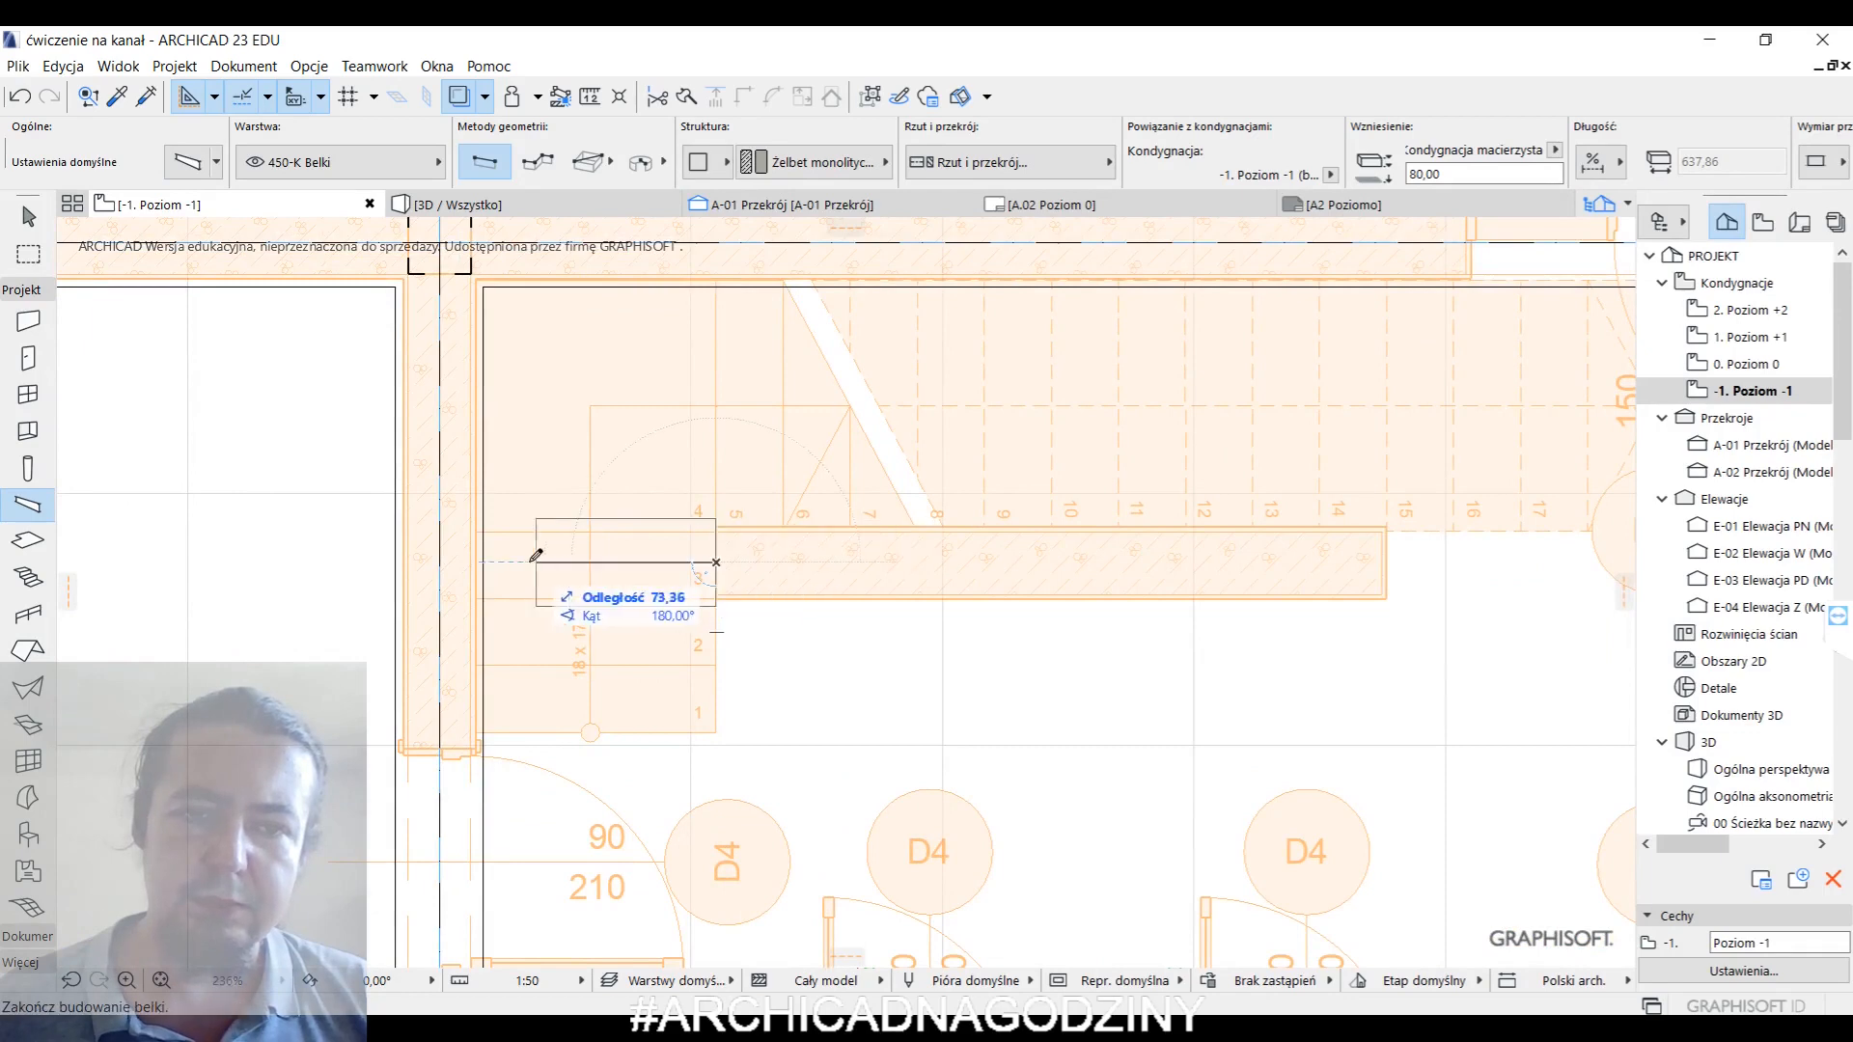
left_click(441, 562)
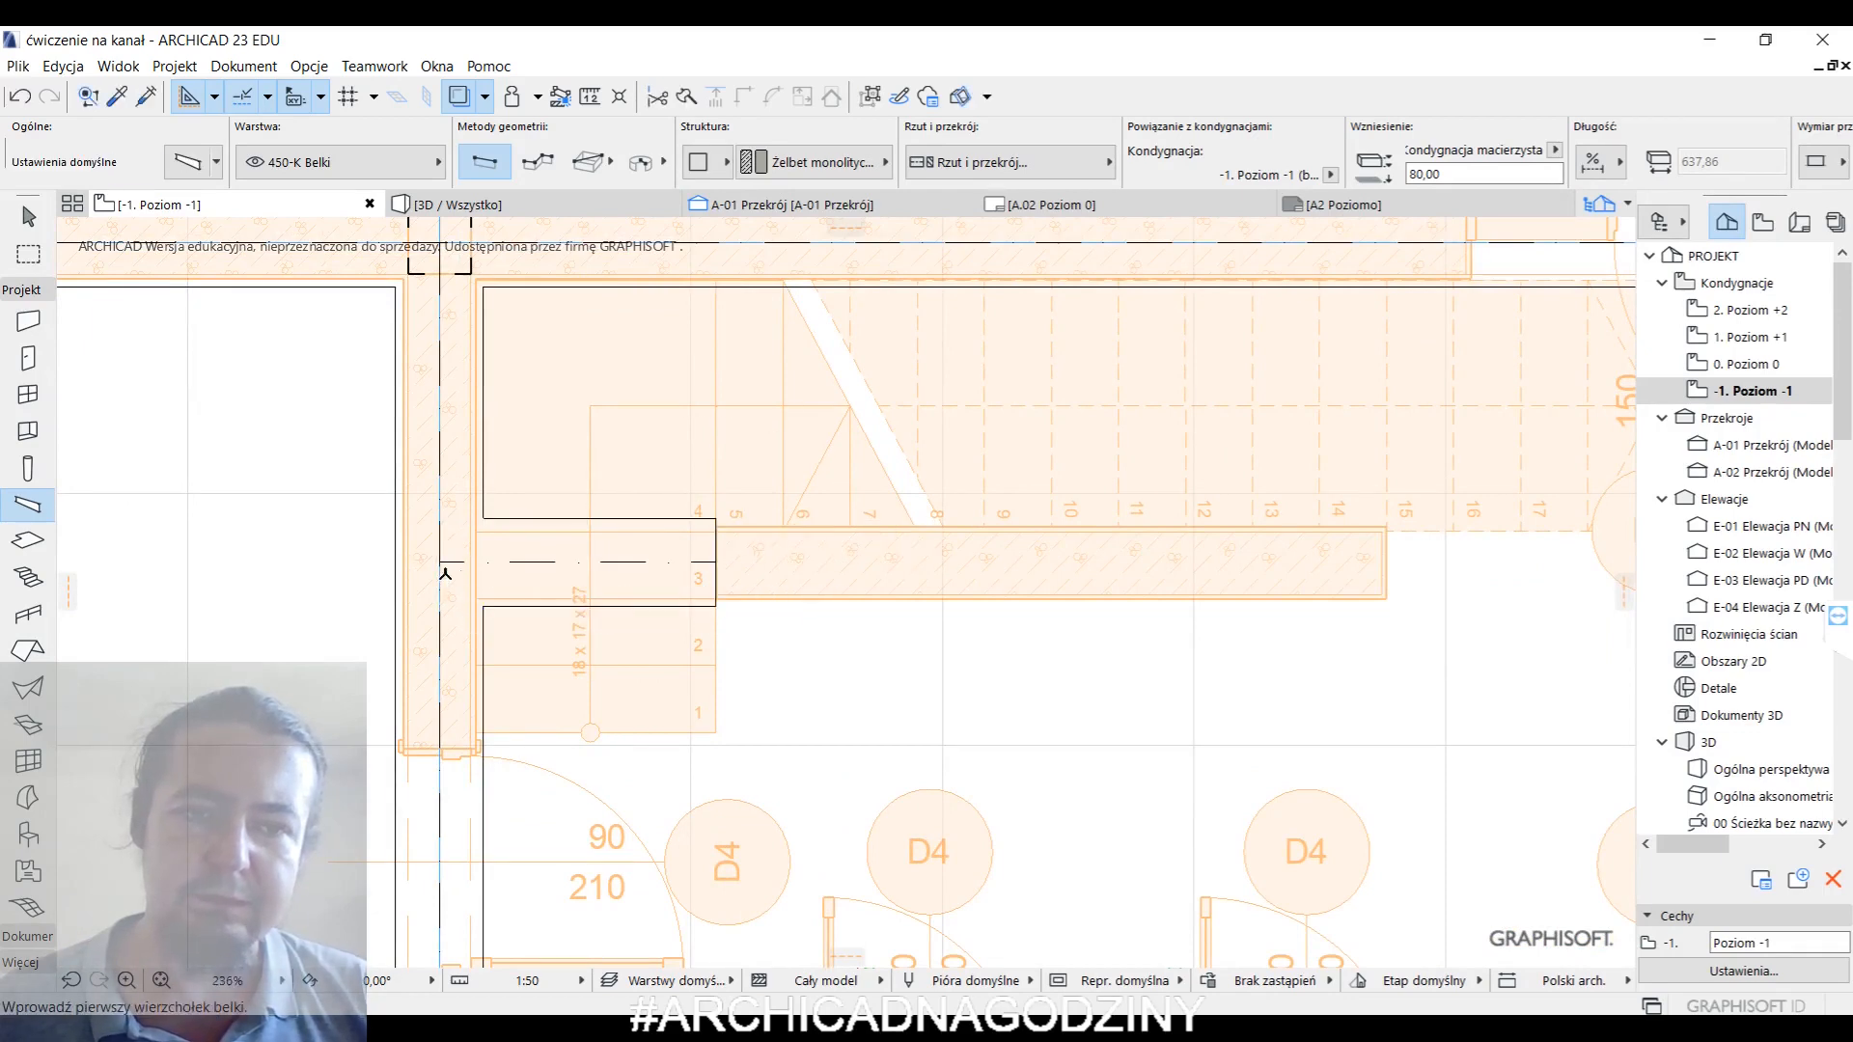
- Stretch the short stair-wall beam from axis 2 to axis 3, making it 600 long
left_click(591, 577, "shift")
left_click(716, 562)
scroll(849, 559, "down", 2)
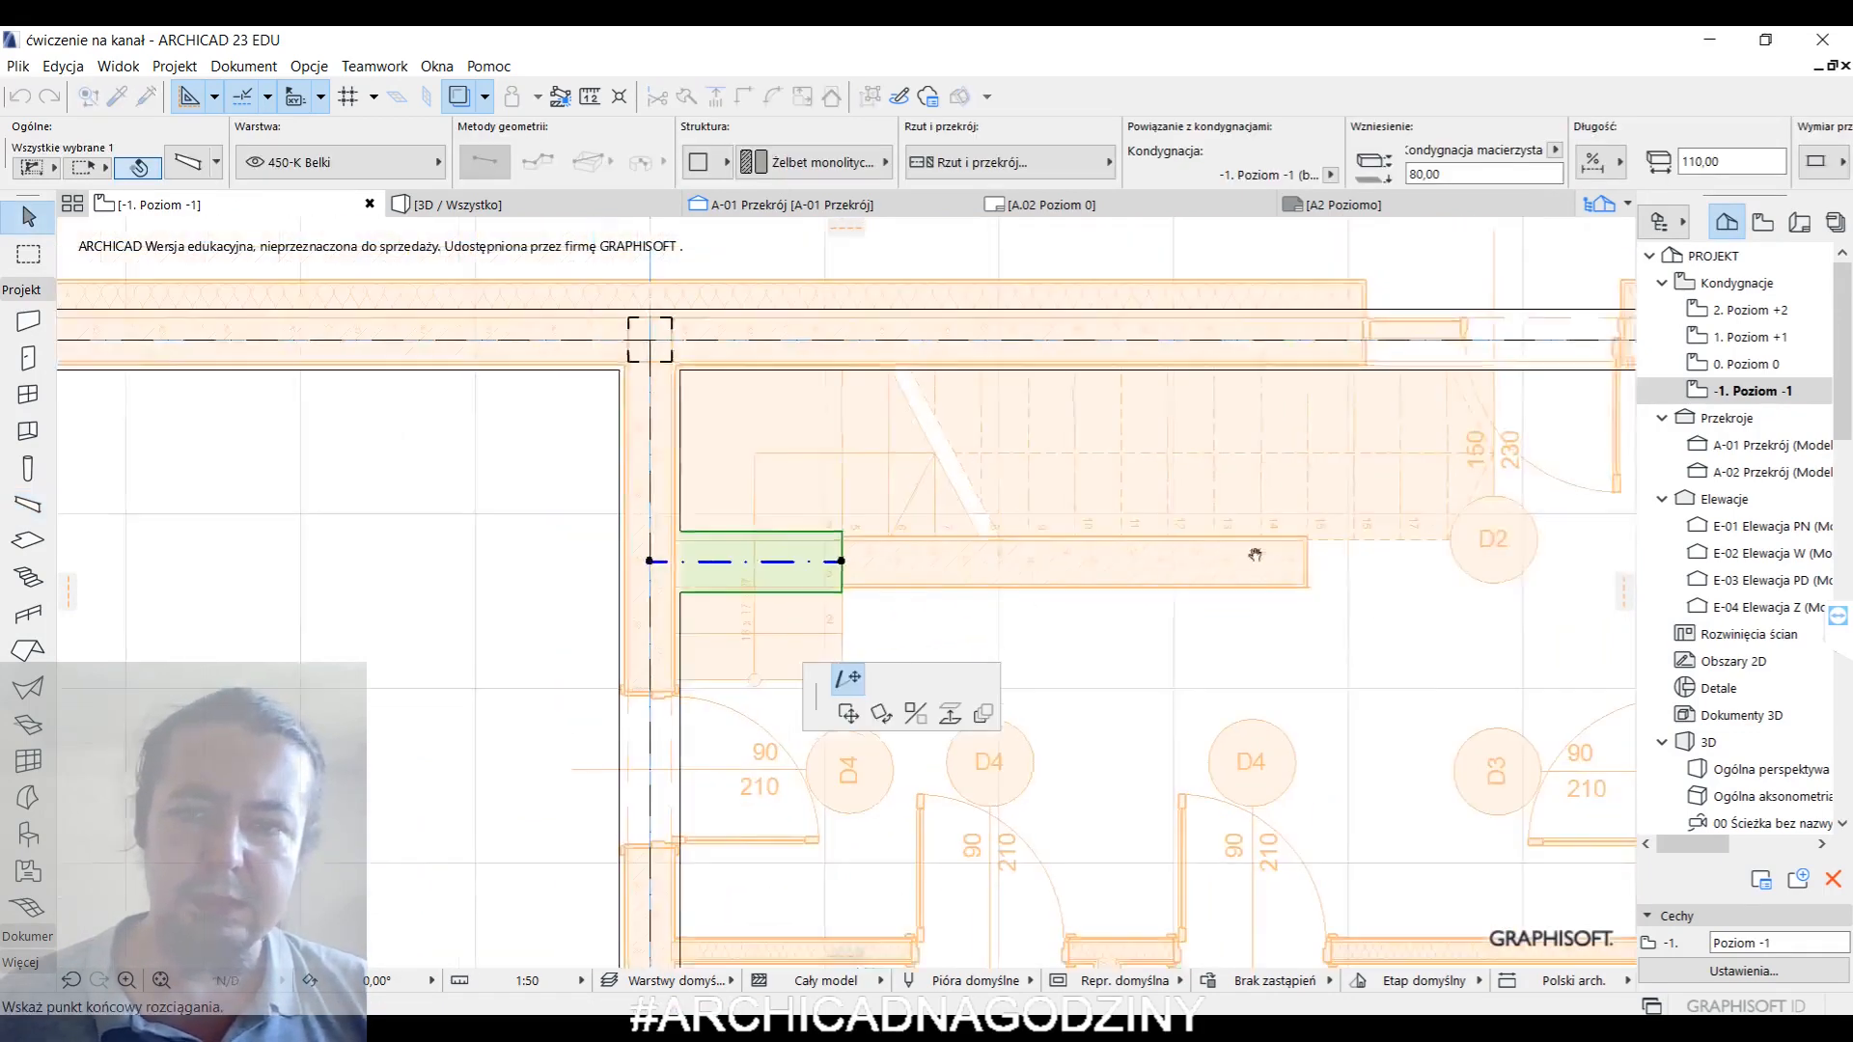
left_click(1615, 558)
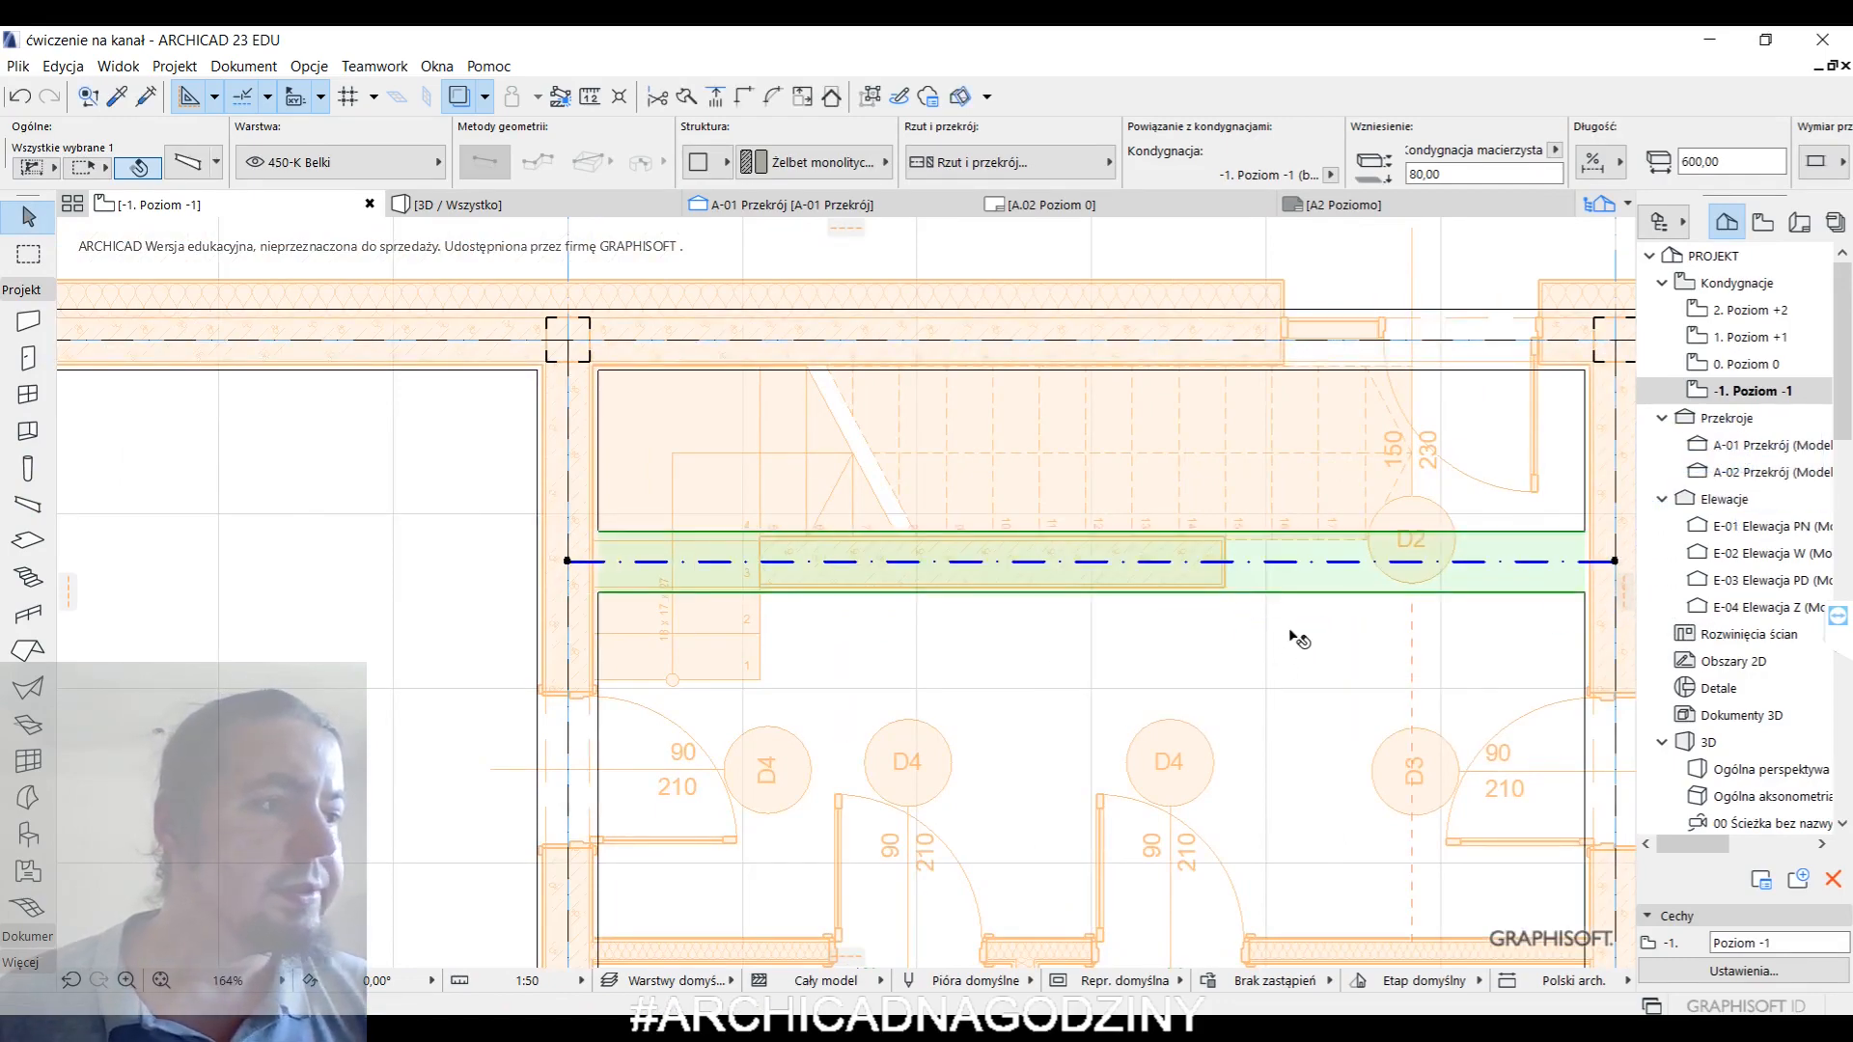
scroll(964, 484, "down", 5)
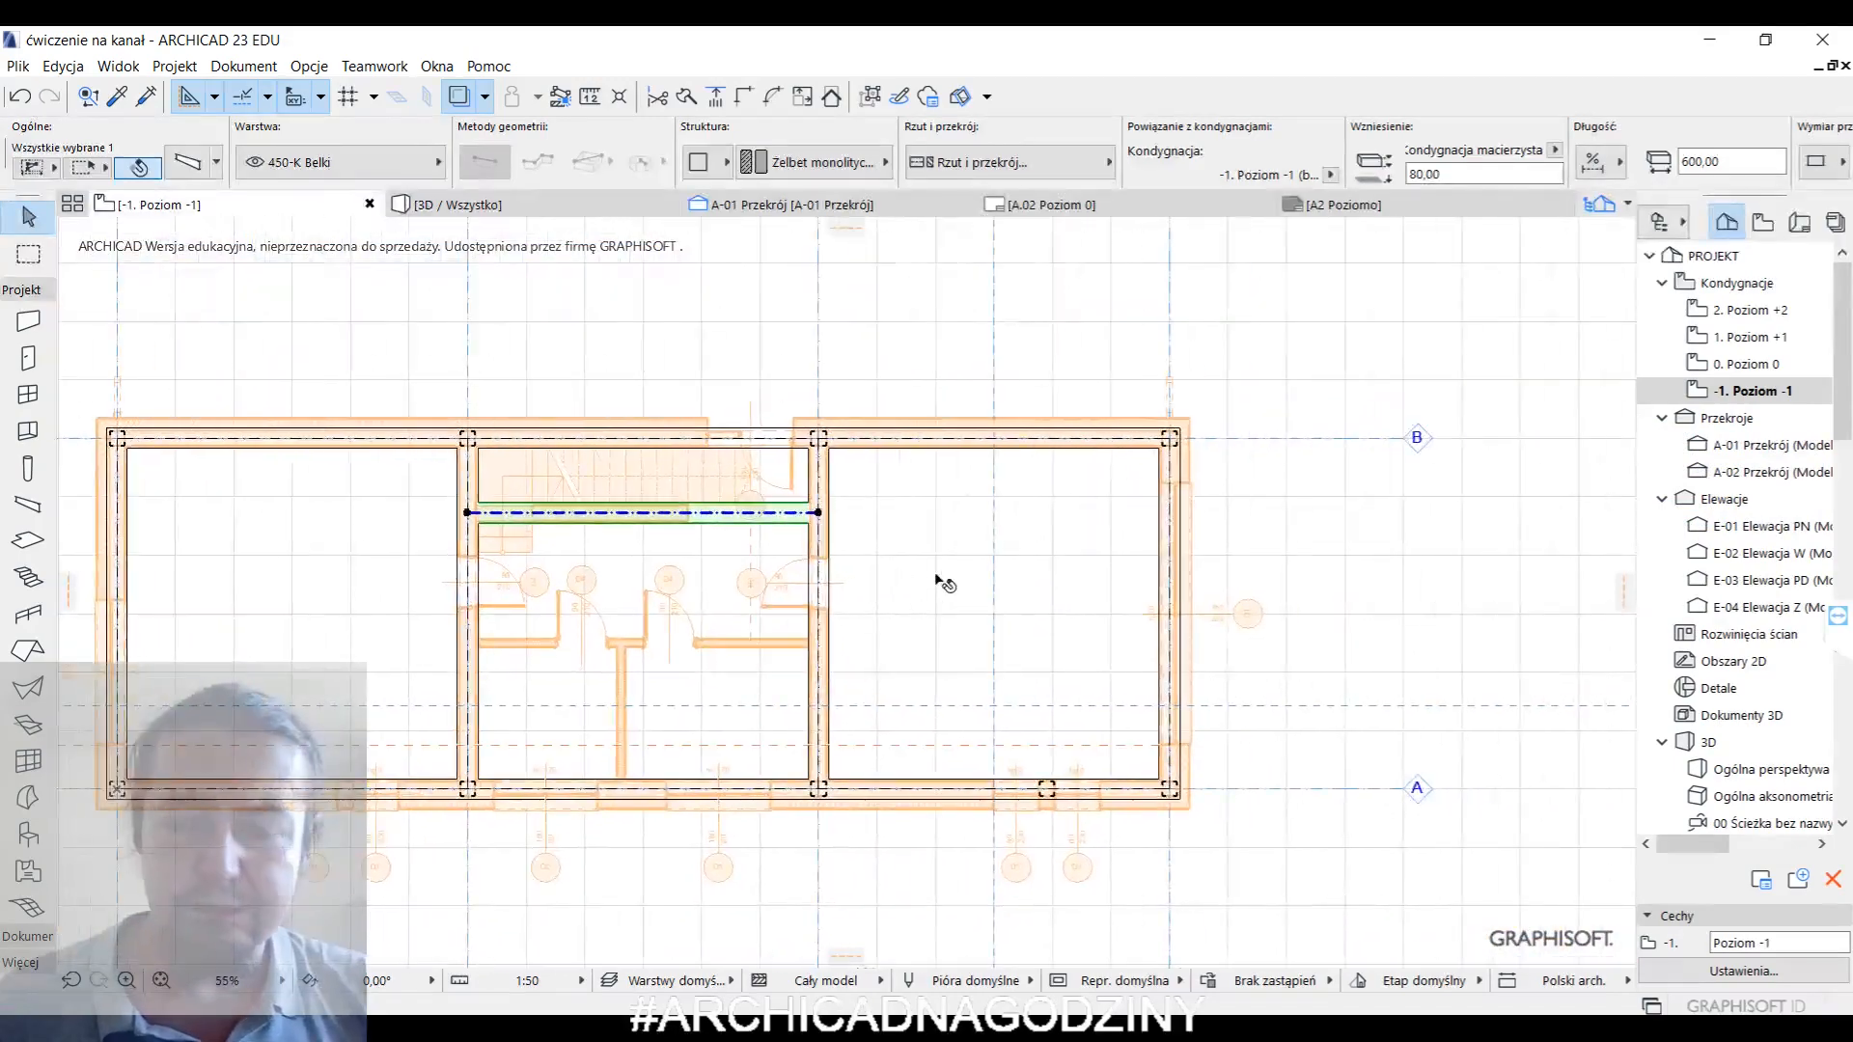
key("Escape")
- Suspend element grouping and copy the axis 4 beam horizontally outward, about 350 beyond axis 4
middle_click_drag(1105, 706, 877, 683)
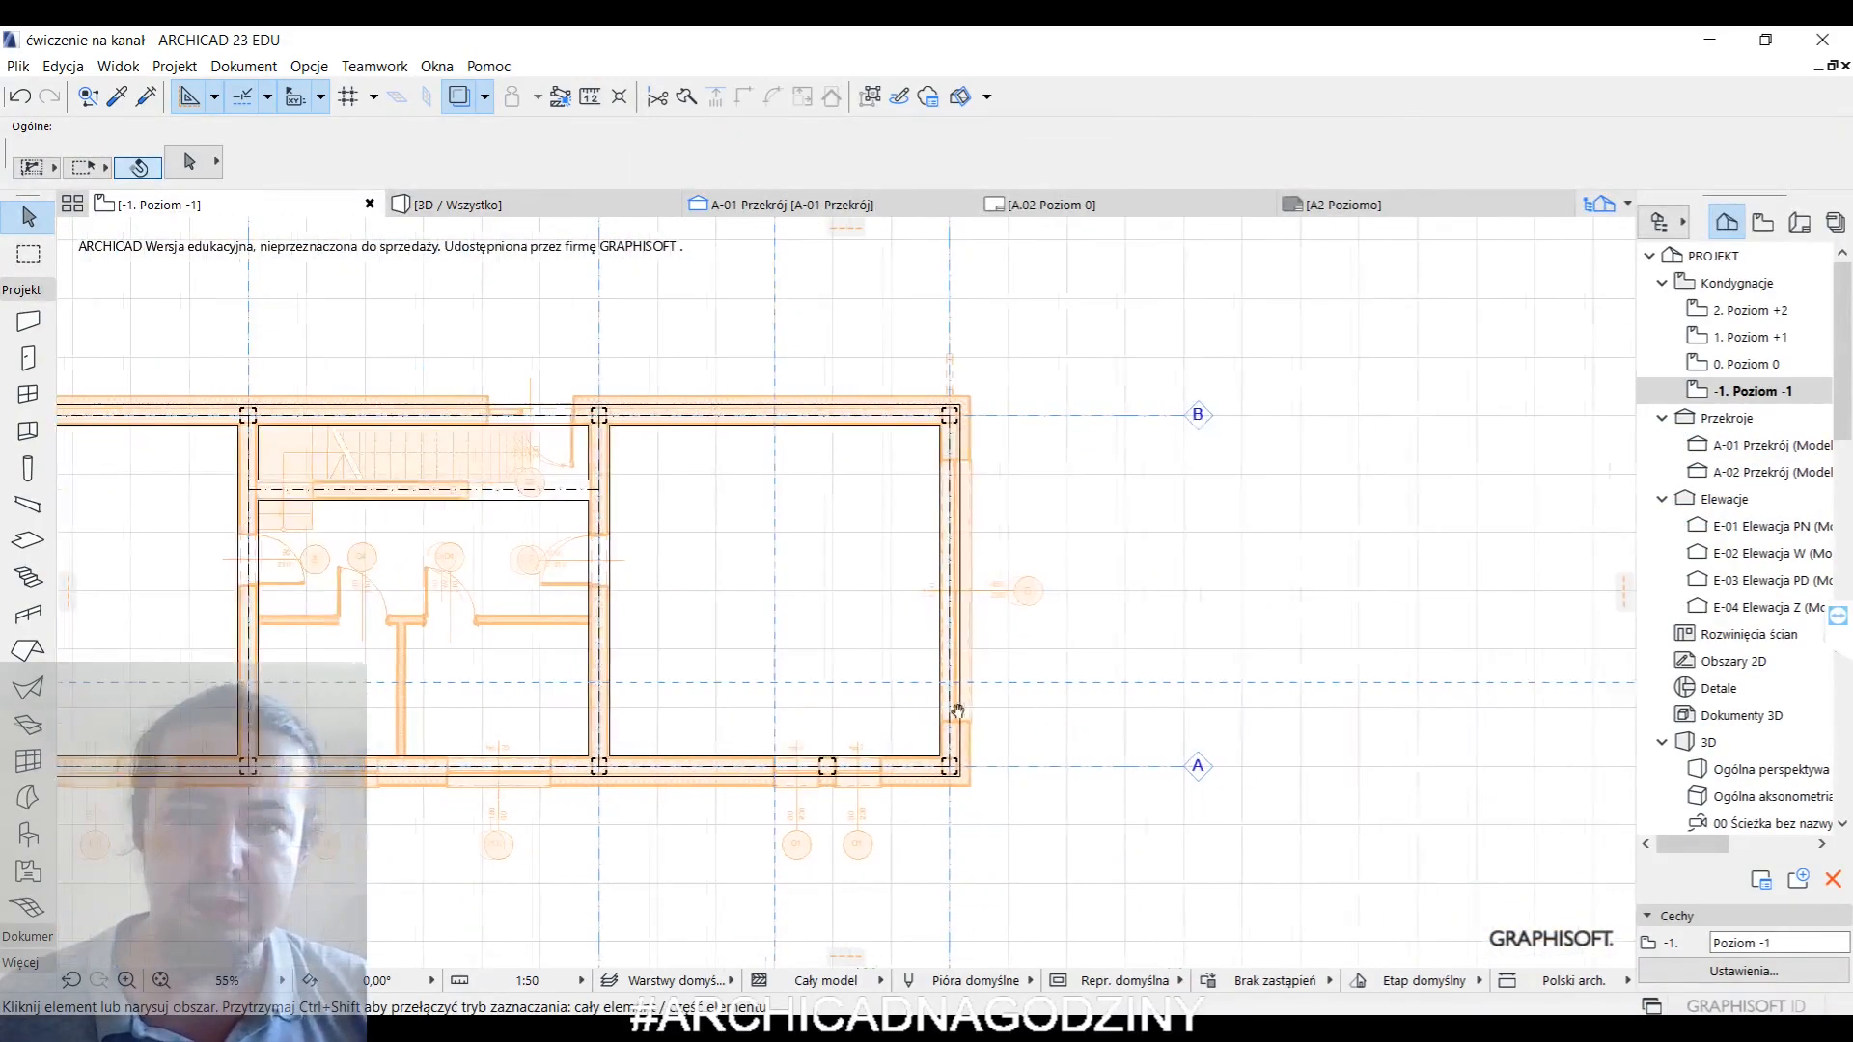
left_click(945, 598)
scroll(1166, 580, "up", 2)
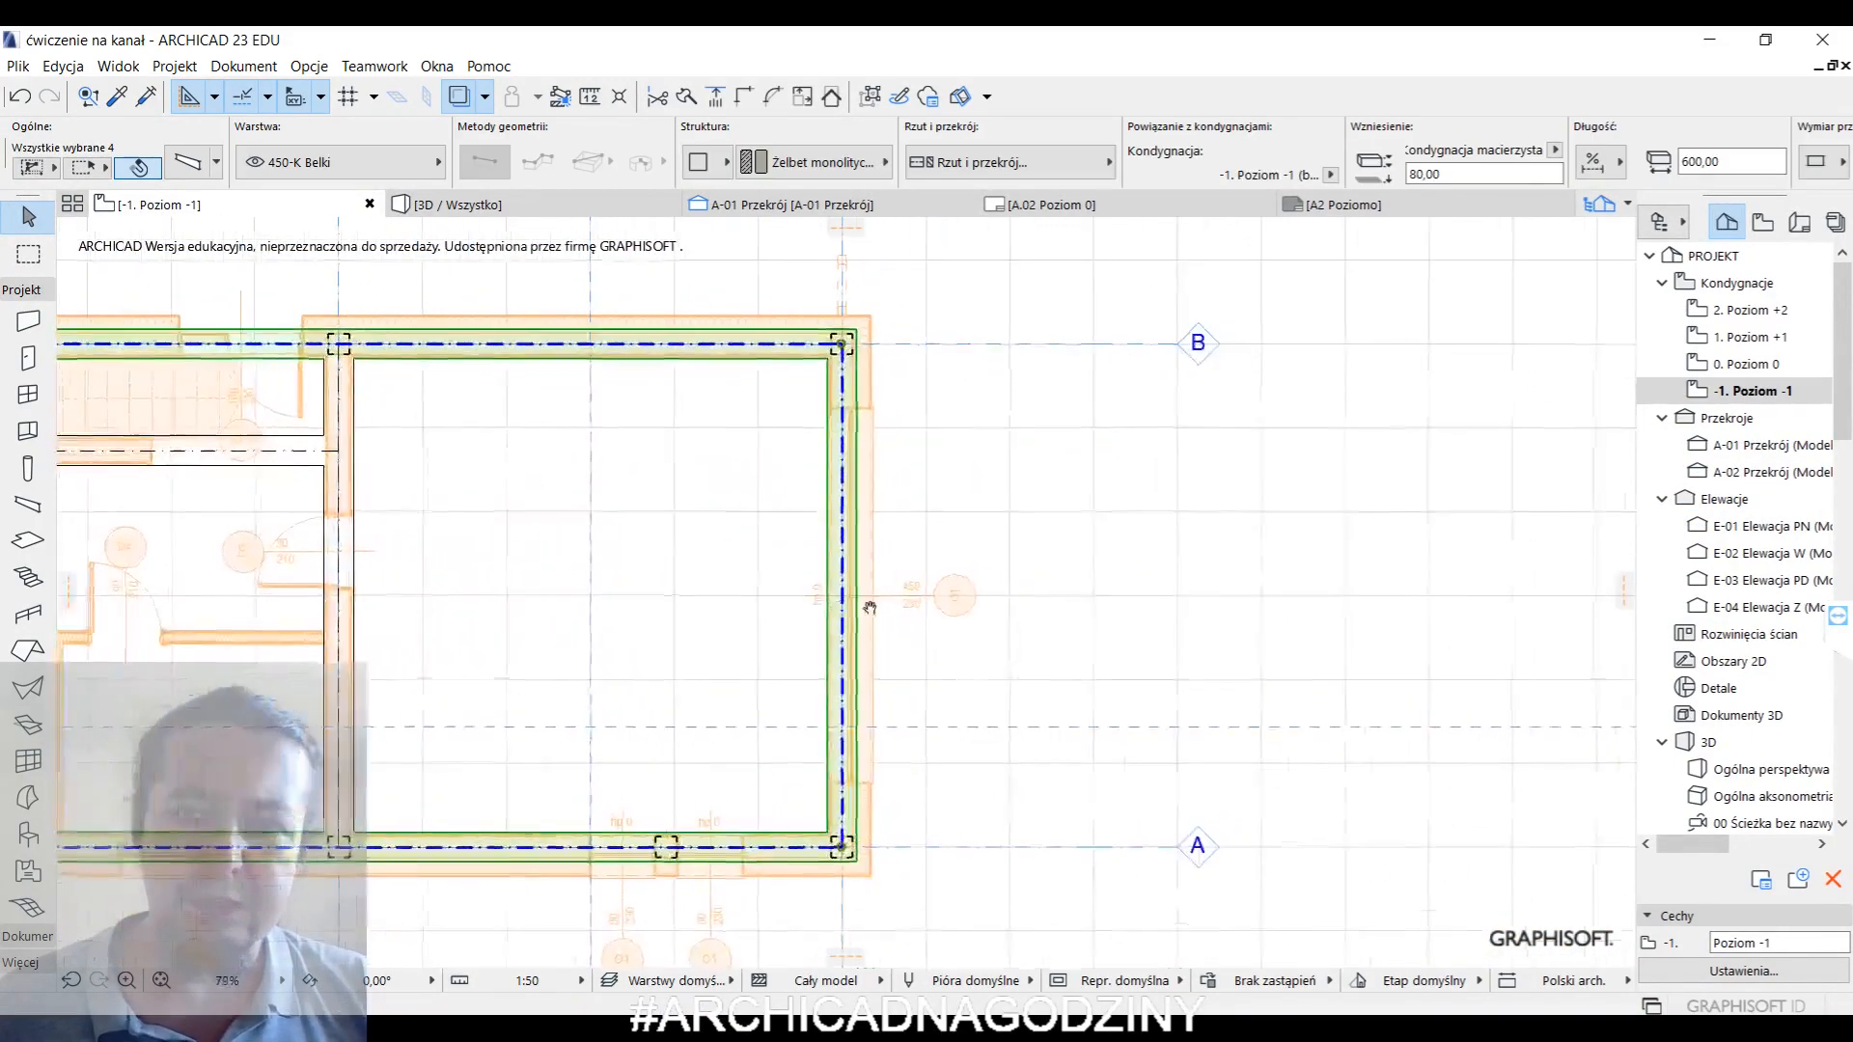
key("Escape")
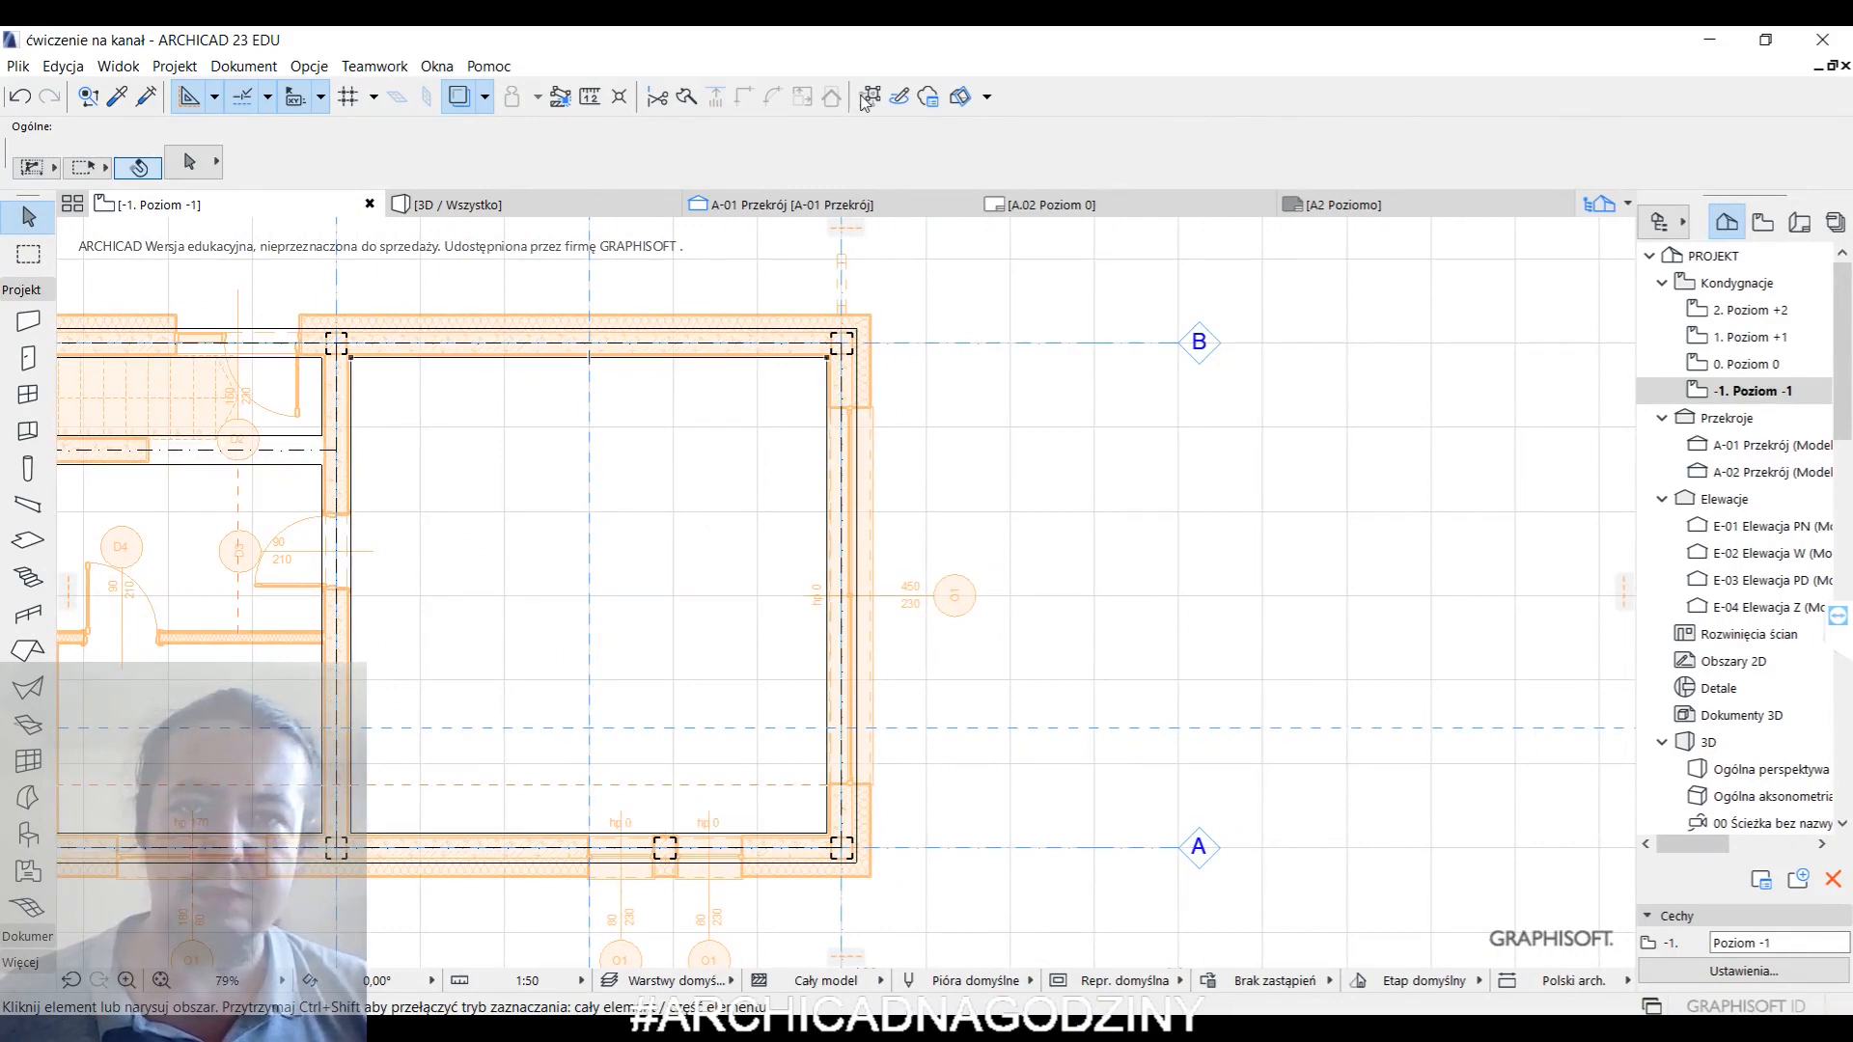
left_click(855, 524)
left_click_drag(855, 524, 1127, 517)
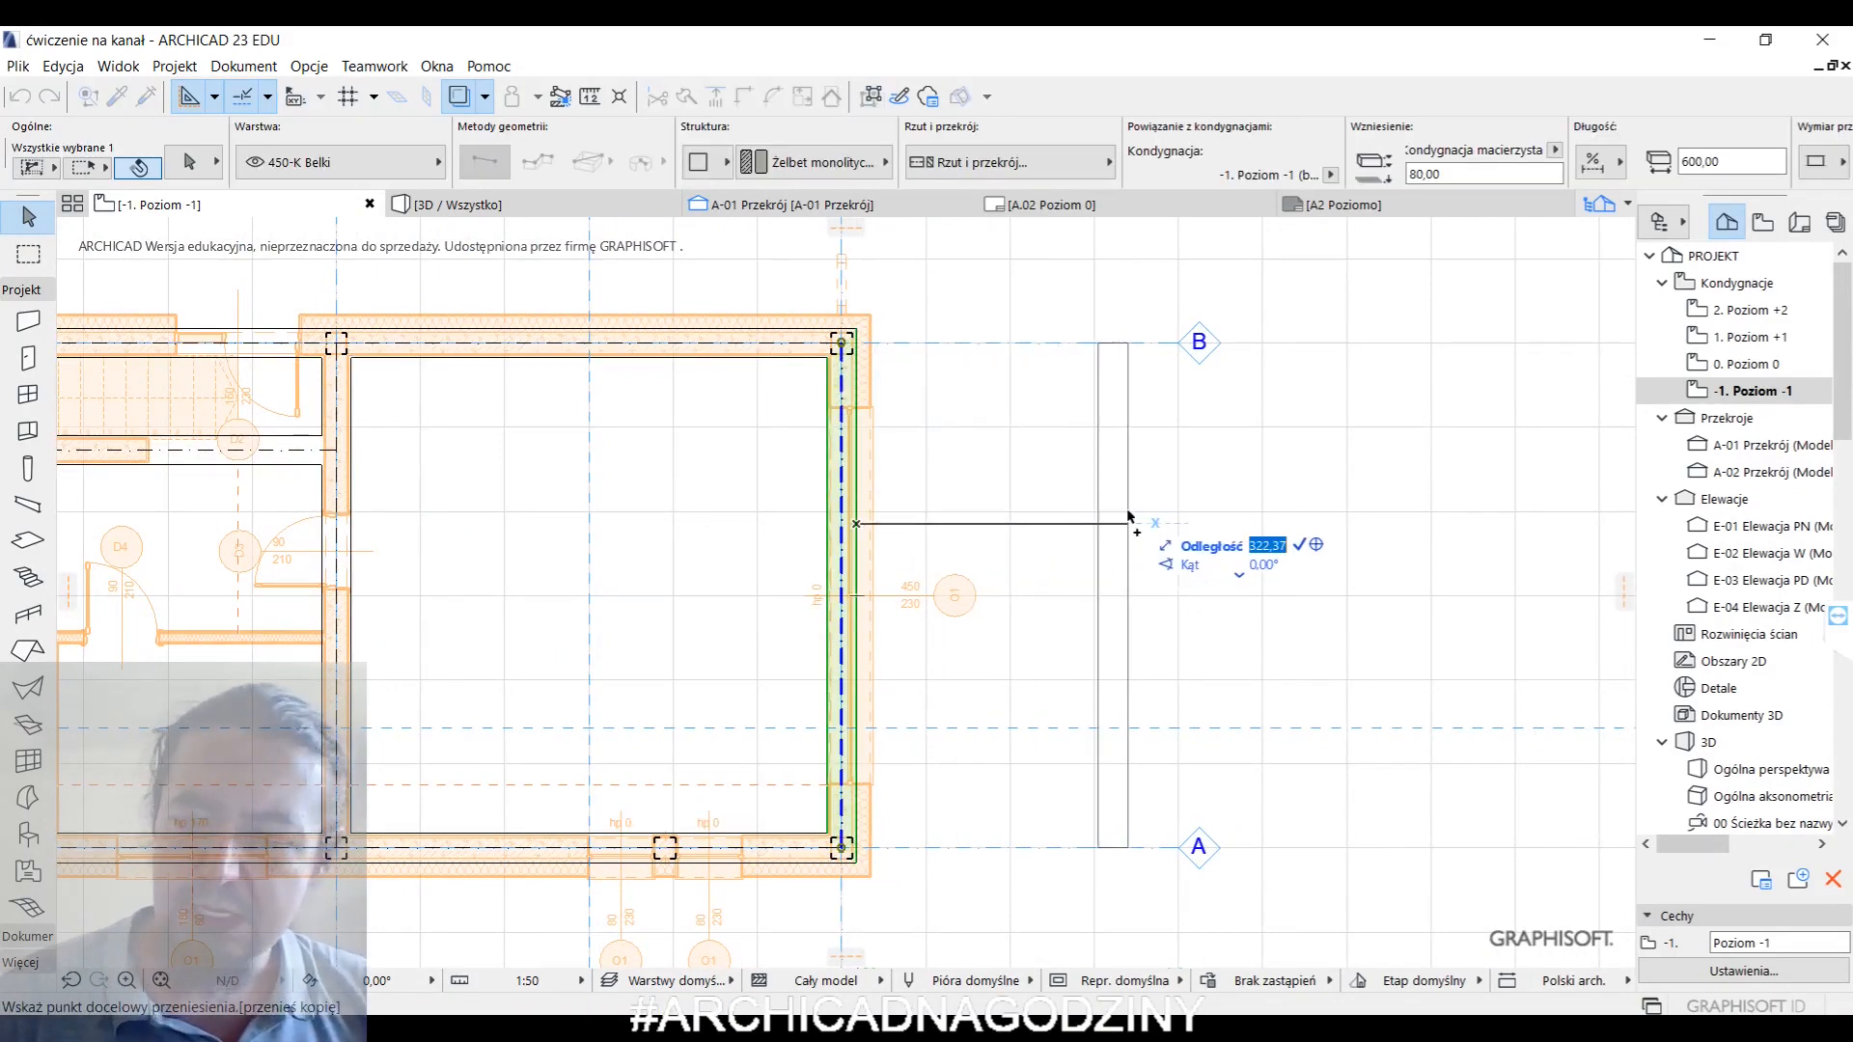
key("Return")
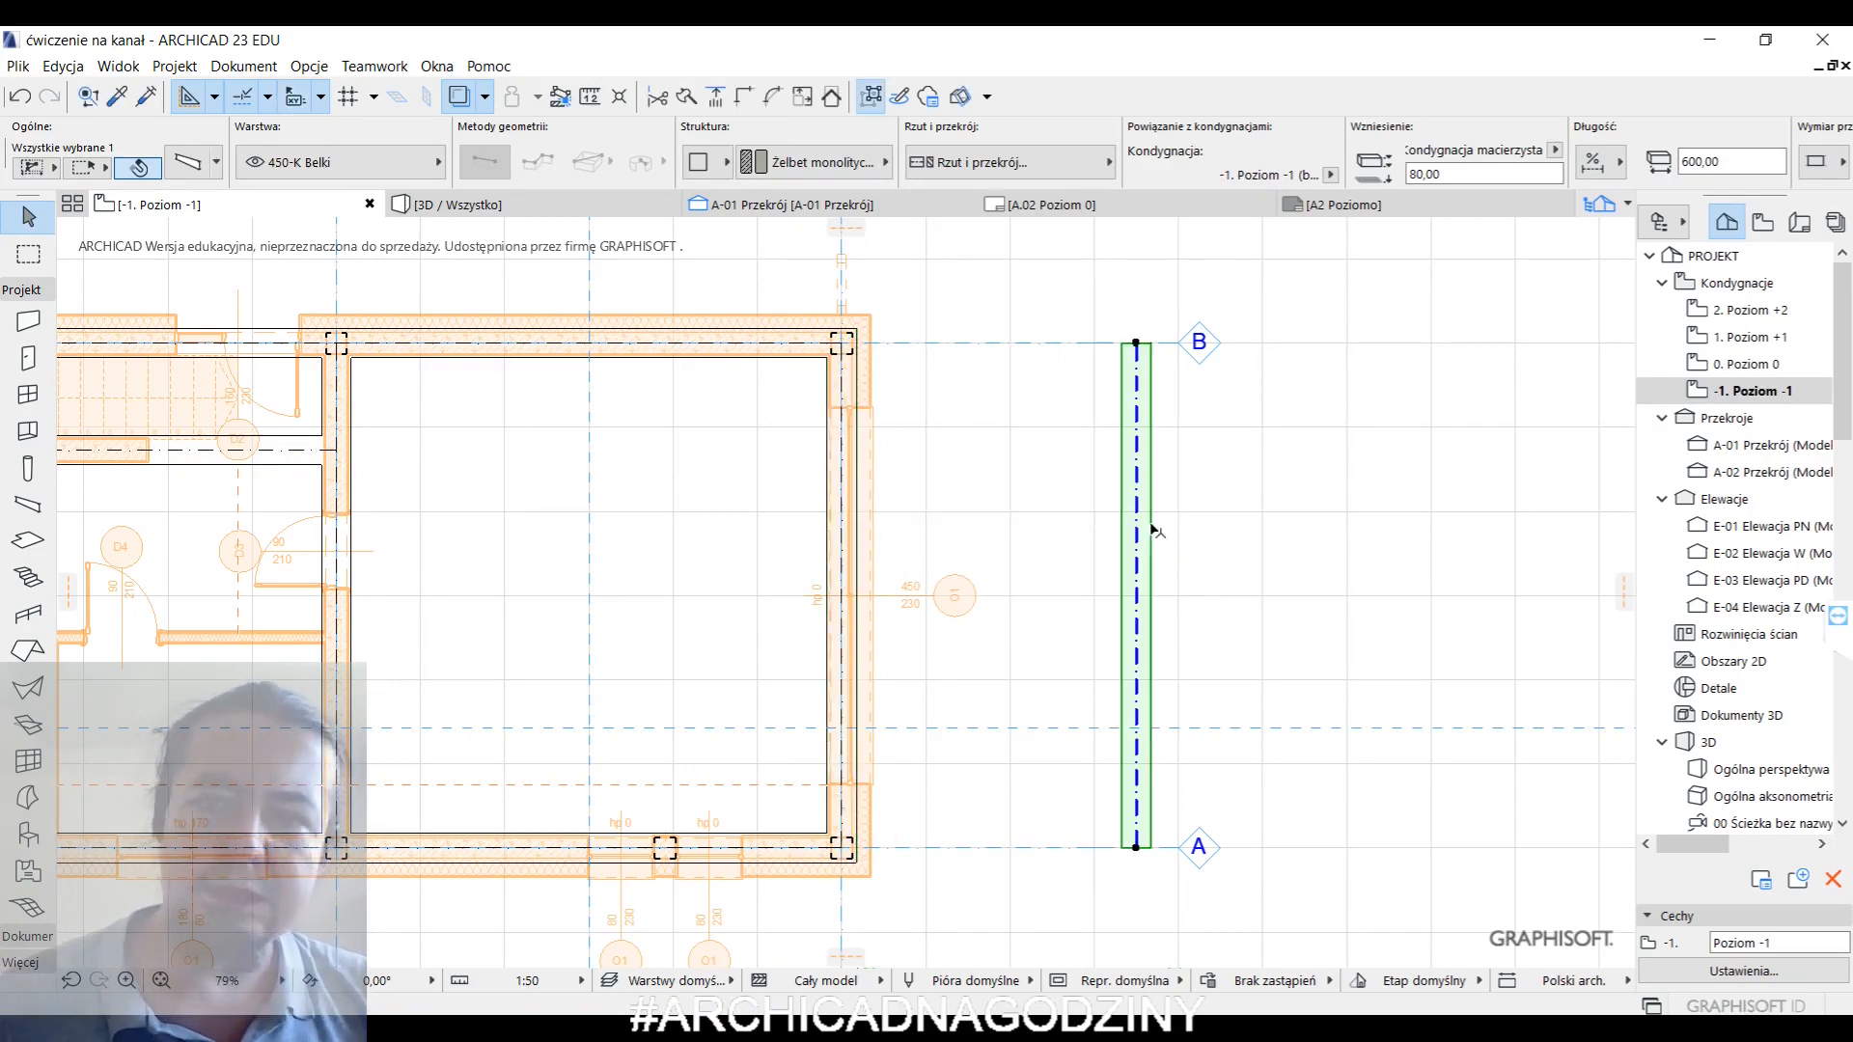
key("Escape")
- Extend the beams on axes A and B to 2150 long so they join the copied beam at its corners
left_click(823, 353)
left_click(777, 854, "shift")
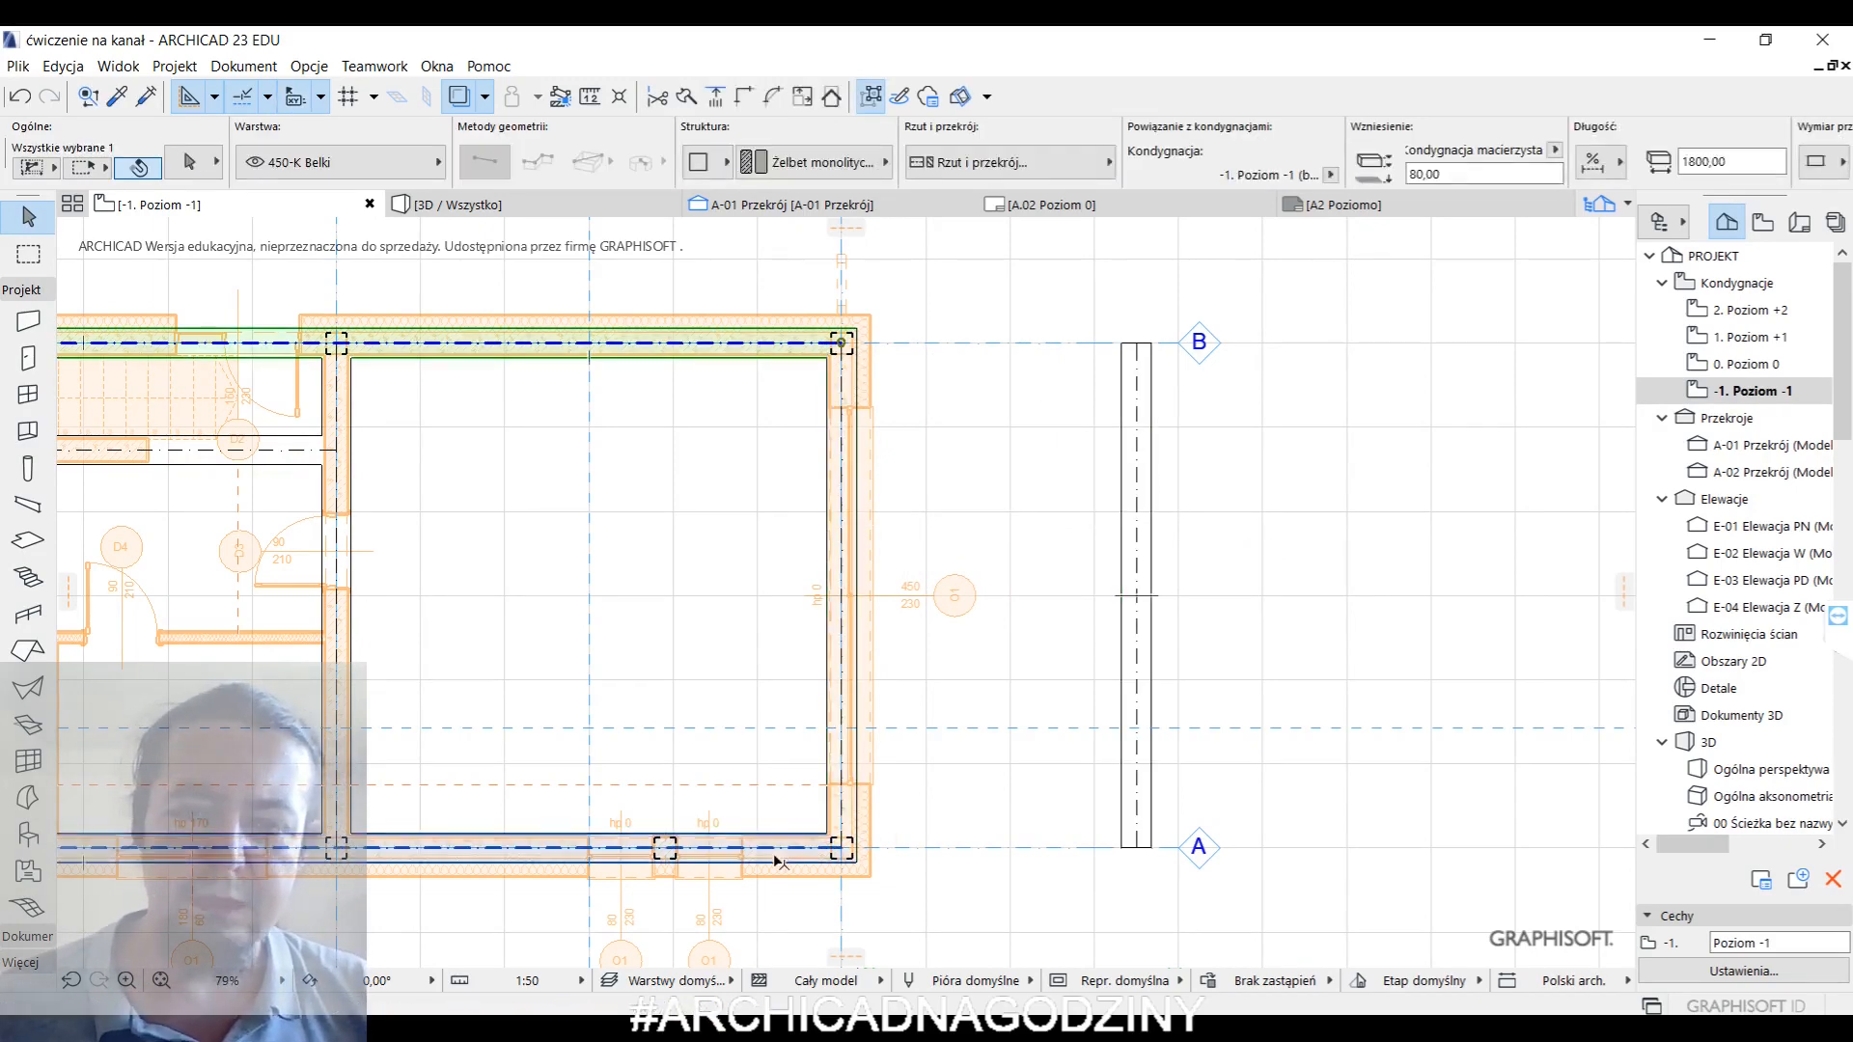
left_click(1142, 656, "shift")
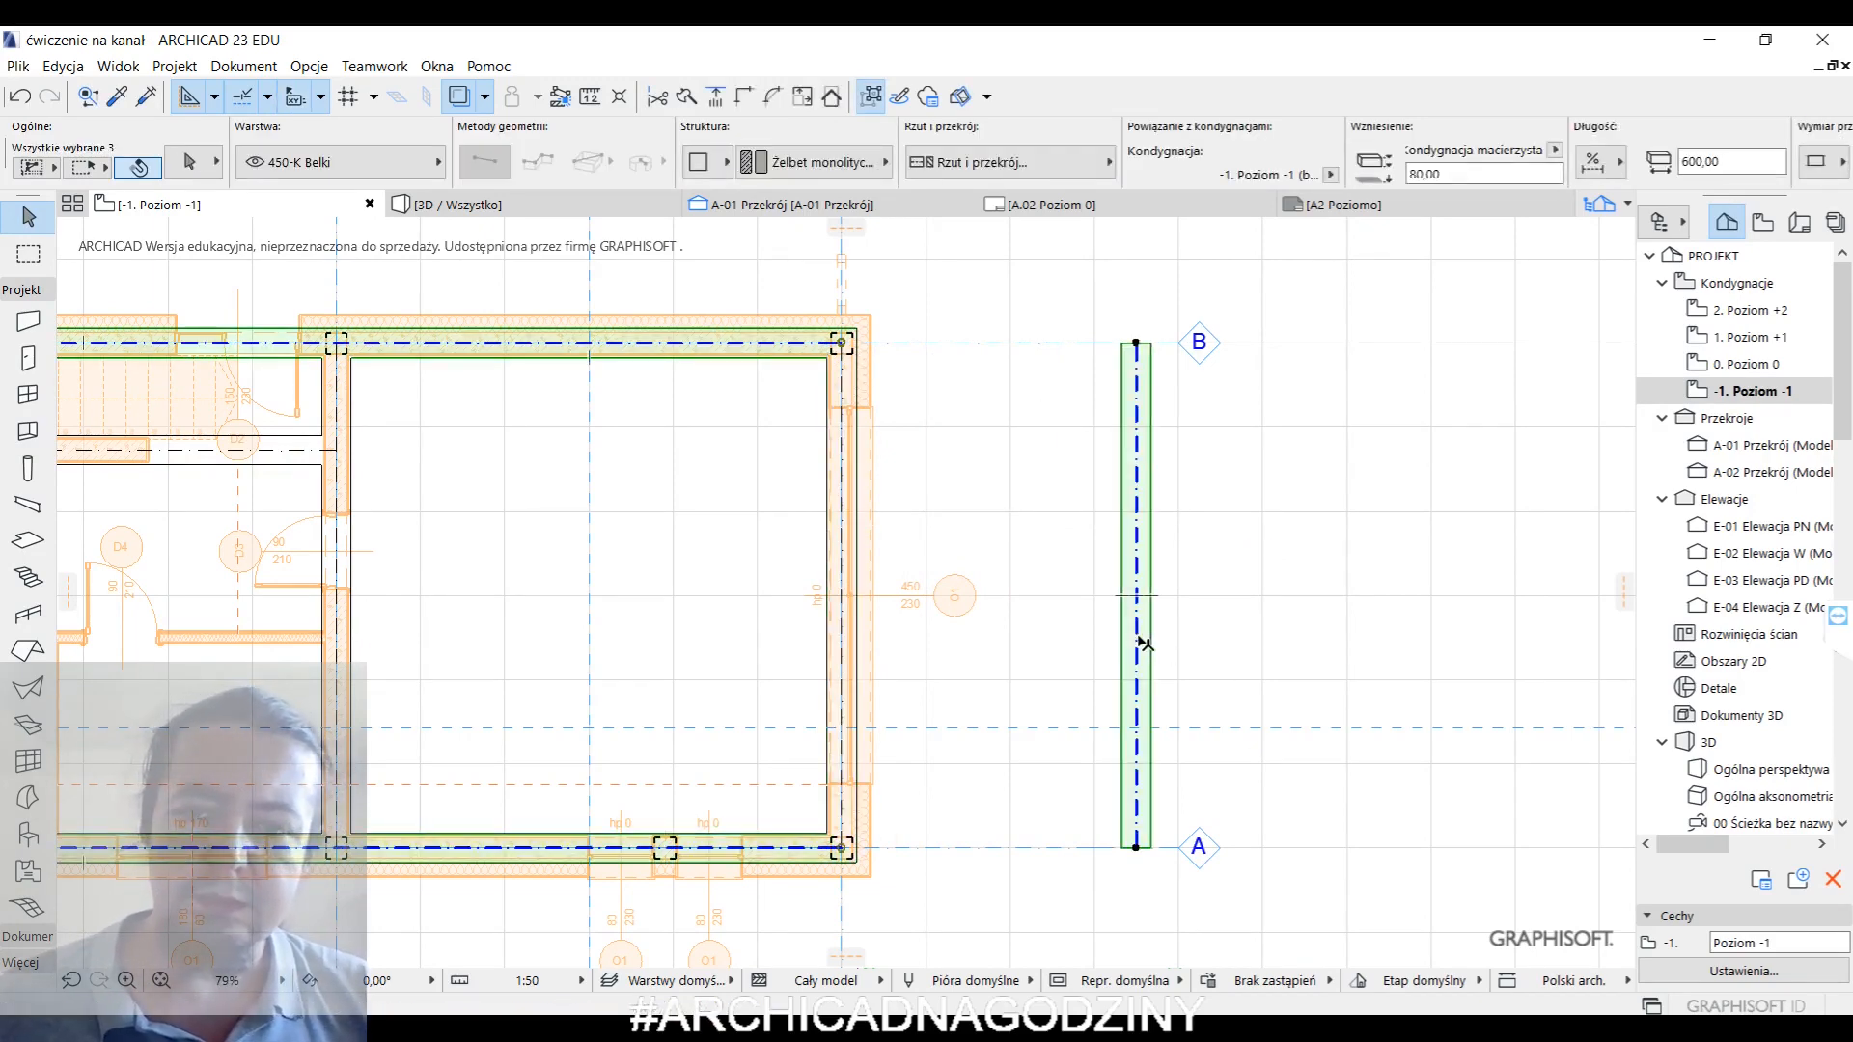
left_click(743, 95)
left_click(1081, 487)
scroll(1081, 487, "down", 3)
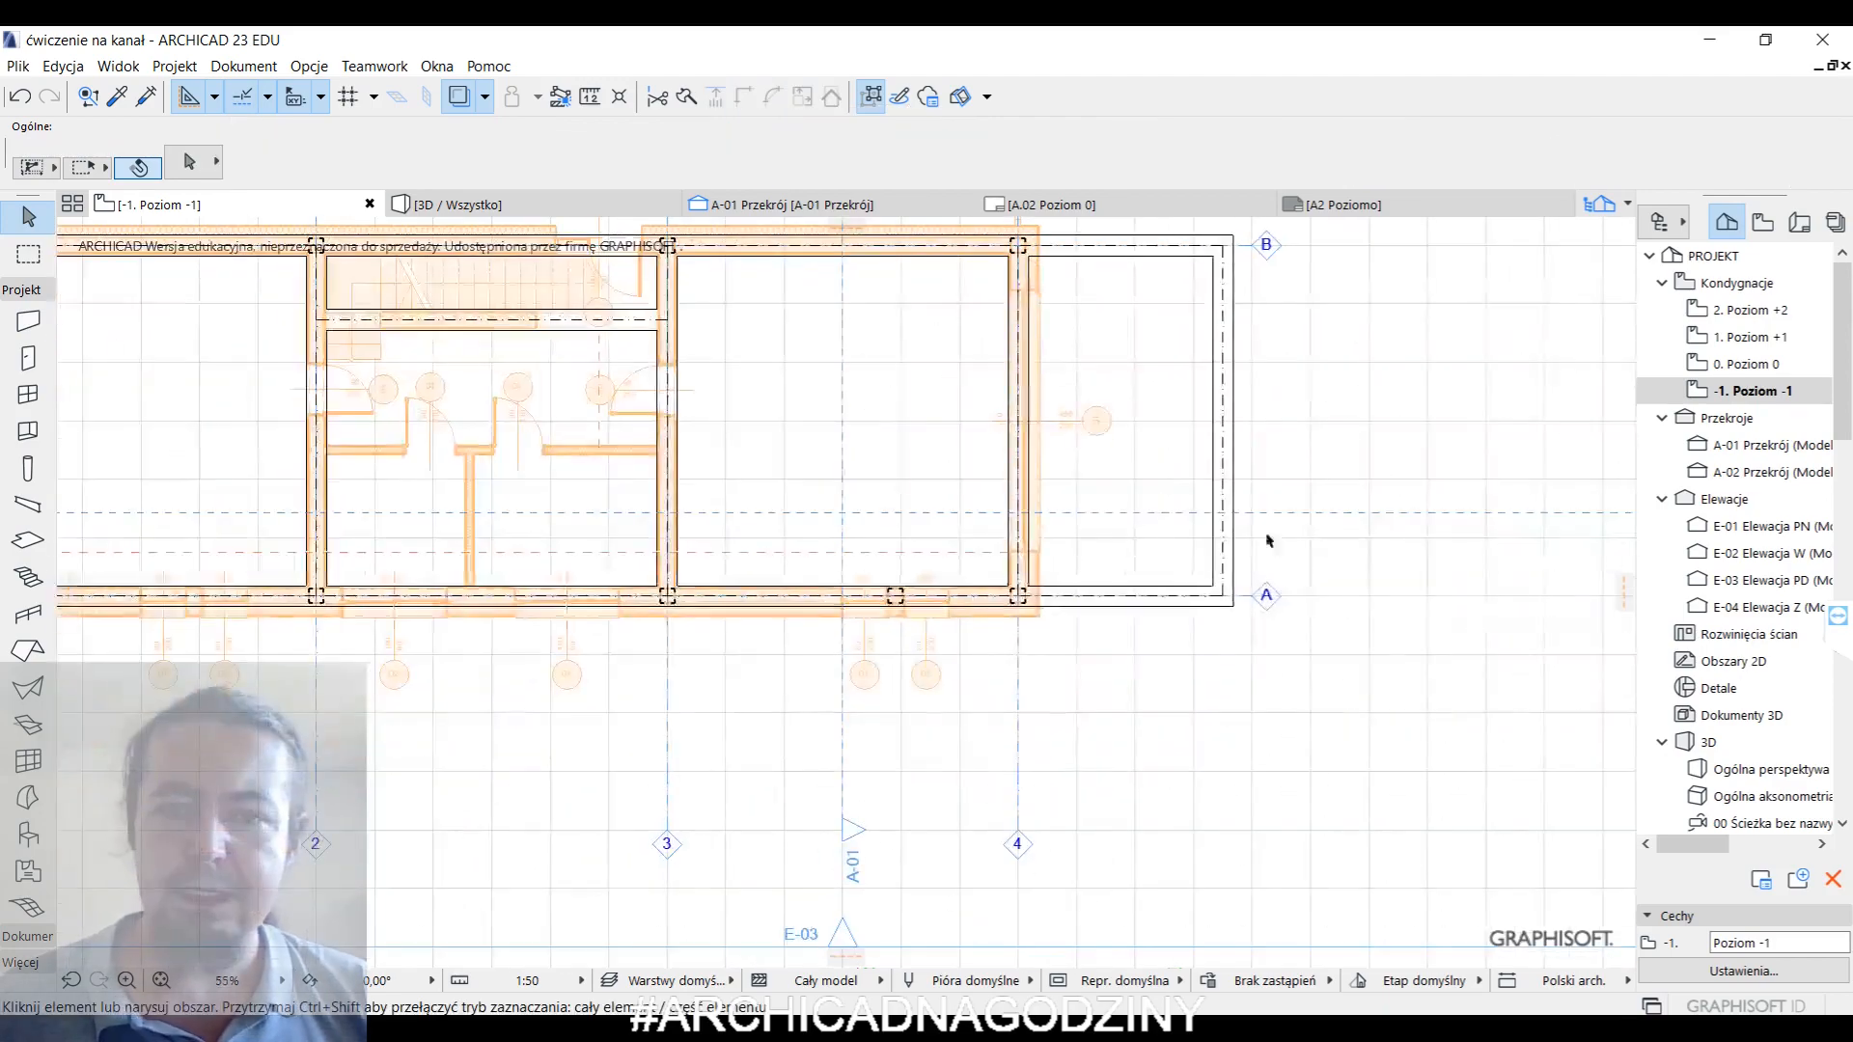
- Examine the extended beams in the 3D view and check the settings of the axis A beam
left_click(1290, 530)
right_click(1291, 530)
left_click(1365, 910)
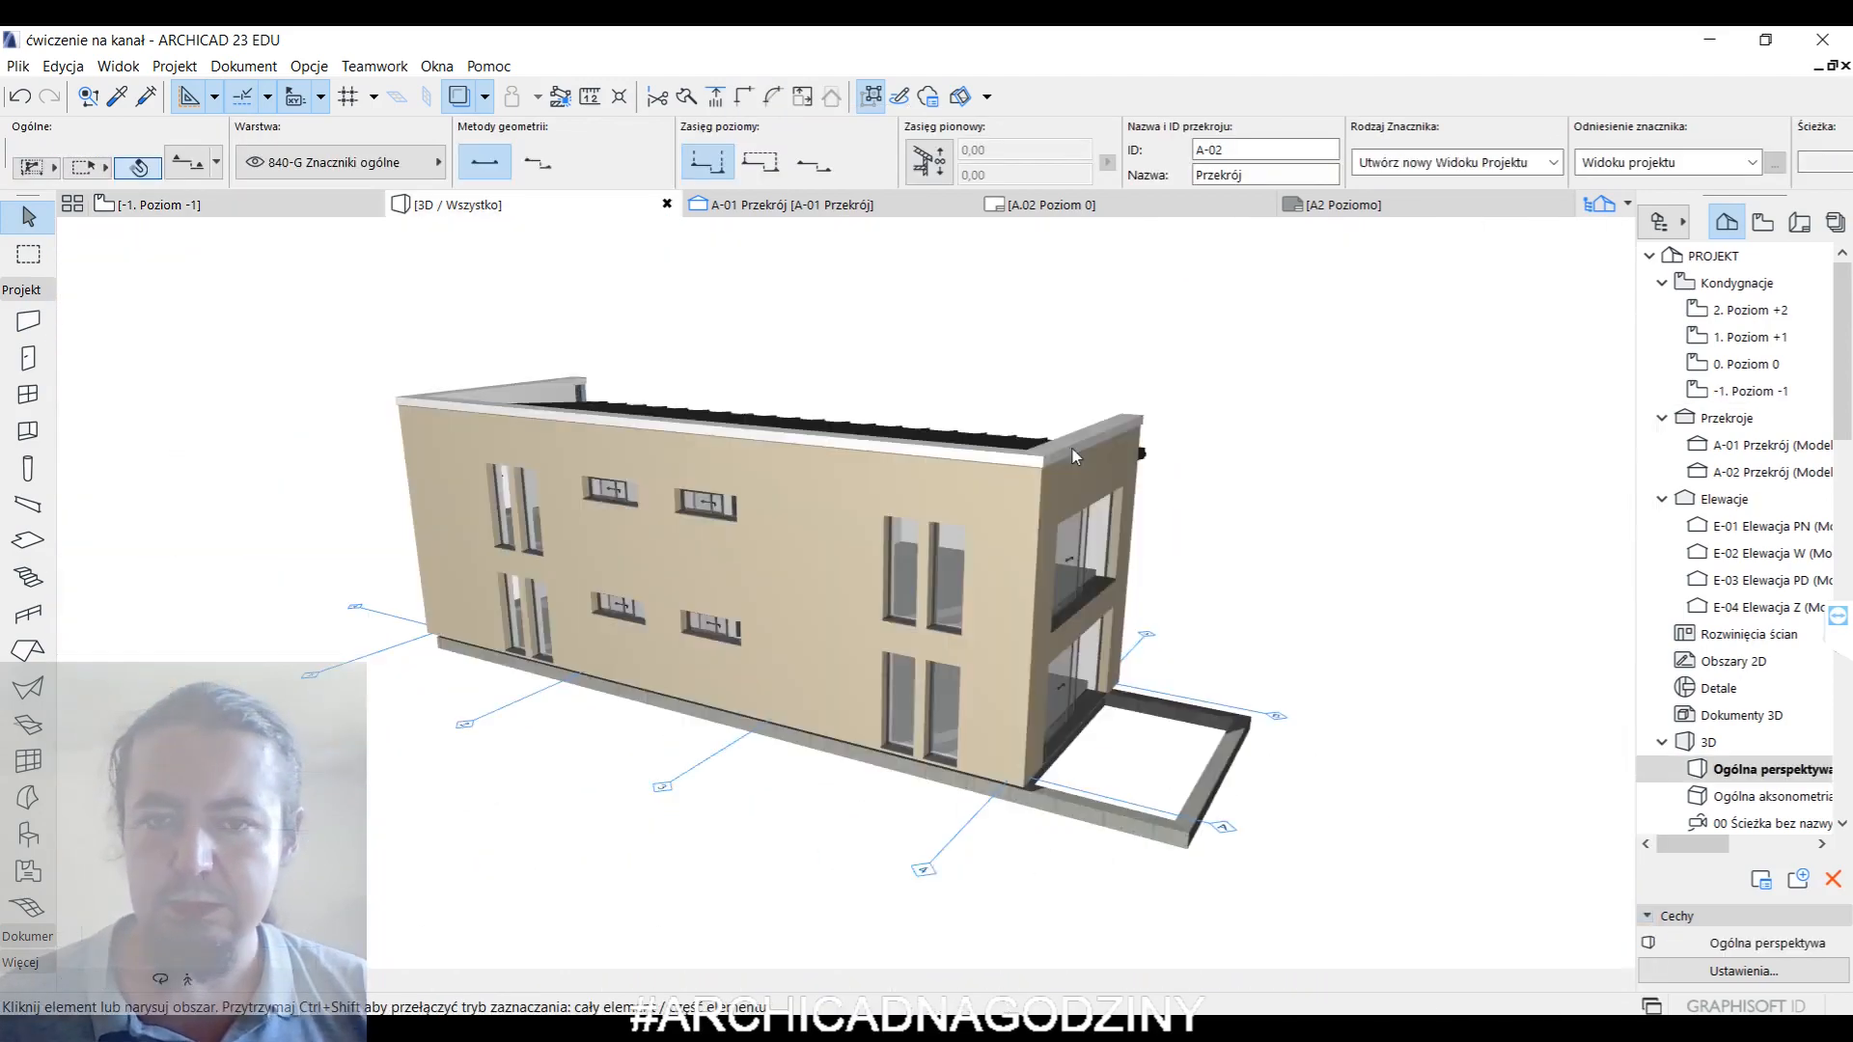
middle_click_drag(1073, 449, 908, 777, "shift")
left_click(772, 806)
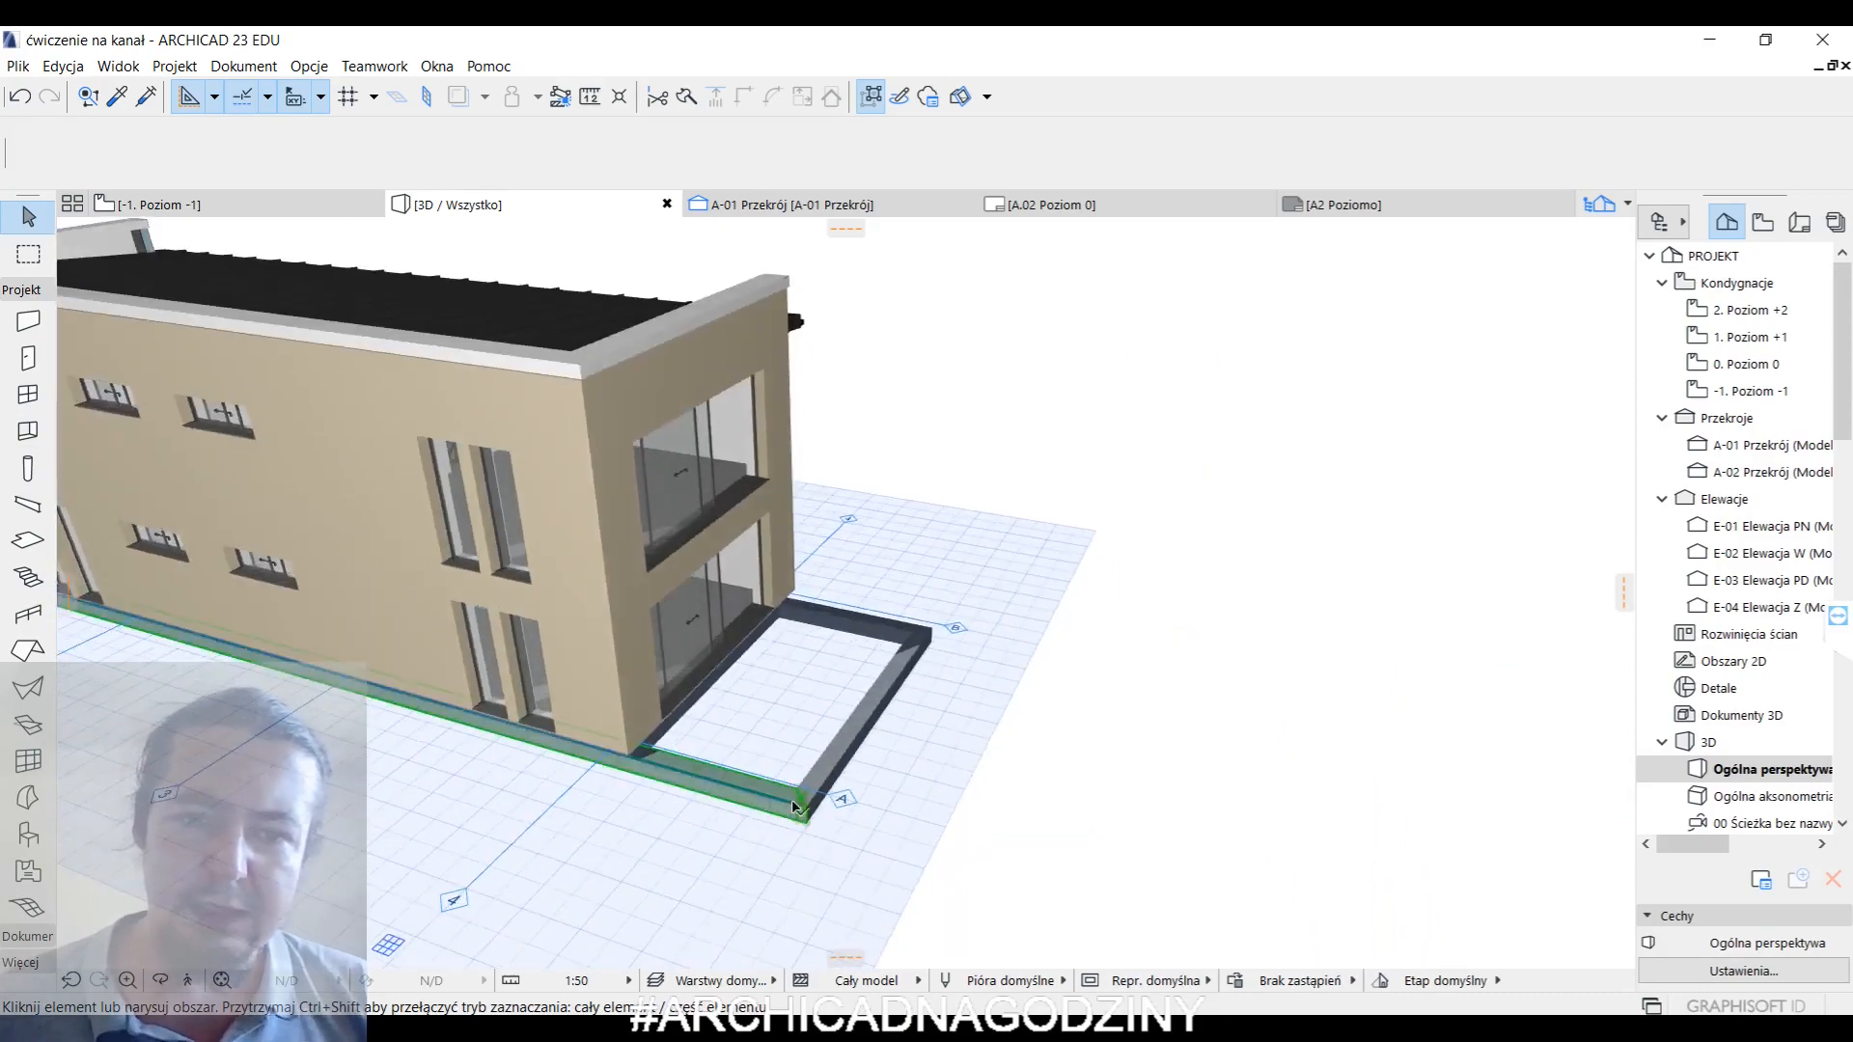
middle_click_drag(935, 662, 1110, 676)
left_click(196, 170)
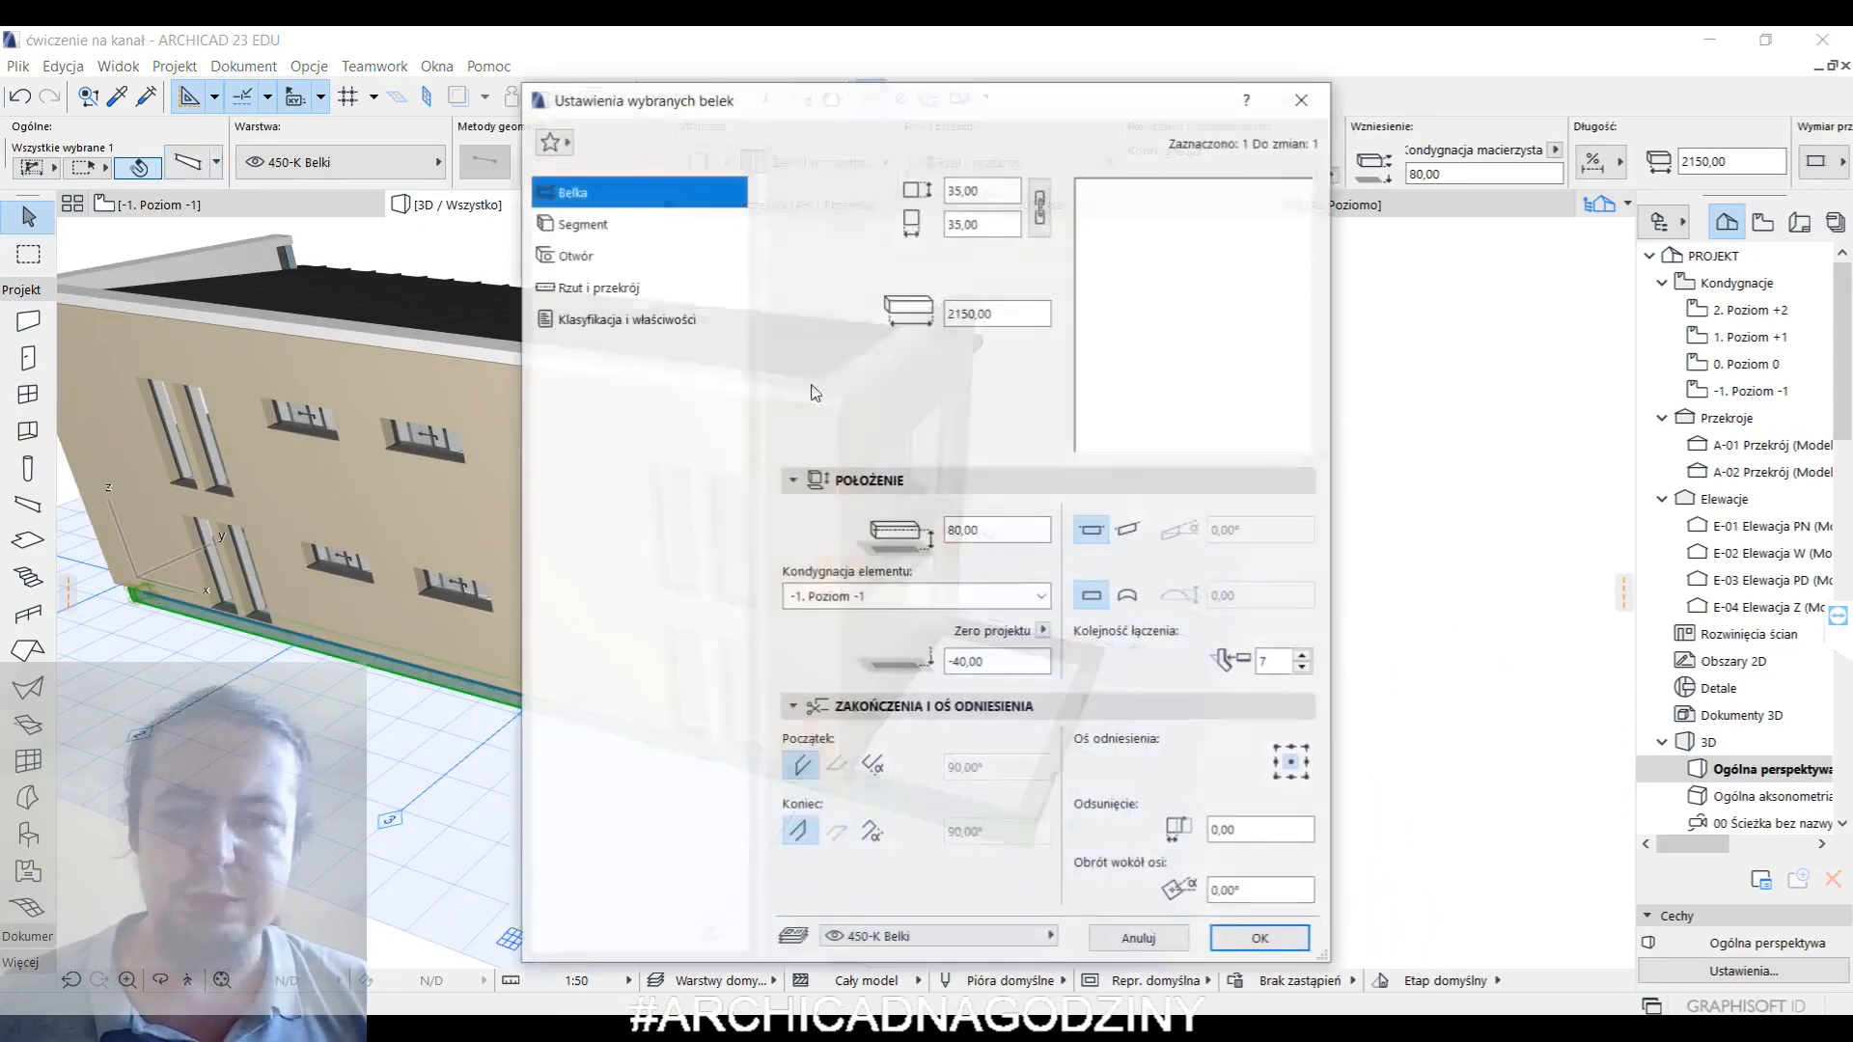
left_click(1138, 940)
key("F2")
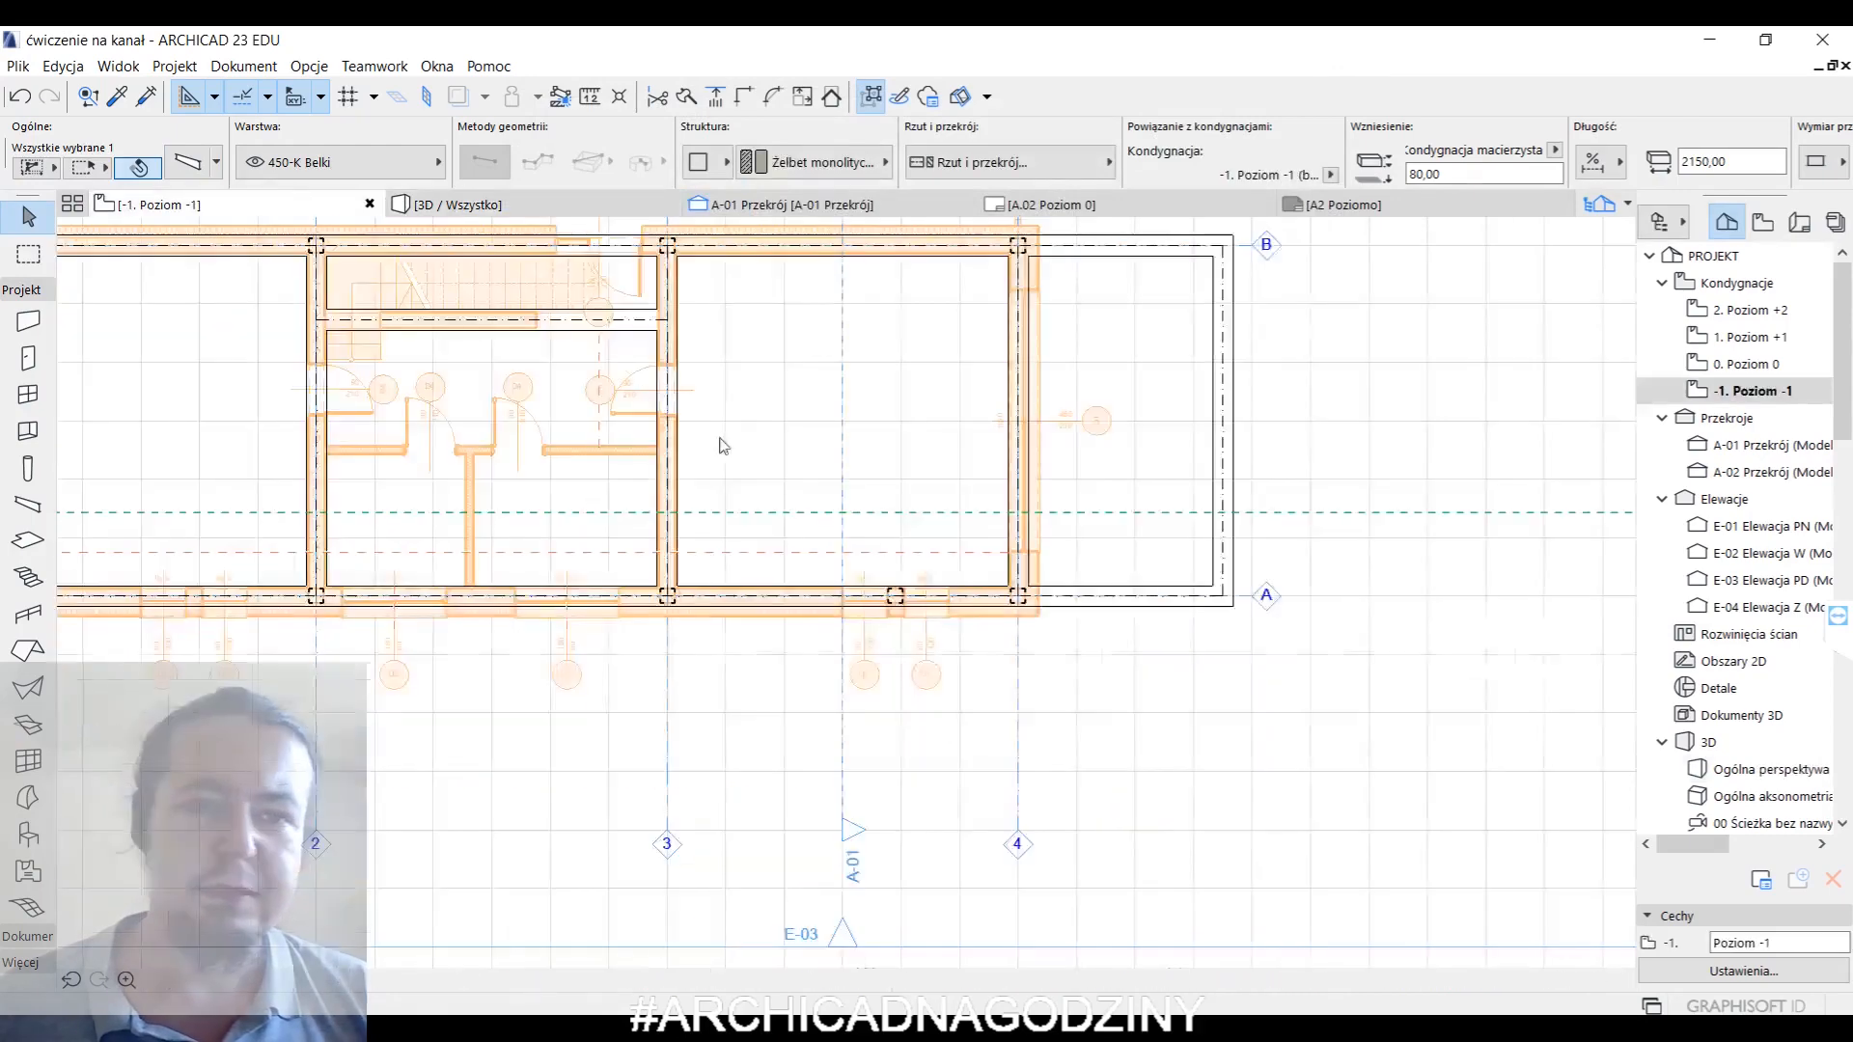
- Set the cross-section of all eight foundation beams to 45 × 45
scroll(1047, 229, "down", 2)
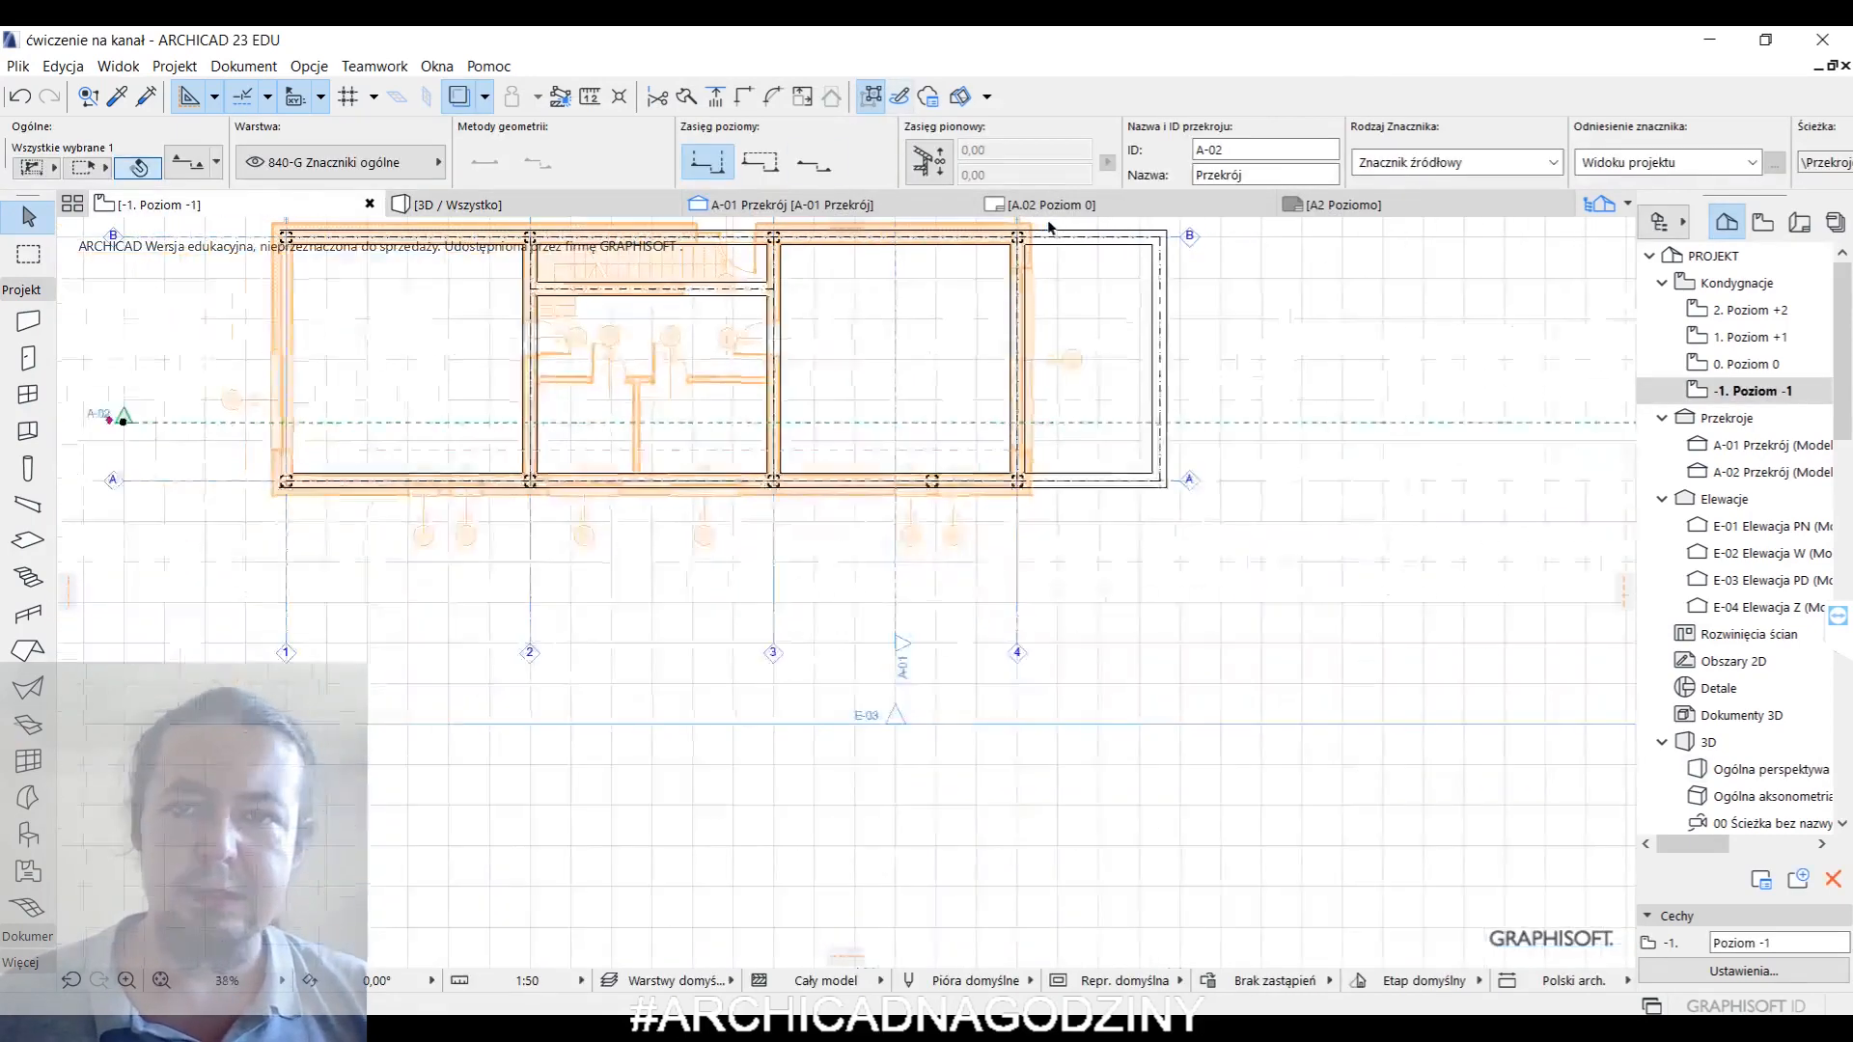
left_click(1067, 236)
middle_click_drag(1072, 307, 1078, 392)
key("ctrl+a")
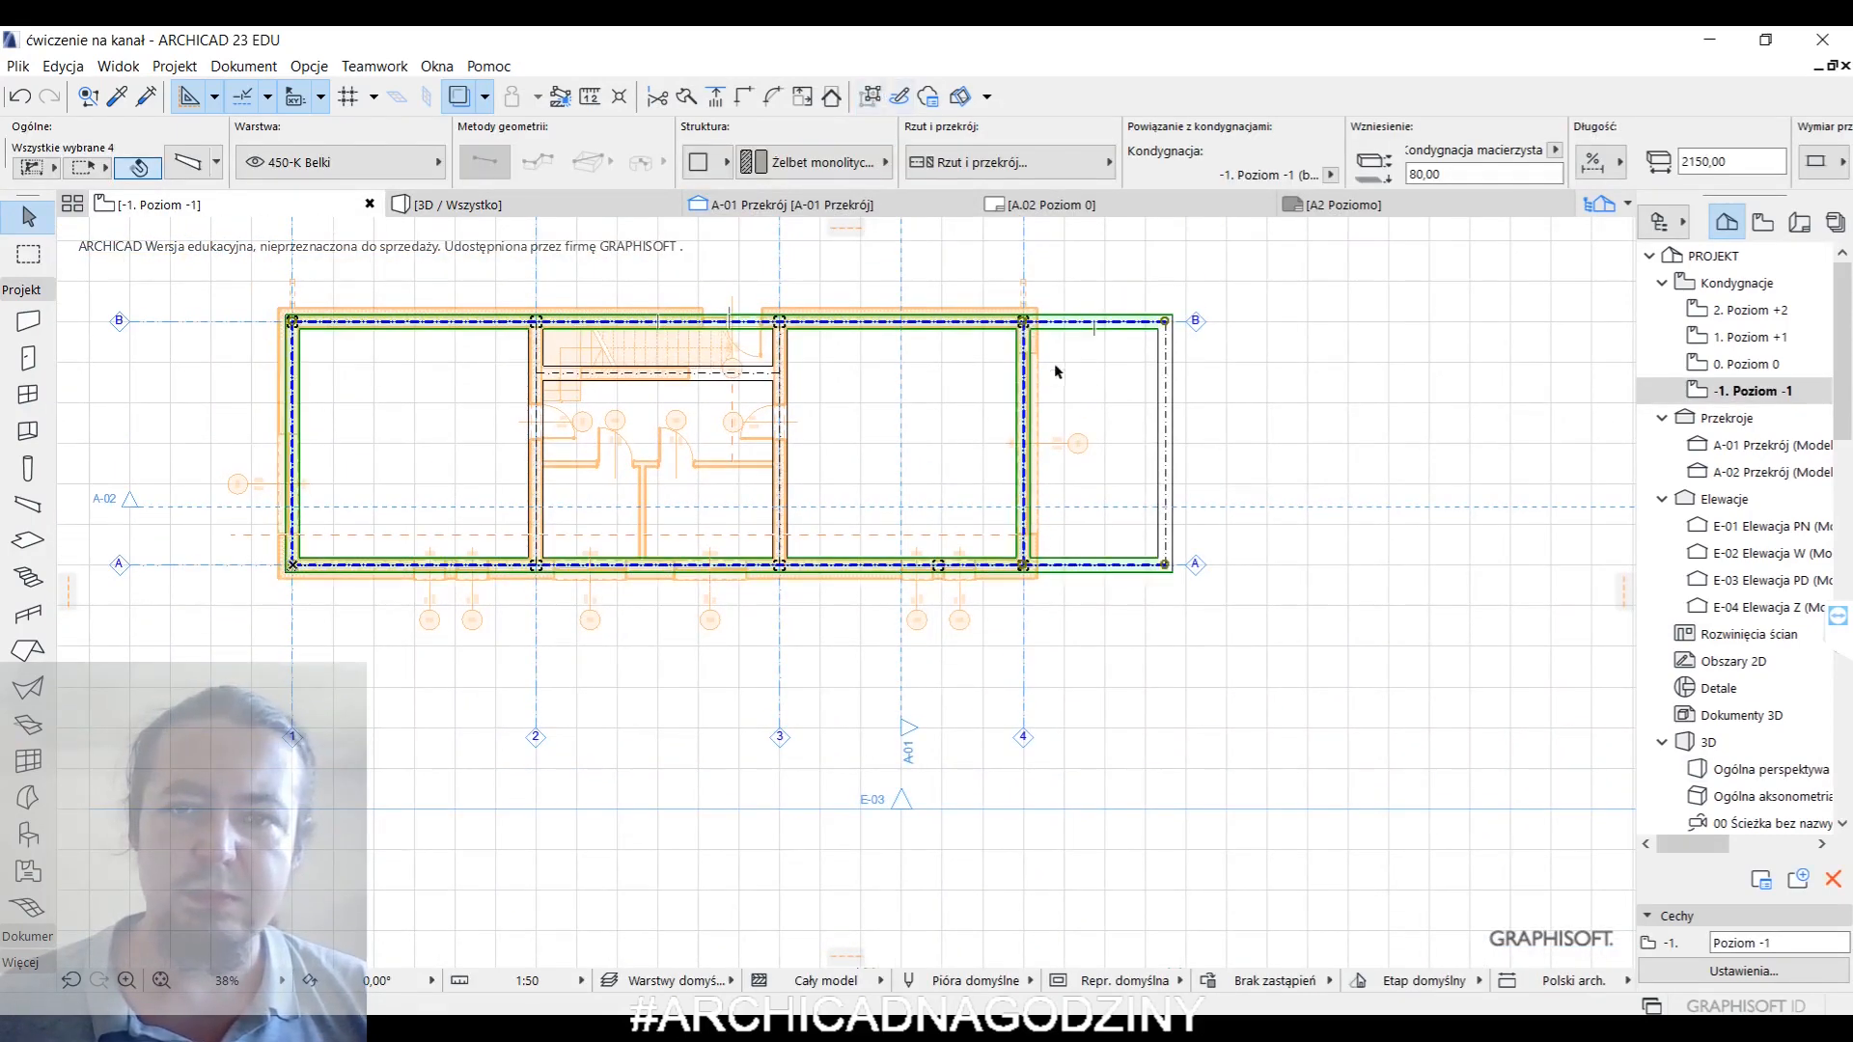
left_click(1157, 385, "shift")
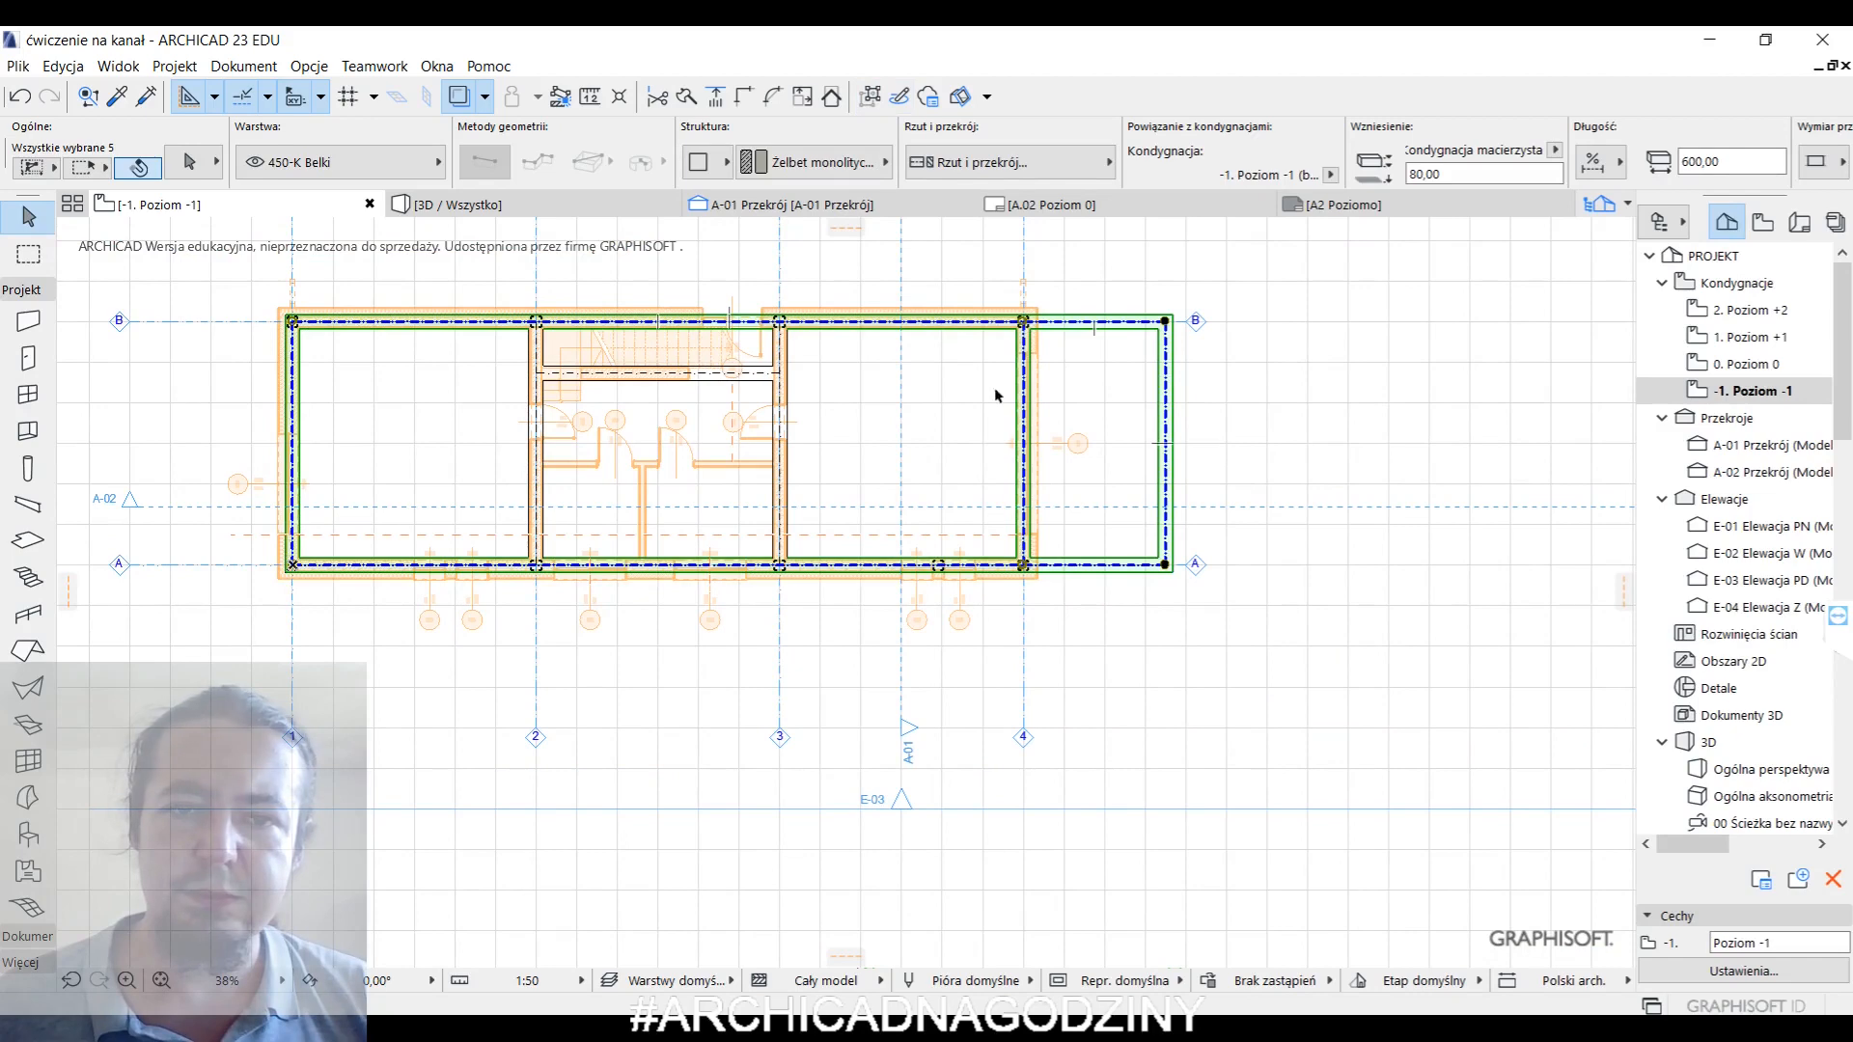
left_click(704, 388, "shift")
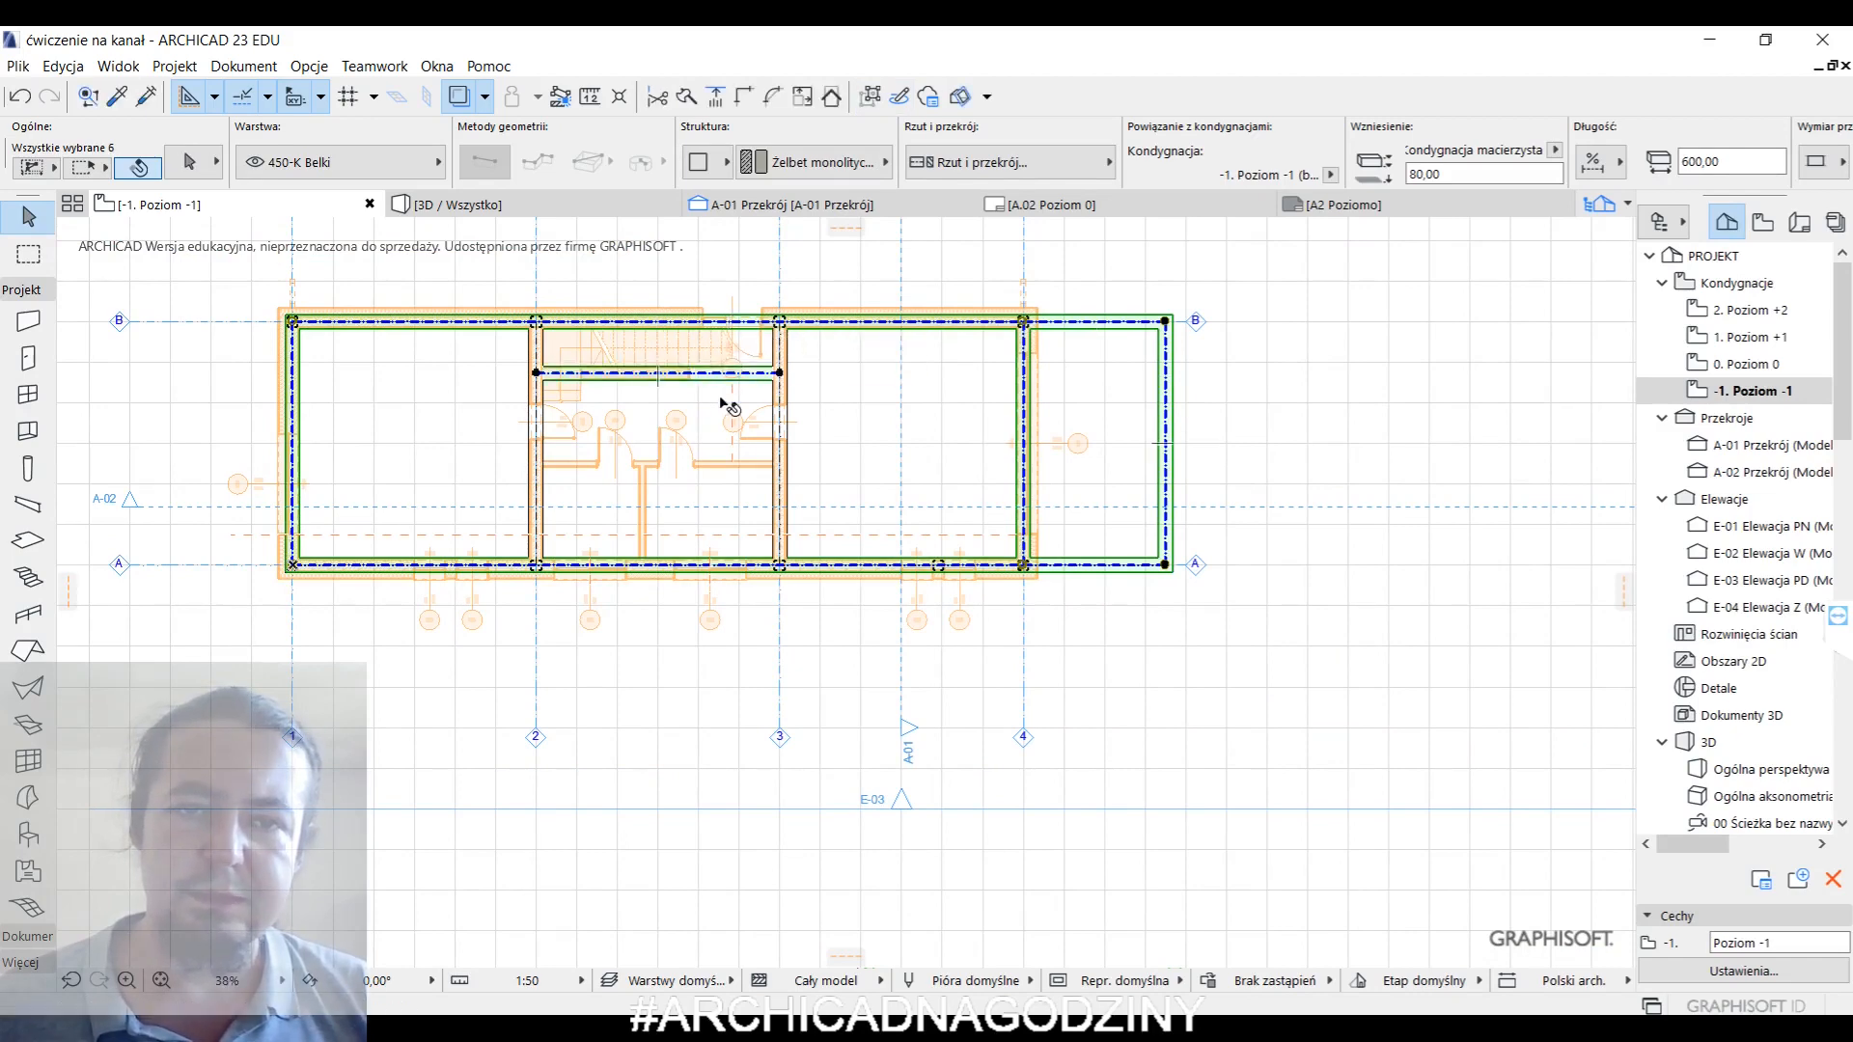
left_click(542, 444, "shift")
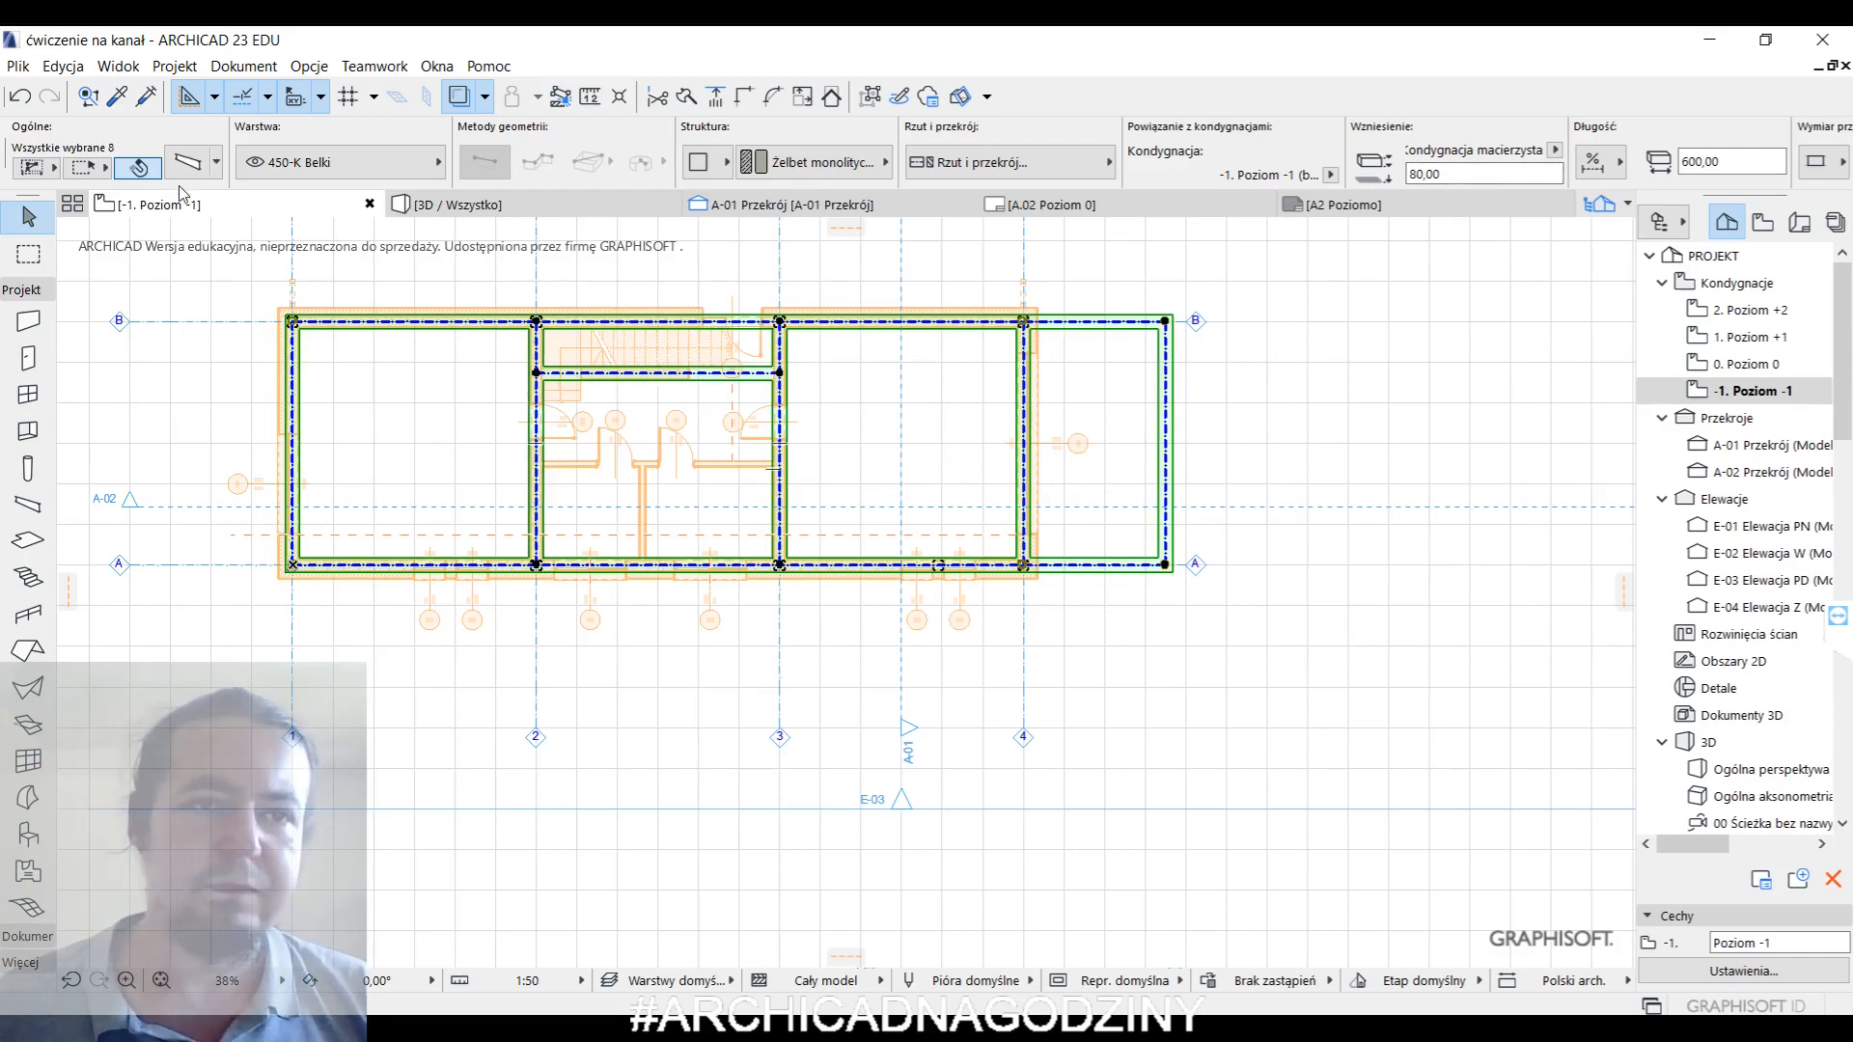
key("ctrl+t")
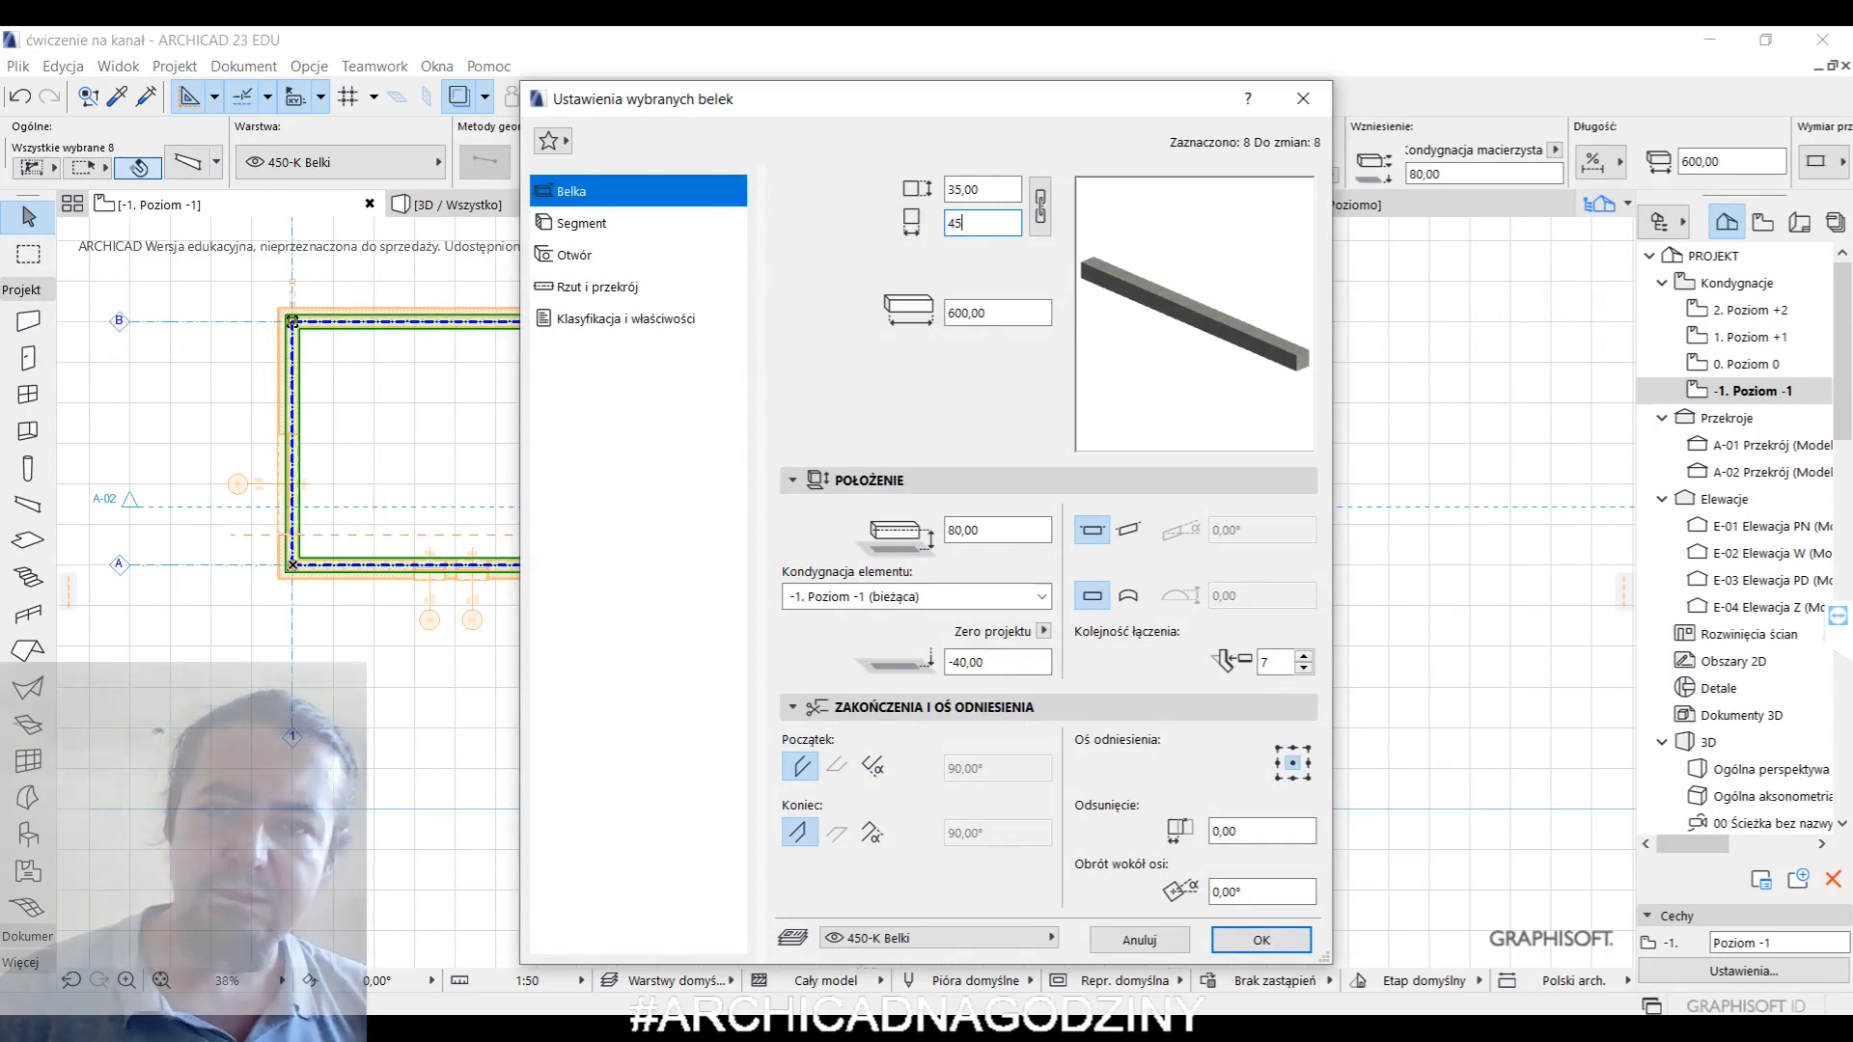
left_click(986, 190)
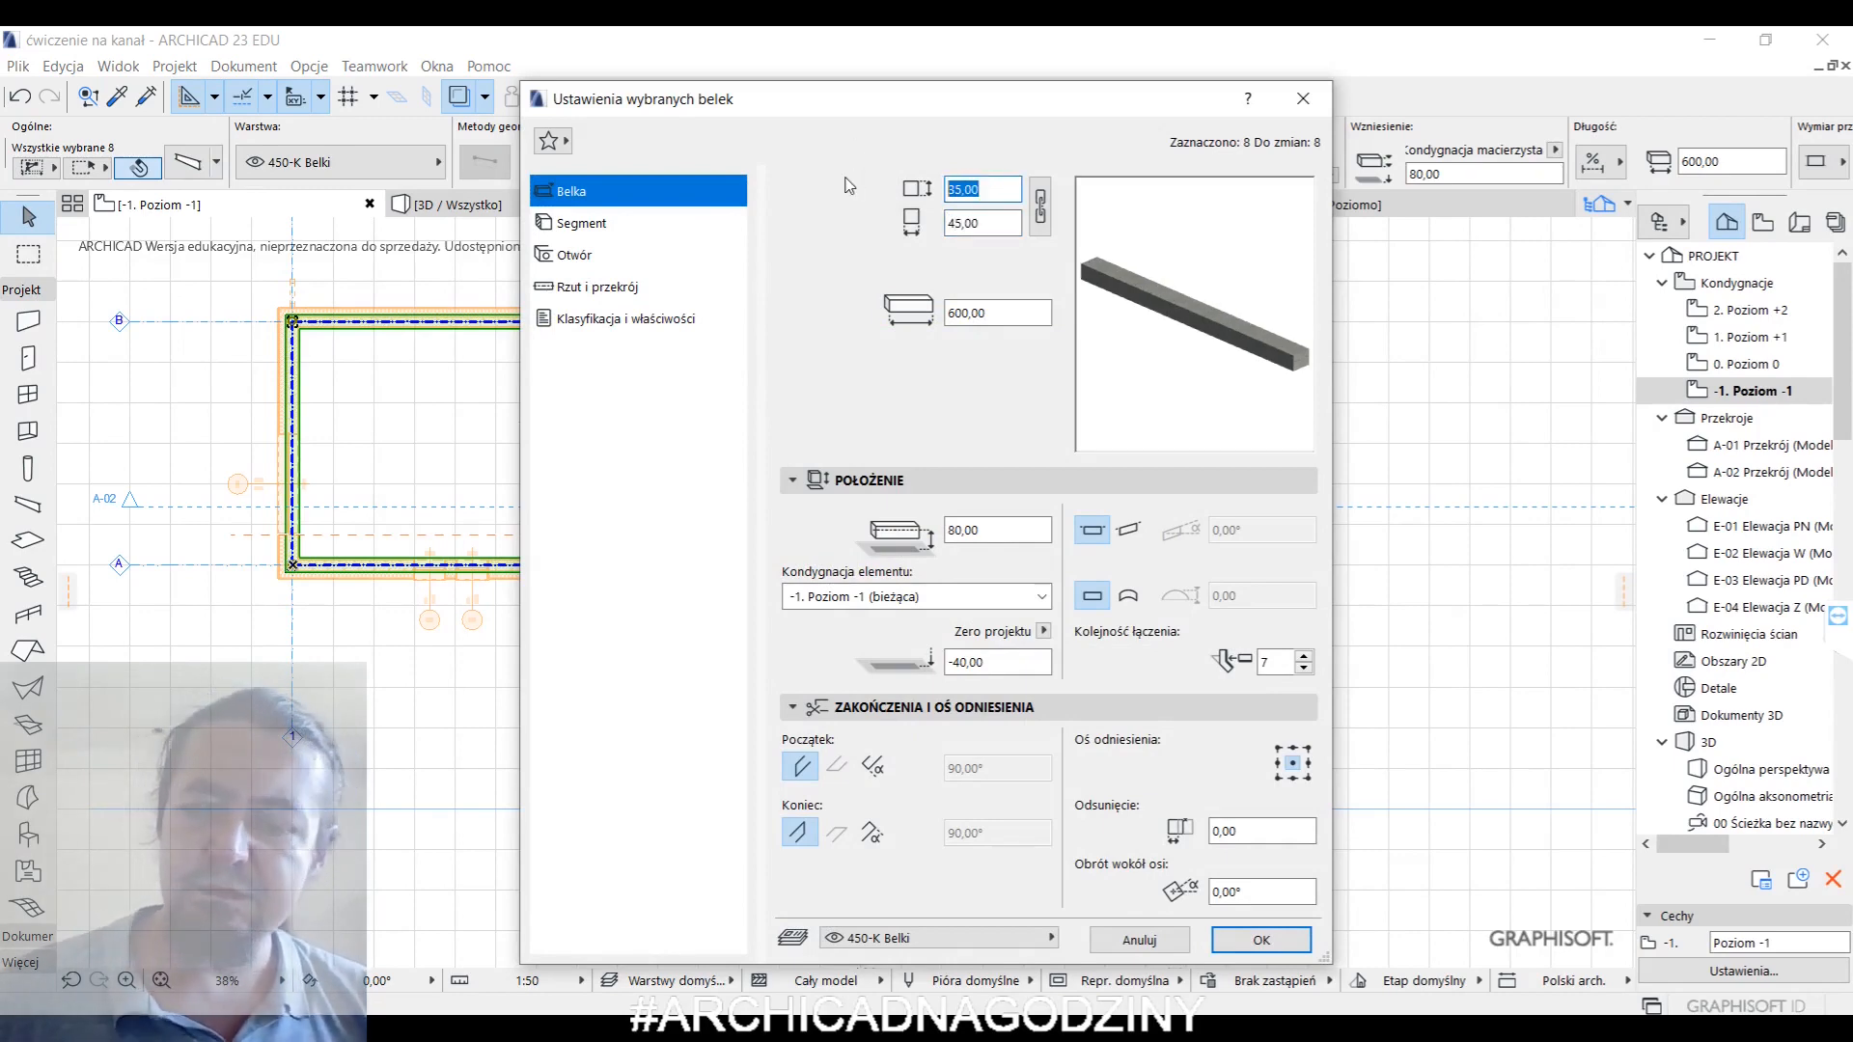
type("45")
key("Return")
left_click(1162, 616)
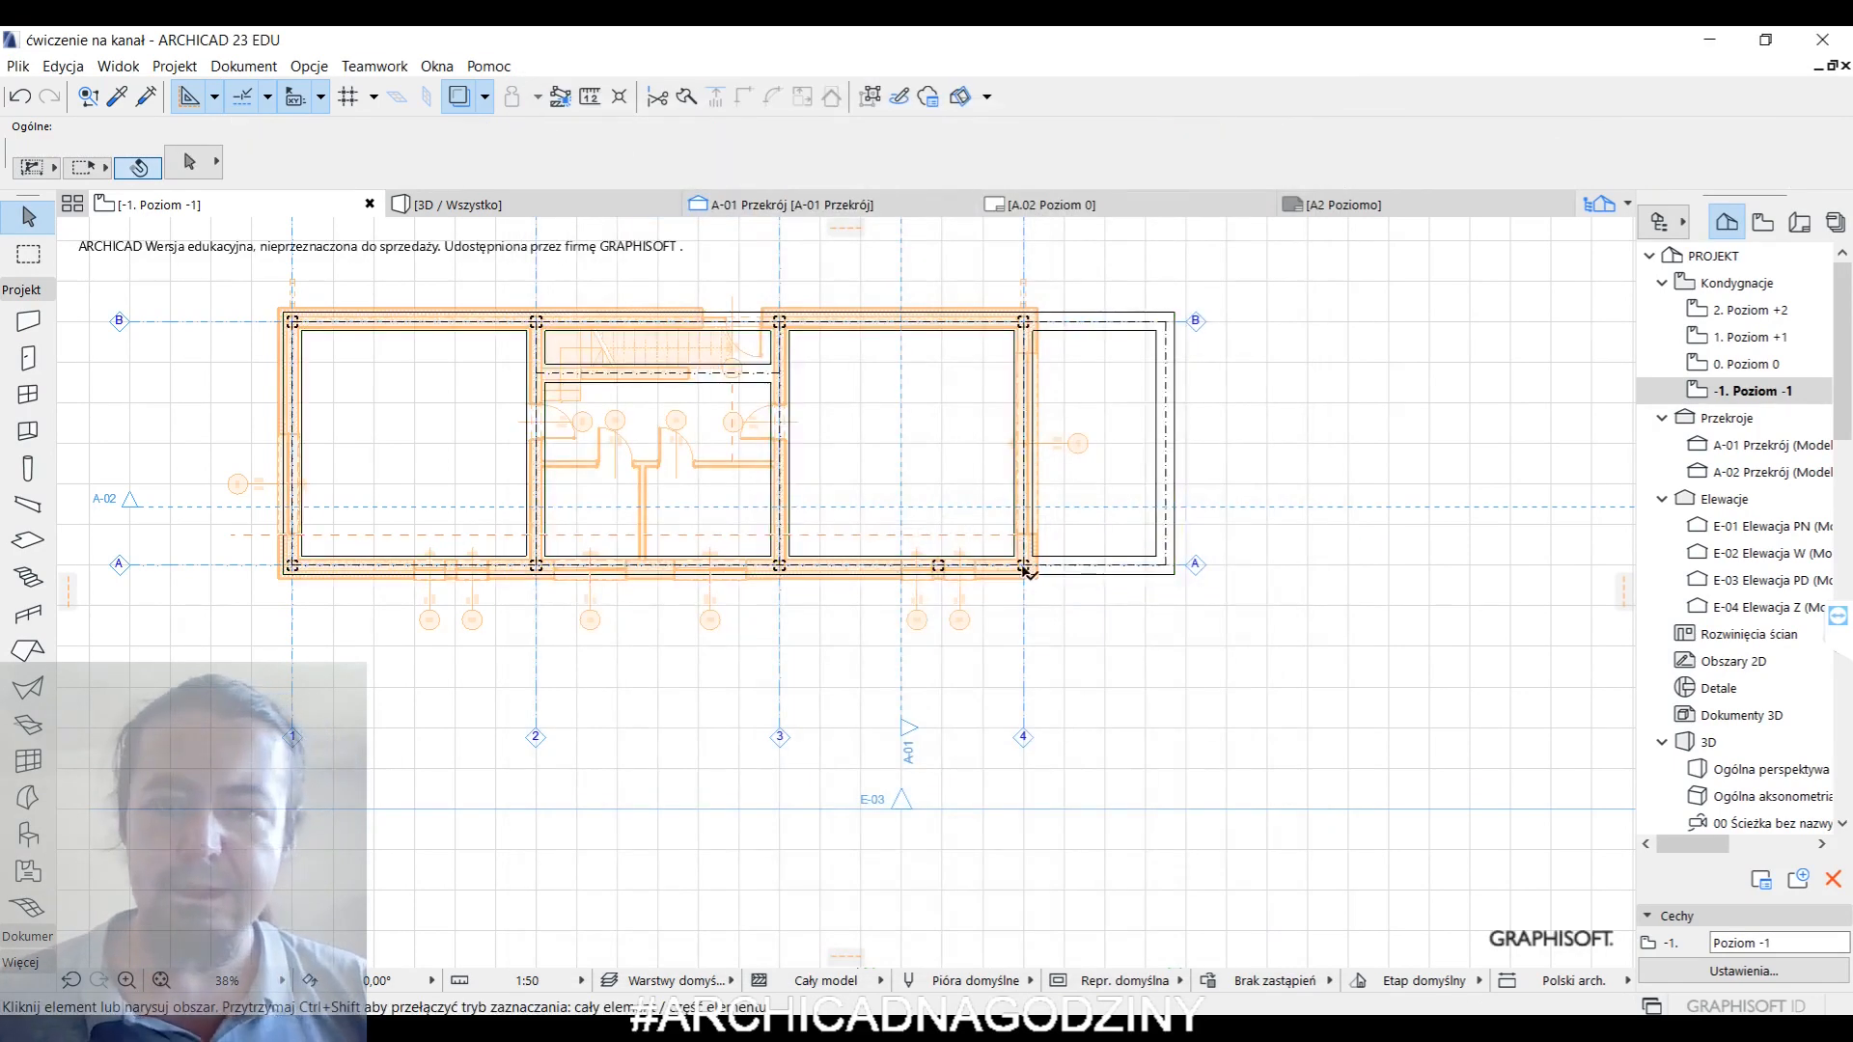
- Switch the default wall from composite to basic structure, using the precast reinforced-concrete material
scroll(1006, 495, "up", 3)
scroll(1007, 495, "down", 3)
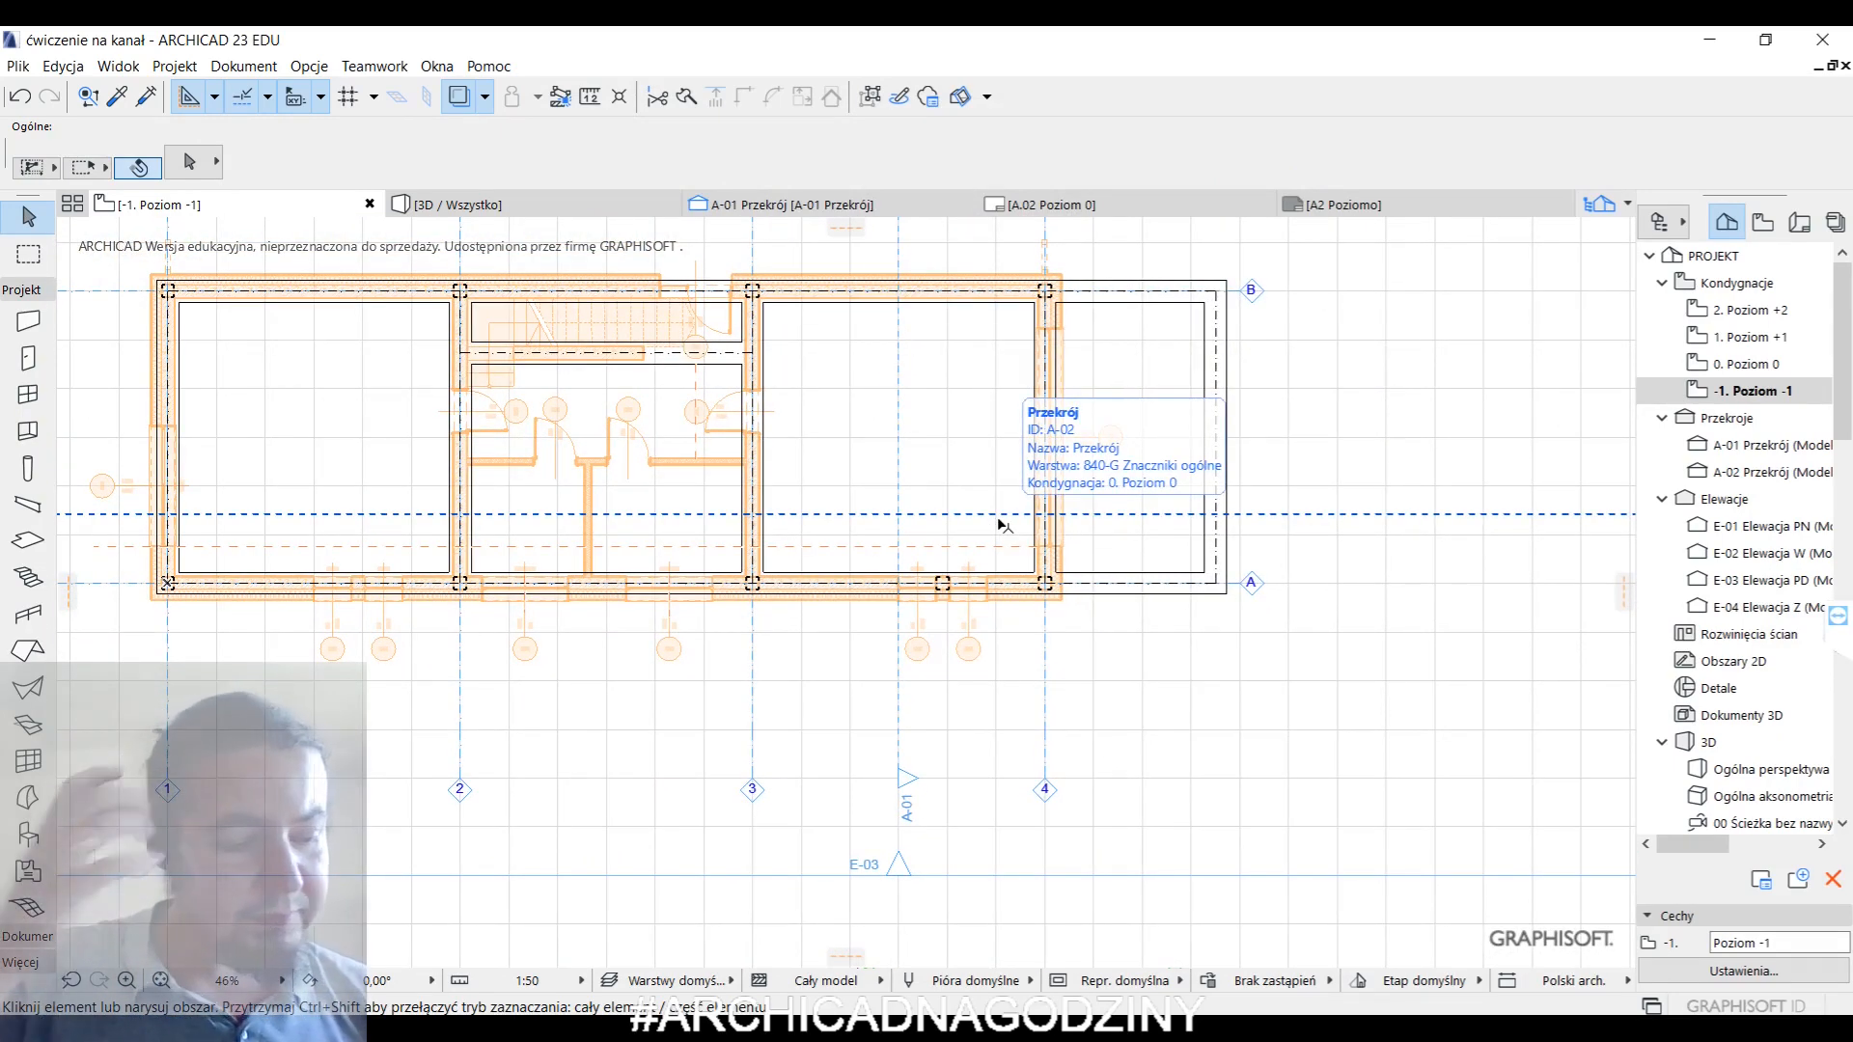
middle_click_drag(657, 568, 1050, 658)
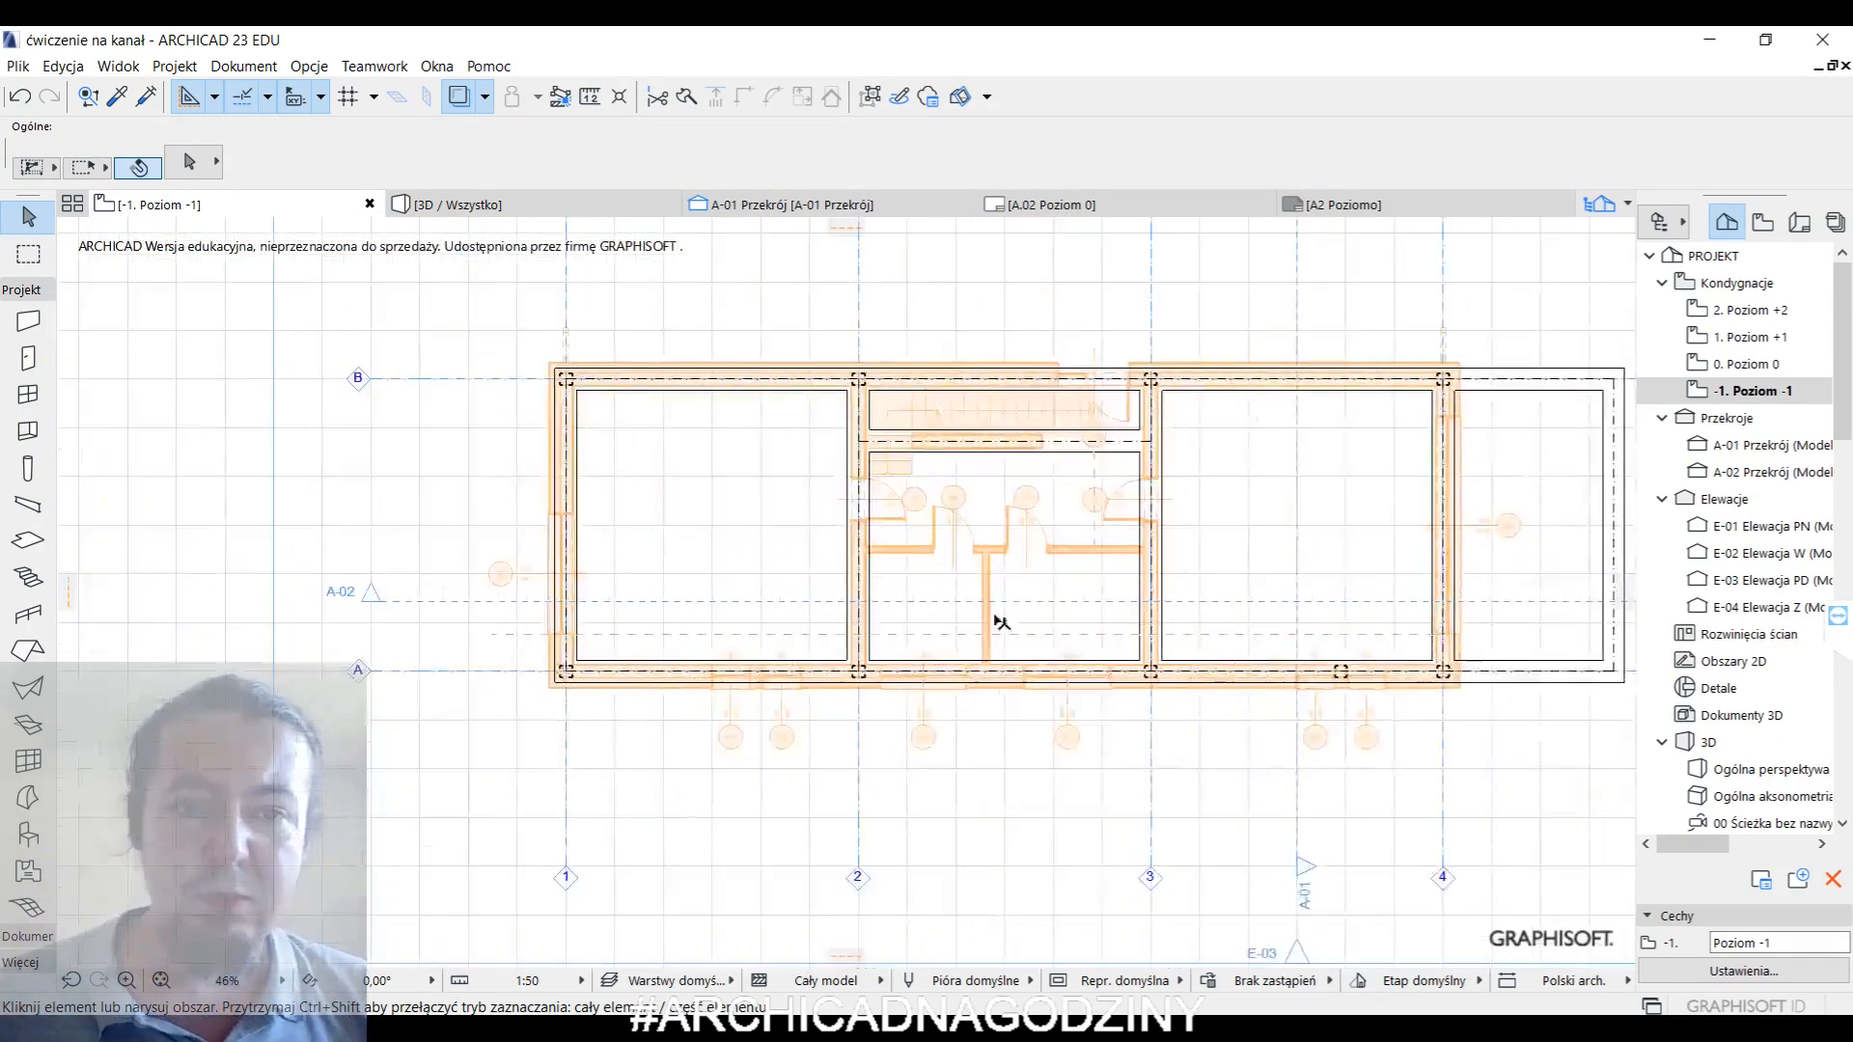
scroll(699, 415, "up", 3)
middle_click_drag(694, 409, 735, 388)
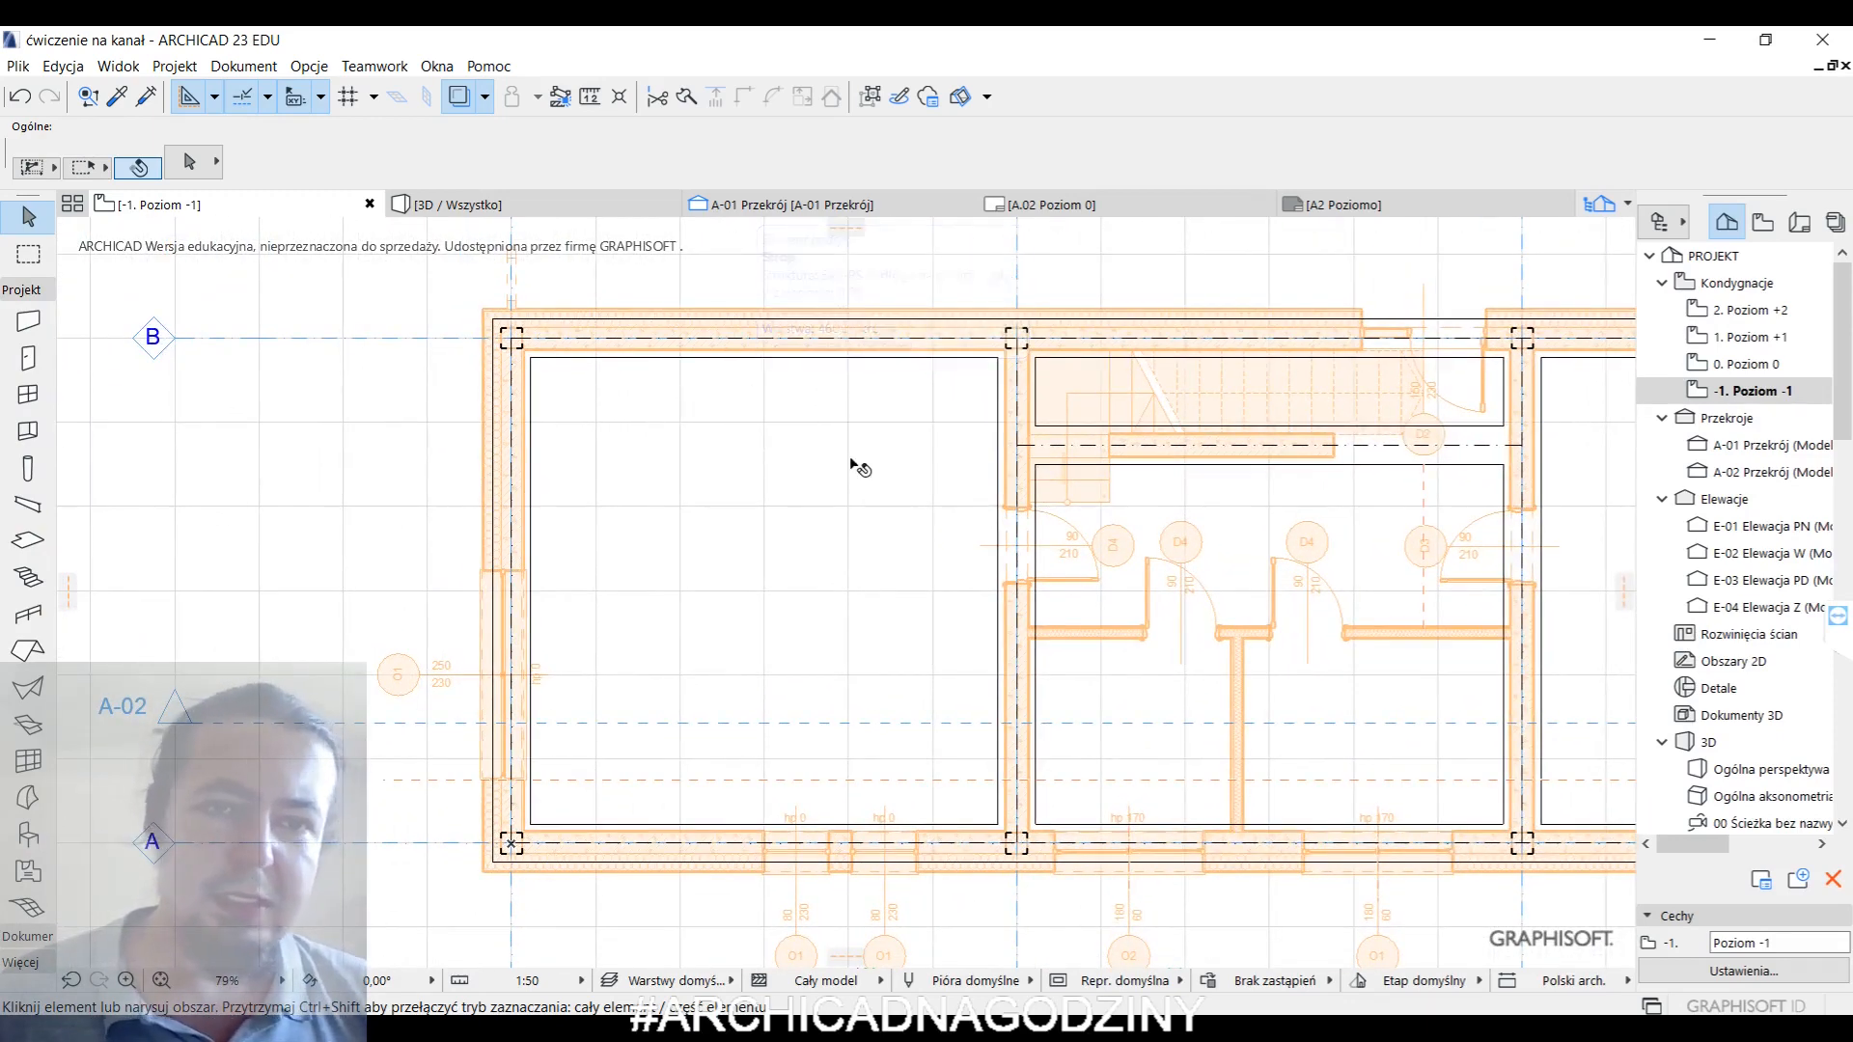
left_click(28, 320)
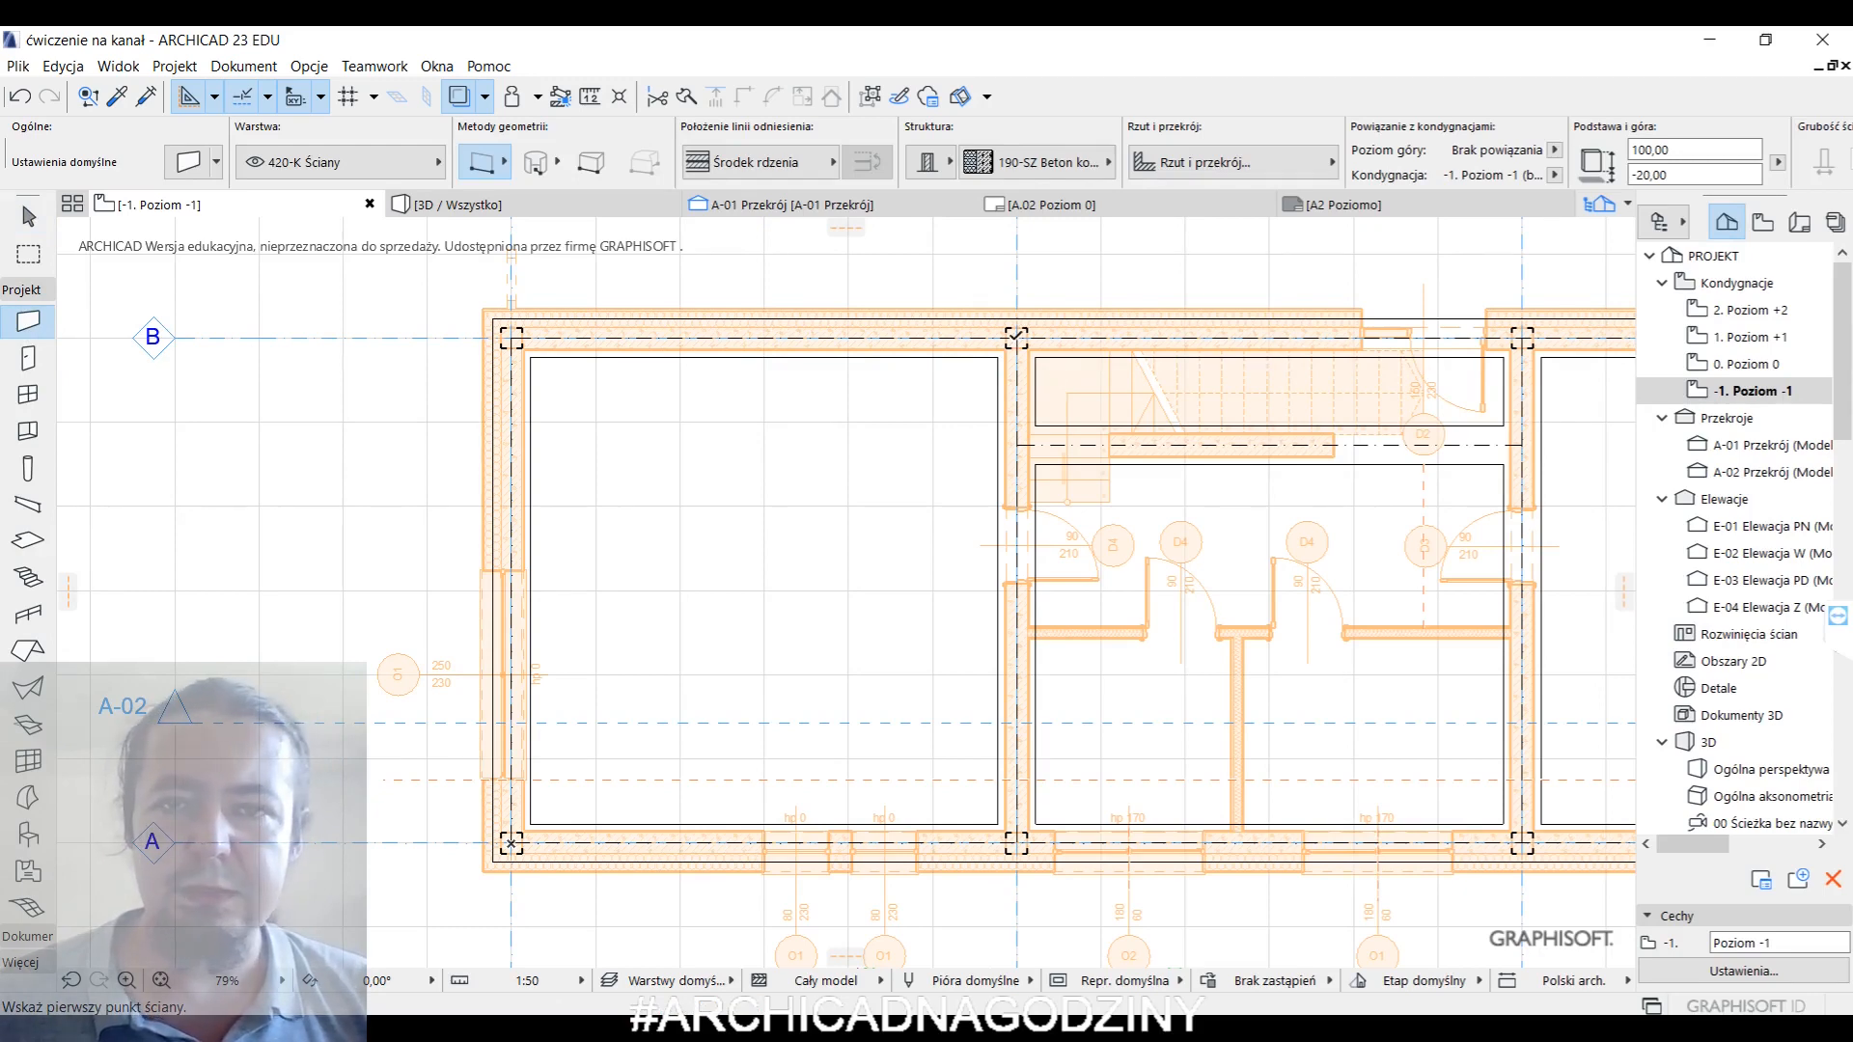
left_click(921, 160)
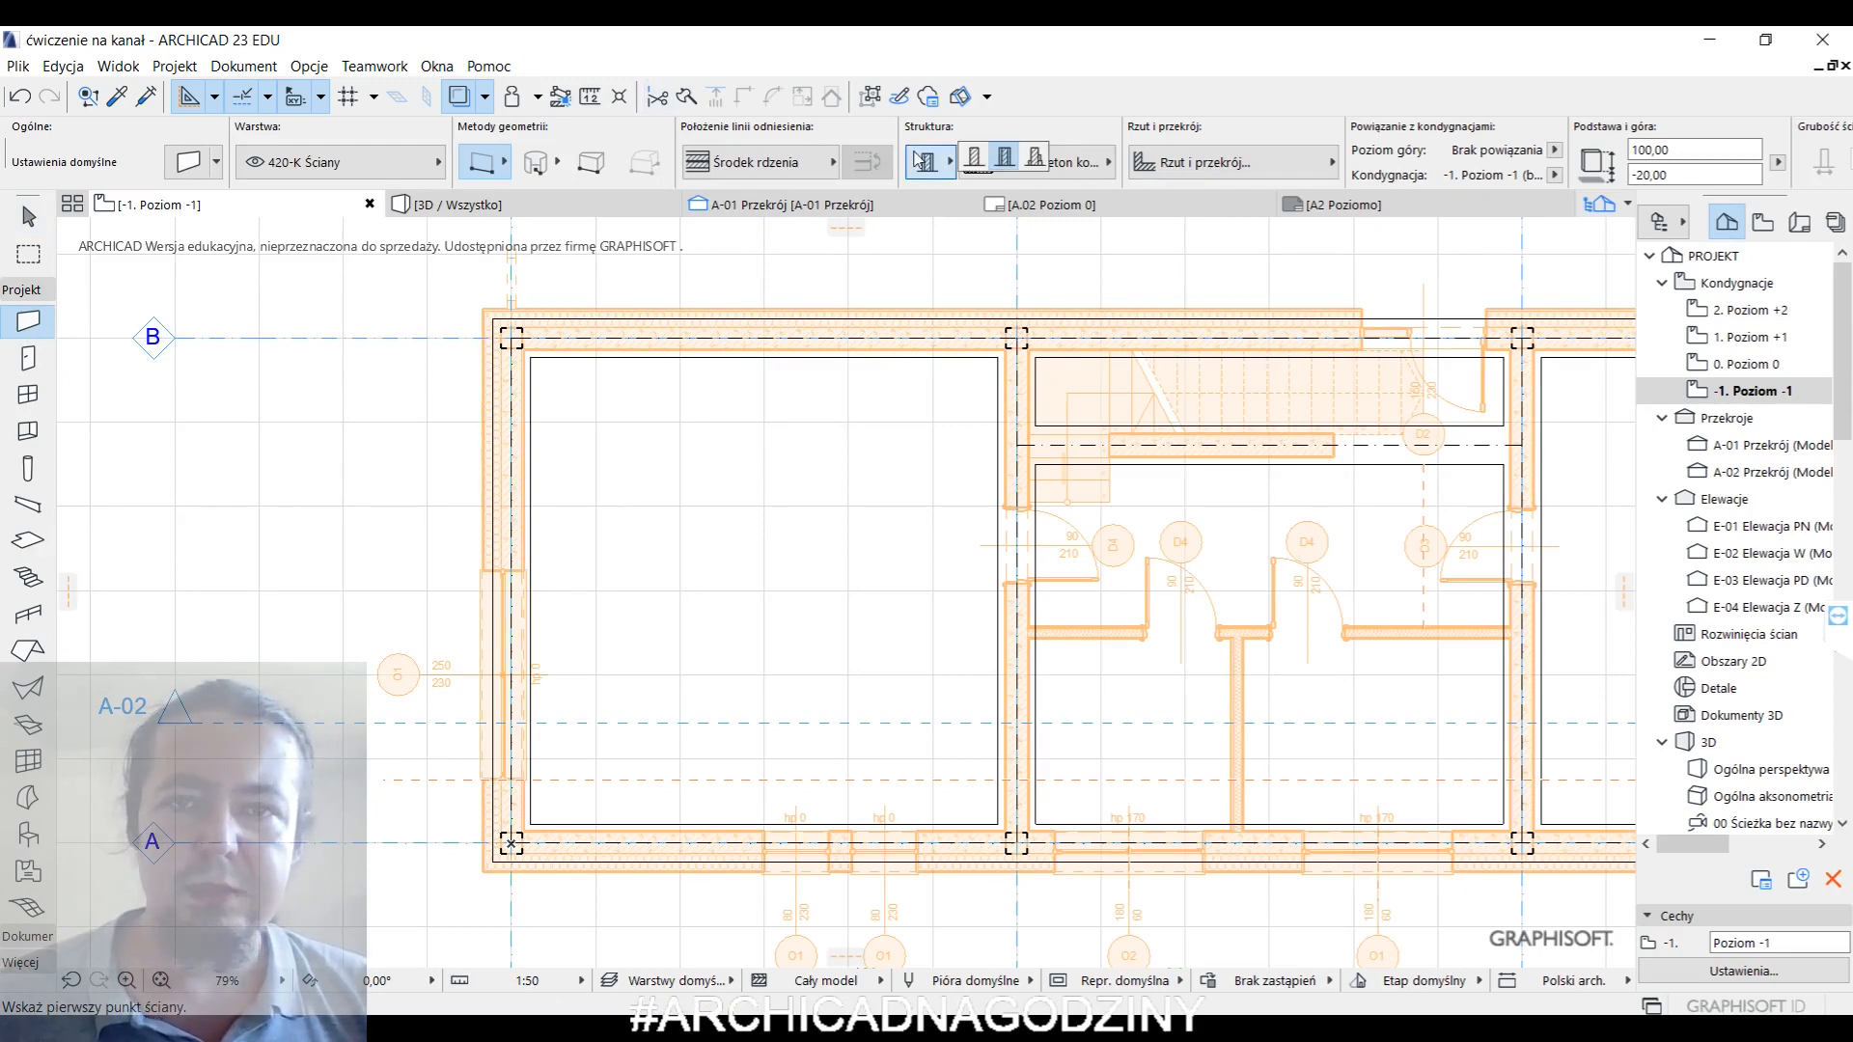
left_click(971, 160)
- Draw a 600 × 600 rectangle of walls from the axis 2/B intersection to the axis 1/A intersection
left_click(503, 162)
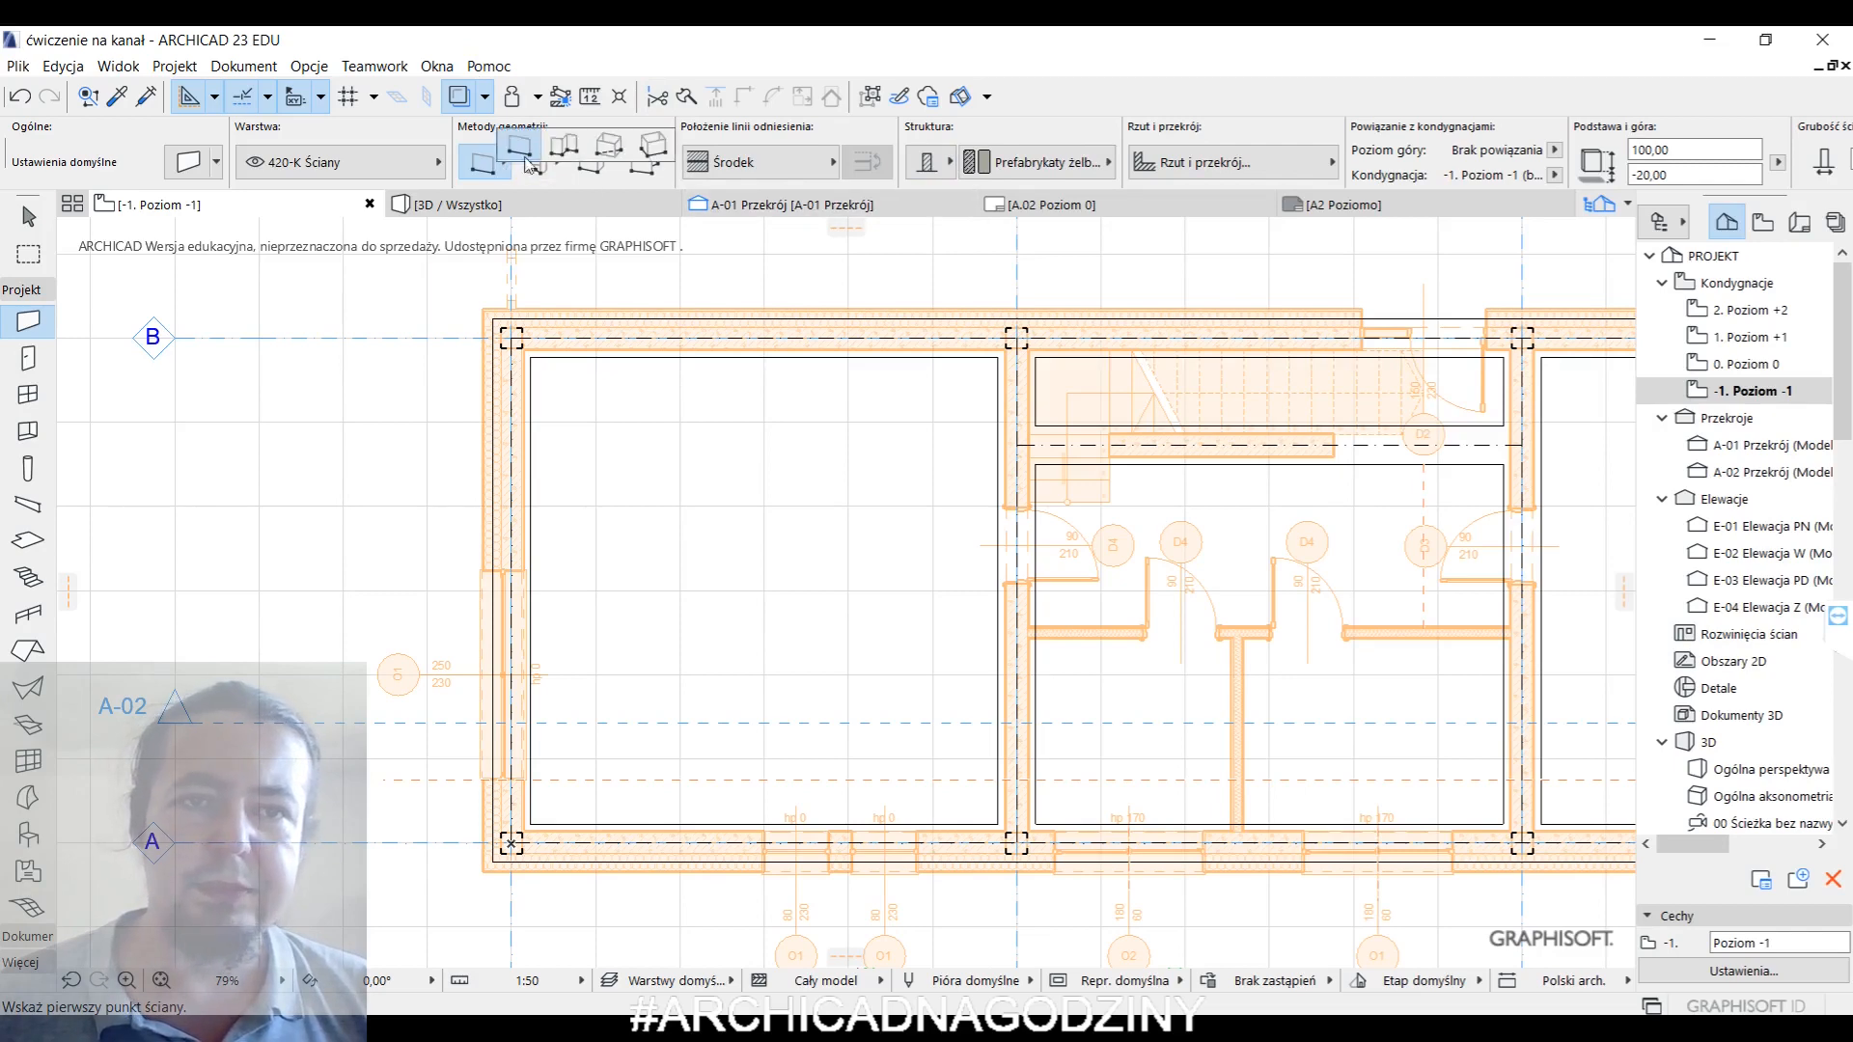
left_click(608, 152)
left_click(1021, 331)
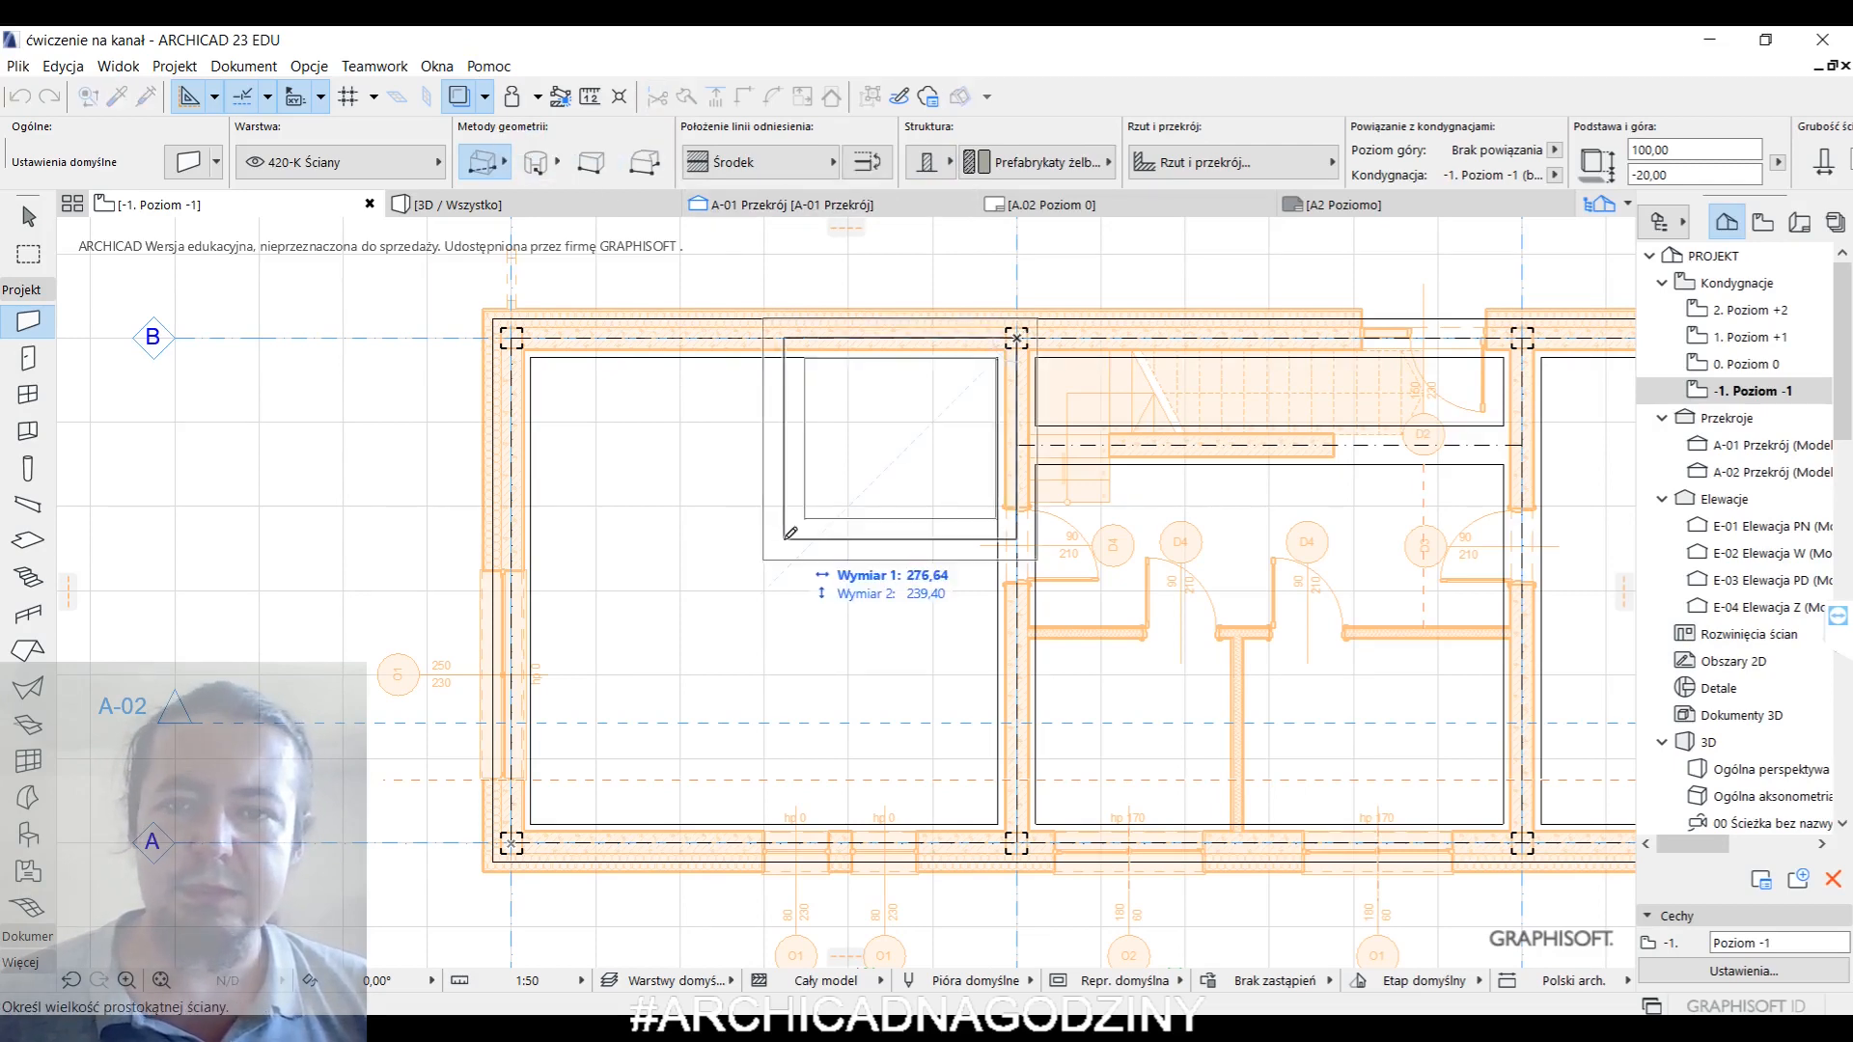
middle_click_drag(540, 772, 607, 706)
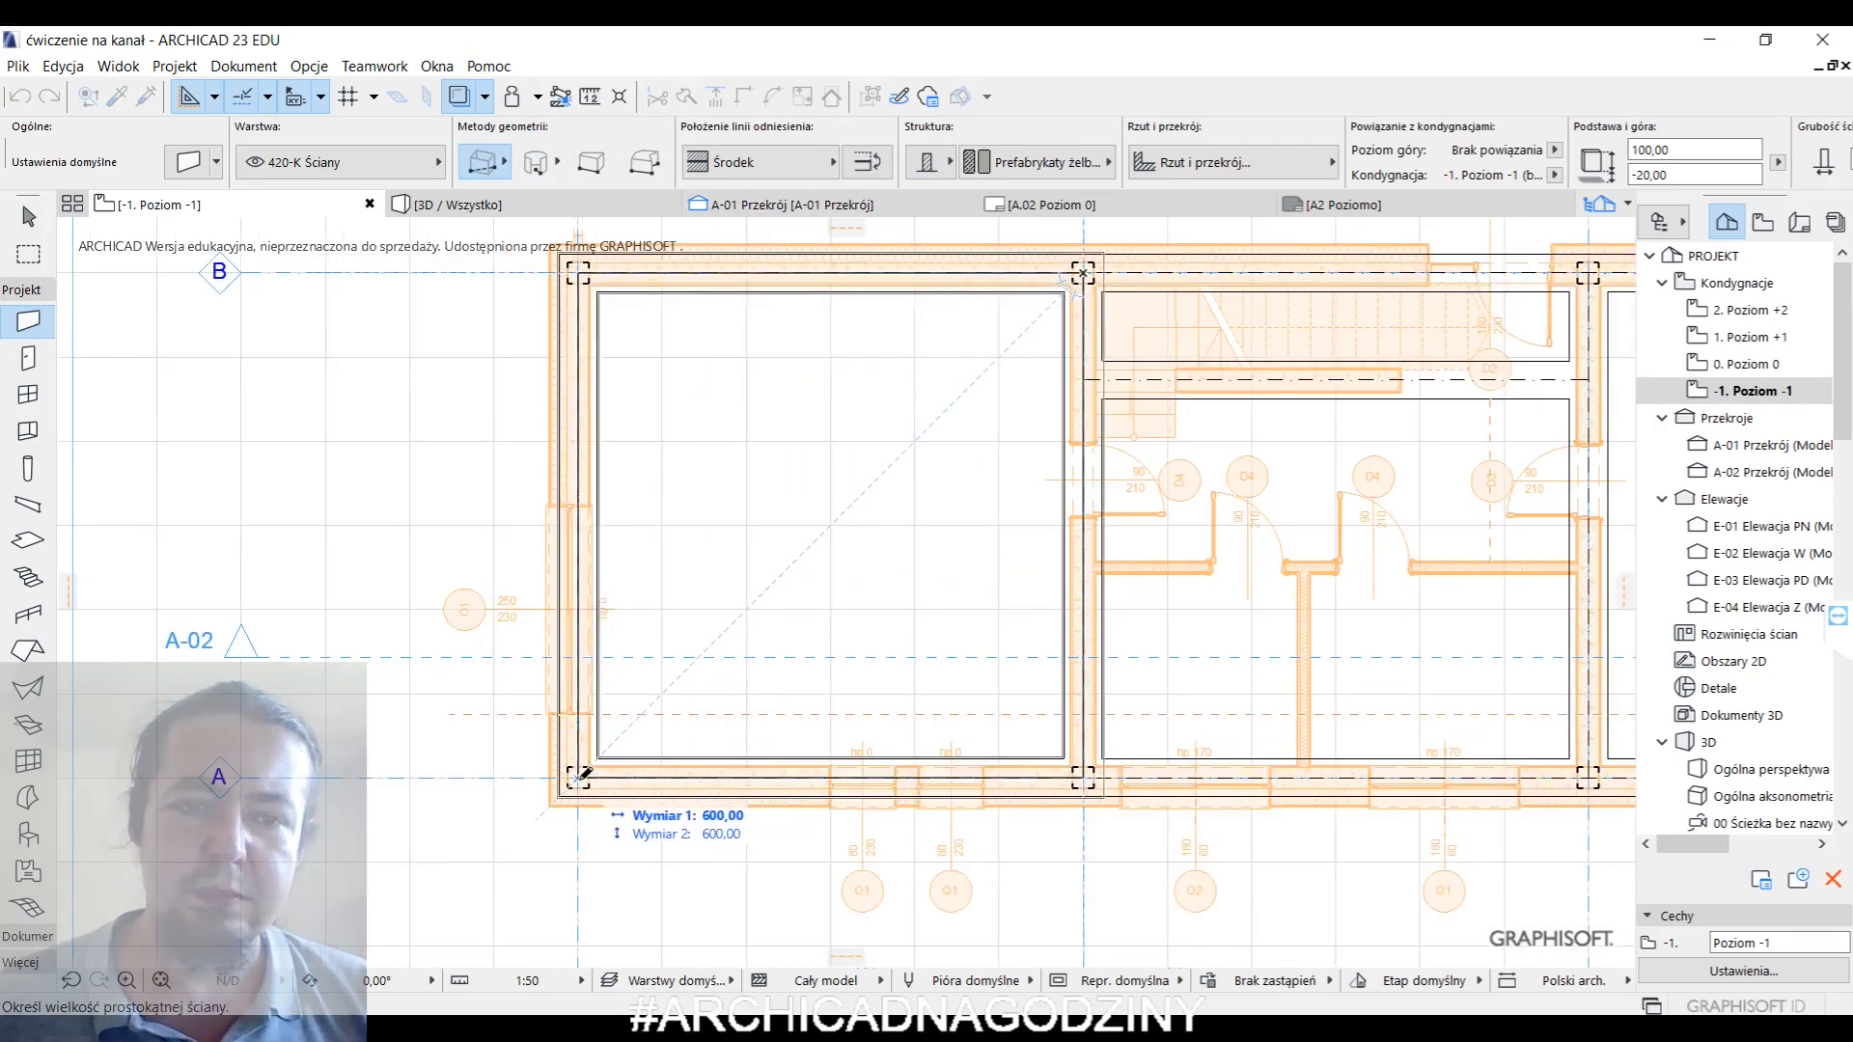
left_click(579, 777)
middle_click_drag(763, 572, 749, 550)
- In the 3D view, move the four new walls vertically down so their tops meet the underside of the beams
right_click(460, 414)
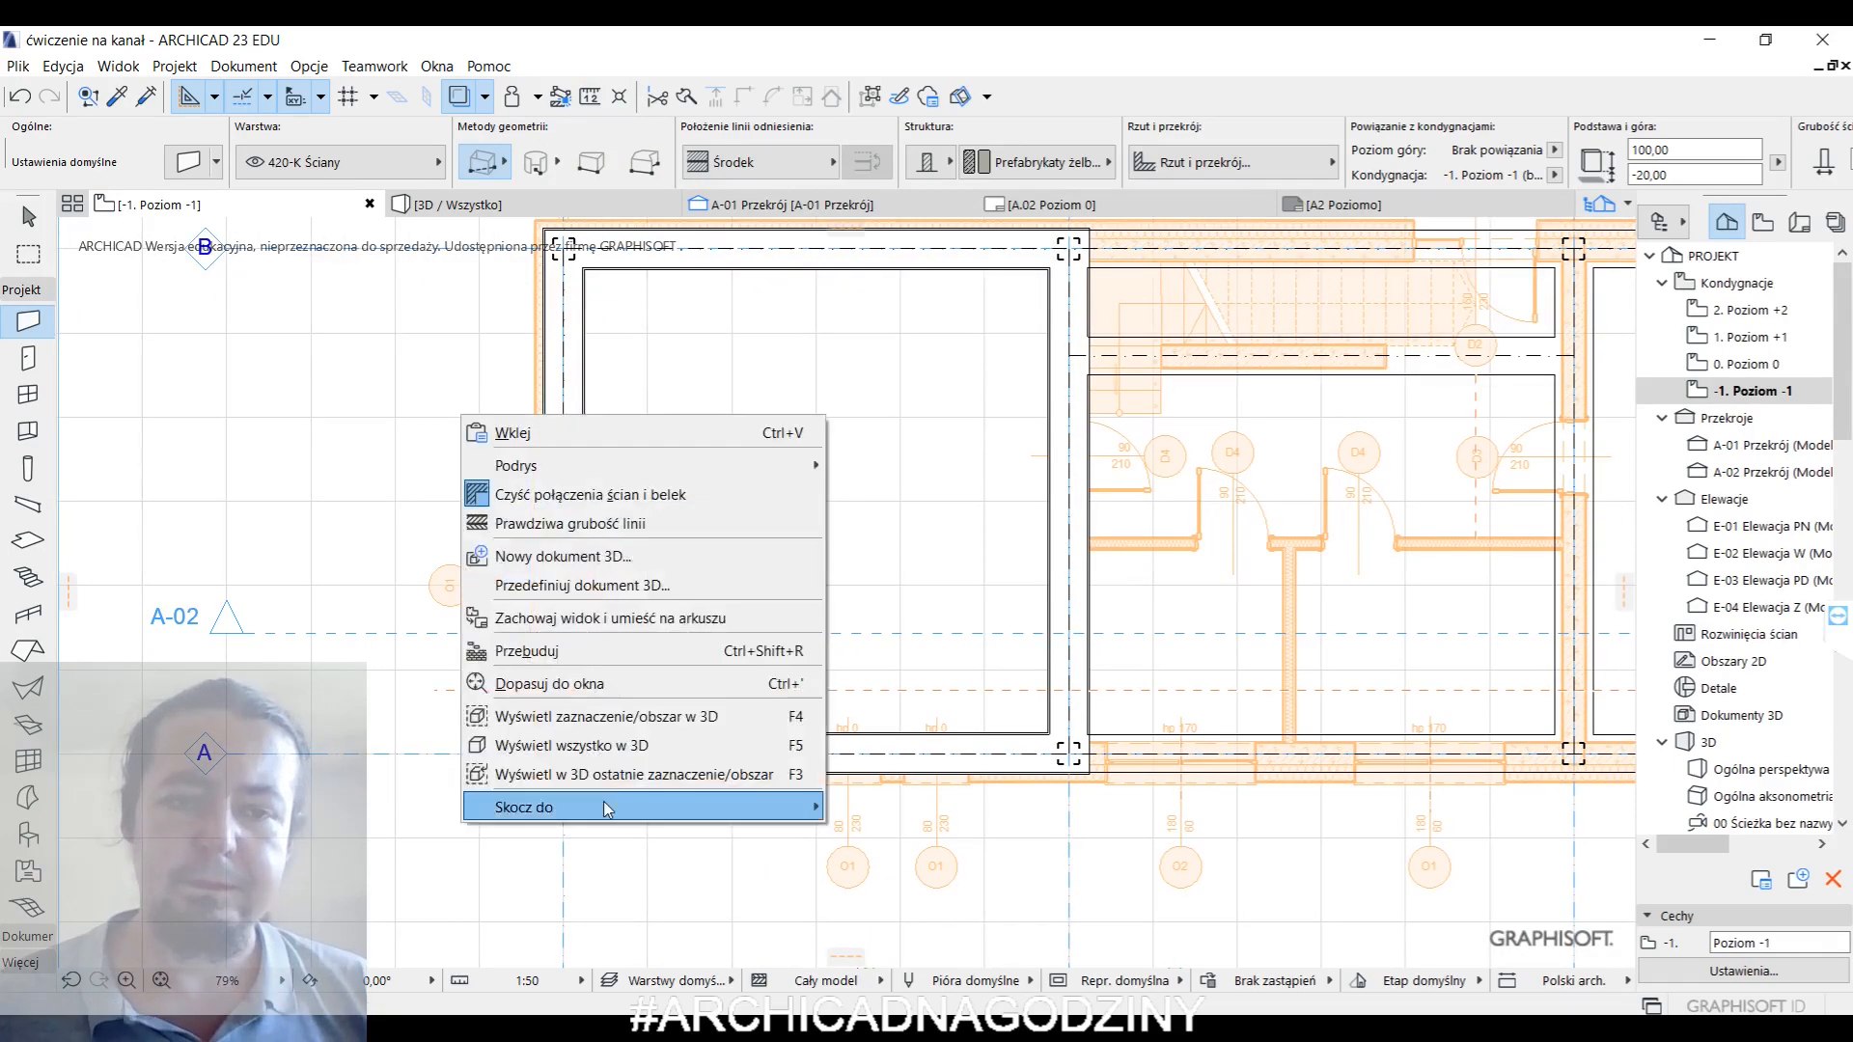
left_click(608, 809)
middle_click_drag(1110, 617, 668, 588, "shift")
key("Escape")
left_click(875, 608, "shift")
scroll(668, 587, "up", 5)
scroll(754, 573, "up", 3)
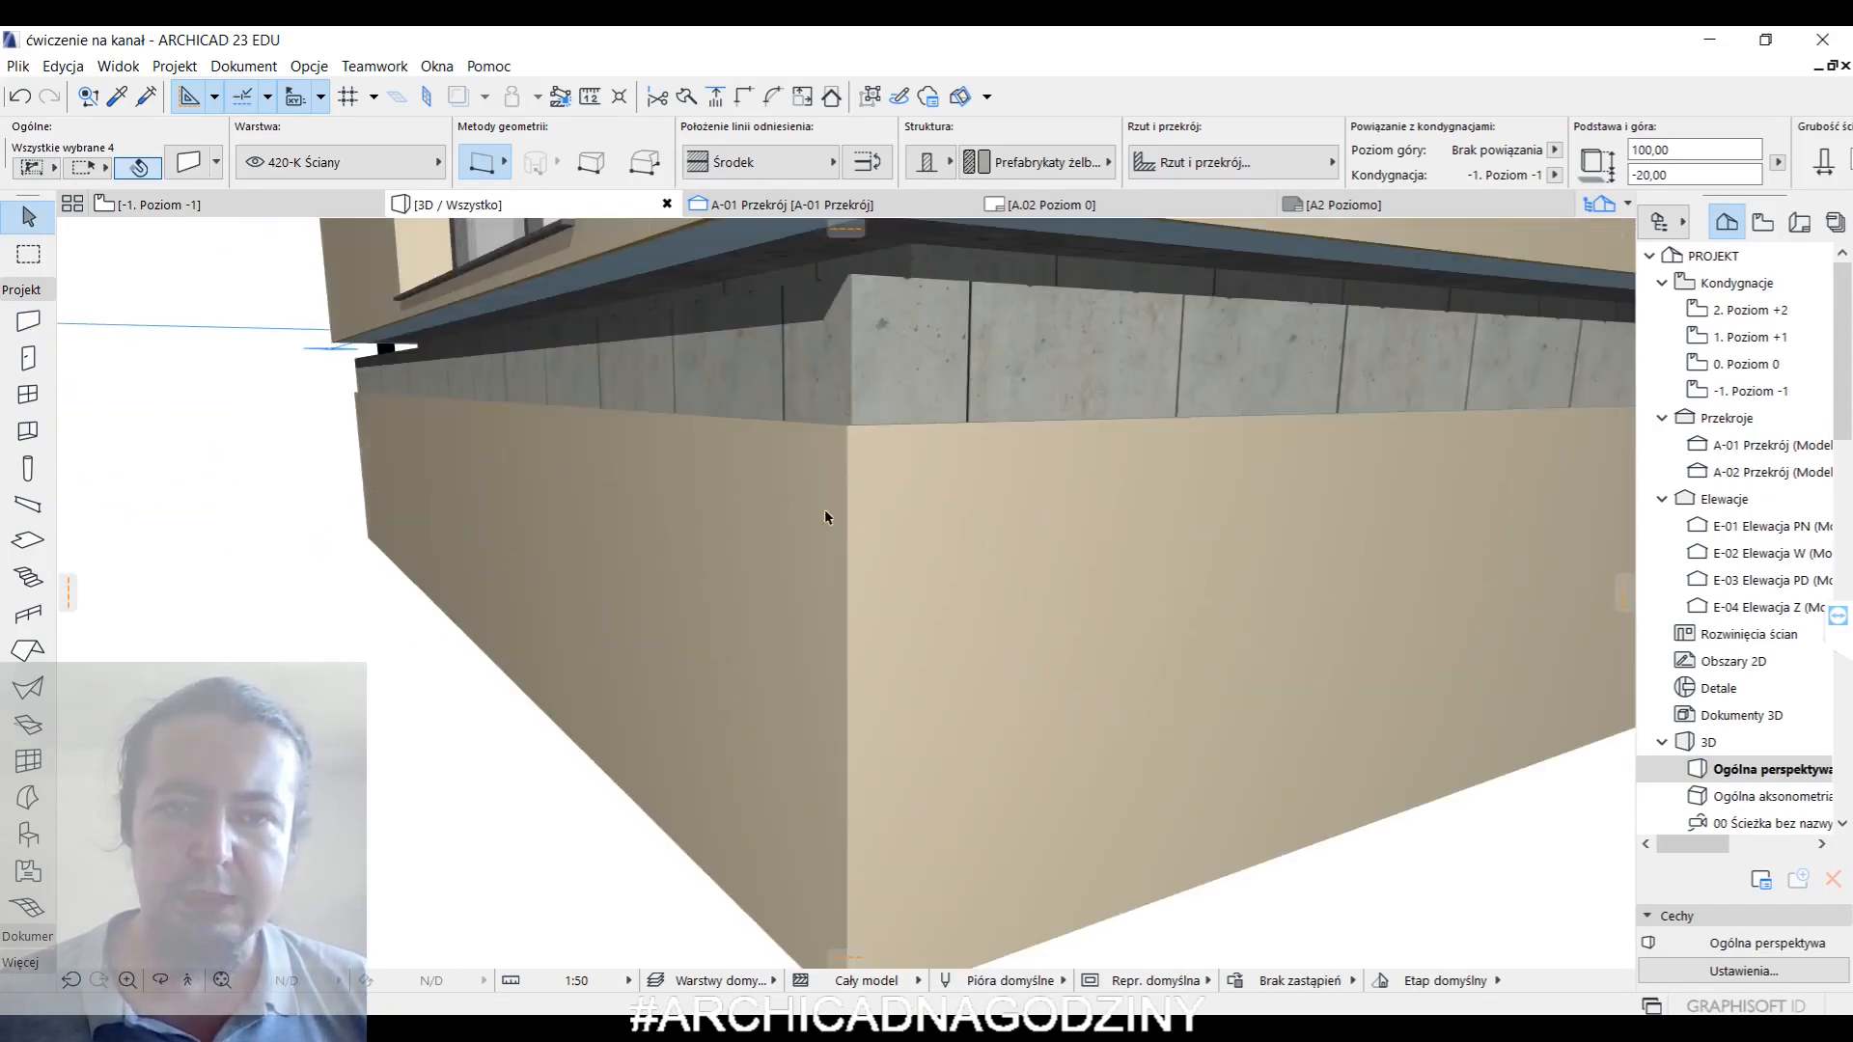
left_click(844, 424)
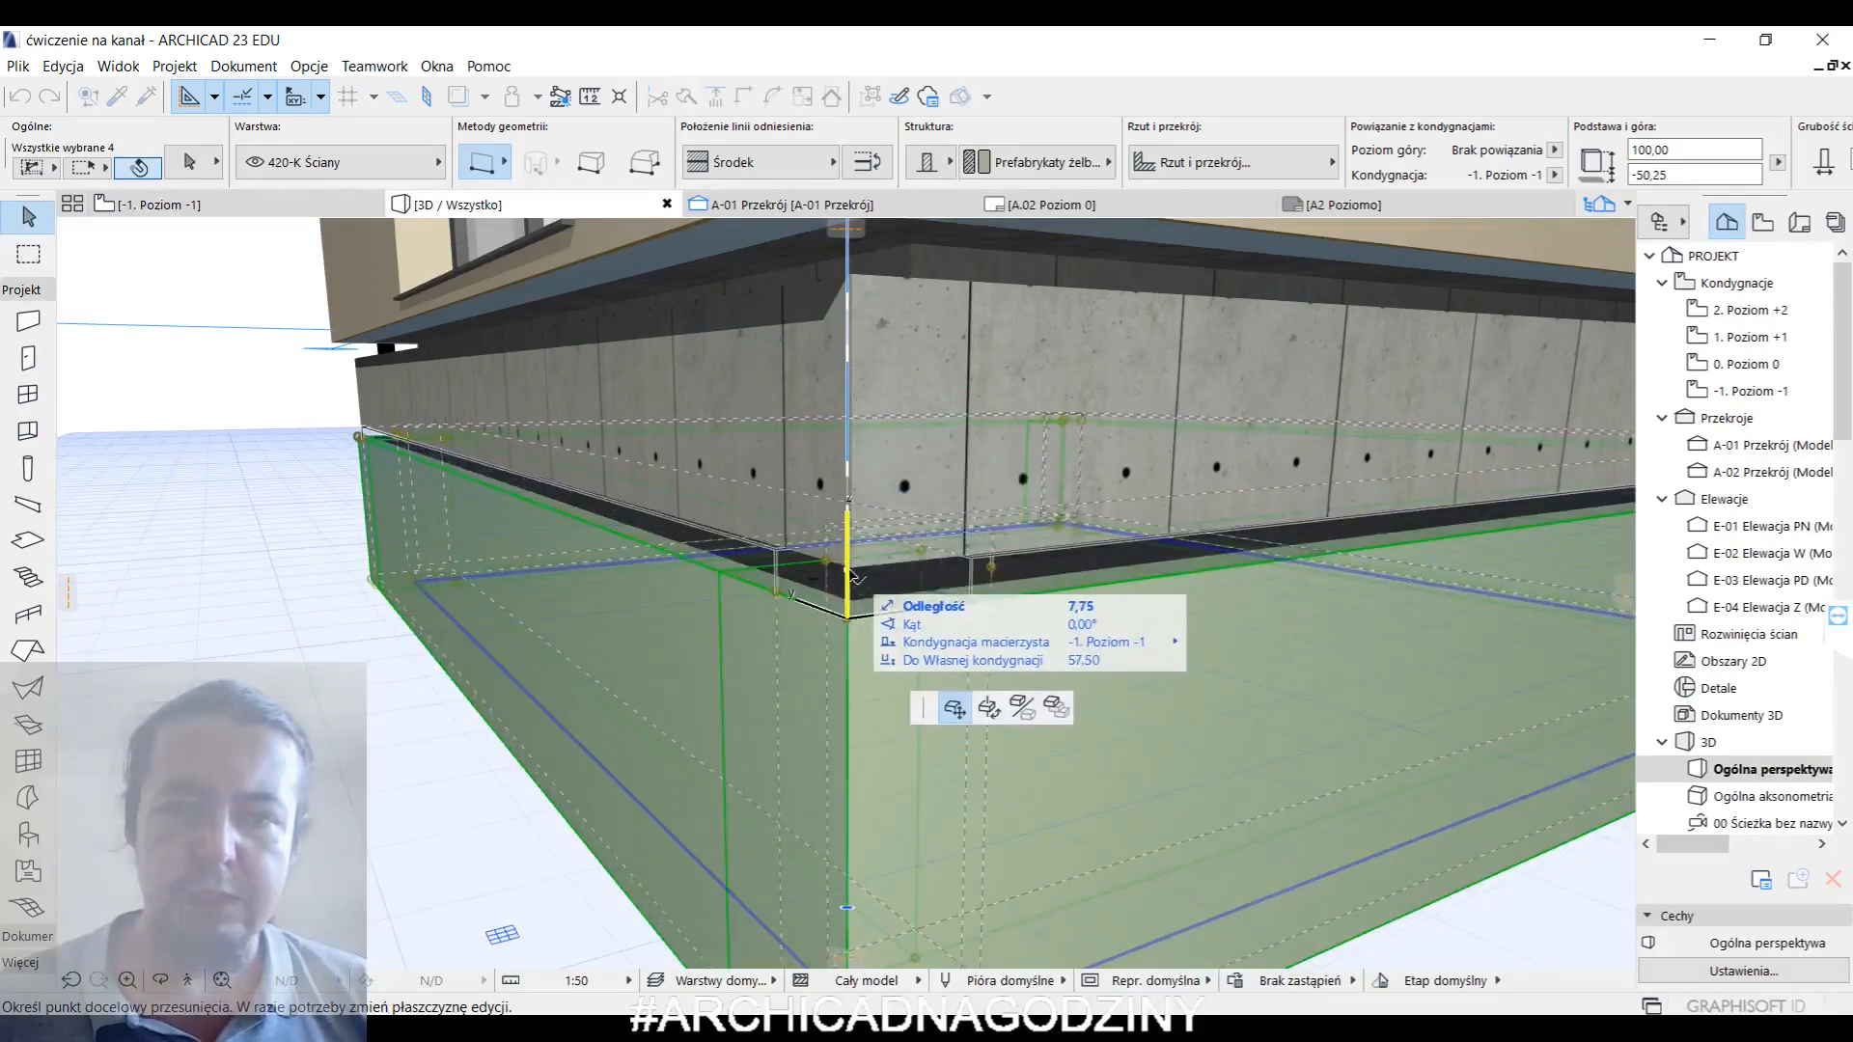
left_click(849, 568)
scroll(874, 496, "down", 3)
- On the -1 level plan, select the seven foundation beams other than the axis 2 one and set their elevation to 100
middle_click_drag(908, 473, 878, 357, "shift")
left_click(992, 396)
scroll(963, 436, "down", 2)
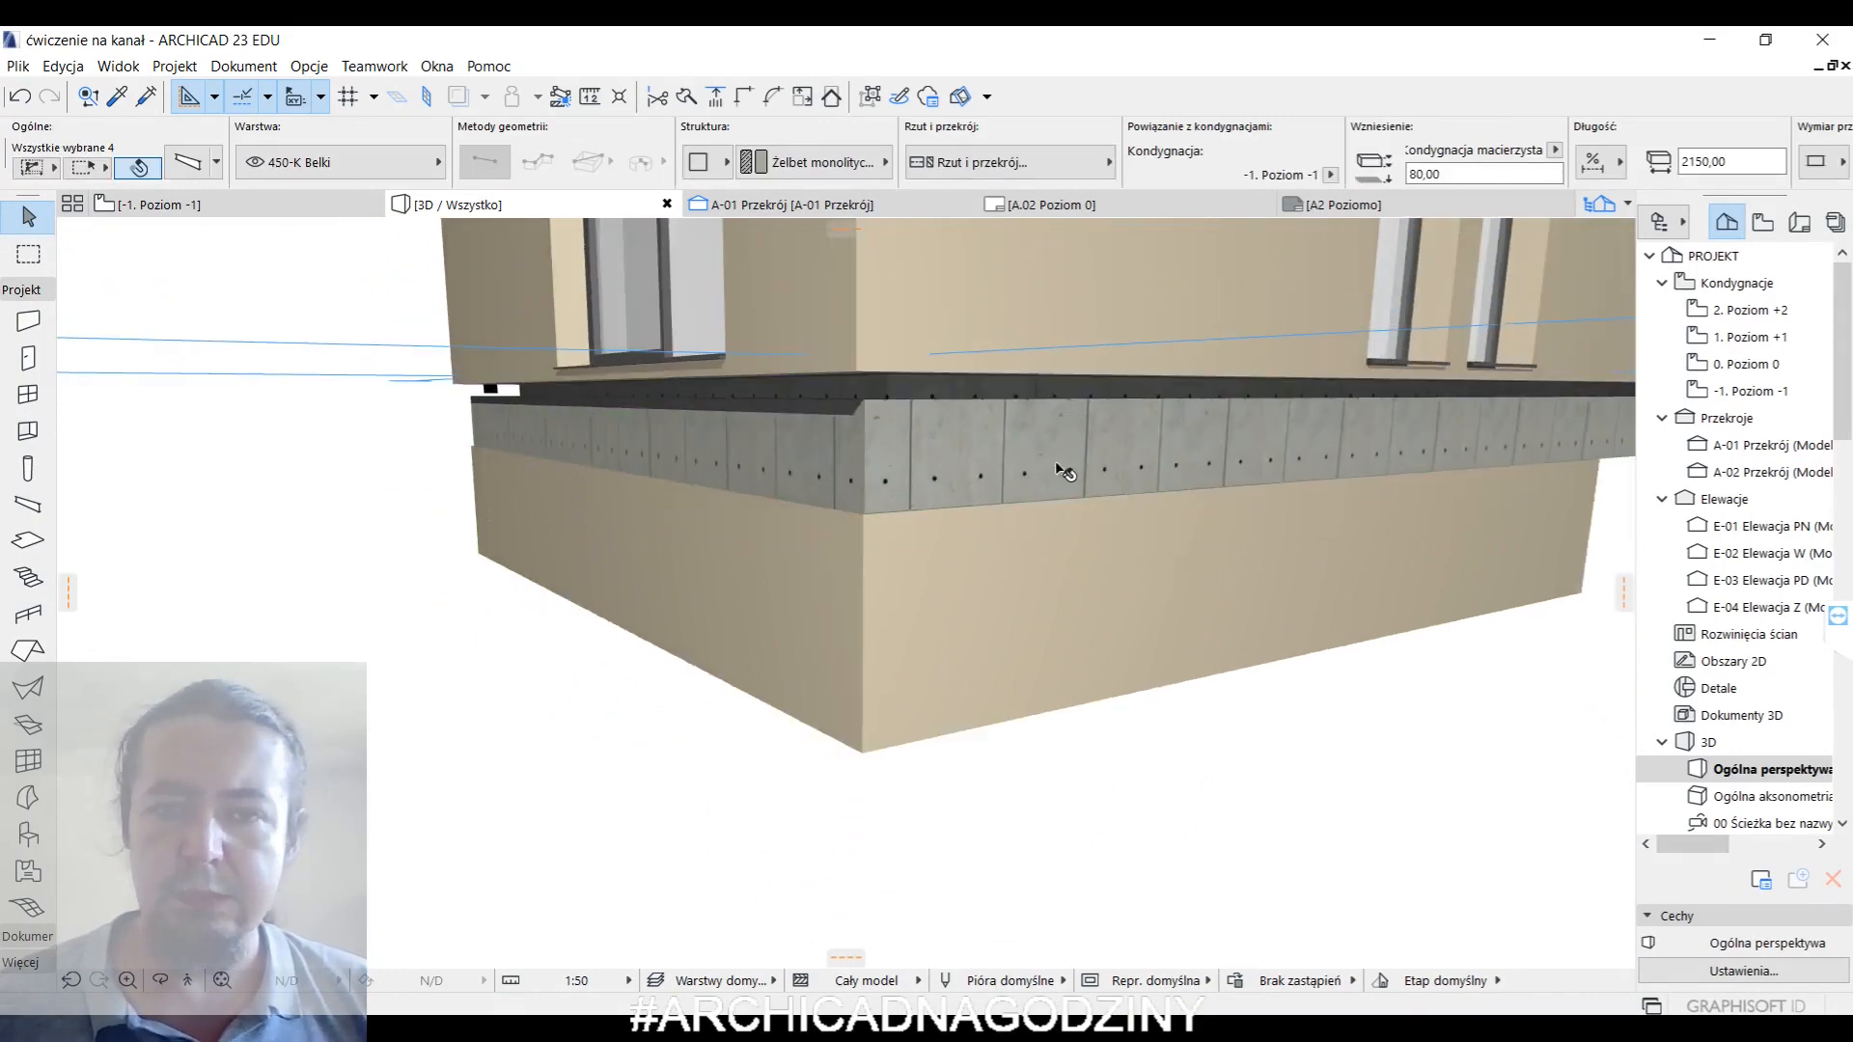
left_click(897, 592)
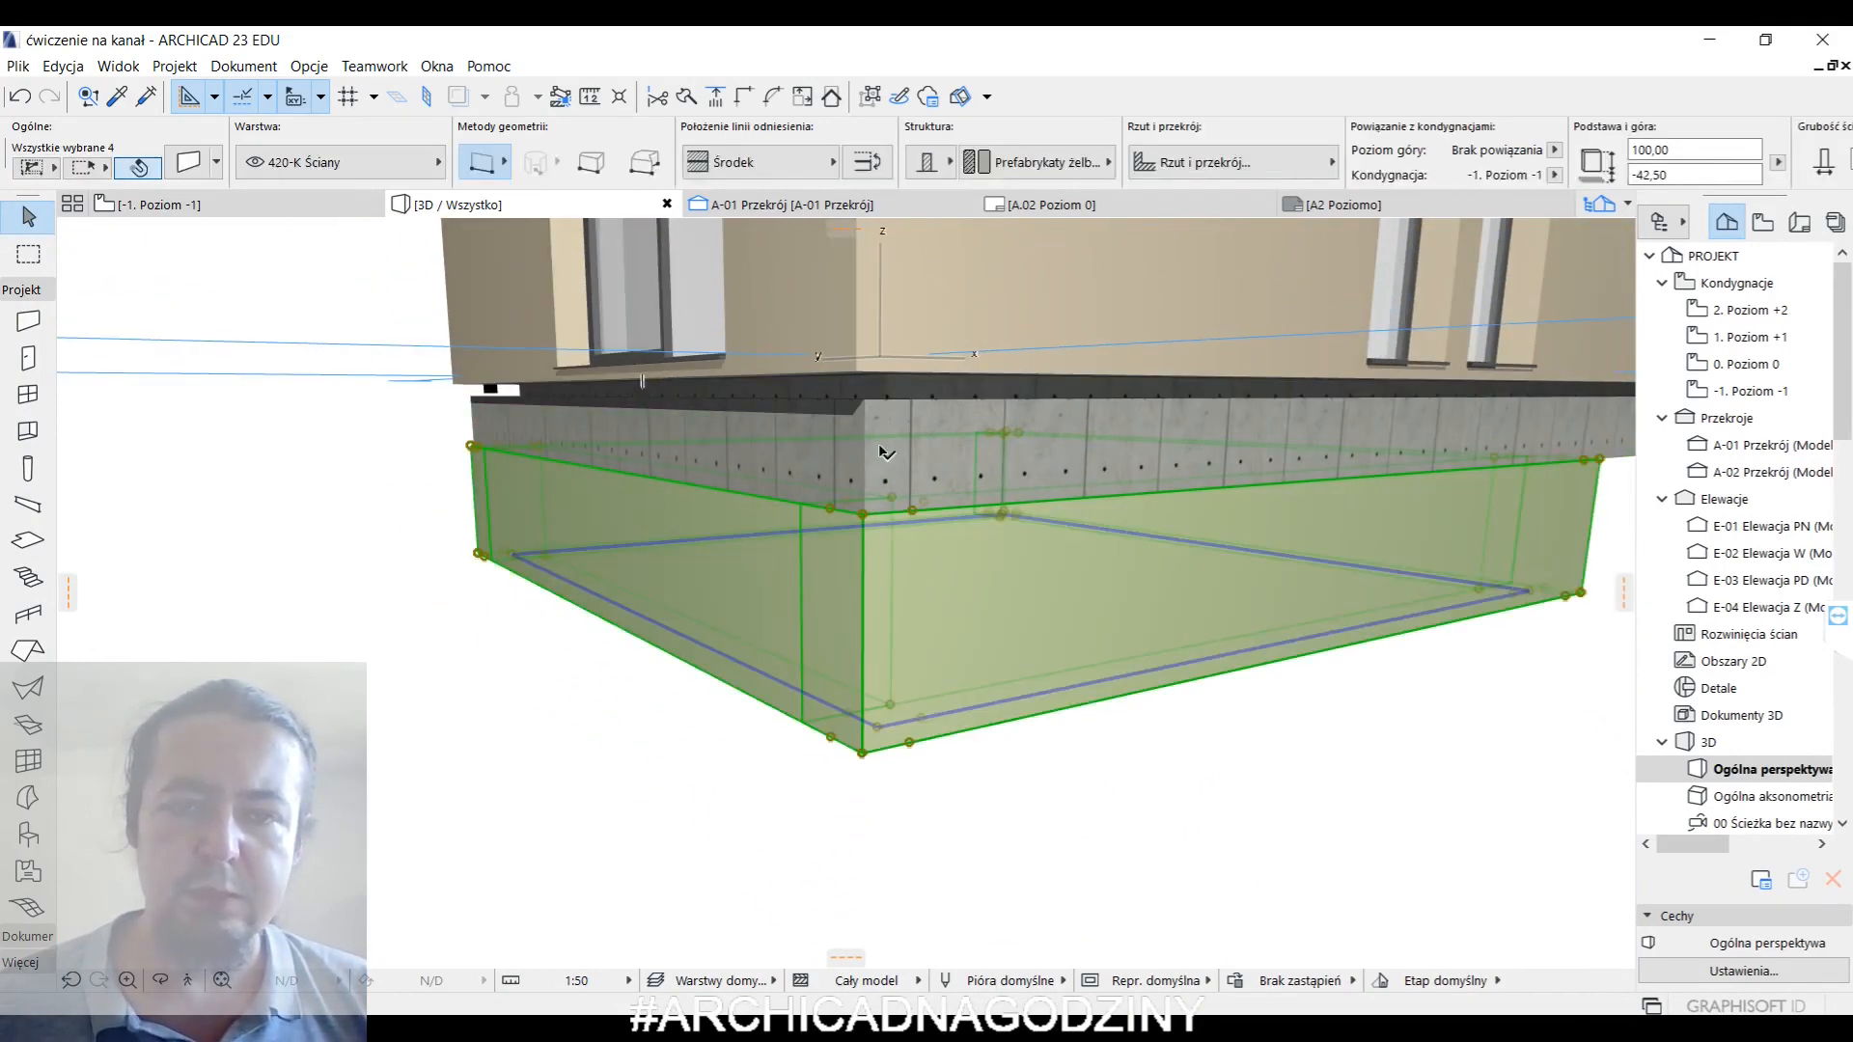
left_click(191, 206)
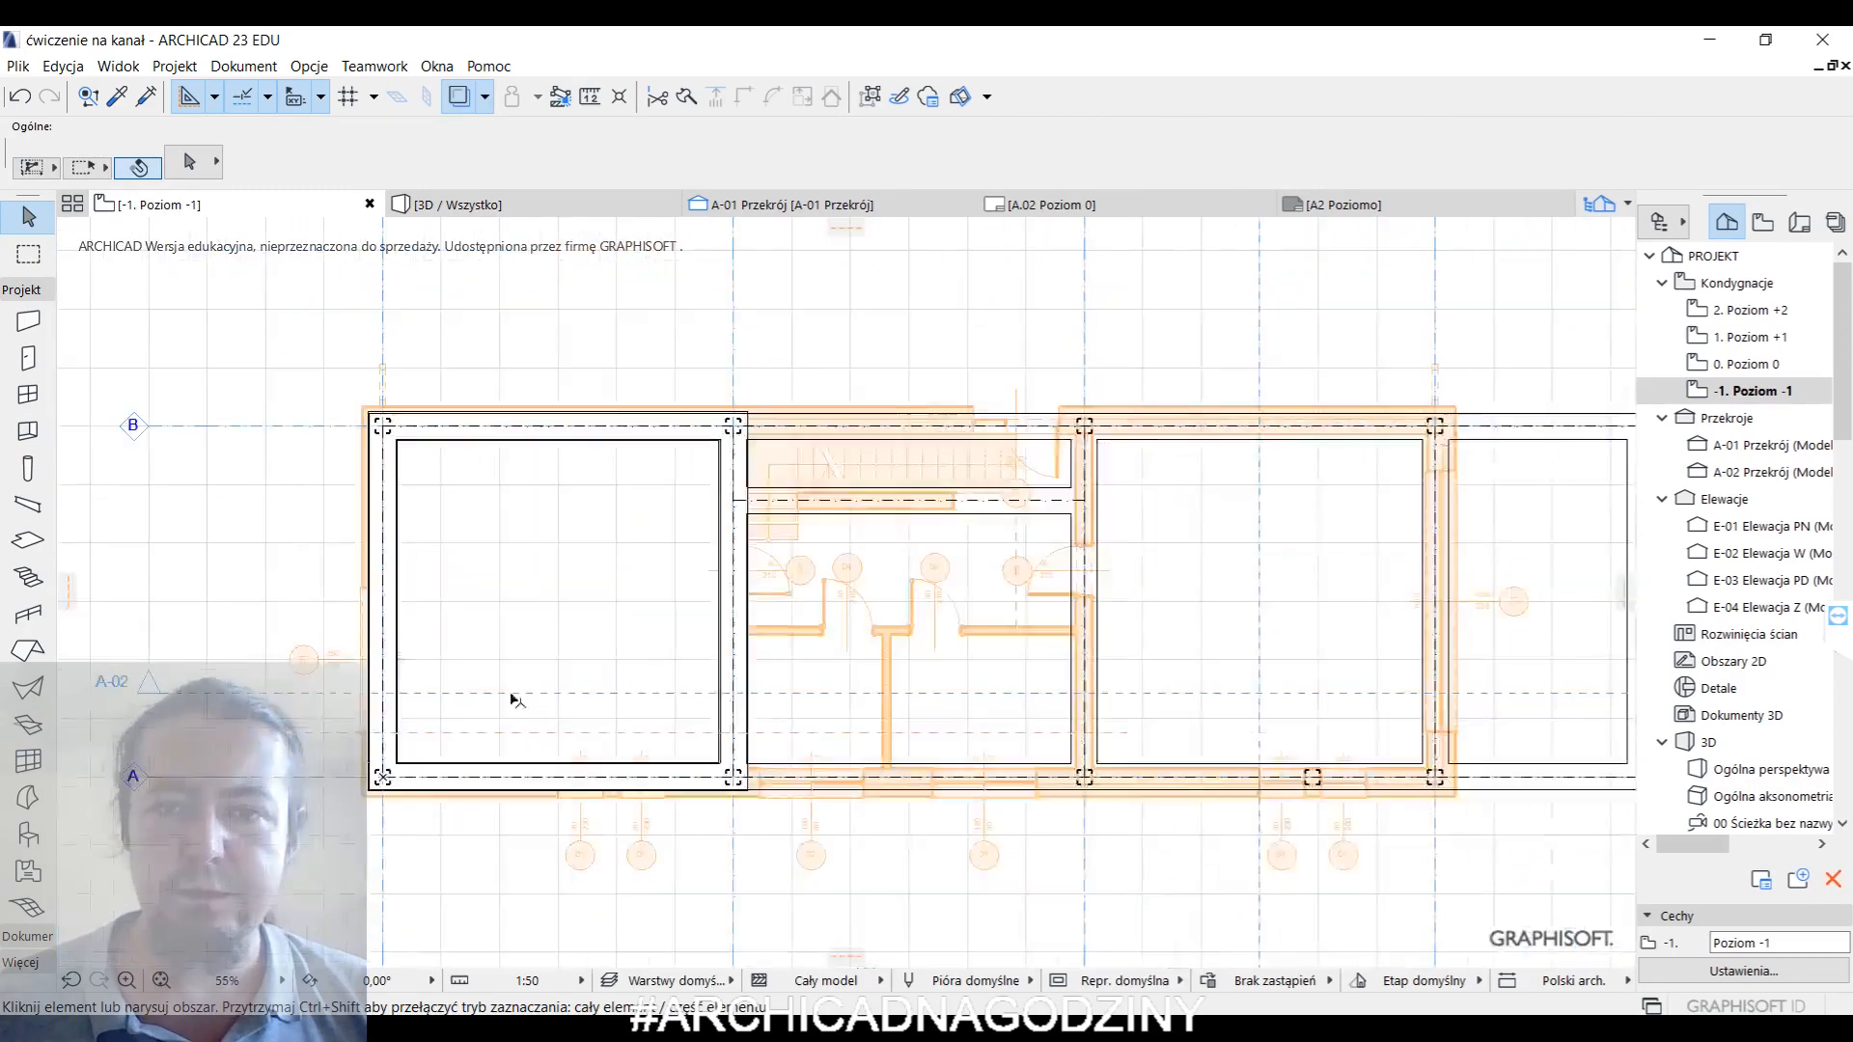
key("ctrl+a")
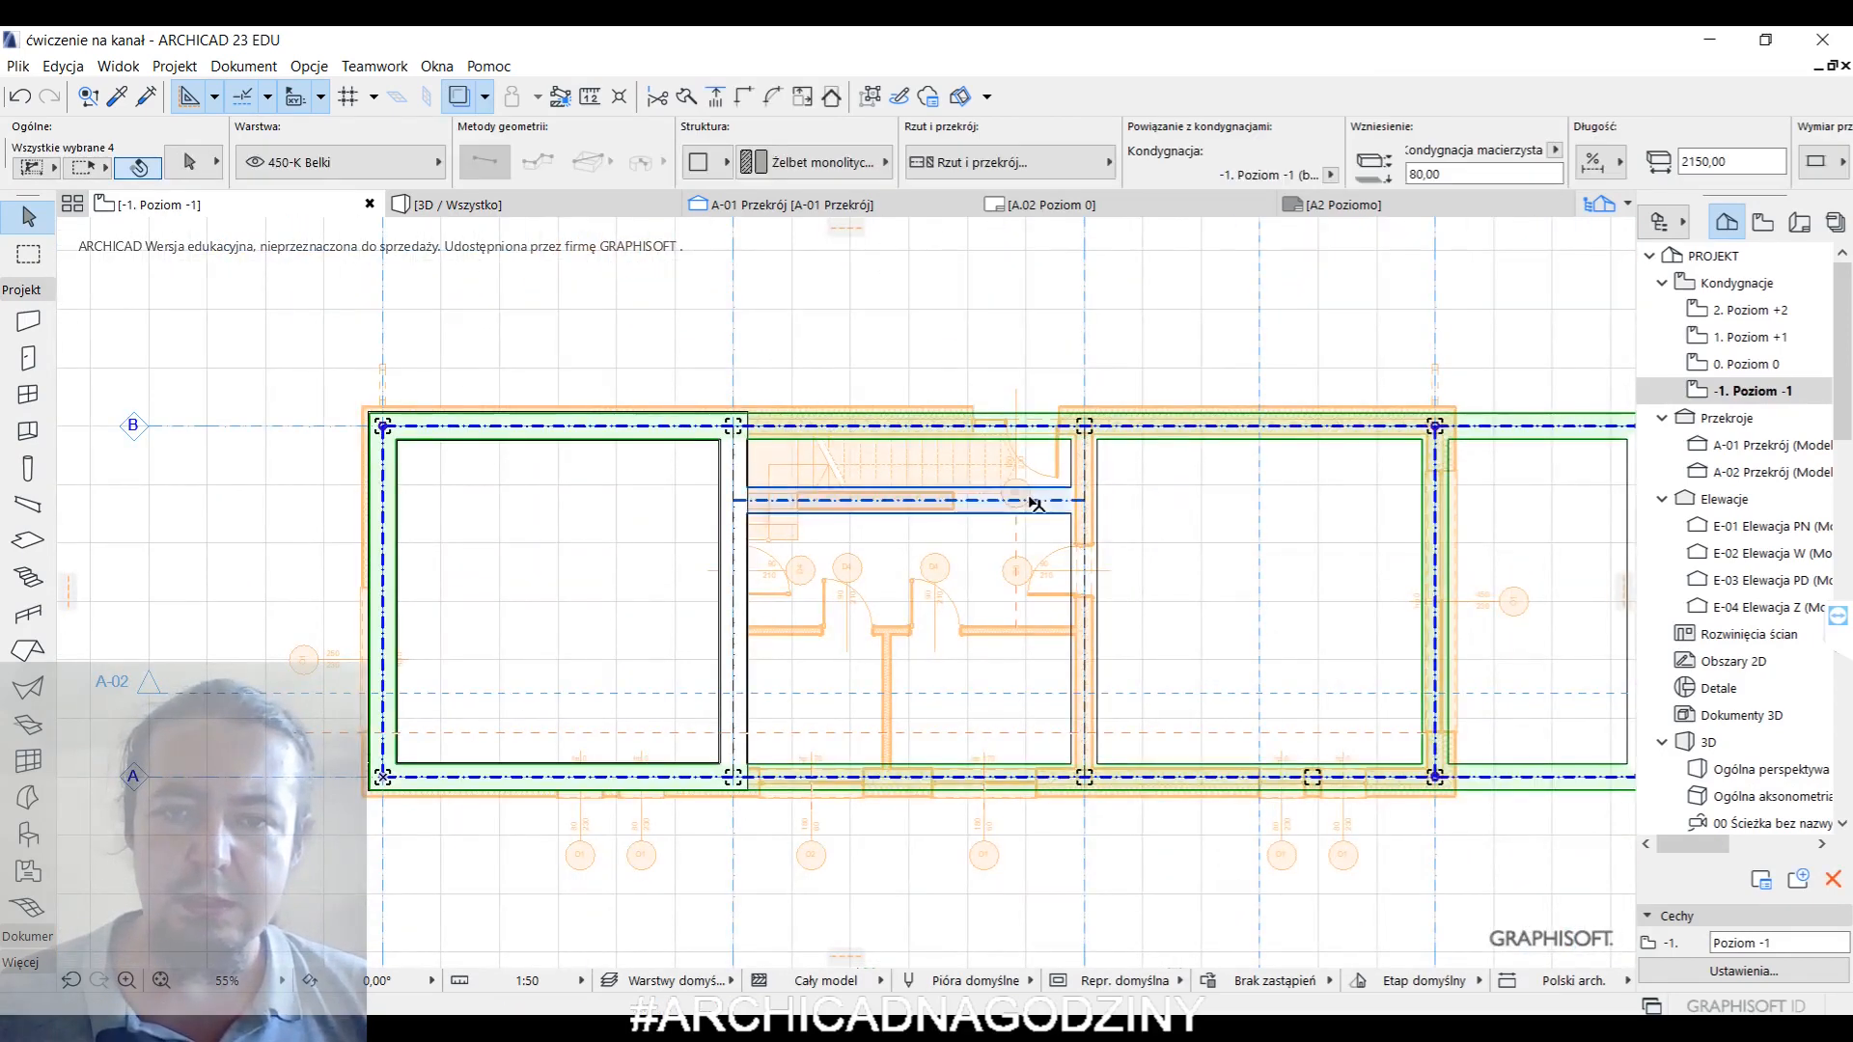
left_click(1083, 714, "shift")
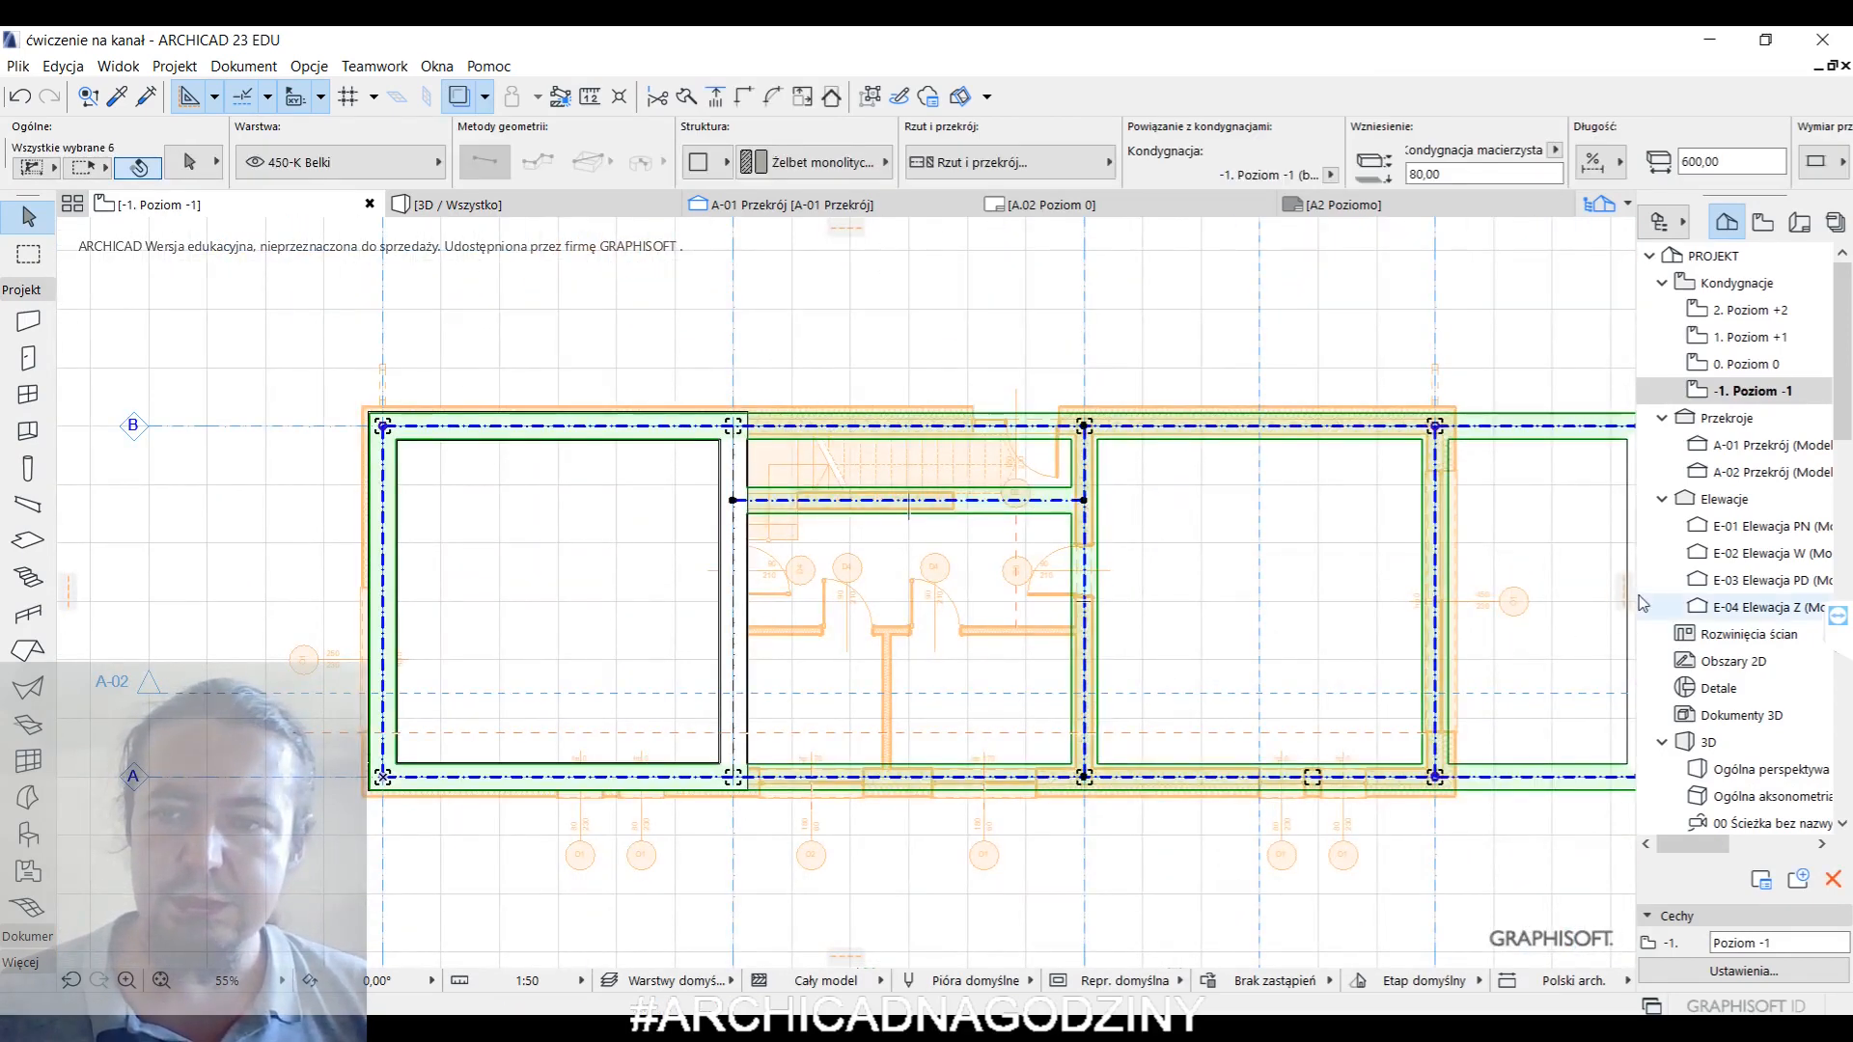
middle_click_drag(1339, 632, 900, 679)
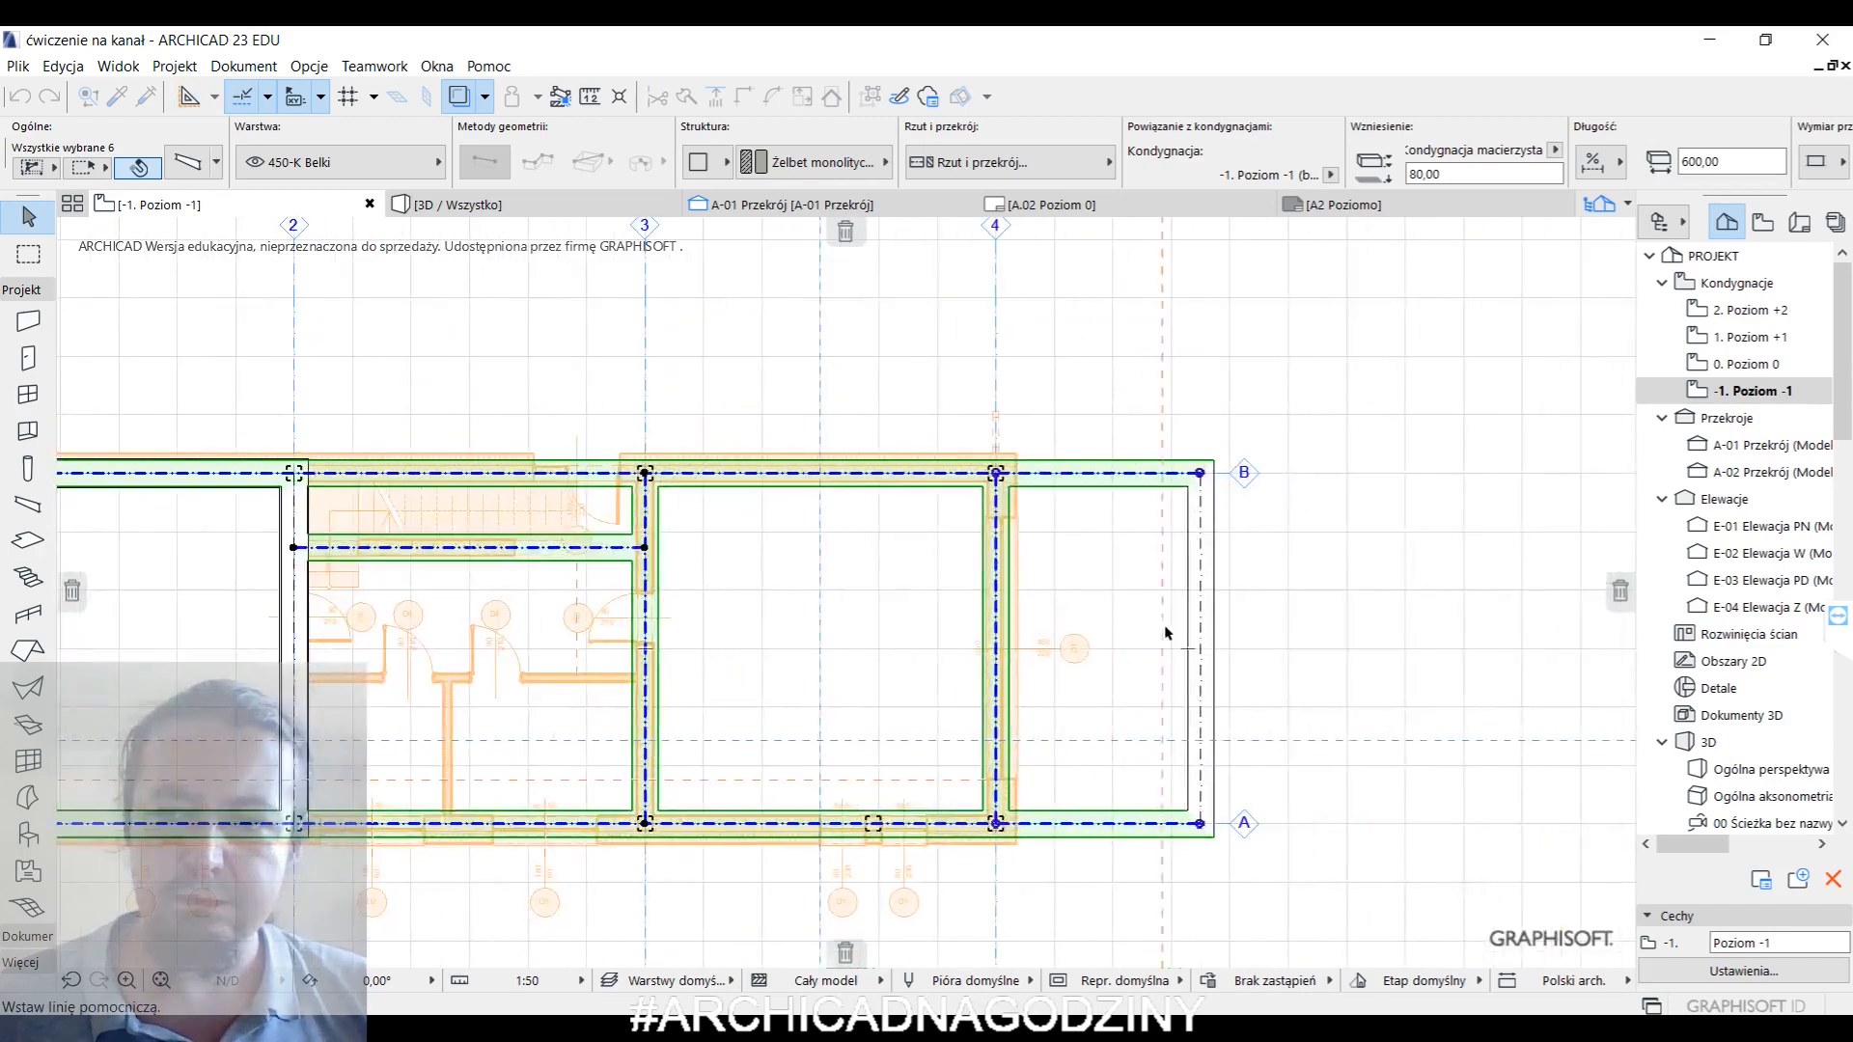
left_click(197, 164)
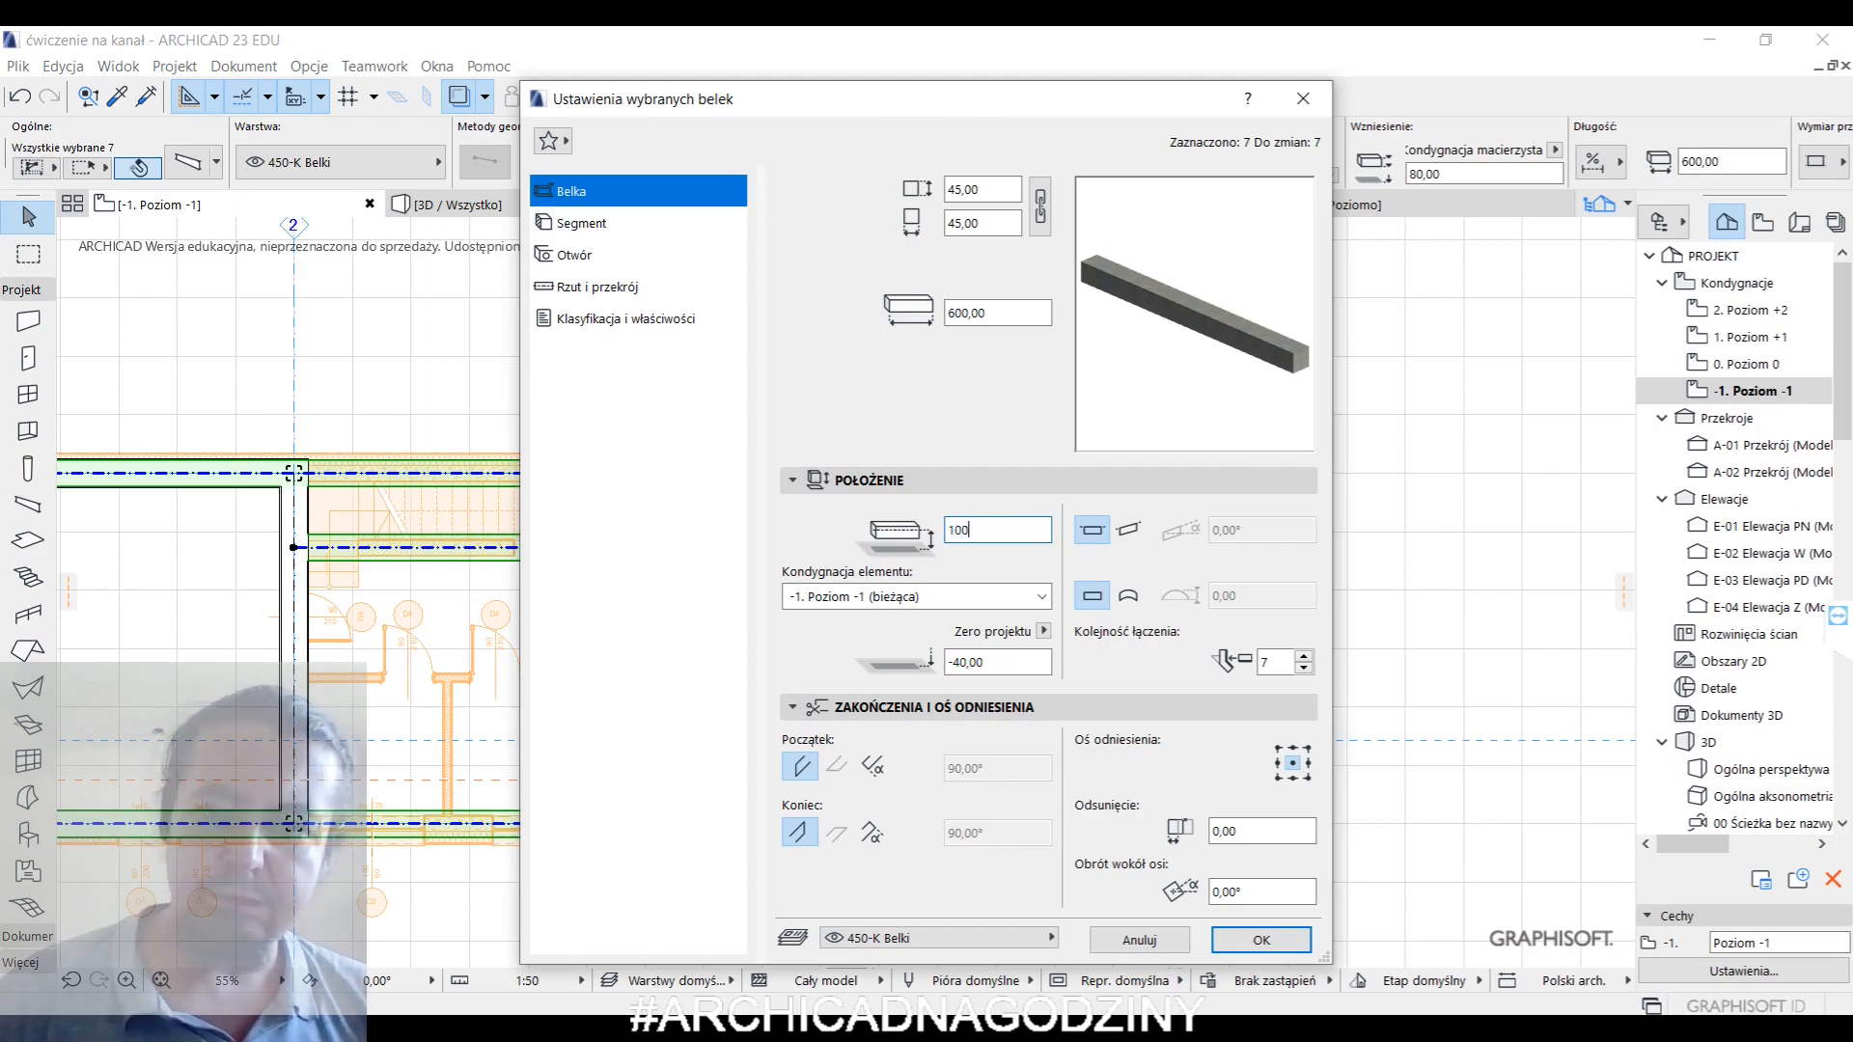
key("Return")
key("Escape")
- Show the whole model in 3D and set the elevation of the remaining axis 2 beam to 100
middle_click_drag(508, 590, 769, 558)
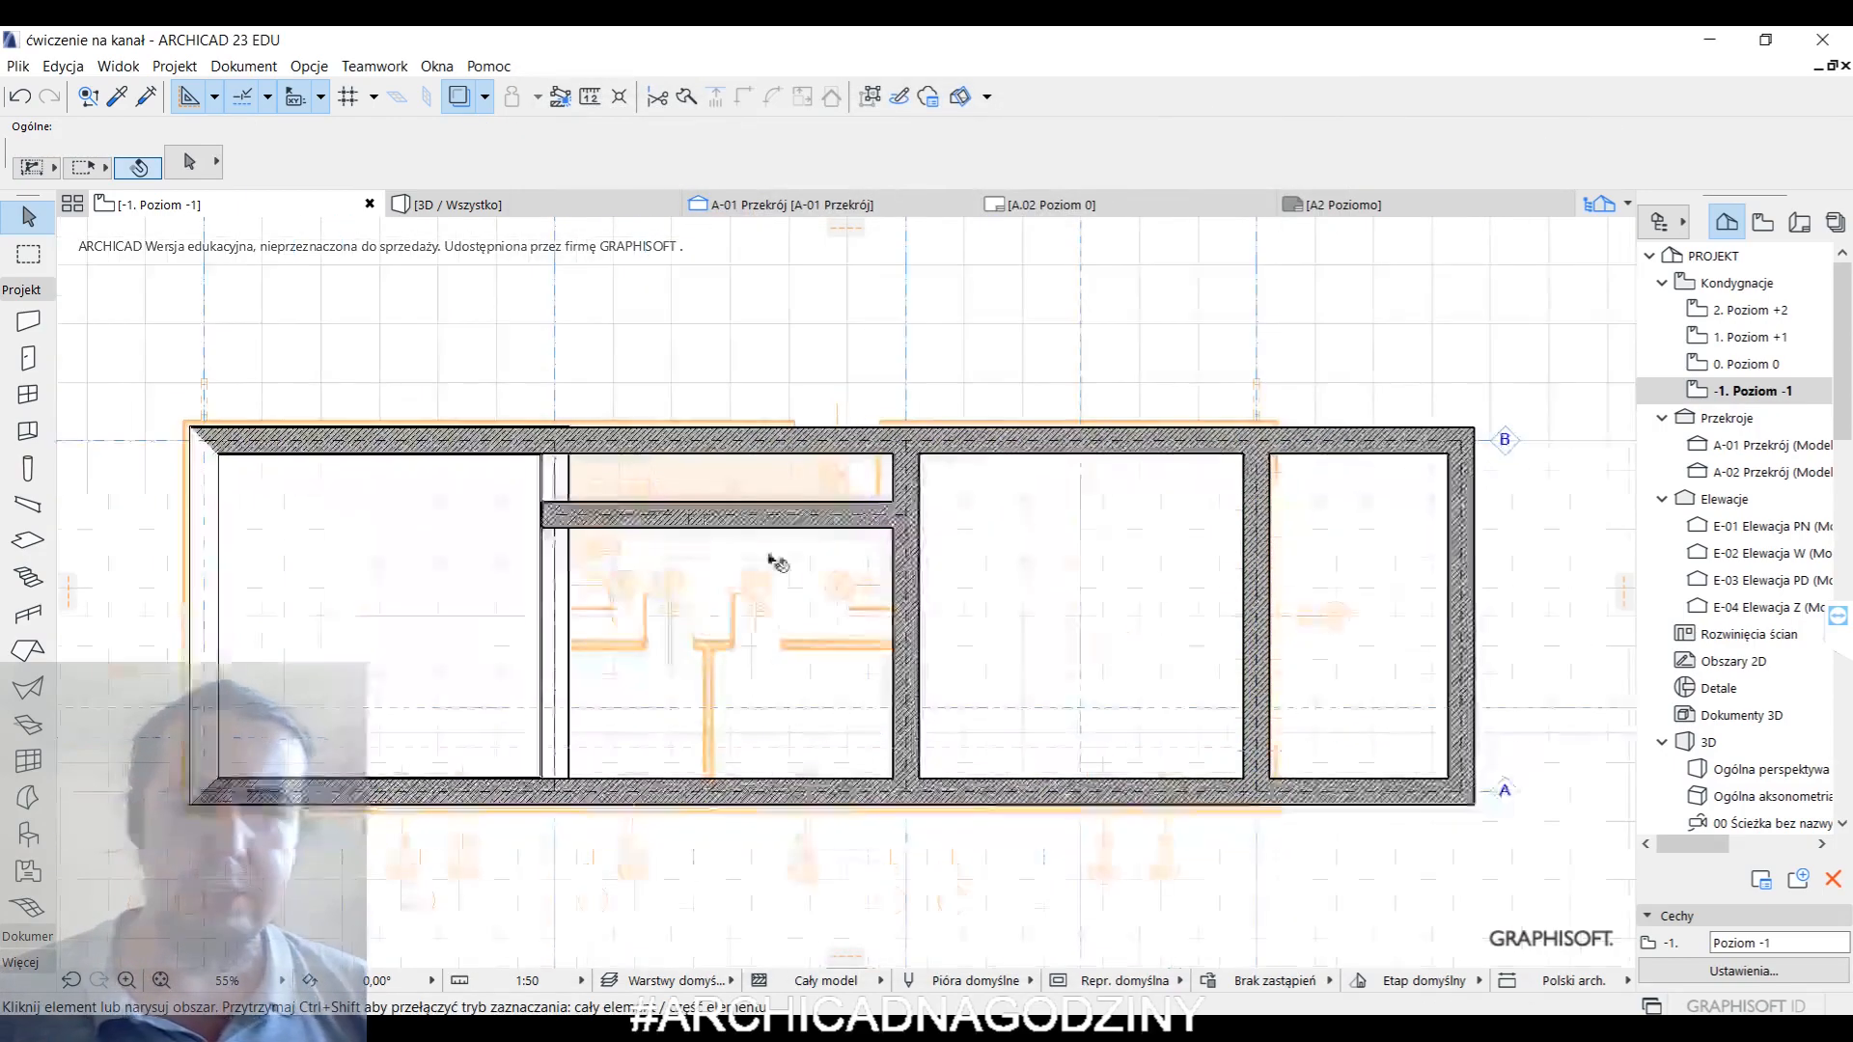
right_click(458, 595)
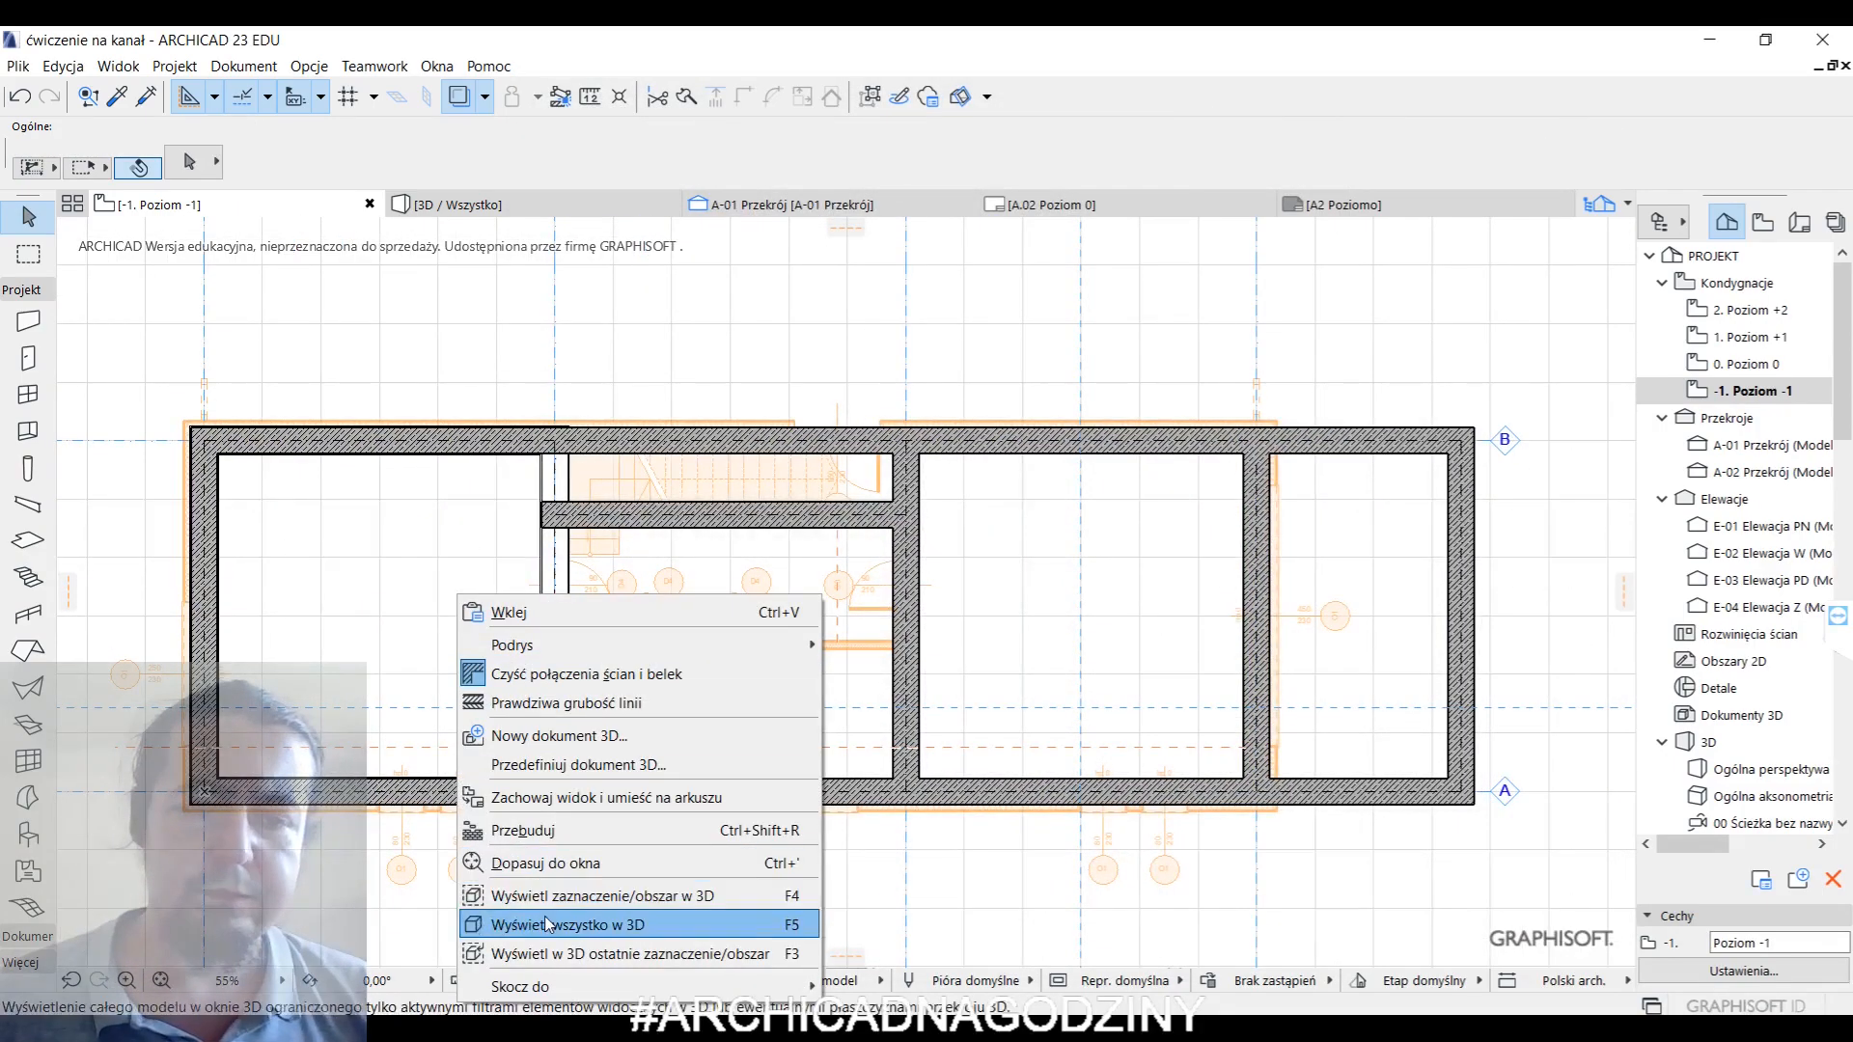
left_click(564, 924)
mouse_move(868, 637)
middle_mouse_down("shift")
mouse_move(914, 583)
mouse_move(781, 636)
mouse_move(1368, 558)
middle_mouse_up("shift")
left_click(1261, 493)
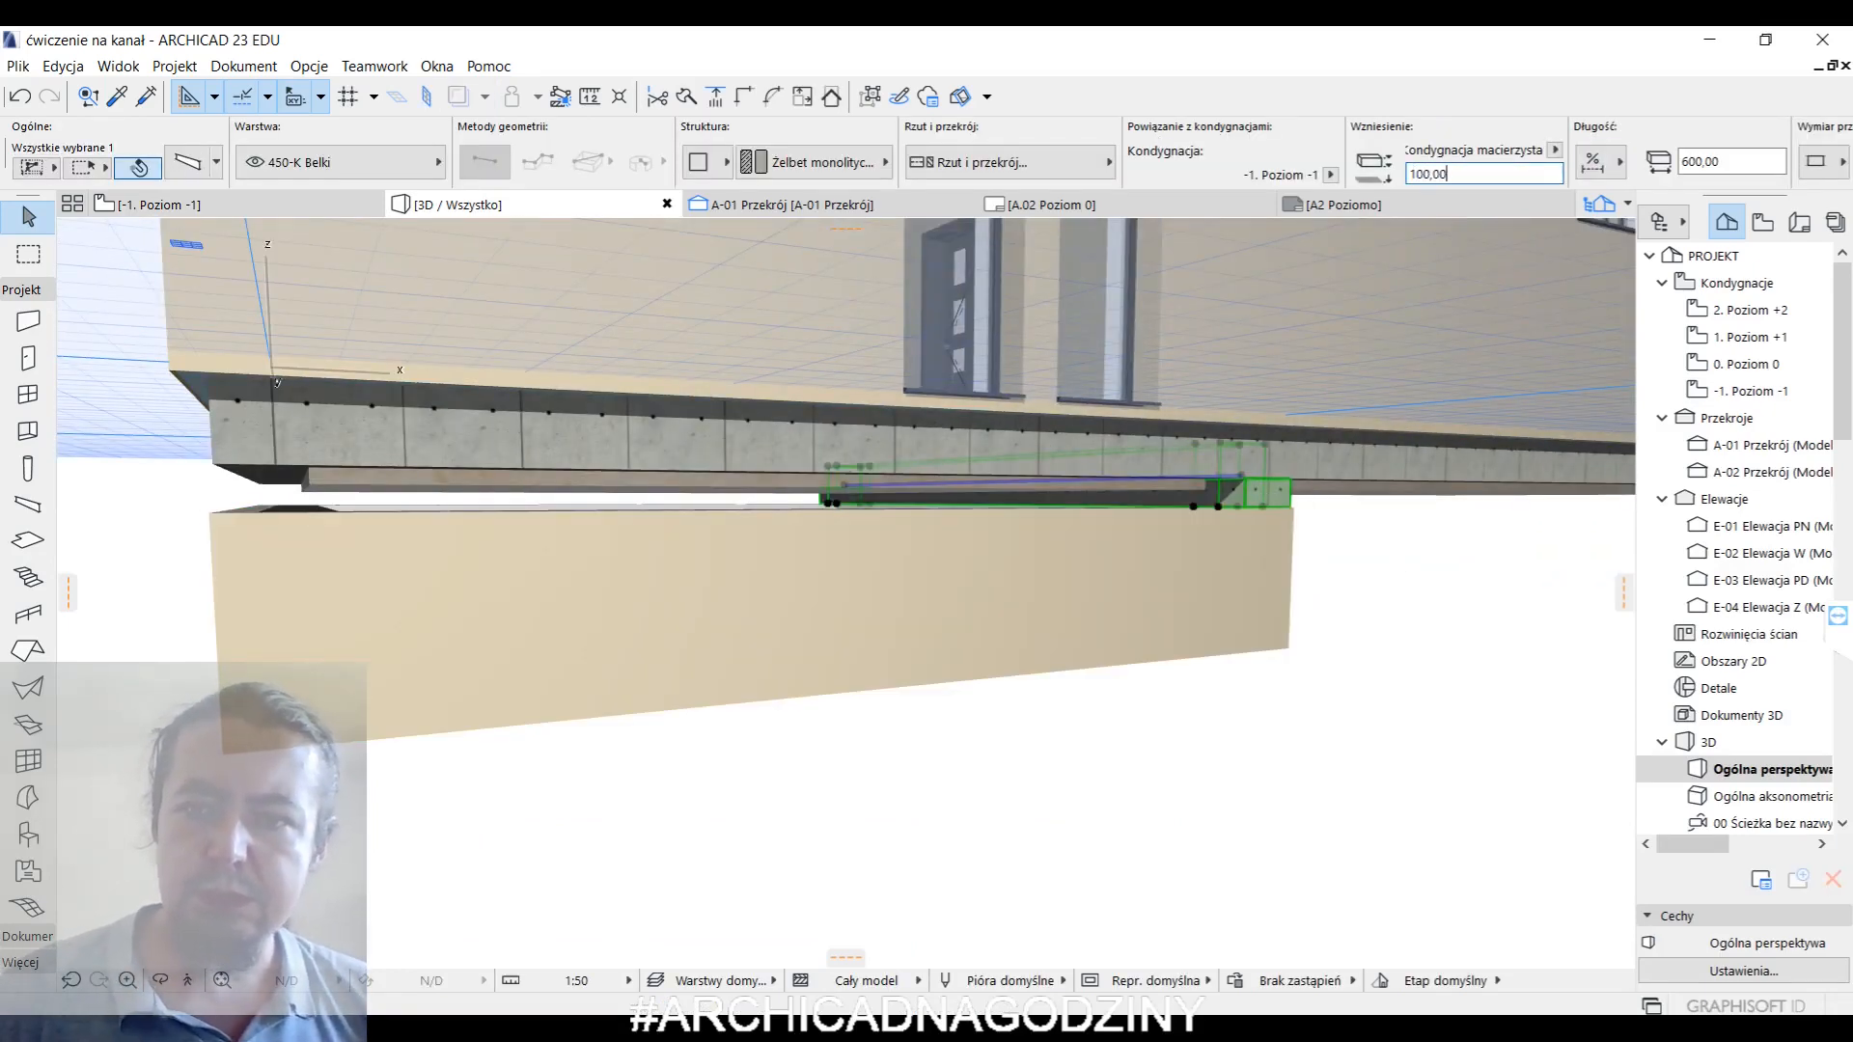
key("Escape")
- Set the elevation of the four grouped perimeter foundation beams to 90
middle_click_drag(686, 558, 814, 525, "shift")
left_click(634, 450)
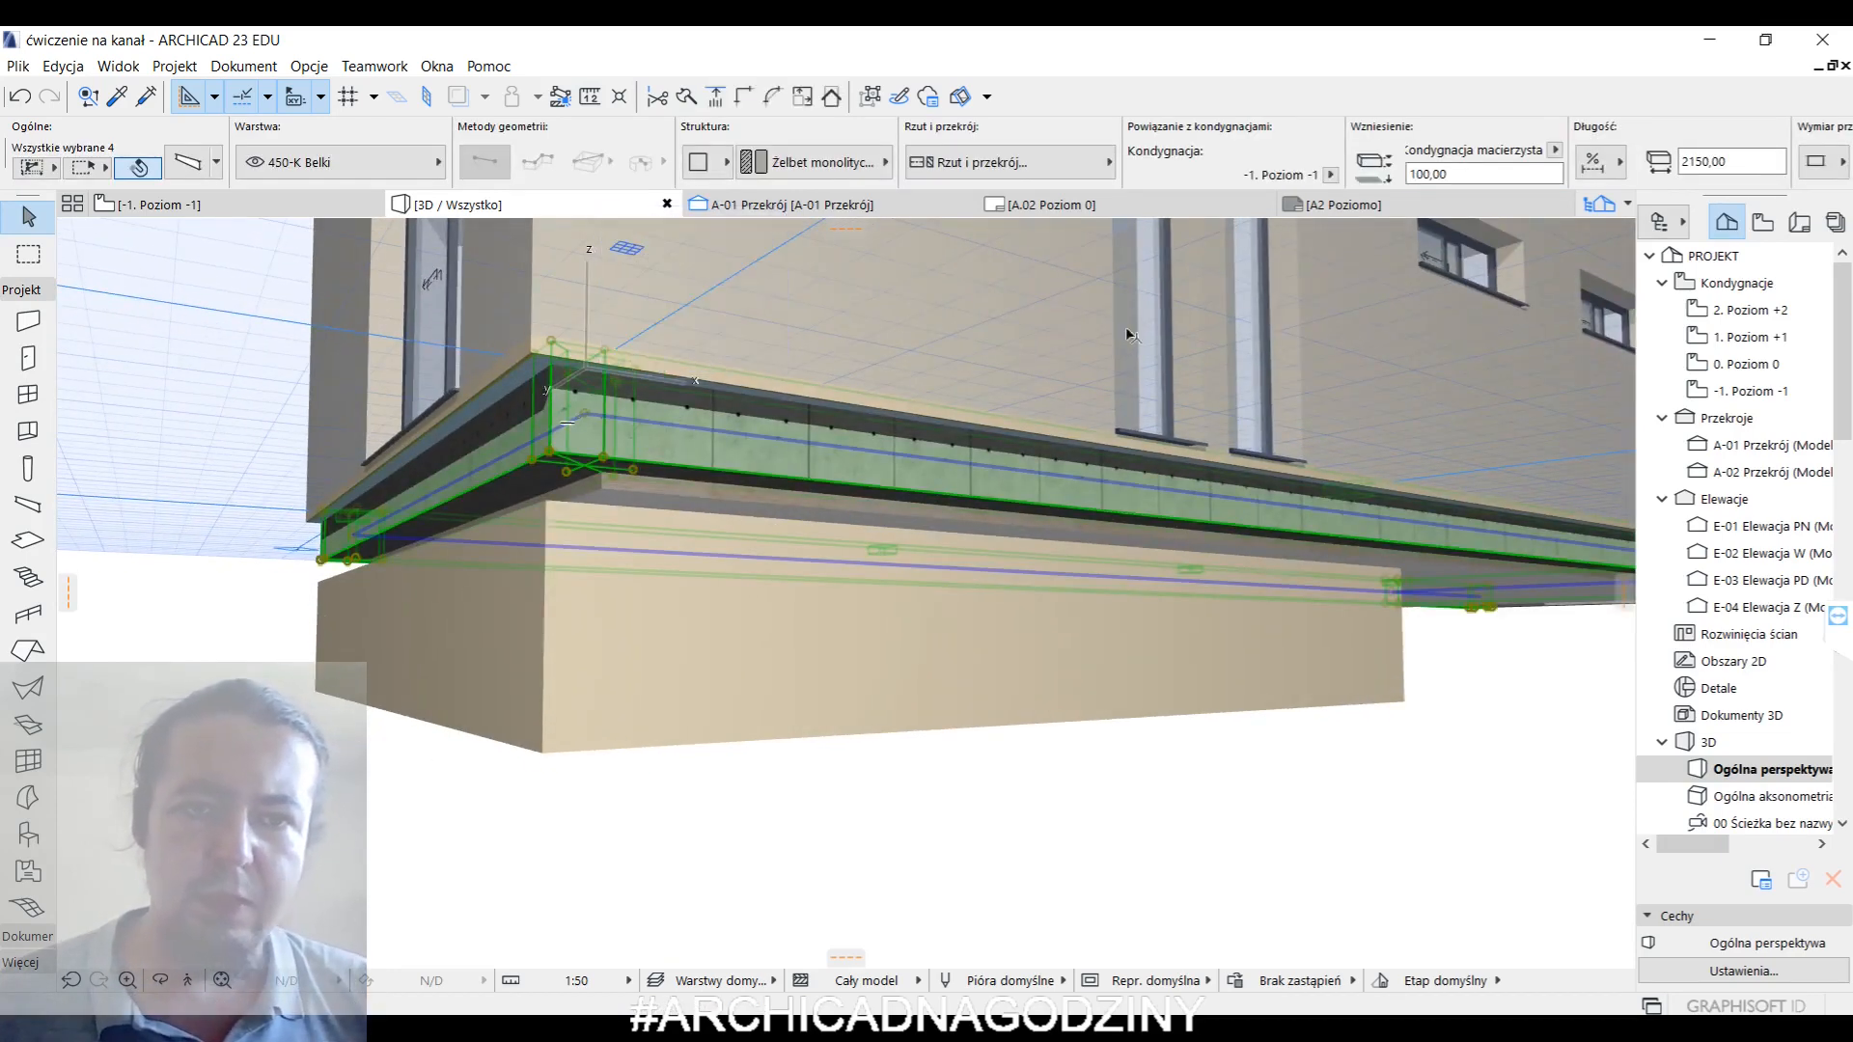
middle_click_drag(1482, 591, 1386, 569, "shift")
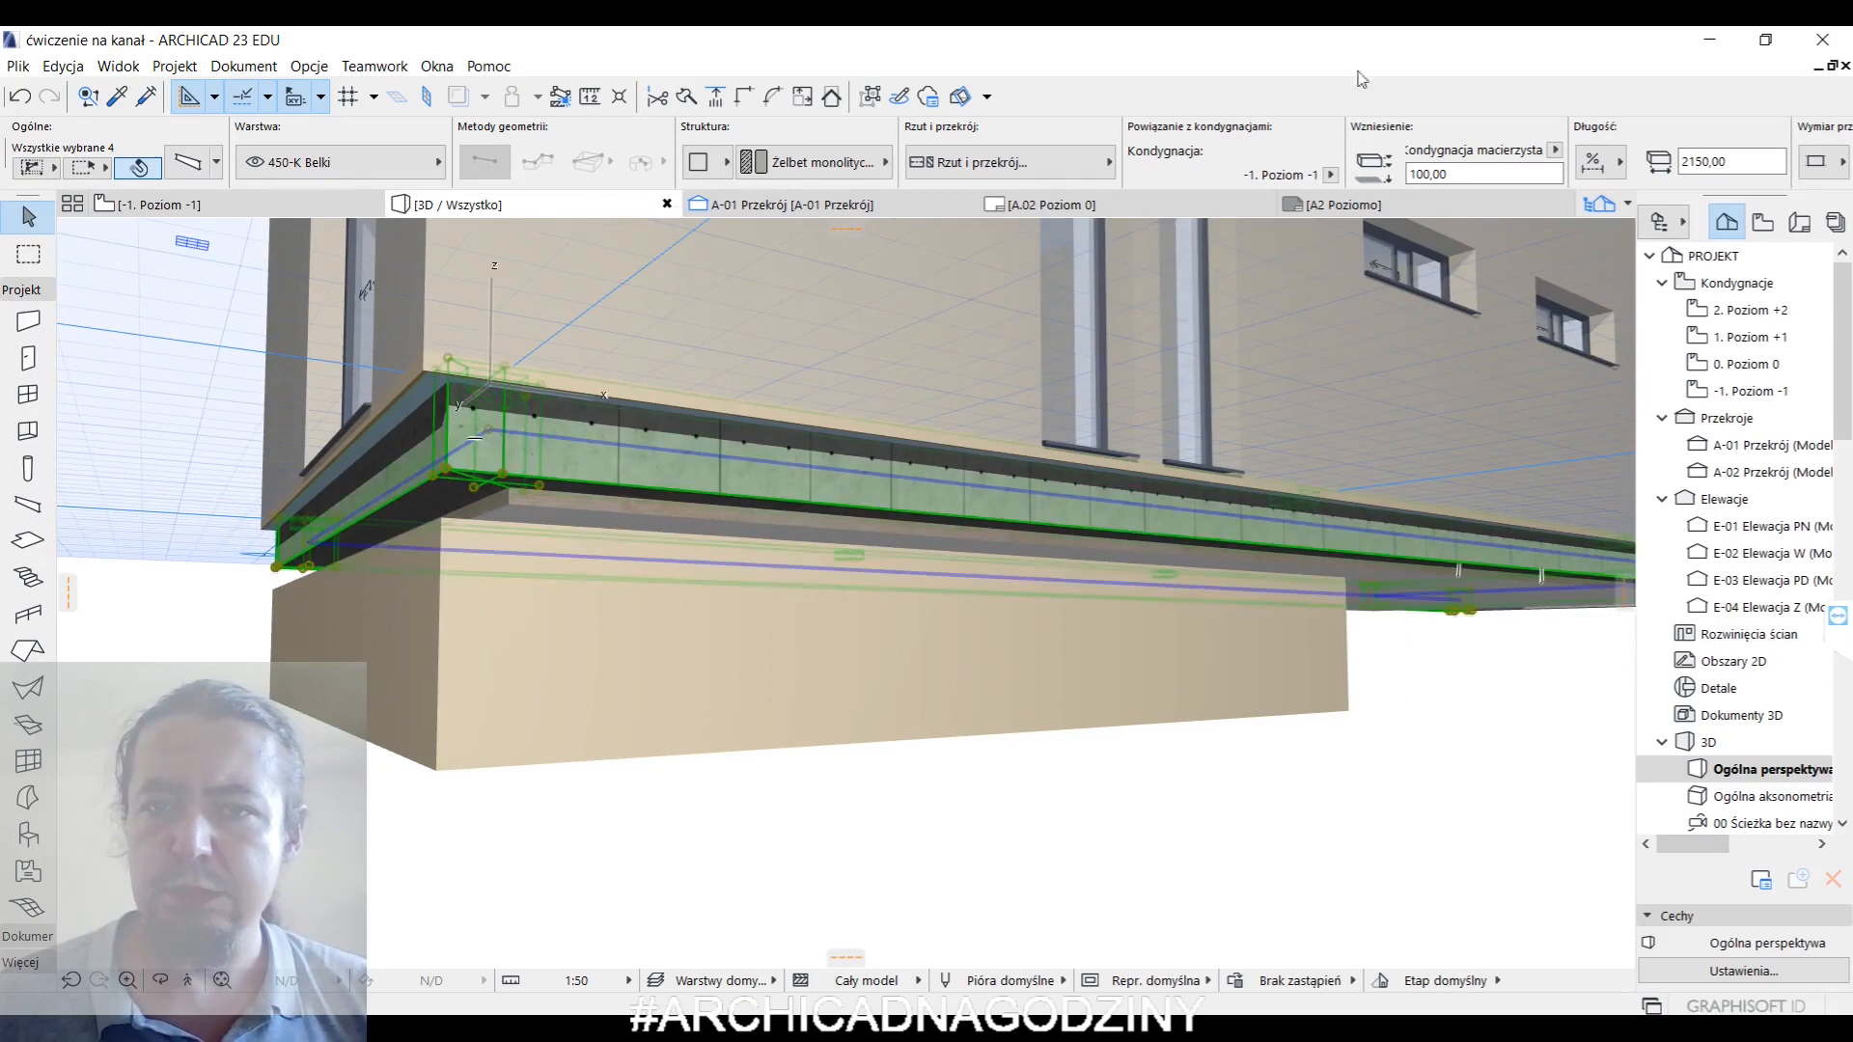
left_click(1448, 175)
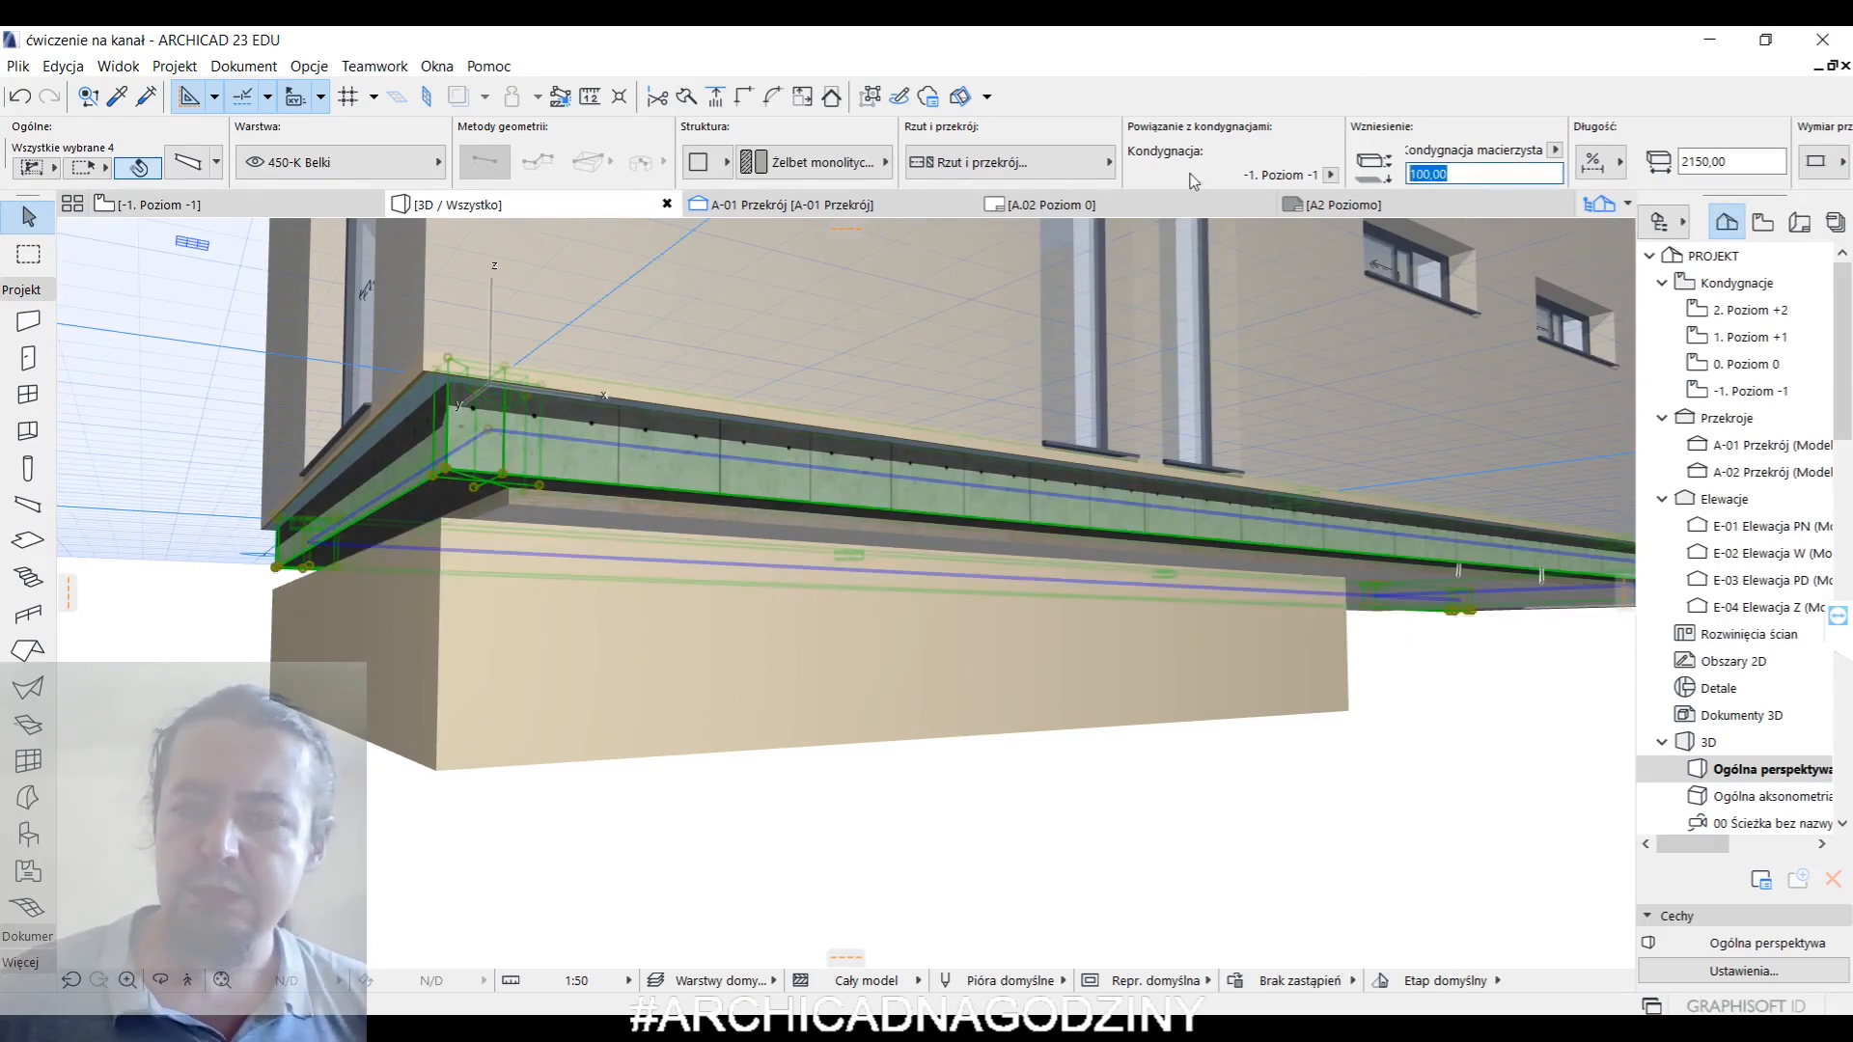
type("90")
key("Return")
left_click(1399, 640)
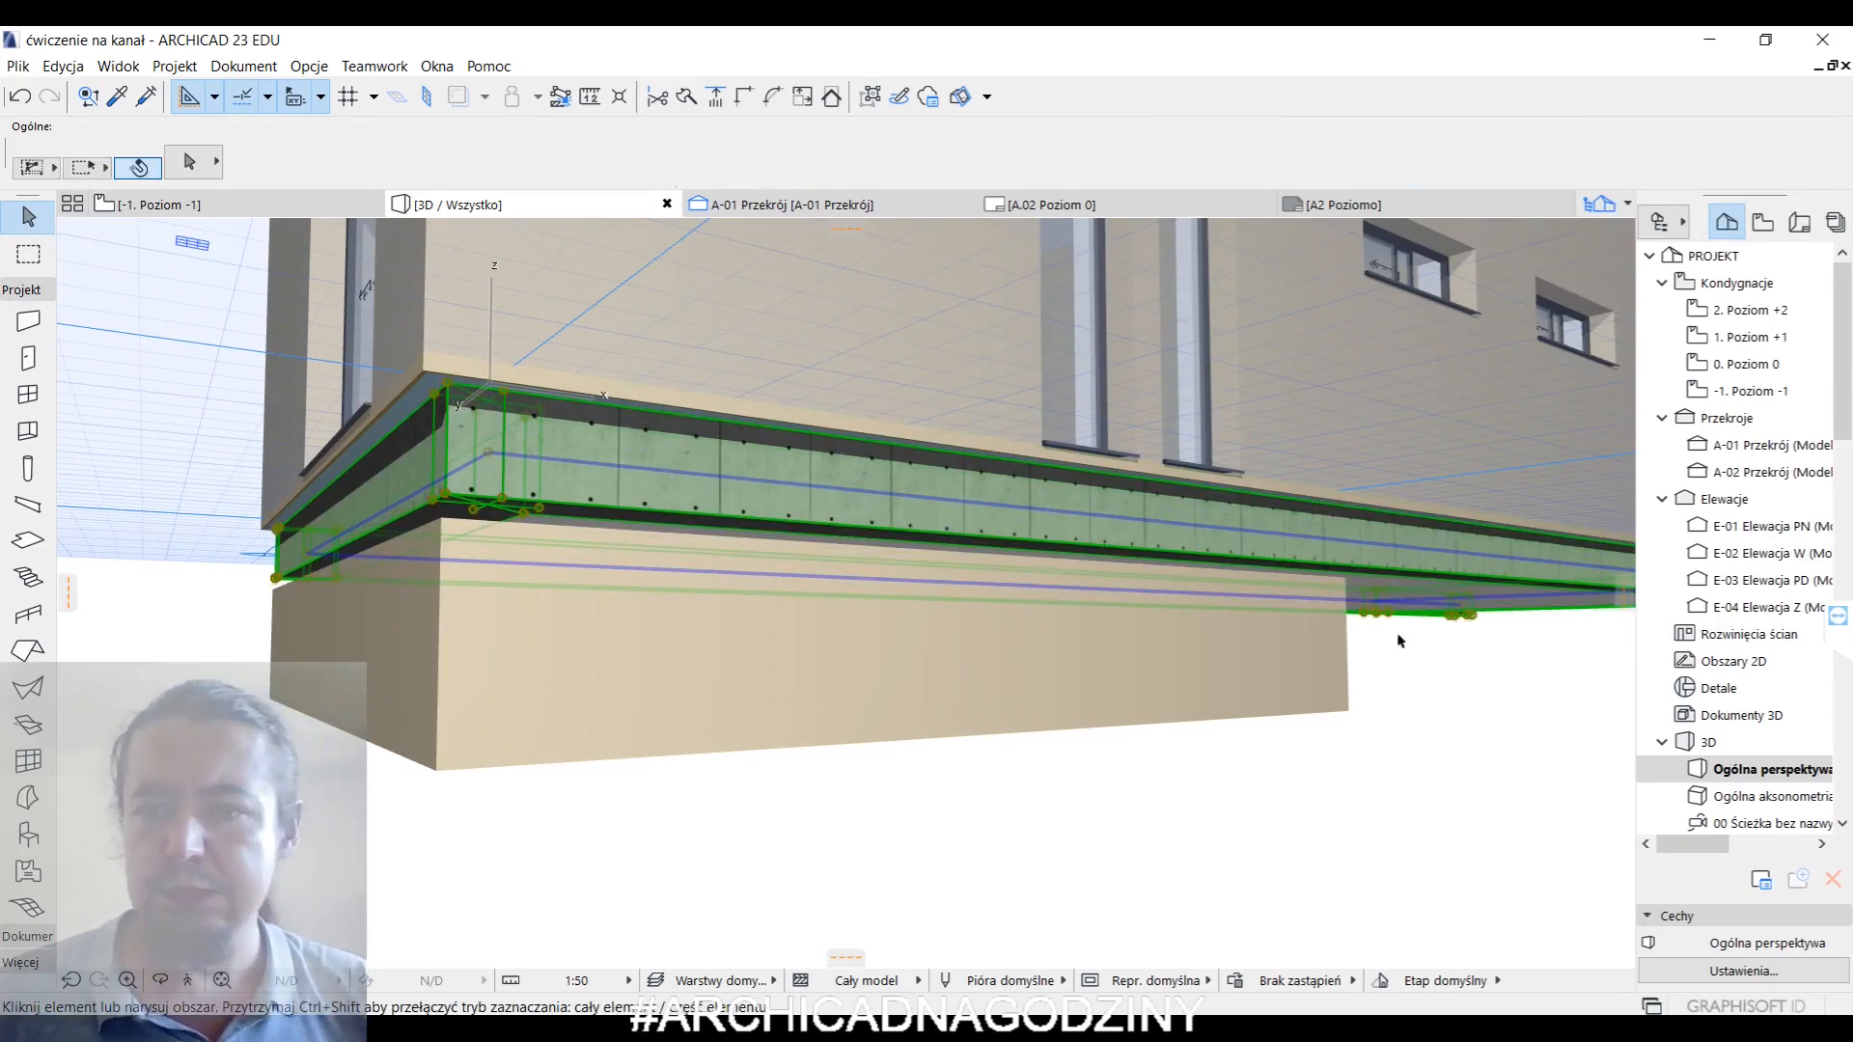
- Move the four foundation walls vertically up to the underside of the beams, giving a base elevation of -32.56
middle_click_drag(1124, 639, 1058, 580, "shift")
left_click(1059, 580)
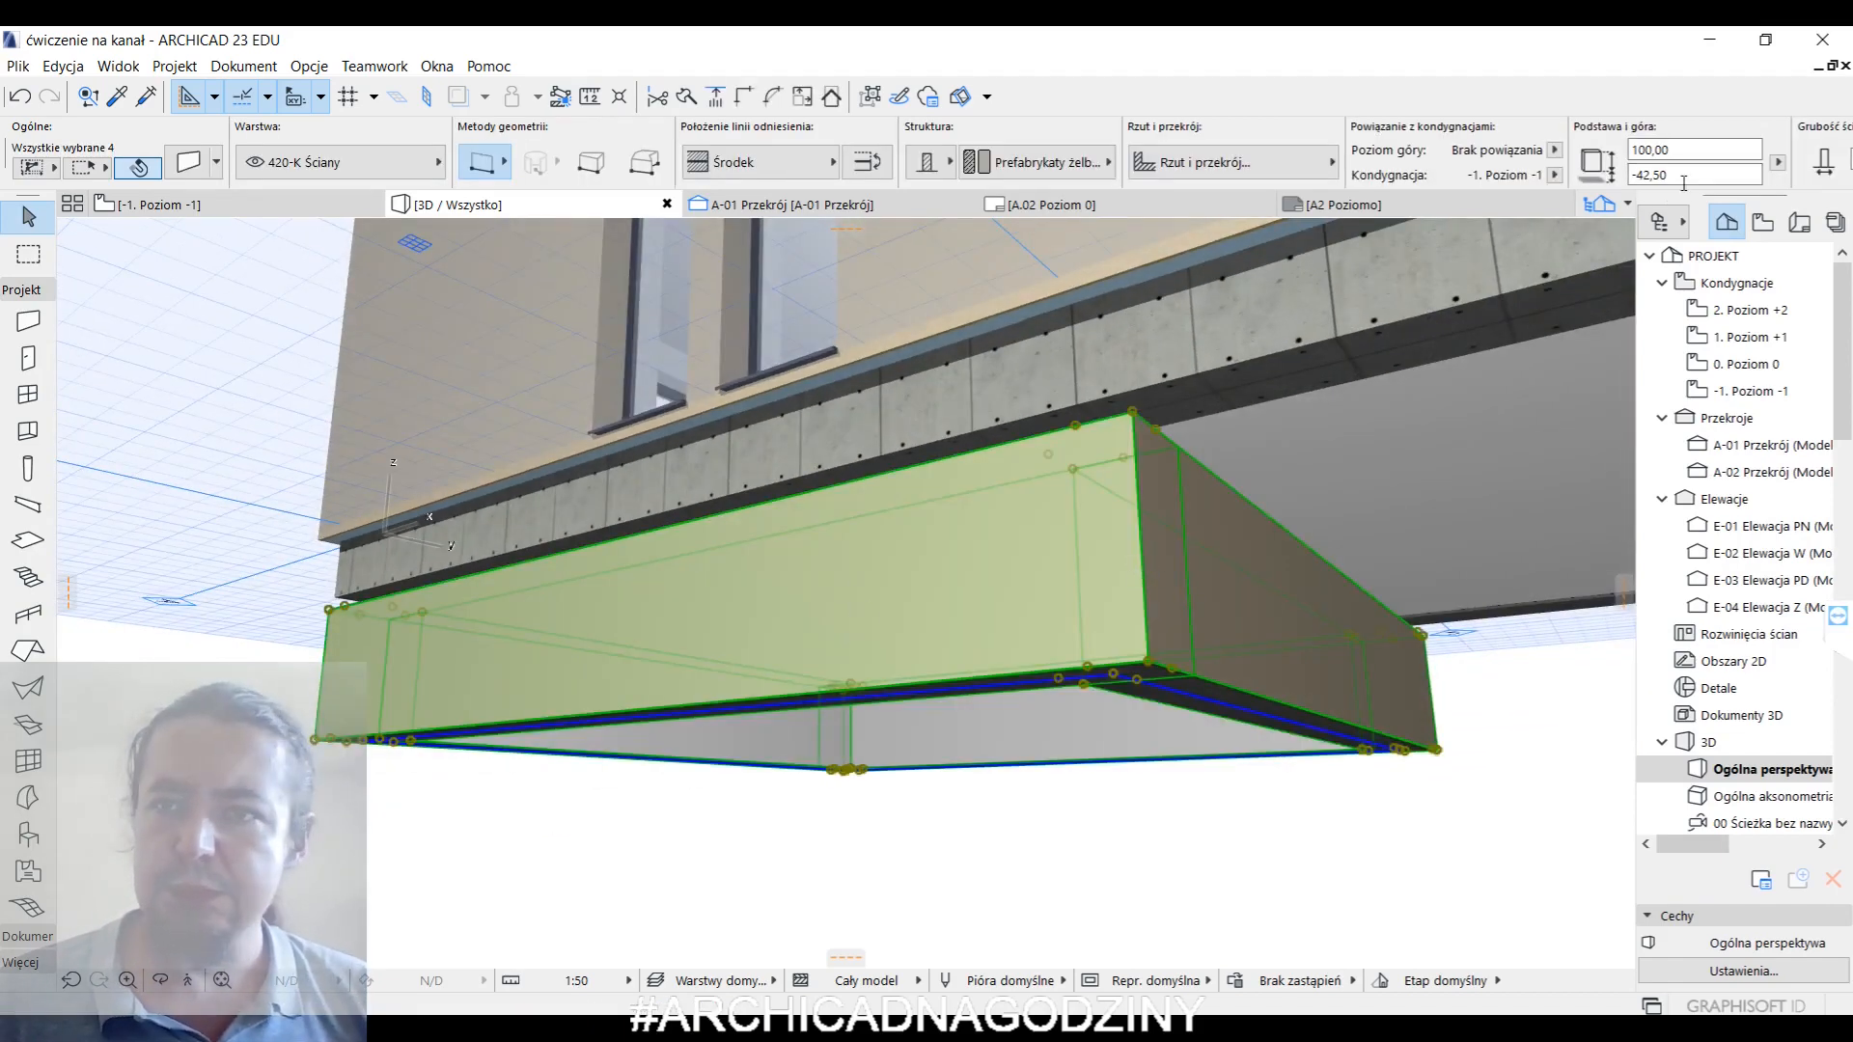
middle_click_drag(323, 521, 736, 687, "shift")
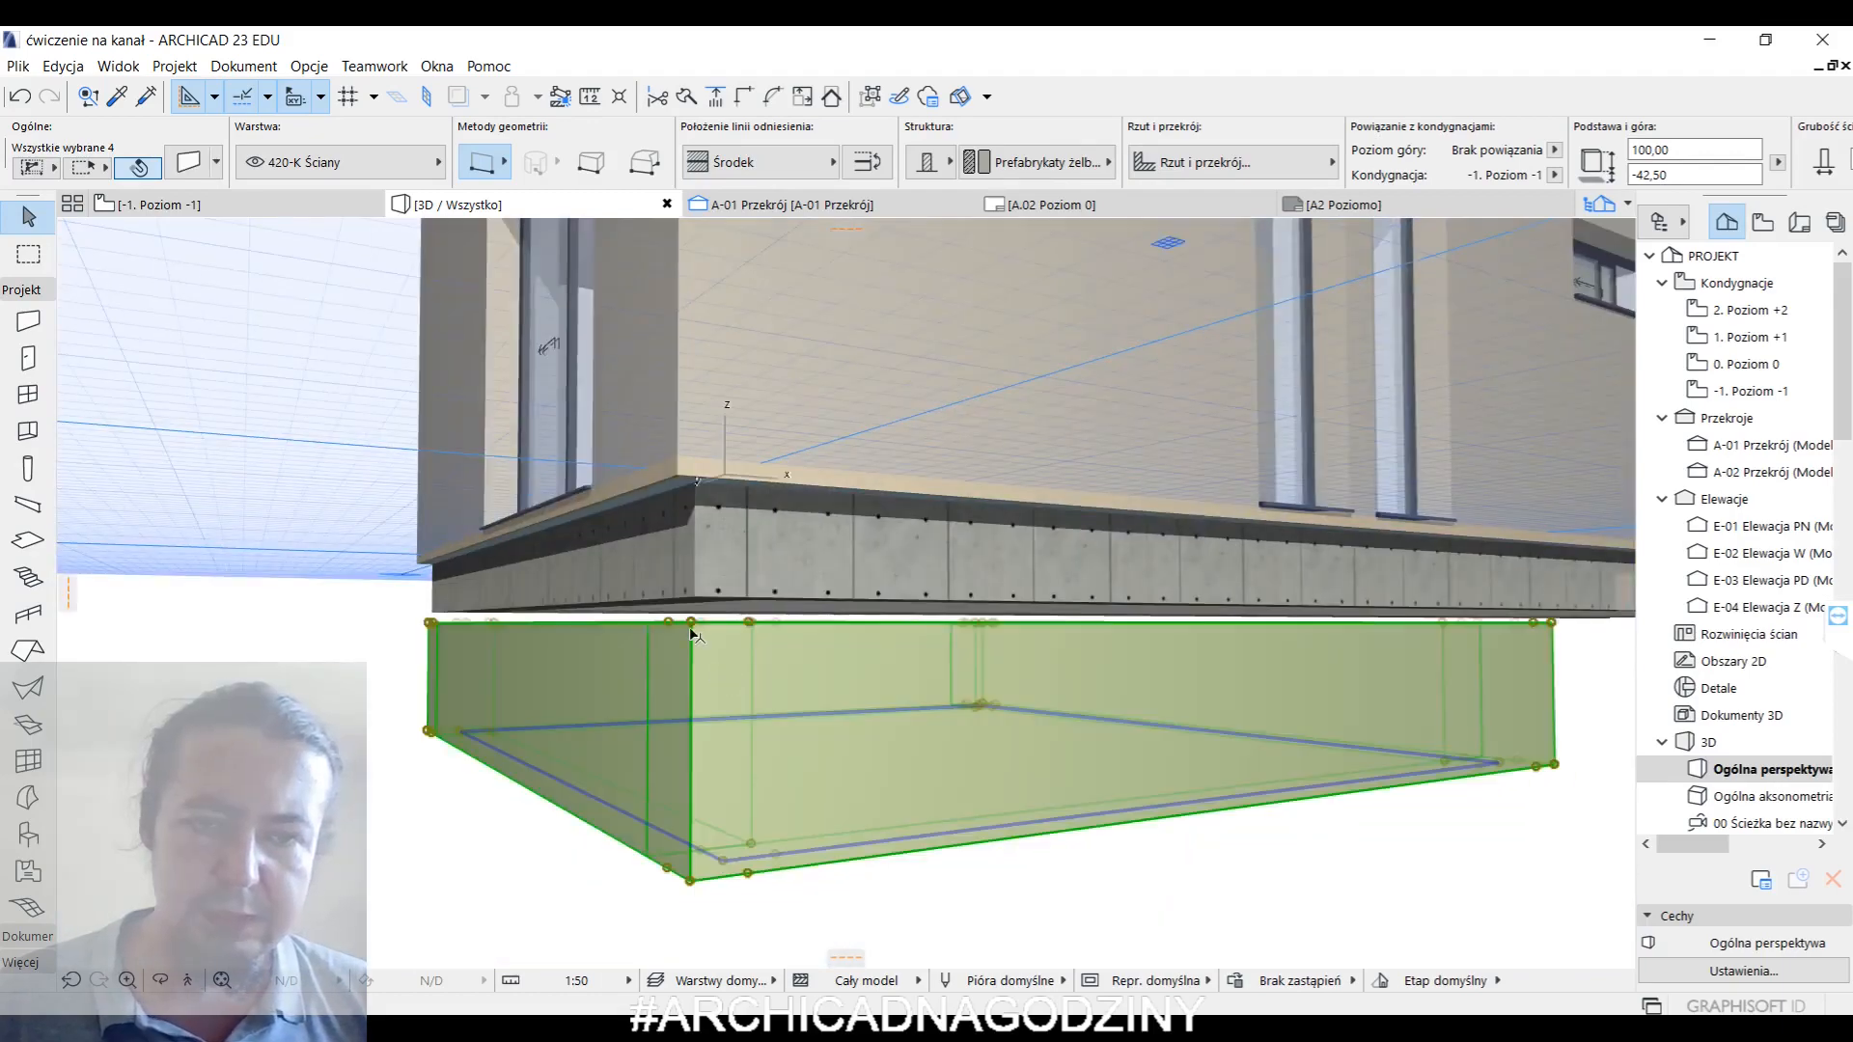
left_click(694, 614)
left_click(698, 632)
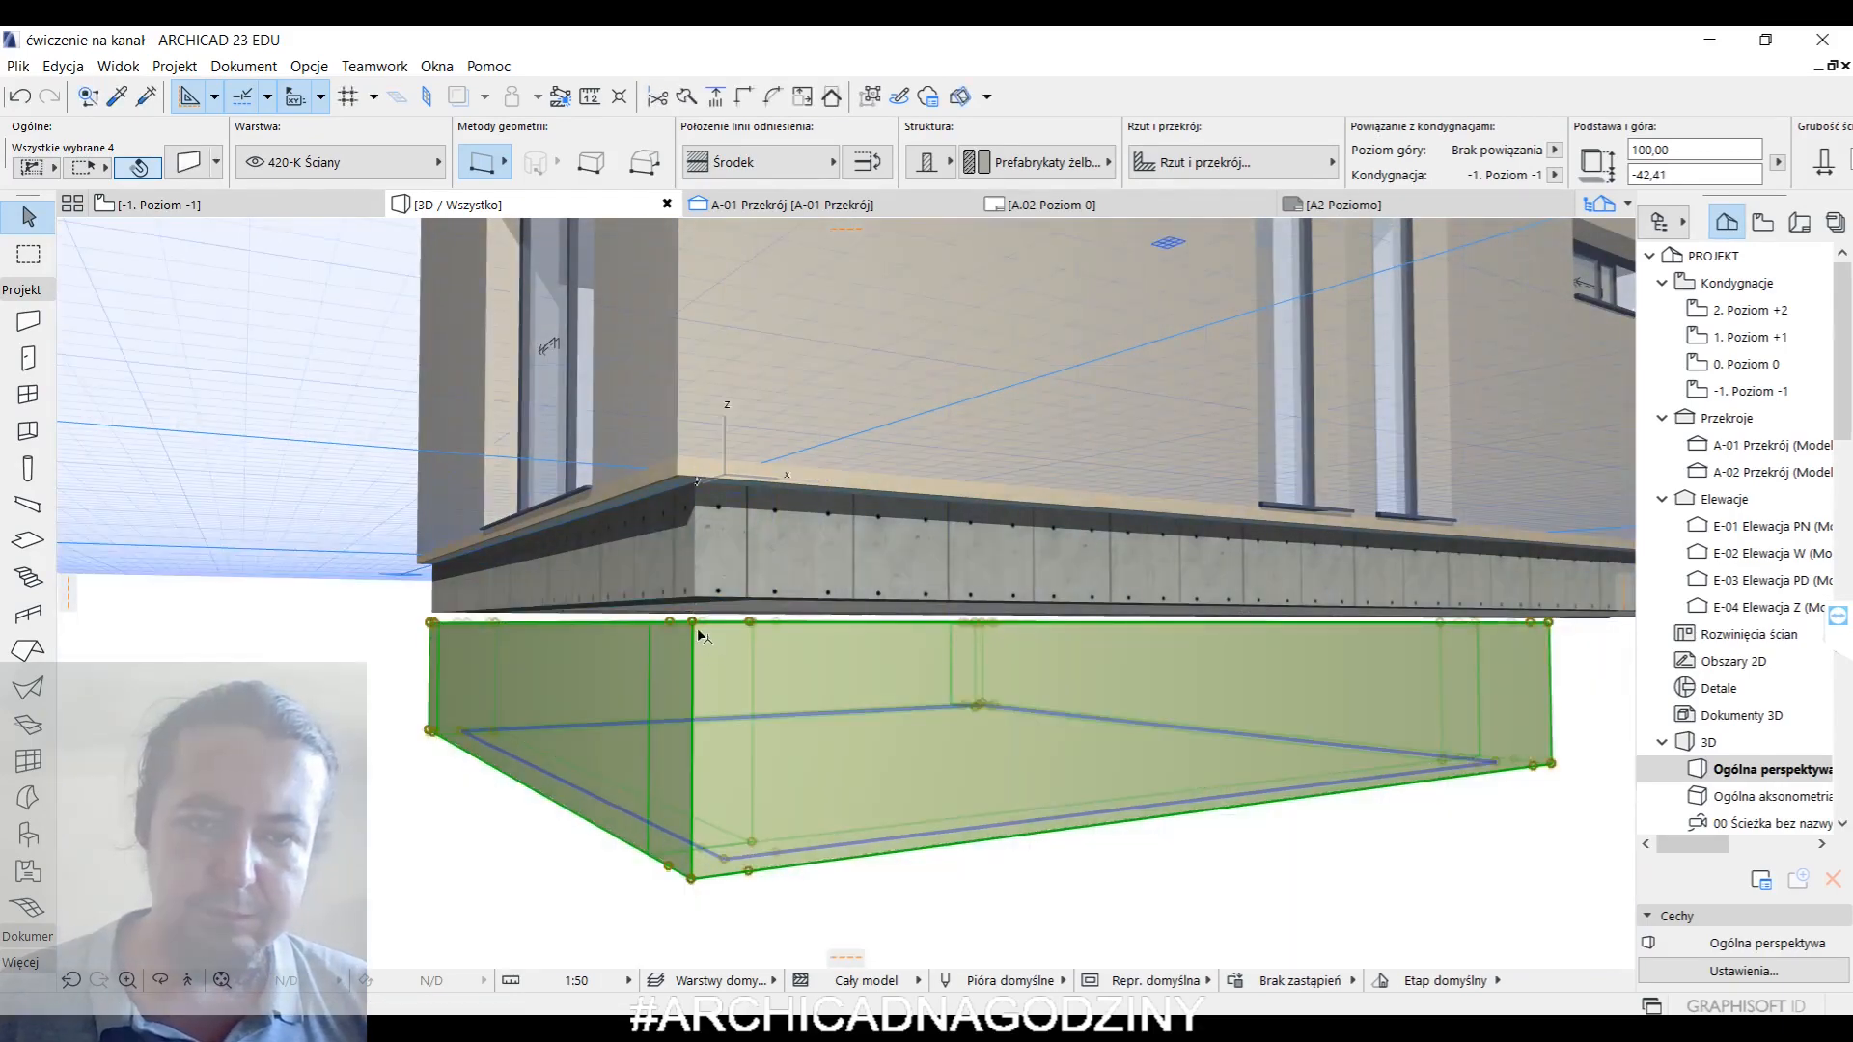
left_click(693, 623)
left_click(680, 629)
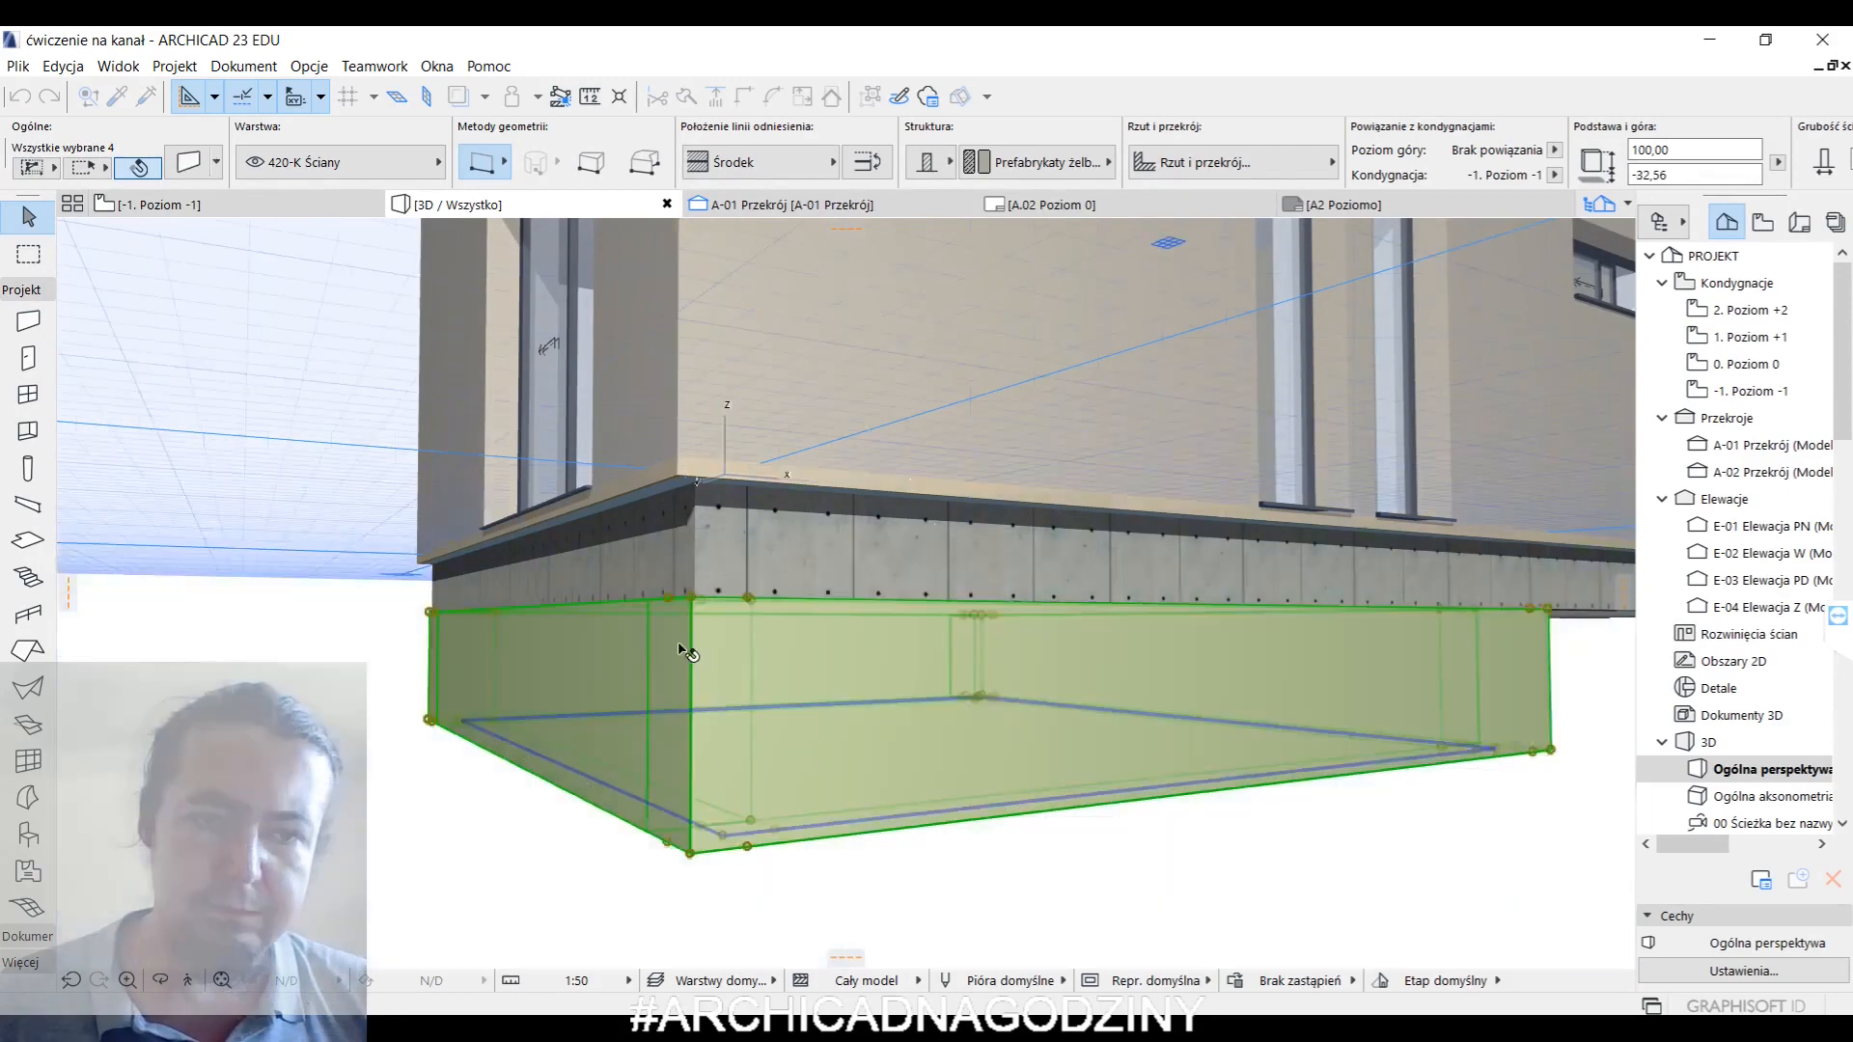
key("Escape")
- Change the building material of the four foundation walls to monolithic reinforced concrete (Żelbet monolityczny)
middle_click_drag(672, 701, 793, 760, "shift")
left_click(793, 760)
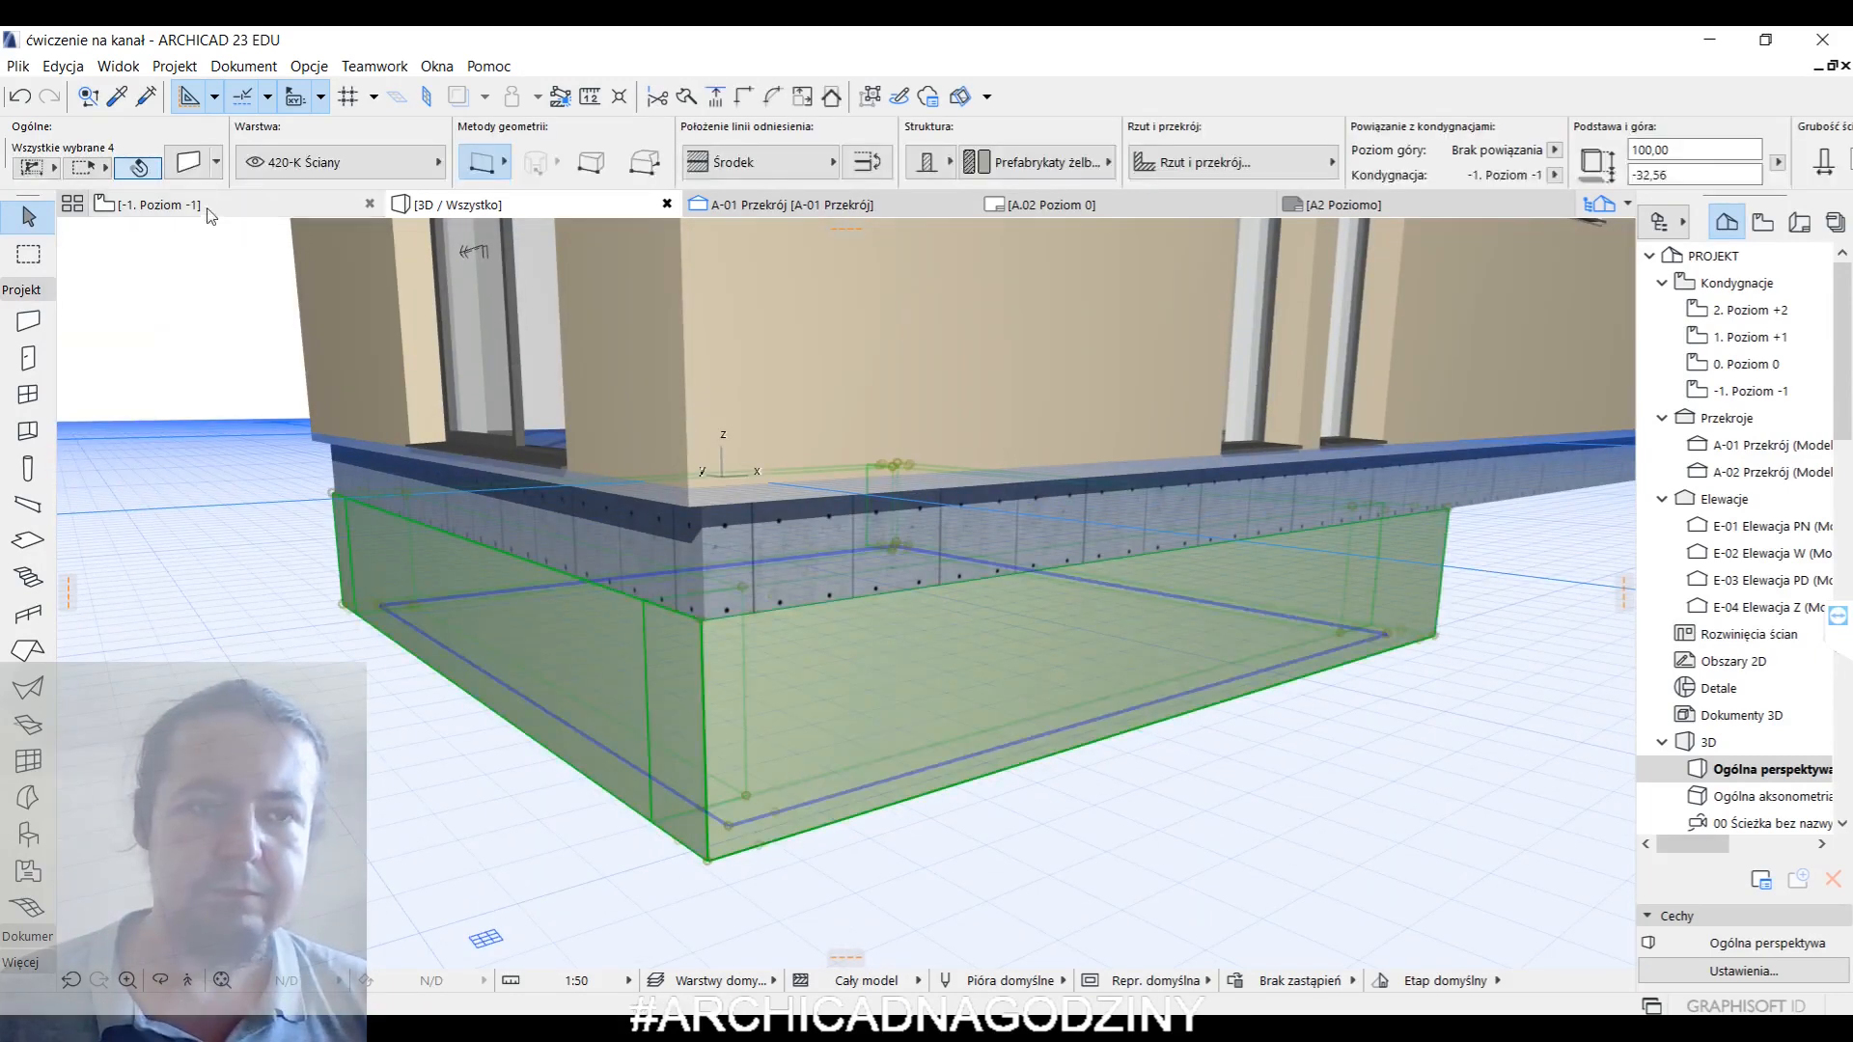
key("ctrl+t")
left_click(738, 592)
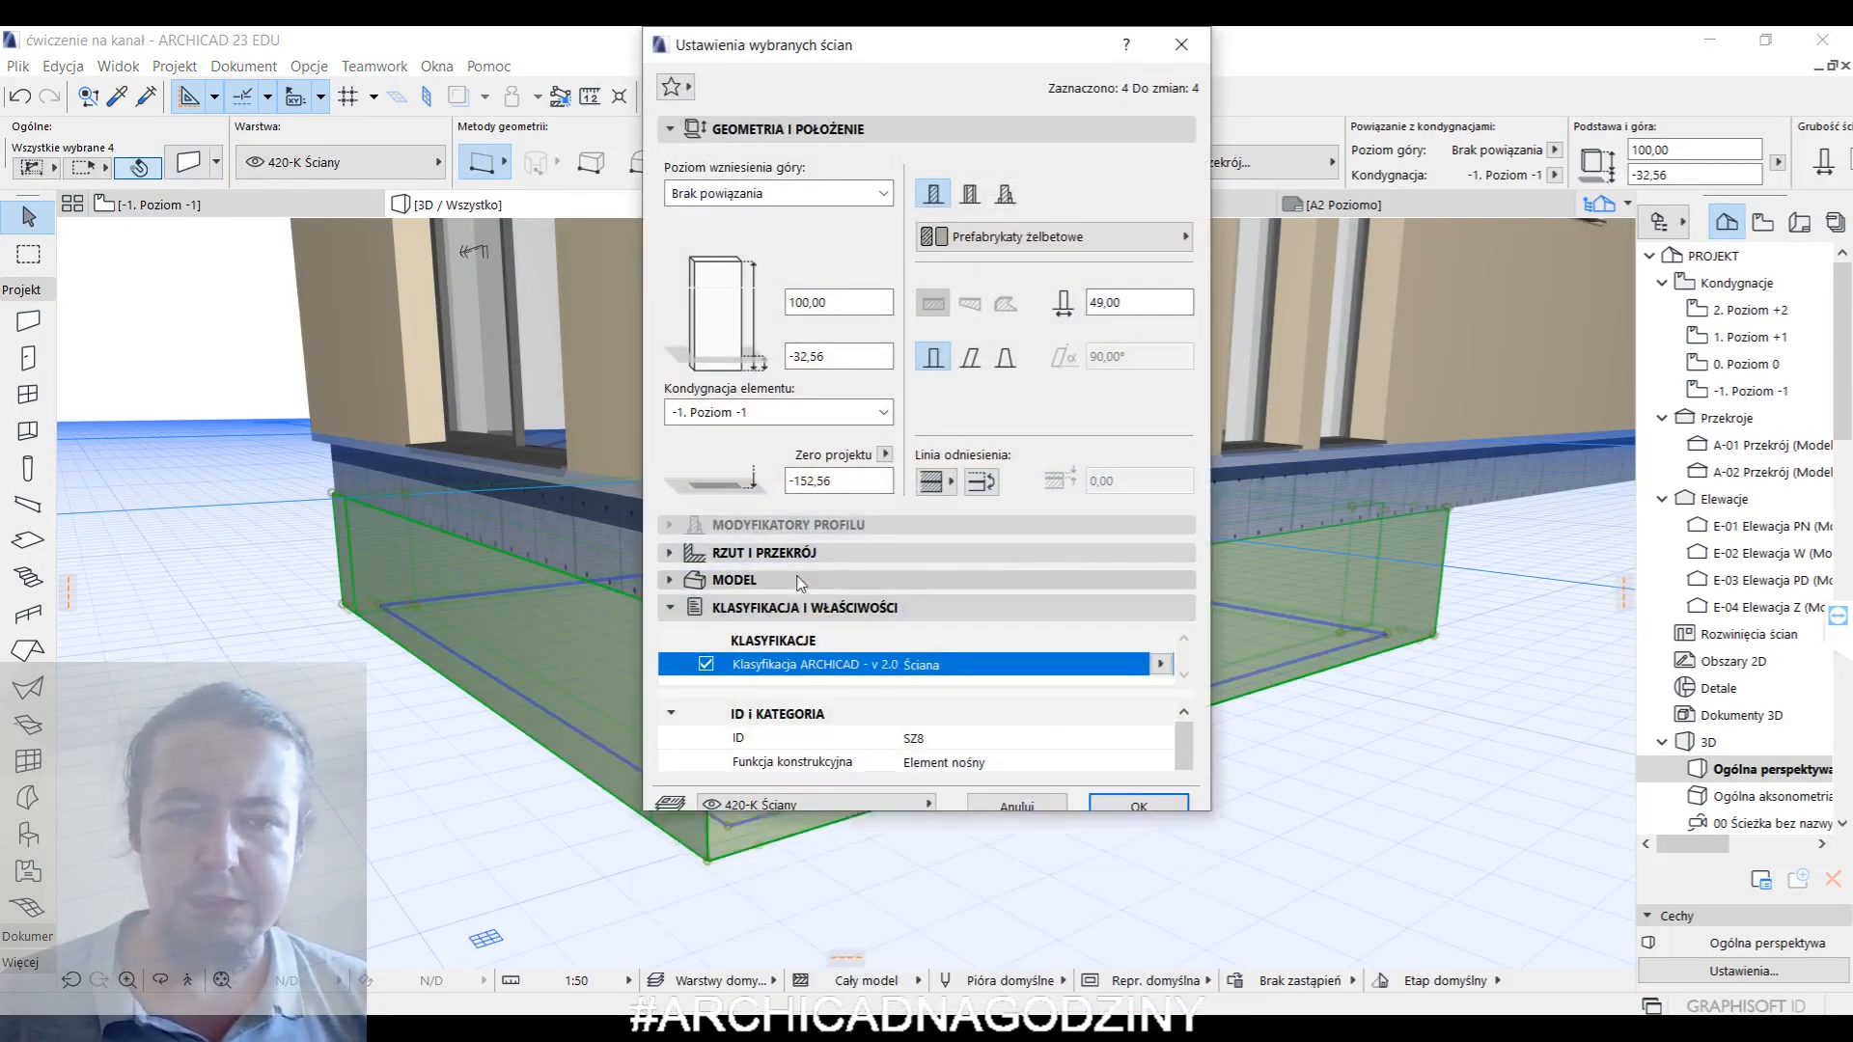
left_click(685, 641)
left_click(685, 710)
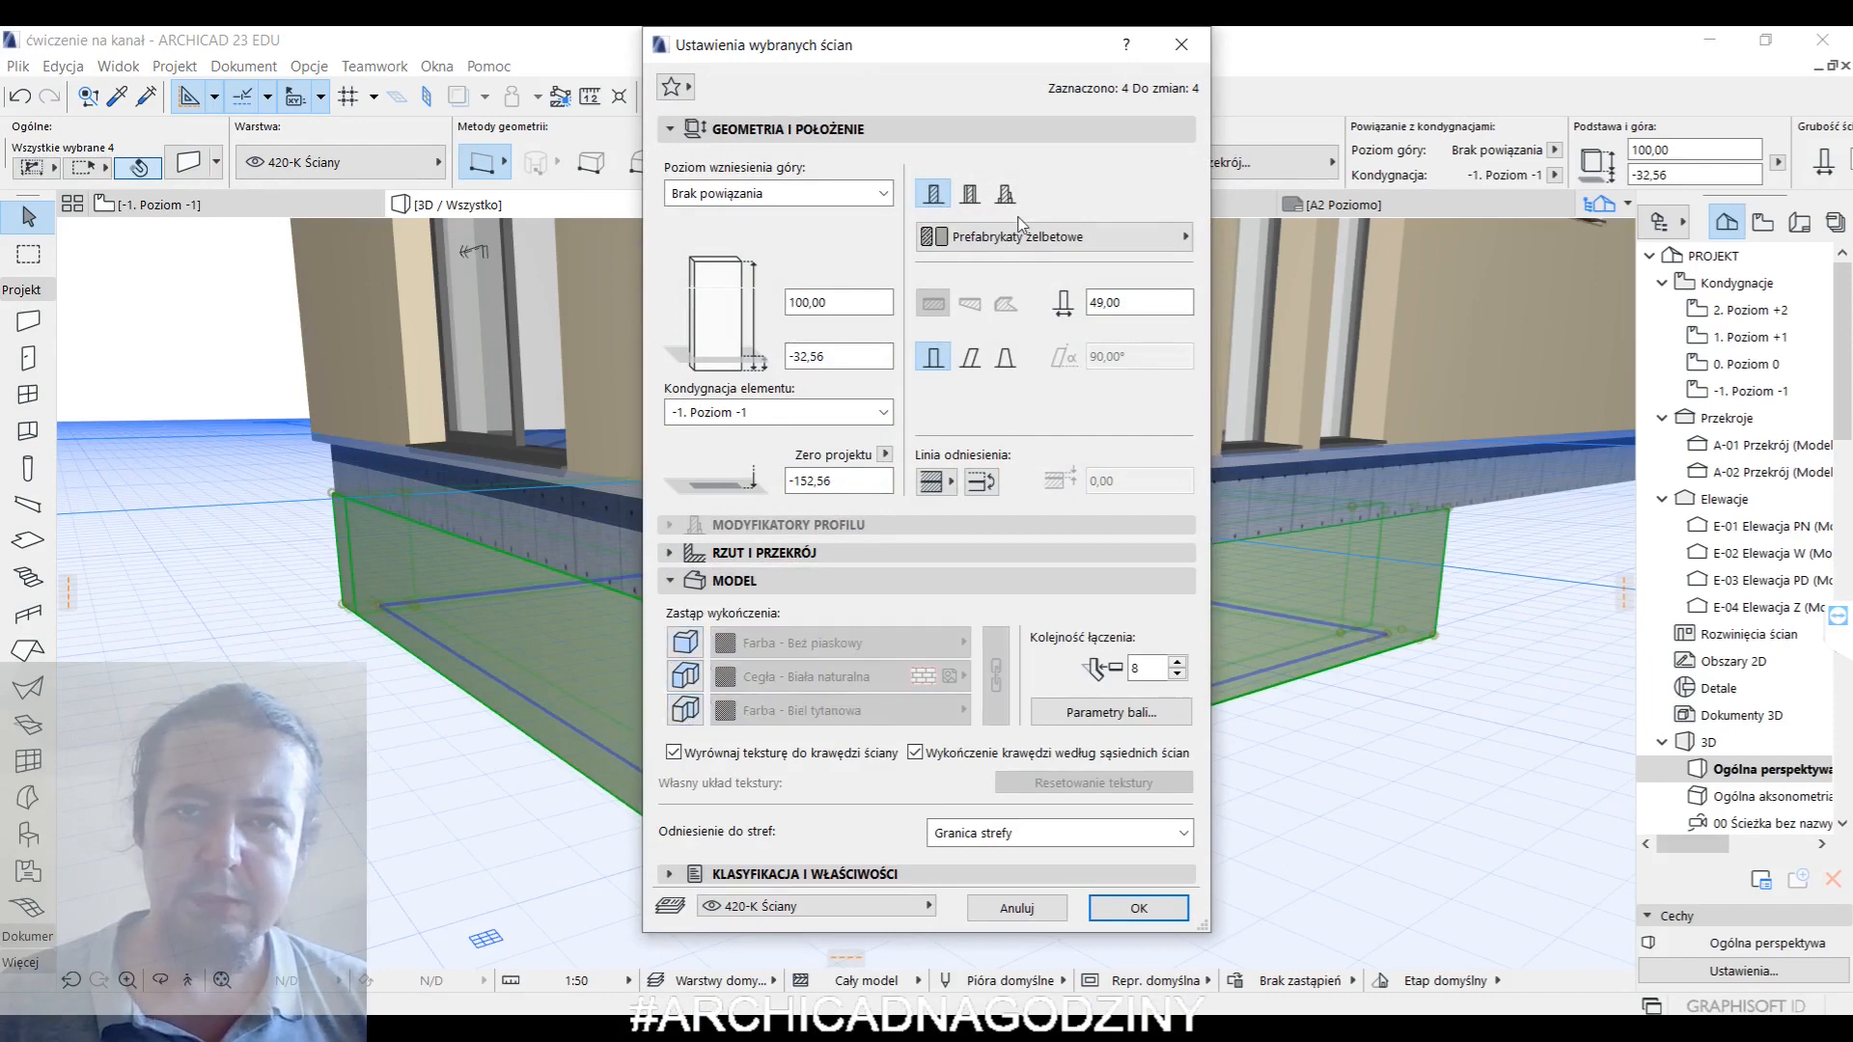
left_click(1026, 240)
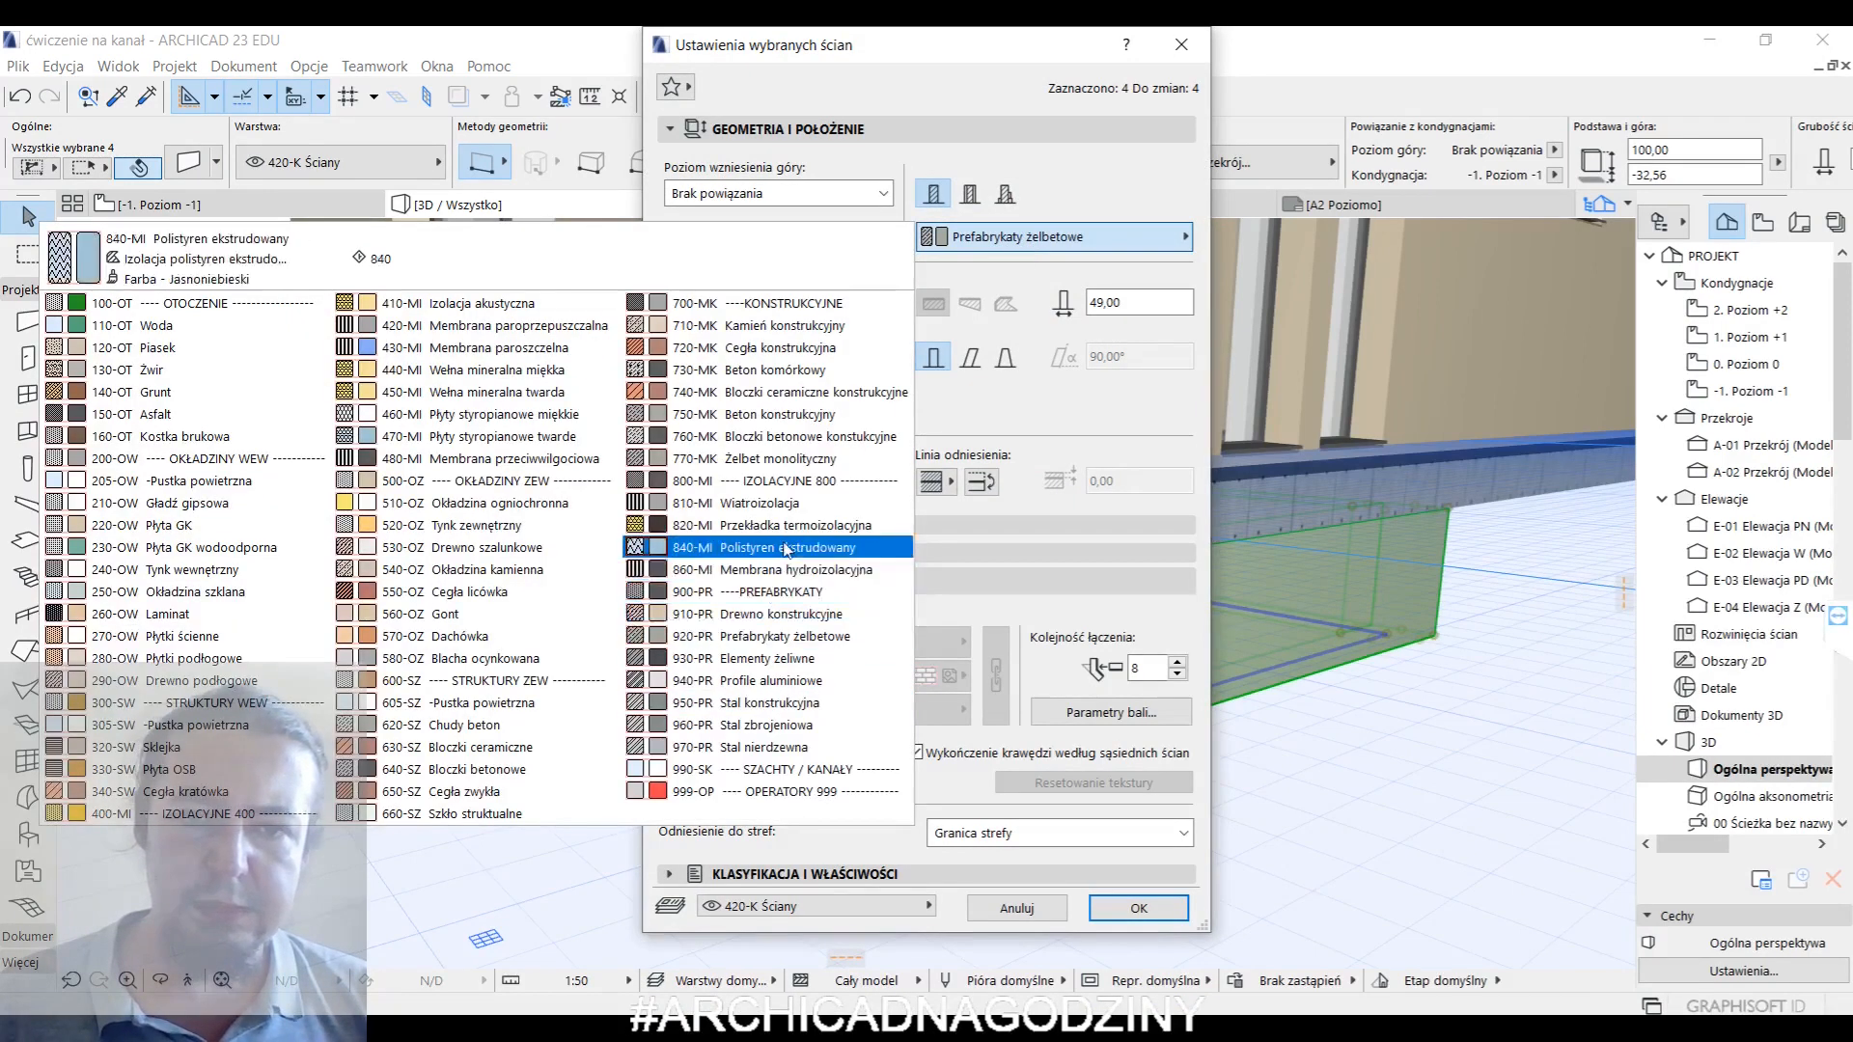
left_click(798, 460)
left_click(1139, 908)
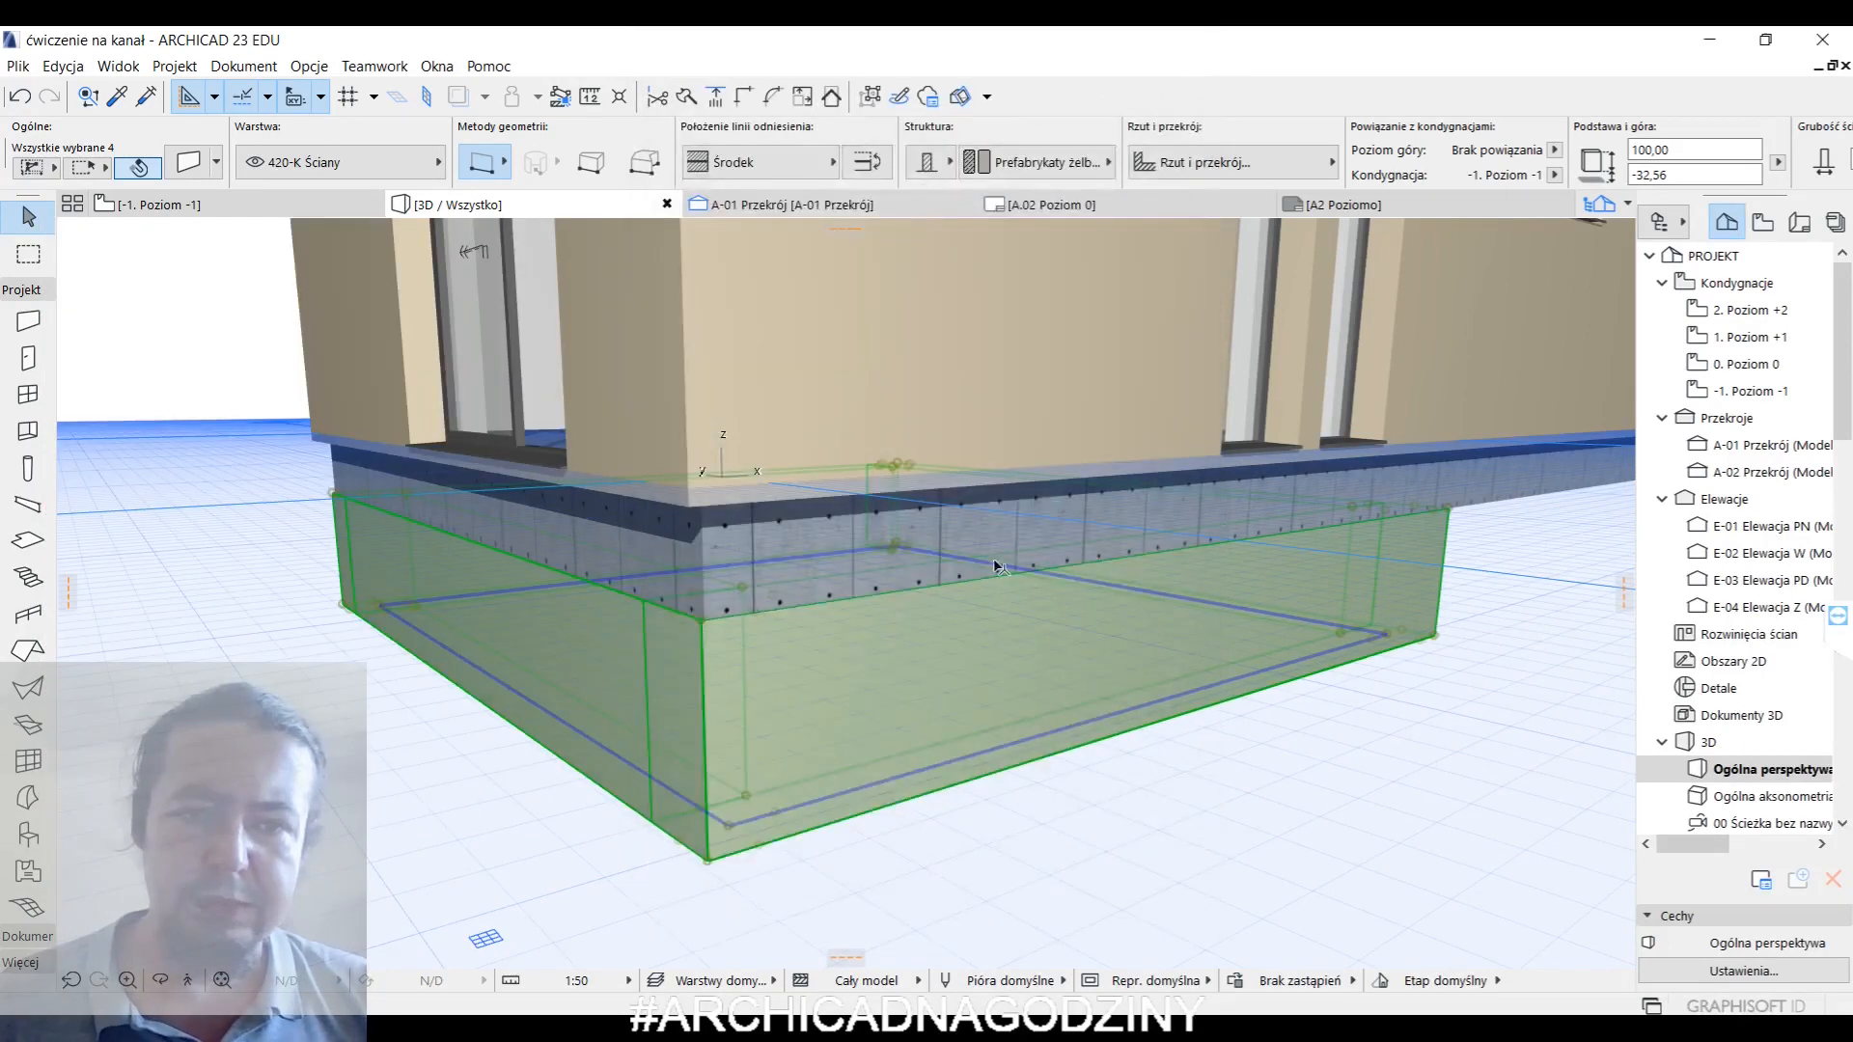
scroll(994, 530, "down", 3)
middle_click_drag(1046, 602, 926, 555)
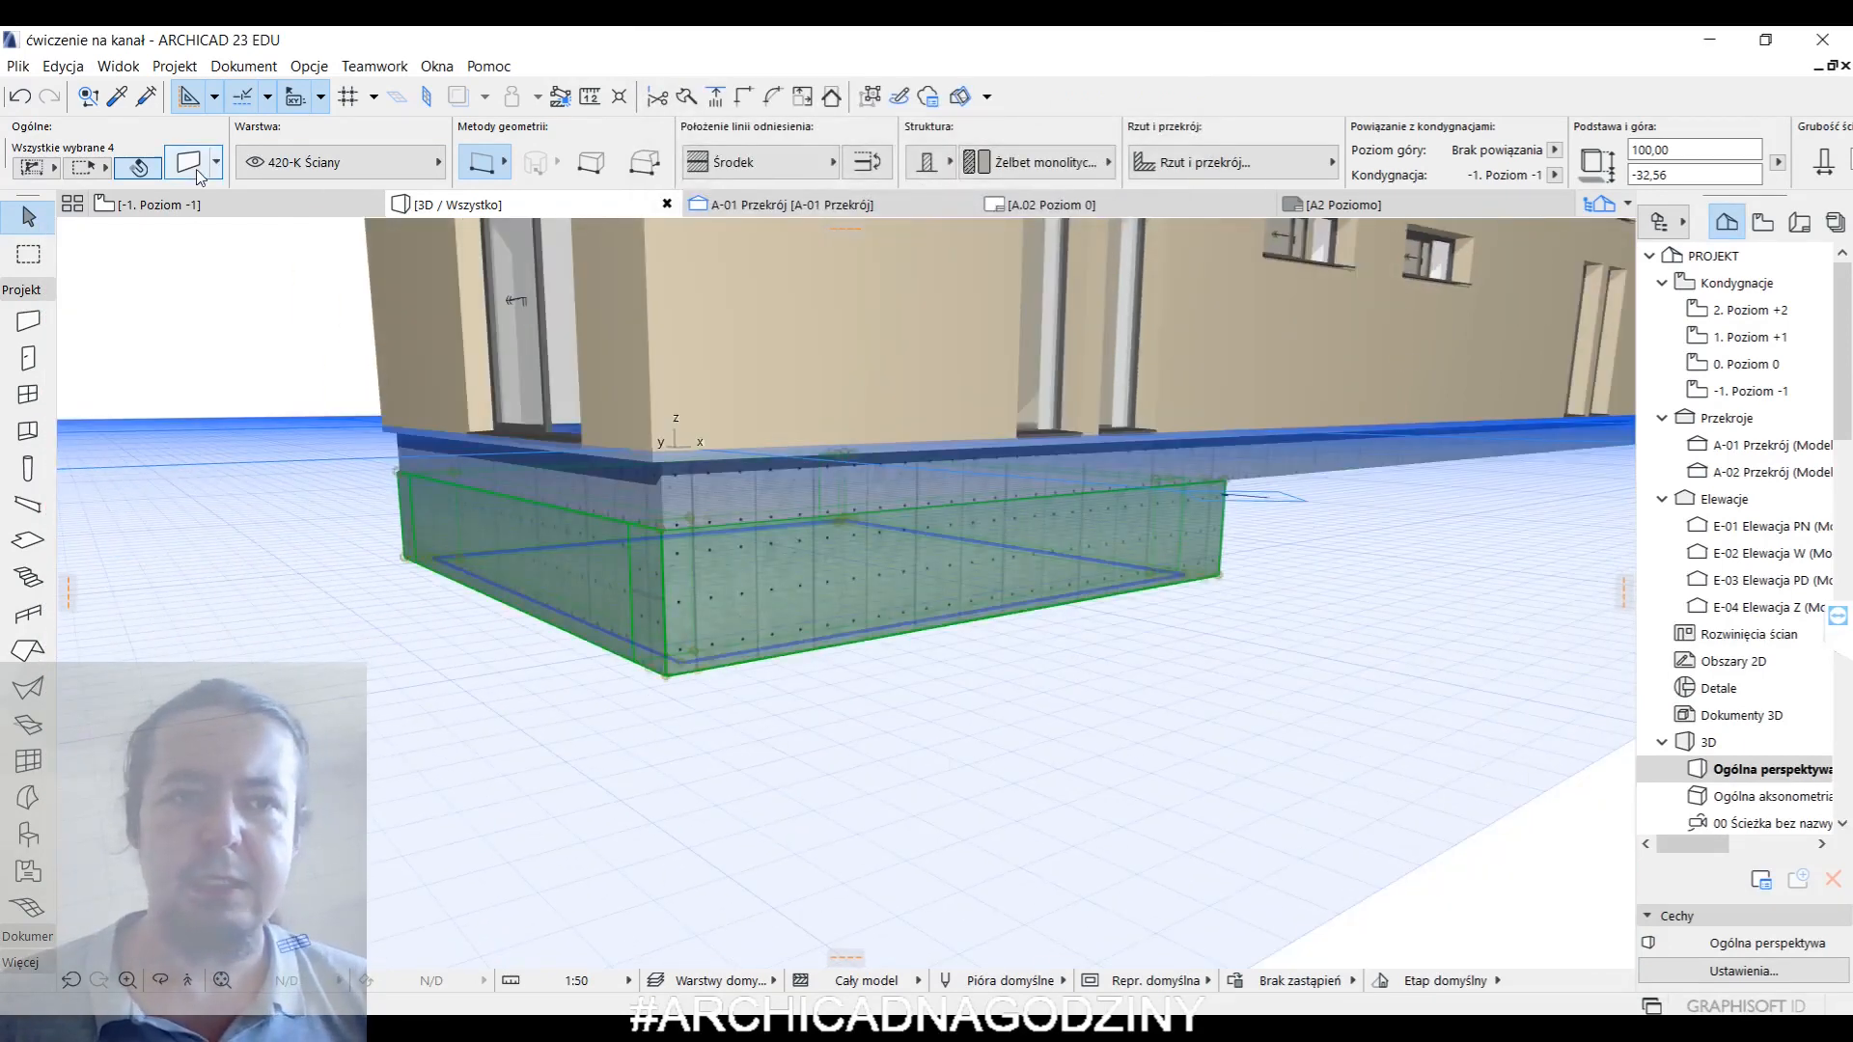
key("ctrl+t")
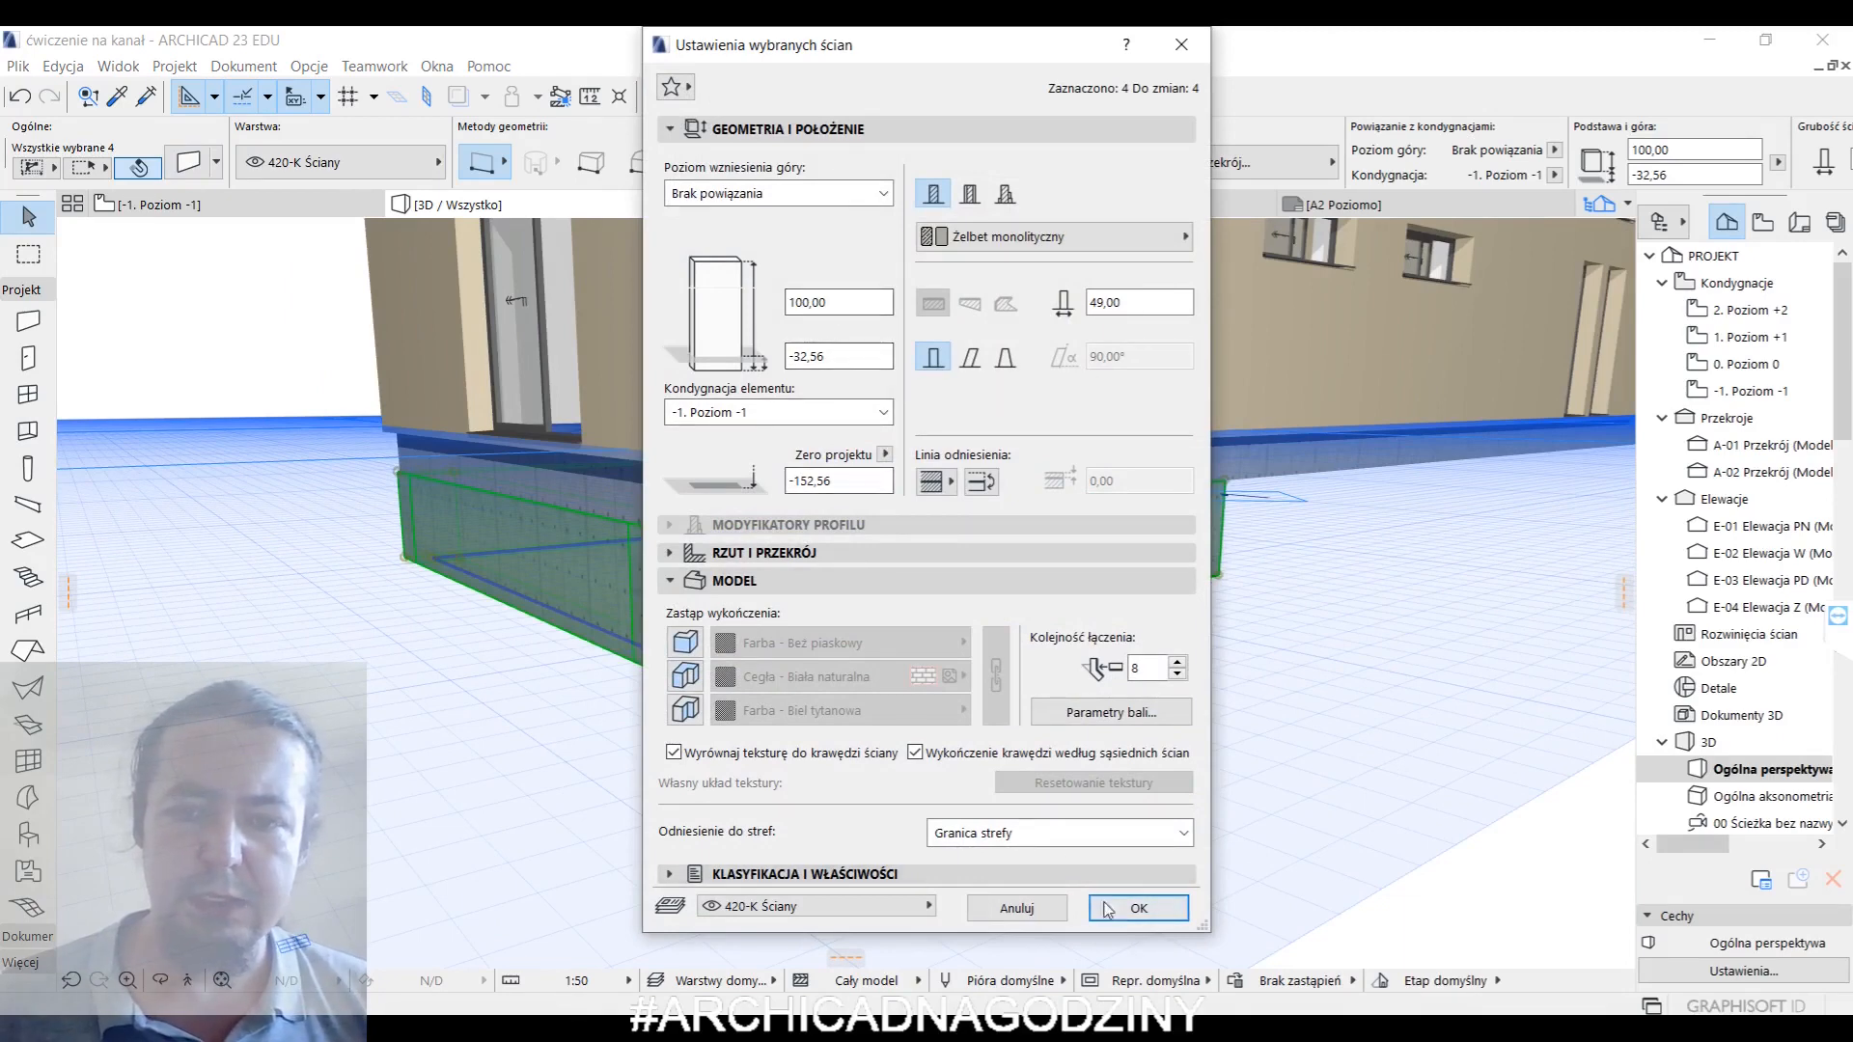
left_click(1139, 908)
- Stretch the base of the four foundation walls downward, first to a height of 200 and finally to 300
middle_click_drag(890, 582, 932, 391)
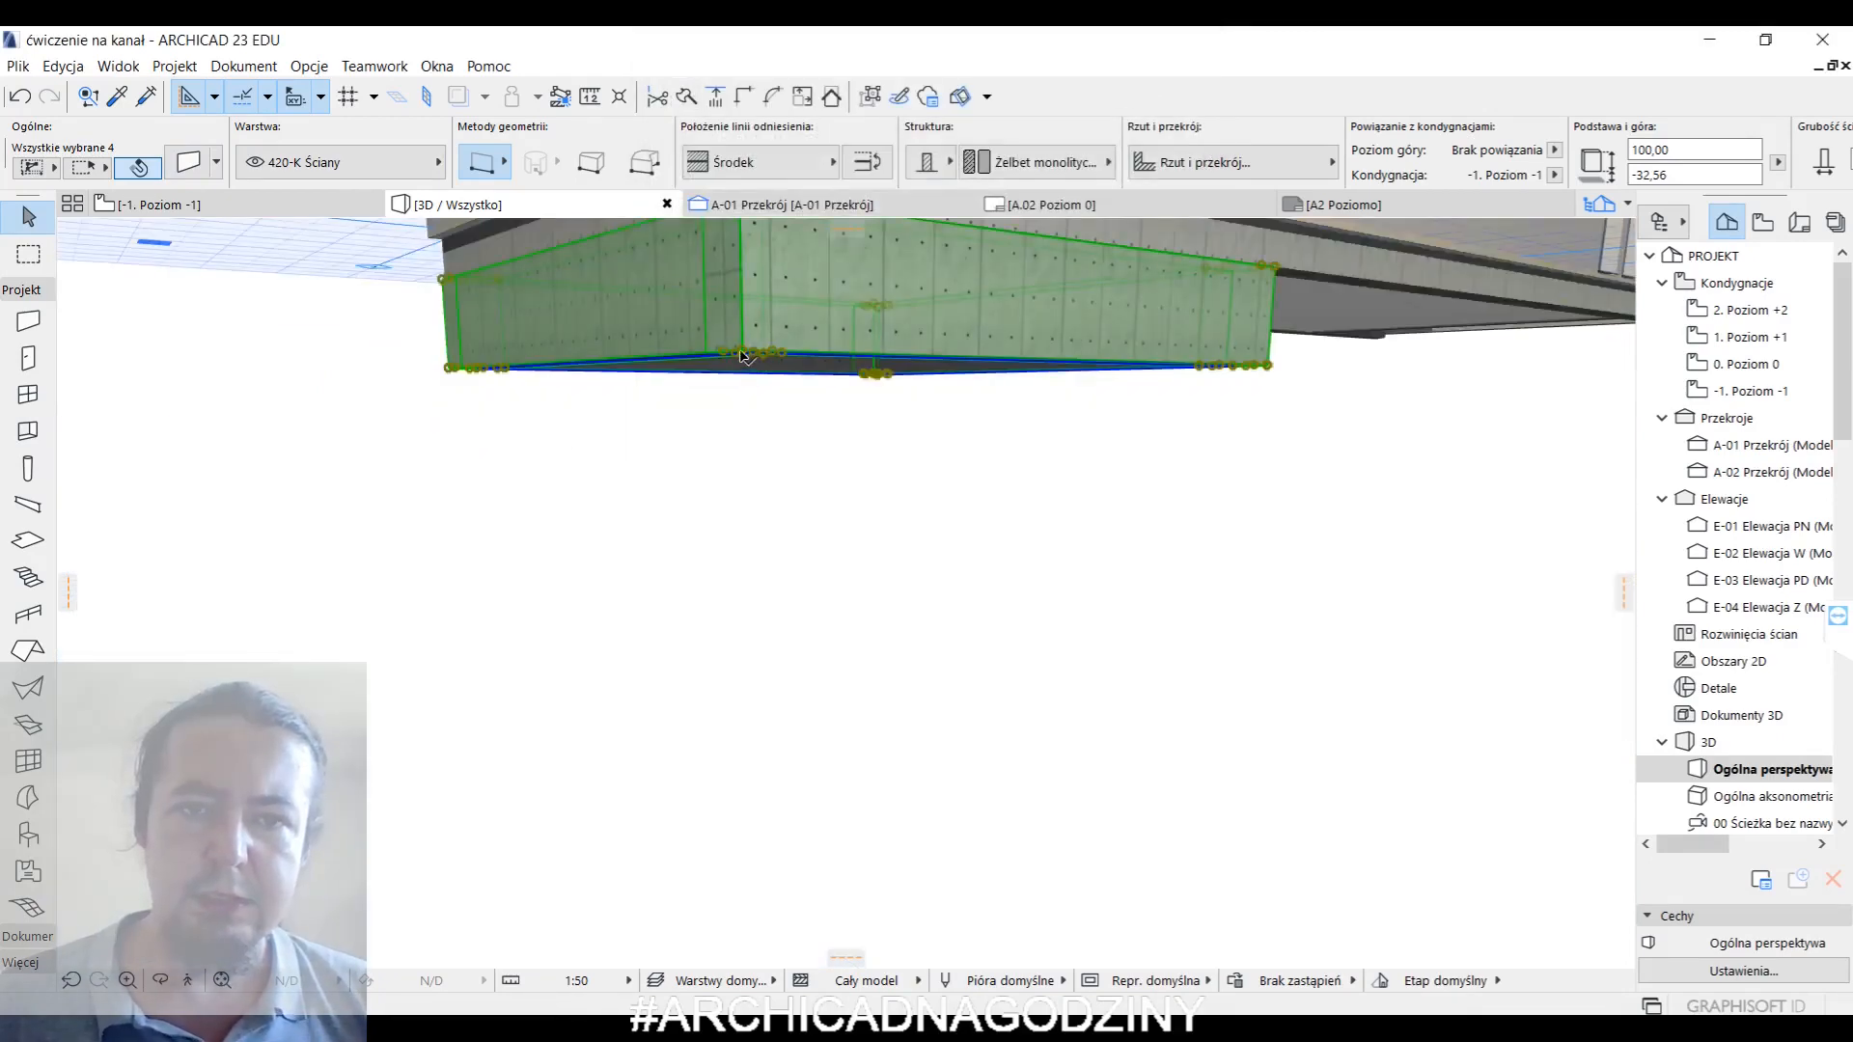
left_click(741, 354)
key("Escape")
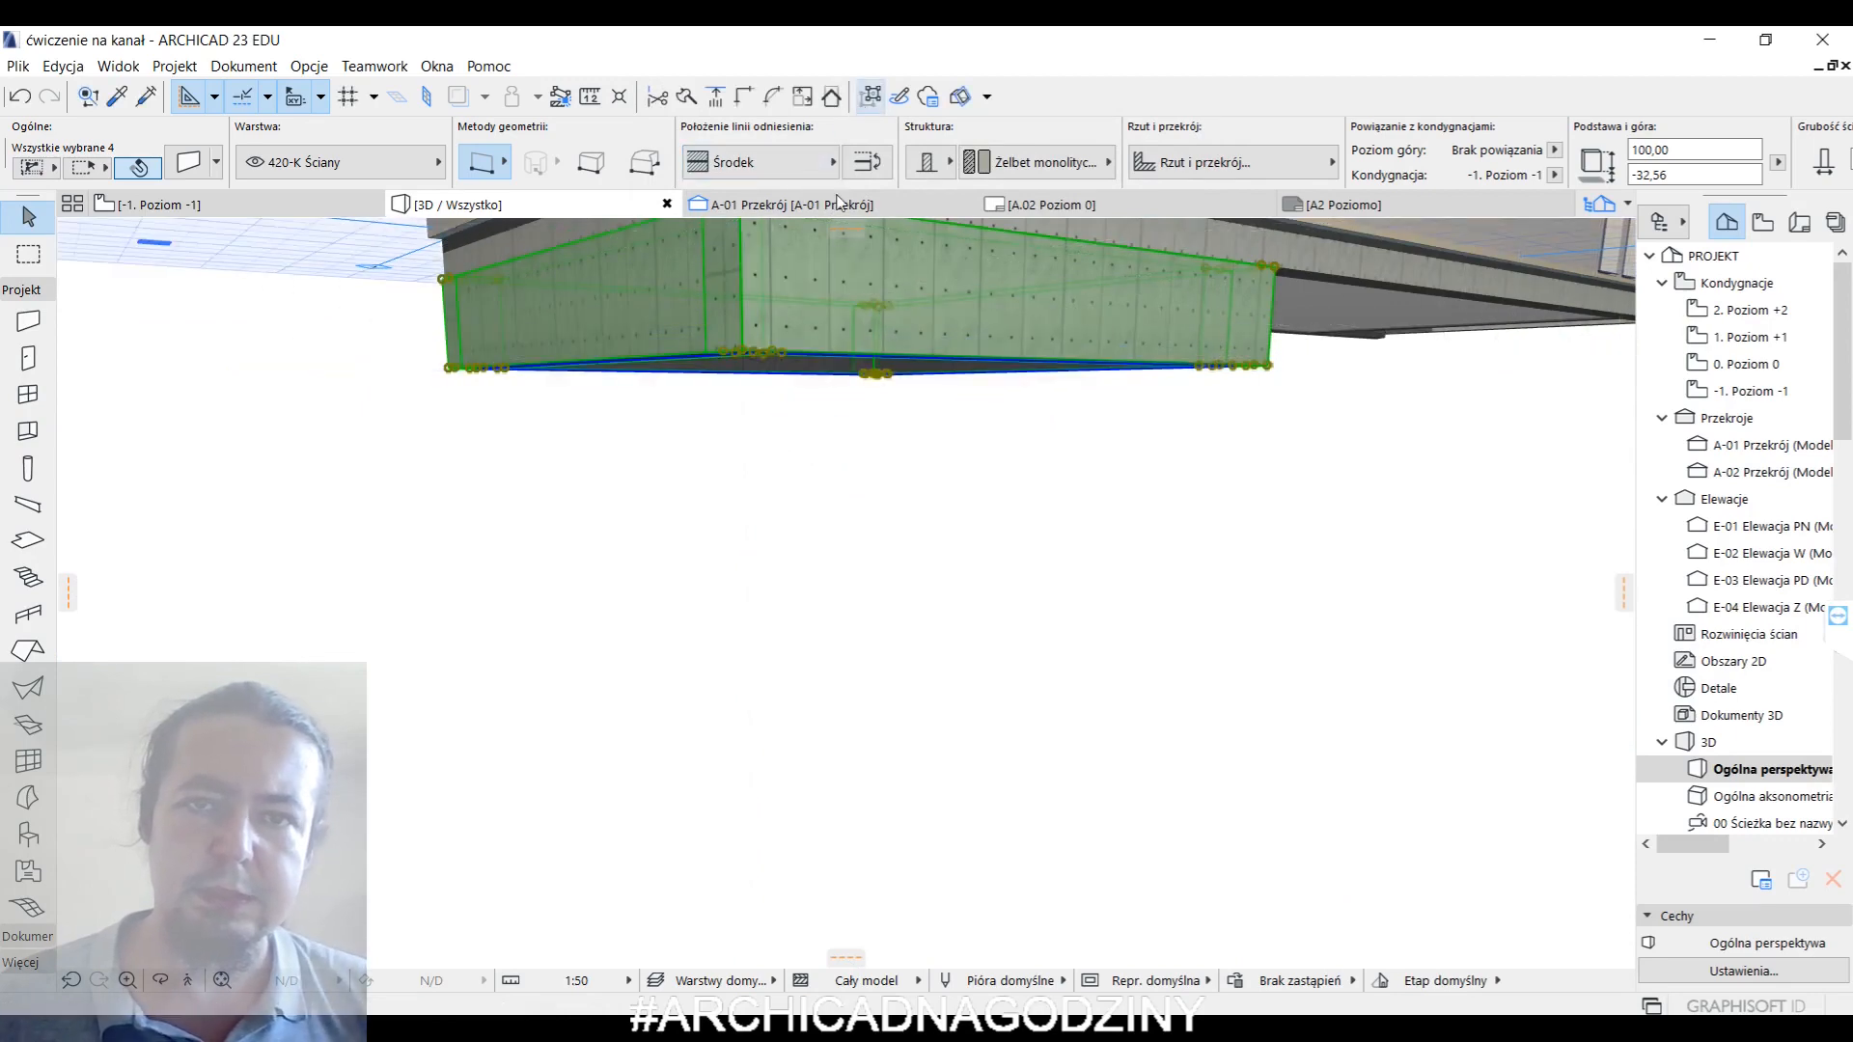
left_click(759, 360)
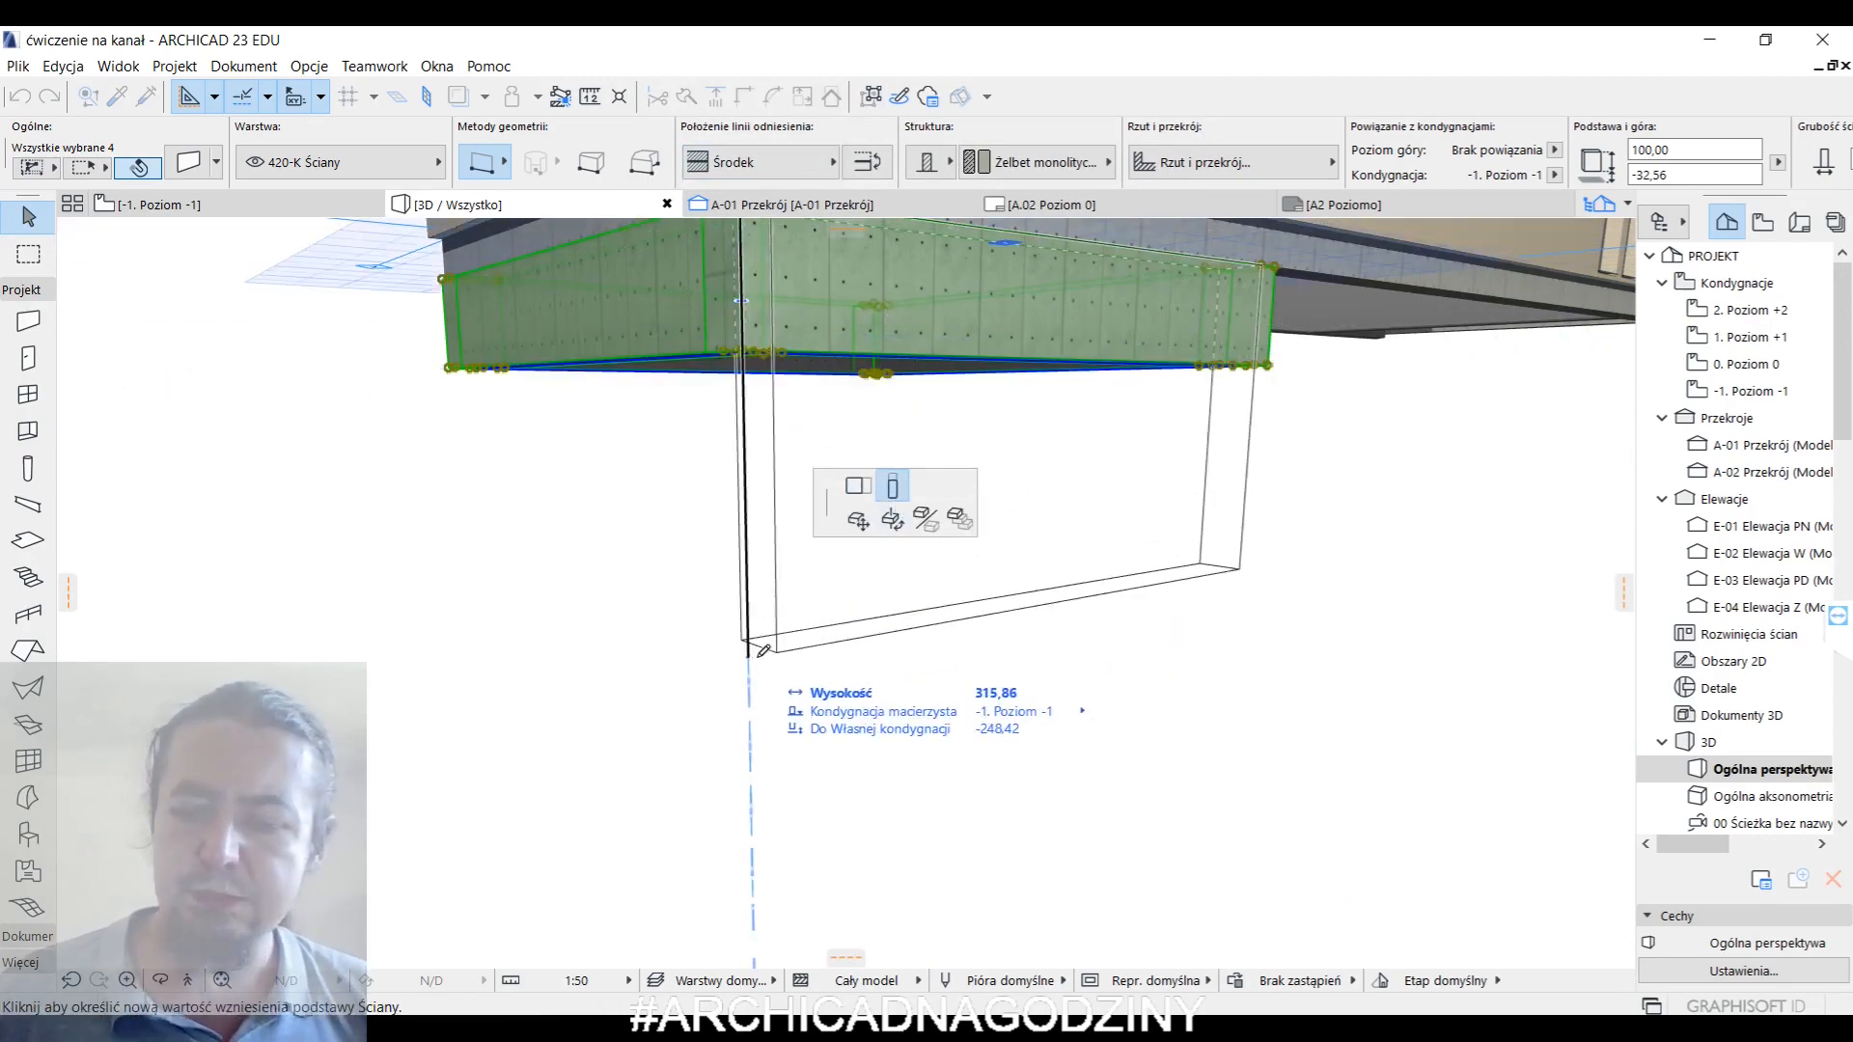
type("200")
key("Return")
left_click(747, 494)
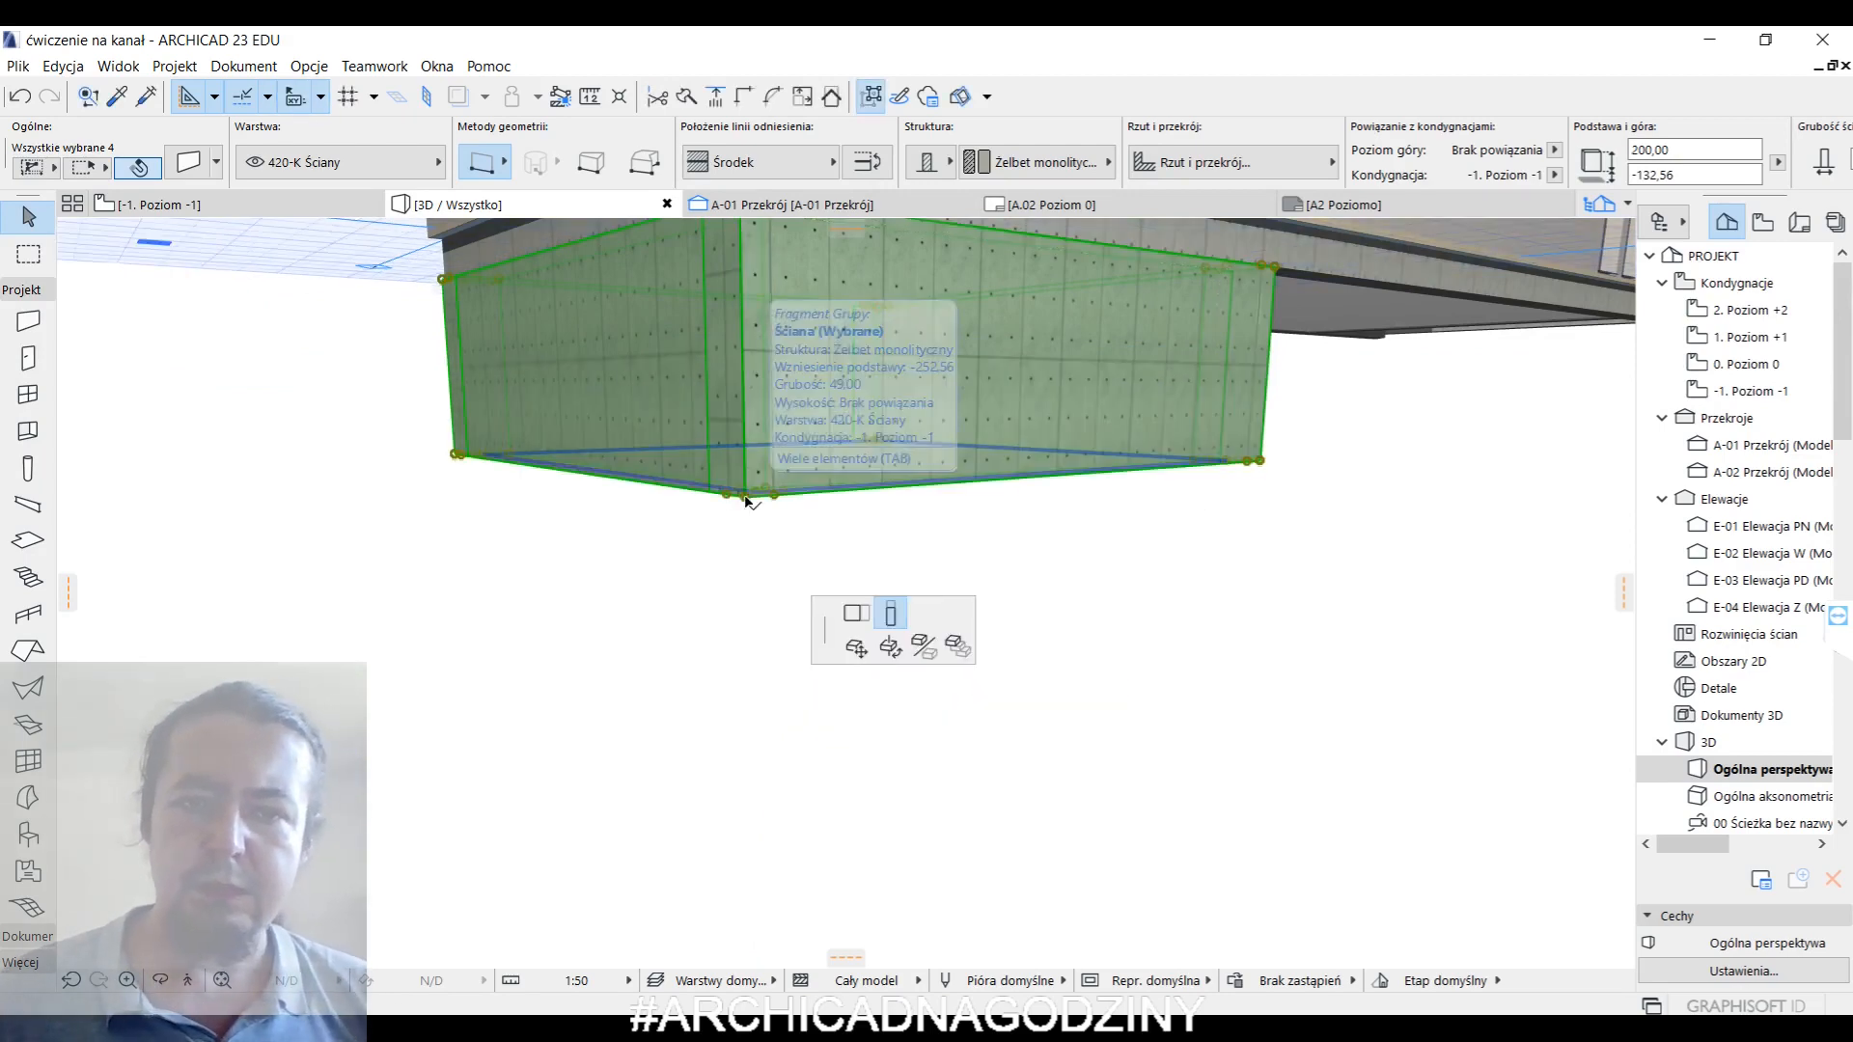
left_click(743, 634)
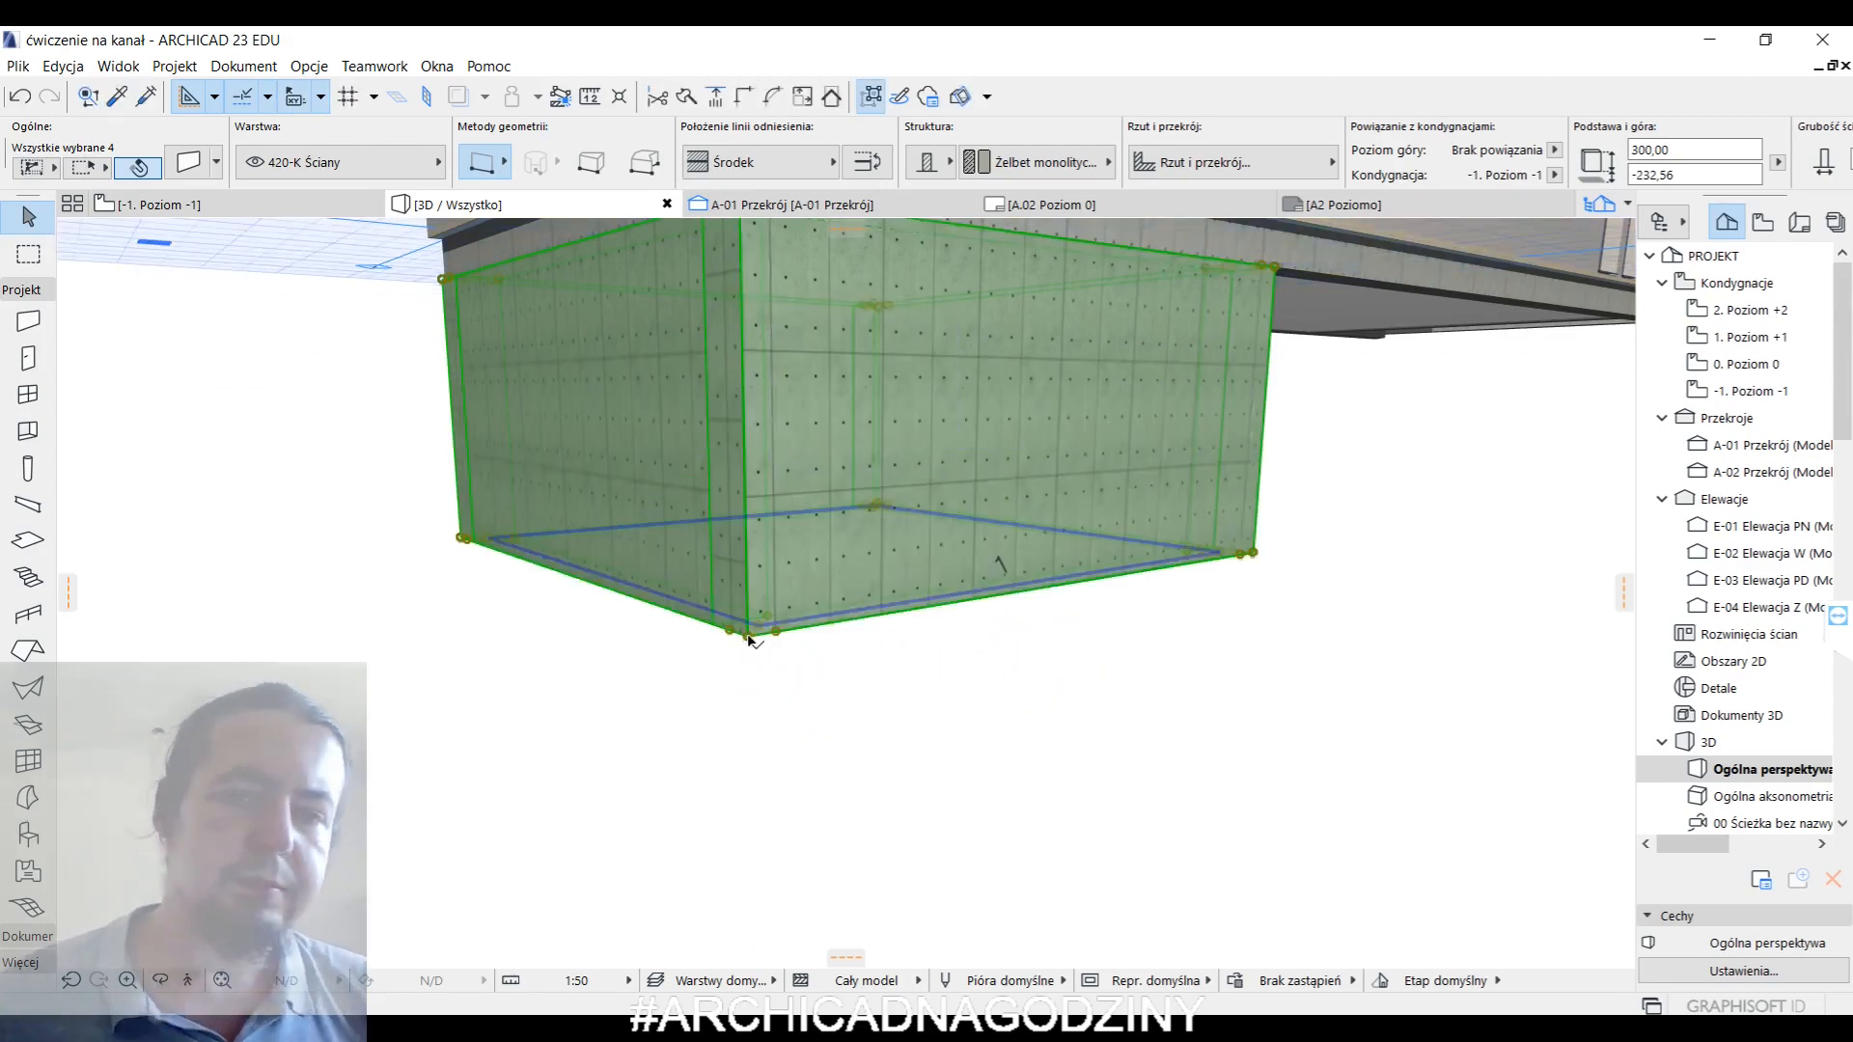
key("Escape")
- In the ground-floor slab's composite 540-PS Podłoga na gruncie - płytki, move the Płyty styropianowe twarde layer above Beton konstrukcyjny
middle_click_drag(1011, 494, 654, 566, "shift")
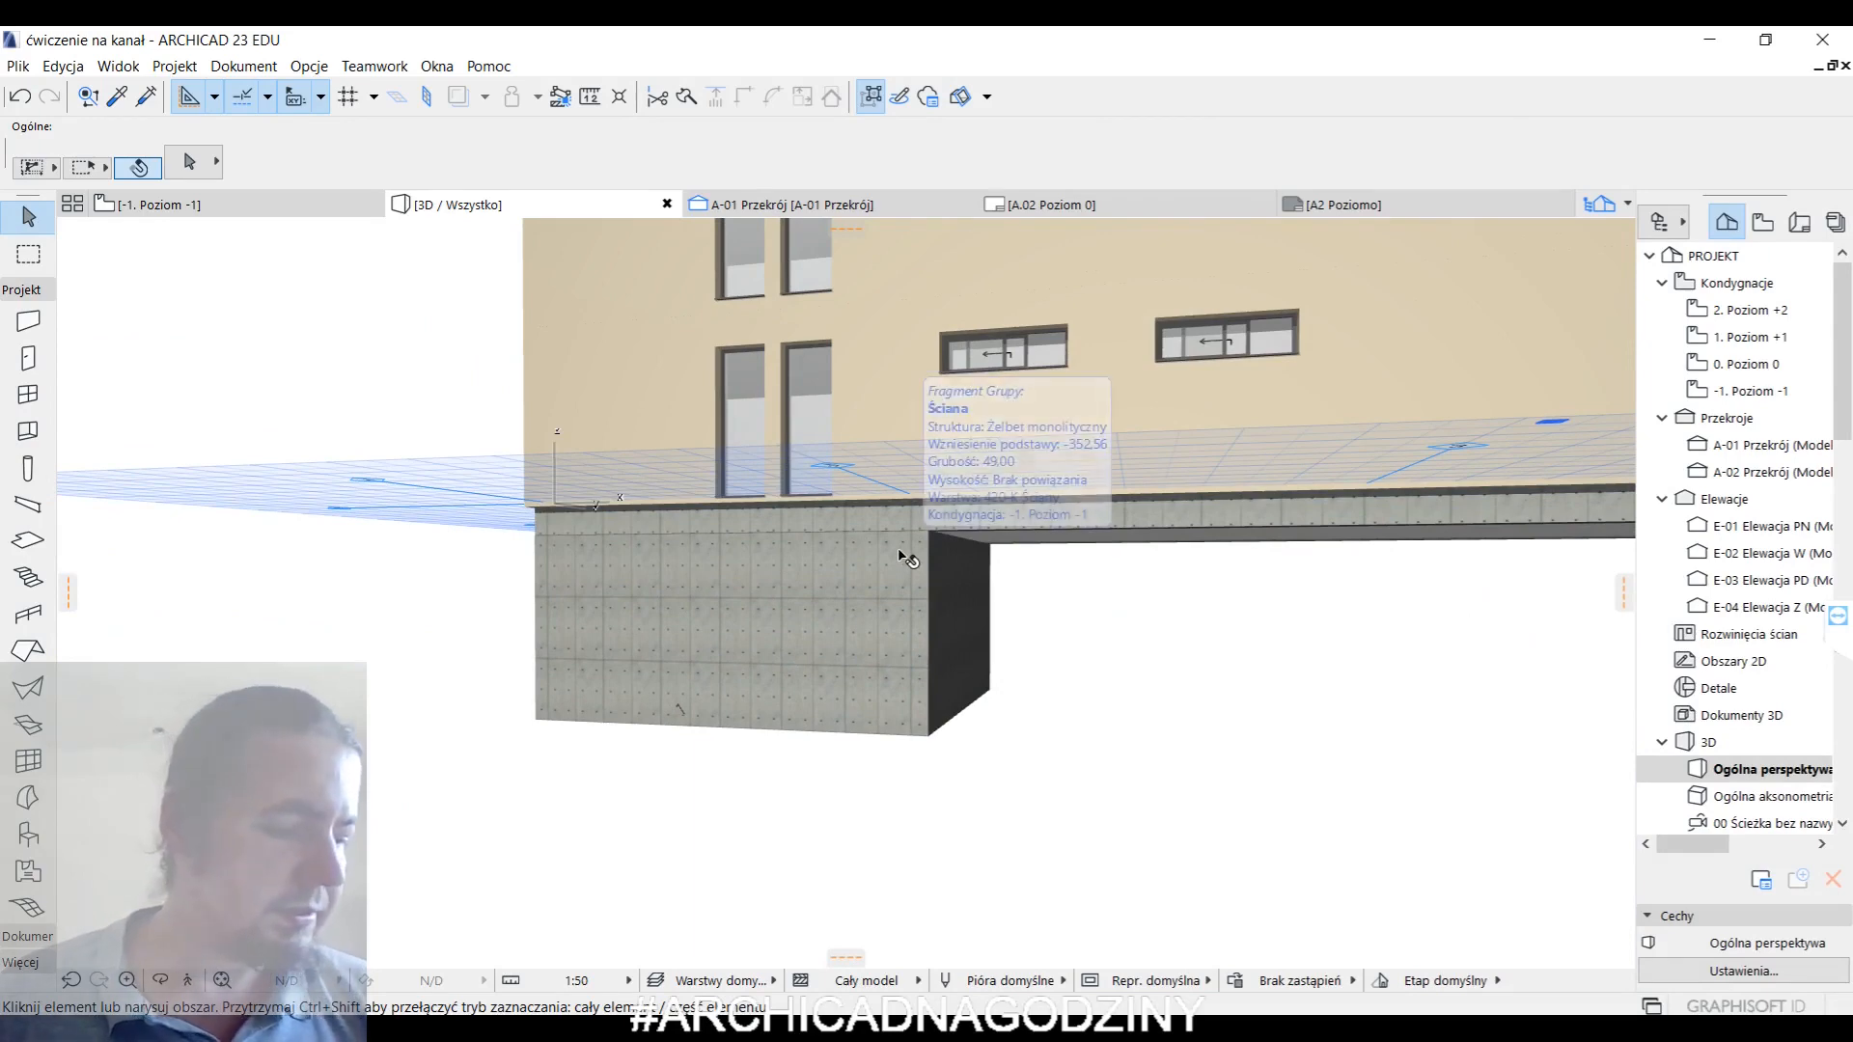
middle_click_drag(914, 550, 857, 528, "shift")
left_click(801, 445)
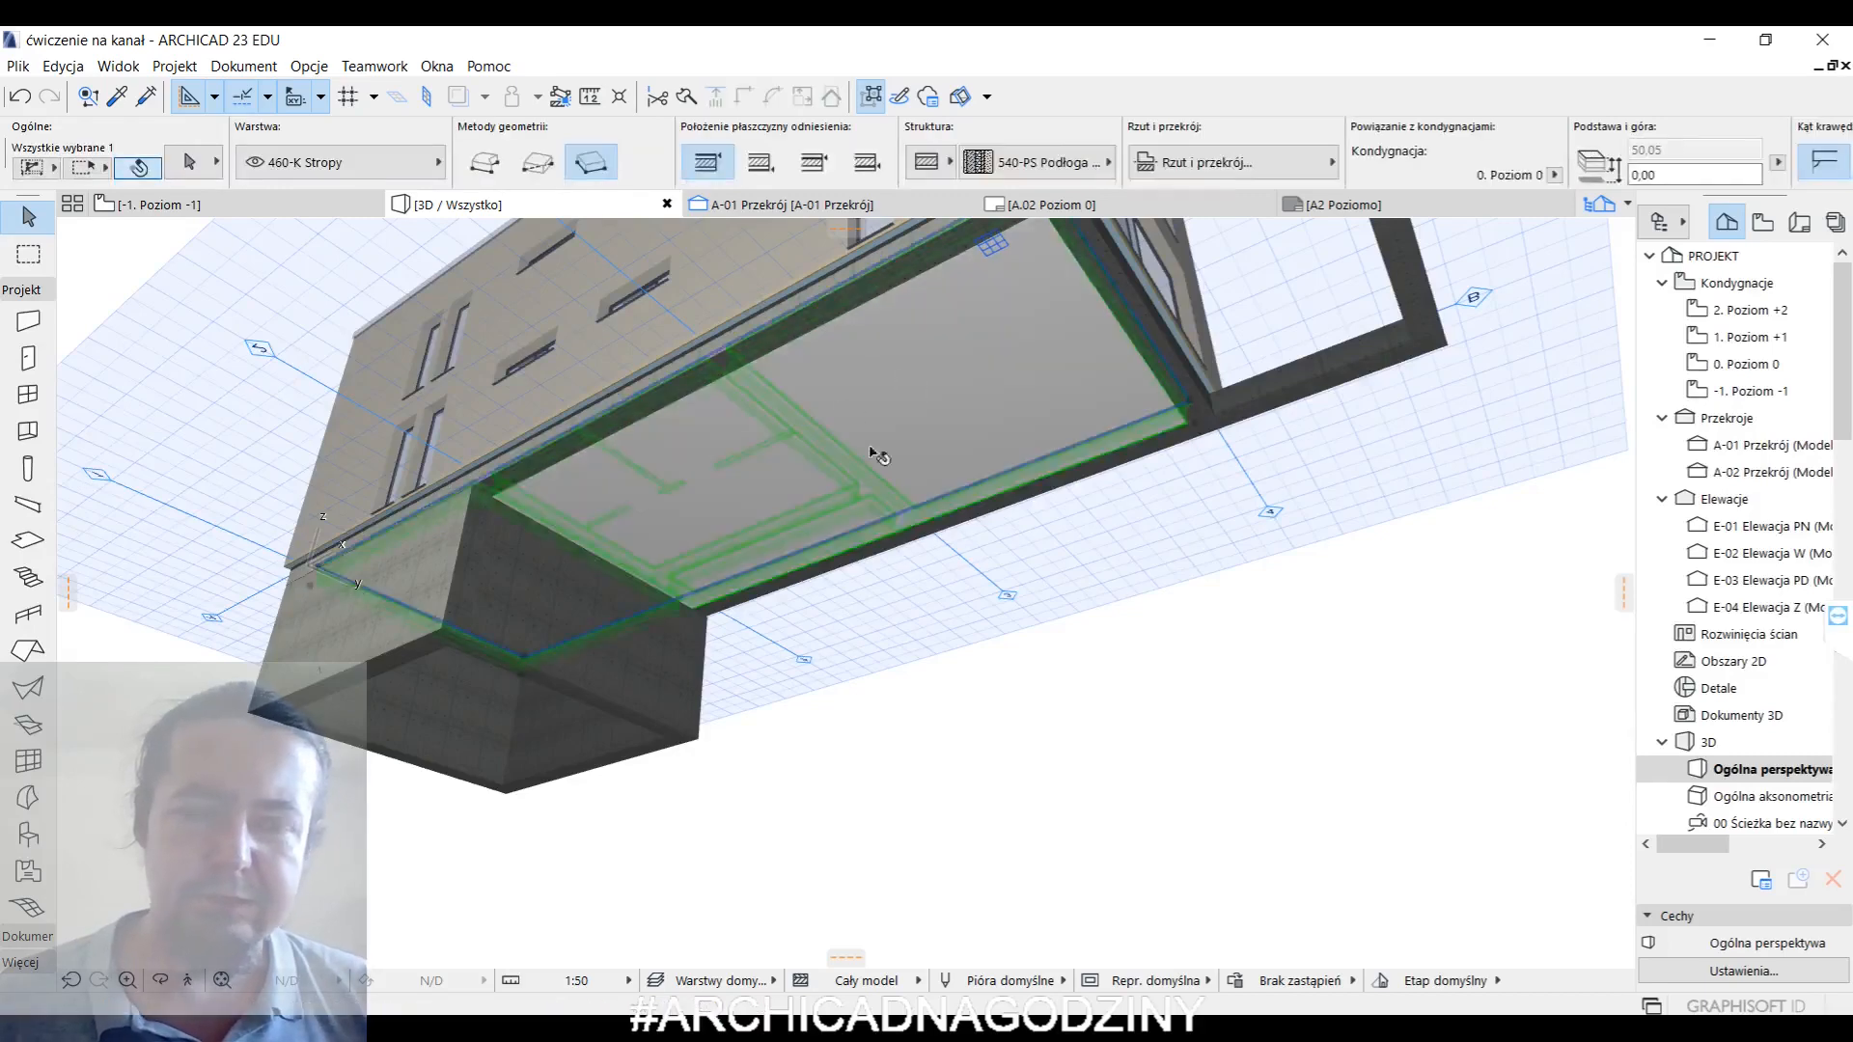
middle_click_drag(873, 453, 1029, 592, "shift")
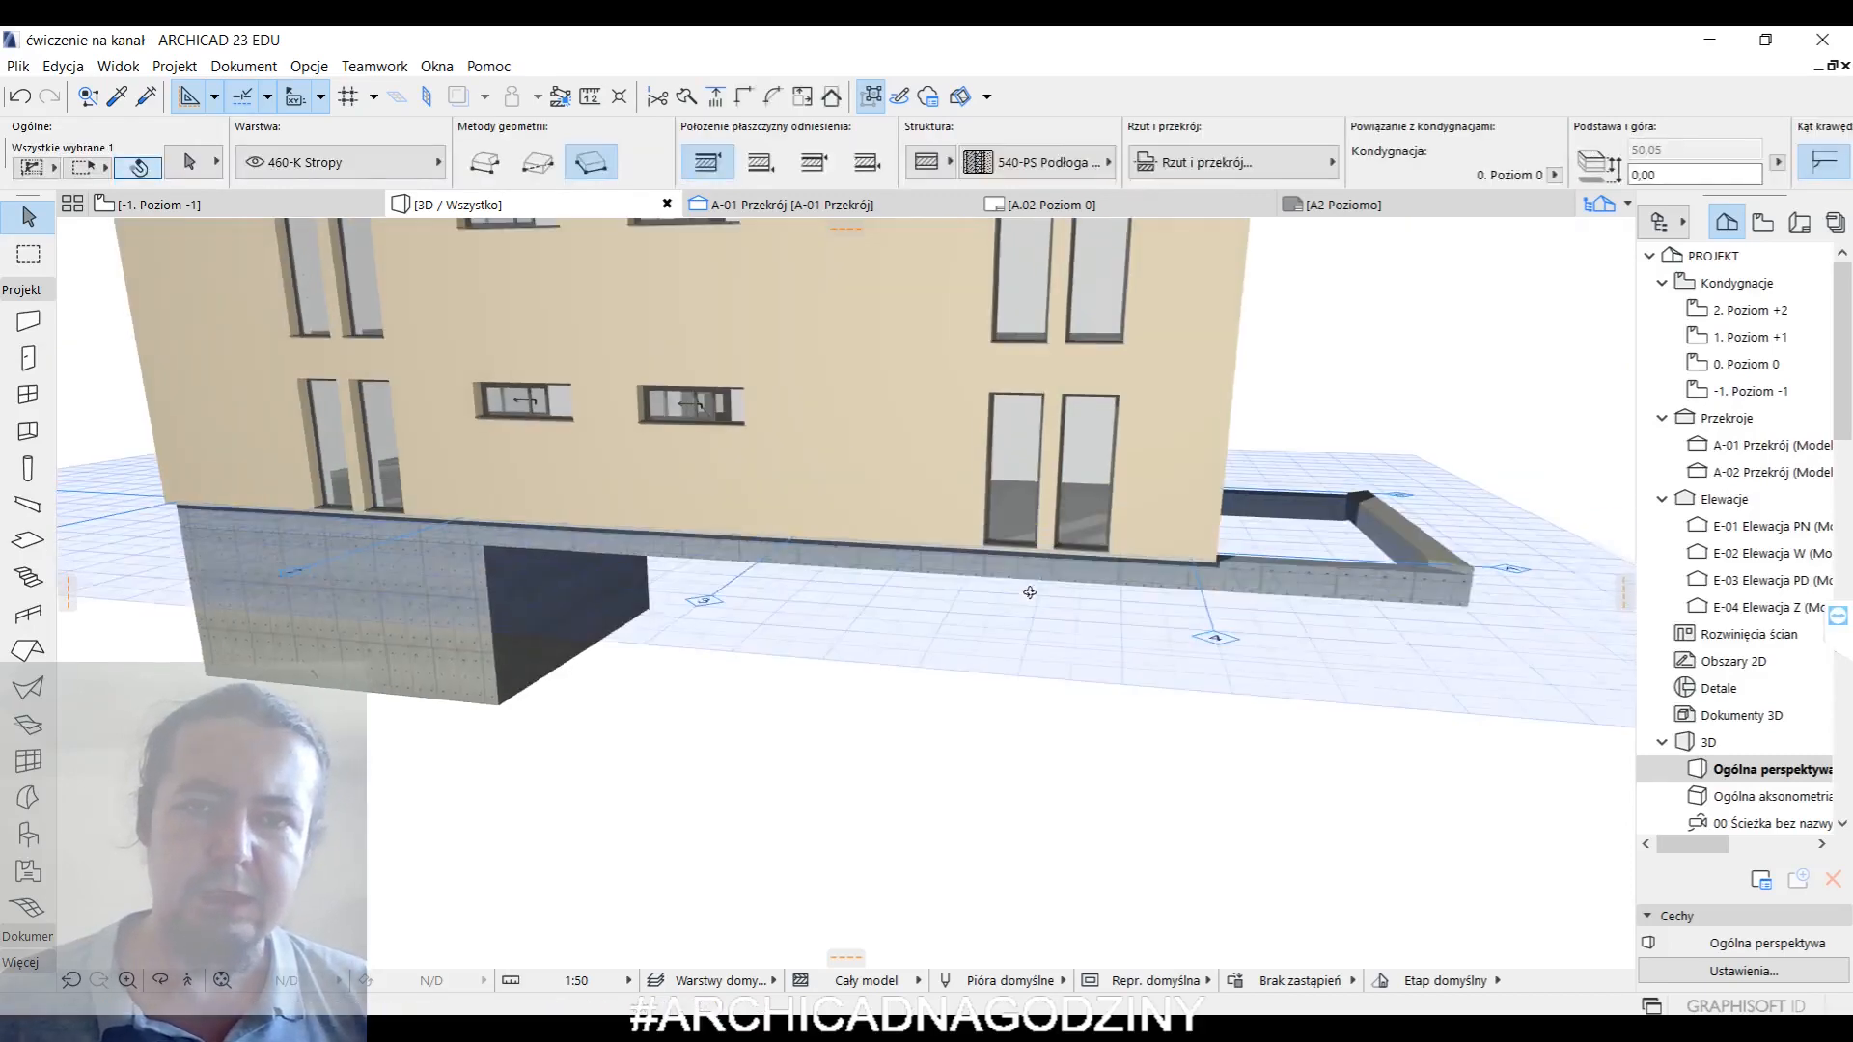
right_click(864, 856)
left_click(975, 527)
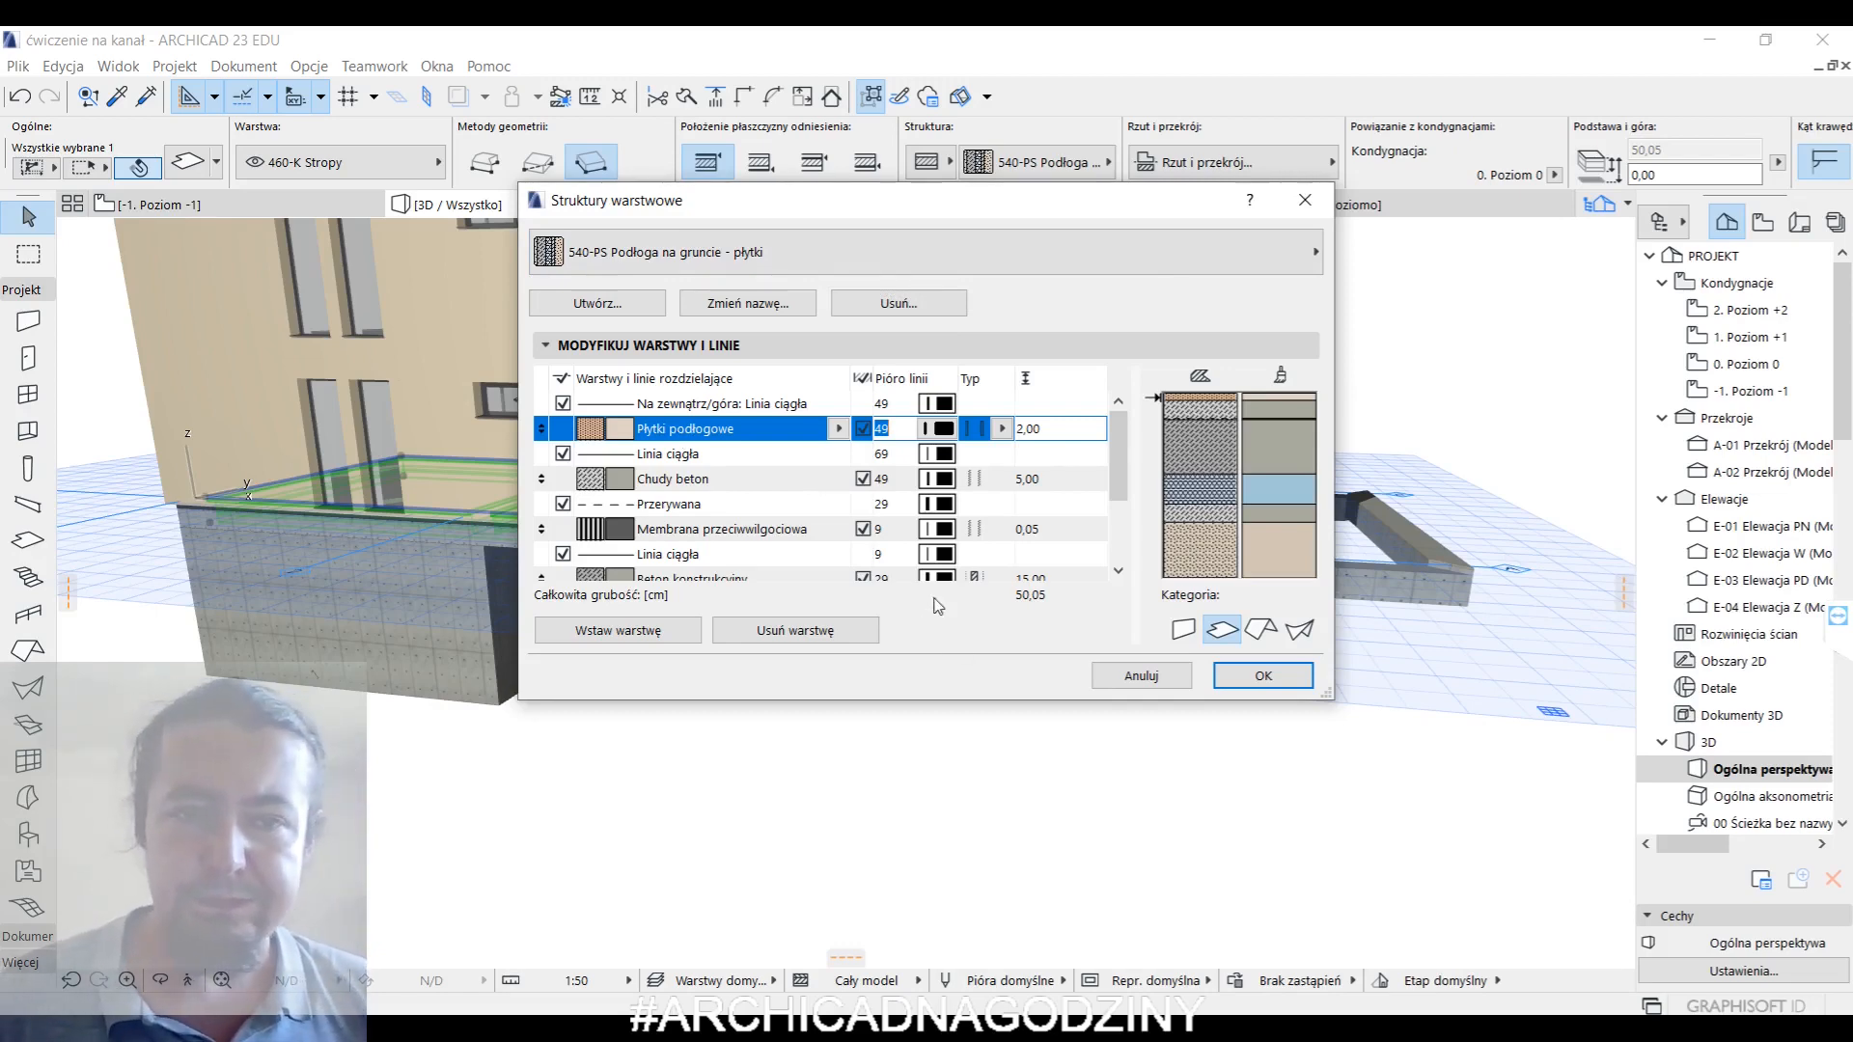
left_click(684, 487)
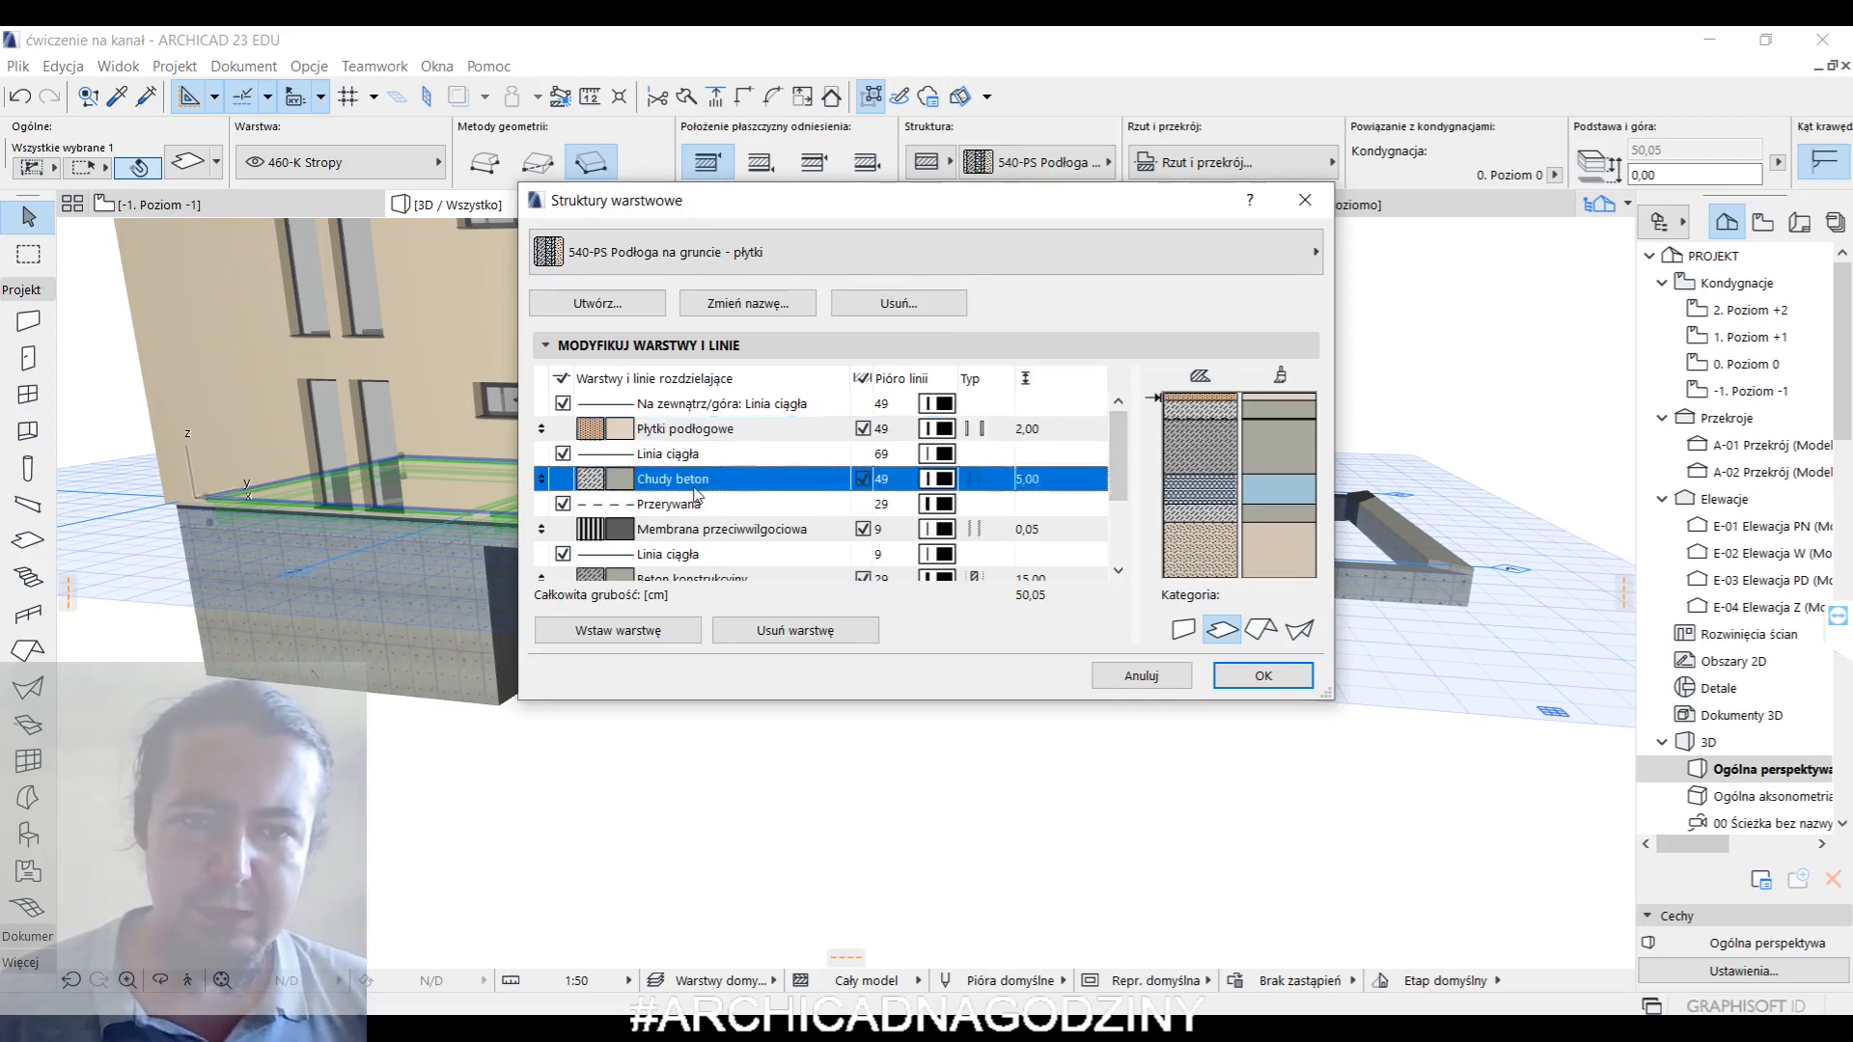
scroll(725, 446, "down", 1)
left_click(698, 511)
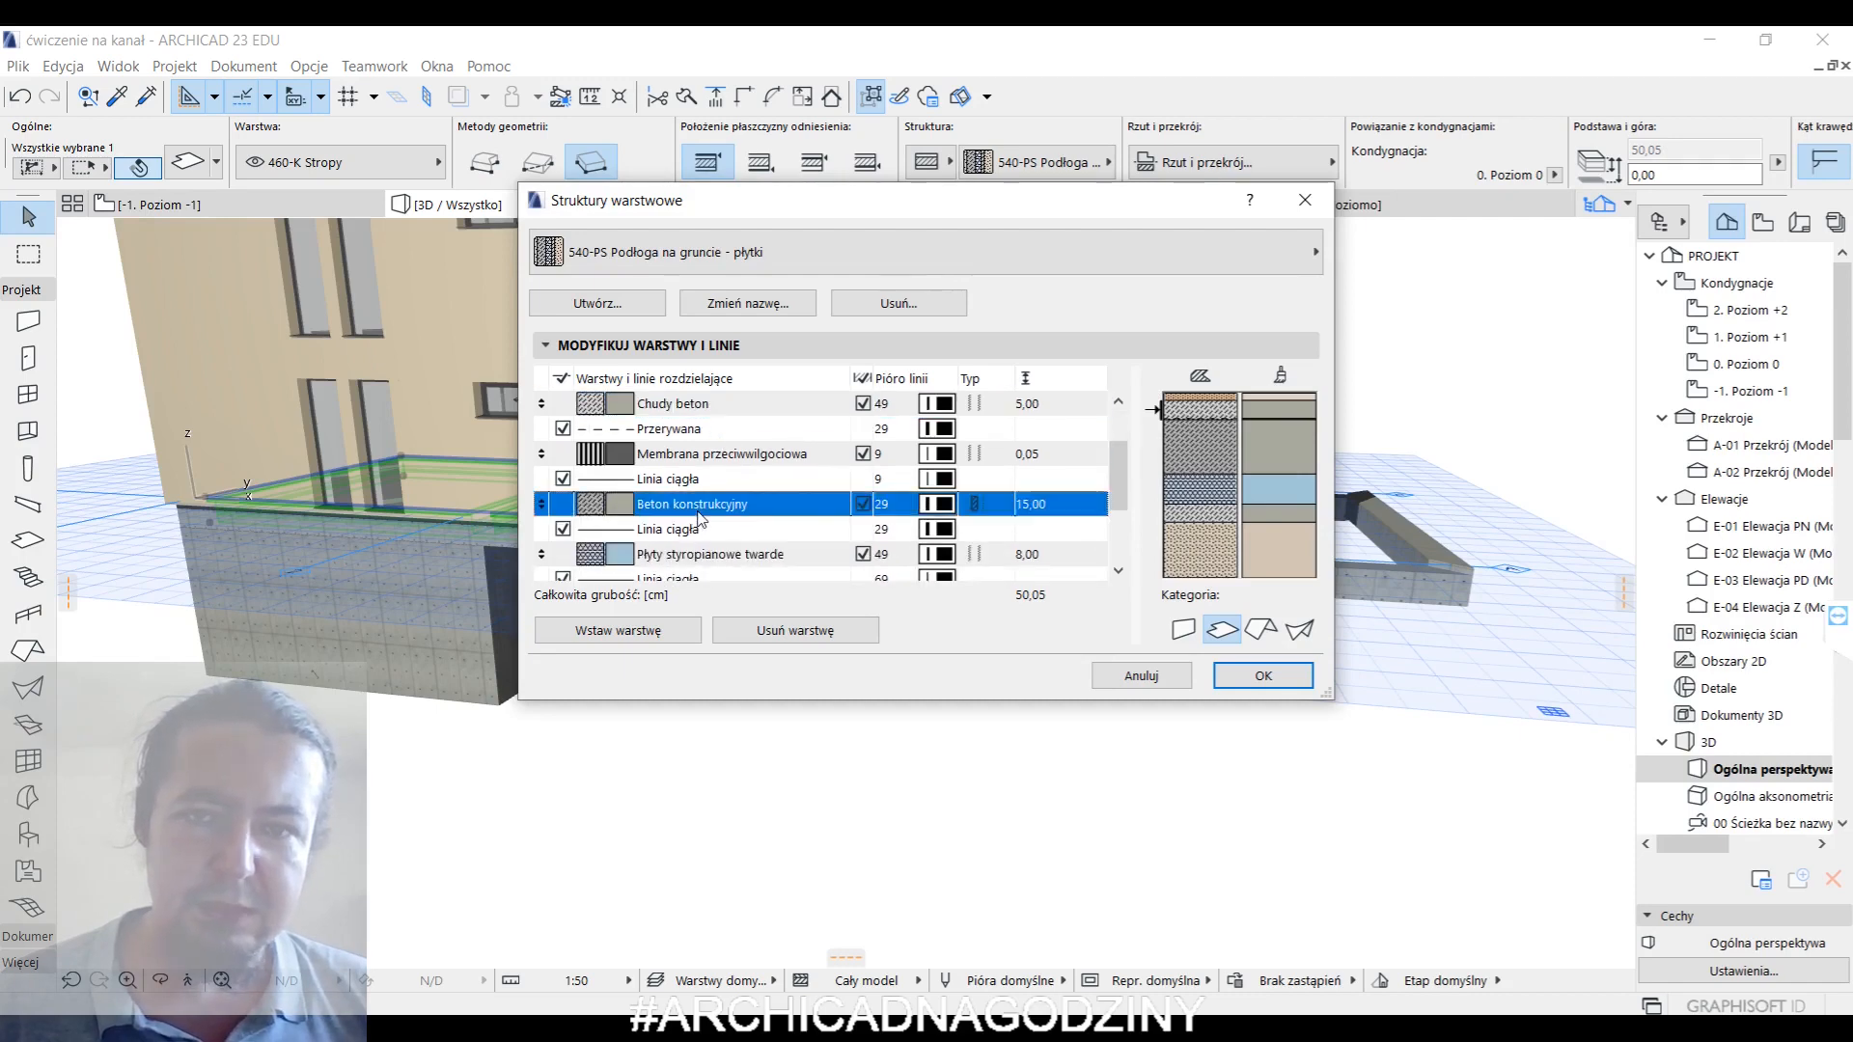
scroll(631, 501, "down", 1)
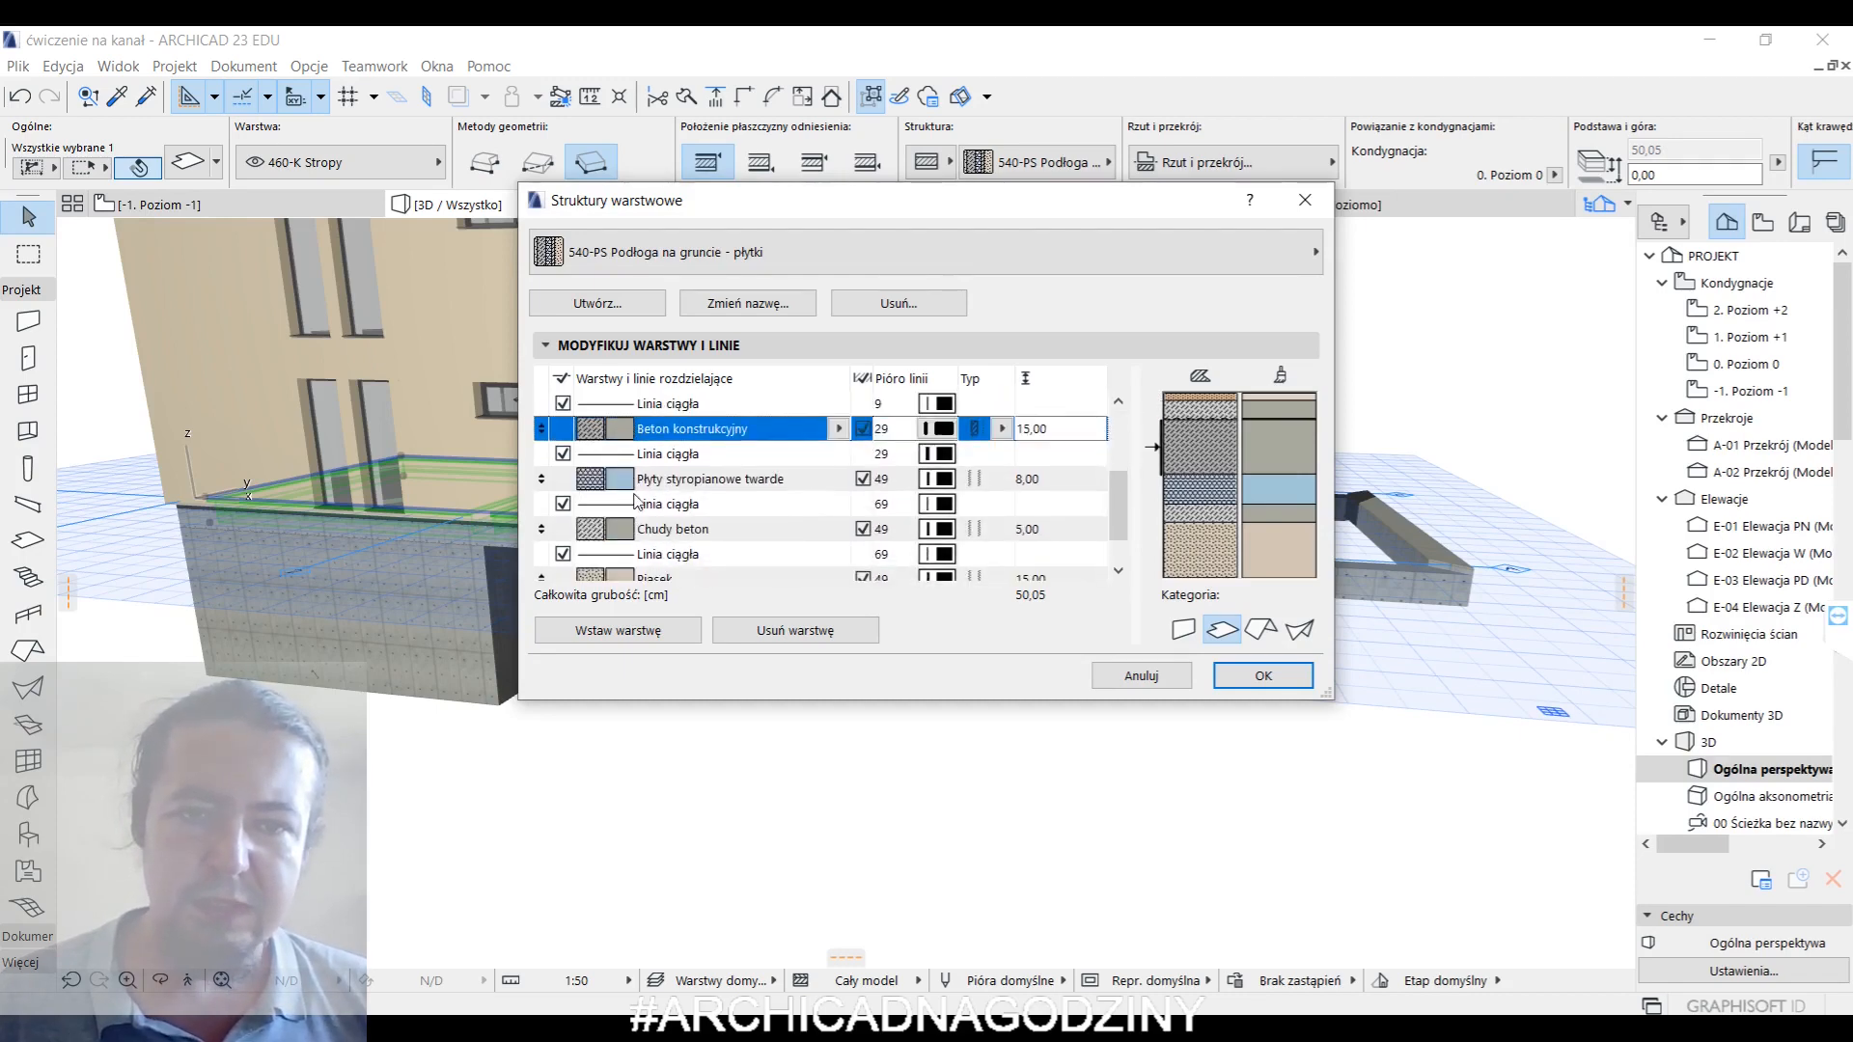
left_click(686, 482)
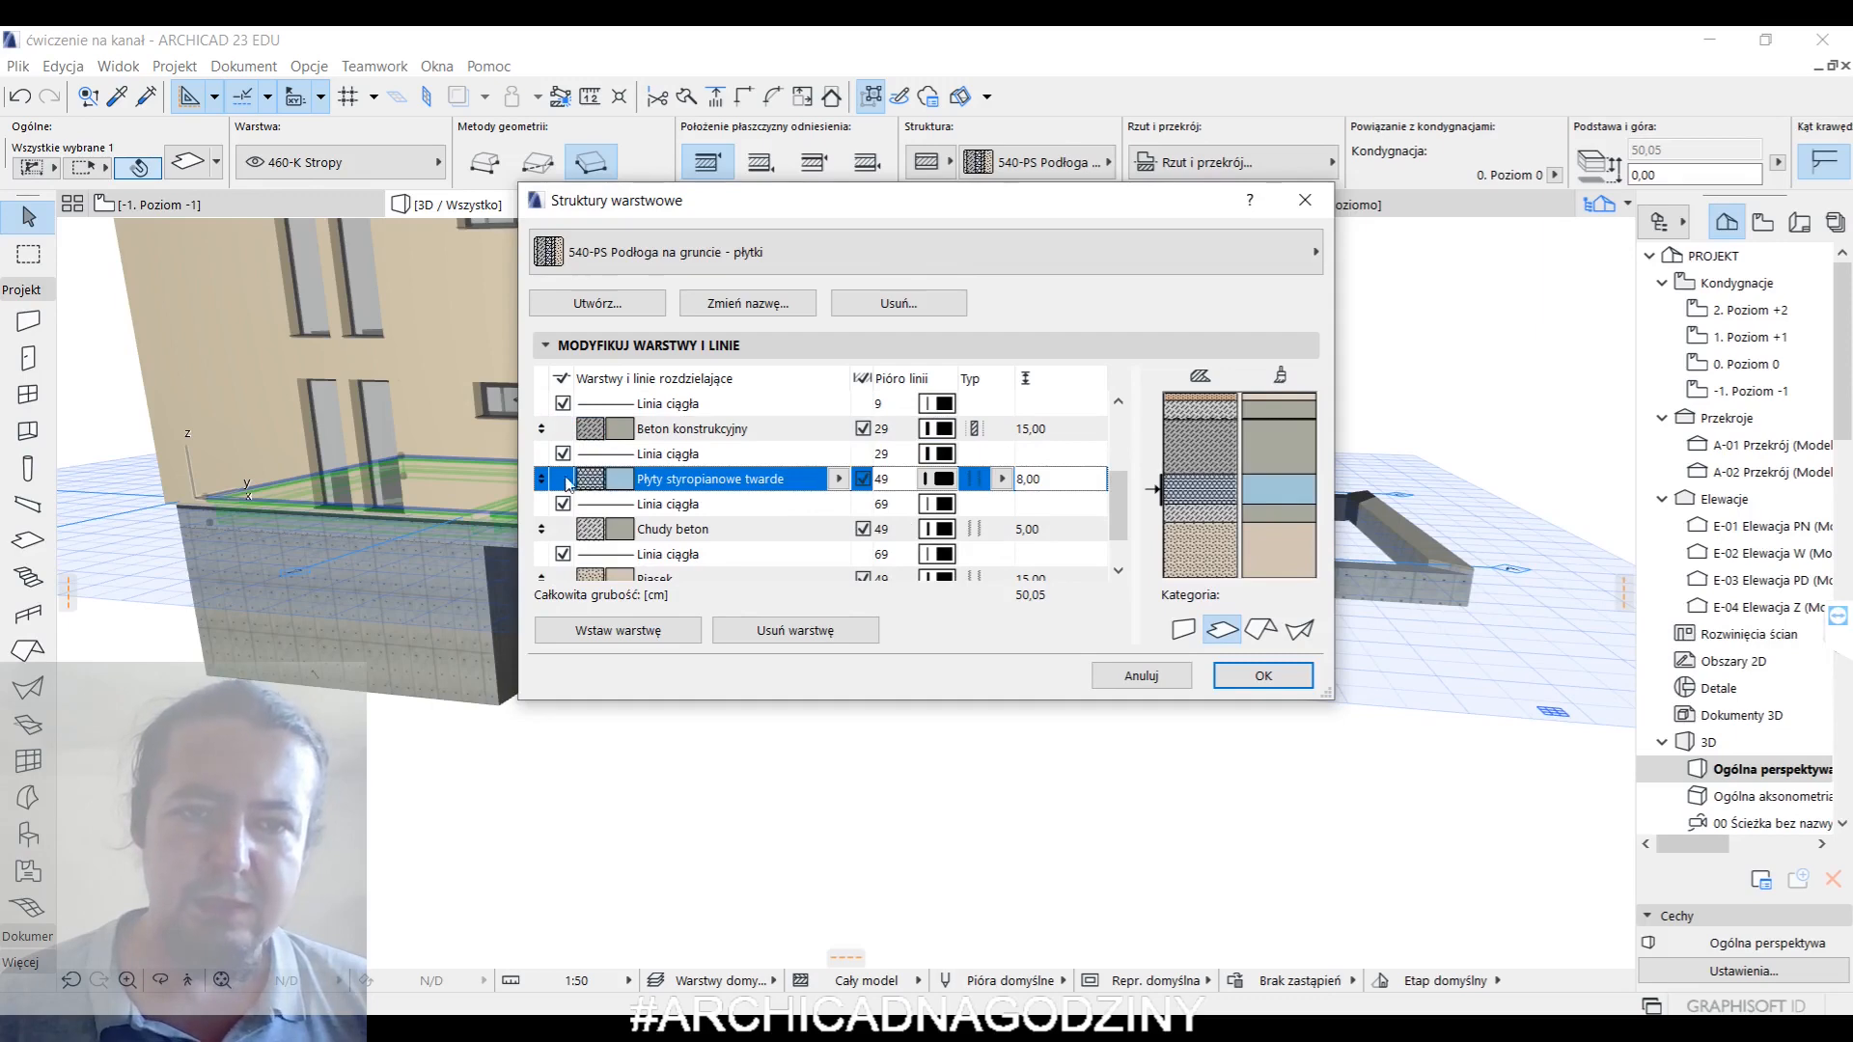
left_click_drag(541, 480, 541, 429)
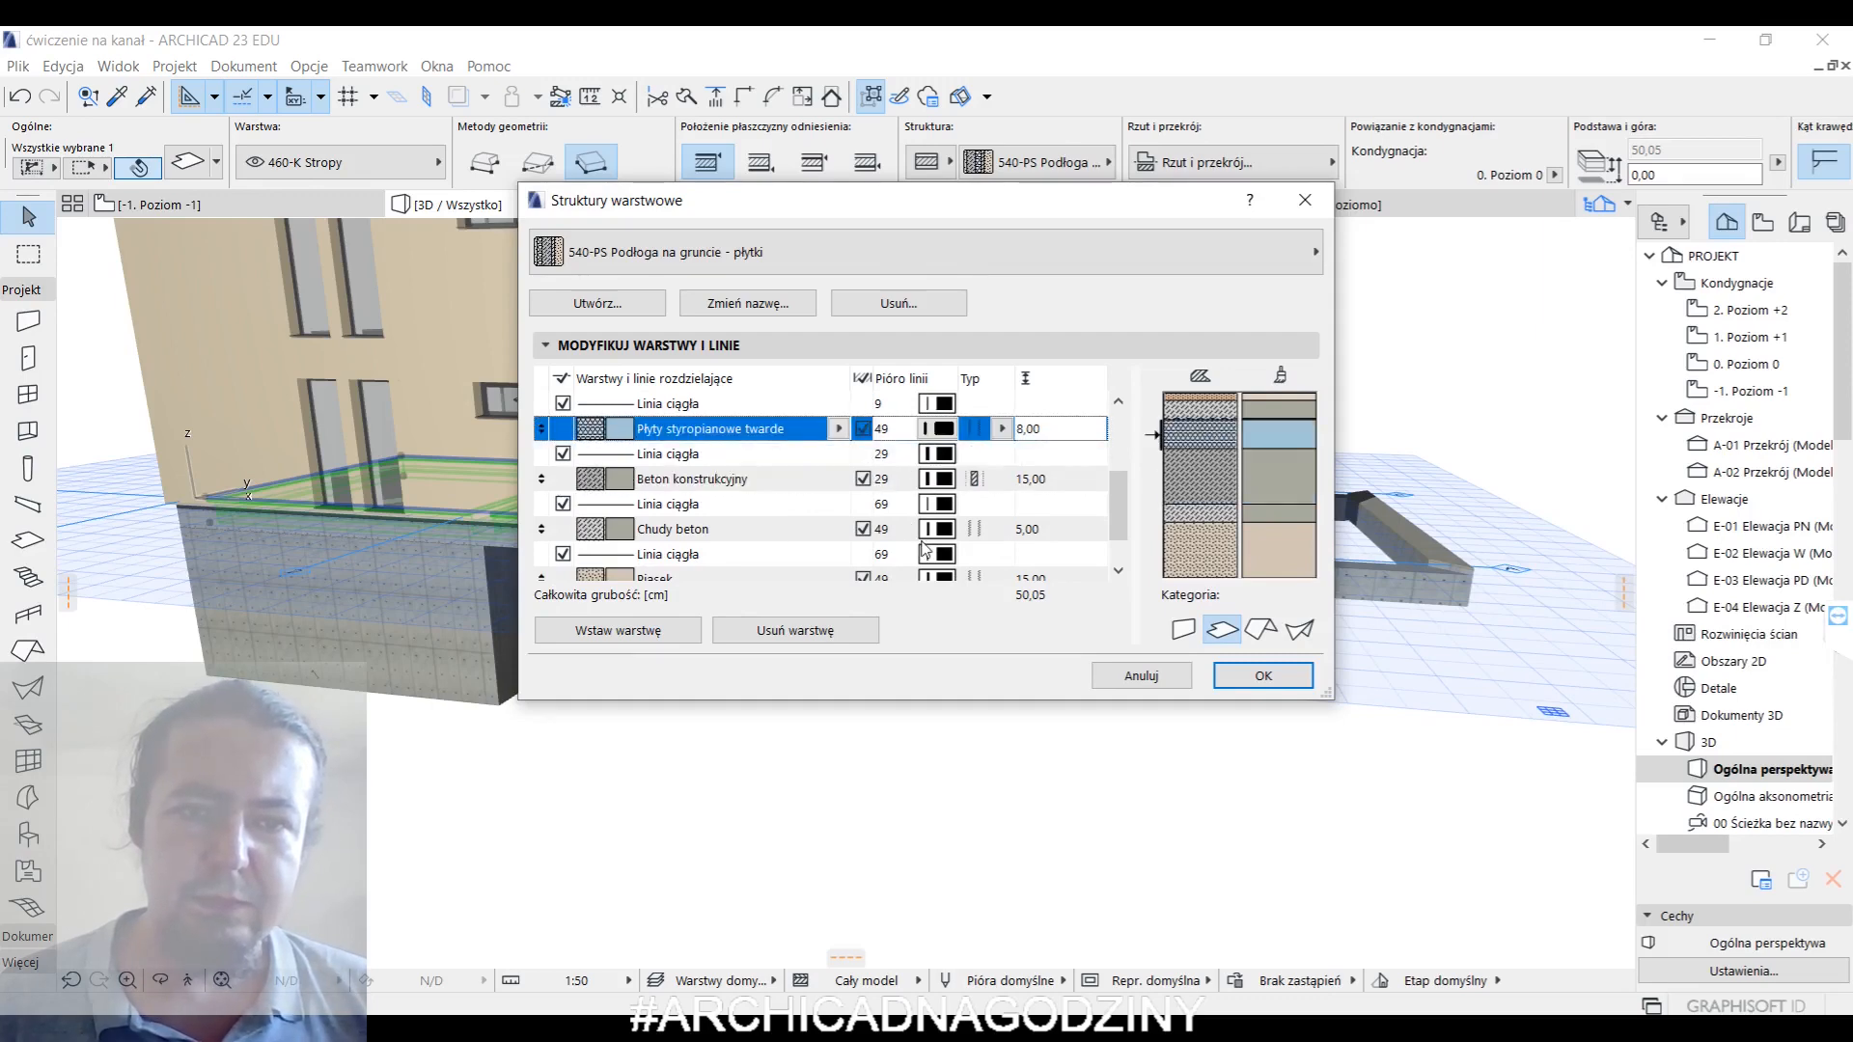
- Remove the Chudy beton layer below the structural concrete and change the Piasek layer to Tynk zewnętrzny with a thickness of 2
left_click(682, 537)
left_click(795, 630)
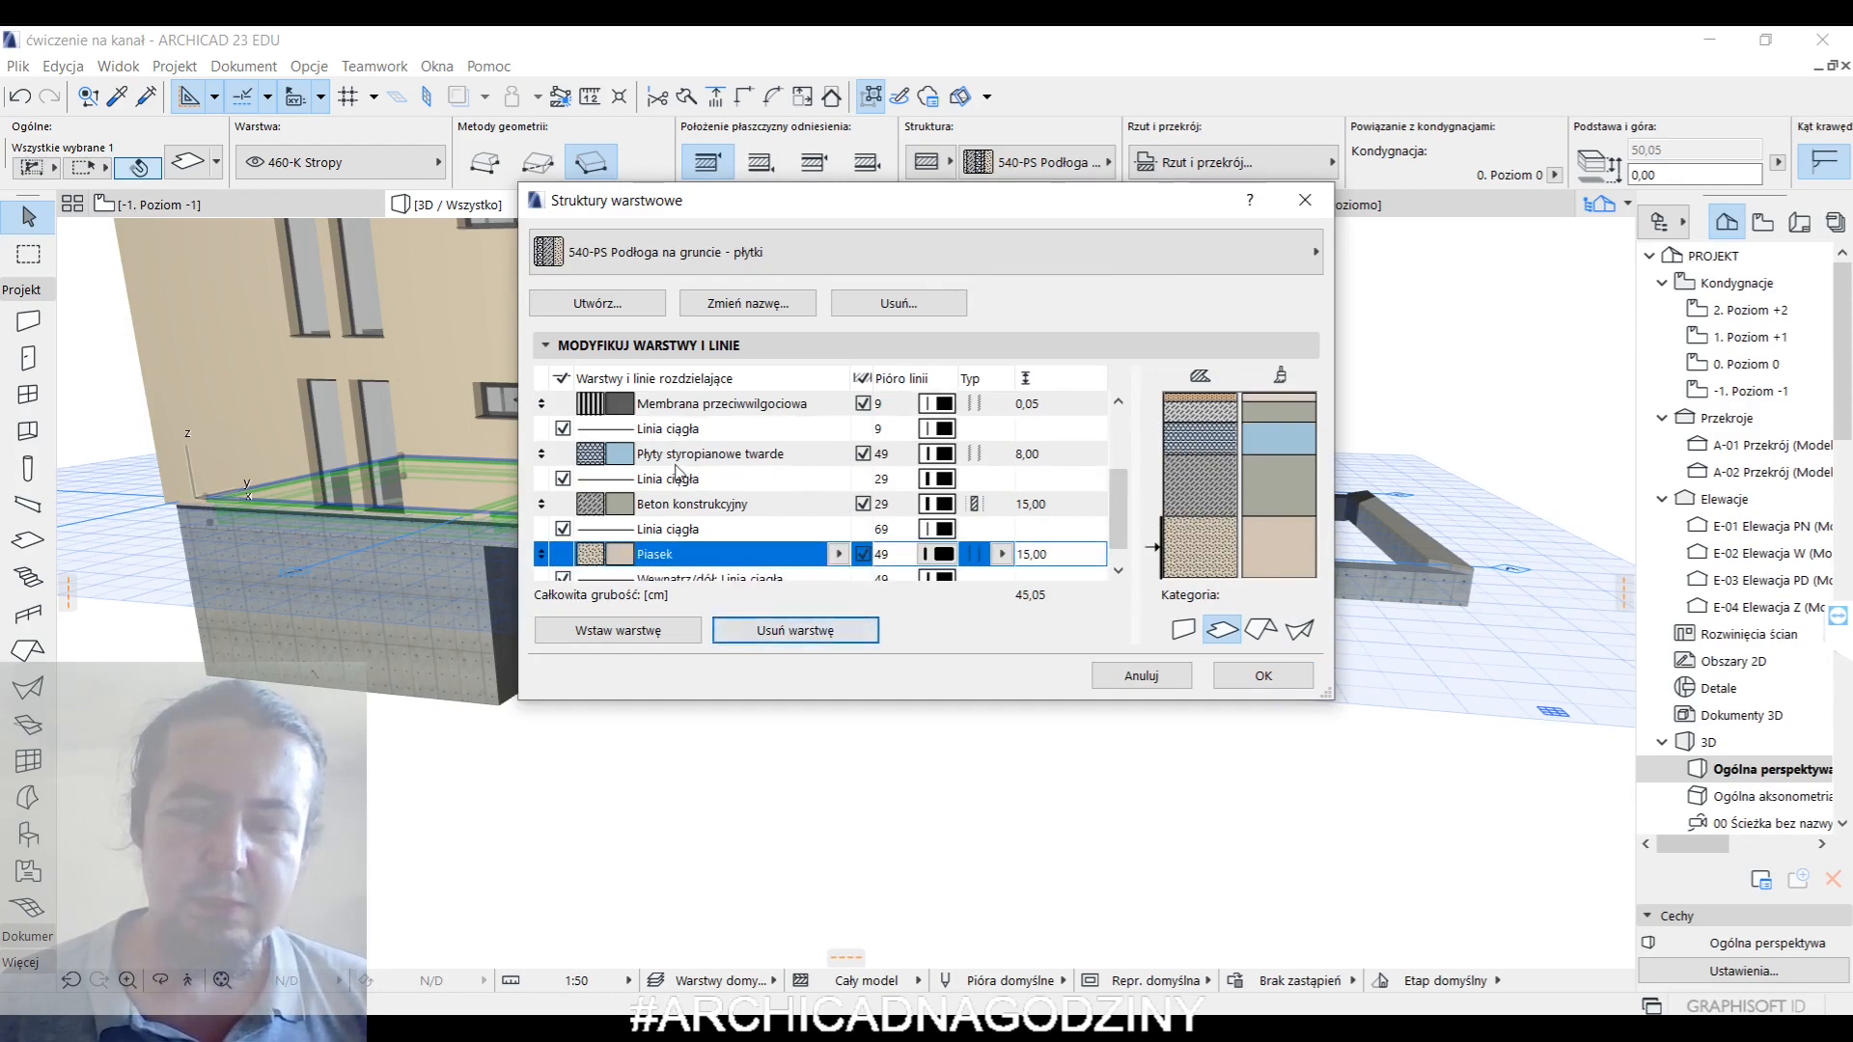
left_click(838, 554)
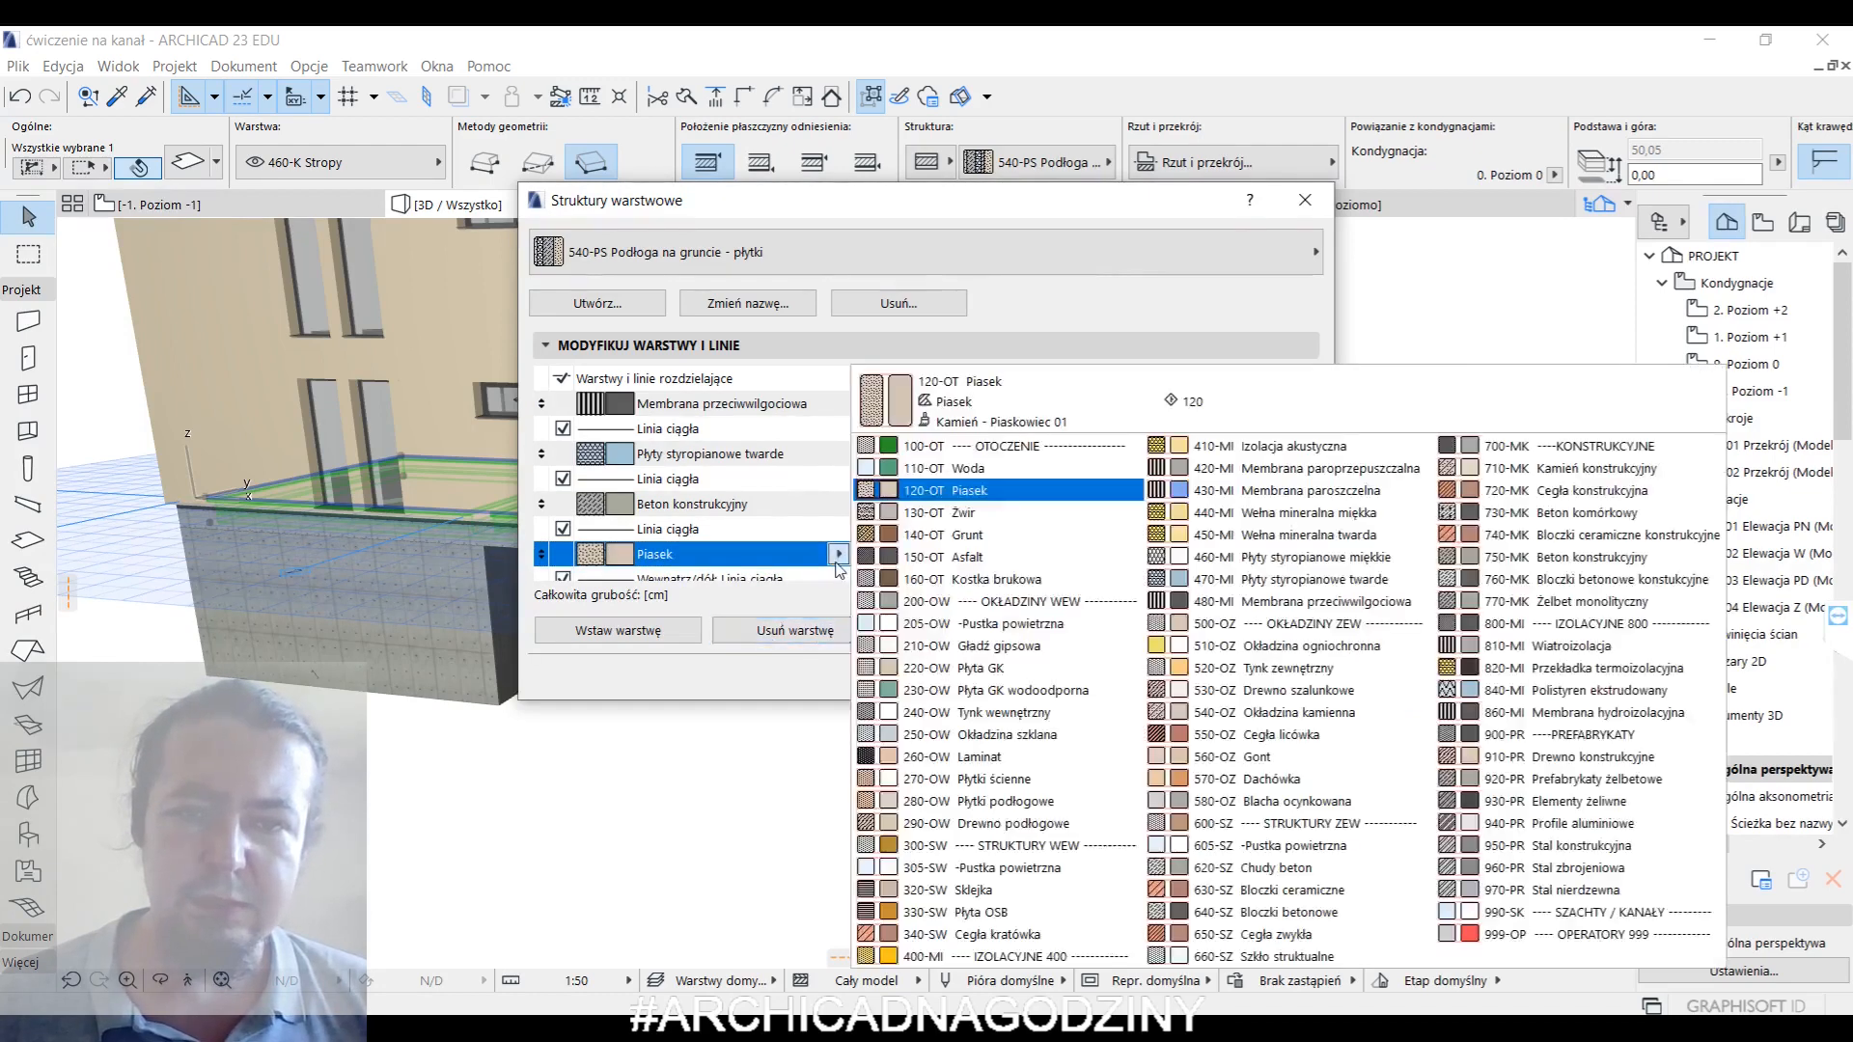
left_click(1288, 668)
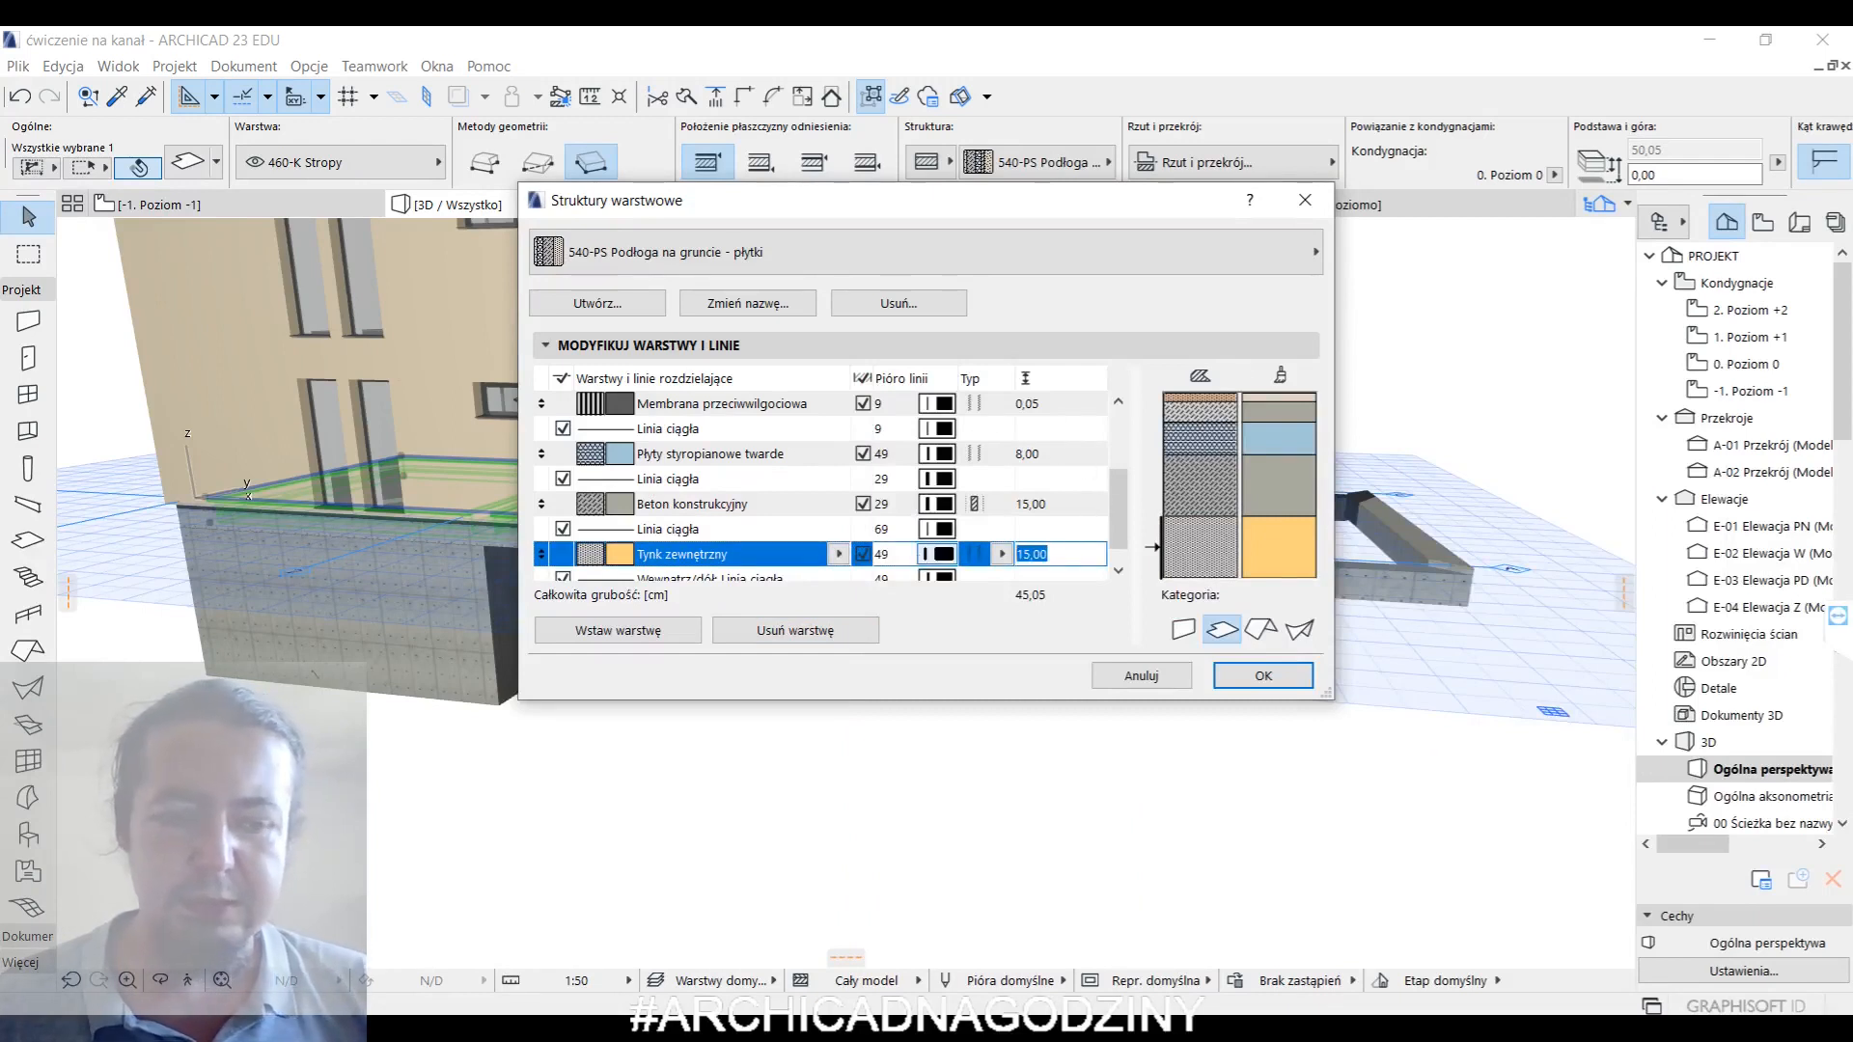
type("2")
key("Return")
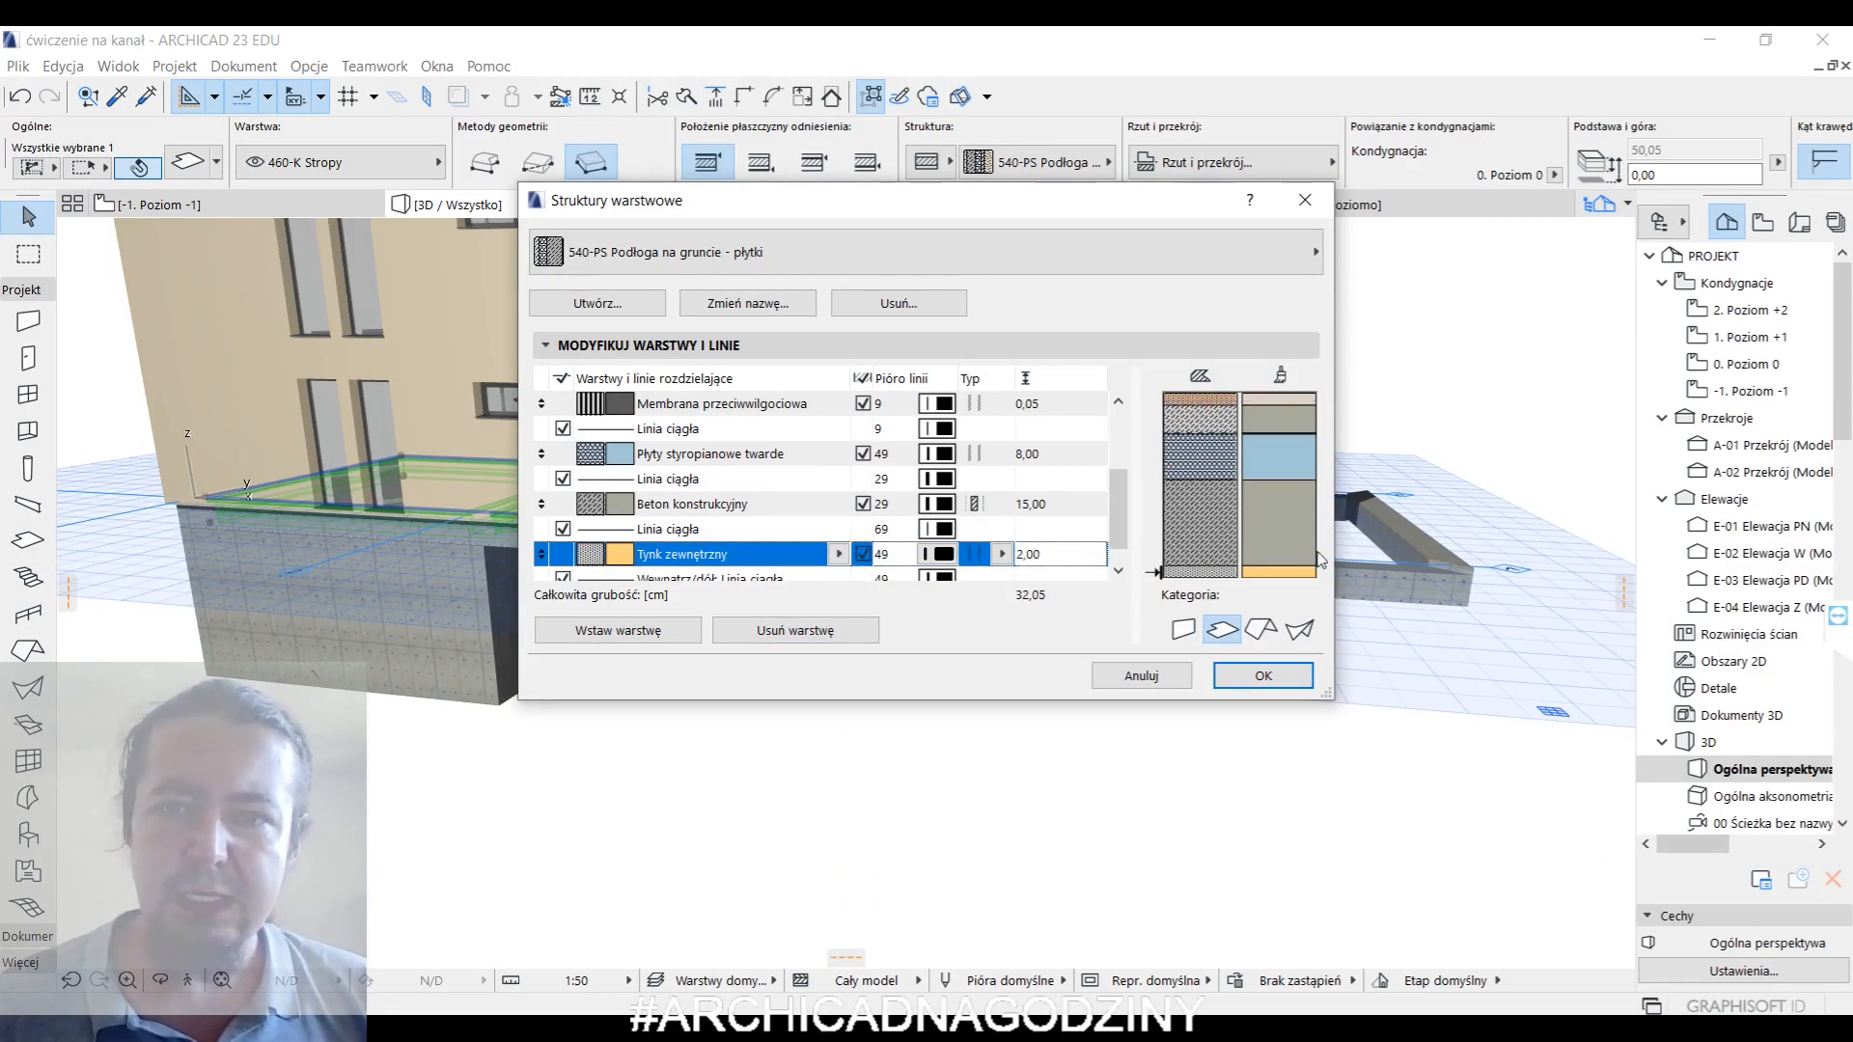
- Add a second Płyty styropianowe twarde layer between Beton konstrukcyjny and Tynk zewnętrzny, and apply the edited composite to the slab
left_click(1222, 469)
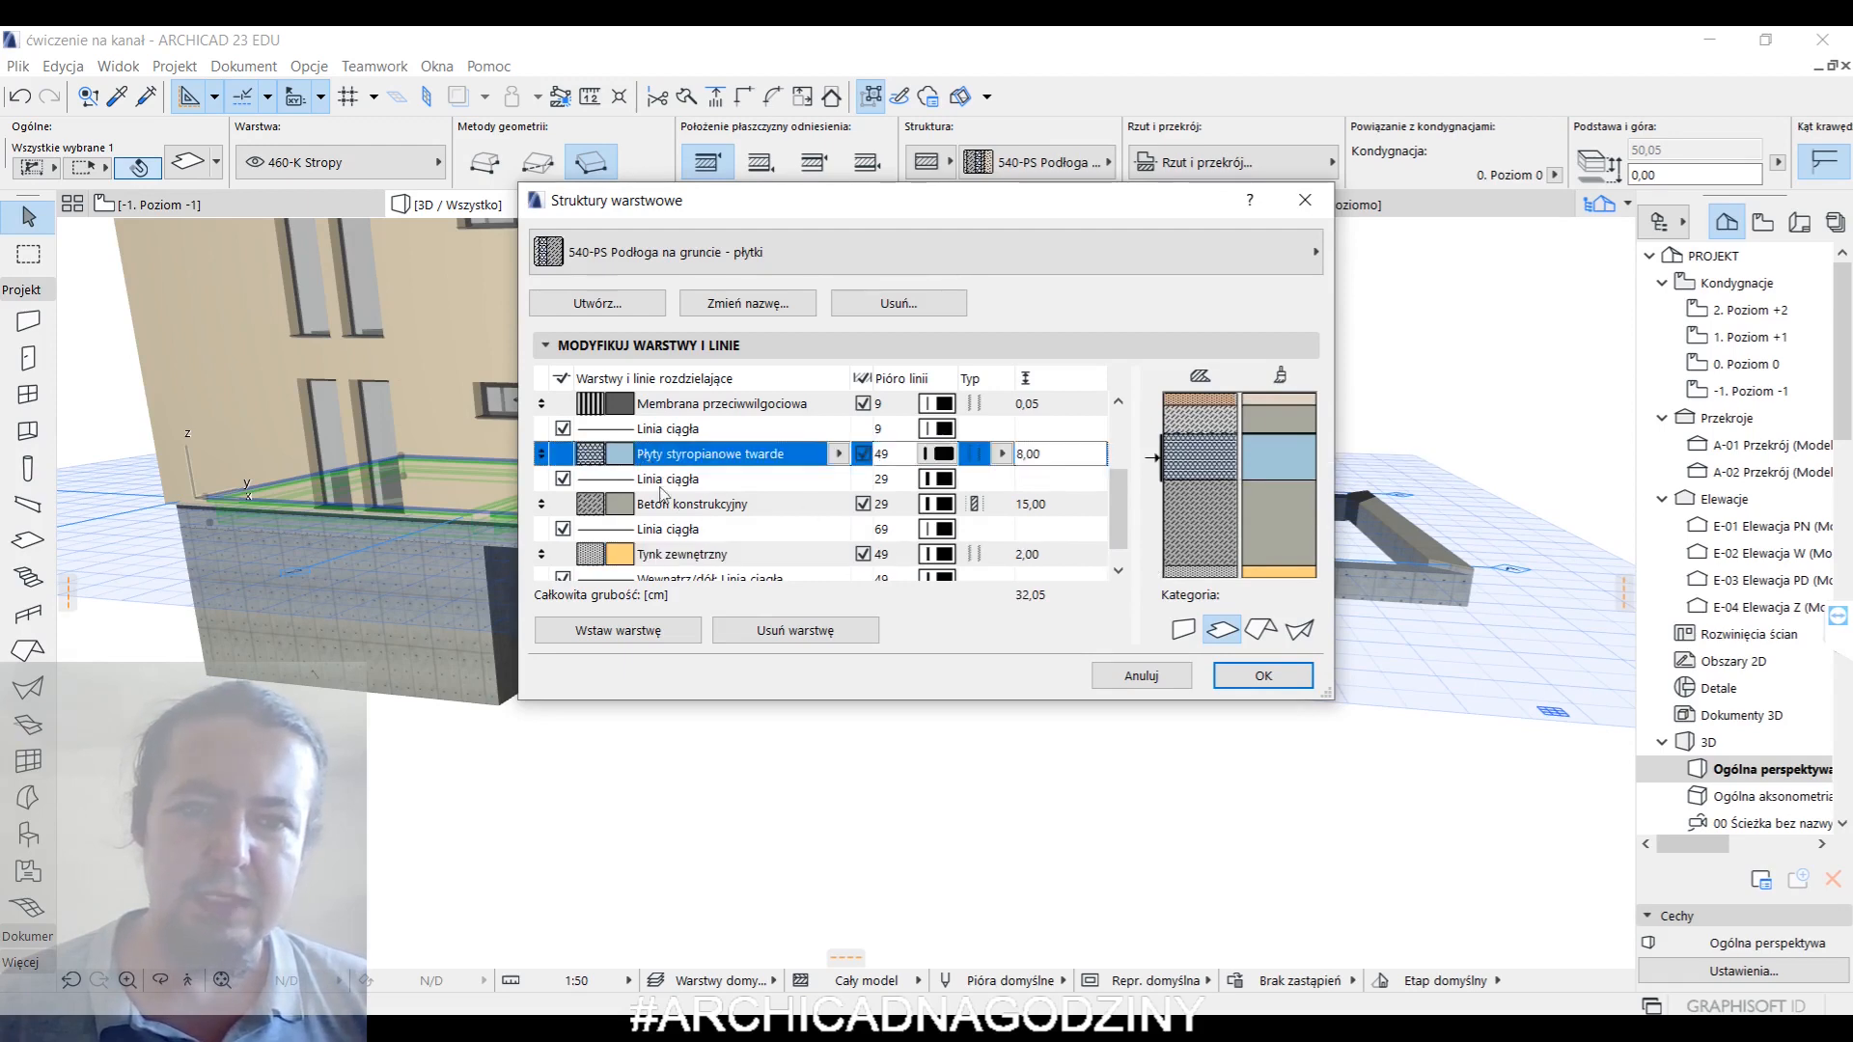
left_click(695, 628)
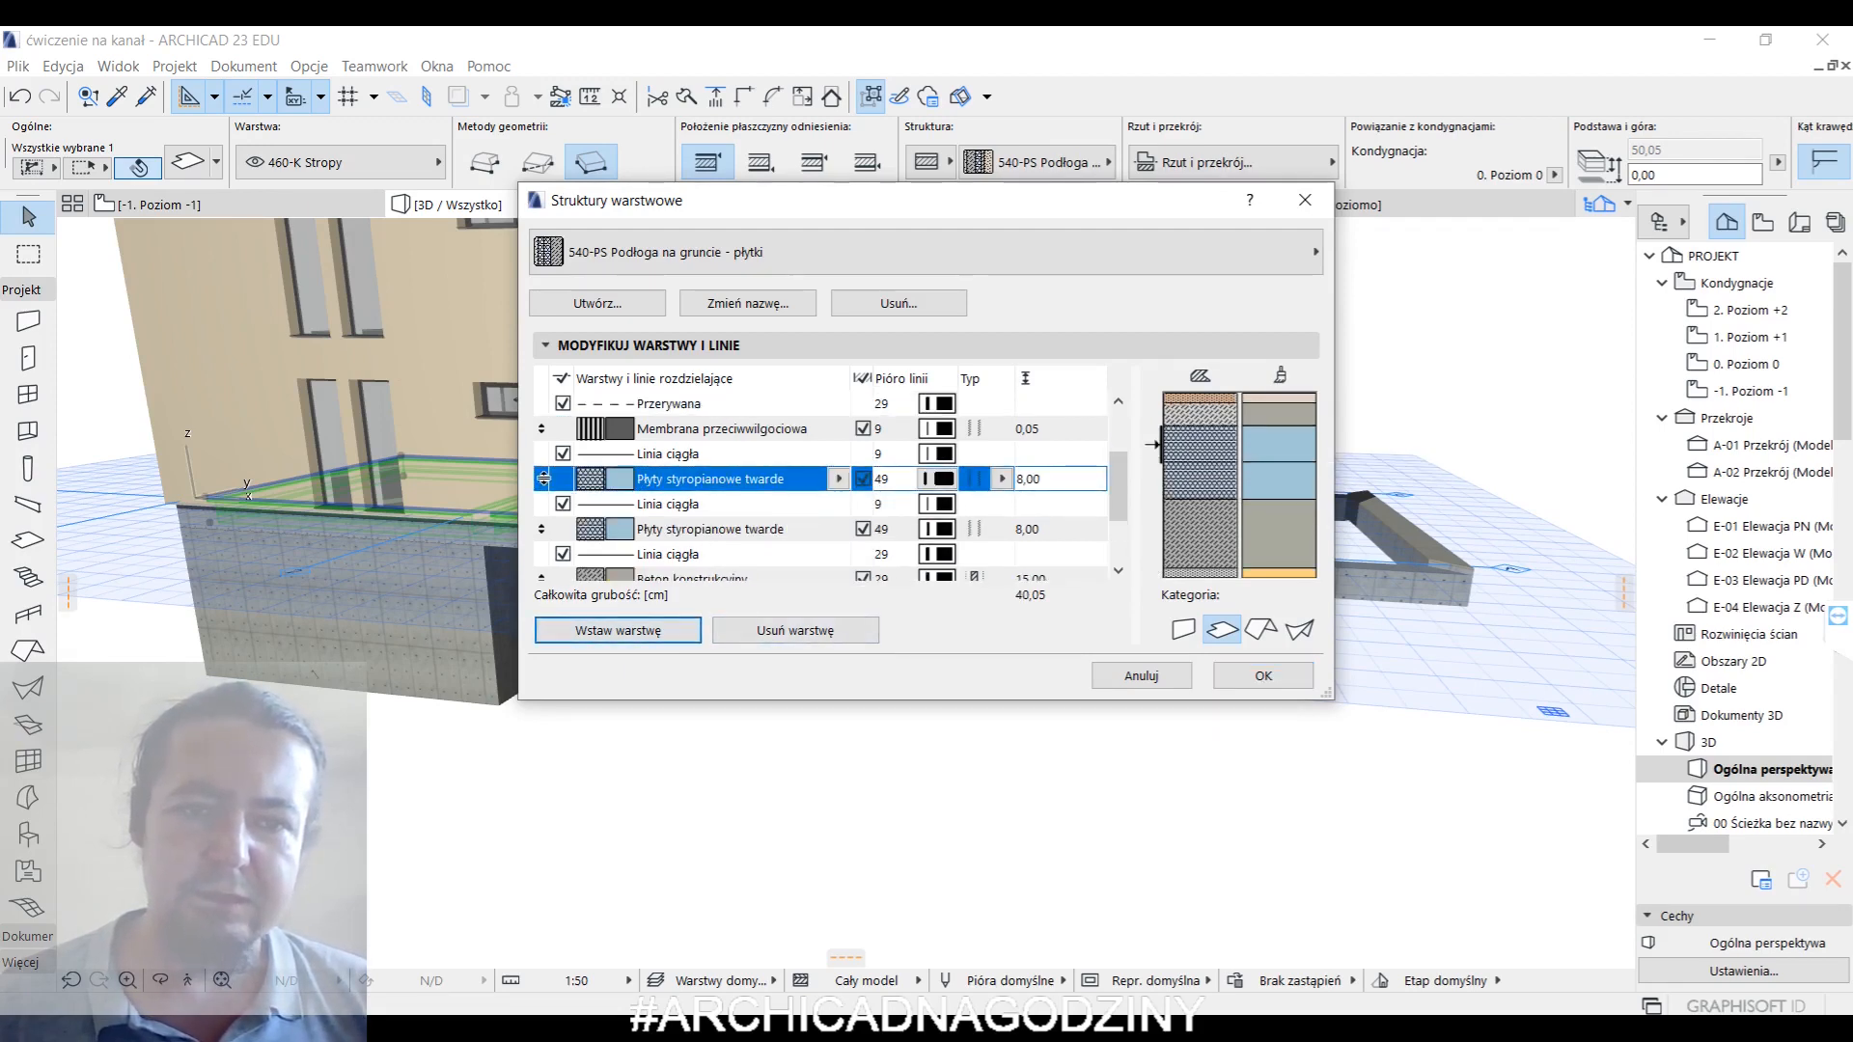
scroll(550, 477, "down", 1)
left_click_drag(548, 405, 885, 512)
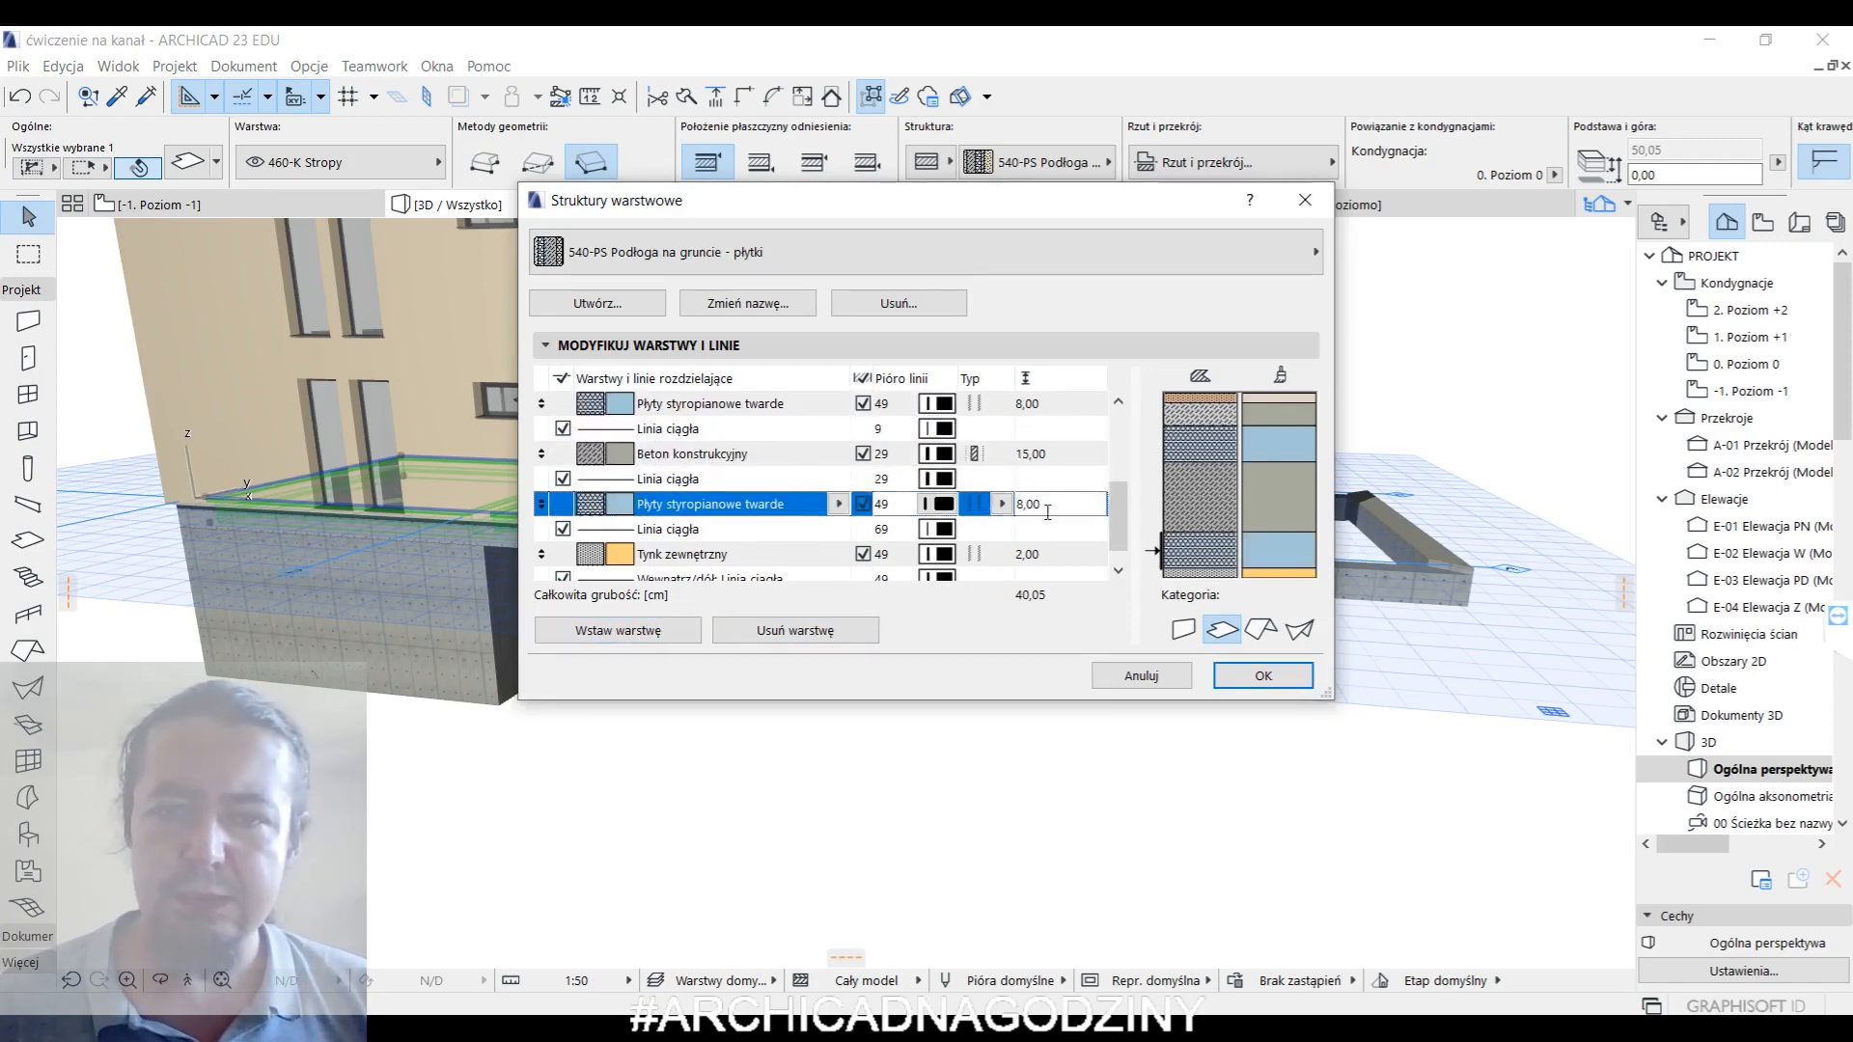
left_click(1258, 684)
- Lower the outer beam of the terrace foundation so its top is flush with the adjoining perimeter beams
middle_click_drag(1019, 679, 1052, 606, "shift")
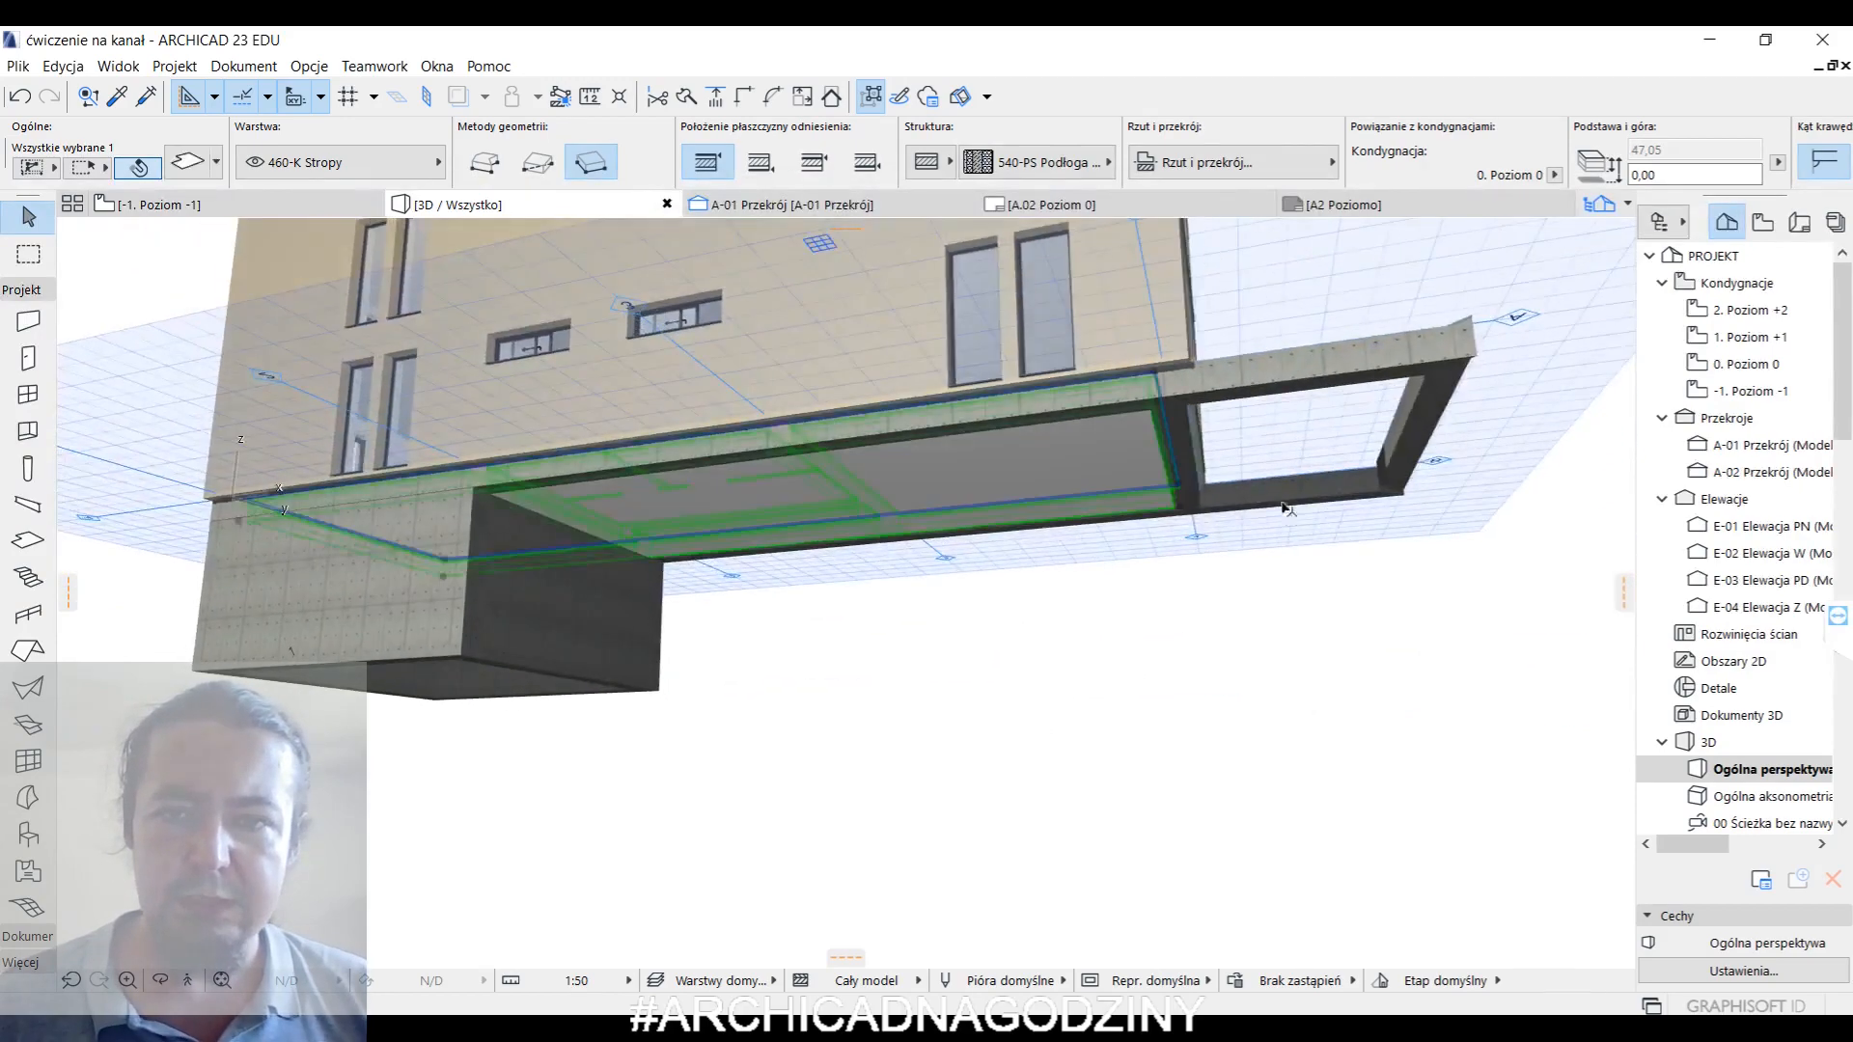
middle_click_drag(1277, 495, 984, 621, "shift")
scroll(1045, 584, "down", 2)
left_click(1175, 700)
middle_click_drag(1175, 700, 1062, 802, "shift")
left_click(898, 836)
scroll(928, 838, "up", 5)
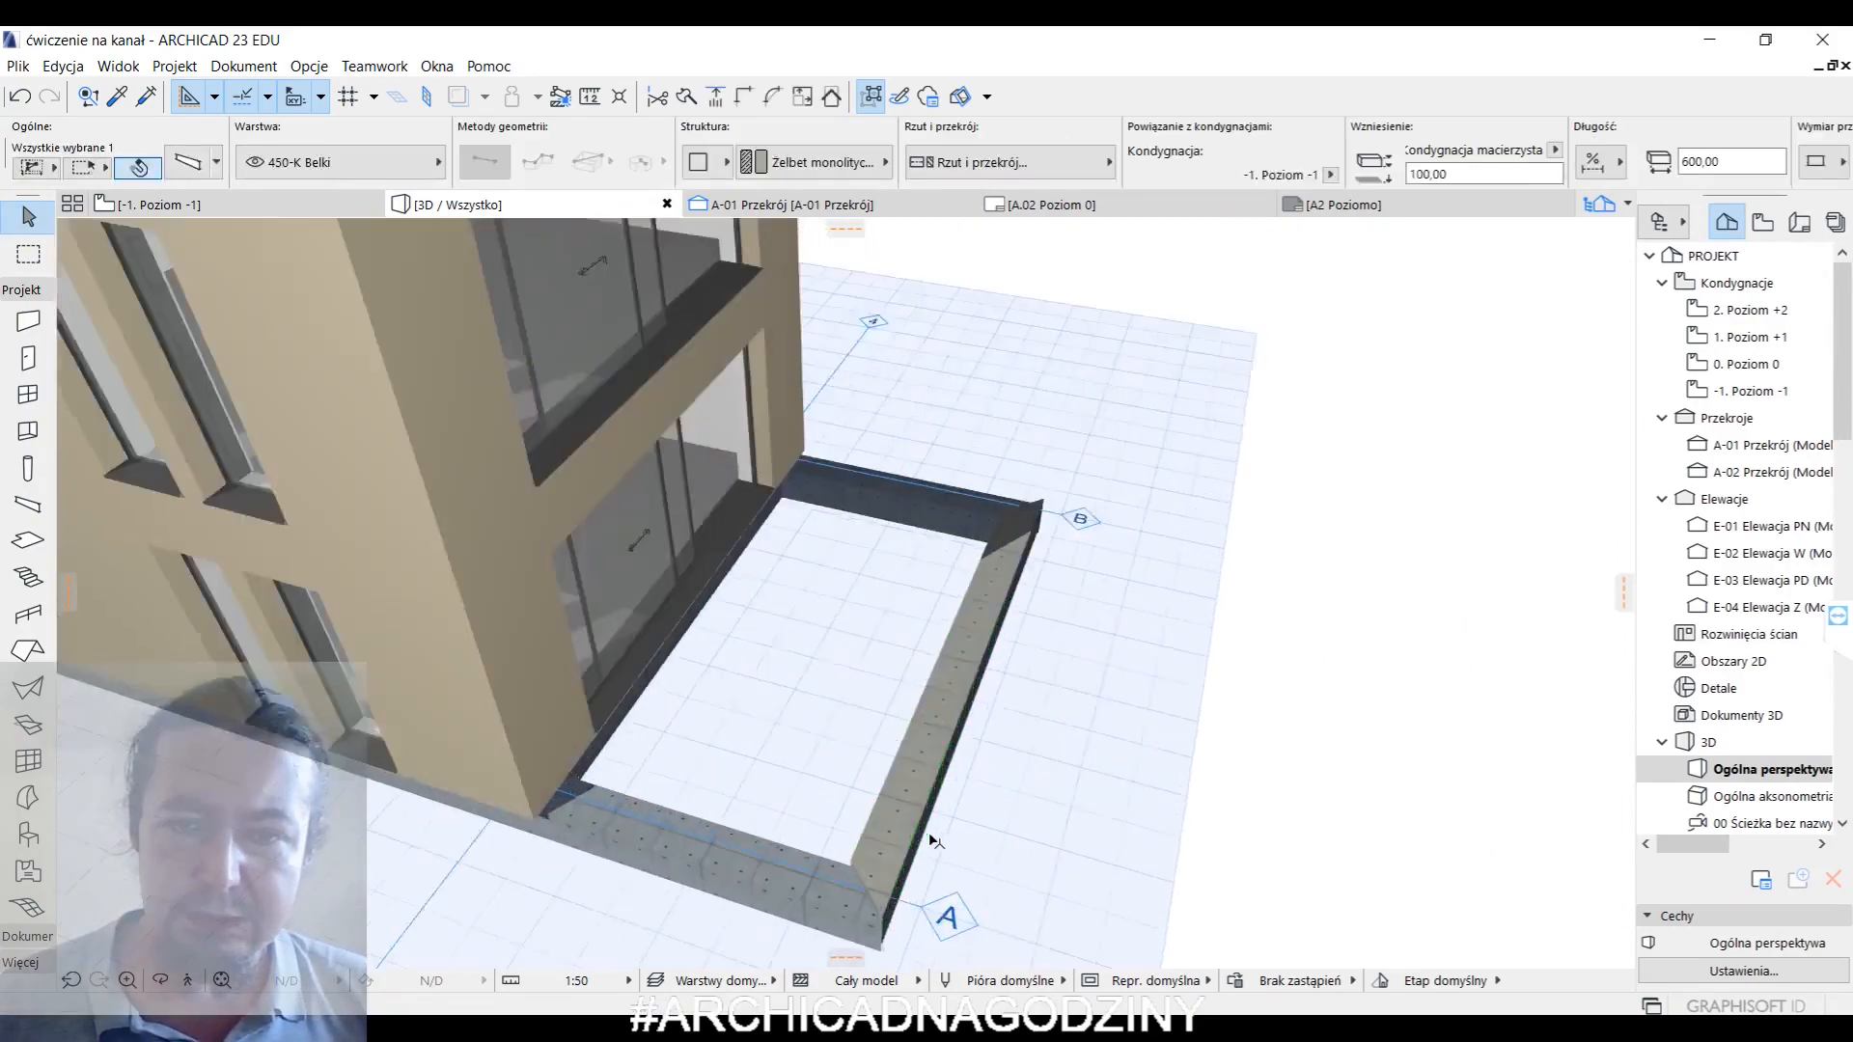
middle_click_drag(928, 836, 991, 839, "shift")
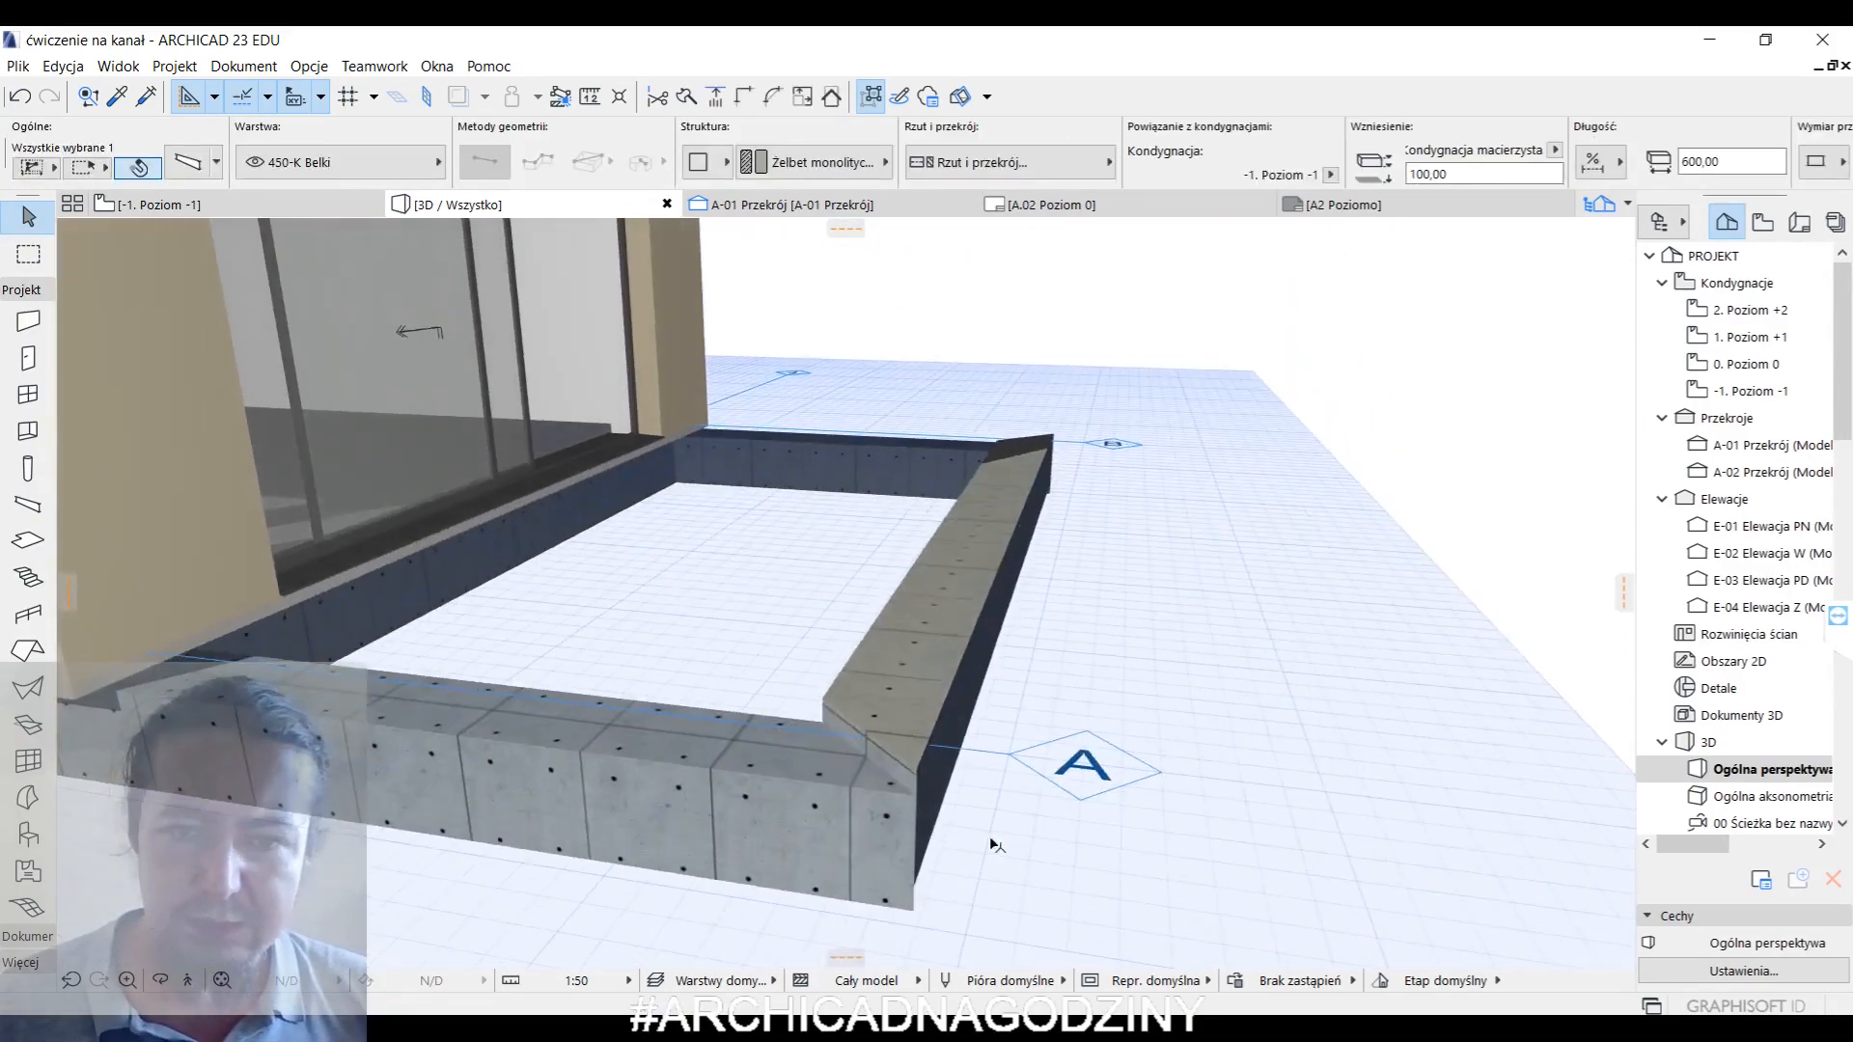
left_click(917, 771)
key("Escape")
key("Escape")
scroll(863, 581, "down", 4)
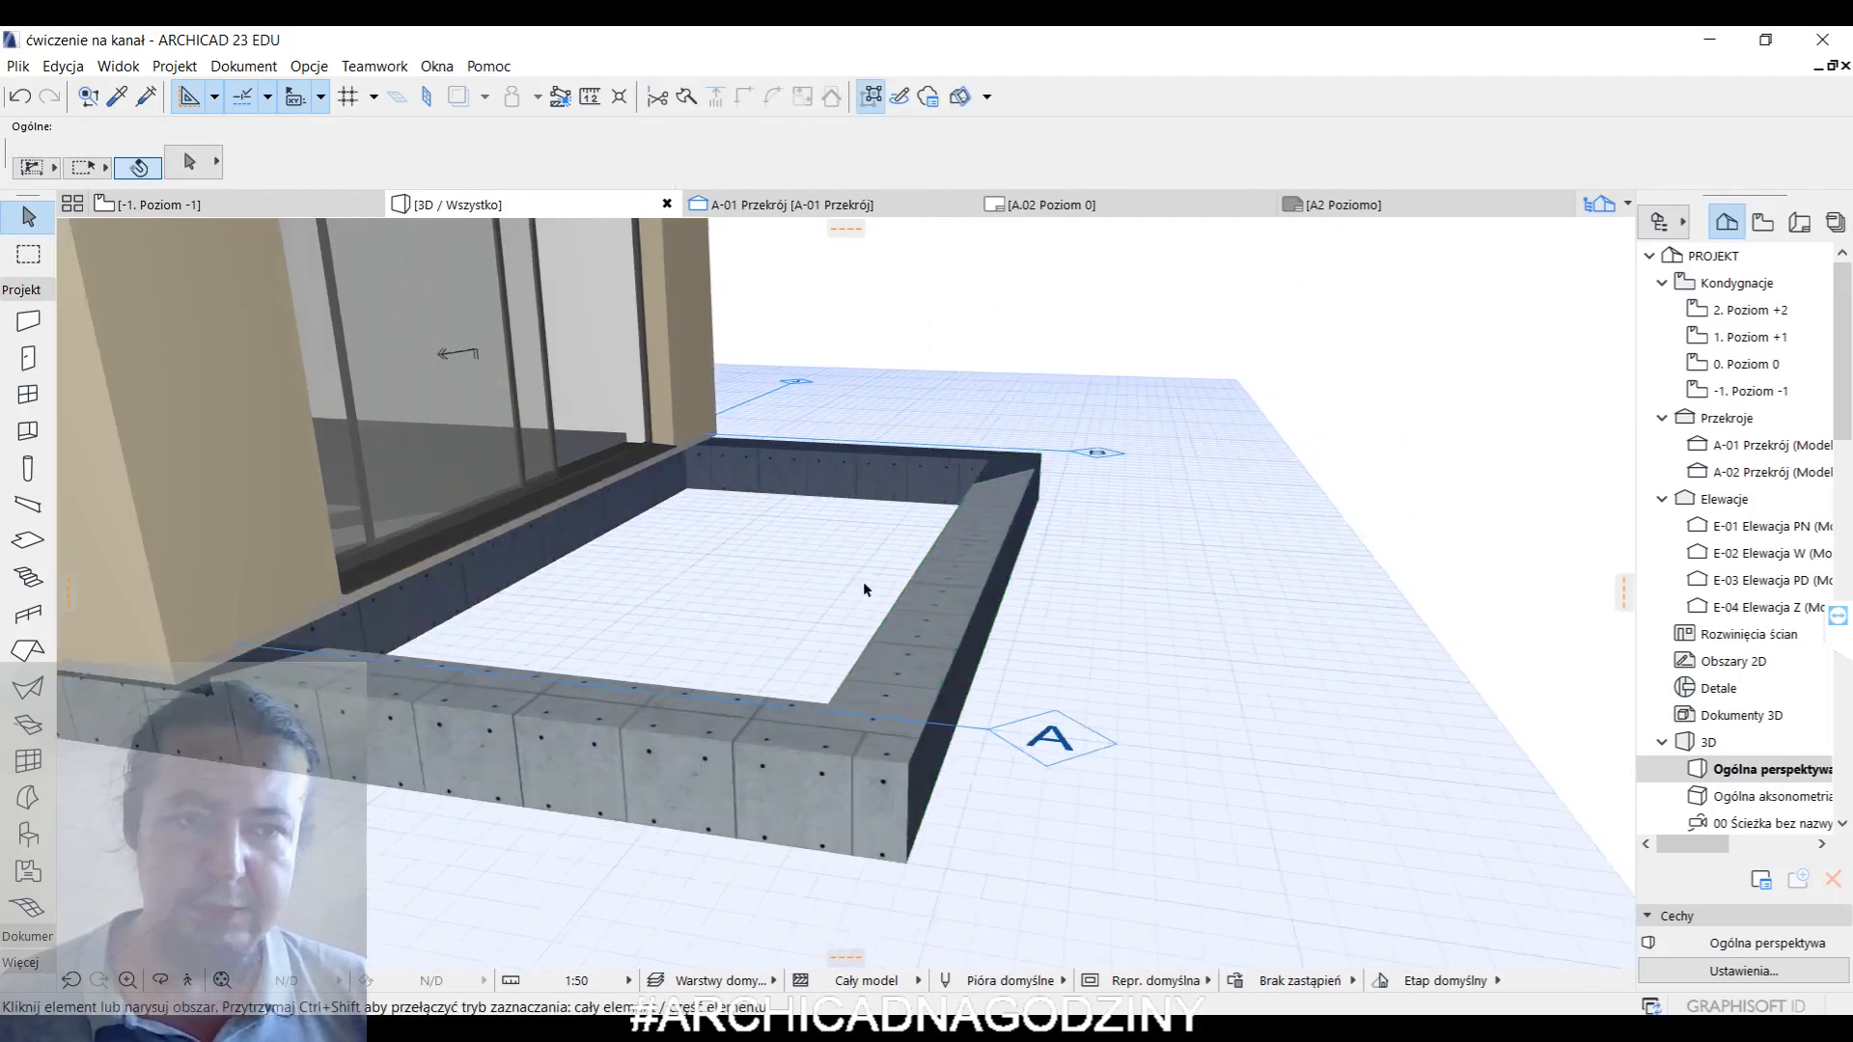
- Draw a 338 × 657 rectangular slab covering the terrace foundation beams, from the outer corner to the opposite corner at the building wall
middle_click_drag(863, 583, 831, 670, "shift")
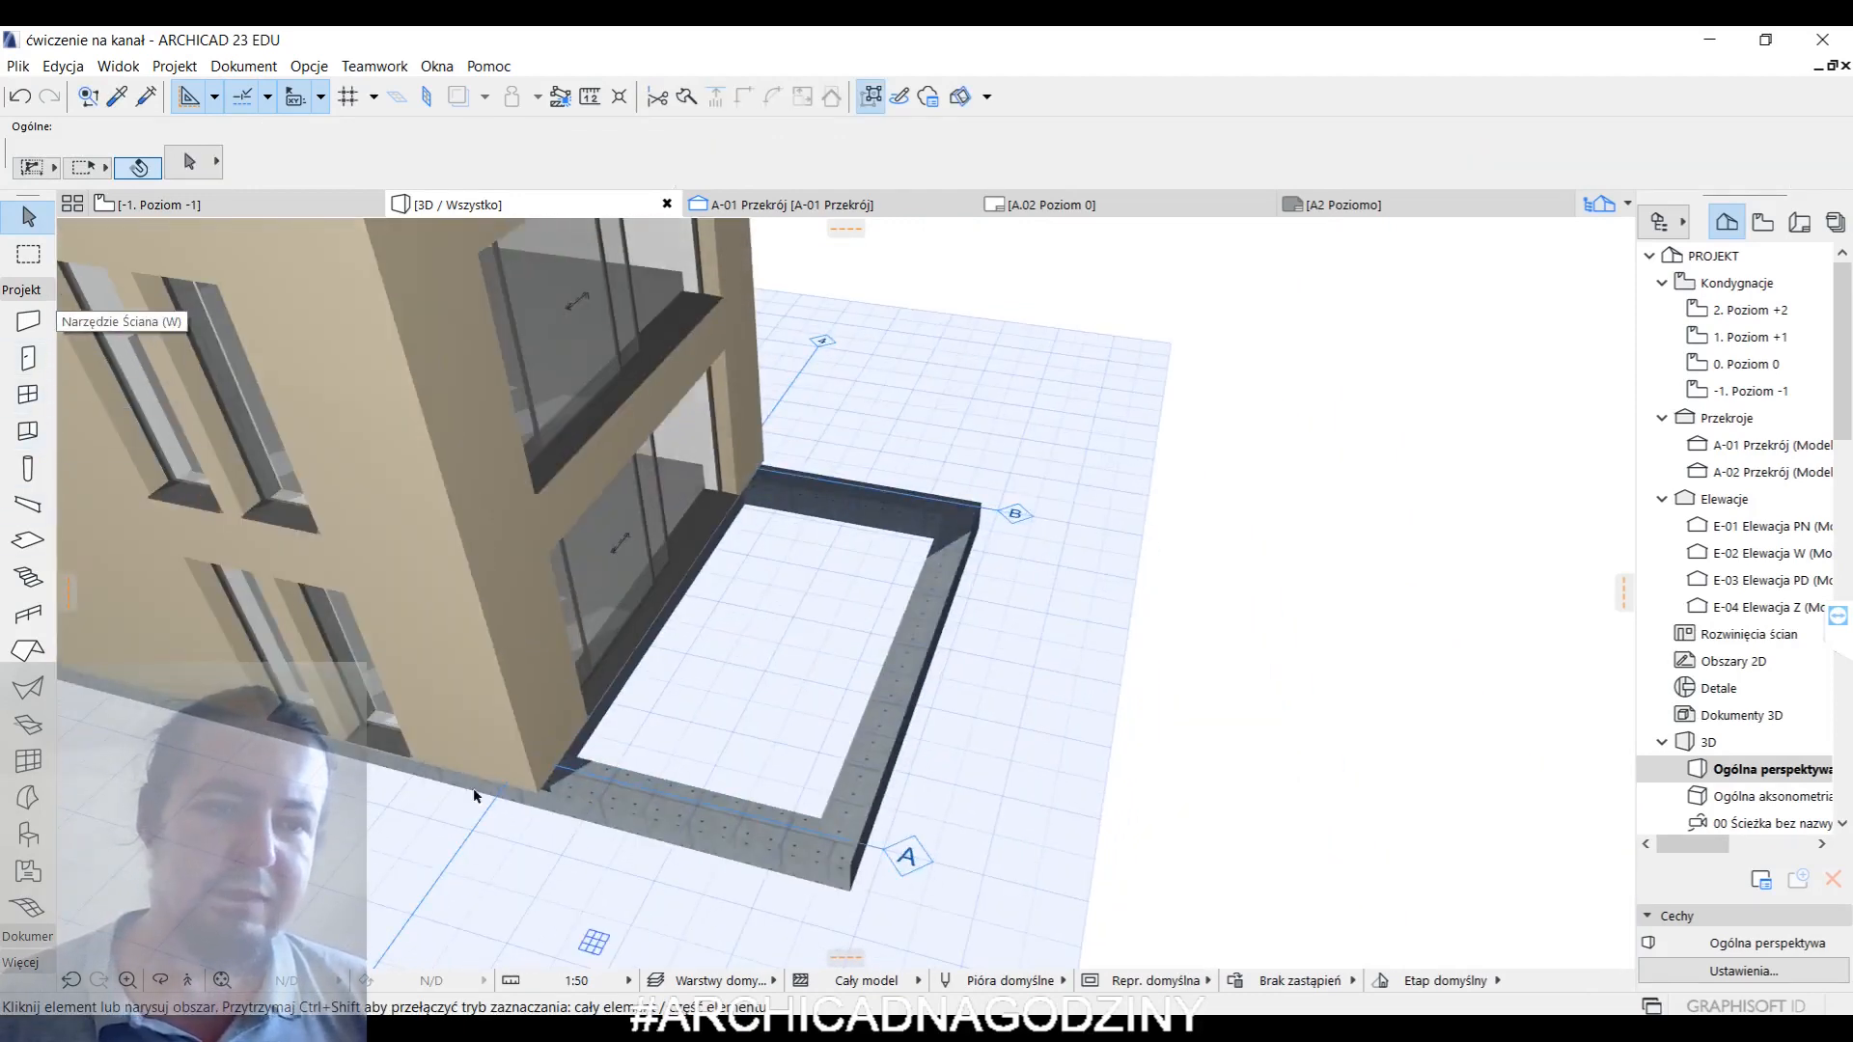
left_click(27, 539)
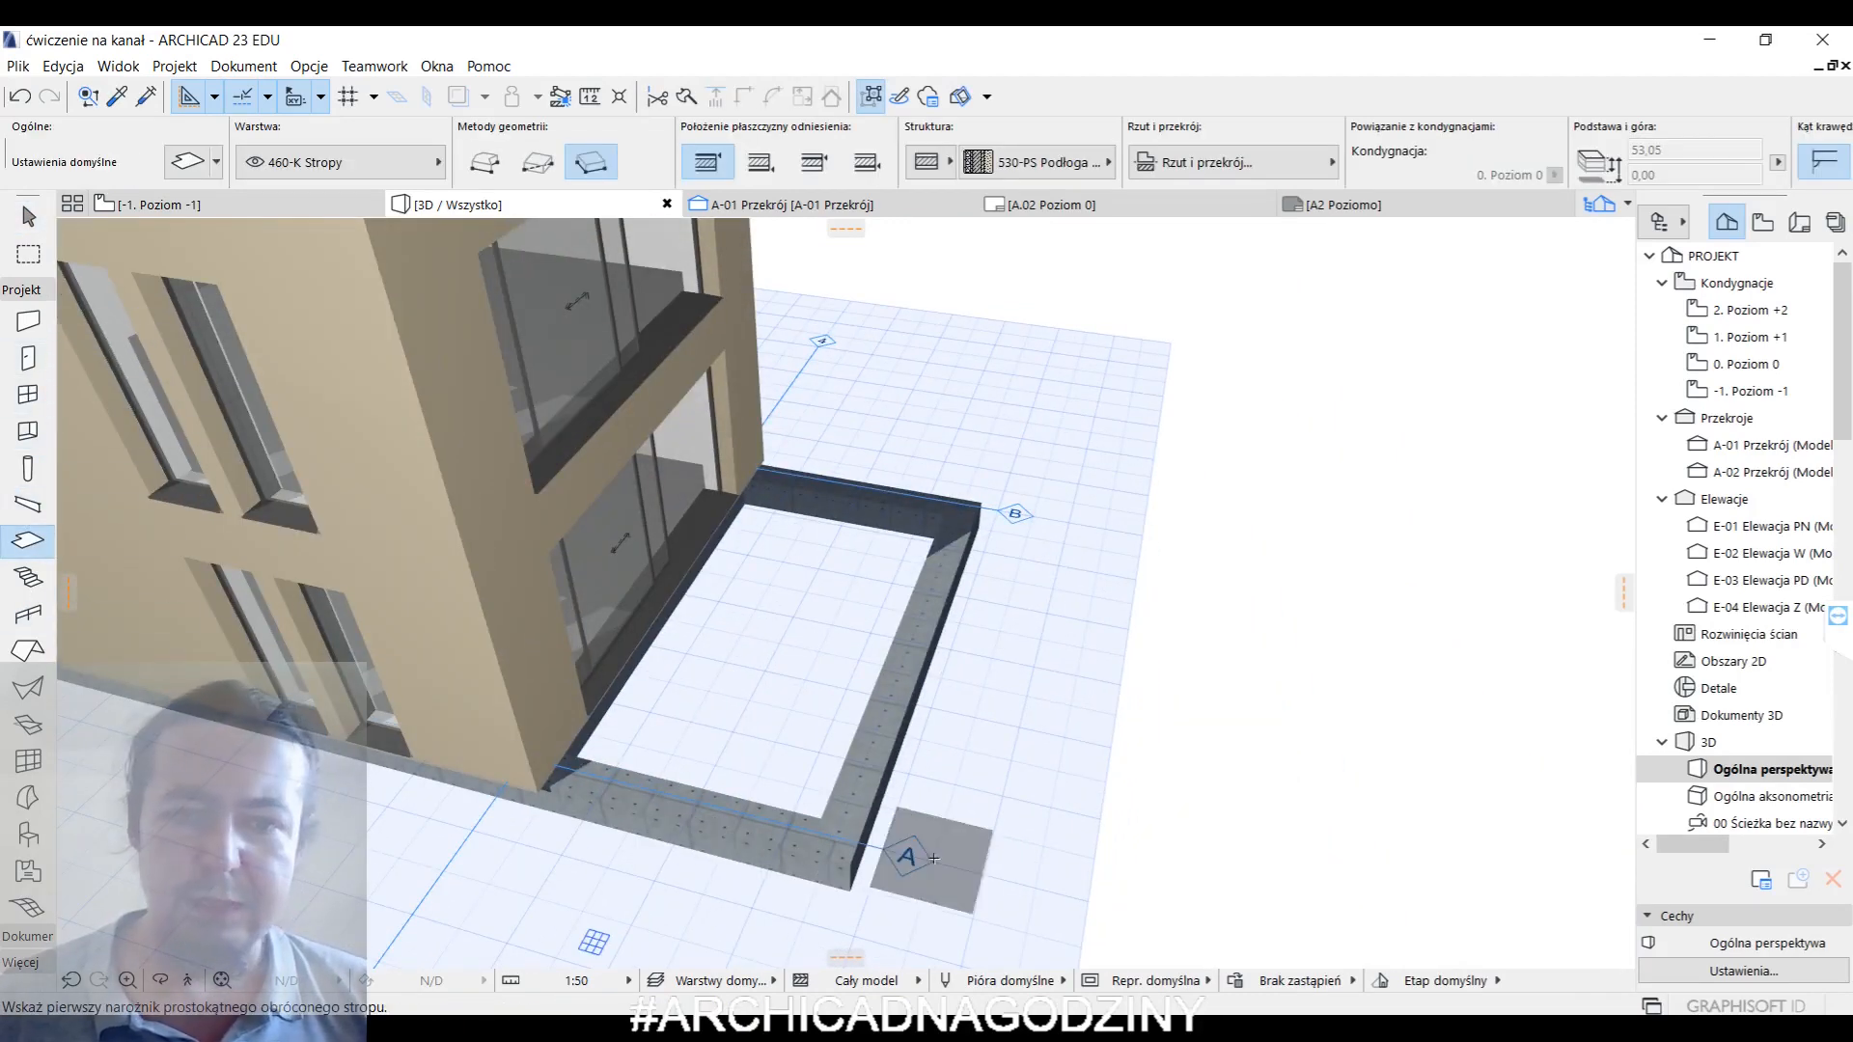
left_click(853, 865)
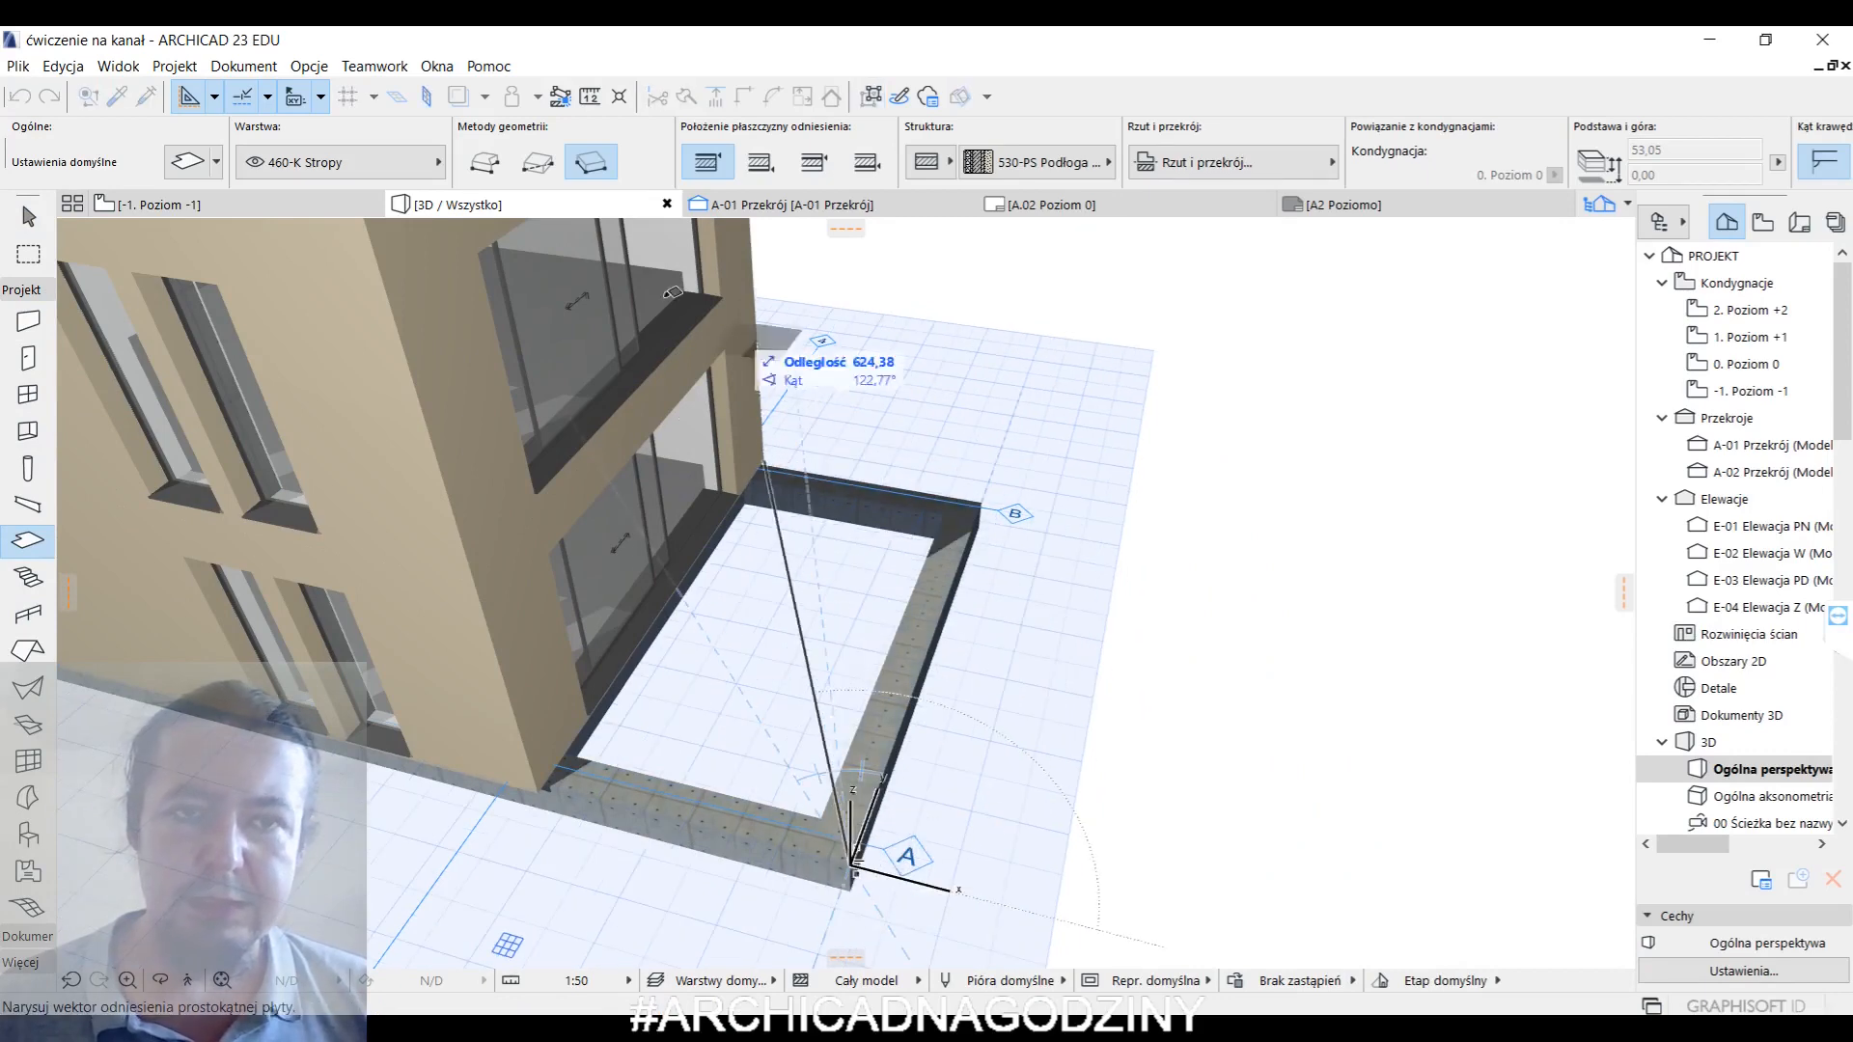
left_click(536, 164)
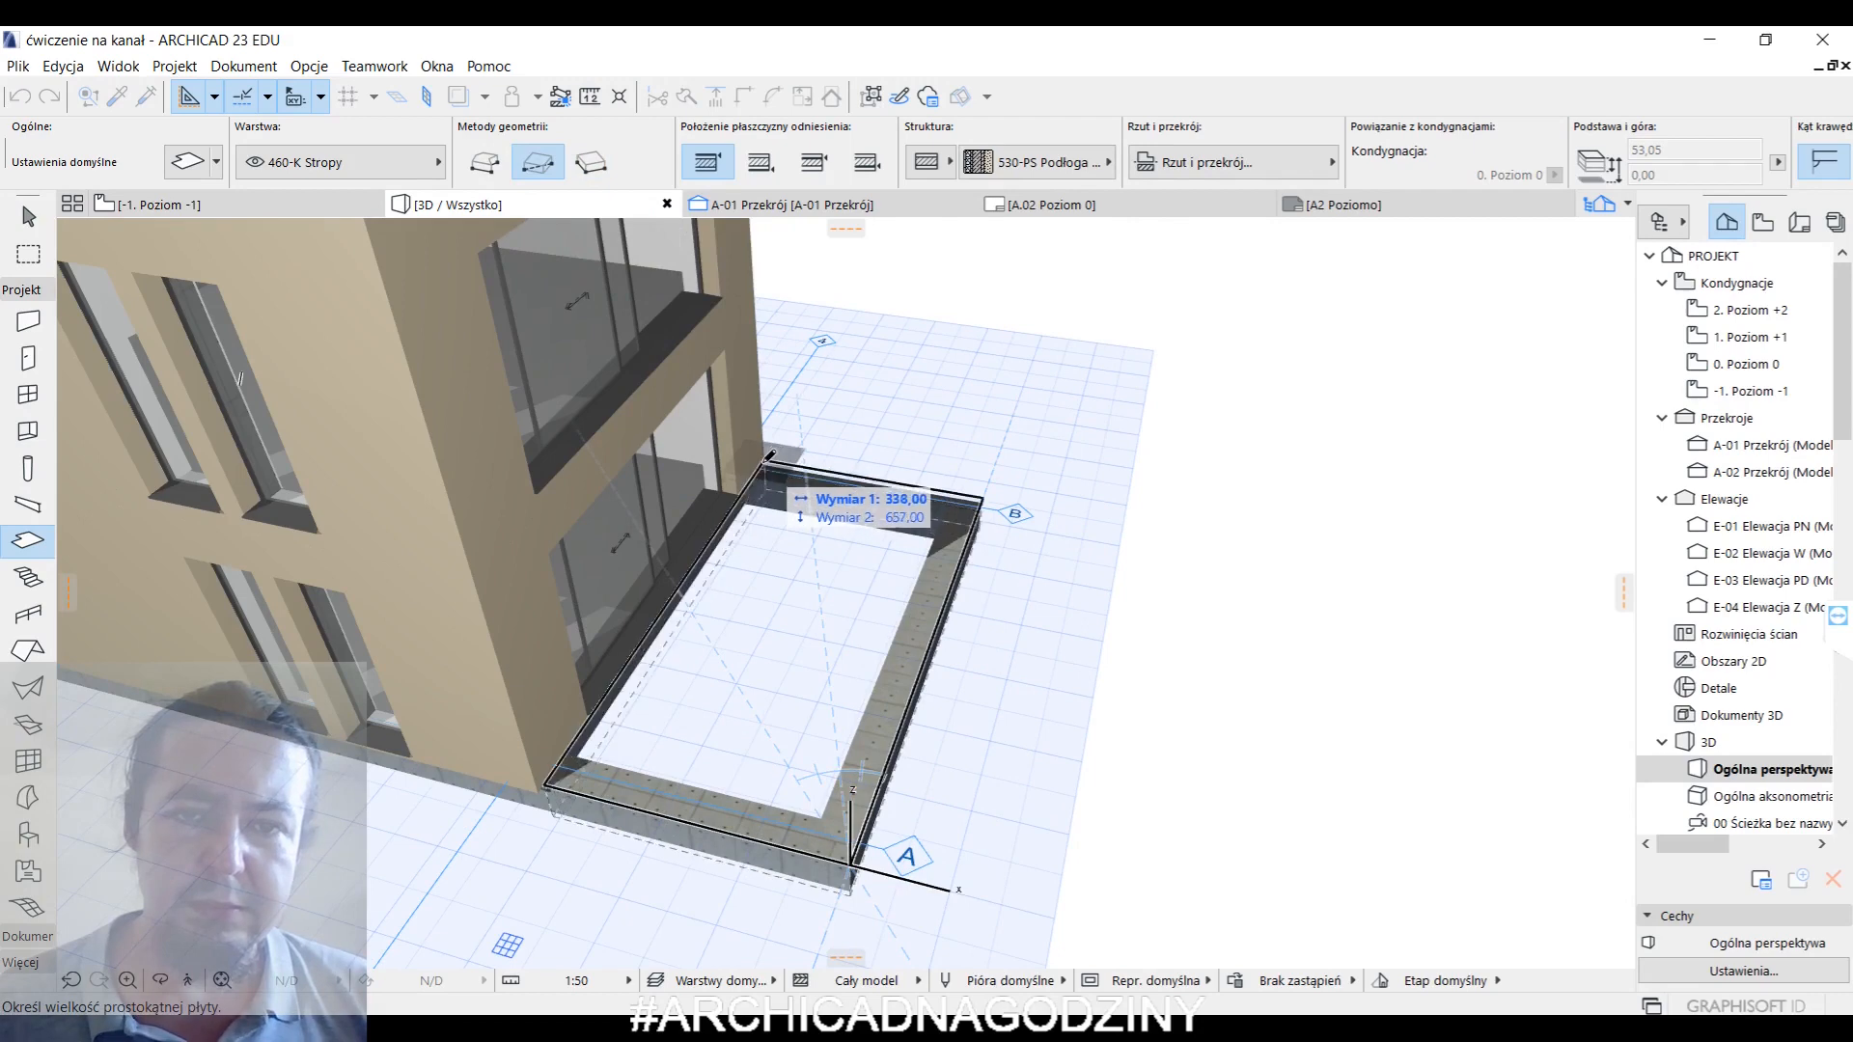
left_click(772, 455)
left_click(996, 503, "shift")
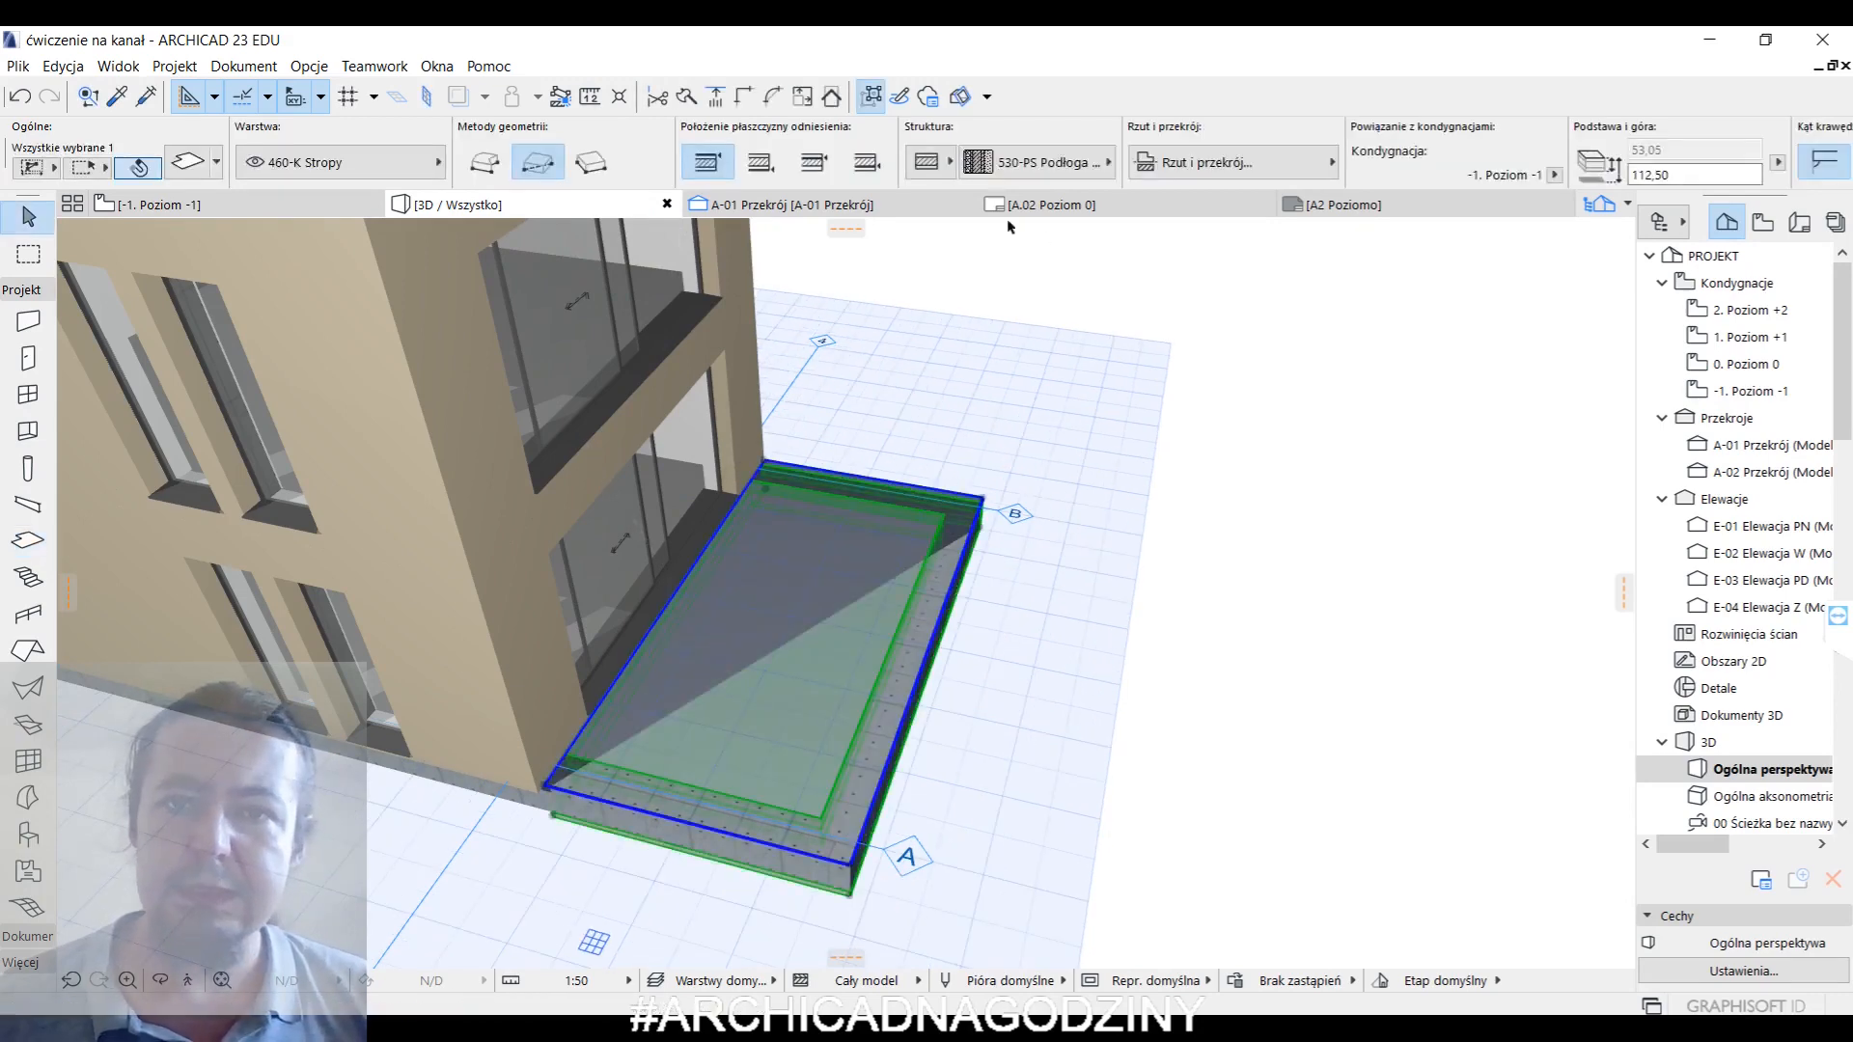
- Switch the terrace slab from a composite to a basic structure of monolithic reinforced concrete (Żelbet monolityczny)
left_click(1040, 162)
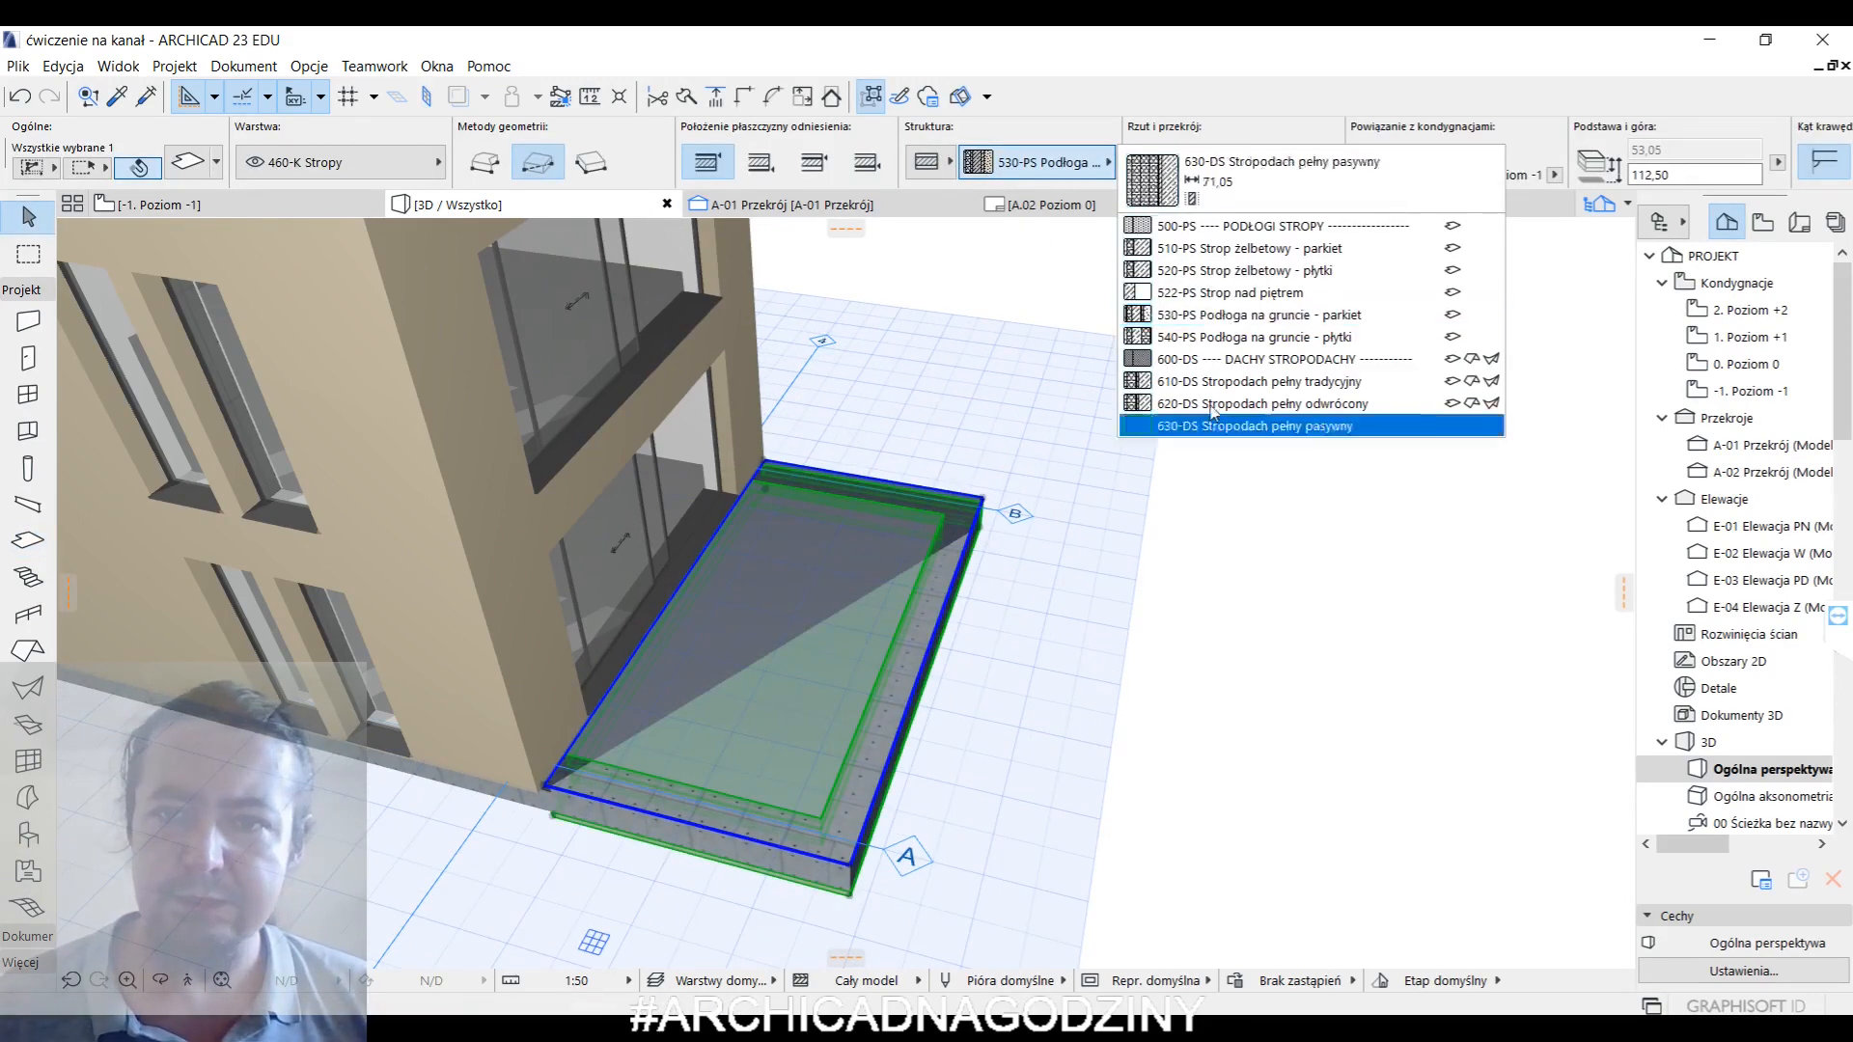
left_click(1042, 162)
left_click(950, 162)
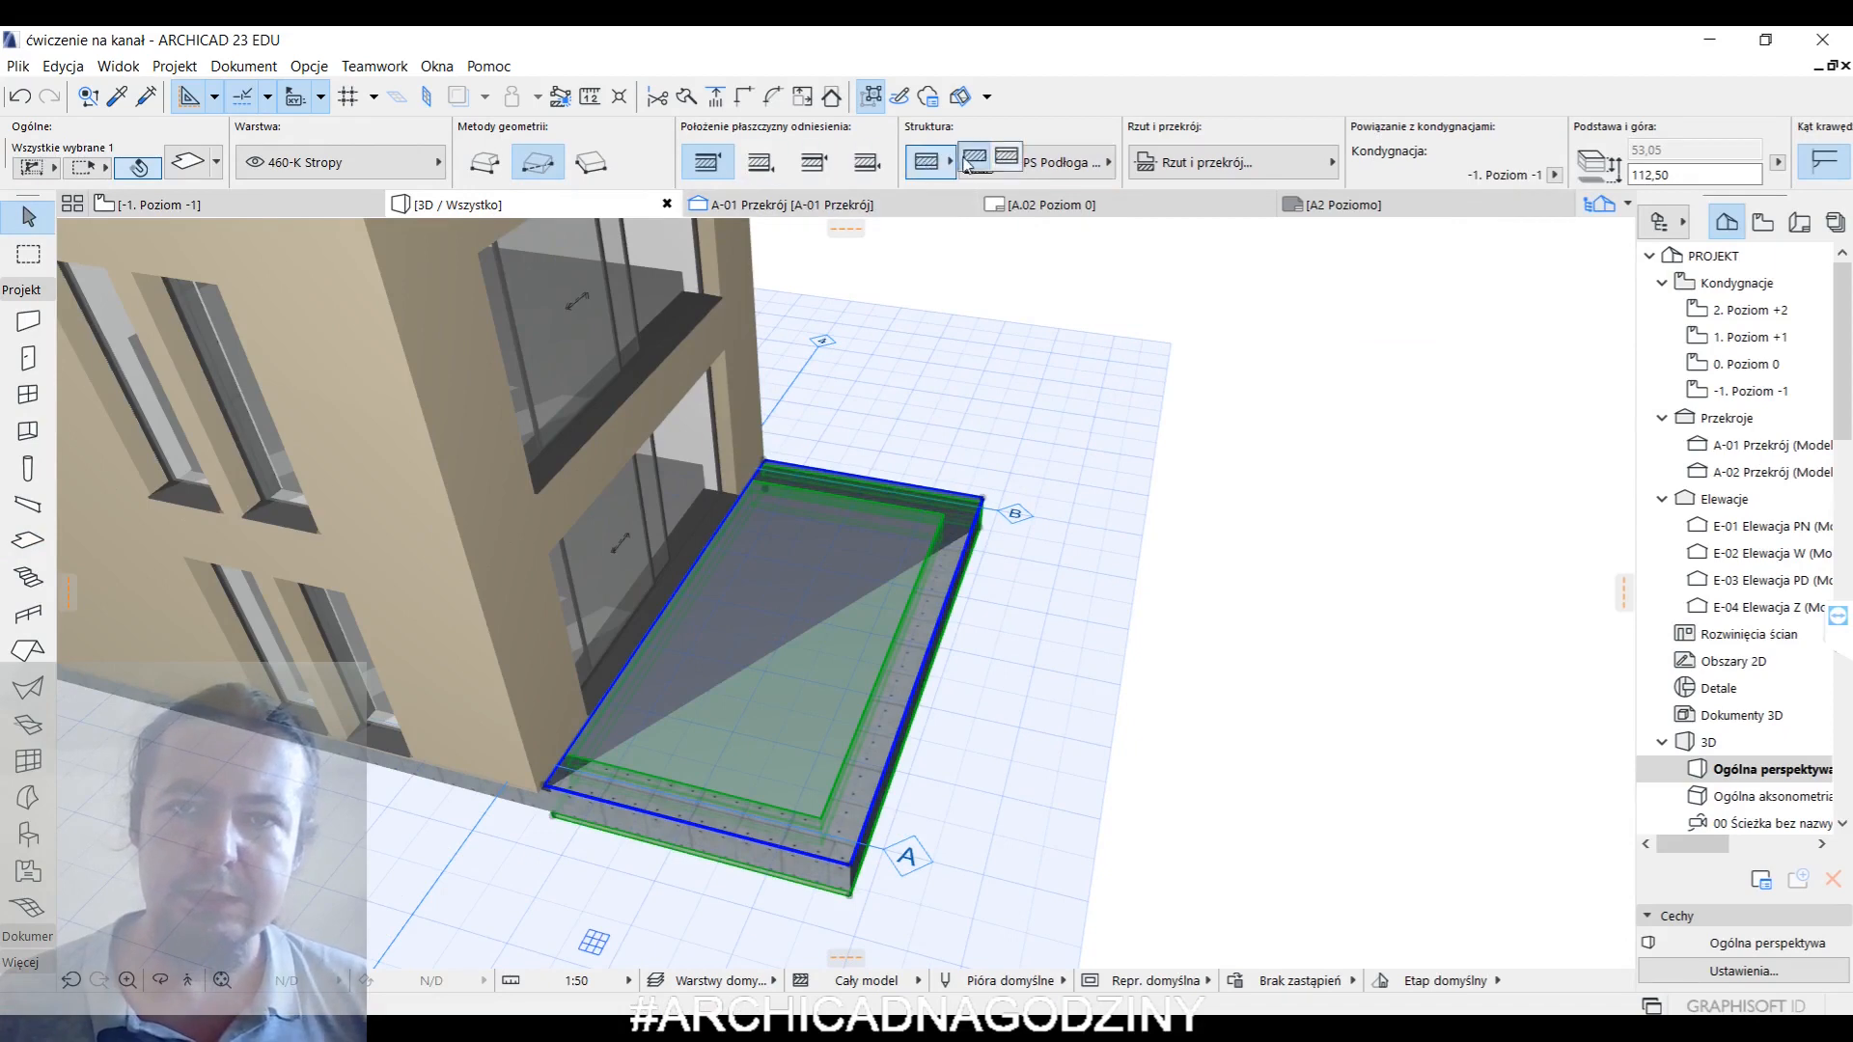
left_click(975, 158)
left_click(1037, 162)
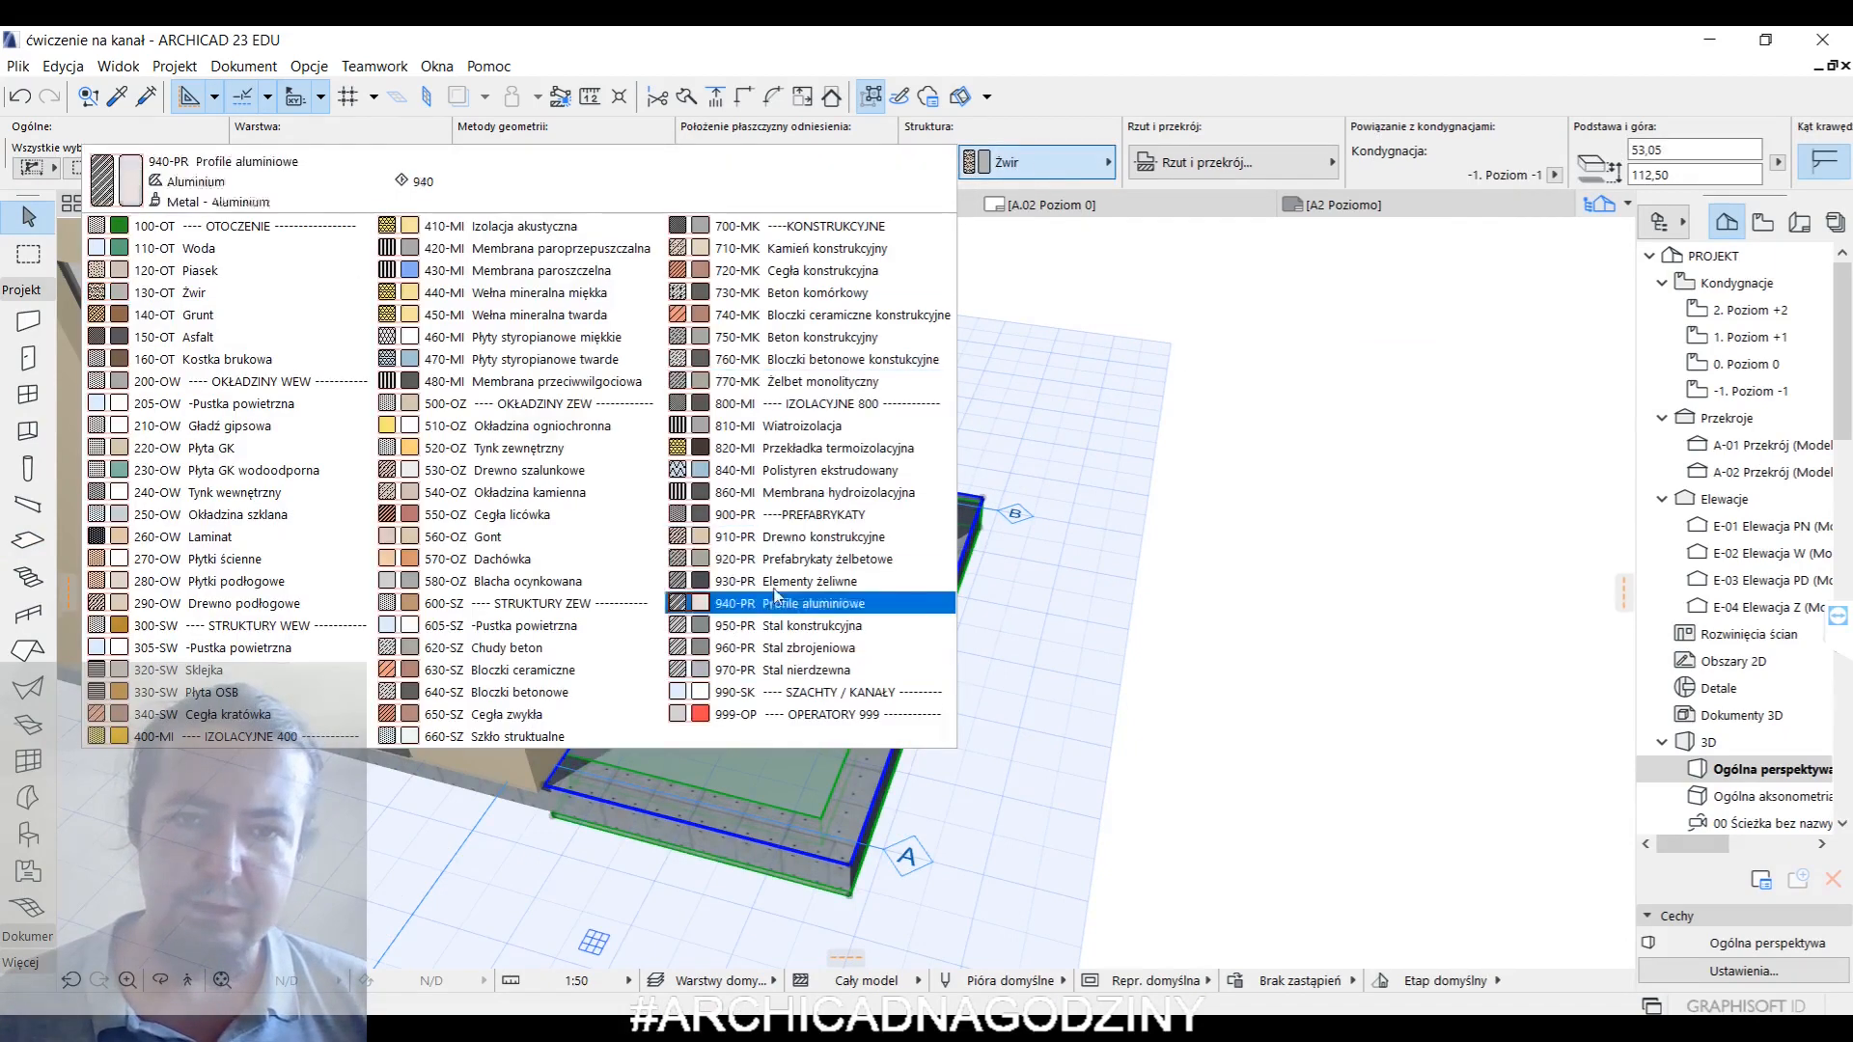
left_click(811, 382)
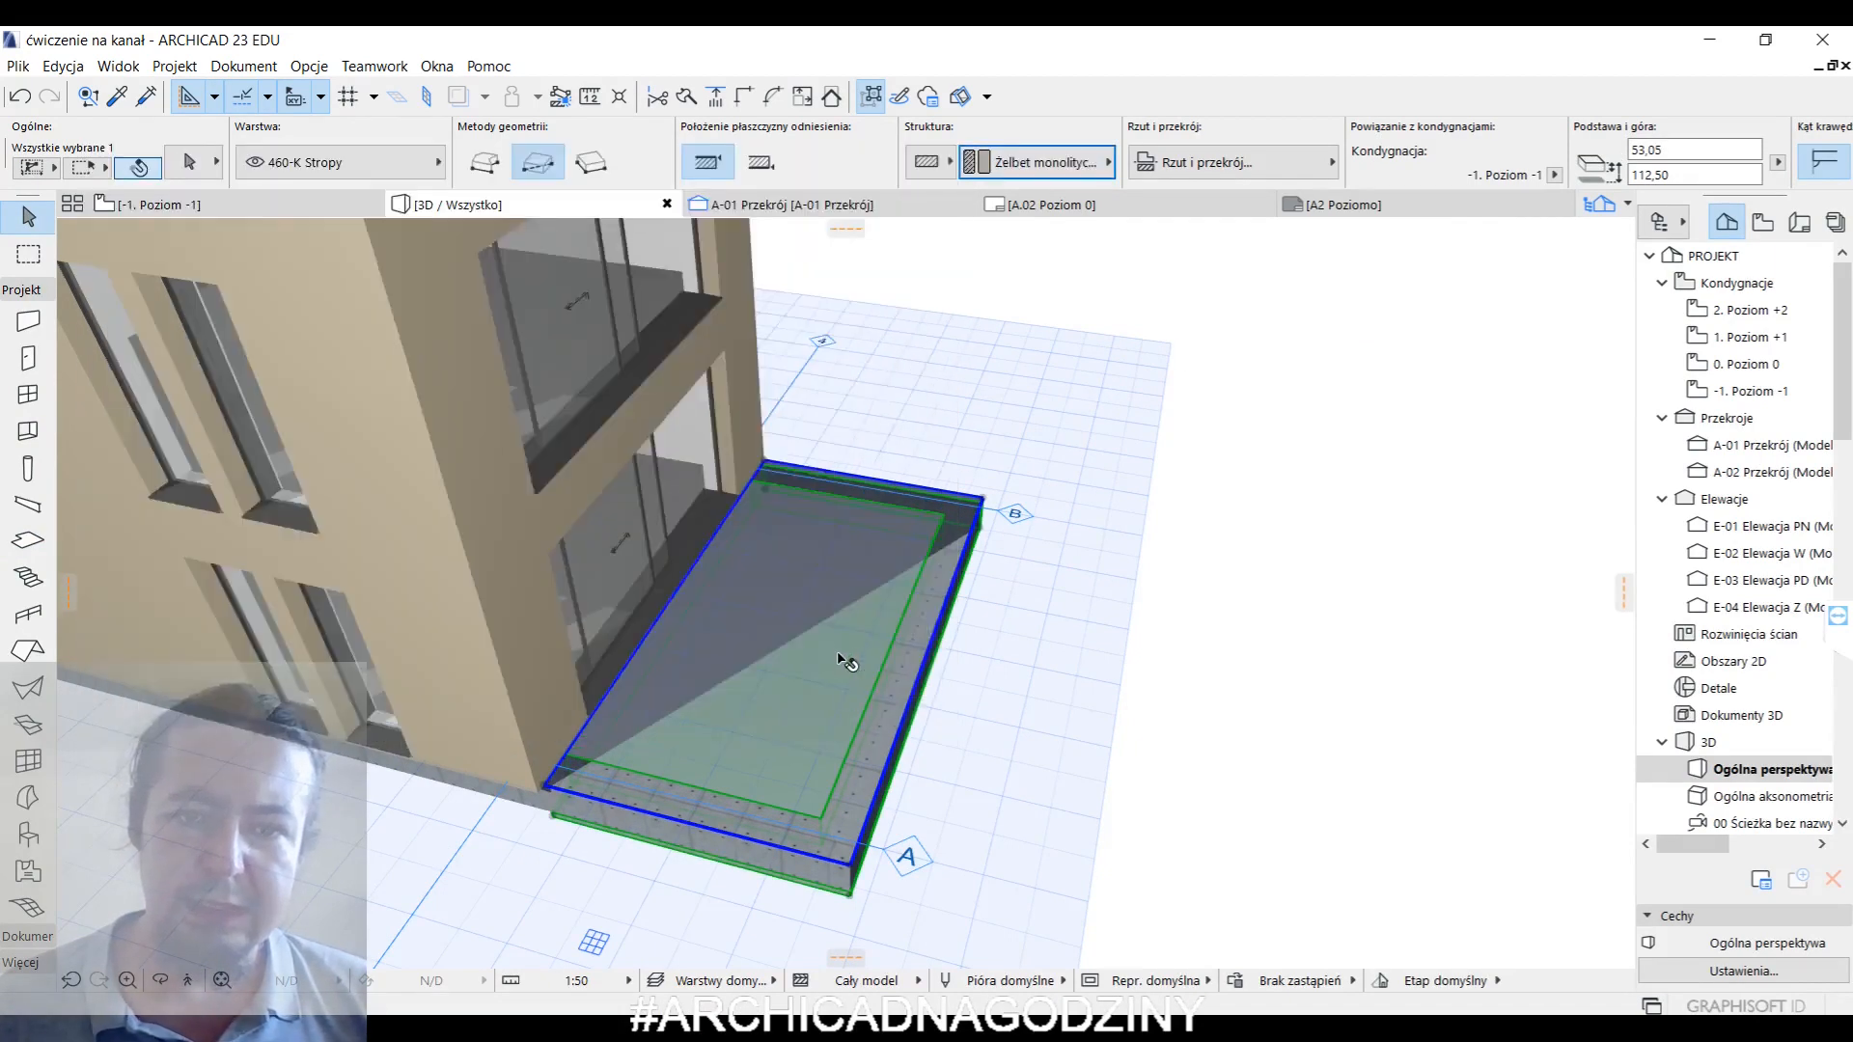
- Raise the terrace slab vertically to a top elevation of 117.50 and deselect it
left_click_drag(846, 662, 1110, 251)
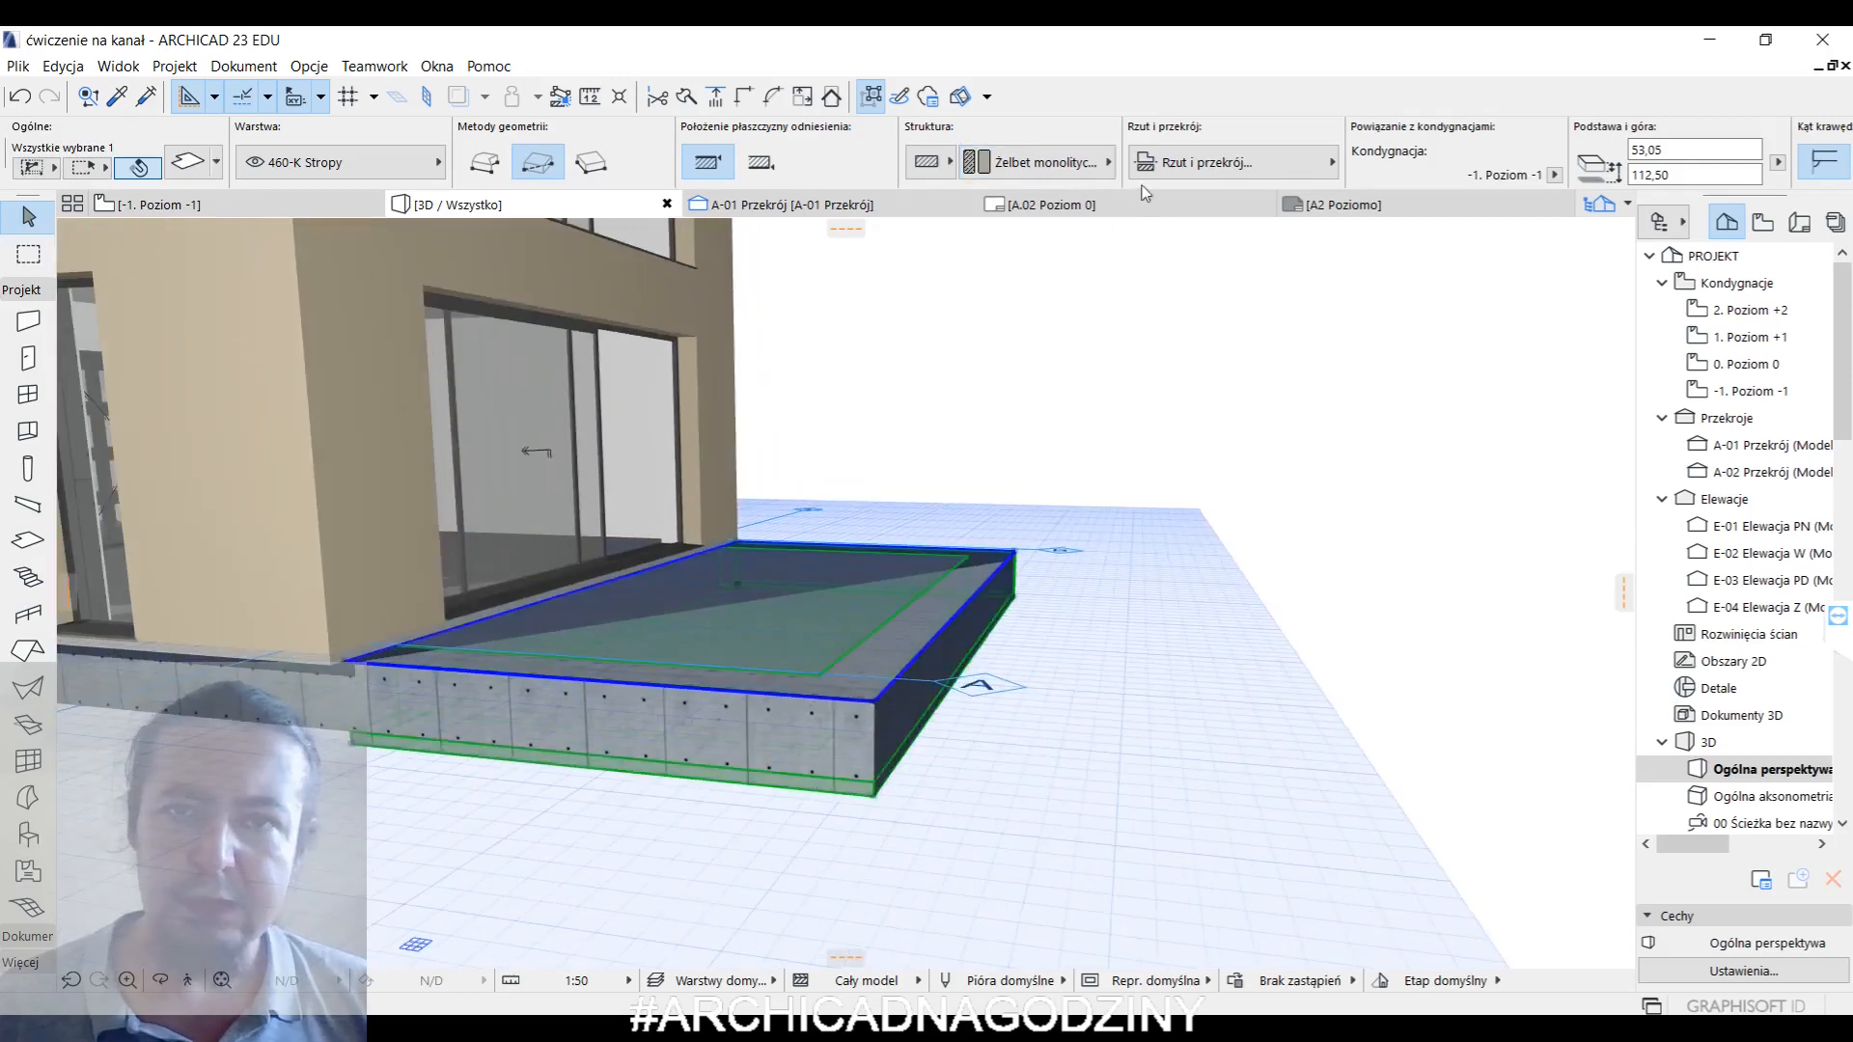
left_click(876, 702)
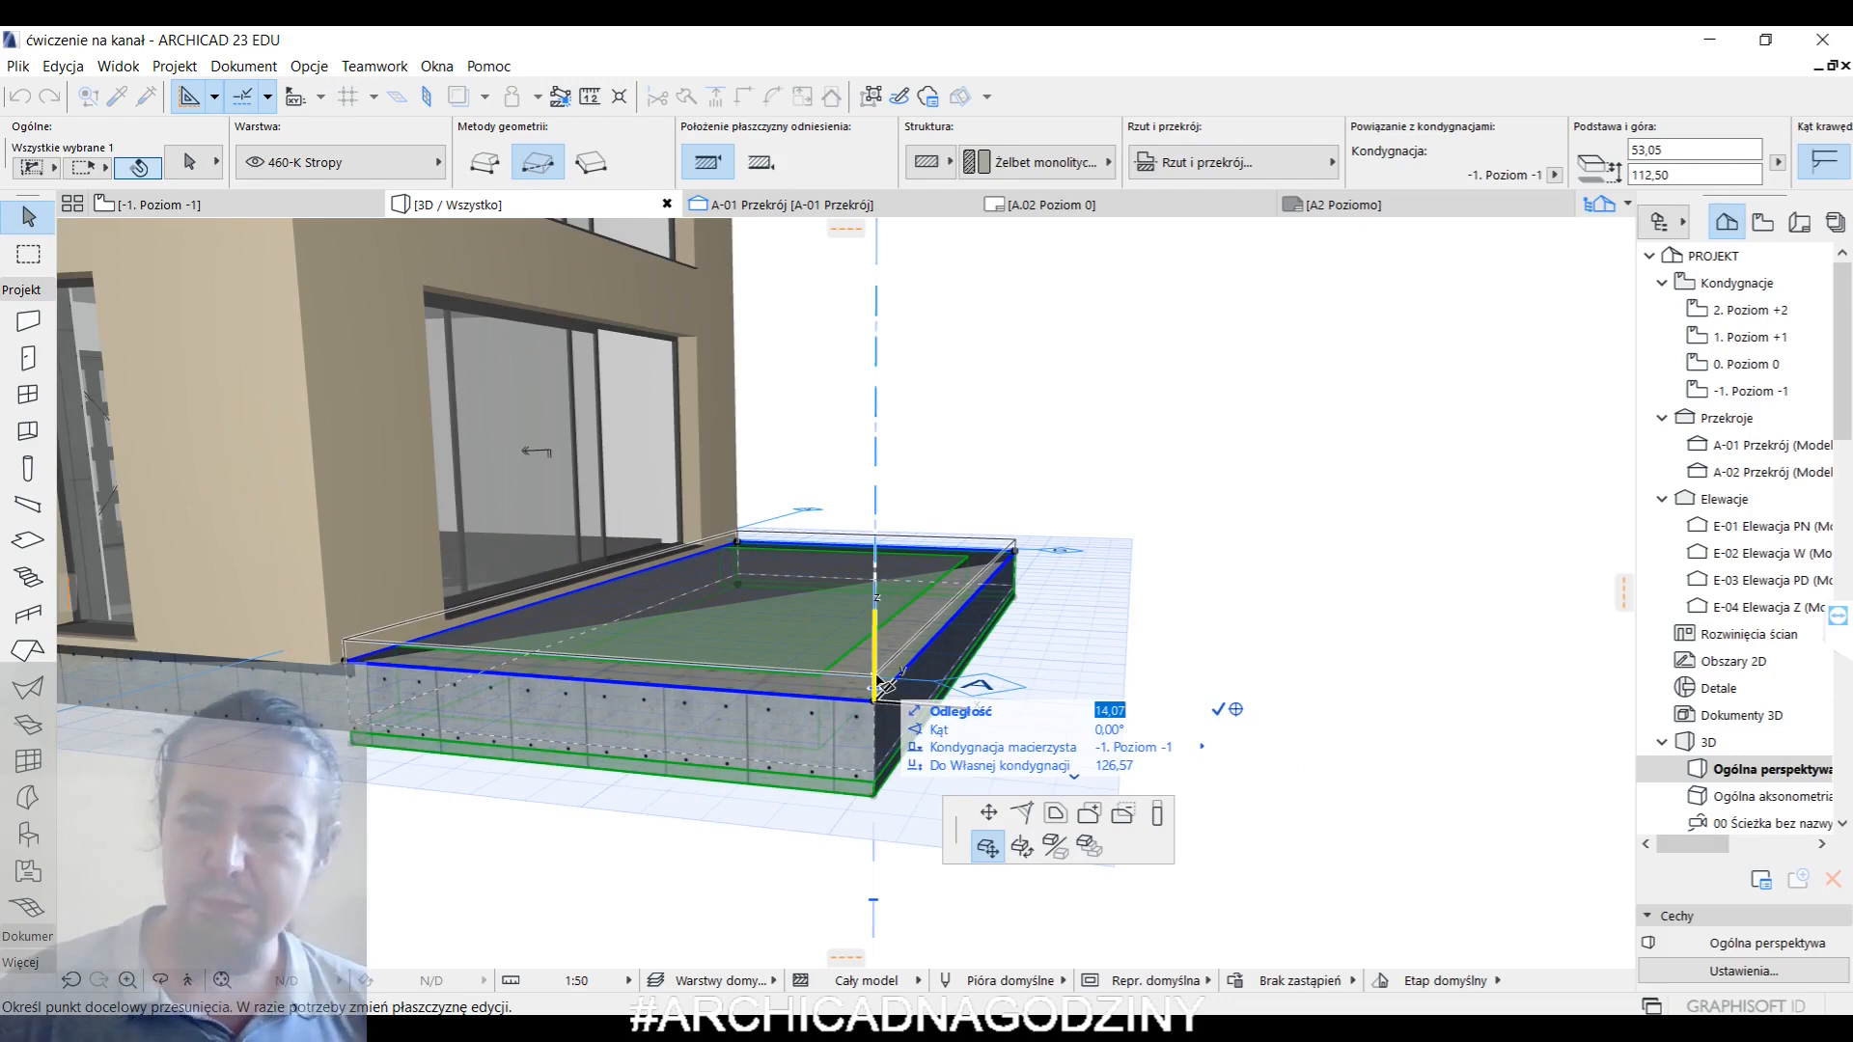
left_click(883, 687)
left_click(1033, 645)
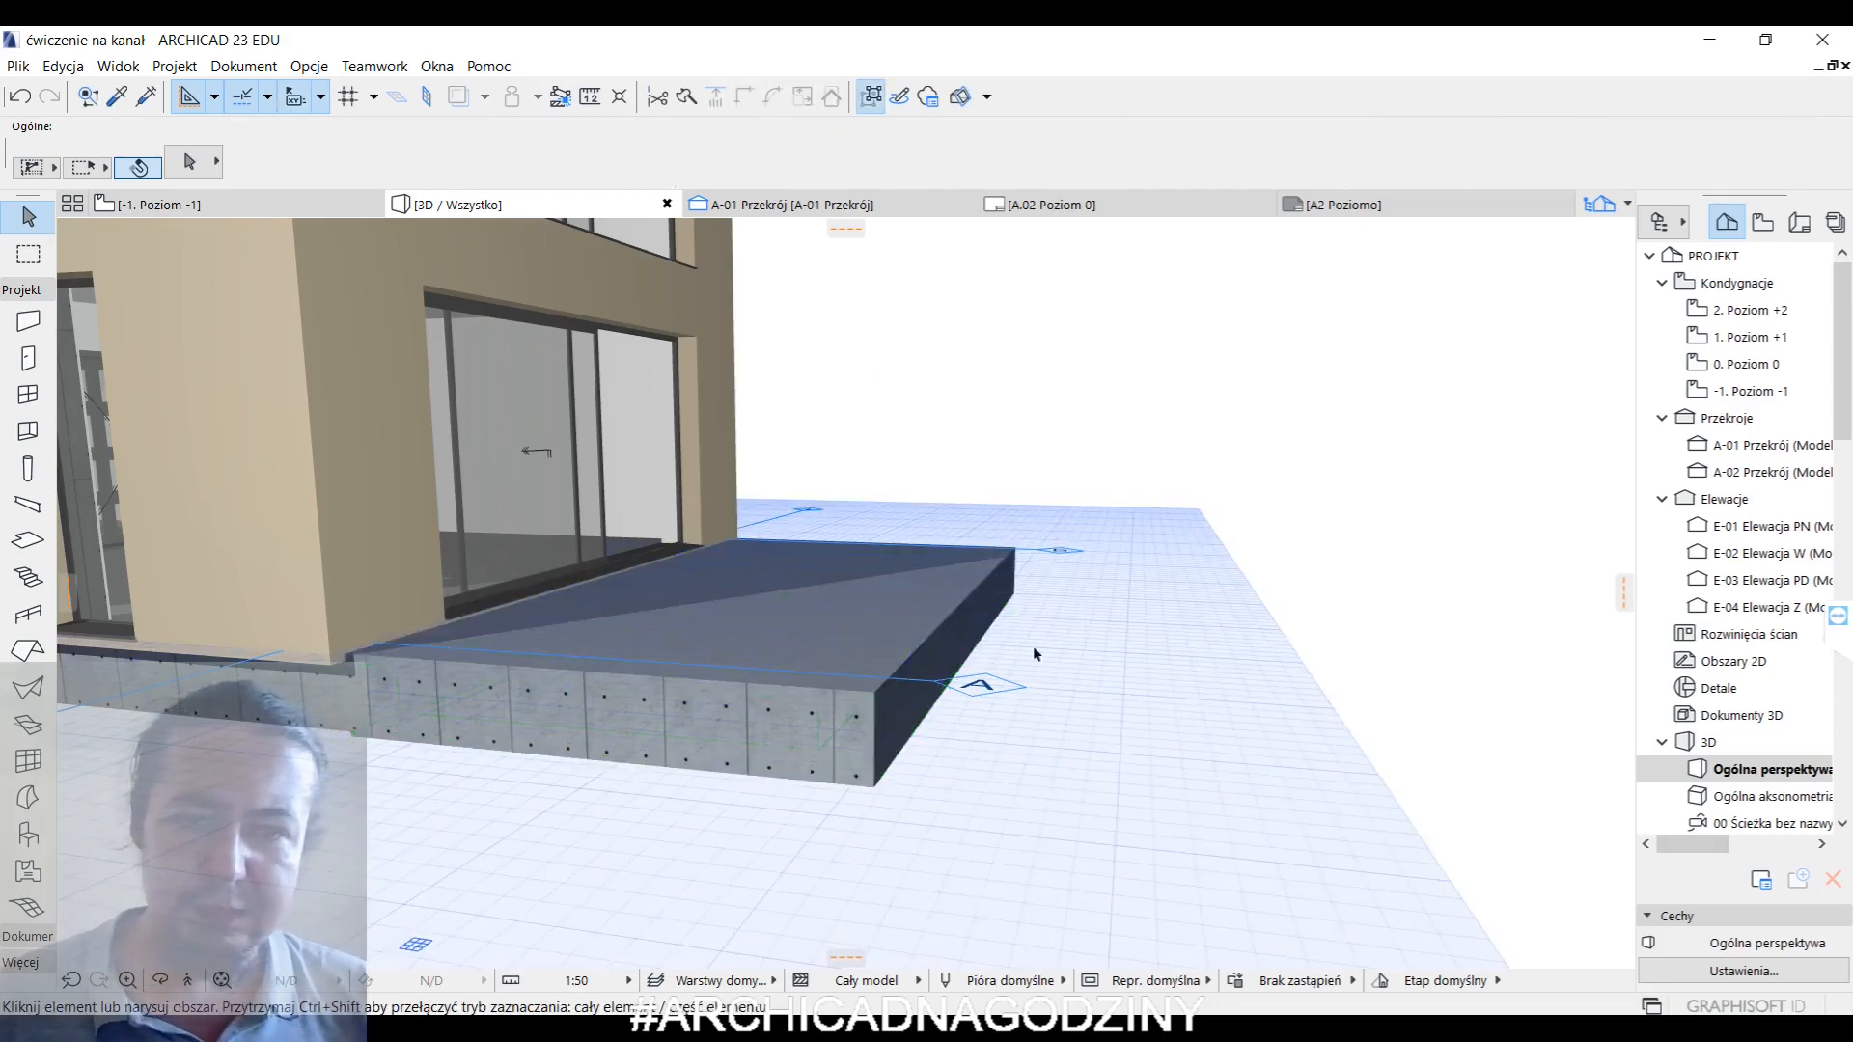
- Reduce the terrace slab's thickness from below so it forms a thin plate on top of the foundation beams, and deselect it
left_click(779, 679)
left_click(827, 796)
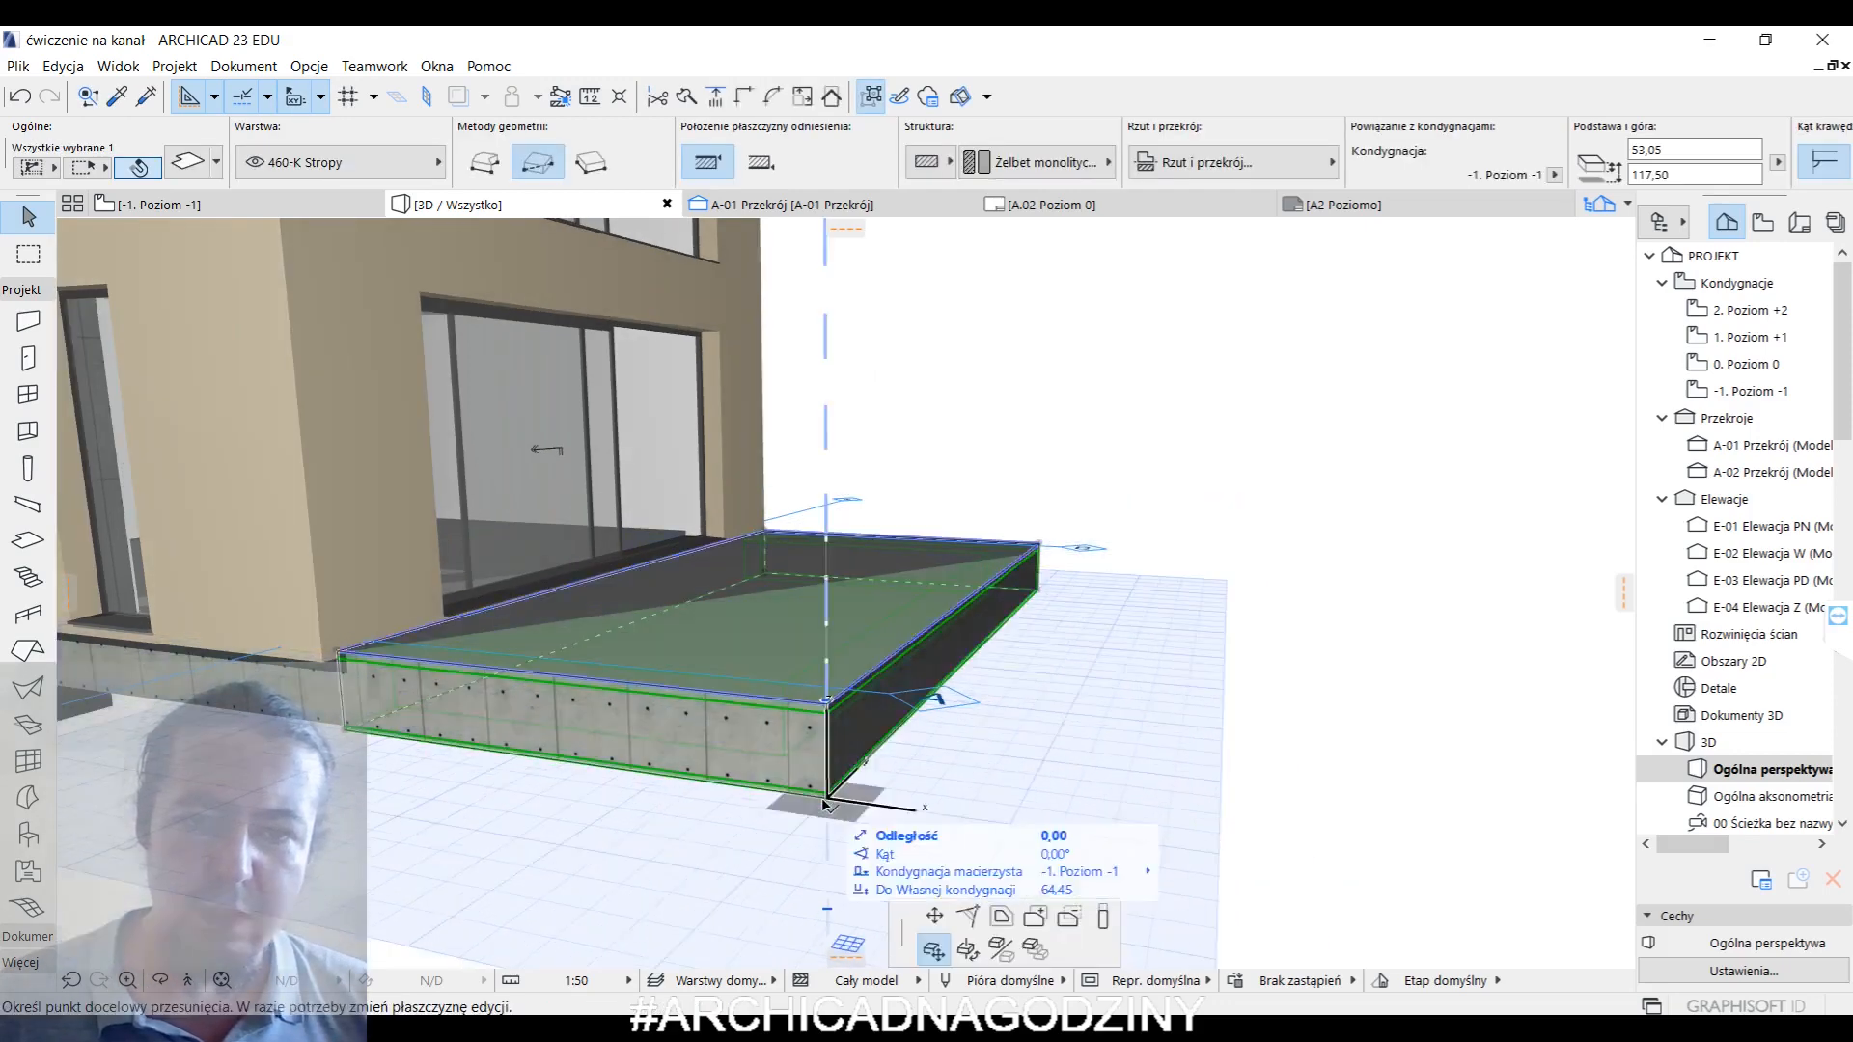
left_click(1101, 926)
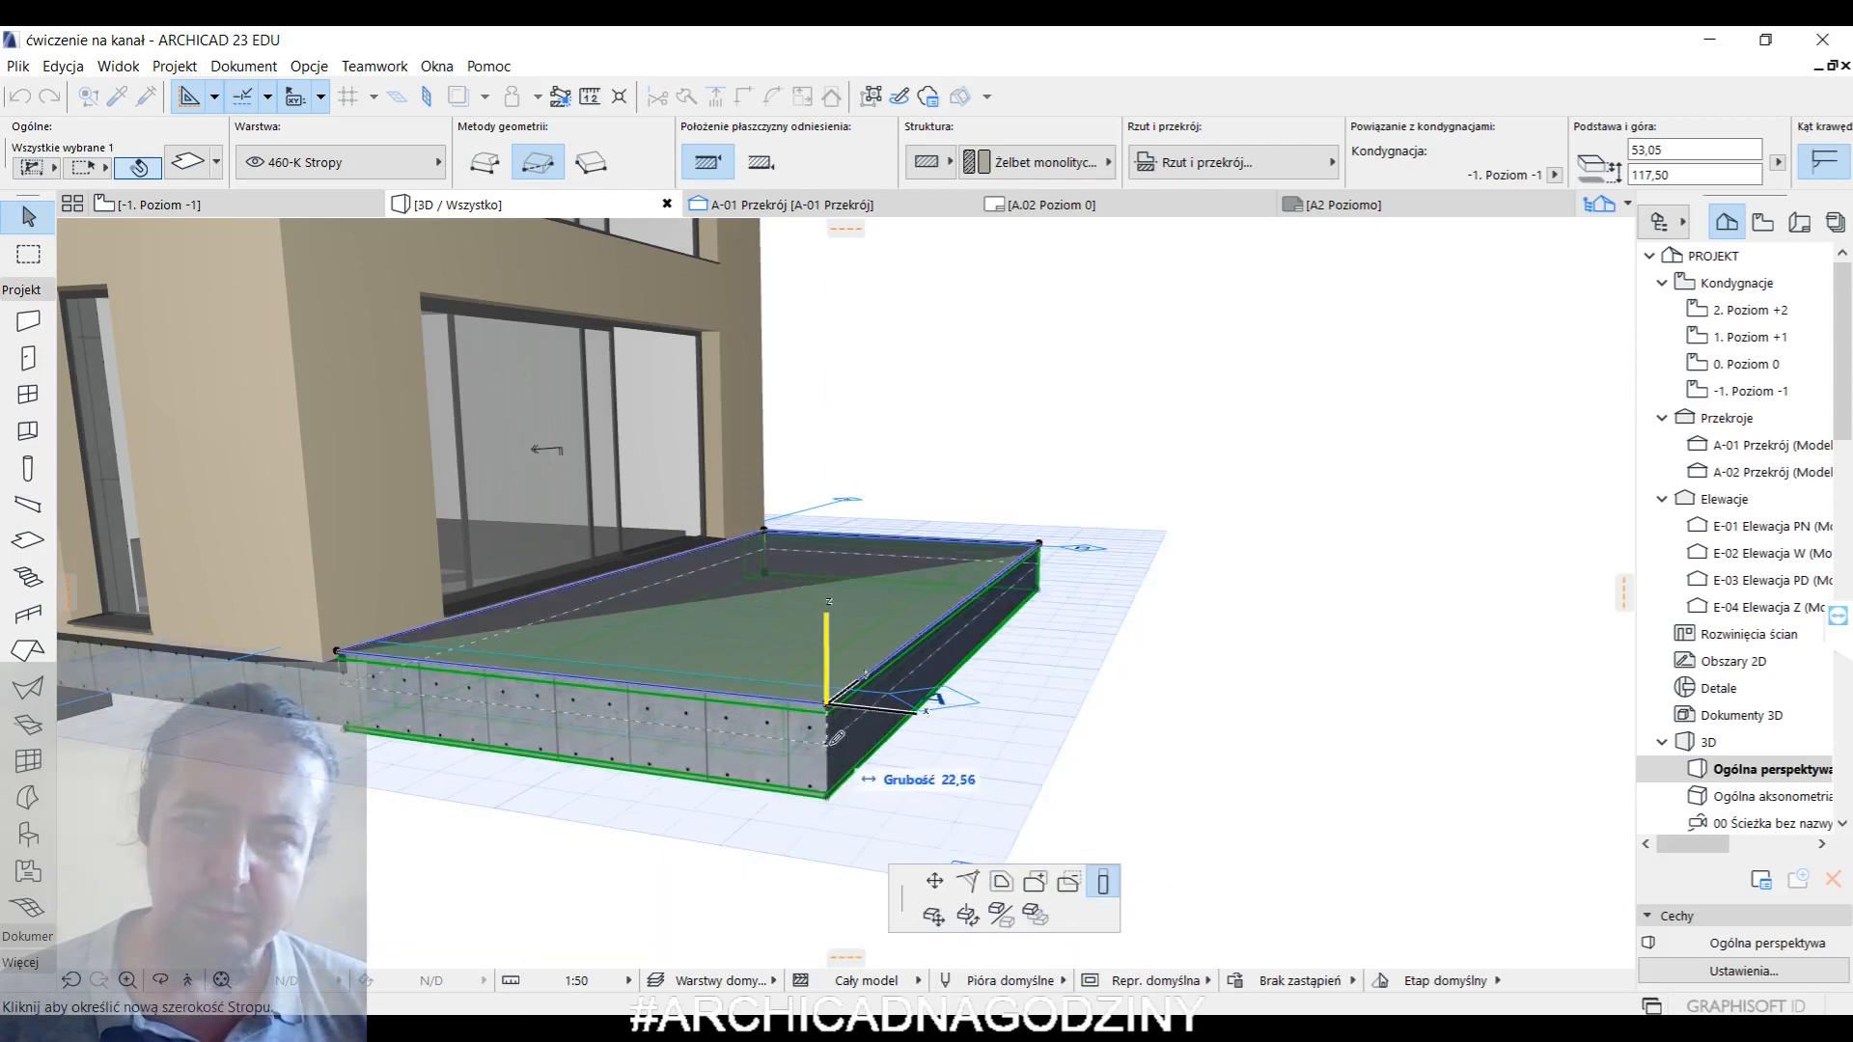
left_click(828, 743)
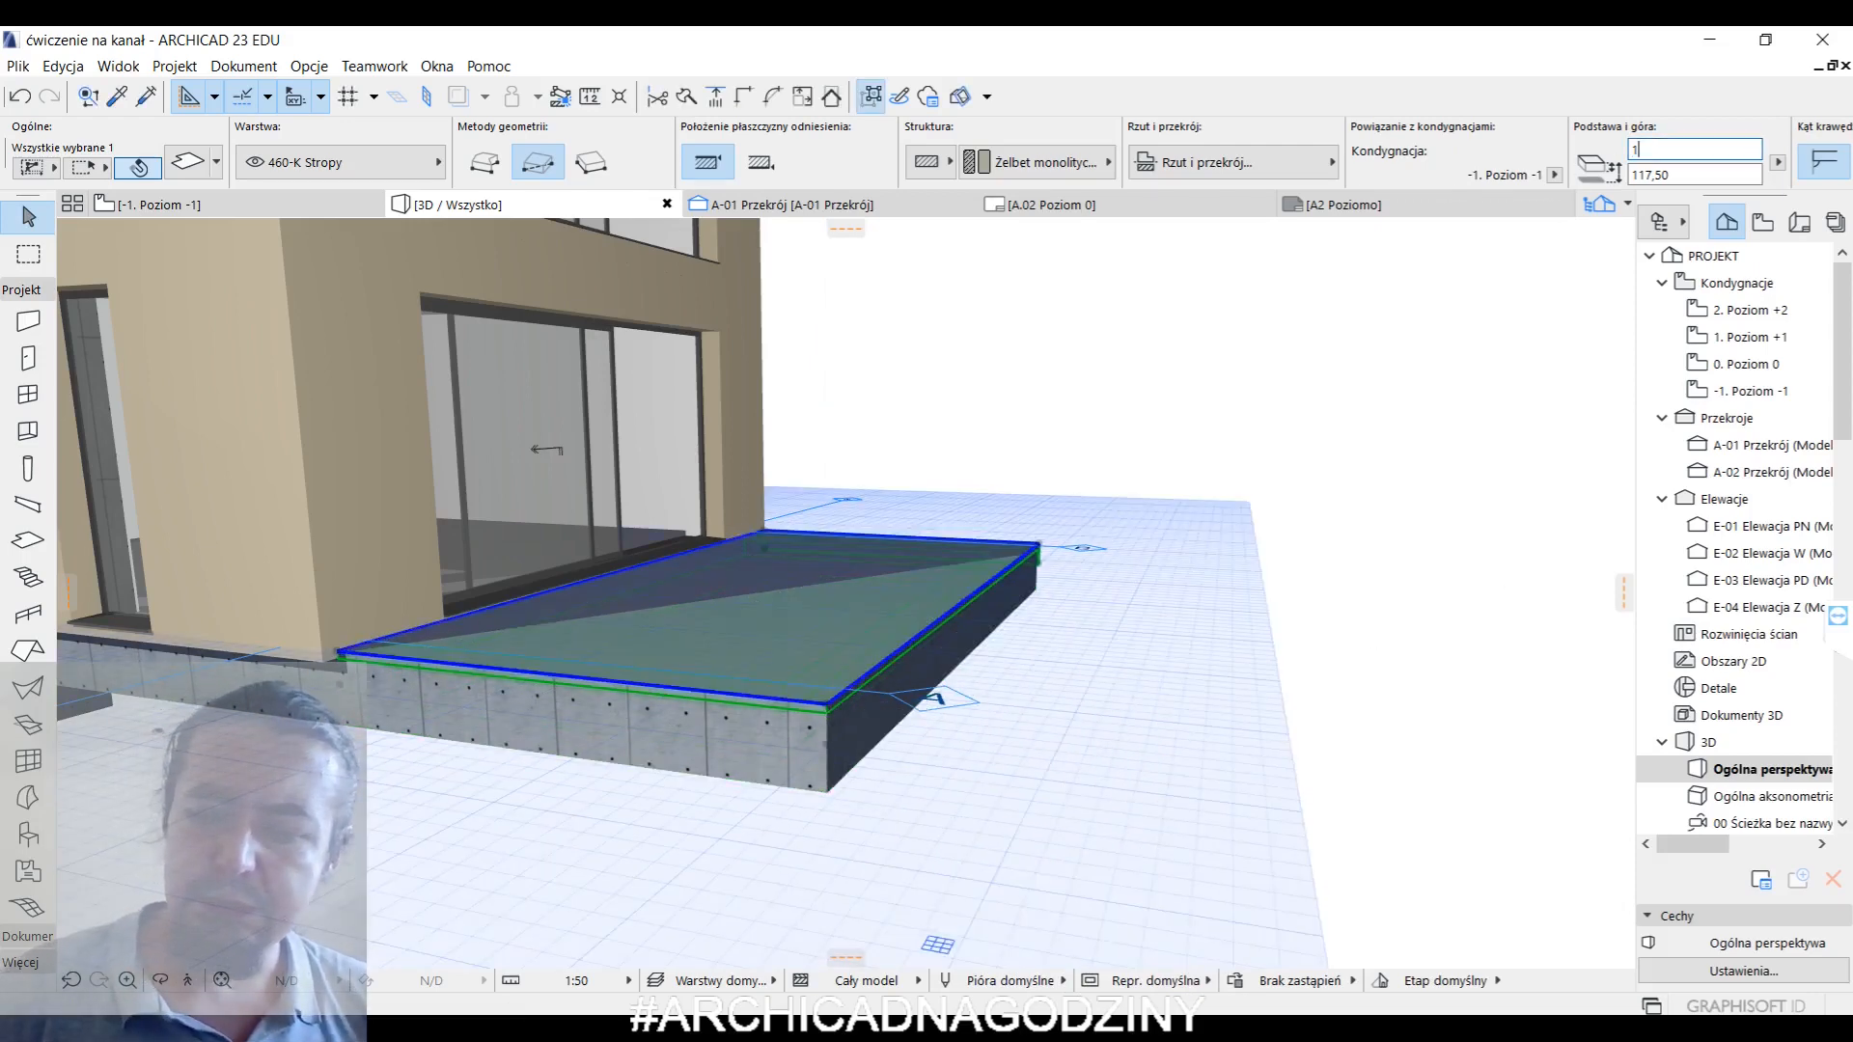
key("Escape")
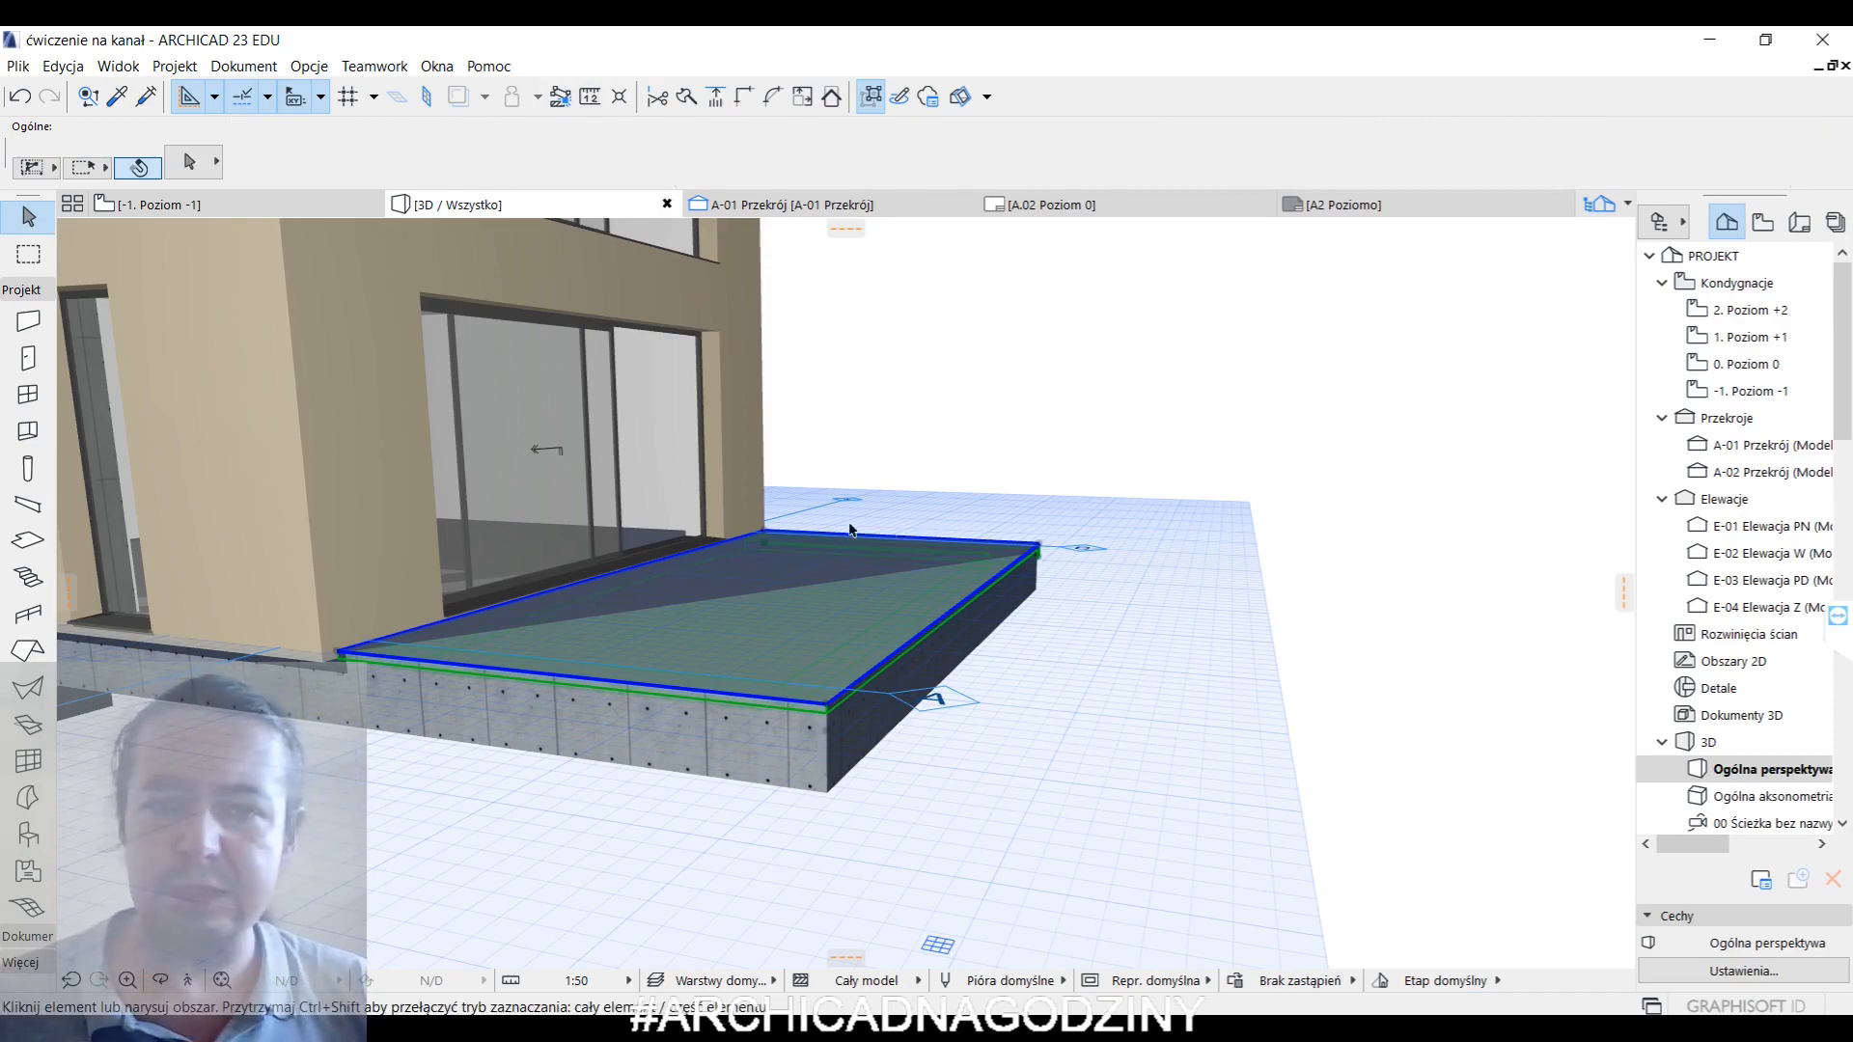
- Start a new column on the Poziom -1 plan and set its cross-section to 200 × 200
scroll(774, 554, "down", 3)
middle_click_drag(777, 558, 807, 676, "shift")
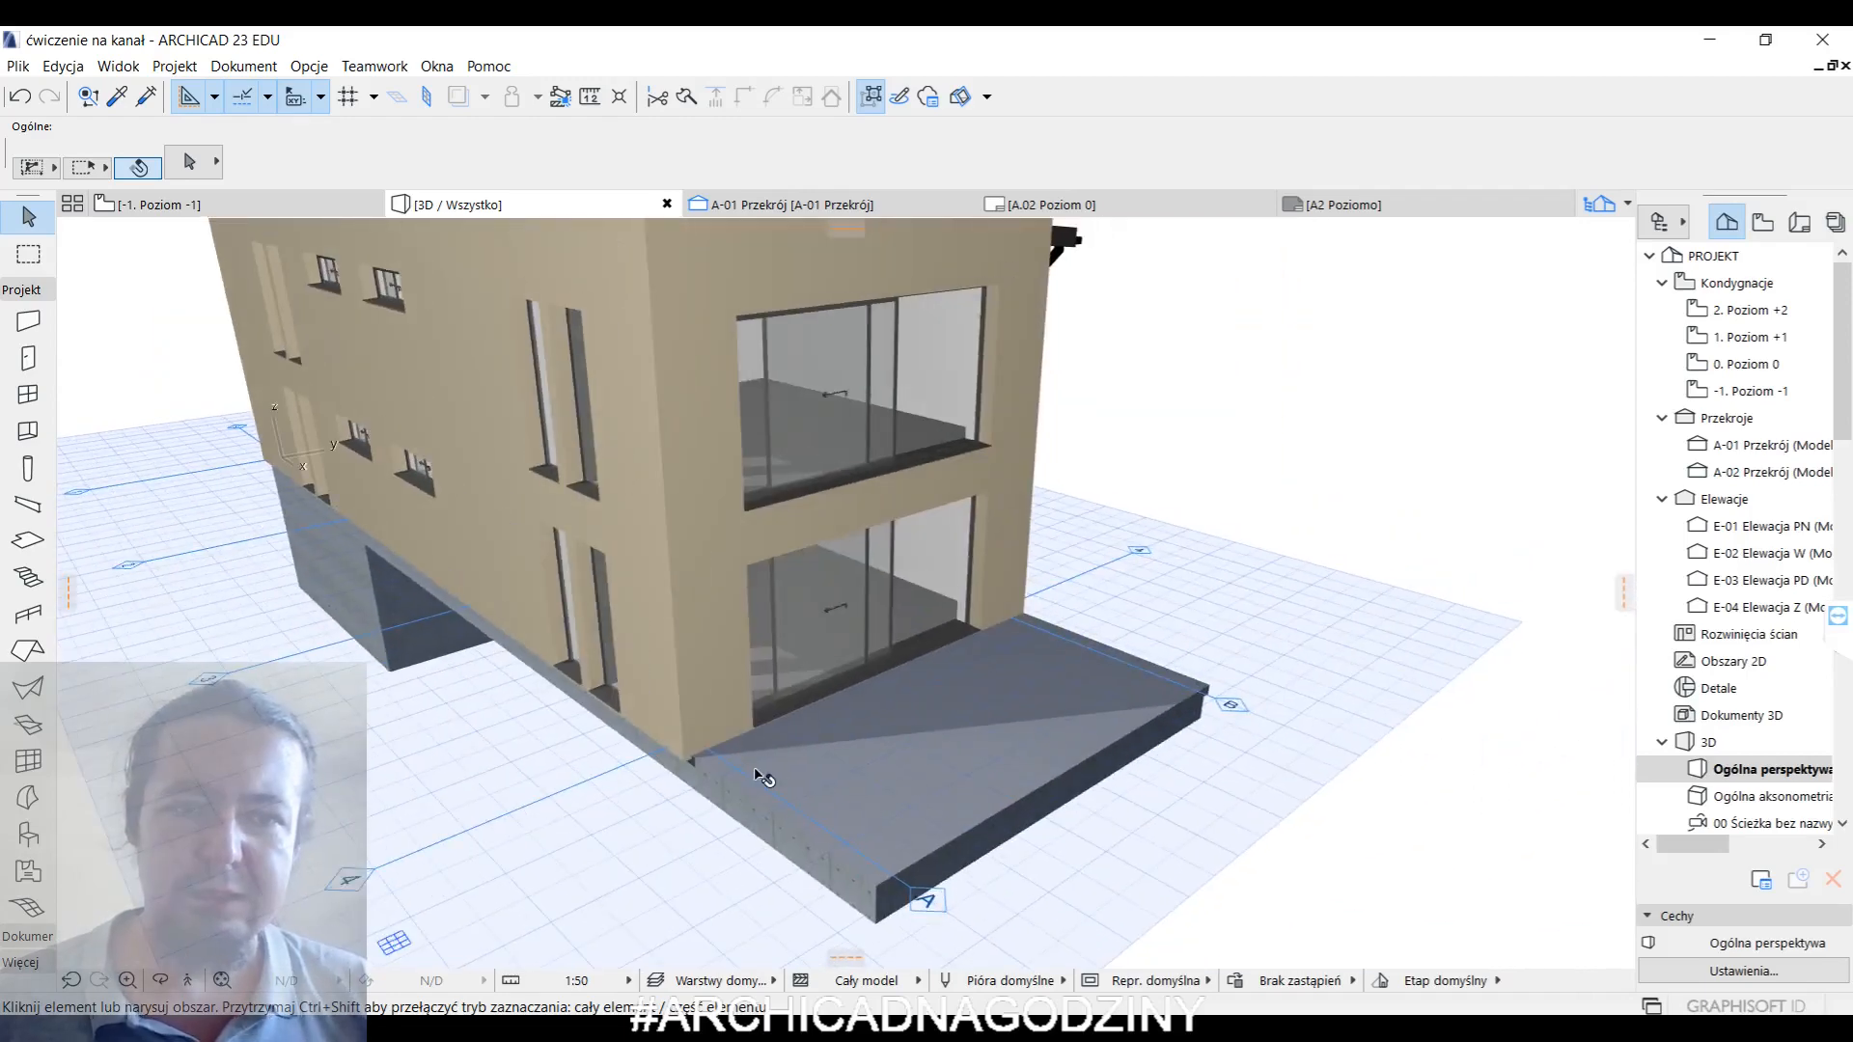
middle_click_drag(759, 776, 827, 701, "shift")
left_click(212, 203)
scroll(897, 570, "down", 2)
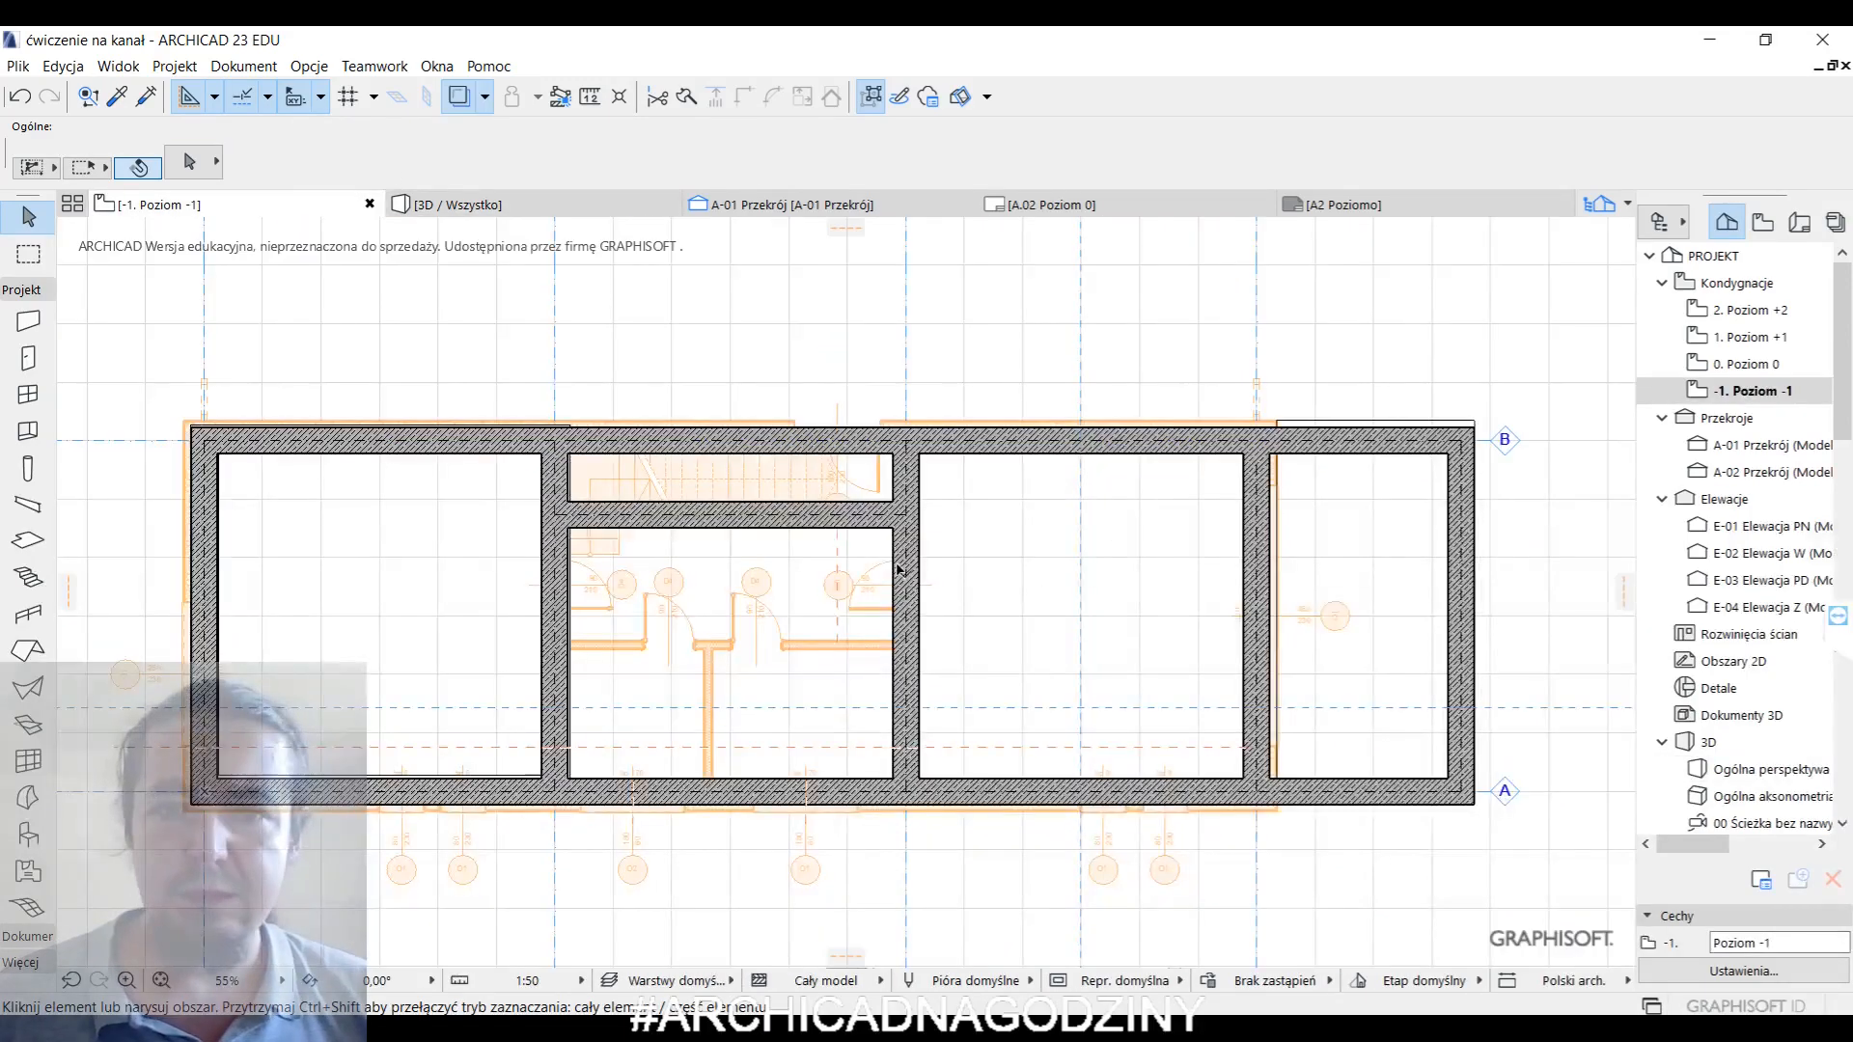
middle_click_drag(1177, 686, 1035, 657)
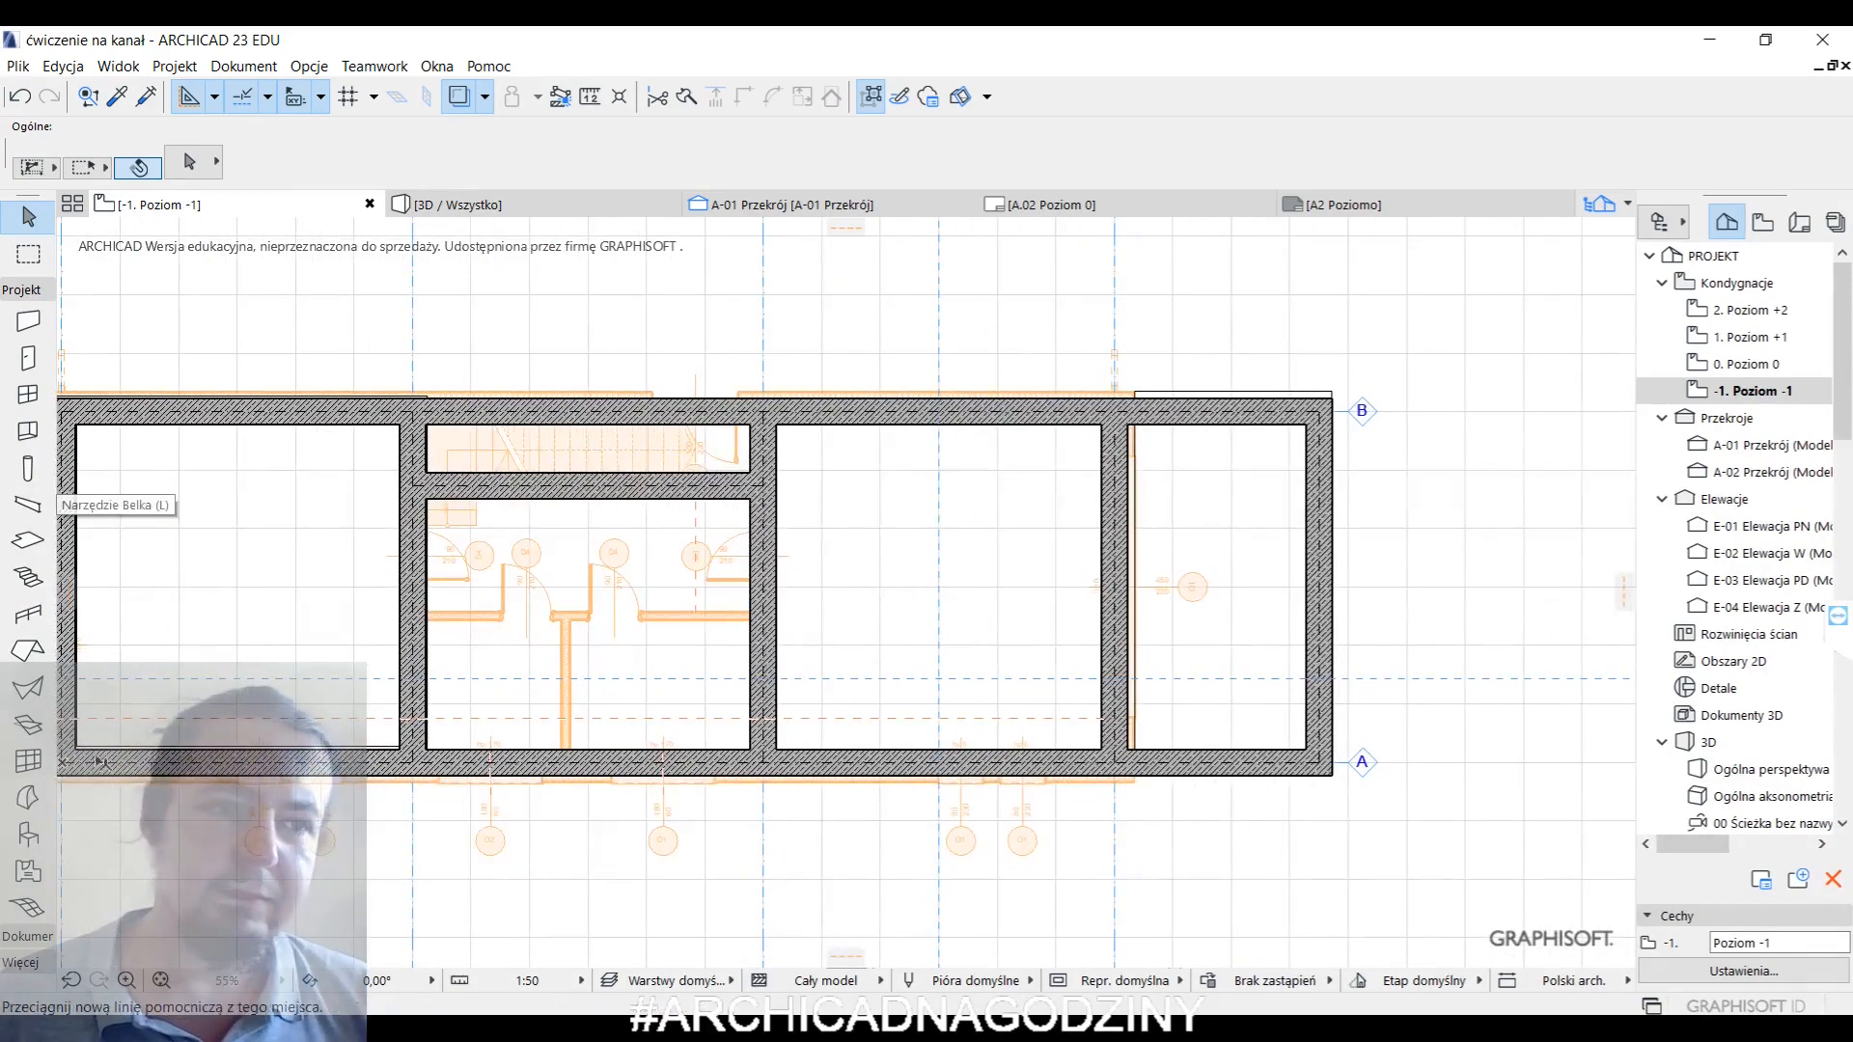
left_click(28, 469)
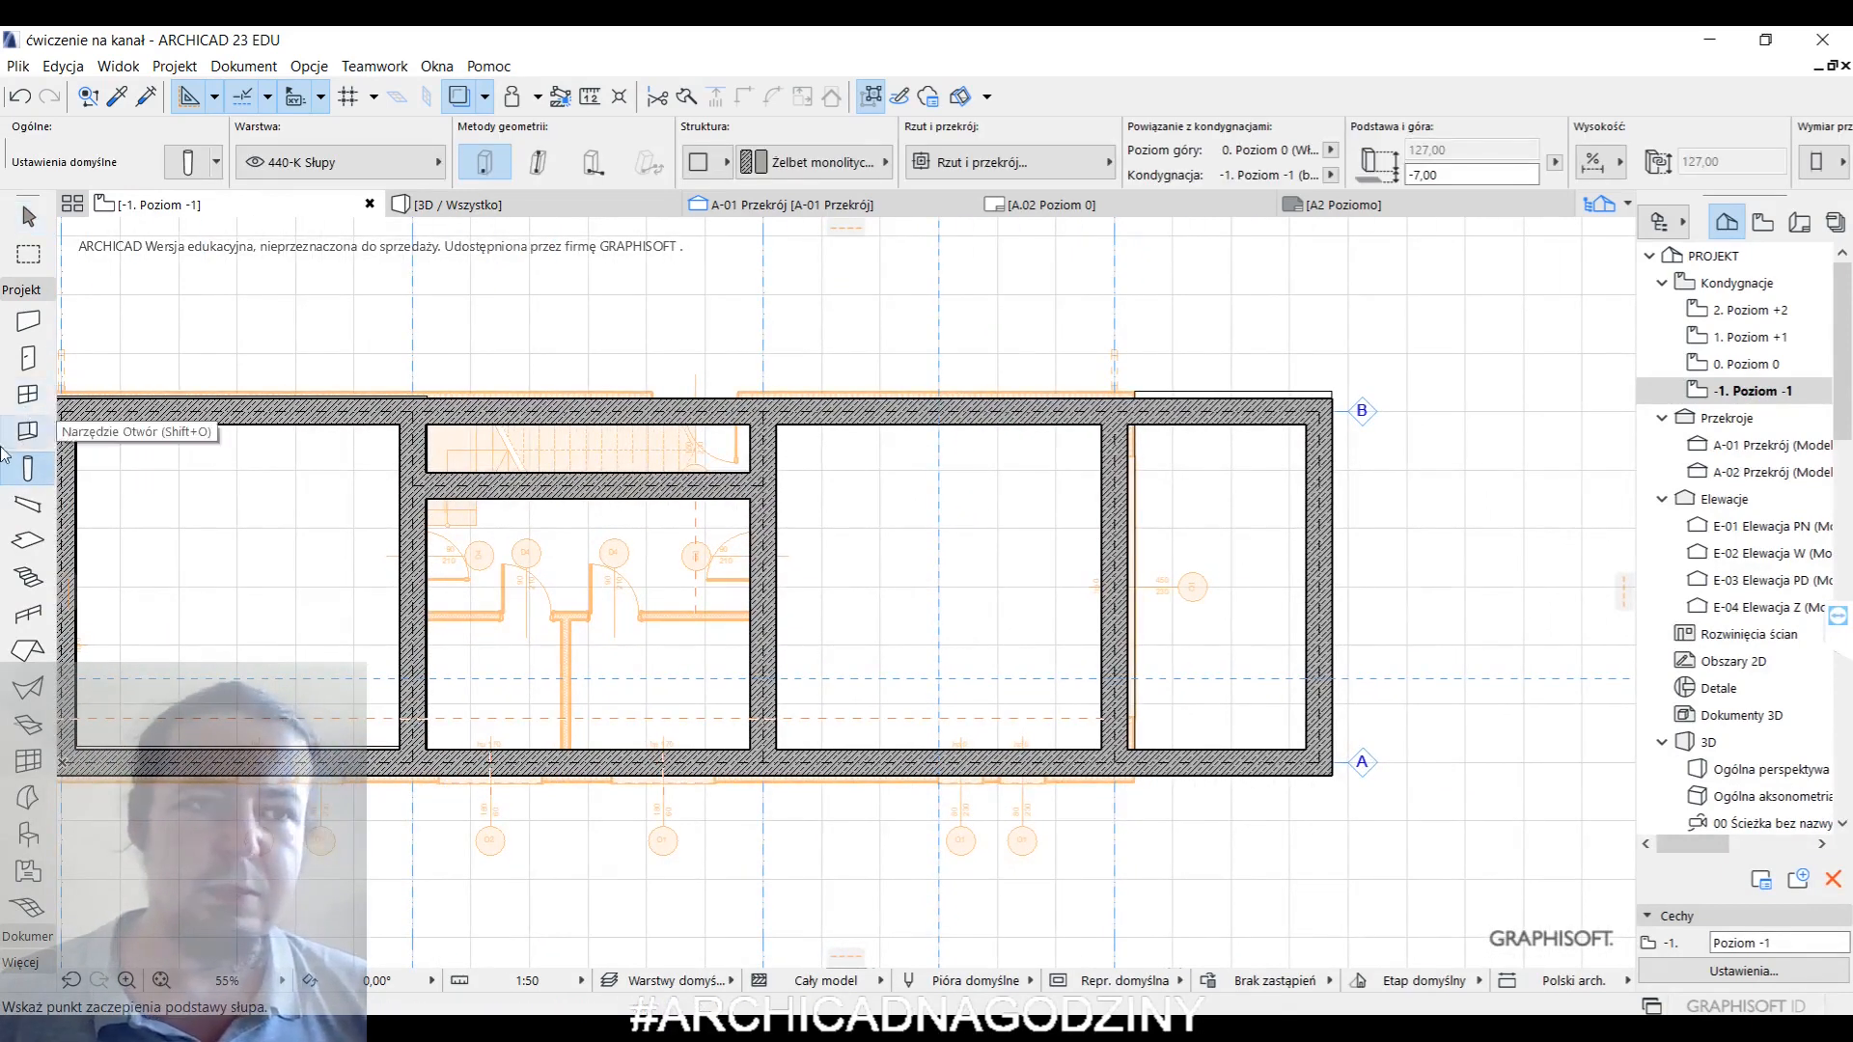
left_click(188, 162)
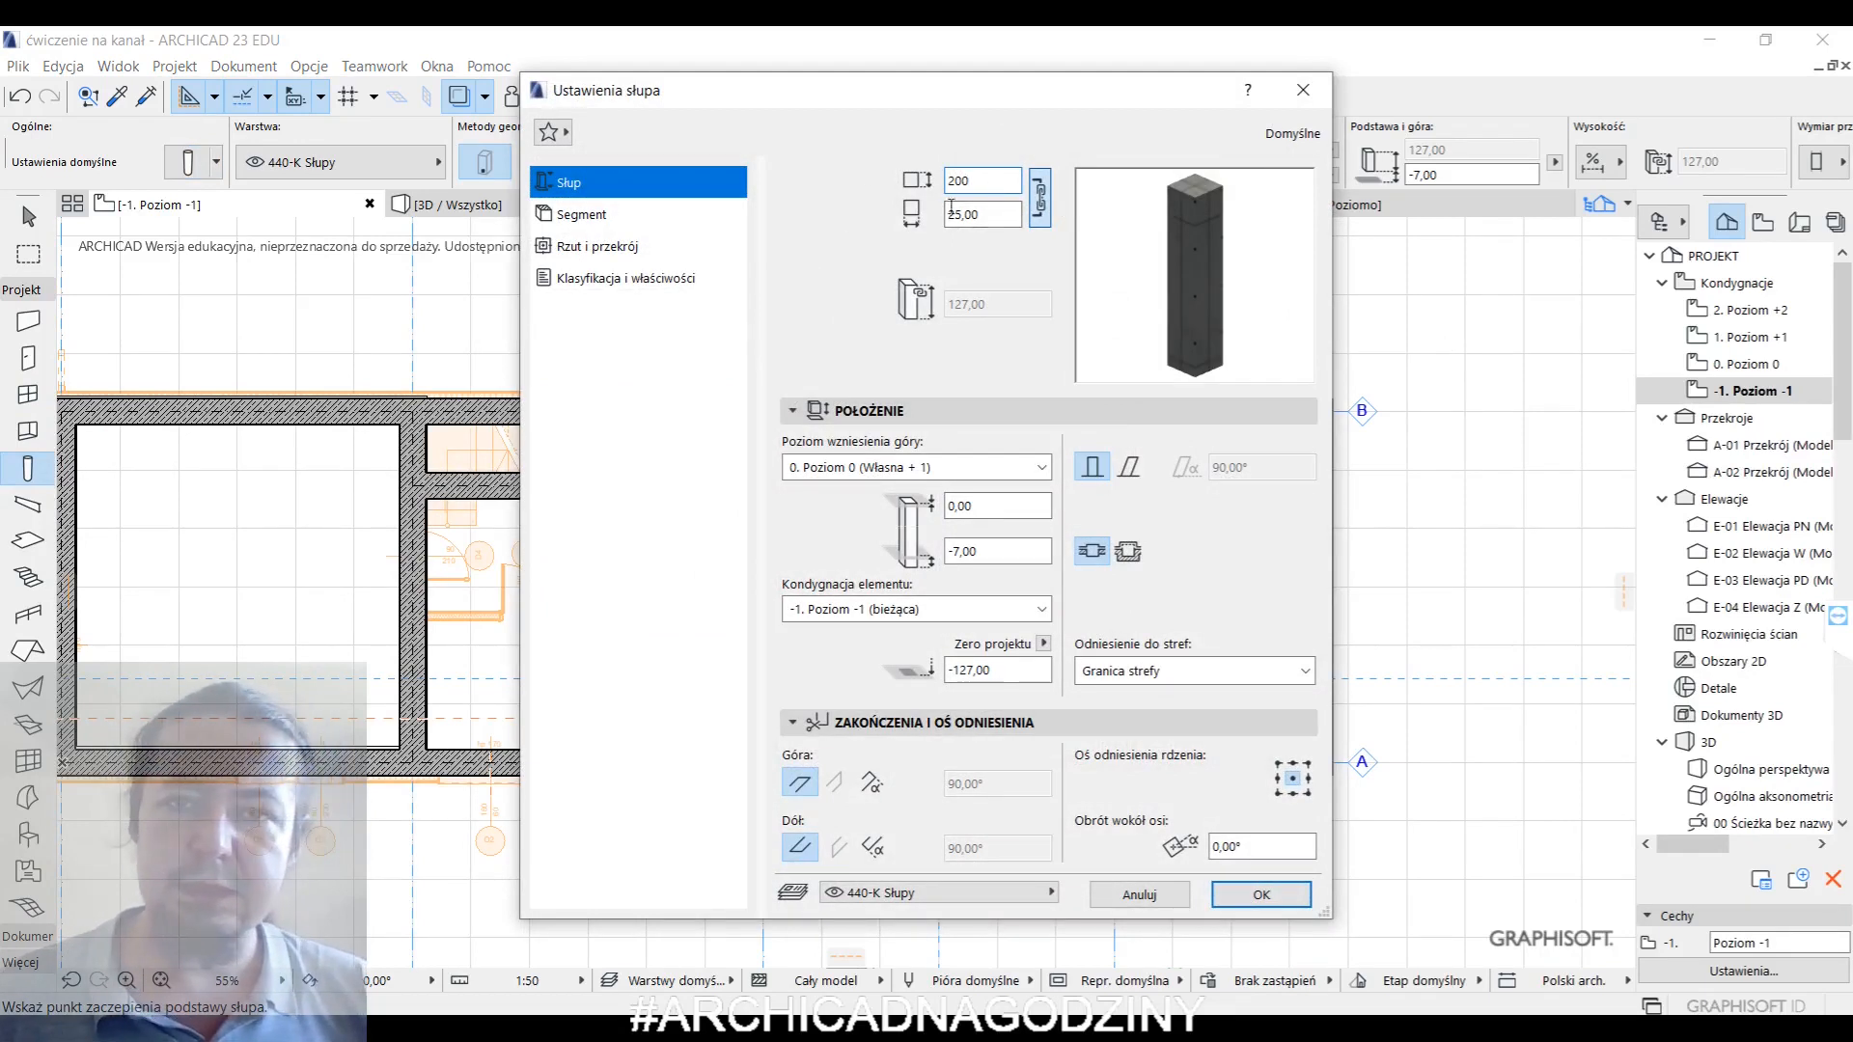
left_click_drag(994, 215, 930, 217)
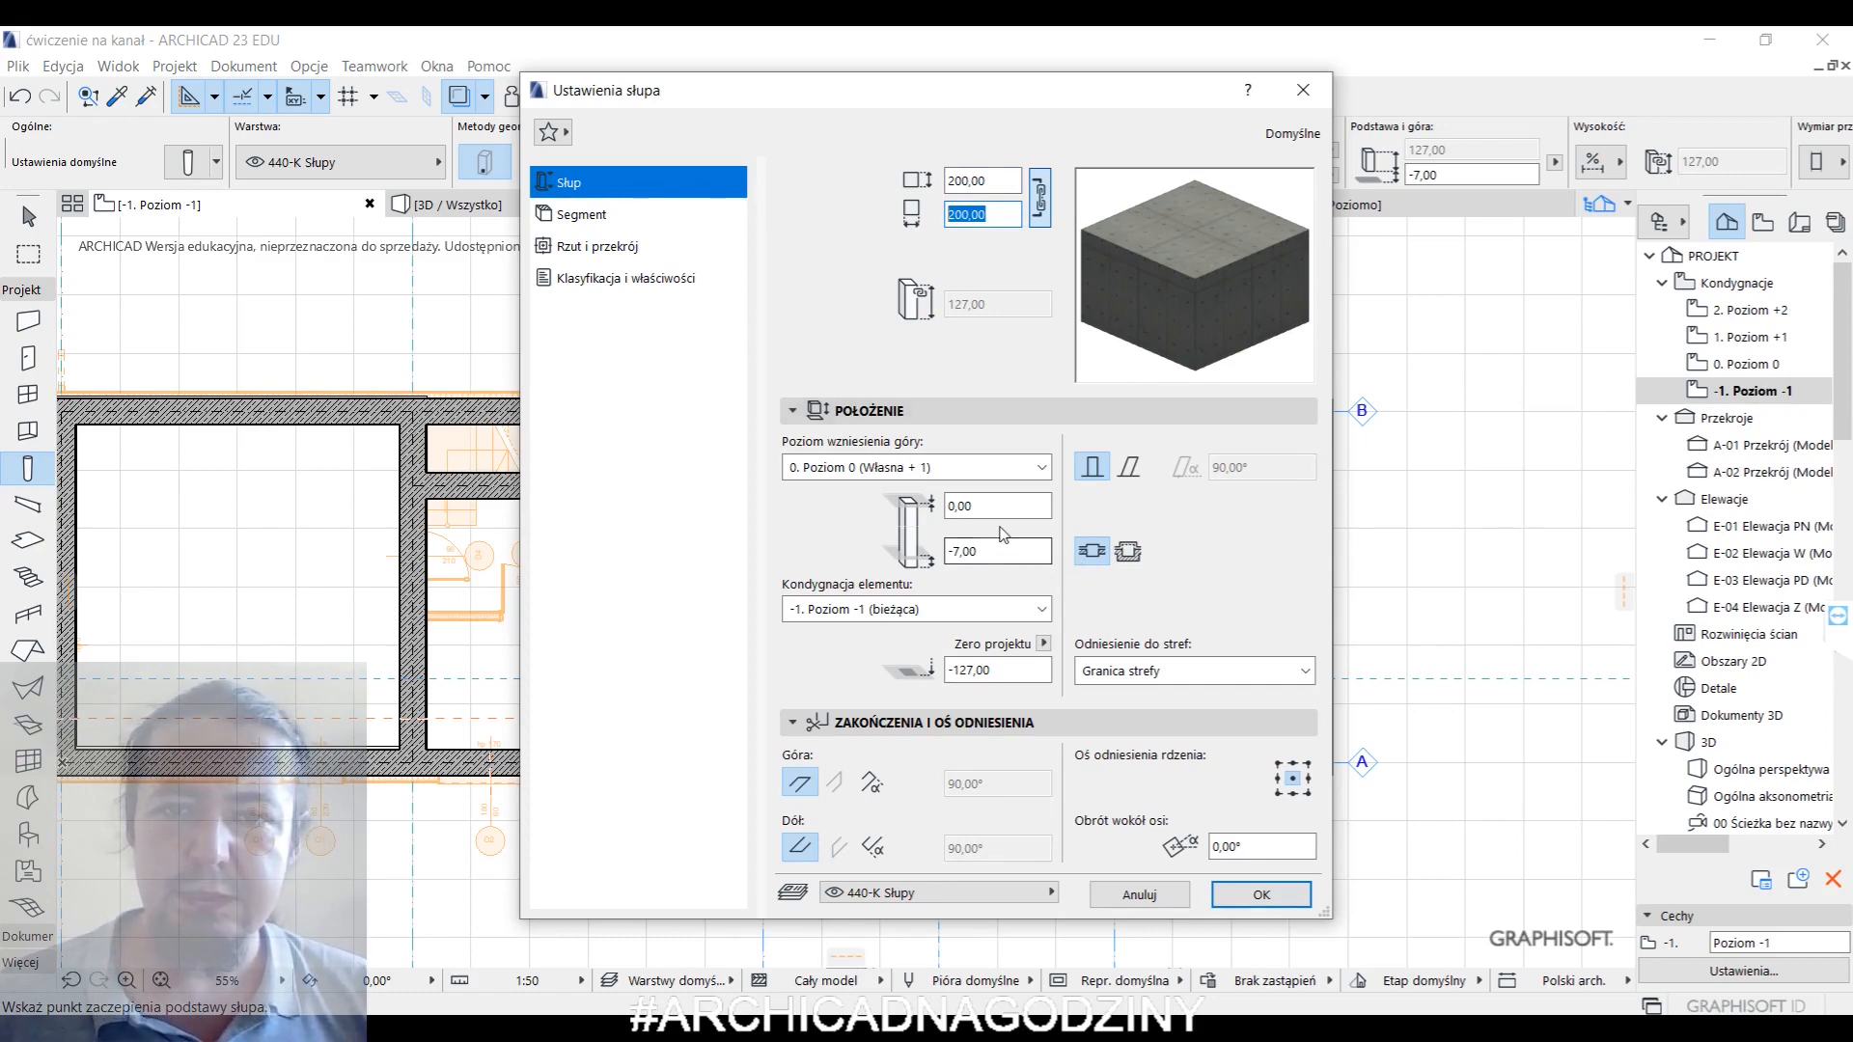
- Unlink the column's top (Brak powiązania), set its base to 0,00 relative to project zero and its height to 250
left_click(873, 470)
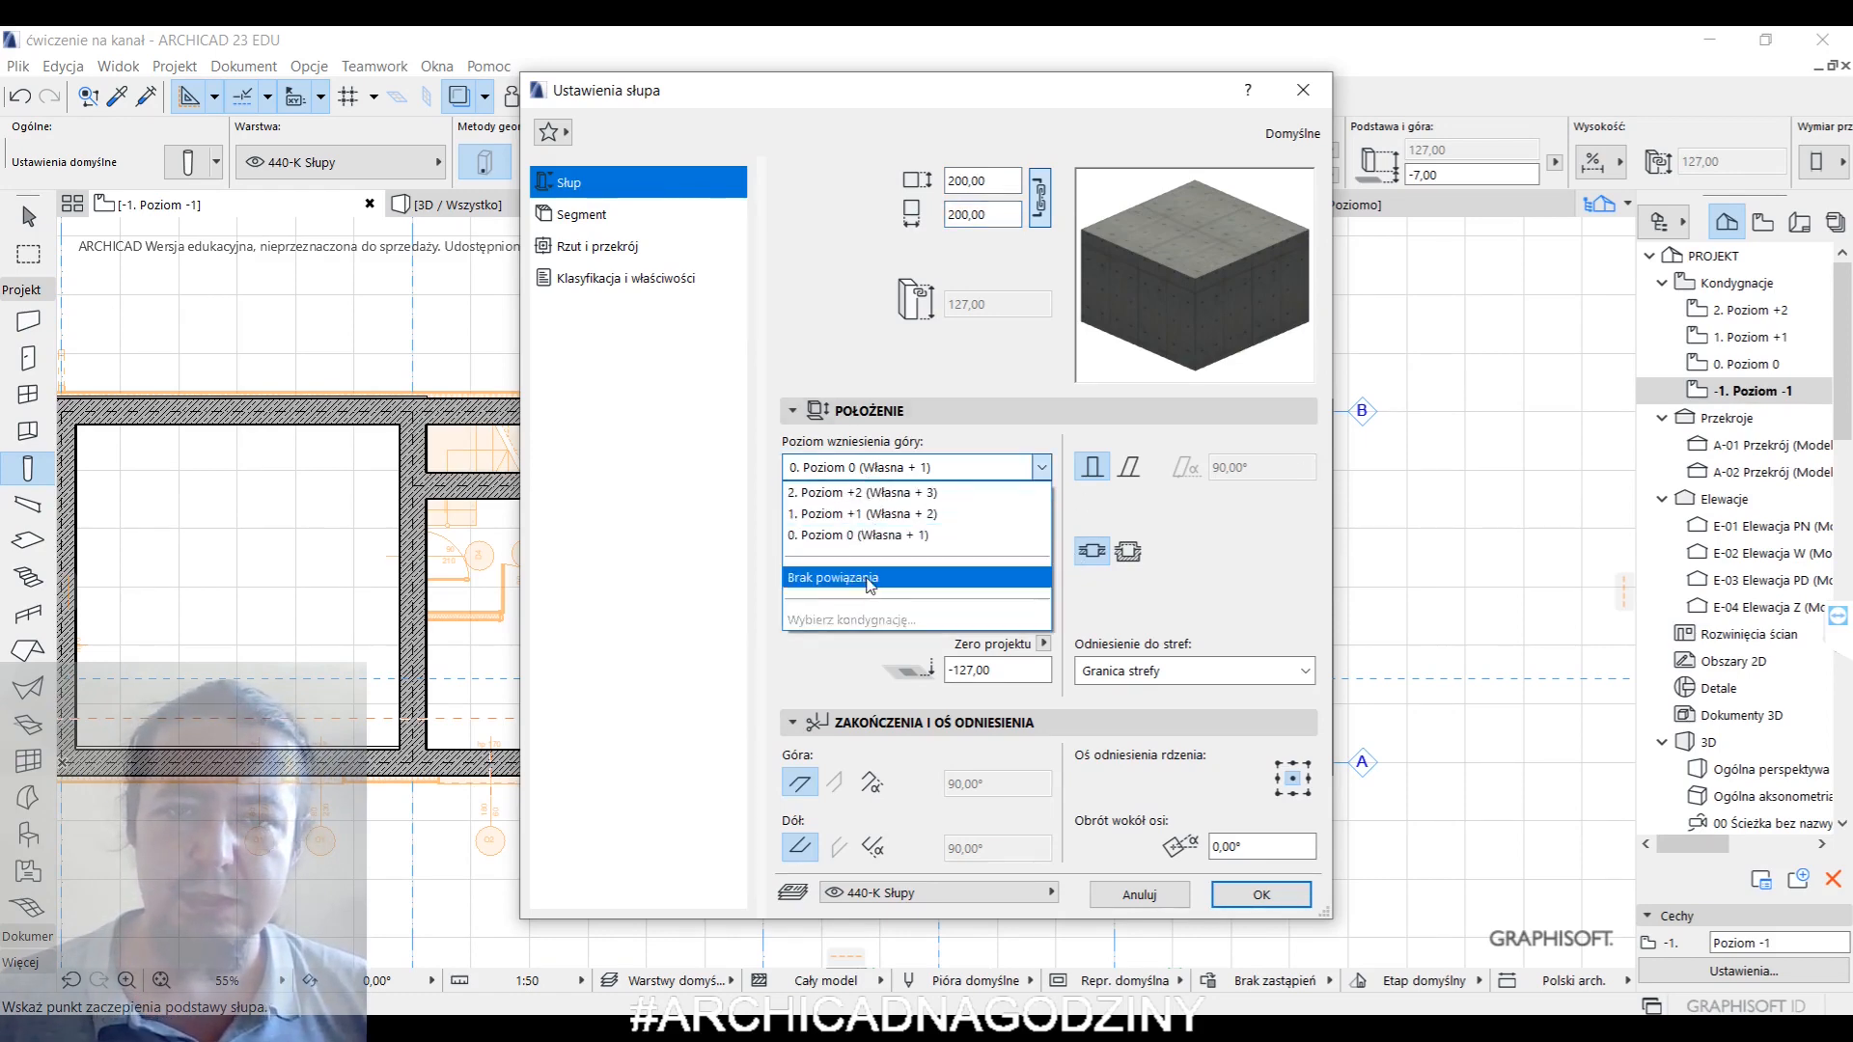
left_click(860, 579)
double_click(965, 553)
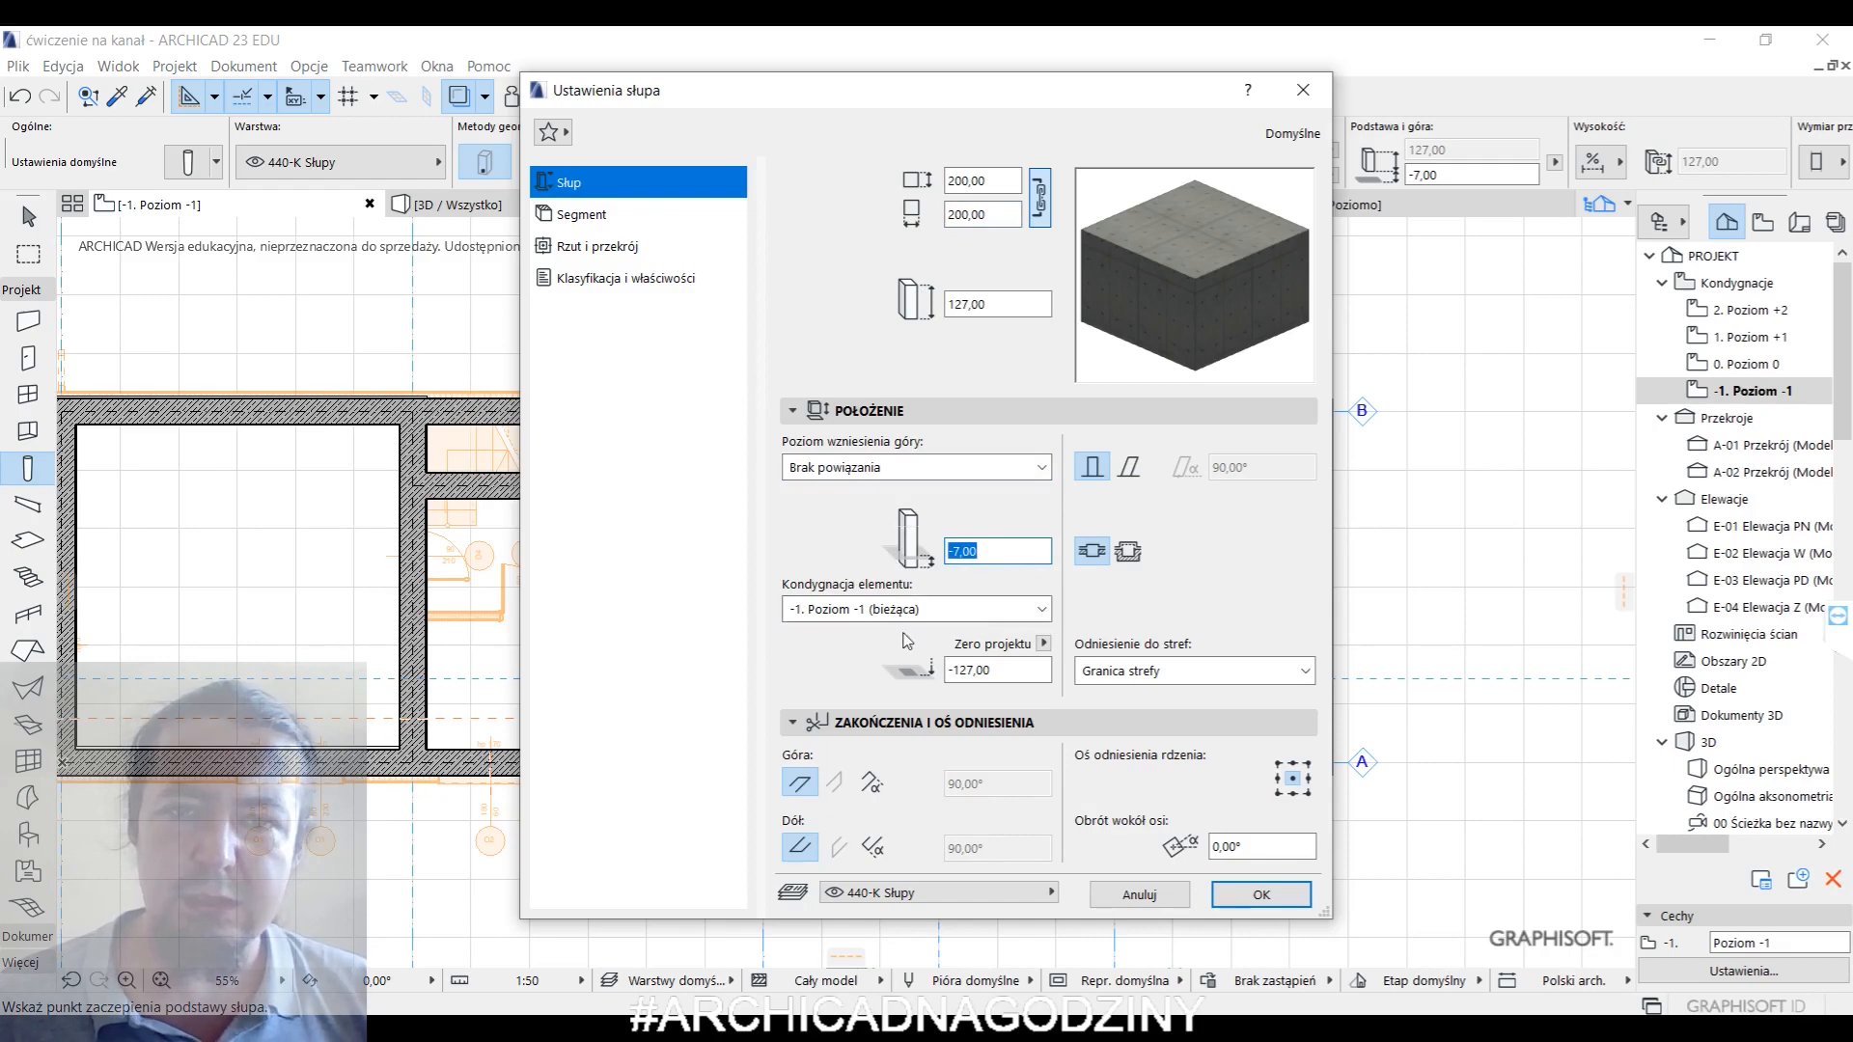
left_click_drag(1009, 670, 862, 673)
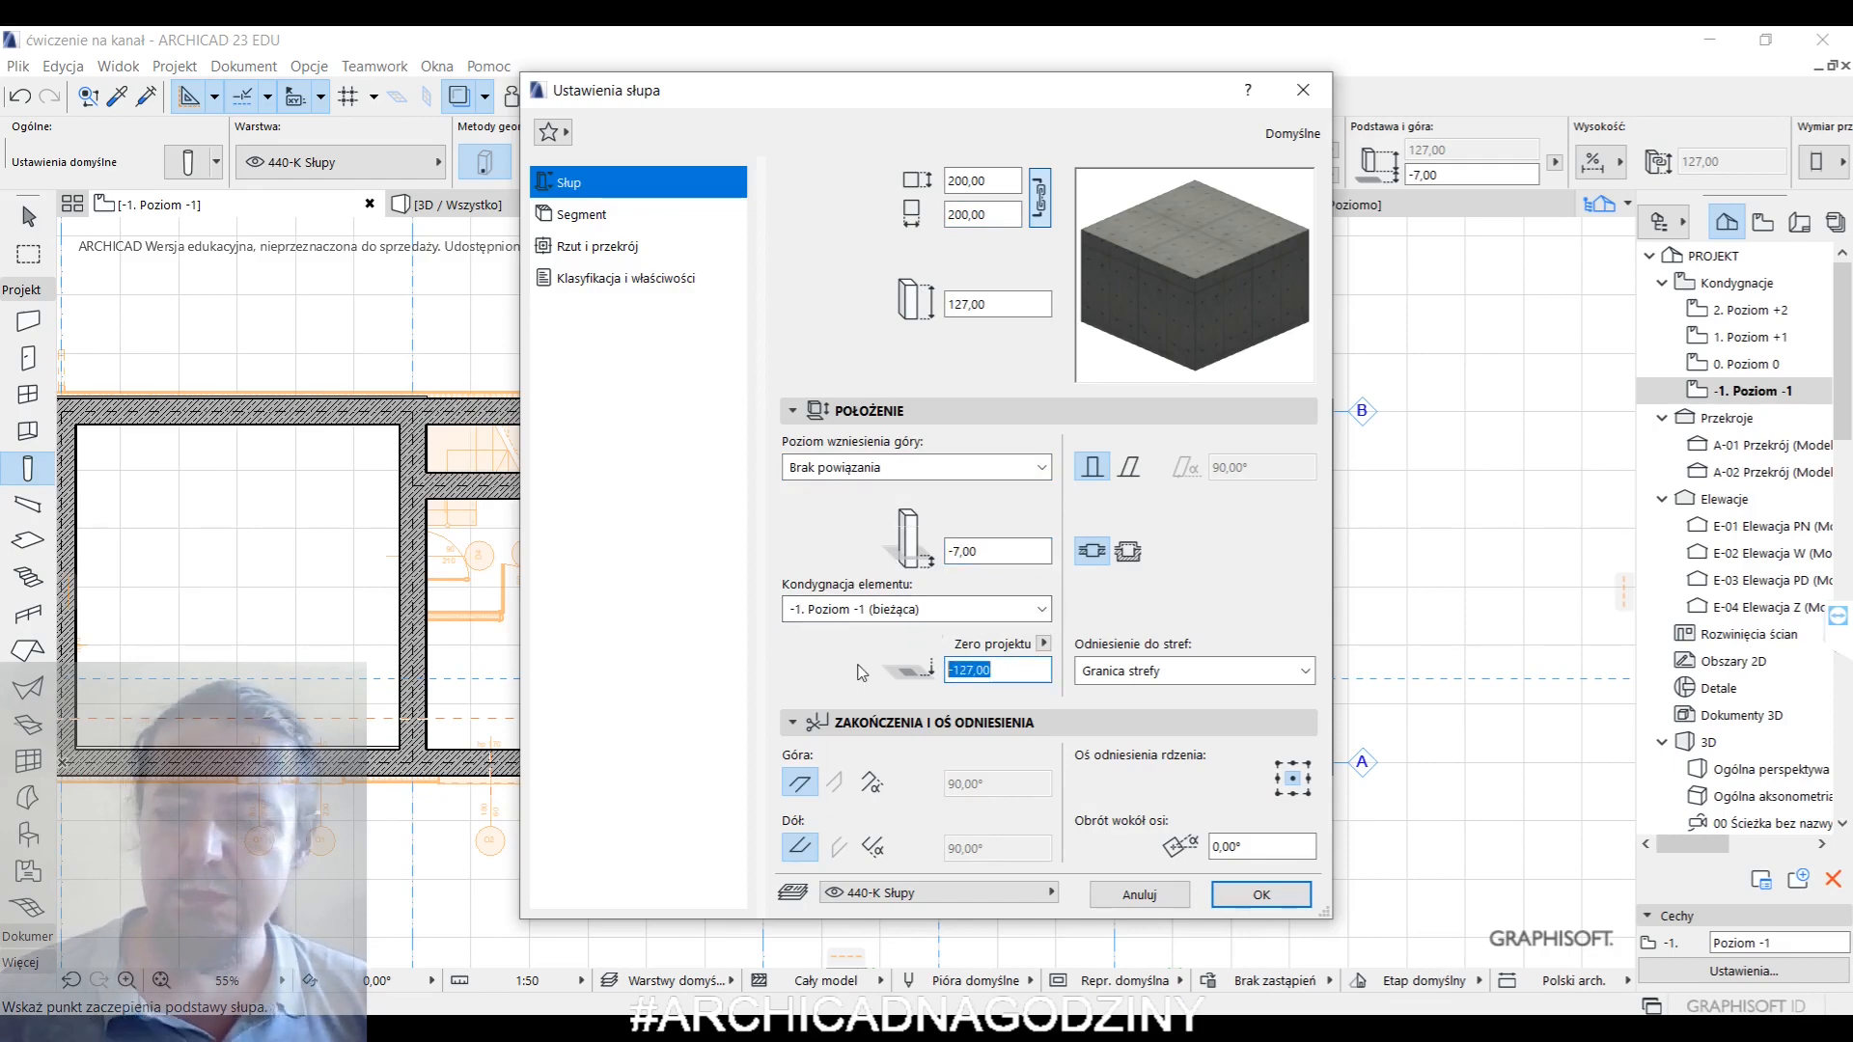
left_click(1005, 550)
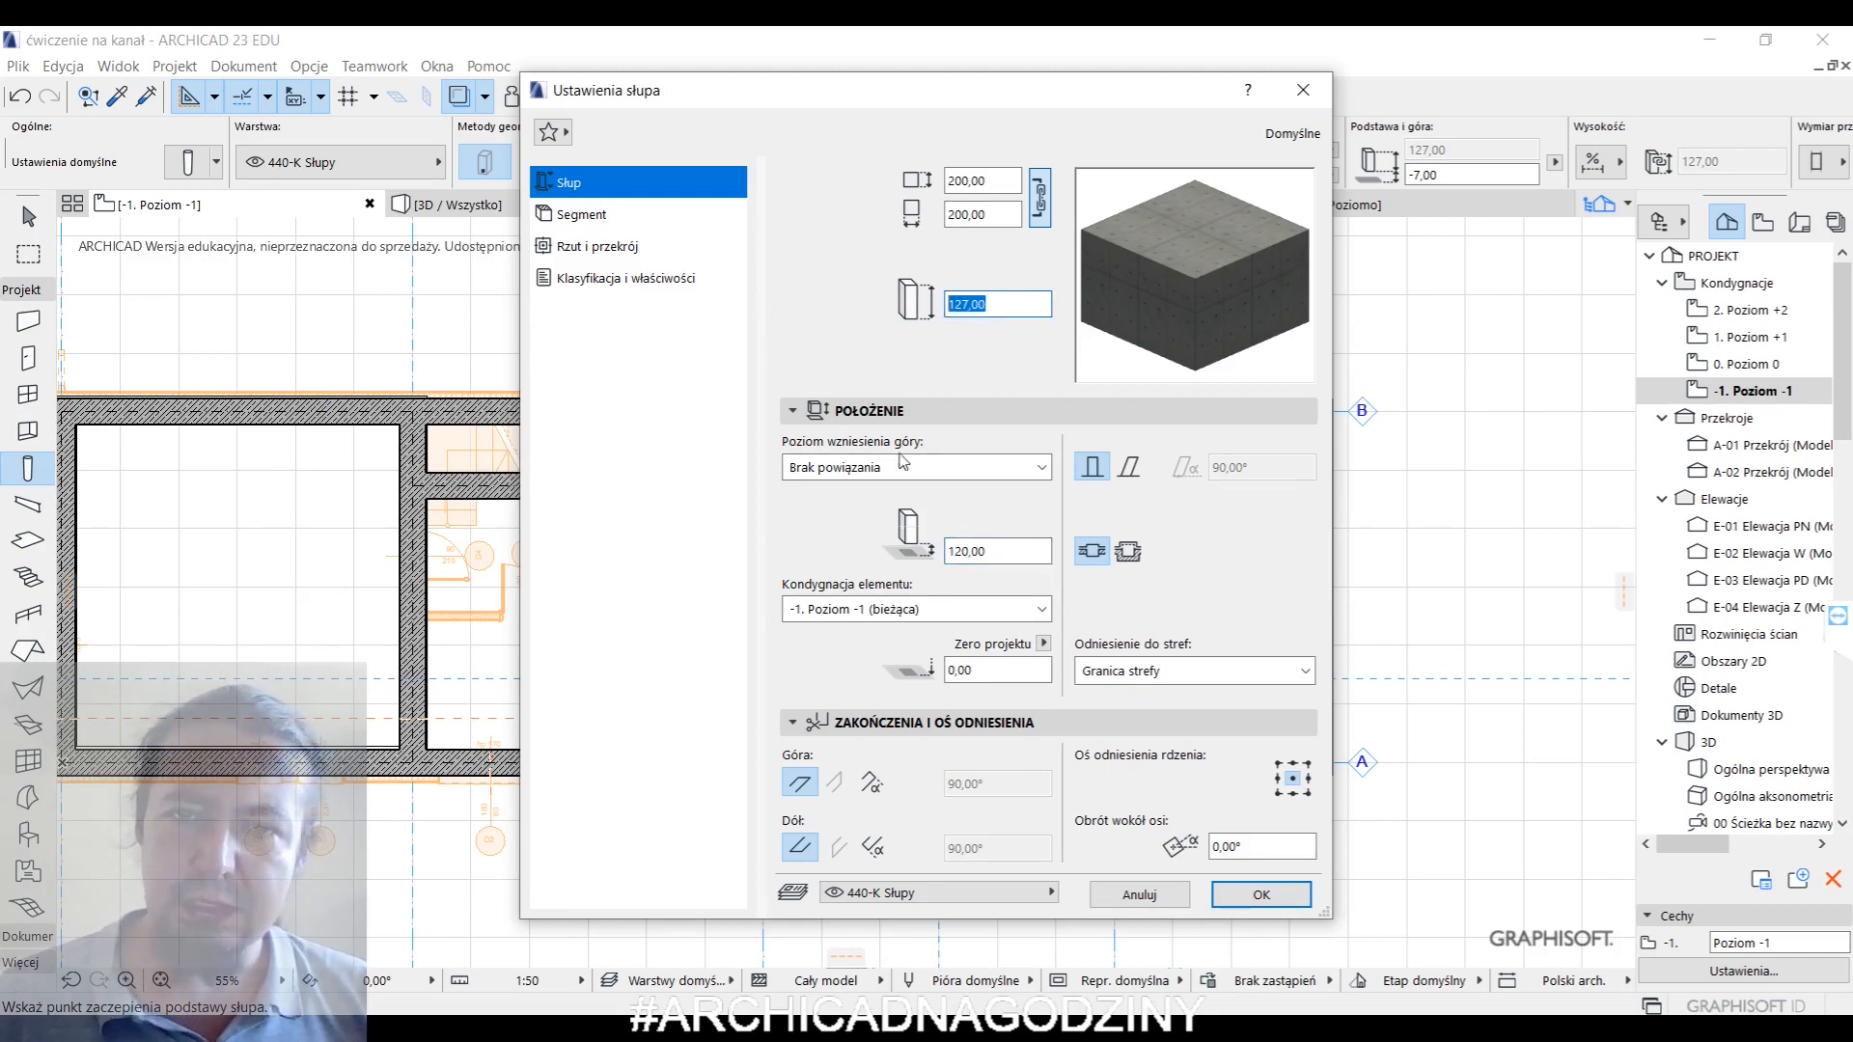
type("25")
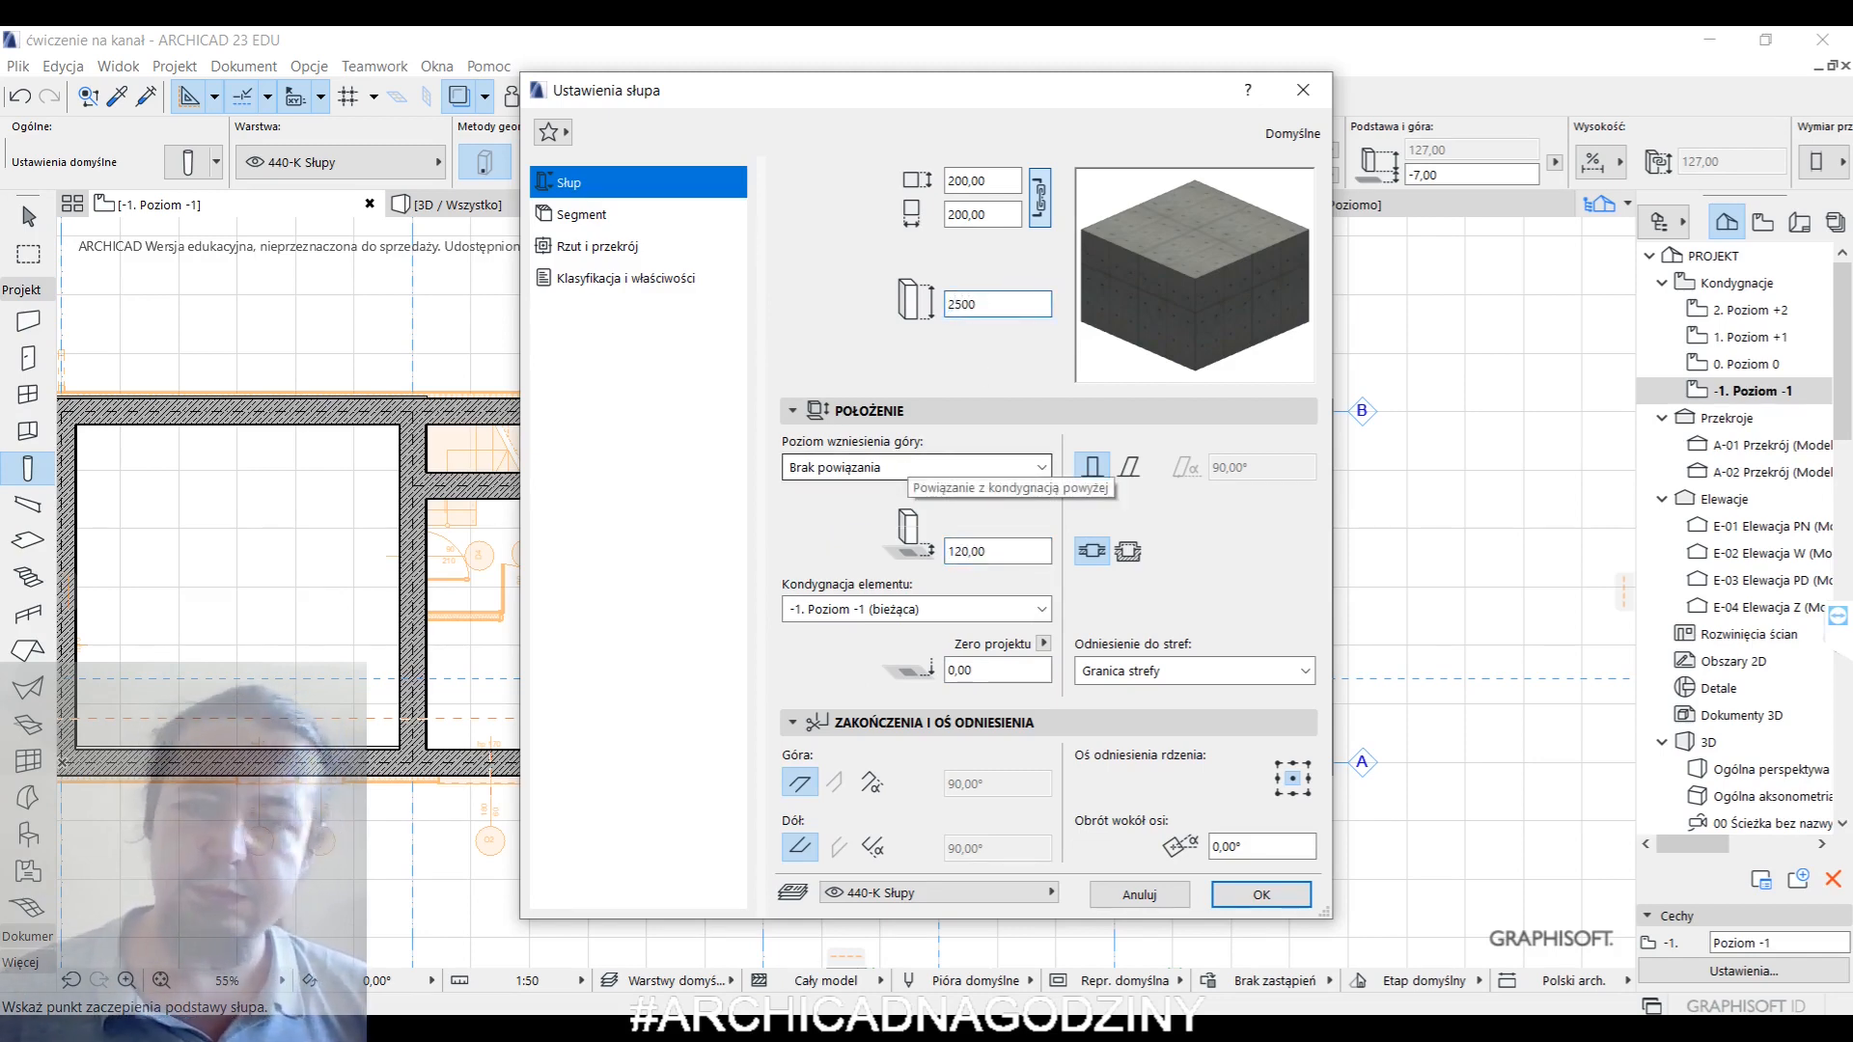
type("0")
left_click(1261, 894)
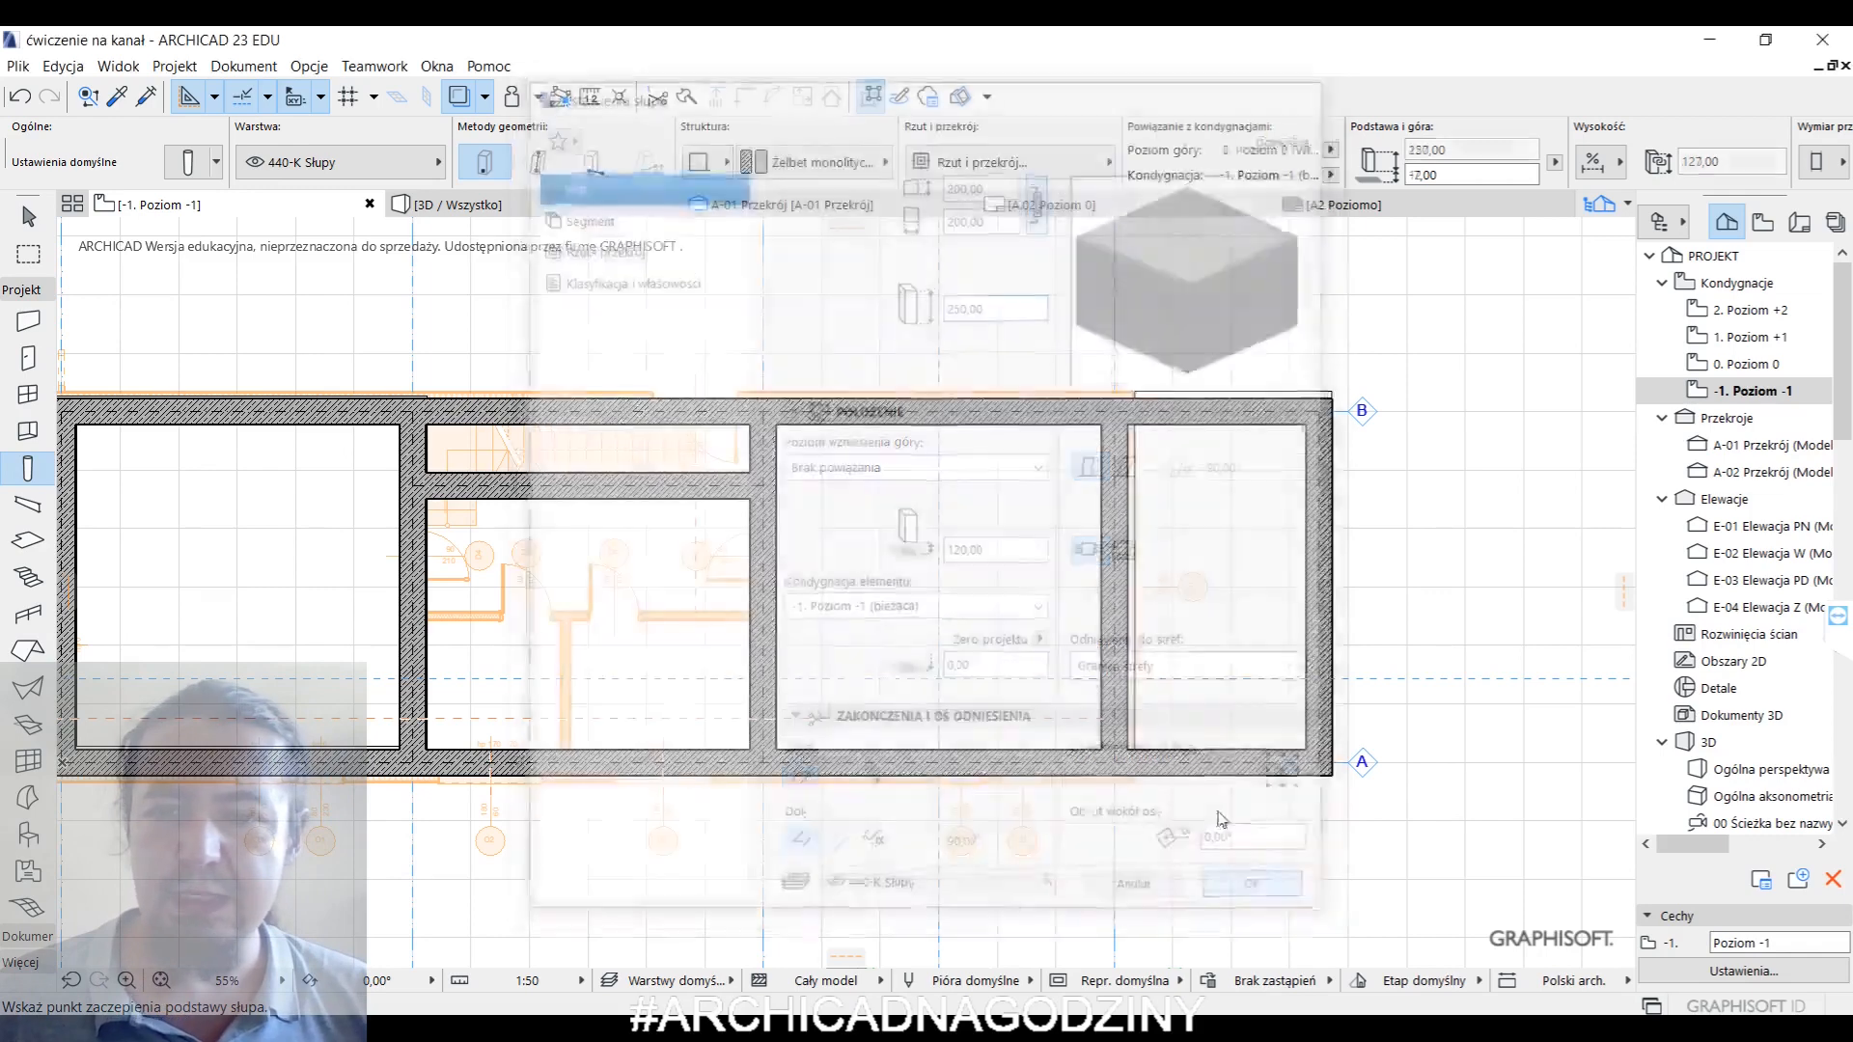
- Place the column on the axis 3 beam and shift it on the Poziom 0 plan by its own width into the terrace-side room
left_click(762, 586)
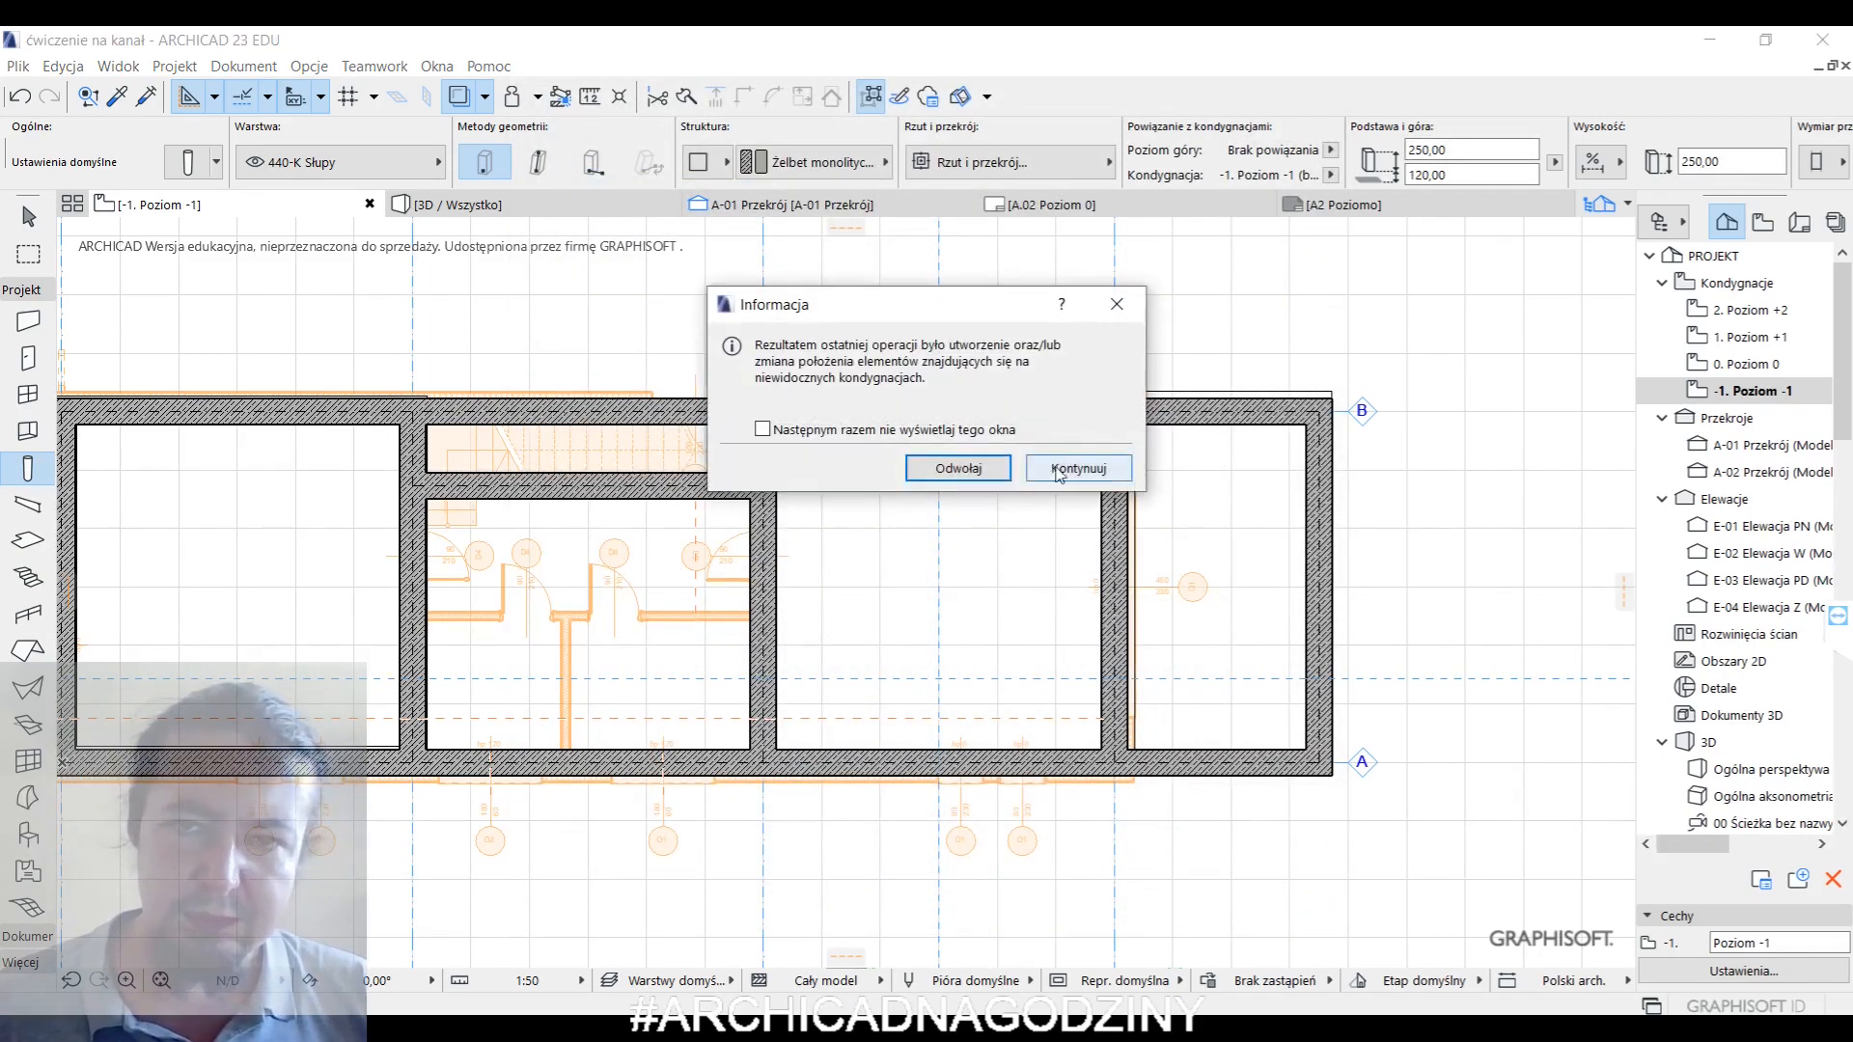
left_click(1076, 467)
double_click(1745, 364)
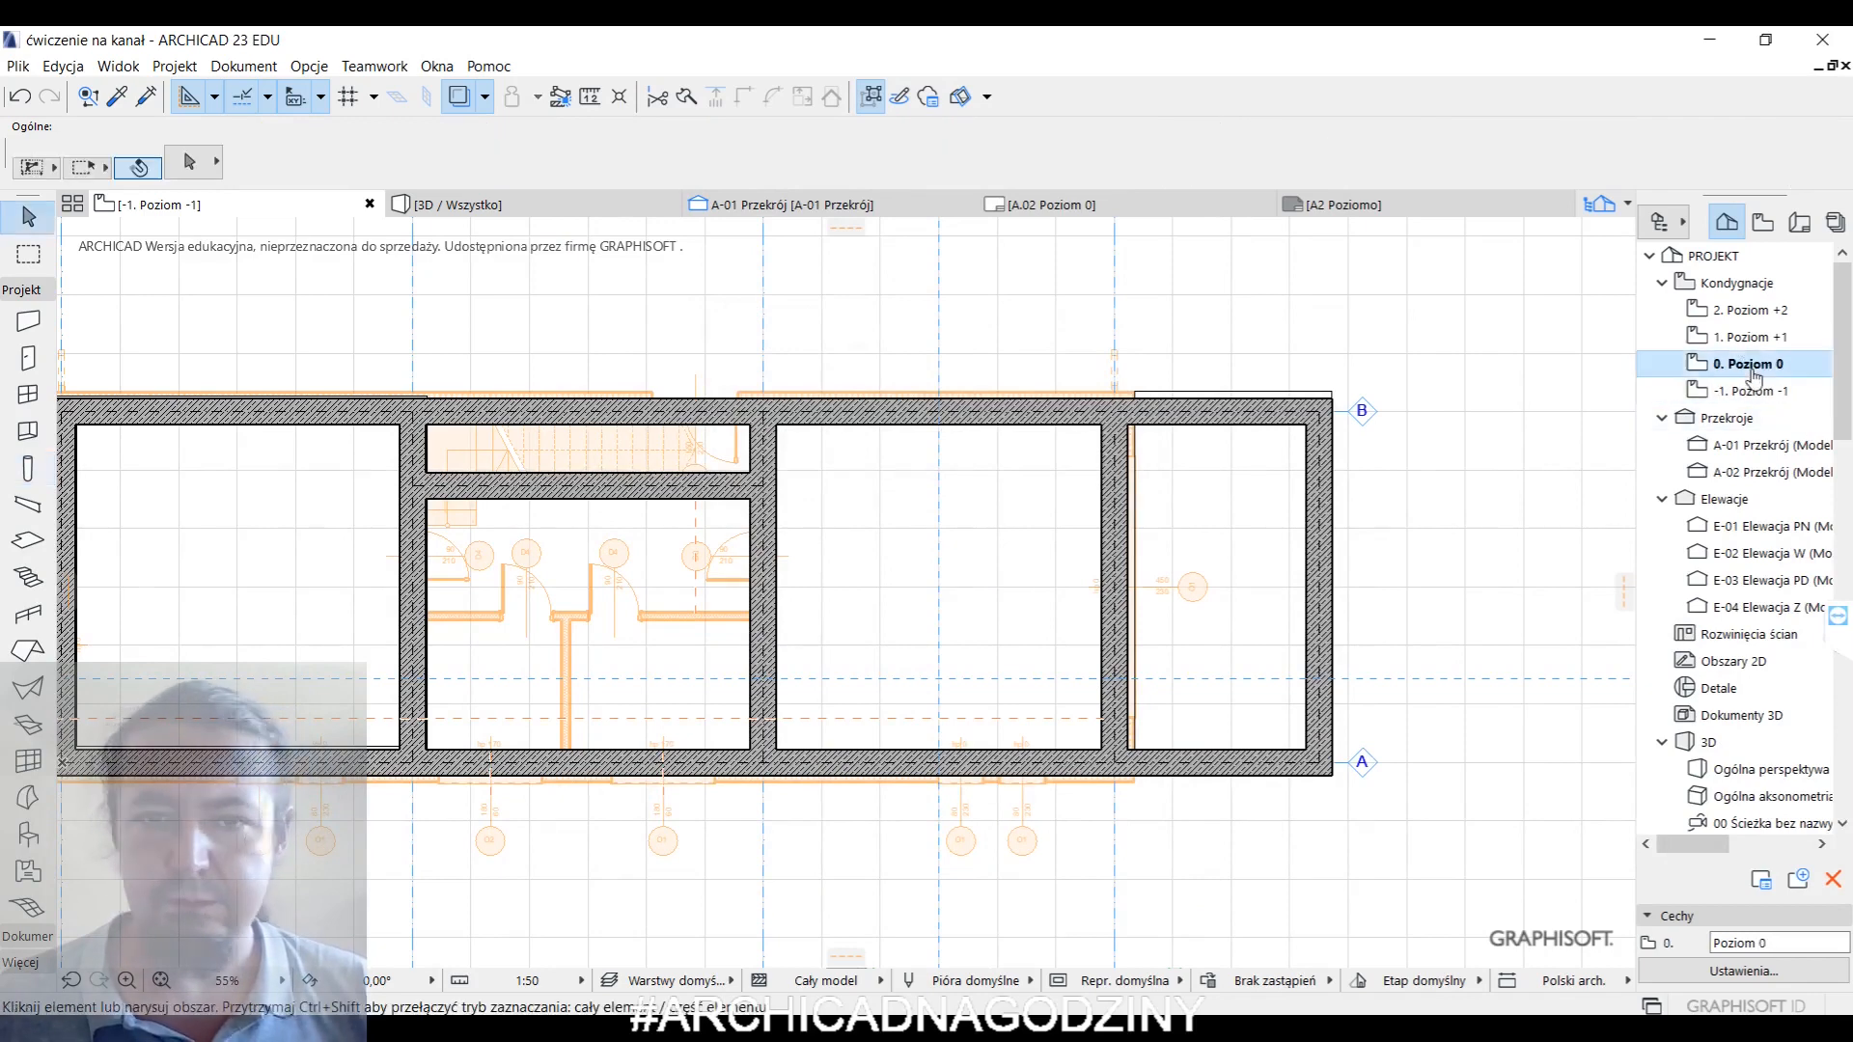
left_click(815, 653)
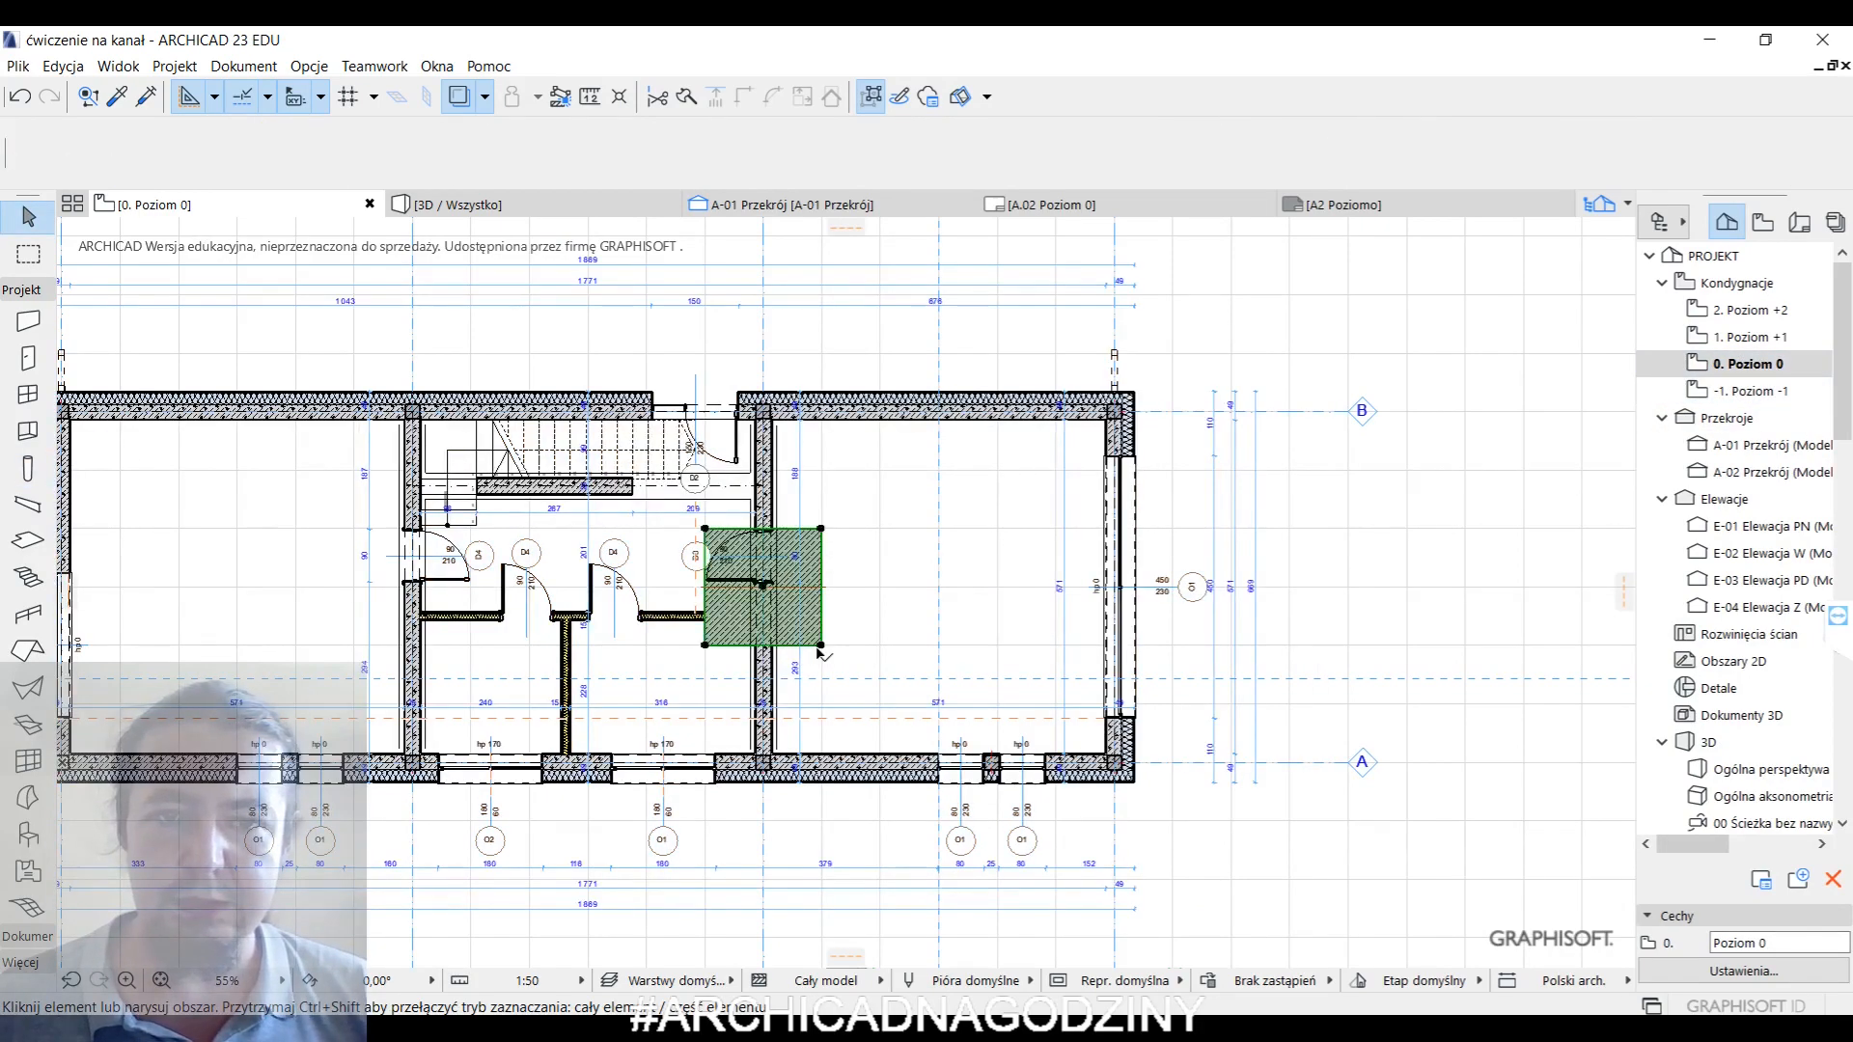
left_click(767, 585)
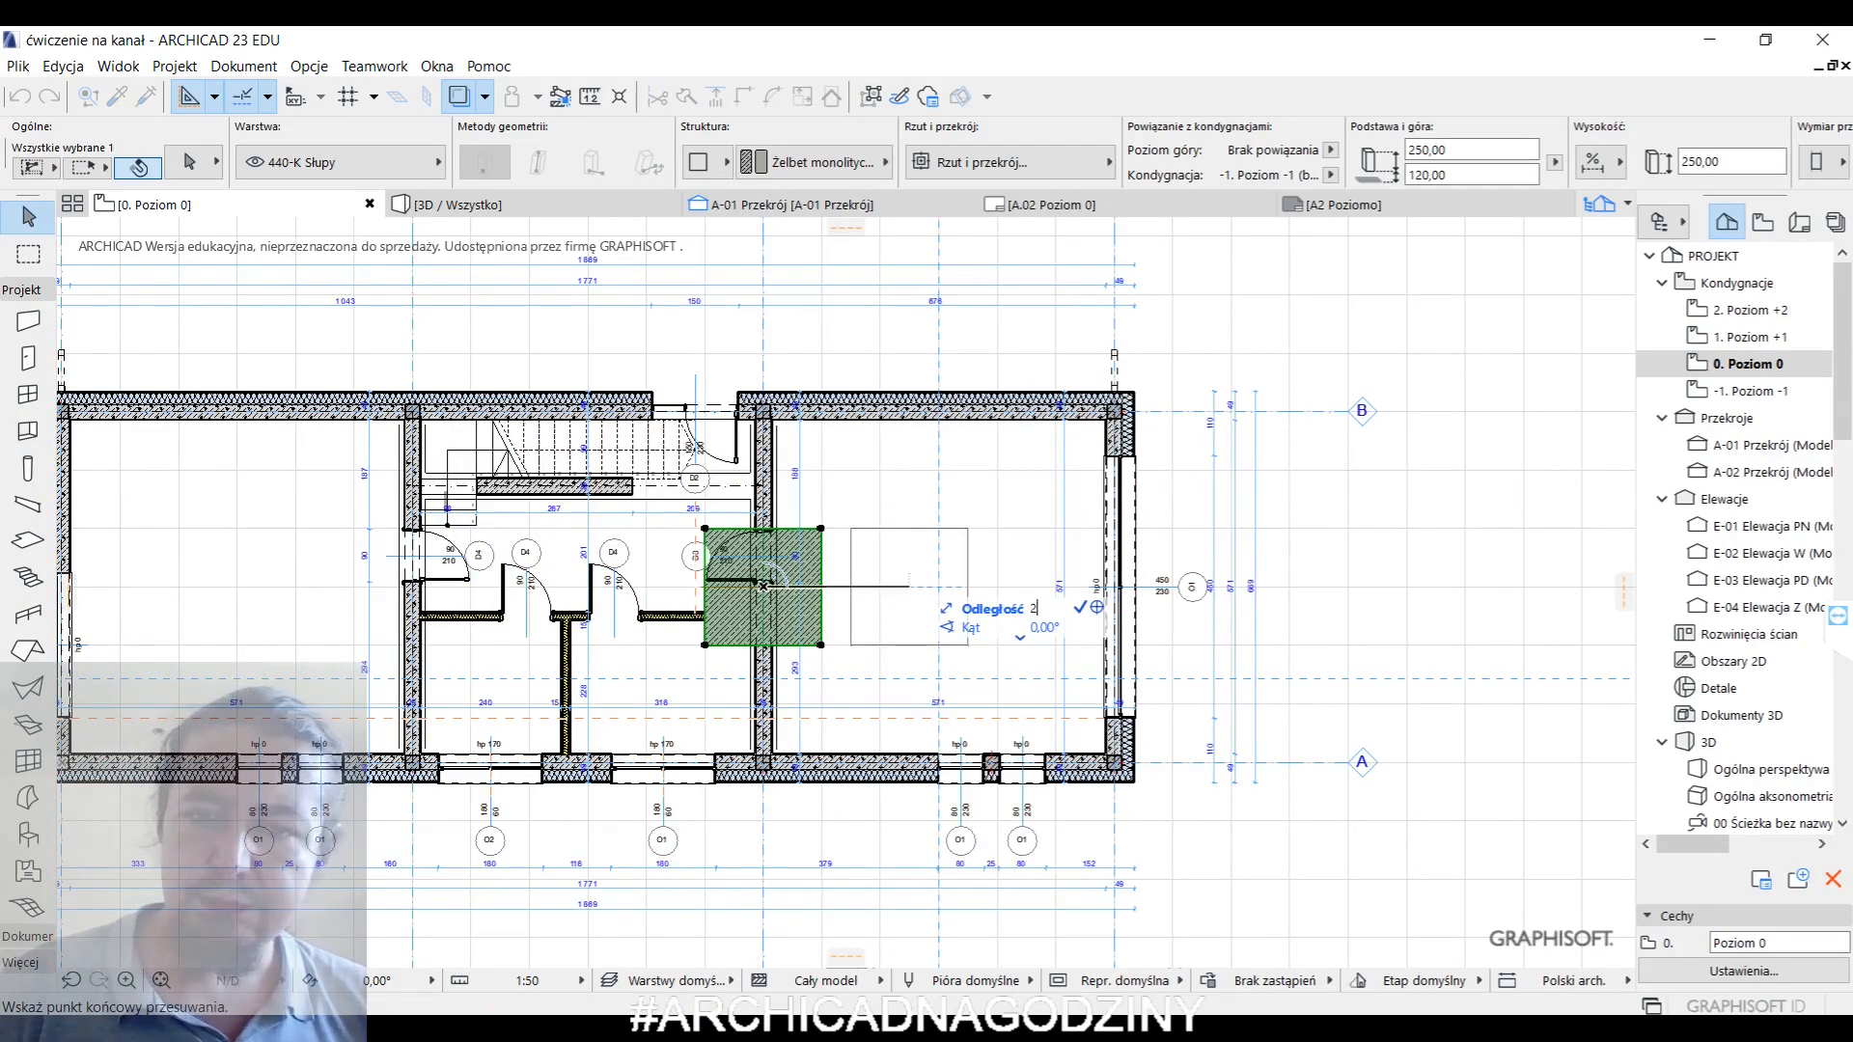
key("Return")
right_click(1379, 499)
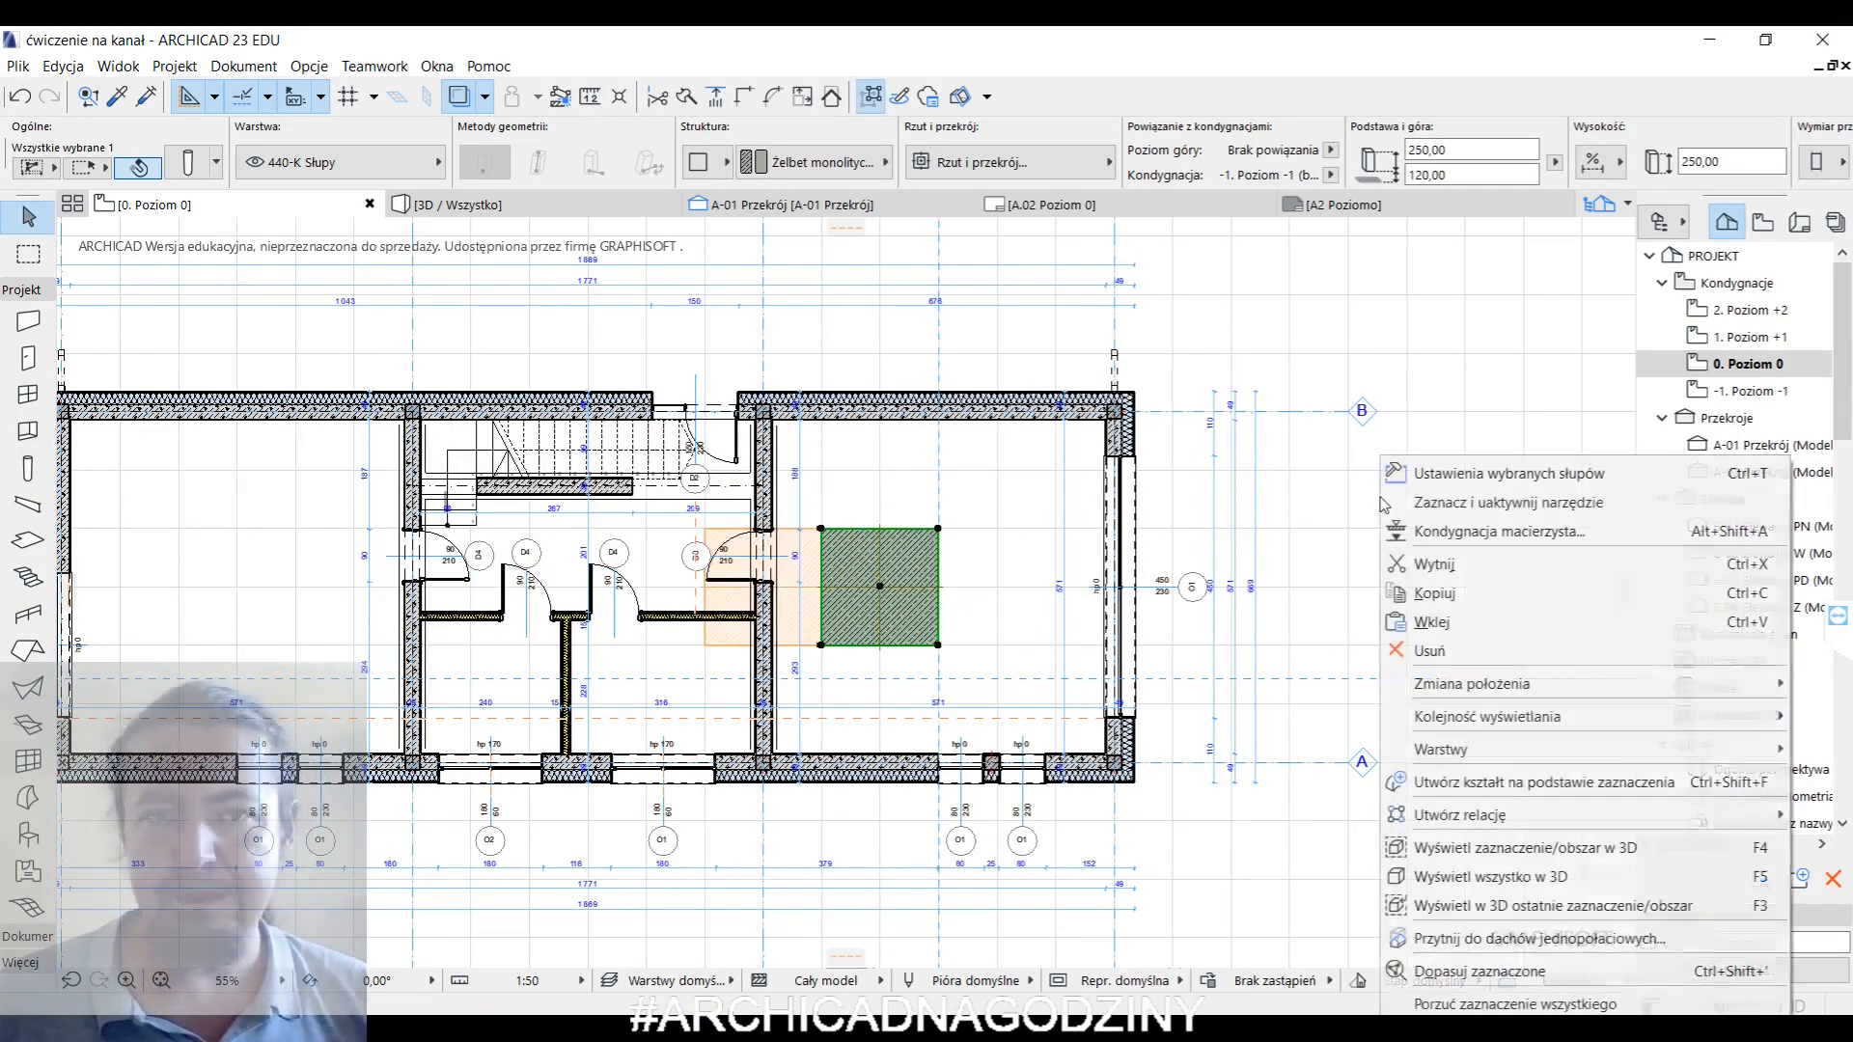
key("Escape")
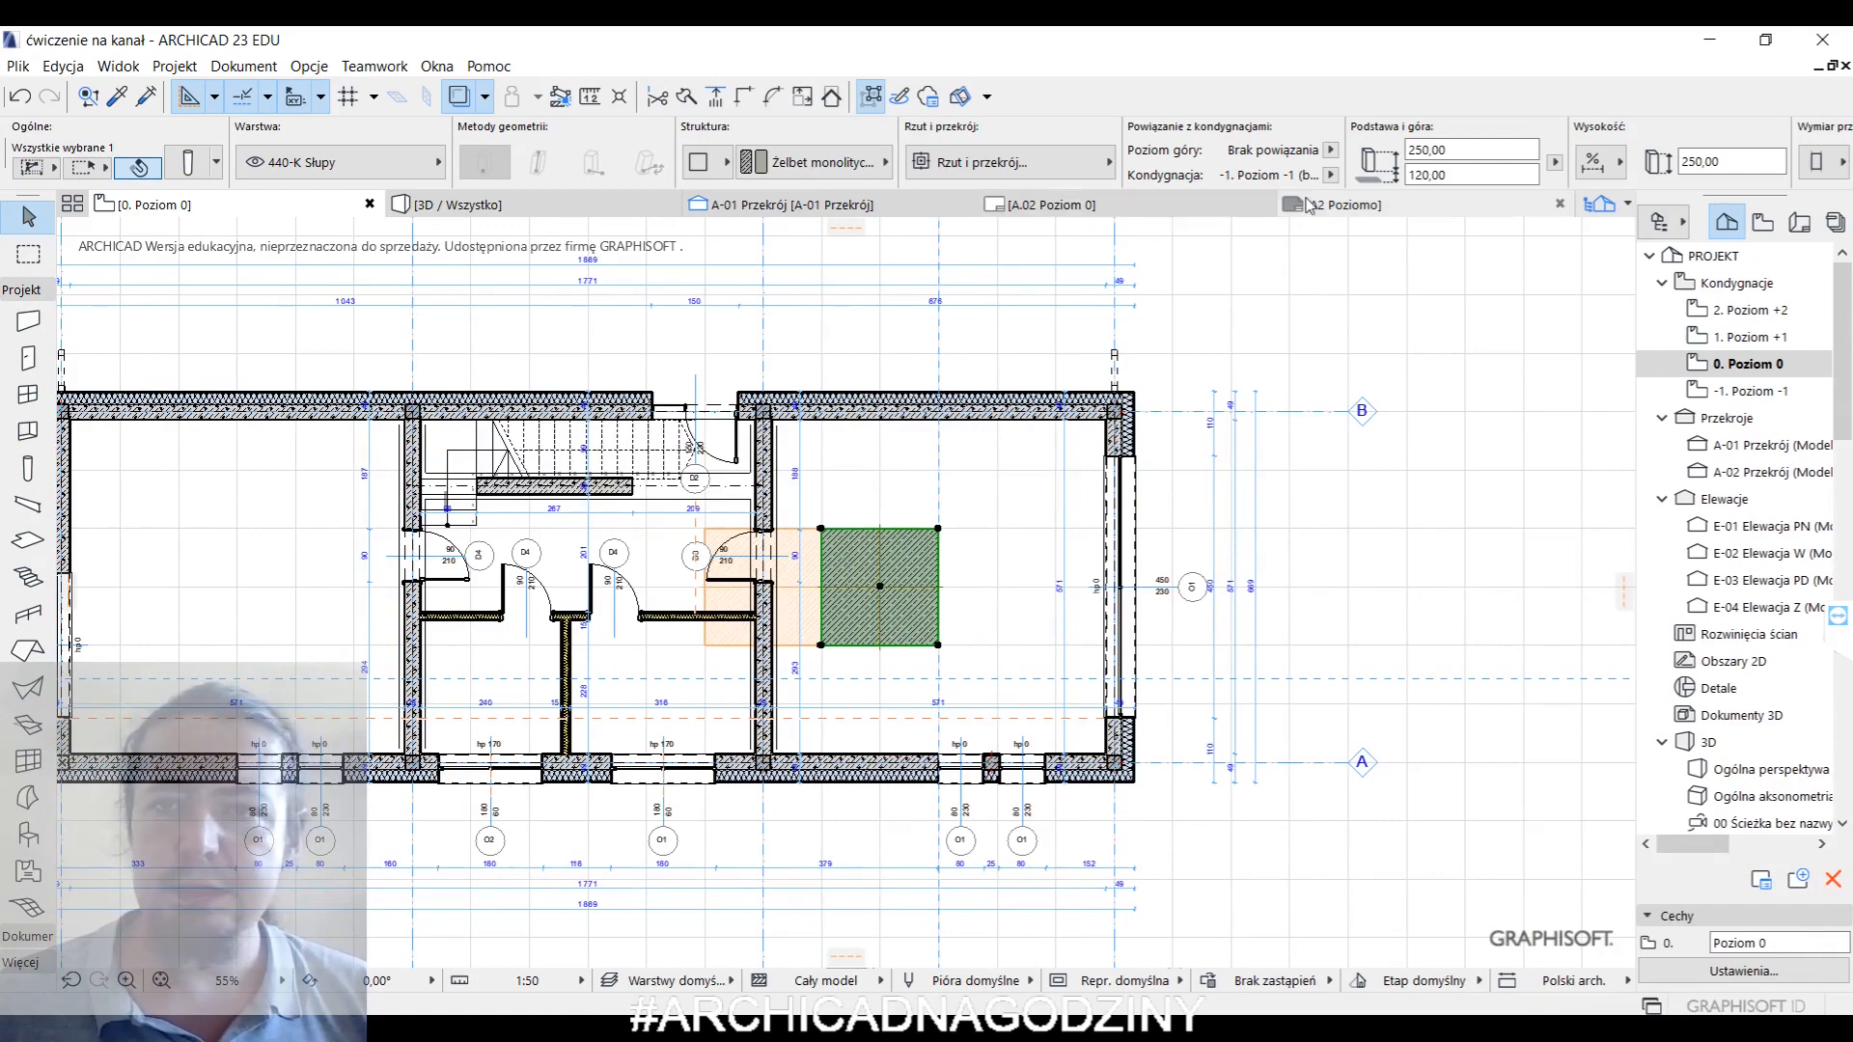
- Check the column in section A-01 and bring up the foundation area in section A-02
left_click(822, 207)
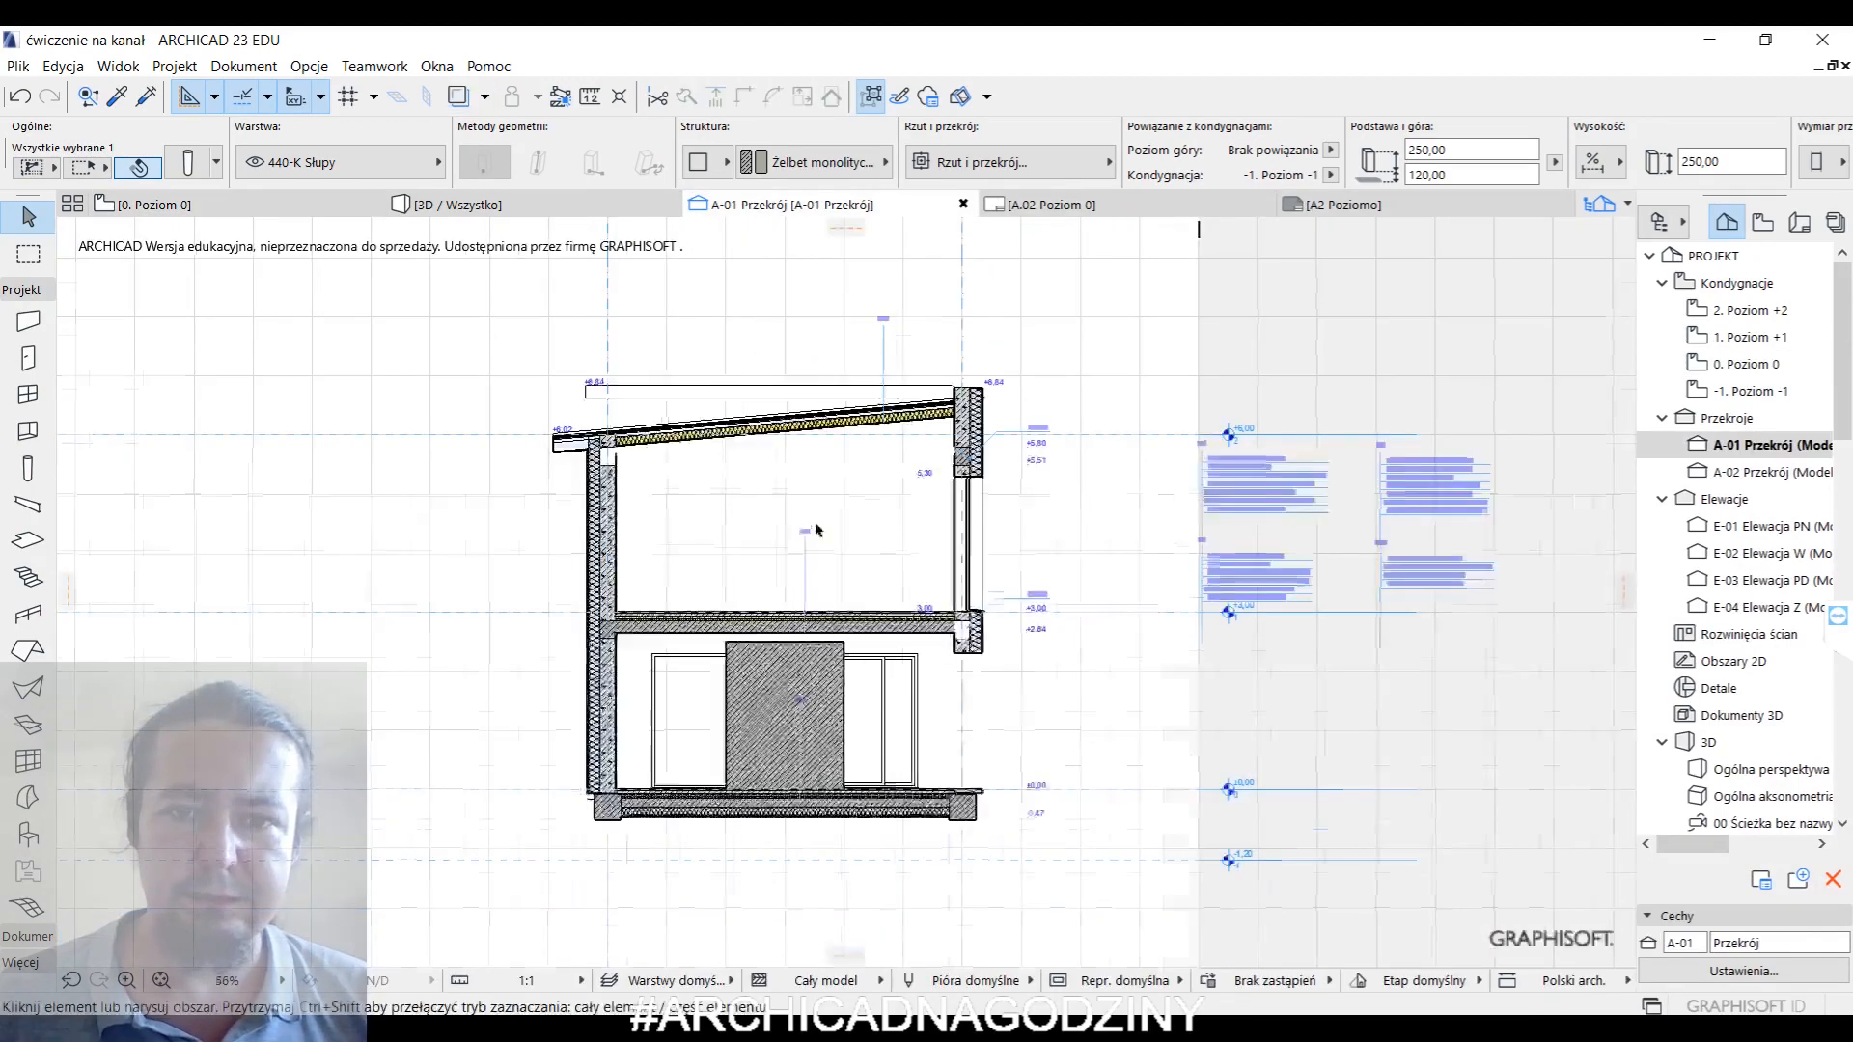
scroll(815, 524, "down", 2)
scroll(803, 647, "up", 1)
scroll(805, 655, "up", 2)
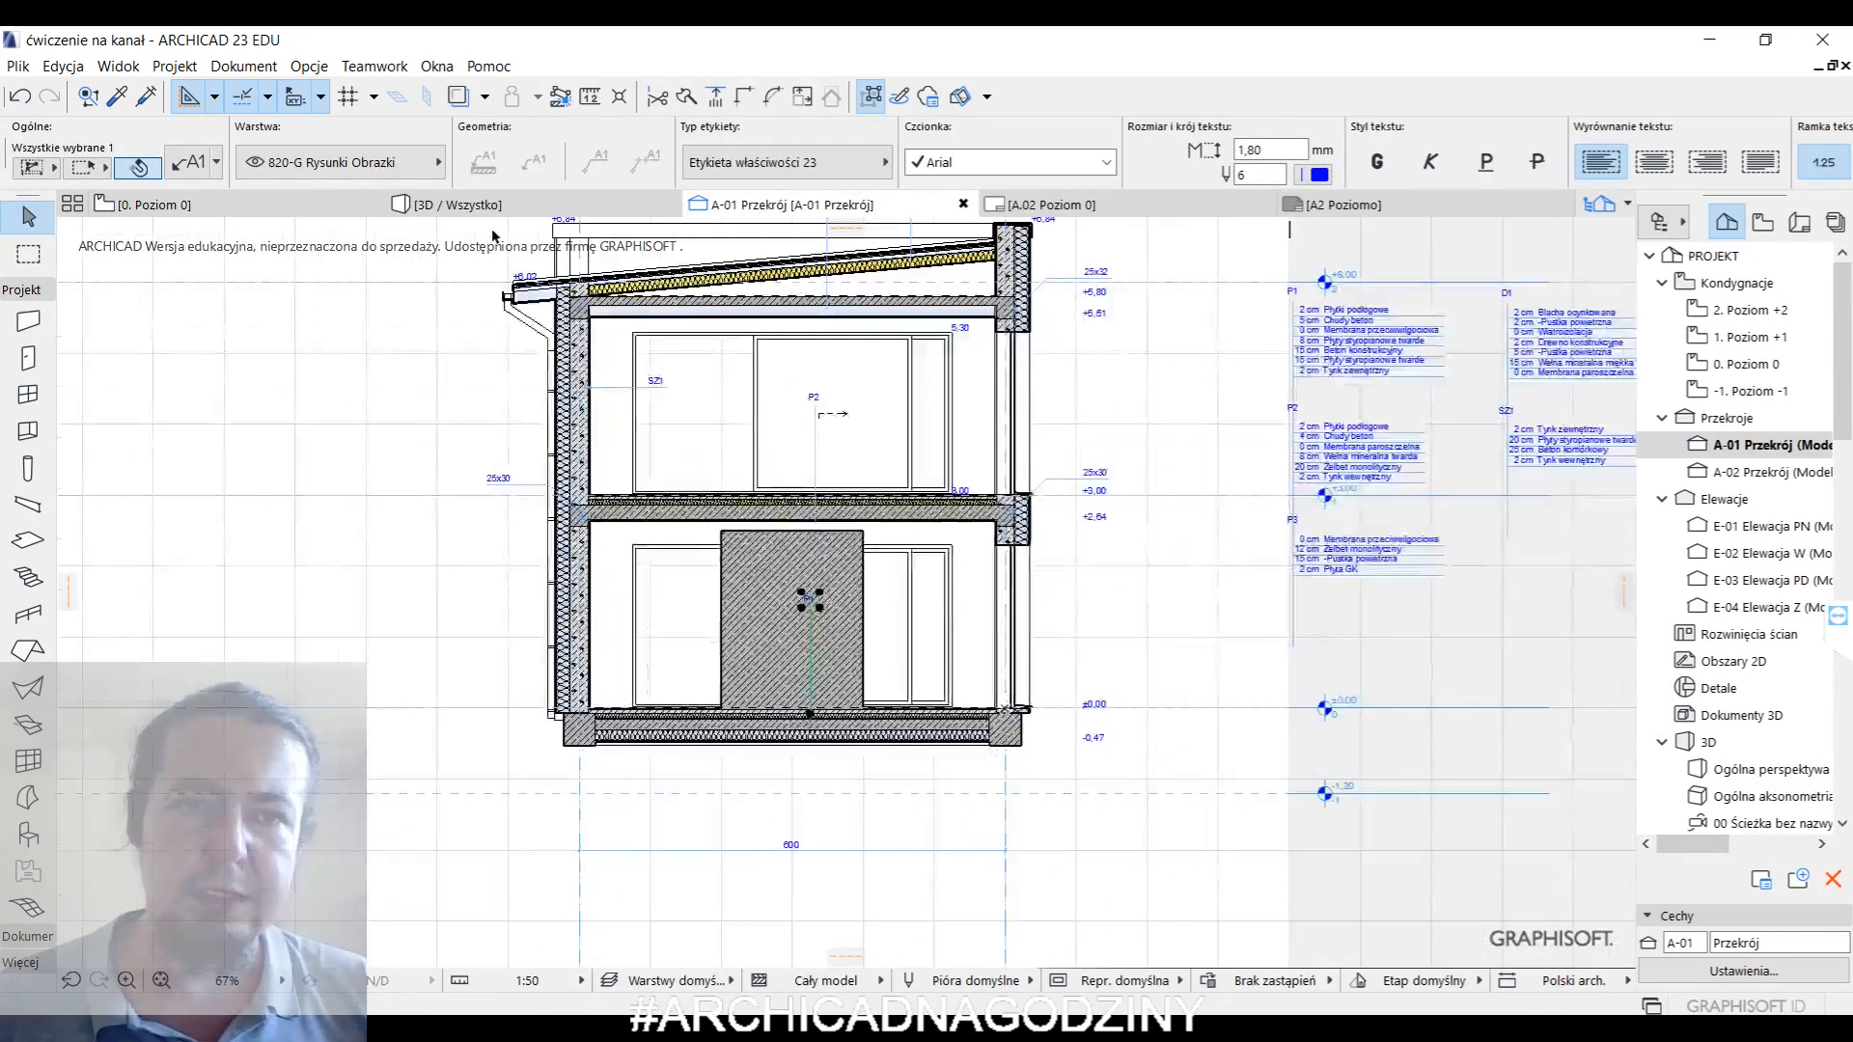
left_click(1751, 473)
double_click(1751, 473)
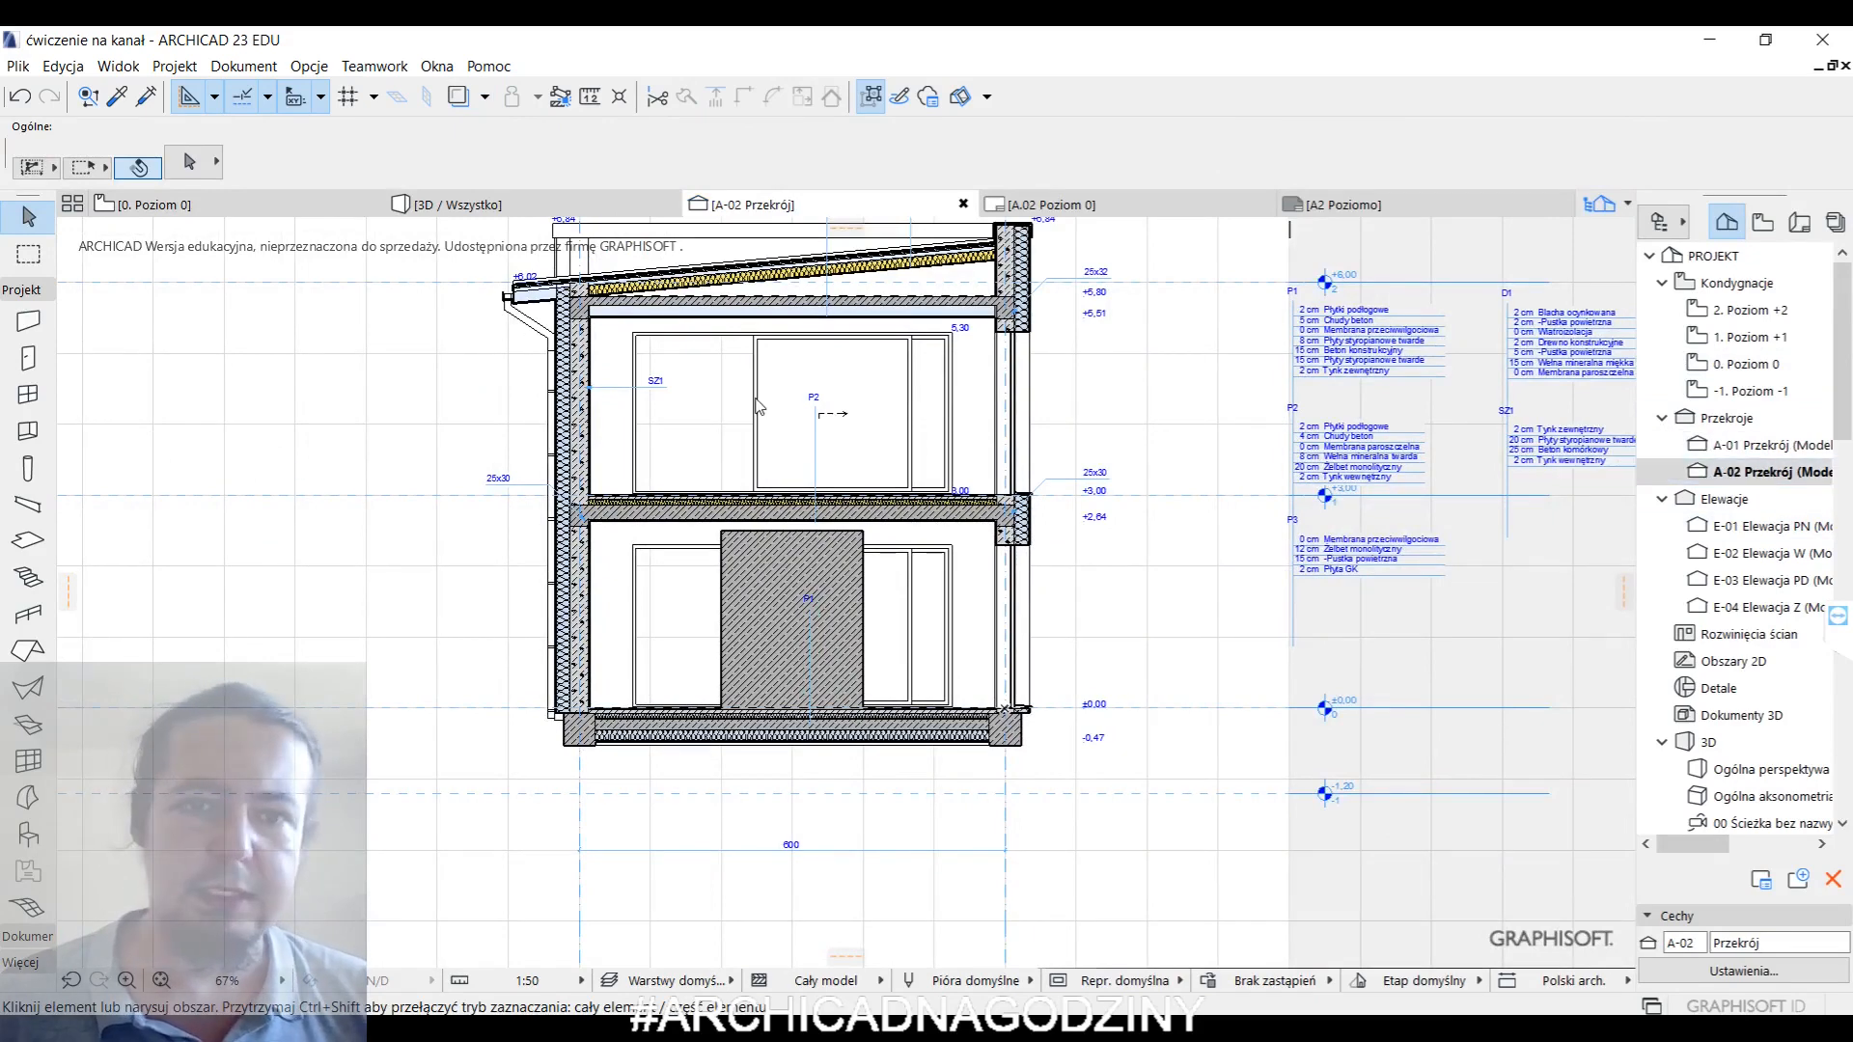
middle_click_drag(939, 646, 900, 455)
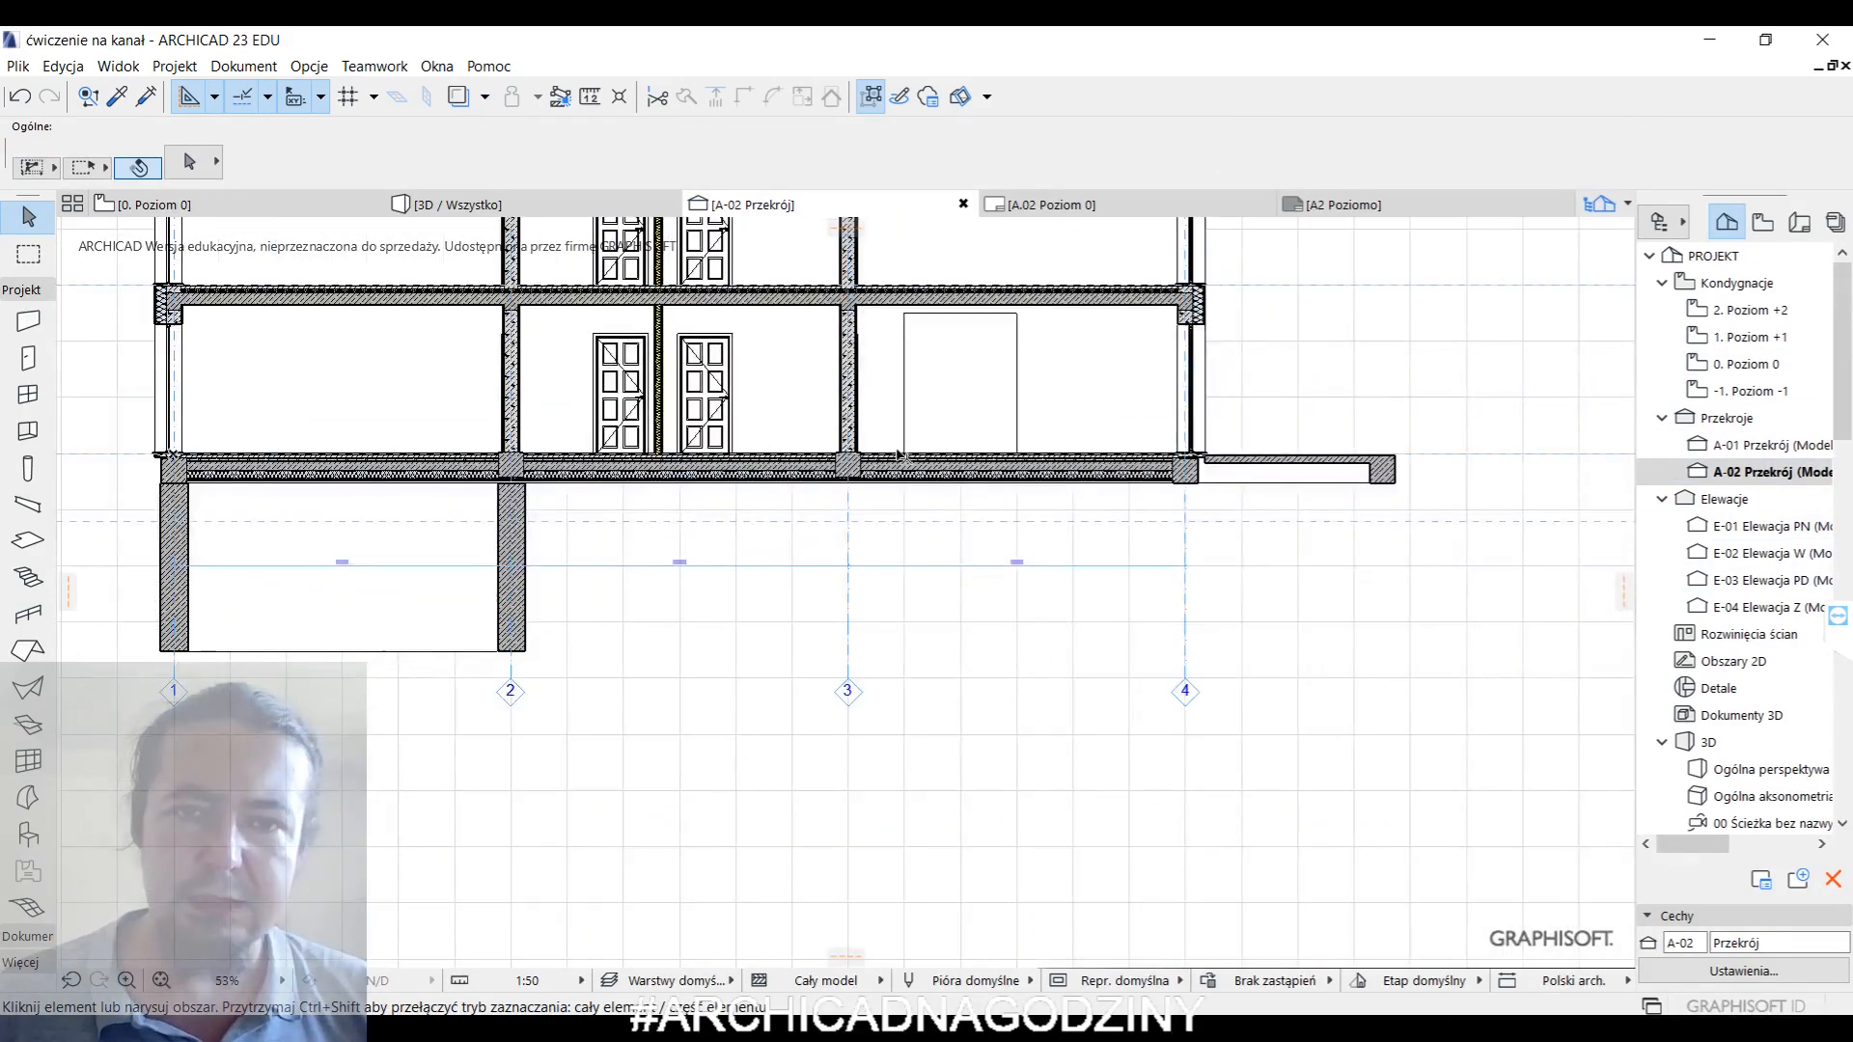
- Move the column 600 straight down in section A-02, below the foundation, and deselect it
left_click(988, 394)
left_click(1017, 314)
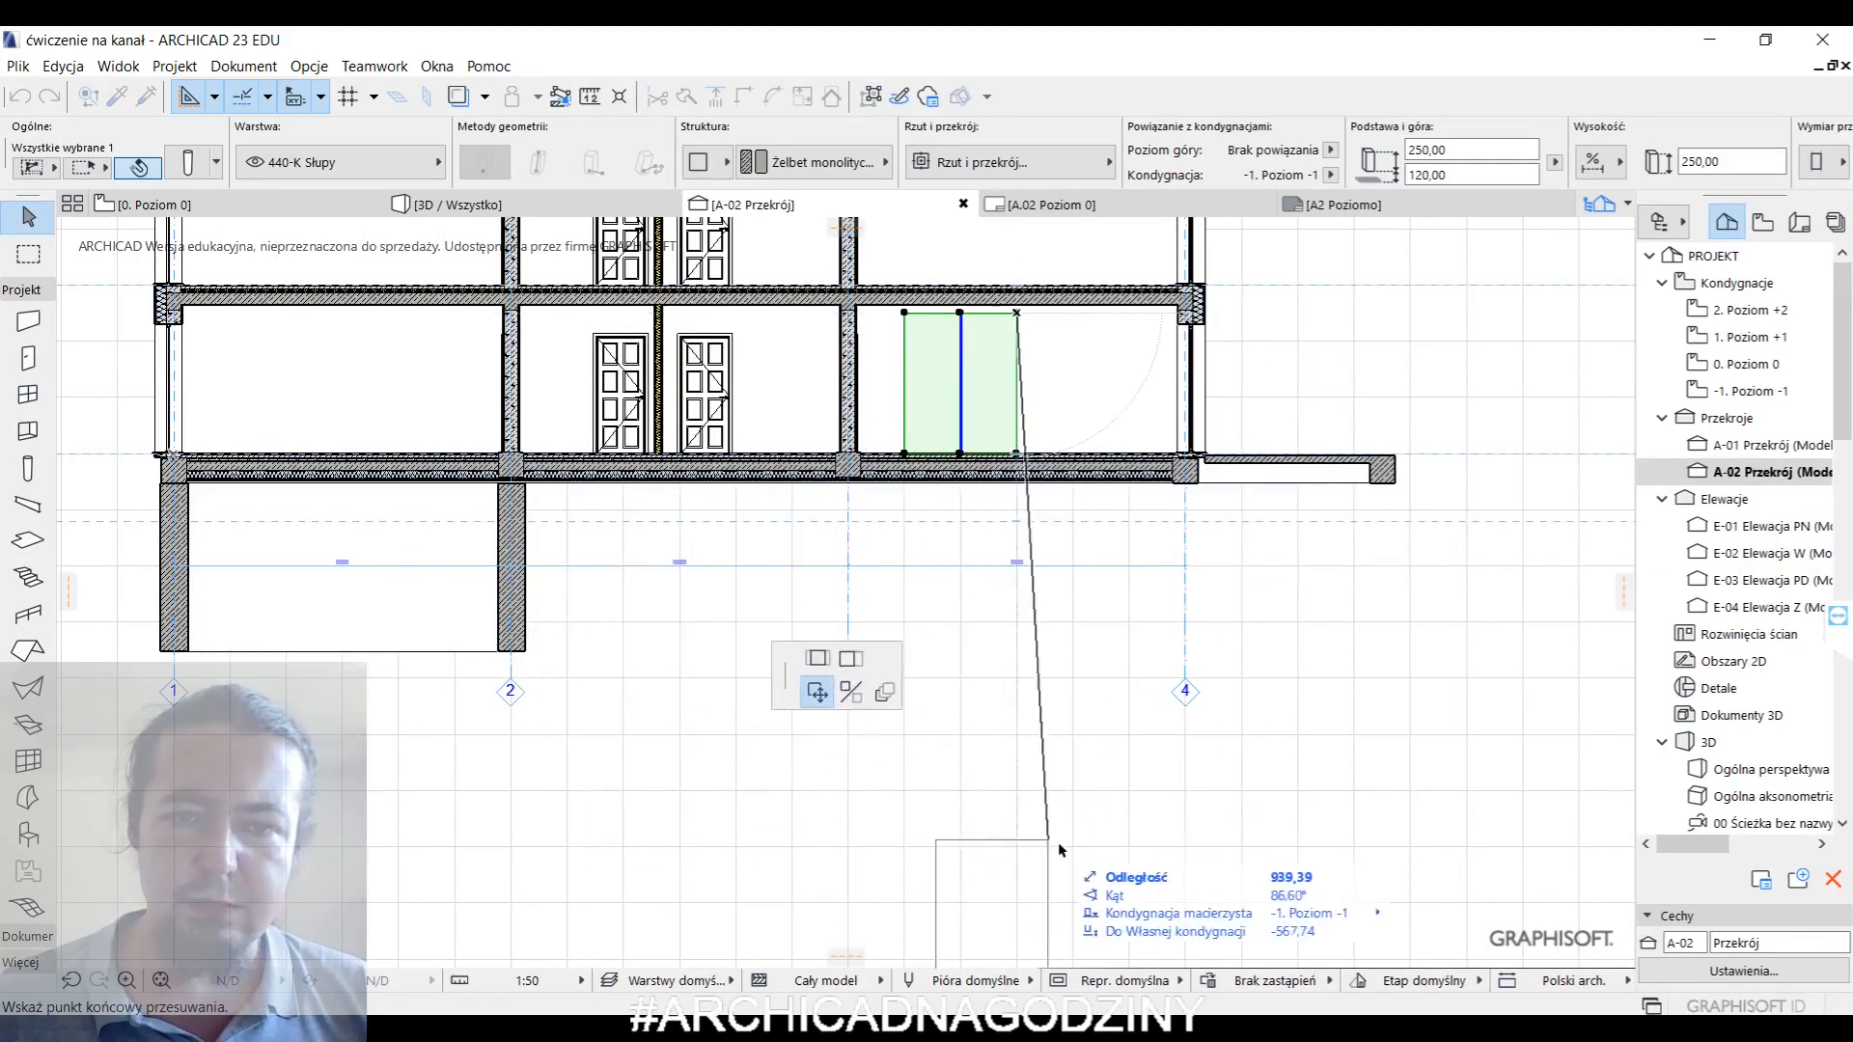
key("Tab")
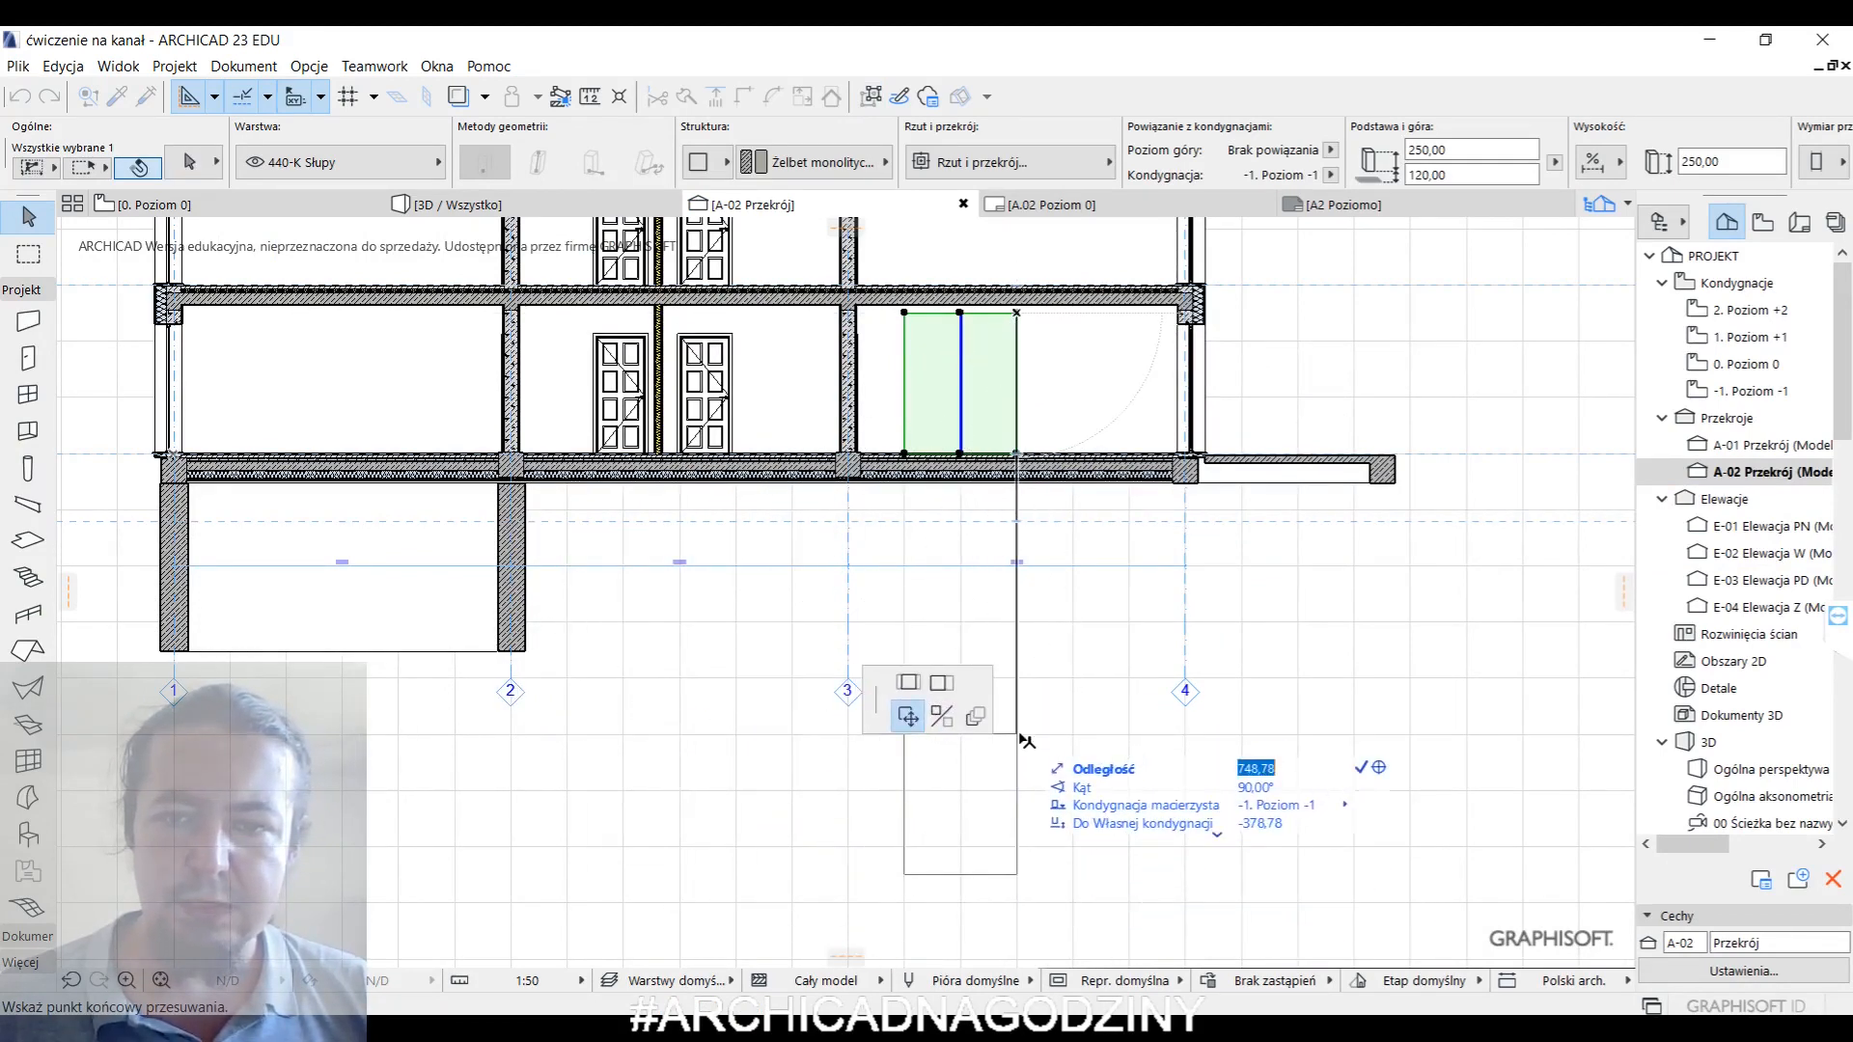
type("60")
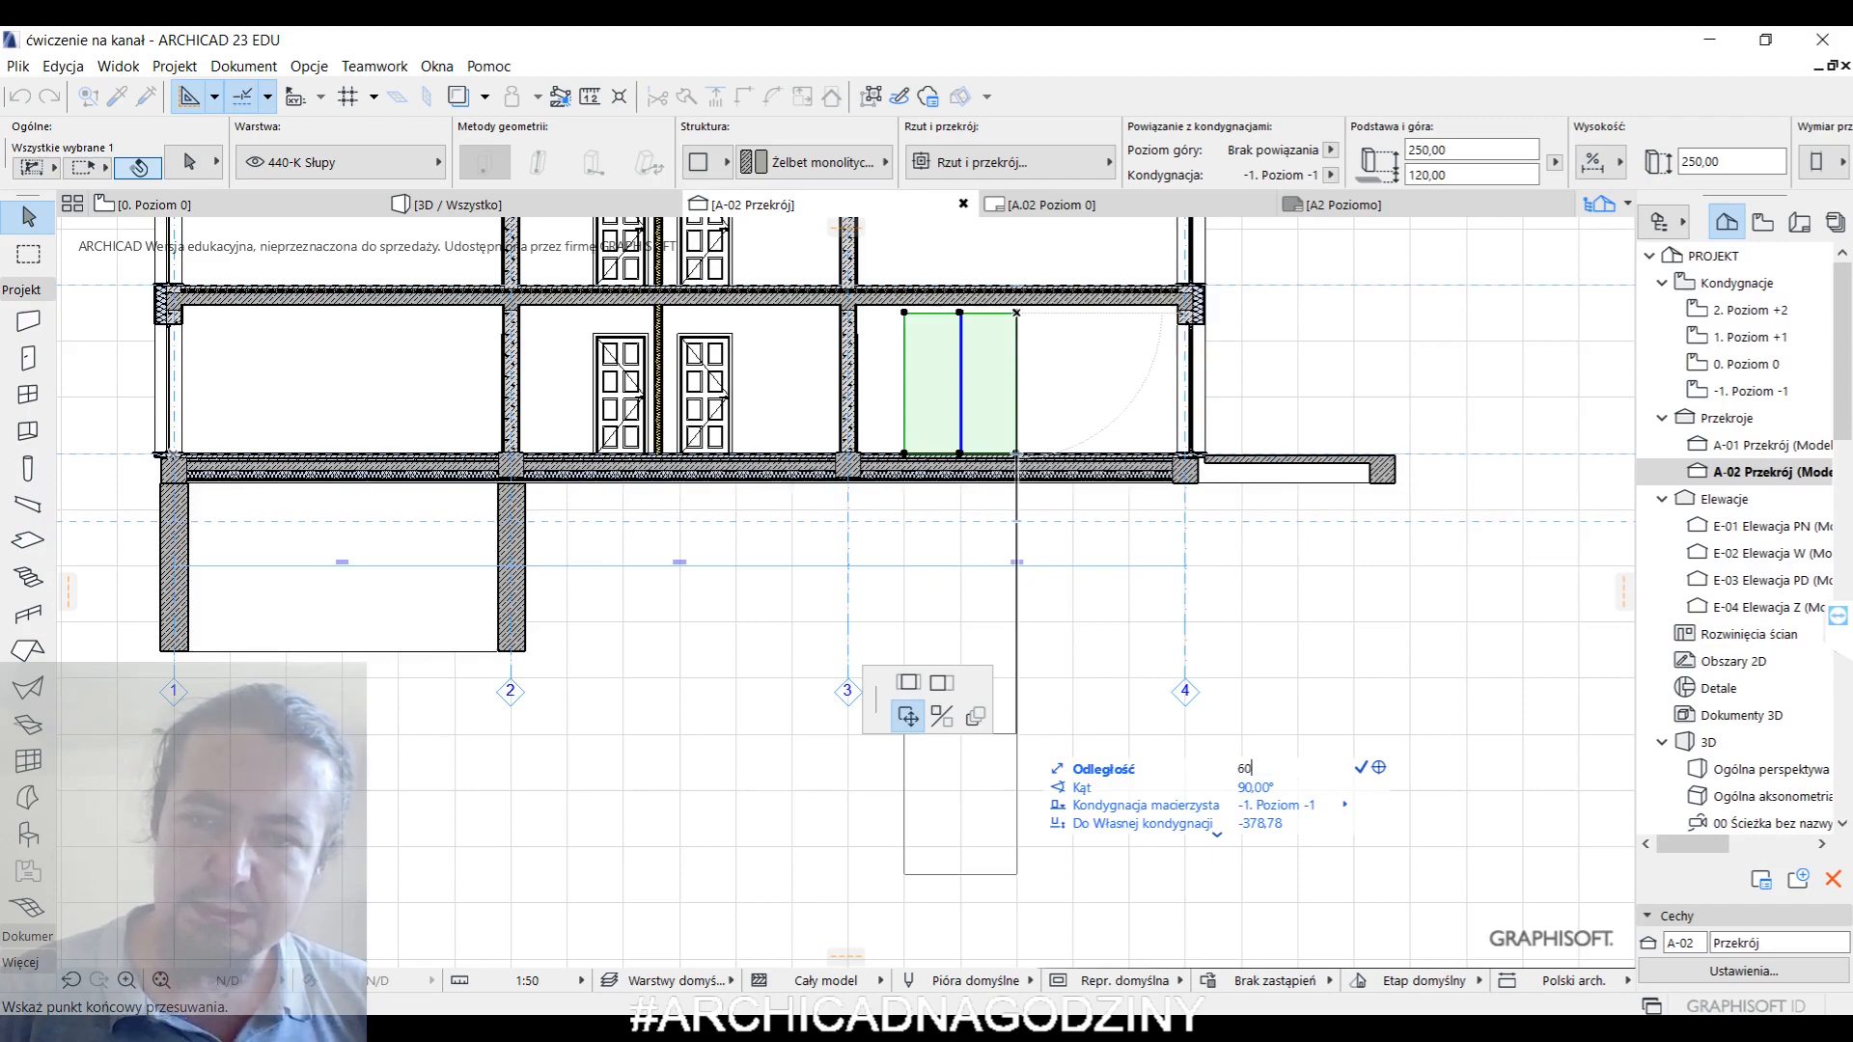
type("0")
key("Return")
key("Escape")
scroll(1097, 641, "down", 2)
middle_click_drag(1127, 633, 875, 564)
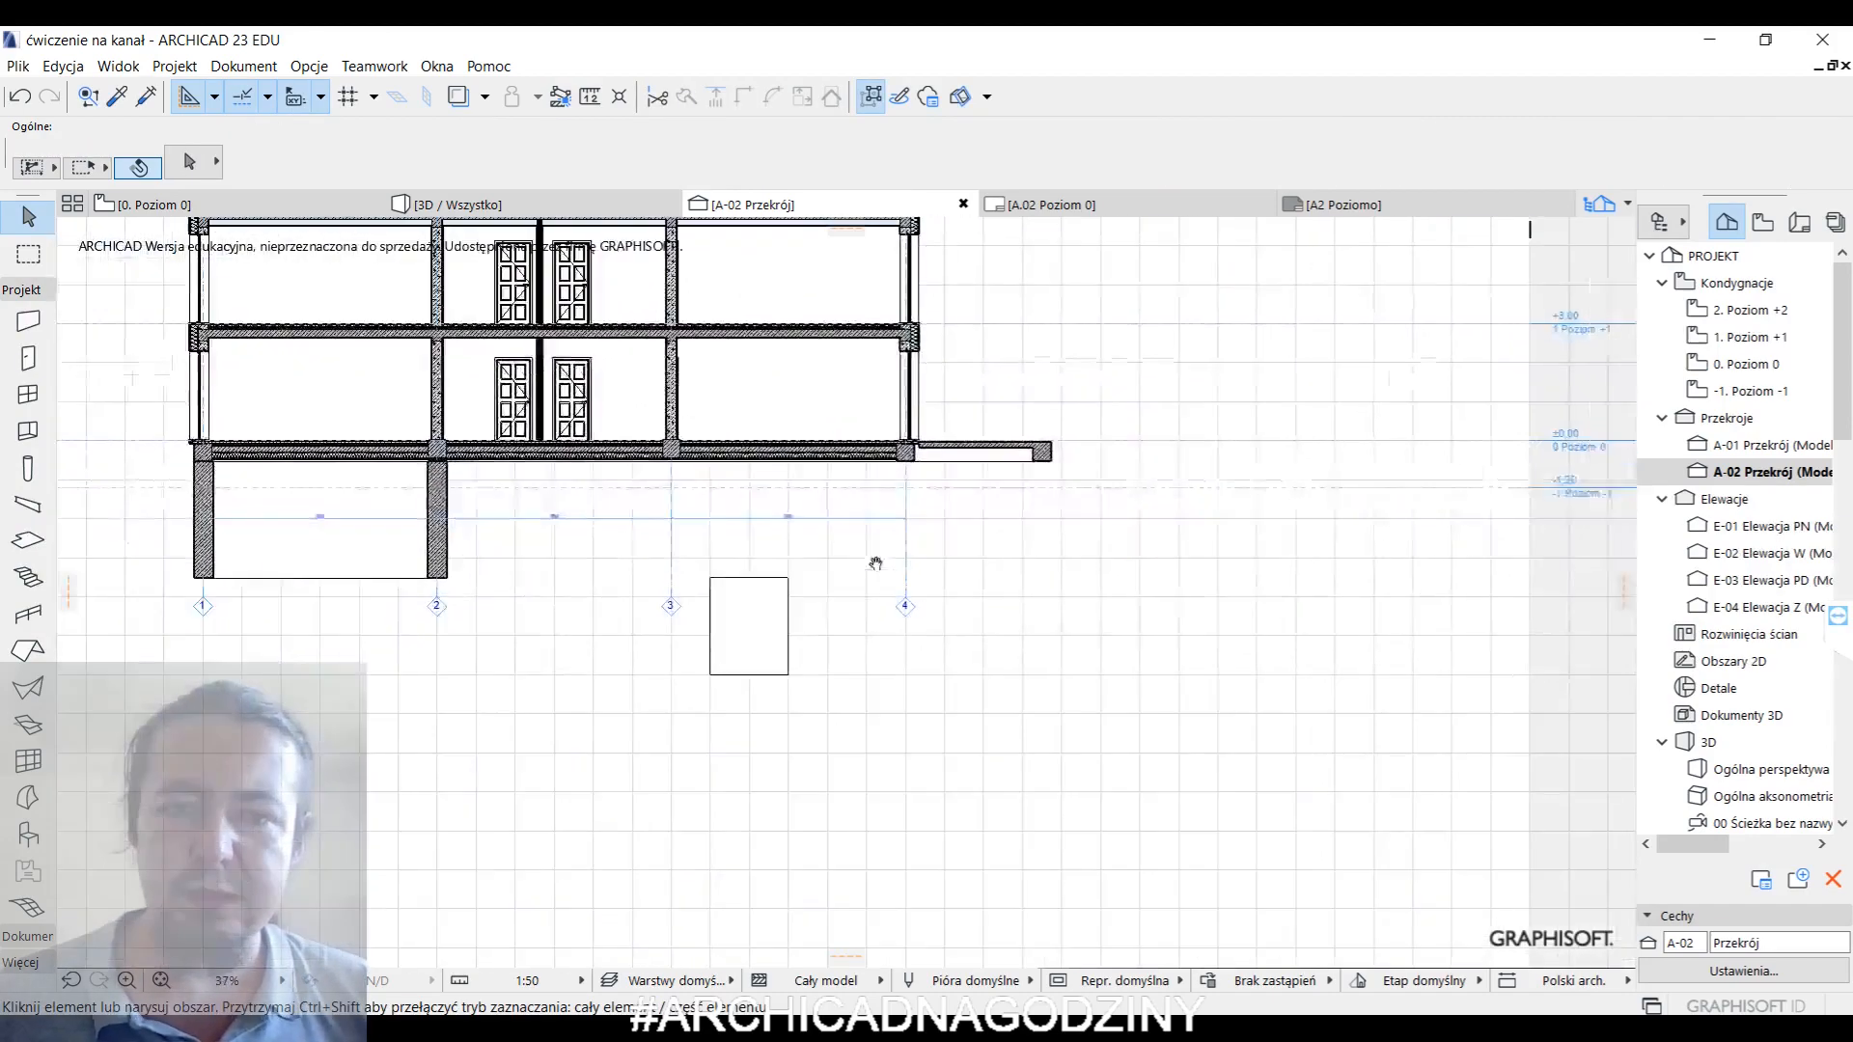
- Lower the column further until its base offset is -580, and deselect it
left_click(790, 593)
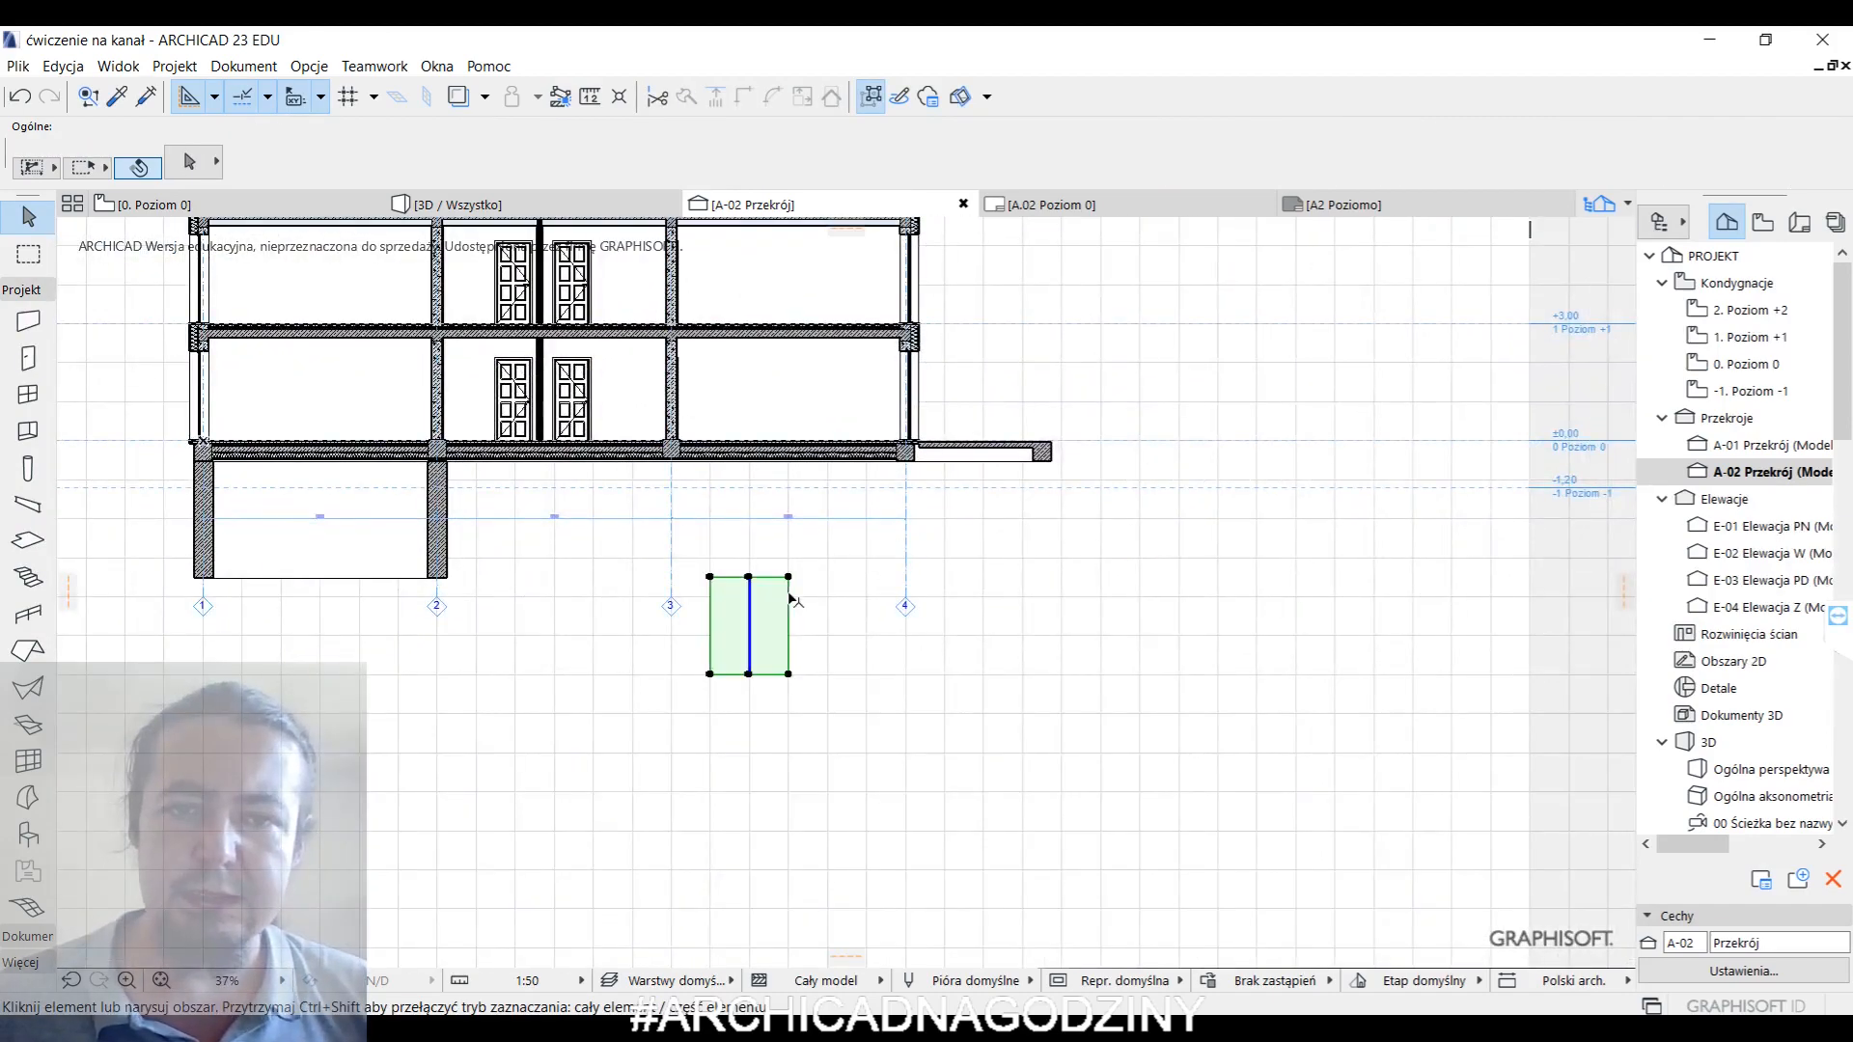
left_click(789, 577)
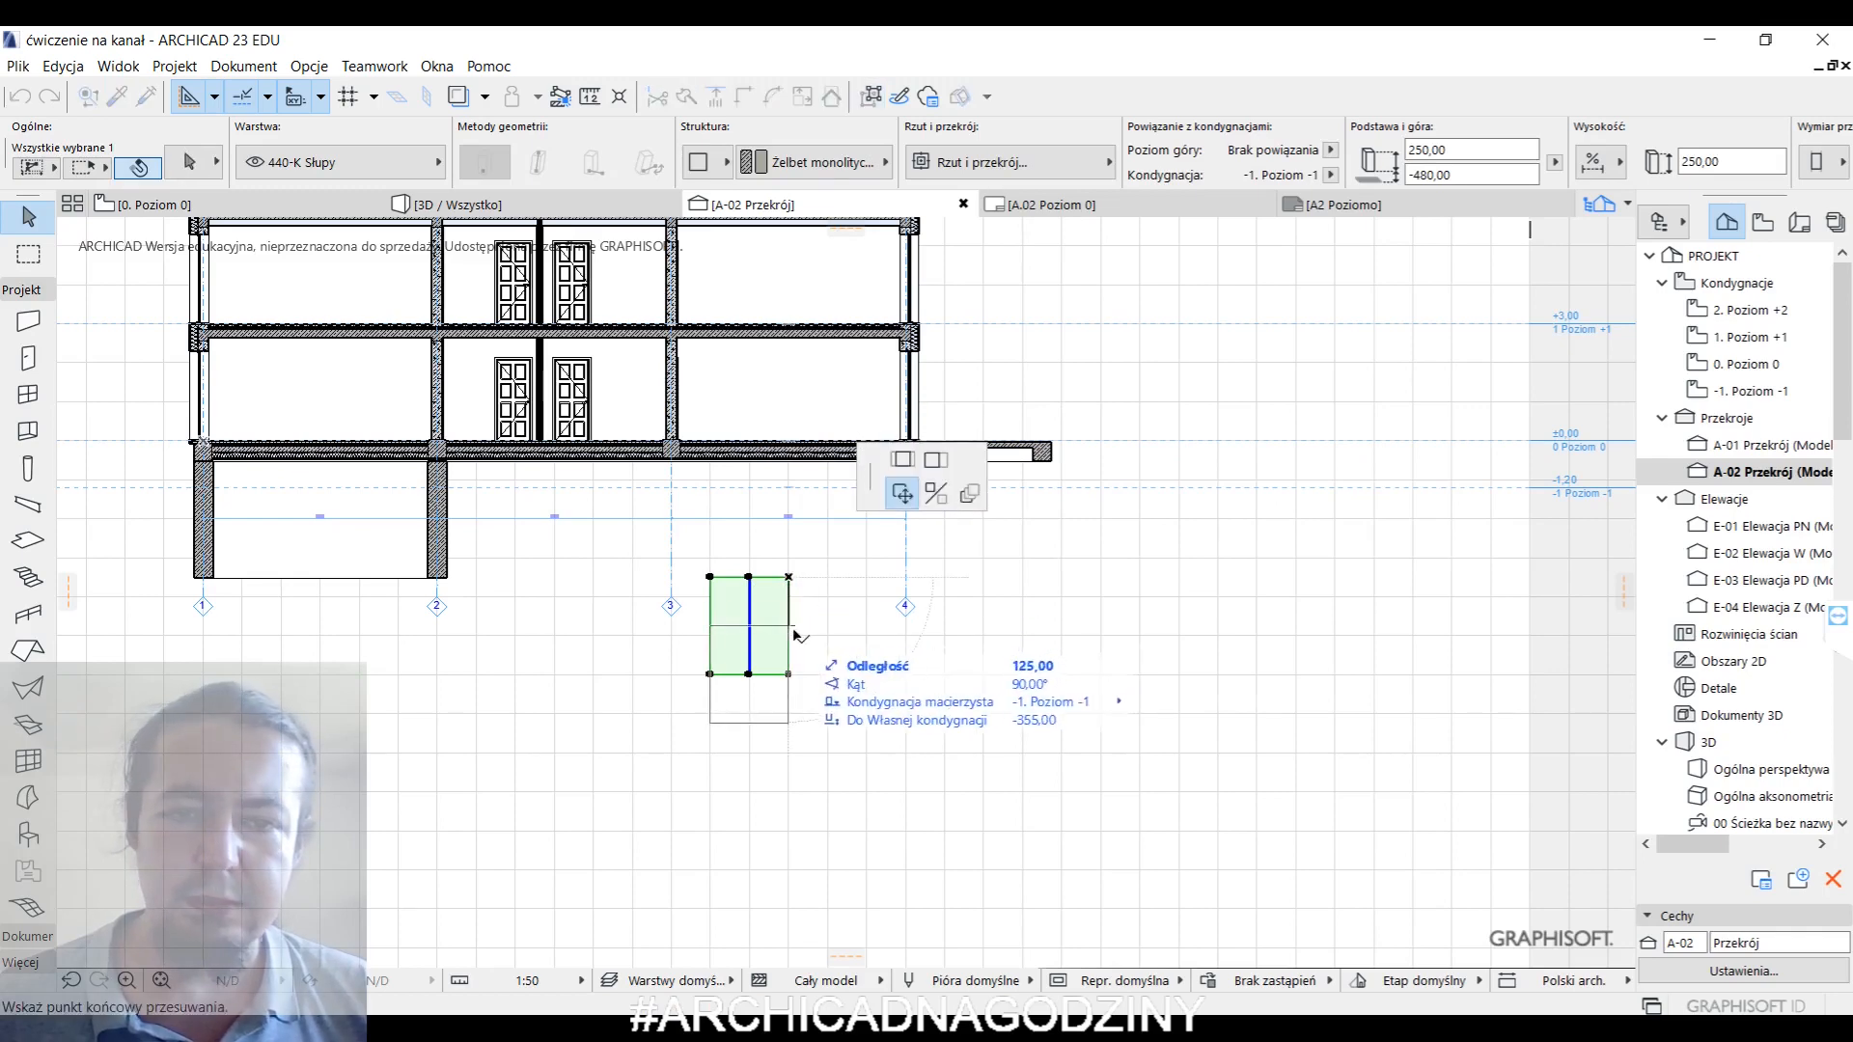
key("Return")
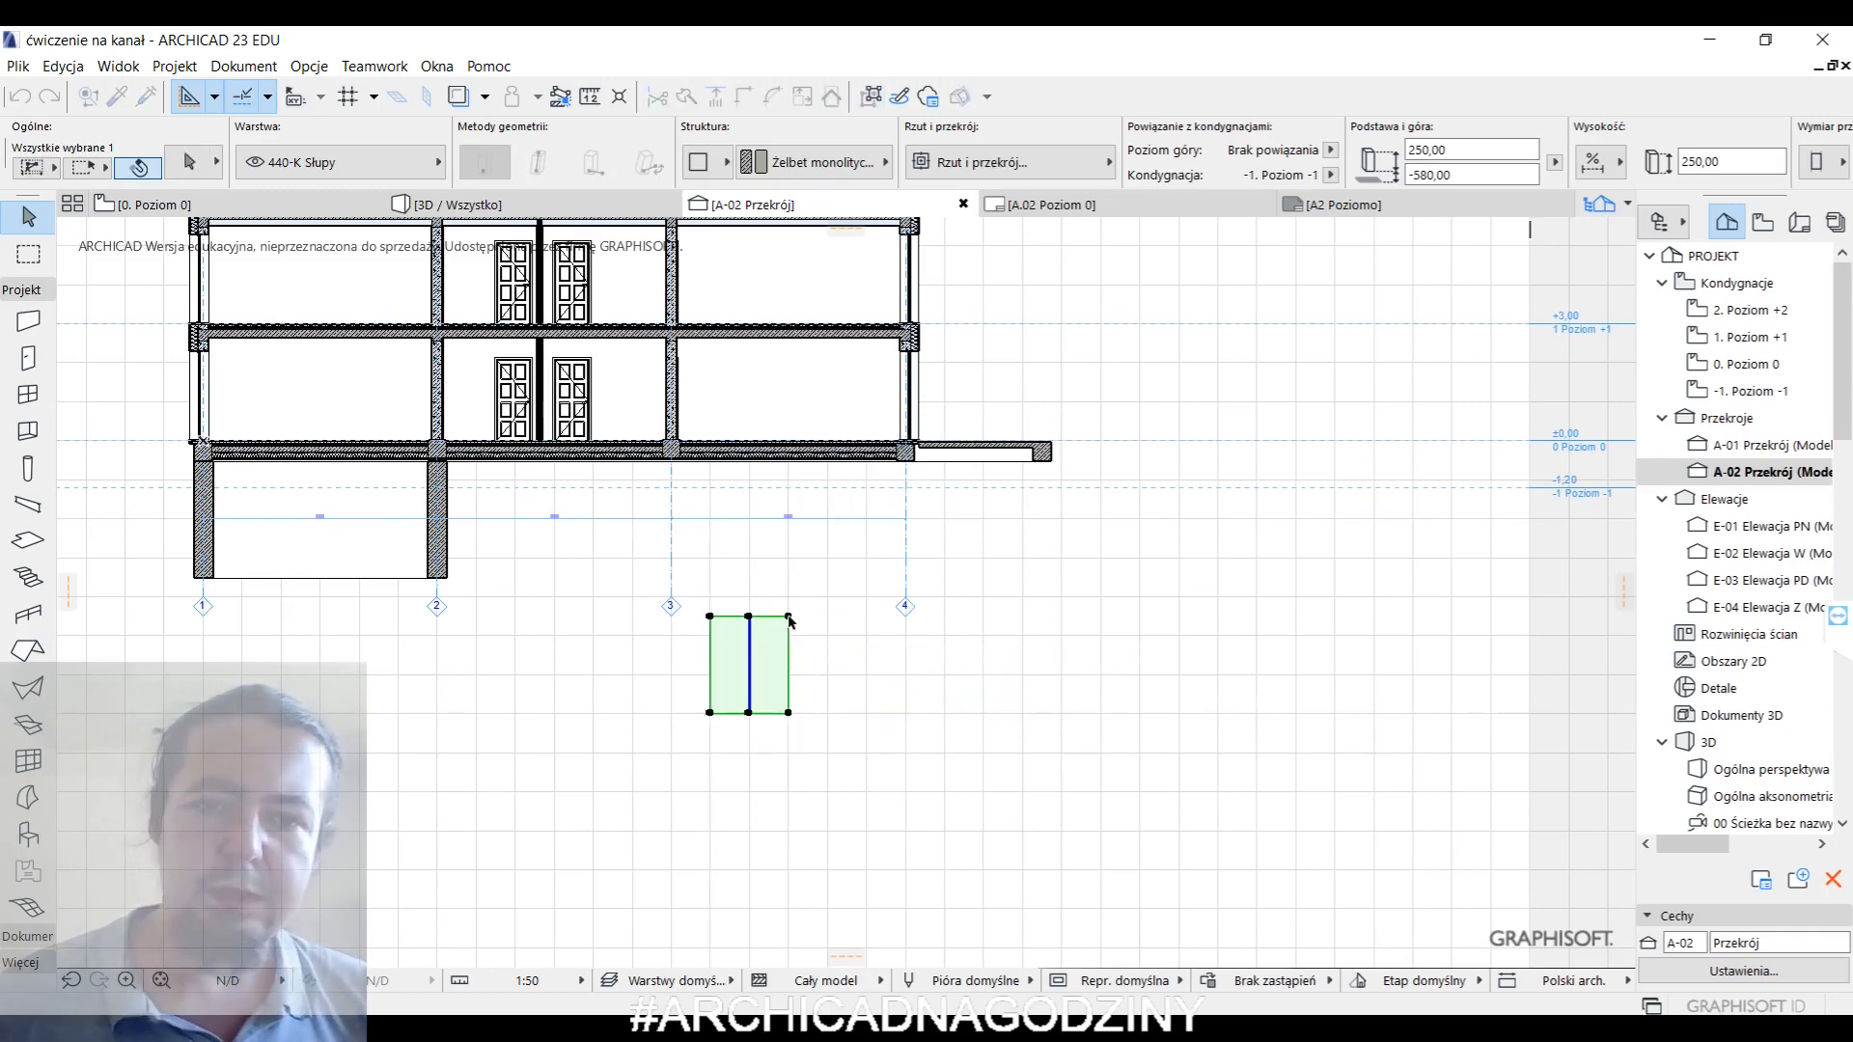
key("Escape")
- Display the entire model in 3D to view the lowered column beneath the building
scroll(600, 455, "down", 1)
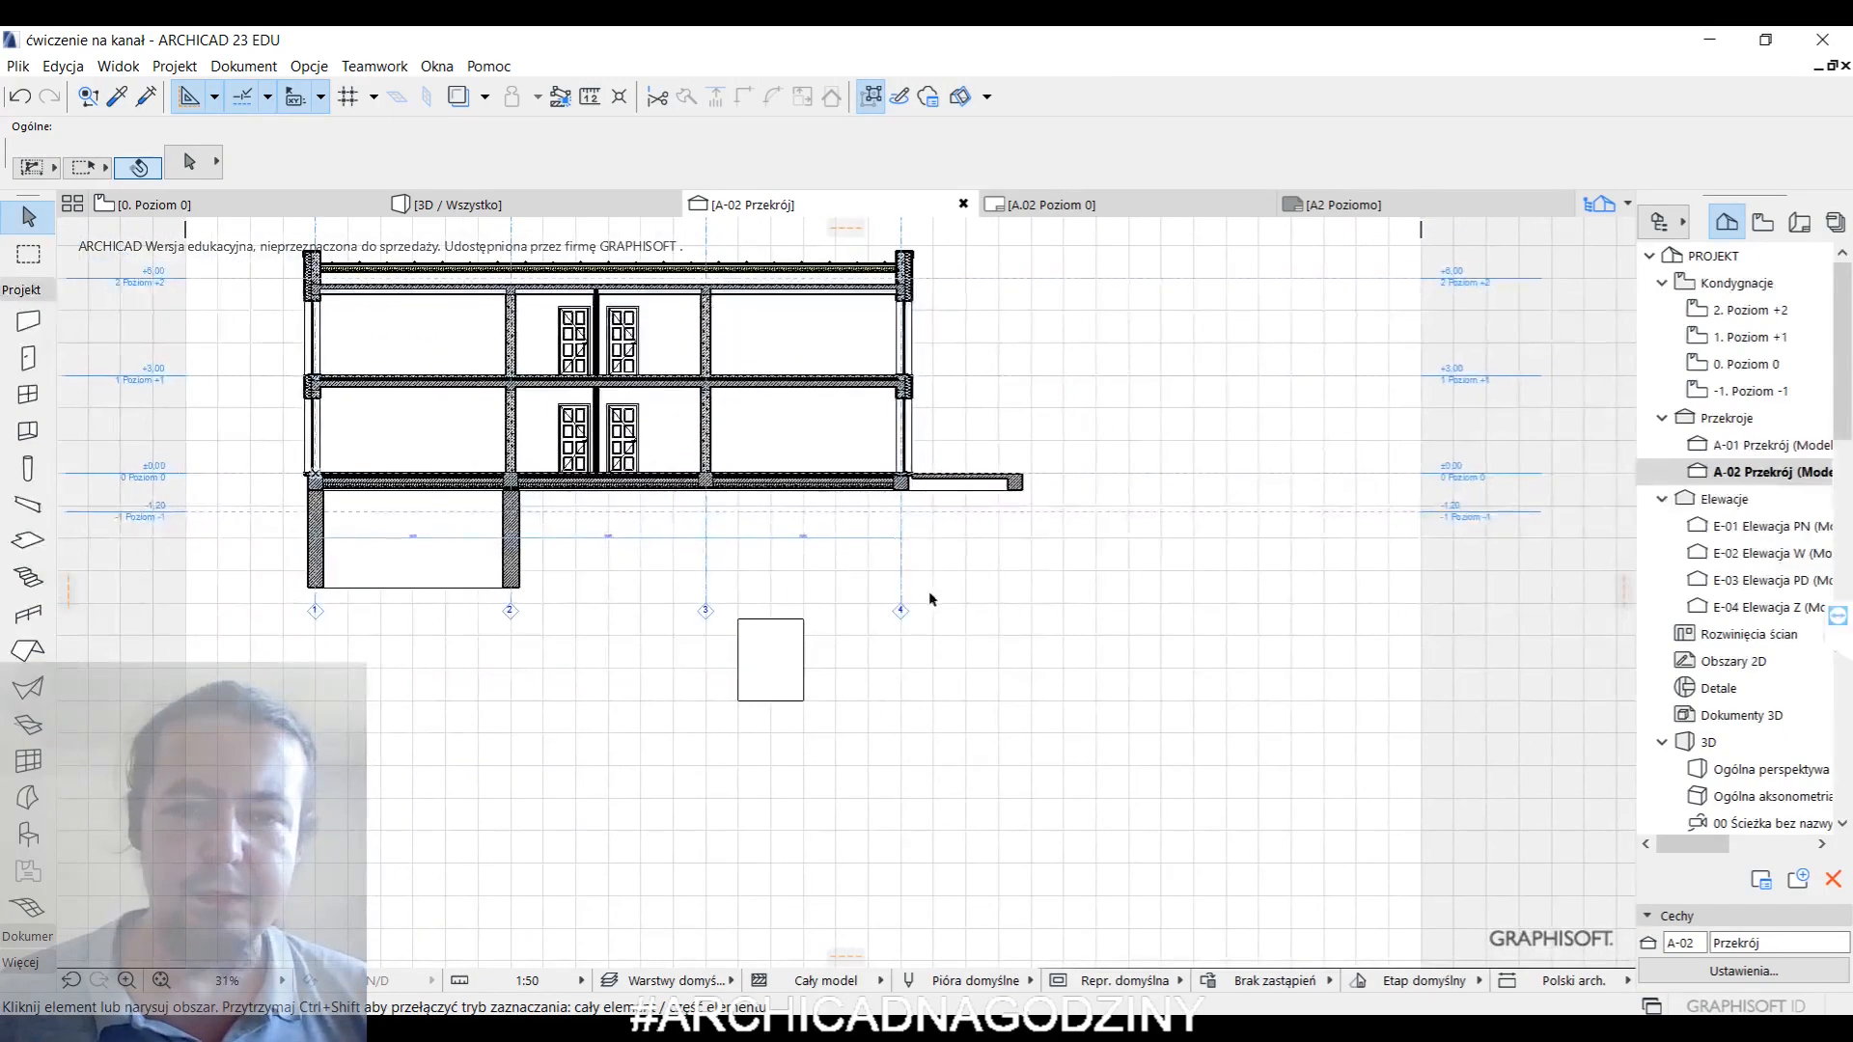
right_click(962, 586)
left_click(1023, 903)
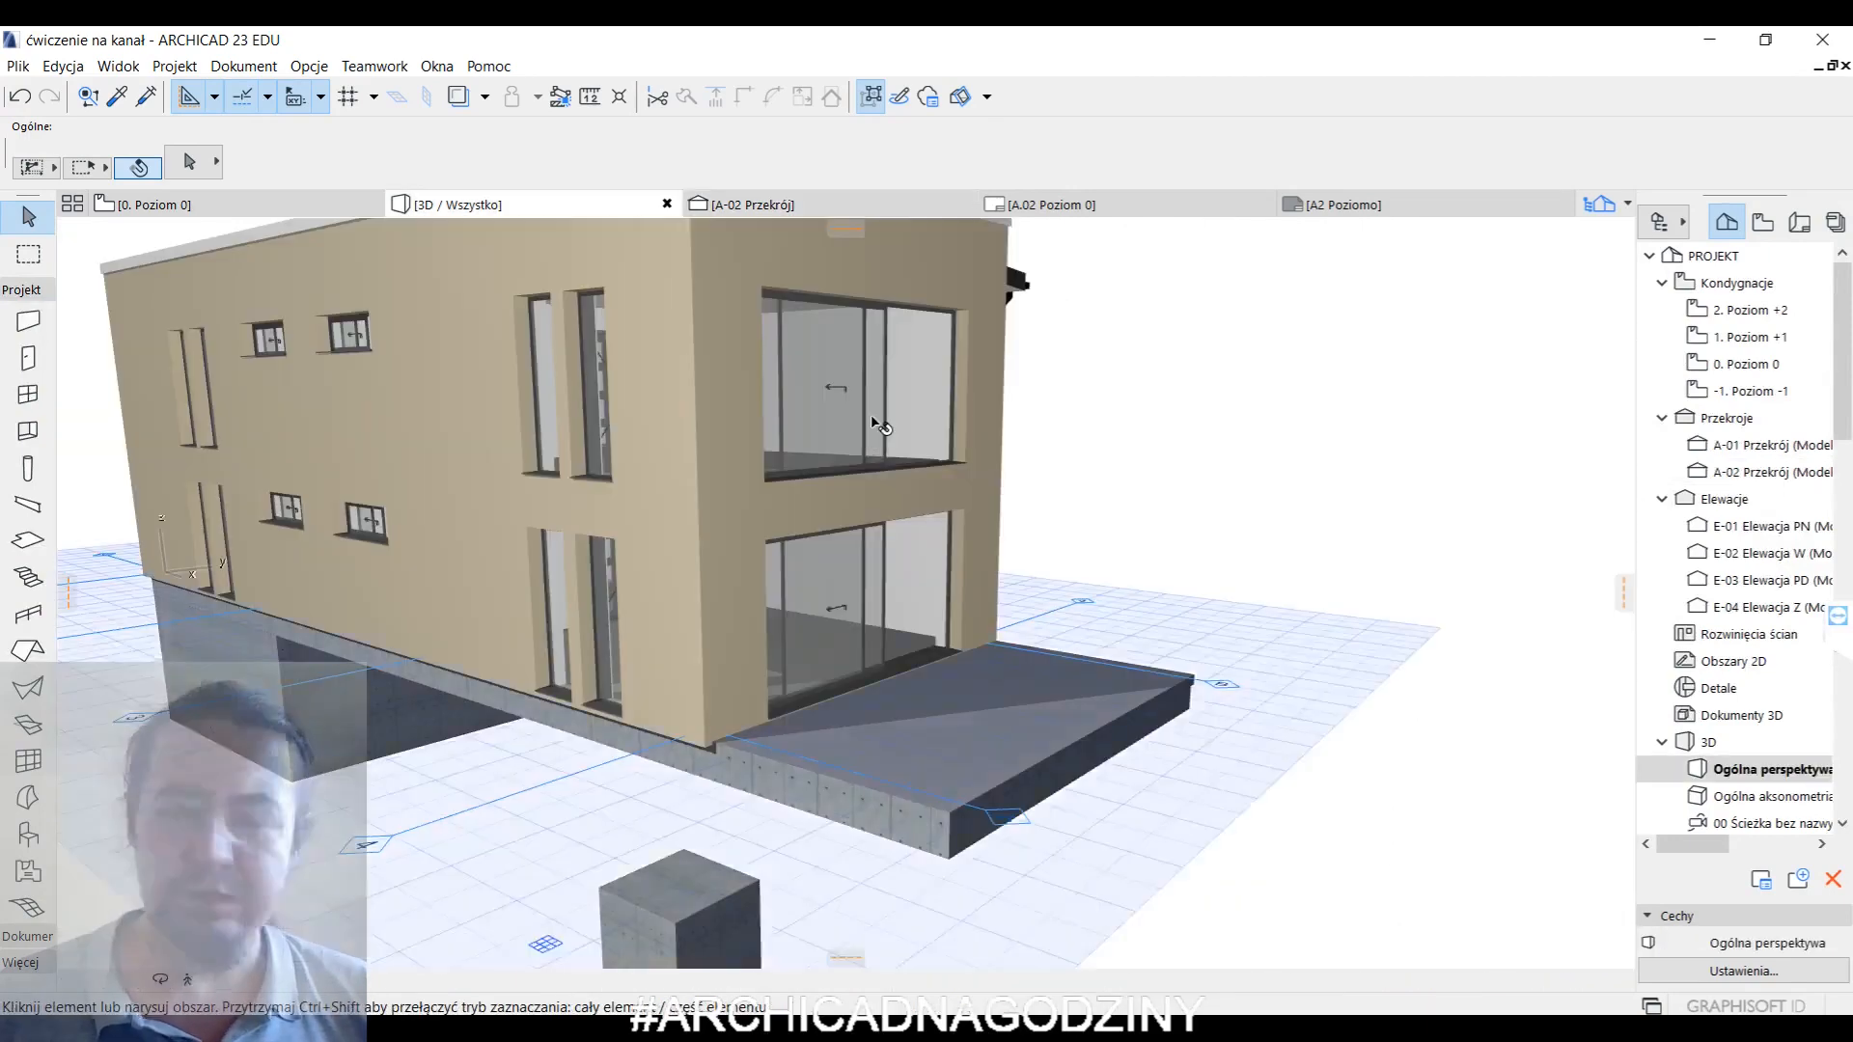
- On storey -1, set the column defaults to a slanted column with a 35 × 35 cross-section
scroll(834, 566, "up", 3)
middle_click_drag(835, 566, 1385, 227, "shift")
left_click(274, 204)
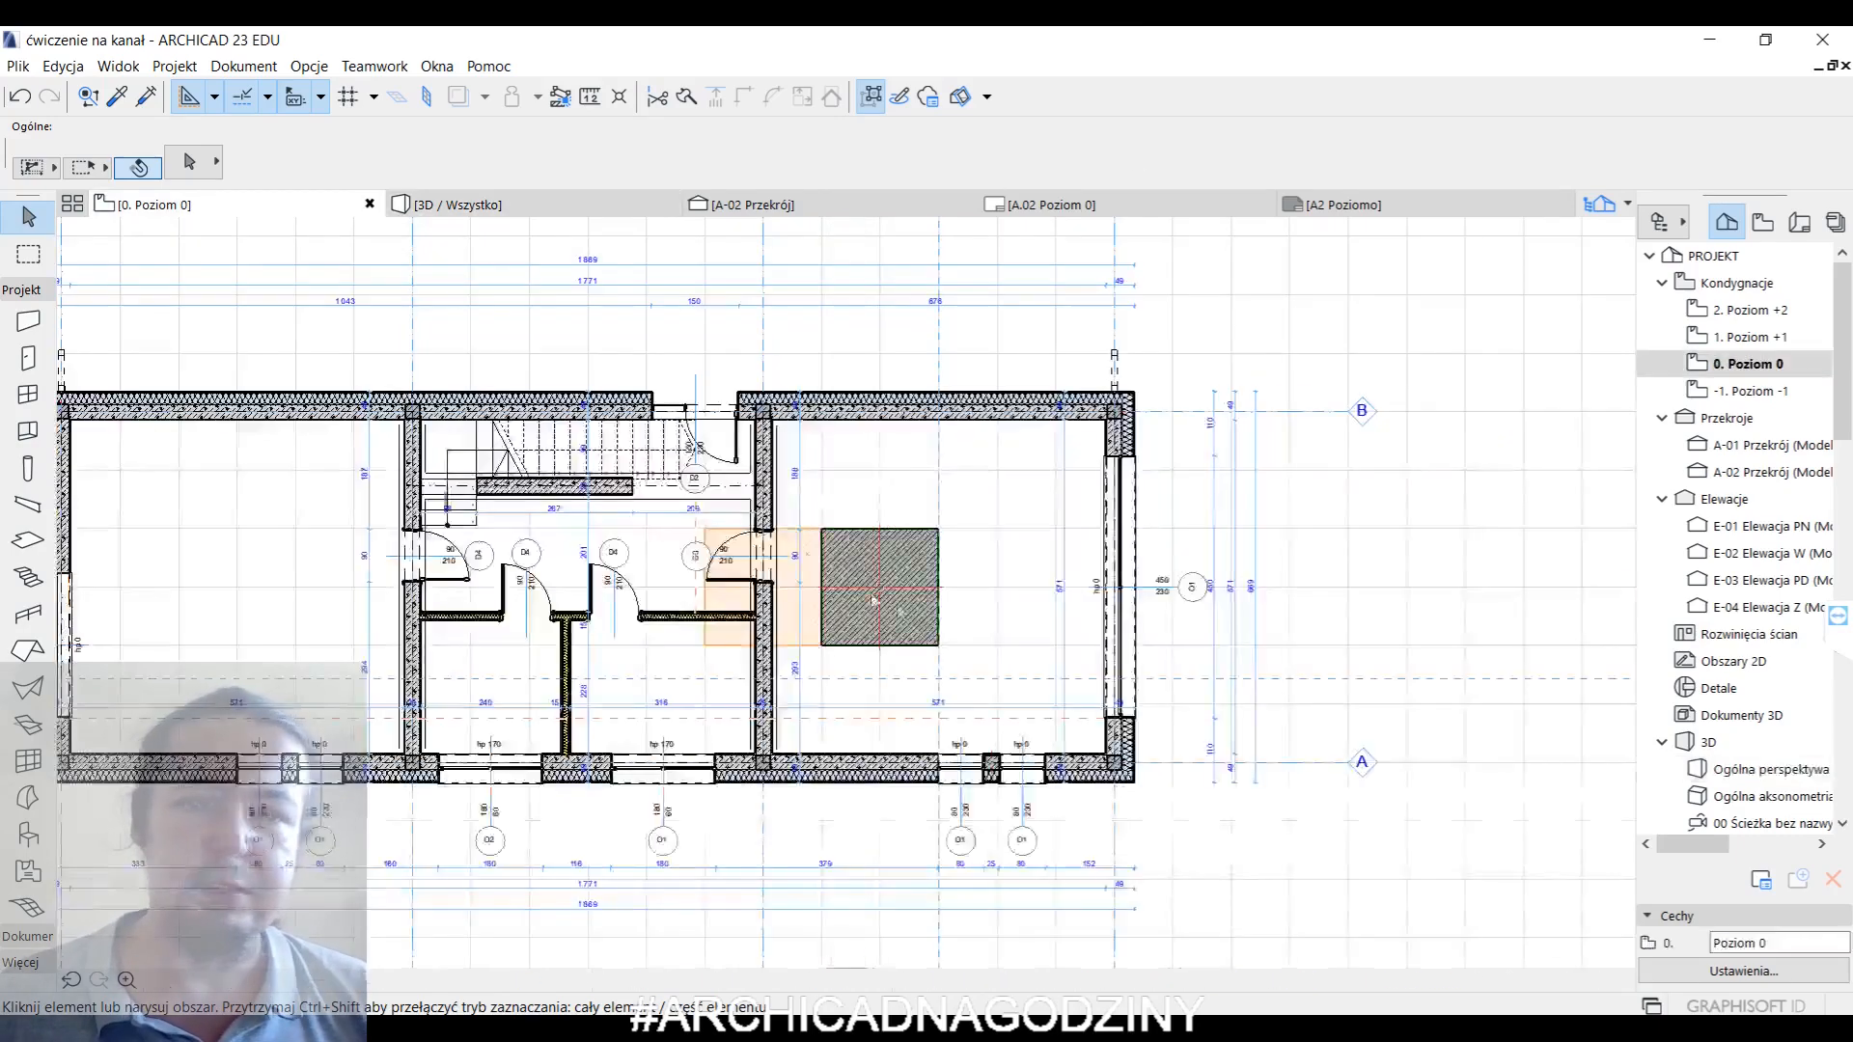
left_click(1751, 391)
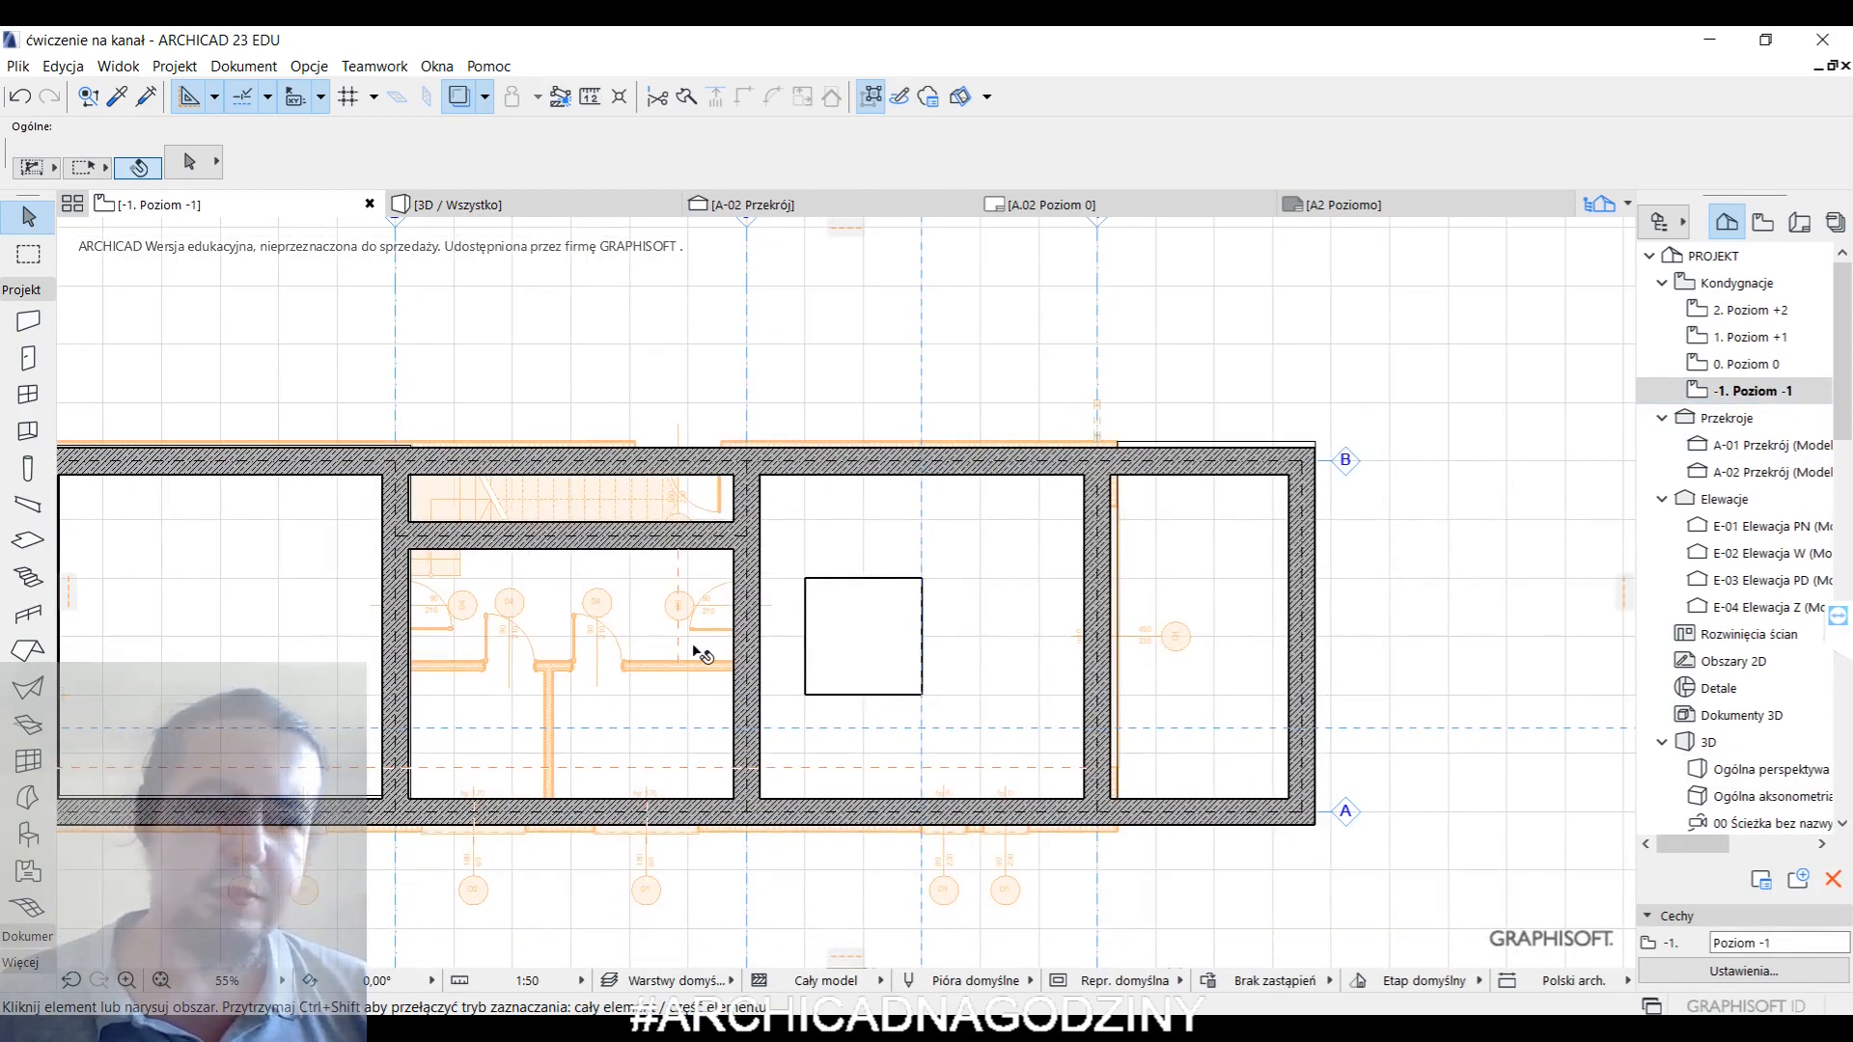
double_click(28, 469)
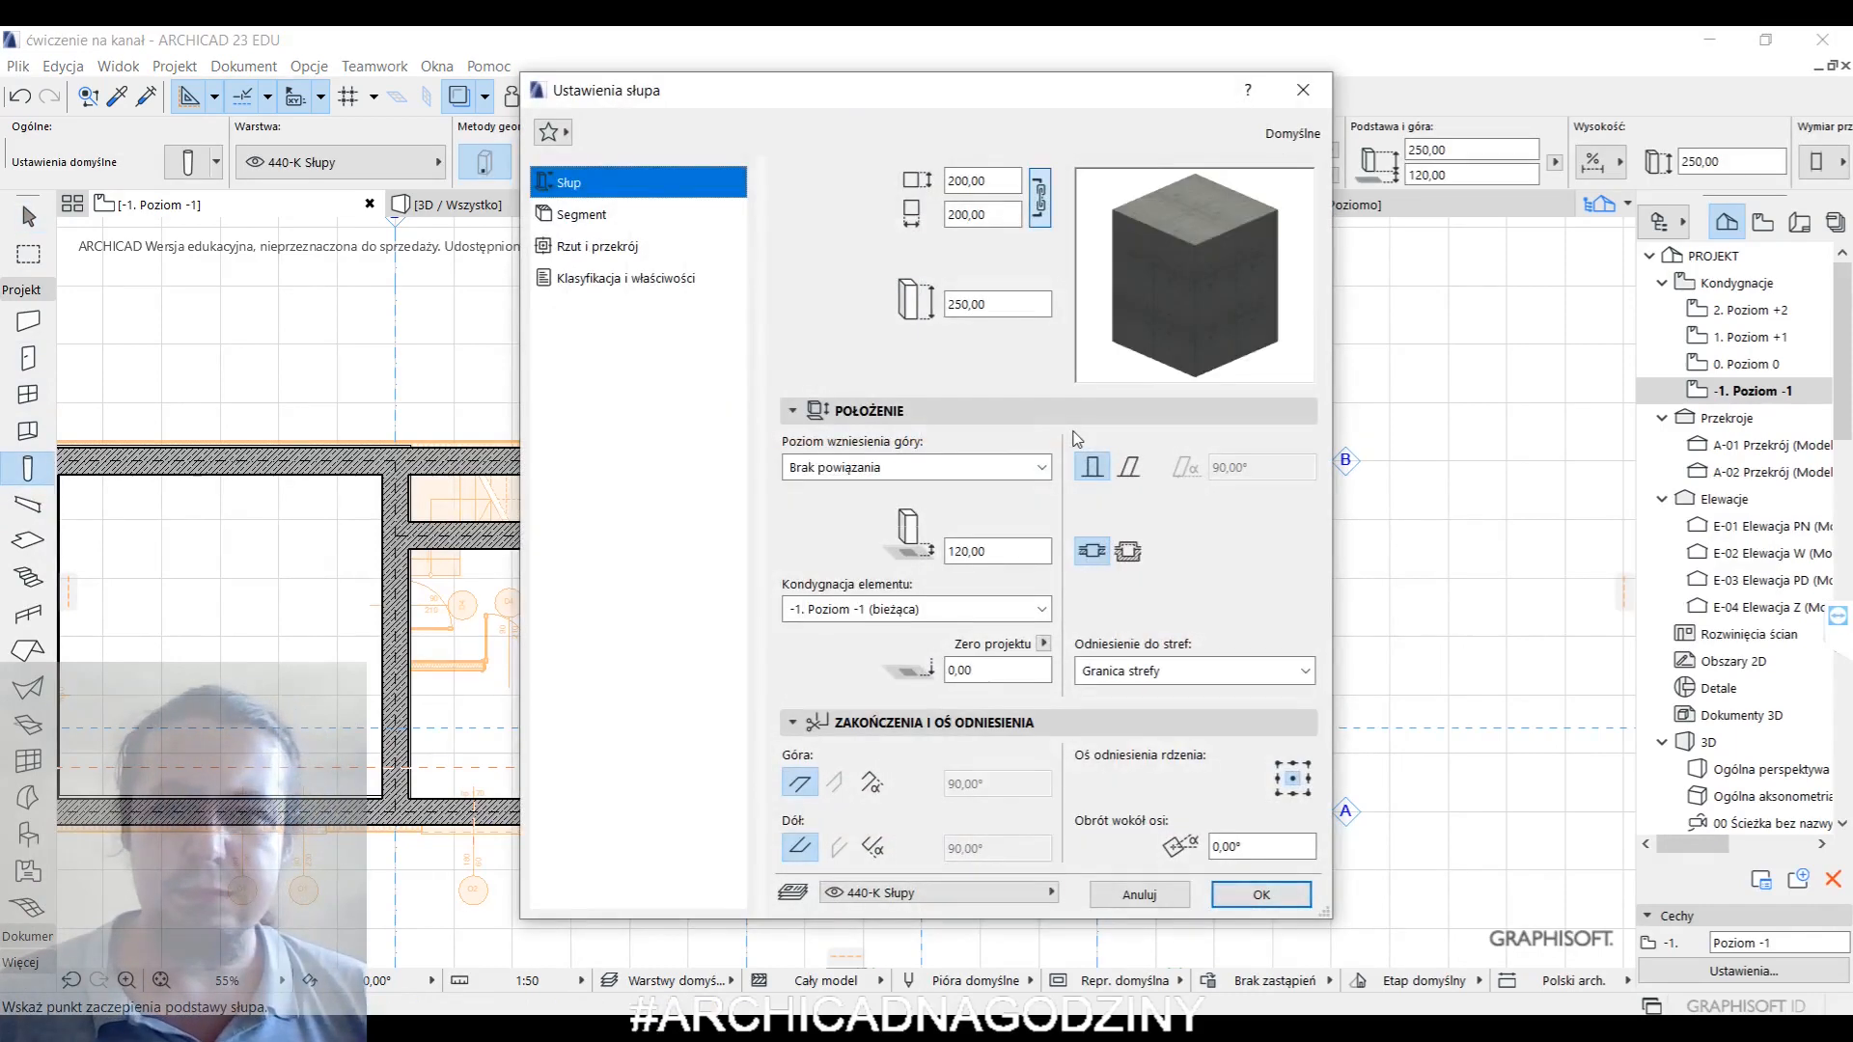
left_click(1126, 465)
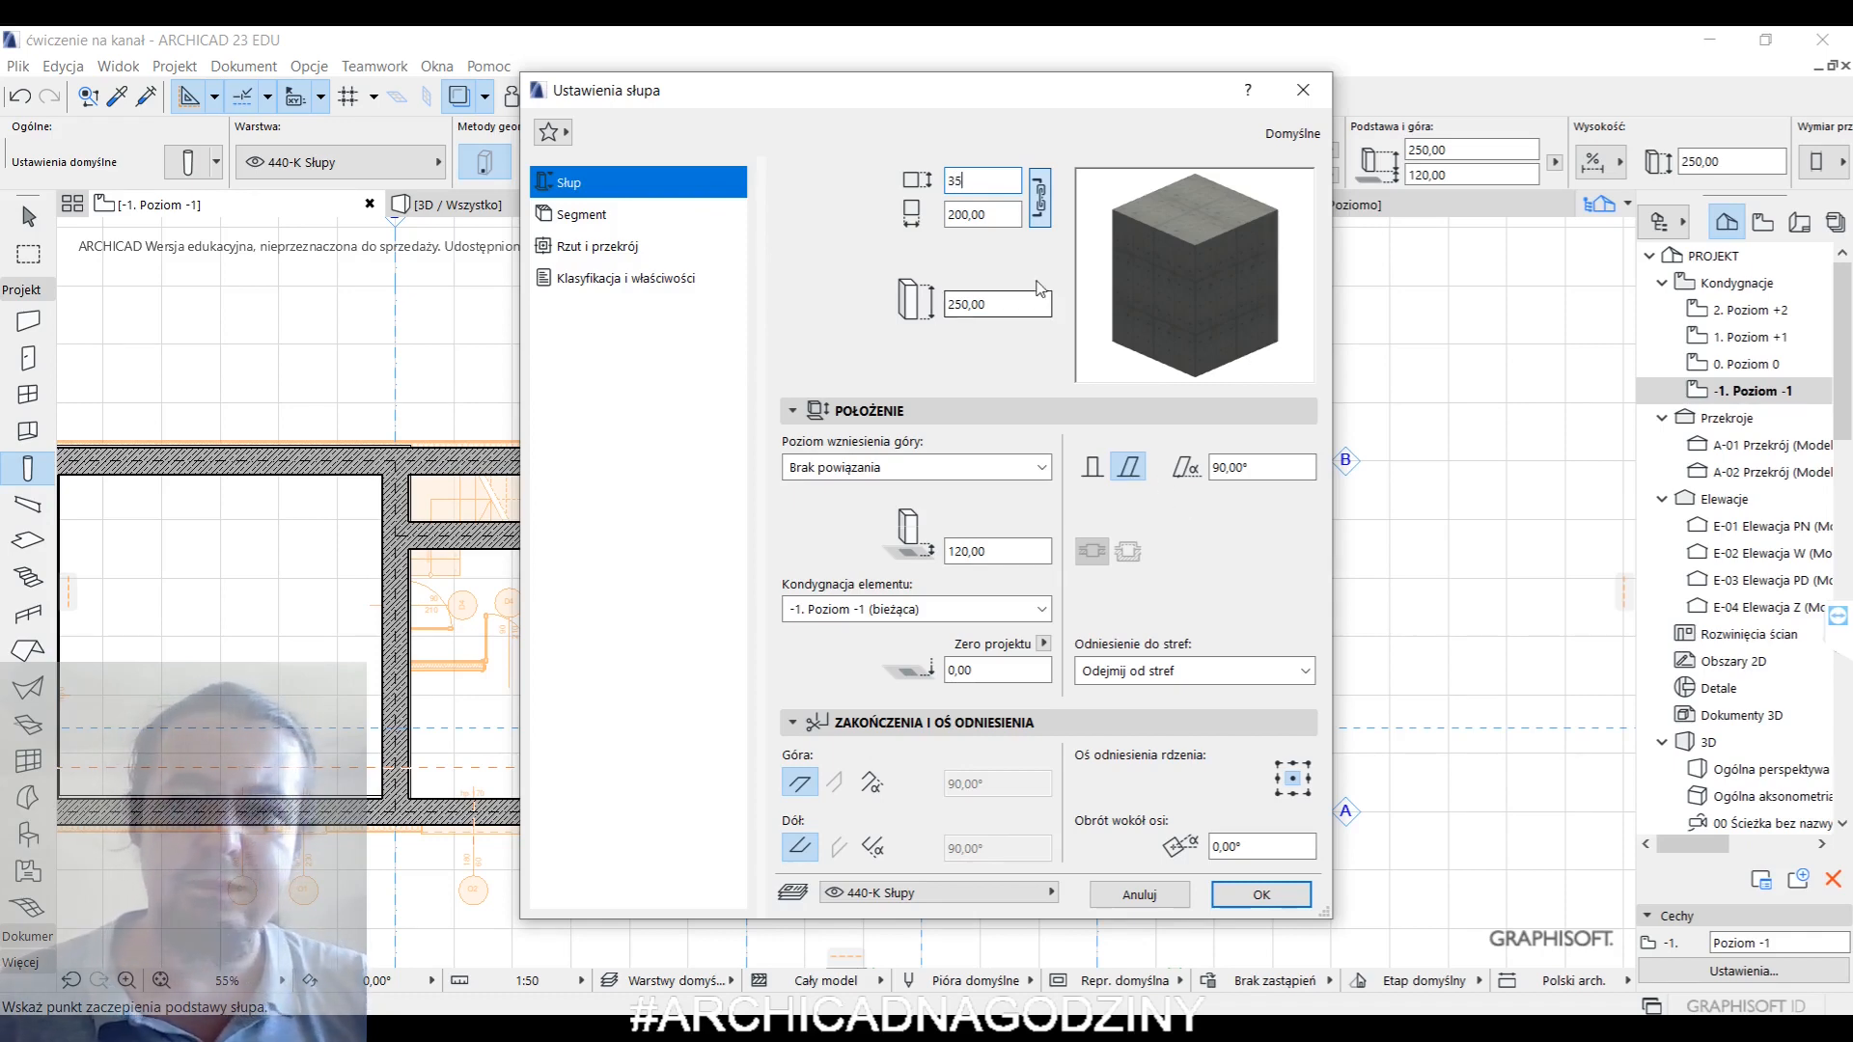
left_click(1007, 206)
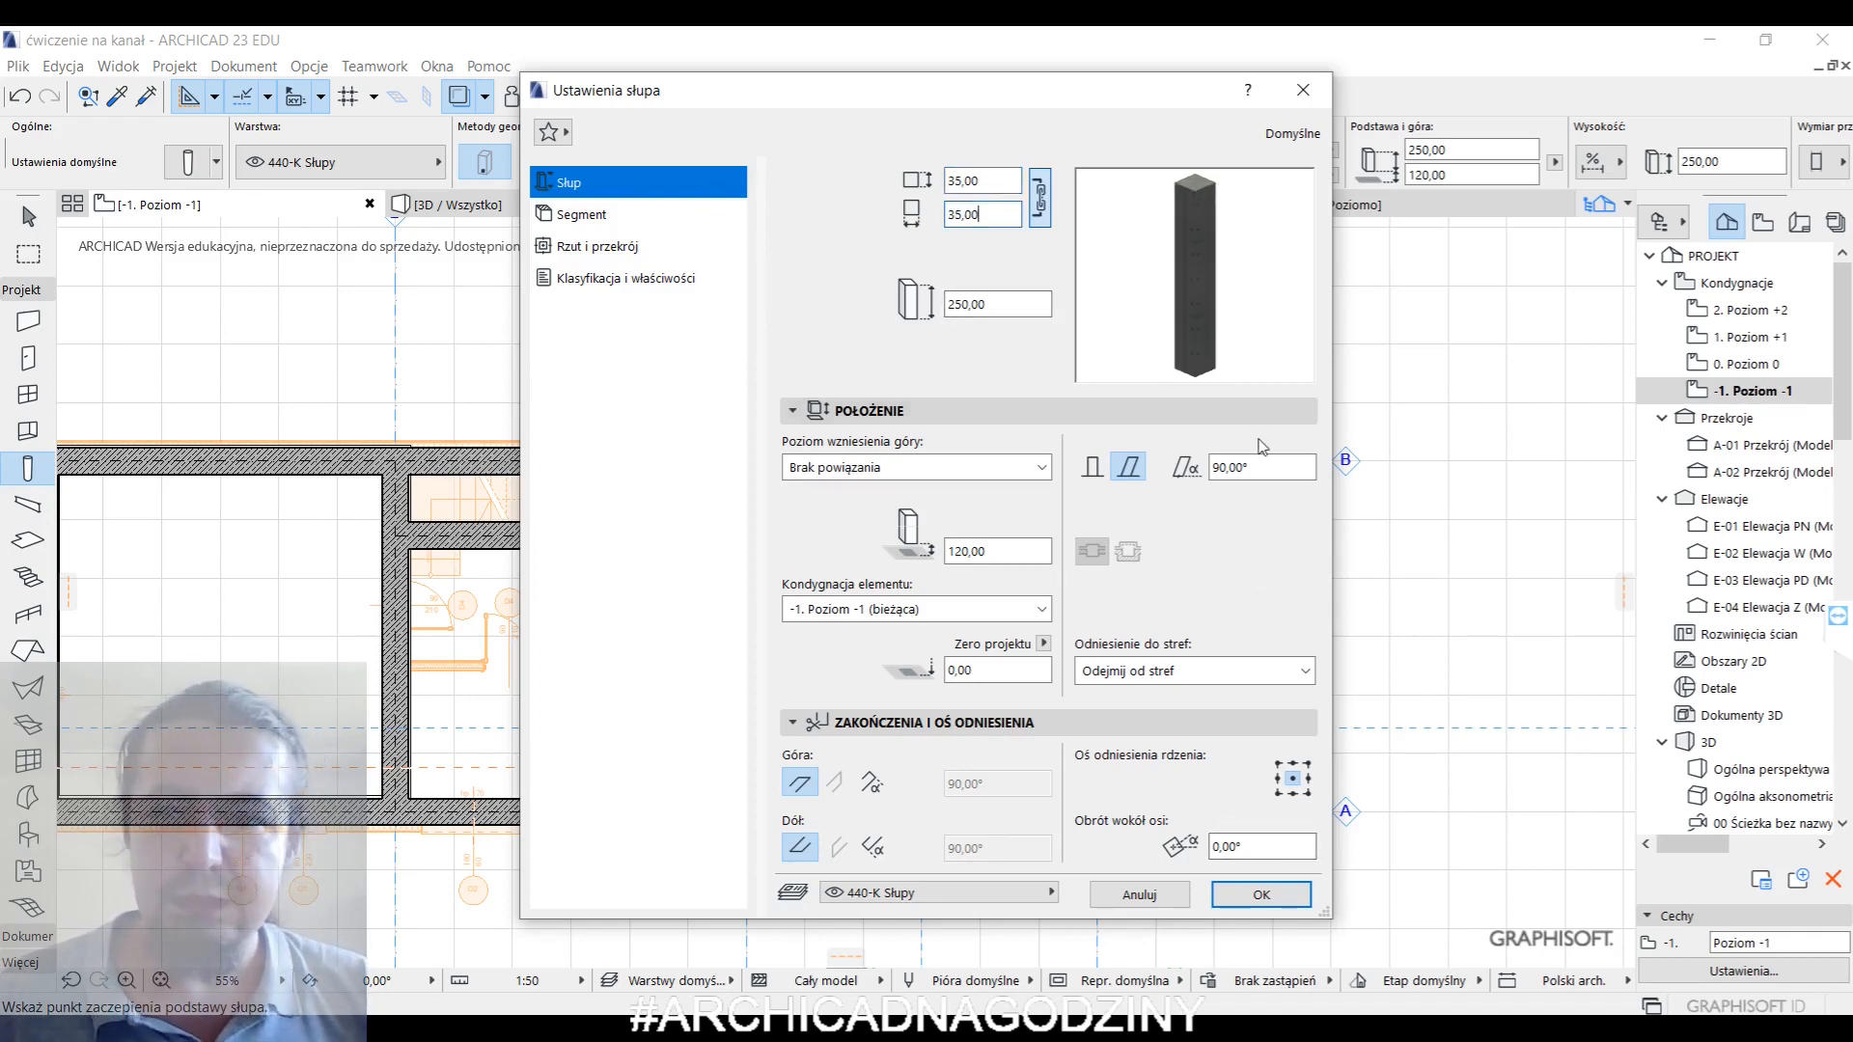
left_click(1264, 894)
- Place the column at the centre of the square block, and set its base offset to 0 from storey 0
left_click(860, 630)
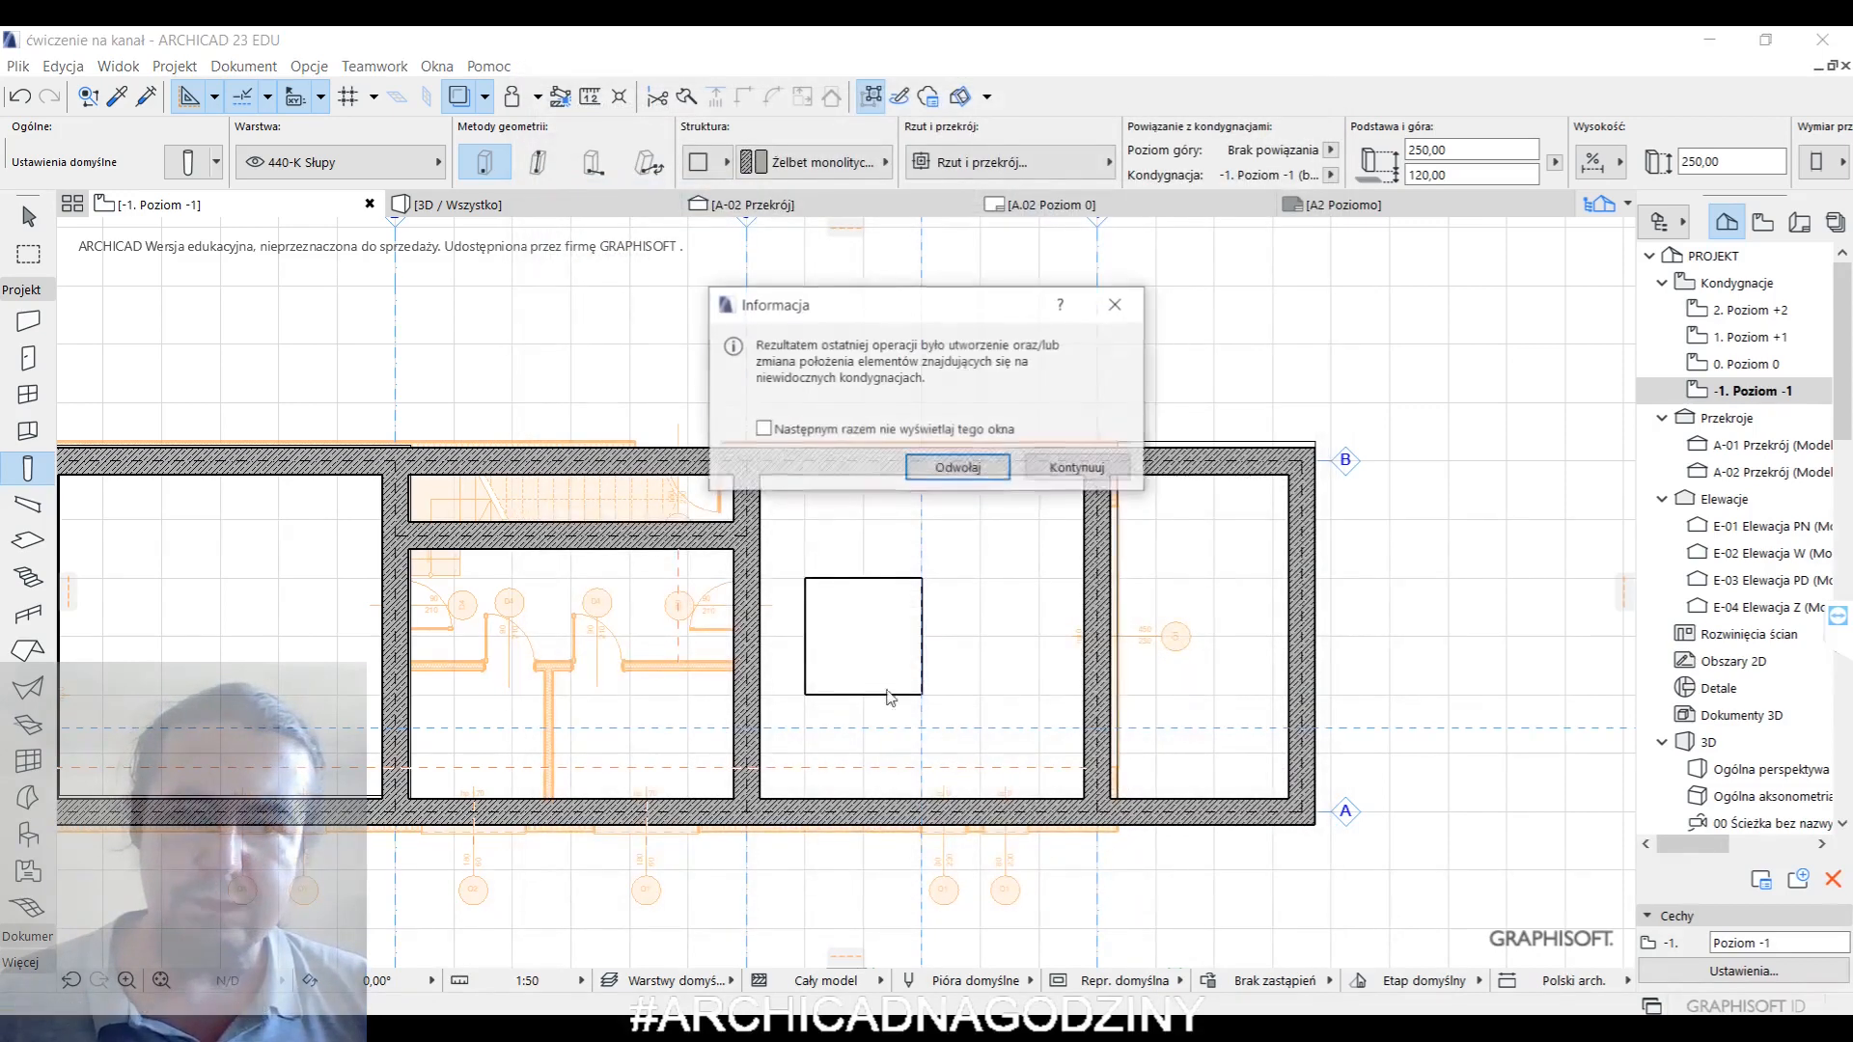
left_click(1044, 479)
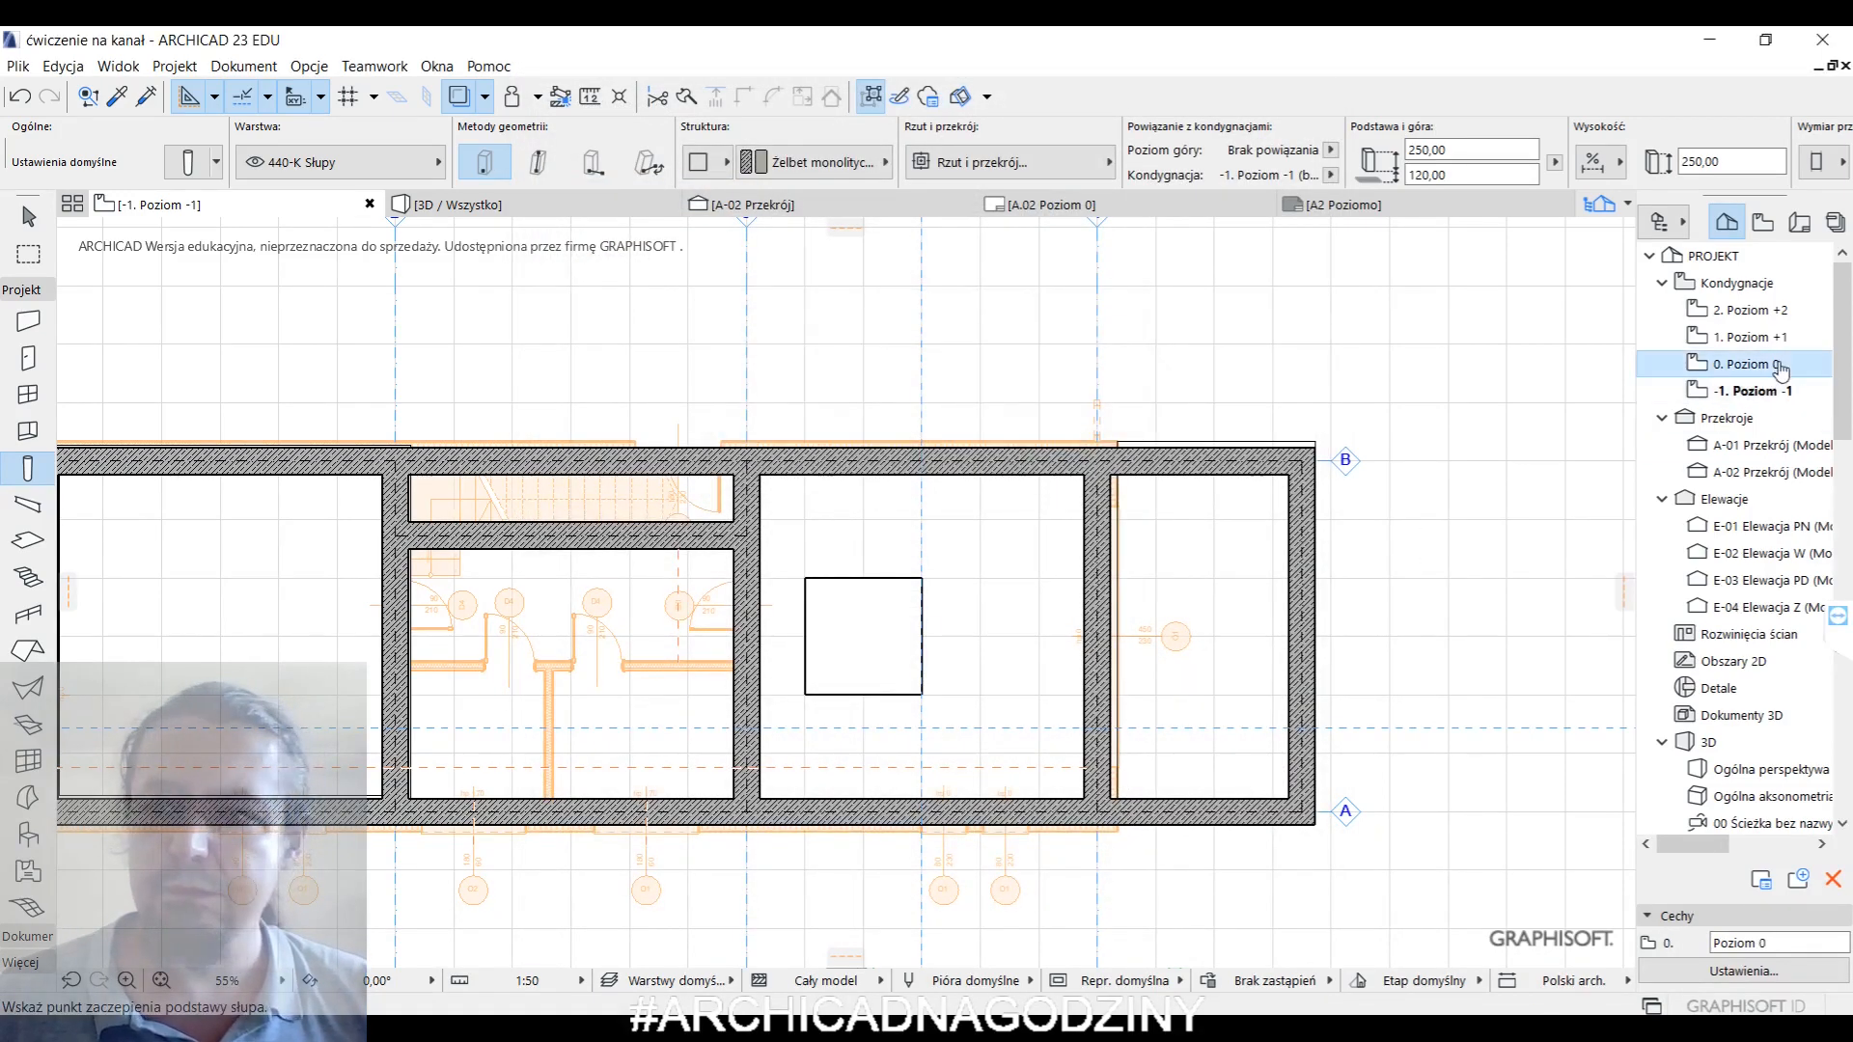
double_click(1747, 364)
left_click(874, 642)
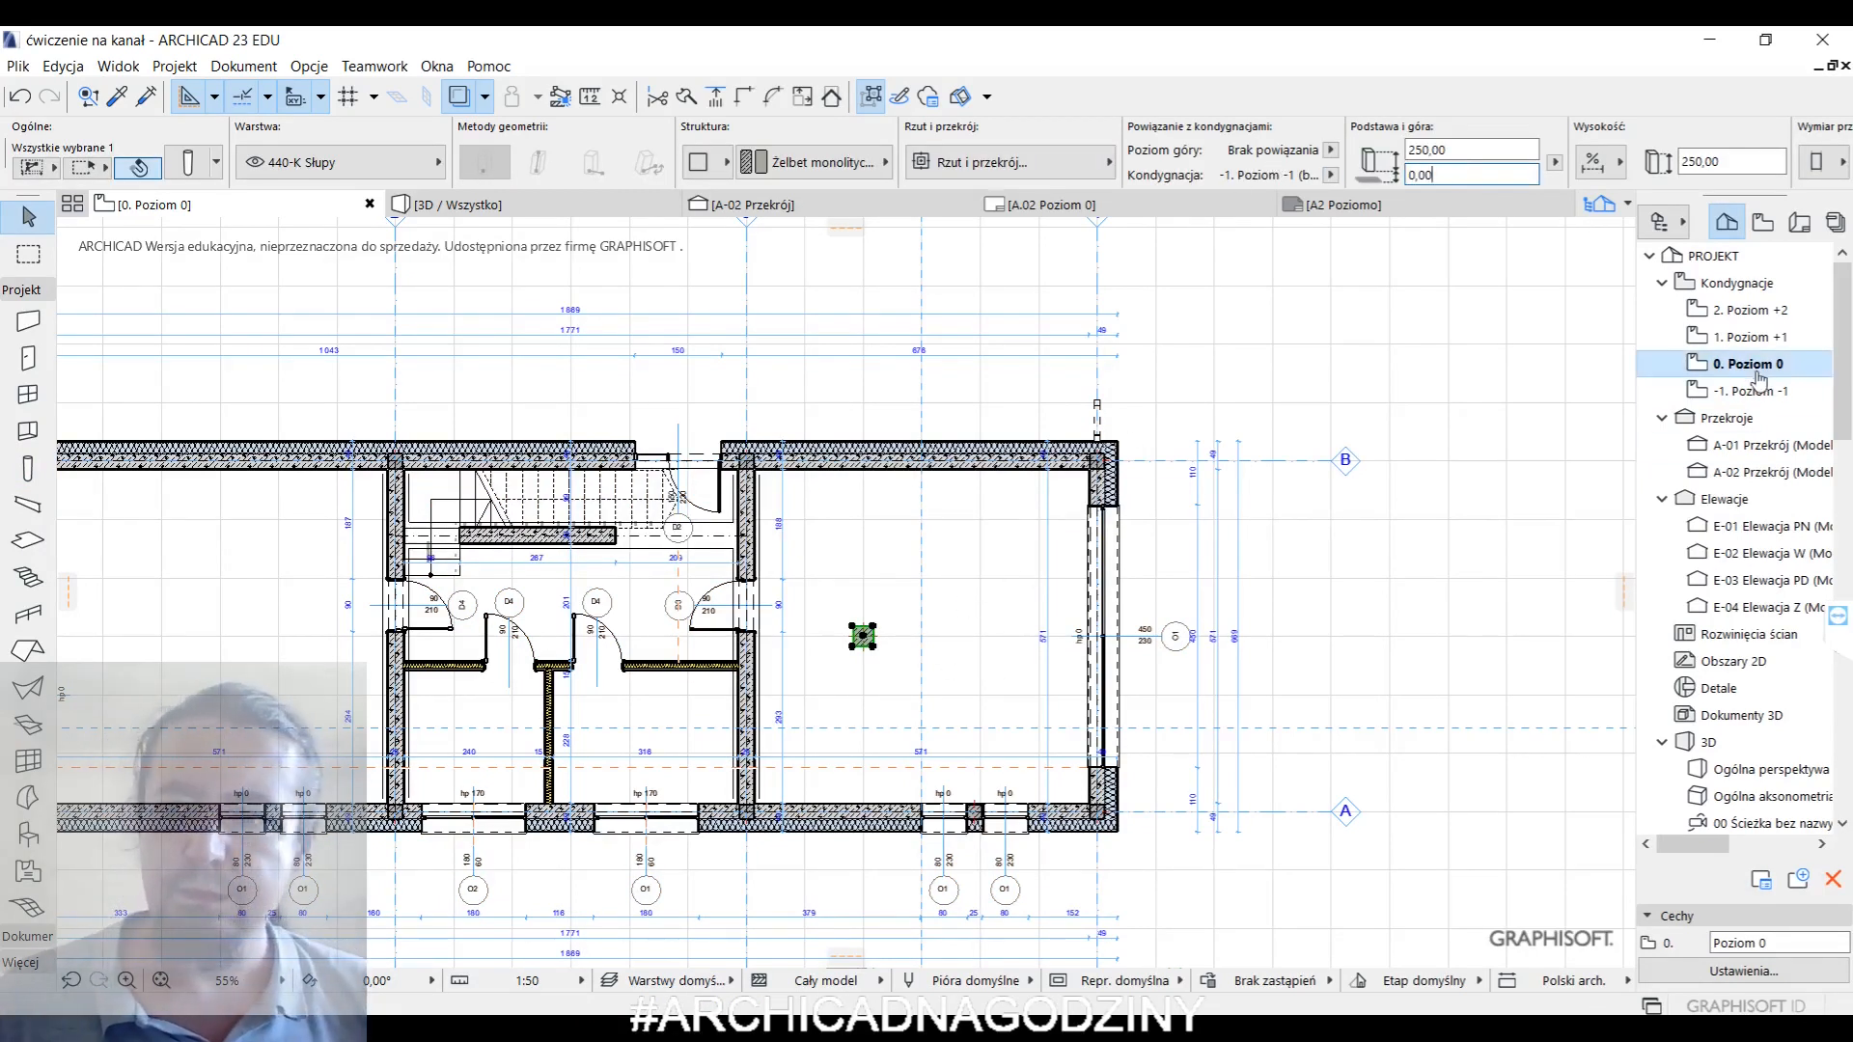
- In section A-02, move the thin column straight down so its base stands on the top of the concrete block
left_click(763, 204)
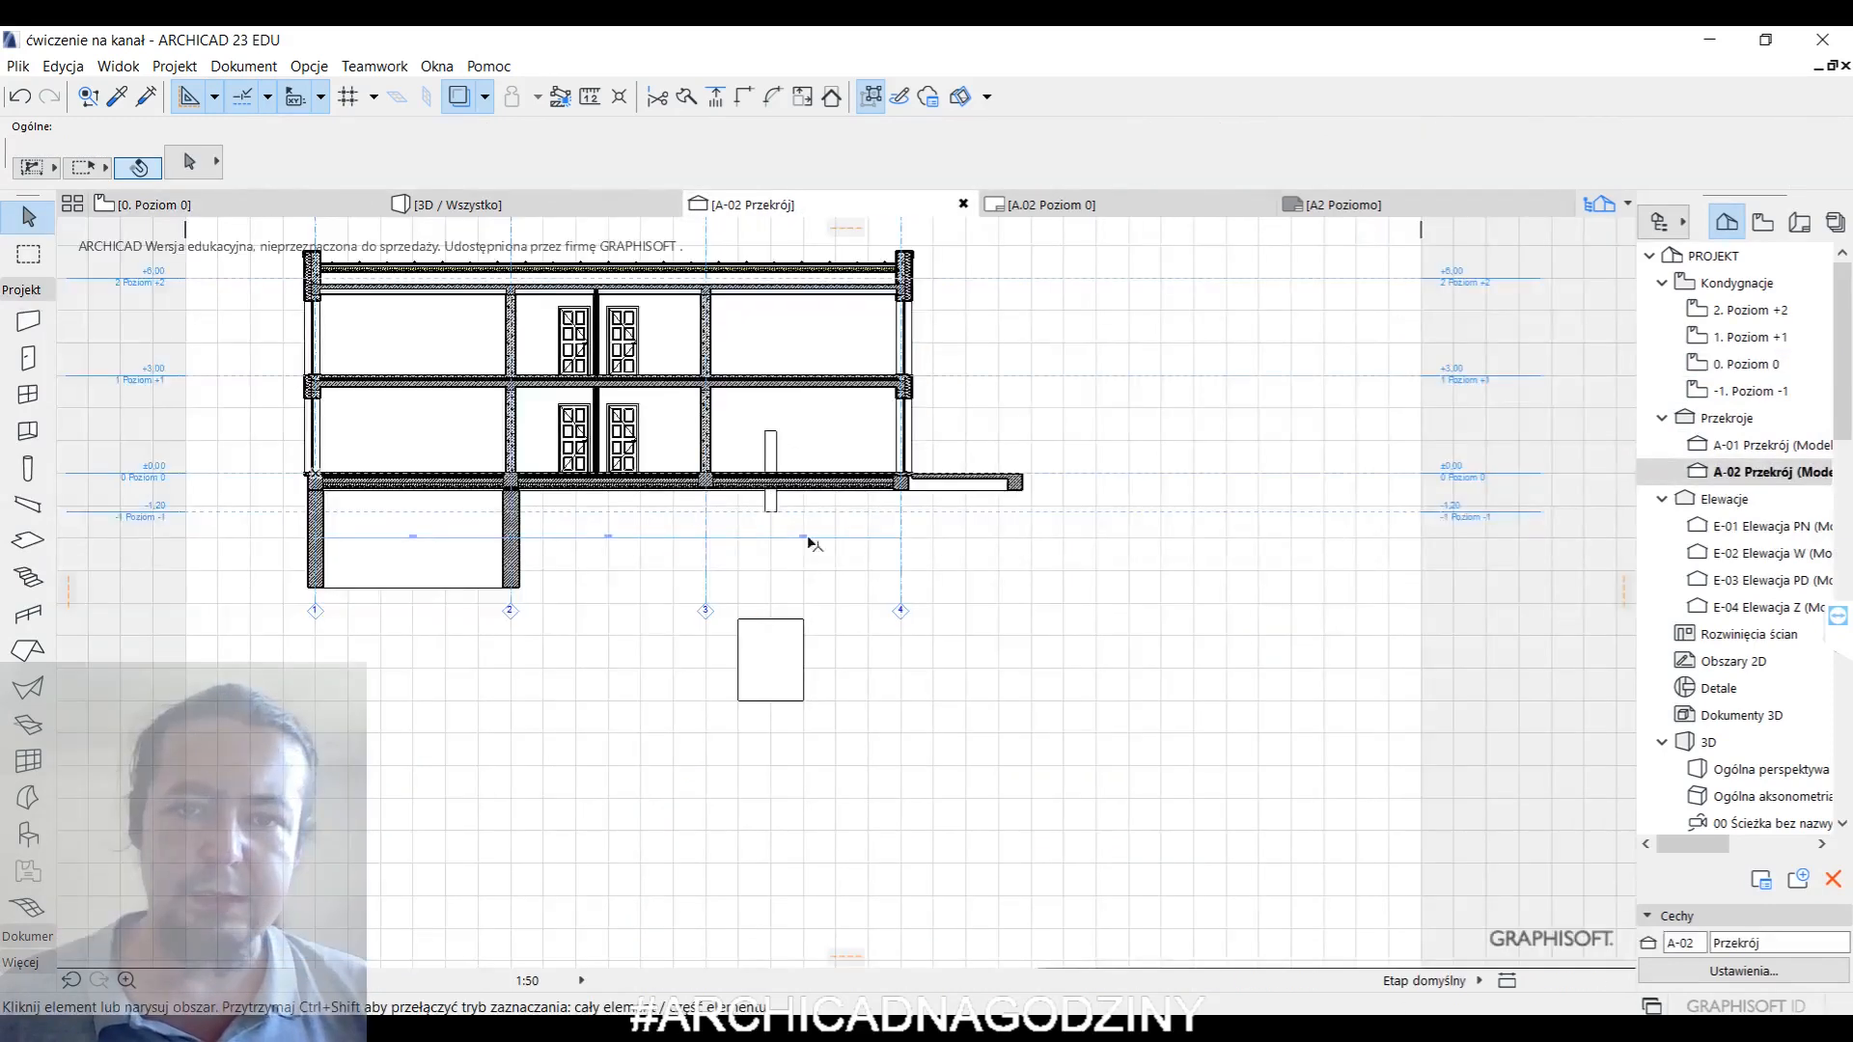
scroll(775, 521, "up", 1)
left_click(769, 497)
left_click(768, 507)
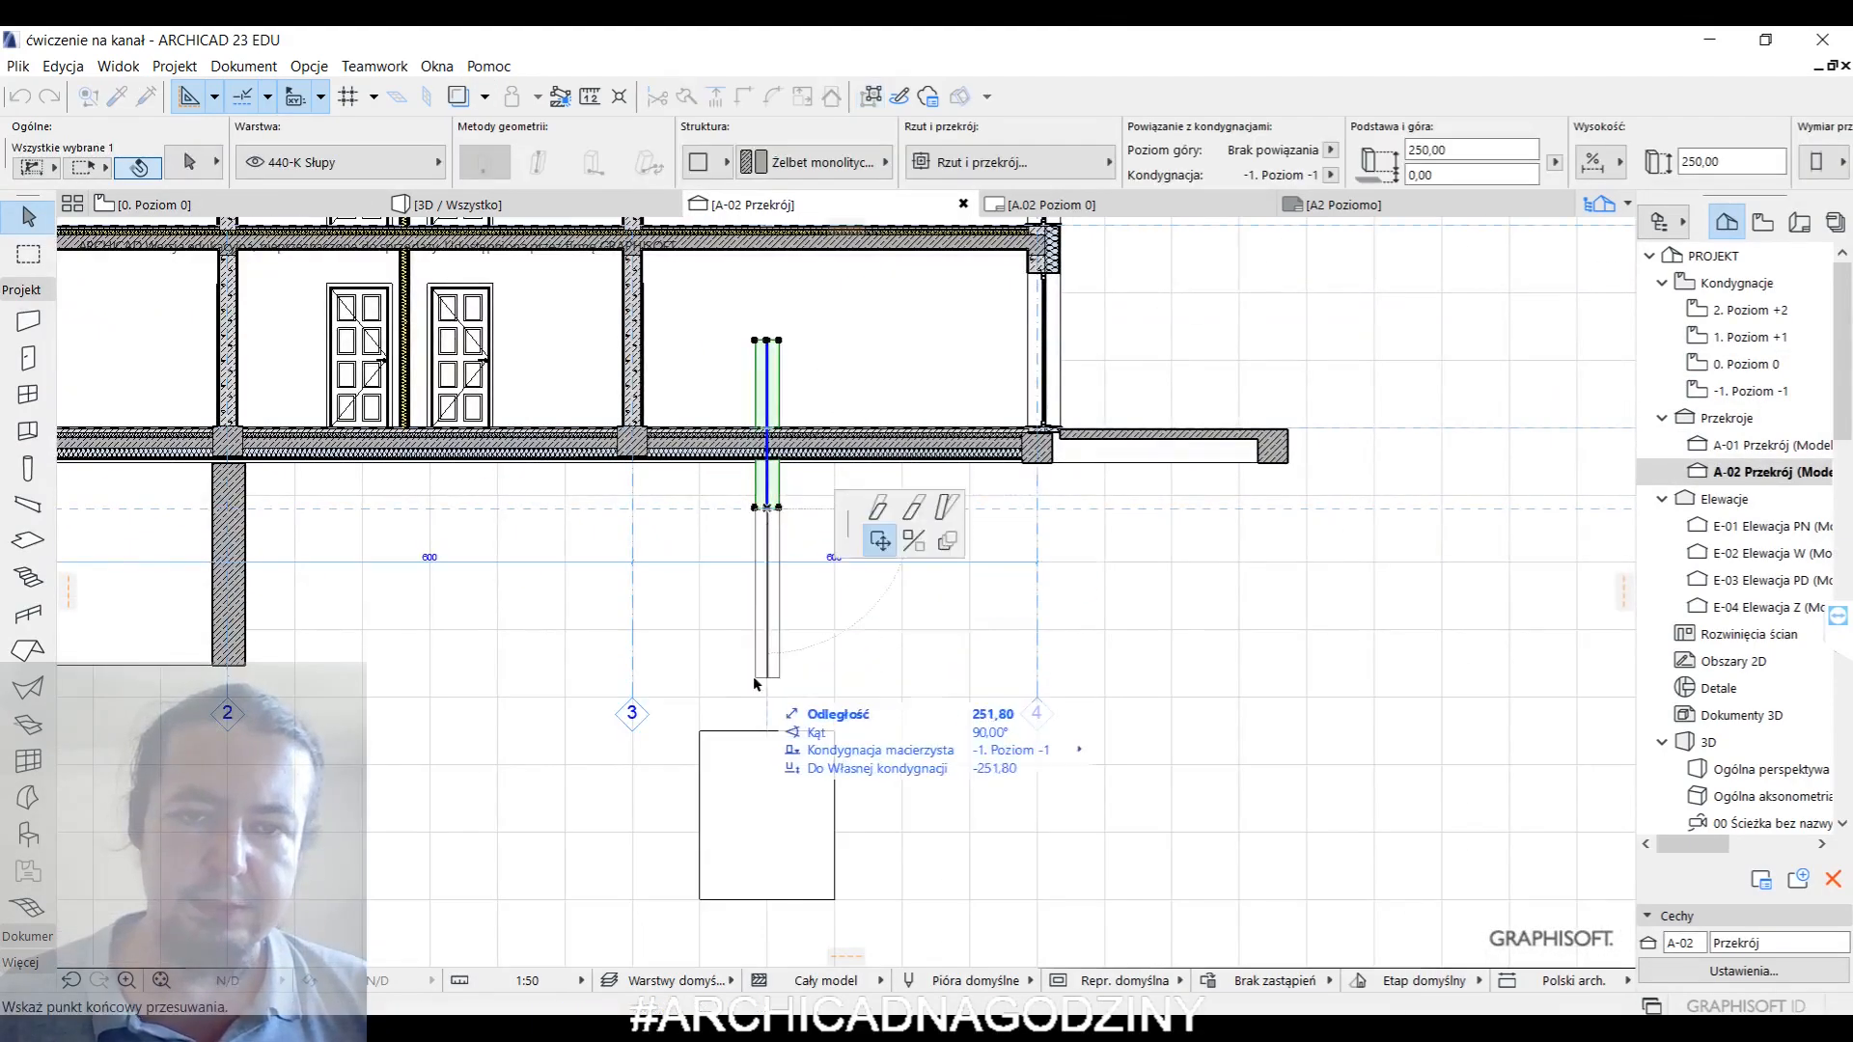
left_click(766, 730)
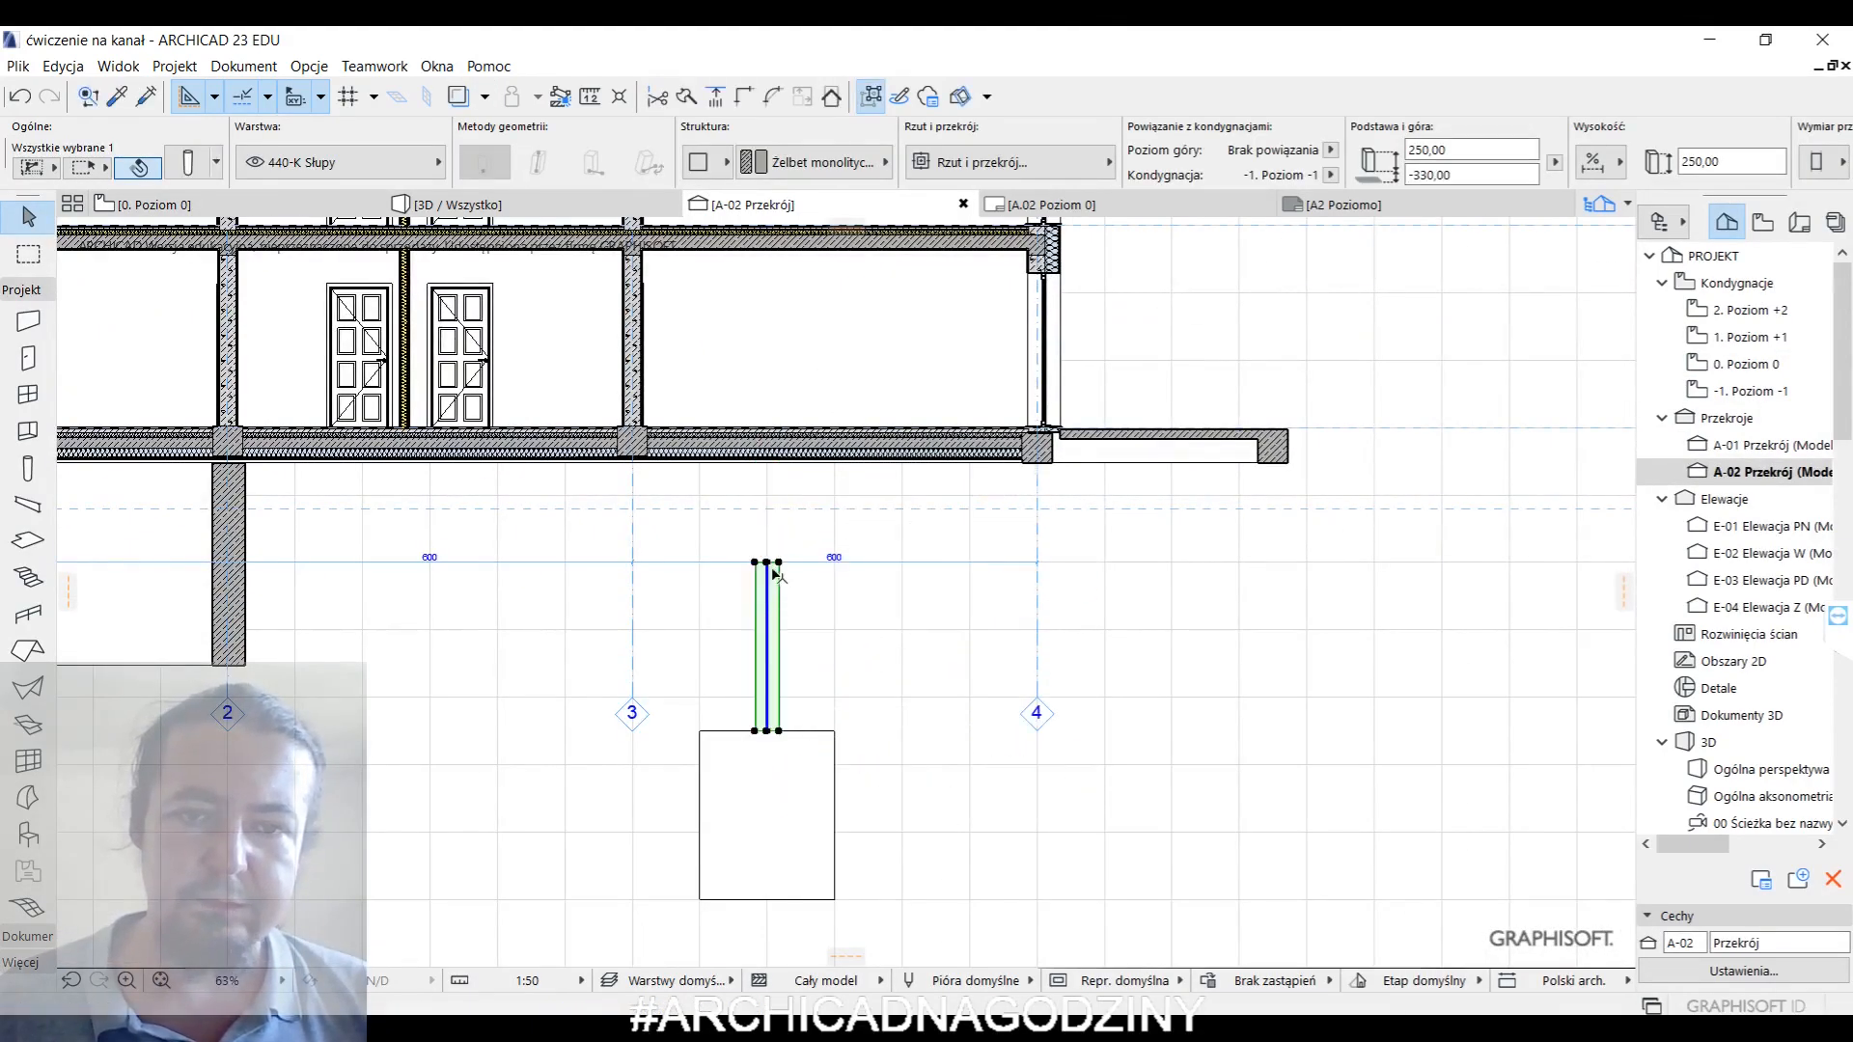
- Stretch the column's top up to the underside of the ground floor slab, giving a height of 402.95
left_click(769, 563)
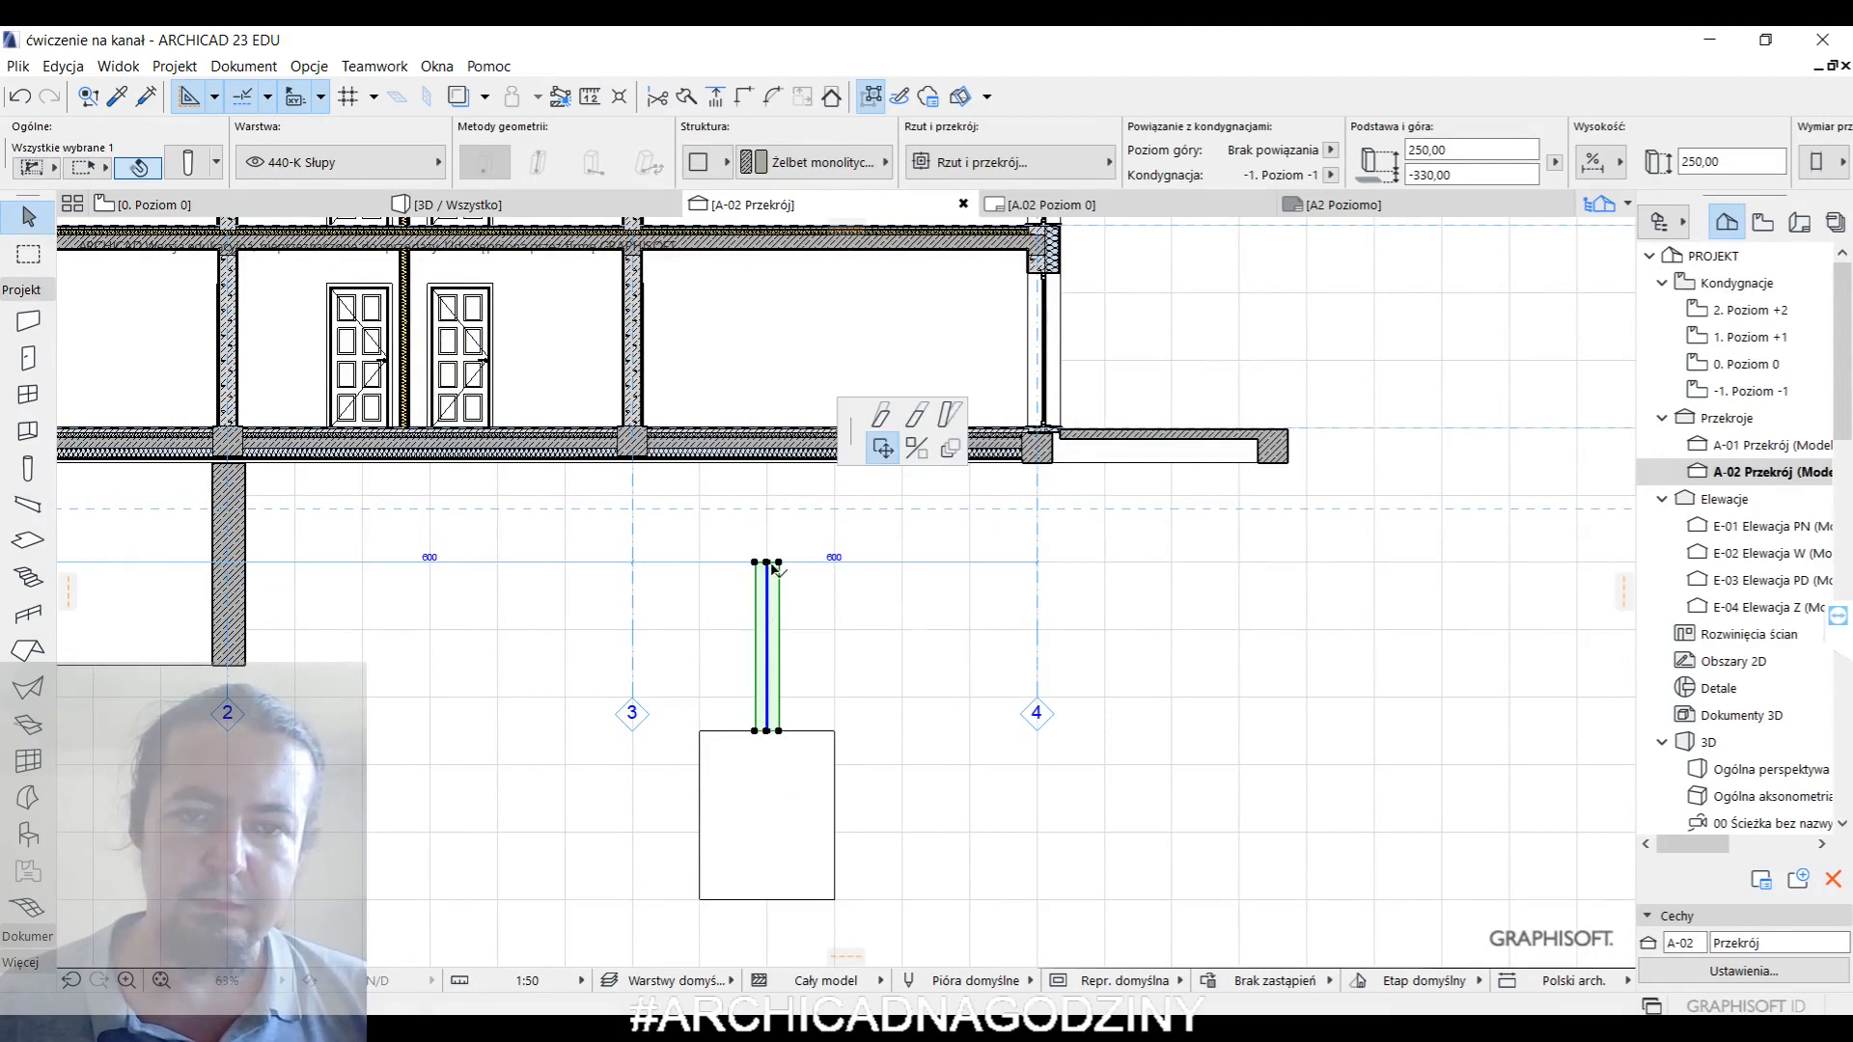
left_click(915, 415)
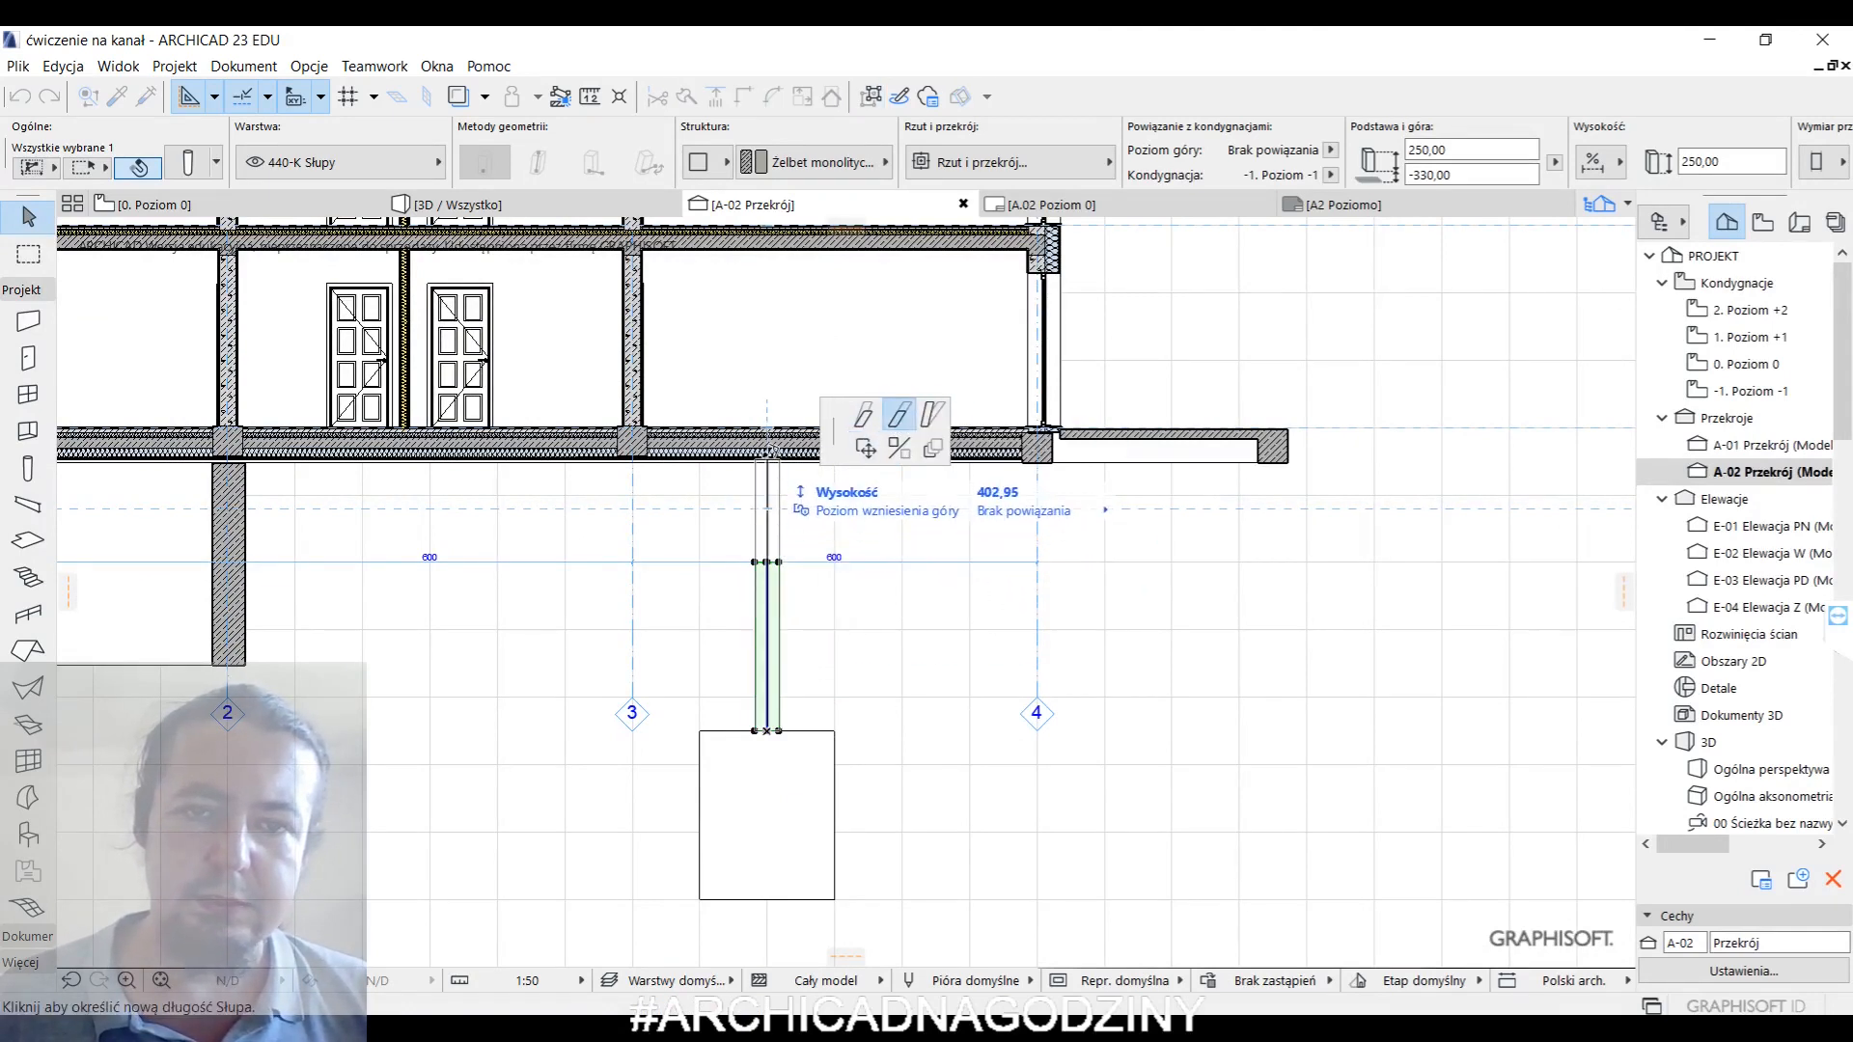
left_click(769, 453)
- Slant the column by moving its top 400 horizontally to the foundation beam at axis 4
left_click(770, 459)
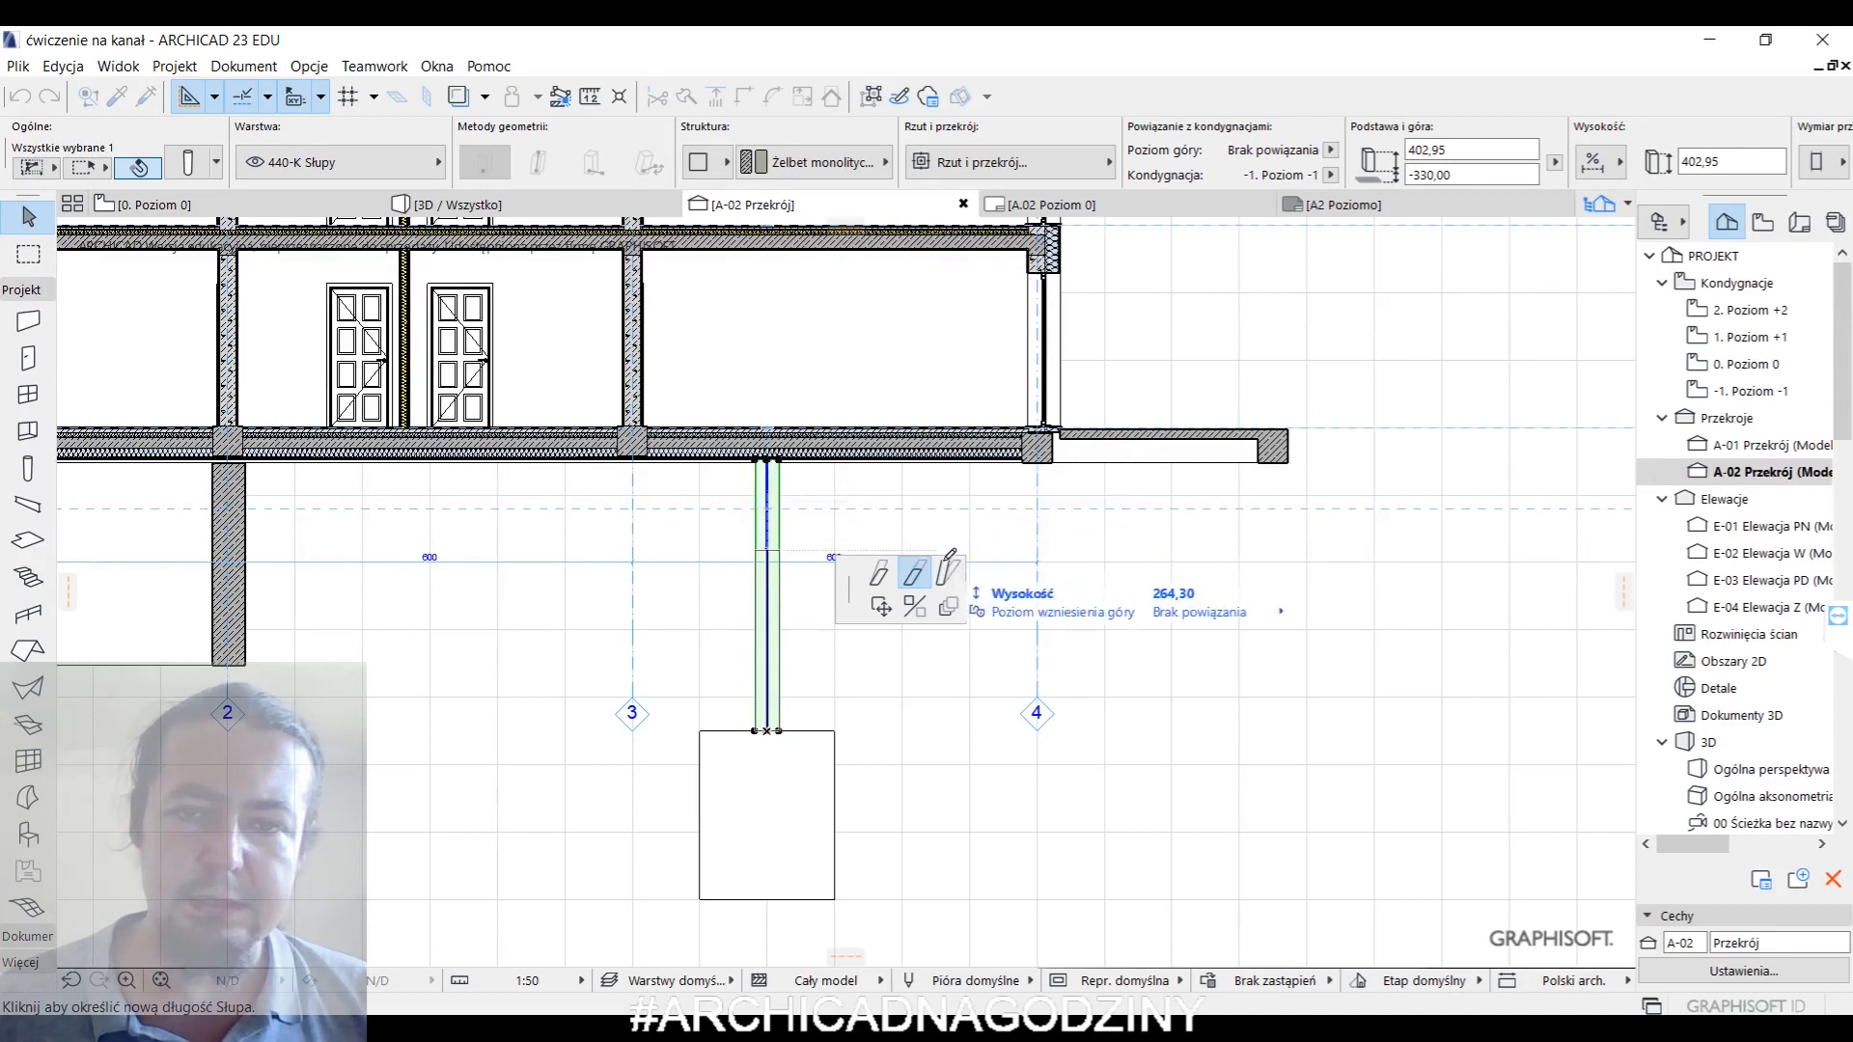
left_click(947, 577)
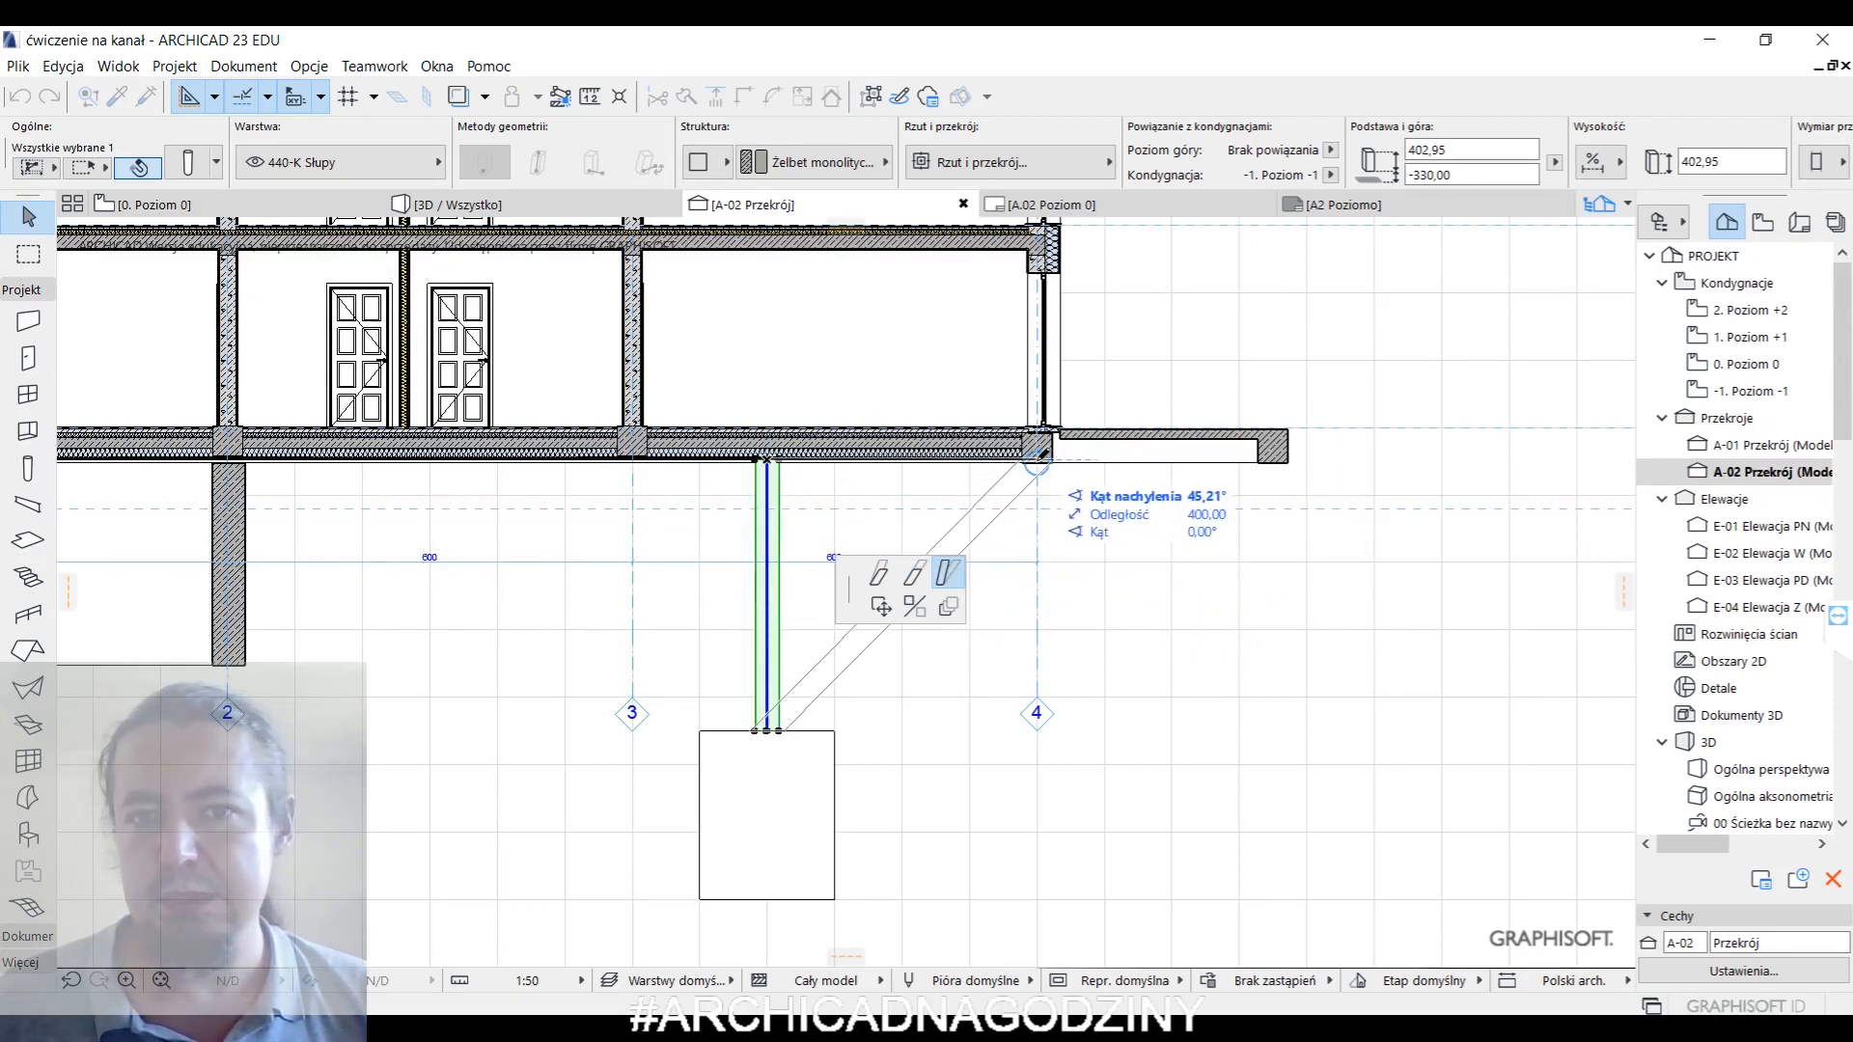
left_click(1040, 455)
- Open the storey -1 plan and select the slanted column
left_click(213, 204)
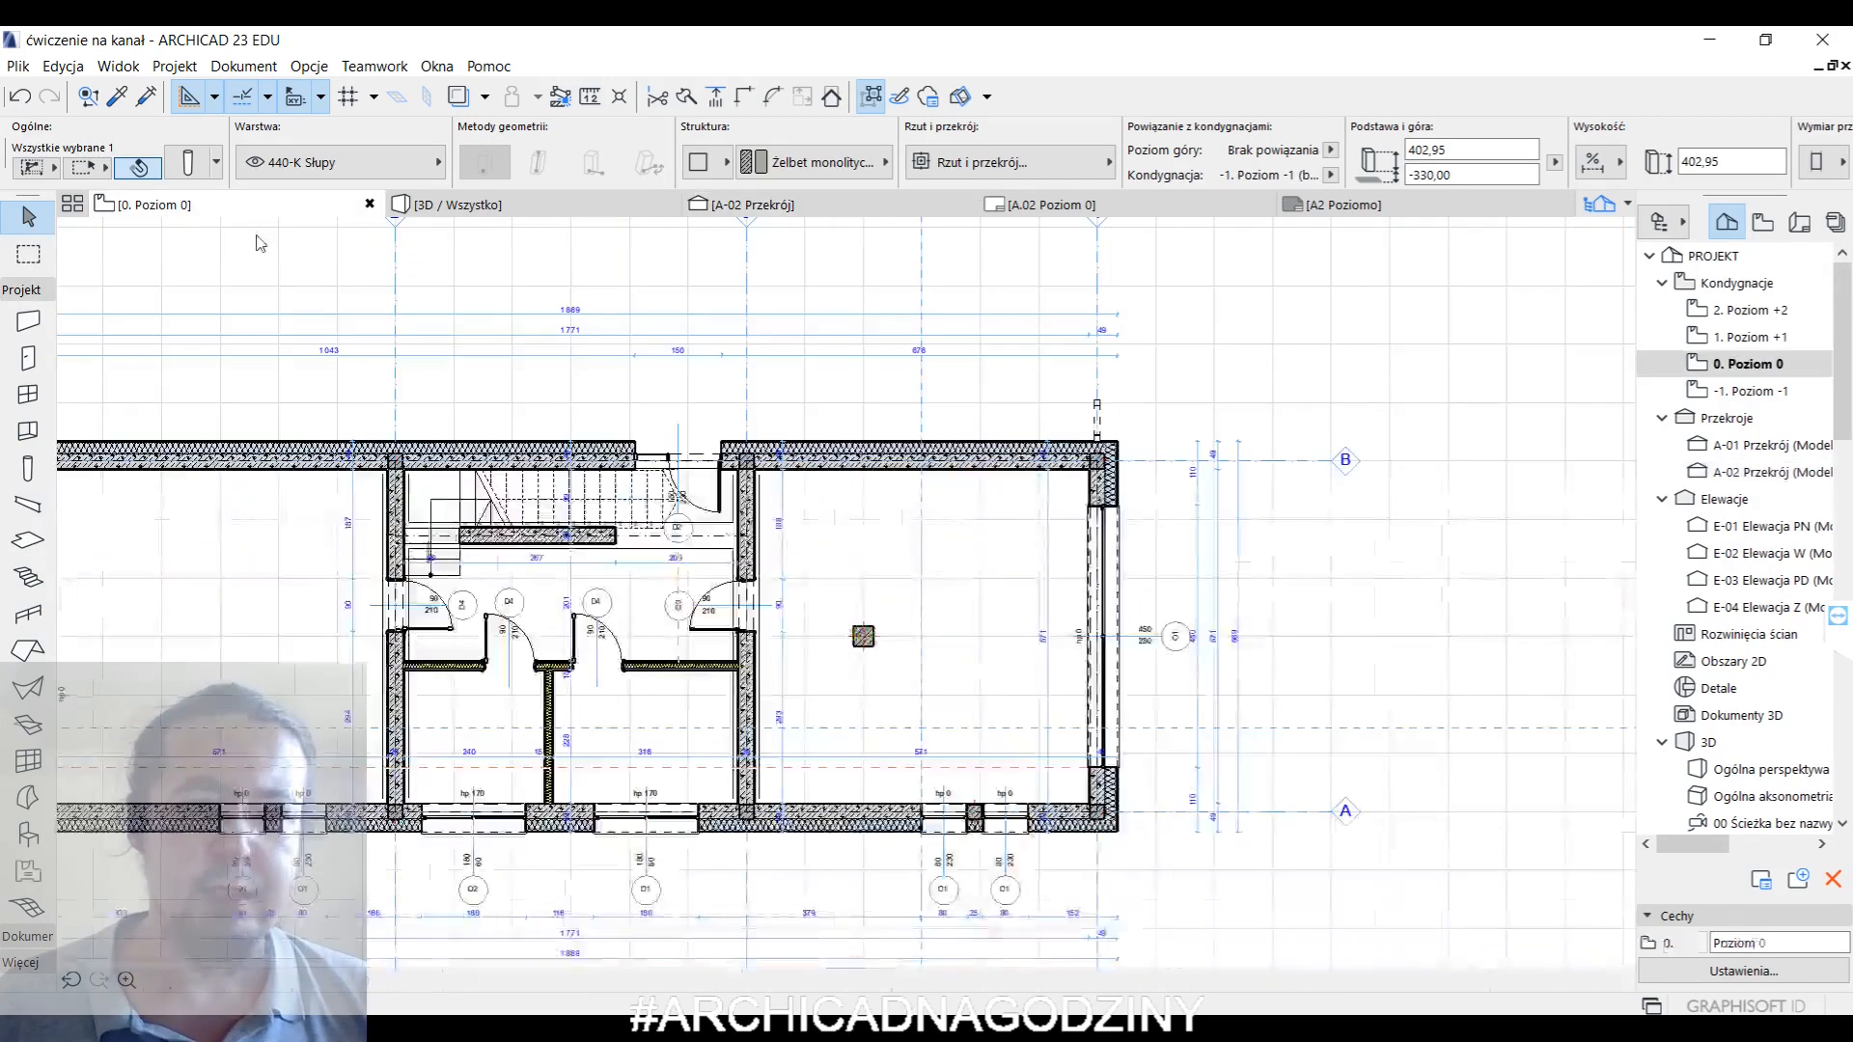
double_click(1796, 391)
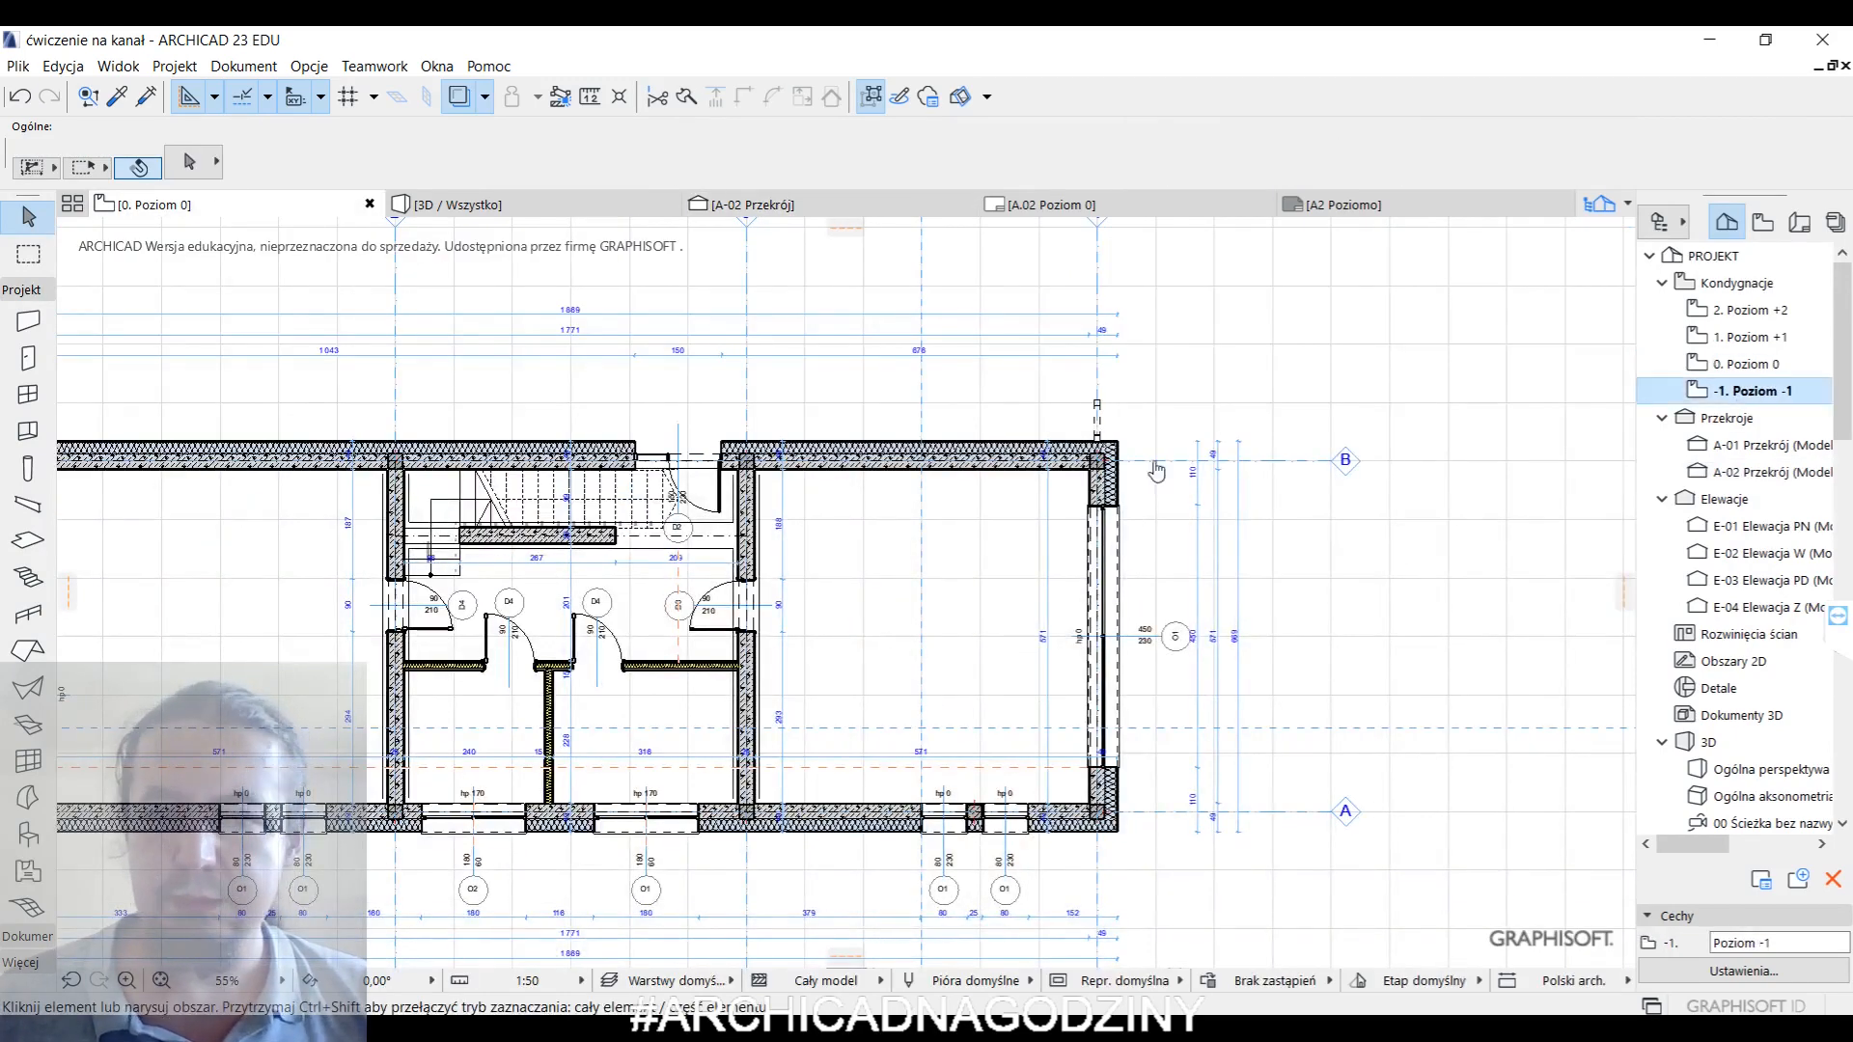
left_click(1028, 647)
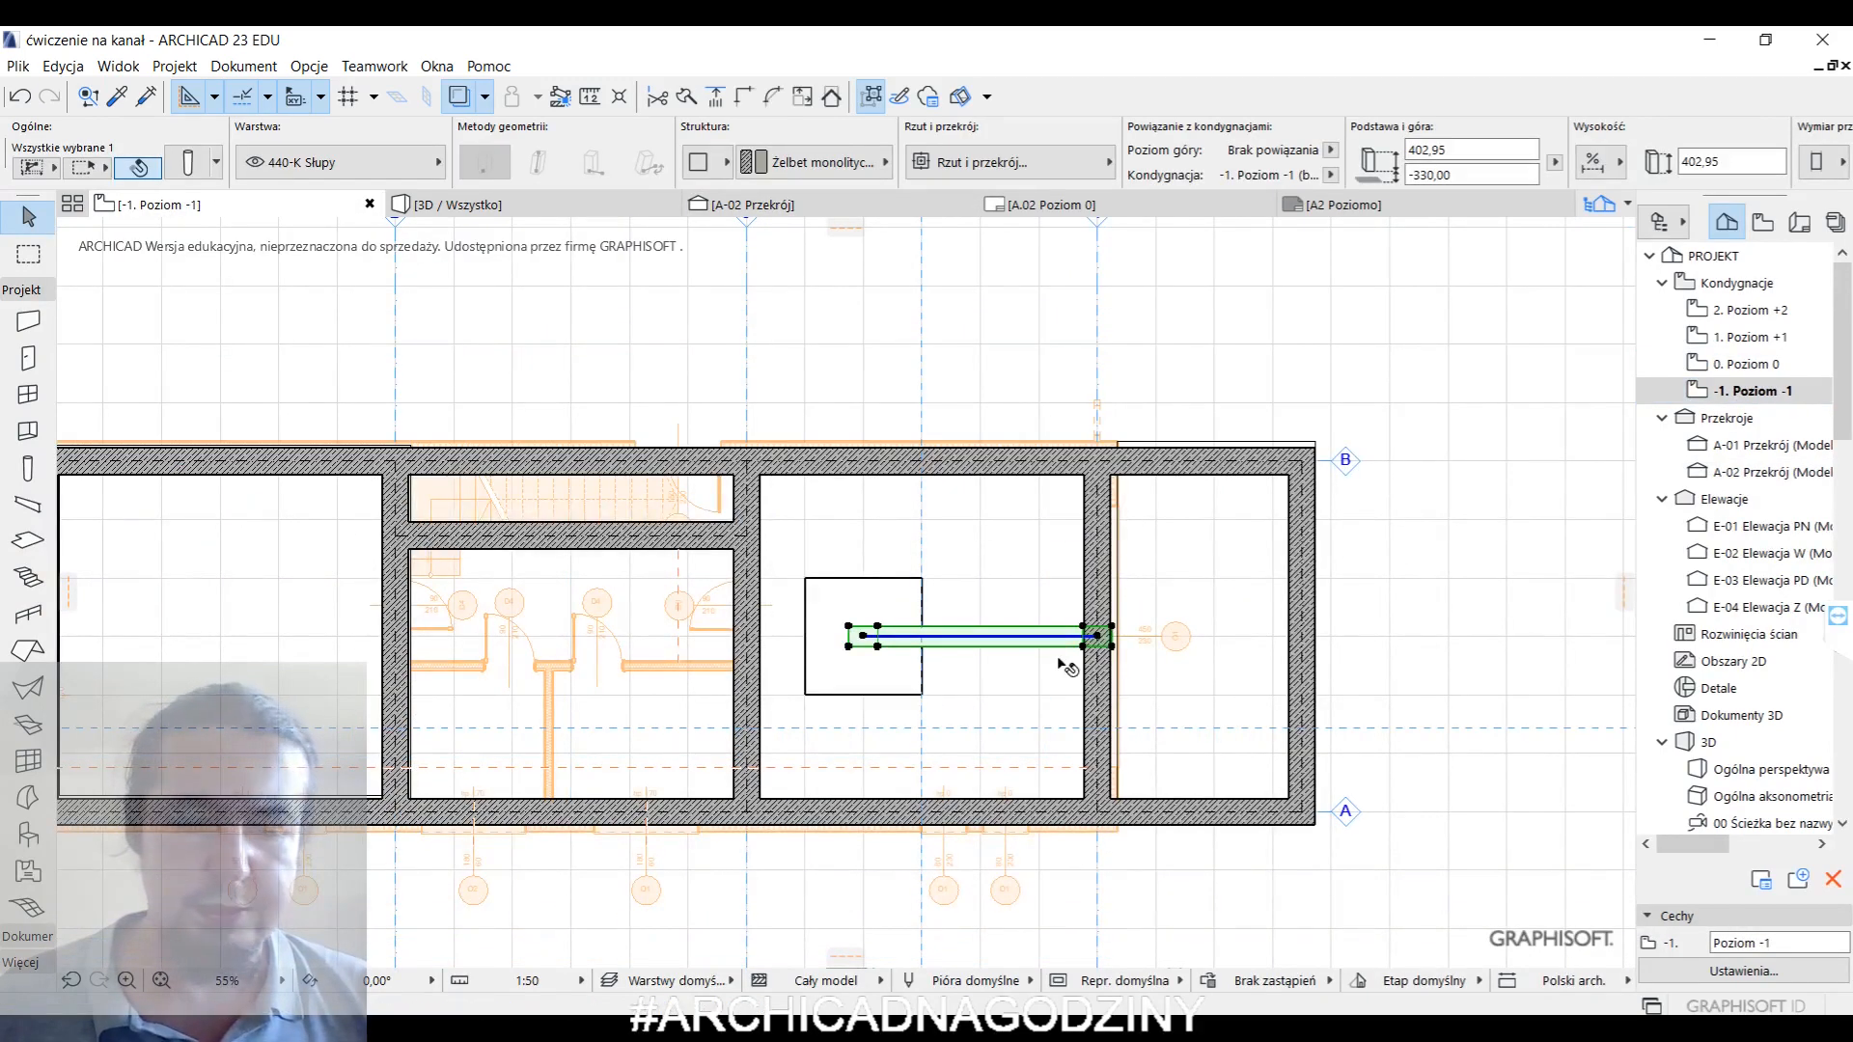
key("ctrl+d")
left_click(864, 636)
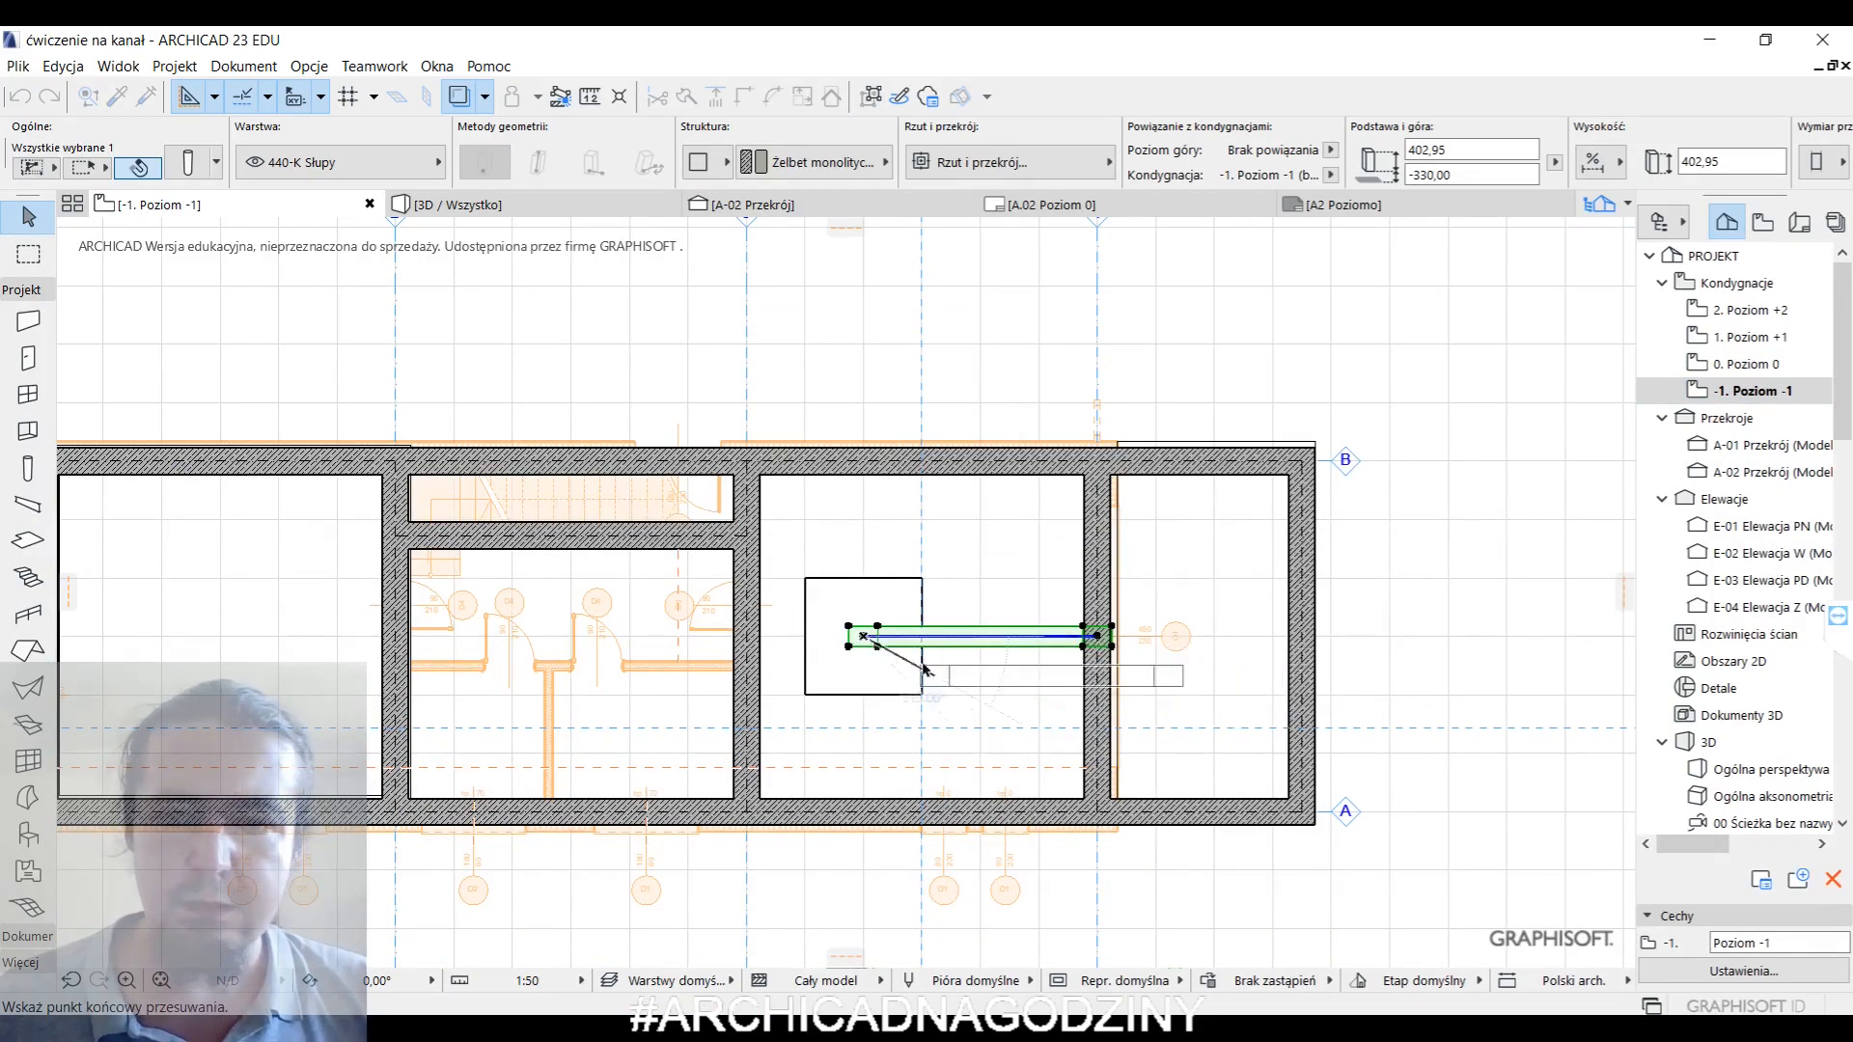
key("Escape")
- Rotate the slanted column in plan by 36.87° about its base towards the intersection of axes 4 and B
key("ctrl+e")
left_click(864, 636)
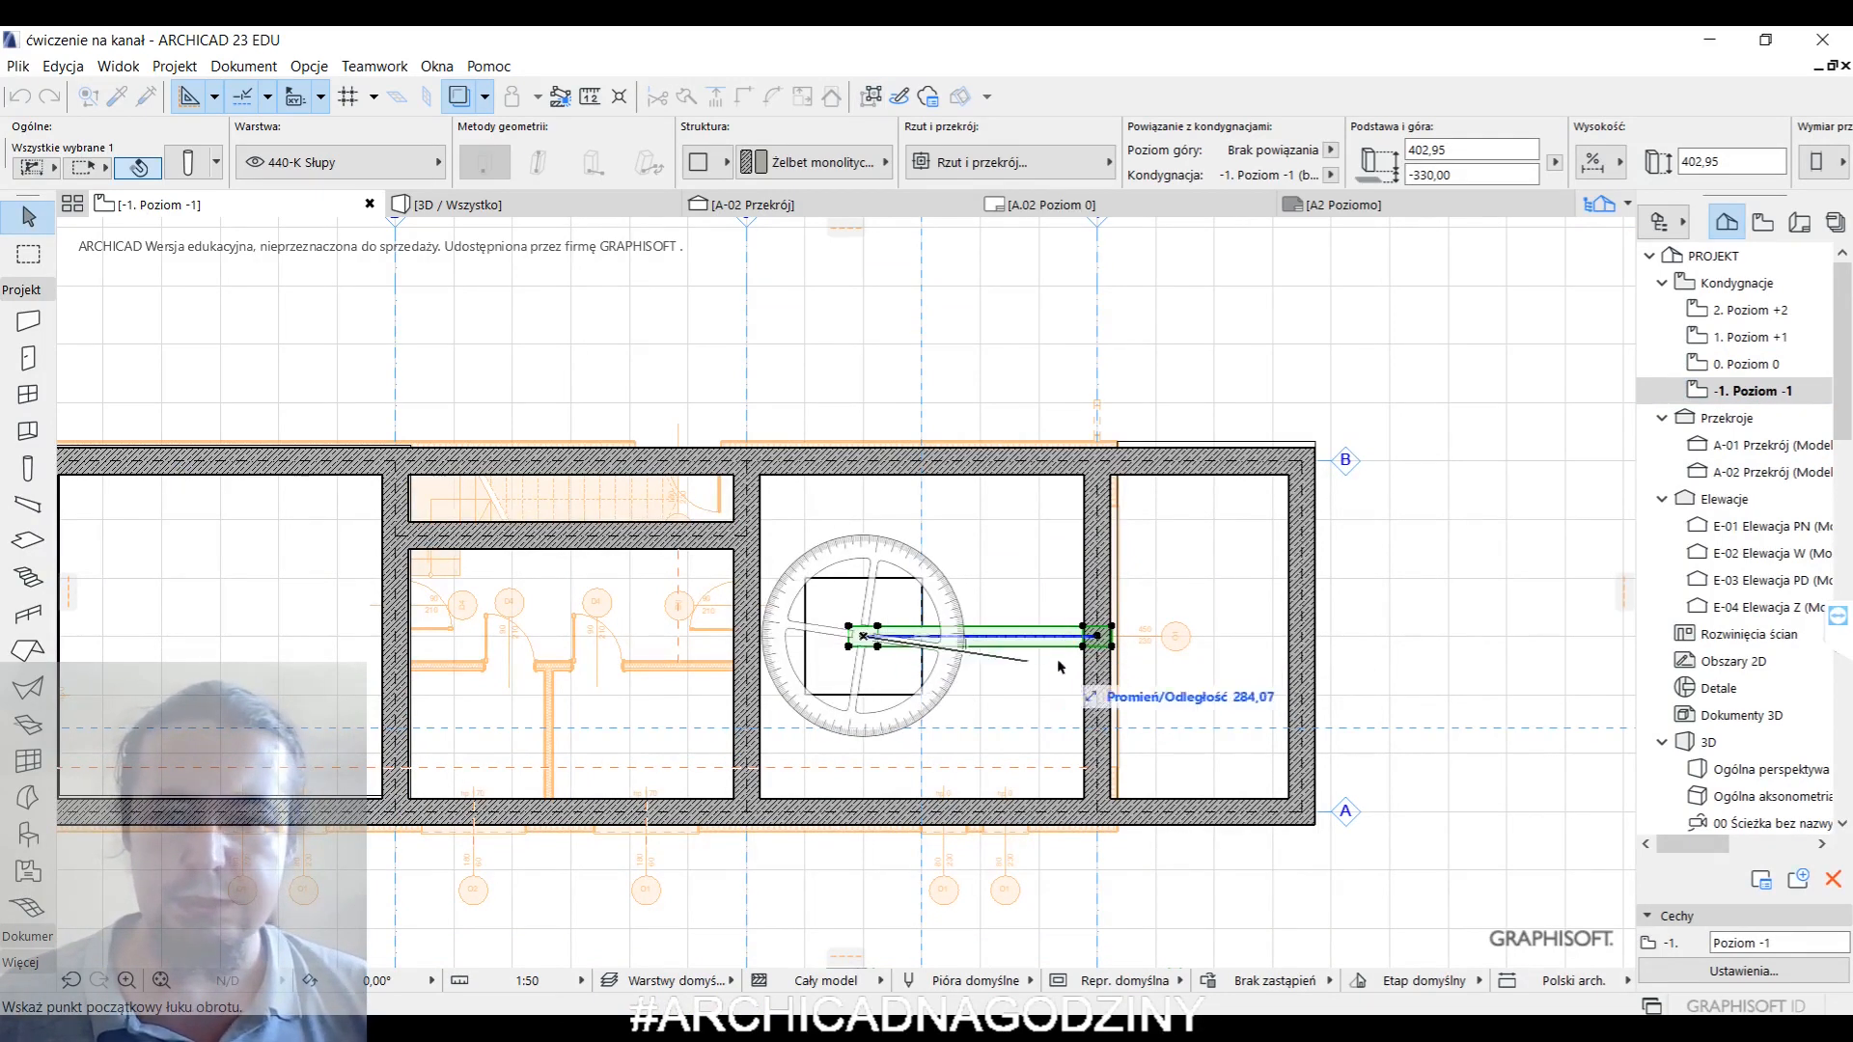
left_click(1097, 636)
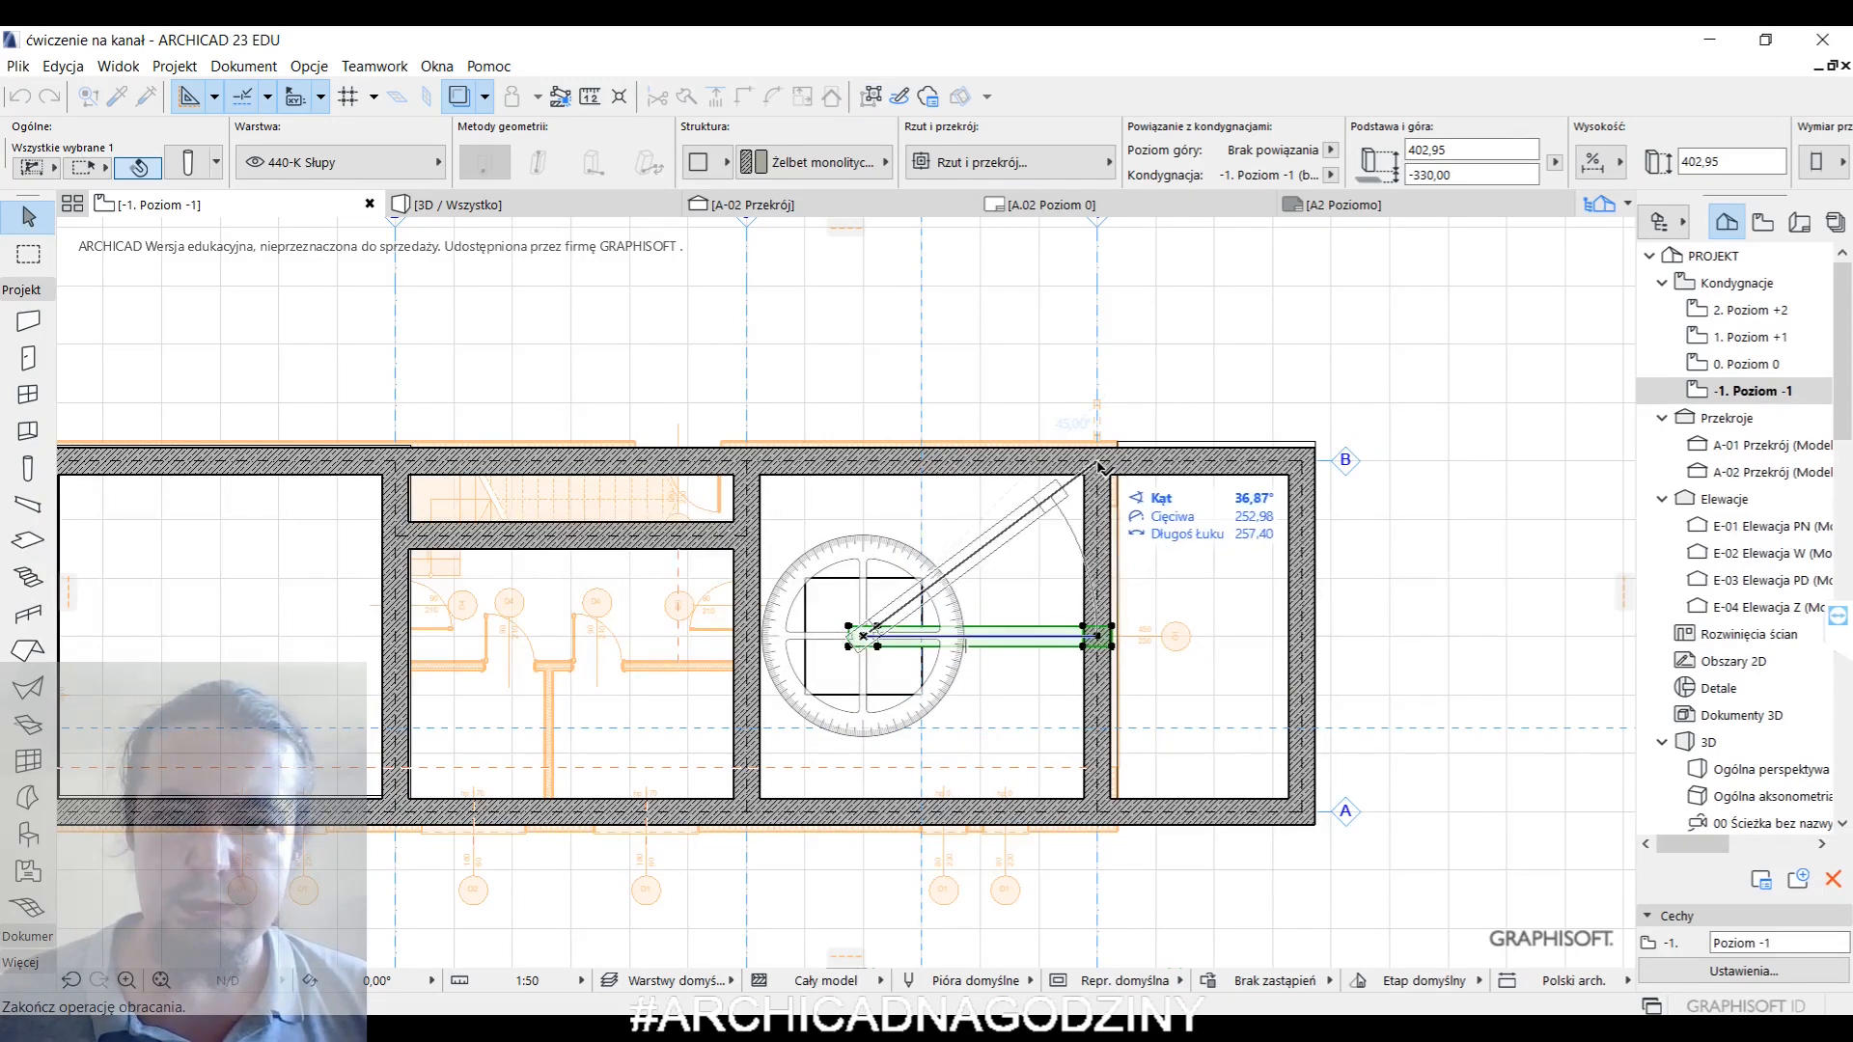
left_click(1061, 488)
- Tilt the column further so its top reaches the intersection of axes 4 and B, 500 horizontally from its base
left_click(1049, 499)
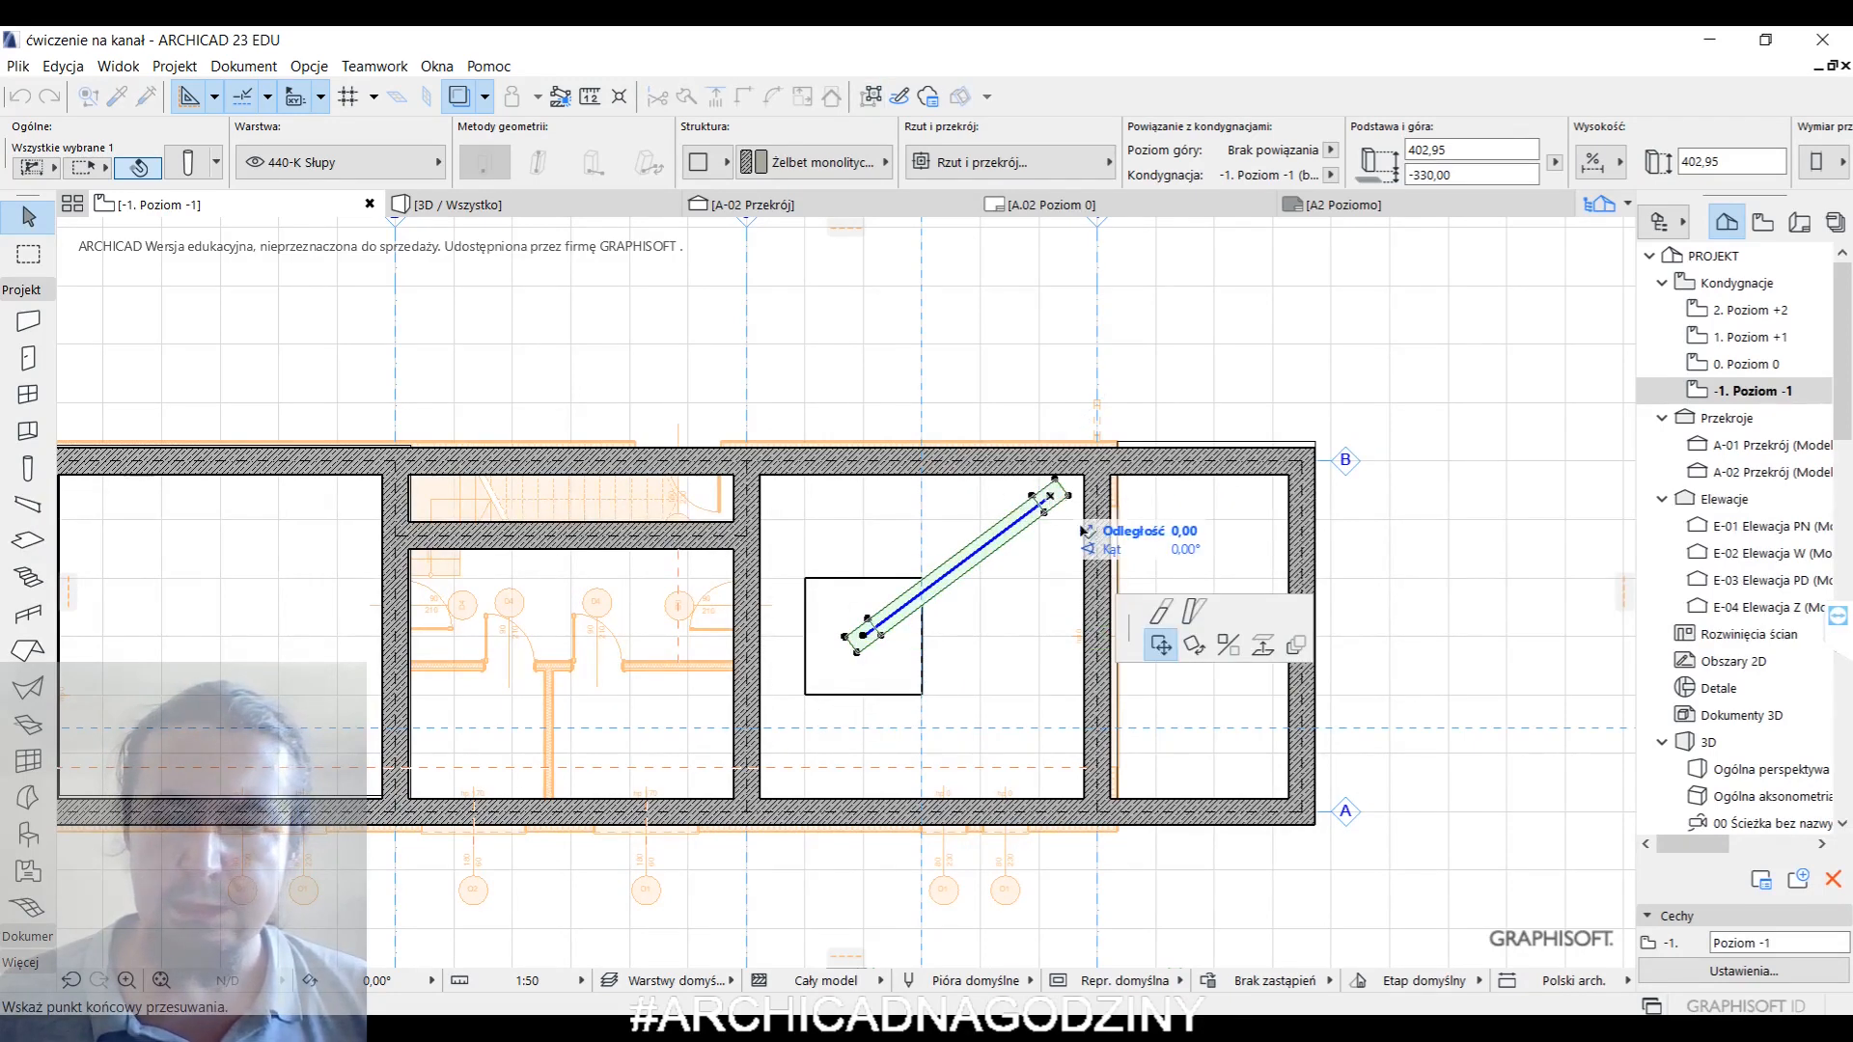
left_click(1193, 608)
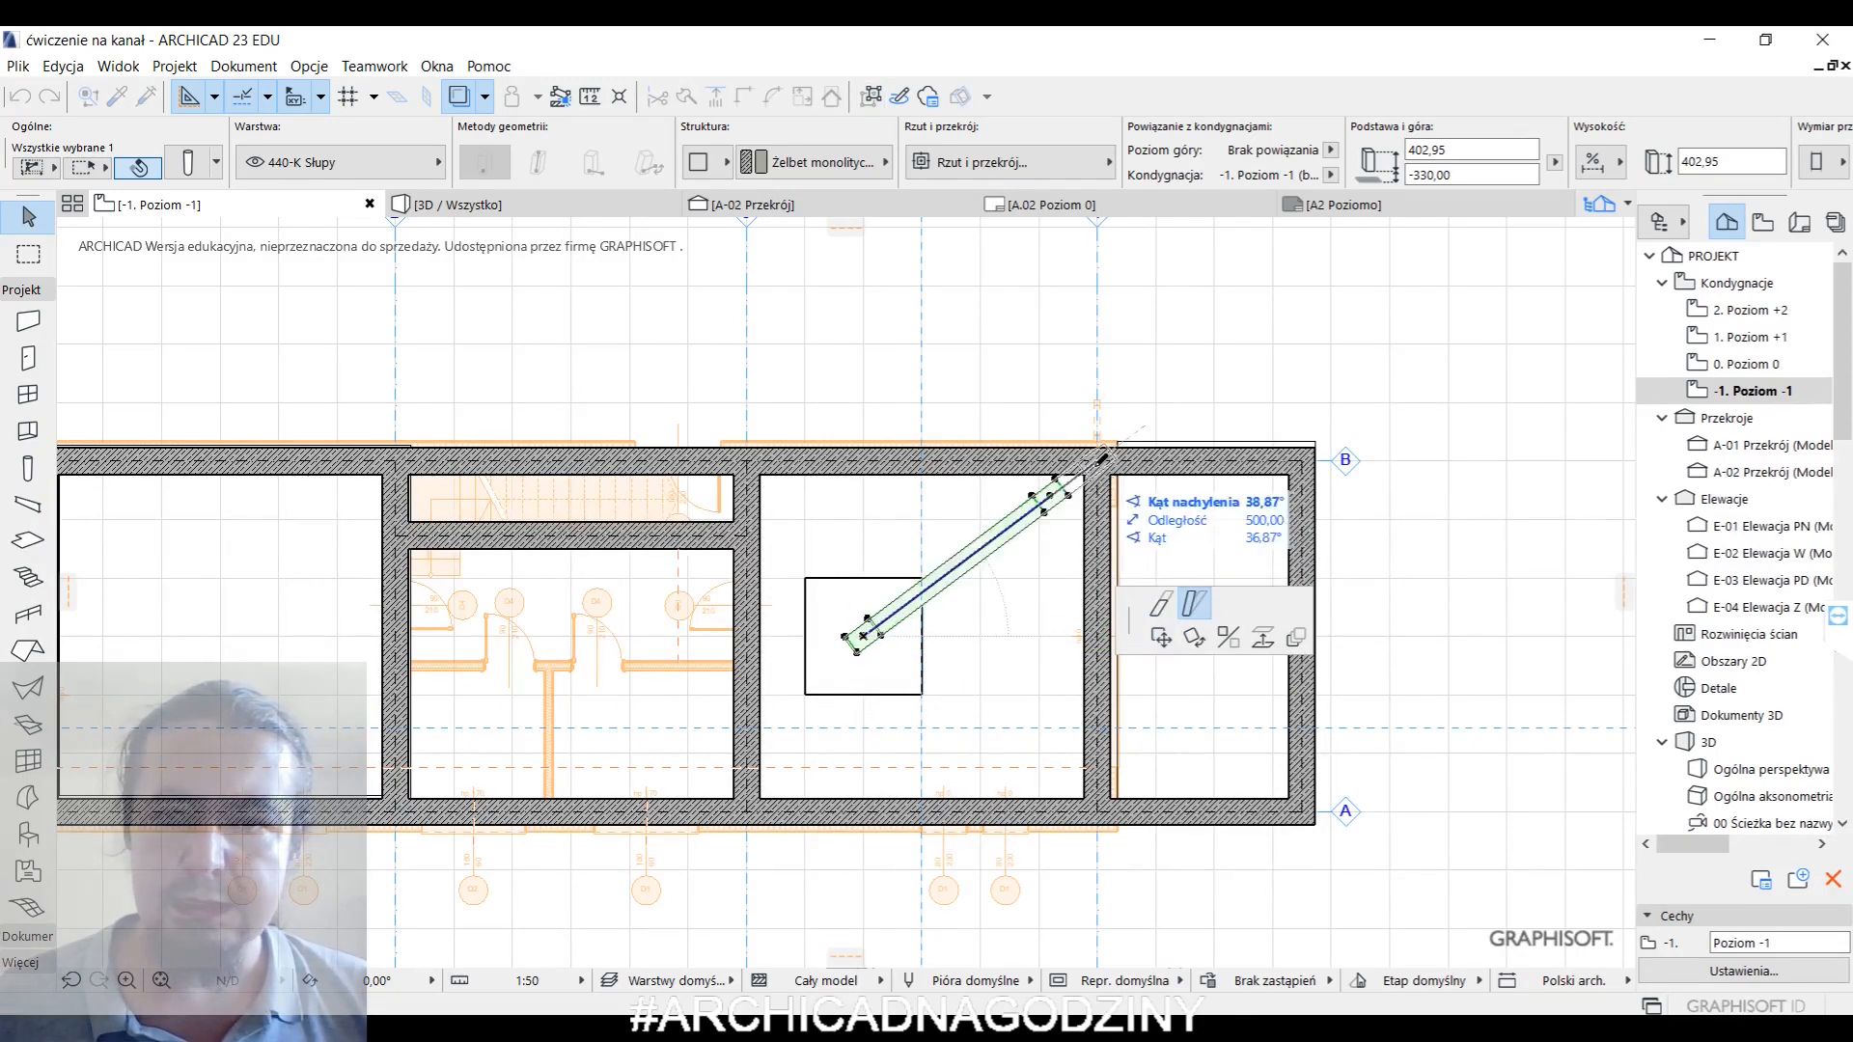
scroll(1099, 451, "up", 5)
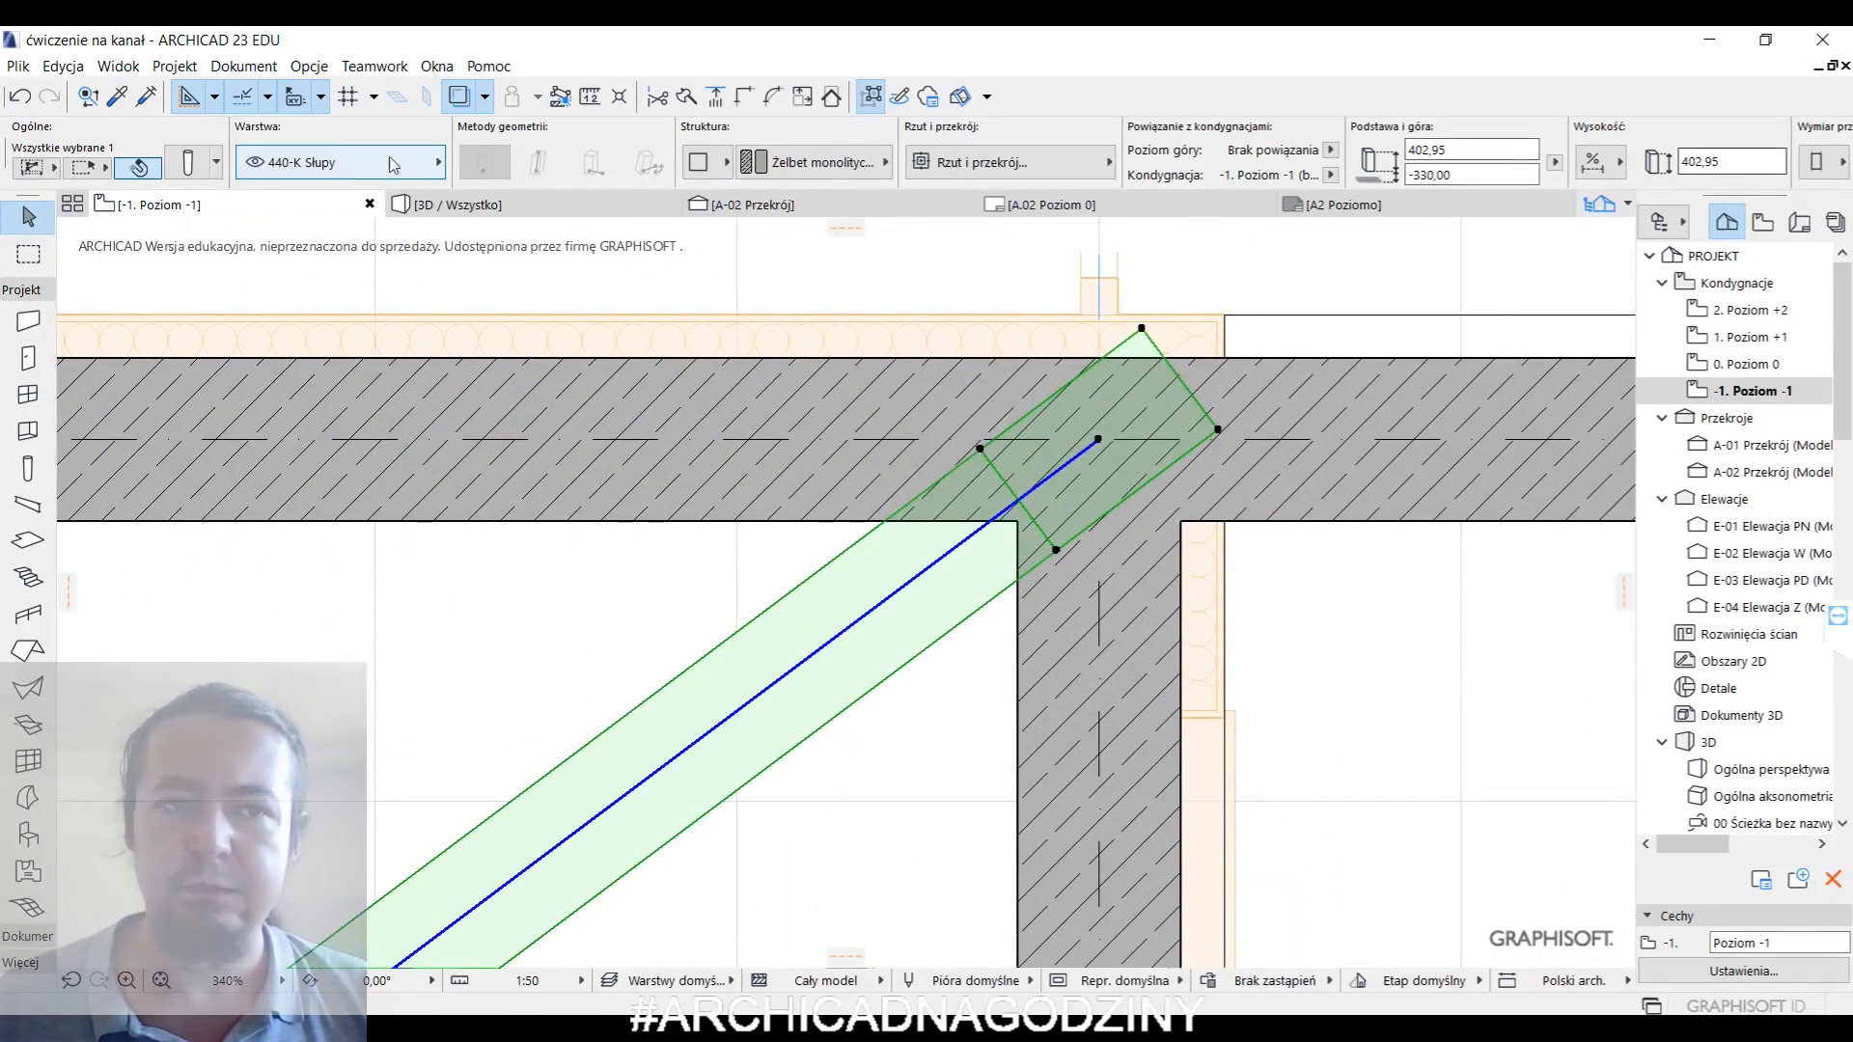
- Change the slanted column's cross-section to 25 × 35
key("ctrl+t")
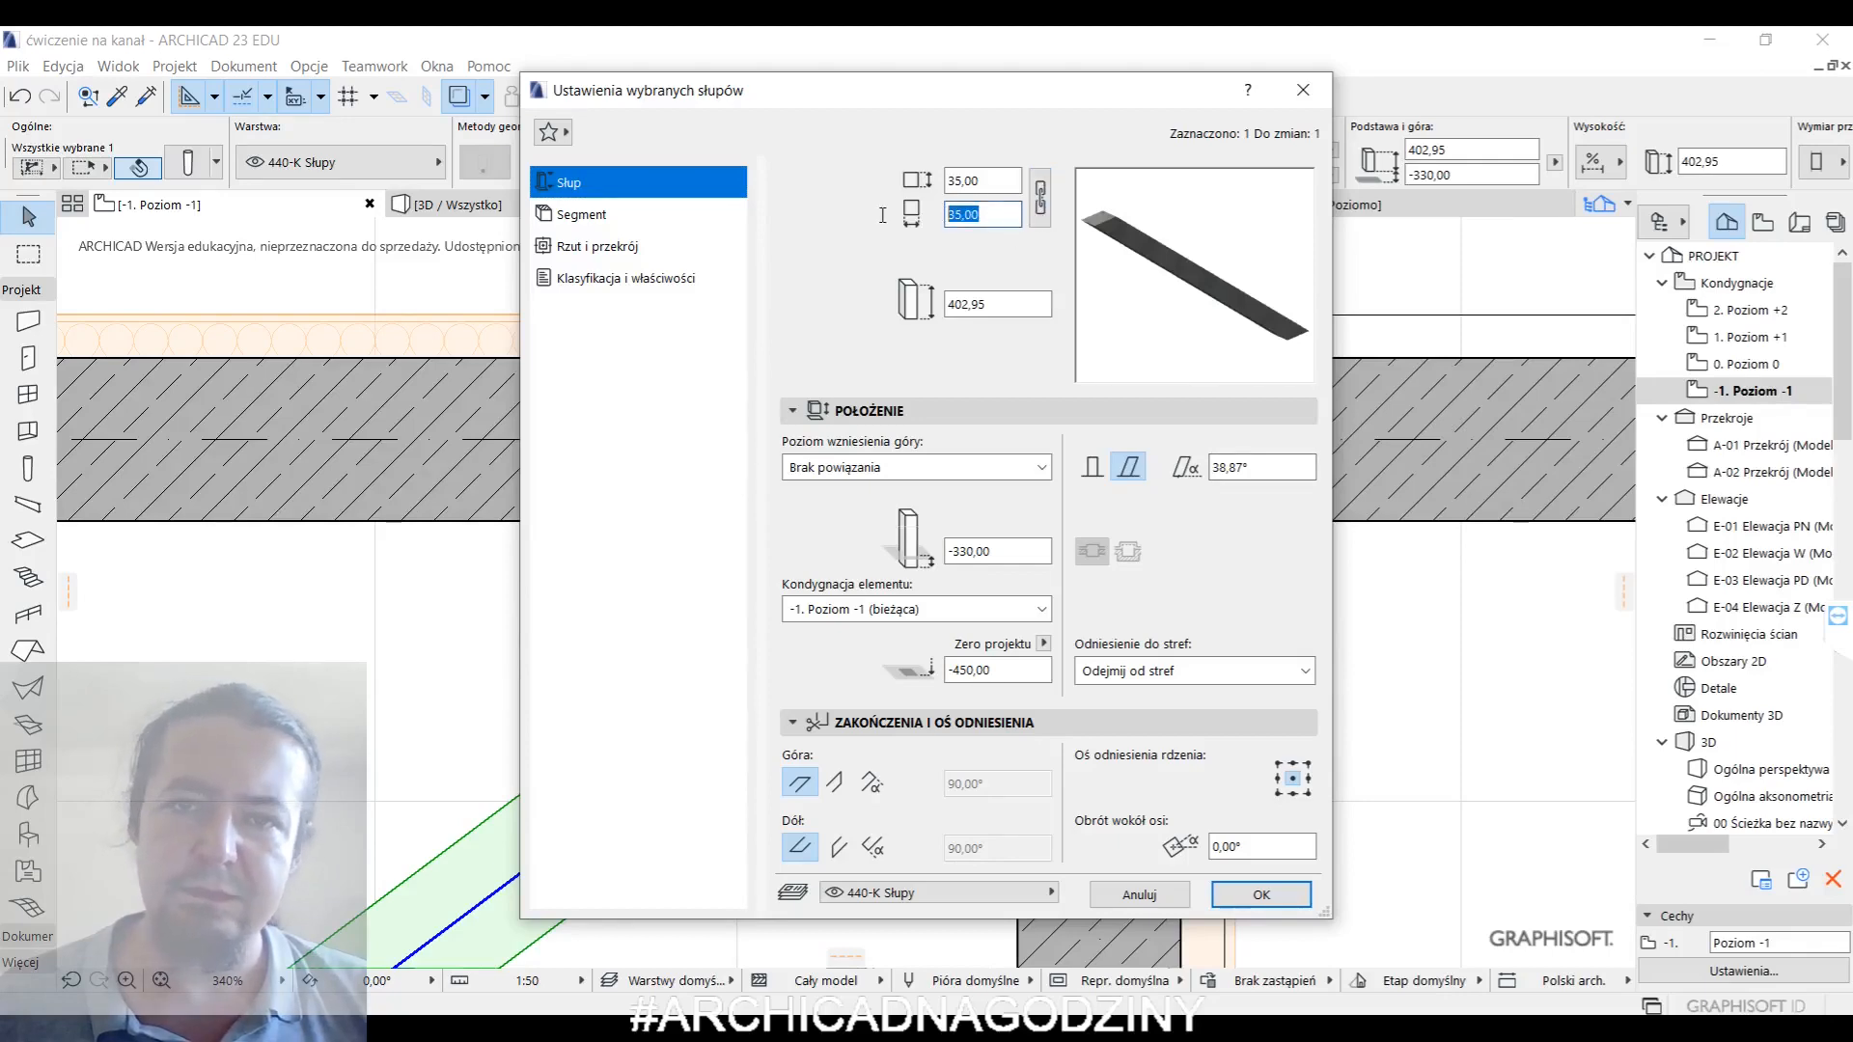
left_click(1253, 902)
left_click(212, 157)
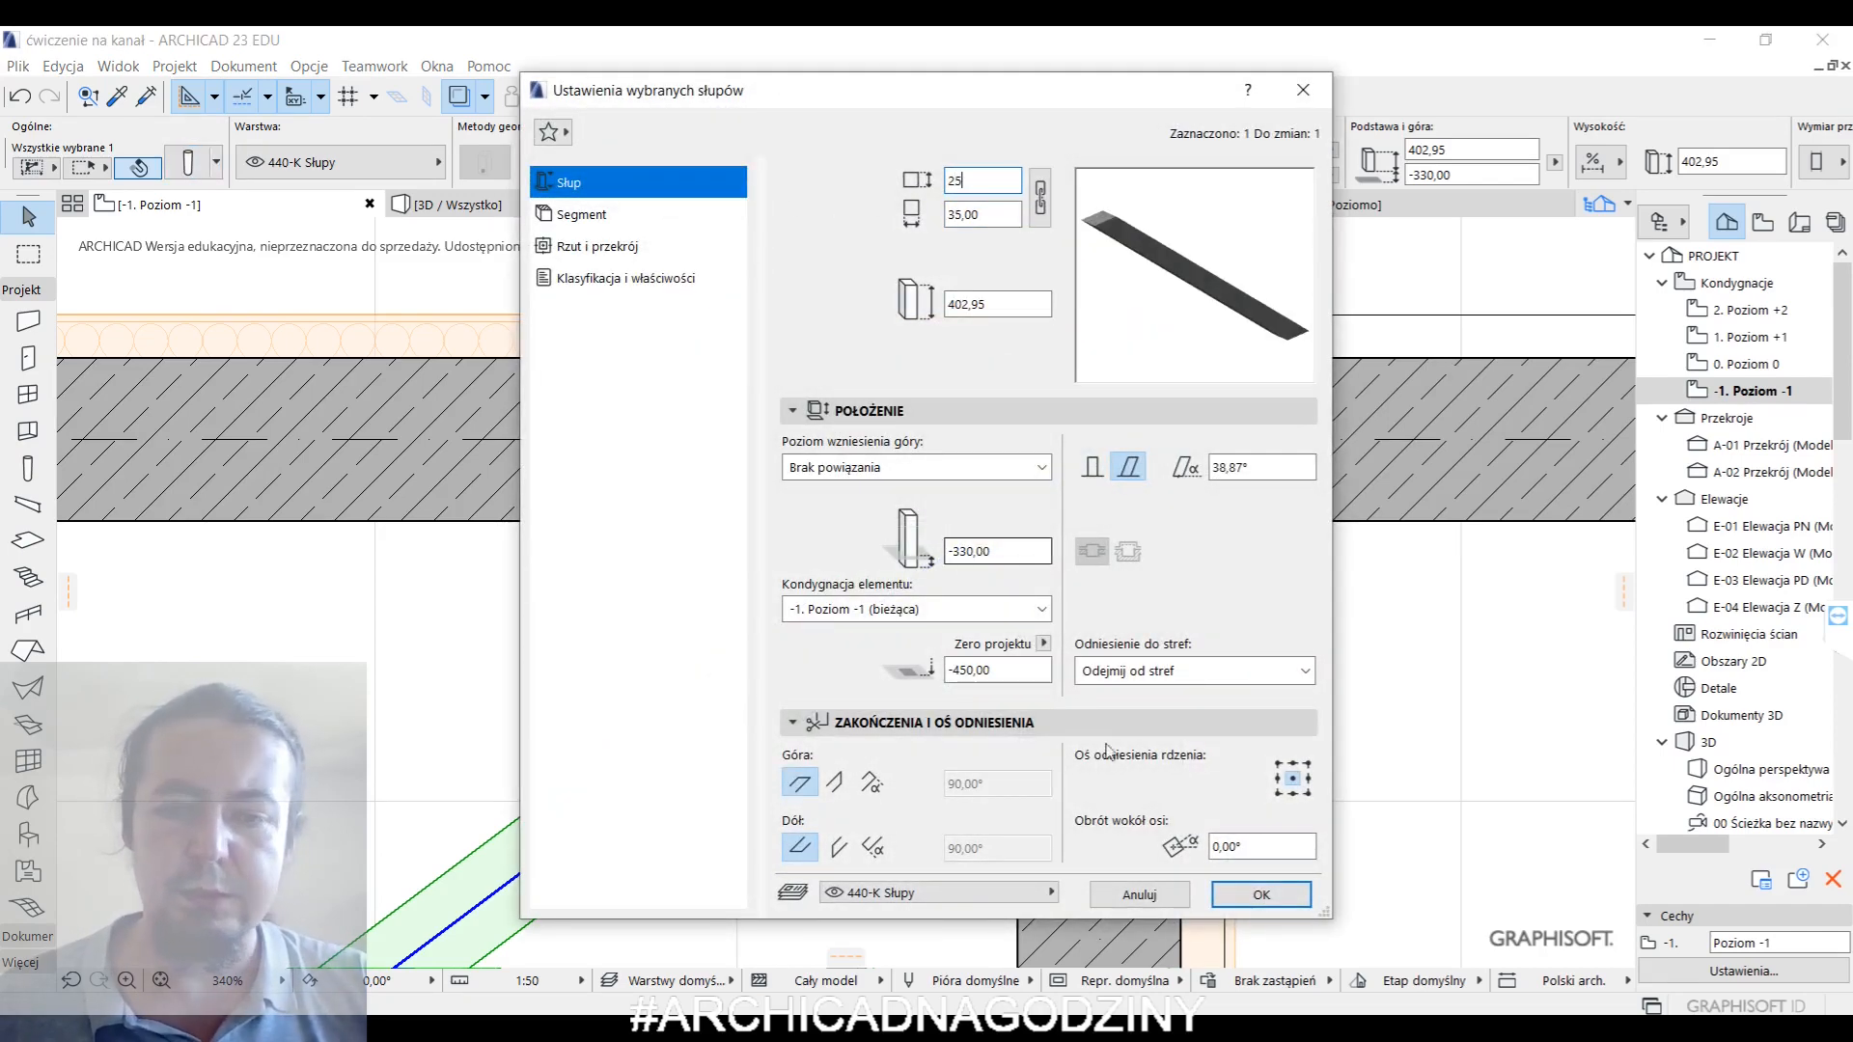
left_click(1223, 895)
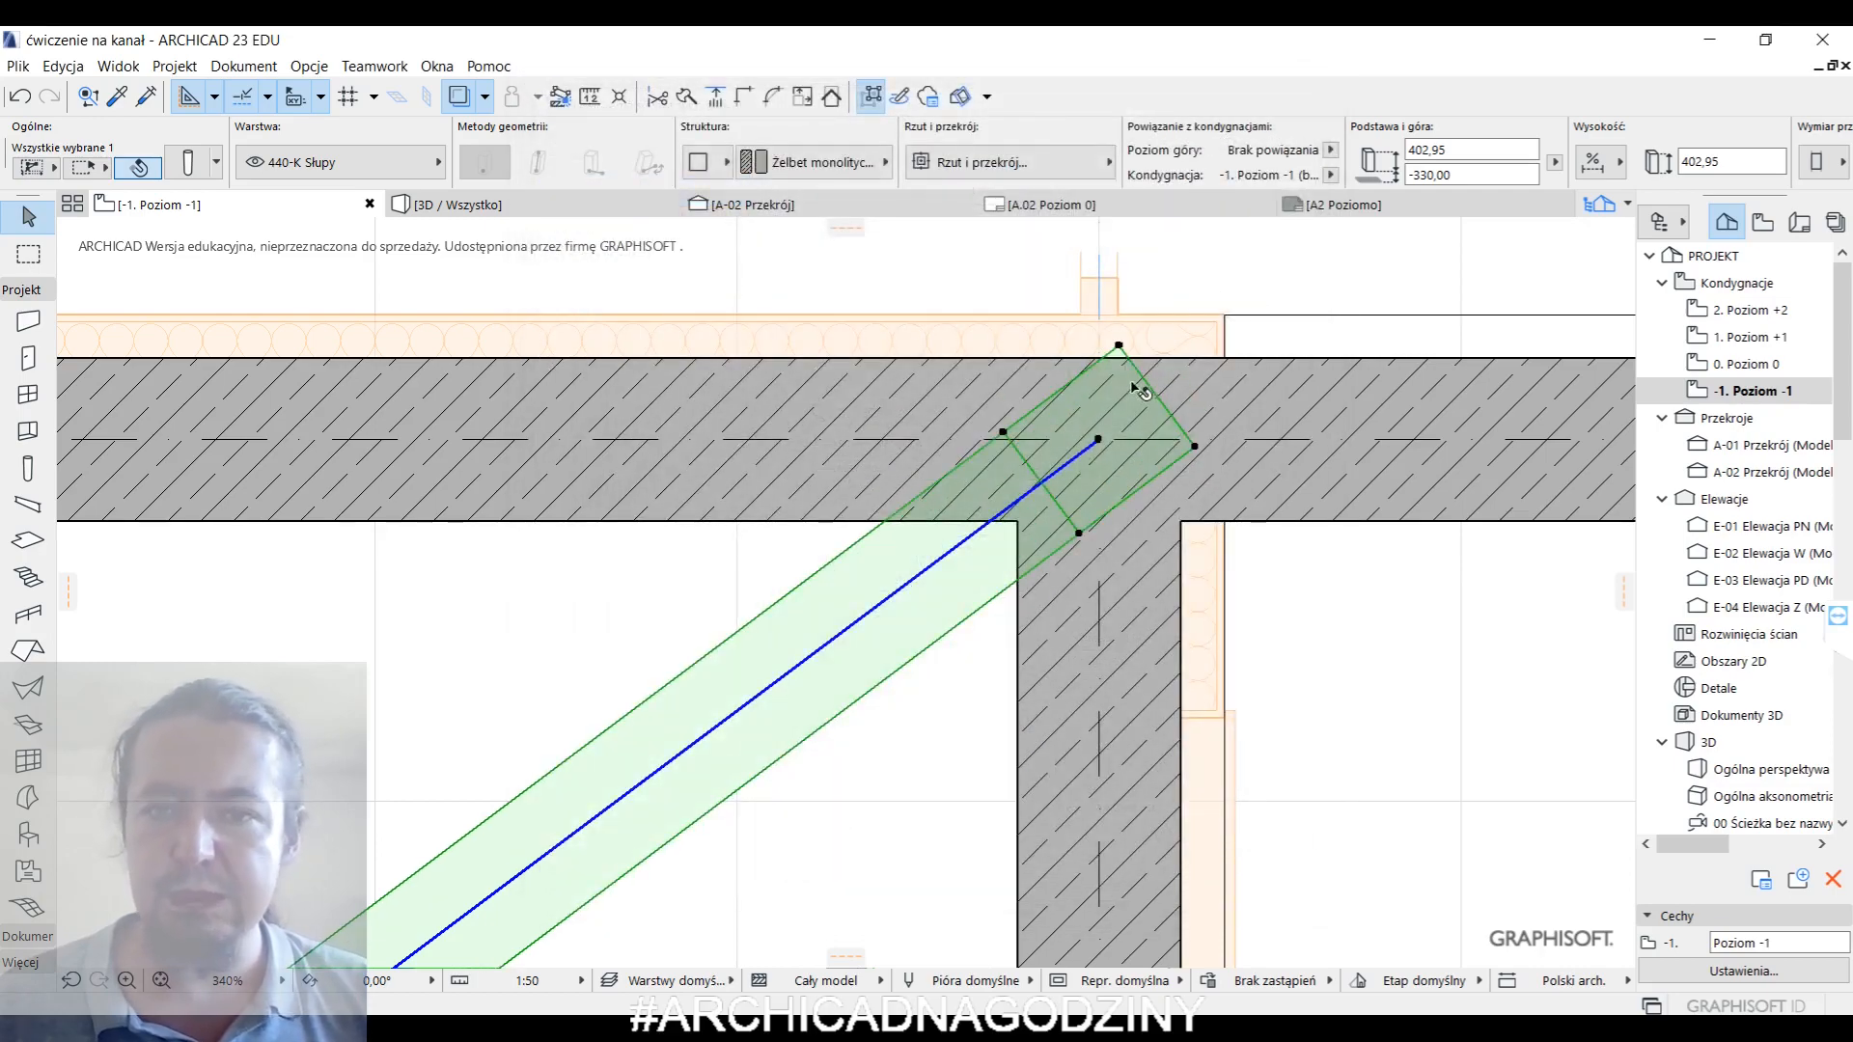
- Rotate the slanted column slightly about its base point in plan to adjust its end at the foundation corner
scroll(1233, 477, "down", 5)
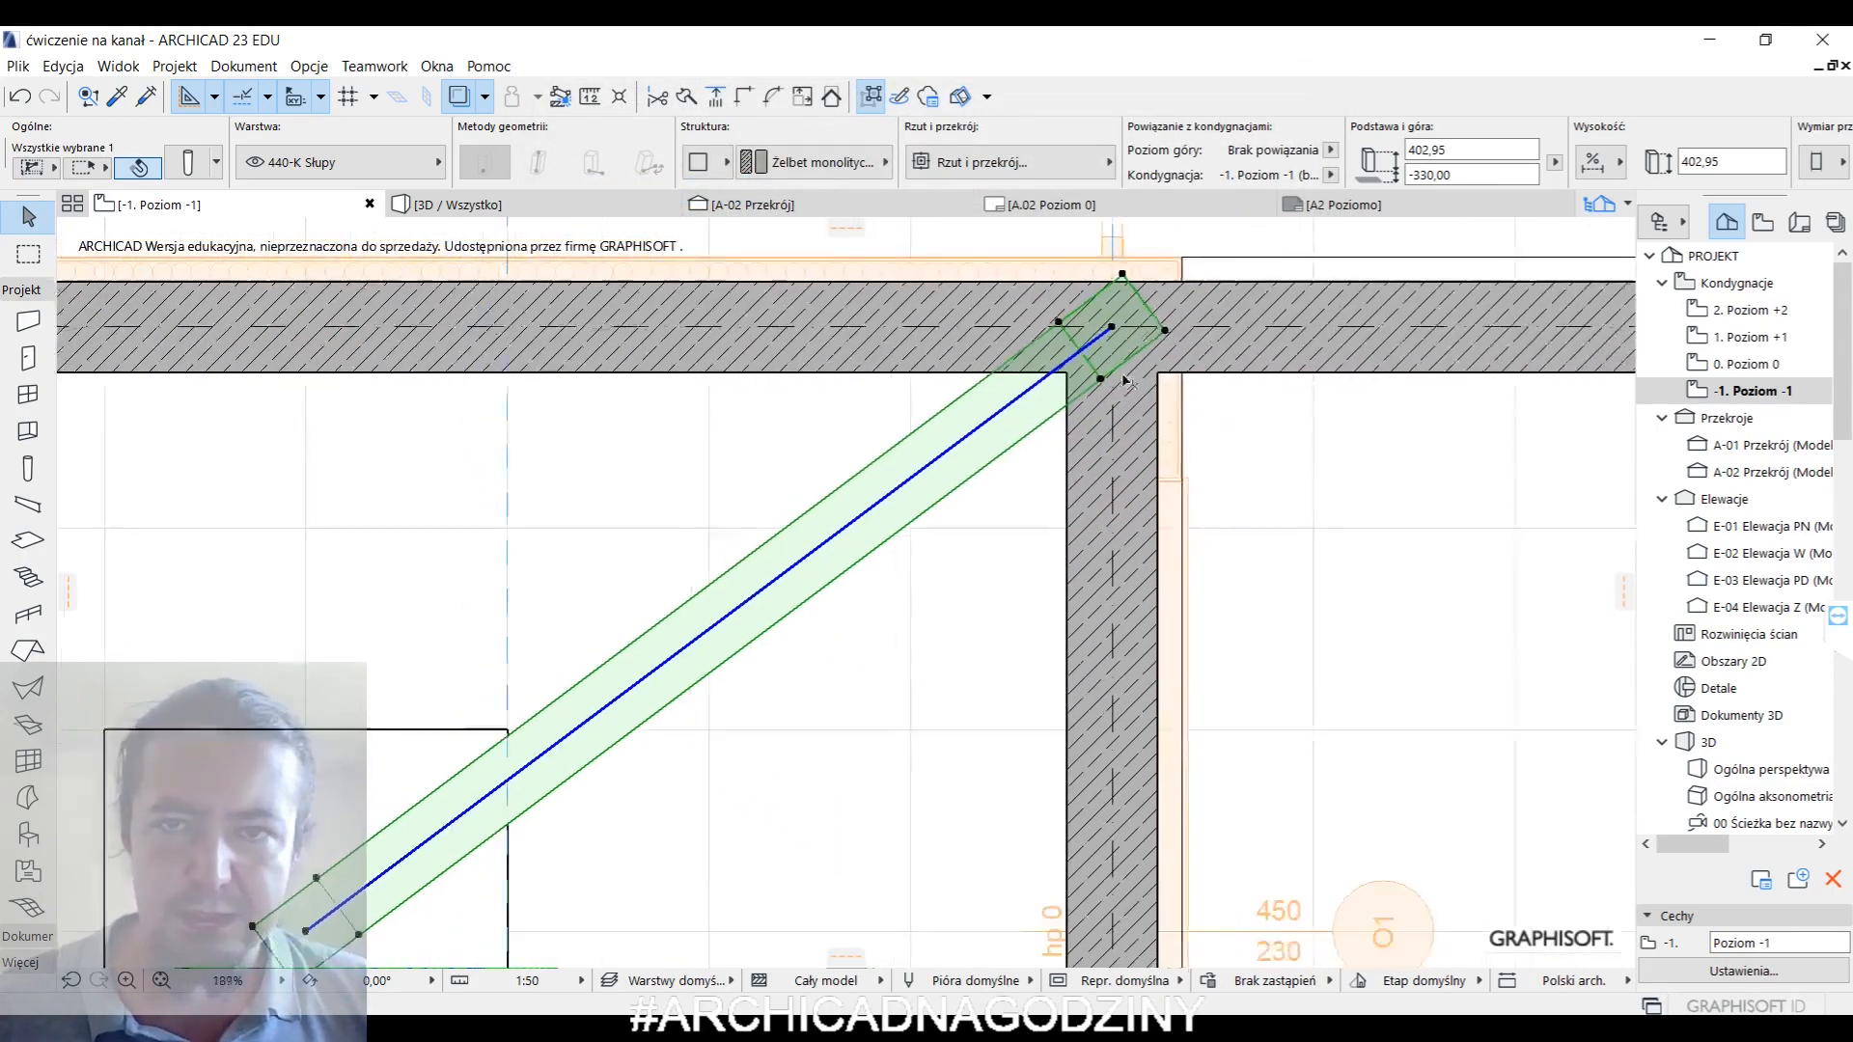
key("ctrl+e")
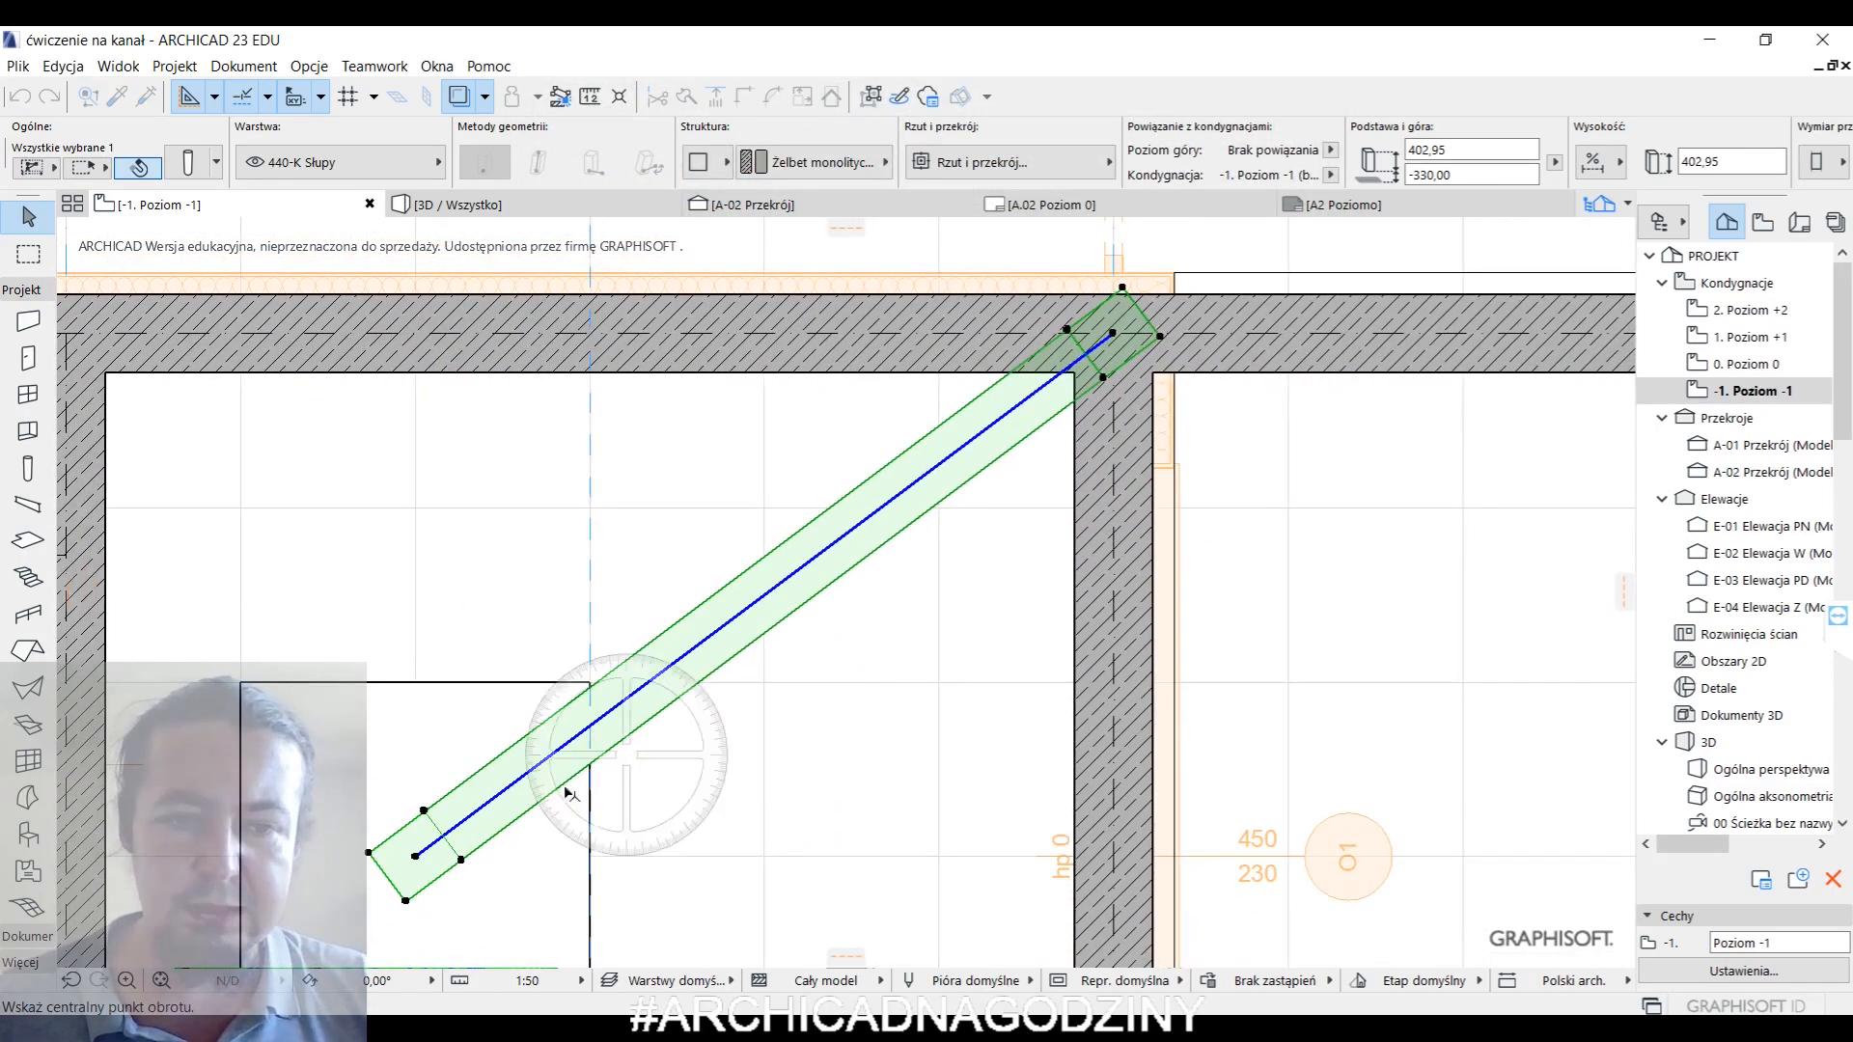
left_click(415, 856)
left_click(1123, 287)
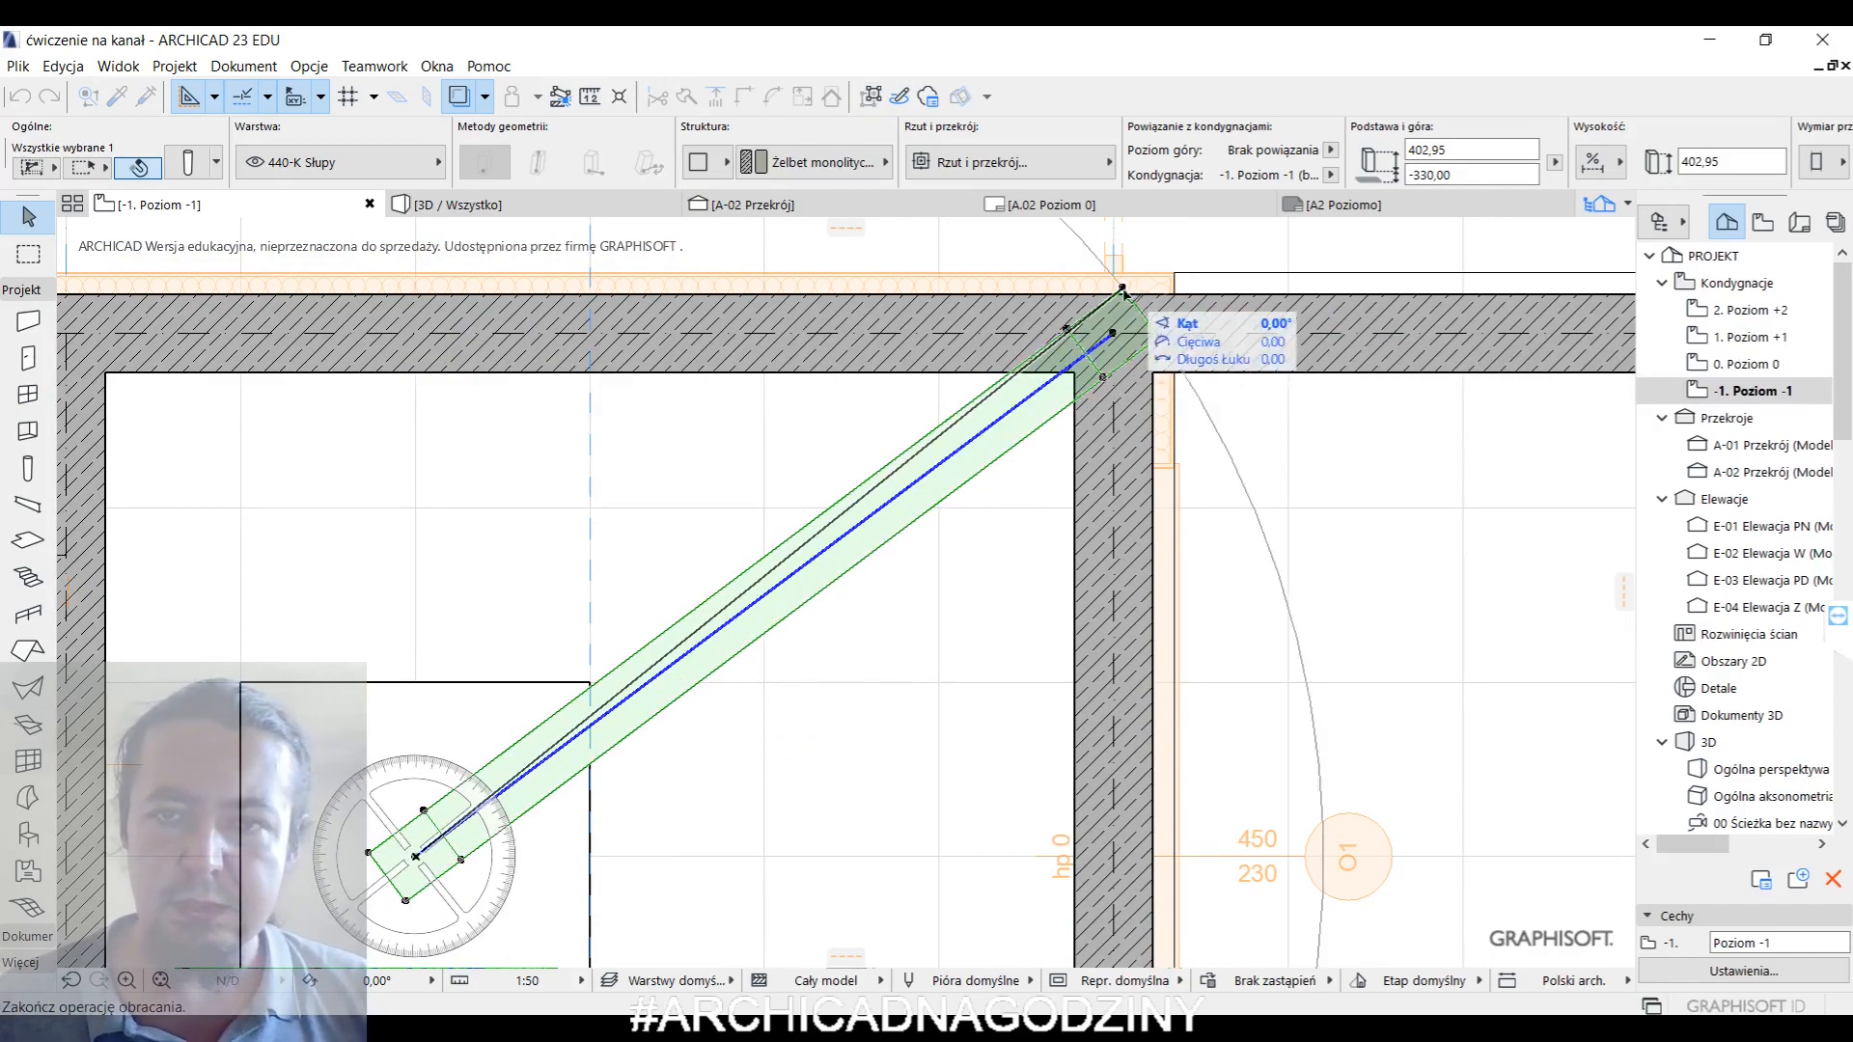
left_click(1163, 343)
scroll(911, 403, "down", 3)
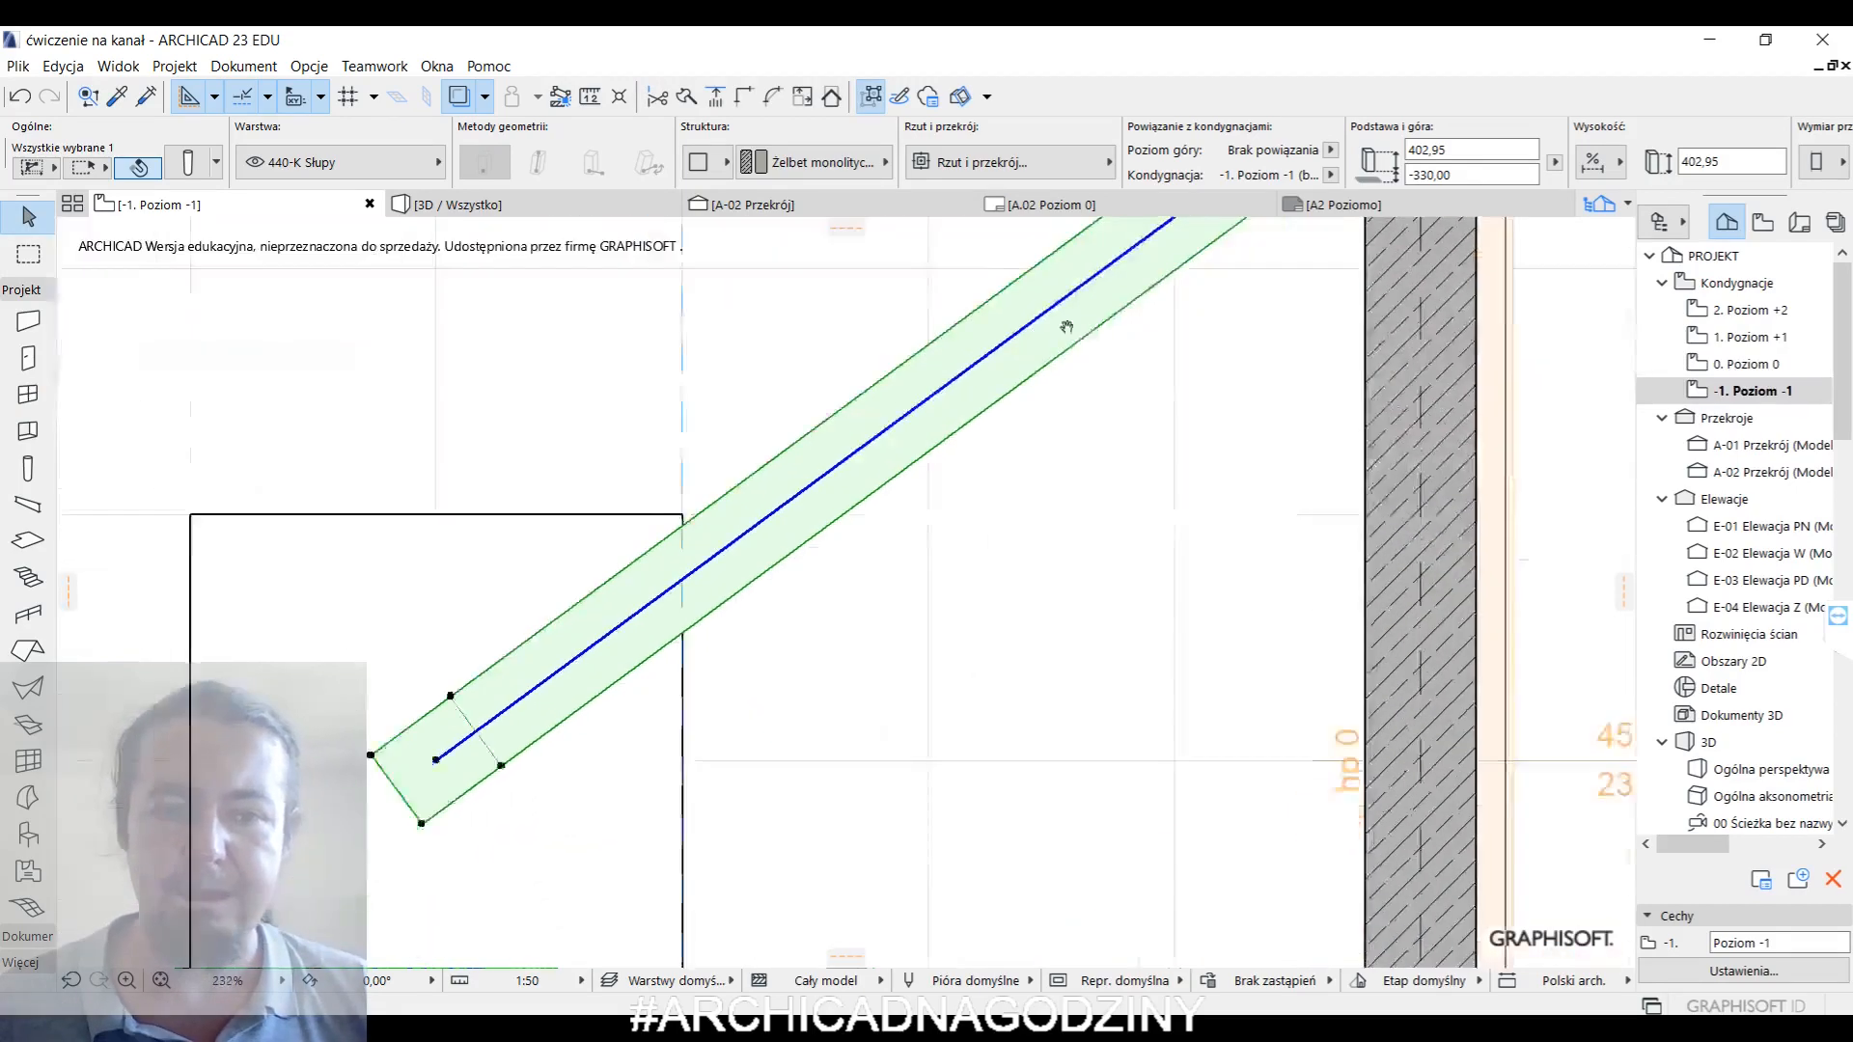
- Change the slanted column's building material to Stal zbrojeniowa
left_click(809, 162)
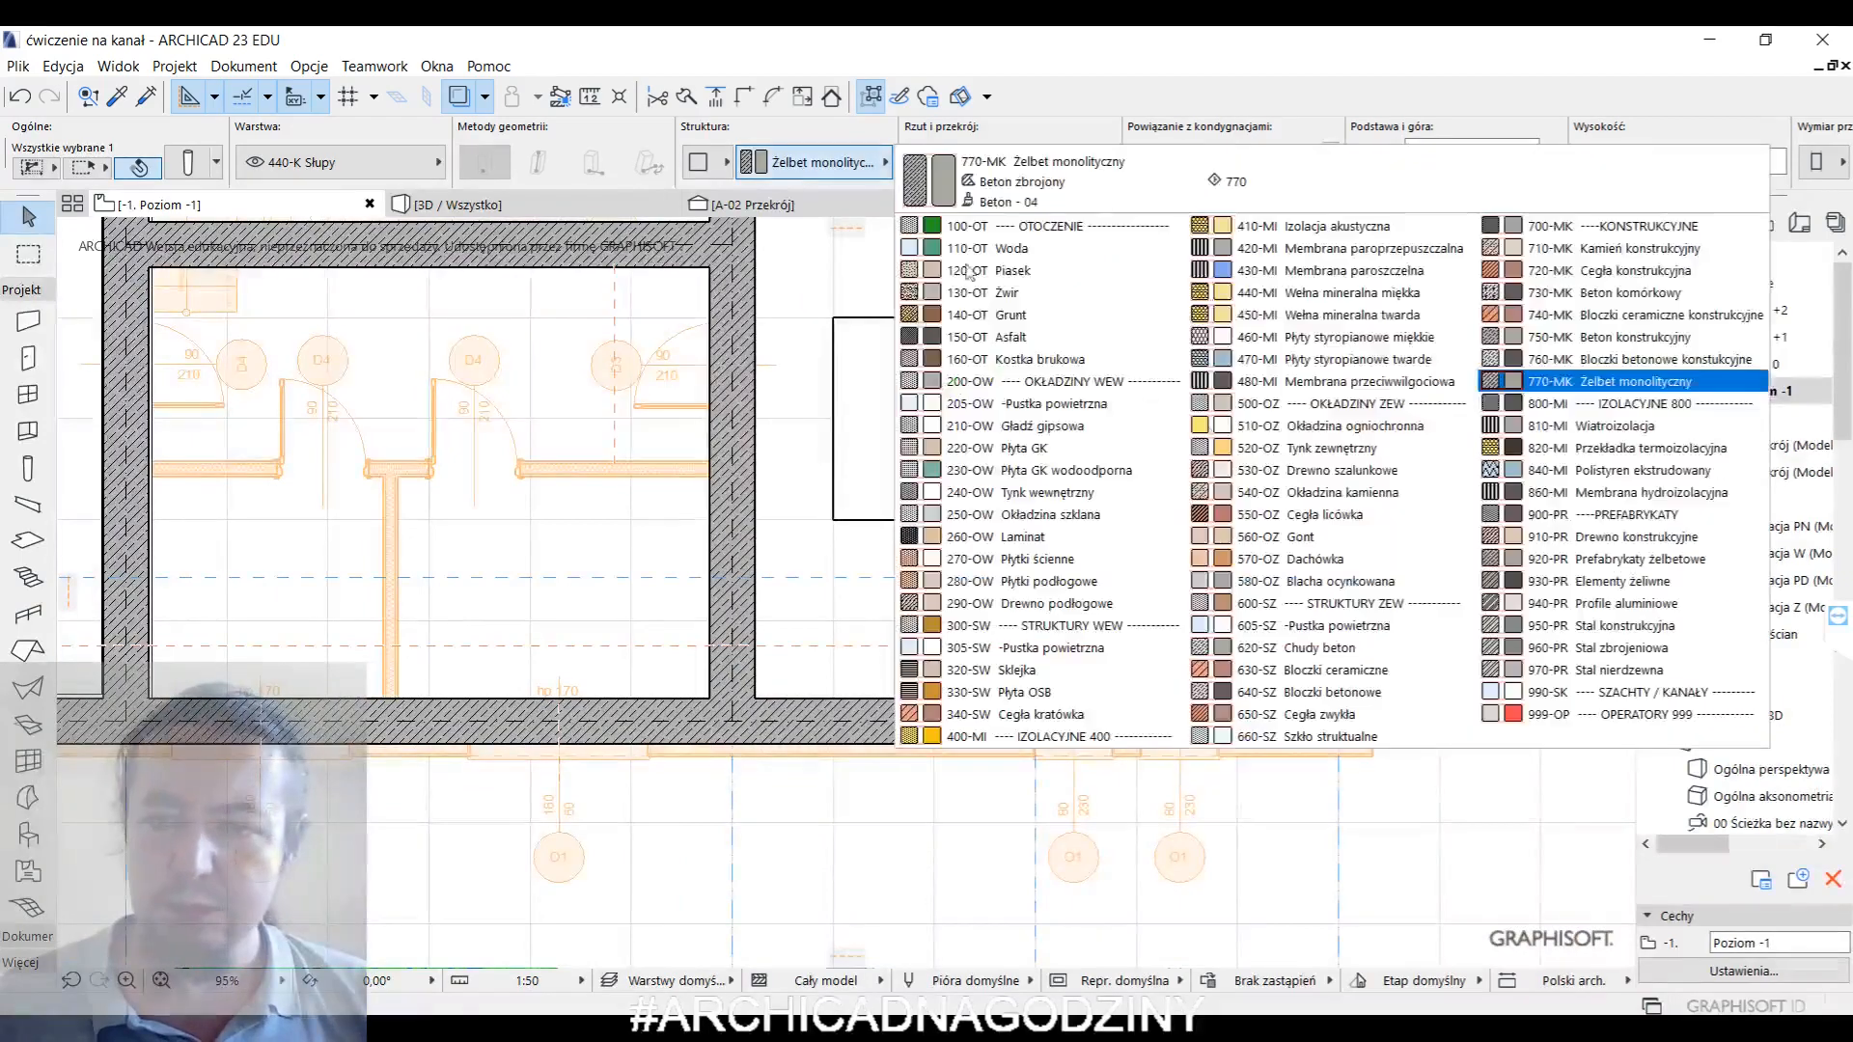
left_click(1631, 647)
middle_click_drag(1111, 469, 919, 656)
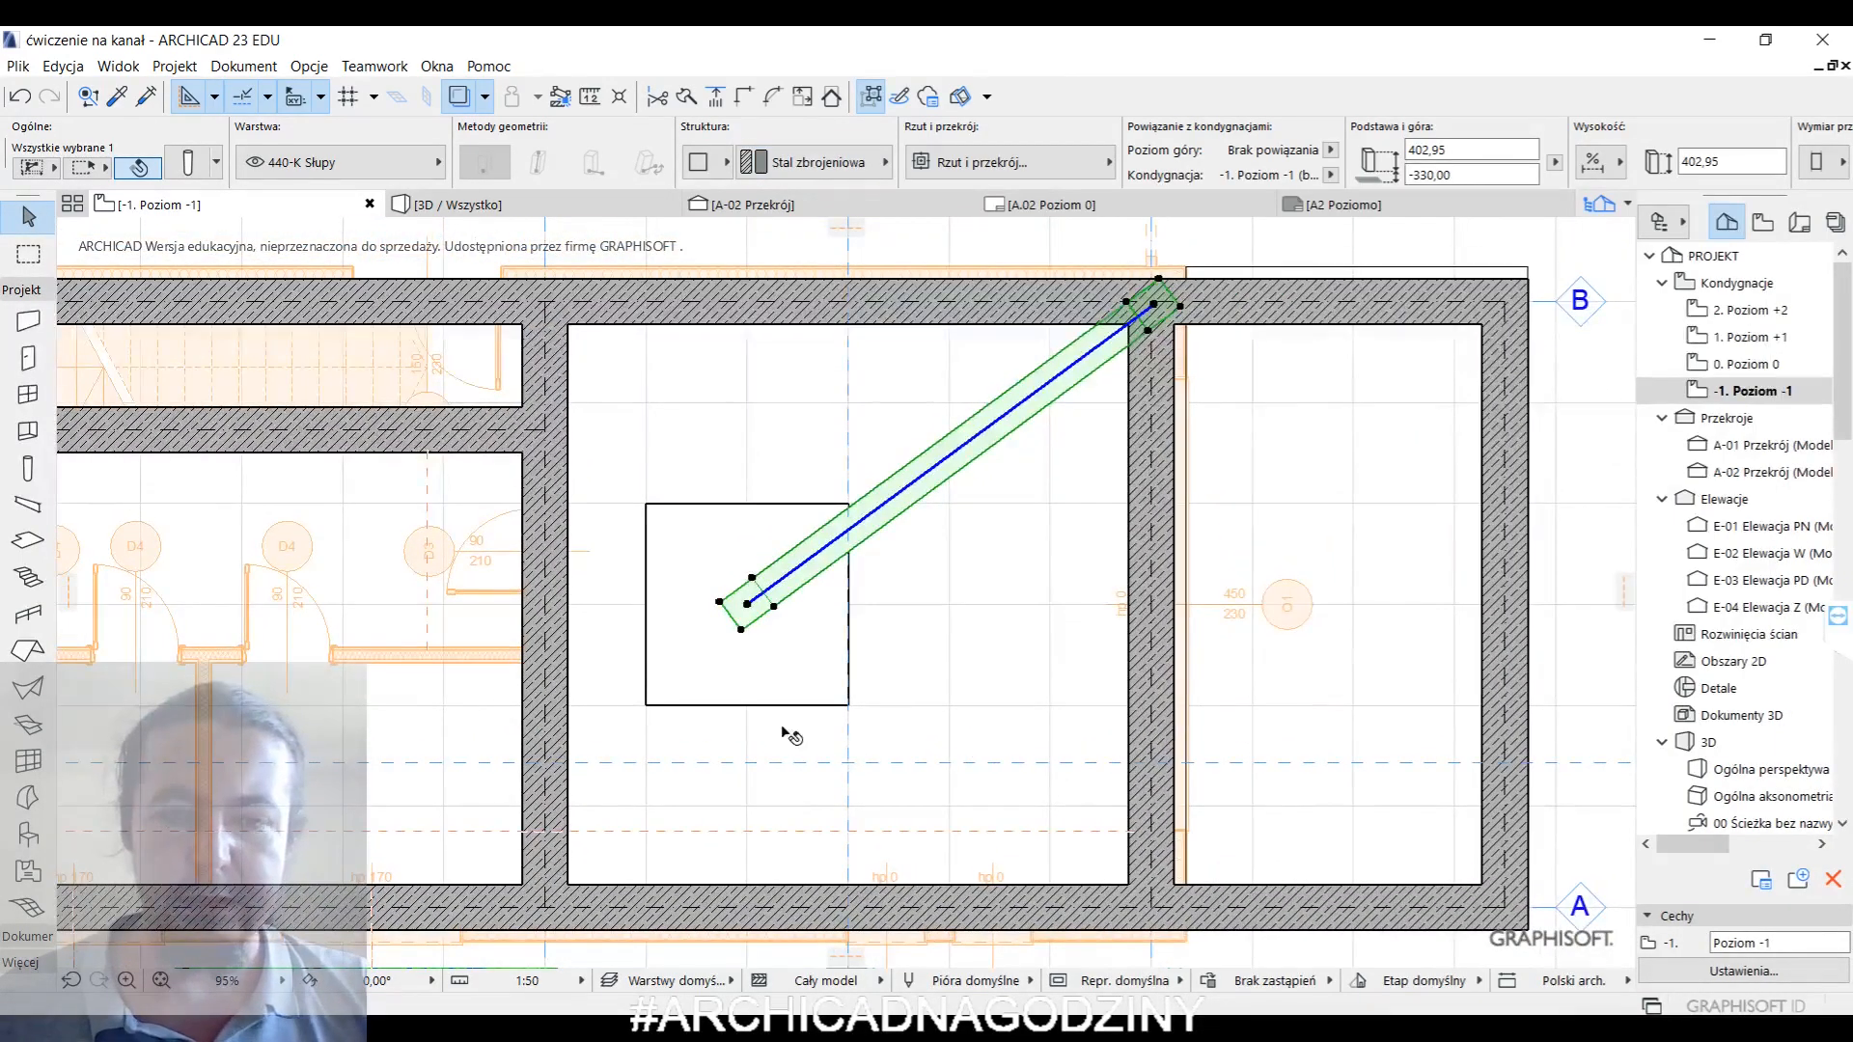
- Mirror a copy of the slanted column about the horizontal axis through its base, and select both columns
key("ctrl+alt+m")
left_click(750, 605)
left_click(840, 606)
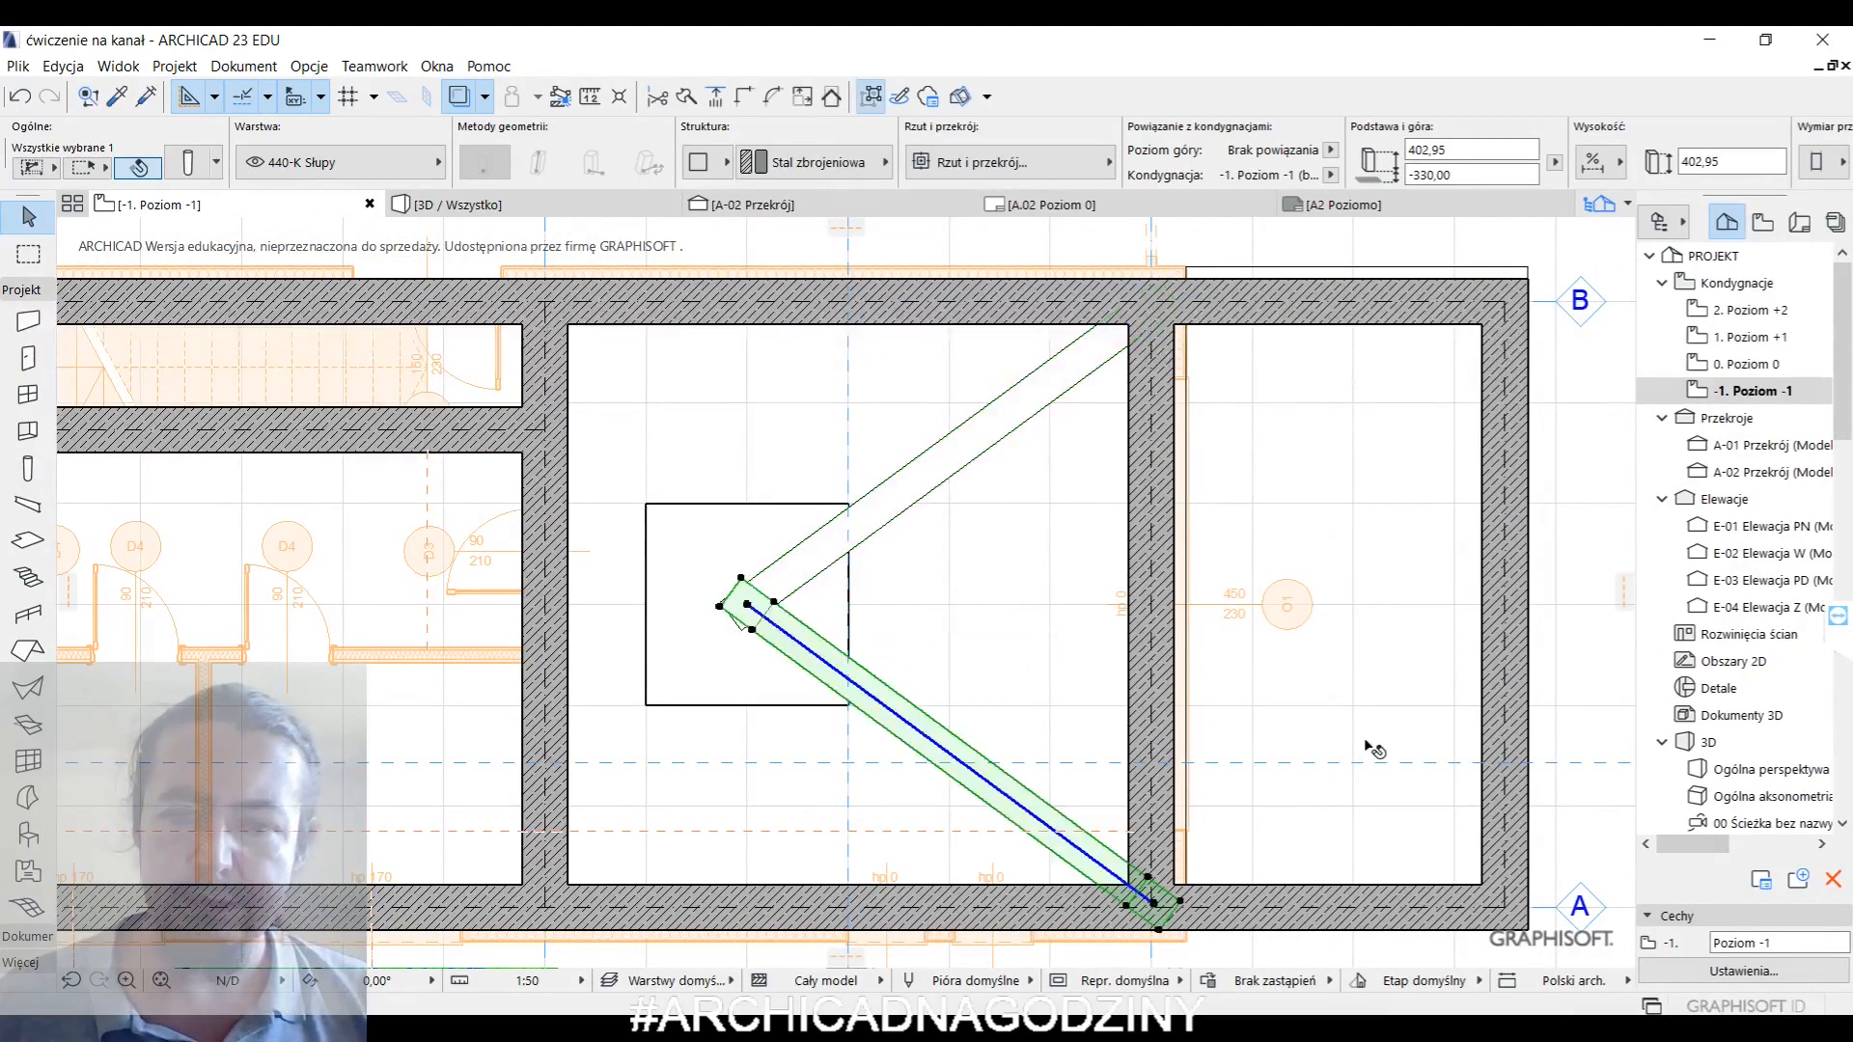
left_click(828, 565, "shift")
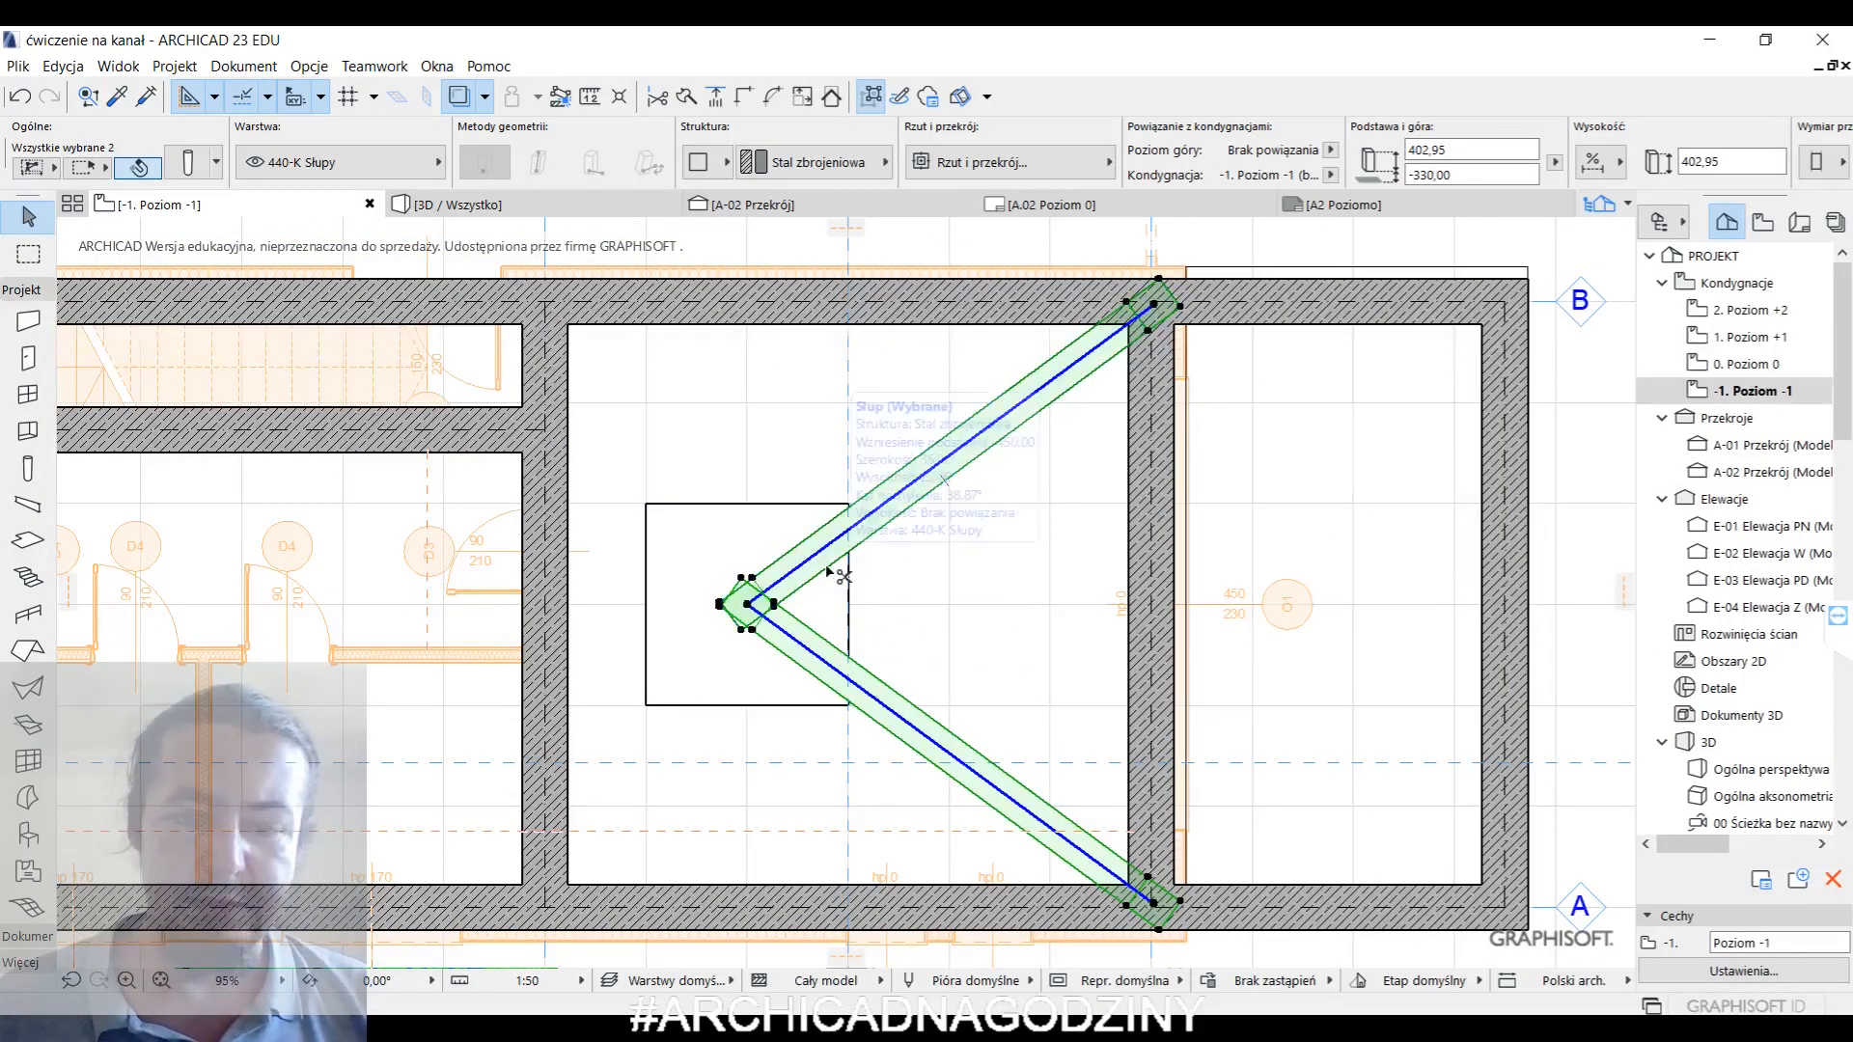
- Mirror a copy of both slanted columns about the vertical axis through their shared base point
key("ctrl+shift+m")
left_click(748, 605)
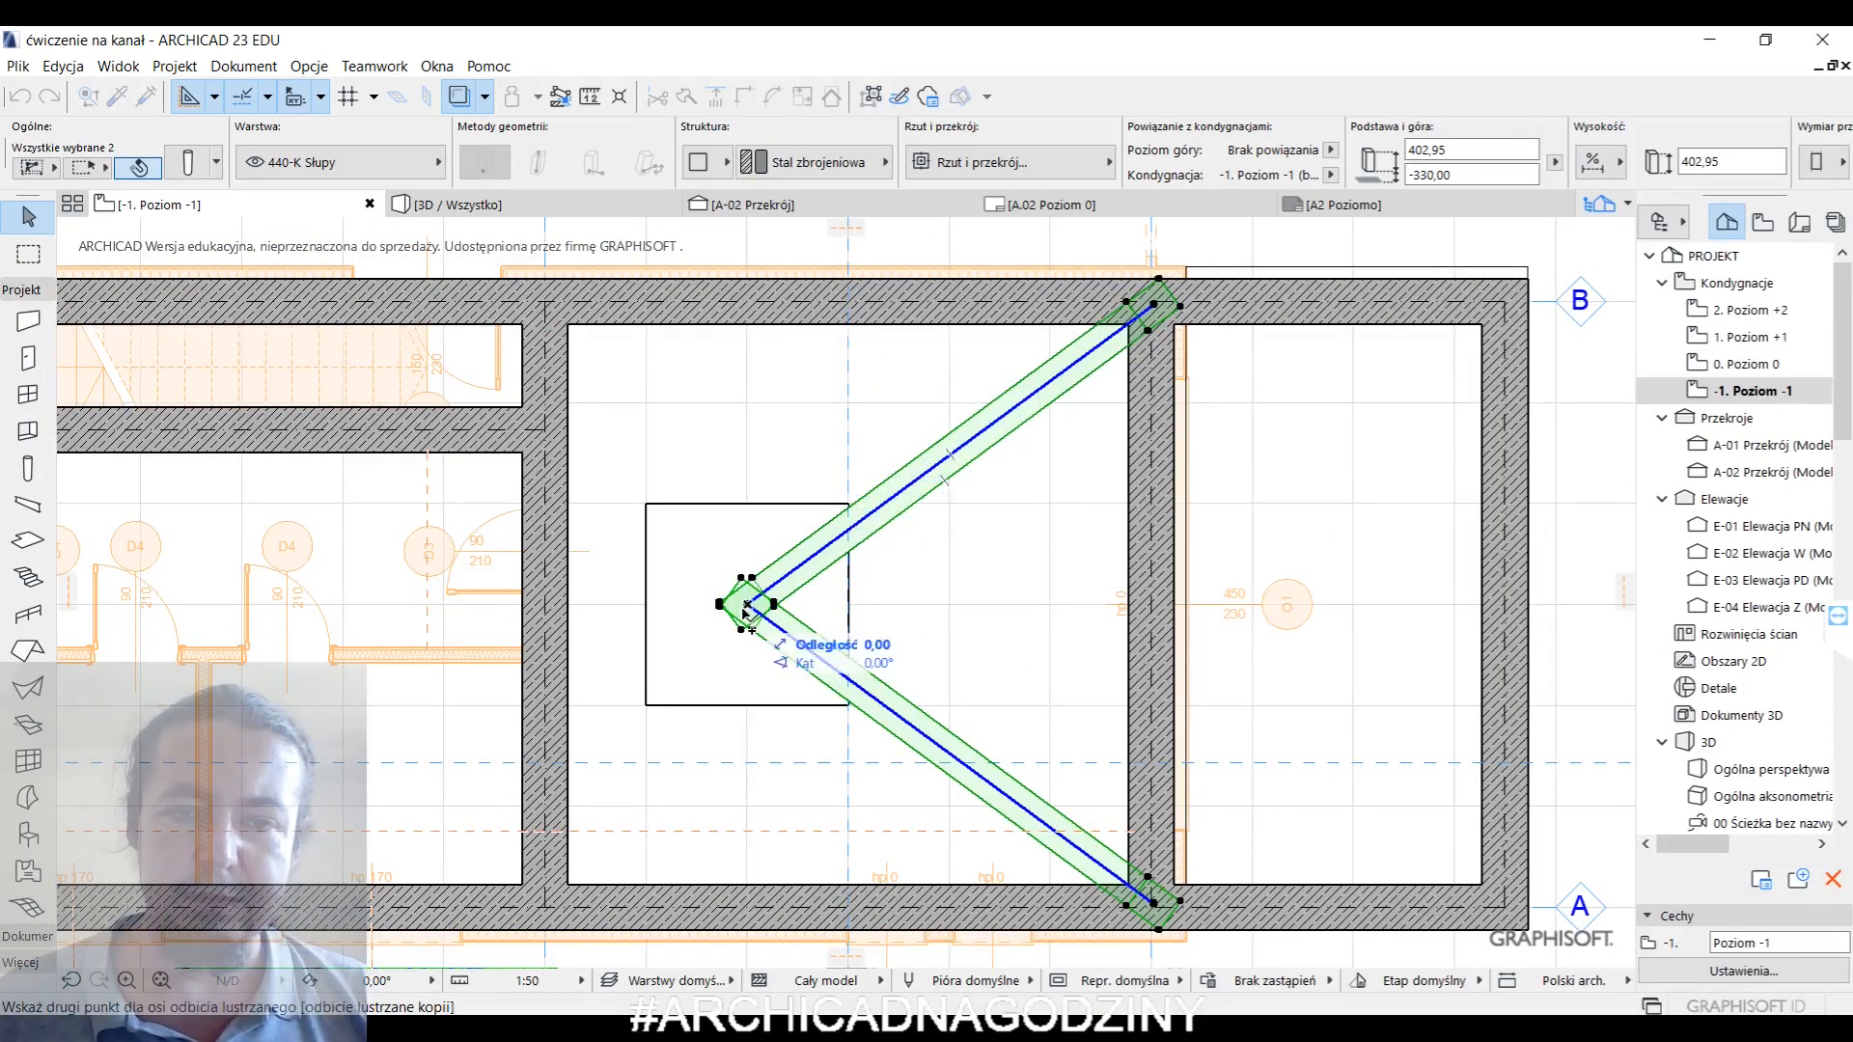
left_click(757, 443)
- Display the model in 3D and view the four slanted columns on the concrete block from the building's long side
right_click(977, 621)
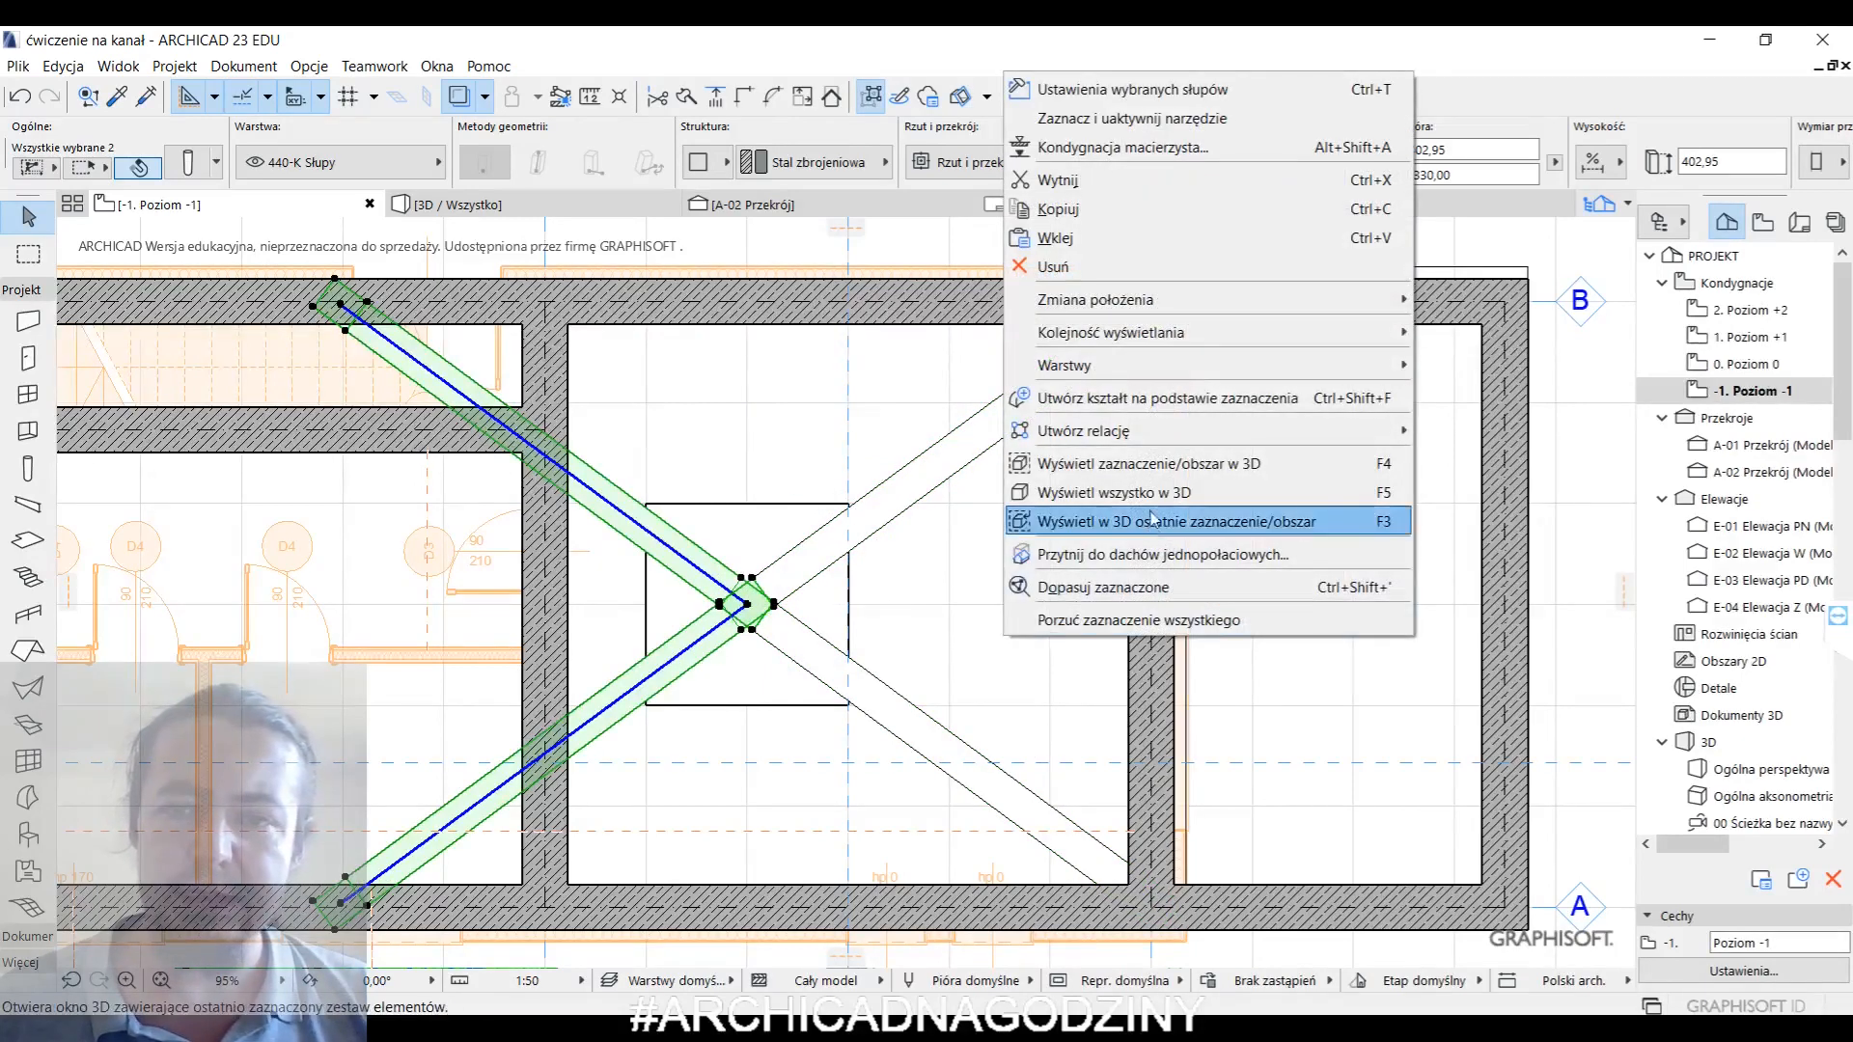
left_click(1081, 521)
scroll(1033, 442, "down", 1)
middle_click_drag(1332, 564, 646, 483, "shift")
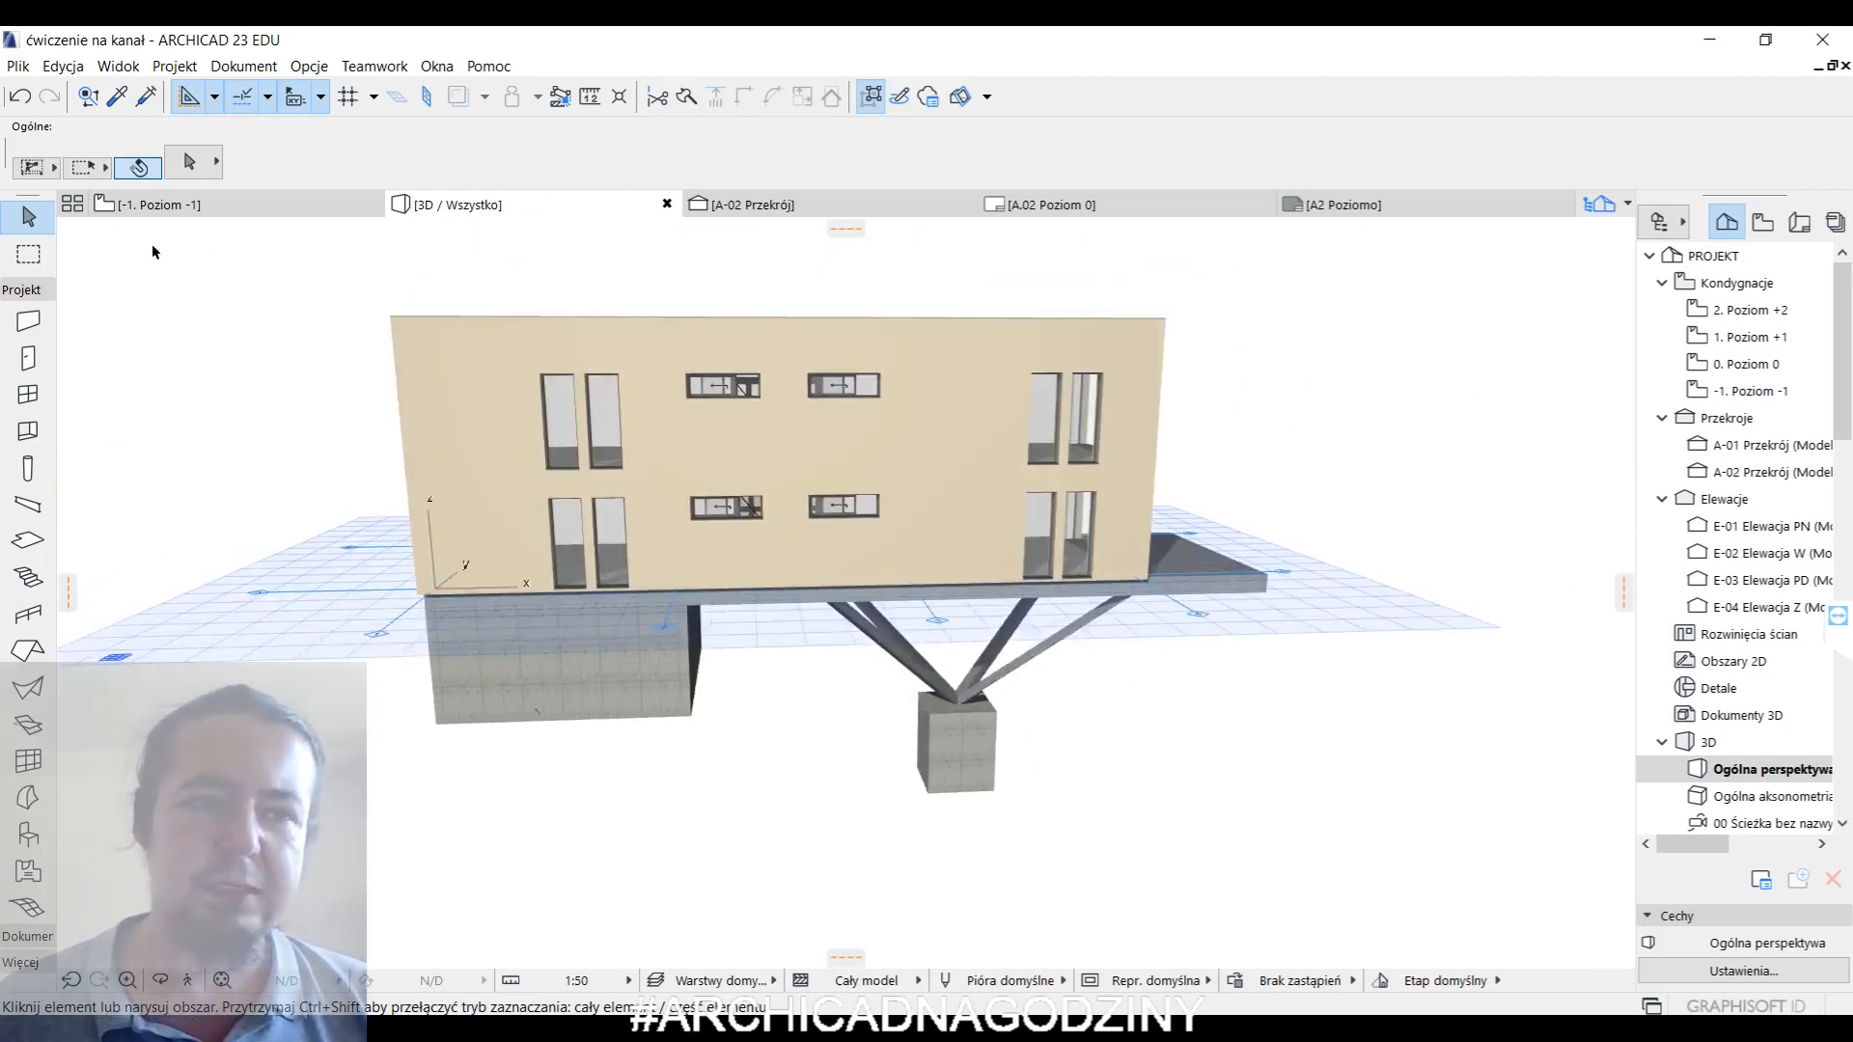
- Draw a rectangular terrain mesh on storey 0. Poziom 0, enclosing the whole building with a wide margin on all sides
left_click(160, 206)
left_click(1720, 366)
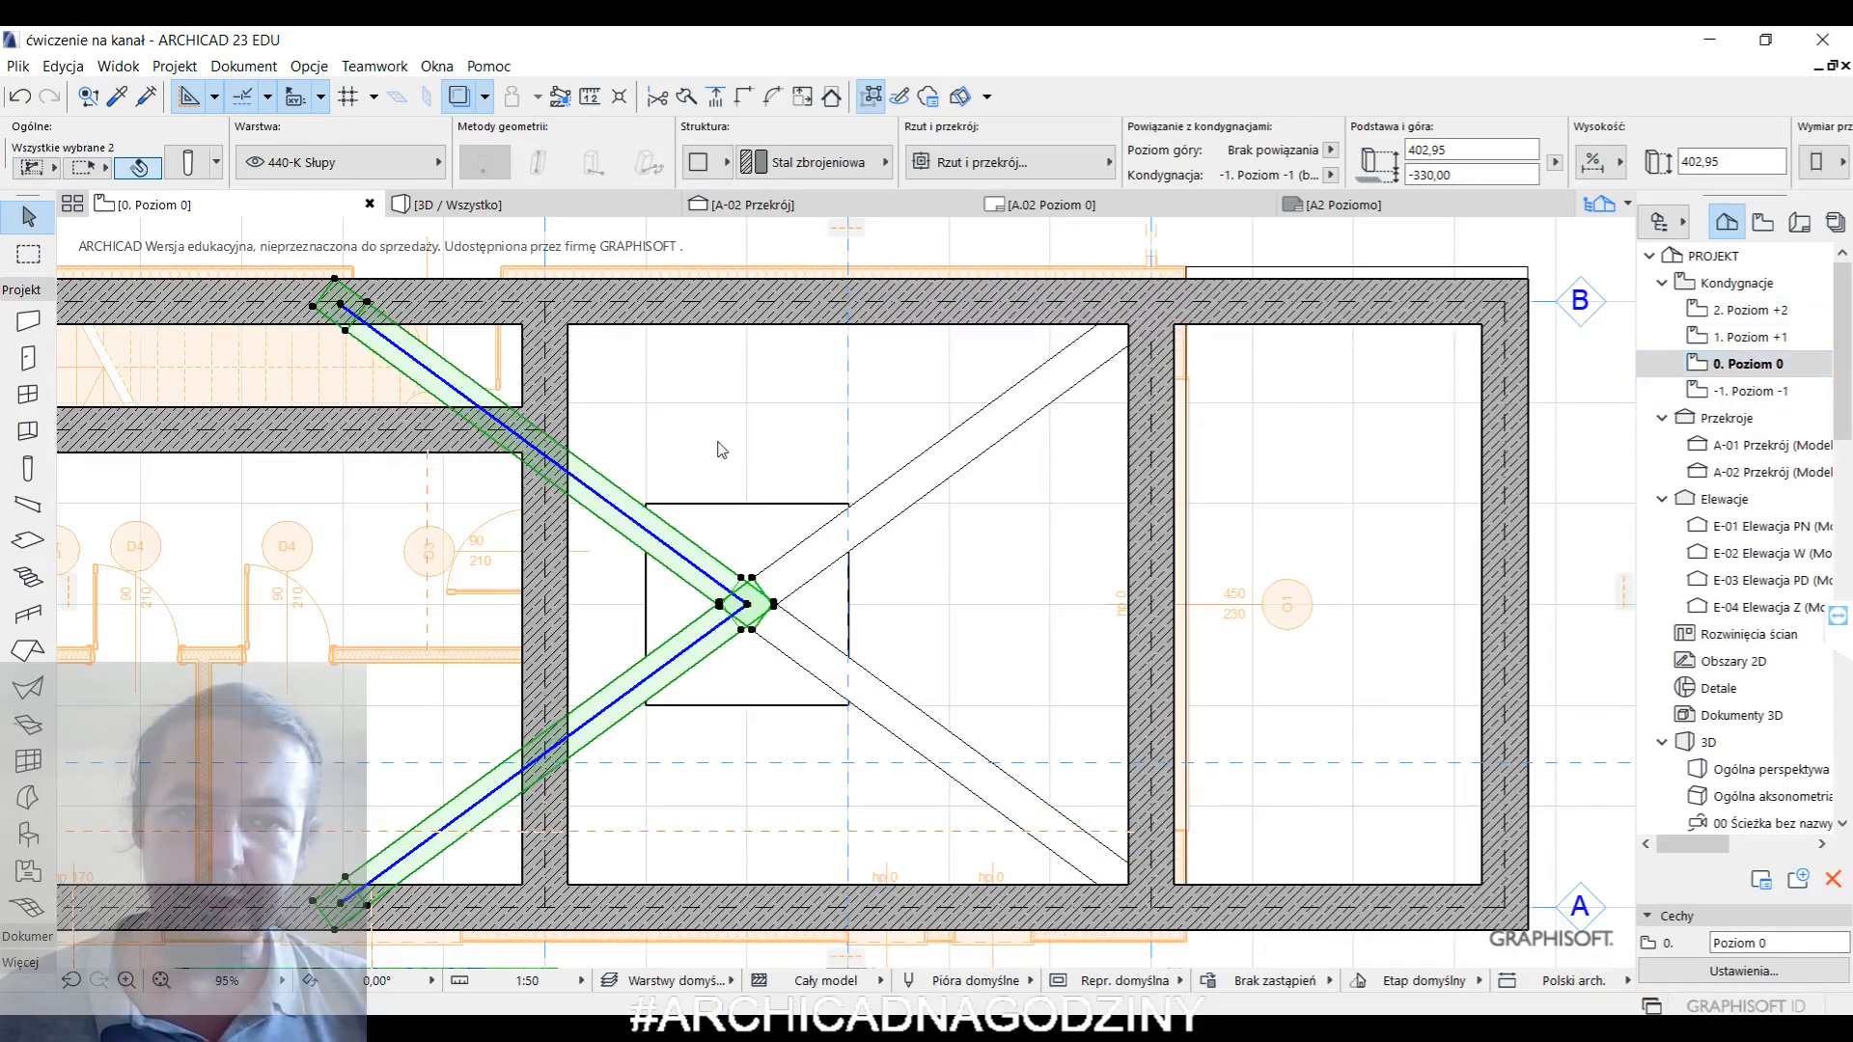
scroll(716, 437, "down", 3)
middle_click_drag(716, 436, 1188, 509)
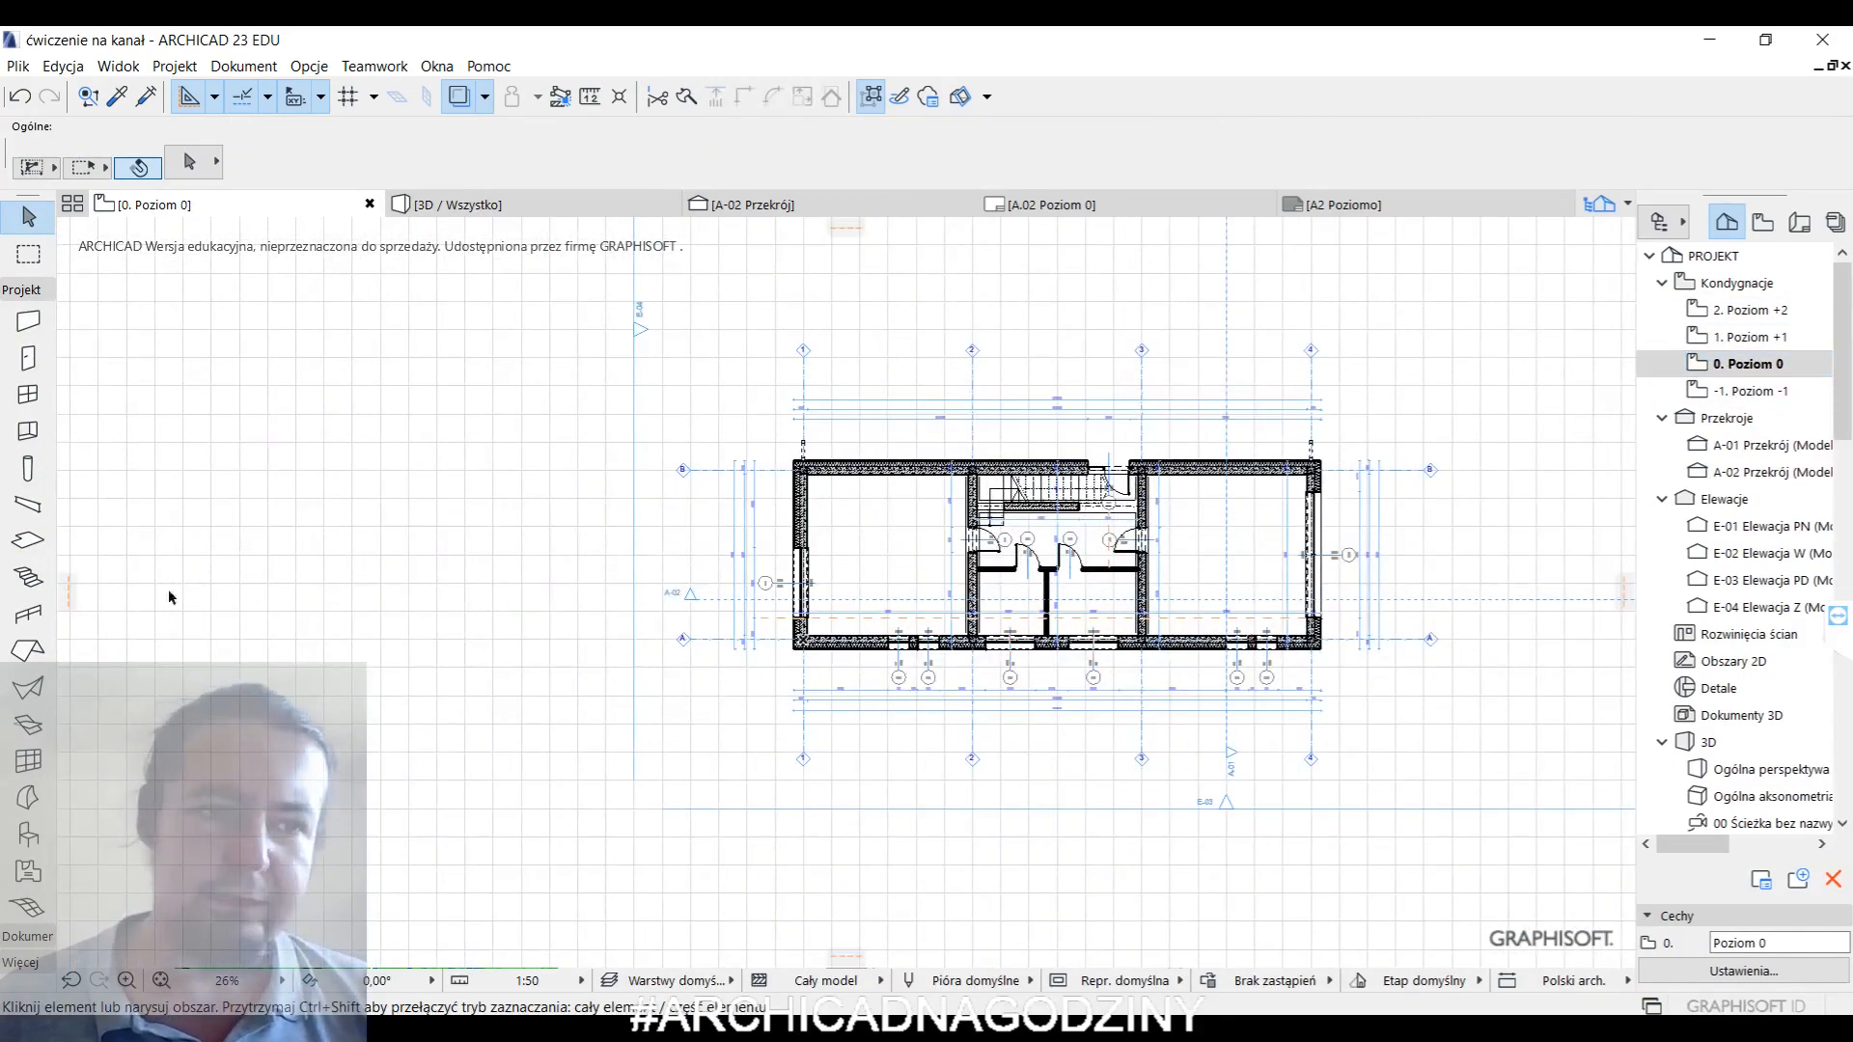
left_click(27, 907)
middle_click_drag(574, 282, 426, 297)
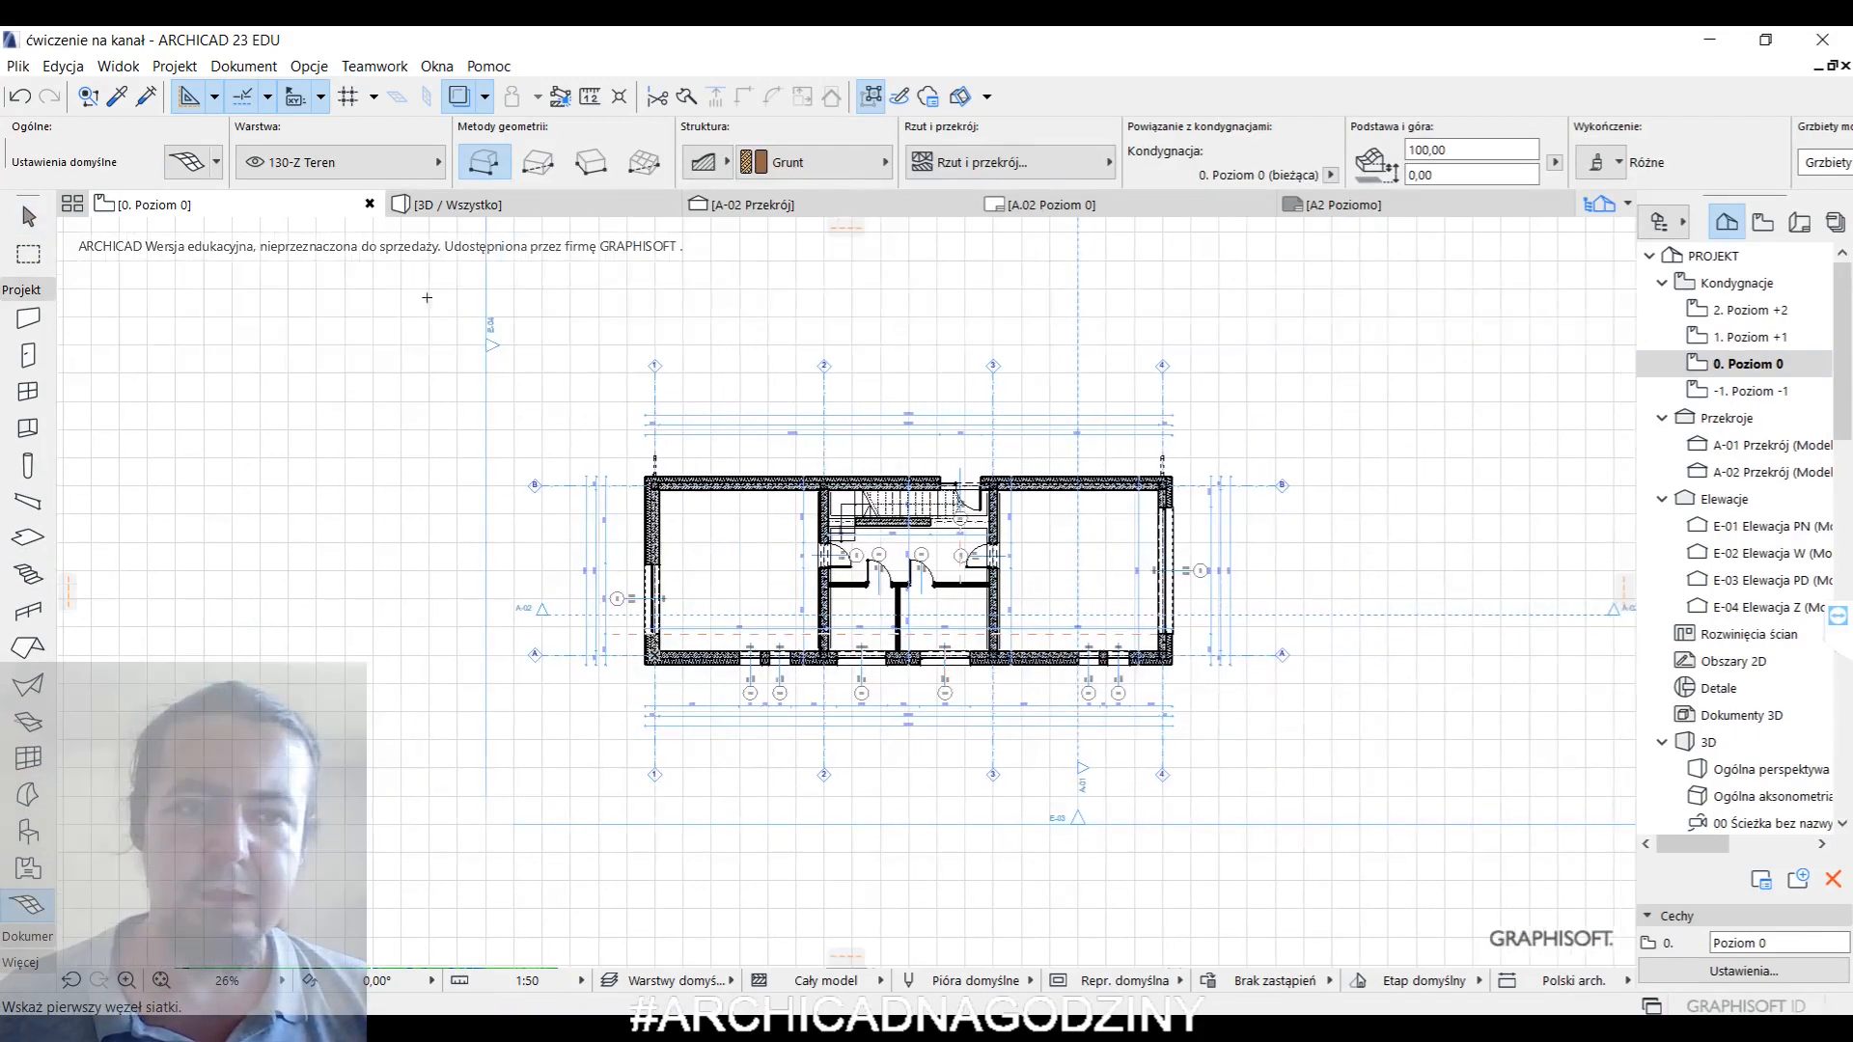
left_click(402, 277)
left_click(541, 170)
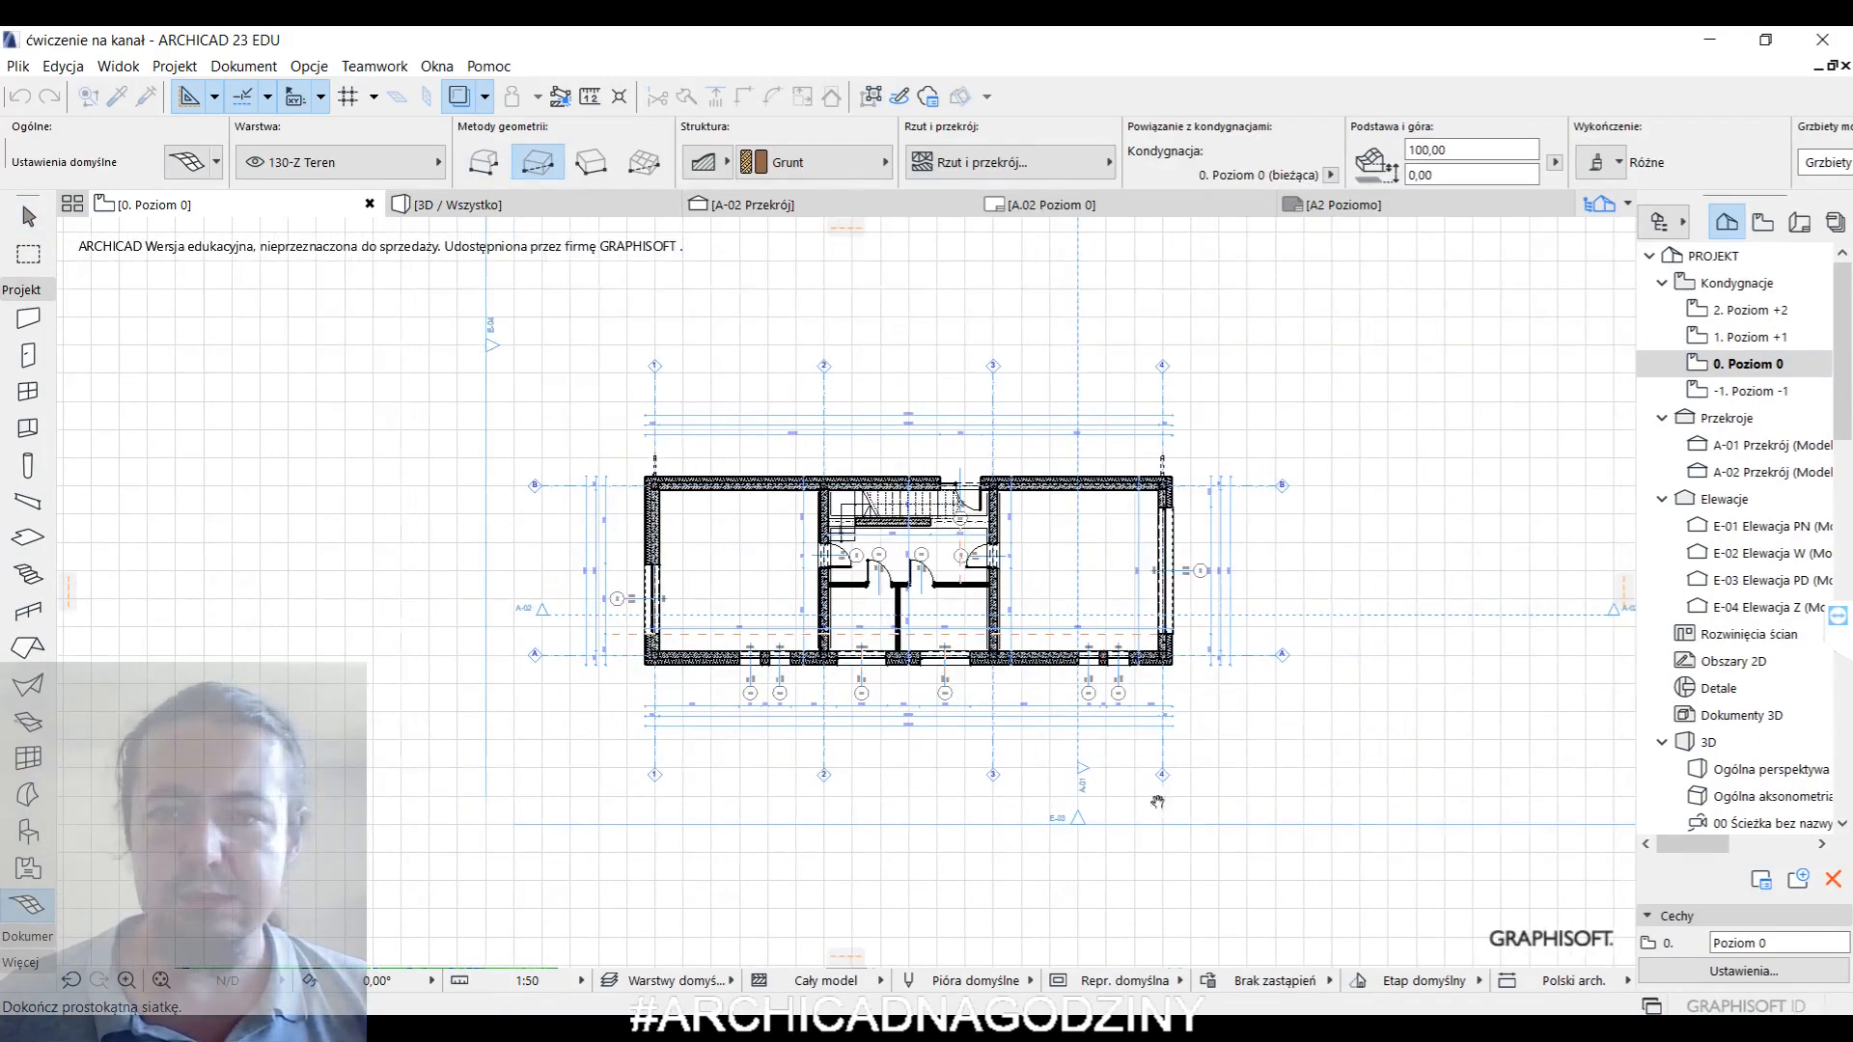
middle_click_drag(1157, 802, 1082, 843)
middle_click_drag(1452, 888, 1302, 720)
left_click(1437, 750)
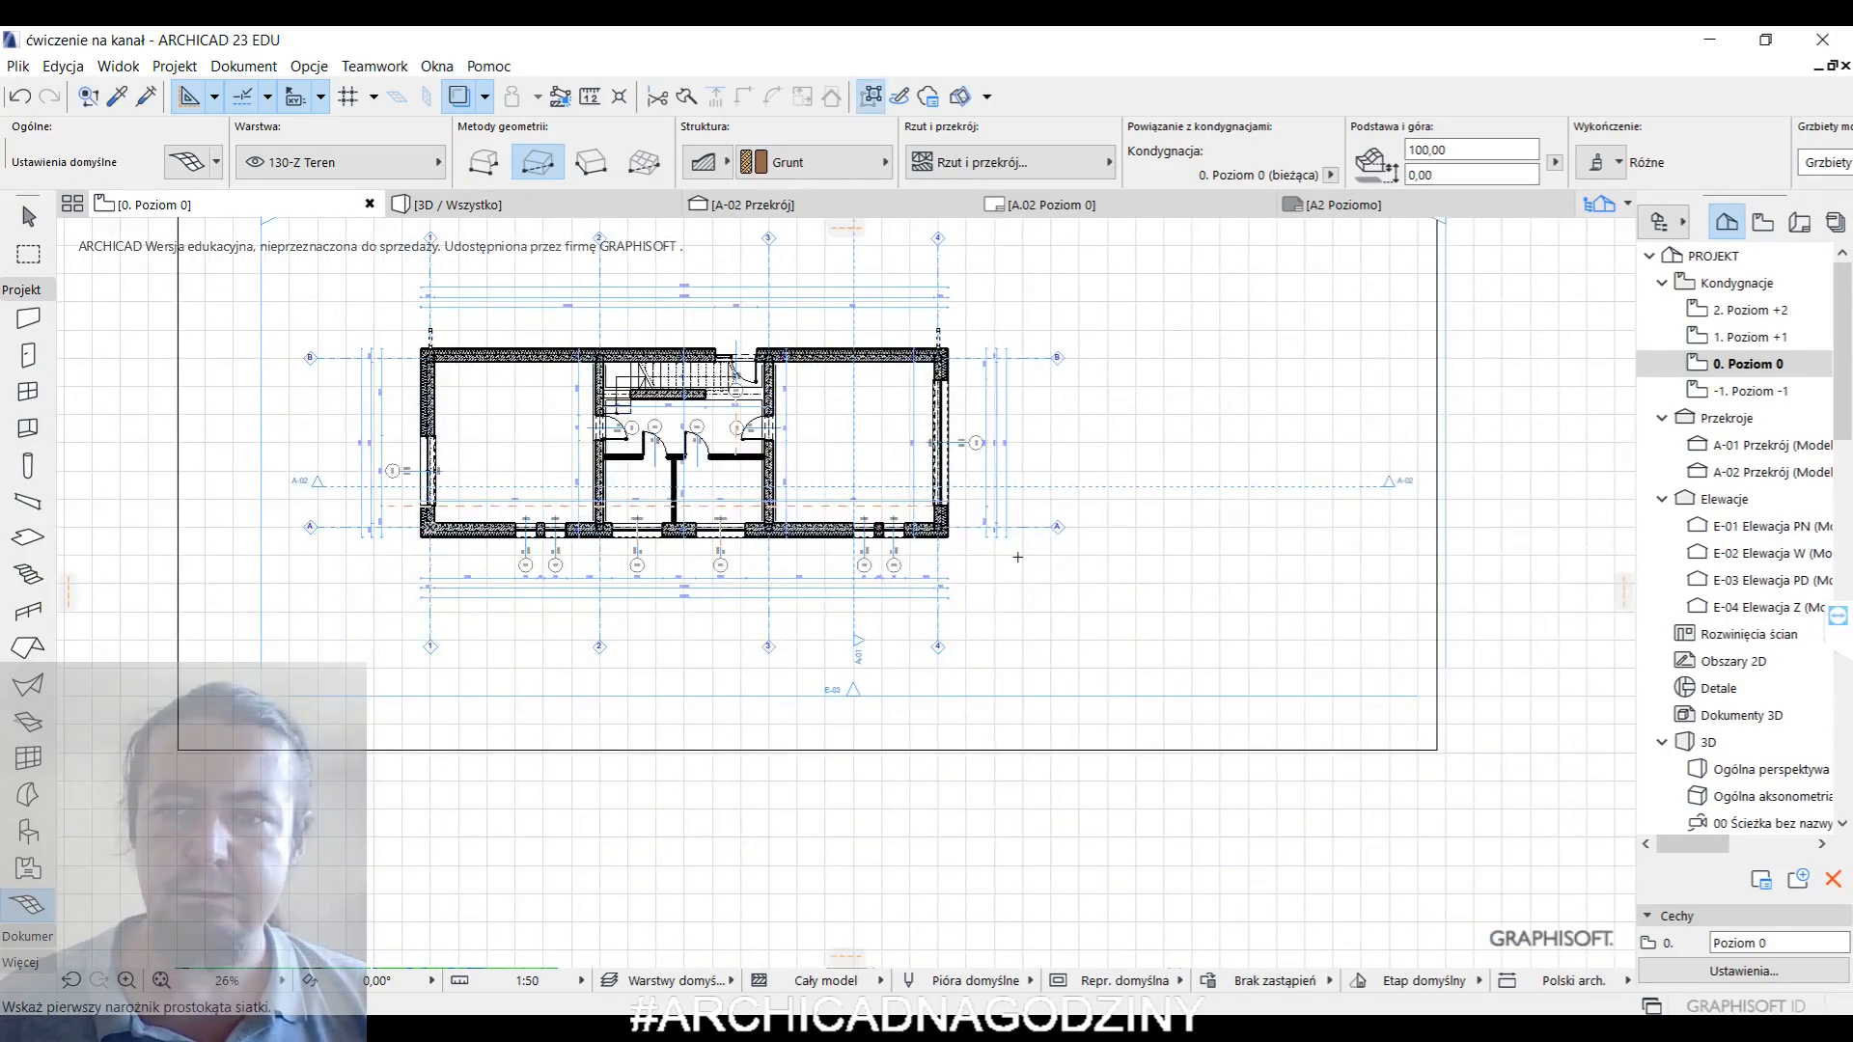
middle_click_drag(589, 309, 718, 486)
- Draw a single-segment, nearly vertical polyline along axis 1, running past both long edges of the terrain mesh
left_click(19, 291)
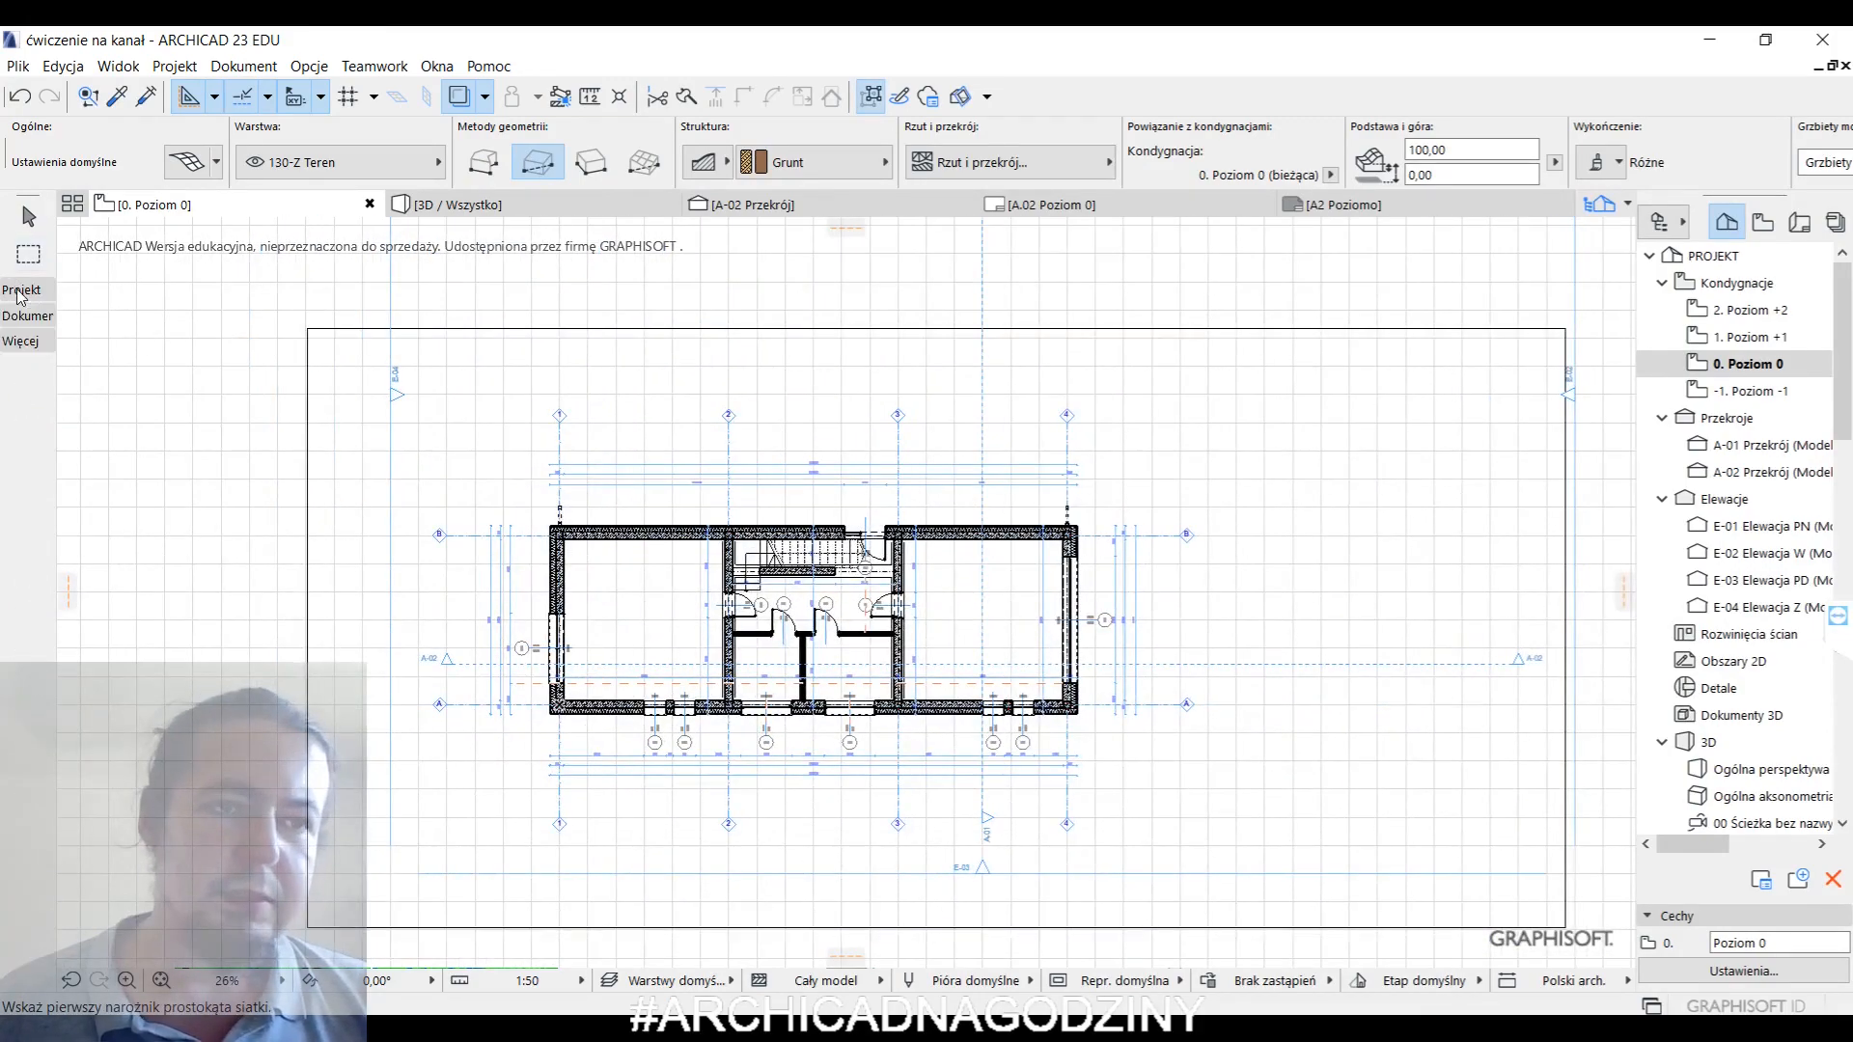
left_click(19, 316)
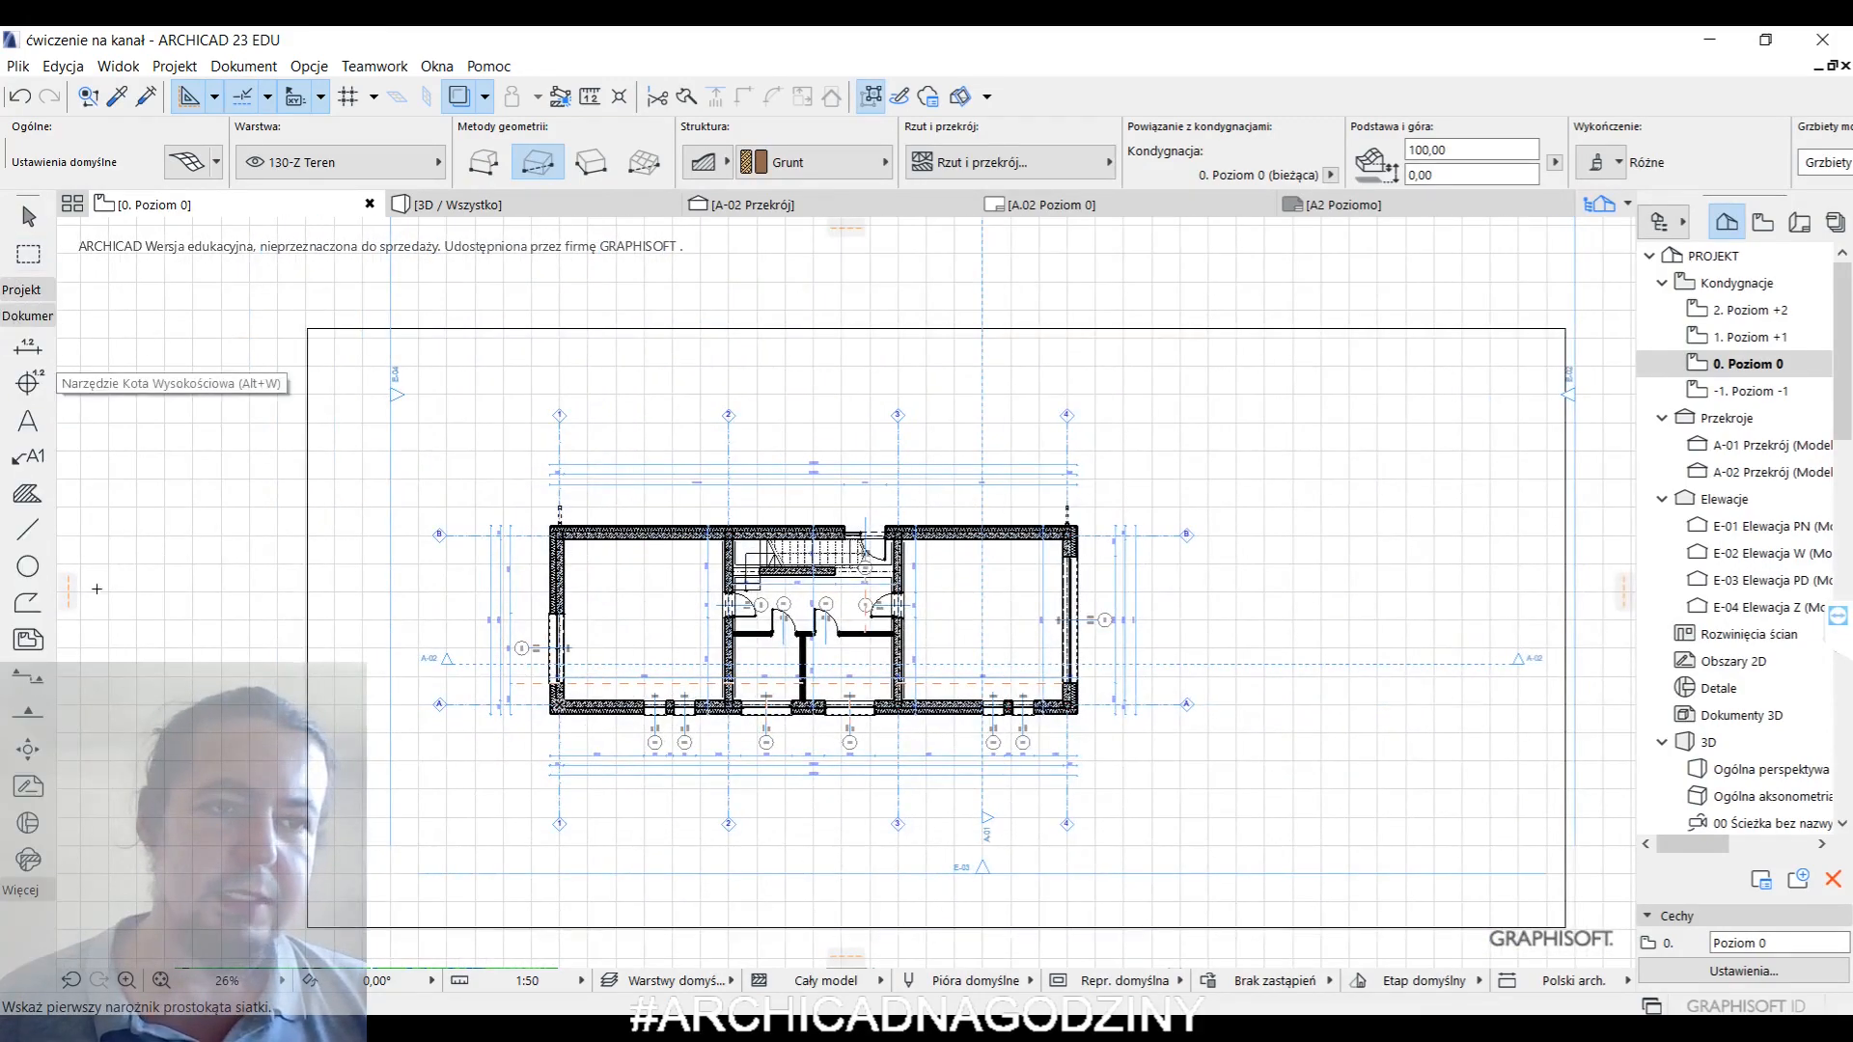
left_click(27, 602)
left_click(484, 161)
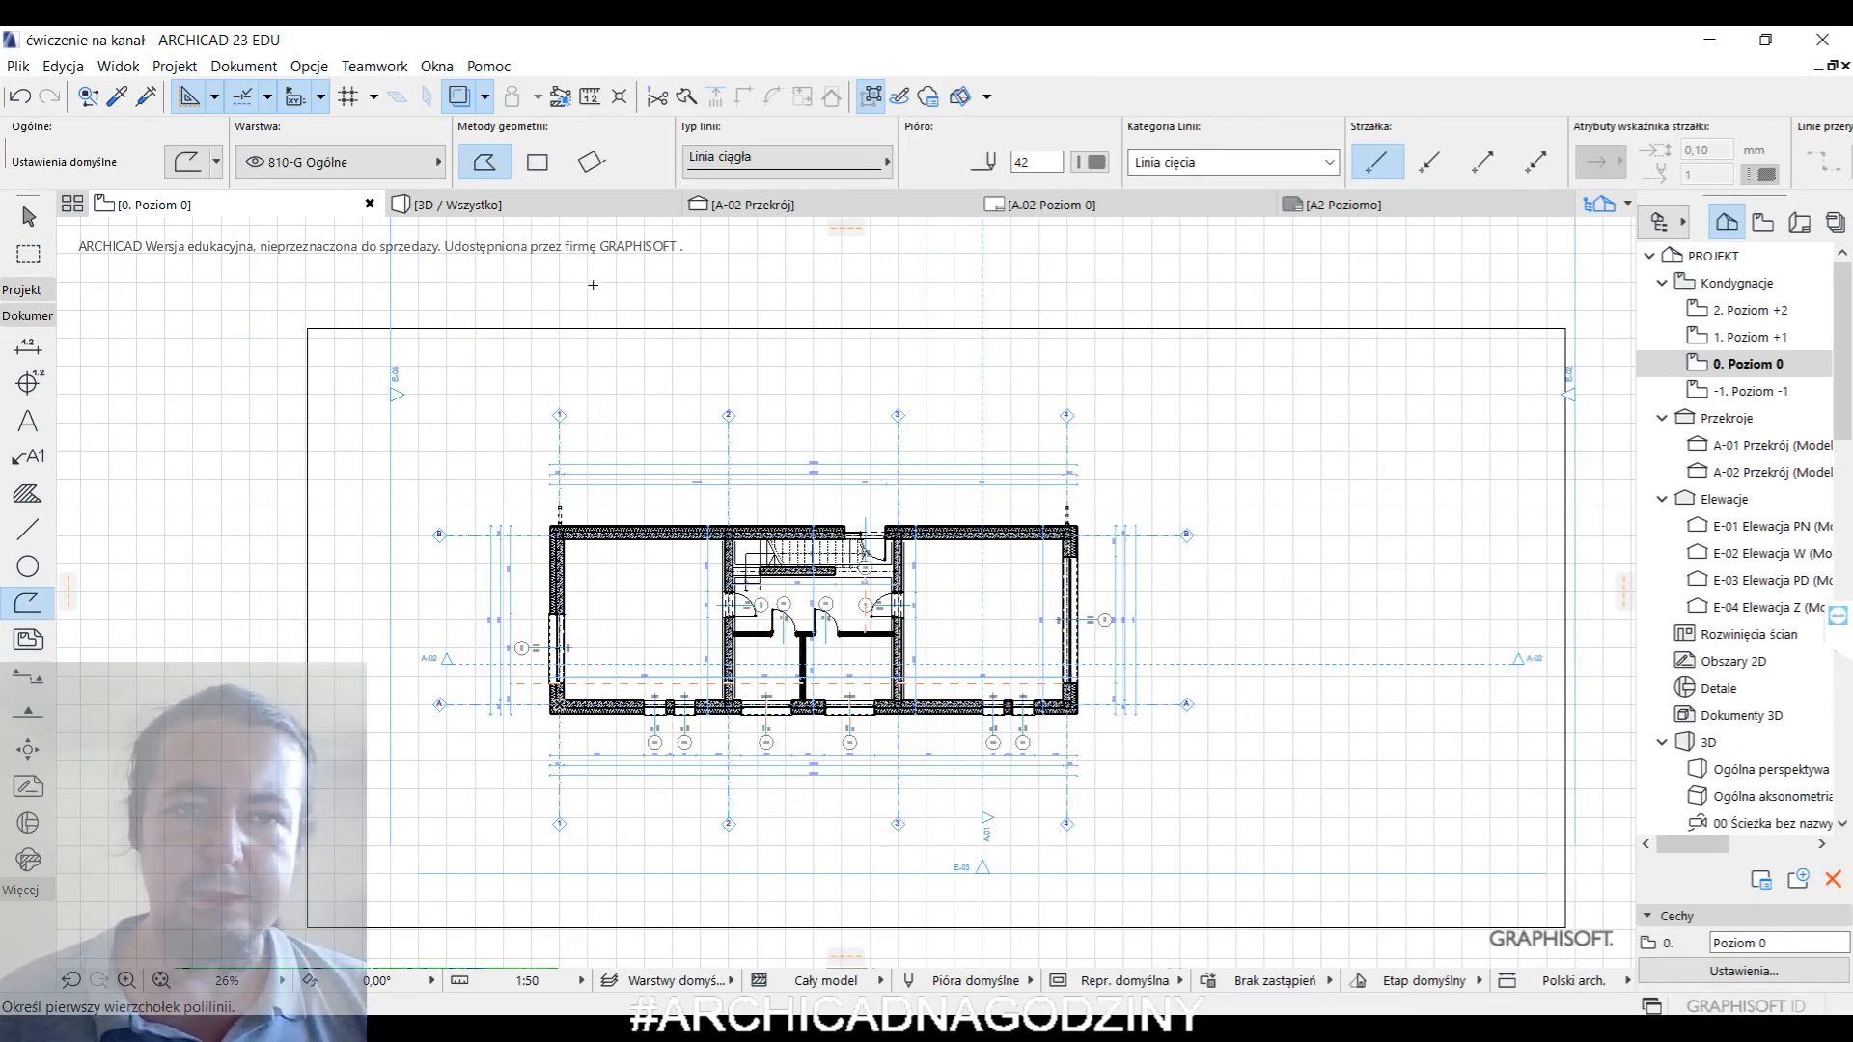
left_click(557, 270)
middle_click_drag(558, 532, 605, 397)
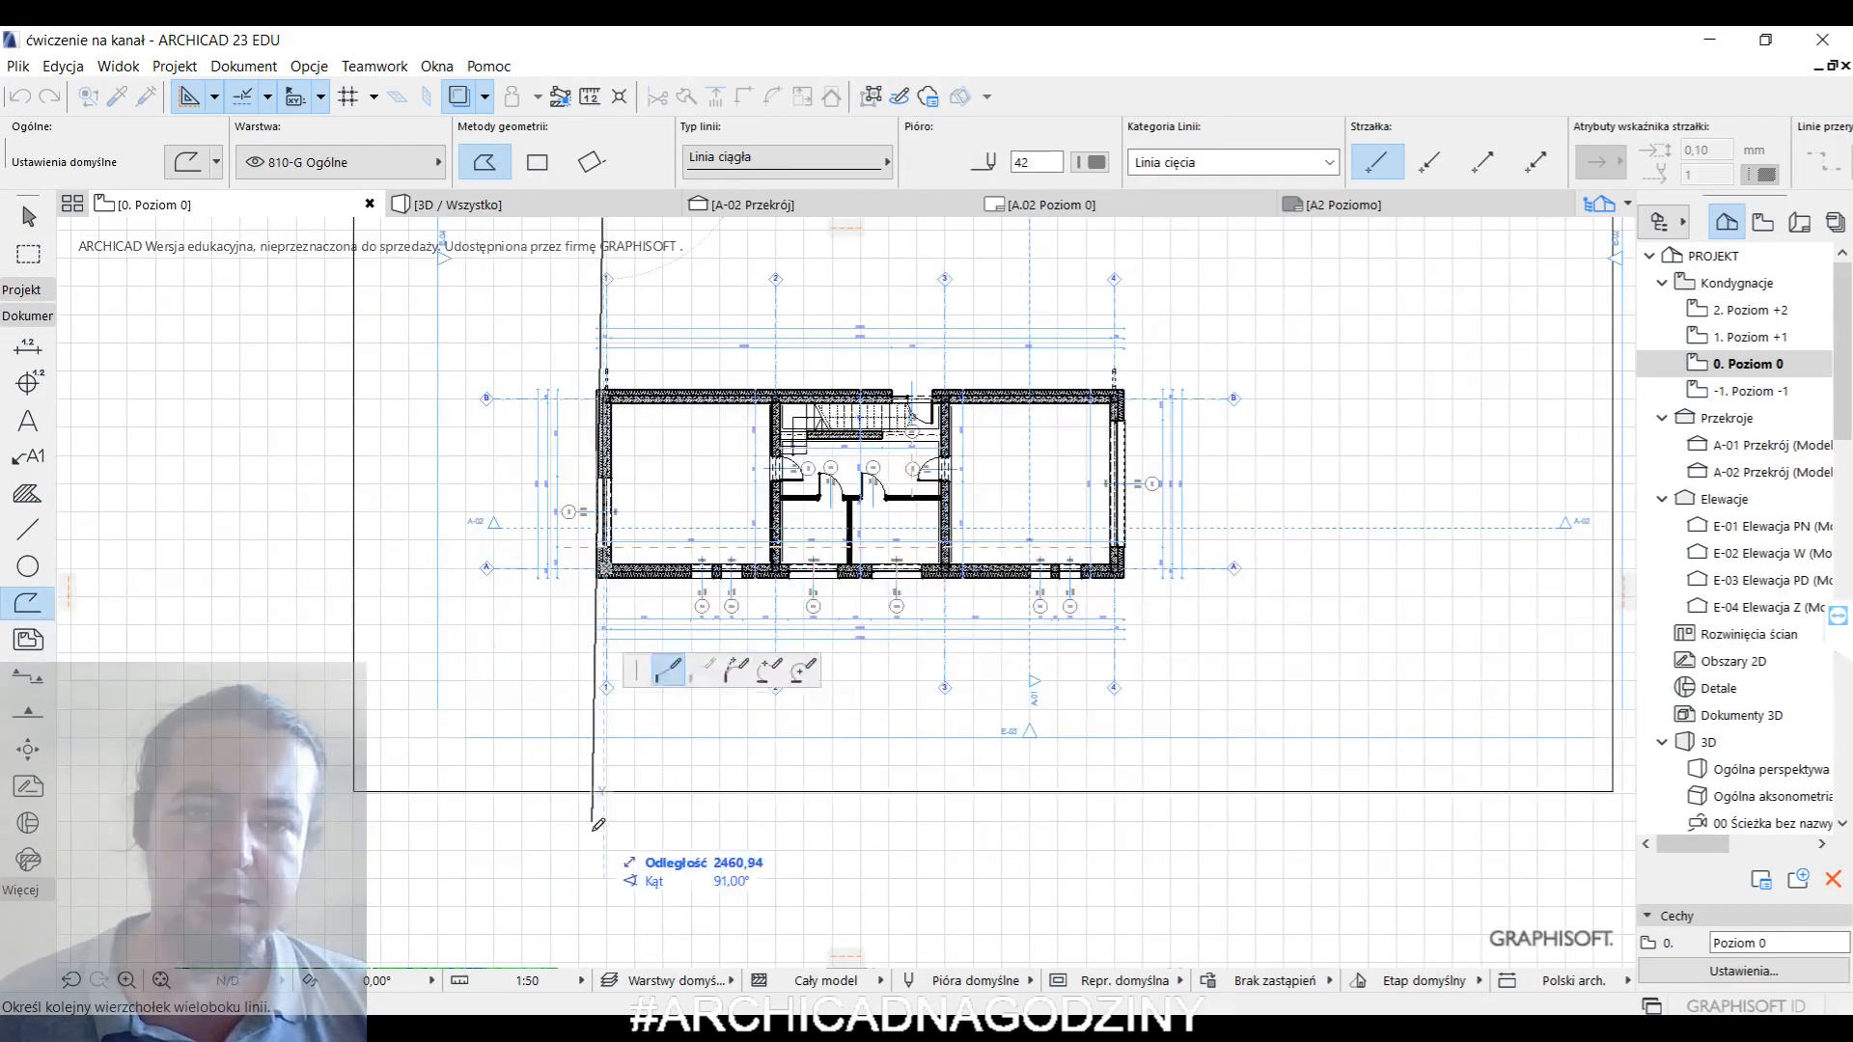
double_click(596, 841)
- Draw a zigzag contour polyline near axis 2, crossing the building and extending past both long edges of the mesh
middle_click_drag(890, 360, 791, 583)
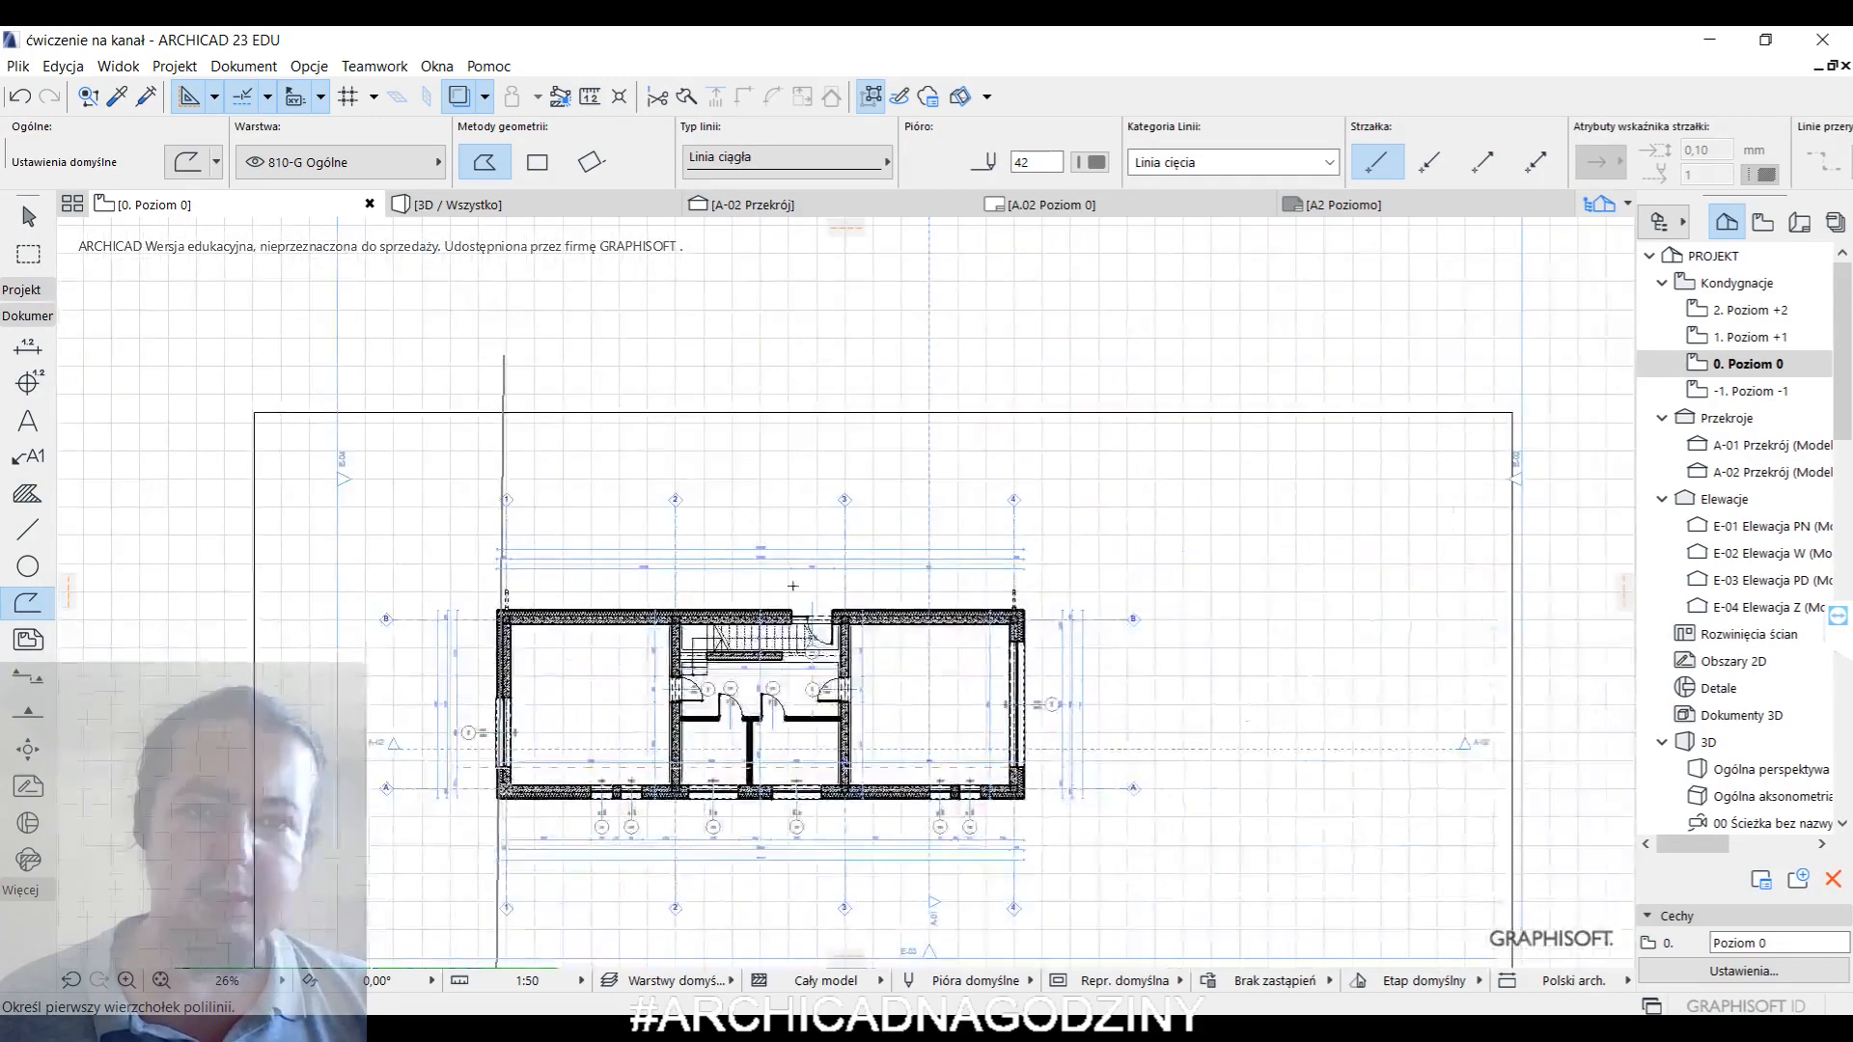
middle_click_drag(706, 343, 736, 259)
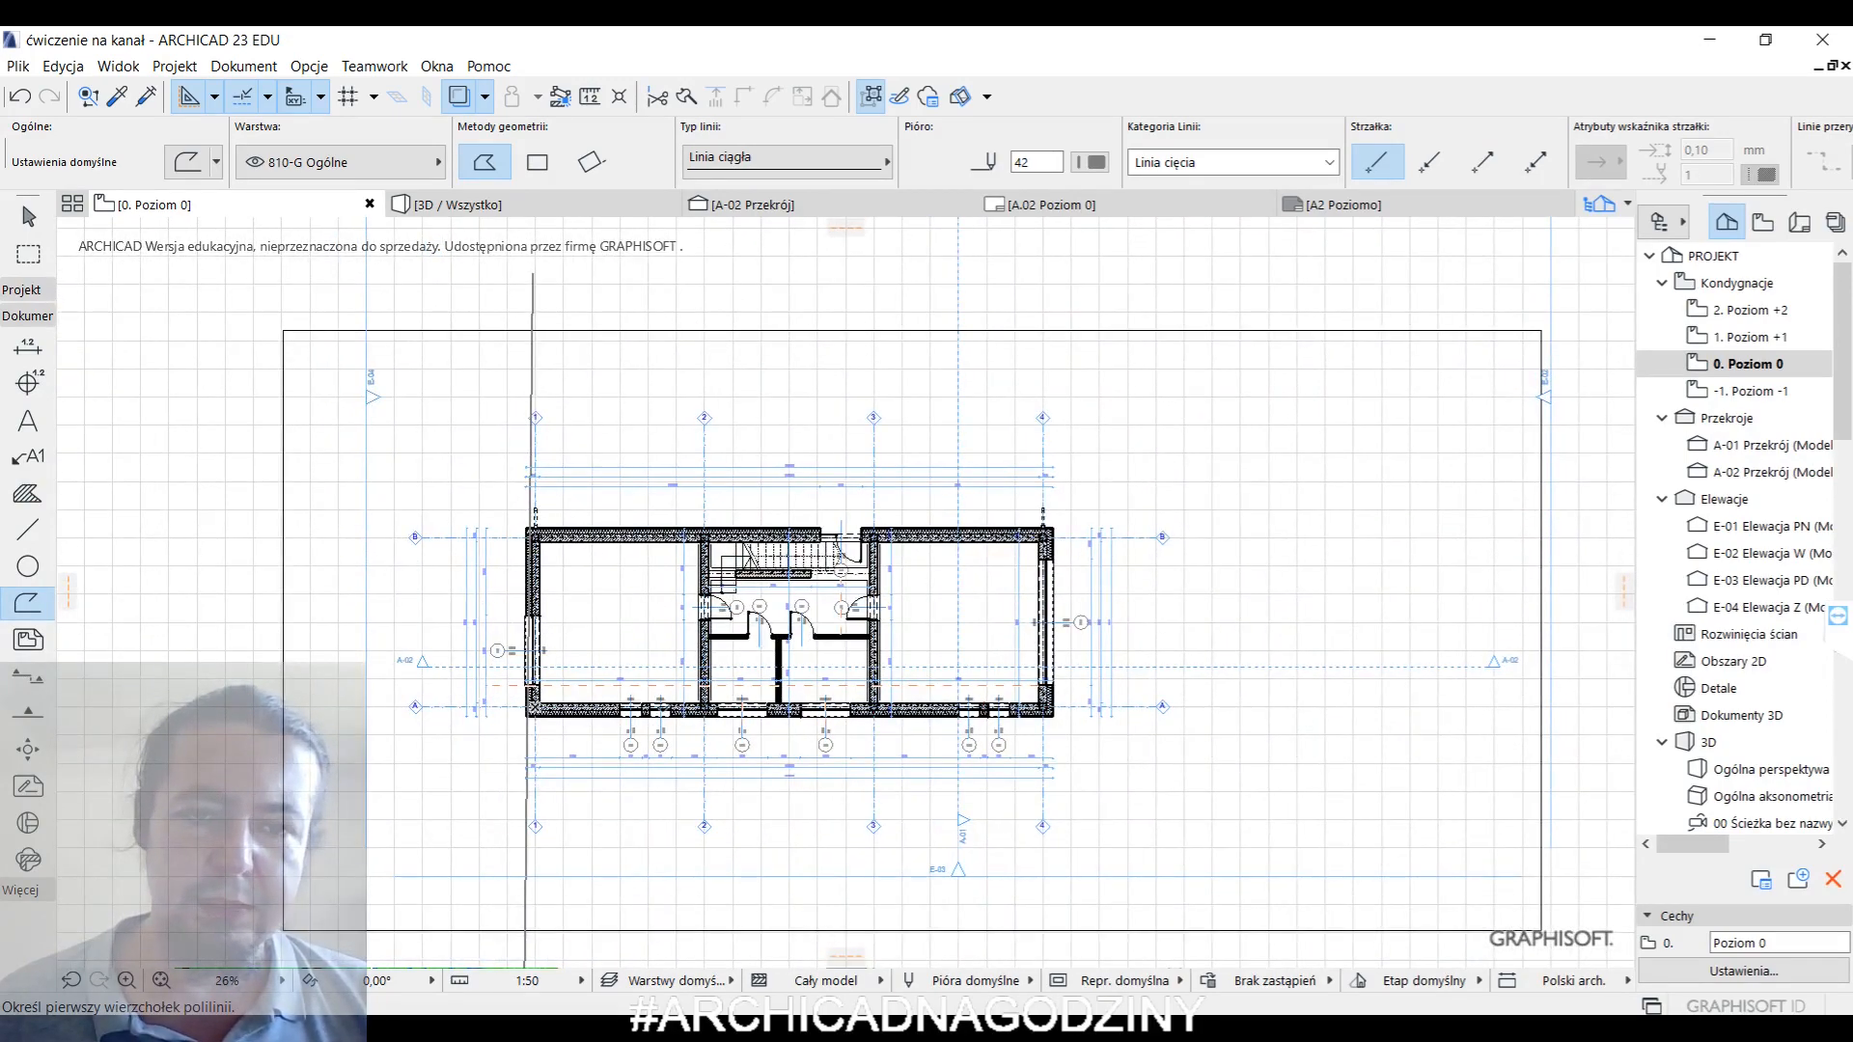
left_click(739, 281)
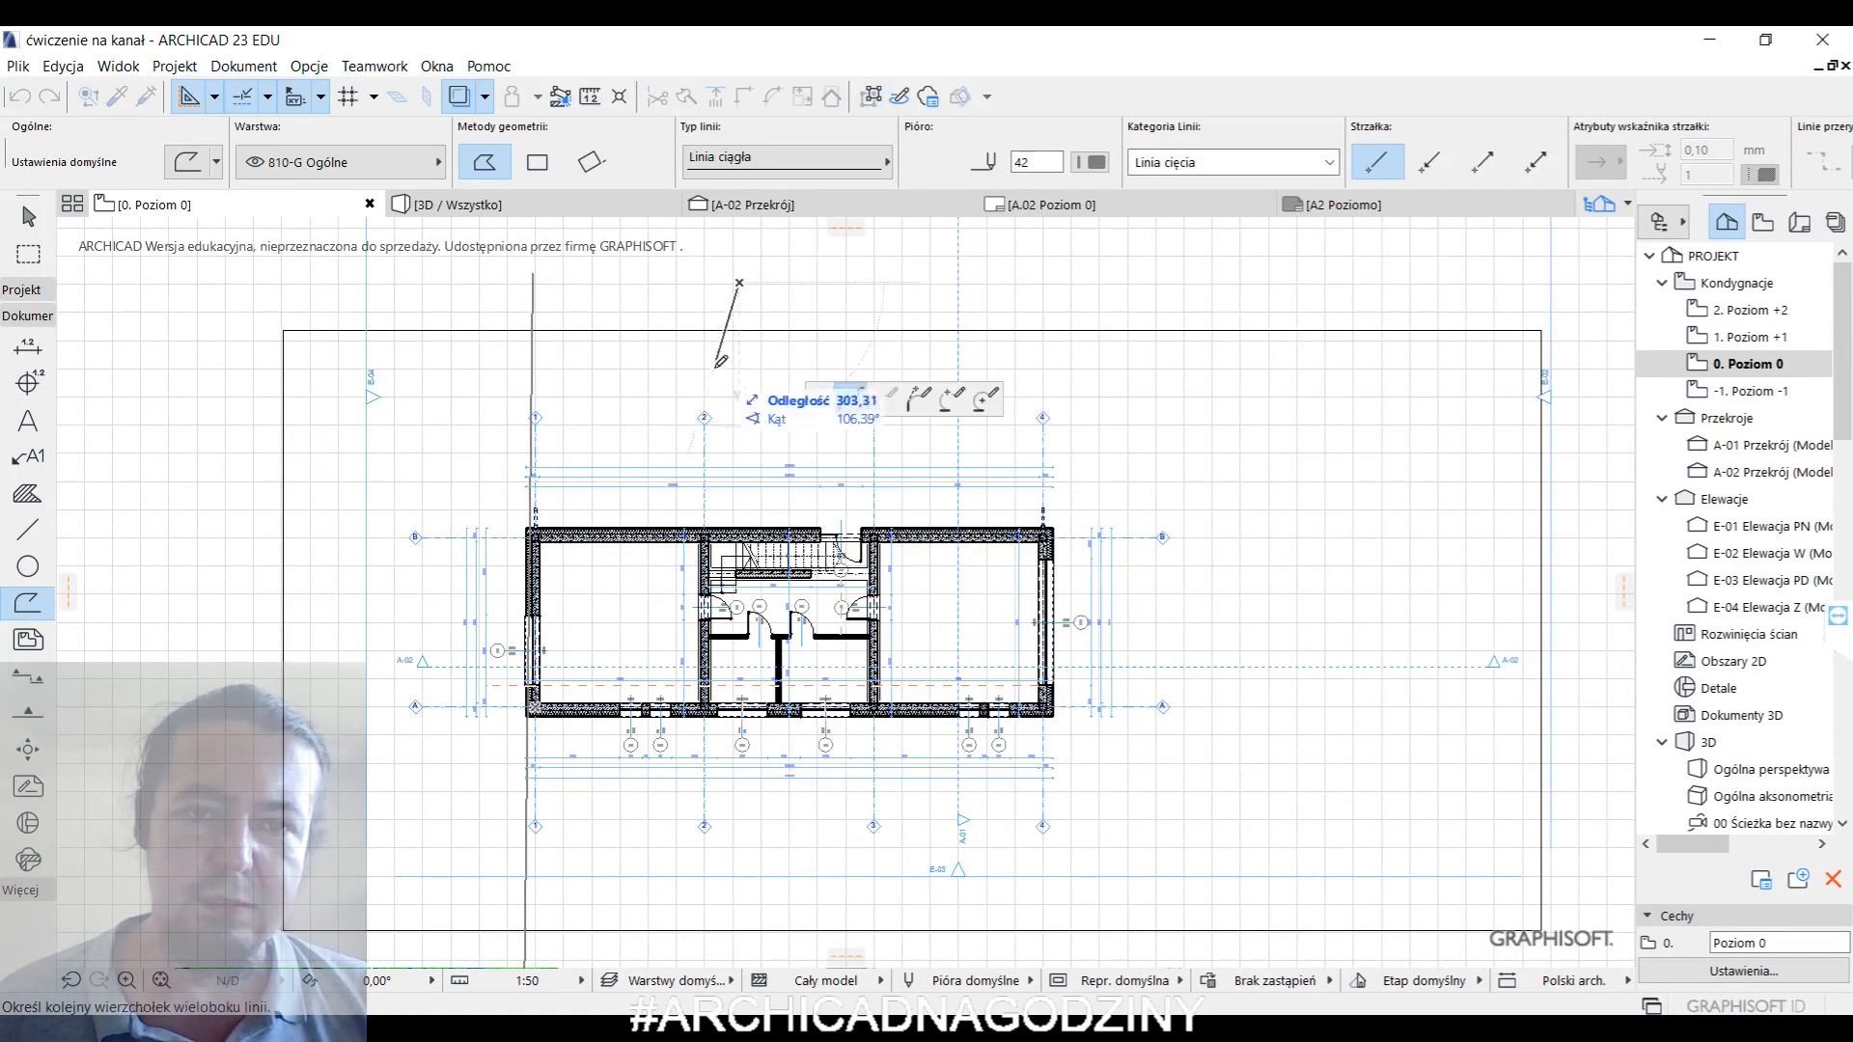
left_click(704, 390)
left_click(727, 453)
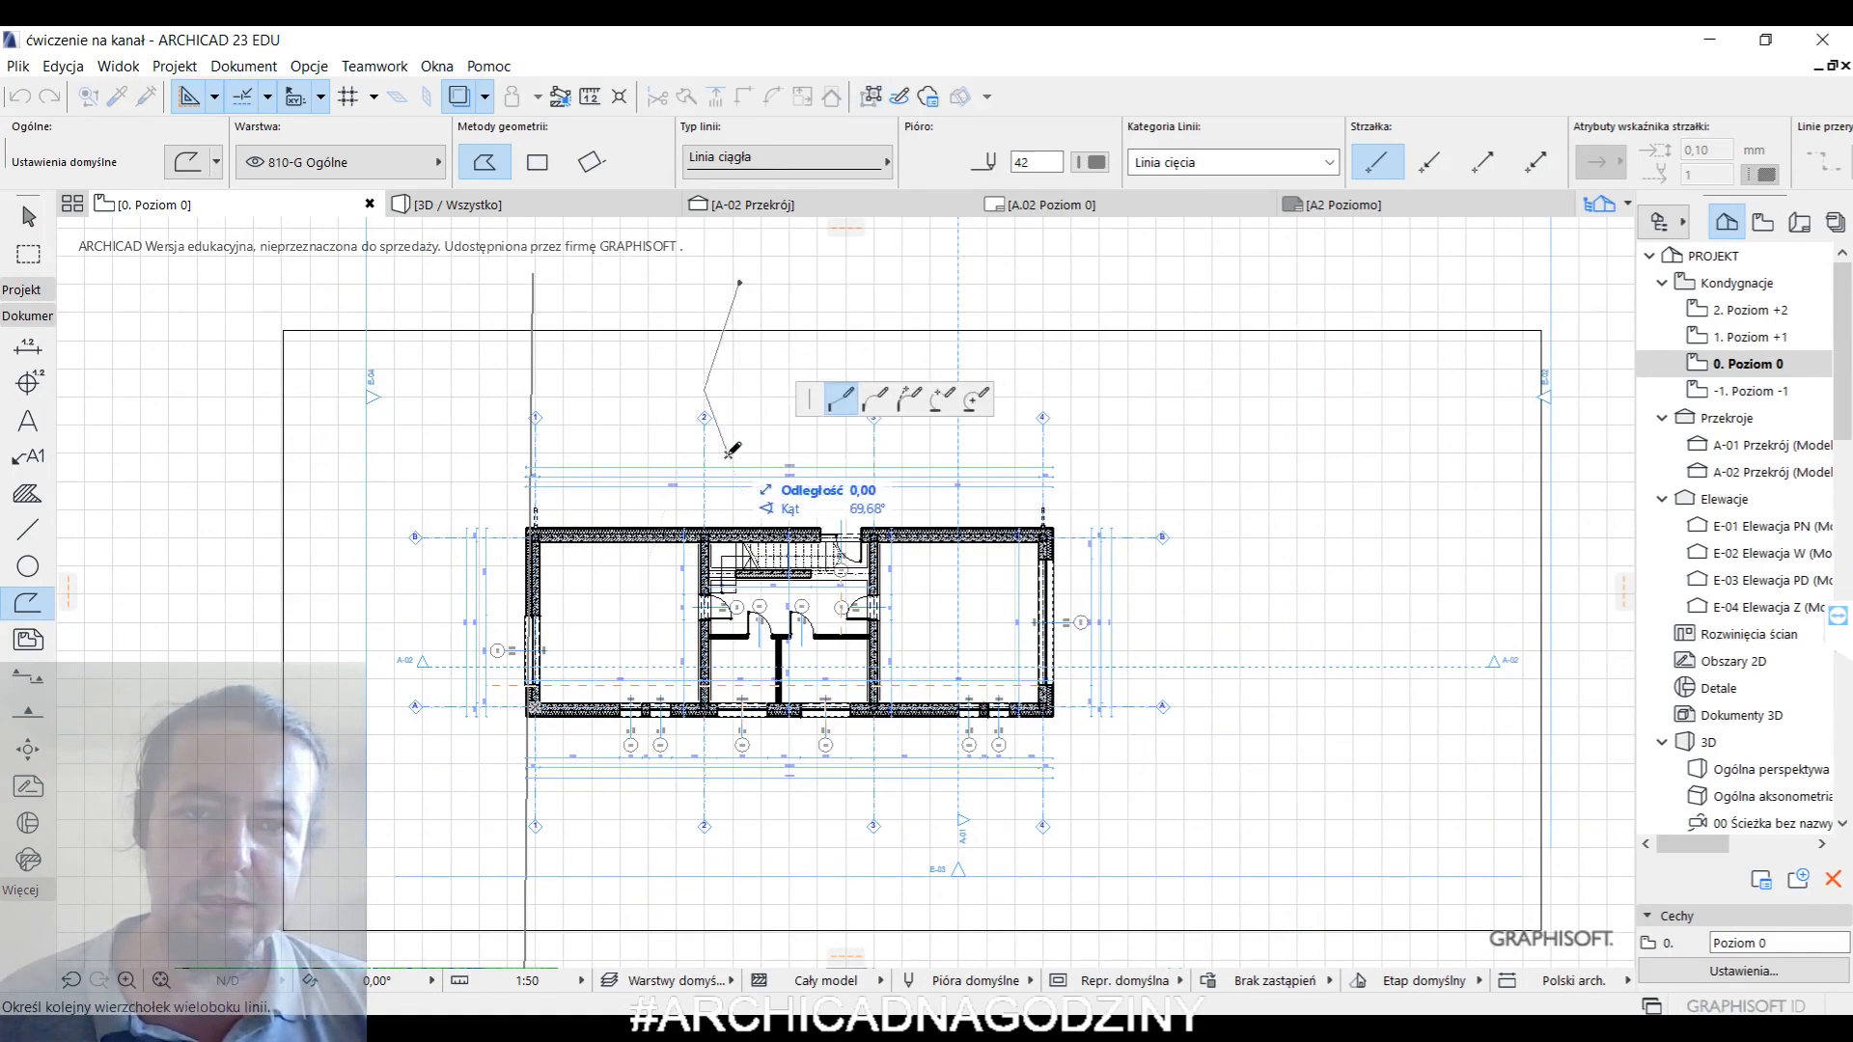
left_click(730, 645)
left_click(707, 746)
left_click(730, 825)
middle_click_drag(742, 788, 757, 479)
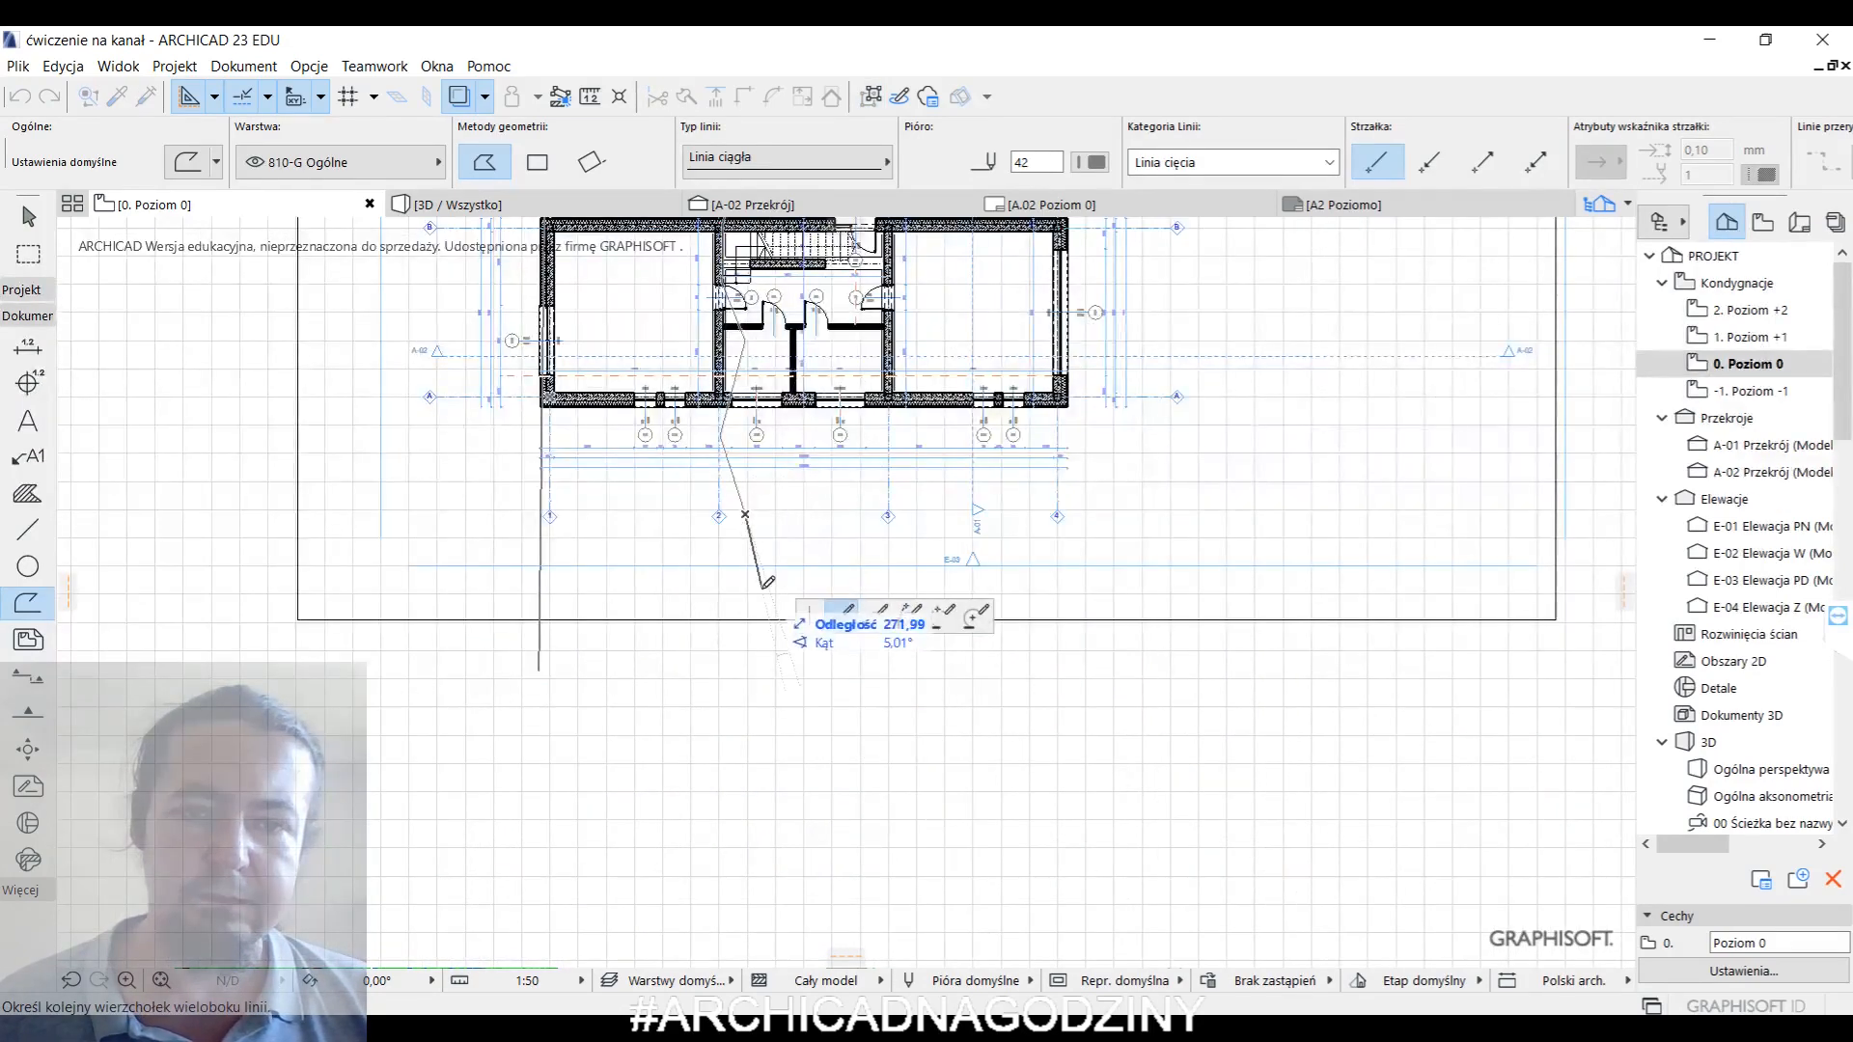
double_click(718, 716)
- Draw a zigzag contour polyline midway between axes 3 and 4, from below the mesh to beyond its upper edge
middle_click_drag(1008, 511, 884, 592)
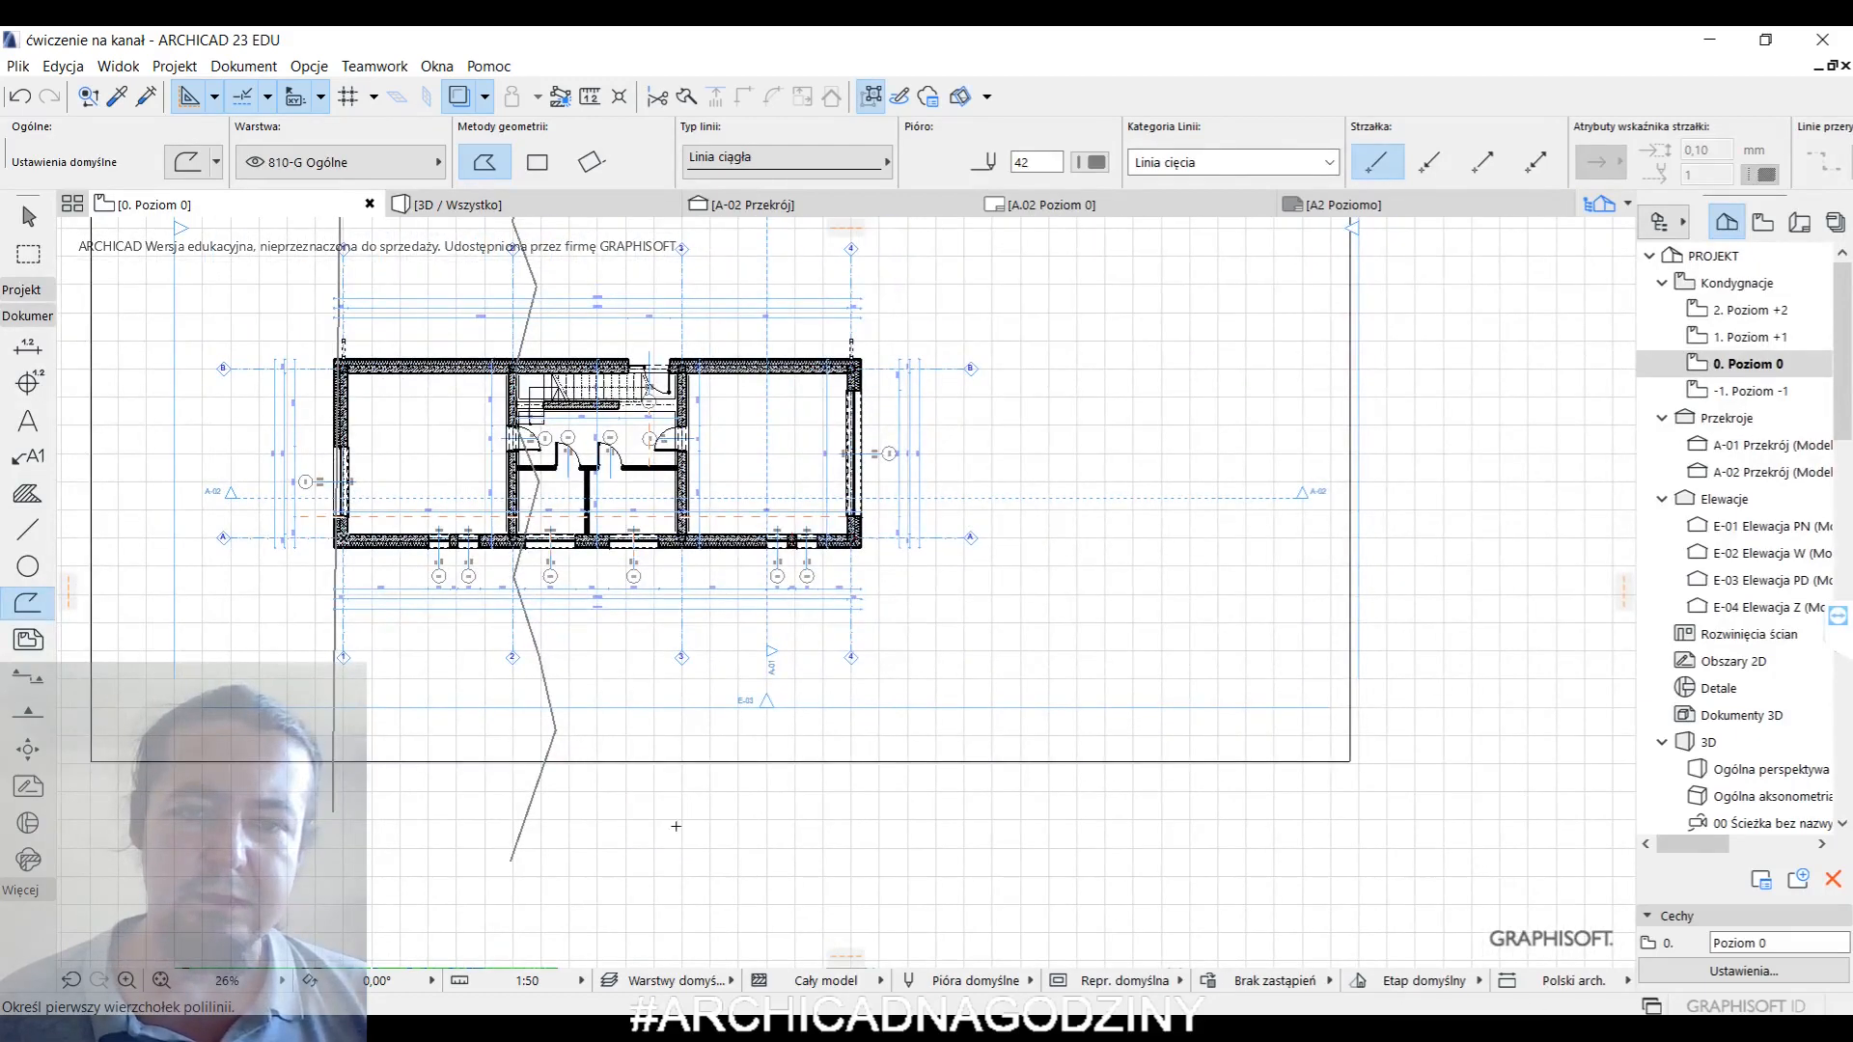
left_click(738, 821)
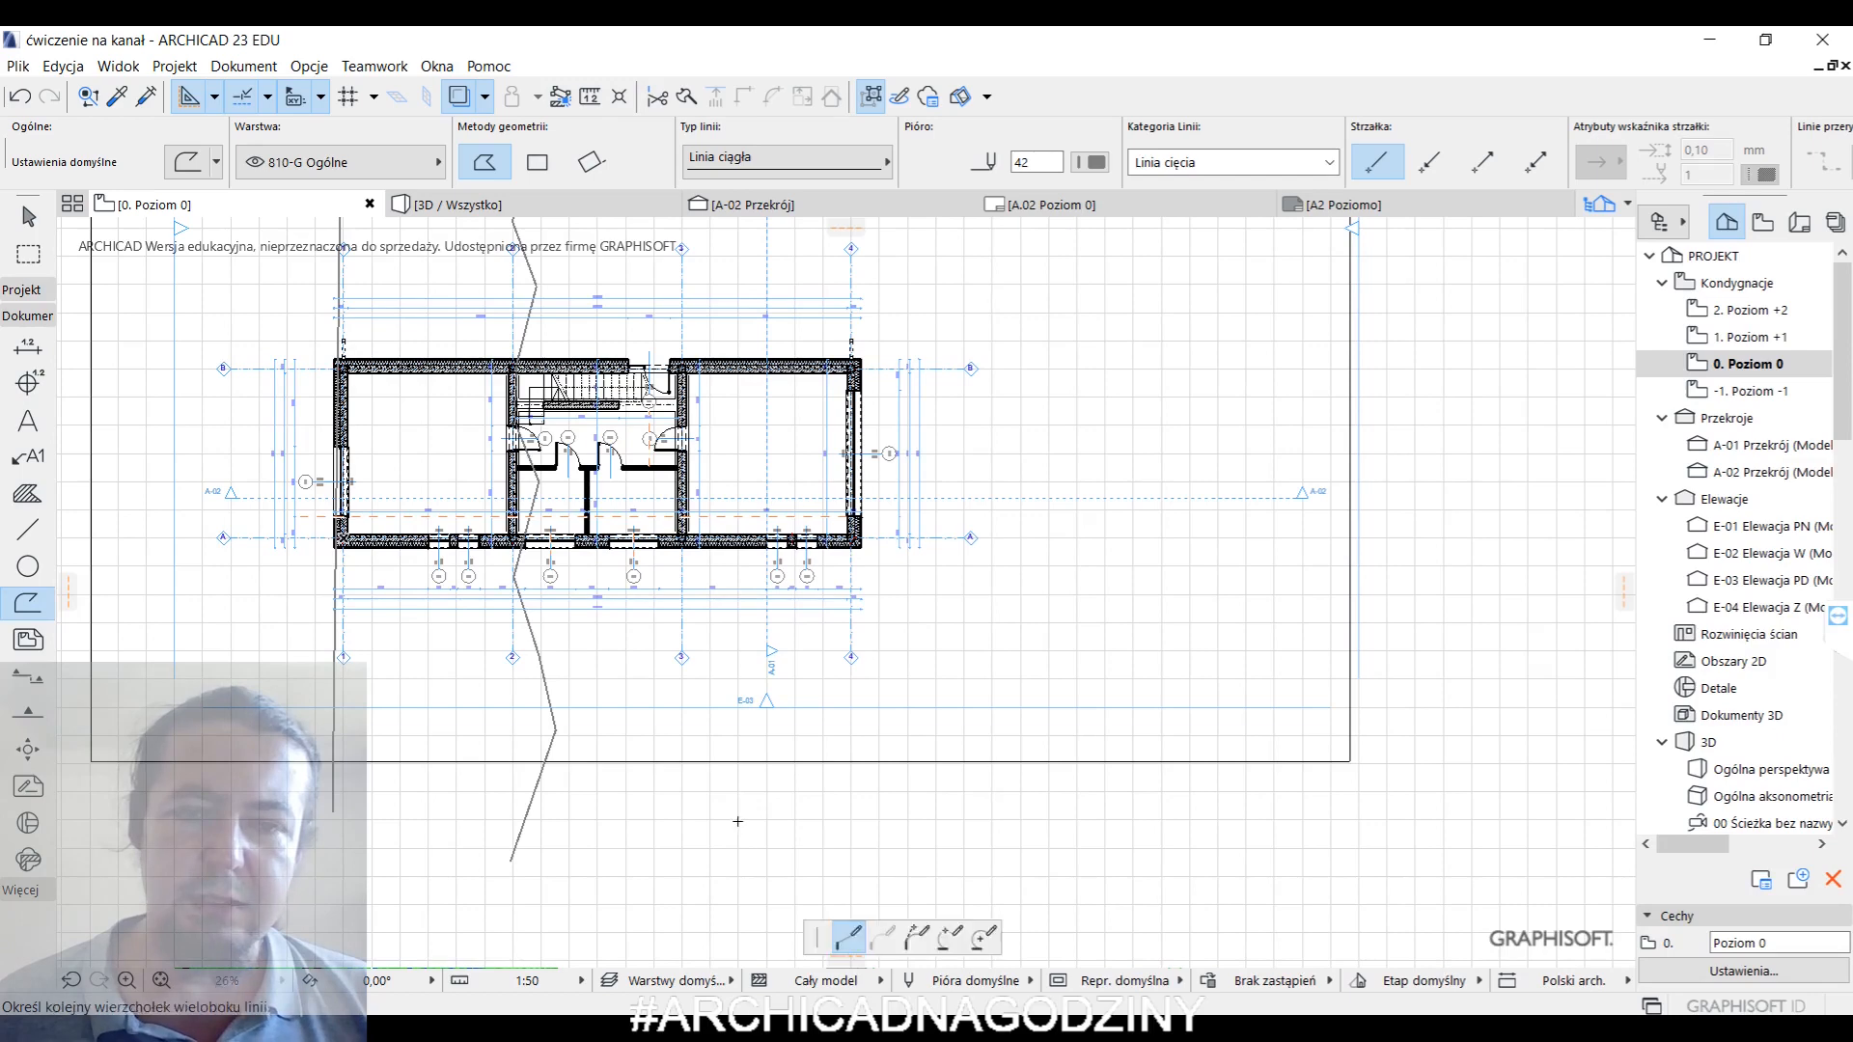
left_click(773, 714)
left_click(744, 642)
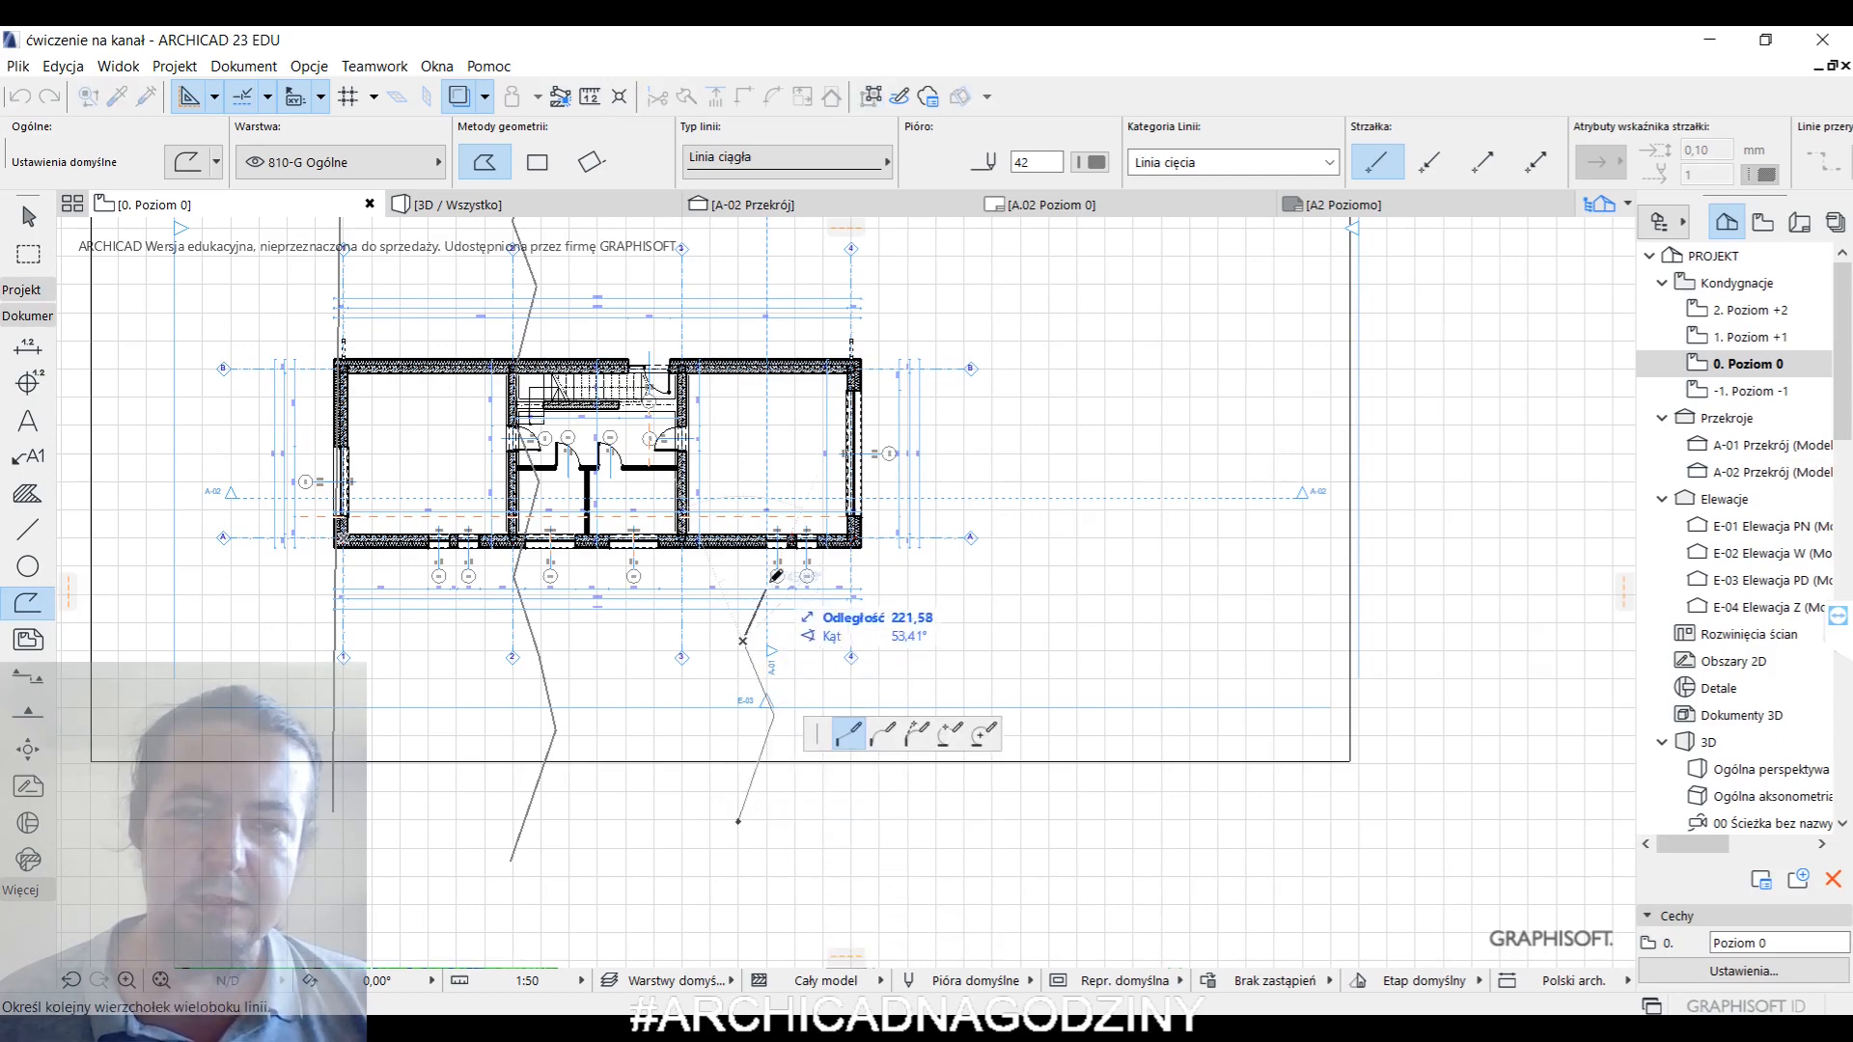
left_click(751, 407)
left_click(781, 368)
middle_click_drag(784, 280, 786, 407)
left_click(782, 379)
left_click(753, 317)
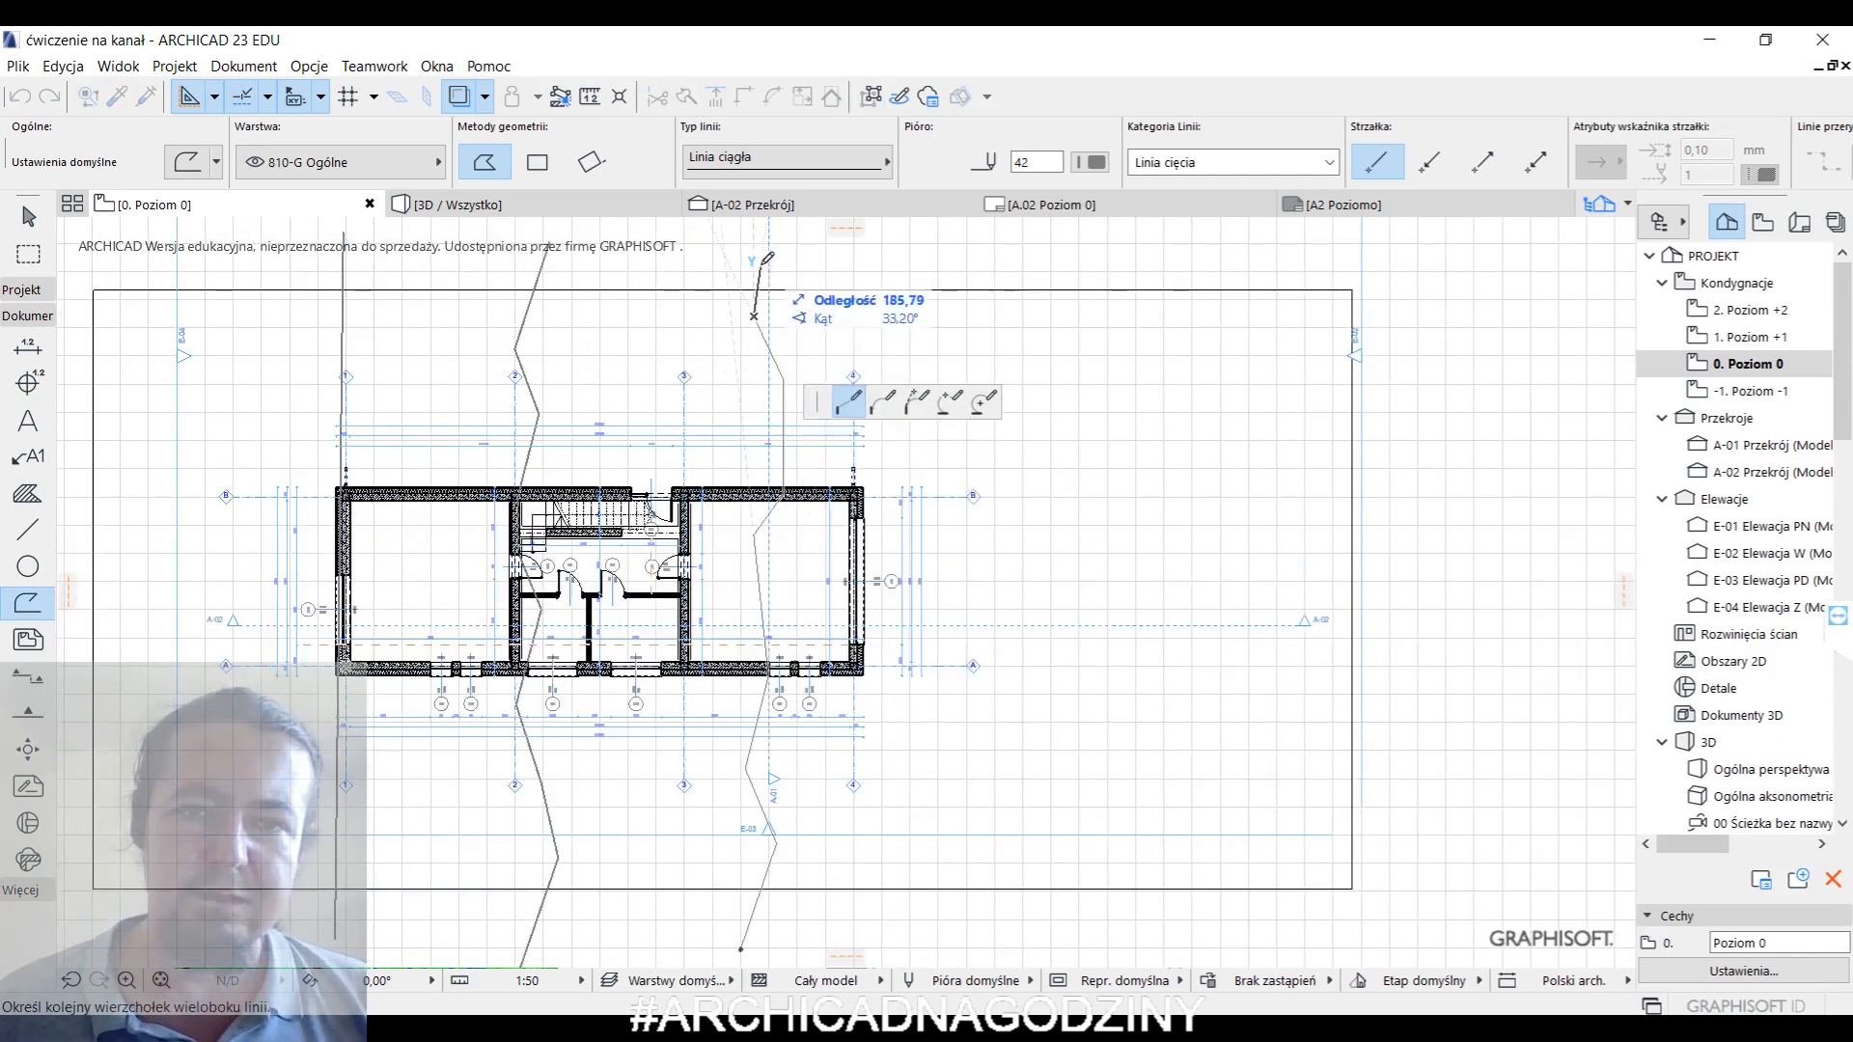
double_click(760, 265)
- Draw another zigzag contour polyline just to the right of the one between axes 3 and 4, crossing the full mesh height
left_click(792, 268)
left_click(792, 351)
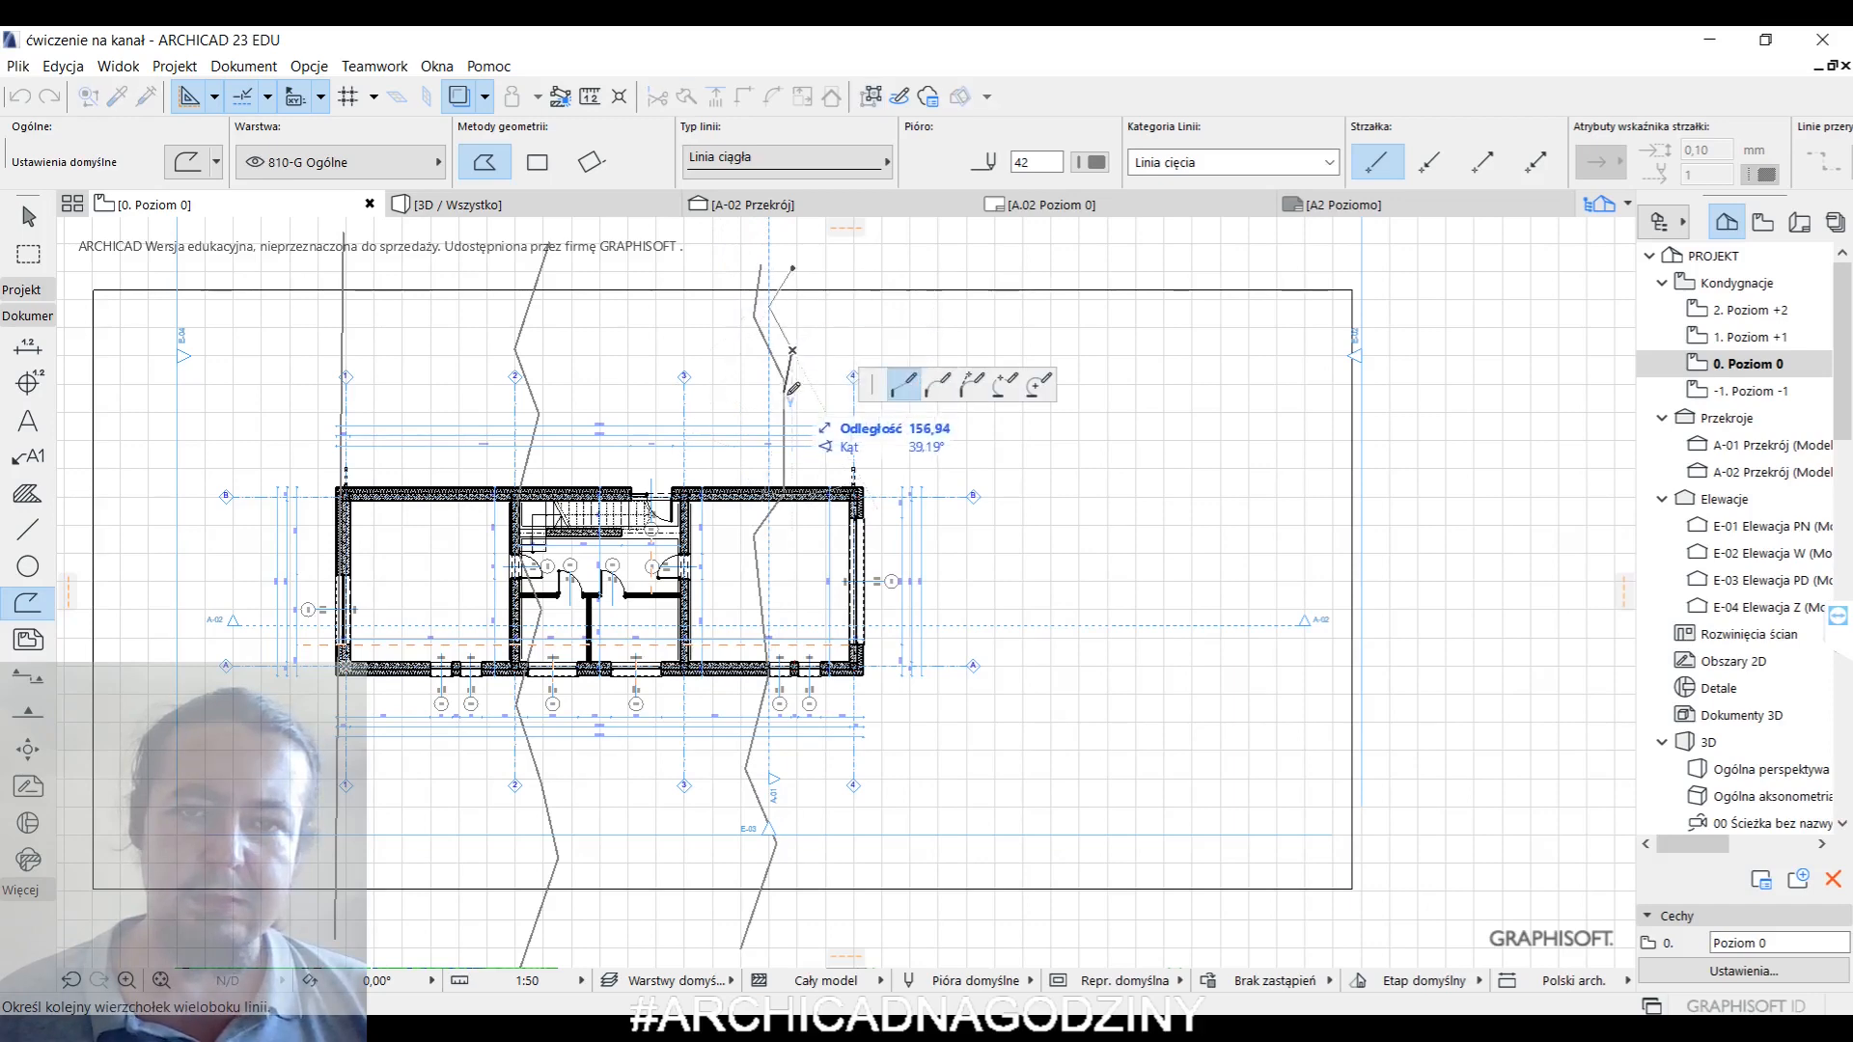
left_click(783, 397)
left_click(816, 471)
left_click(816, 538)
left_click(792, 600)
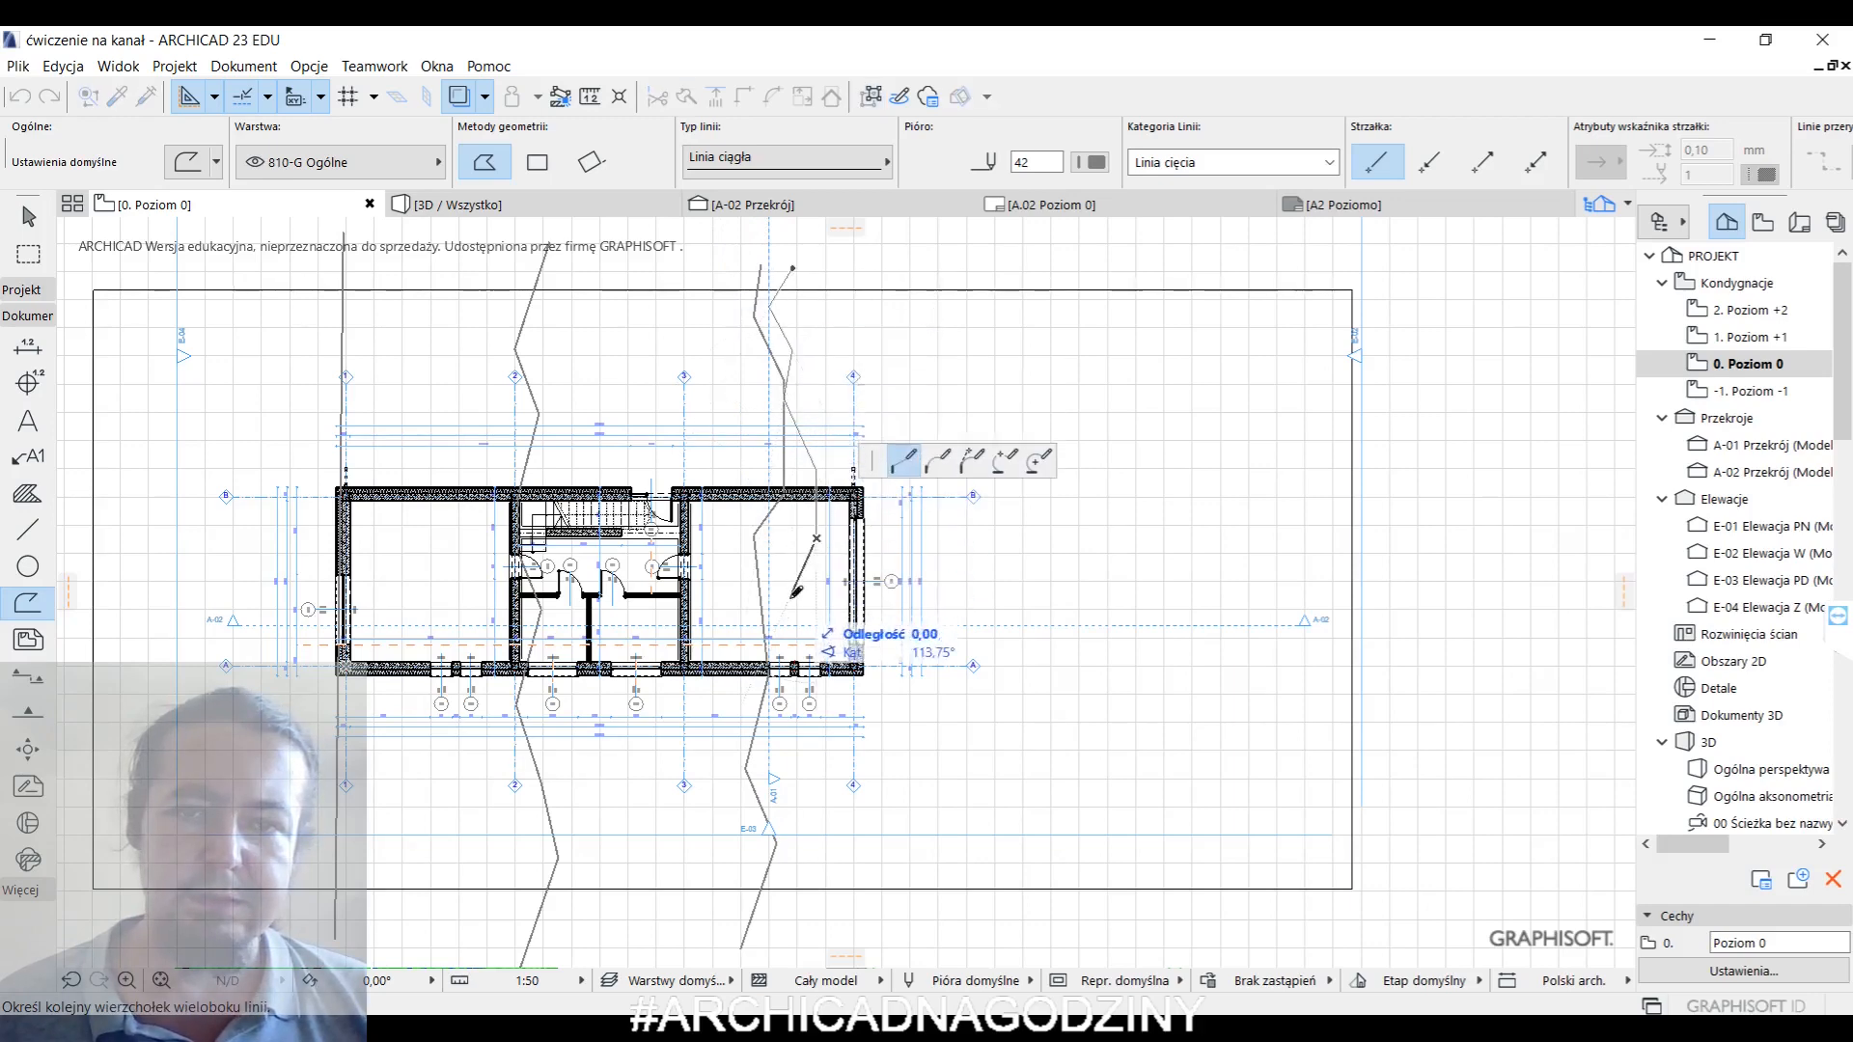
left_click(797, 665)
left_click(816, 736)
left_click(804, 796)
left_click(821, 876)
double_click(778, 920)
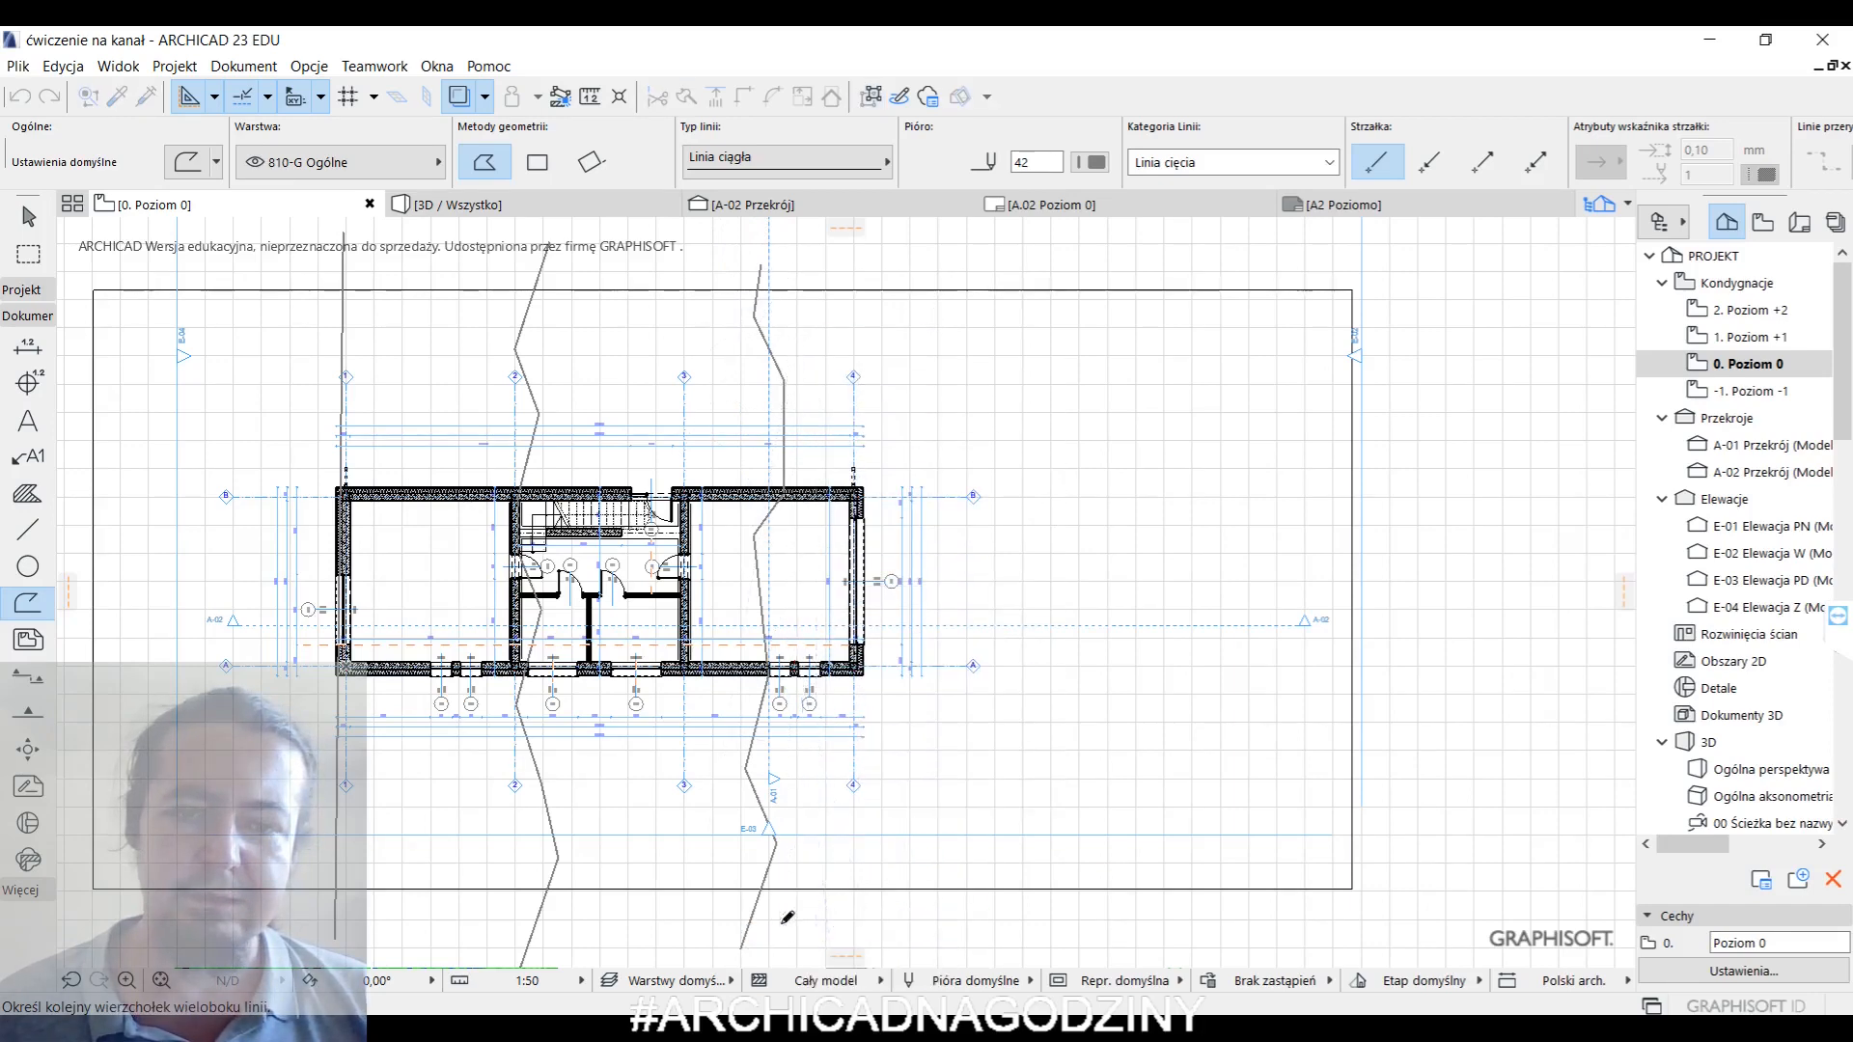
key("Escape")
- Move the vertex of the polyline nearest axis 4 that touches its neighbour about 33 to the right, separating the two lines
left_click(799, 366)
scroll(799, 369, "up", 5)
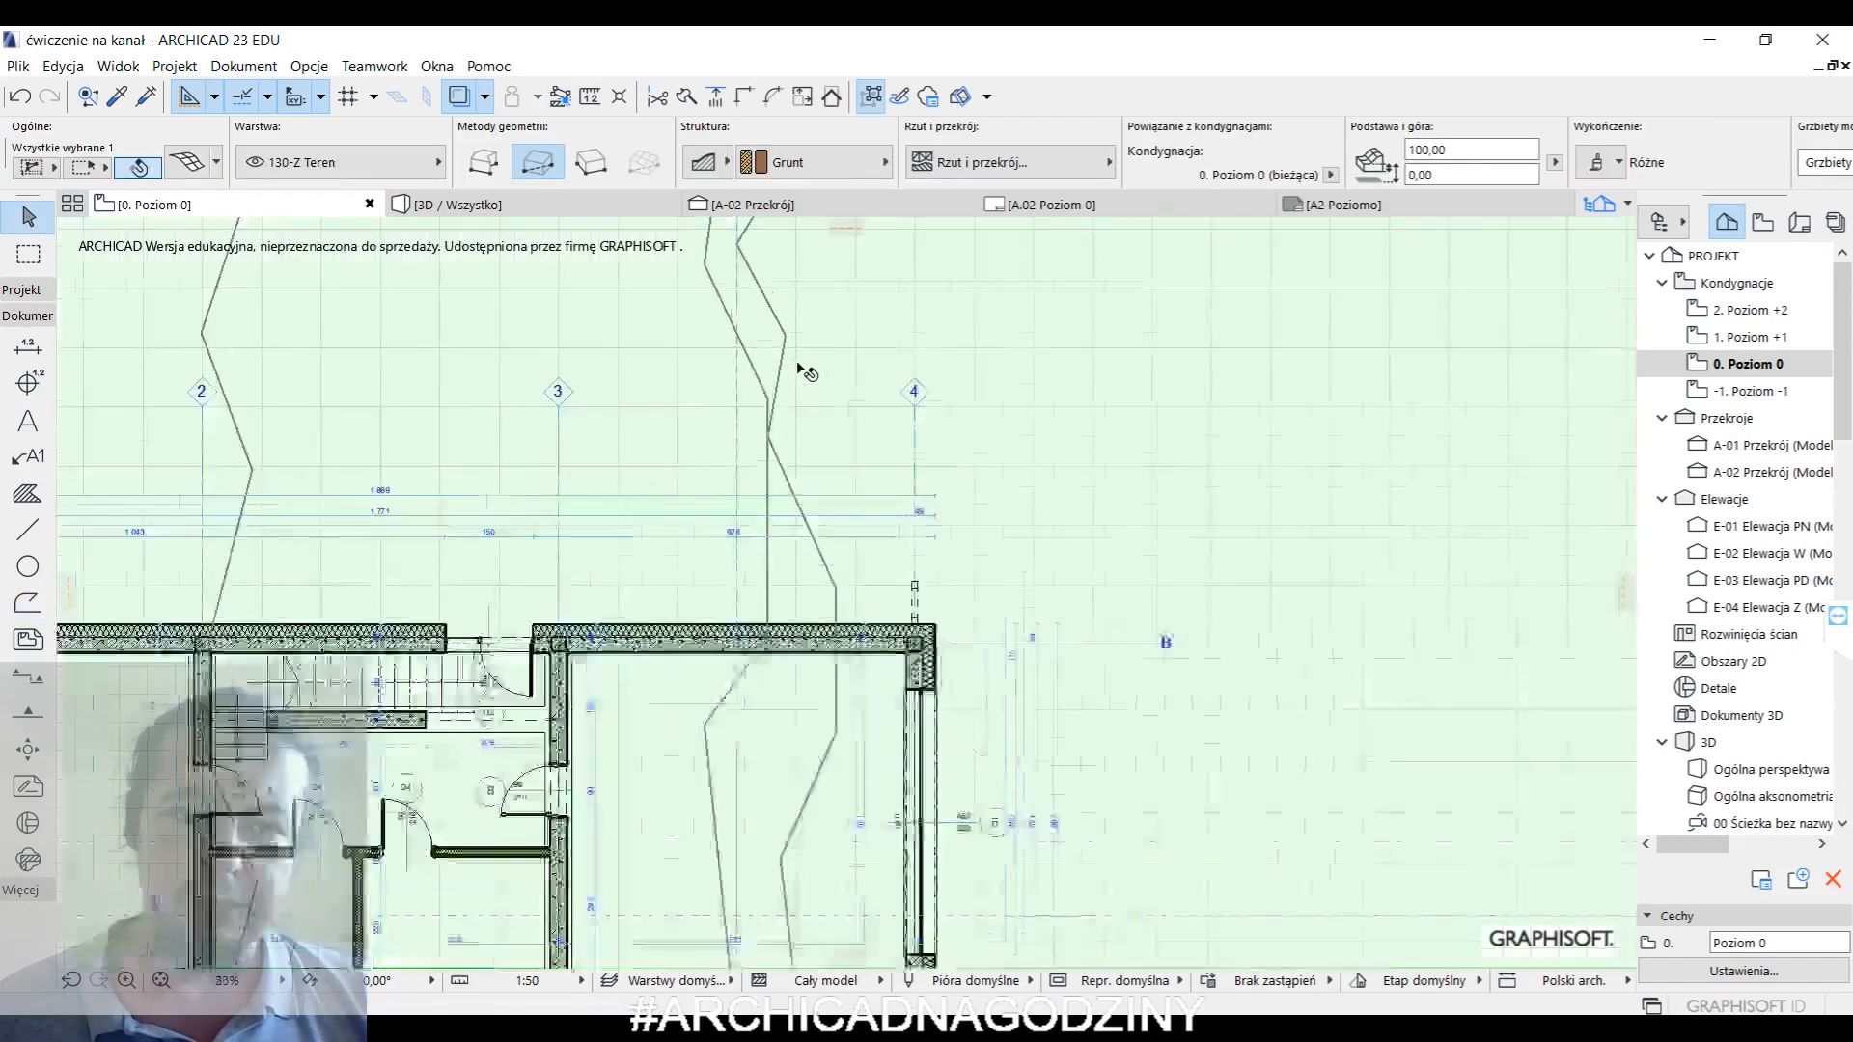
left_click(749, 415)
left_click(725, 540)
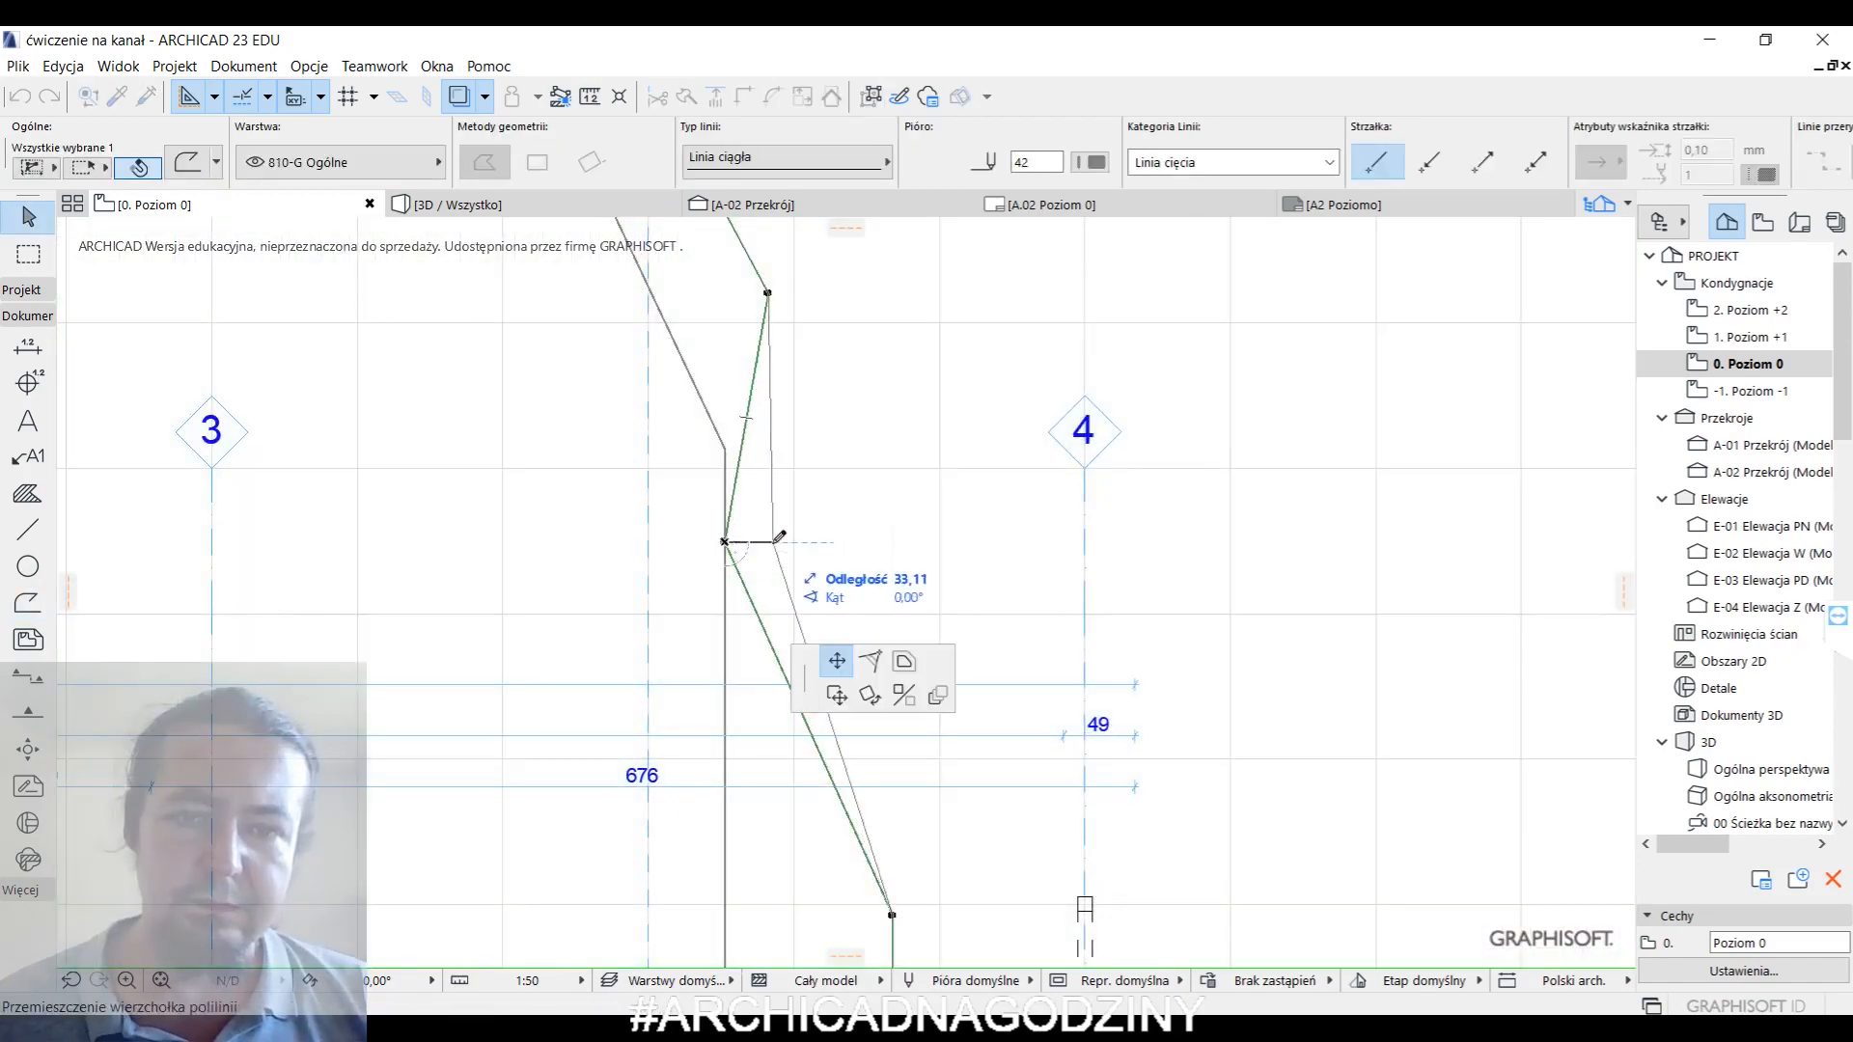
left_click(780, 539)
scroll(772, 527, "down", 5)
middle_click_drag(770, 518, 600, 489)
key("Escape")
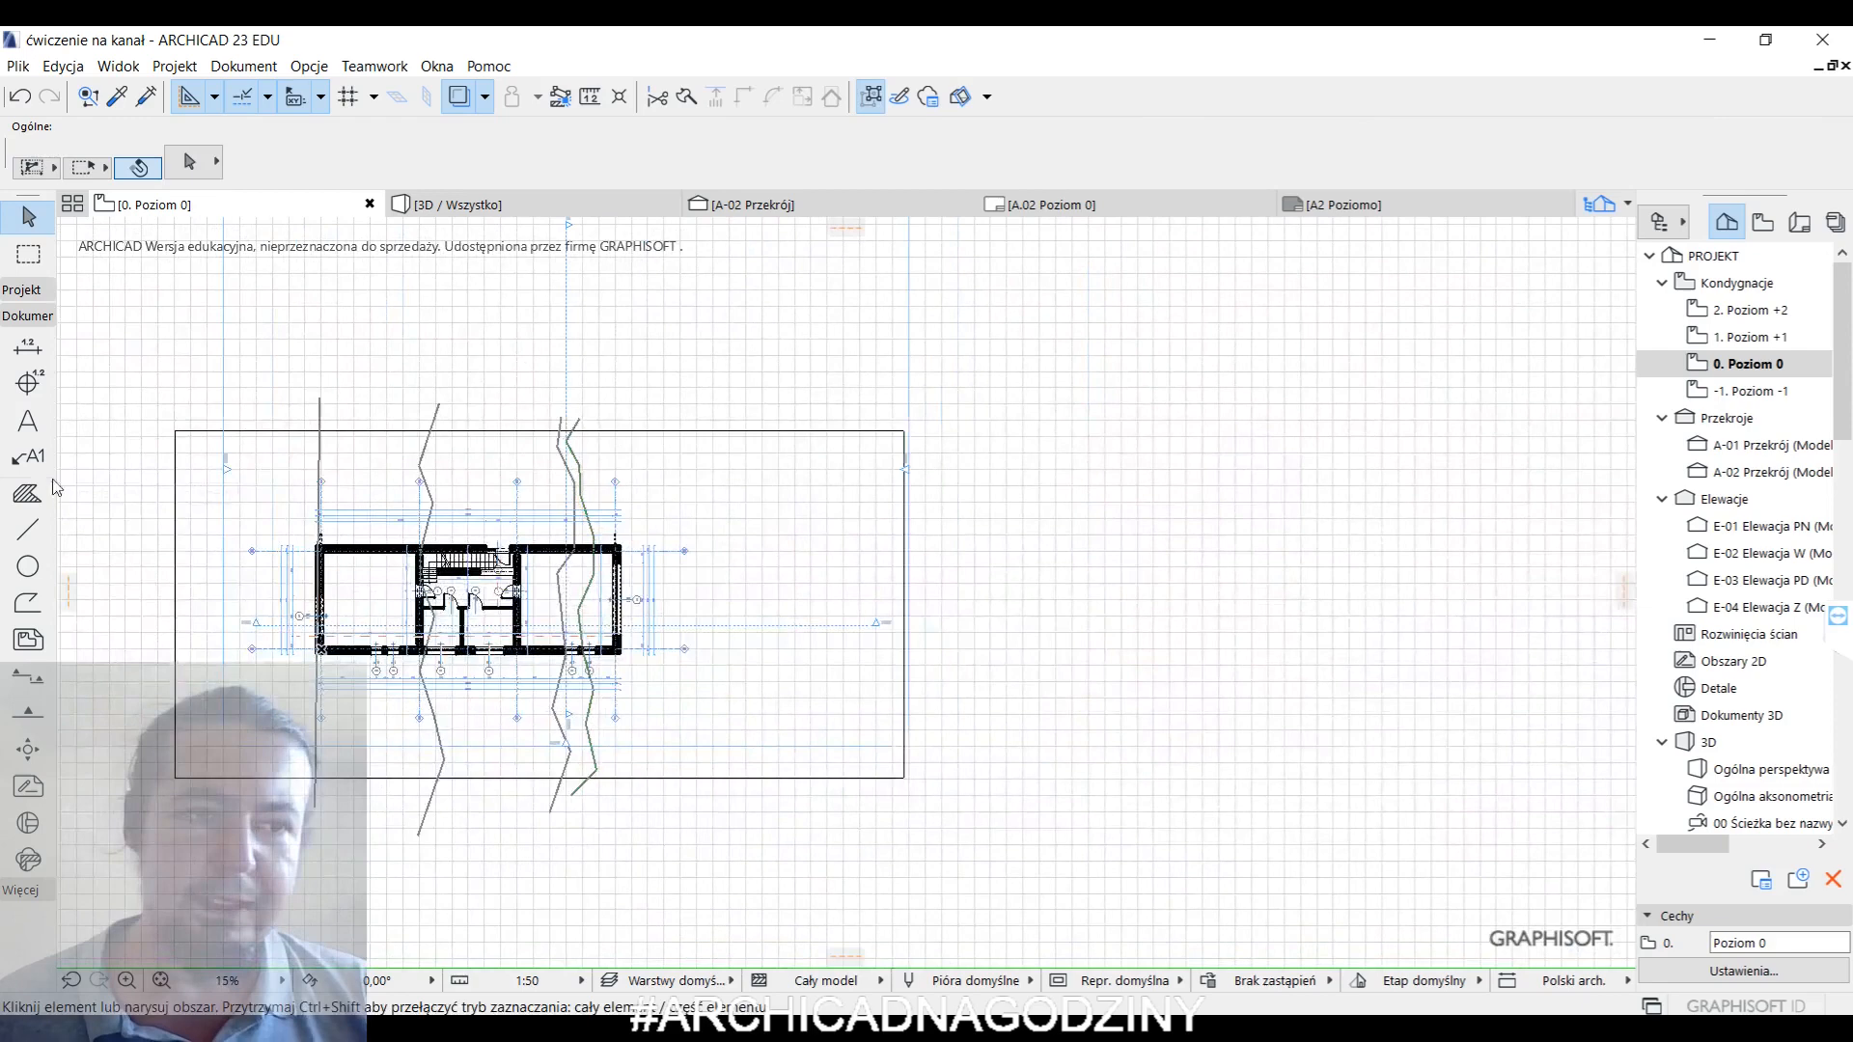
- Draw a zigzag contour polyline across the mesh in the open ground between axis 4 and the mesh's right edge
left_click(27, 528)
left_click(27, 602)
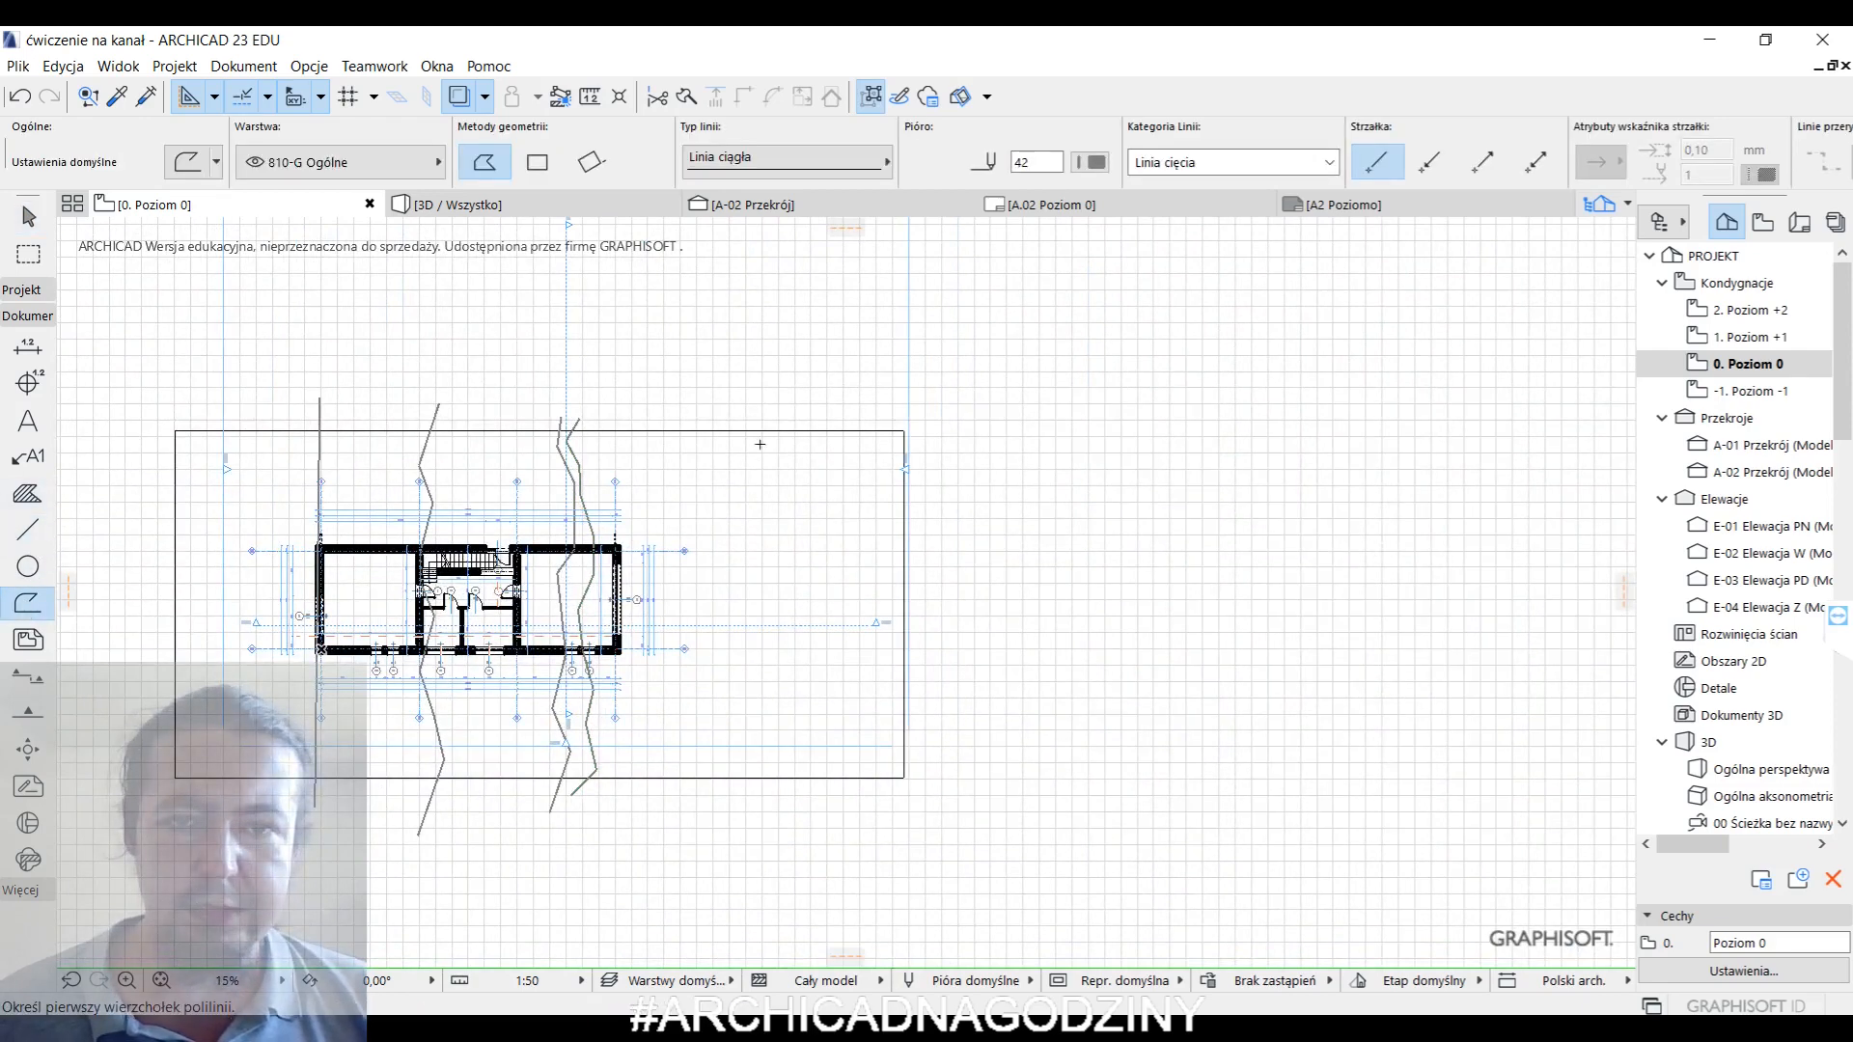
left_click(754, 399)
left_click(764, 465)
left_click(709, 517)
left_click(753, 580)
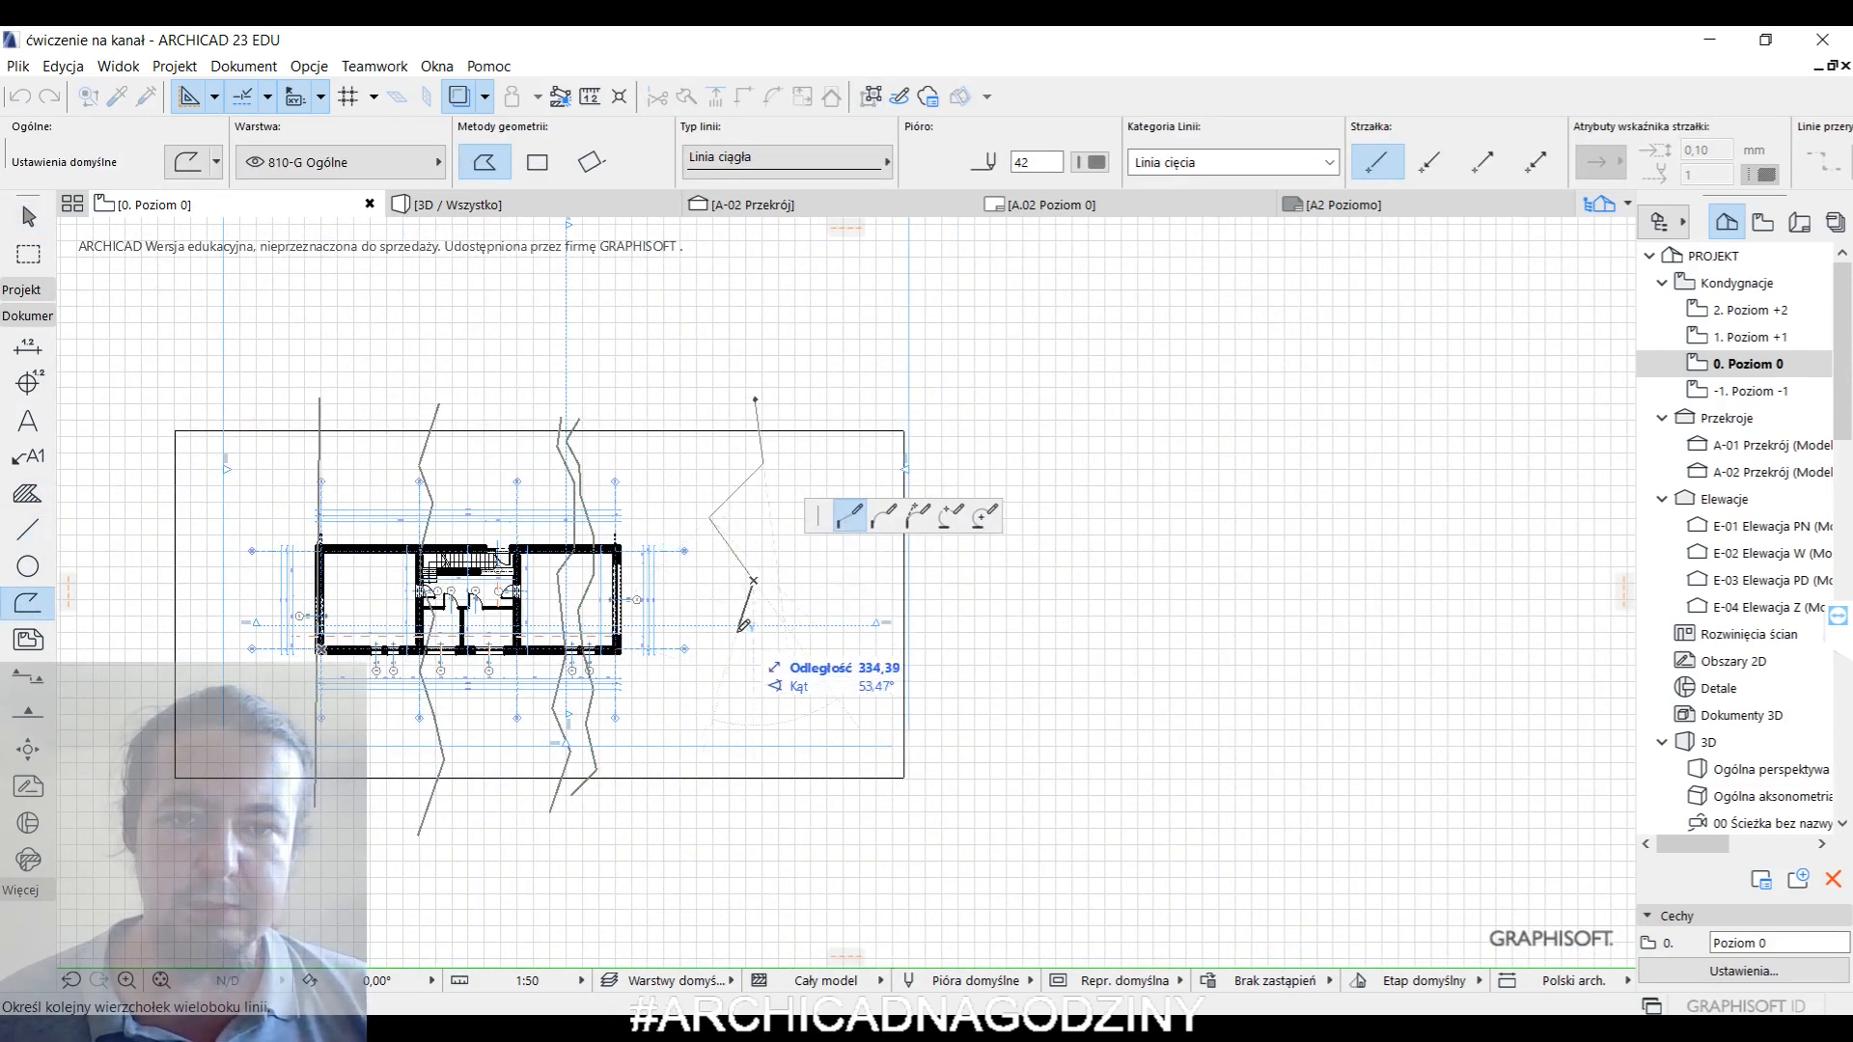
left_click(736, 625)
left_click(749, 667)
left_click(733, 720)
left_click(741, 746)
double_click(751, 828)
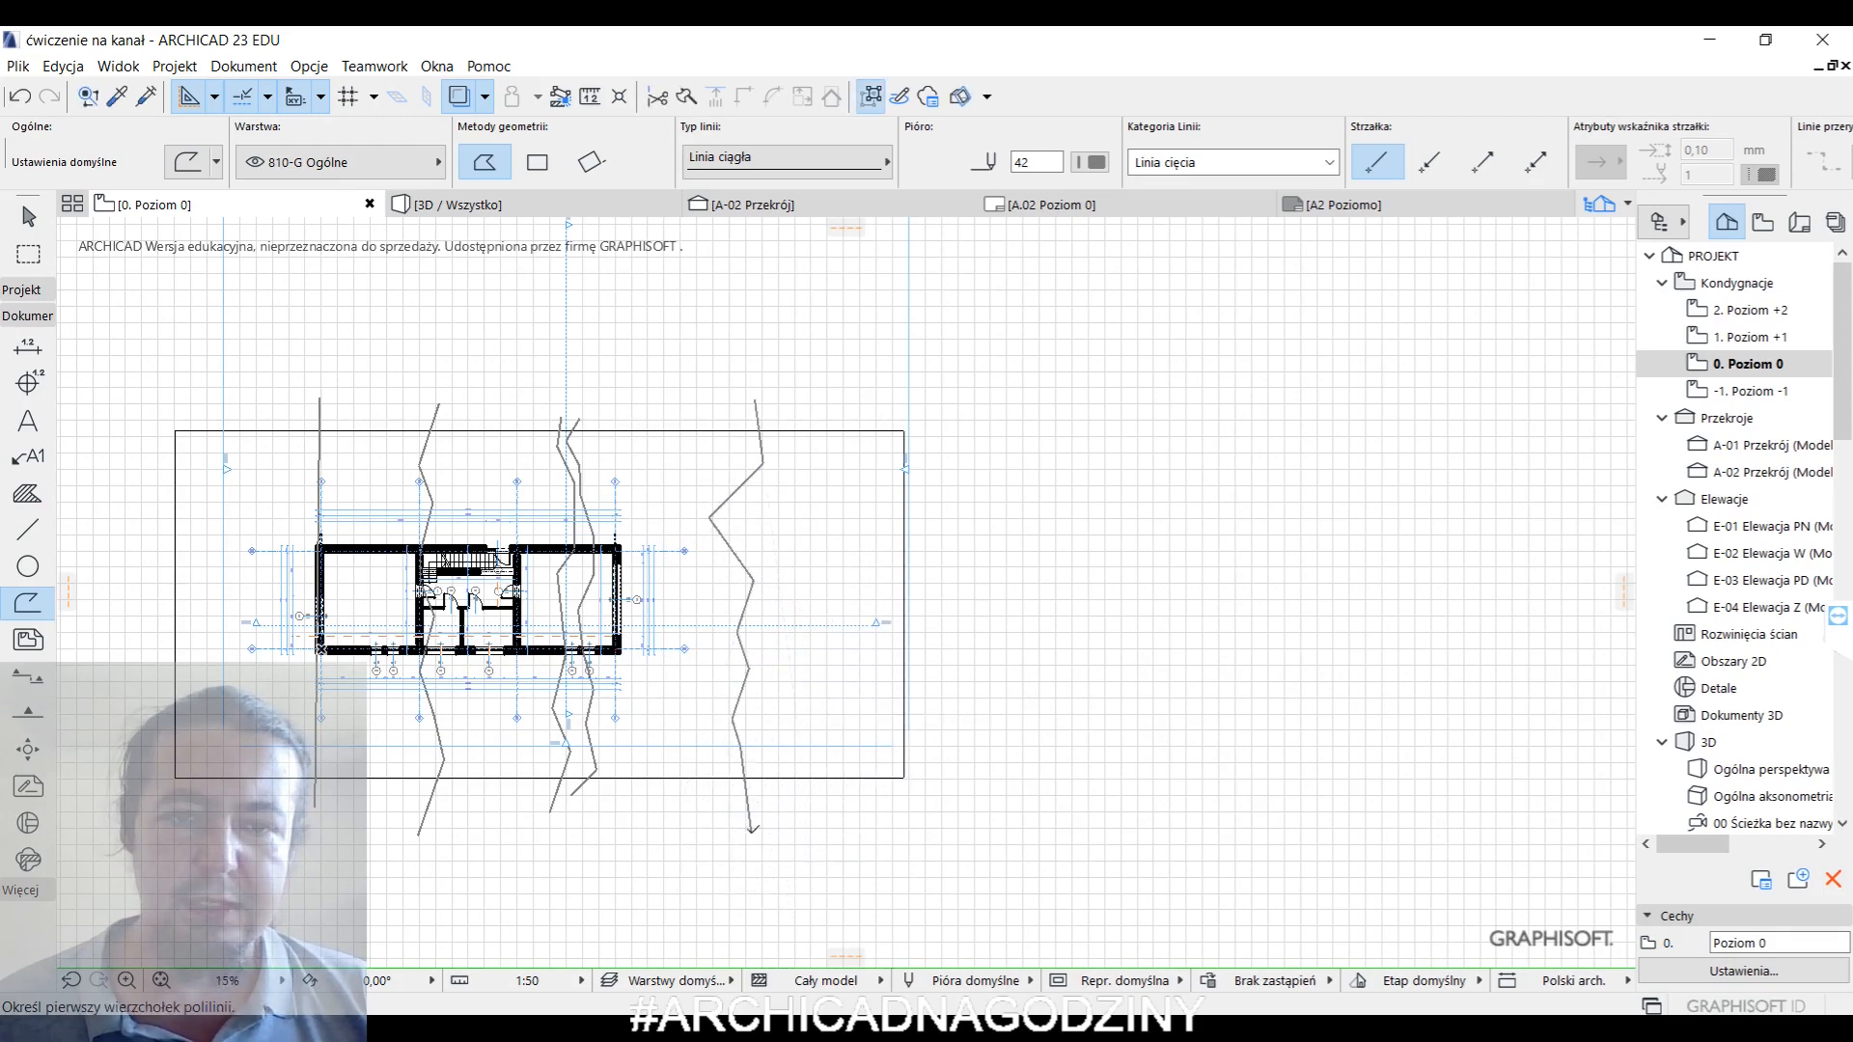
key("Escape")
- Move the sharply protruding upper vertex of the rightmost contour polyline horizontally to the right to soften the bend
left_click(726, 533)
left_click(710, 517)
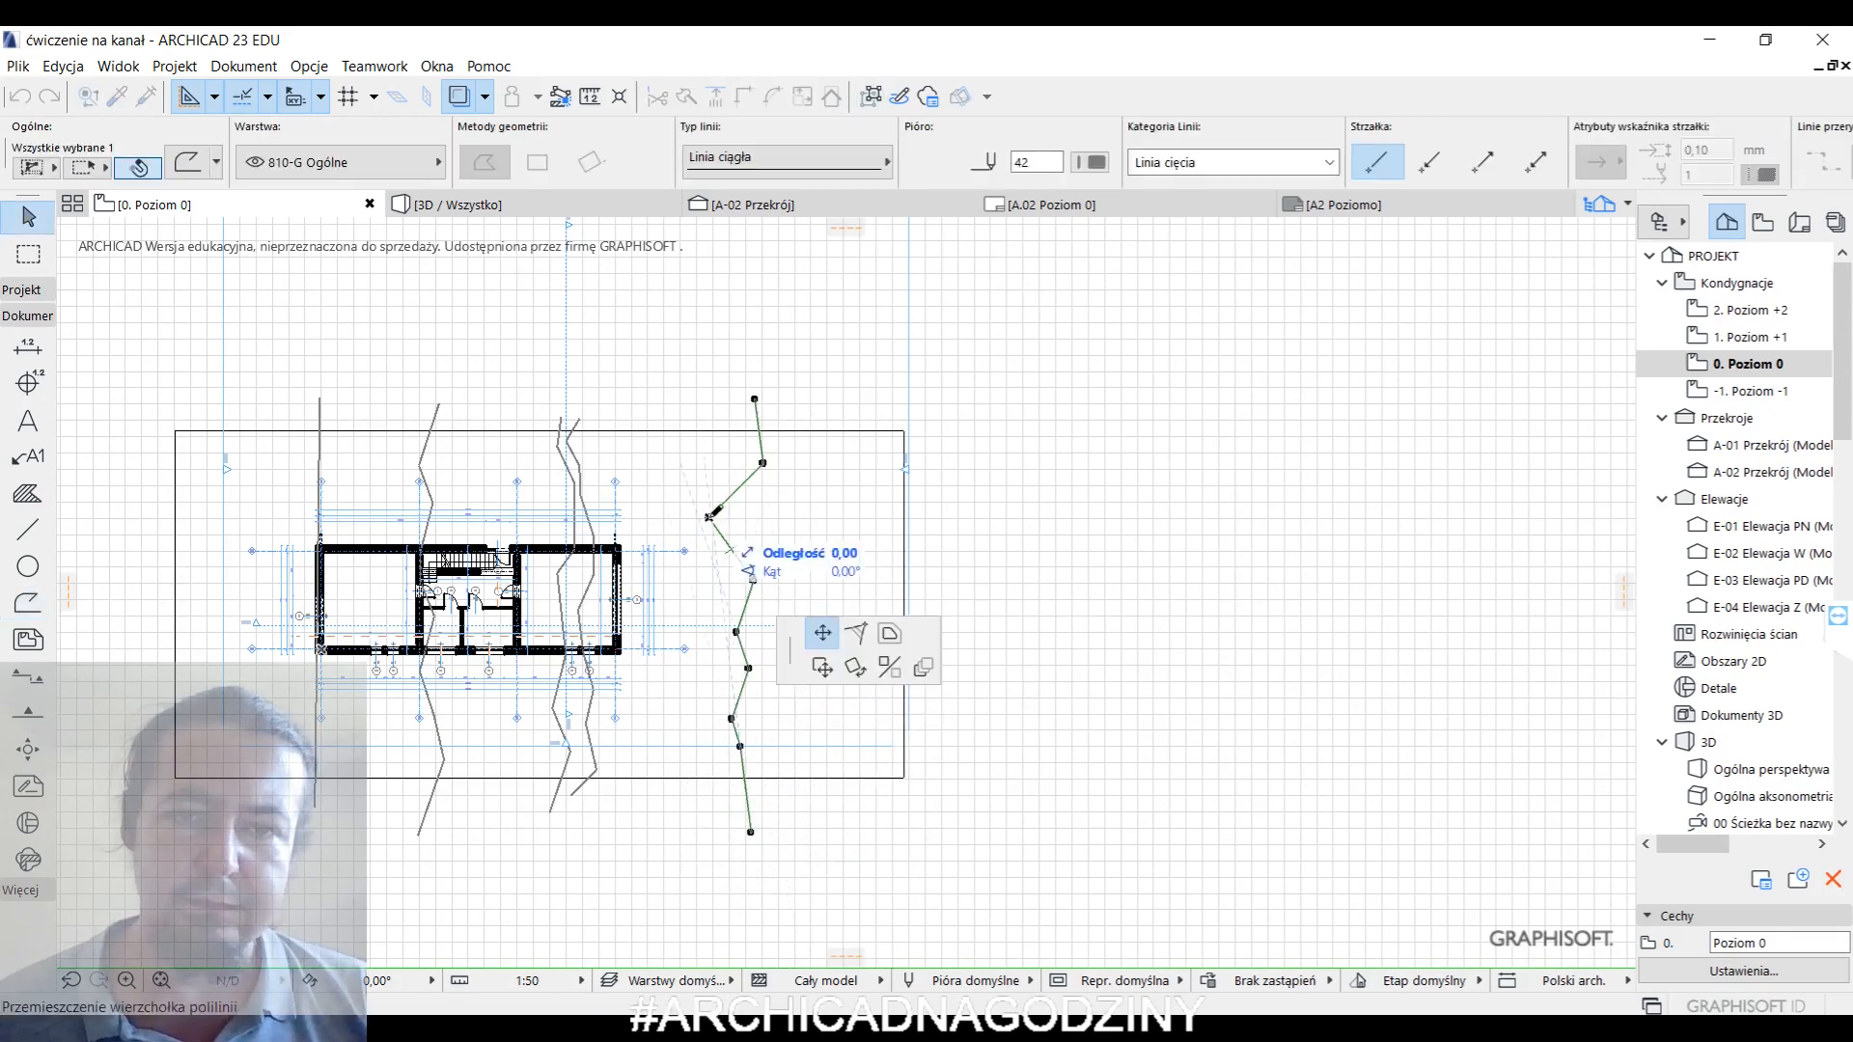
left_click(736, 517)
key("Escape")
- Add the straight contour line at axis 1 to the terrain mesh as new nodes fitted to user-defined ridges
middle_click_drag(842, 414, 1021, 359)
left_click(362, 375)
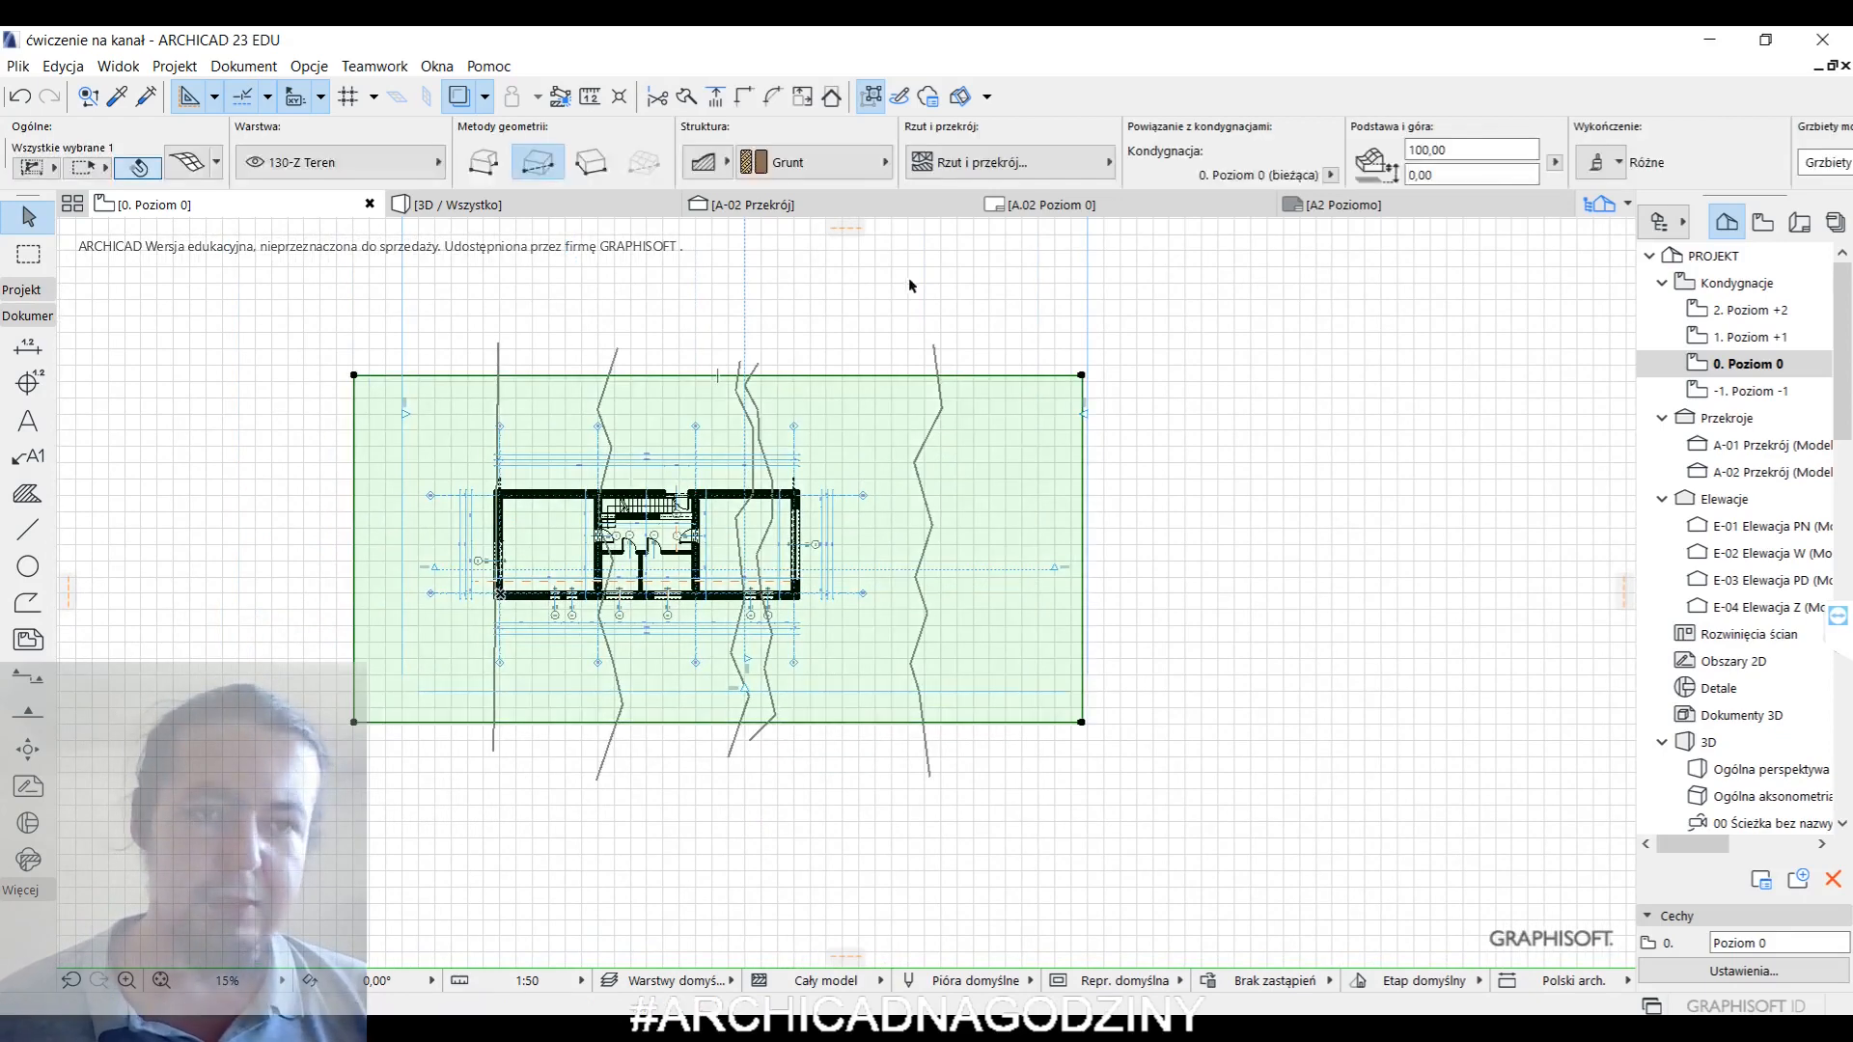
left_click(14, 292)
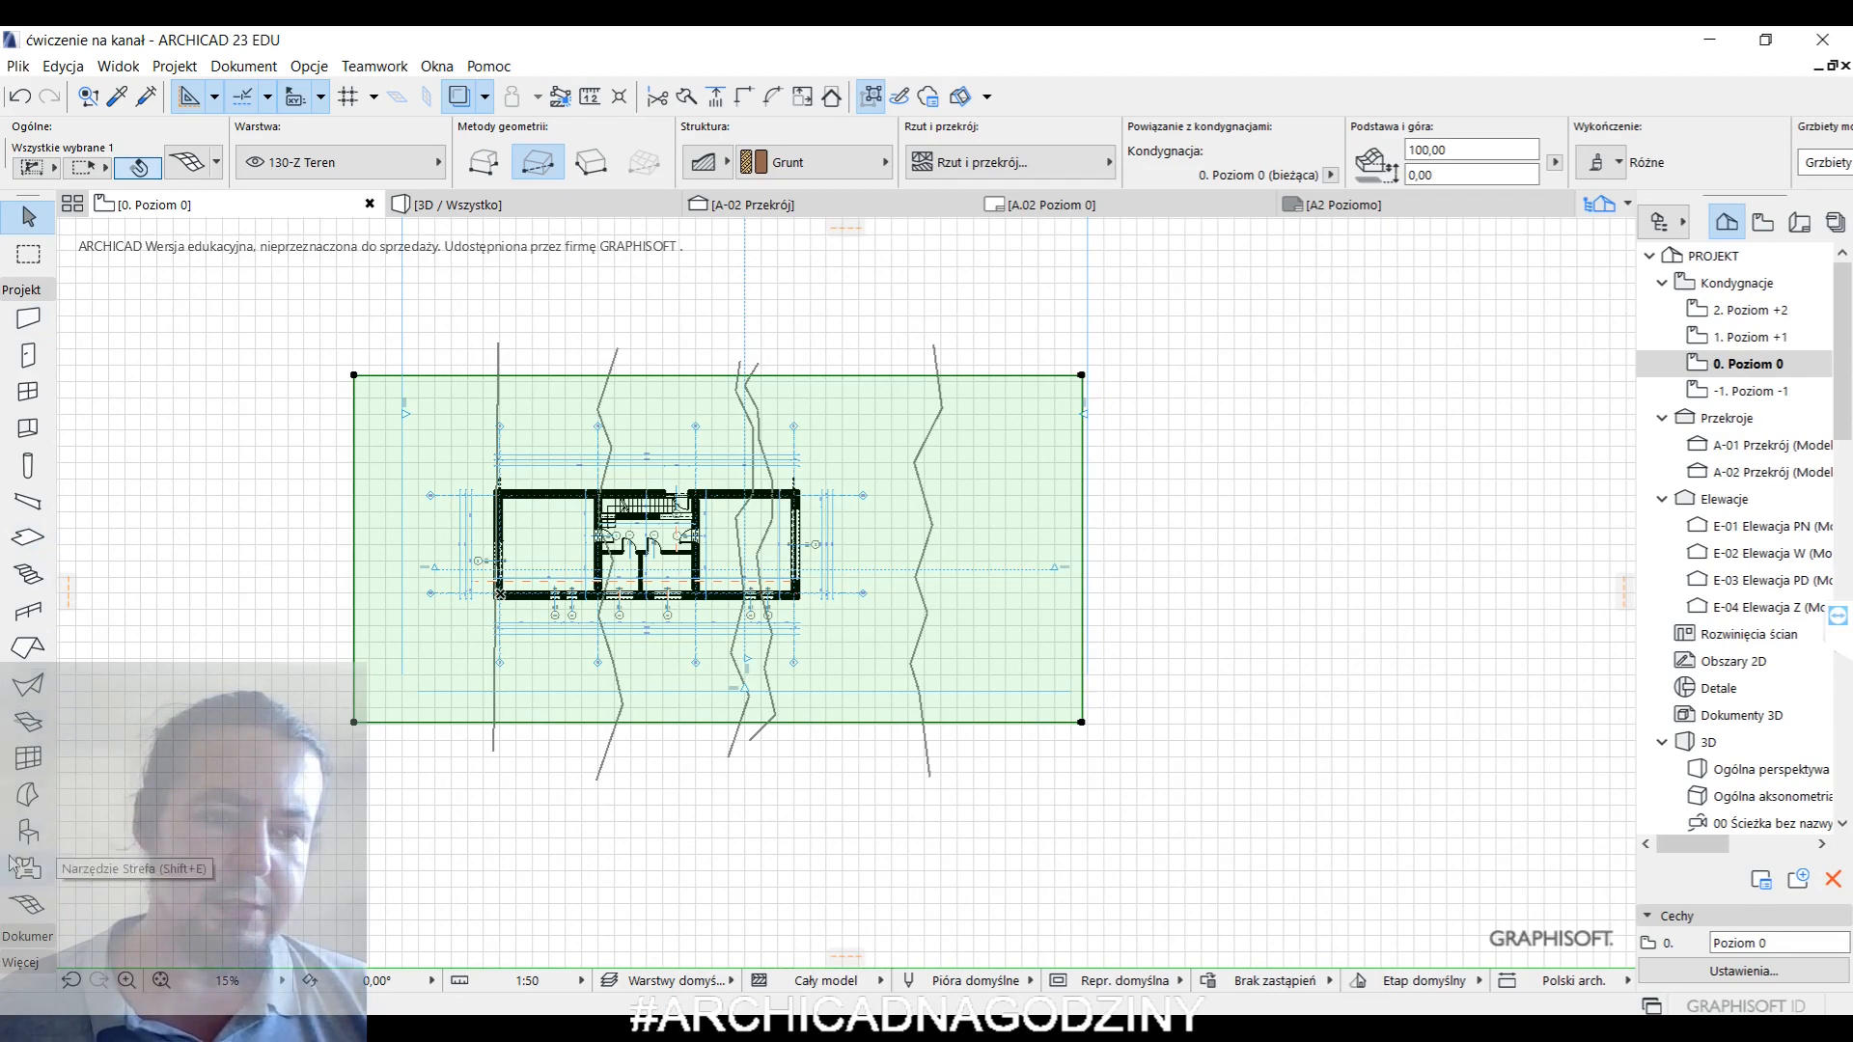
left_click(27, 904)
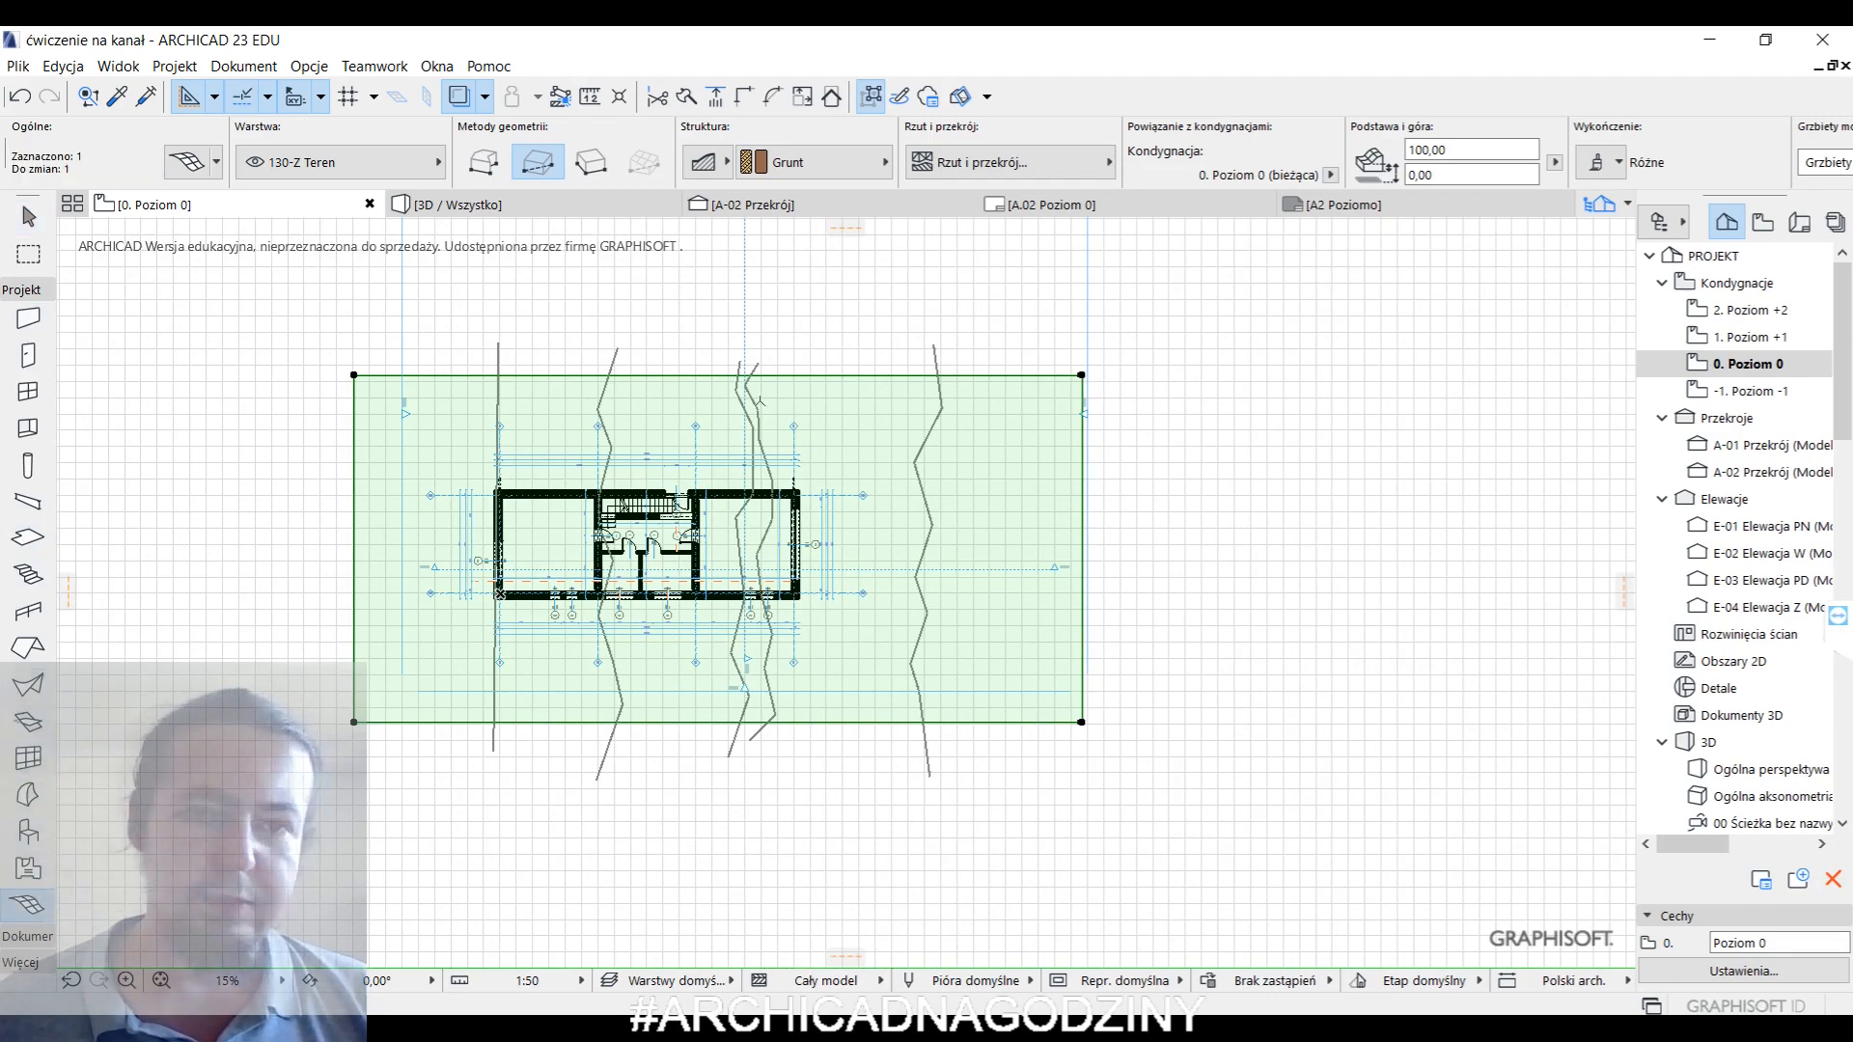
left_click(498, 399)
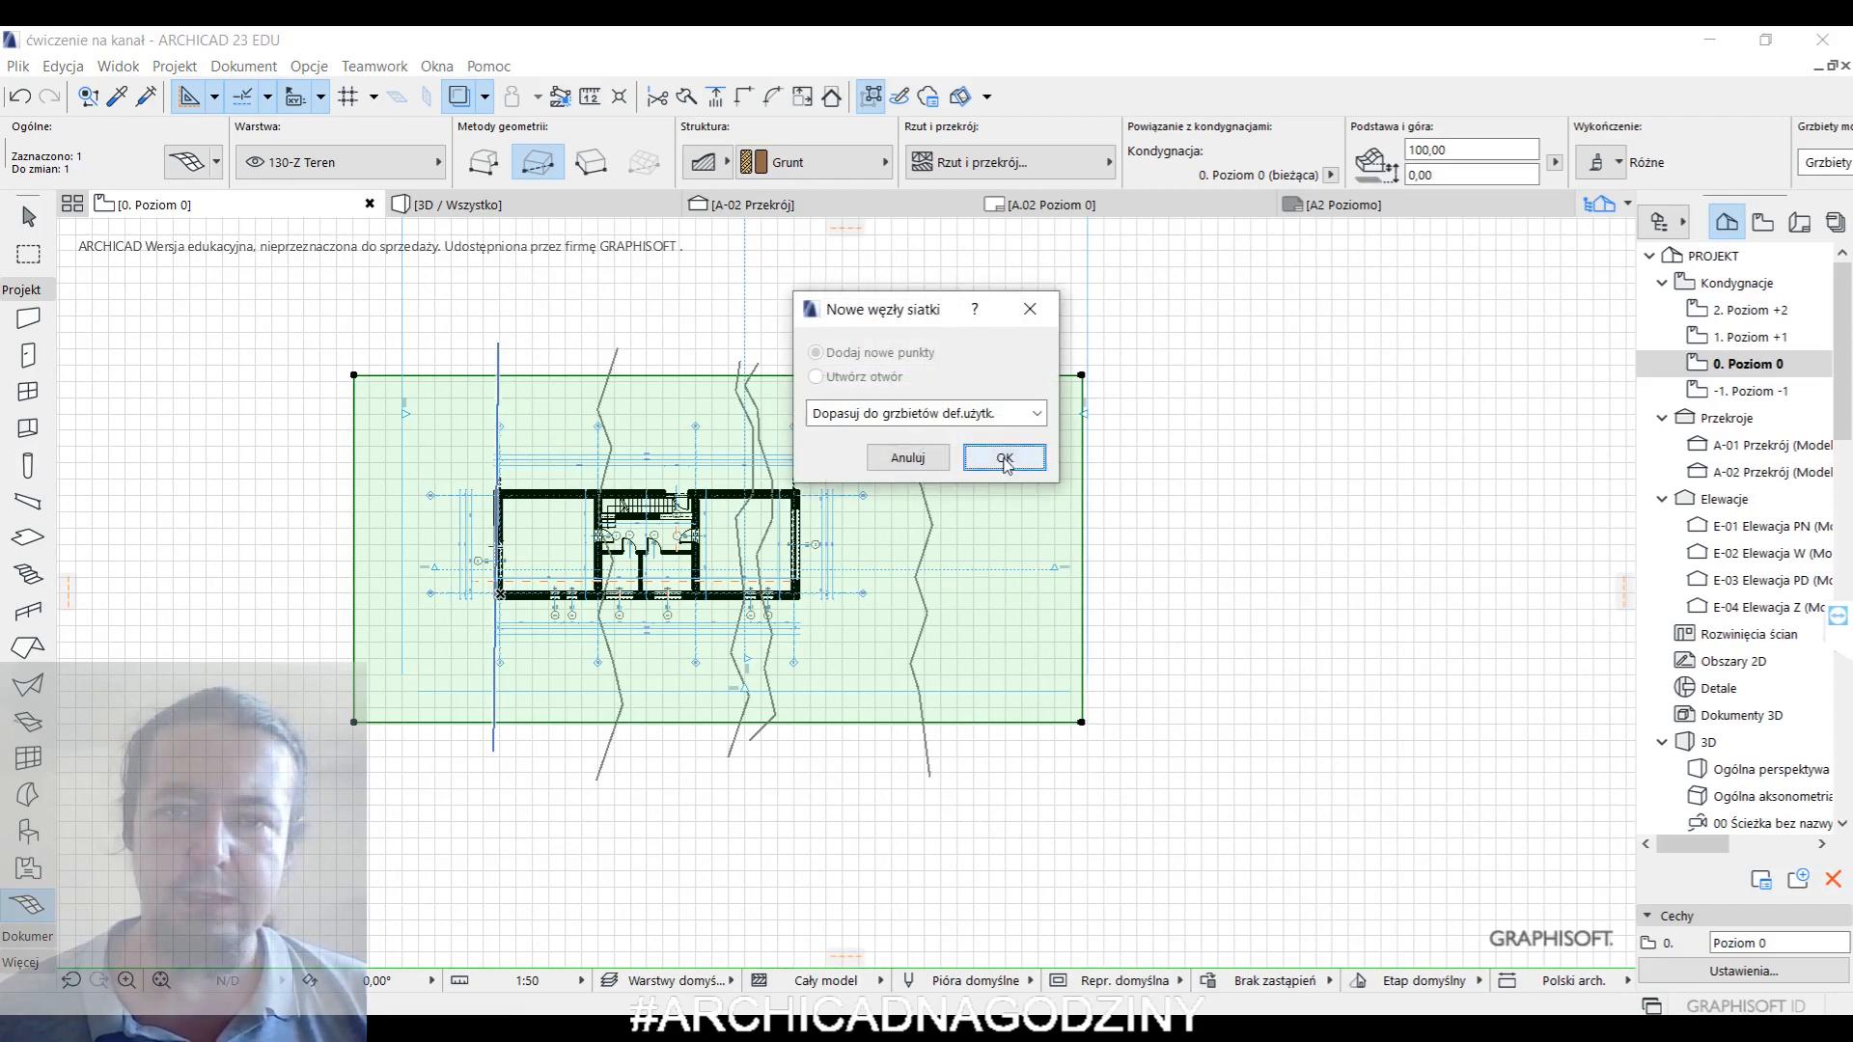
left_click(1004, 459)
right_click(399, 326)
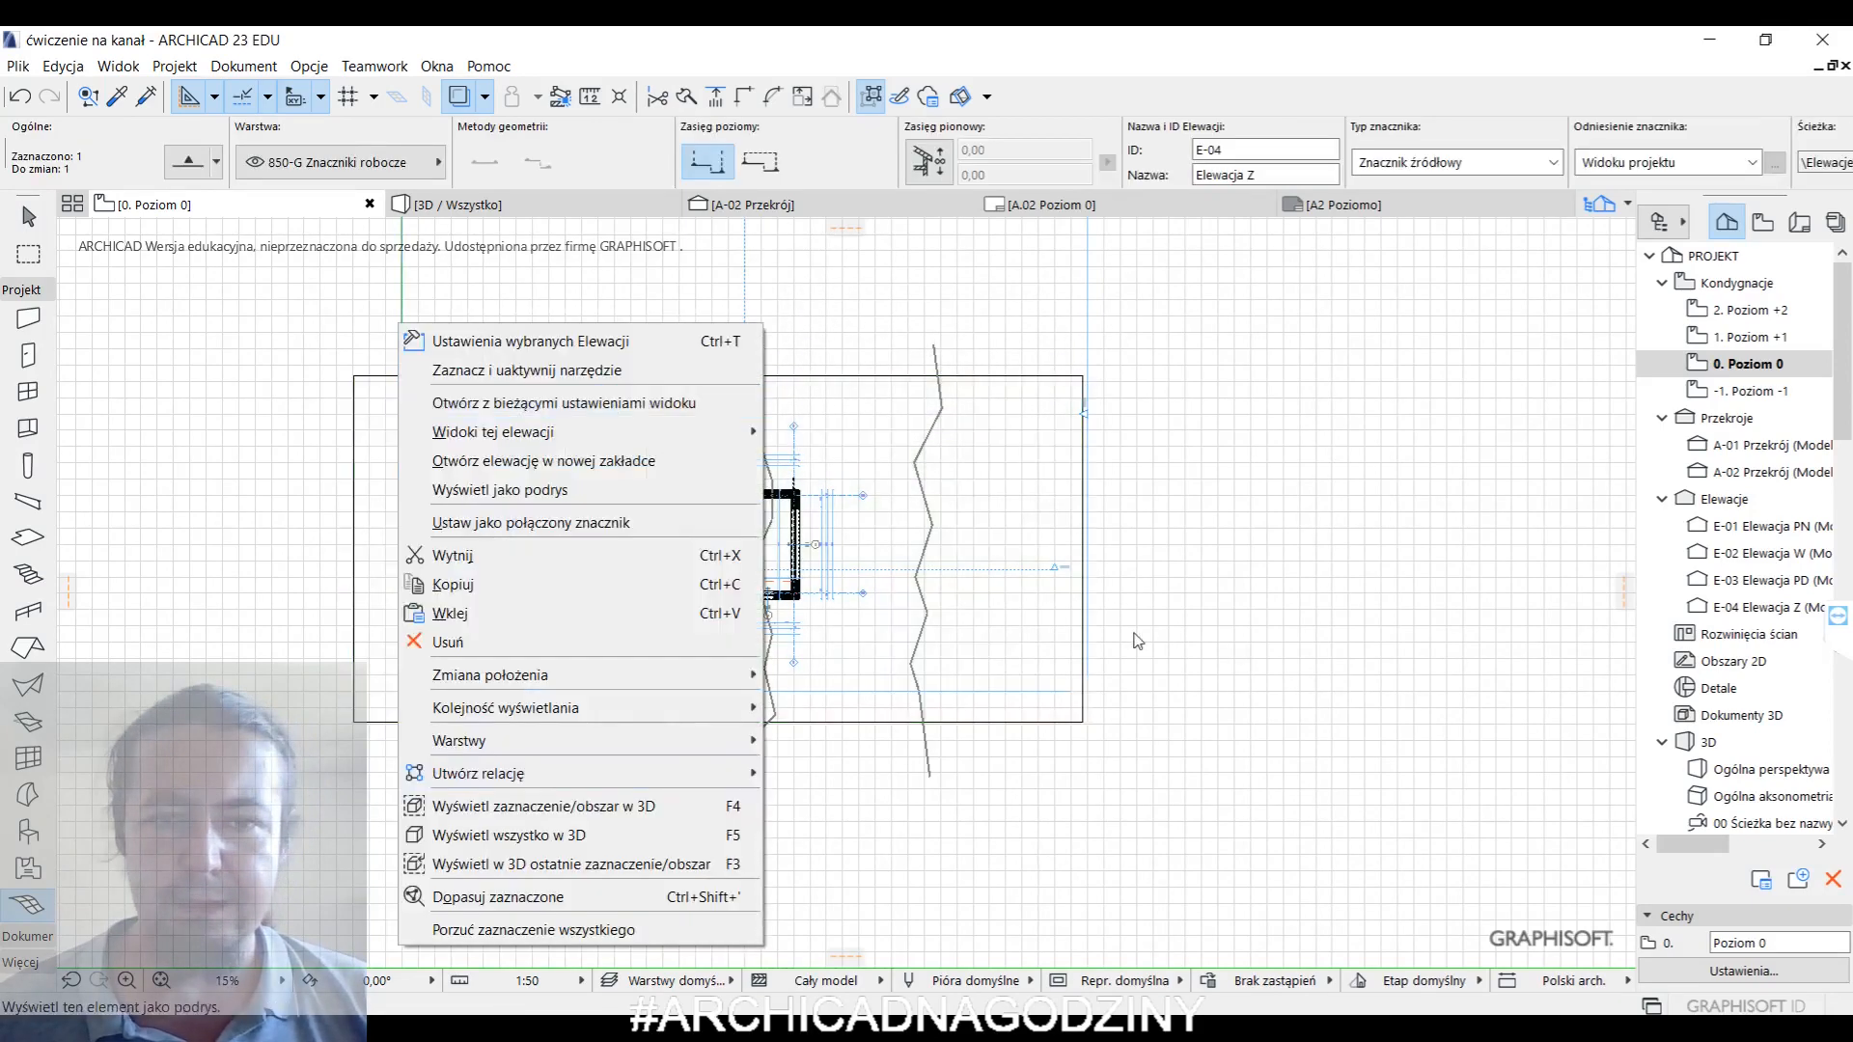
left_click(836, 468)
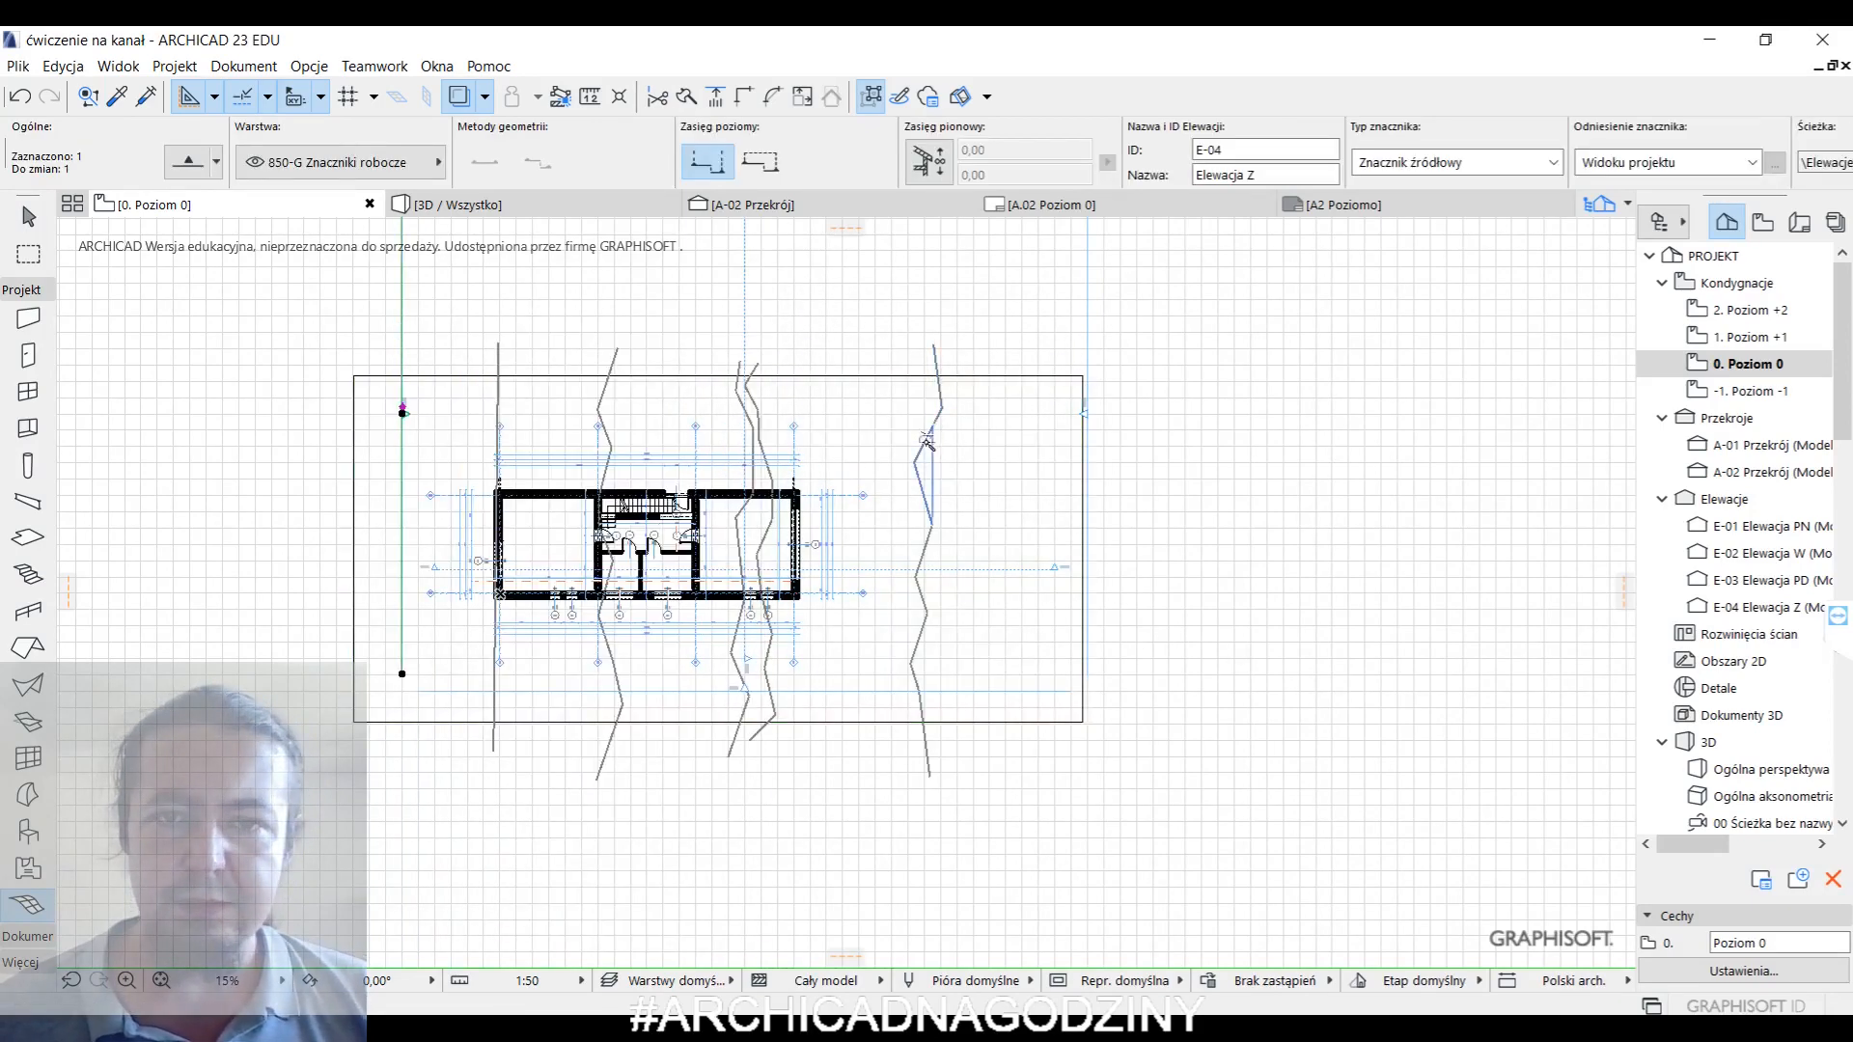
key("Escape")
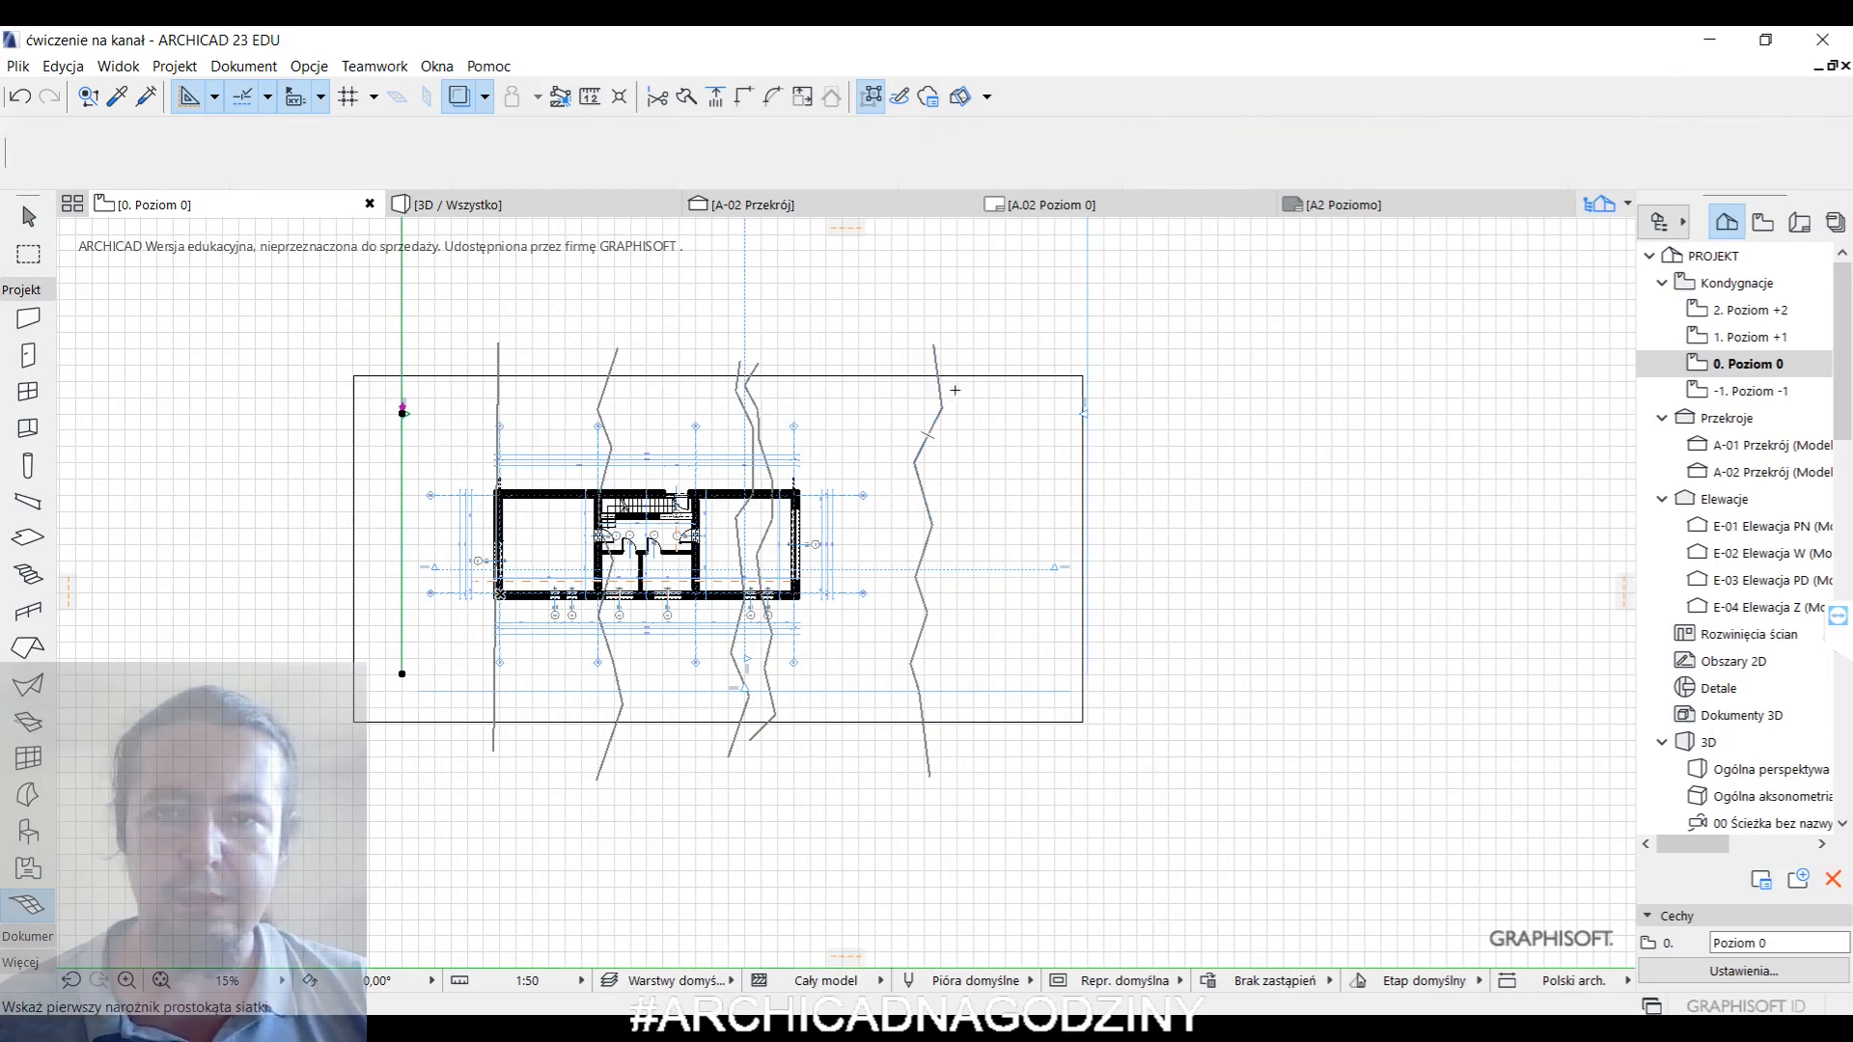
- Add the zigzag contour polyline between axis 4 and the mesh's right edge to the terrain mesh as new nodes
left_click(966, 375)
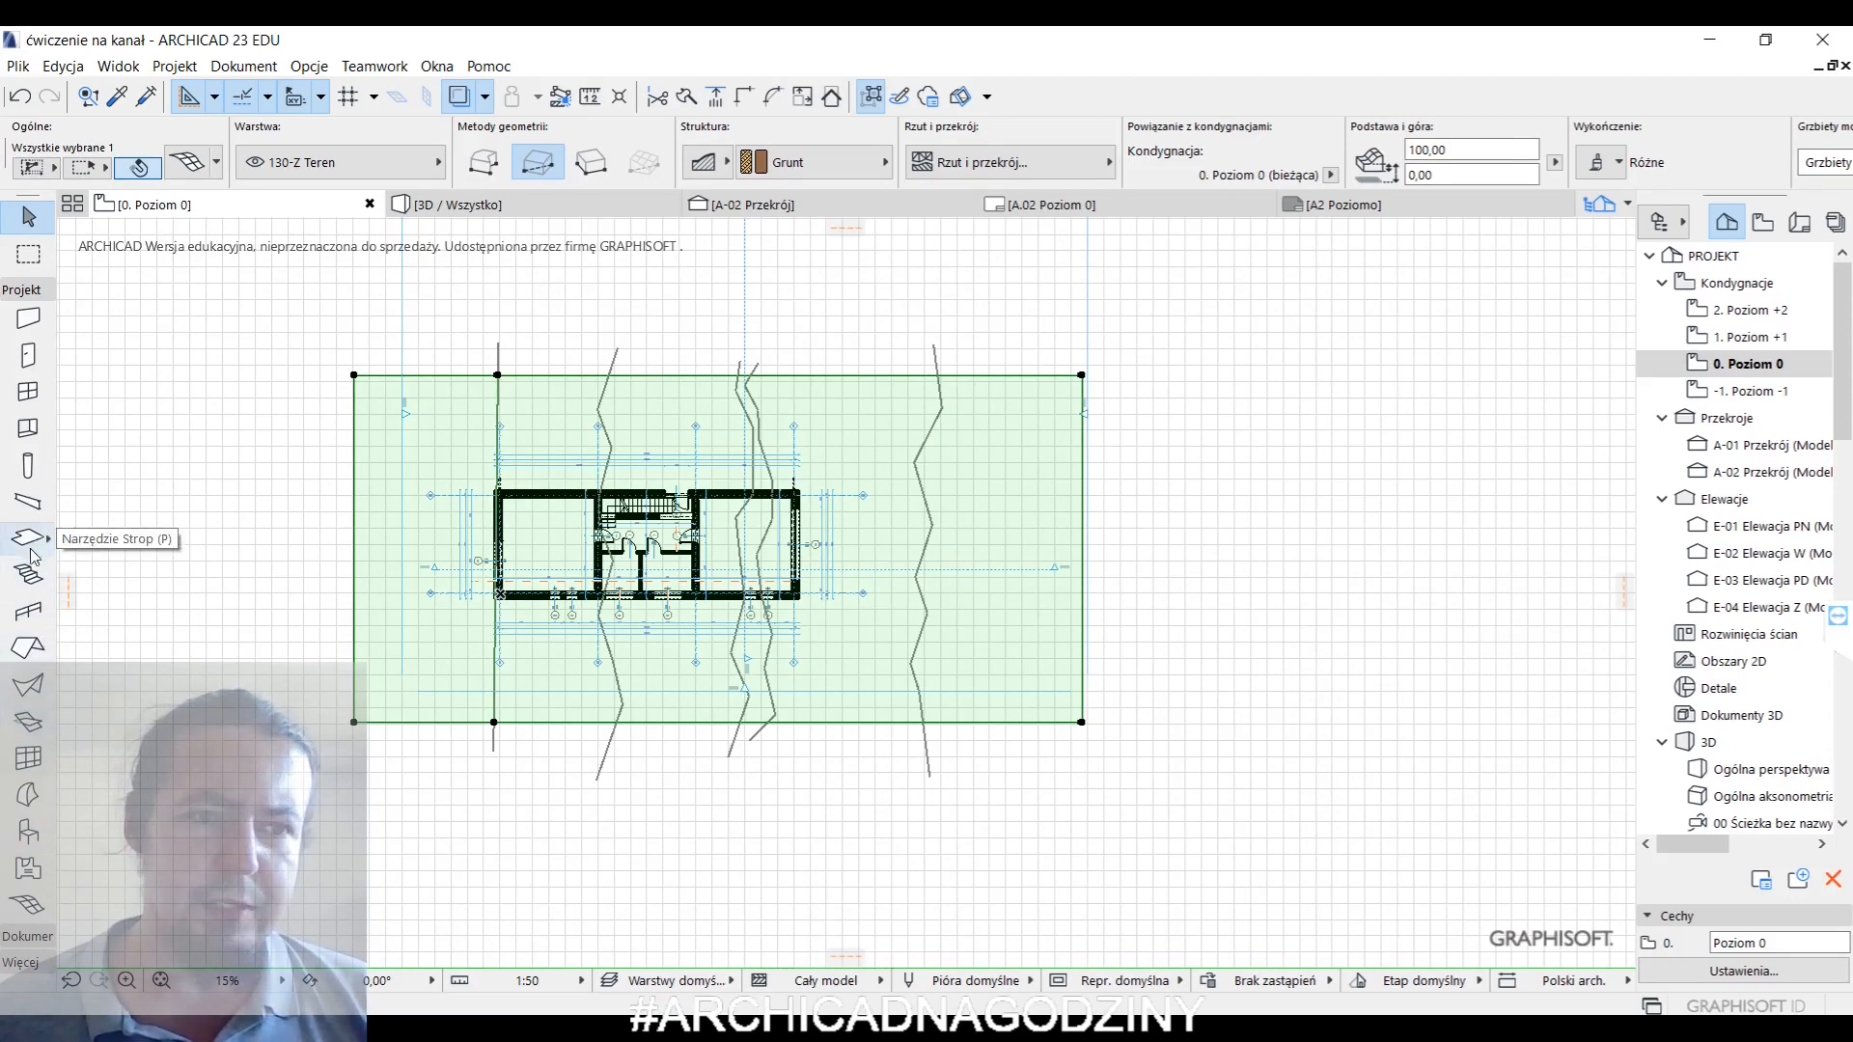
left_click(32, 909)
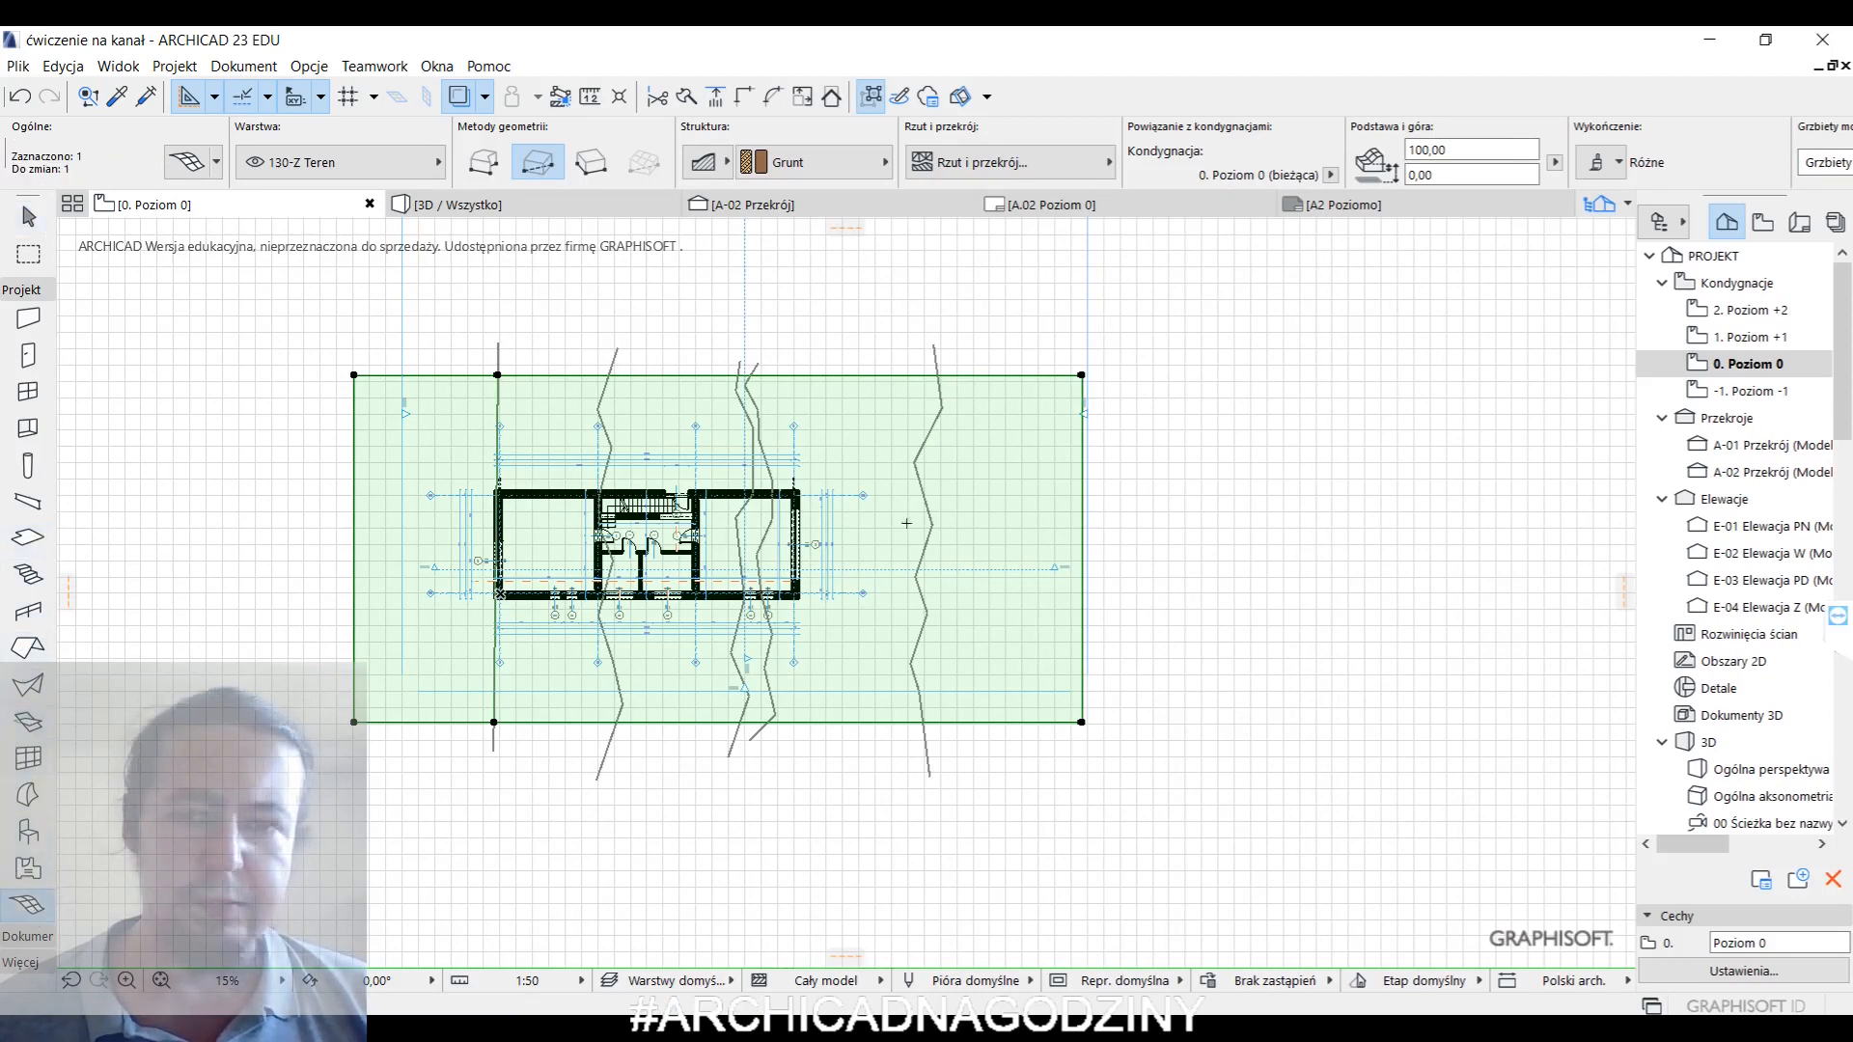
left_click(918, 448)
left_click(994, 455)
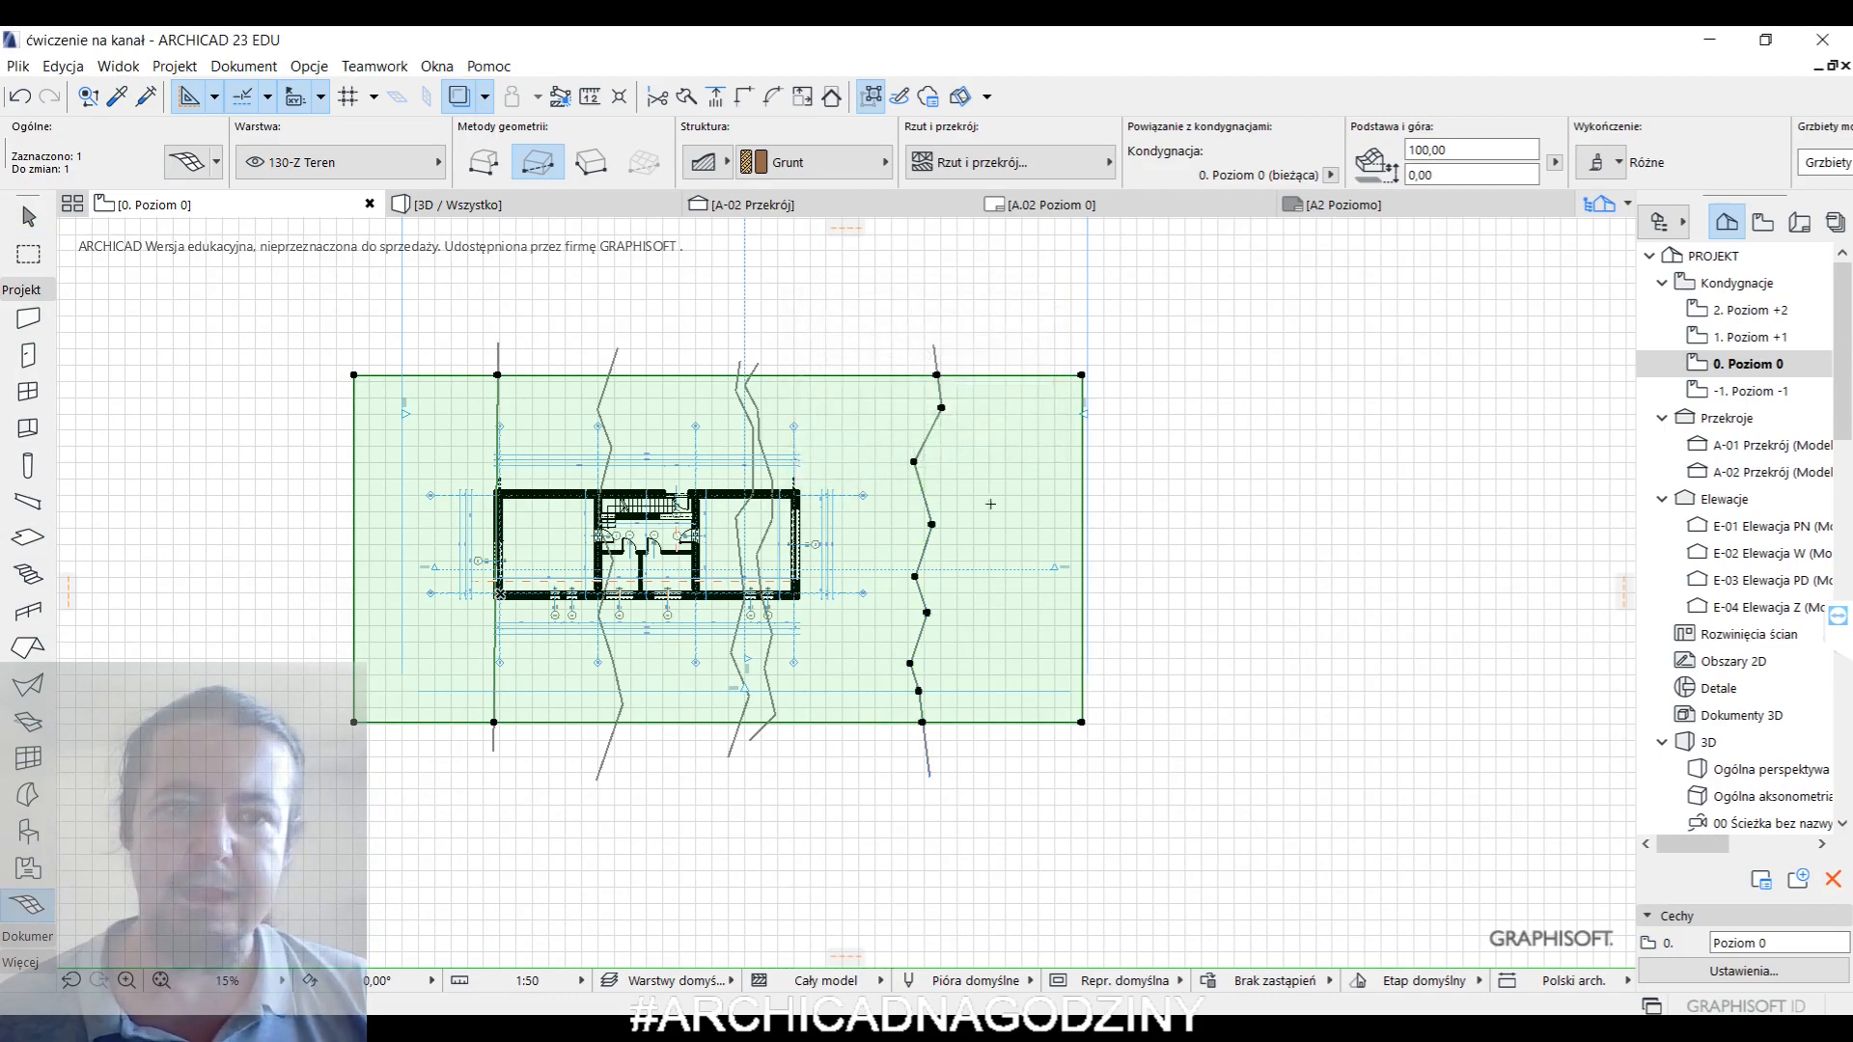
key("Escape")
right_click(1165, 459)
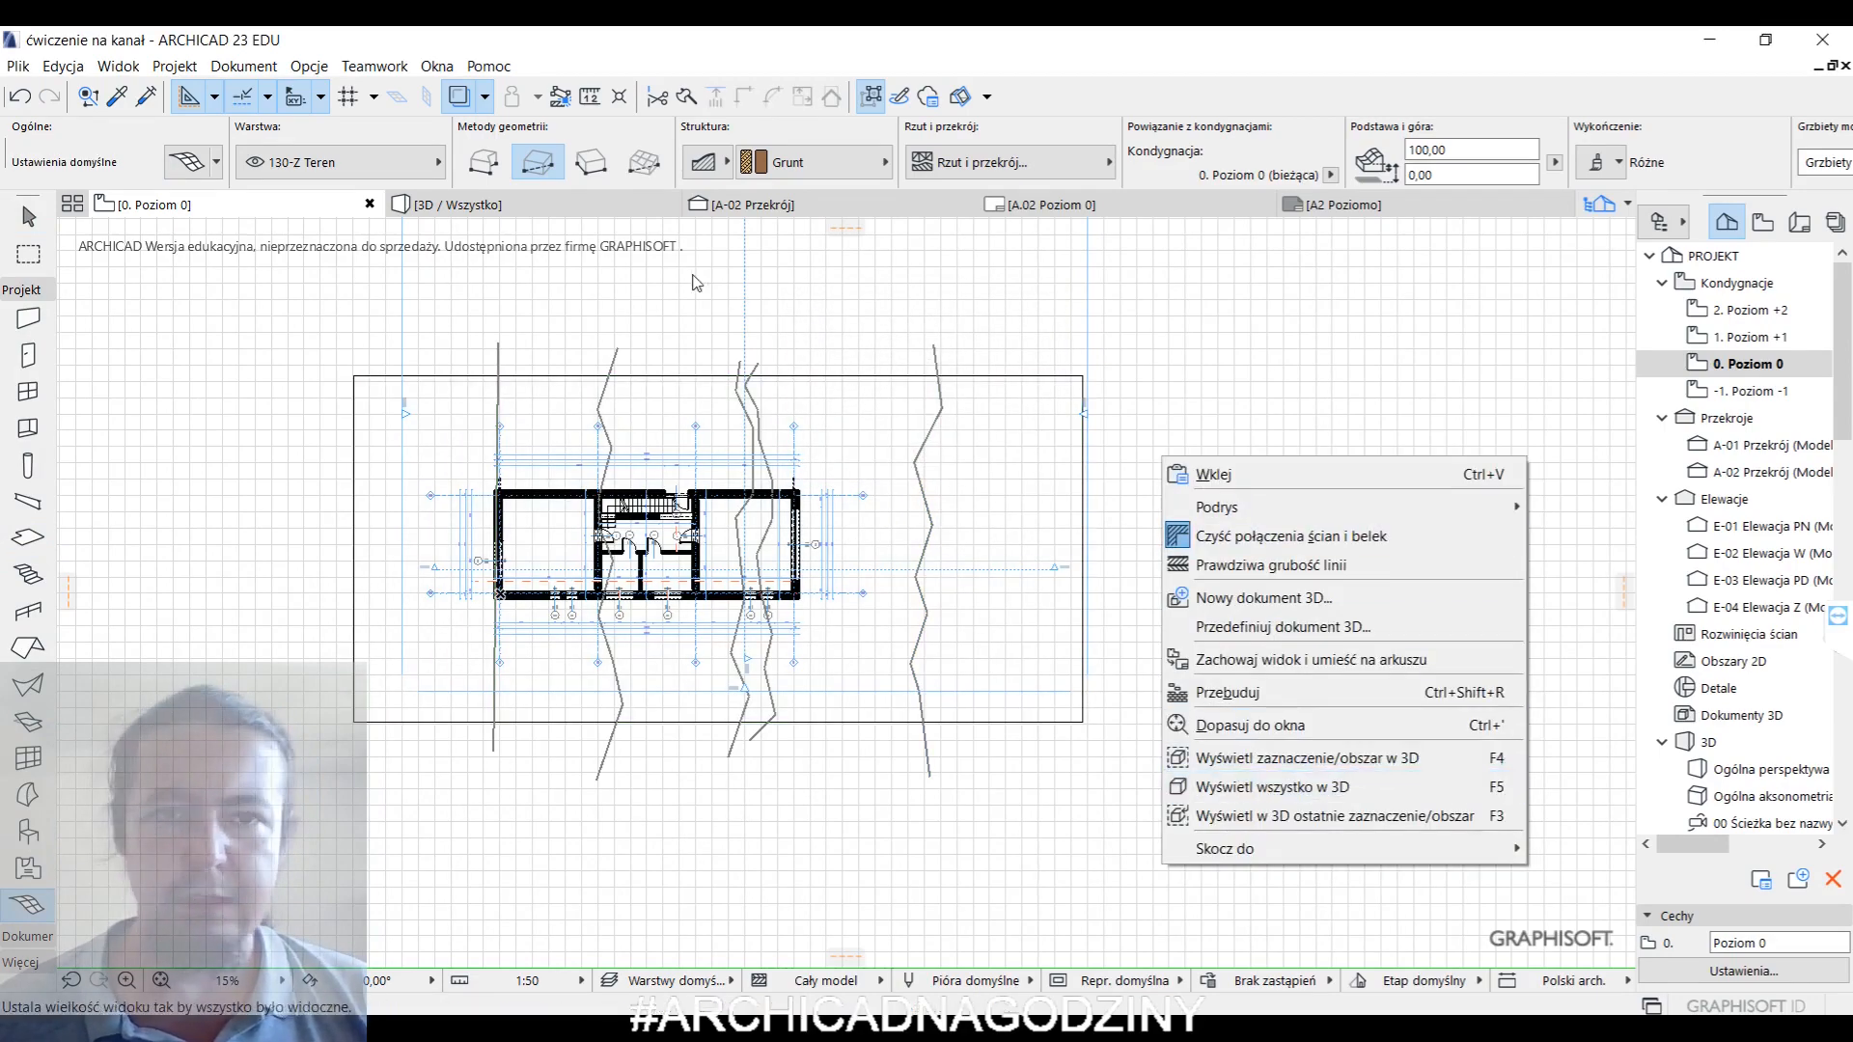
- In section A-02, measure the vertical distance from the base level of the concrete block up to the mesh's top surface
left_click(738, 205)
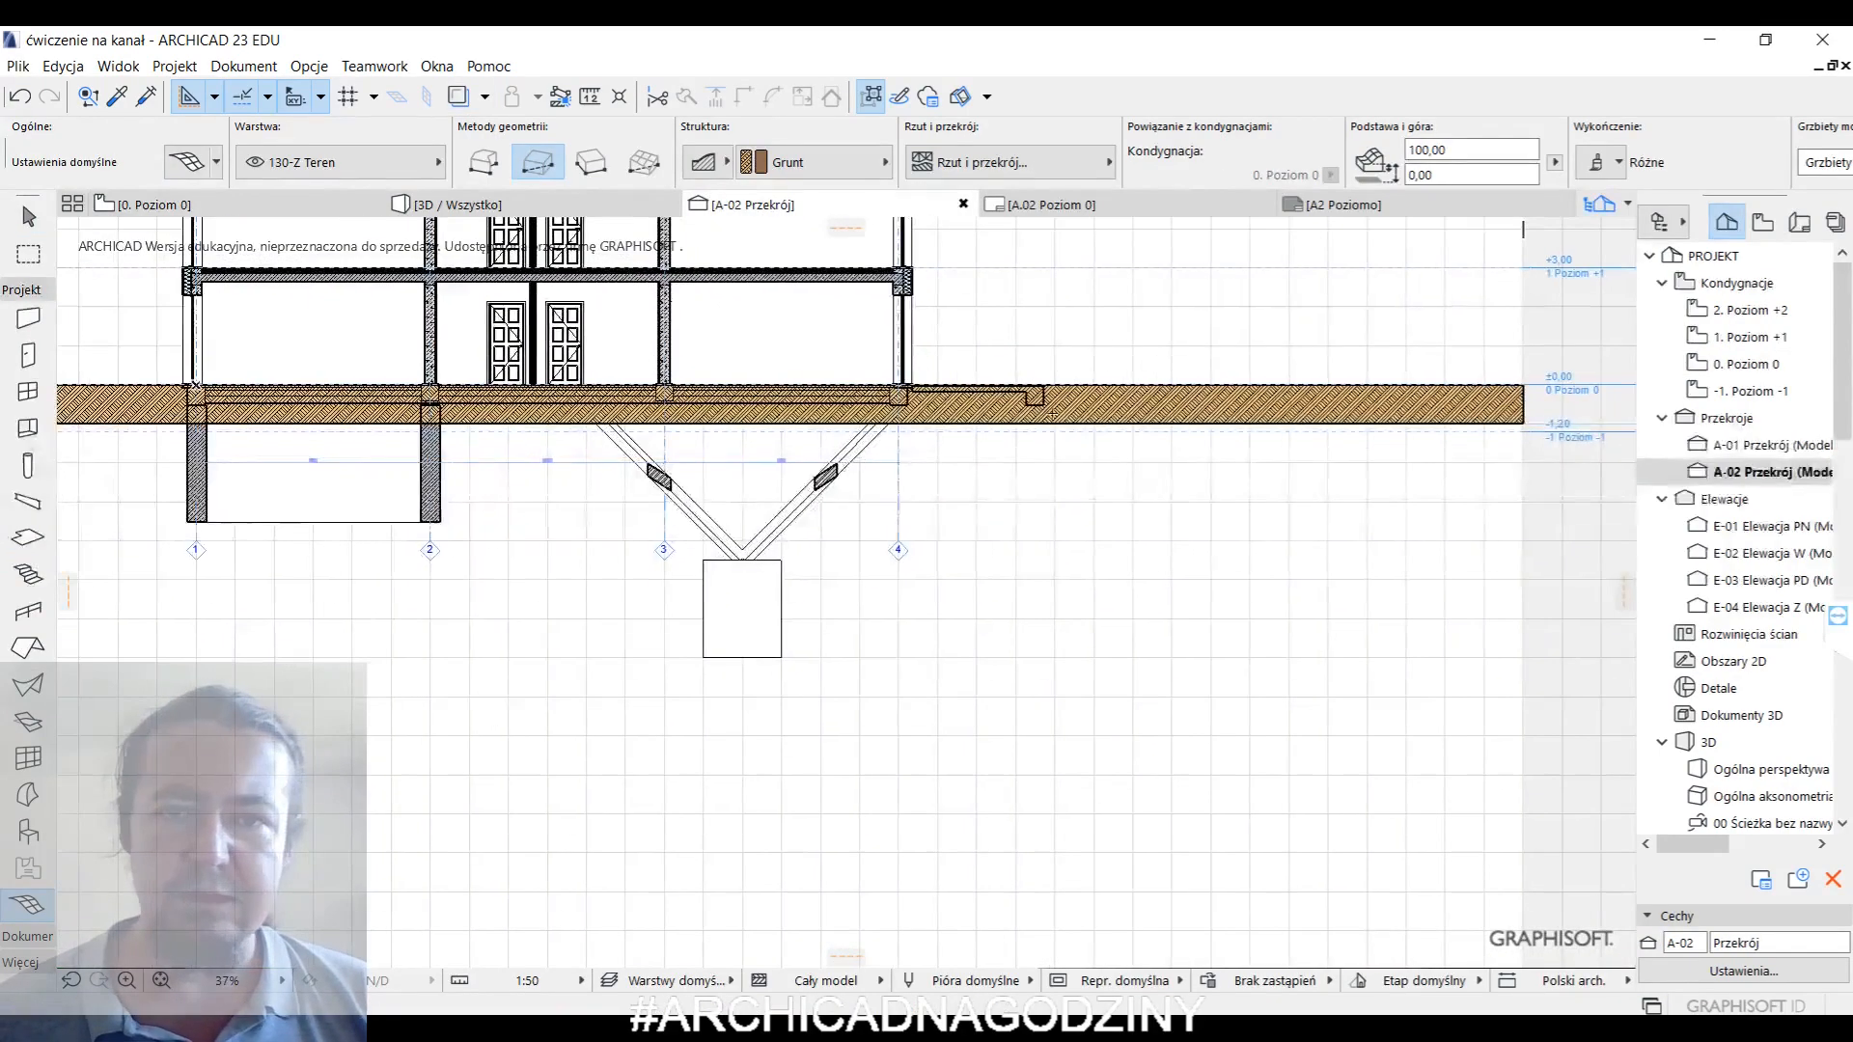
left_click(1119, 415)
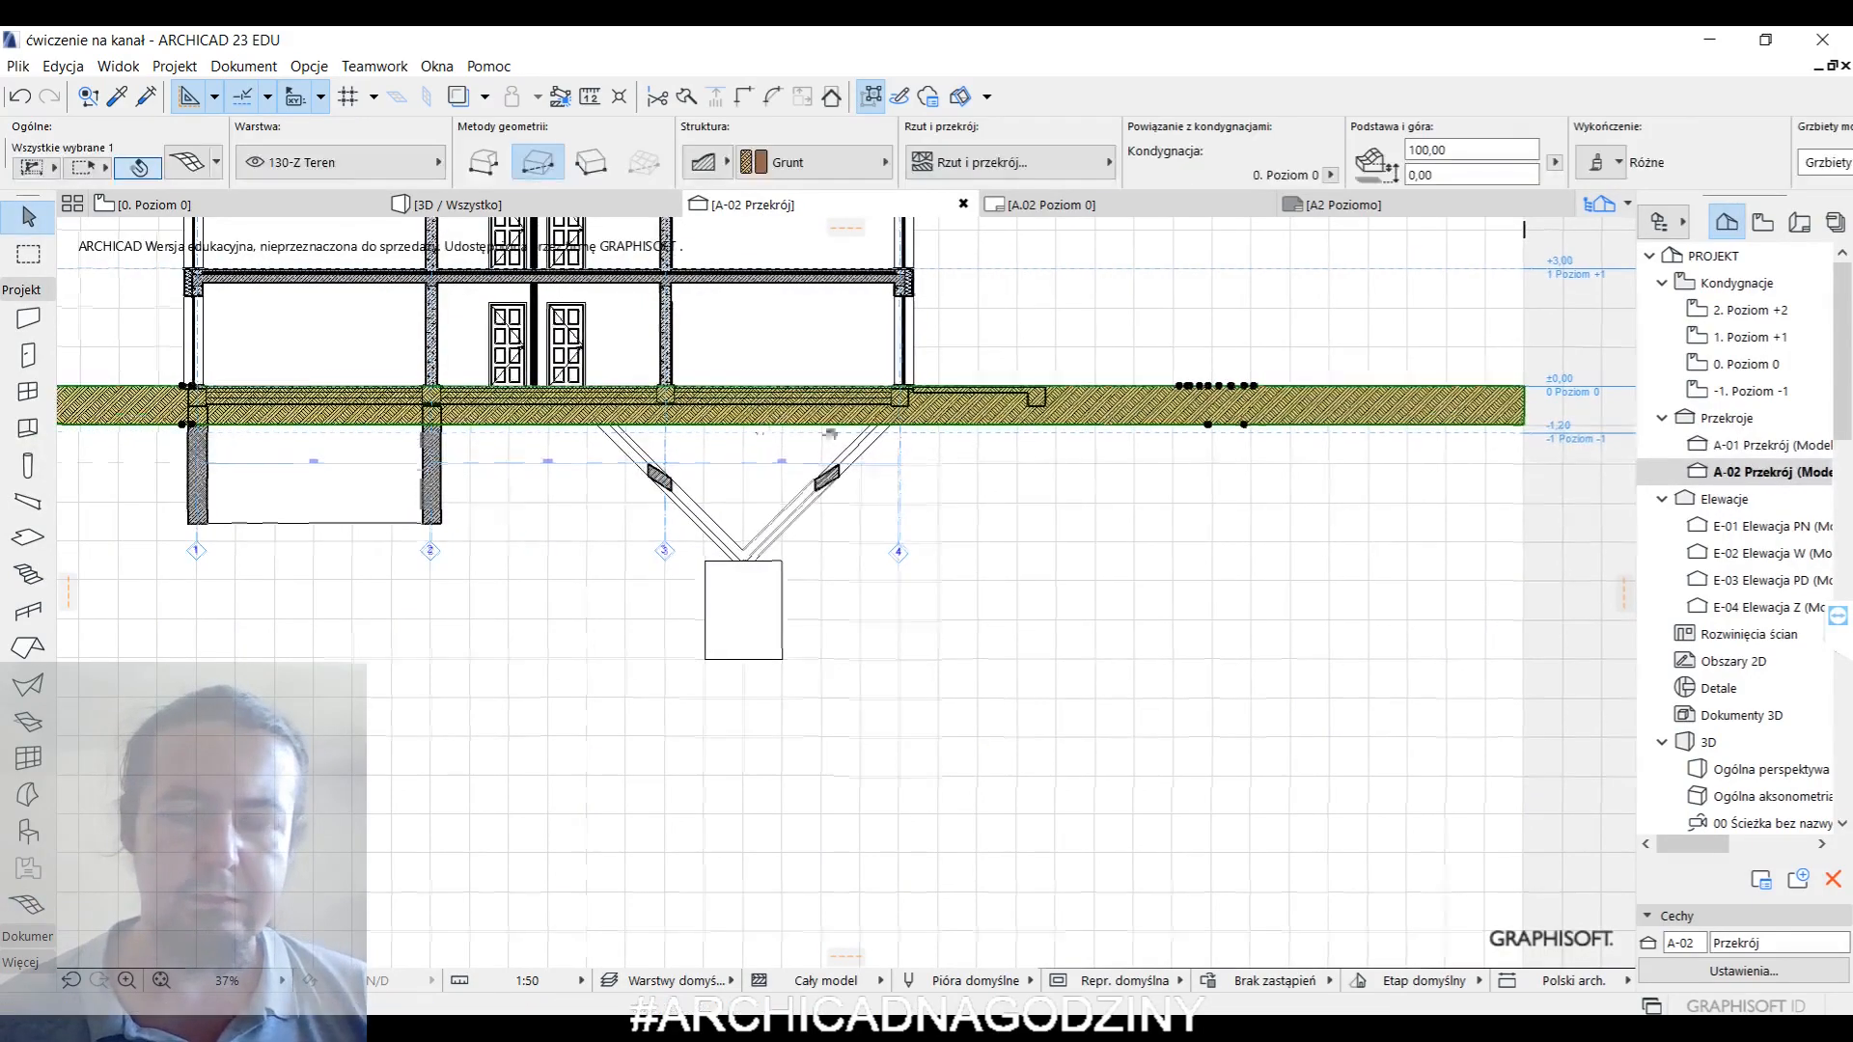
middle_click_drag(658, 445, 783, 487)
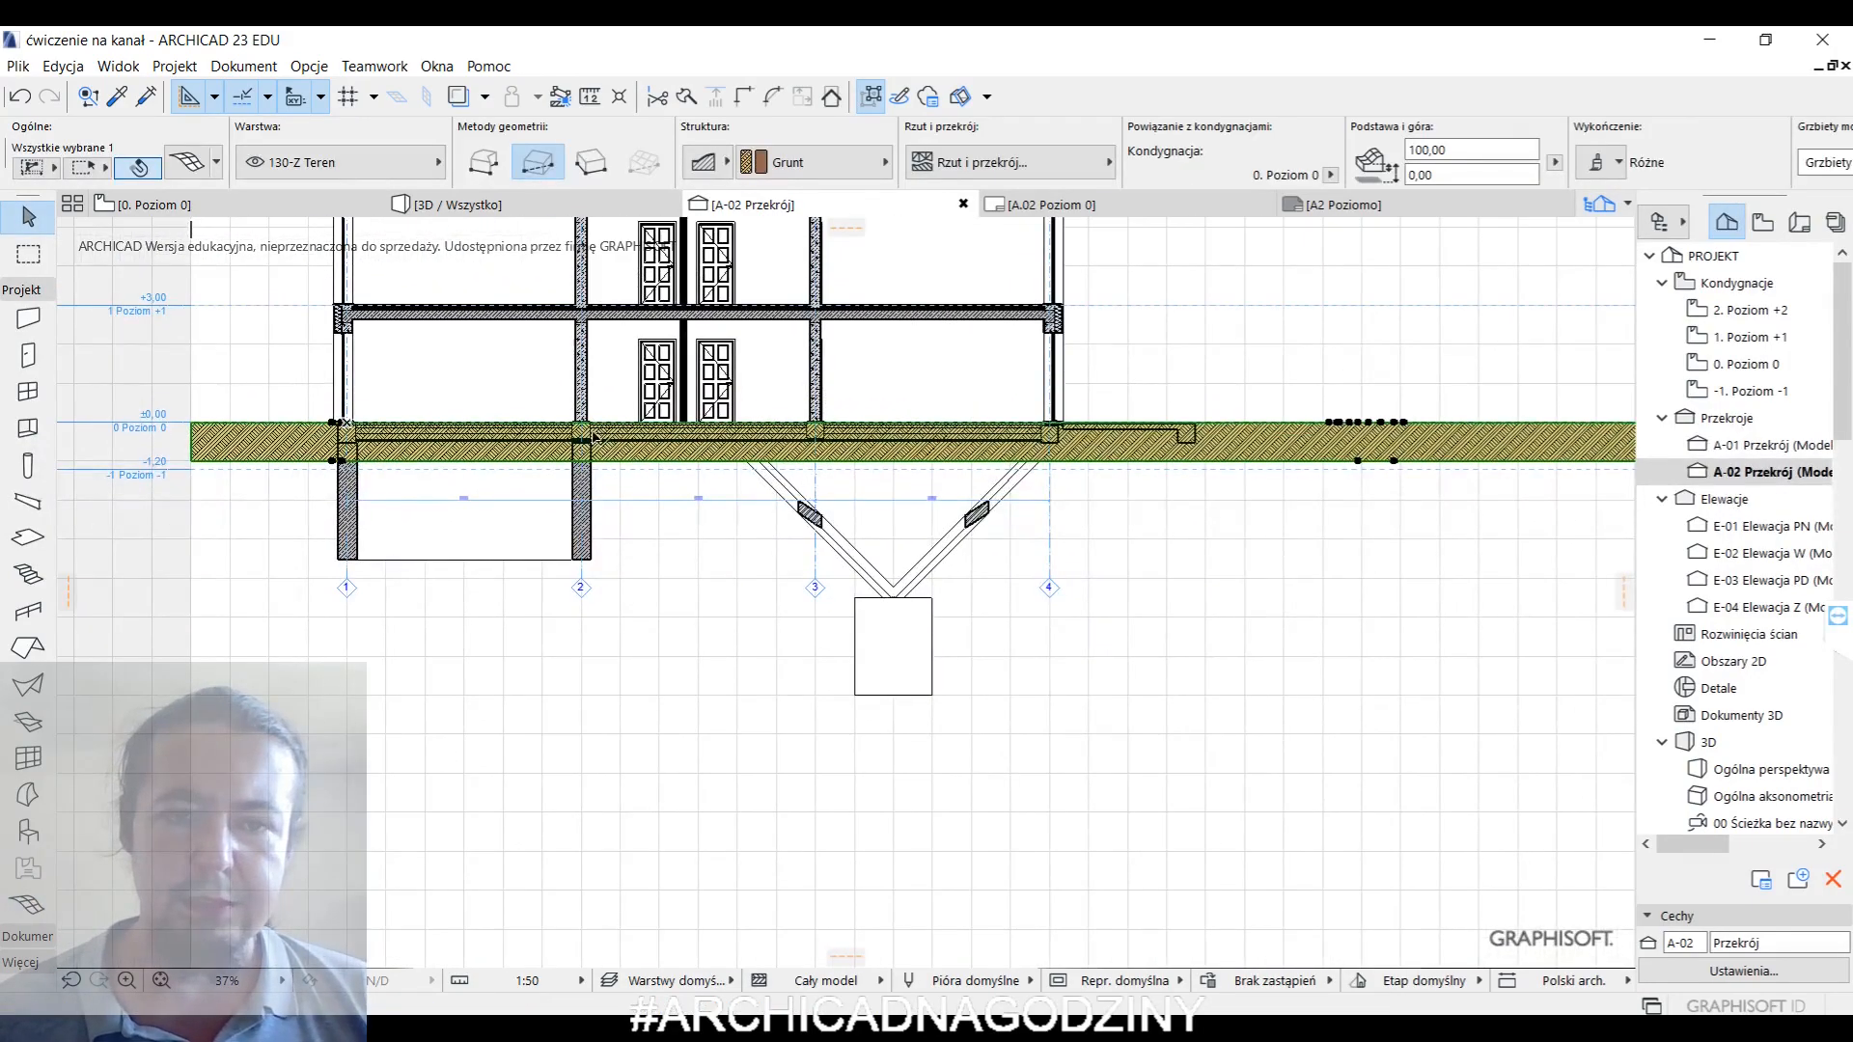
middle_click_drag(1034, 465, 844, 447)
scroll(837, 447, "up", 1)
left_click_drag(605, 518, 1003, 534)
key("Escape")
left_click(1227, 386)
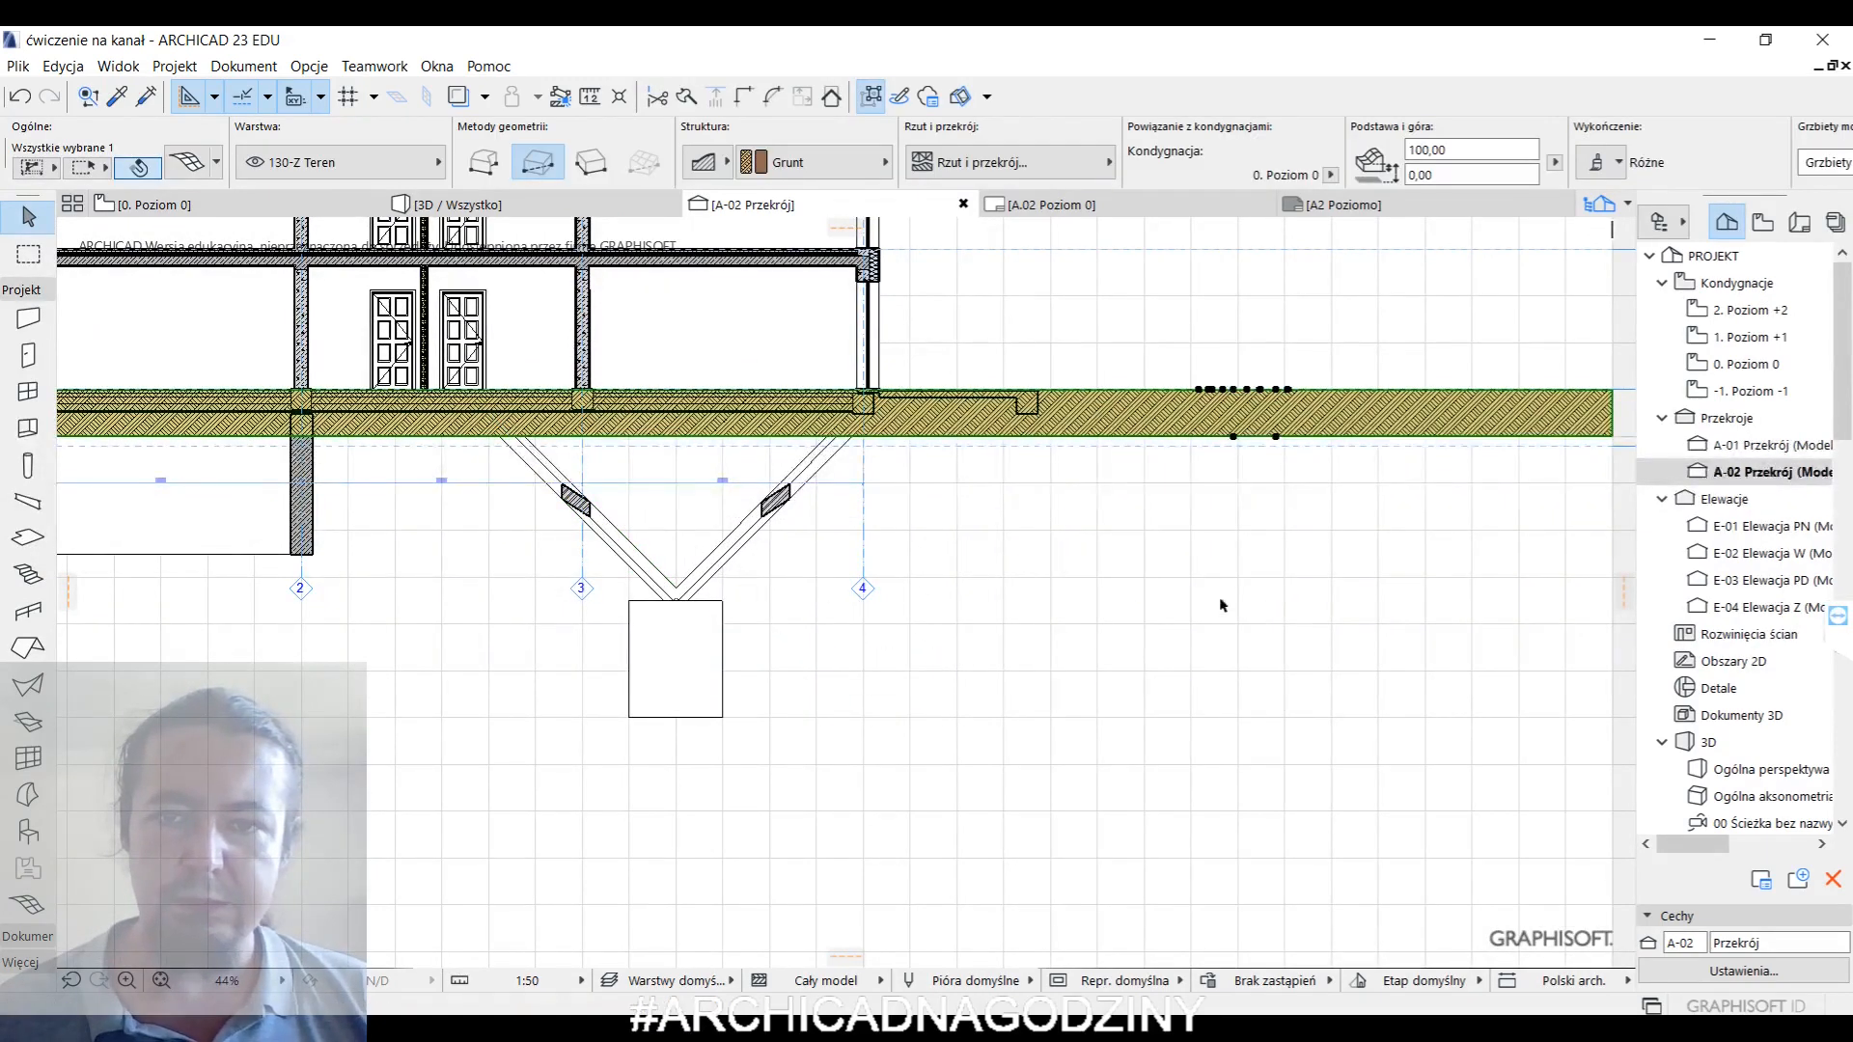
key("m")
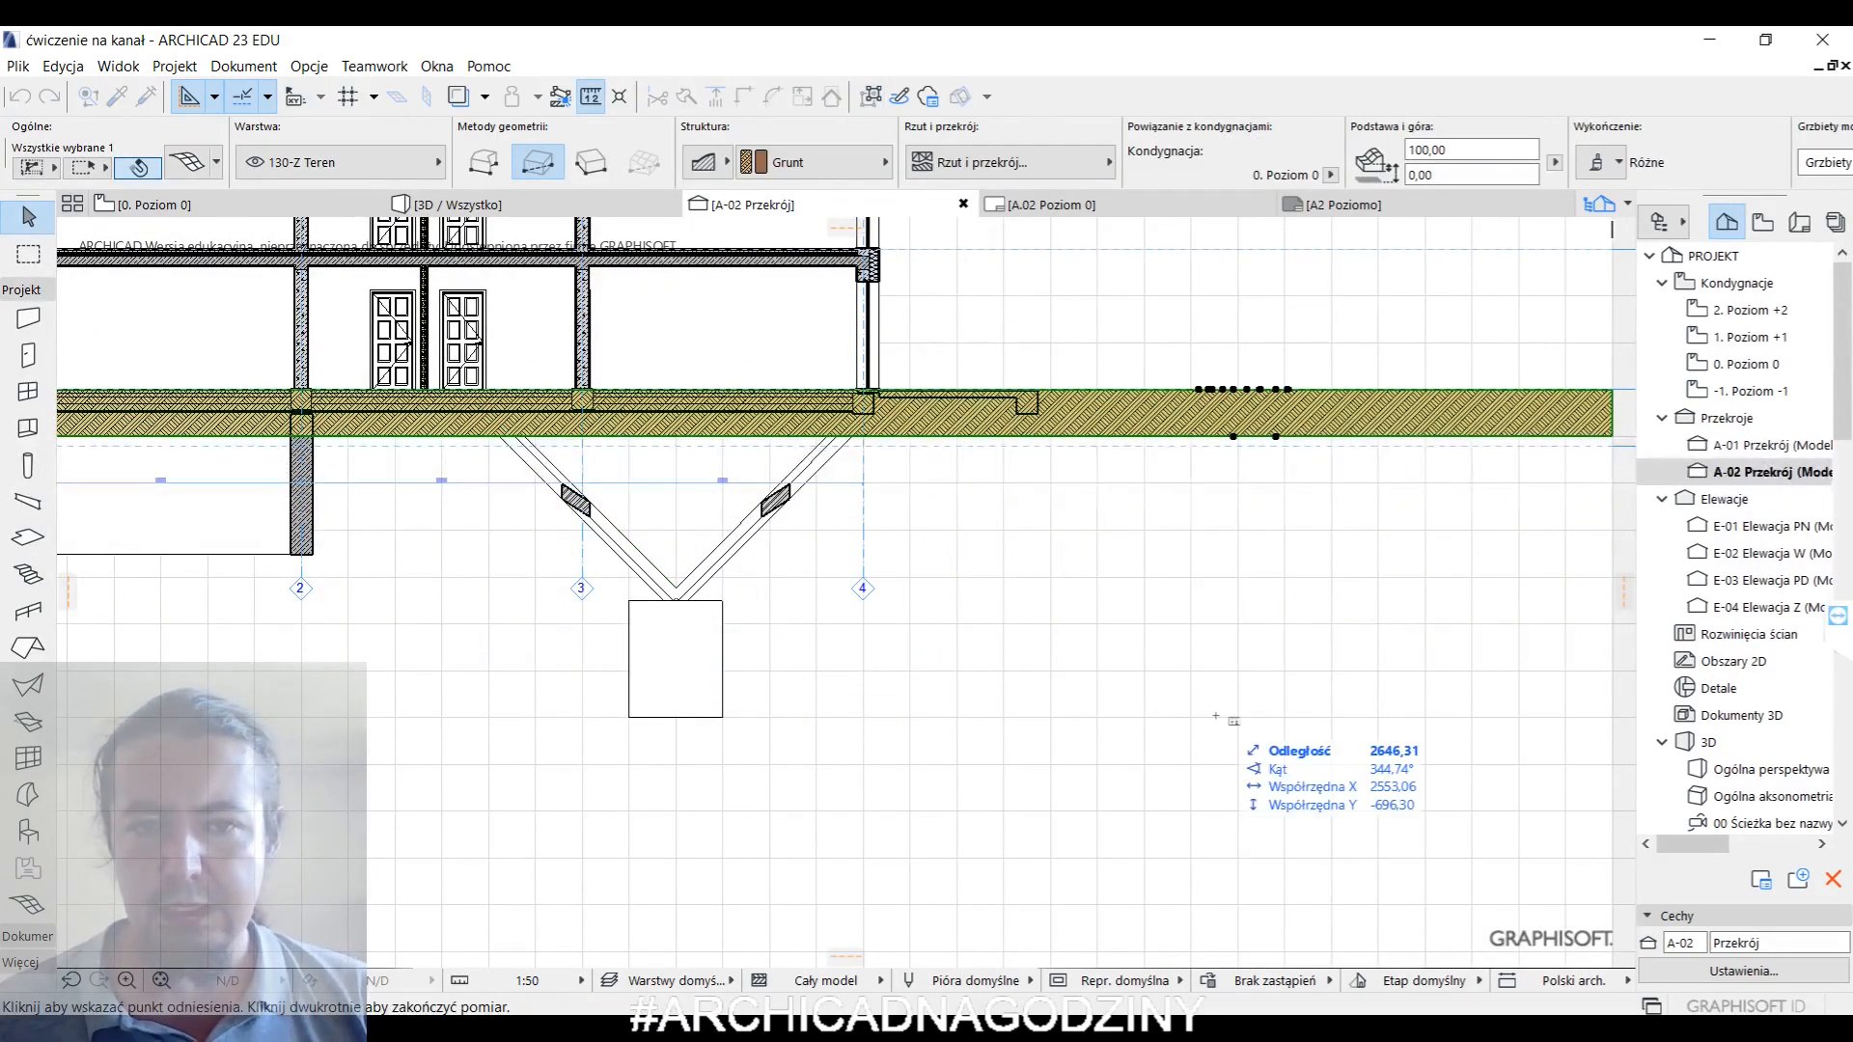
left_click(1216, 715)
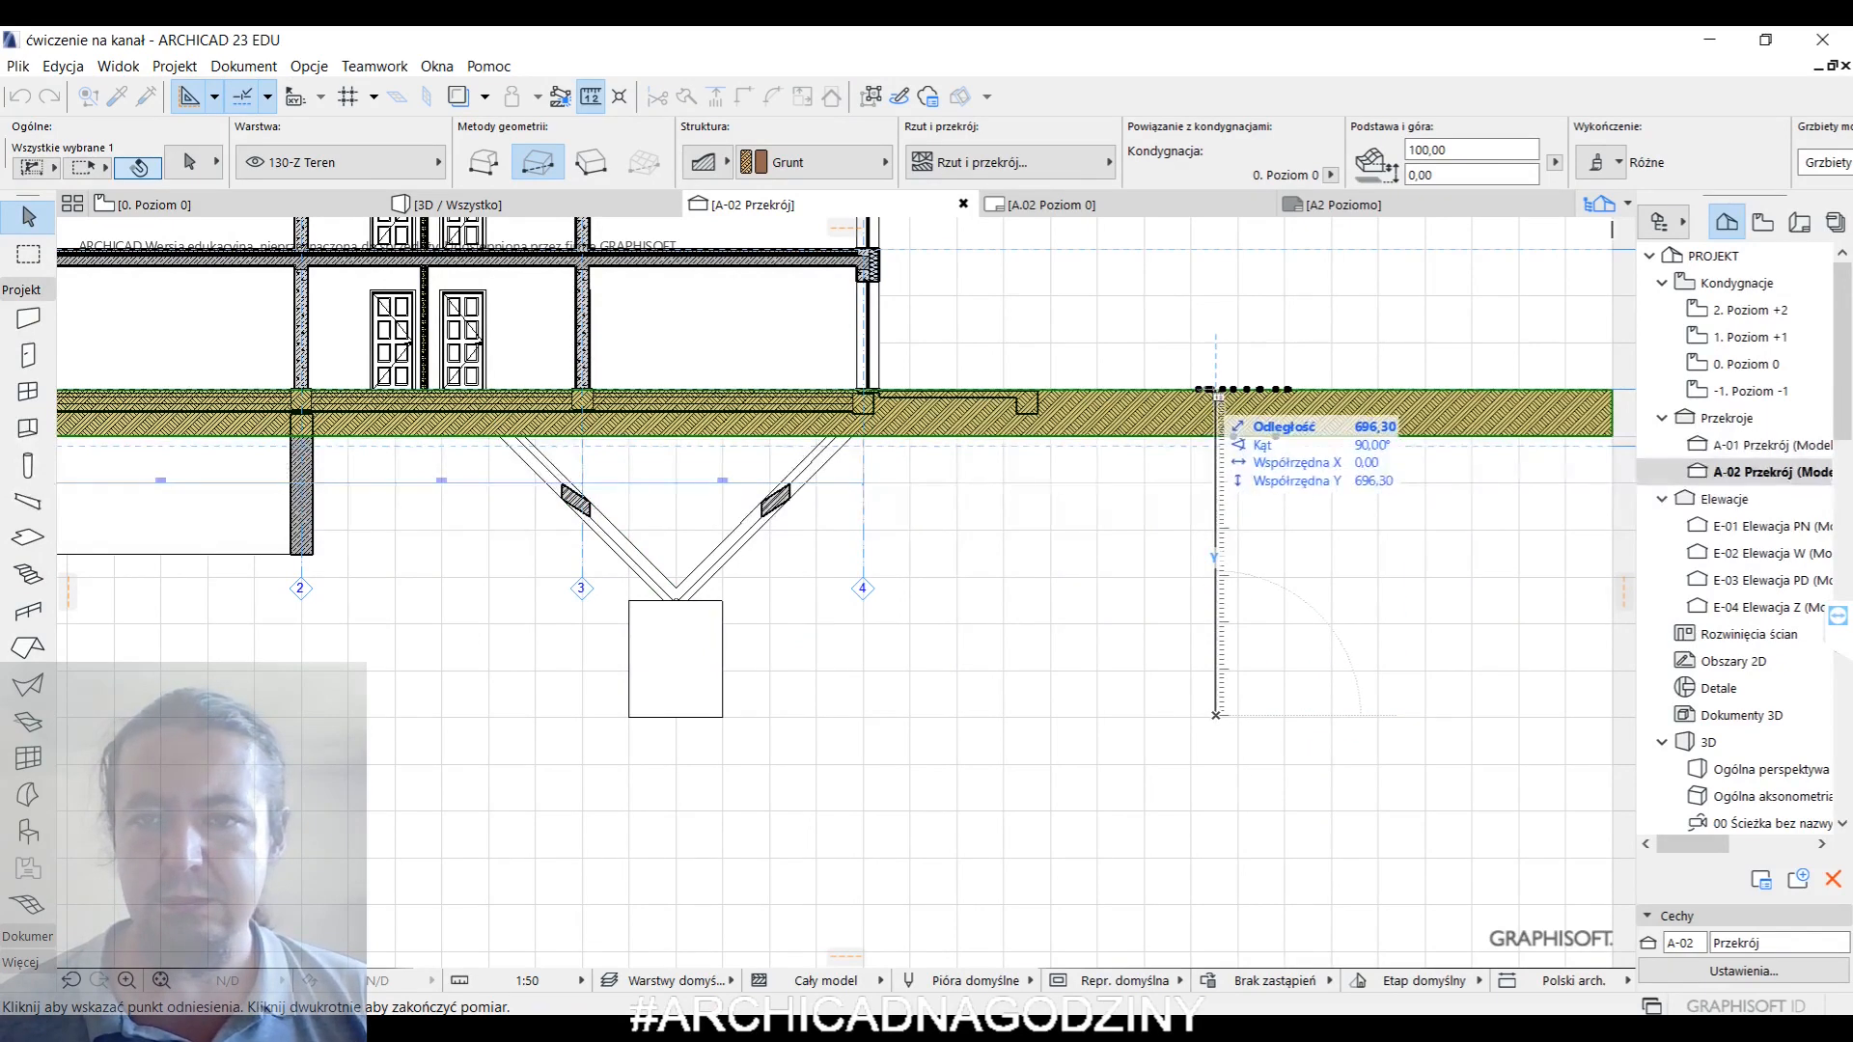
key("Escape")
key("Escape")
- On the Poziom 0 plan, set the height of the terrain mesh's two right-hand corner nodes to -700
left_click(198, 207)
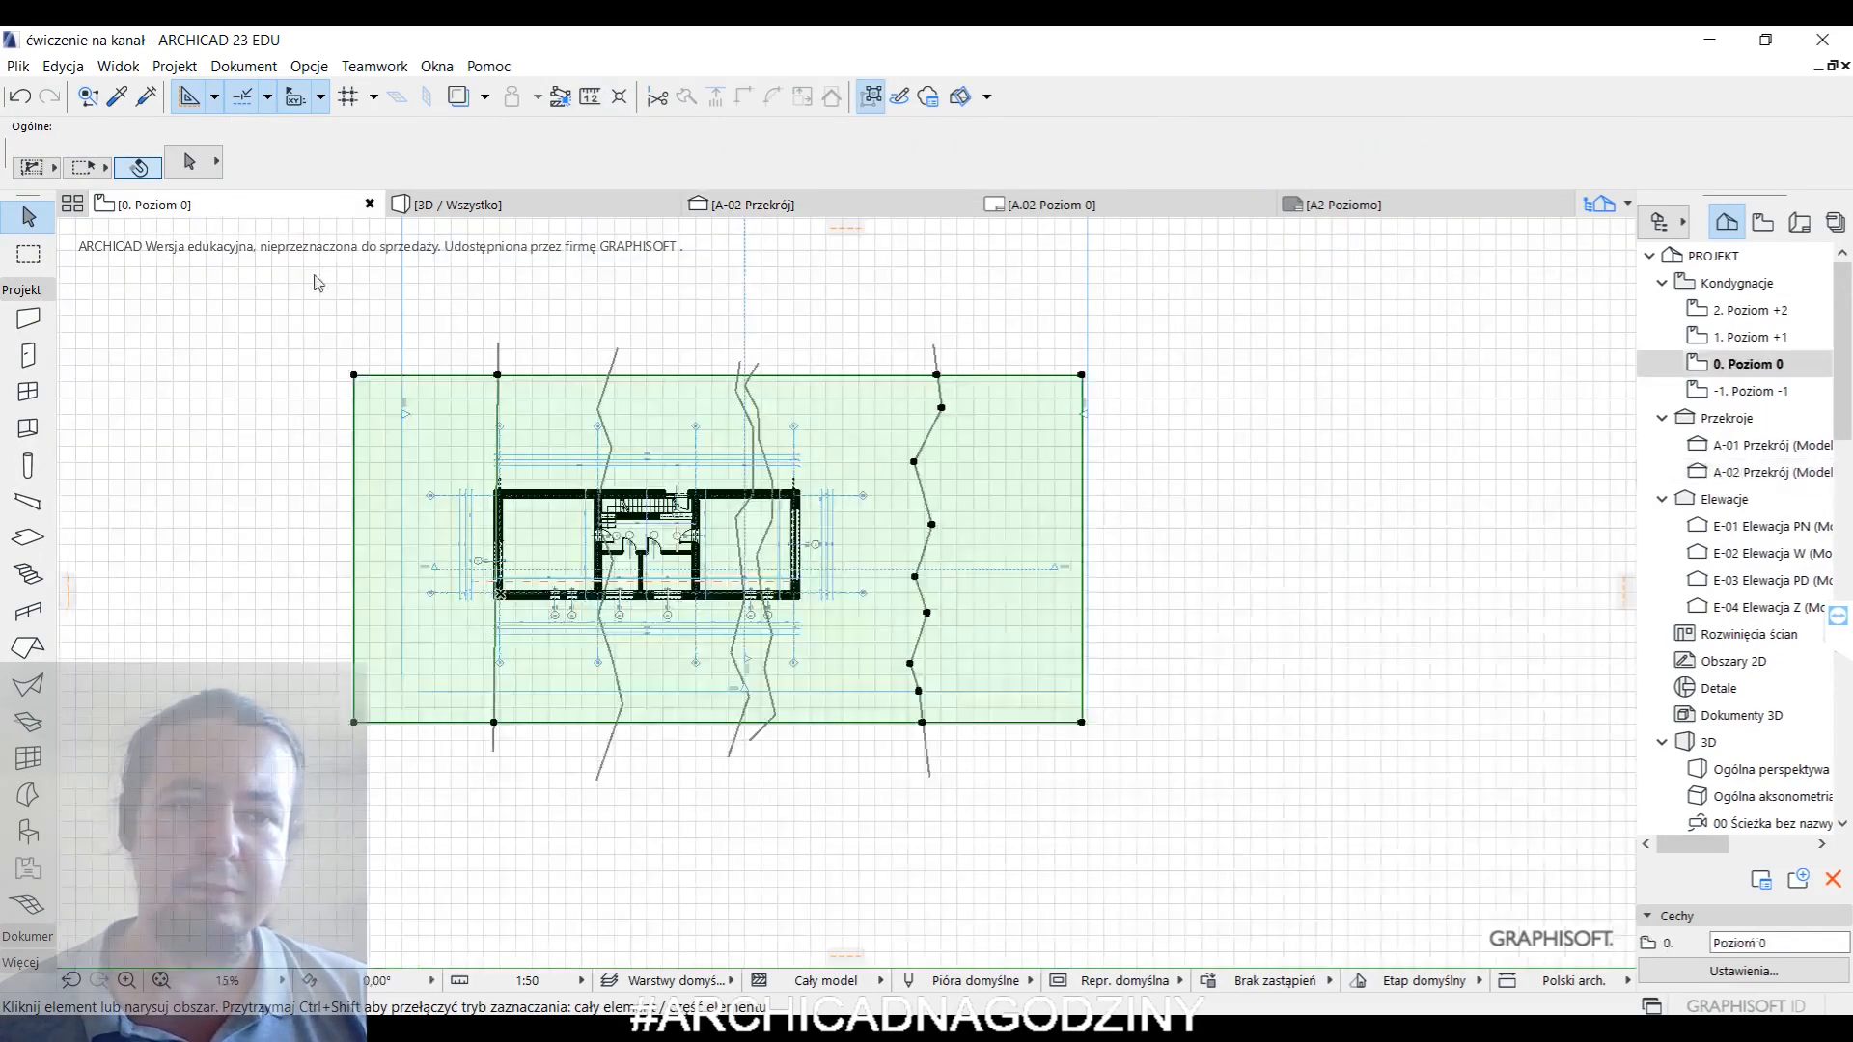
key("Escape")
left_click(1037, 398)
left_click(1081, 375)
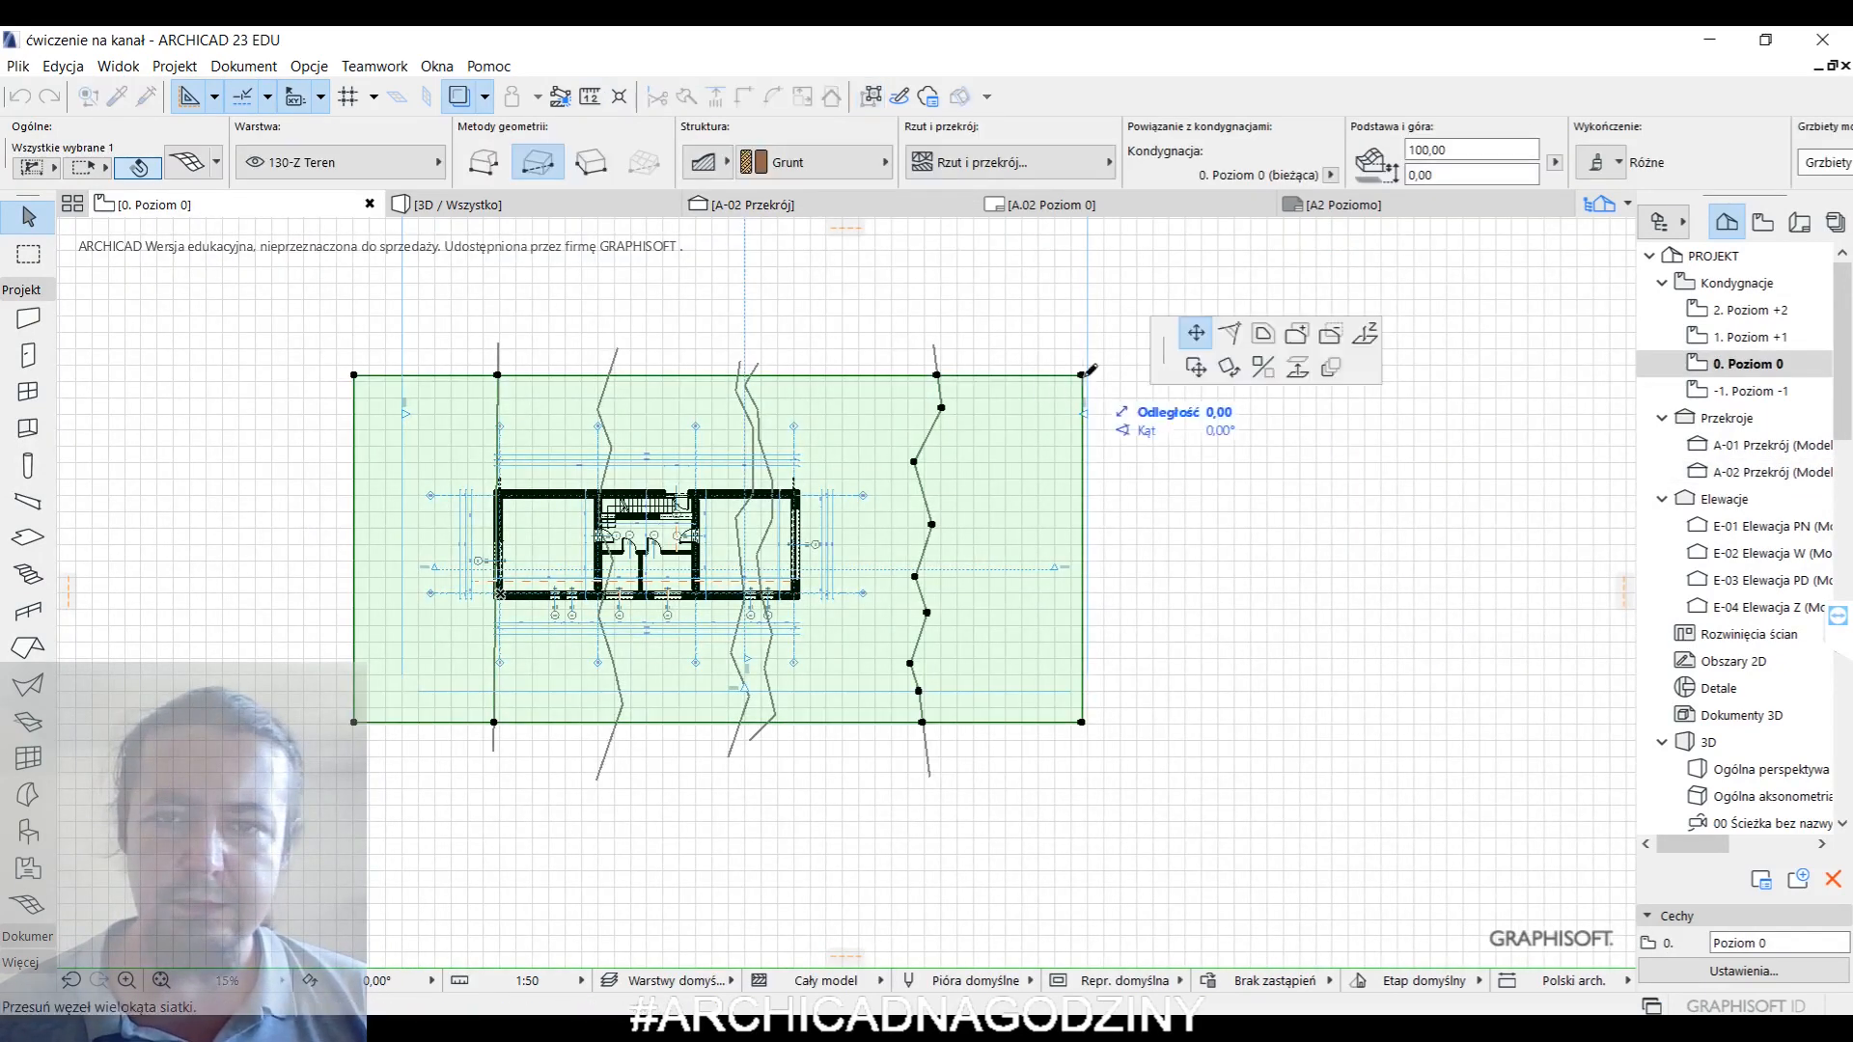
left_click(1366, 337)
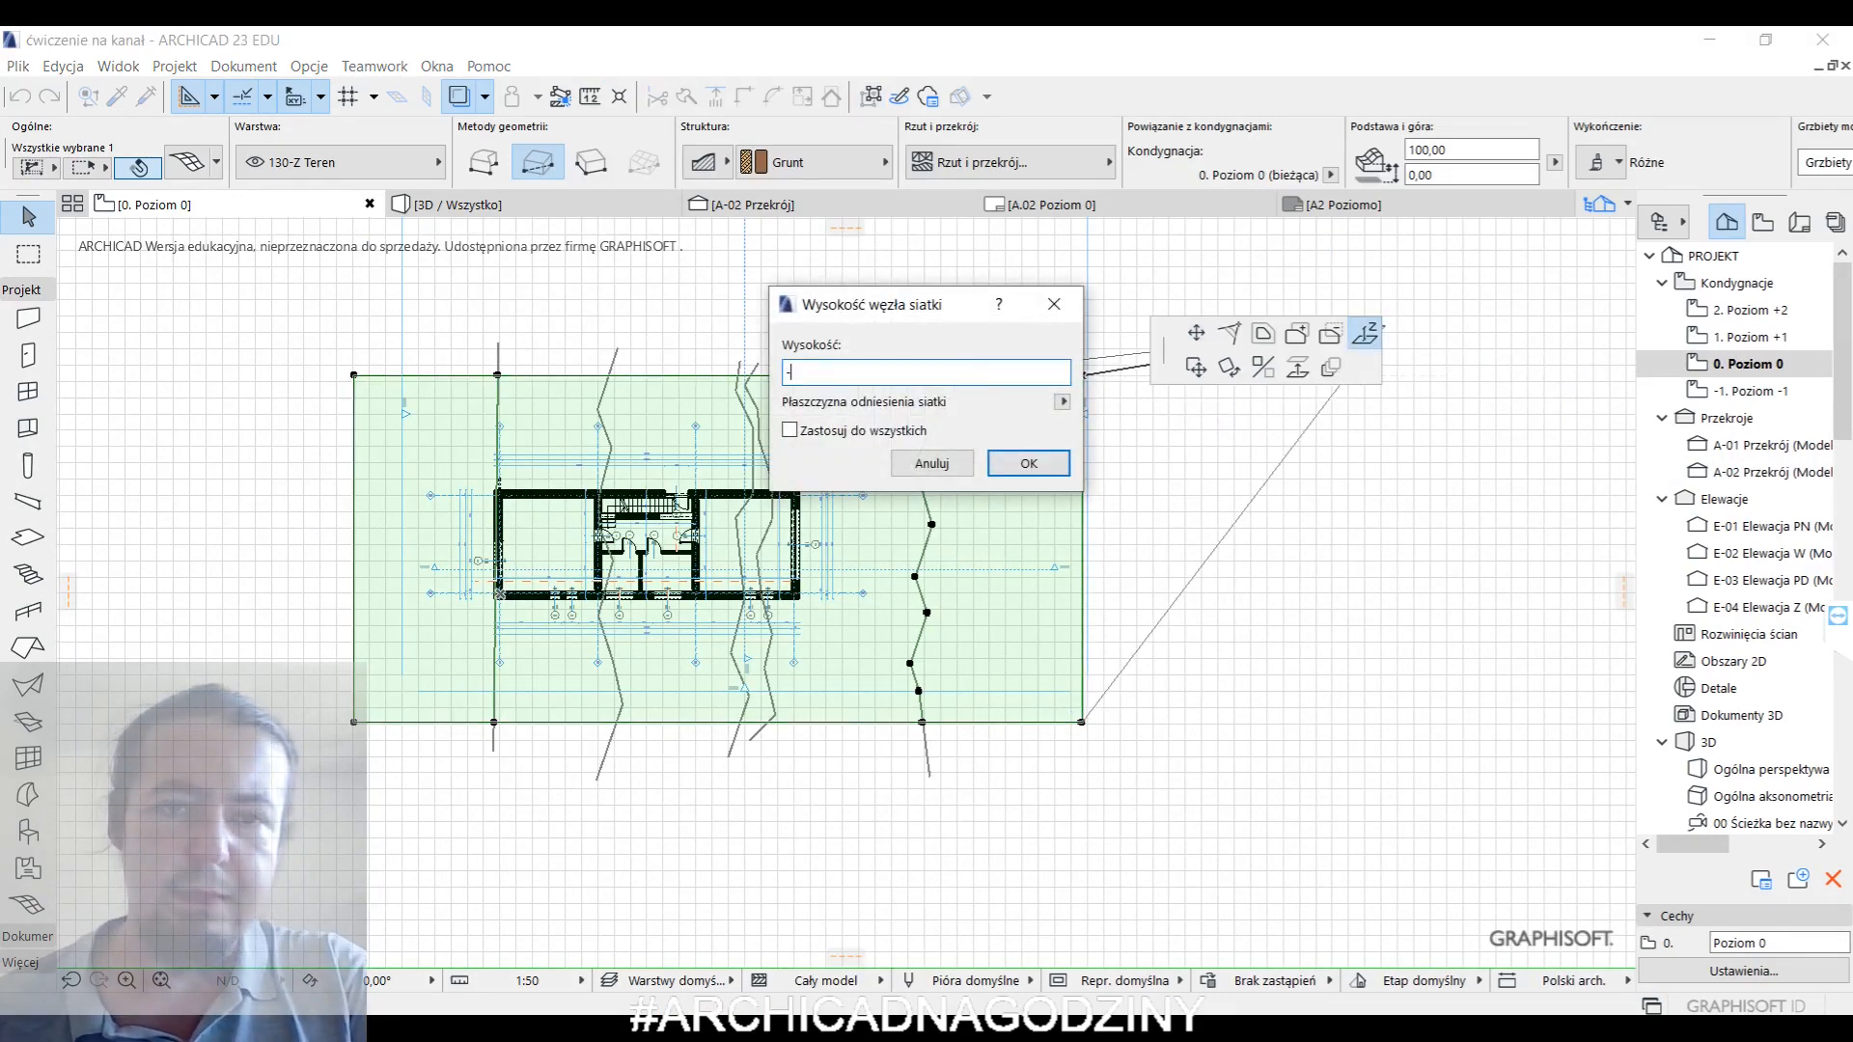
left_click(1044, 469)
left_click(1081, 722)
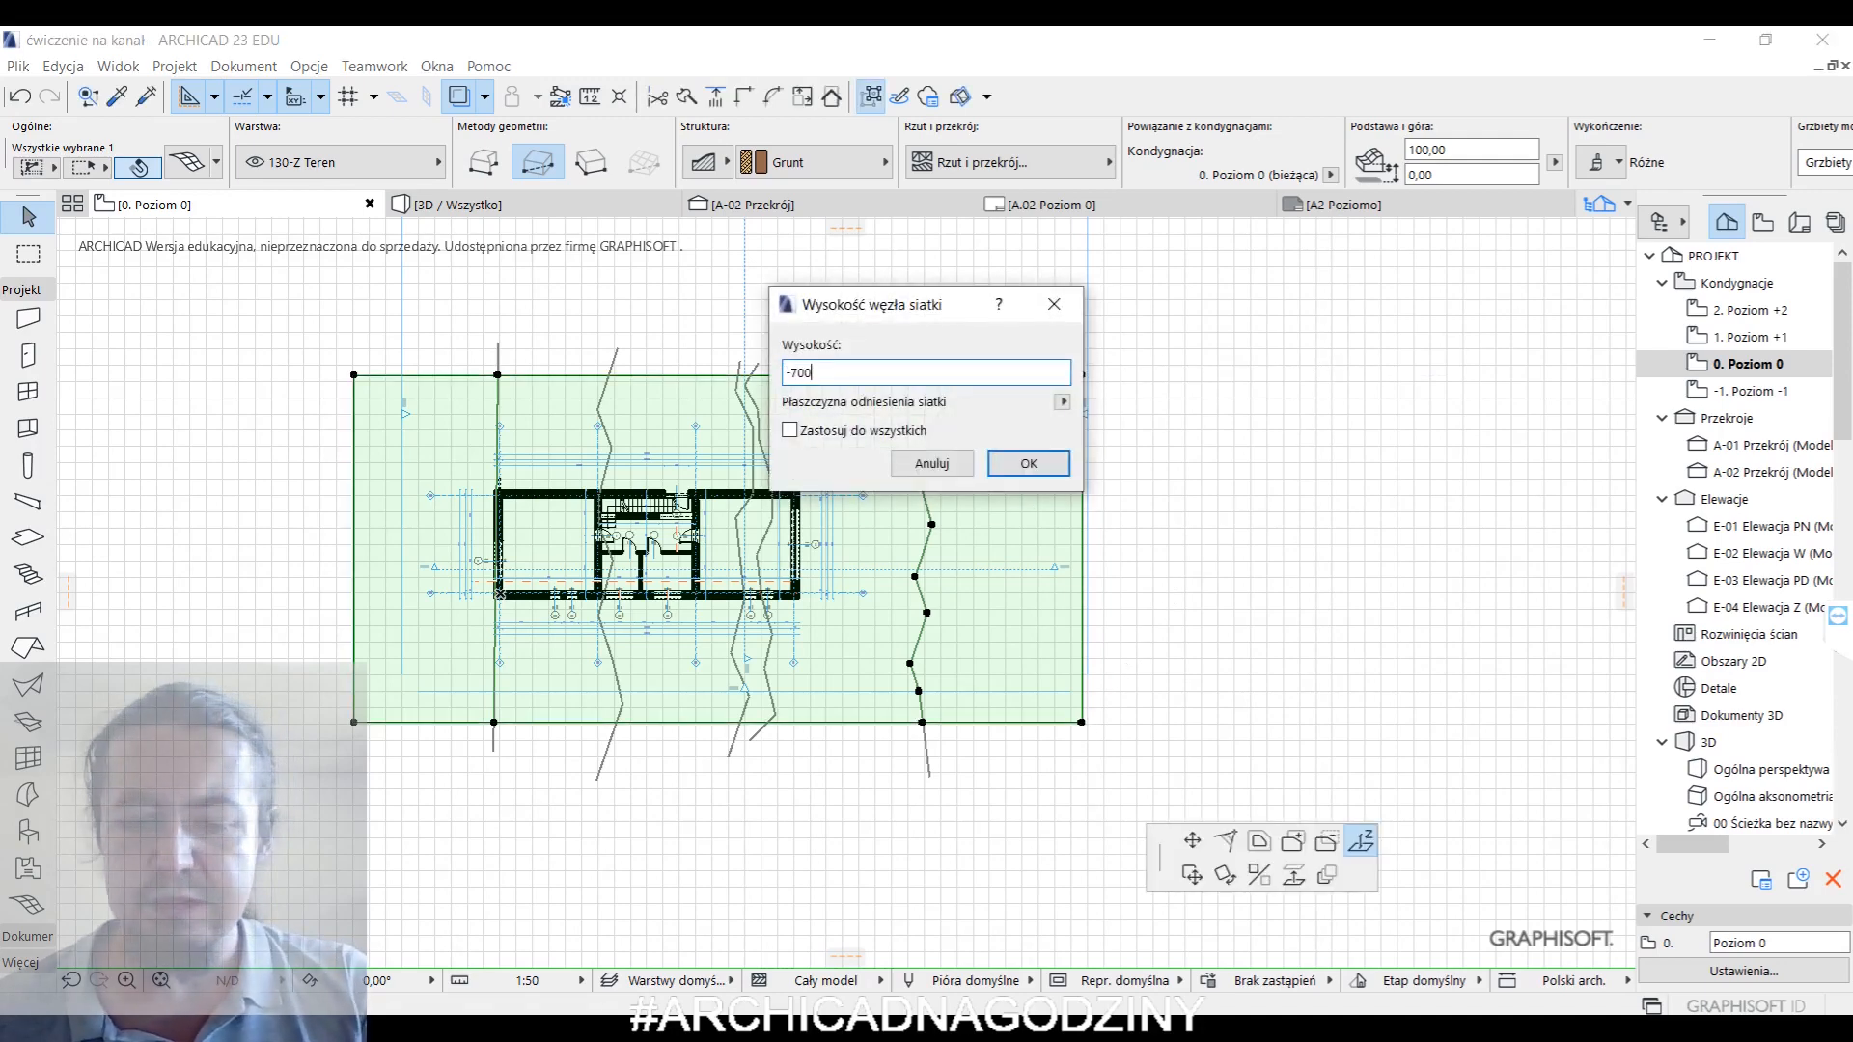
key("Return")
left_click(1207, 557)
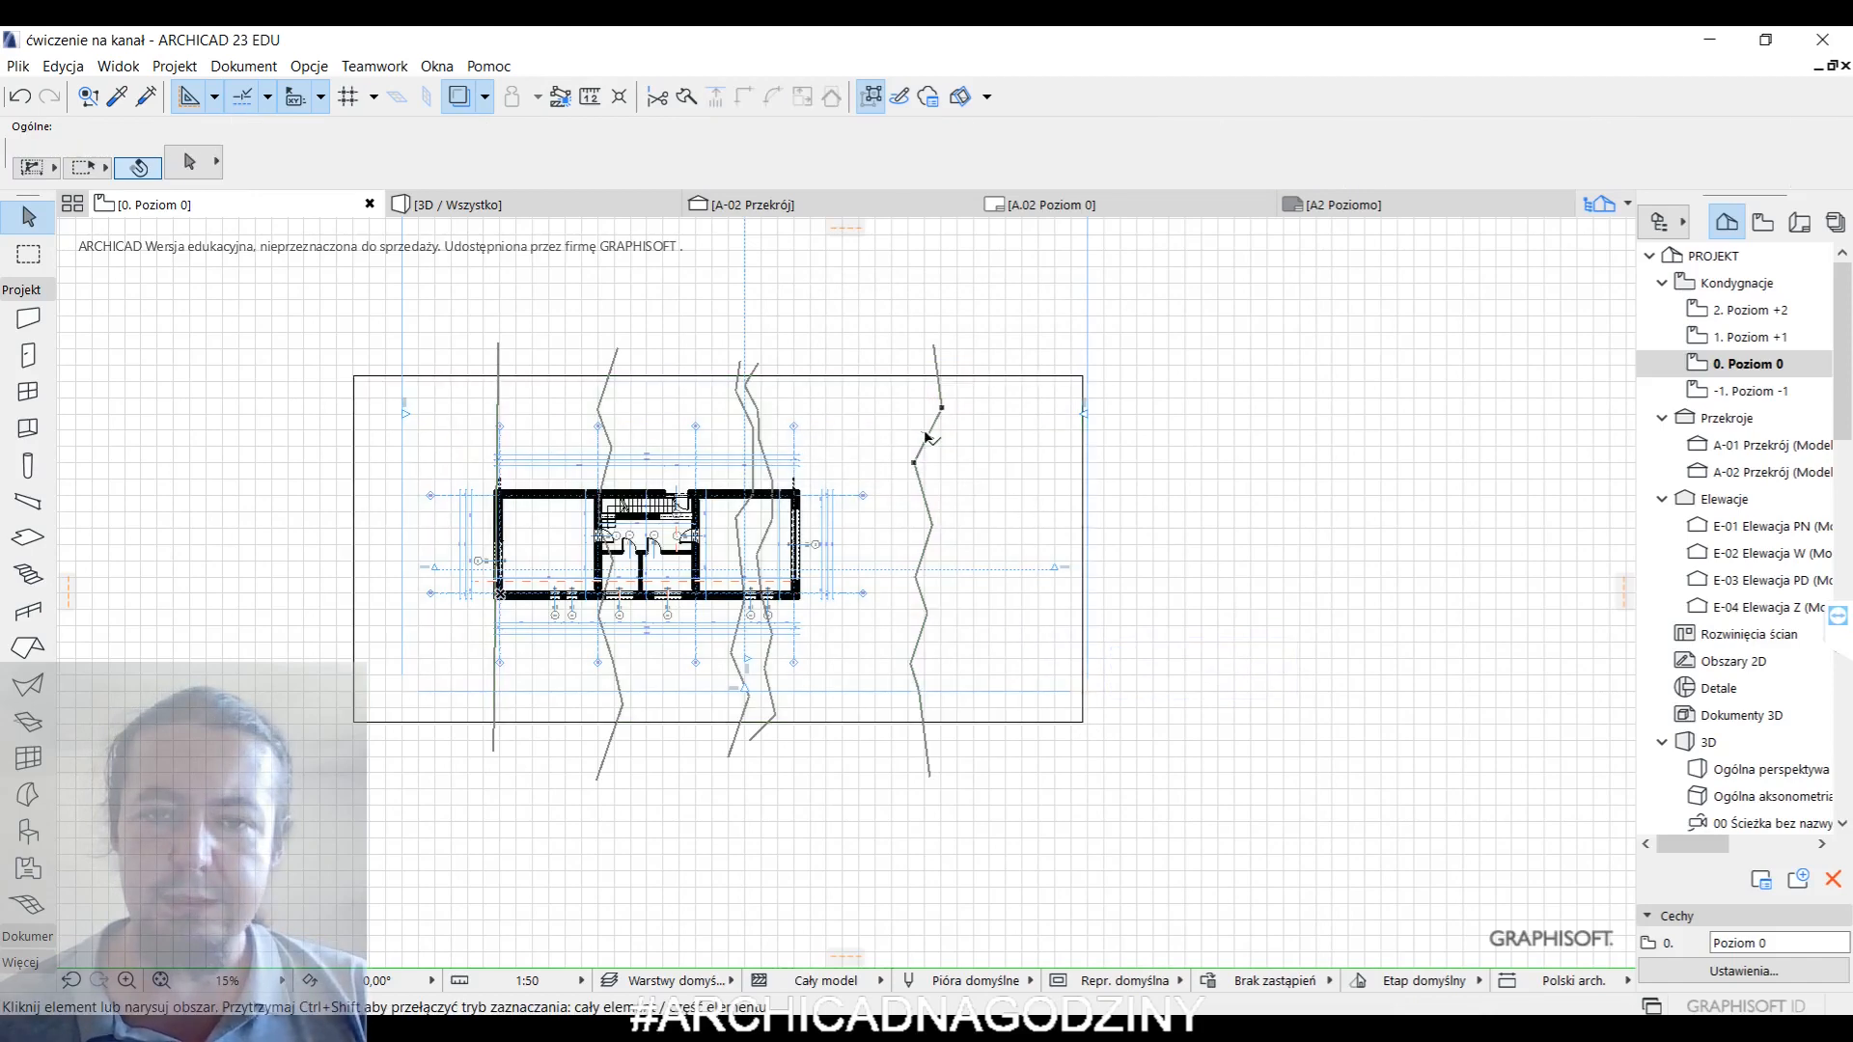
- Set the height of the rightmost contour ridge of the mesh to -700, applied to all its nodes
left_click(924, 437)
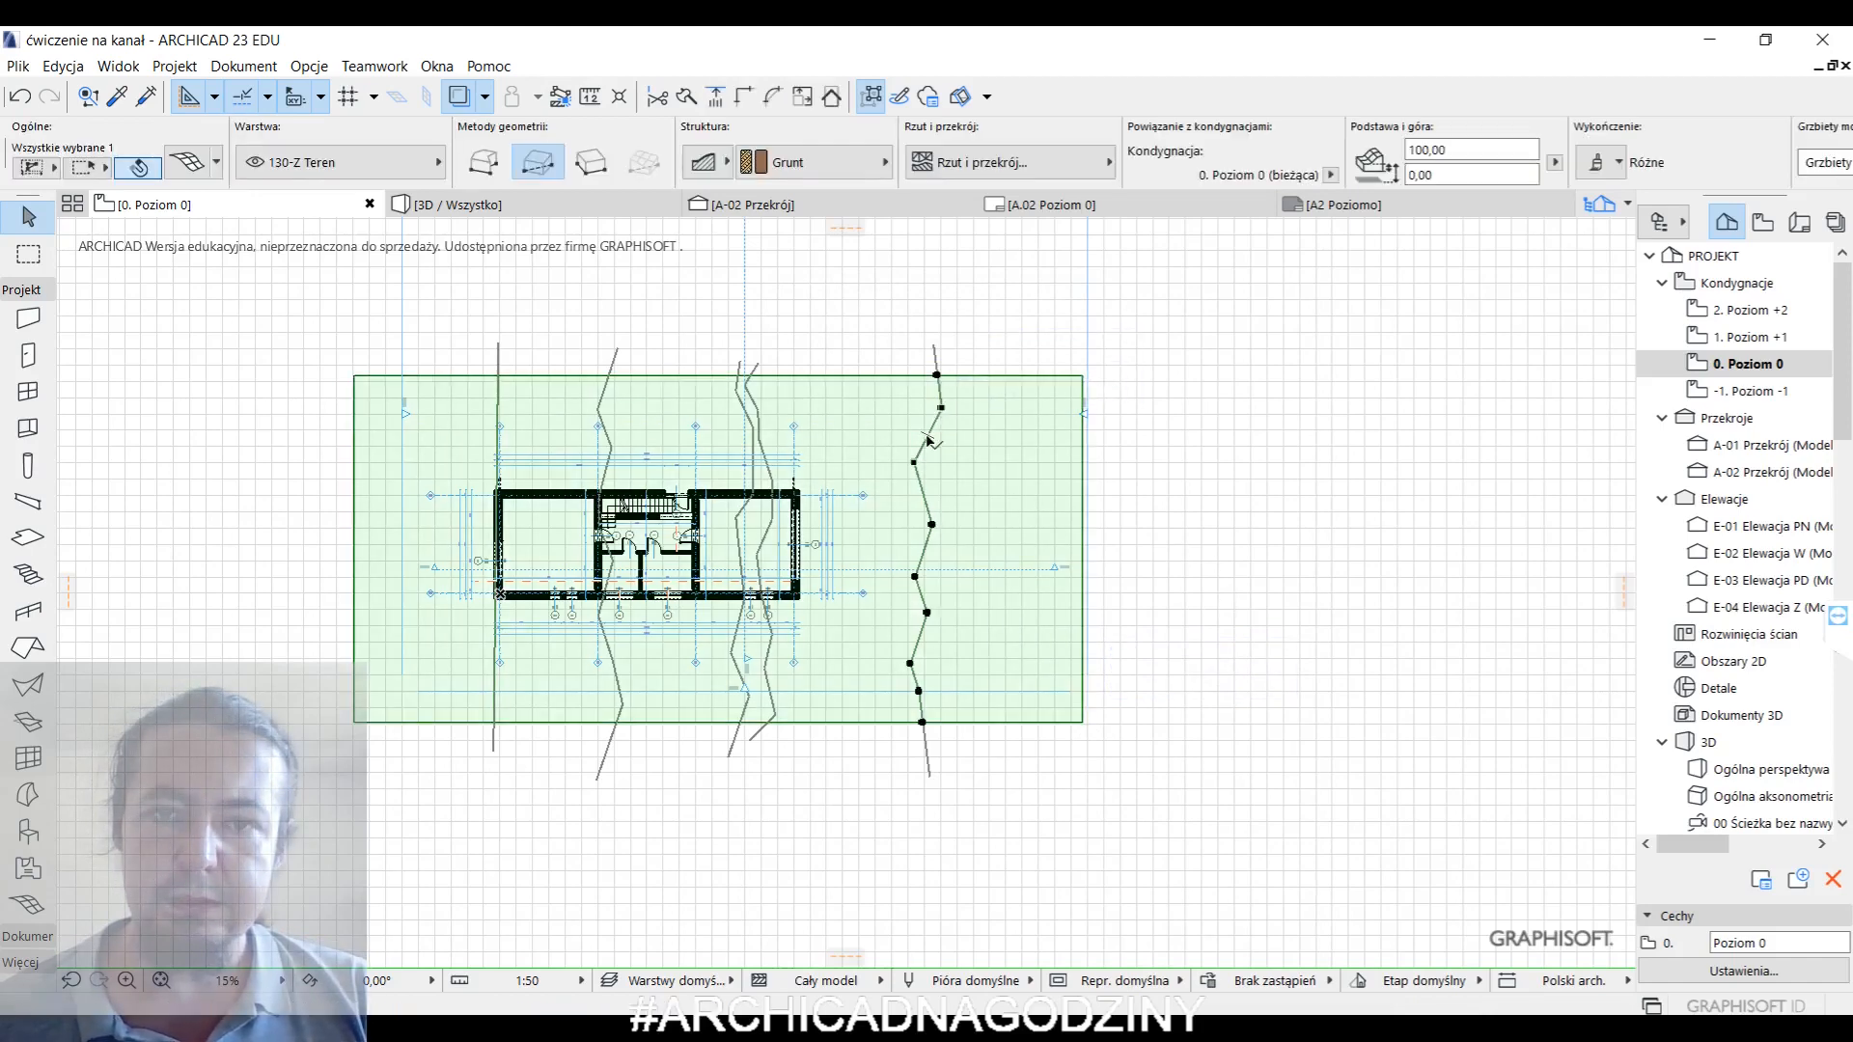
left_click(928, 436)
left_click(1073, 553)
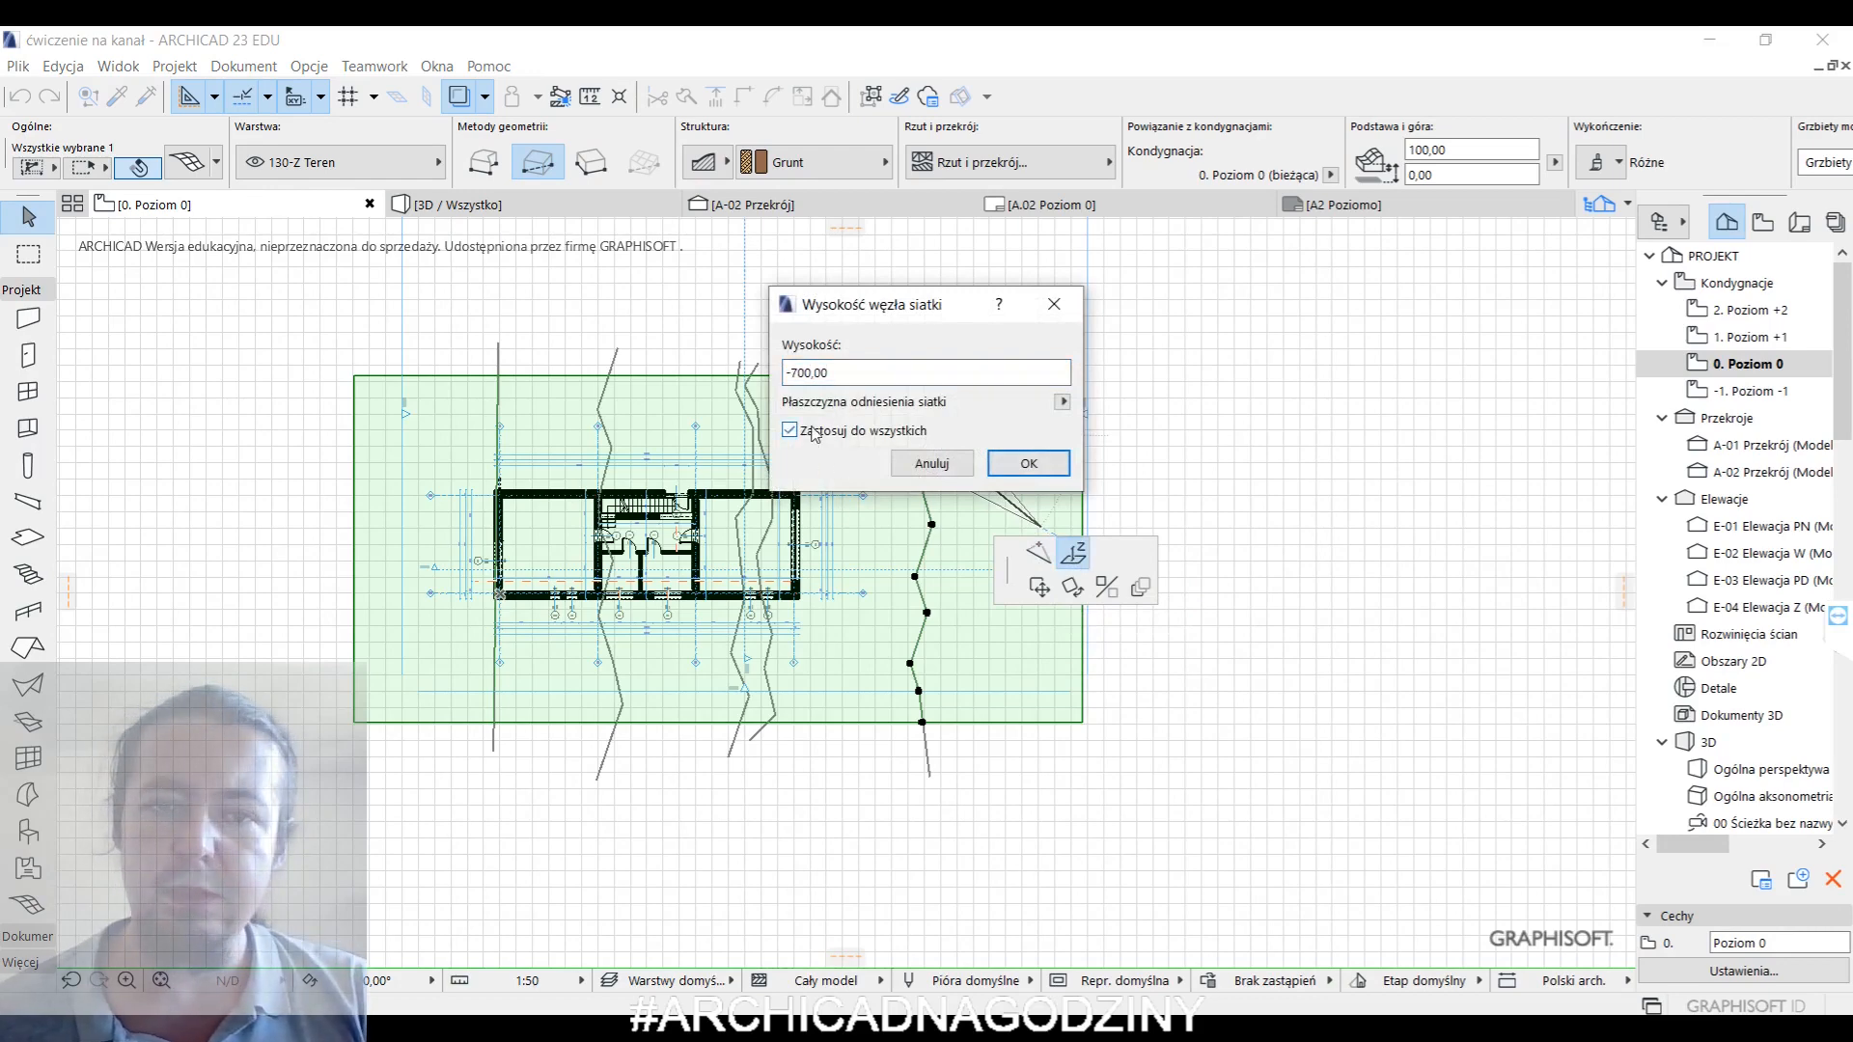
left_click(1028, 464)
- Display the model in 3D and set the terrain mesh's body thickness to 800
right_click(1237, 419)
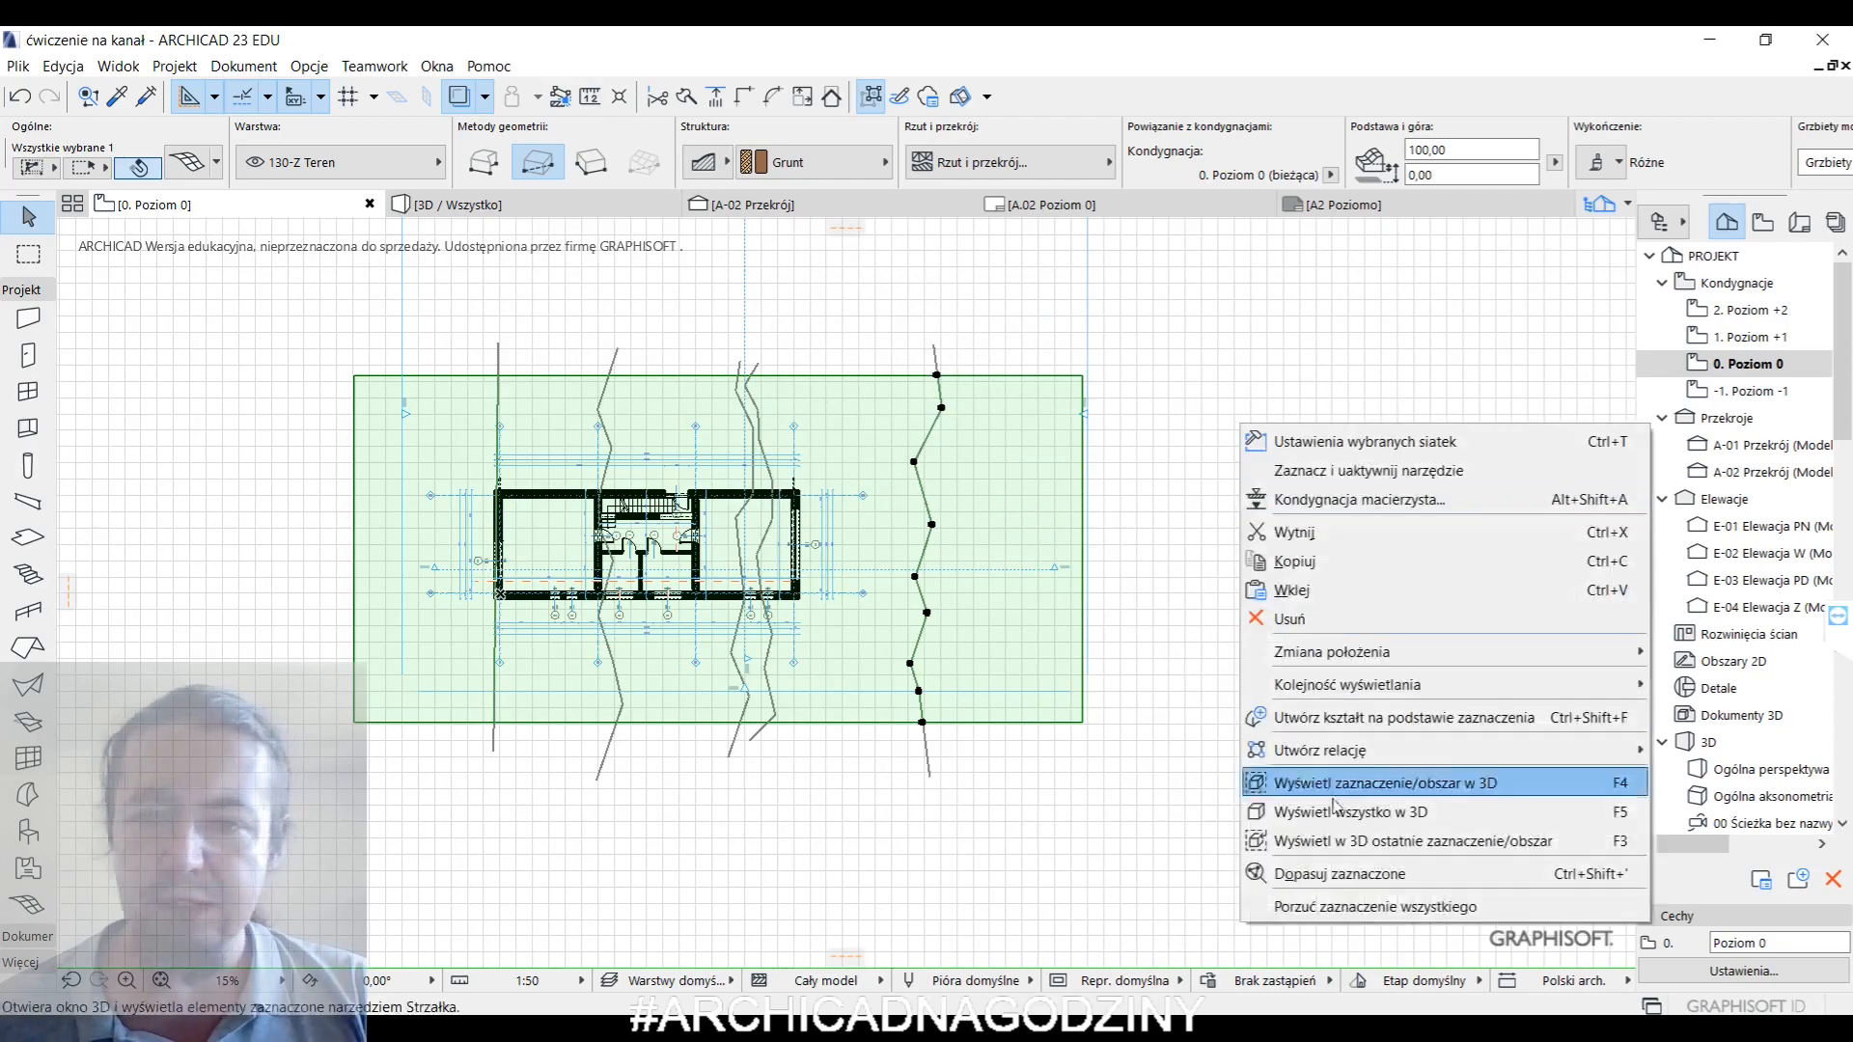
left_click(1351, 769)
left_click_drag(912, 450, 935, 520)
left_click(935, 519)
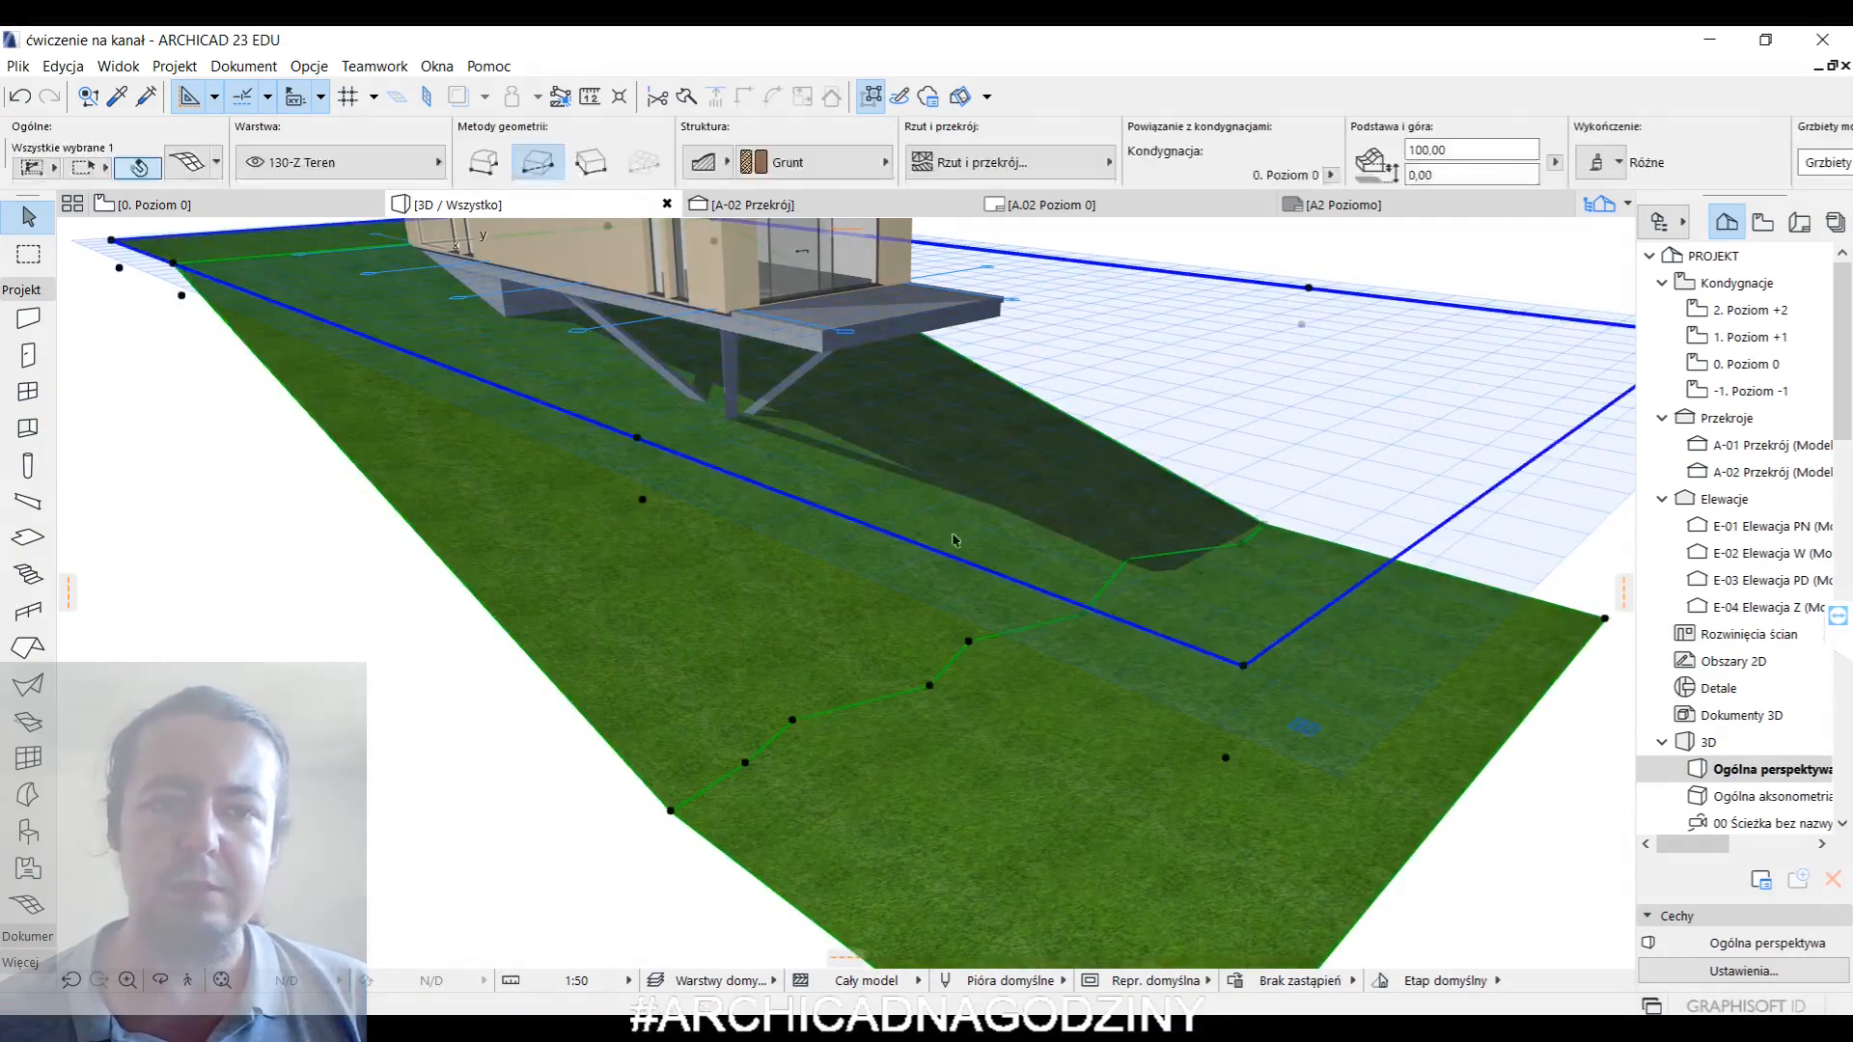
key("ctrl+t")
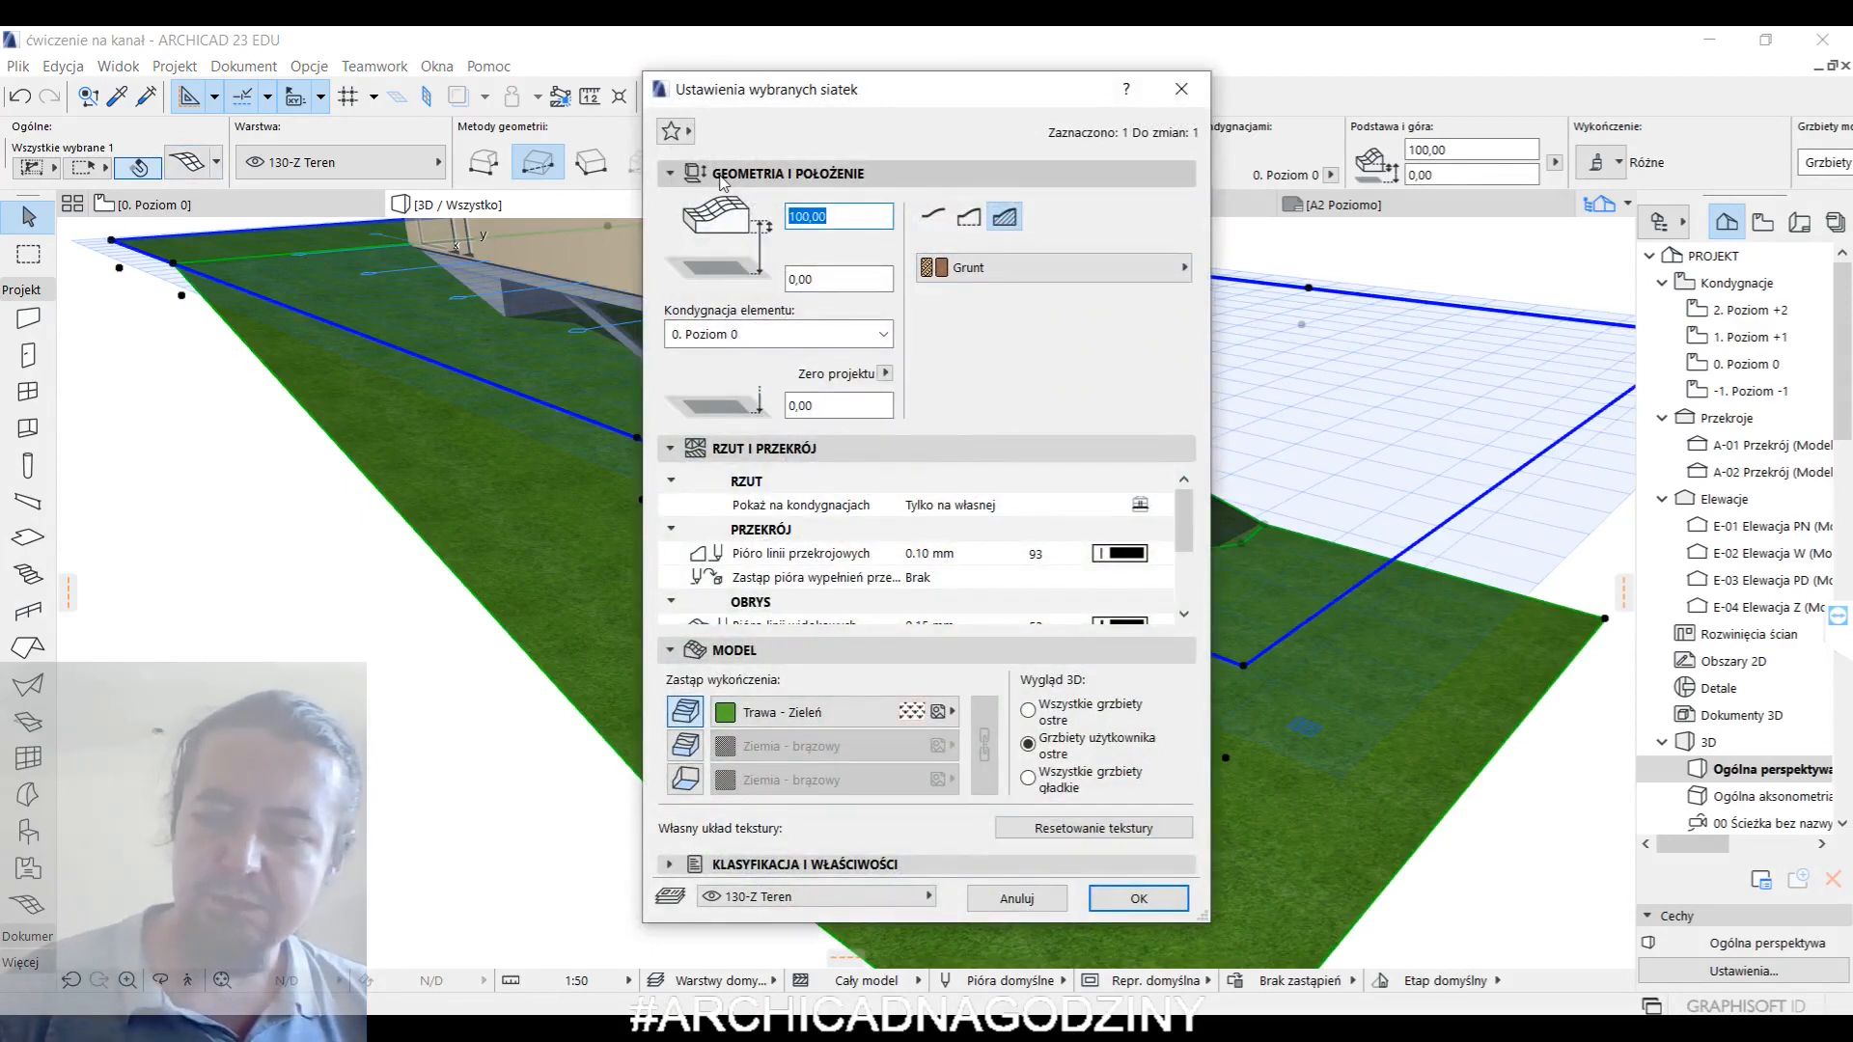
type("7")
key("BackSpace")
type("800")
key("Return")
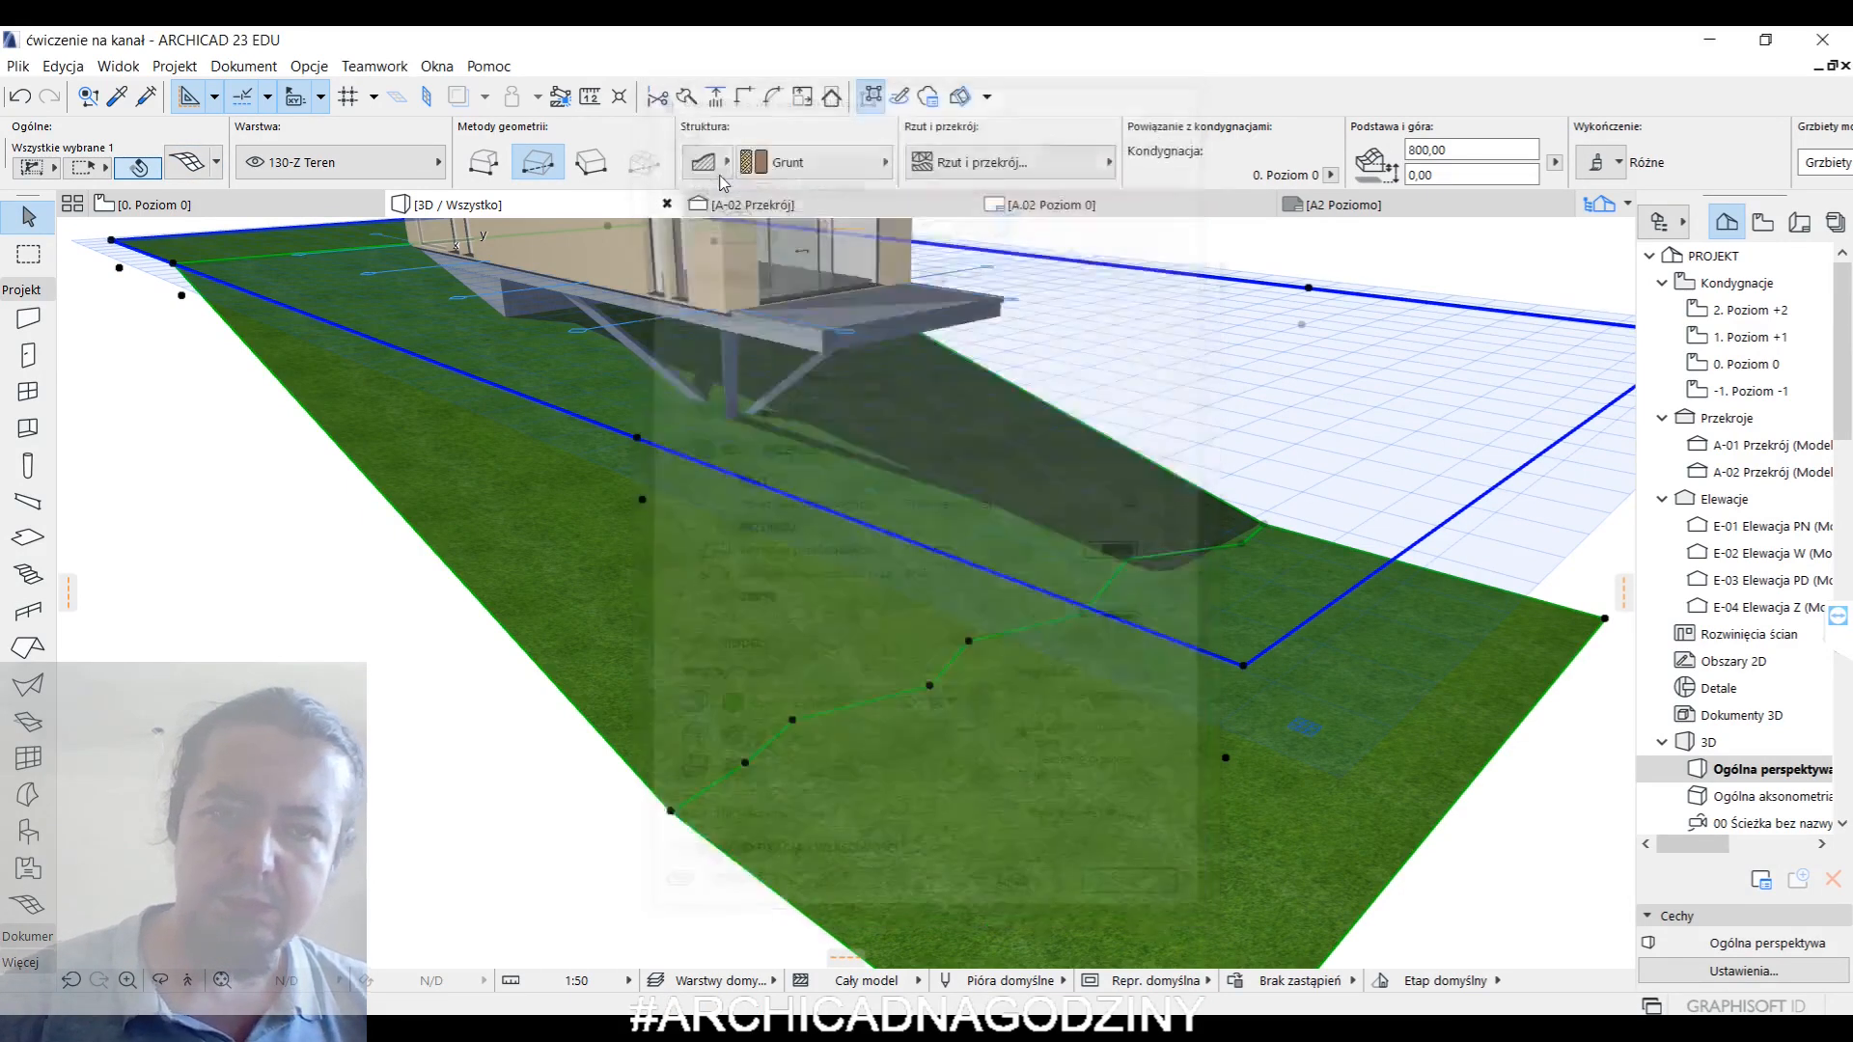
scroll(786, 546, "up", 2)
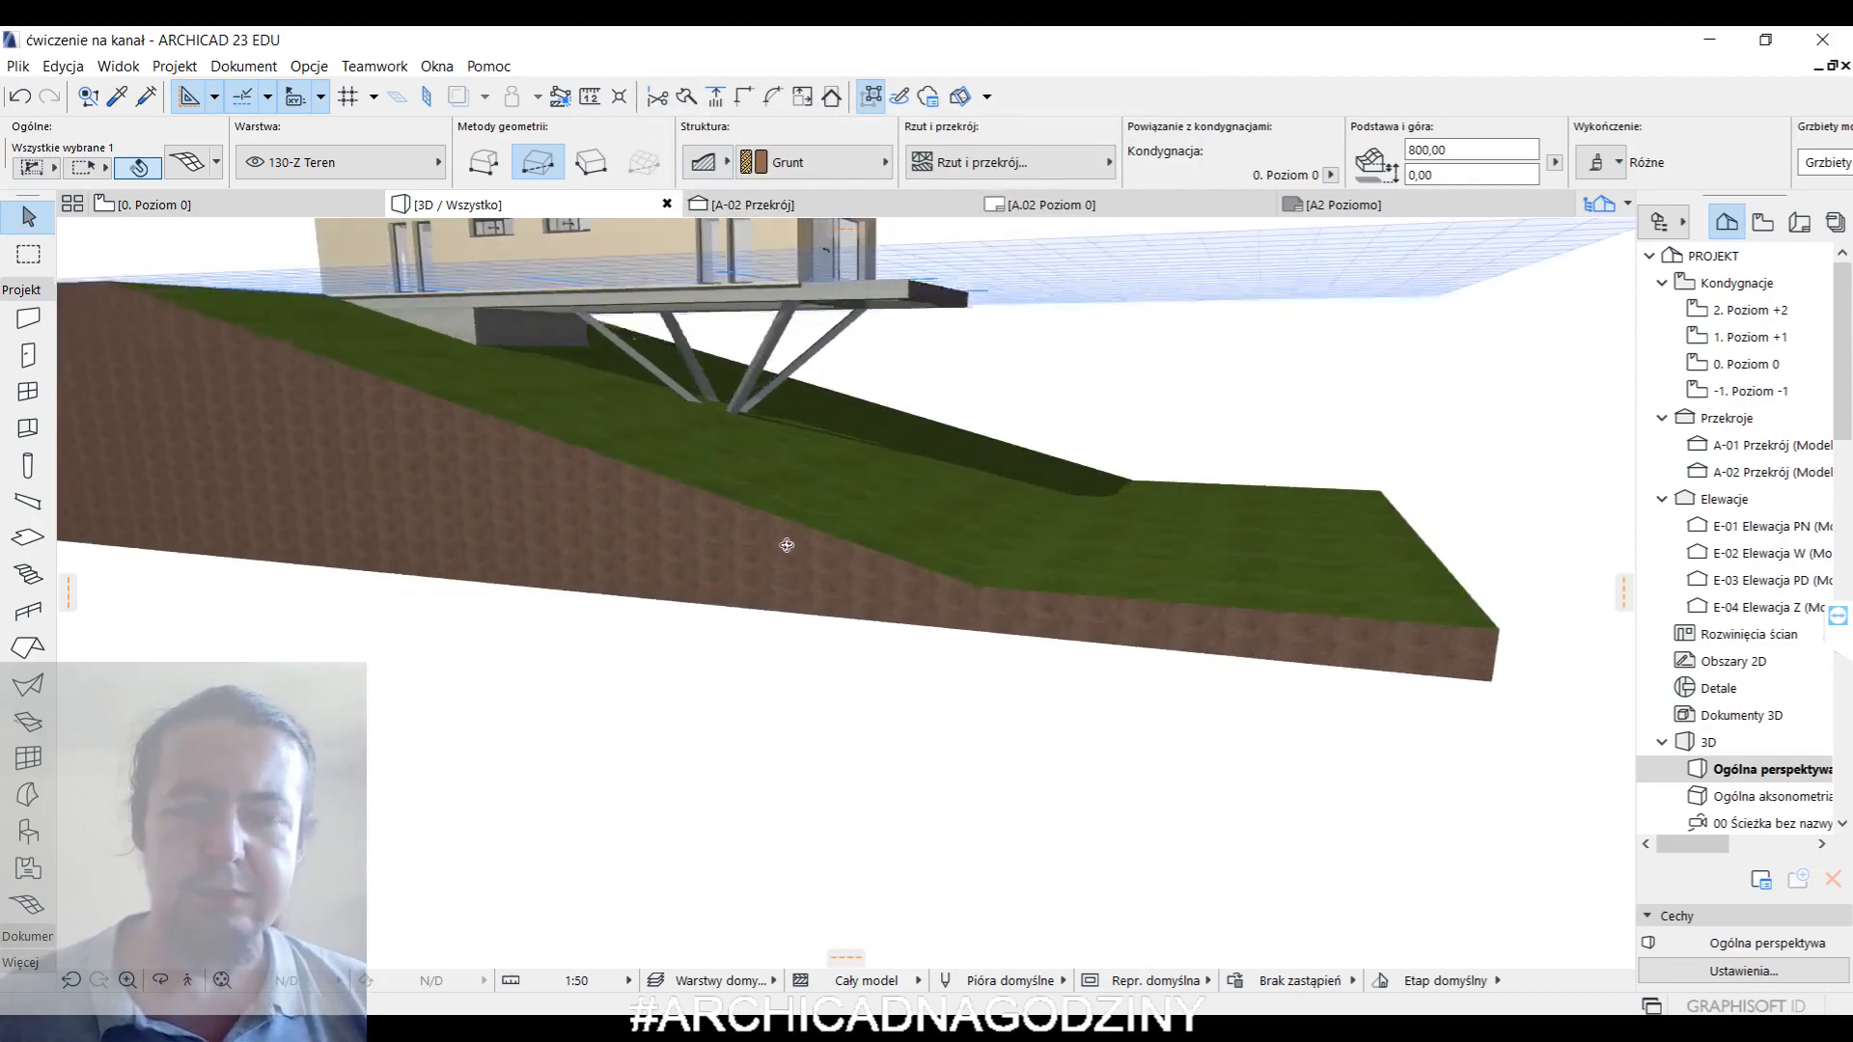
left_click(840, 405)
- In section A-02, change the terrain mesh's structure to a surface with side skirts, without solid fill
left_click(251, 208)
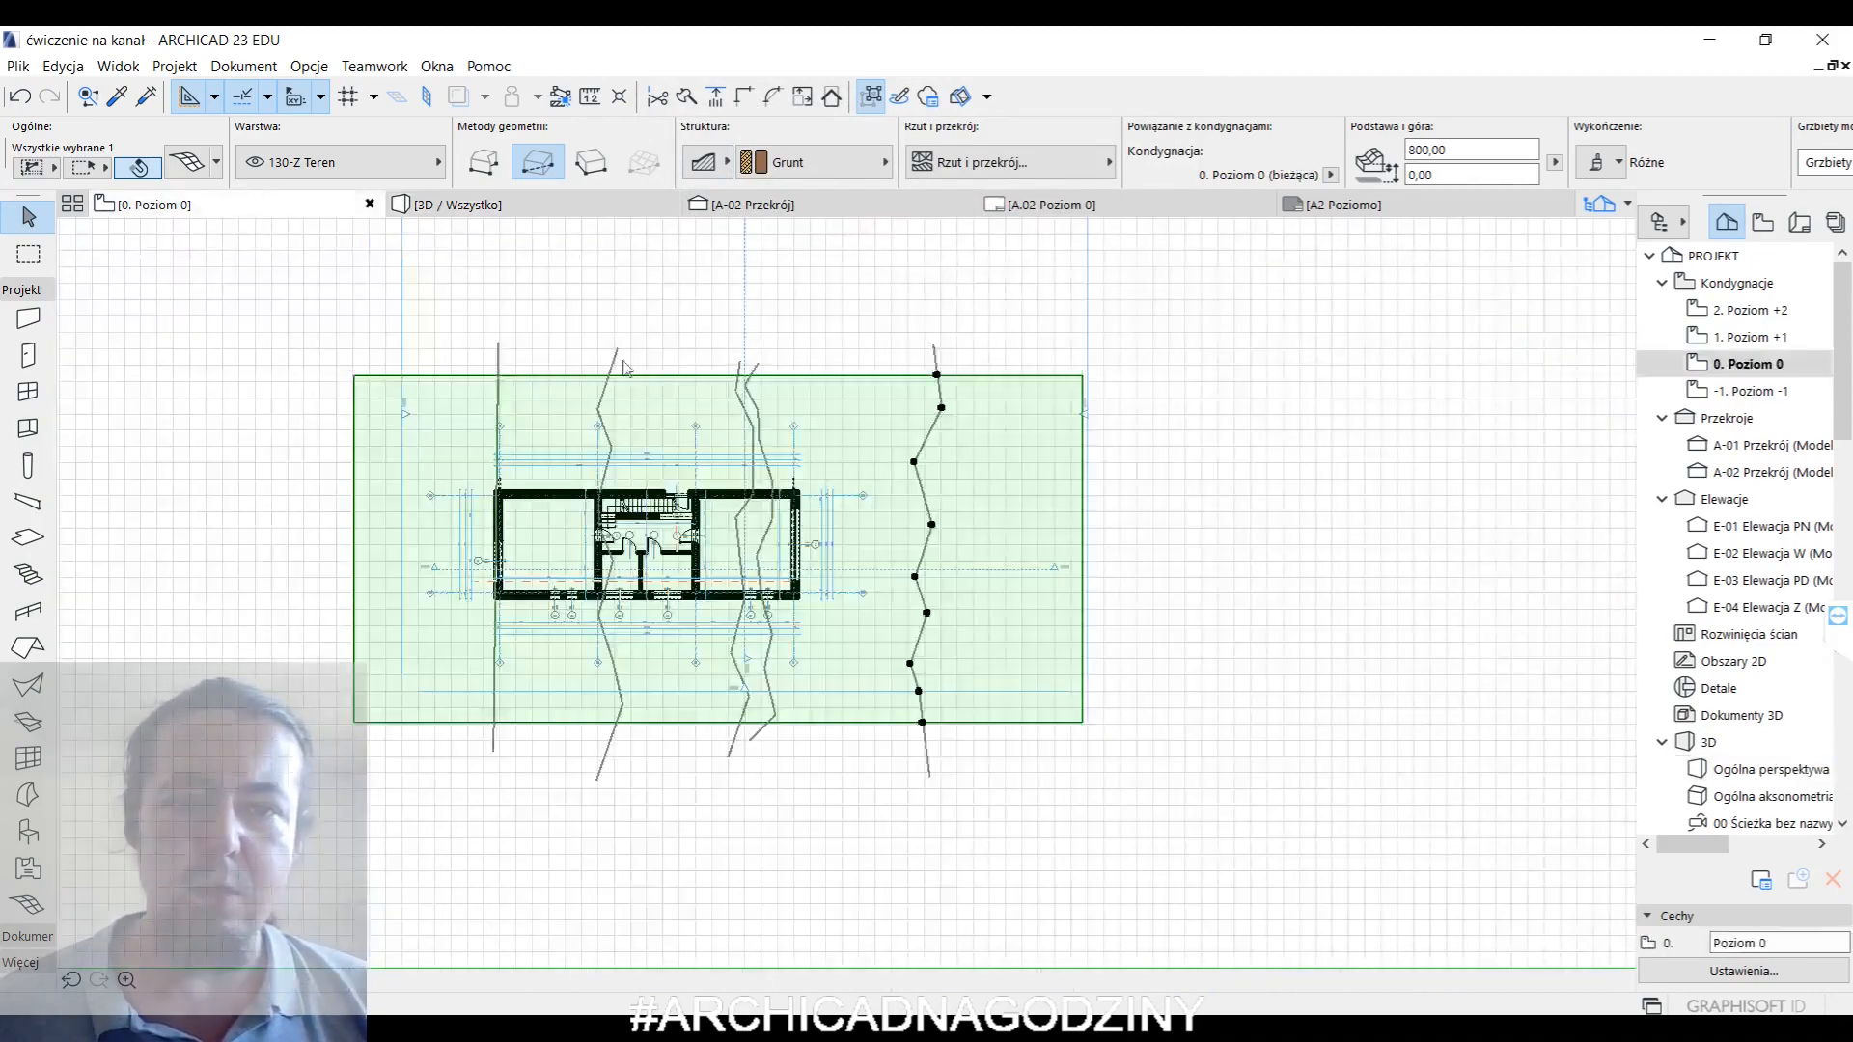
scroll(733, 579, "up", 3)
left_click(706, 214)
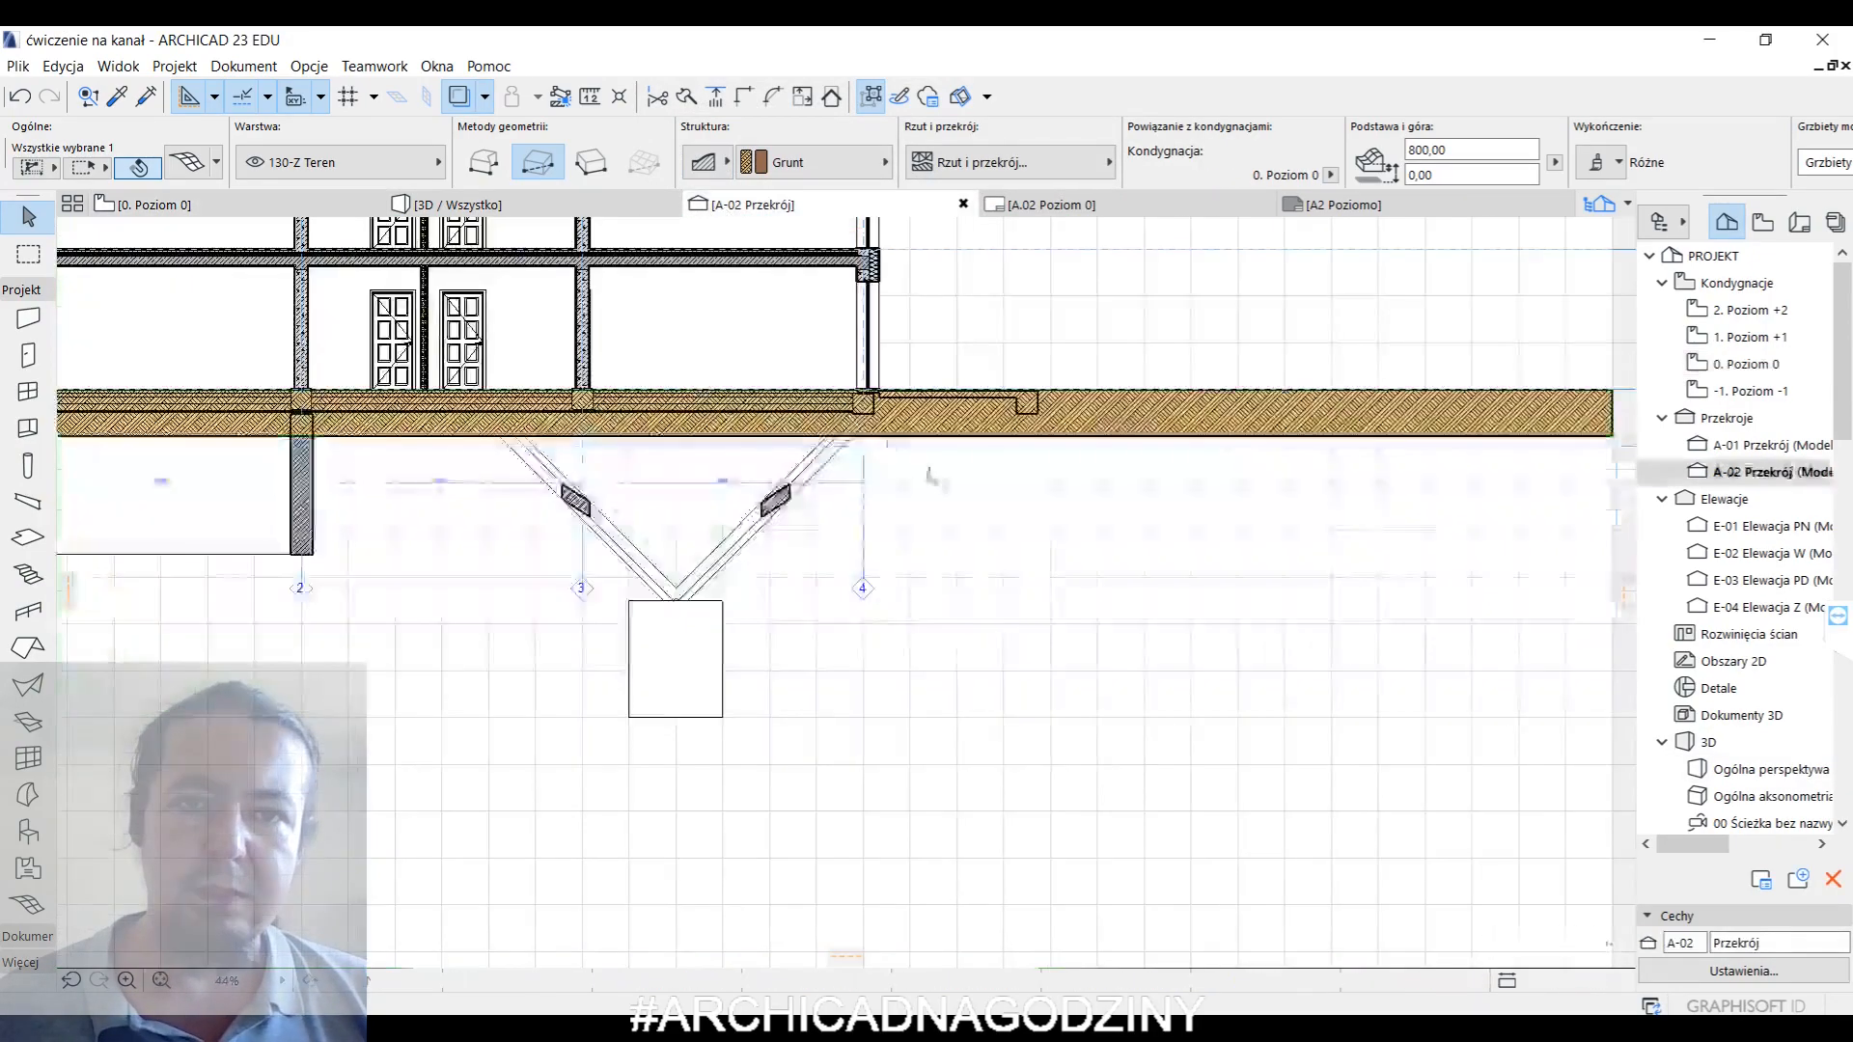
left_click(781, 533)
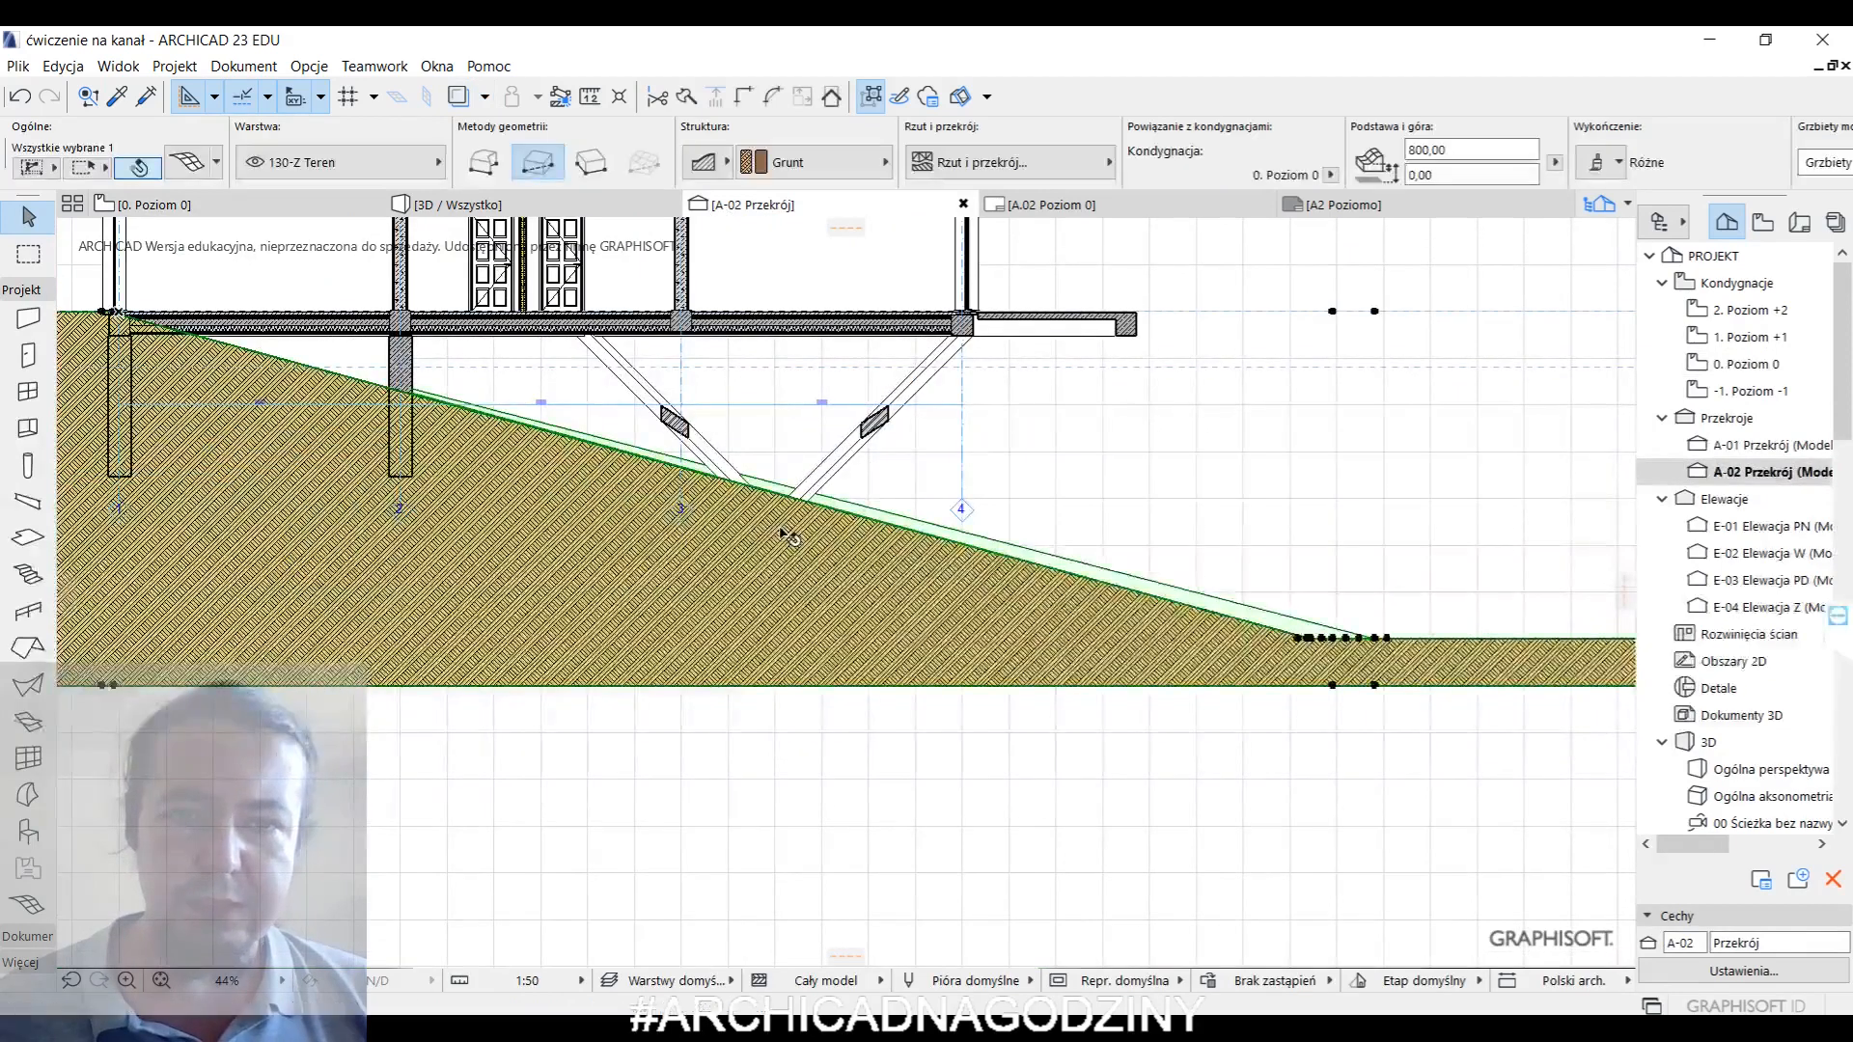
left_click(724, 164)
left_click(784, 161)
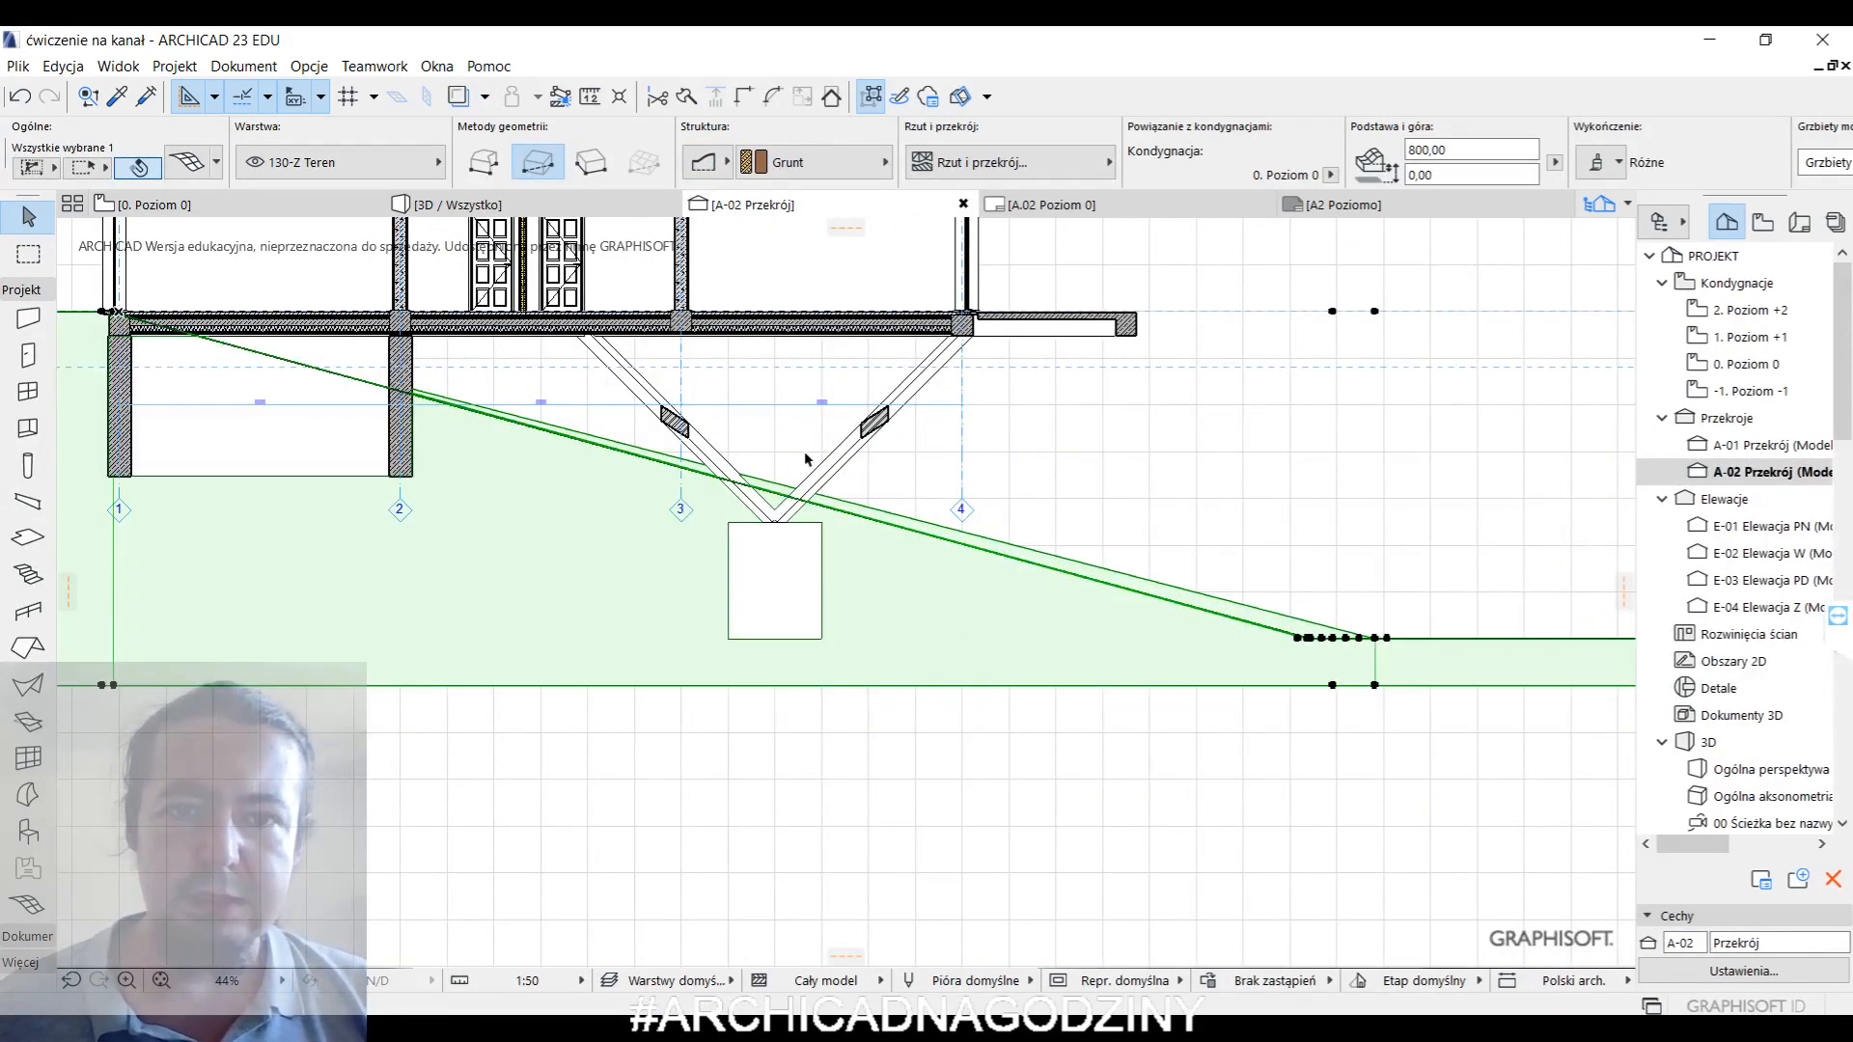
- In section A-02, measure from the terrain's level-zero reference node to the top of the concrete block
key("m")
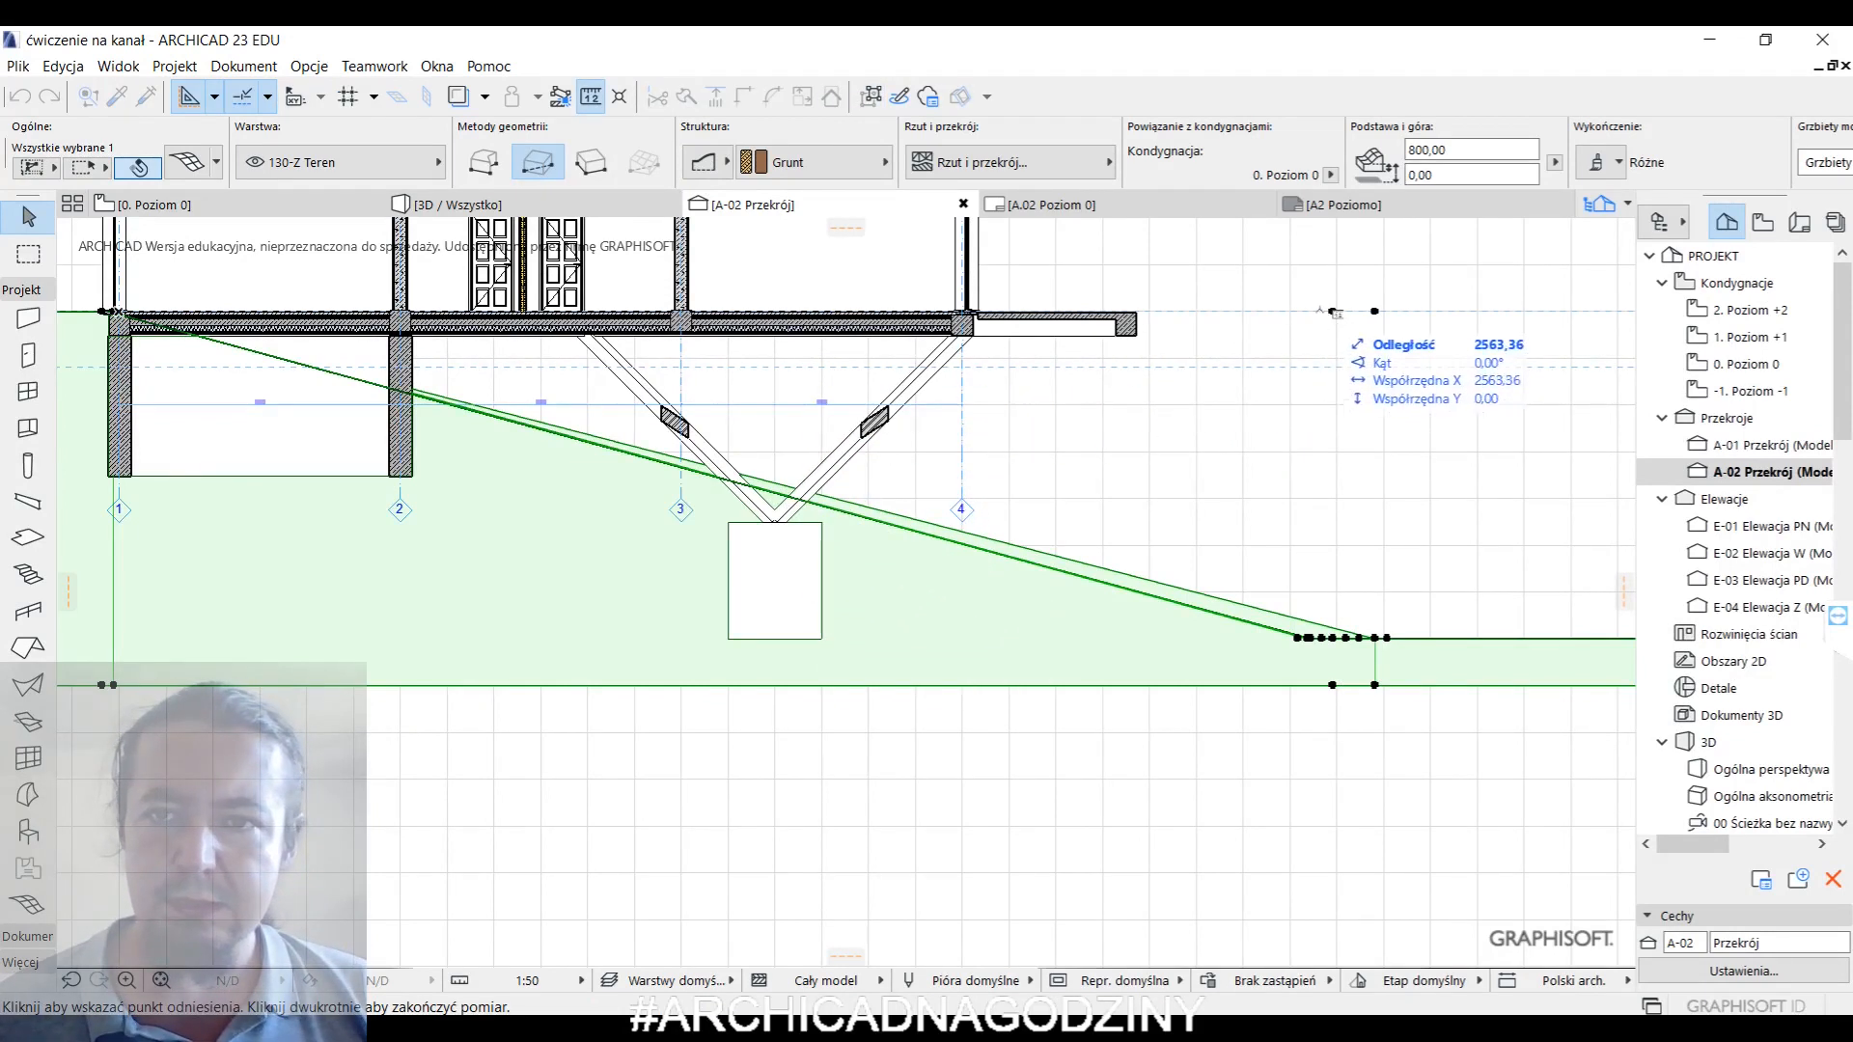
left_click(1333, 311)
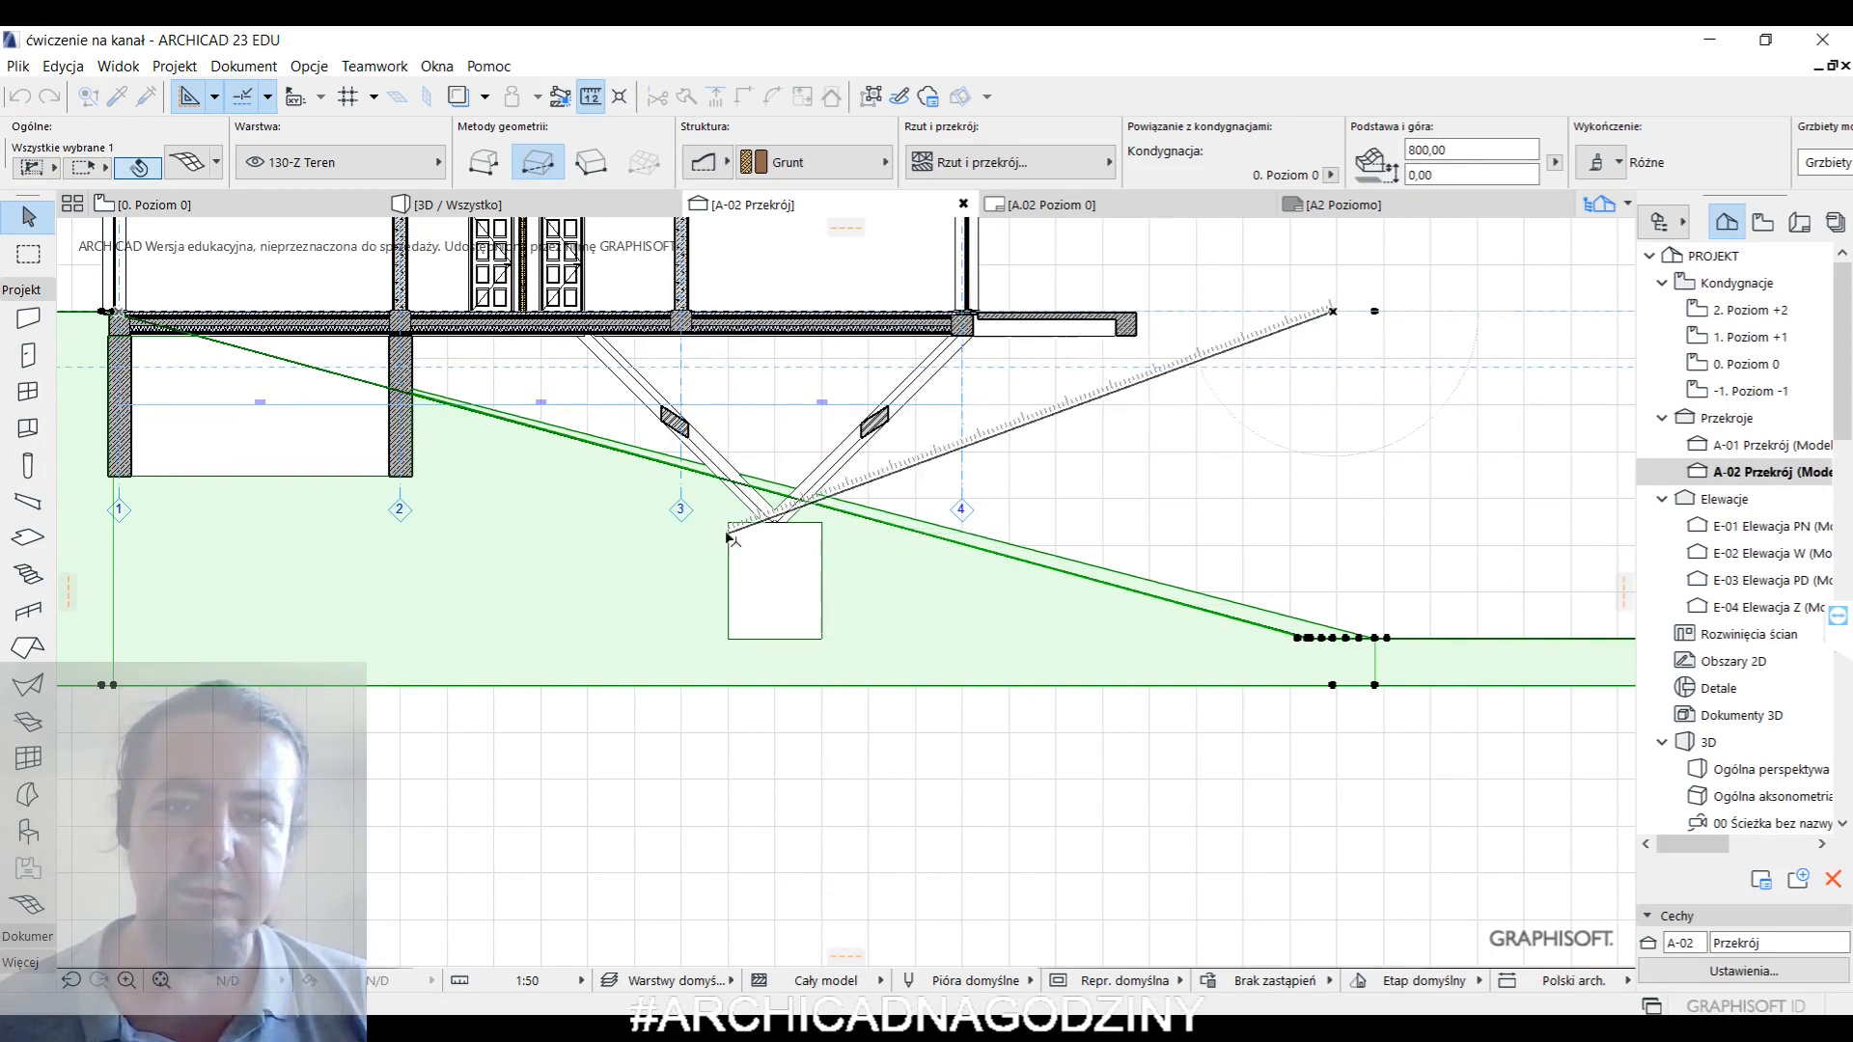
key("Escape")
key("Escape")
- On the Poziom 0 plan, add the two close contour polylines near axis 4 to the terrain mesh, fitted to user-defined ridges
left_click(331, 210)
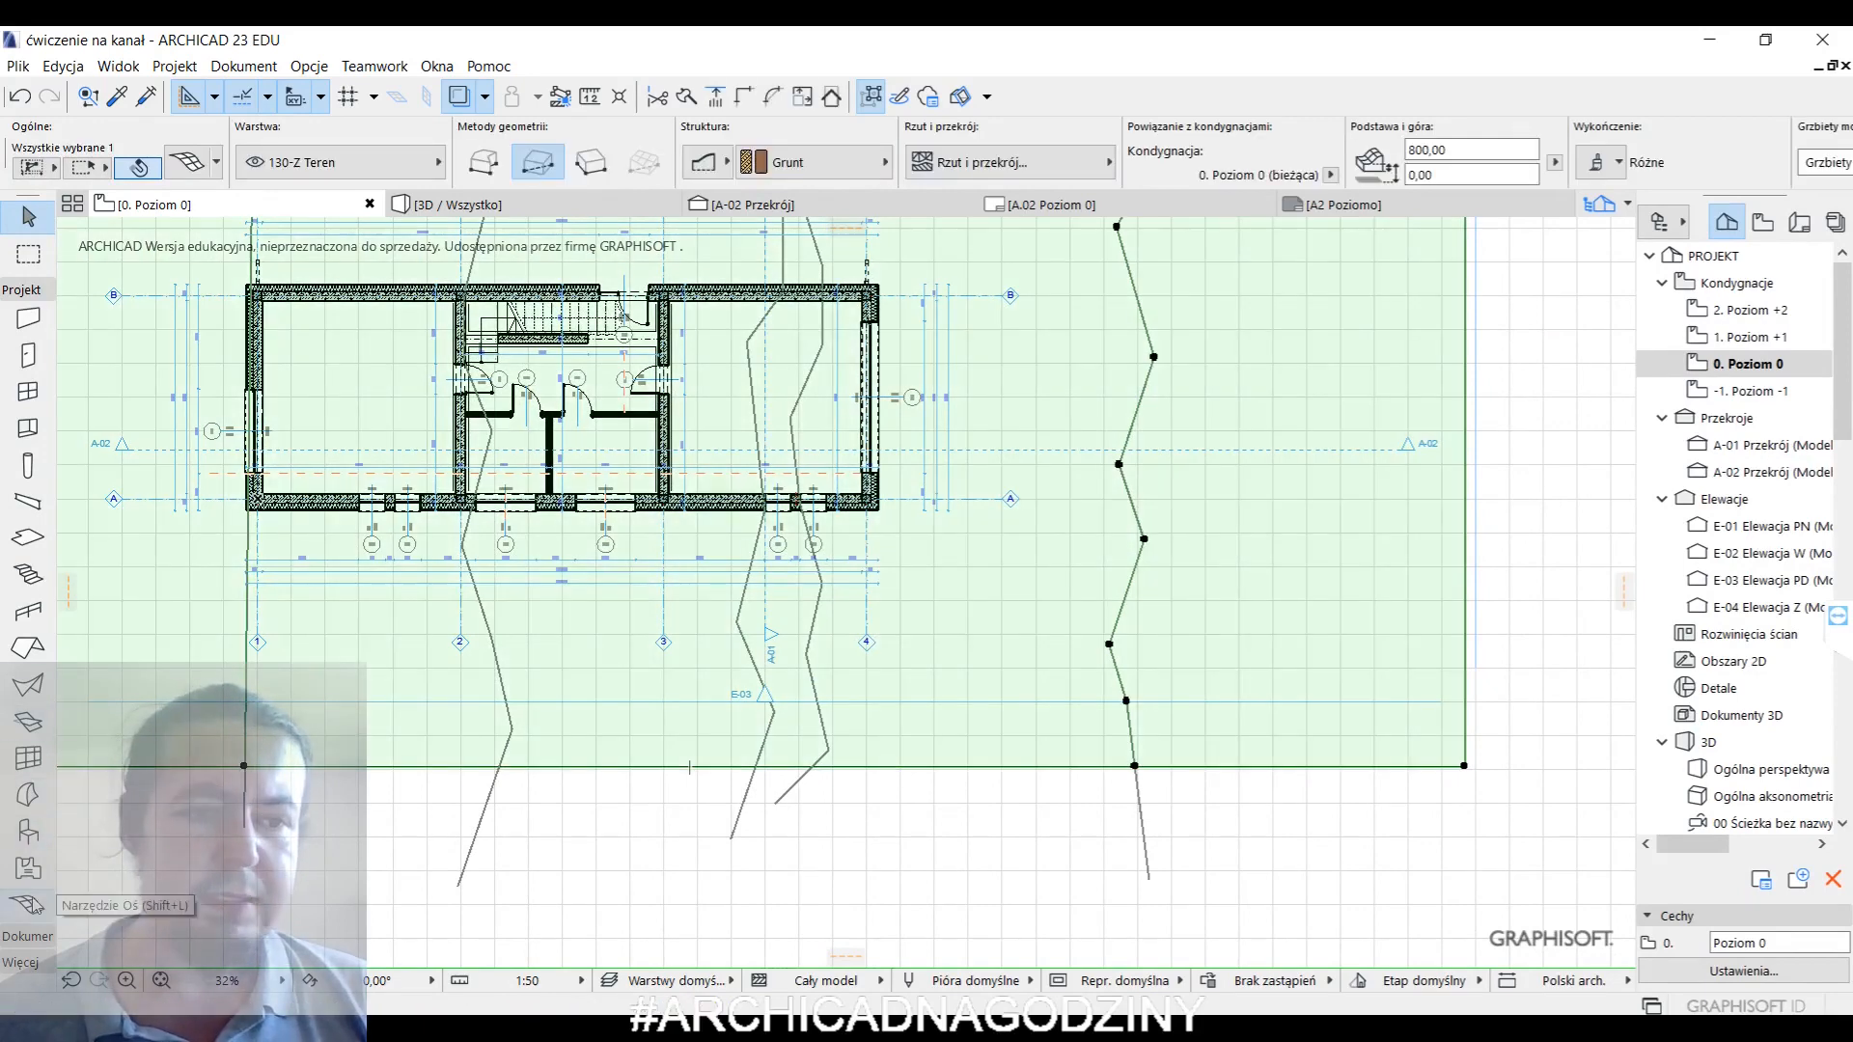
left_click(29, 903)
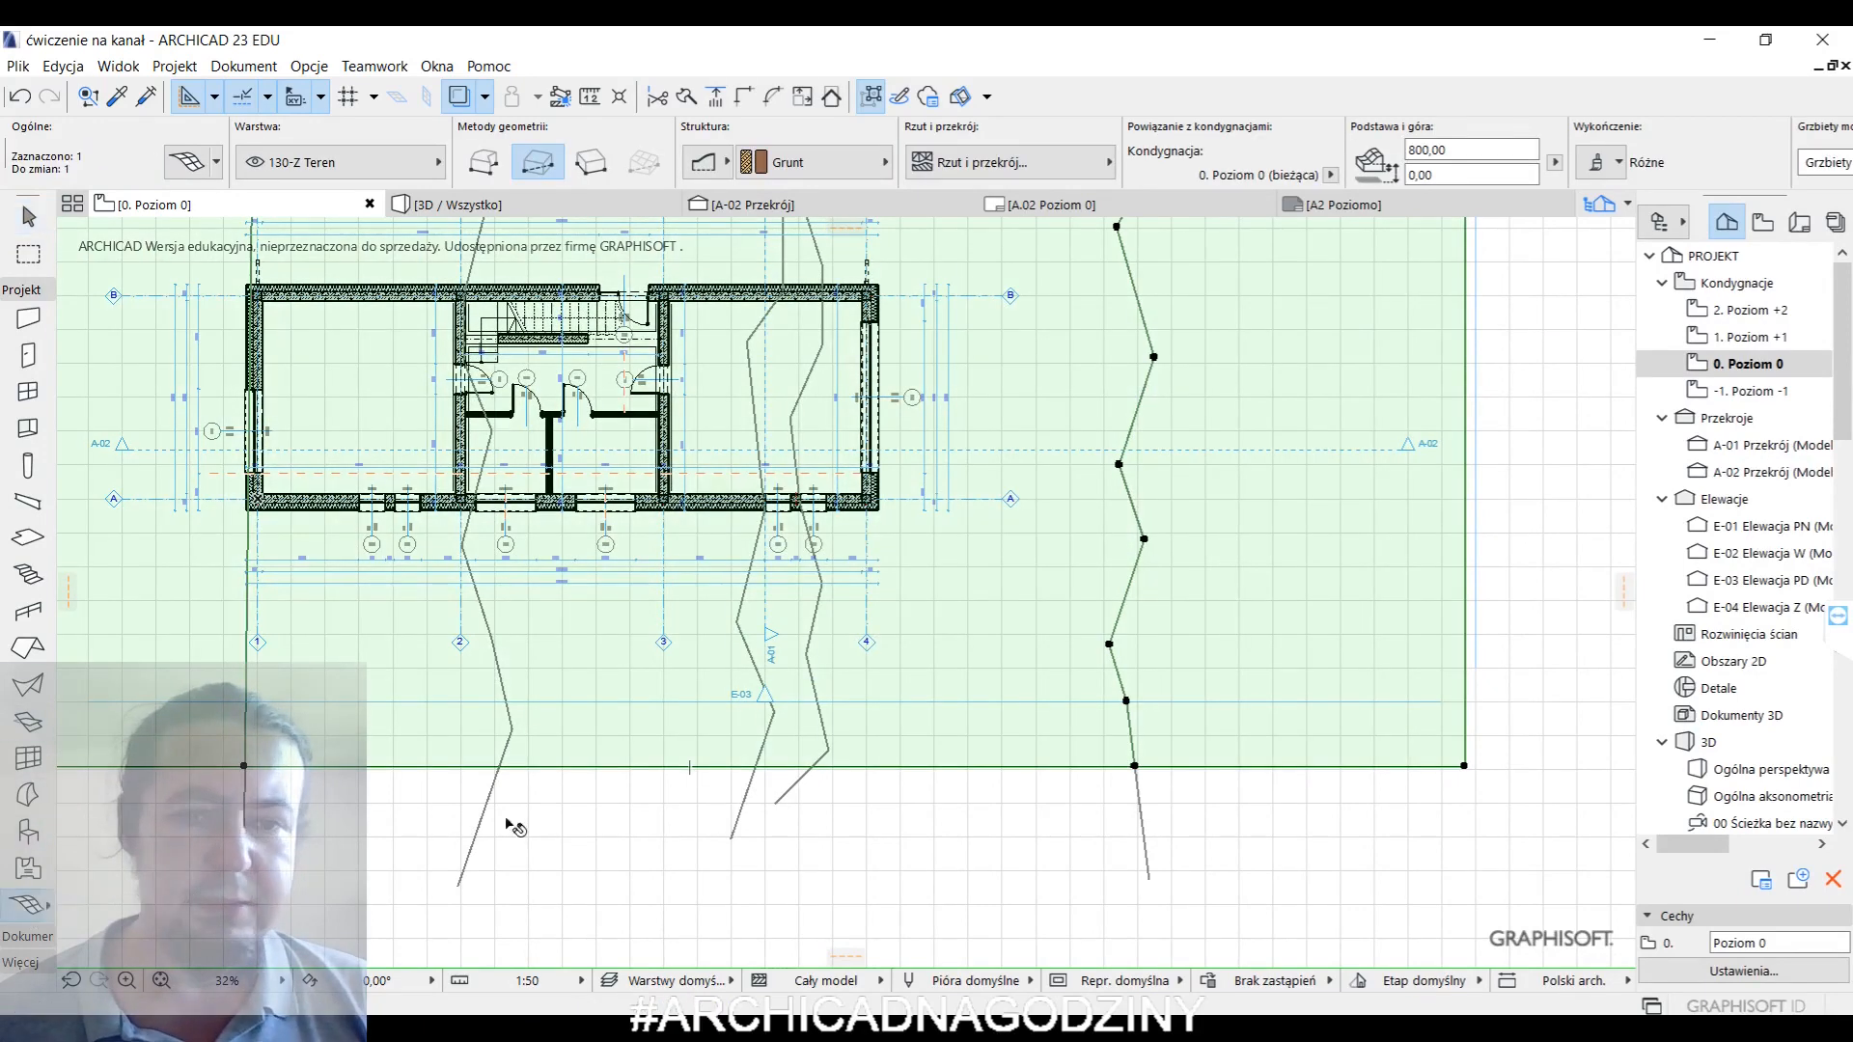
double_click(769, 725)
left_click(976, 461)
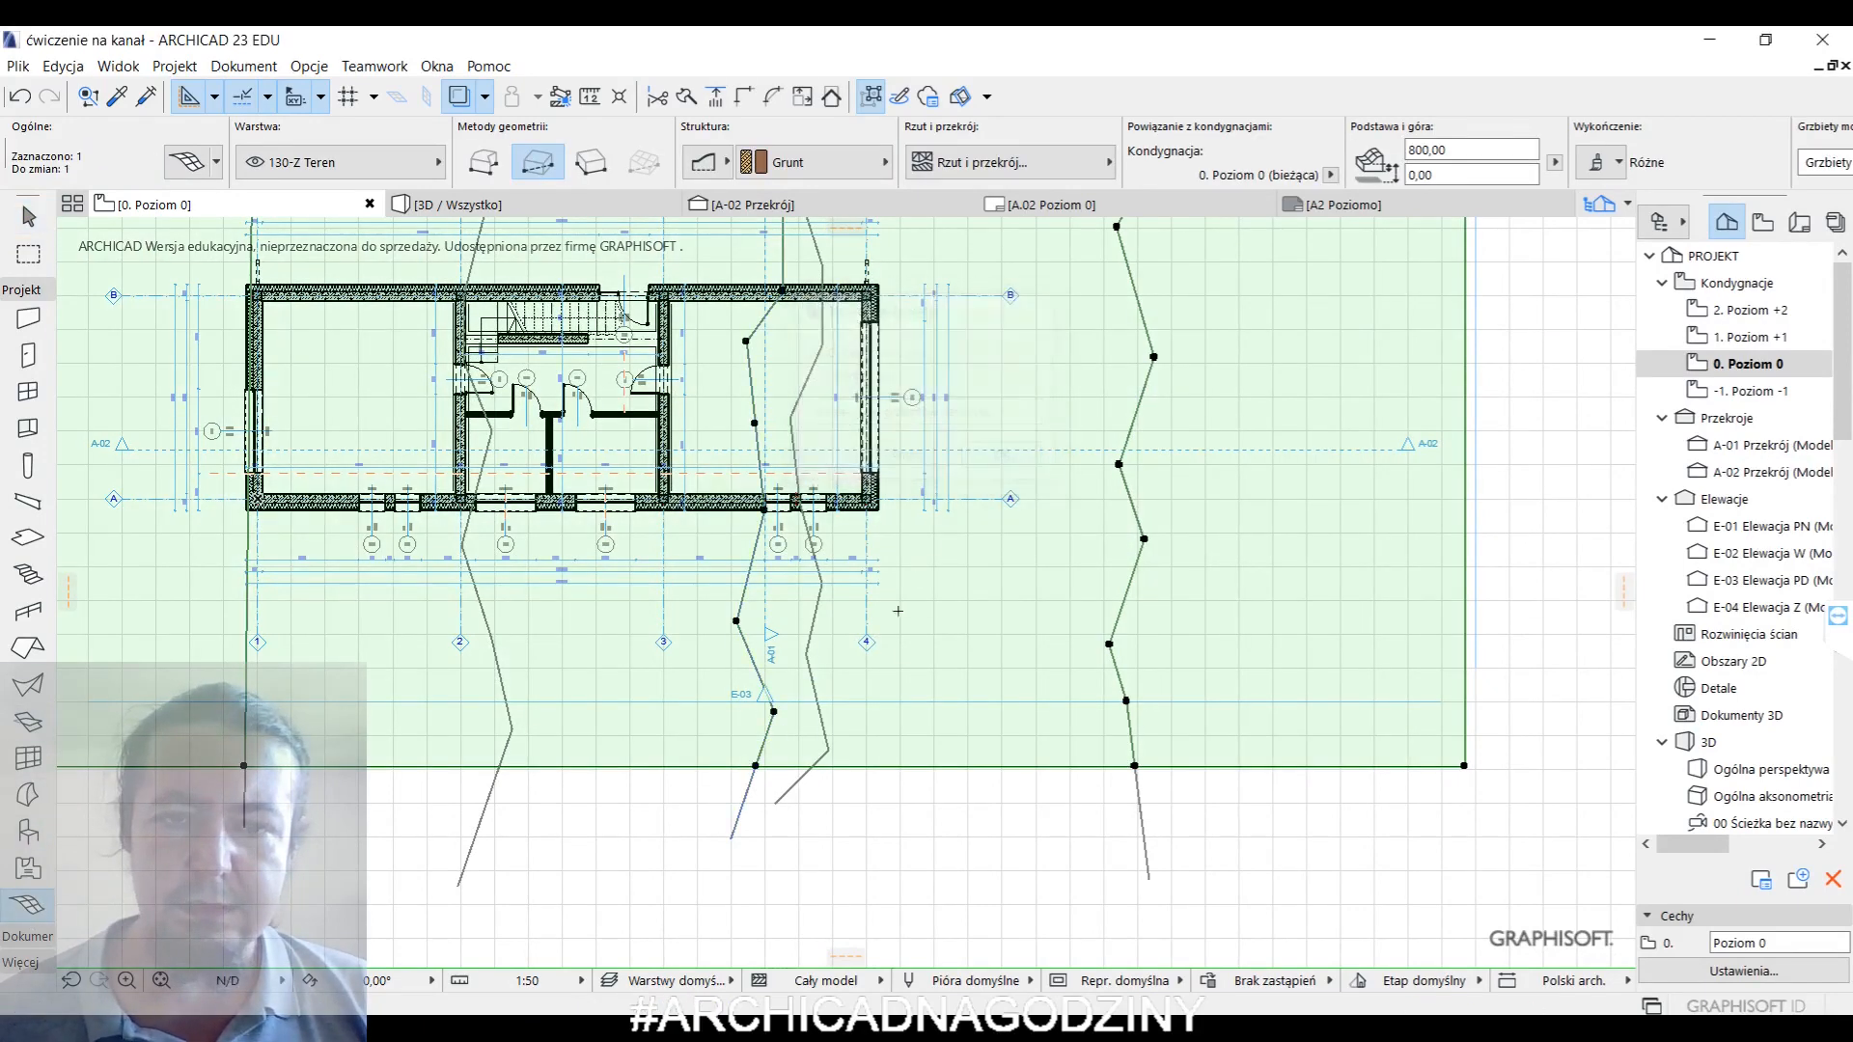
double_click(813, 687)
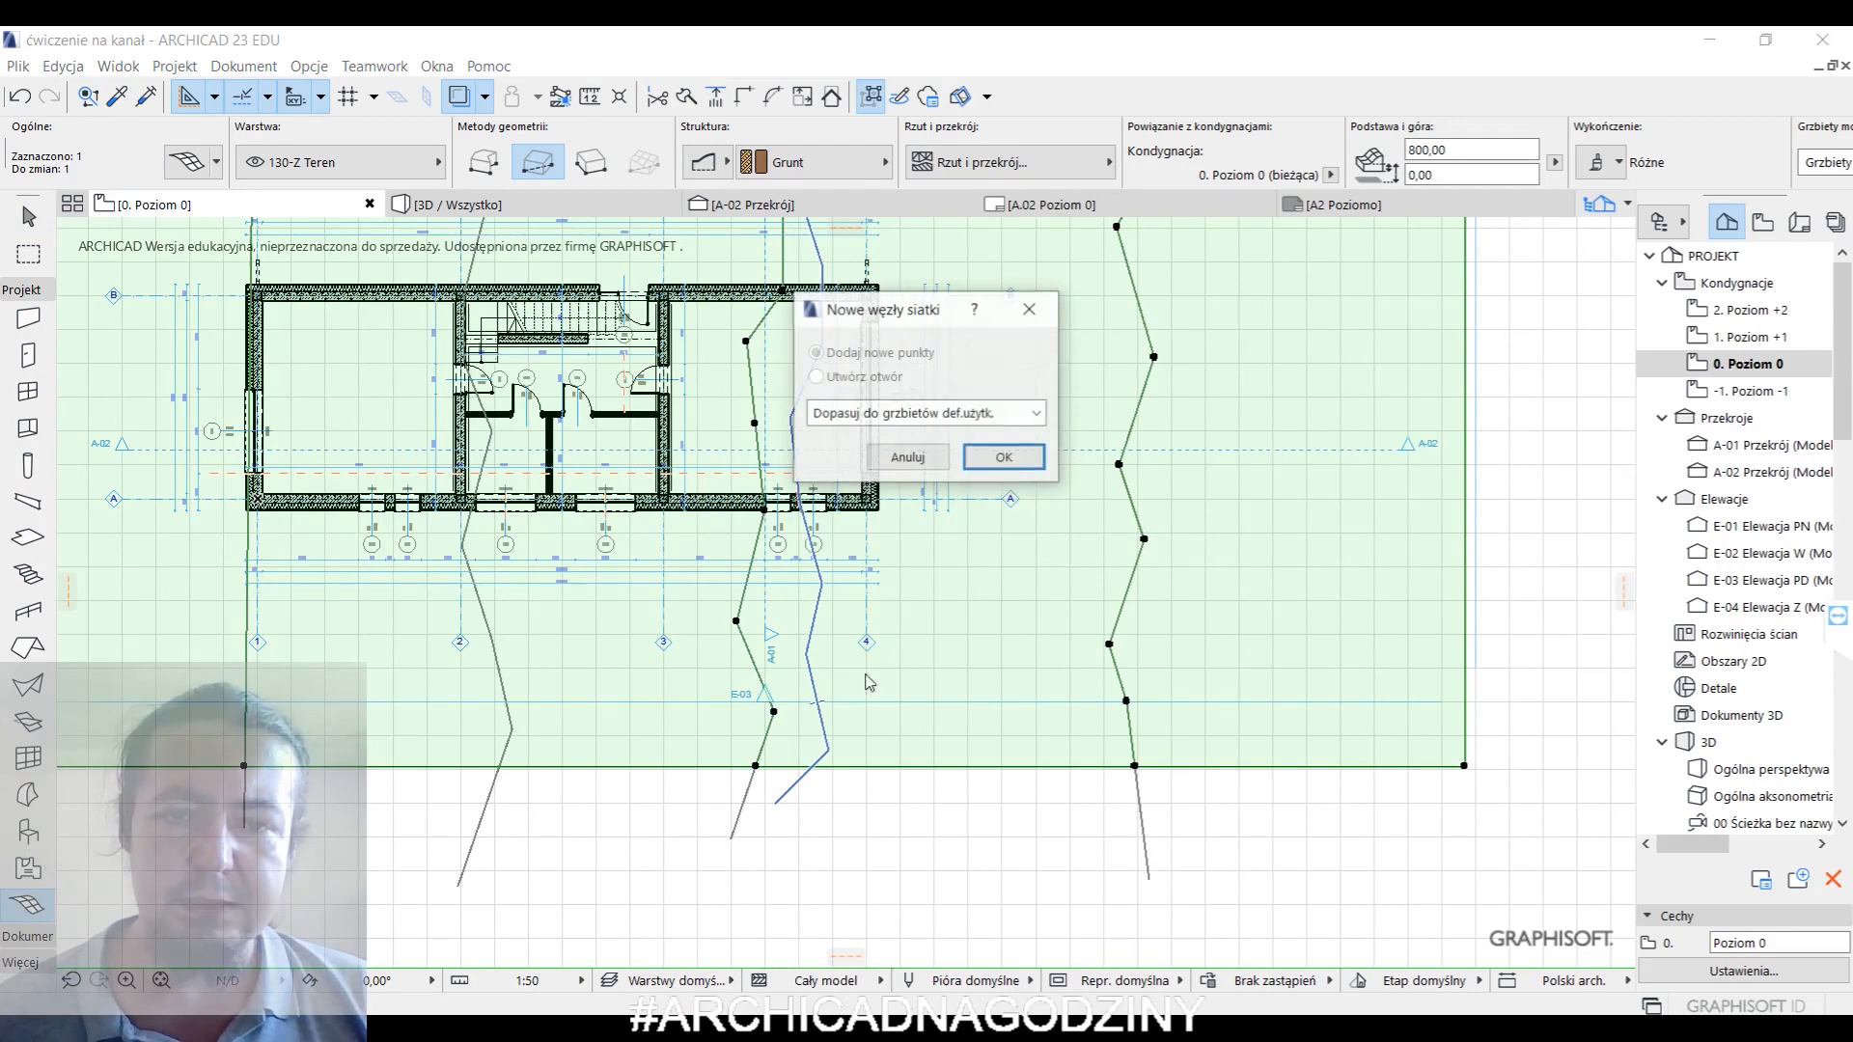
left_click(986, 458)
key("Escape")
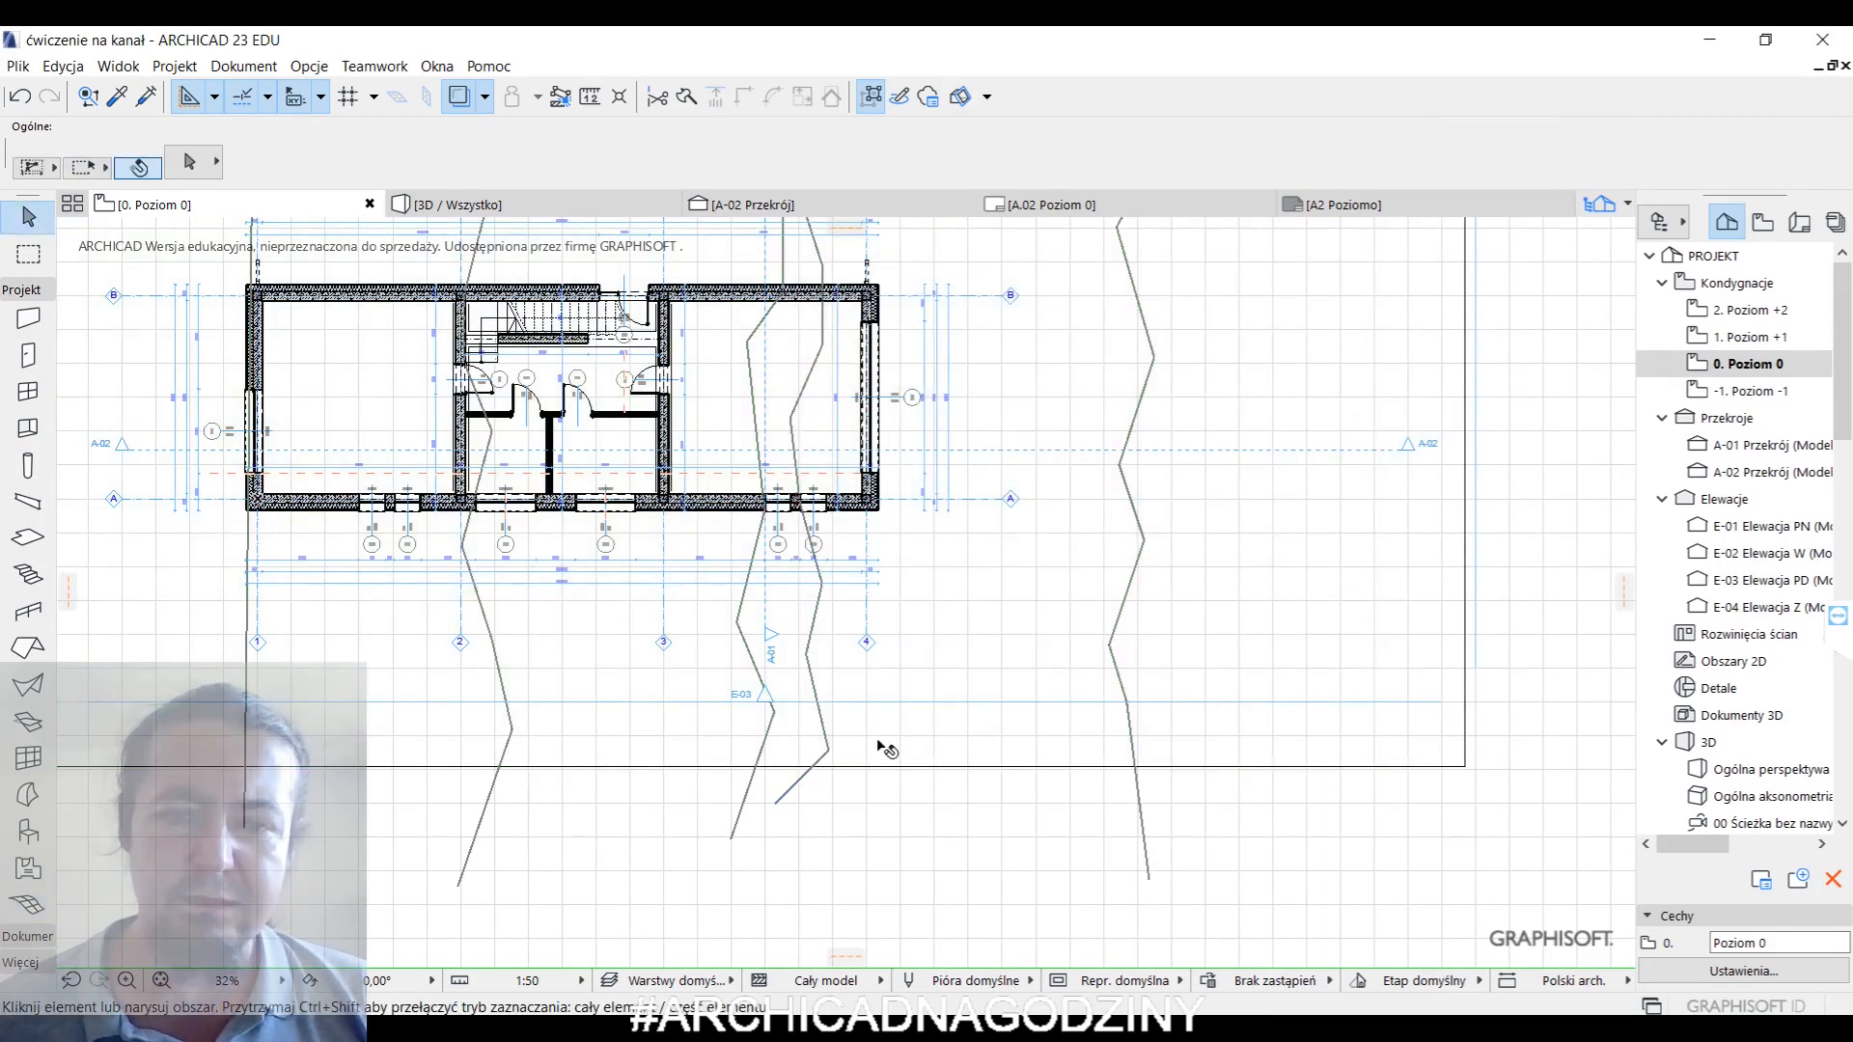
- Set the new ridge nearer axis 3 to height -474 and change the neighbouring ridge's height, applying each to all nodes
left_click(756, 740)
left_click(764, 743)
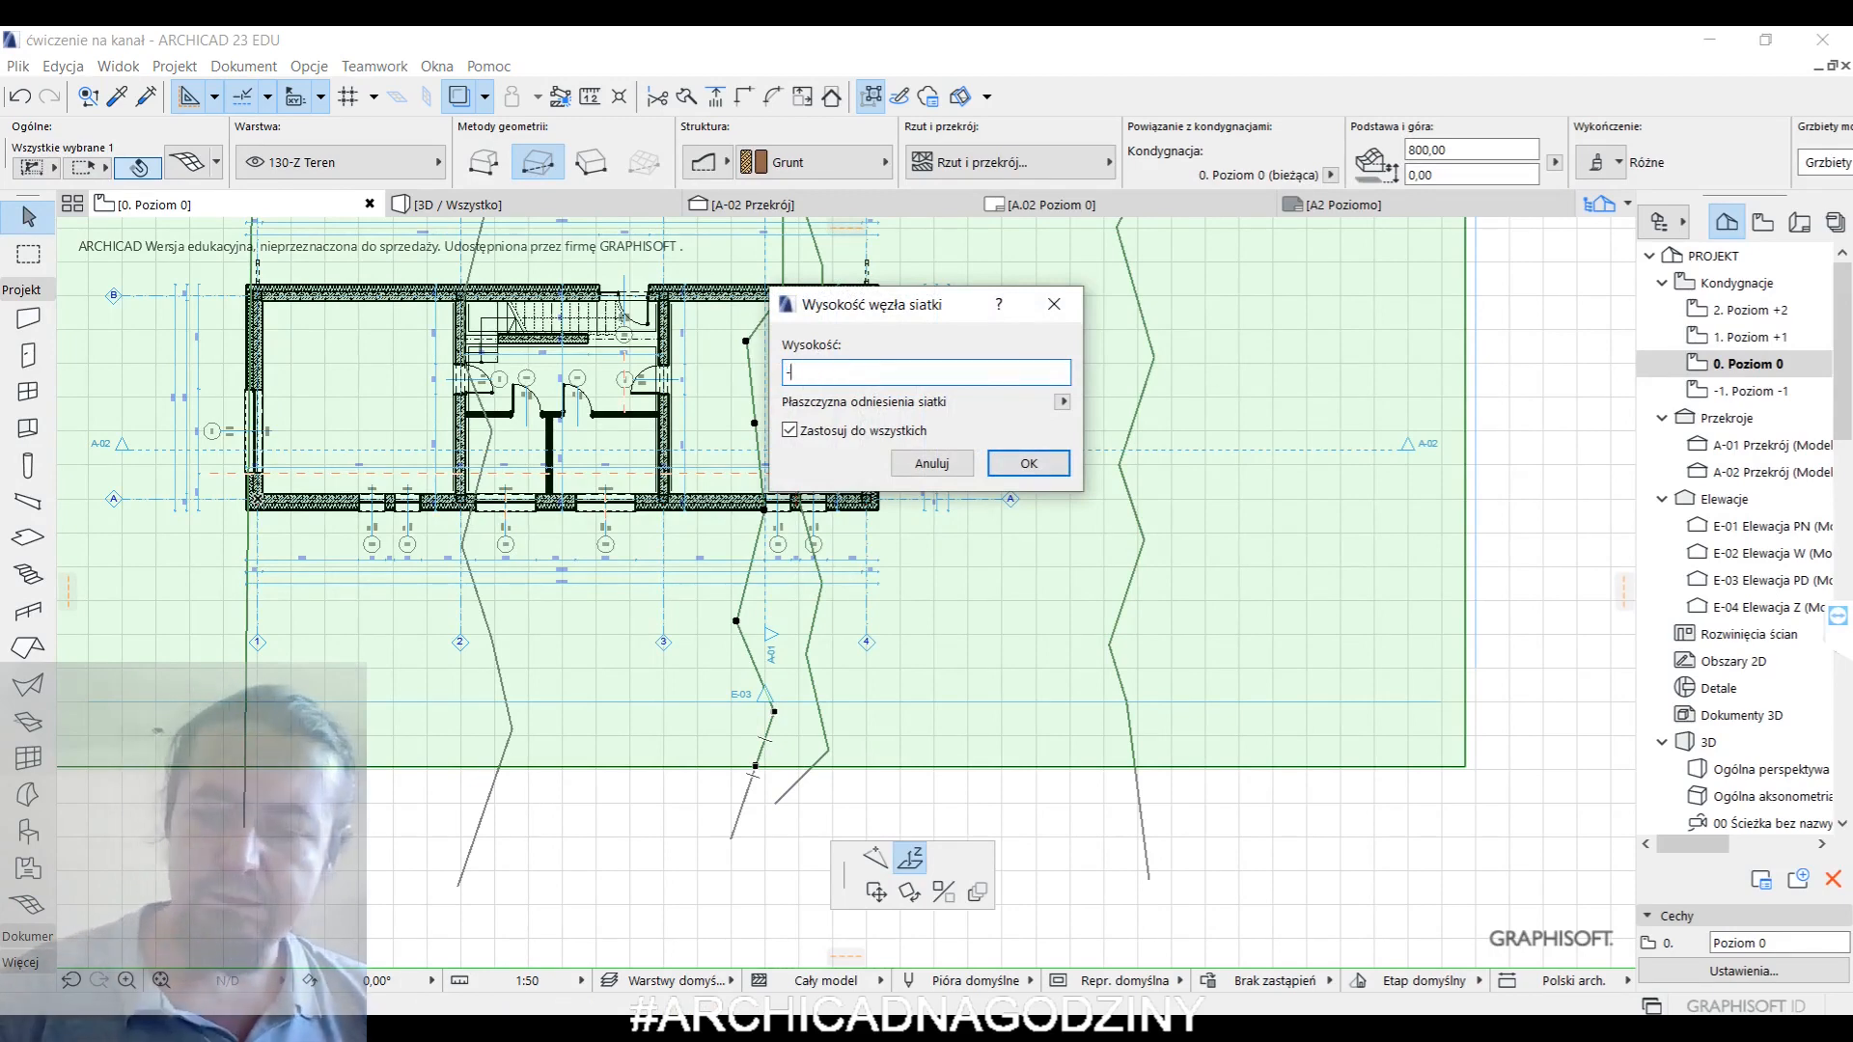
type("-474")
key("Return")
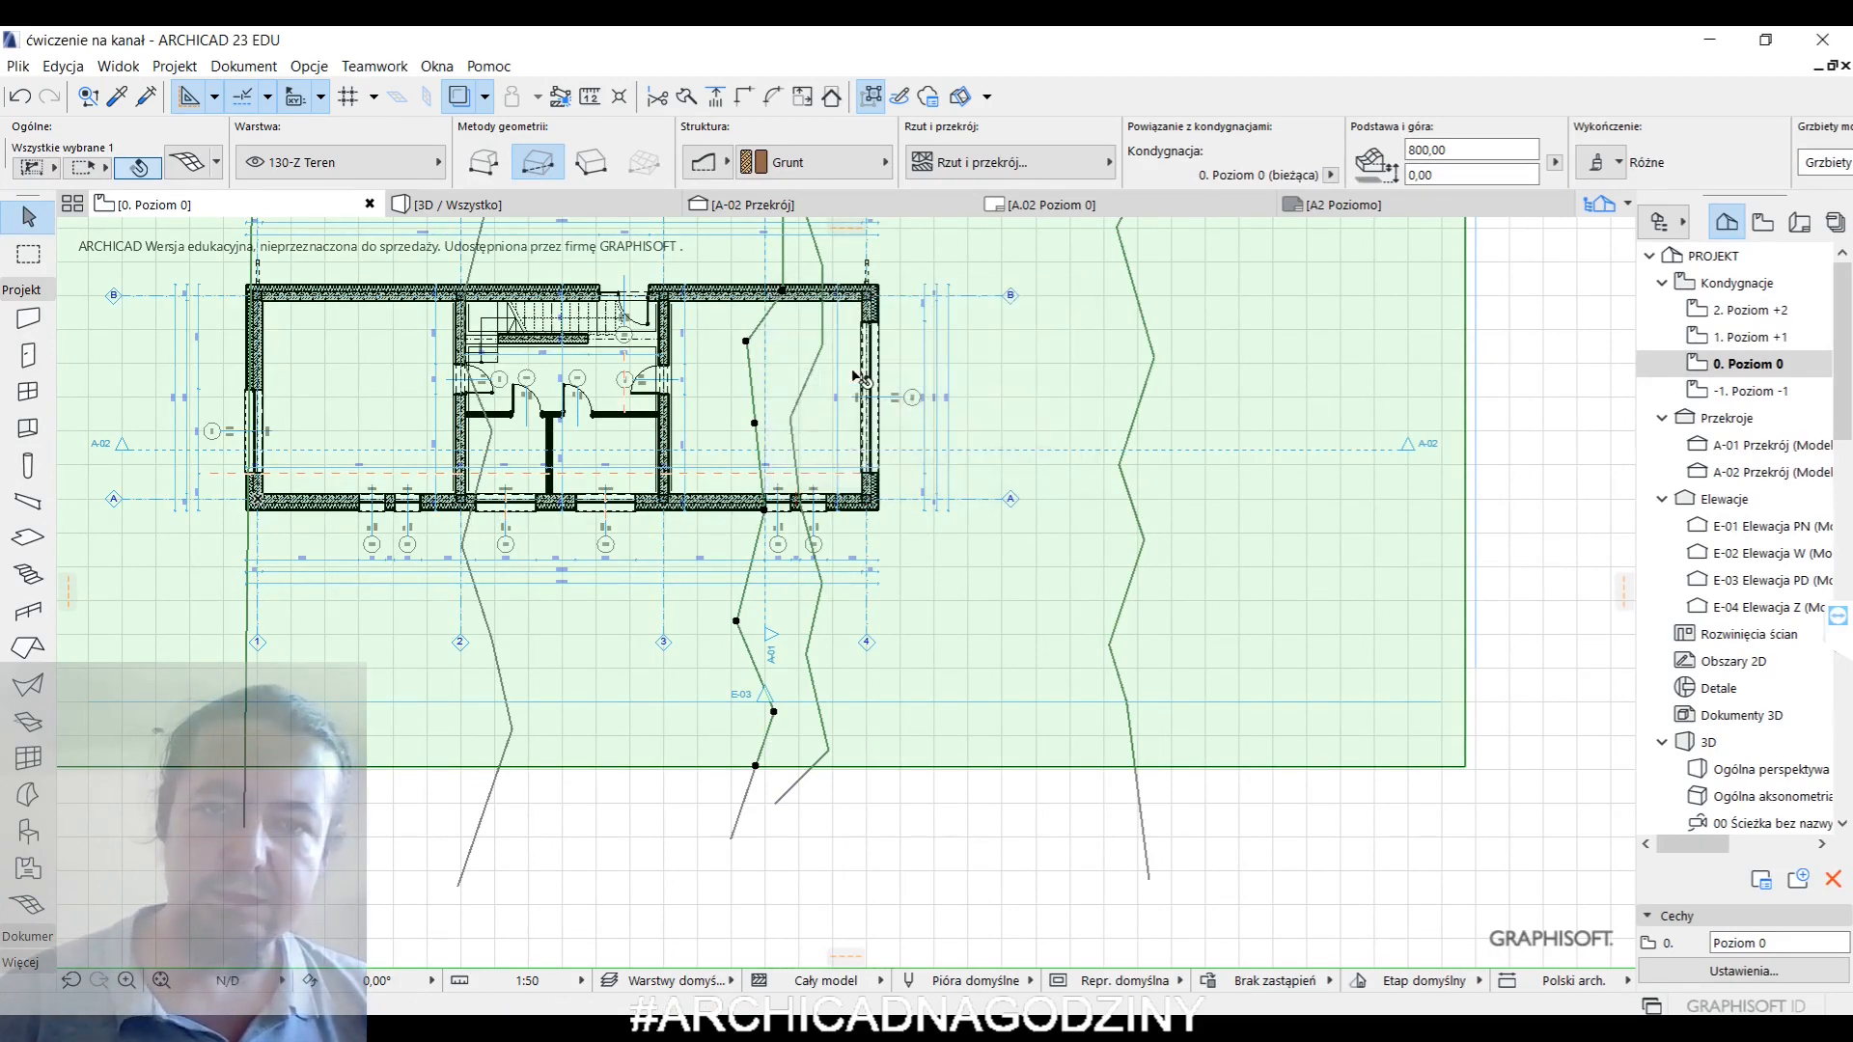
left_click(807, 652)
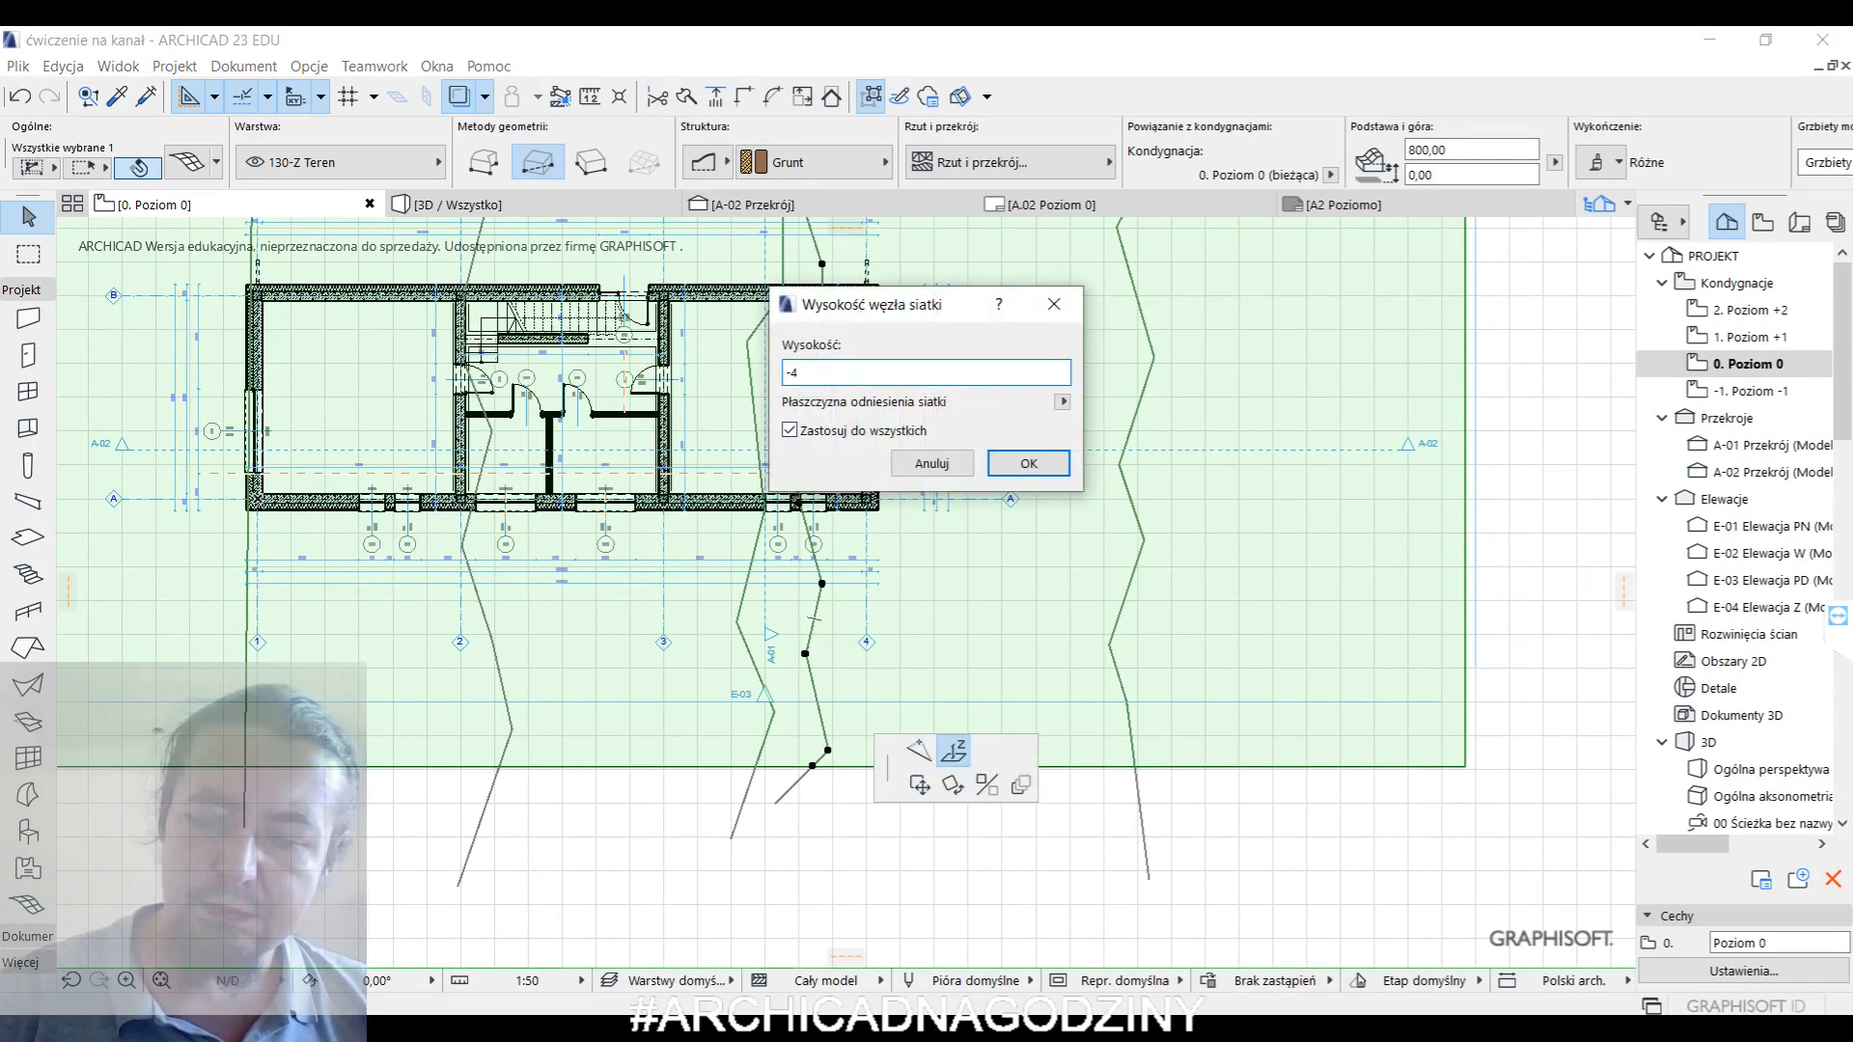
key("Return")
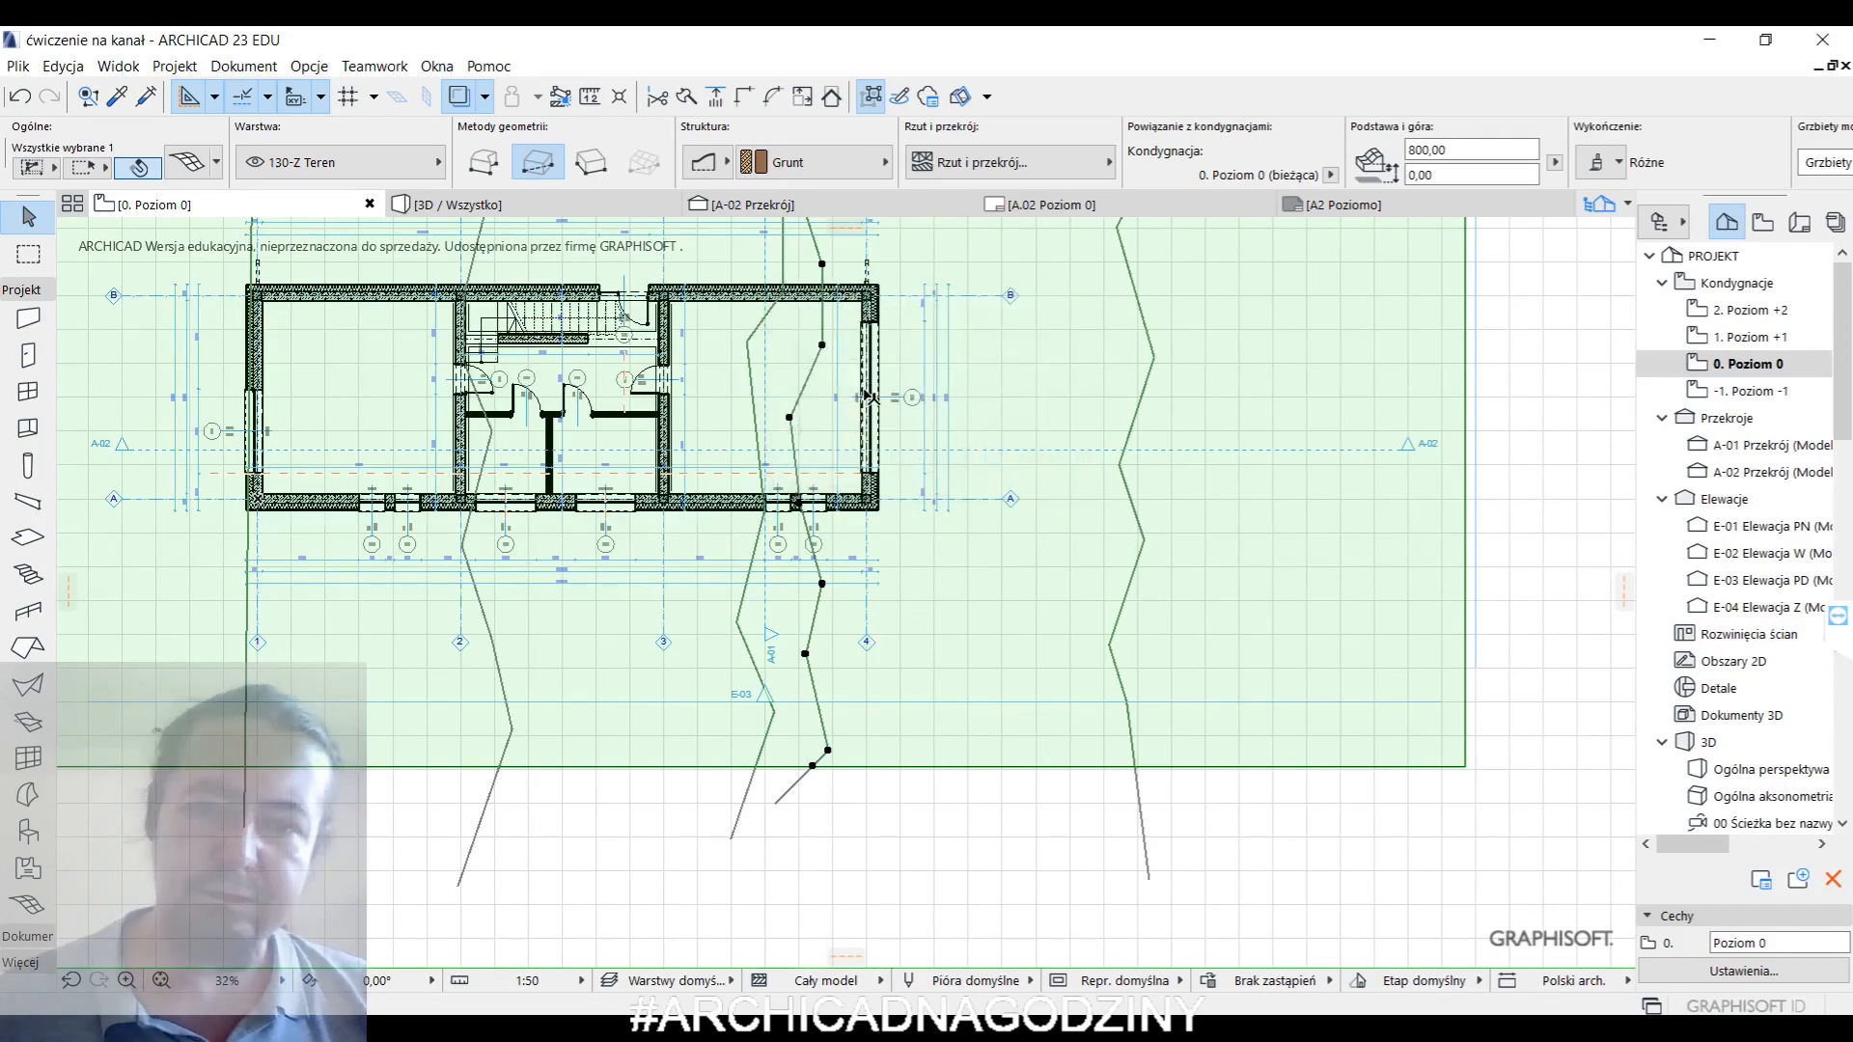
- Display the mesh in 3D and examine the terrain around the concrete block under the slanted columns
right_click(952, 702)
left_click(1013, 787)
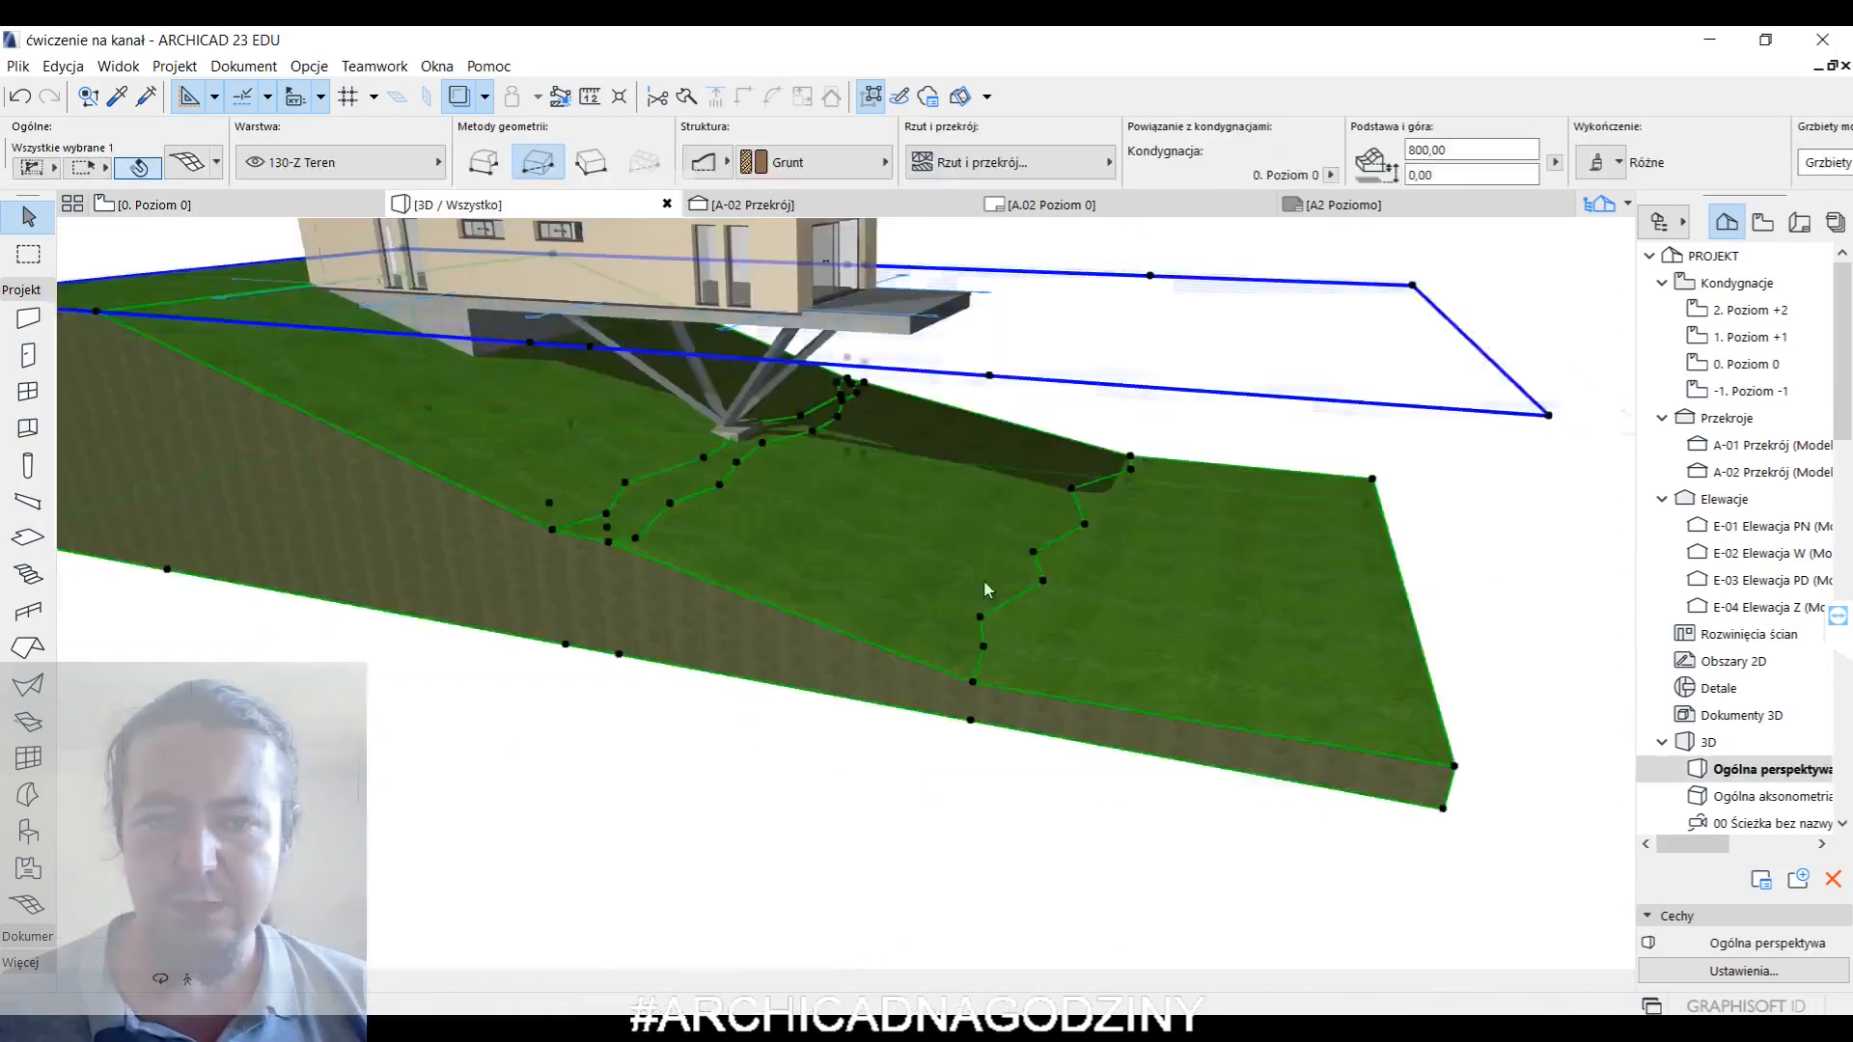
middle_click_drag(1012, 525, 1084, 526, "shift")
scroll(731, 425, "up", 5)
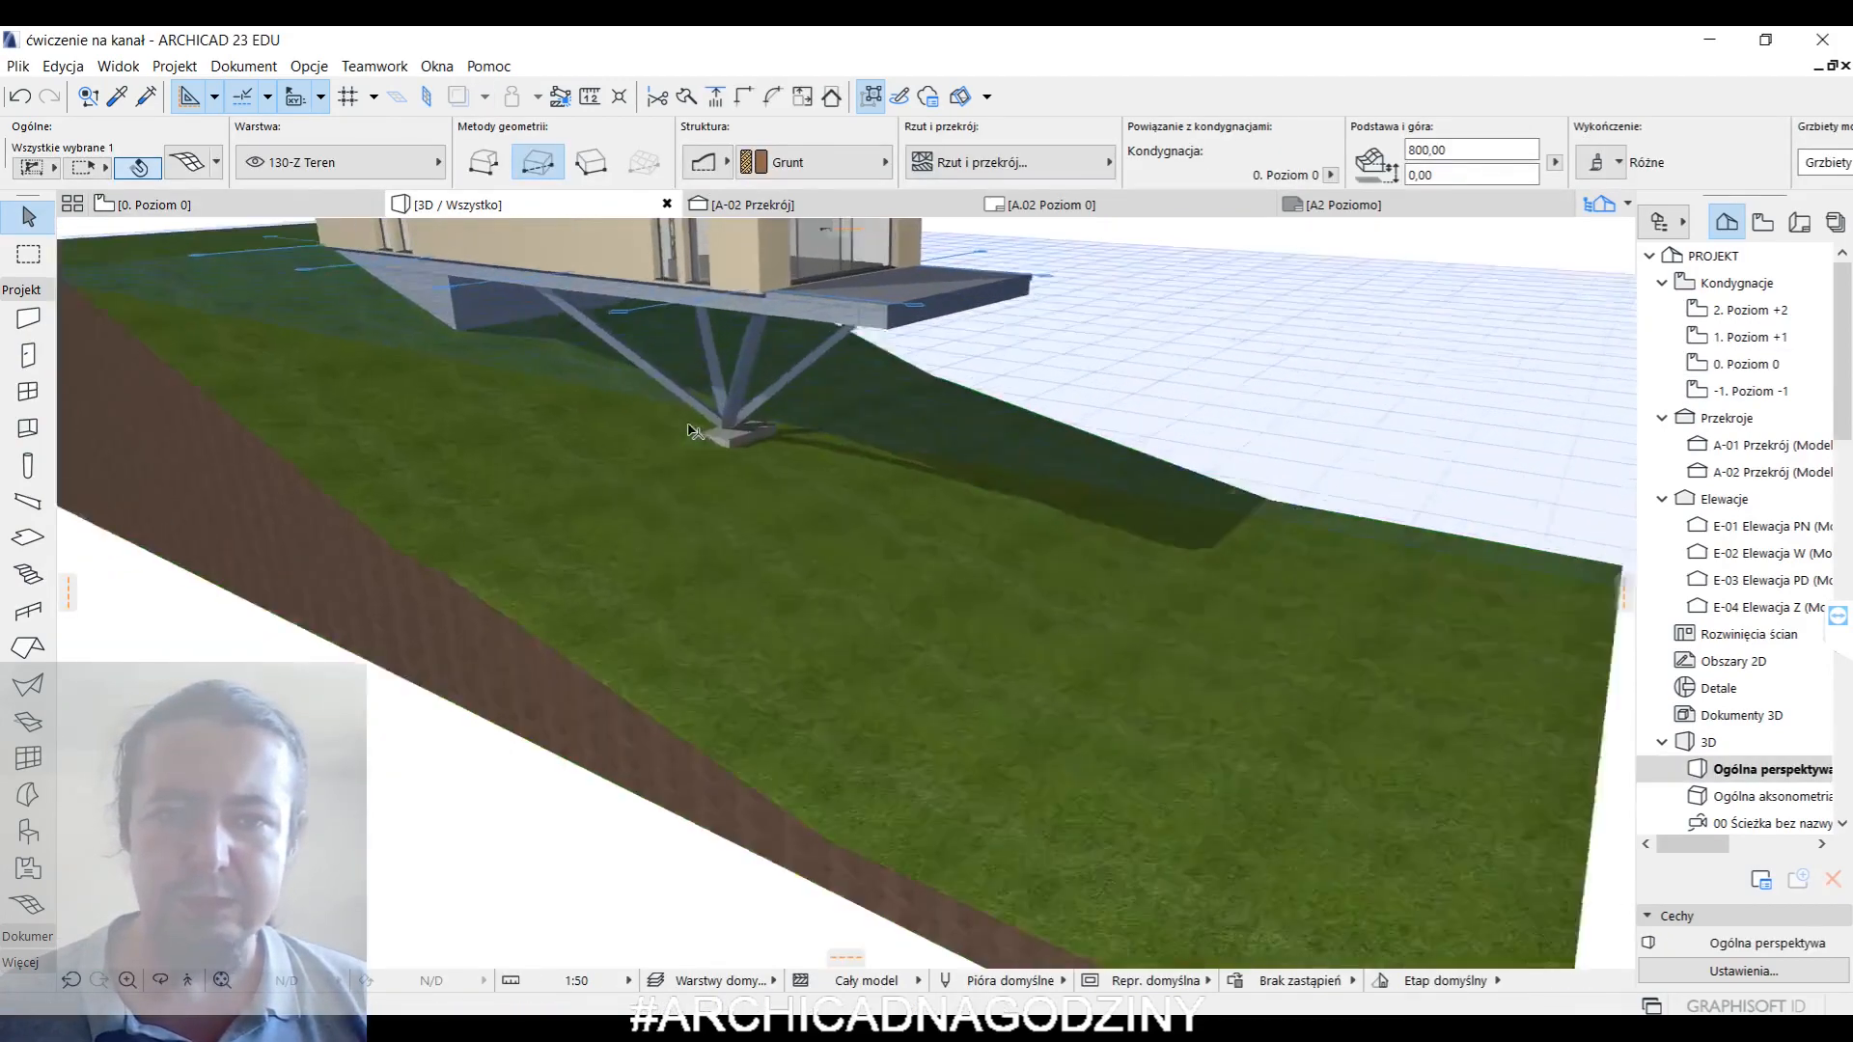
middle_click_drag(731, 426, 709, 492, "shift")
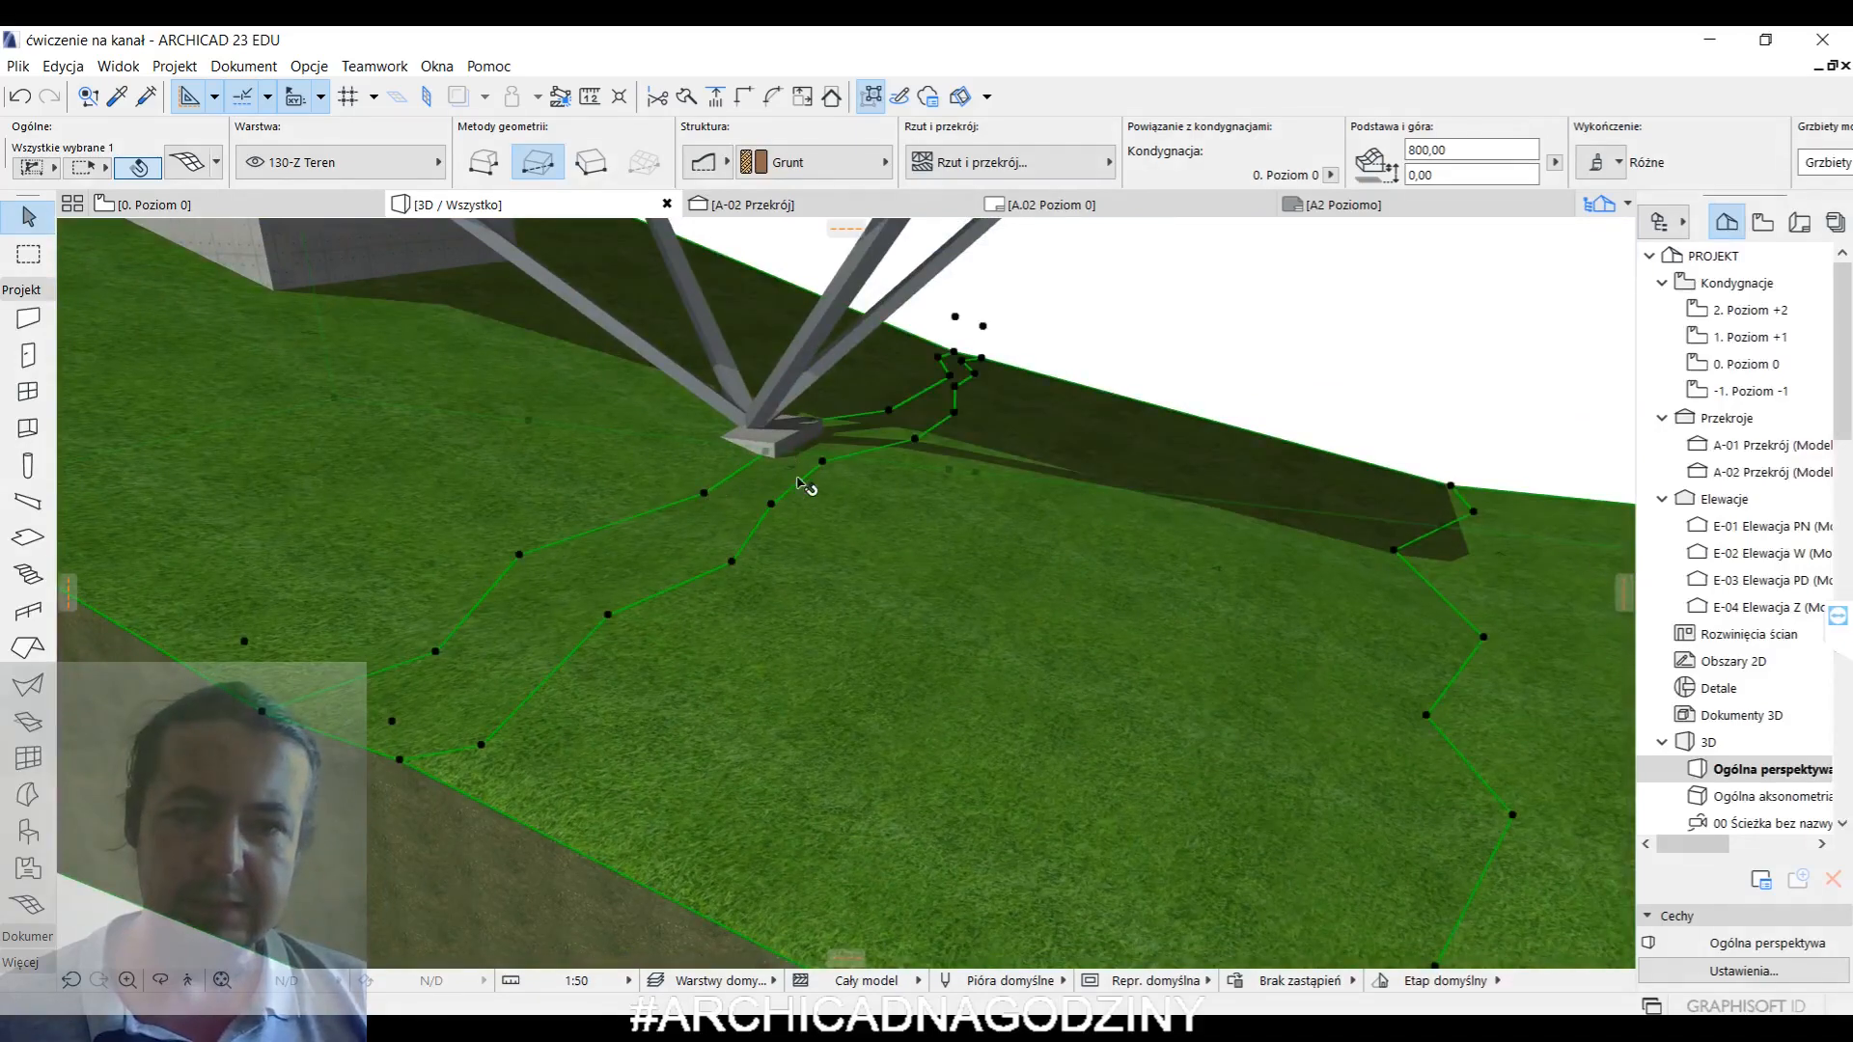
middle_click_drag(955, 451, 1014, 486, "shift")
- On the Poziom 0 plan, move the mesh ridge with height -474 slightly towards axis 3
left_click(282, 205)
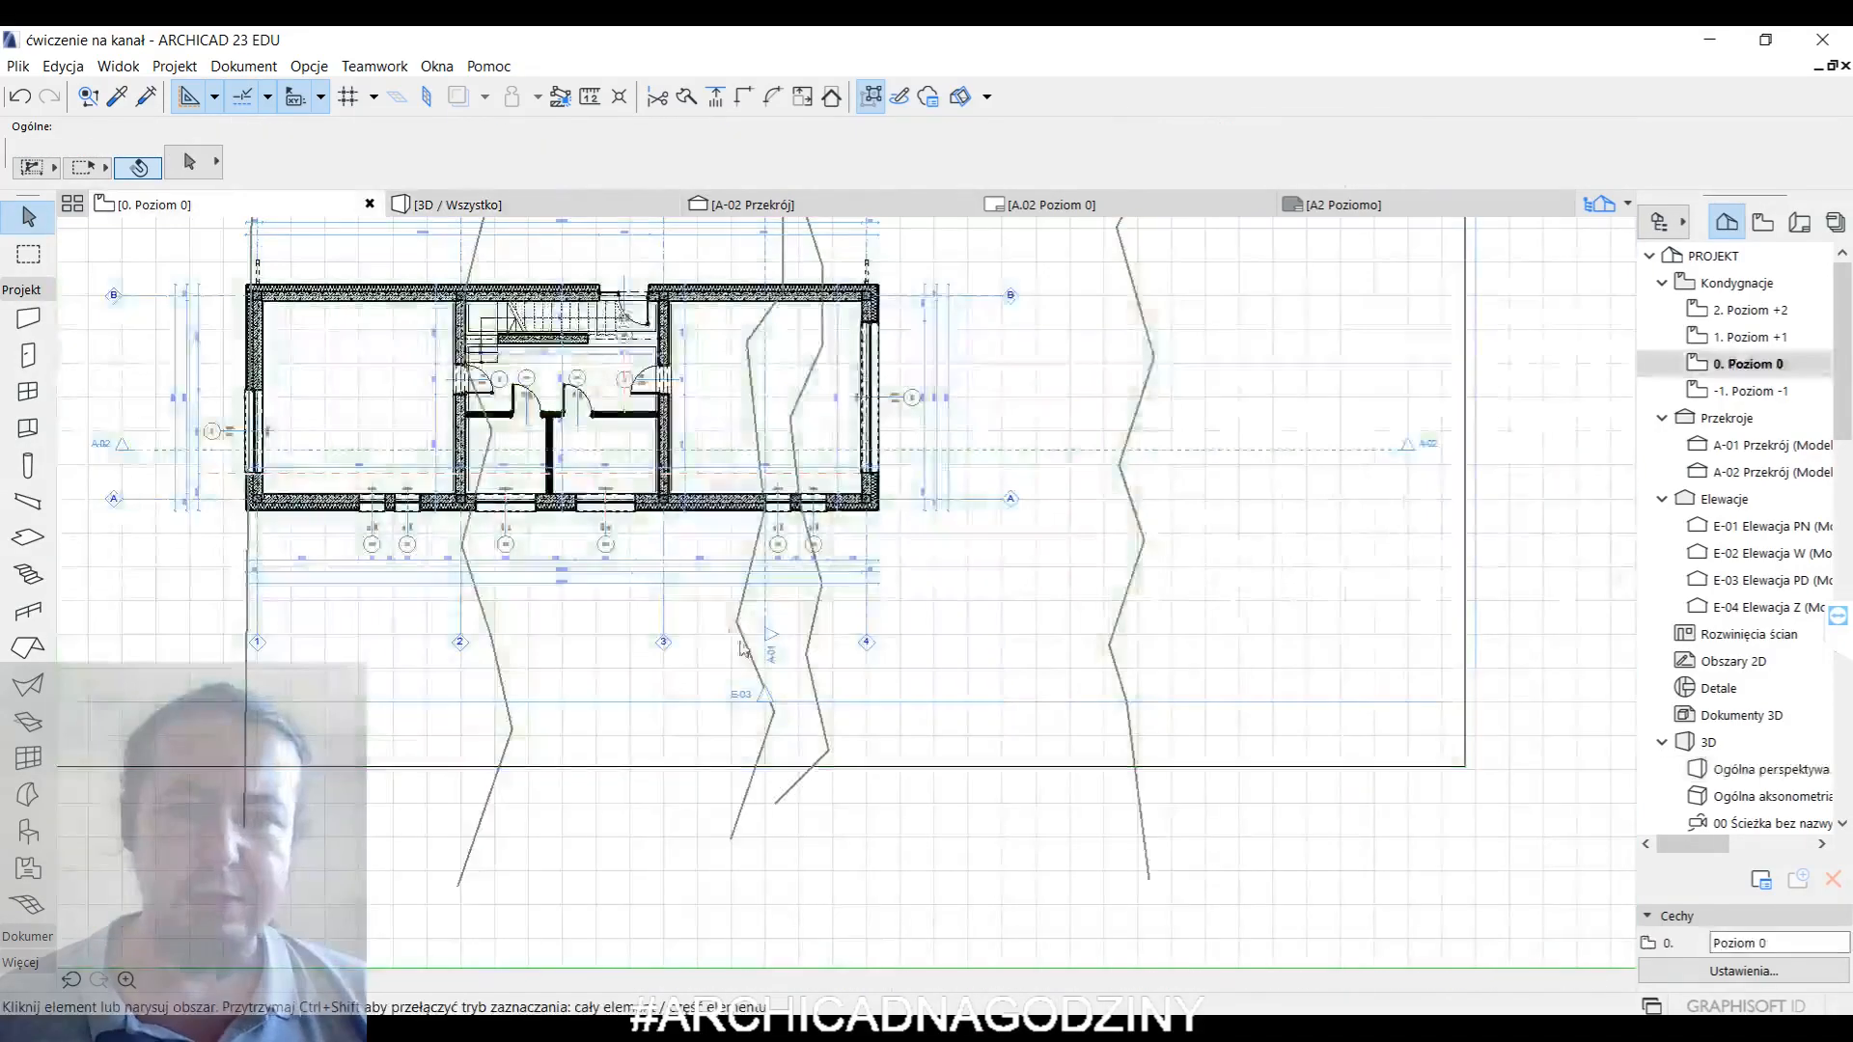
left_click(769, 730)
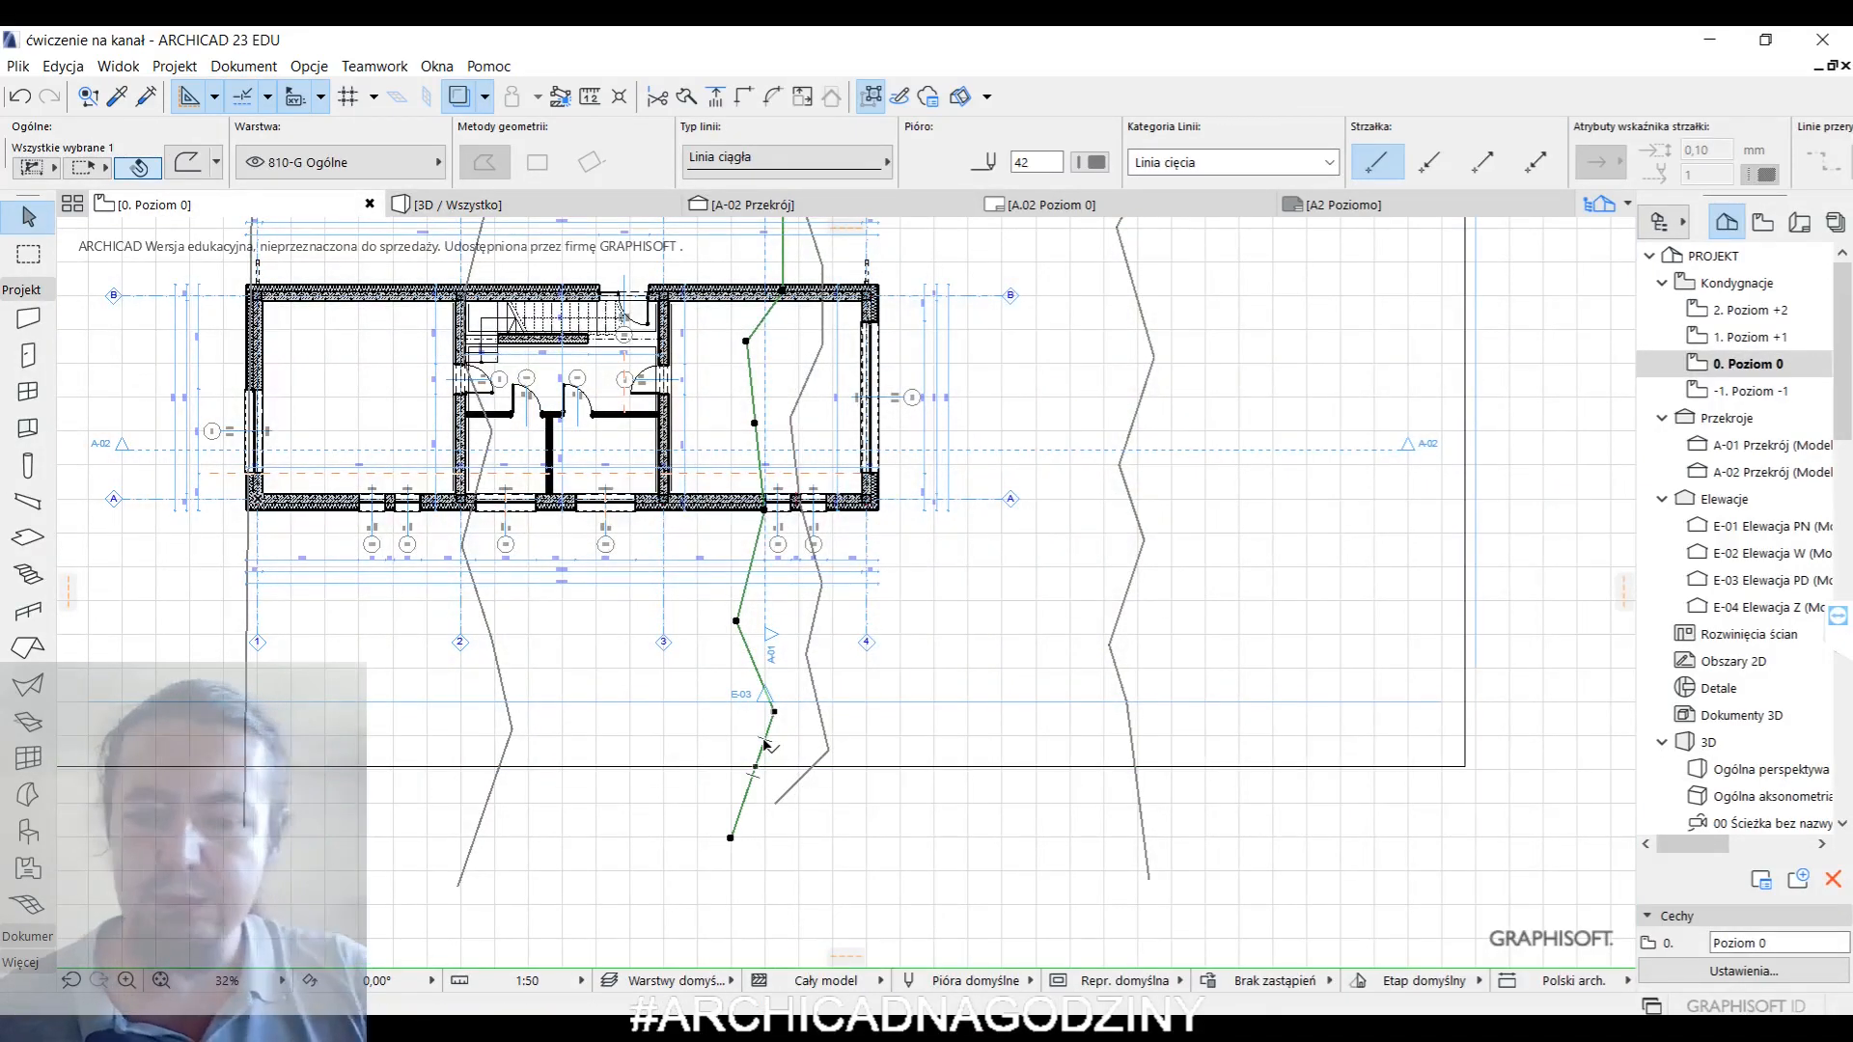
key("Tab")
left_click(764, 741)
left_click(766, 740)
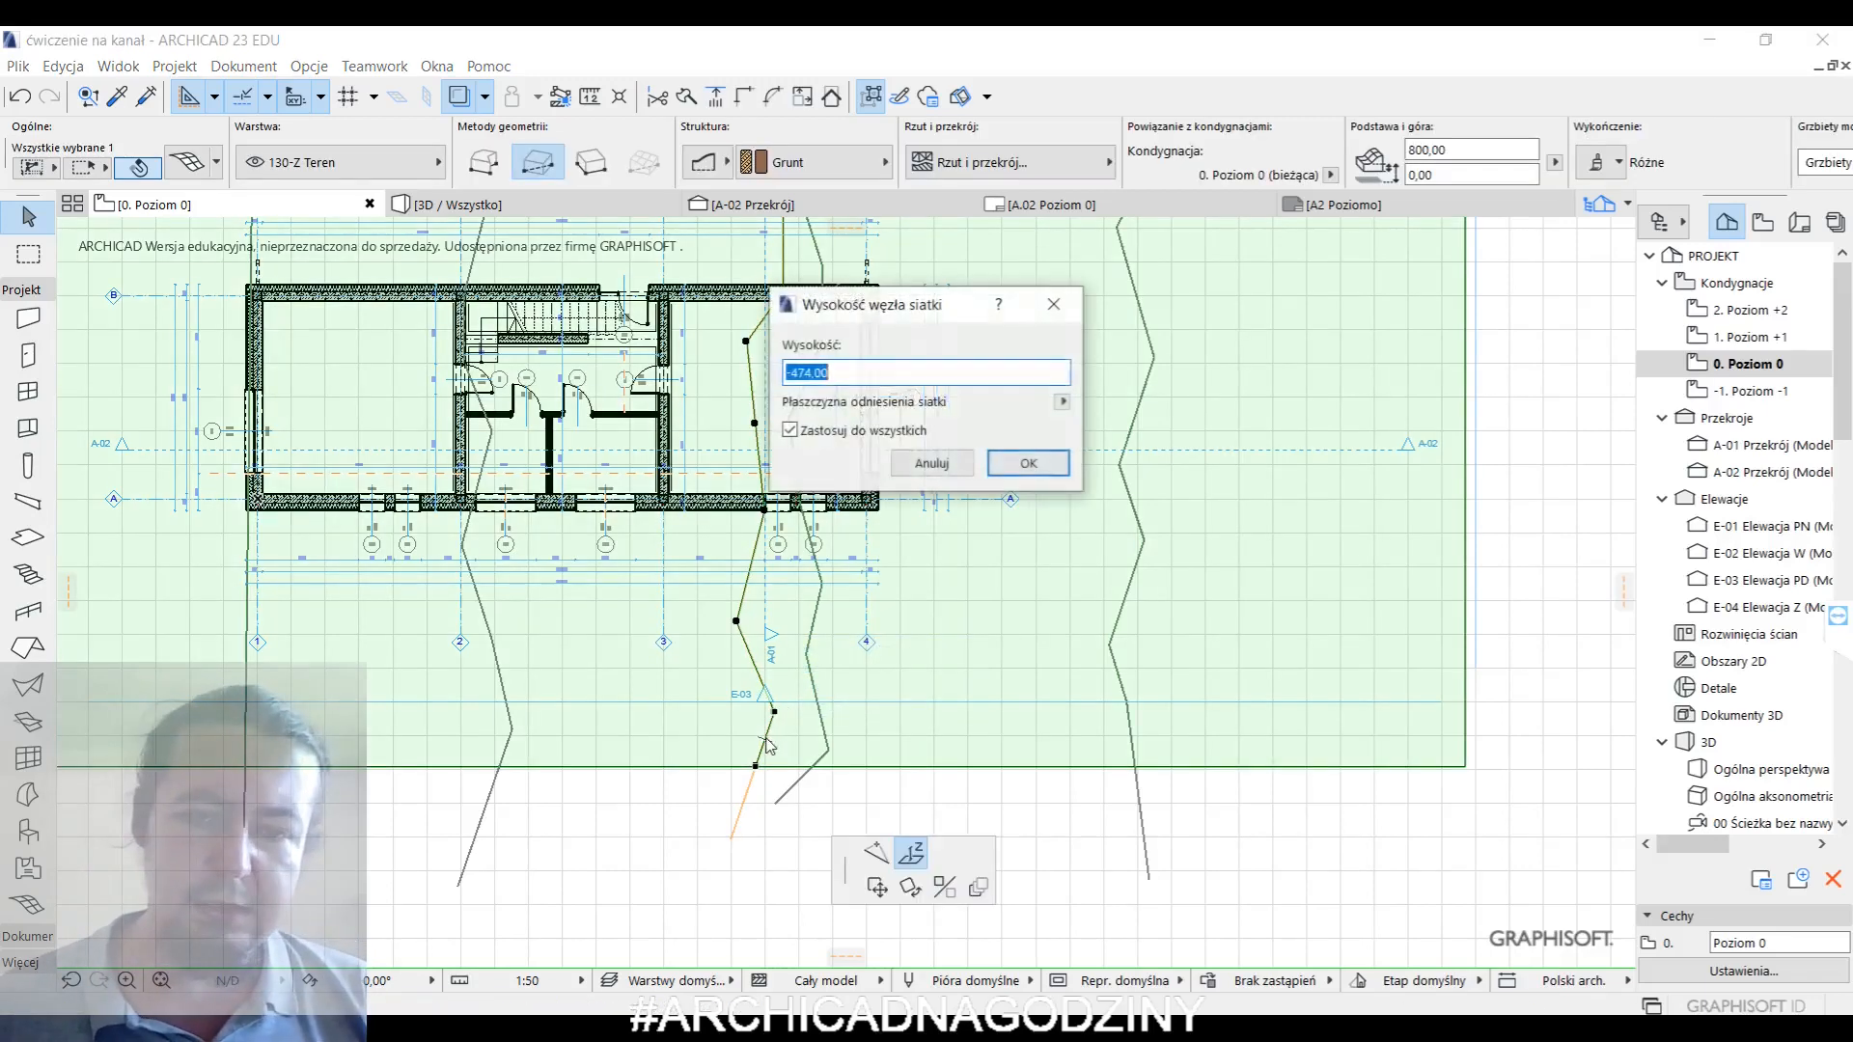
left_click(922, 470)
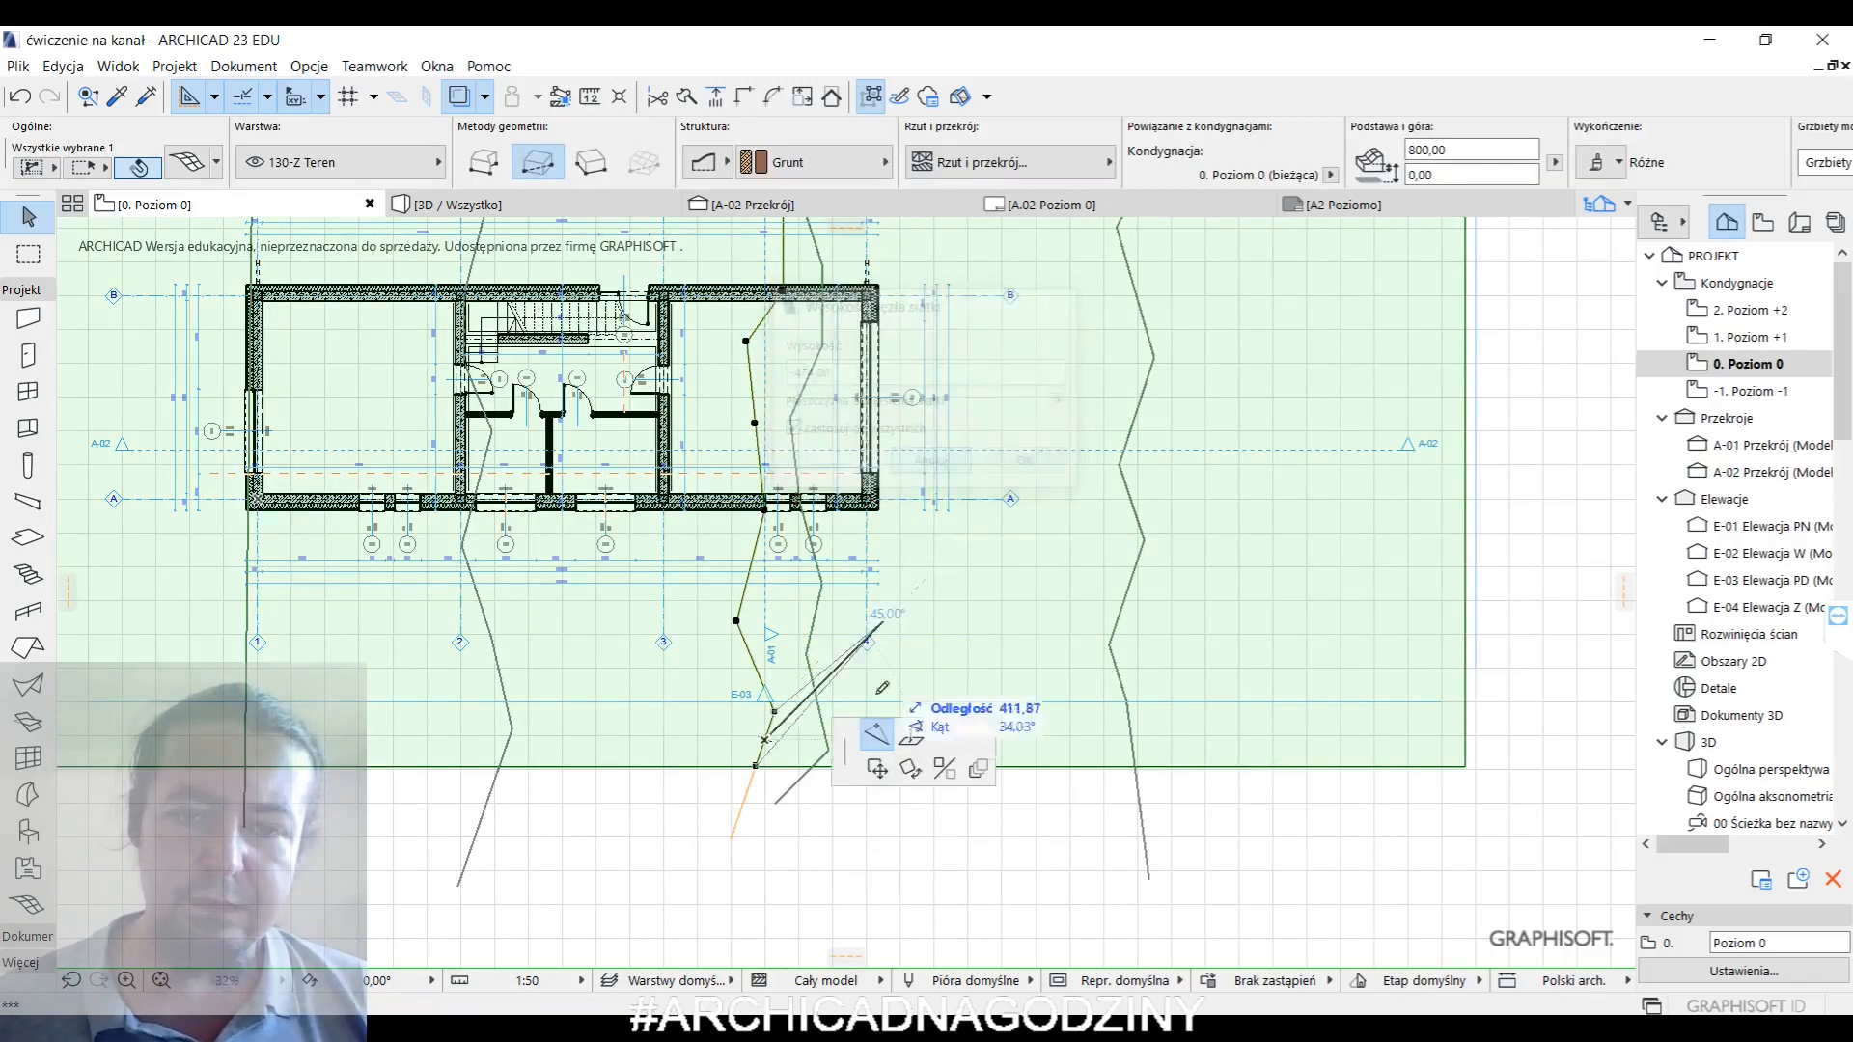
left_click(876, 772)
left_click(735, 745)
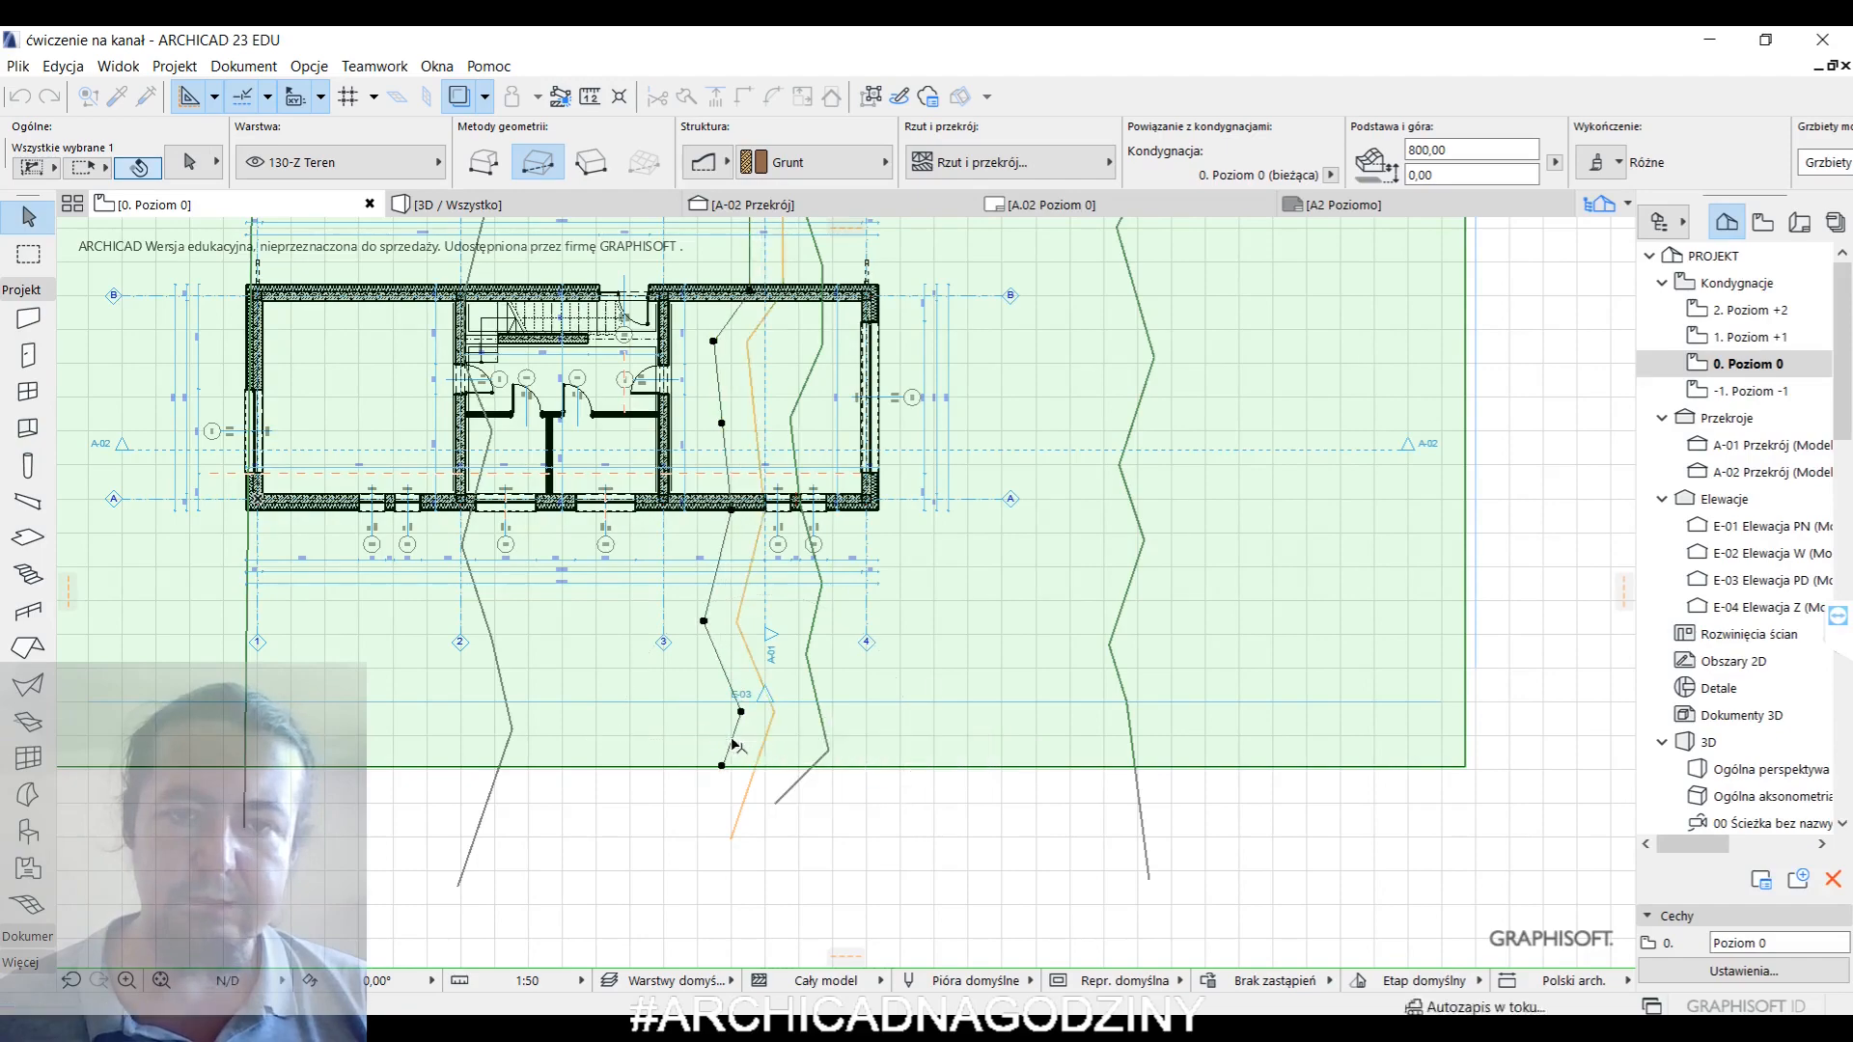
- In 3D, lower the two protruding mesh edge nodes beside the moved ridge's ends to the level of the ridge's end nodes
key("F3")
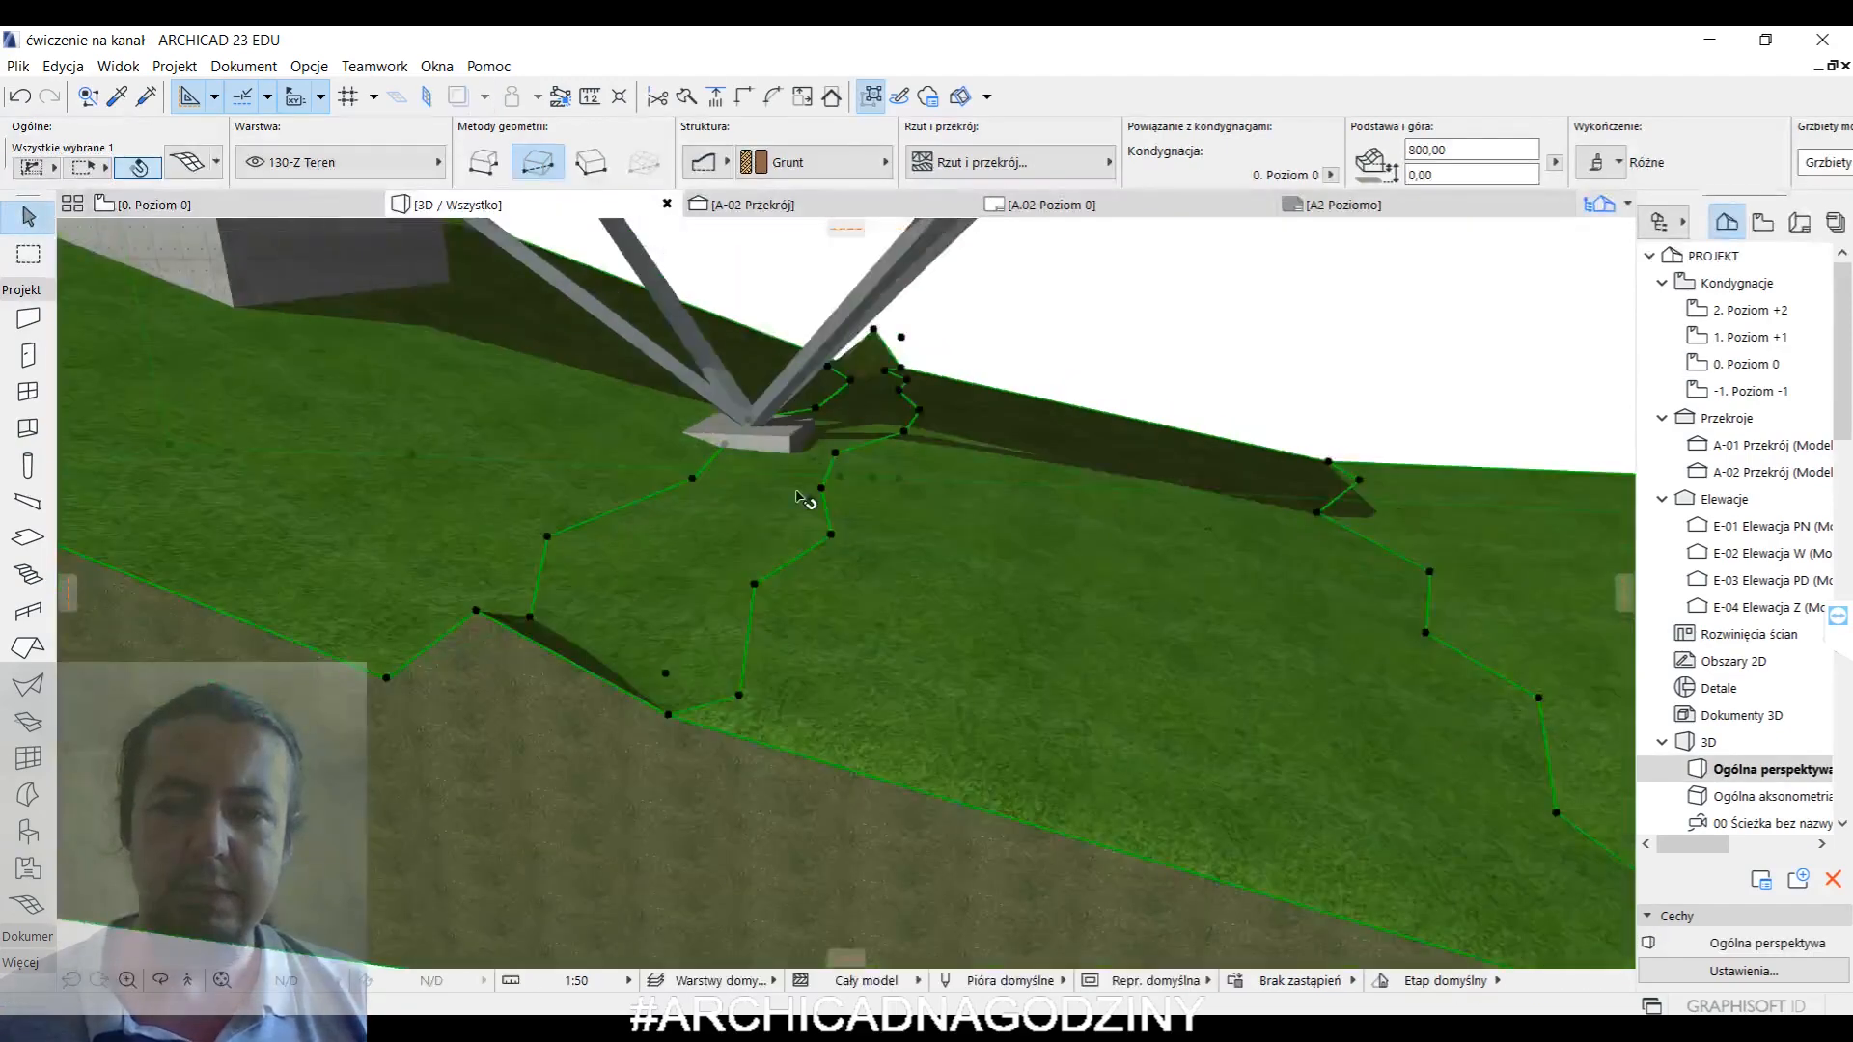
middle_click_drag(947, 476, 356, 698, "shift")
left_click(292, 678)
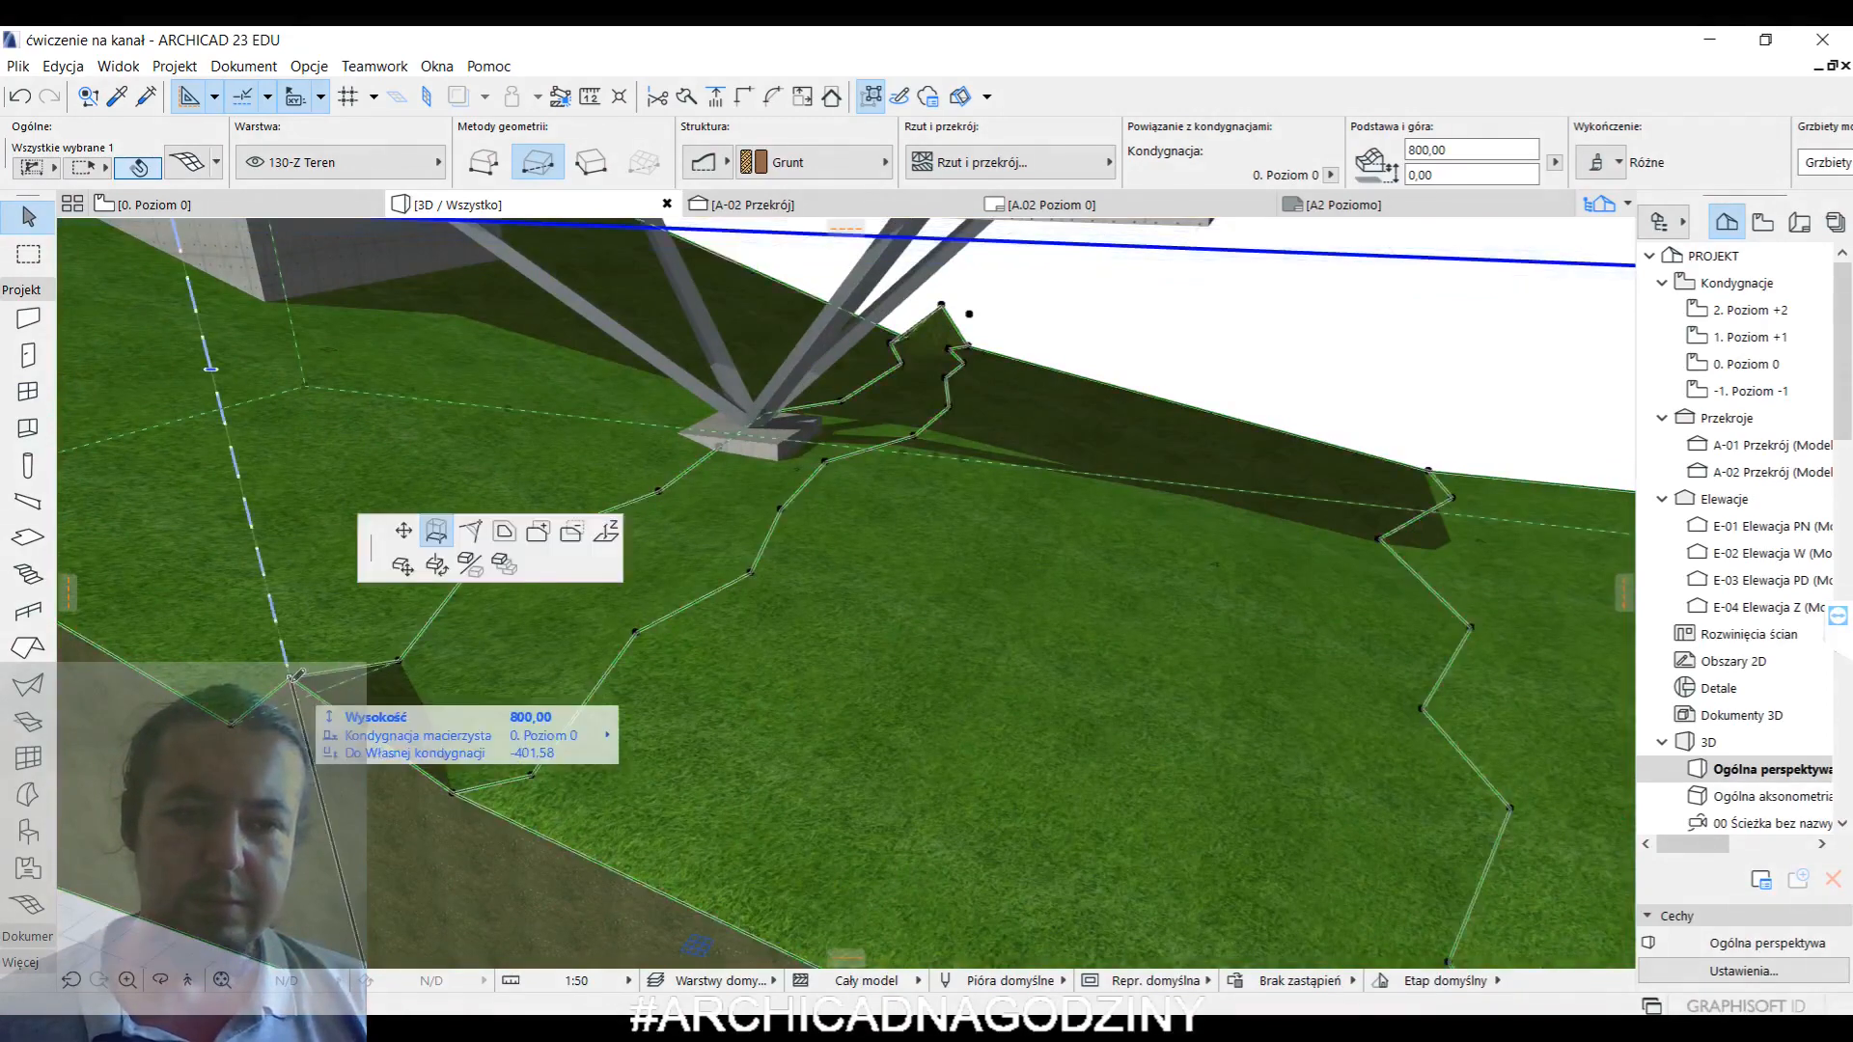
left_click(608, 533)
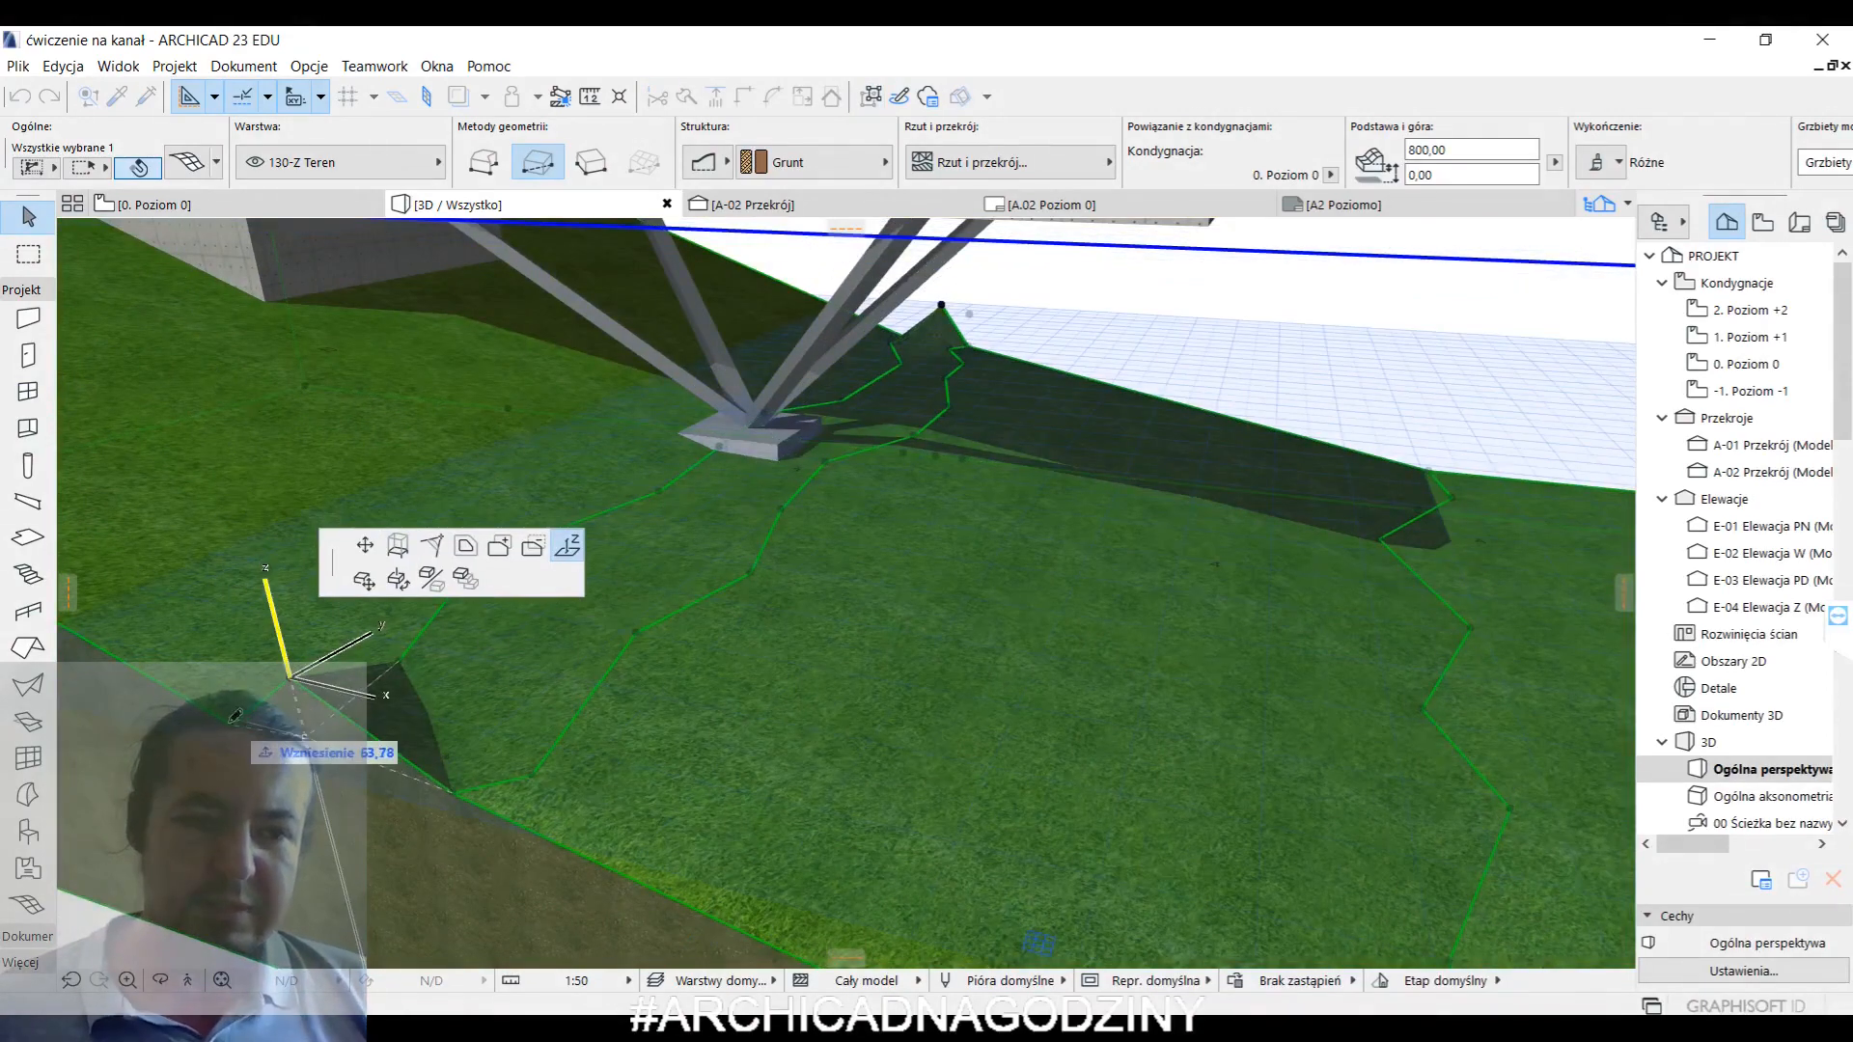
left_click(232, 725)
left_click(941, 306)
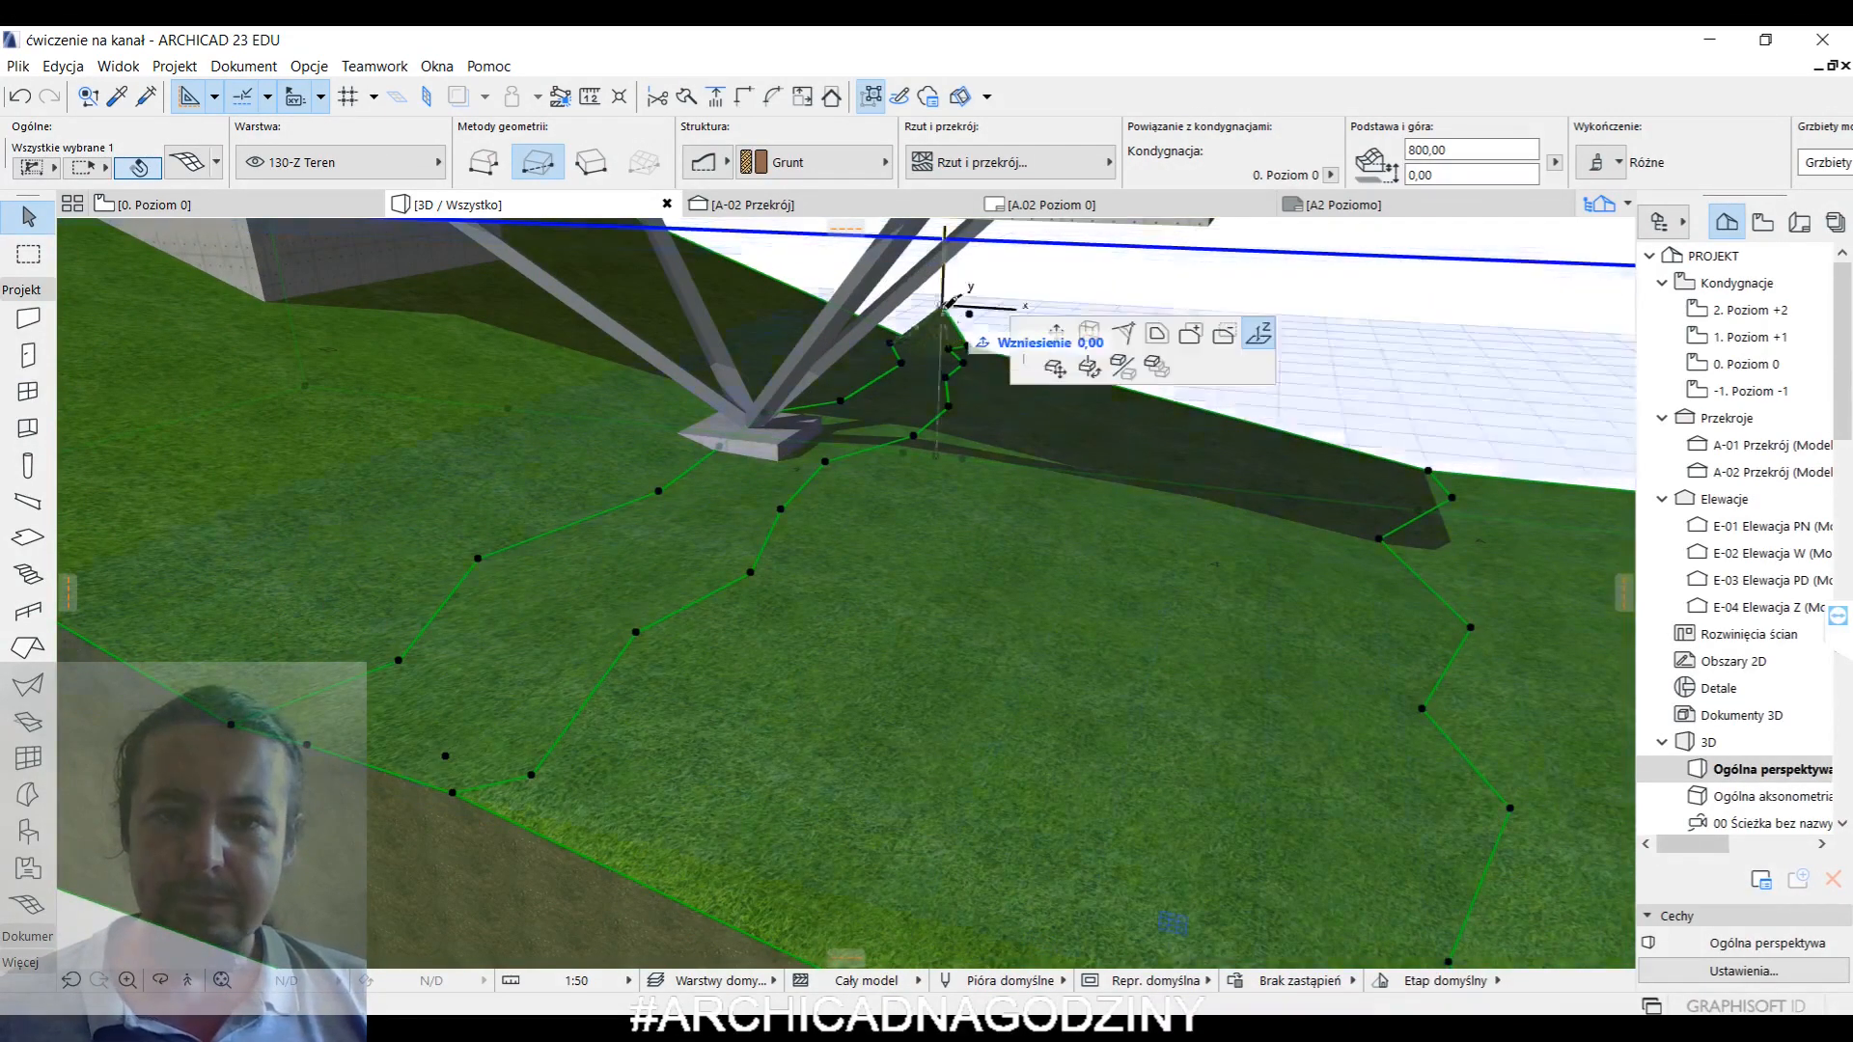
left_click(940, 344)
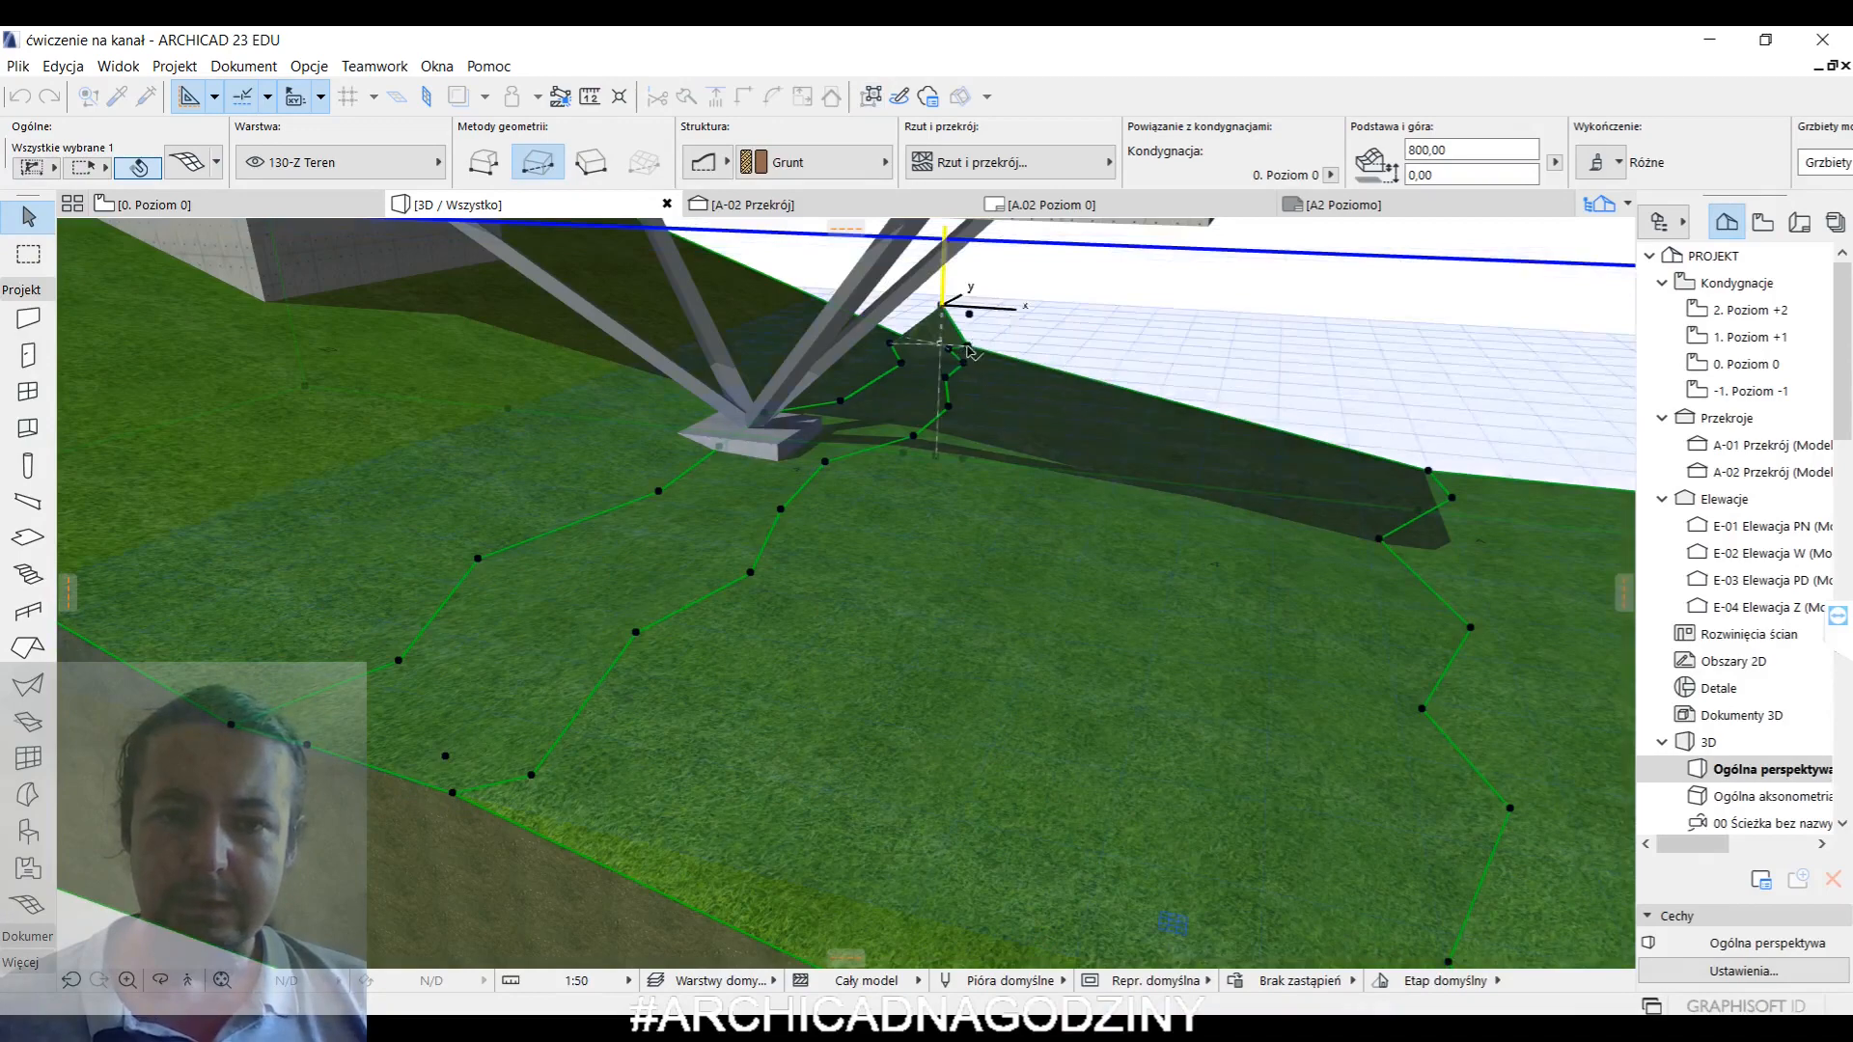
- Move the ridge node beside the concrete block uphill, away from the block
left_click(715, 474)
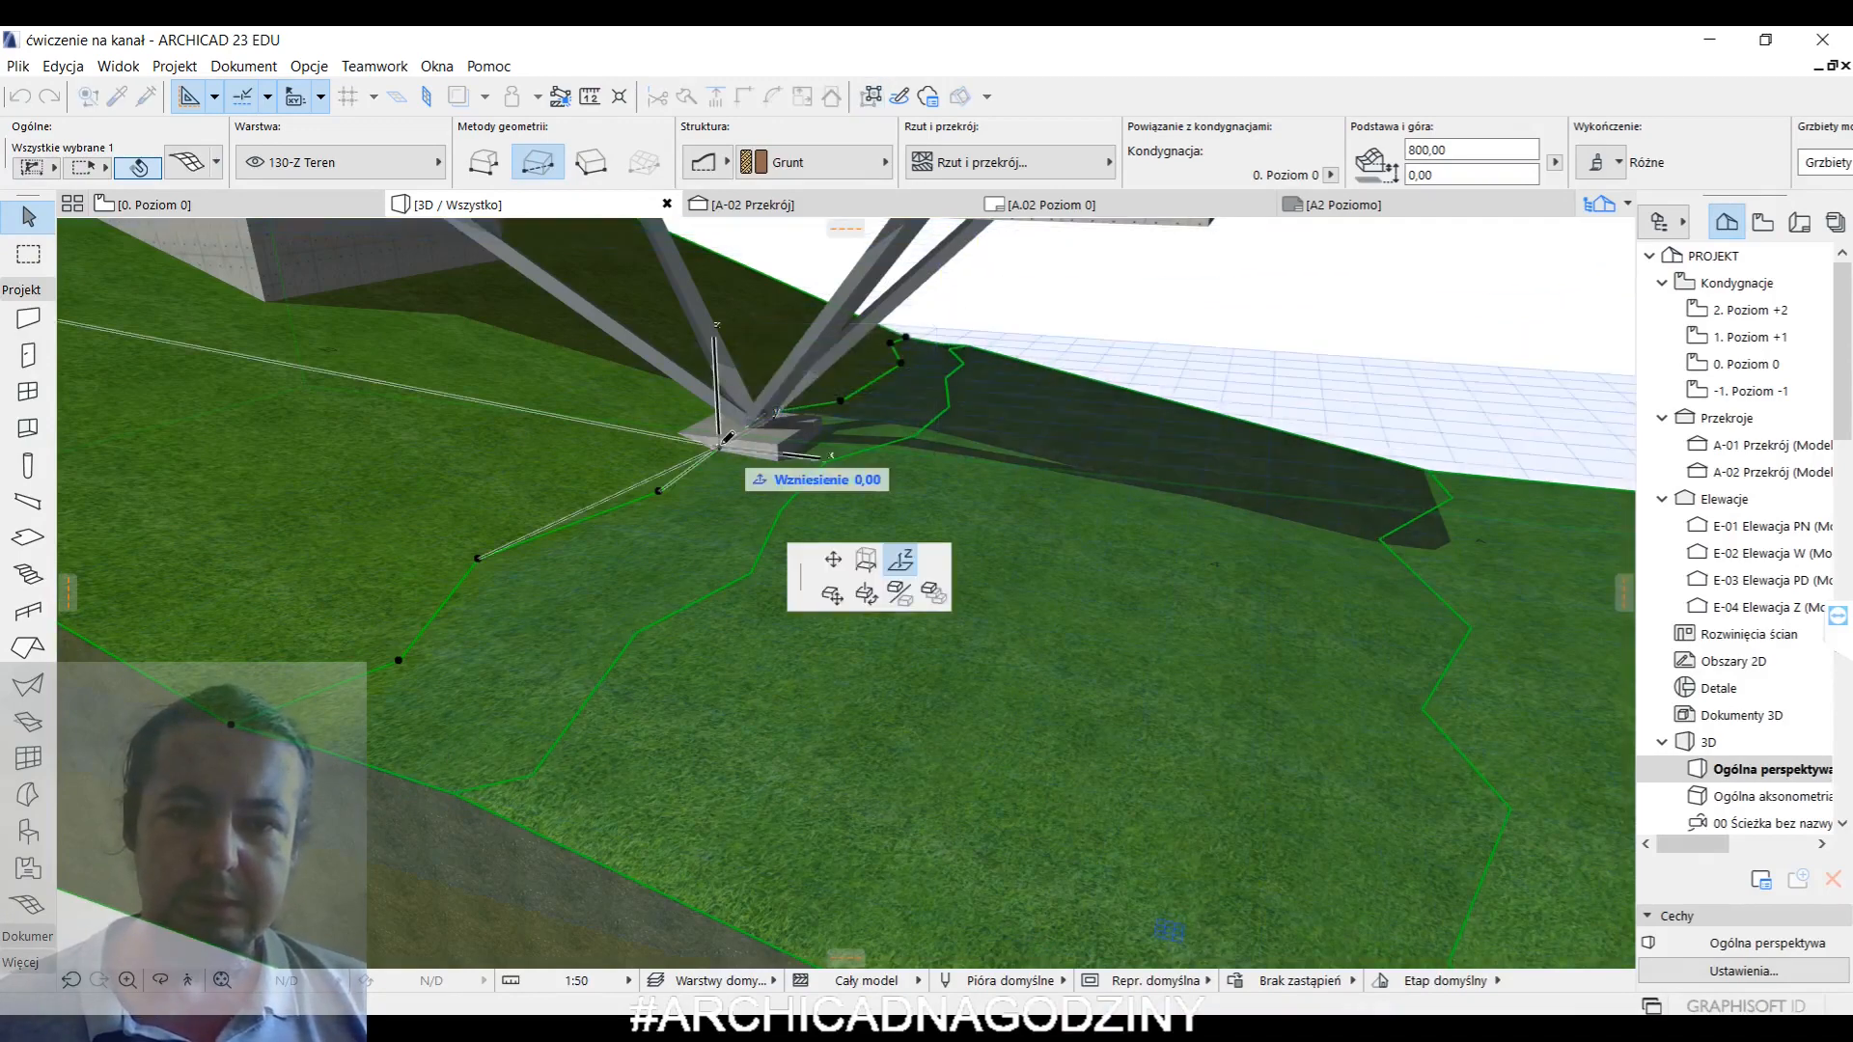
left_click(836, 573)
left_click(632, 455)
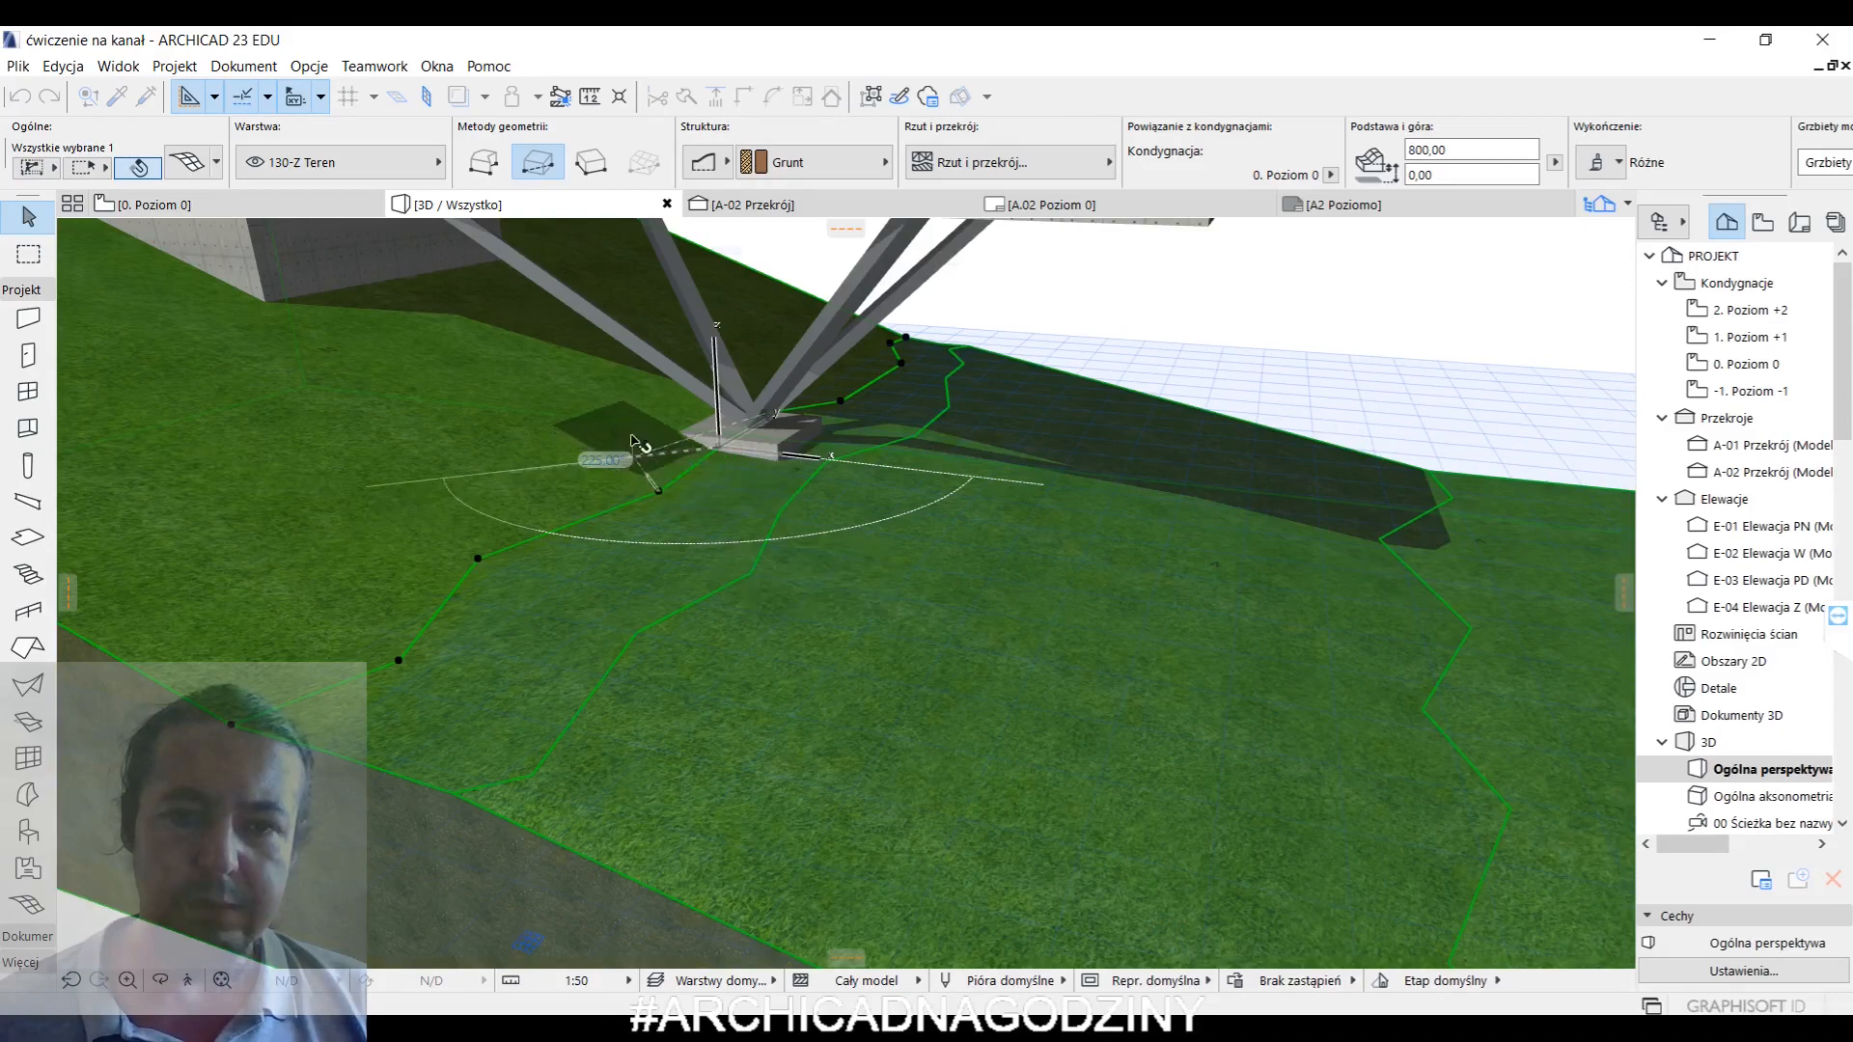
middle_click_drag(702, 469, 395, 410, "shift")
scroll(647, 433, "down", 3)
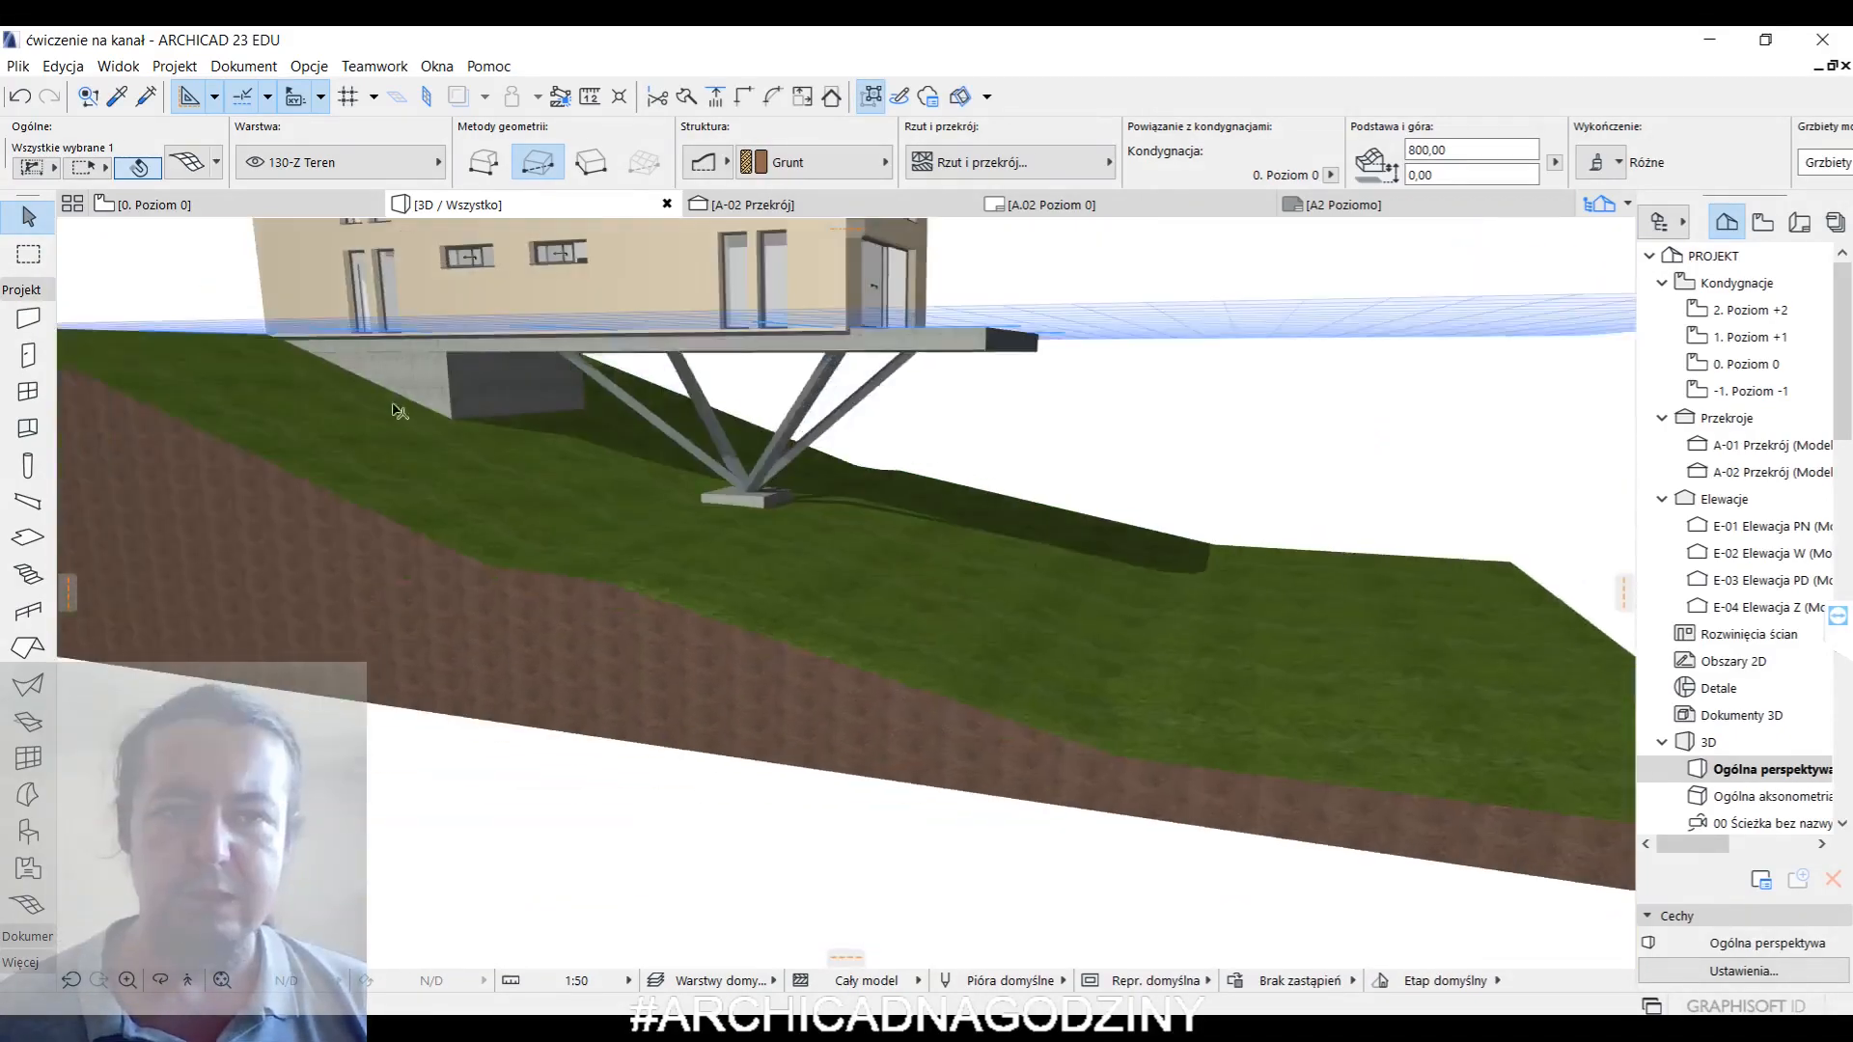
middle_click_drag(1167, 648, 918, 639)
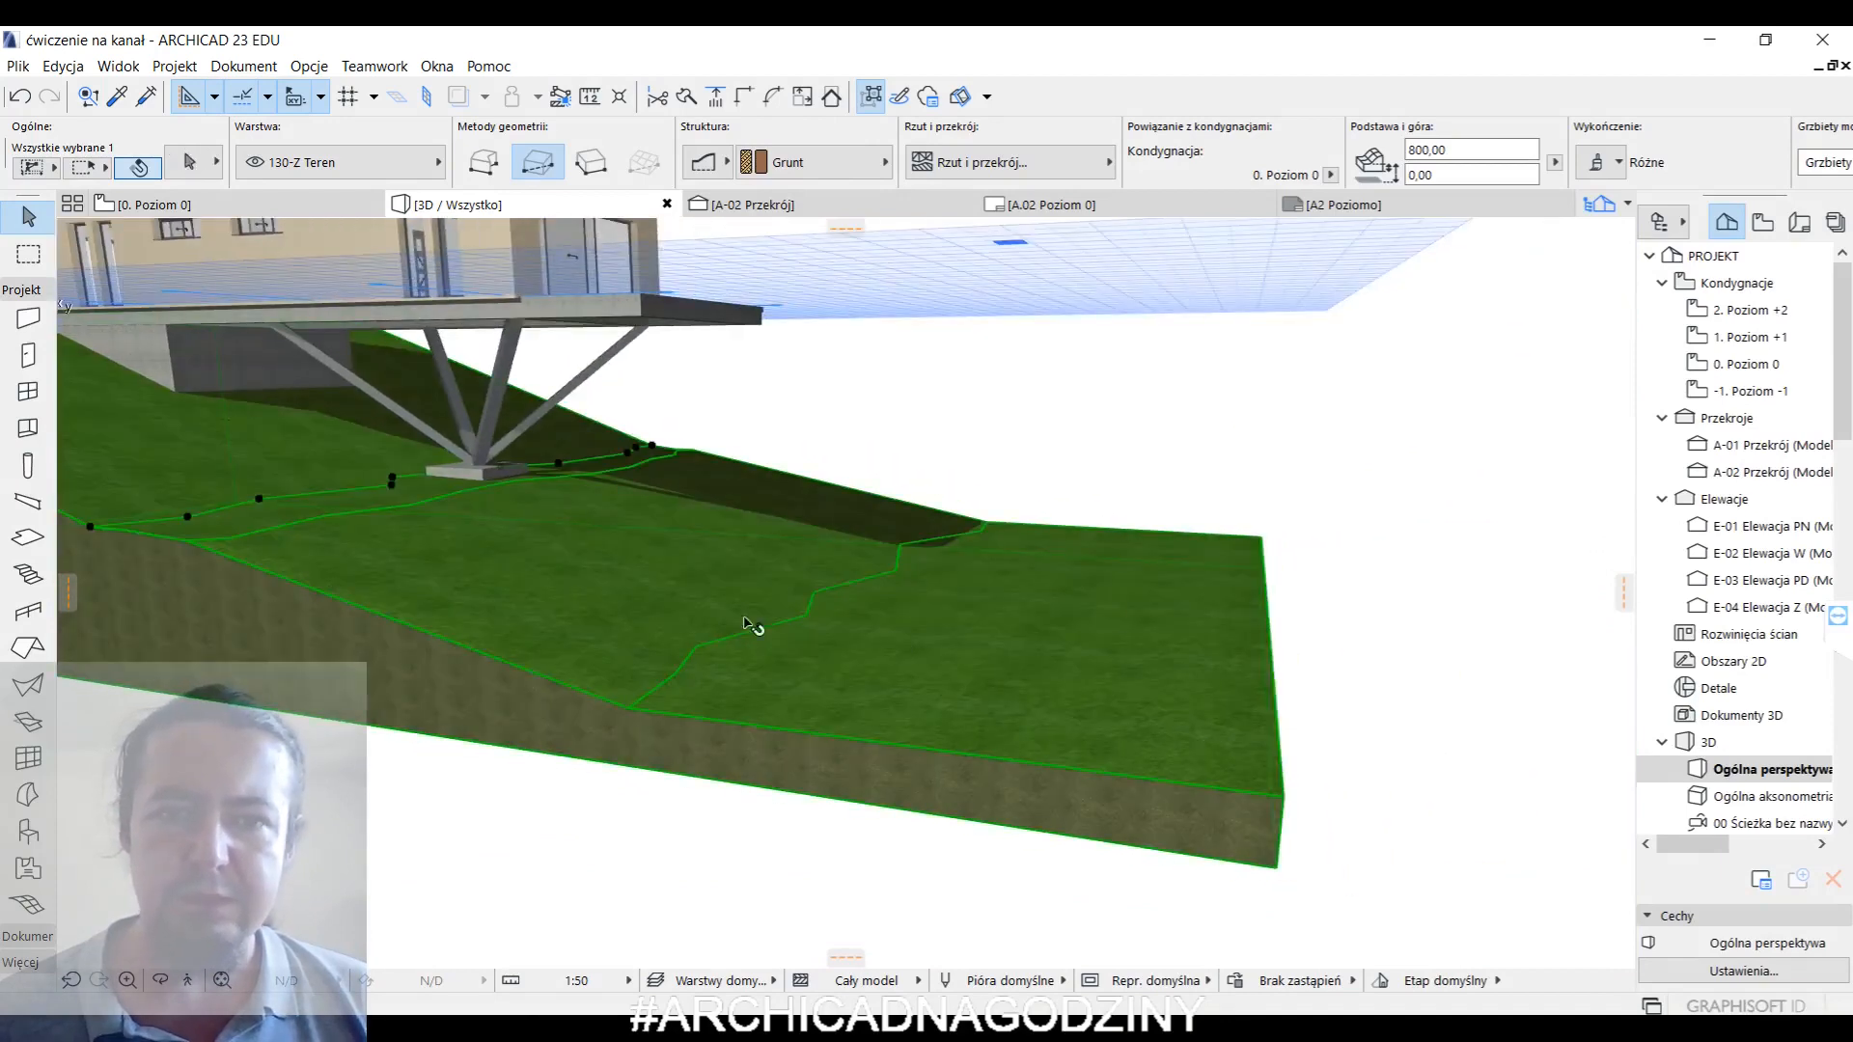
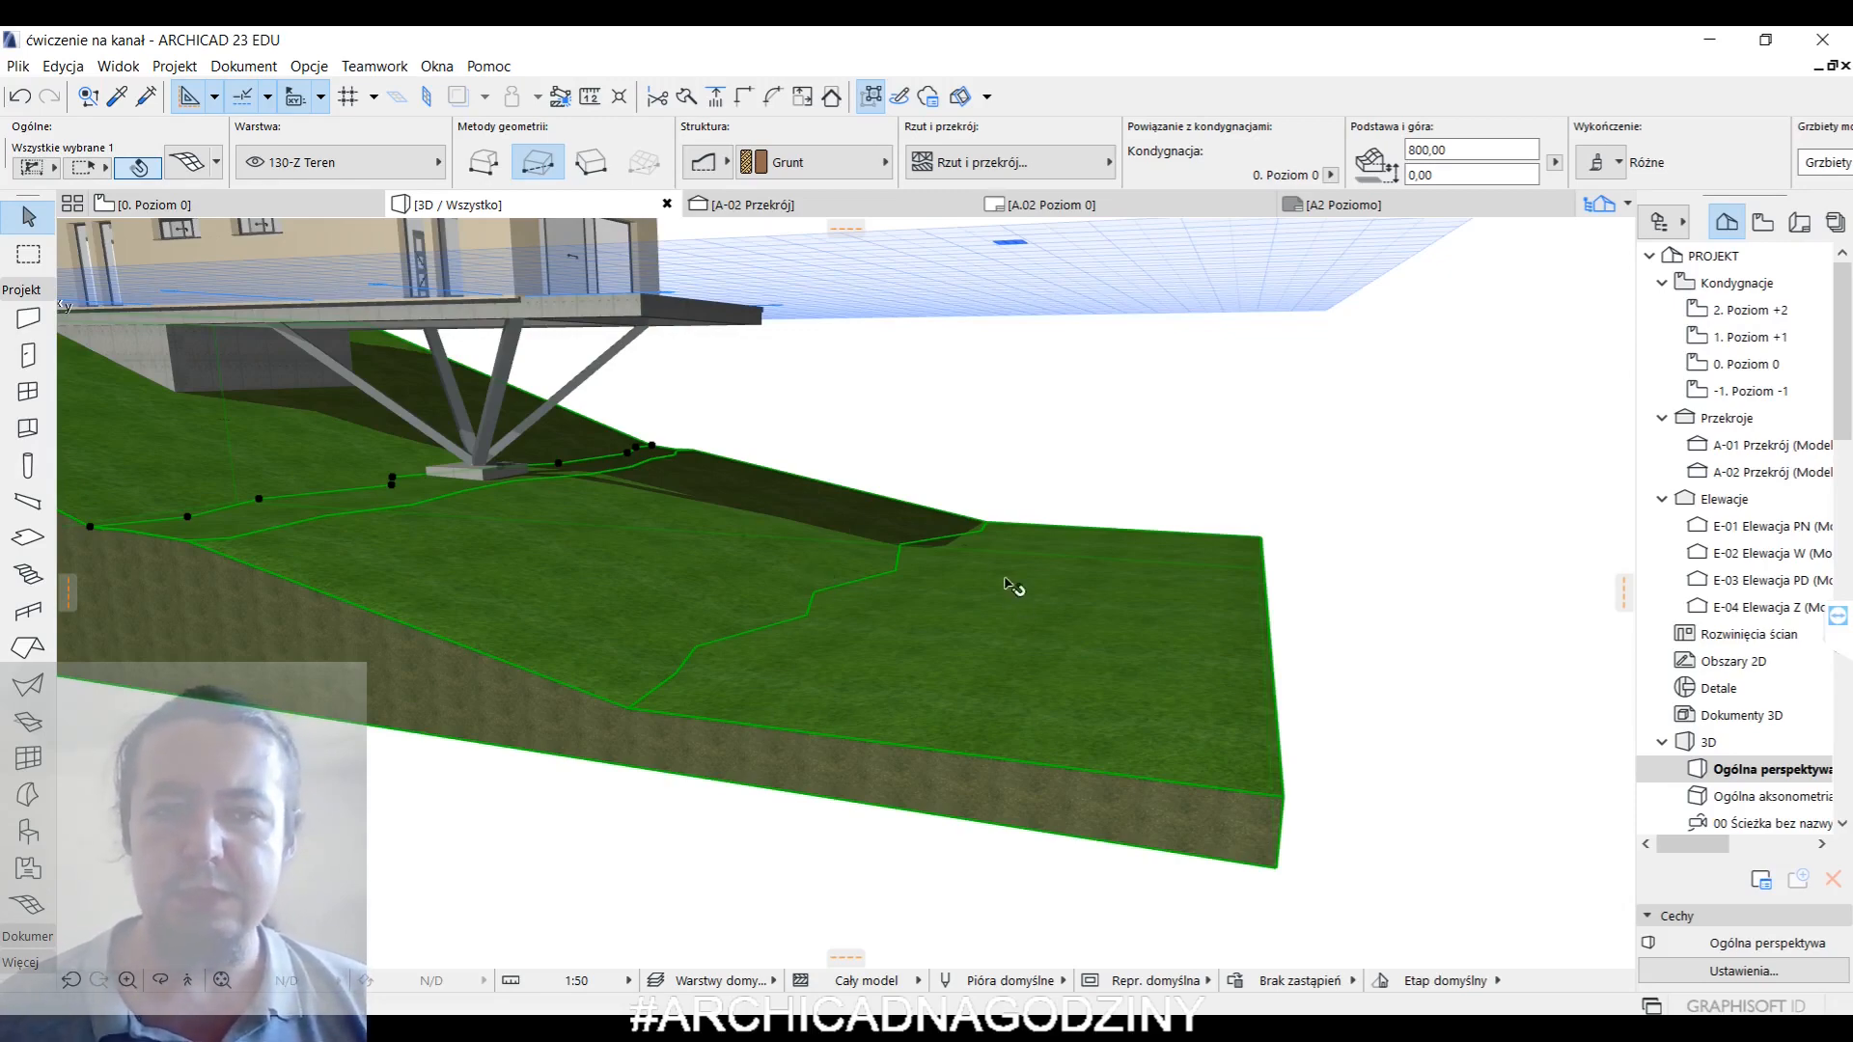
scroll(1161, 672, "up", 3)
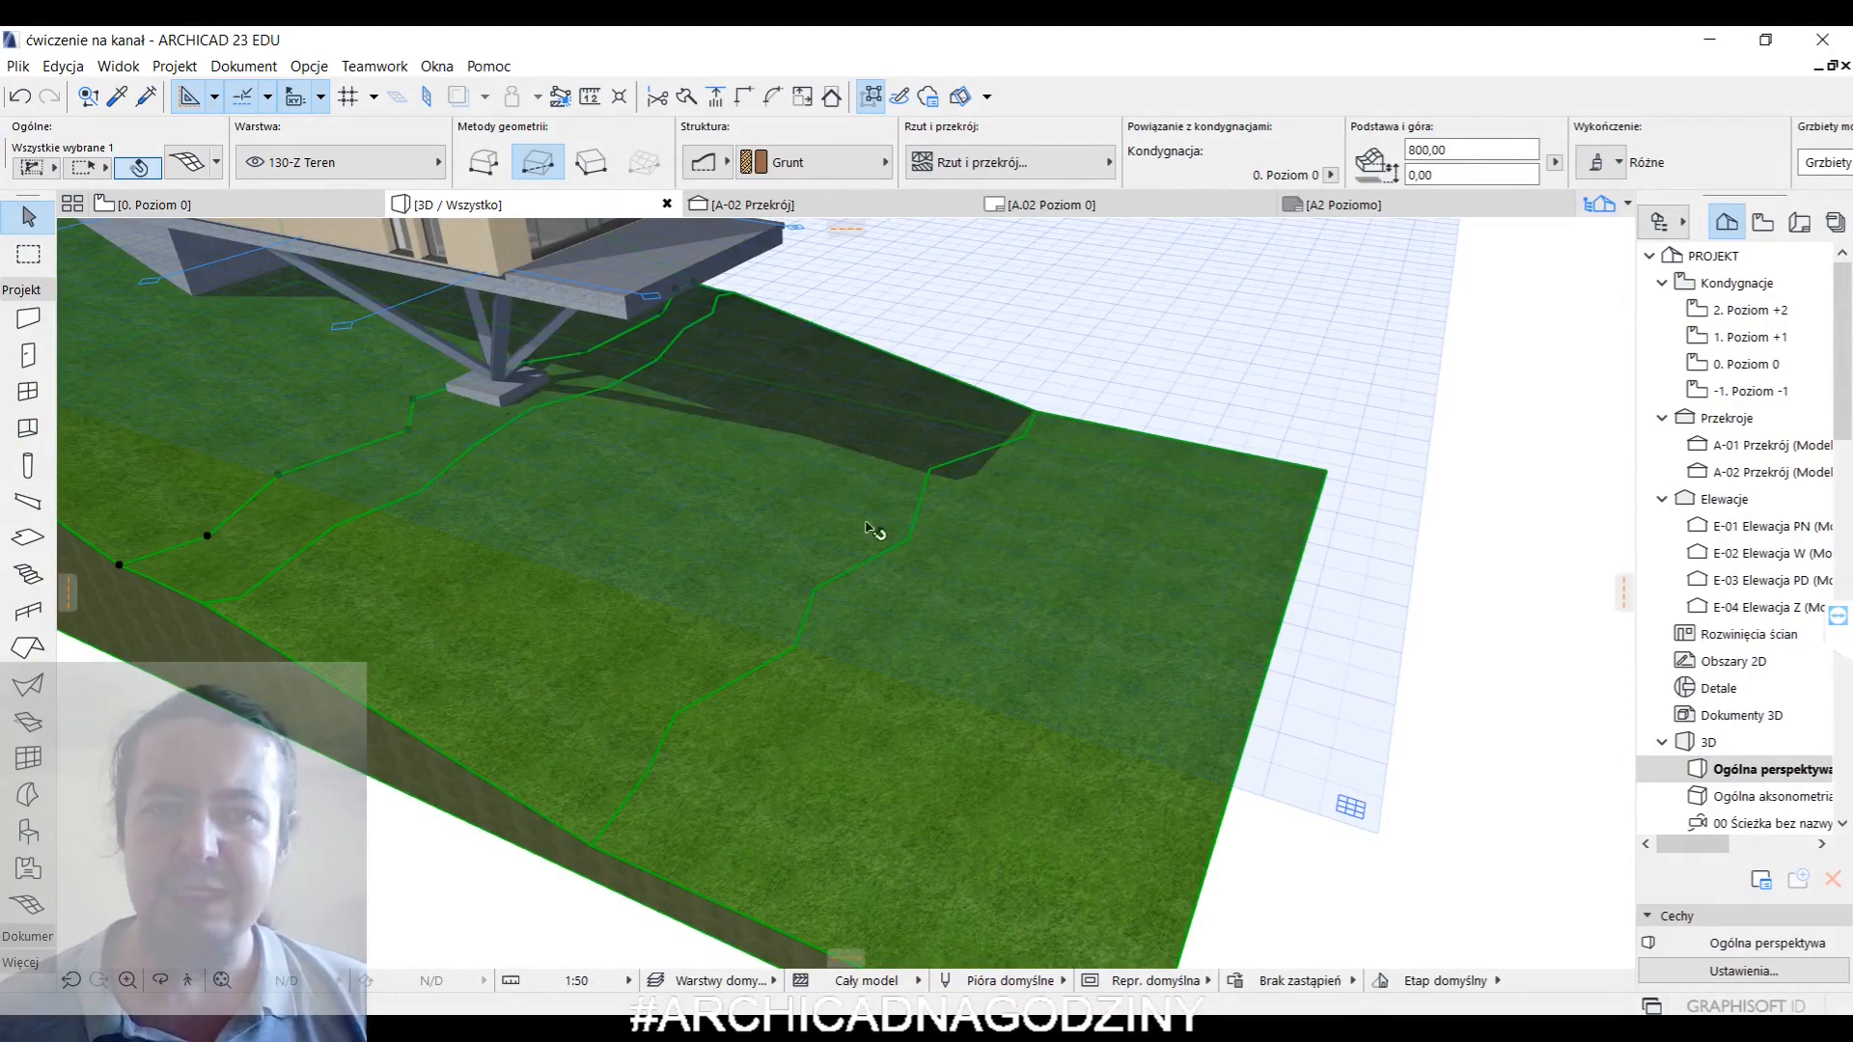
left_click(321, 203)
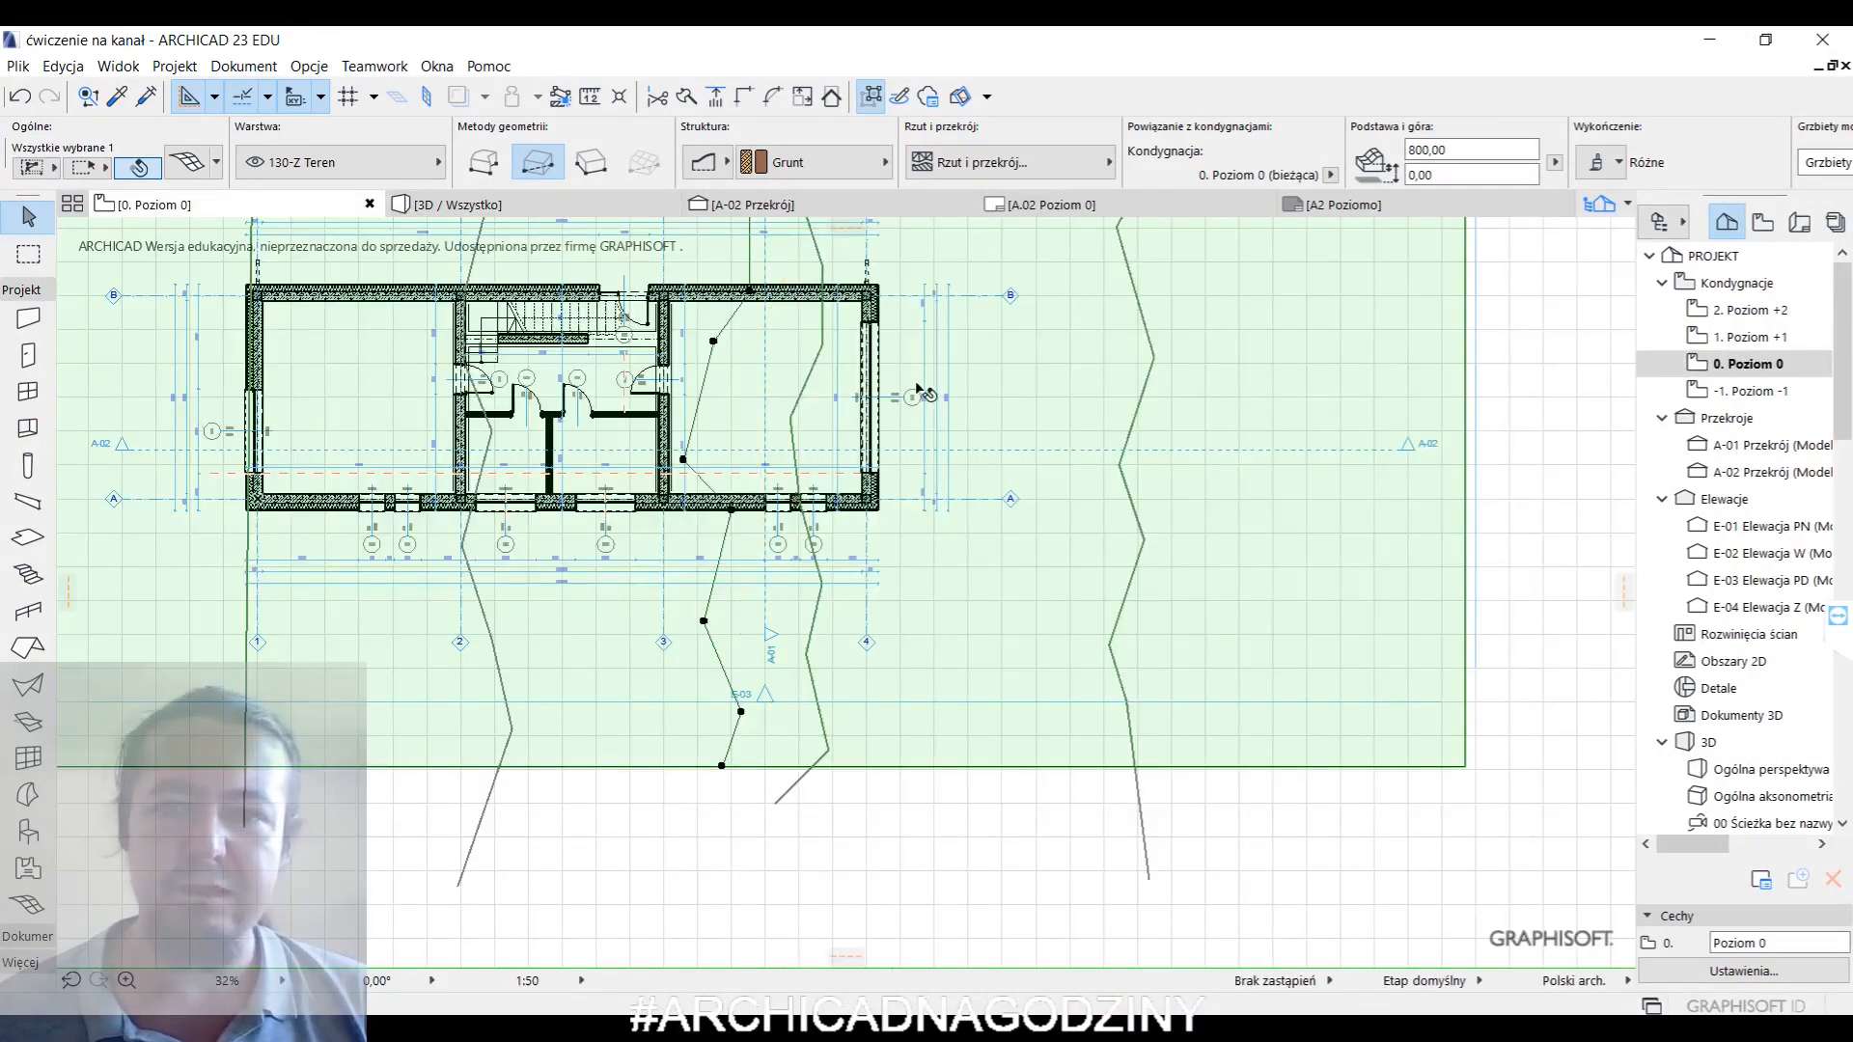
left_click(936, 433)
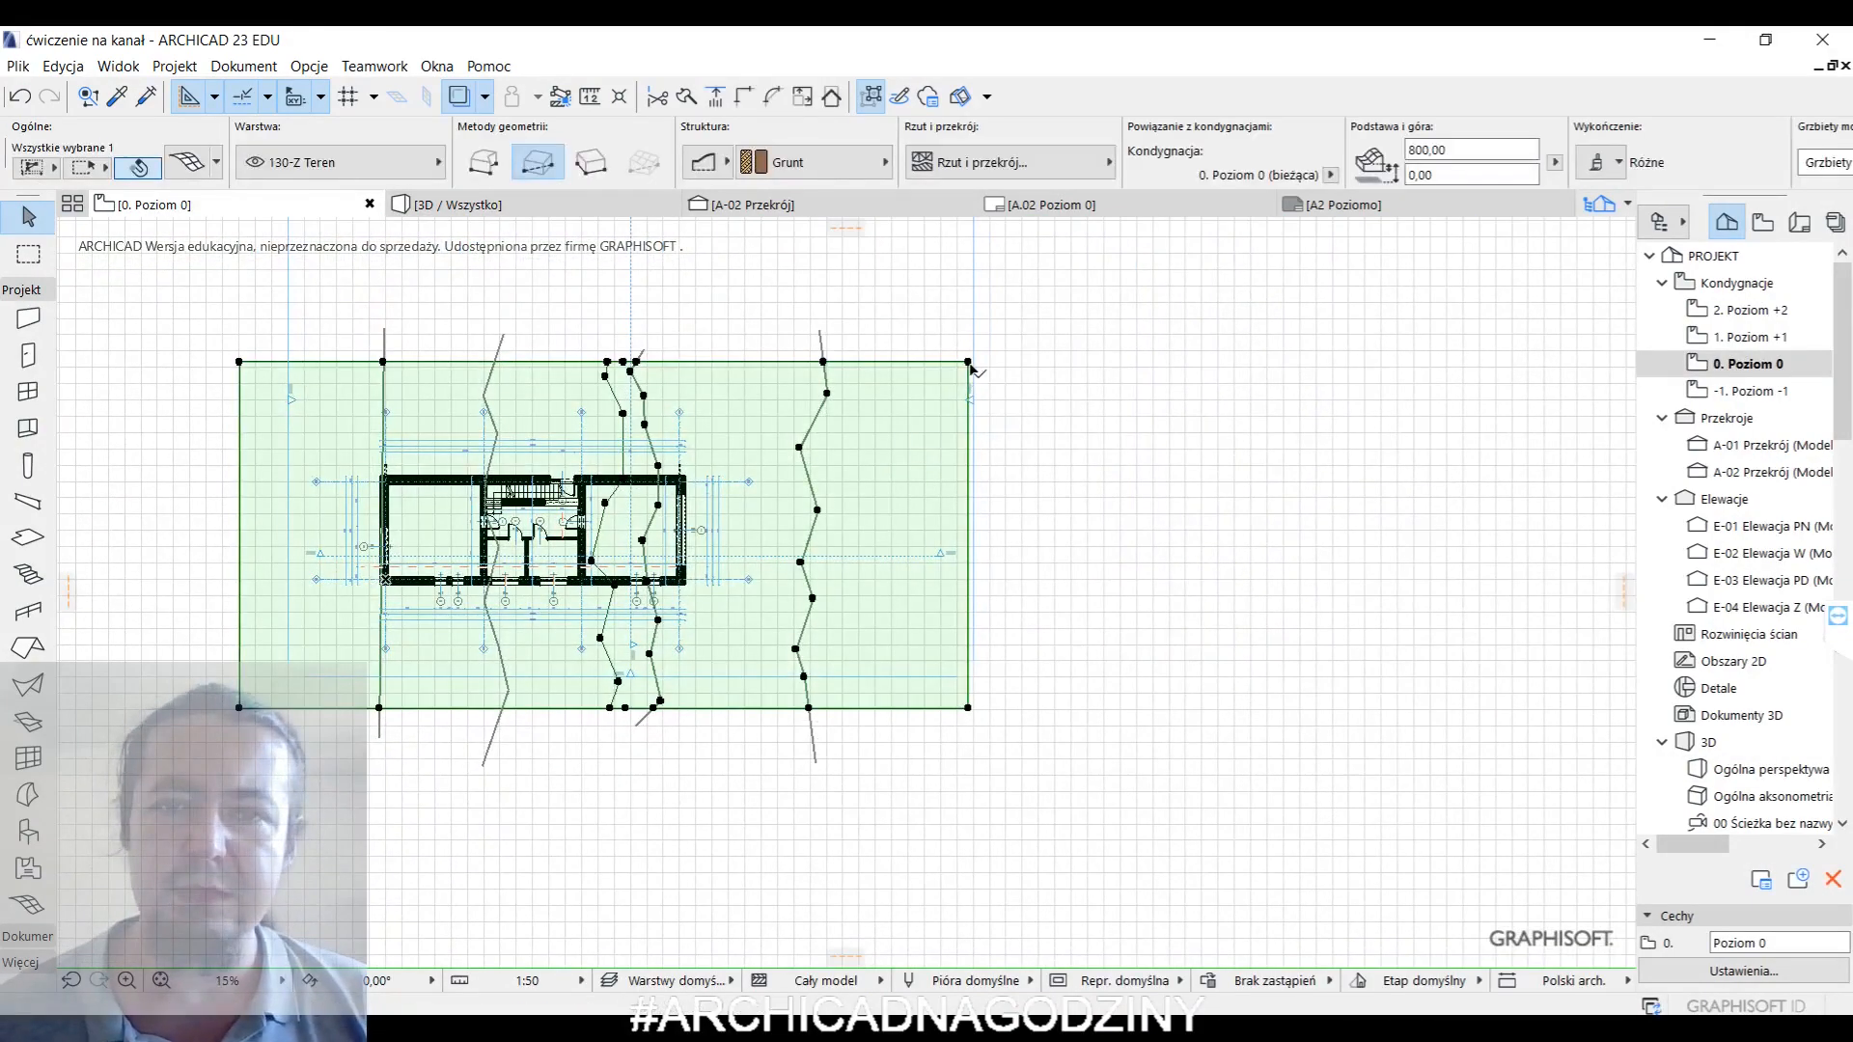
left_click(968, 363)
left_click(969, 364)
left_click(932, 464)
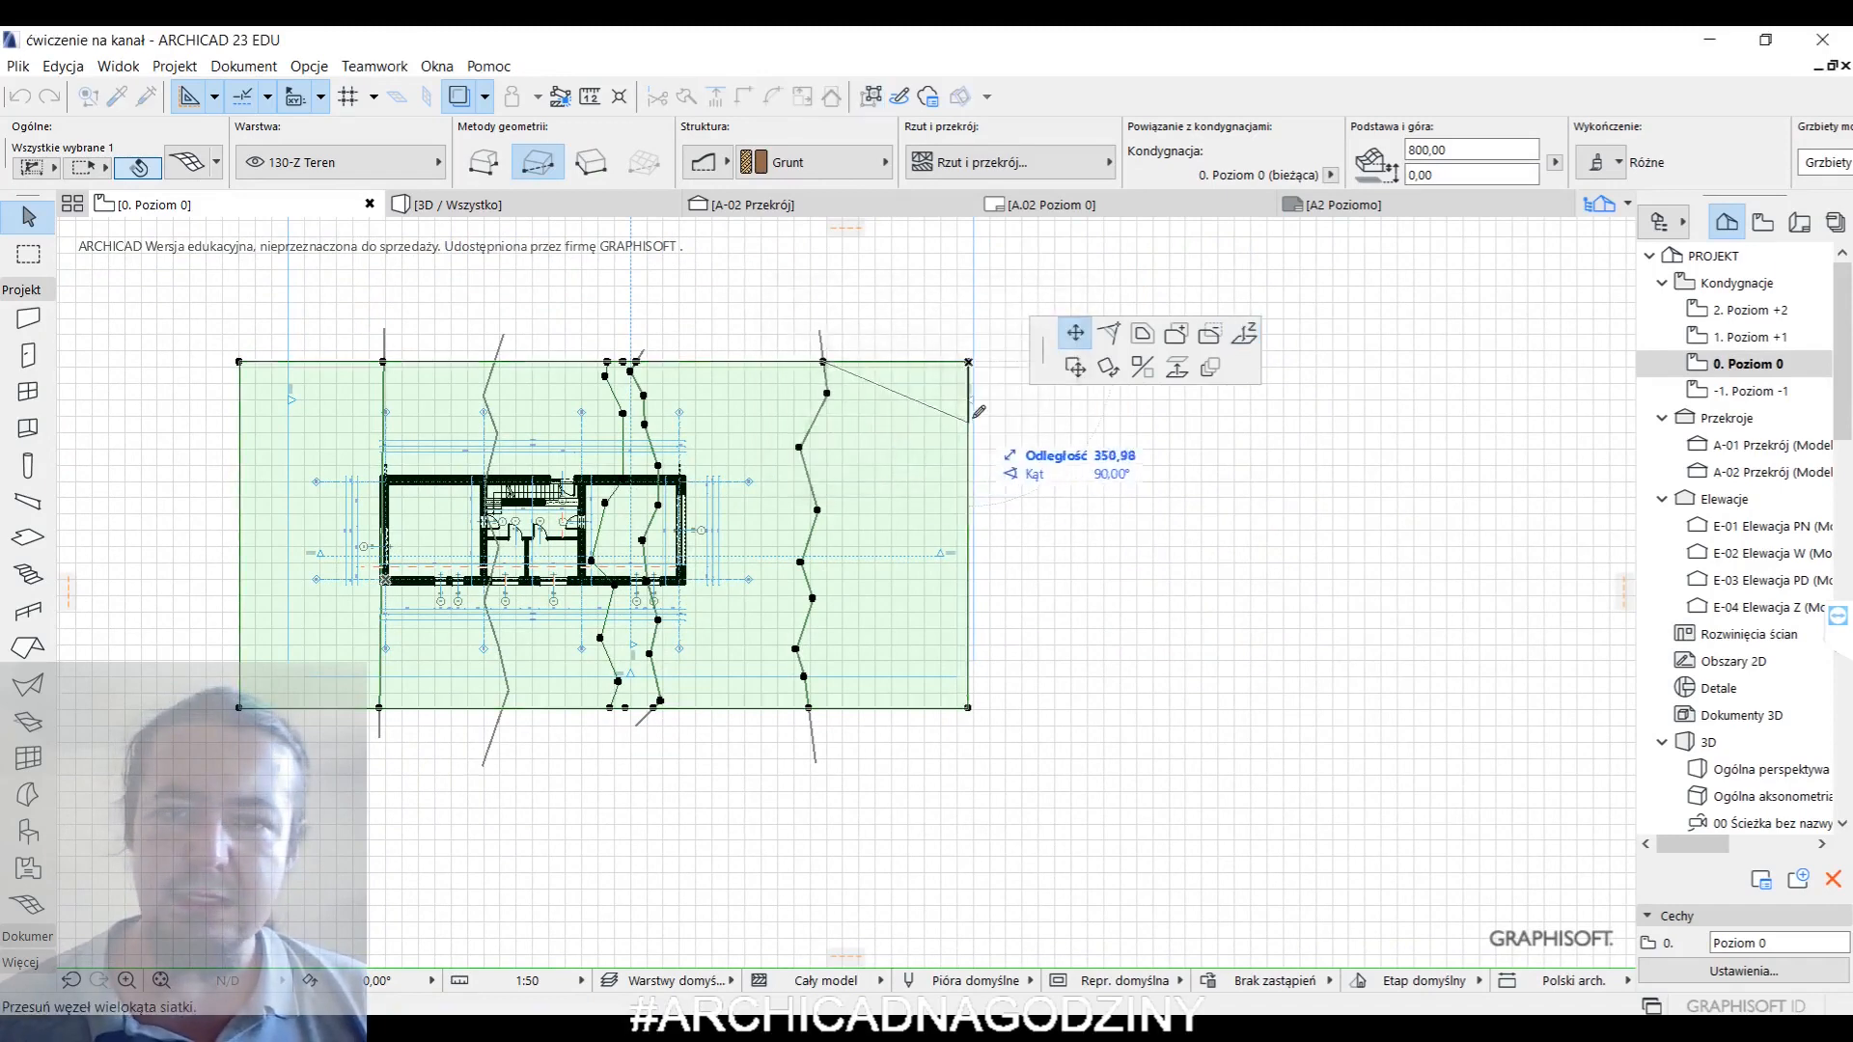
key("ctrl")
left_click(967, 363)
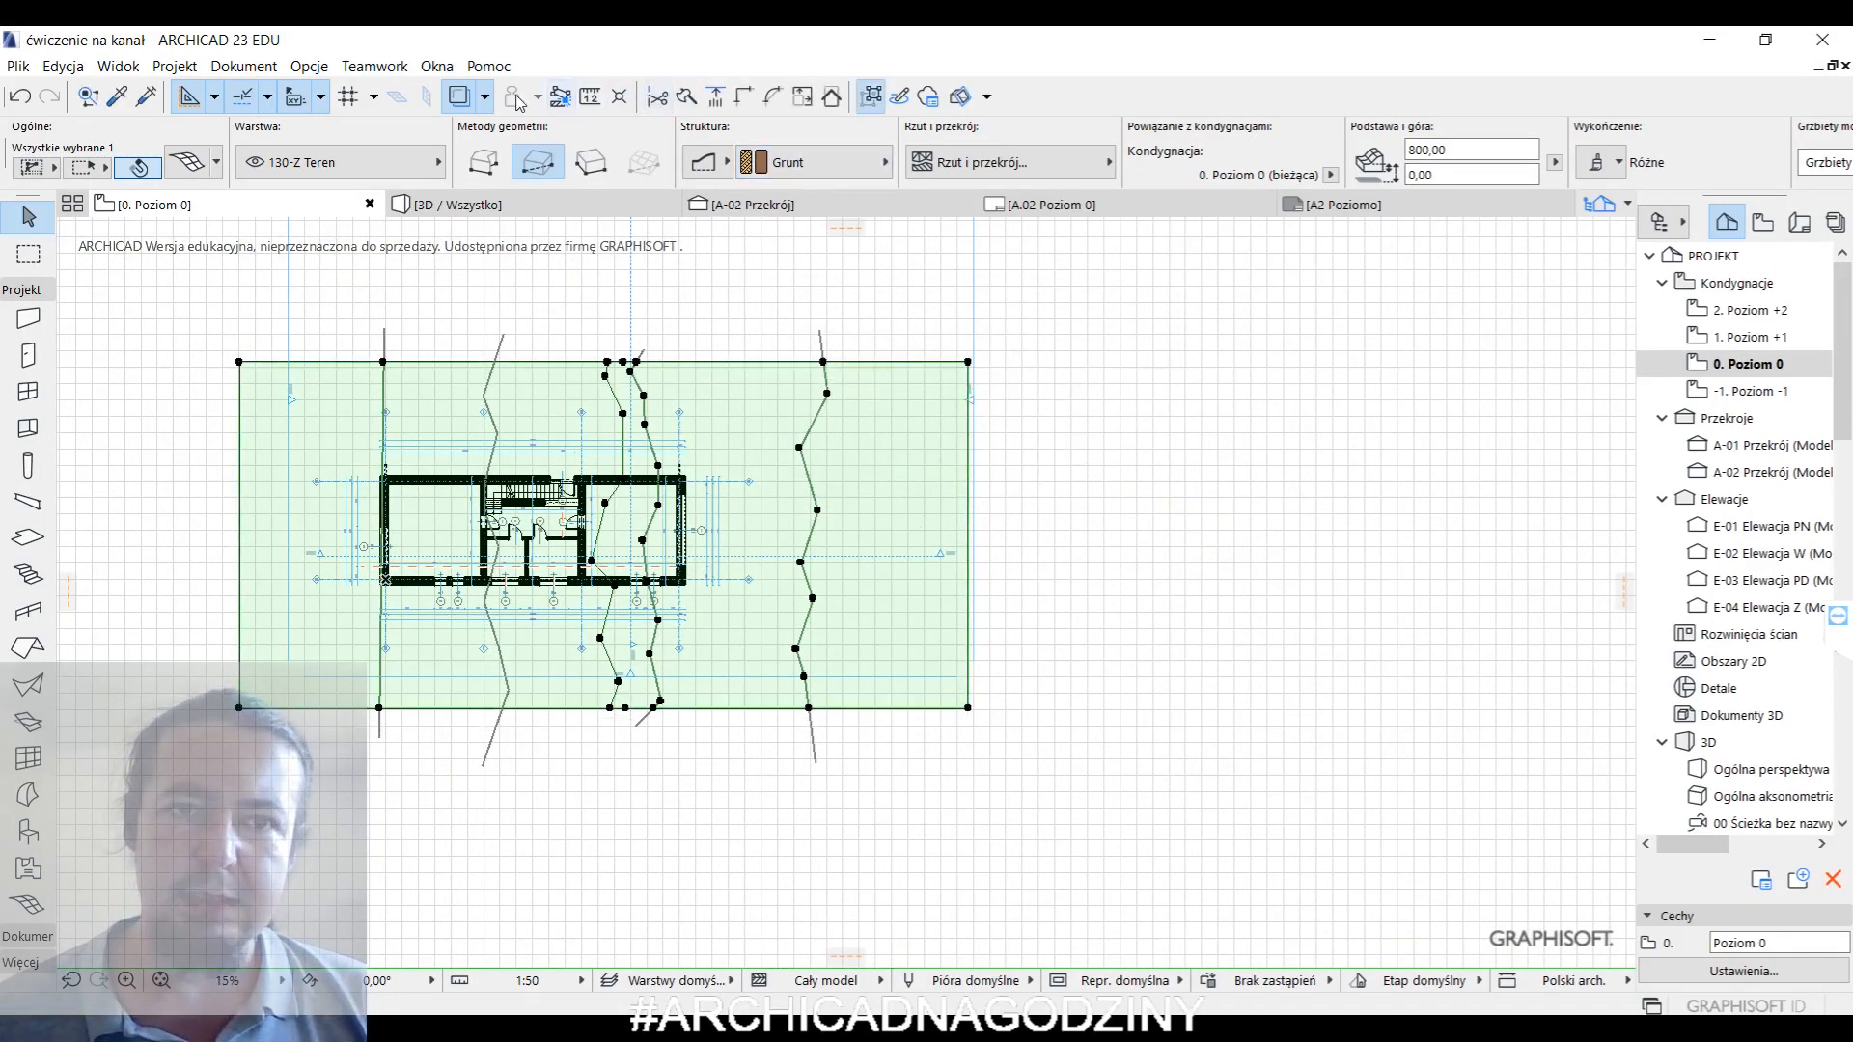
- On the Poziom 0 plan, split the terrain mesh with a vertical line between the building and the outermost ridge
left_click(688, 98)
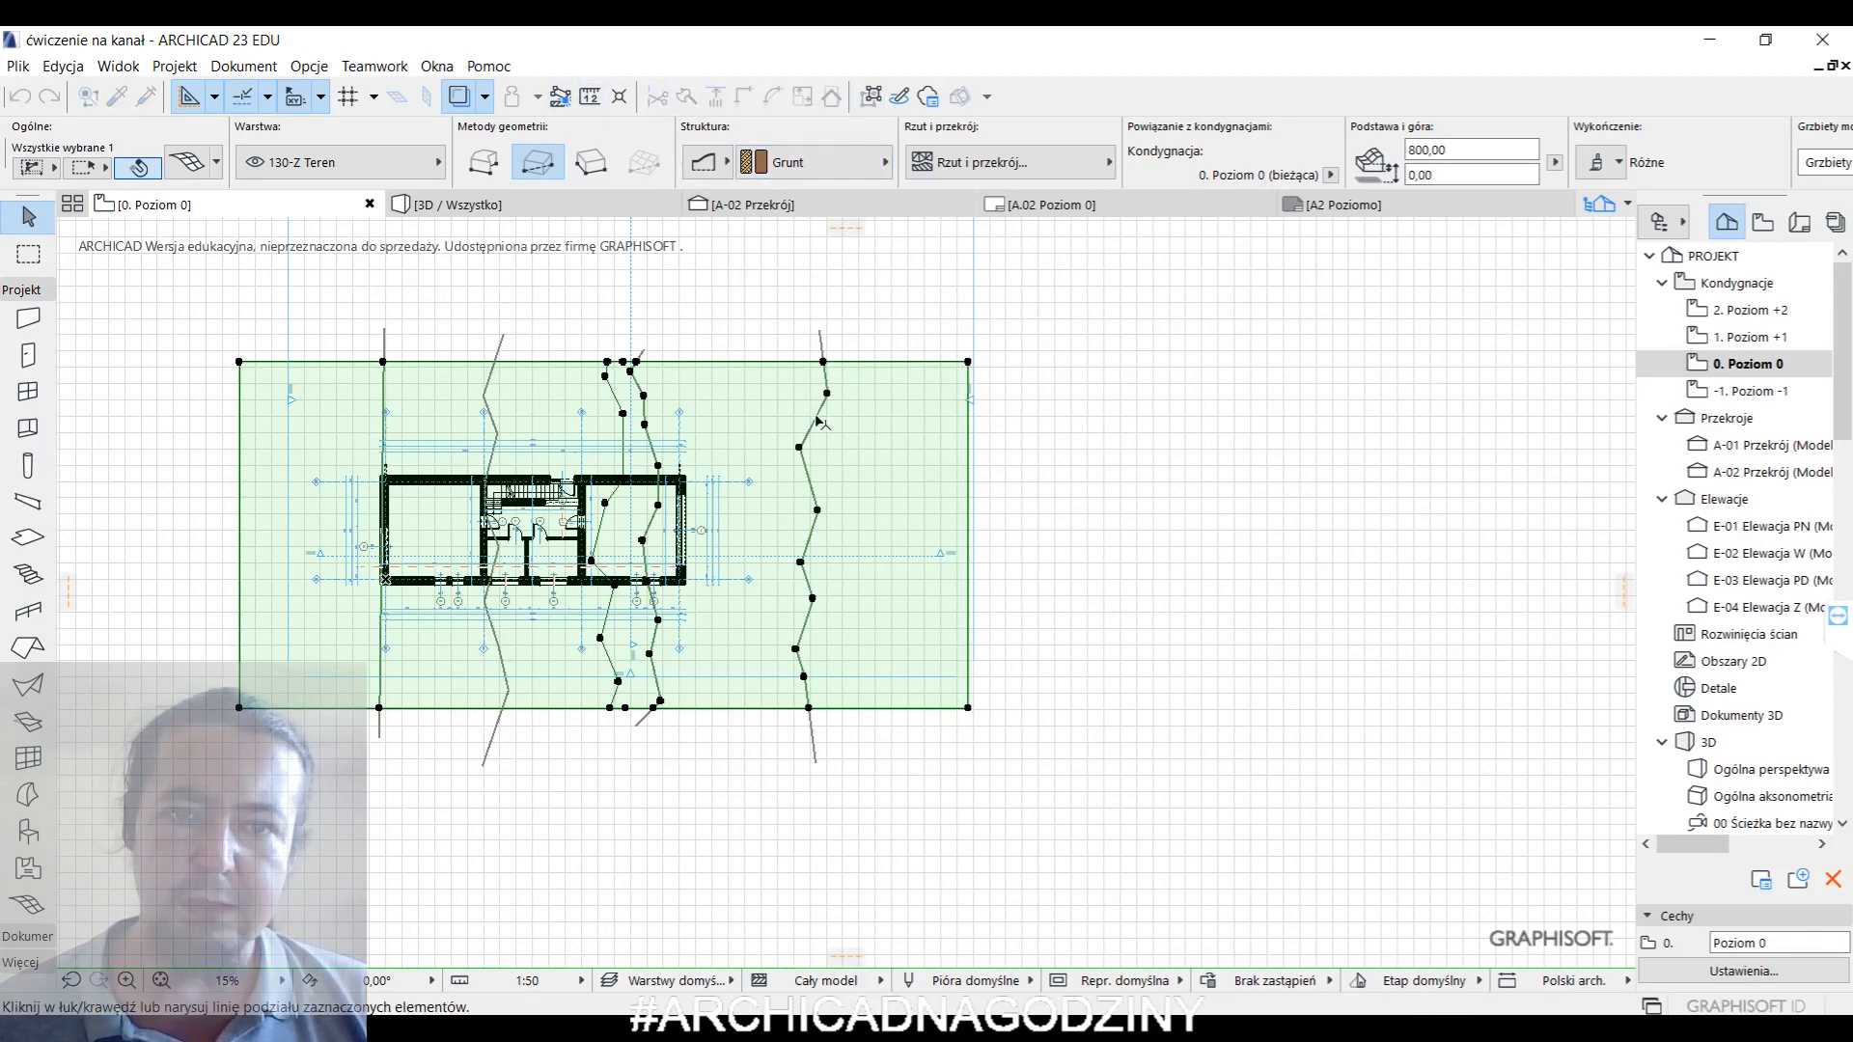
key("Escape")
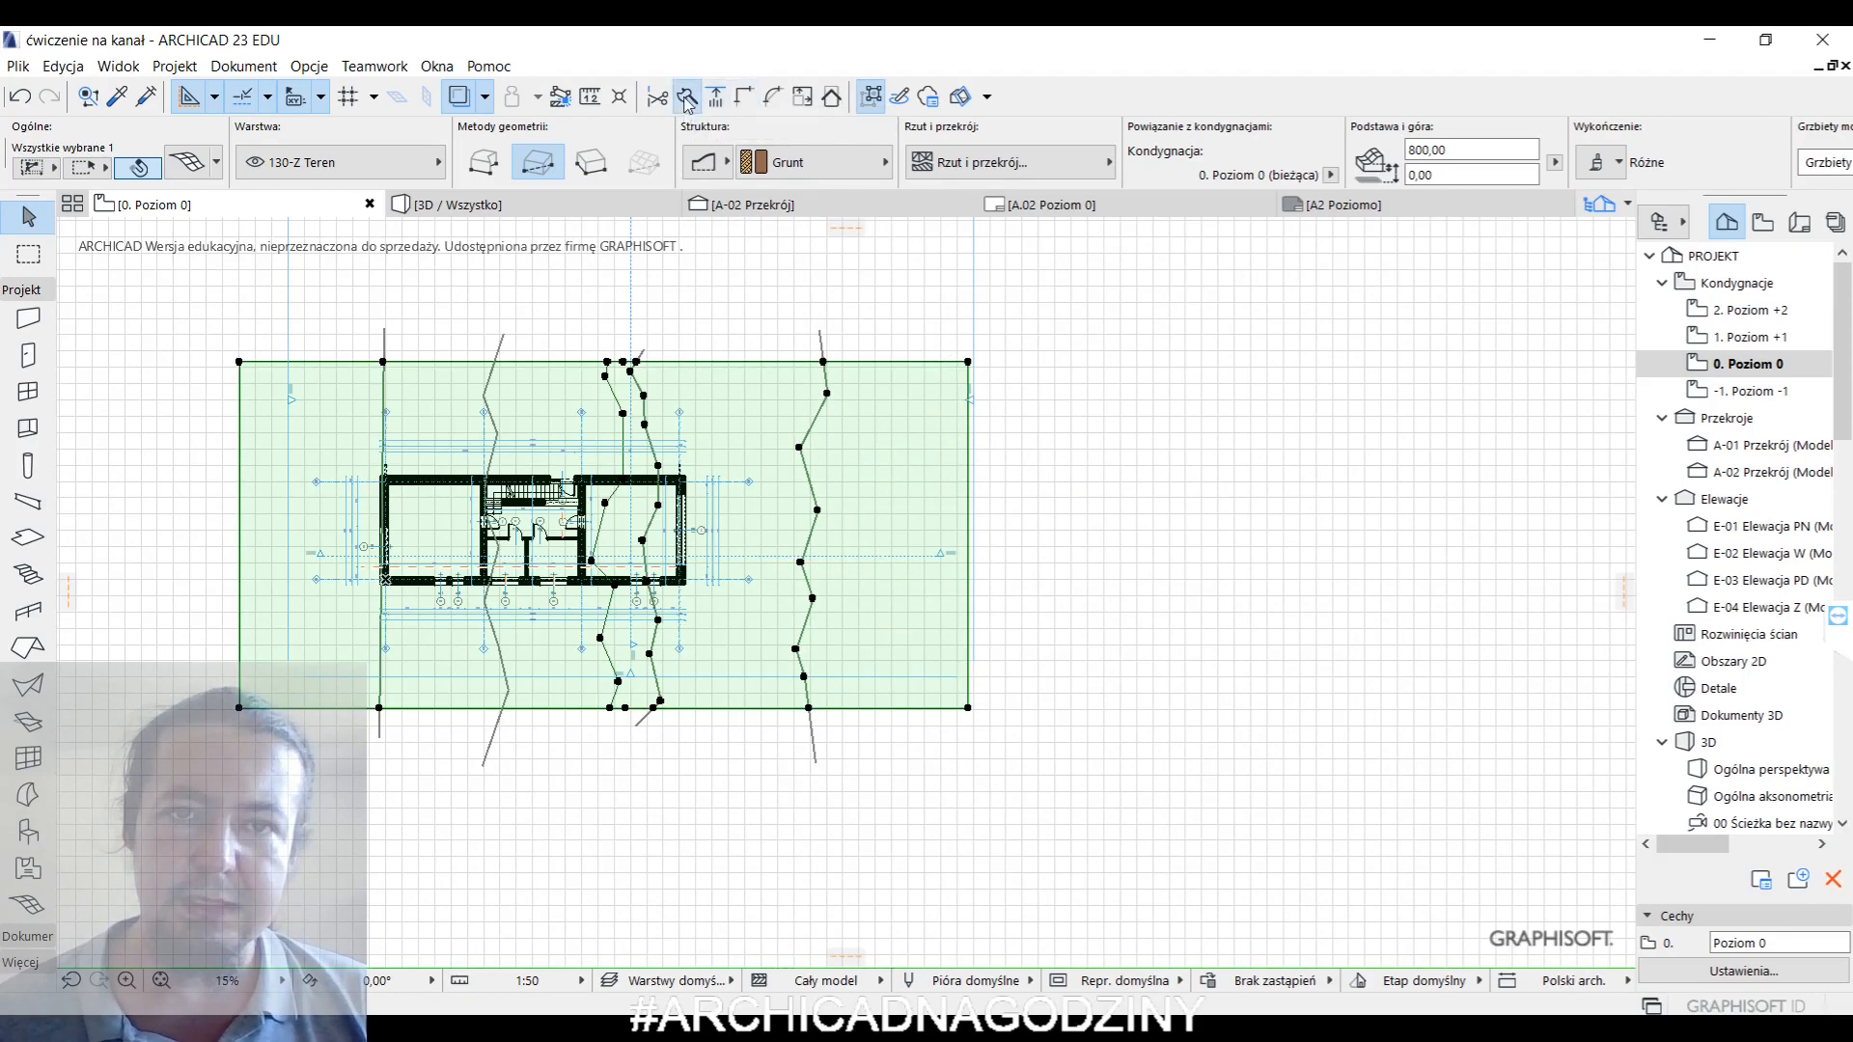
left_click(766, 322)
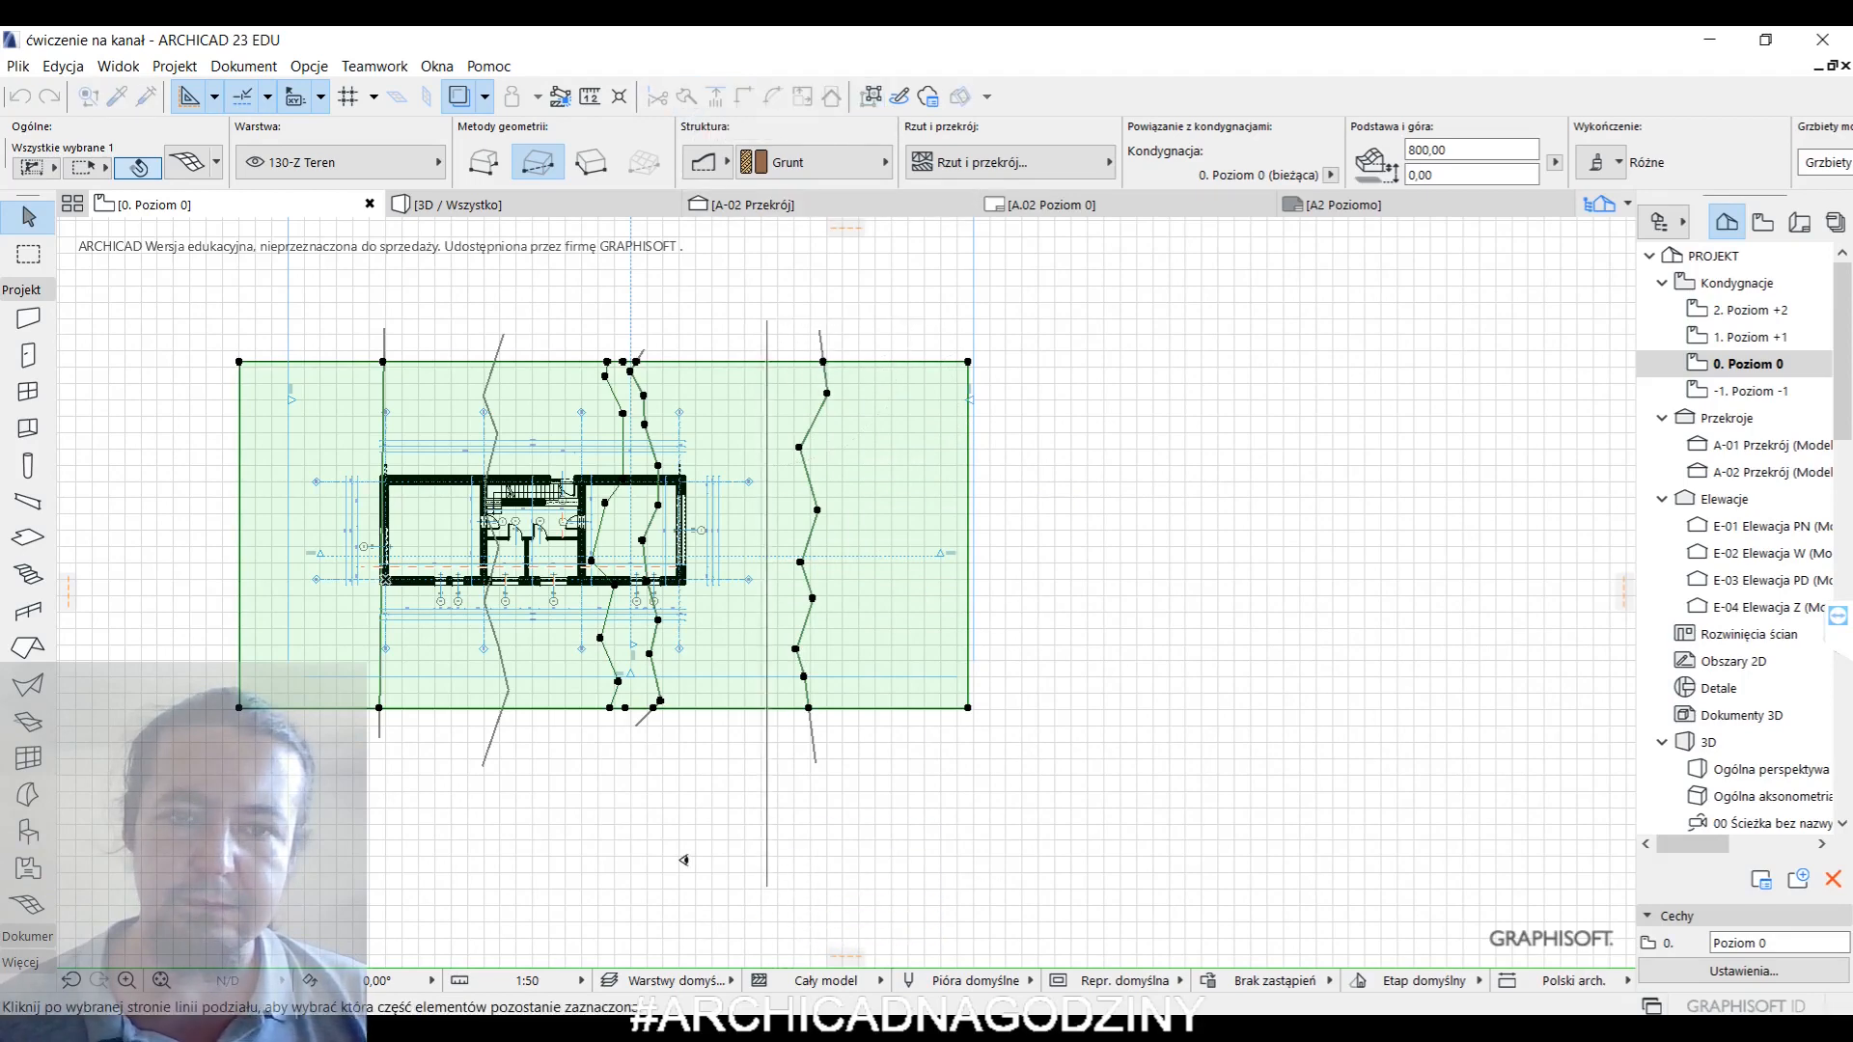
left_click(644, 857)
key("Escape")
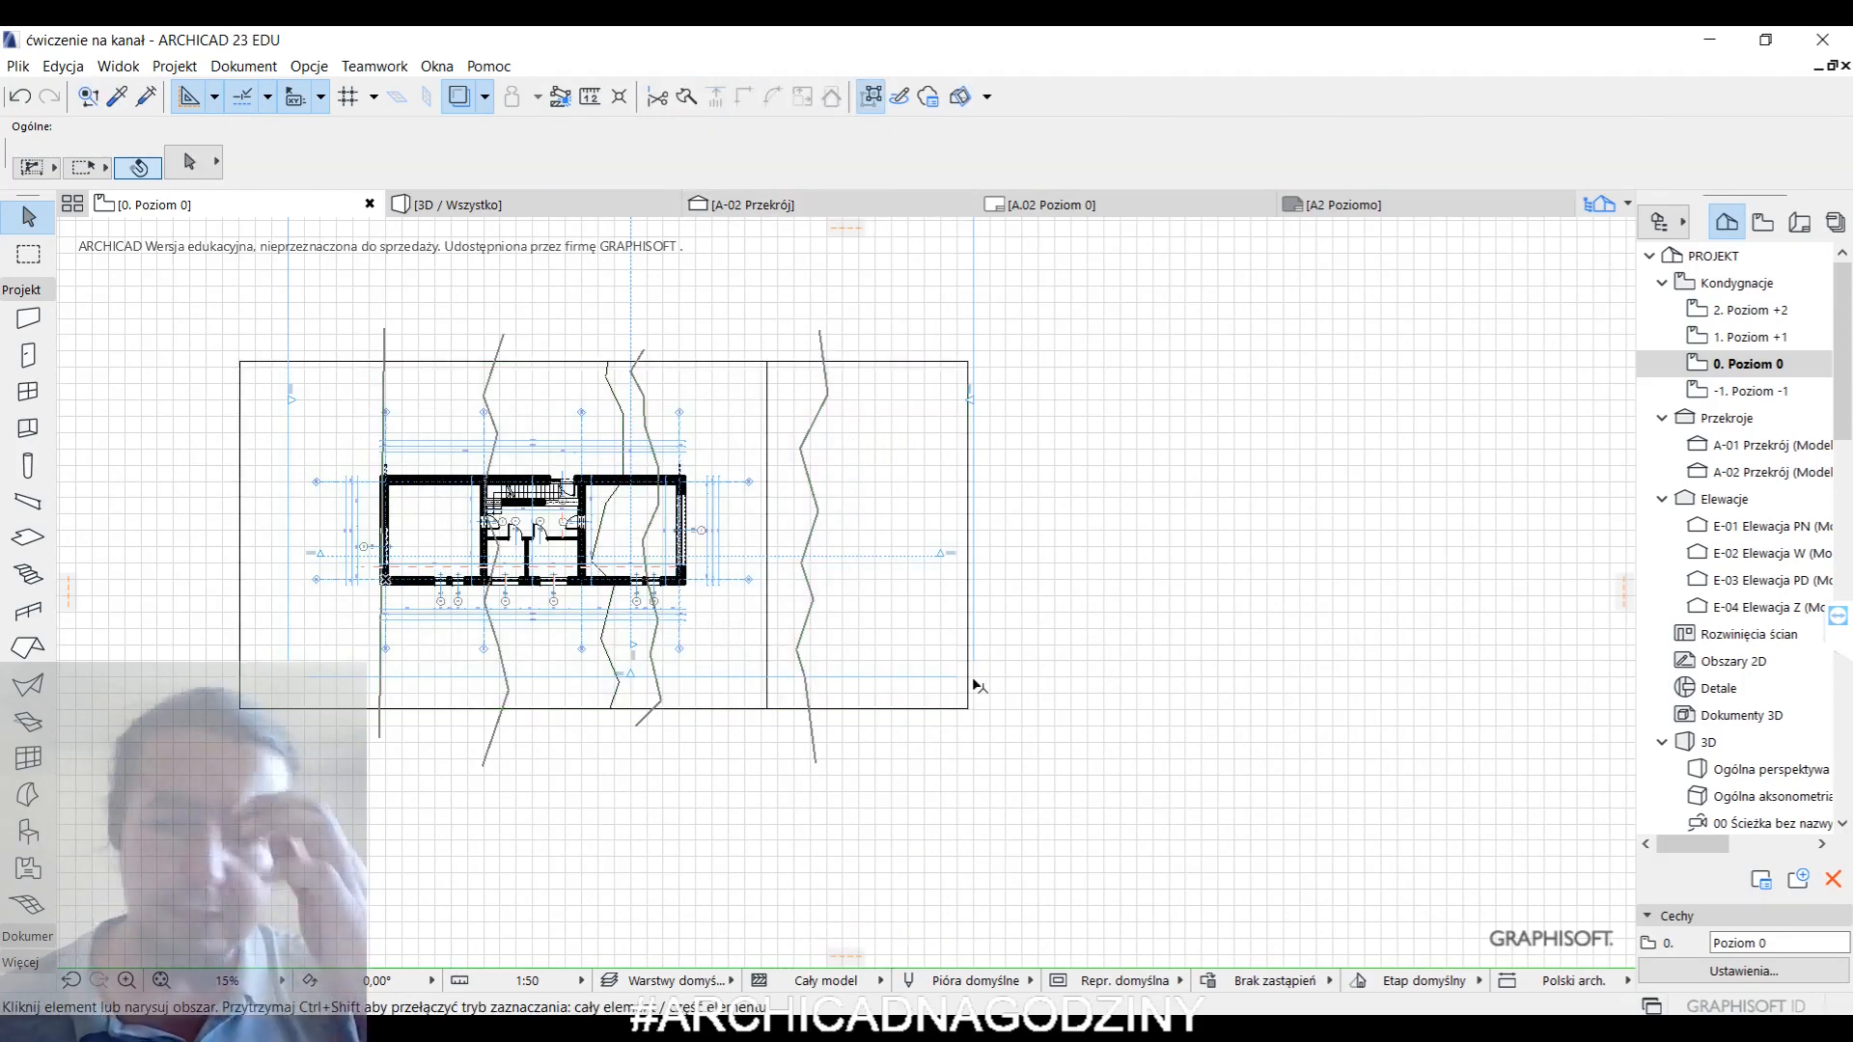
- Show the whole model in 3D and select the split-off lower part of the terrain mesh
right_click(1037, 364)
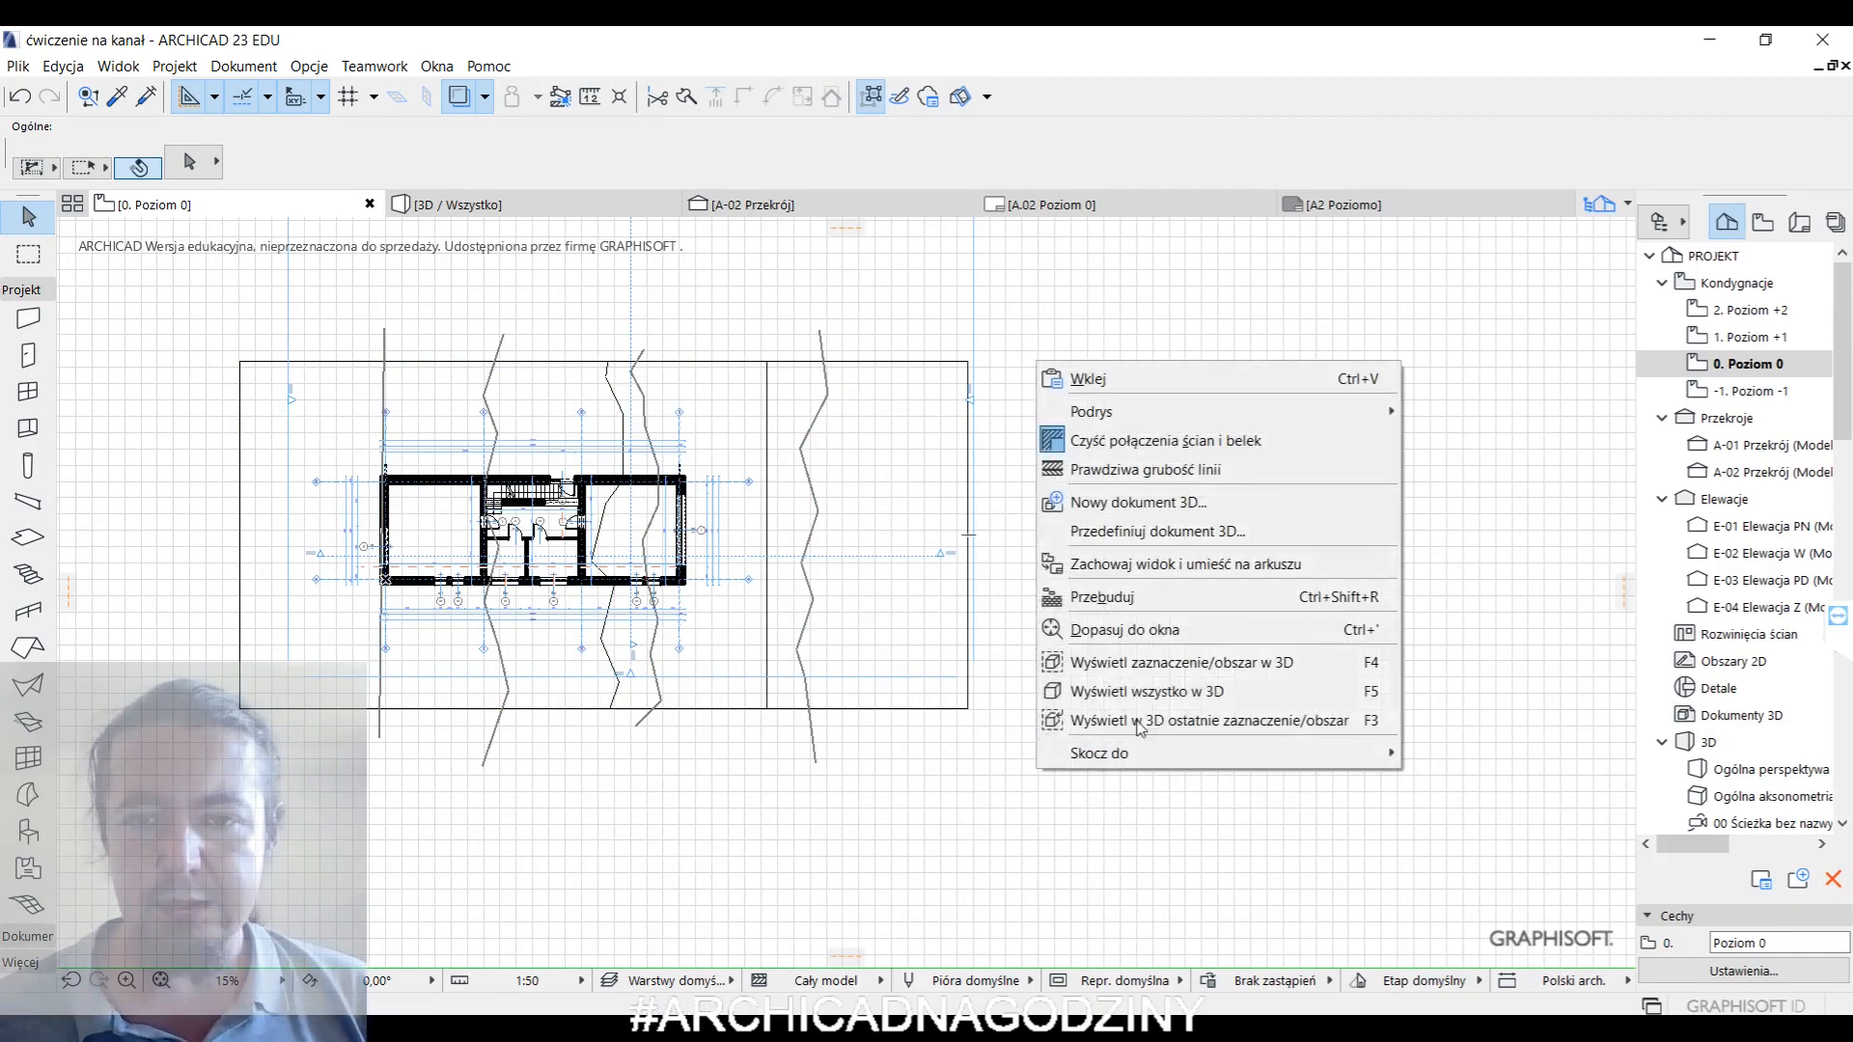
left_click(1131, 683)
middle_click_drag(964, 633, 1008, 519)
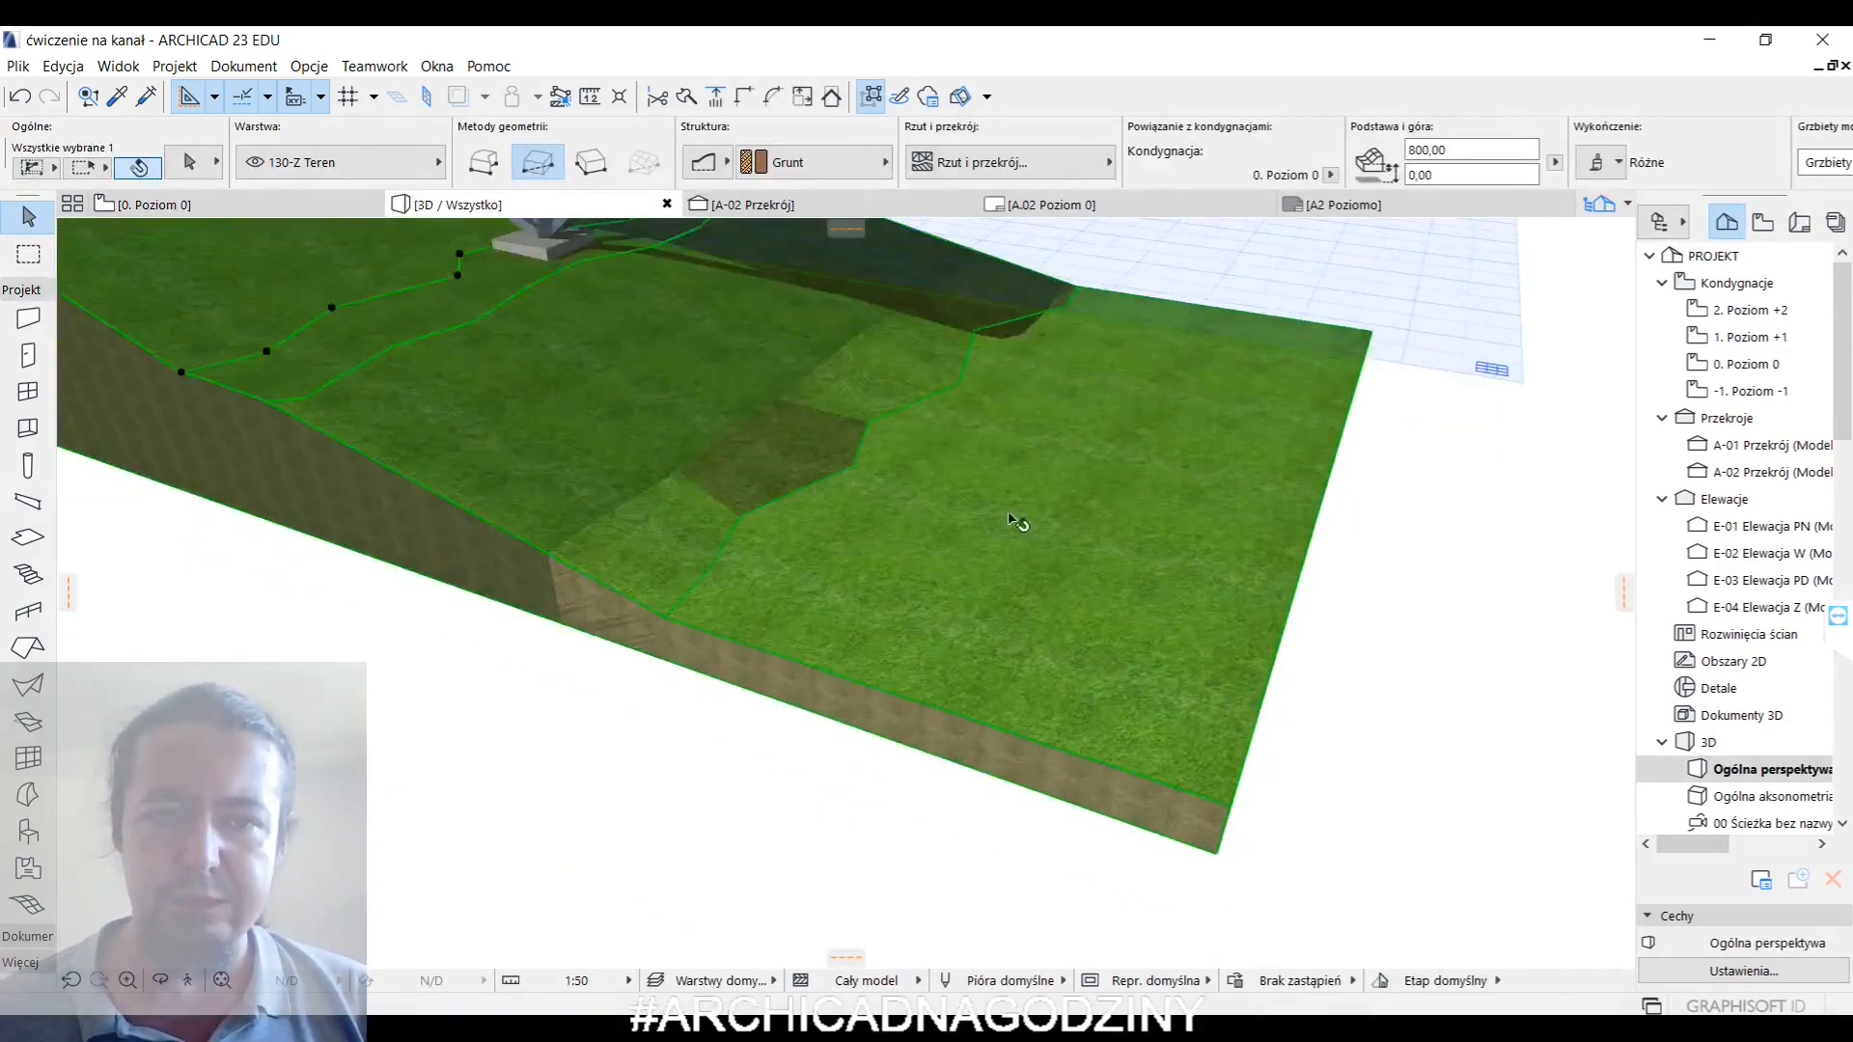
left_click(1009, 522)
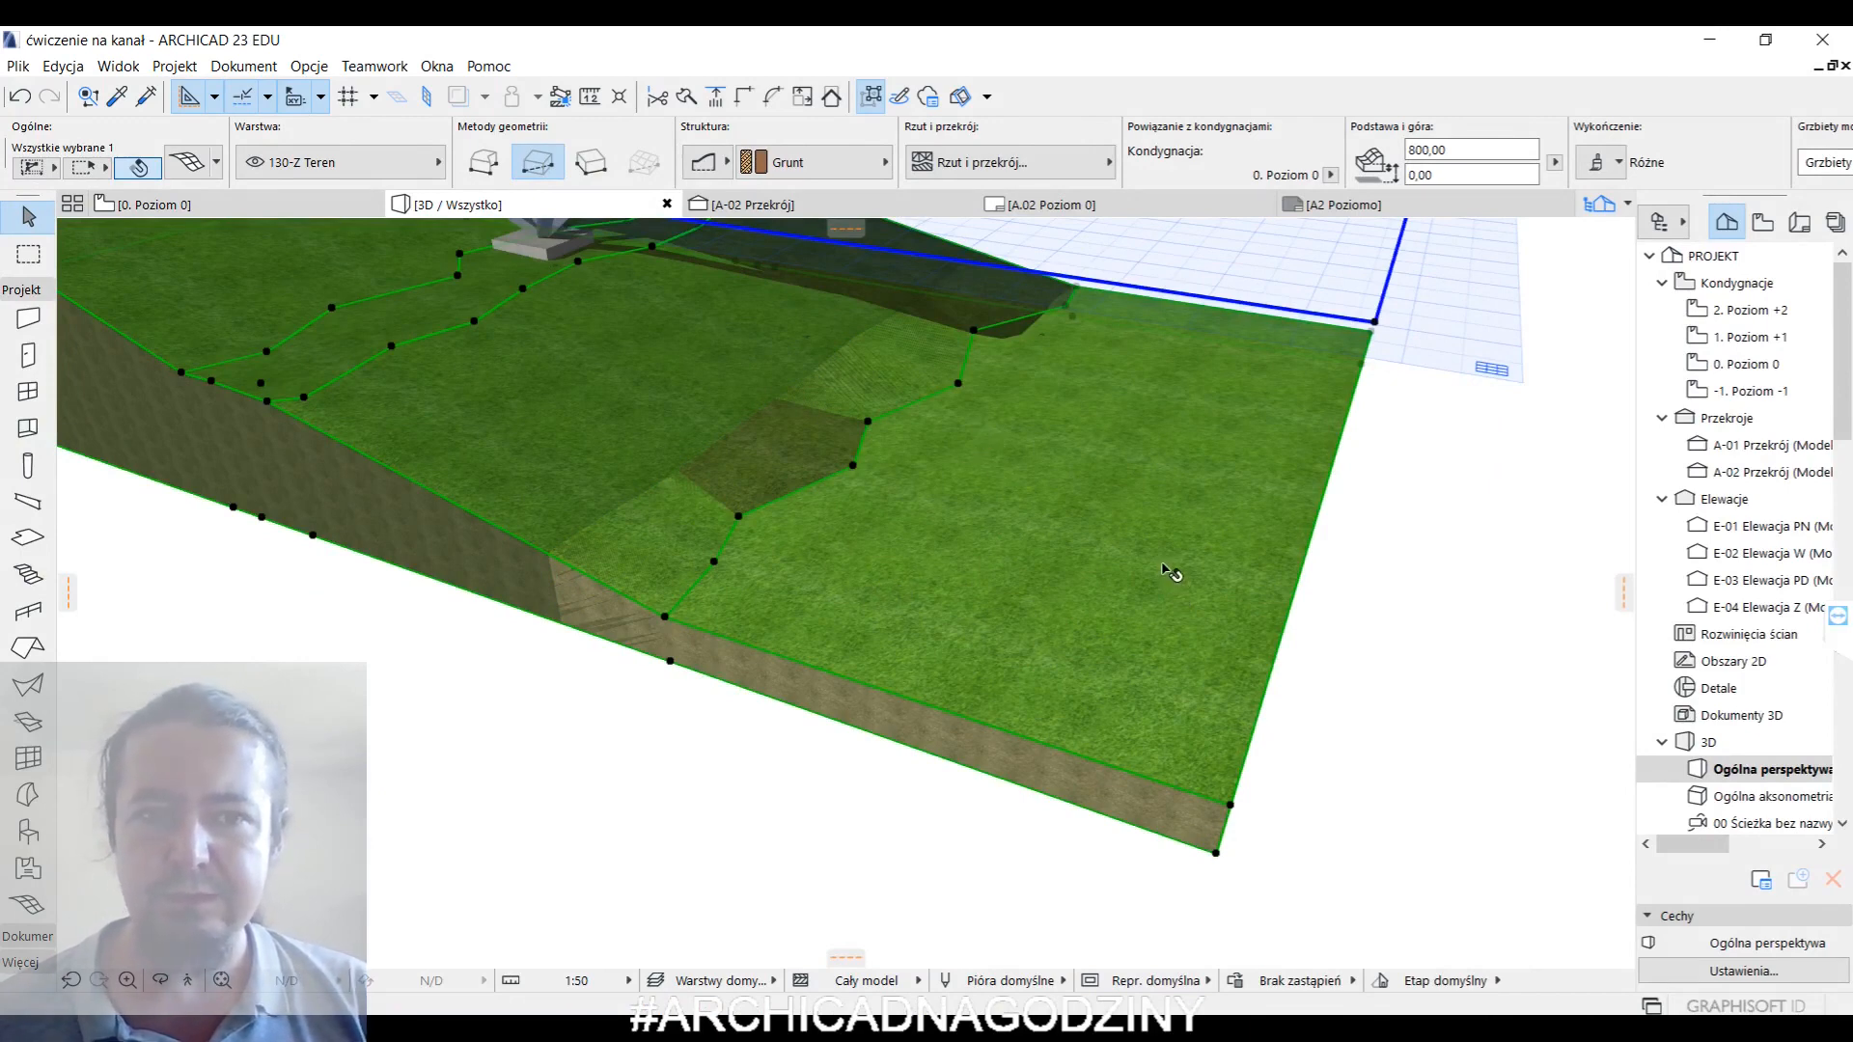
left_click(662, 528)
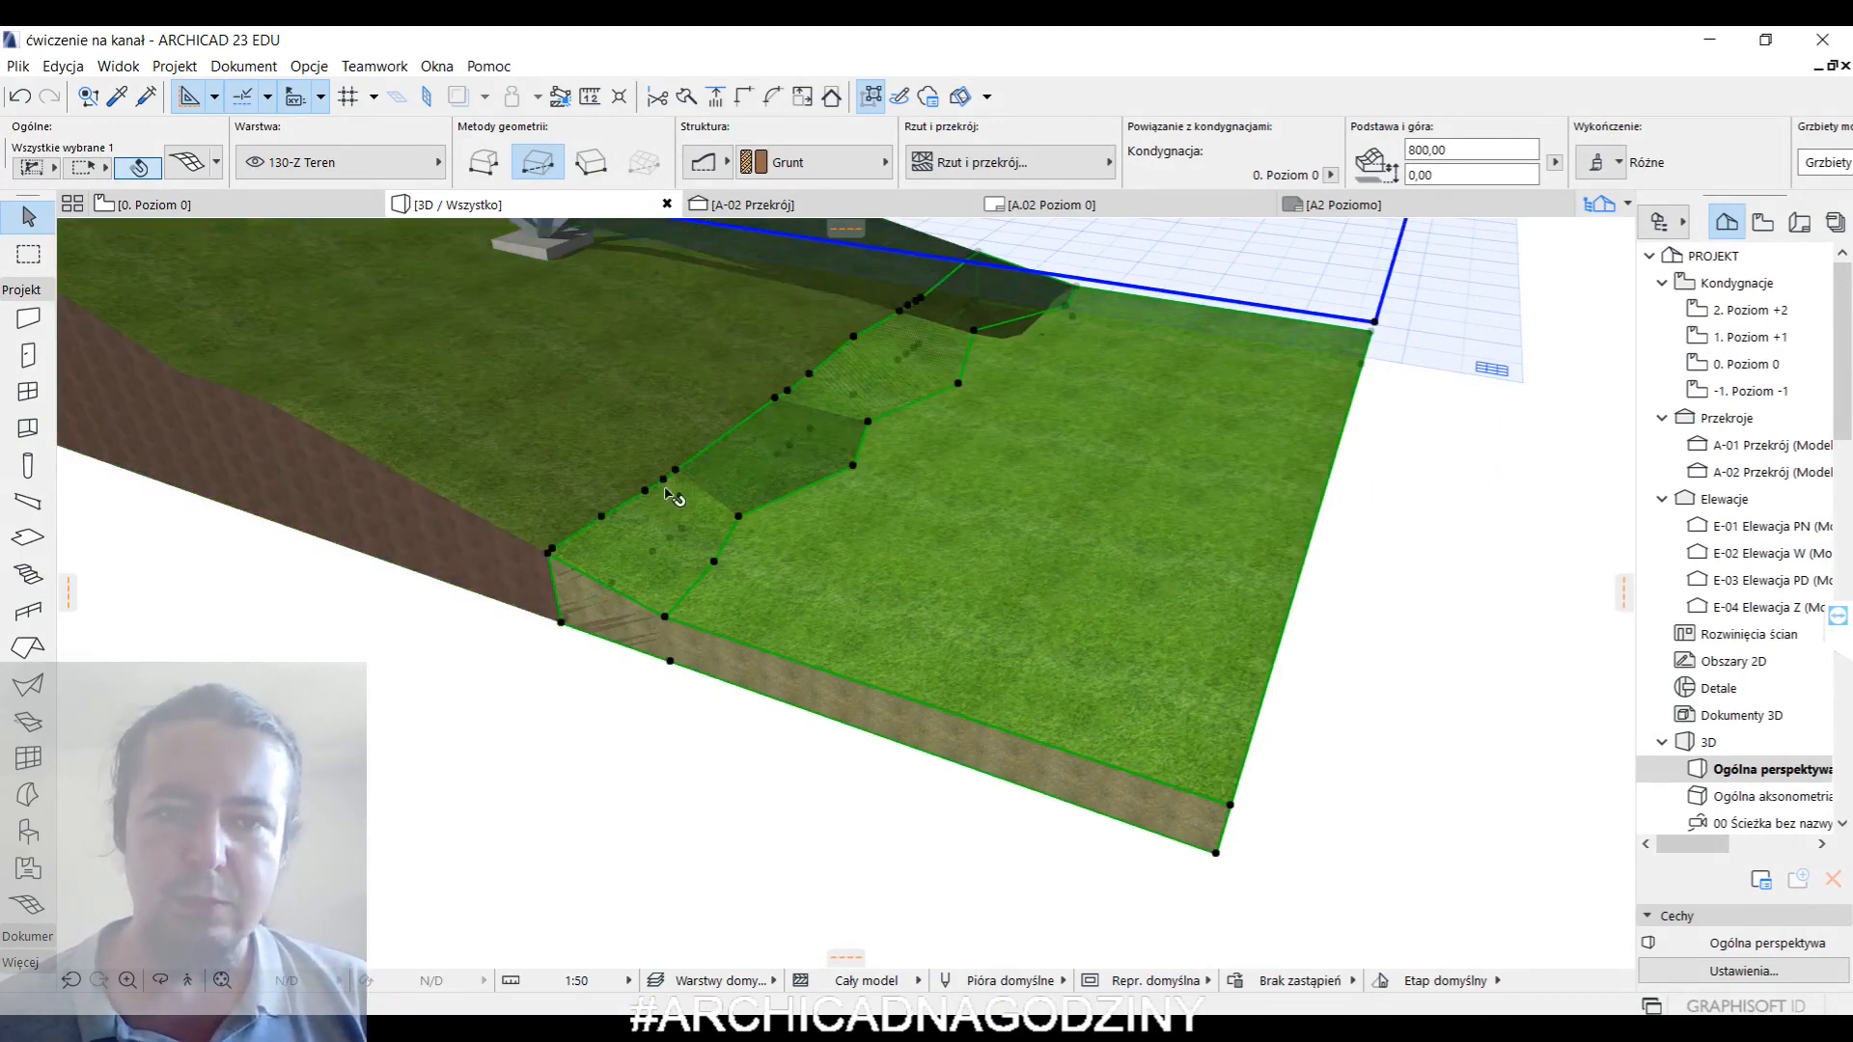
- Move nodes on the split-off mesh's straight inner edge towards its ridge so the dividing edge becomes jagged
left_click(666, 481)
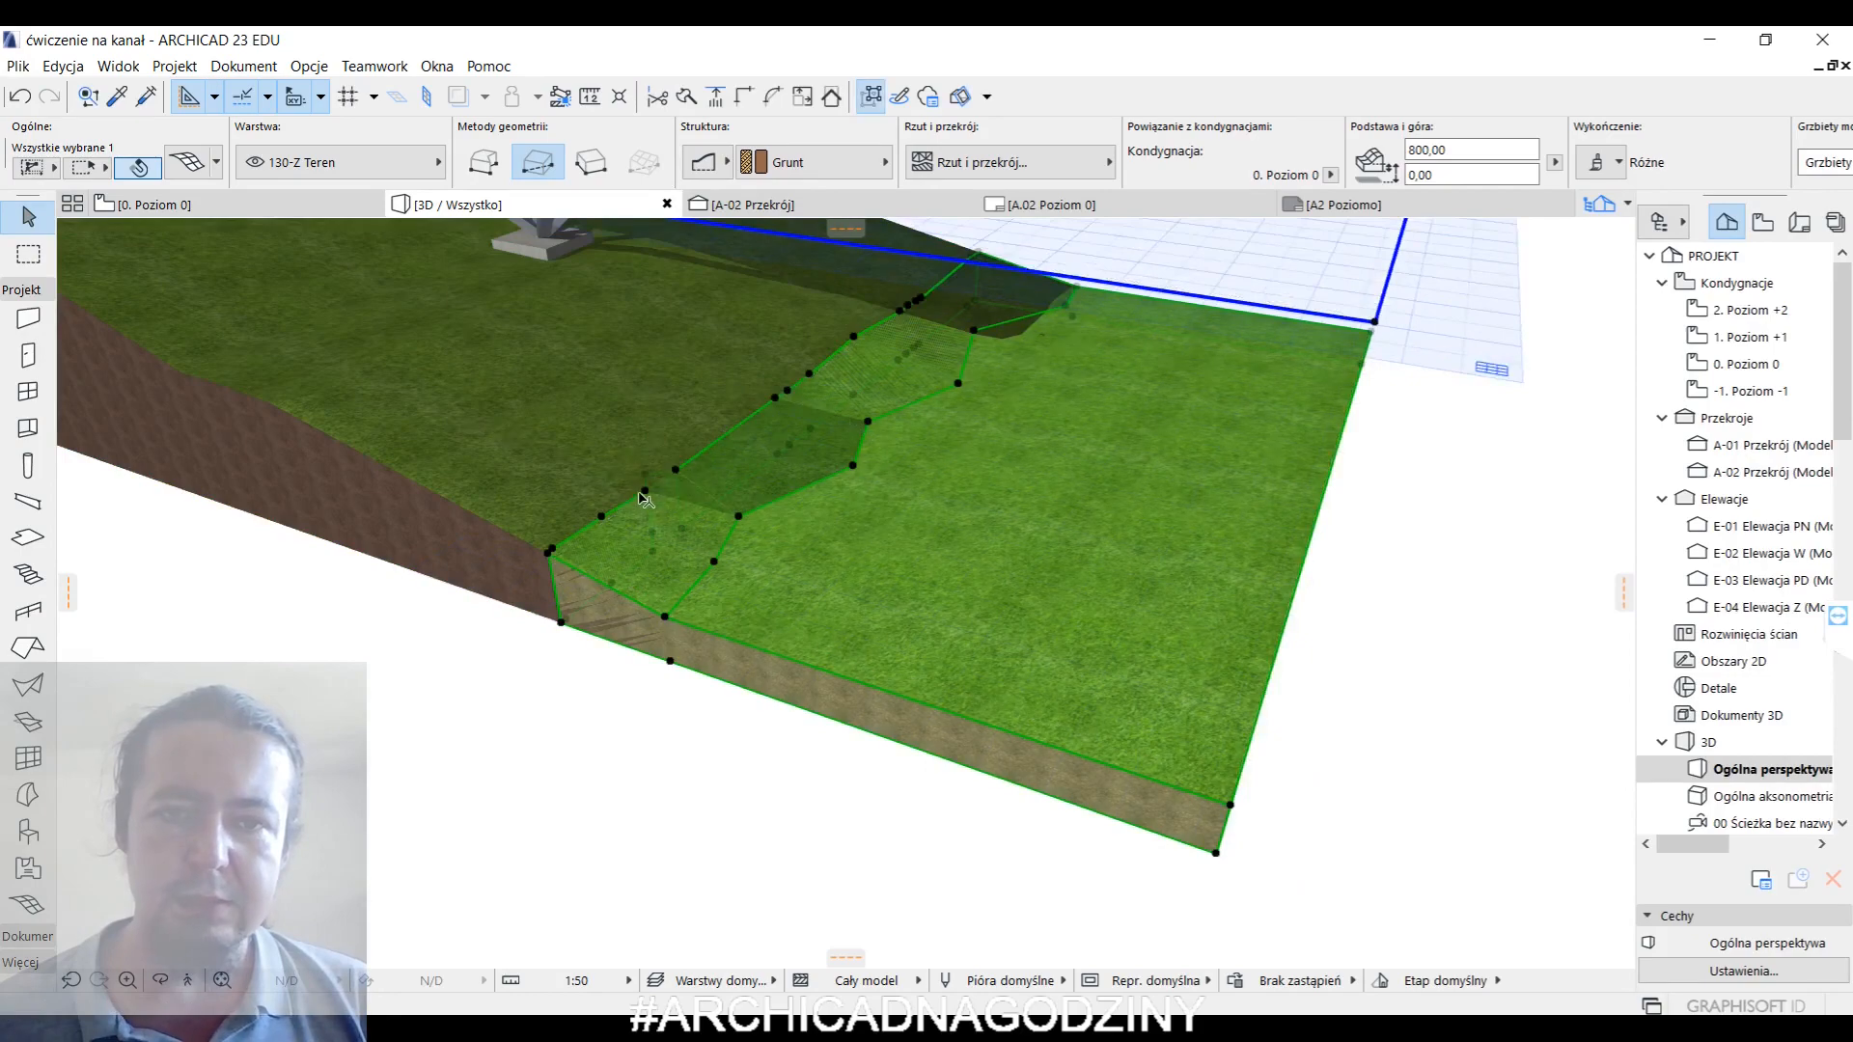
left_click(645, 494)
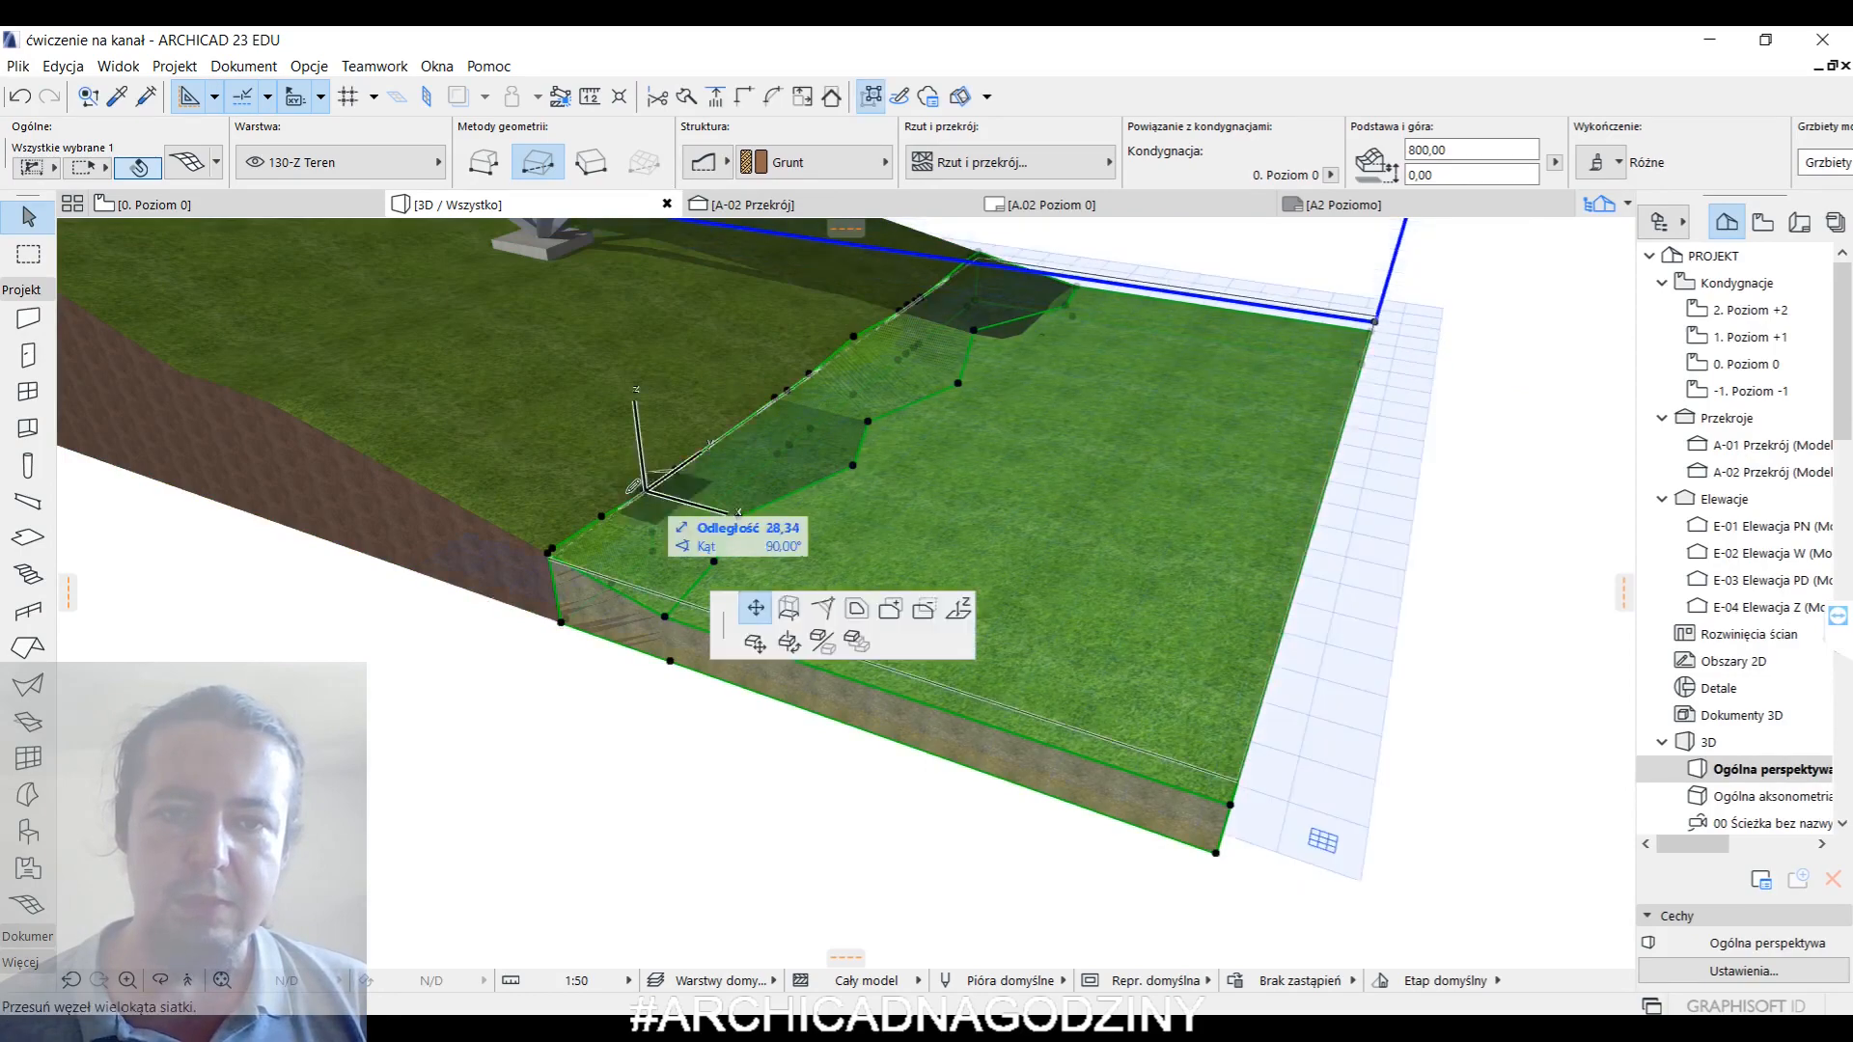
left_click(775, 398)
left_click(791, 426)
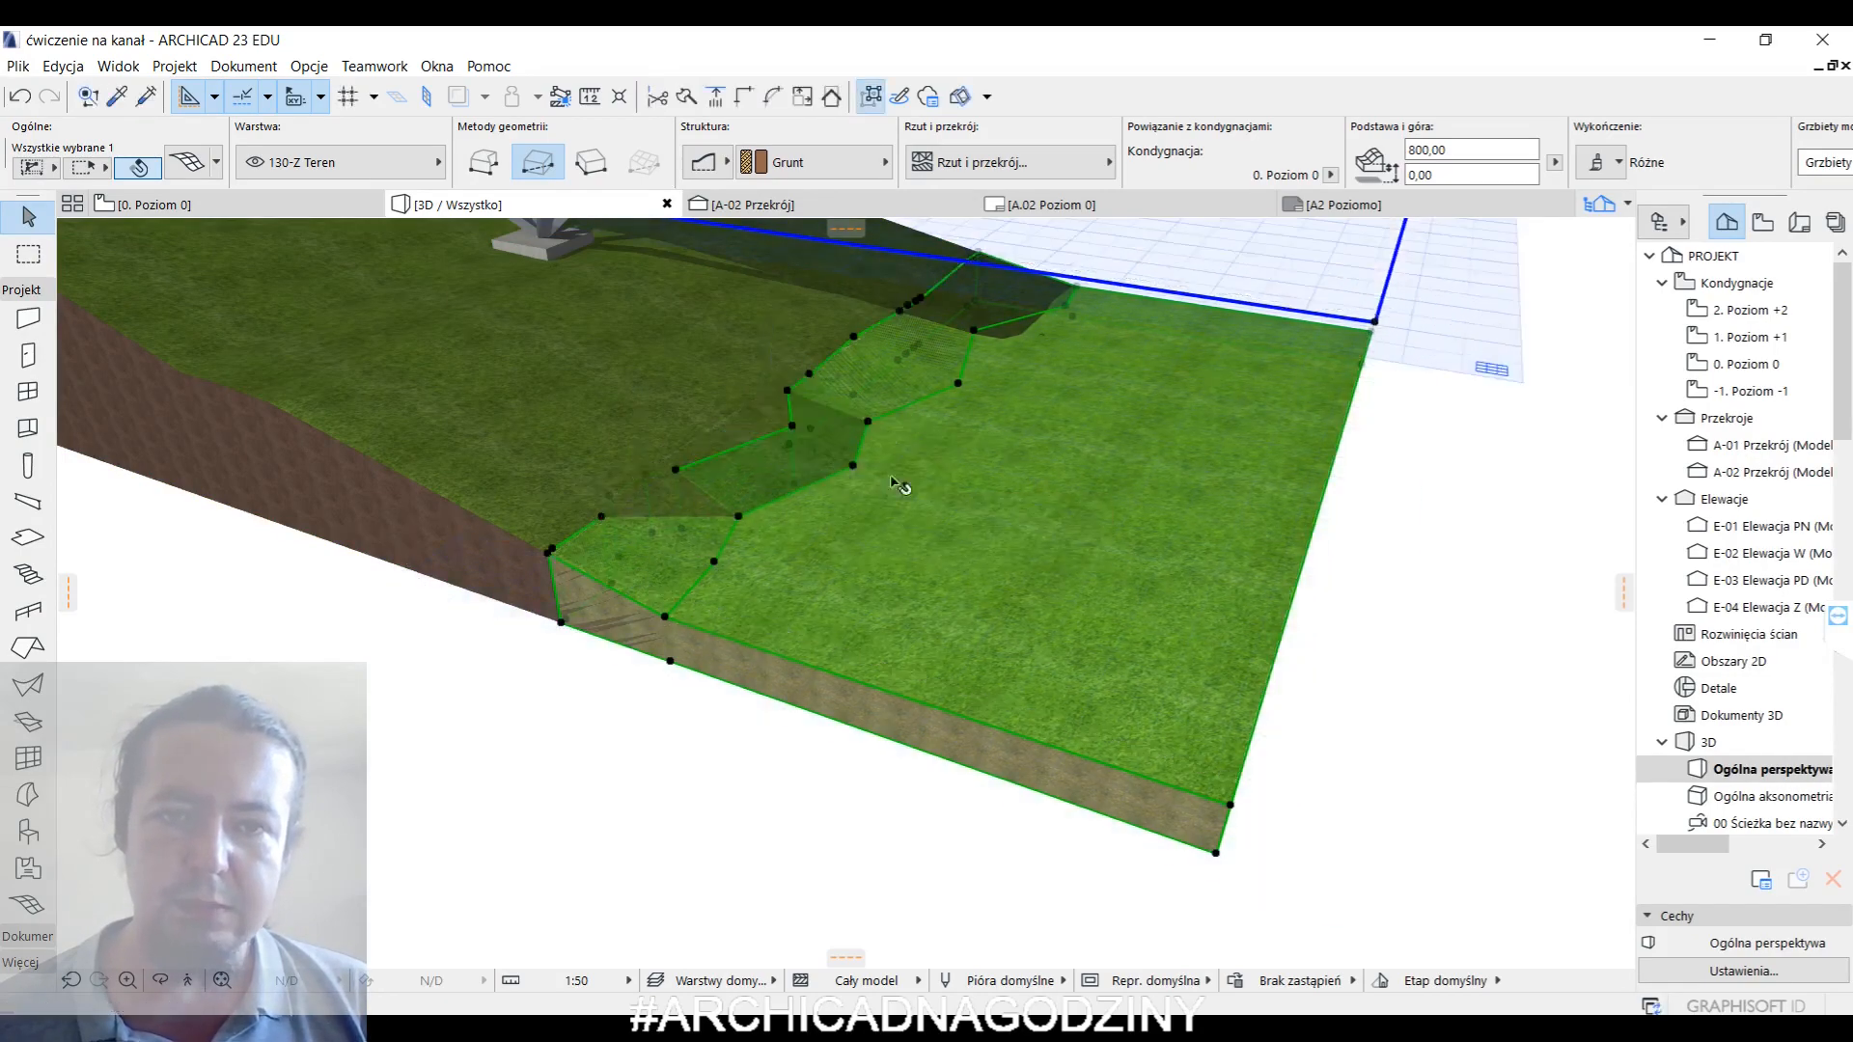
- Look through the surfaces available for overriding the top of the split-off mesh in its settings
middle_click_drag(891, 478, 1024, 450, "shift")
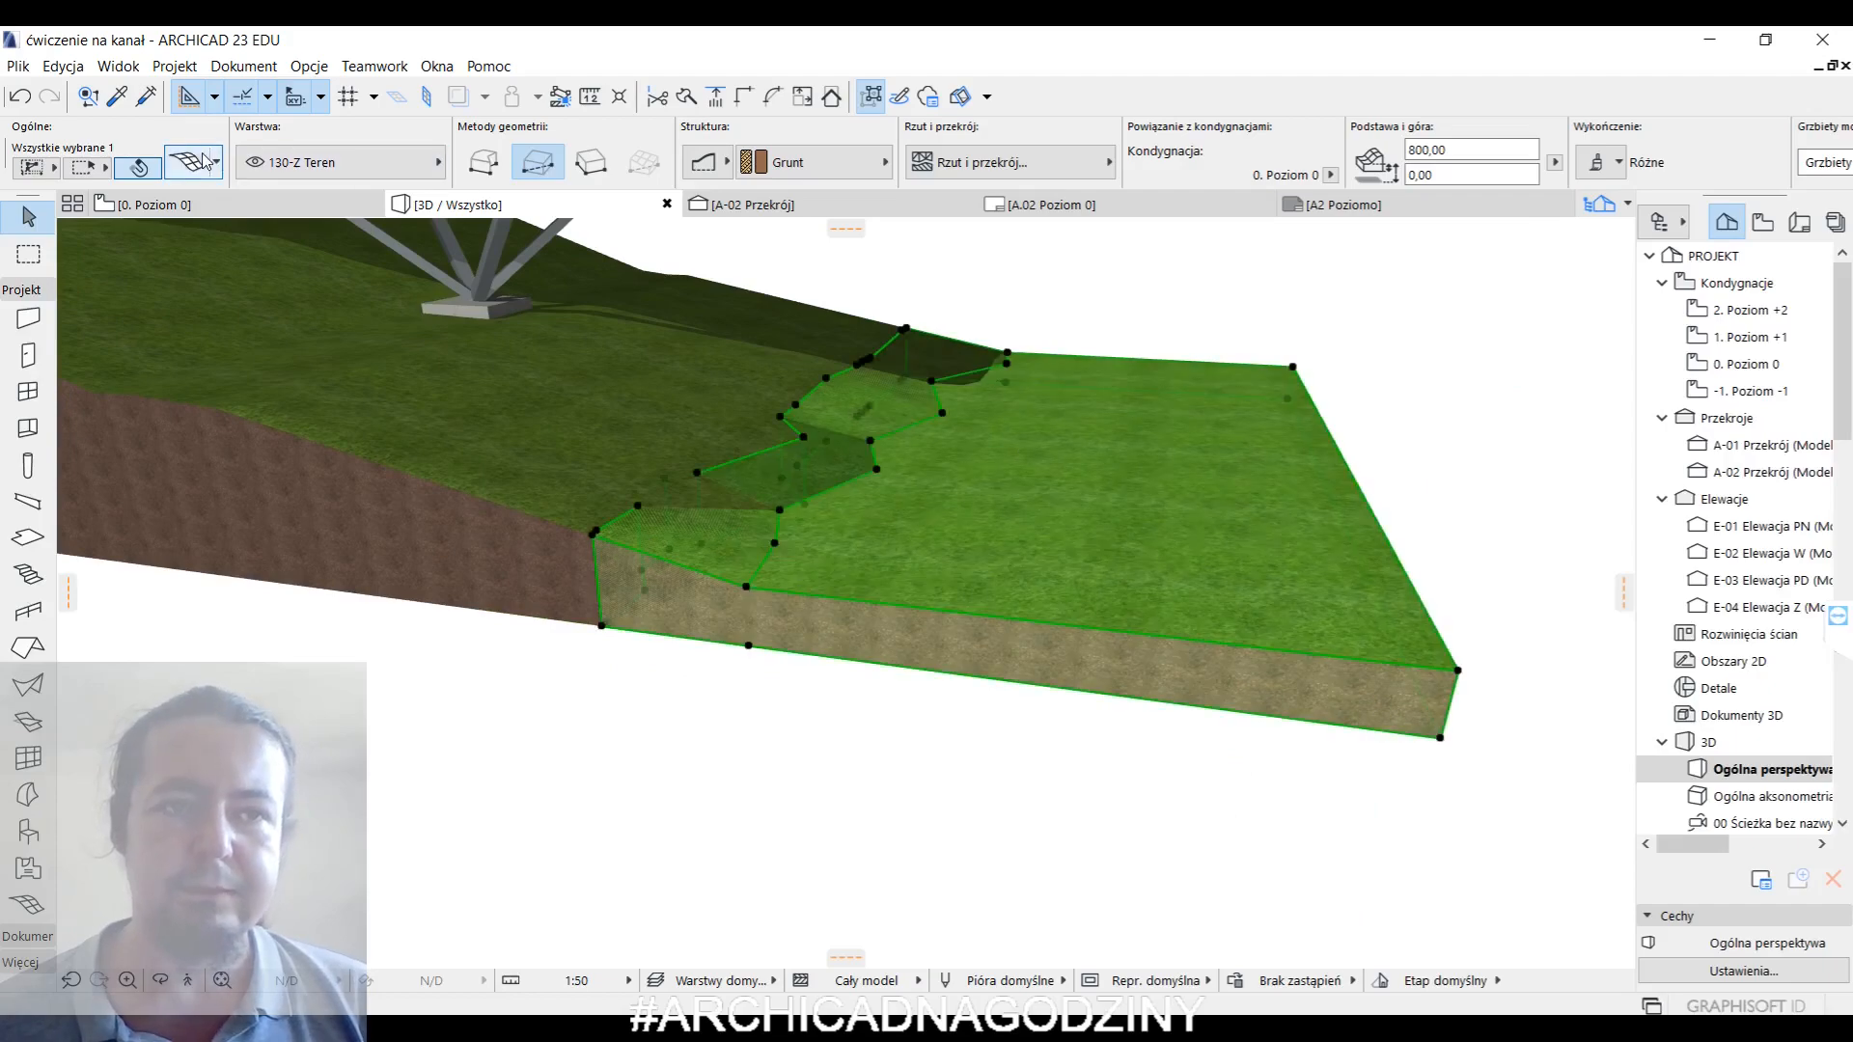
left_click(204, 160)
left_click(827, 714)
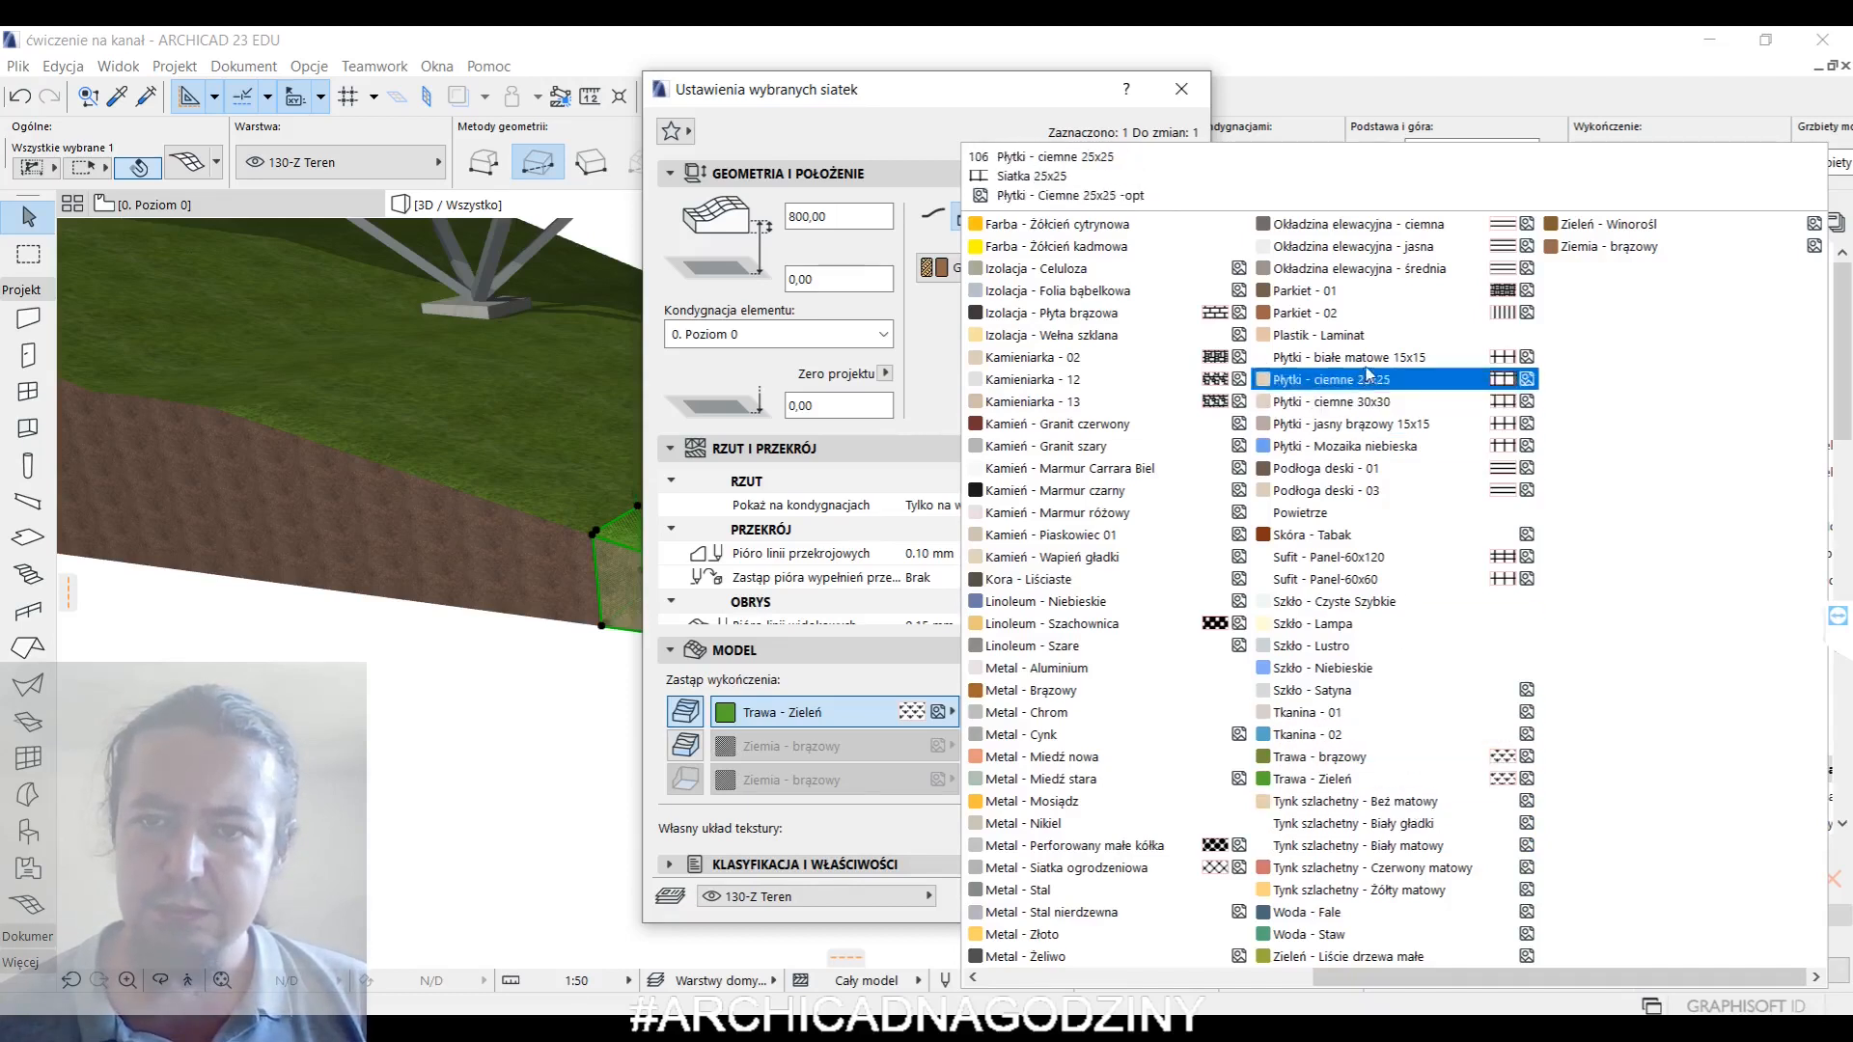
key("Escape")
key("Escape")
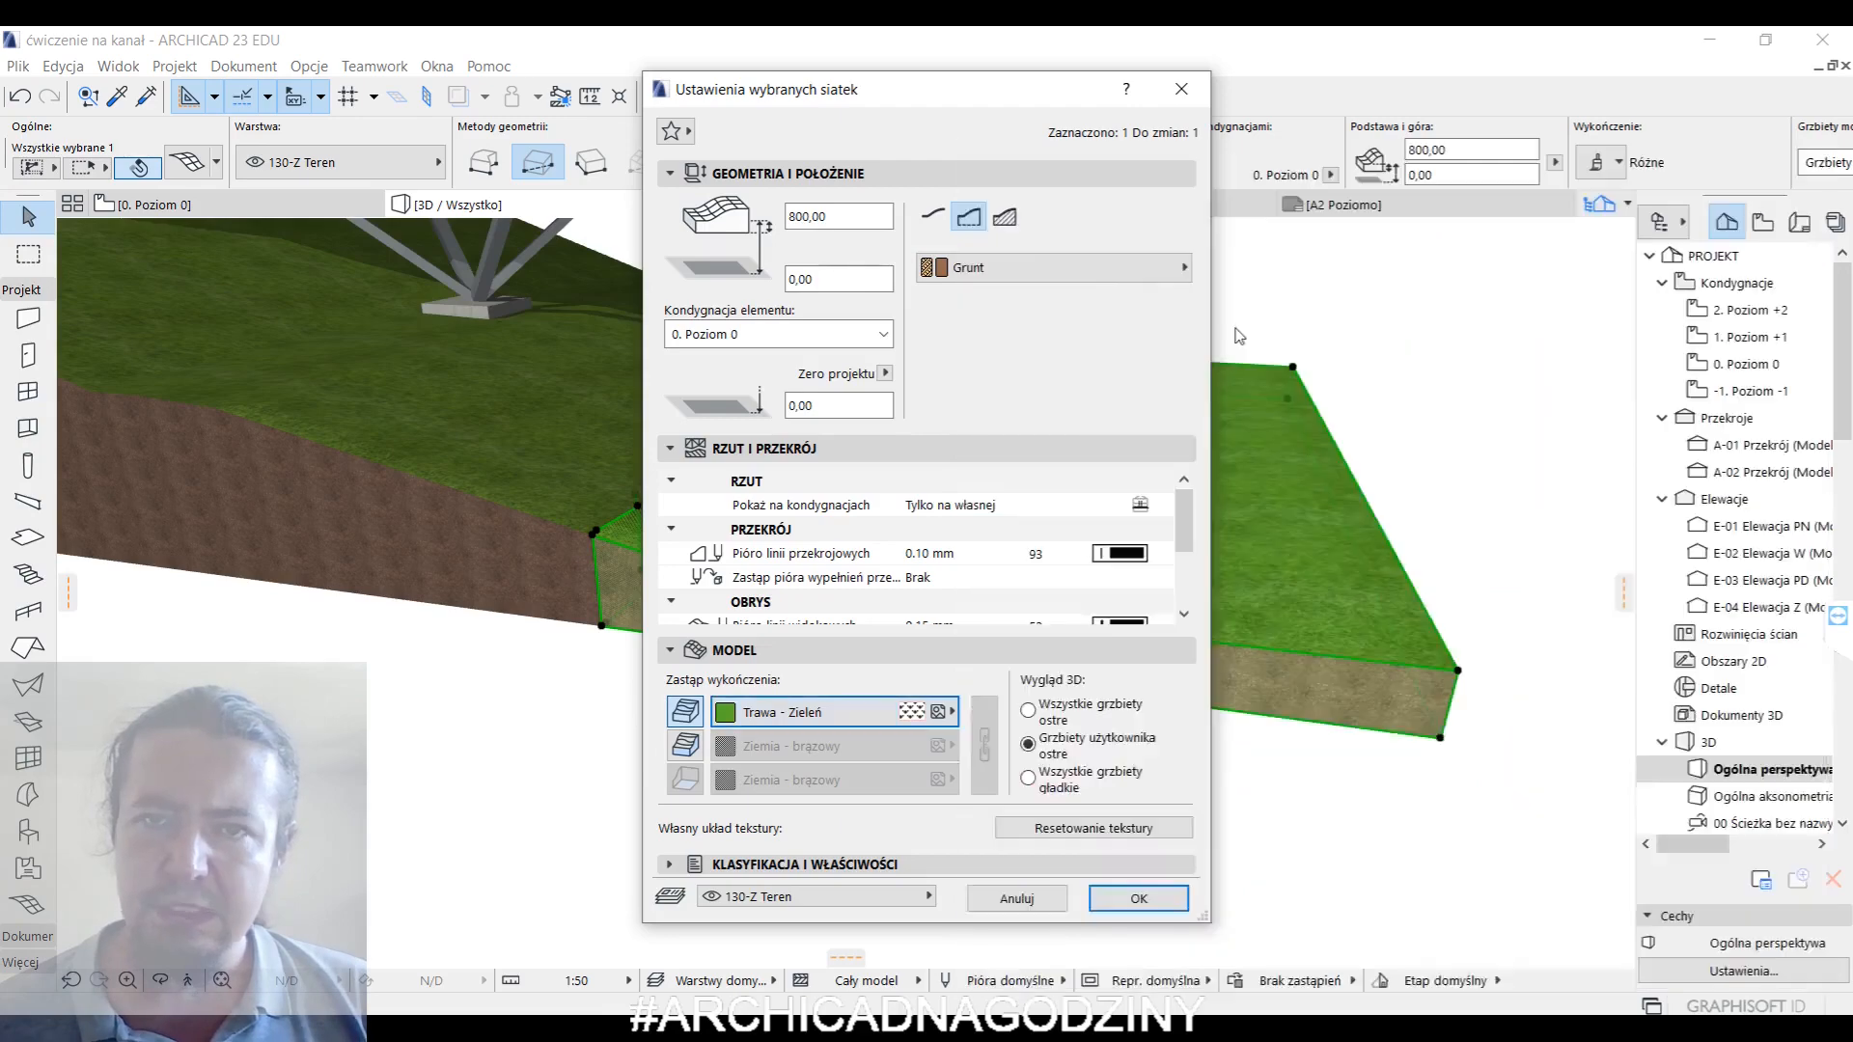
- Try to create a new surface from the catalogue (Nowe z katalogu) in the surface attributes (Rodzaje wykończenia)
left_click(309, 66)
mouse_move(521, 95)
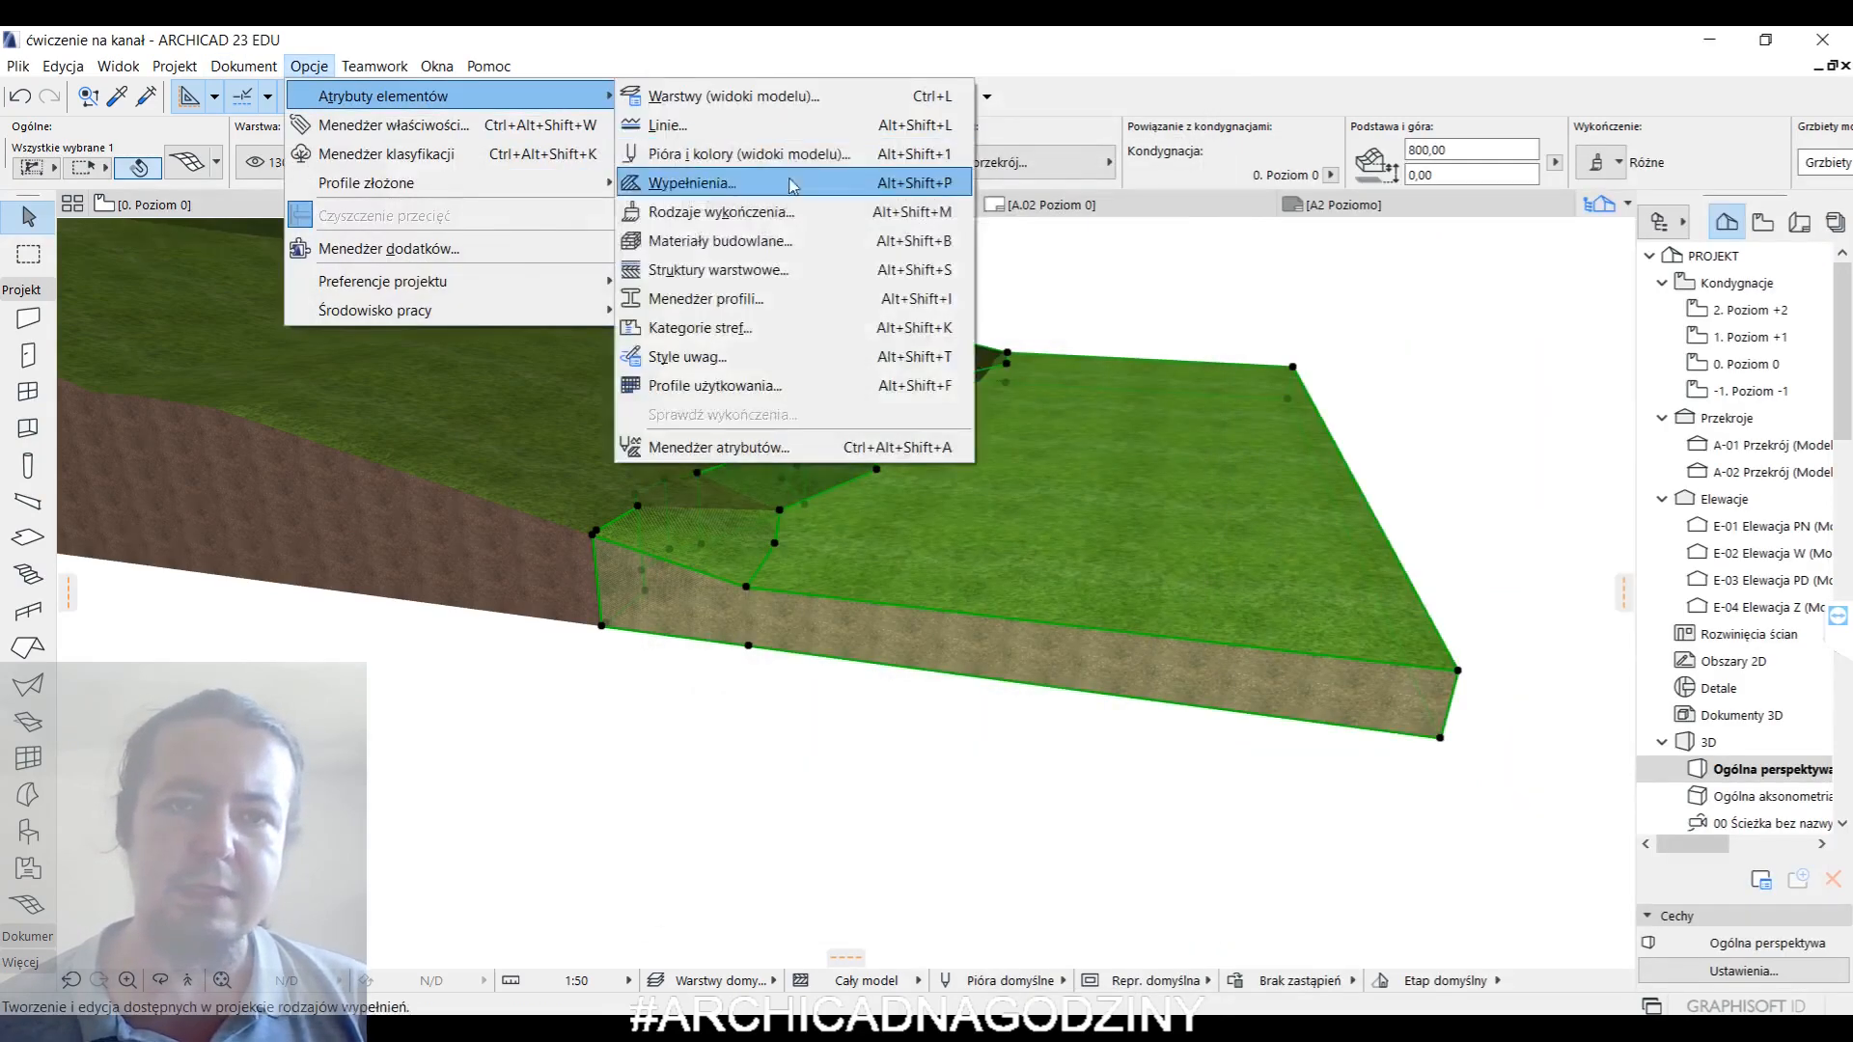
left_click(781, 240)
key("Escape")
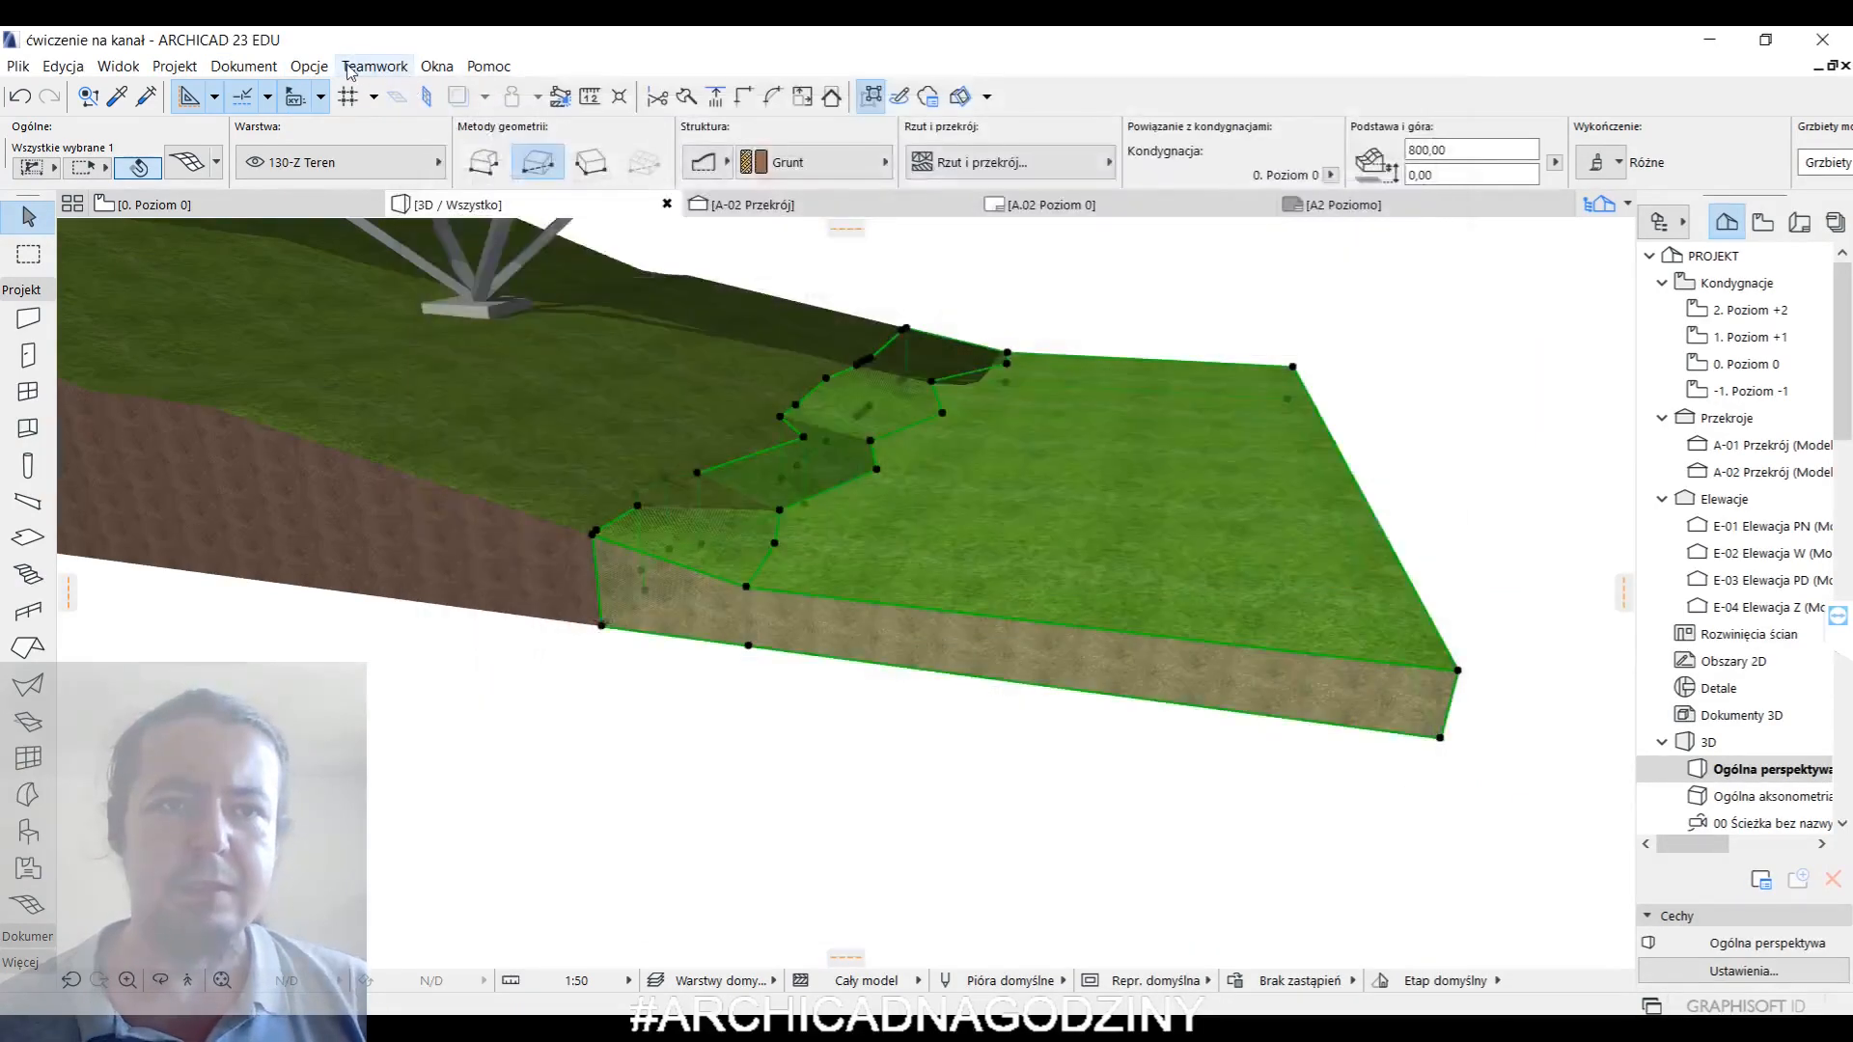
left_click(309, 65)
left_click(1288, 656)
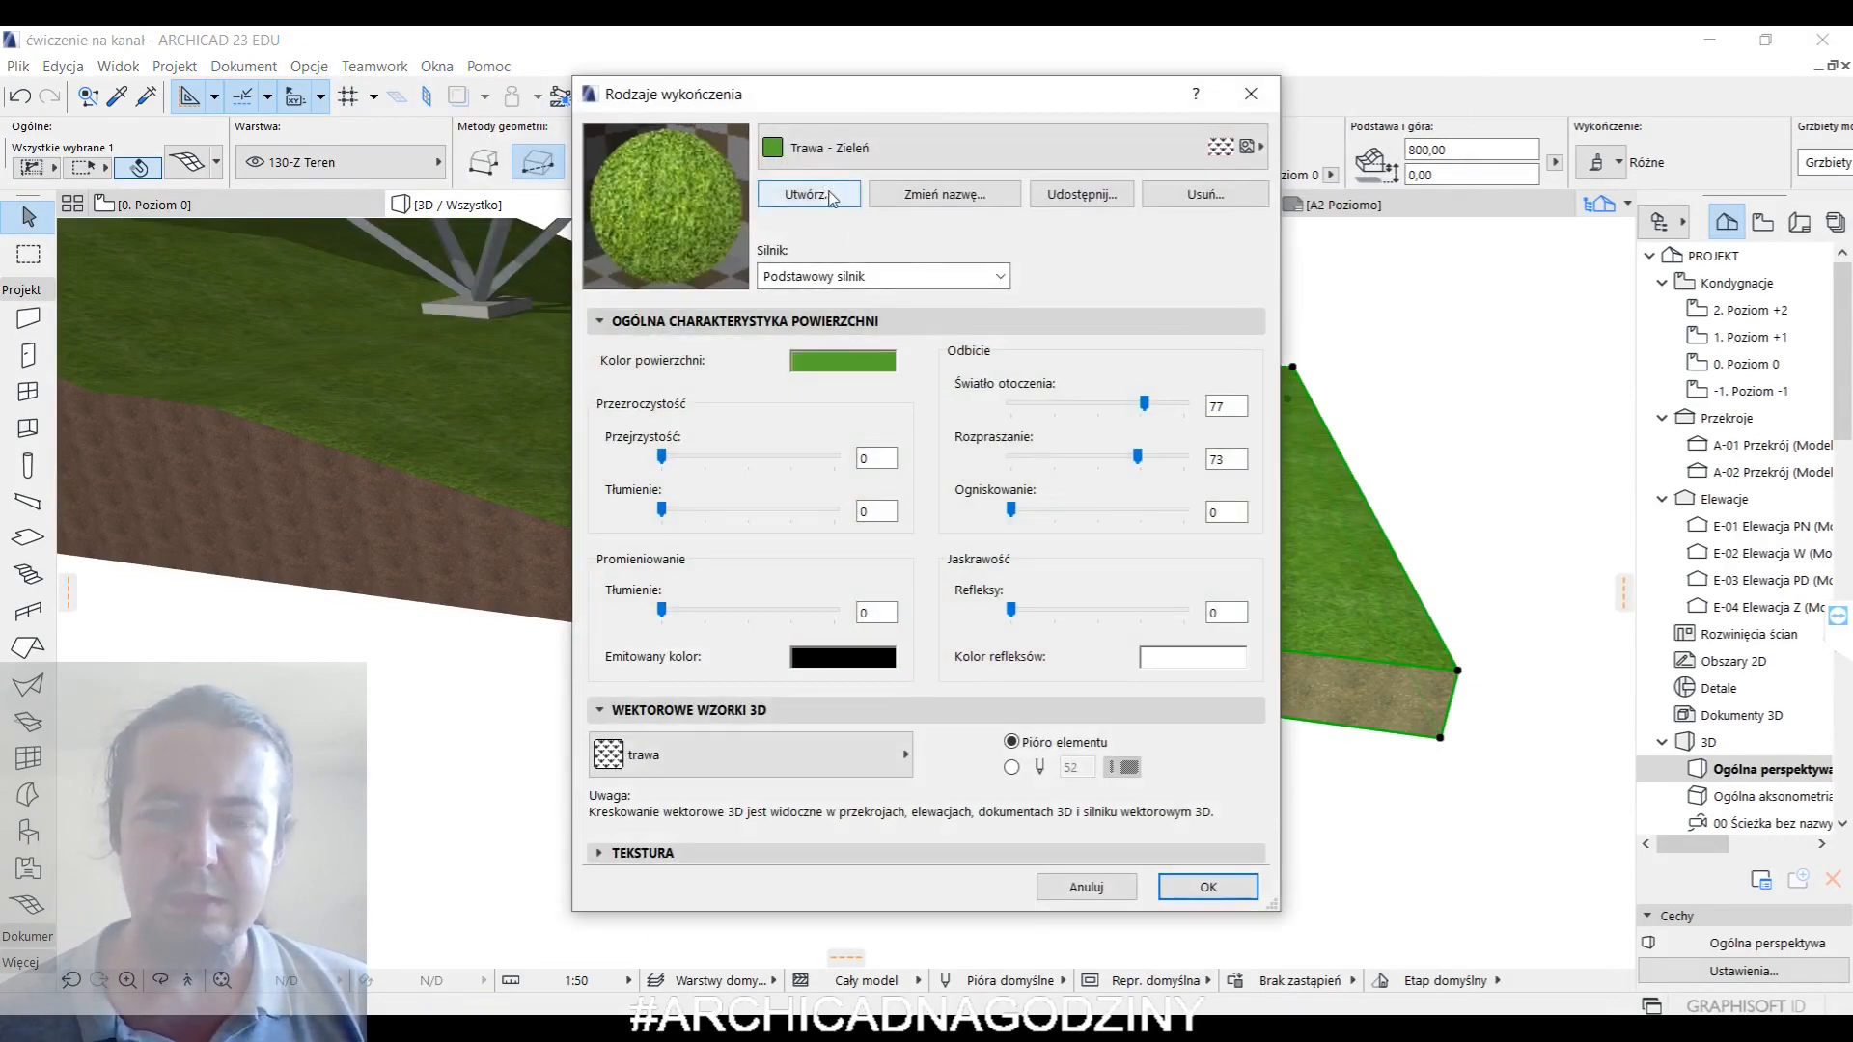
left_click(828, 194)
left_click(743, 362)
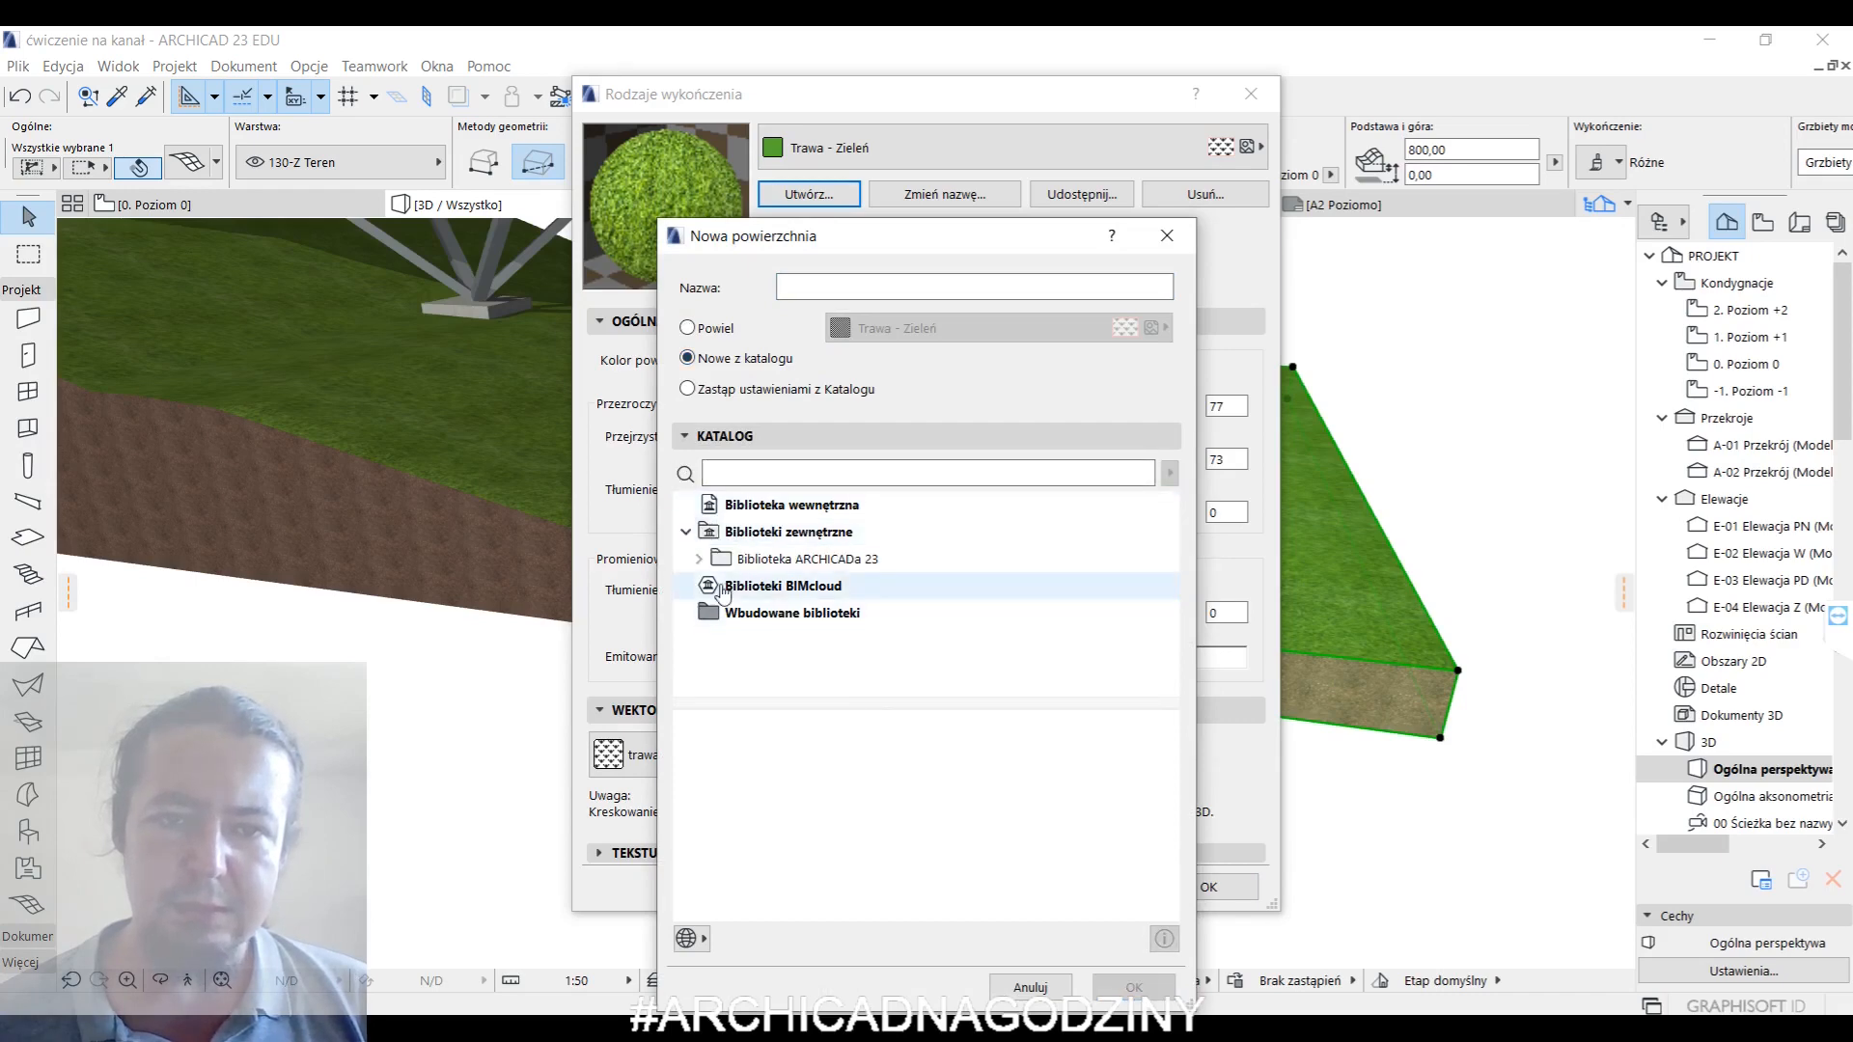
- Search the surface catalogue of the Biblioteka ARCHICADa 23 library for "piasek" and clear the search
left_click(698, 560)
scroll(849, 562, "down", 2)
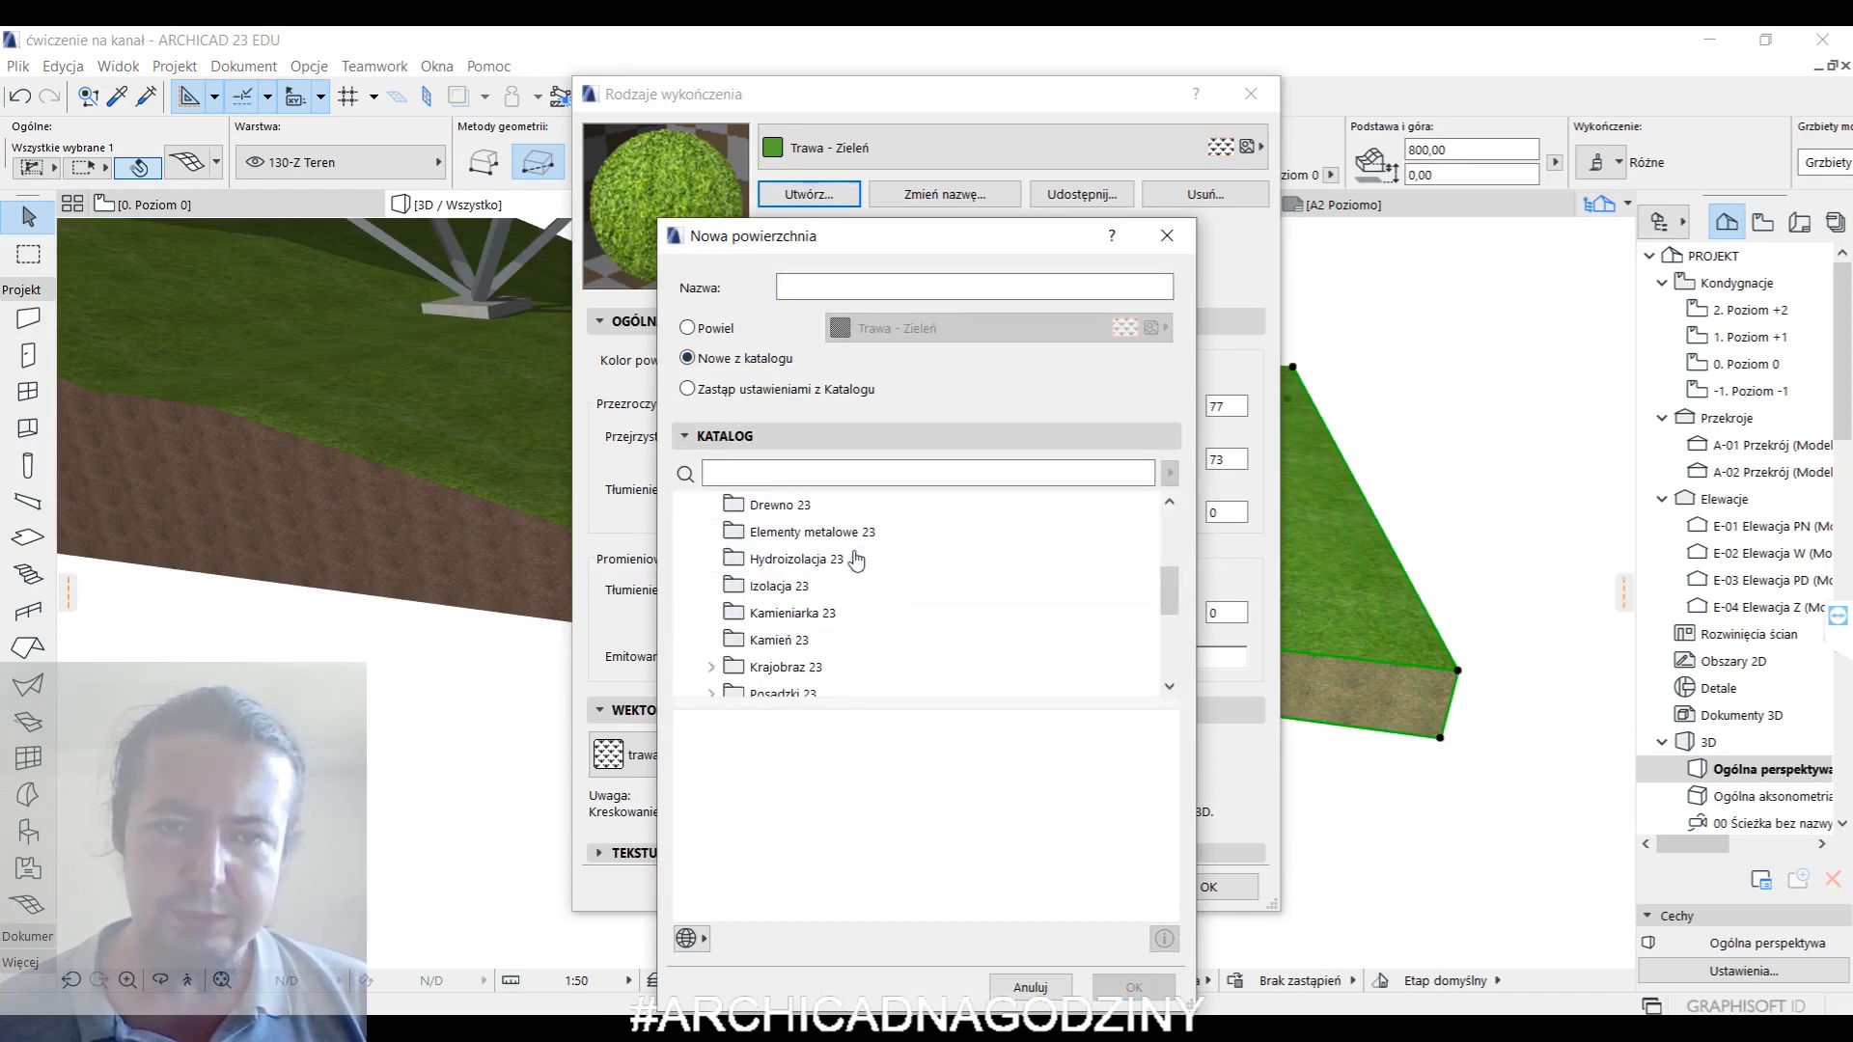
scroll(854, 555, "down", 1)
scroll(851, 550, "up", 1)
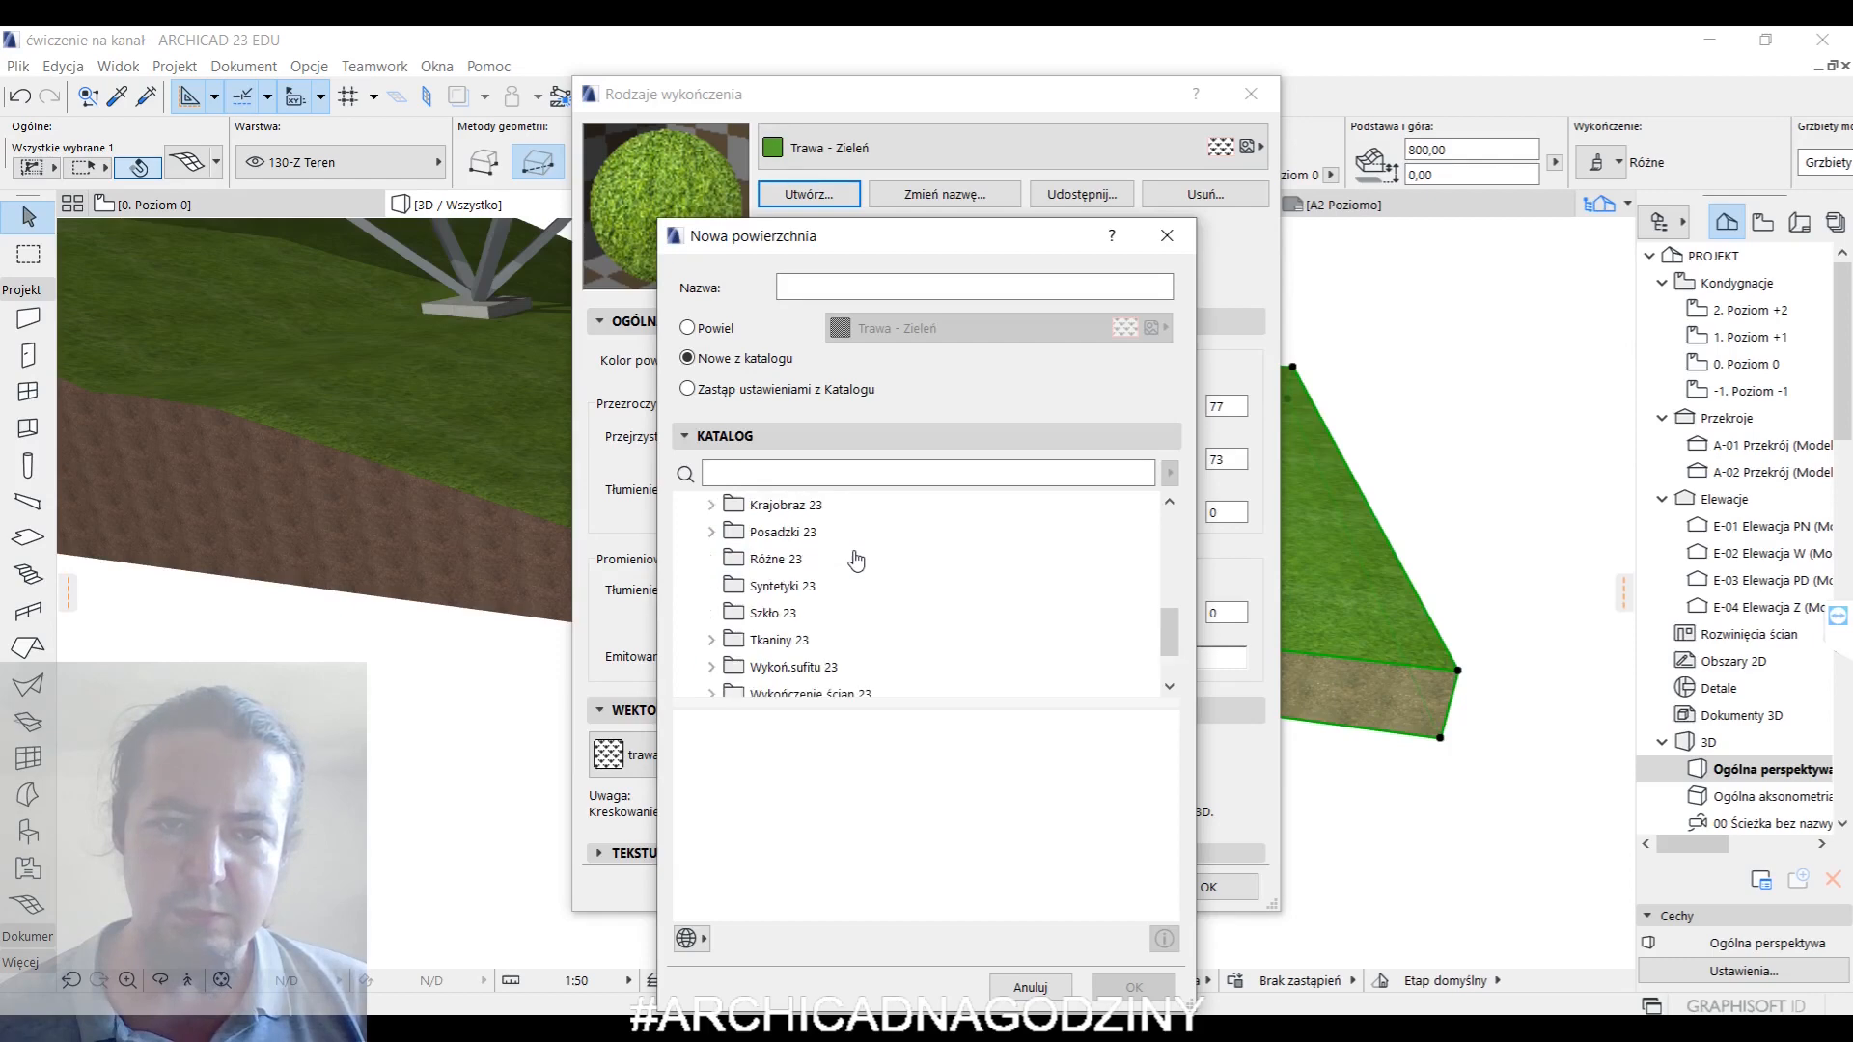
left_click(827, 469)
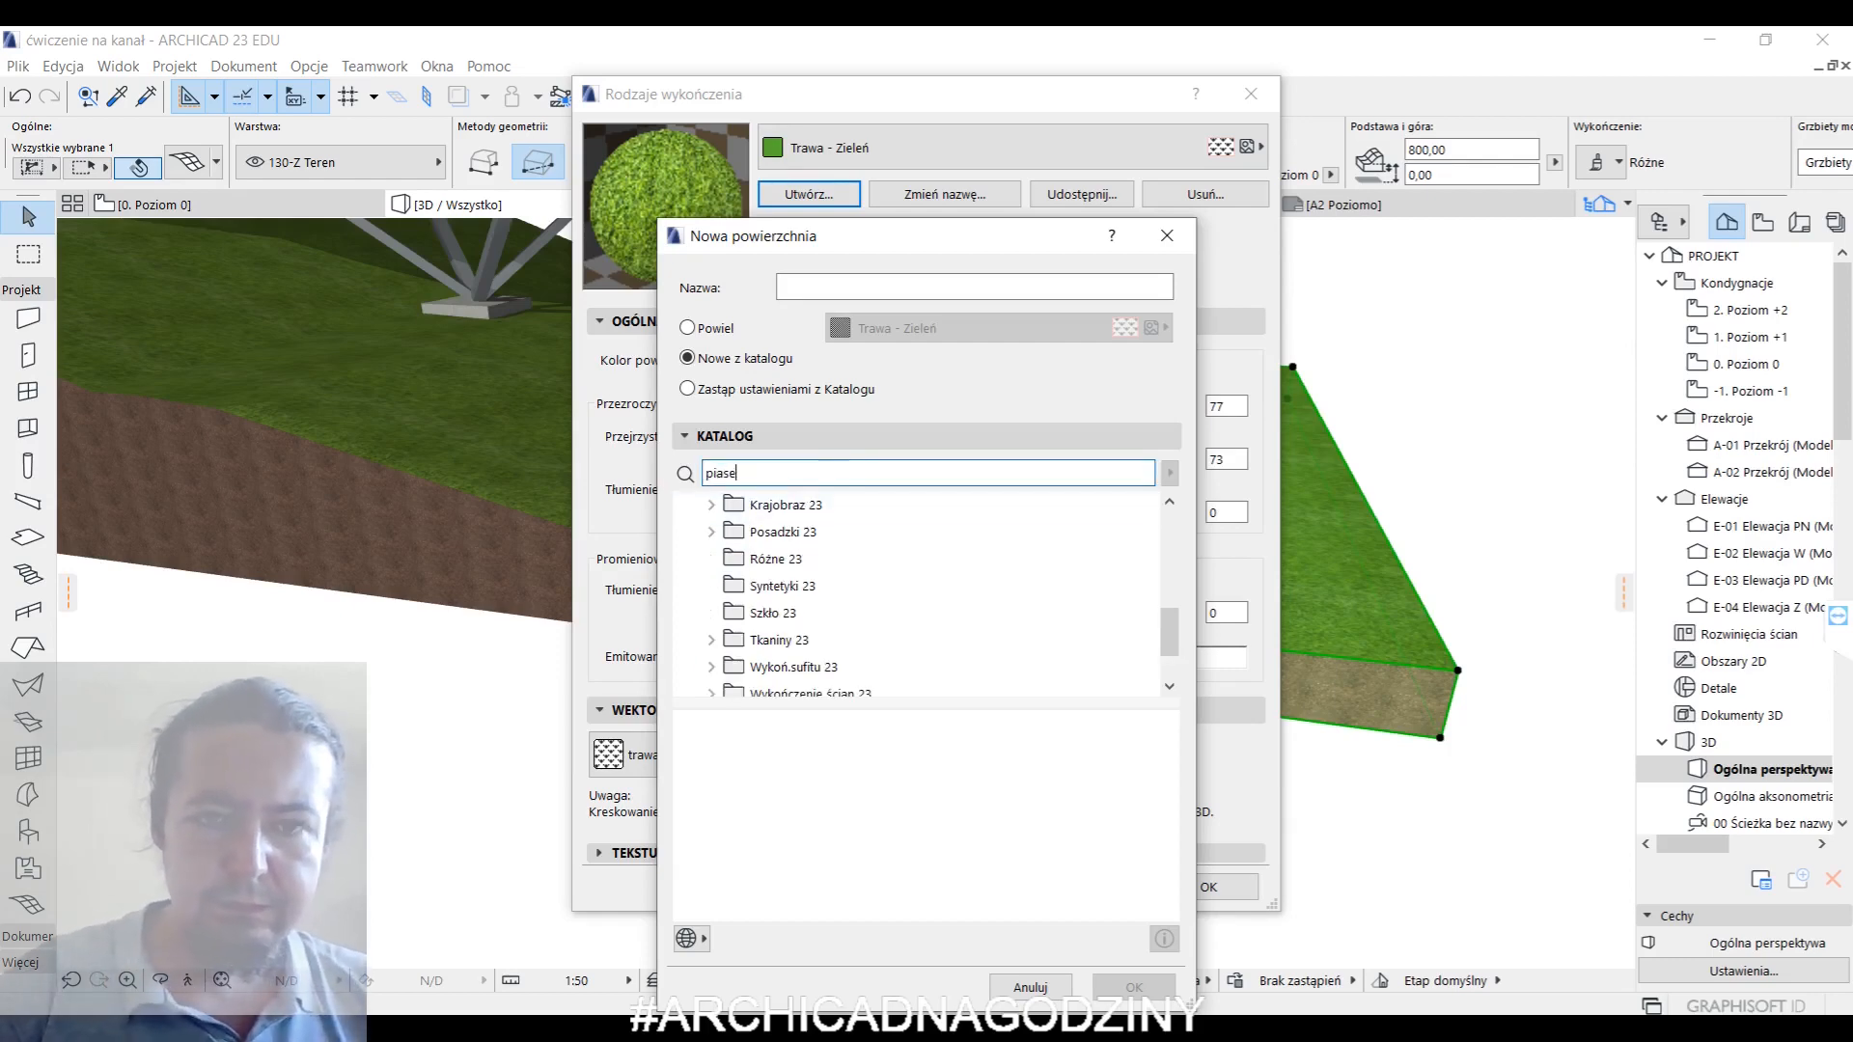
key("Return")
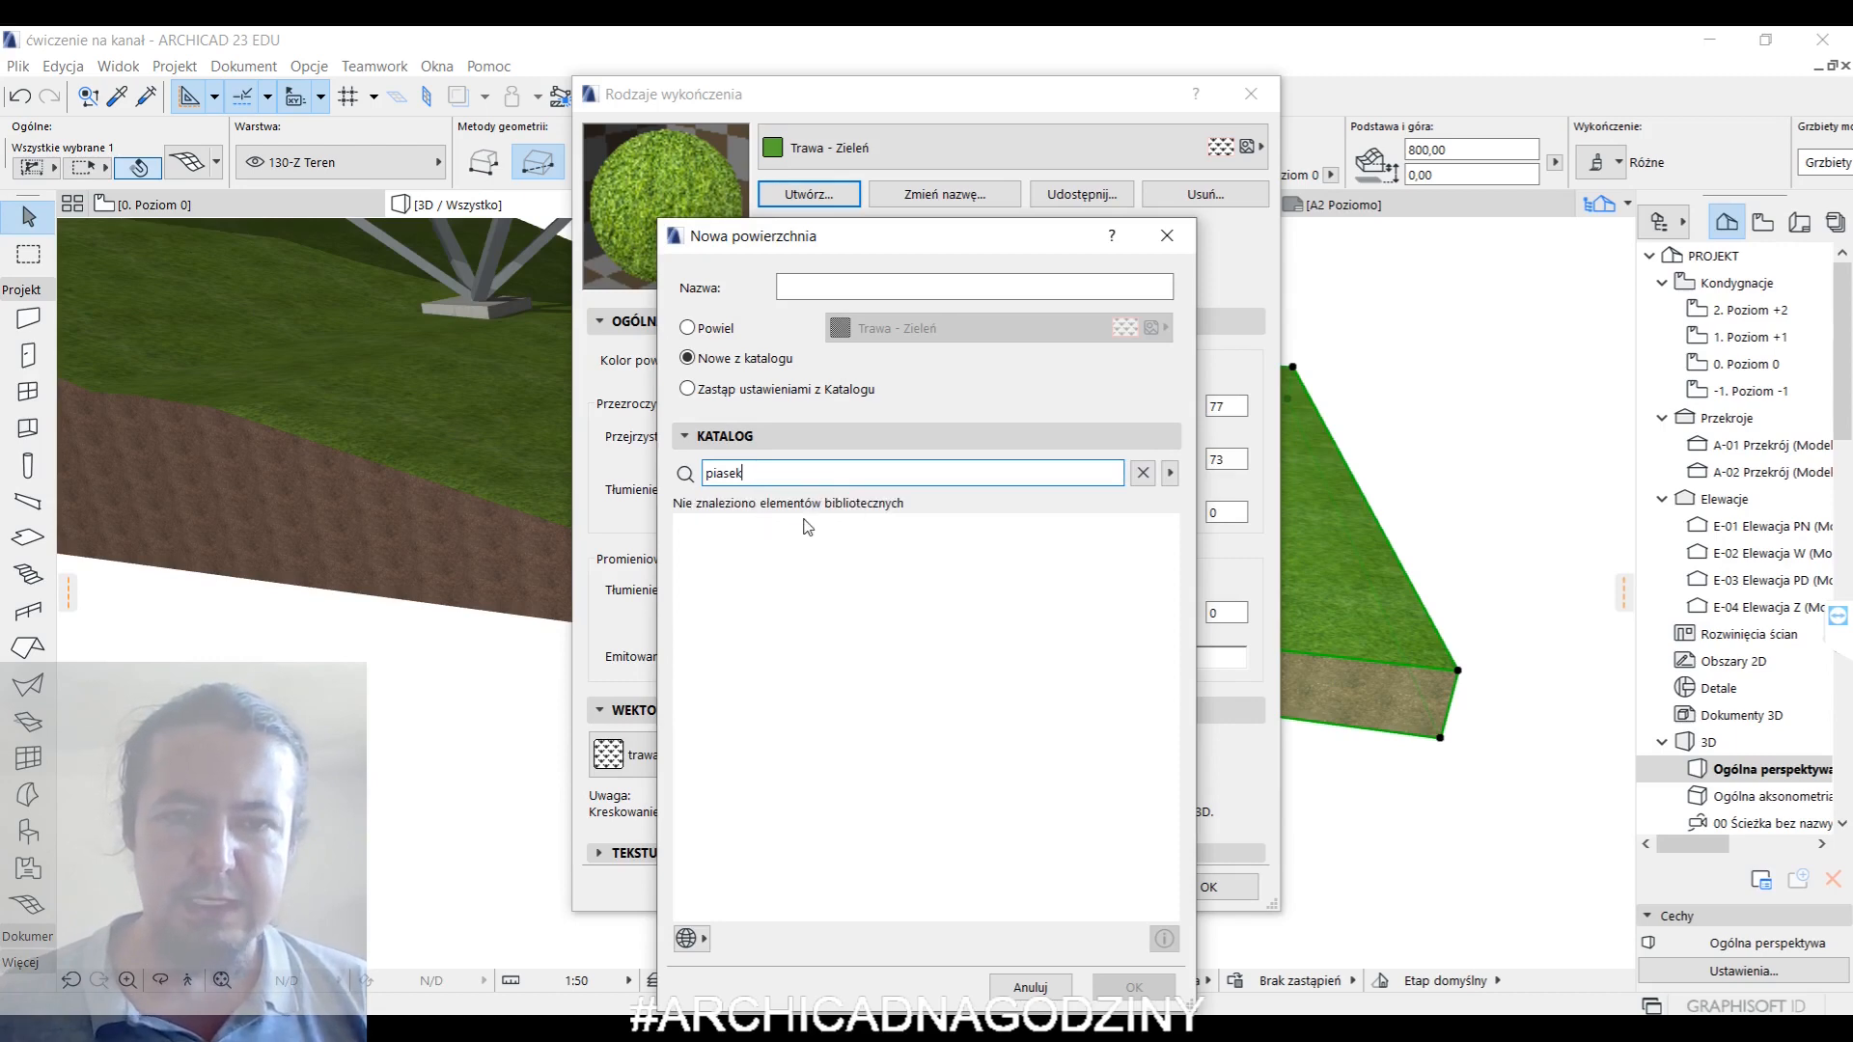
key("BackSpace")
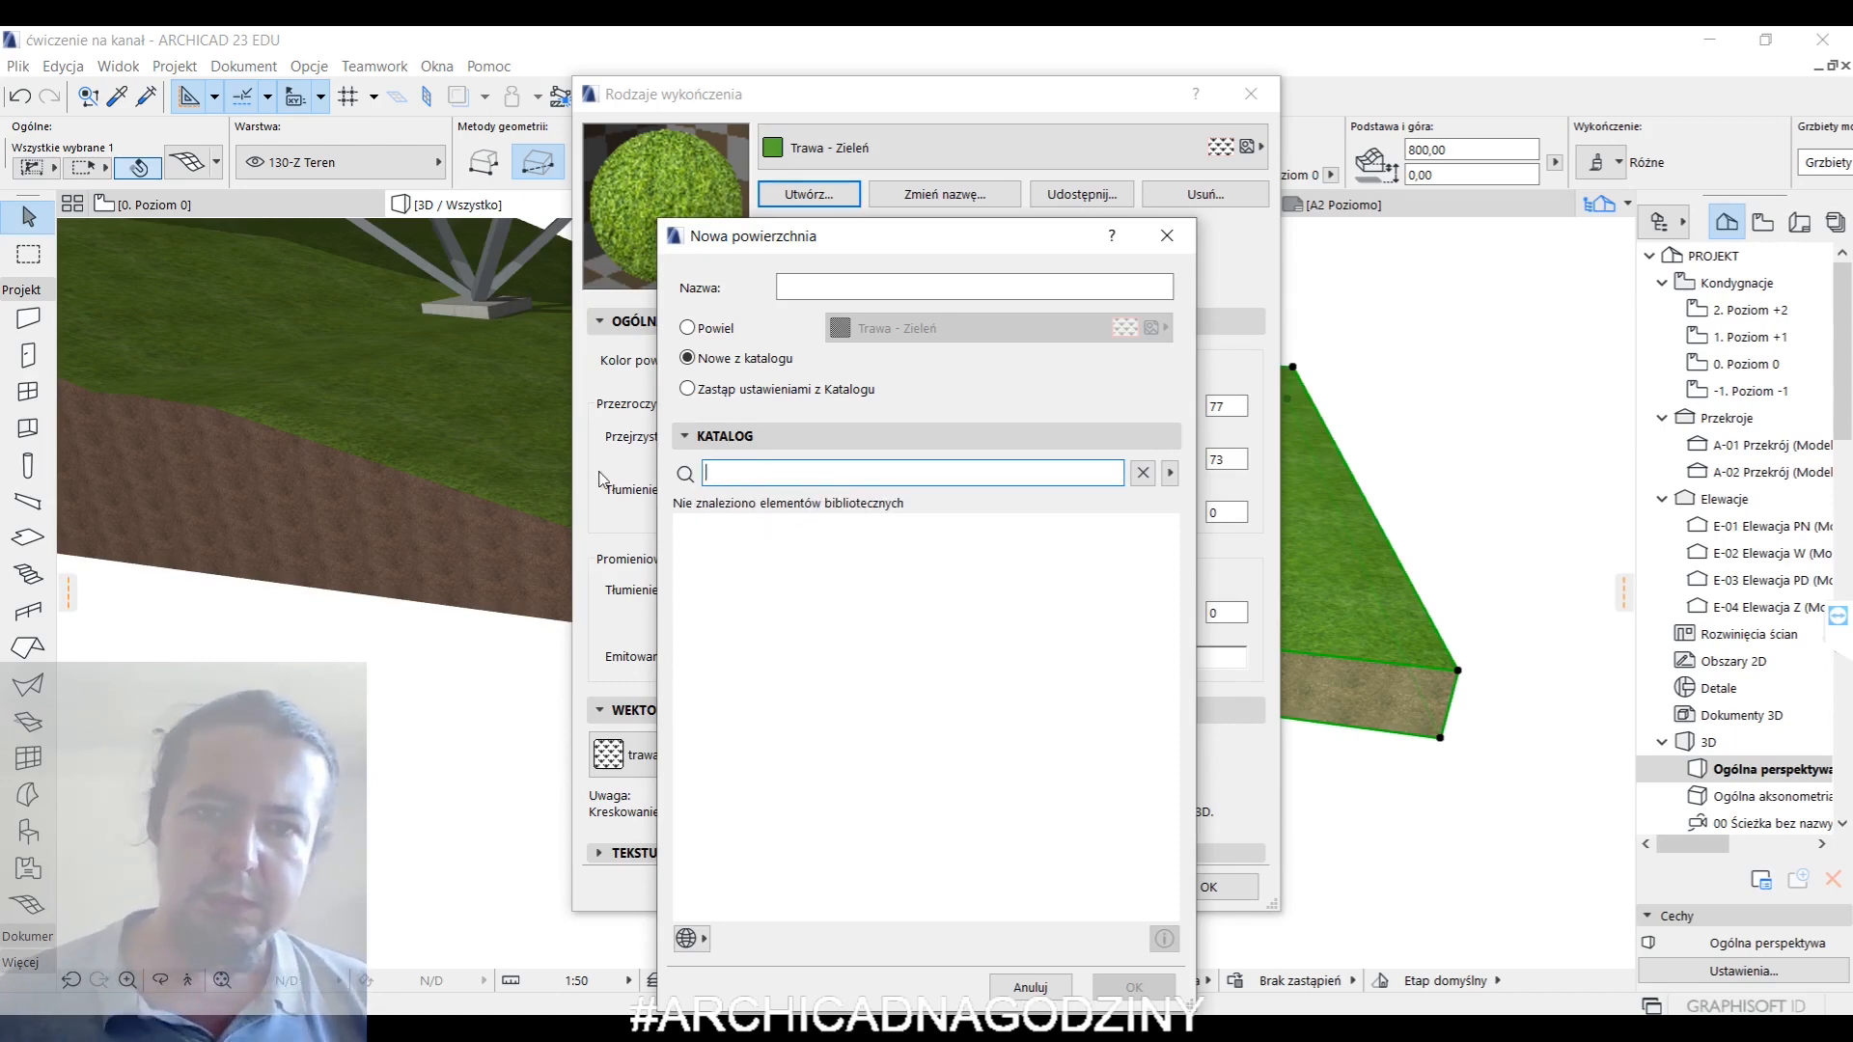
left_click(1144, 473)
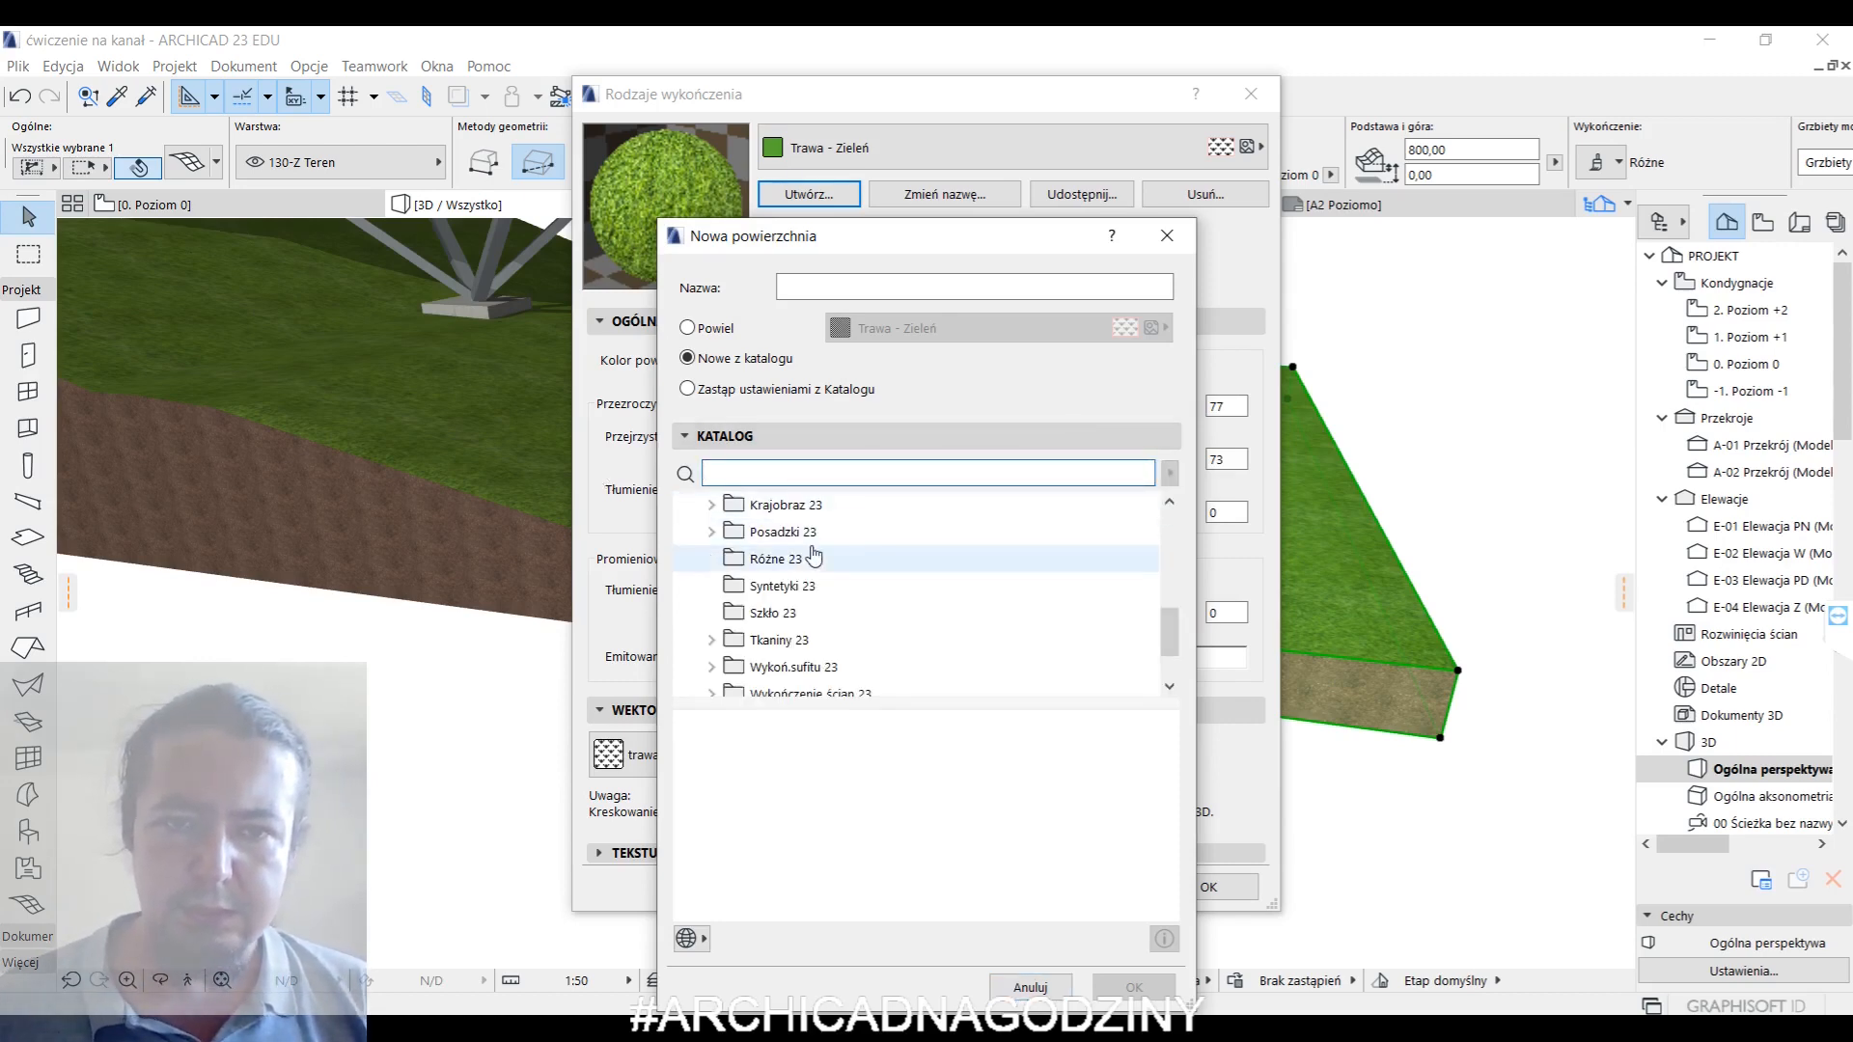
- Examine the surfaces in the catalogue's Krajobraz 23 folder, subfolder Ziemia 23
scroll(801, 624, "down", 1)
scroll(868, 622, "up", 1)
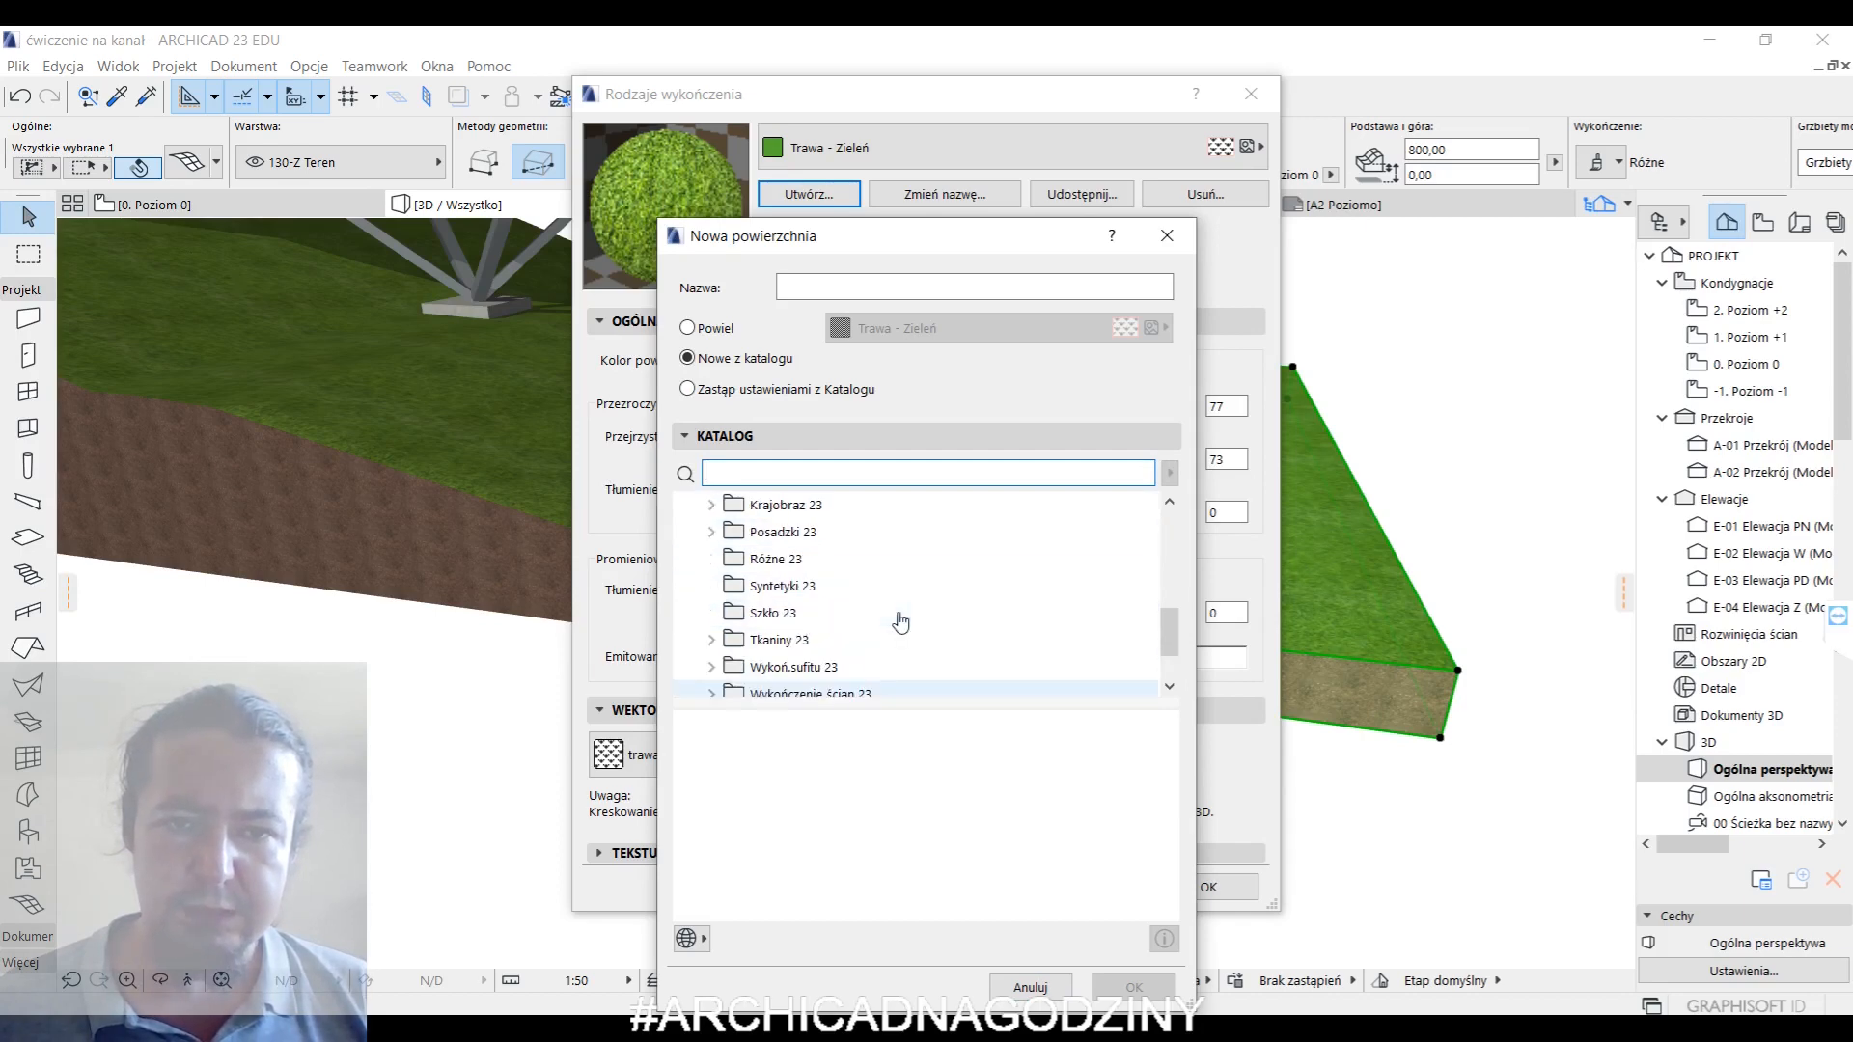
left_click(772, 504)
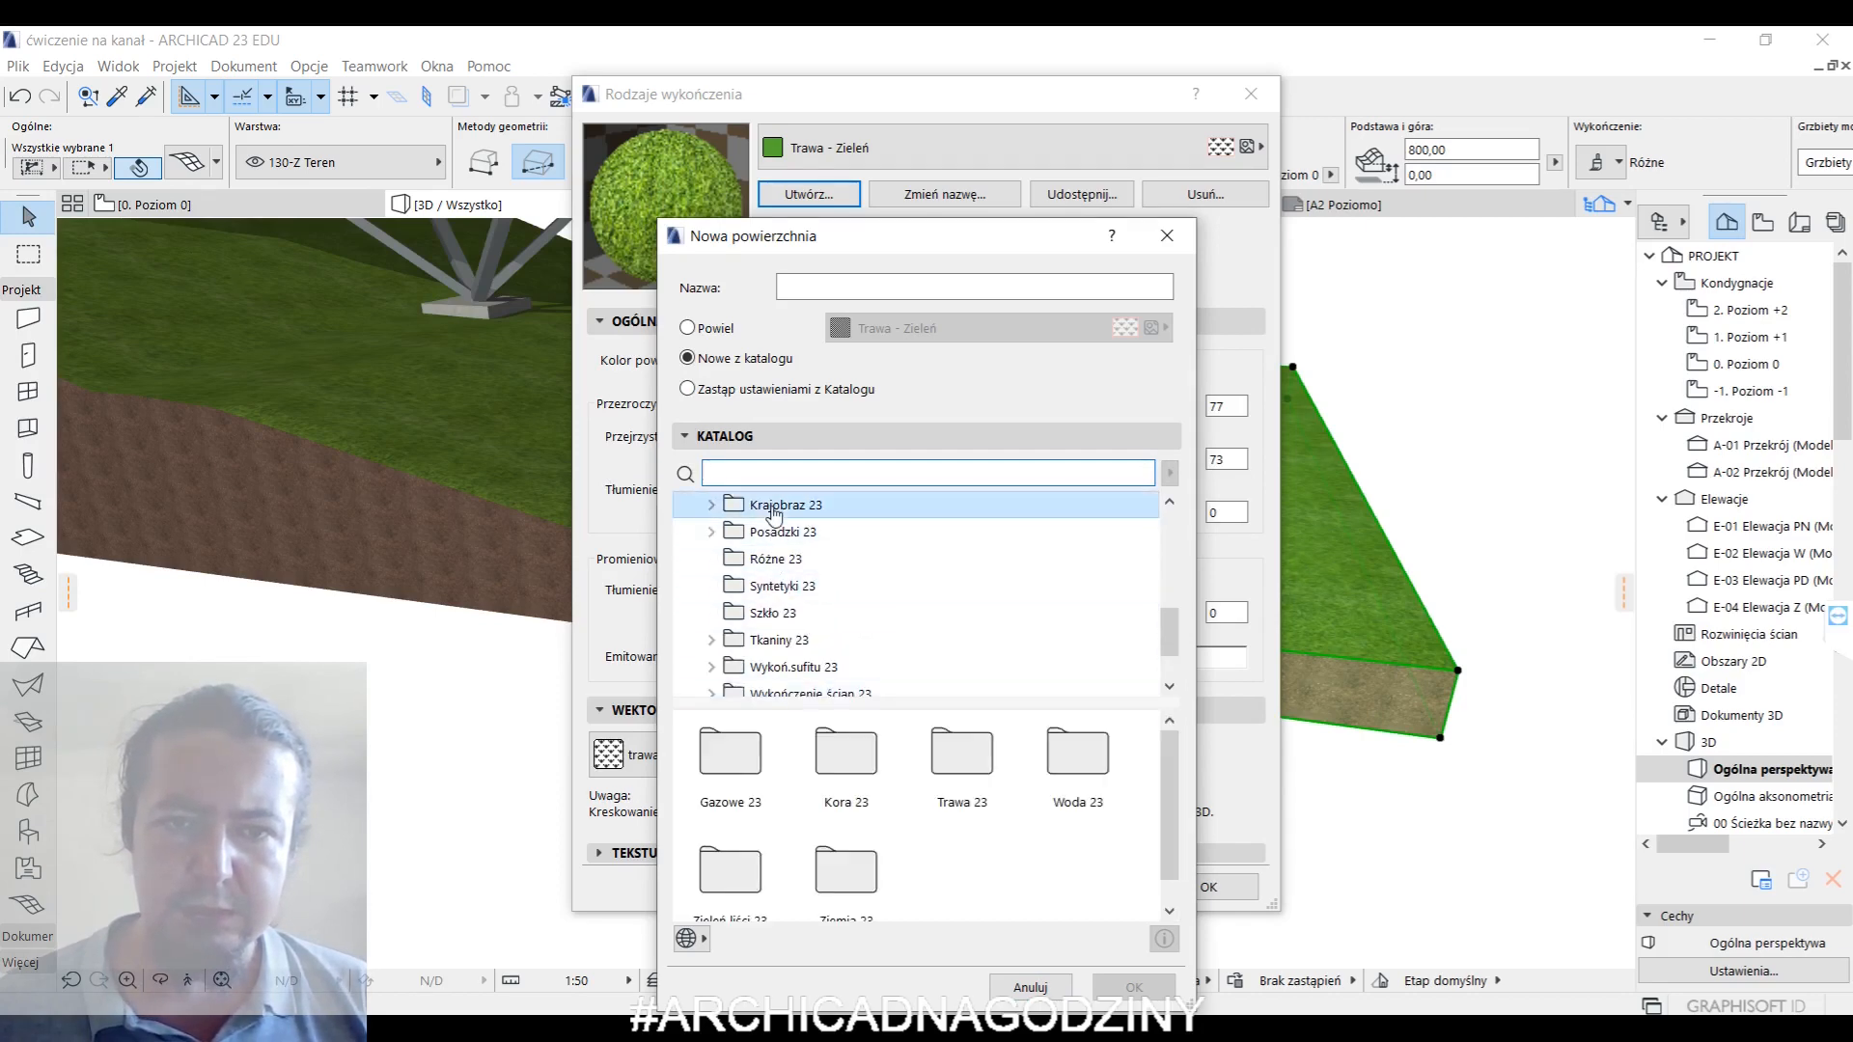
left_click(713, 506)
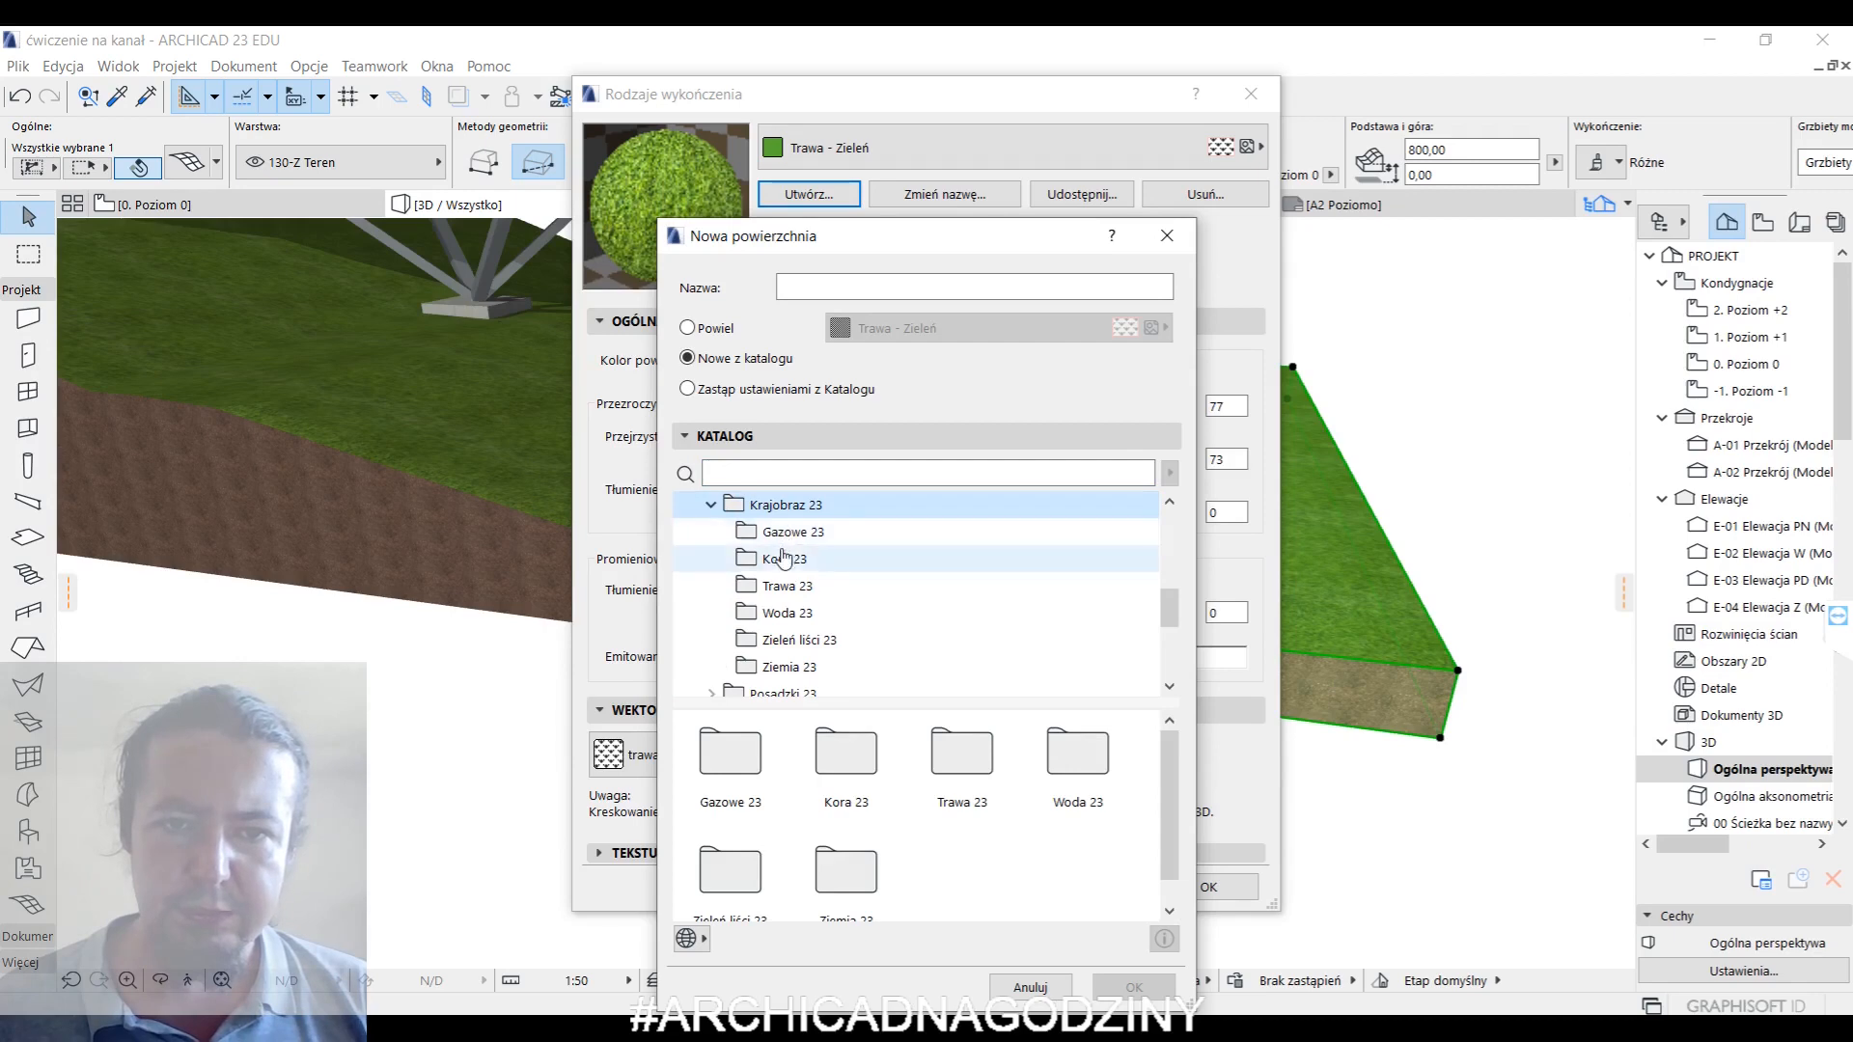
left_click(786, 666)
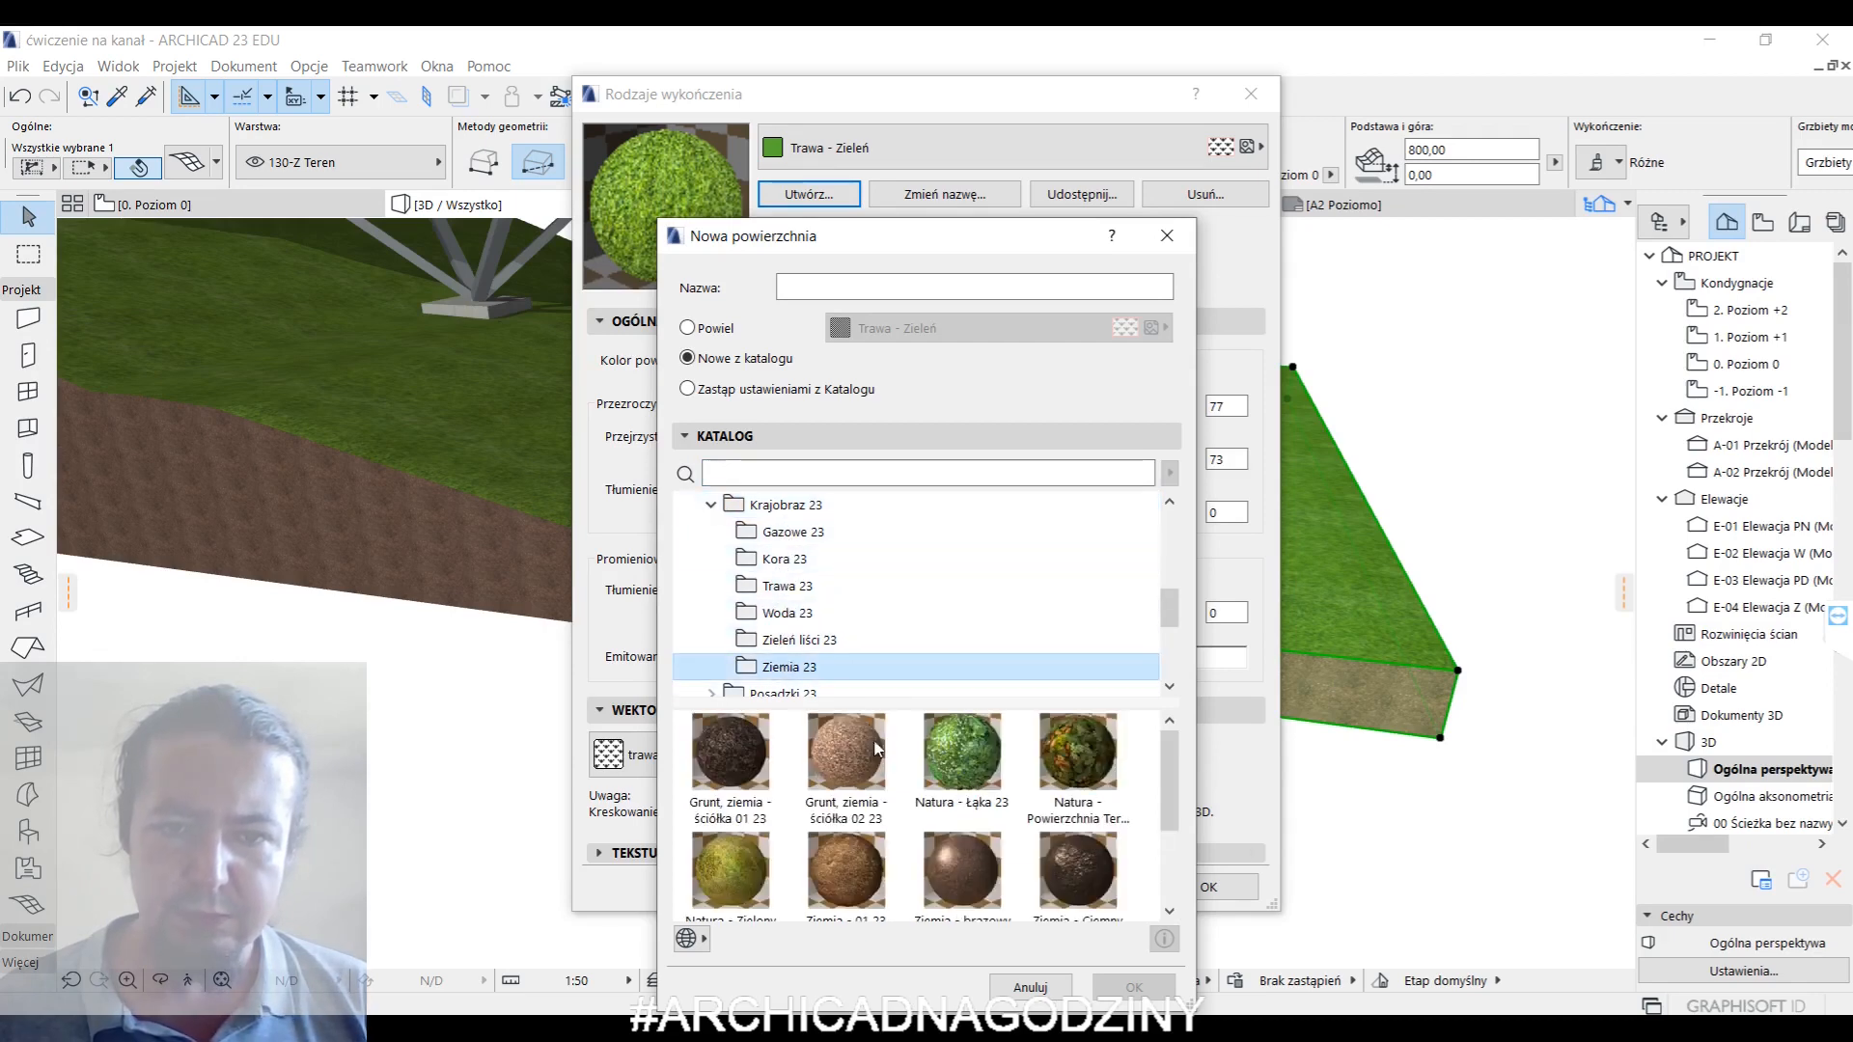
mouse_move(1174, 766)
left_mouse_down()
mouse_move(1170, 865)
mouse_move(1172, 762)
left_mouse_up()
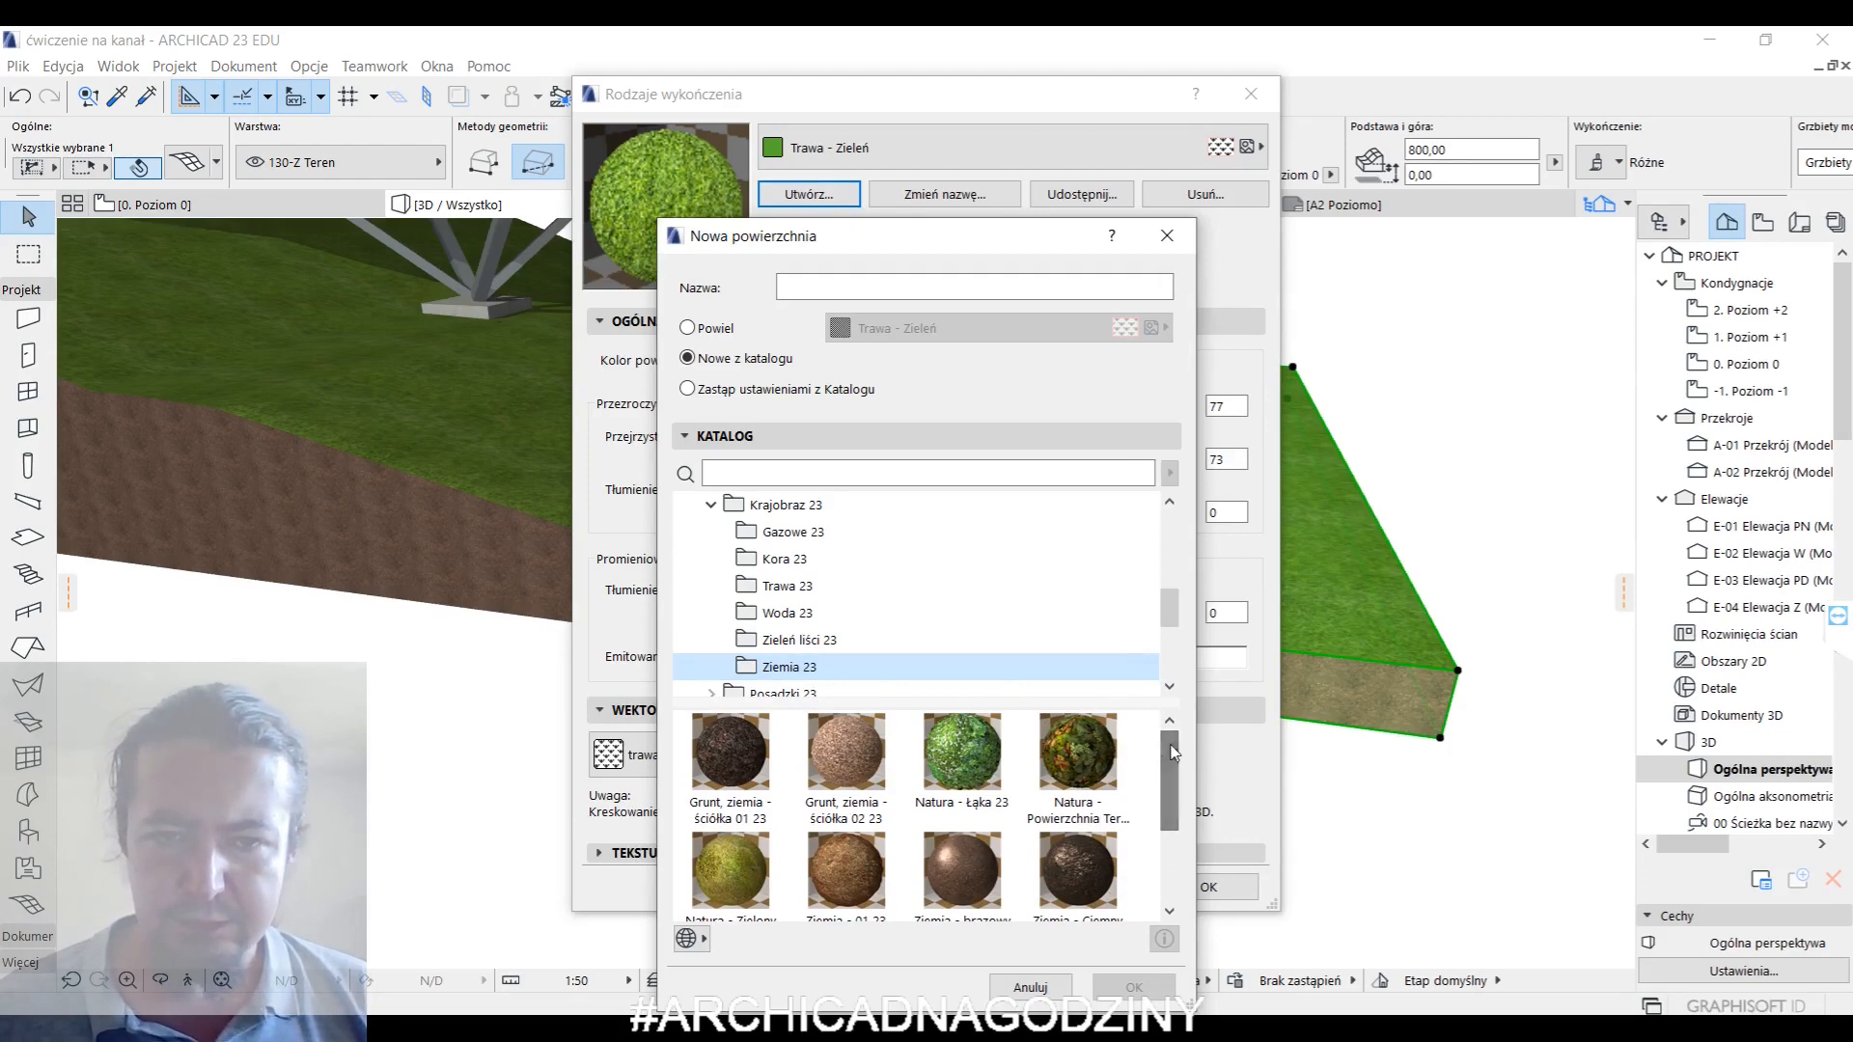
- Check the remaining Krajobraz 23 subfolders for a suitable terrain surface, recheck Ziemia 23, and cancel creating the new surface
left_click(799, 639)
left_click(797, 615)
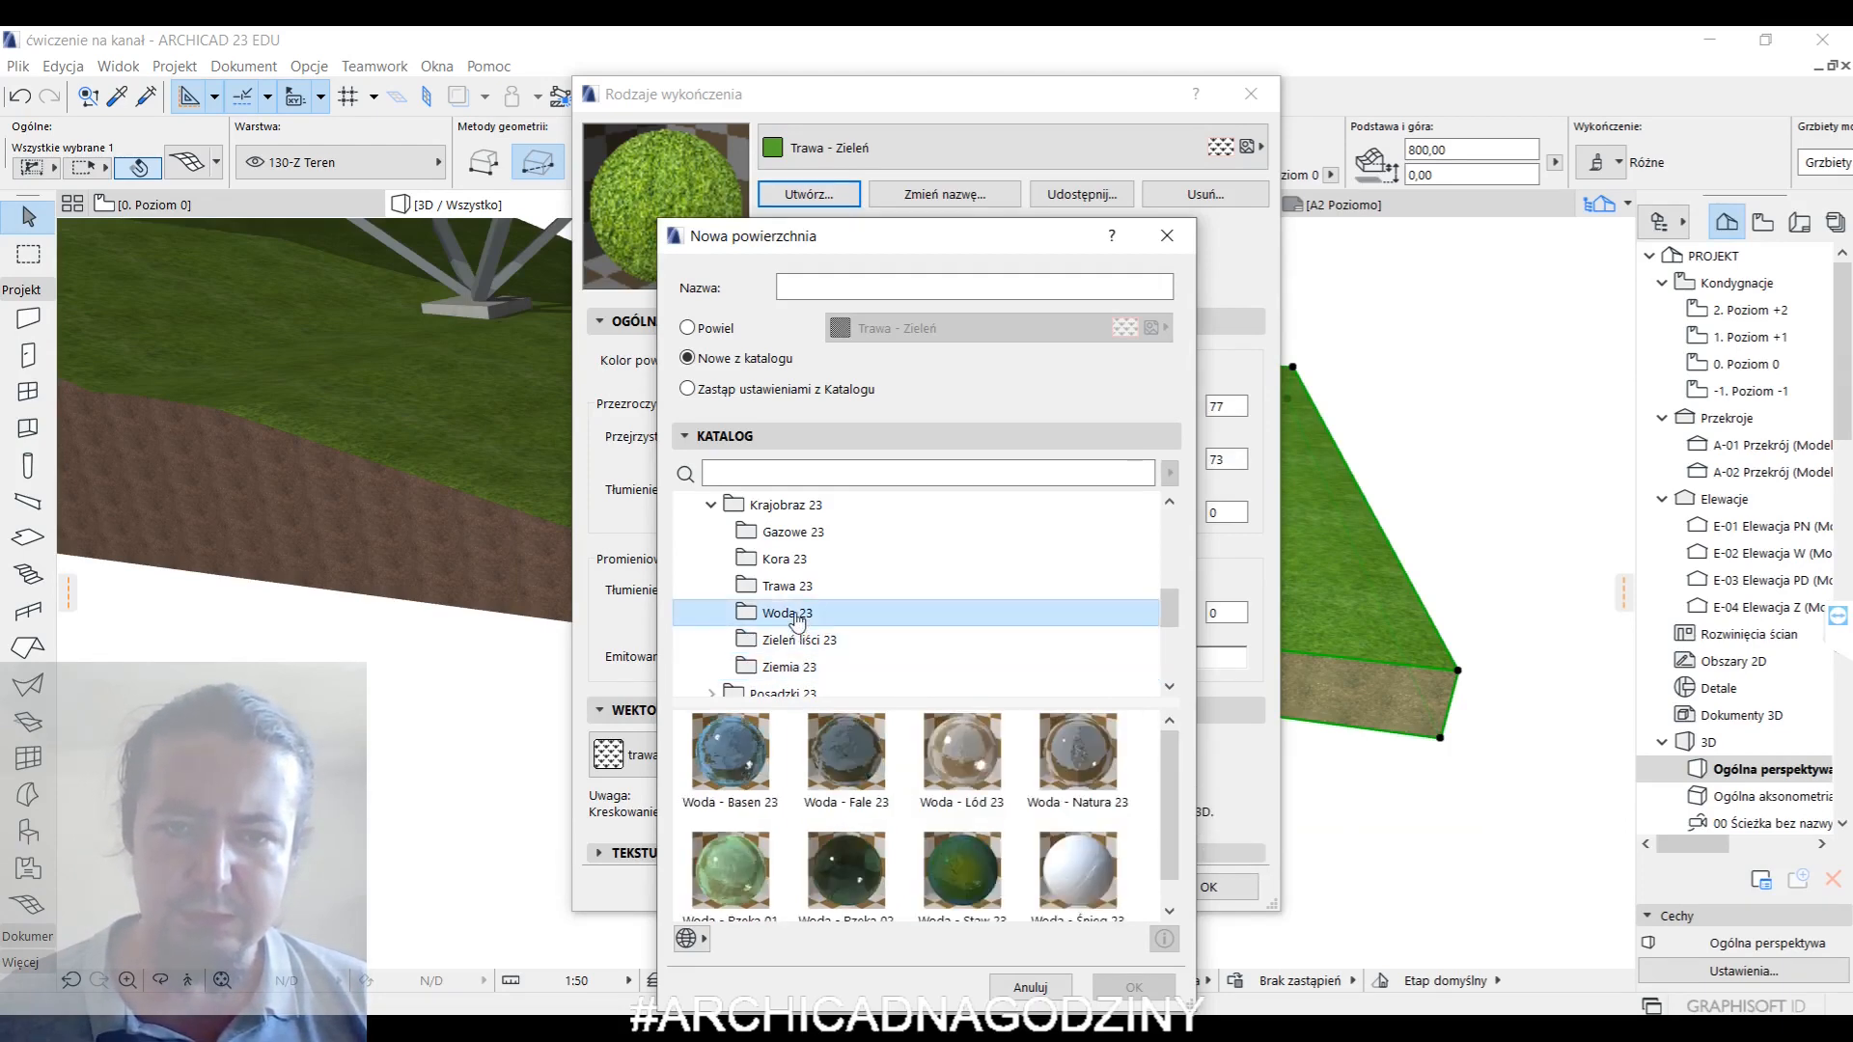
left_click(797, 642)
left_click(797, 587)
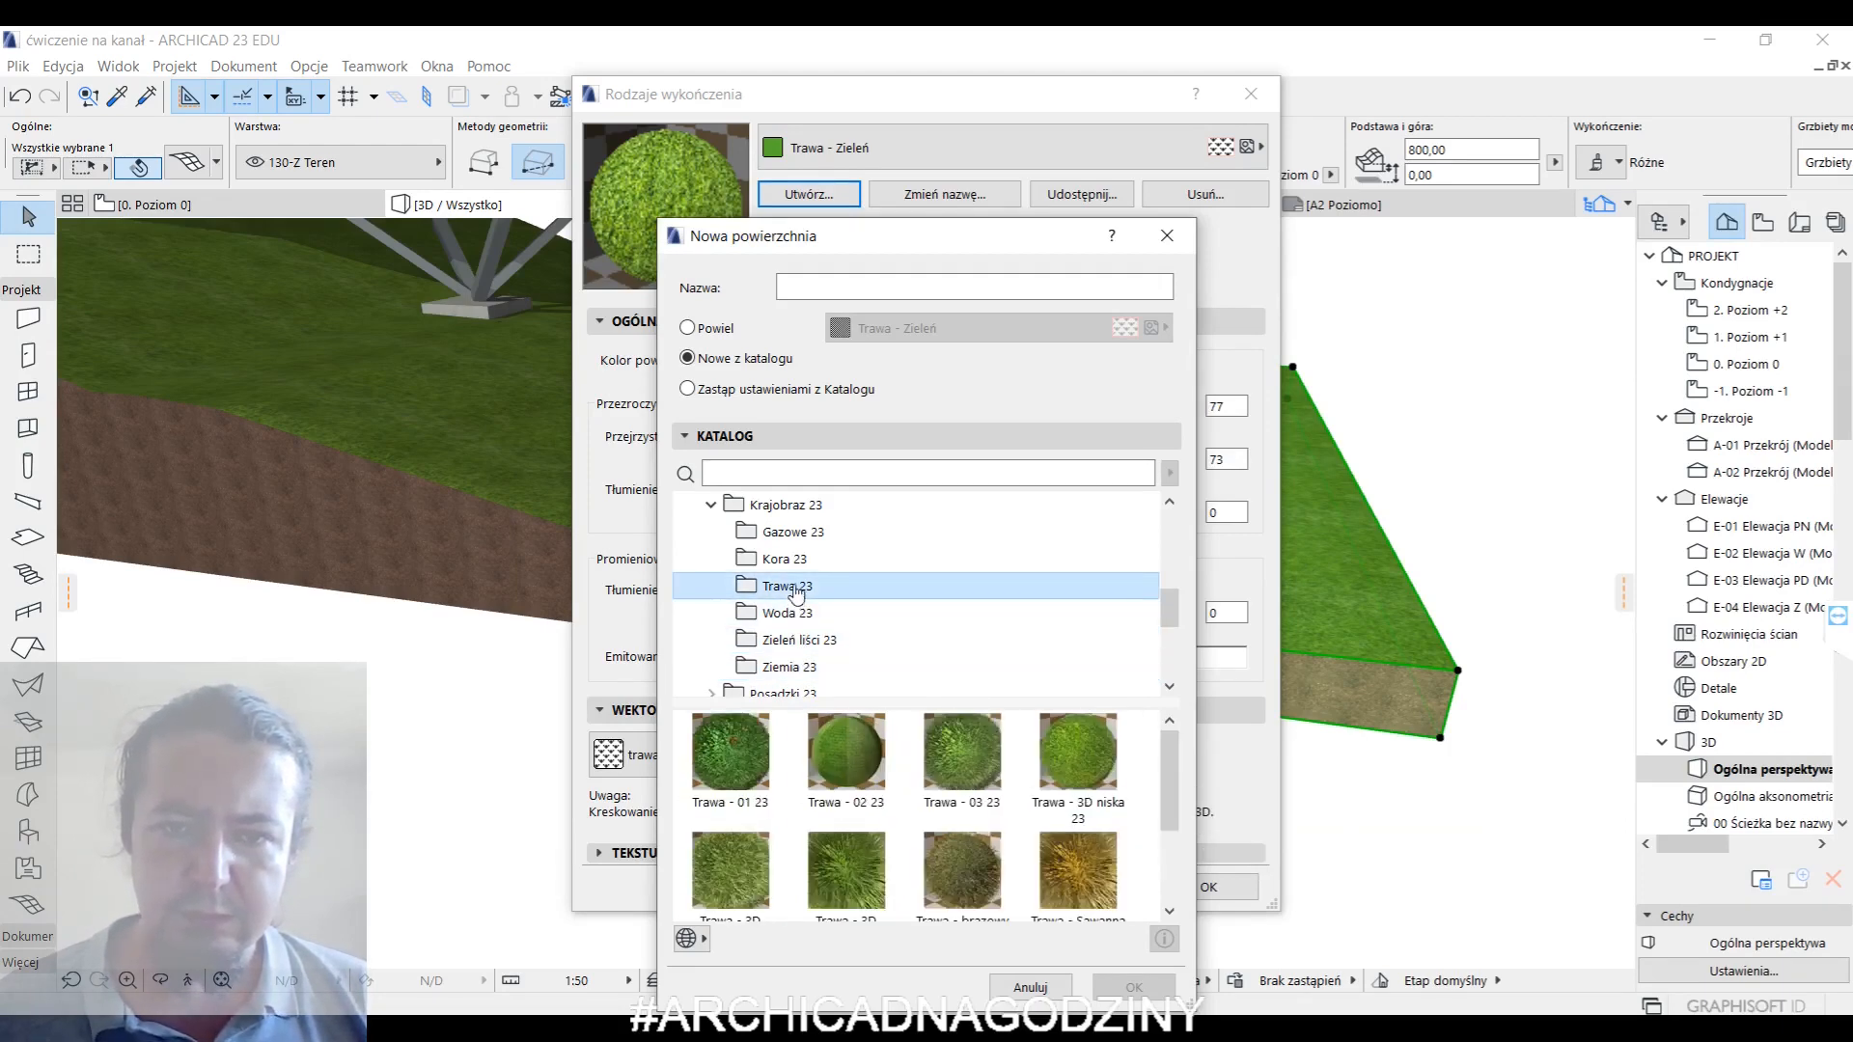
left_click(797, 561)
left_click(797, 535)
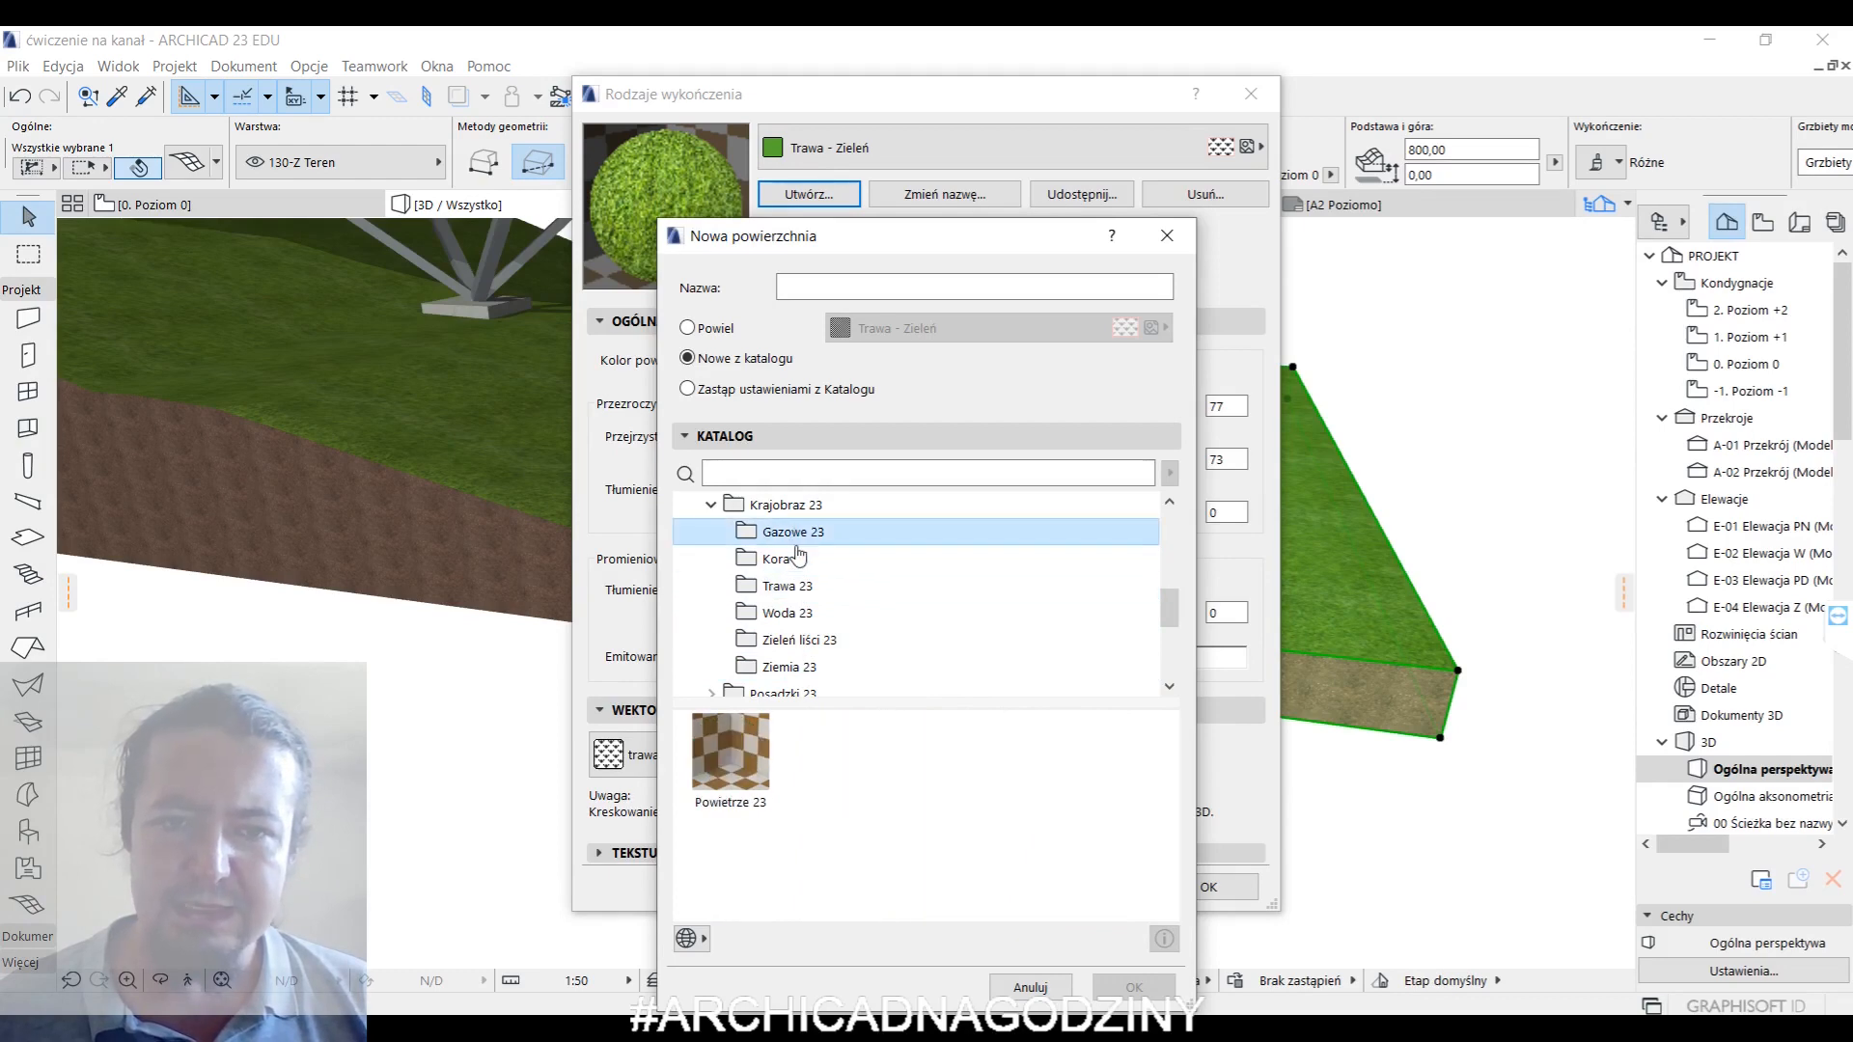
left_click(790, 667)
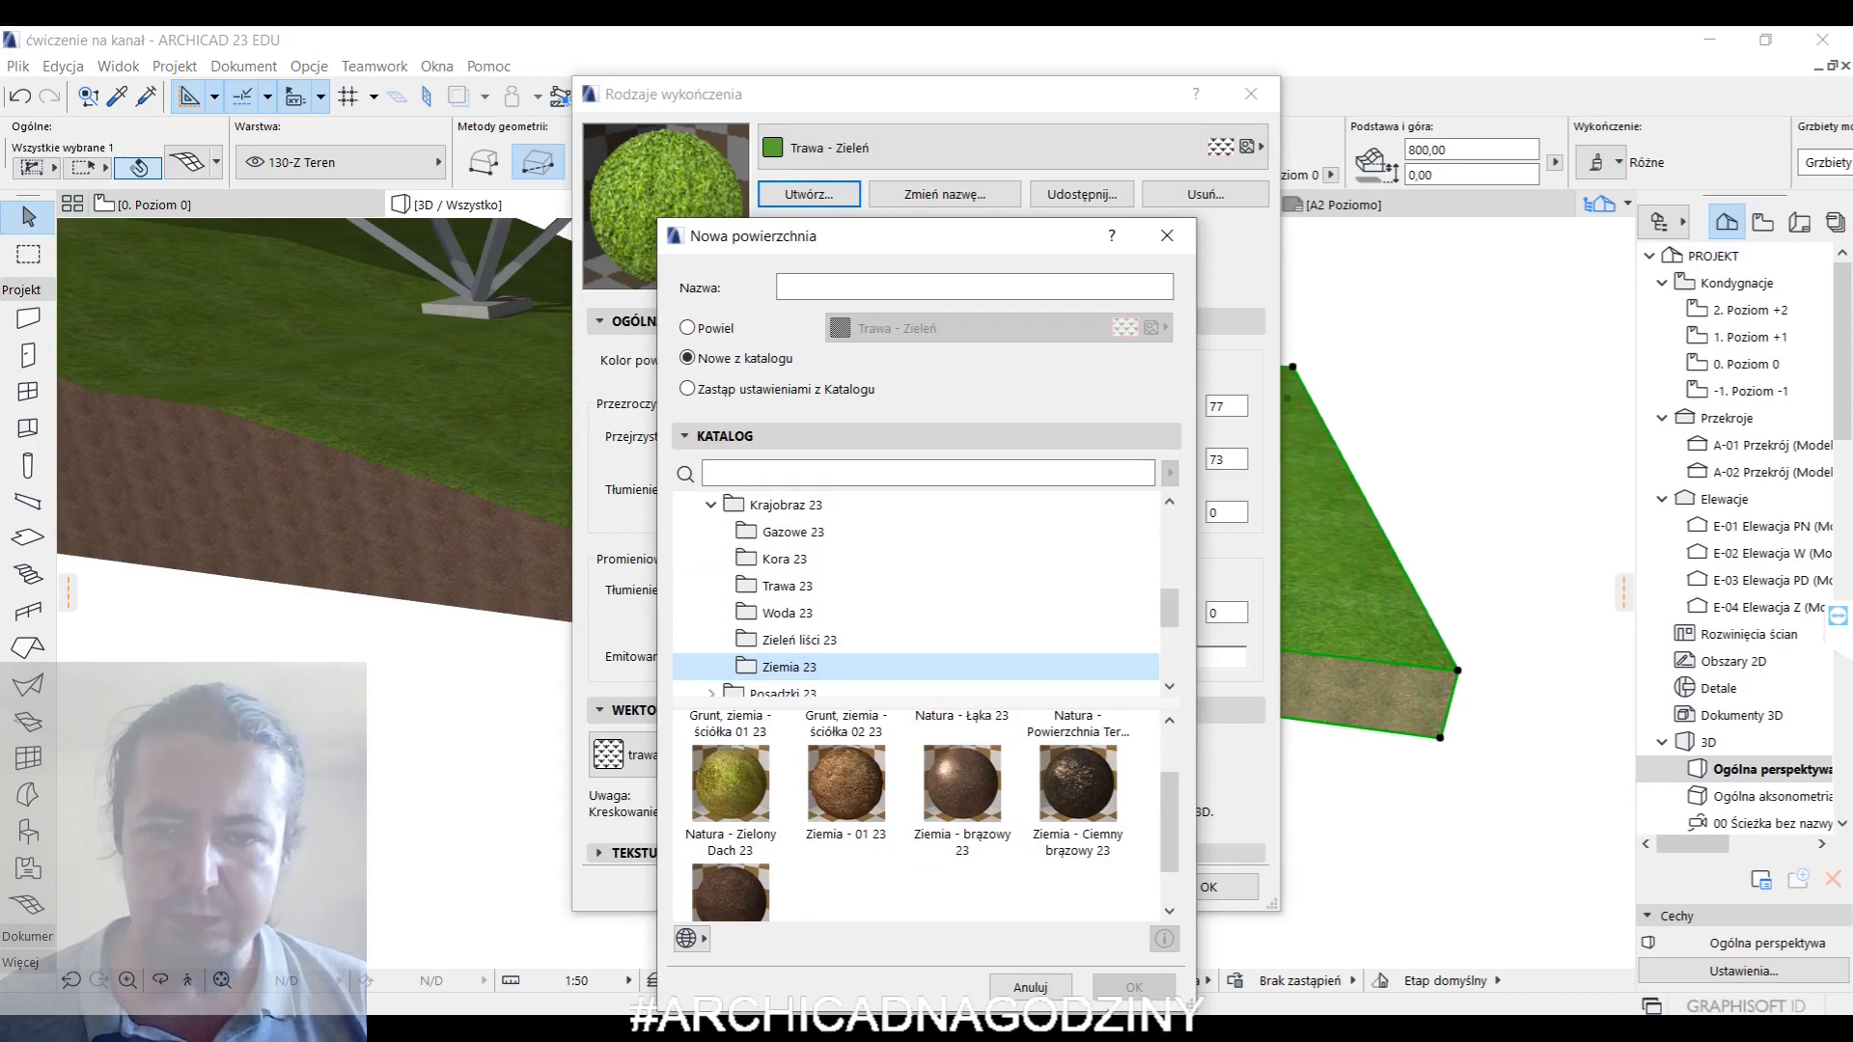
left_click(1030, 988)
left_click(1084, 881)
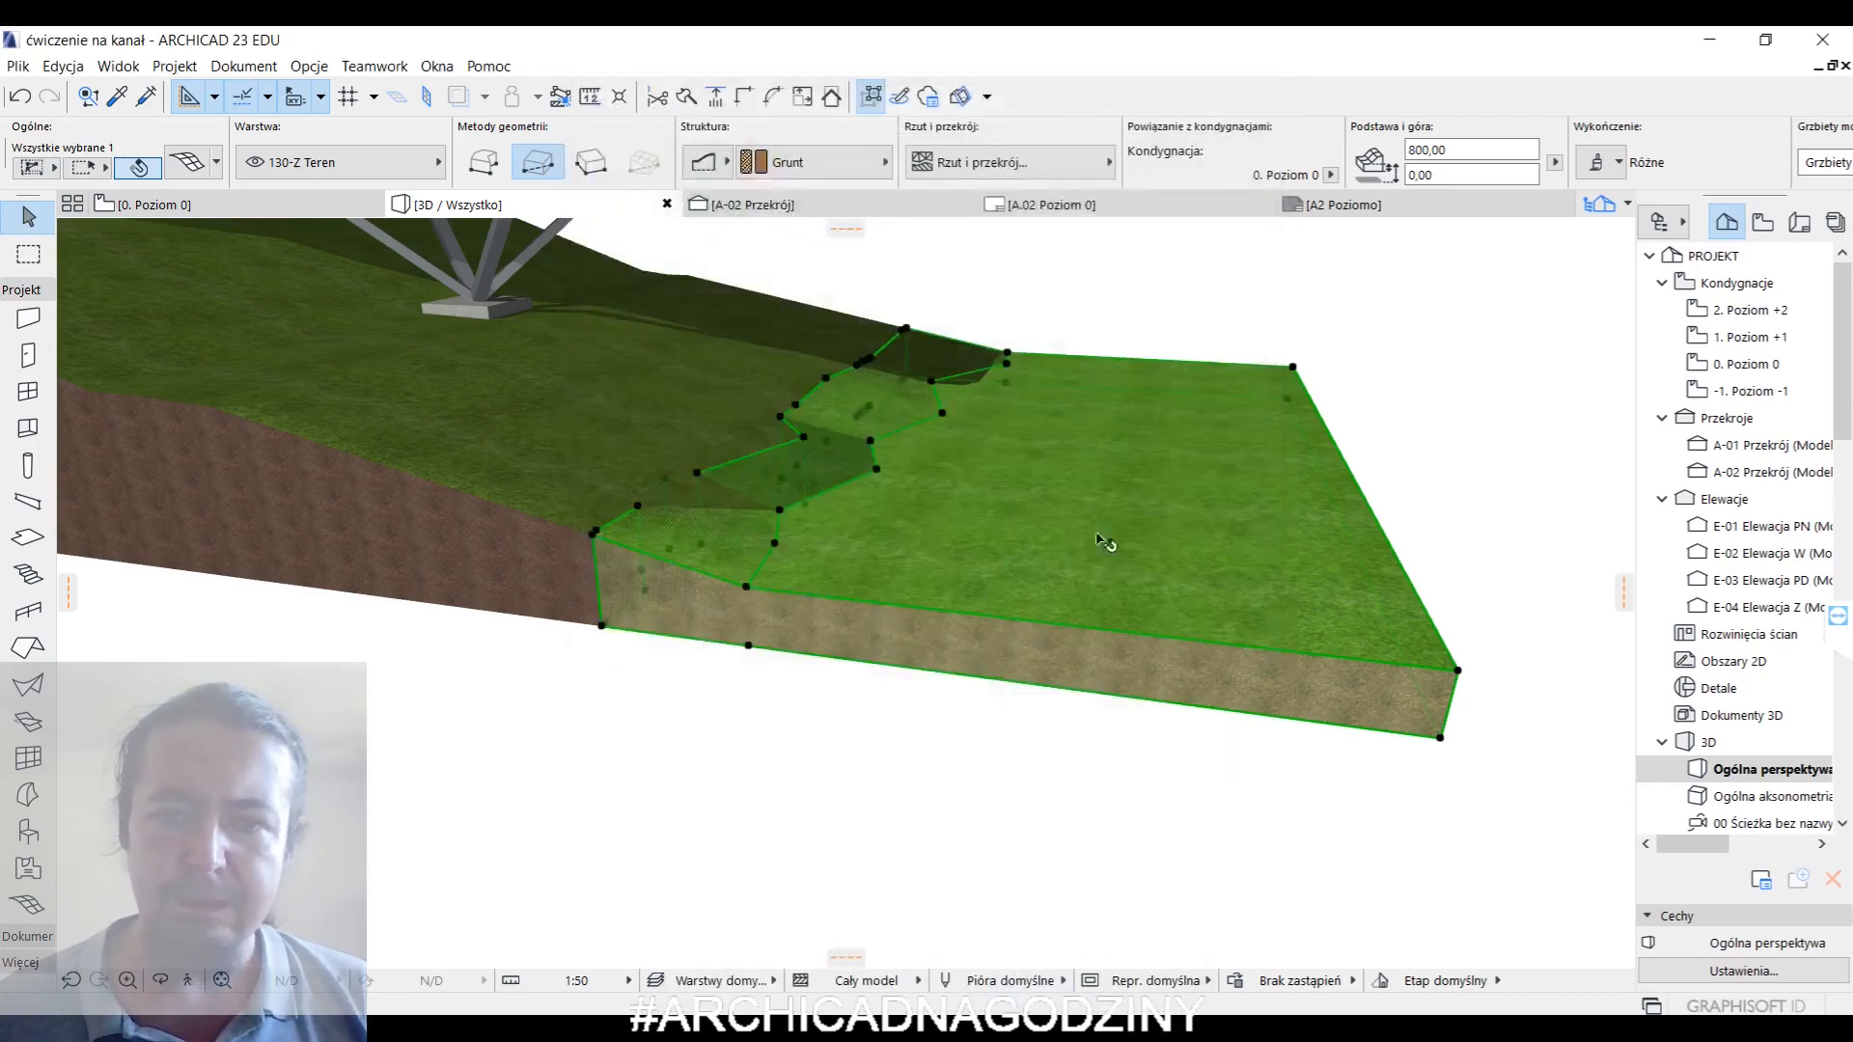
- Change the lower terrain mesh's surface override from grass to the brown soil surface Ziemia - brązowy
key("ctrl+t")
left_click(820, 713)
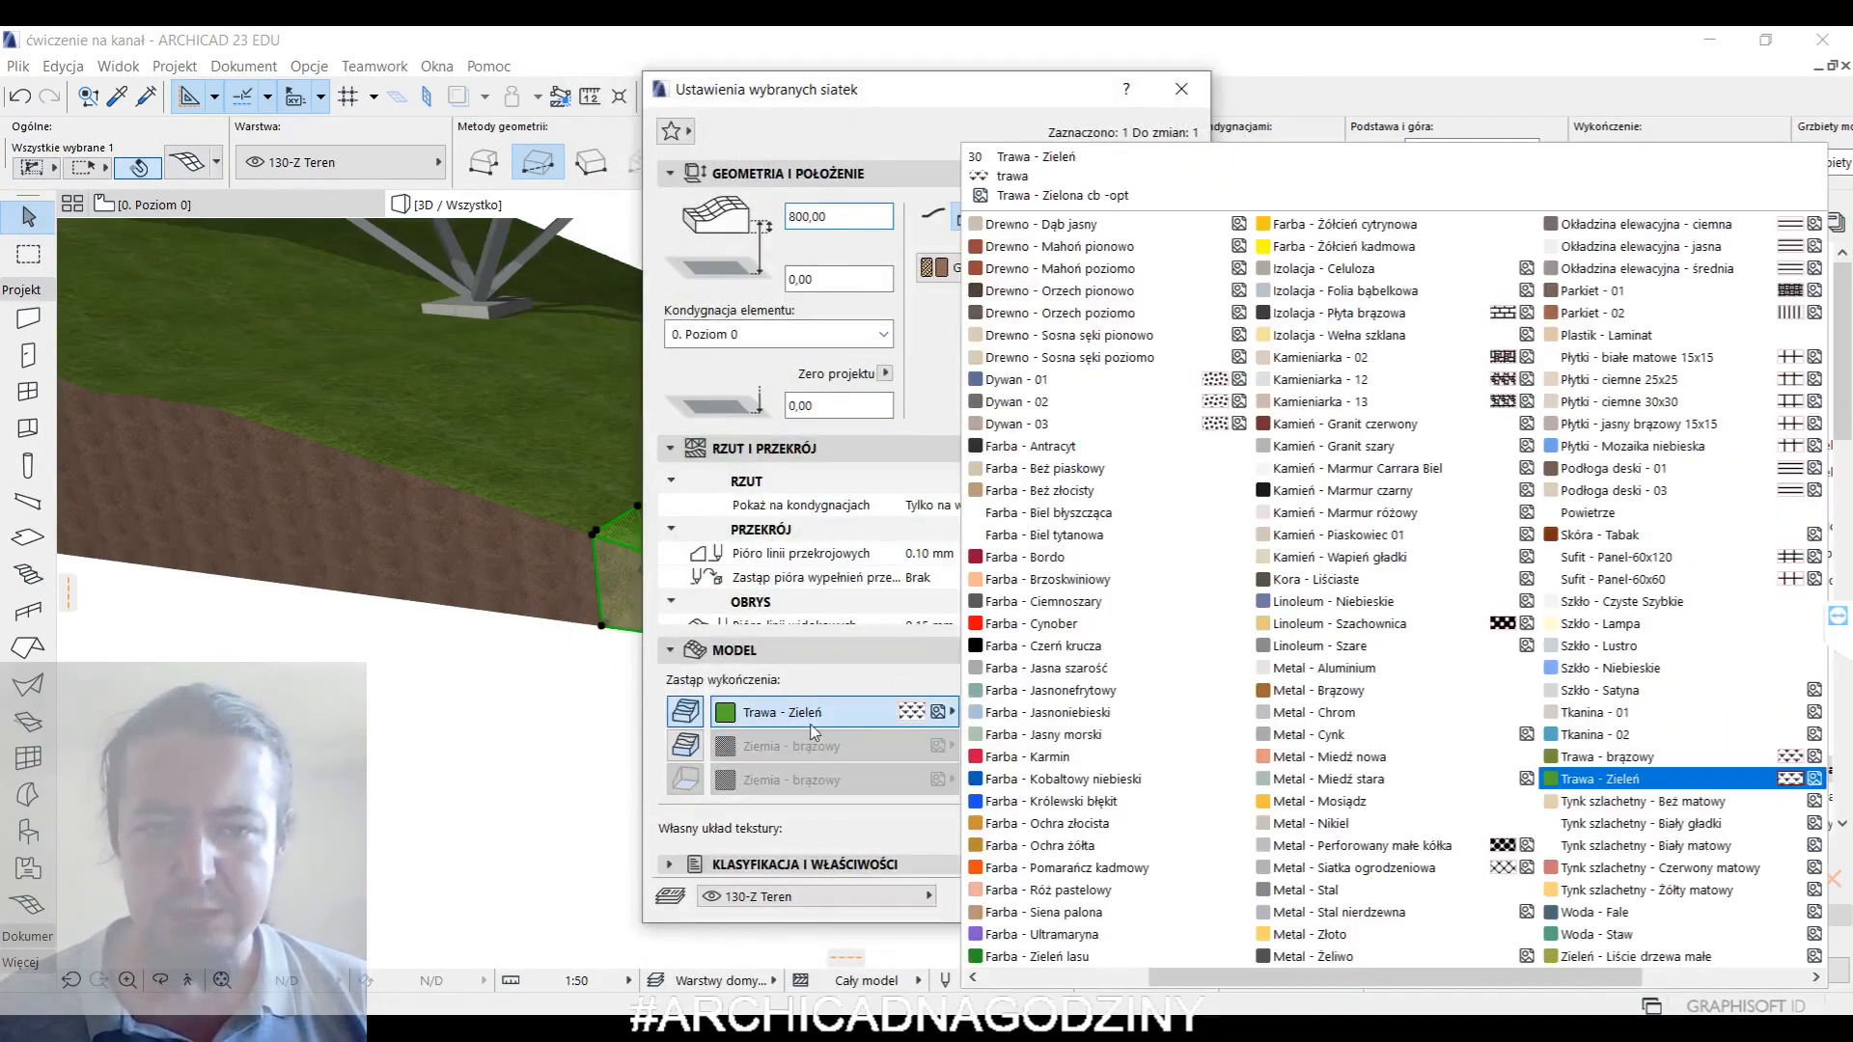
scroll(1341, 651, "down", 3)
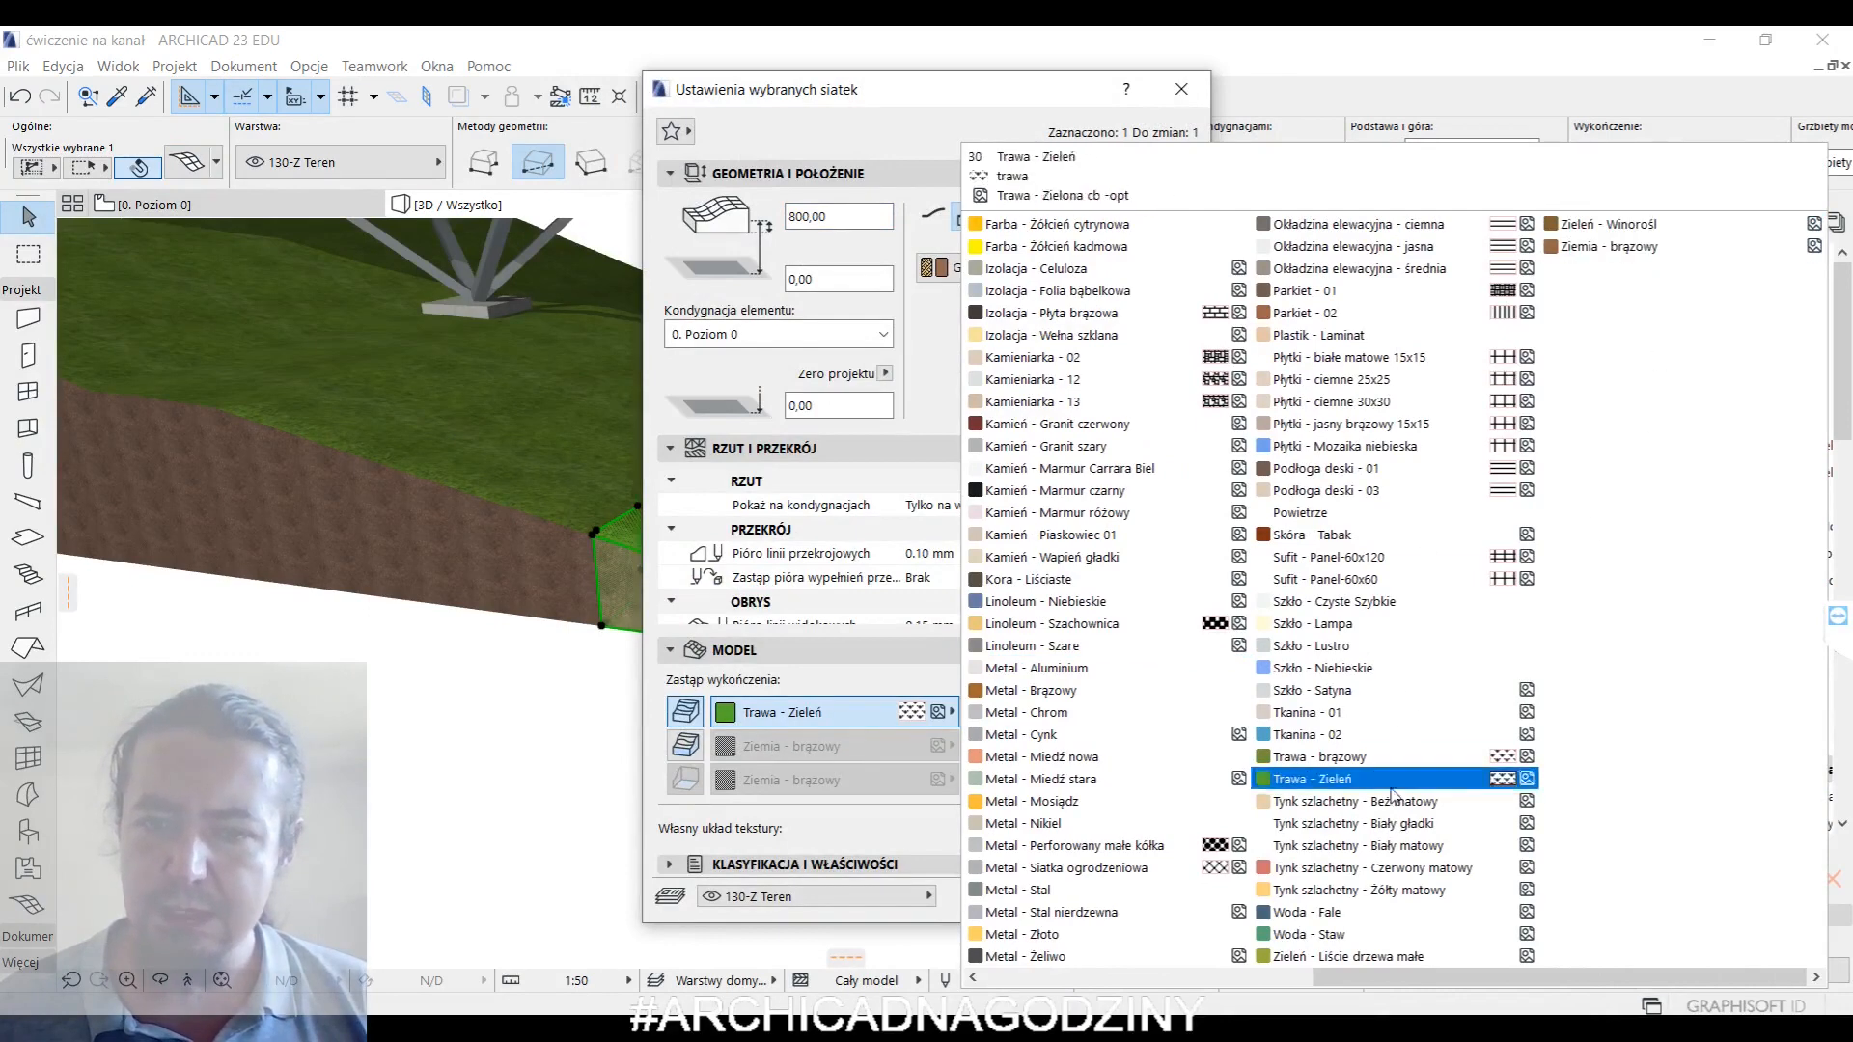
left_click(1621, 249)
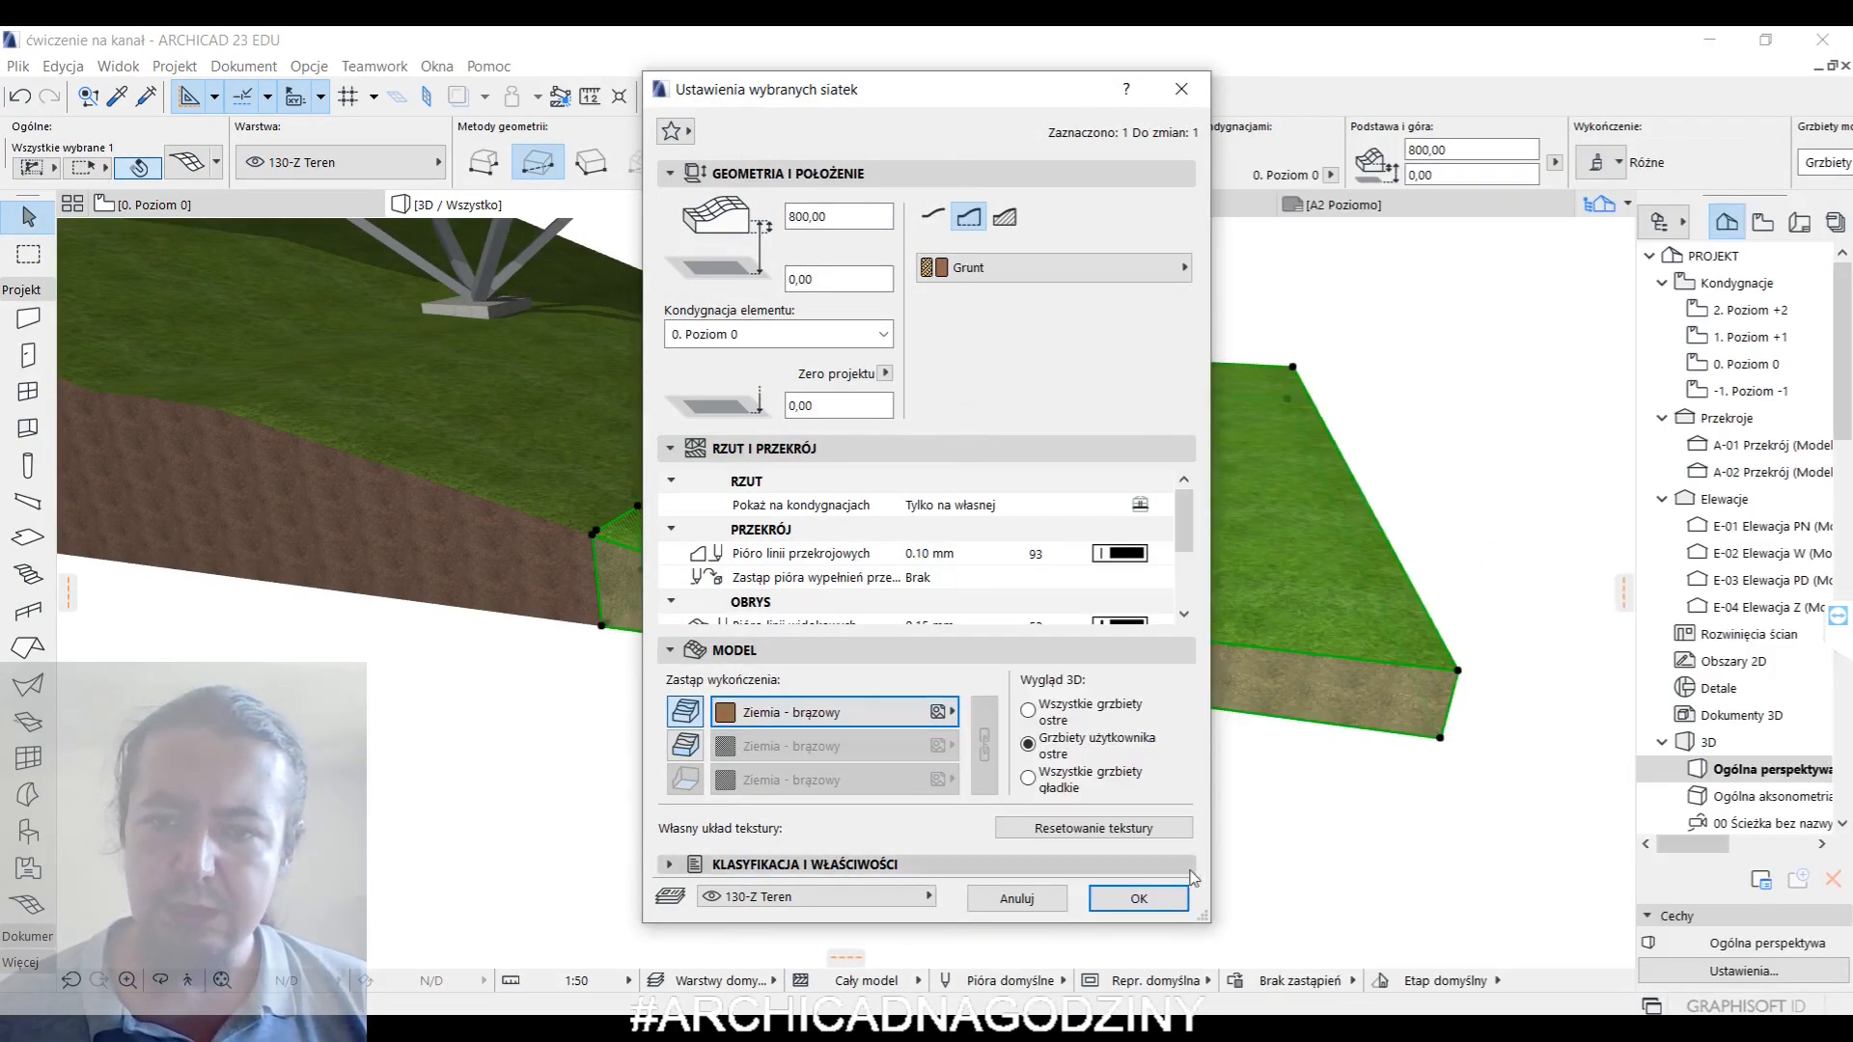
left_click(1158, 901)
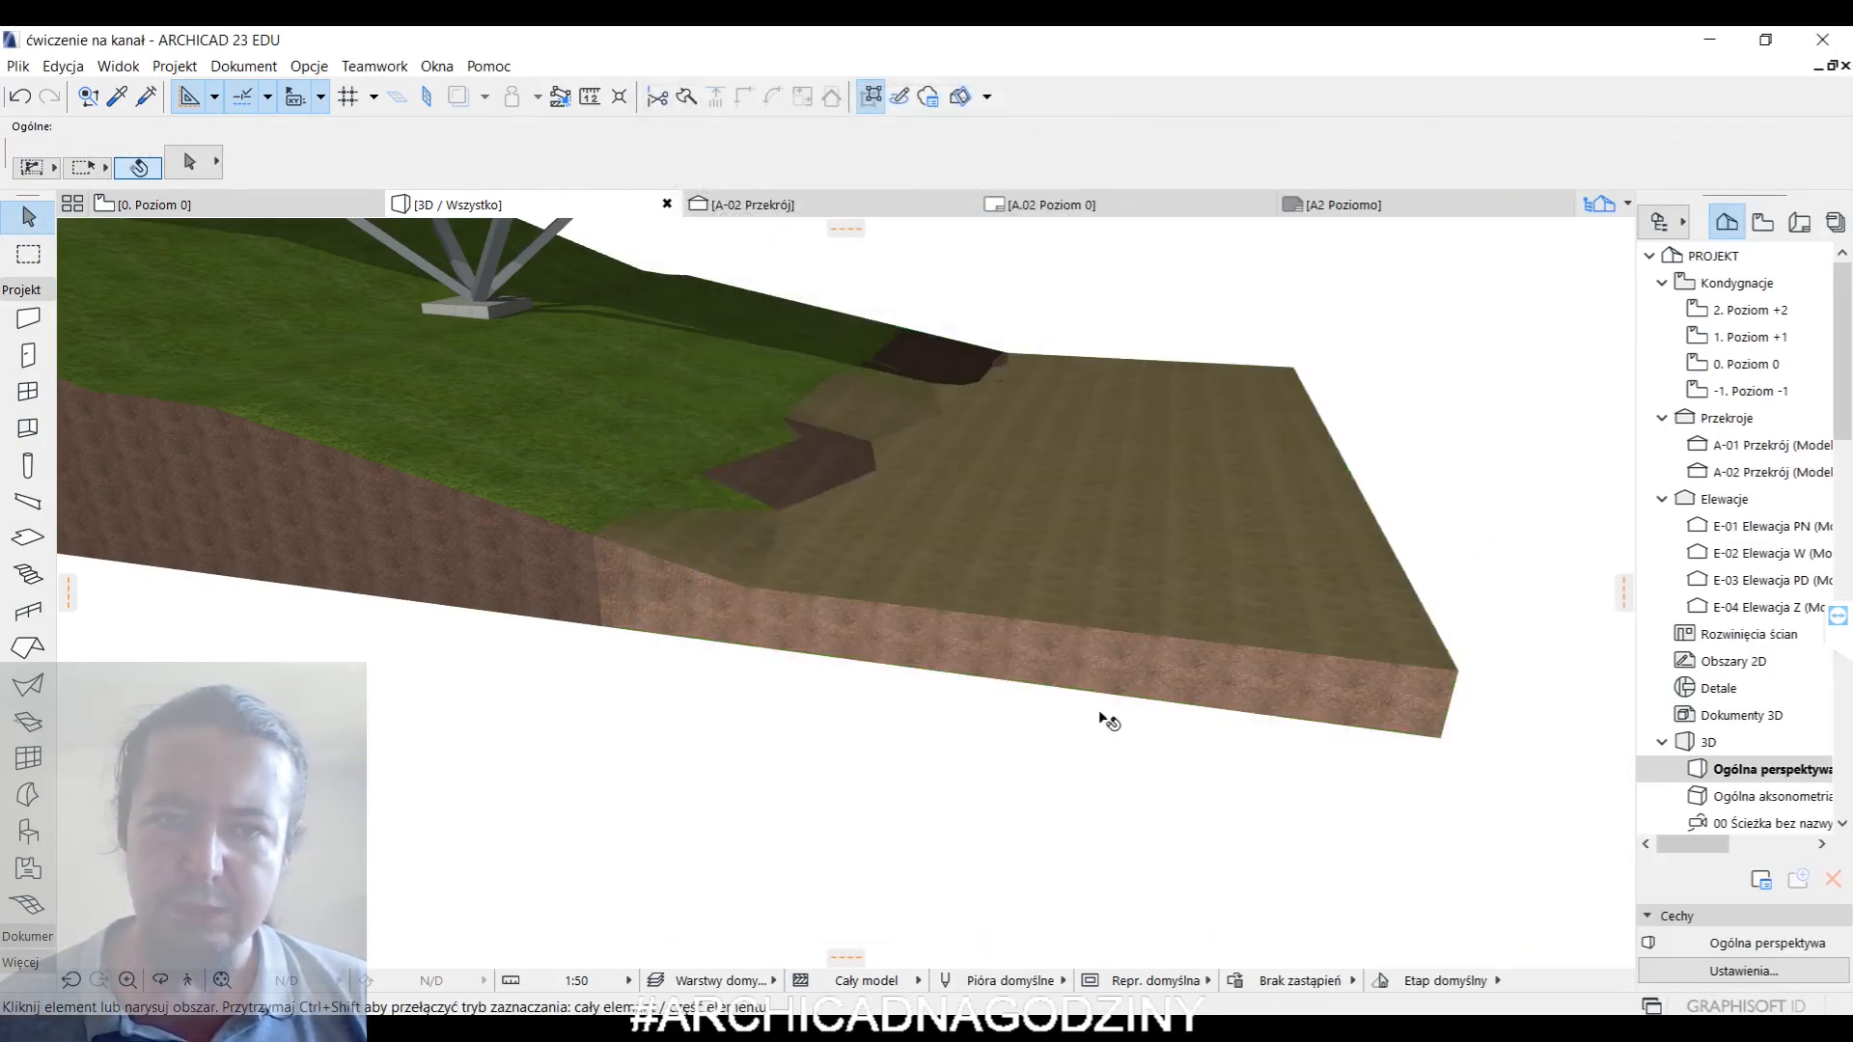
- Start a solid element operation (Działania na elementach bryłowych) and take the grass-covered upper terrain mesh as its base element
left_click_drag(1100, 718, 1199, 647)
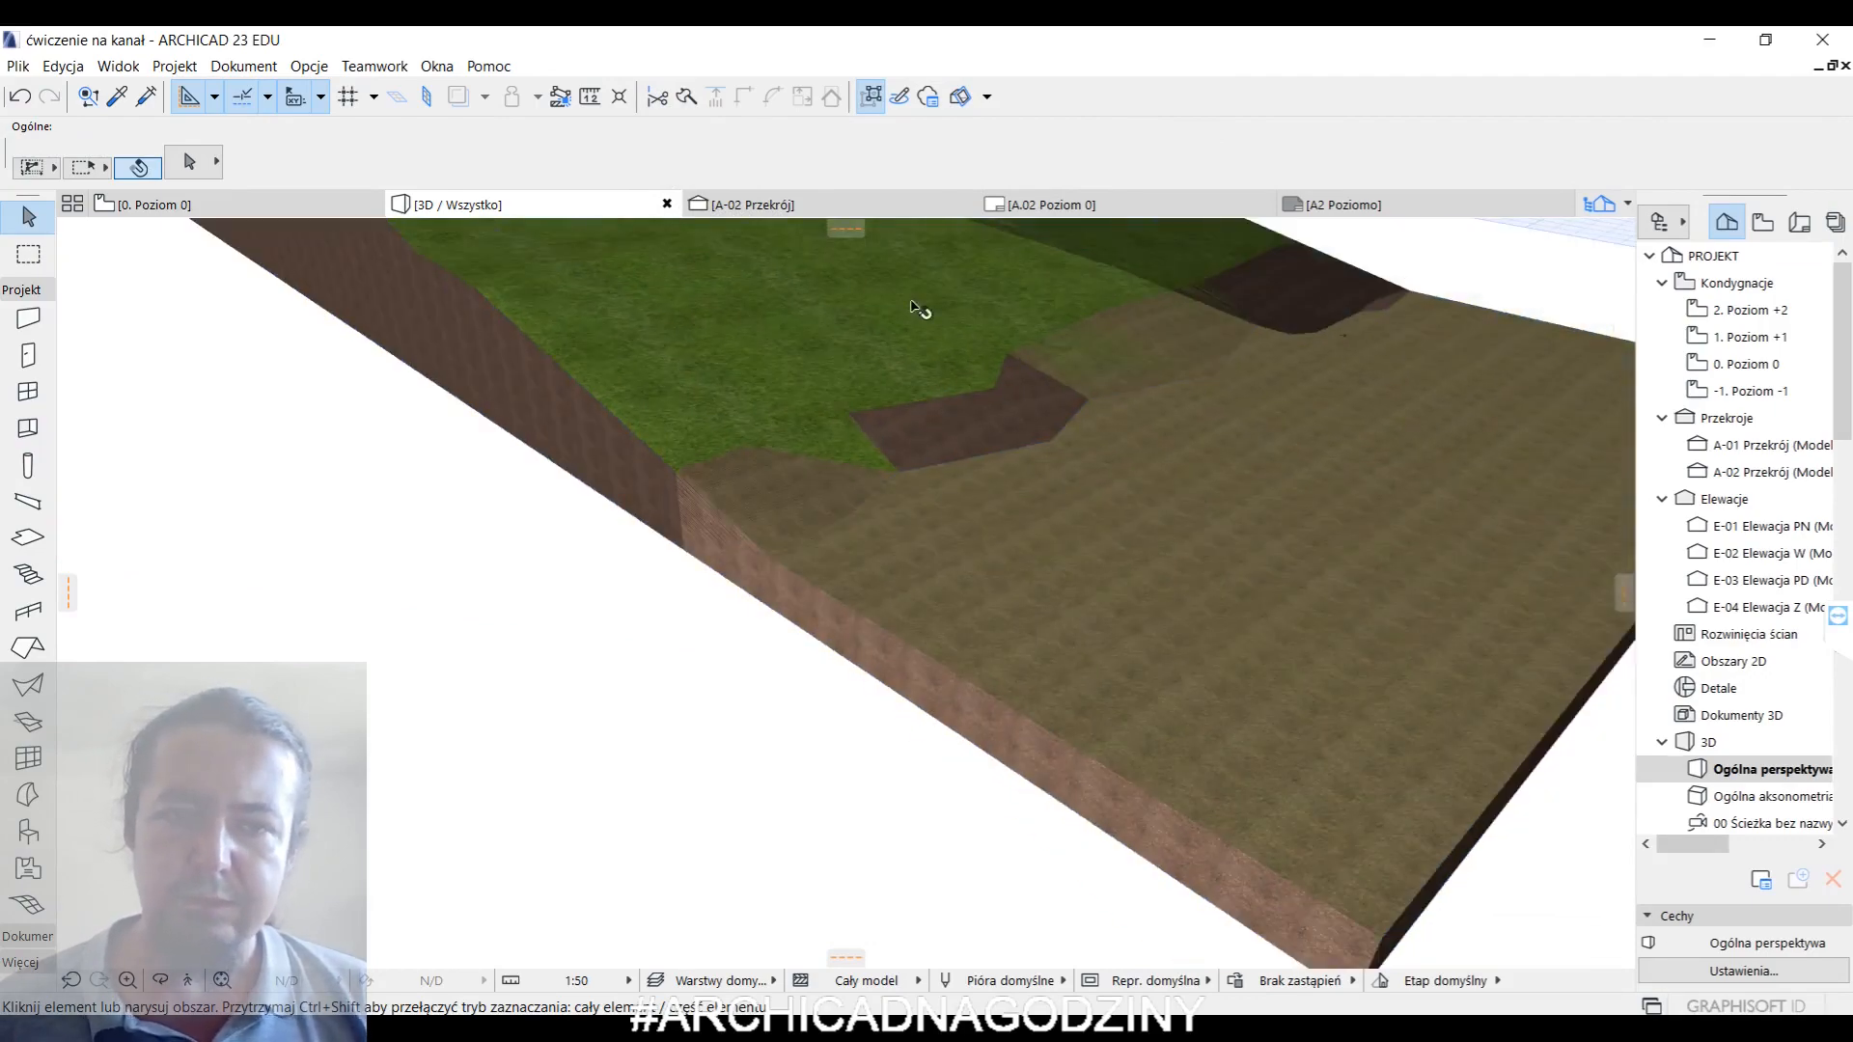
left_click(997, 588)
left_click(166, 67)
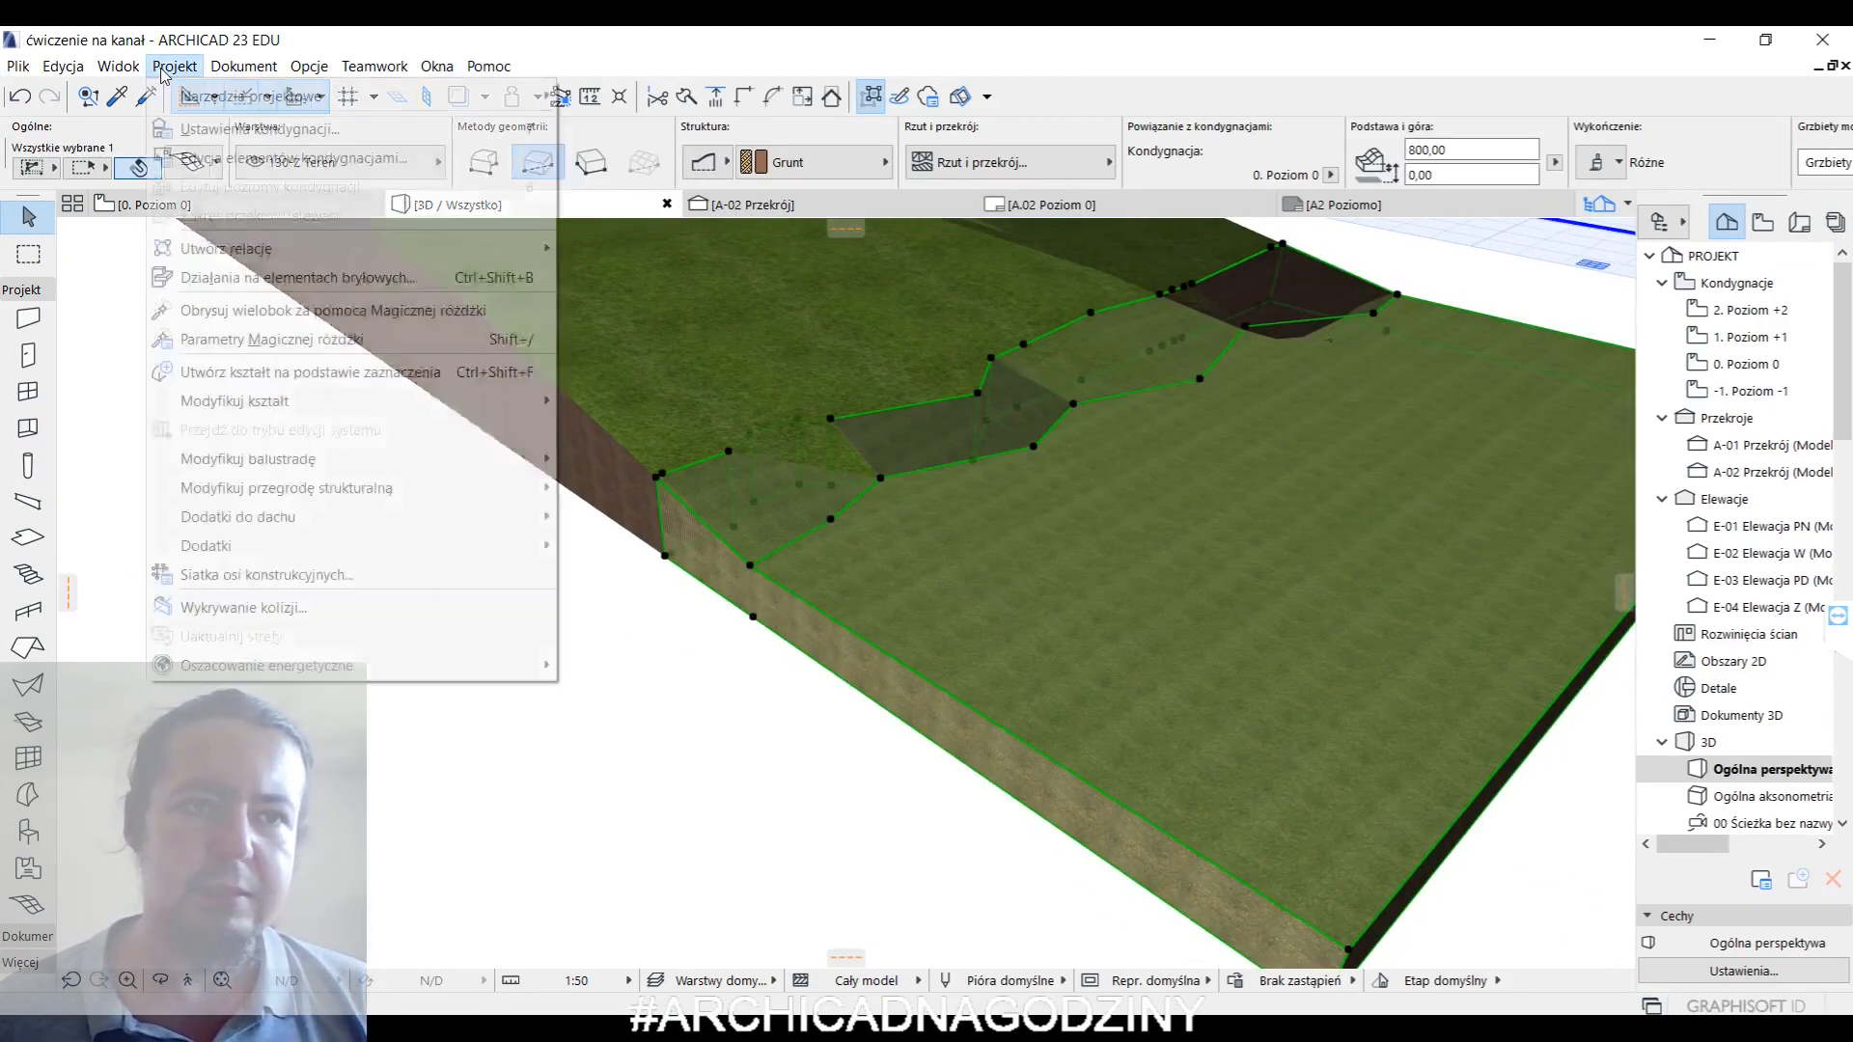
left_click(243, 280)
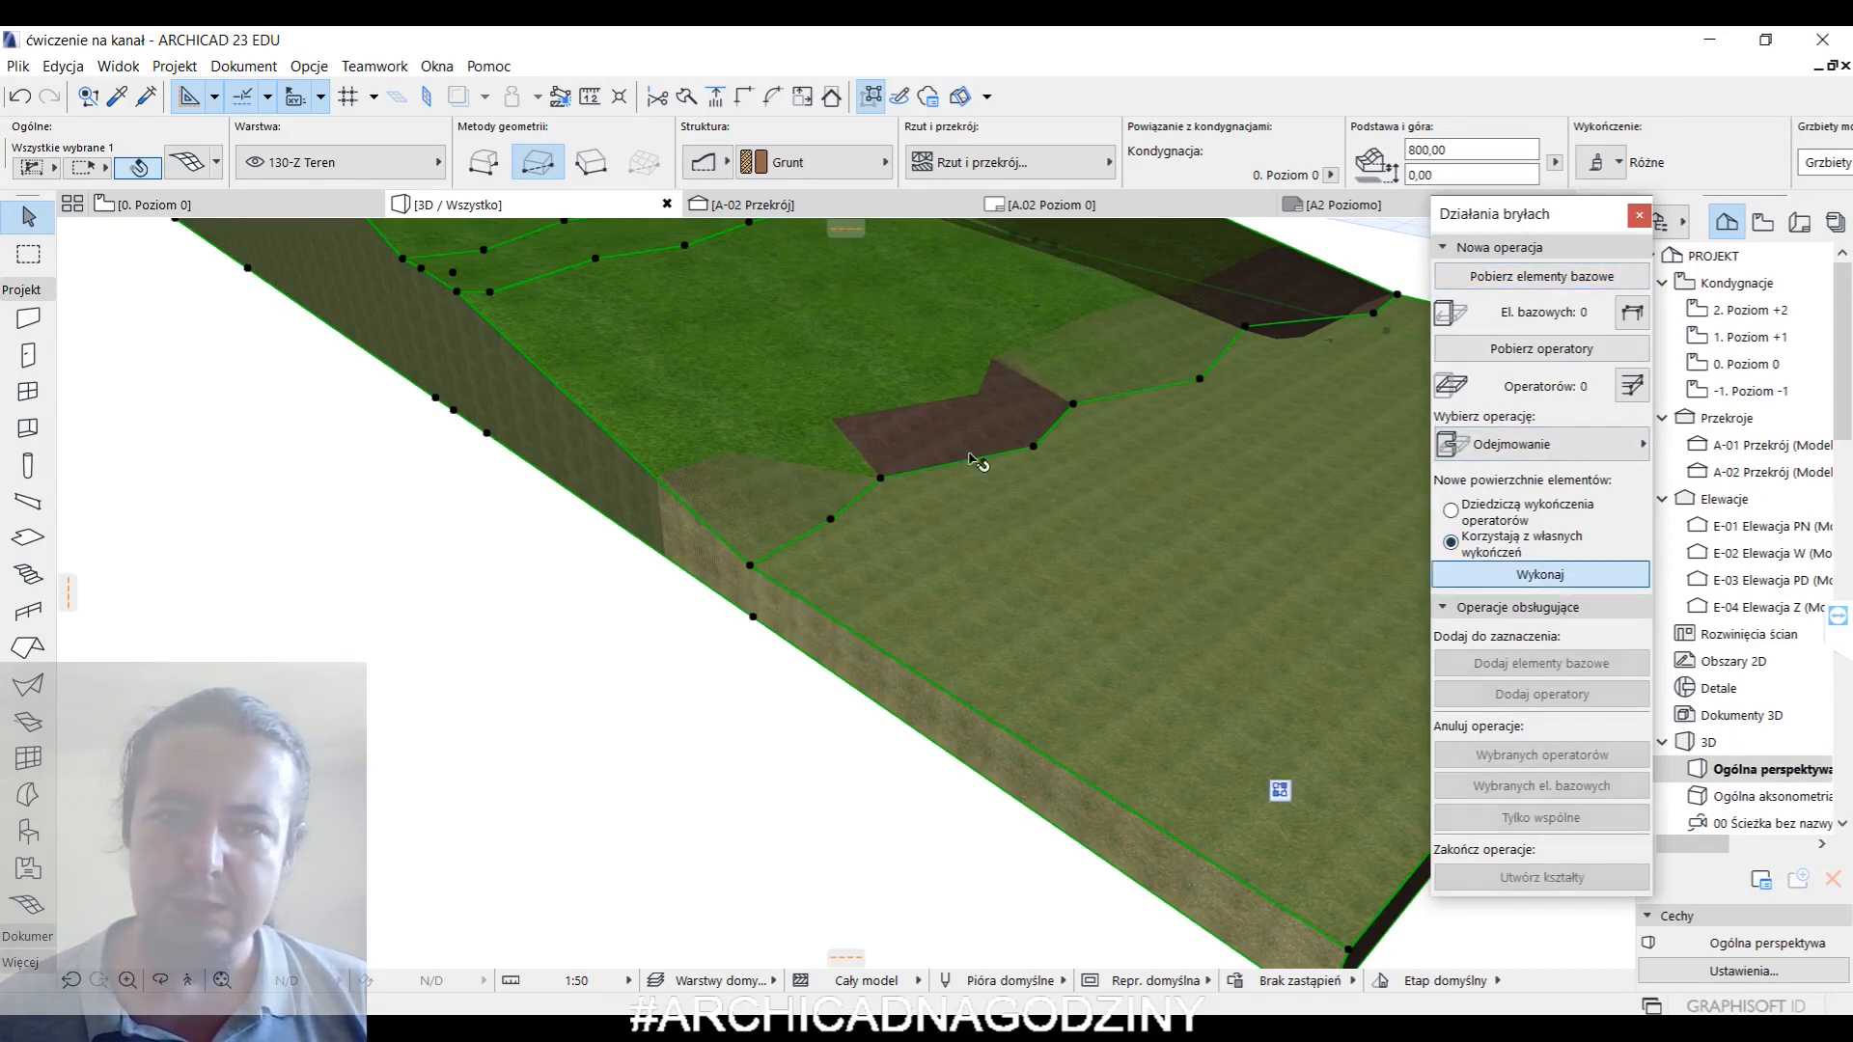
left_click(750, 641)
left_click(912, 609)
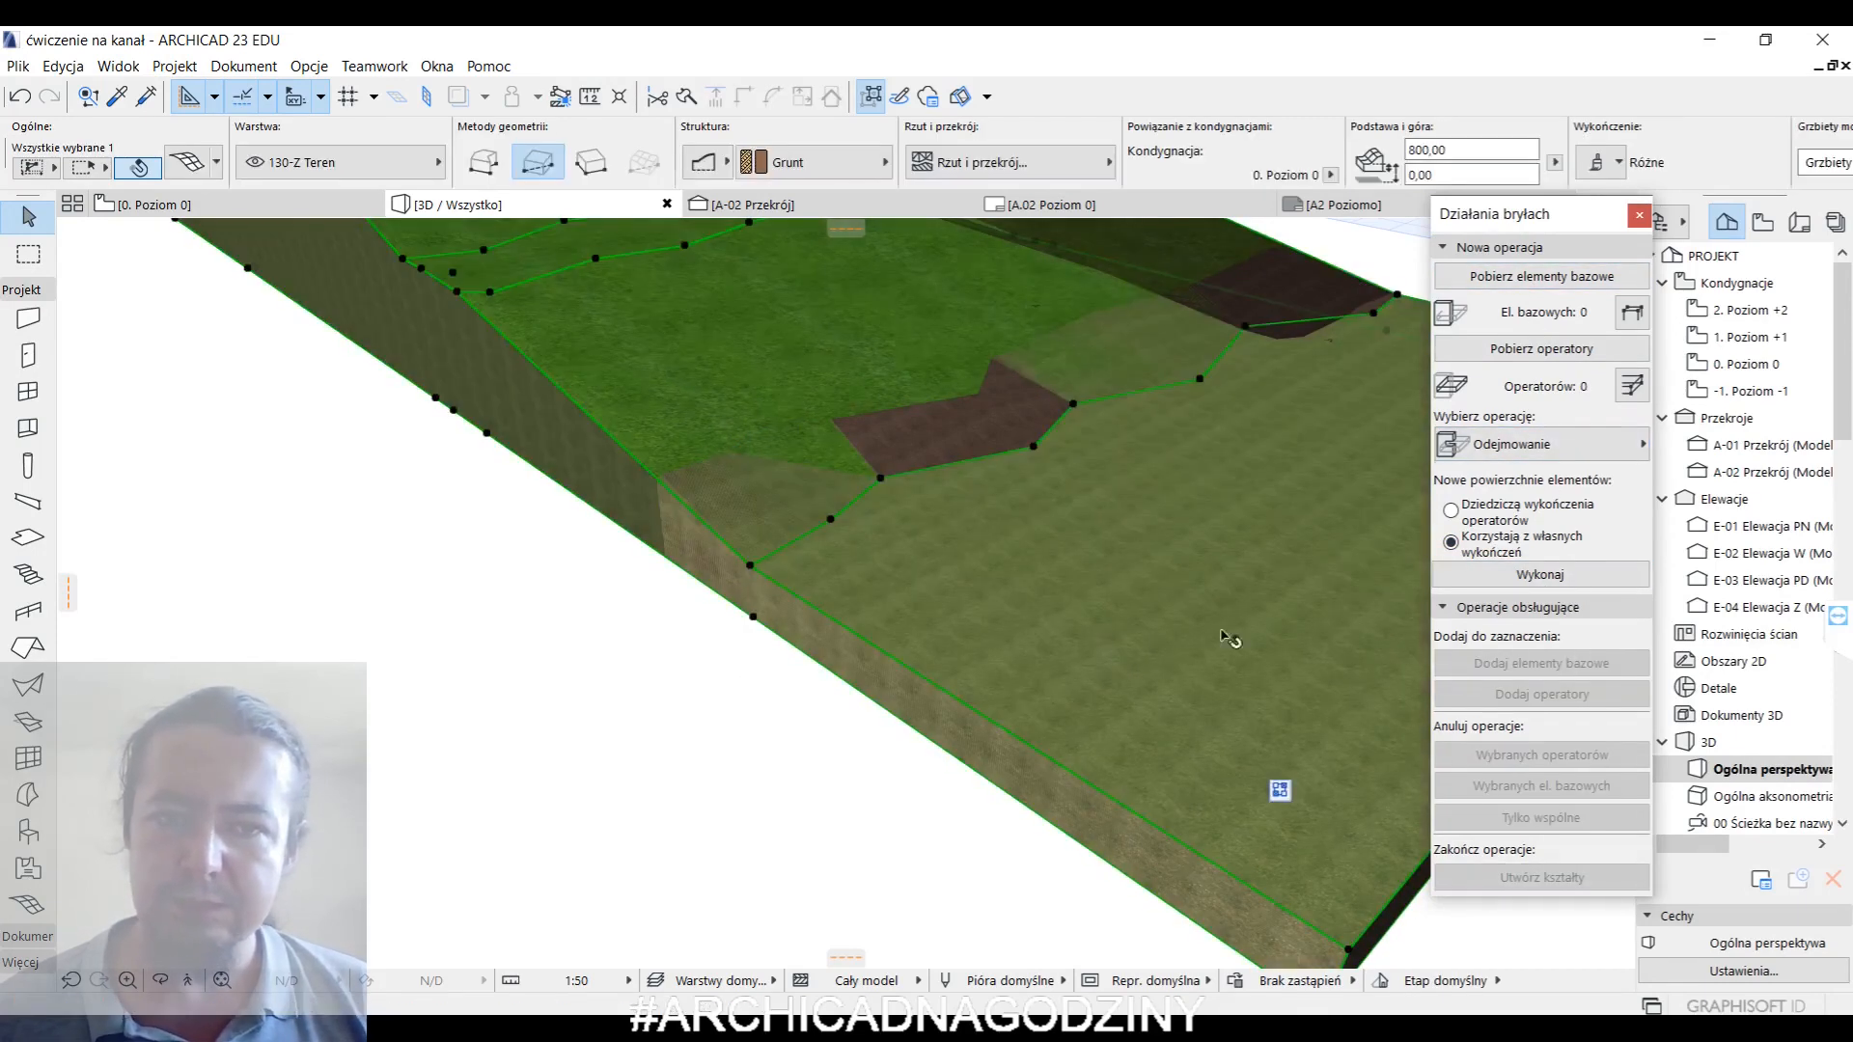
left_click(665, 904)
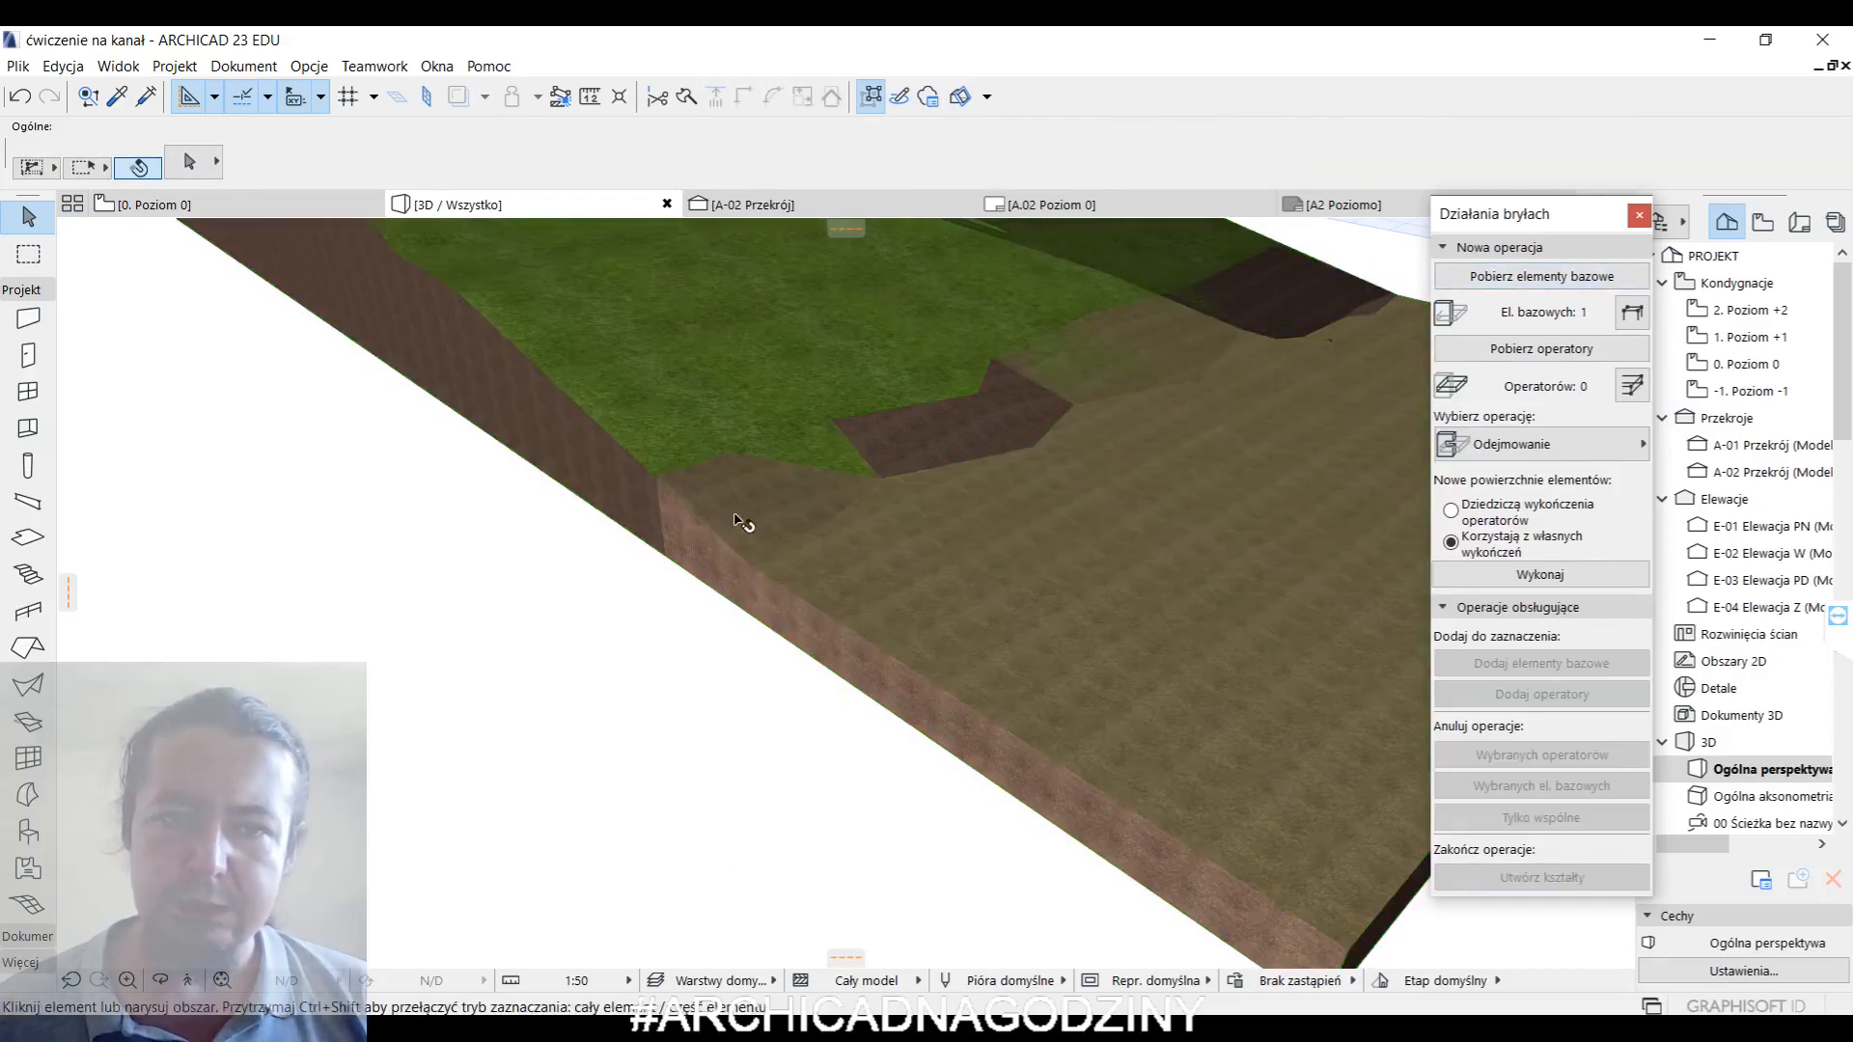
- Take the lower terrain mesh as operator and subtract it from the upper mesh with Odejmowanie z odcięciem góry
left_click(735, 514)
left_click(699, 476, "shift")
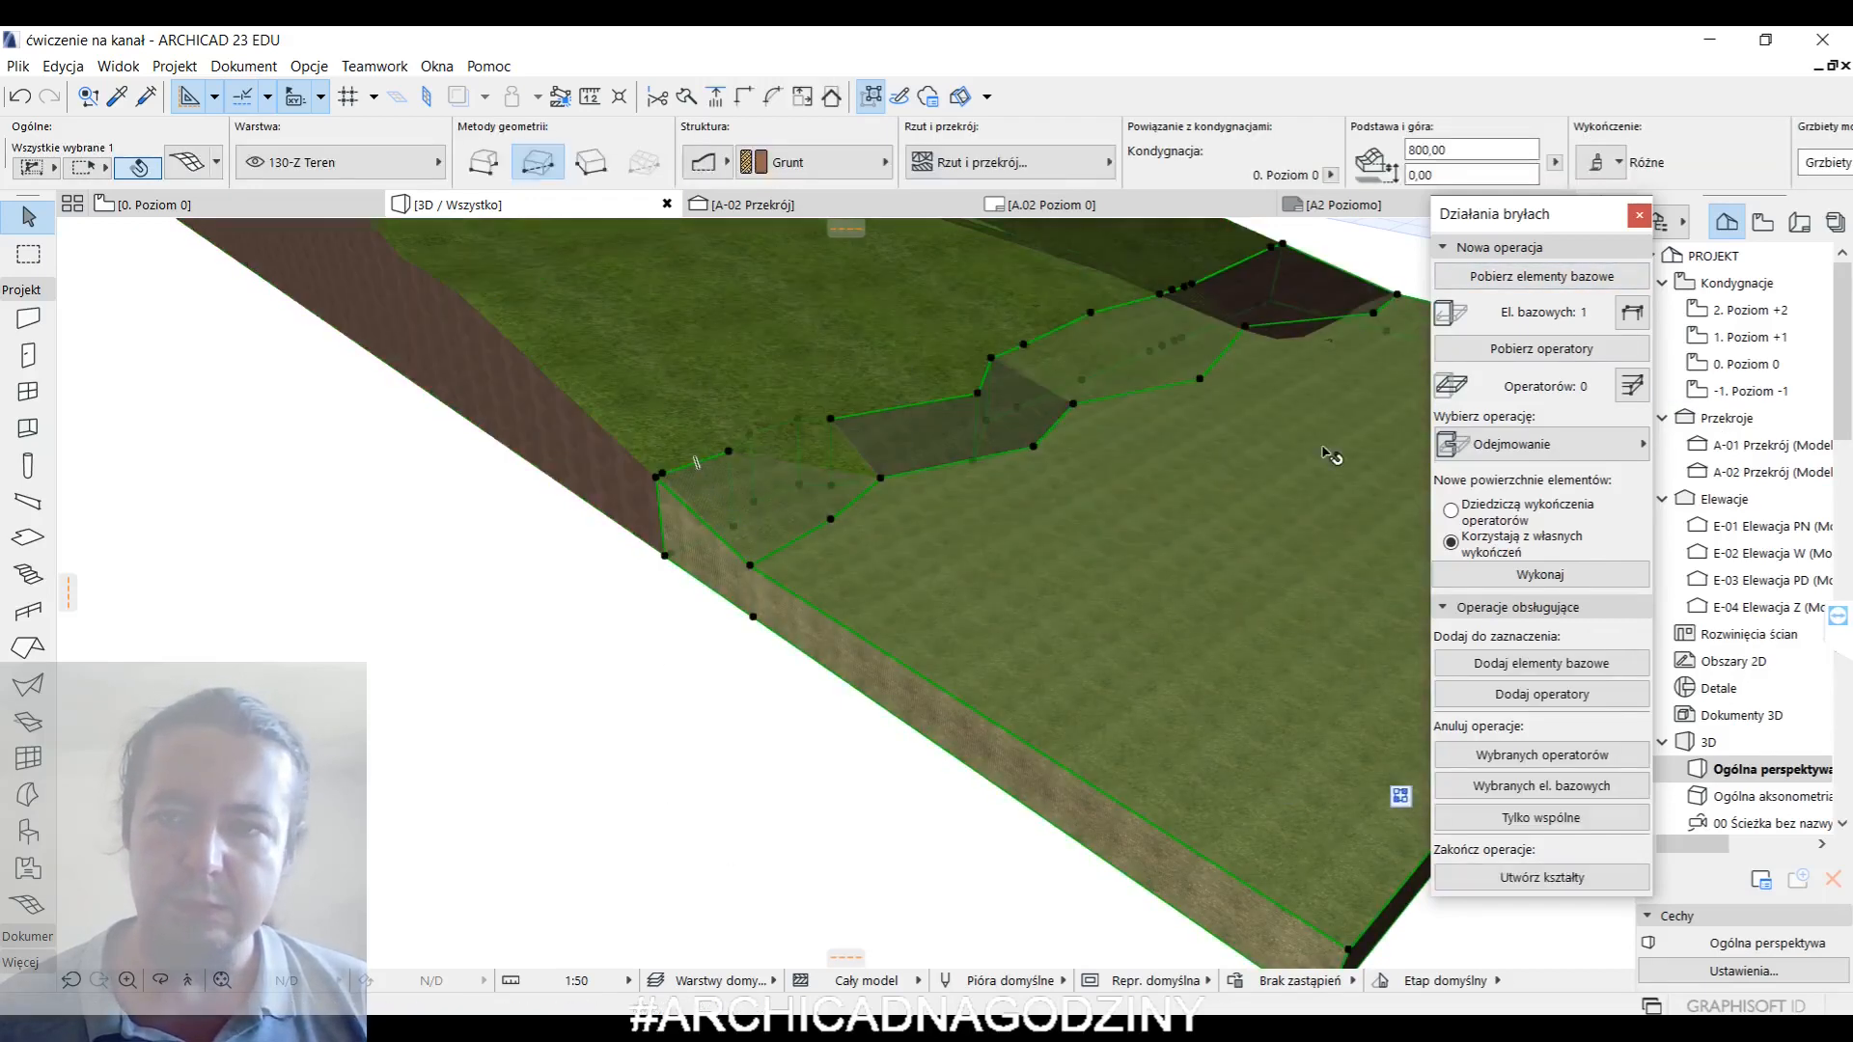
left_click(1541, 349)
left_click(1497, 452)
left_click(1383, 474)
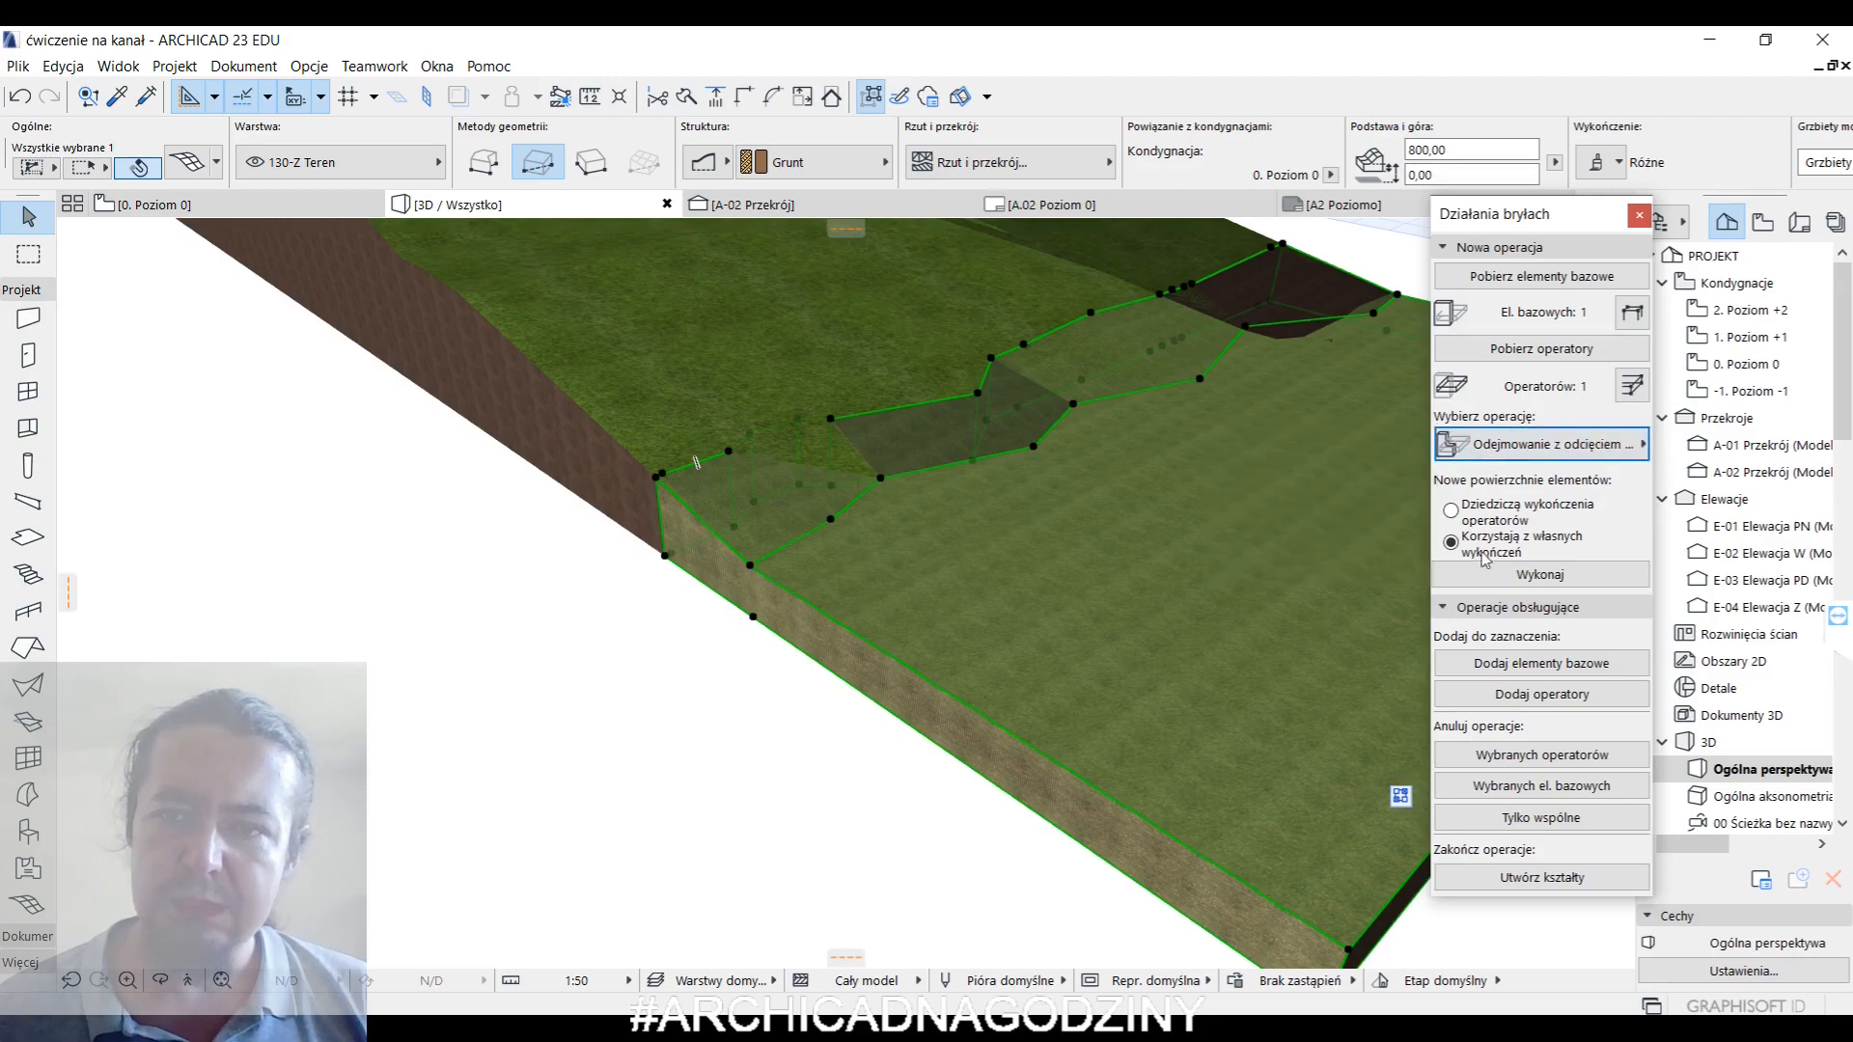
left_click(1539, 575)
key("Escape")
- Raise the lower mesh's two edge nodes beside the white gap so that its edge meets the grass slope
middle_click_drag(811, 753, 707, 529, "shift")
left_click(693, 526)
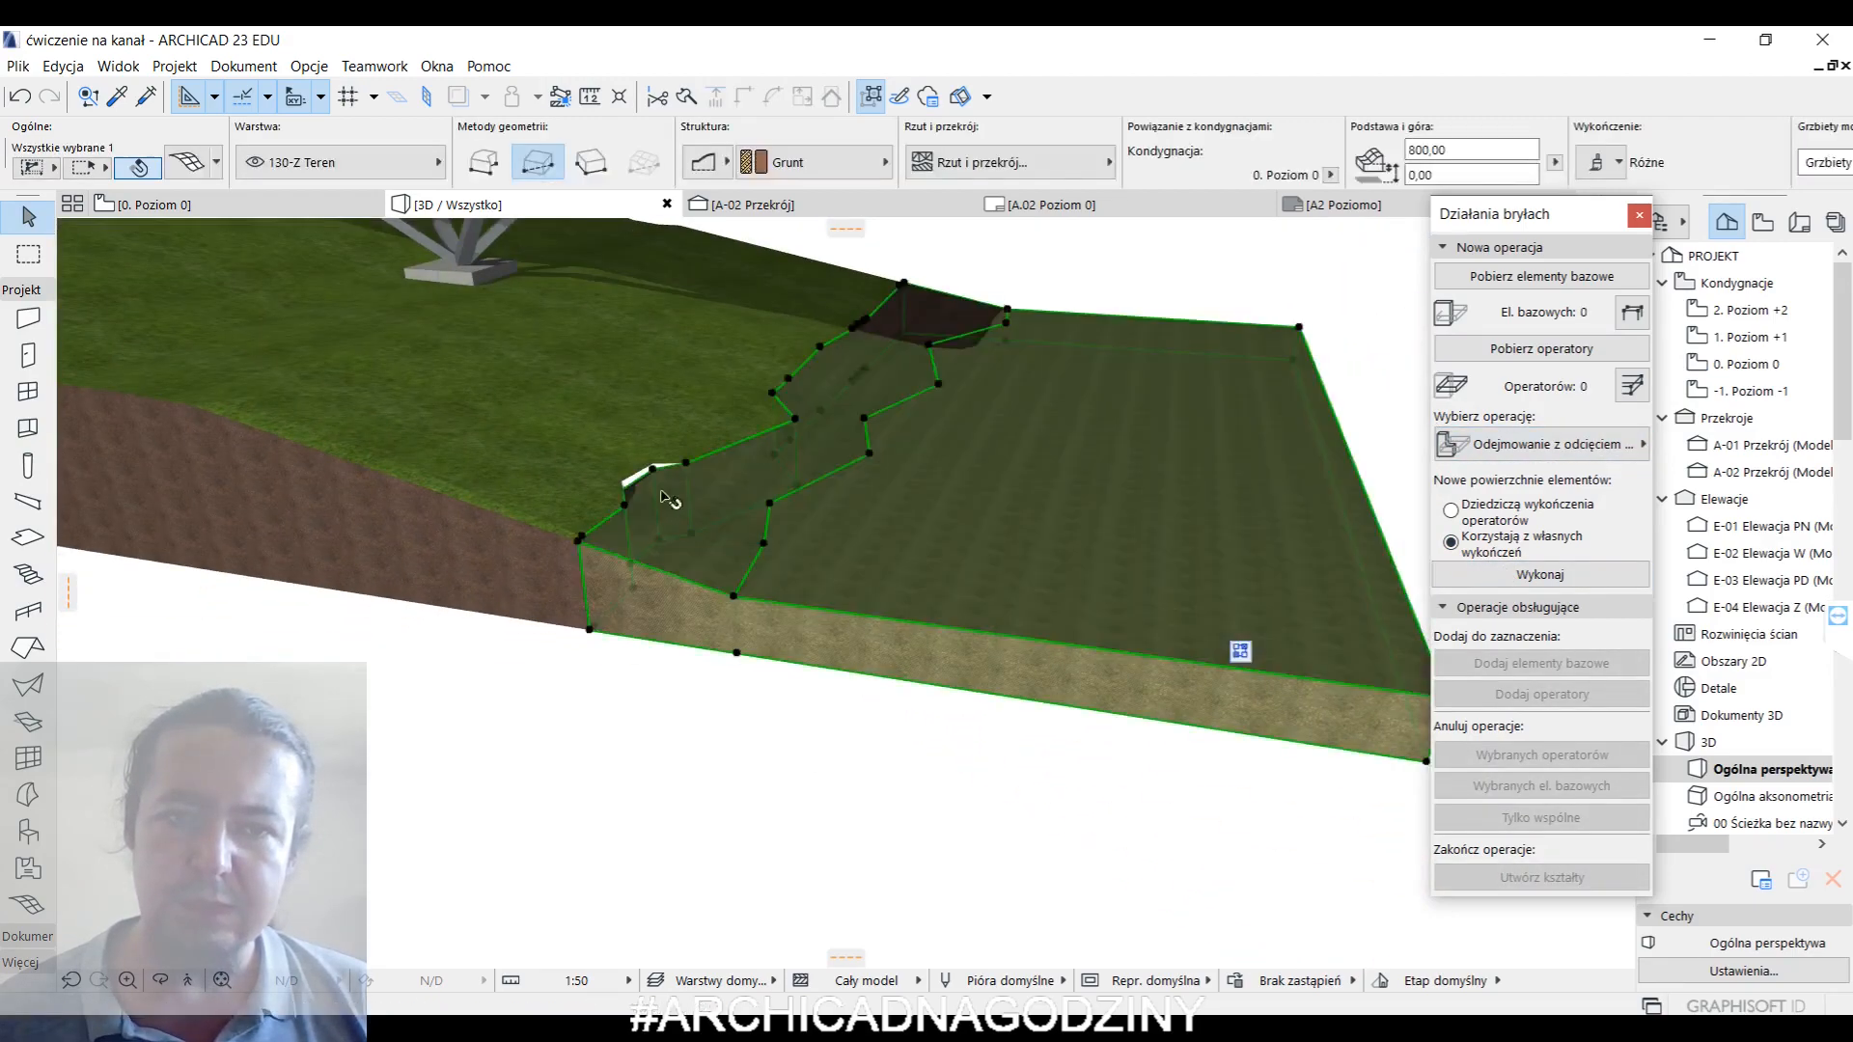
scroll(666, 497, "up", 3)
left_click(644, 429)
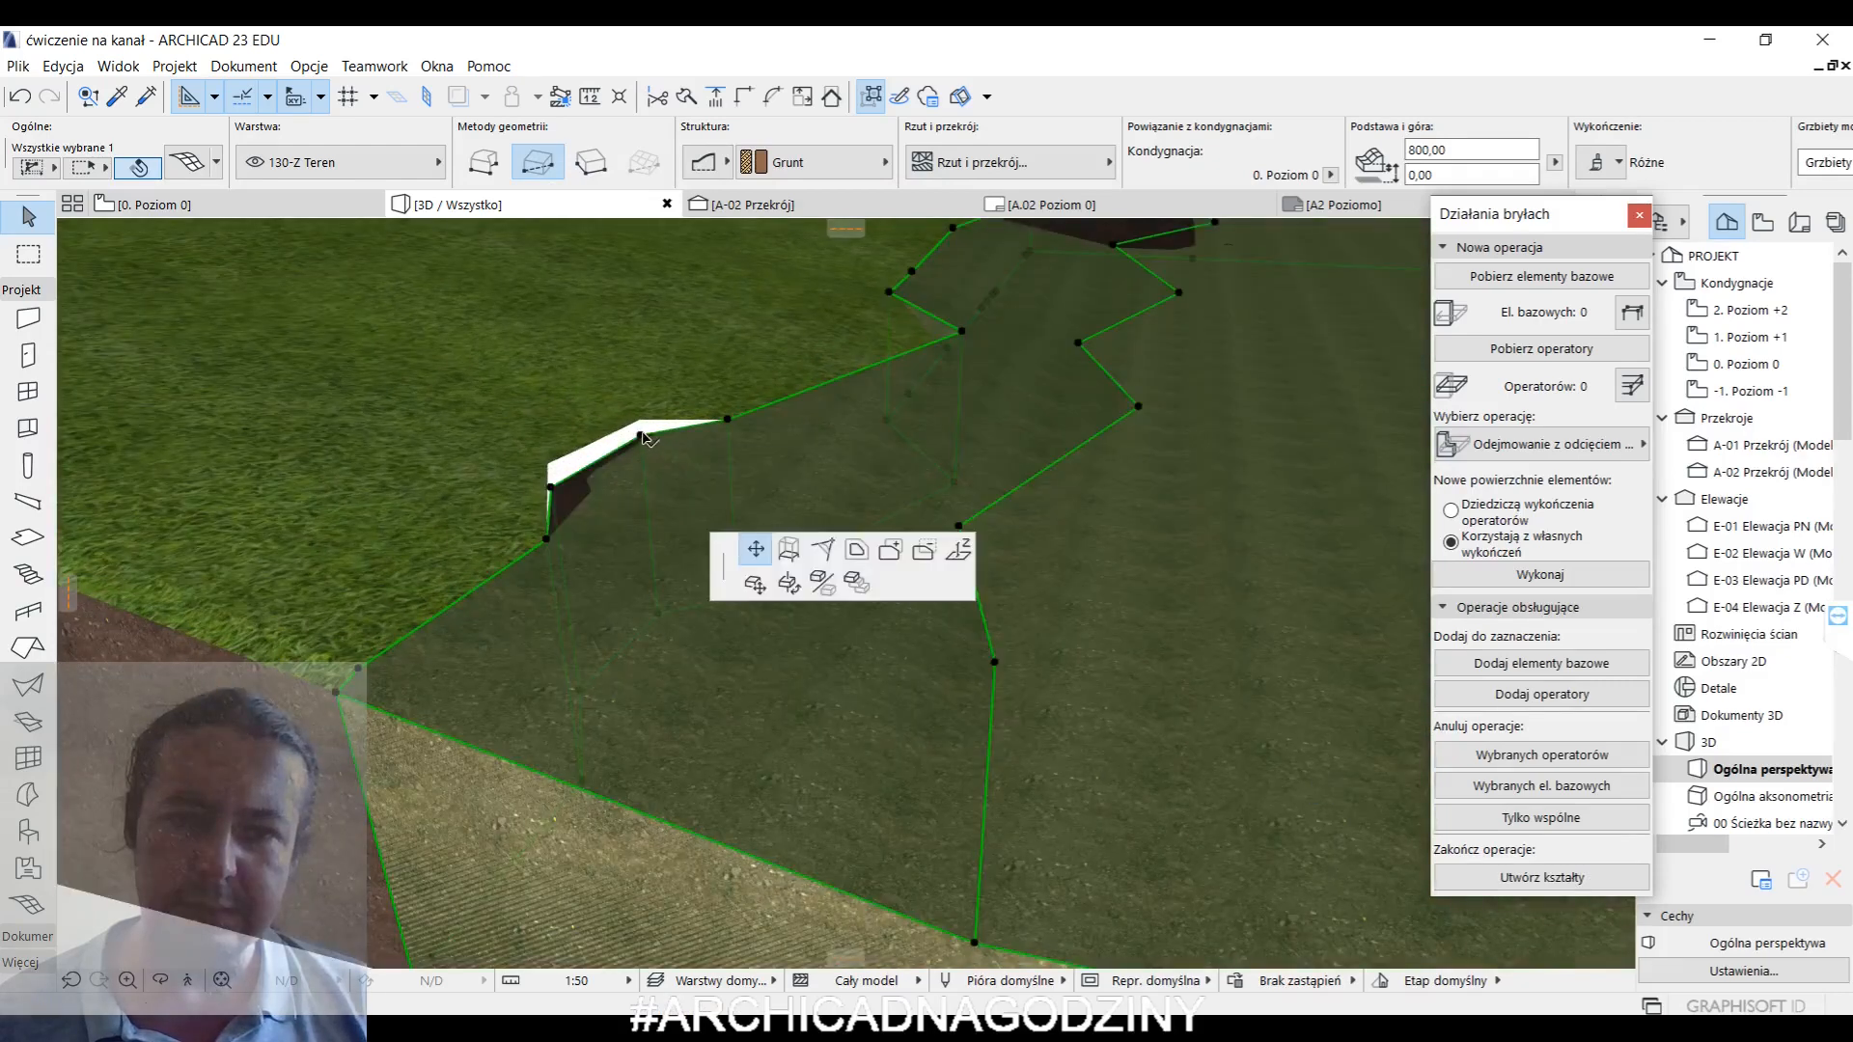
left_click(959, 549)
left_click(641, 419)
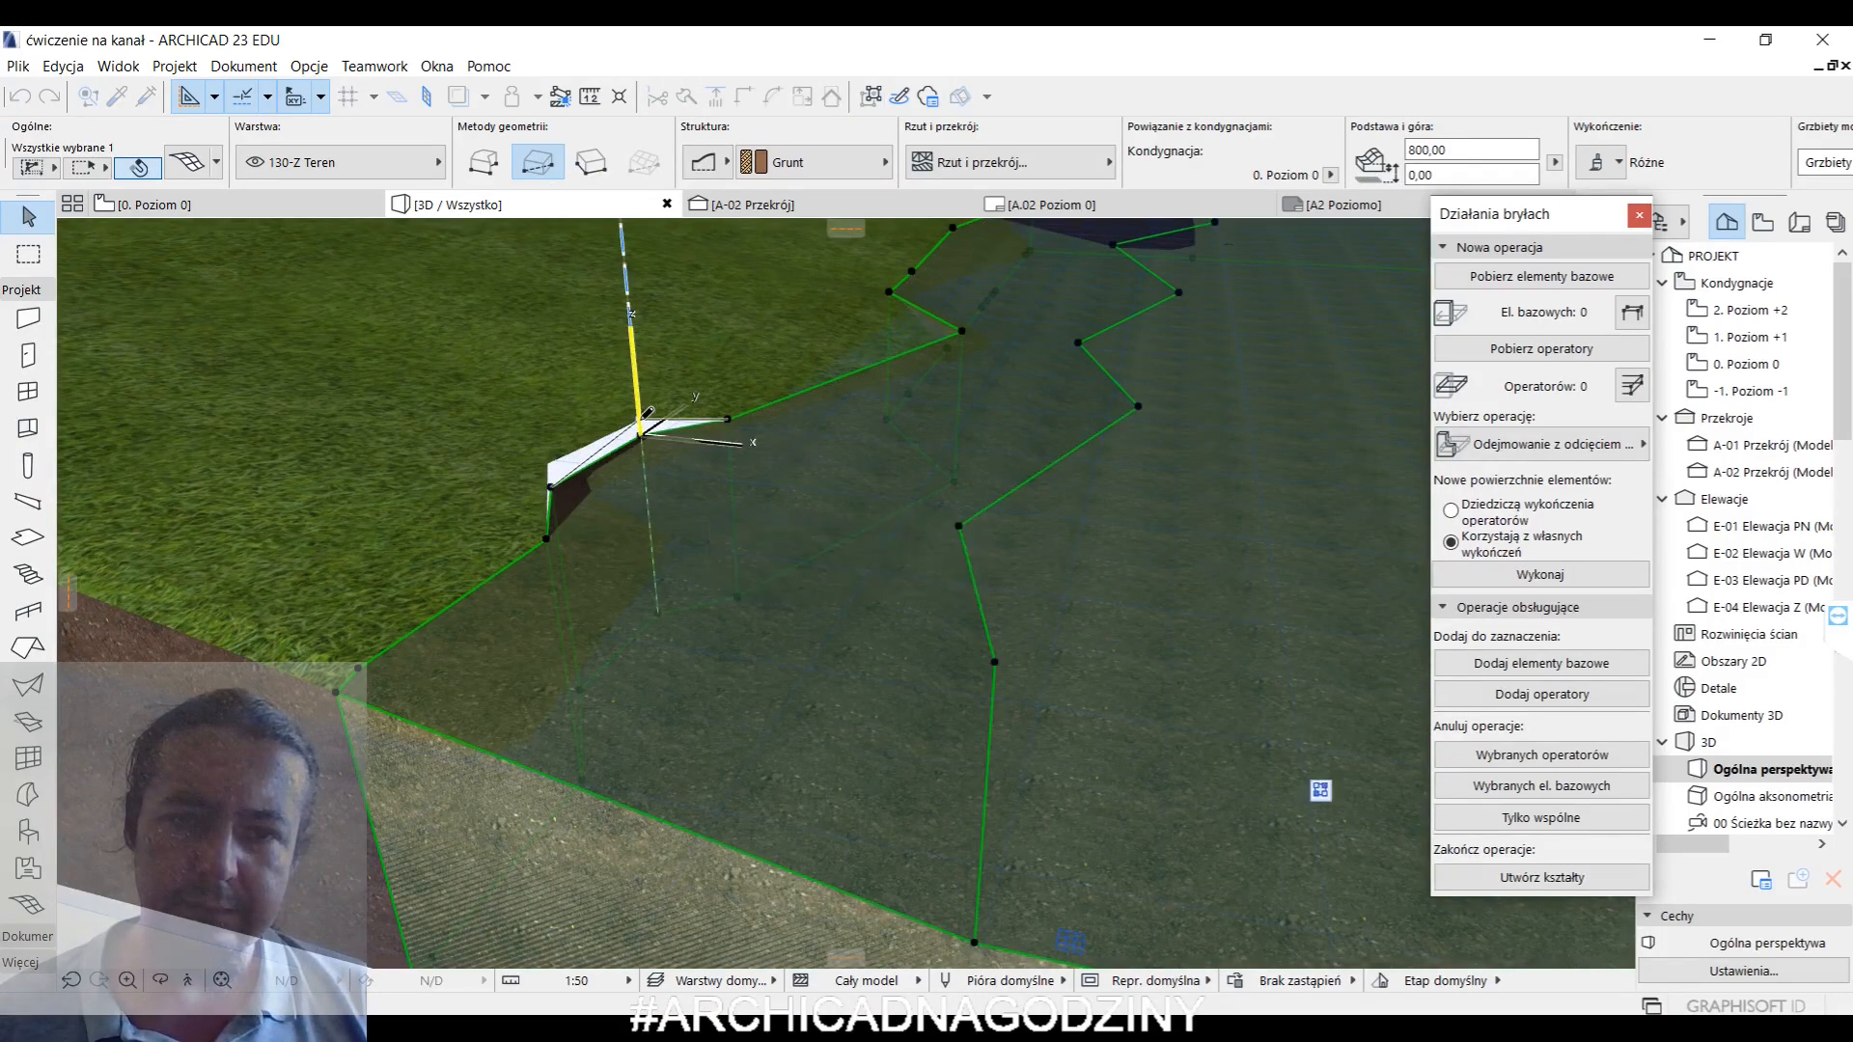
left_click(550, 485)
left_click(548, 485)
key("Escape")
scroll(572, 491, "down", 6)
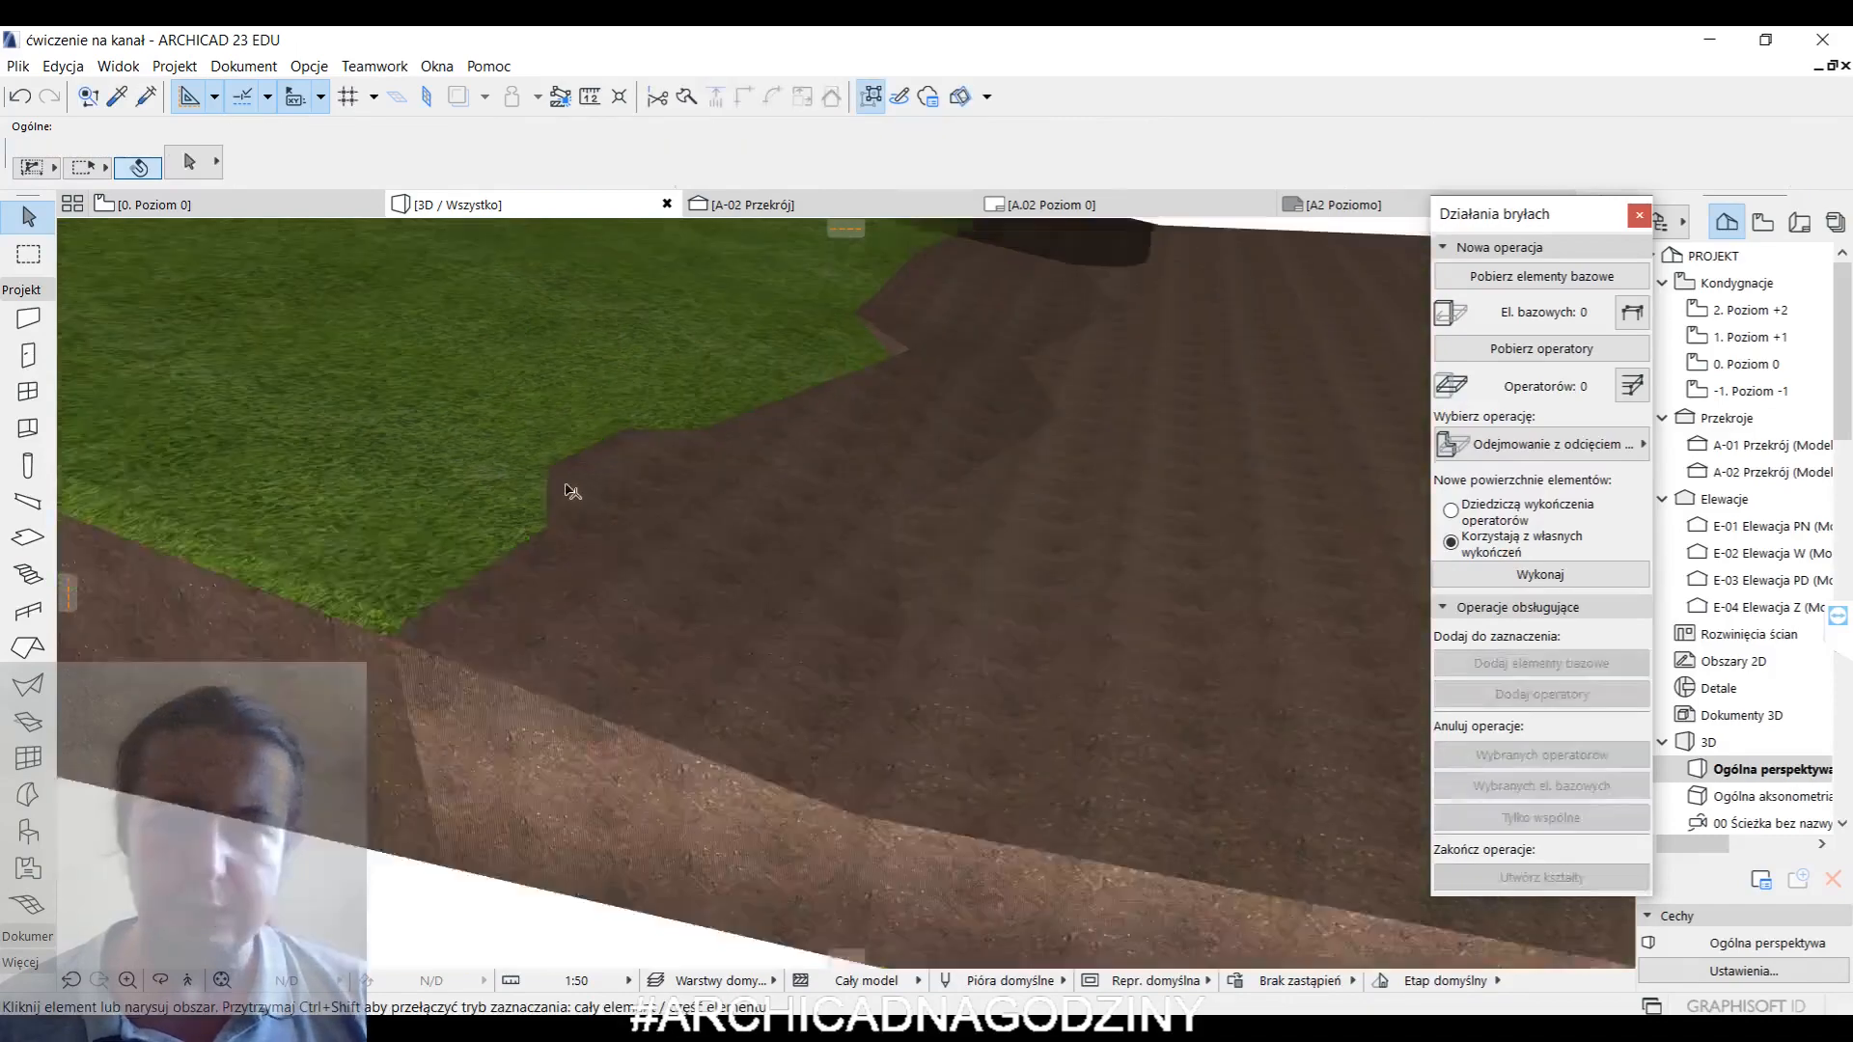
scroll(579, 491, "down", 6)
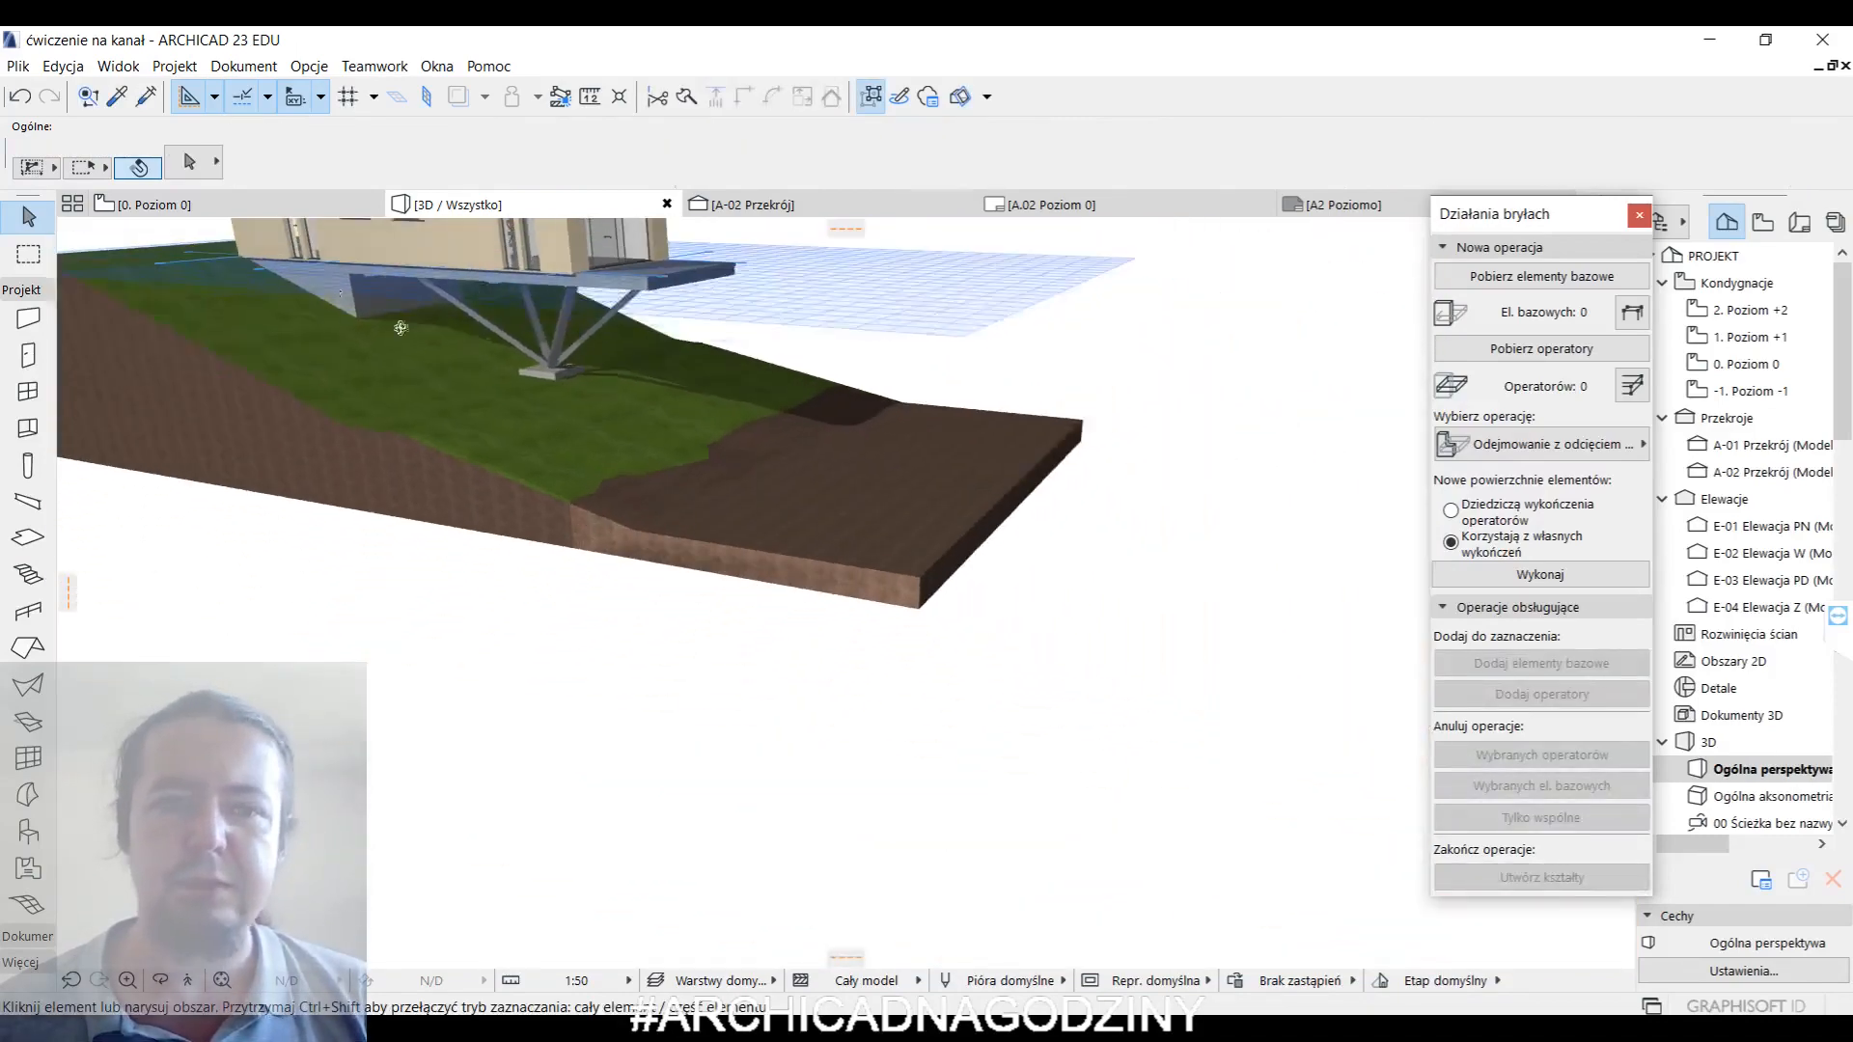
- Draw a rectangular slab of Żwir over the lower terrain on the 0. Poziom 0 plan and show it in 3D
left_click(145, 205)
left_click(28, 536)
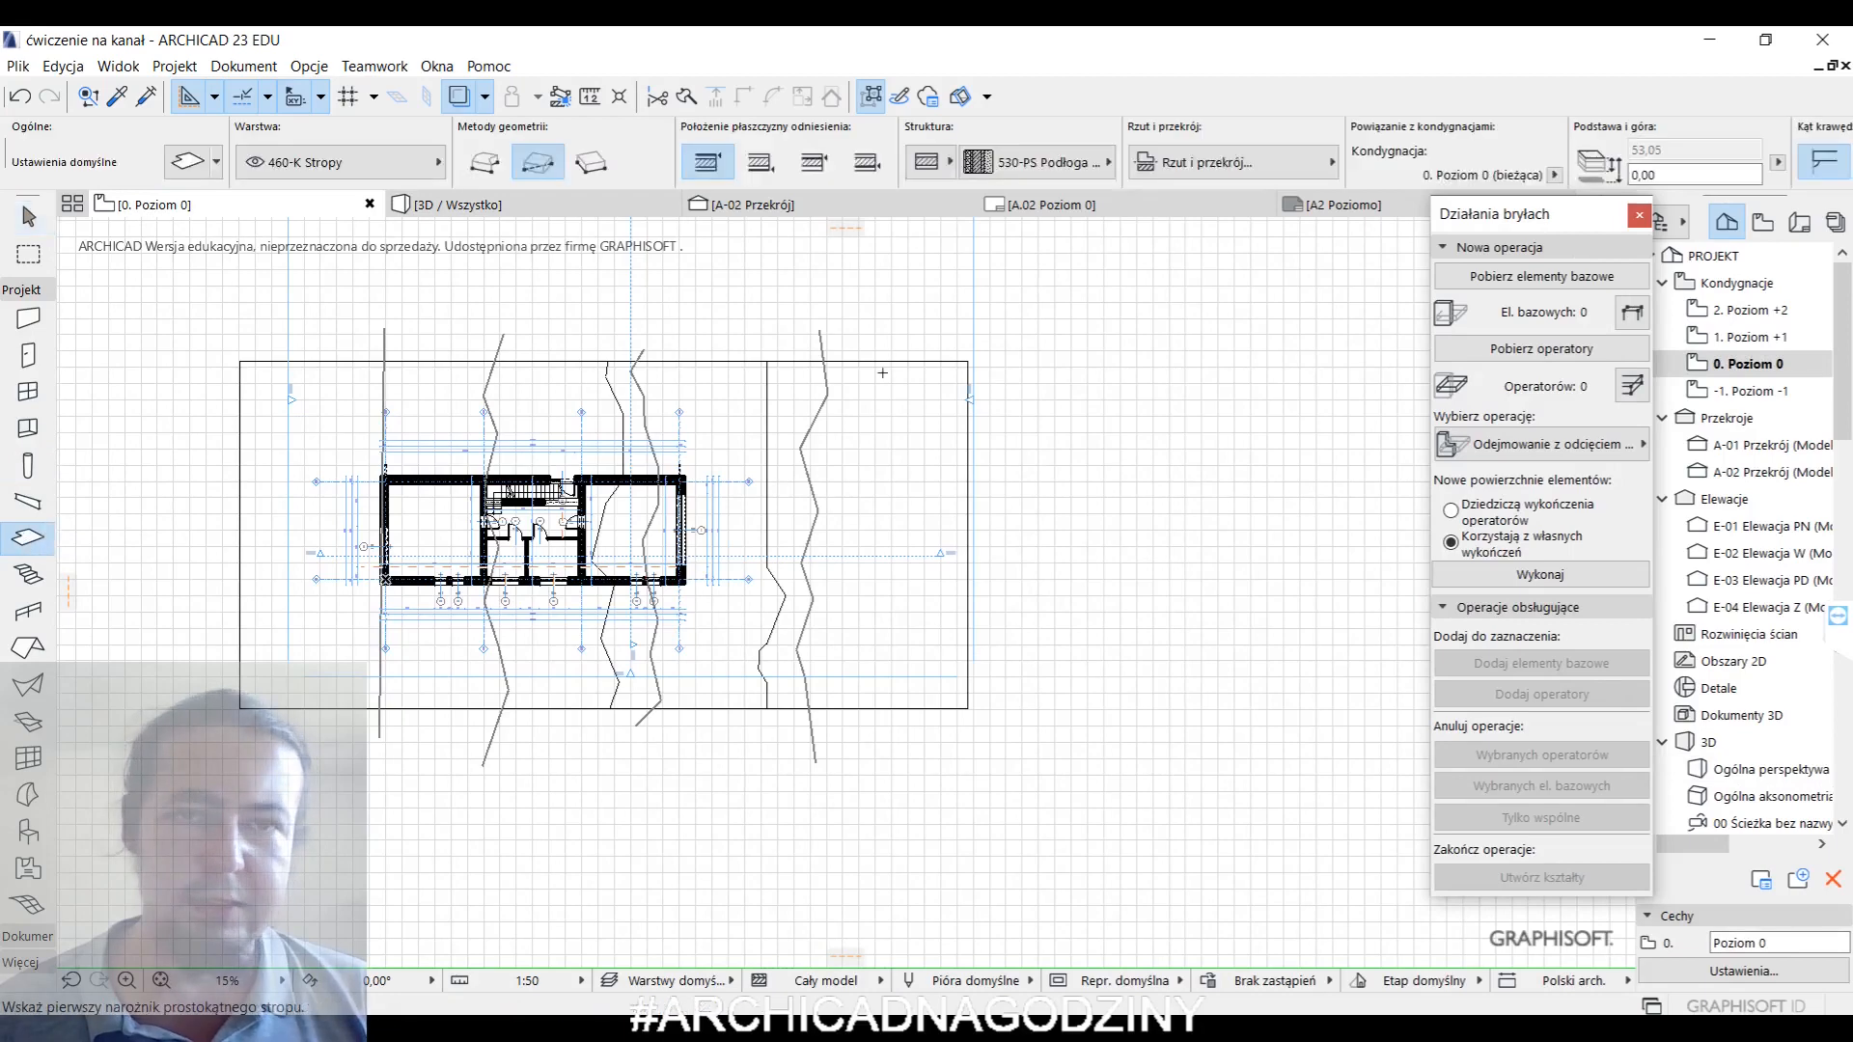
left_click(975, 155)
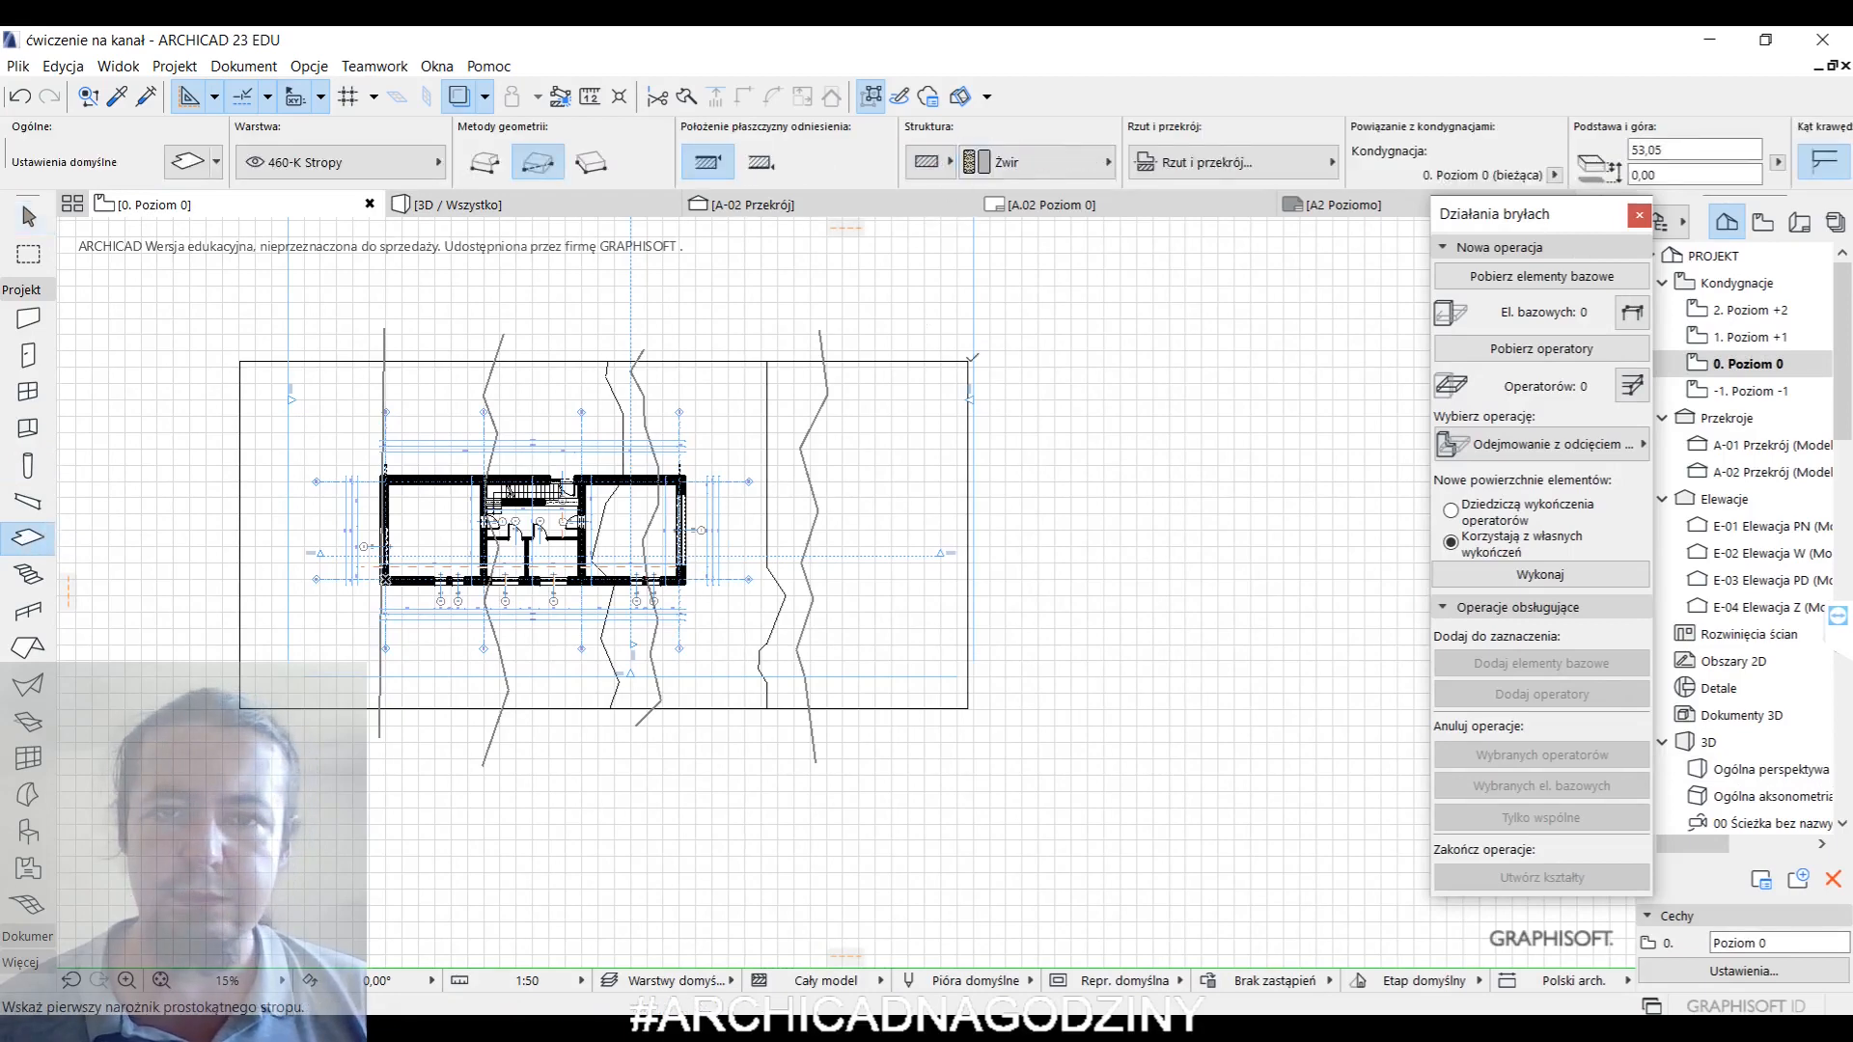
left_click(967, 362)
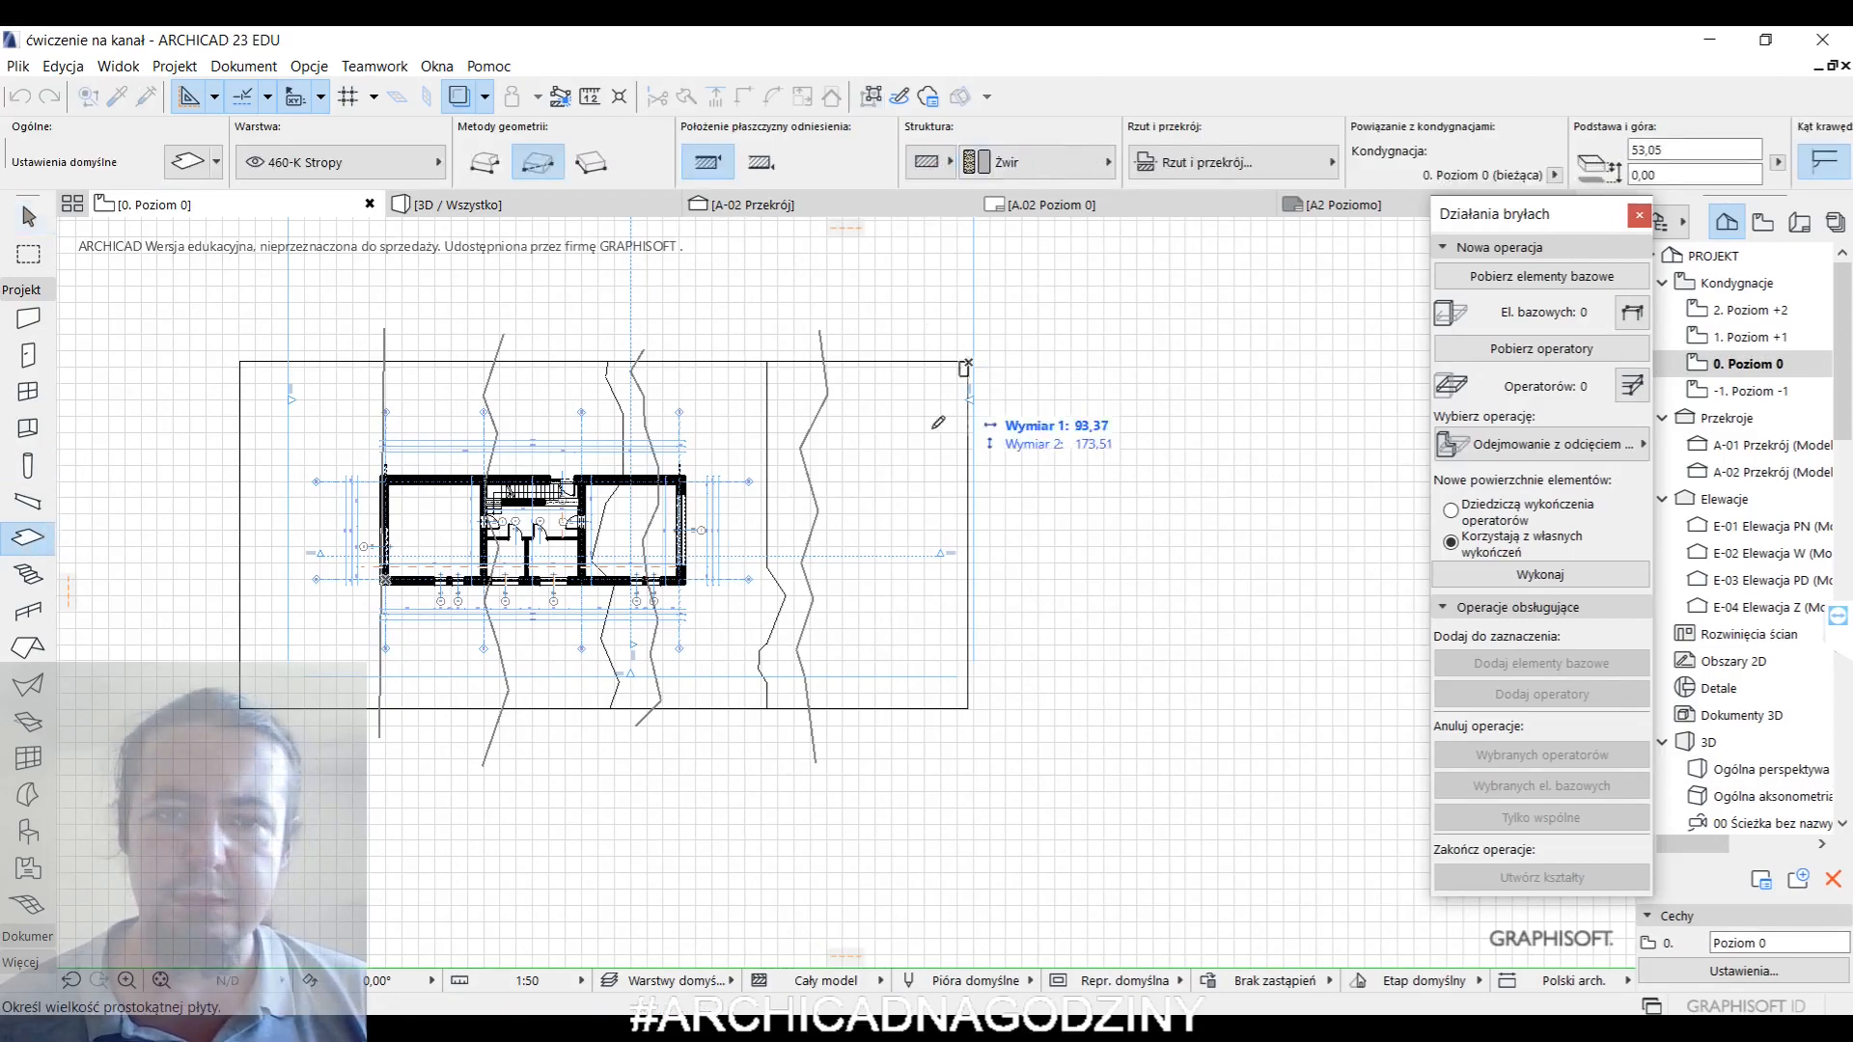
left_click(731, 704)
right_click(736, 381)
left_click(897, 711)
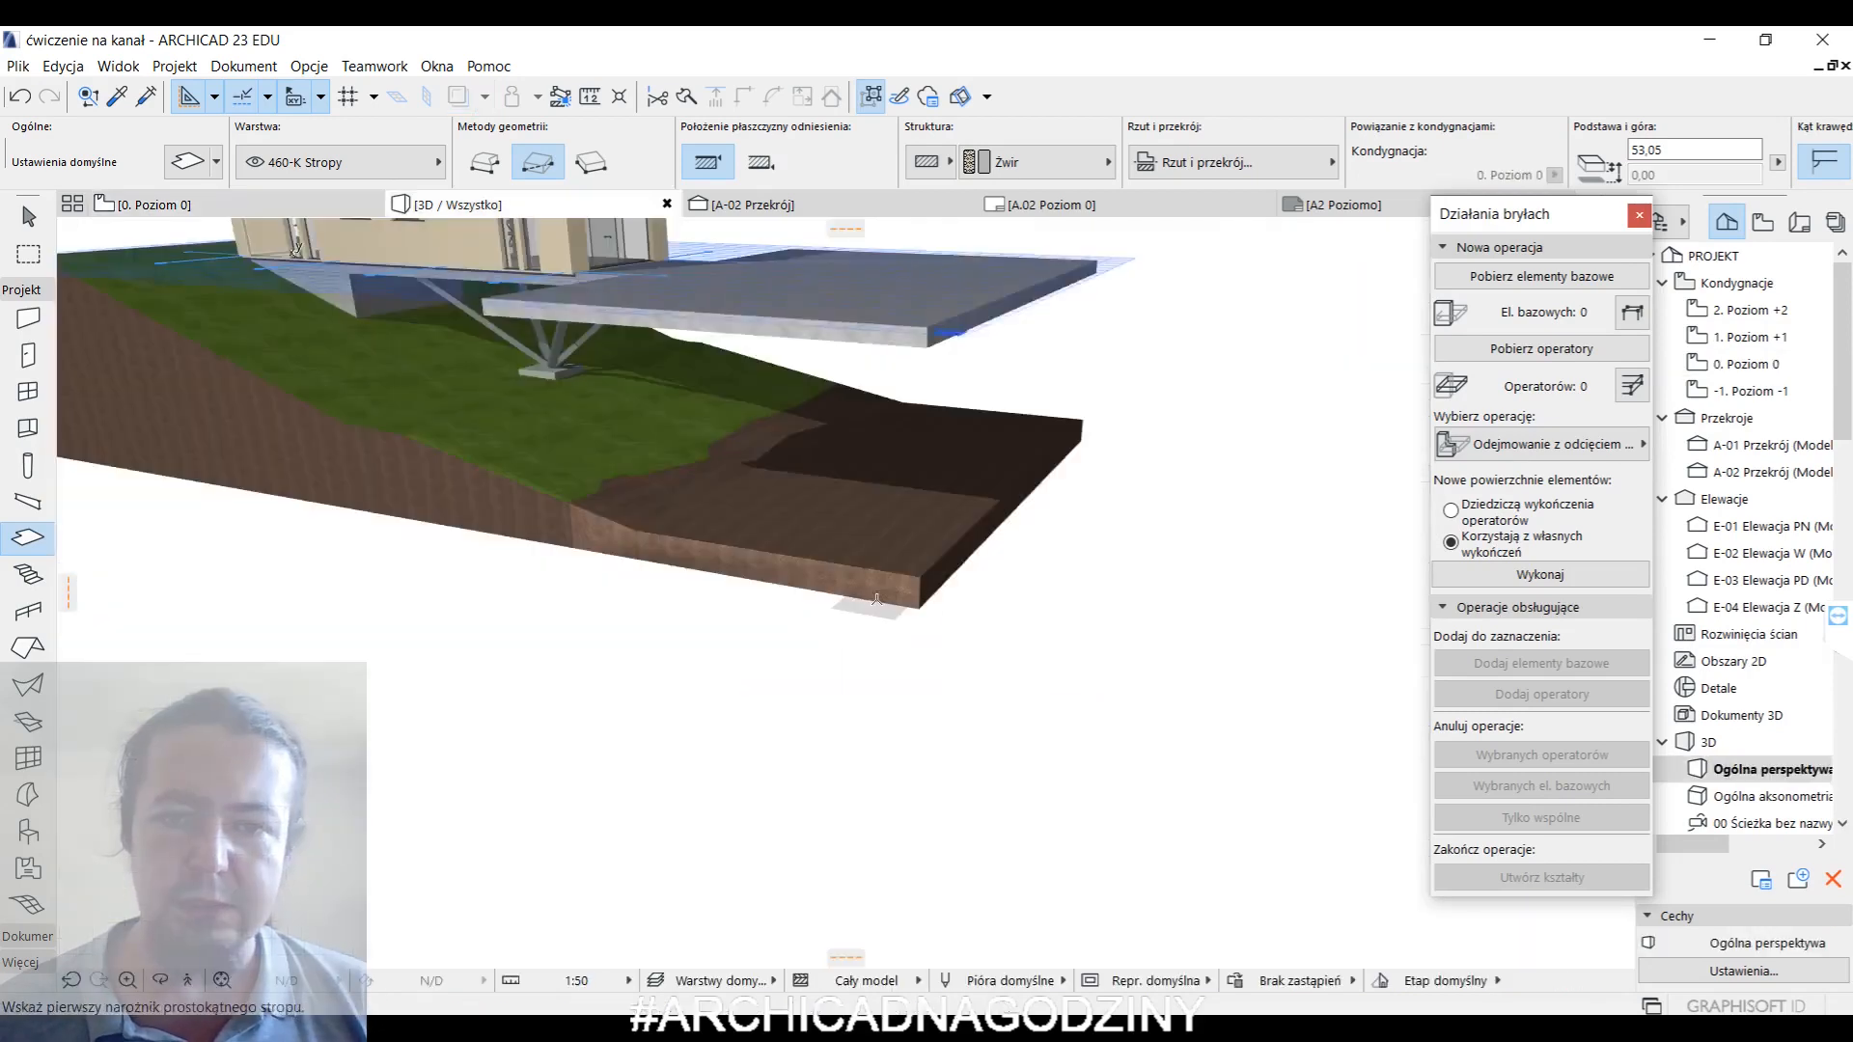
- Select the new slab over the lower terrain and set its building material to Woda (110-OT)
left_click(927, 348)
key("Escape")
key("Escape")
left_click(928, 347)
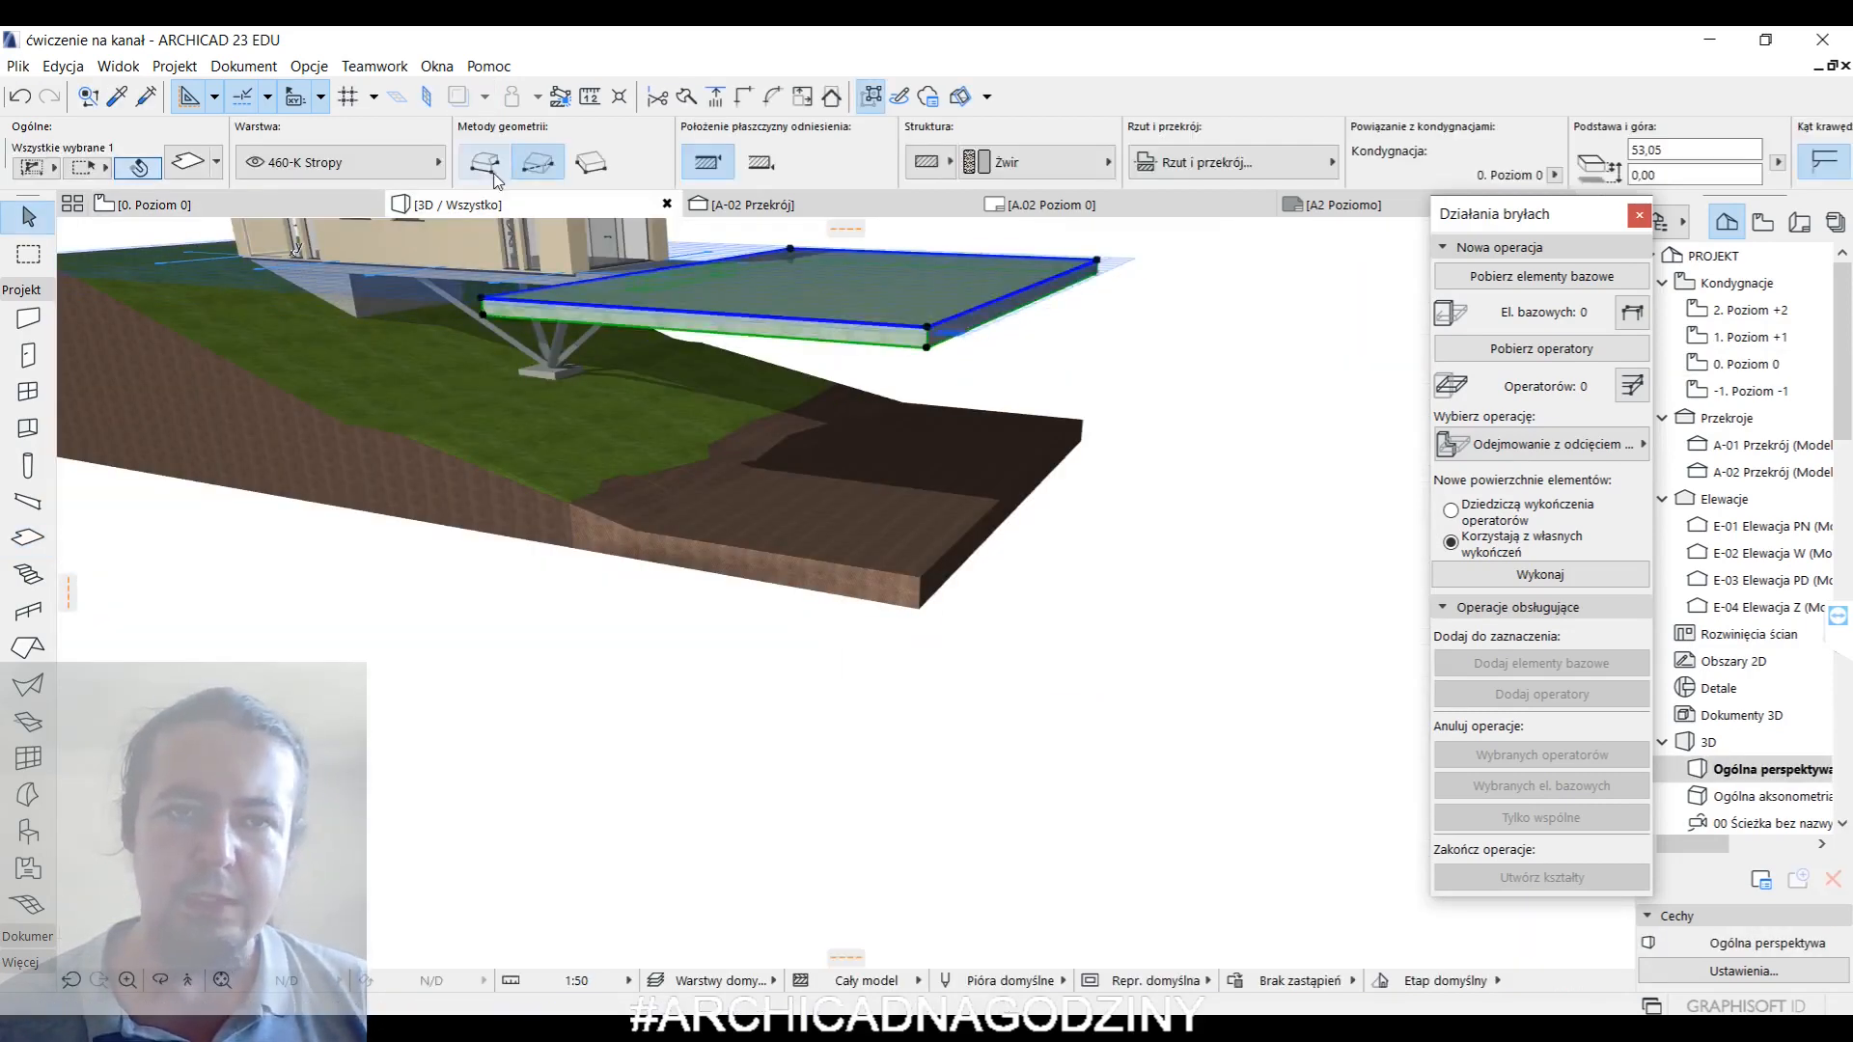
left_click(985, 162)
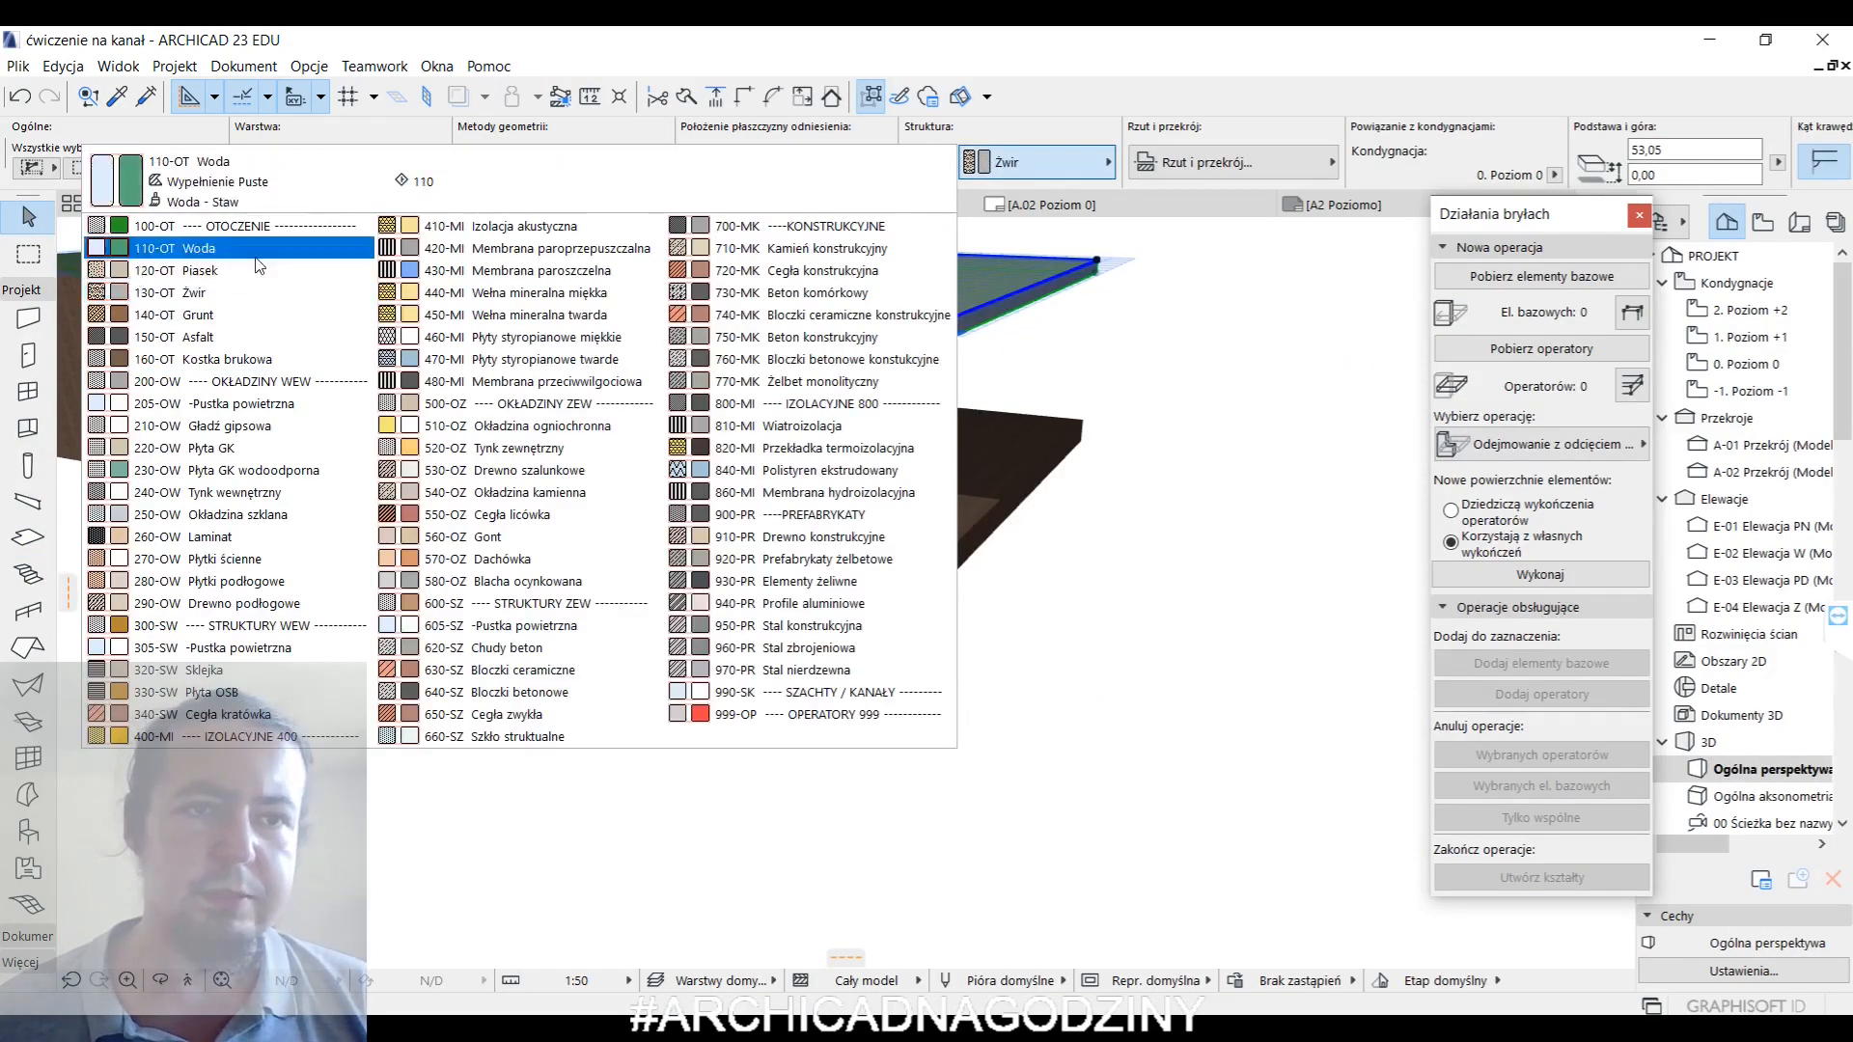
left_click(164, 240)
- Turn off the surface overrides on the water slab's top, side and bottom faces
key("ctrl+t")
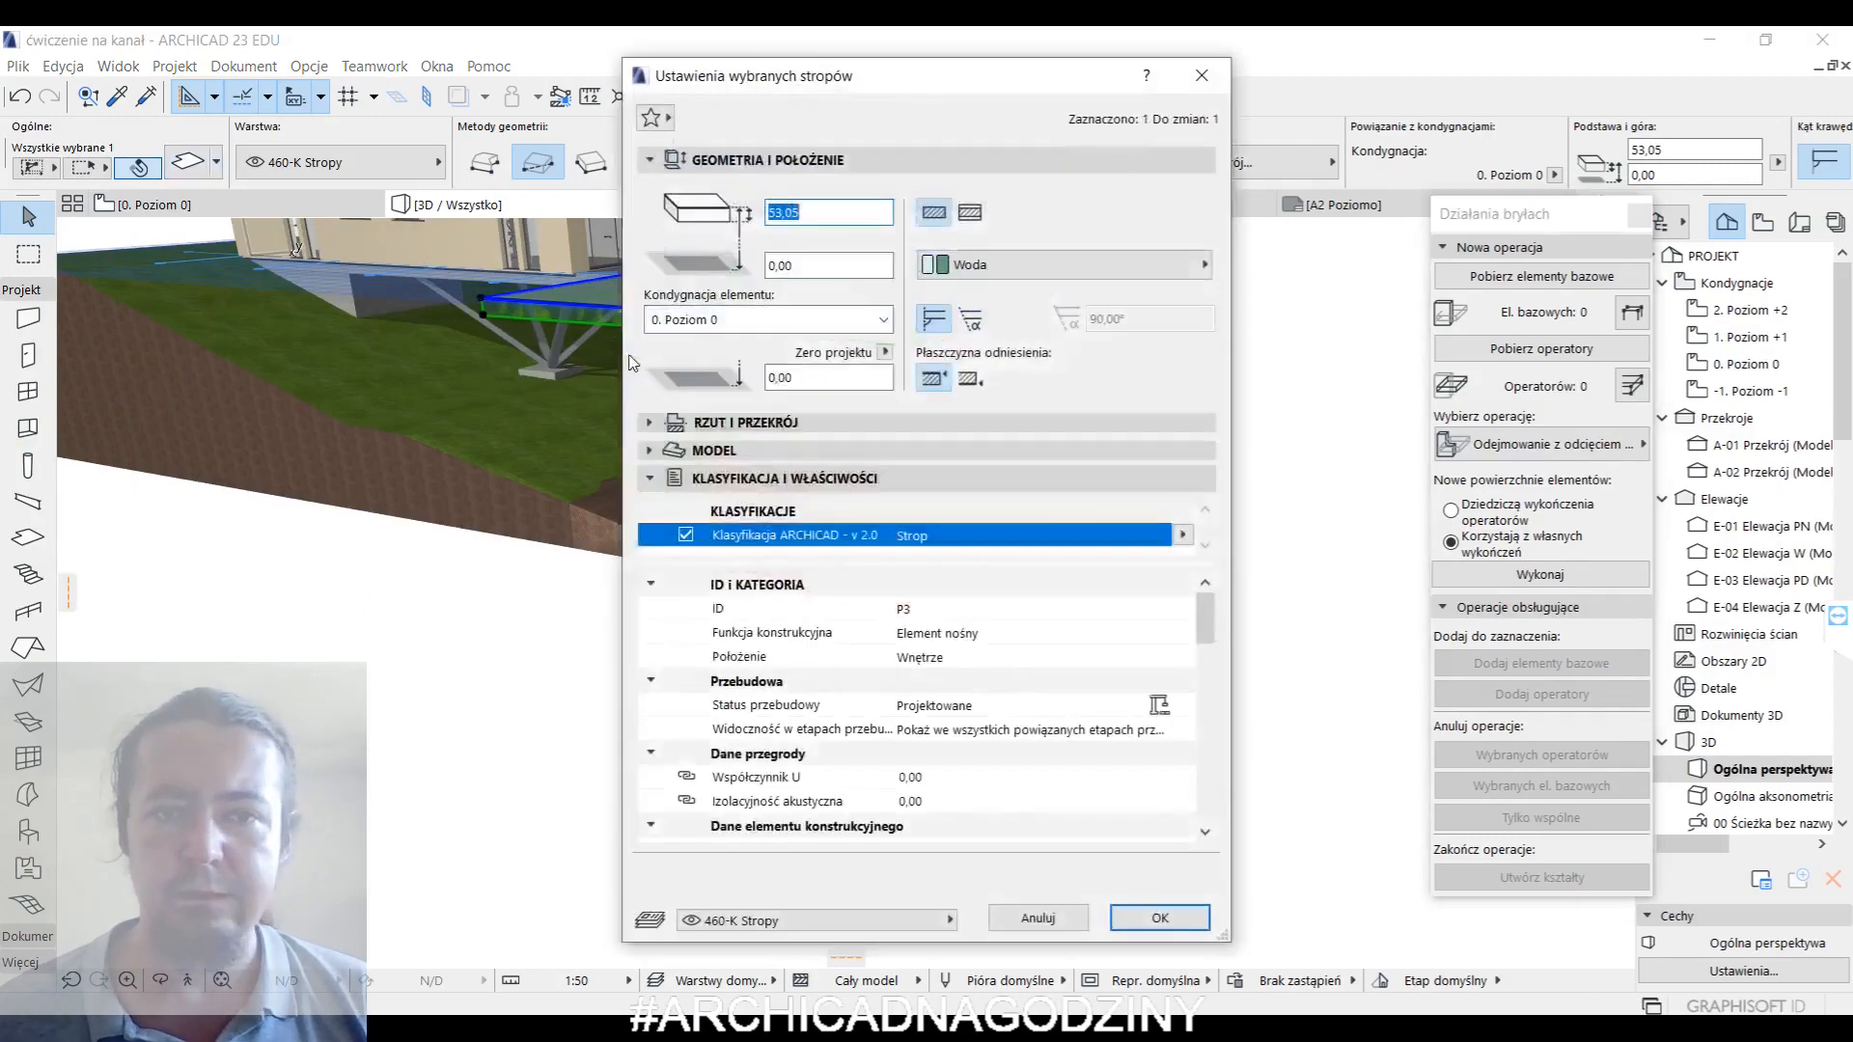
left_click(1050, 478)
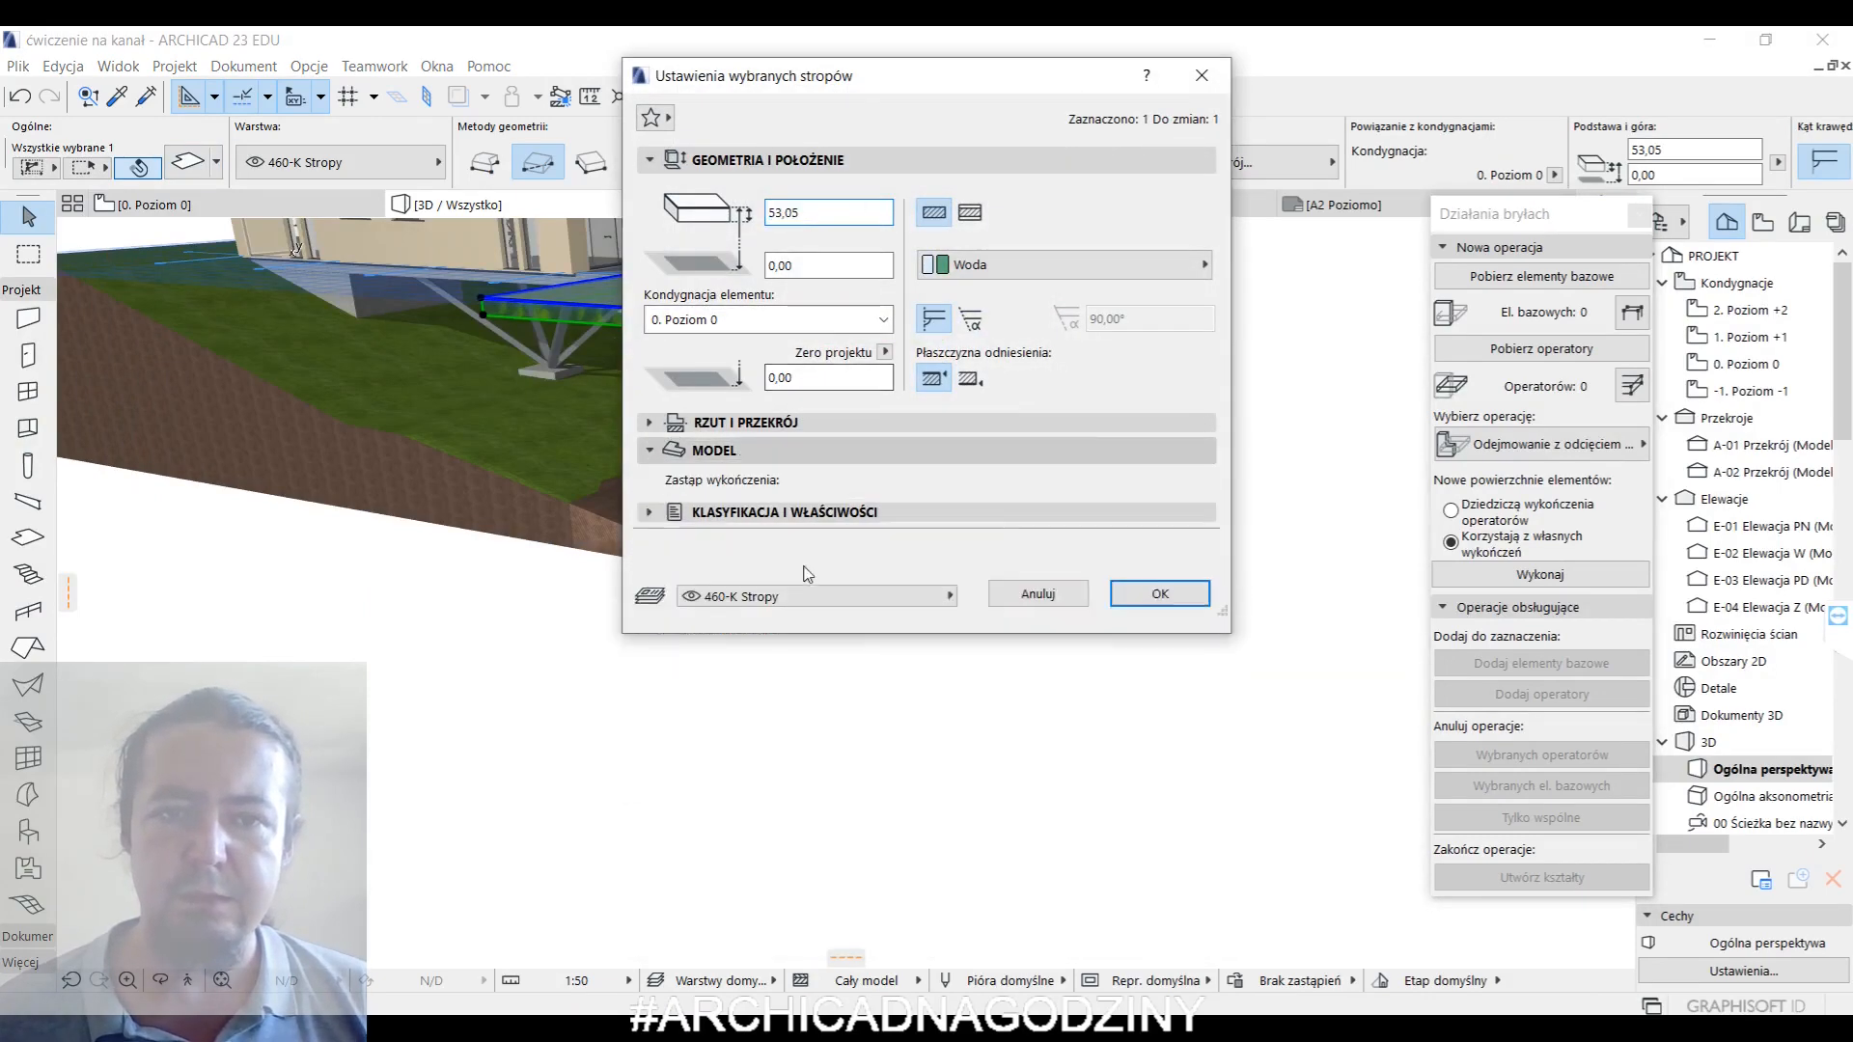
left_click(715, 450)
left_click(687, 516)
left_click(687, 516)
left_click(684, 580)
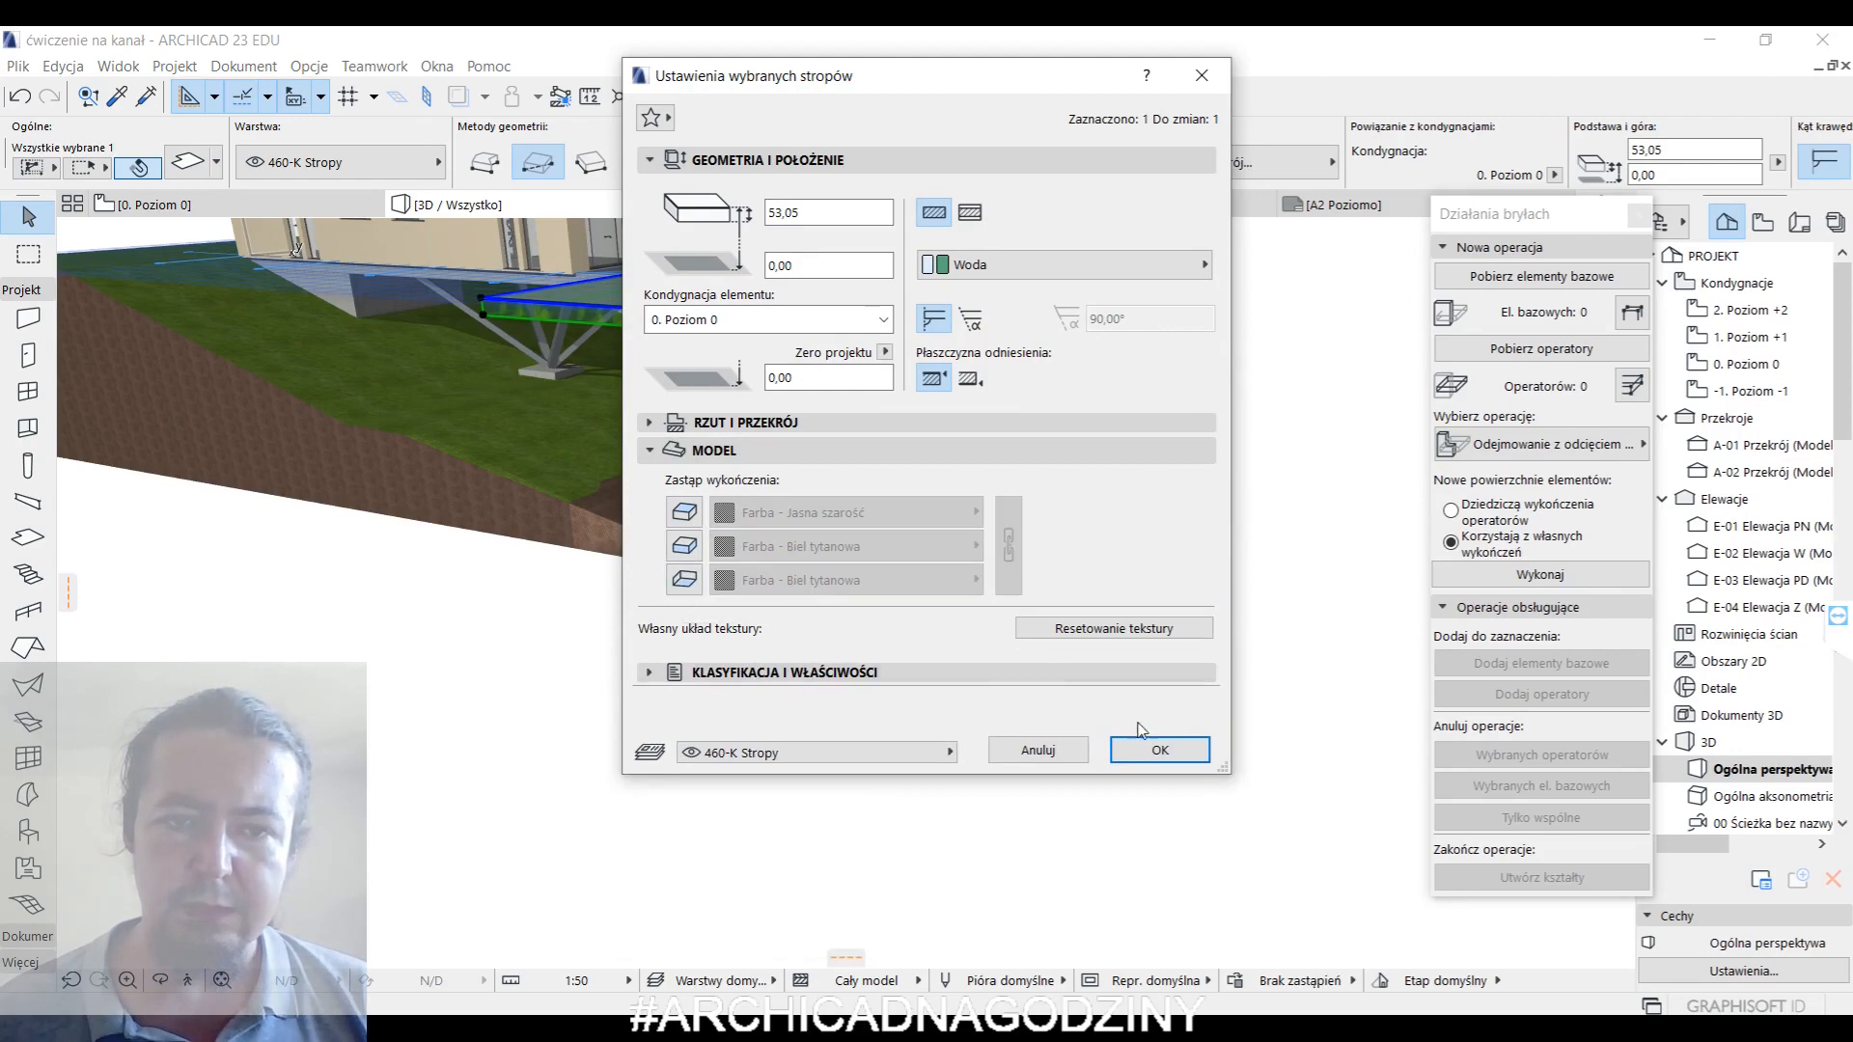
left_click(1160, 751)
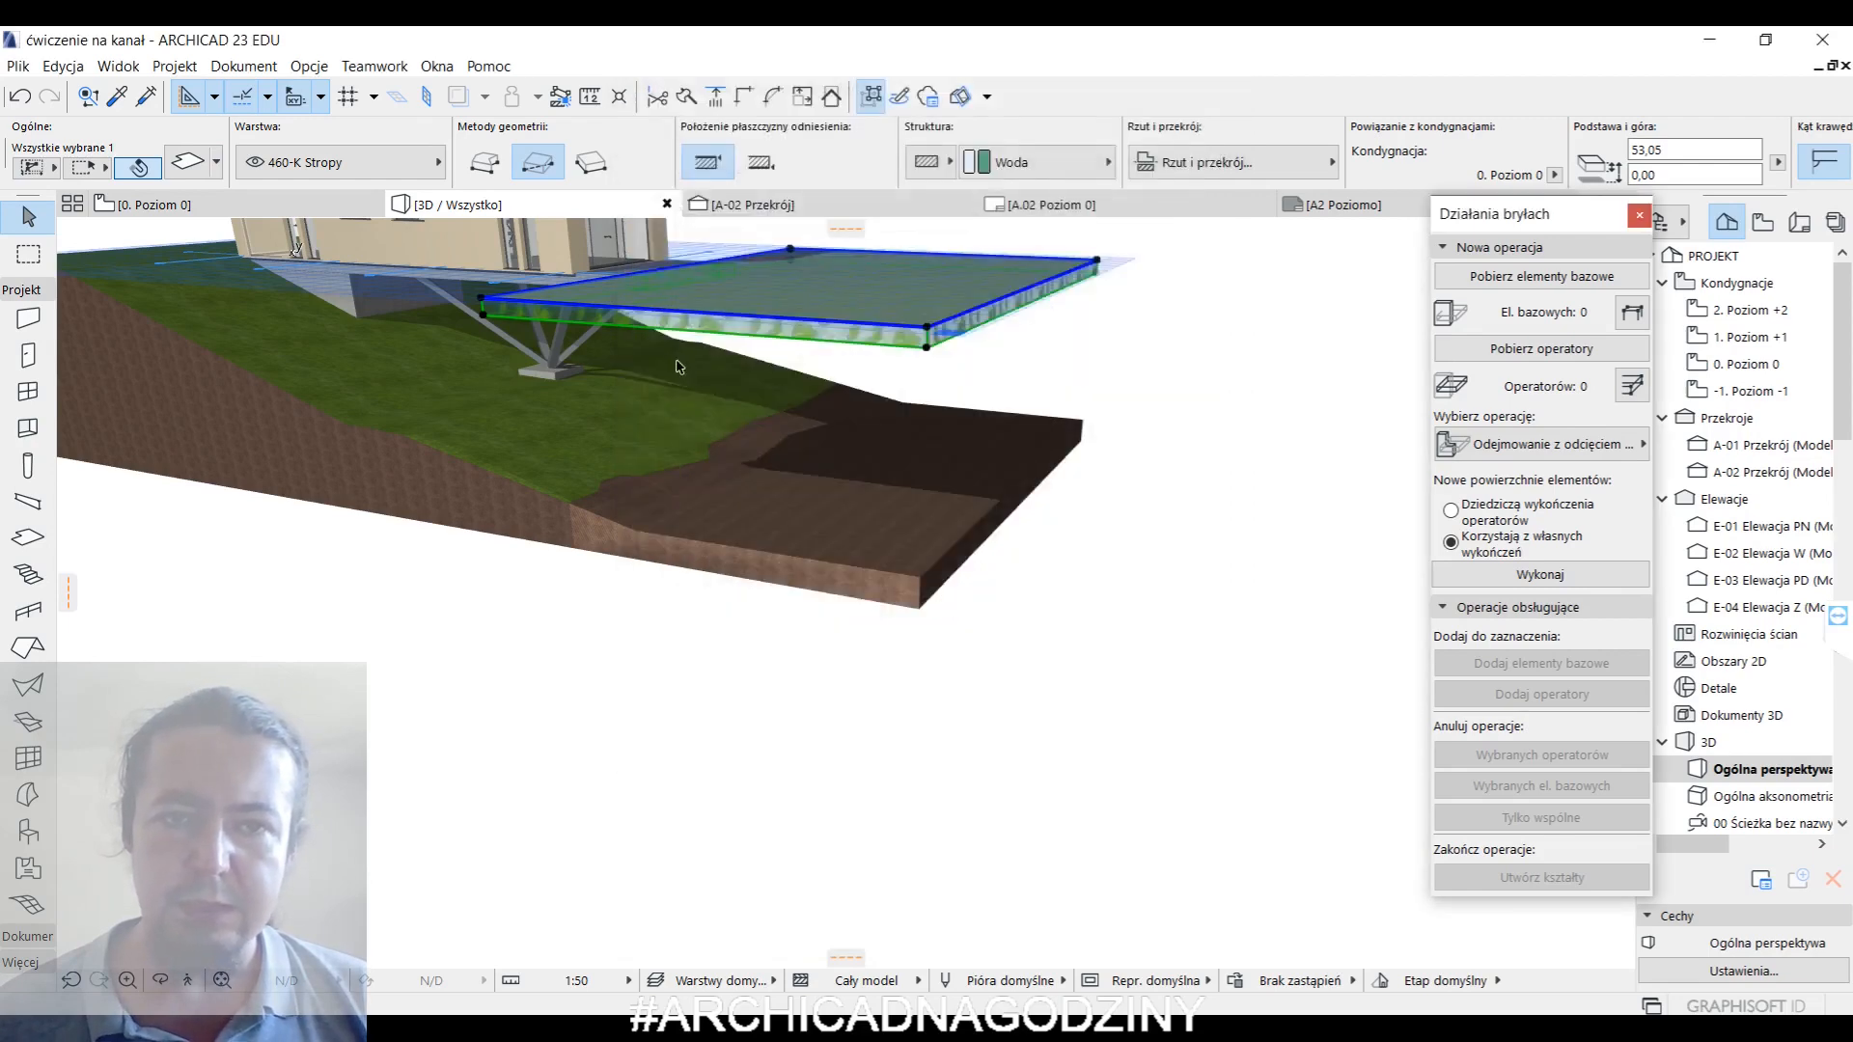
- Move the water slab down to about -583.78 at the lower terrain and extend its thickness downward to about 116.22
left_click(483, 299)
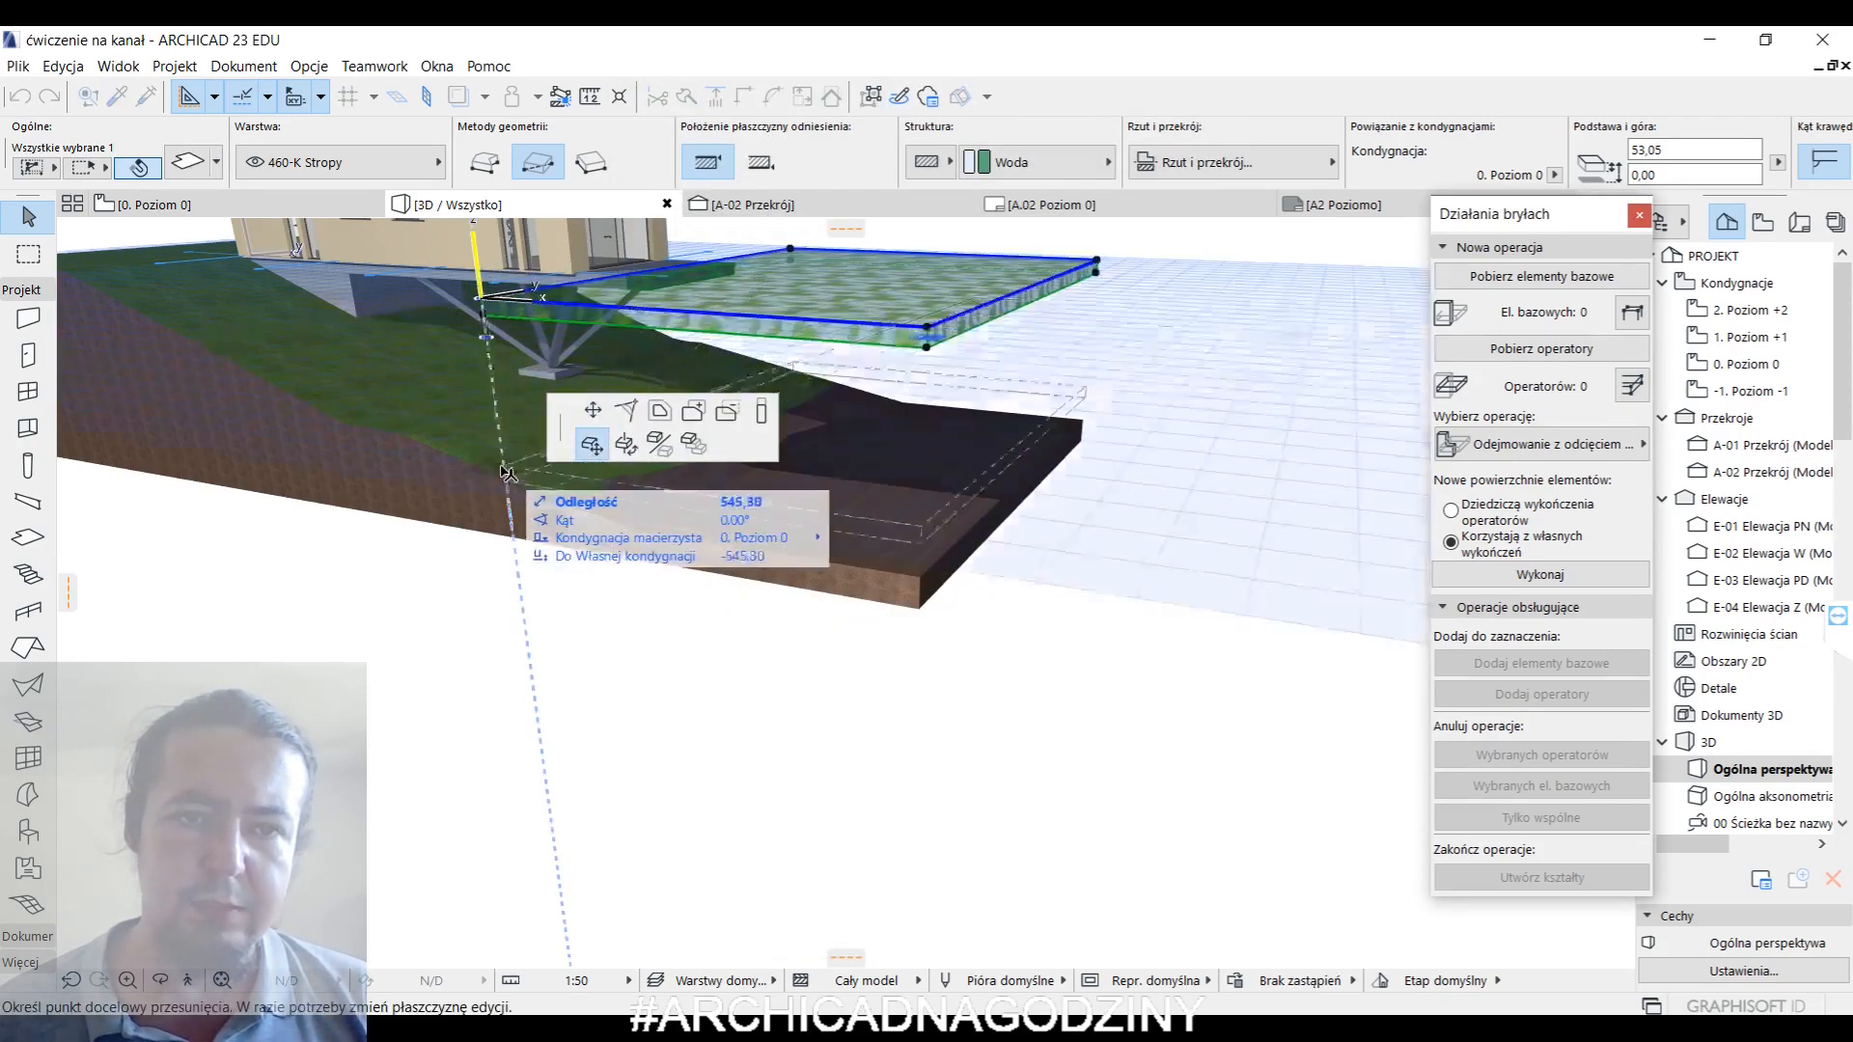
left_click(505, 478)
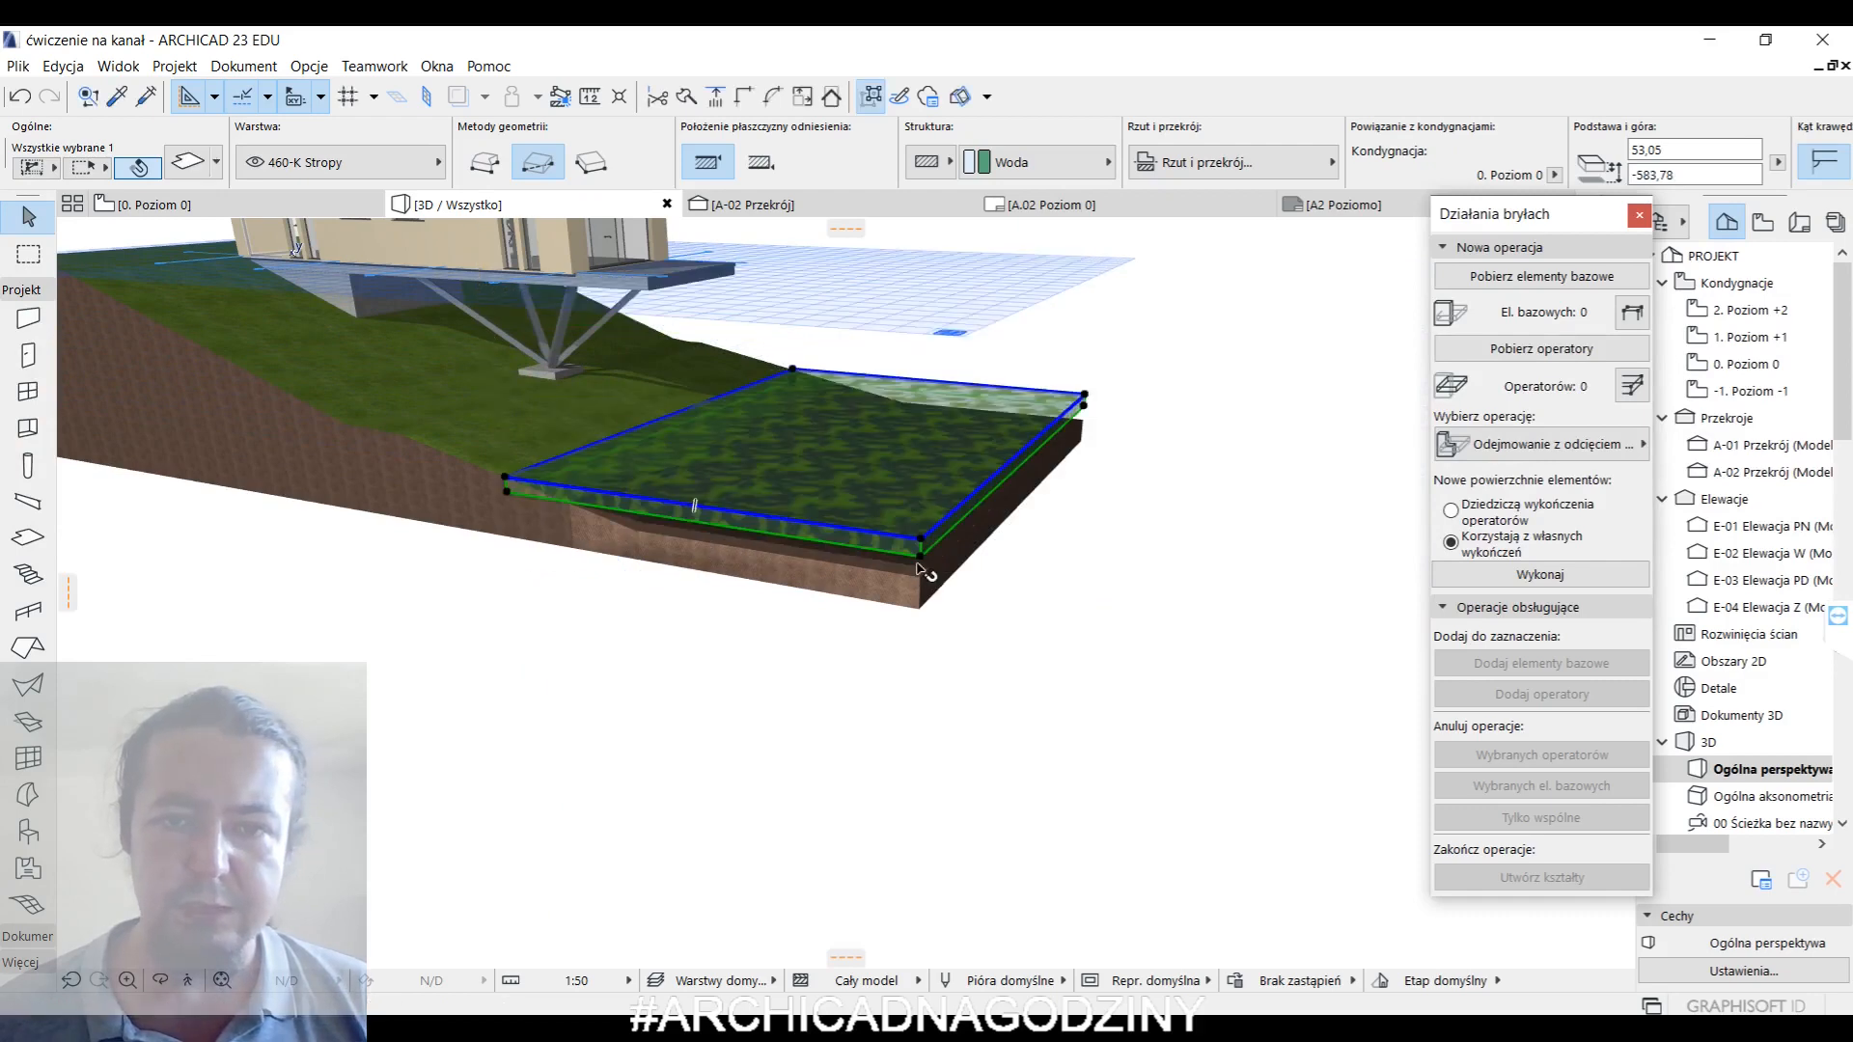
left_click(919, 556)
left_click(1202, 685)
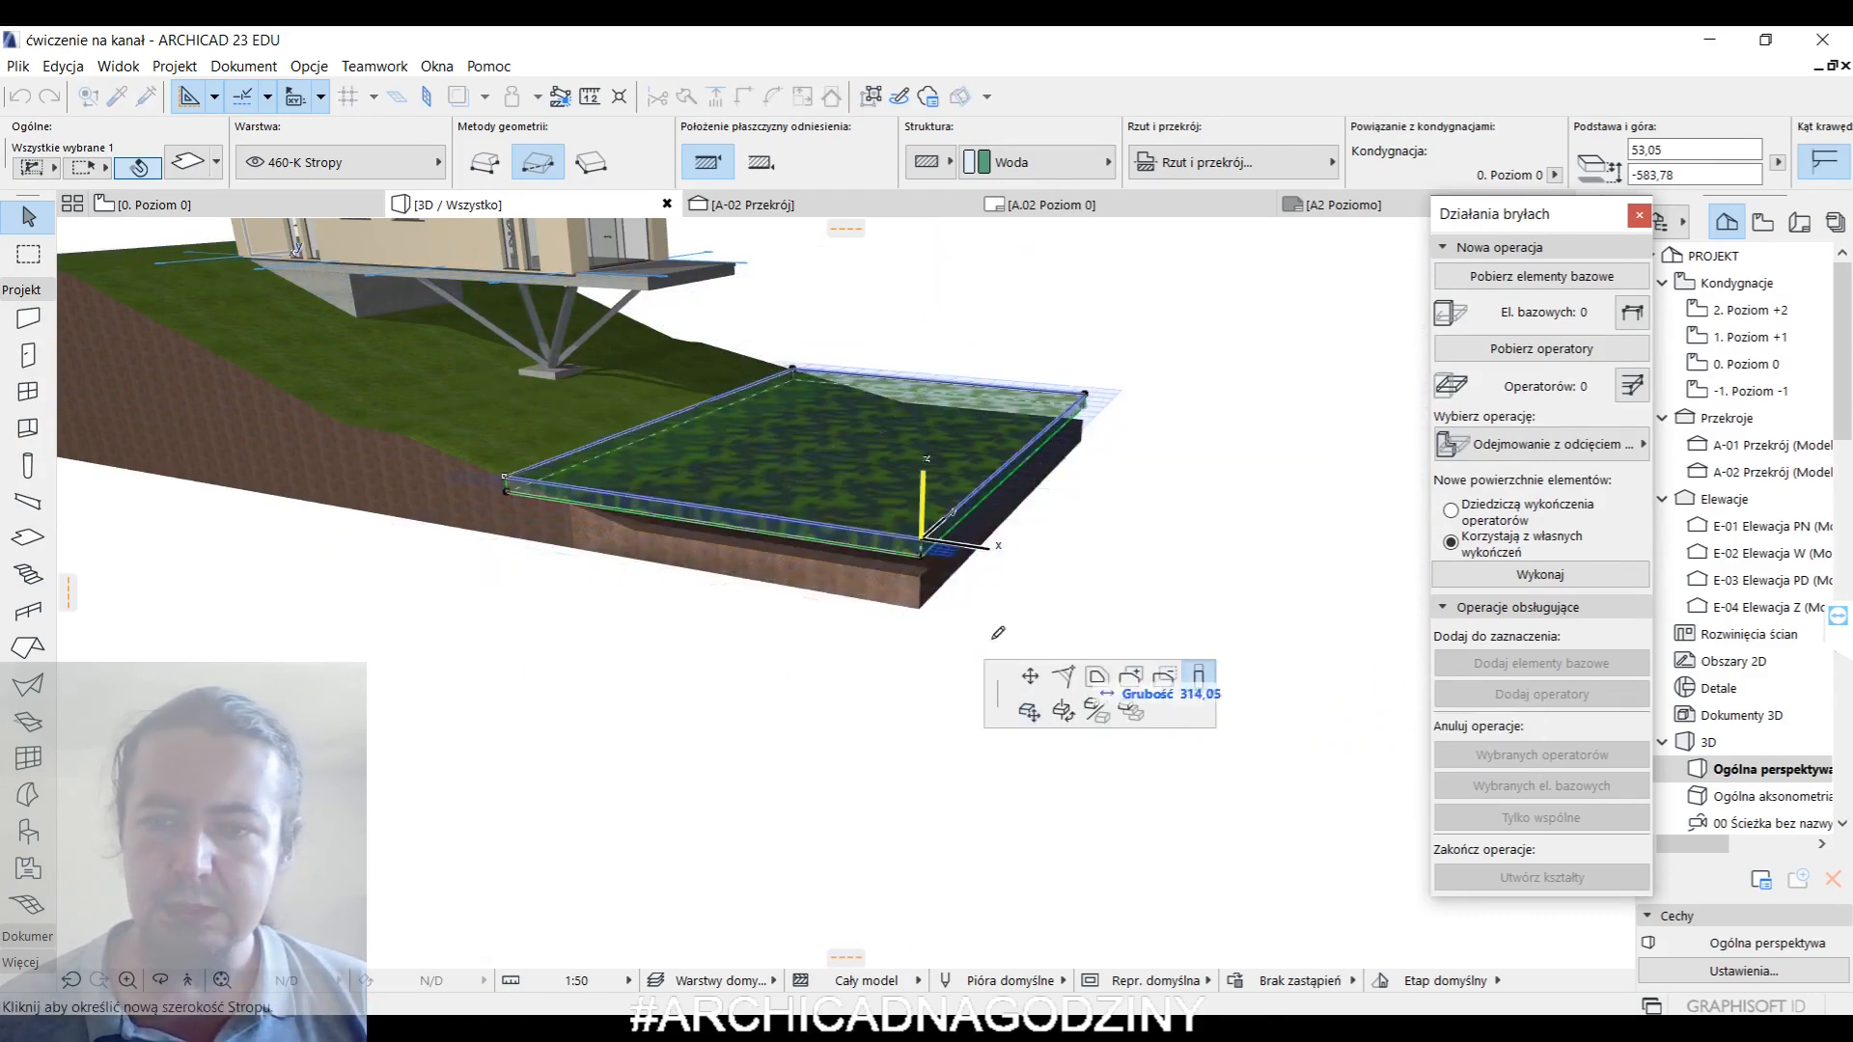
left_click(918, 590)
scroll(784, 477, "up", 10)
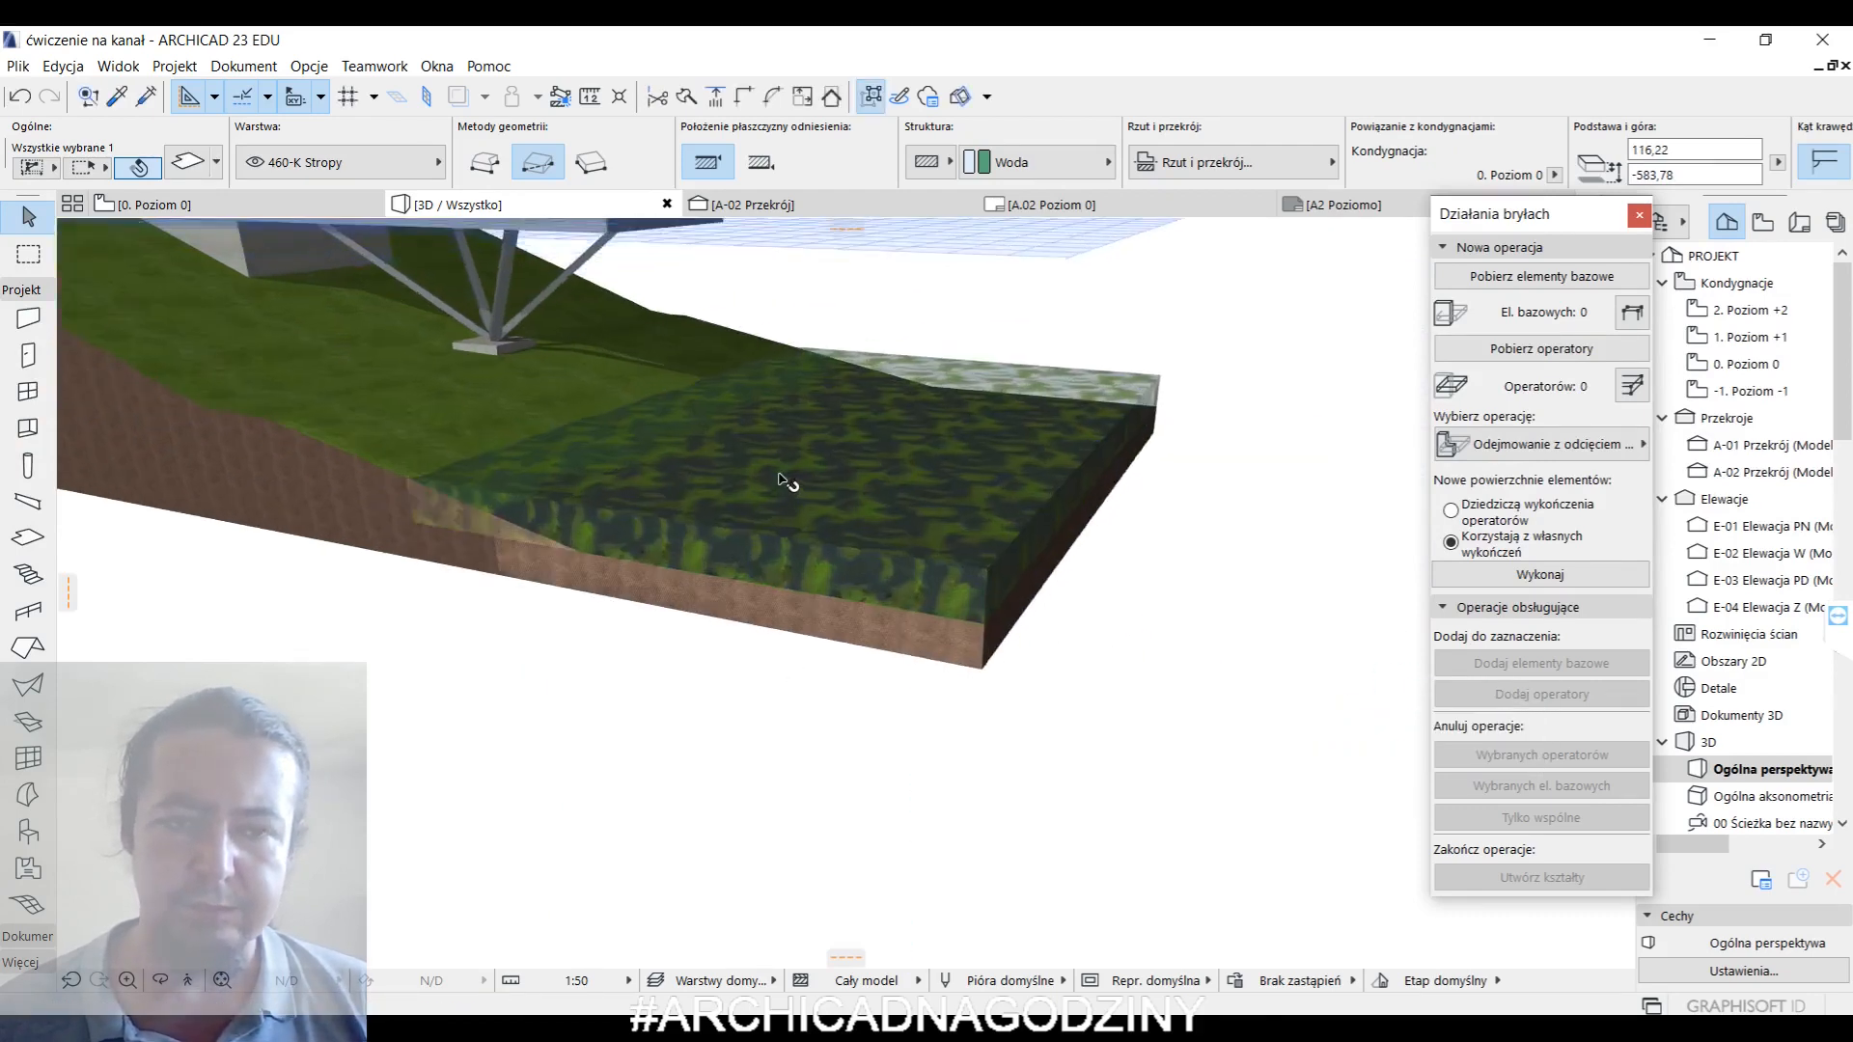
- Subtract both terrain meshes from the water slab as operators, using Odejmowanie z odcięciem dołu, and select the slab
scroll(784, 506, "down", 4)
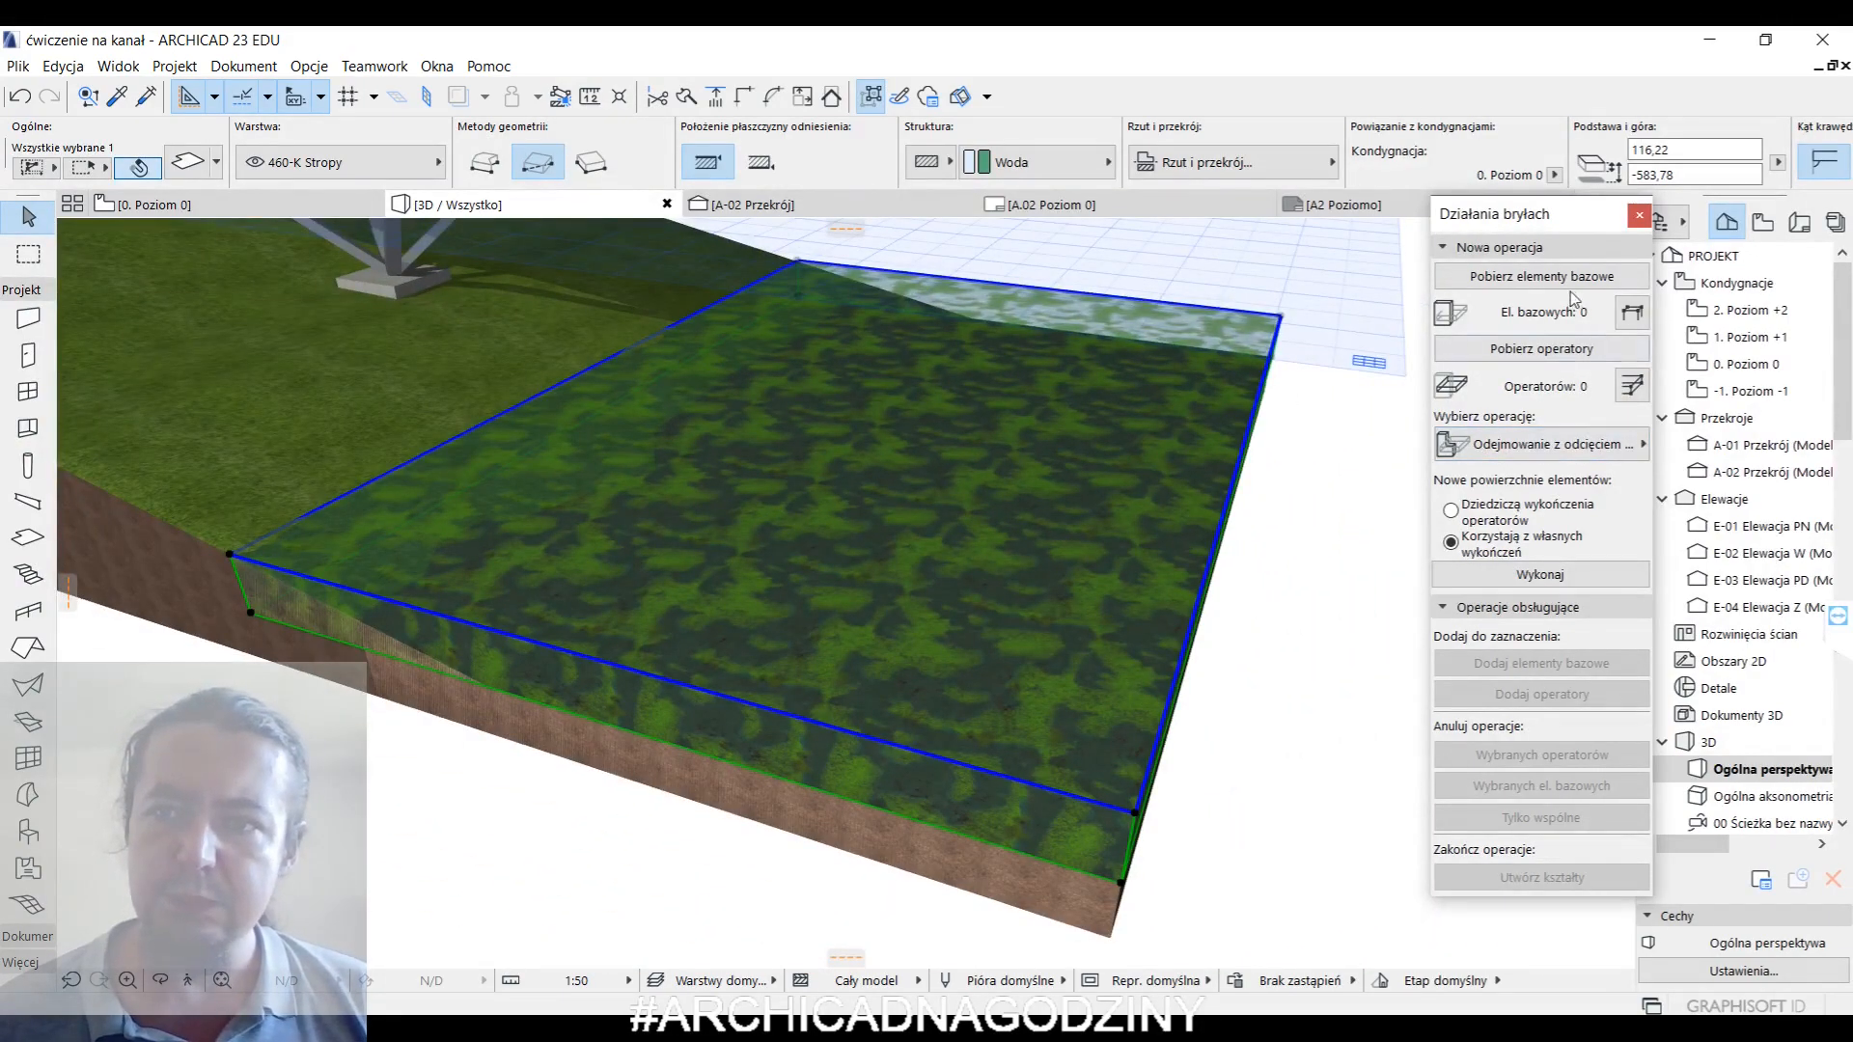
left_click(395, 697, "shift")
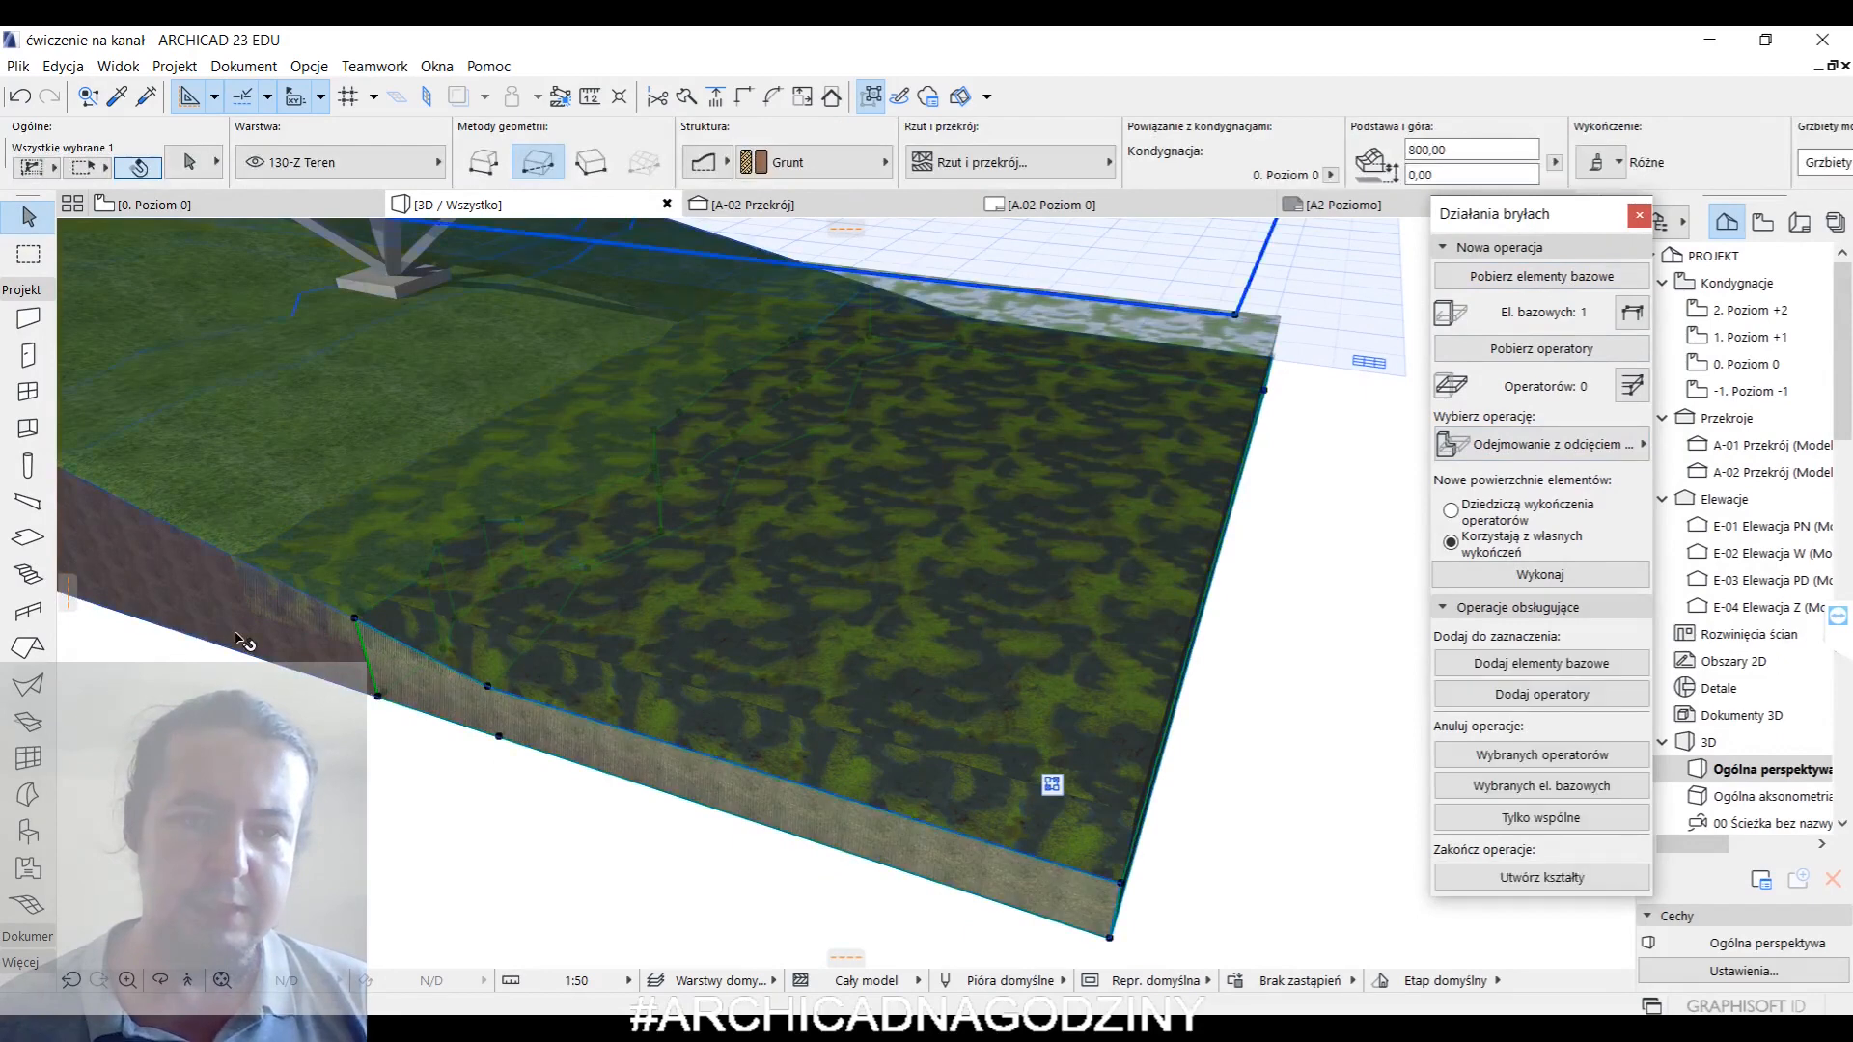
left_click(1525, 345)
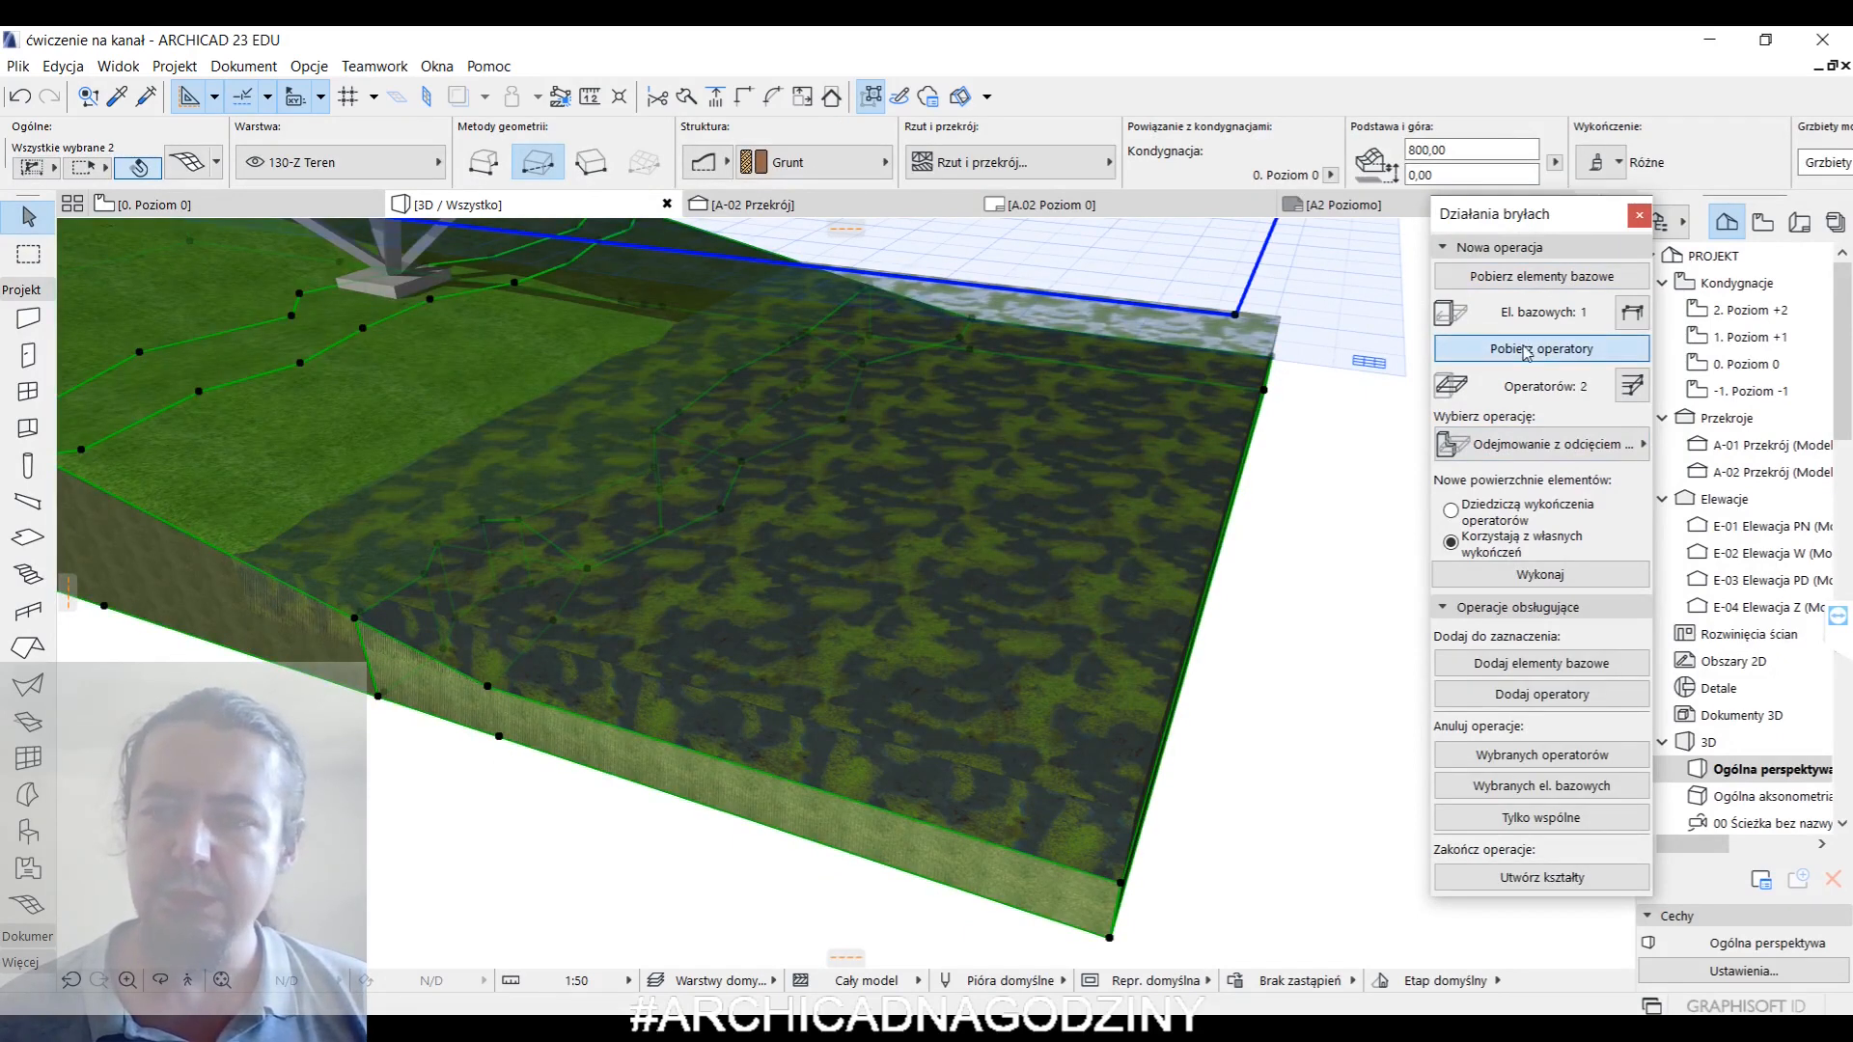
left_click(1570, 443)
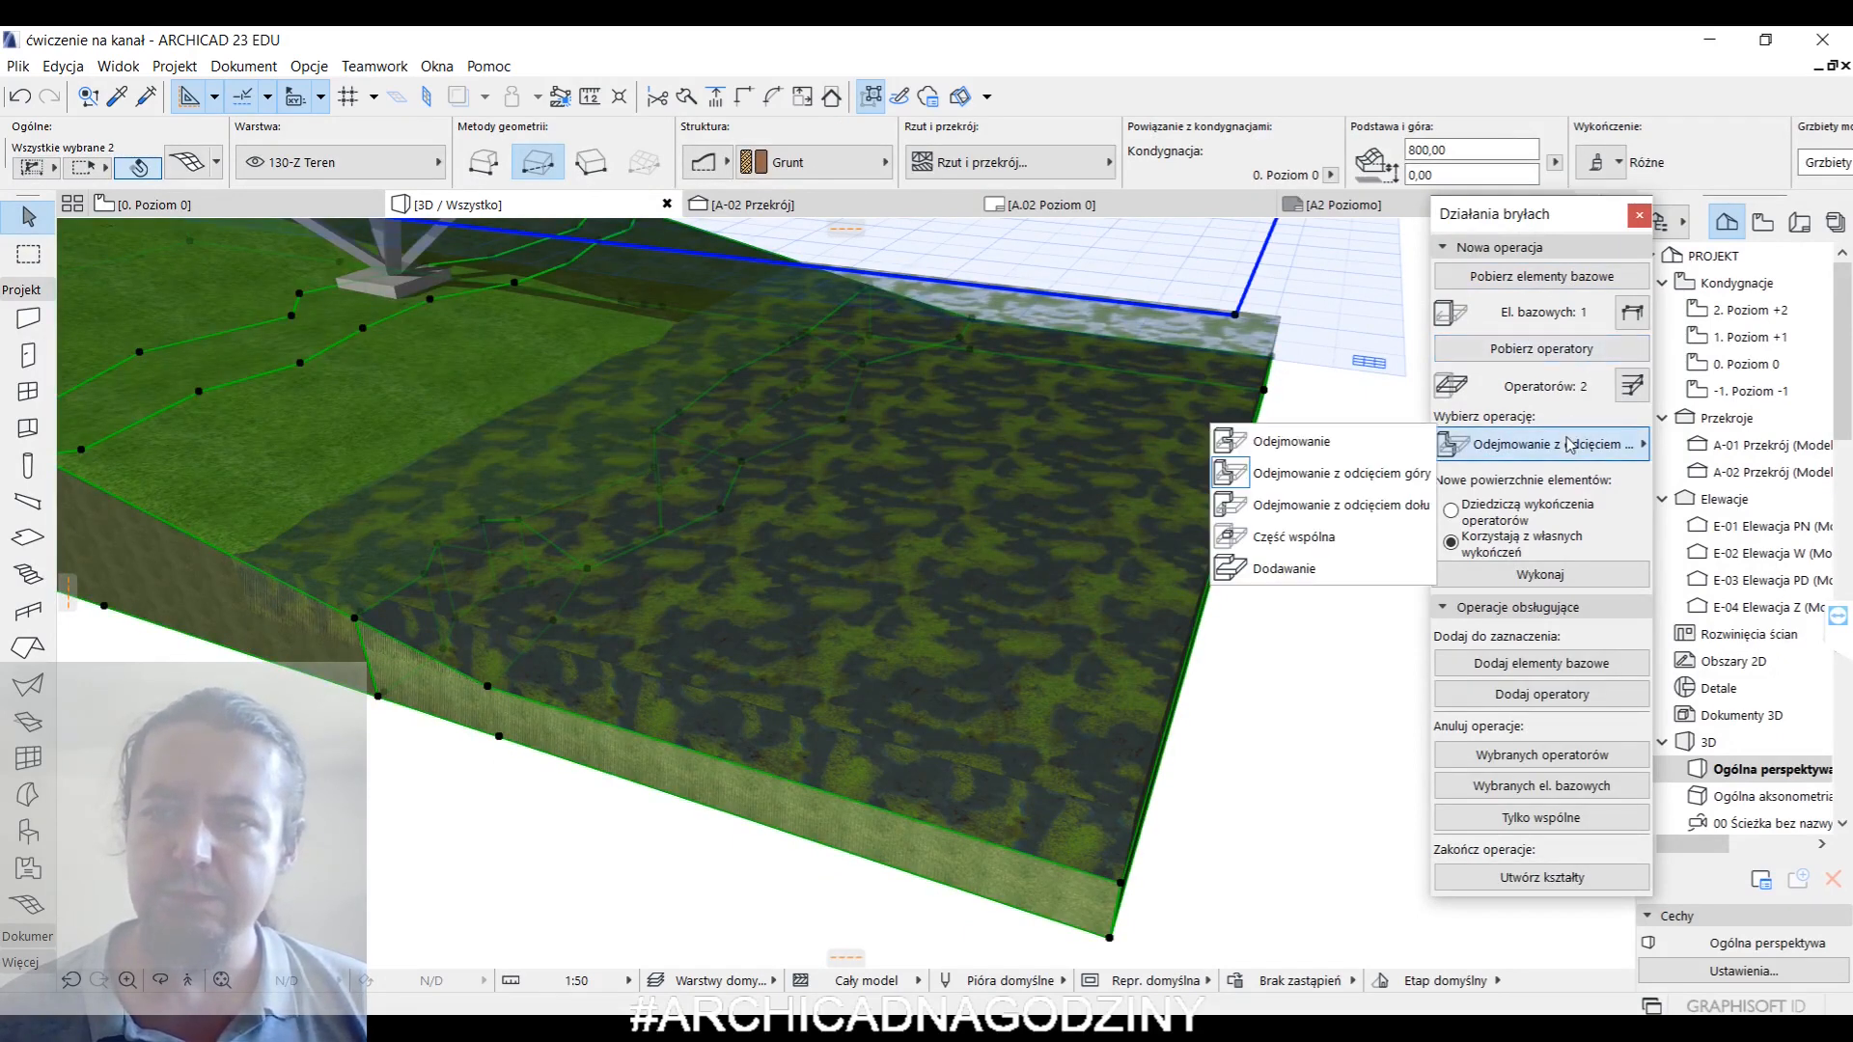
left_click(1410, 474)
left_click(1540, 575)
left_click(369, 850)
left_click(1023, 733)
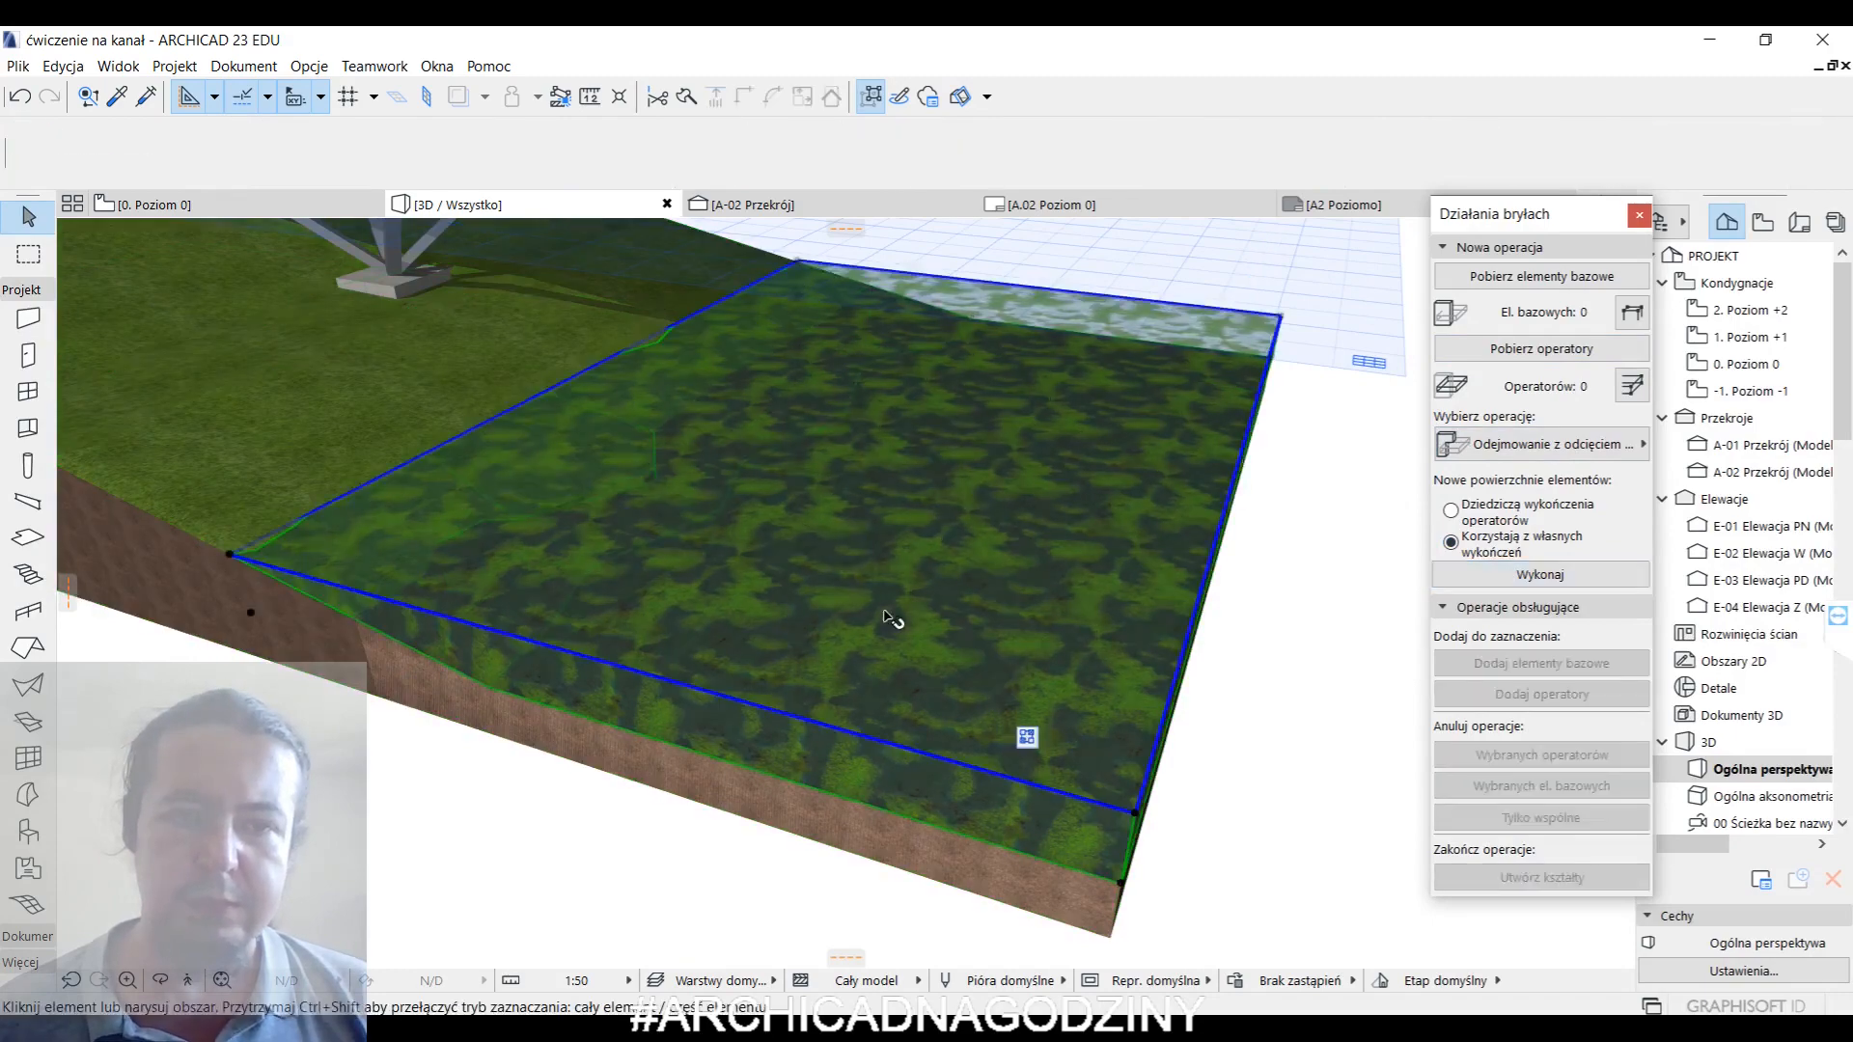
- Turn on the surface overrides for the water slab's top, side and bottom faces and apply the Woda - Fale surface
left_click(189, 162)
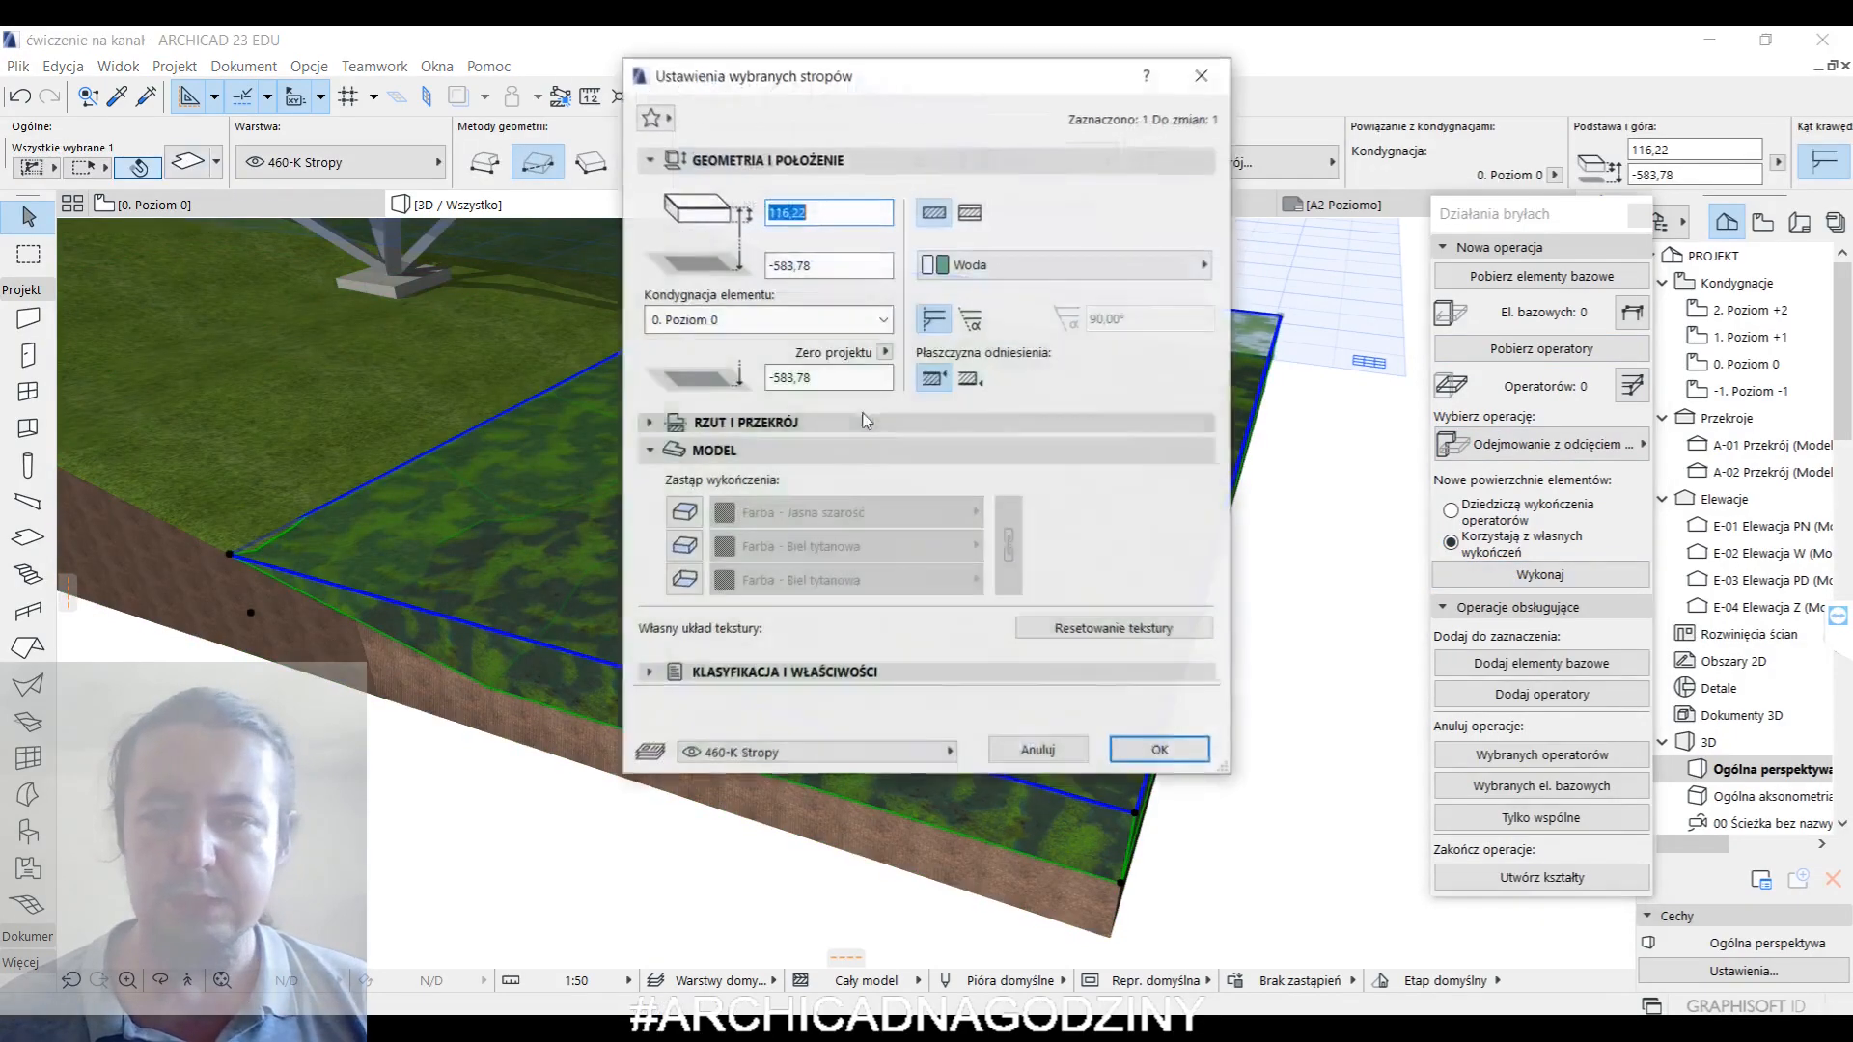
left_click(684, 512)
left_click(684, 546)
left_click(684, 580)
left_click(849, 580)
scroll(1457, 466, "right", 5)
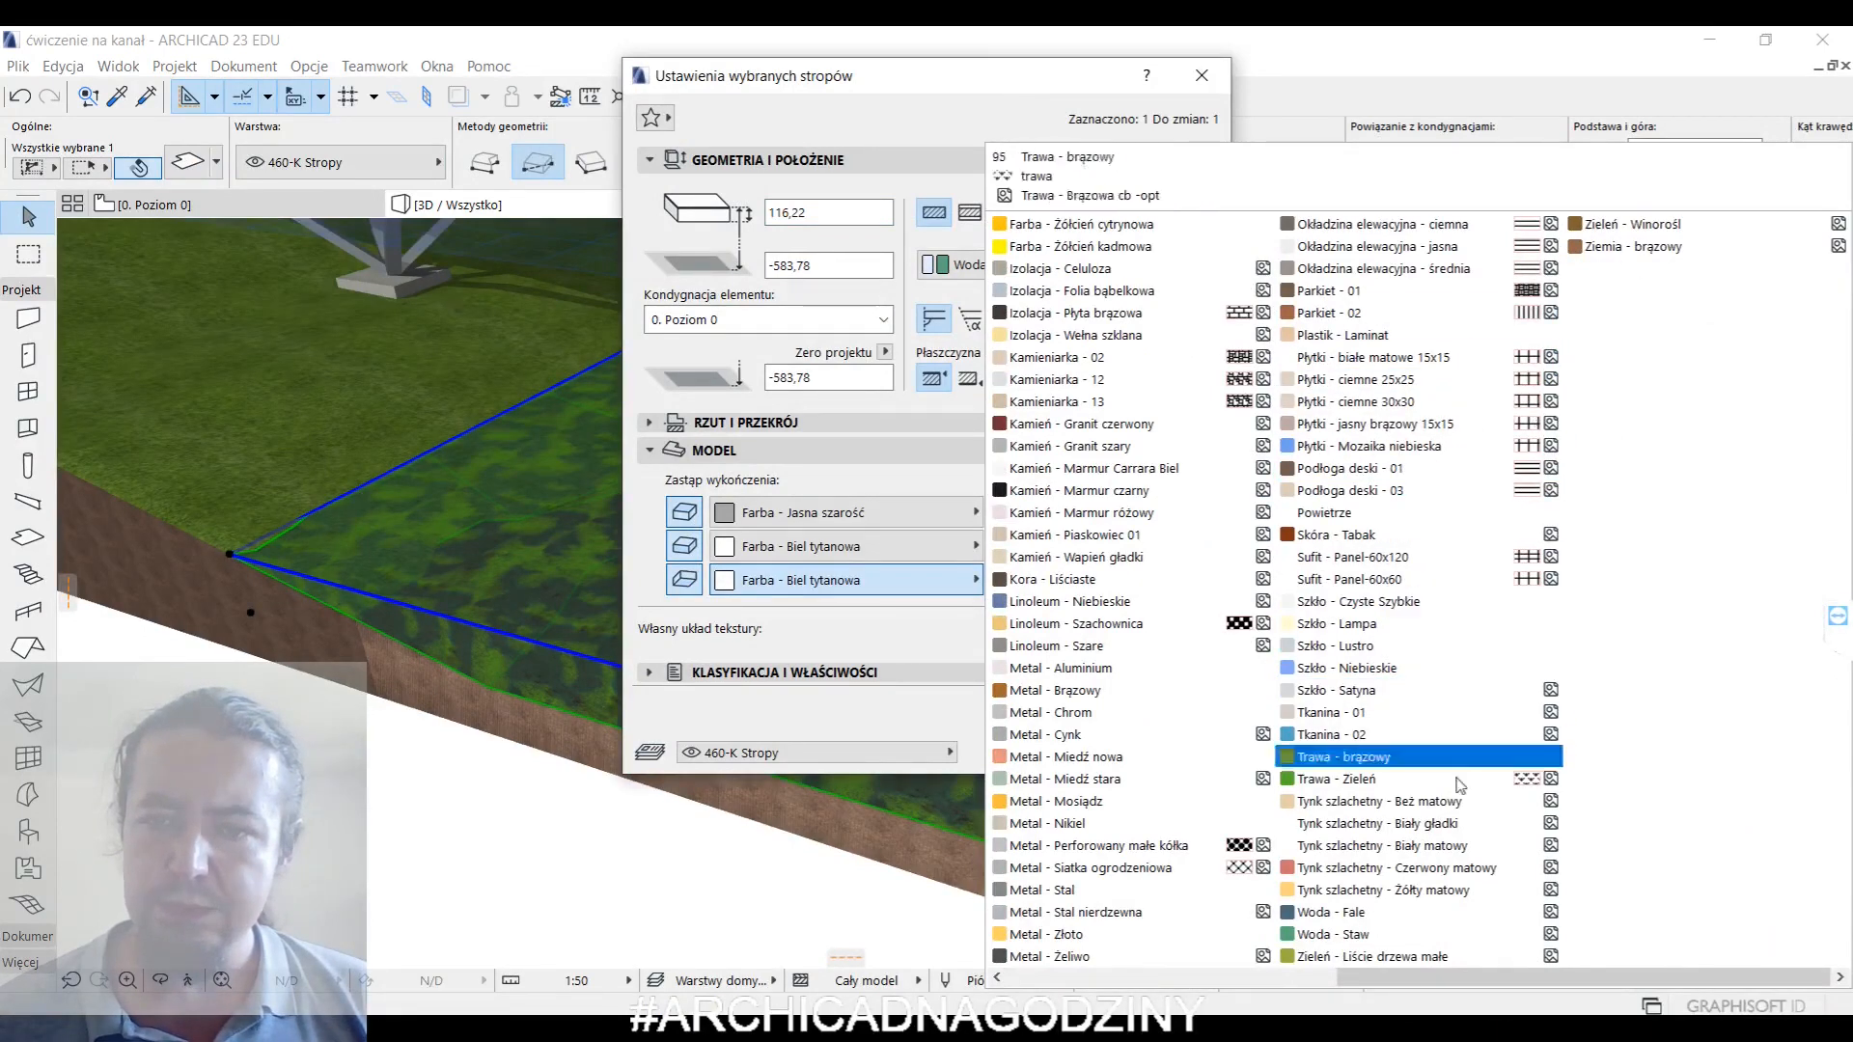
left_click(1419, 912)
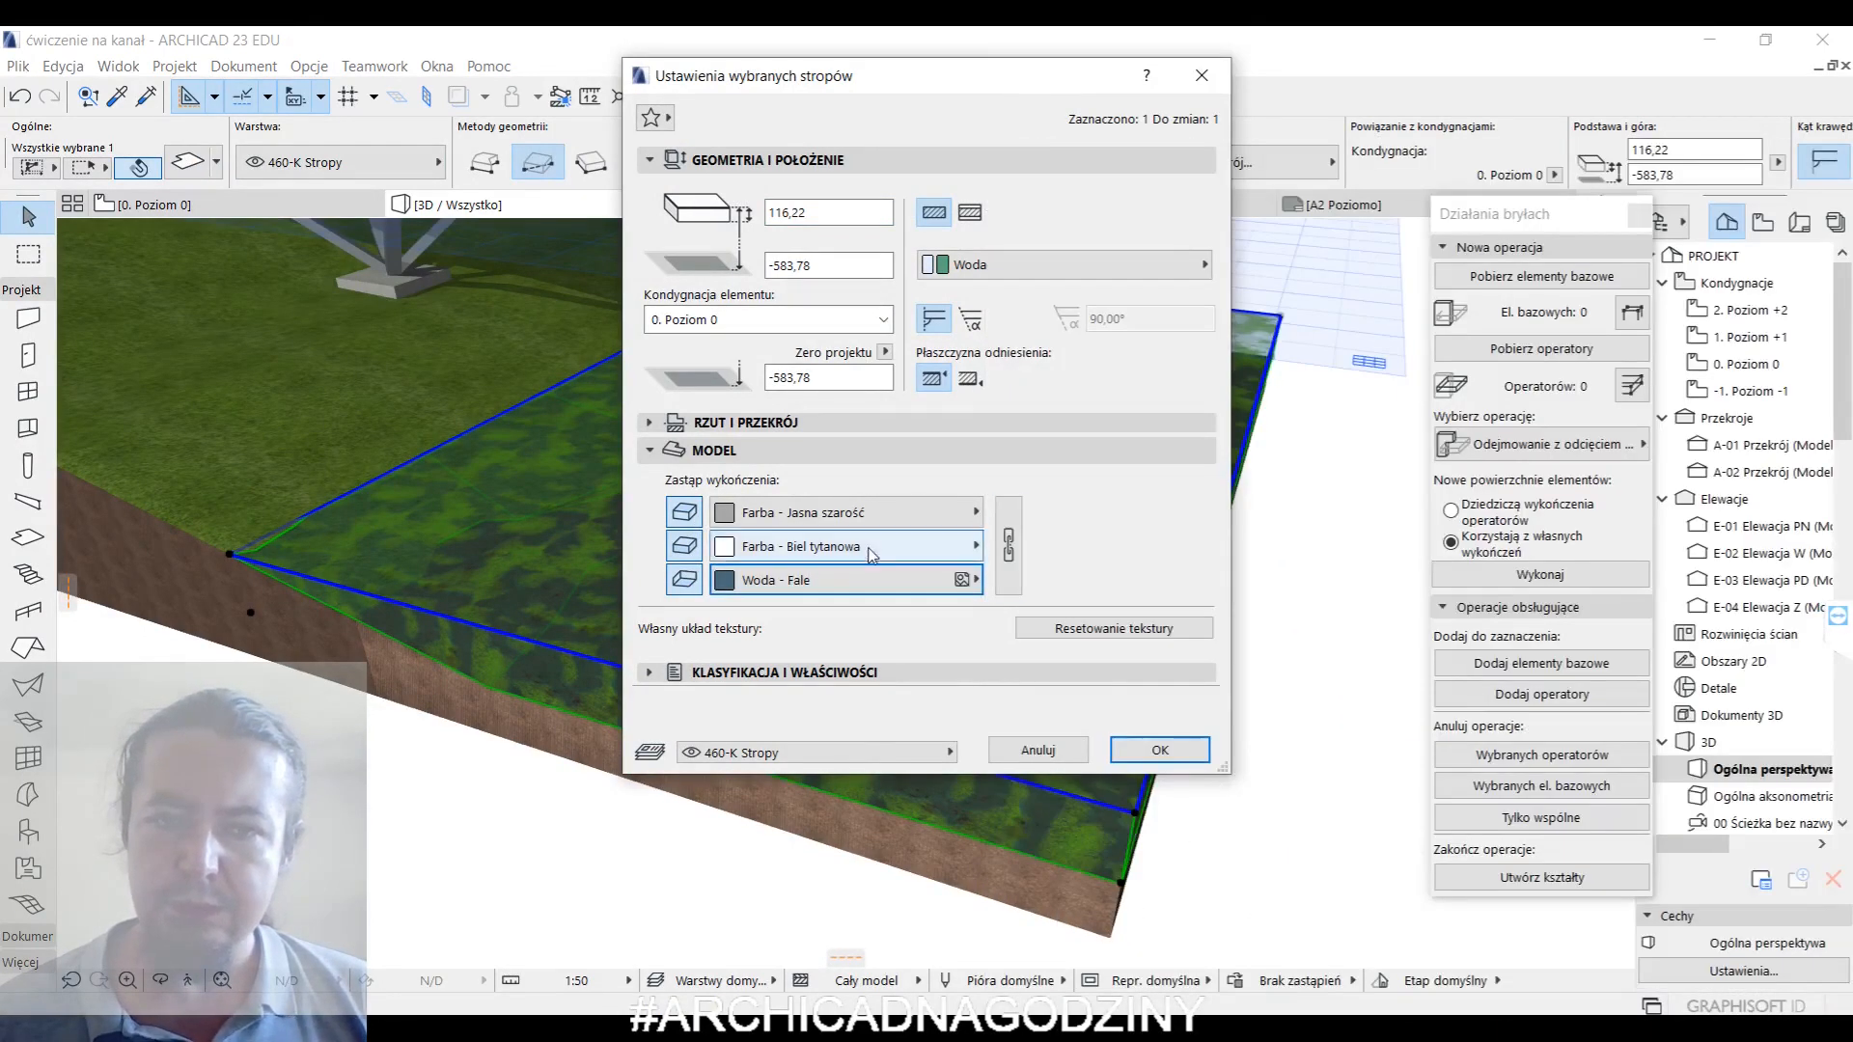
left_click(1139, 749)
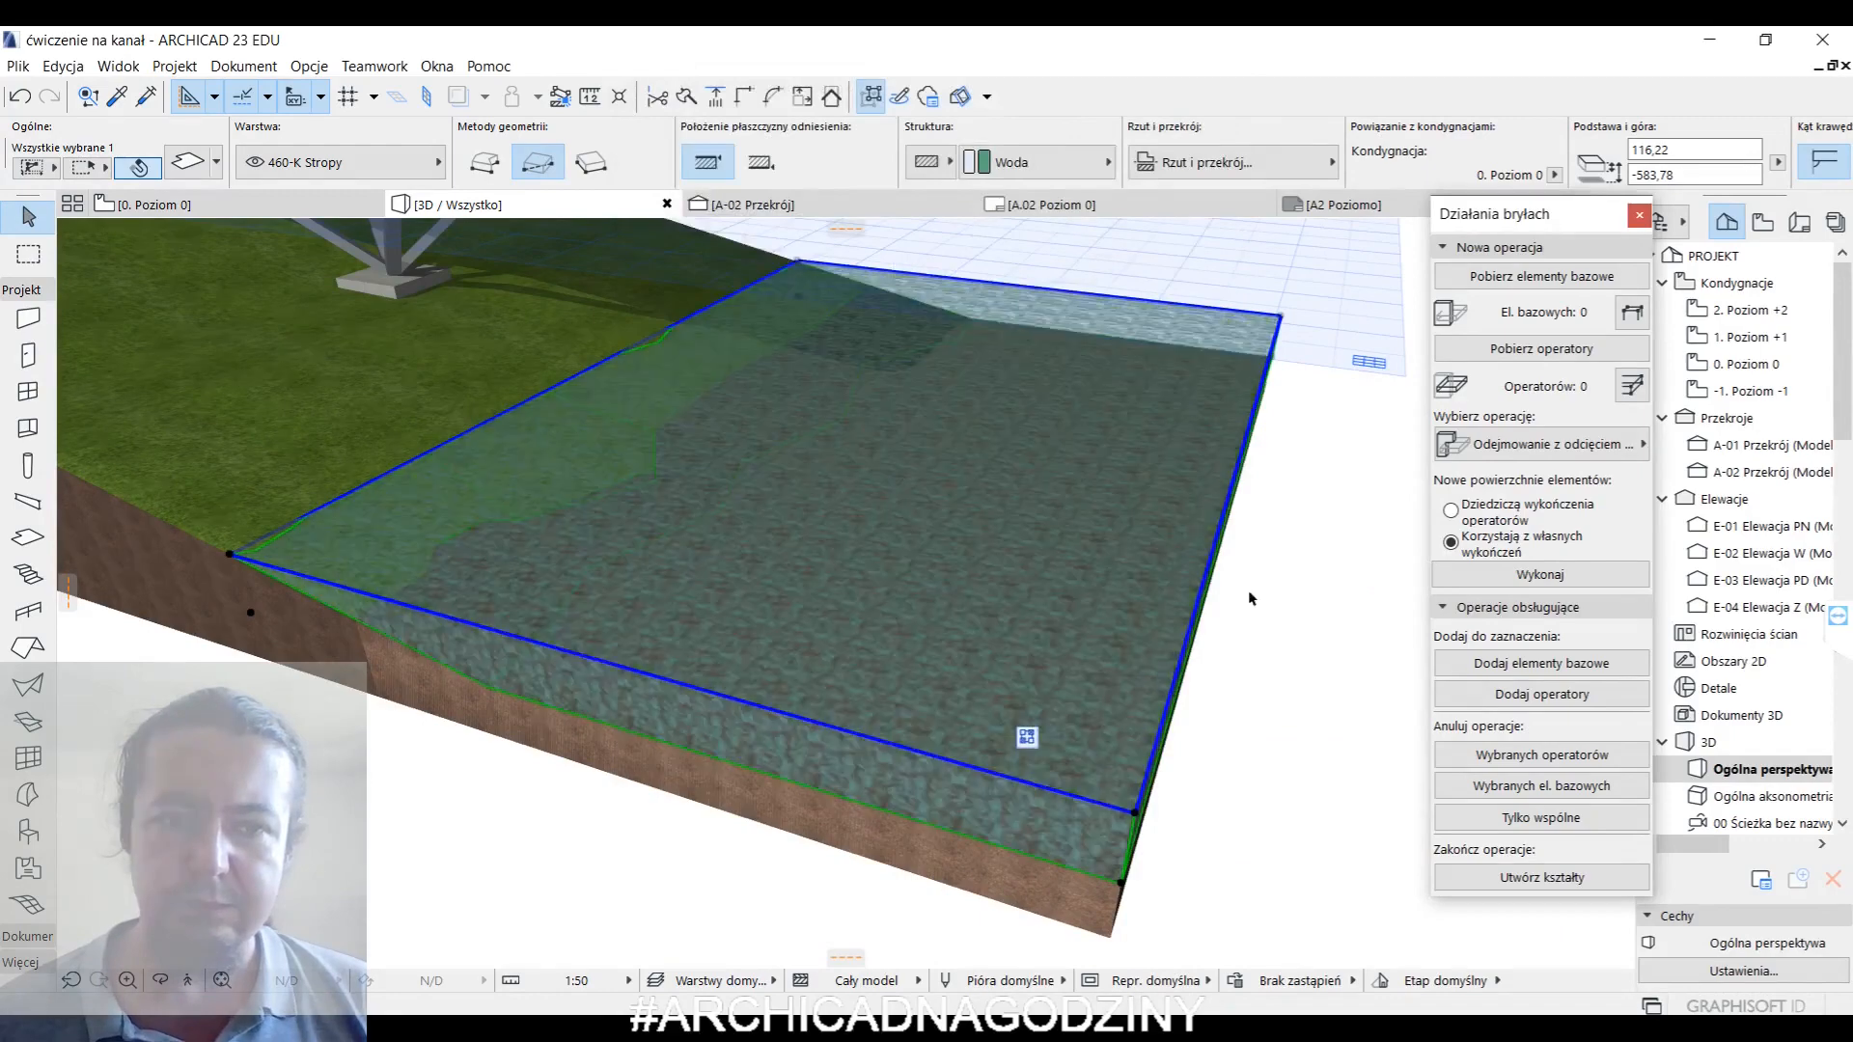
key("Escape")
- Examine the water surface where it meets the terrain, the building's window wall and the cantilevered terrace slab in 3D
scroll(844, 647, "up", 3)
scroll(861, 636, "up", 5)
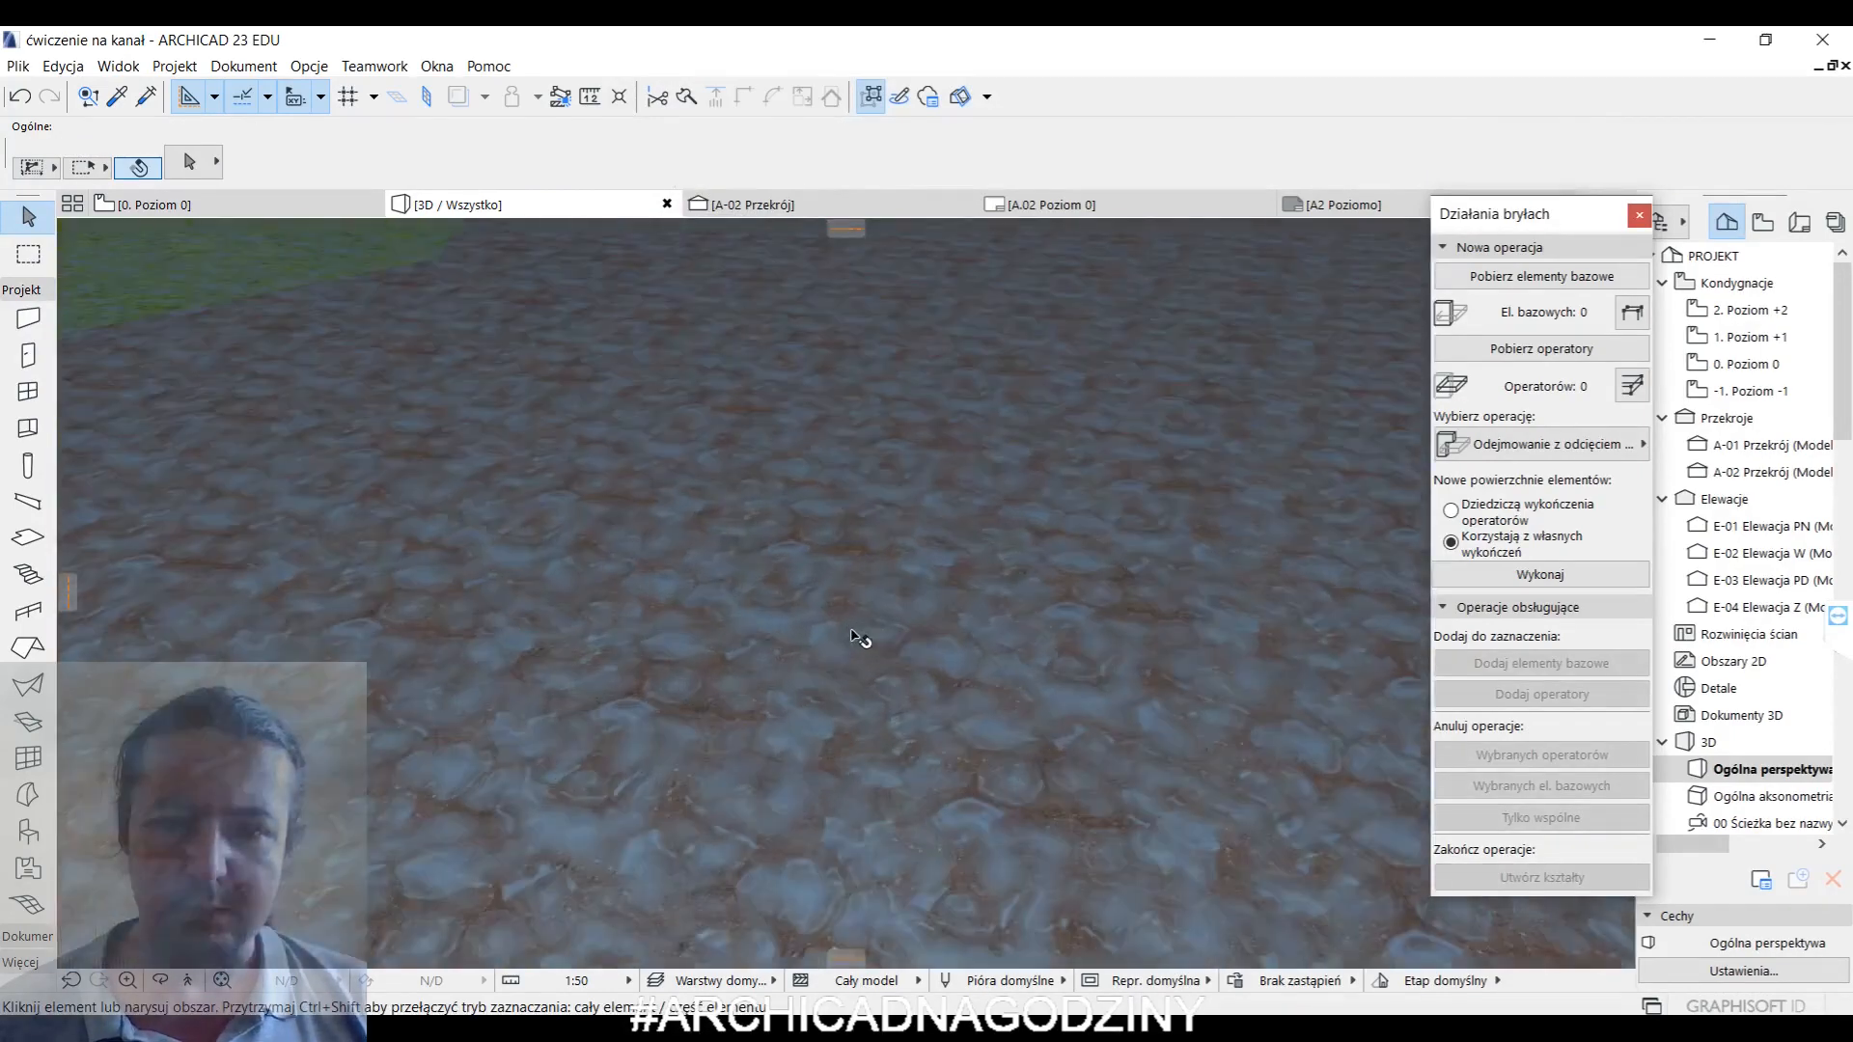
middle_click_drag(859, 633, 1157, 365)
scroll(880, 504, "down", 5)
scroll(880, 504, "down", 4)
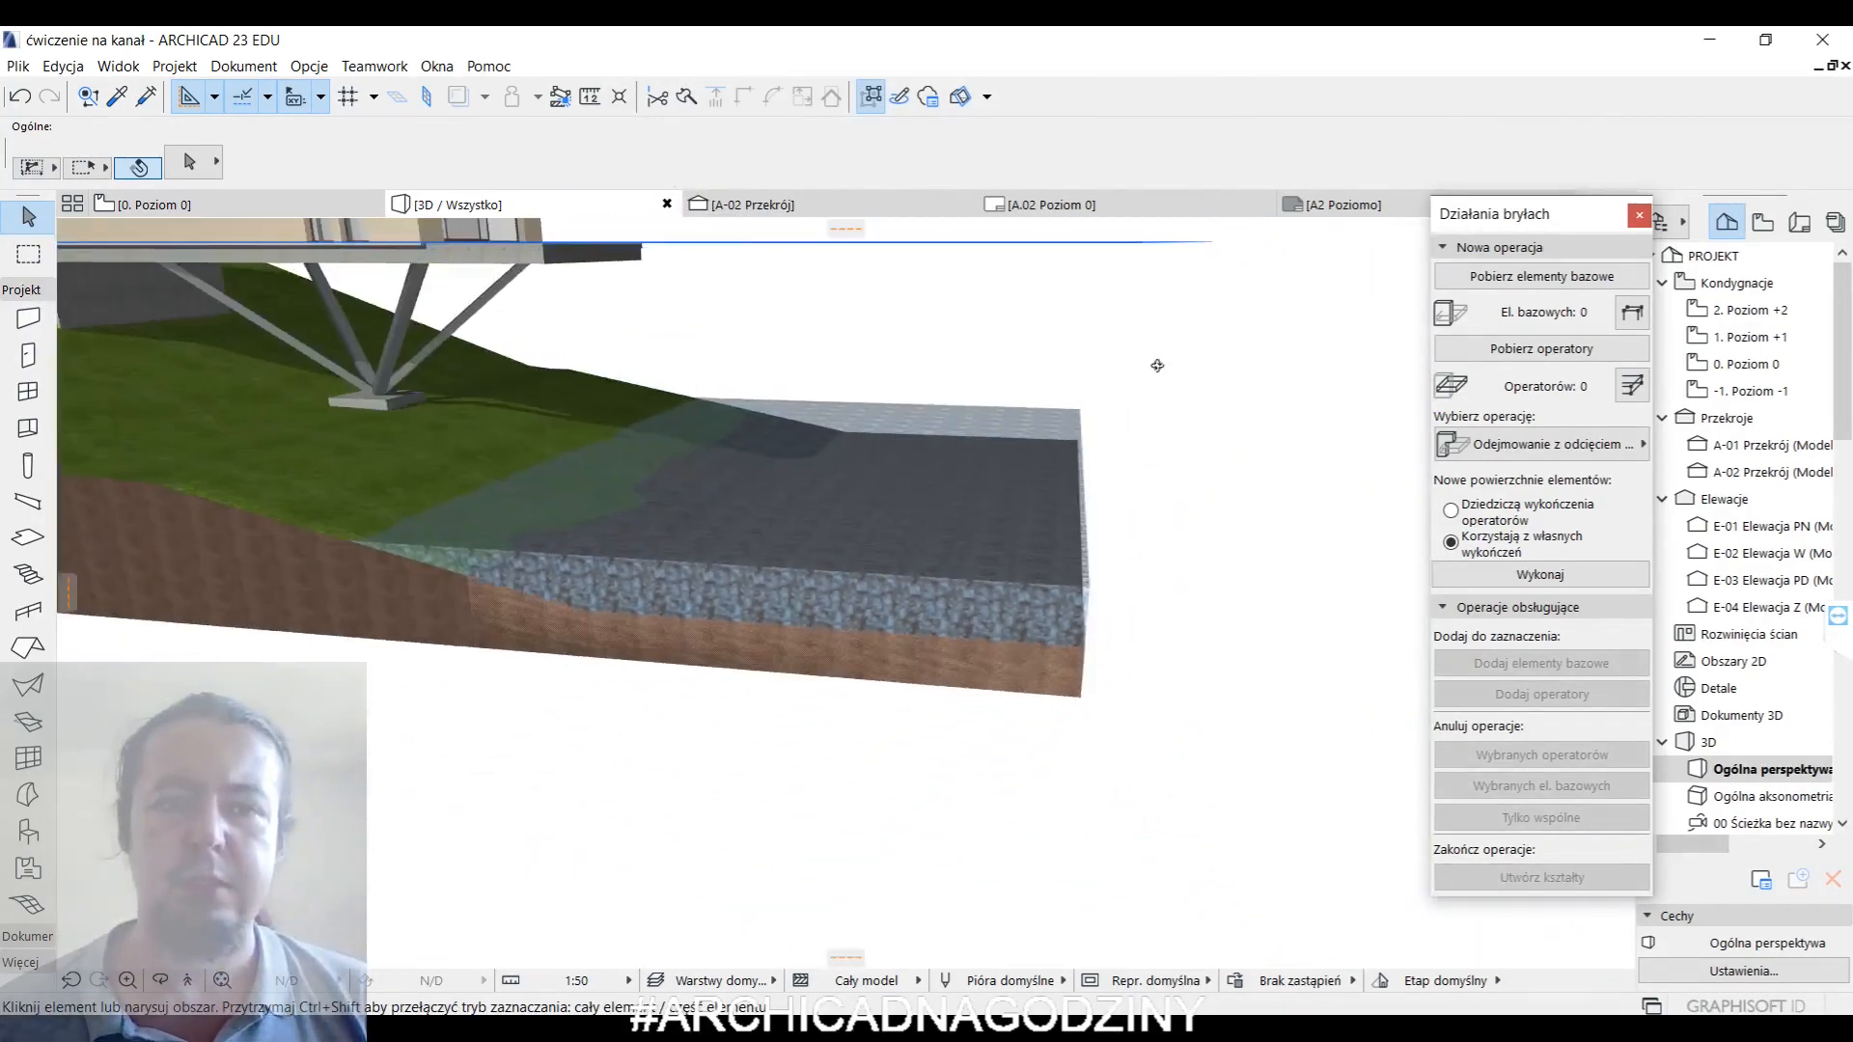
middle_click_drag(781, 524, 1074, 695, "shift")
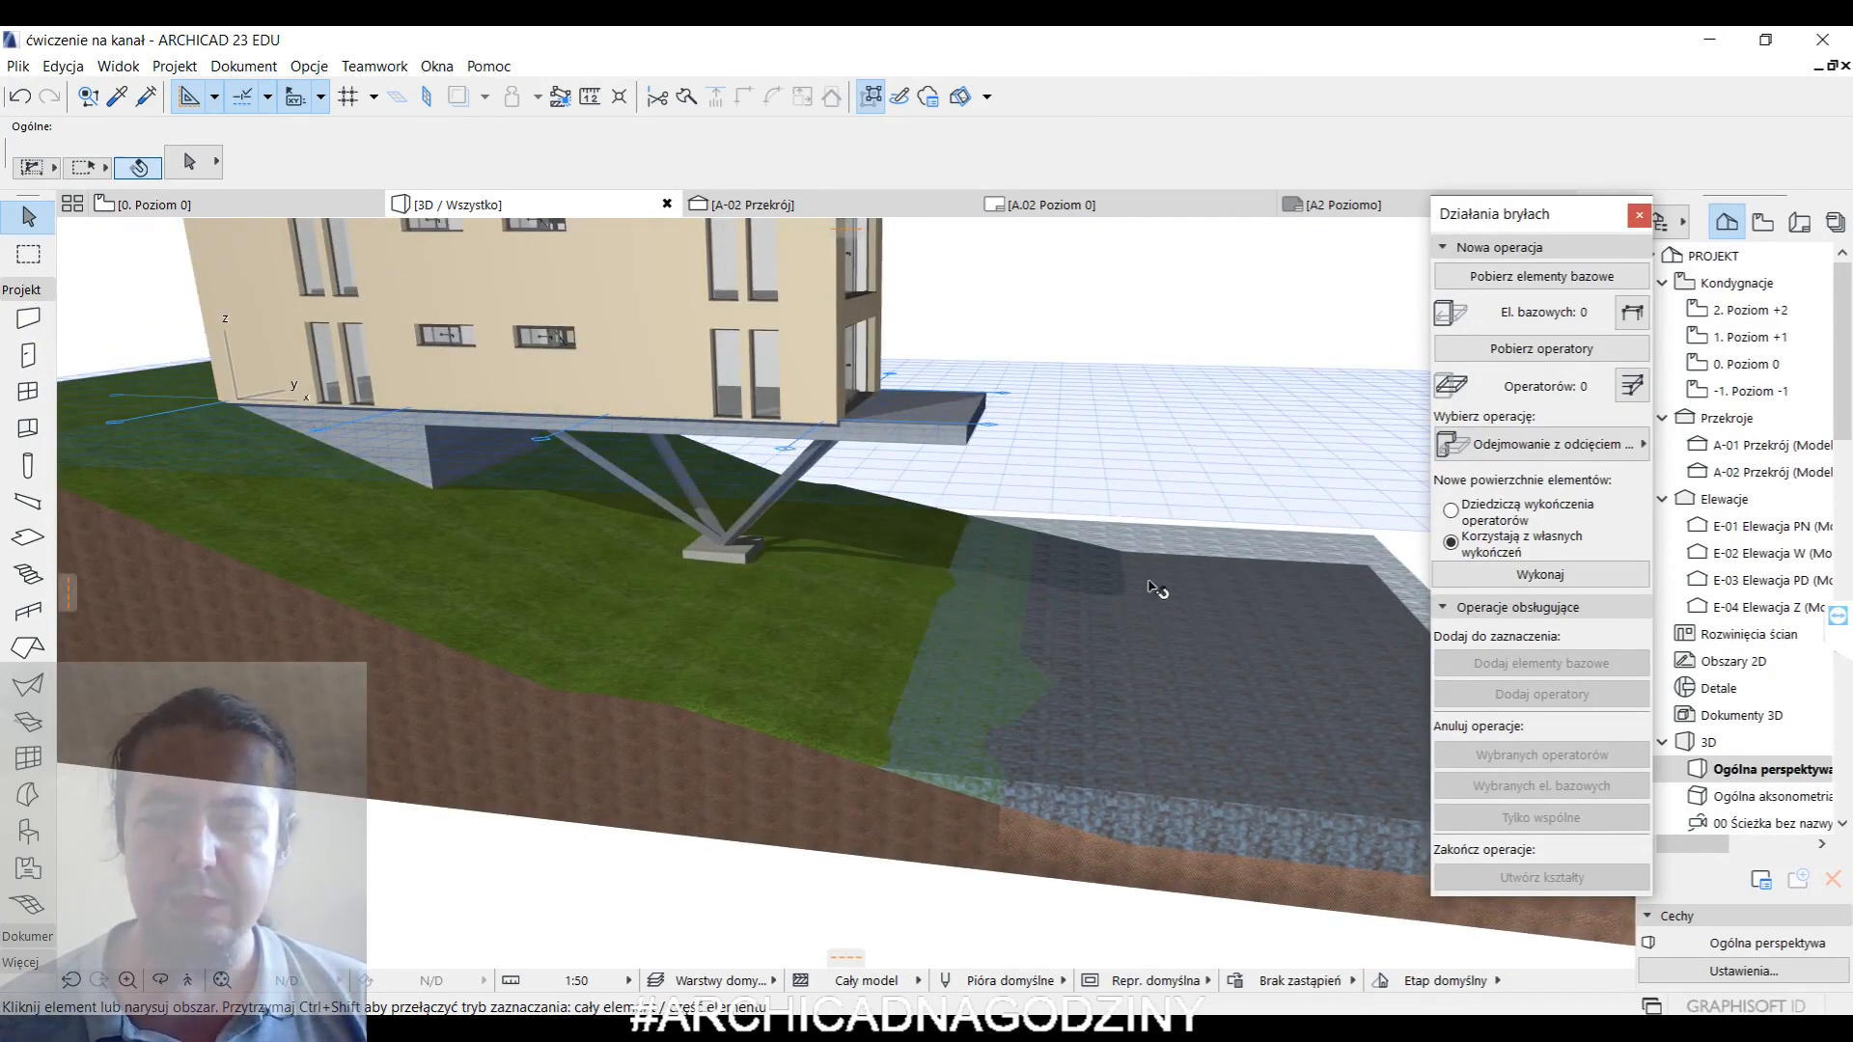
middle_click_drag(1149, 584, 943, 633, "shift")
scroll(982, 514, "up", 3)
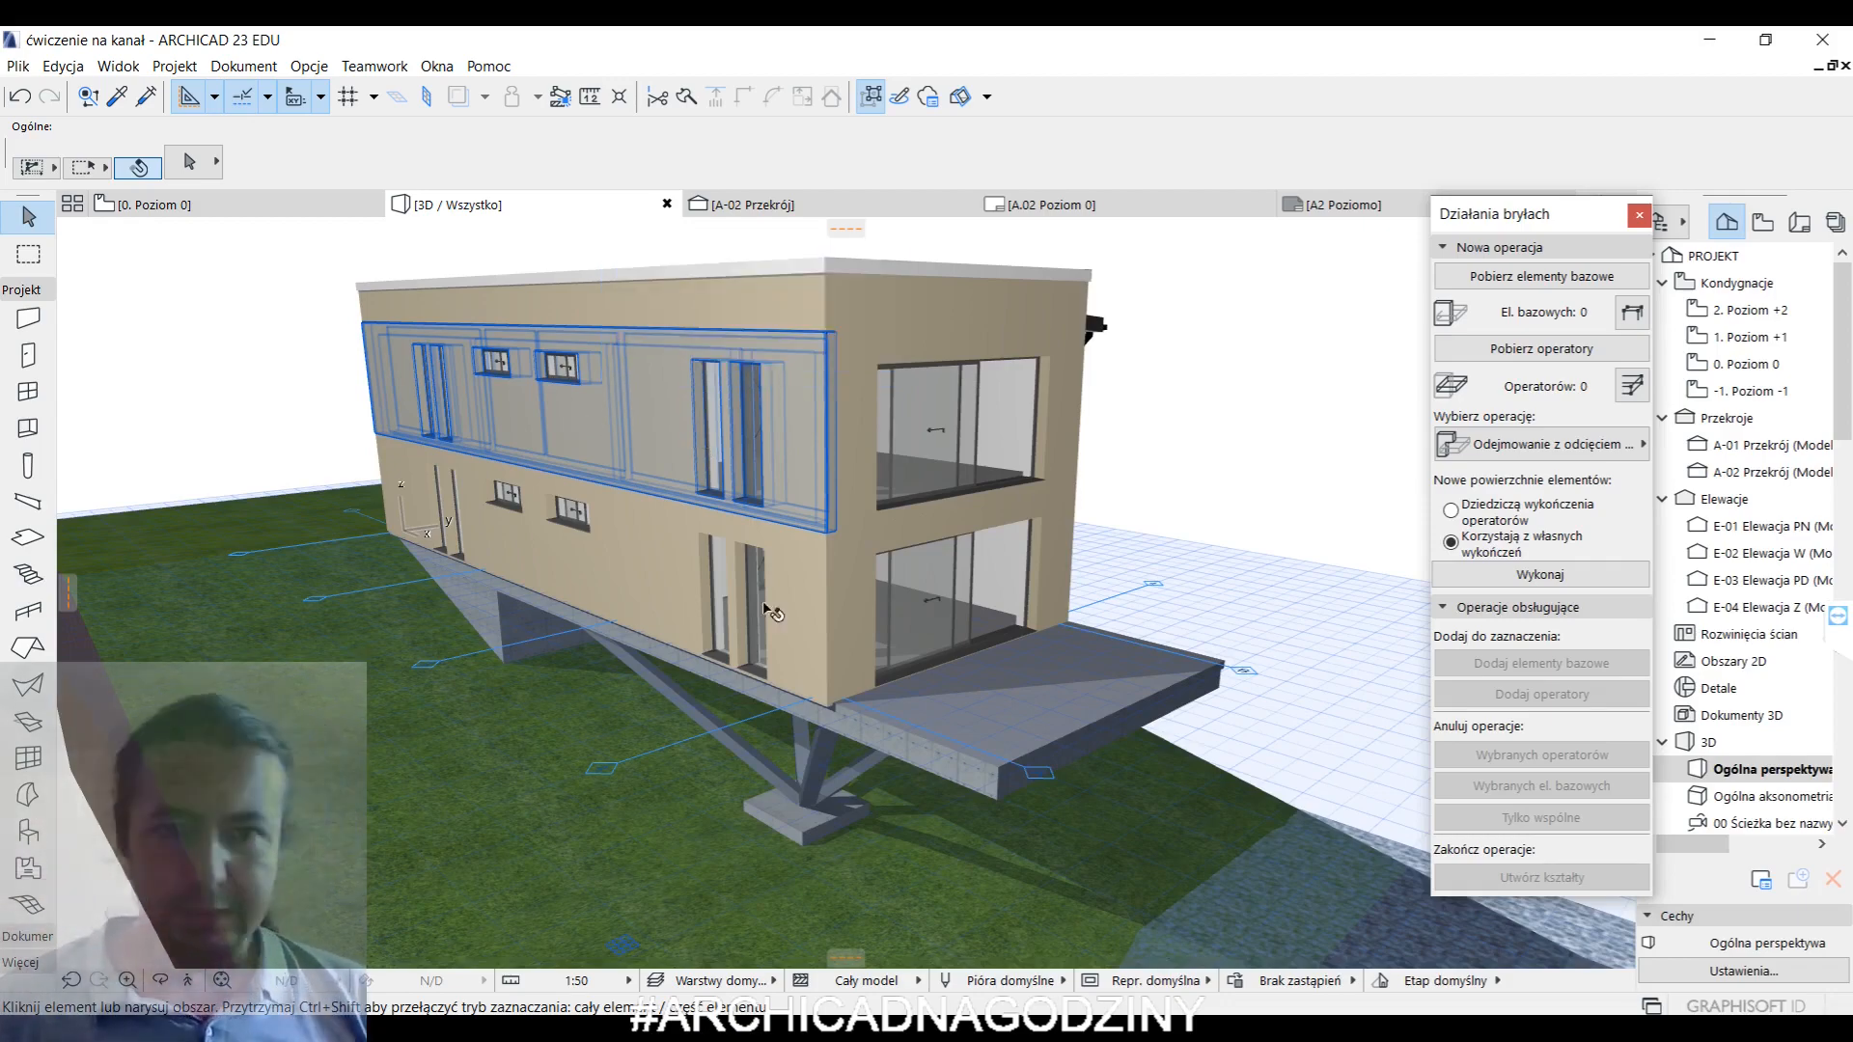
scroll(991, 751, "up", 5)
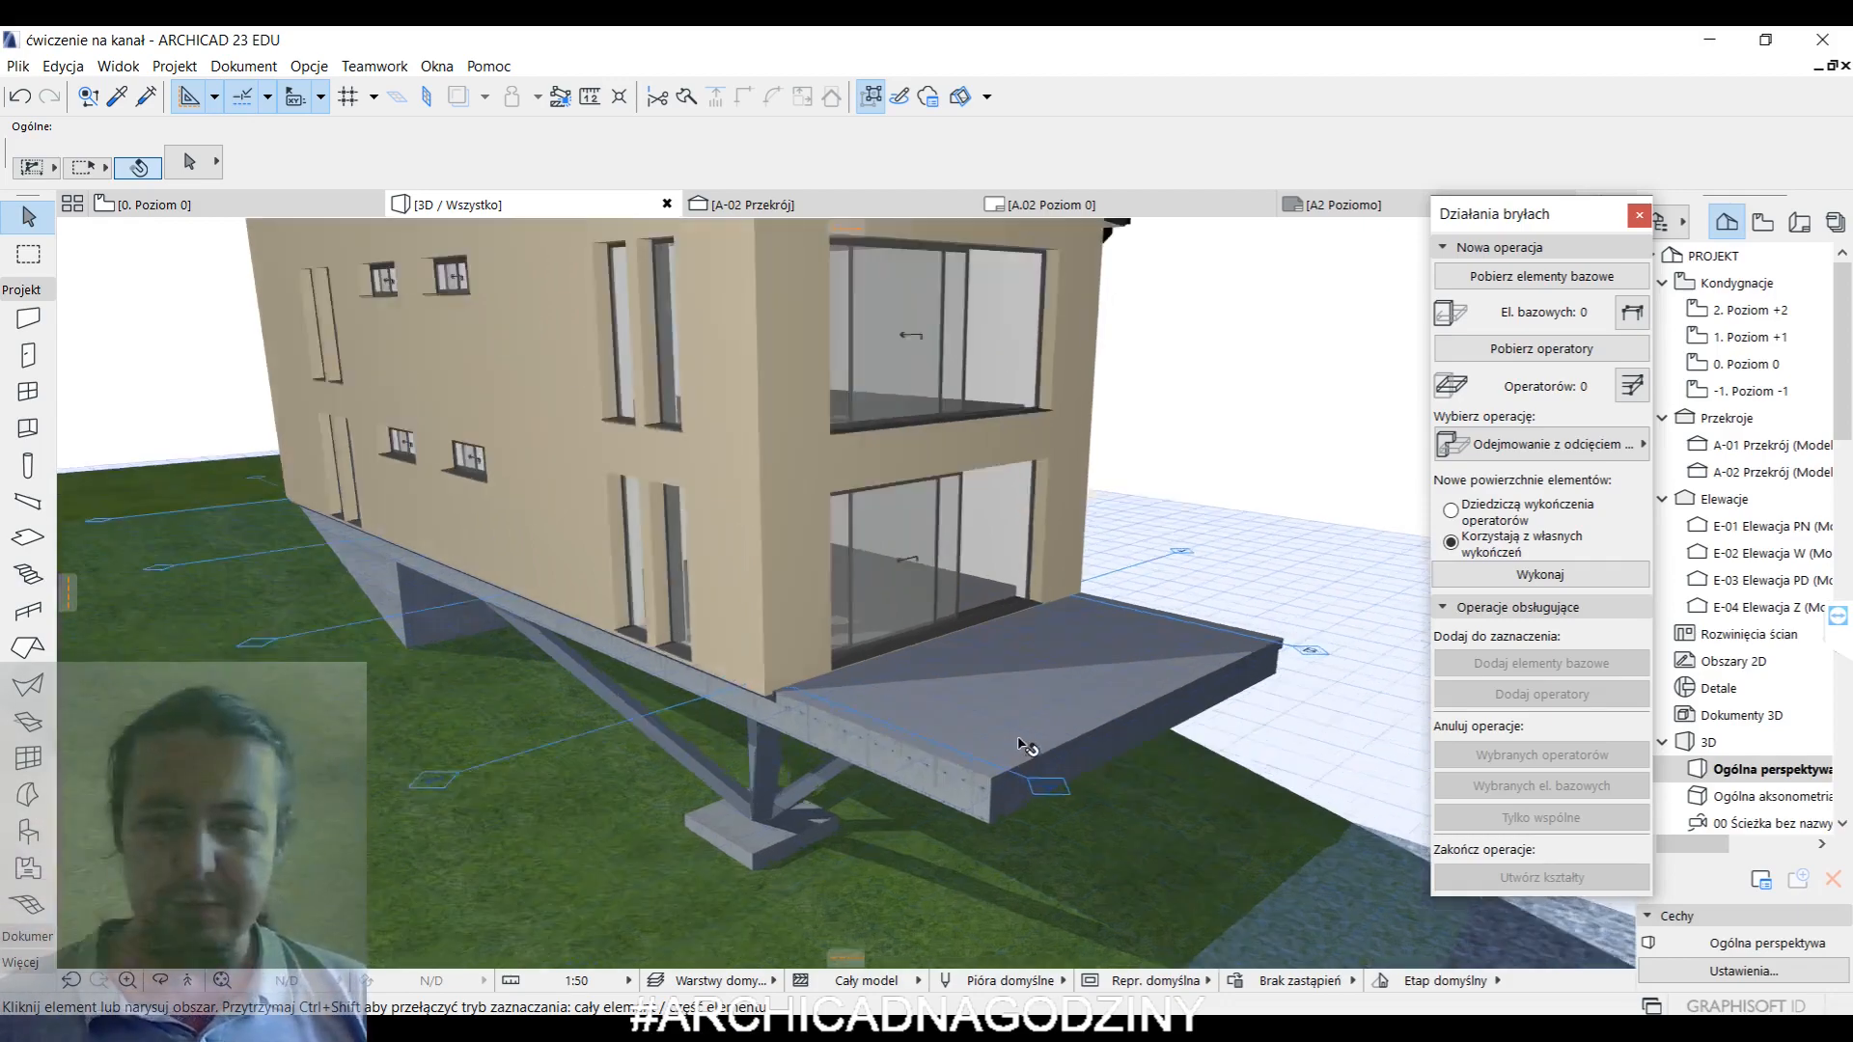
scroll(772, 487, "down", 3)
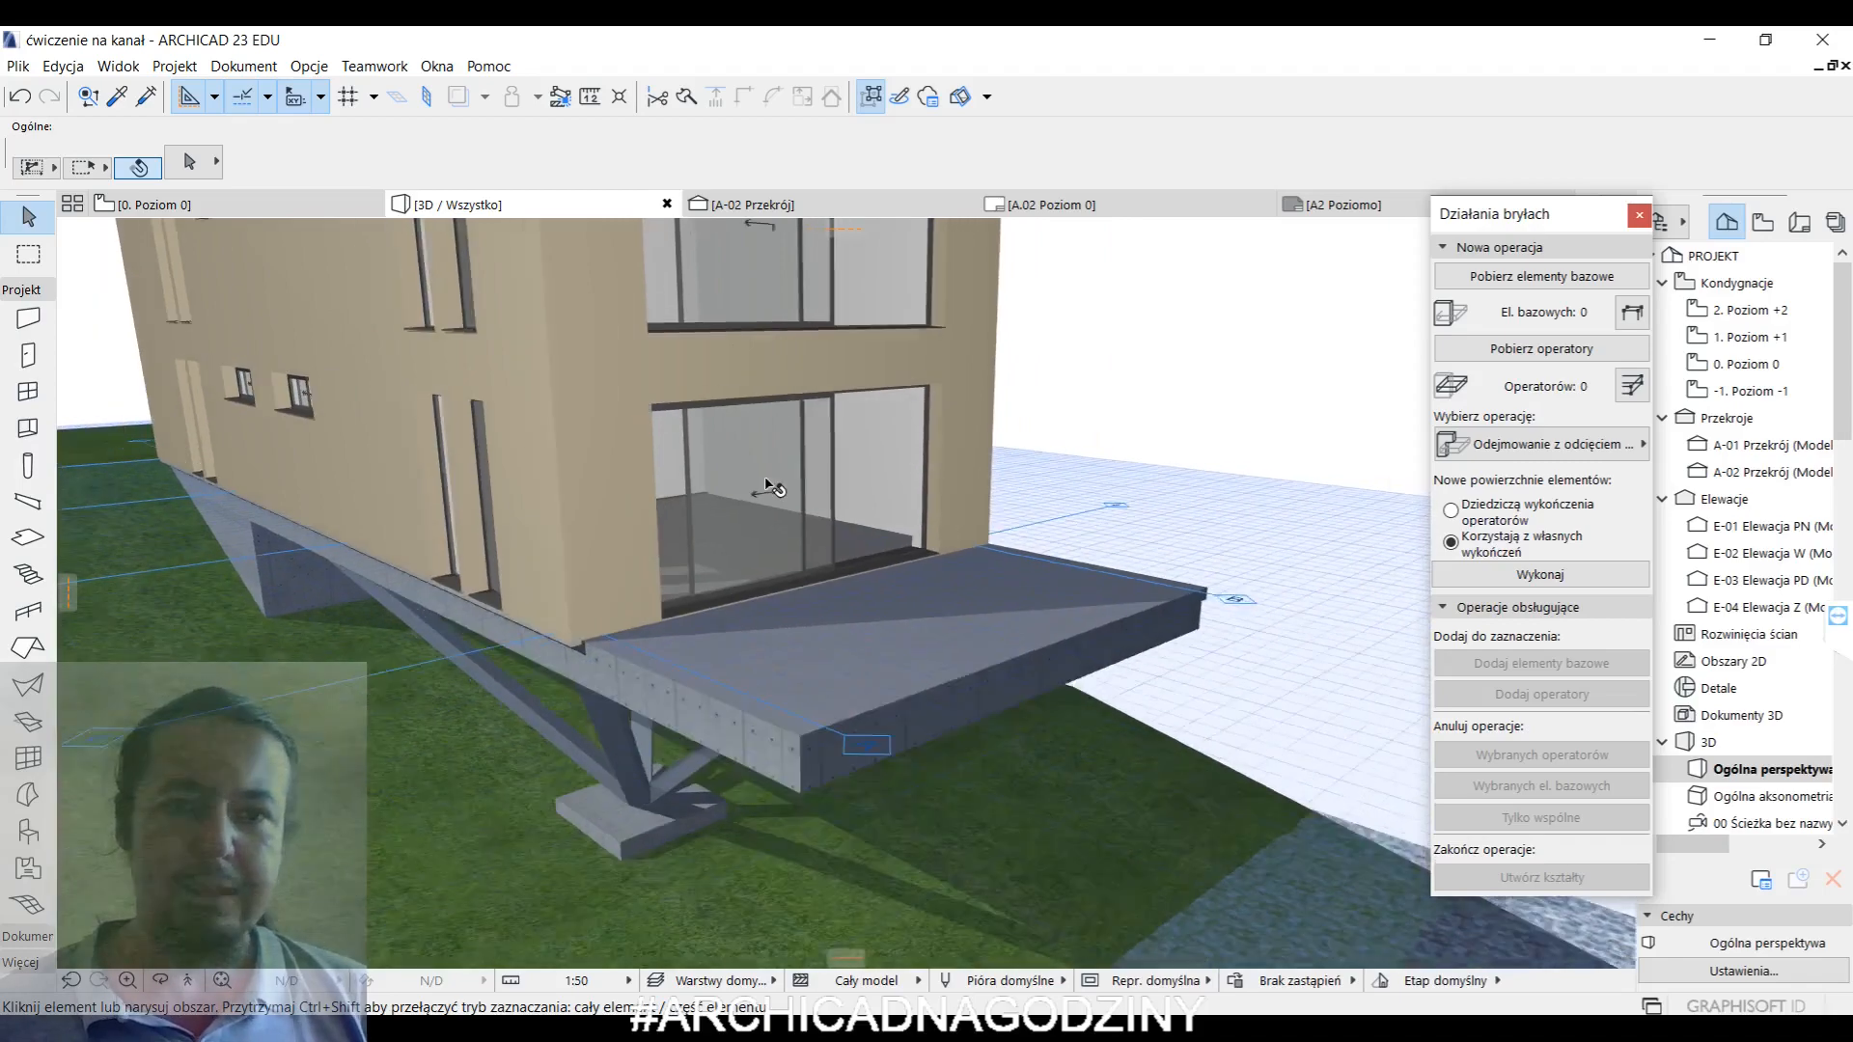
- Start the Beam tool with the chained geometry method on the Poziom +1 plan, at the window wall between axes A and B
left_click(27, 501)
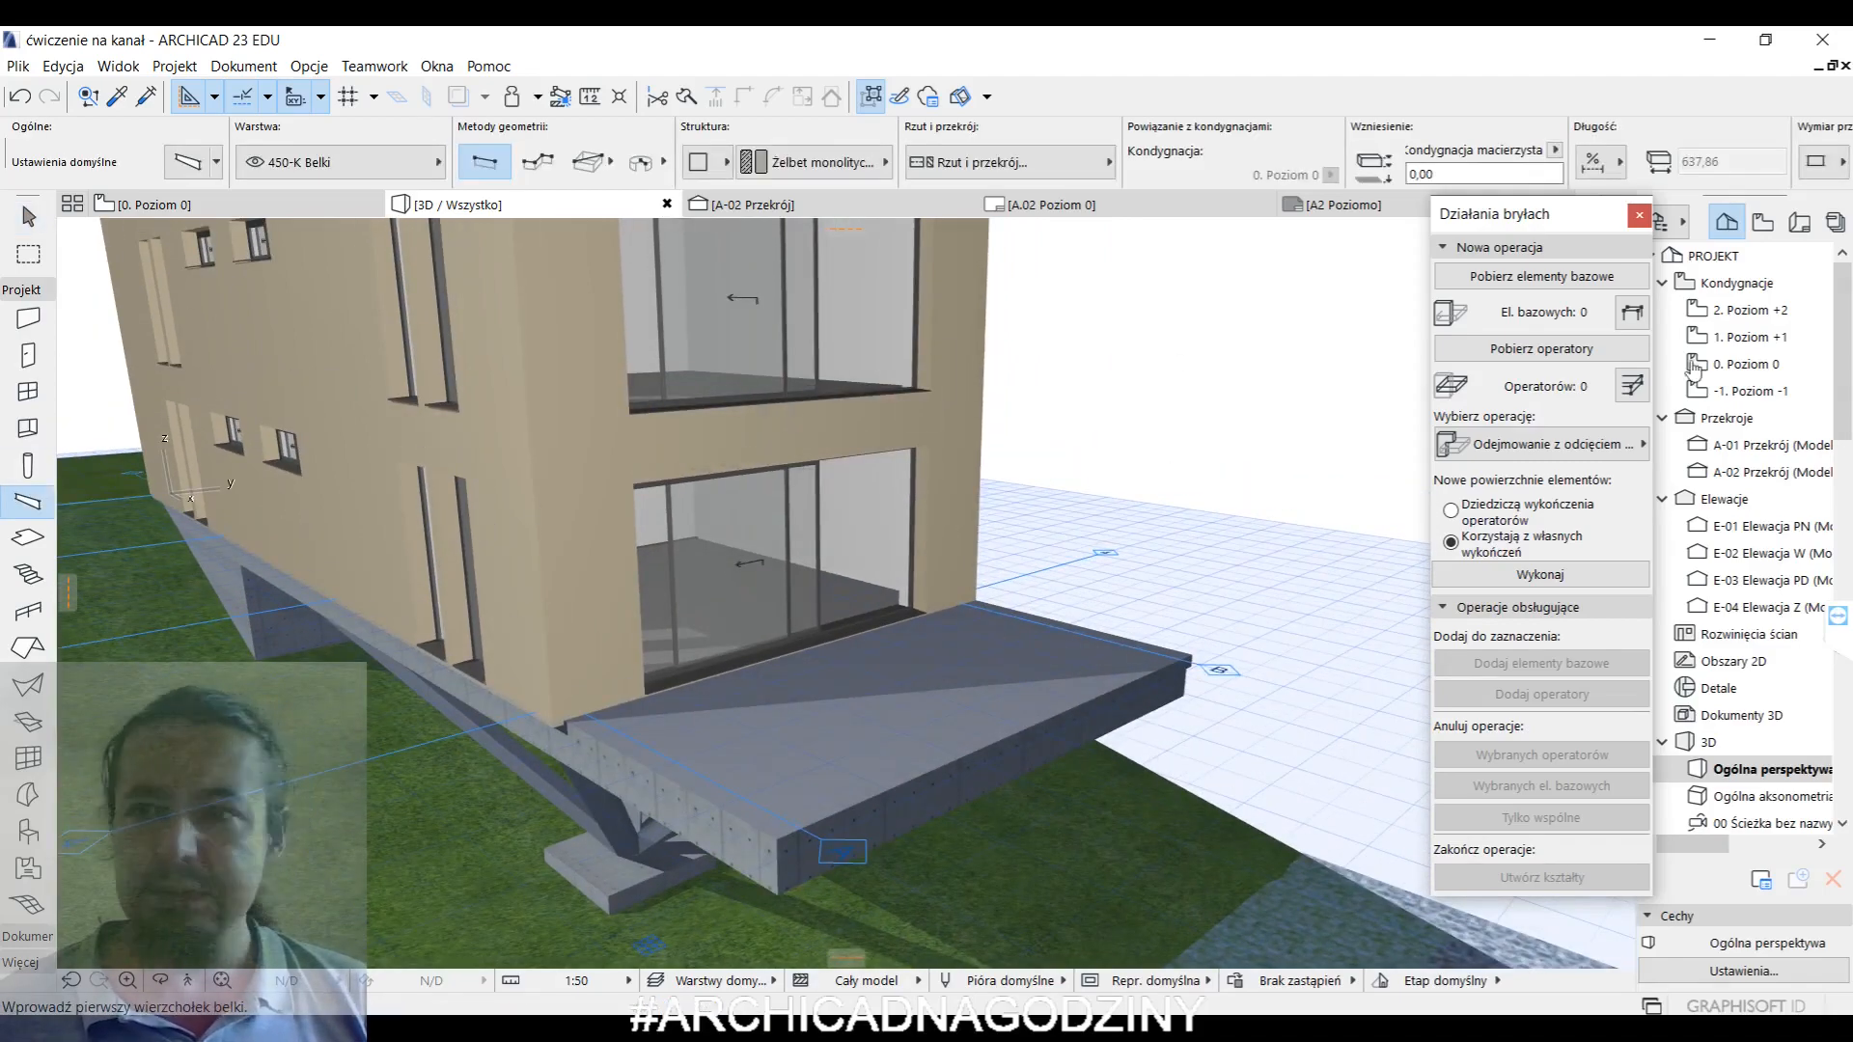
double_click(1747, 364)
double_click(1749, 337)
scroll(800, 712, "up", 6)
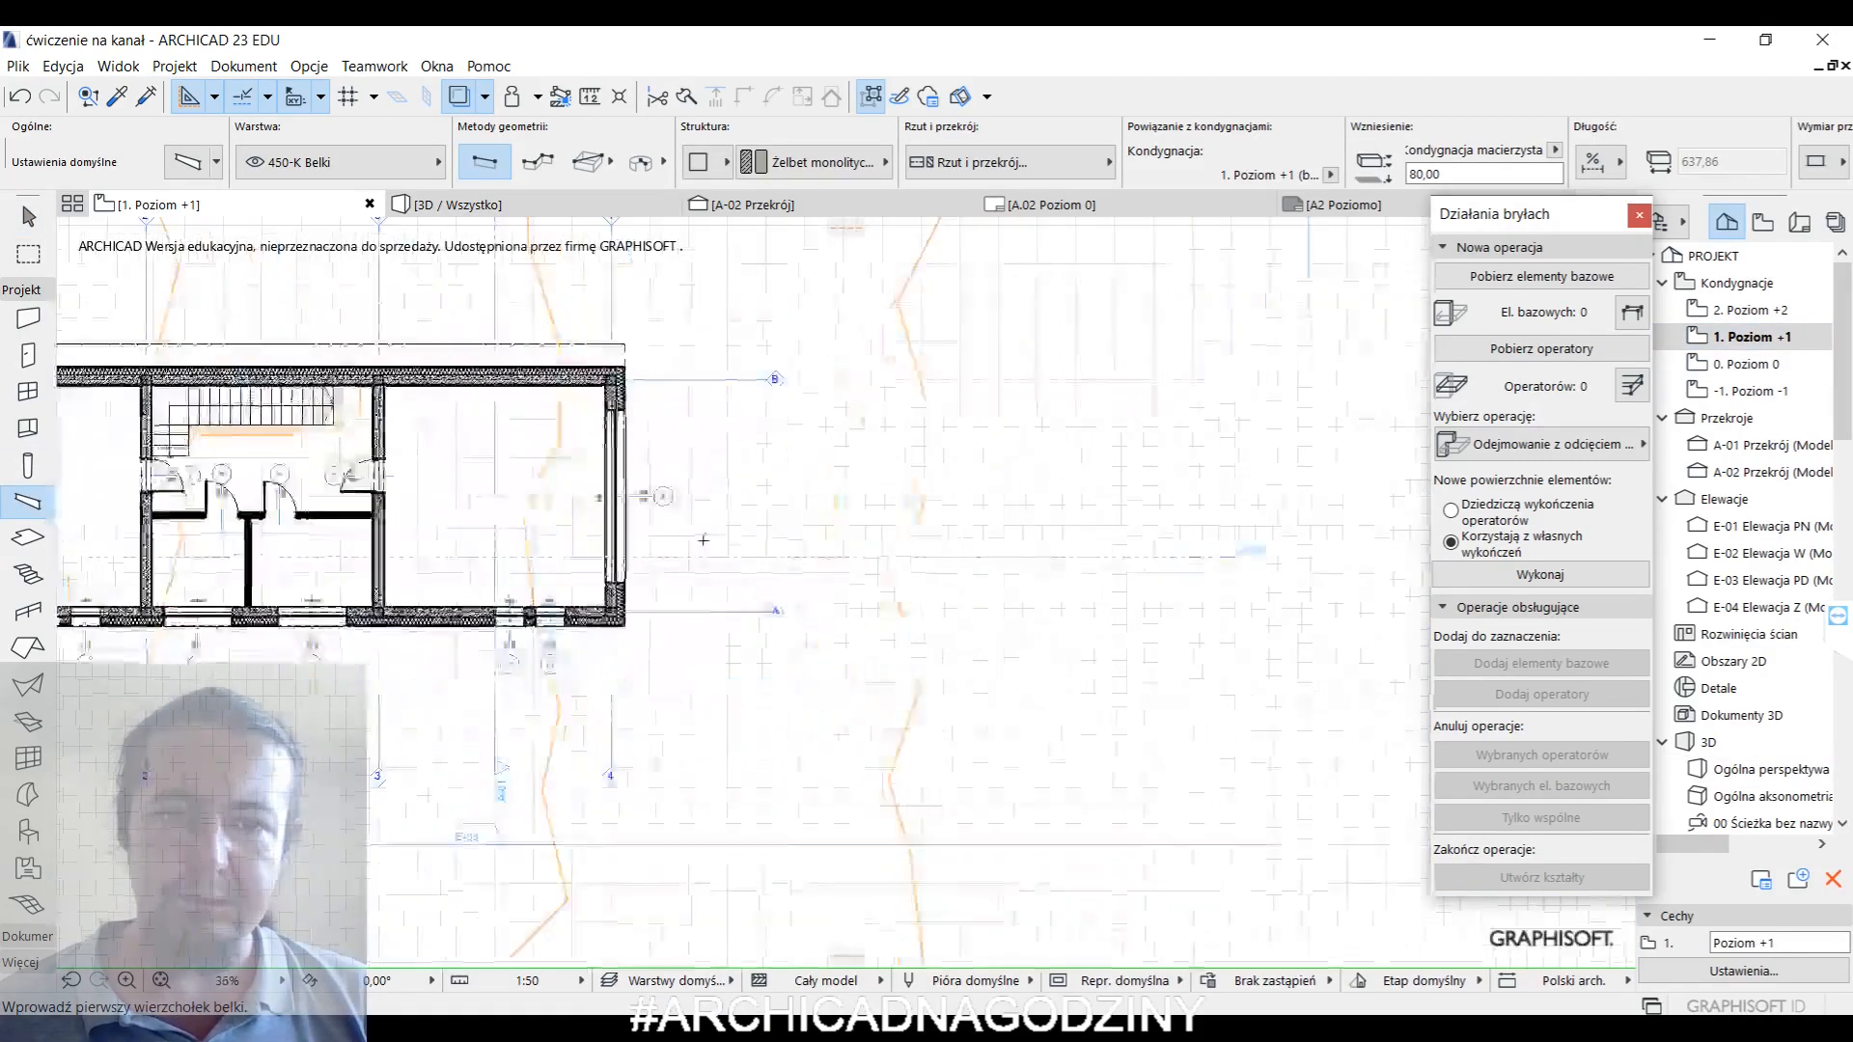
scroll(800, 711, "down", 4)
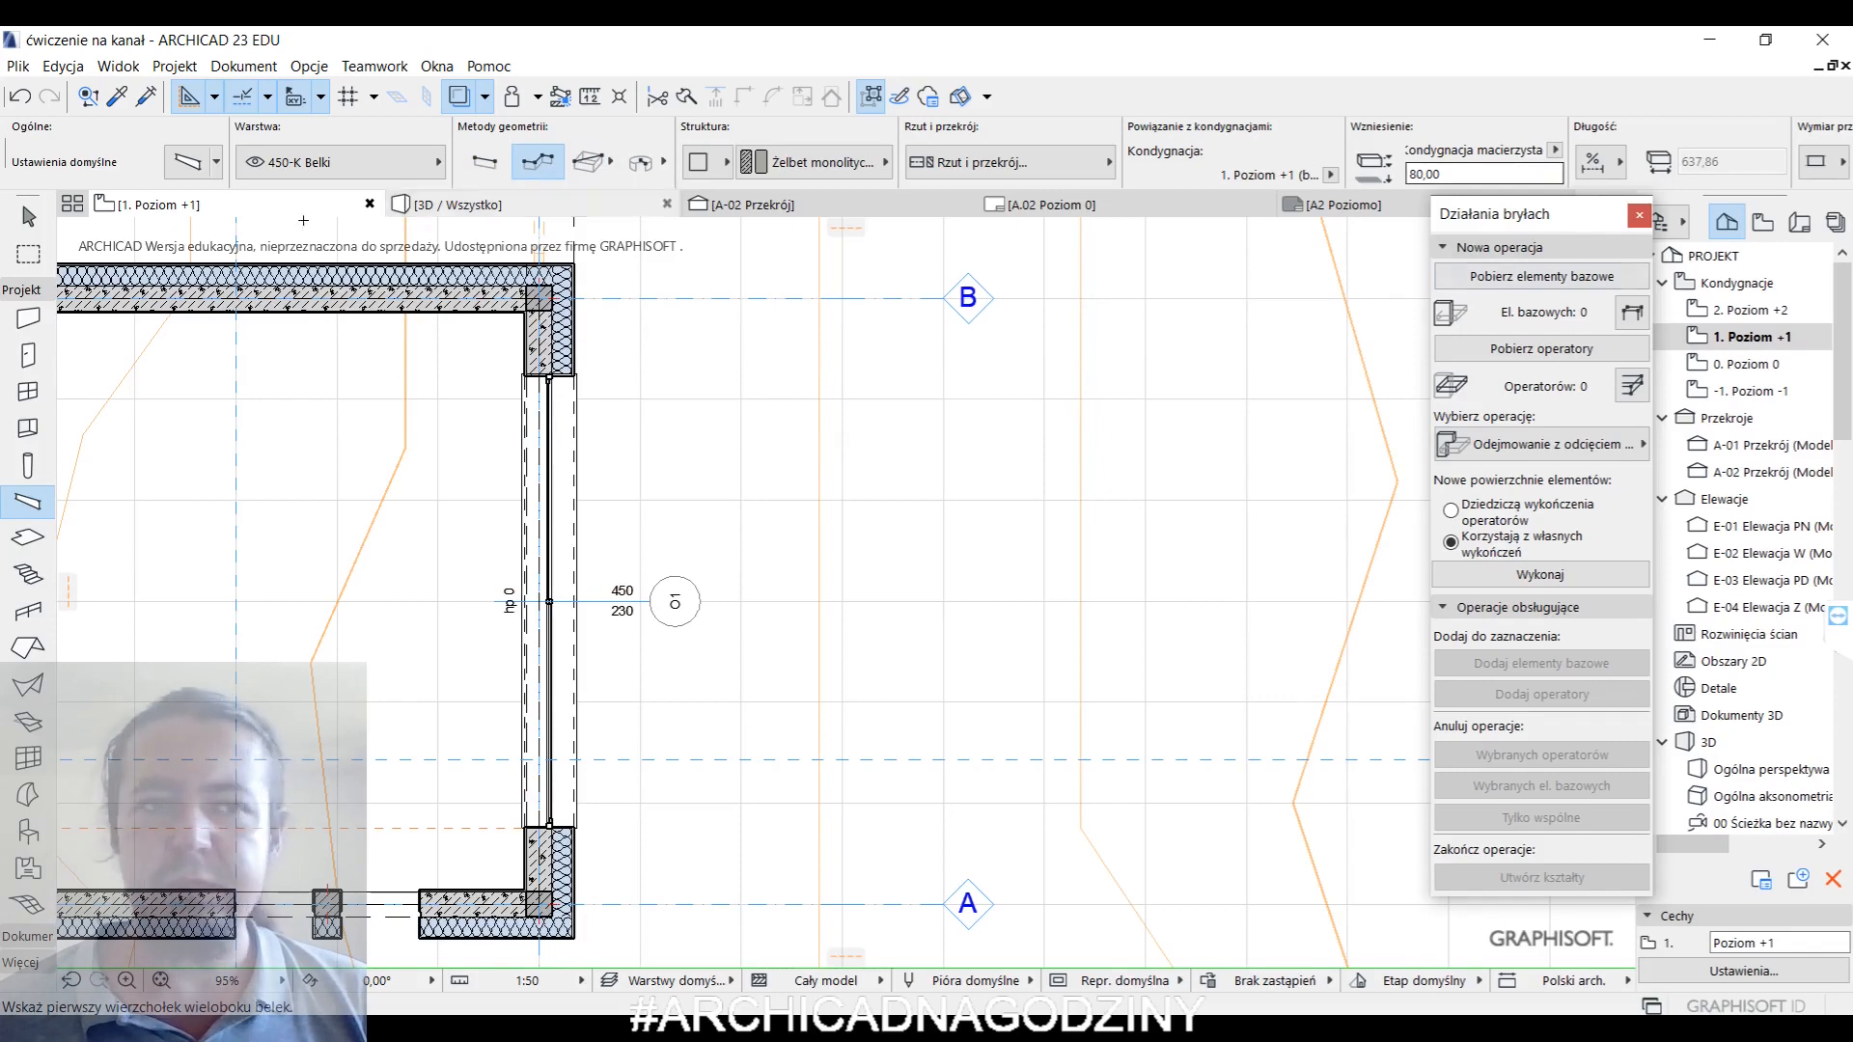
- Set the default beam height to 25,00 and its building material to Stal konstrukcyjna
left_click(188, 162)
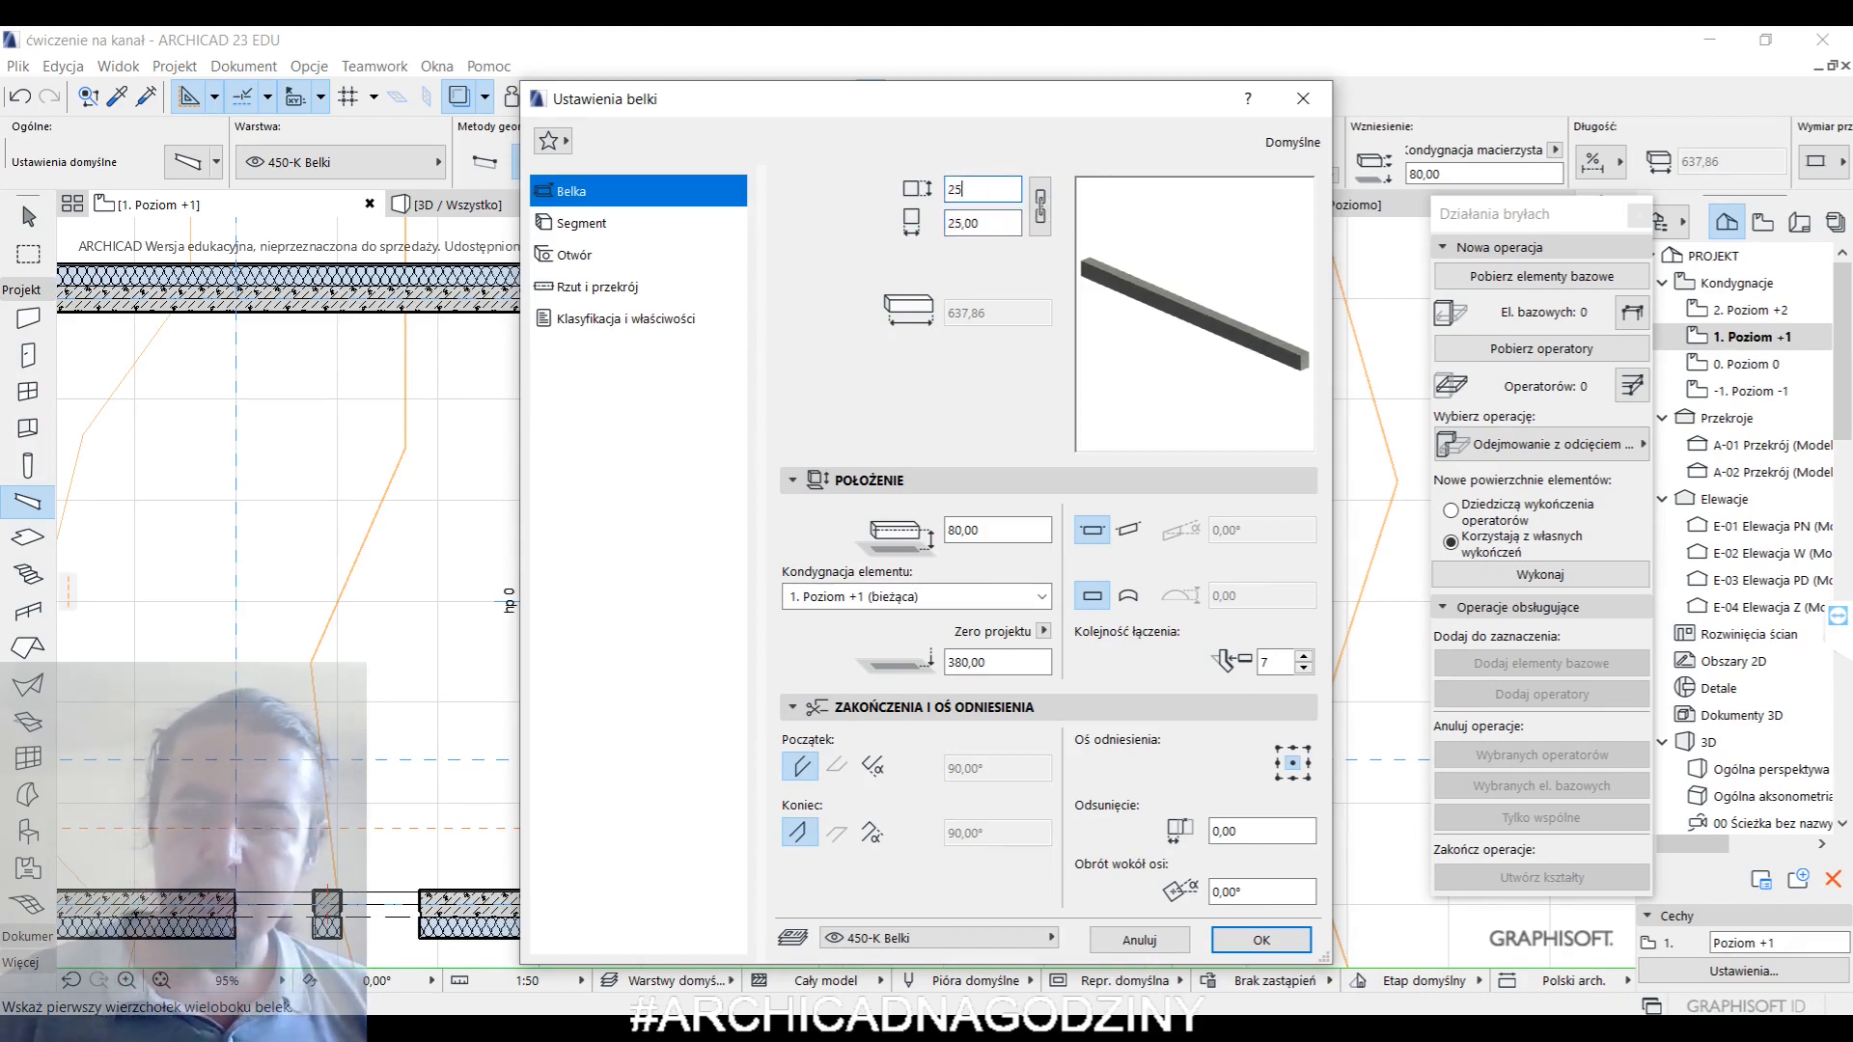
type(",00")
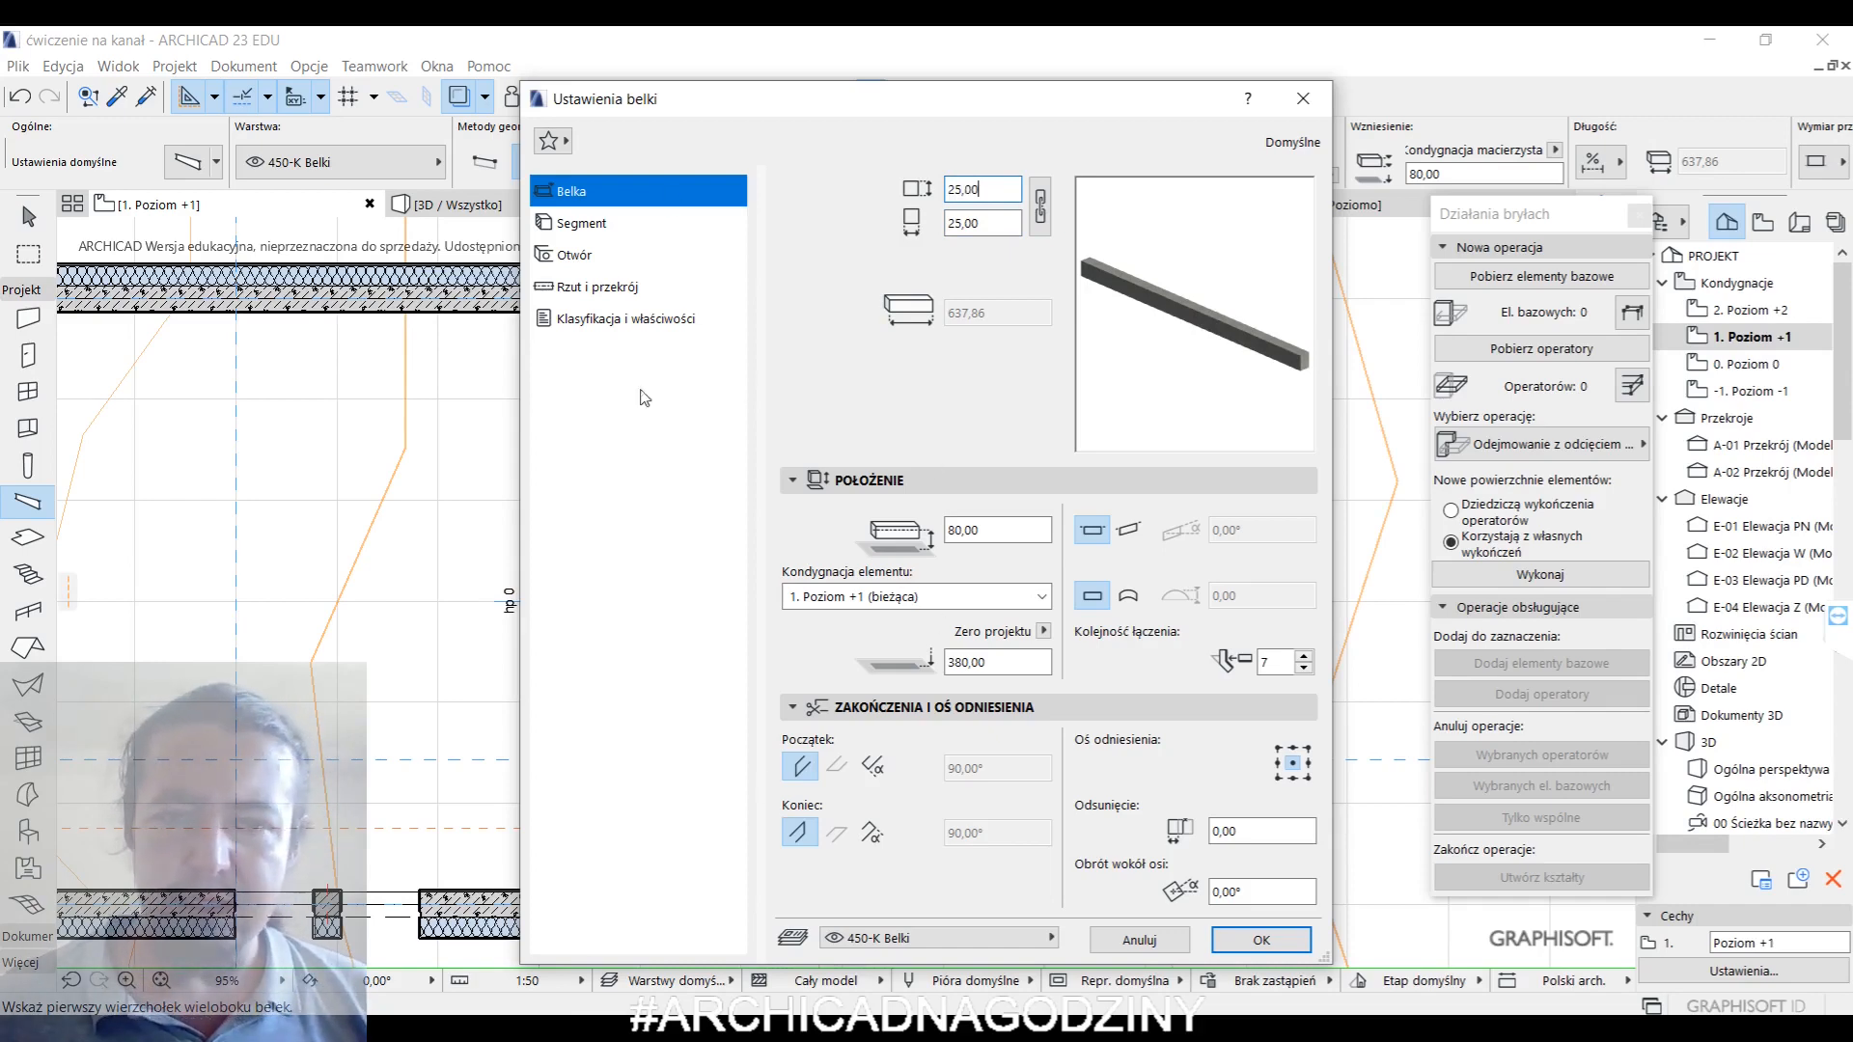
left_click(581, 225)
left_click(883, 498)
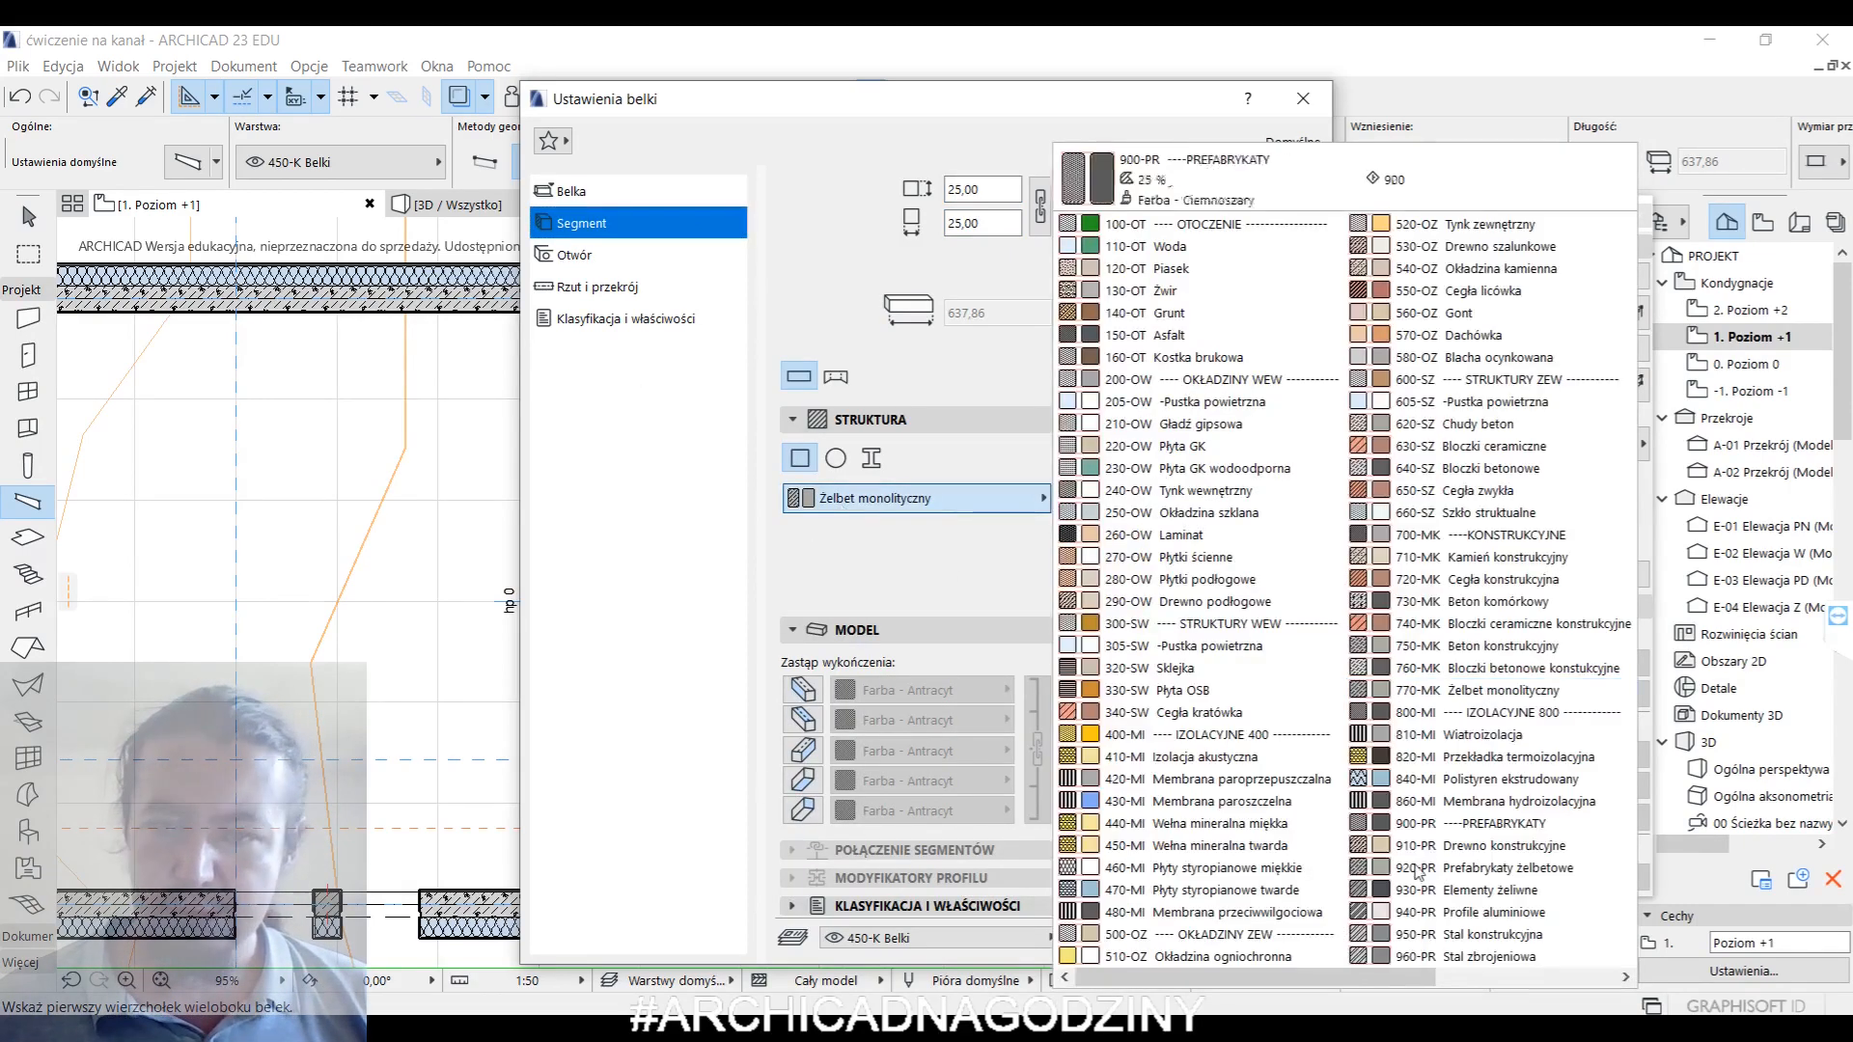
left_click(1518, 936)
left_click(1265, 941)
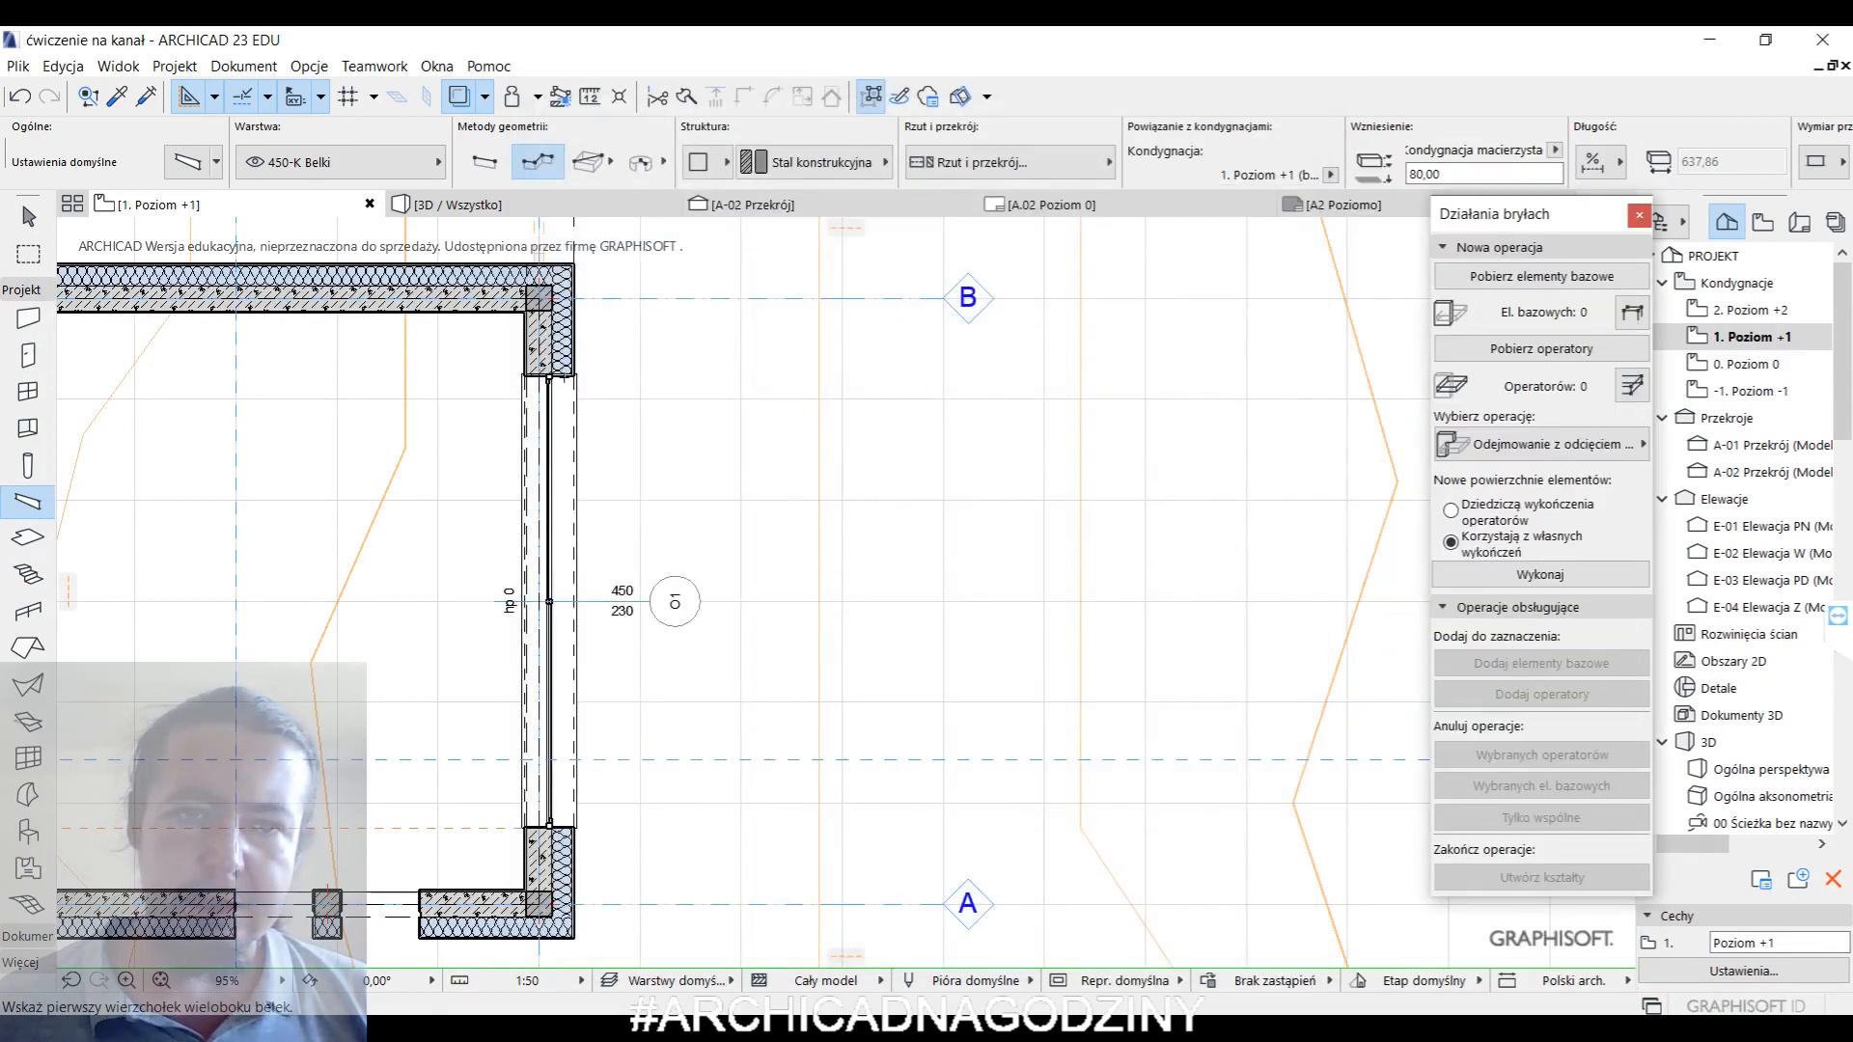
- Draw a chain of three beams framing a balcony outside window O1, projecting 150 from the wall between the opening's outer corners
left_click(574, 371)
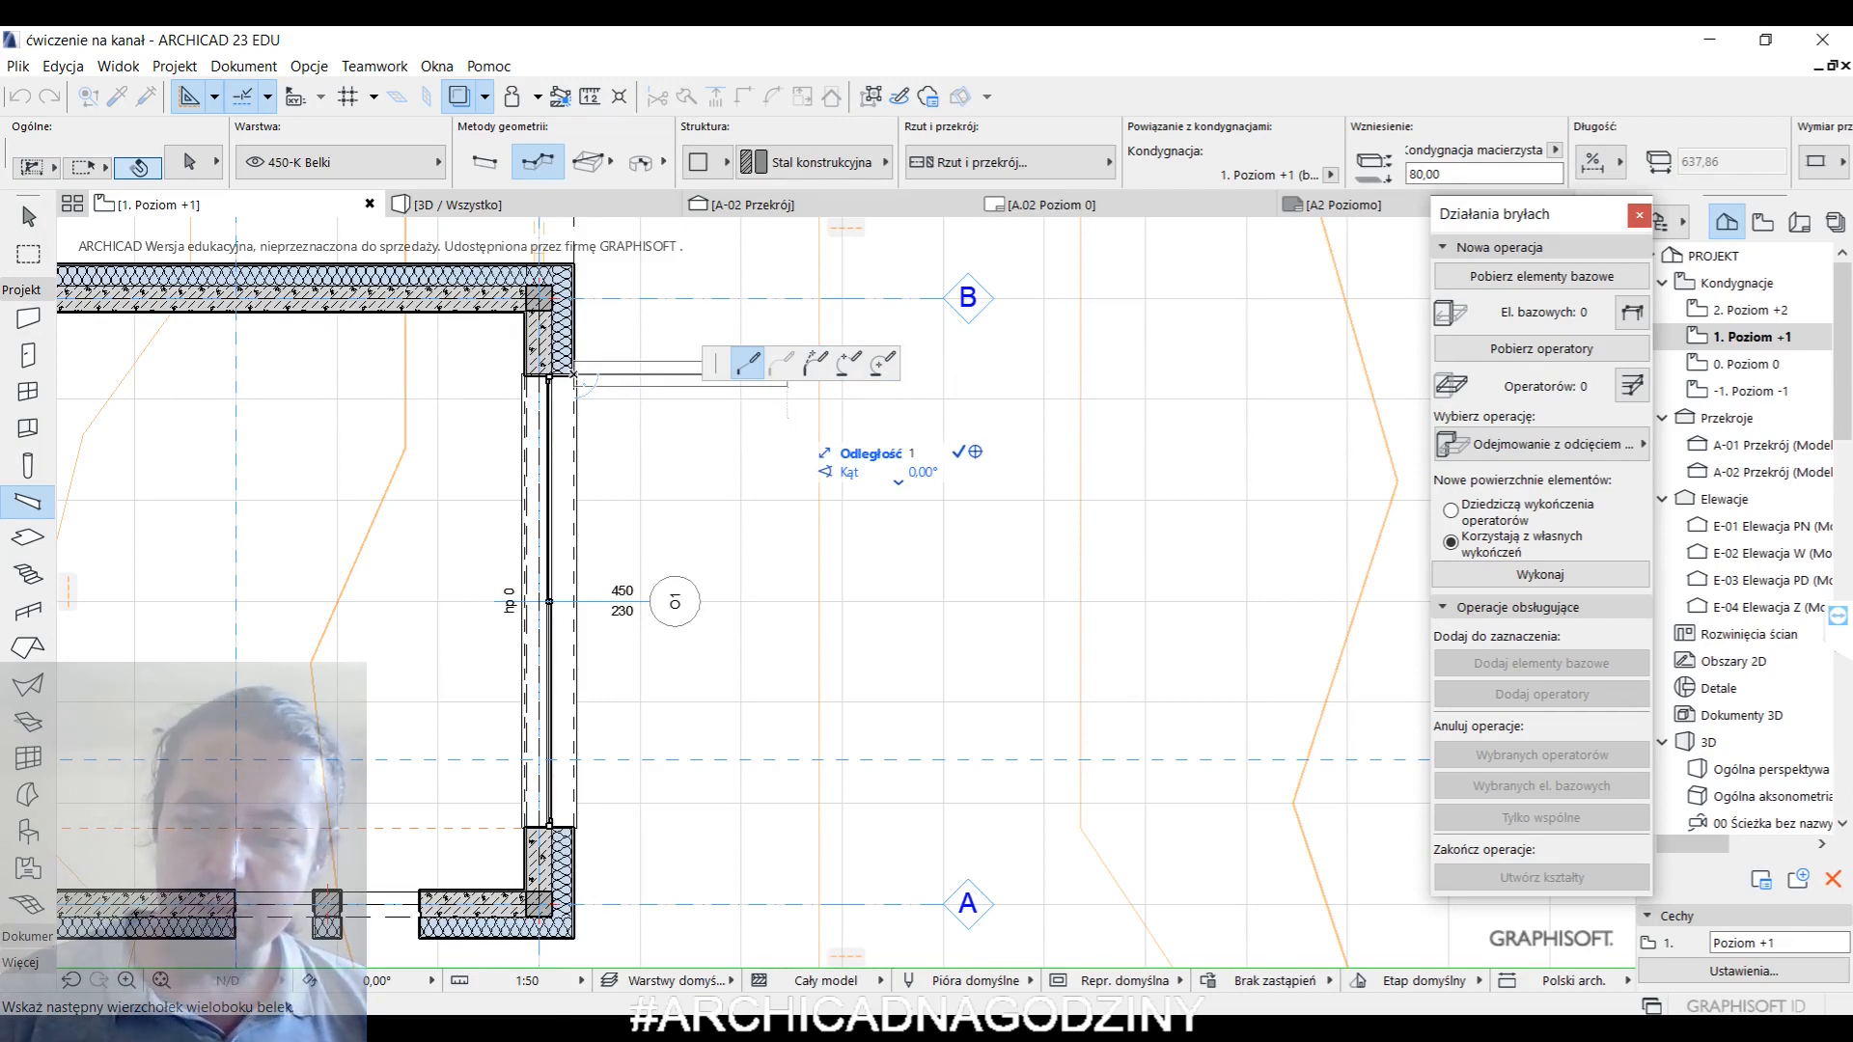
left_click(726, 374)
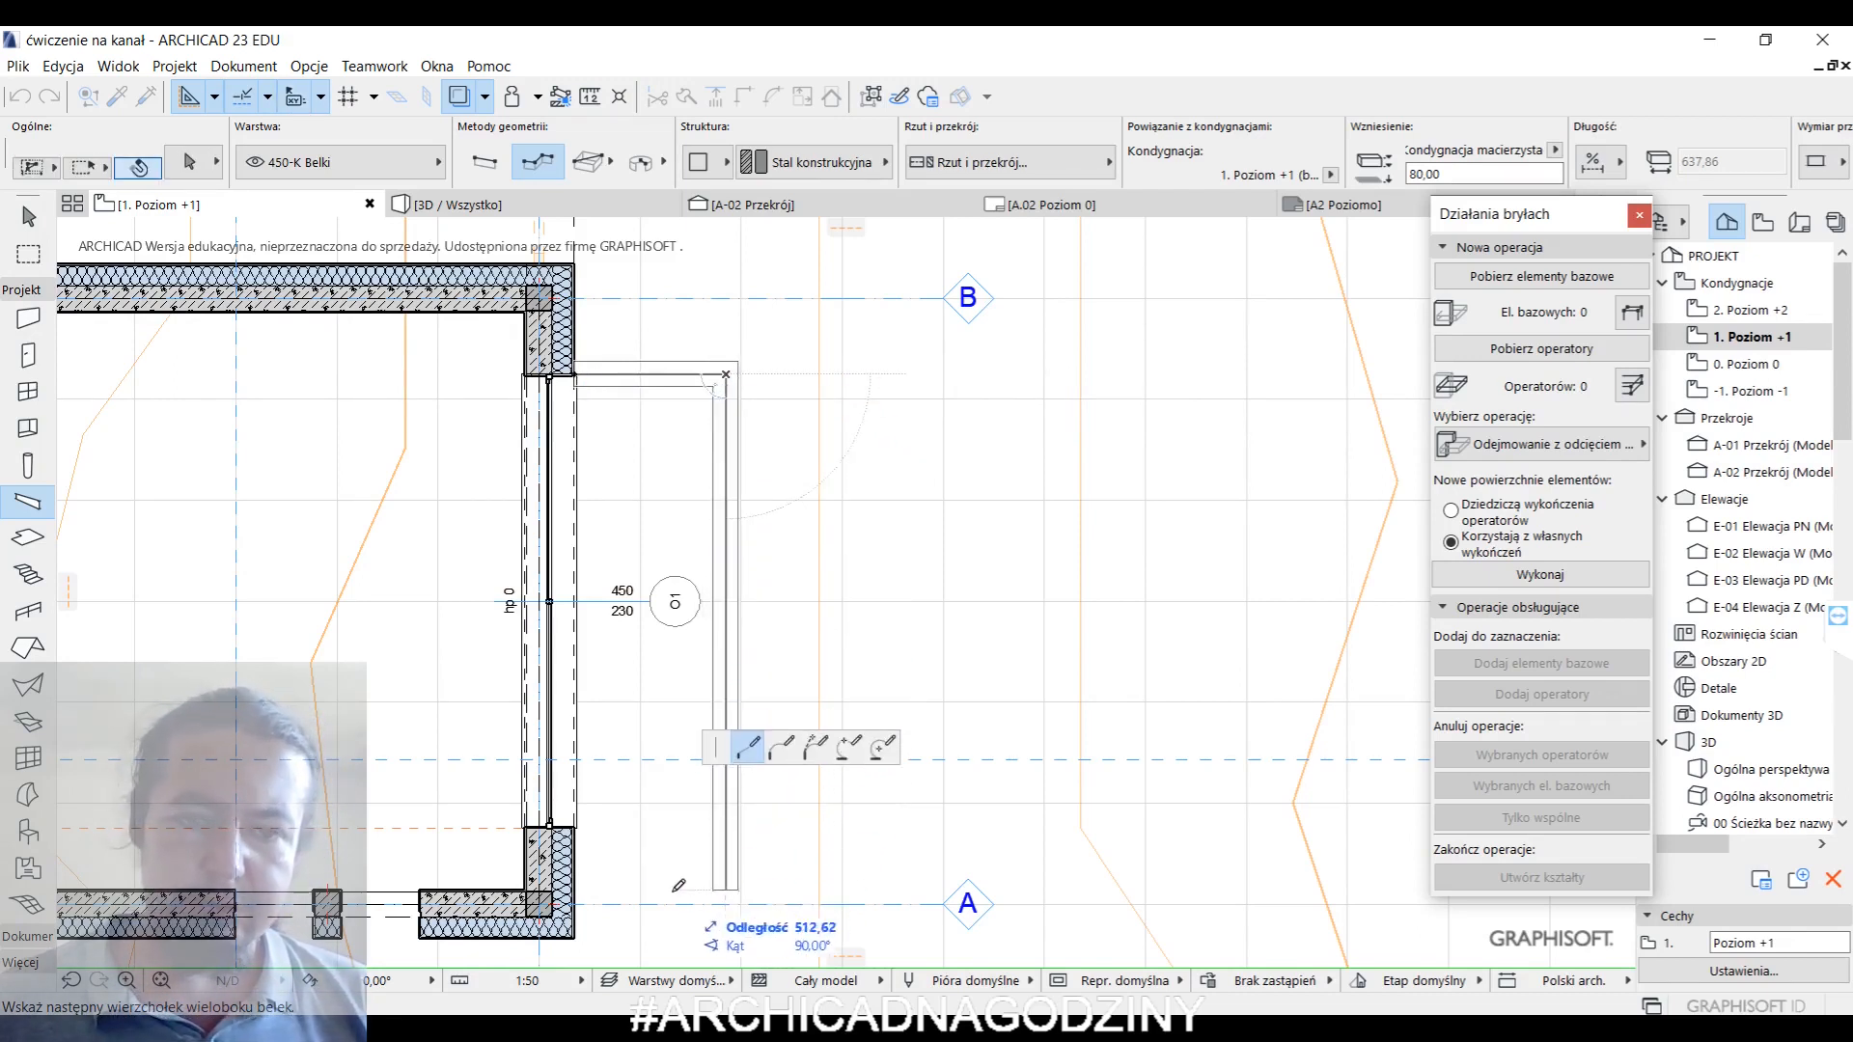
double_click(577, 830)
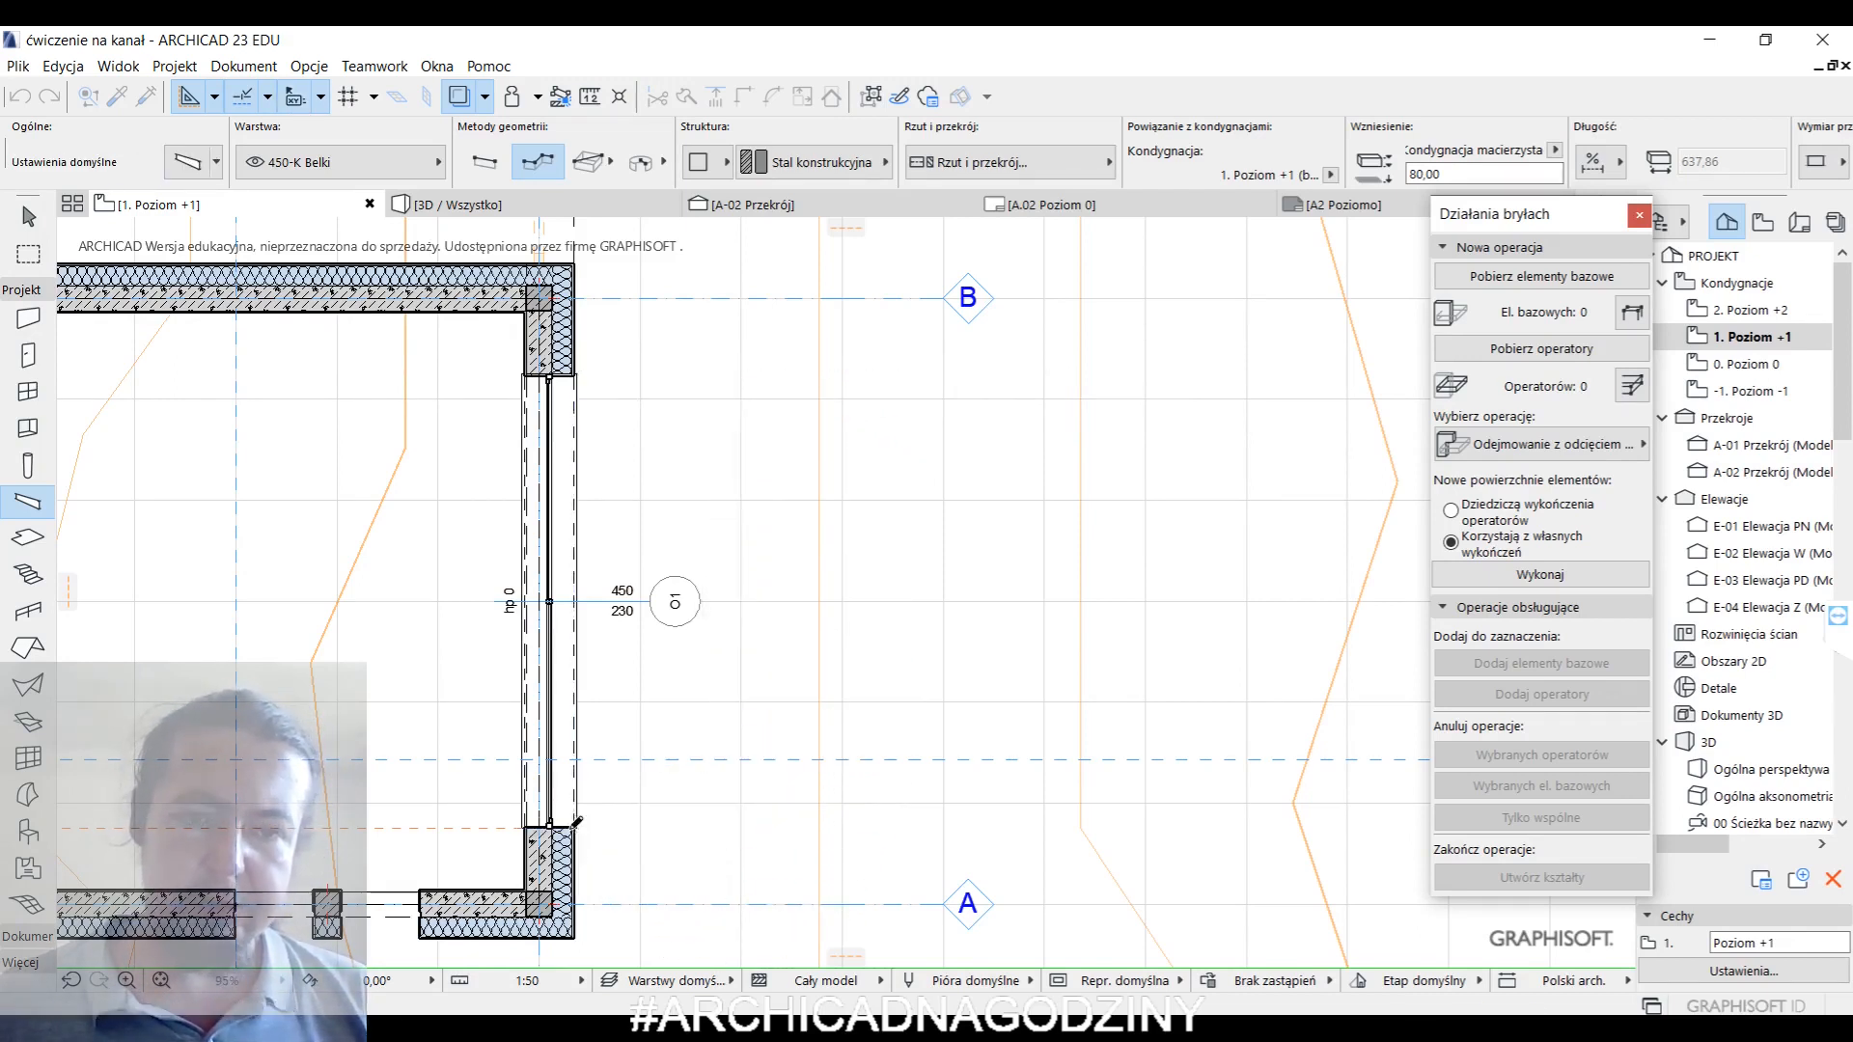
- Draw a rectangular slab of Drewno konstrukcyjne, about 162,50 by 475,00, over the outline of the balcony beams
scroll(483, 483, "down", 1)
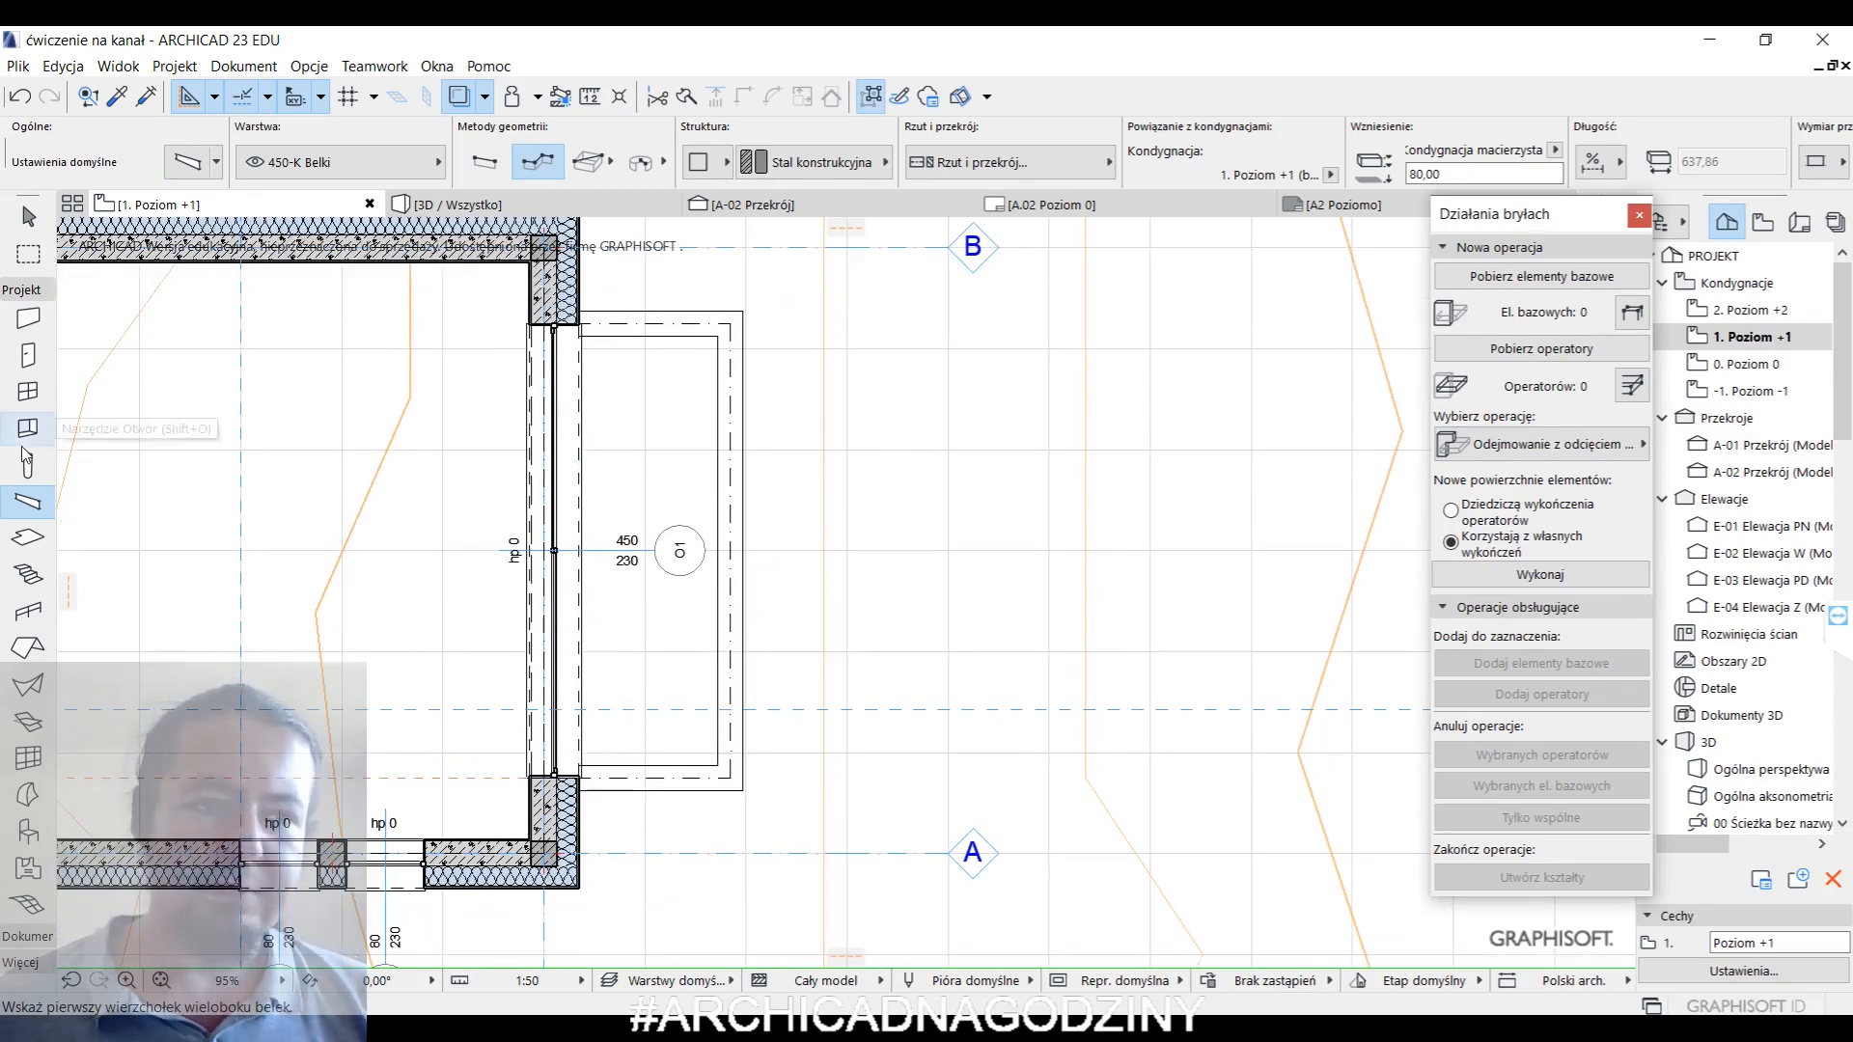
left_click(28, 537)
left_click(1033, 162)
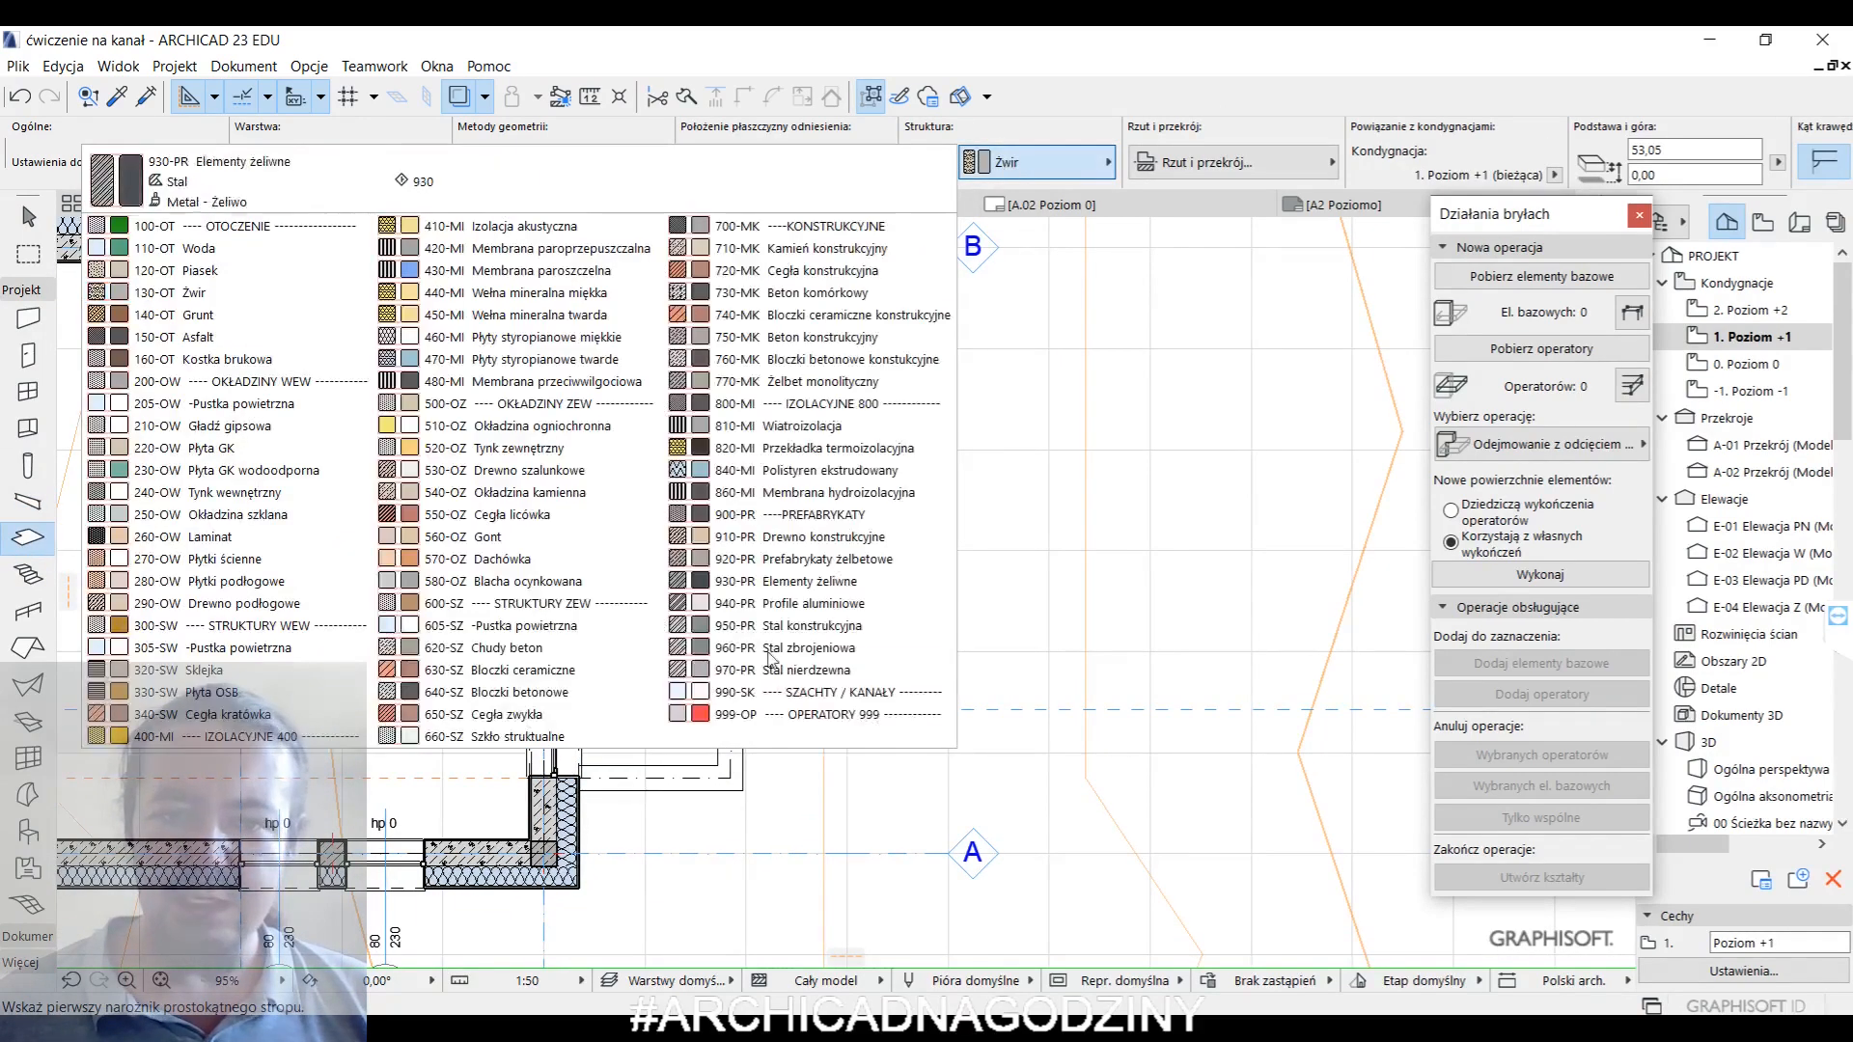
left_click(811, 537)
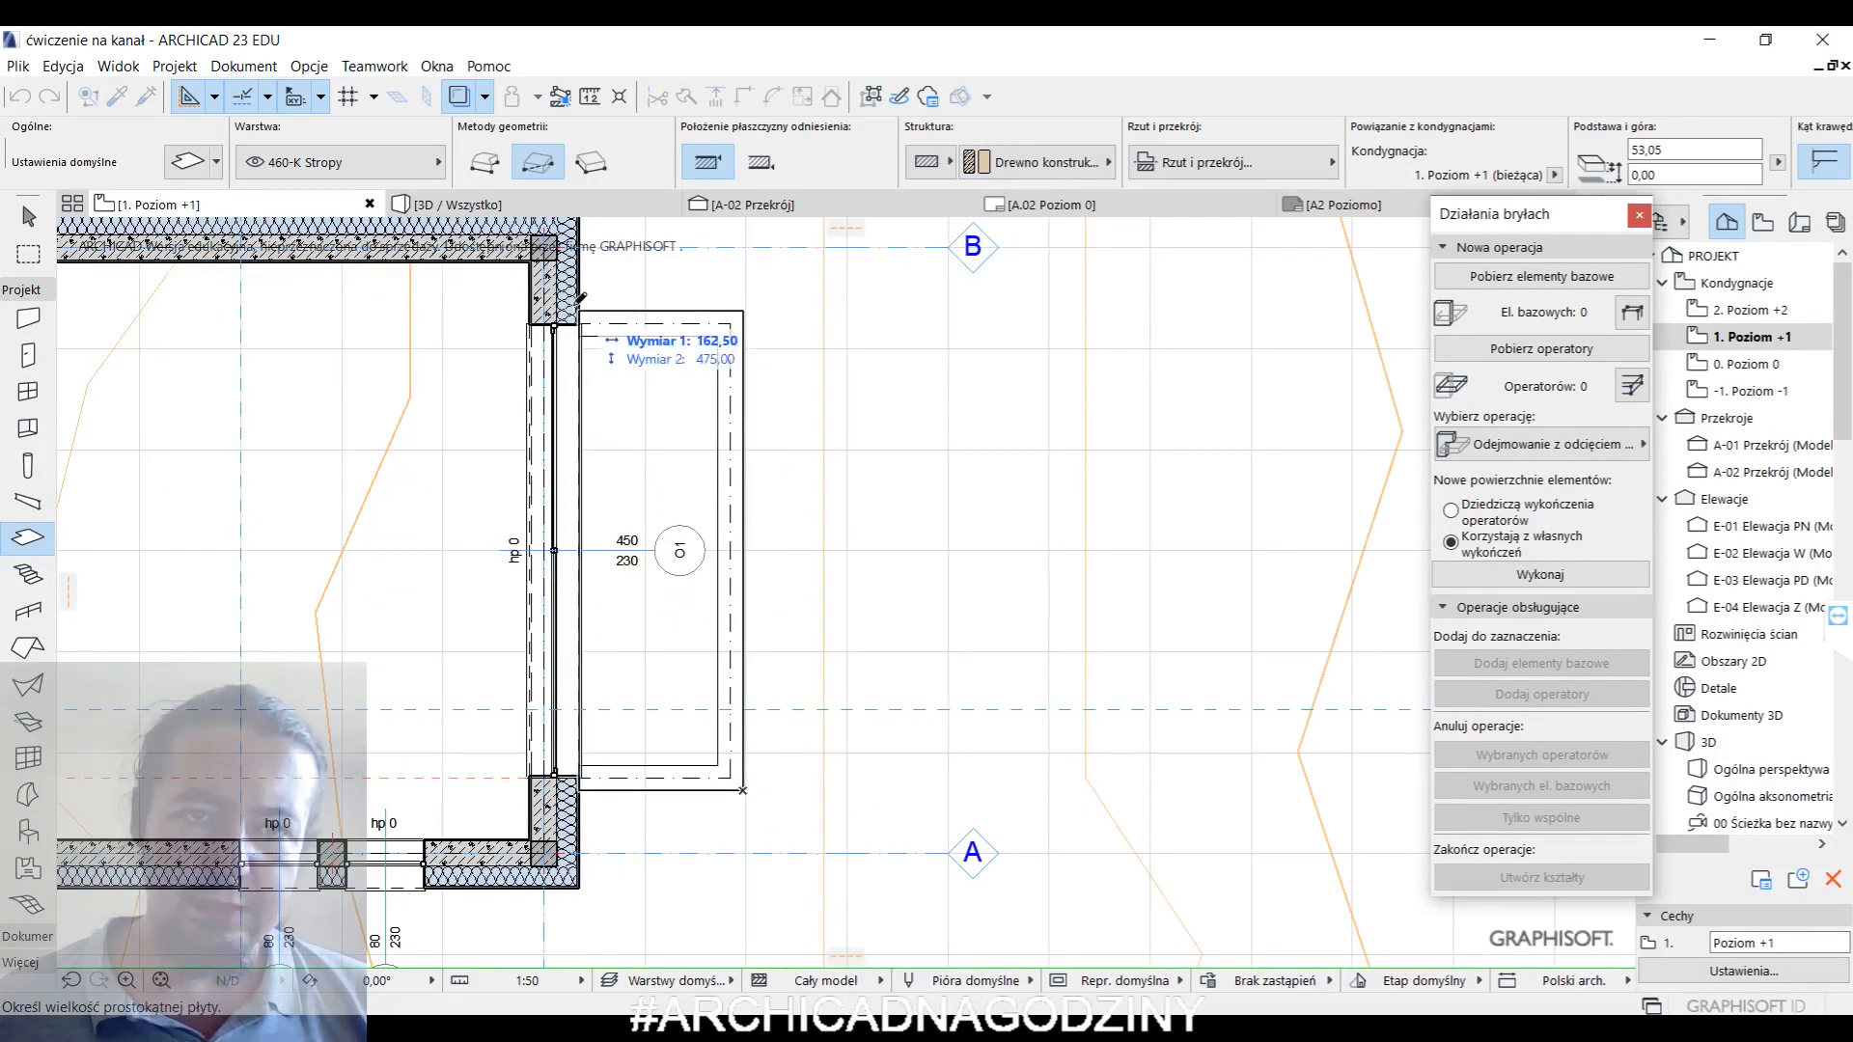
- Show the whole model in 3D and lower the three balcony beams 92,50 to the slab's top edge, then slightly further down
right_click(894, 528)
left_click(1003, 797)
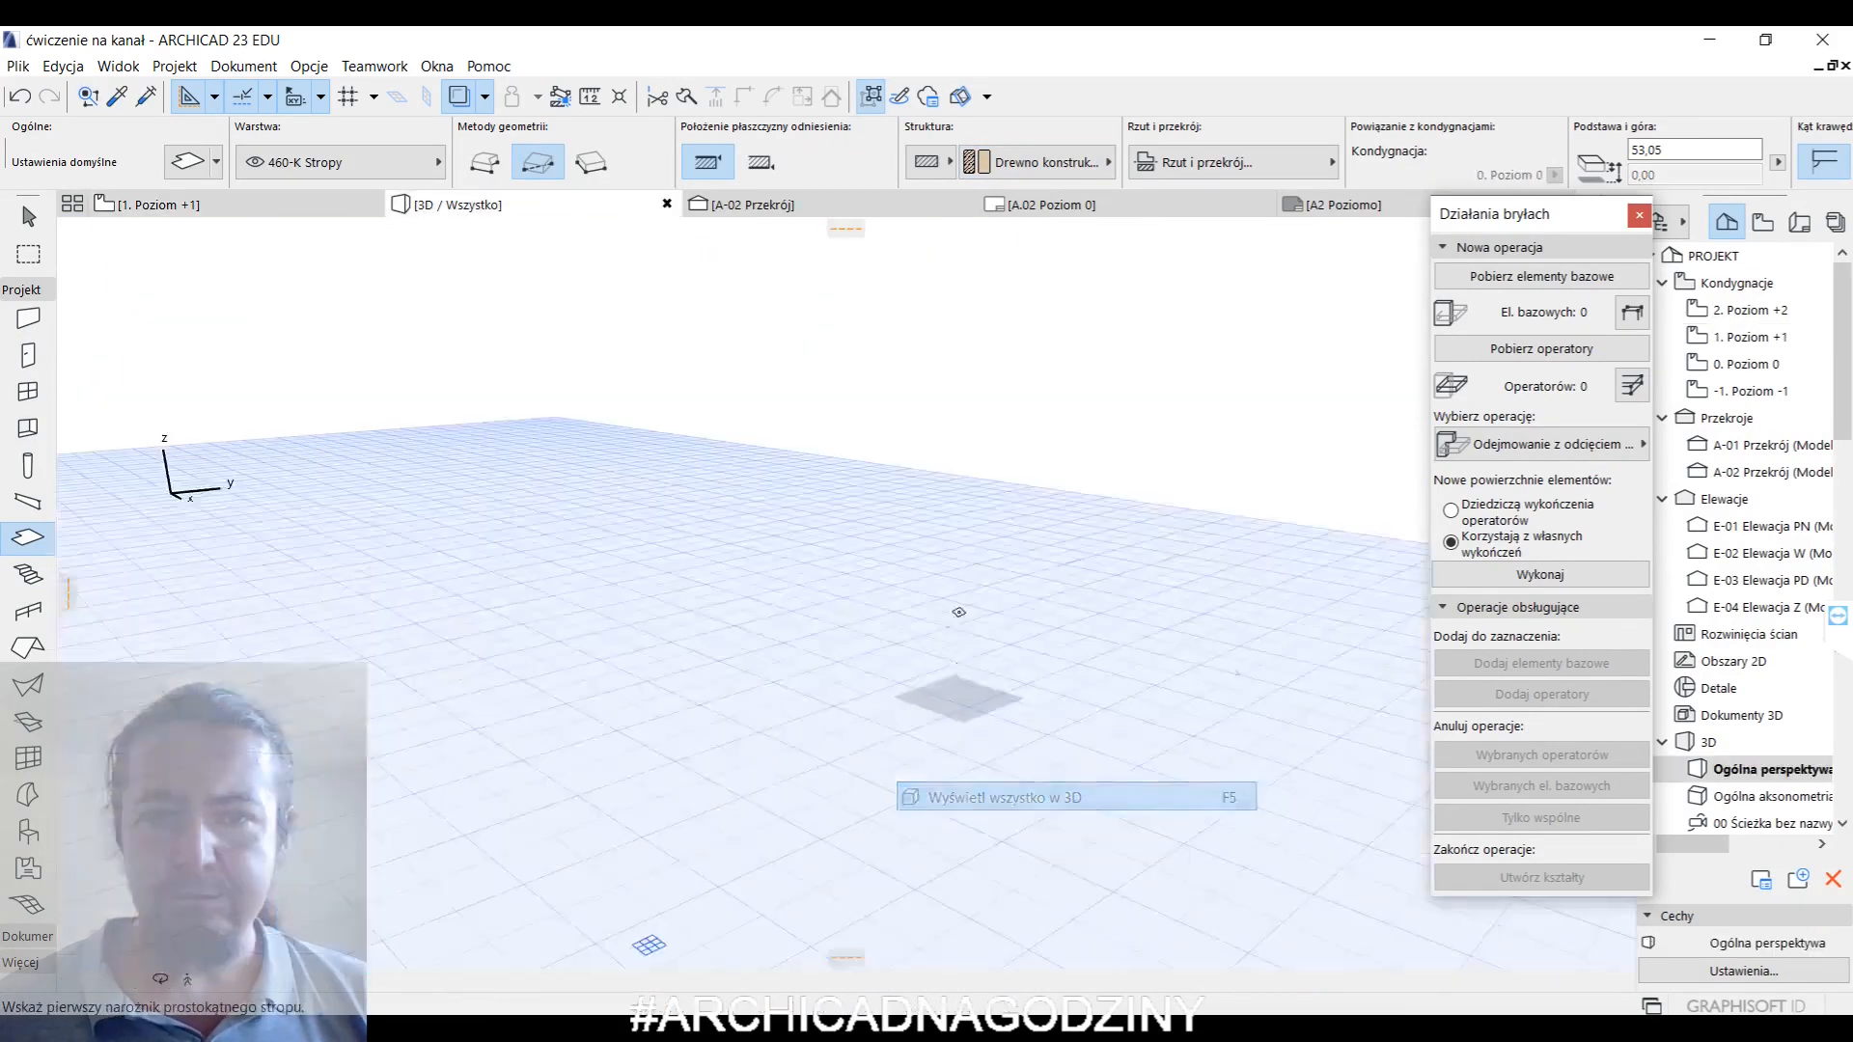
middle_click_drag(1064, 634, 1109, 618, "shift")
key("Escape")
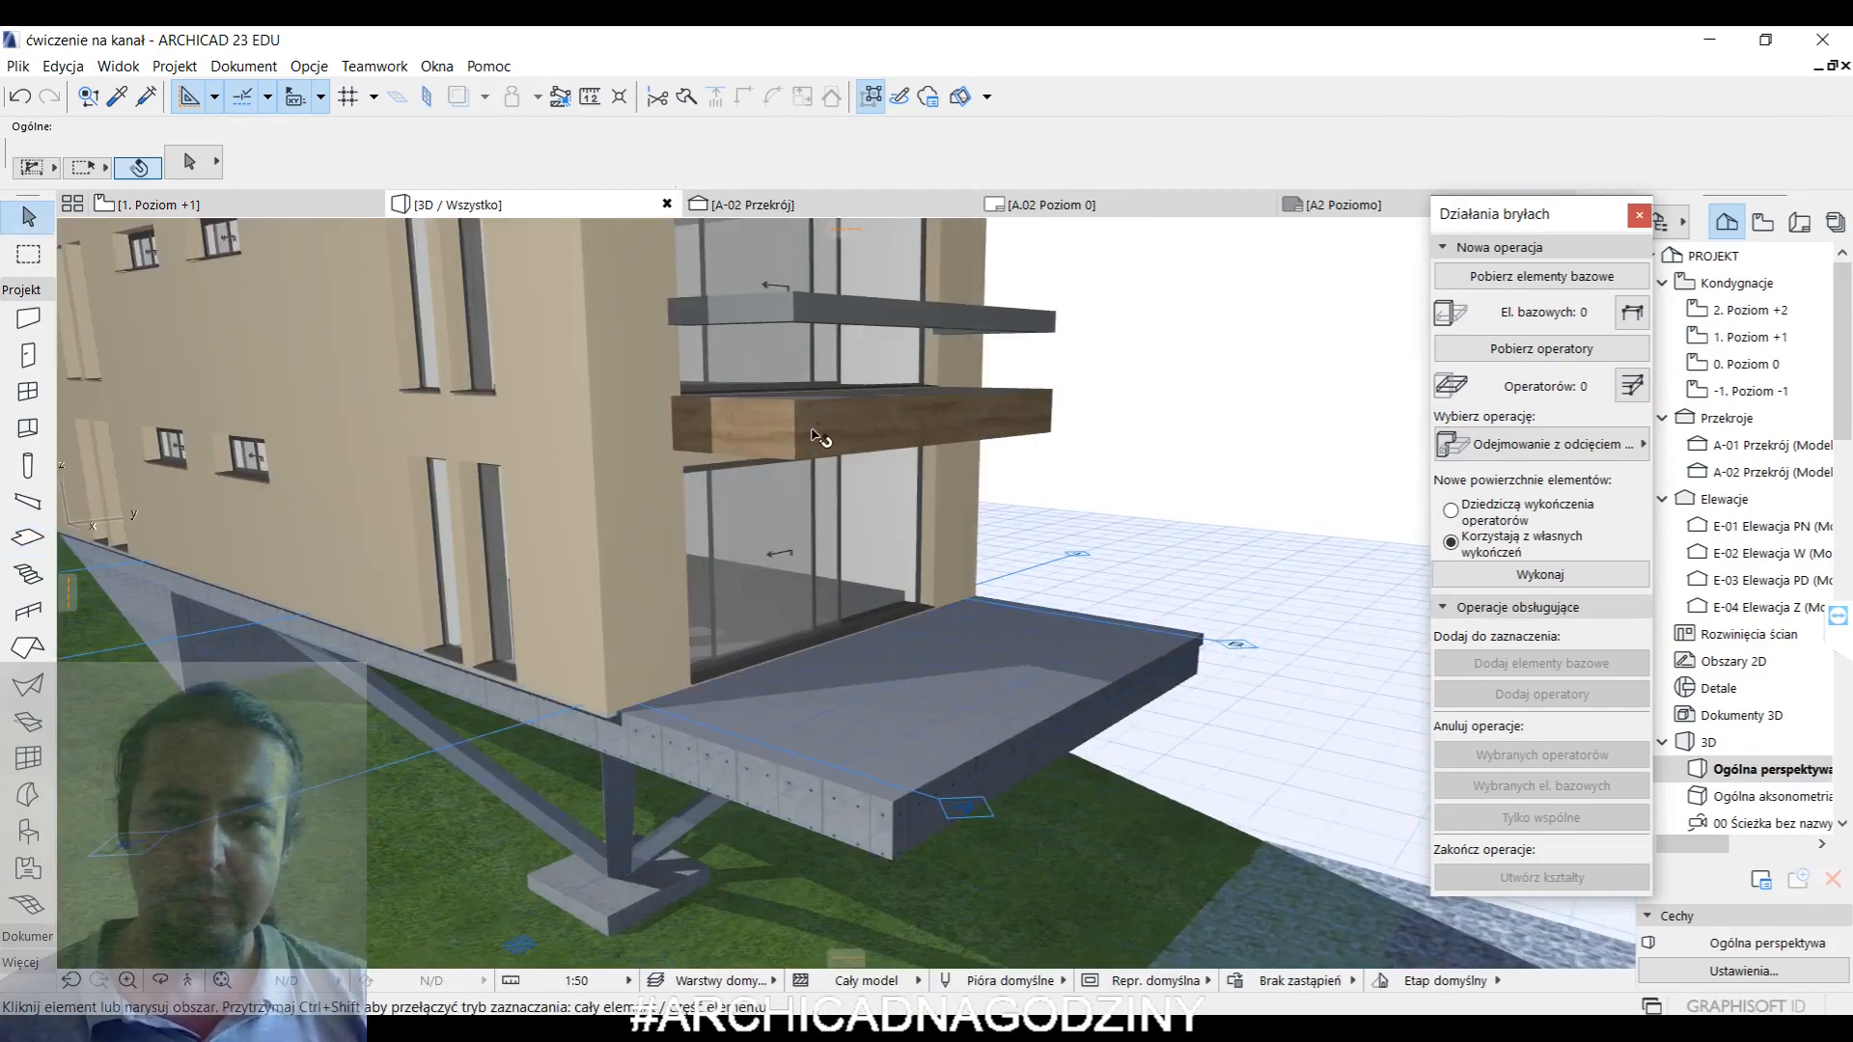
left_click(758, 309)
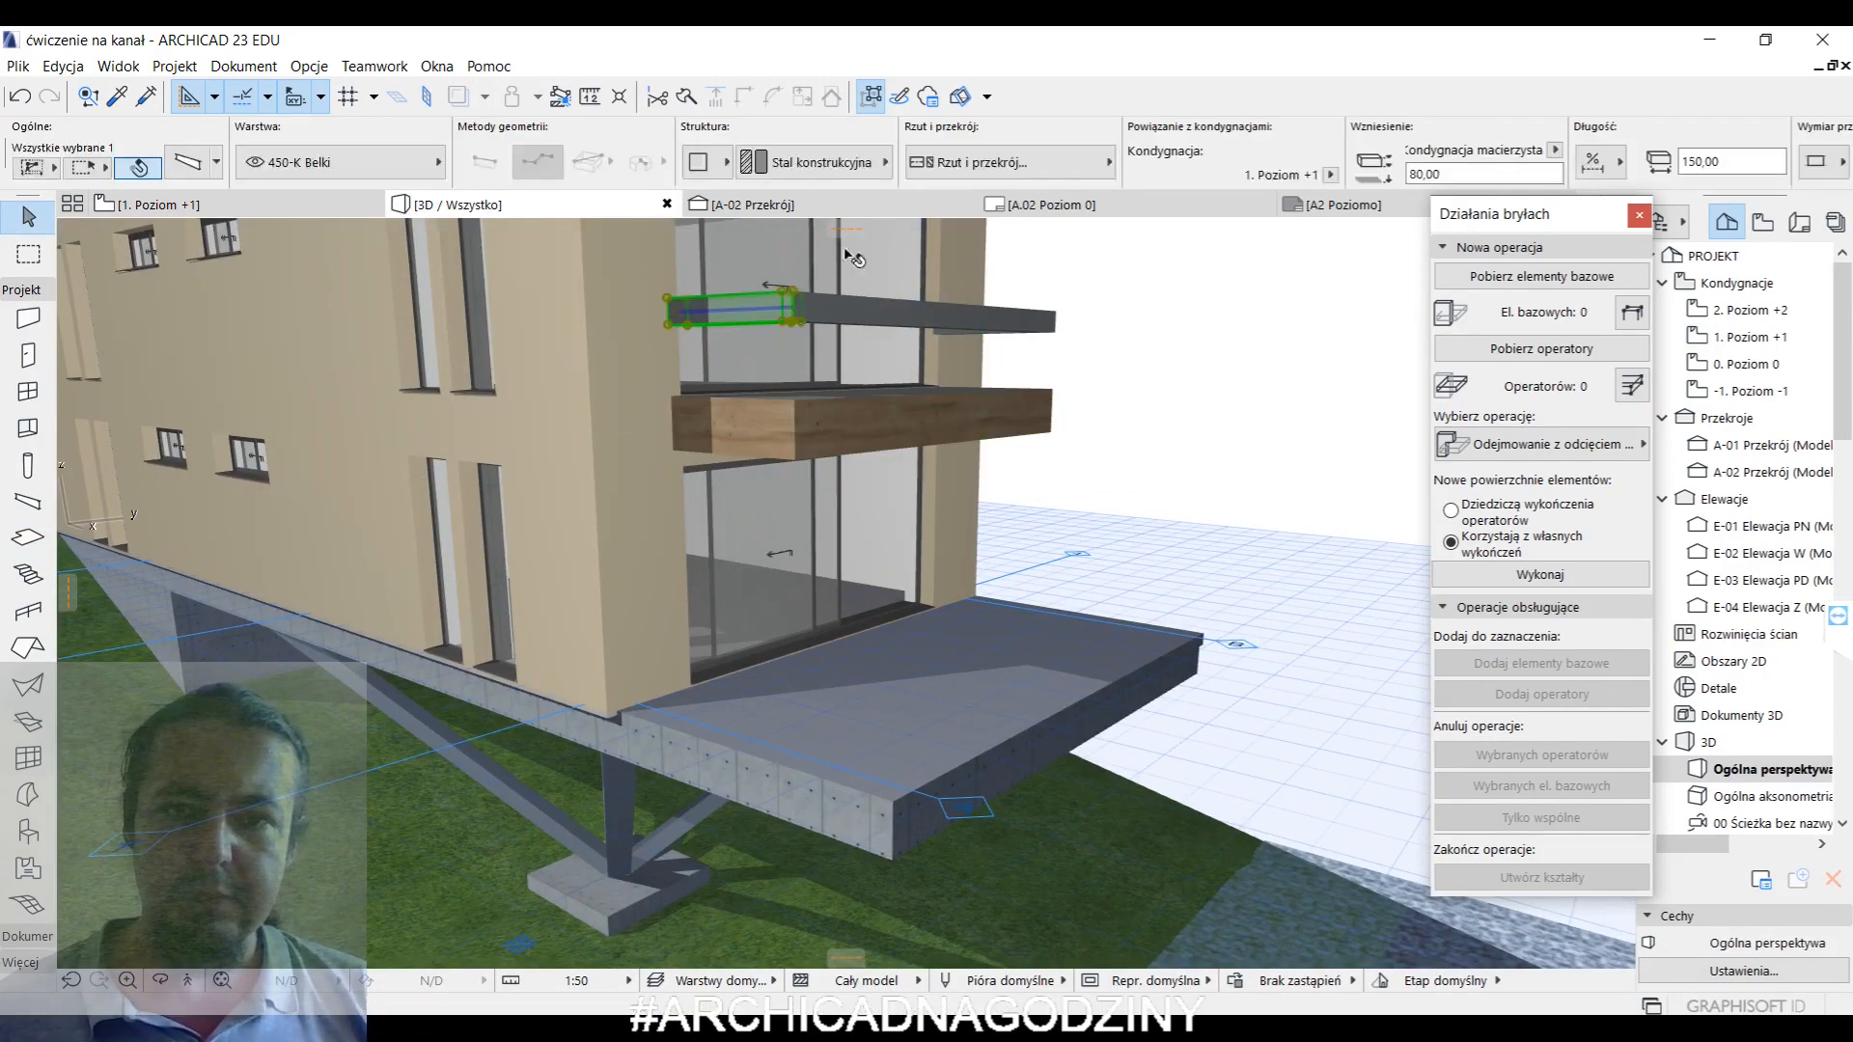
left_click(796, 309, "shift")
left_click(795, 290)
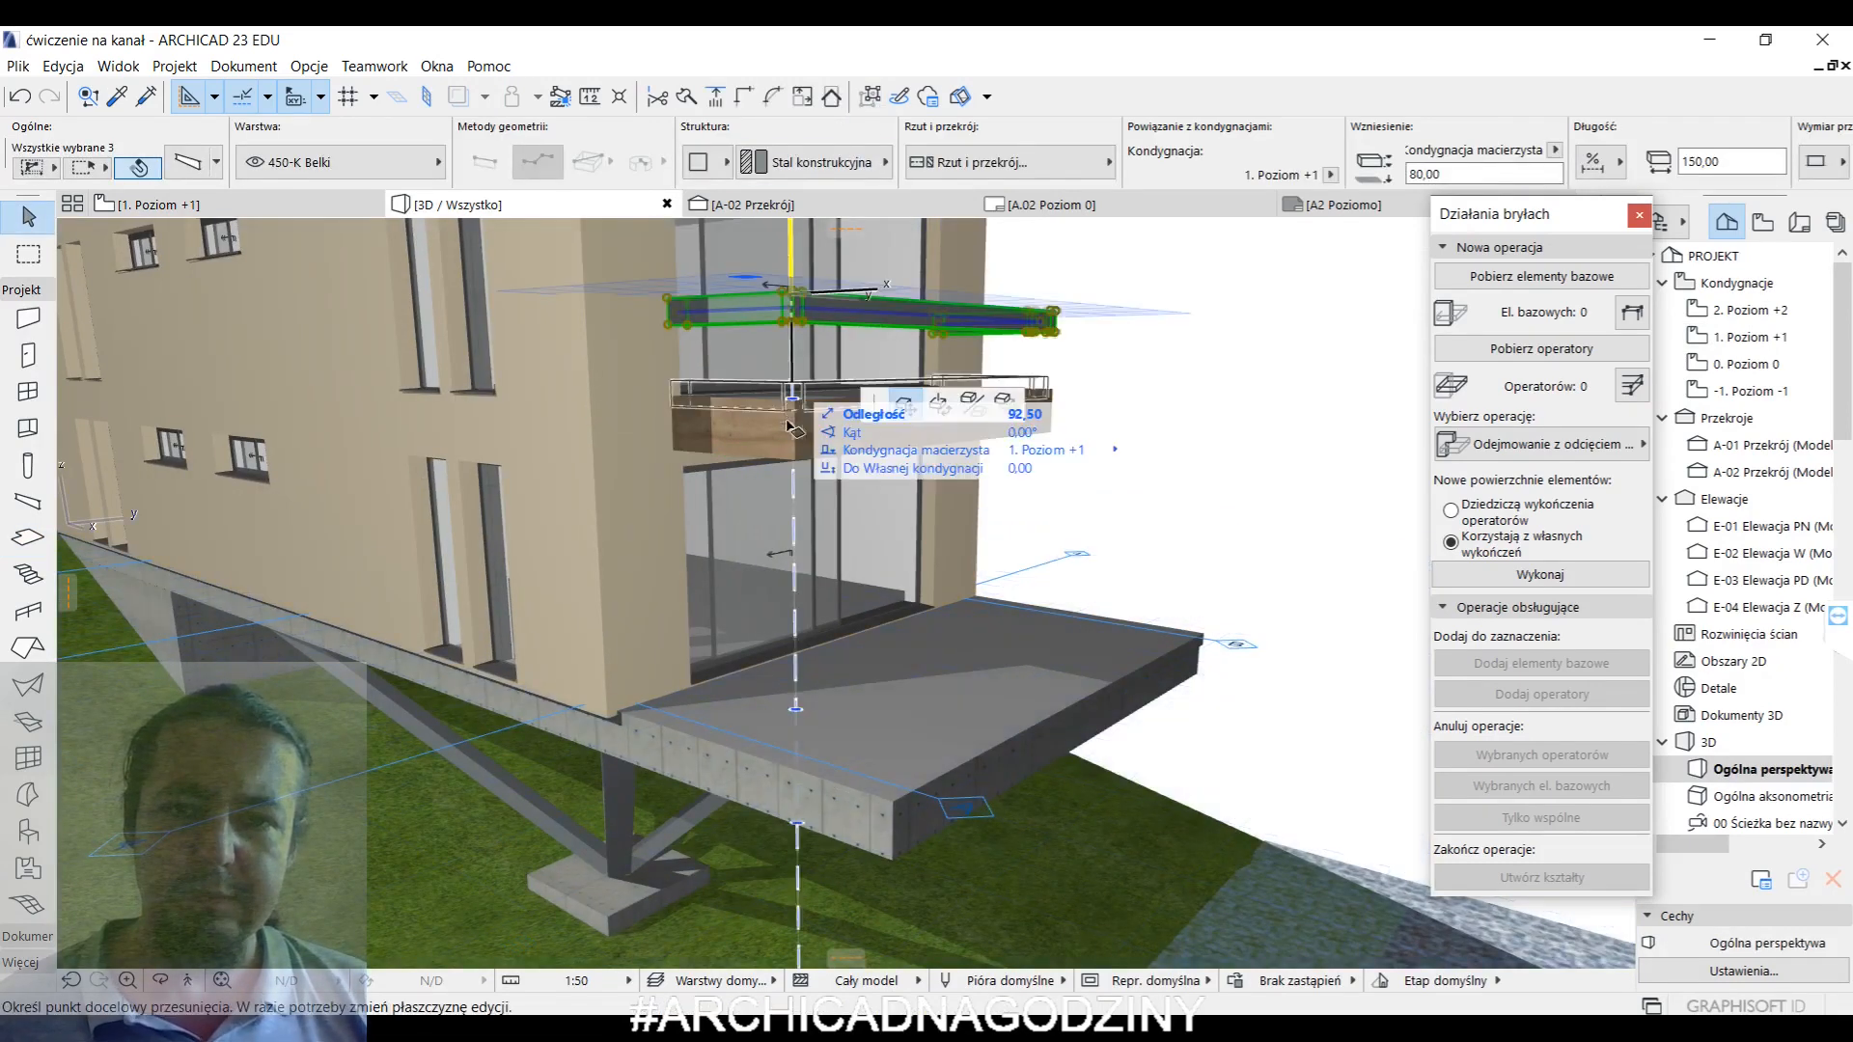
left_click(797, 399)
left_click(797, 403)
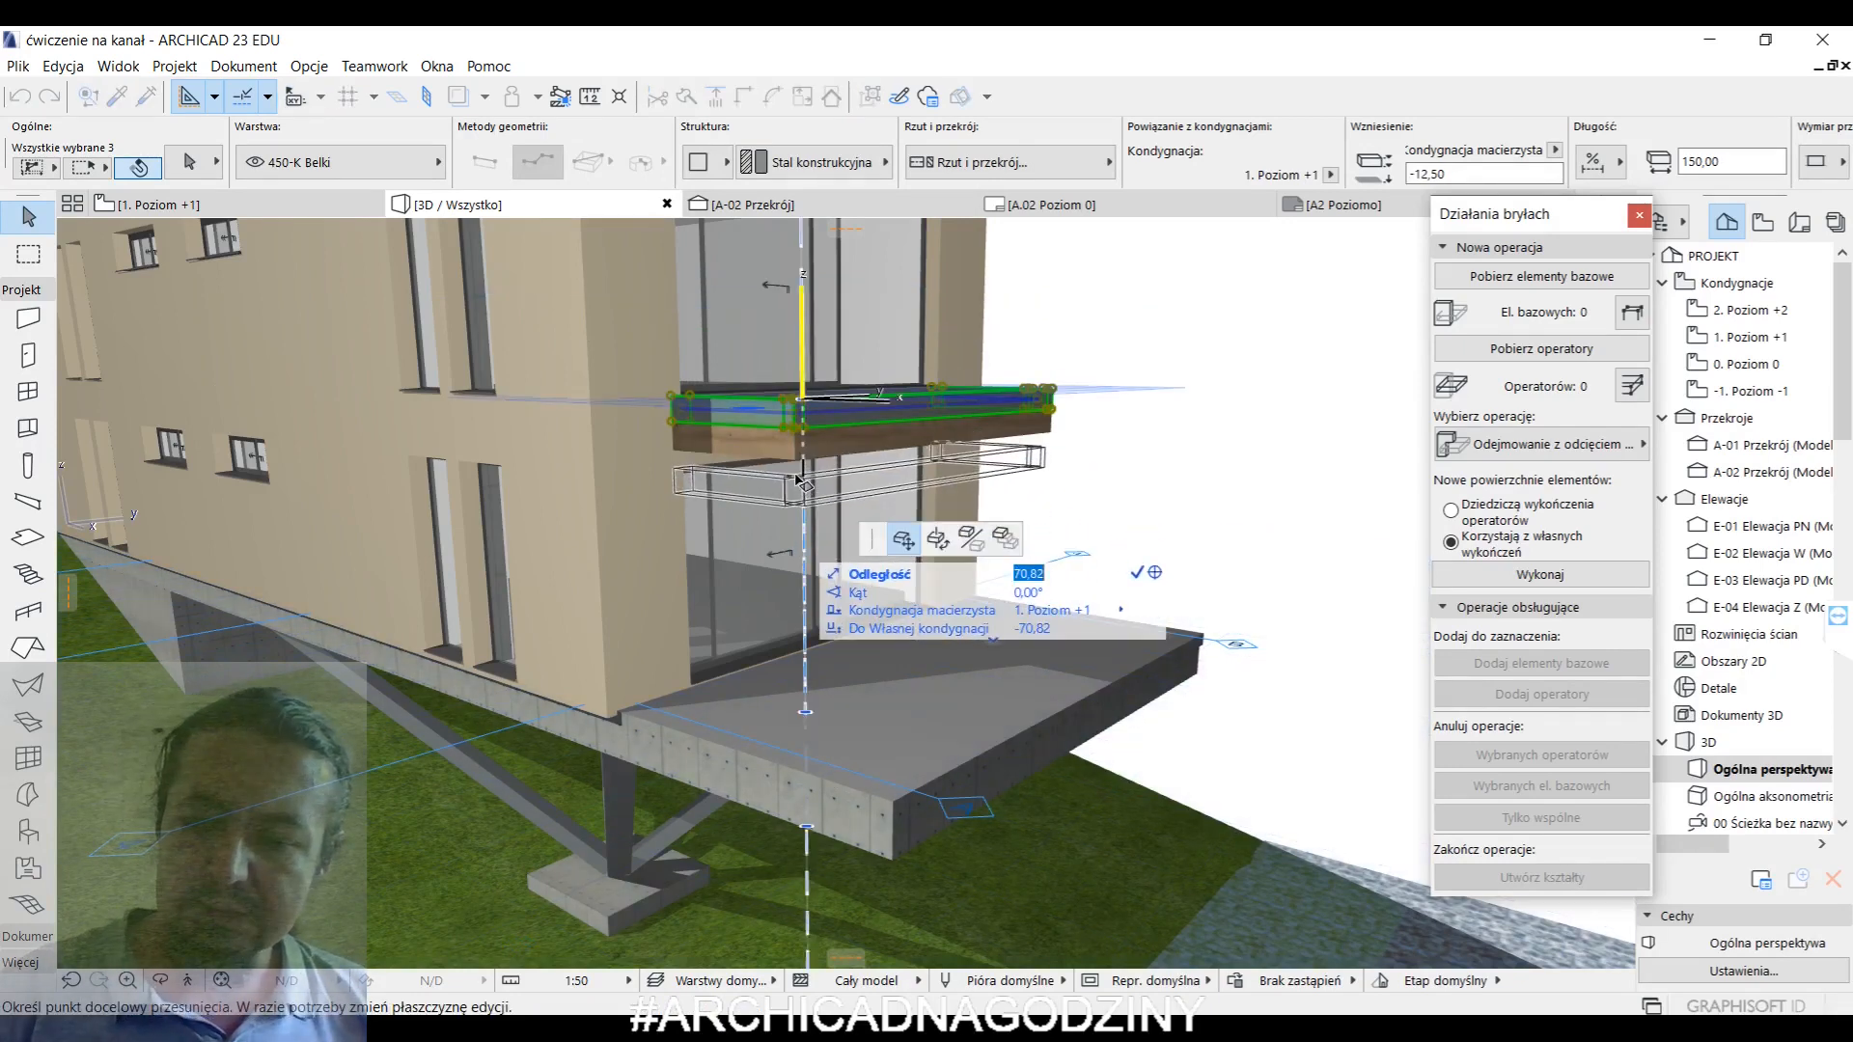
key("Return")
- Set the thickness of the balcony's wooden slab to 5
left_click(793, 452)
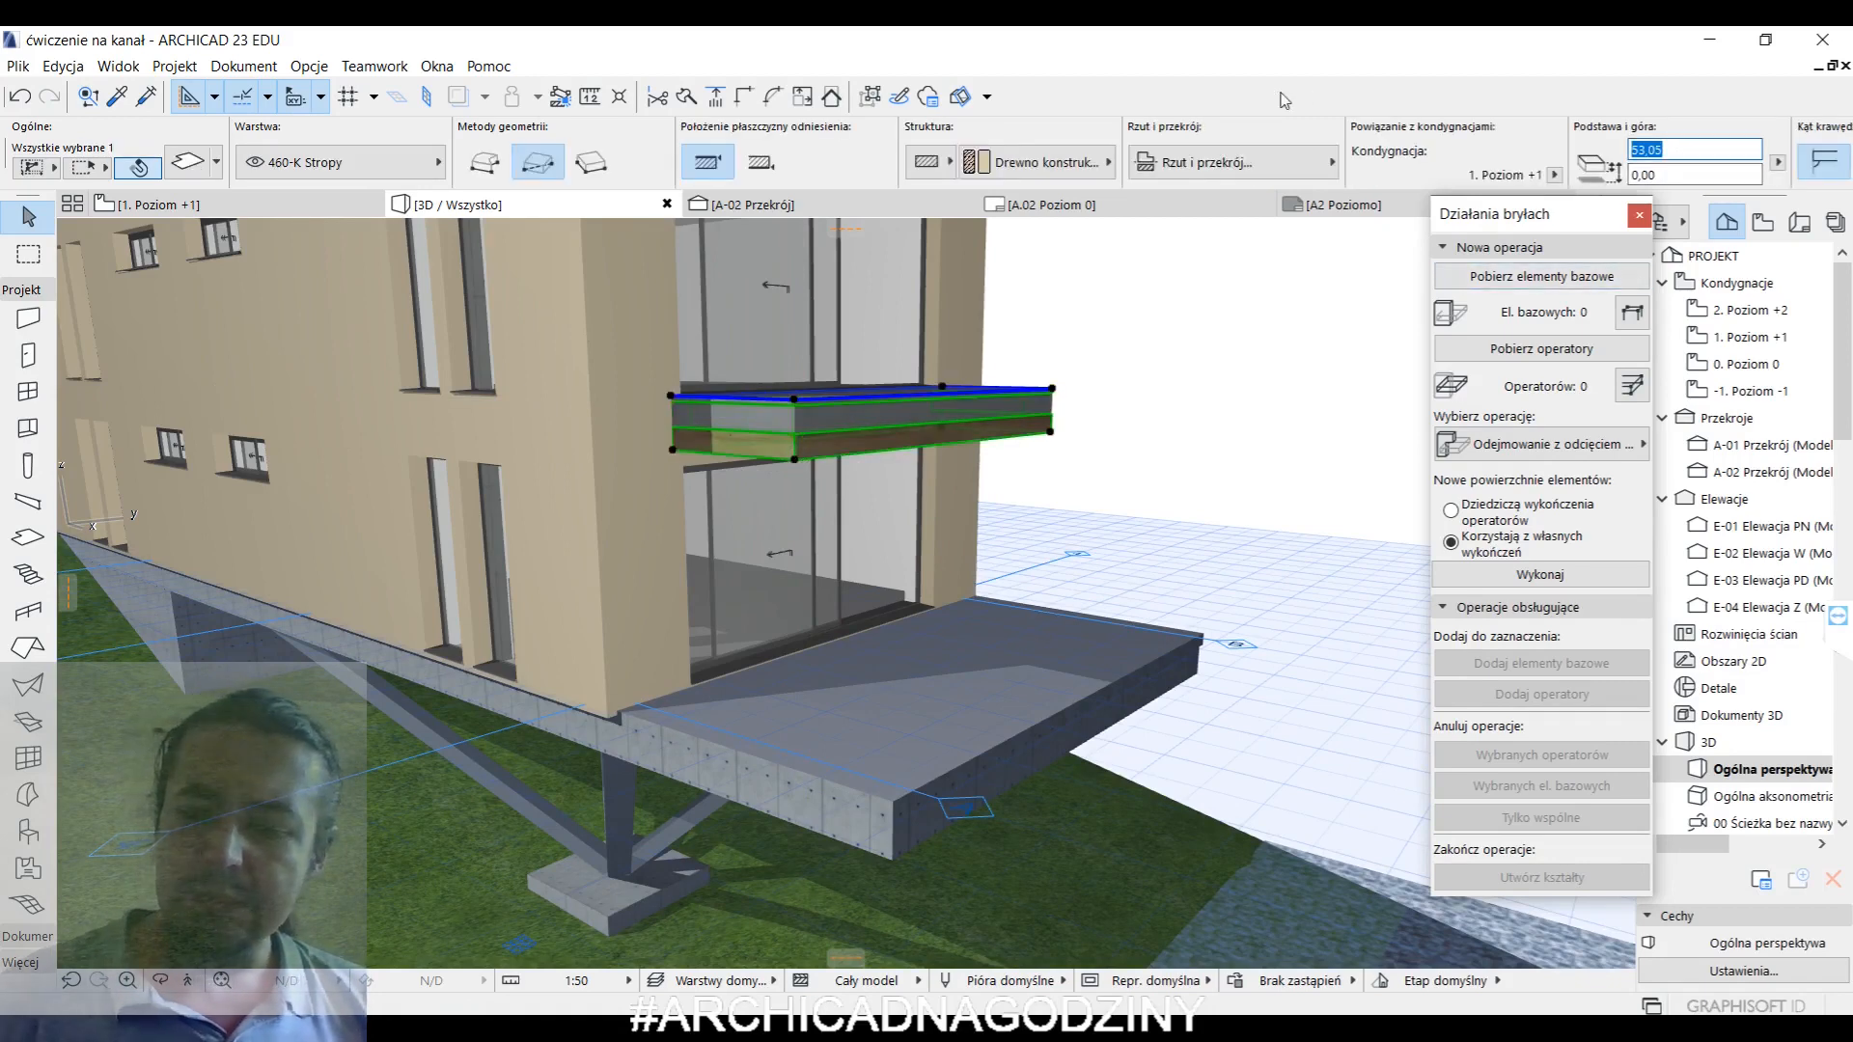
type("5")
key("Return")
middle_click_drag(1220, 466, 1254, 493, "shift")
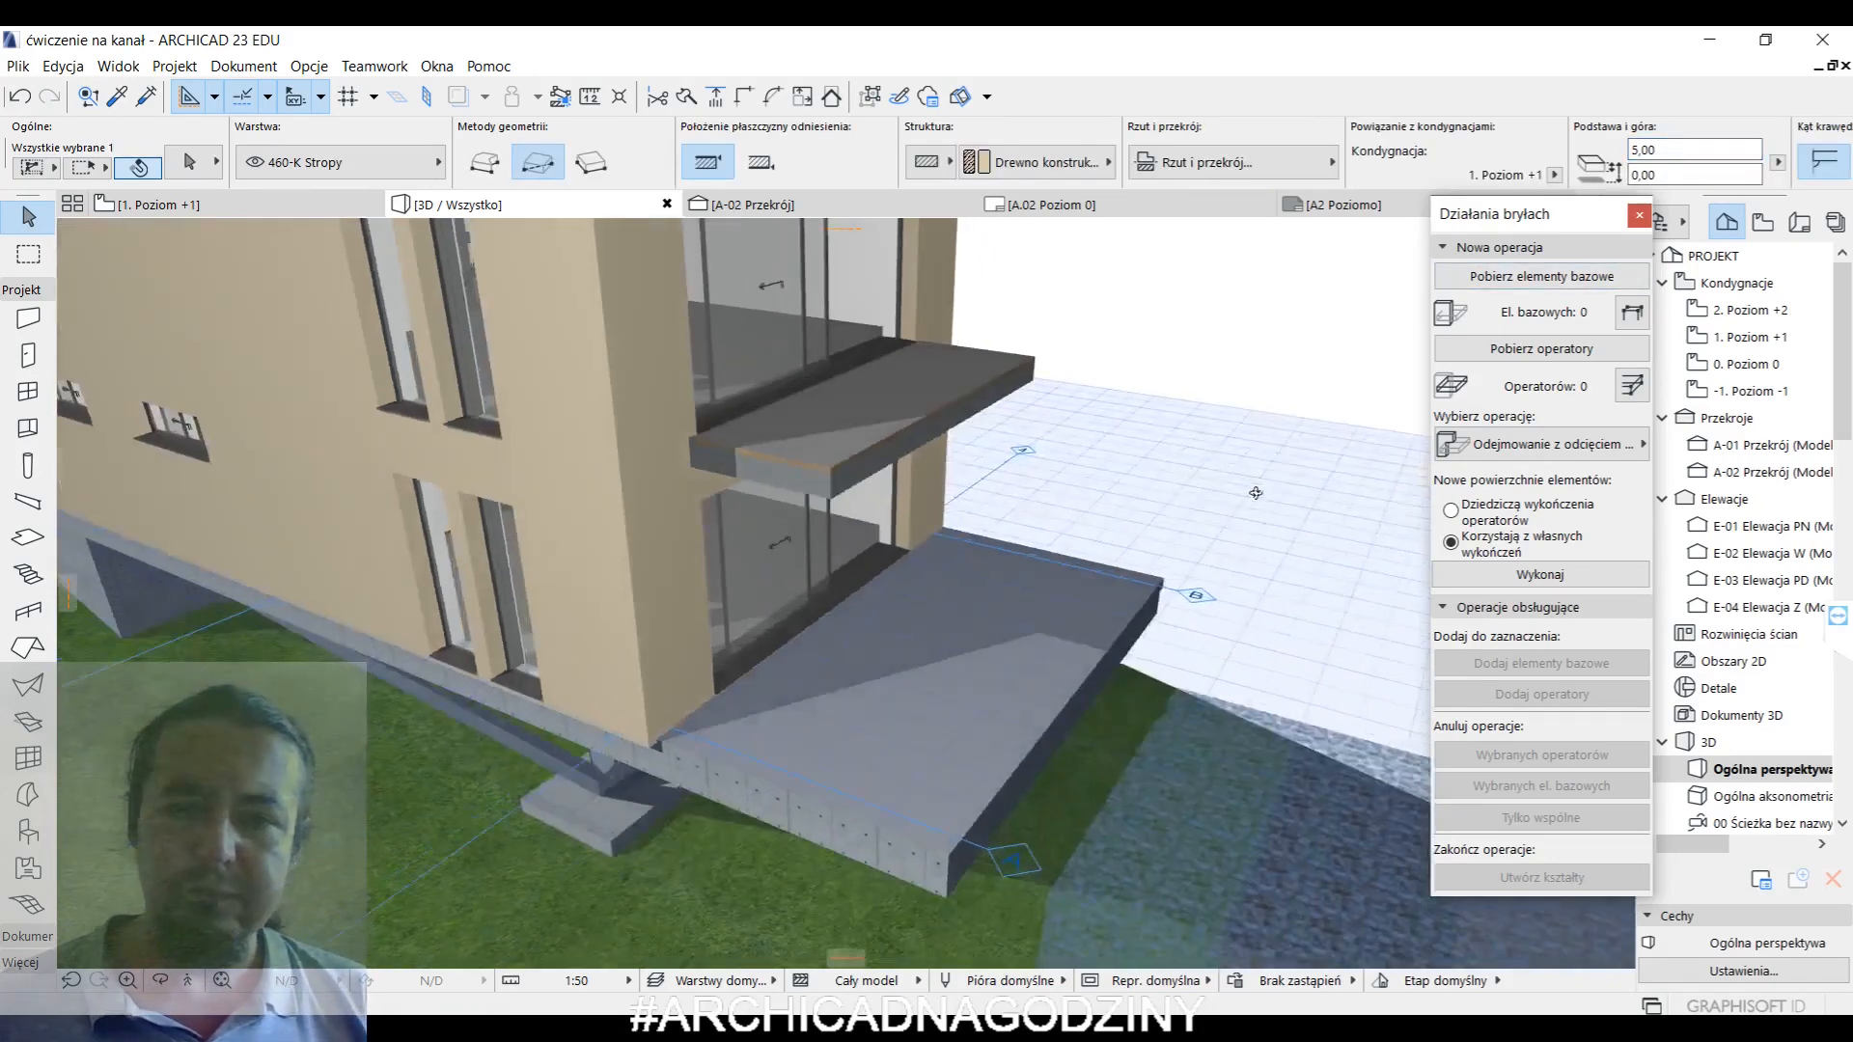
- Turn off the top surface override of the balcony slab so it uses its own wood finish
left_click(187, 169)
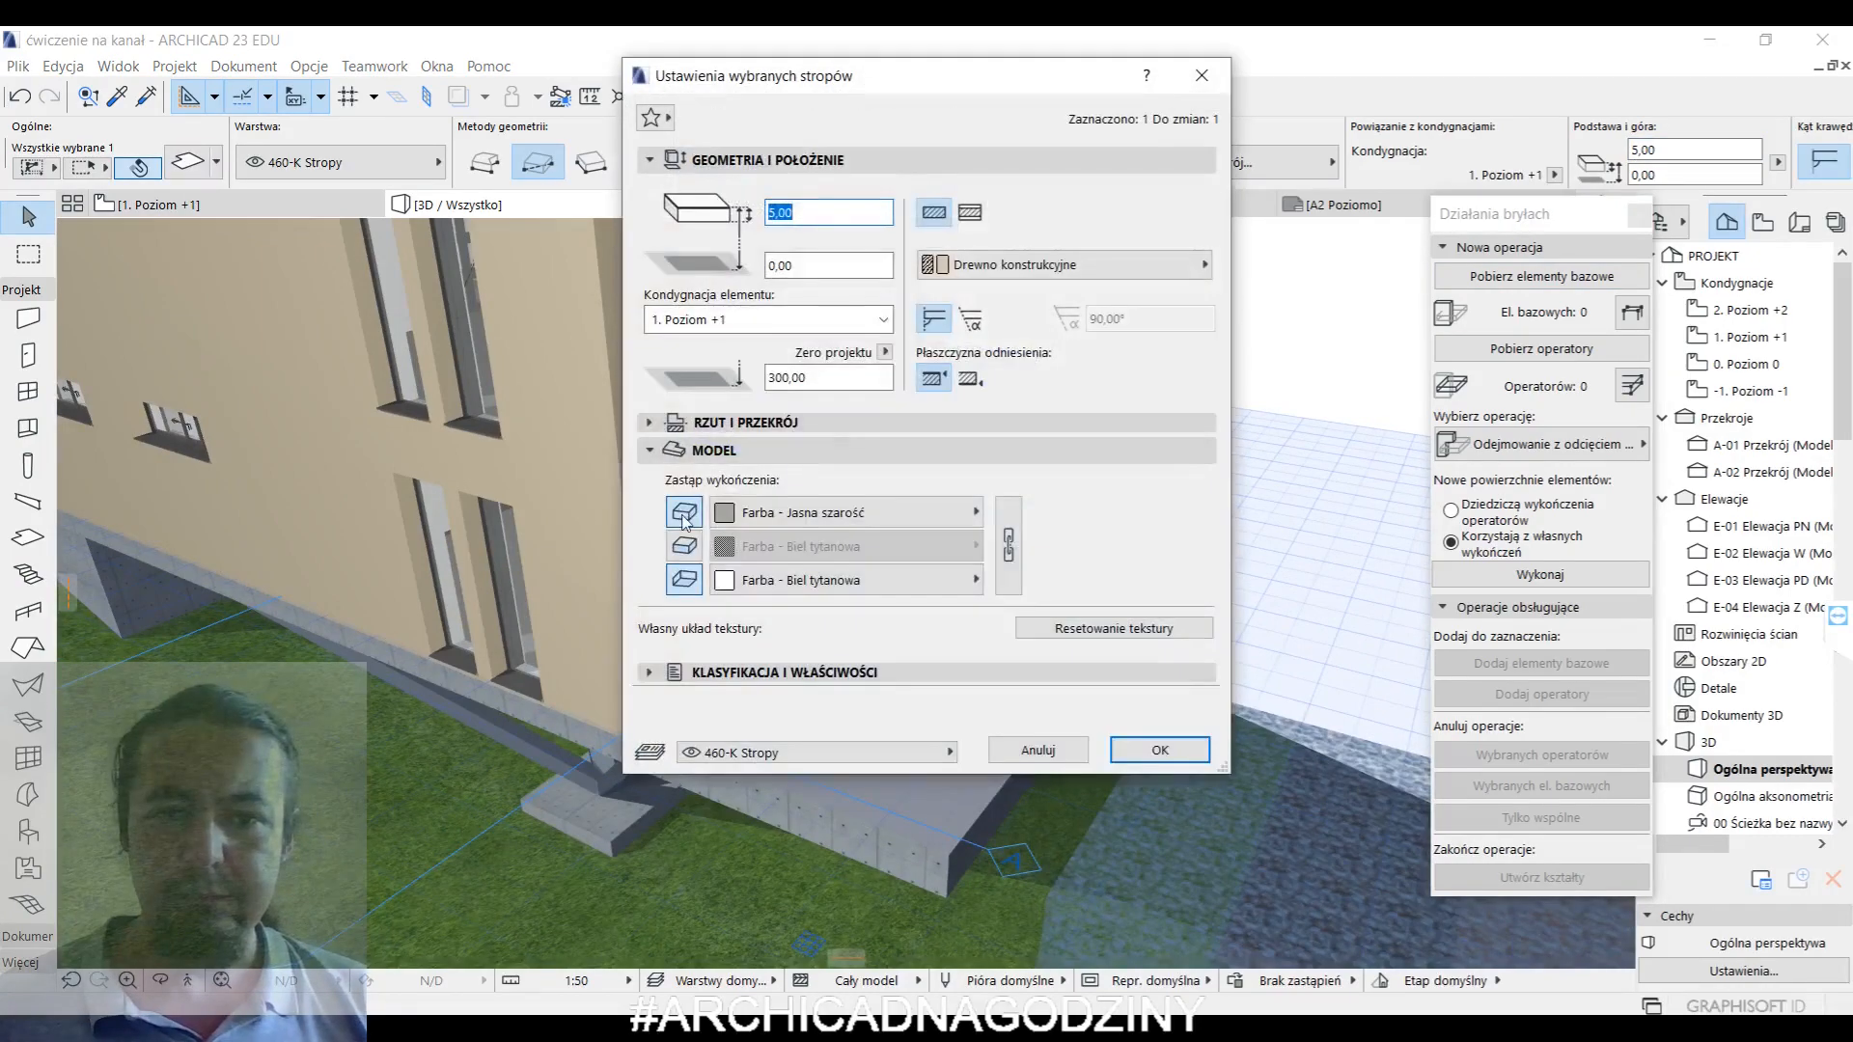
left_click(1159, 755)
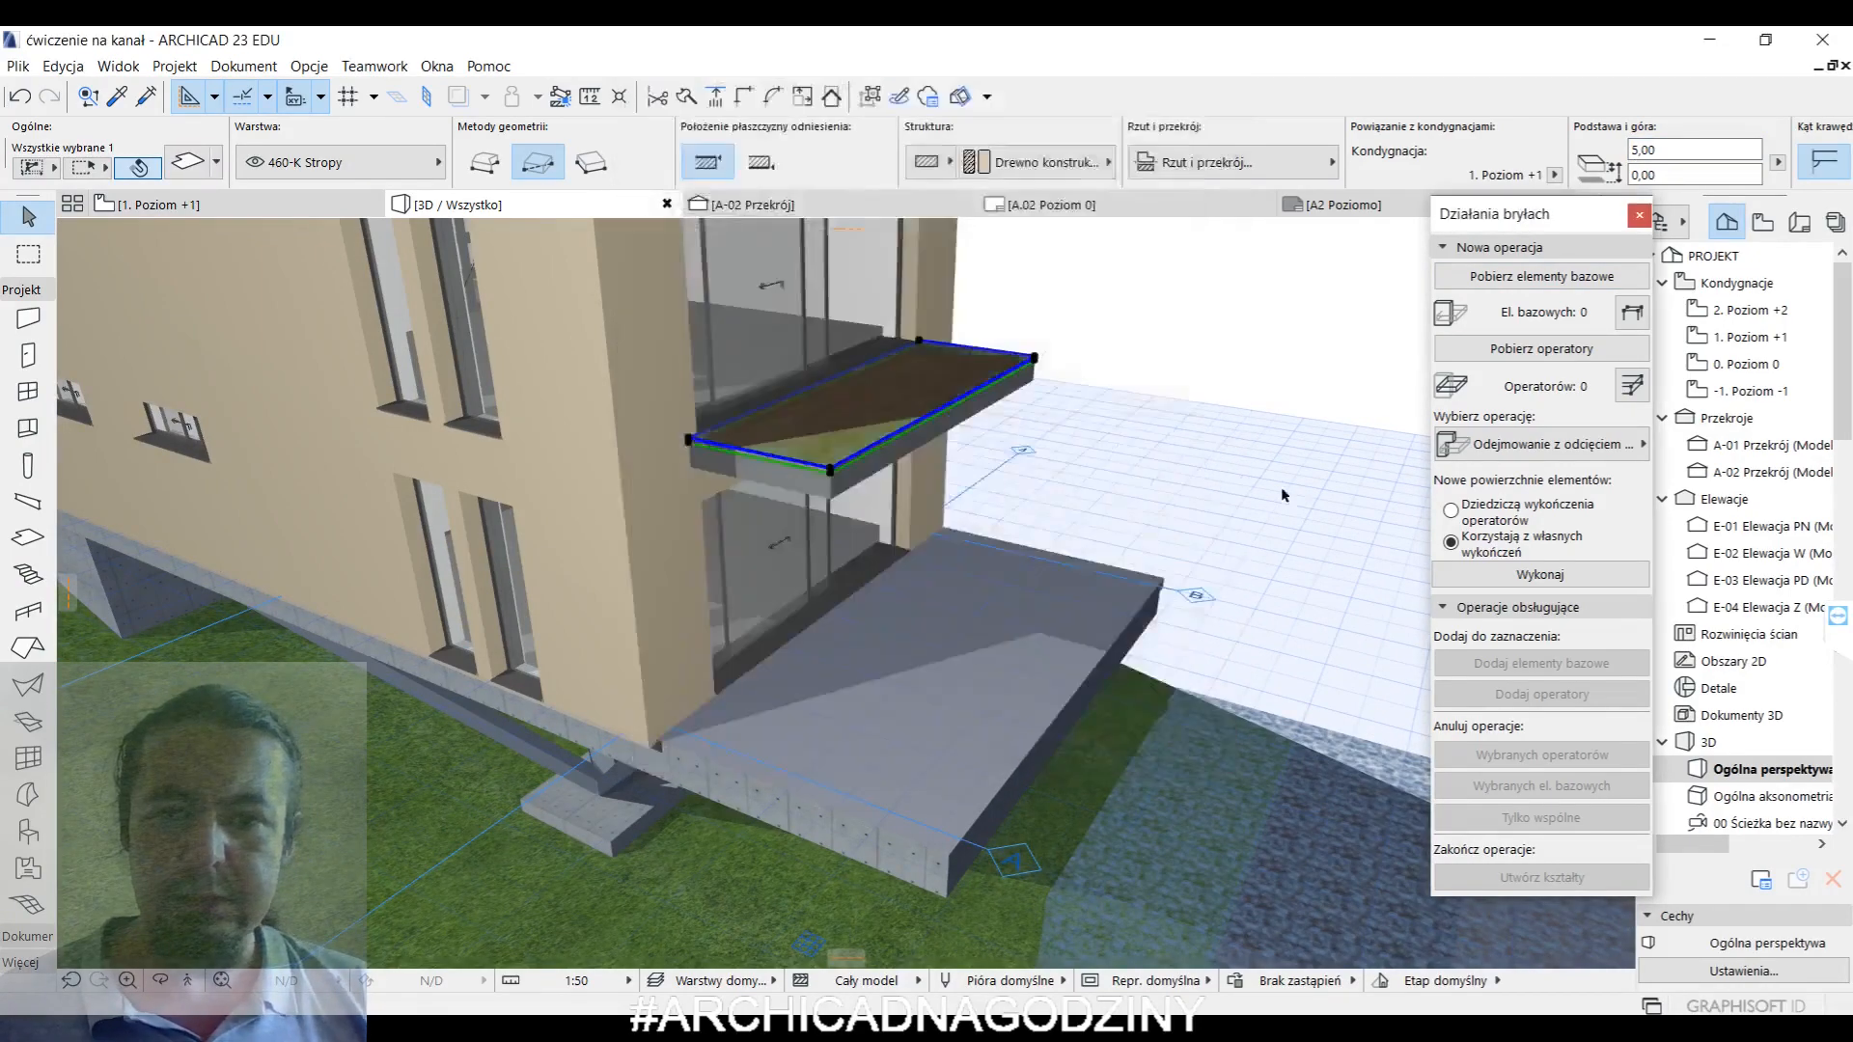
left_click(1281, 486)
middle_click_drag(1039, 437, 980, 492, "shift")
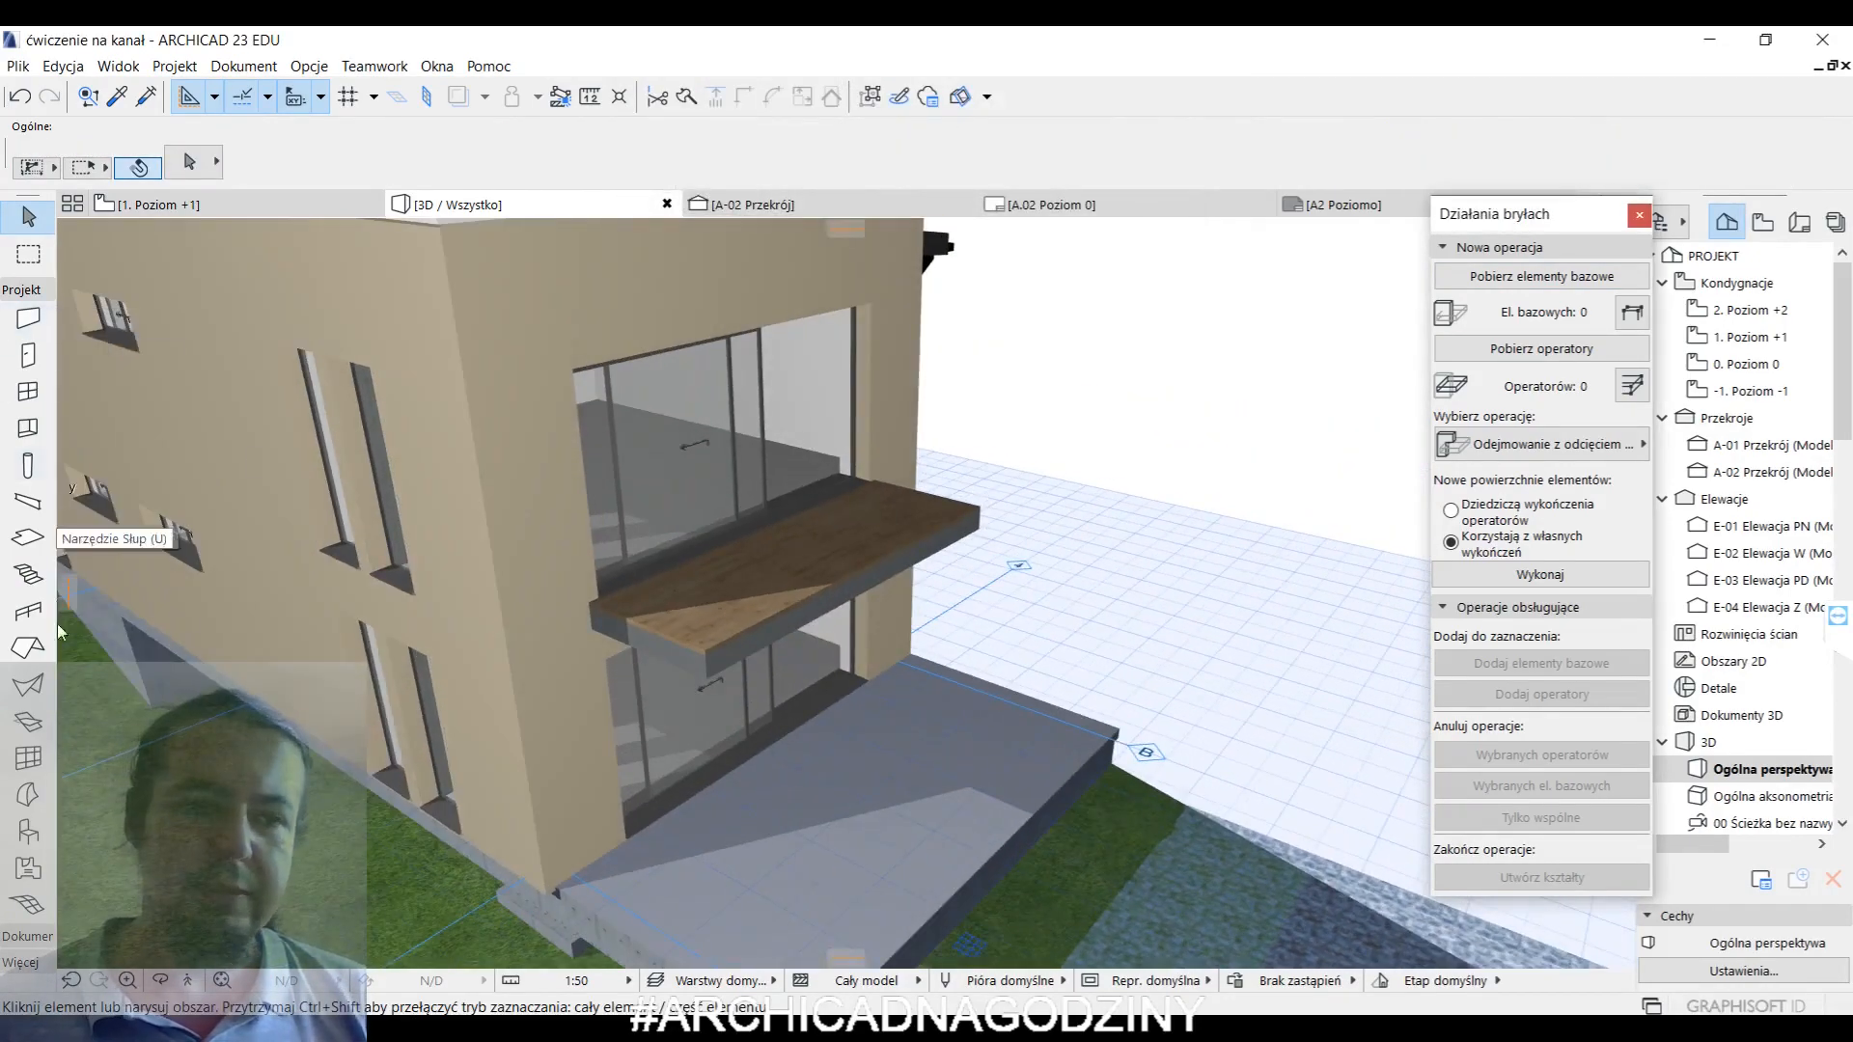
- Place a railing with the default settings along the three free edges of the upper balcony slab
left_click(28, 610)
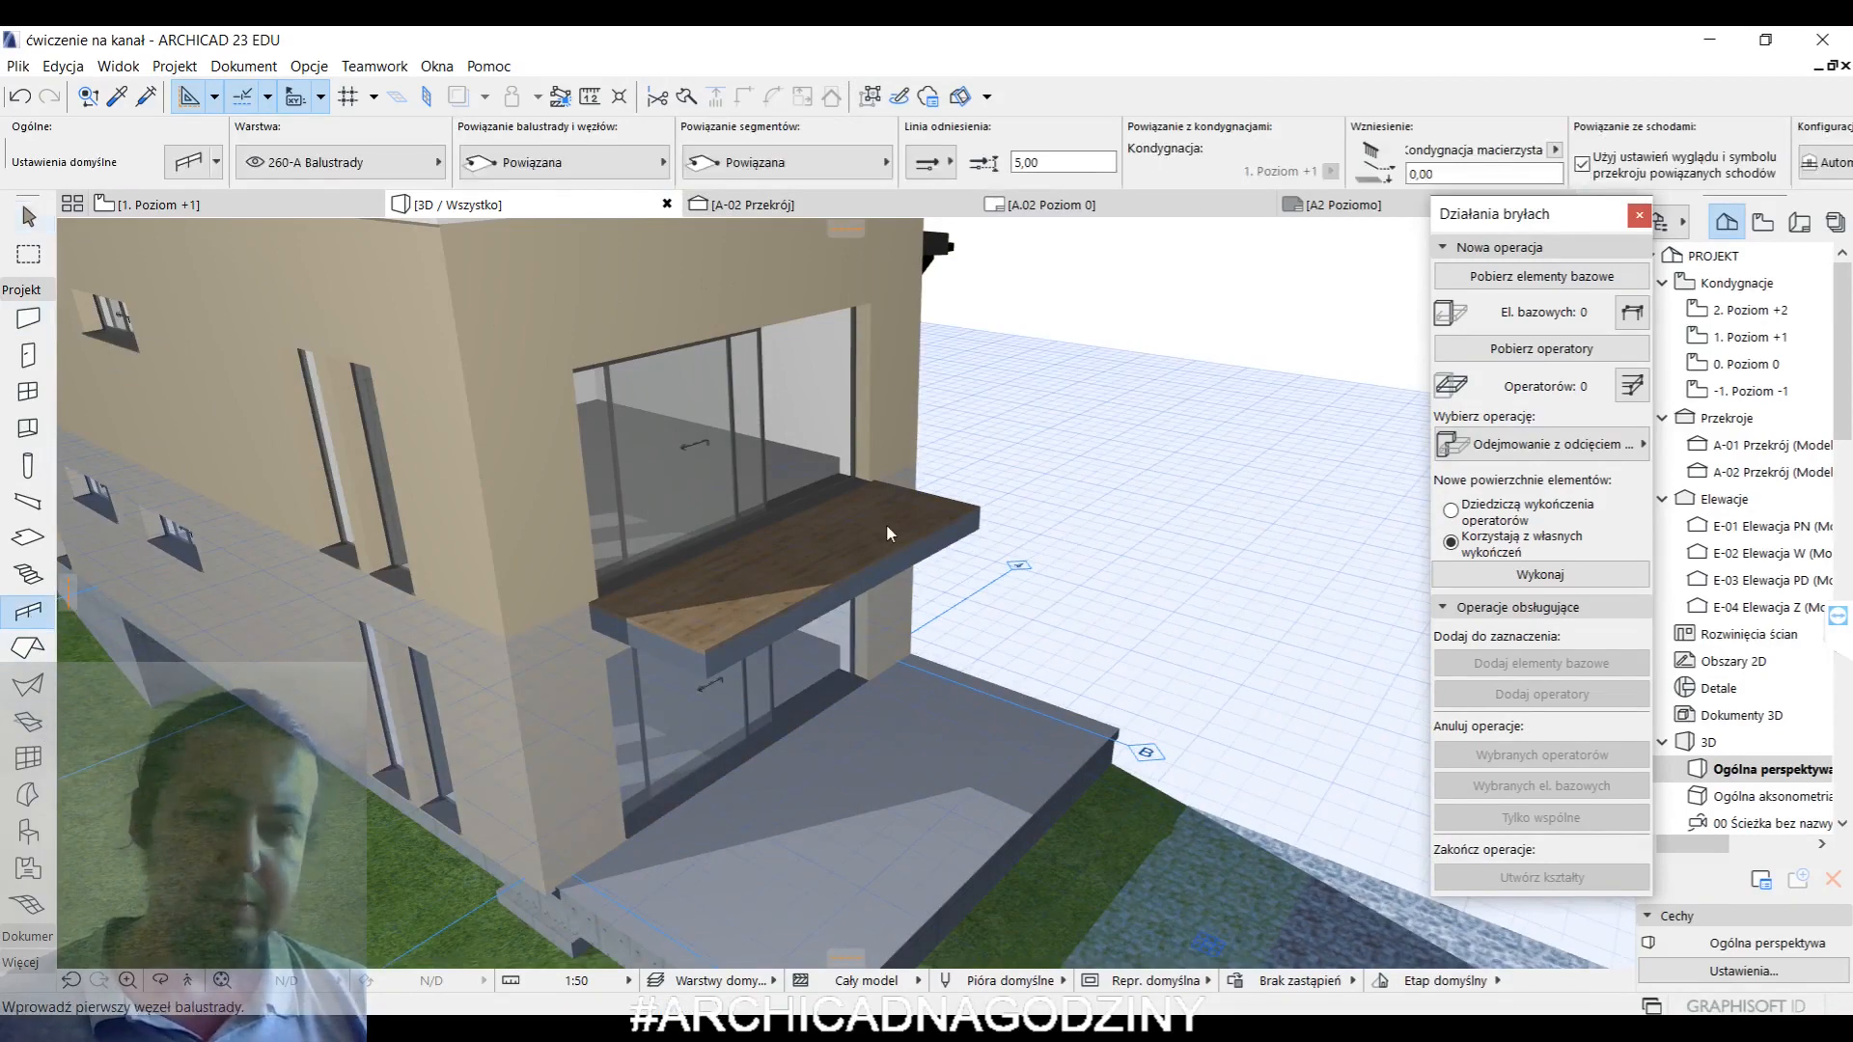
key("ctrl+t")
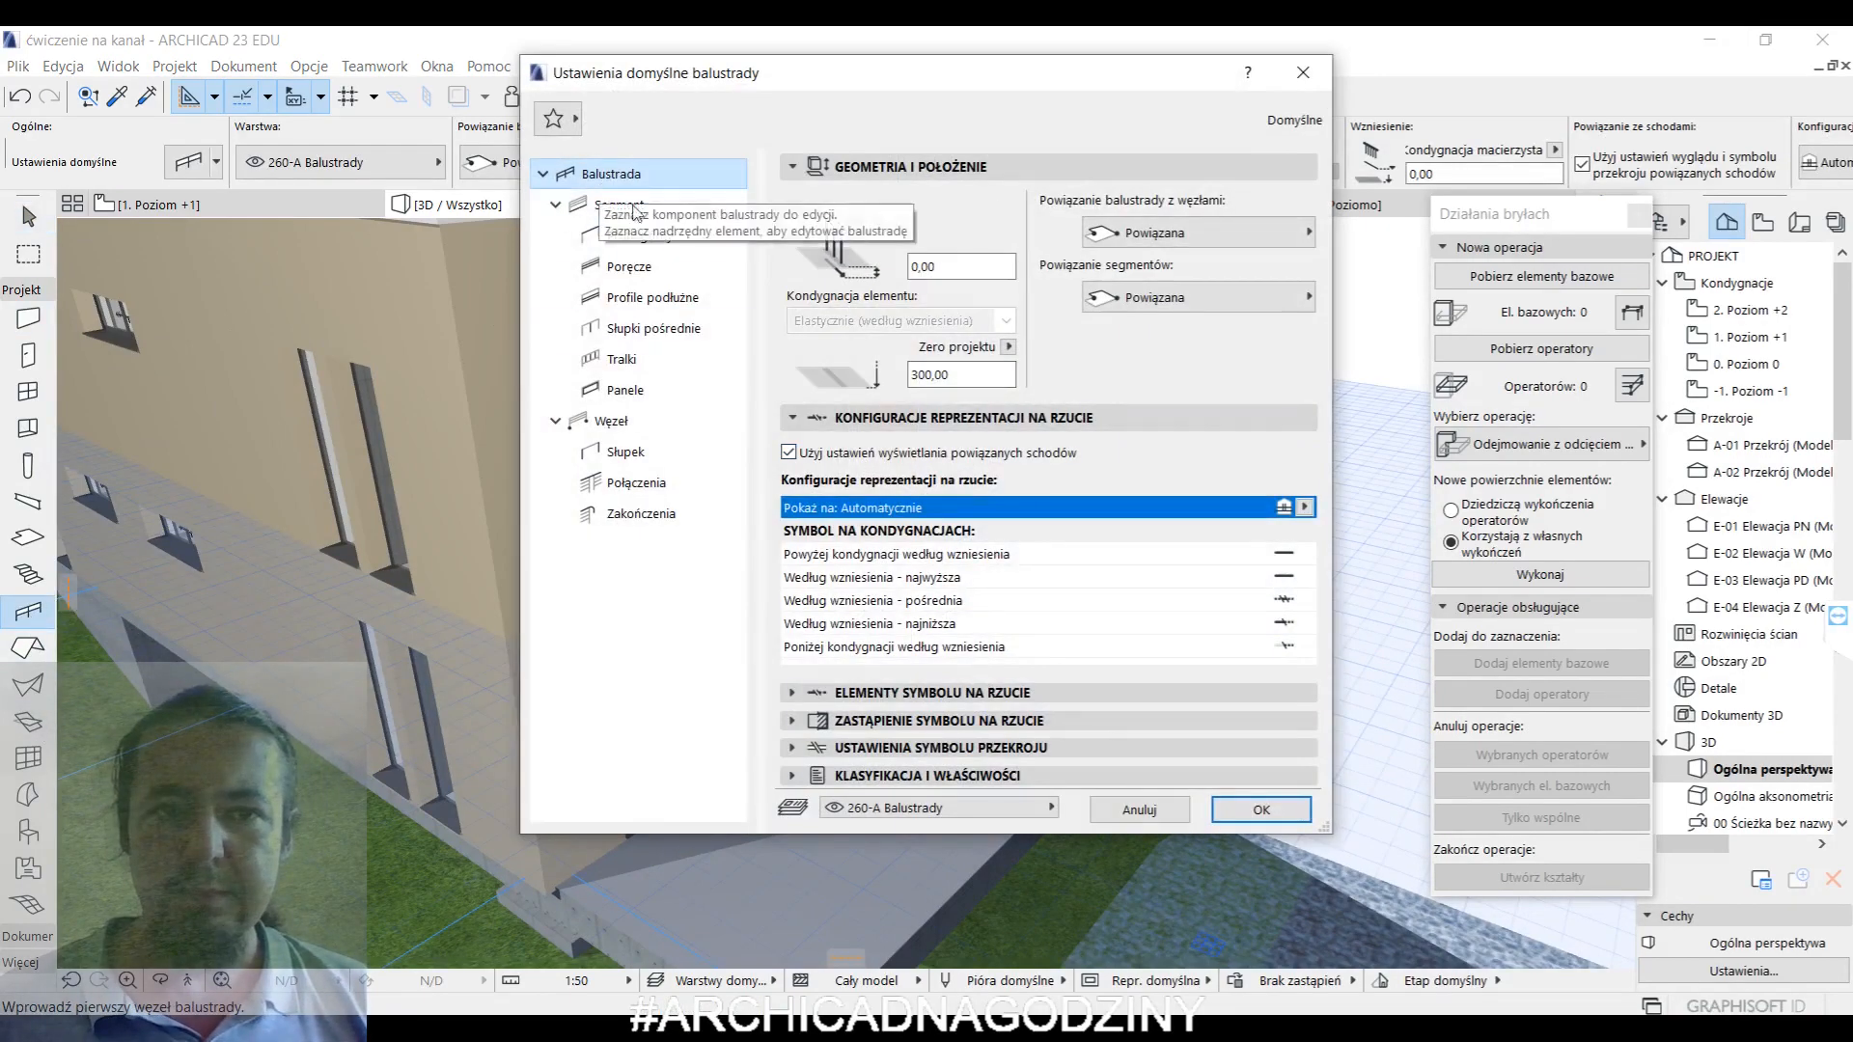
left_click(1259, 808)
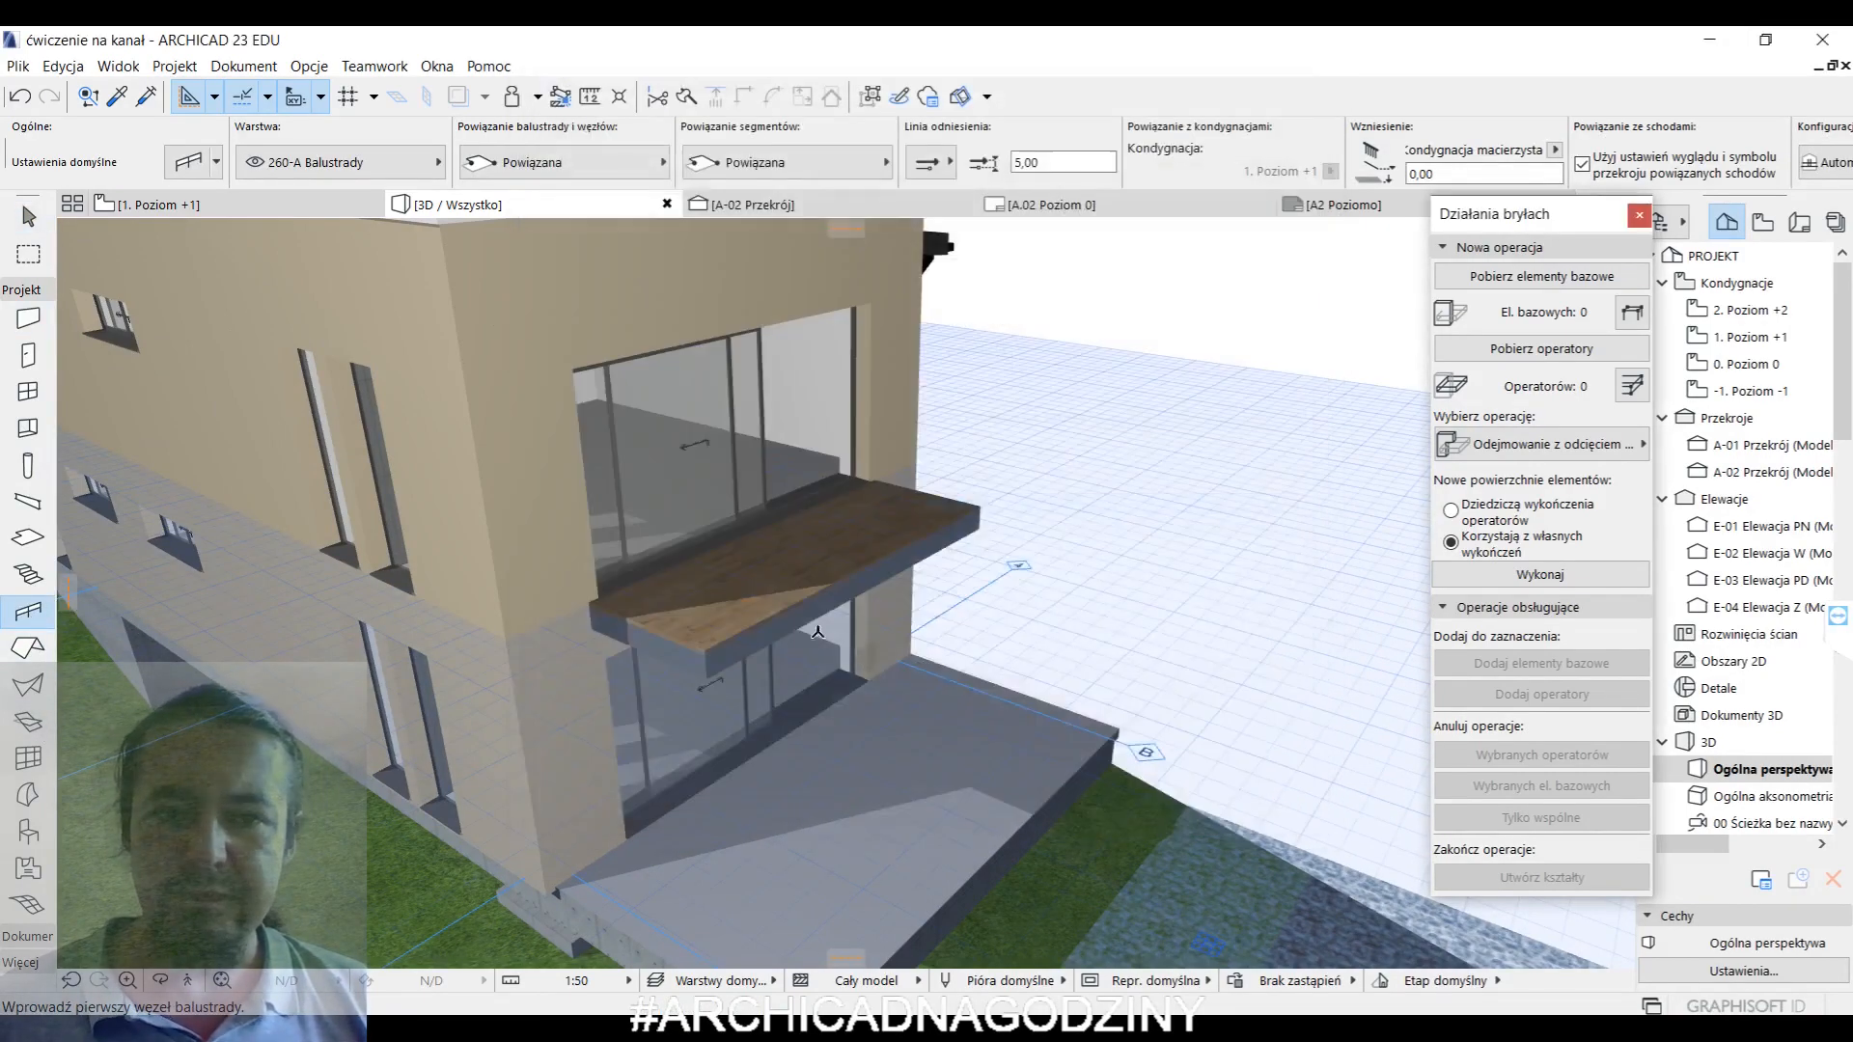
left_click(584, 602)
key("Escape")
left_click(589, 603)
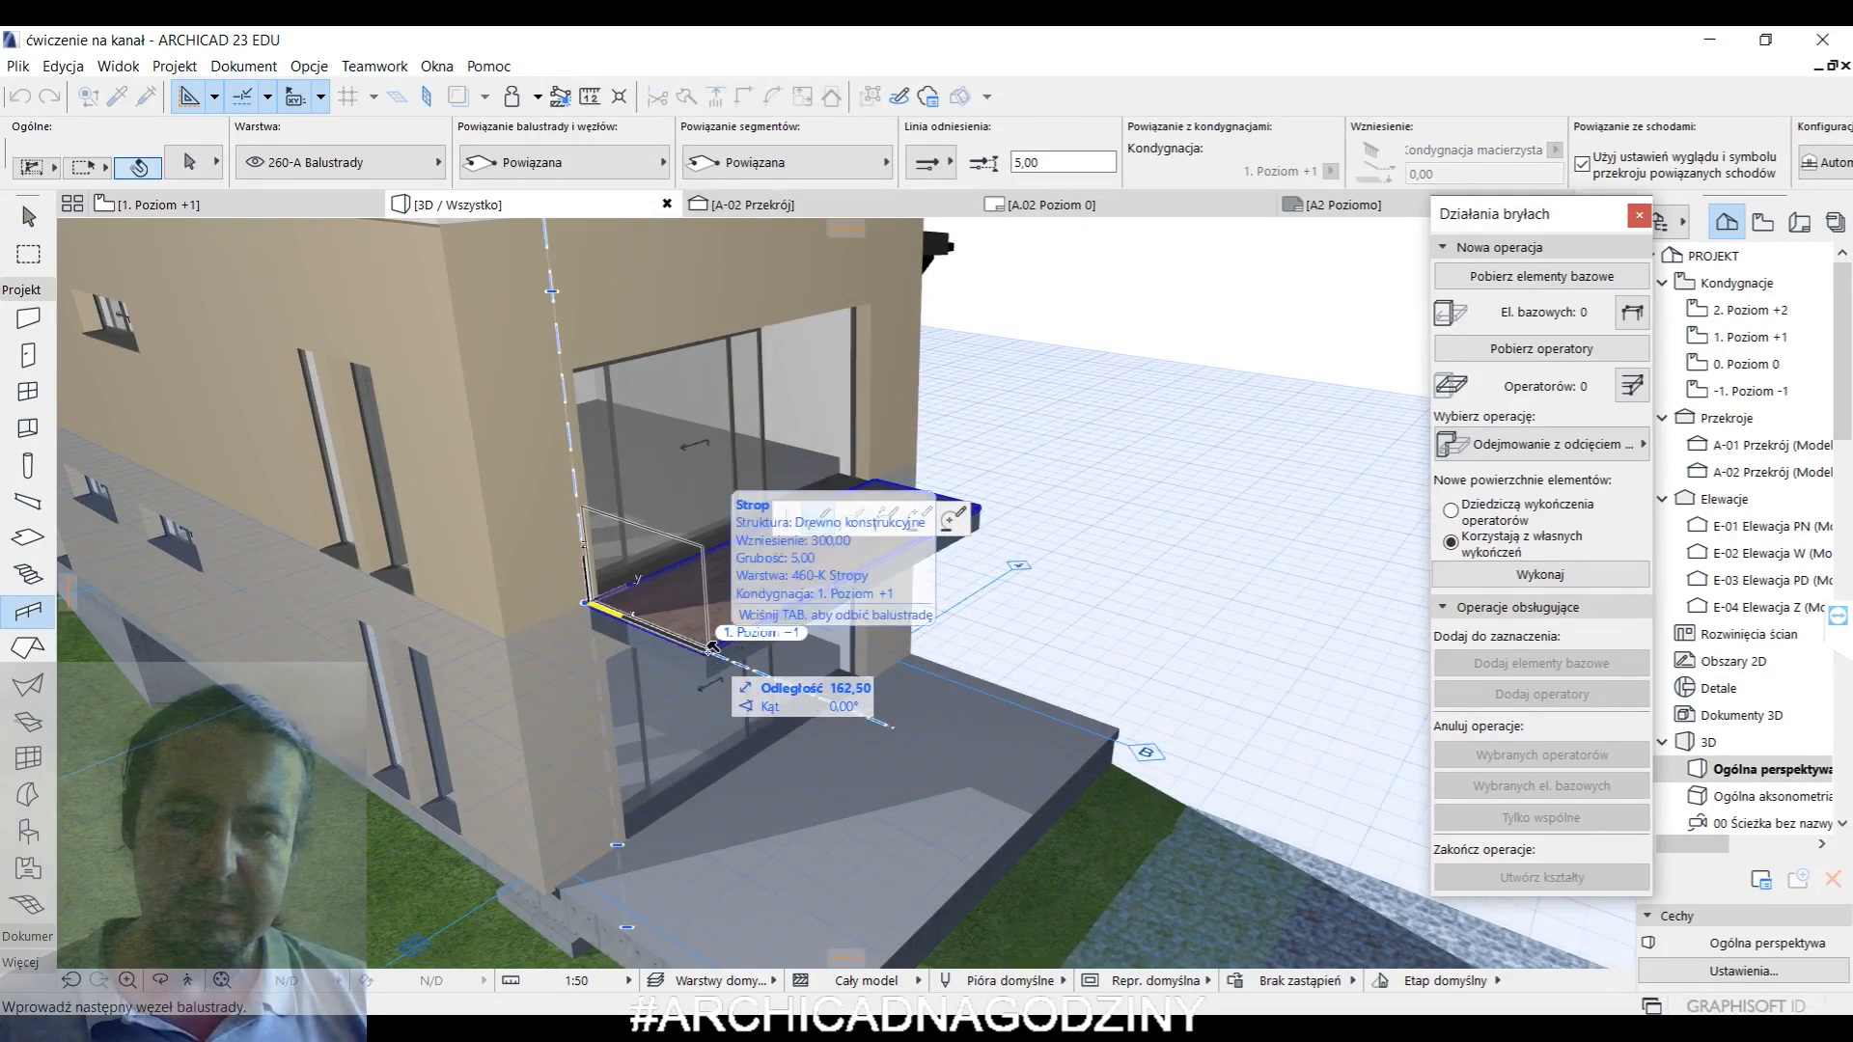
left_click(704, 651)
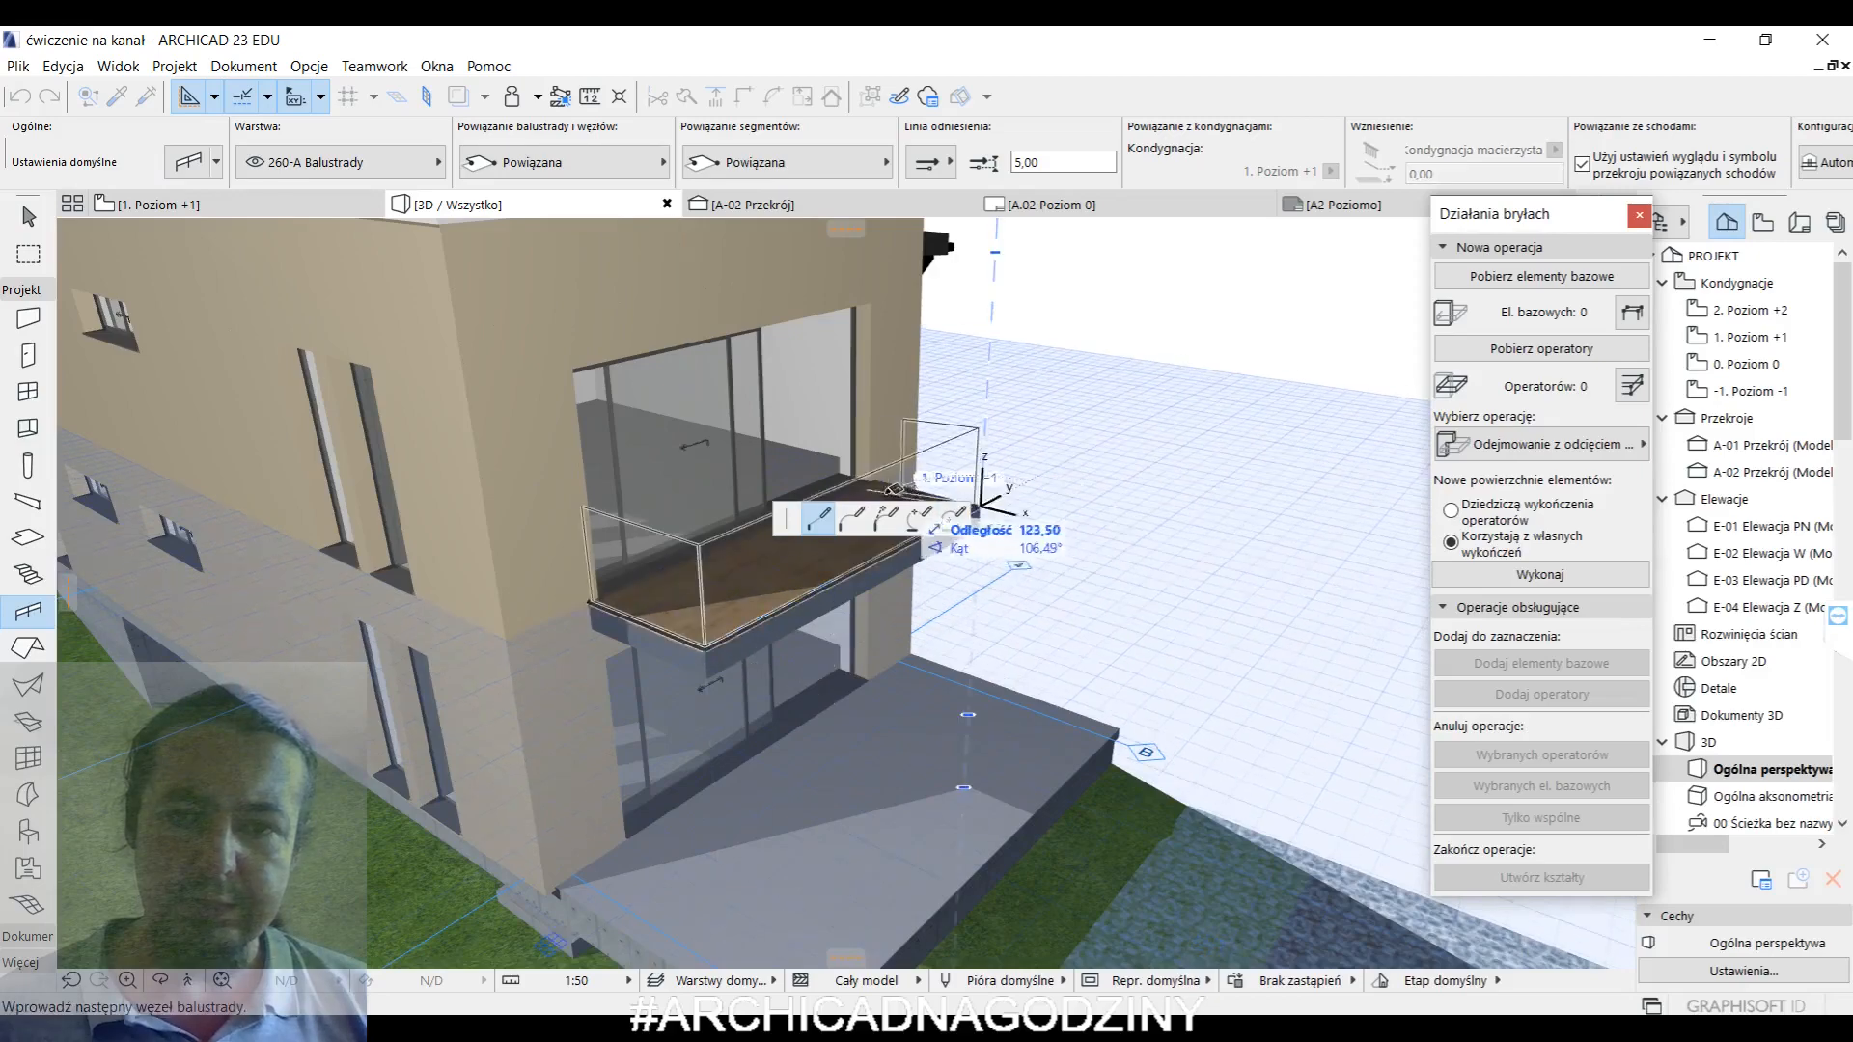
left_click(979, 506)
double_click(873, 480)
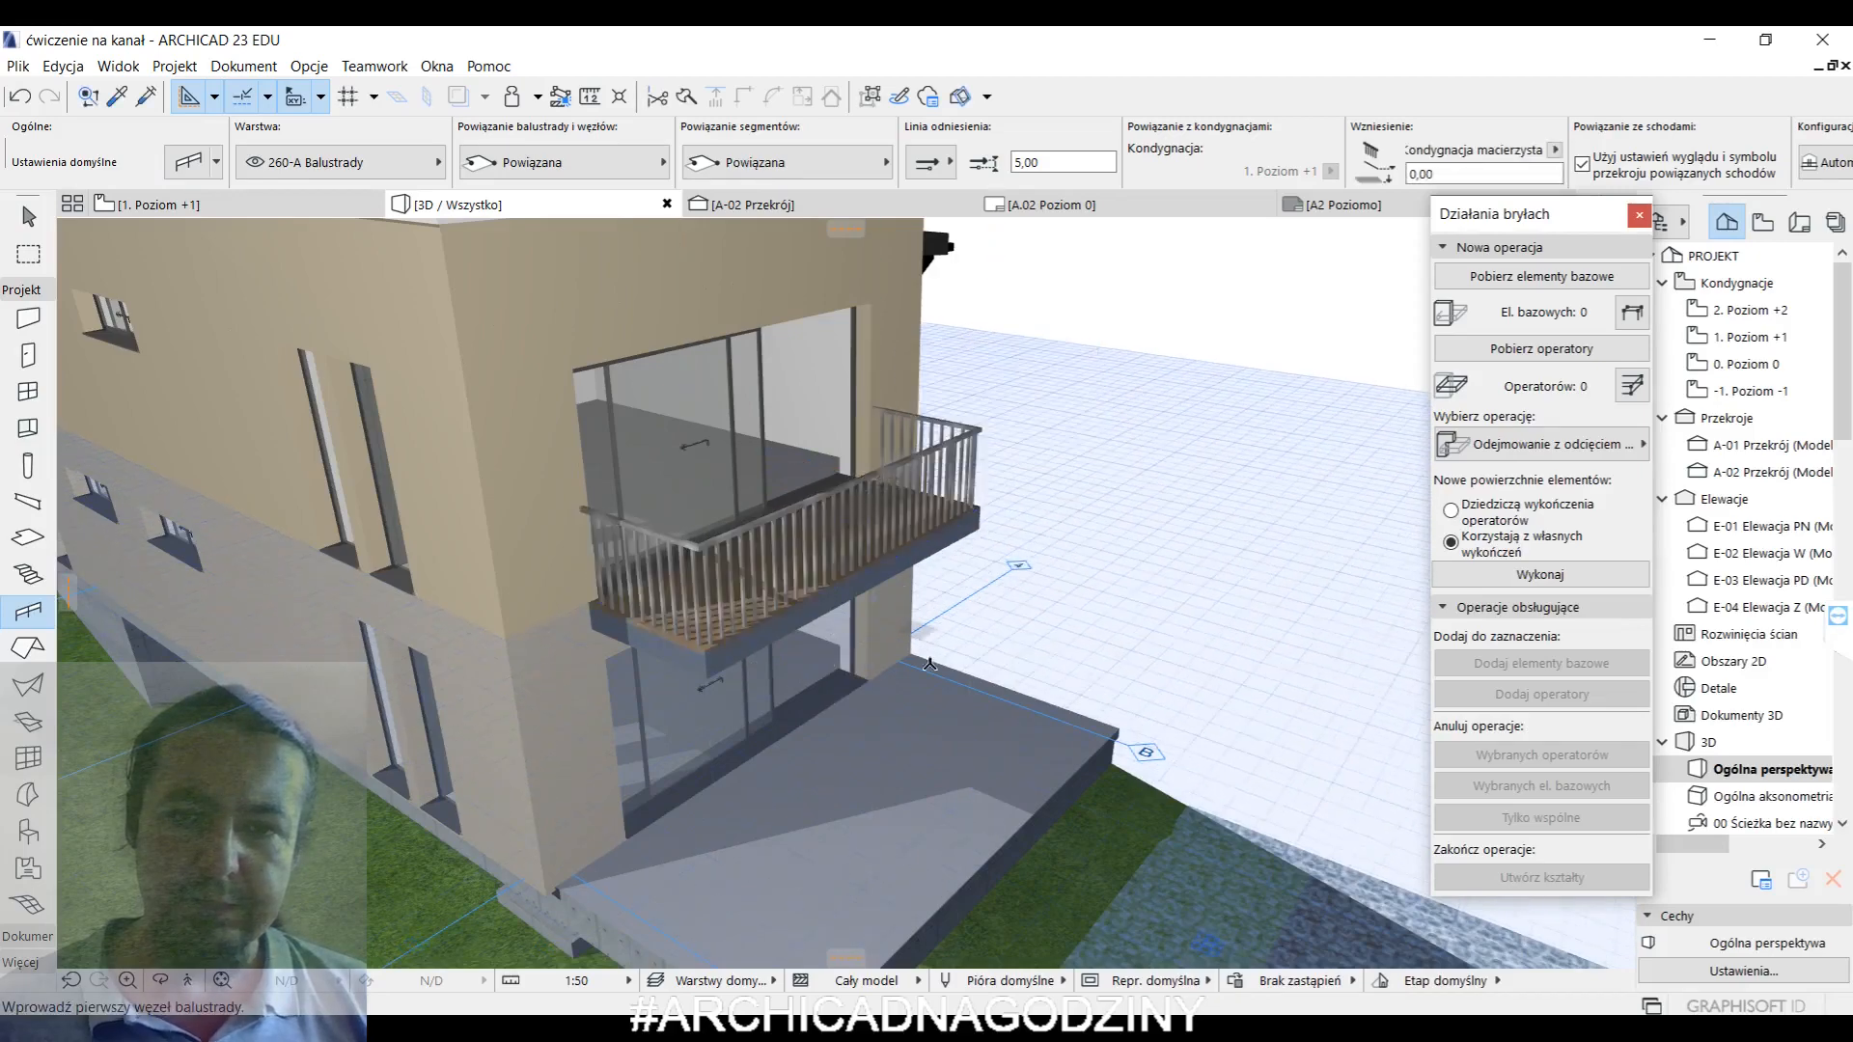
- Place a second railing along the three free edges of the lower concrete terrace slab
middle_click_drag(804, 719, 828, 572)
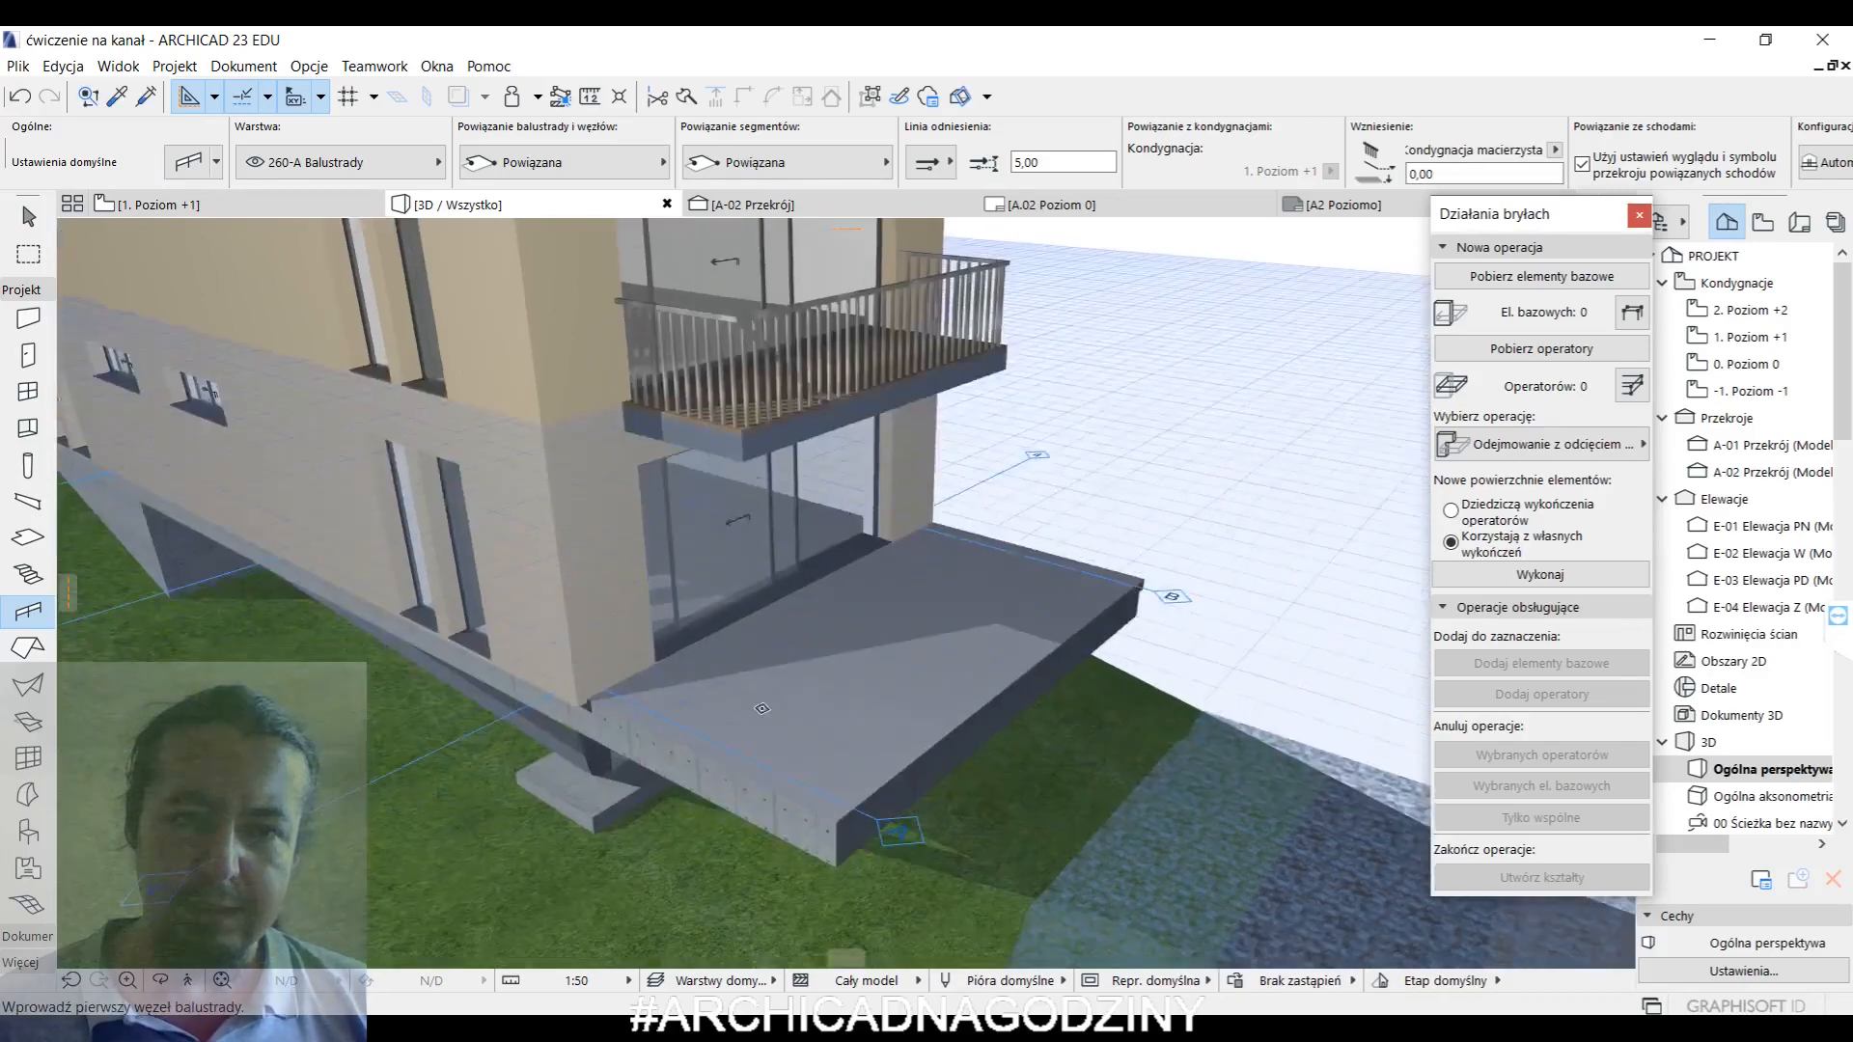
left_click(583, 696)
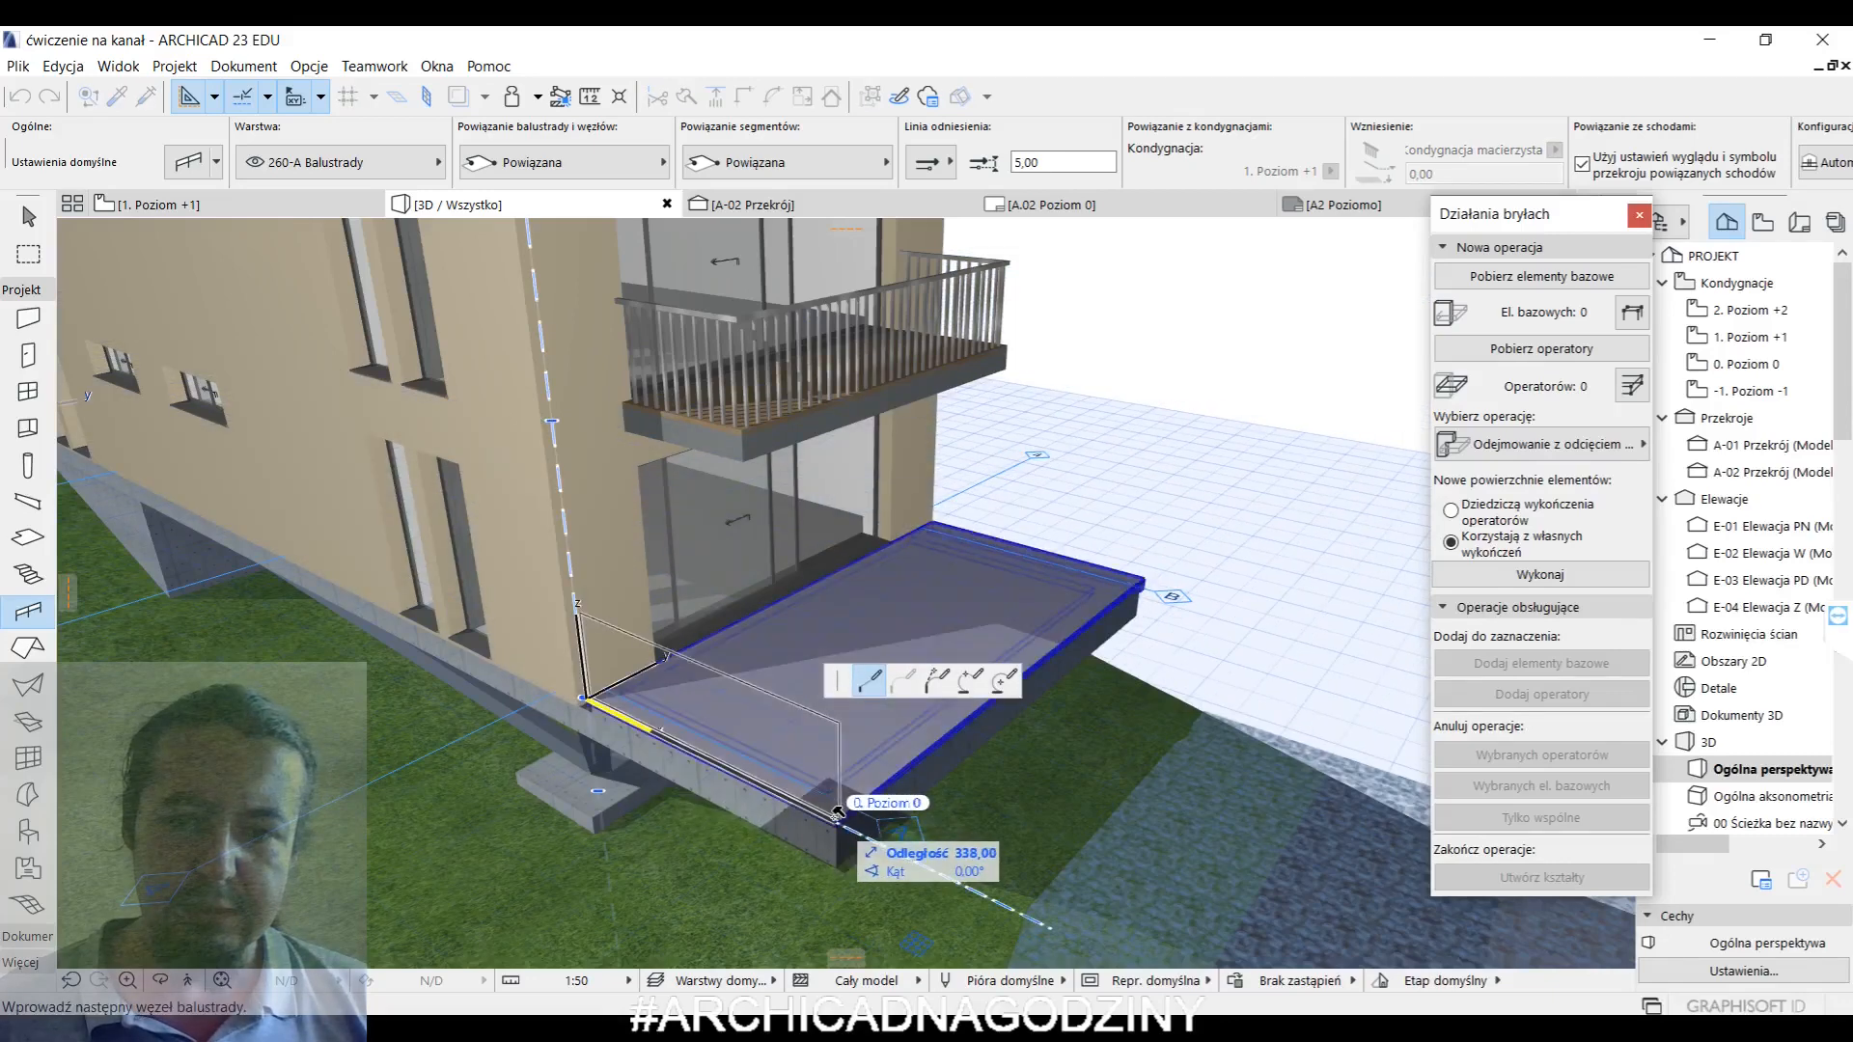
left_click(835, 813)
left_click(1144, 580)
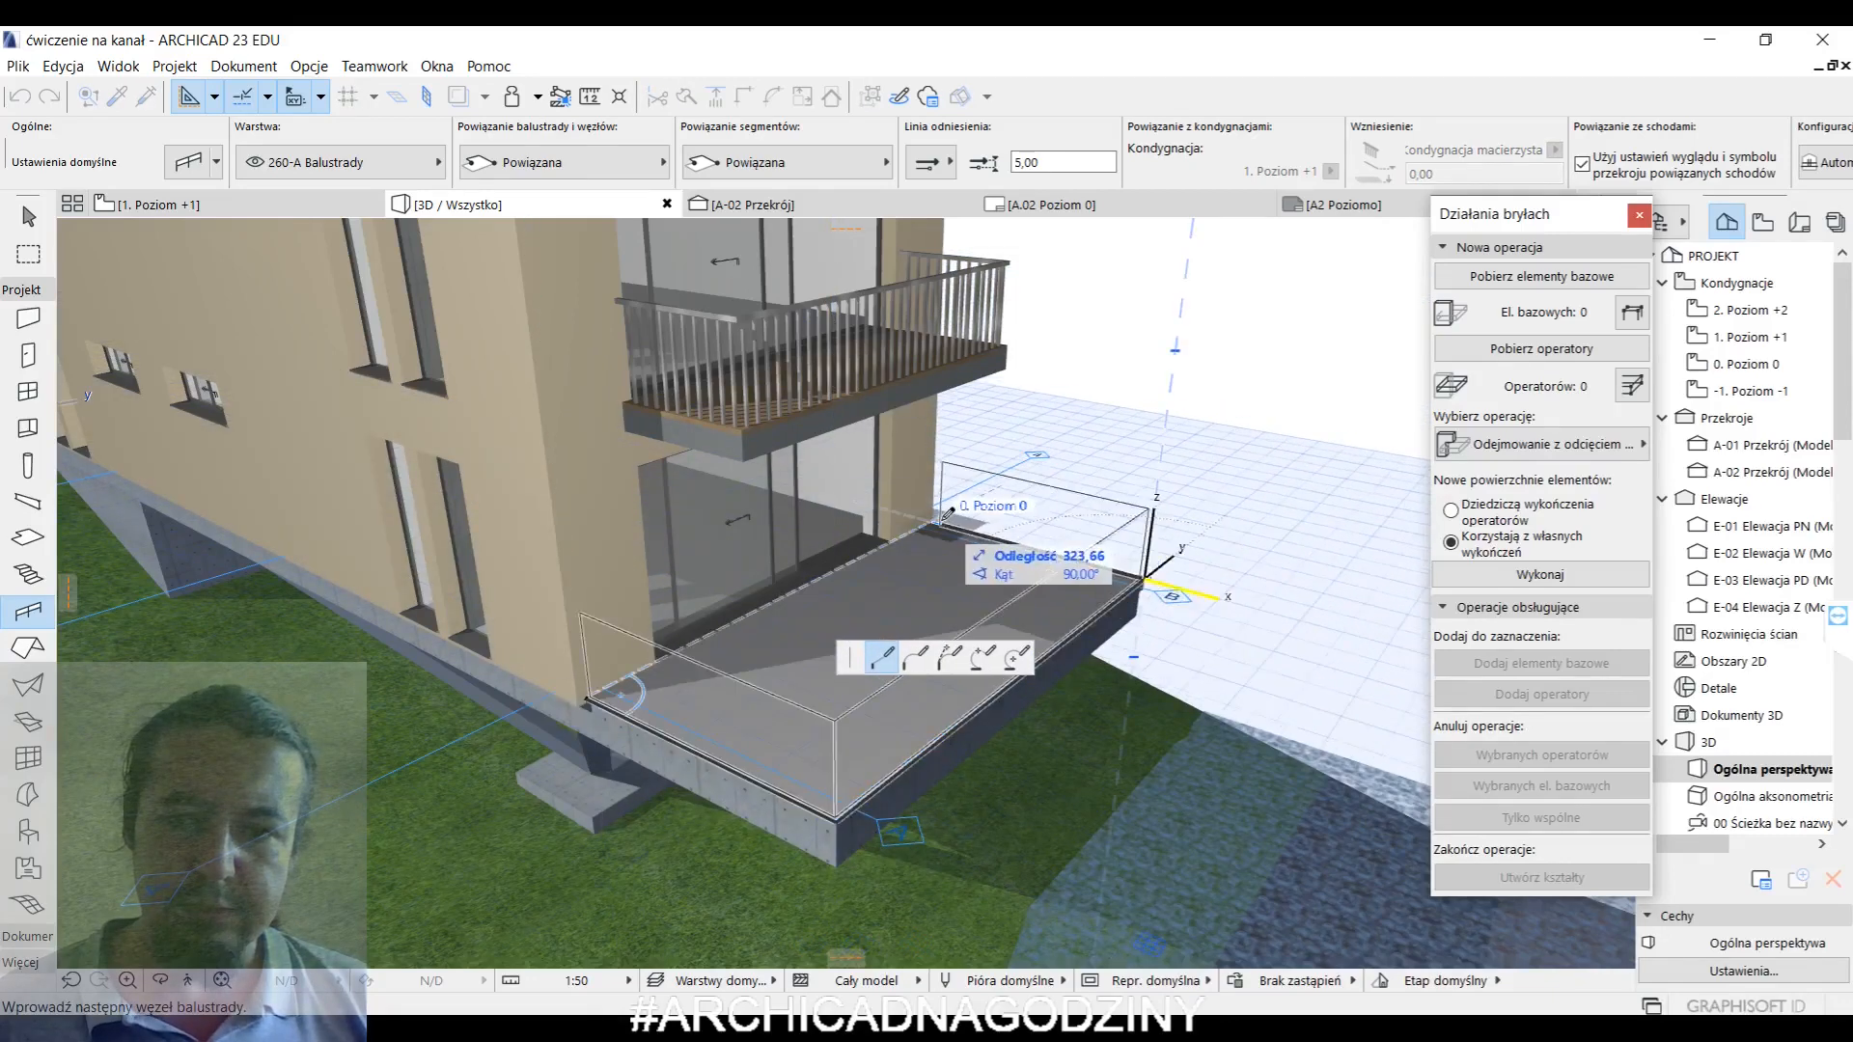
left_click(946, 514)
left_click(946, 514)
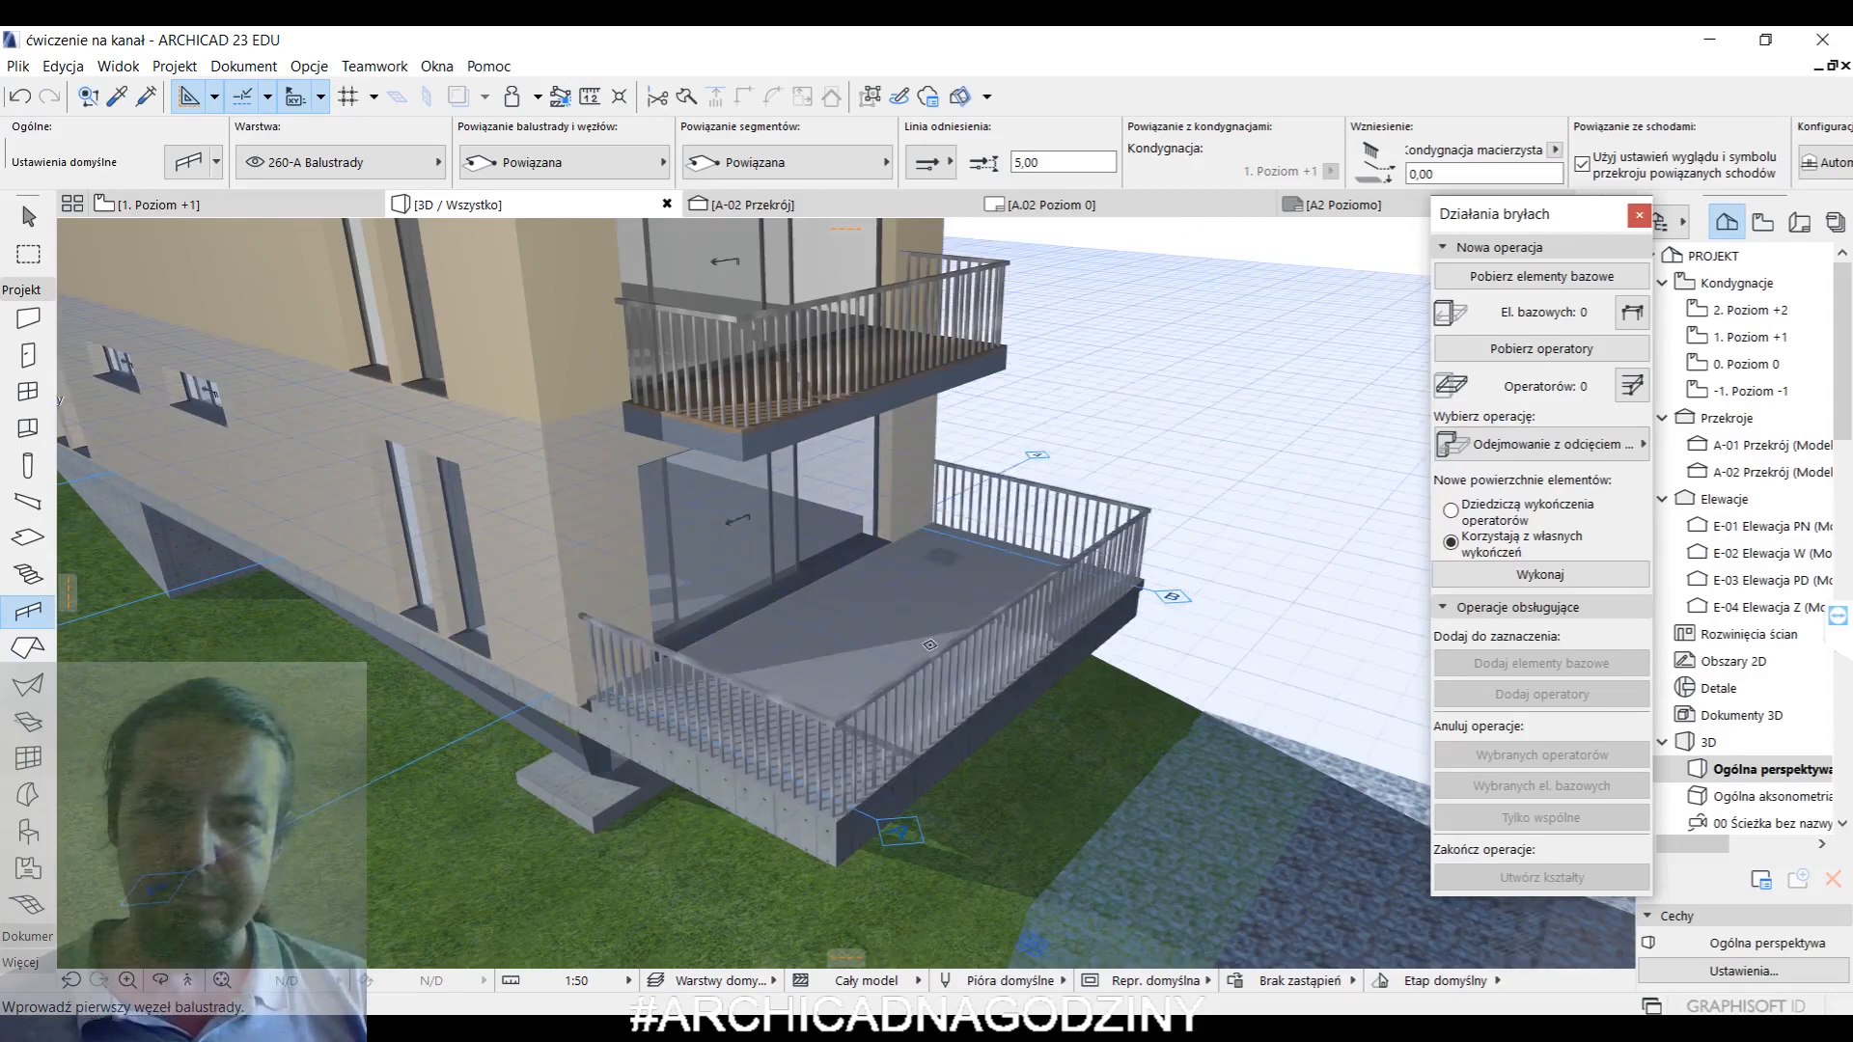
key("Escape")
- Add a panel to the segment pattern of both railings and remove their intermediate posts
left_click(882, 716)
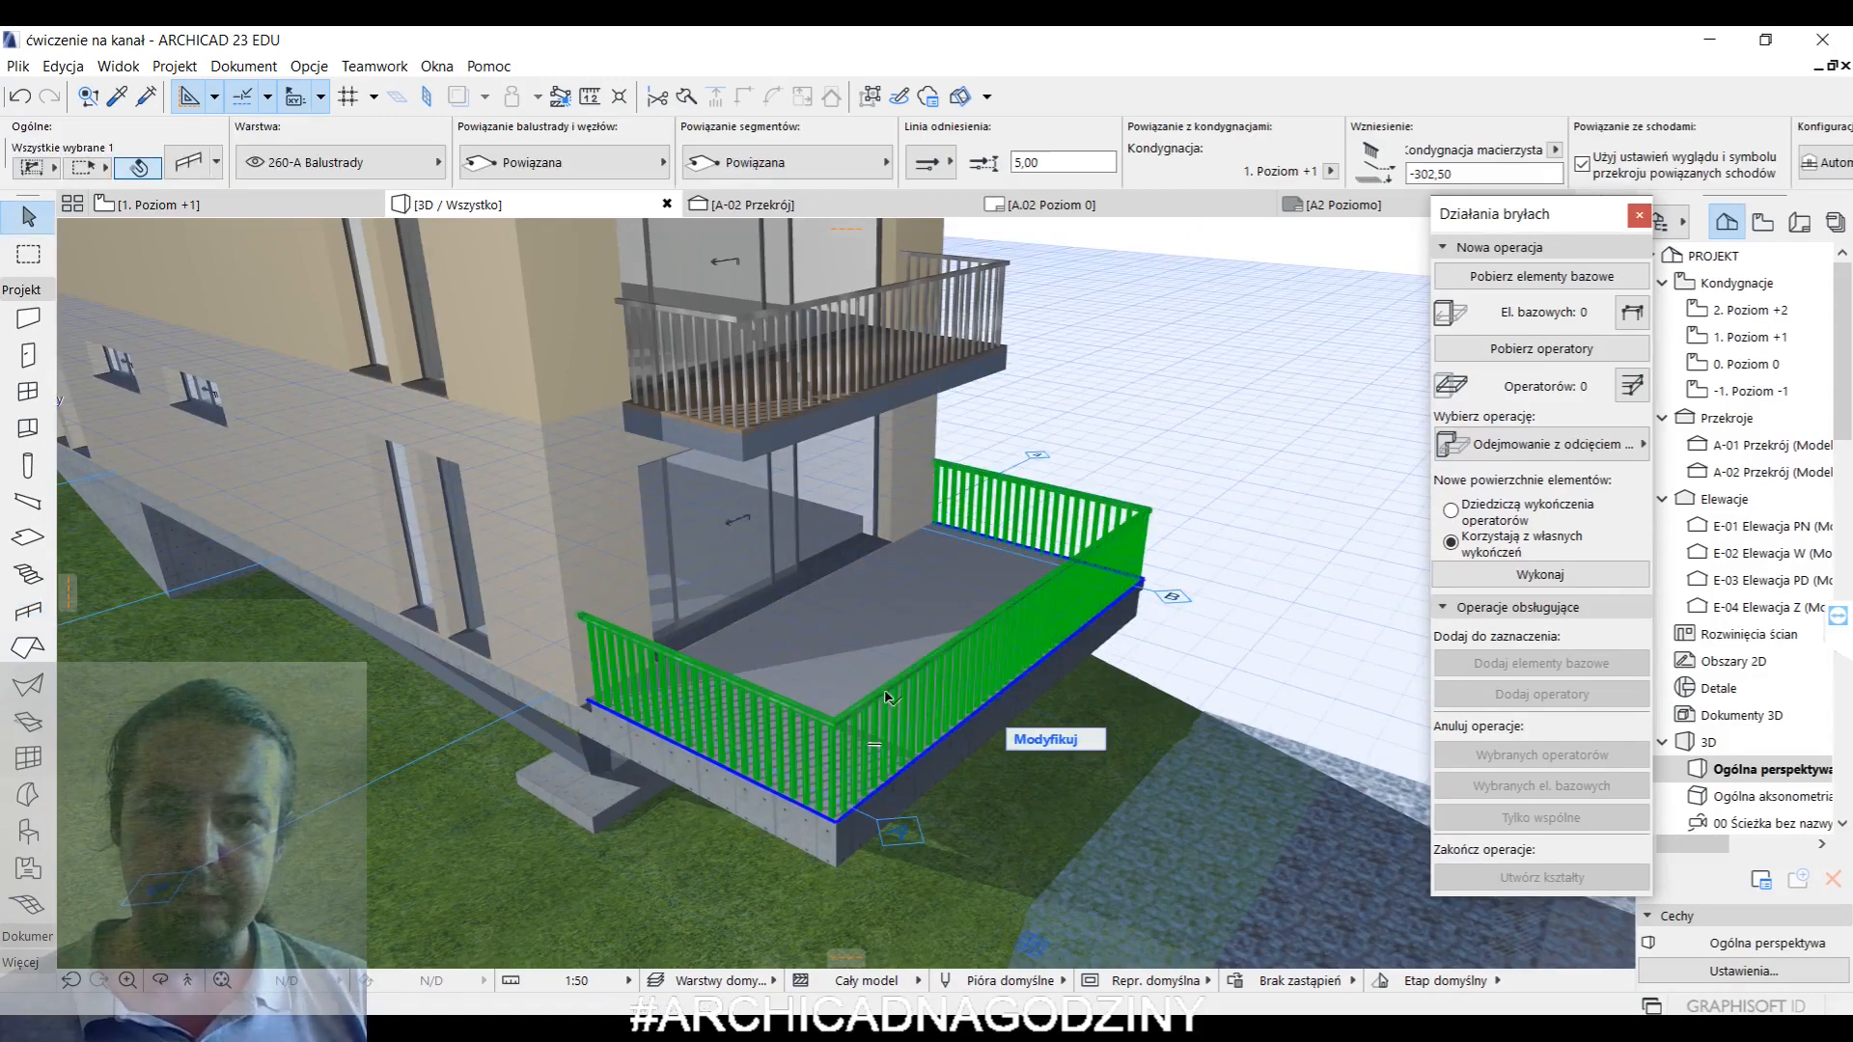
left_click(994, 305, "shift")
double_click(685, 413)
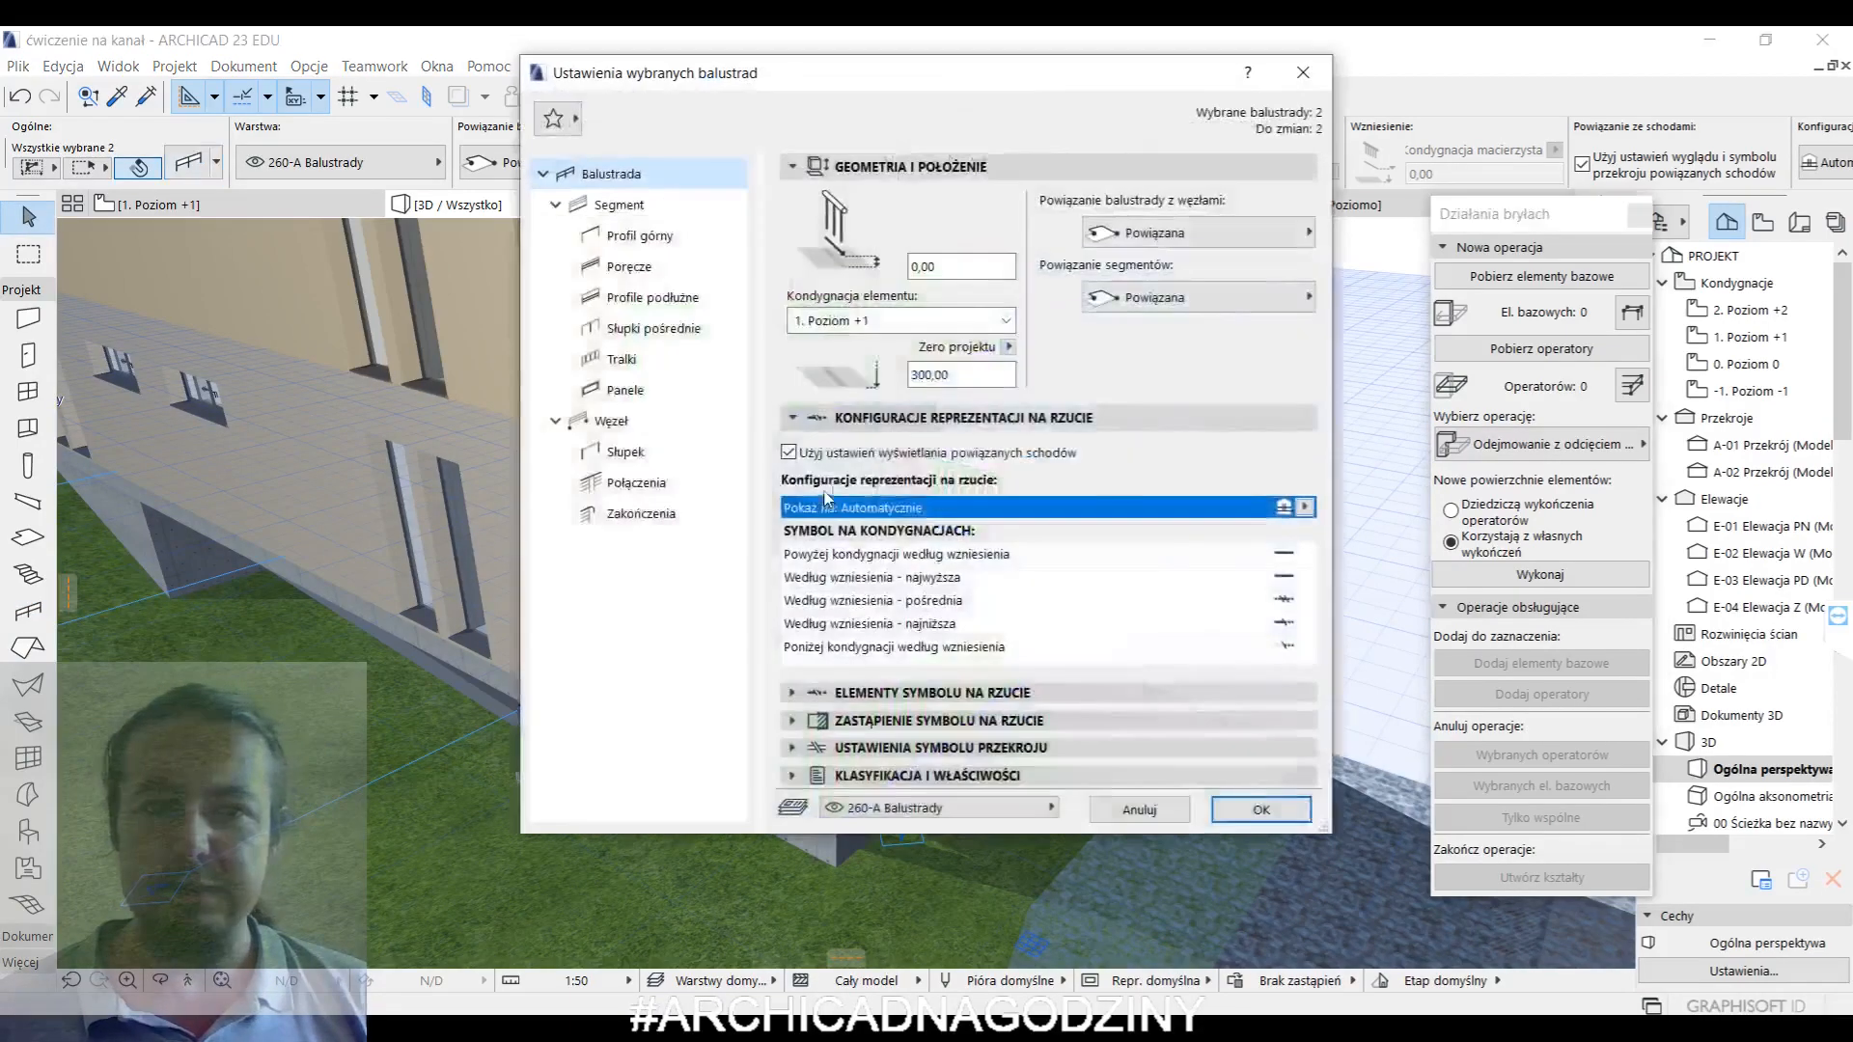
left_click(617, 205)
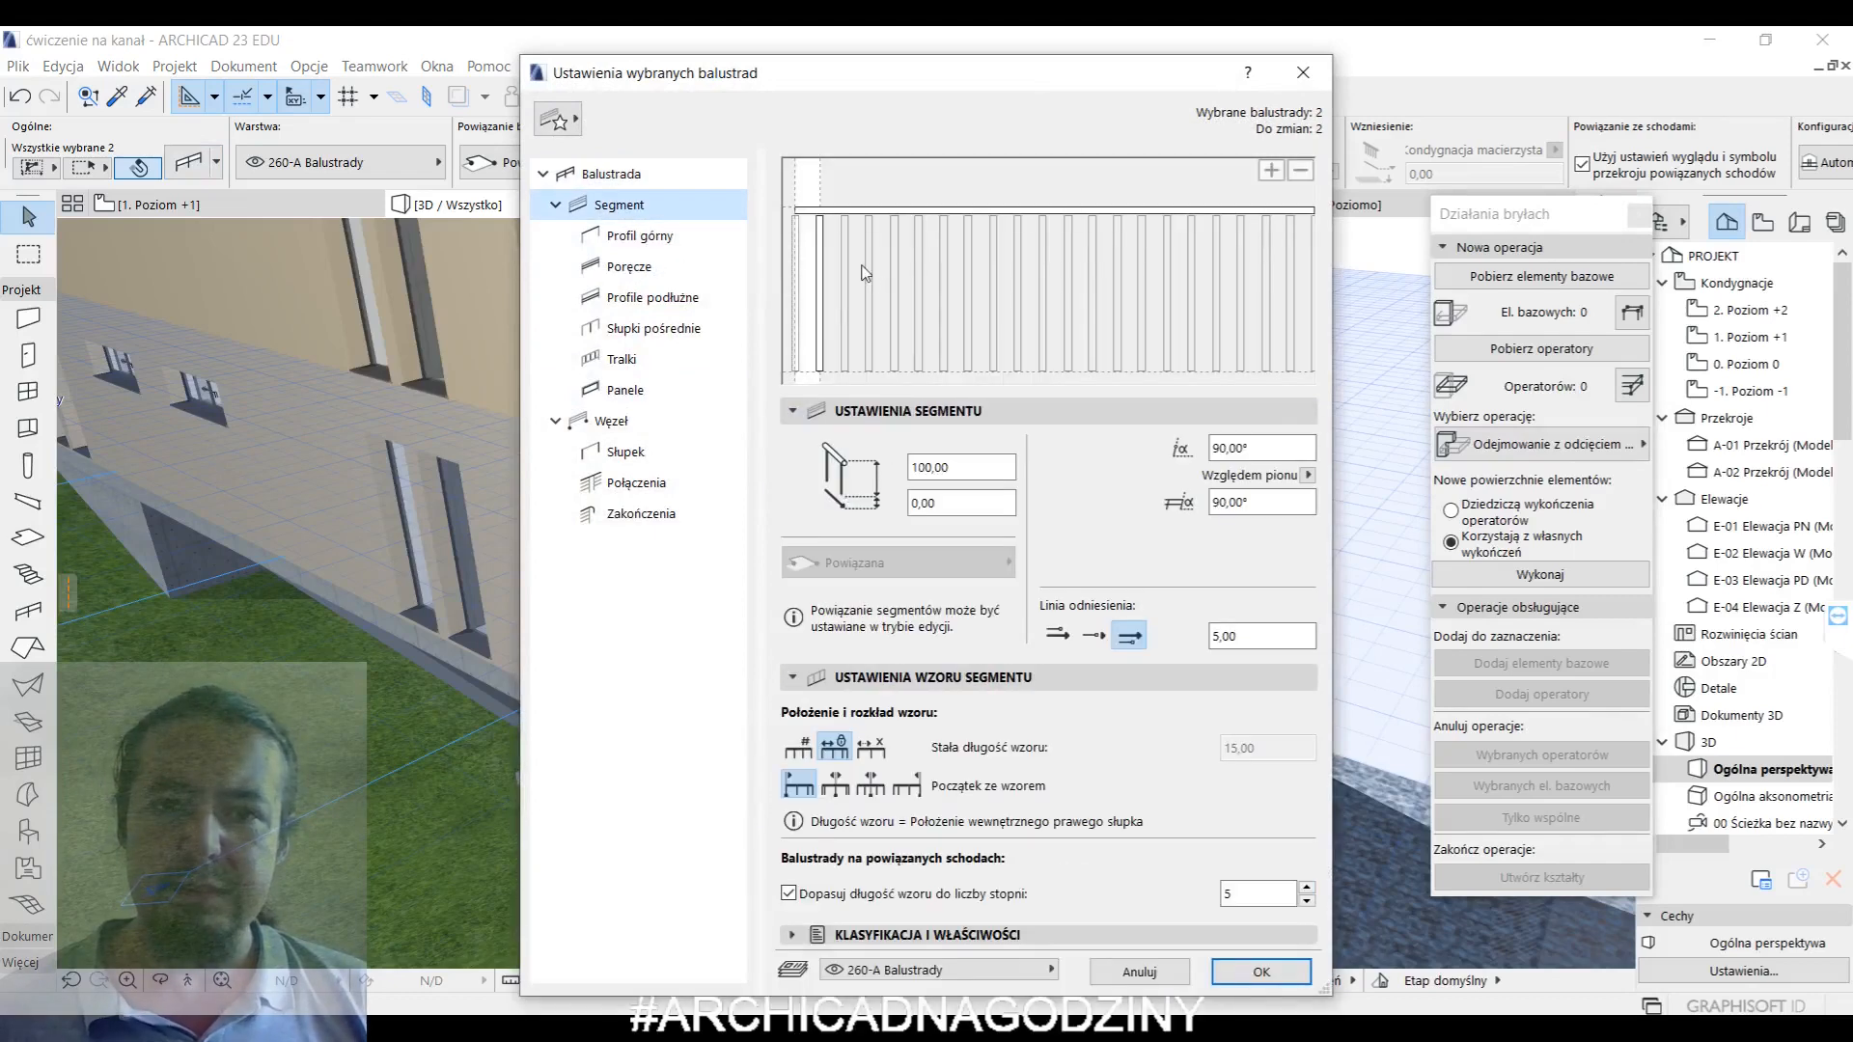
left_click(820, 281)
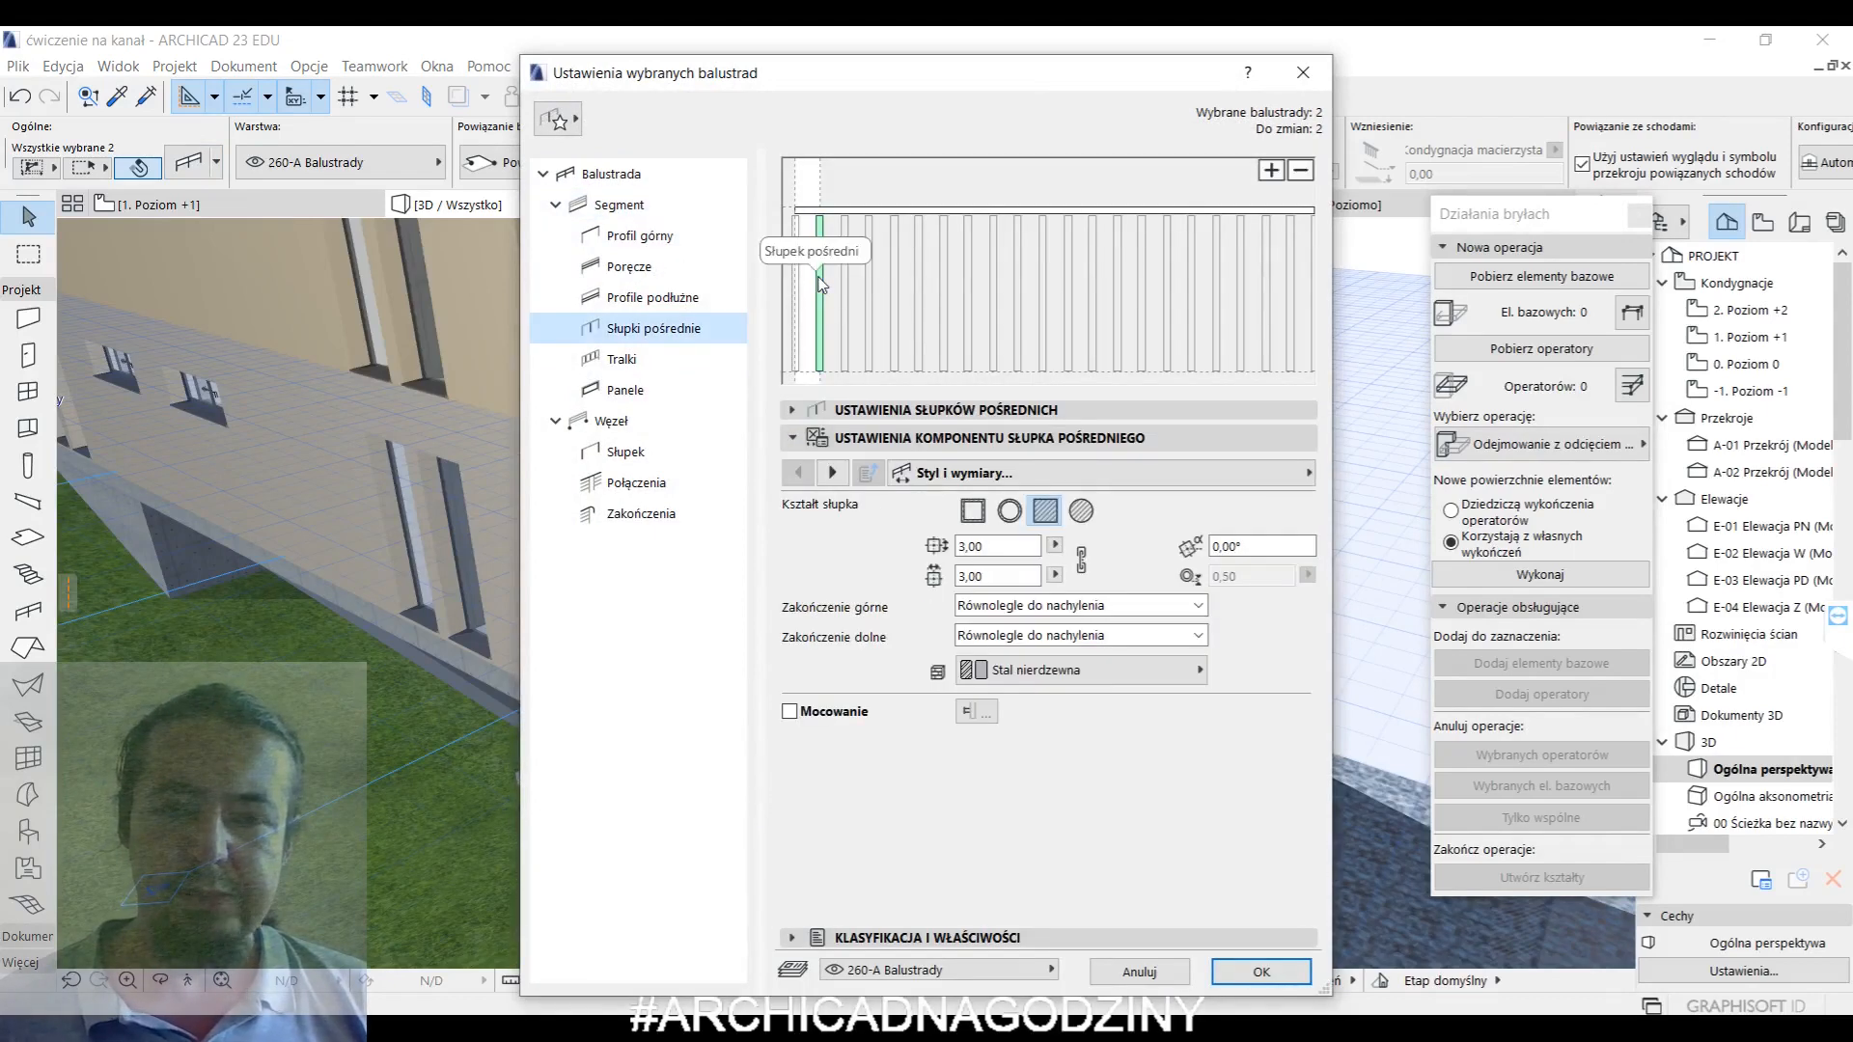
left_click(726, 389)
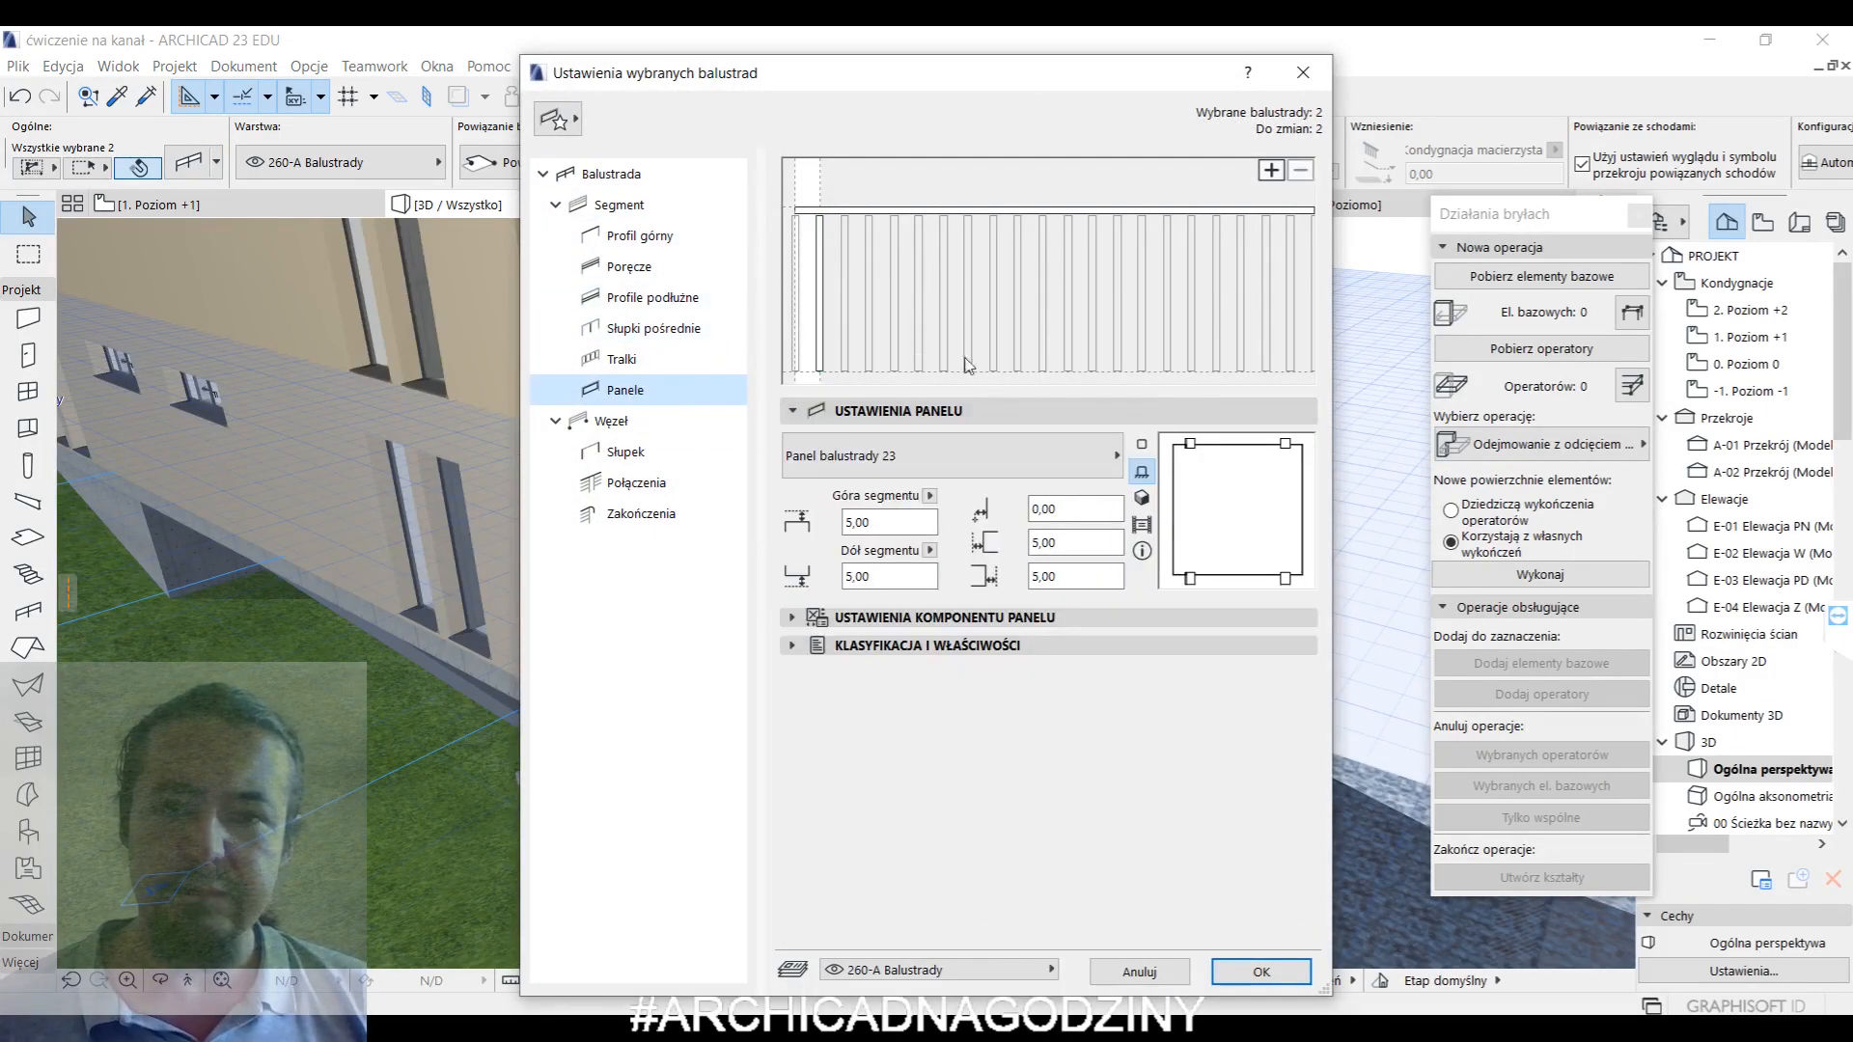
left_click(810, 285)
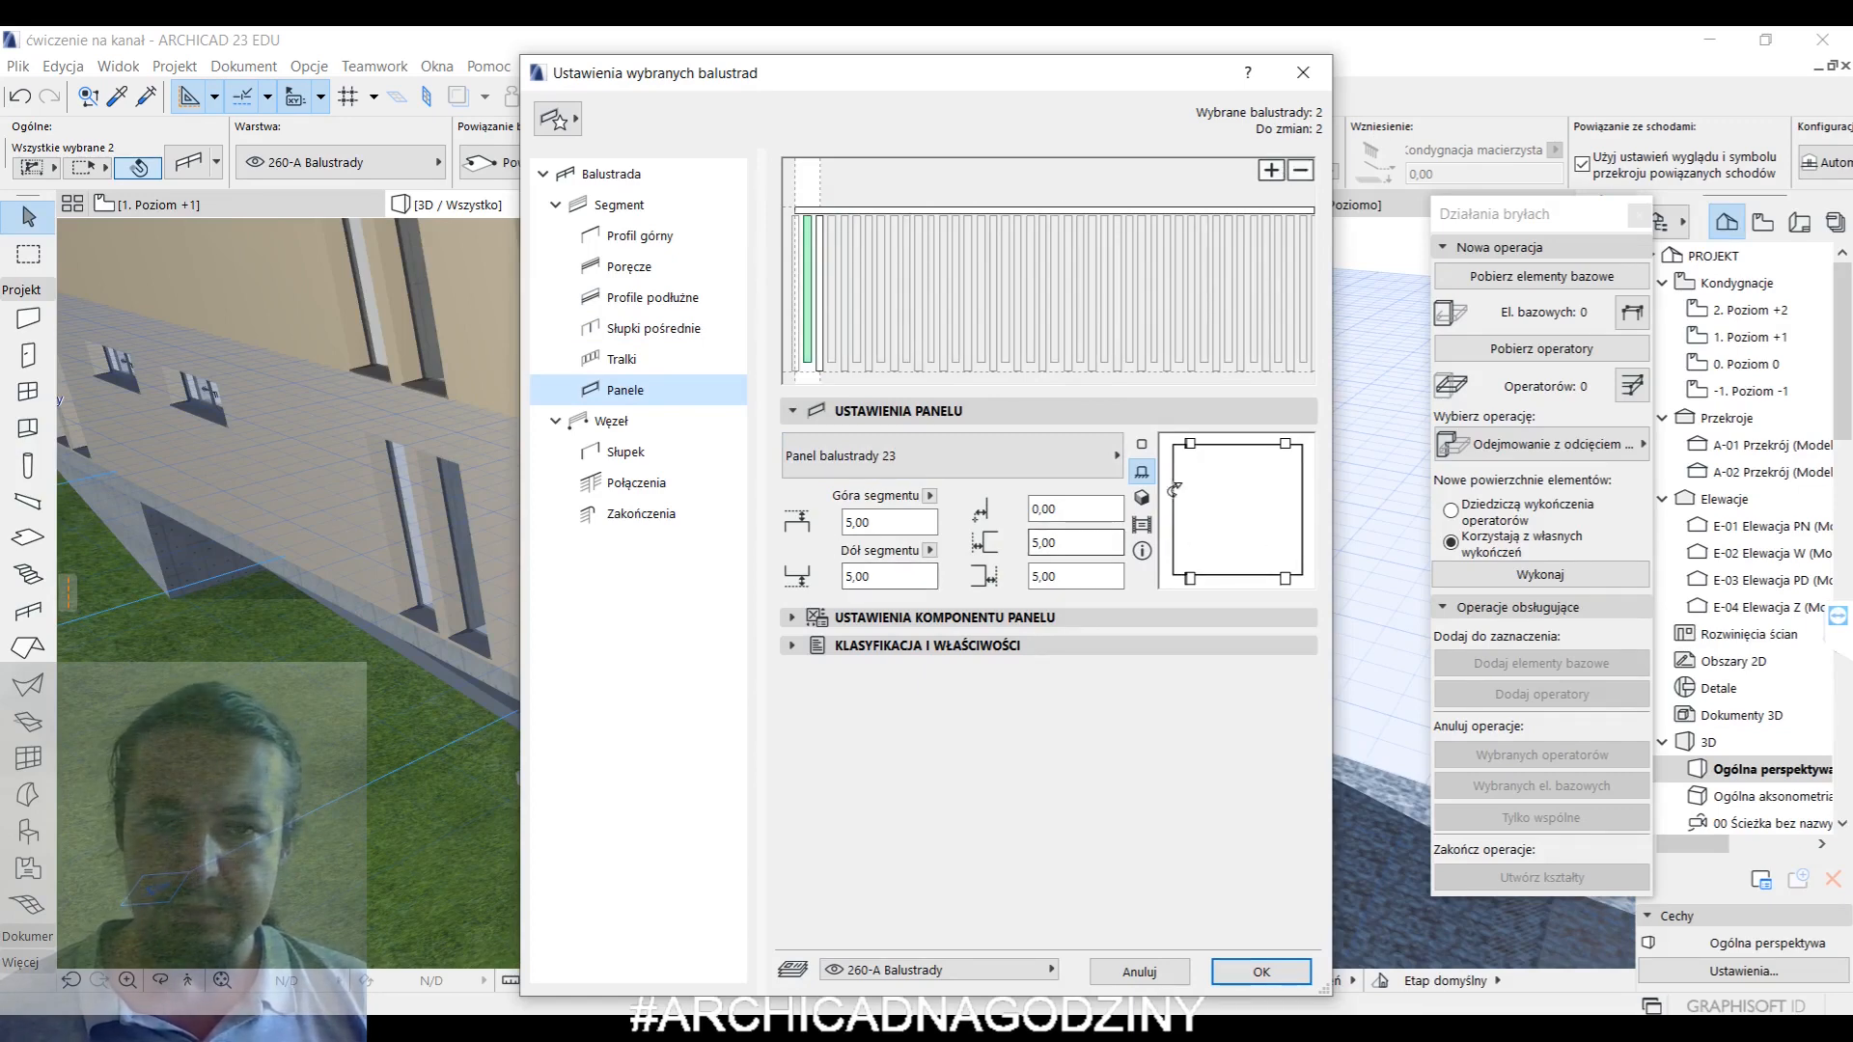
left_click(821, 278)
left_click(1298, 171)
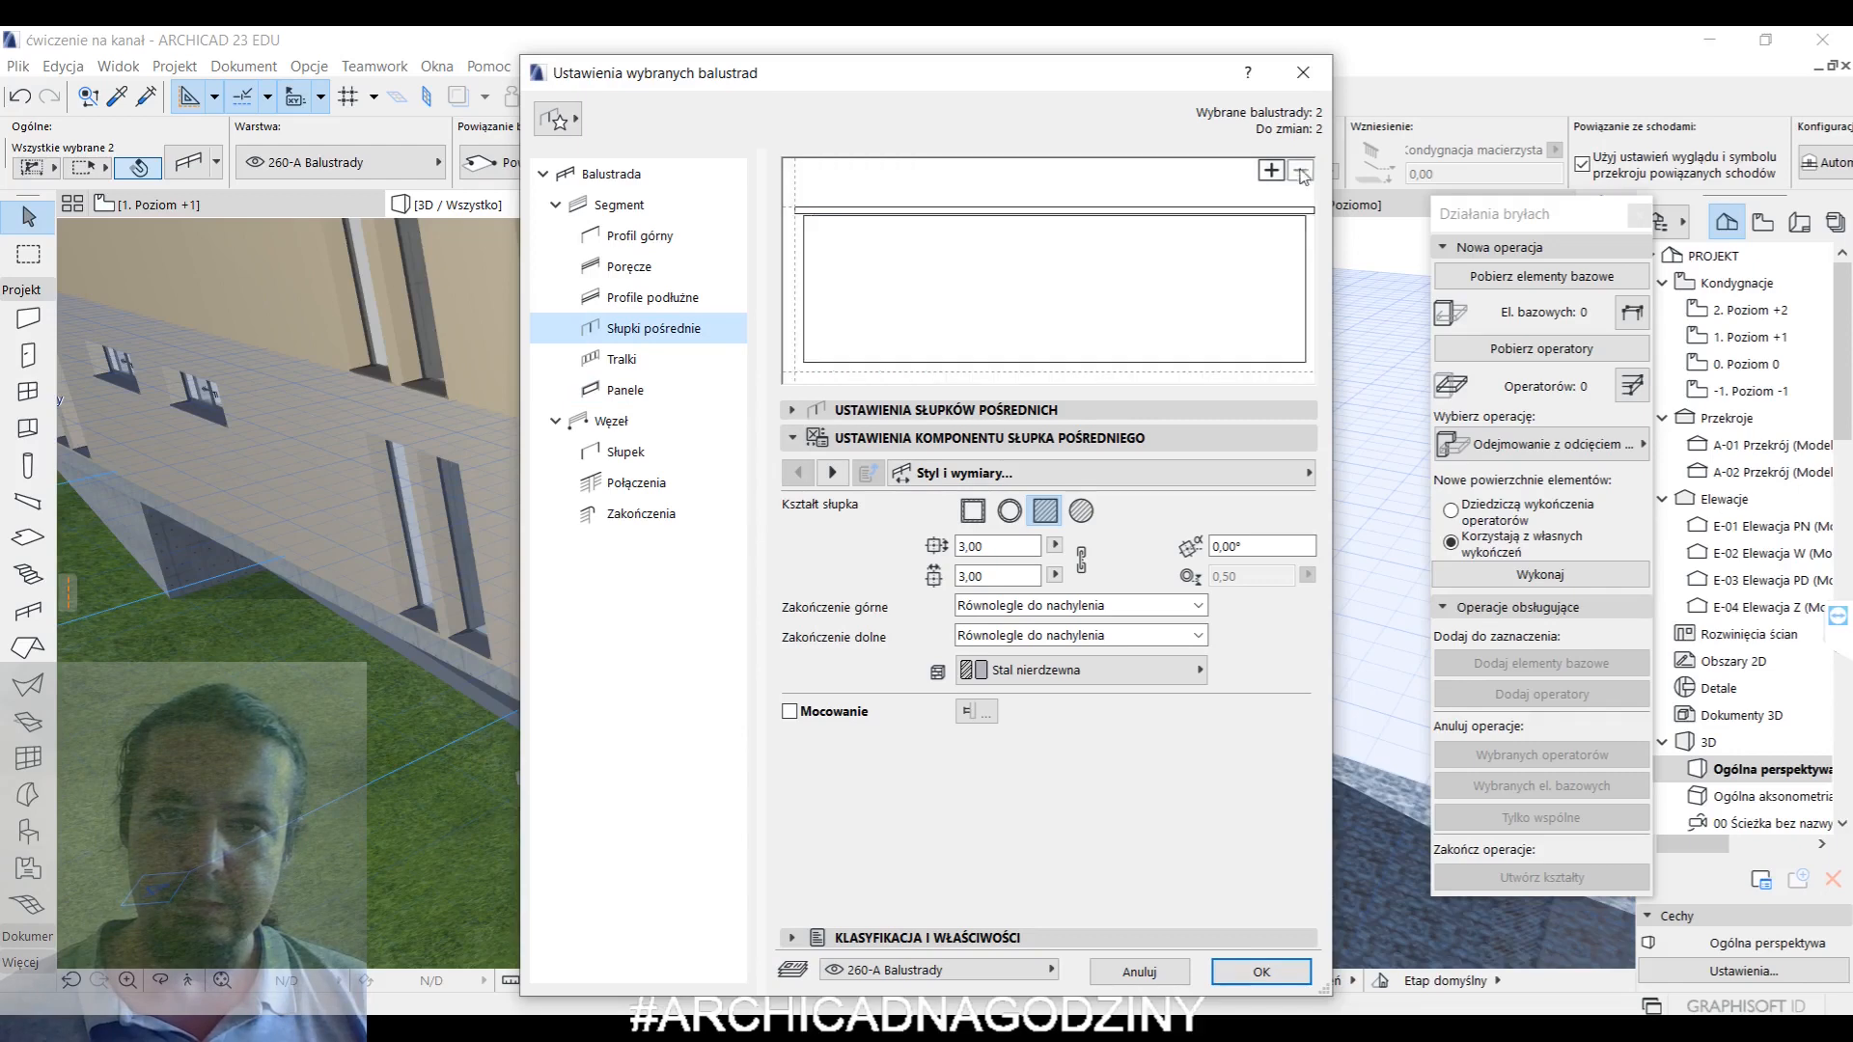
- Set the railing panel's bottom and side offsets to 0 and turn off its fixings (Mocowanie)
left_click(897, 271)
left_click(869, 522)
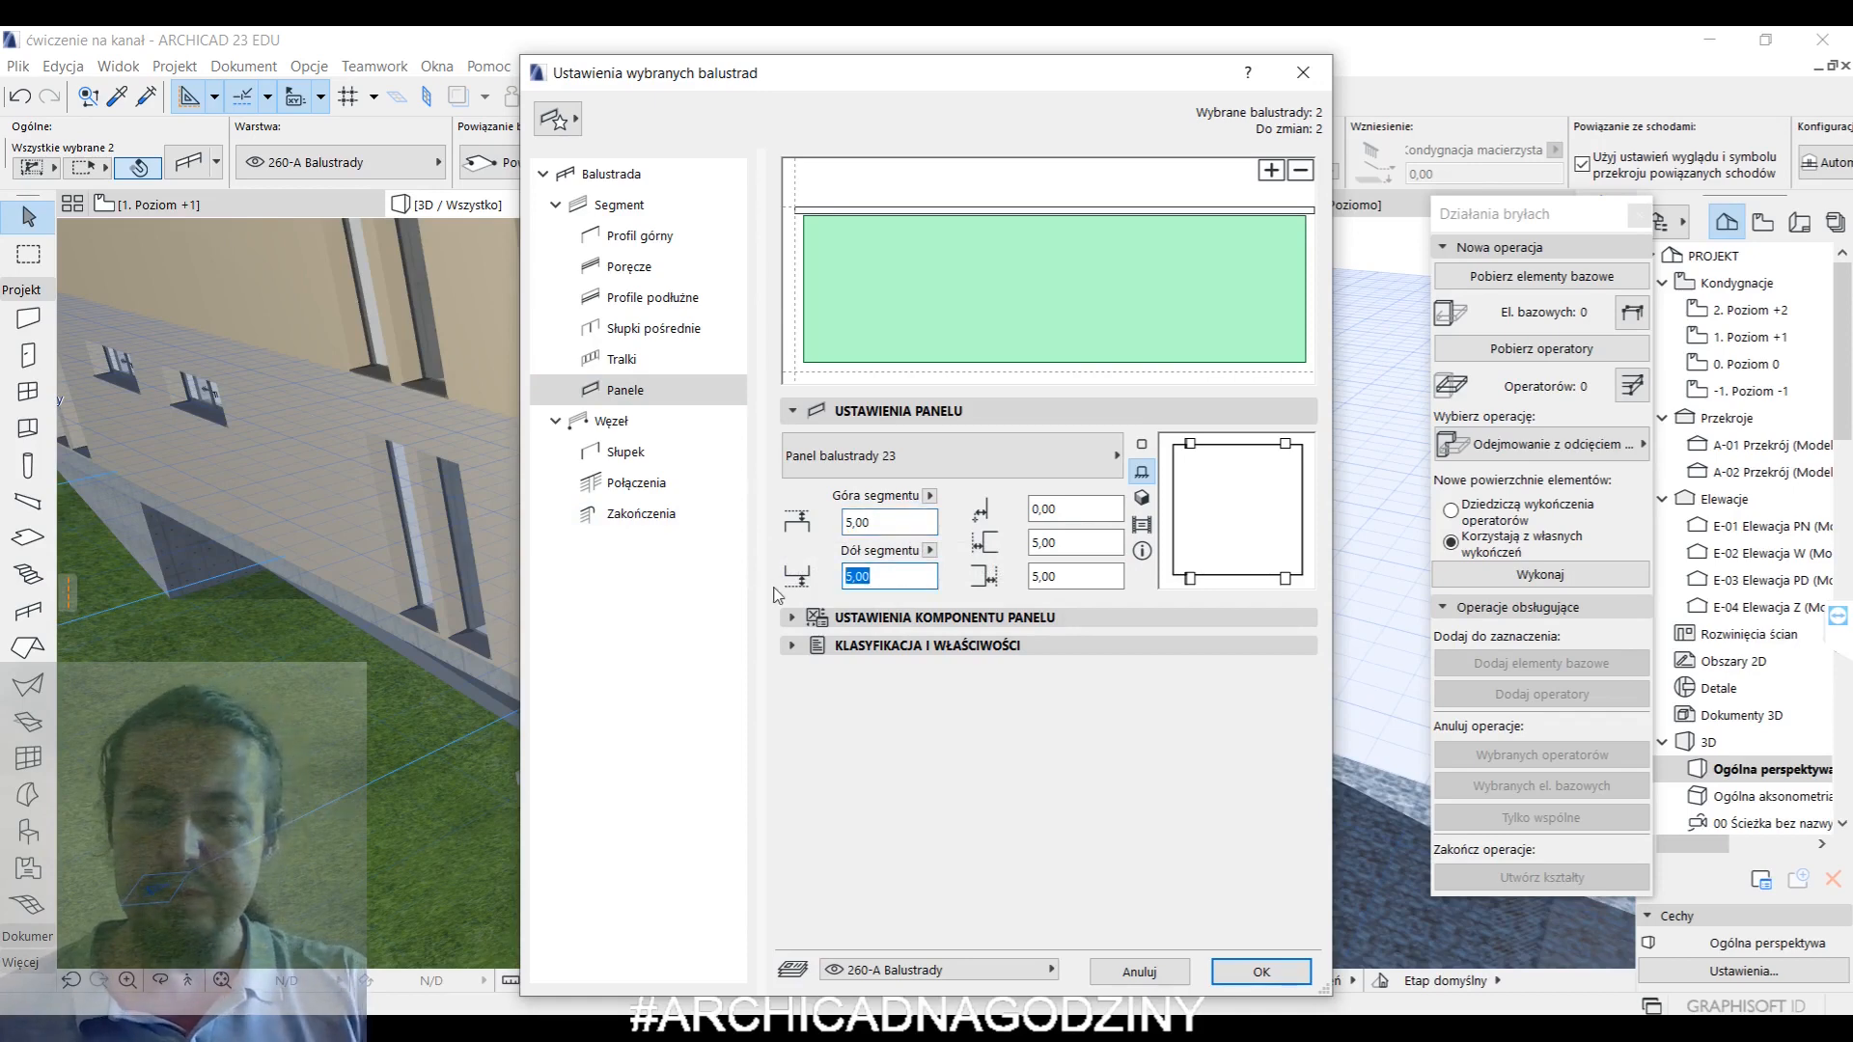
left_click(1065, 546)
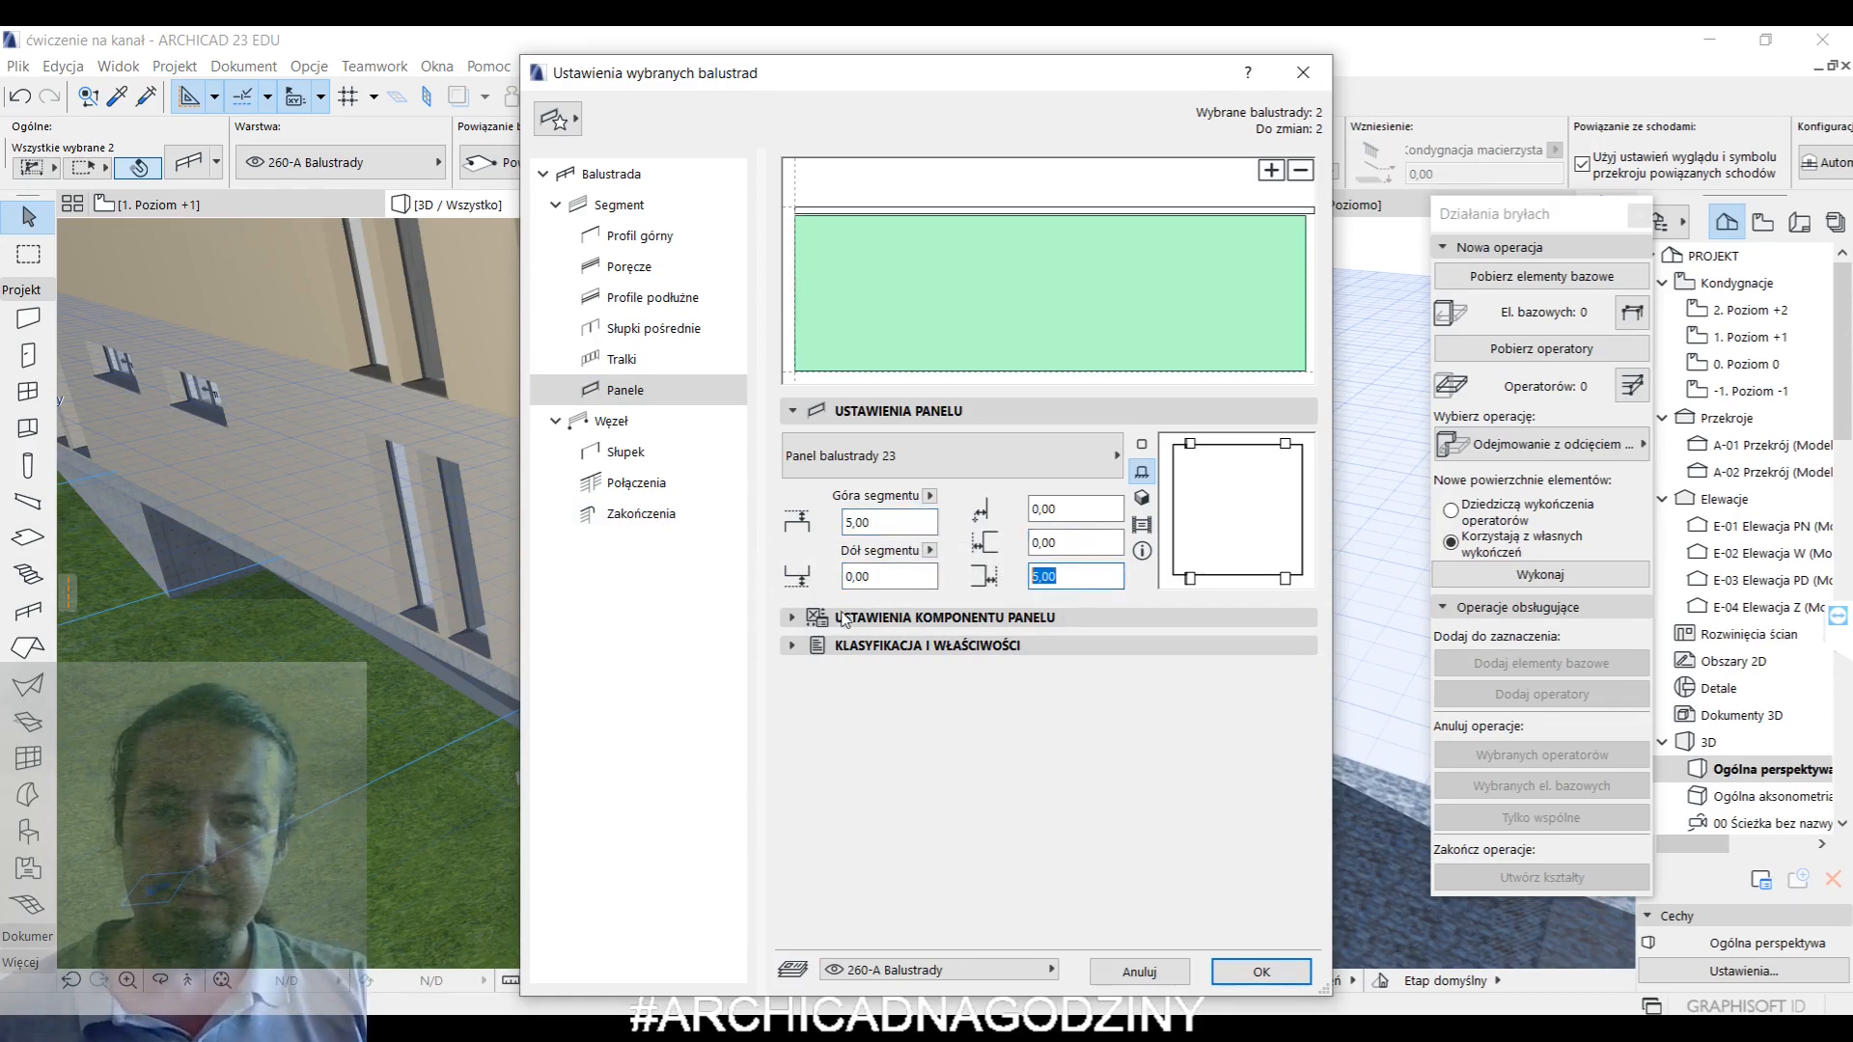
left_click(842, 618)
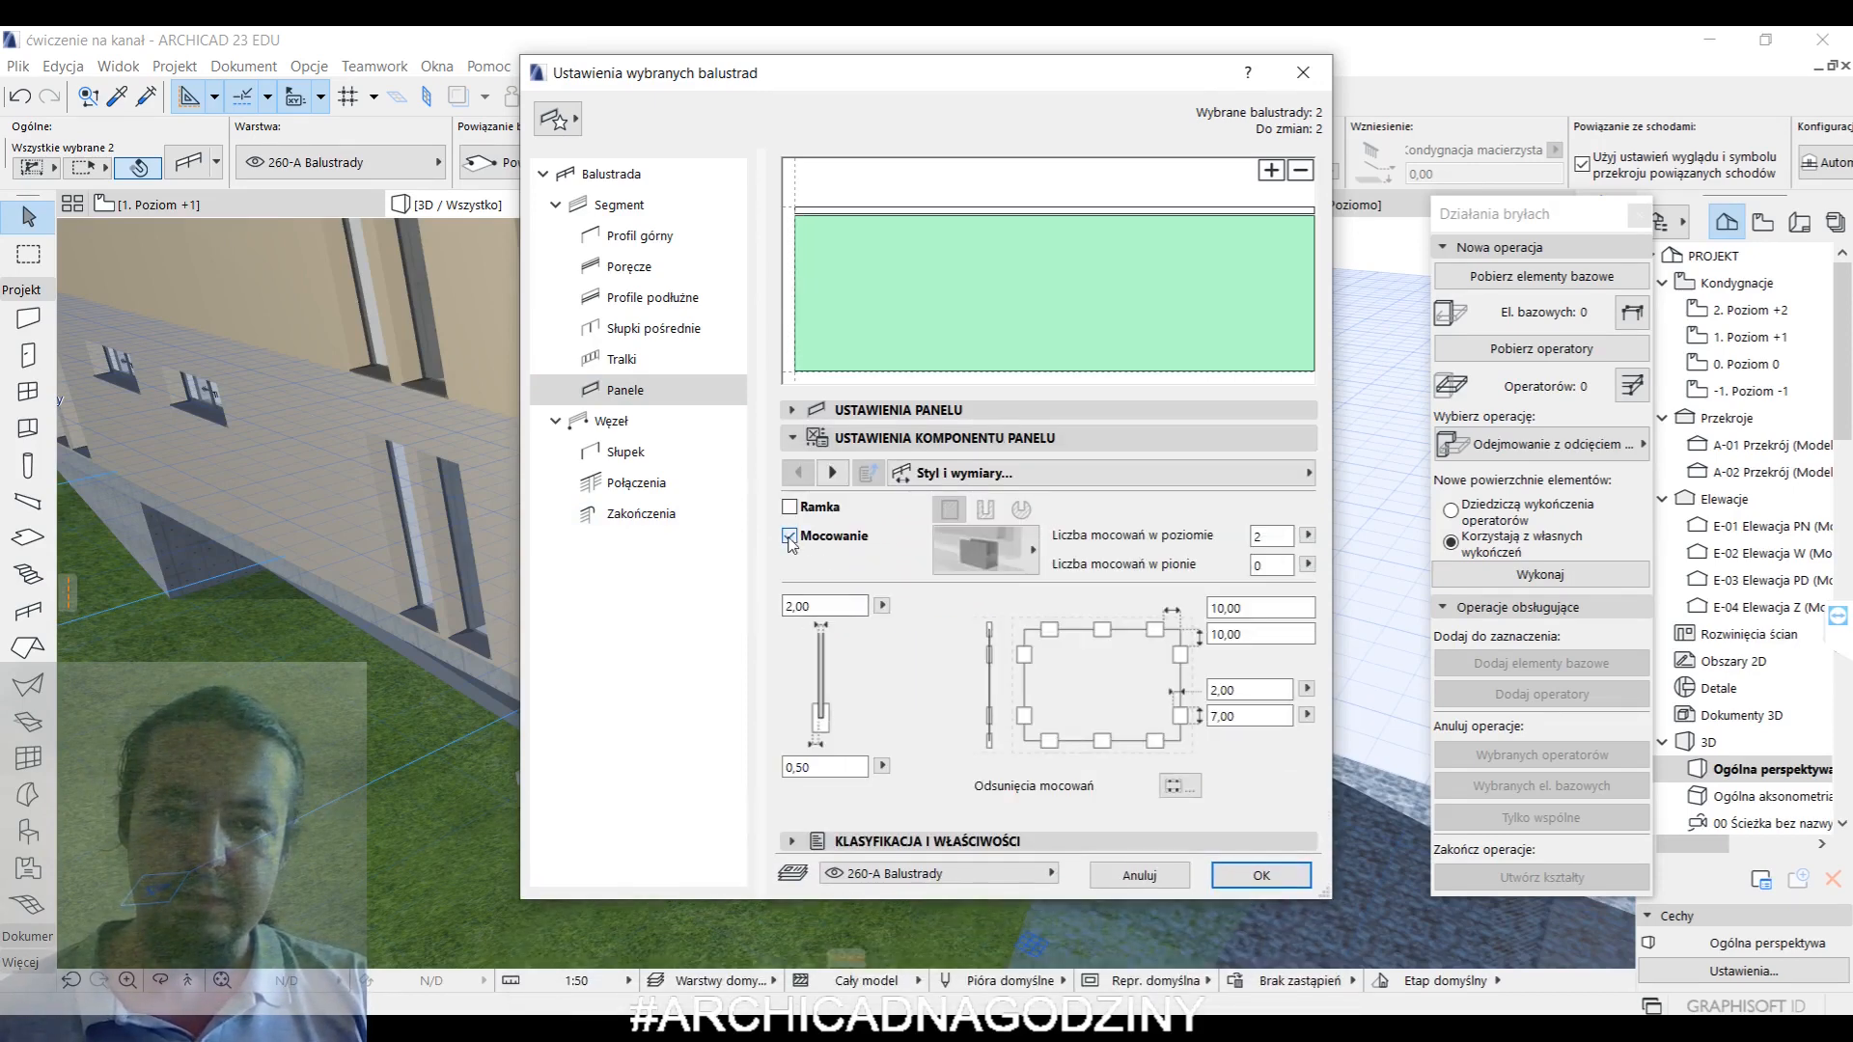
left_click(790, 537)
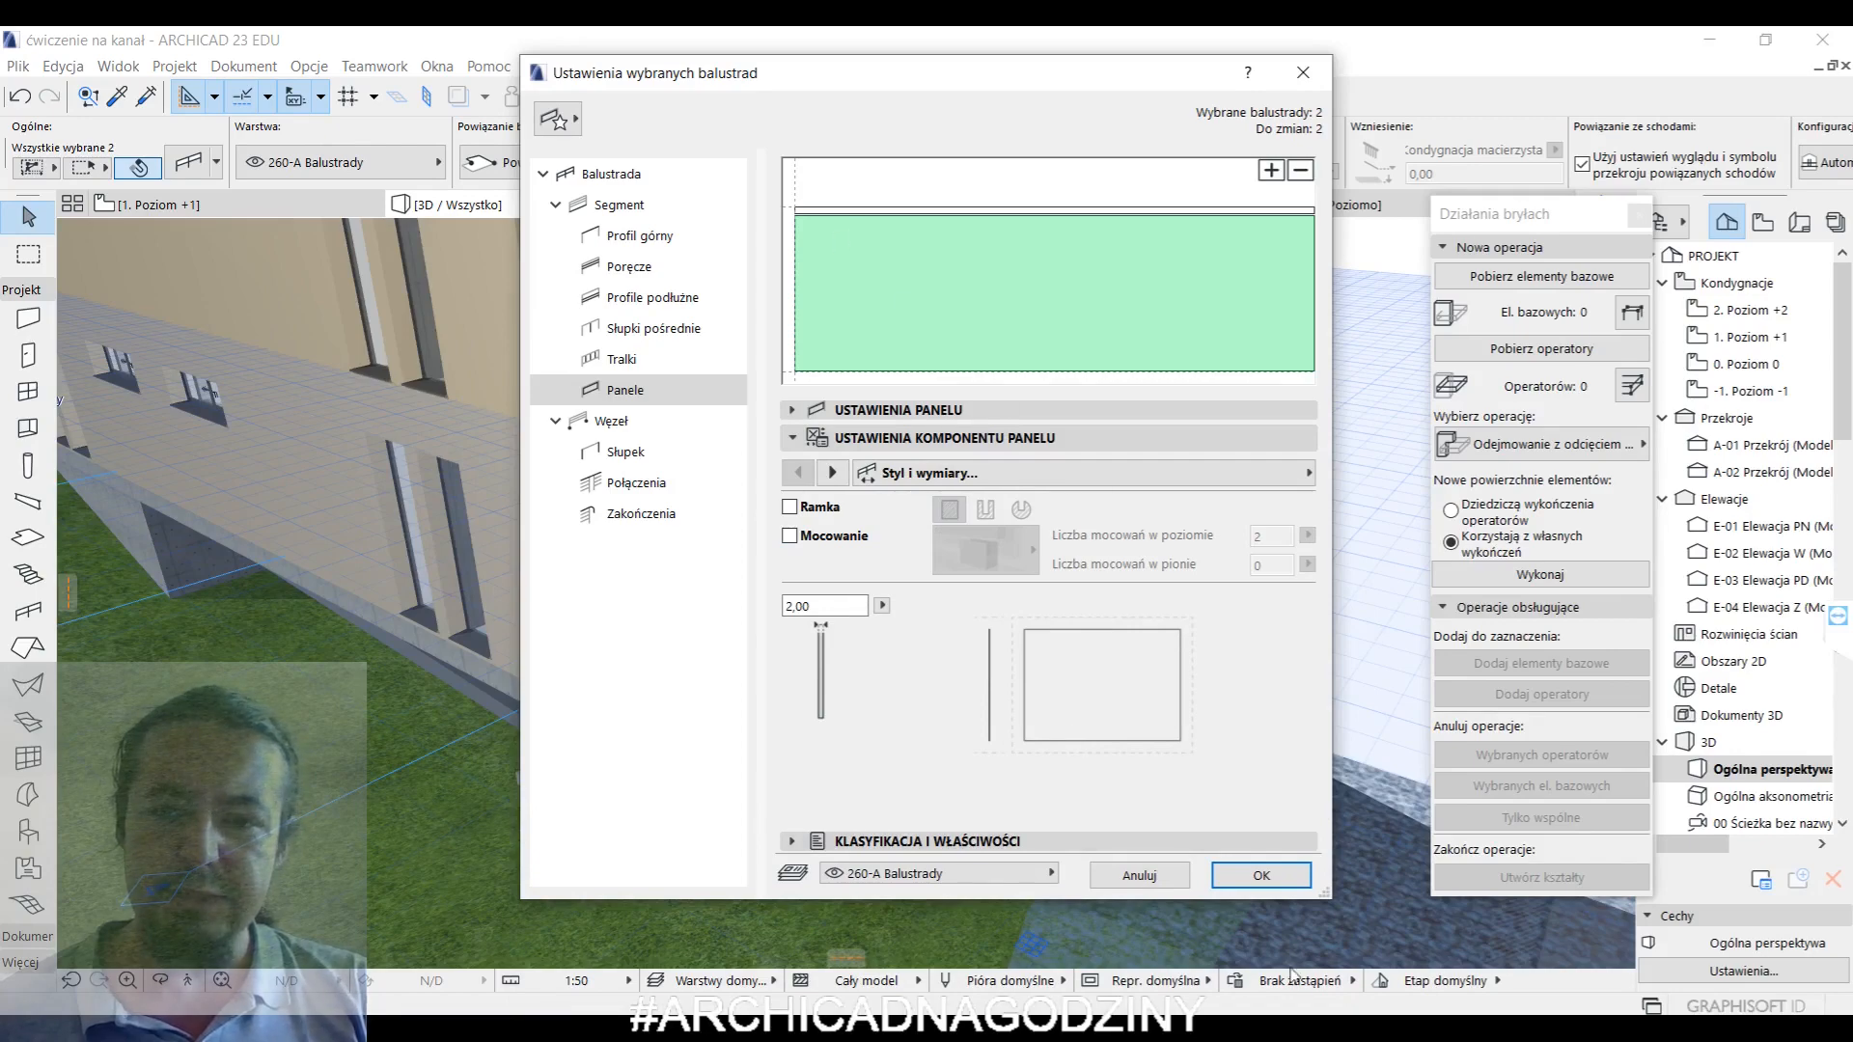
left_click(1280, 882)
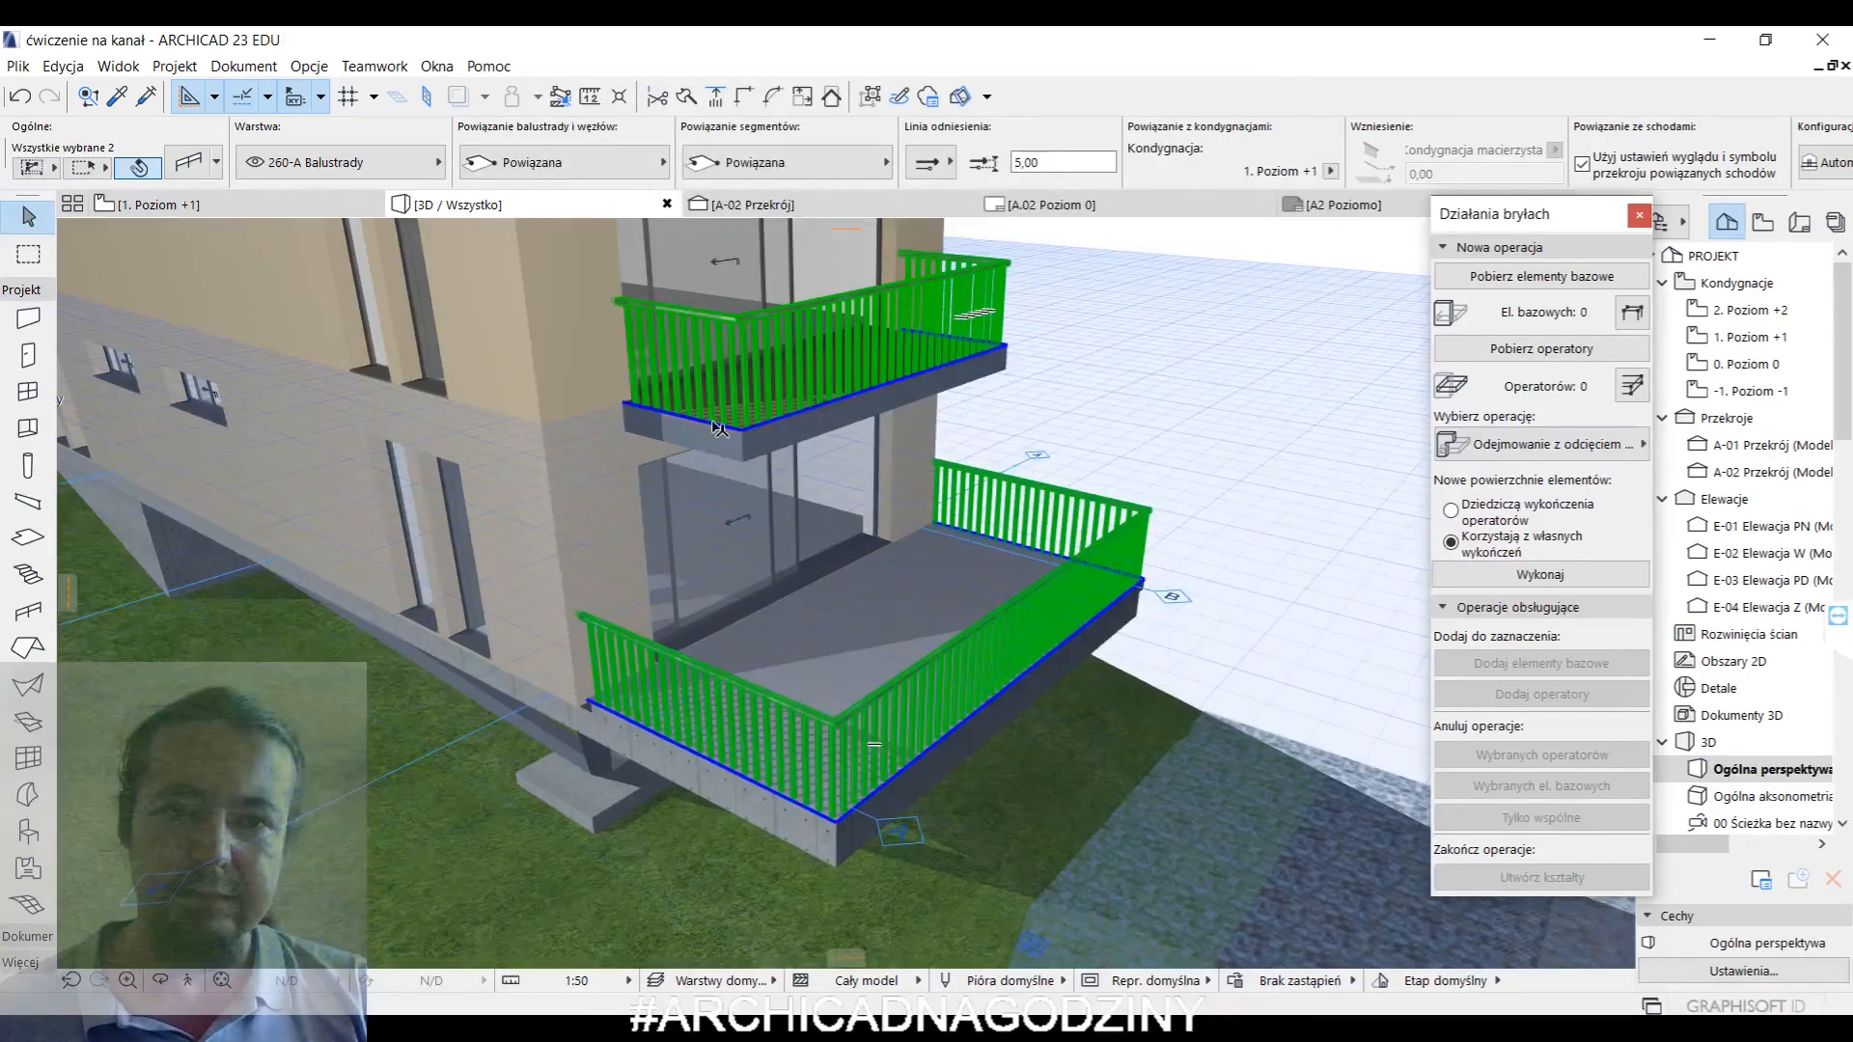
- Override the surface finish of both railings' top profile with Drewno - Dąb jasny
scroll(780, 432, "up", 2)
middle_click_drag(793, 462, 761, 455)
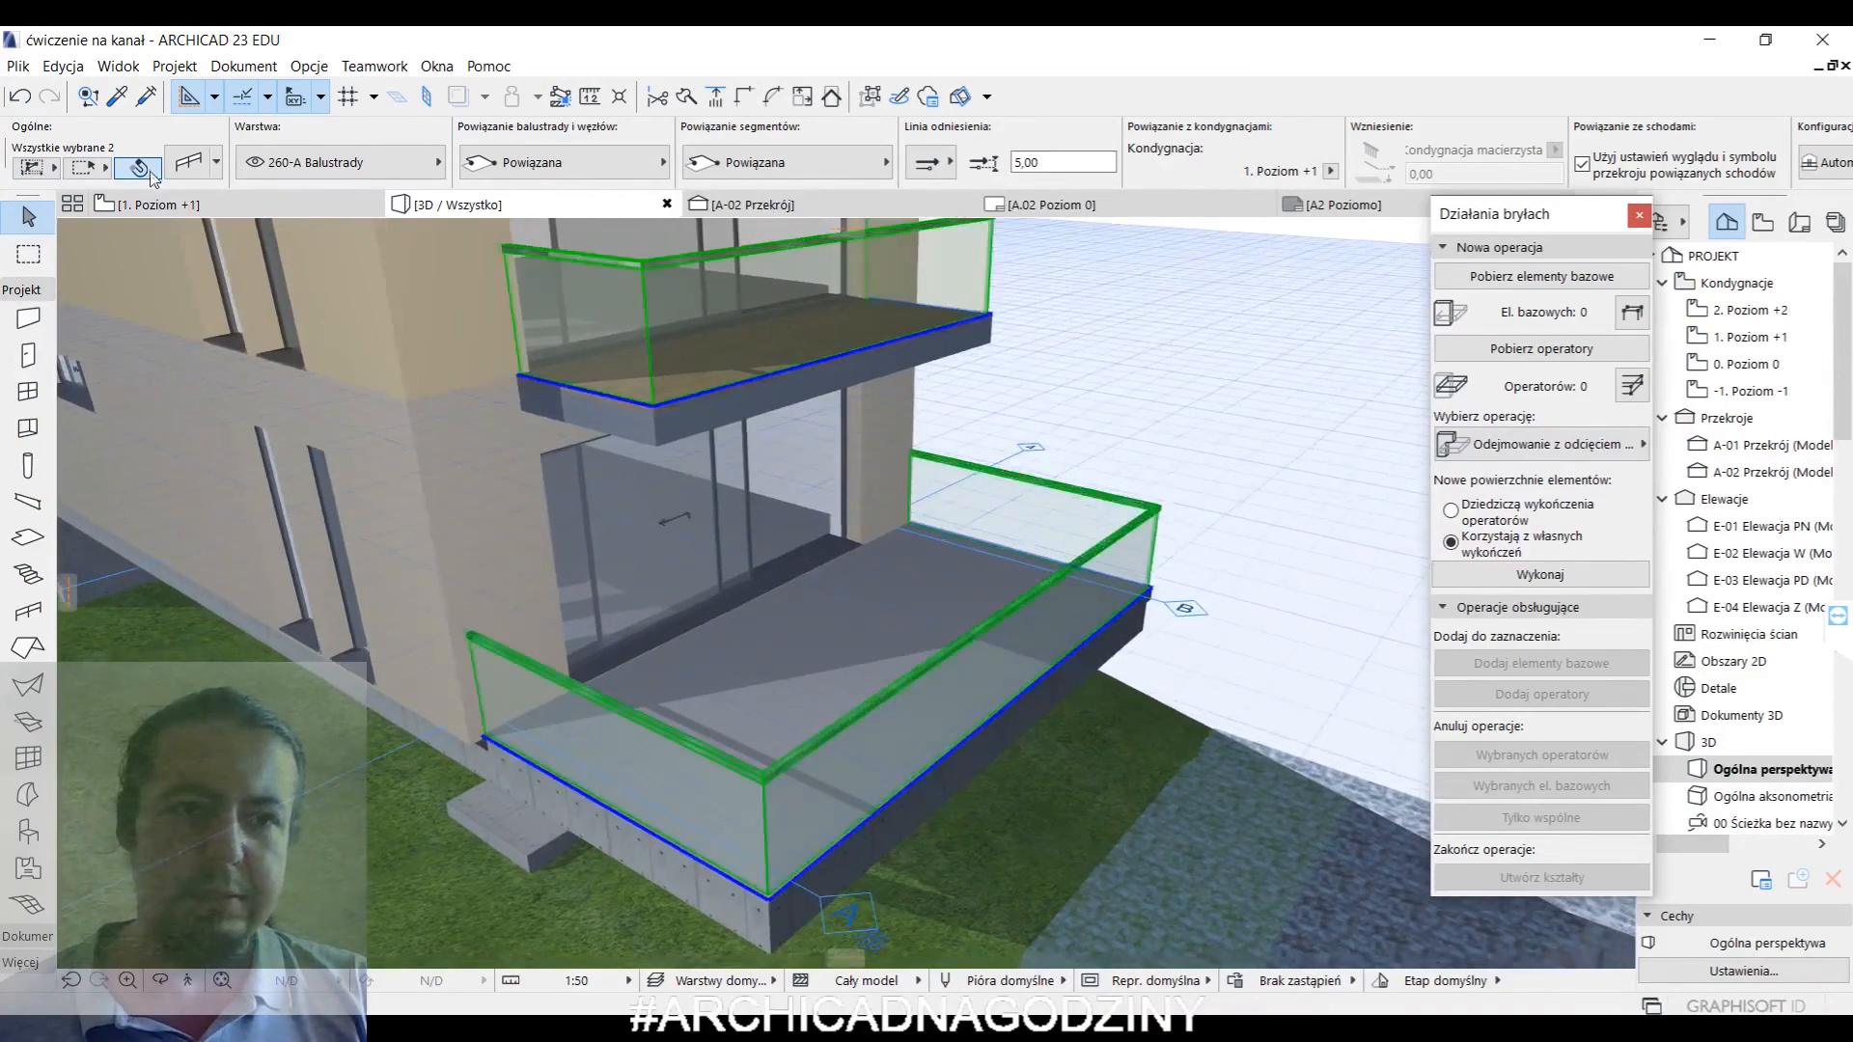
key("ctrl+t")
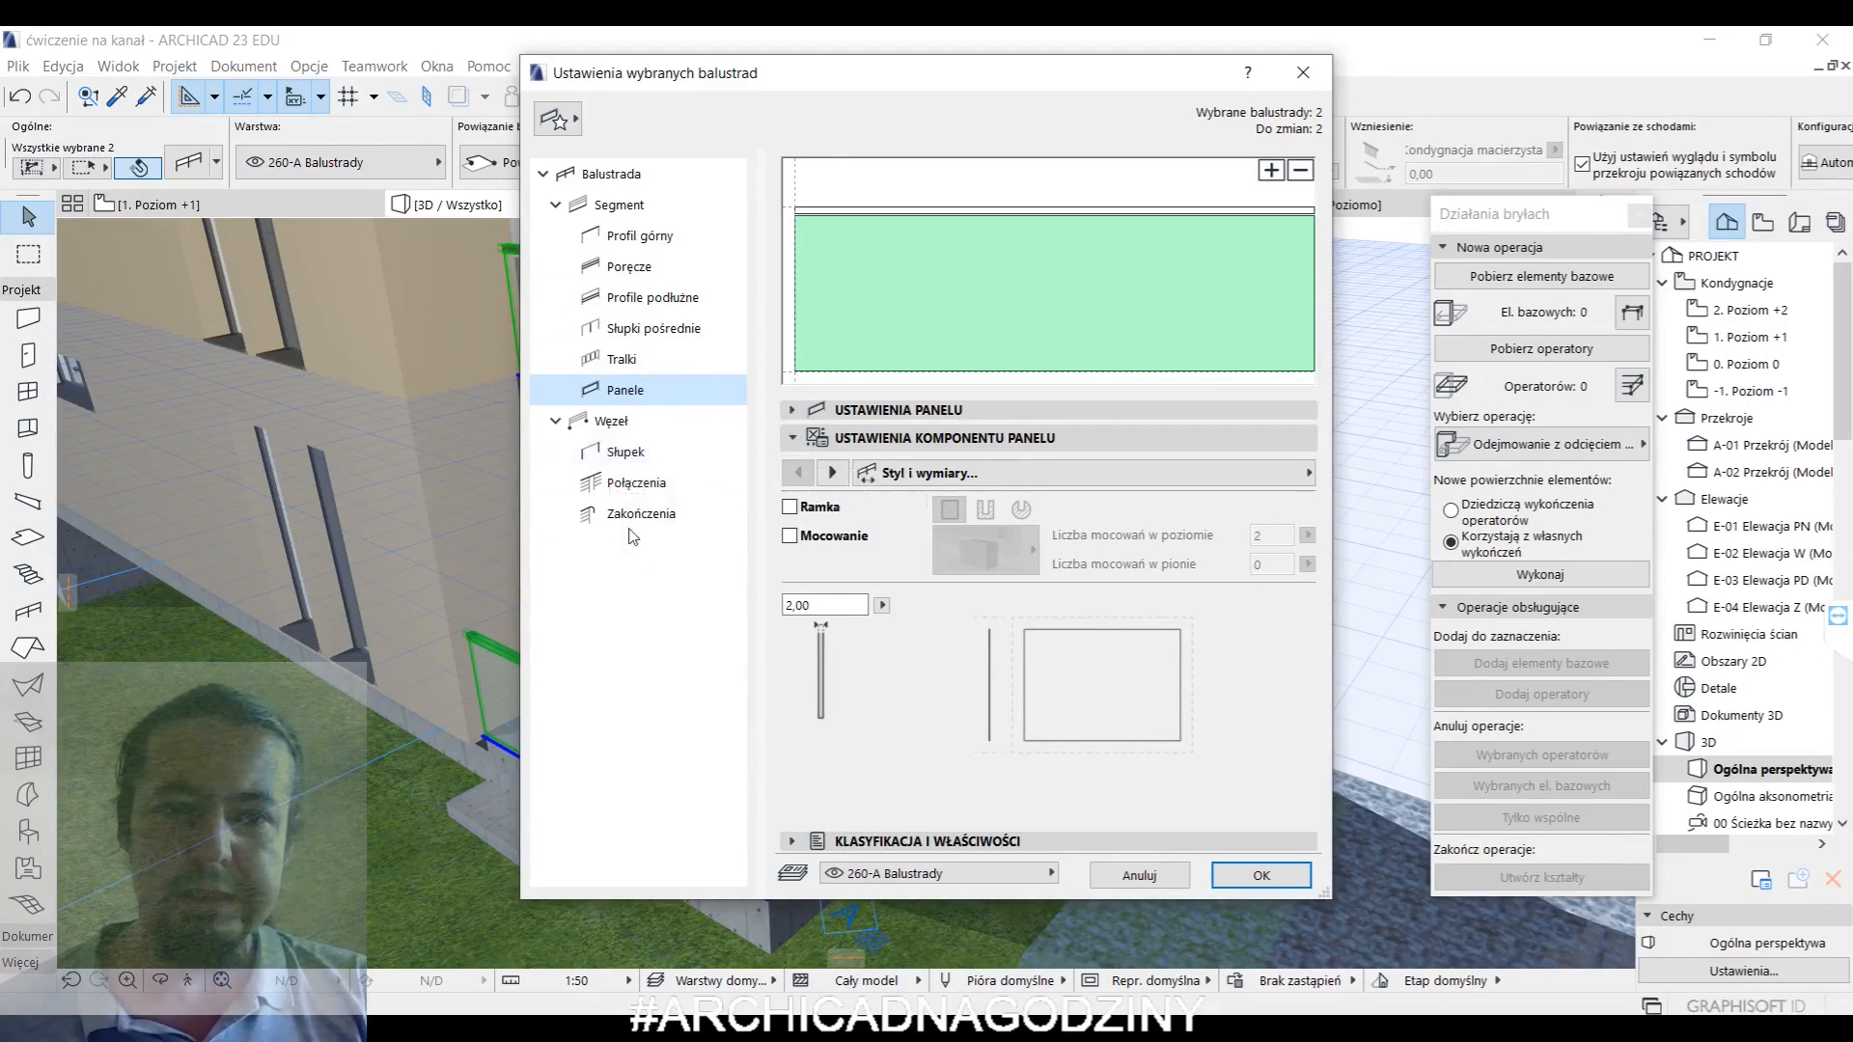
left_click(614, 453)
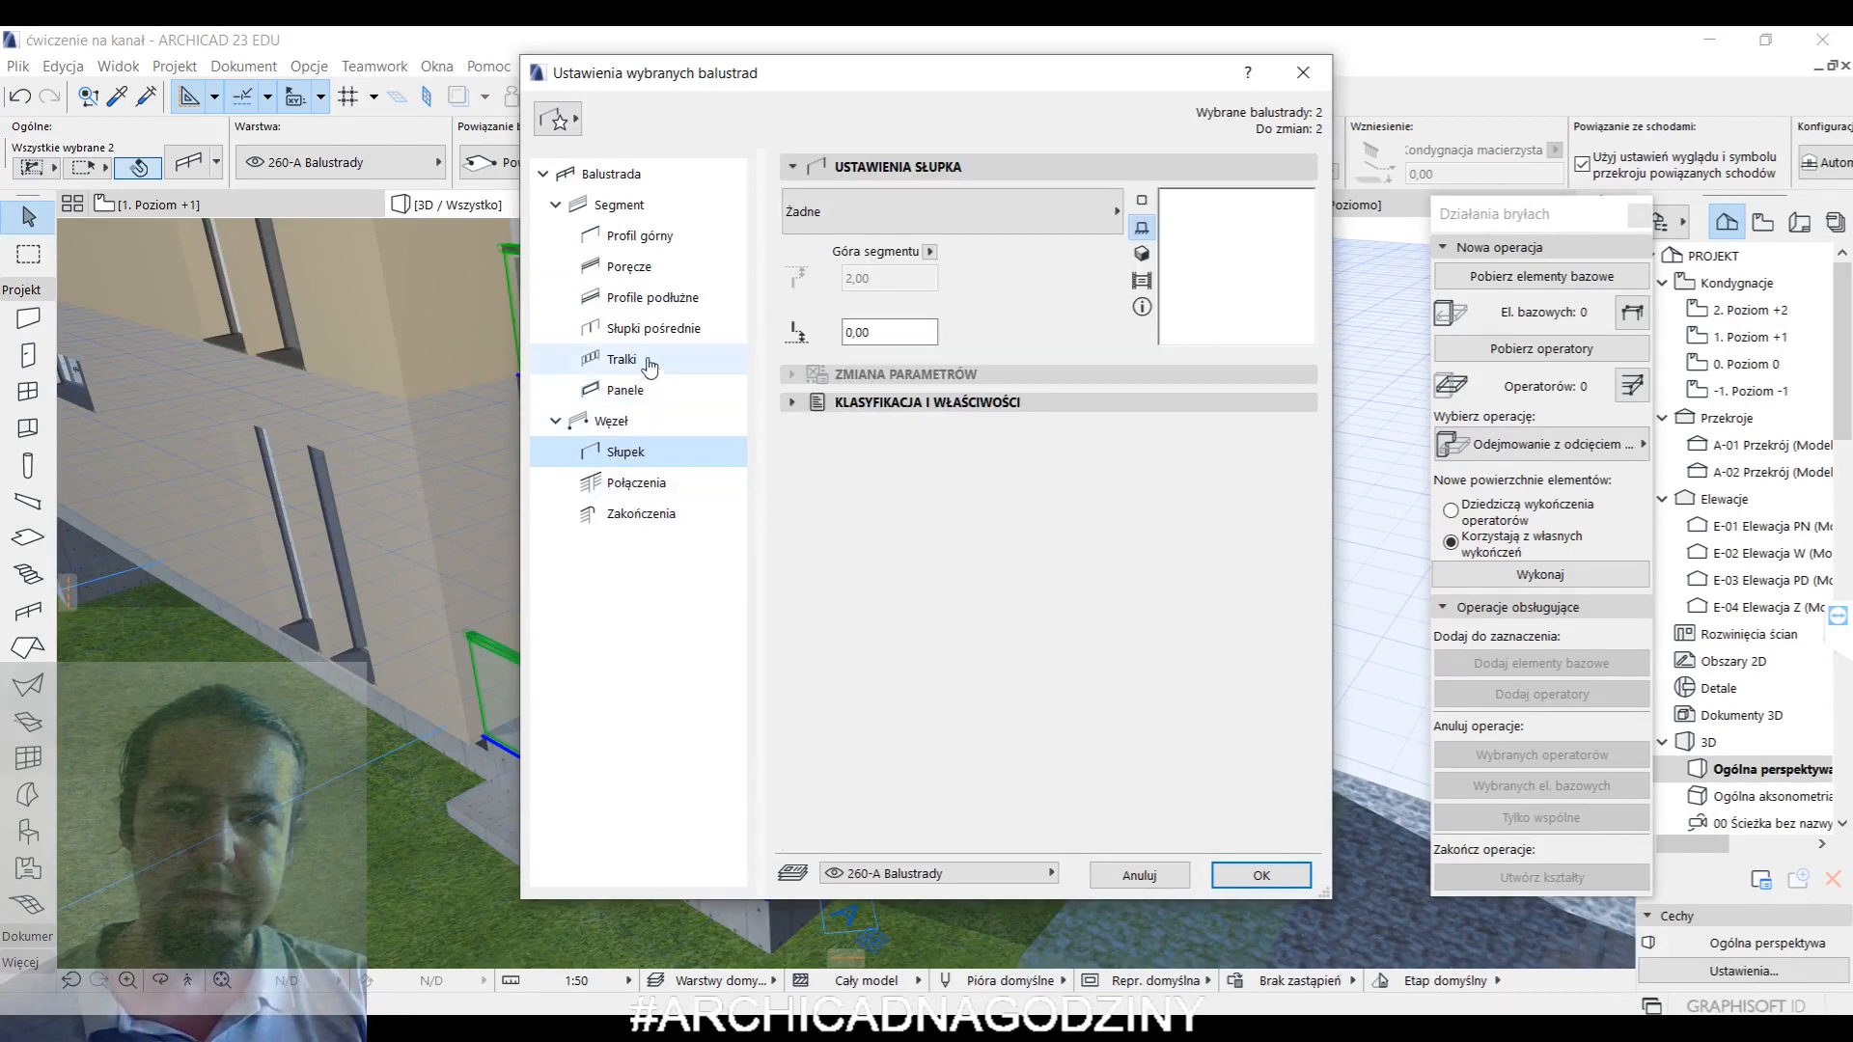
left_click(617, 235)
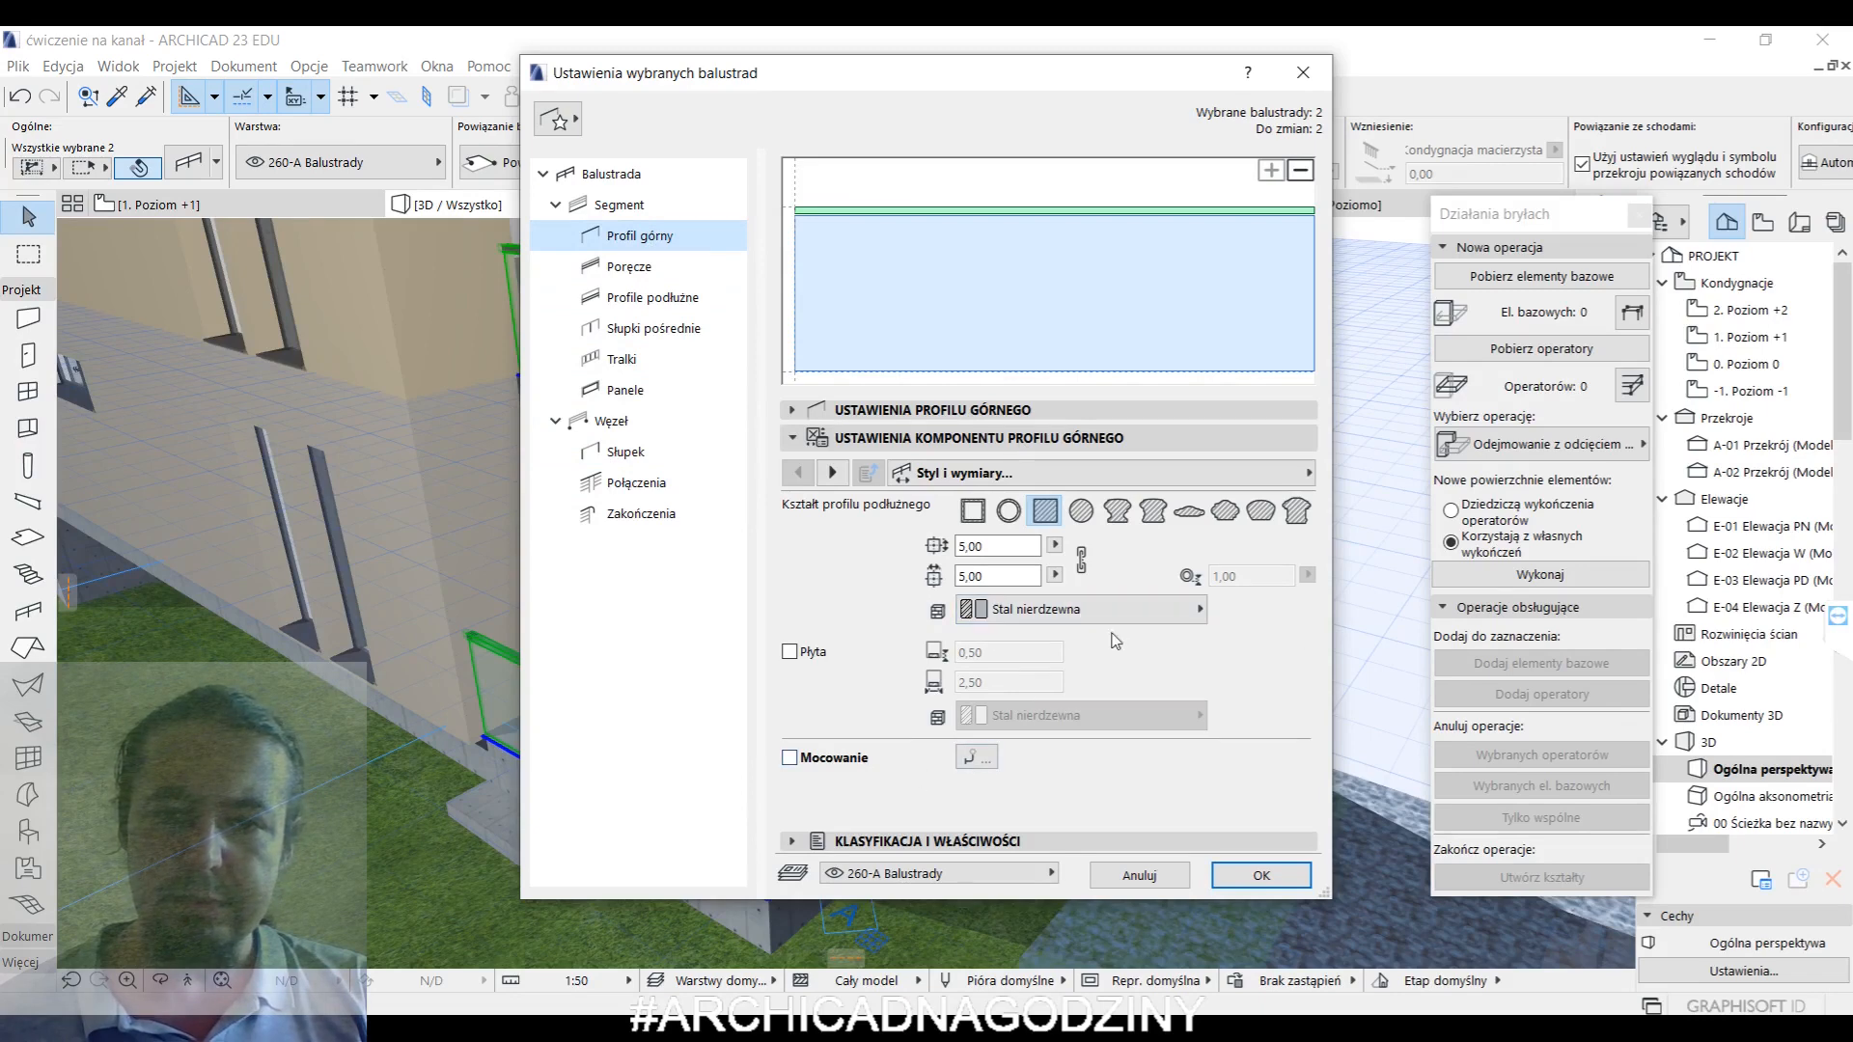
left_click(831, 472)
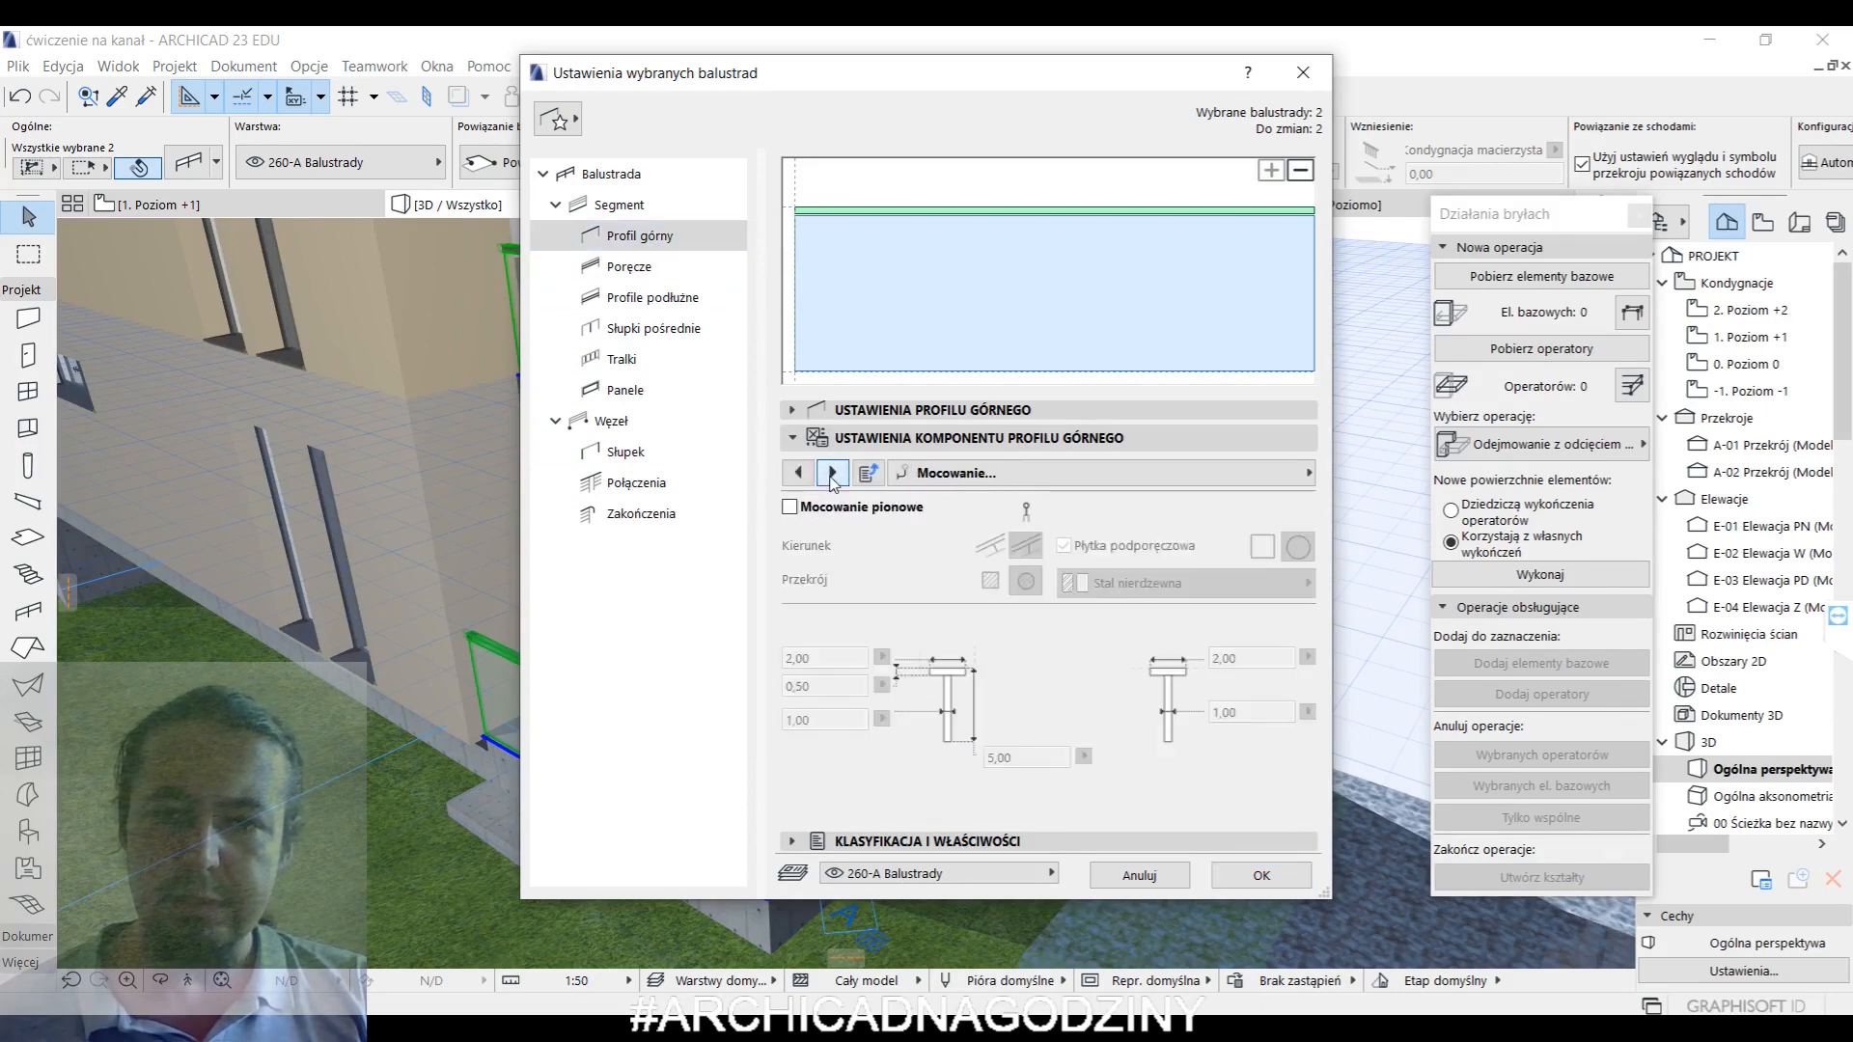
left_click(832, 472)
left_click(832, 473)
left_click(832, 473)
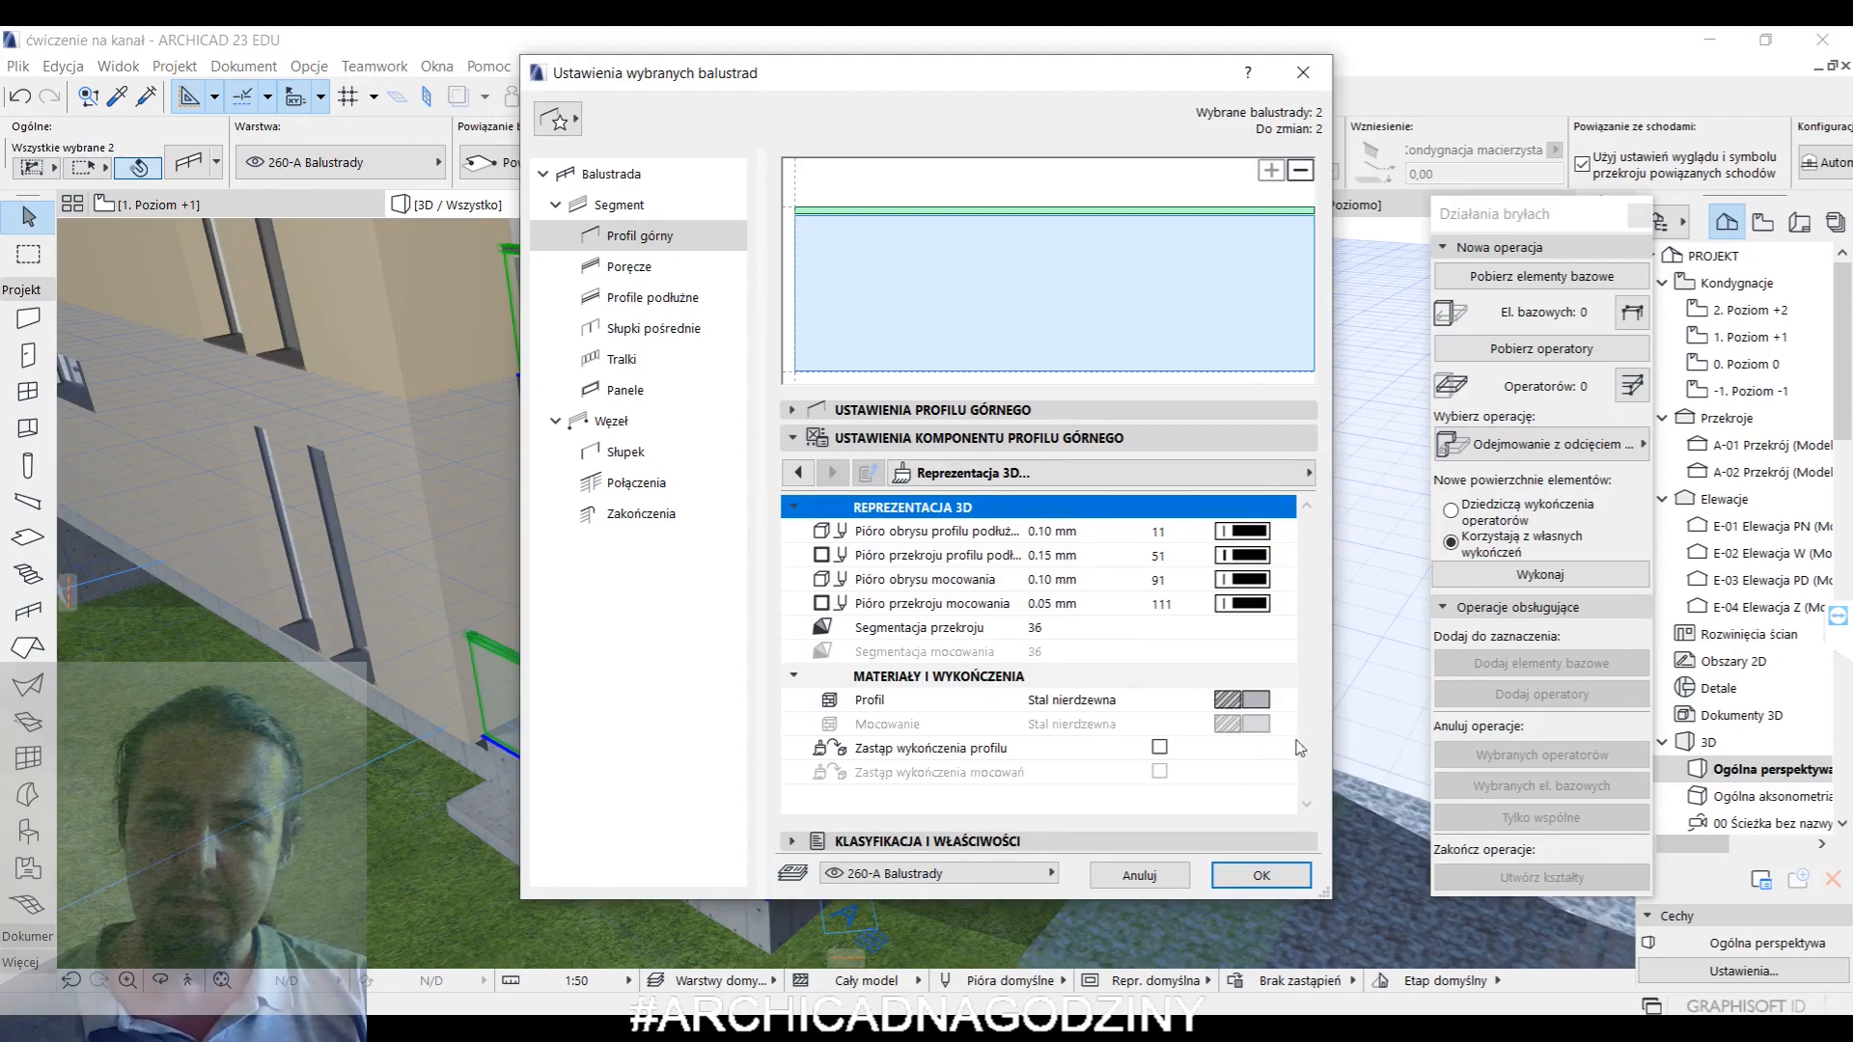
left_click(1162, 750)
left_click(1240, 795)
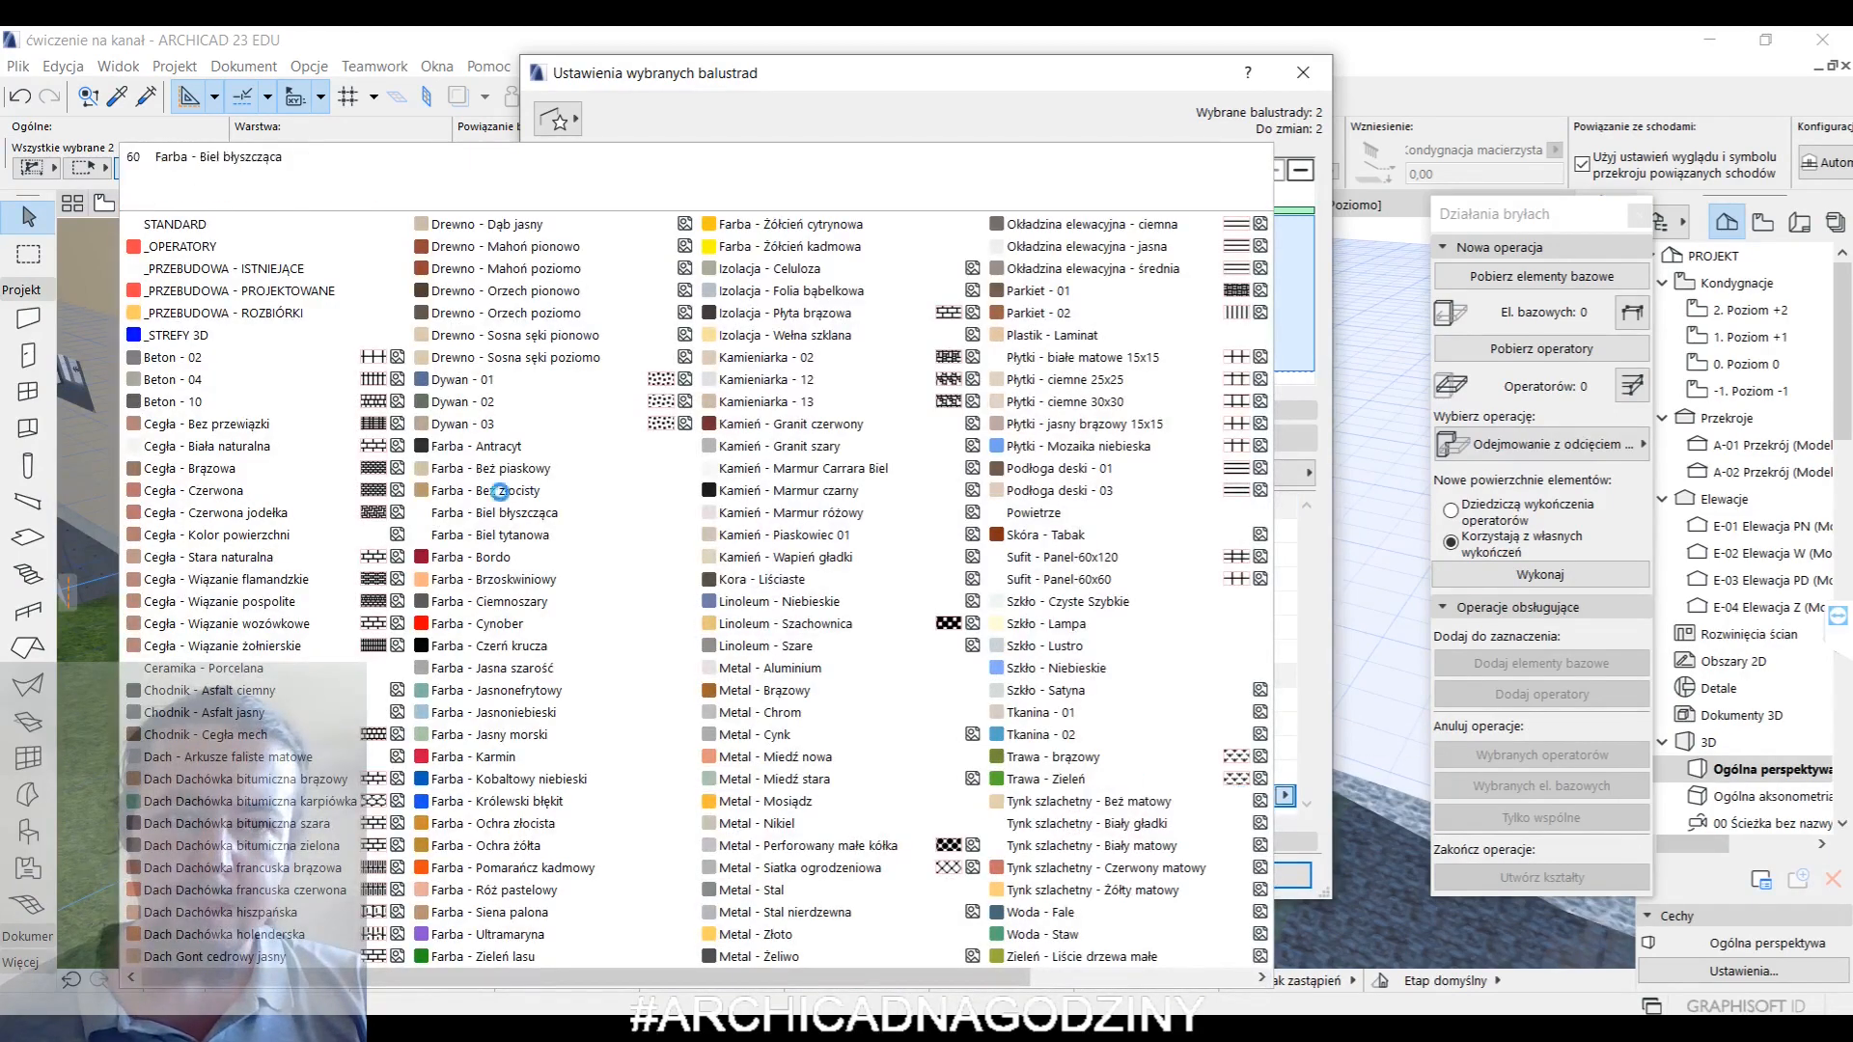
left_click(475, 224)
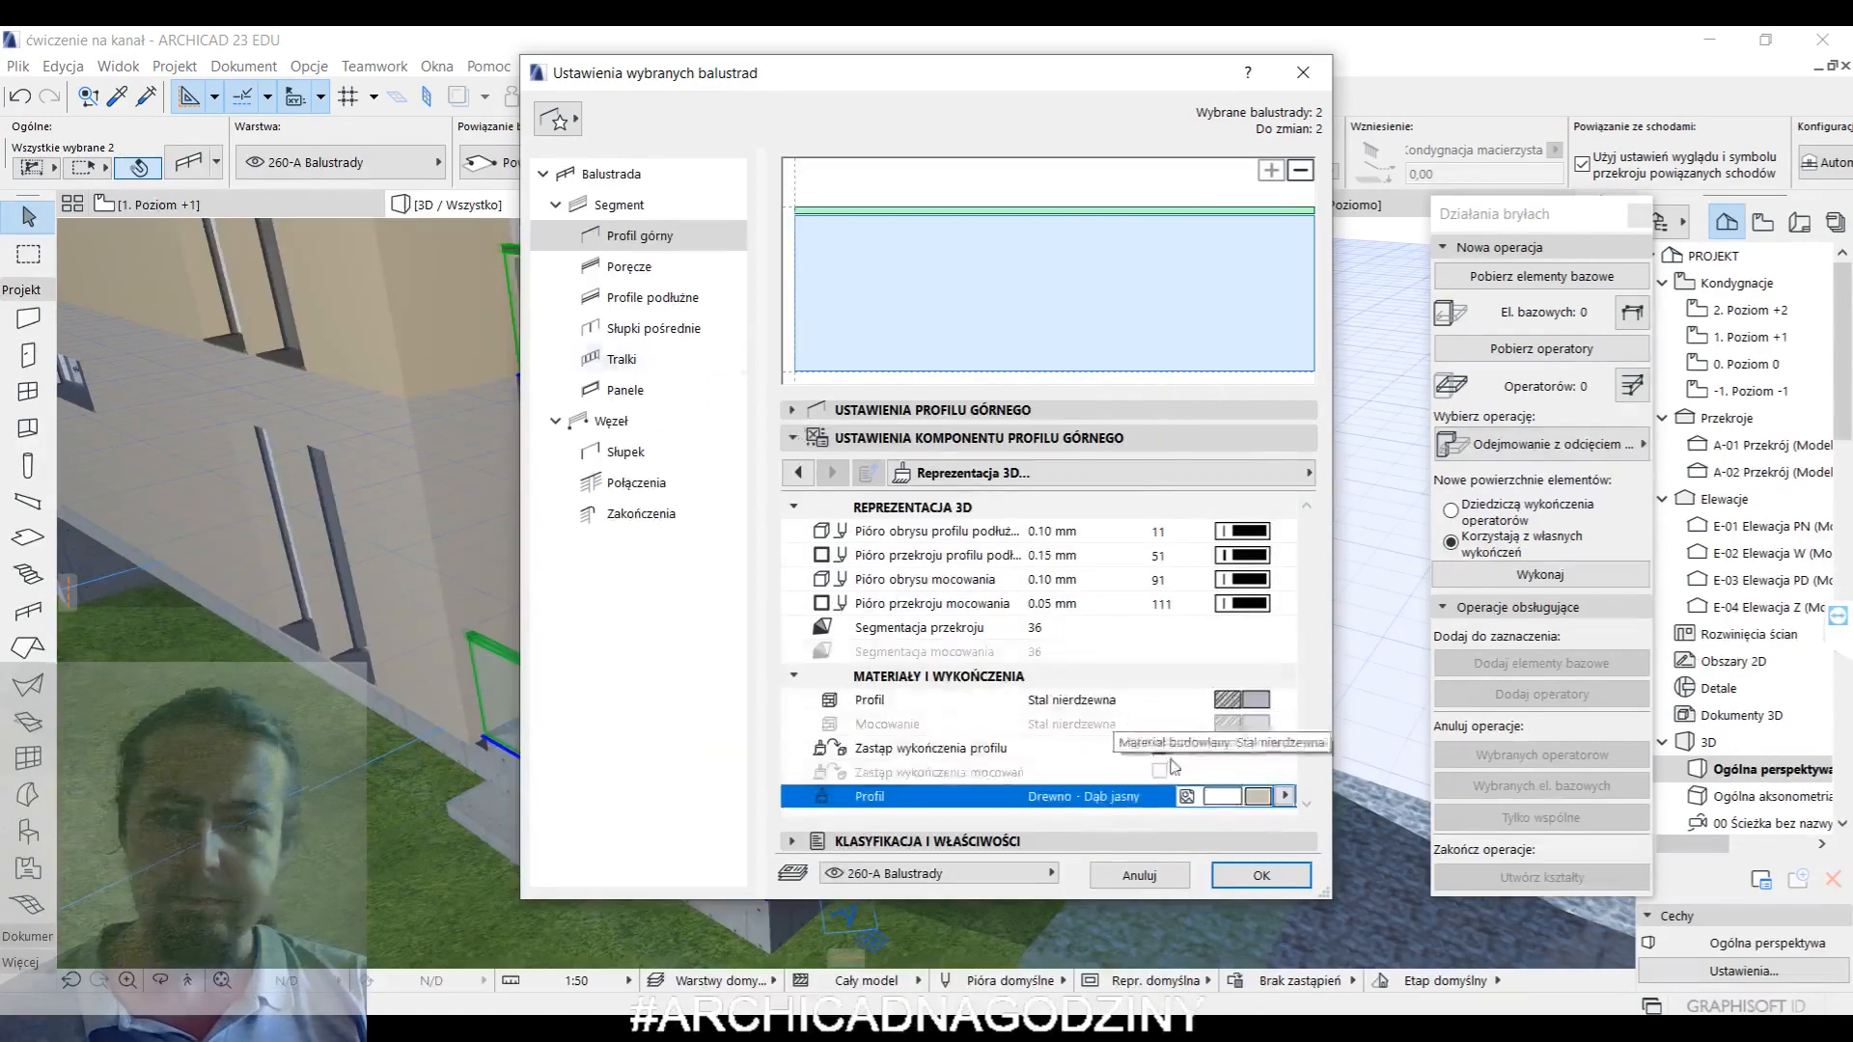
left_click(1256, 875)
left_click(1181, 575)
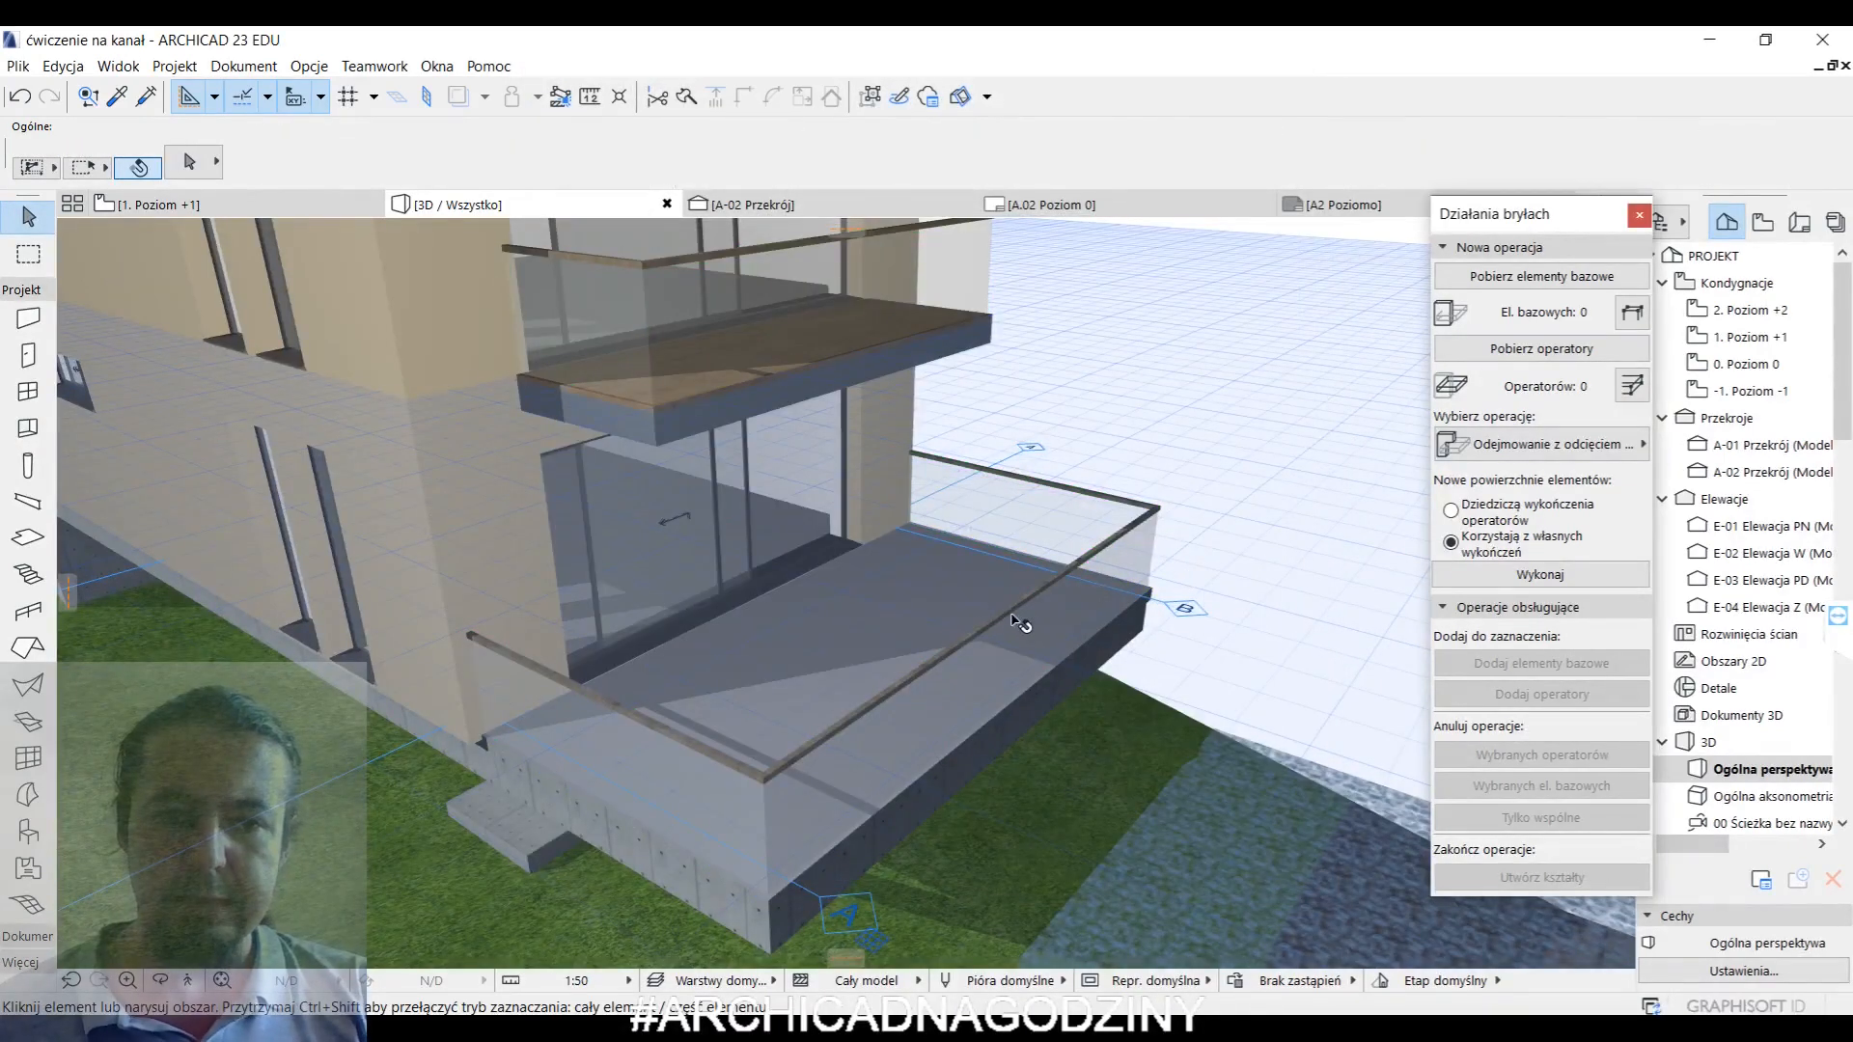
- Examine the glass railings and their wooden top profile up close and from the side of the building
scroll(1018, 623, "up", 10)
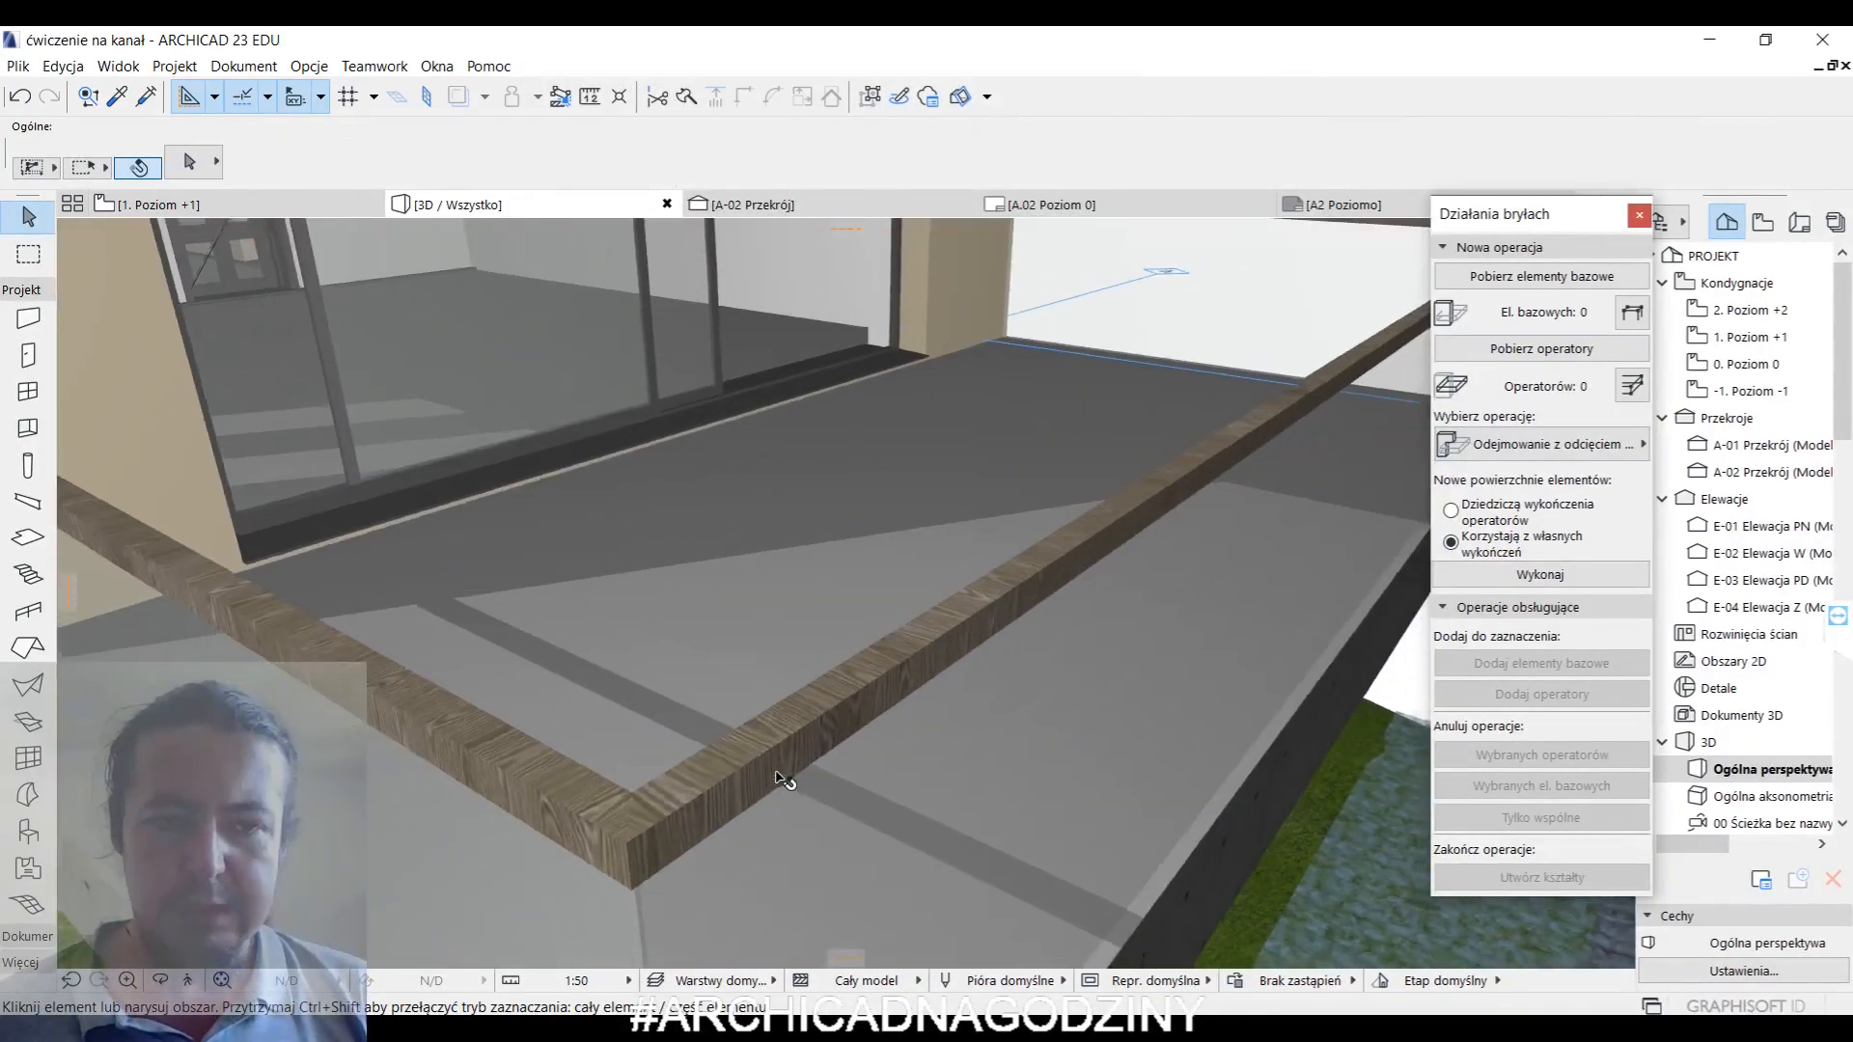
scroll(777, 775, "down", 10)
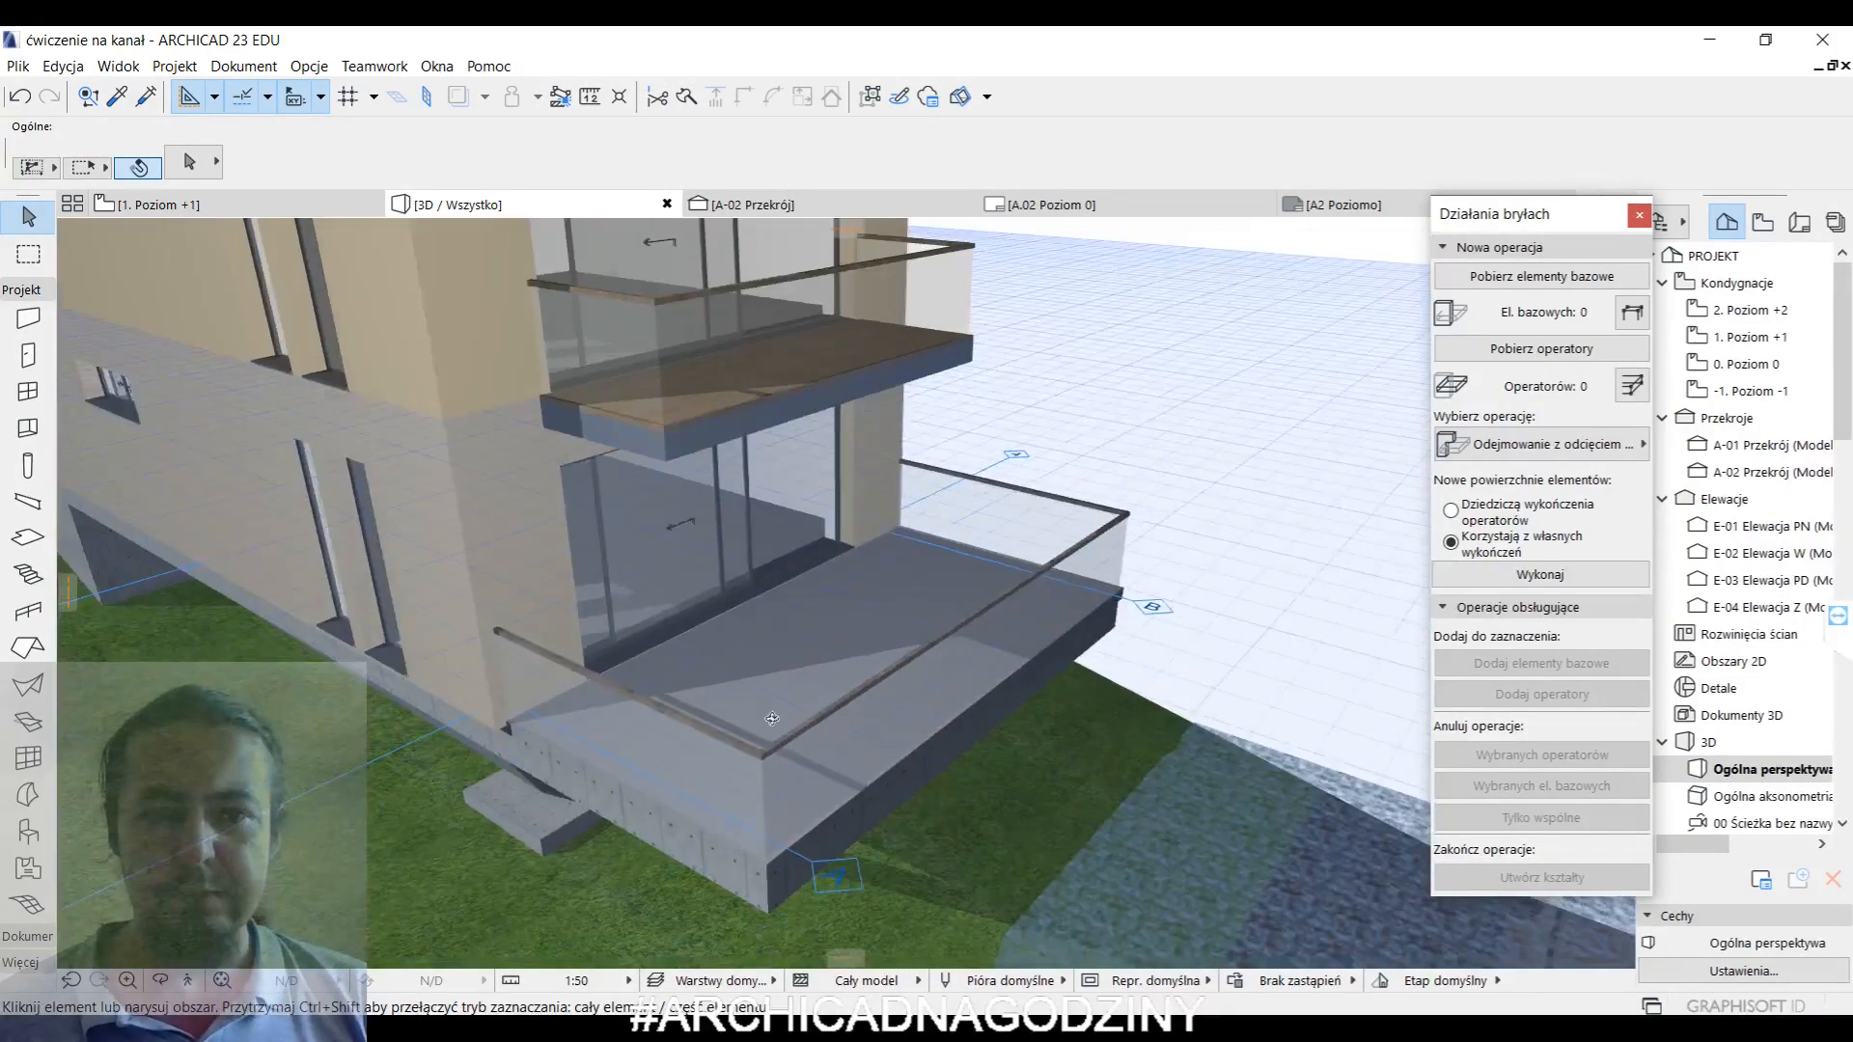
middle_click_drag(772, 718, 950, 700, "shift")
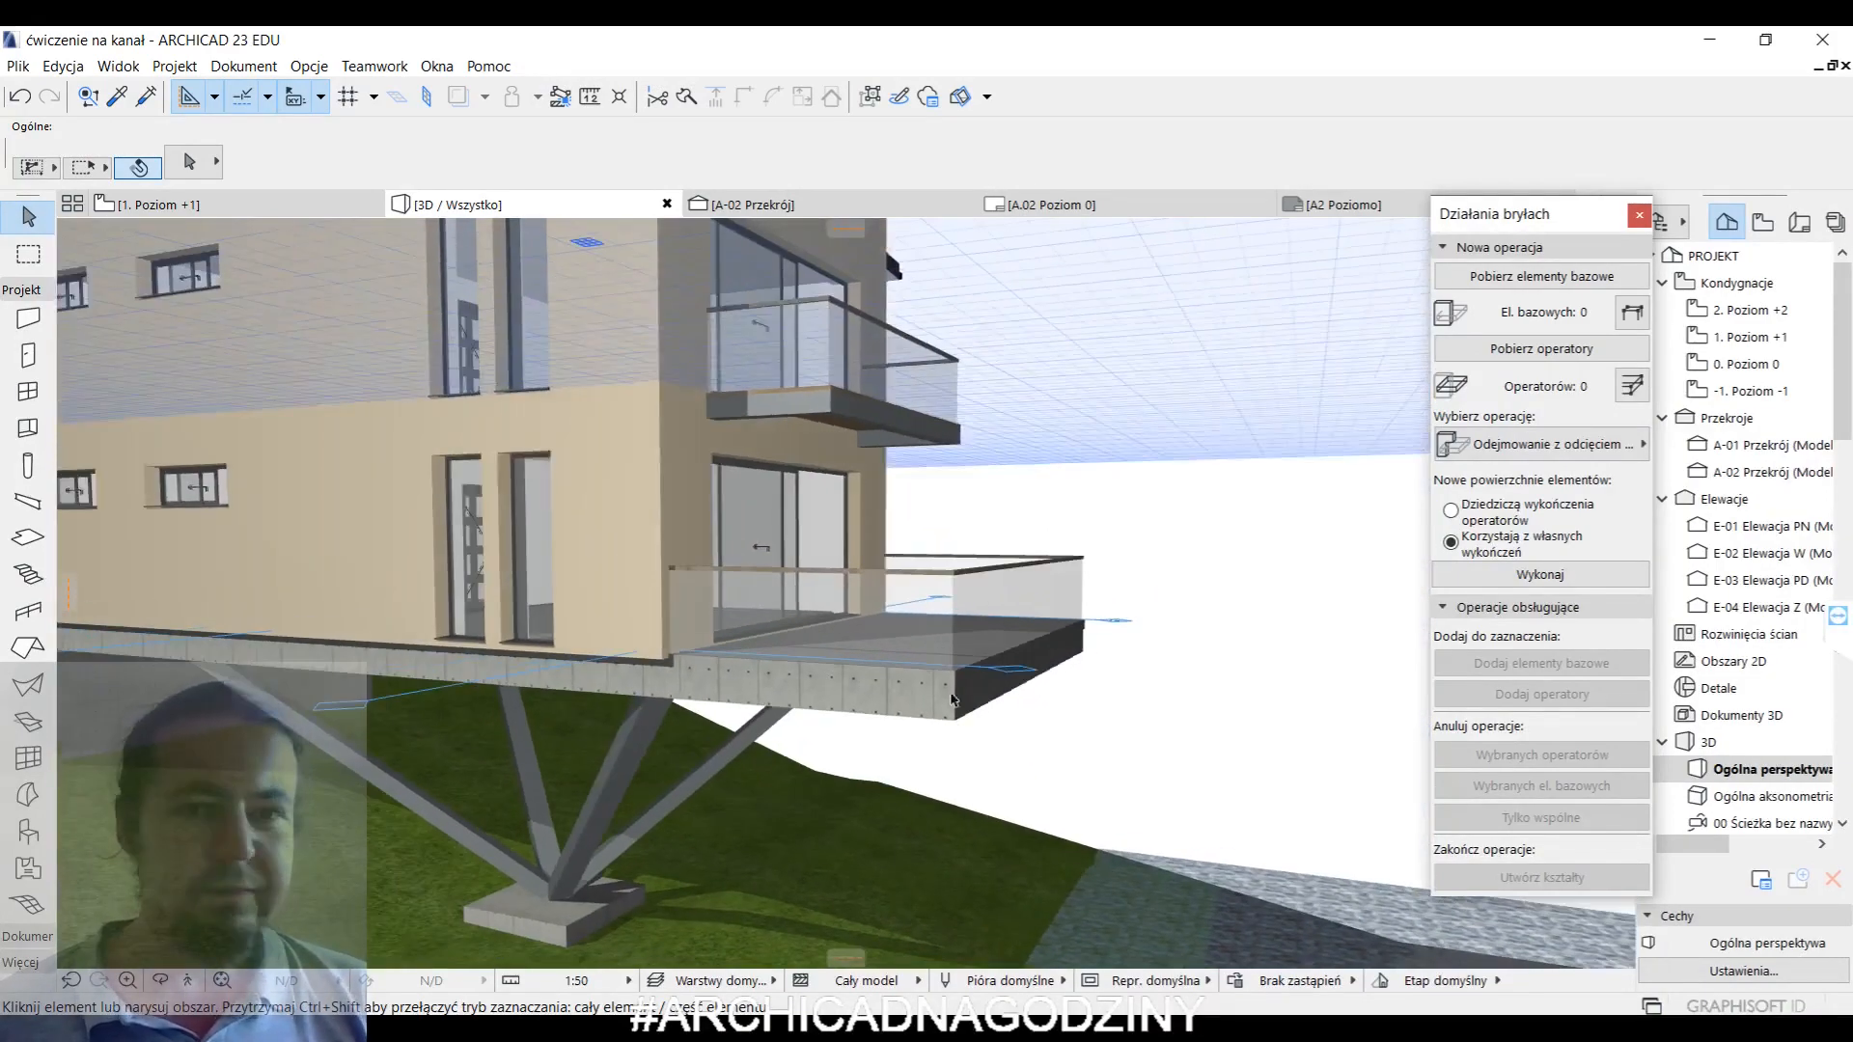
middle_click_drag(566, 442, 660, 503, "shift")
- Stretch the left narrow window of the lower-storey pair at the facade's far end to a width of 185
middle_click_drag(1237, 822, 873, 629)
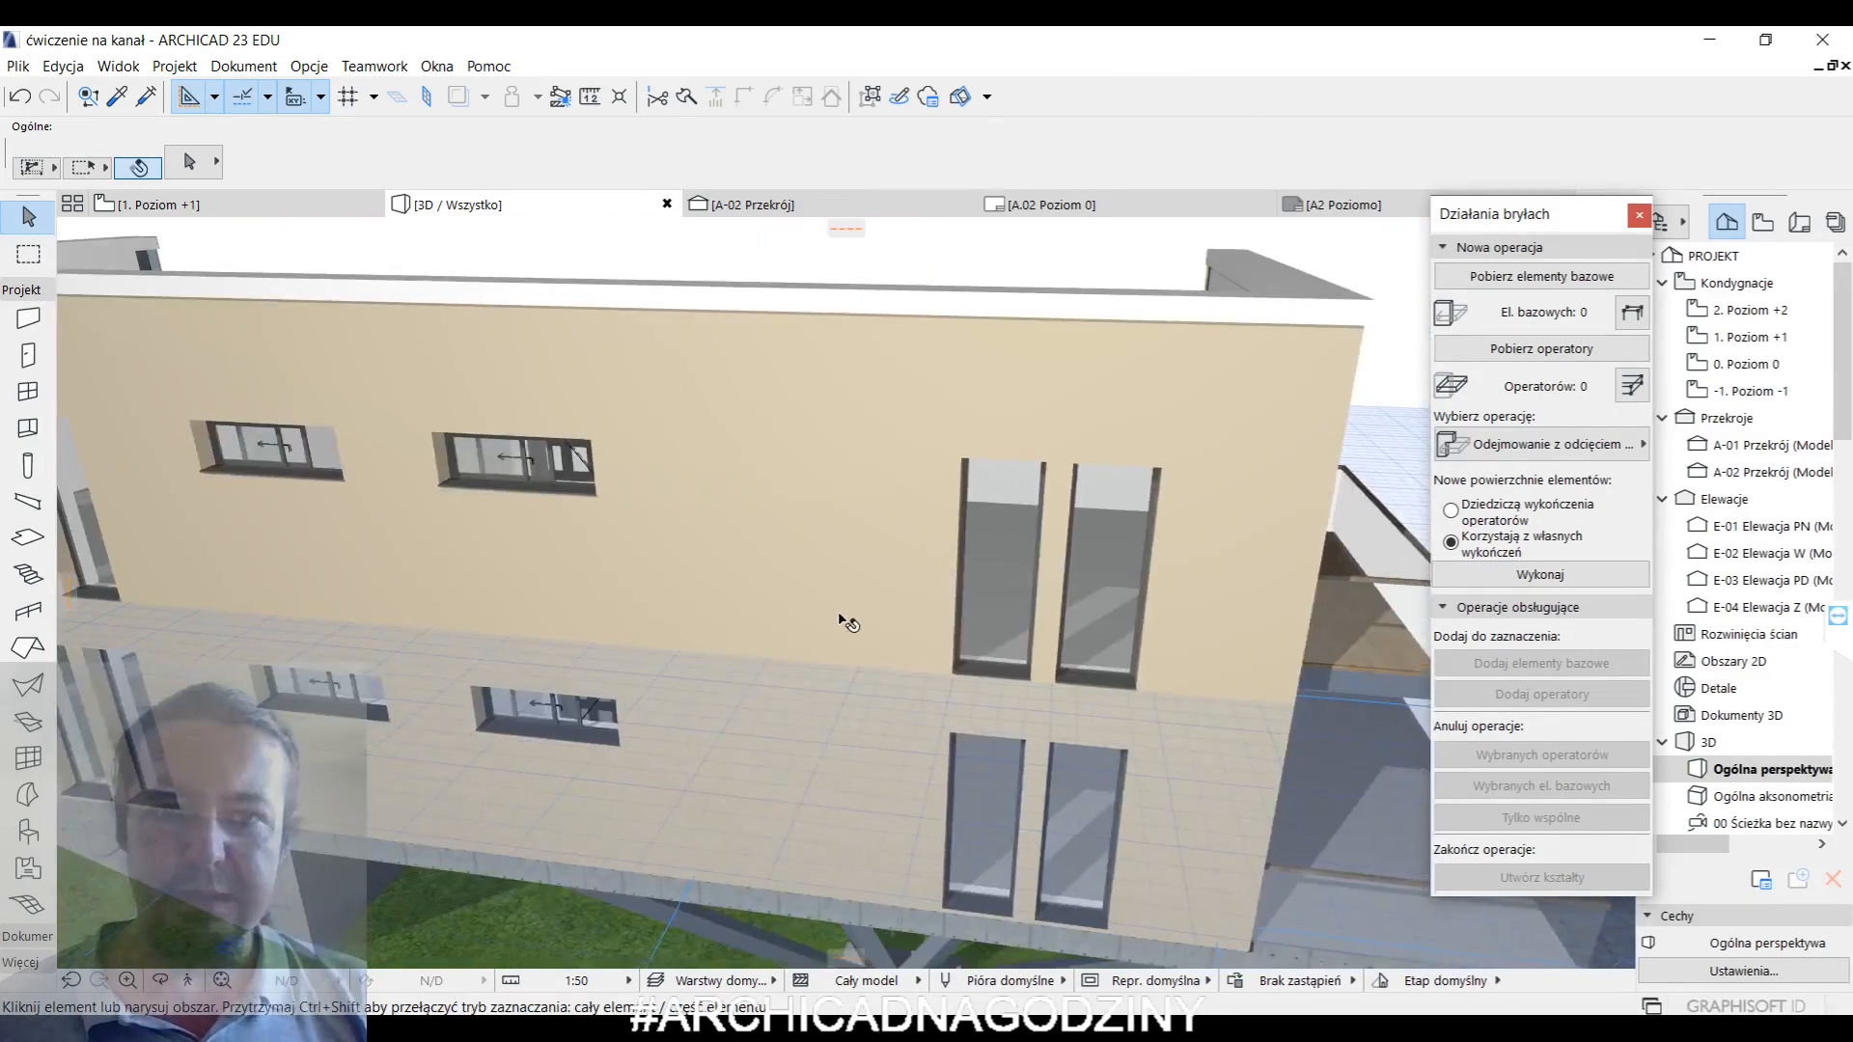
scroll(839, 618, "down", 2)
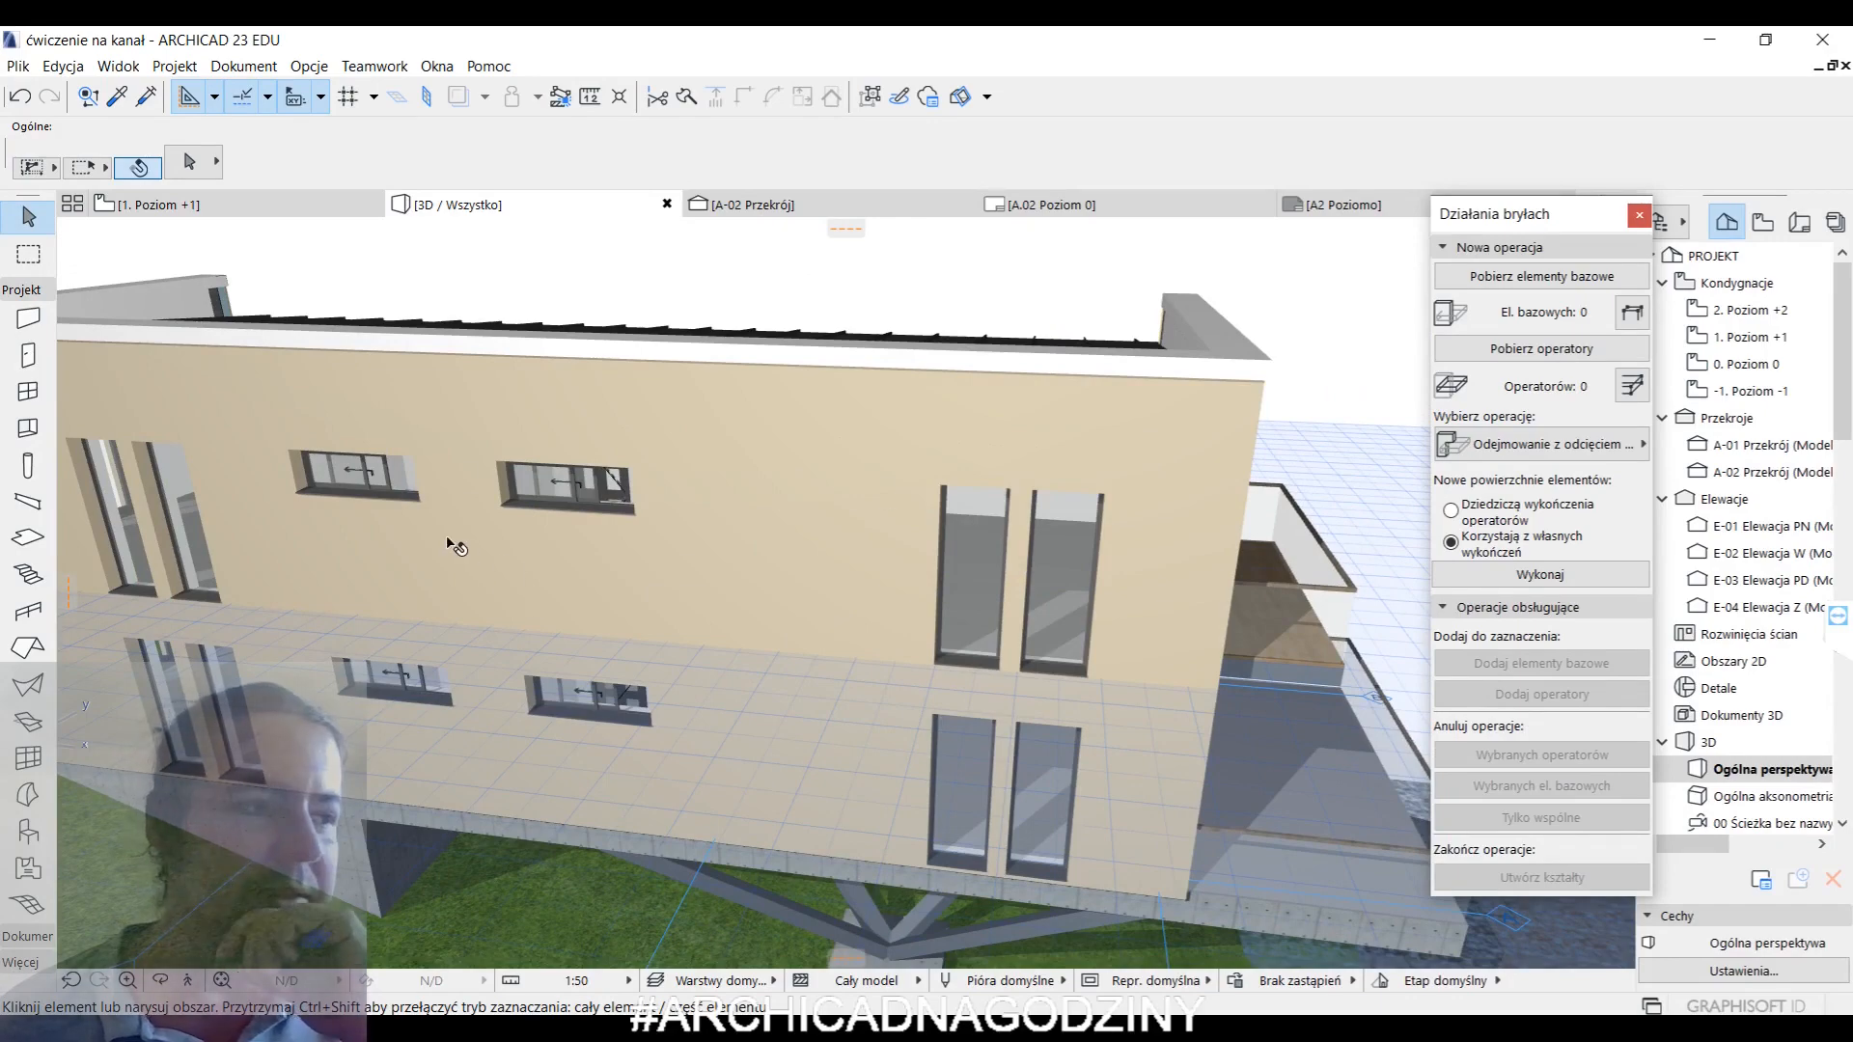
scroll(437, 702, "up", 2)
scroll(447, 679, "up", 5)
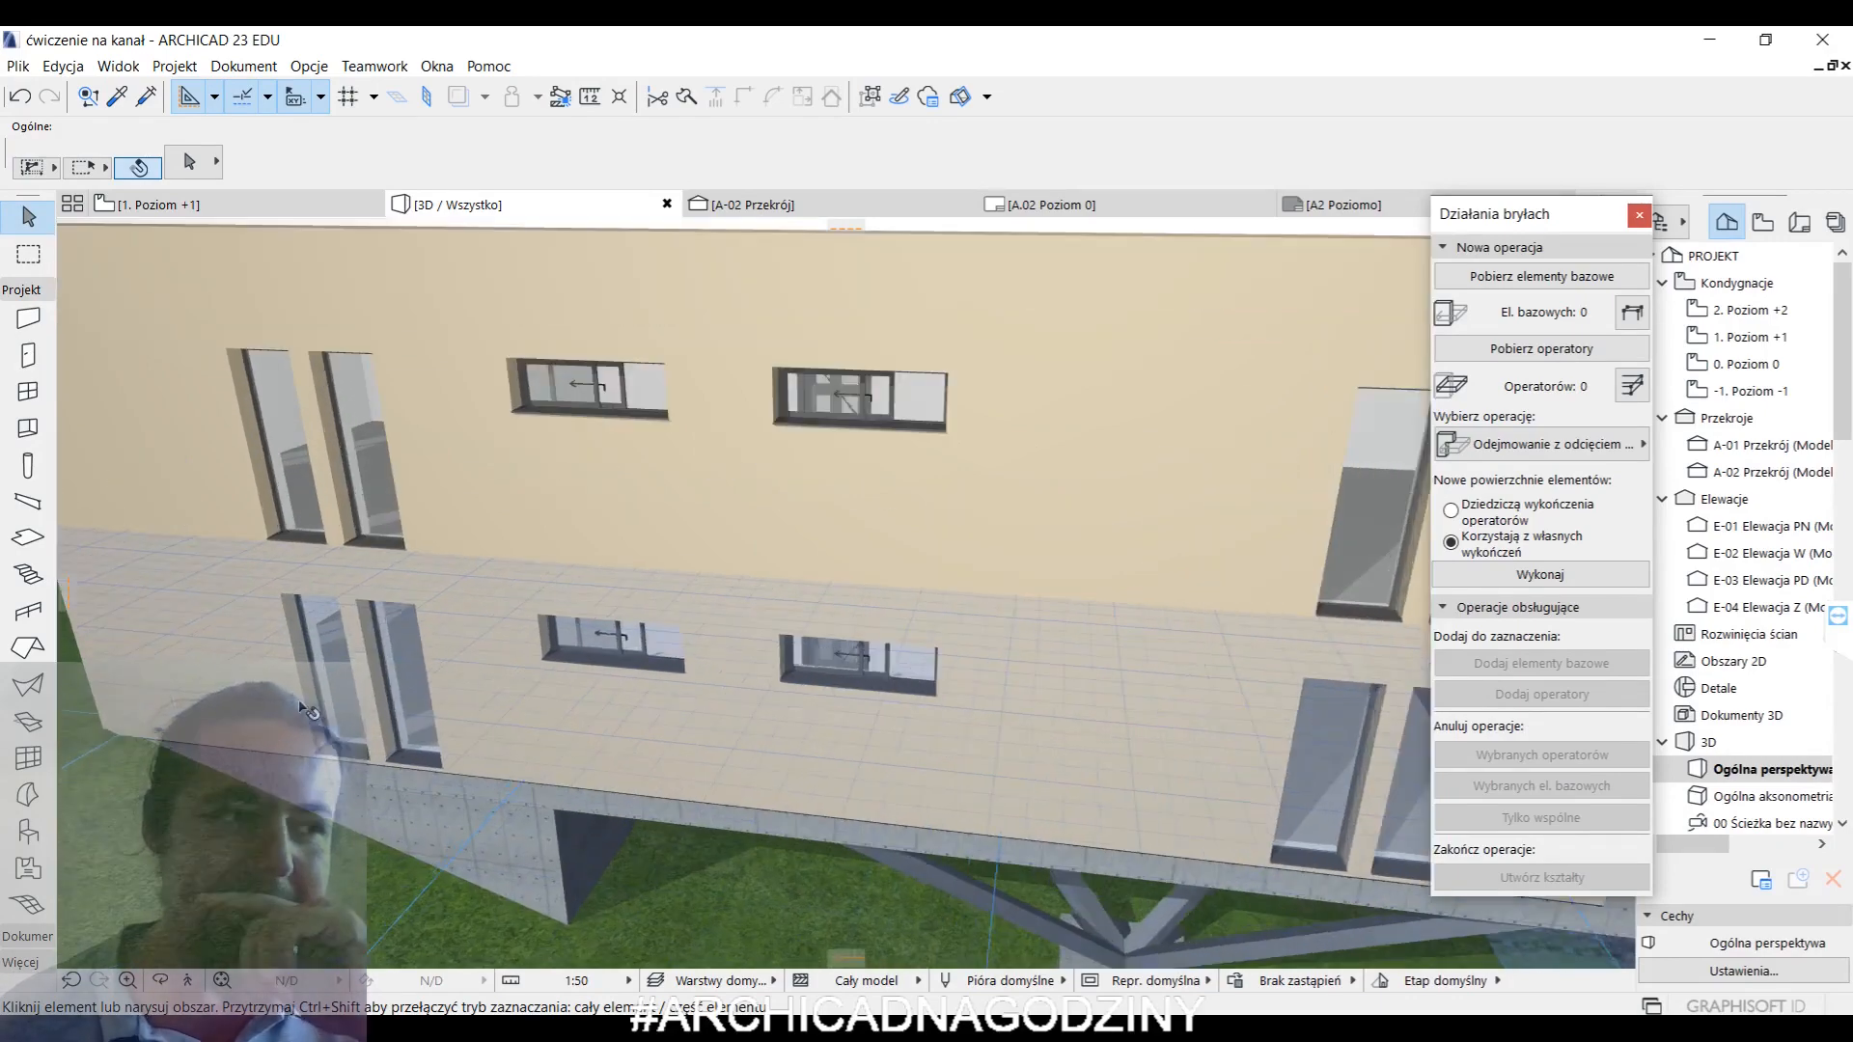
left_click(617, 526)
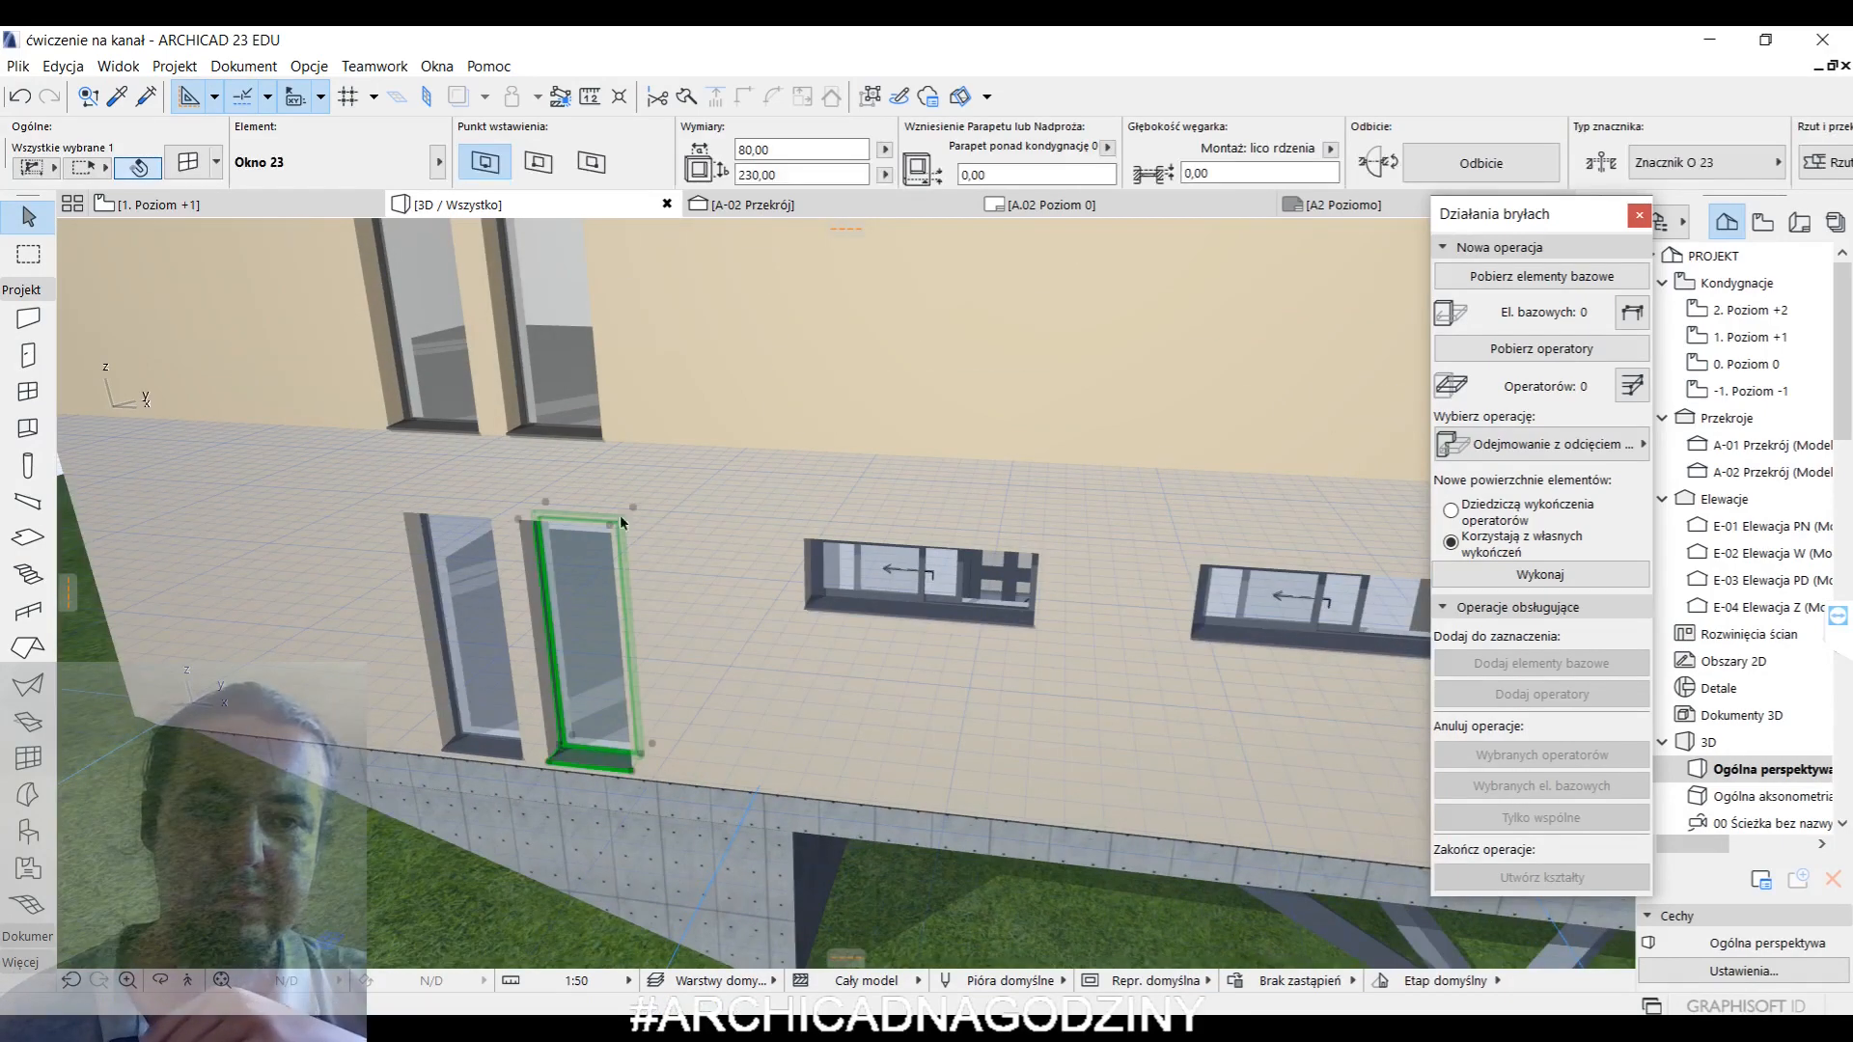
left_click(503, 559)
left_click(496, 522)
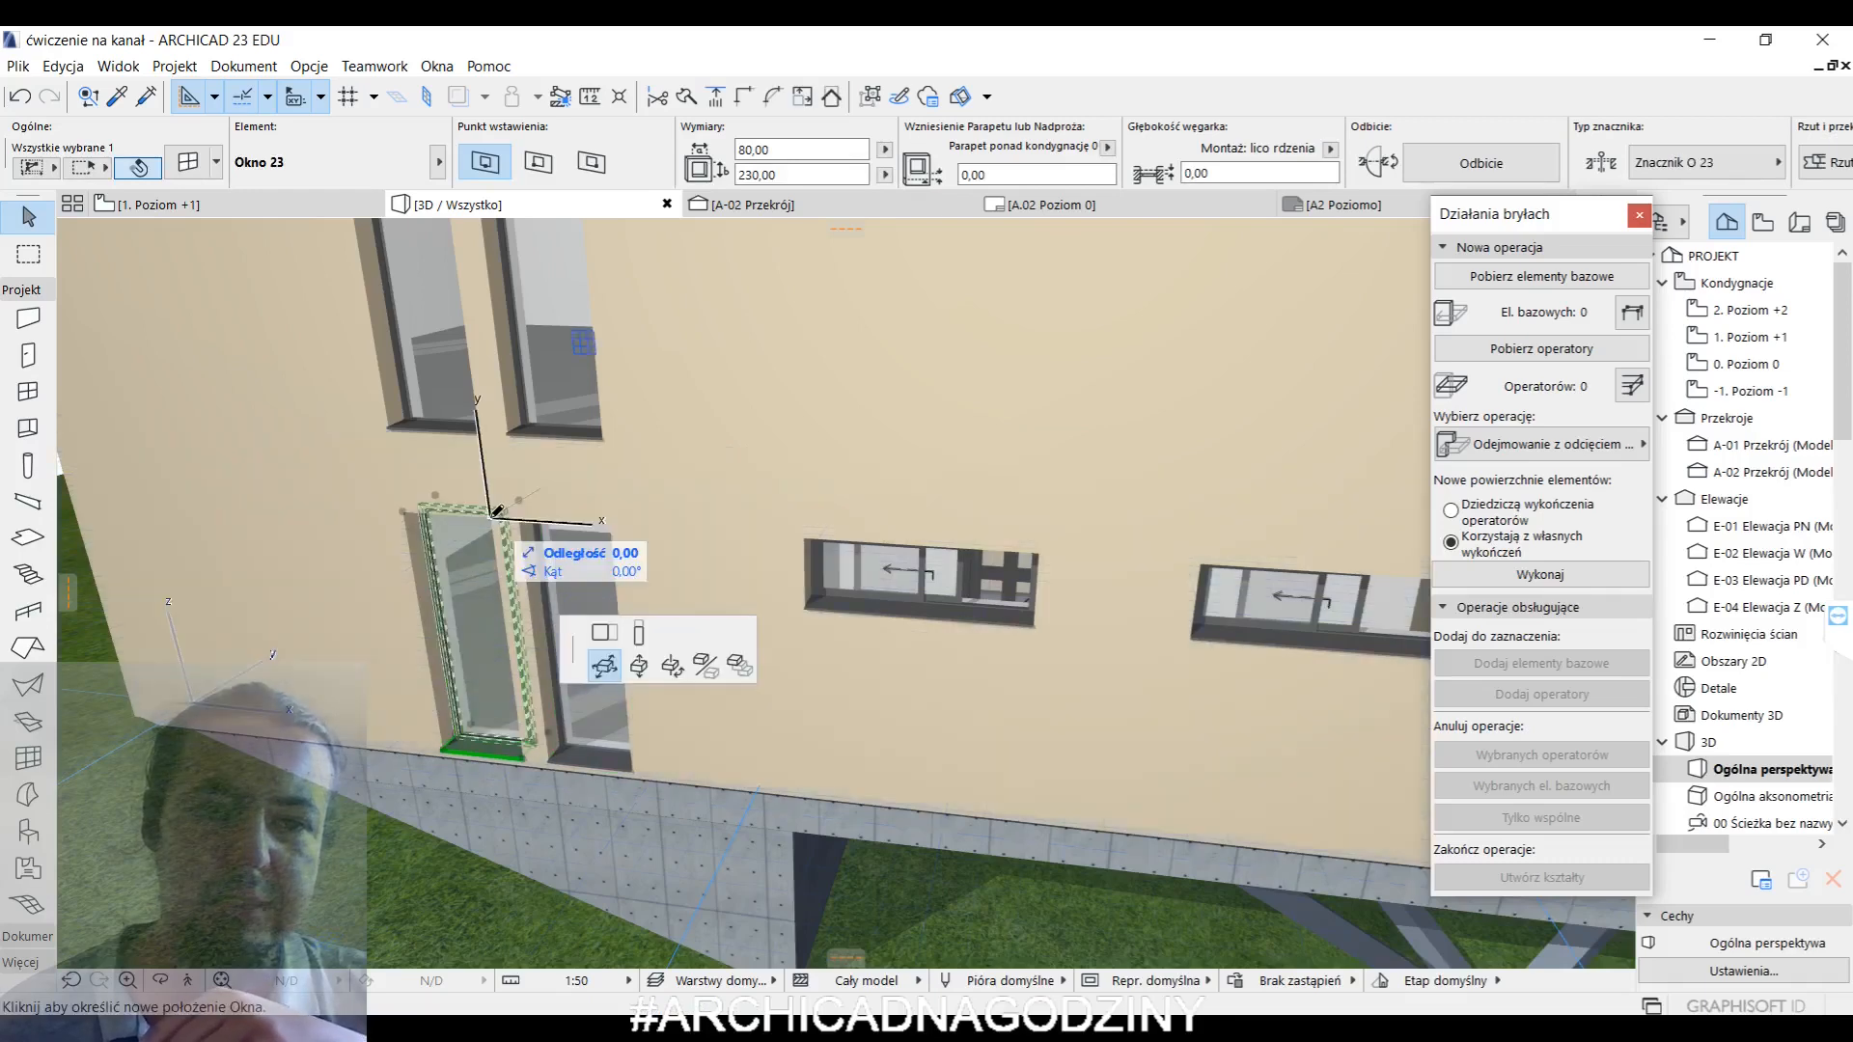
left_click(602, 656)
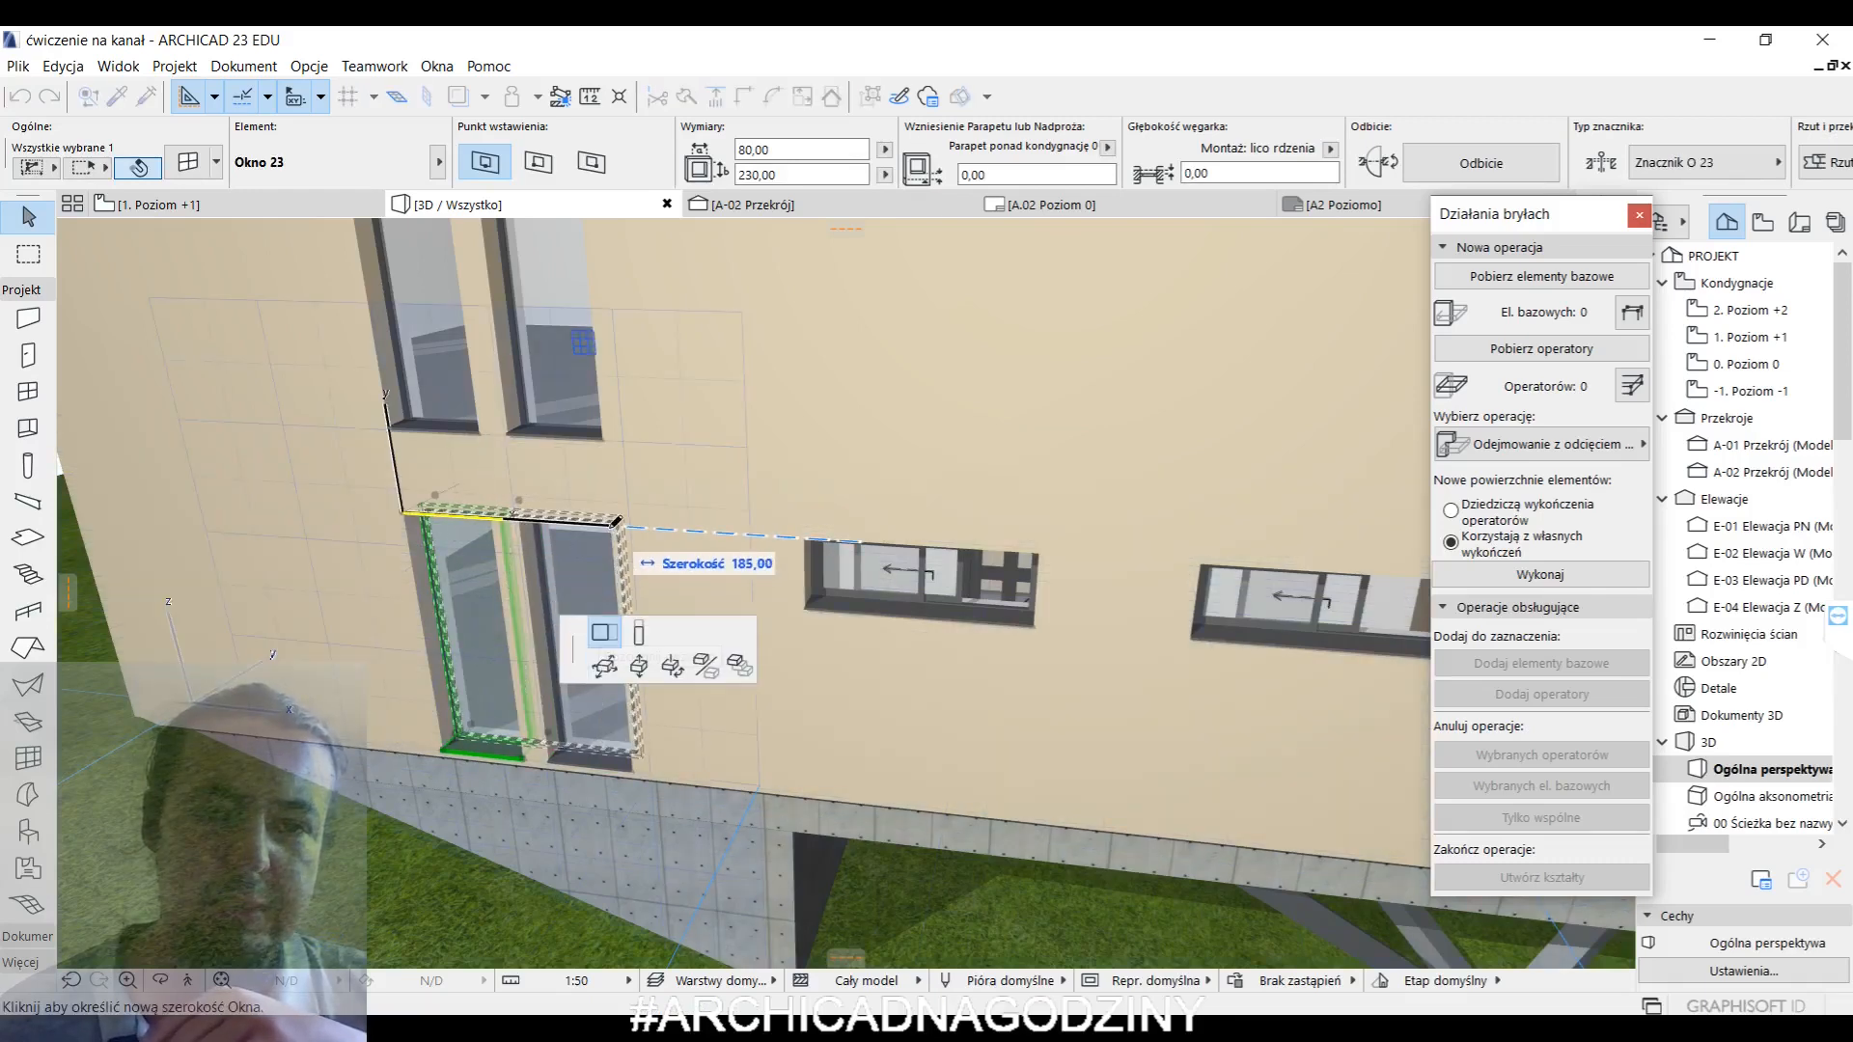
left_click(604, 615)
- Delete the narrow window that overlaps the widened lower-storey window
key("ctrl+z")
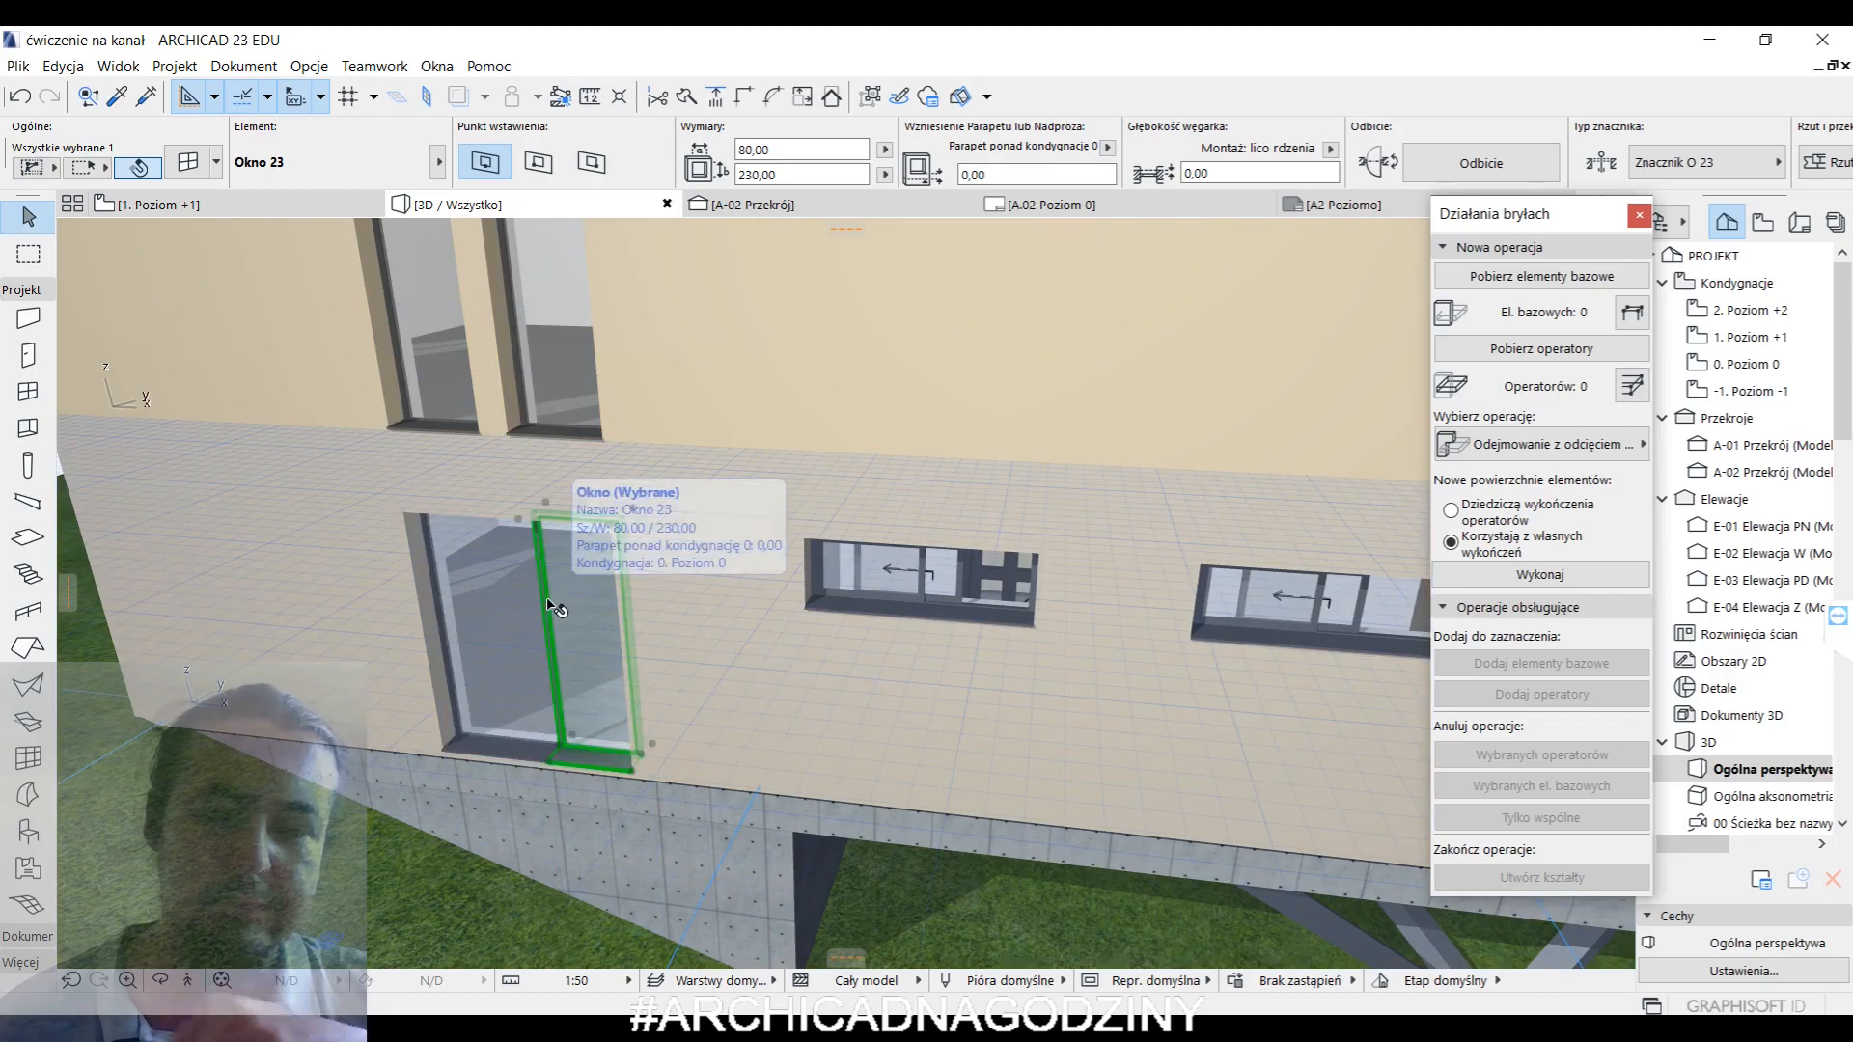
key("Escape")
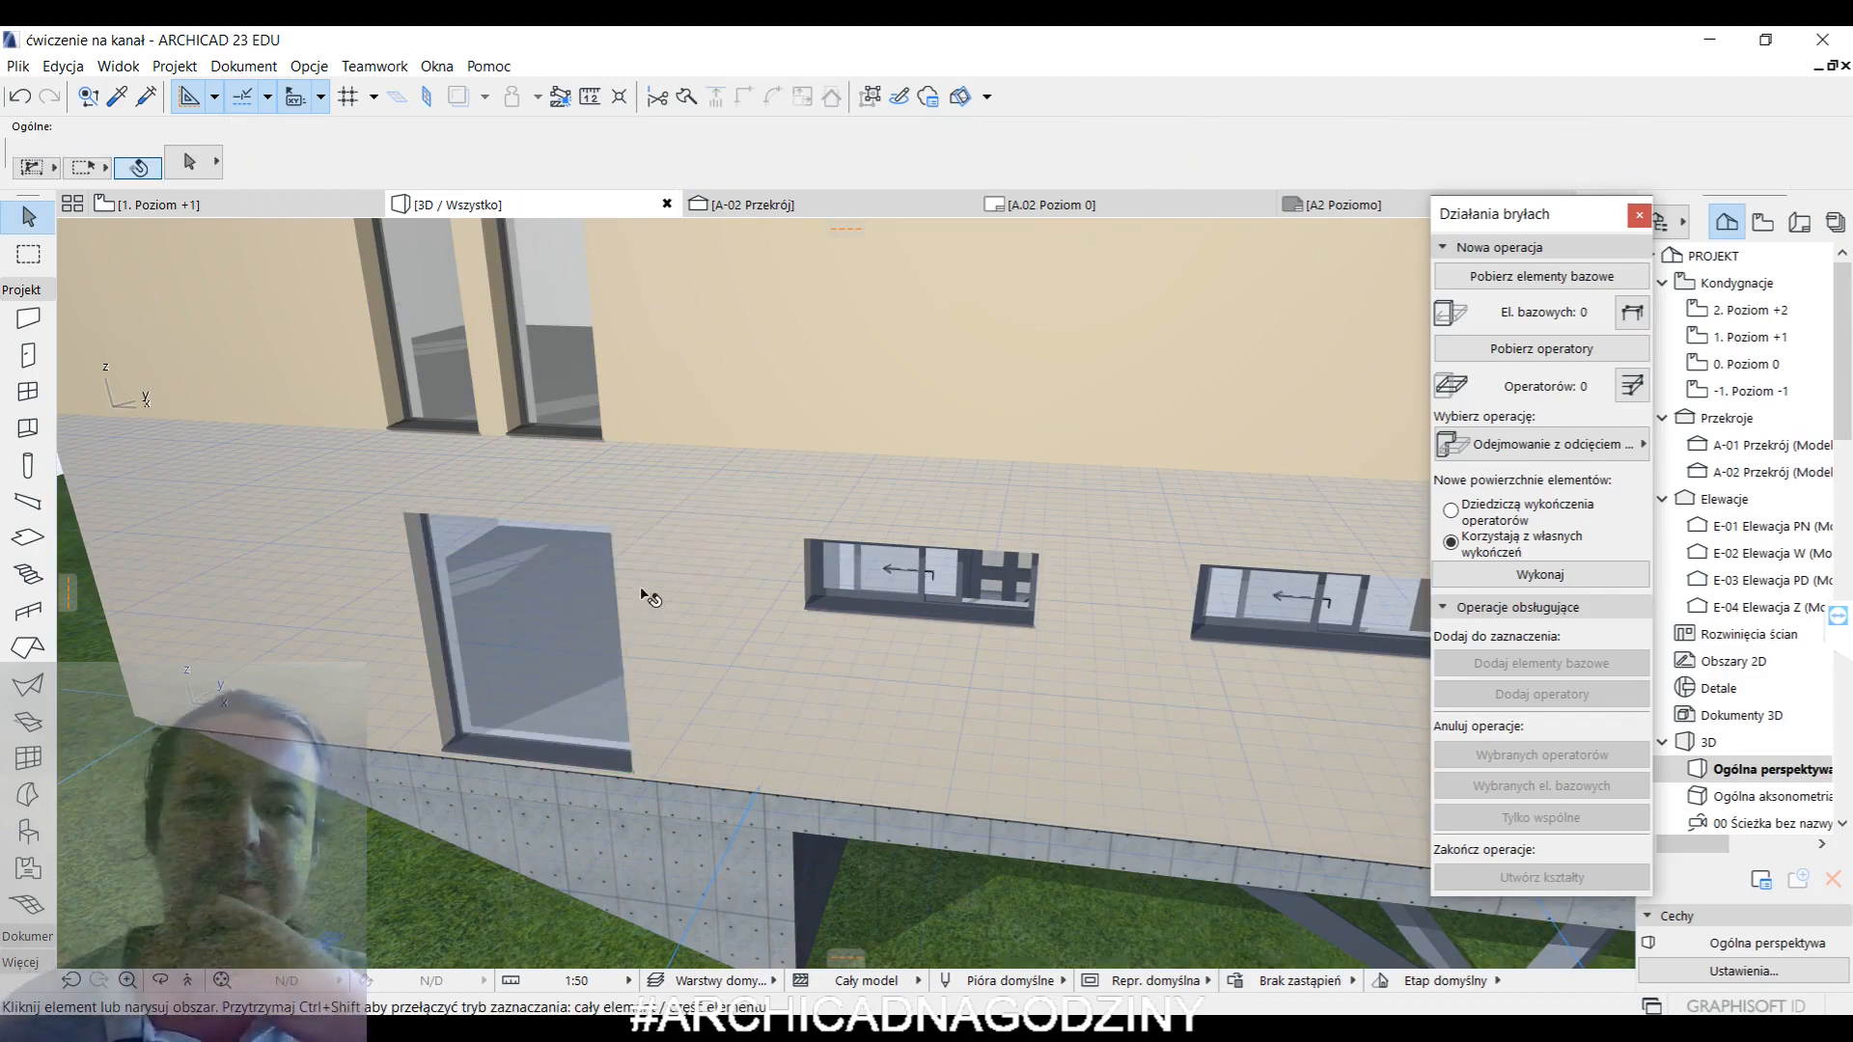
left_click(640, 593)
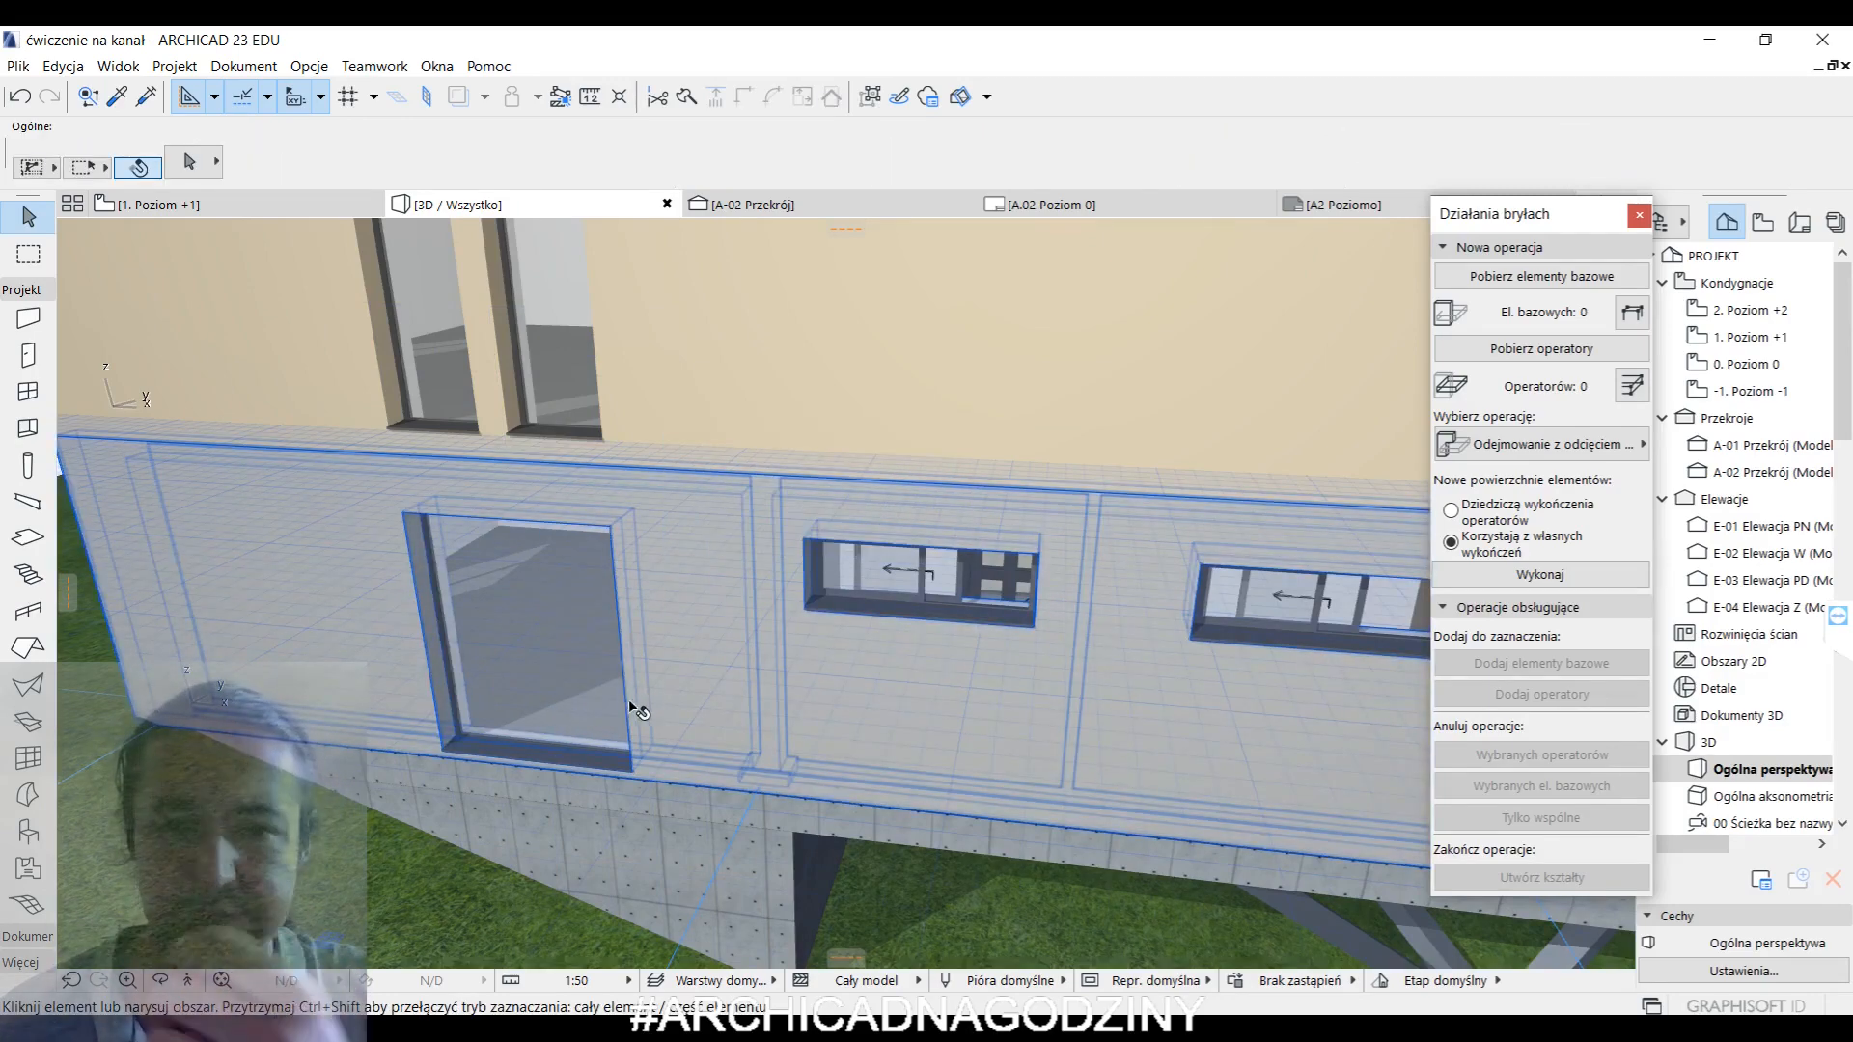
- Examine the window layout of the whole side facade from outside
scroll(652, 667, "down", 3)
middle_click_drag(767, 774, 581, 744)
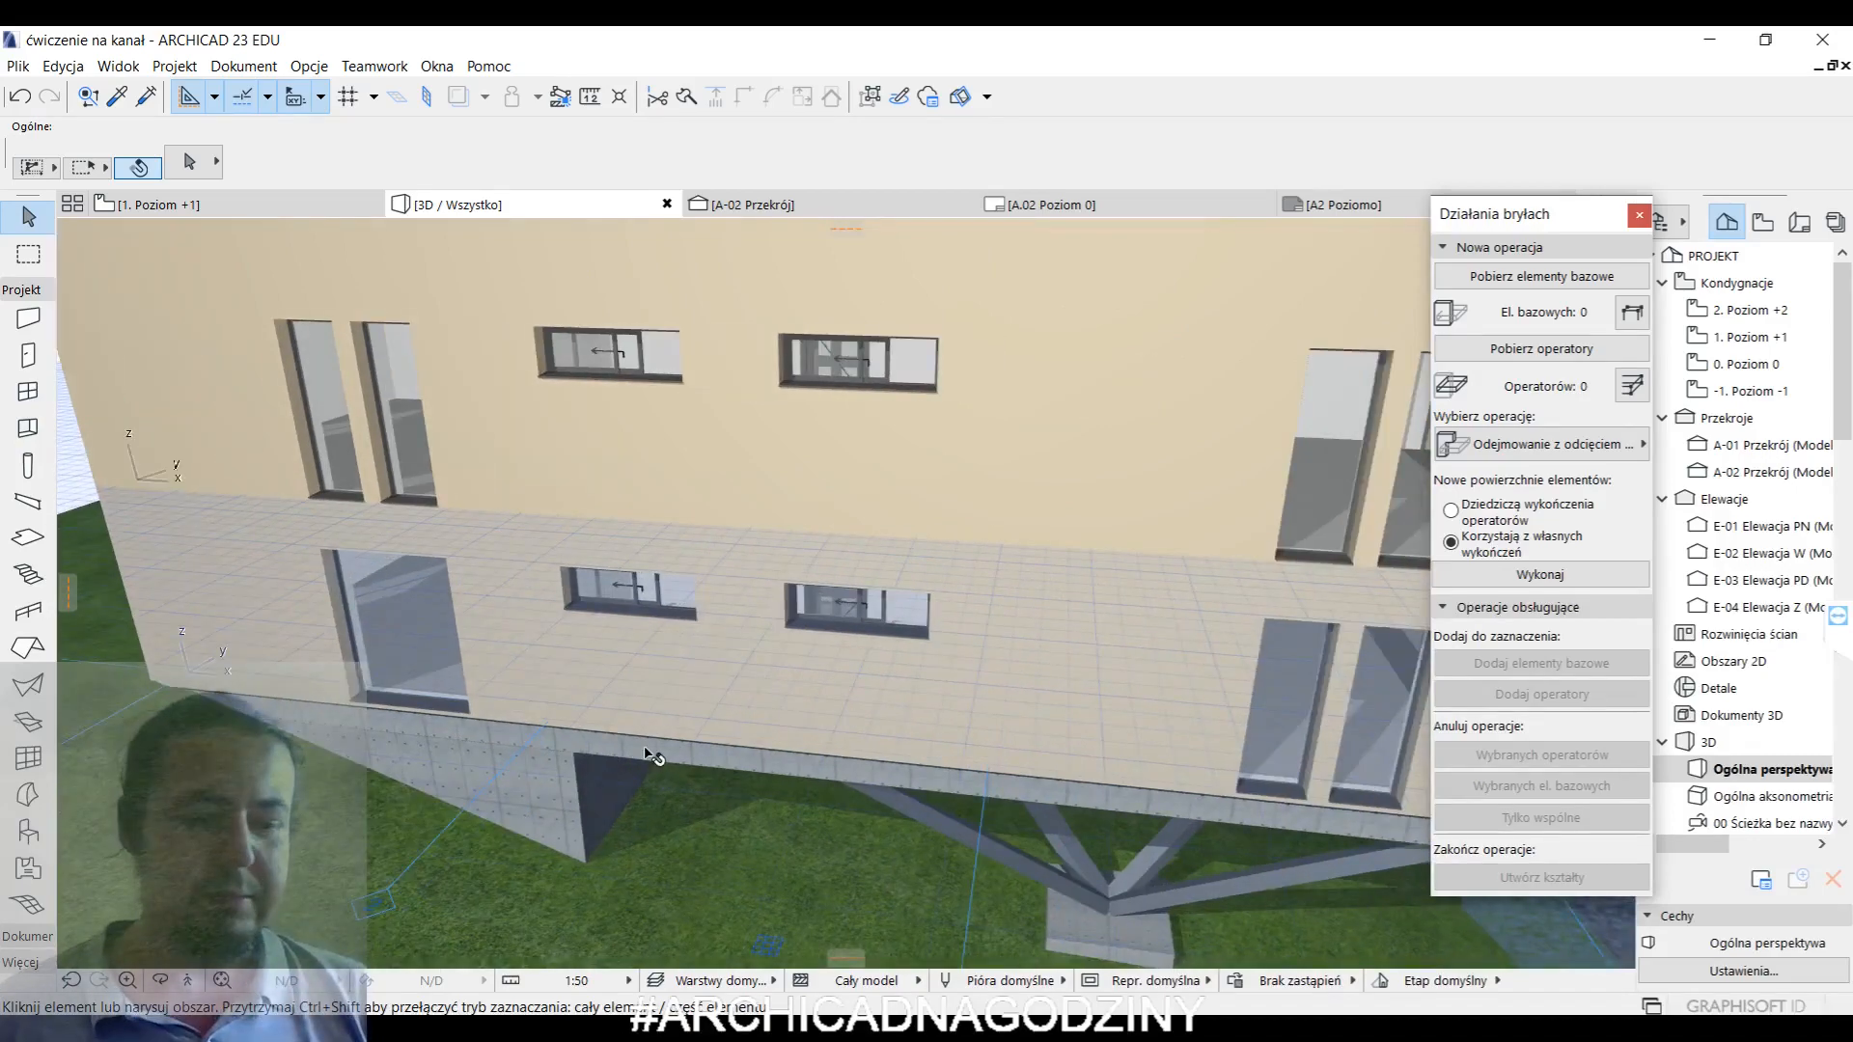
scroll(647, 751, "down", 1)
middle_click_drag(955, 722, 757, 629, "shift")
scroll(830, 623, "down", 3)
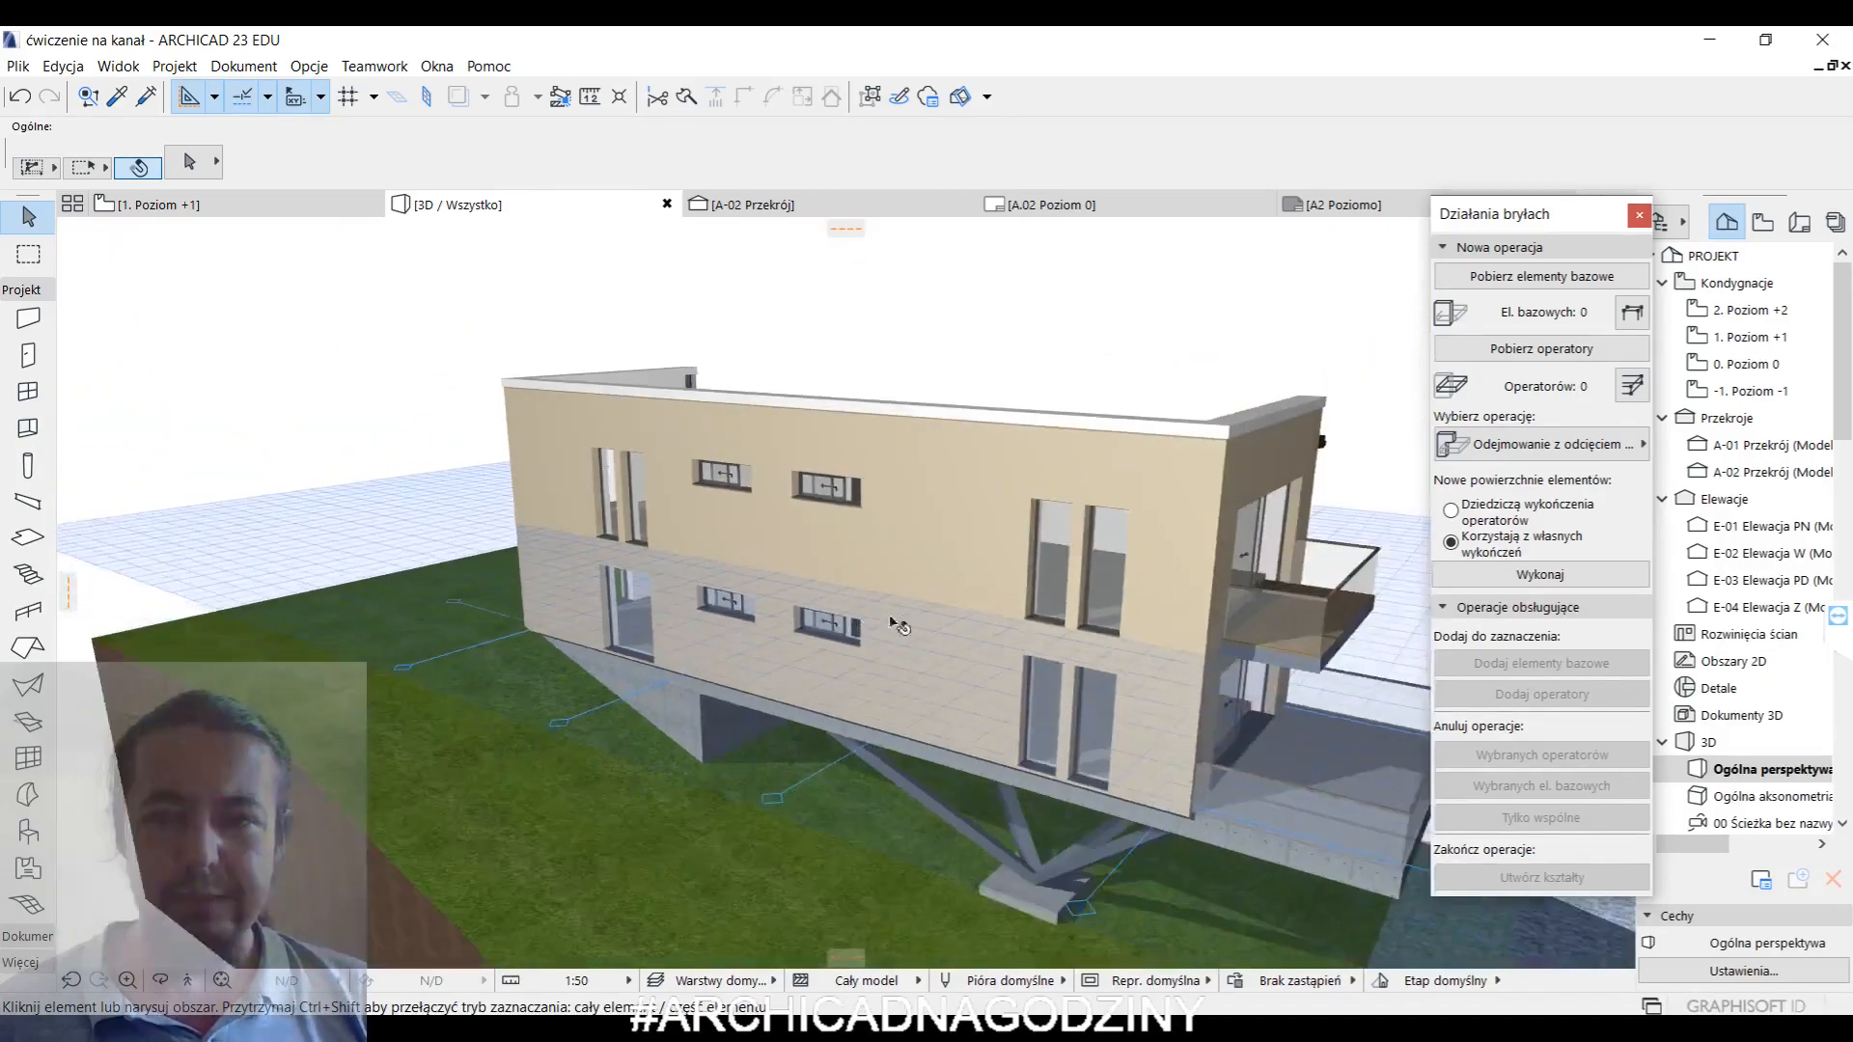
- Select all the upper-storey walls including the roof parapets and override their exterior surface with Farba - Ciemnoszary
middle_click_drag(890, 622, 751, 596, "shift")
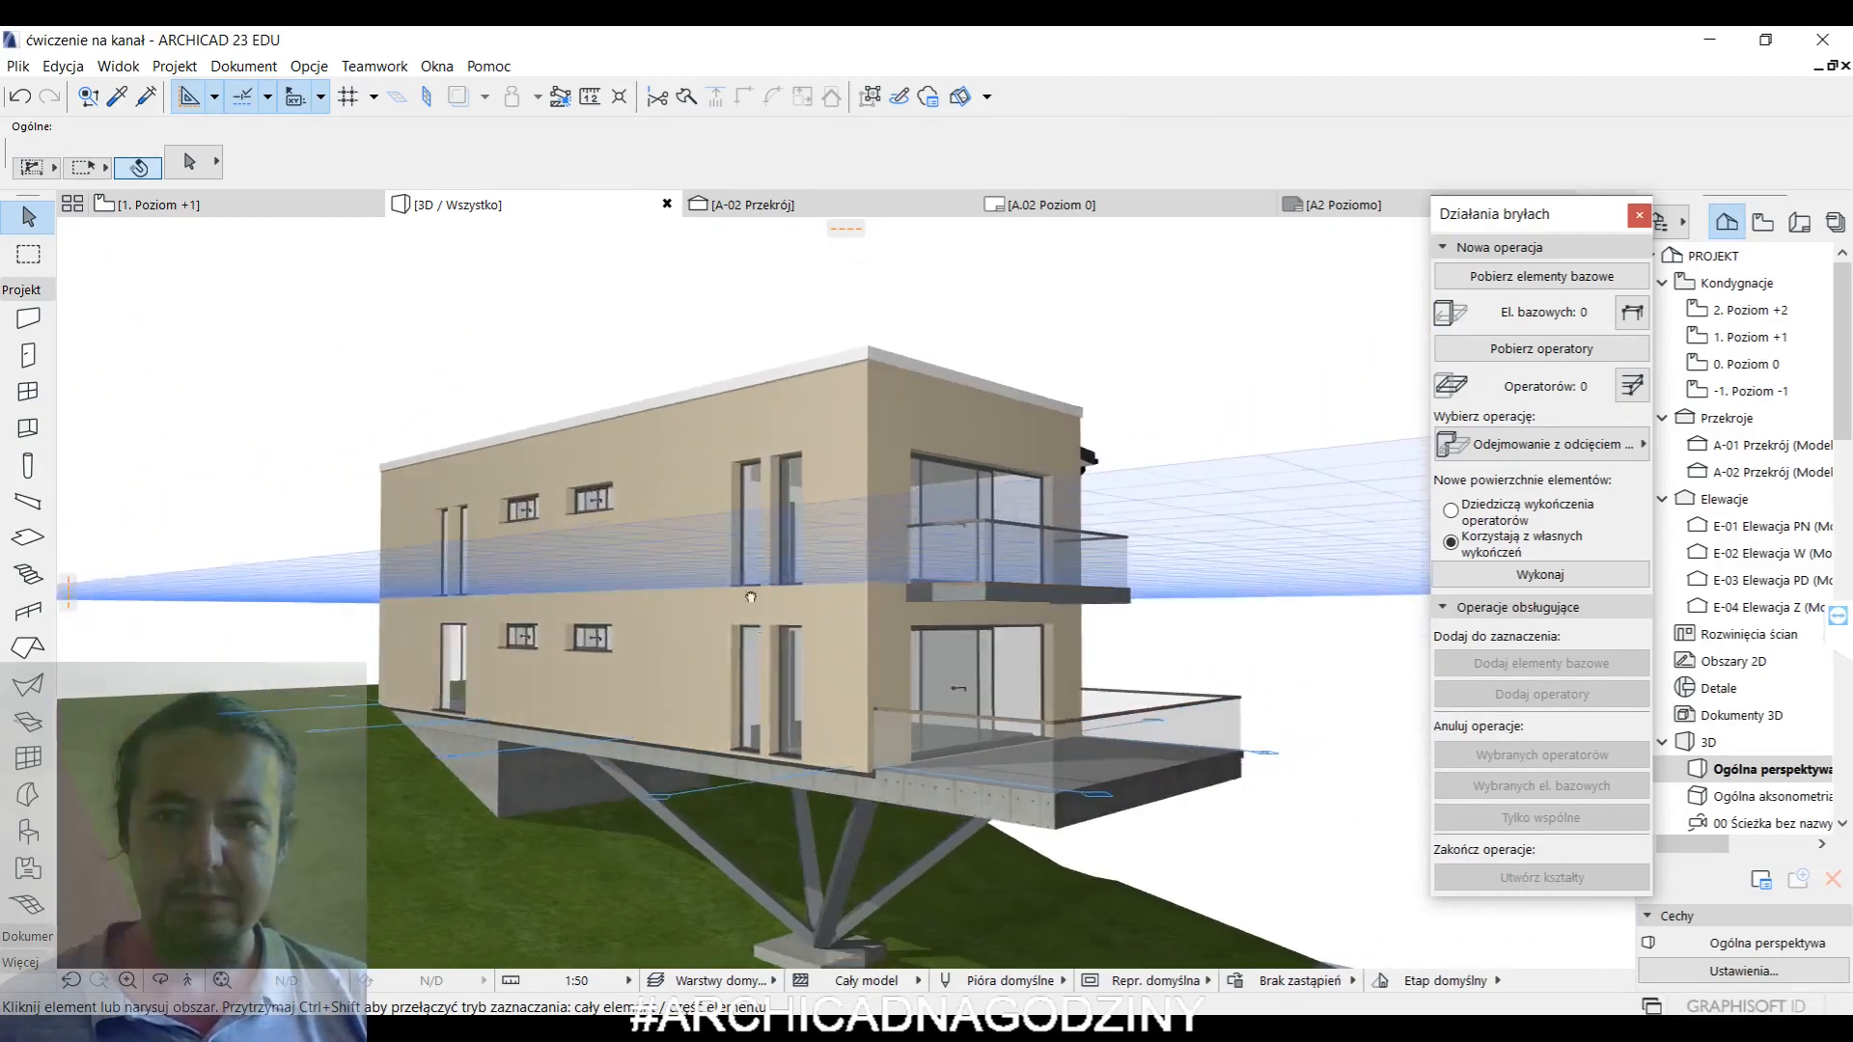
left_click(831, 447)
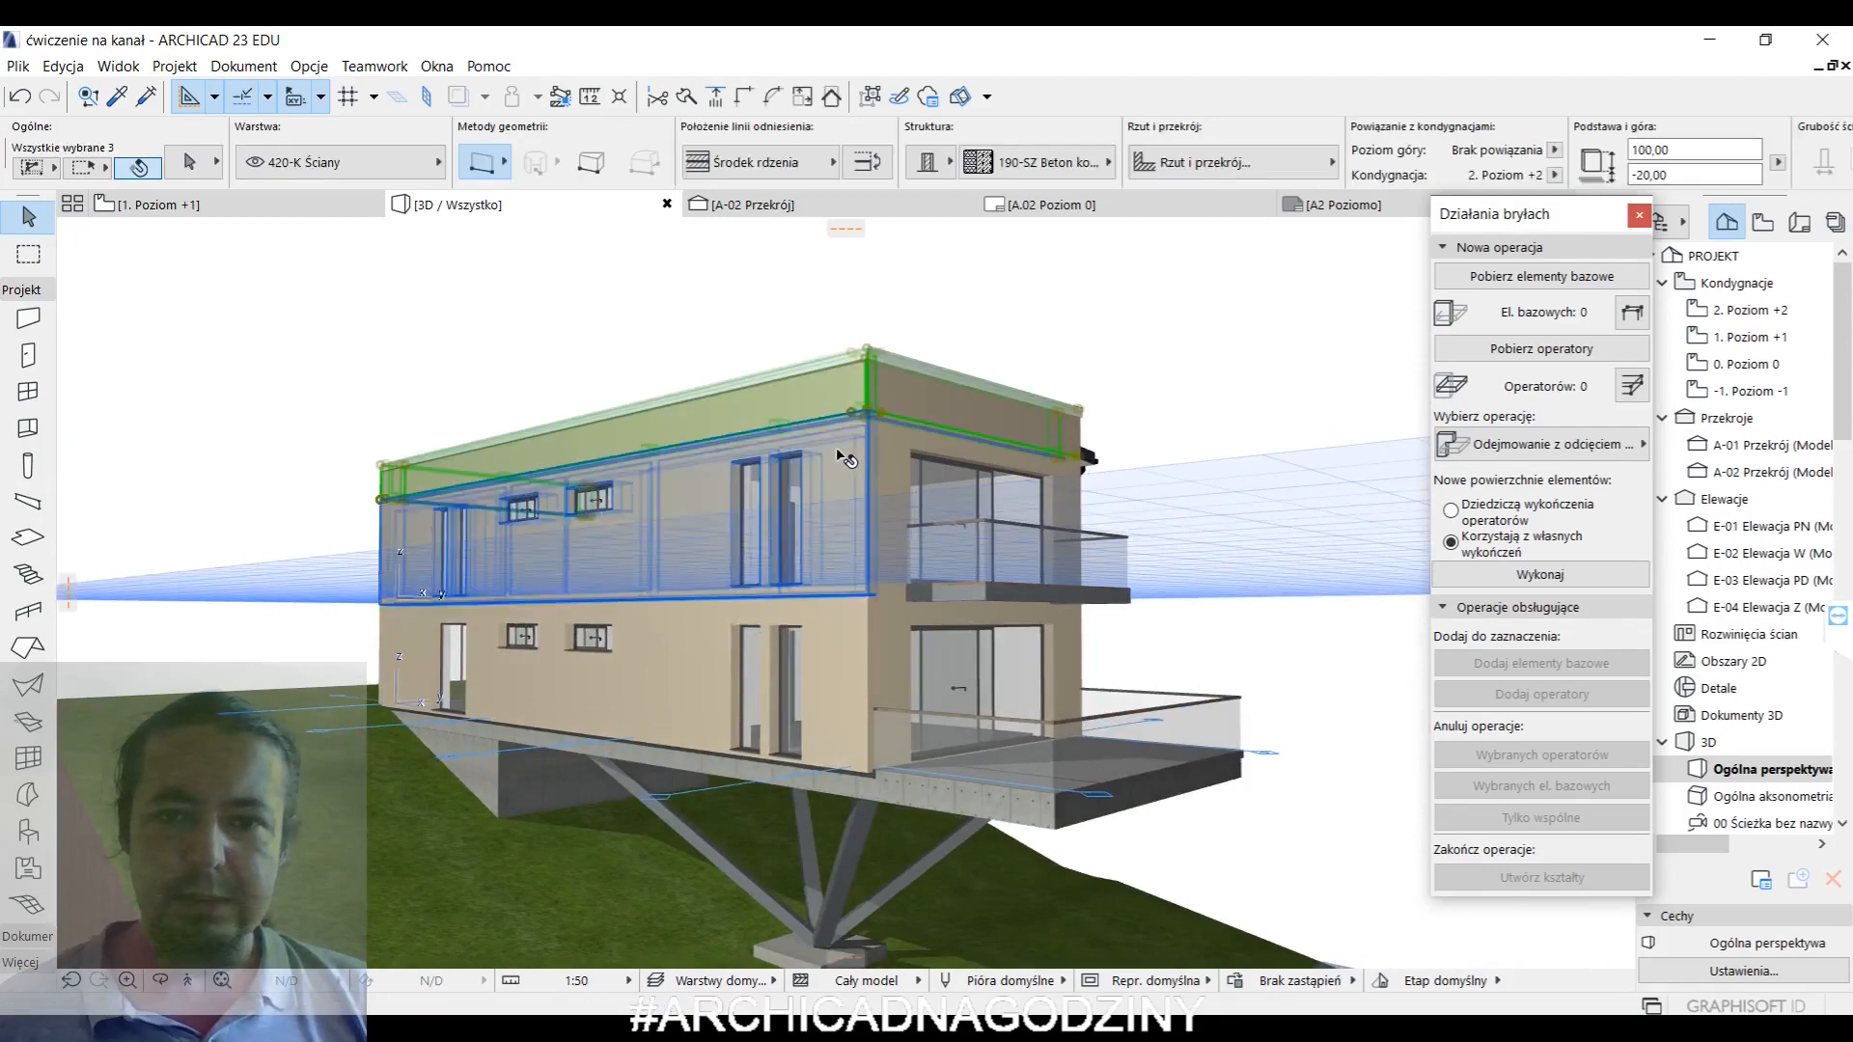
middle_click_drag(915, 460, 770, 701, "shift")
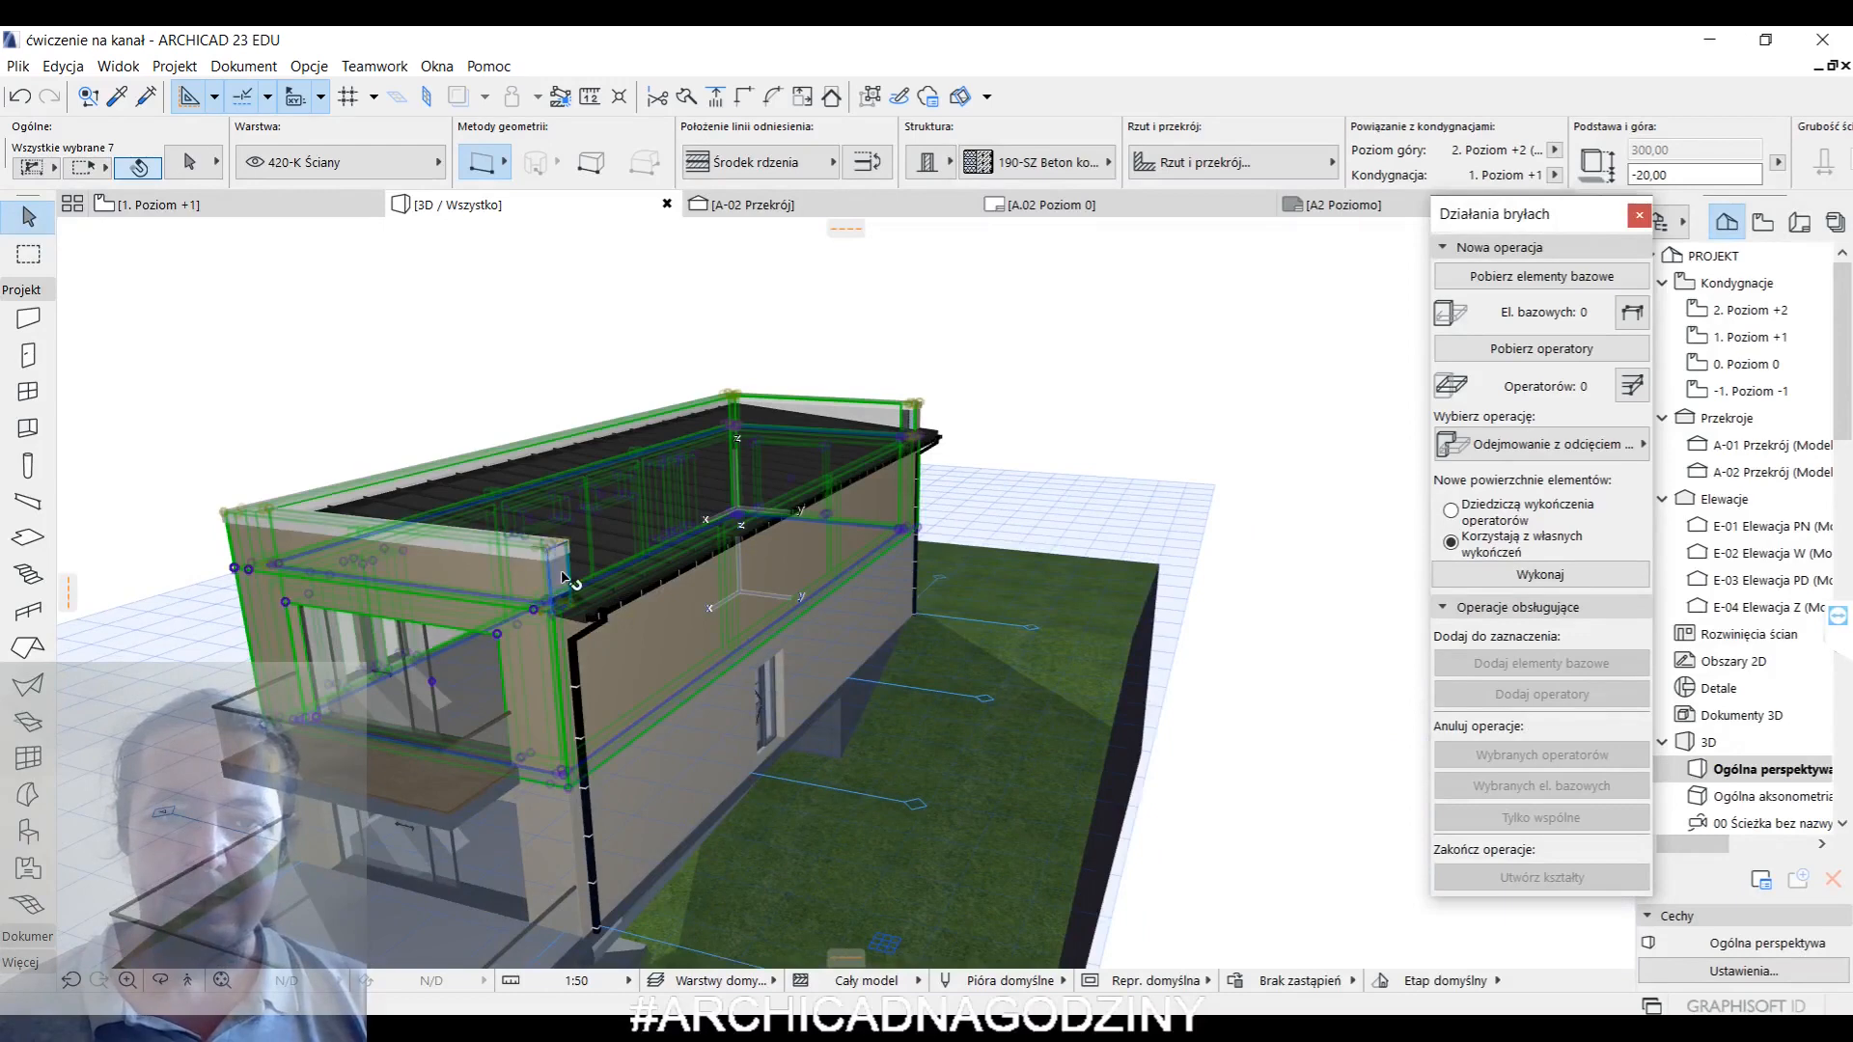
left_click(734, 506)
middle_click_drag(897, 425, 525, 461, "shift")
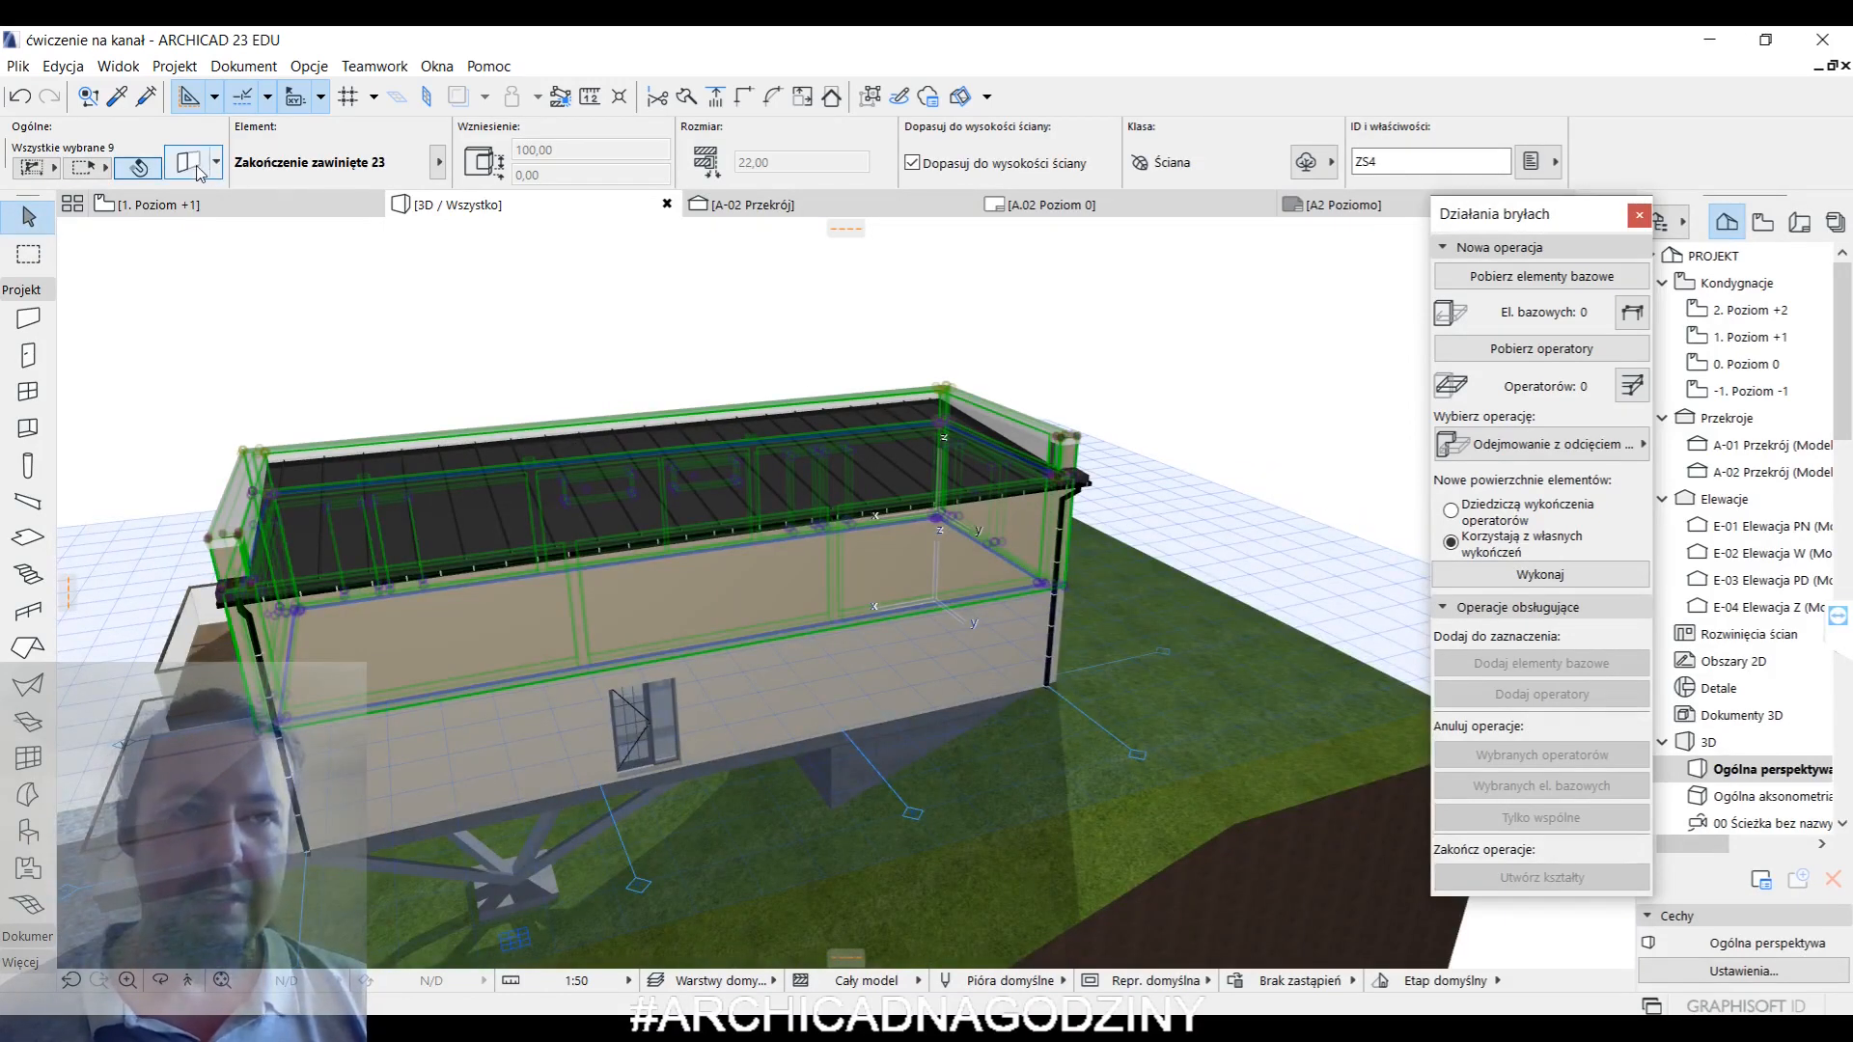
left_click(669, 625, "shift")
left_click(668, 625, "shift")
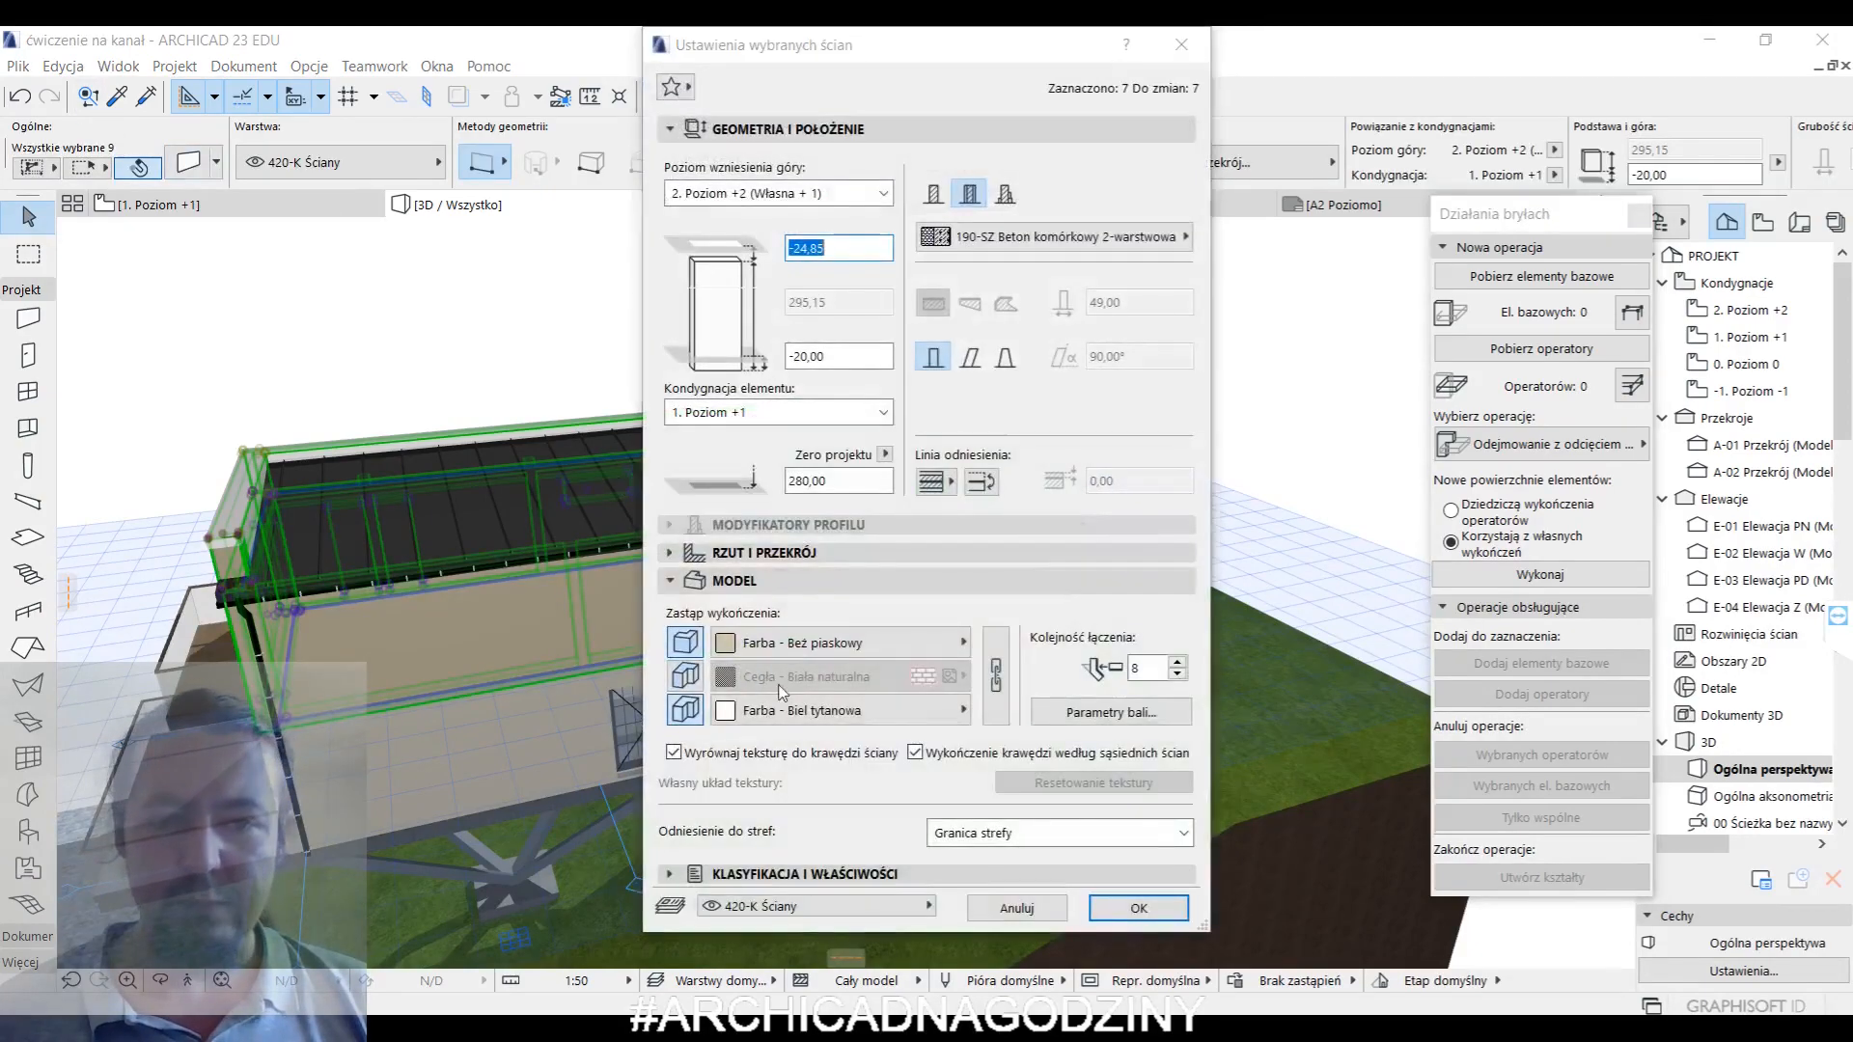
left_click(840, 643)
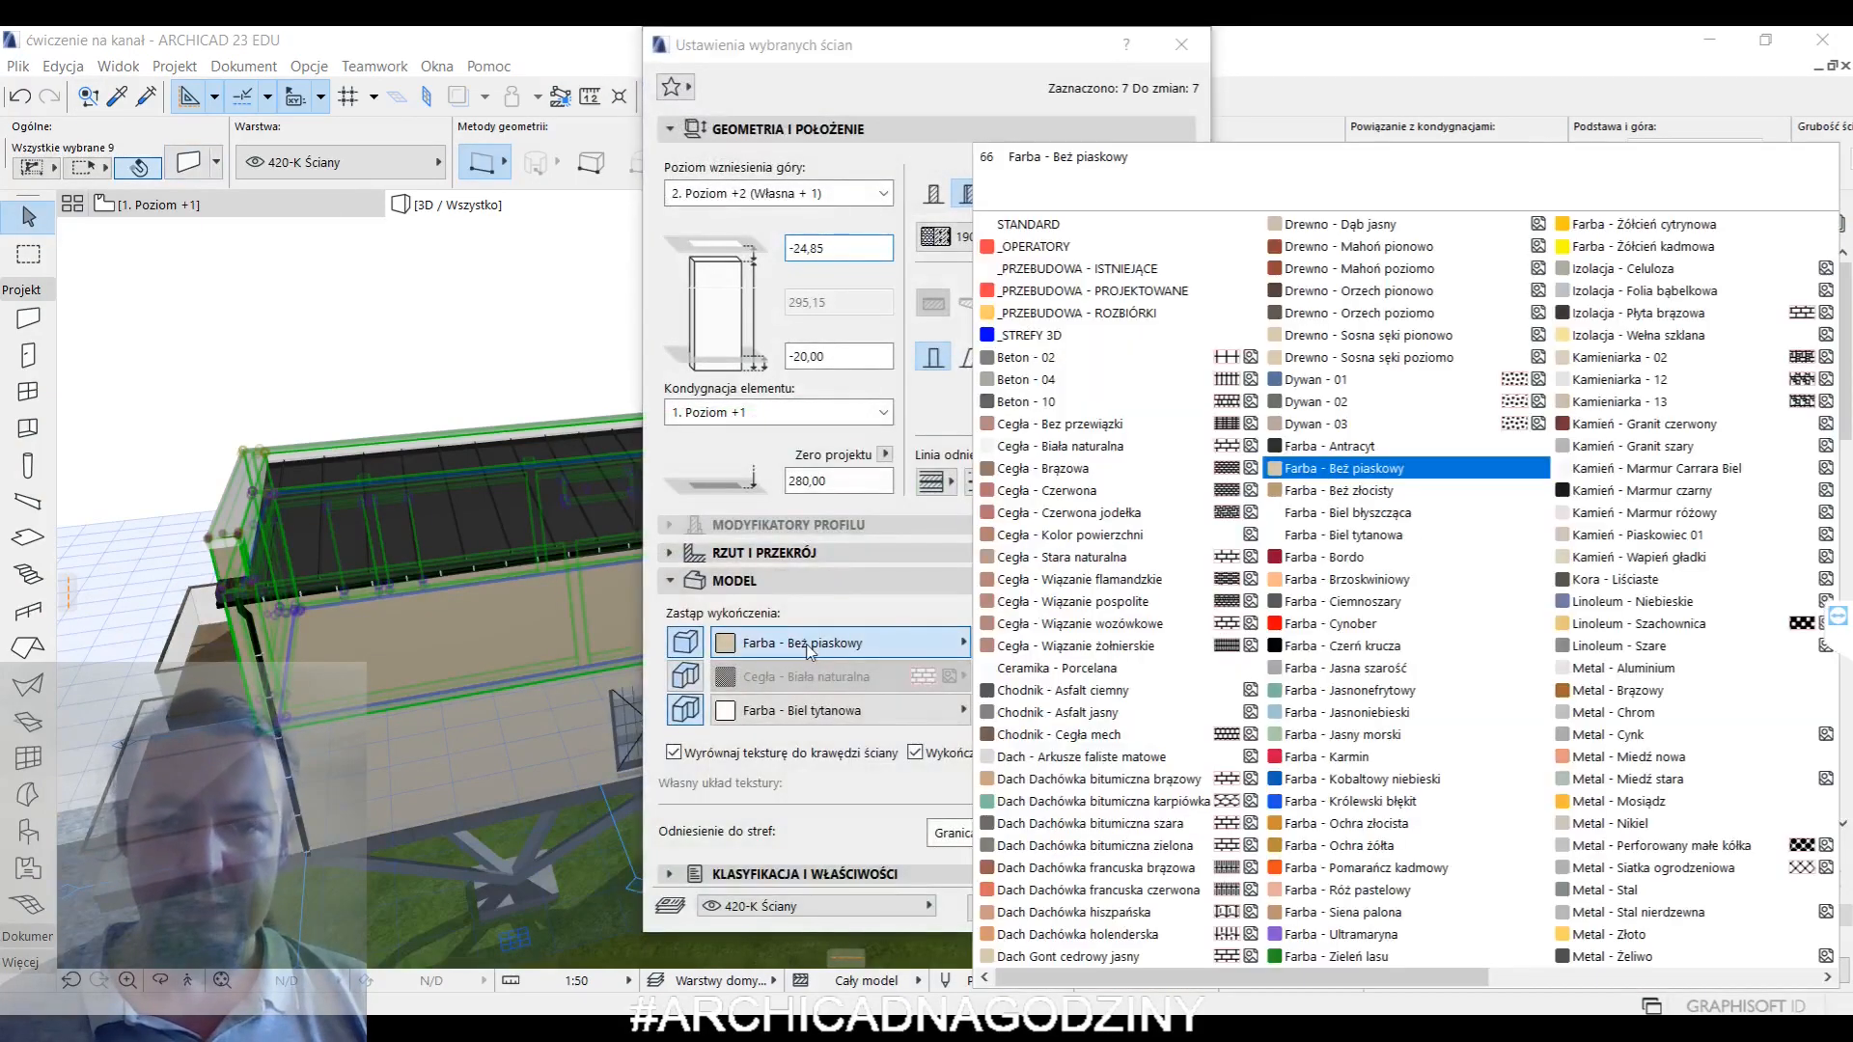
left_click(1372, 602)
left_click(1135, 916)
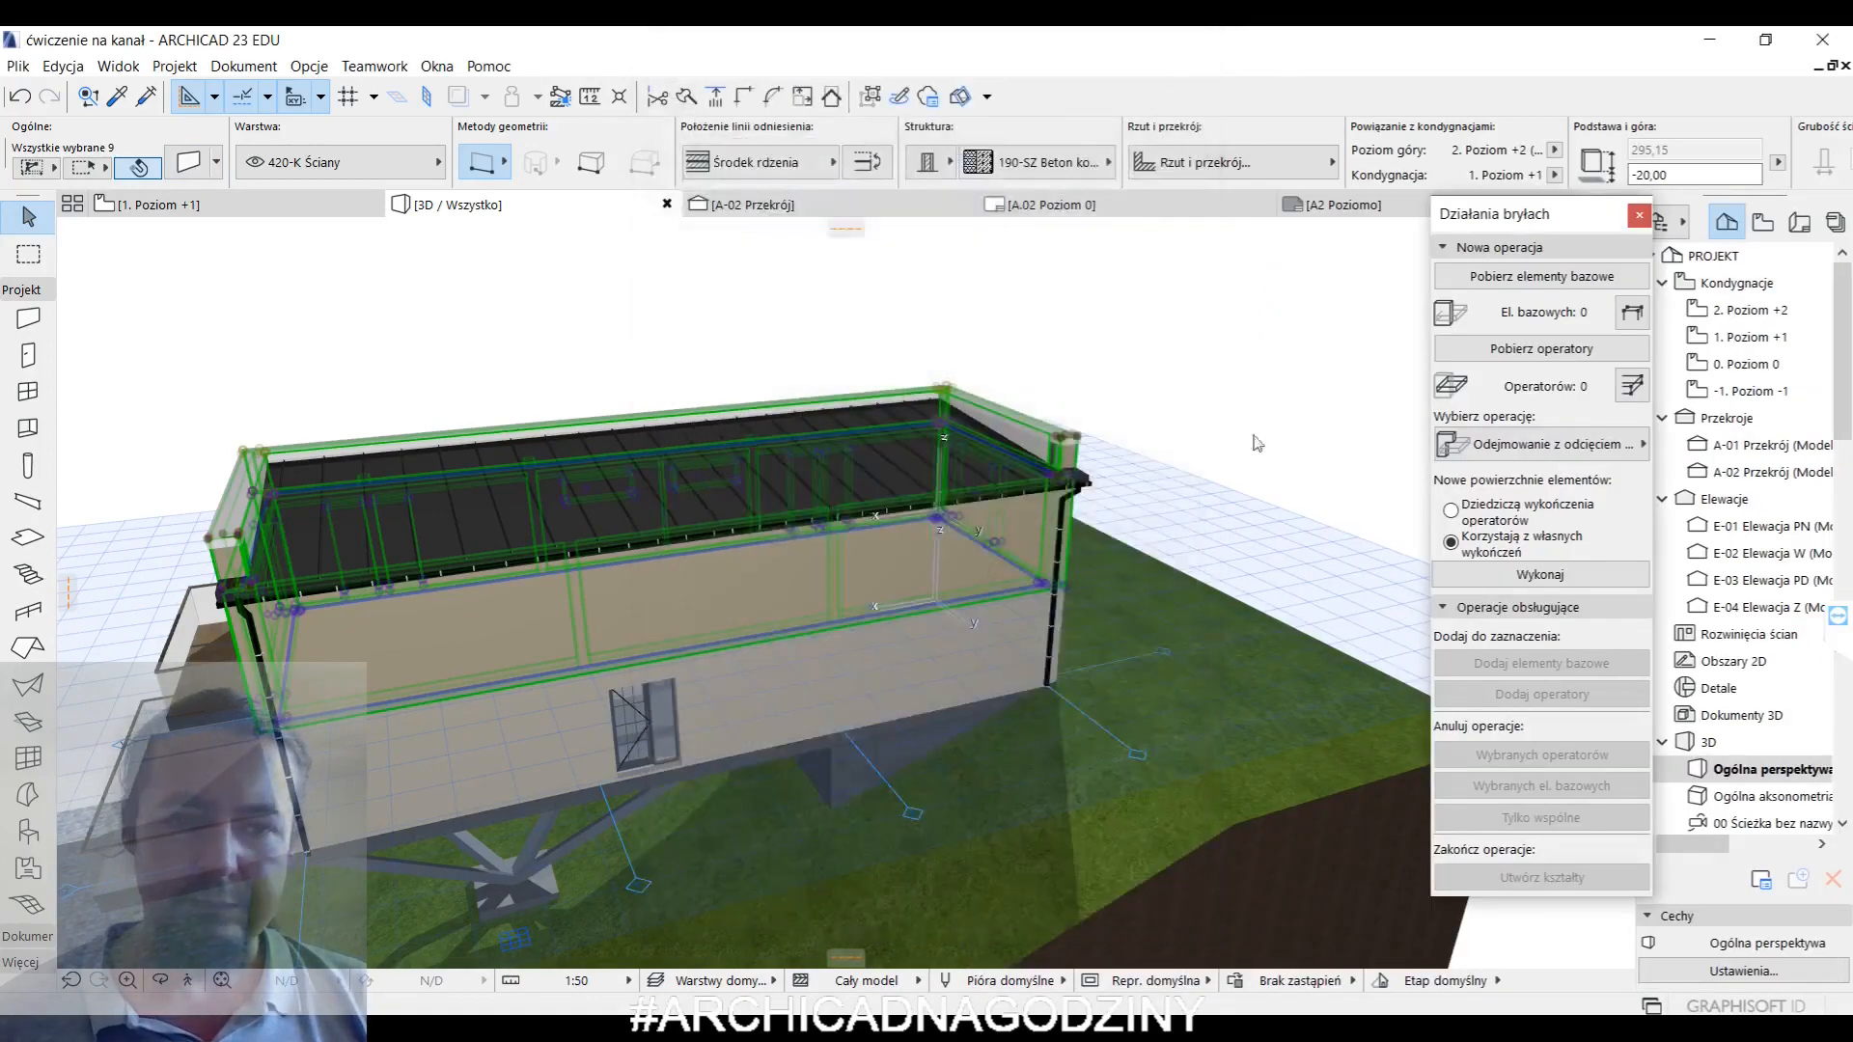
middle_click_drag(509, 669, 1026, 662, "shift")
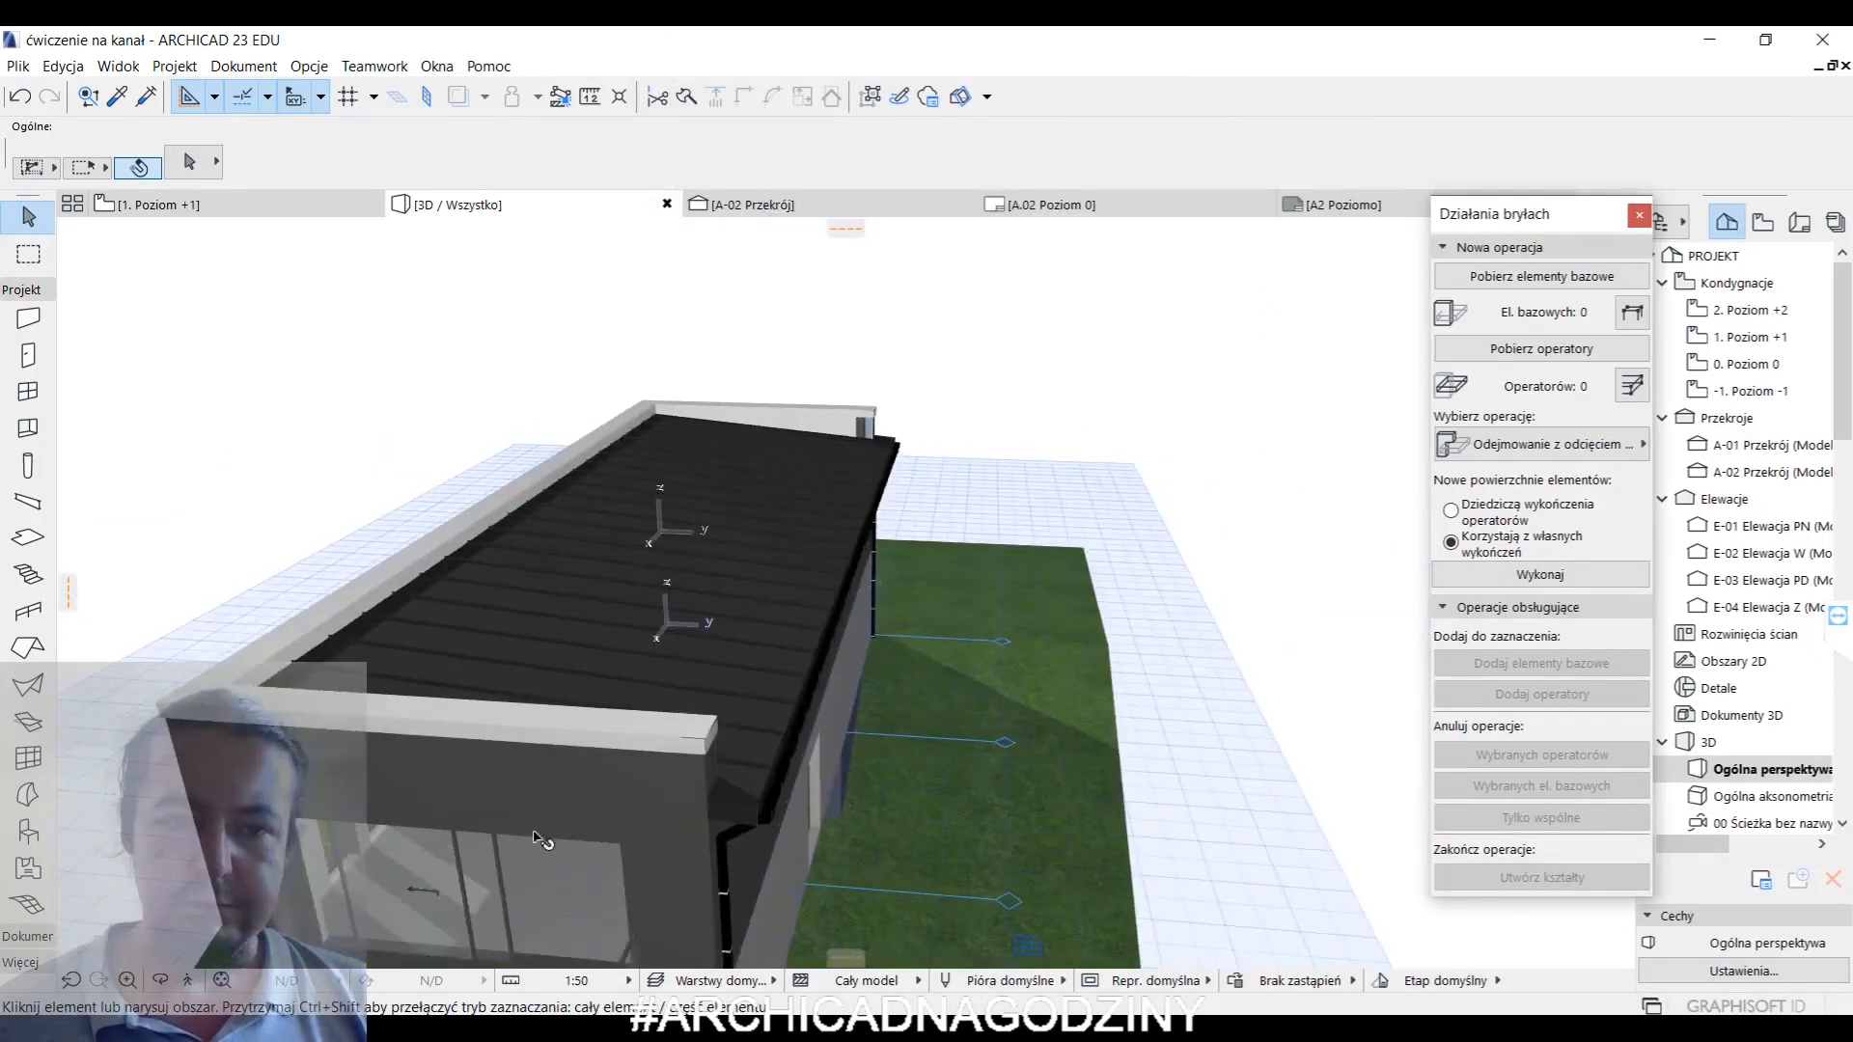
middle_click_drag(541, 839, 819, 599, "shift")
middle_click_drag(822, 666, 990, 761, "shift")
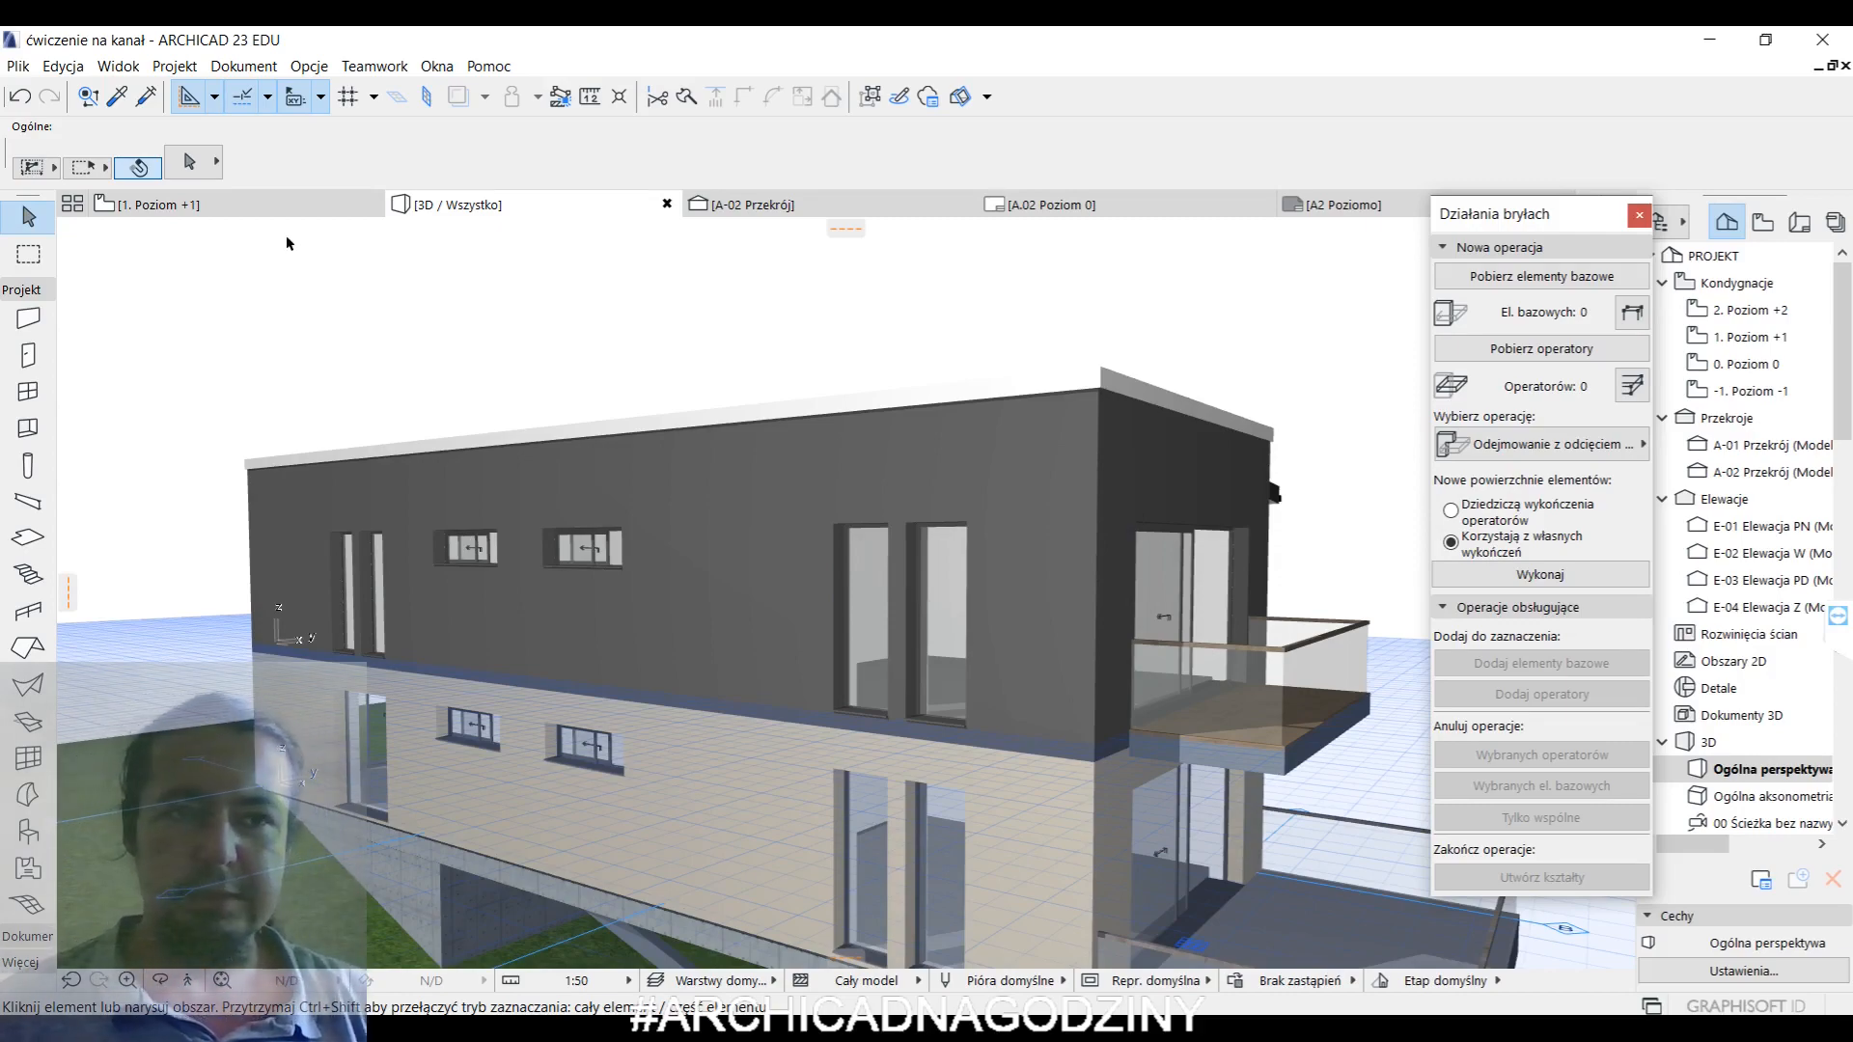
- Open the Poziom +1 floor plan and bring up the scheme page of the default curtain wall settings
left_click(280, 204)
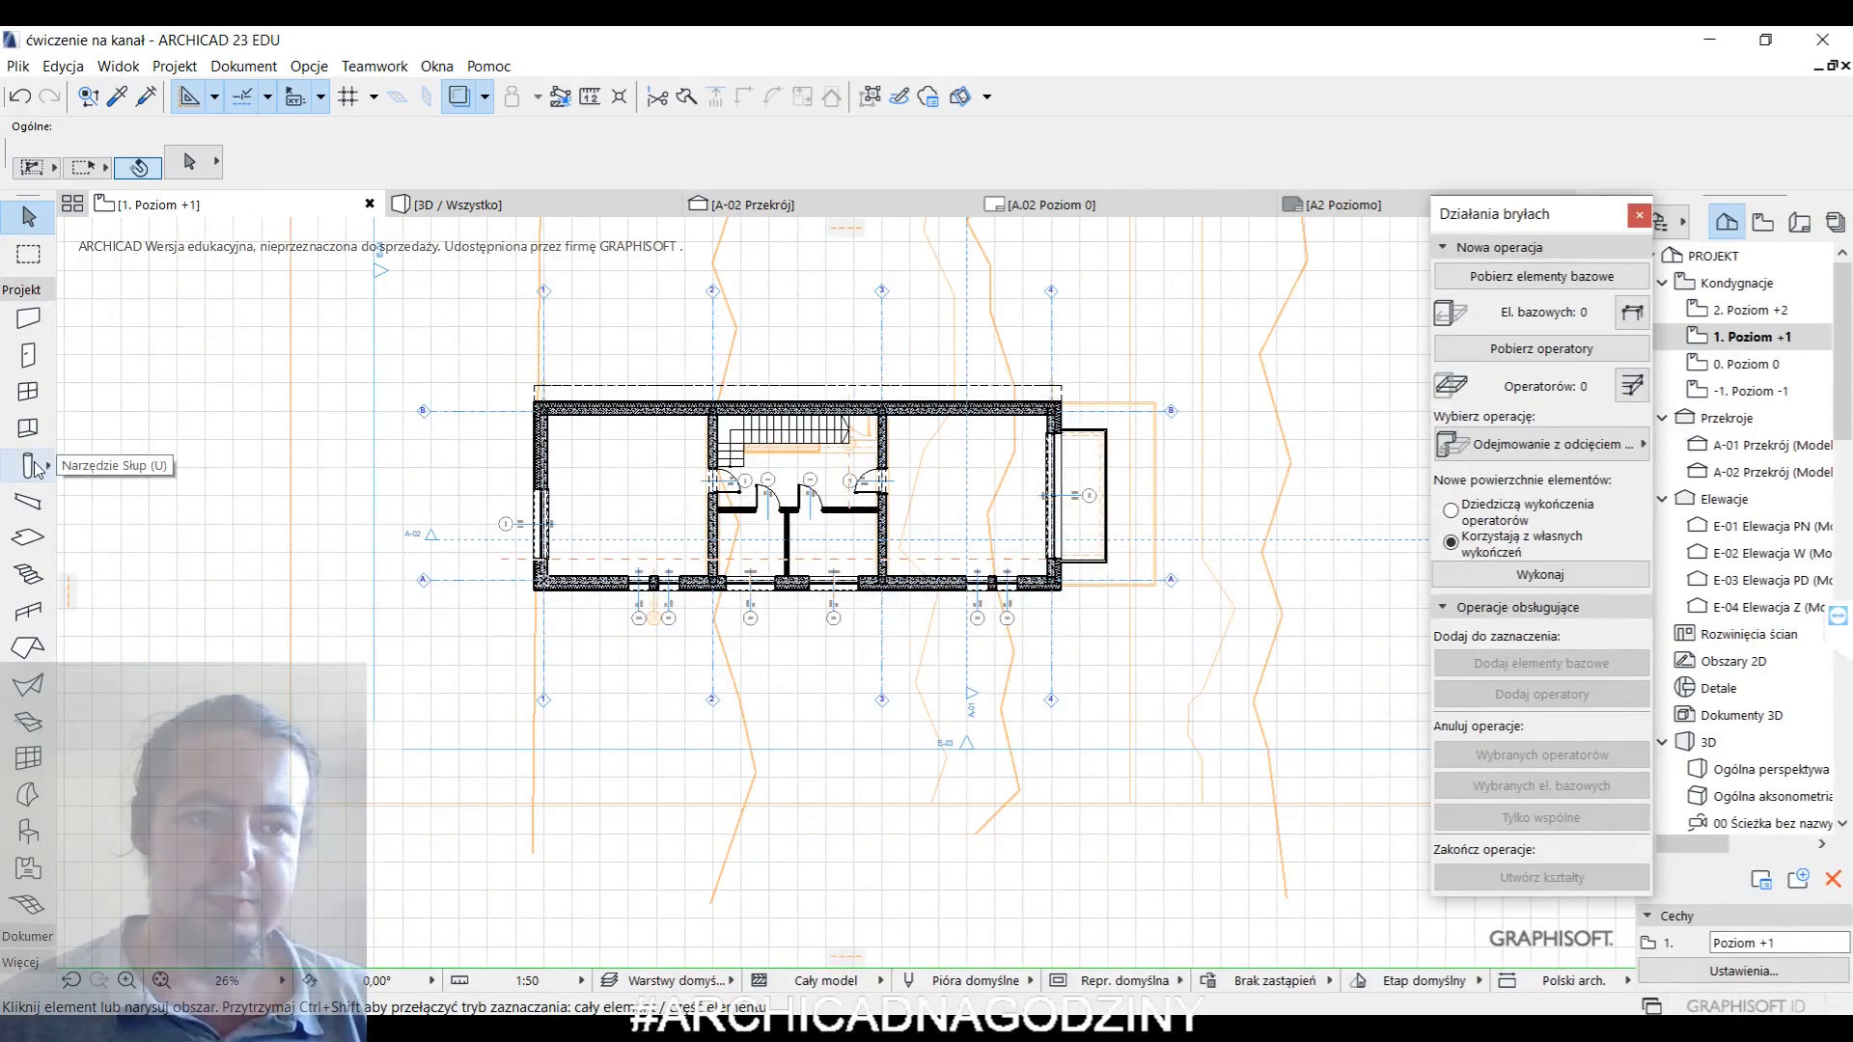
left_click(26, 761)
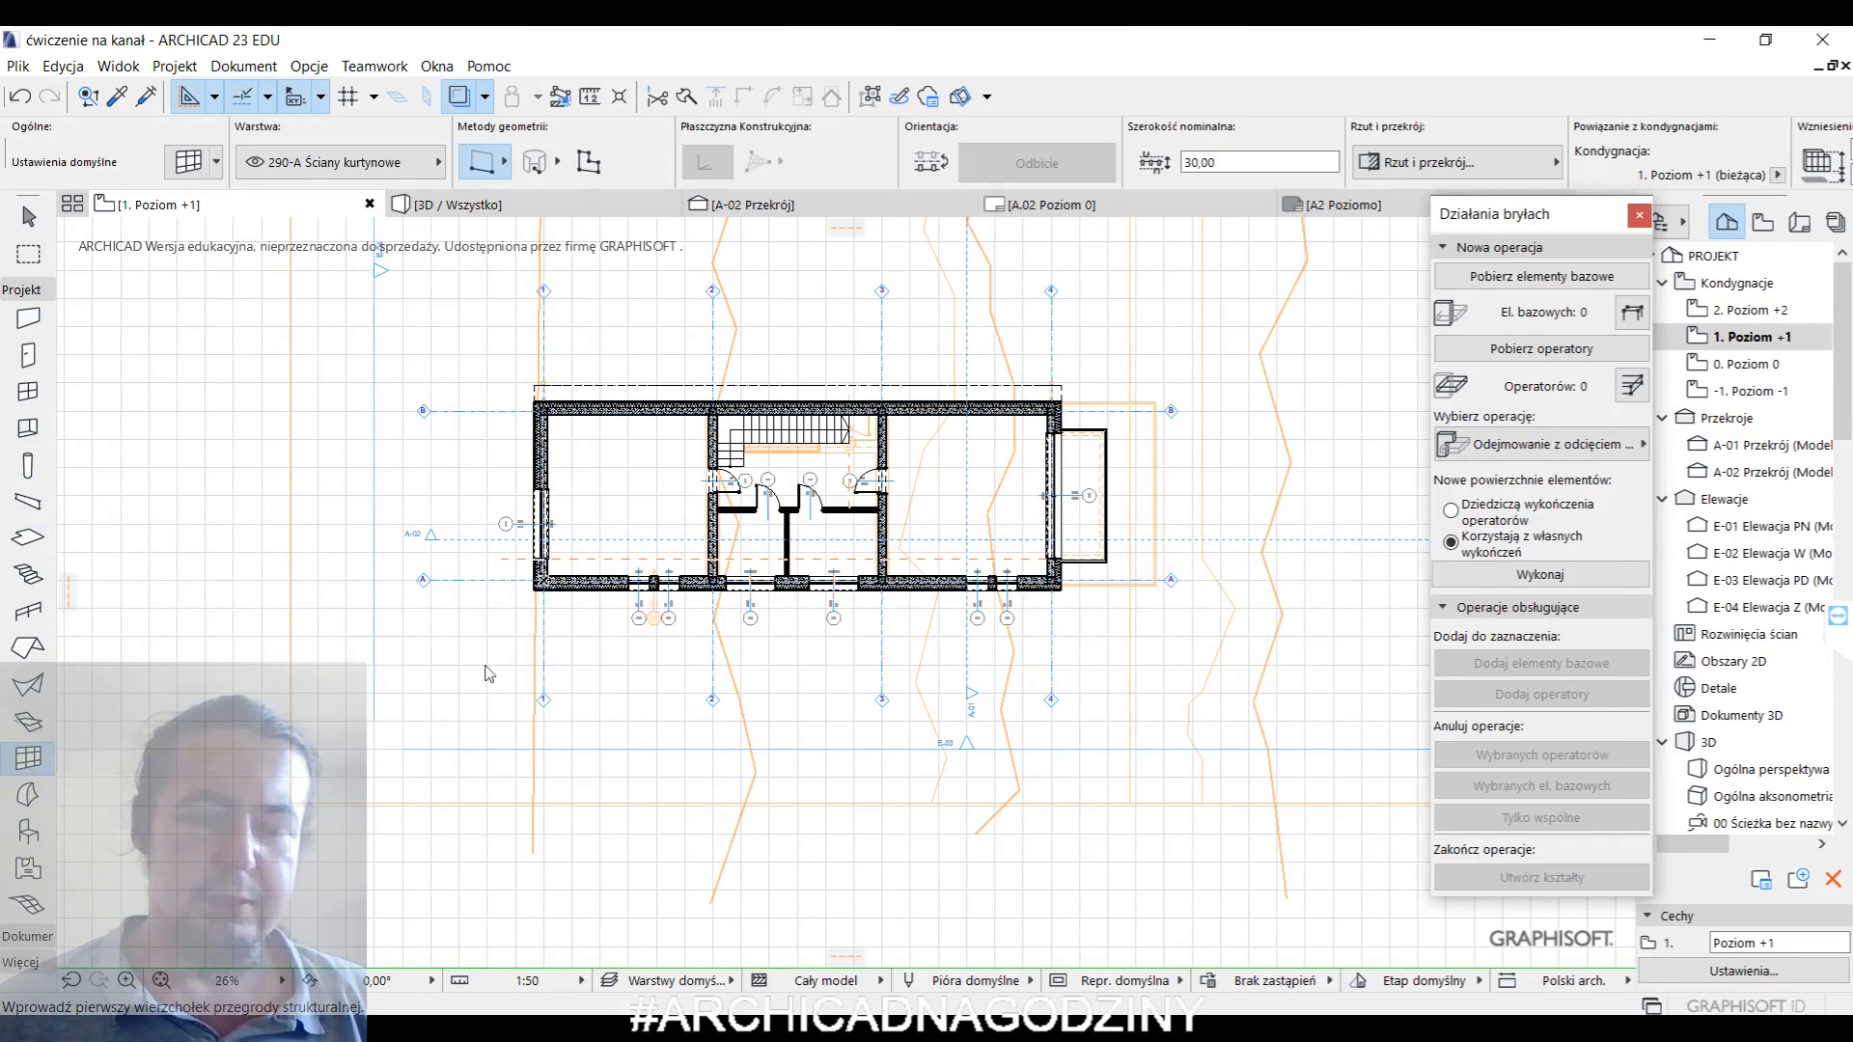
key("ctrl+t")
left_click(579, 207)
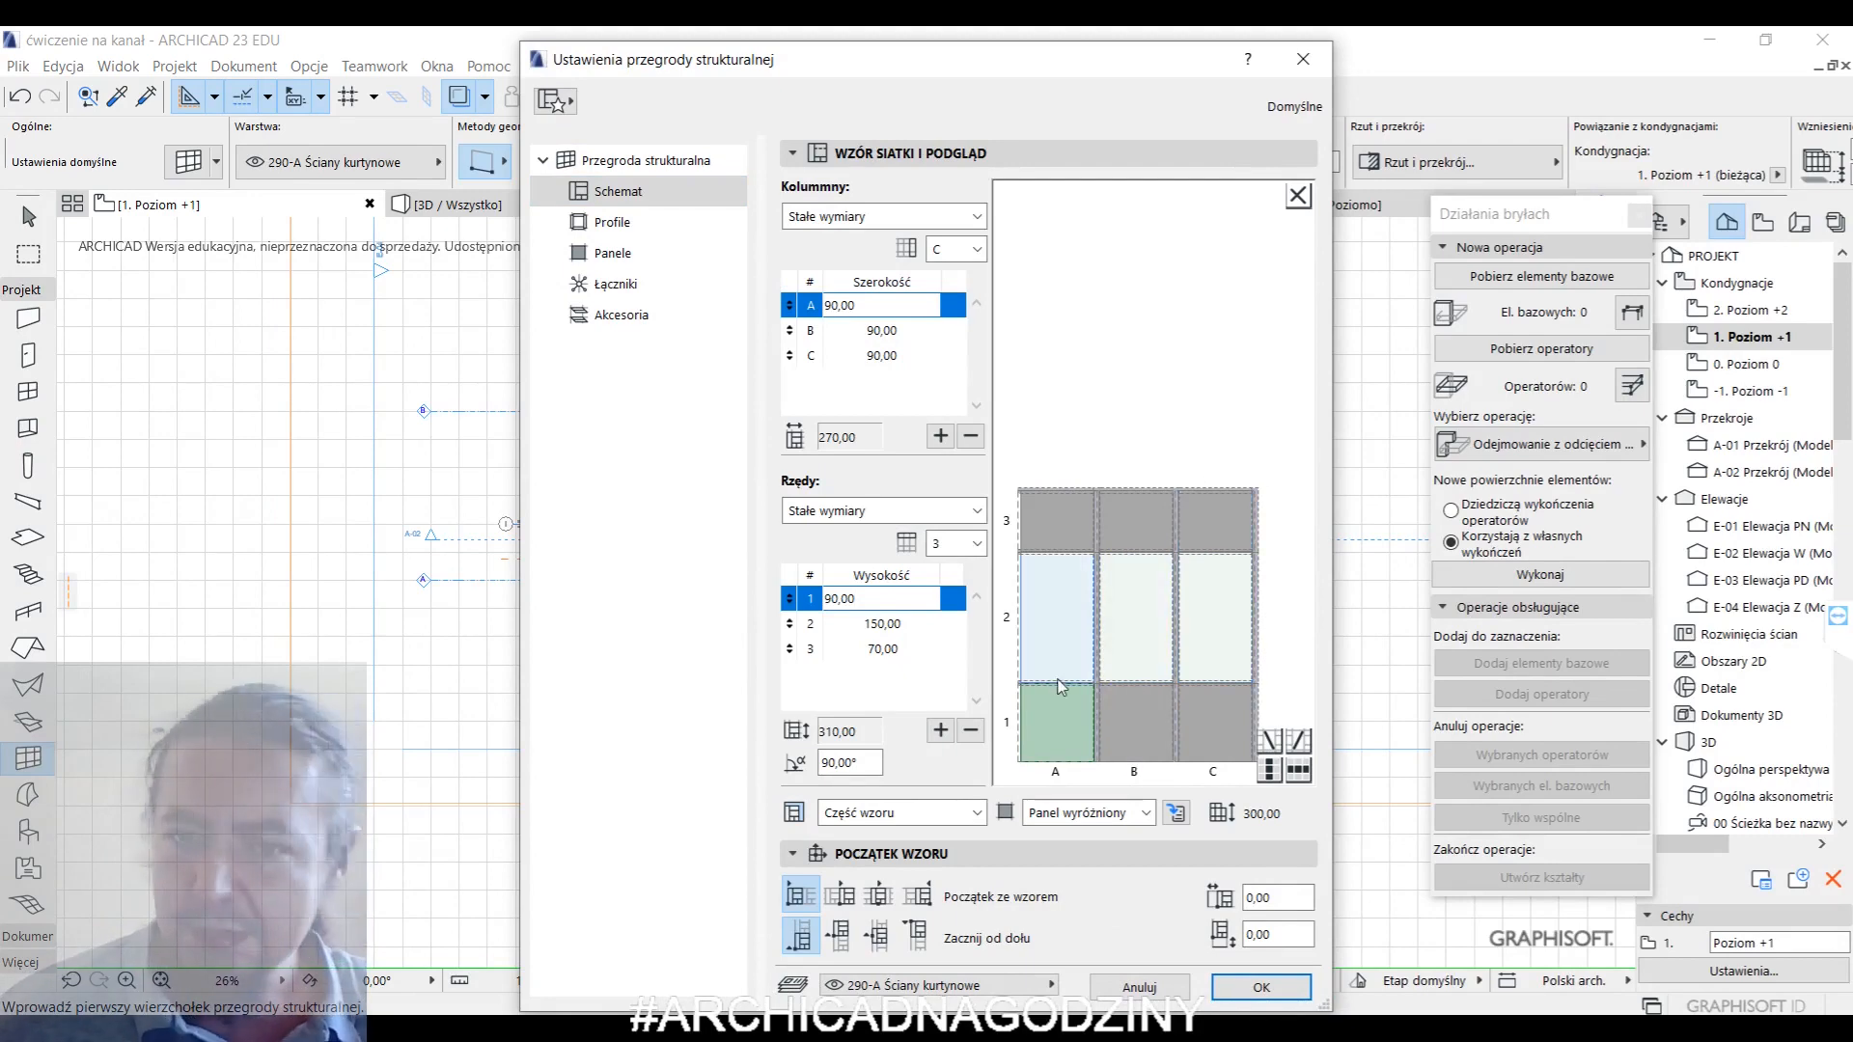
left_click(879, 328)
left_click(892, 307)
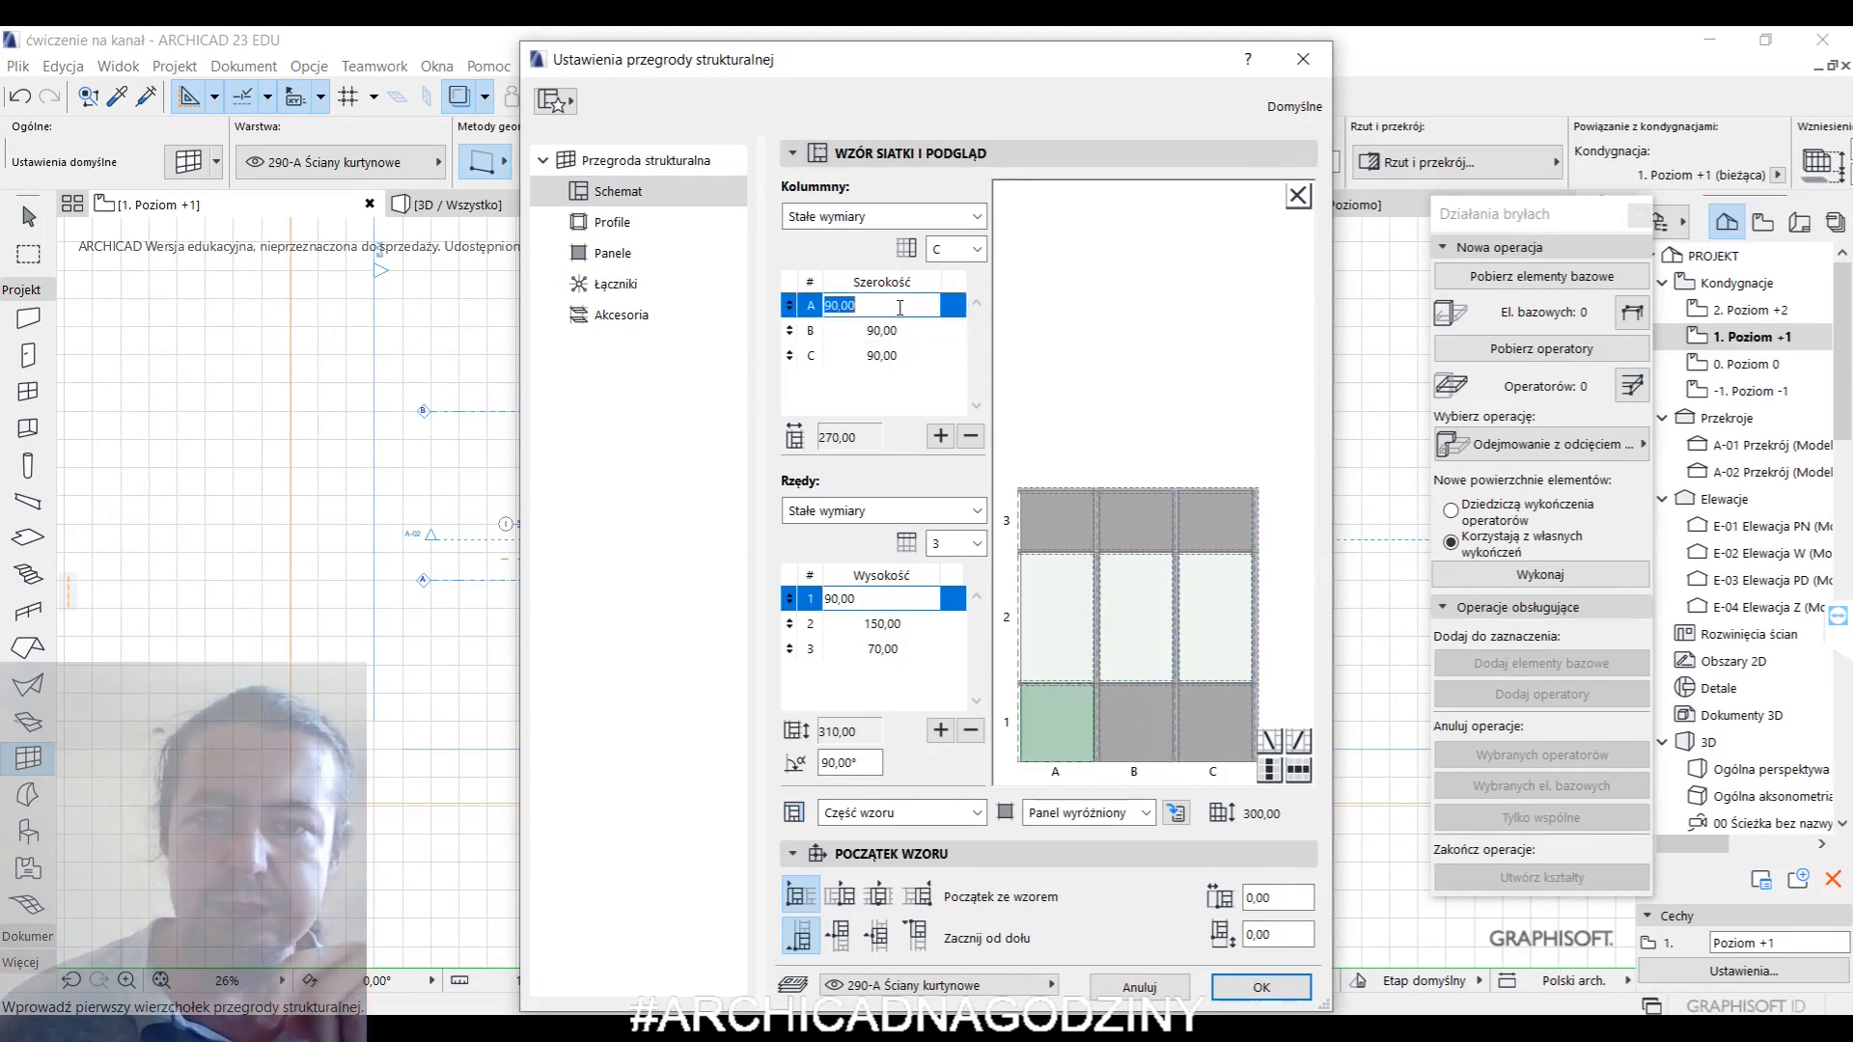
type("3500")
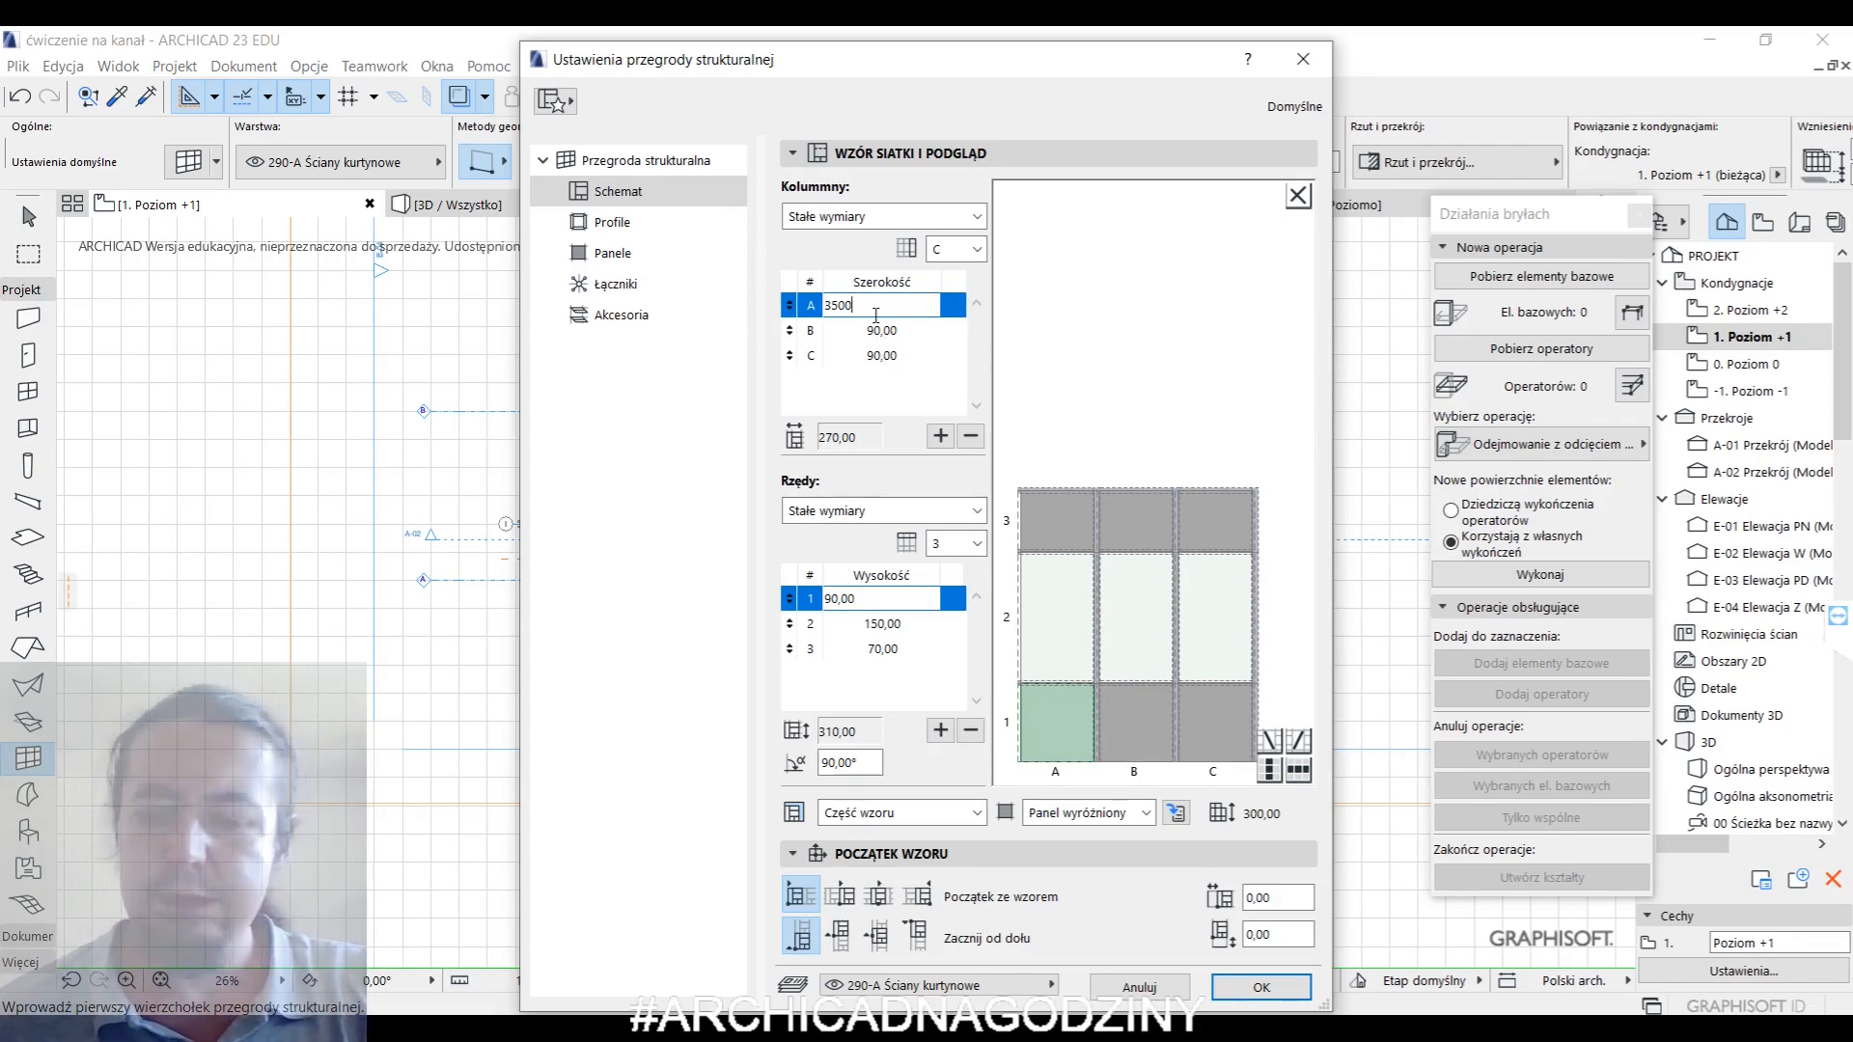
key("Return")
key("BackSpace")
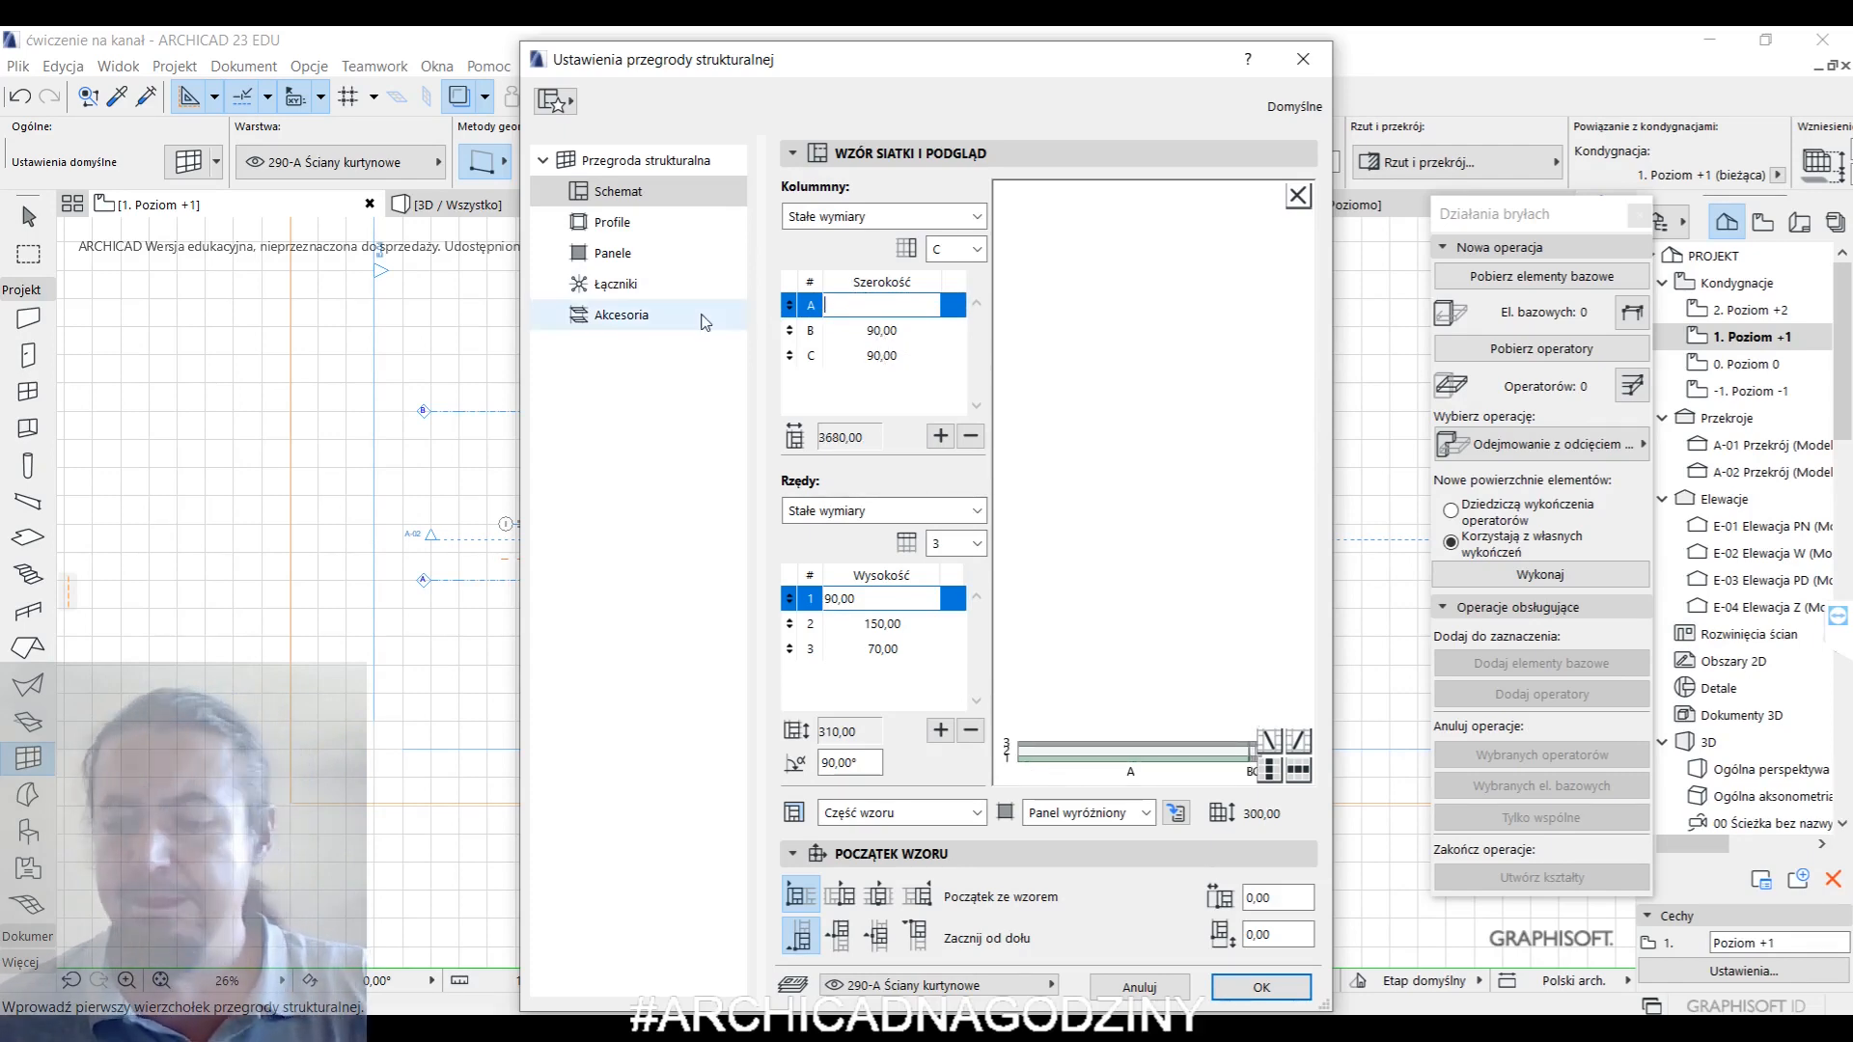
type("90")
key("Tab")
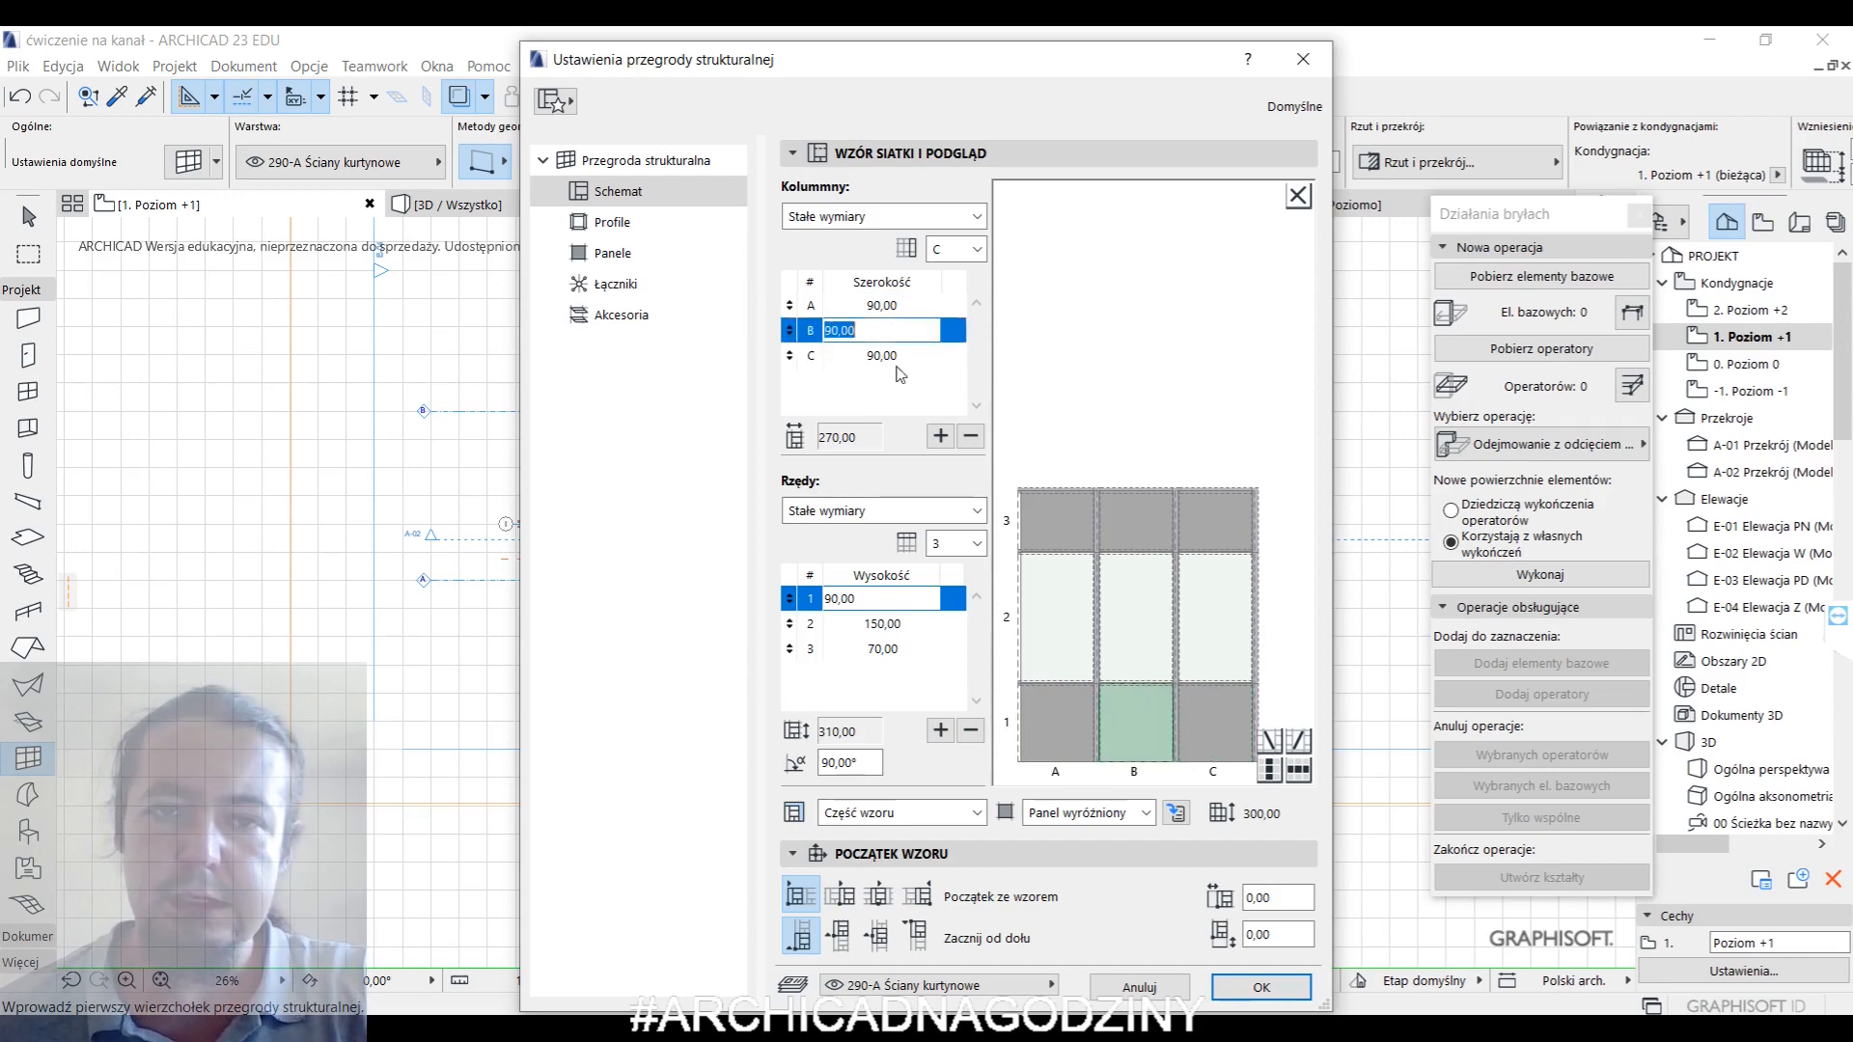
- Reduce the curtain wall scheme to a single column and a single row, with the row height set to 350
left_click(971, 436)
left_click(971, 436)
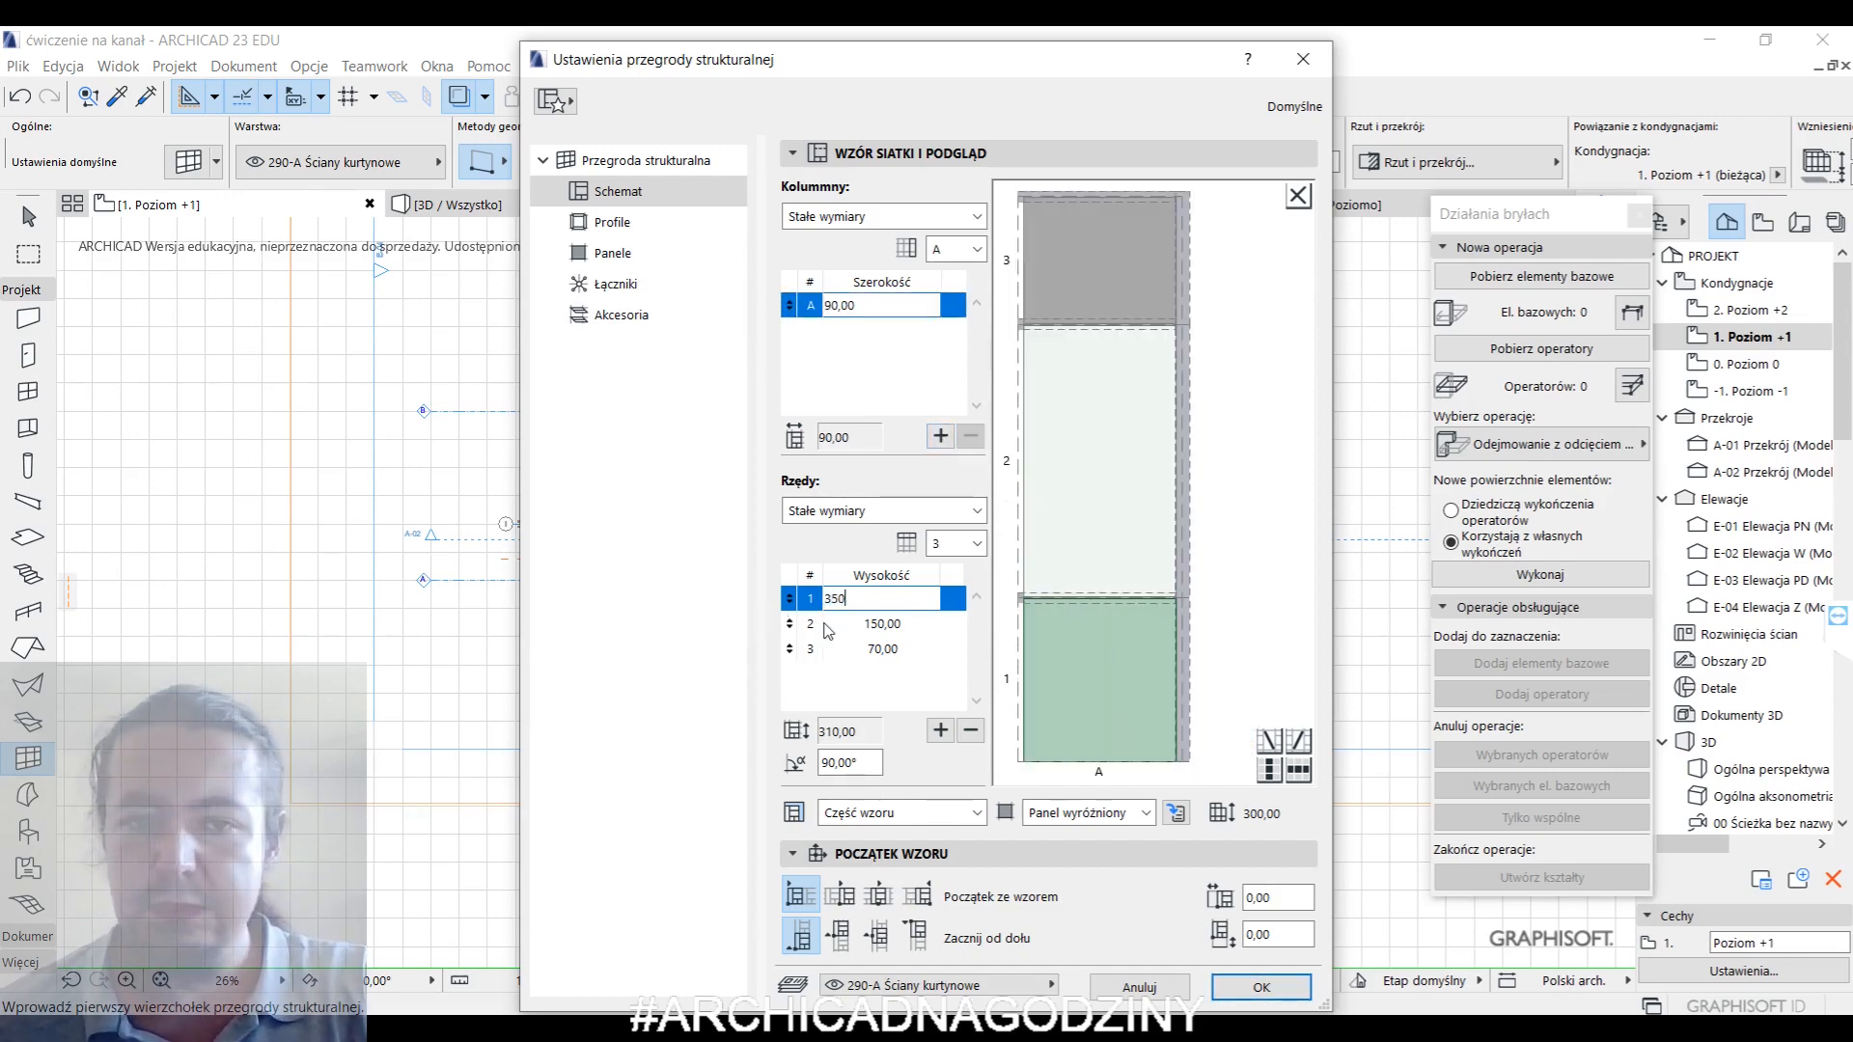
left_click(895, 628)
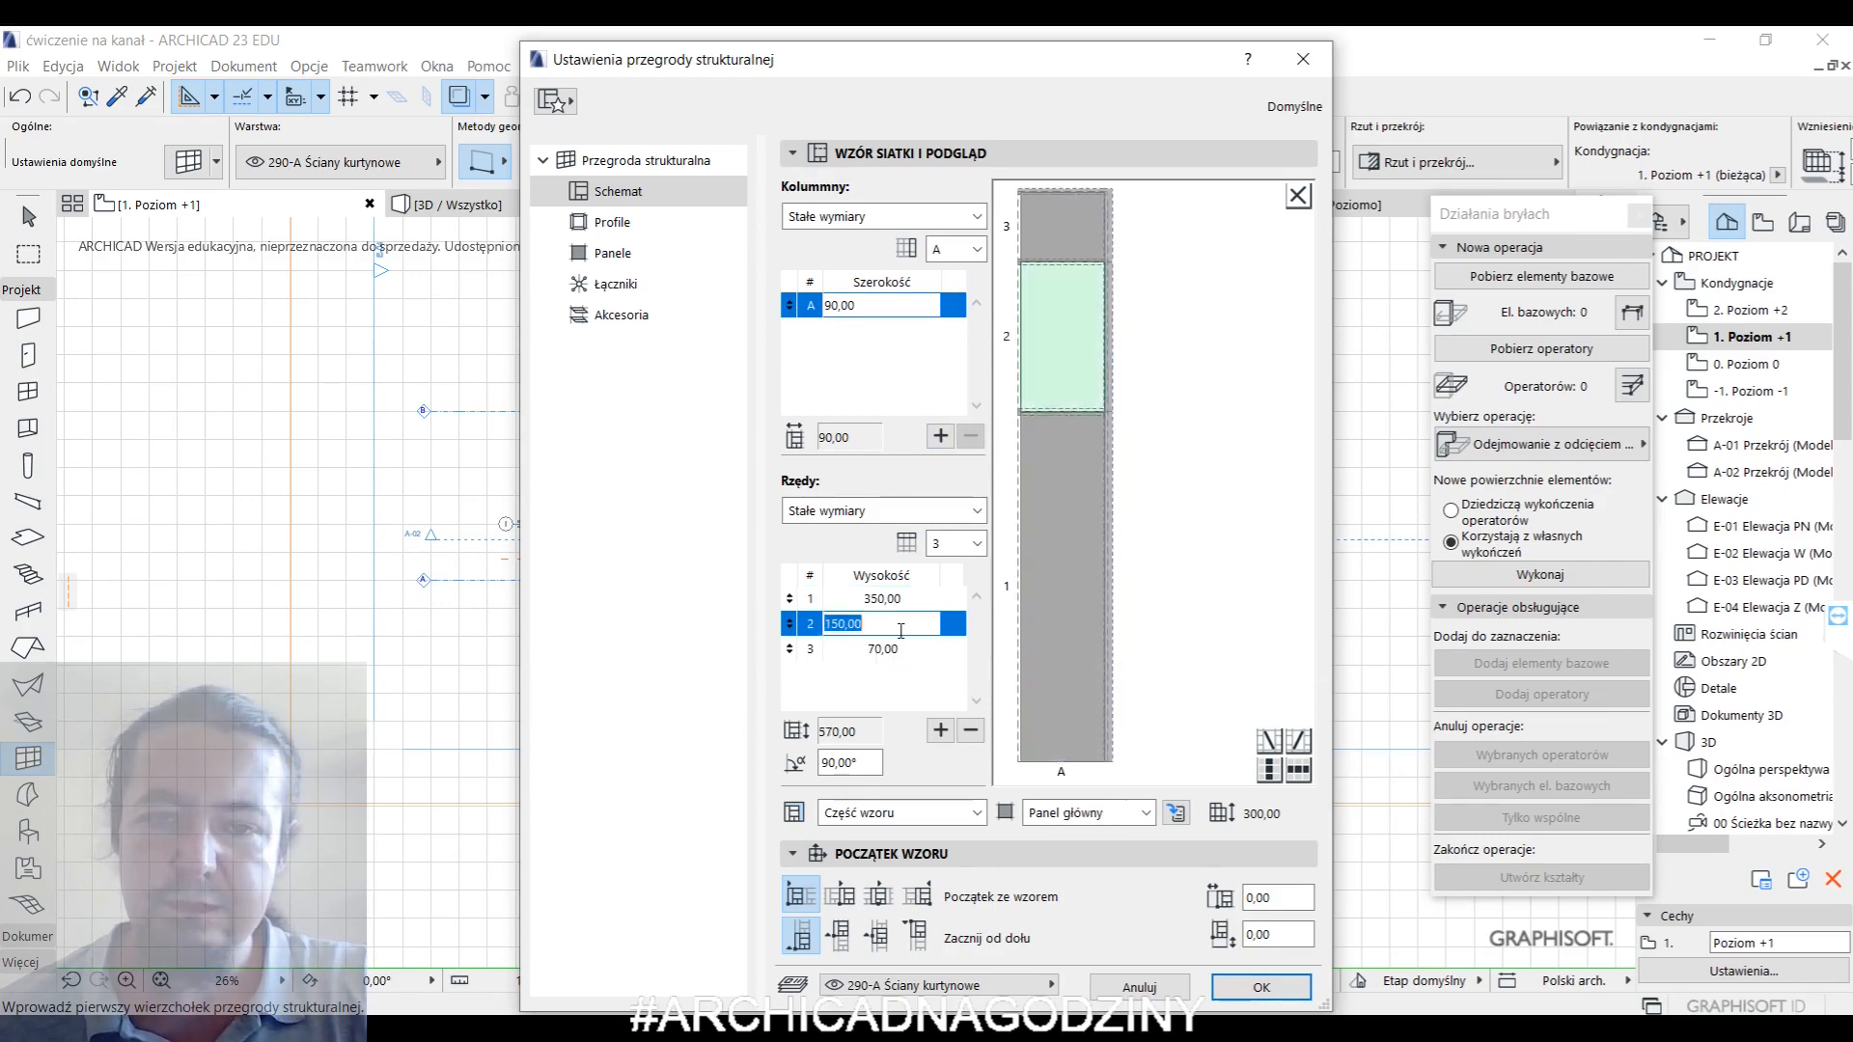
left_click(971, 730)
left_click(971, 731)
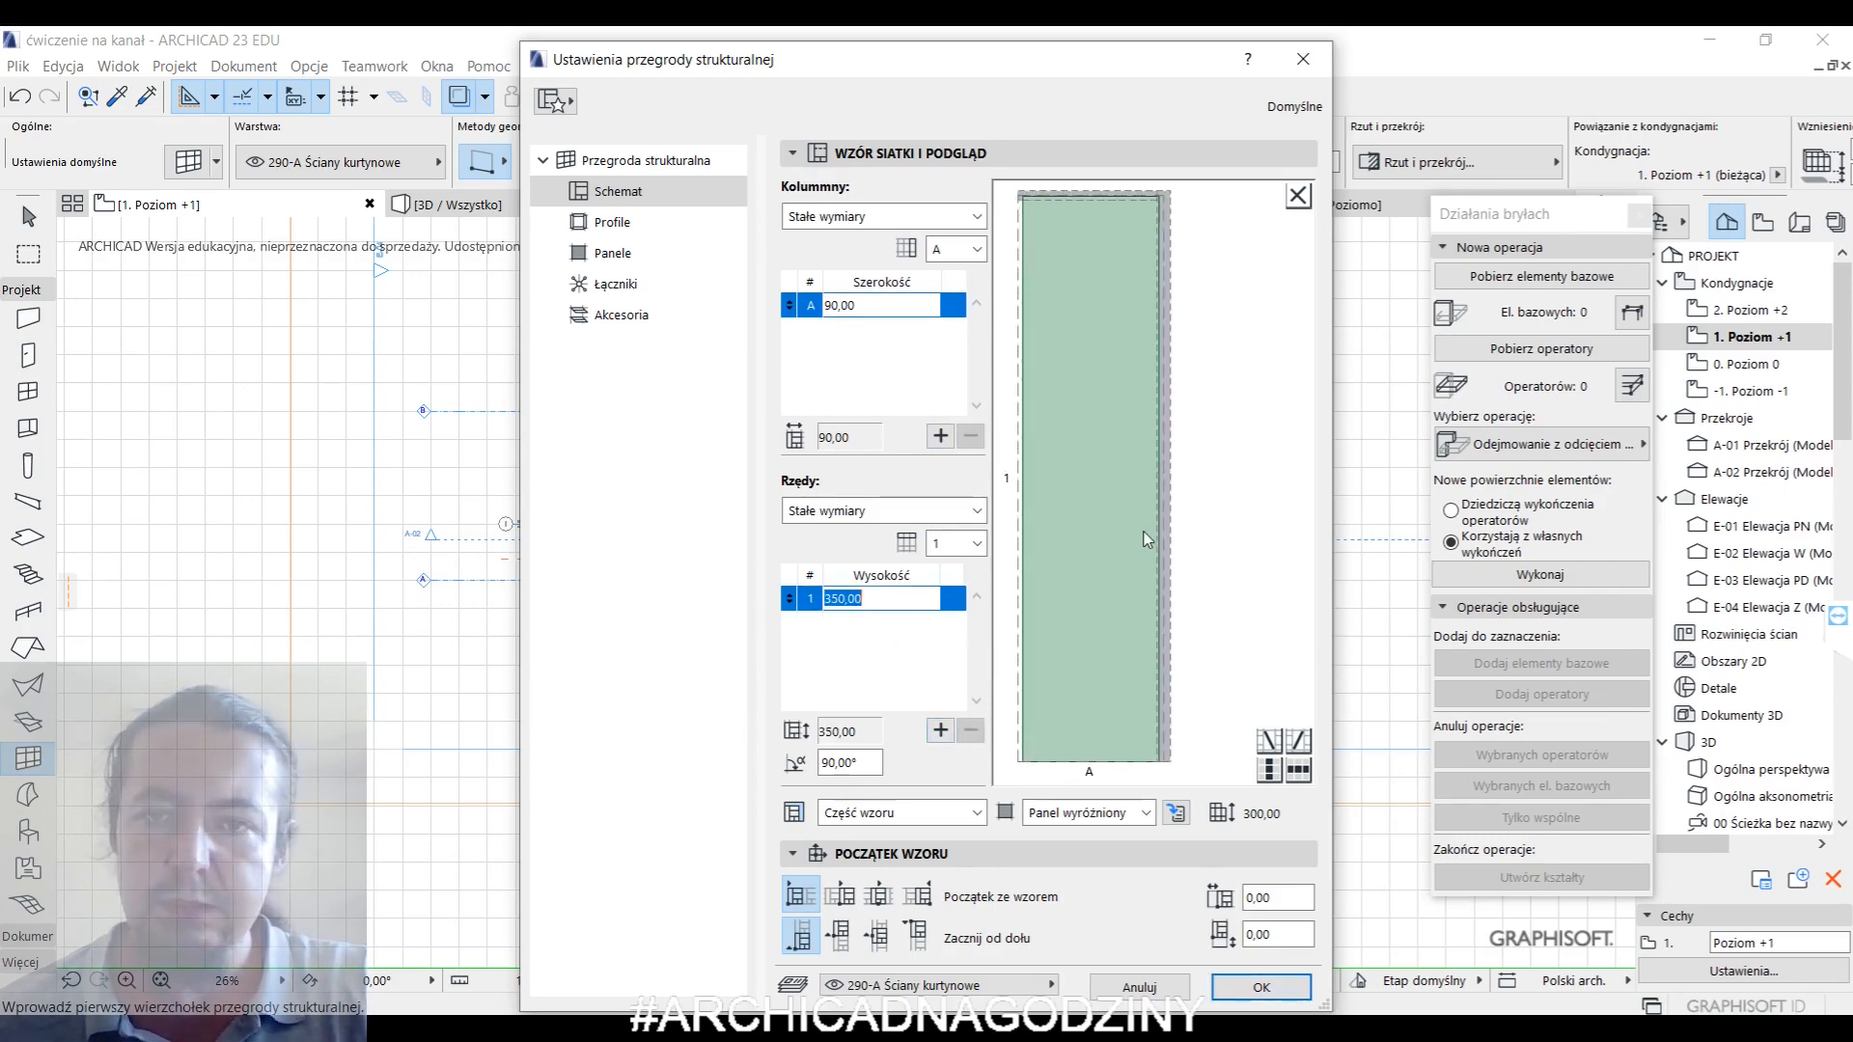
- Remove the scheme's horizontal frame and size the Profil Słupka 2 wide and 5 deep on both sides, with a panel inset value of 1
left_click(1143, 198)
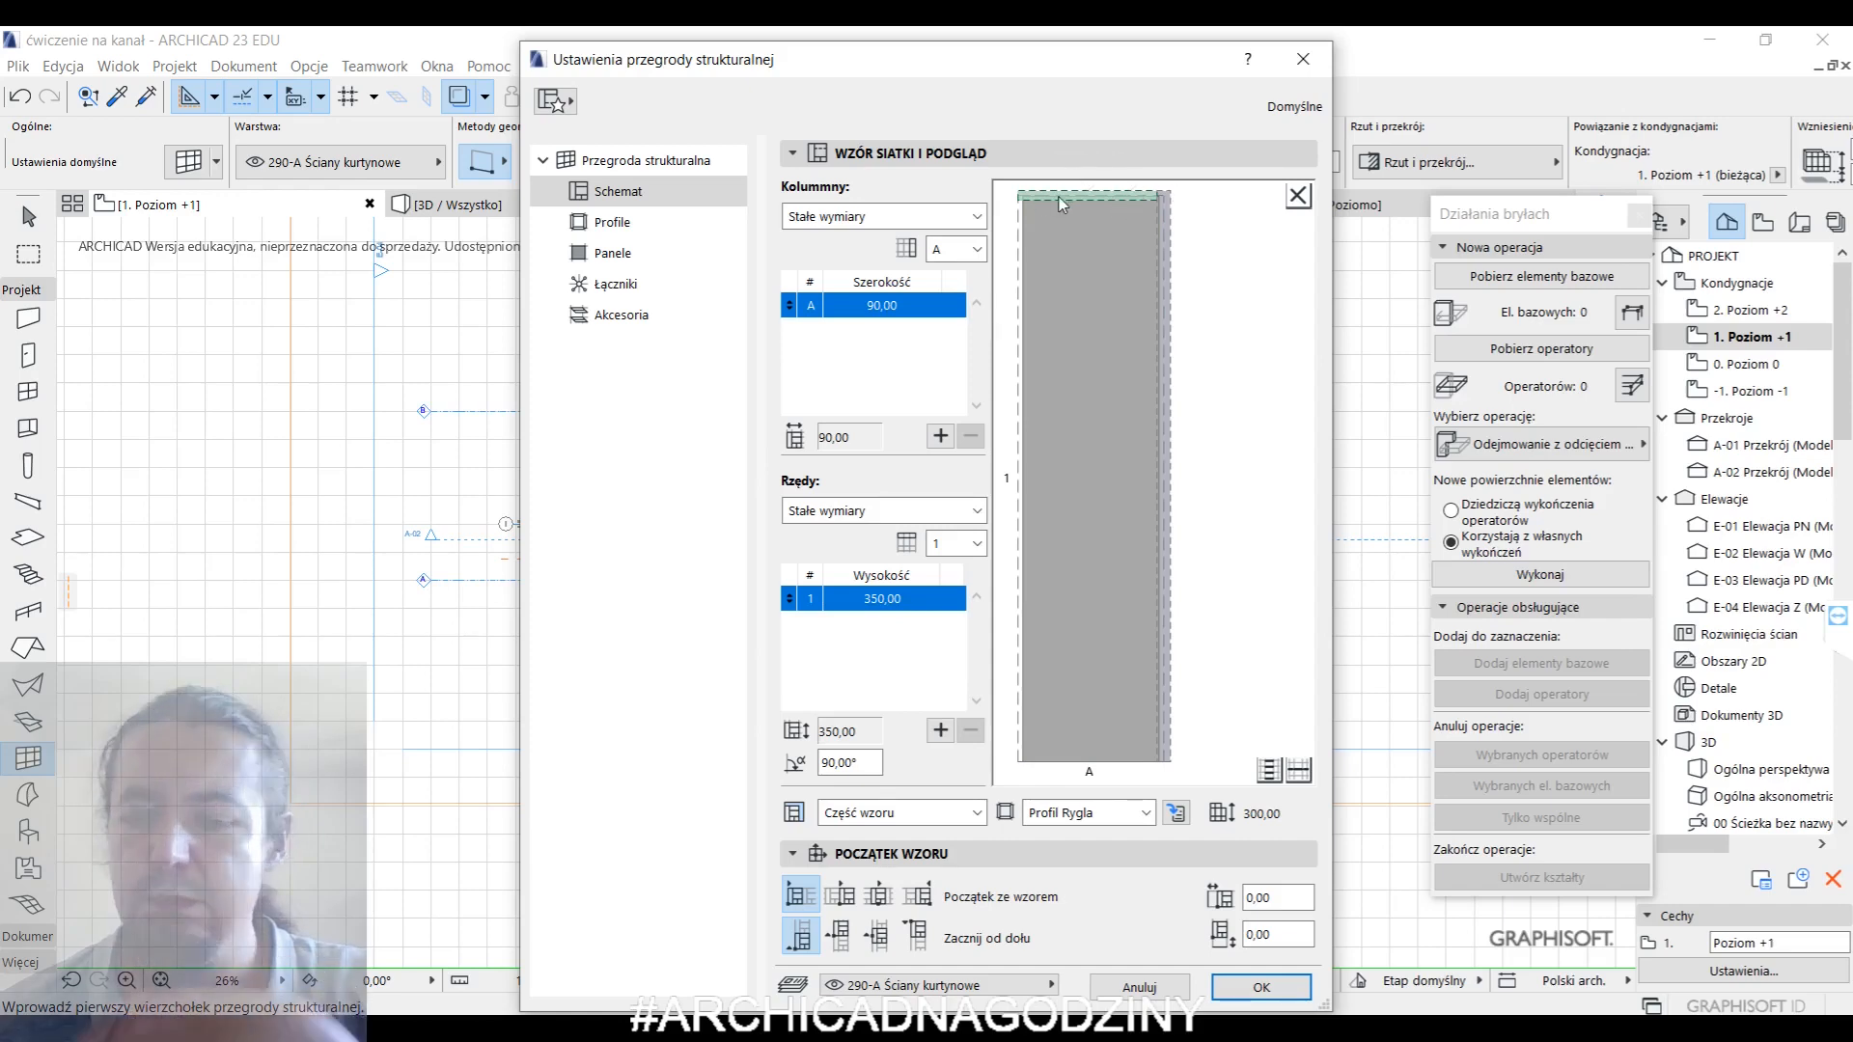
key("Delete")
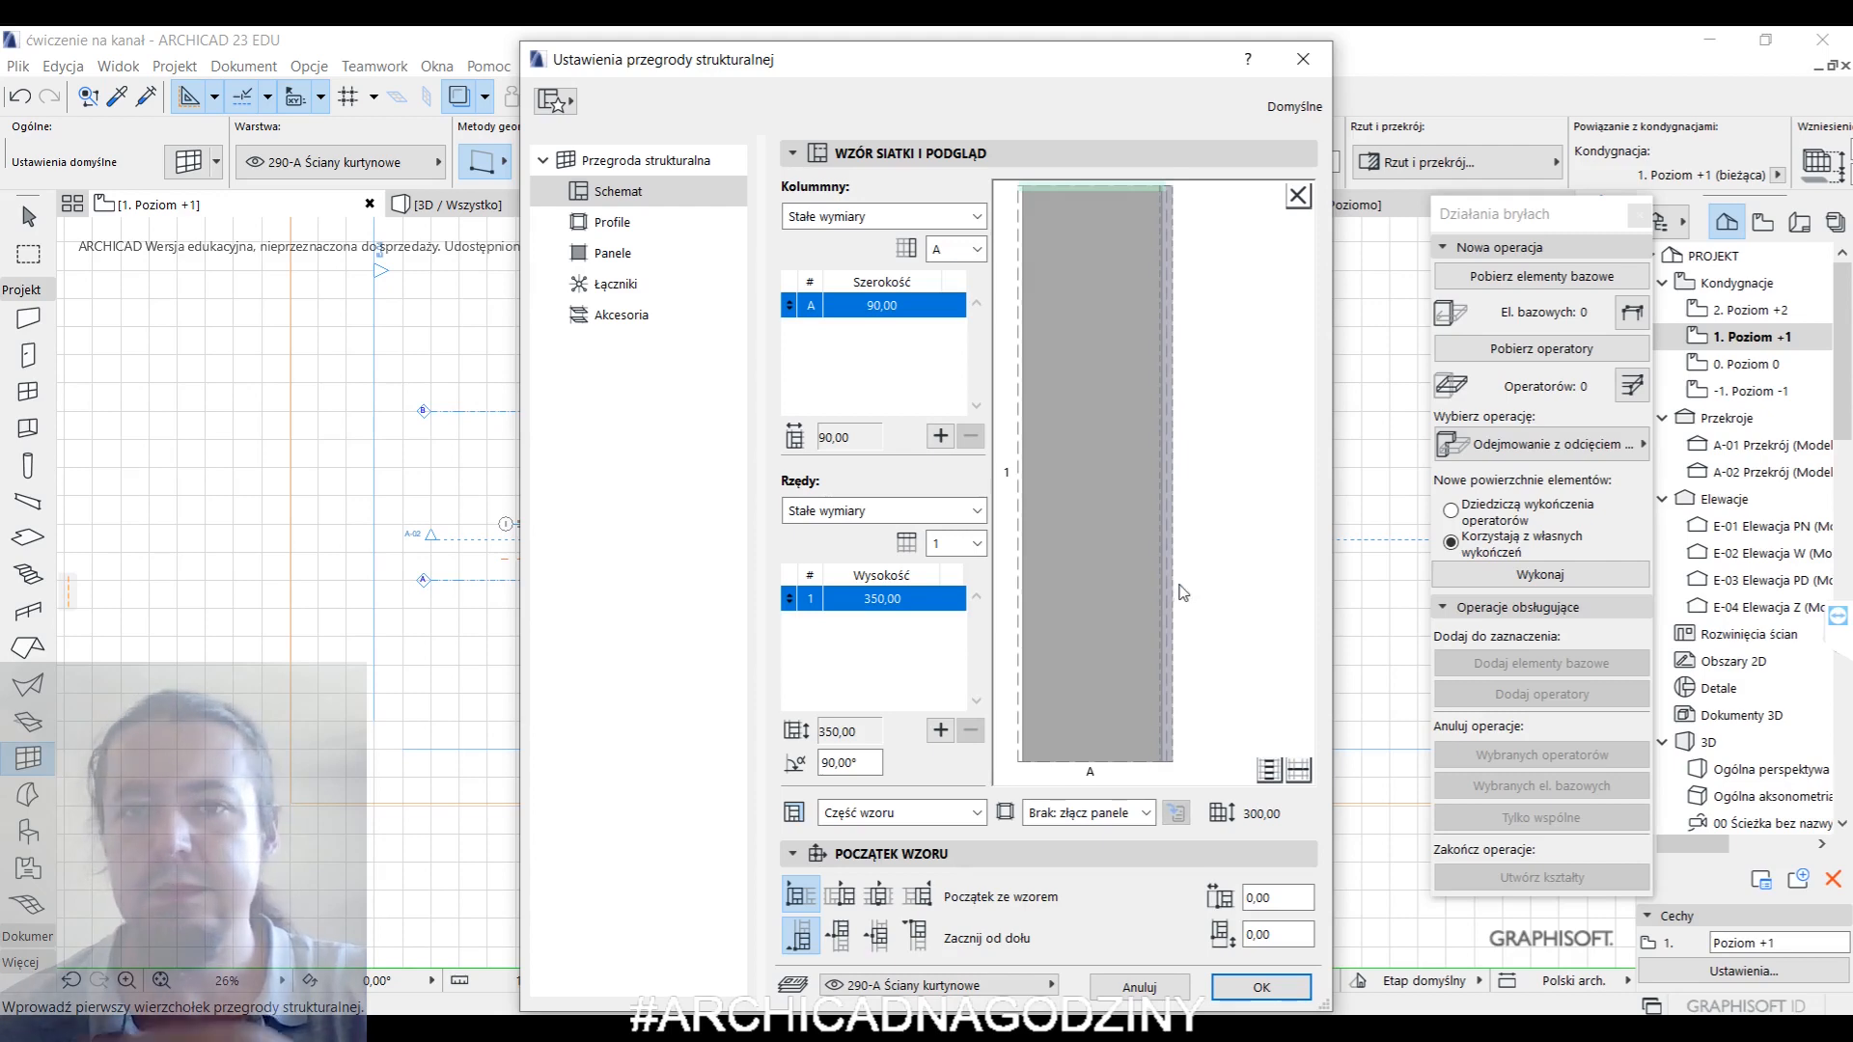
left_click(1171, 498)
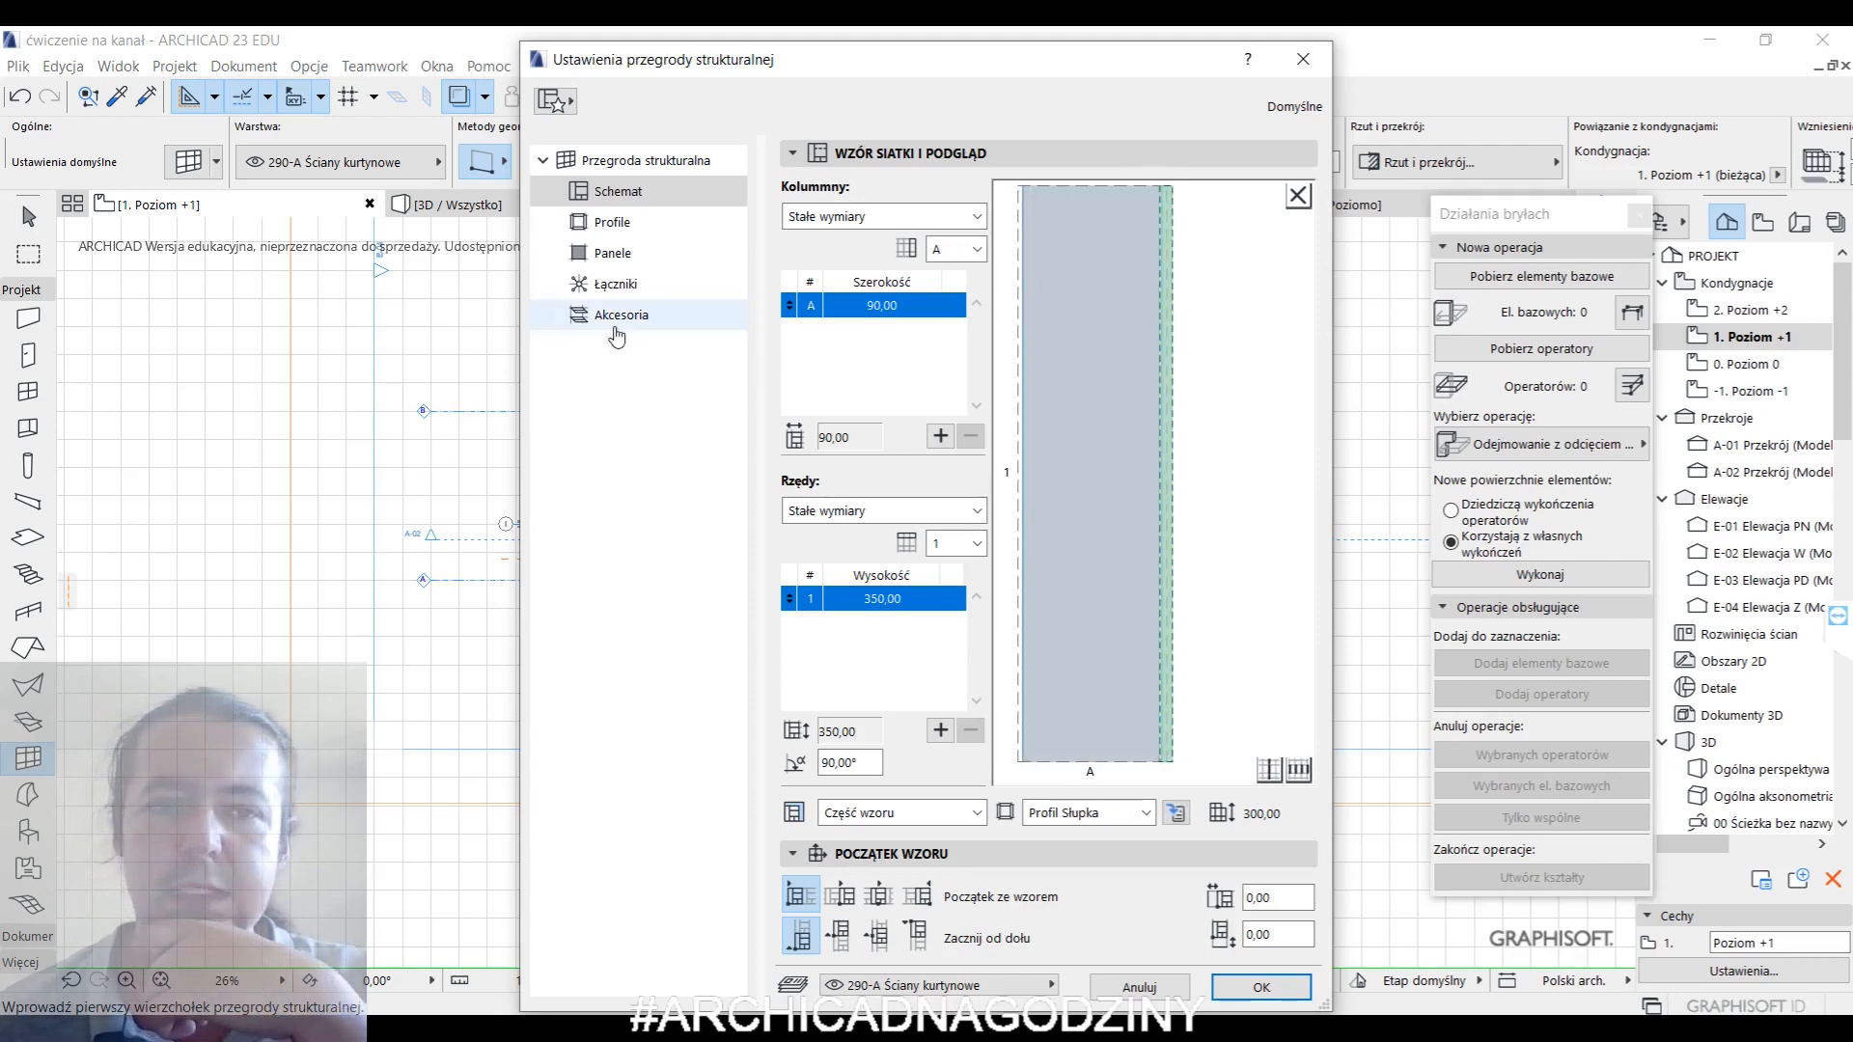
left_click(616, 223)
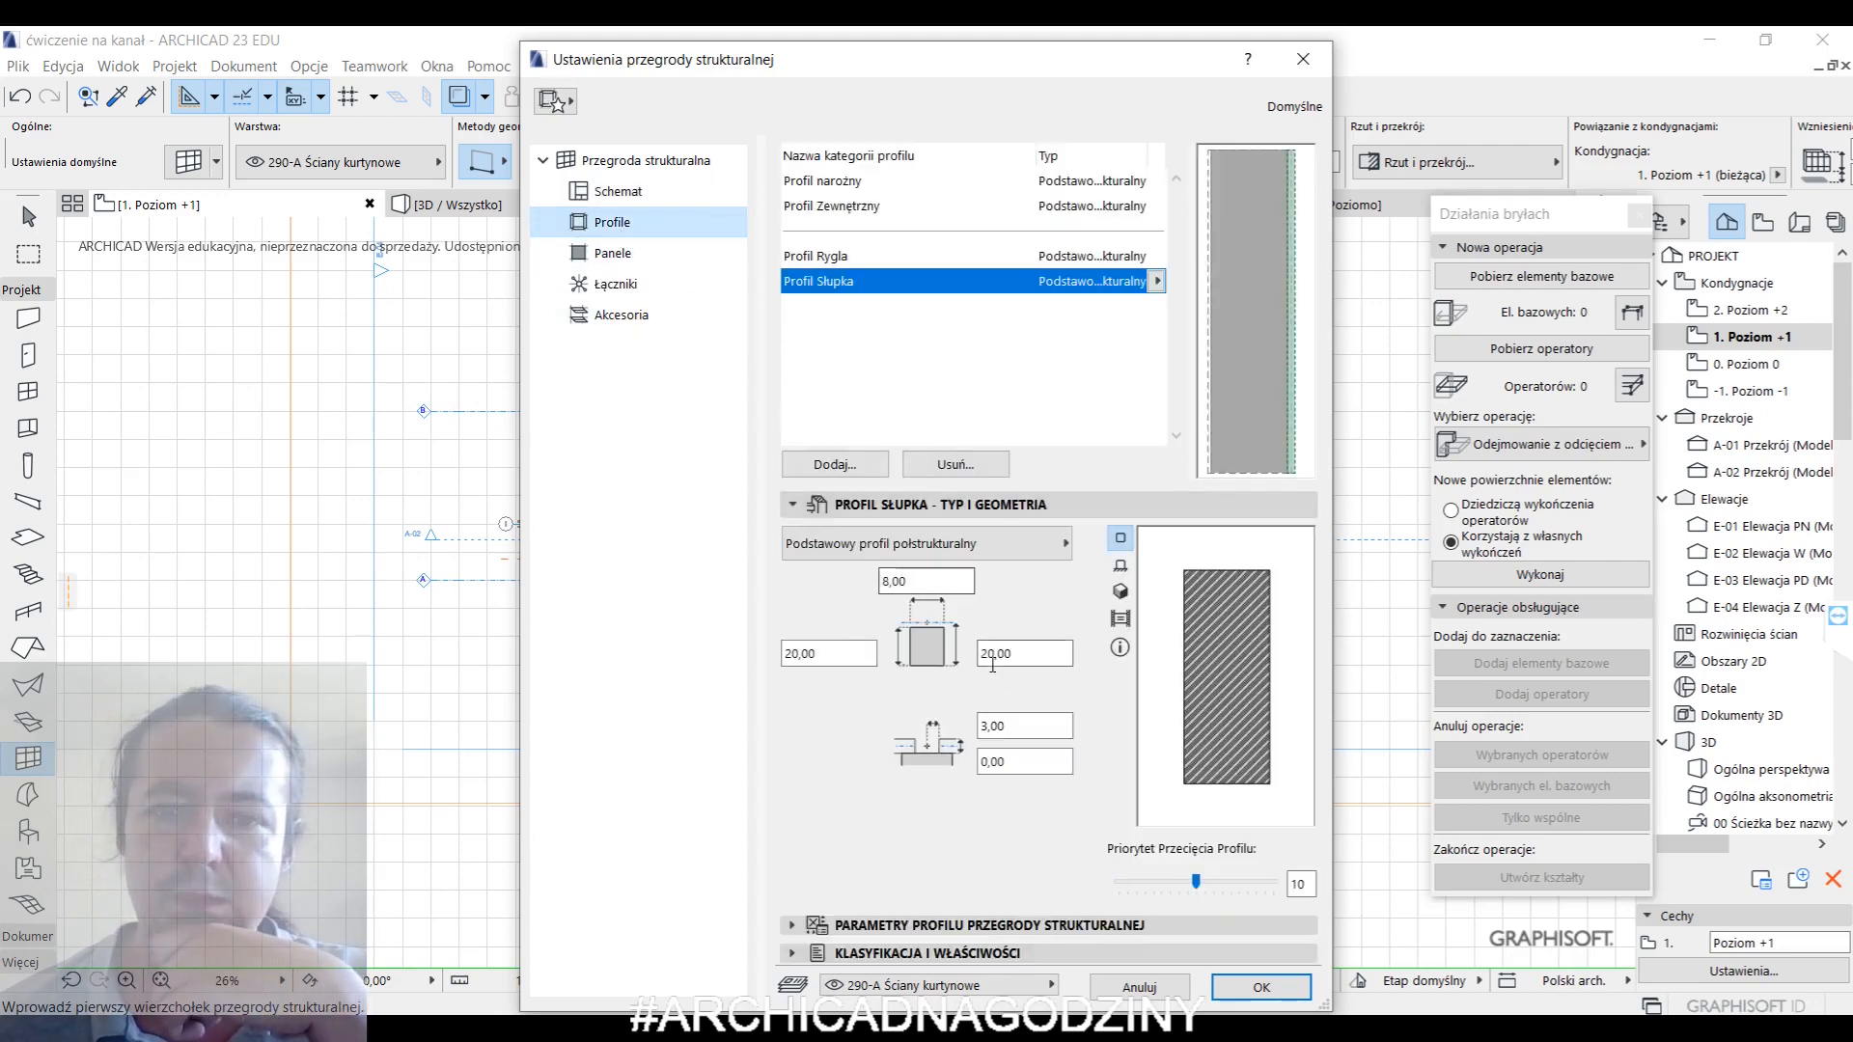
left_click(993, 656)
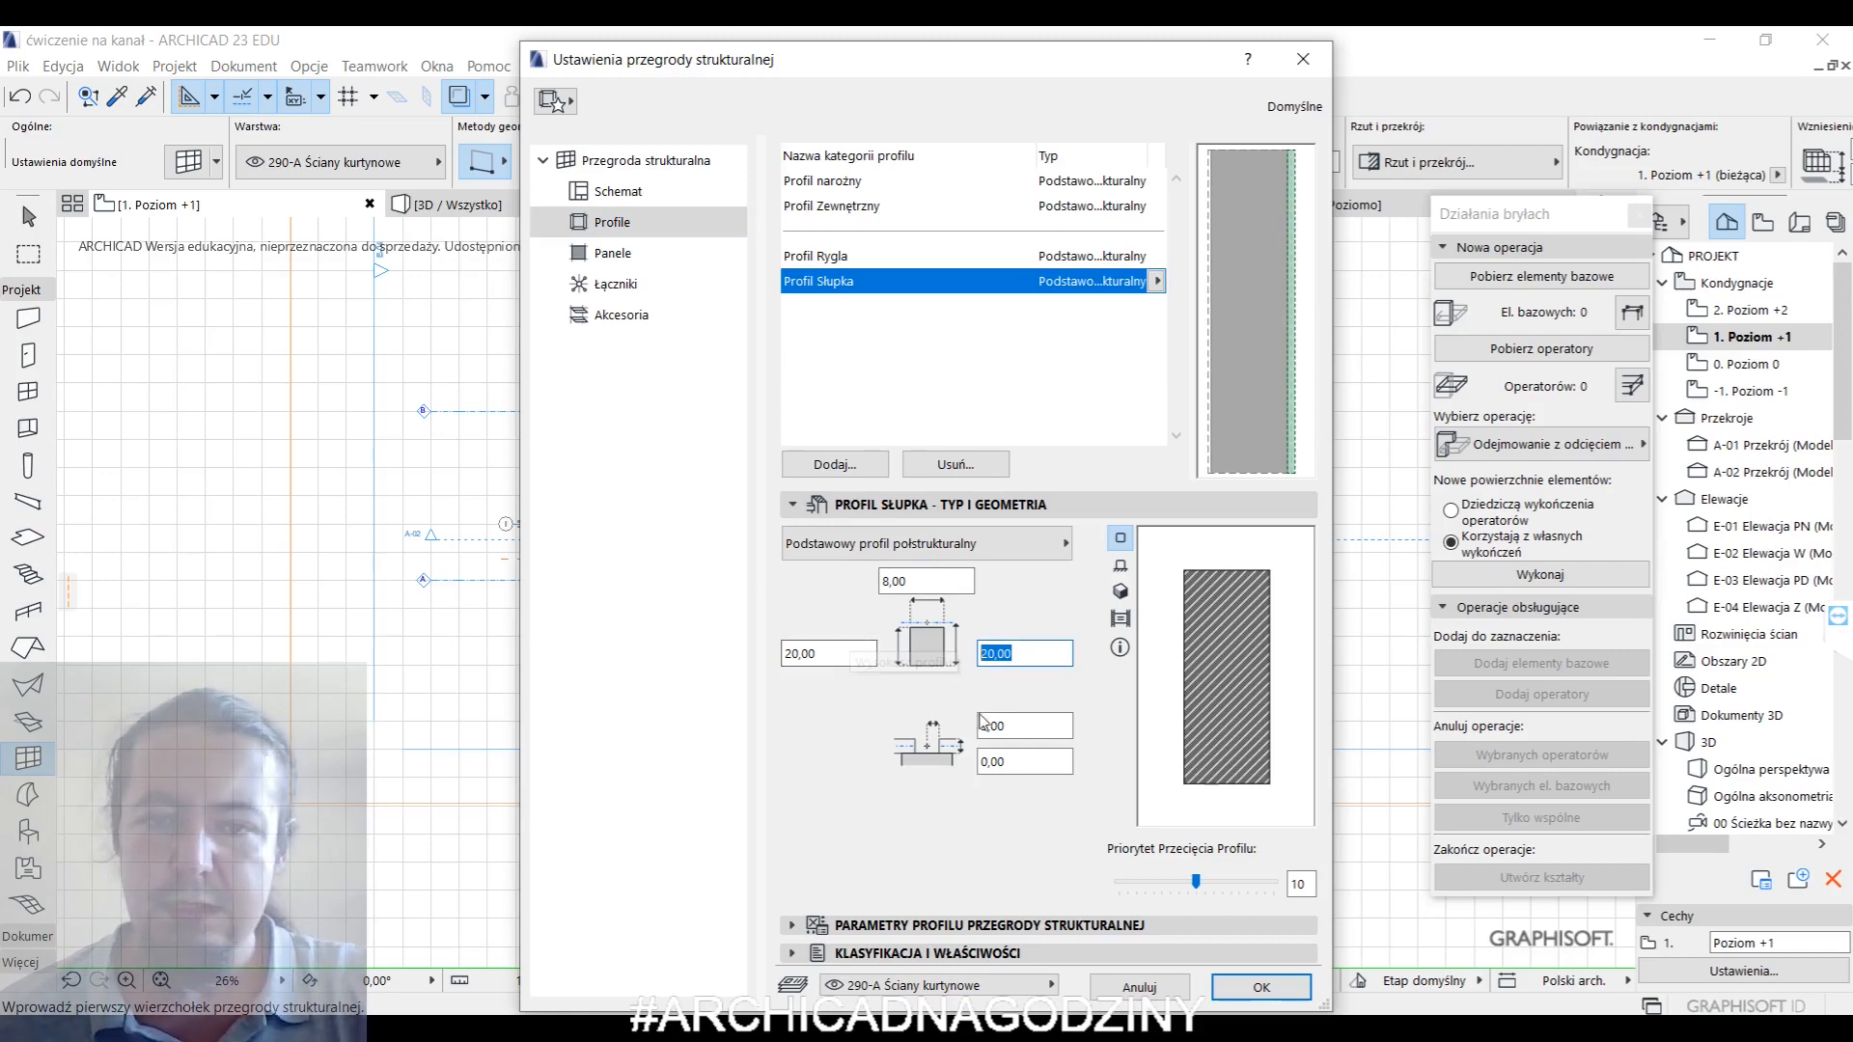
left_click(822, 654)
left_click(1007, 655)
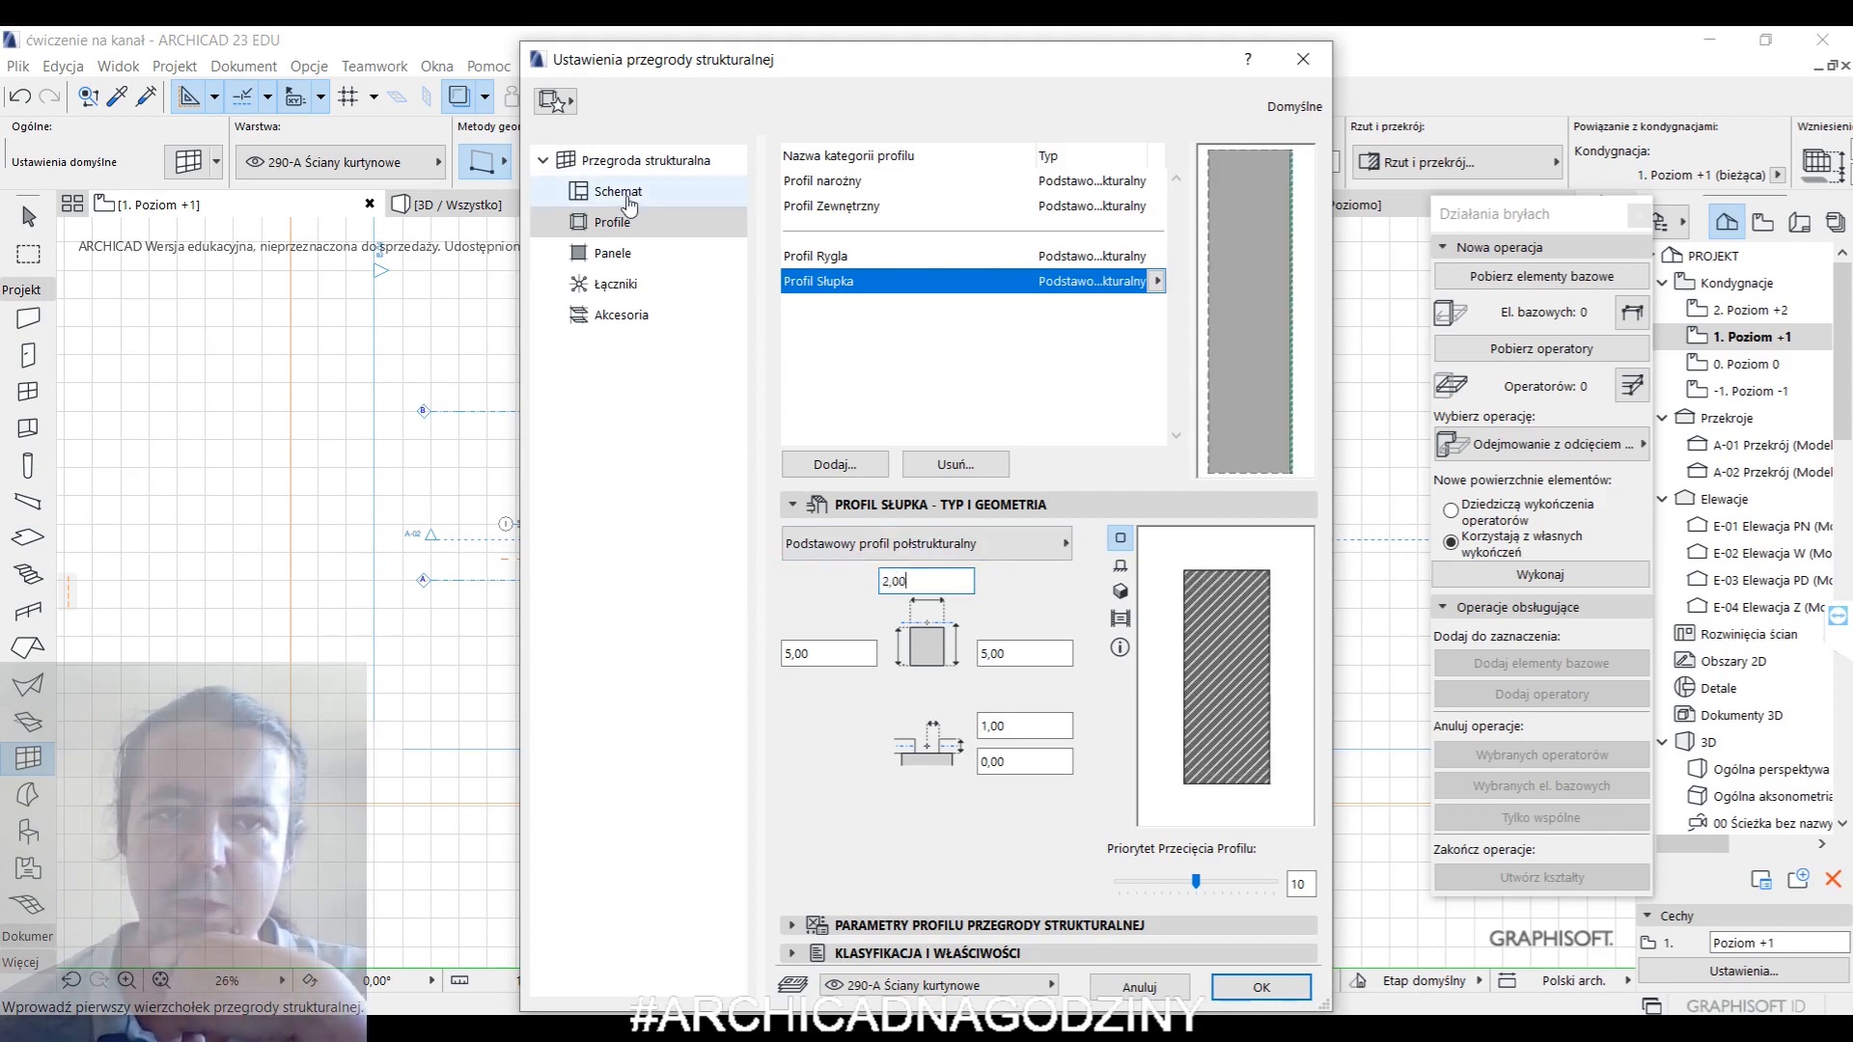
- Override the Profil Słupka surface with Farba - Ciemnoszary and accept the default curtain wall settings
left_click(810, 925)
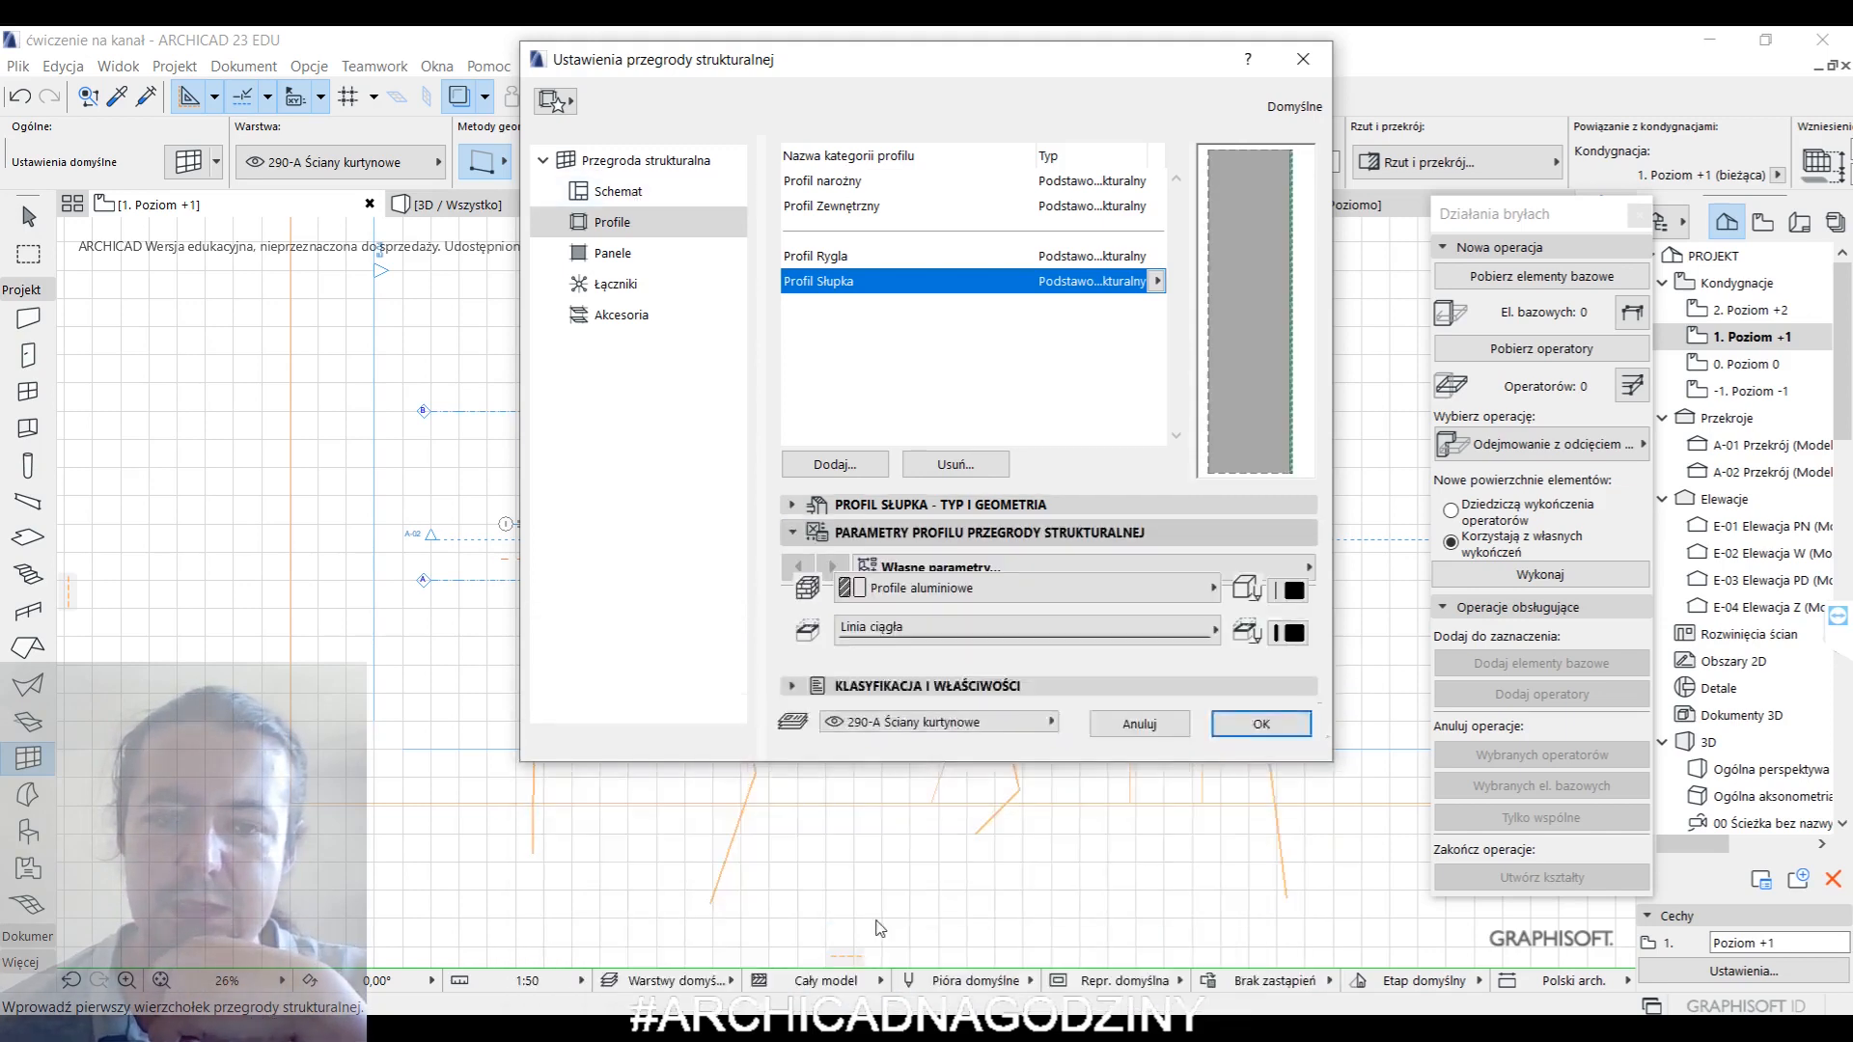
left_click(893, 705)
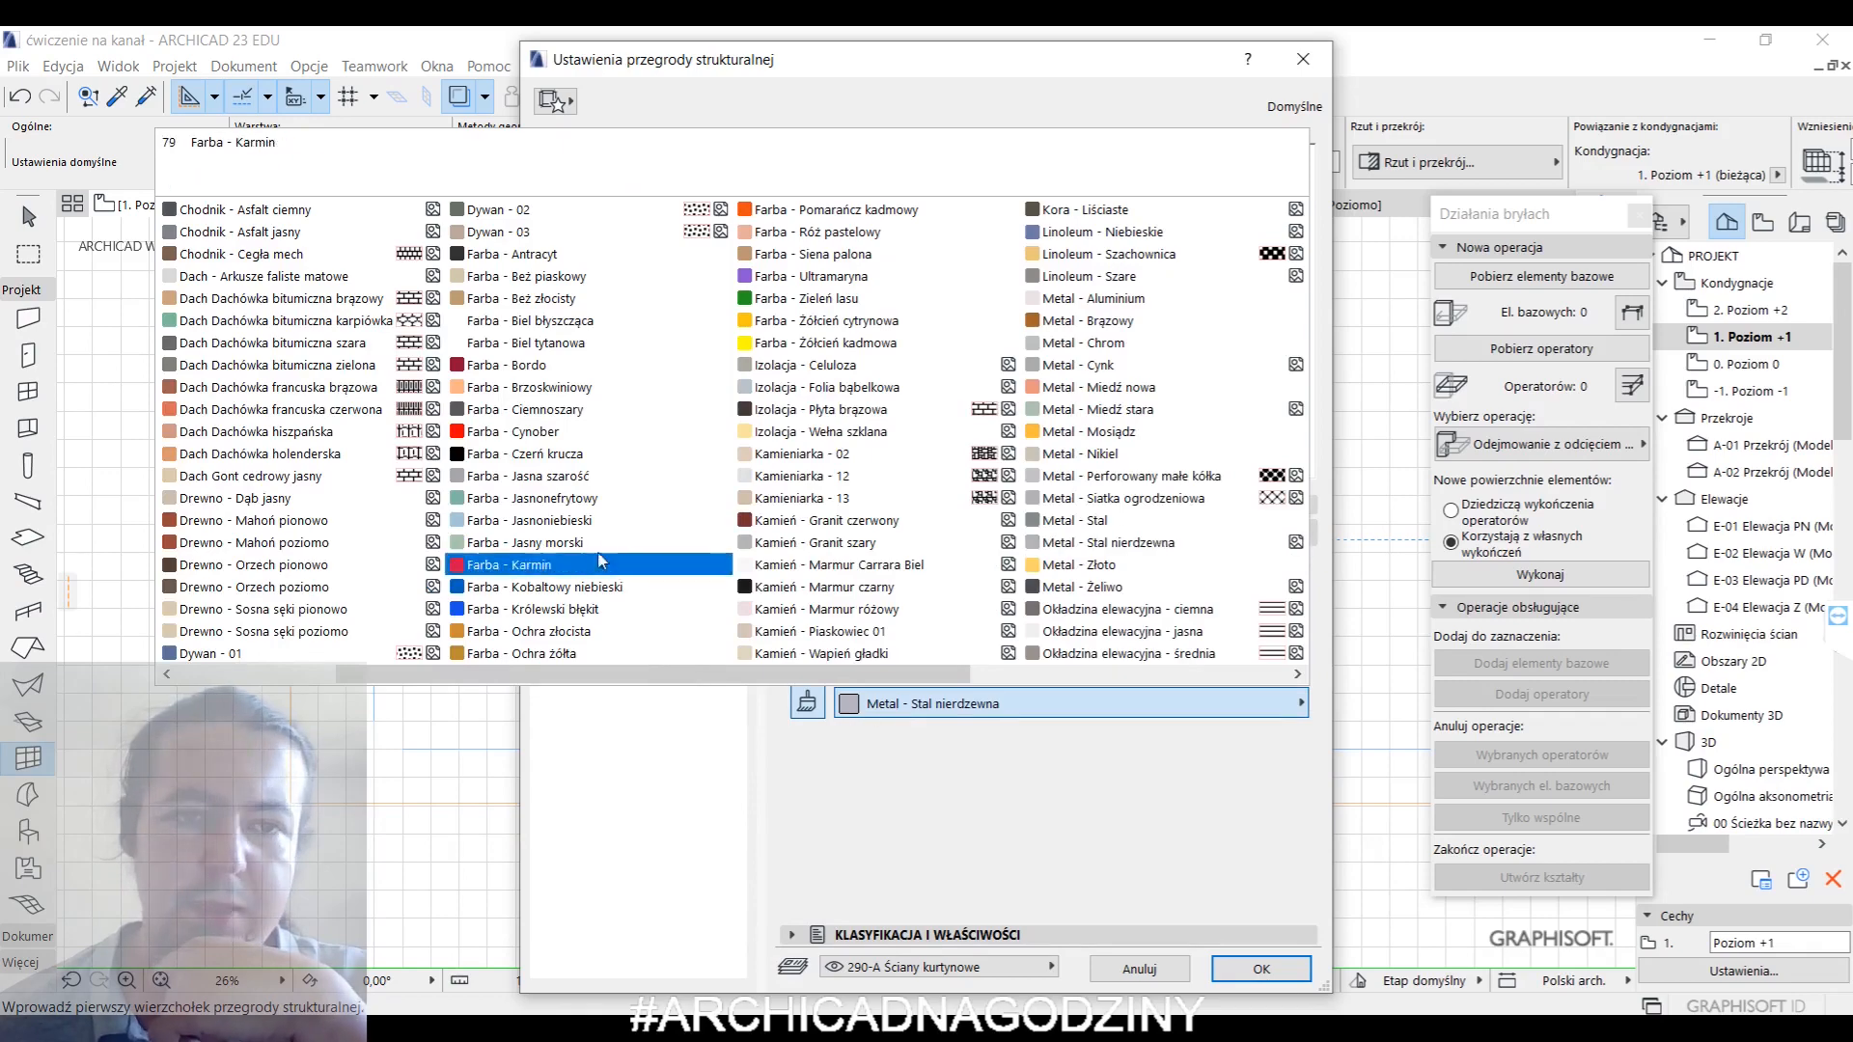
left_click(579, 410)
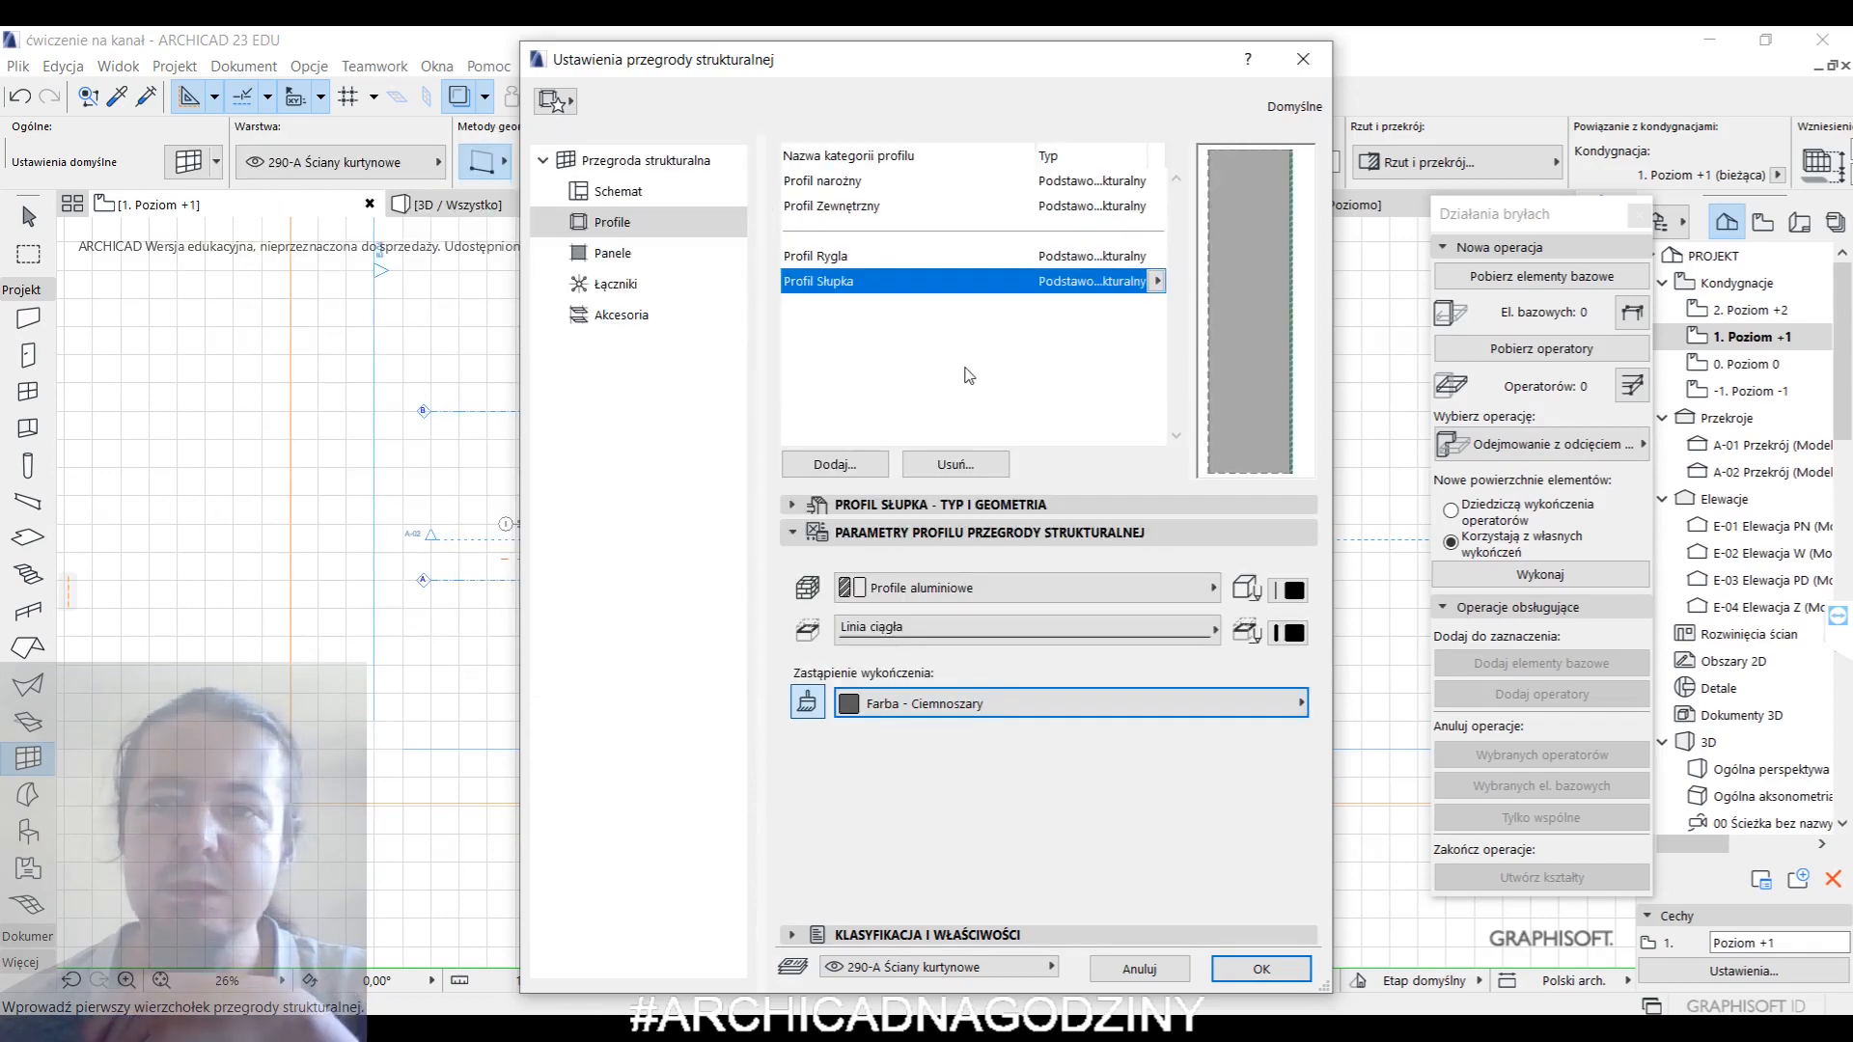
left_click(1271, 973)
scroll(777, 549, "up", 8)
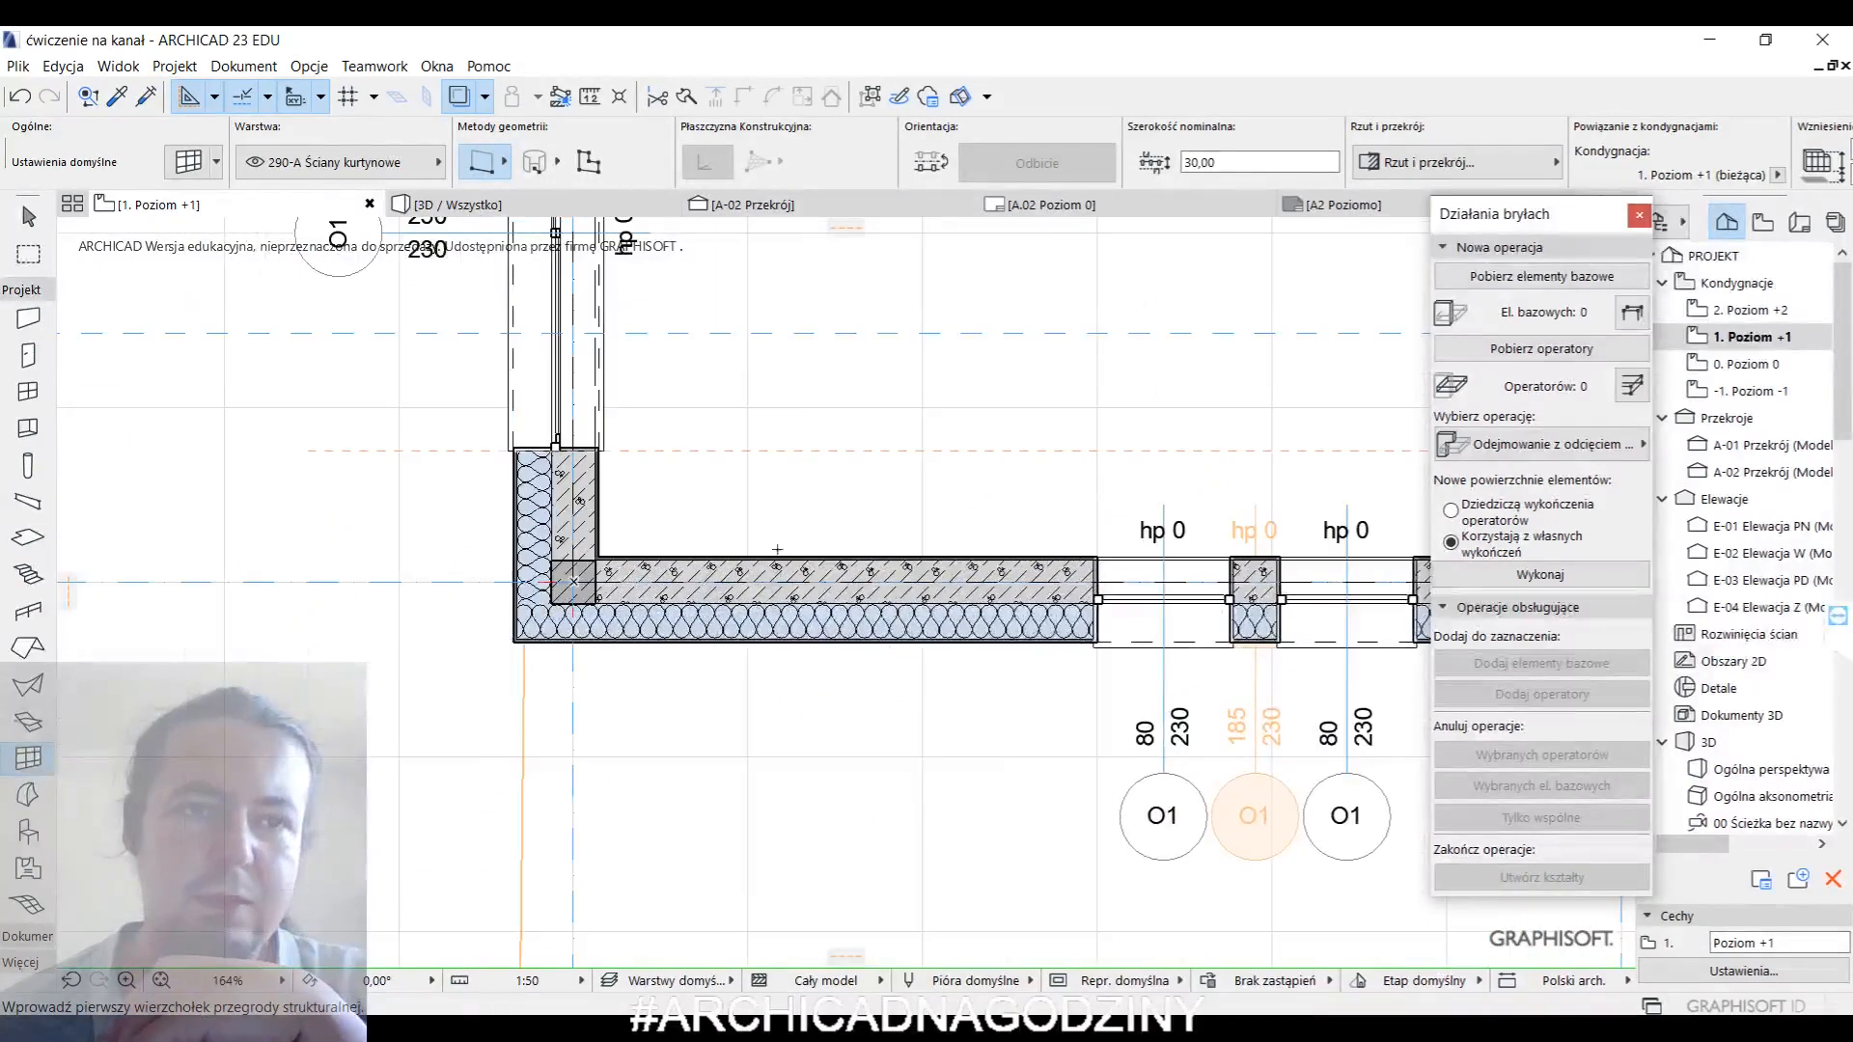
left_click(177, 162)
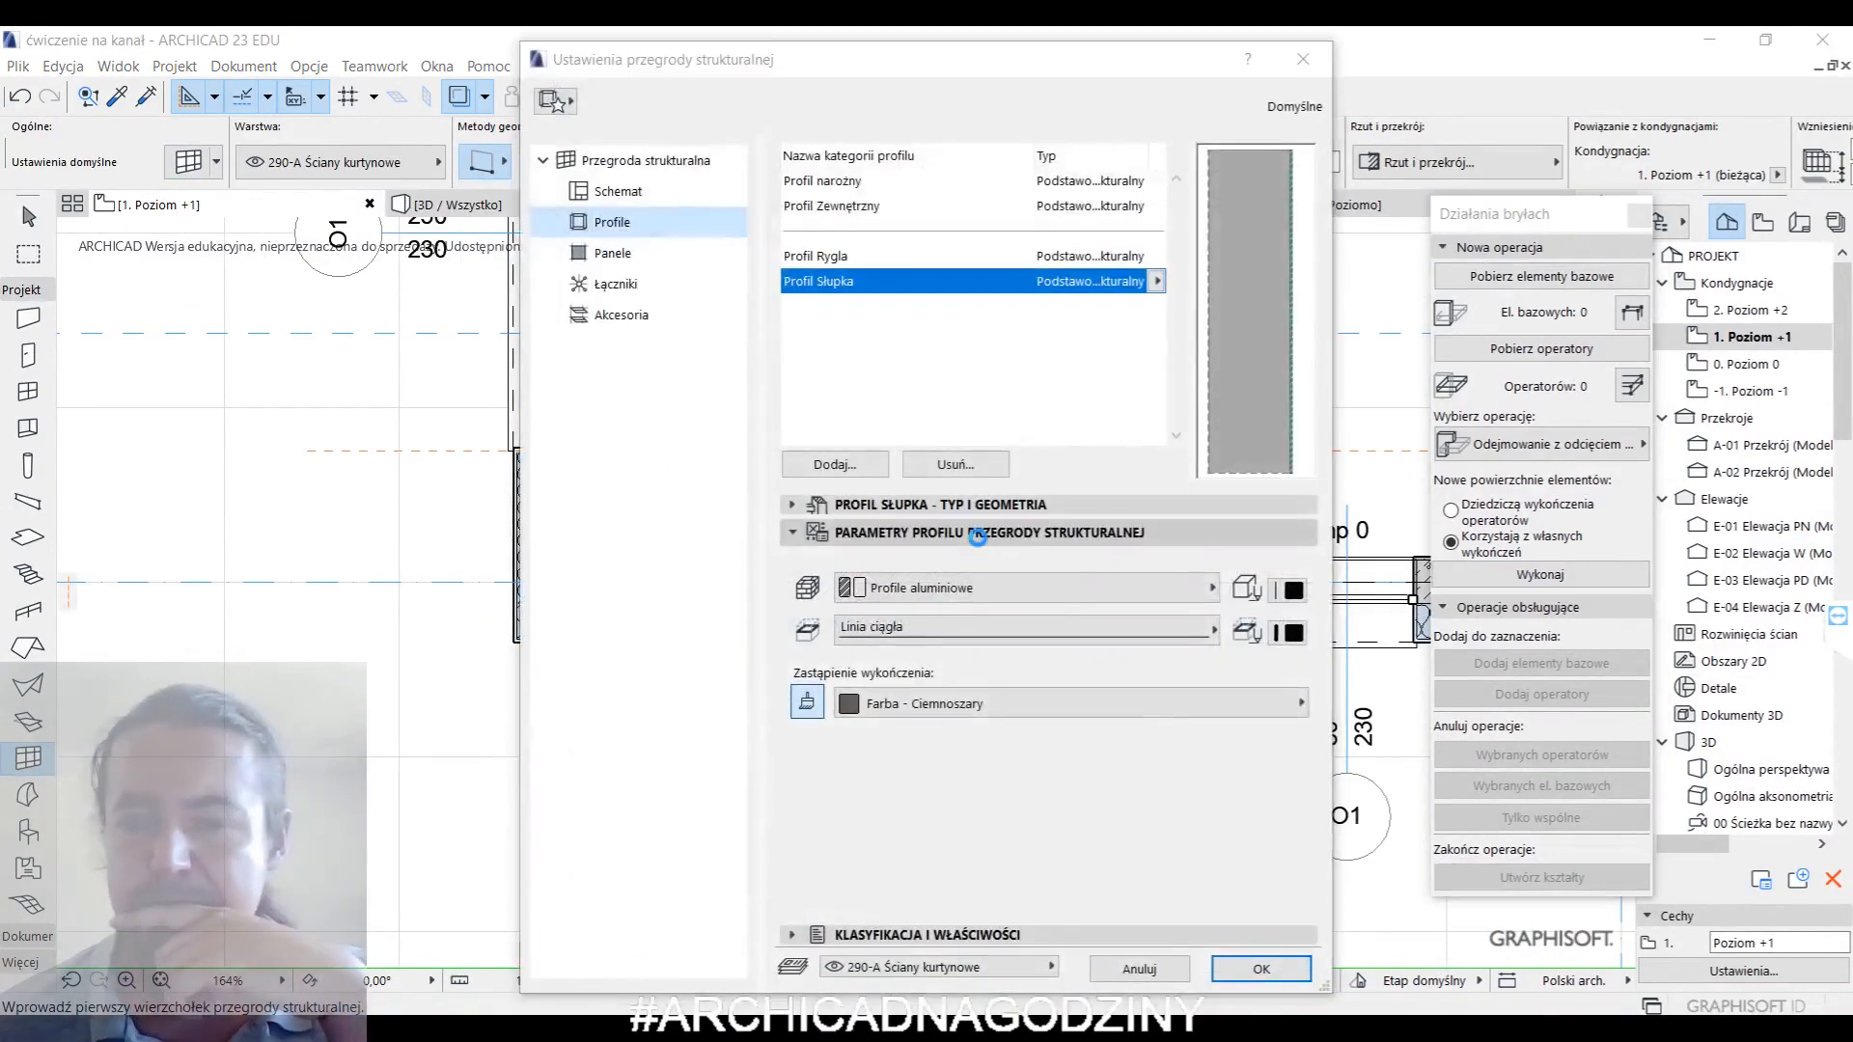
left_click(1261, 969)
- Start a chained curtain wall at the building's outer corner at axes B and 1, running along the end wall to the corner on axis A
scroll(779, 454, "down", 4)
scroll(709, 279, "up", 6)
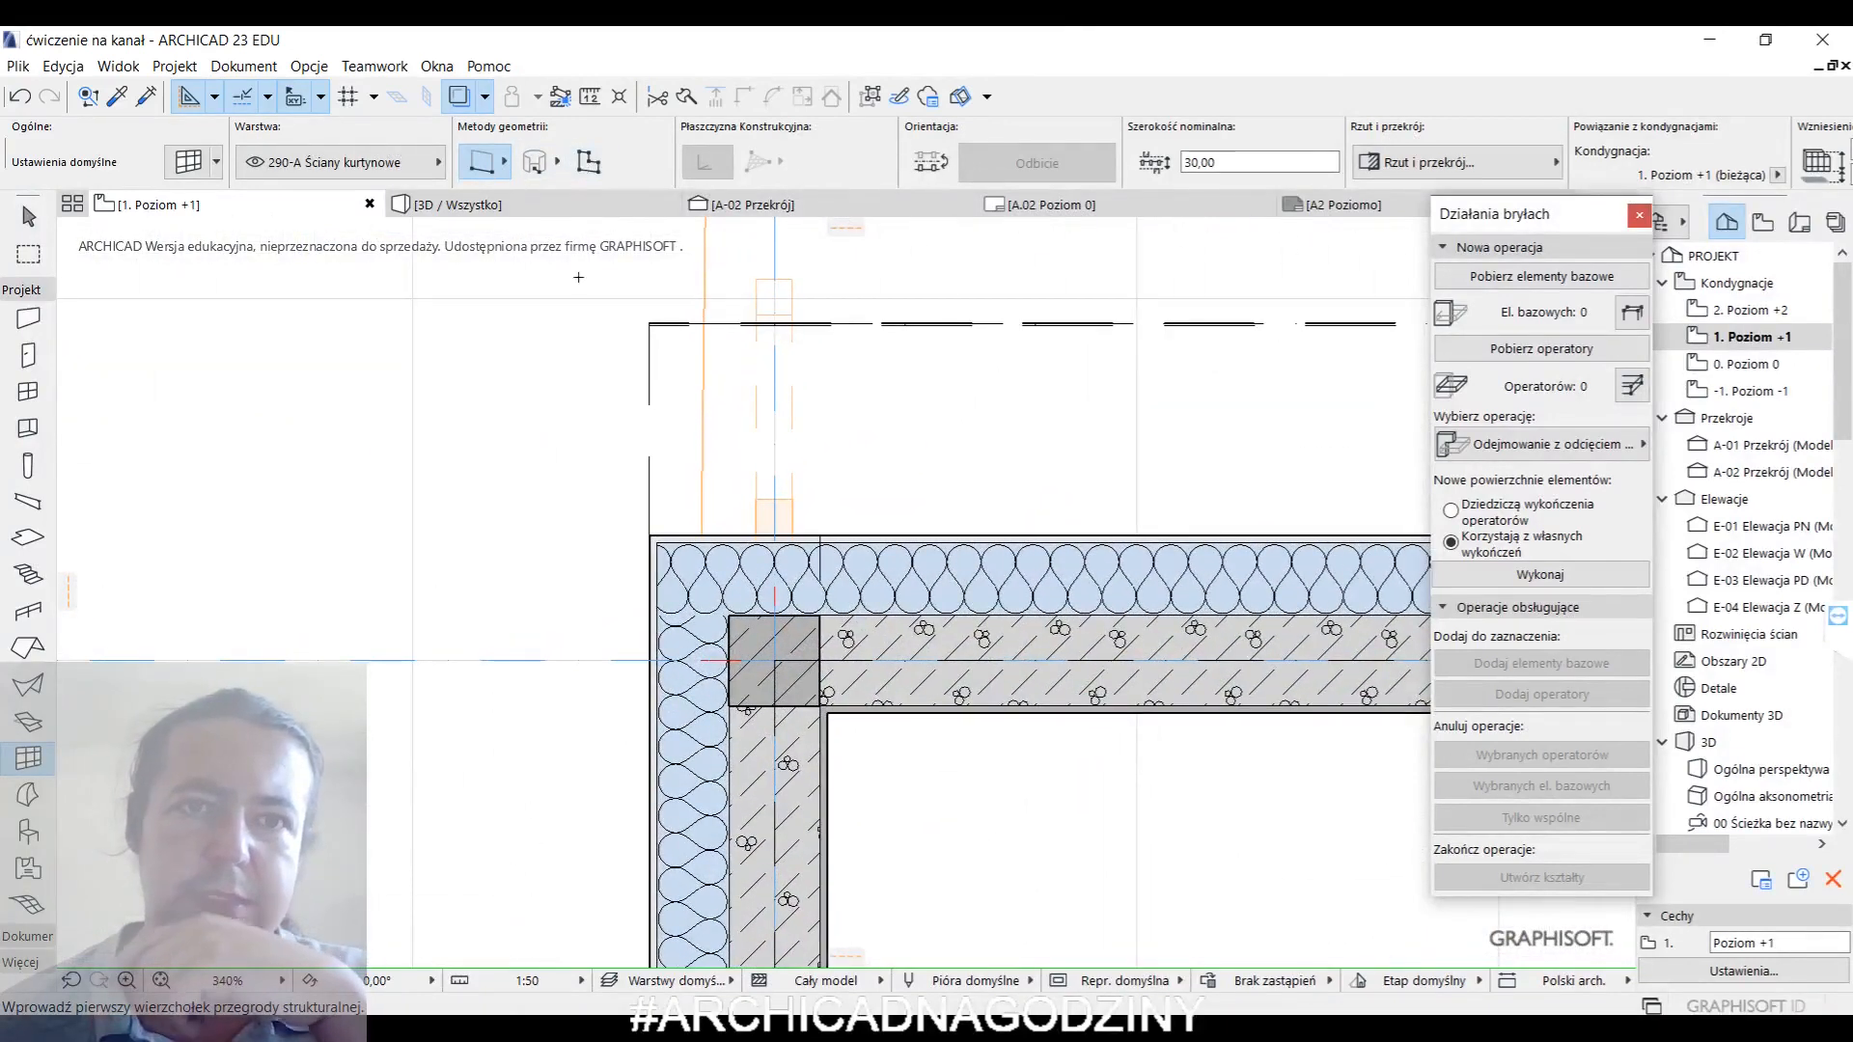
left_click(586, 162)
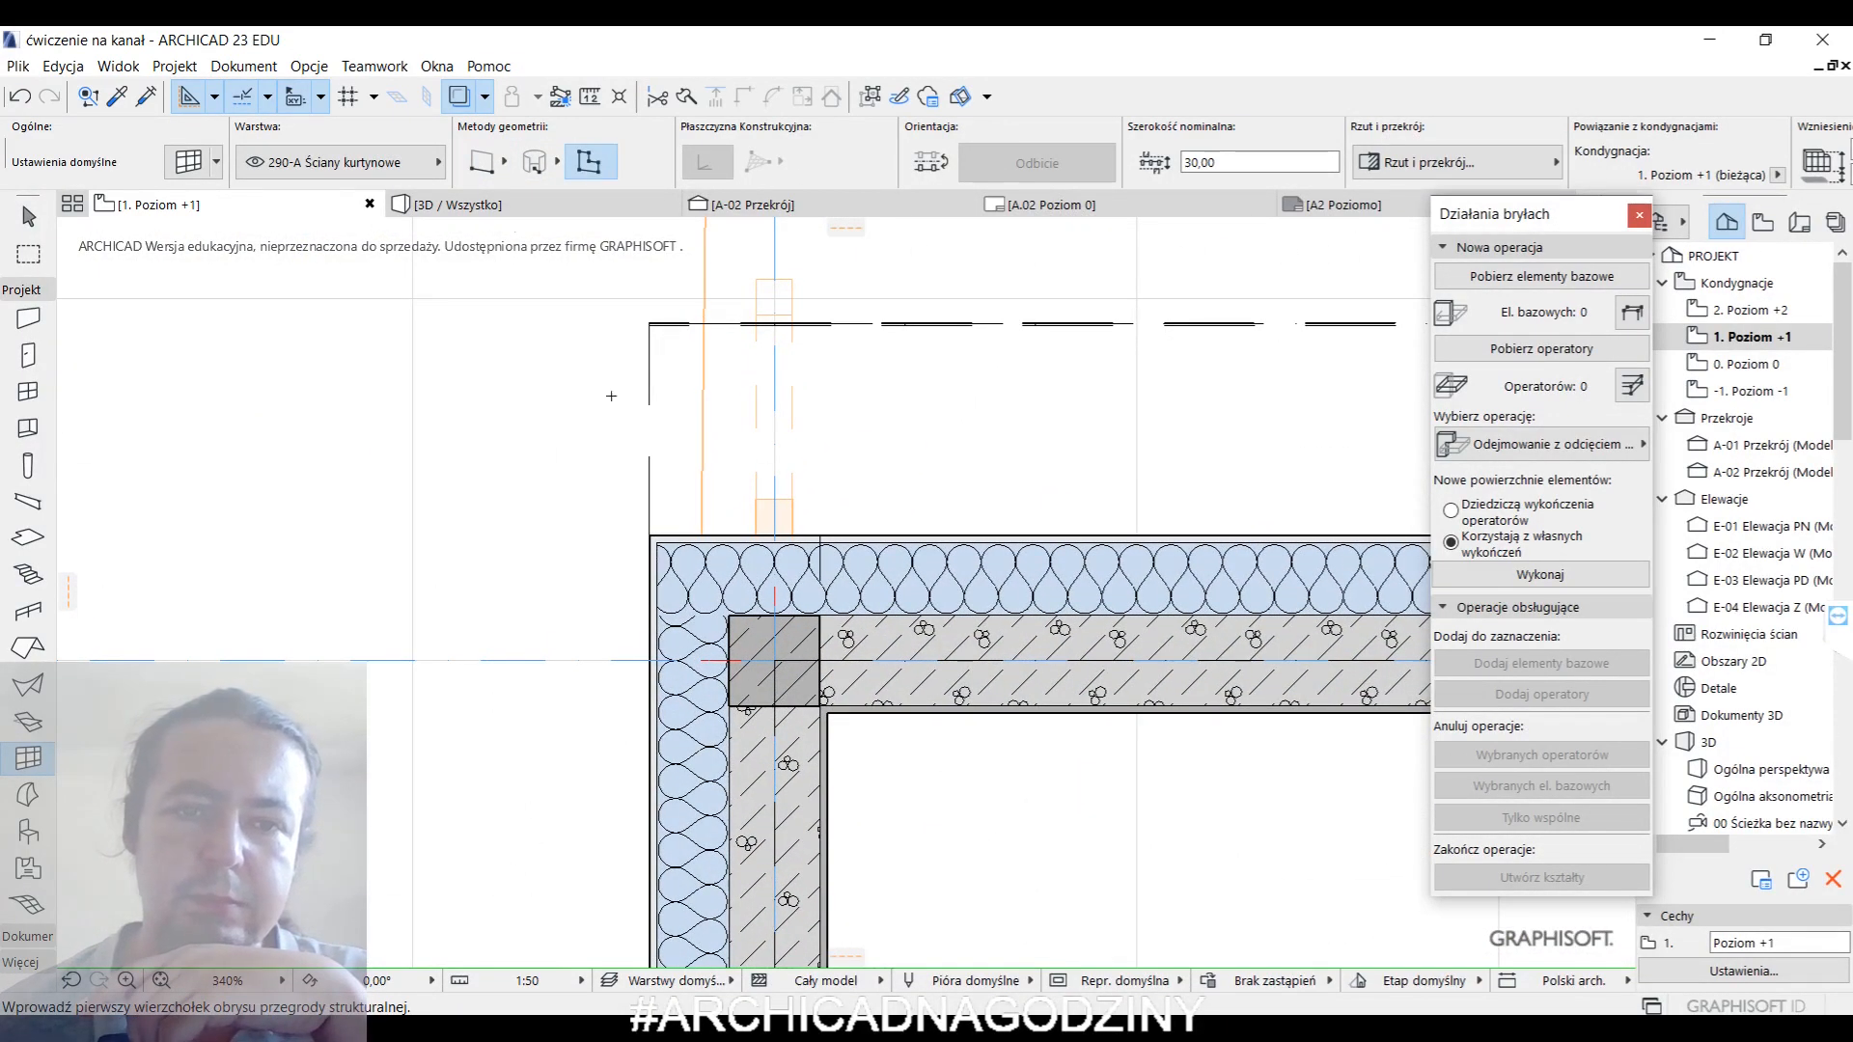
left_click(499, 164)
left_click(539, 154)
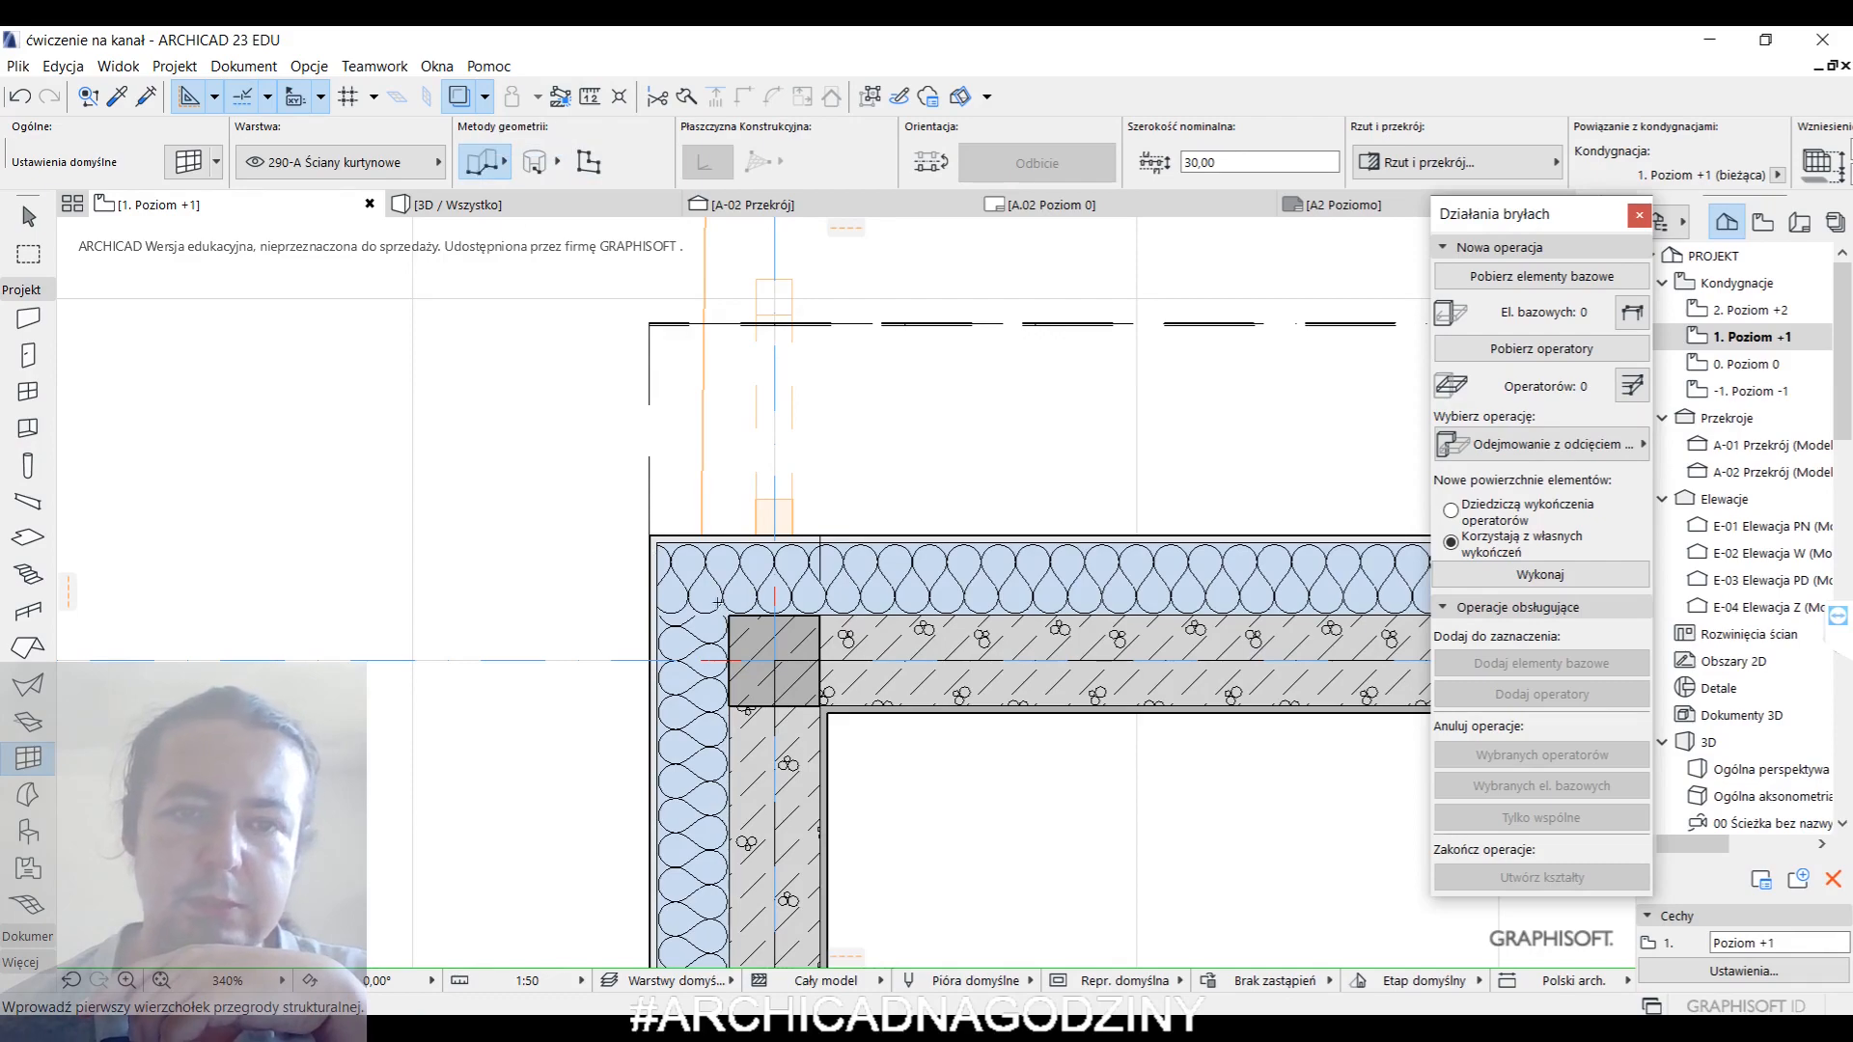
left_click(730, 660)
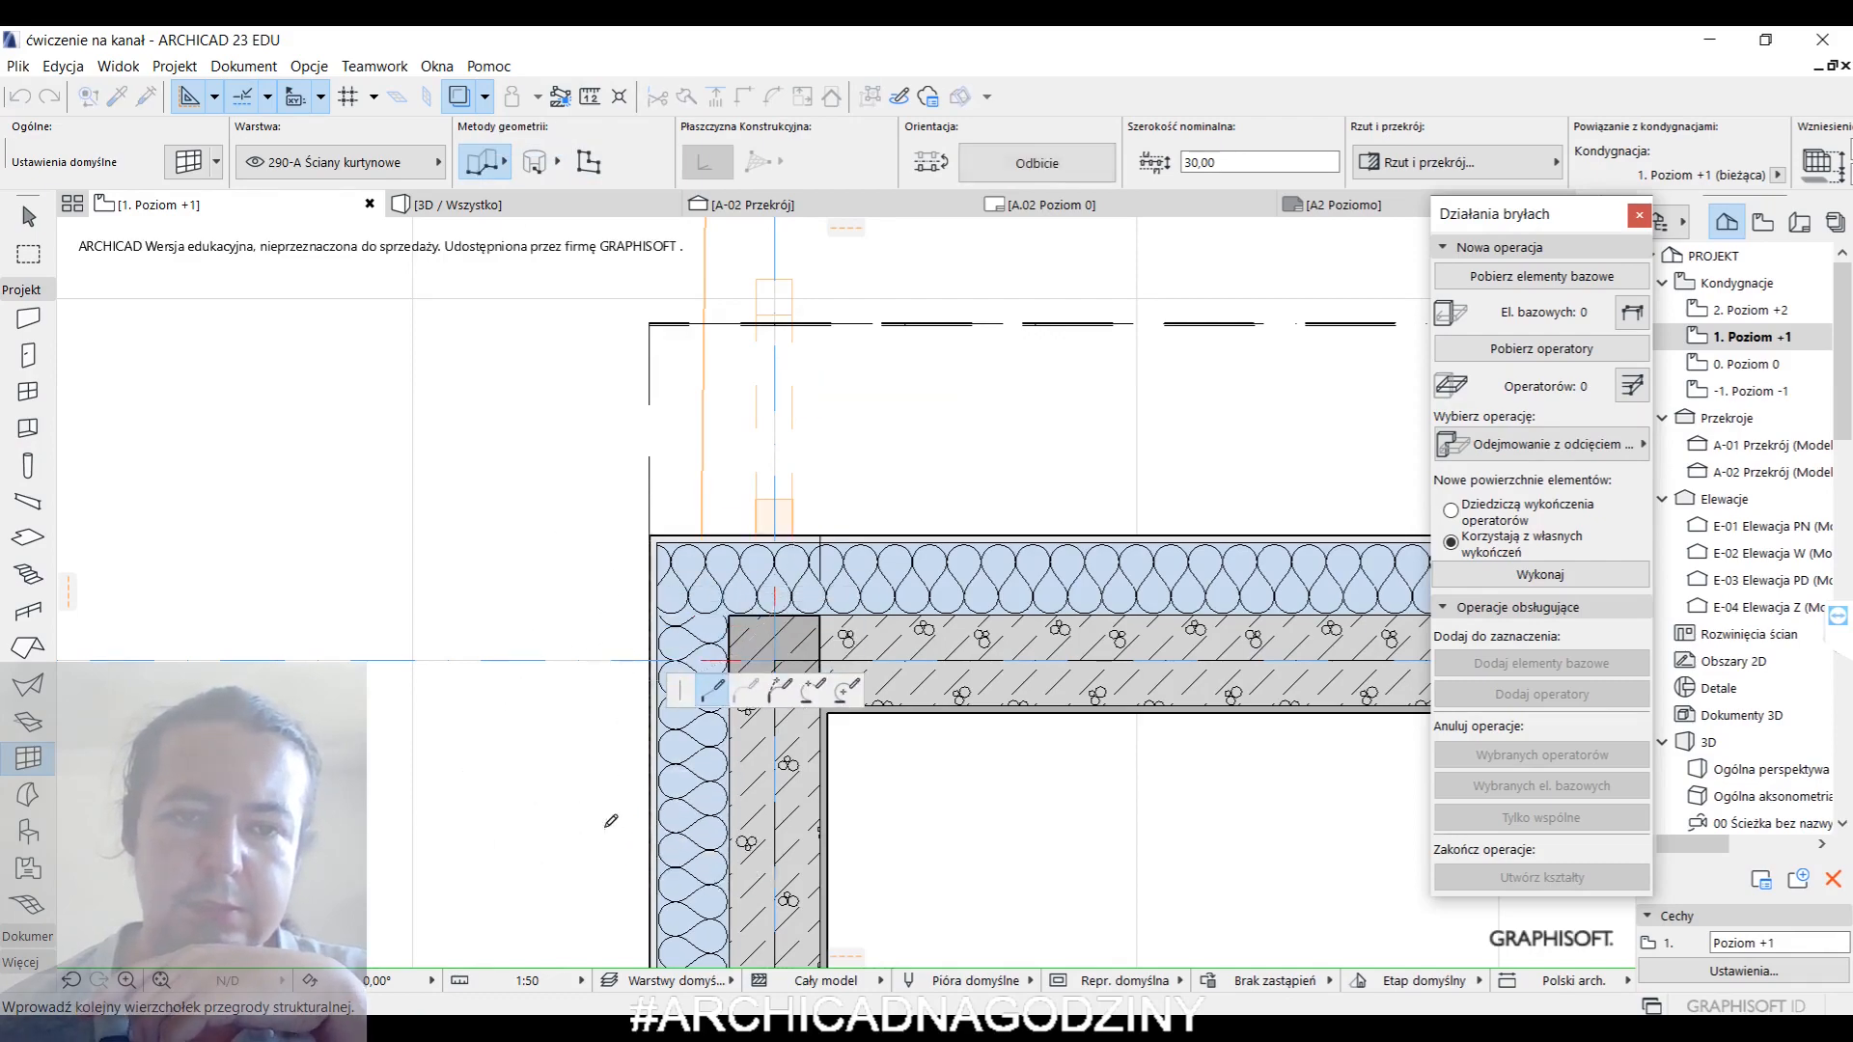
scroll(579, 675, "down", 4)
scroll(605, 693, "up", 3)
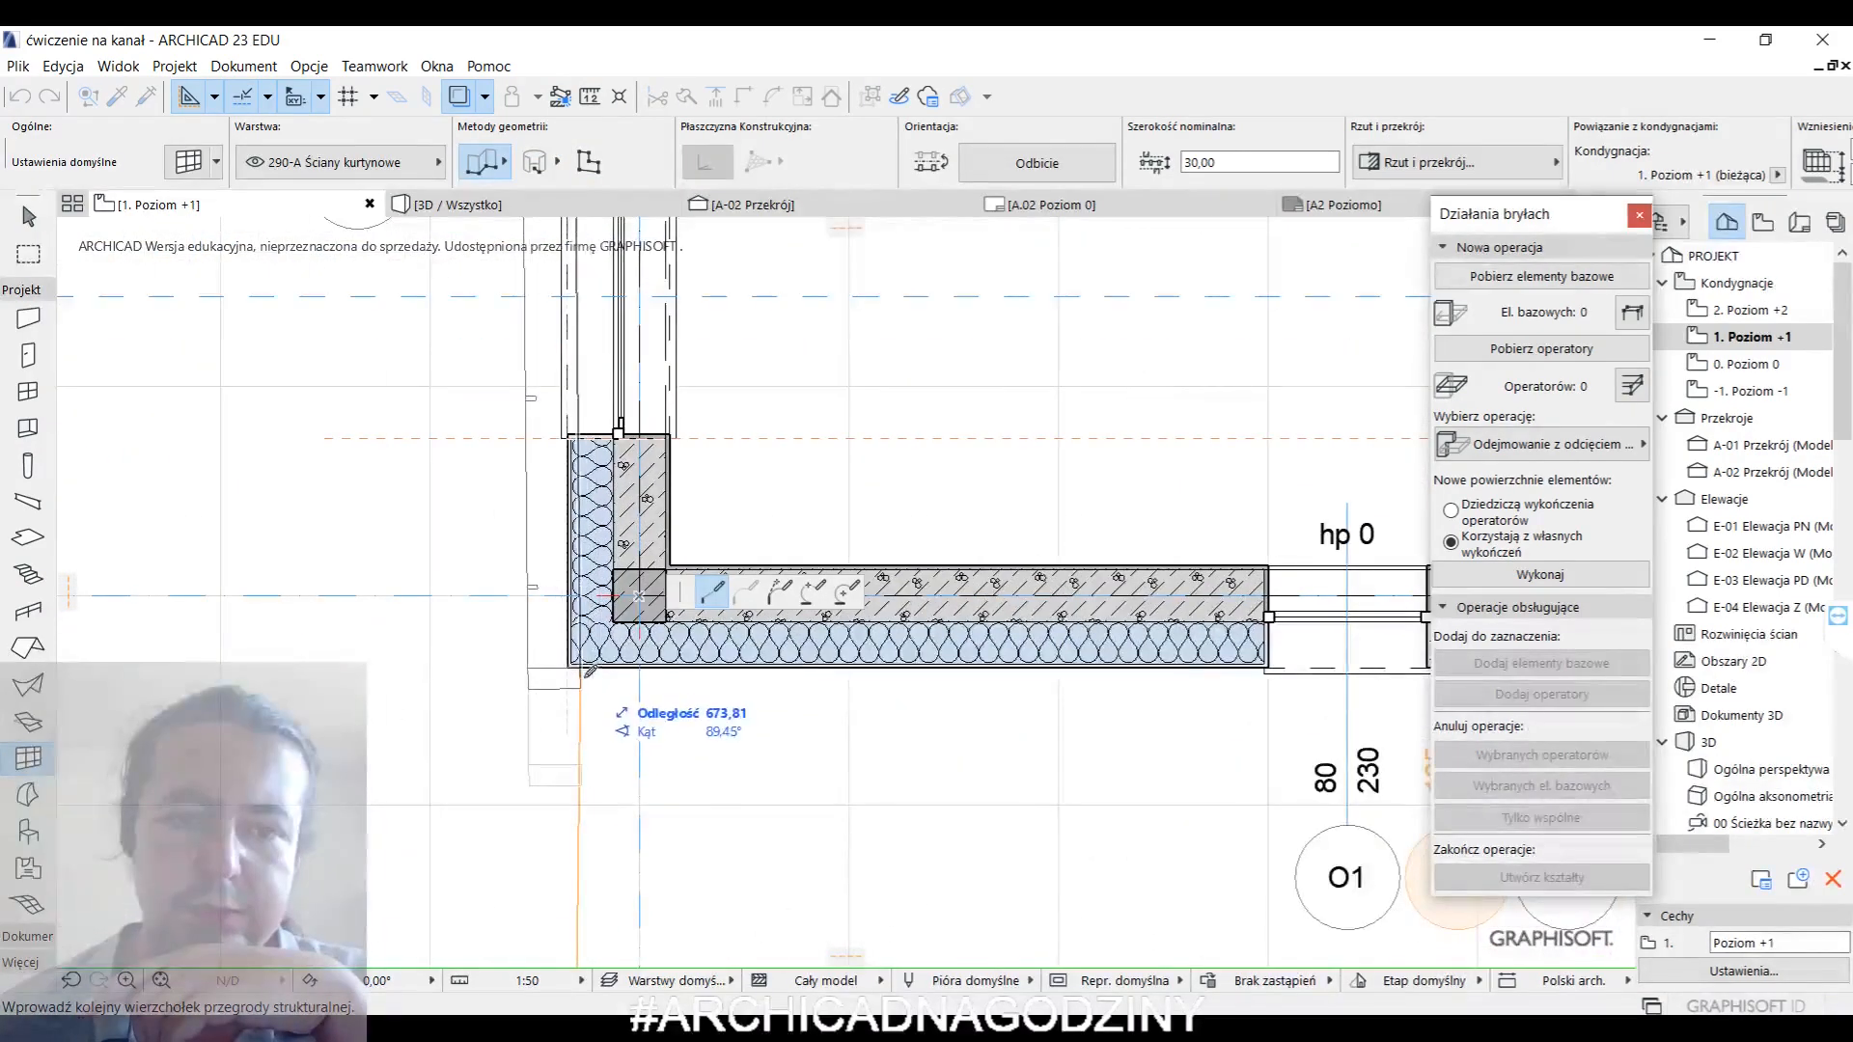
- Extend the curtain wall chain along the long axis A facade and the balcony end wall, finishing at its outer corner on axis B
scroll(753, 691, "down", 5)
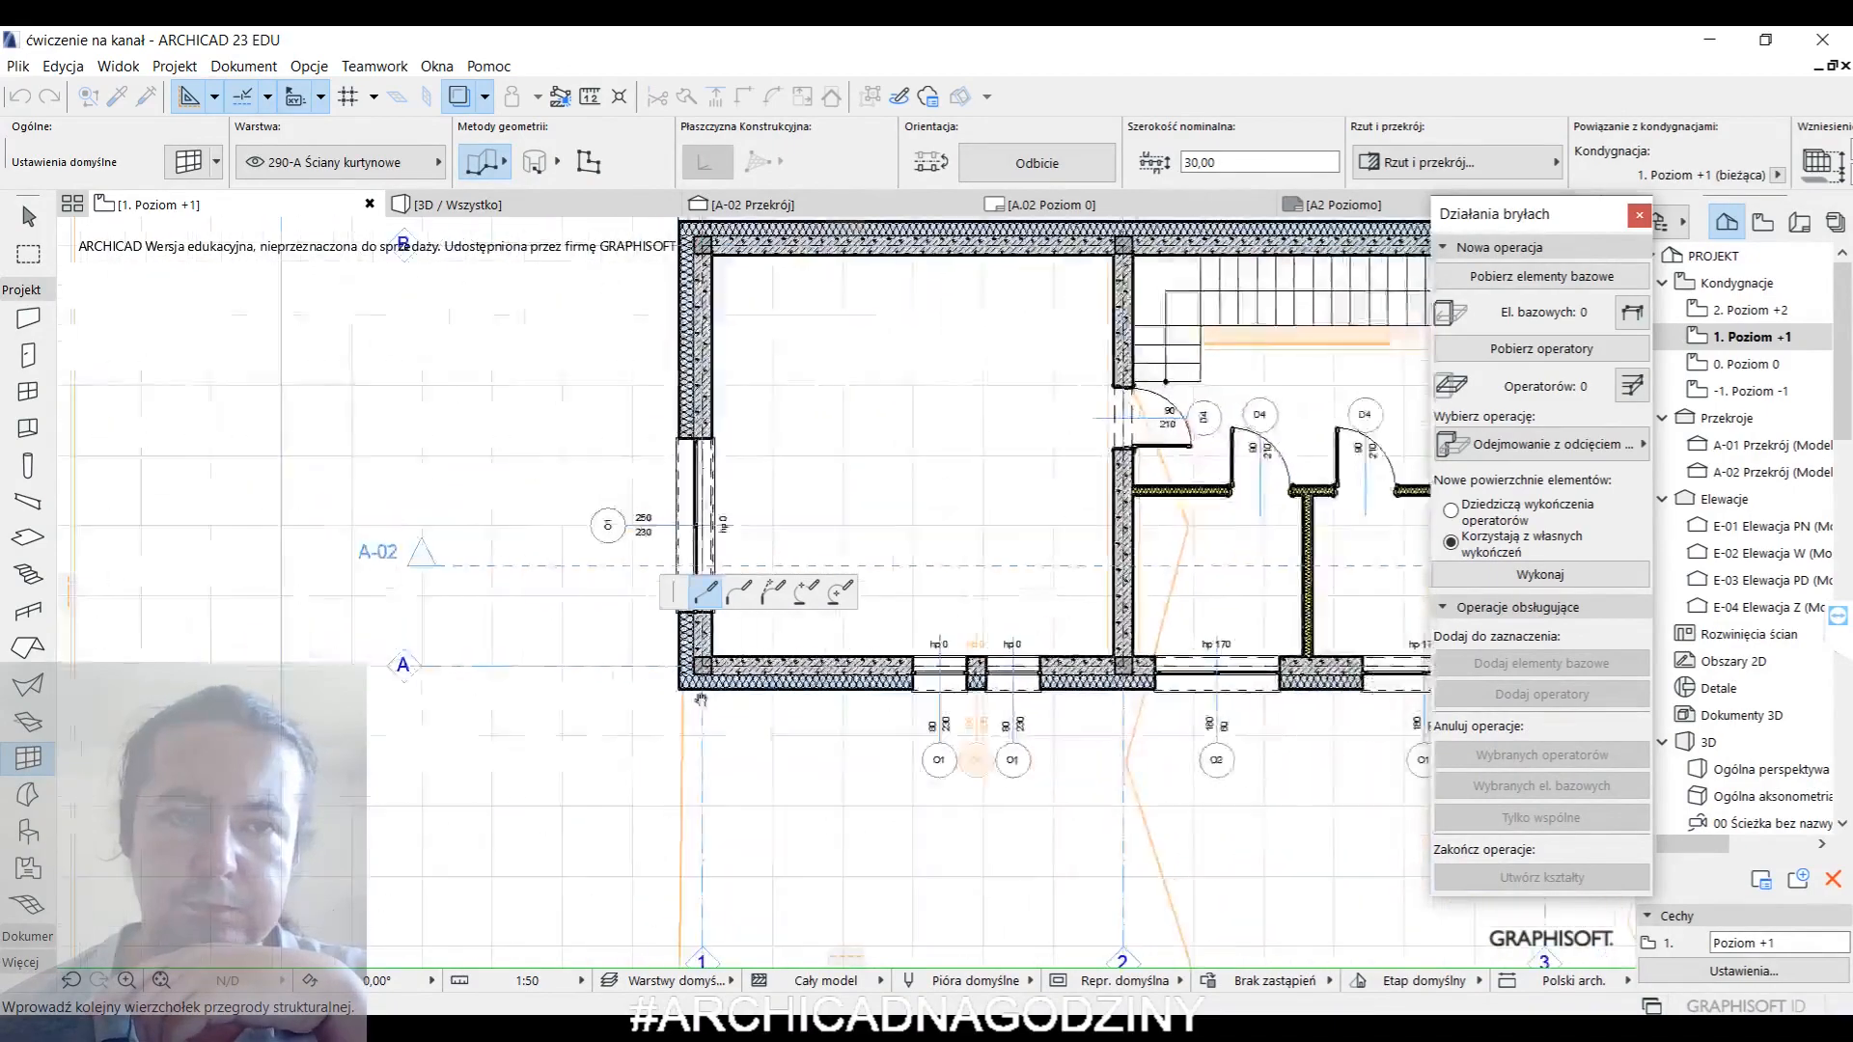
middle_click_drag(1389, 723, 193, 762)
scroll(586, 771, "up", 3)
scroll(589, 766, "up", 3)
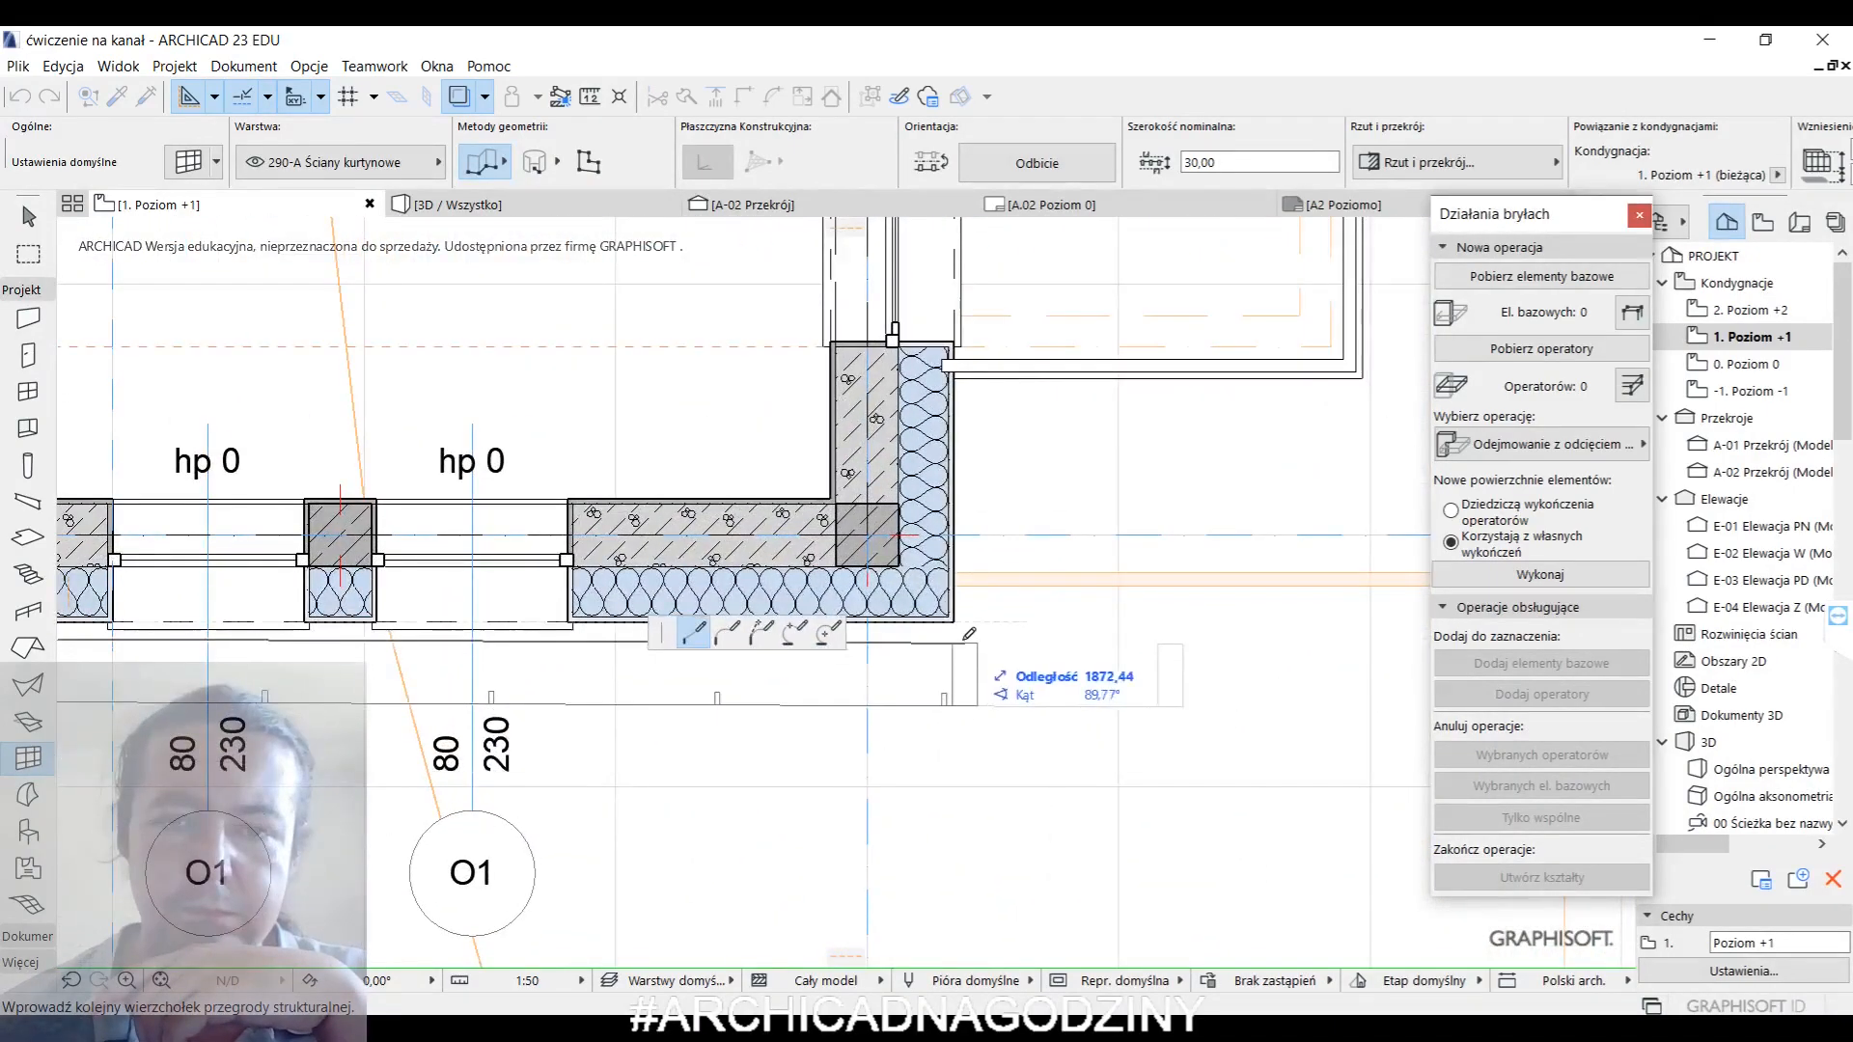
left_click(958, 613)
scroll(958, 618, "down", 6)
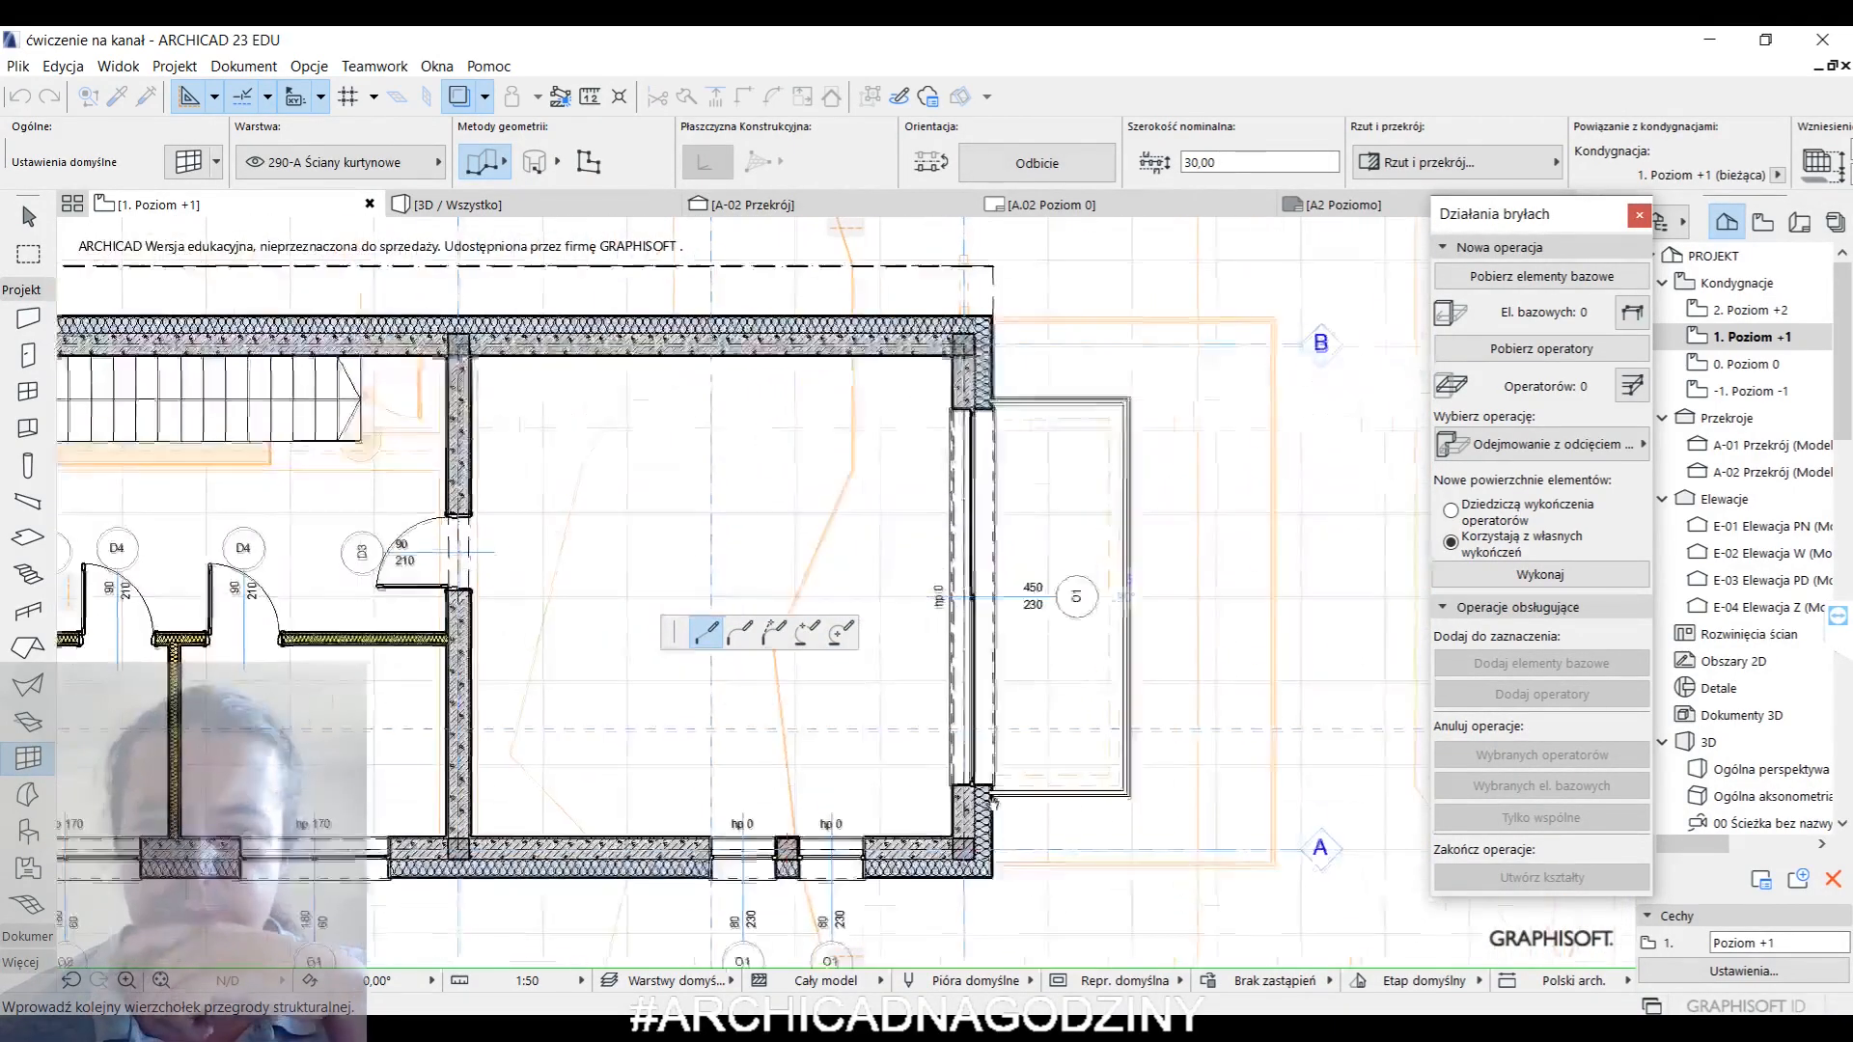
scroll(989, 317, "up", 4)
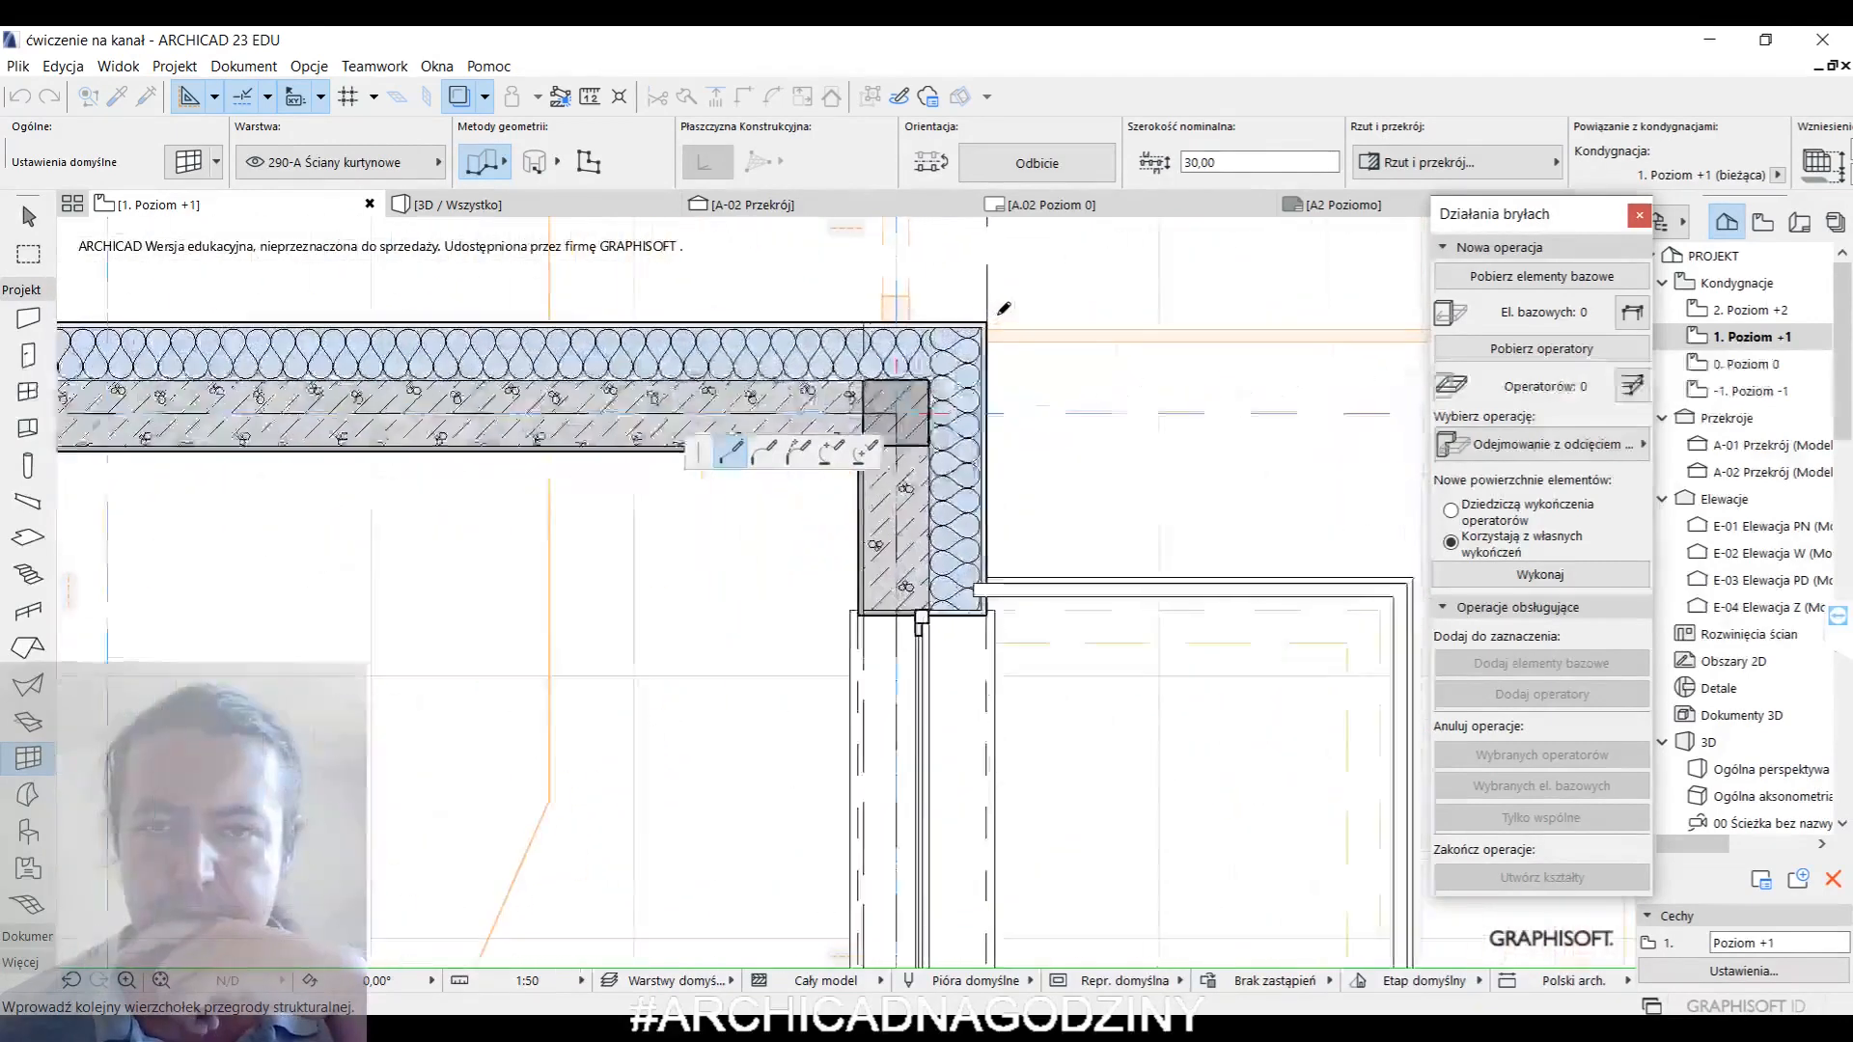
double_click(982, 316)
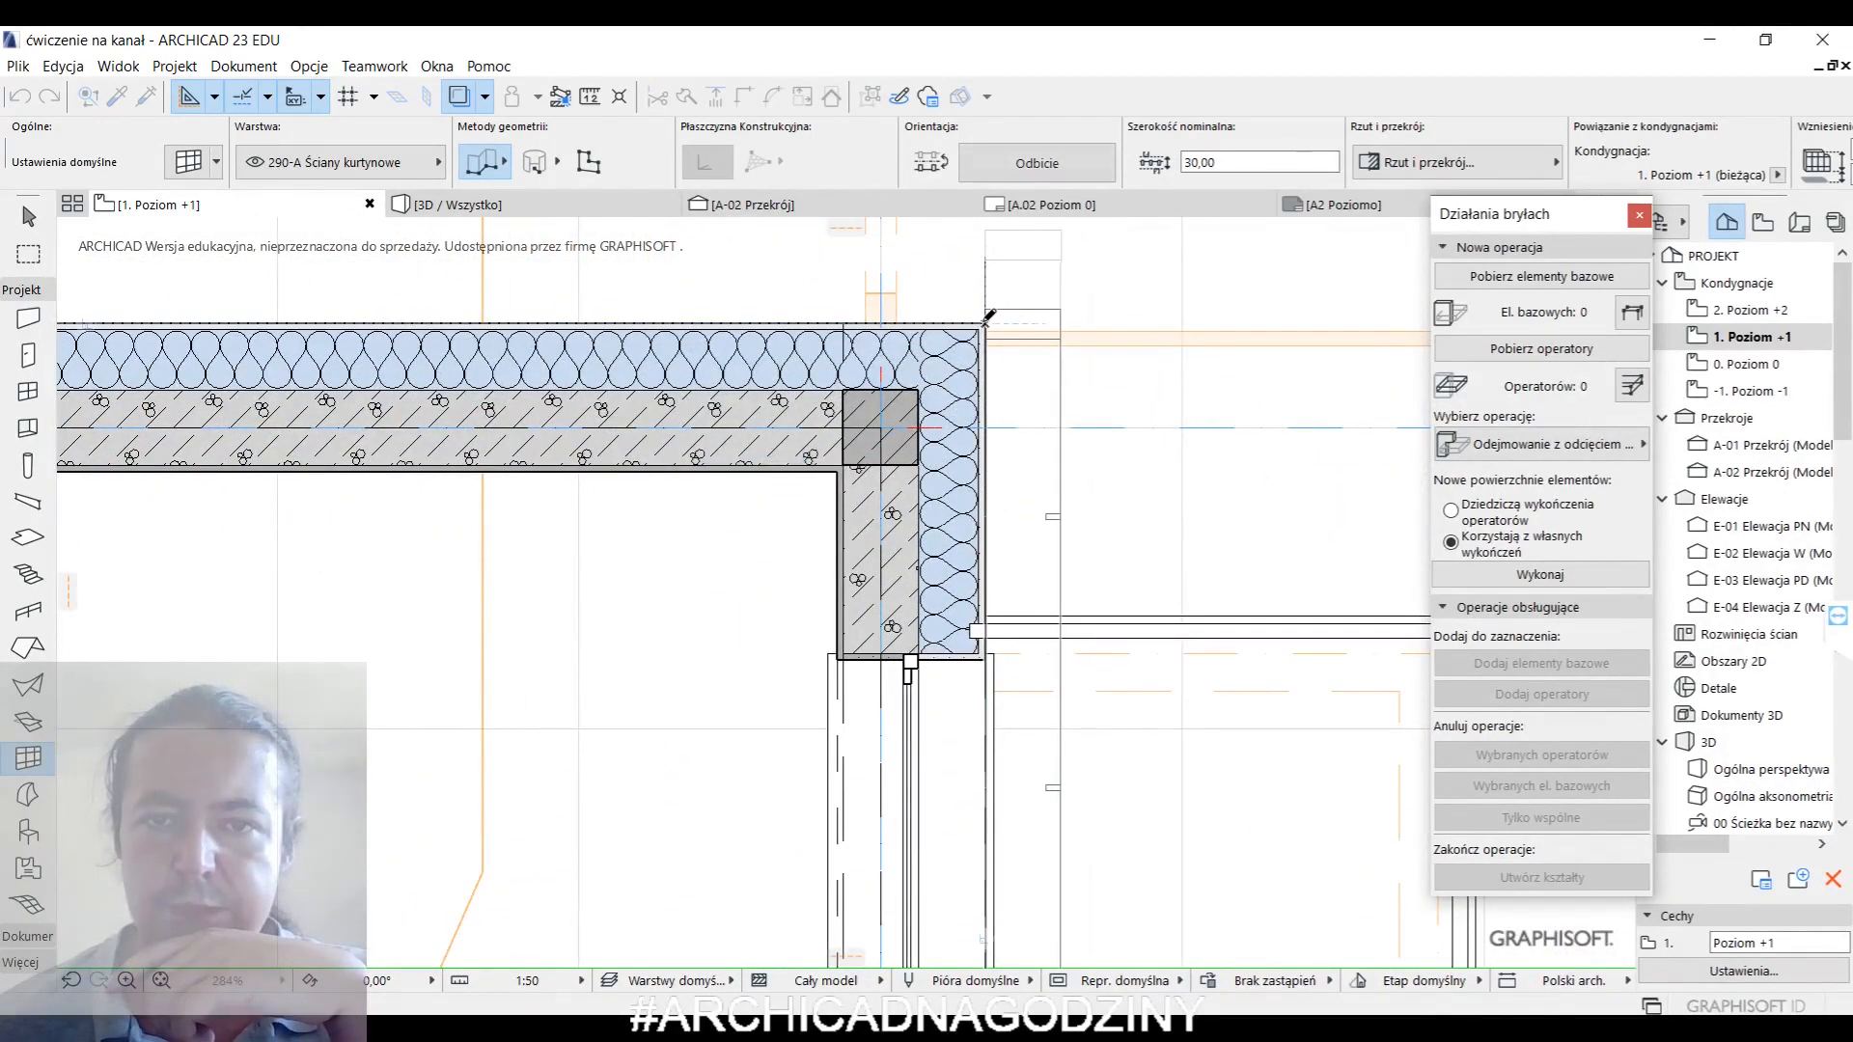
- Show the whole model in 3D and select the new curtain wall on the upper storey
right_click(1098, 580)
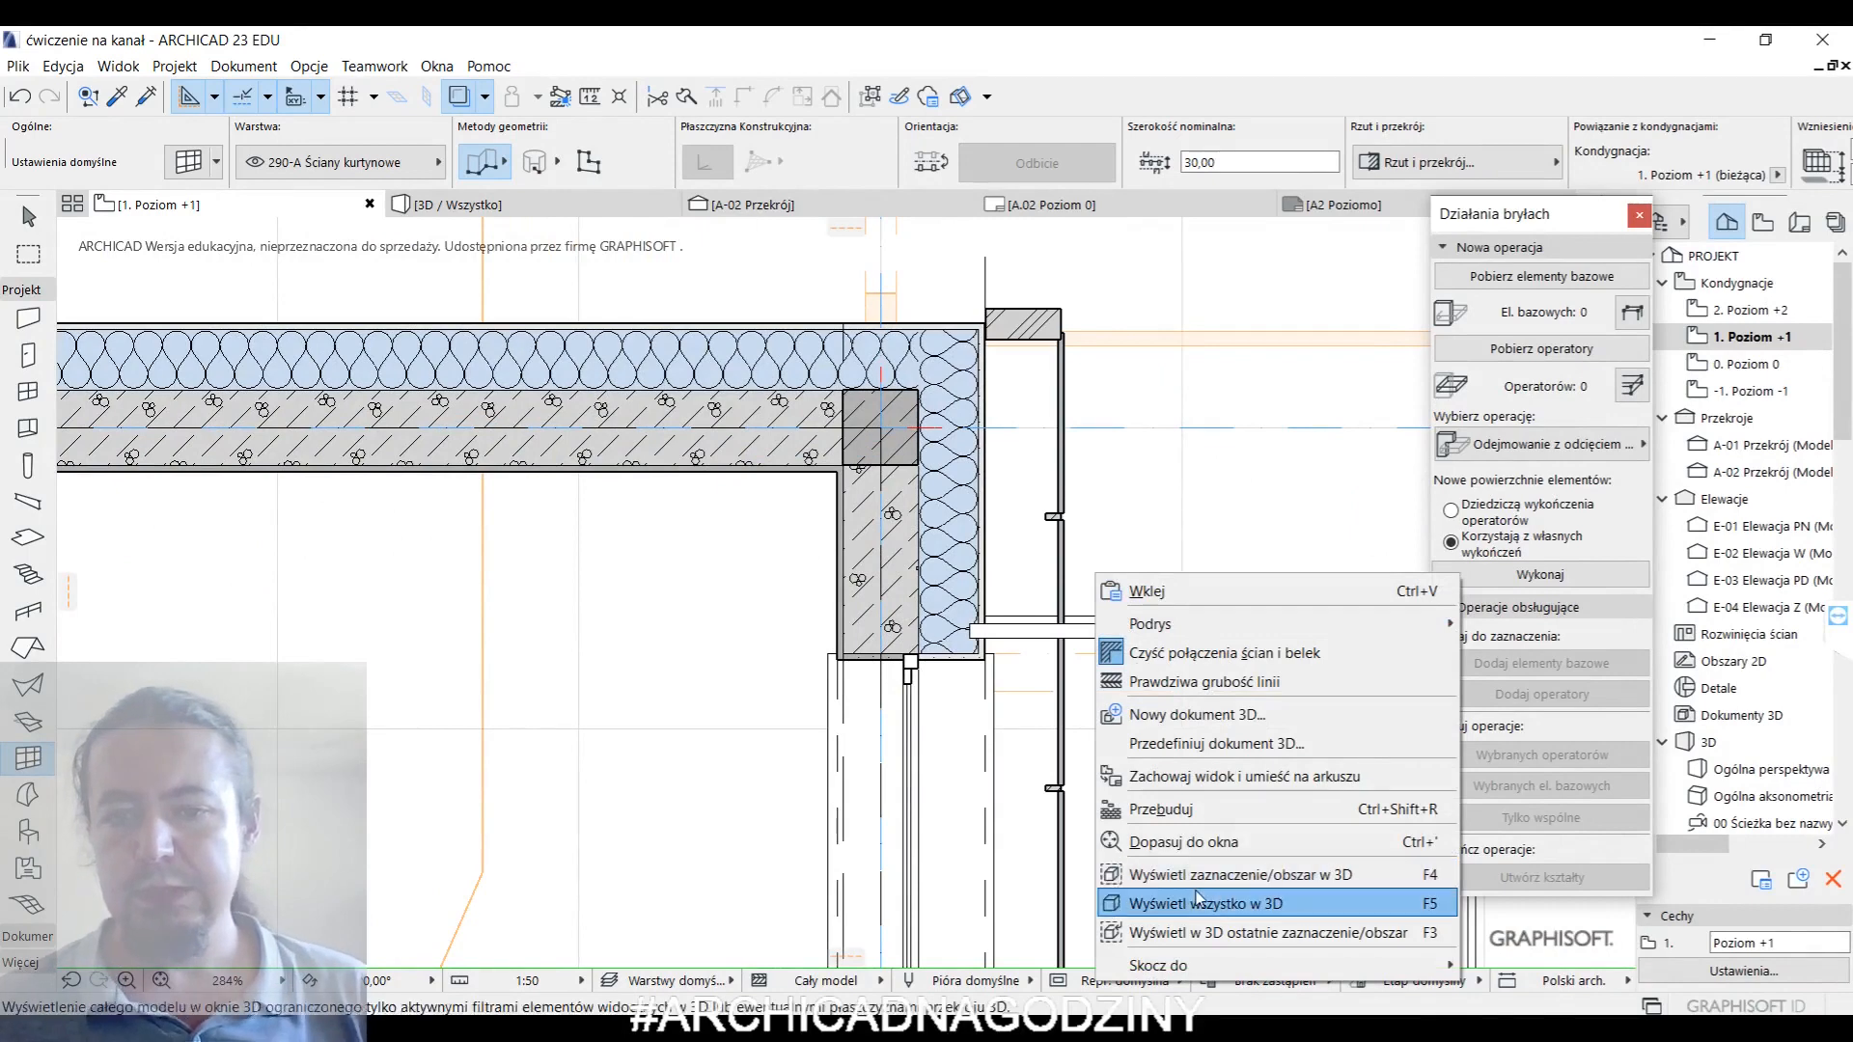
left_click(1236, 897)
middle_click_drag(953, 502, 1007, 612, "shift")
key("Escape")
left_click(997, 627)
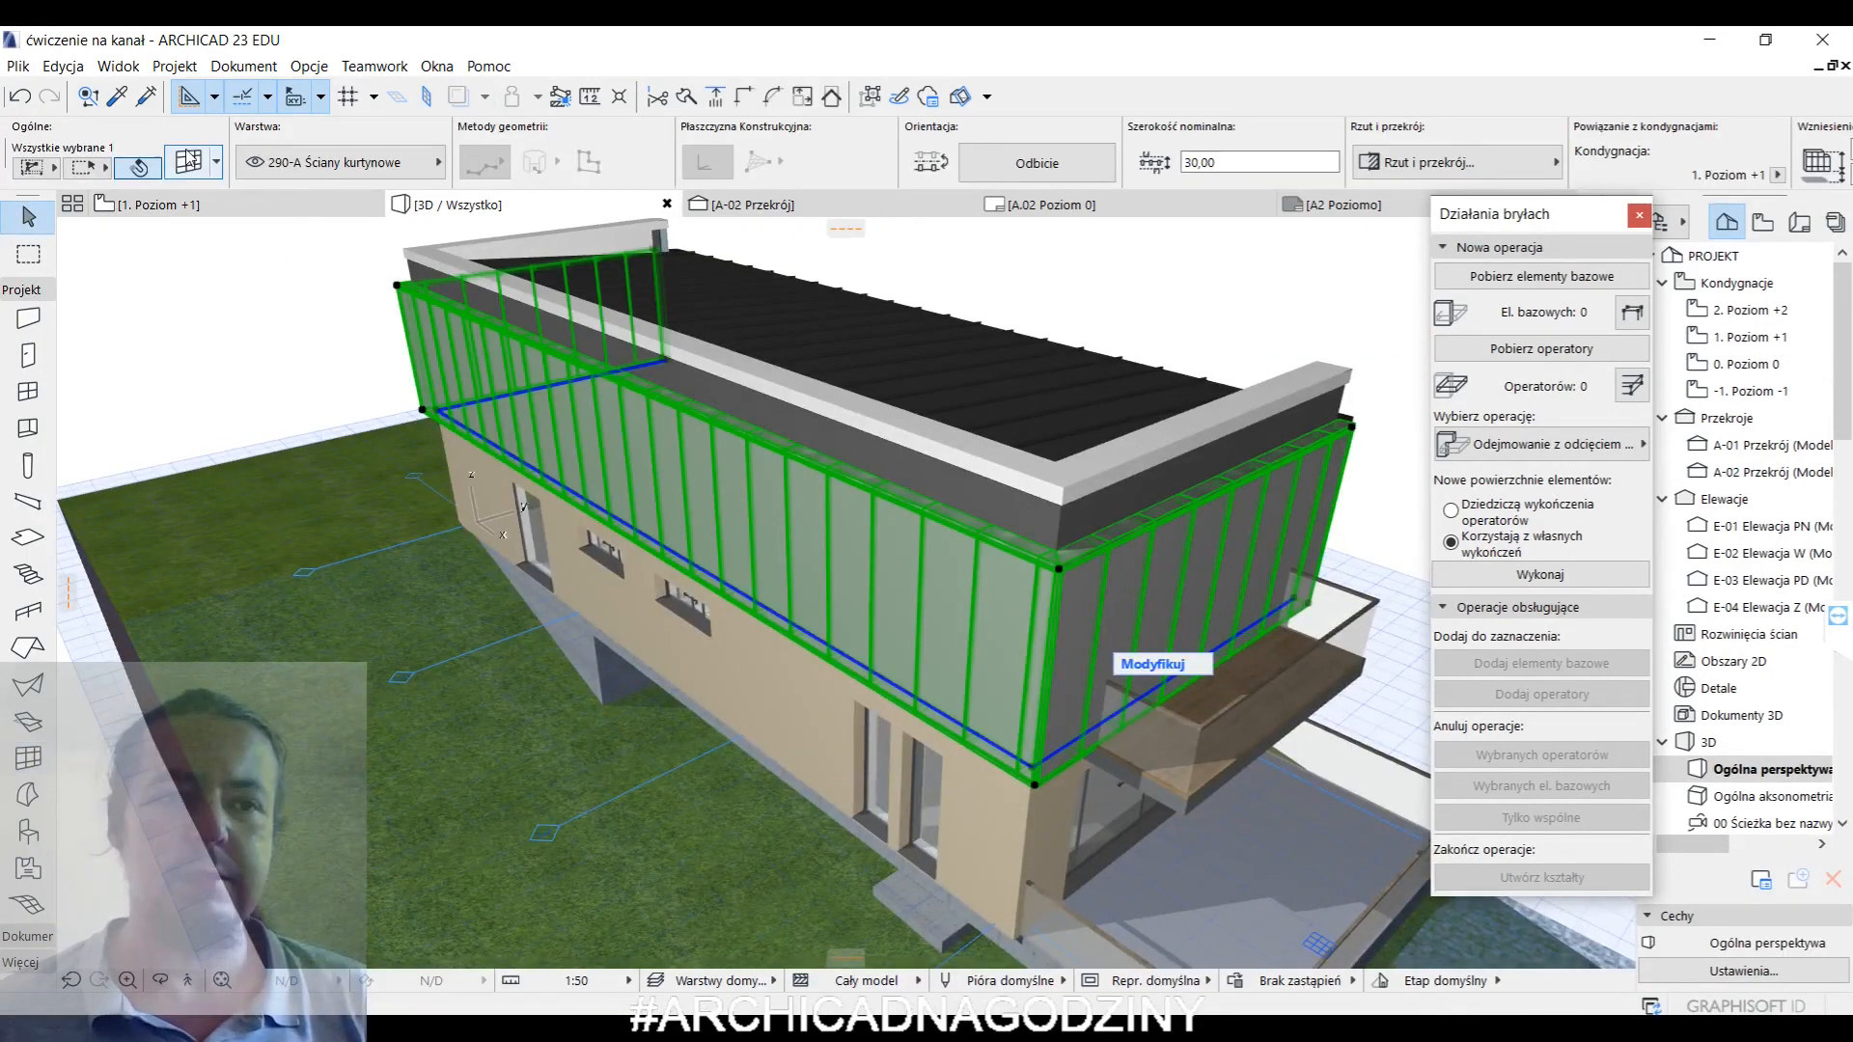
- Set the selected curtain wall's offset from the panel centre to 0 and assign Usuń panel to its scheme cell
double_click(1037, 661)
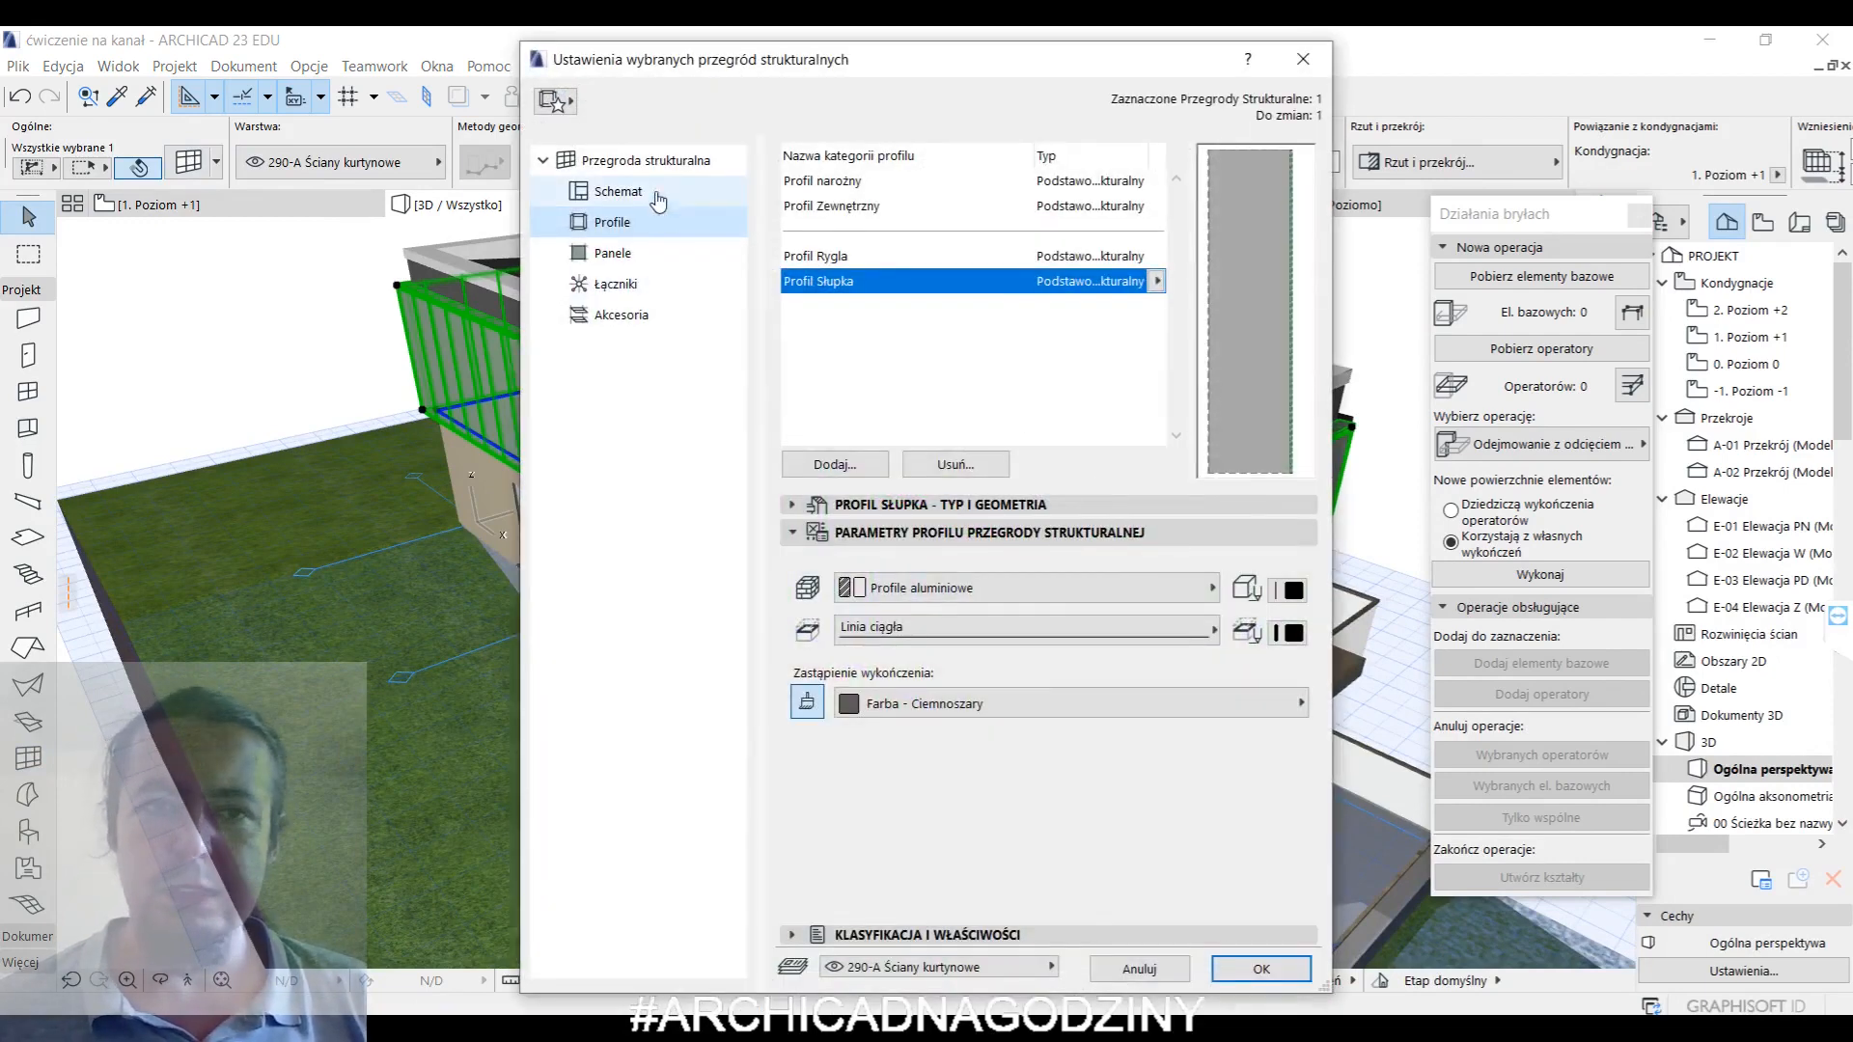
left_click(646, 160)
left_click(1250, 370)
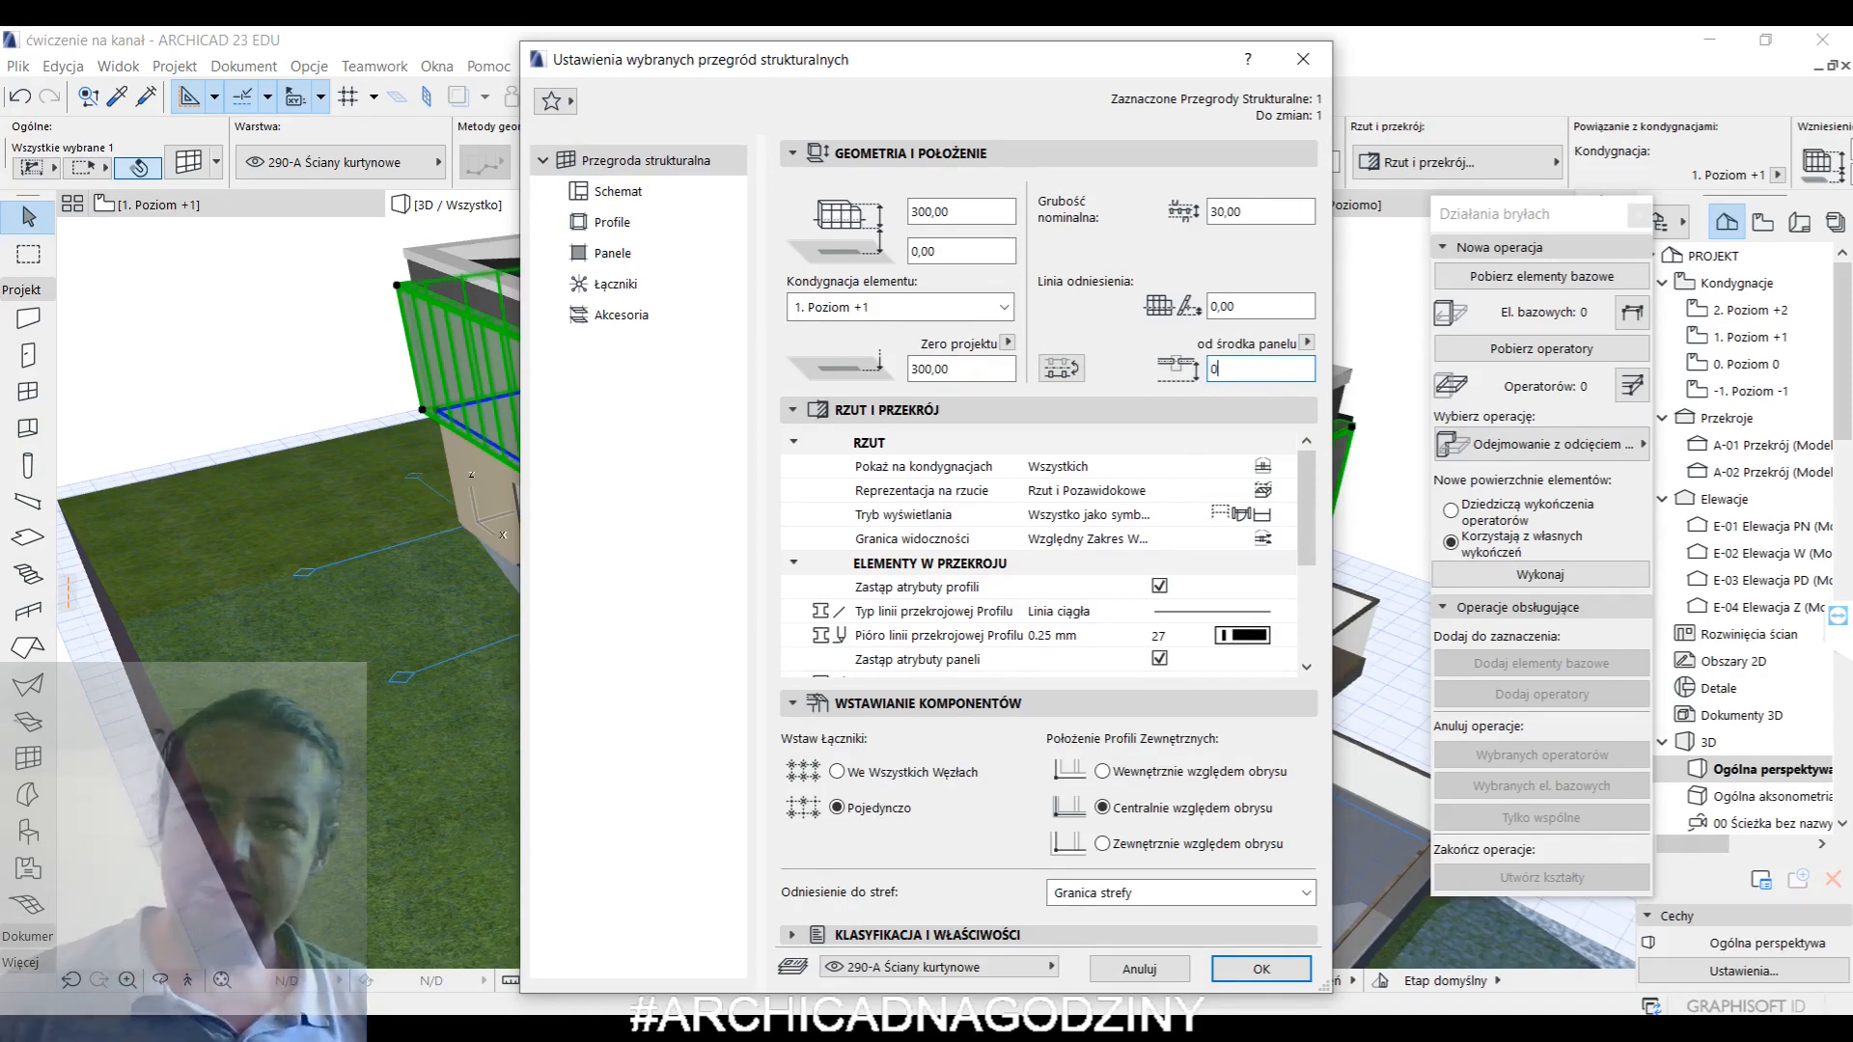
left_click(632, 222)
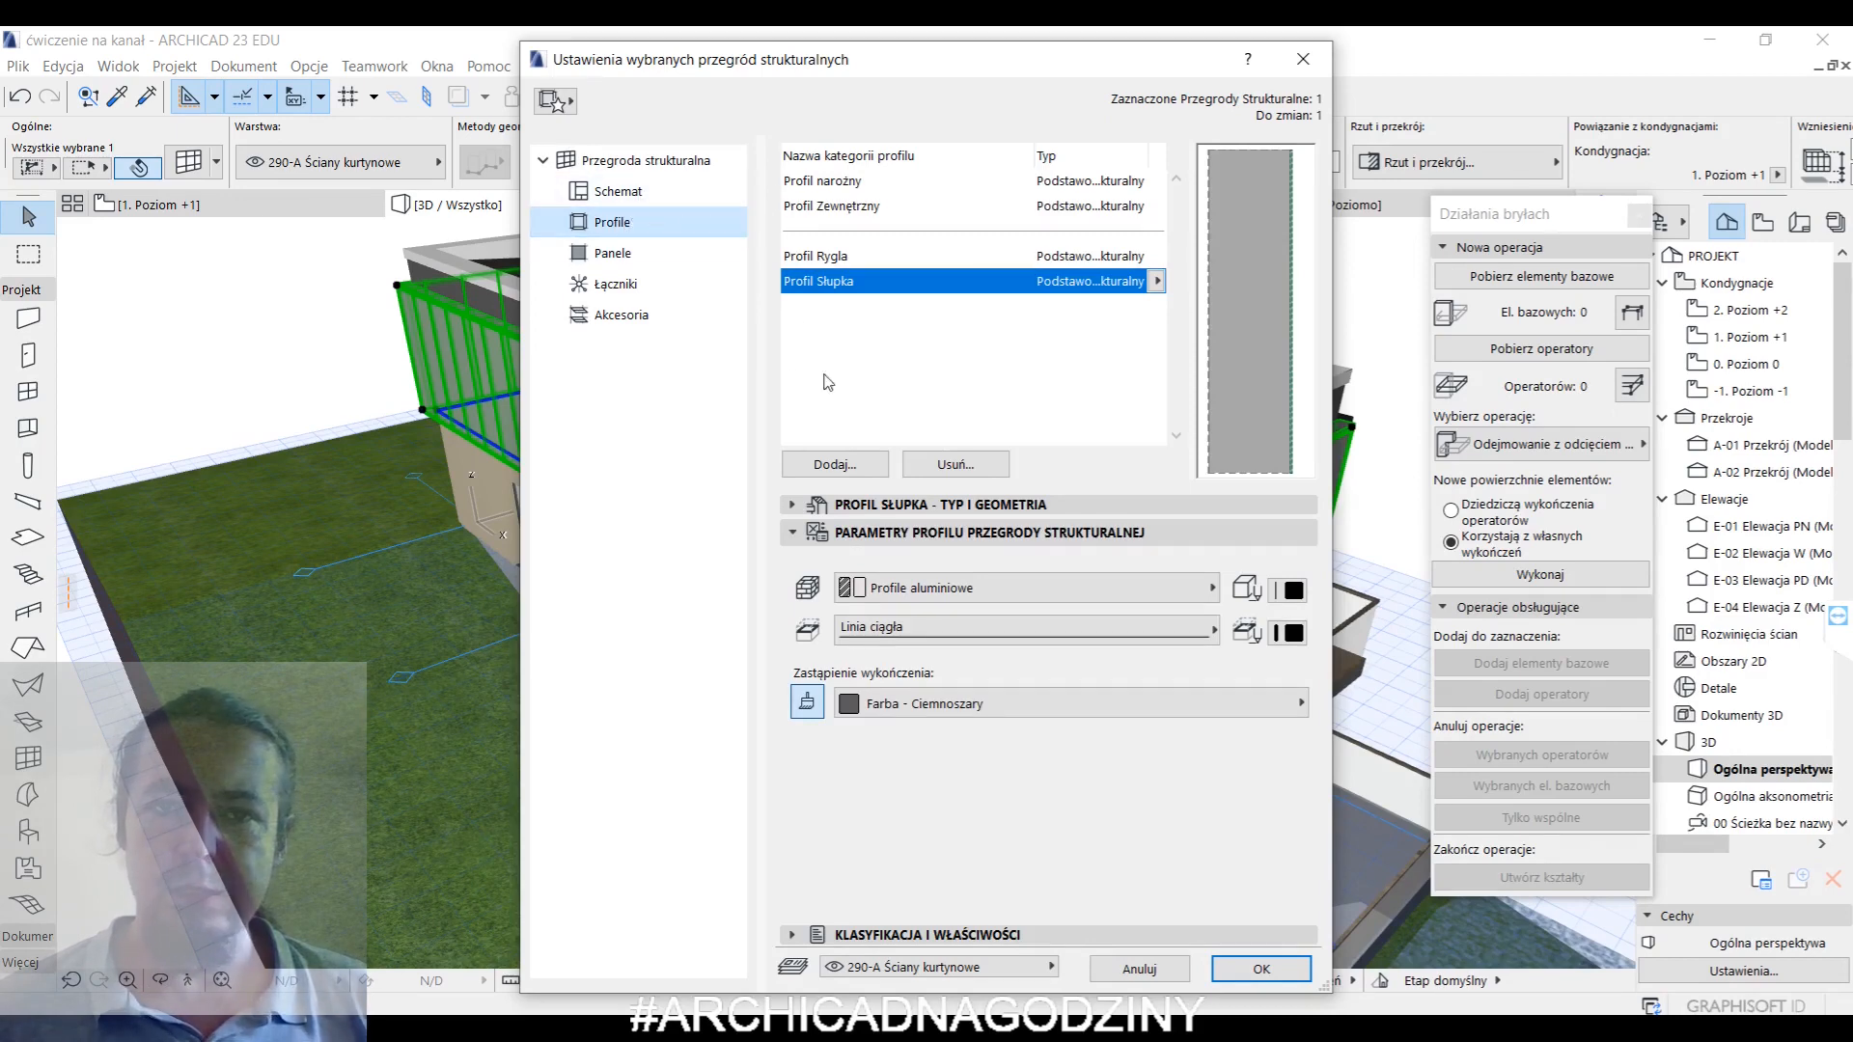
left_click(608, 253)
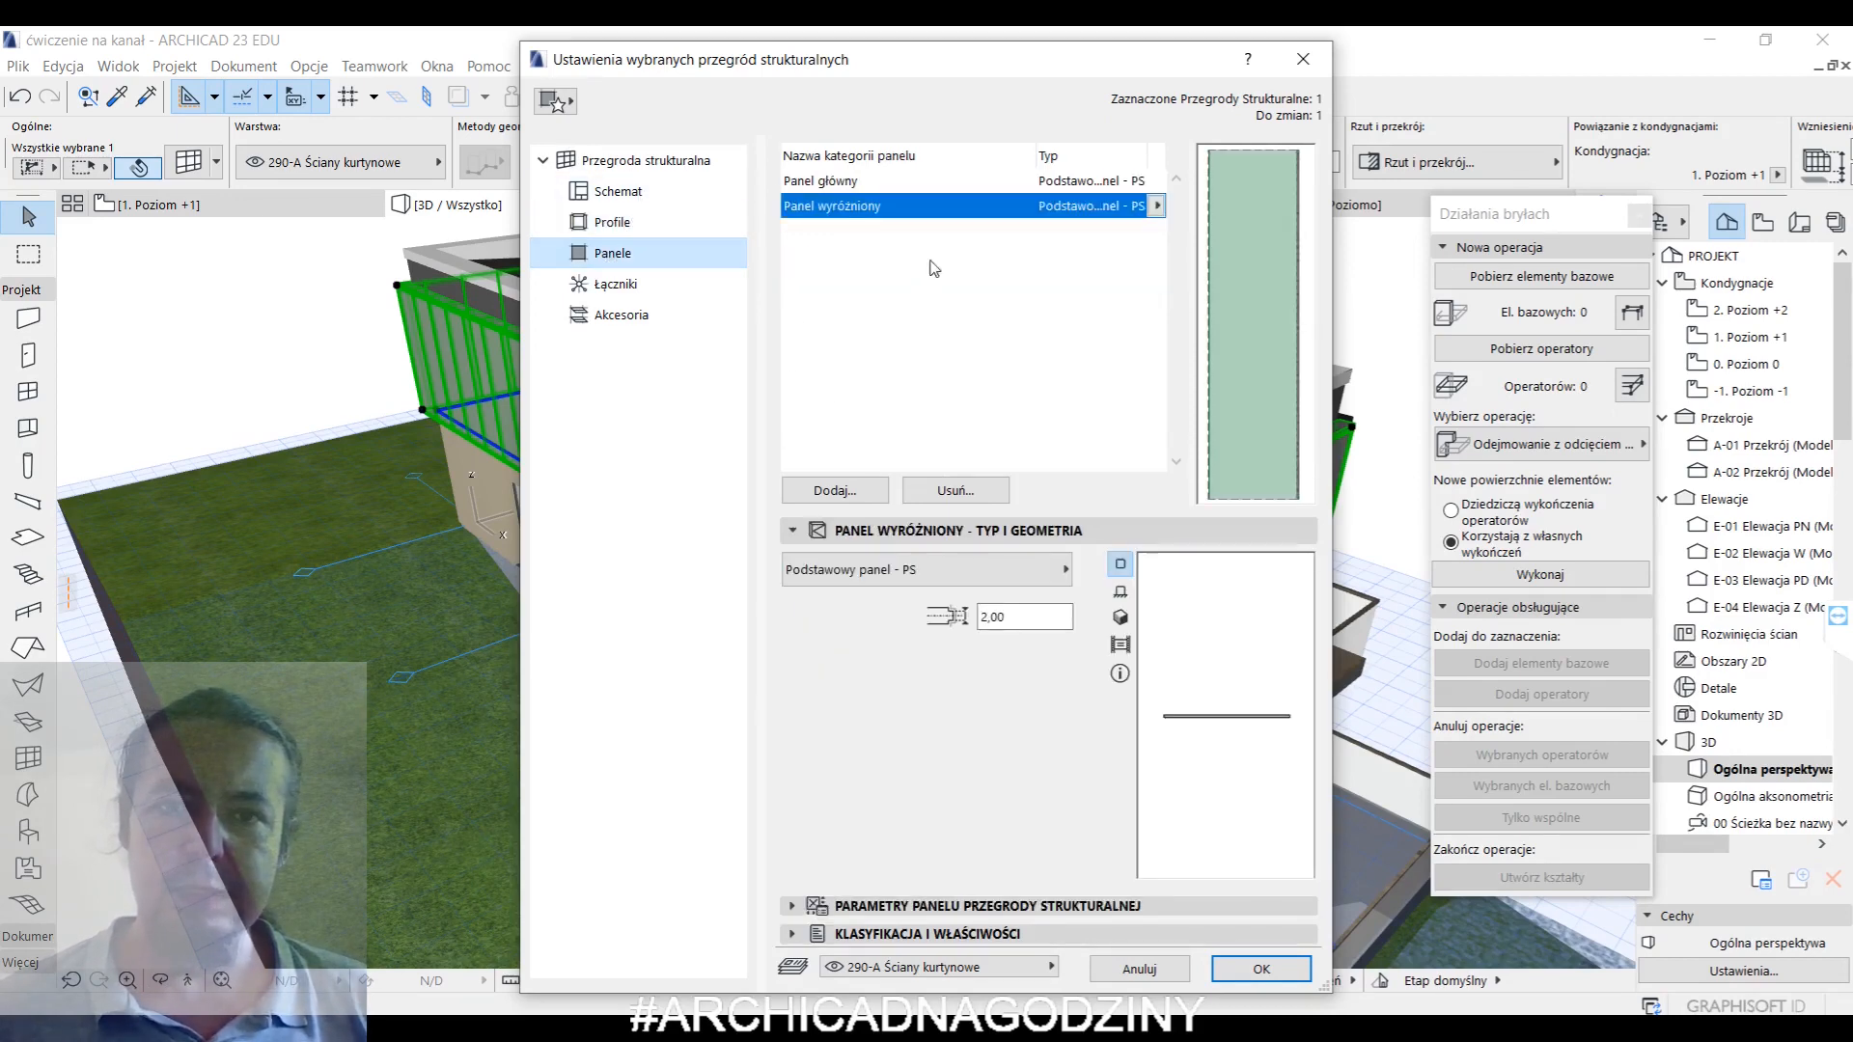
left_click(845, 182)
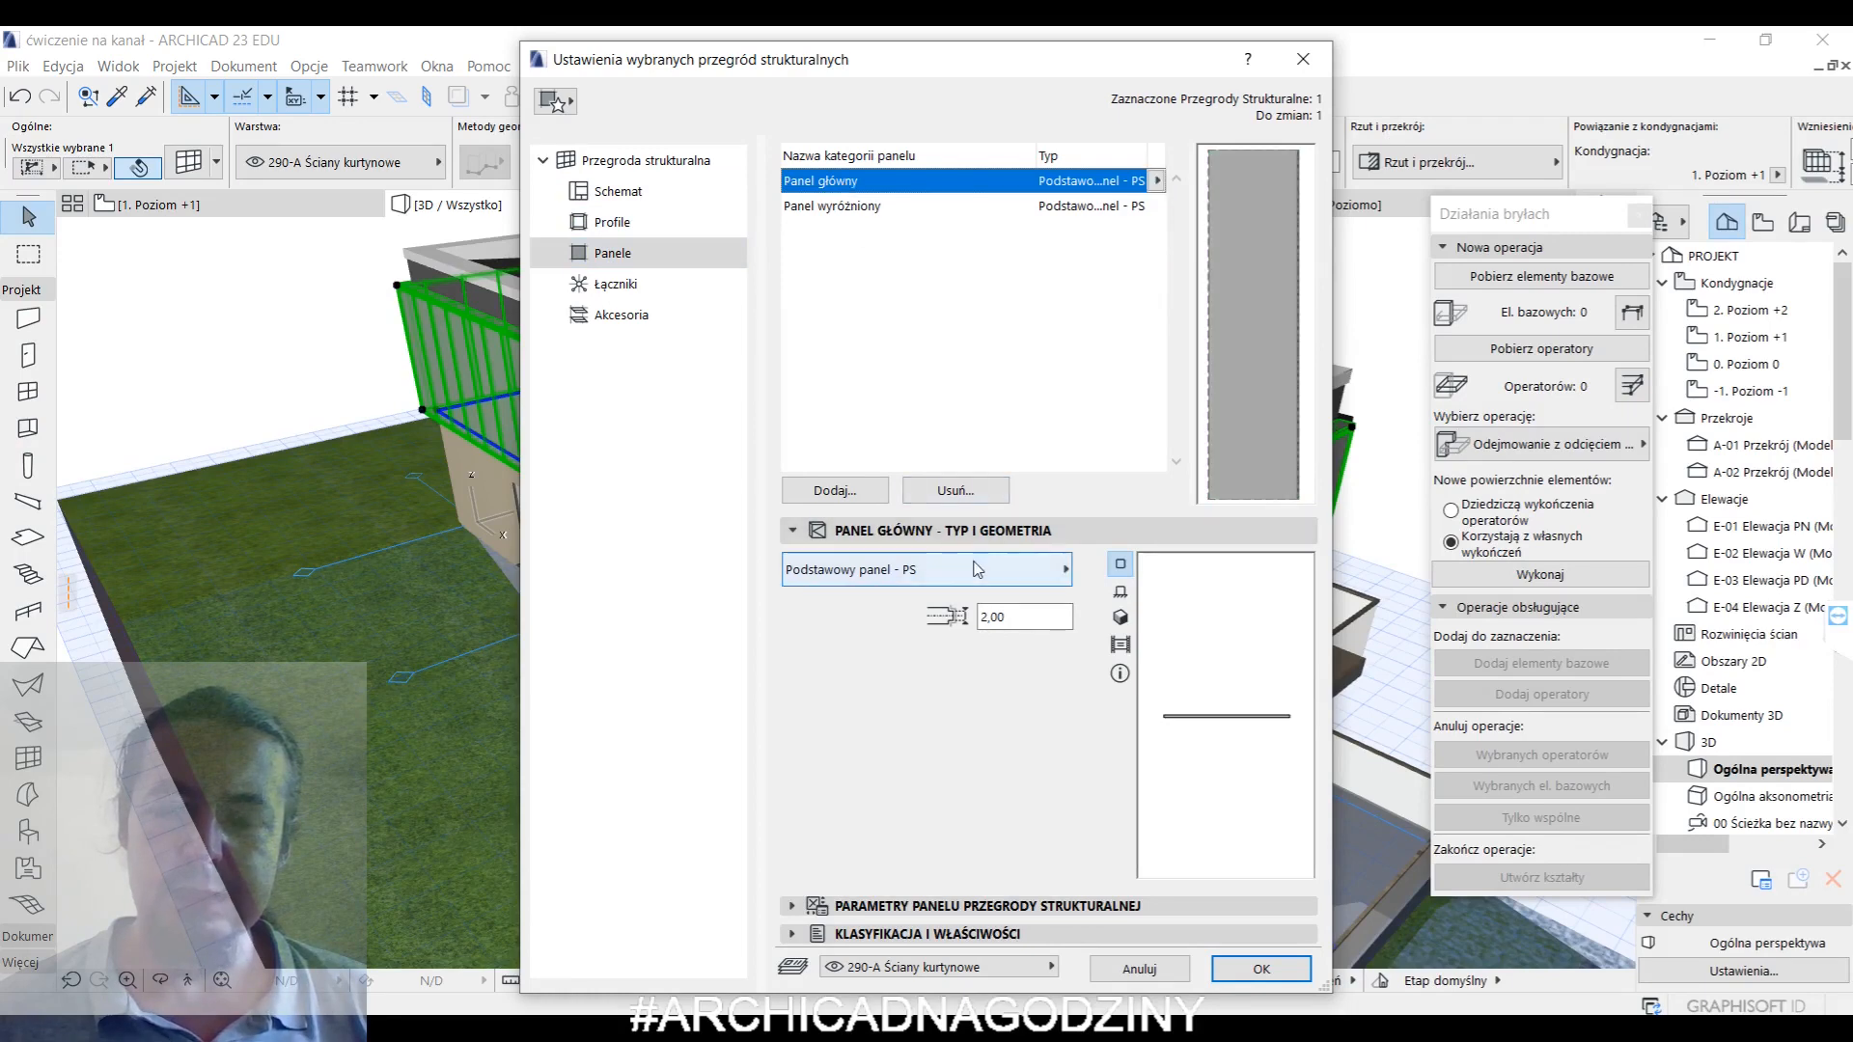
left_click(617, 191)
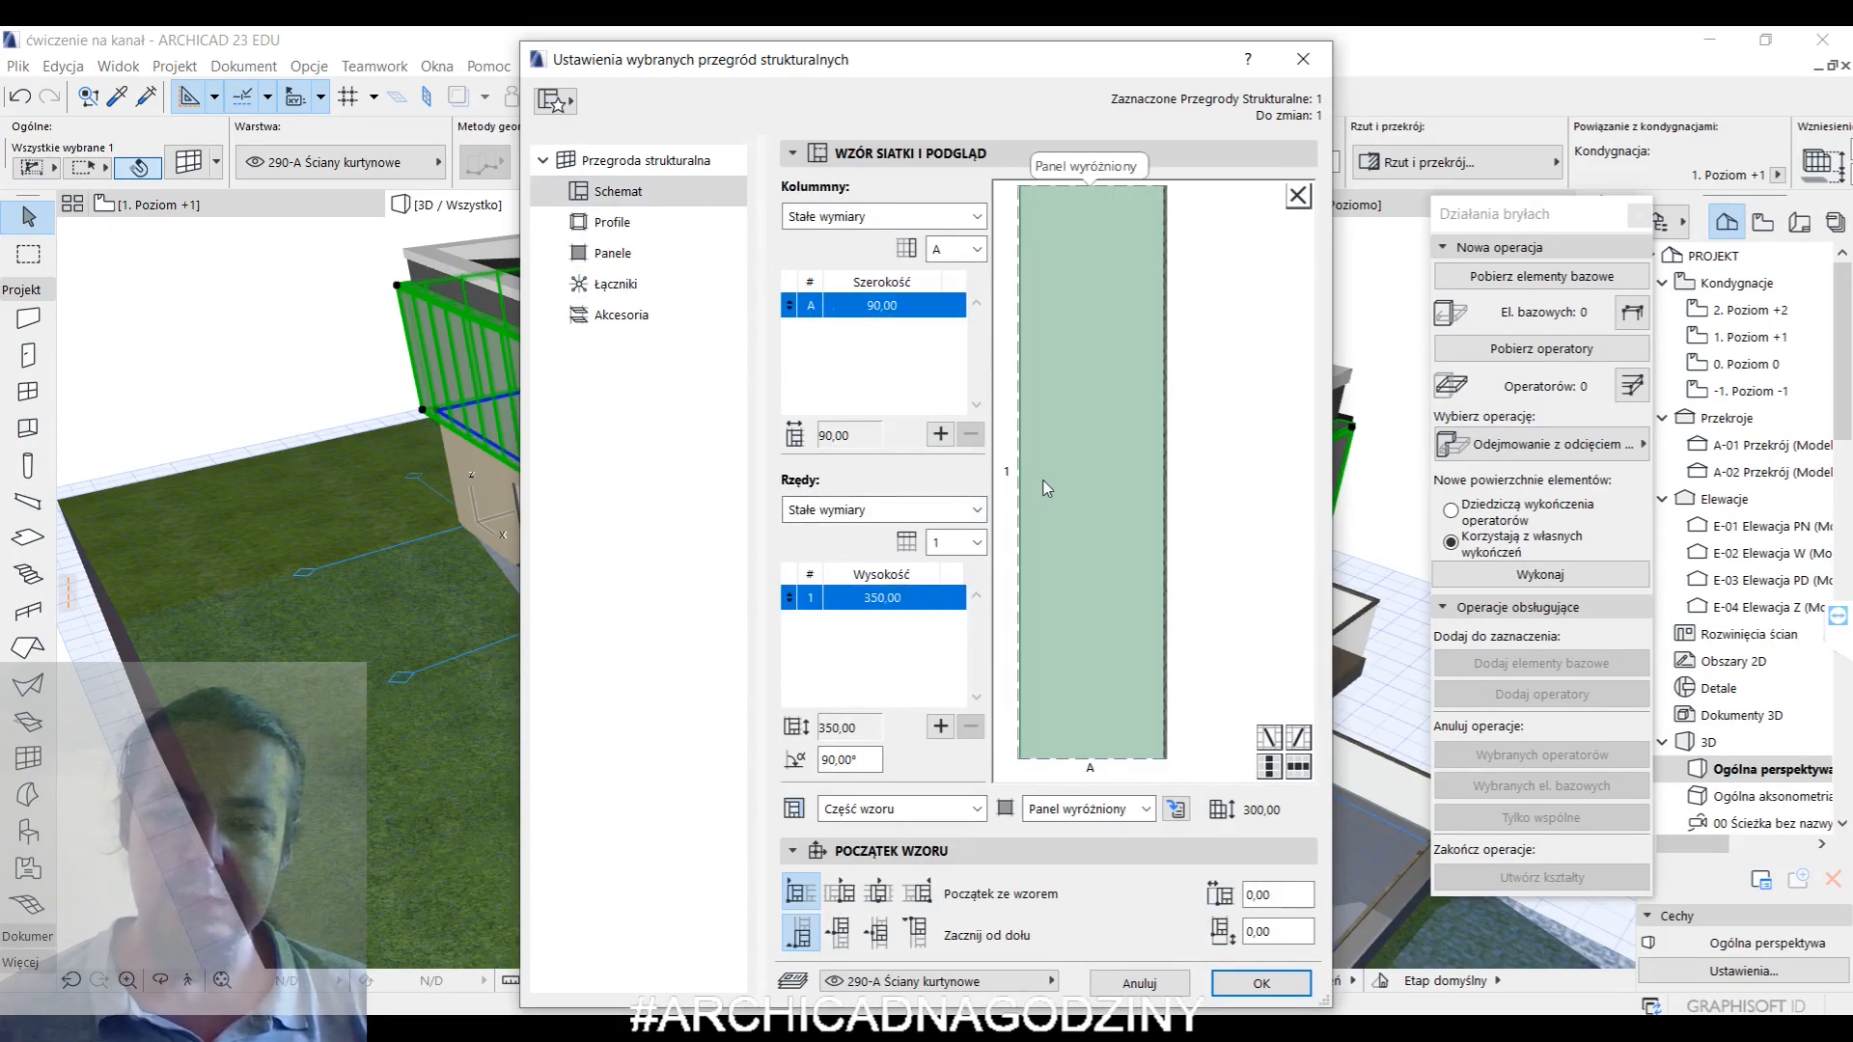
left_click(1261, 982)
- Change the curtain wall's reference line offset from the panel centre to 5
scroll(1058, 584, "up", 5)
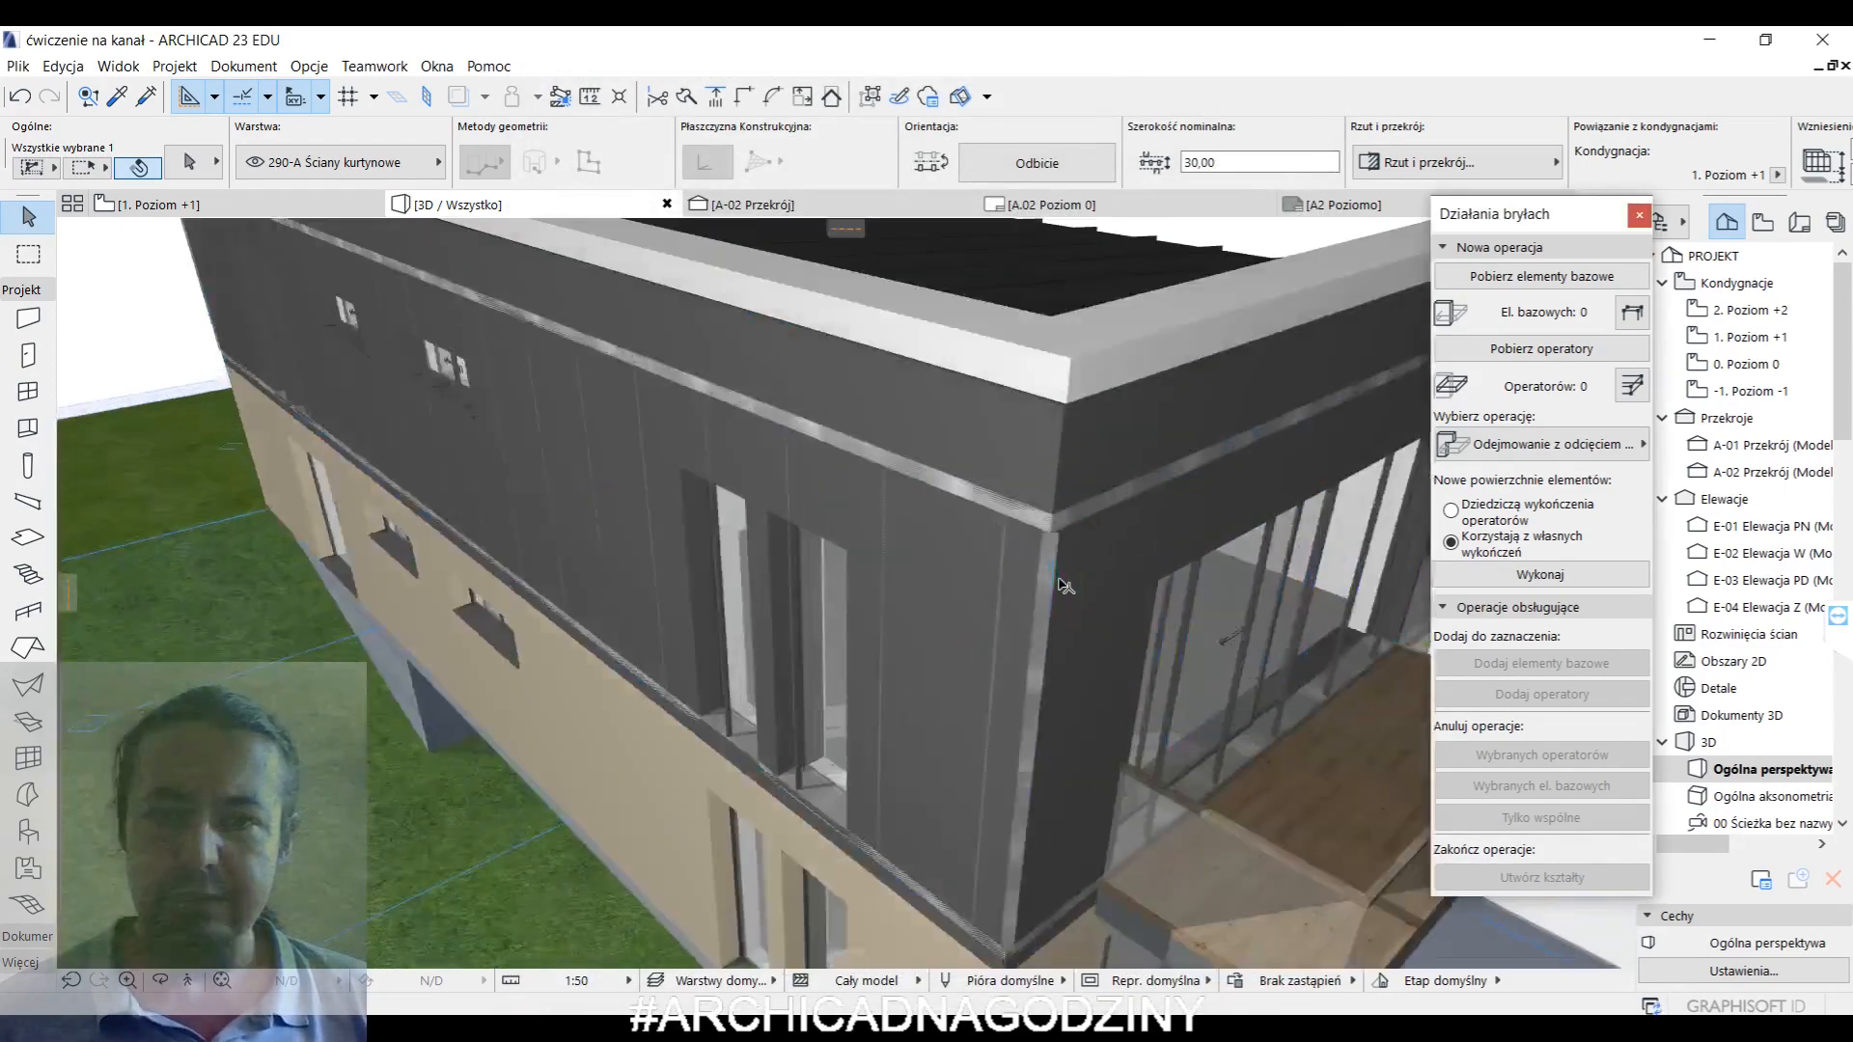
middle_click_drag(999, 594, 946, 648, "shift")
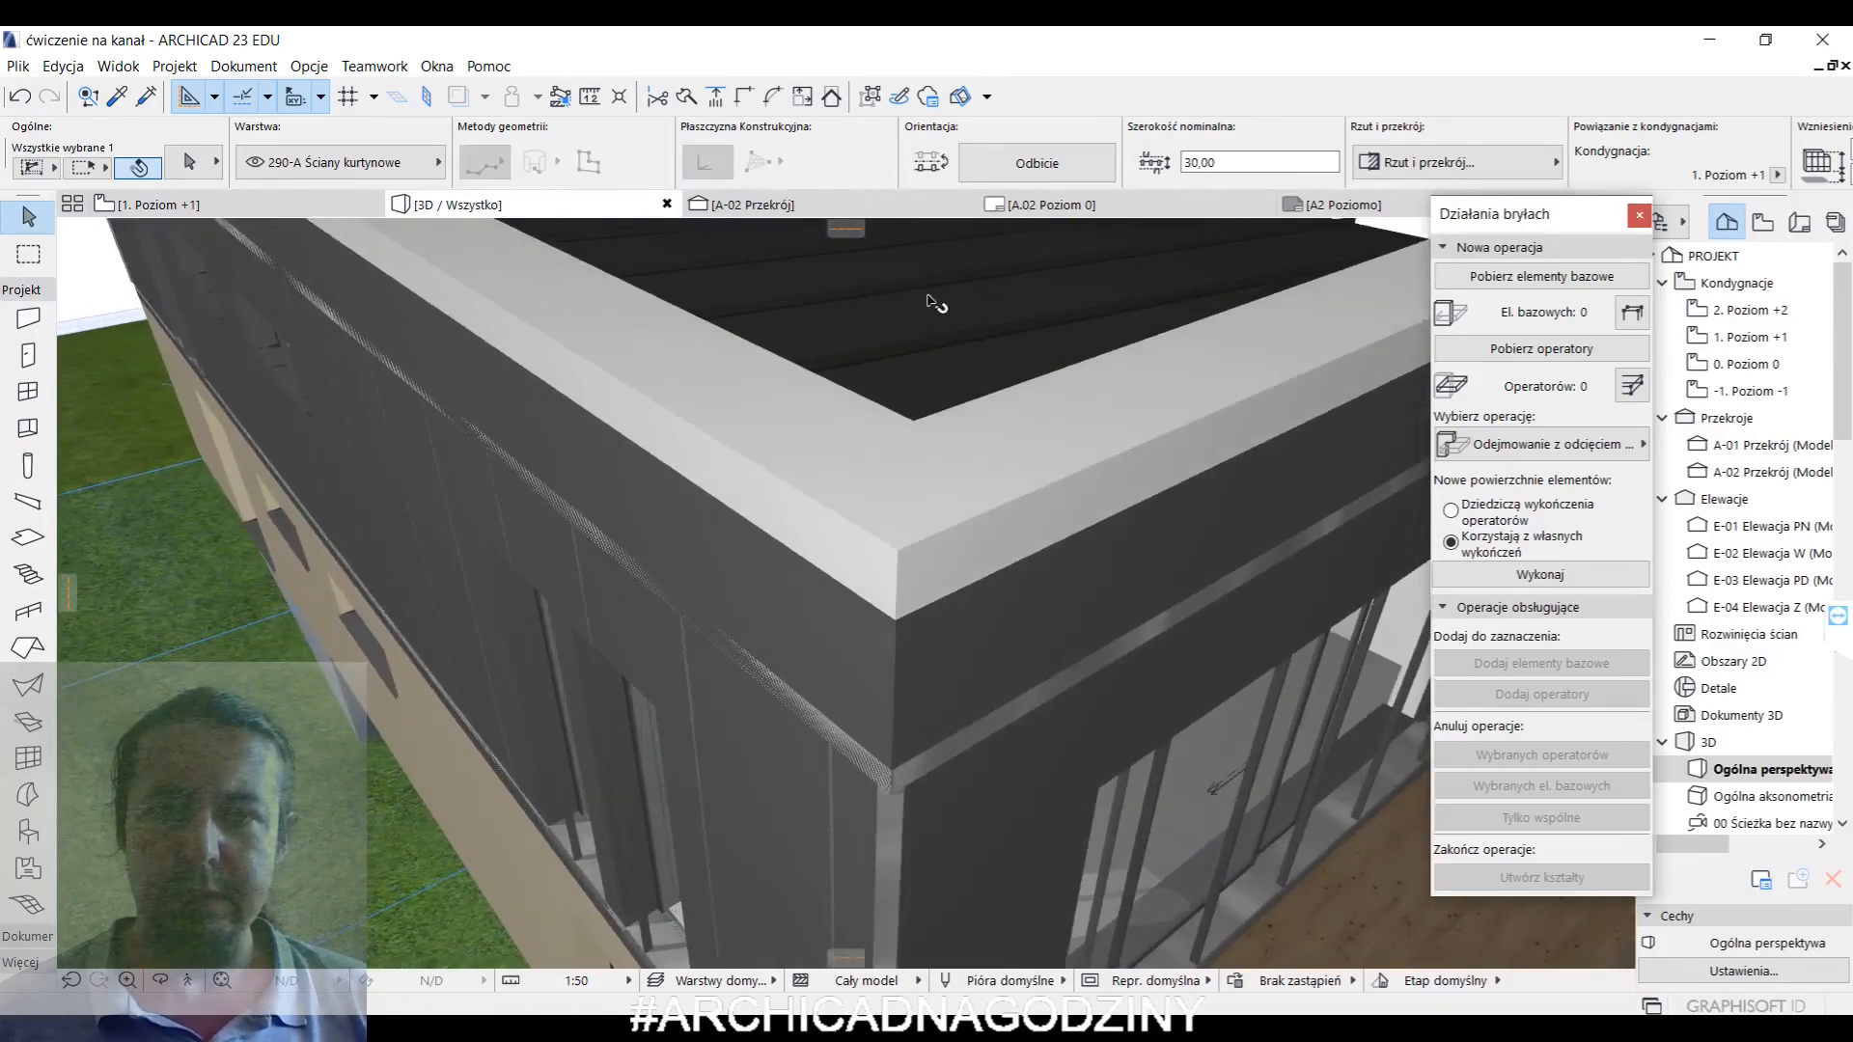
left_click(202, 171)
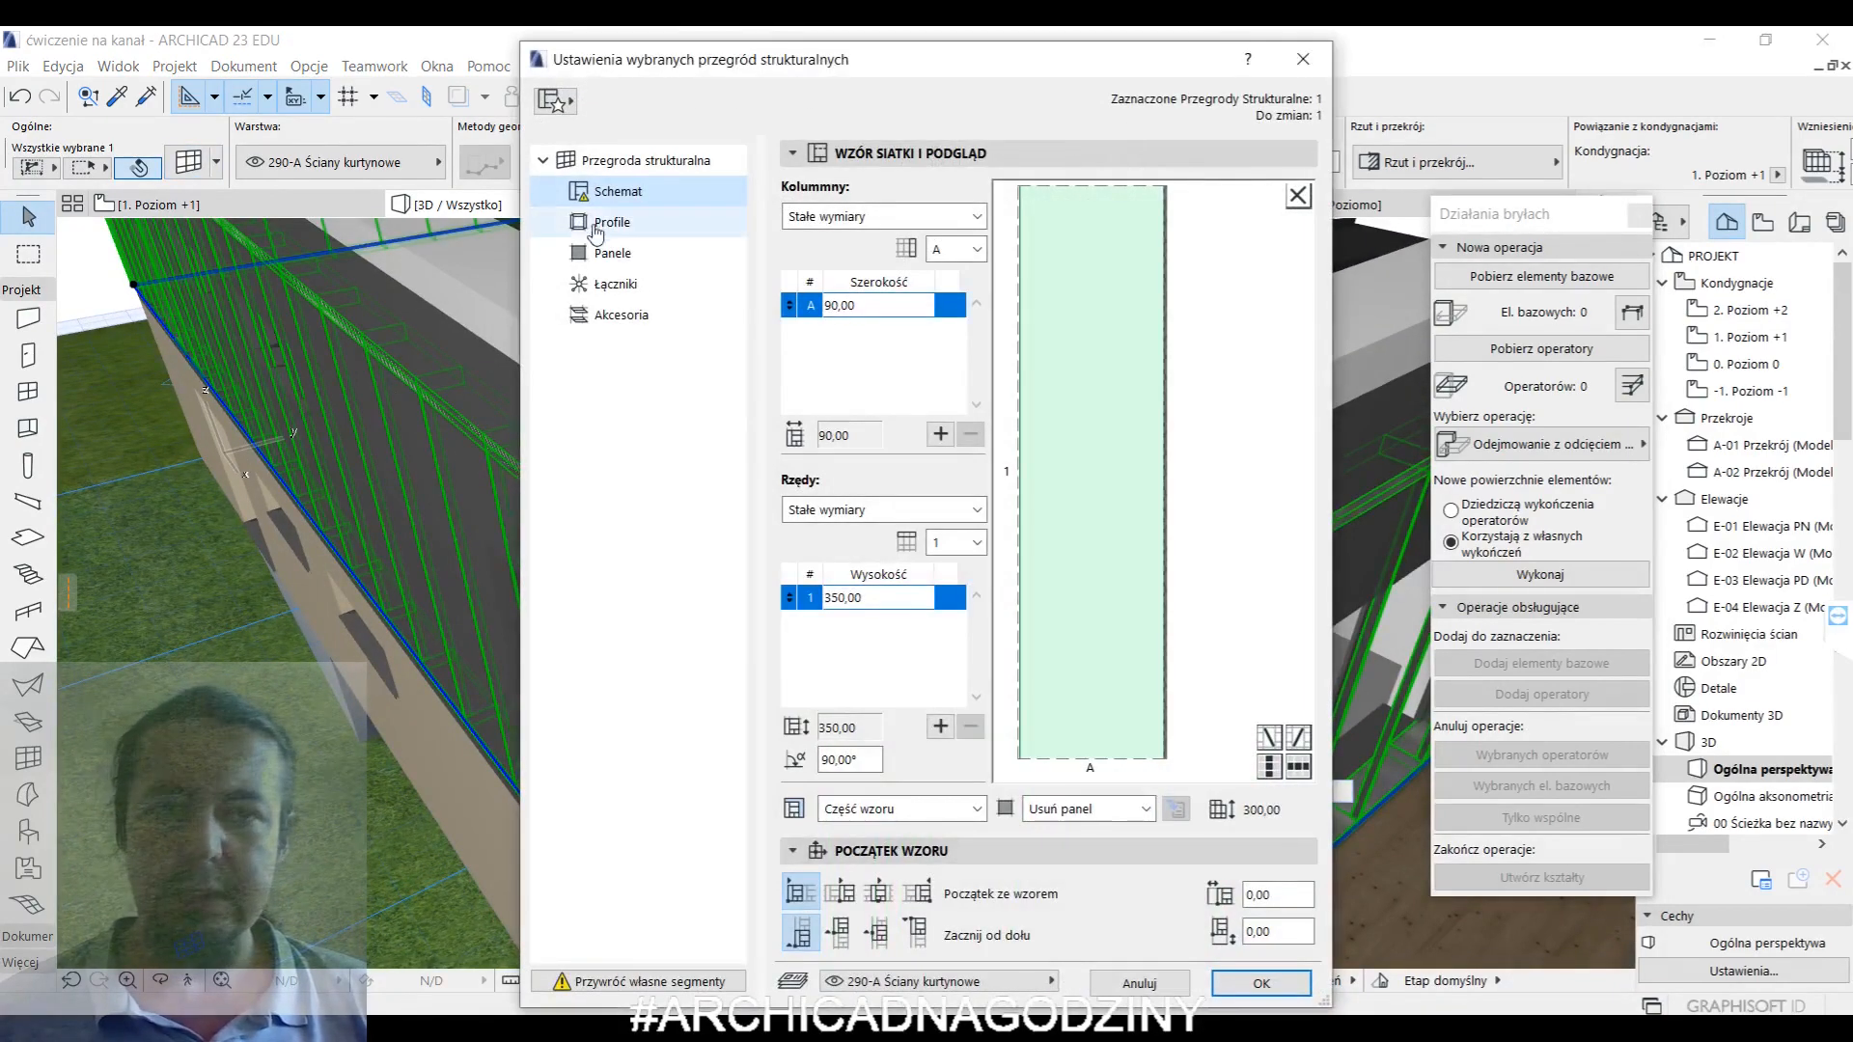
left_click(610, 173)
left_click_drag(1234, 377, 1198, 375)
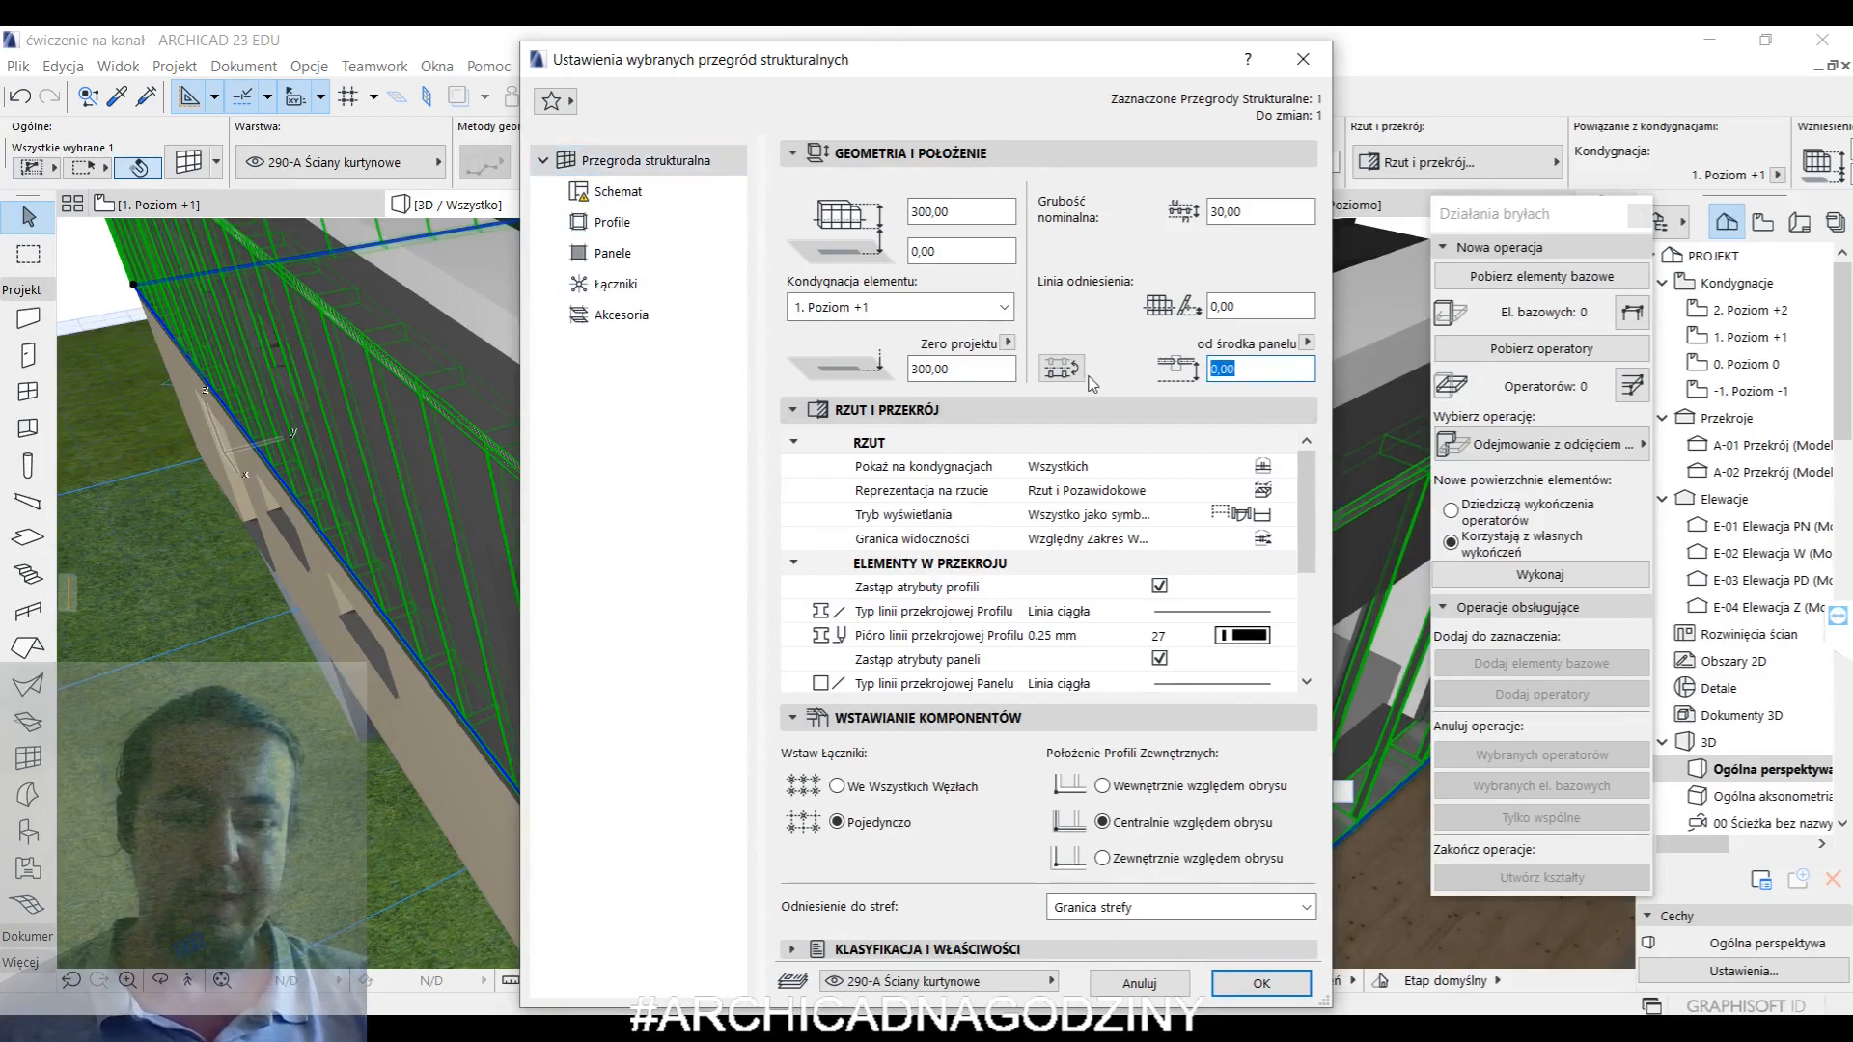
left_click(1261, 983)
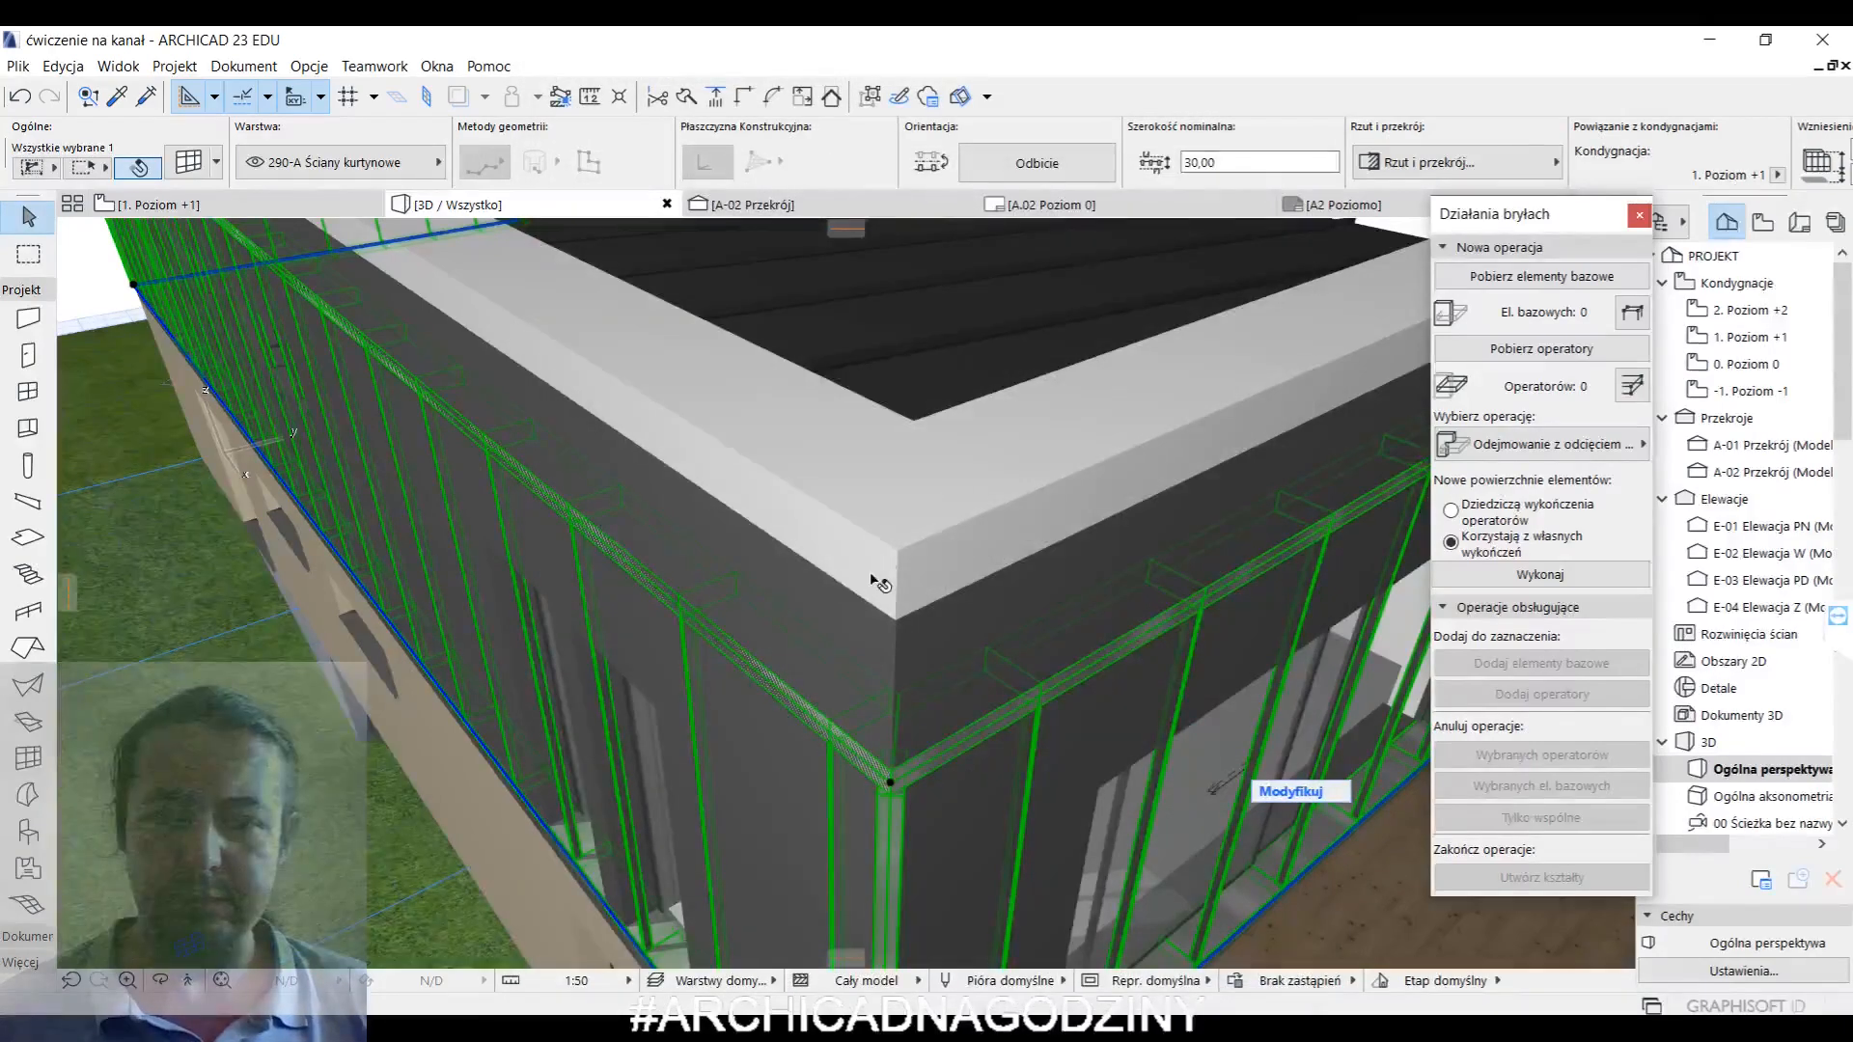
- Enter 90 as the column width in the curtain wall's scheme and accept the settings
middle_click_drag(768, 616, 832, 645, "shift")
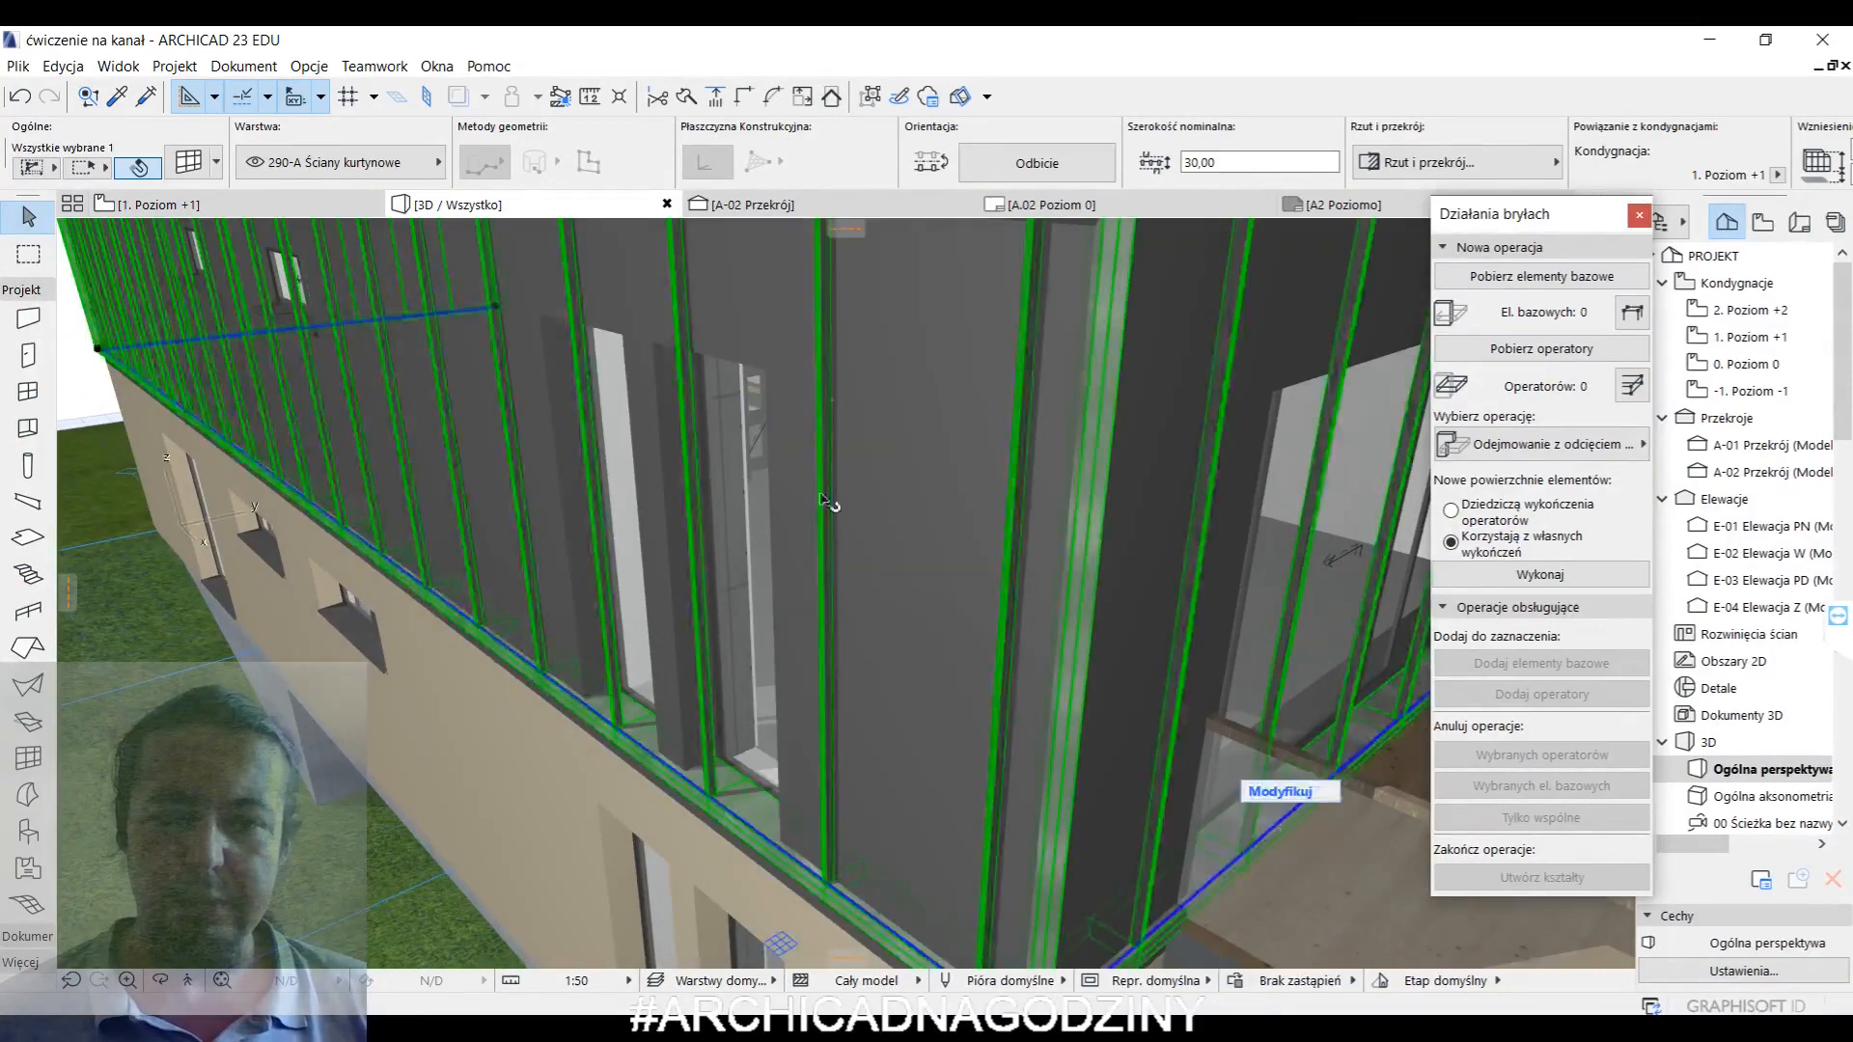
middle_click_drag(718, 546, 735, 500, "shift")
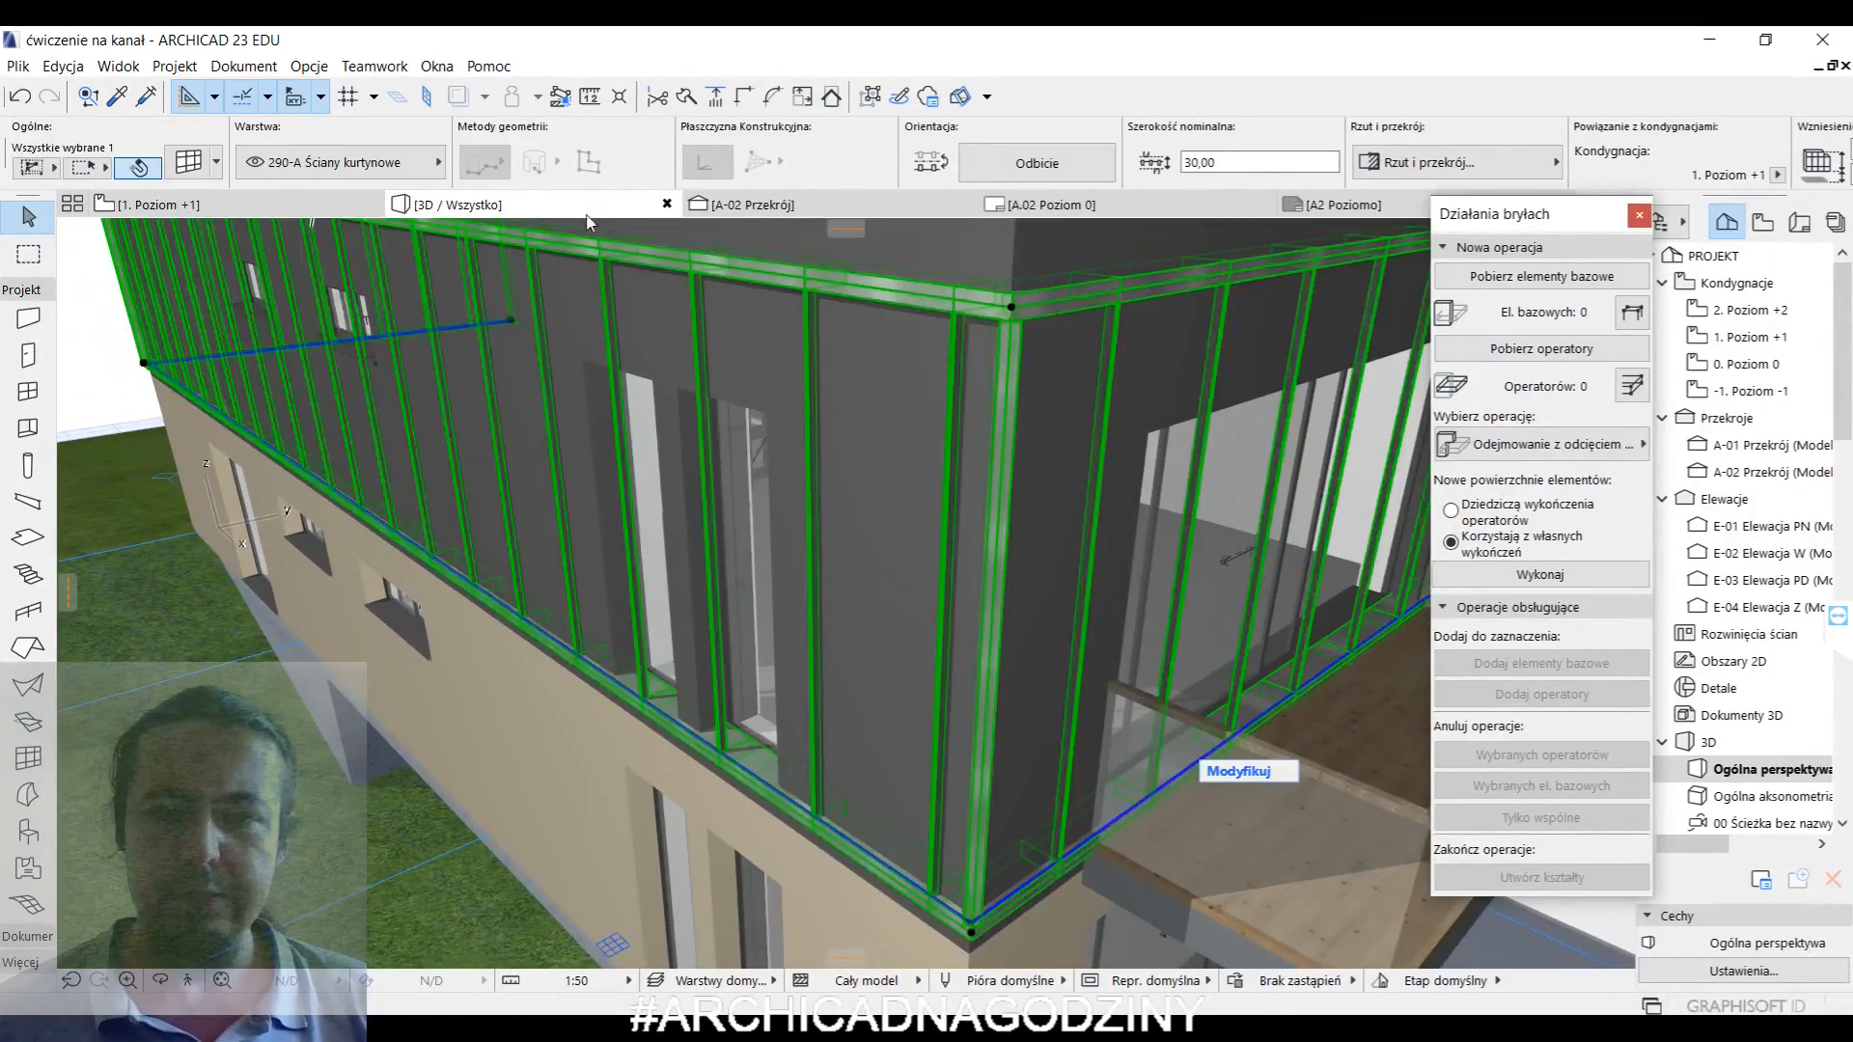
left_click(198, 164)
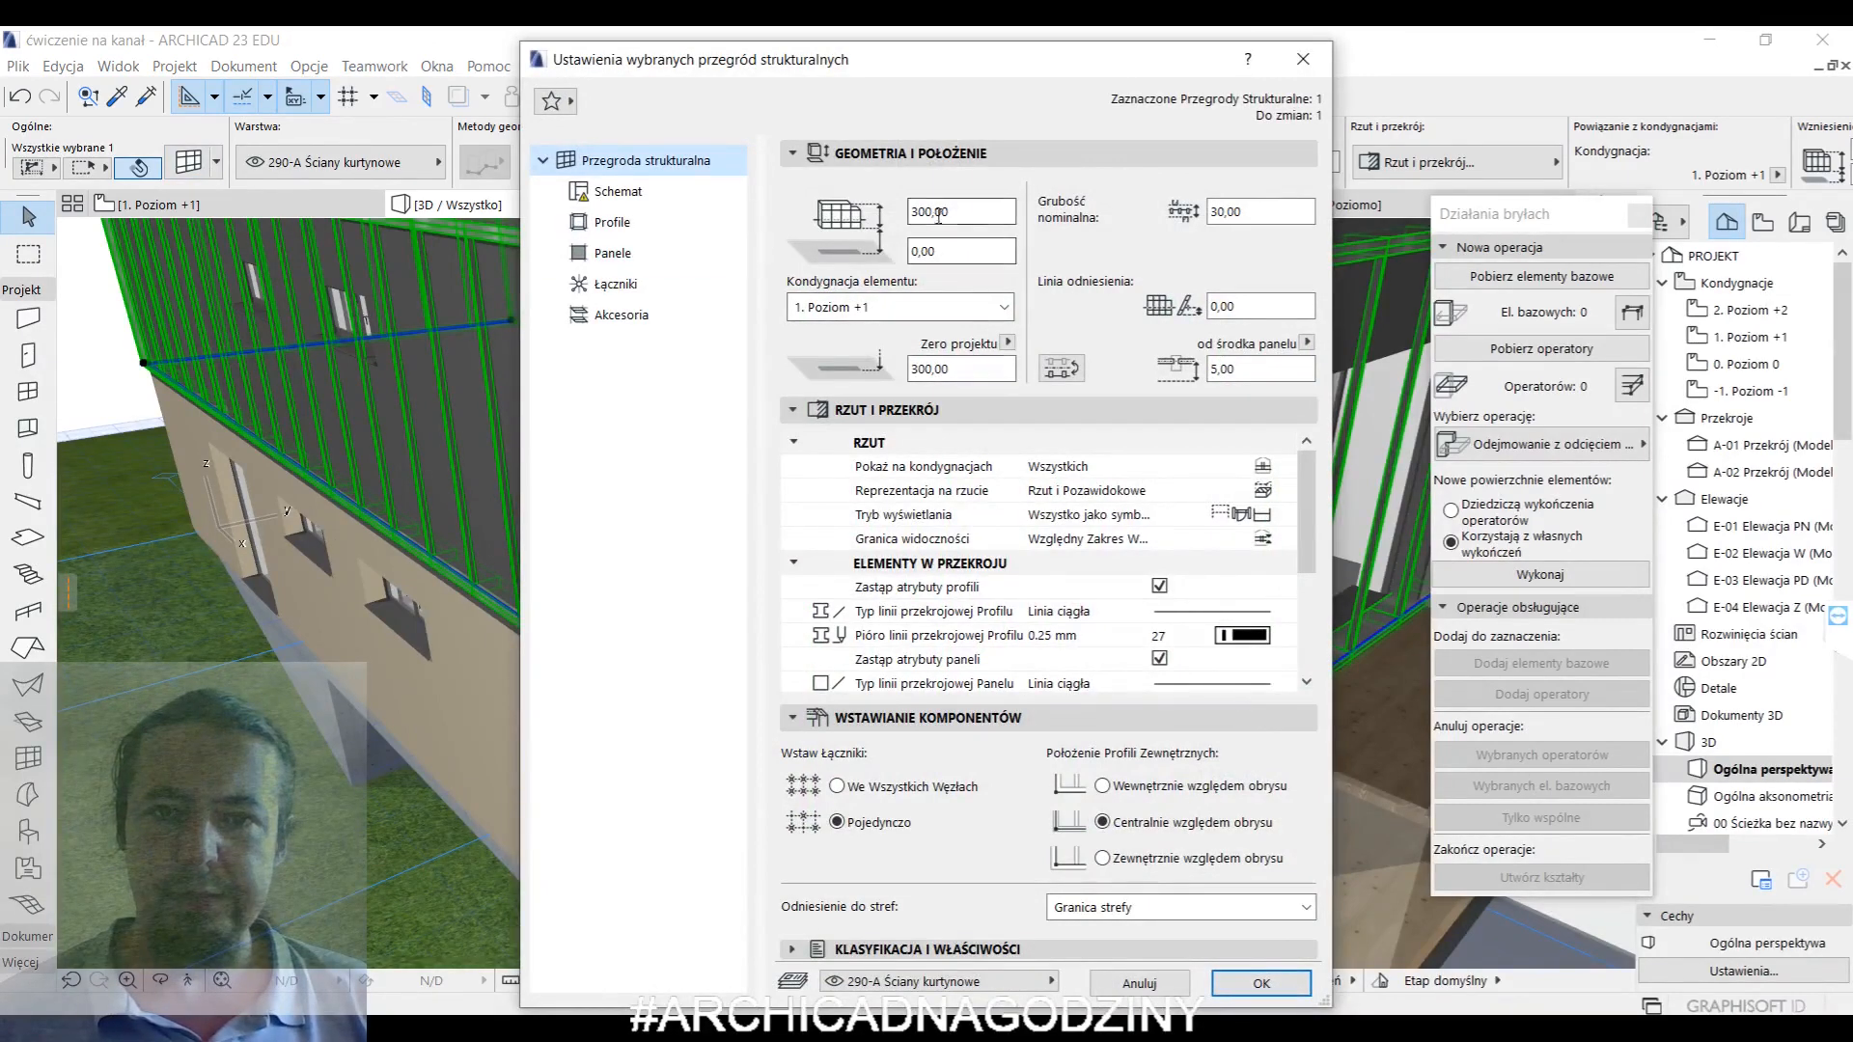
left_click(615, 191)
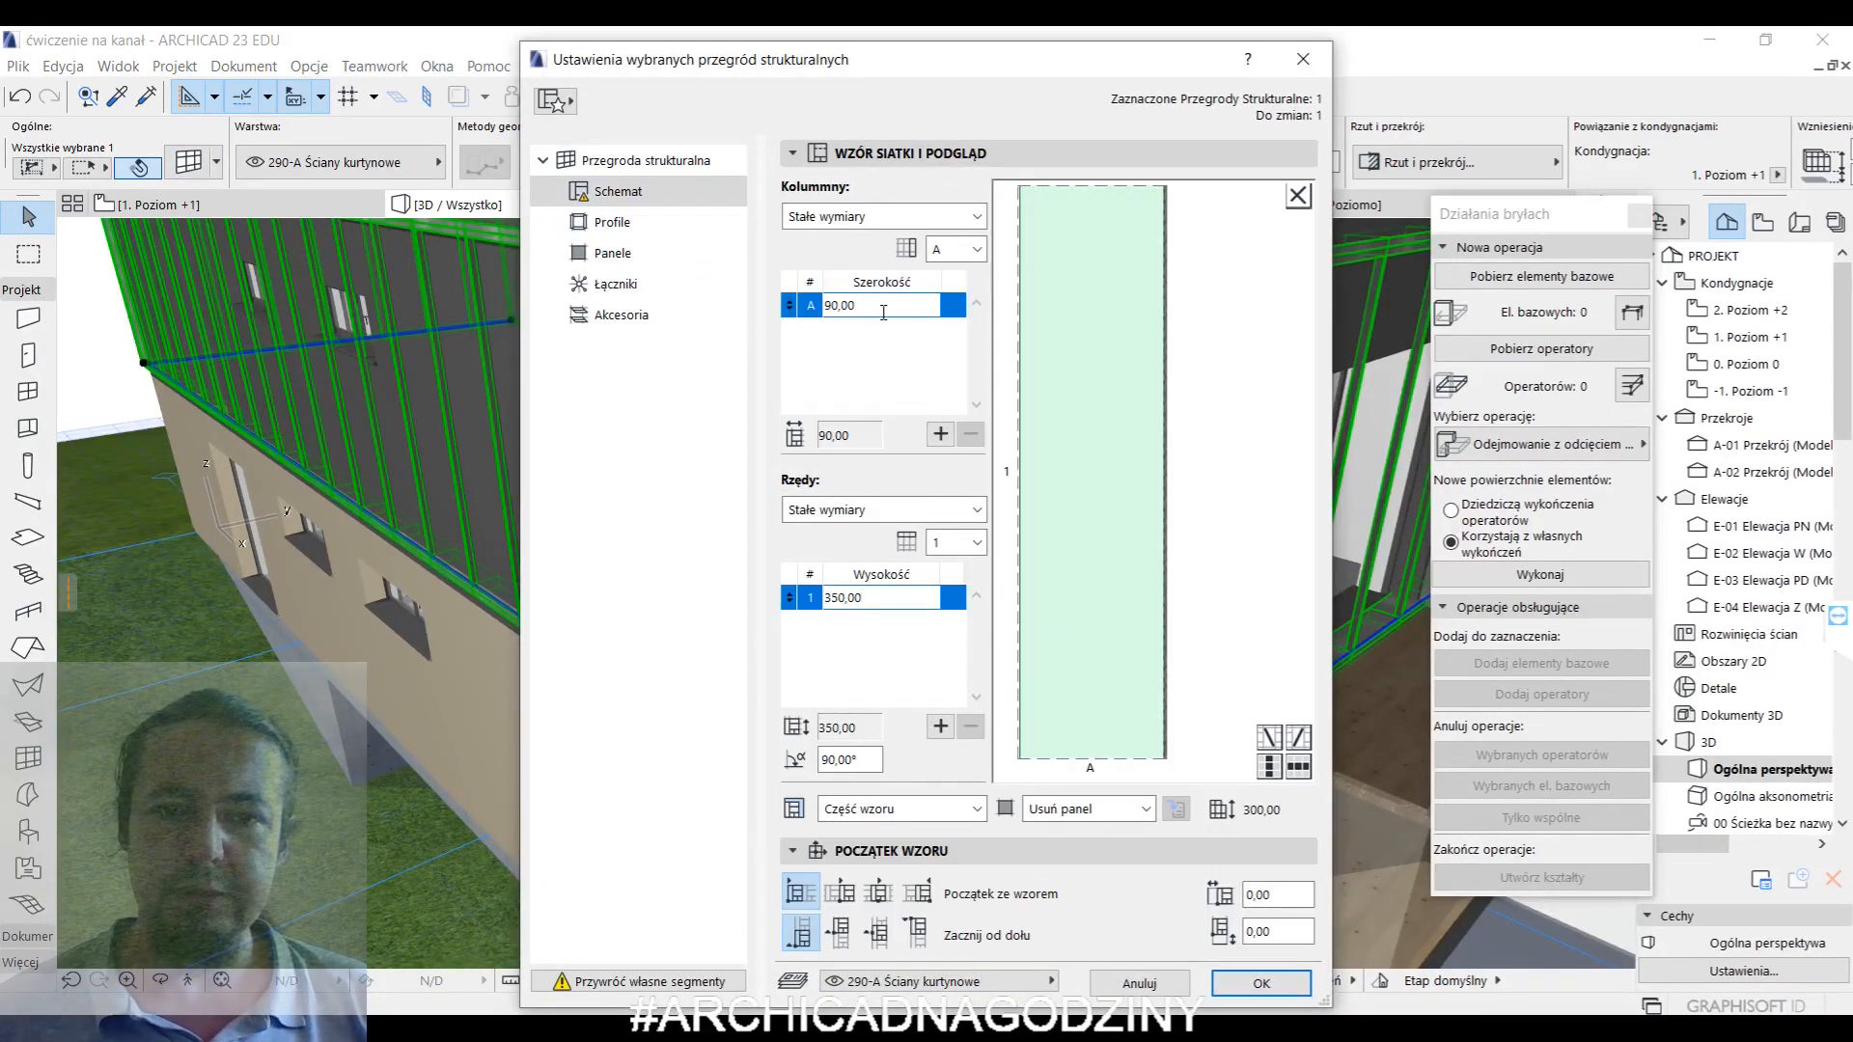
type("90")
key("Return")
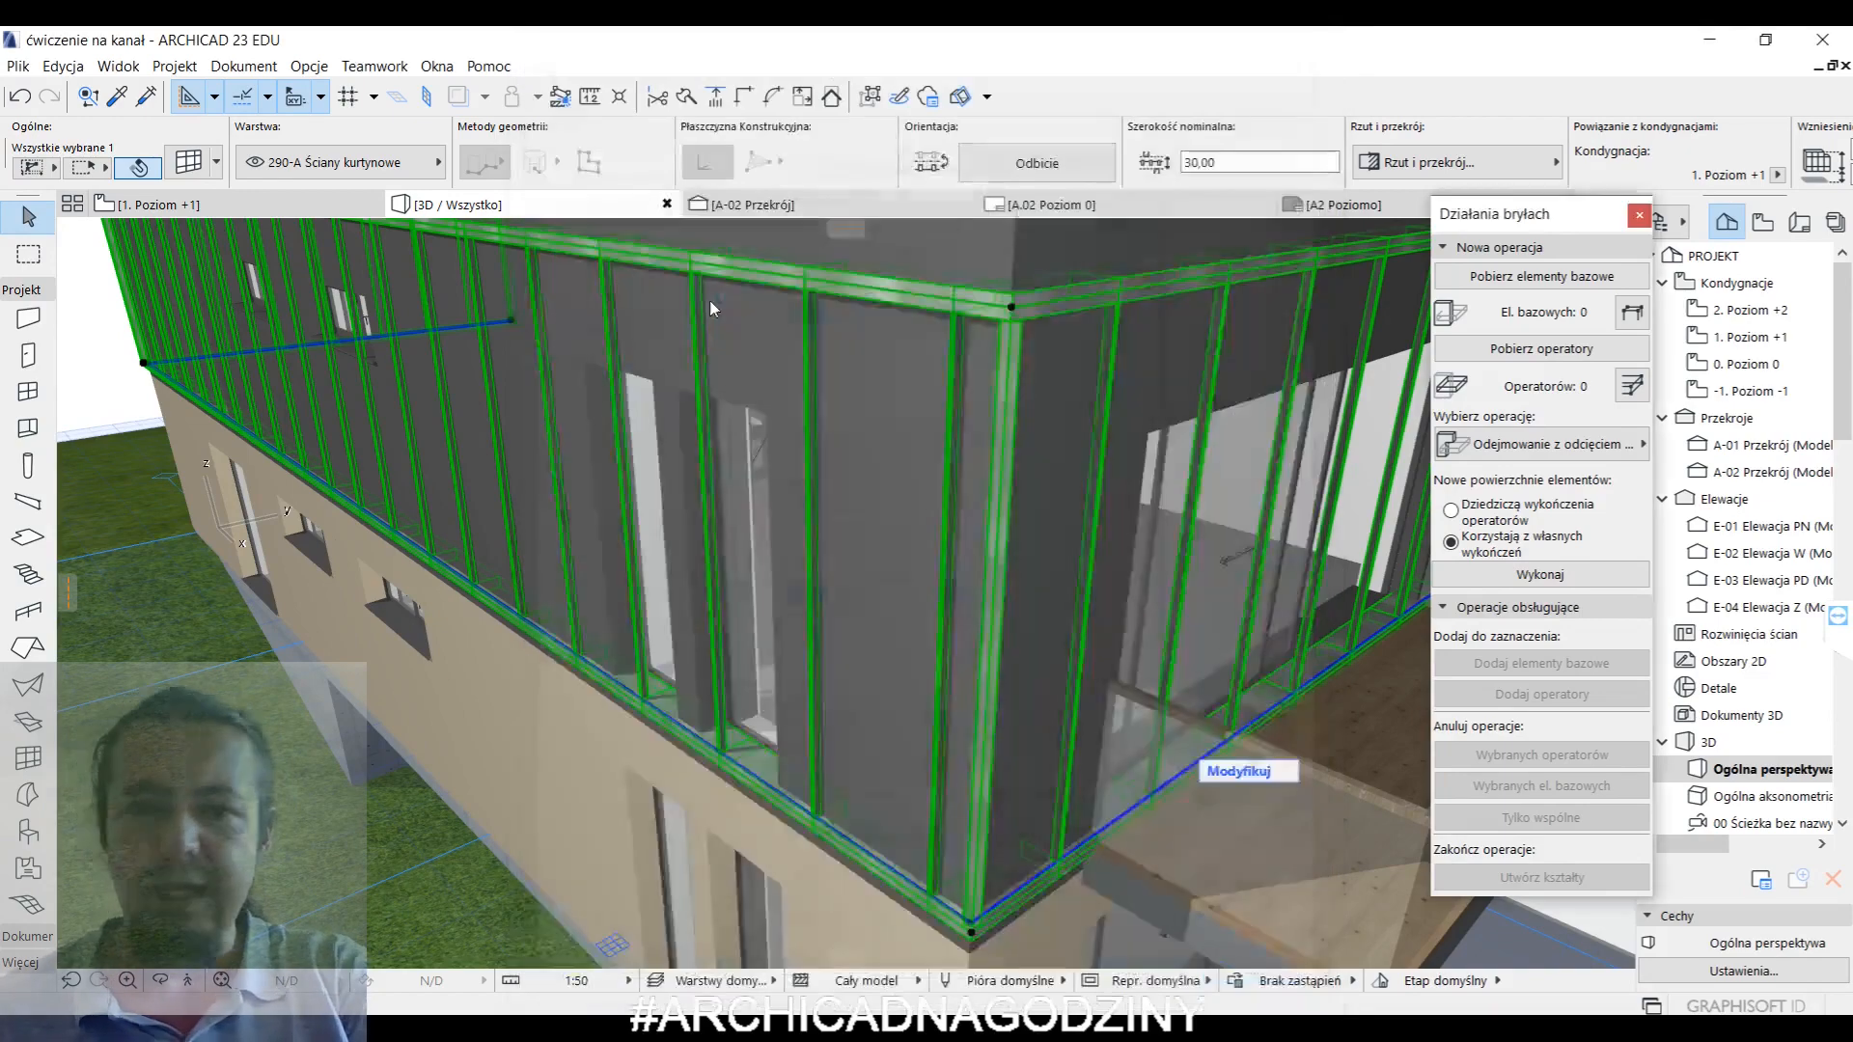
- Raise the selected curtain wall slightly, moving it vertically from its upper corner node on the facade
middle_click_drag(953, 465, 772, 470, "shift")
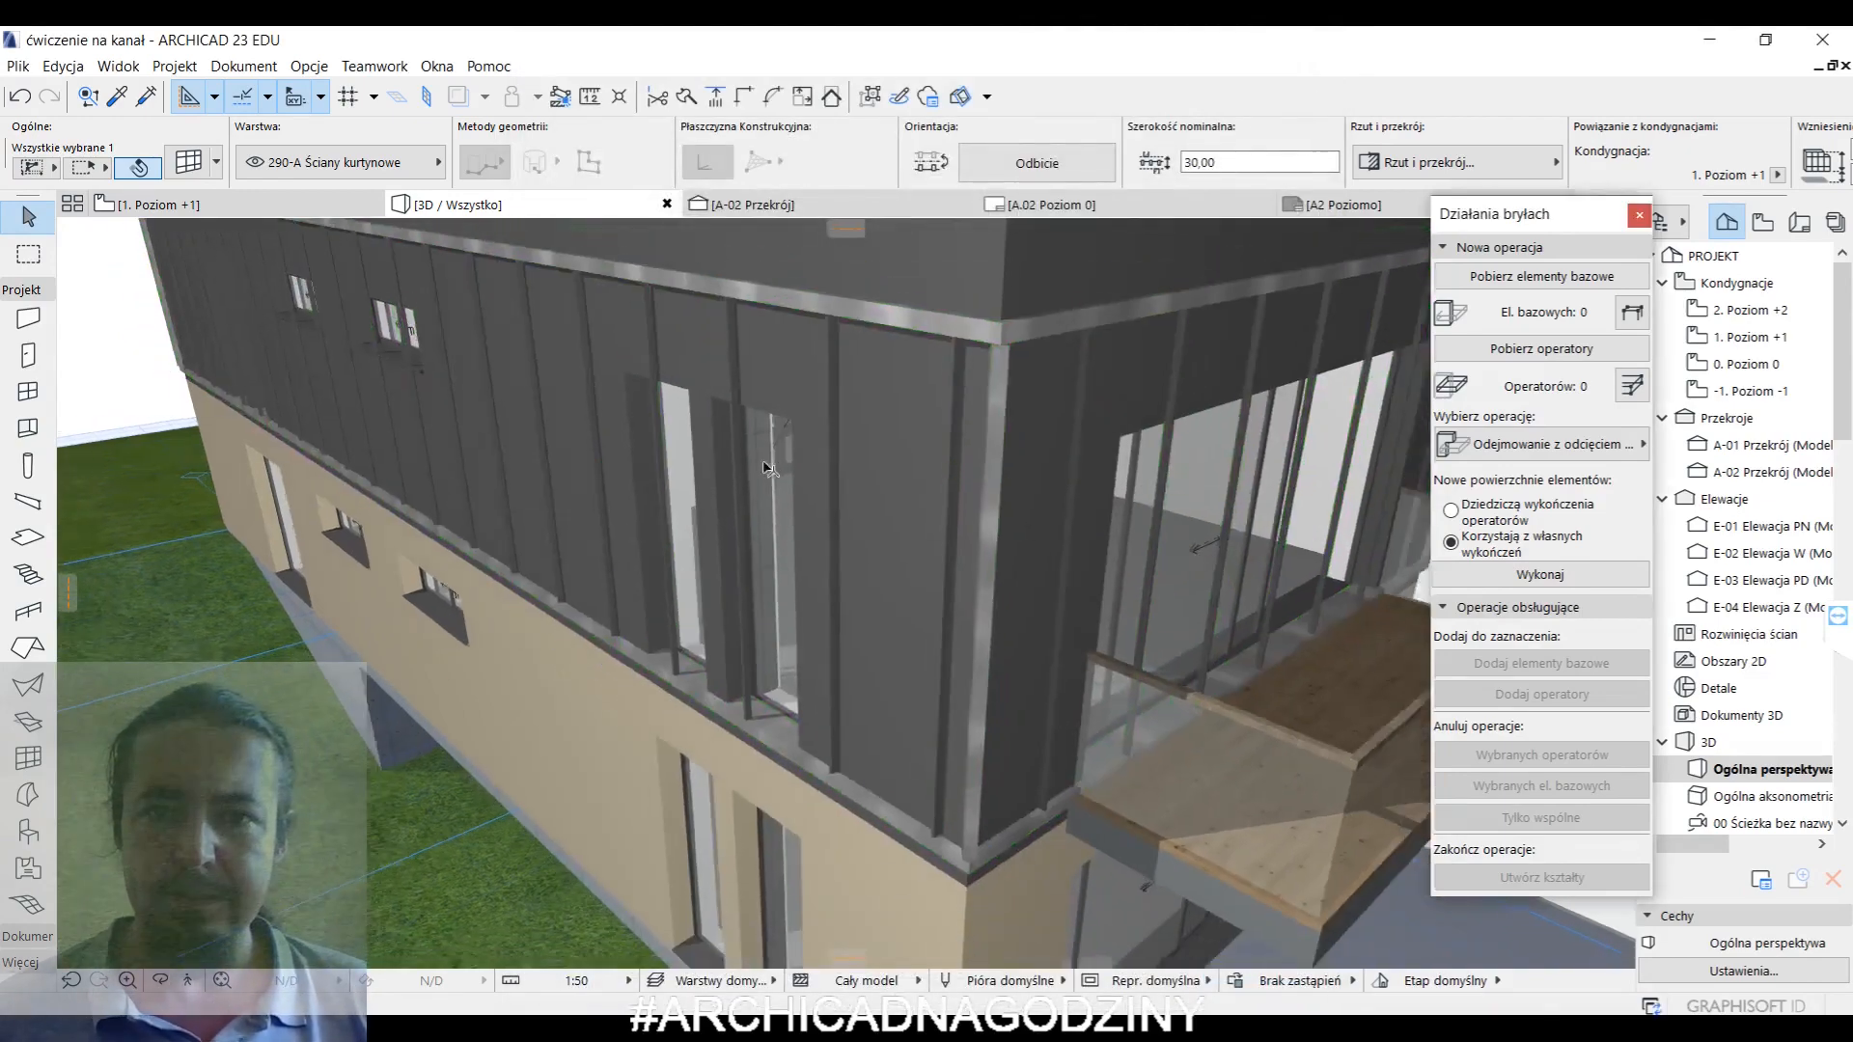
middle_click_drag(1018, 481, 550, 468, "shift")
middle_click_drag(791, 470, 678, 461, "shift")
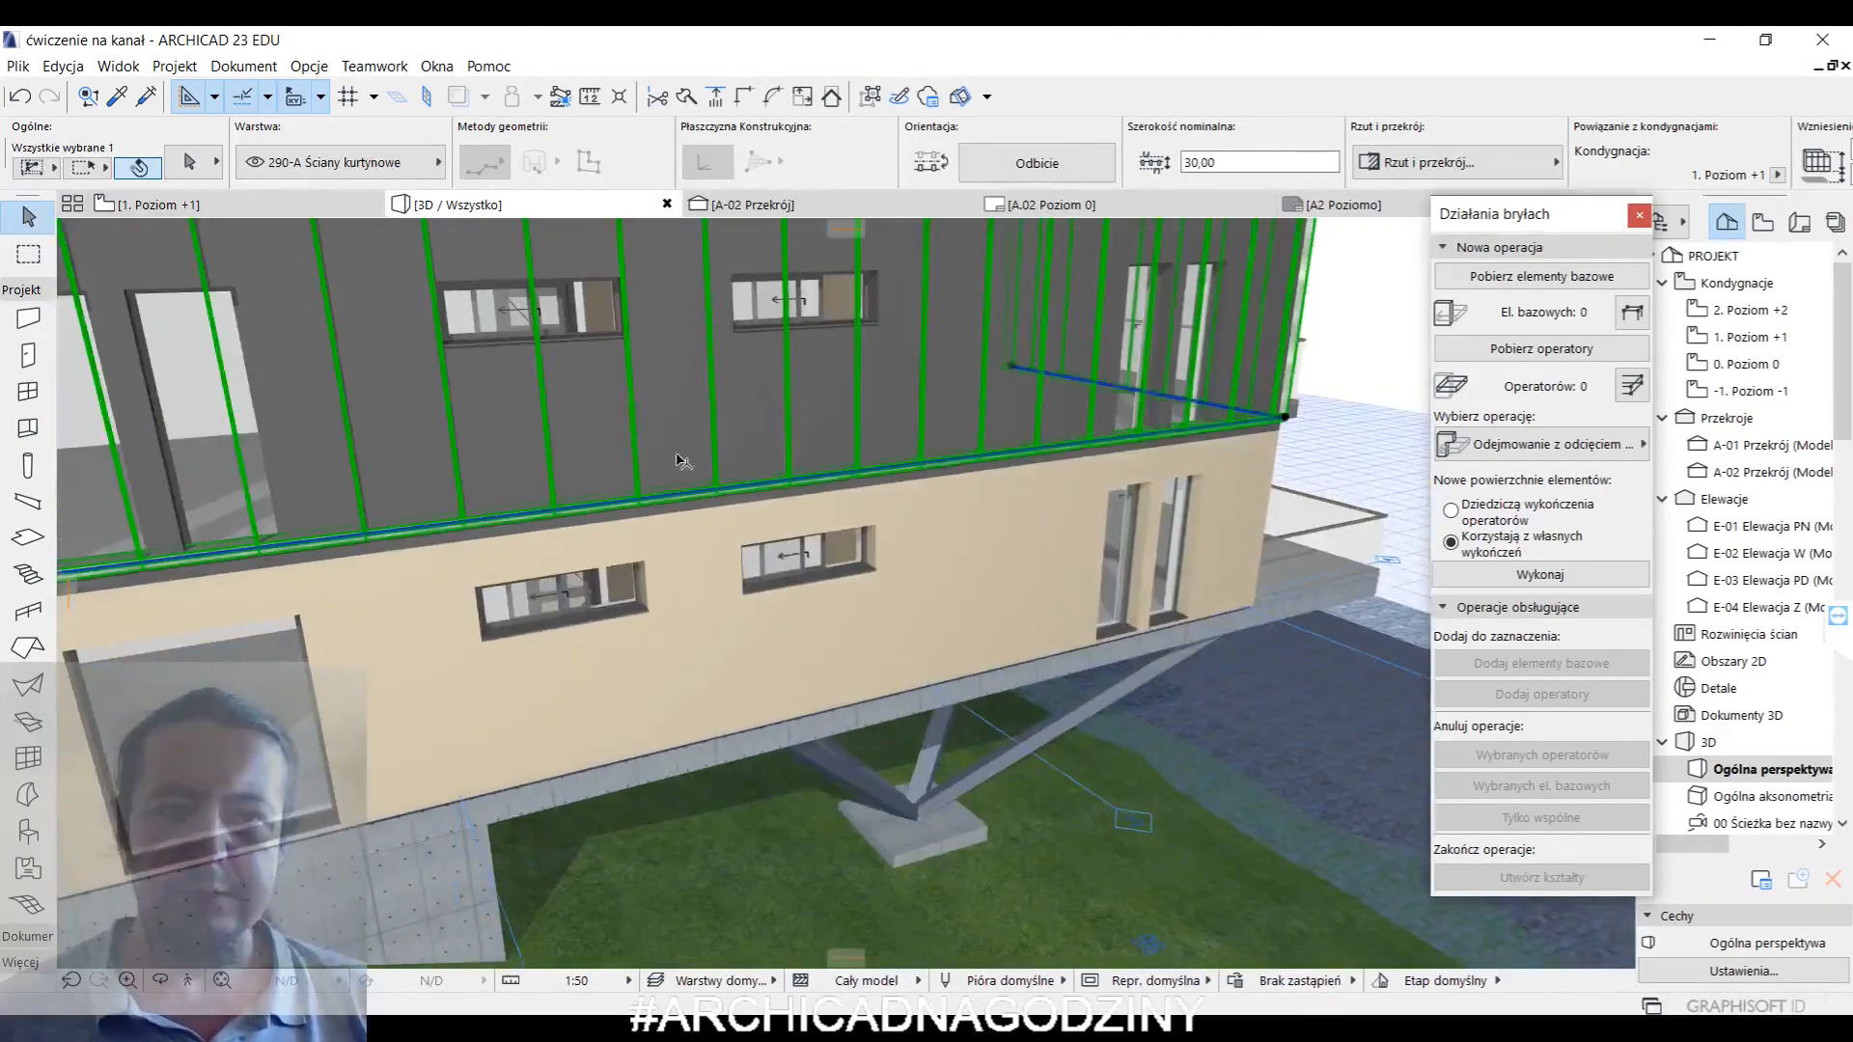
middle_click_drag(902, 340, 755, 330, "shift")
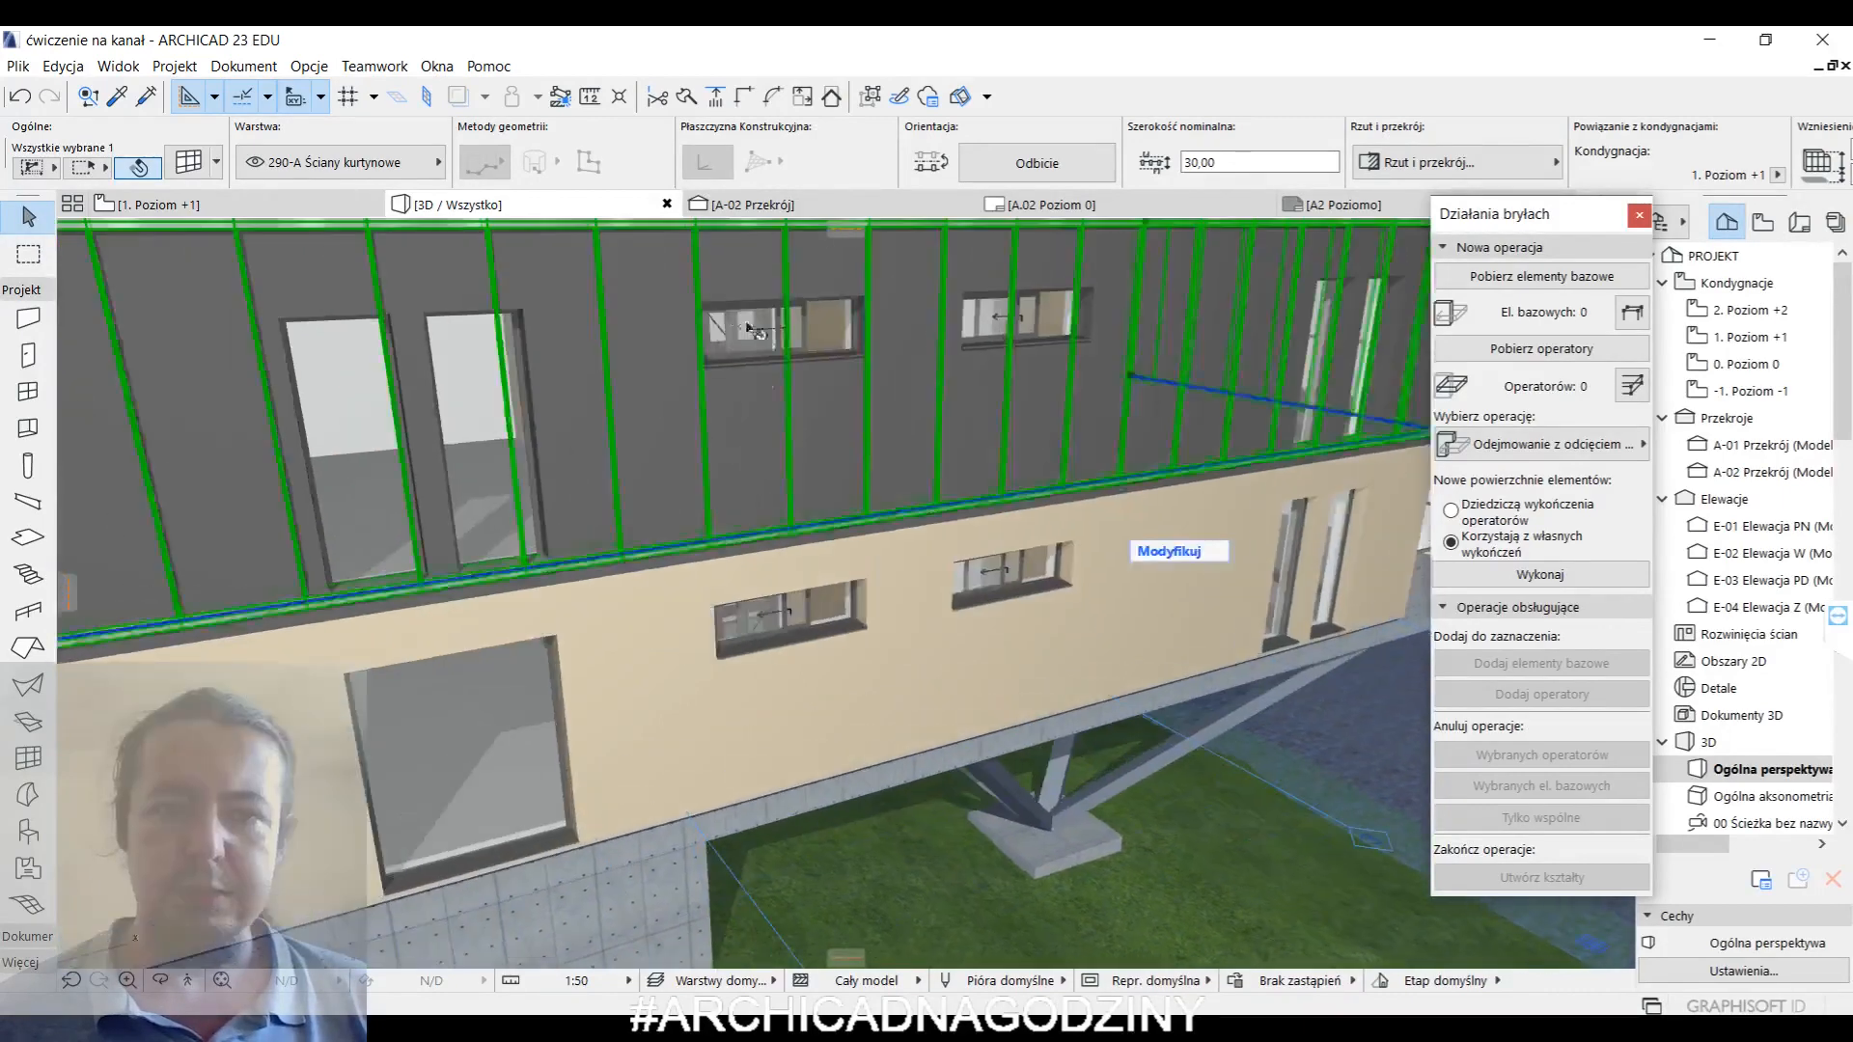
middle_click_drag(531, 430, 515, 473)
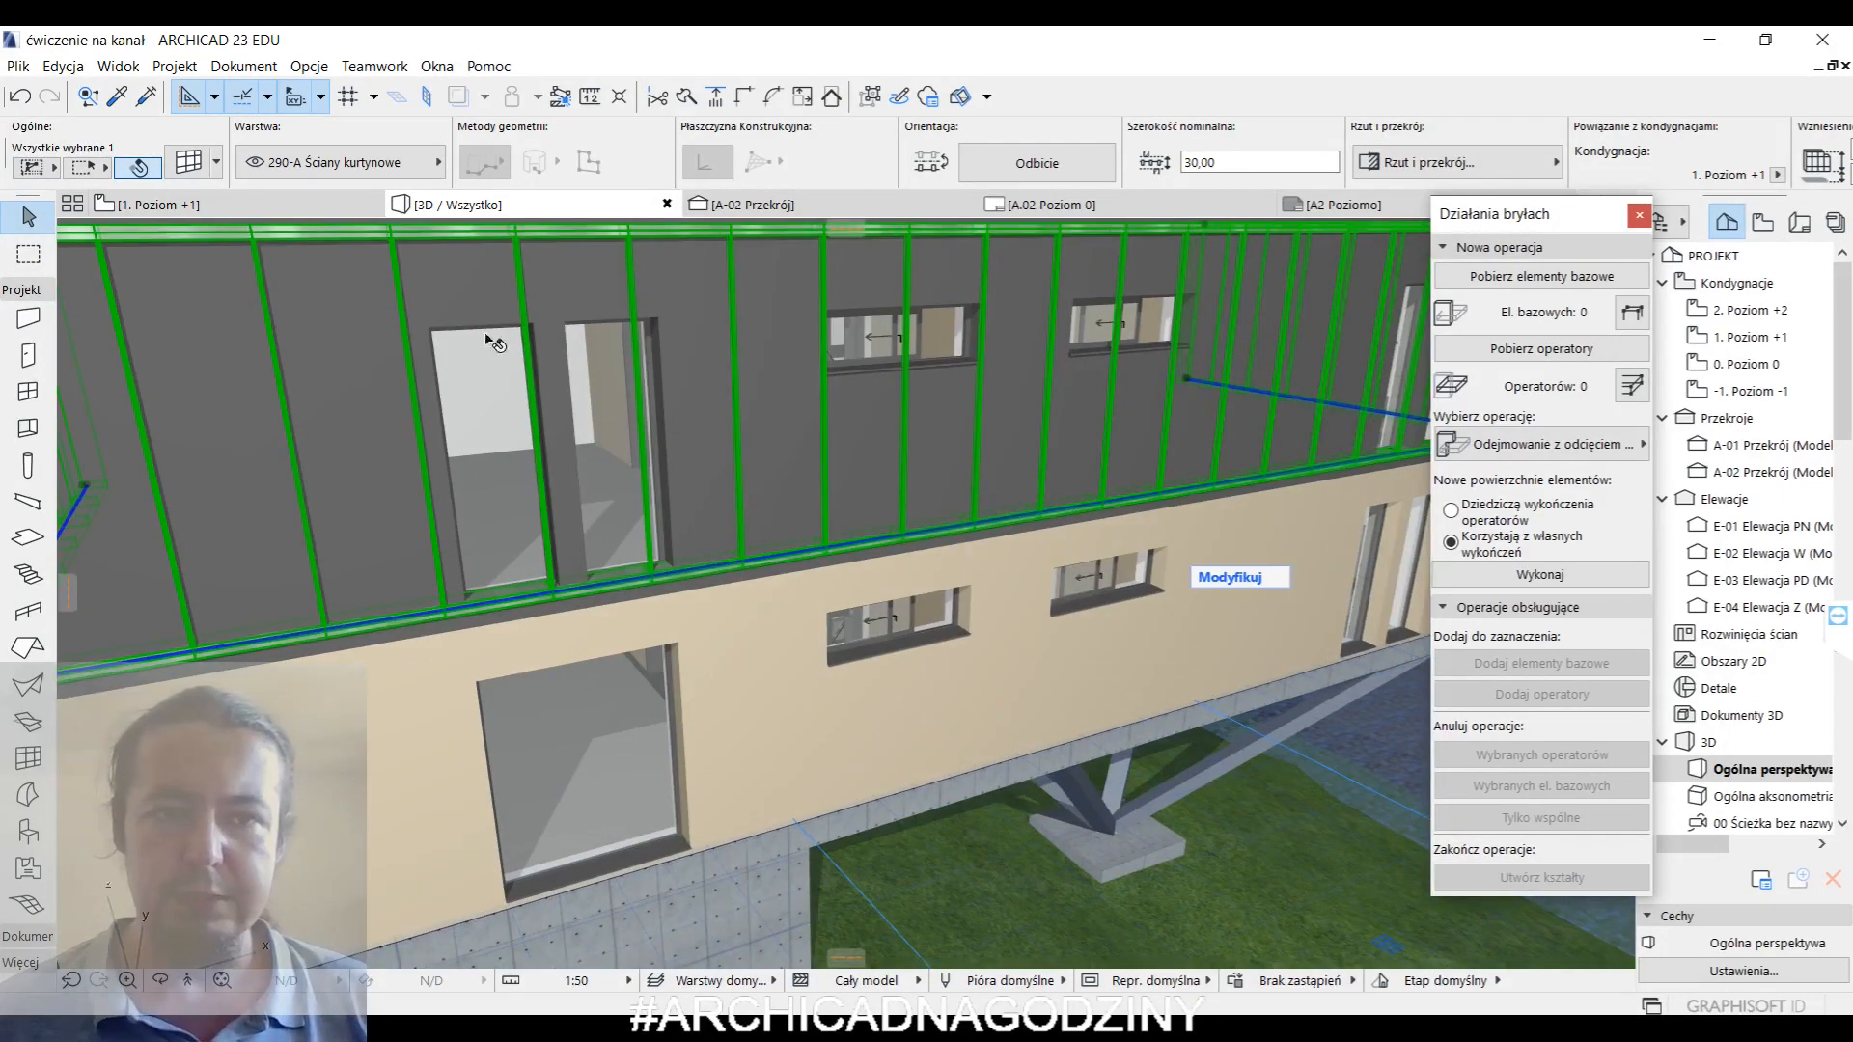
middle_click_drag(862, 357, 583, 473)
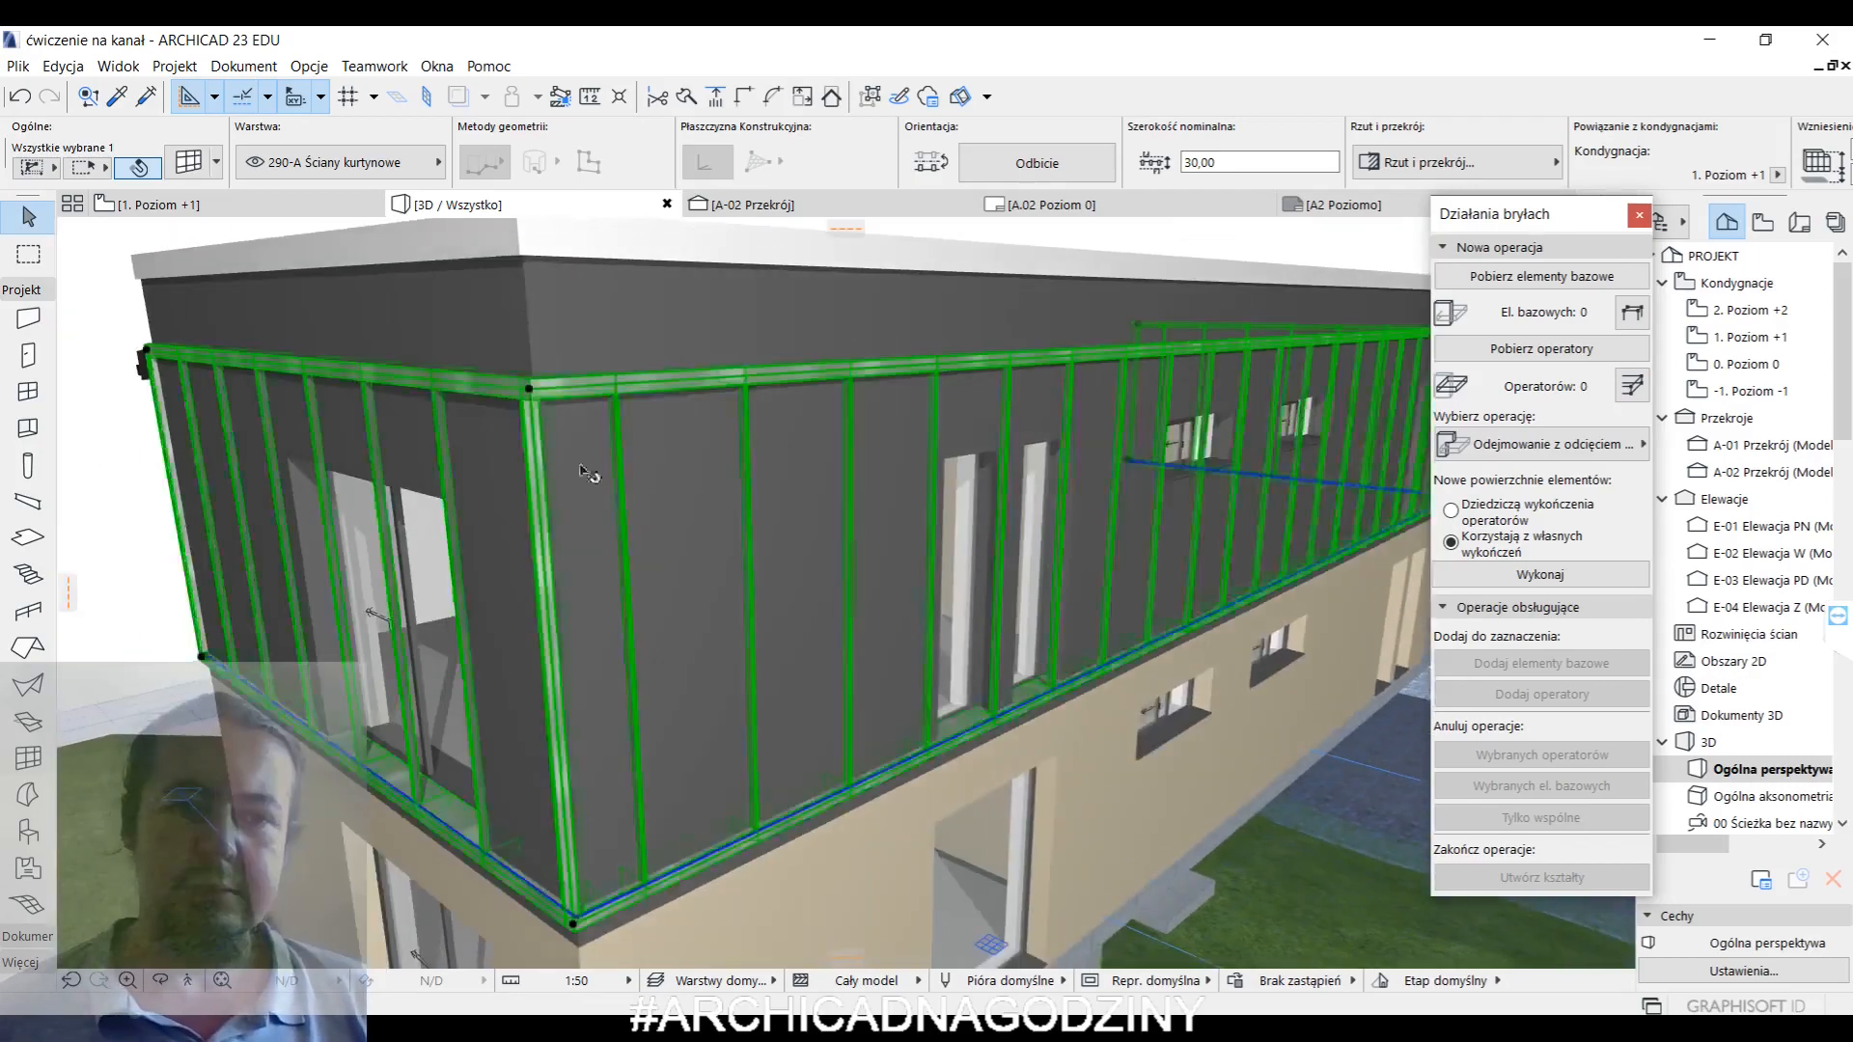
left_click(530, 392)
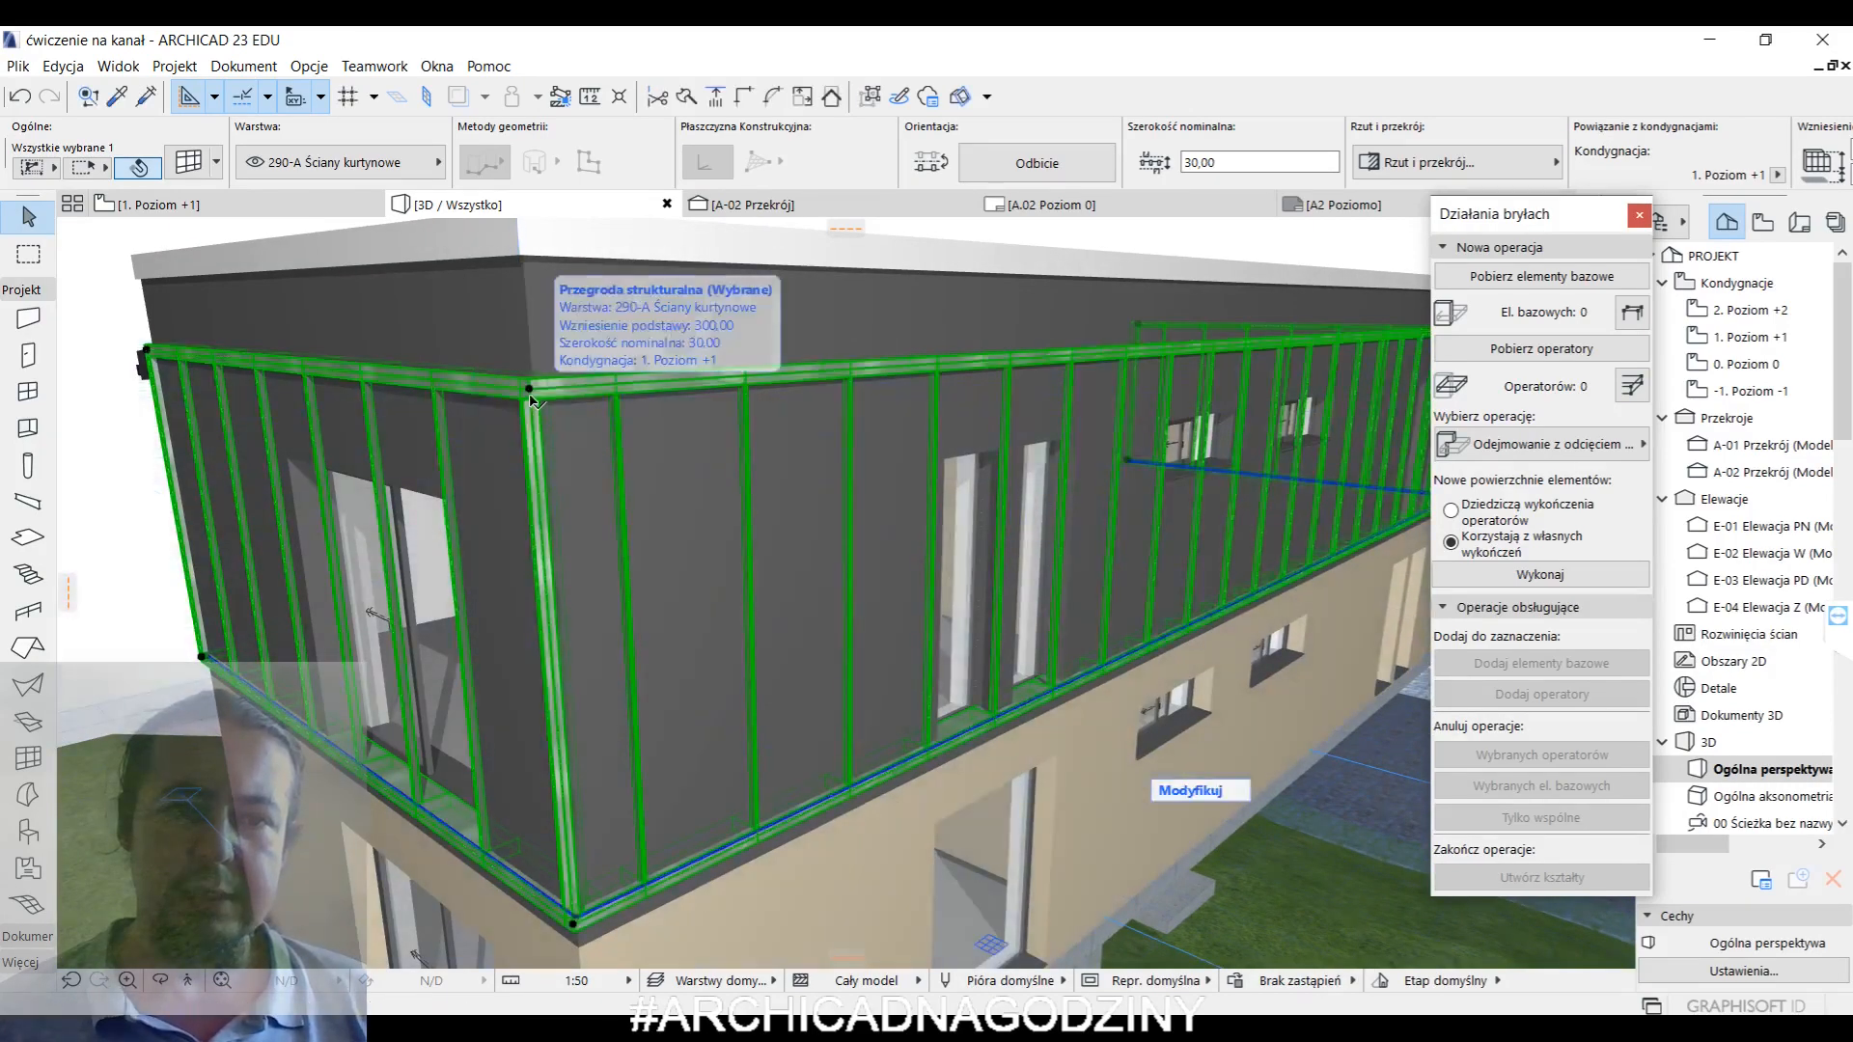
left_click(531, 397)
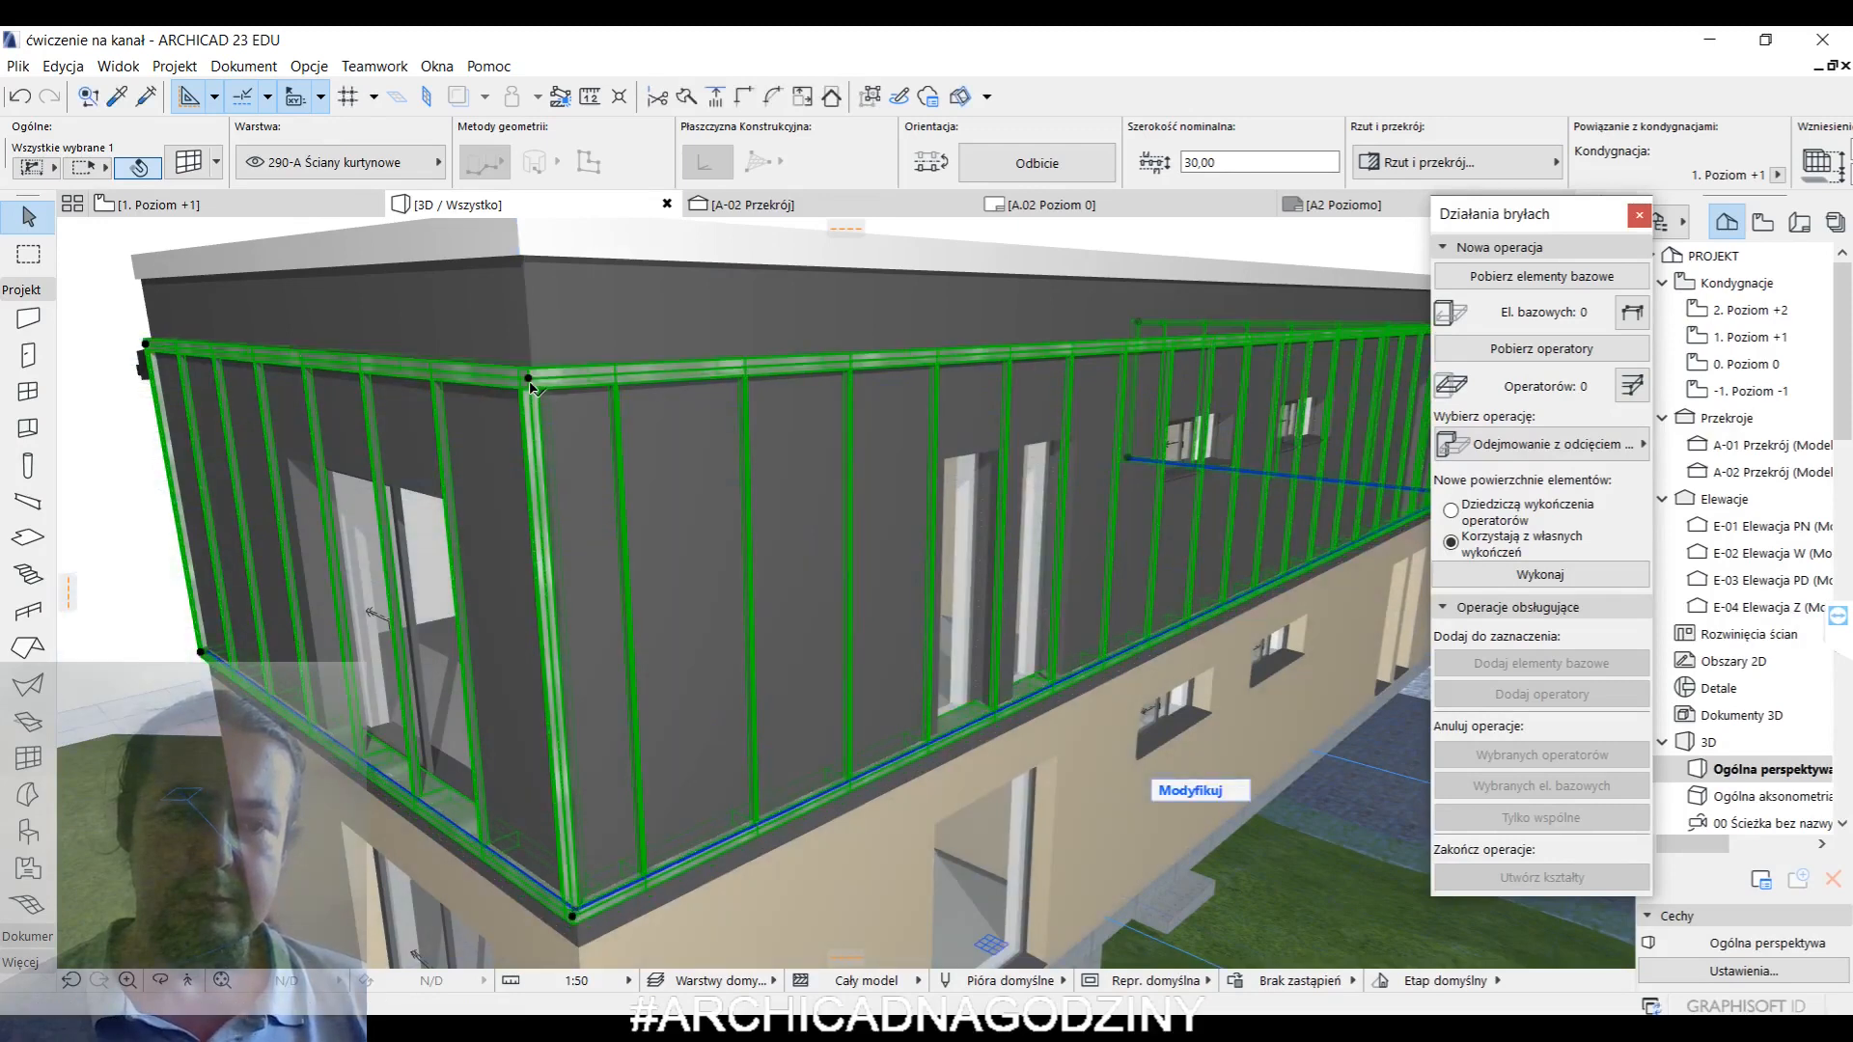
- Undo the last raise, realign the curtain wall's base with the dark storey's lower edge and stretch its top to the white roof edge
key("ctrl+z")
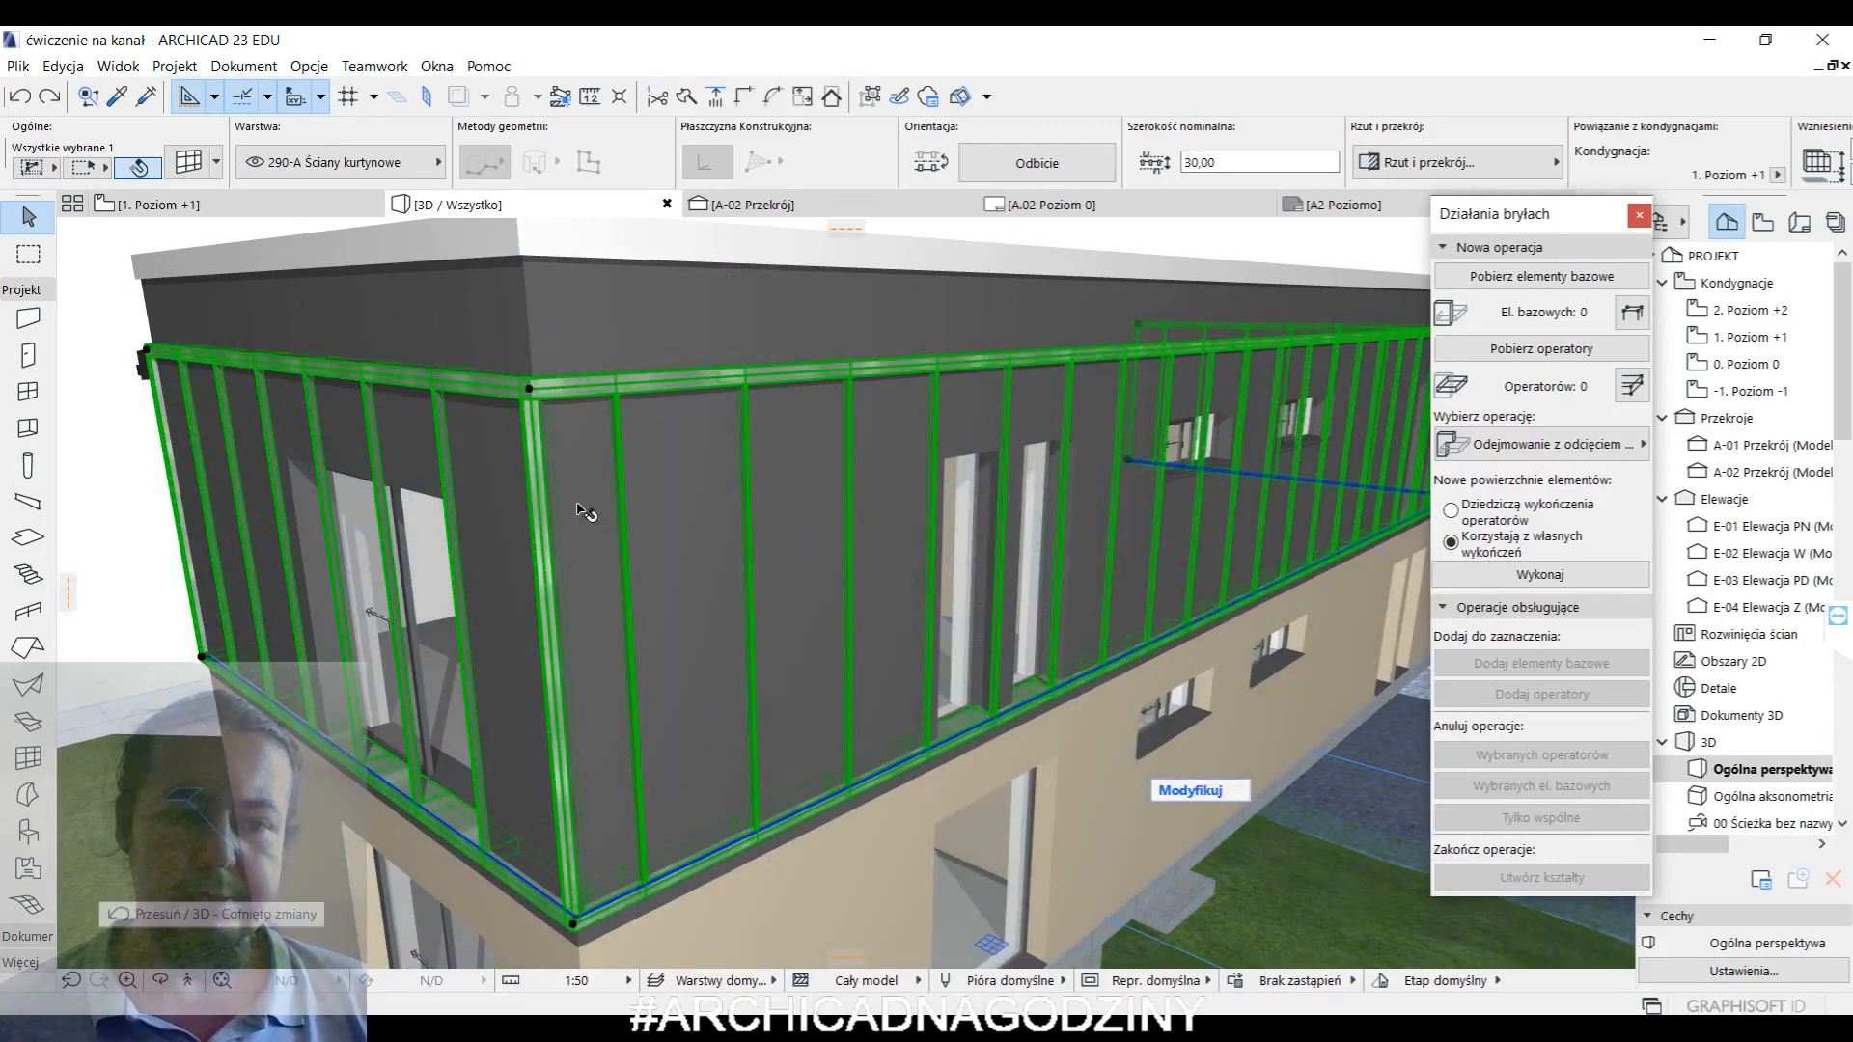
left_click(568, 927)
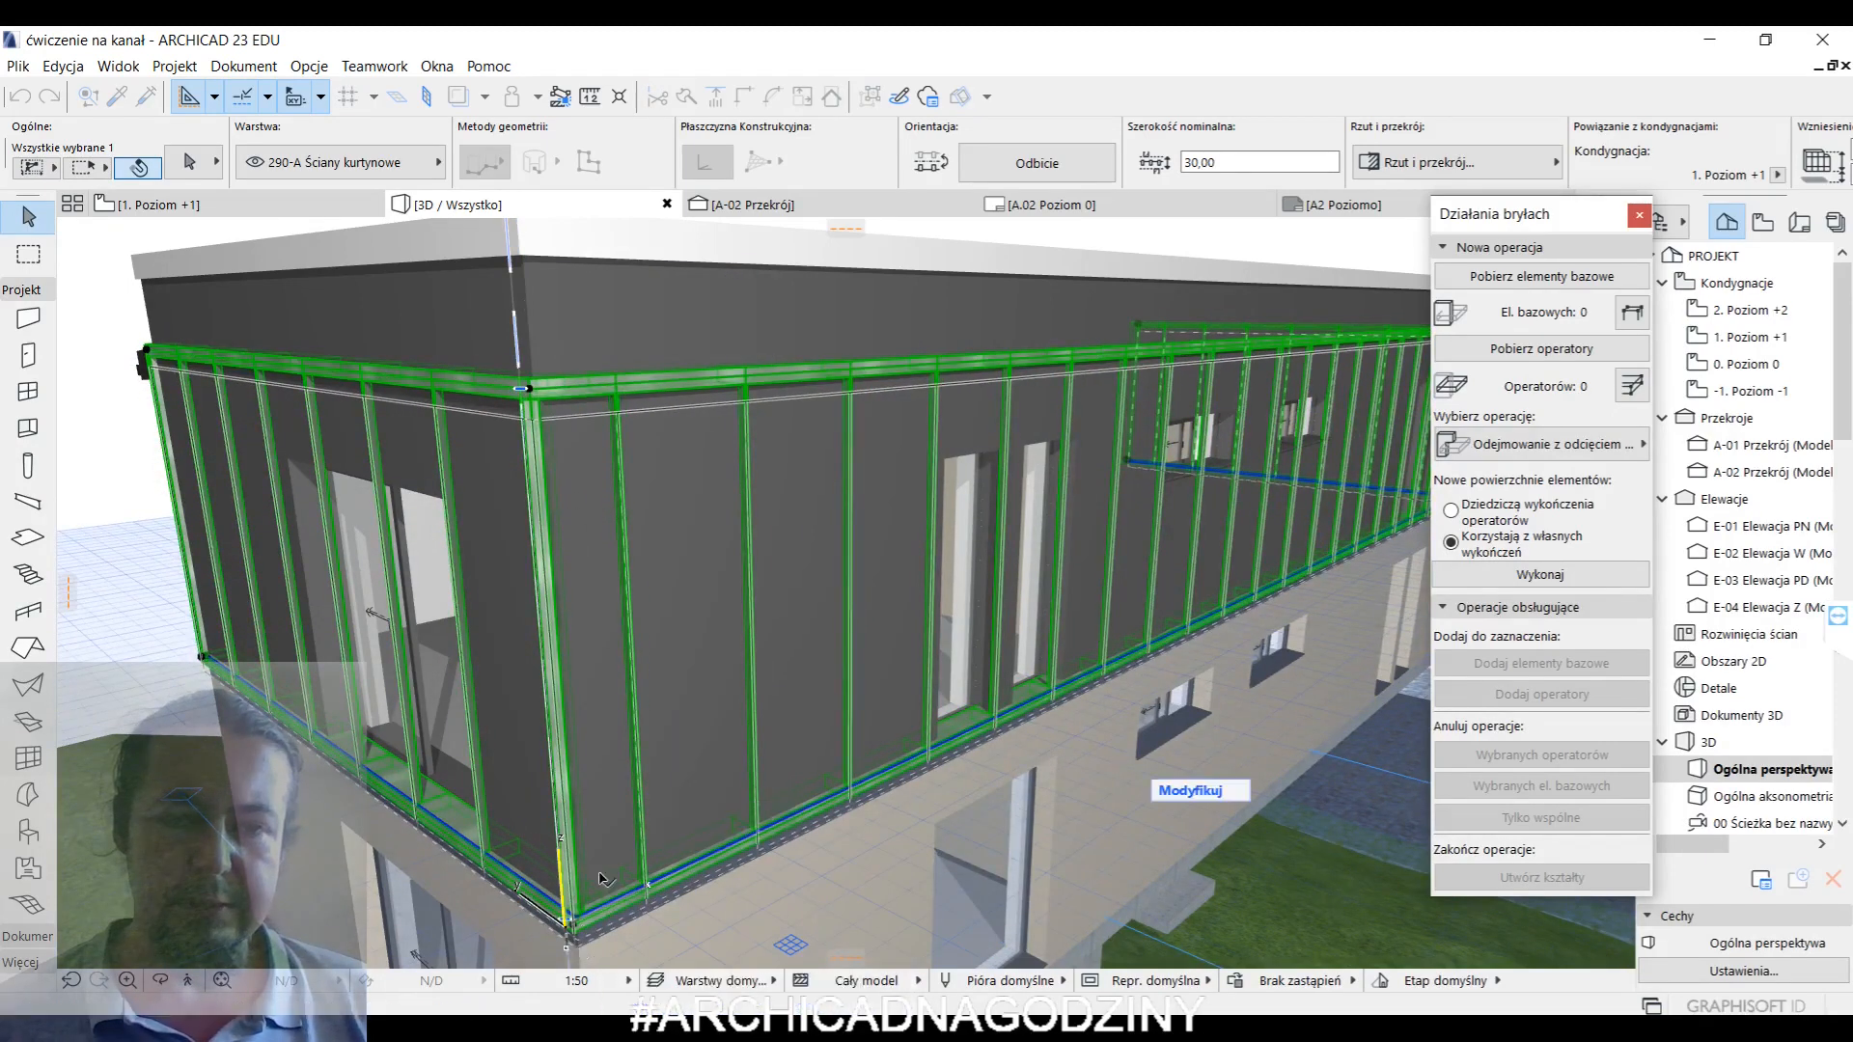
left_click(560, 516)
left_click(533, 431)
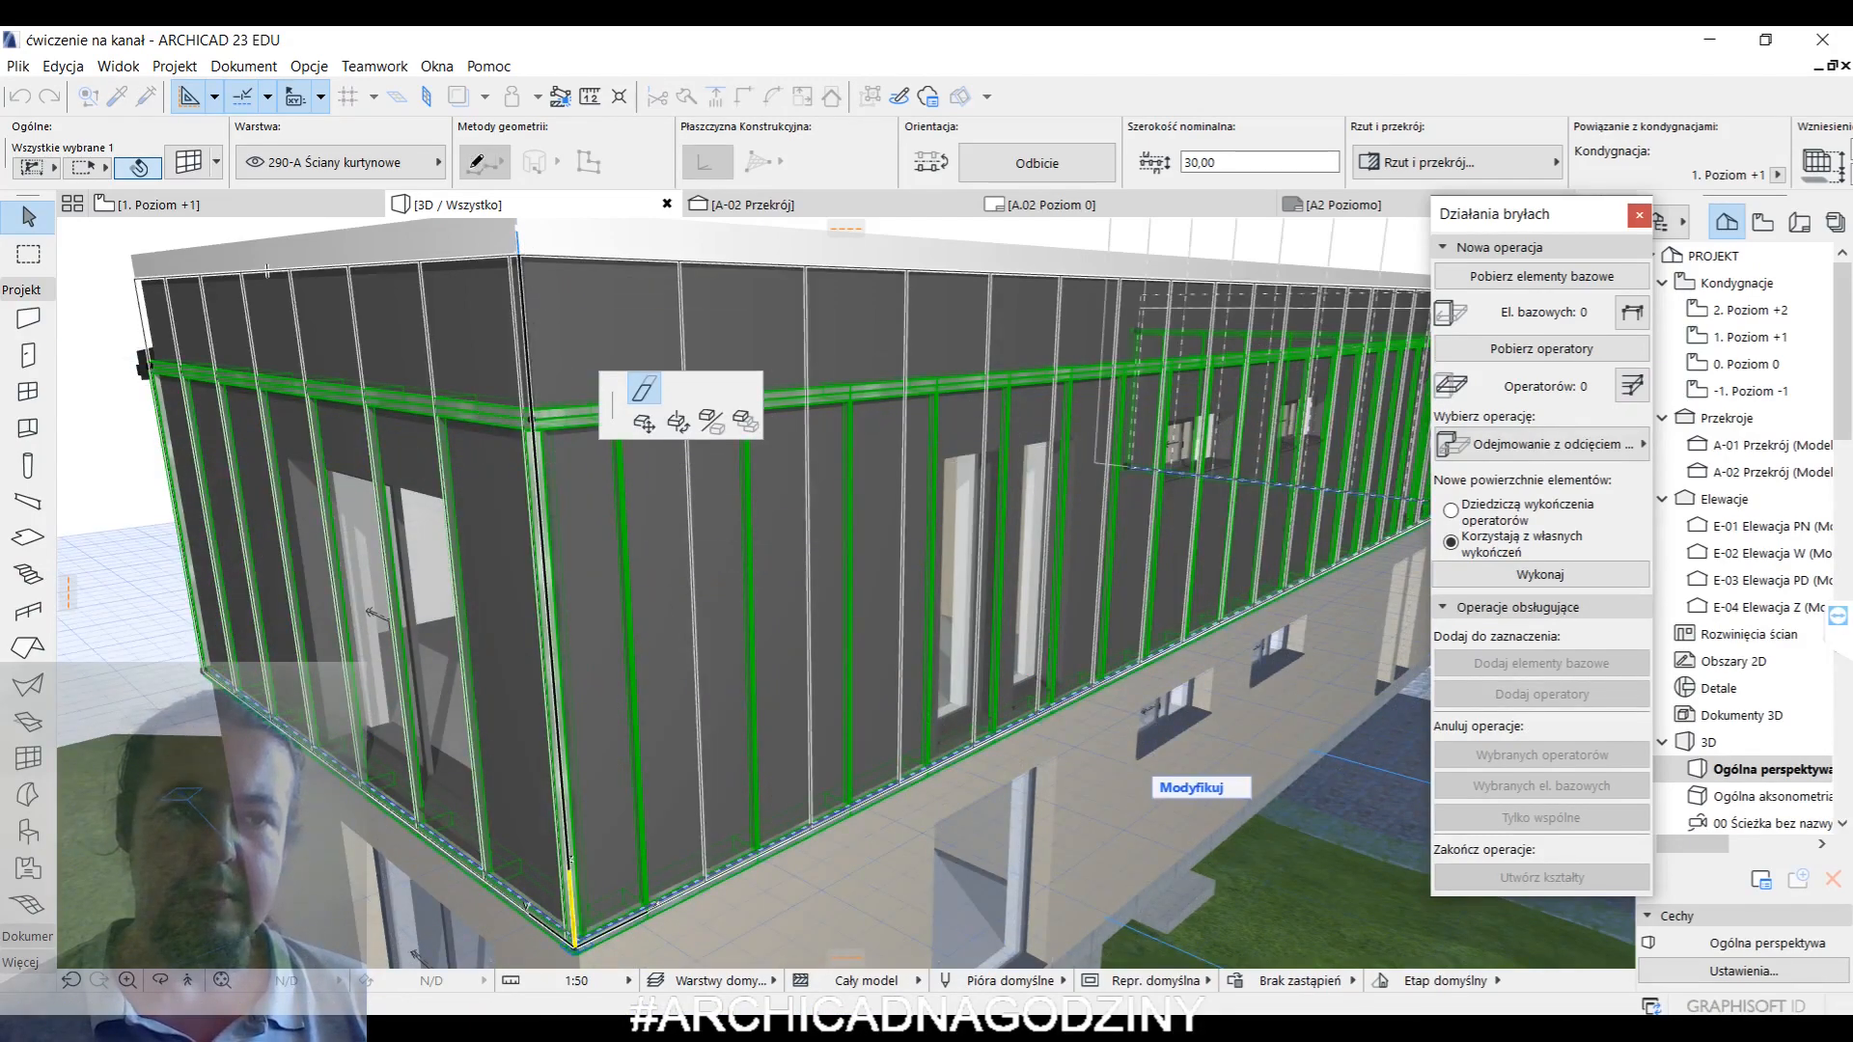
left_click(481, 316)
- Set the type of Profil Zewnętrzny to Niewidoczny in the selected curtain wall's settings and accept
key("ctrl+t")
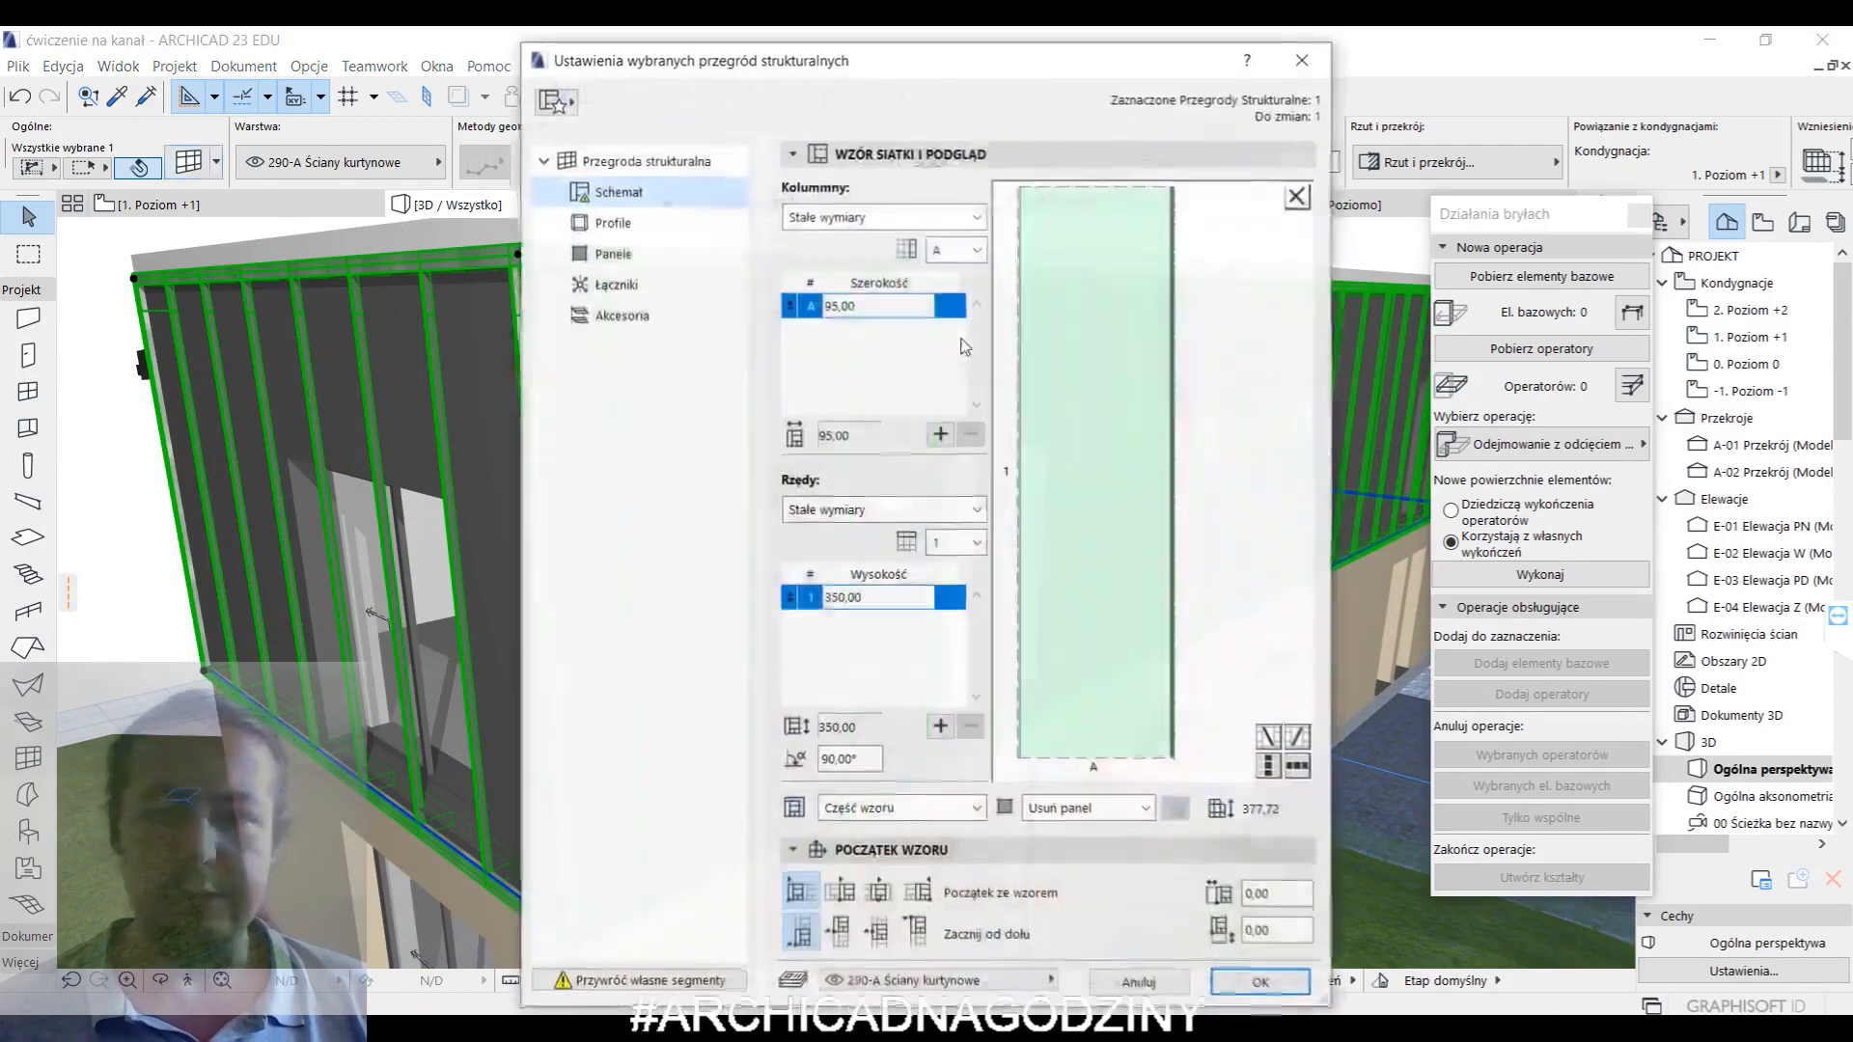
left_click(612, 222)
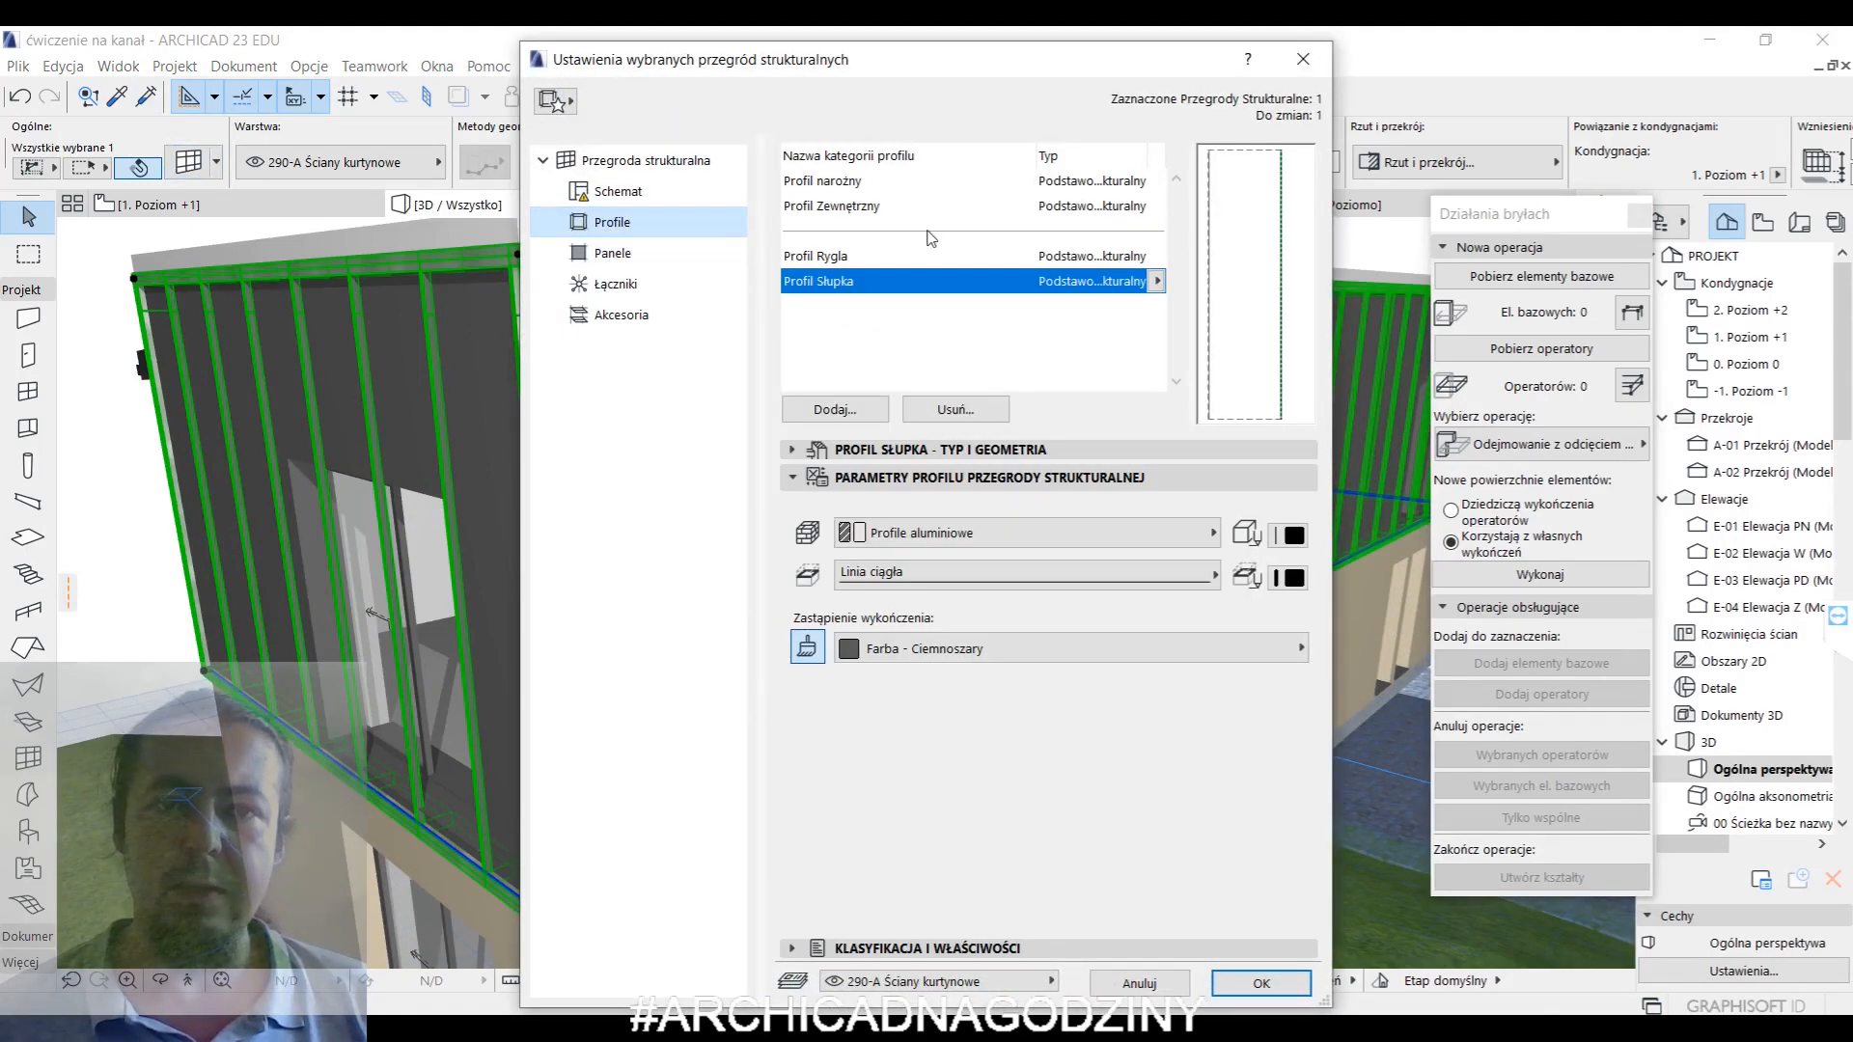
left_click(853, 207)
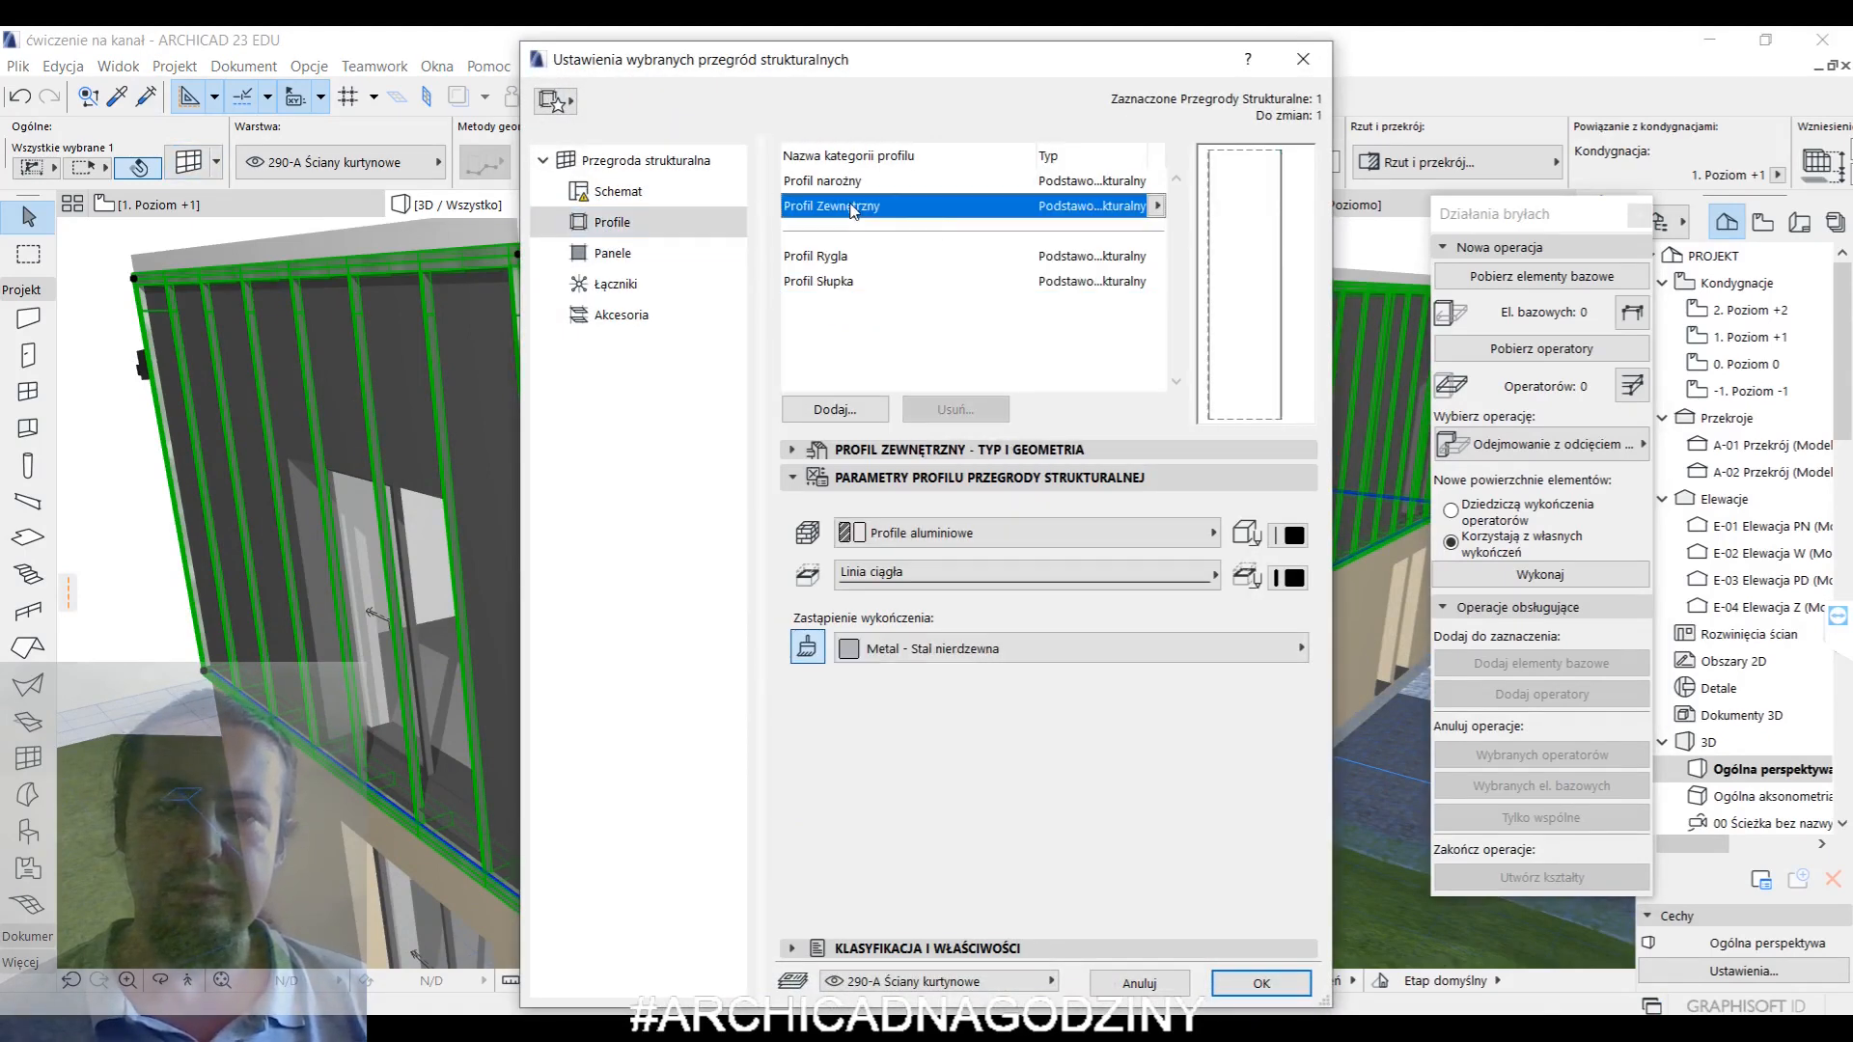
left_click(1157, 206)
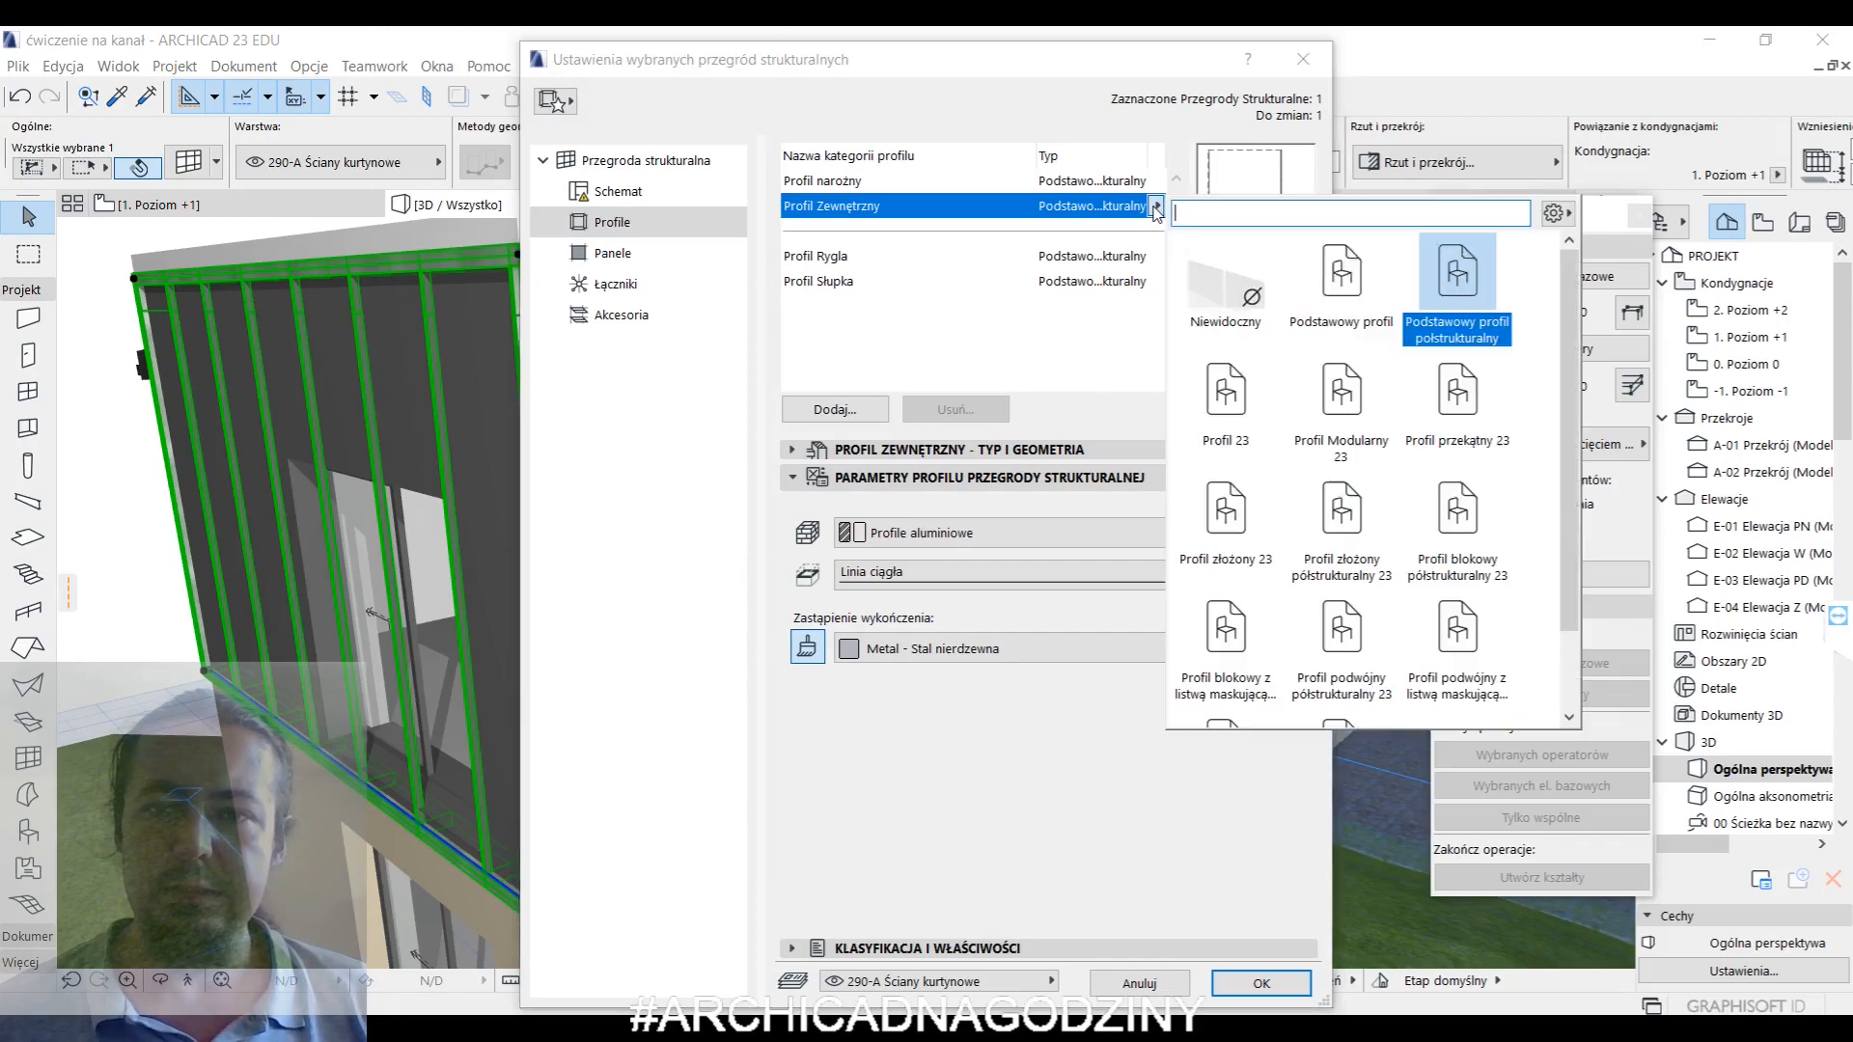
left_click(1224, 289)
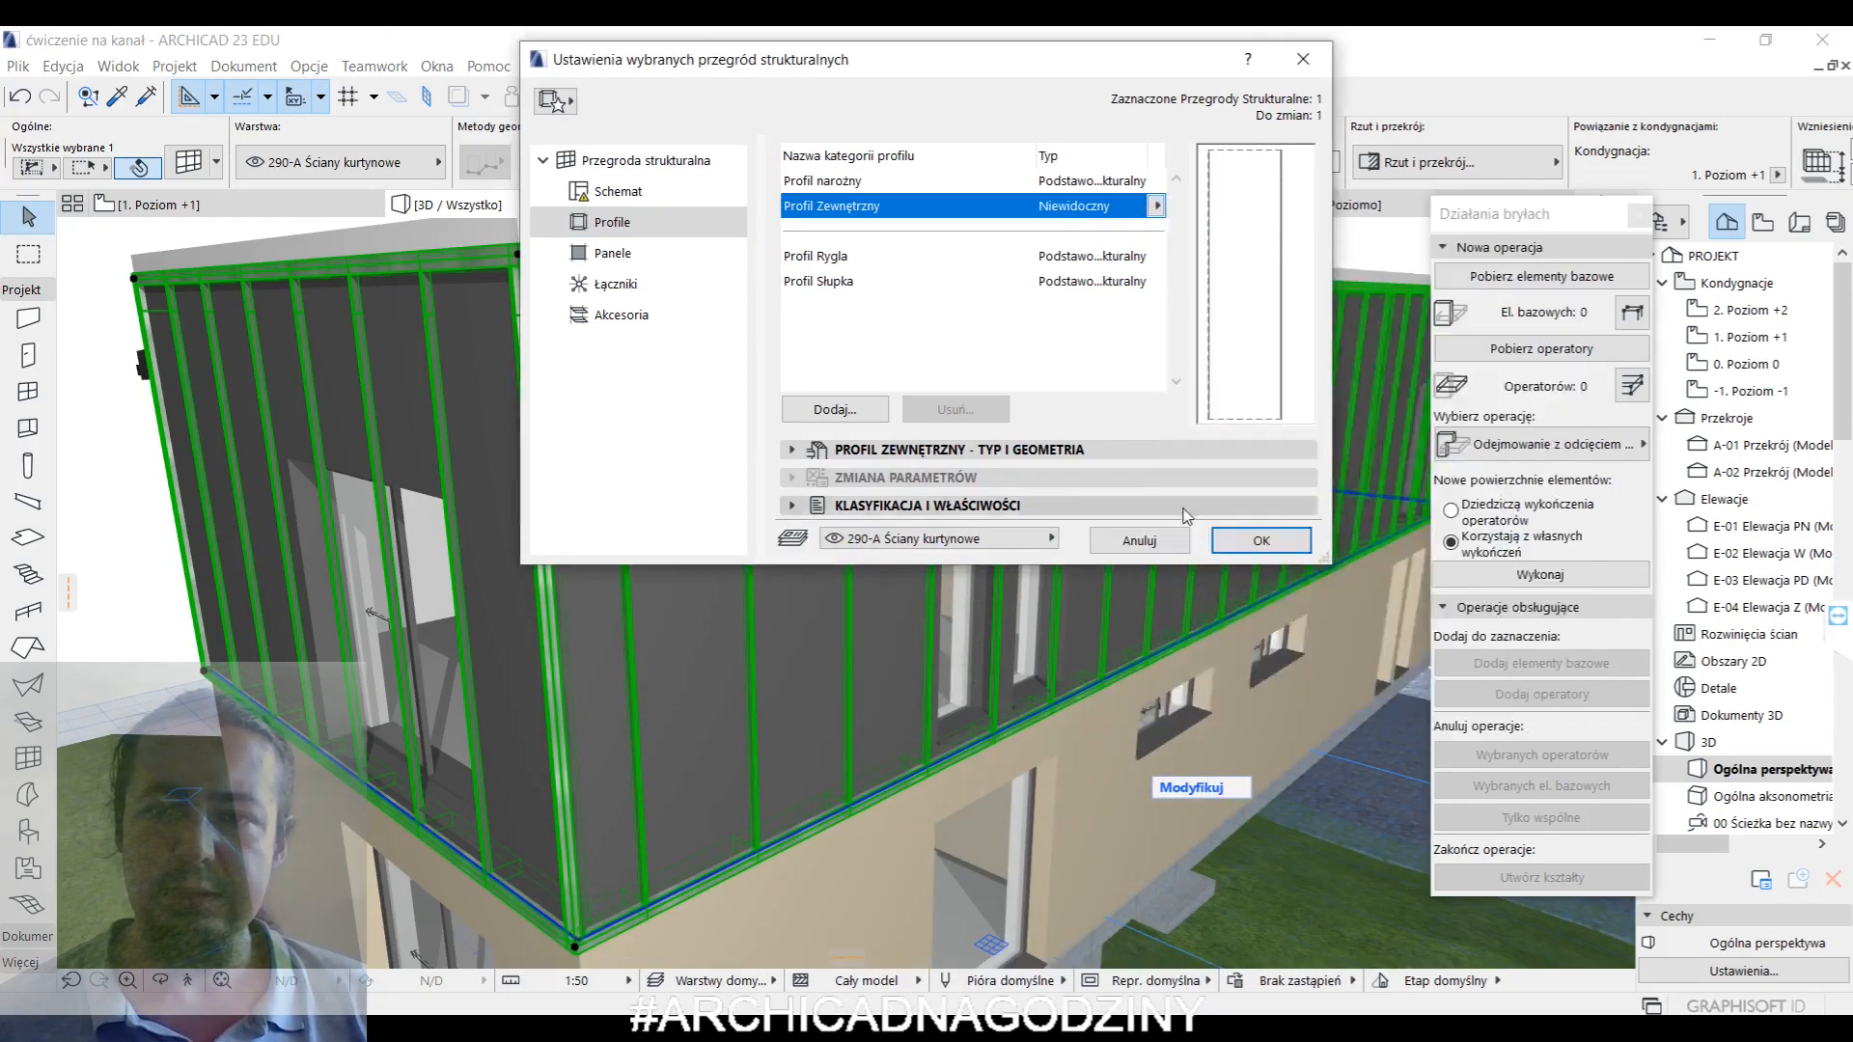
left_click(1223, 542)
- Assign the Profil 23 type to the curtain wall's corner profile (Profil narożny)
middle_click_drag(540, 329, 636, 426, "shift")
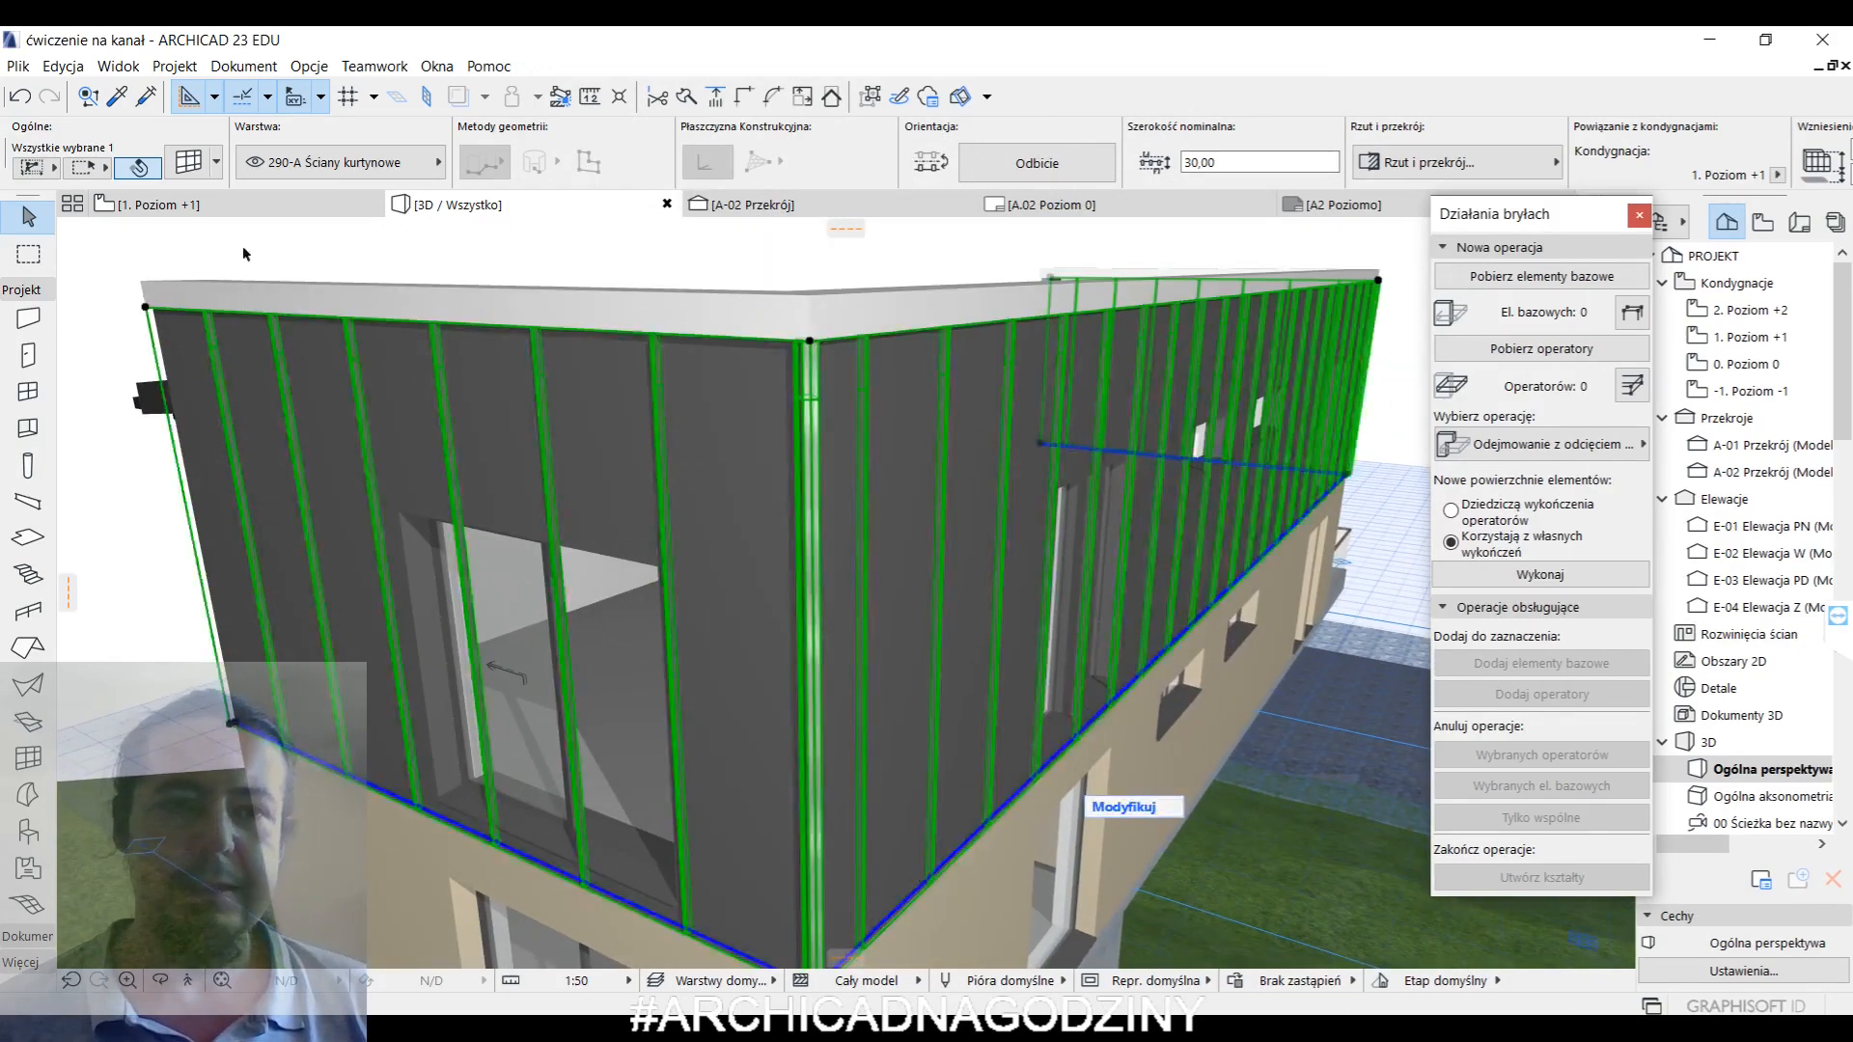
key("ctrl+t")
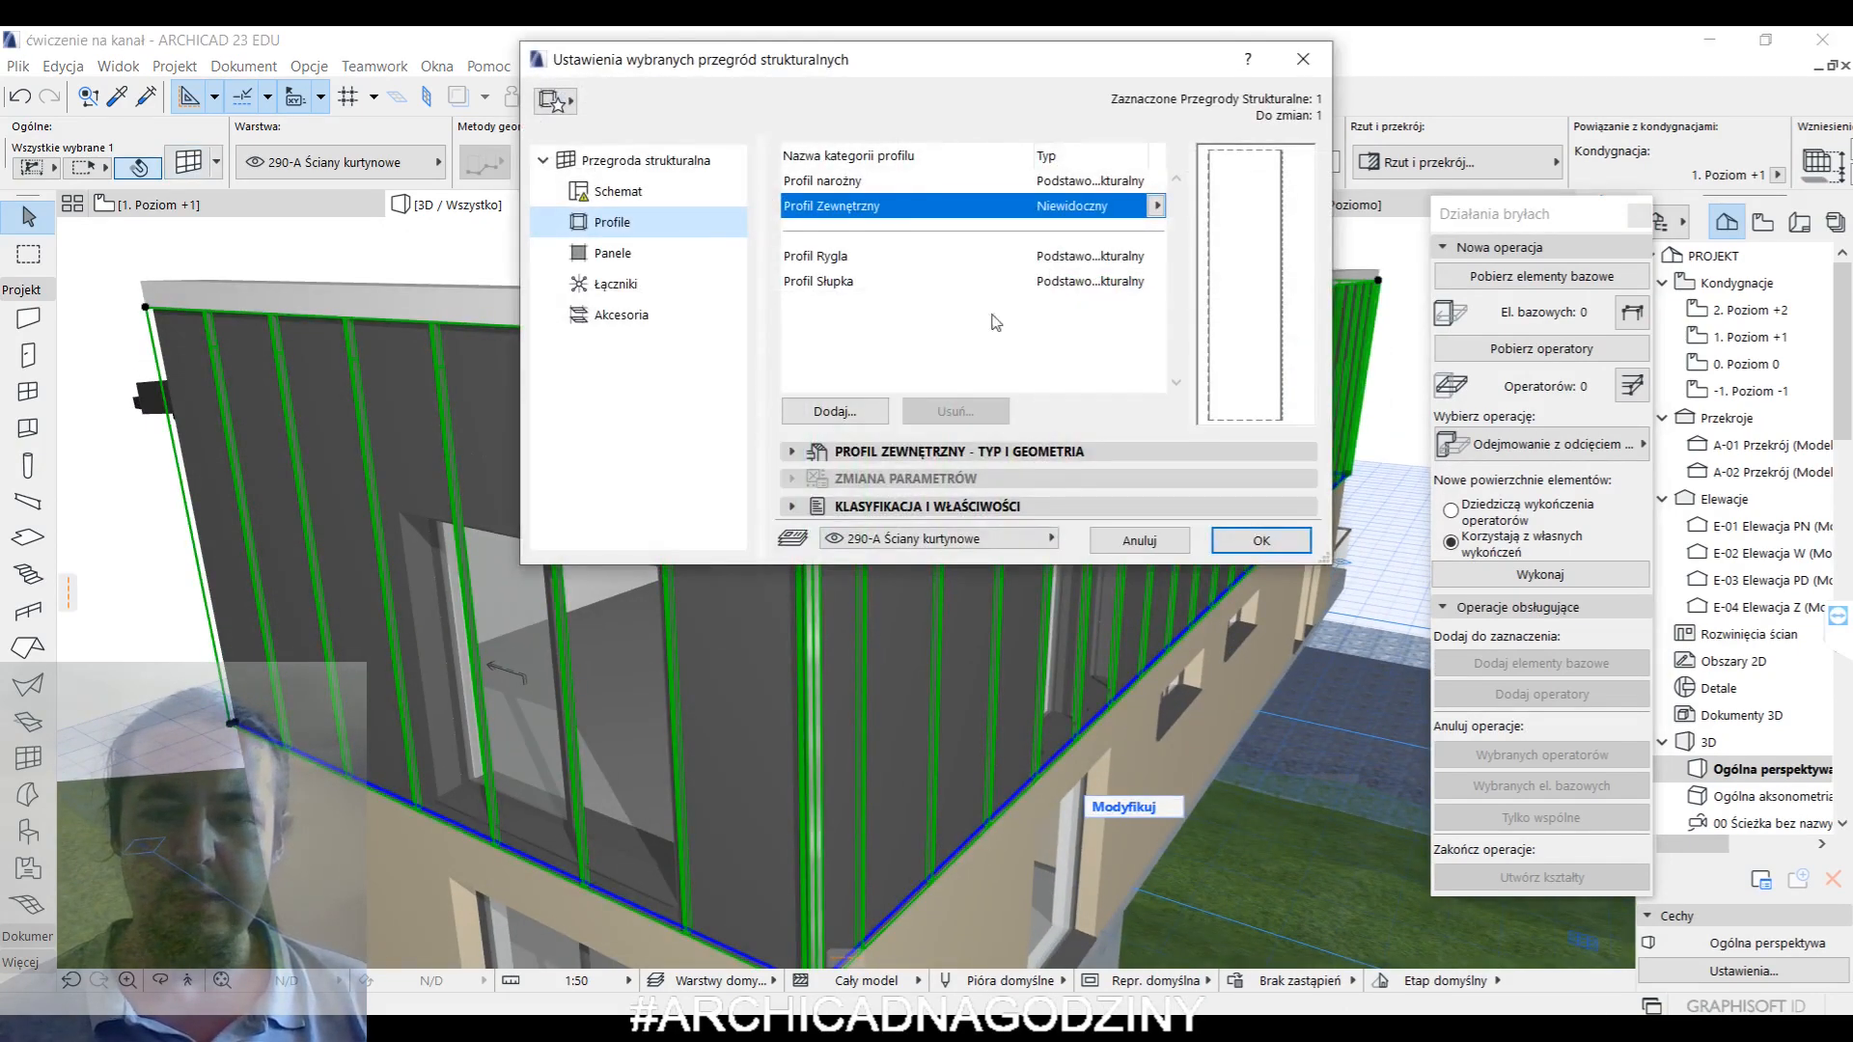
left_click(600, 254)
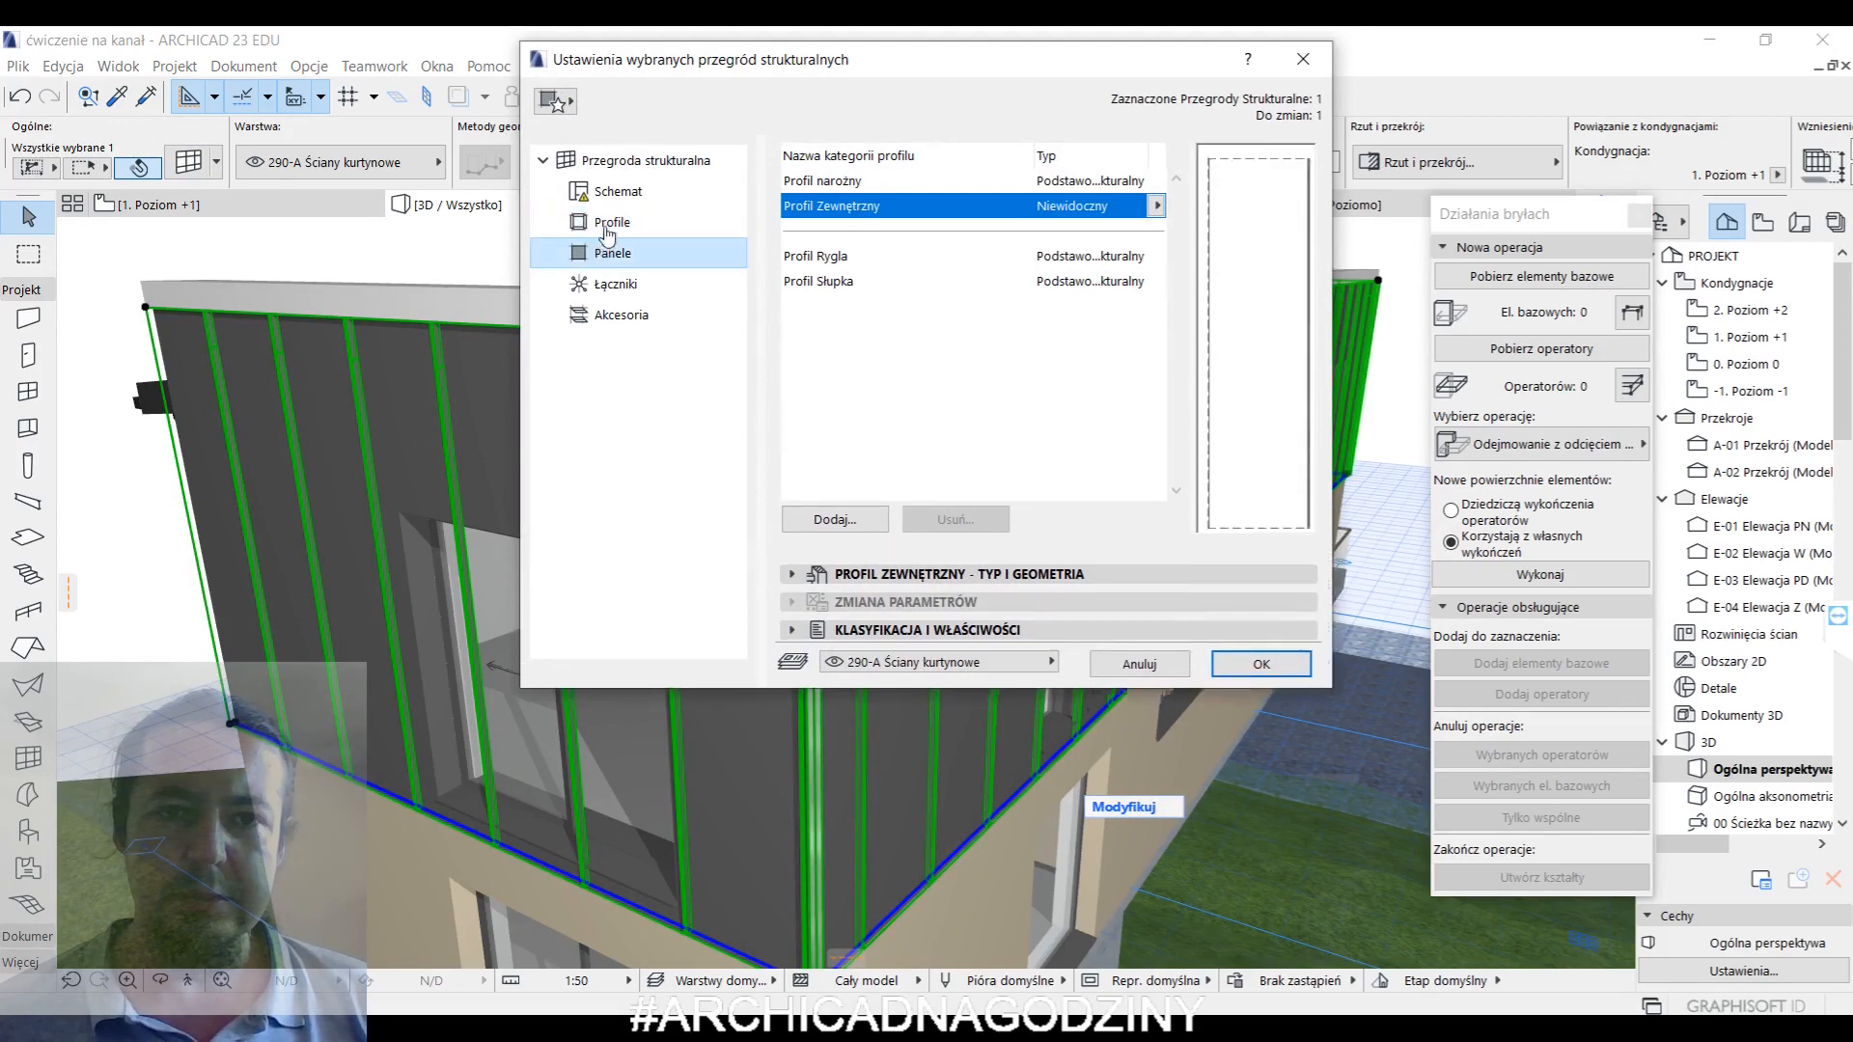
left_click(608, 230)
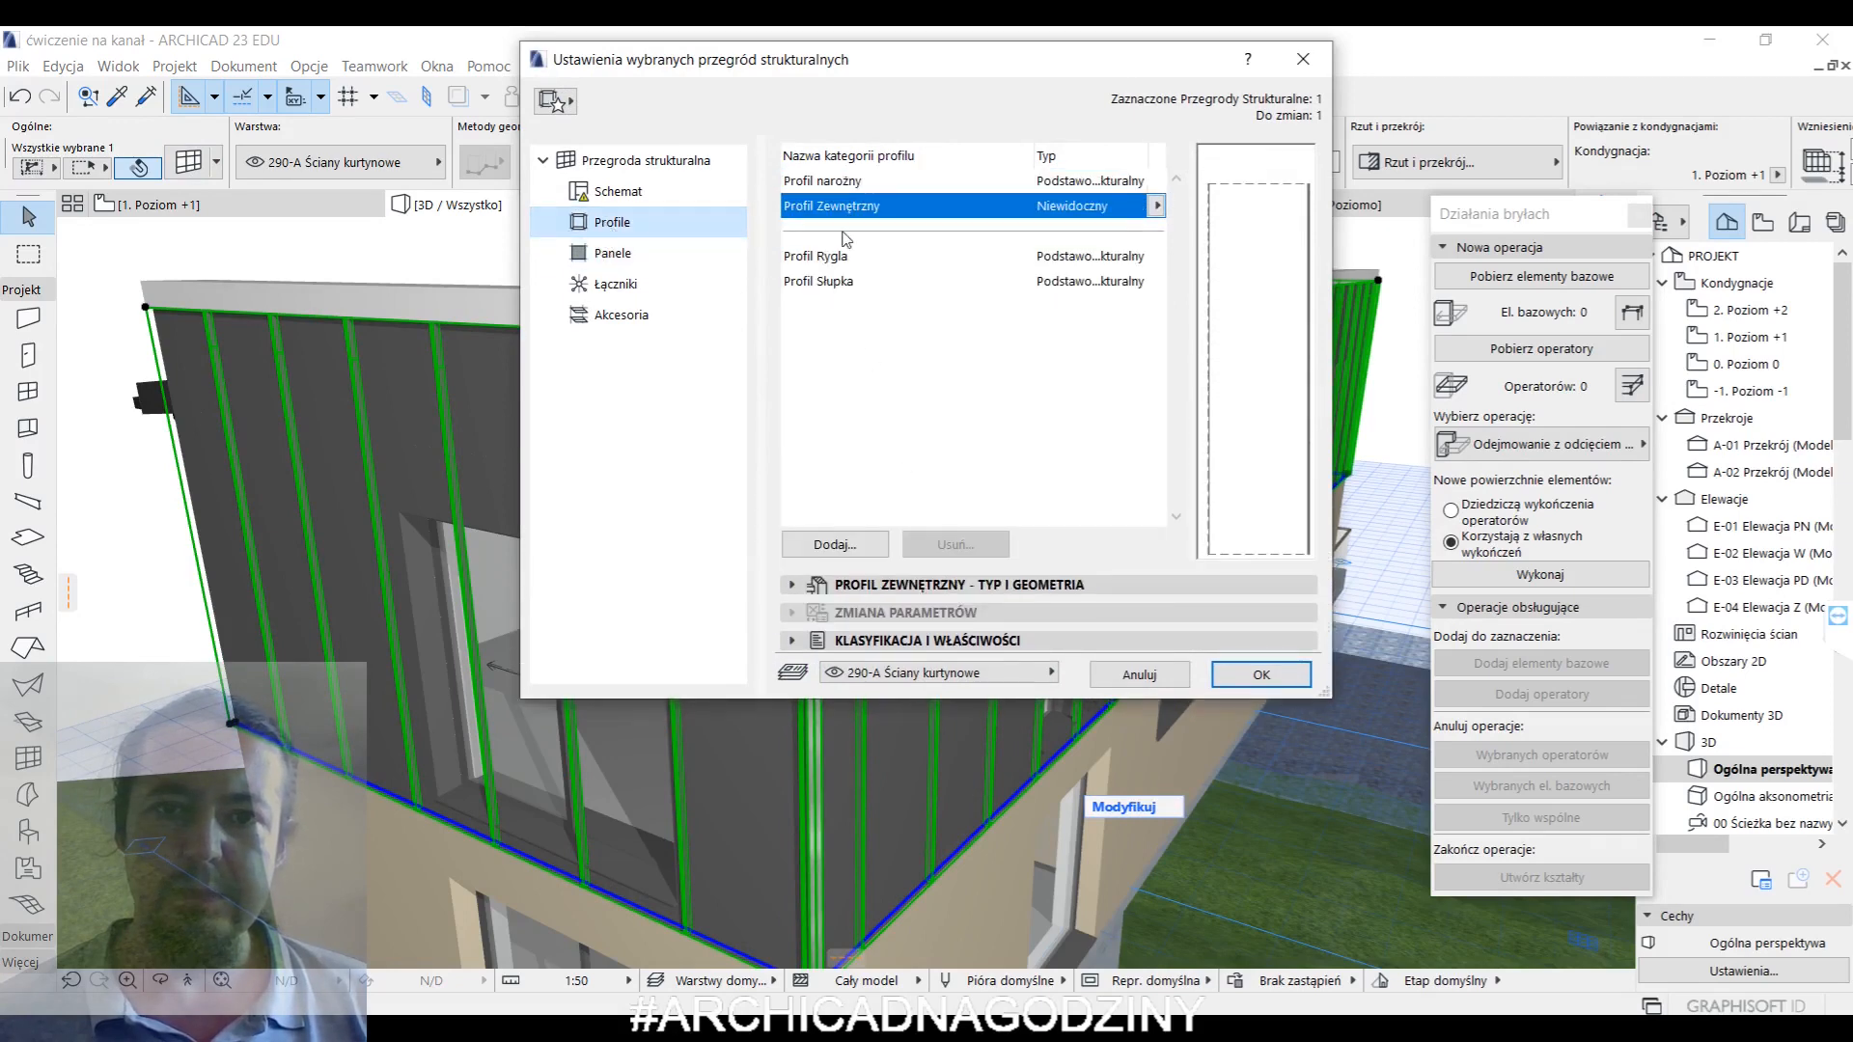
left_click(849, 182)
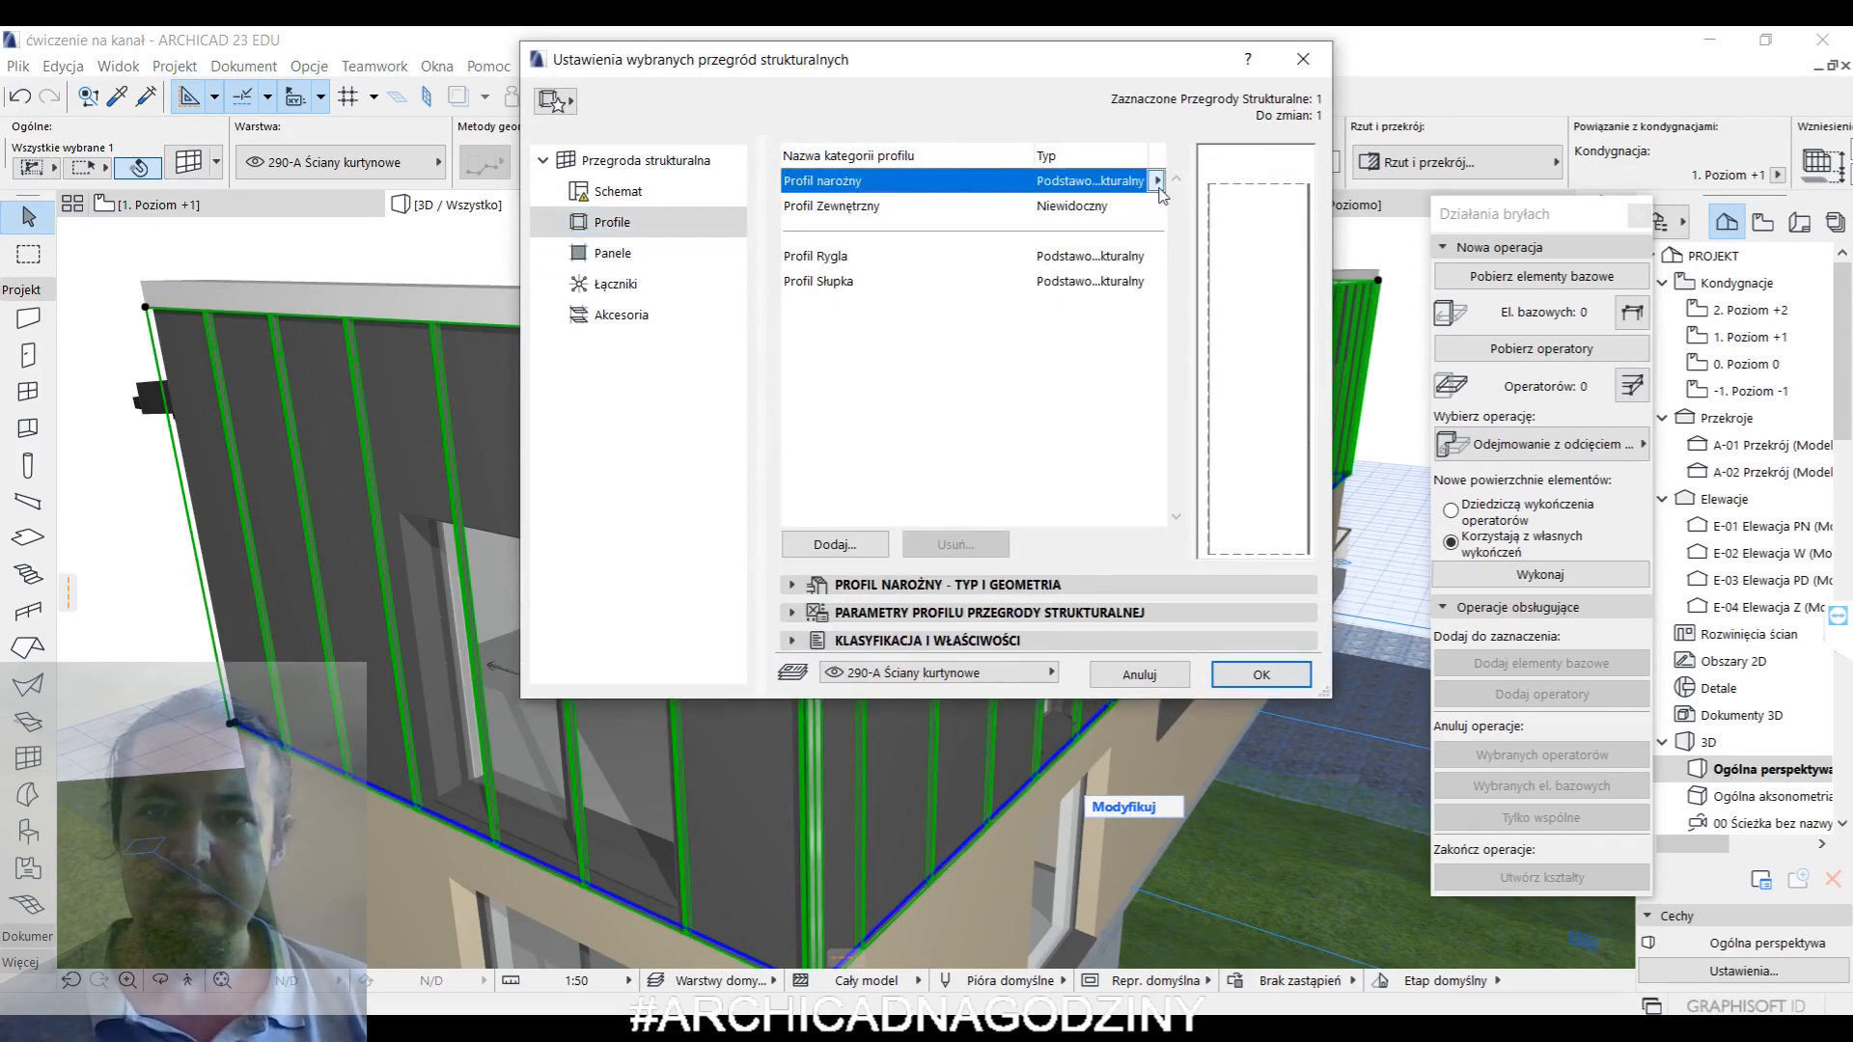
left_click(1157, 181)
left_click(1308, 287)
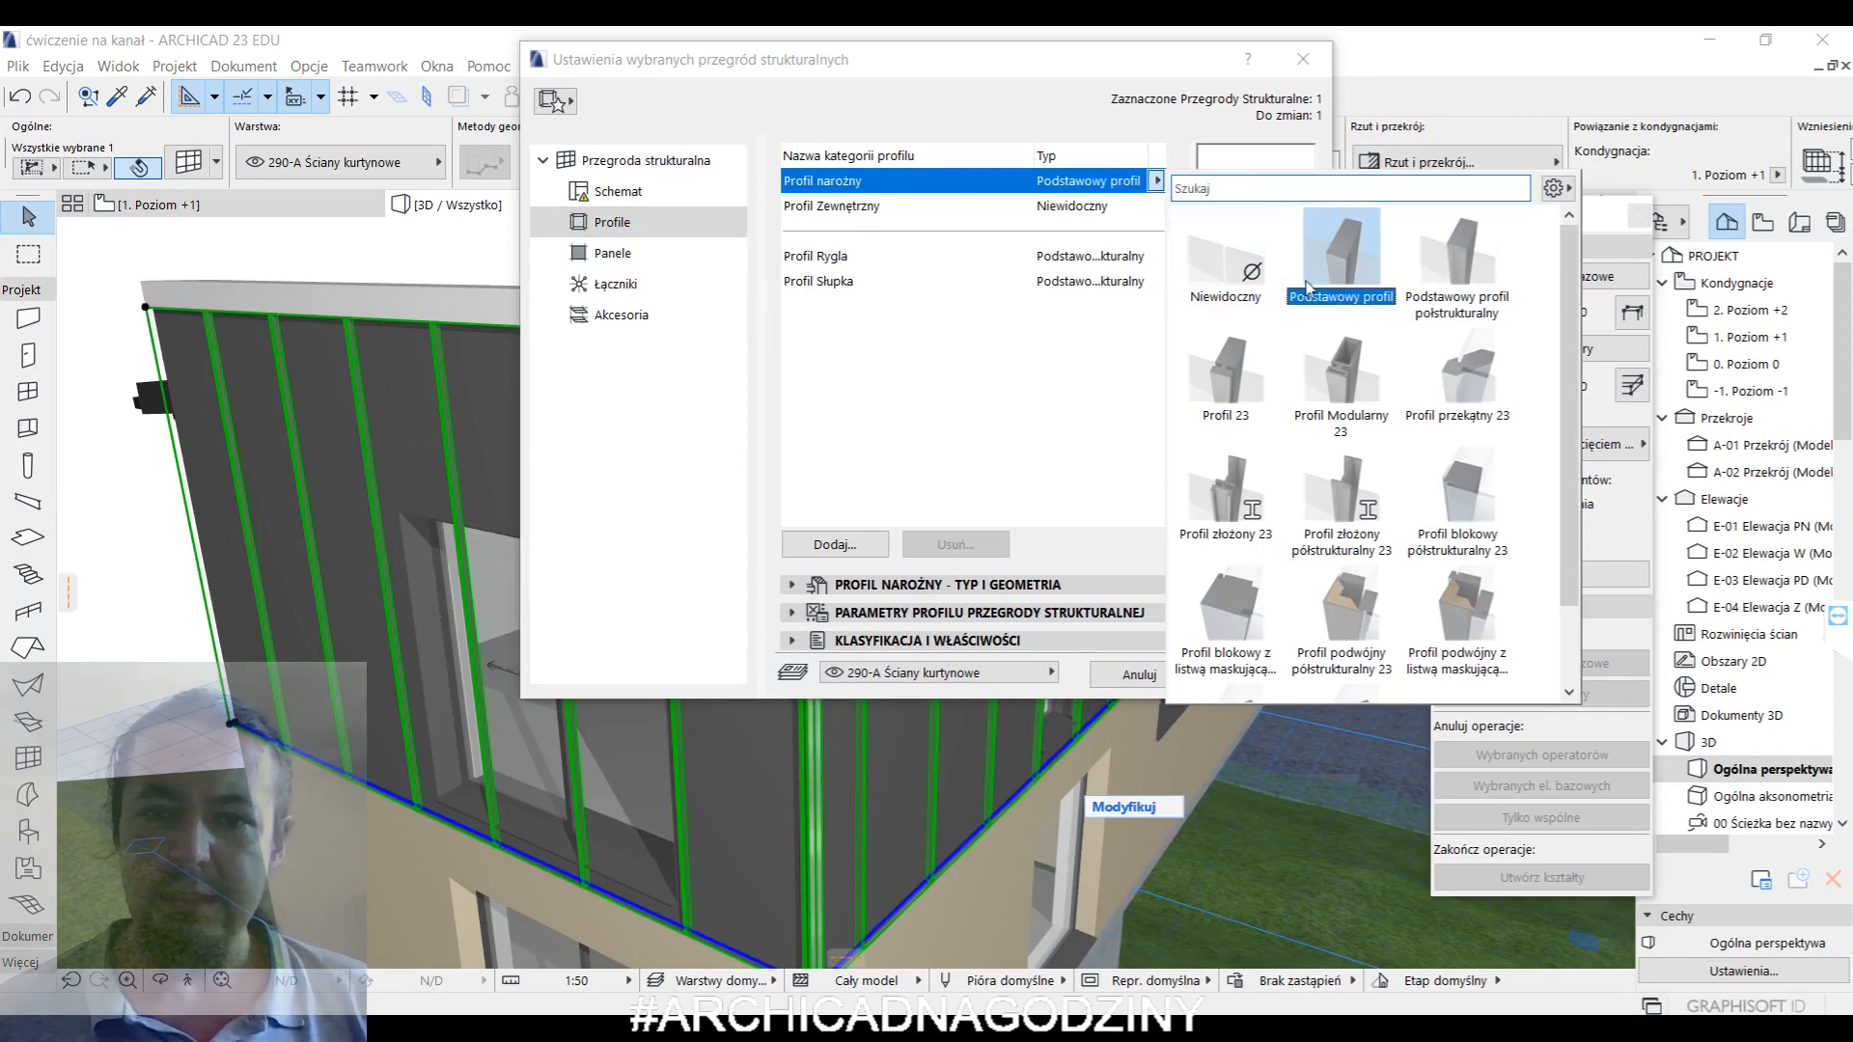
left_click(966, 581)
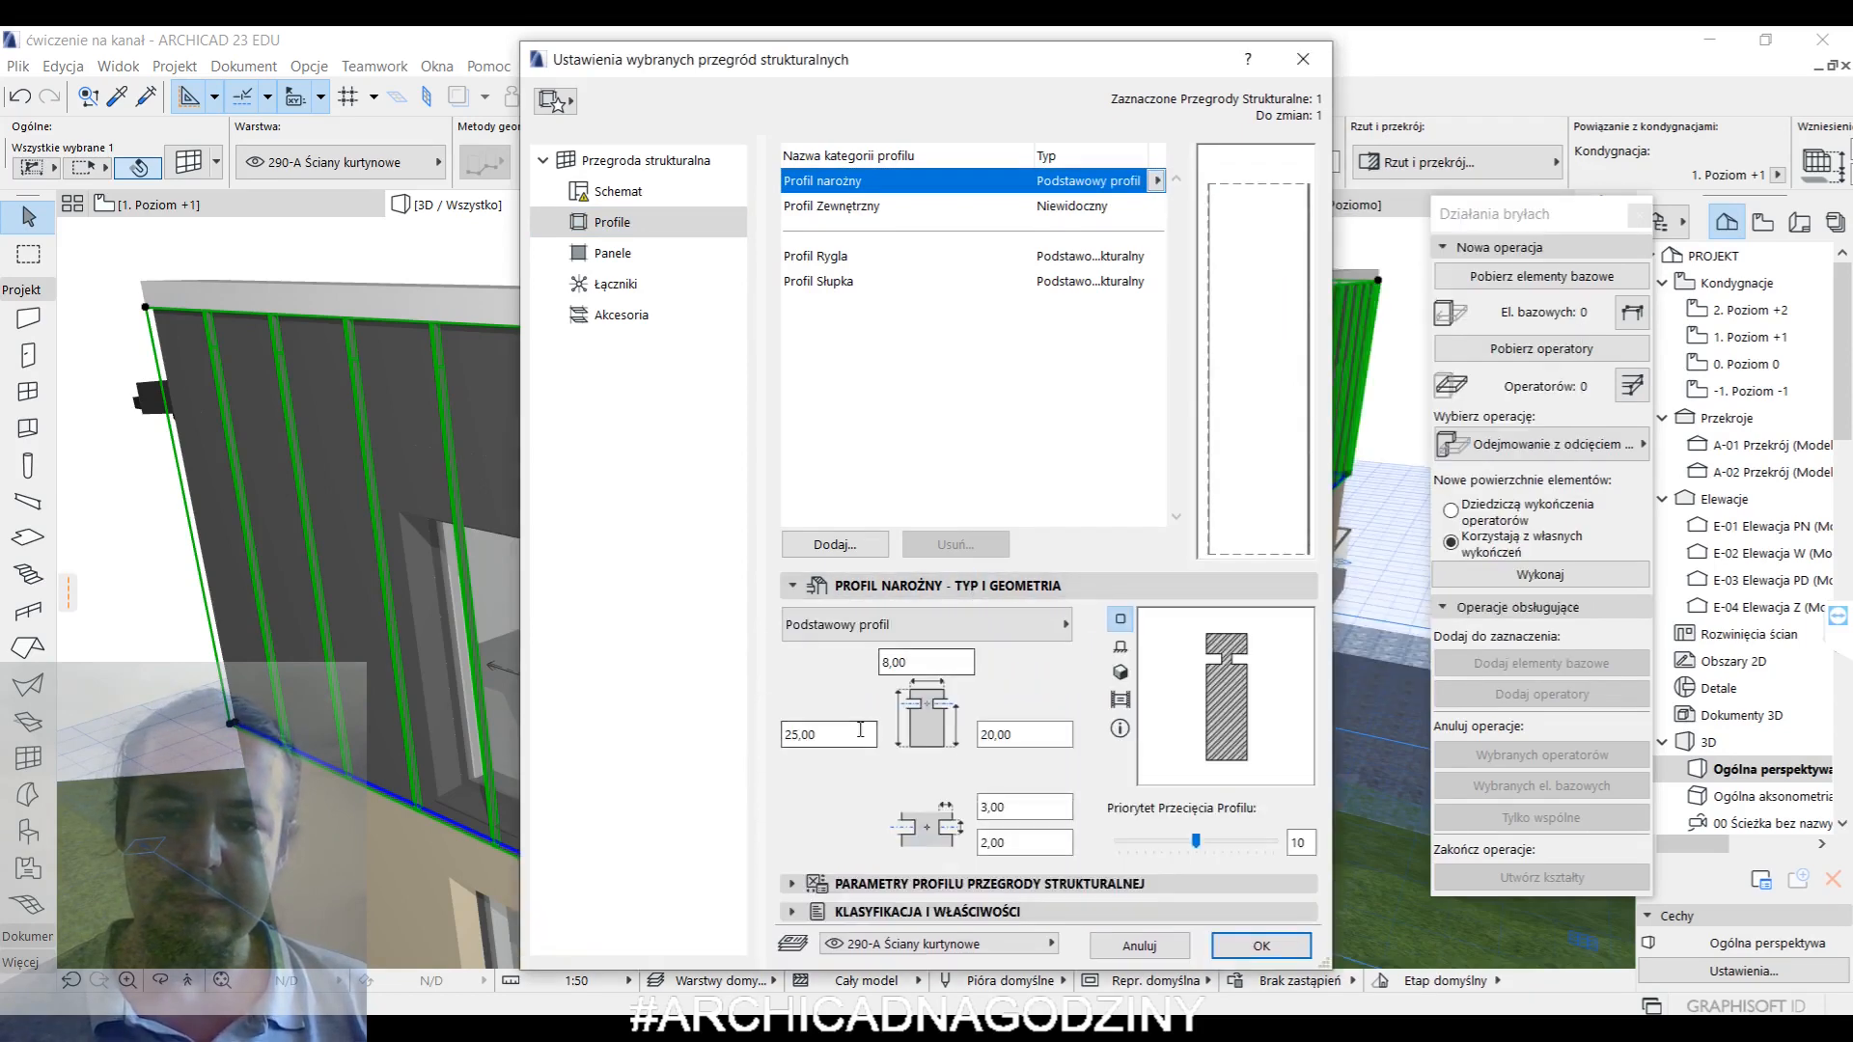
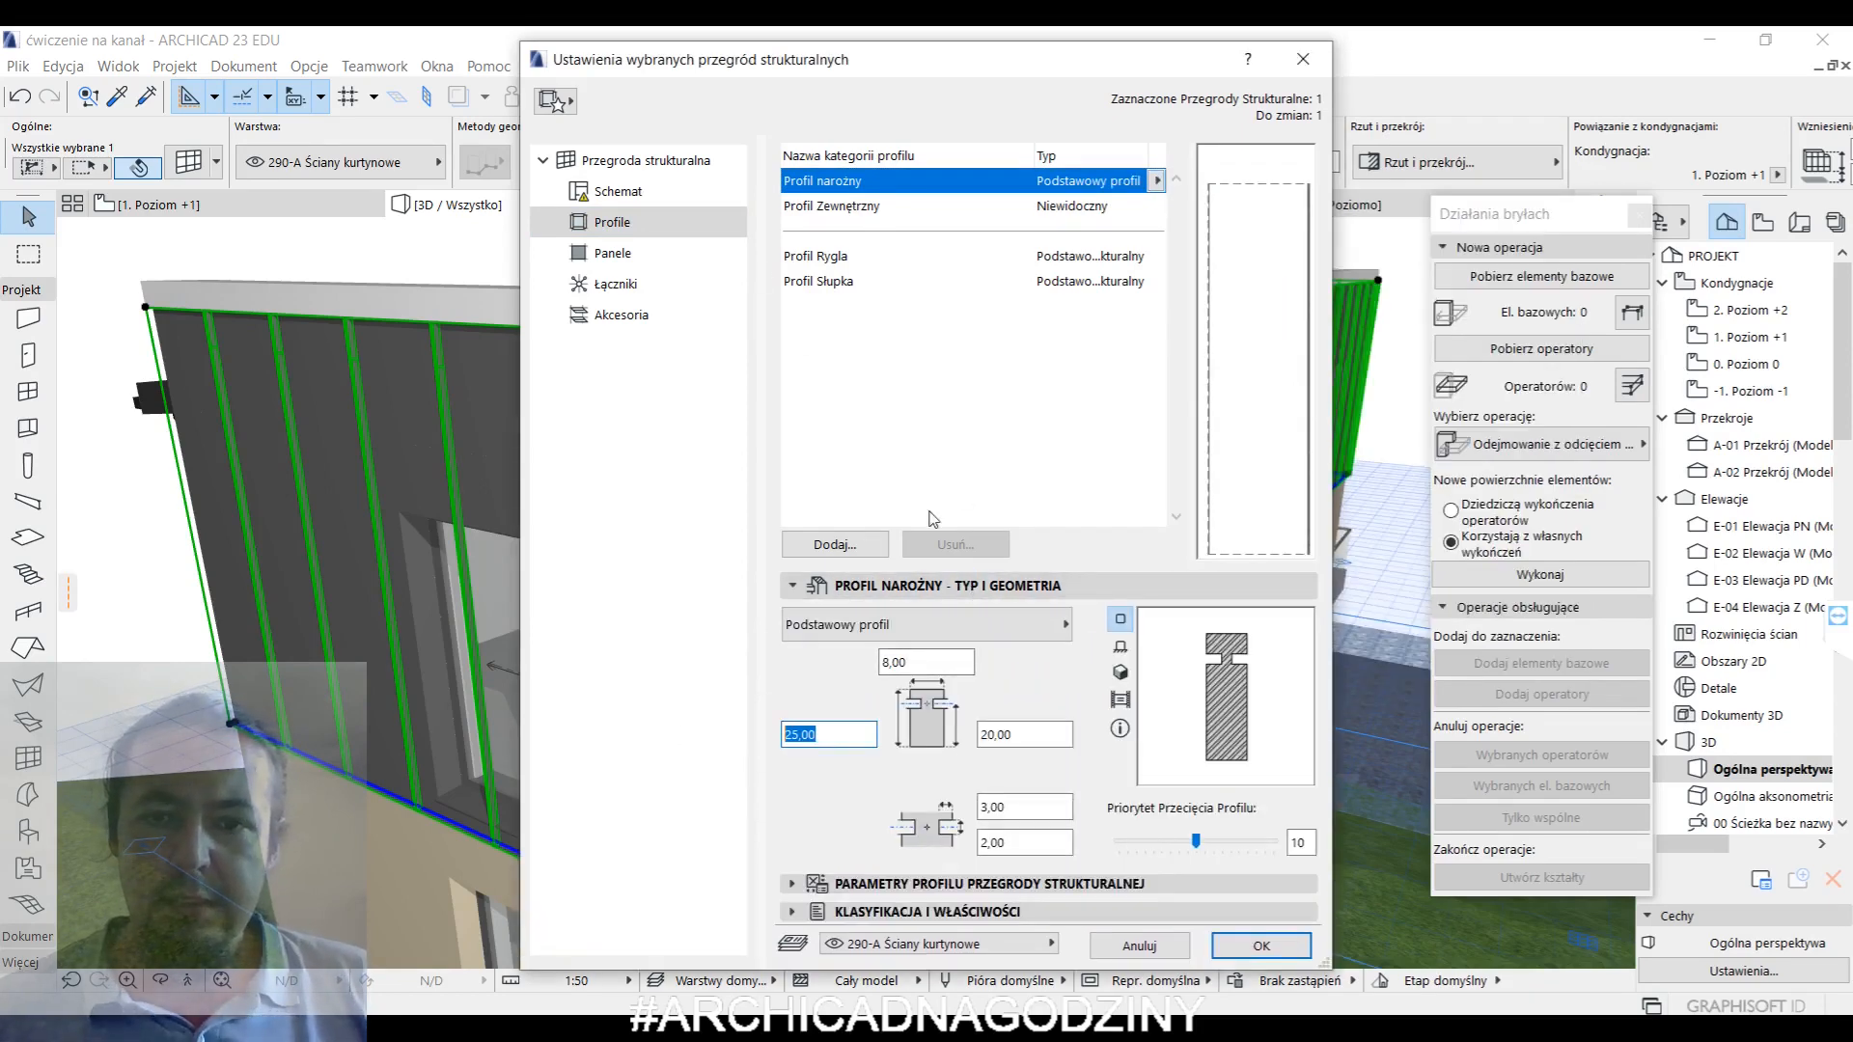
left_click(915, 632)
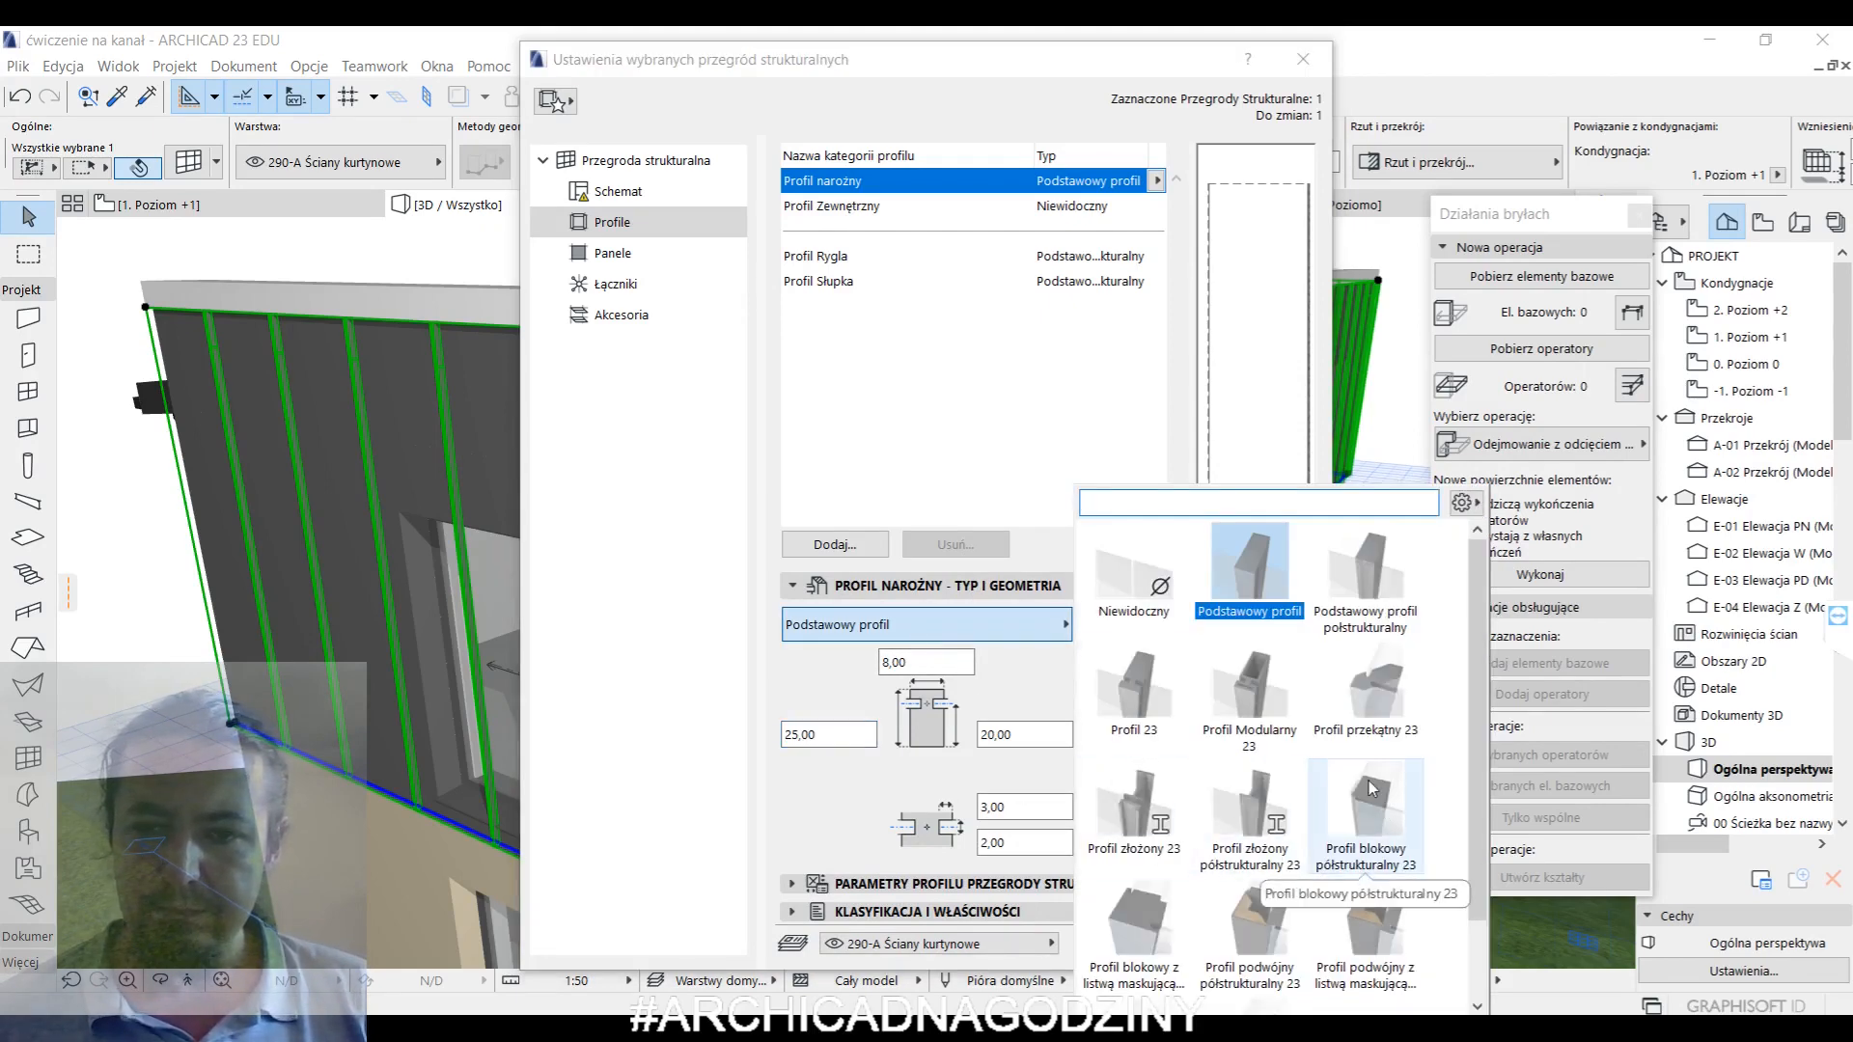
left_click(1134, 687)
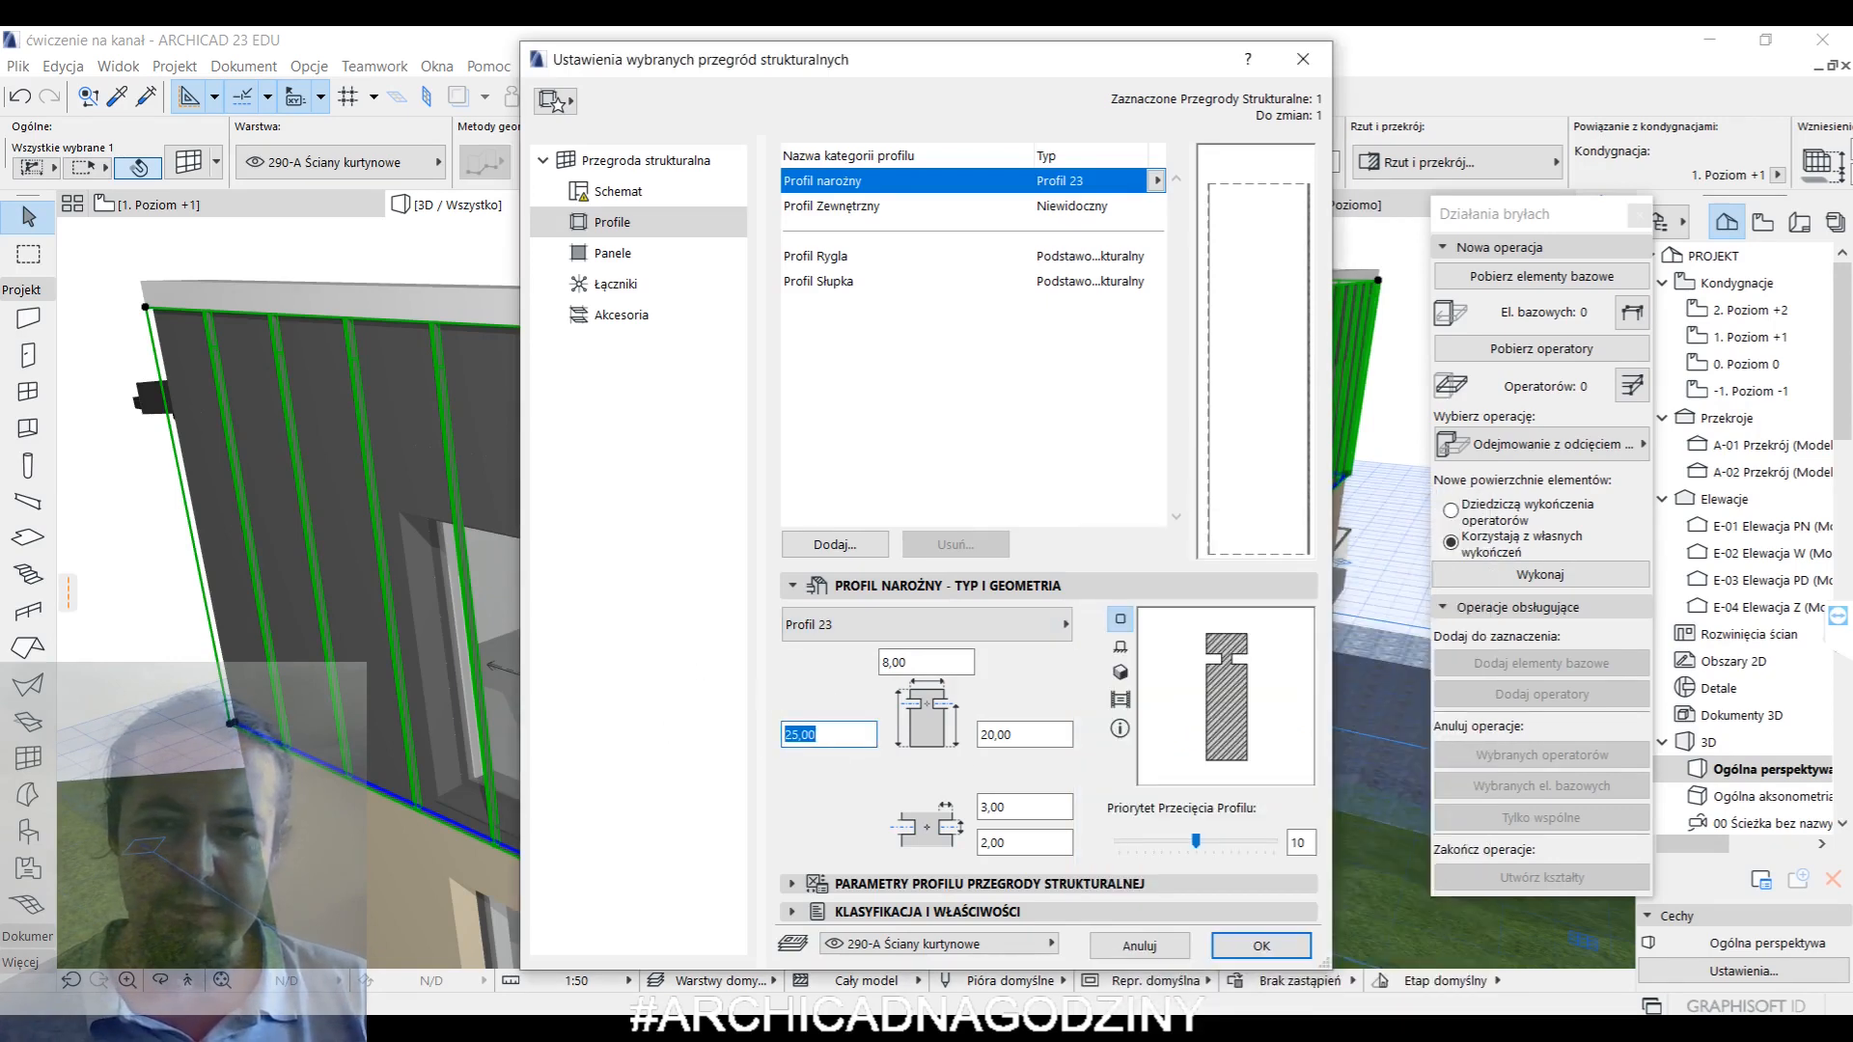
- Set the corner profile's height to 5, its height offset to 3 and its width to 3, and accept the settings
key("Return")
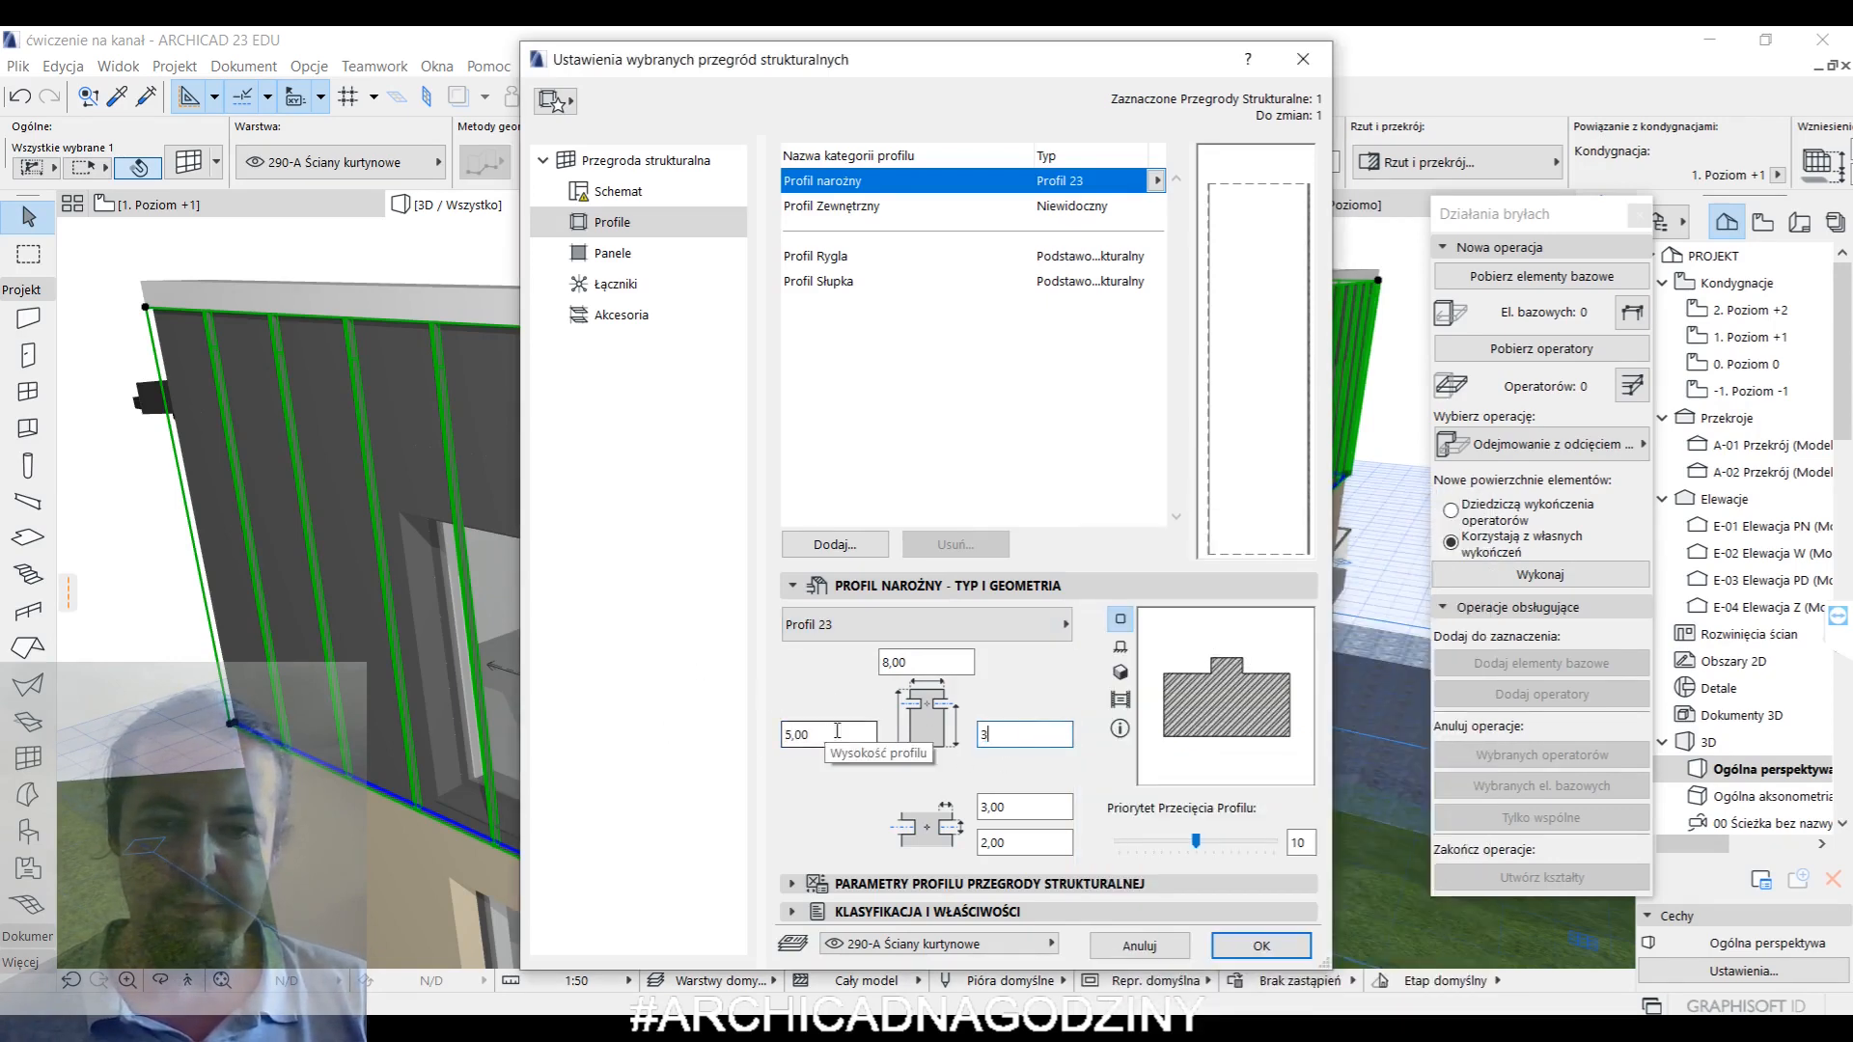
left_click(919, 663)
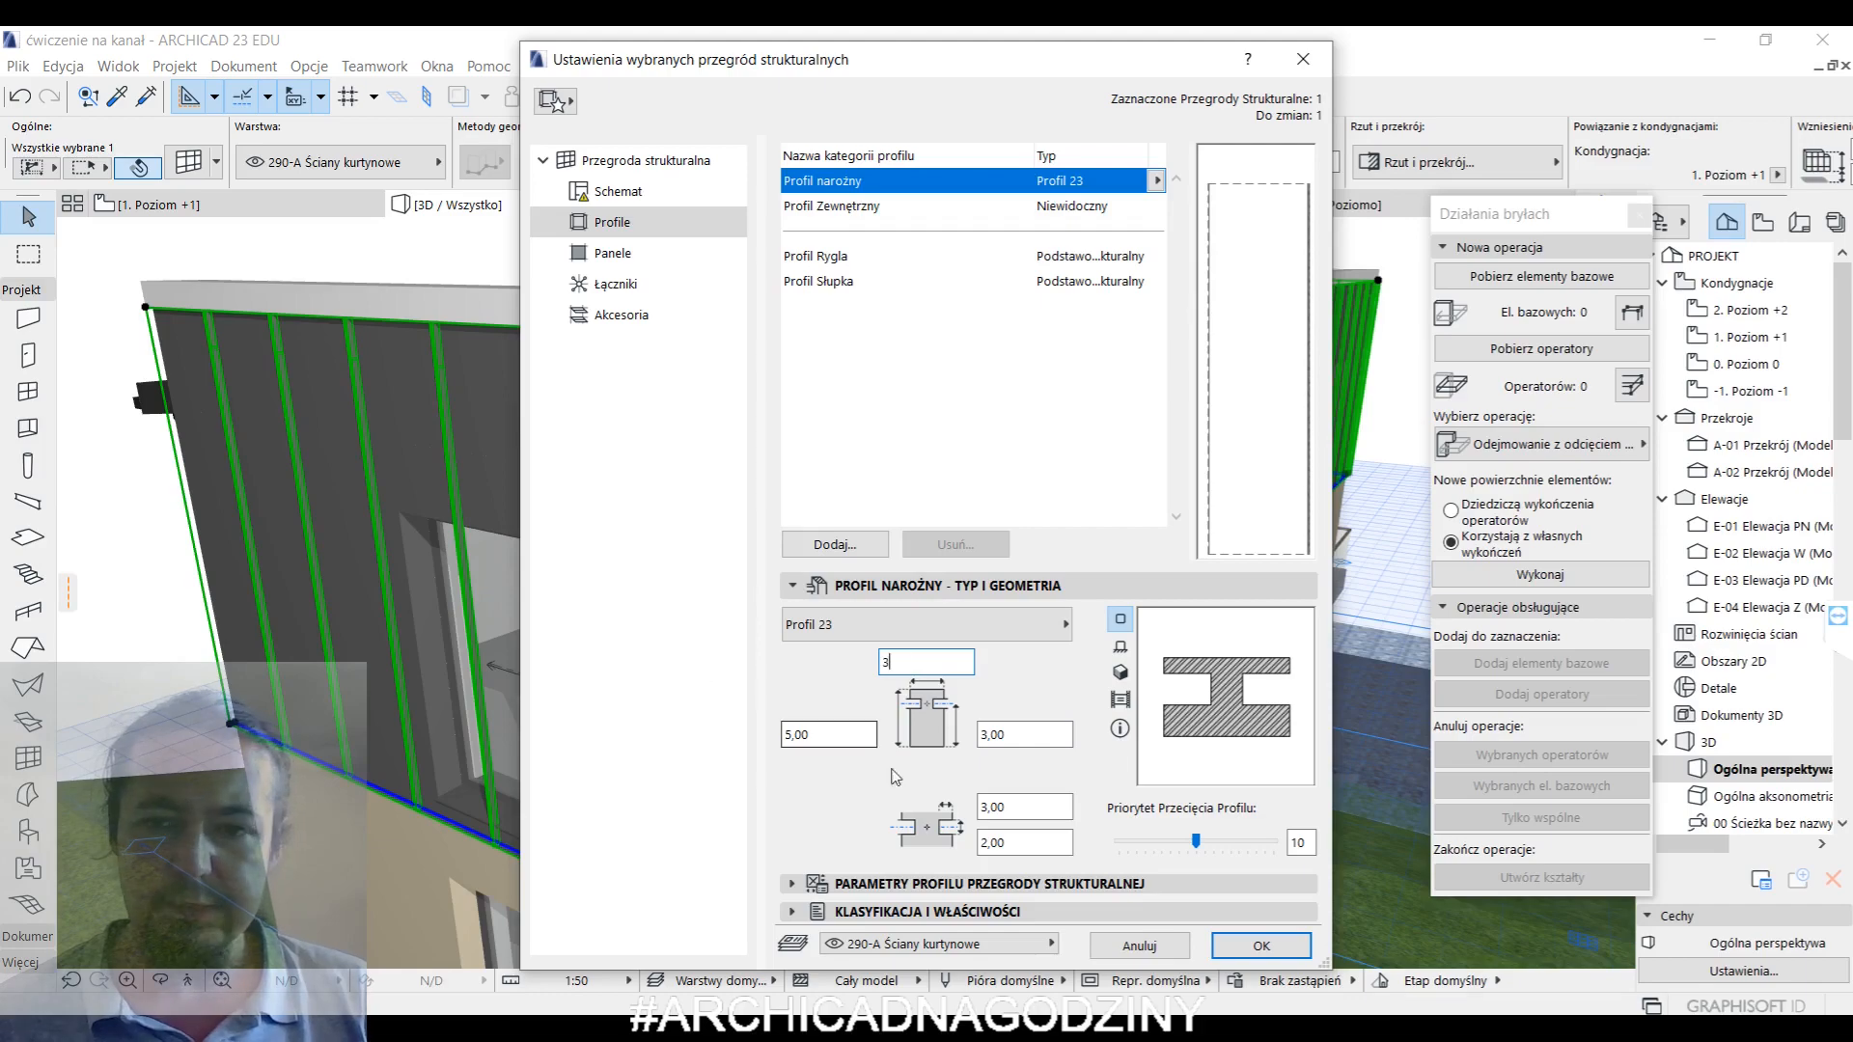
left_click(1261, 946)
- Examine the corner profile and the vertical profiles around the upper-storey window on the dark facade
middle_click_drag(876, 469, 805, 501)
scroll(704, 387, "up", 10)
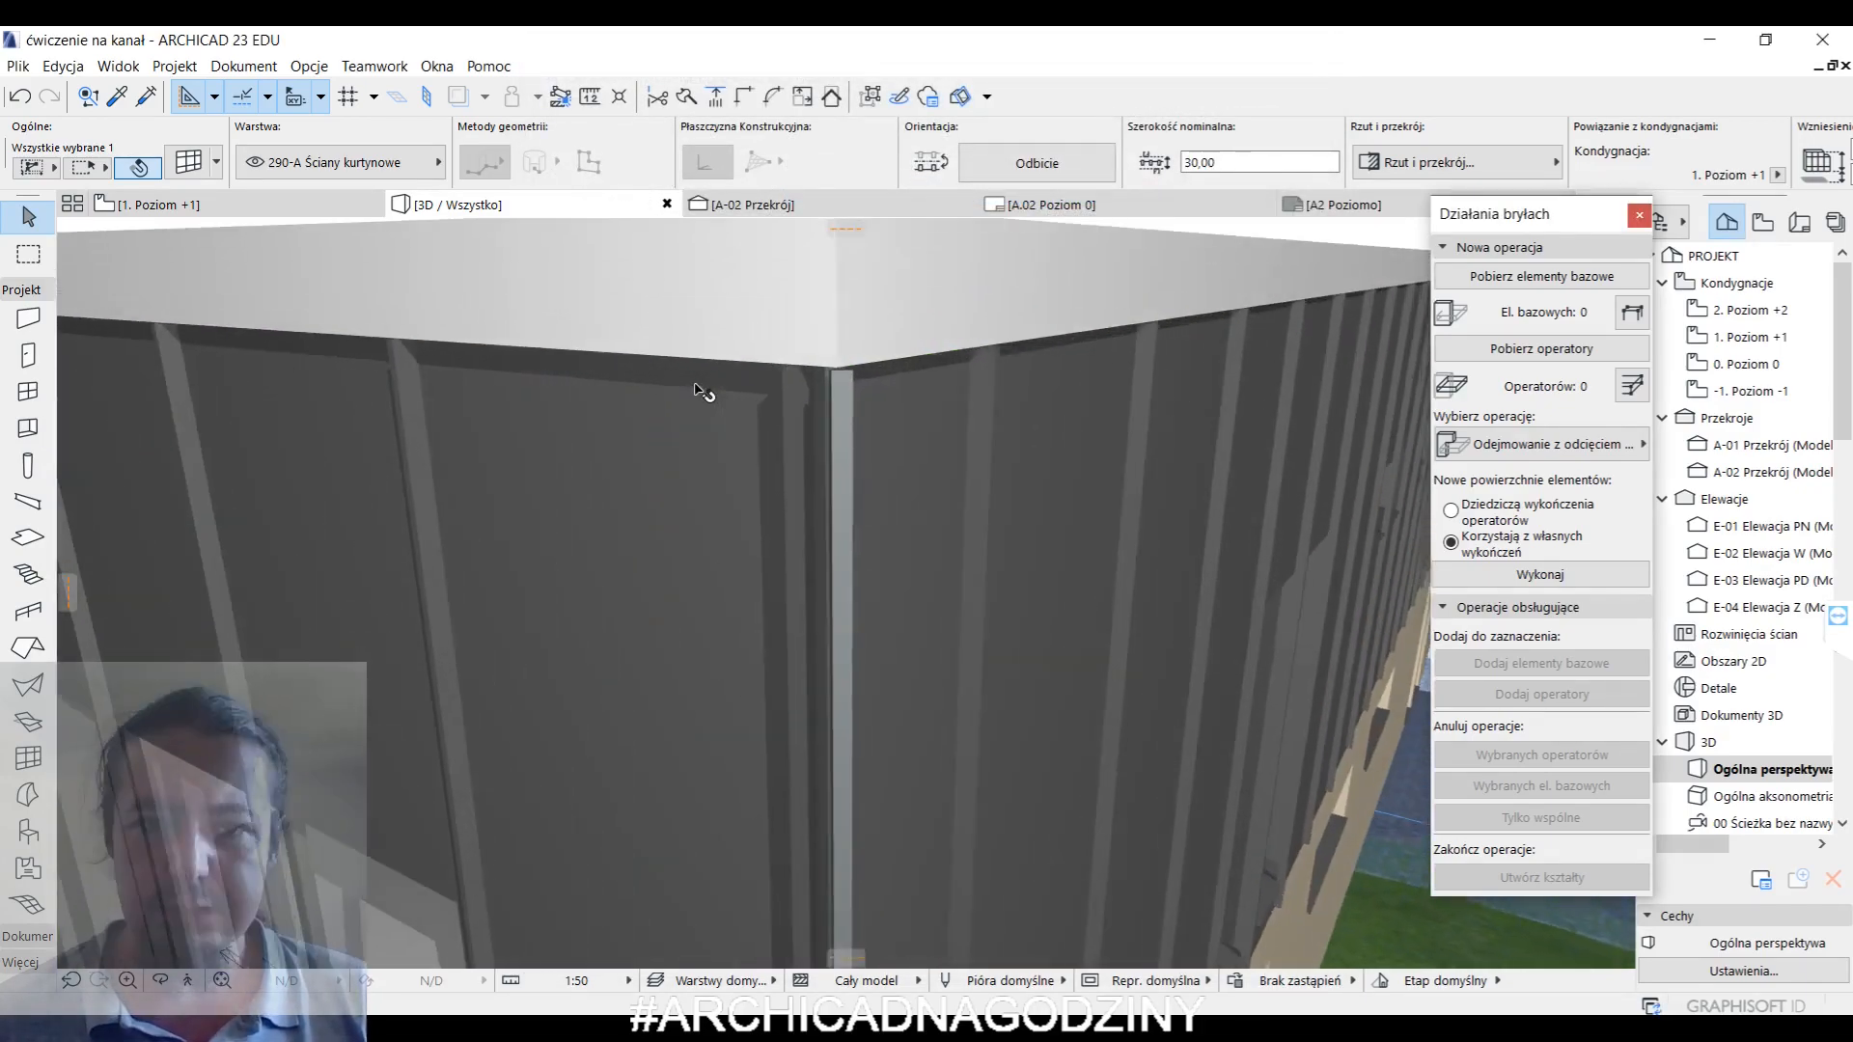
scroll(1086, 530, "up", 2)
scroll(756, 396, "up", 2)
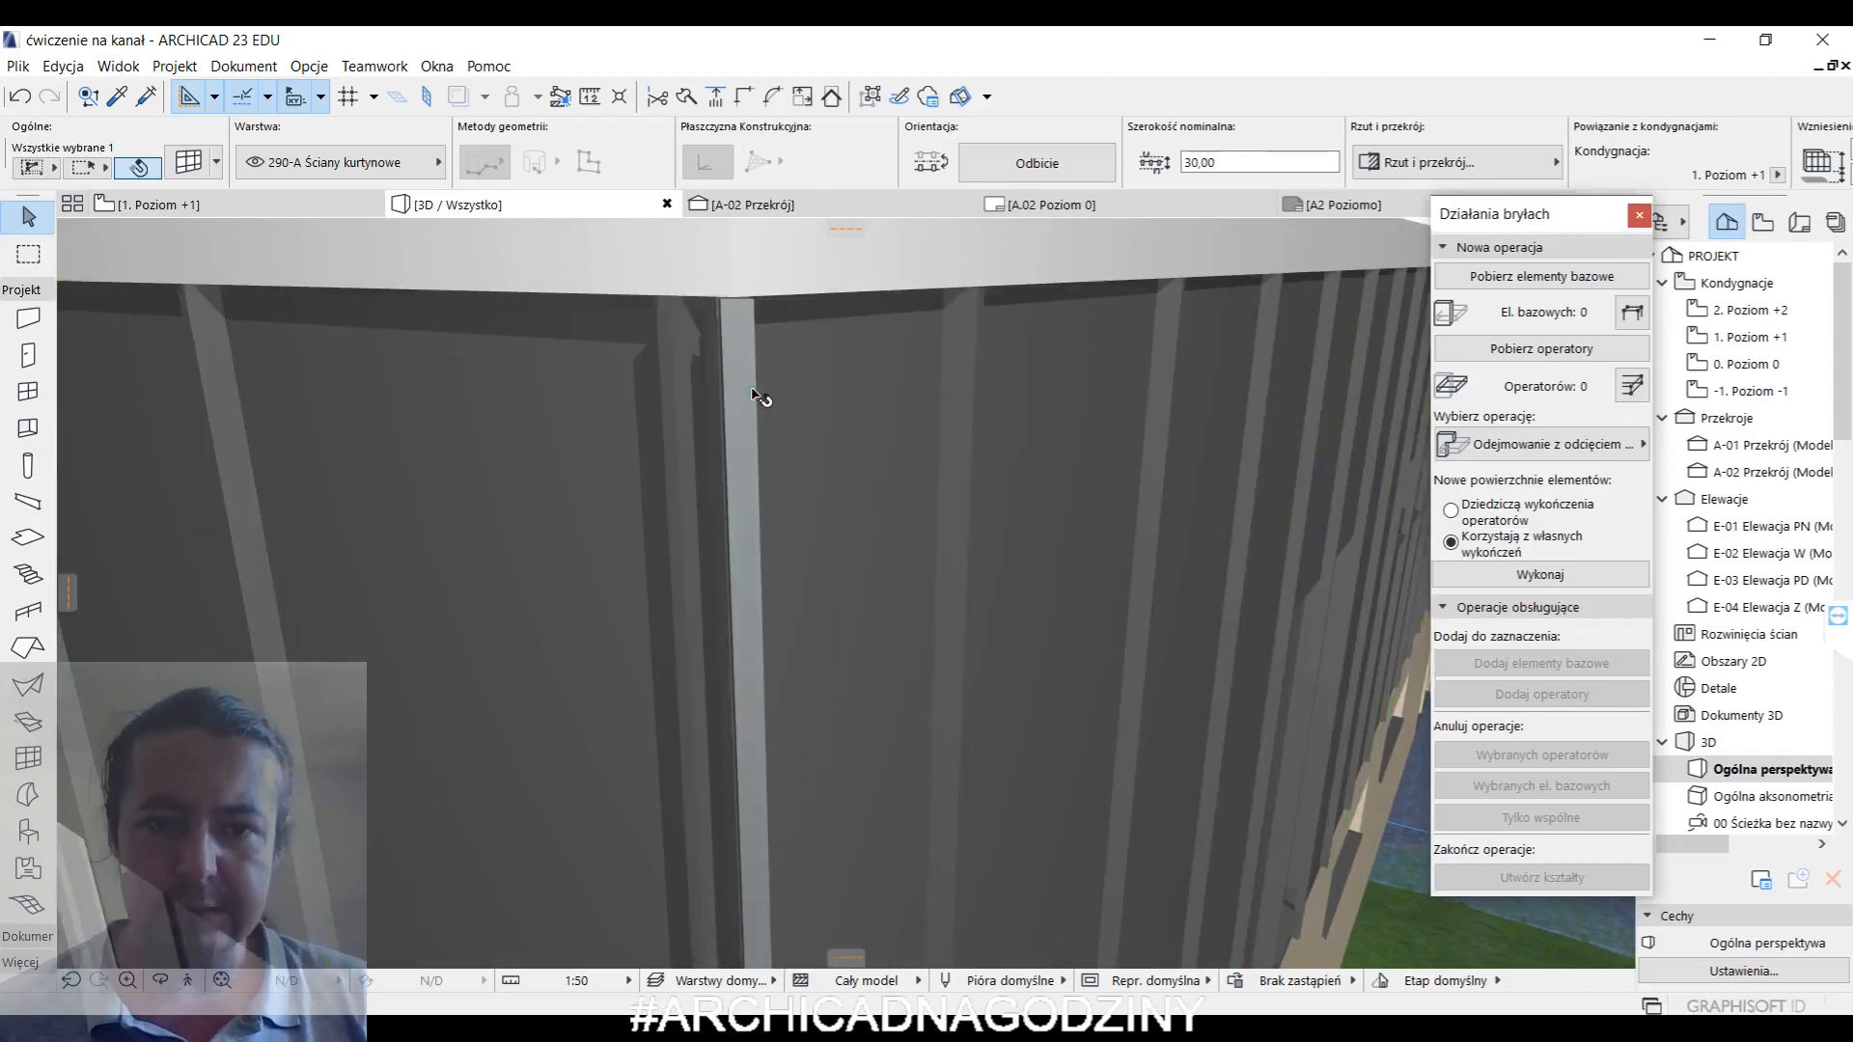
scroll(757, 396, "down", 8)
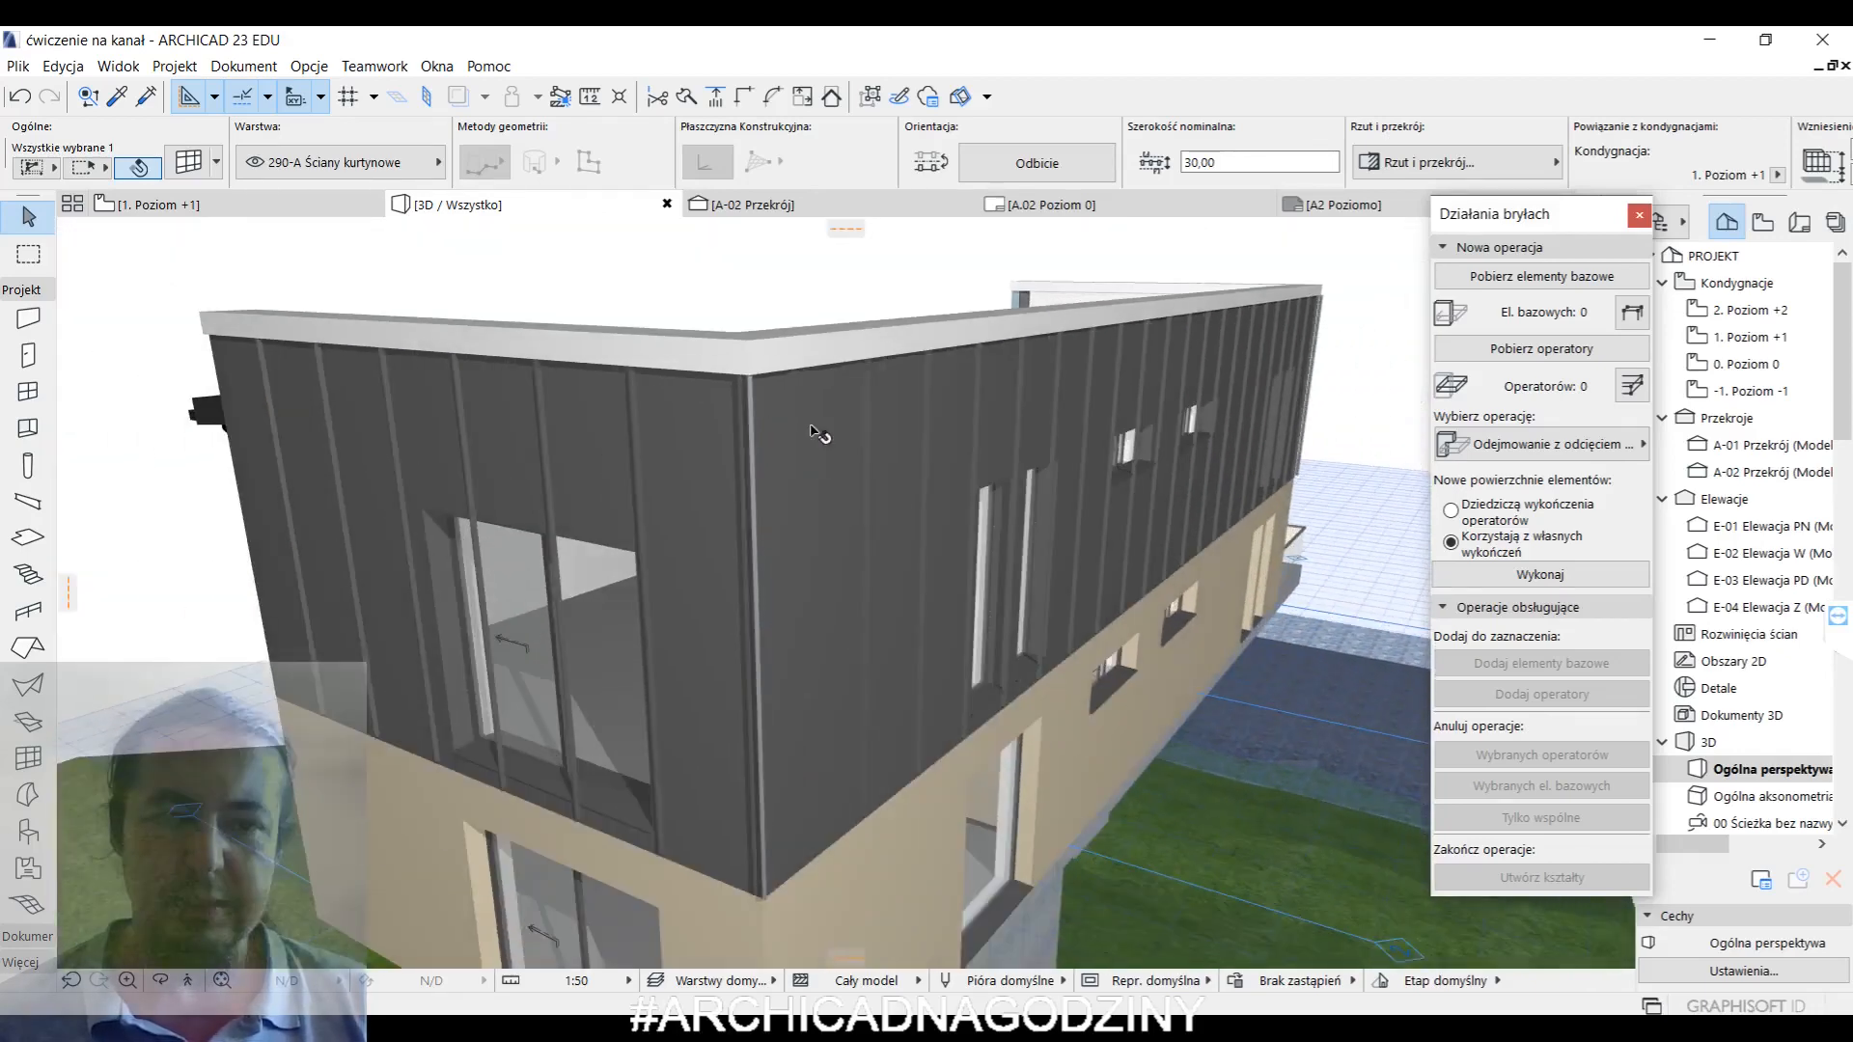
middle_click_drag(762, 400, 895, 440, "shift")
scroll(1111, 571, "up", 6)
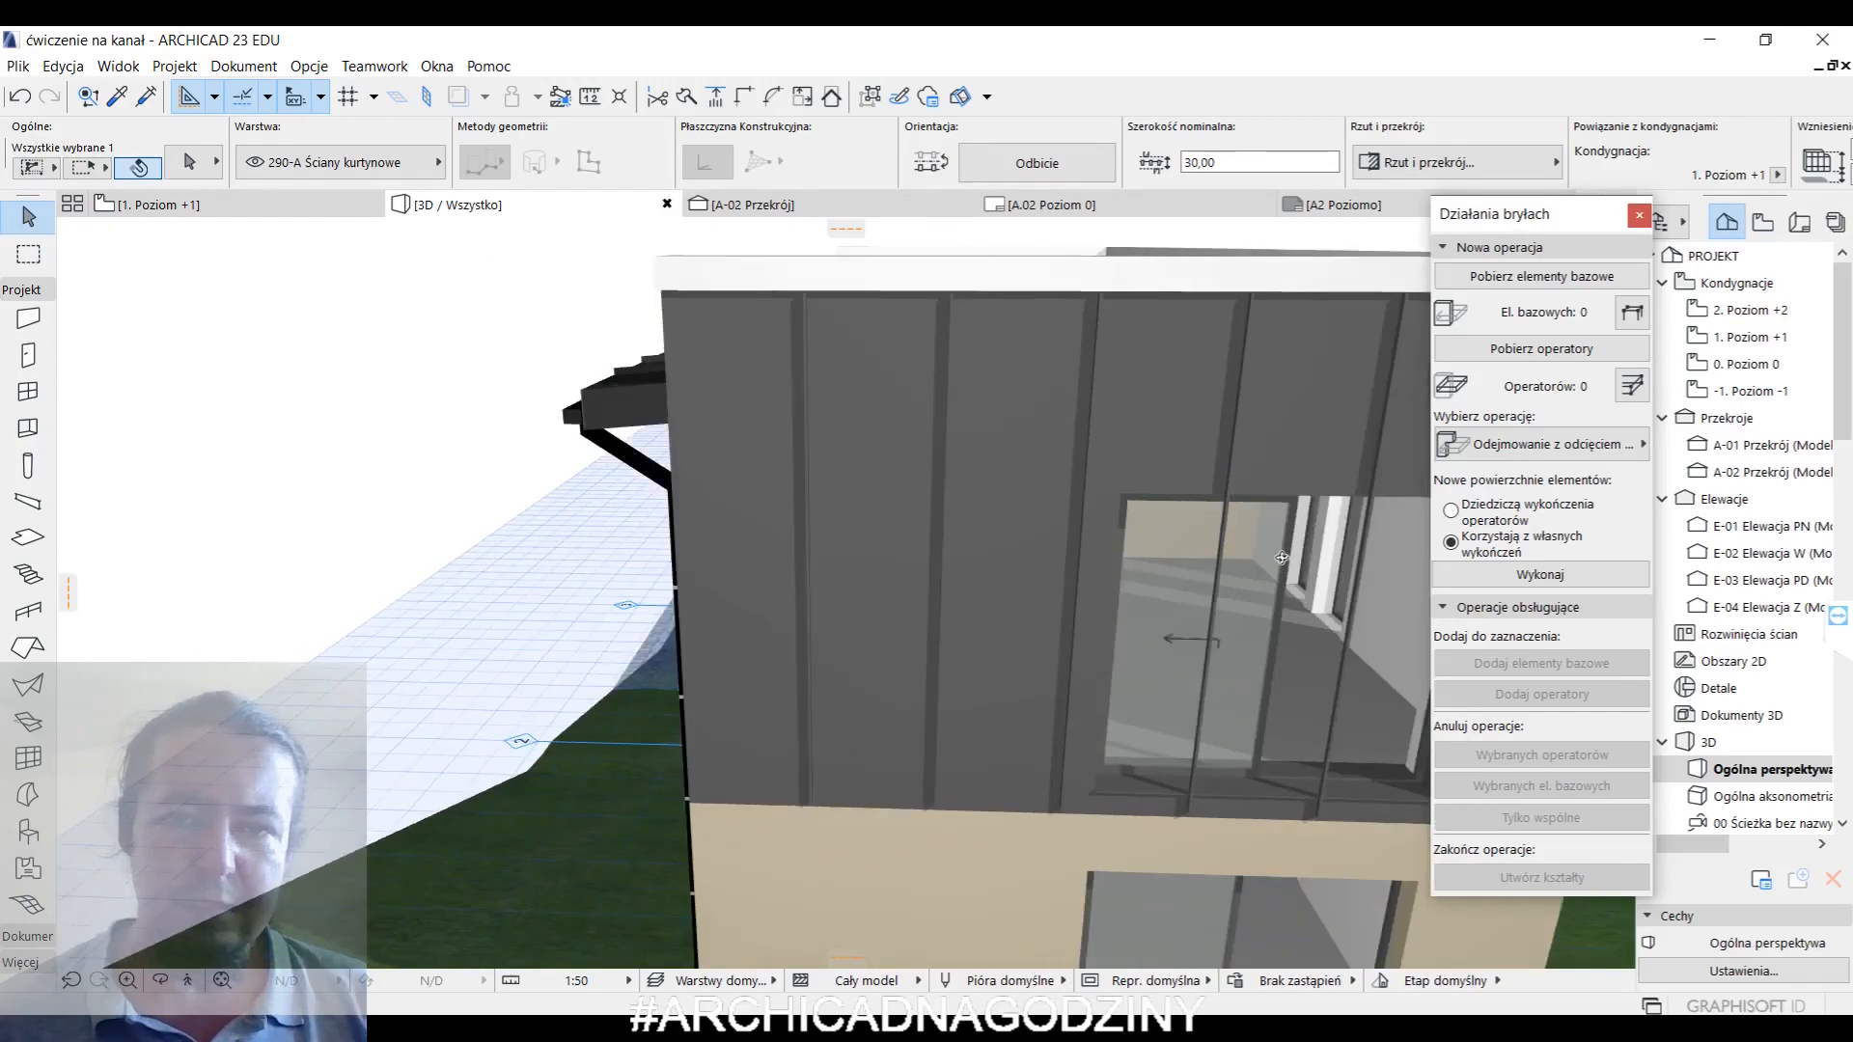
scroll(1126, 559, "down", 2)
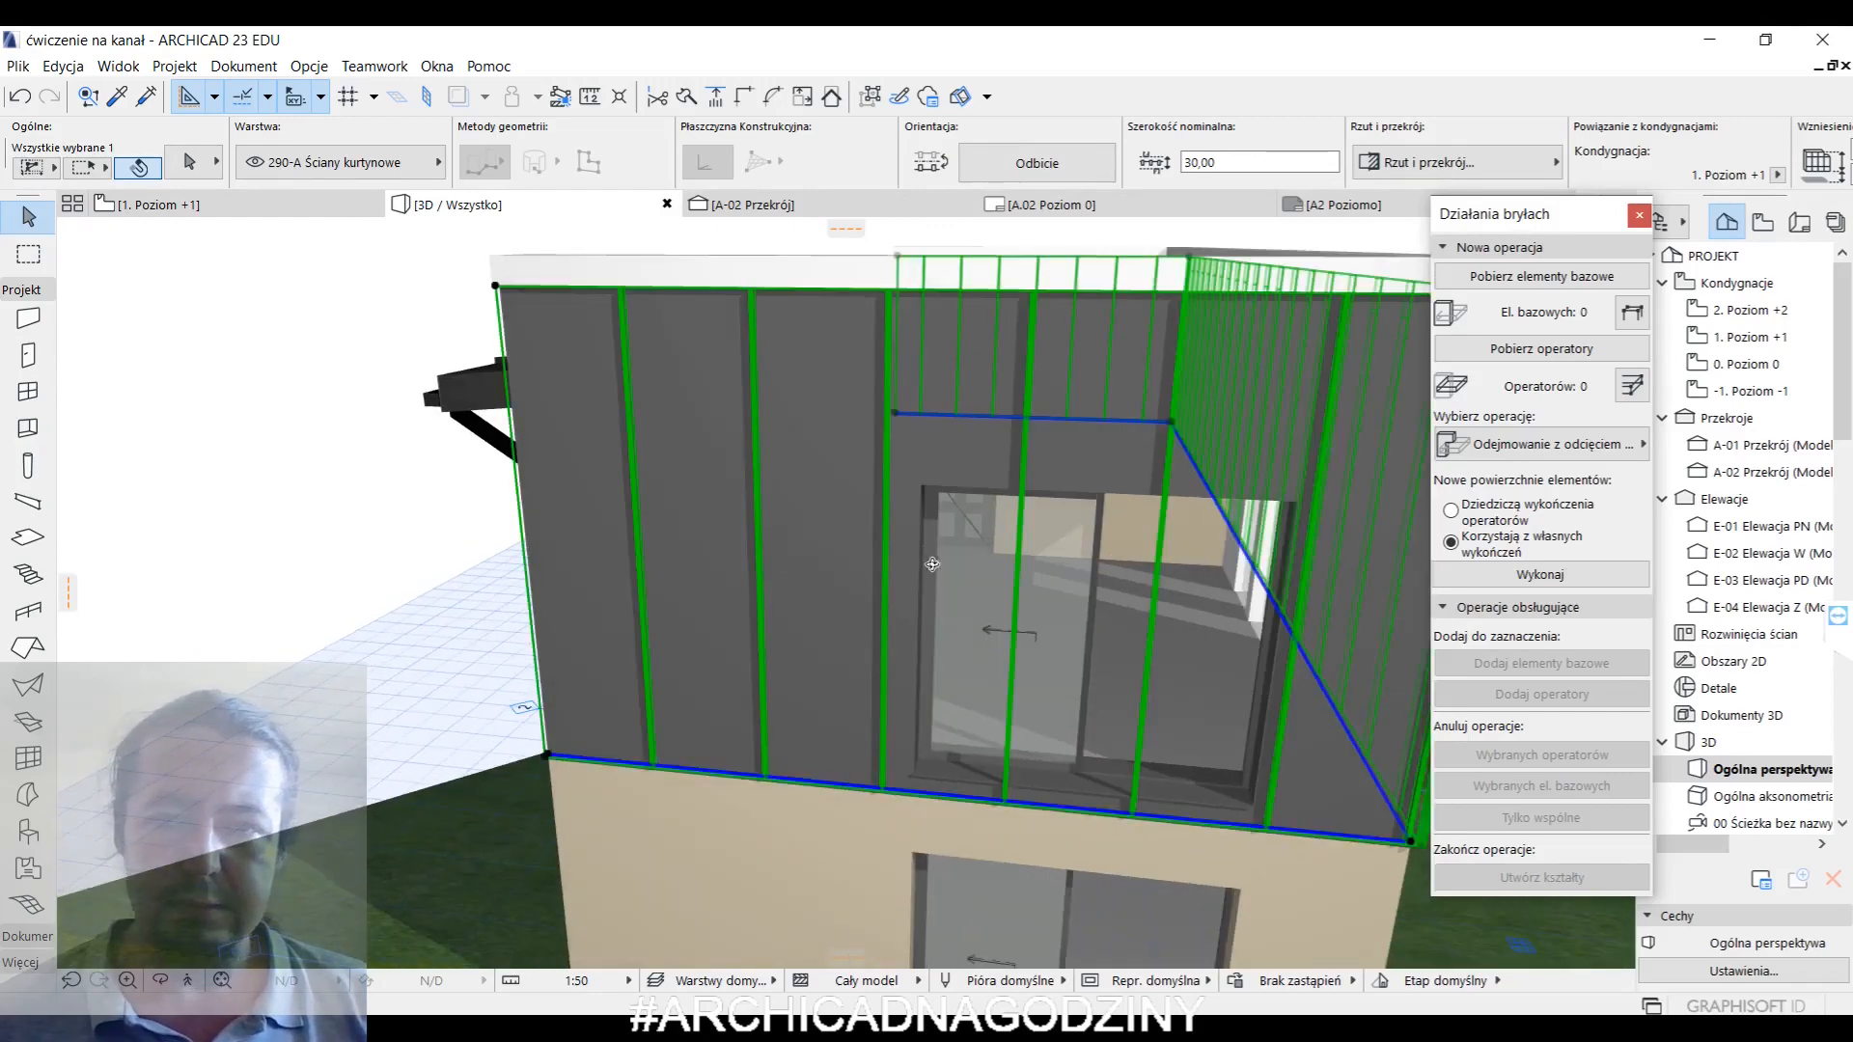
middle_click_drag(1005, 536, 990, 536)
key("Escape")
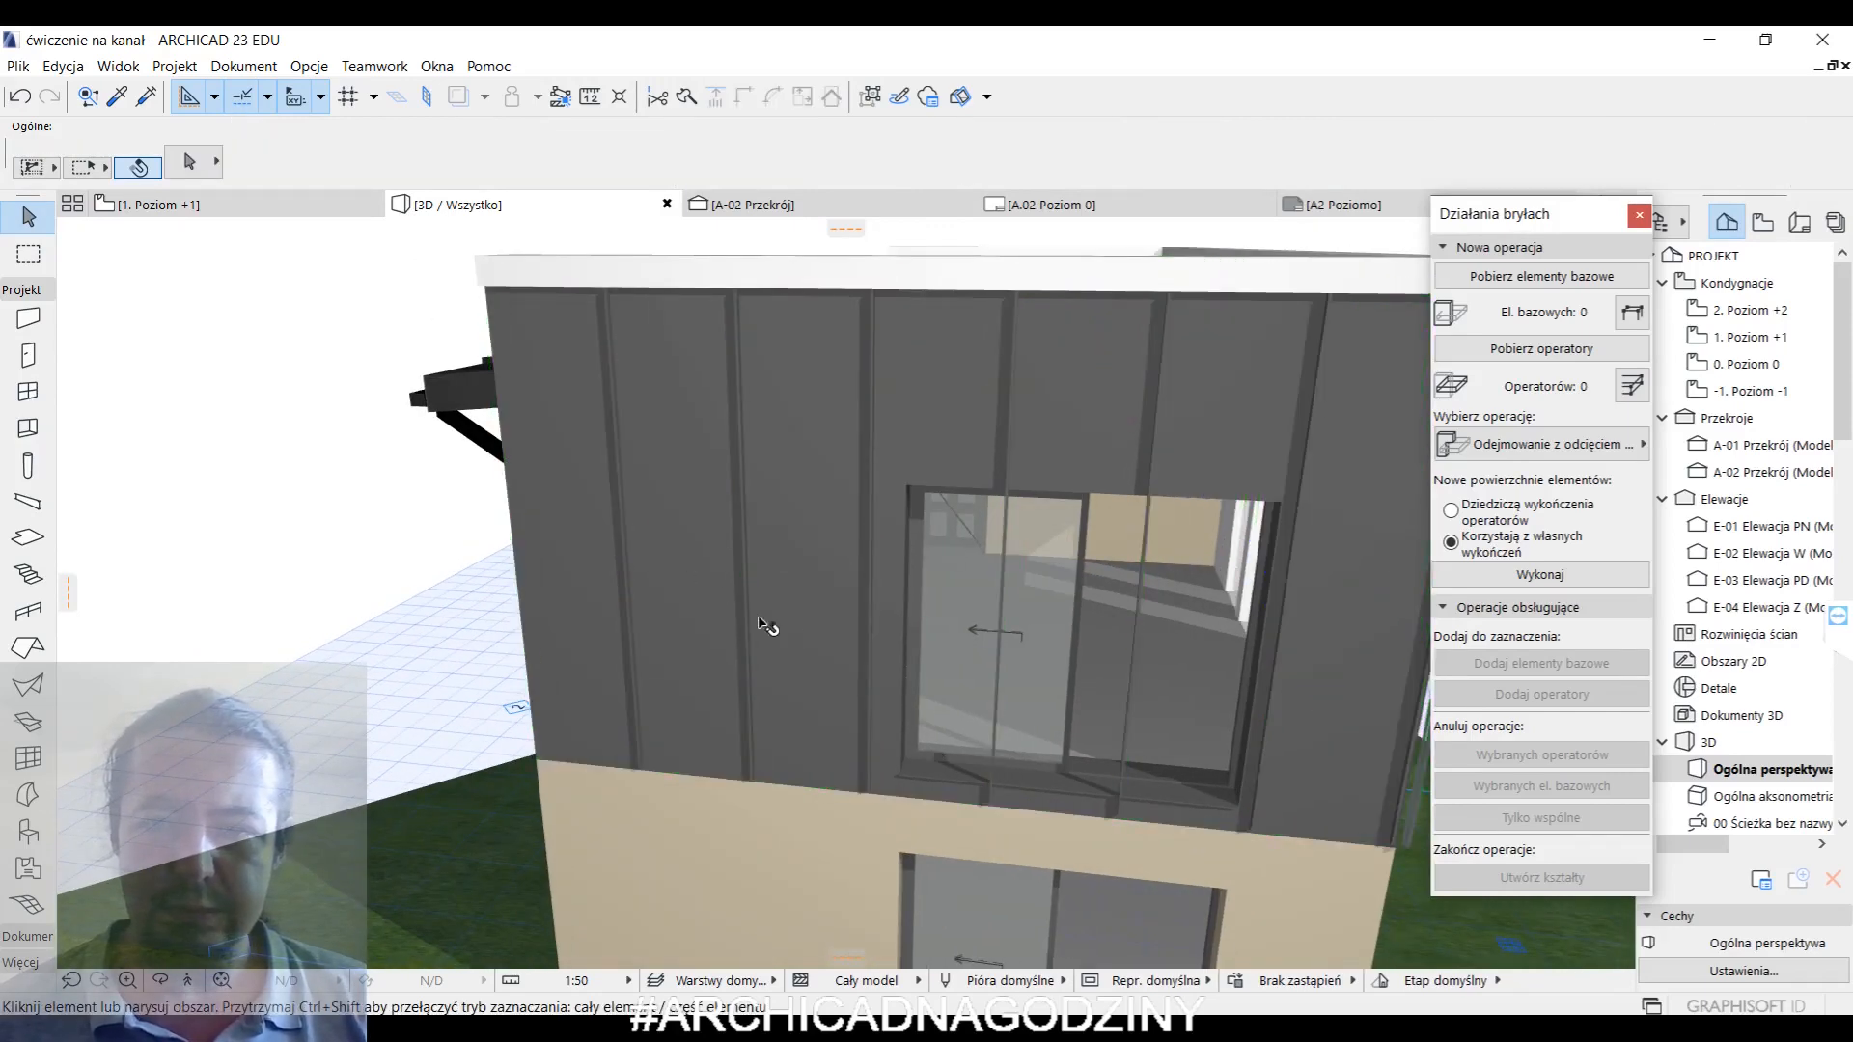
left_click(1208, 642)
key("Escape")
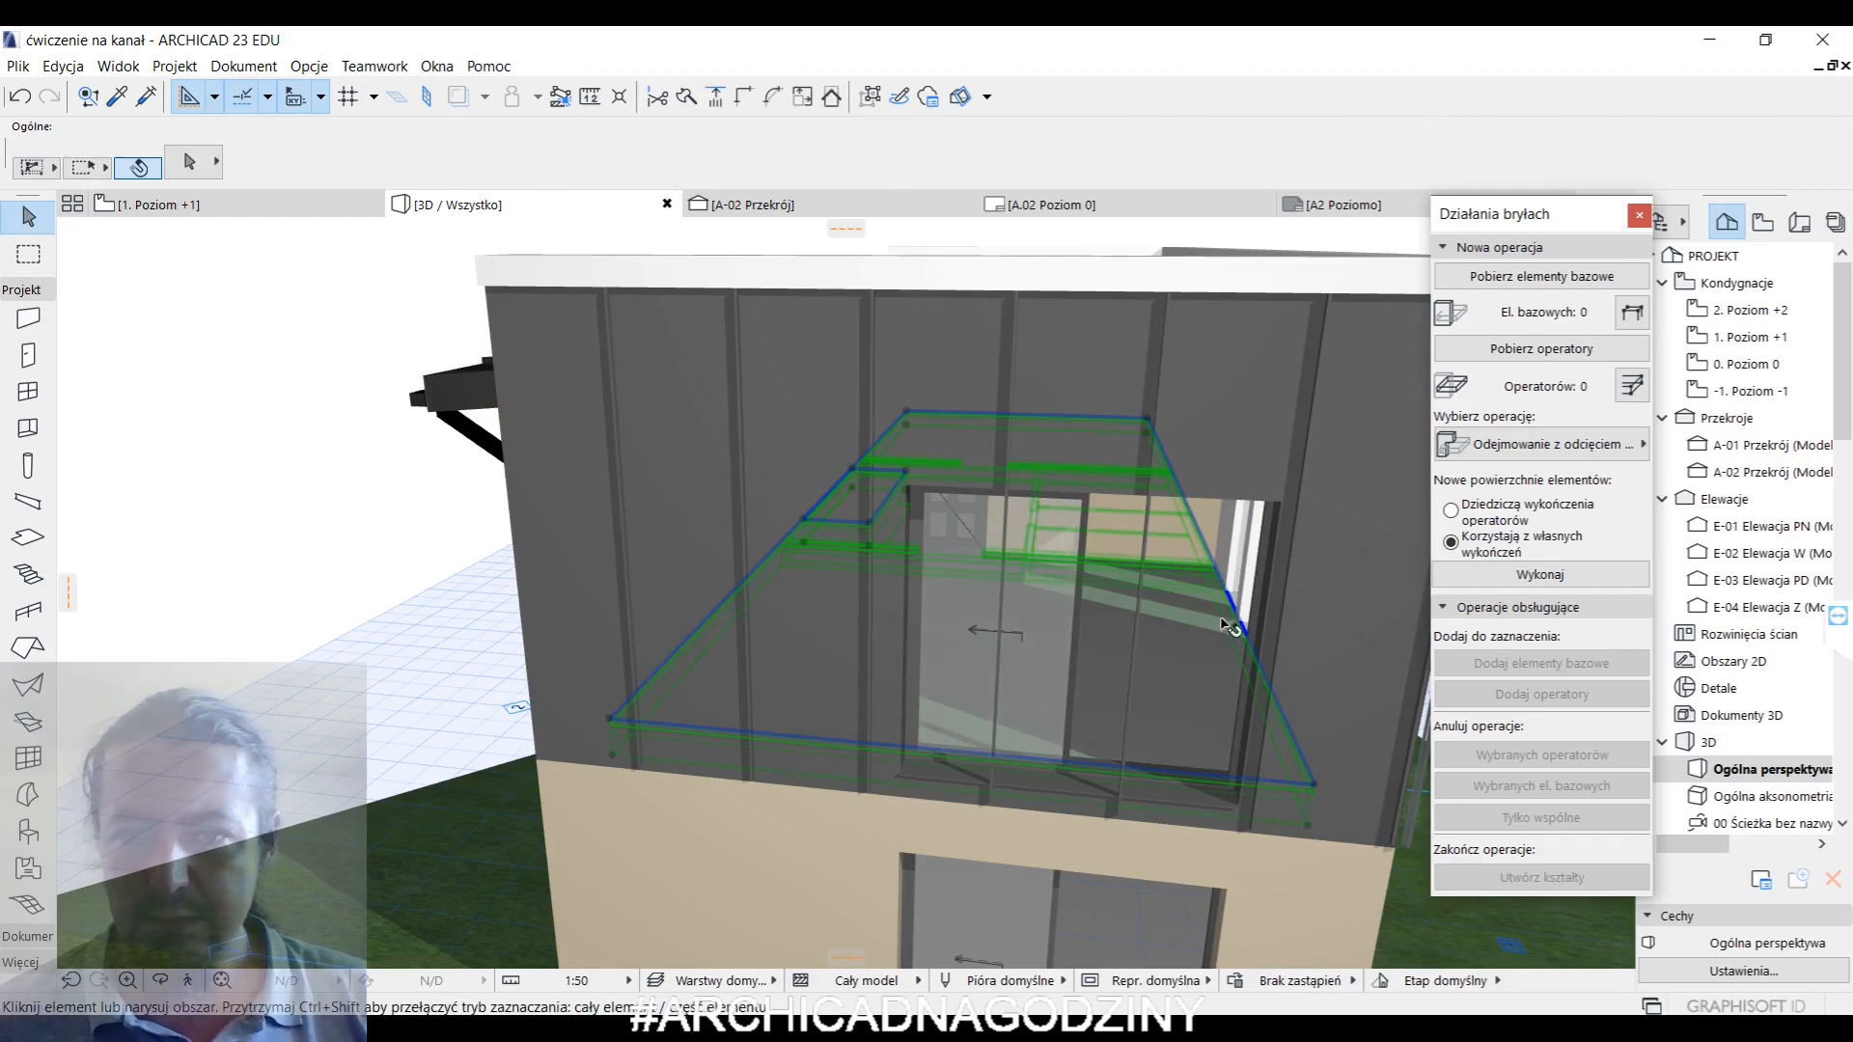
left_click(1244, 528)
middle_click_drag(1244, 528, 468, 370, "shift")
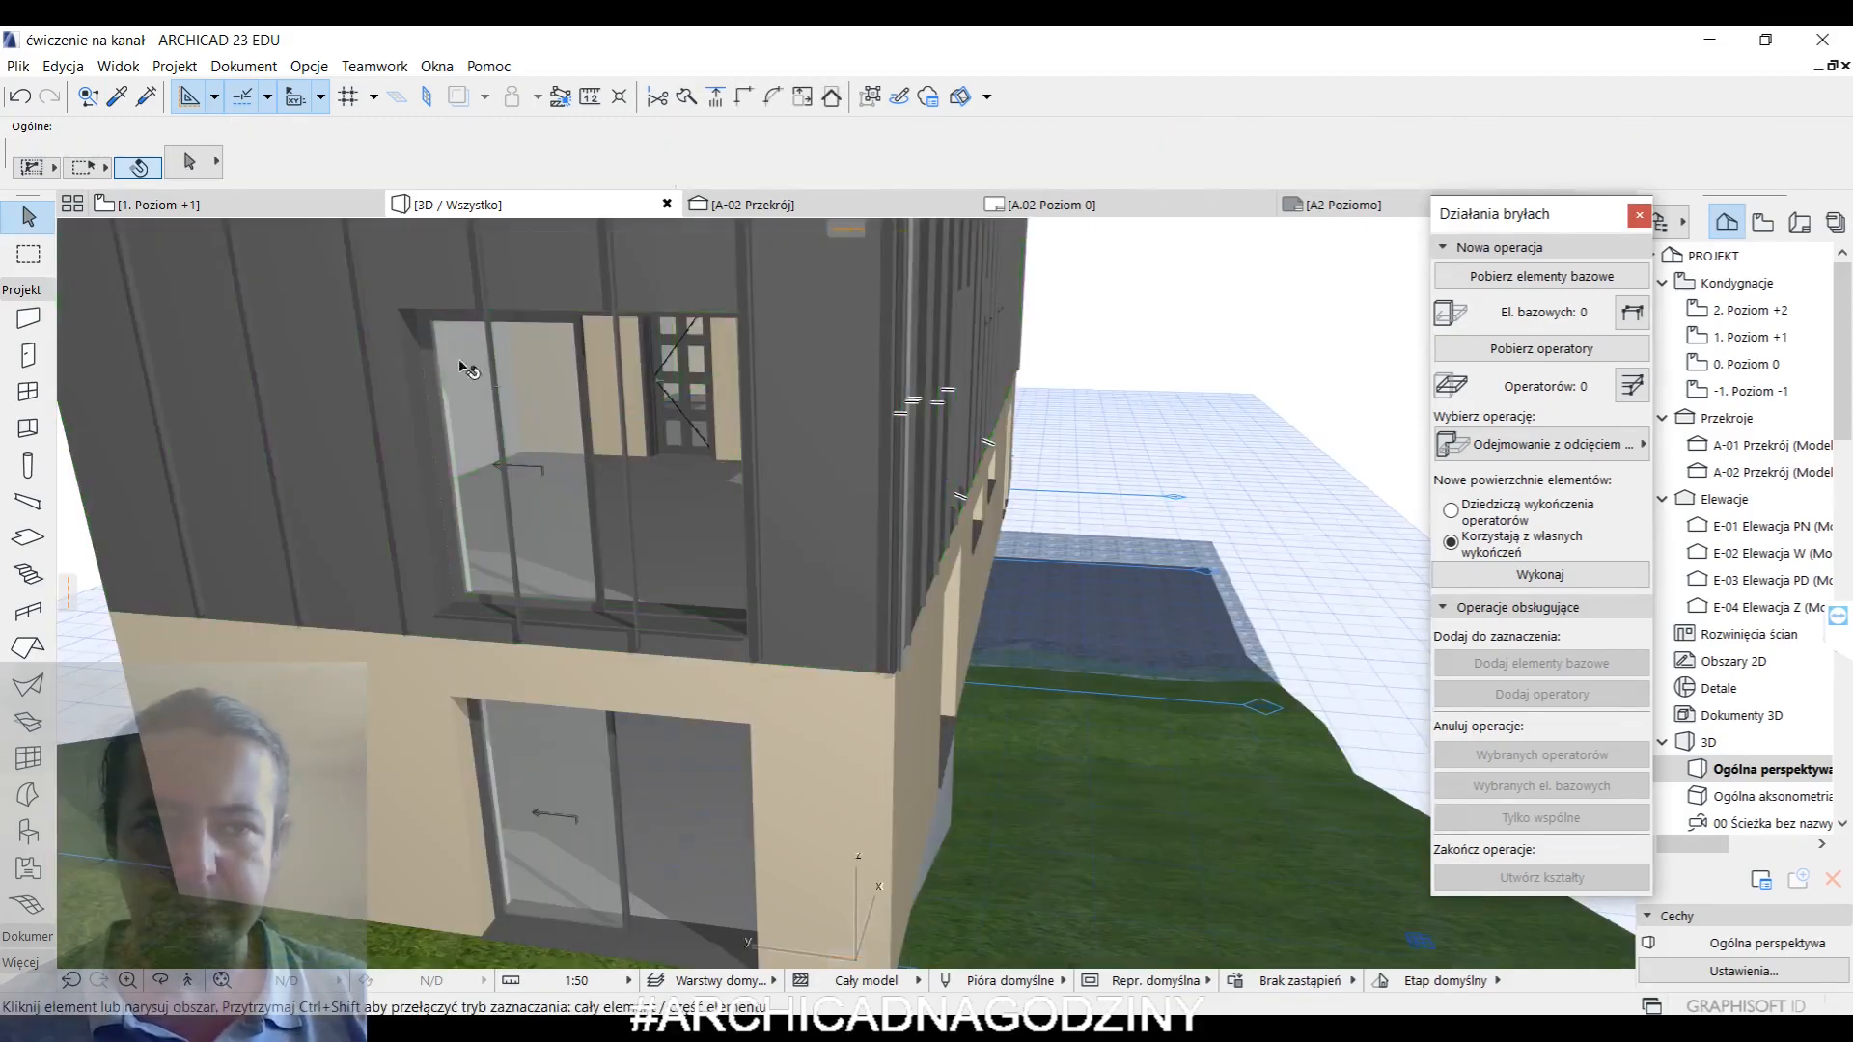
left_click(410, 314)
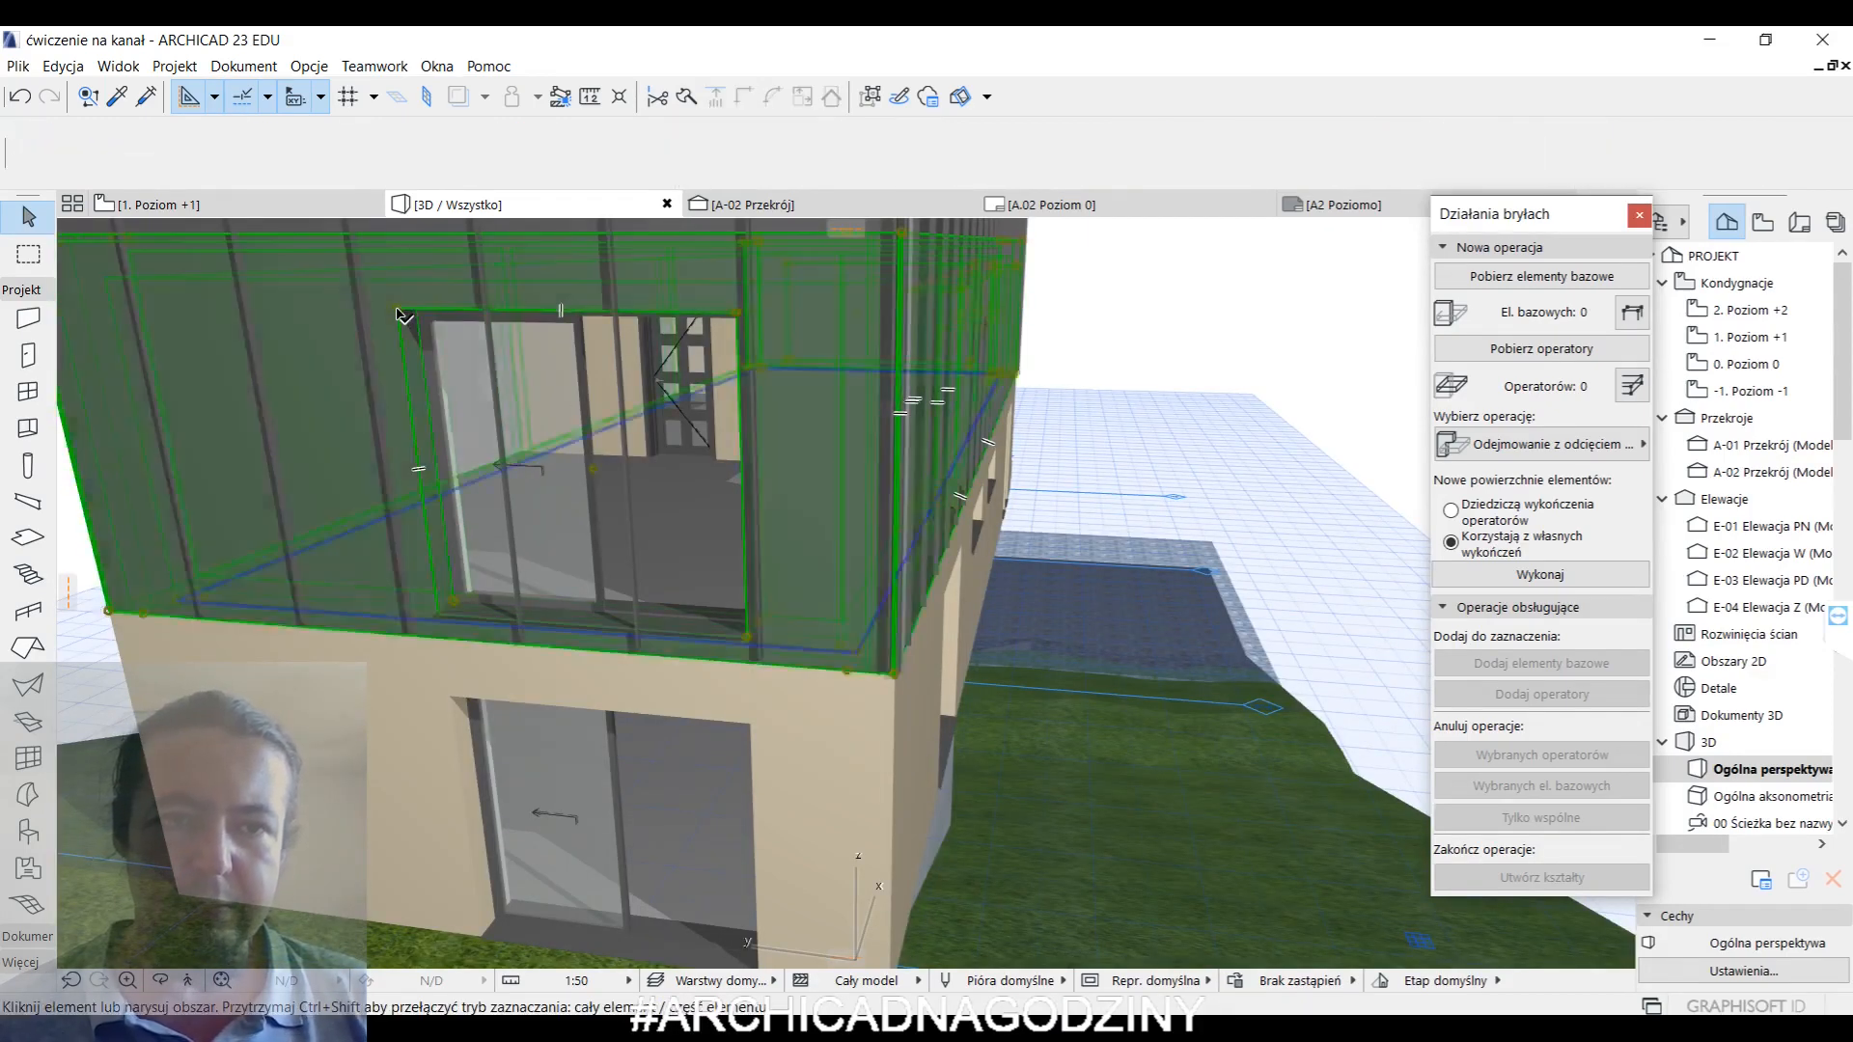
left_click(404, 313)
key("Escape")
key("Escape")
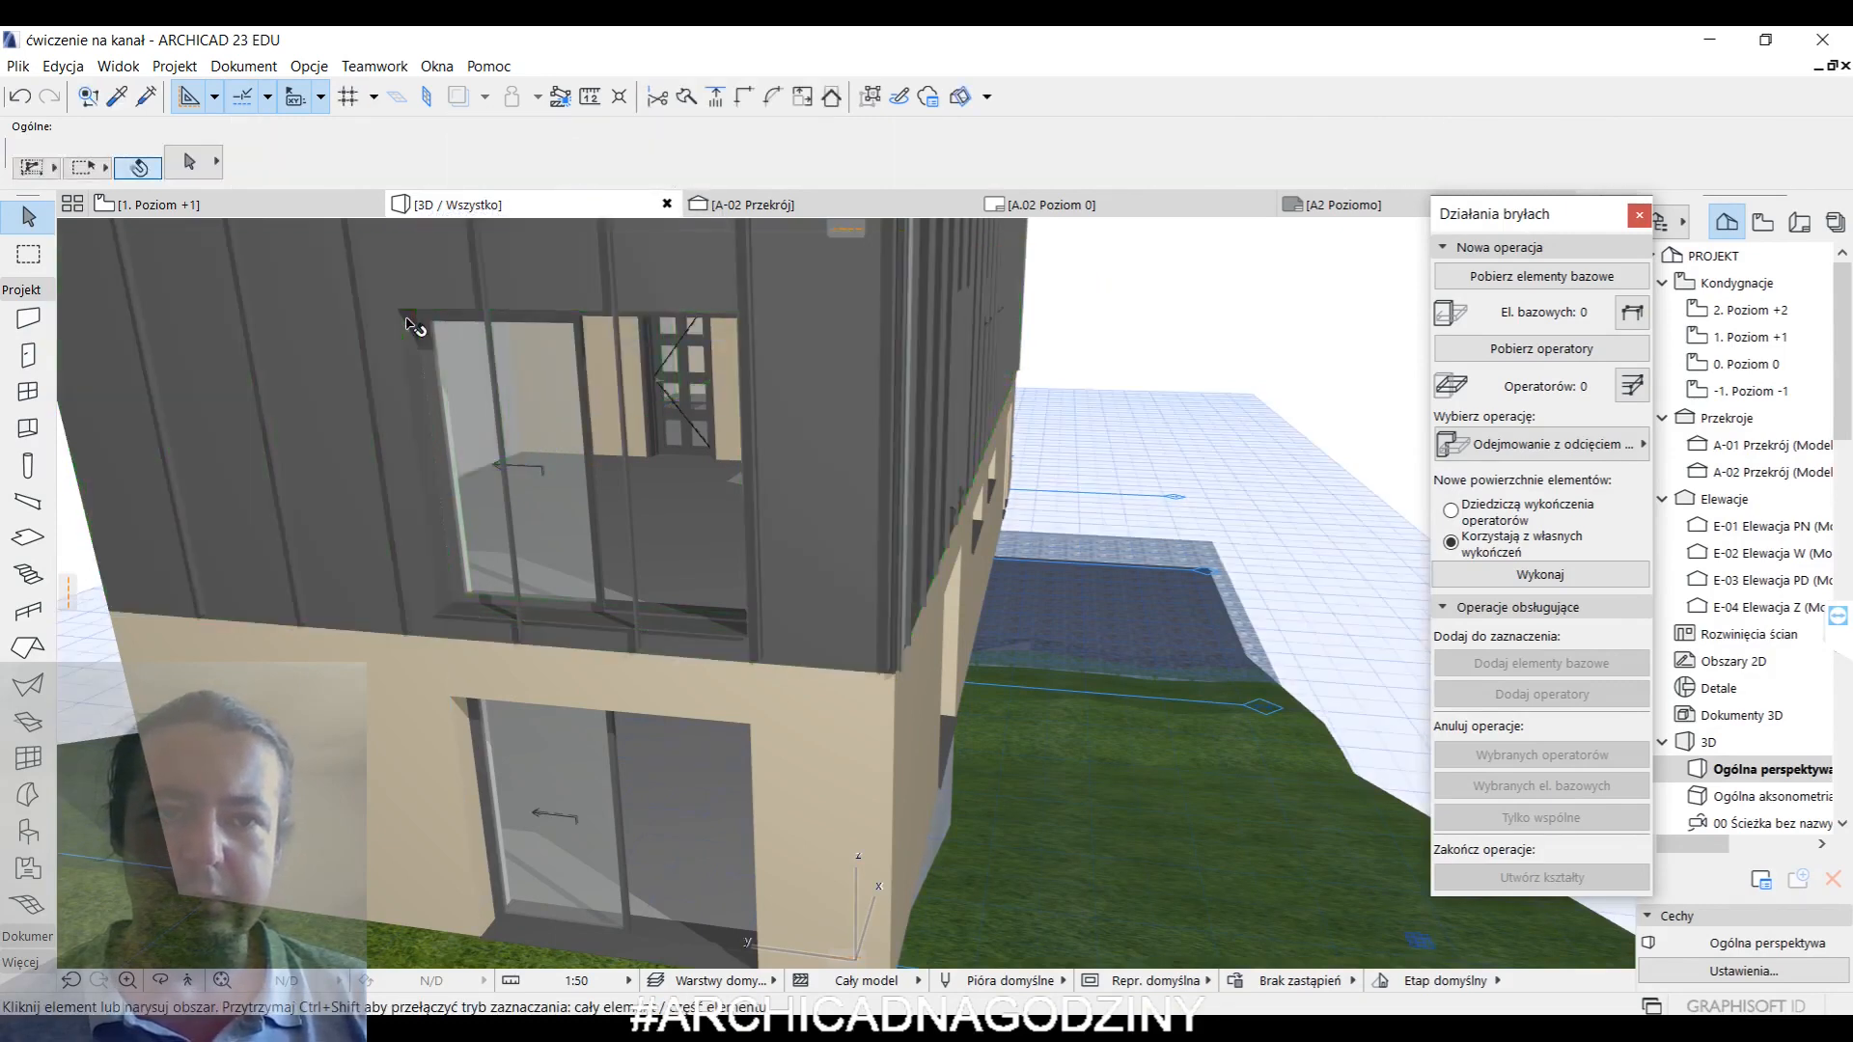
- Widen the upper-storey window to 274.40 by stretching its side edge to the adjacent vertical profile
left_click(437, 624)
left_click(439, 618)
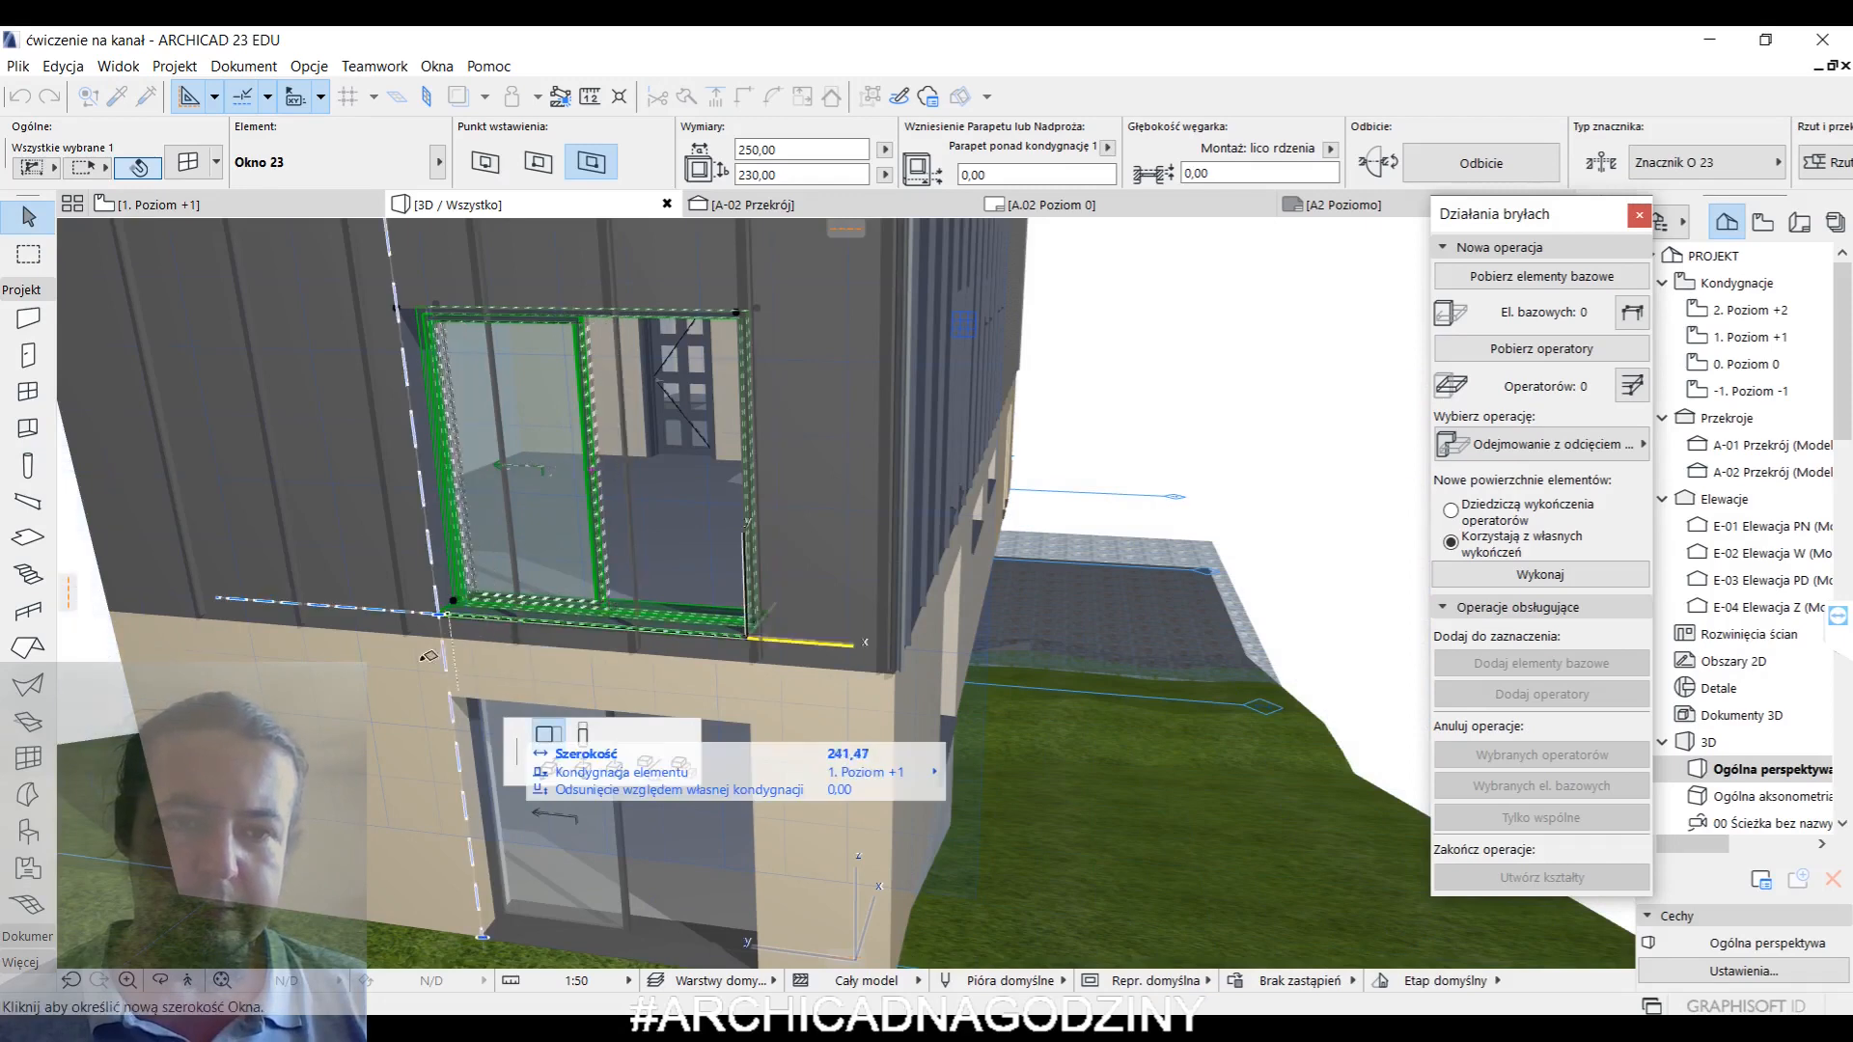
left_click(418, 627)
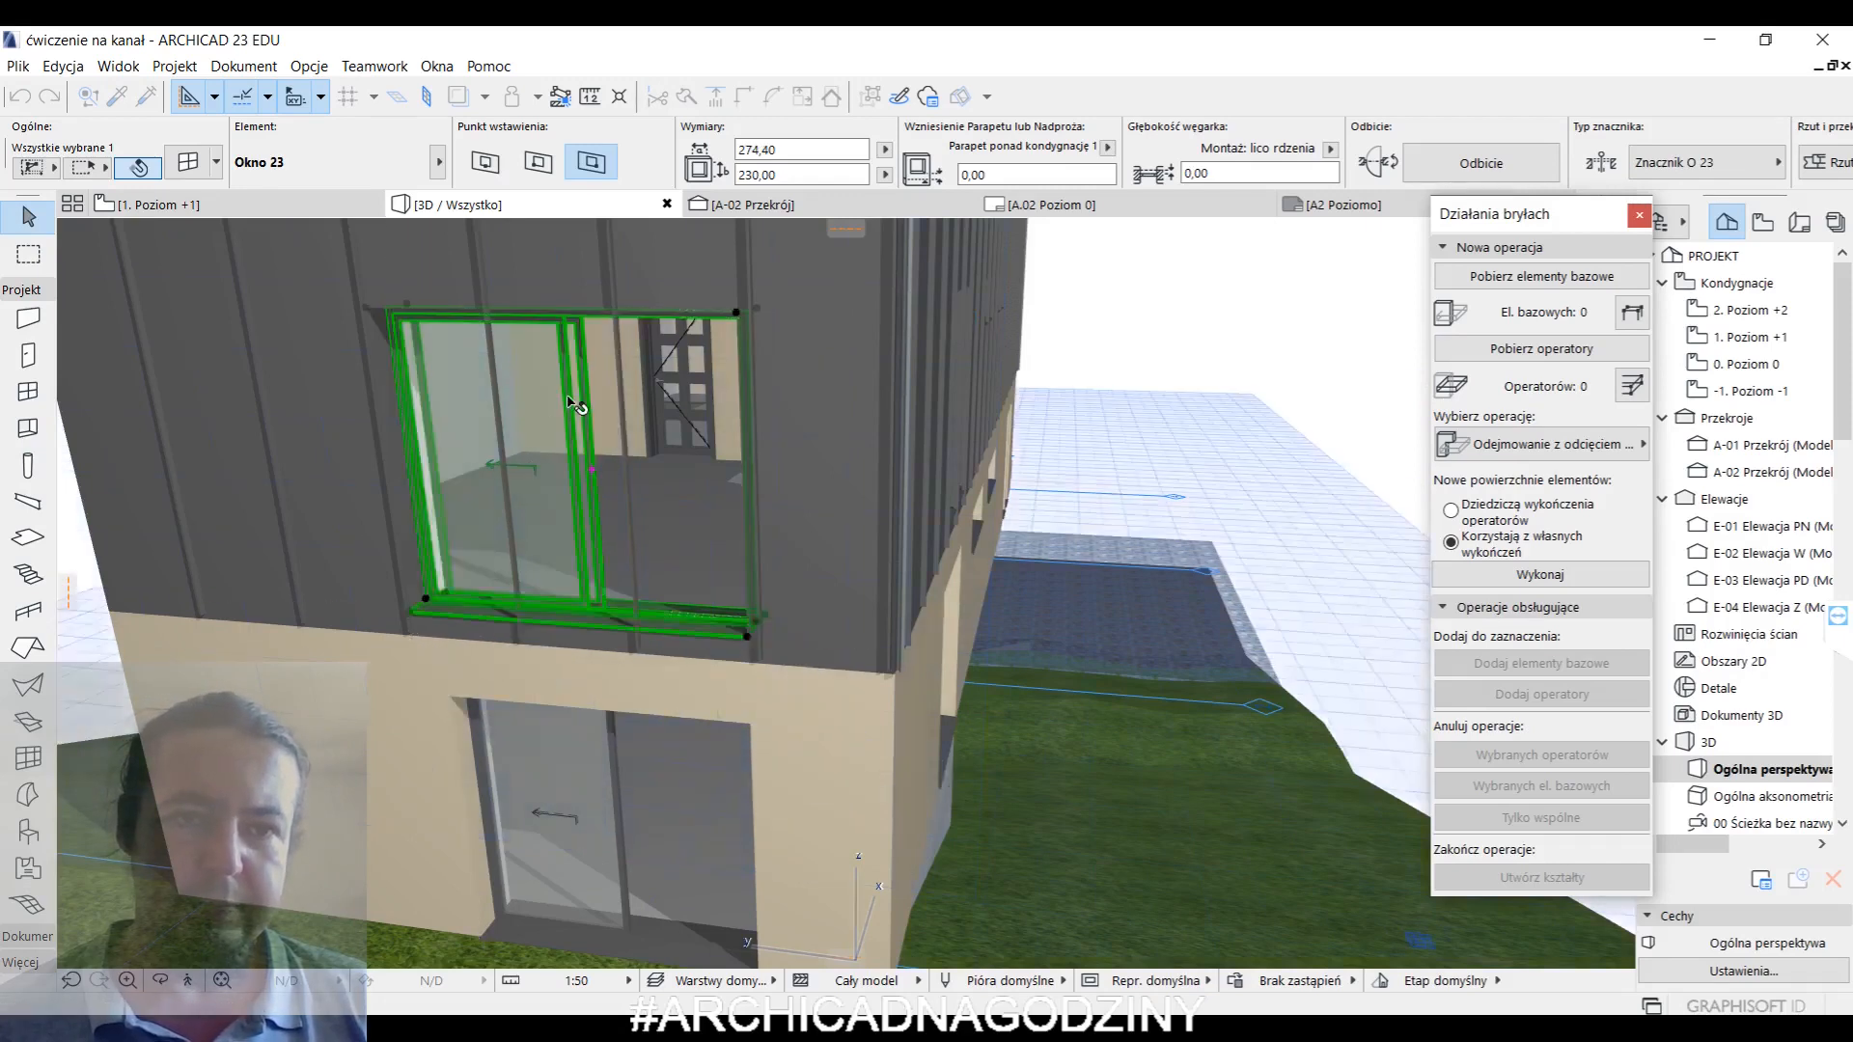
- Stretch the width of the ground-floor window below the widened upper-storey window so their side edges line up
scroll(890, 445, "up", 3)
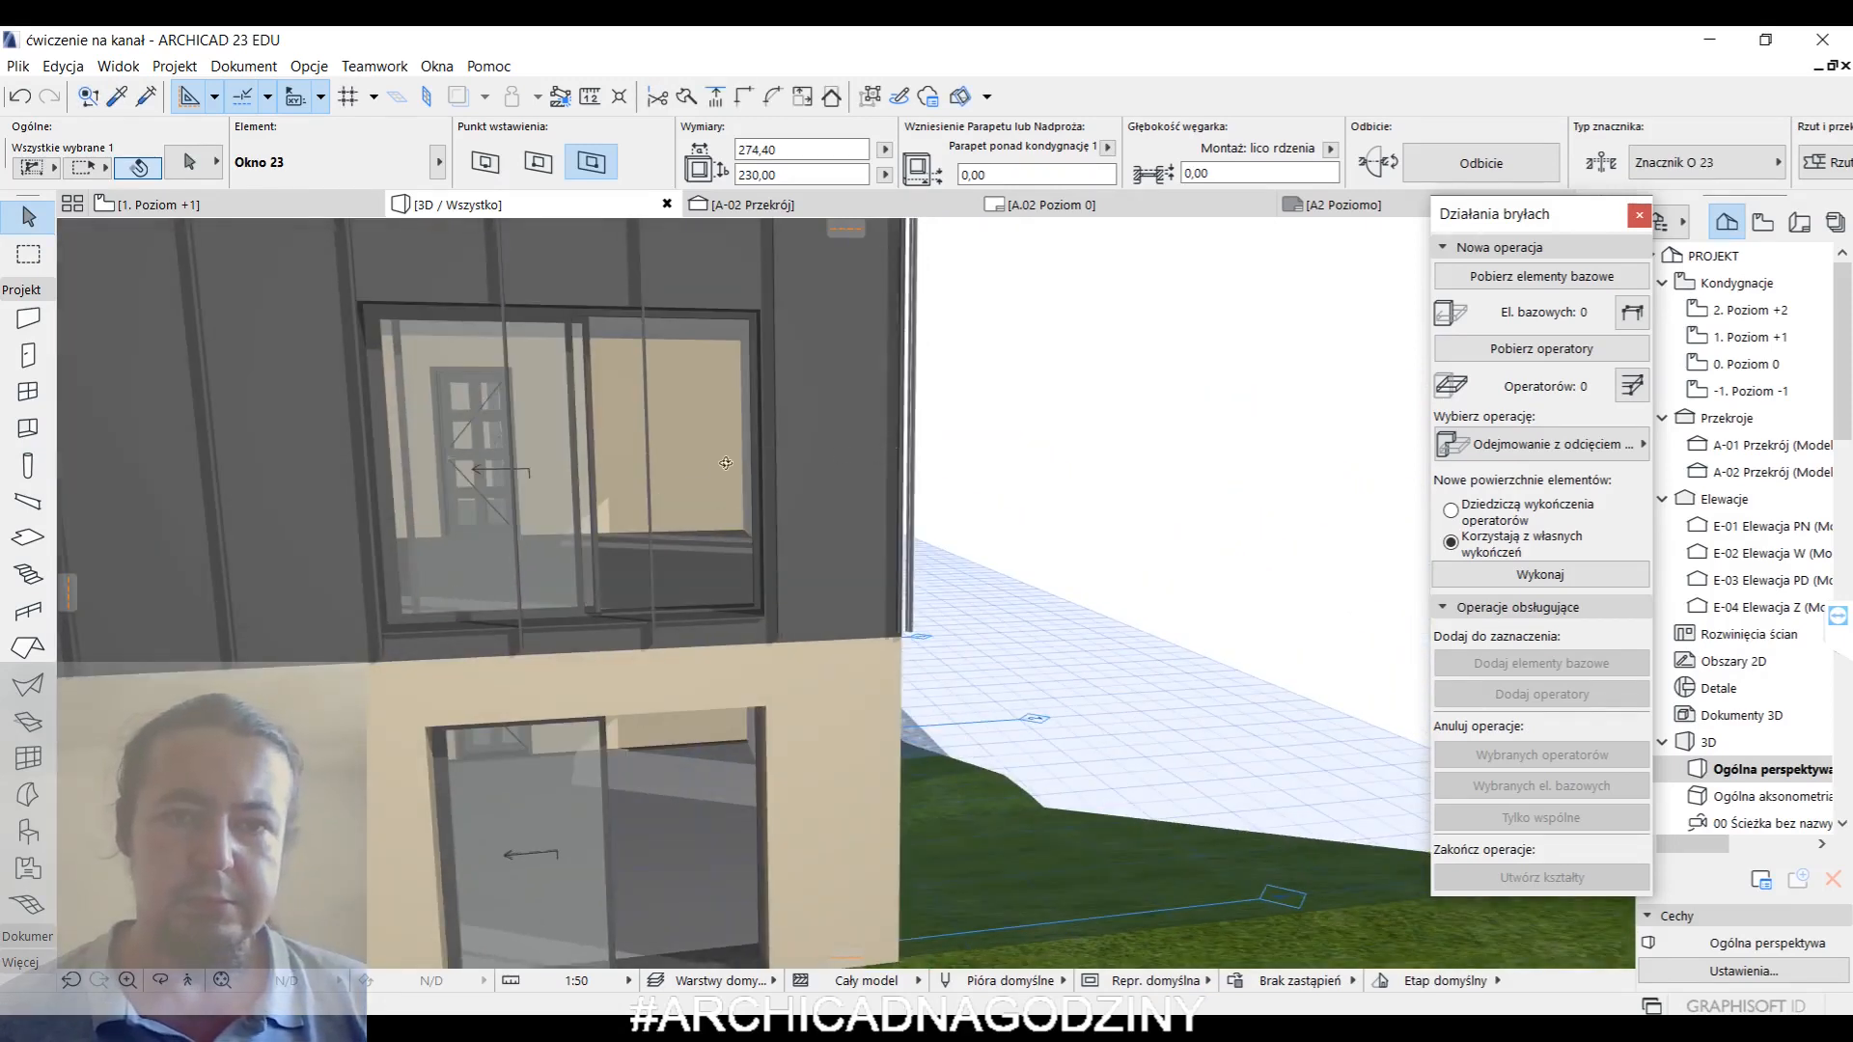
left_click(579, 803)
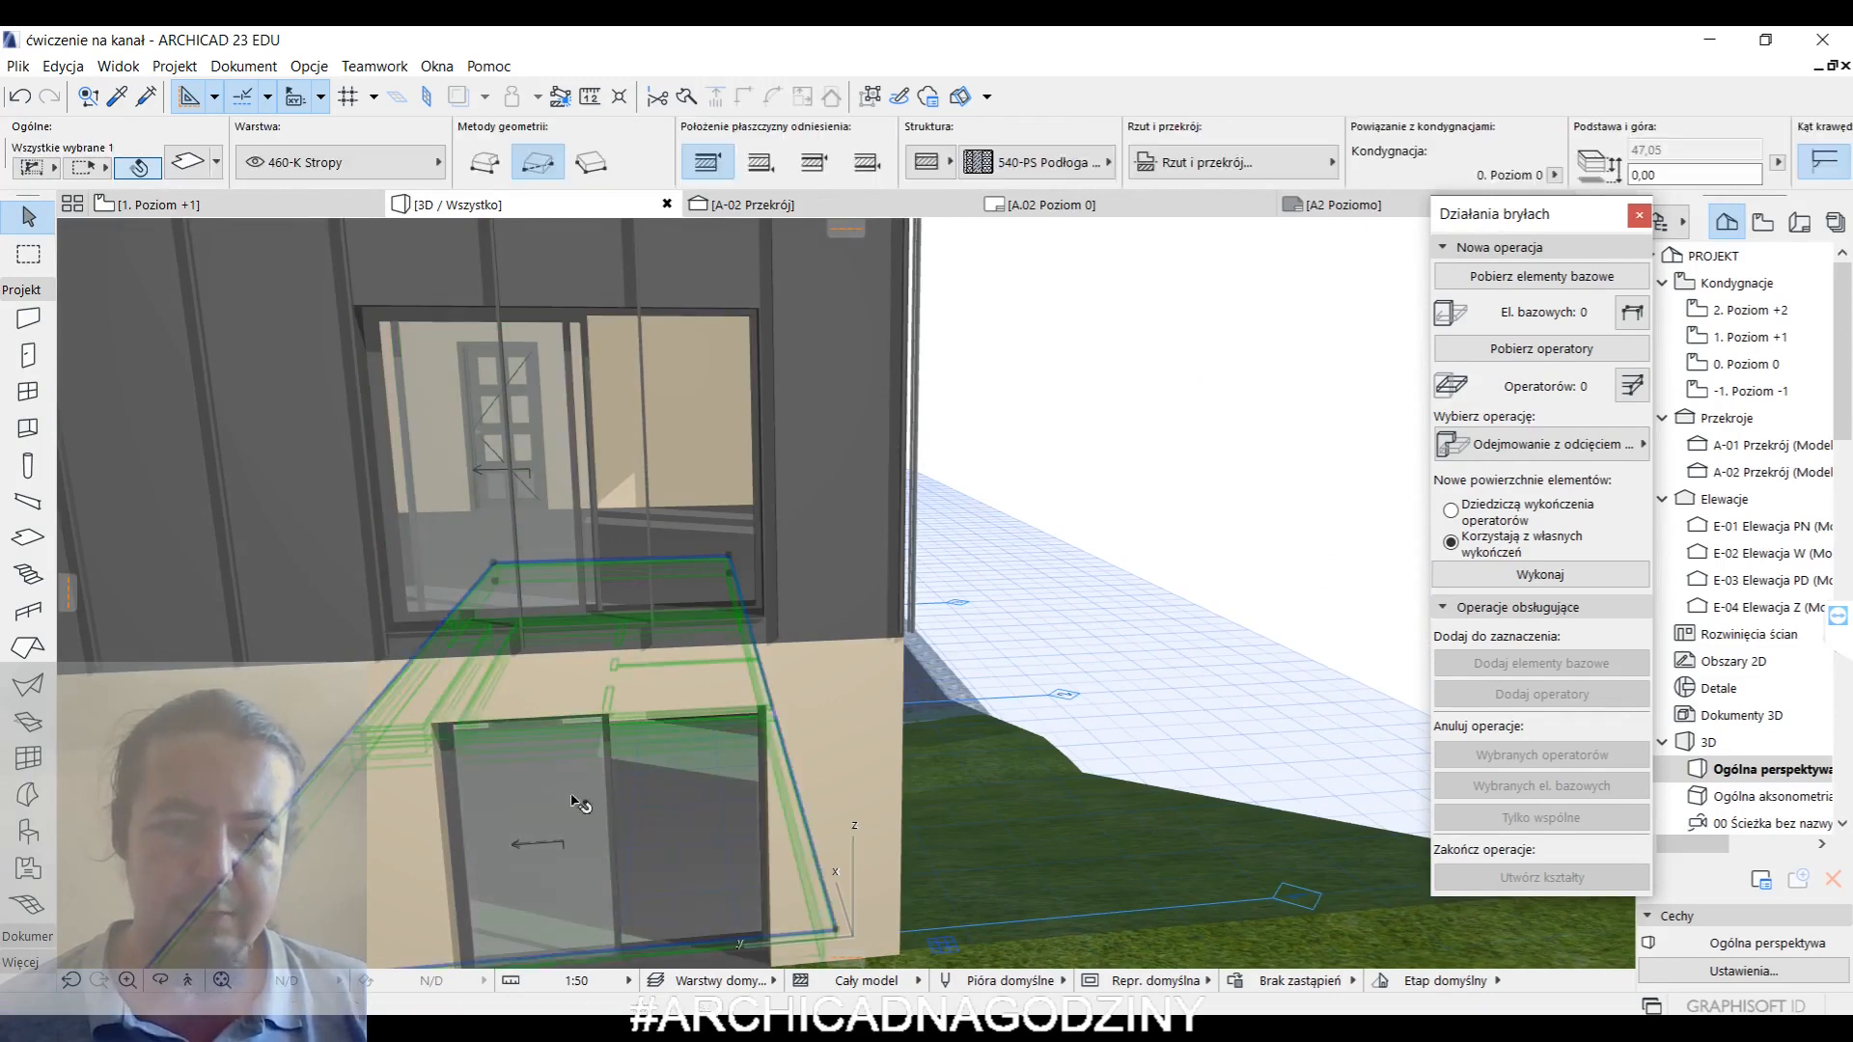
left_click(433, 729)
left_click(442, 762)
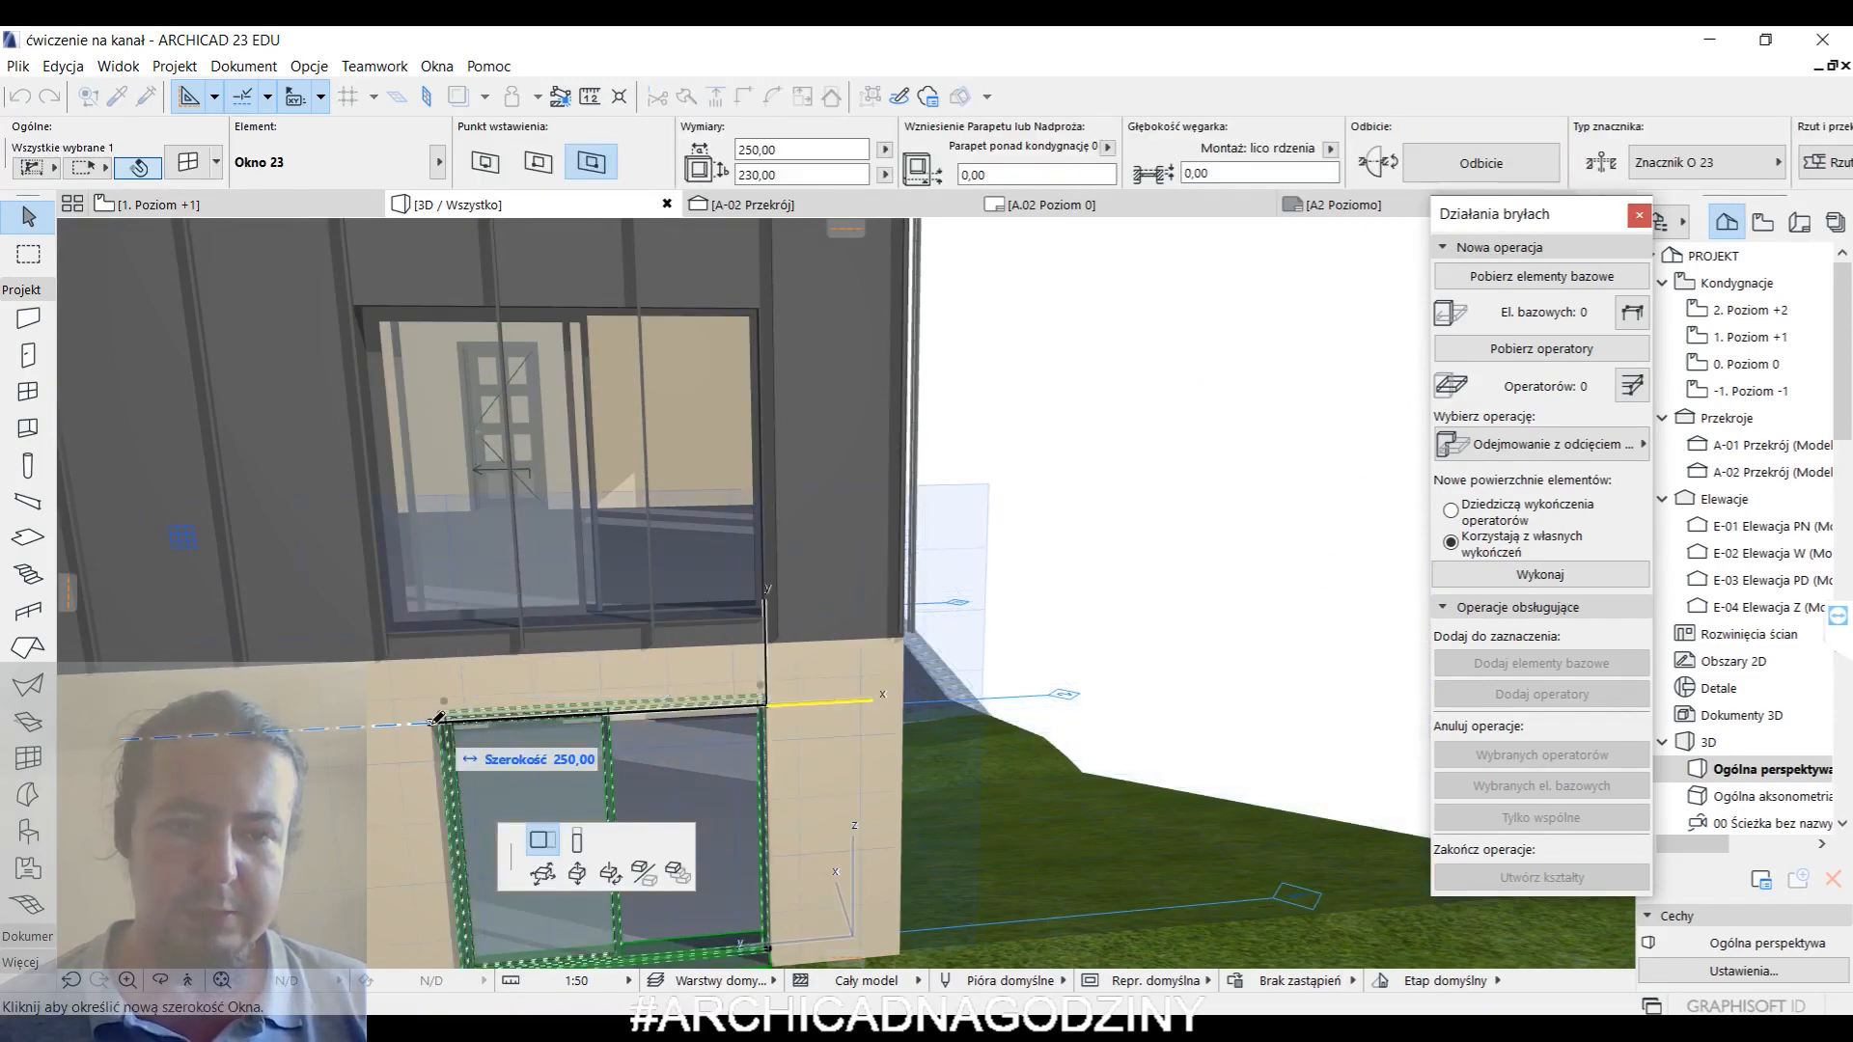
left_click(395, 621)
key("Escape")
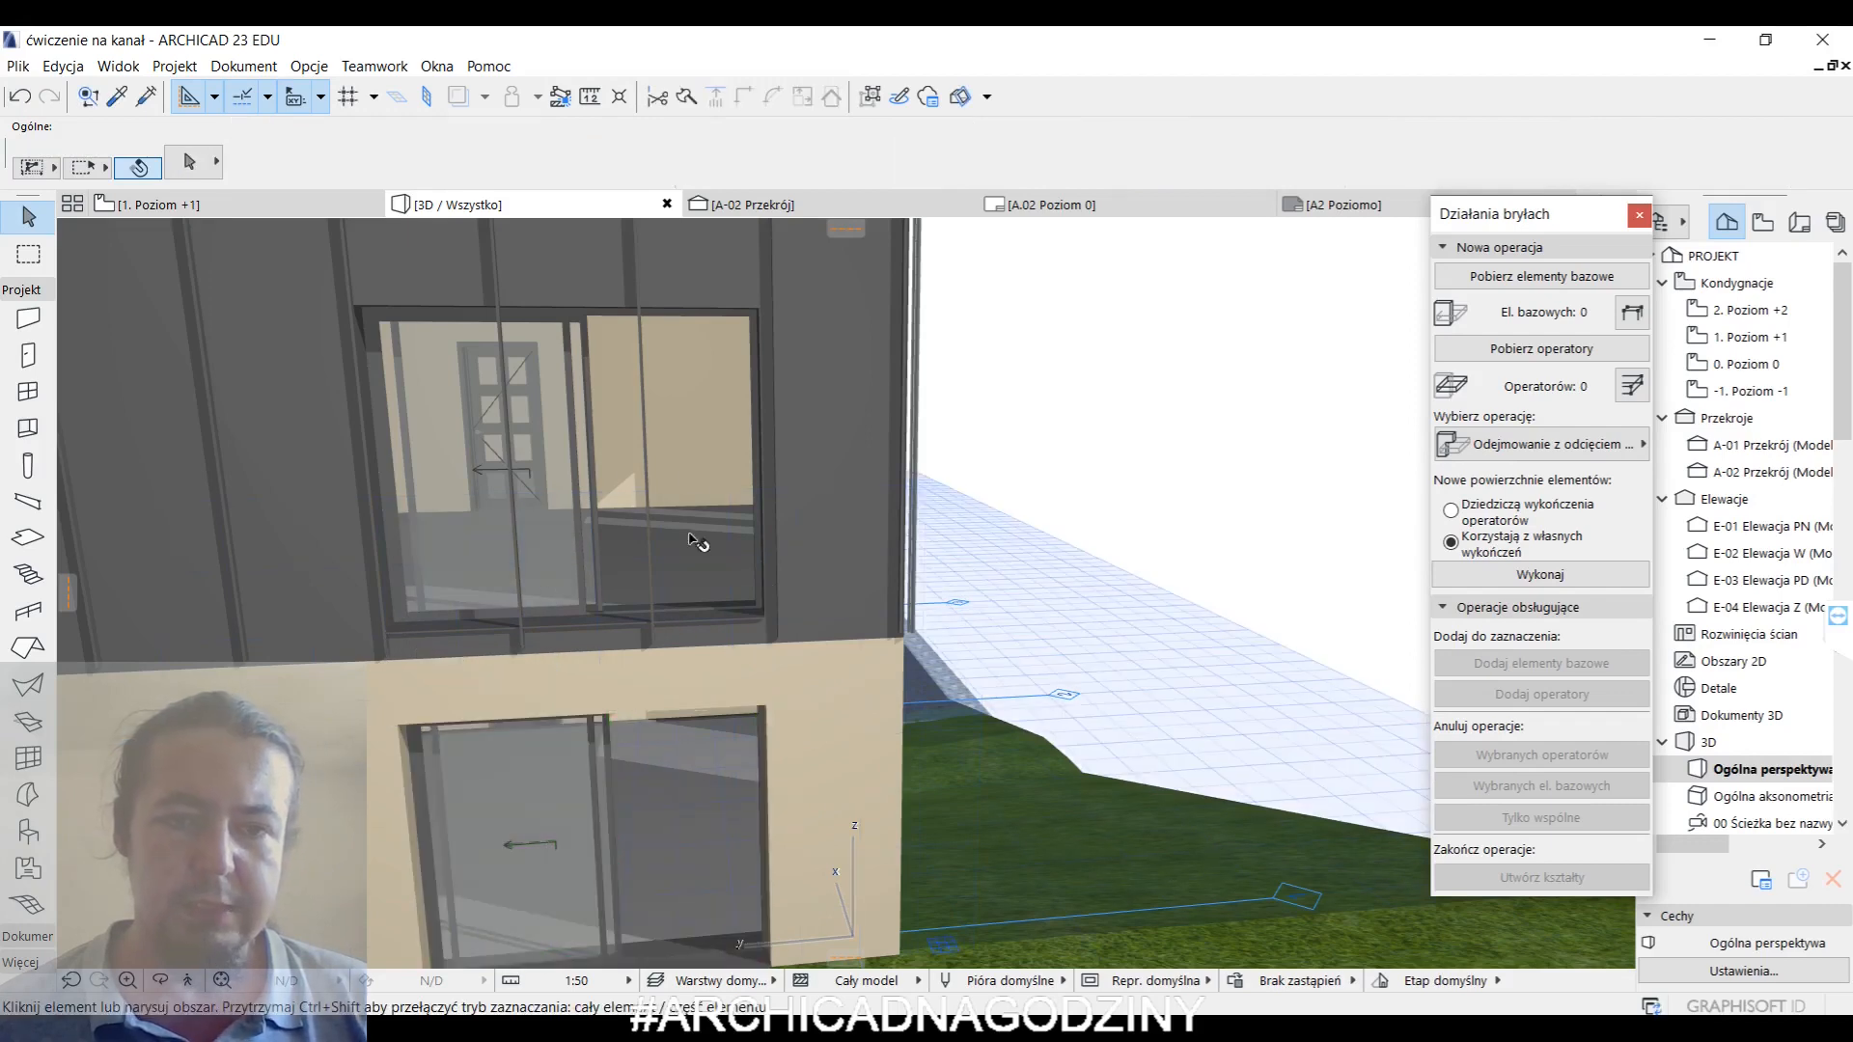
- Open the E-03 Elewacja PD elevation from its marker on the Poziom +1 plan
middle_click_drag(697, 542, 739, 772)
middle_click_drag(633, 707, 500, 694, "shift")
middle_click_drag(677, 711, 702, 502, "shift")
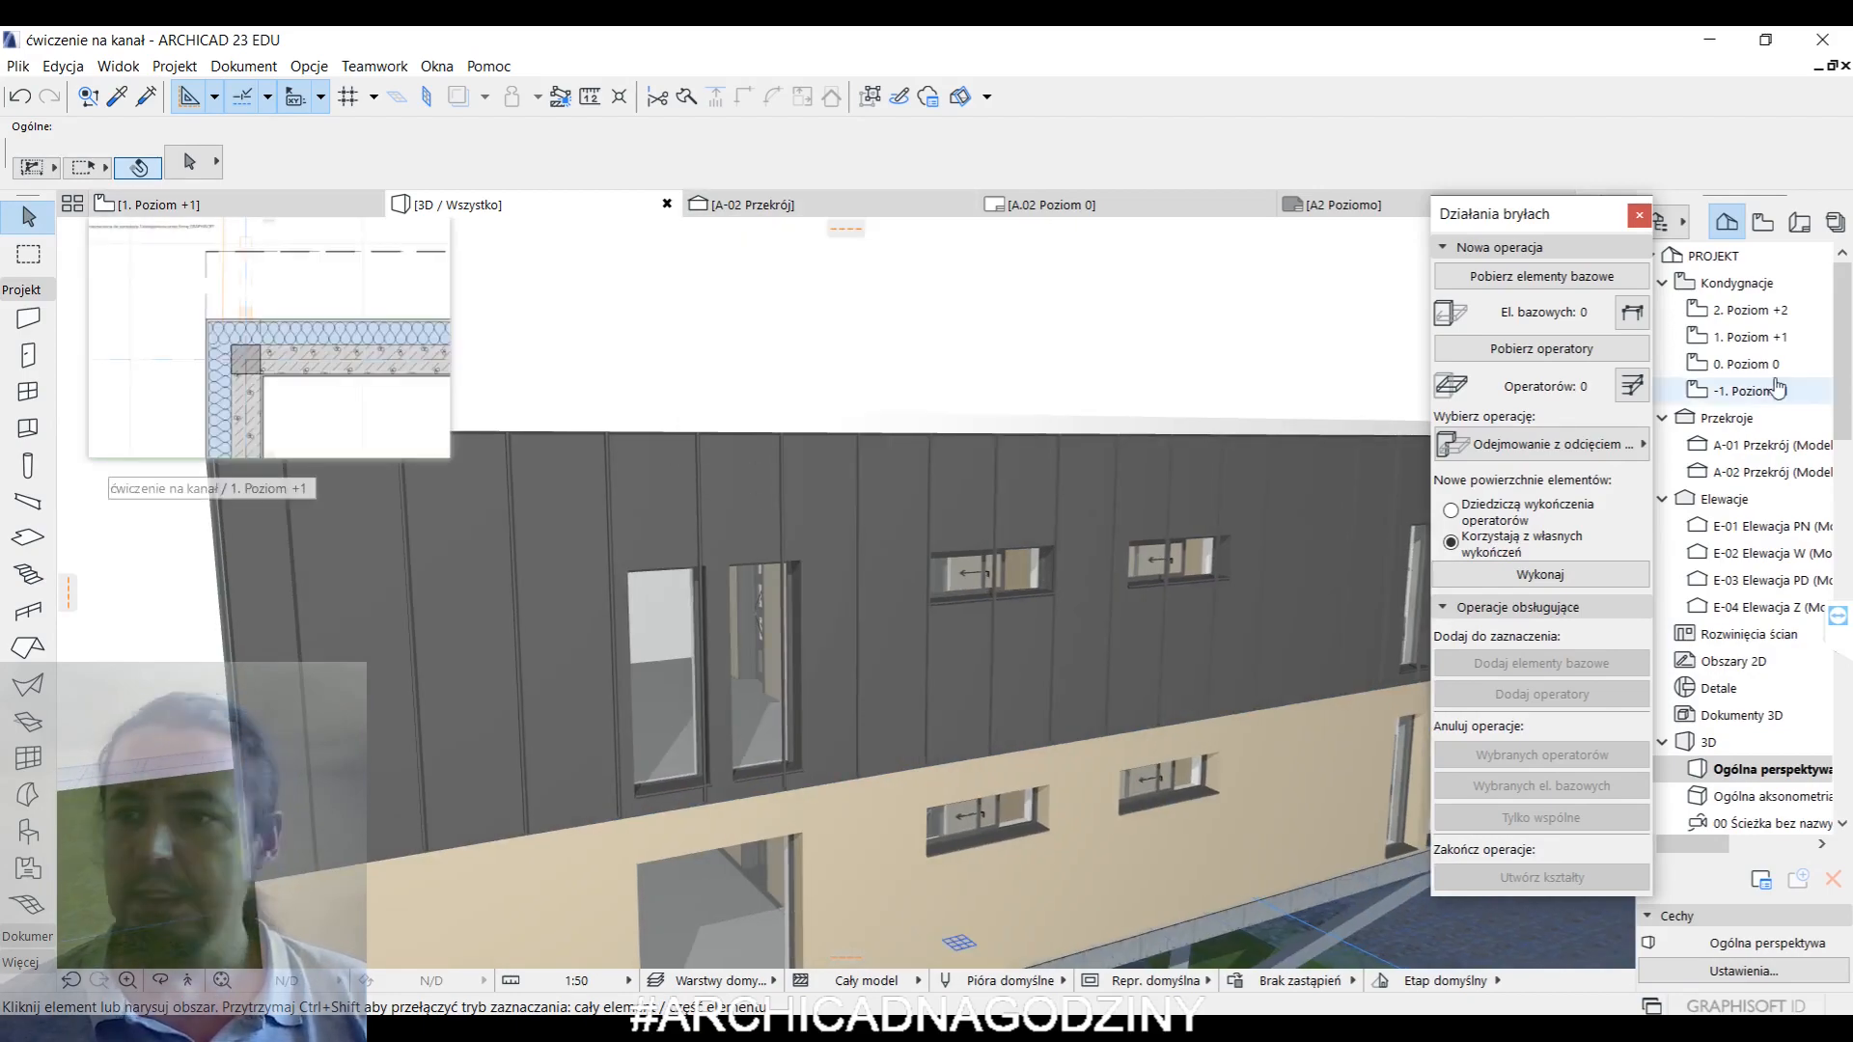
left_click(155, 204)
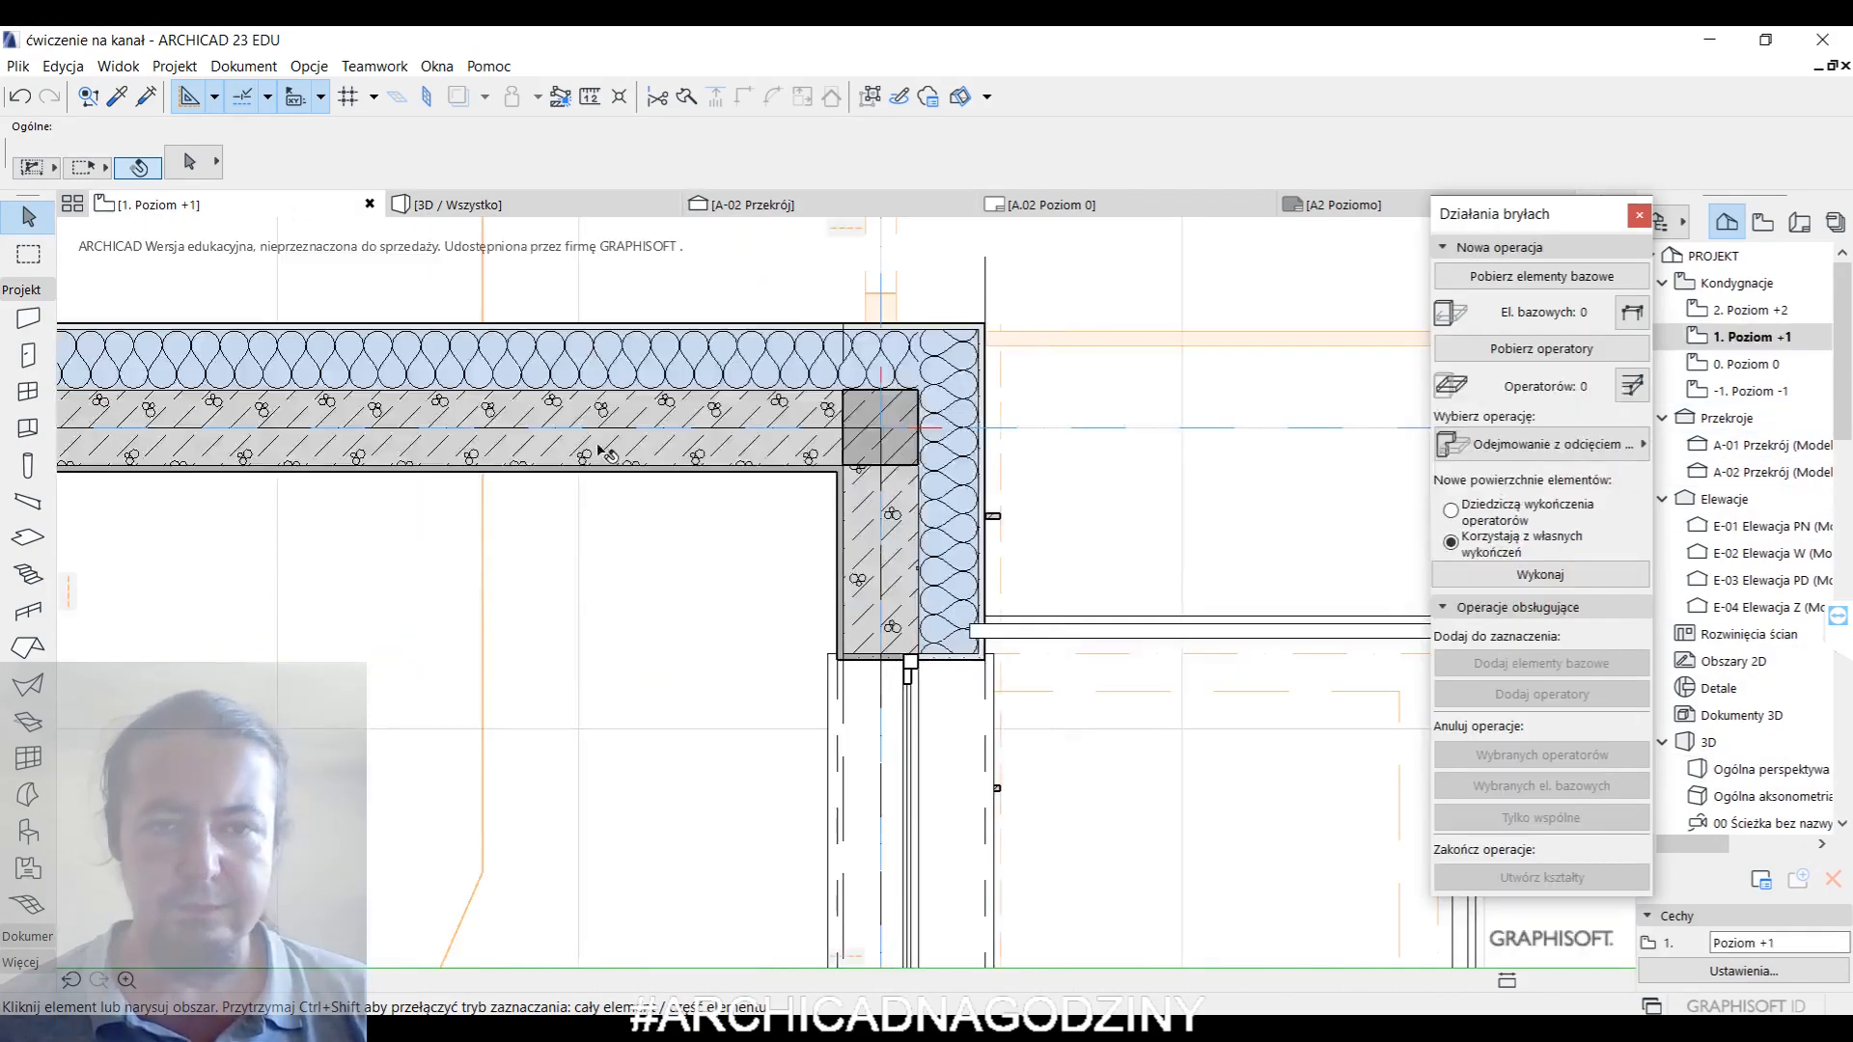
scroll(666, 595, "down", 1)
middle_click_drag(666, 603, 898, 298)
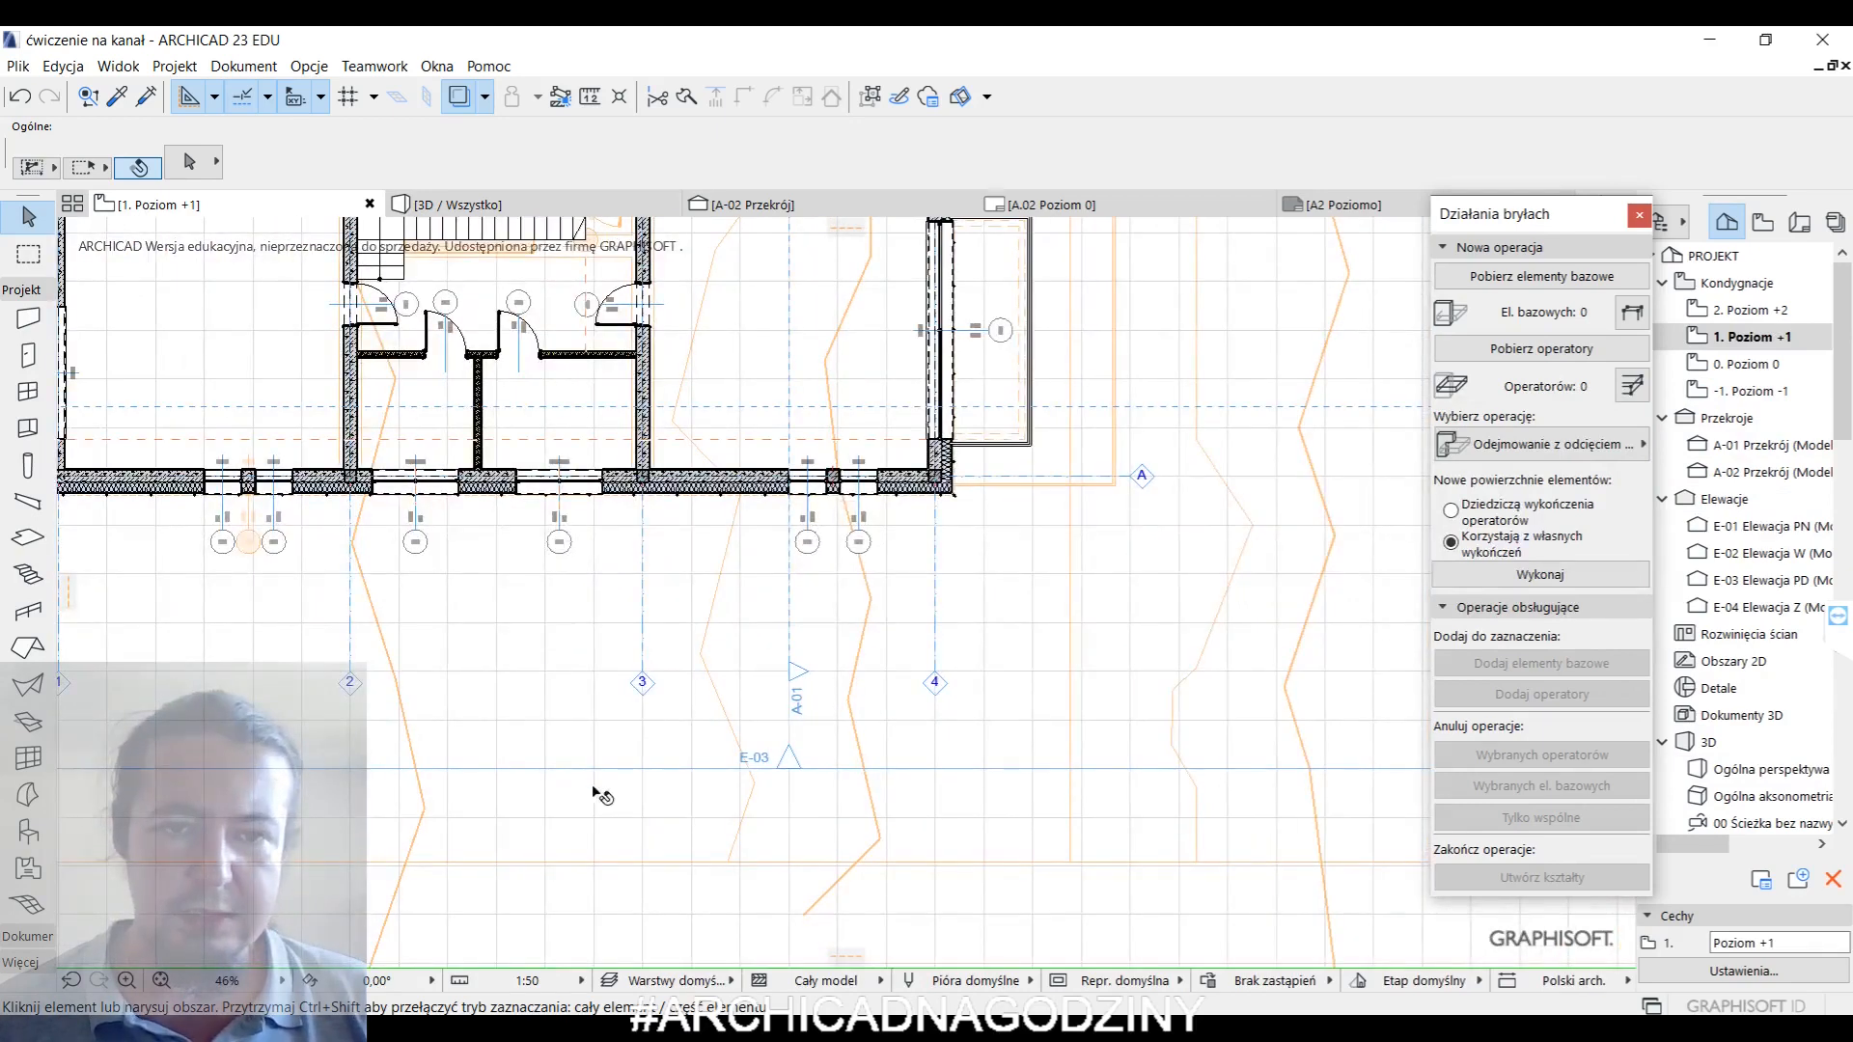
right_click(628, 765)
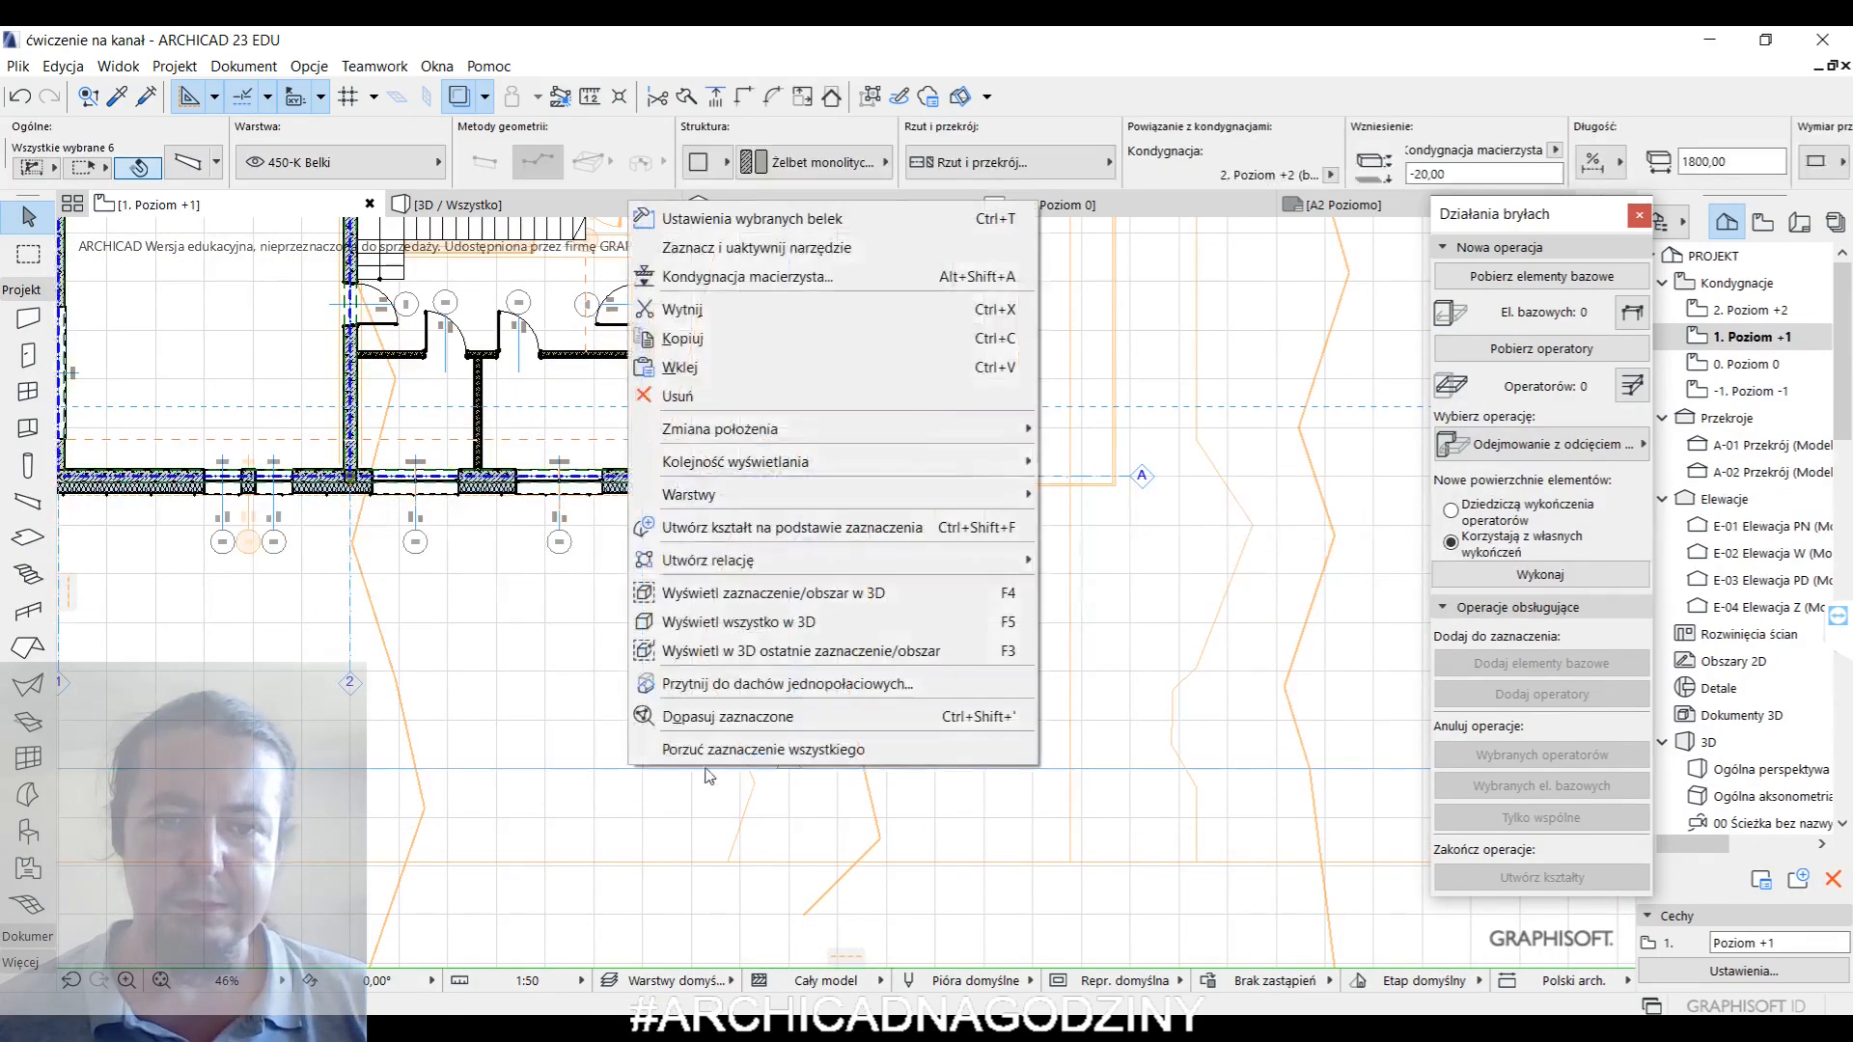
left_click(730, 350)
left_click(630, 796)
right_click(642, 770)
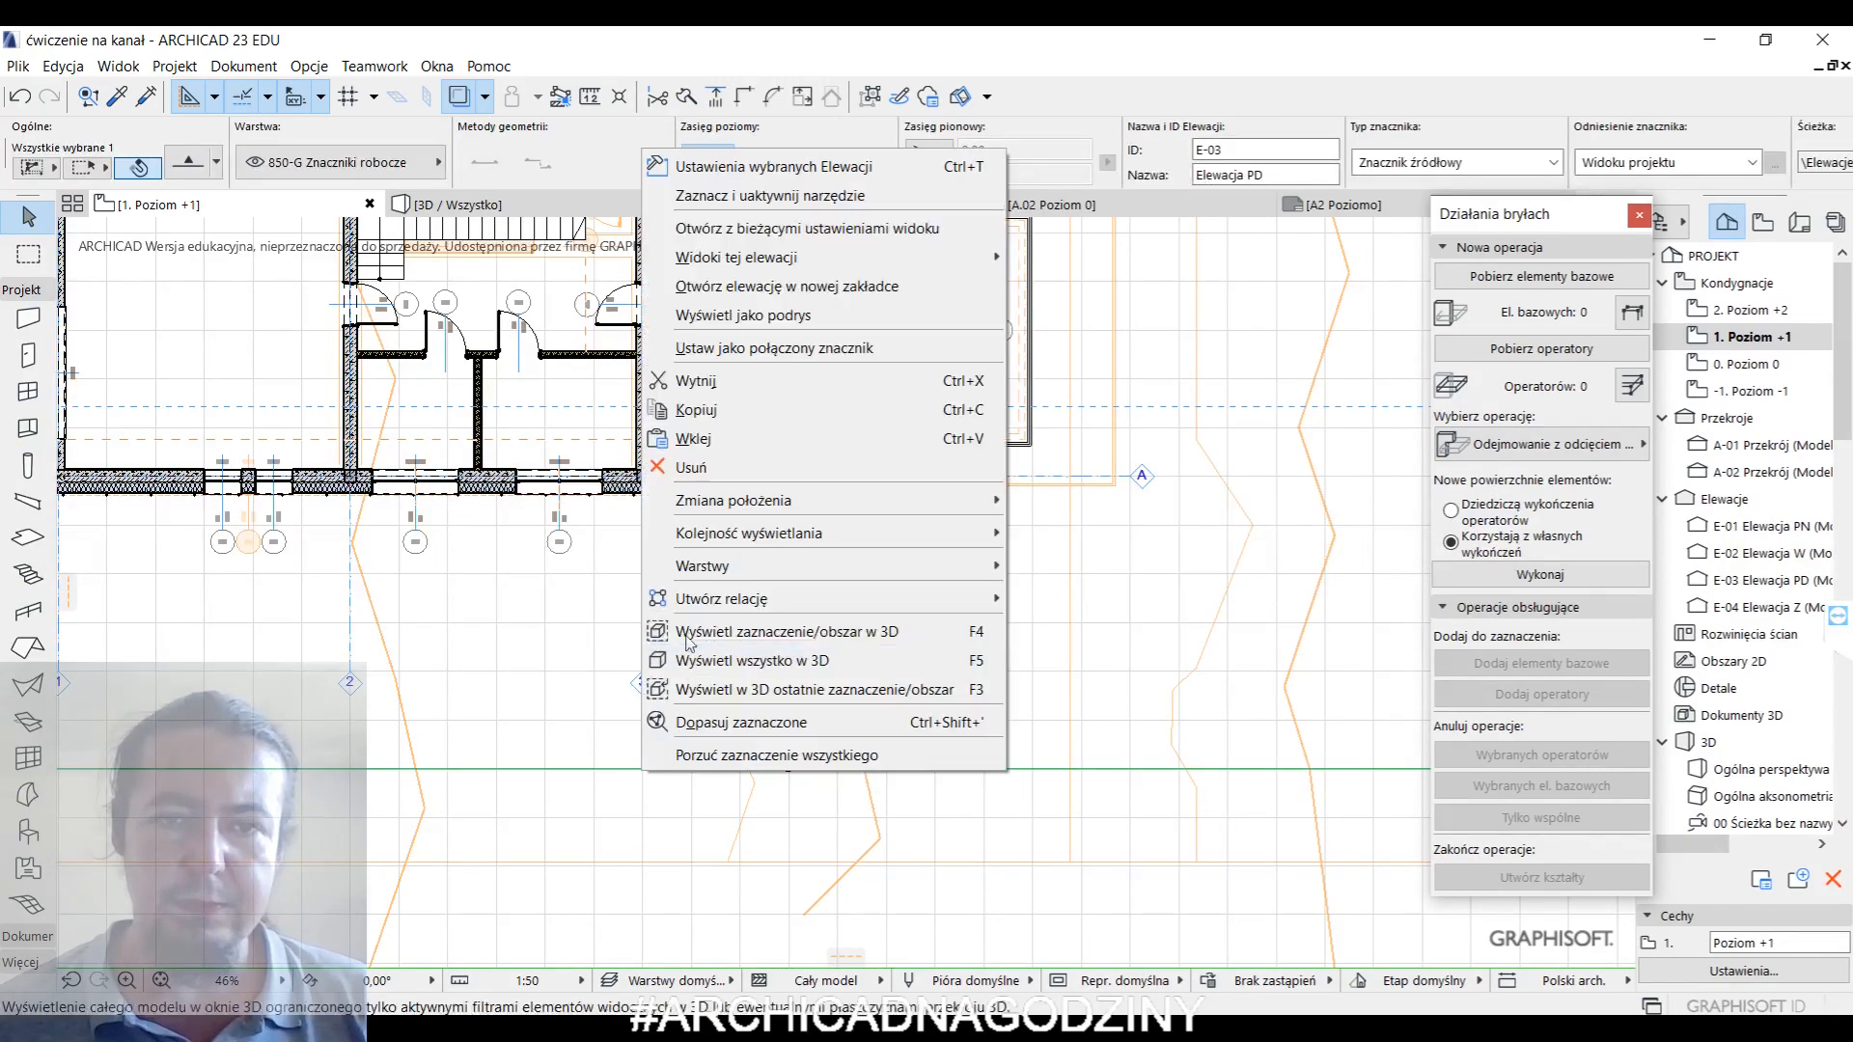
left_click(772, 227)
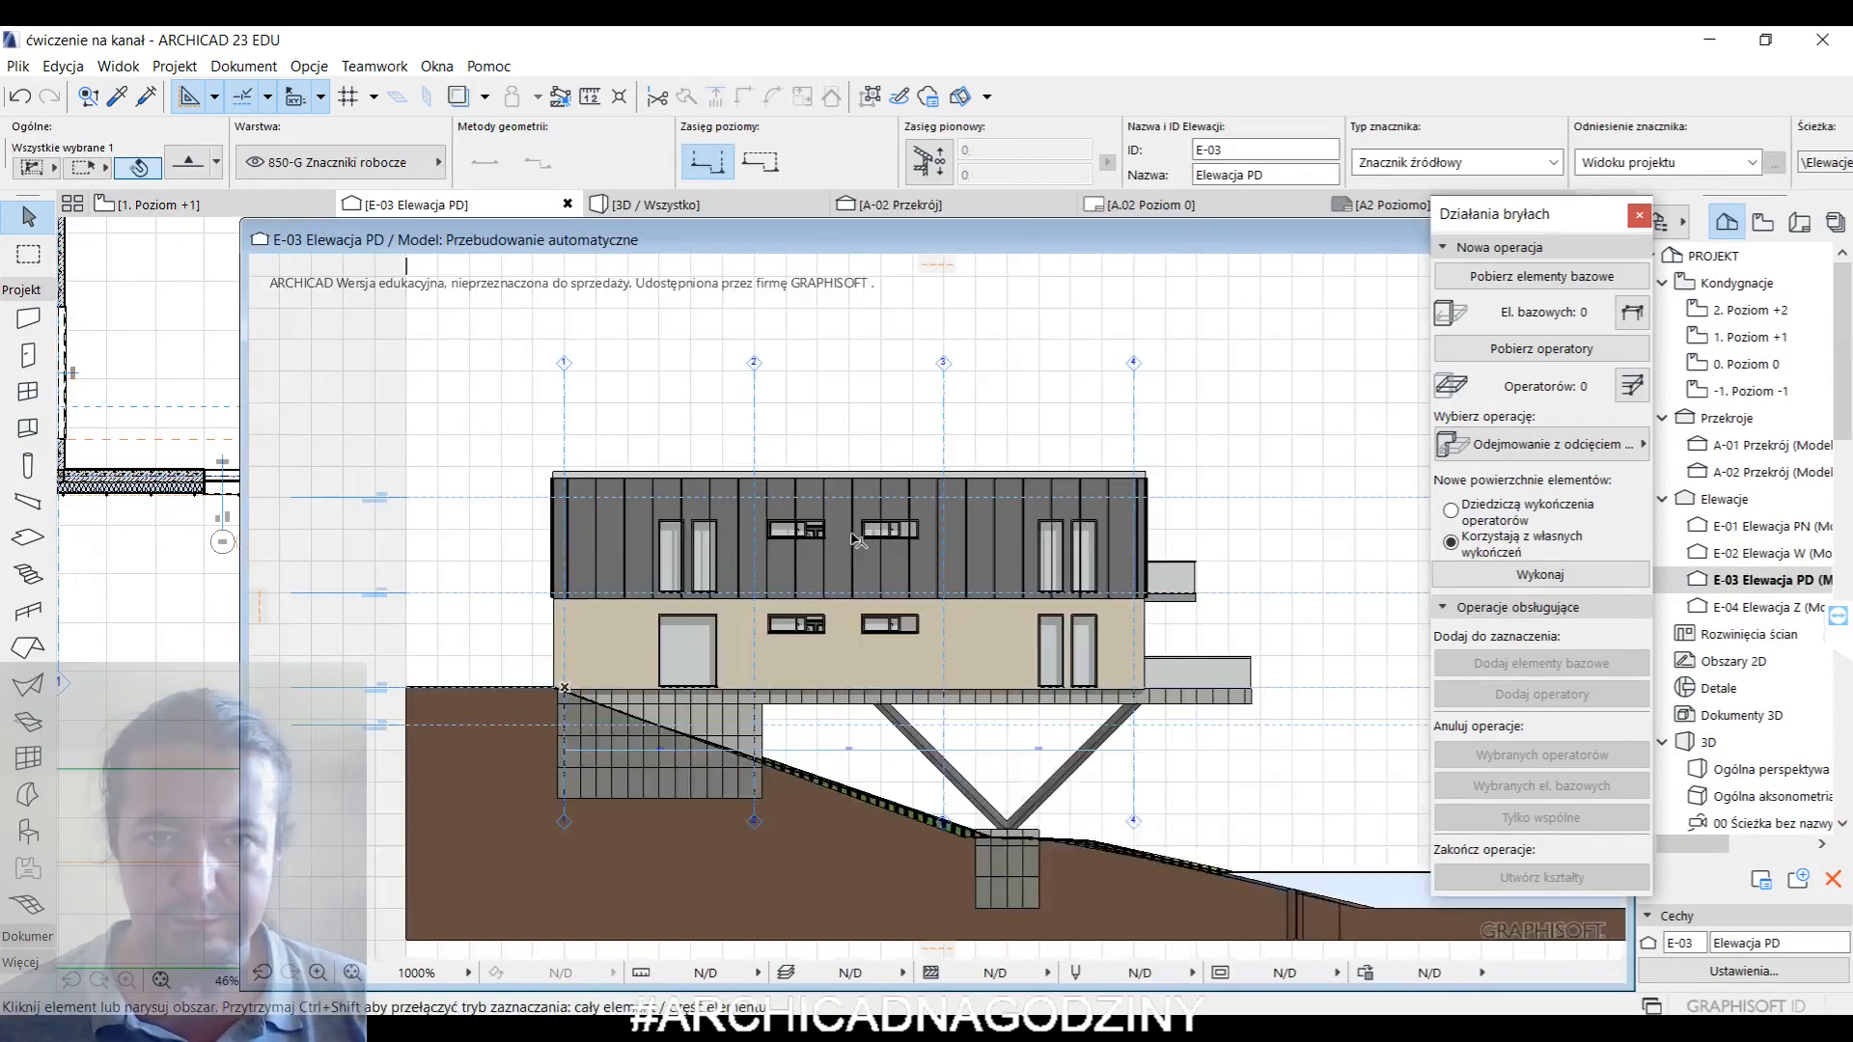
- Move the first 80 by 230 upper-storey window of the tall pair sideways so it fits between two adjacent vertical profiles
scroll(675, 535, "up", 10)
left_click(577, 452)
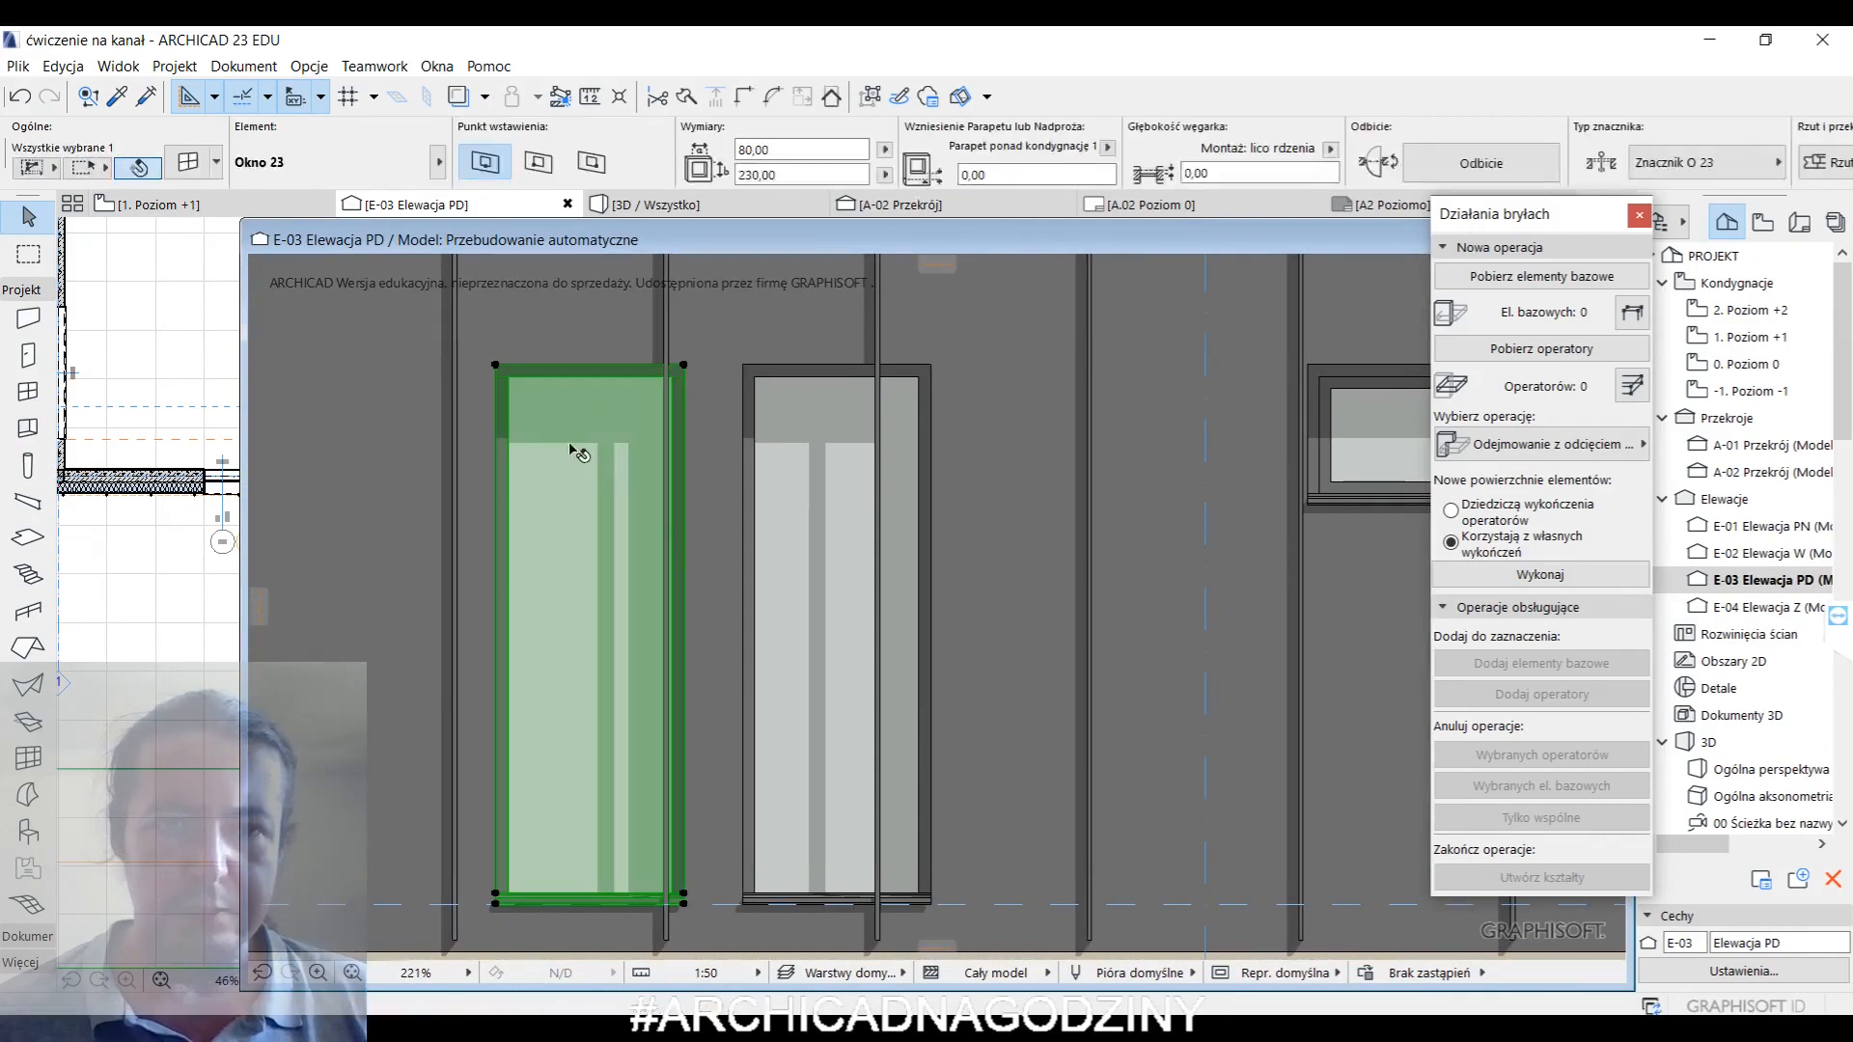
middle_click_drag(577, 452, 714, 302)
left_click(633, 743)
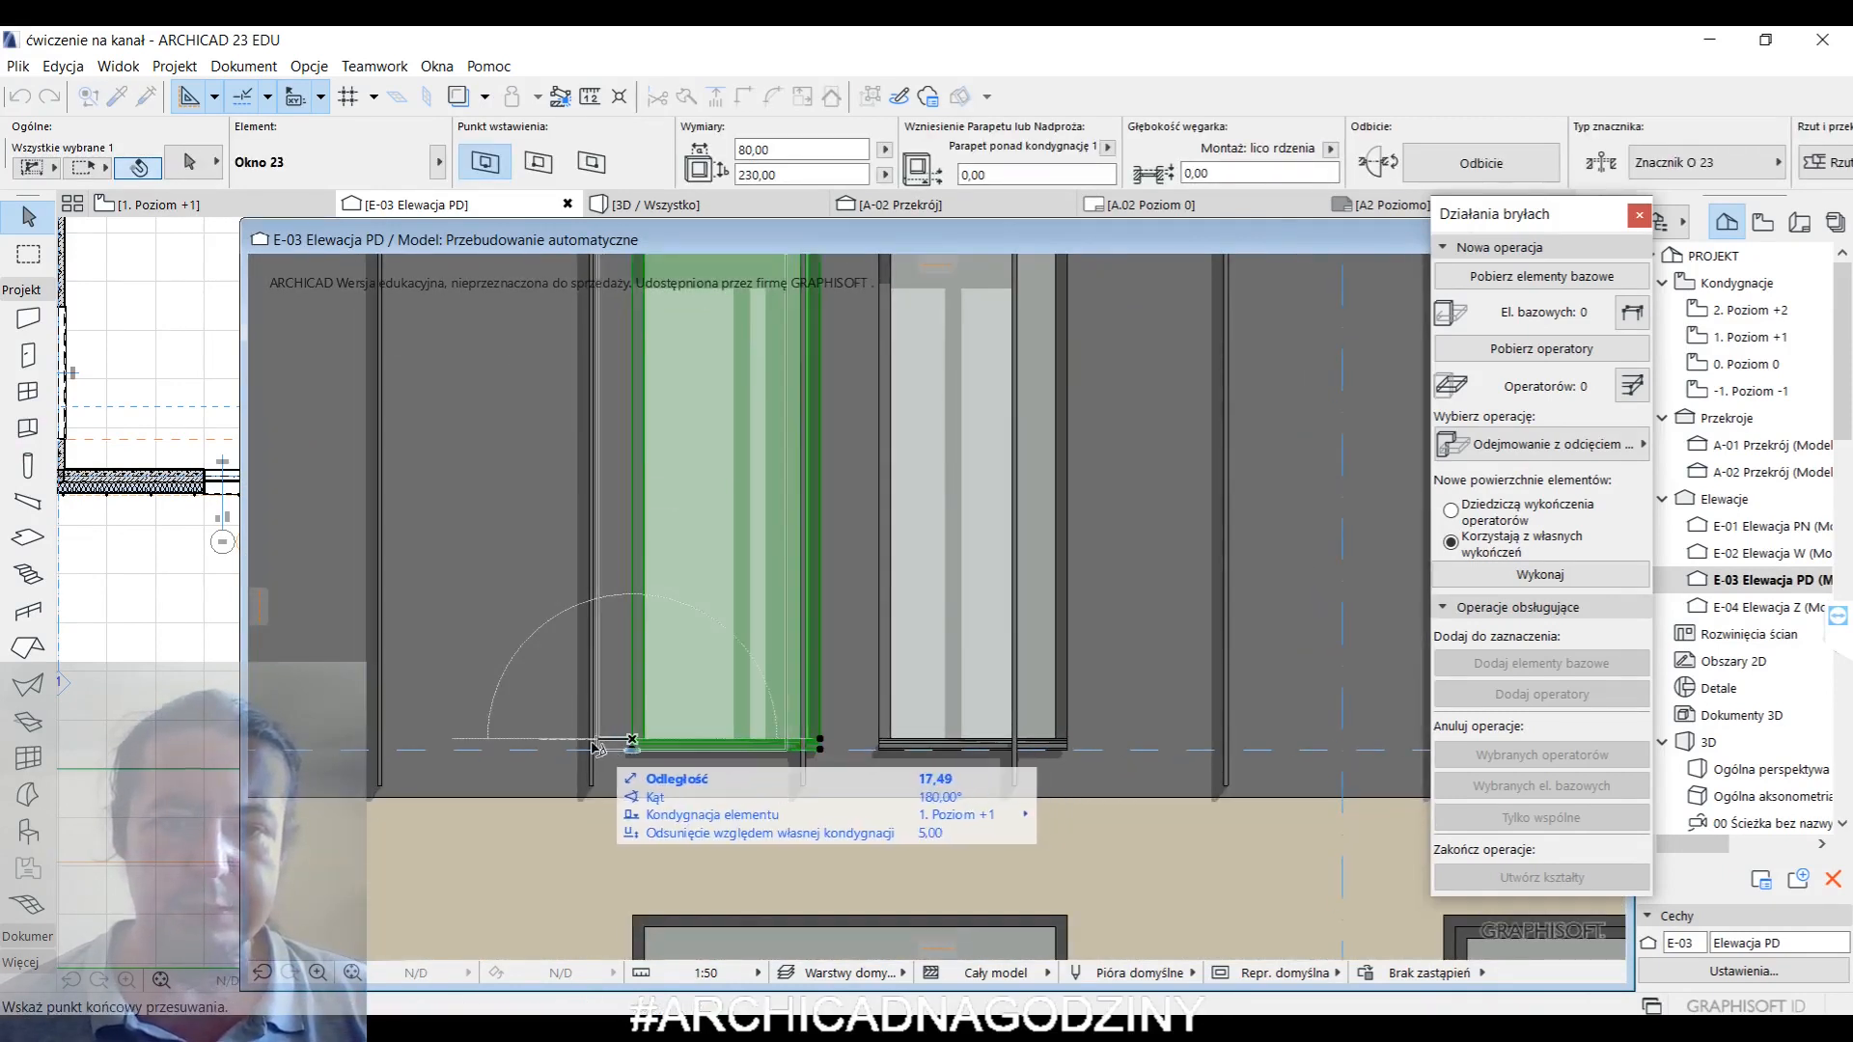
left_click(590, 743)
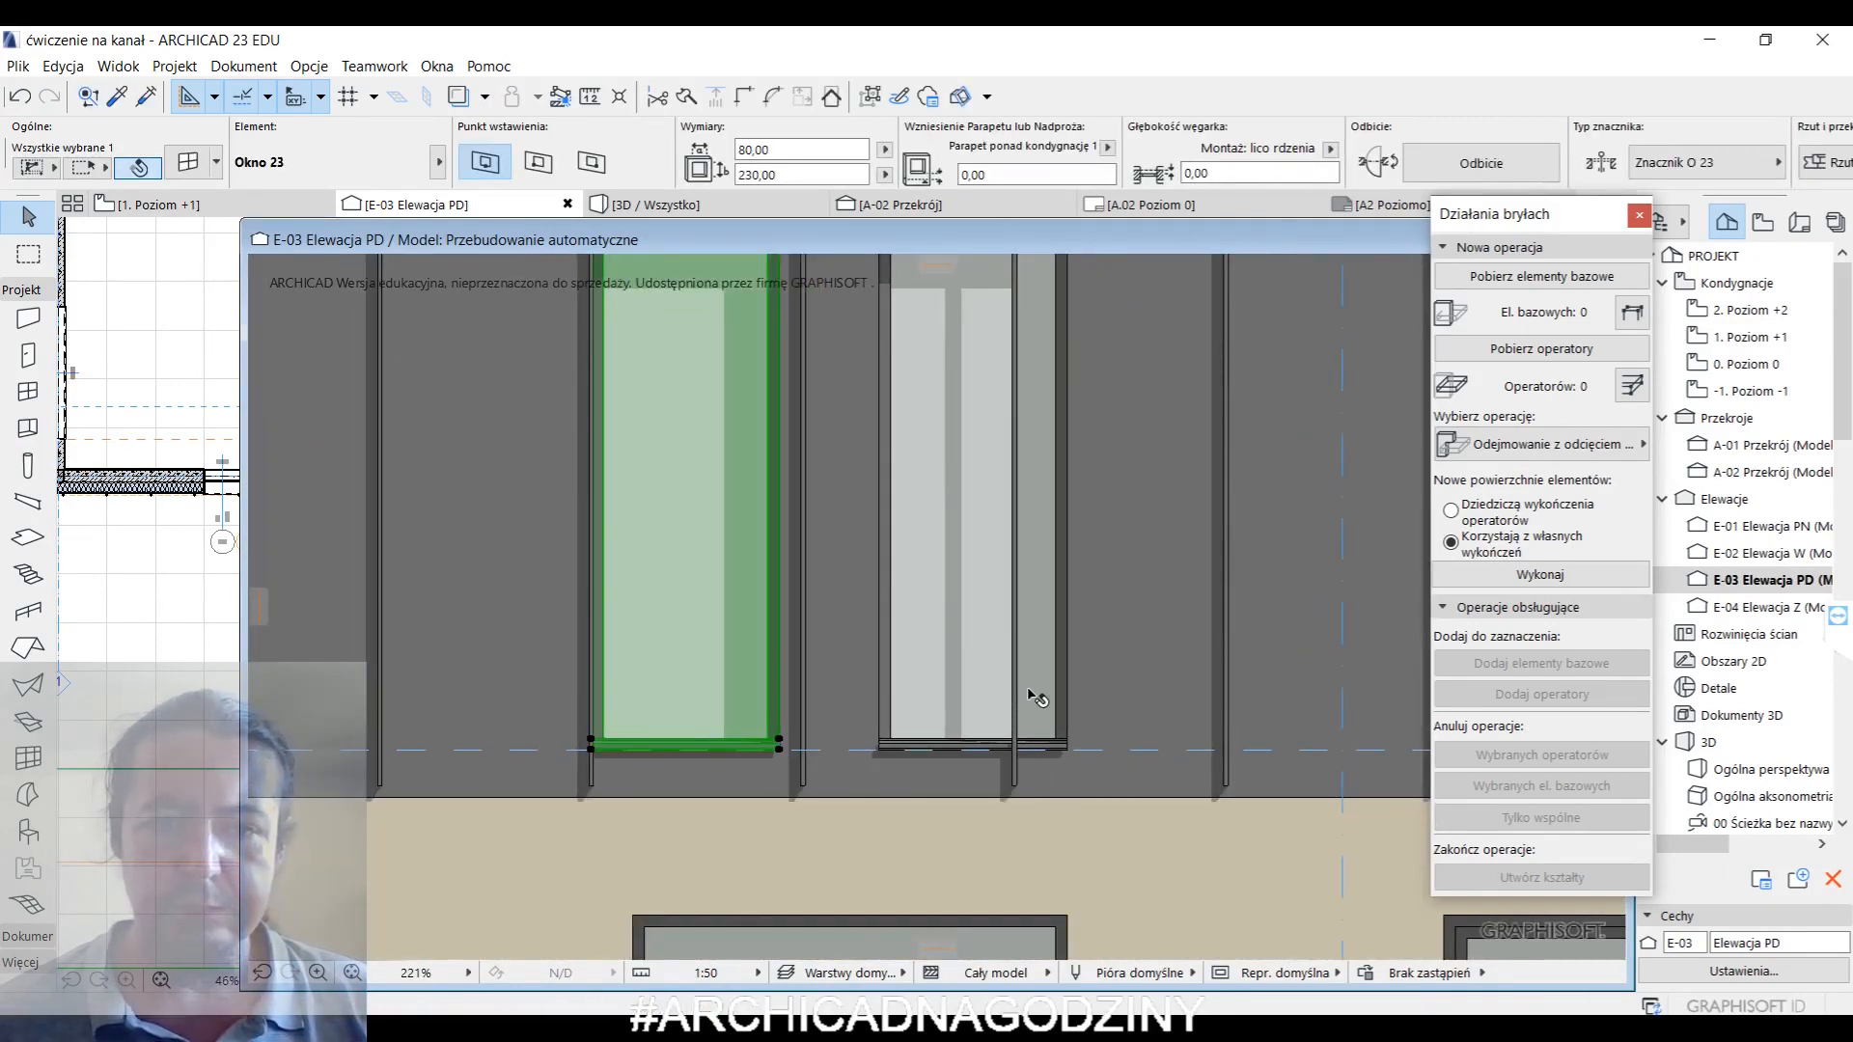
middle_click_drag(855, 759, 726, 760)
scroll(635, 767, "up", 5)
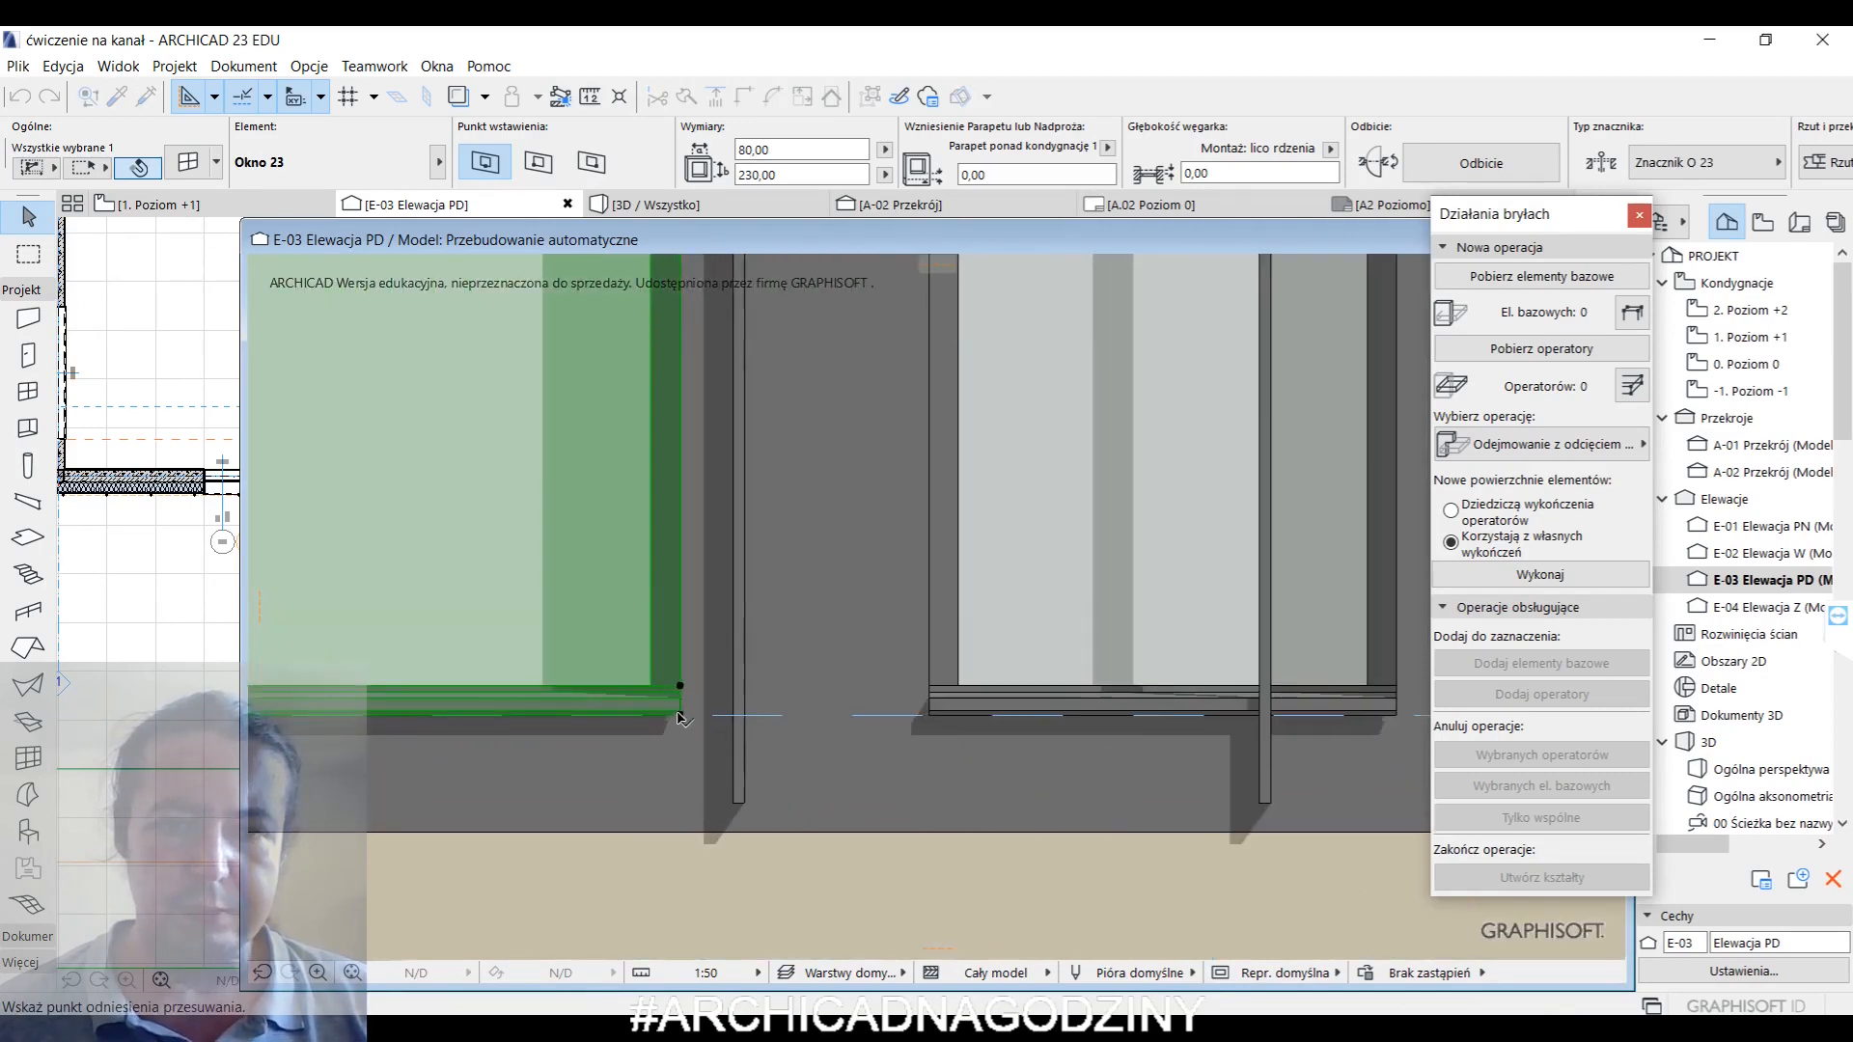
- Move the second tall upper-storey window sideways into the next bay between the vertical profiles
left_click(936, 714)
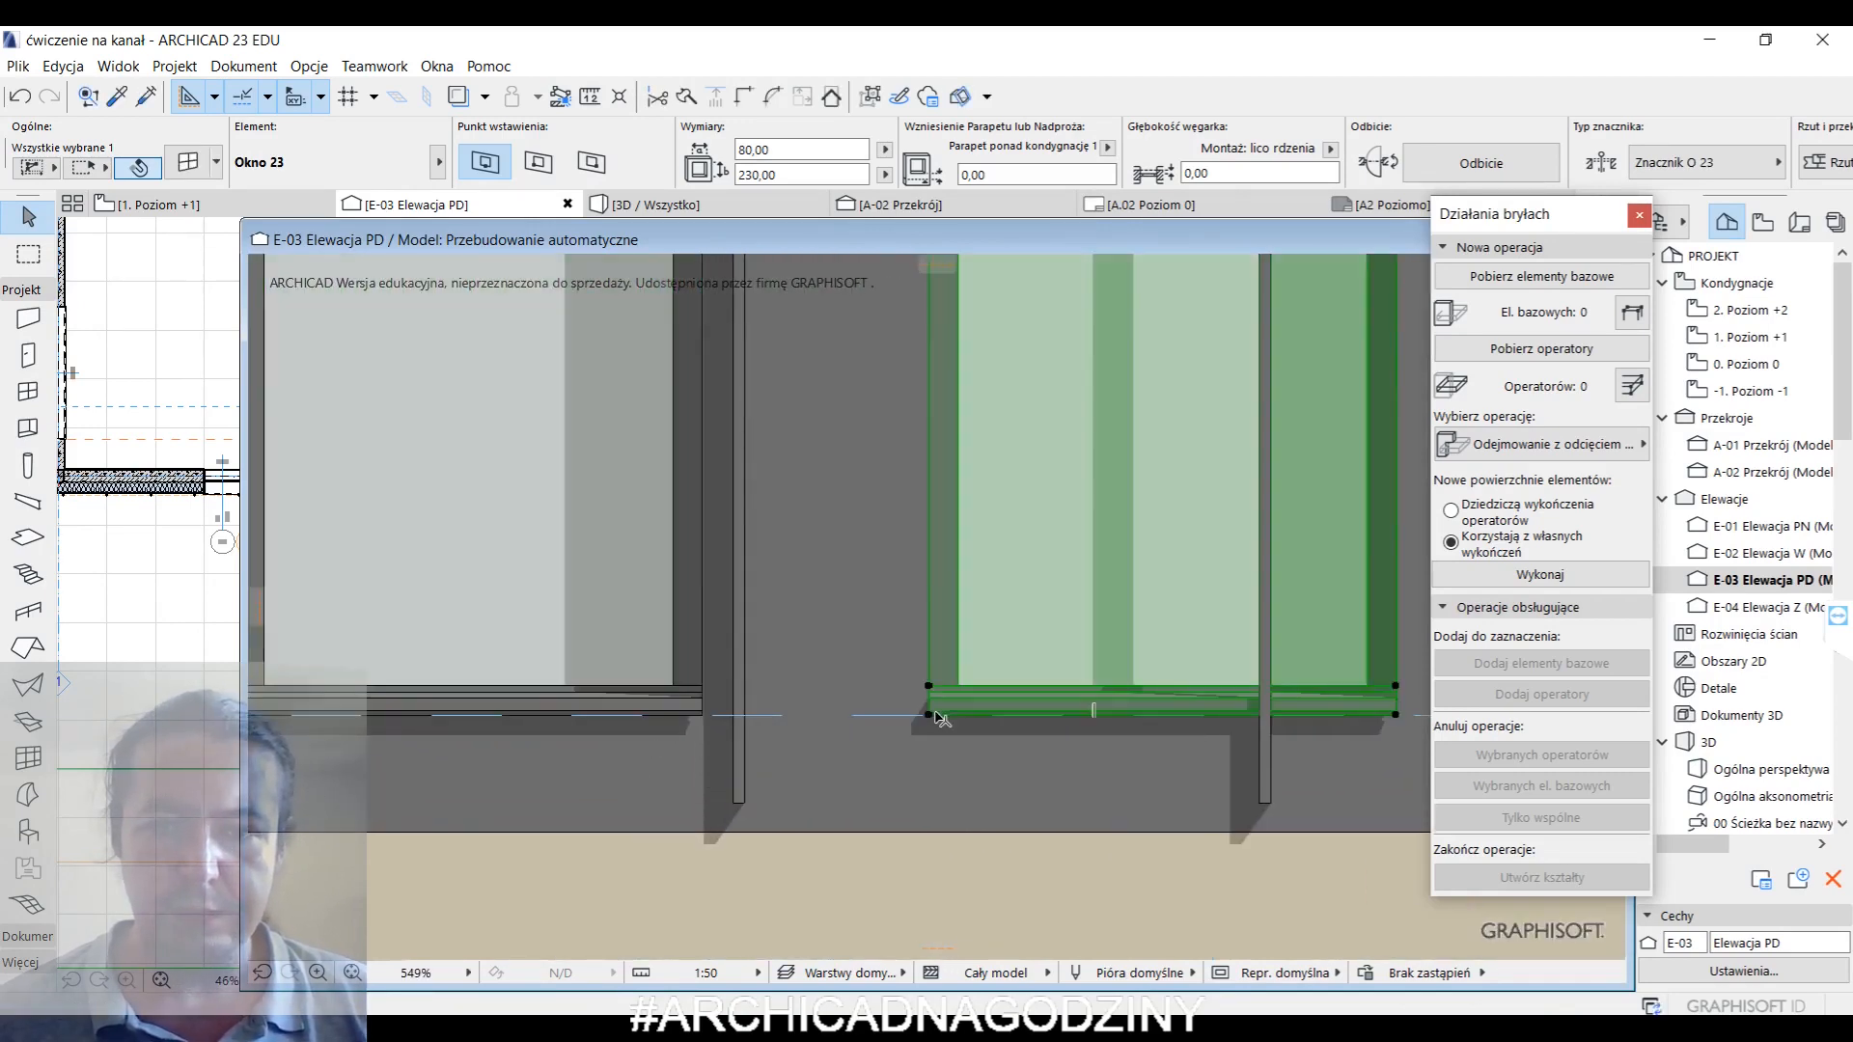
left_click(930, 715)
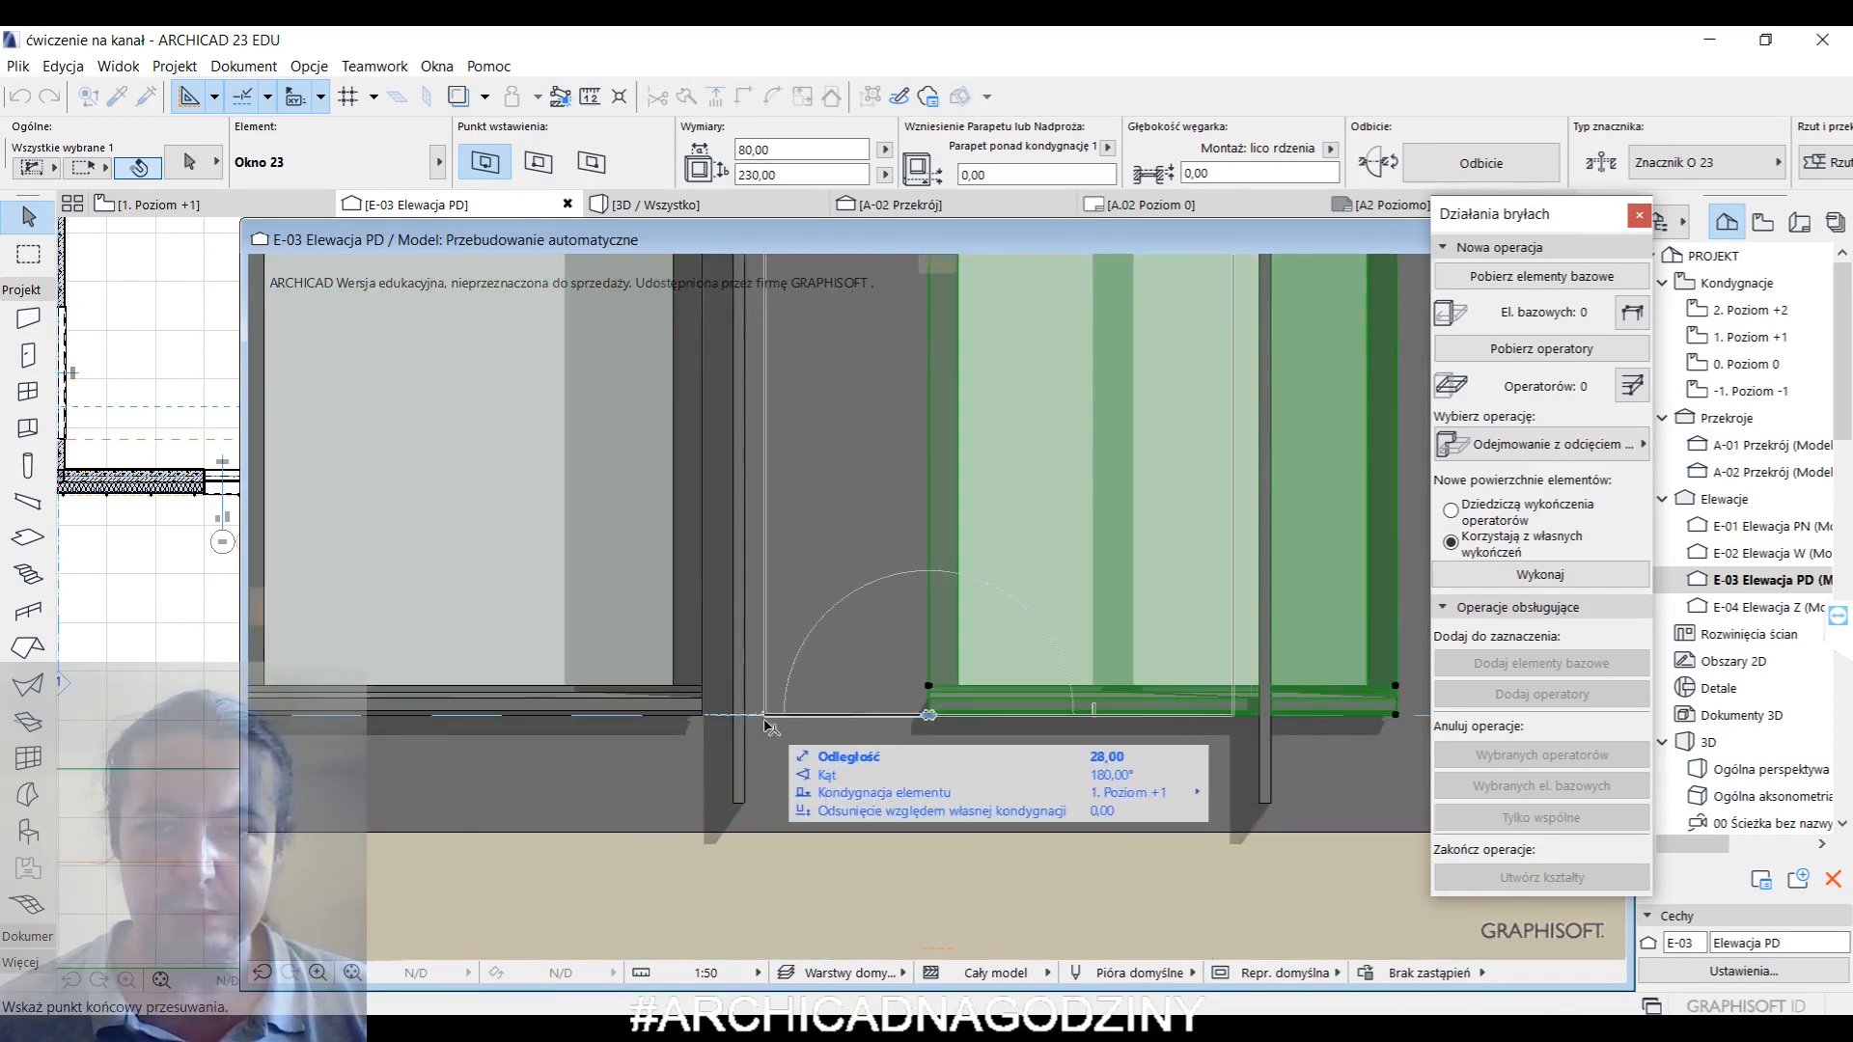
left_click(787, 680)
scroll(786, 666, "down", 10)
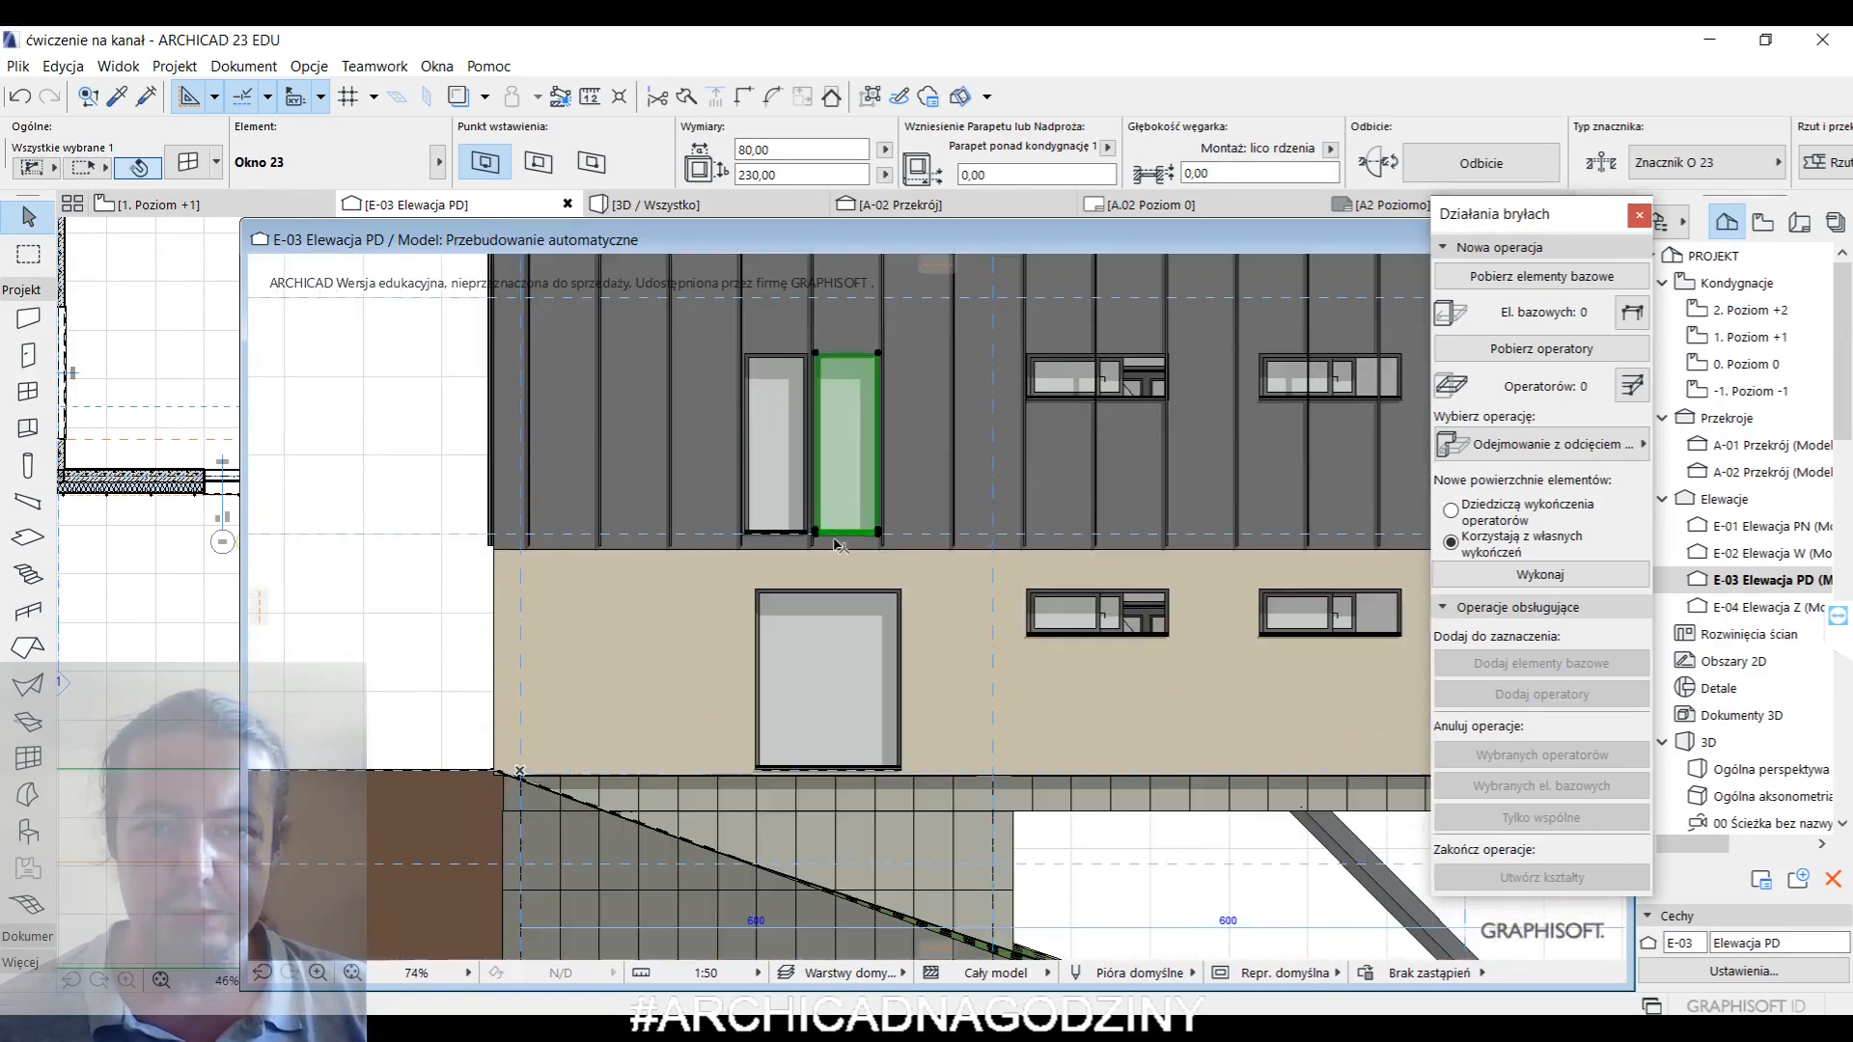
key("Escape")
- Align the large ground-floor window with the outer edges of the tall window pair above, making it 171.14 wide
left_click(772, 600)
scroll(733, 598, "up", 5)
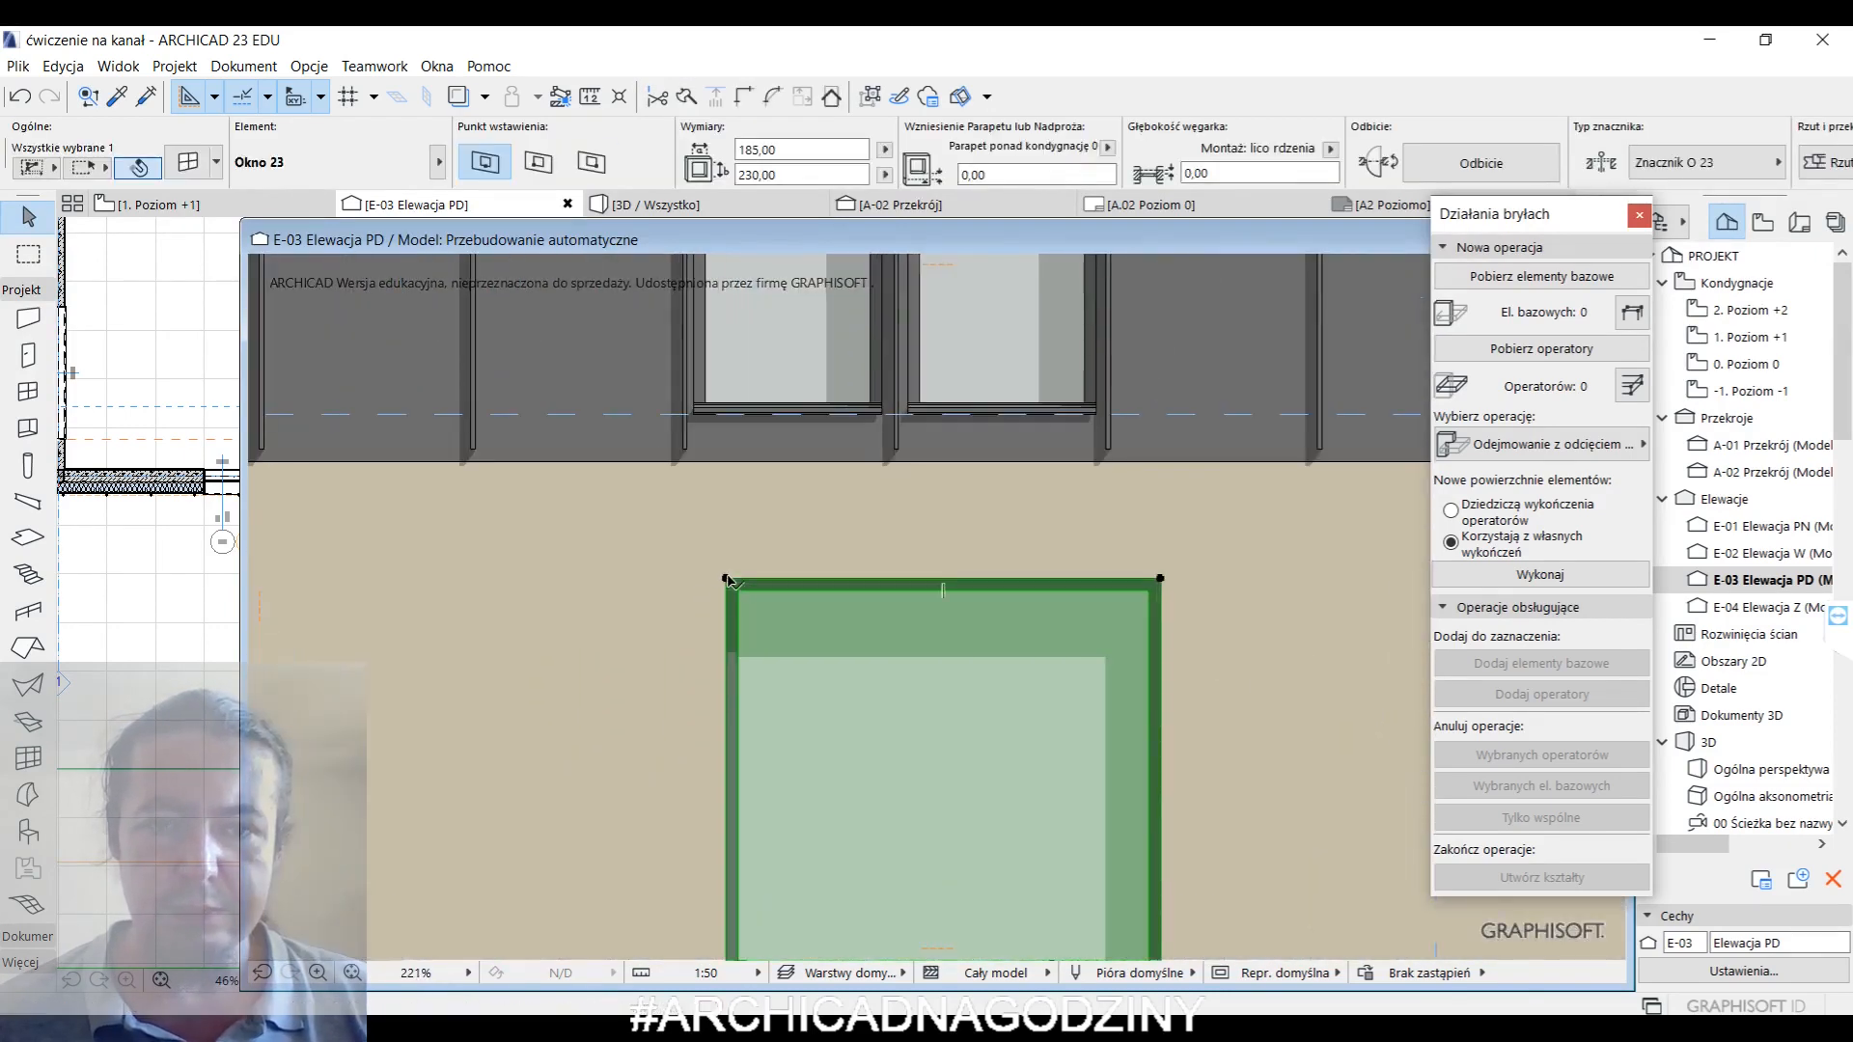
left_click(727, 579)
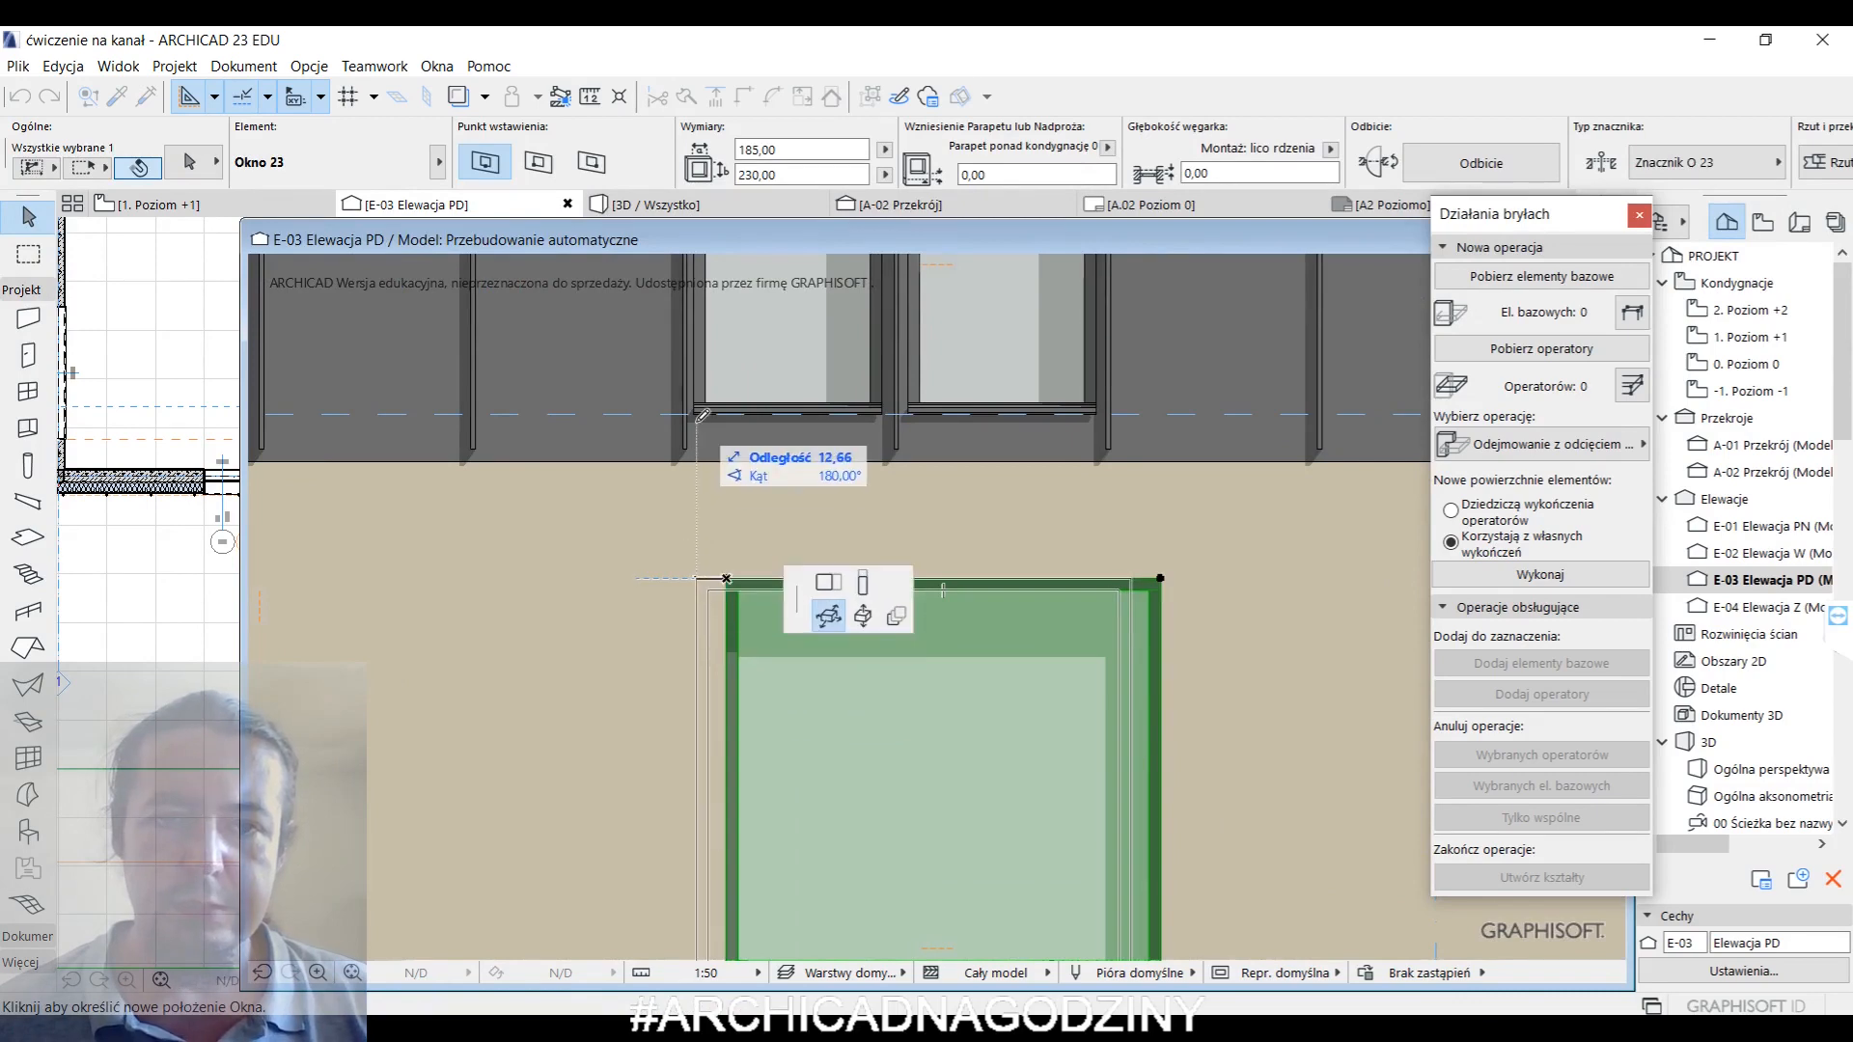
left_click(1148, 596)
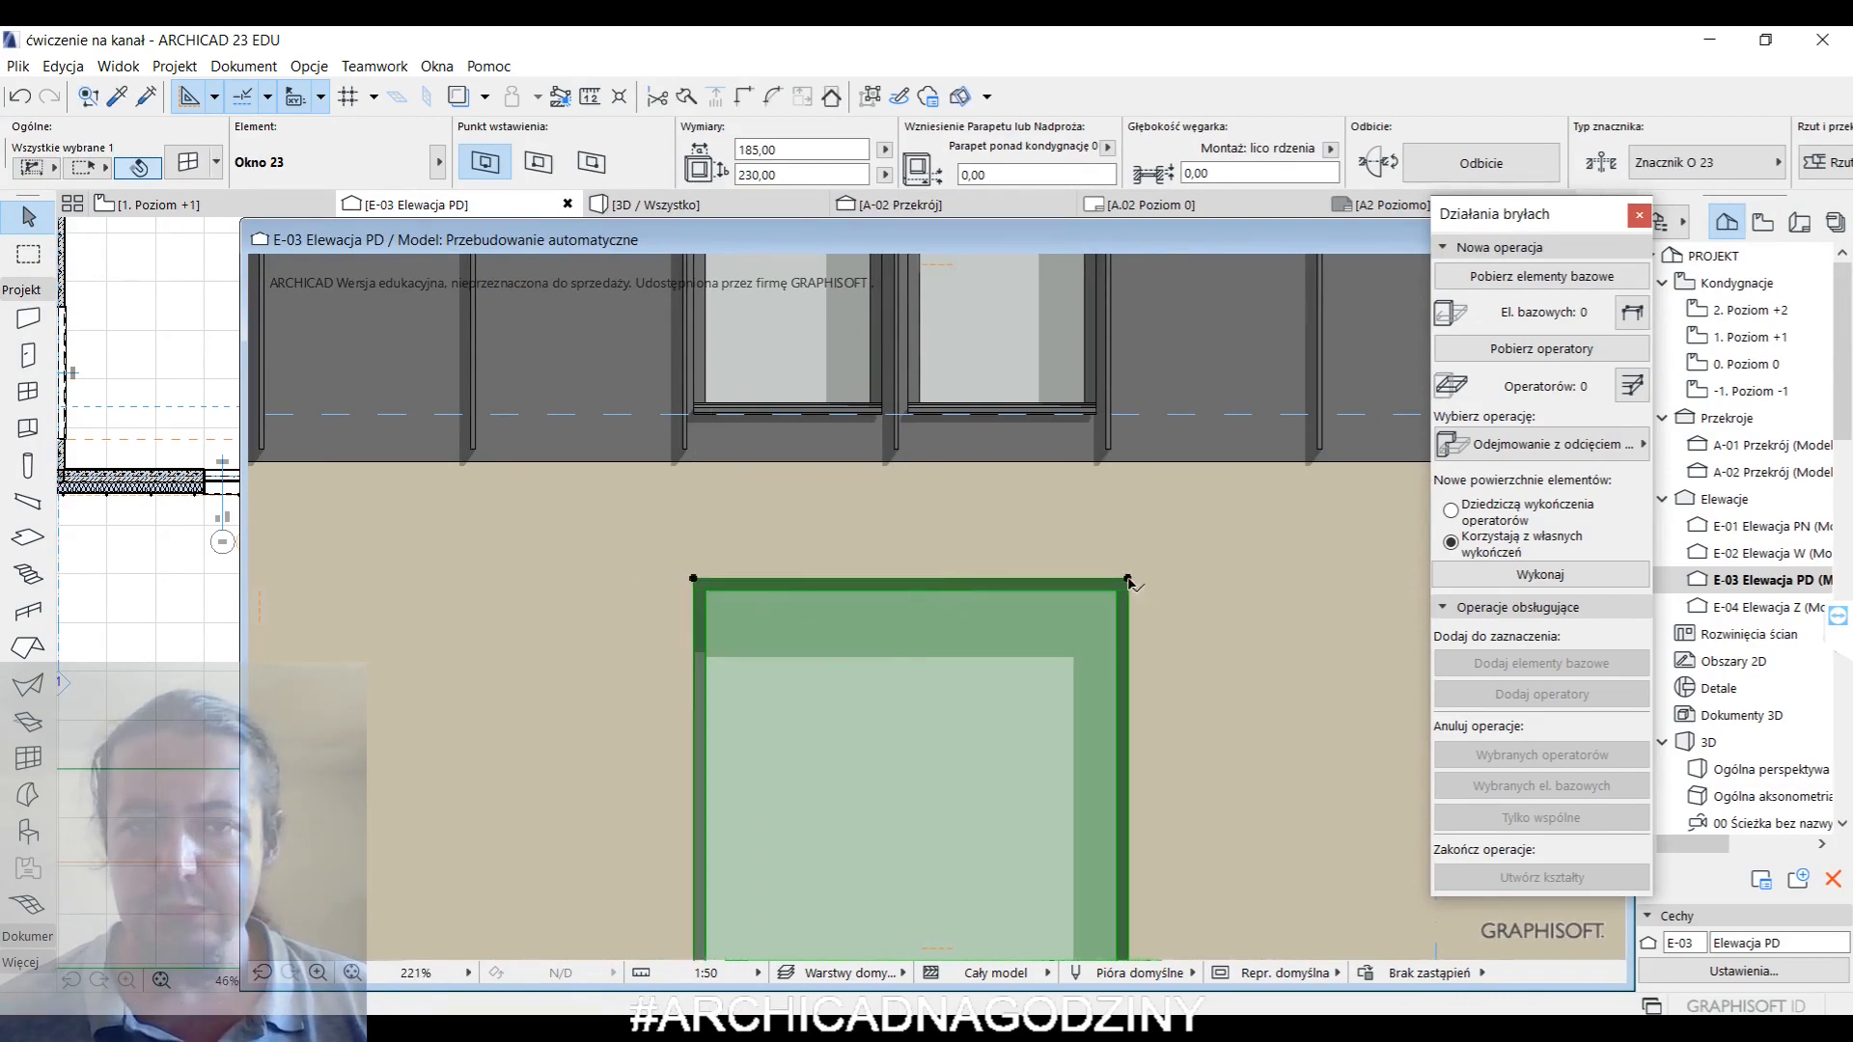
left_click(1127, 579)
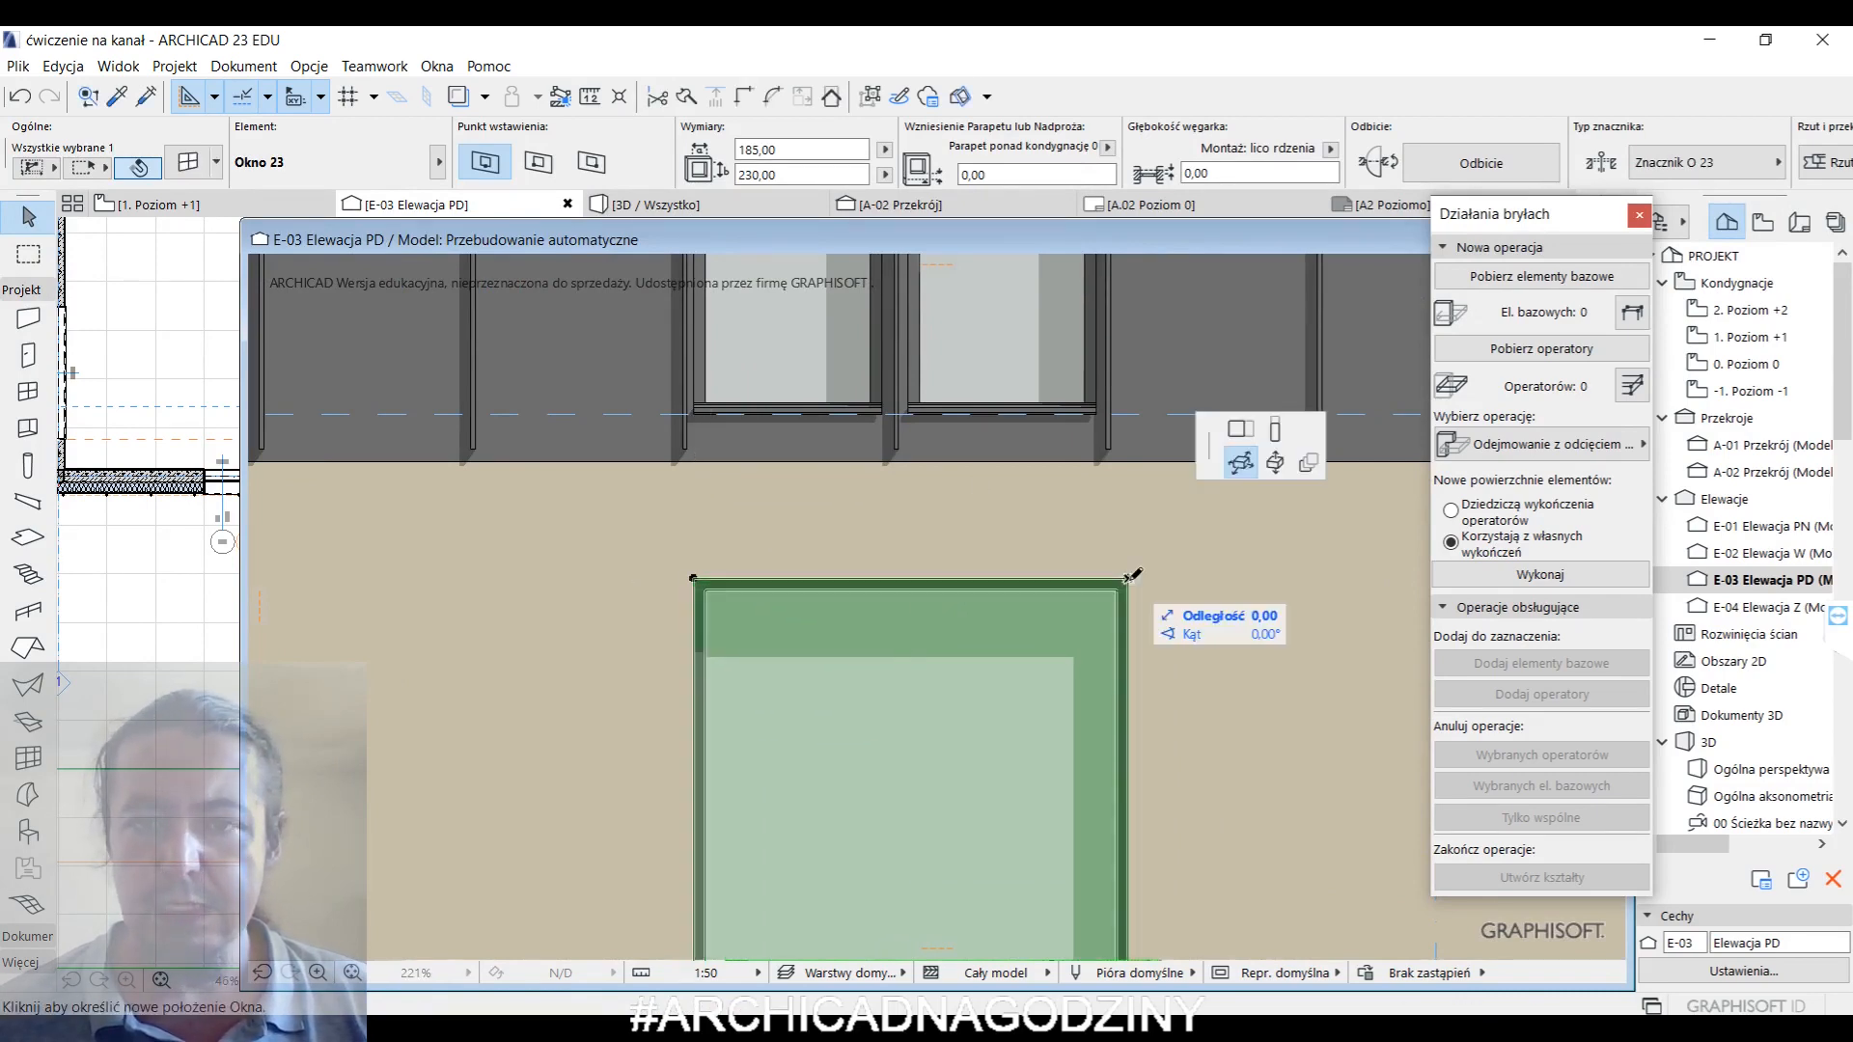
left_click(1083, 428)
scroll(734, 531, "down", 4)
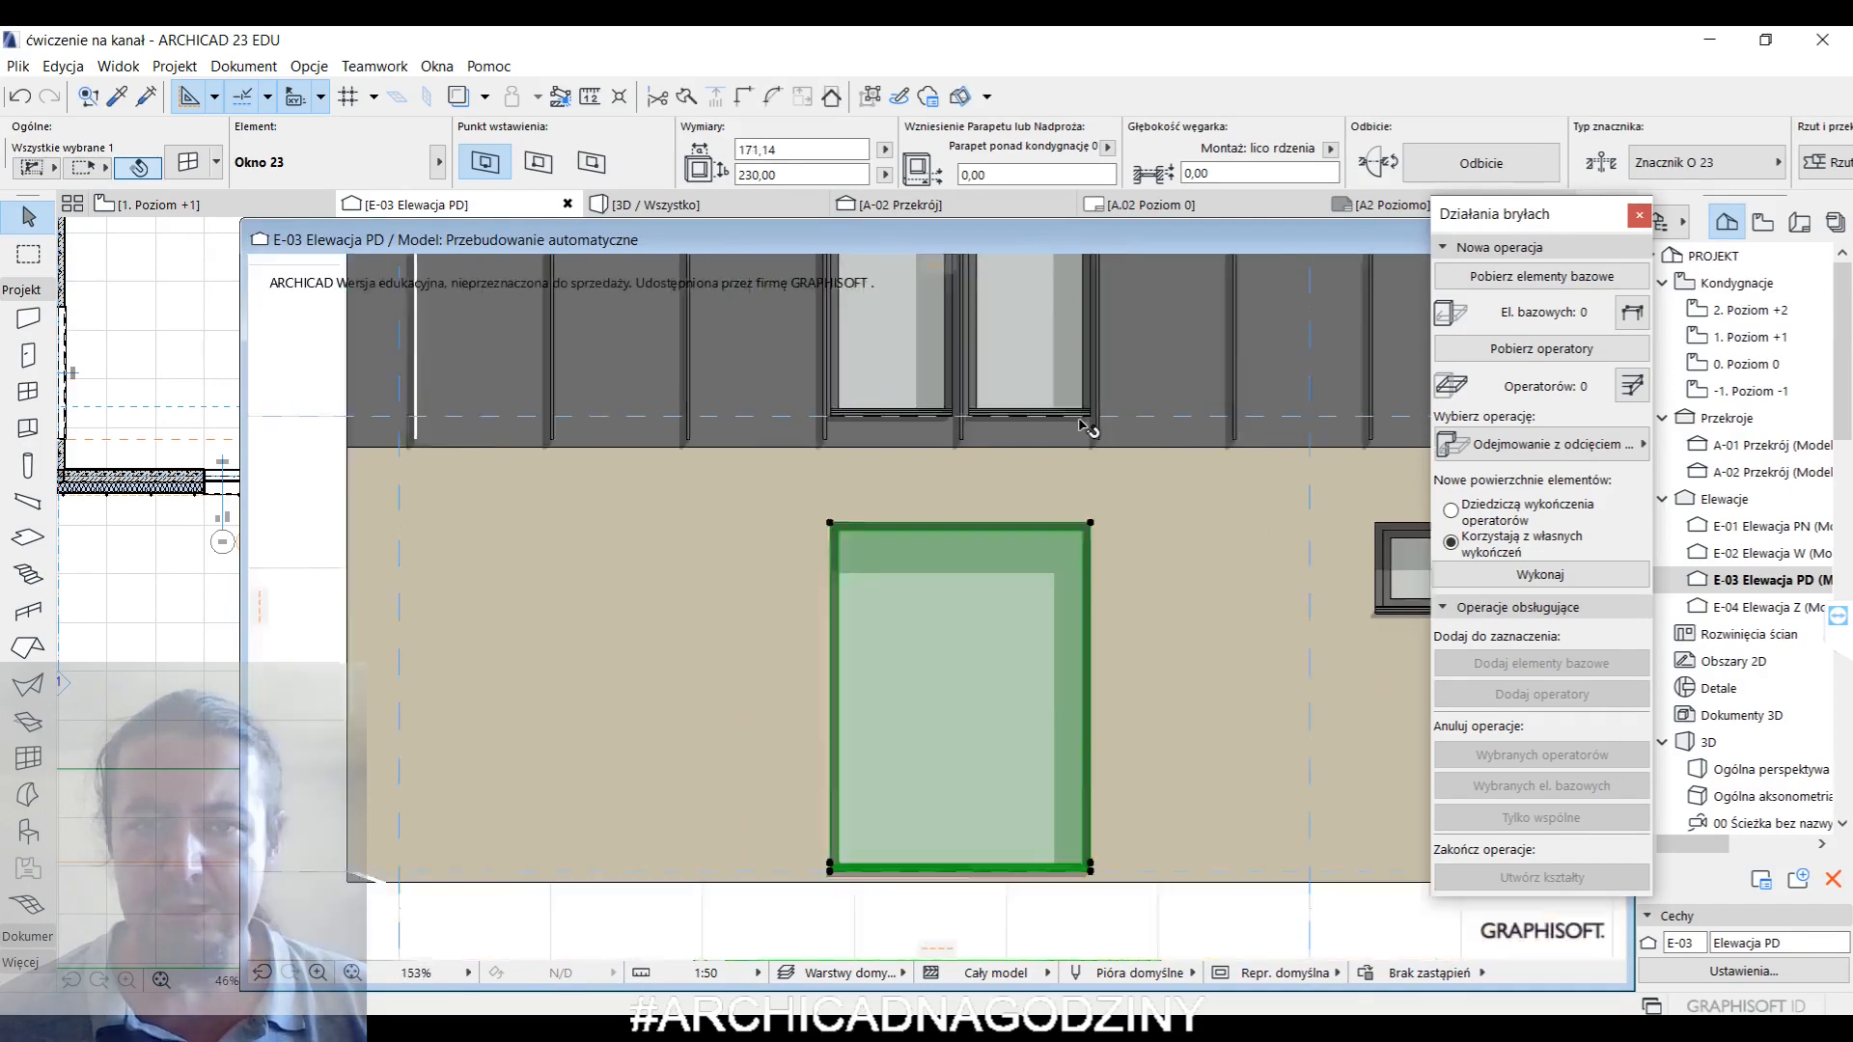
- Set the width of the upper-storey strip window nearest the tall pair to 176.18 so it fits between the vertical profiles
scroll(637, 531, "up", 5)
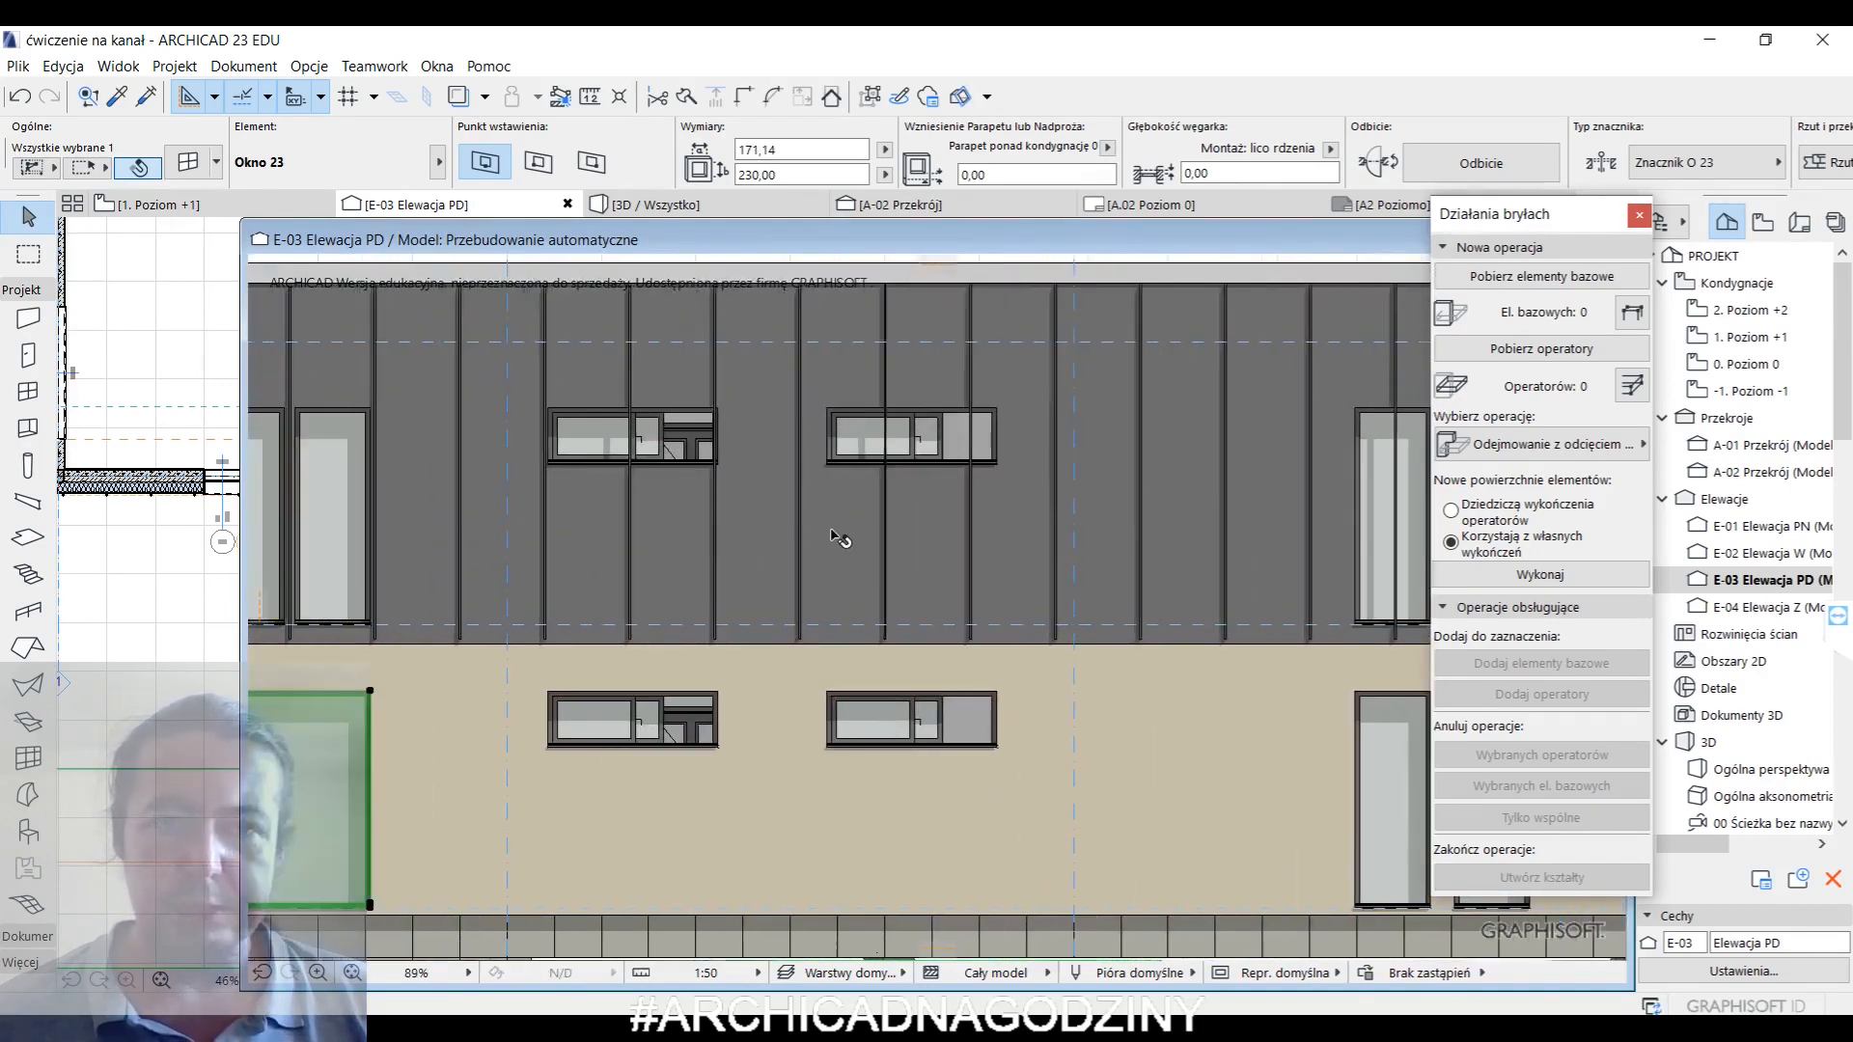
scroll(603, 477, "up", 4)
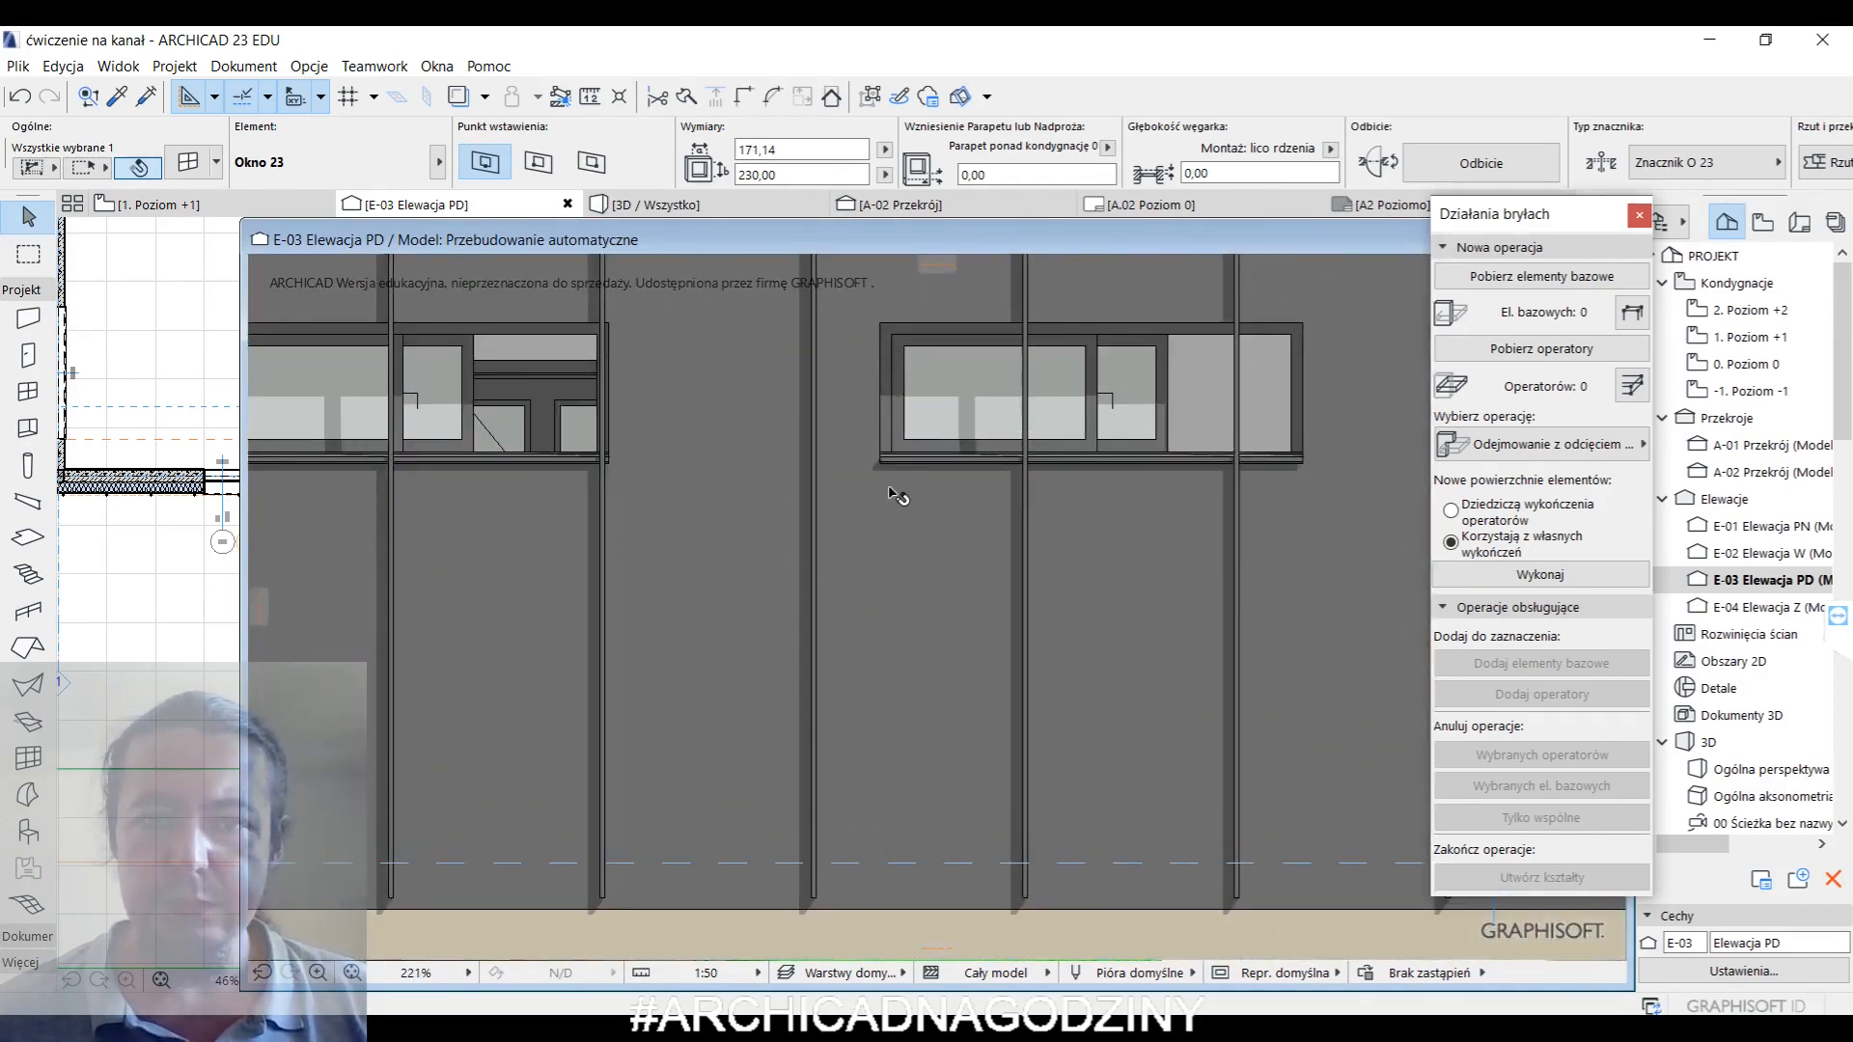
left_click(889, 487)
scroll(888, 497, "down", 4)
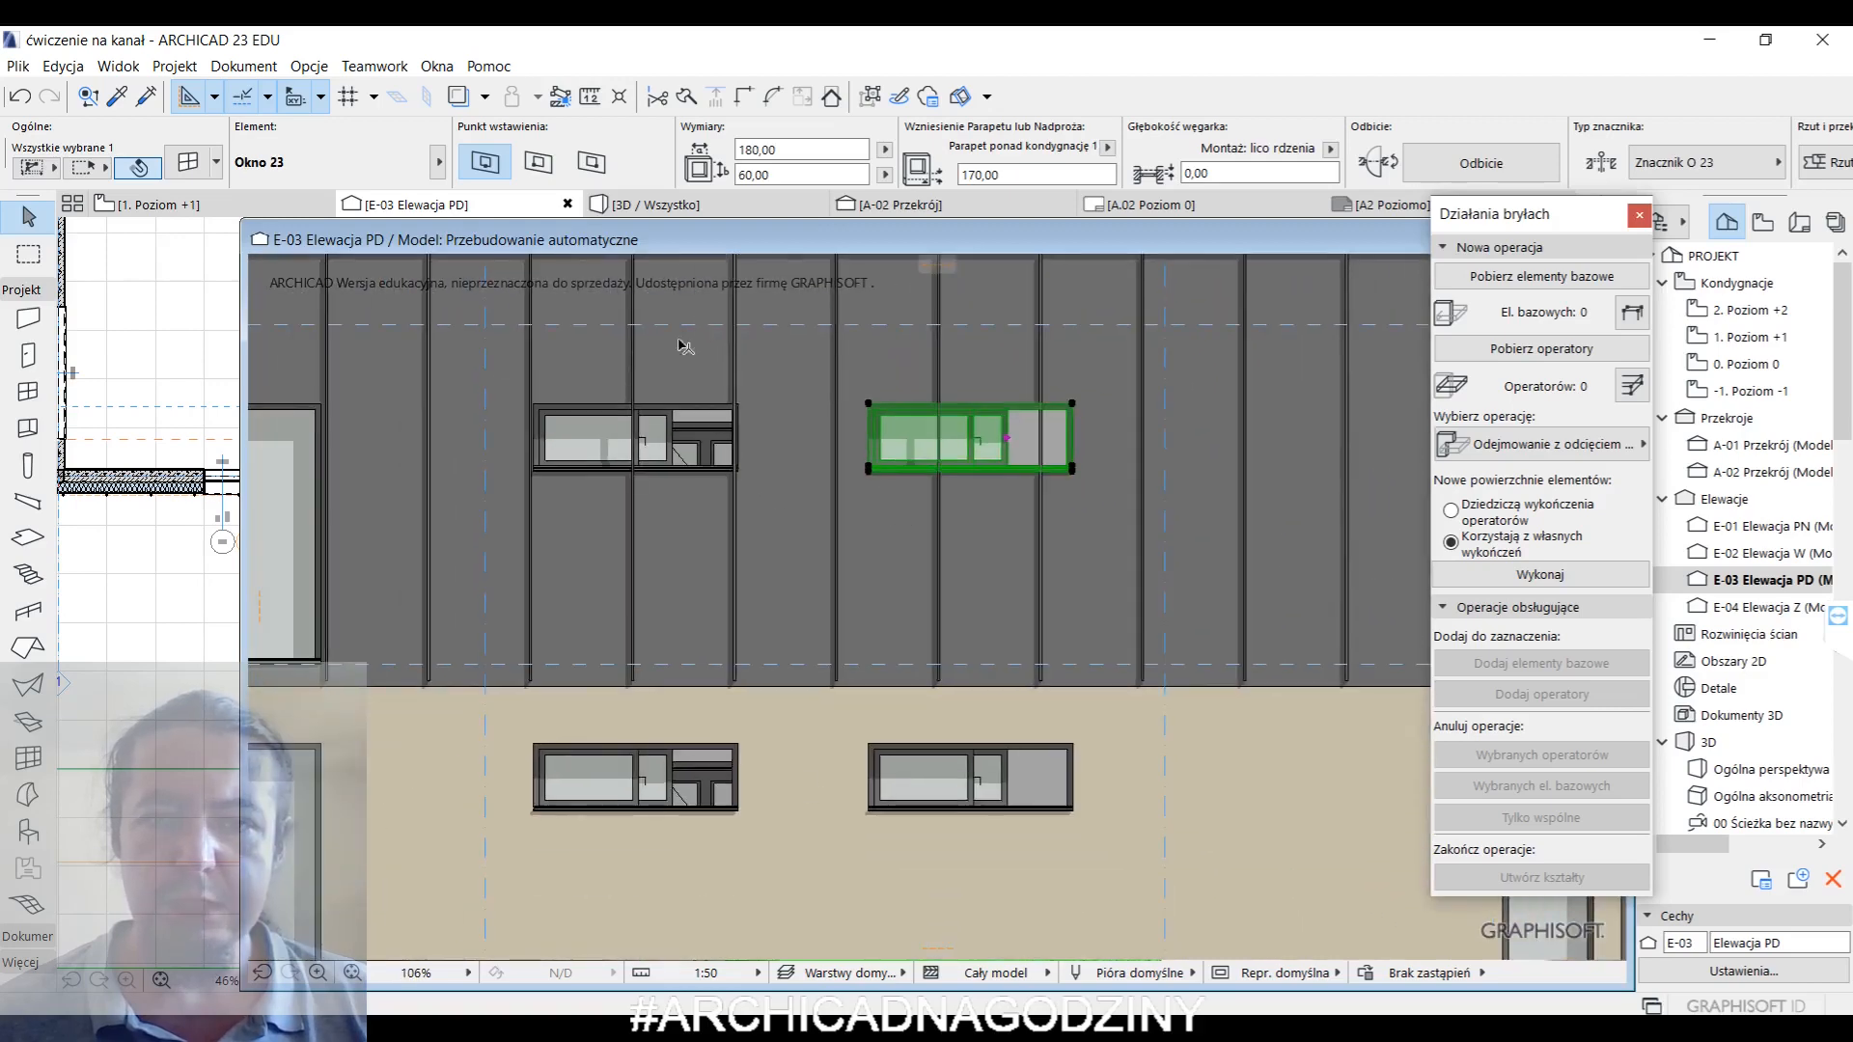
left_click(591, 410)
scroll(608, 463, "up", 5)
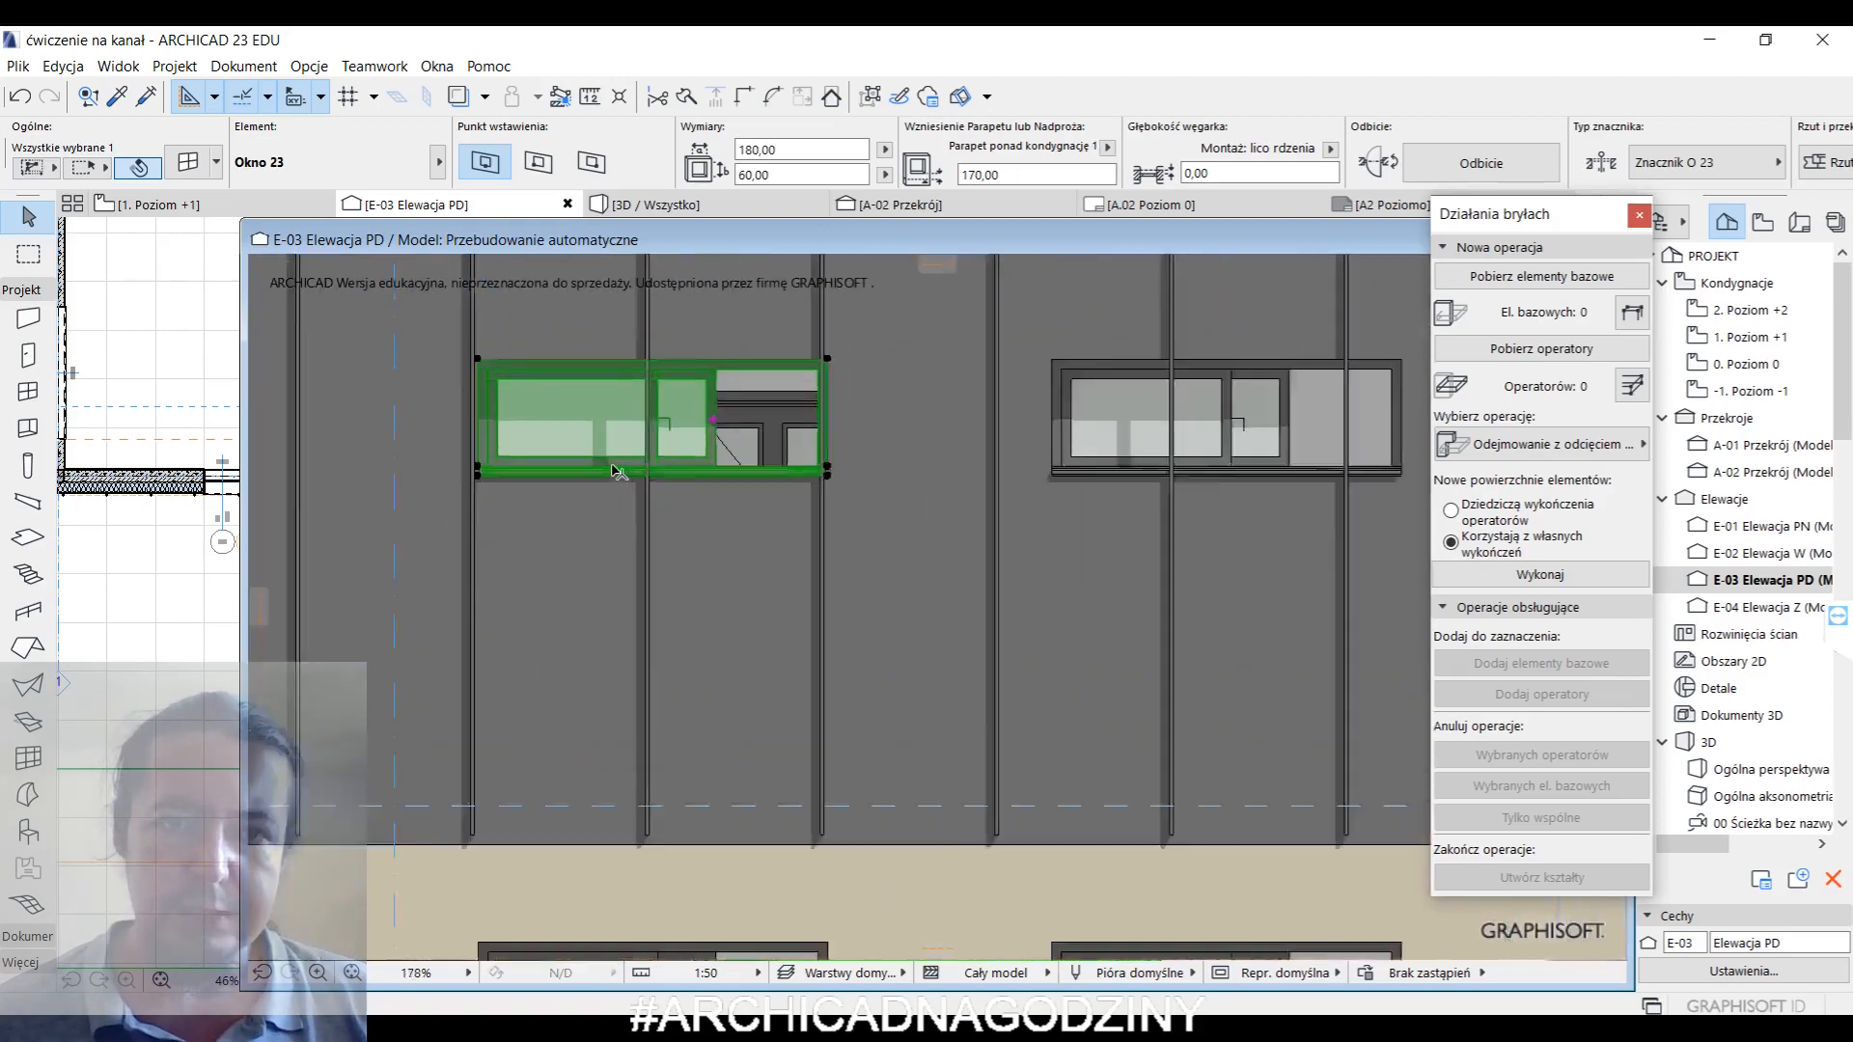
left_click(988, 488)
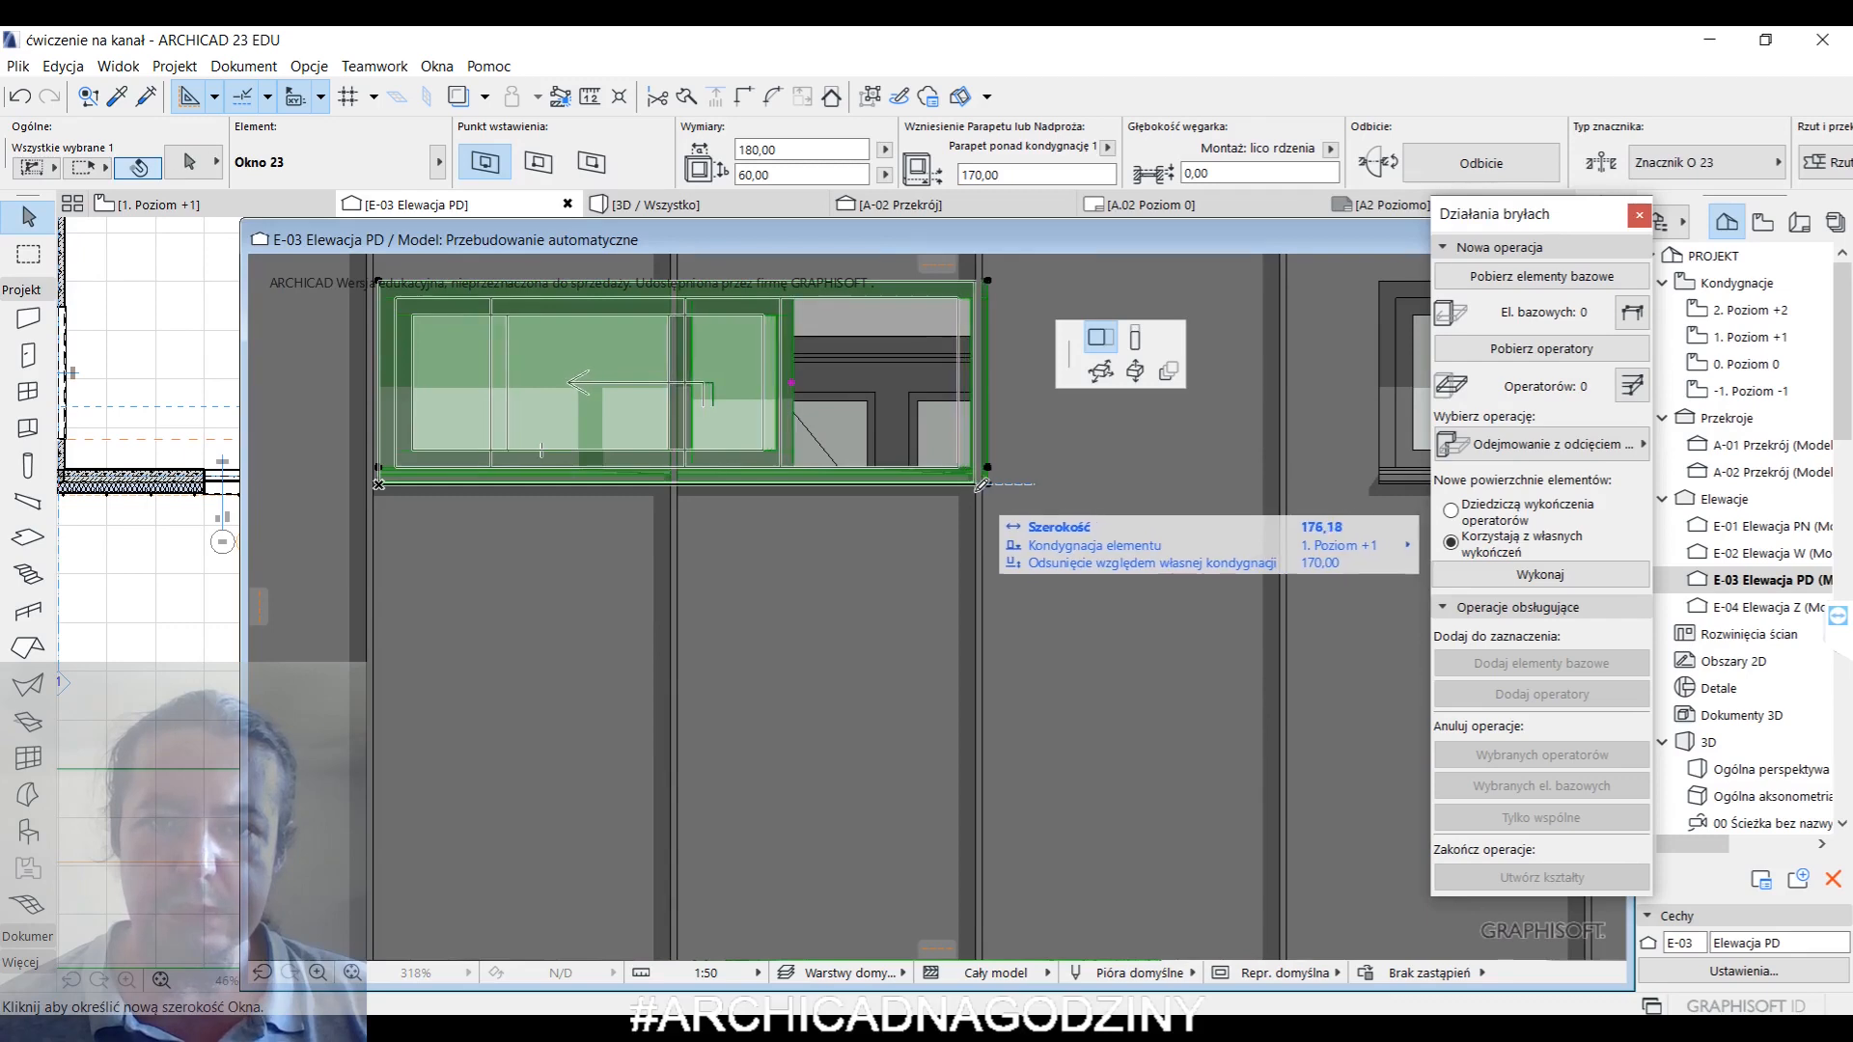
left_click(893, 552)
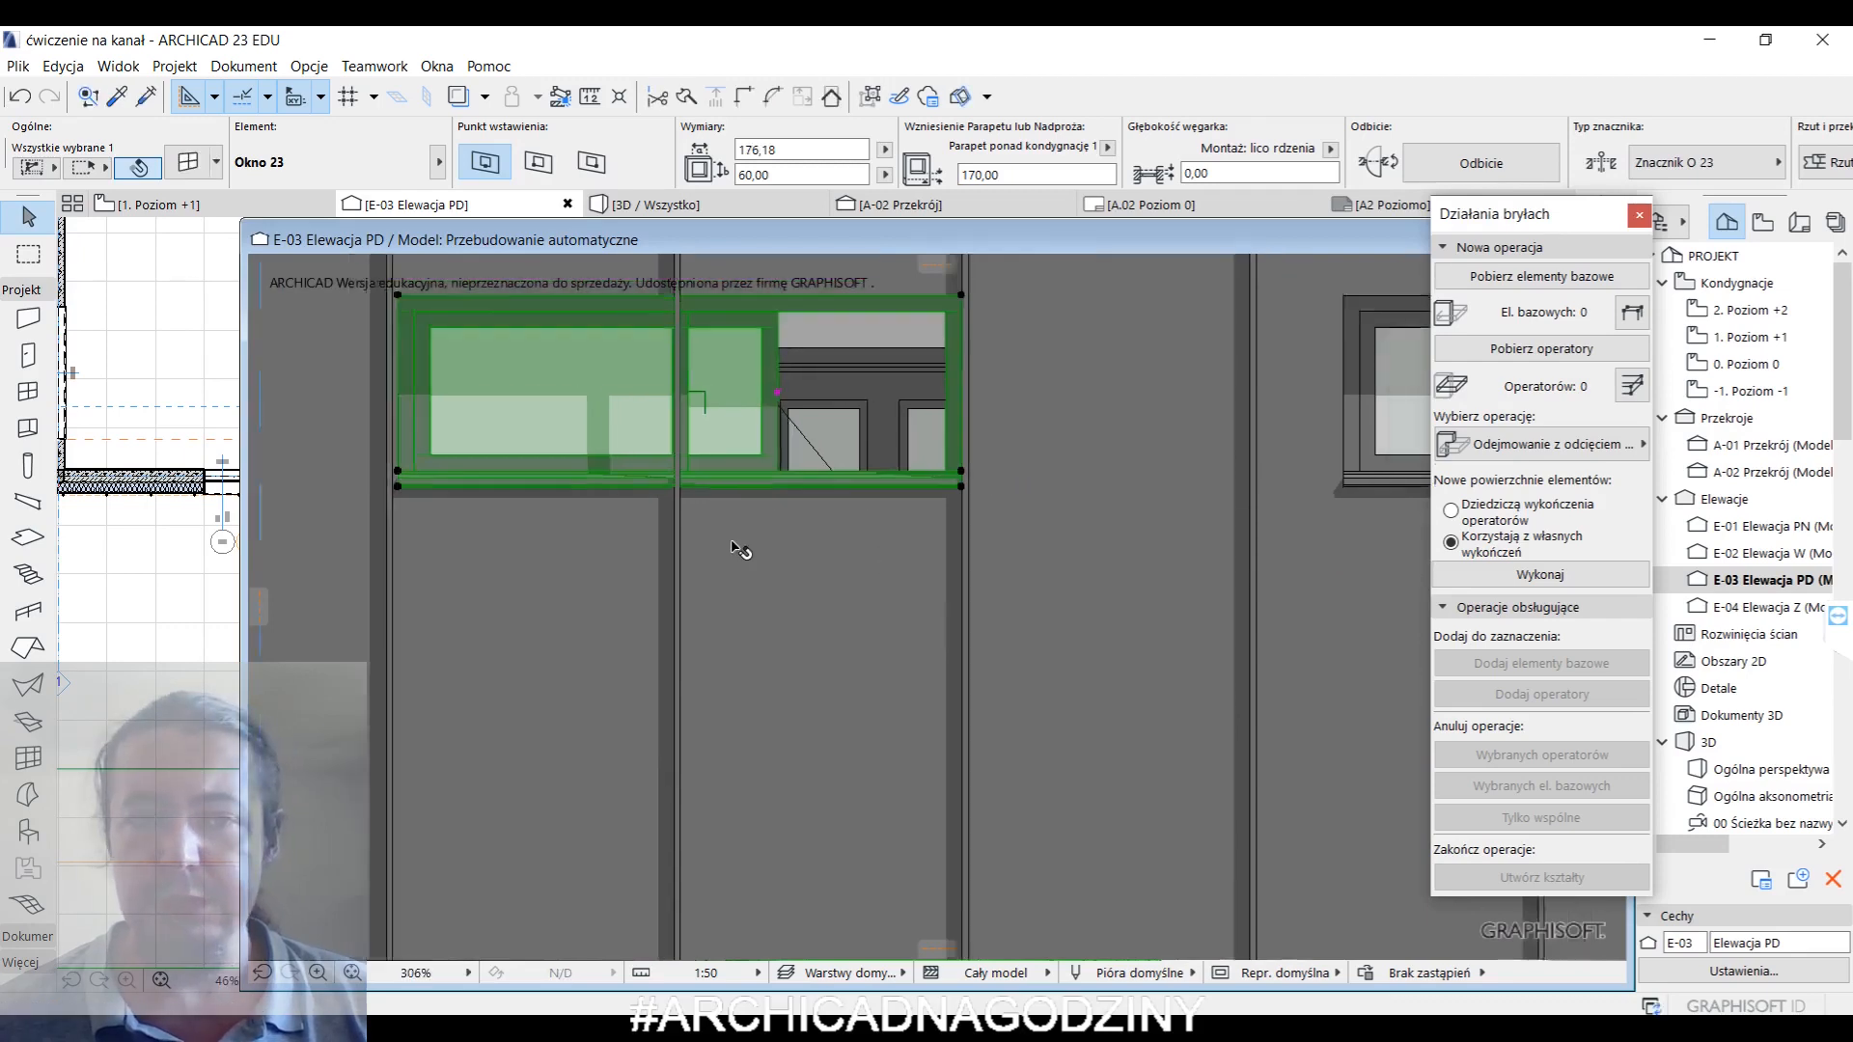
- Narrow the ground-floor strip window directly below to line up with the side edge of the resized upper strip window
scroll(740, 543, "down", 6)
left_click(909, 532)
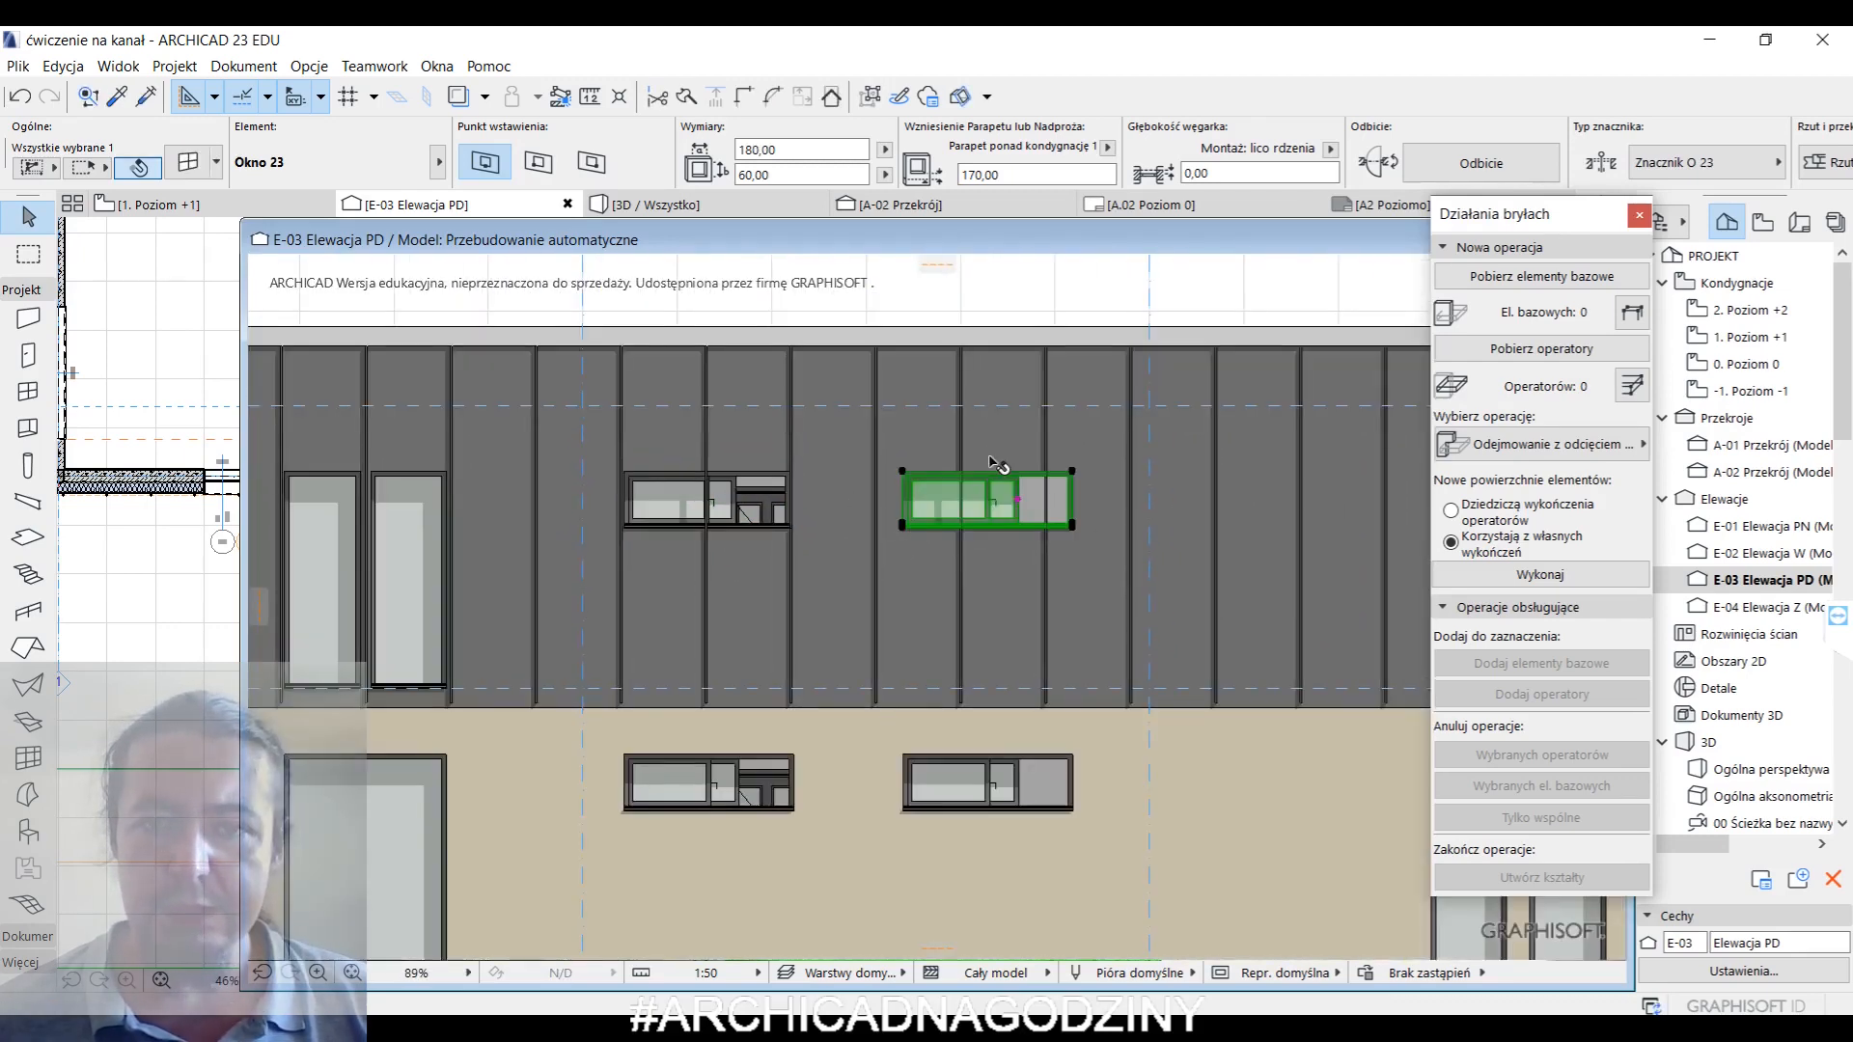
left_click(750, 812)
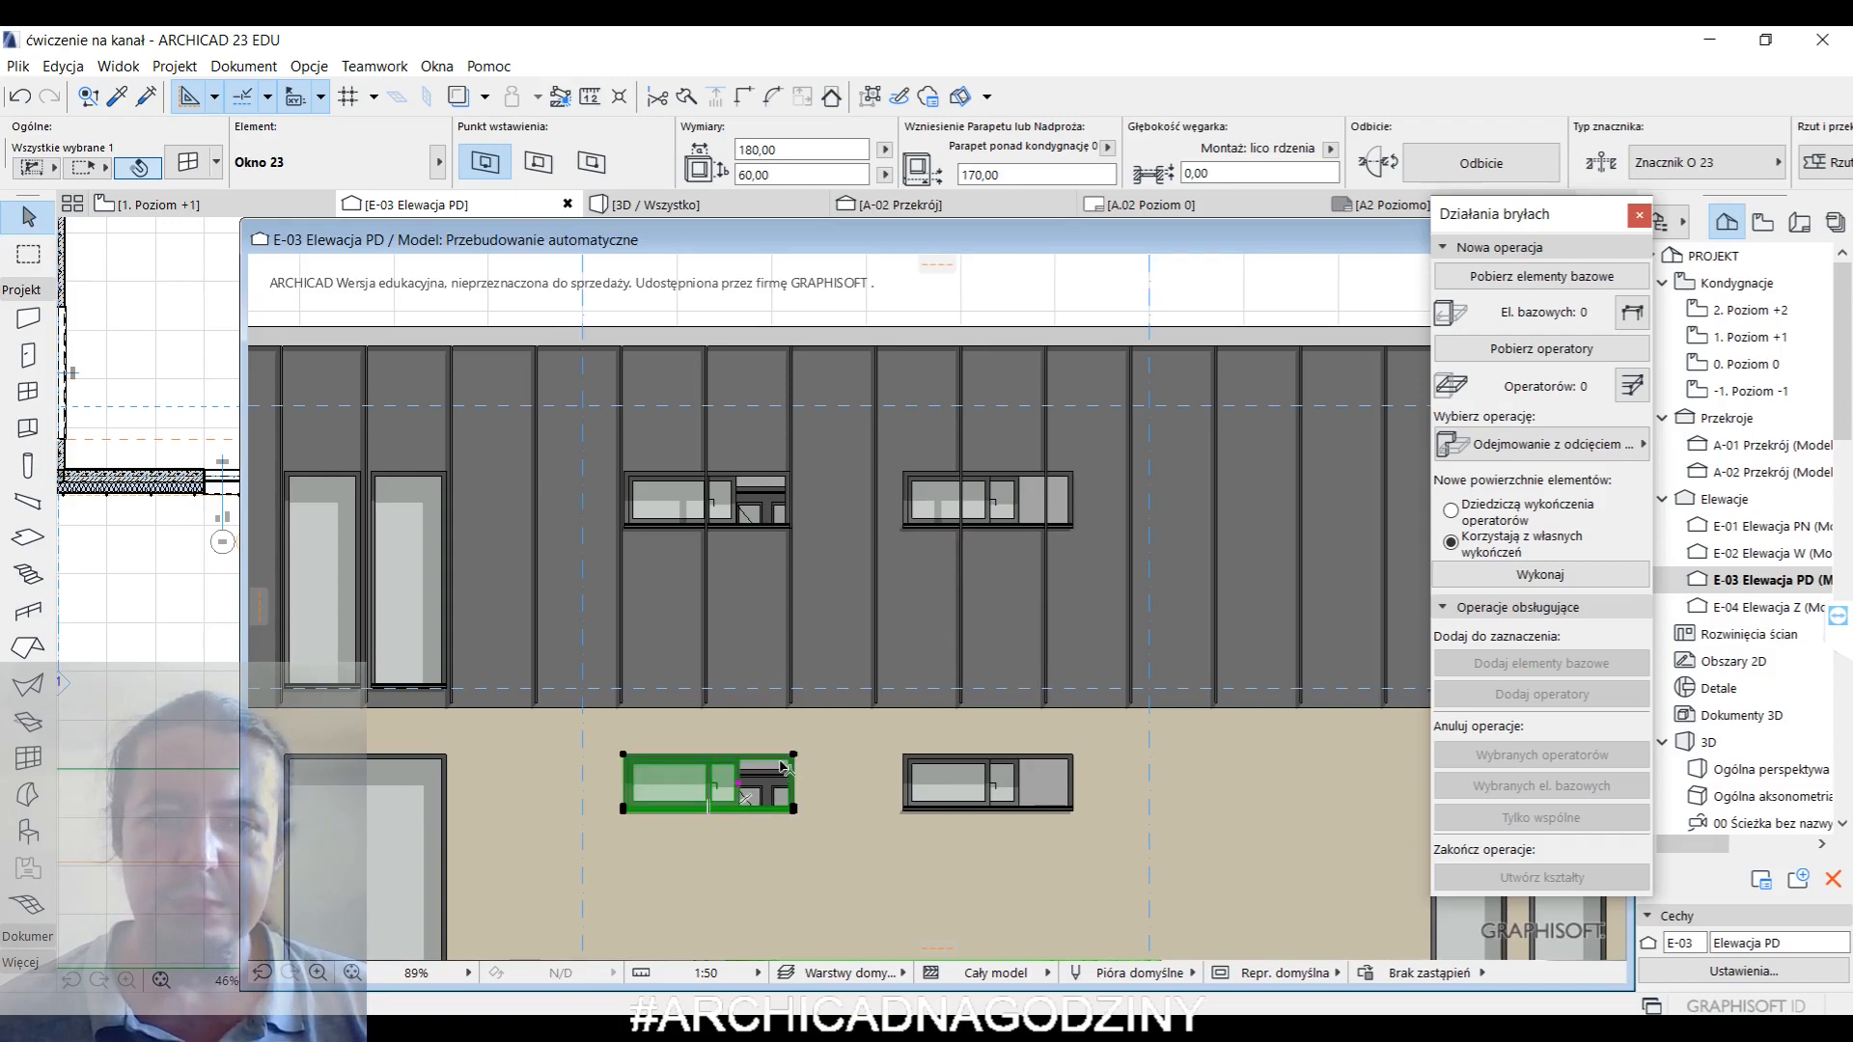
left_click(786, 765)
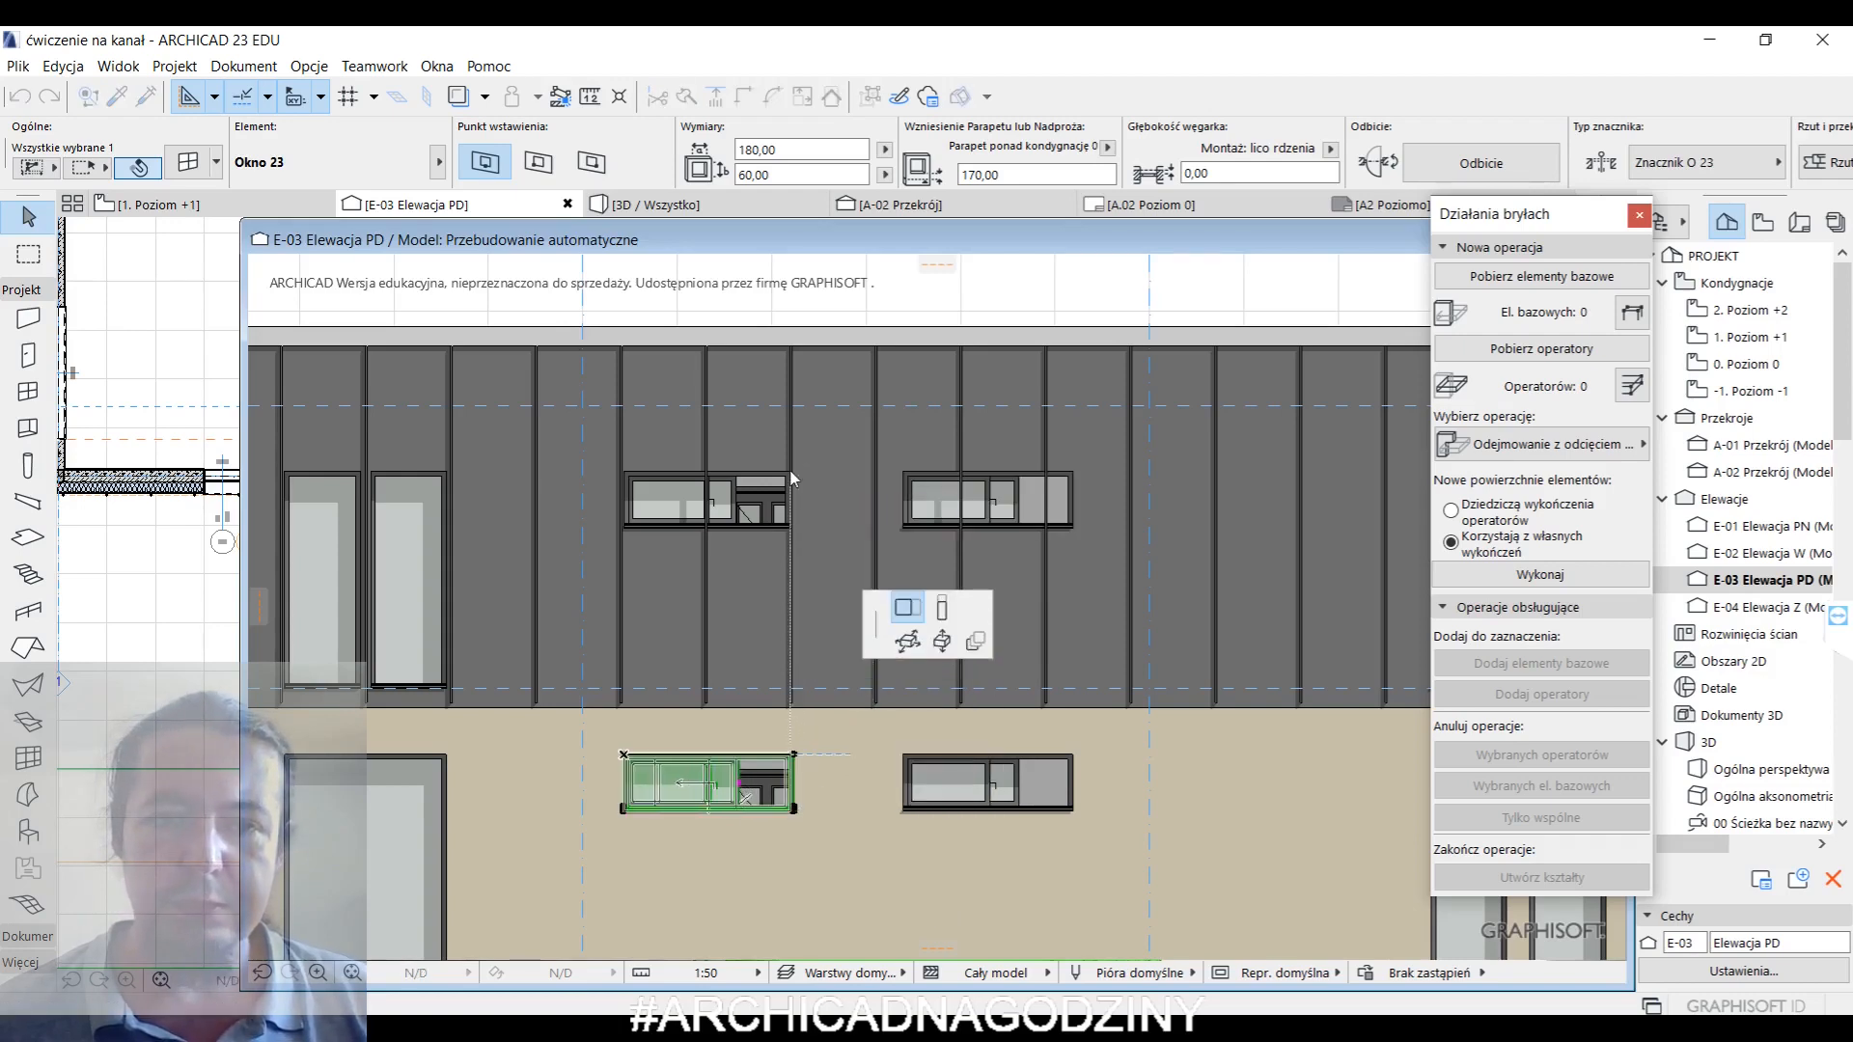
key("Escape")
key("Escape")
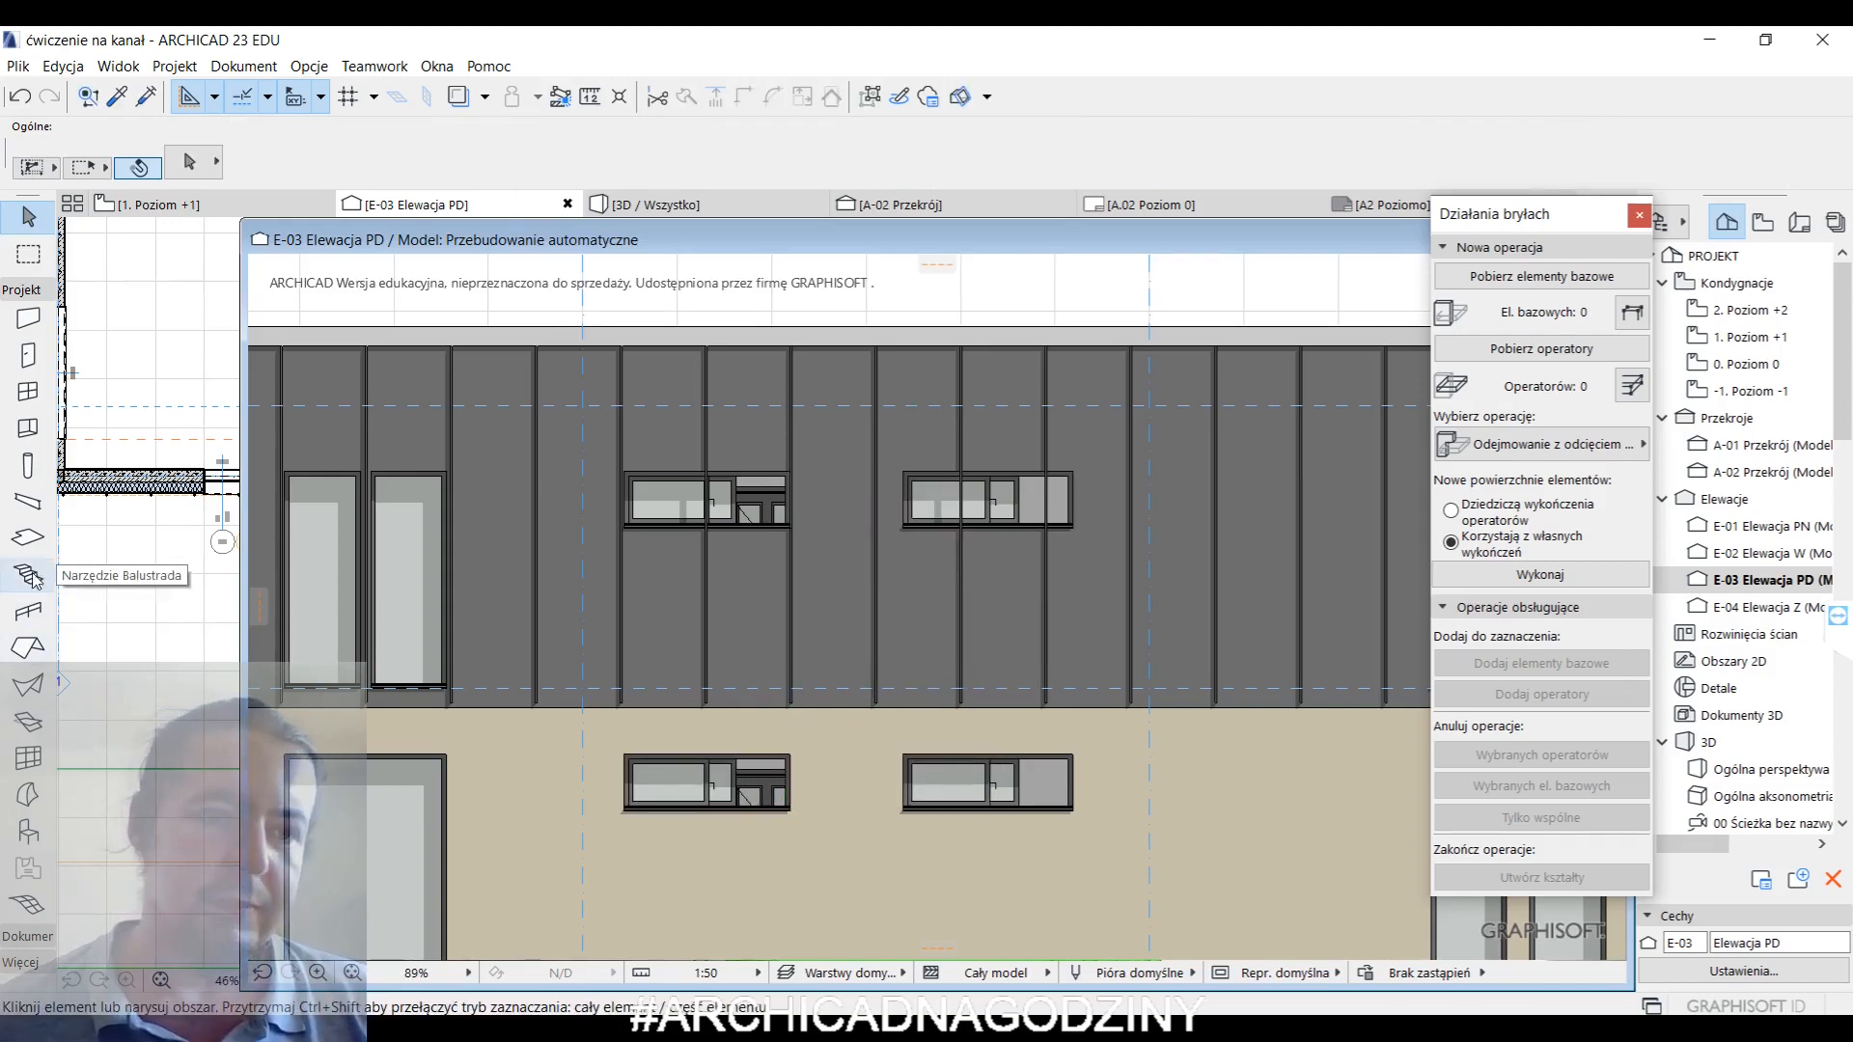
- Draw a rectangular morph (Kształt) over the middle of the resized upper-storey strip window
left_click(24, 793)
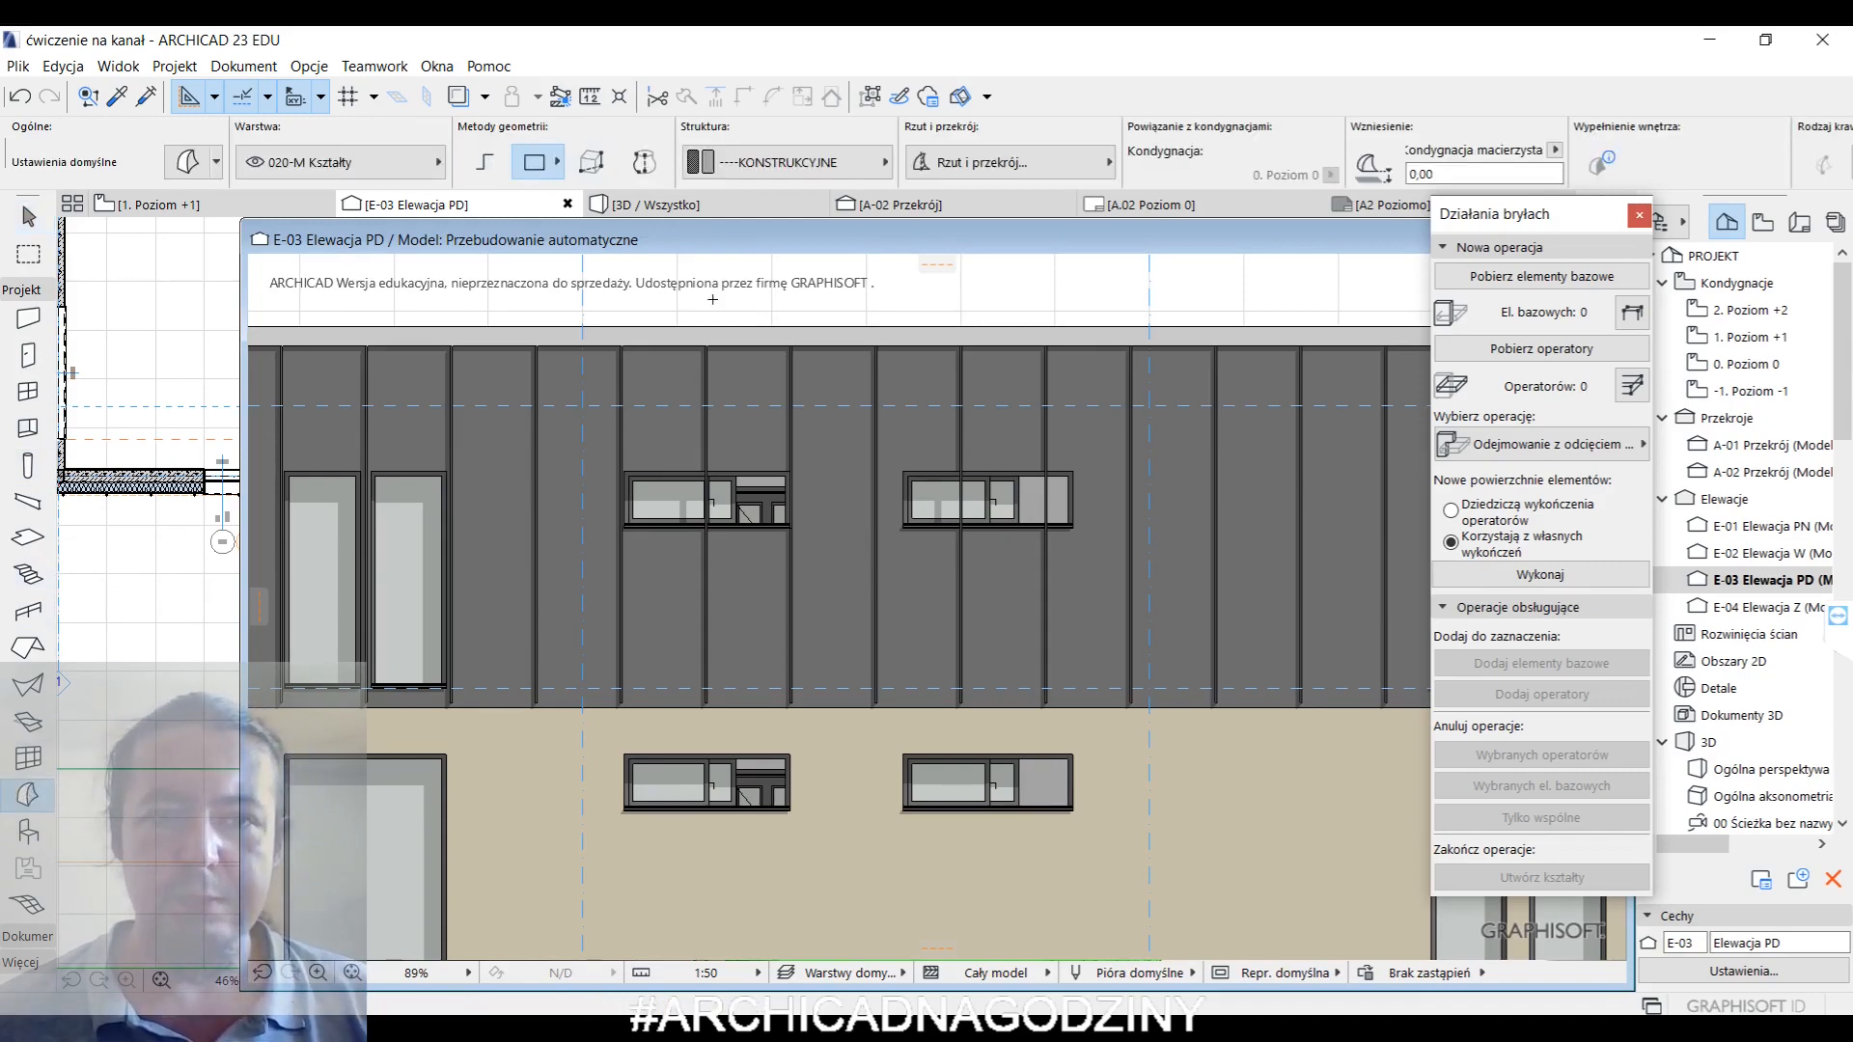
scroll(653, 467, "up", 8)
left_click(789, 504)
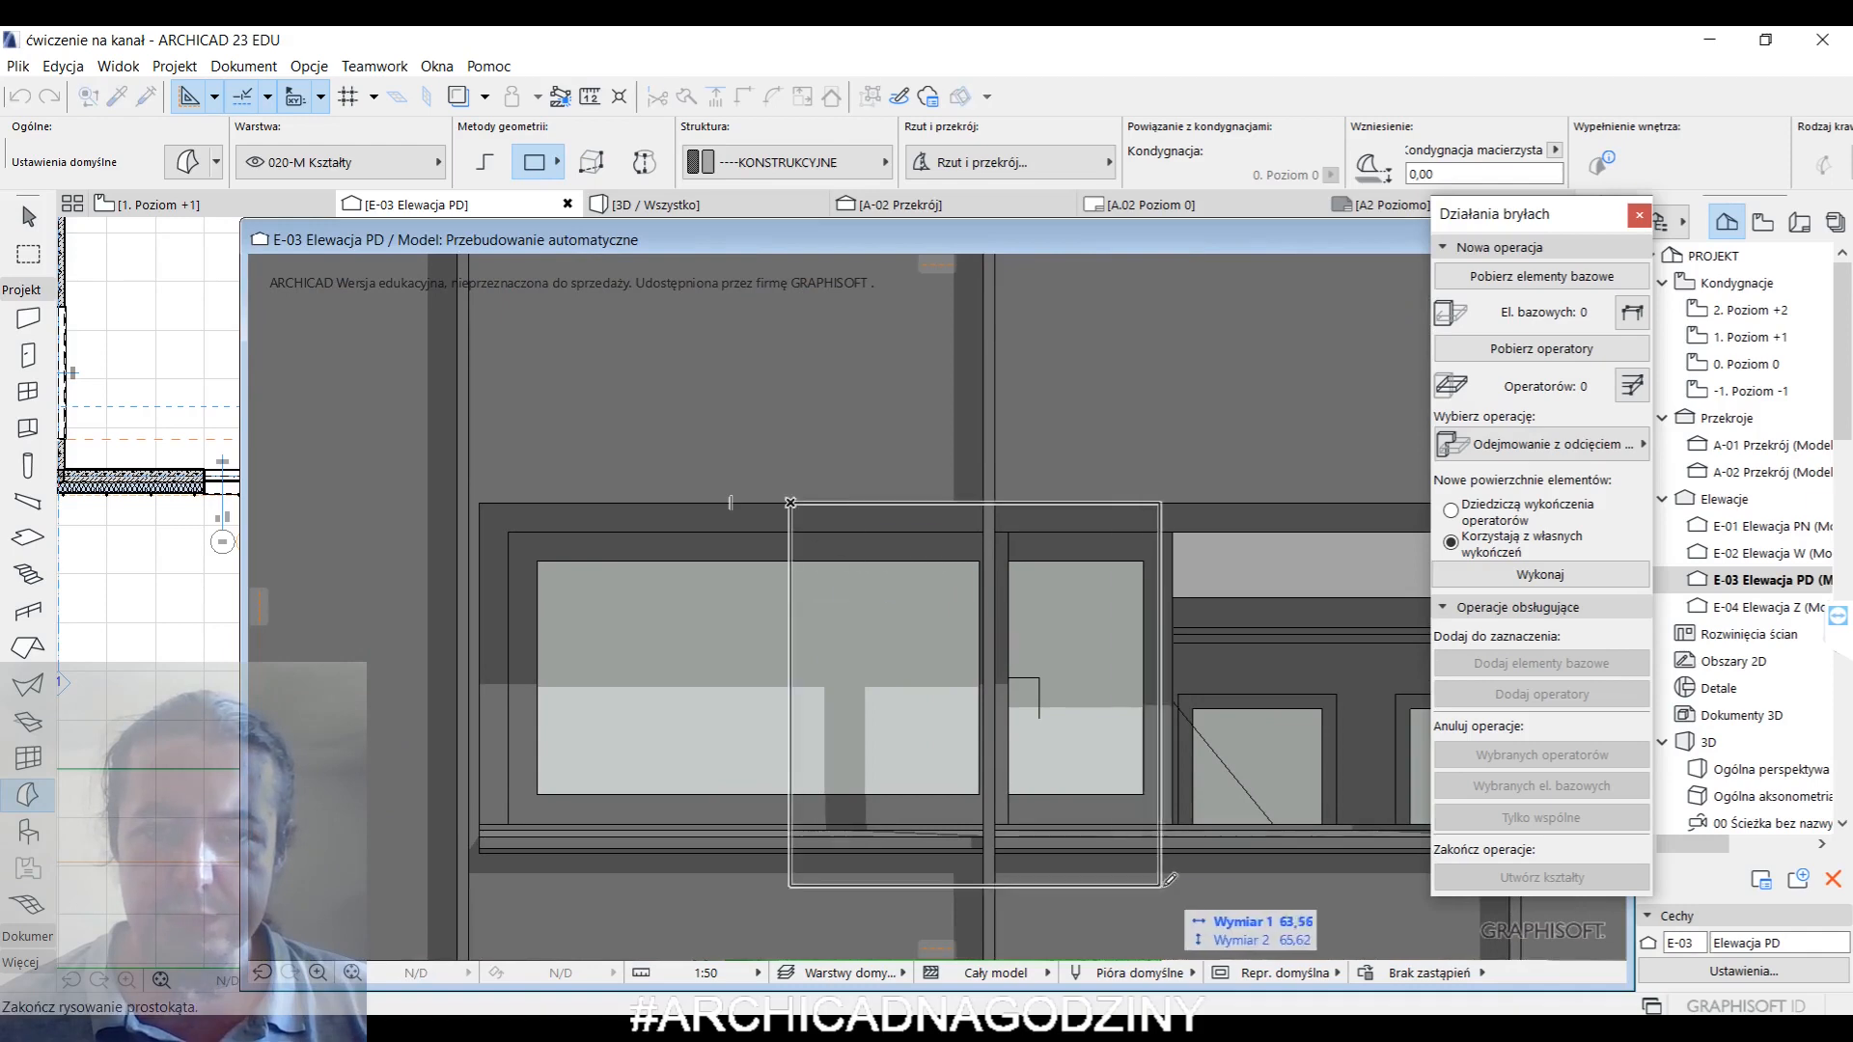
left_click(1195, 850)
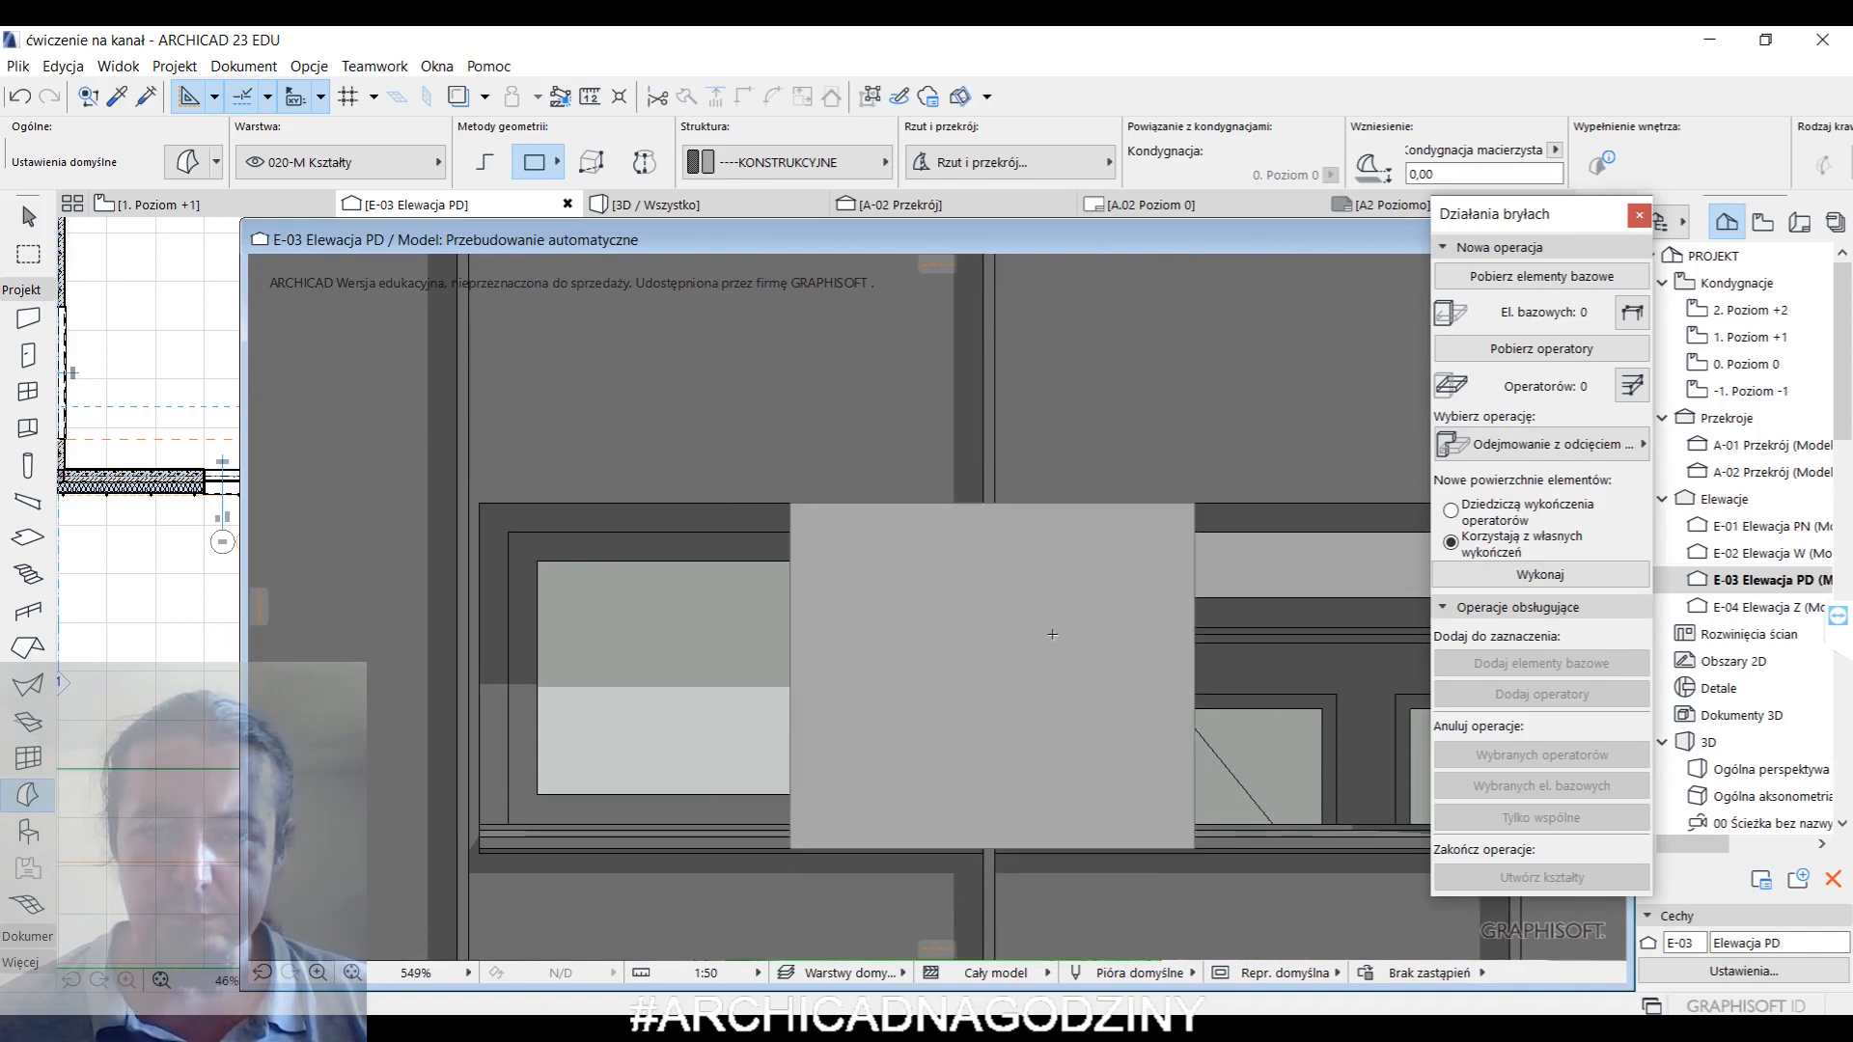
- Draw a second rectangular morph over the next upper-storey strip window, covering the vertical profiles that cross it
scroll(1051, 635, "down", 7)
middle_click_drag(1051, 637, 576, 654)
scroll(713, 644, "up", 4)
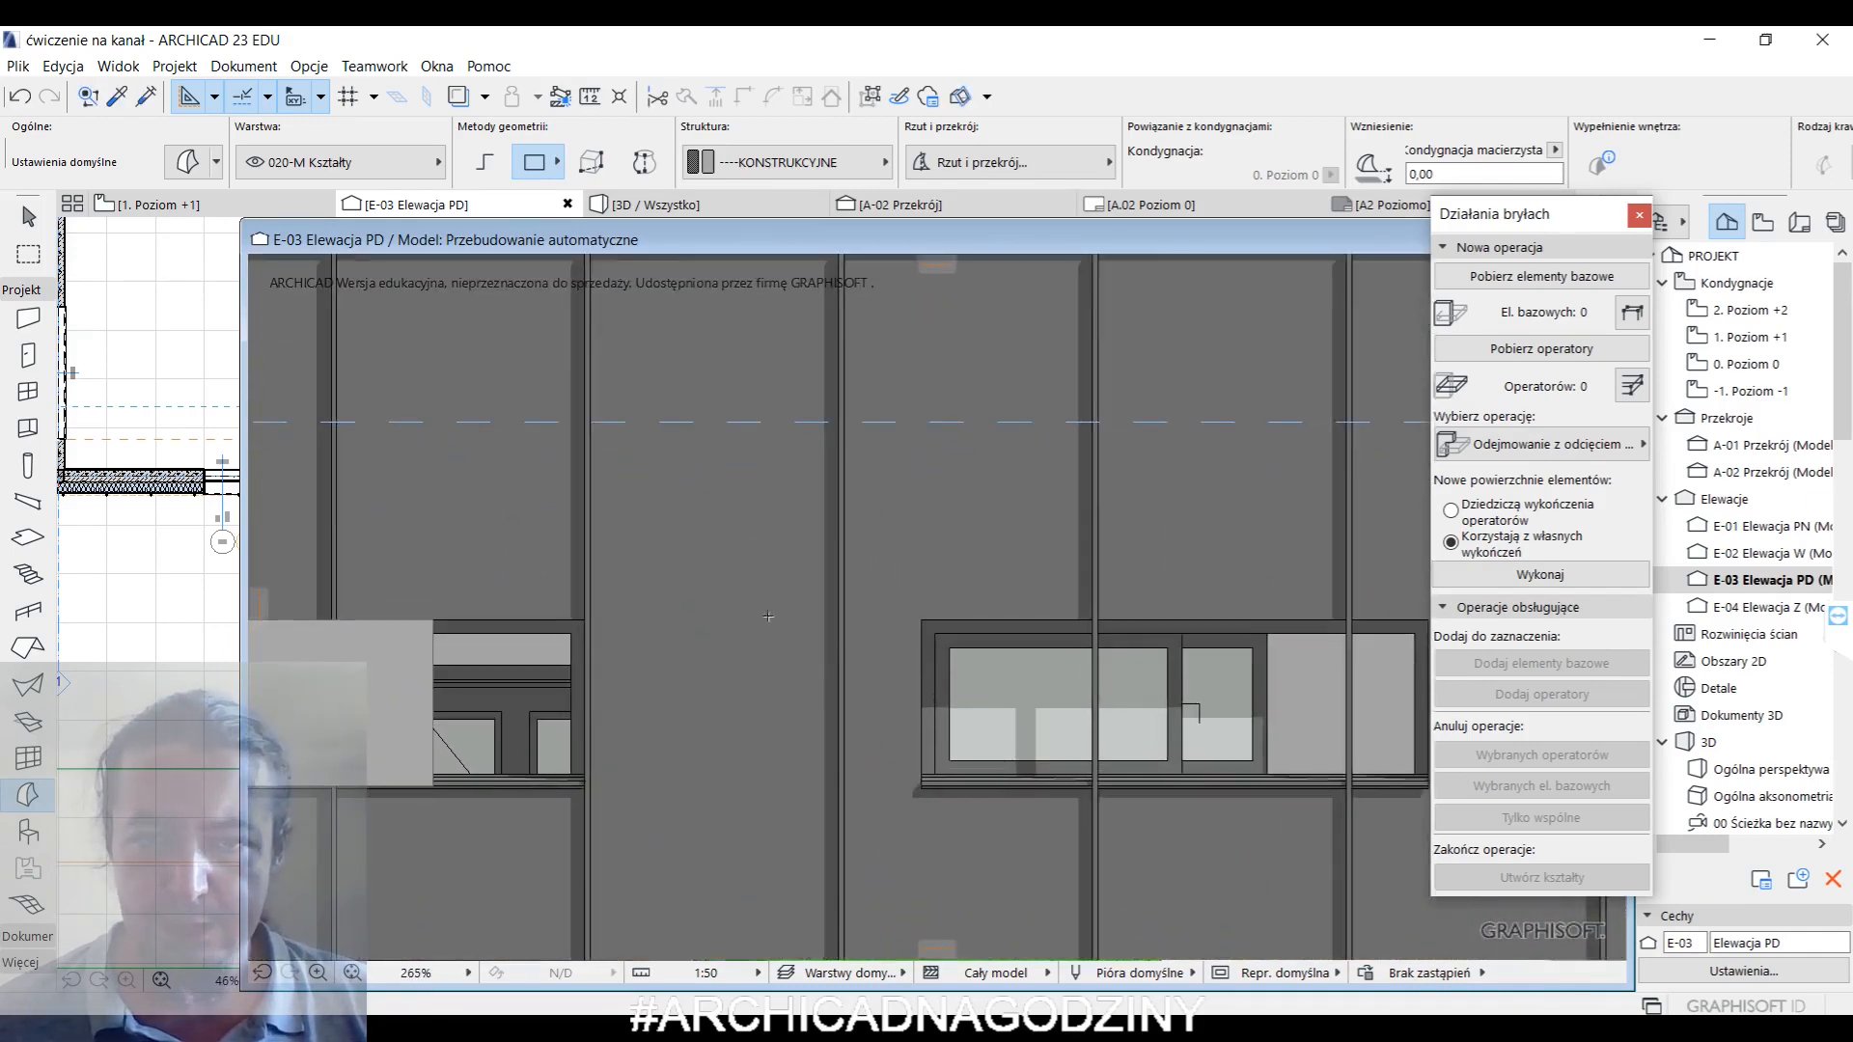
left_click(1035, 620)
middle_click_drag(1248, 745, 1032, 716)
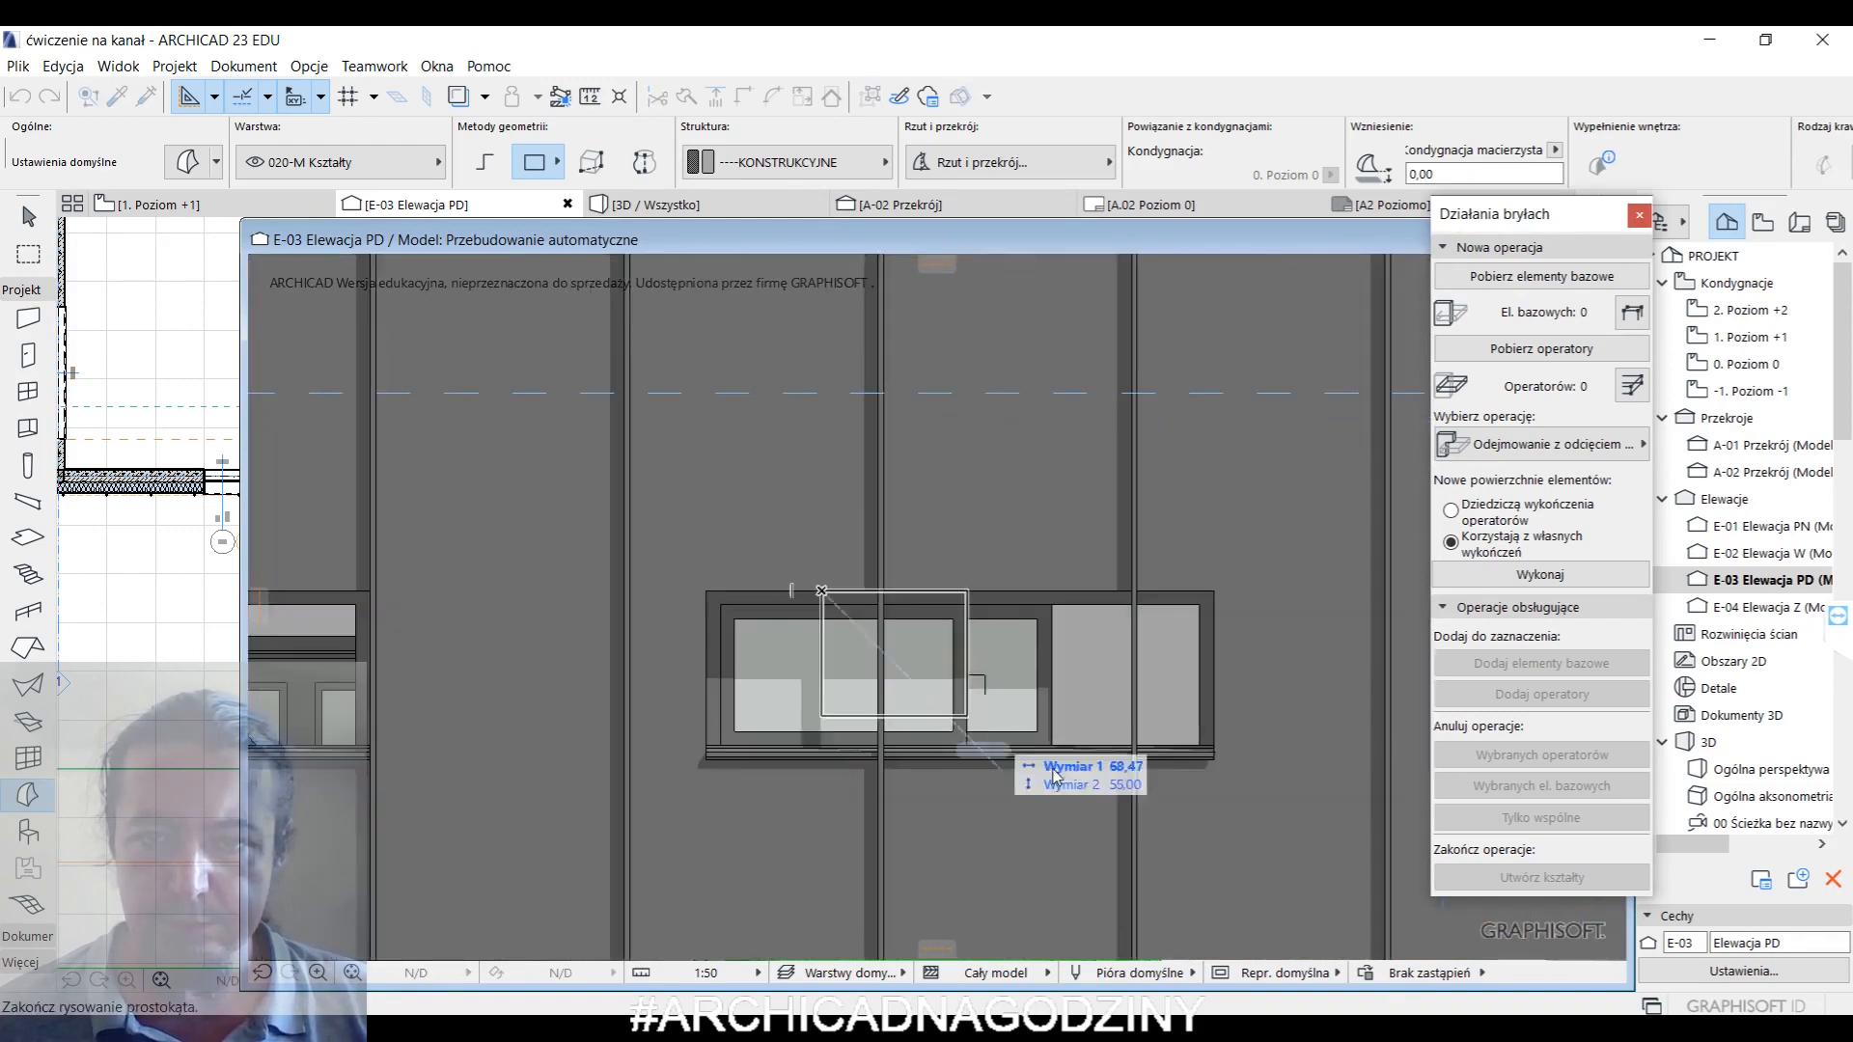
left_click(1186, 761)
- Show the whole model in 3D and extrude both rectangular morphs together through the upper-storey facade by about 560
right_click(680, 633)
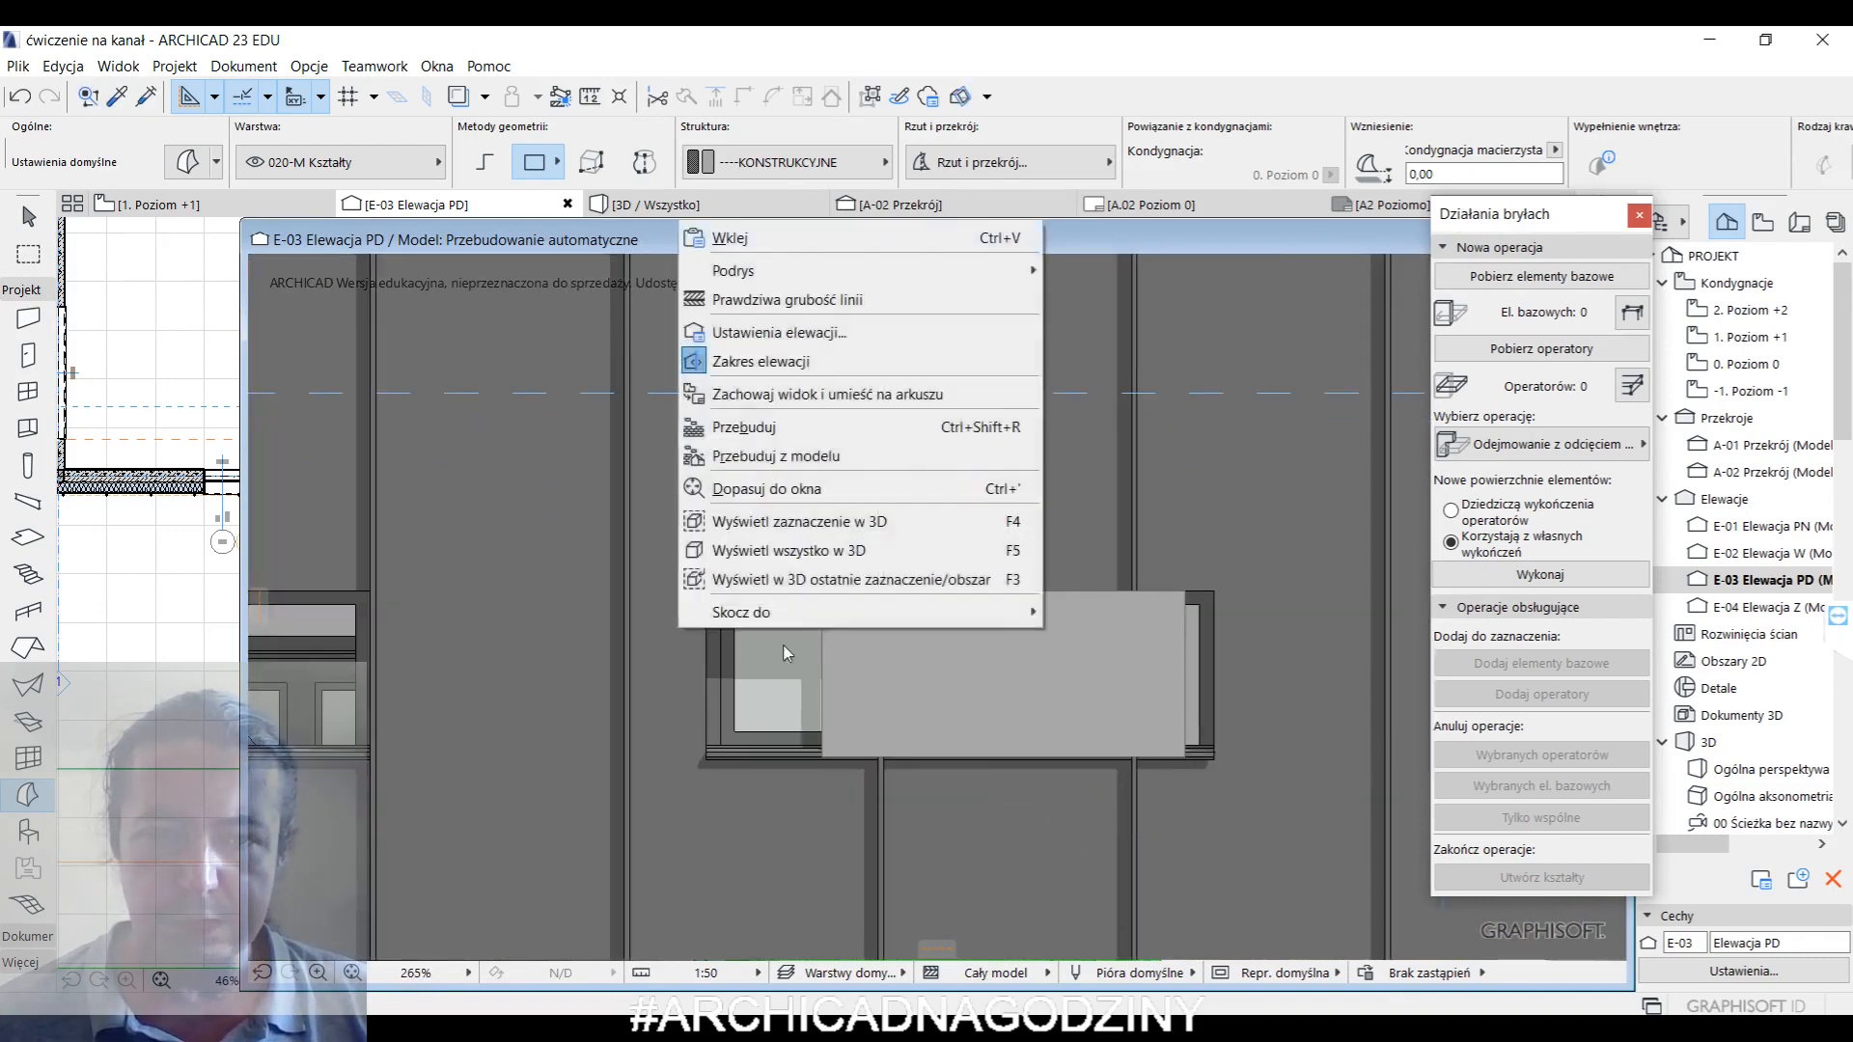
left_click(760, 553)
scroll(809, 588, "down", 2)
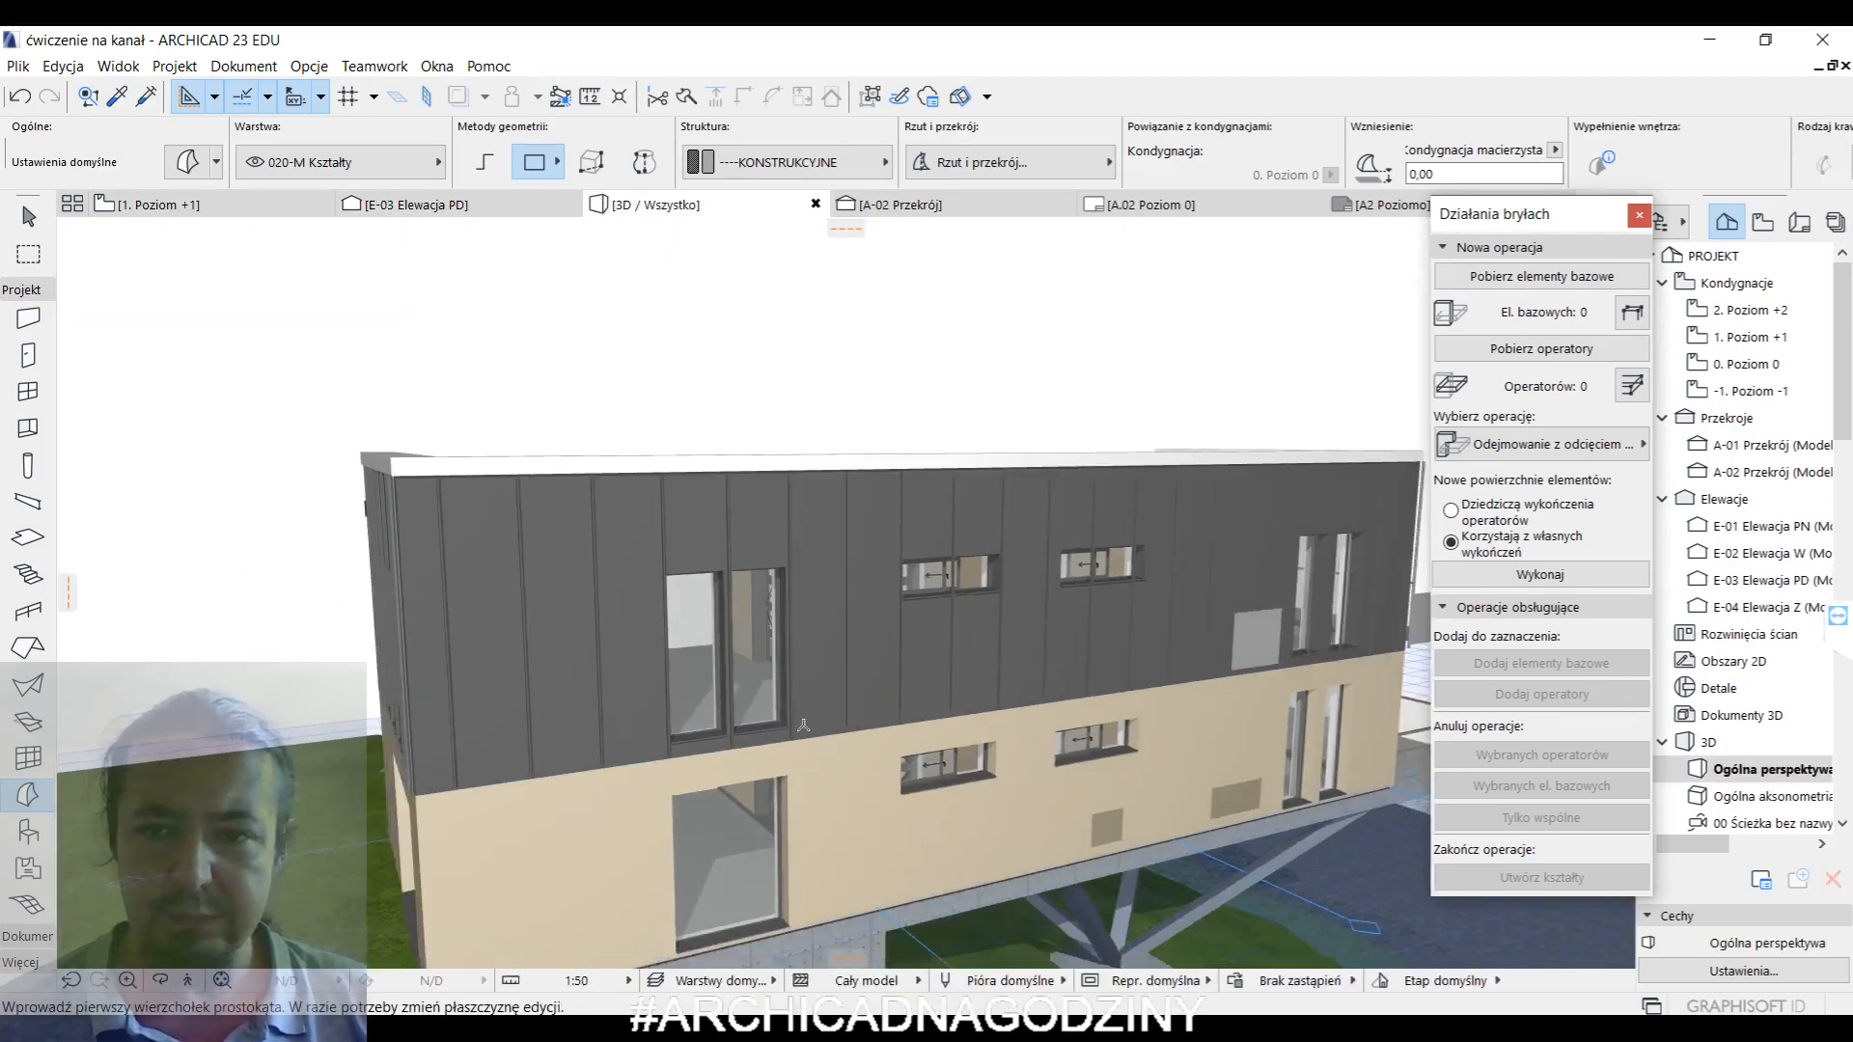
key("Escape")
left_click(1257, 657)
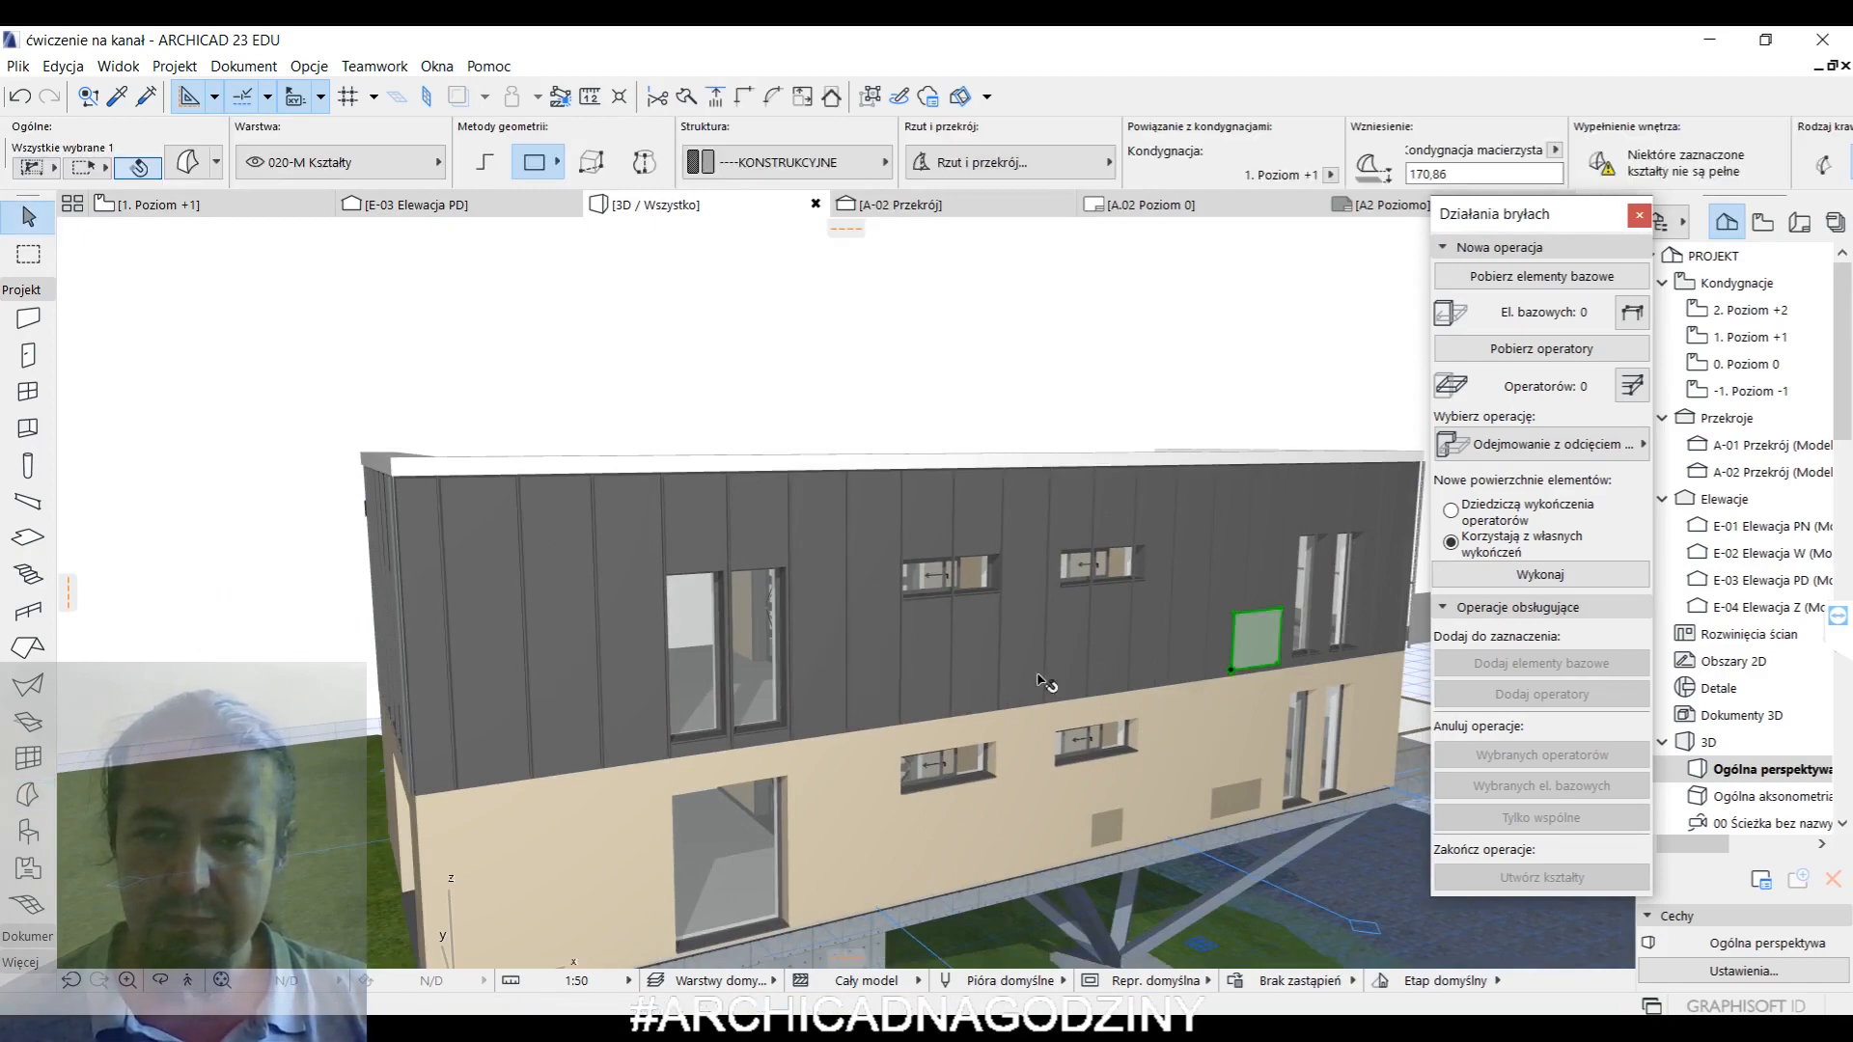
middle_click_drag(1038, 678, 575, 666)
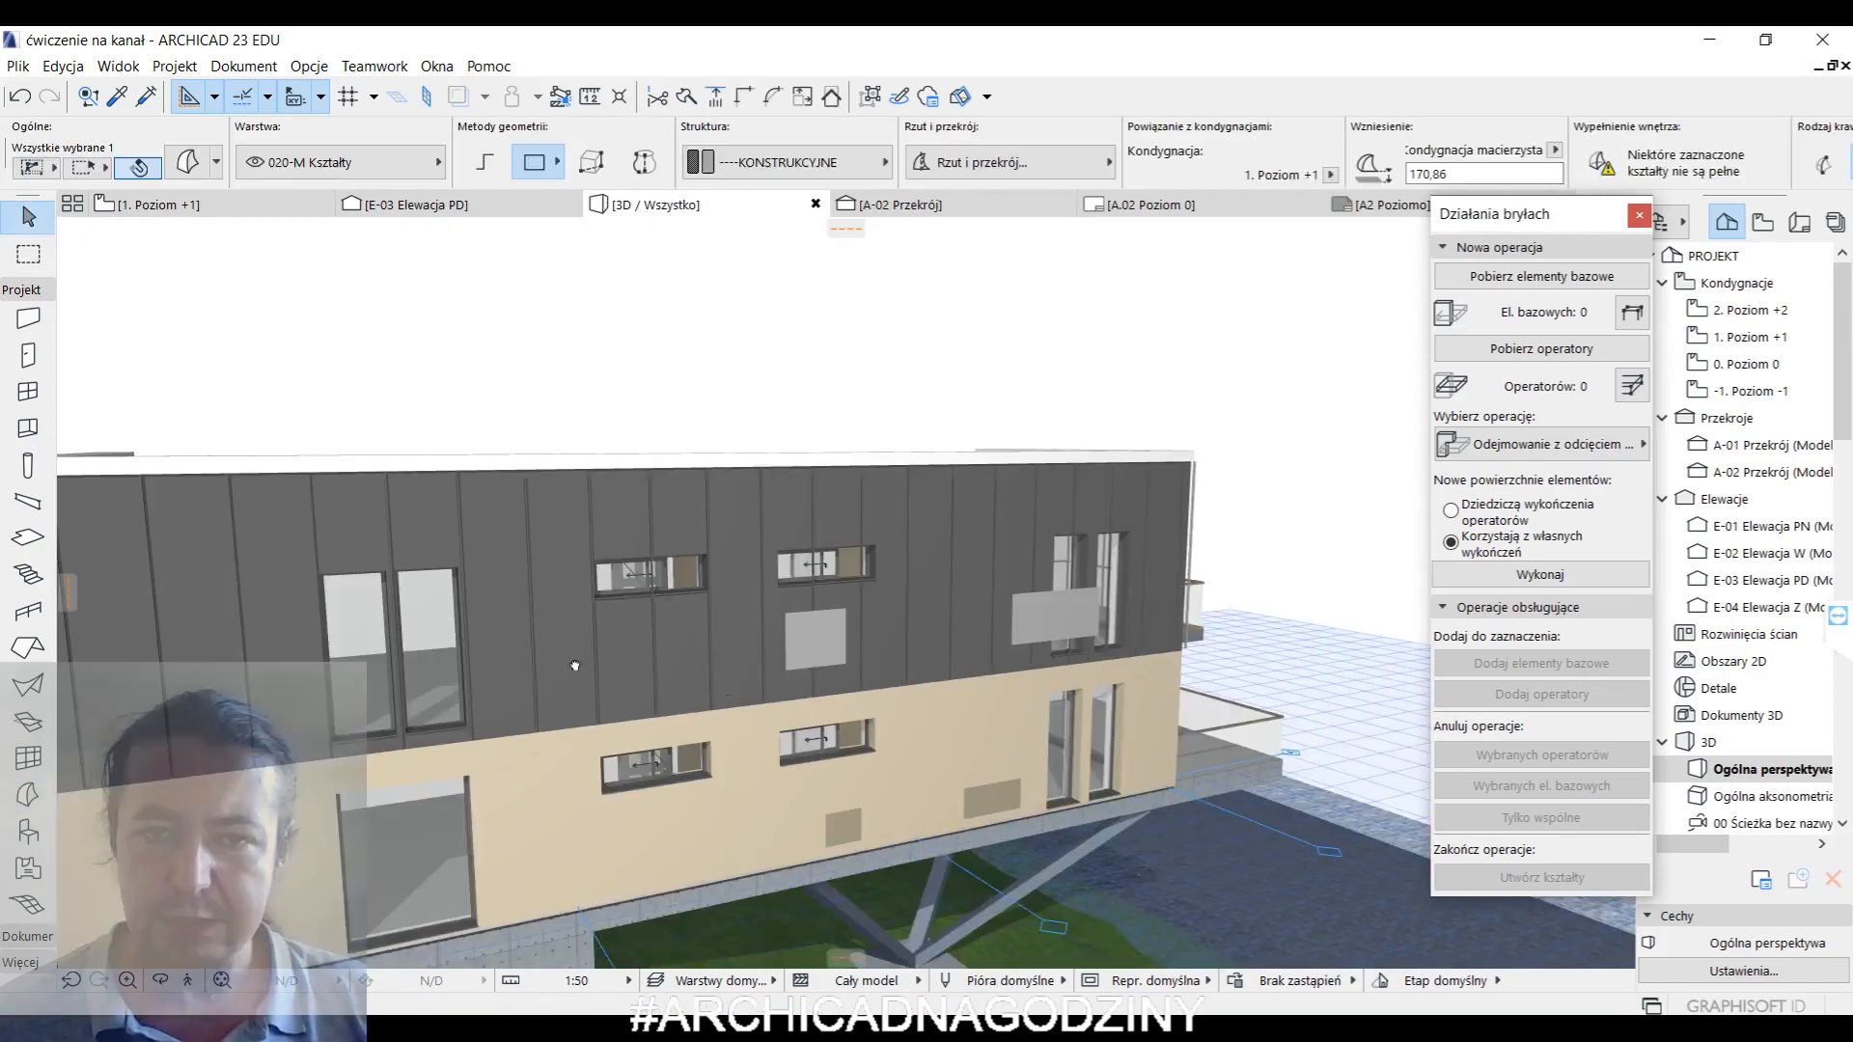
left_click(1059, 624)
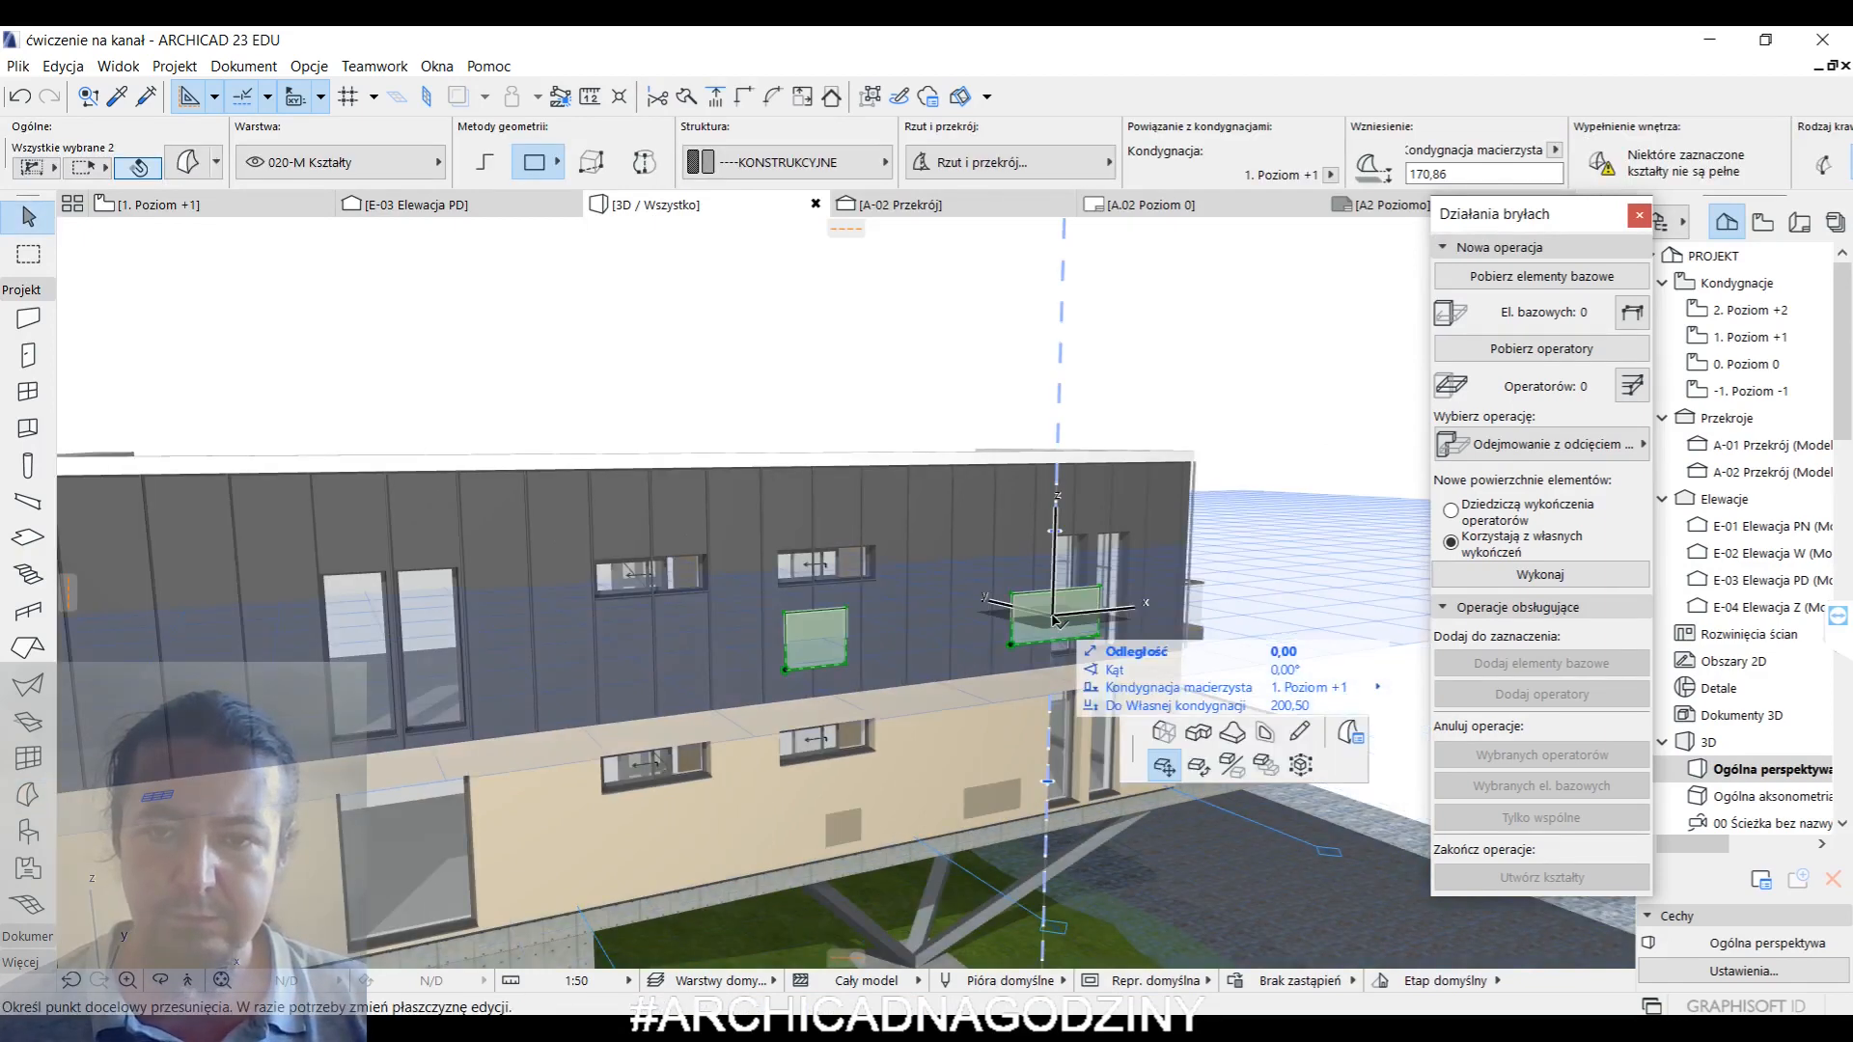
left_click(1137, 727)
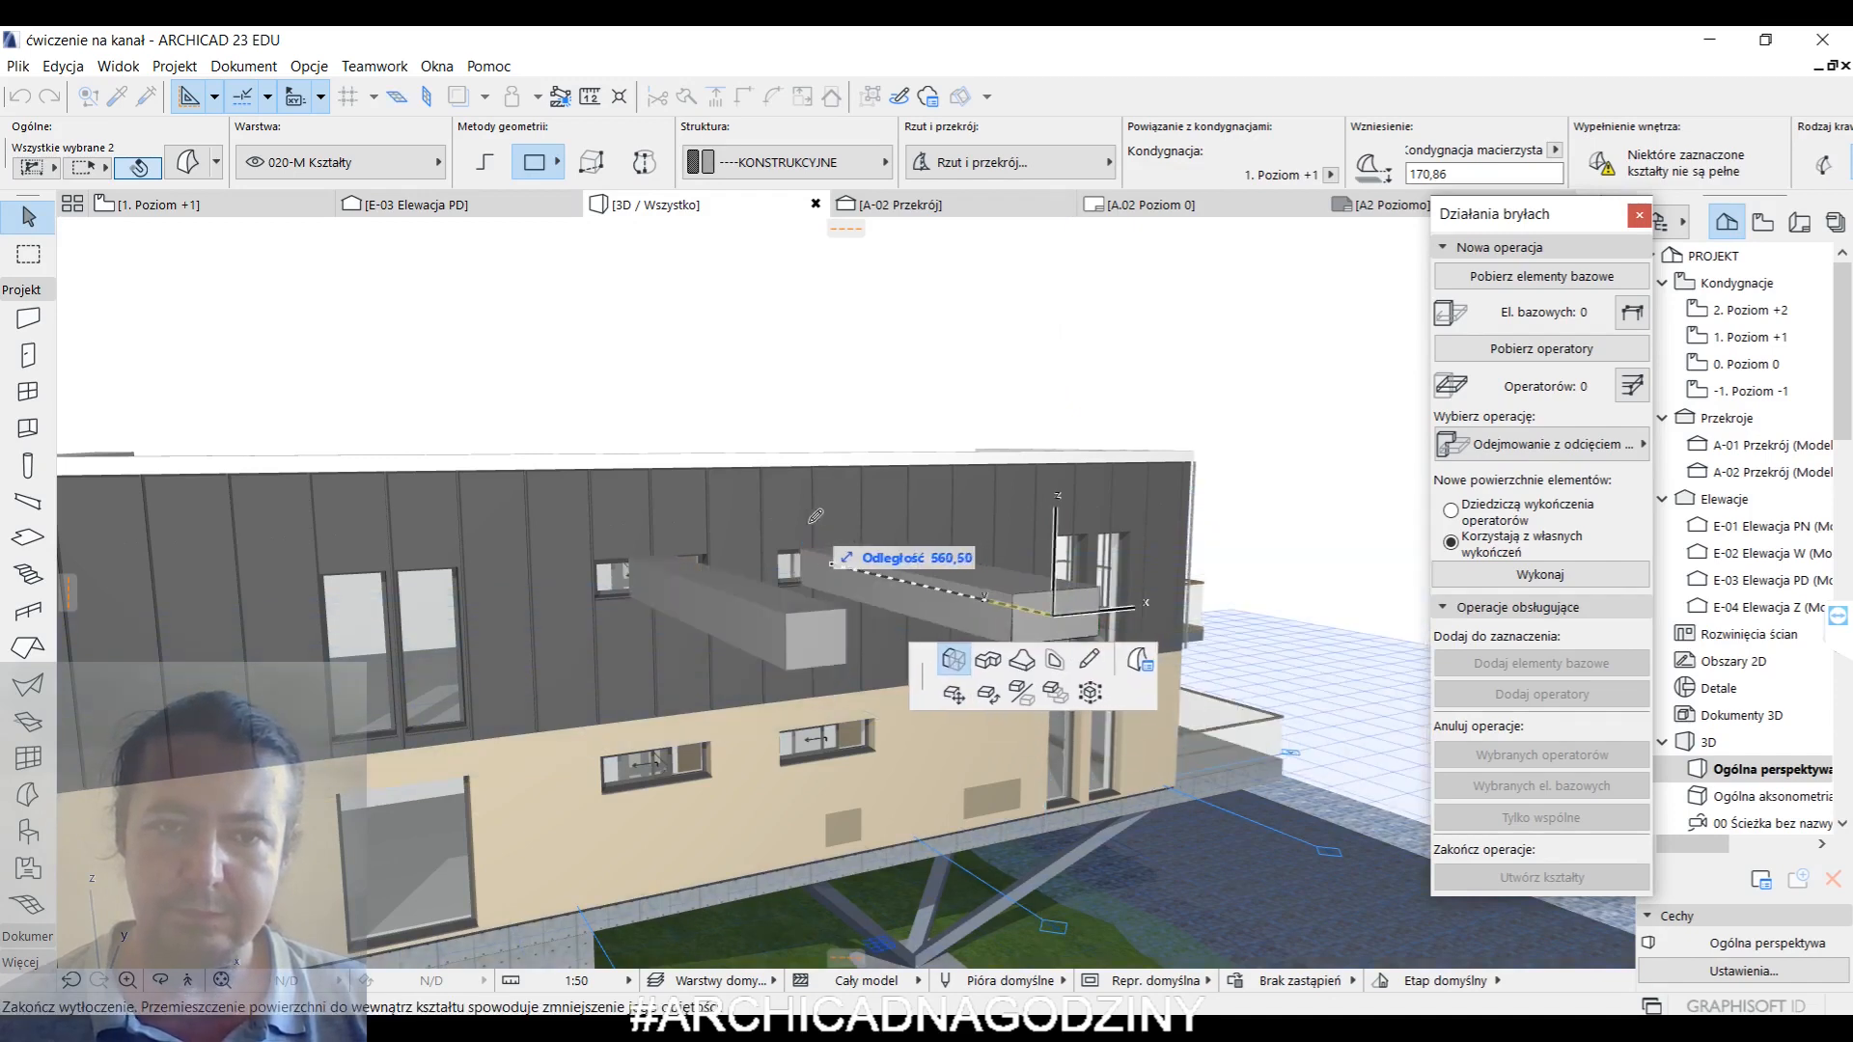
left_click(780, 513)
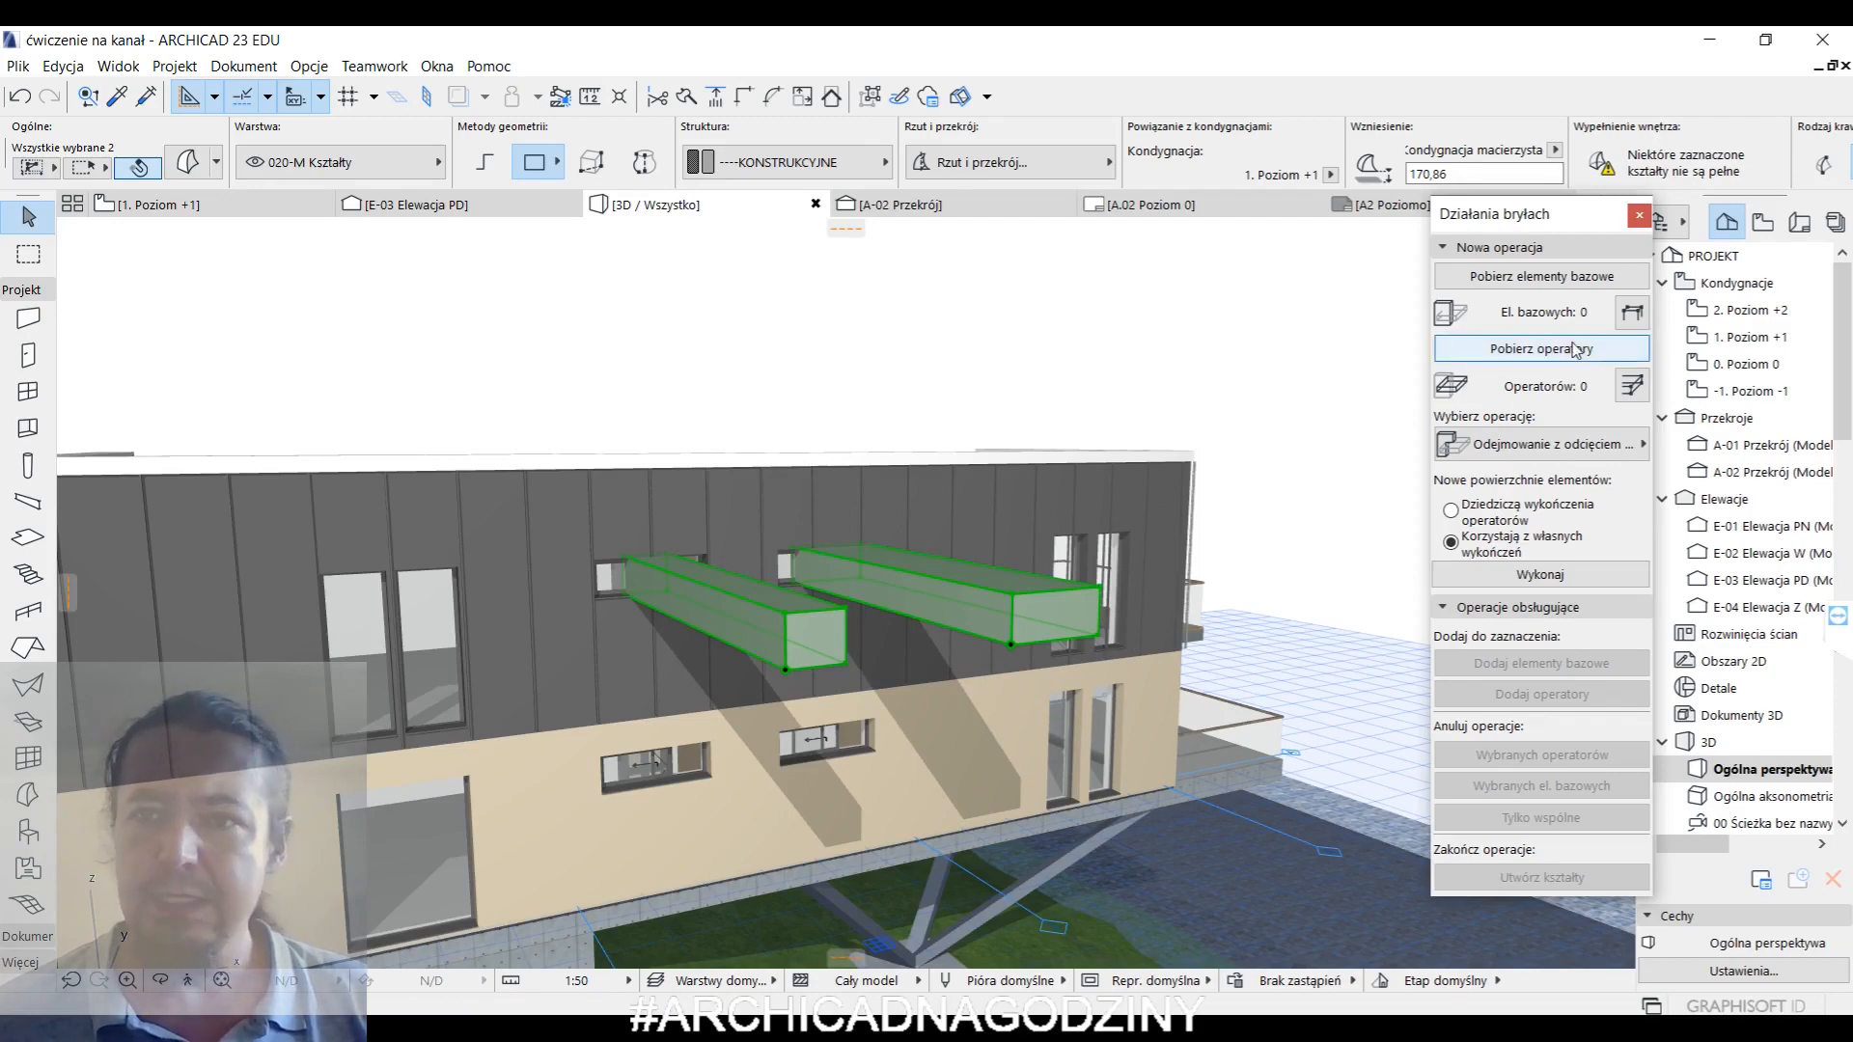
- Subtract the two extruded morphs from the upper-storey curtain wall using the plain subtraction operation (Odejmowanie)
key("Escape")
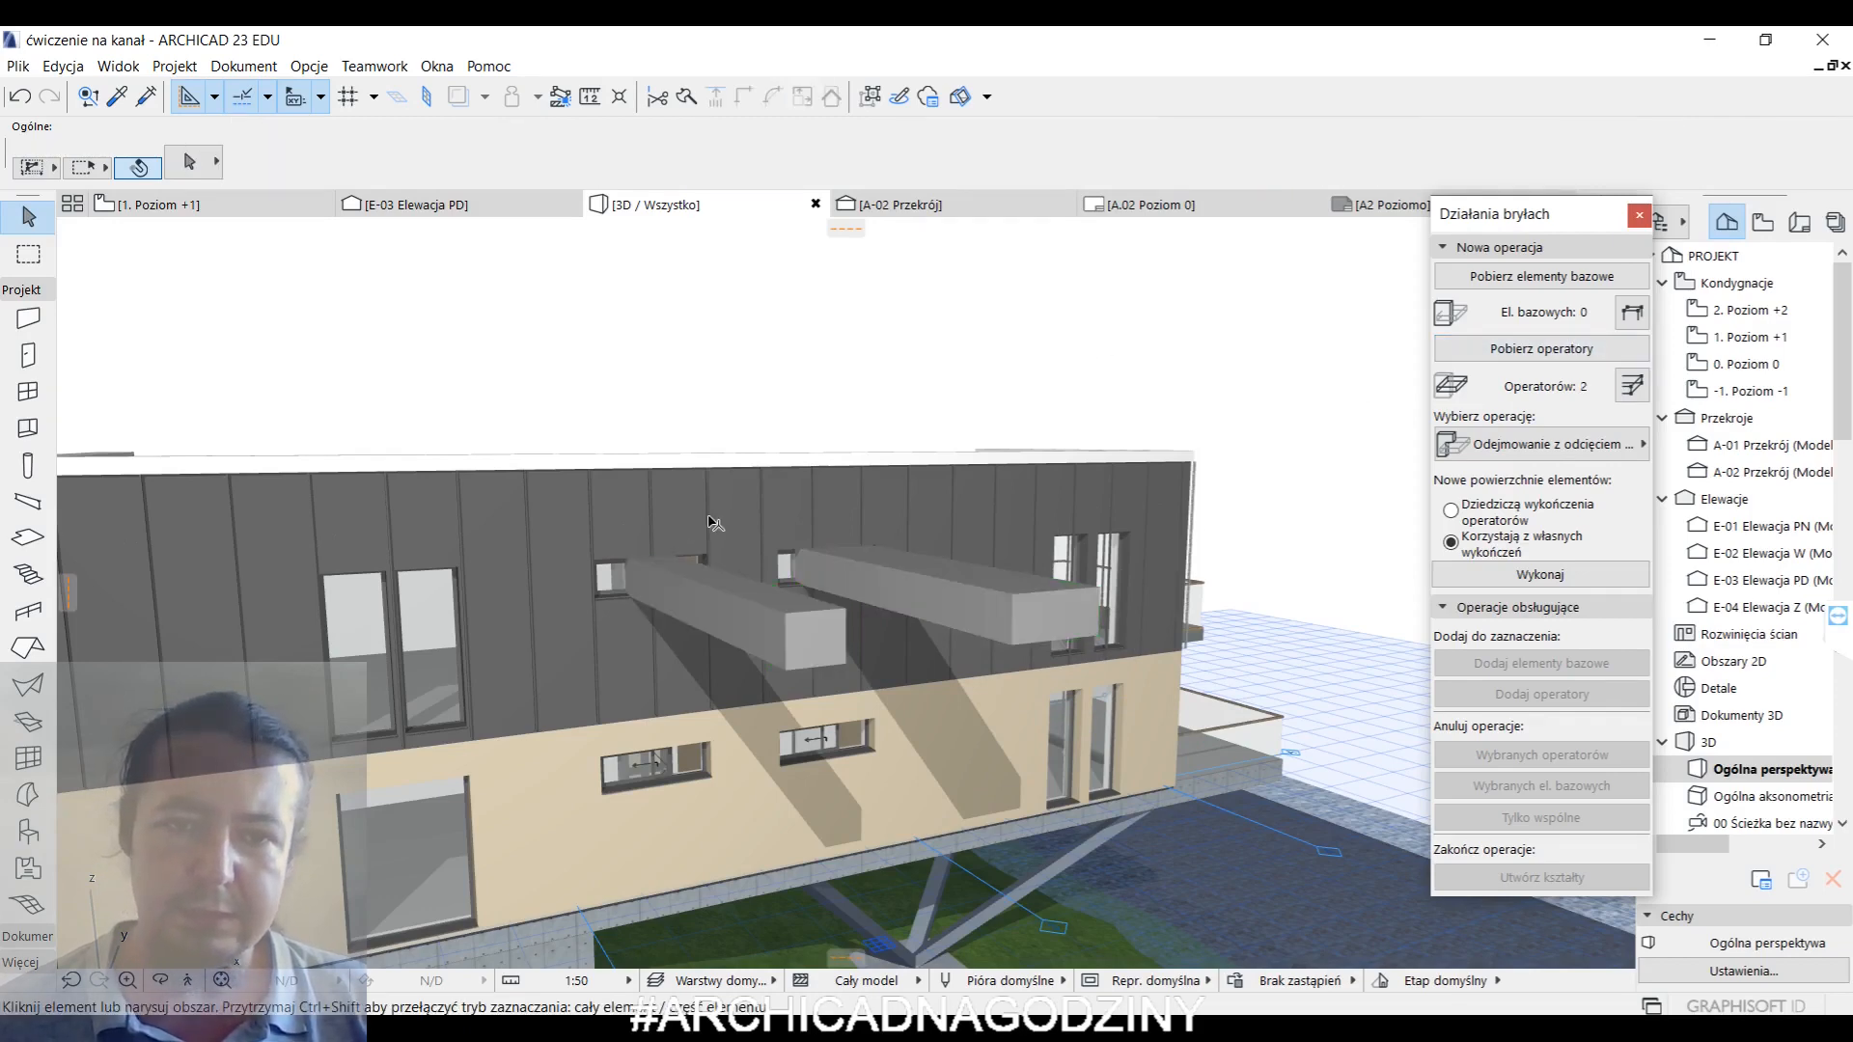
left_click(712, 522)
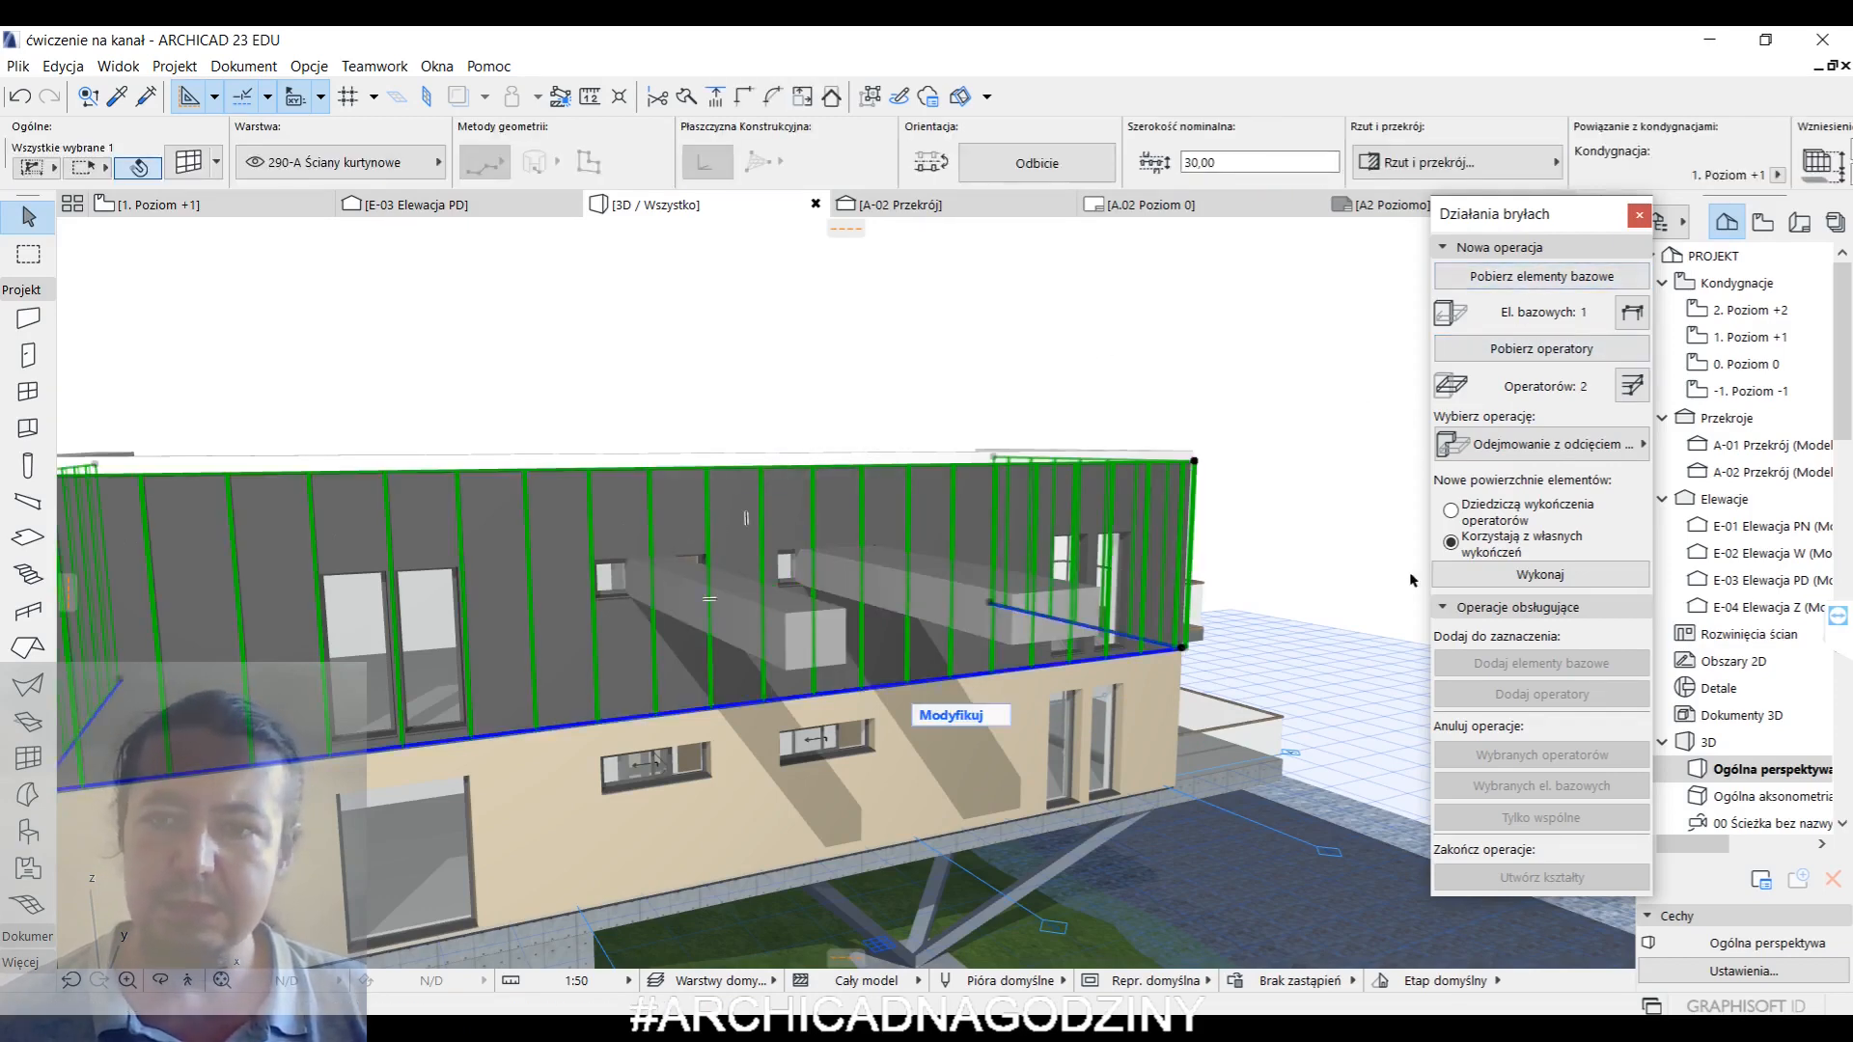
left_click(1553, 444)
left_click(1409, 432)
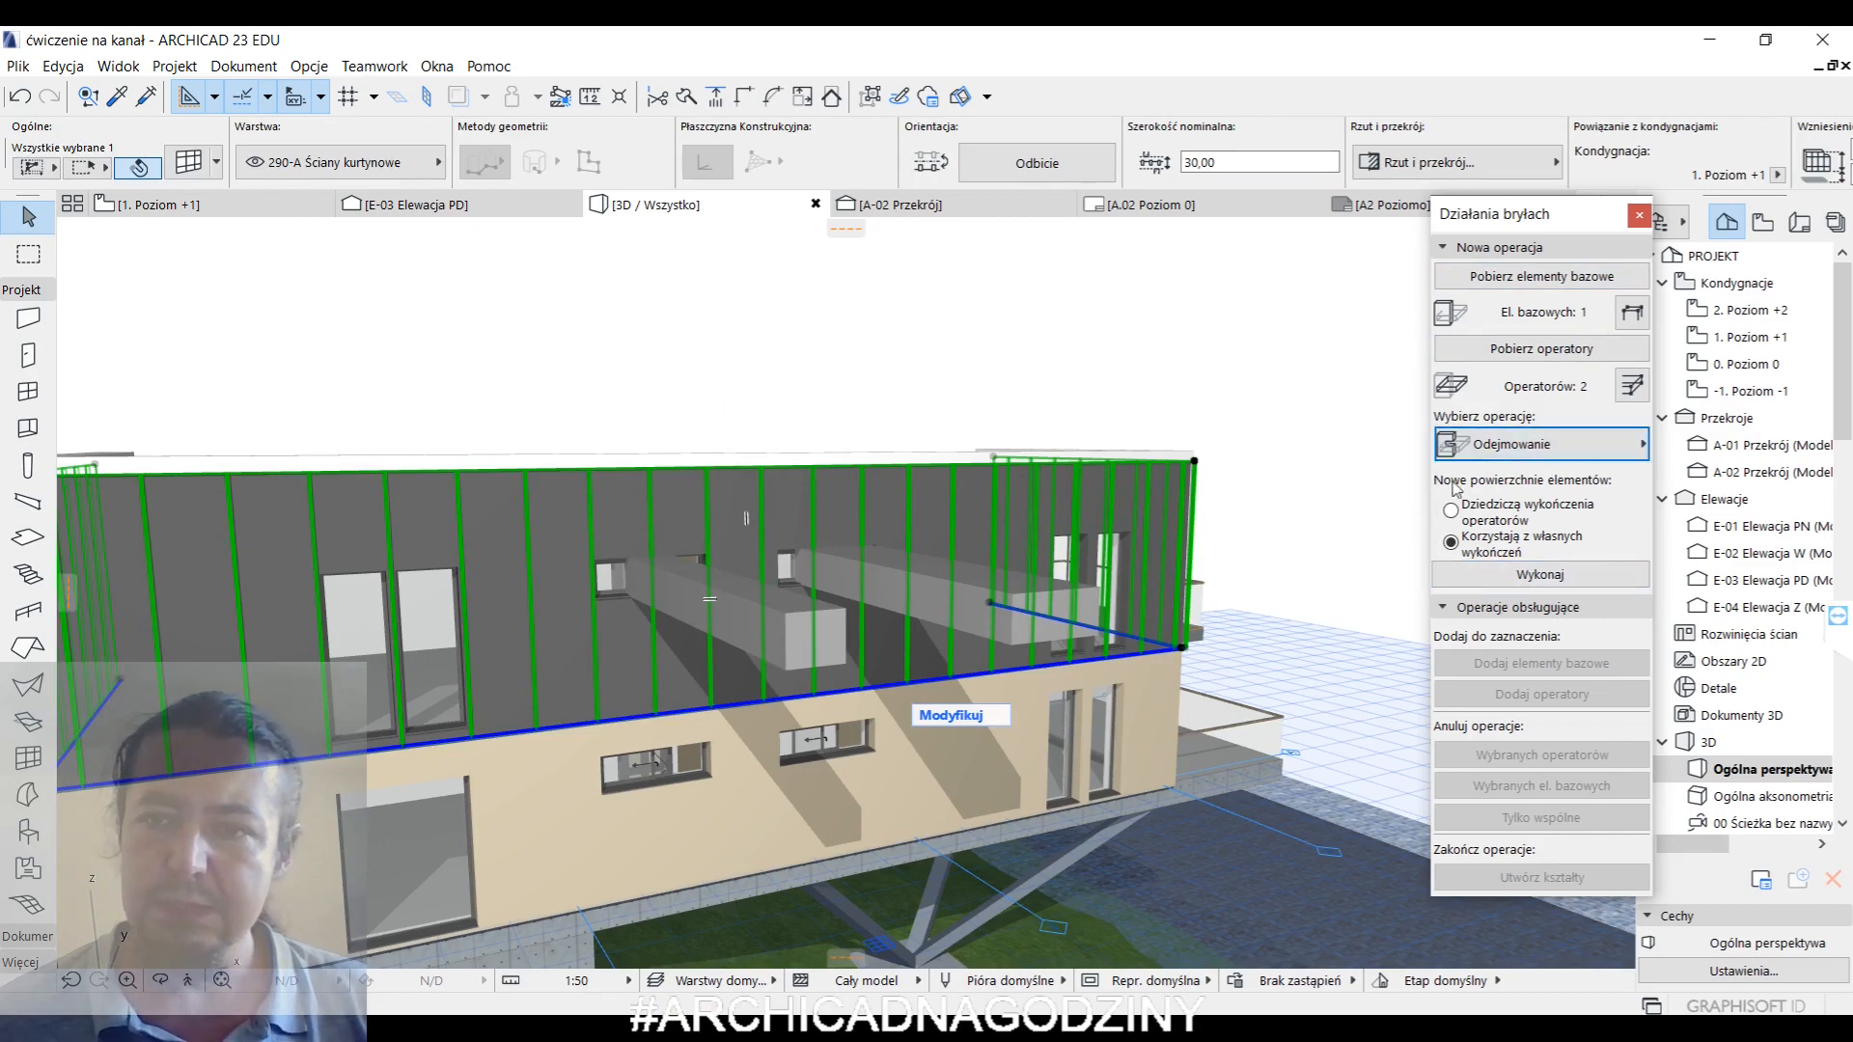
left_click(1544, 576)
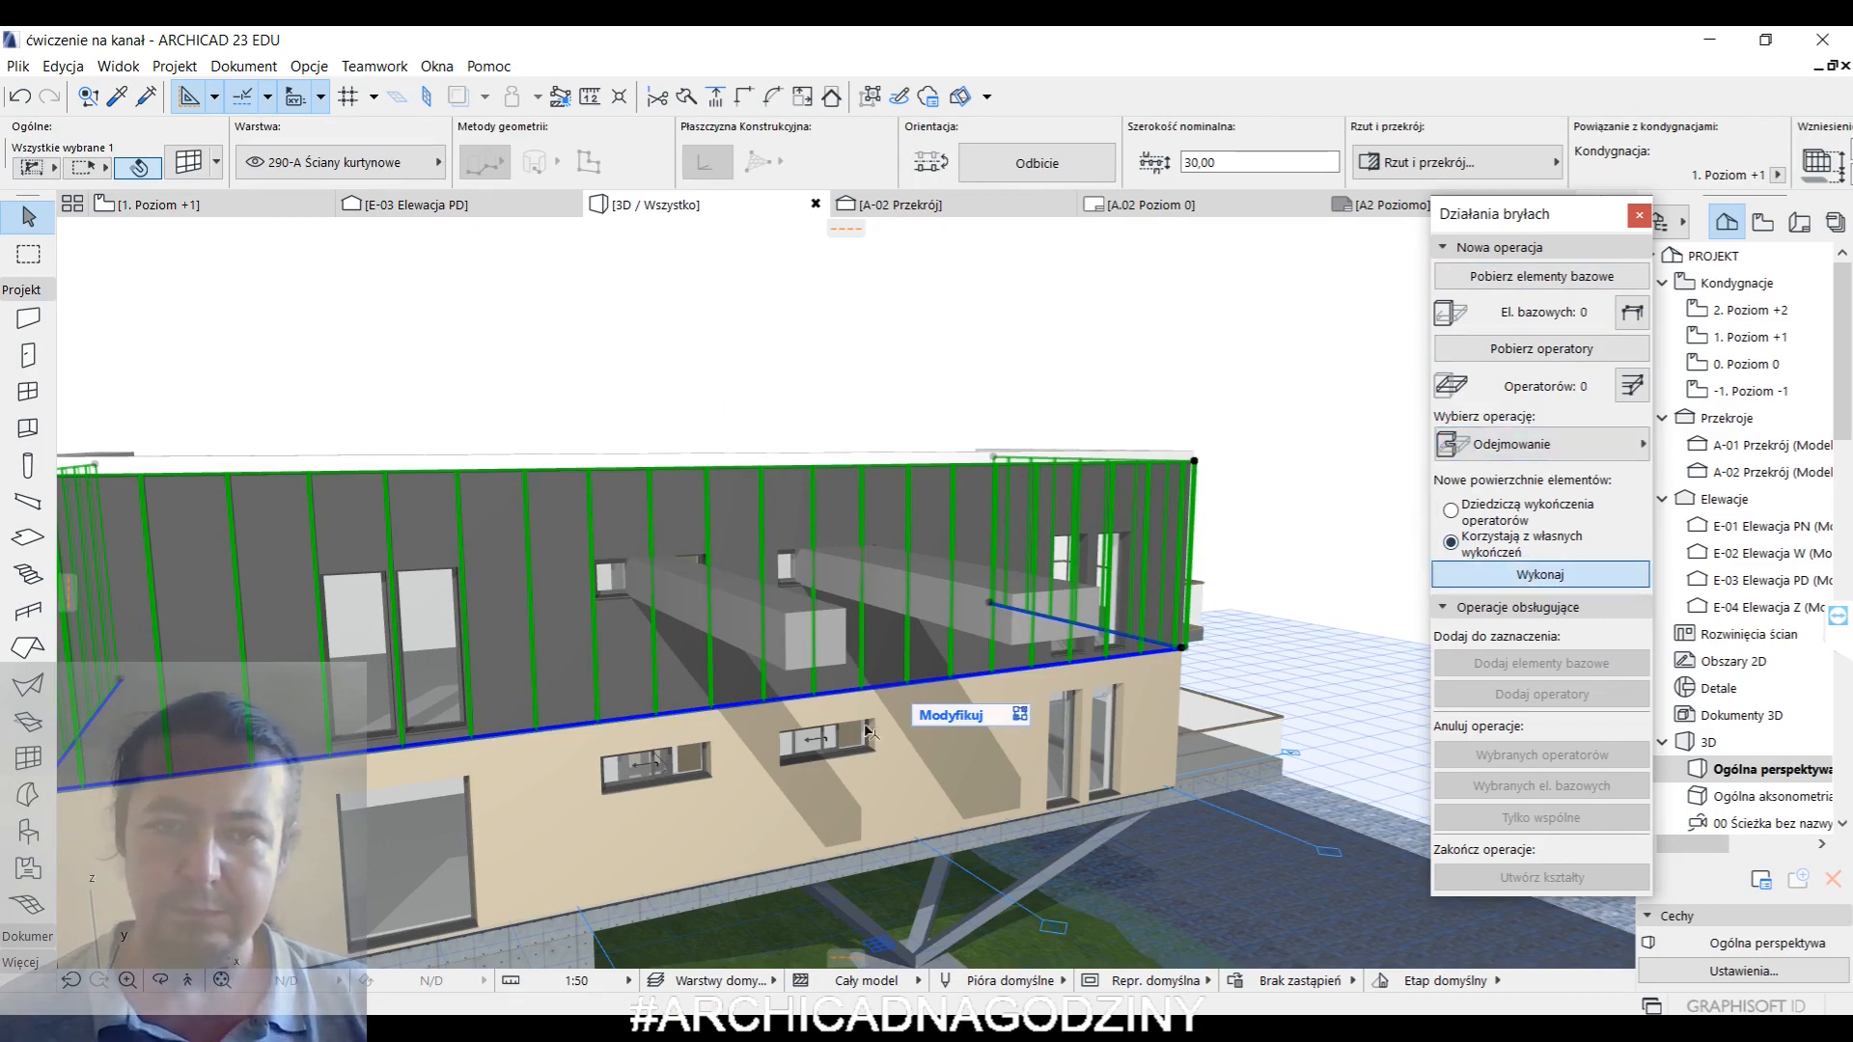
key("Escape")
- Assign both extruded morphs to the layer 910-D Operatory
left_click(958, 601, "shift")
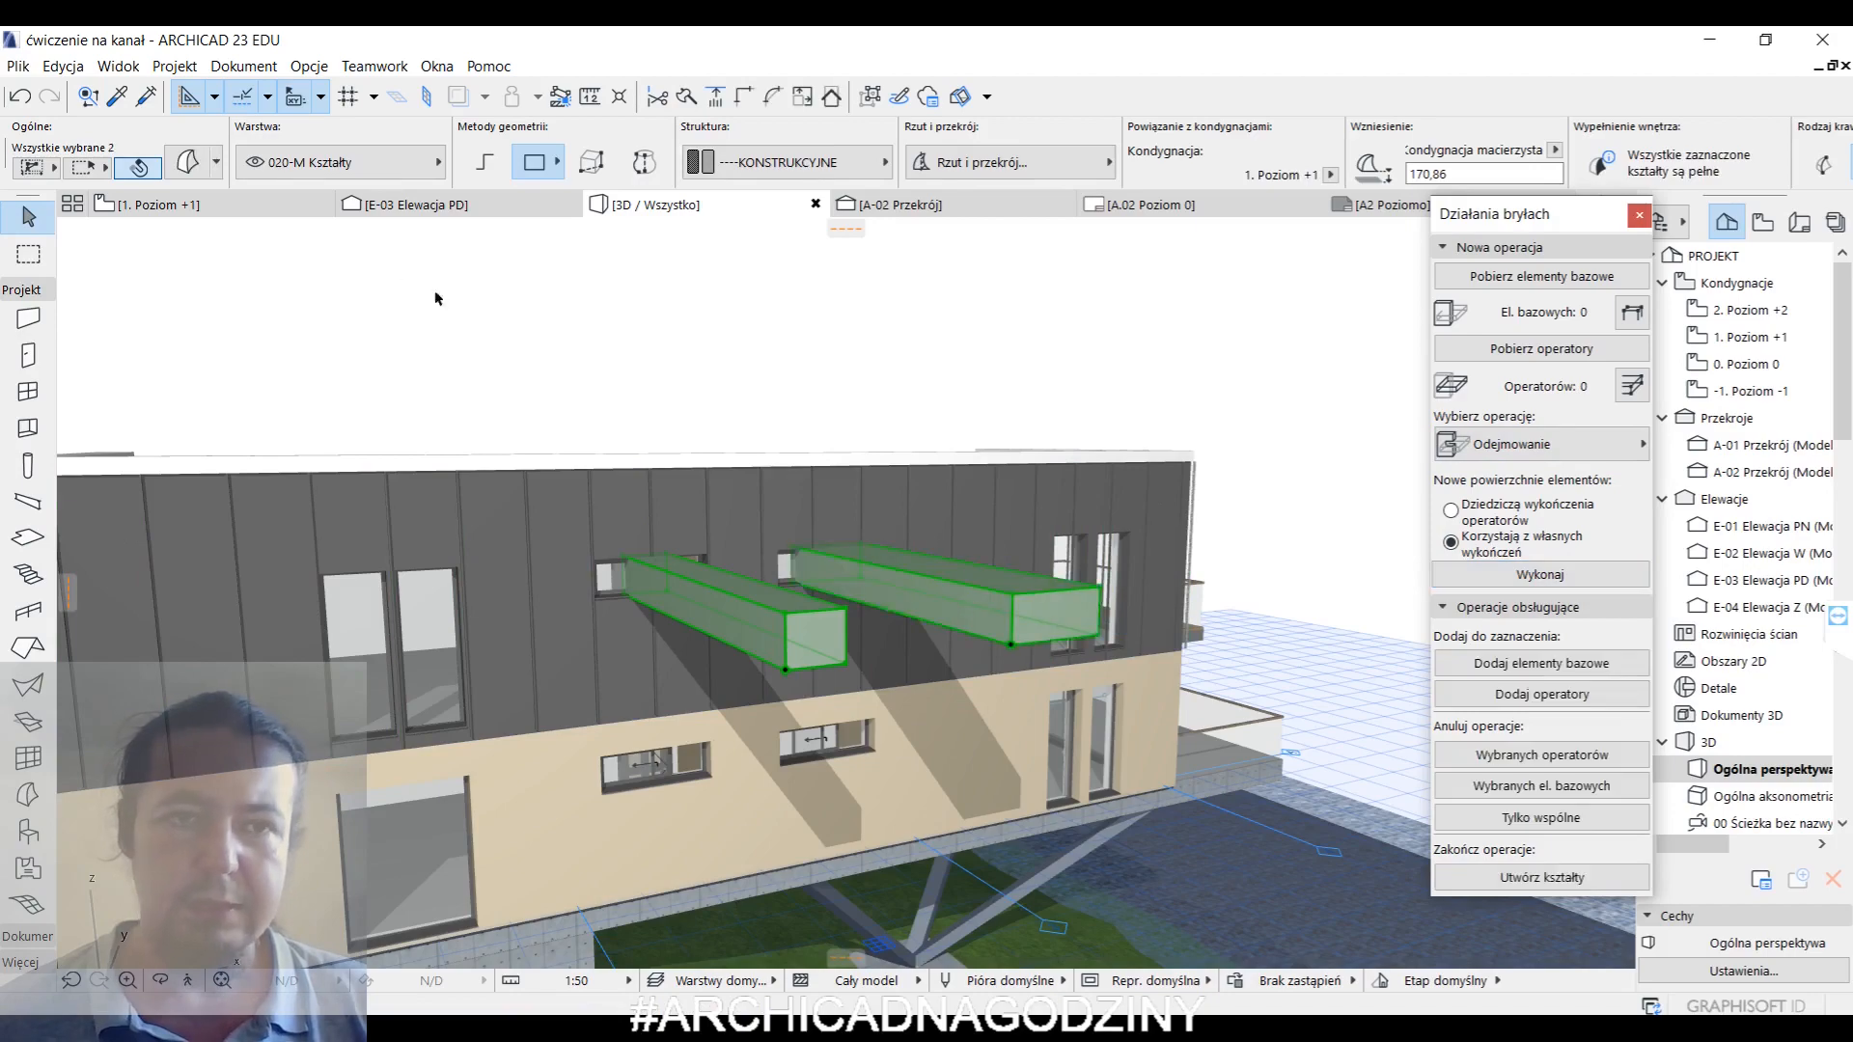
left_click(355, 166)
scroll(636, 675, "down", 5)
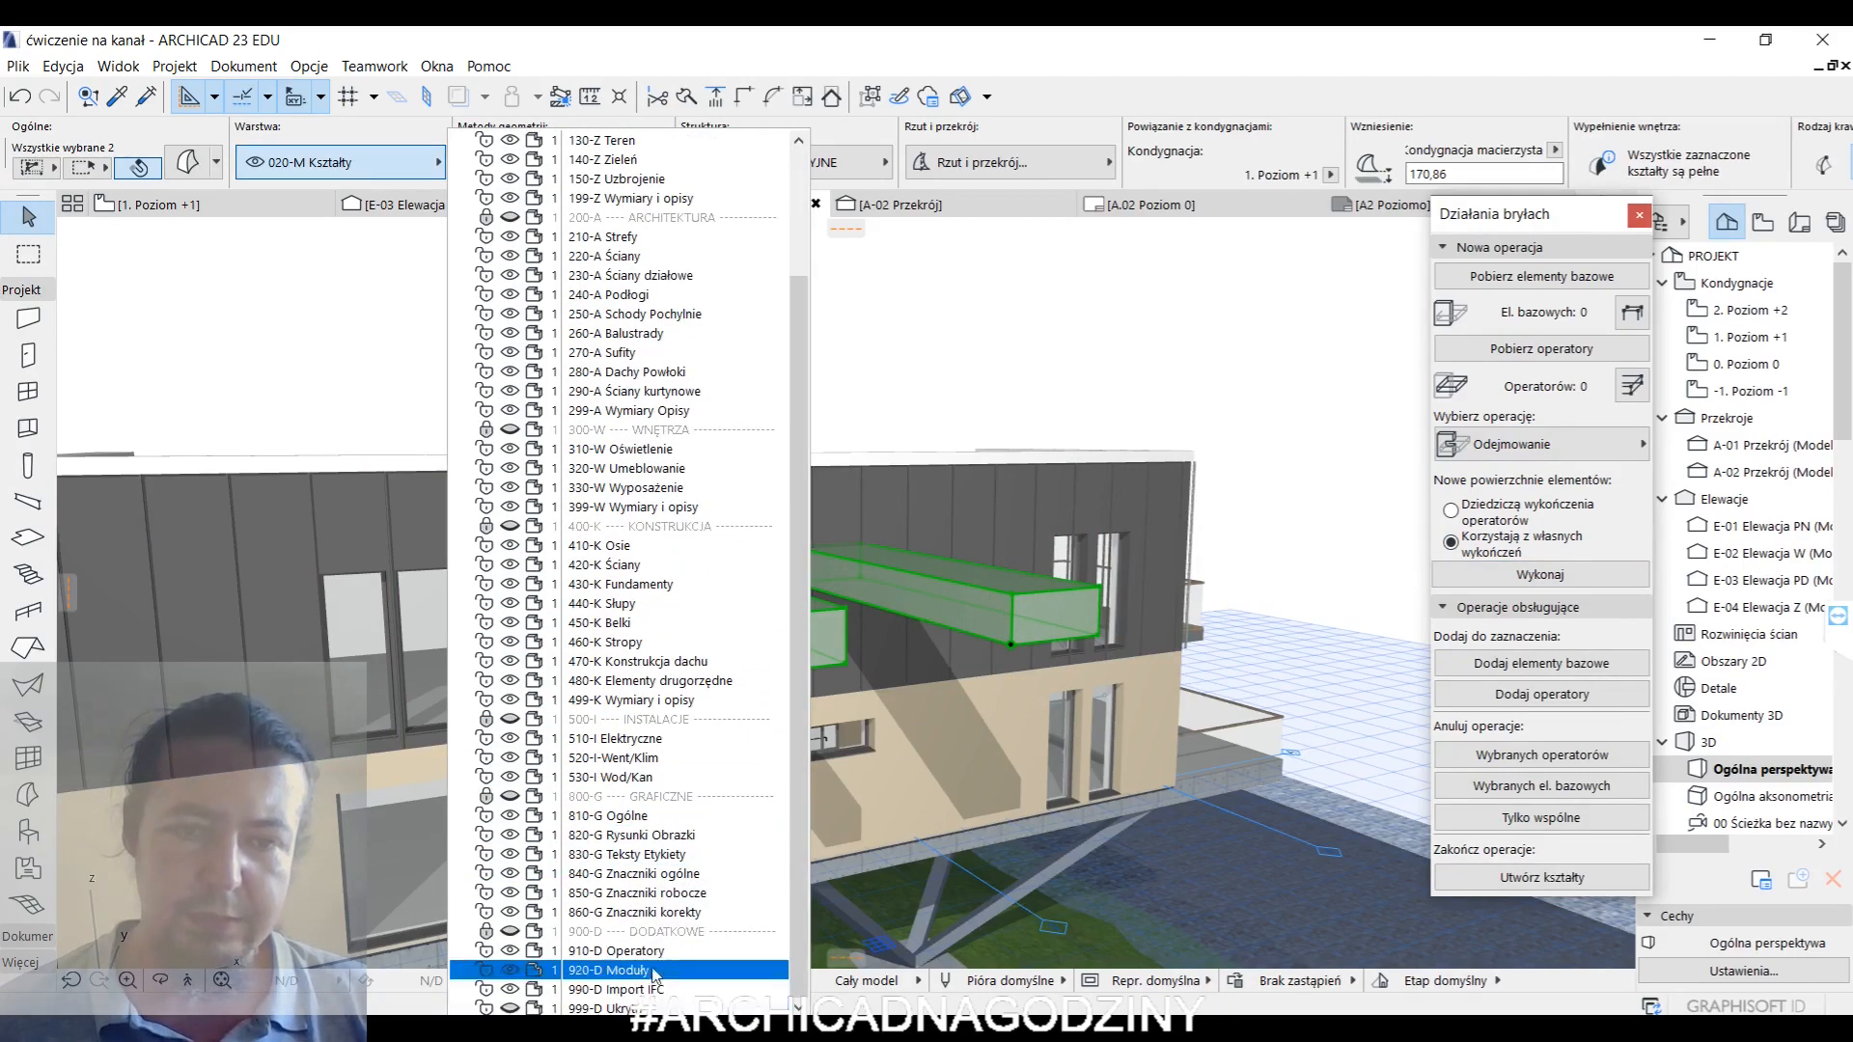
left_click(661, 952)
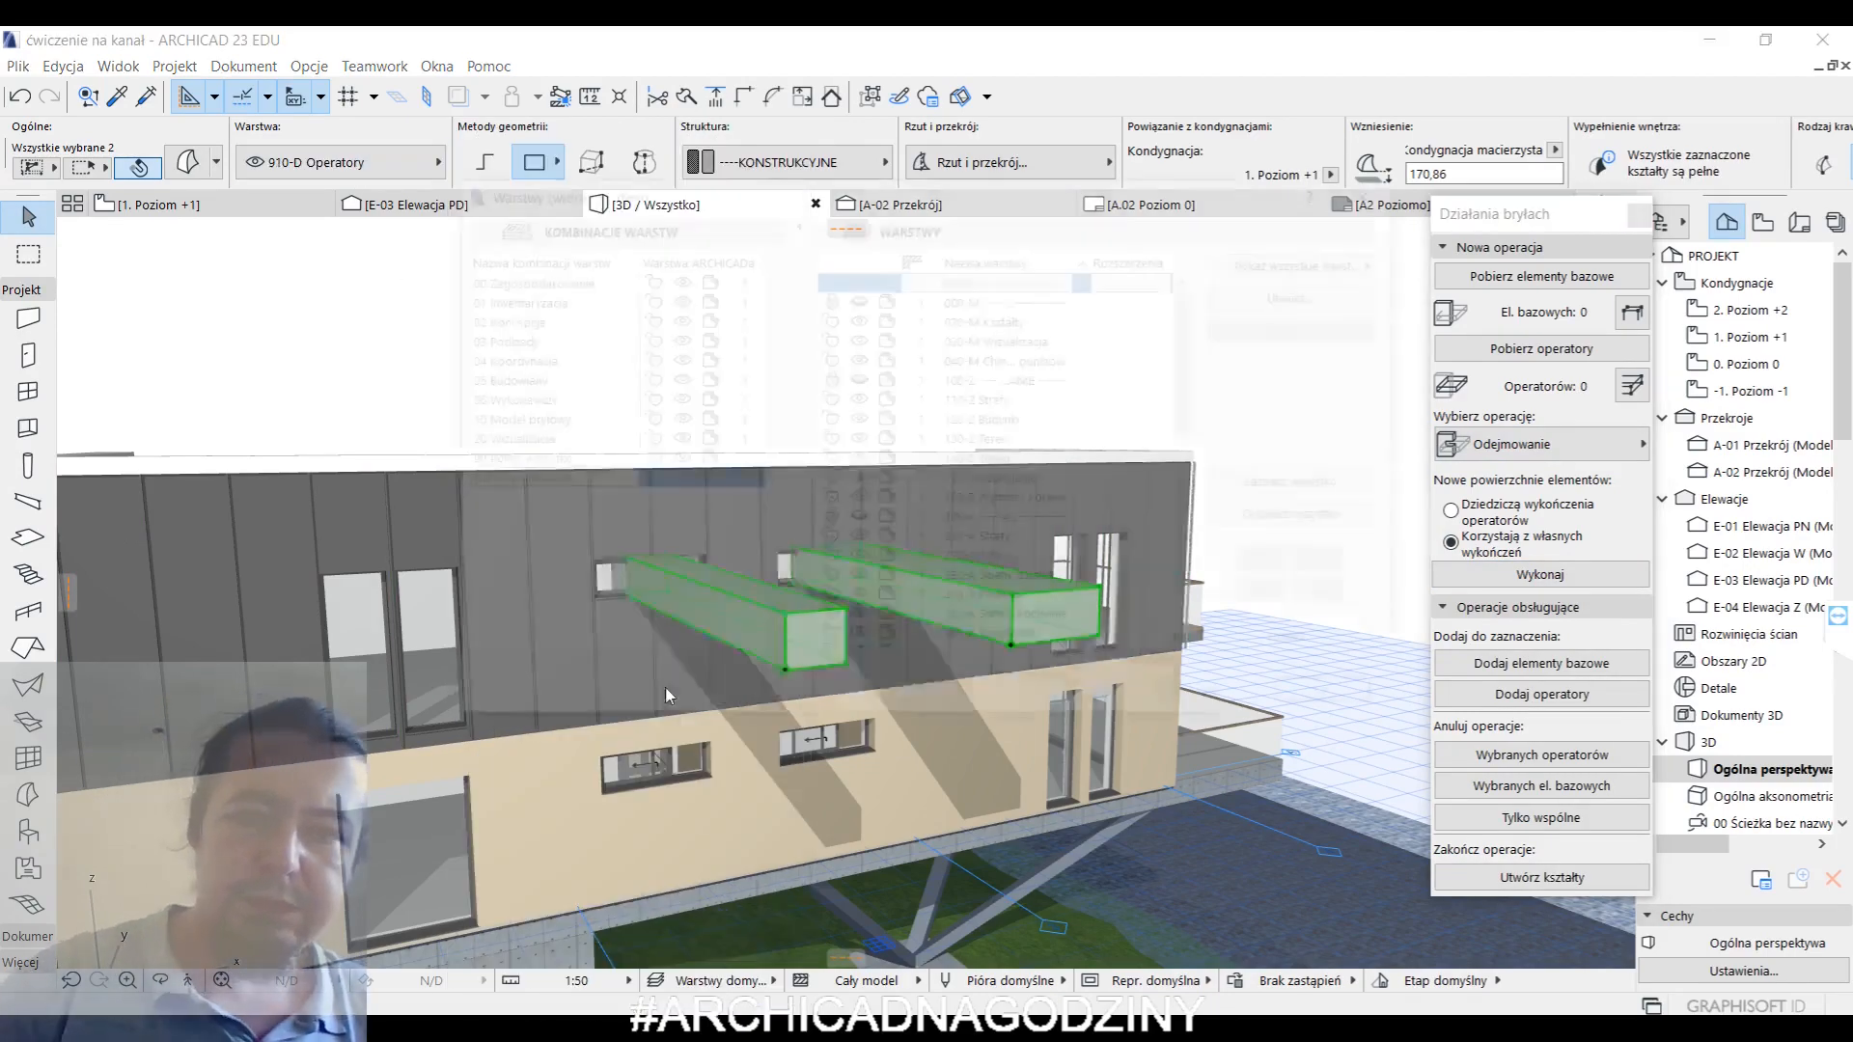
- Switch the 910-D Operatory layer to wireframe display in the layer settings and apply the change
key("ctrl+l")
scroll(1108, 457, "down", 10)
scroll(1107, 457, "down", 2)
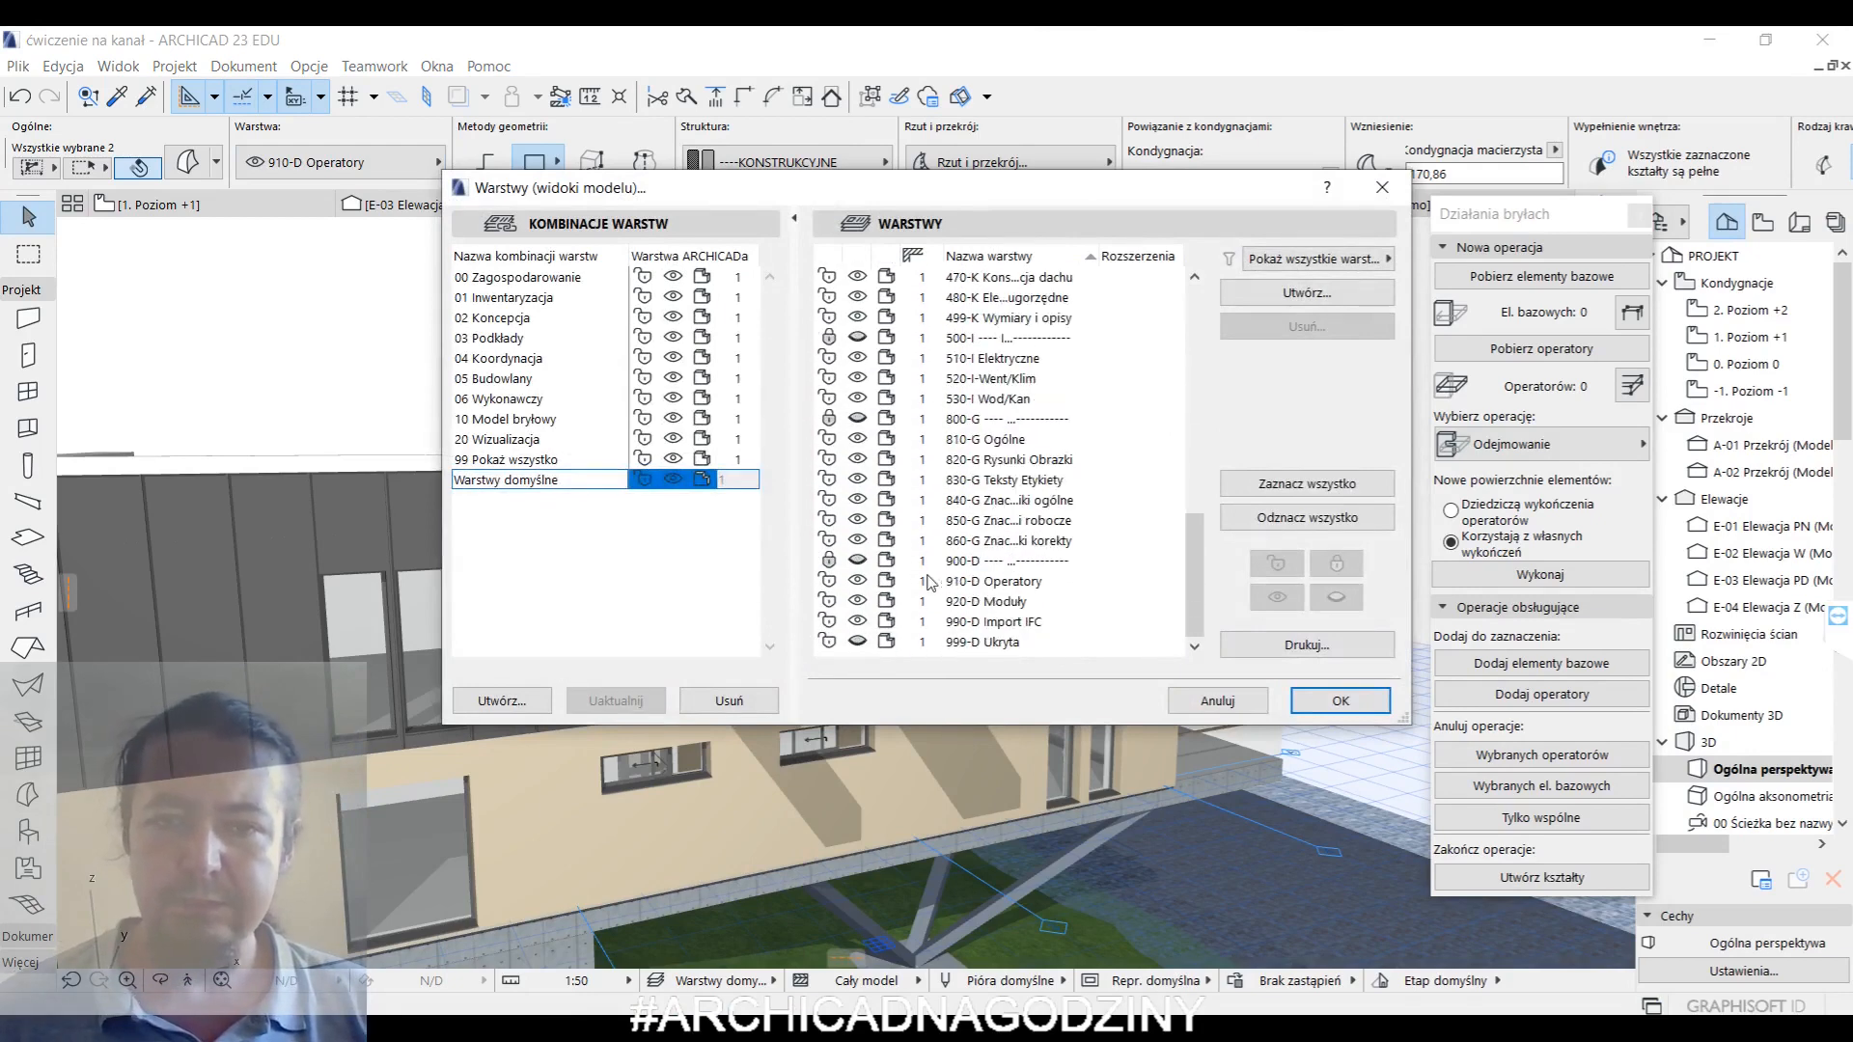
left_click(862, 584)
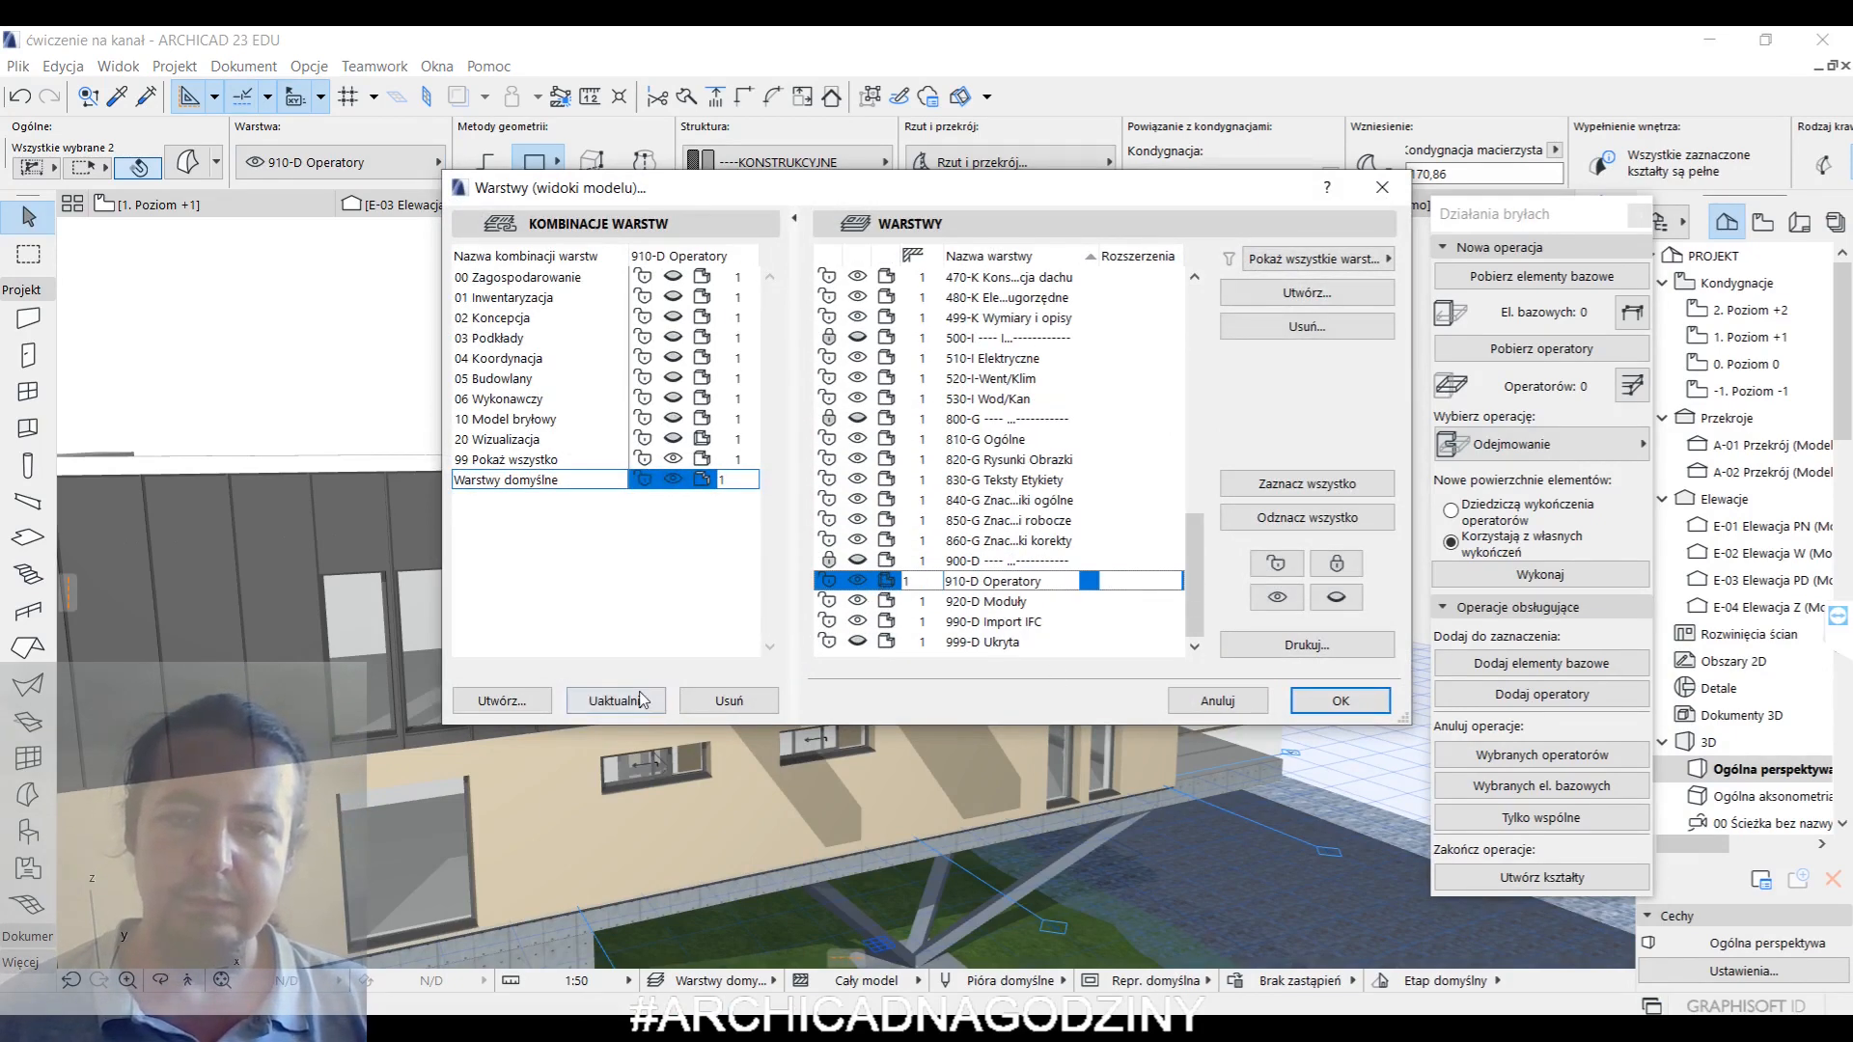
left_click(1341, 701)
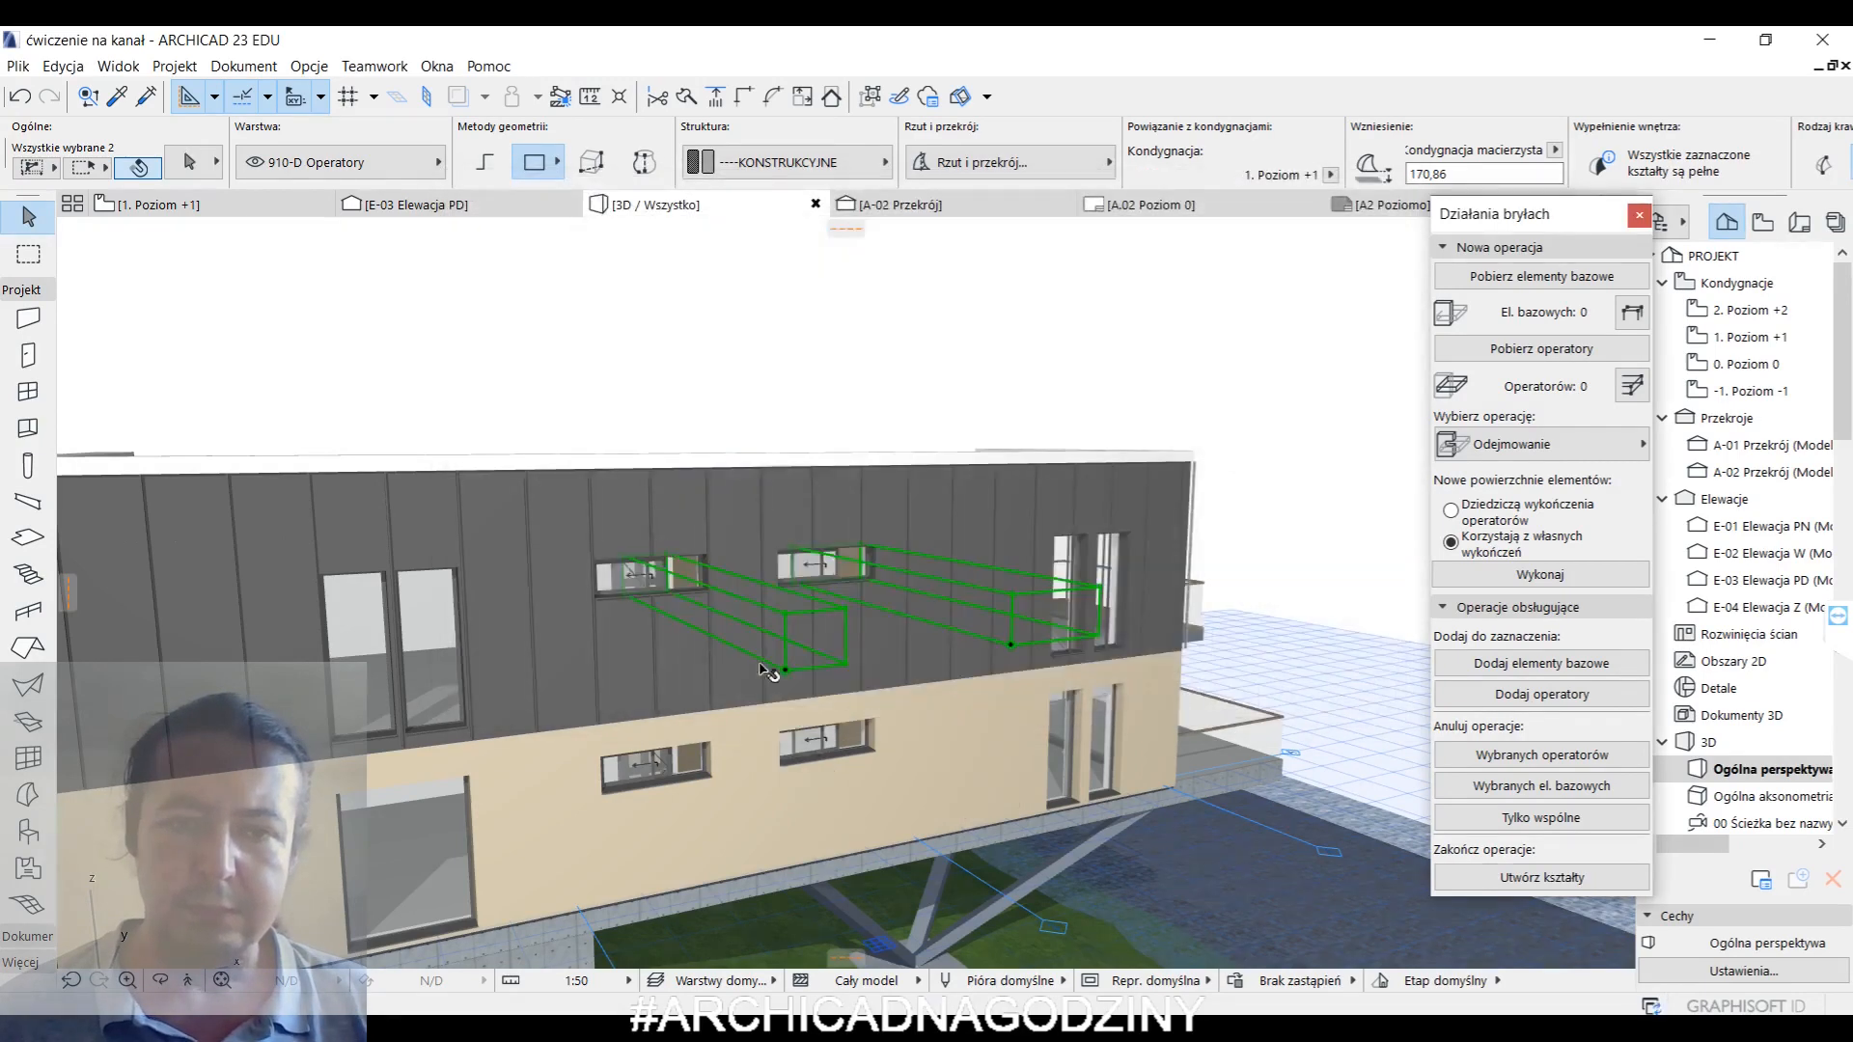
- Examine the cuts at the strip windows in 3D and the tall window pairs near the building corner in 3D and elevation E-03
scroll(656, 604, "up", 6)
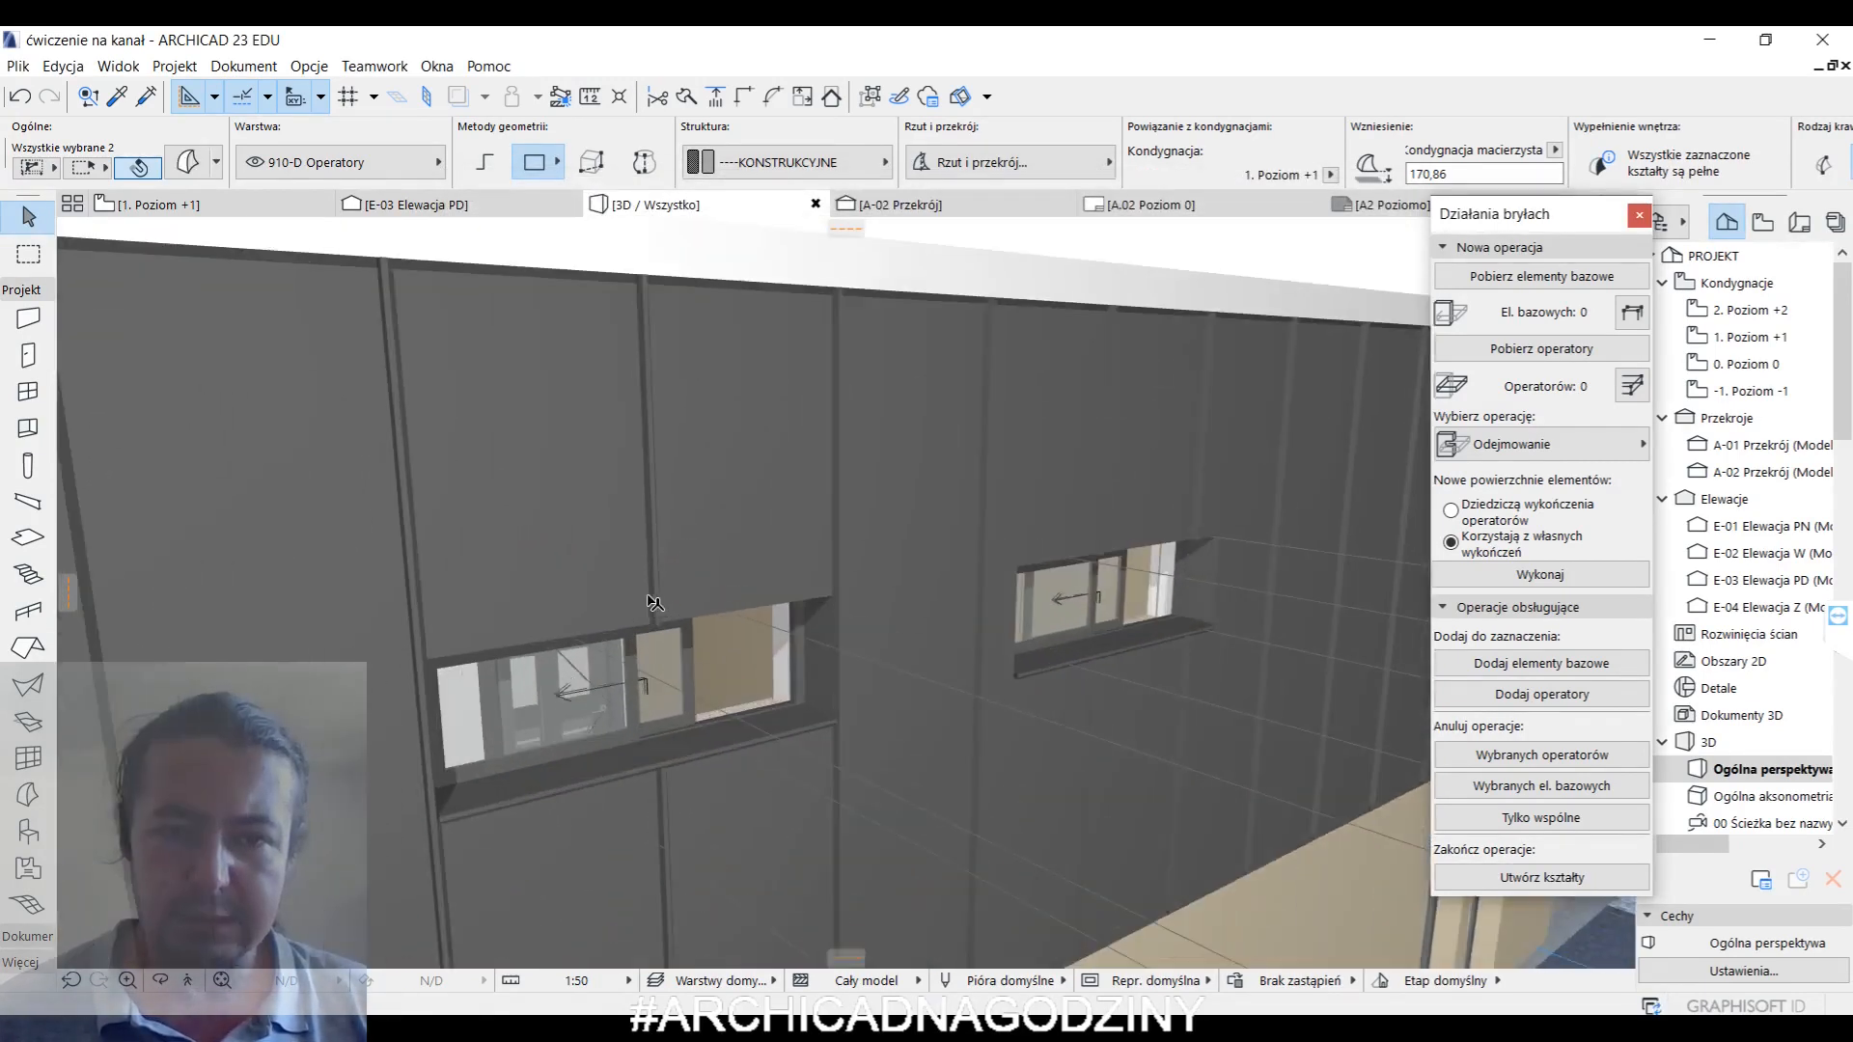
scroll(671, 666, "down", 5)
middle_click_drag(766, 628, 212, 581, "shift")
middle_click_drag(1194, 711, 987, 601)
scroll(579, 443, "up", 3)
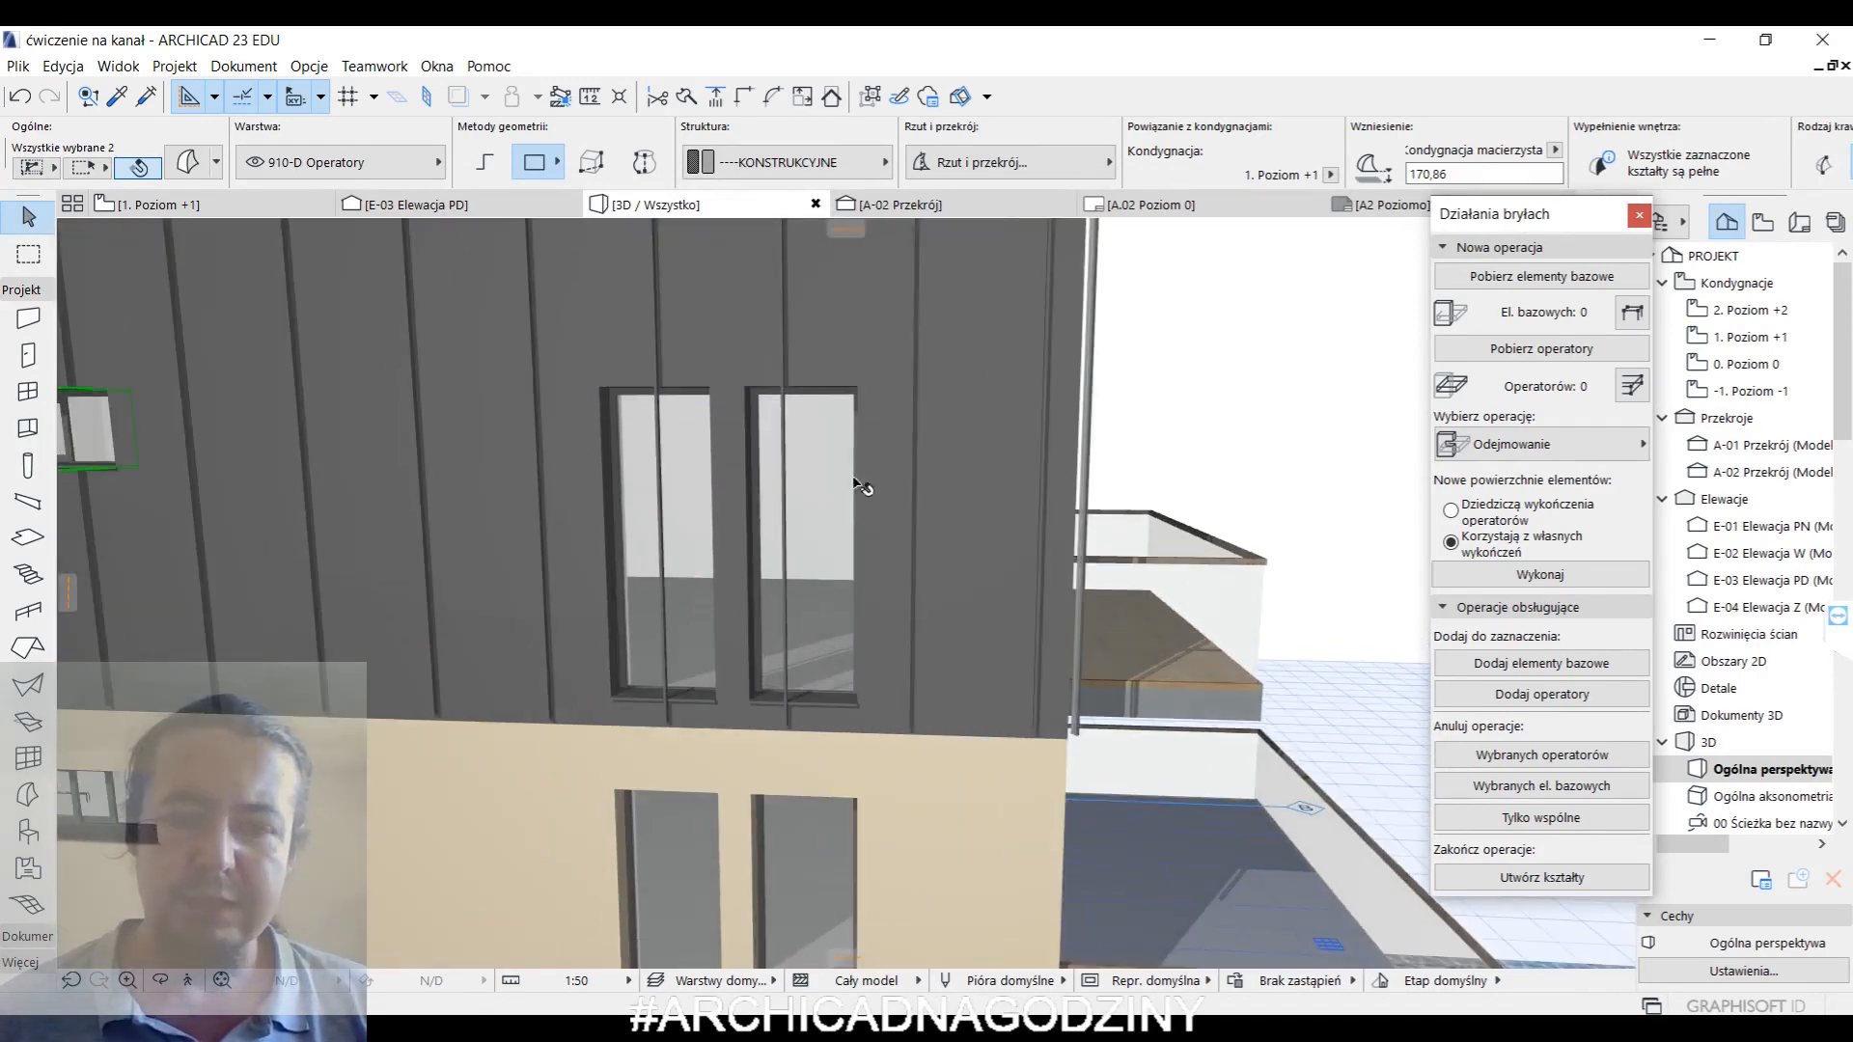
left_click(476, 210)
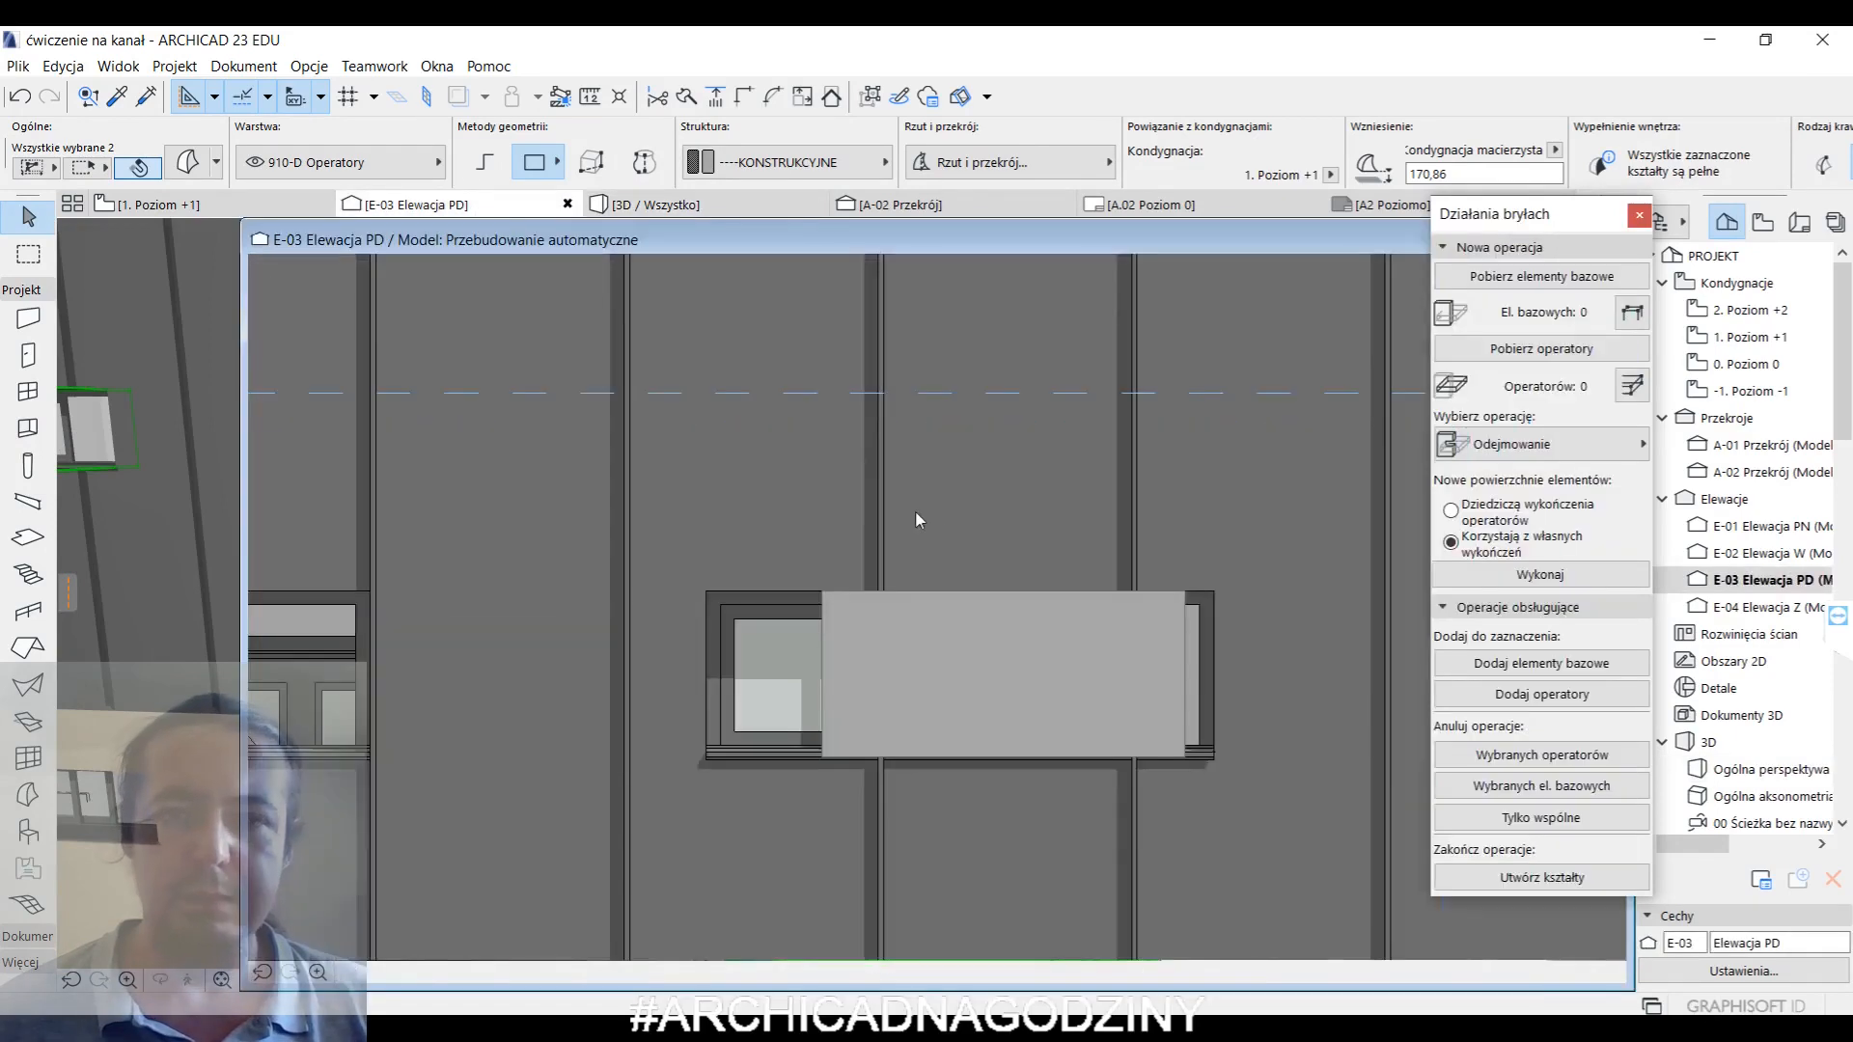
scroll(914, 509, "down", 6)
scroll(918, 620, "up", 5)
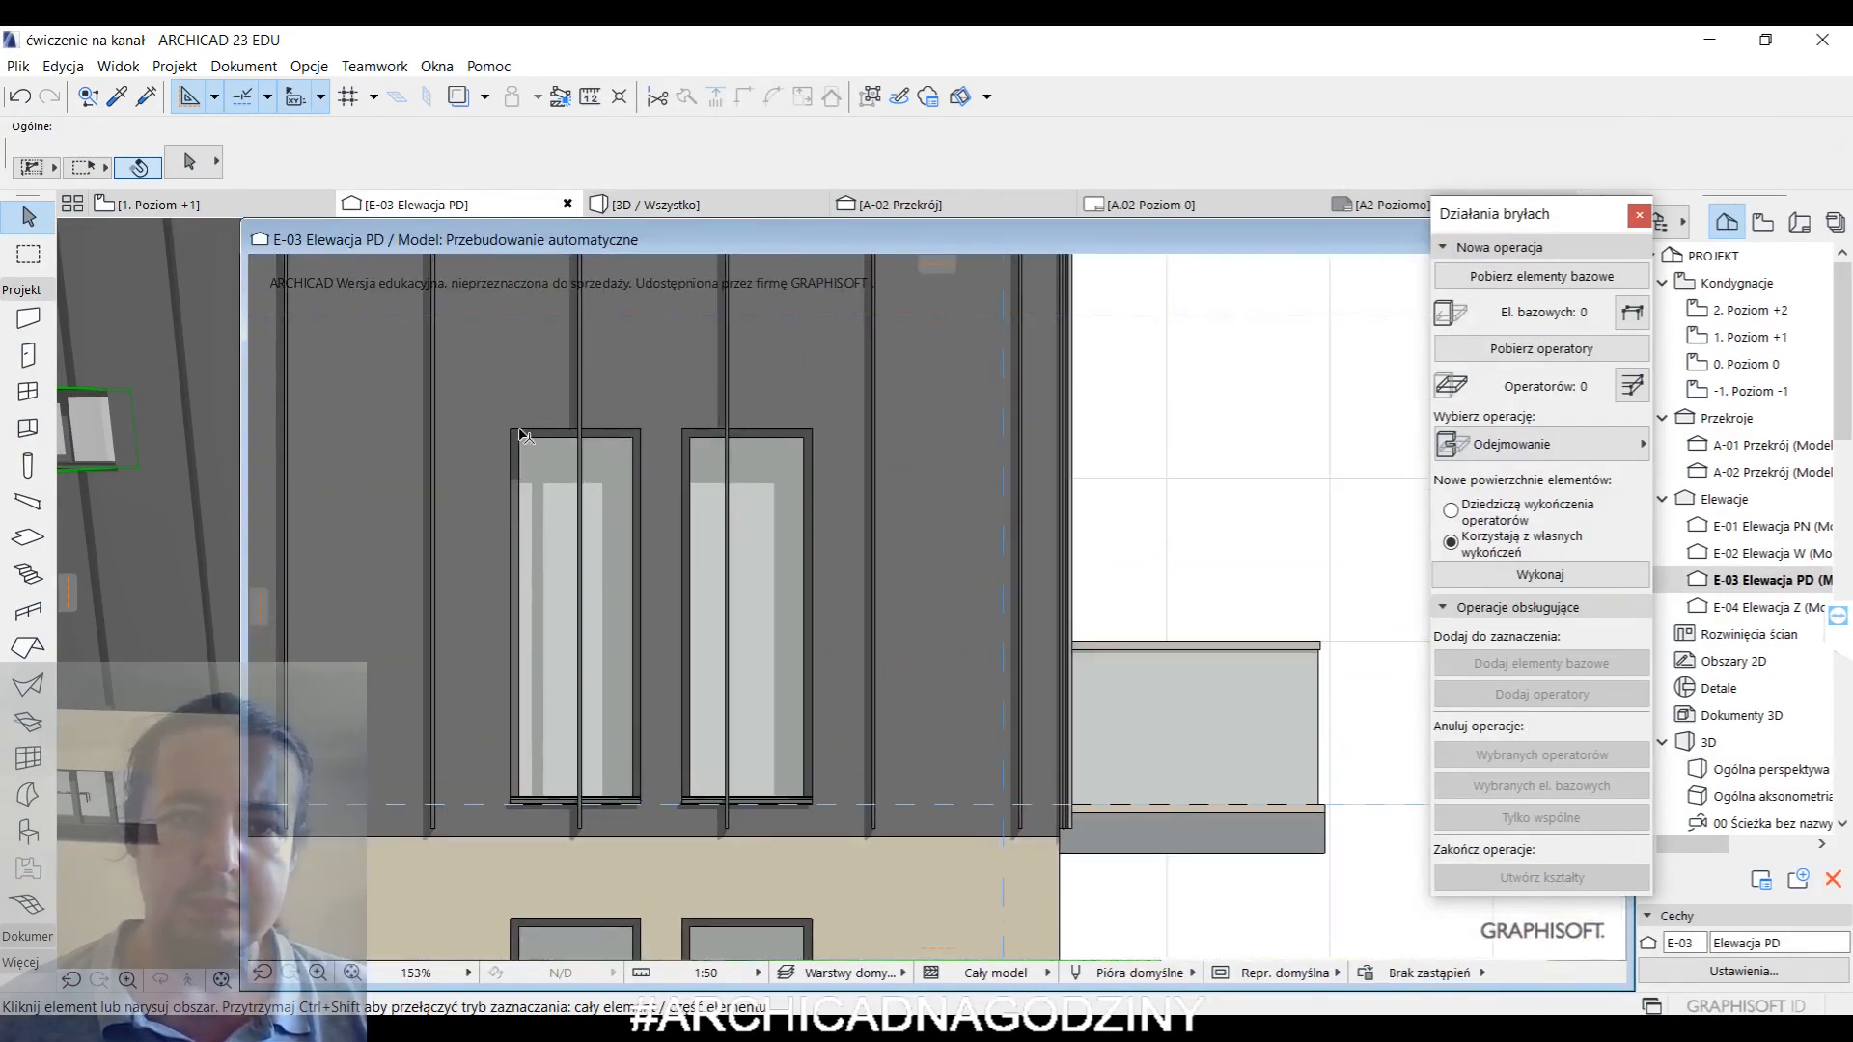
- Move the four tall windows of both storeys near the building corner towards it until their outer edge meets the vertical profile
left_click(591, 473)
left_click(691, 440, "shift")
scroll(752, 412, "down", 2, "shift")
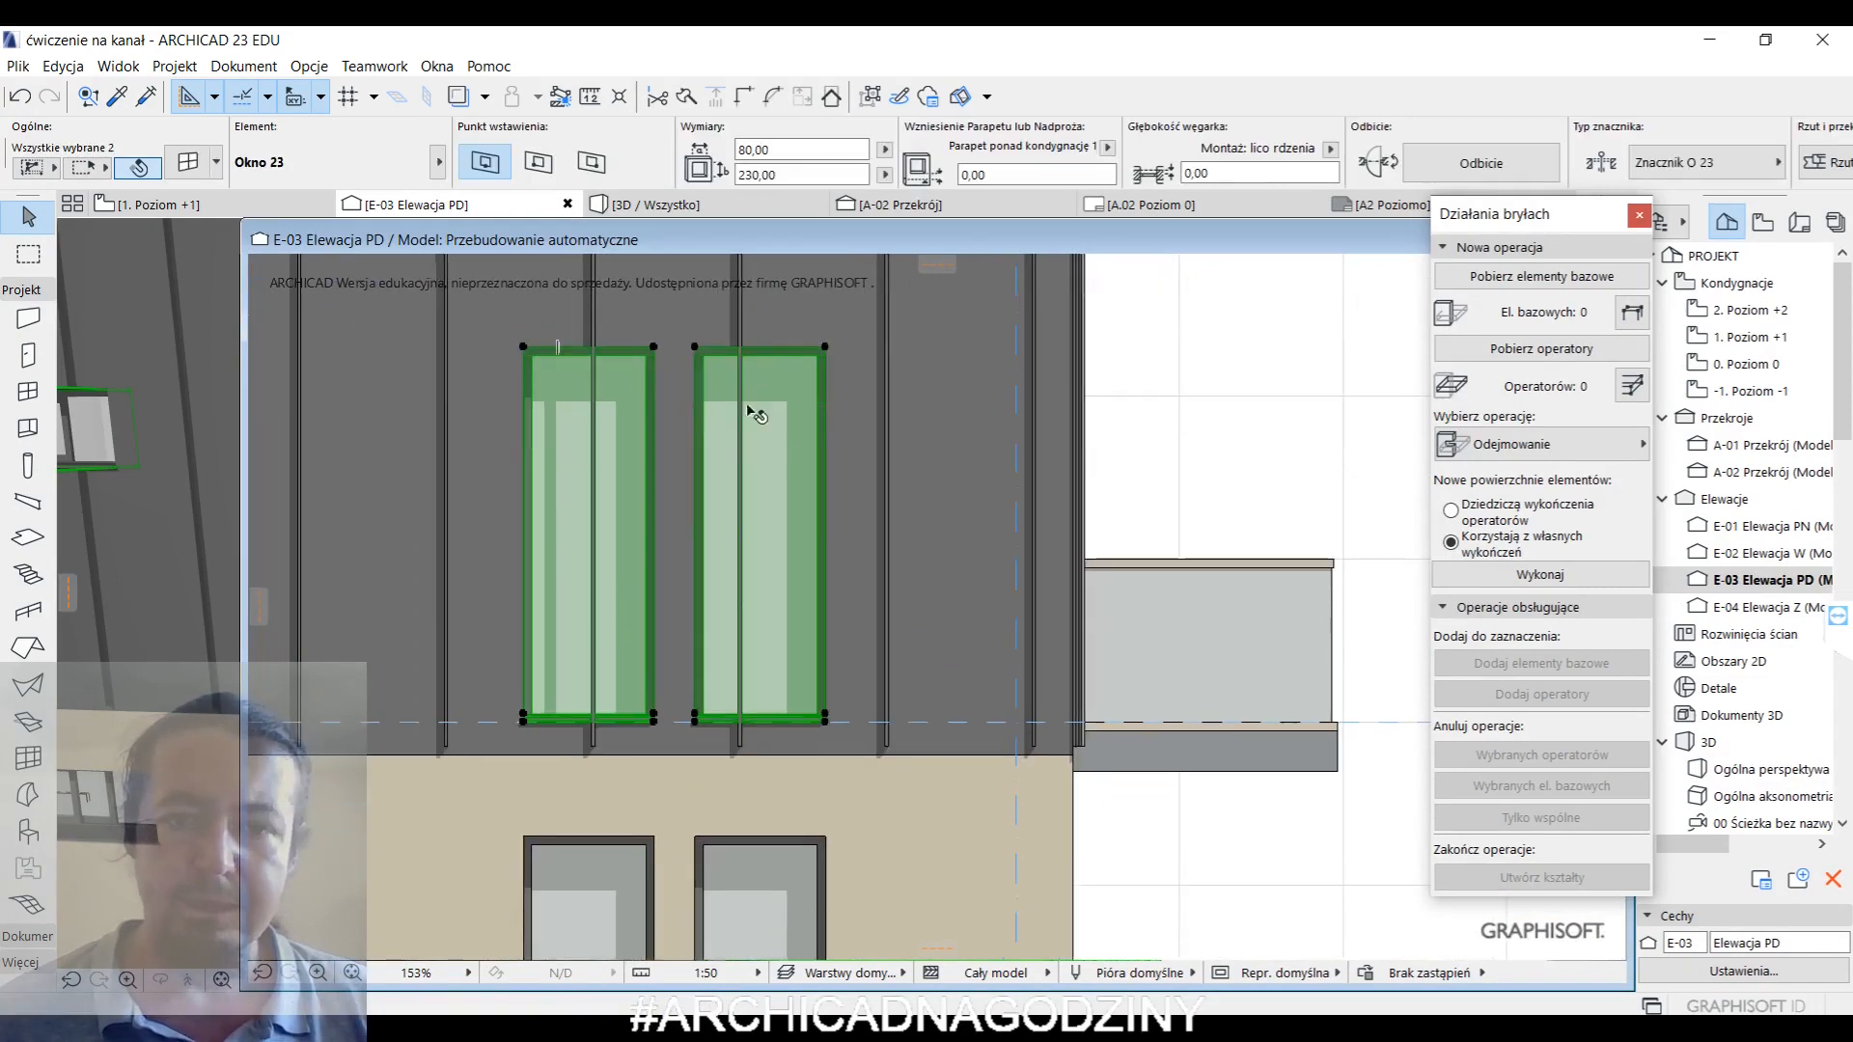
left_click(697, 839, "shift")
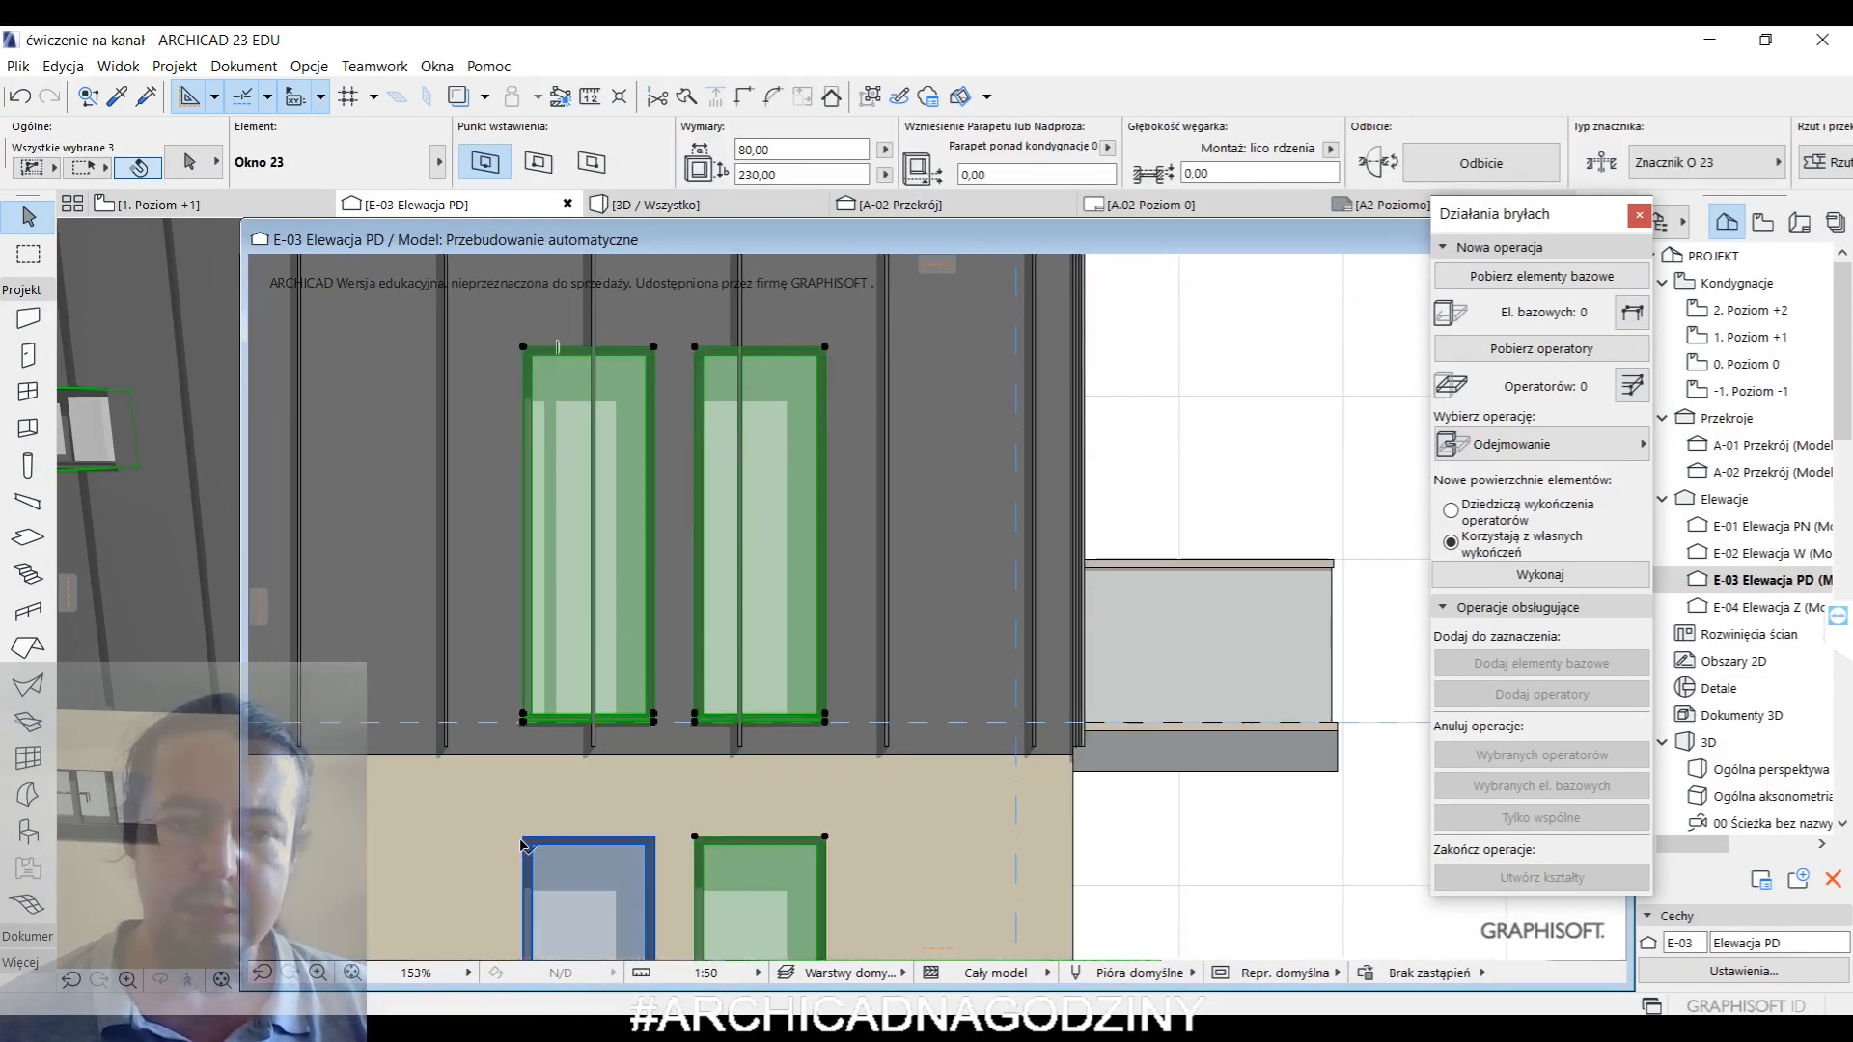
left_click(524, 842, "shift")
scroll(830, 578, "up", 2, "shift")
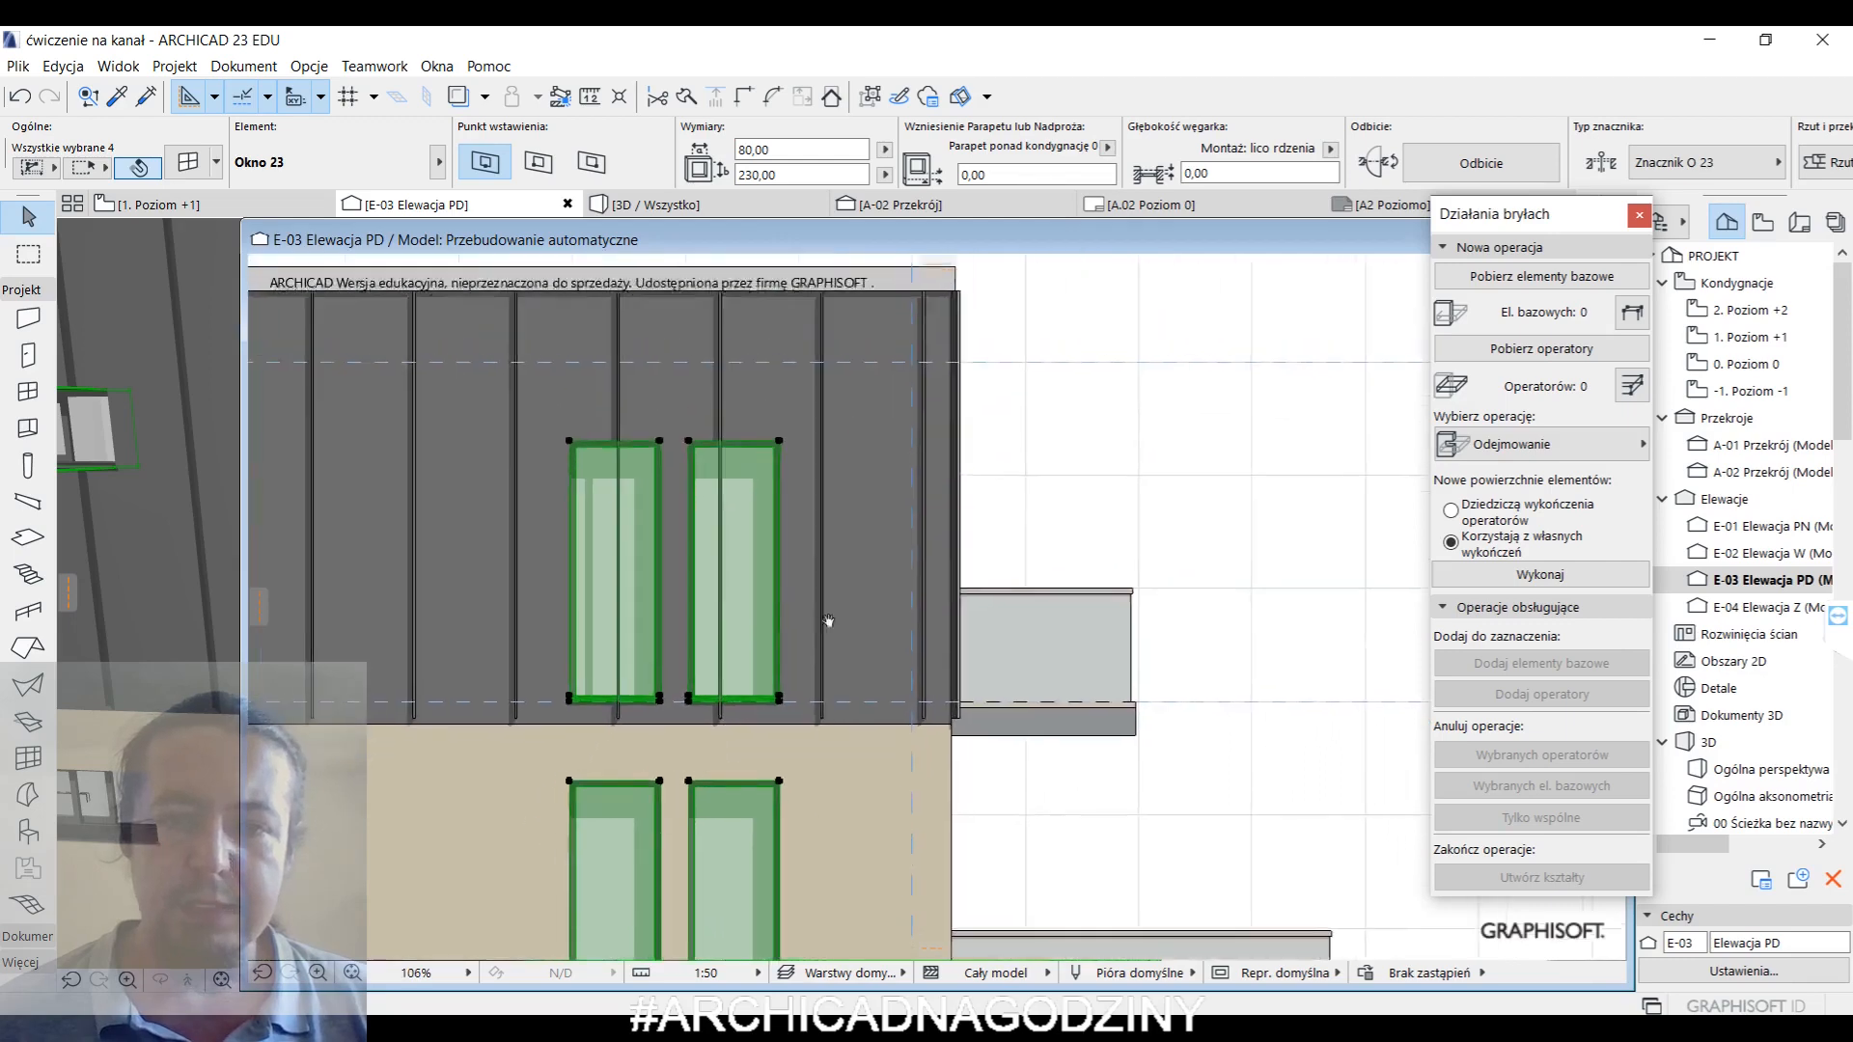
scroll(834, 489, "up", 2)
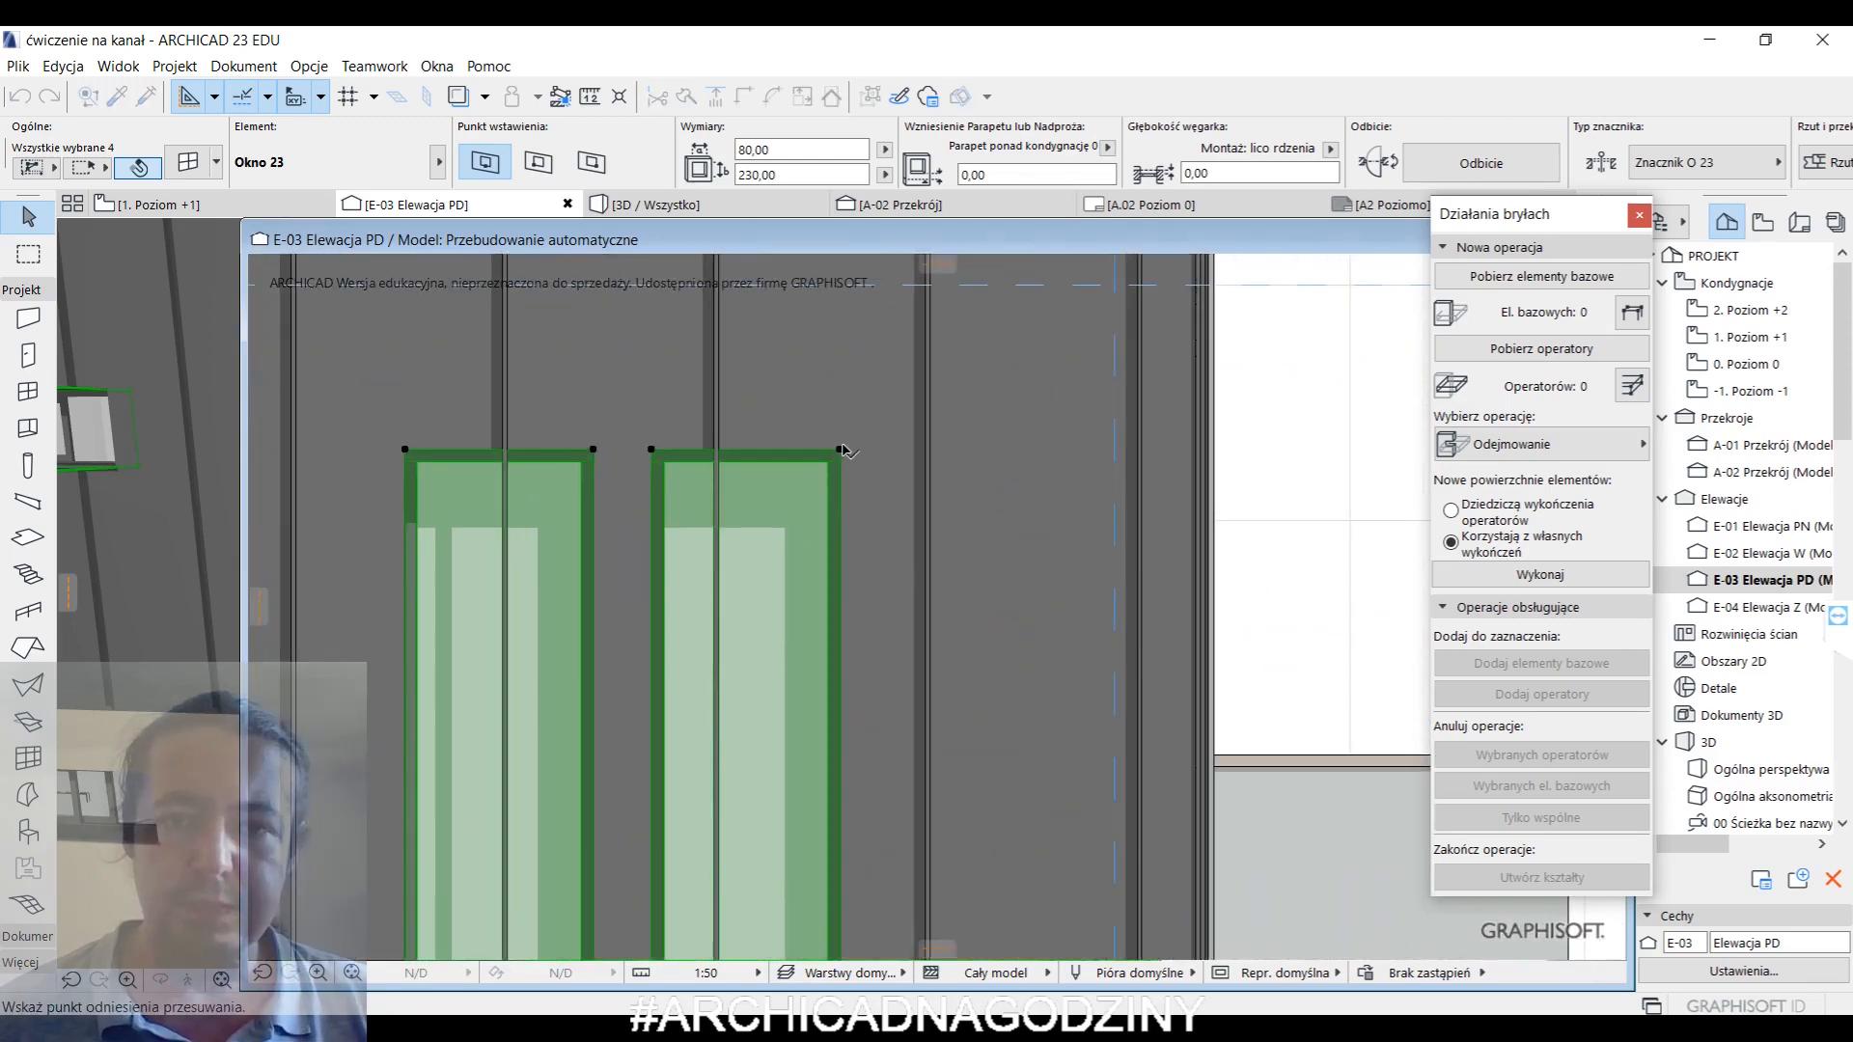
left_click(840, 450)
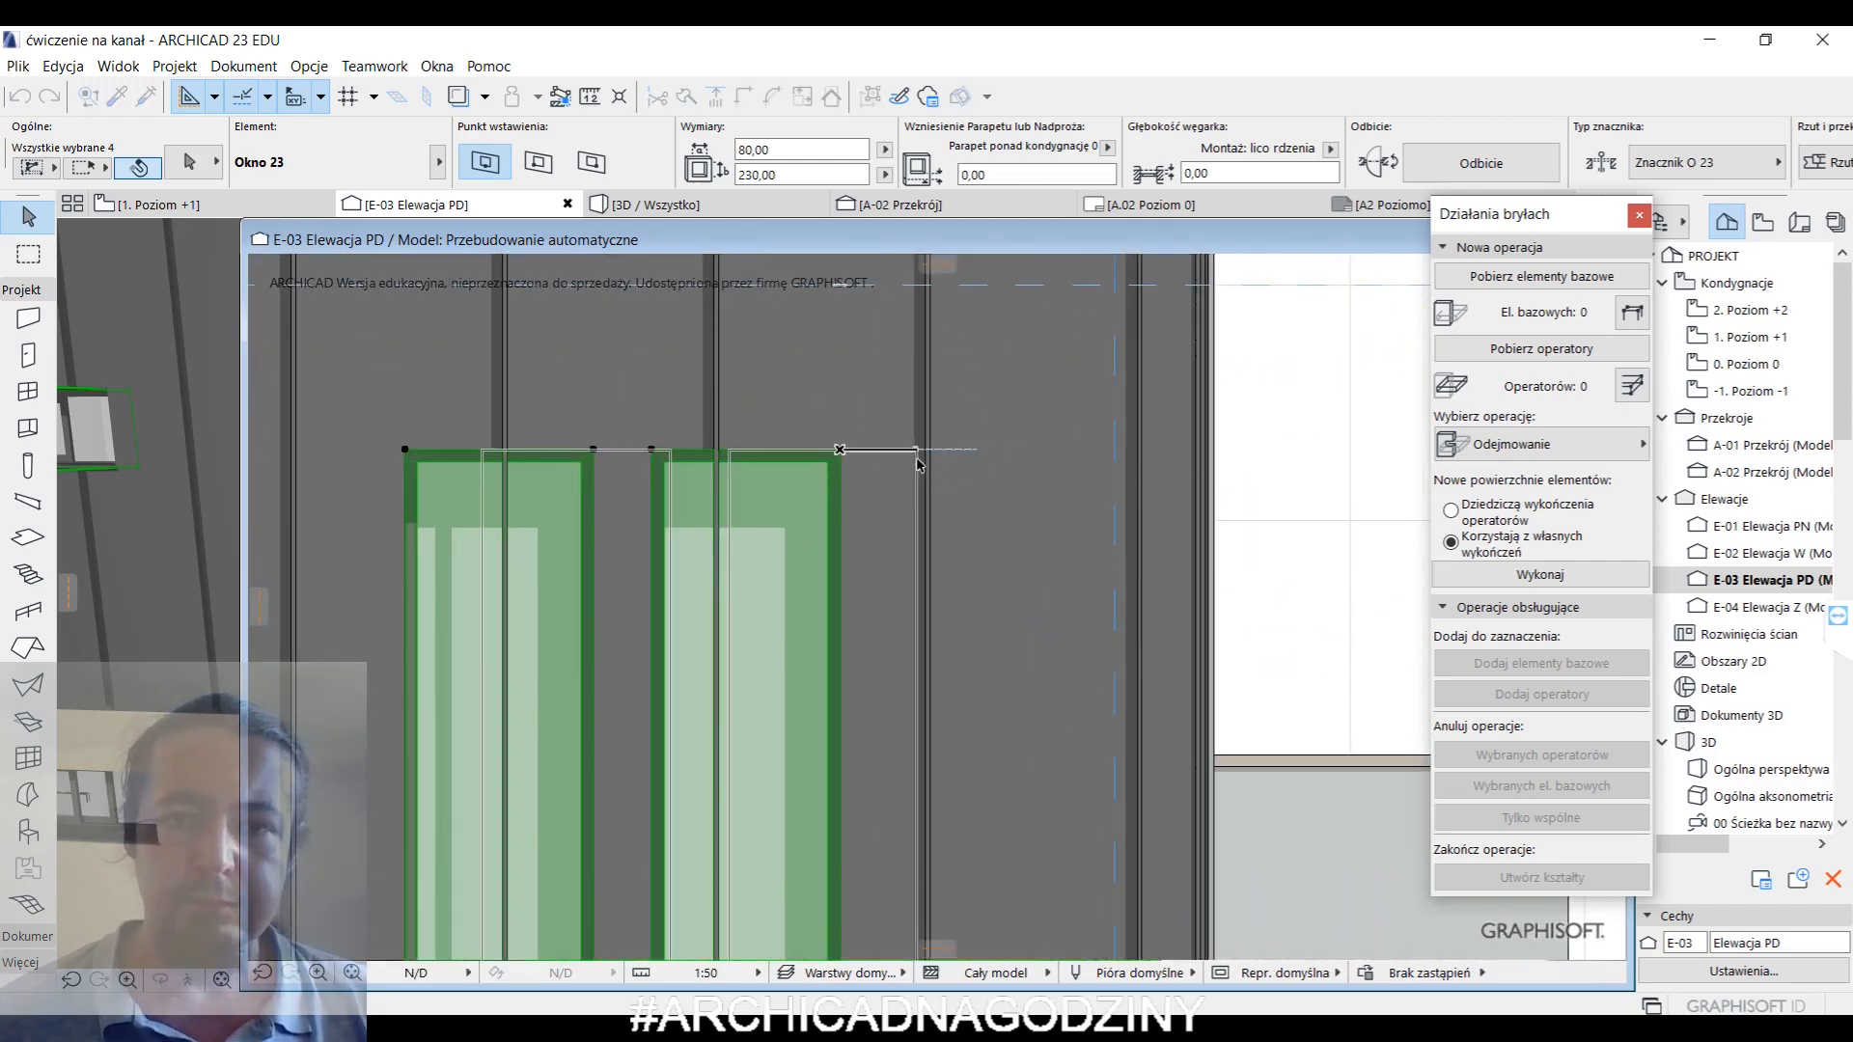
left_click(917, 463)
key("Escape")
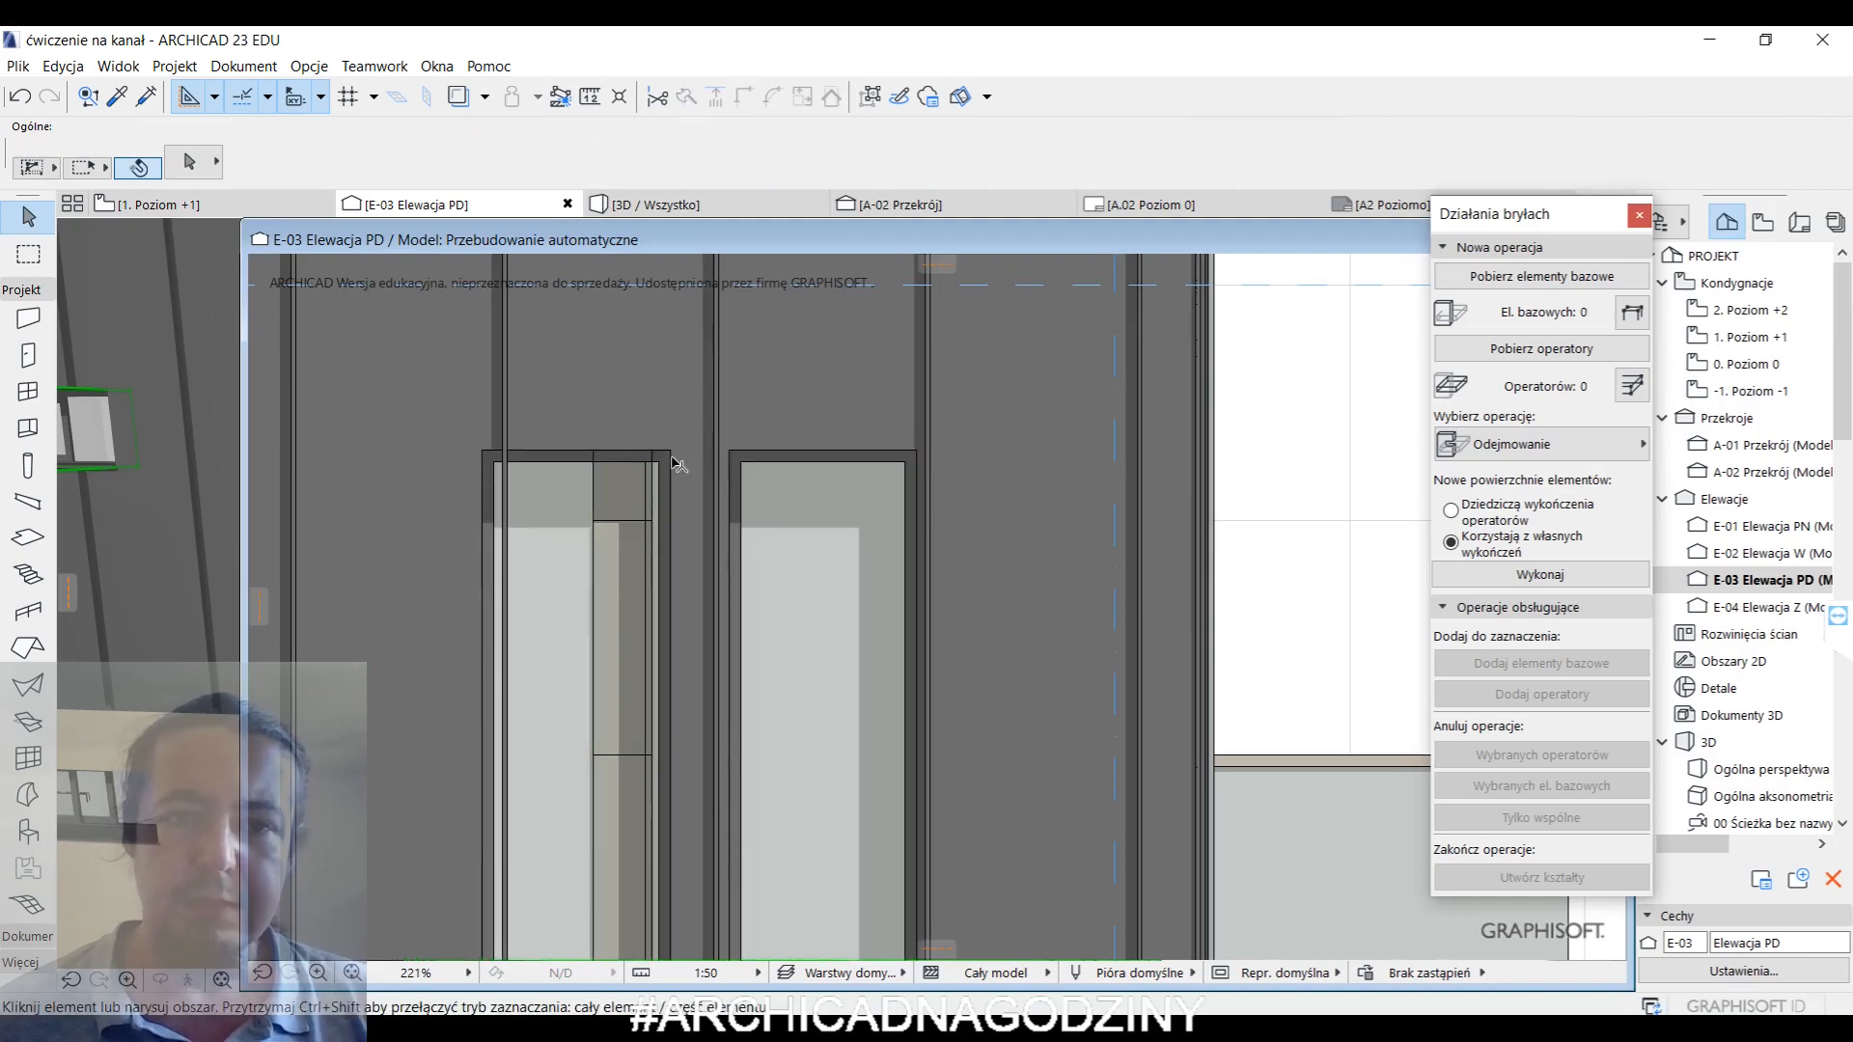
- Move the upper tall window farther from the corner by about 75 away from its neighbour to fit between two vertical profiles
left_click(670, 449)
middle_click_drag(712, 498, 793, 471)
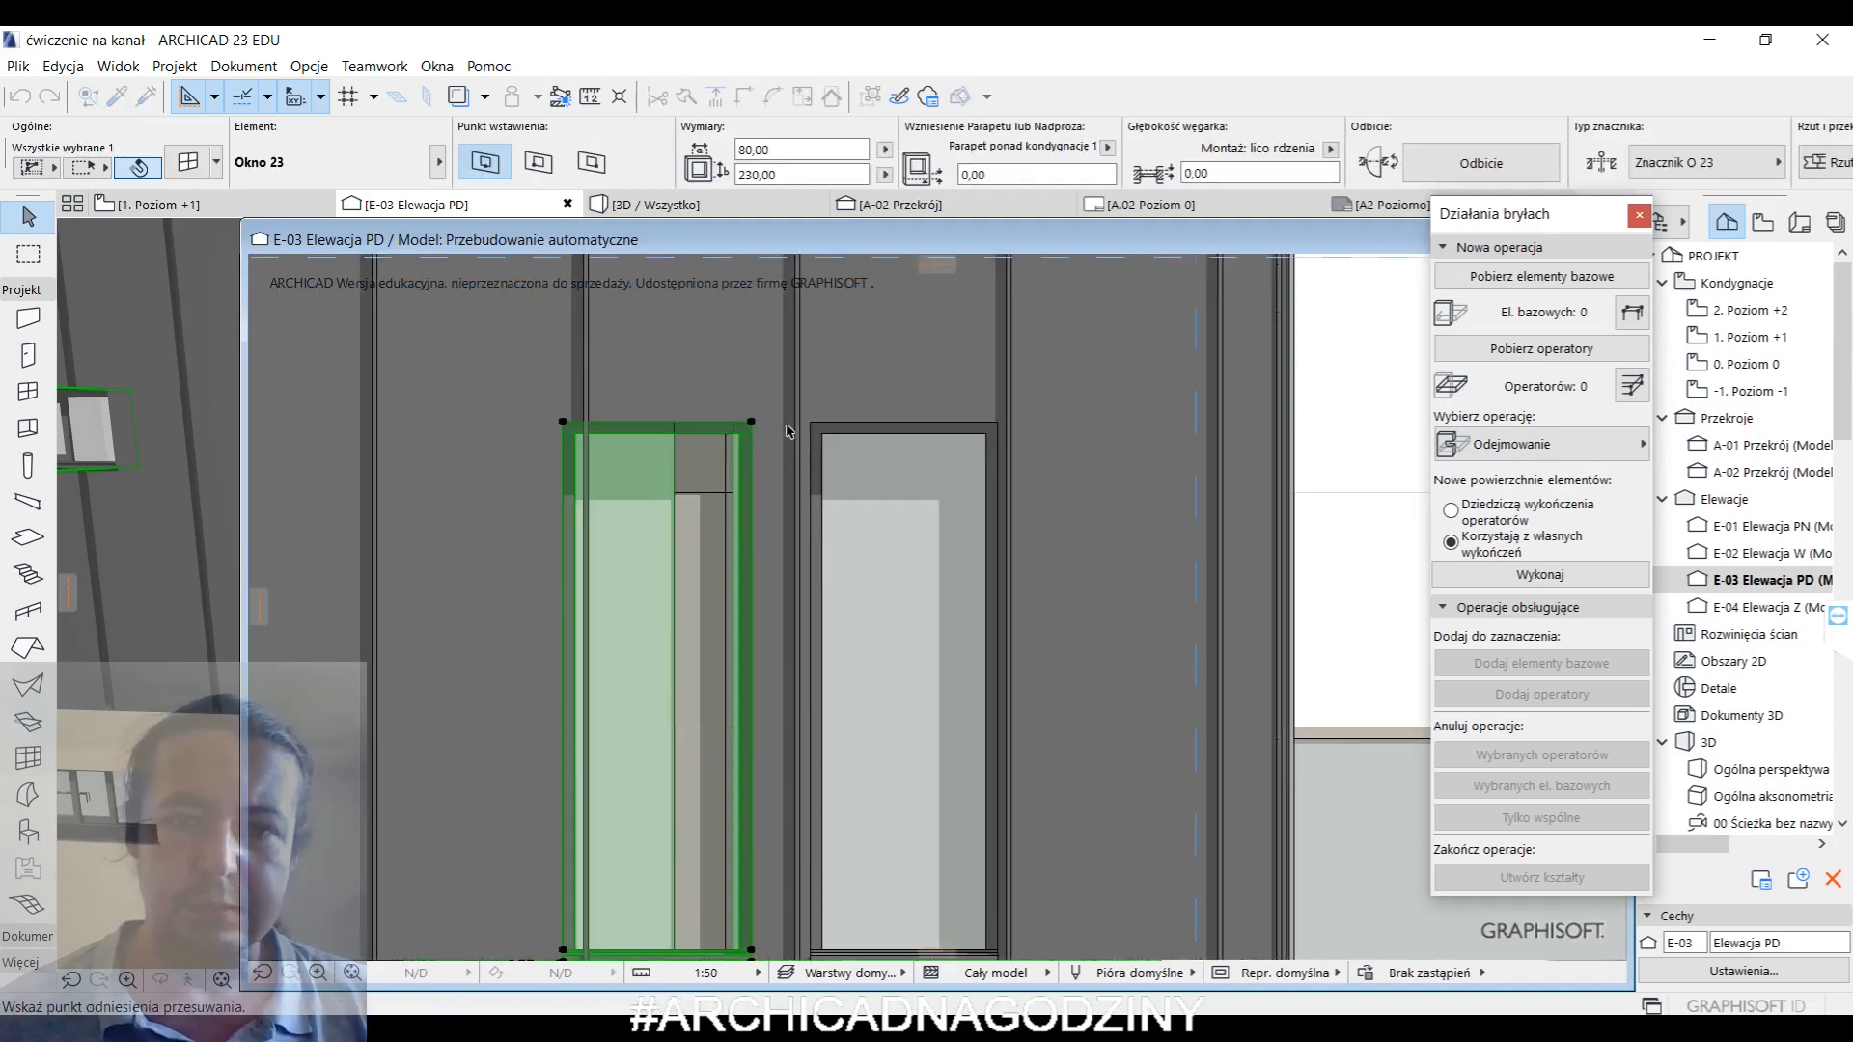
left_click(751, 423)
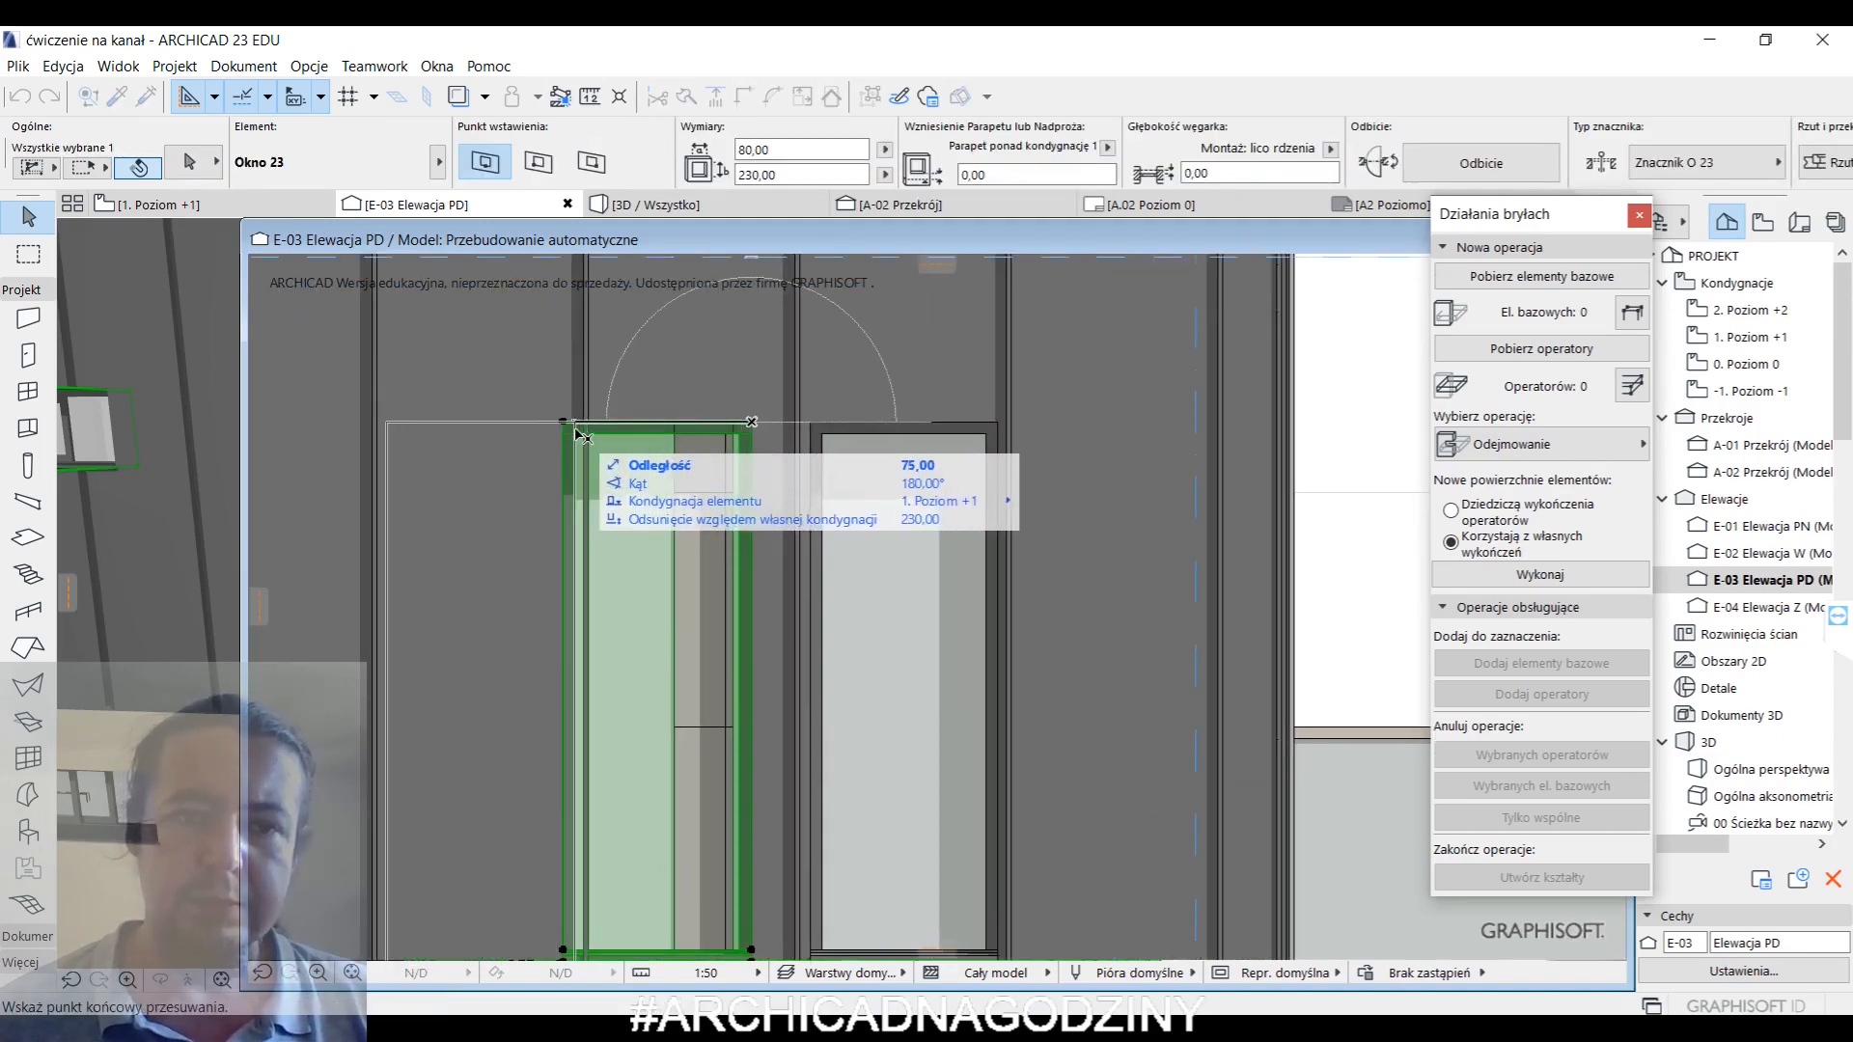
left_click(572, 454)
scroll(574, 540, "down", 5)
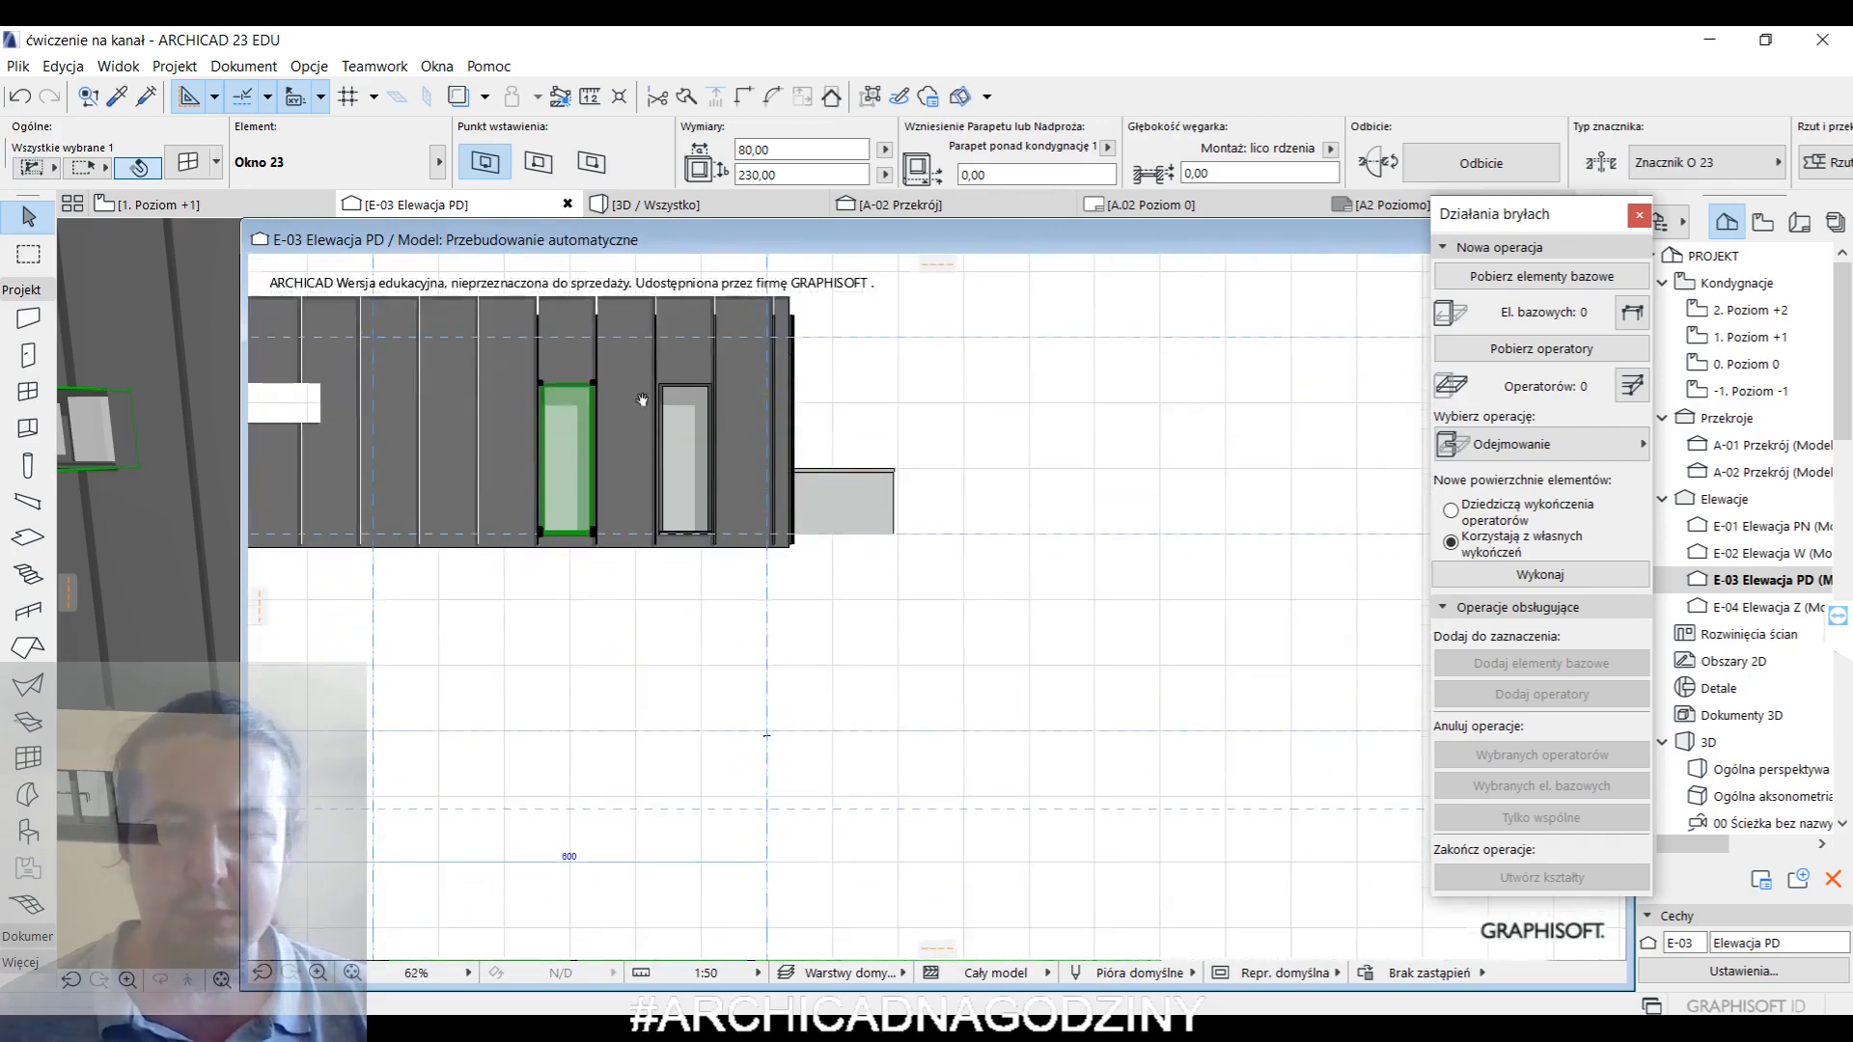
key("Escape")
- Move the ground-floor tall window farther from the corner by about 75 to line up with the window above
scroll(560, 587, "up", 5)
left_click(615, 606)
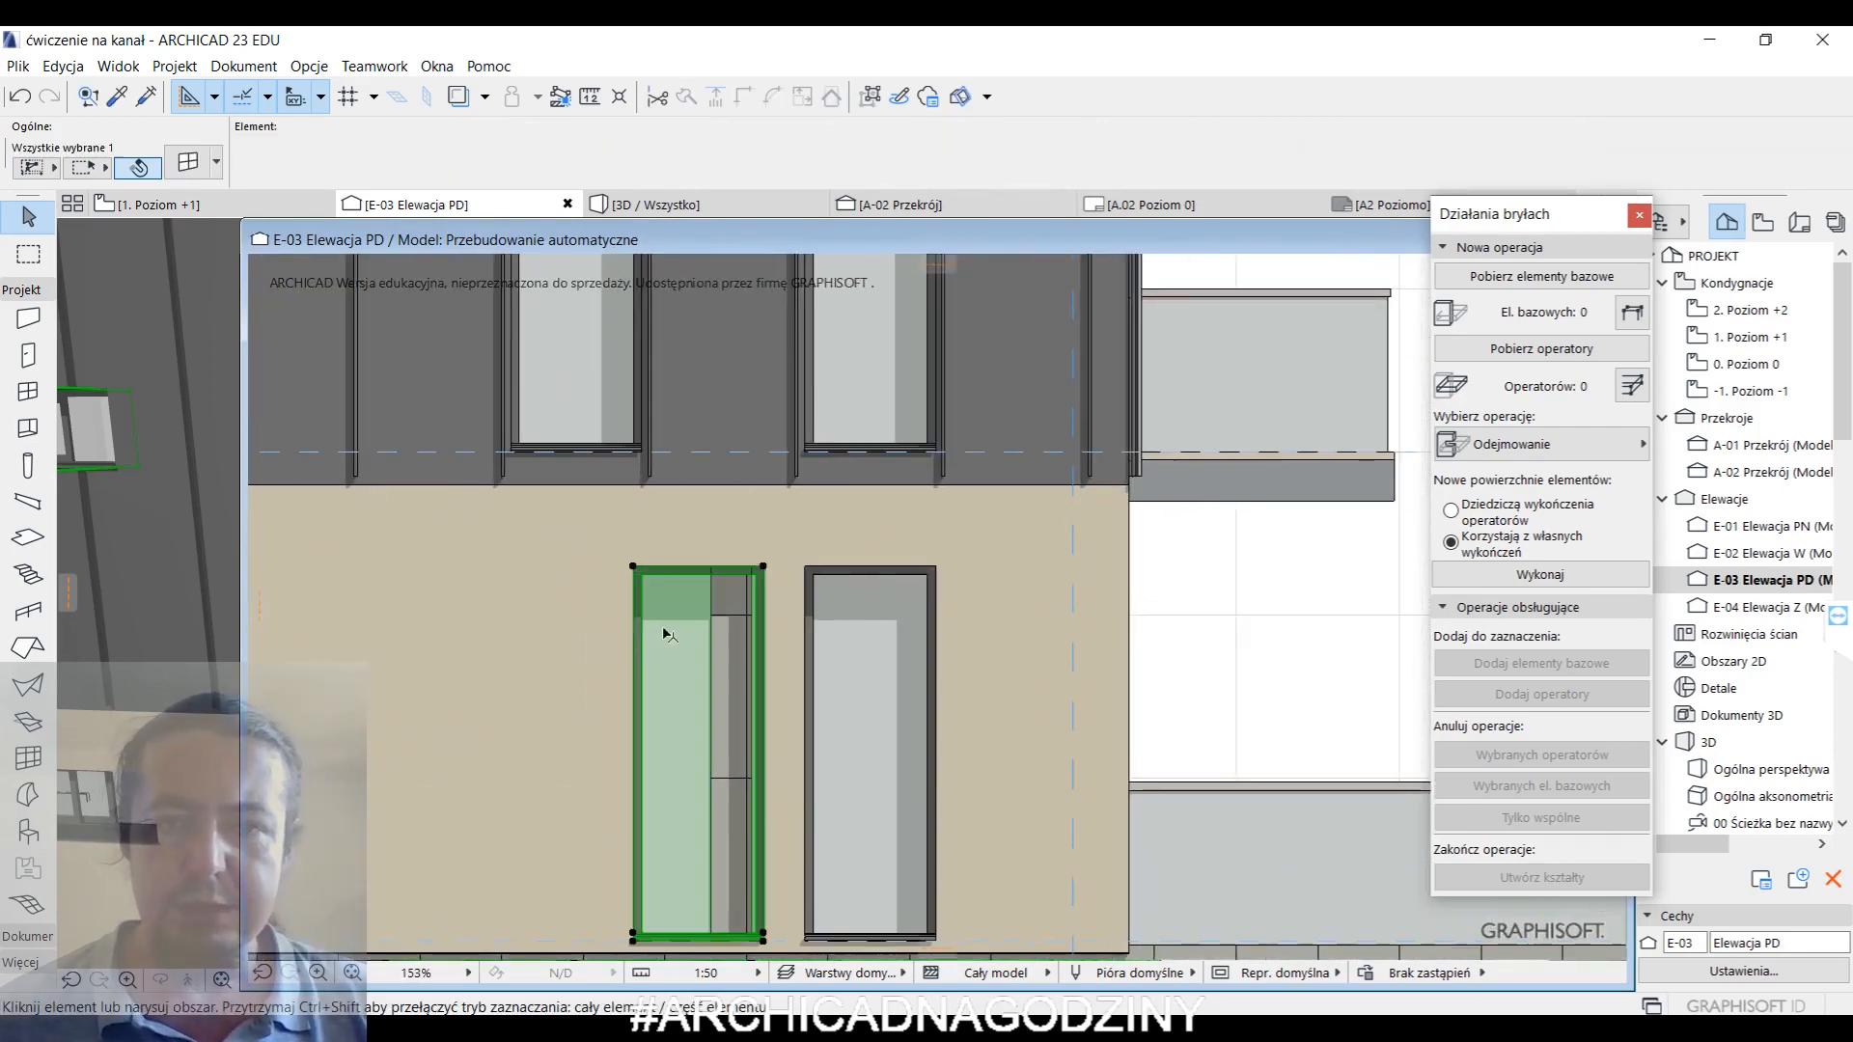
left_click(633, 568)
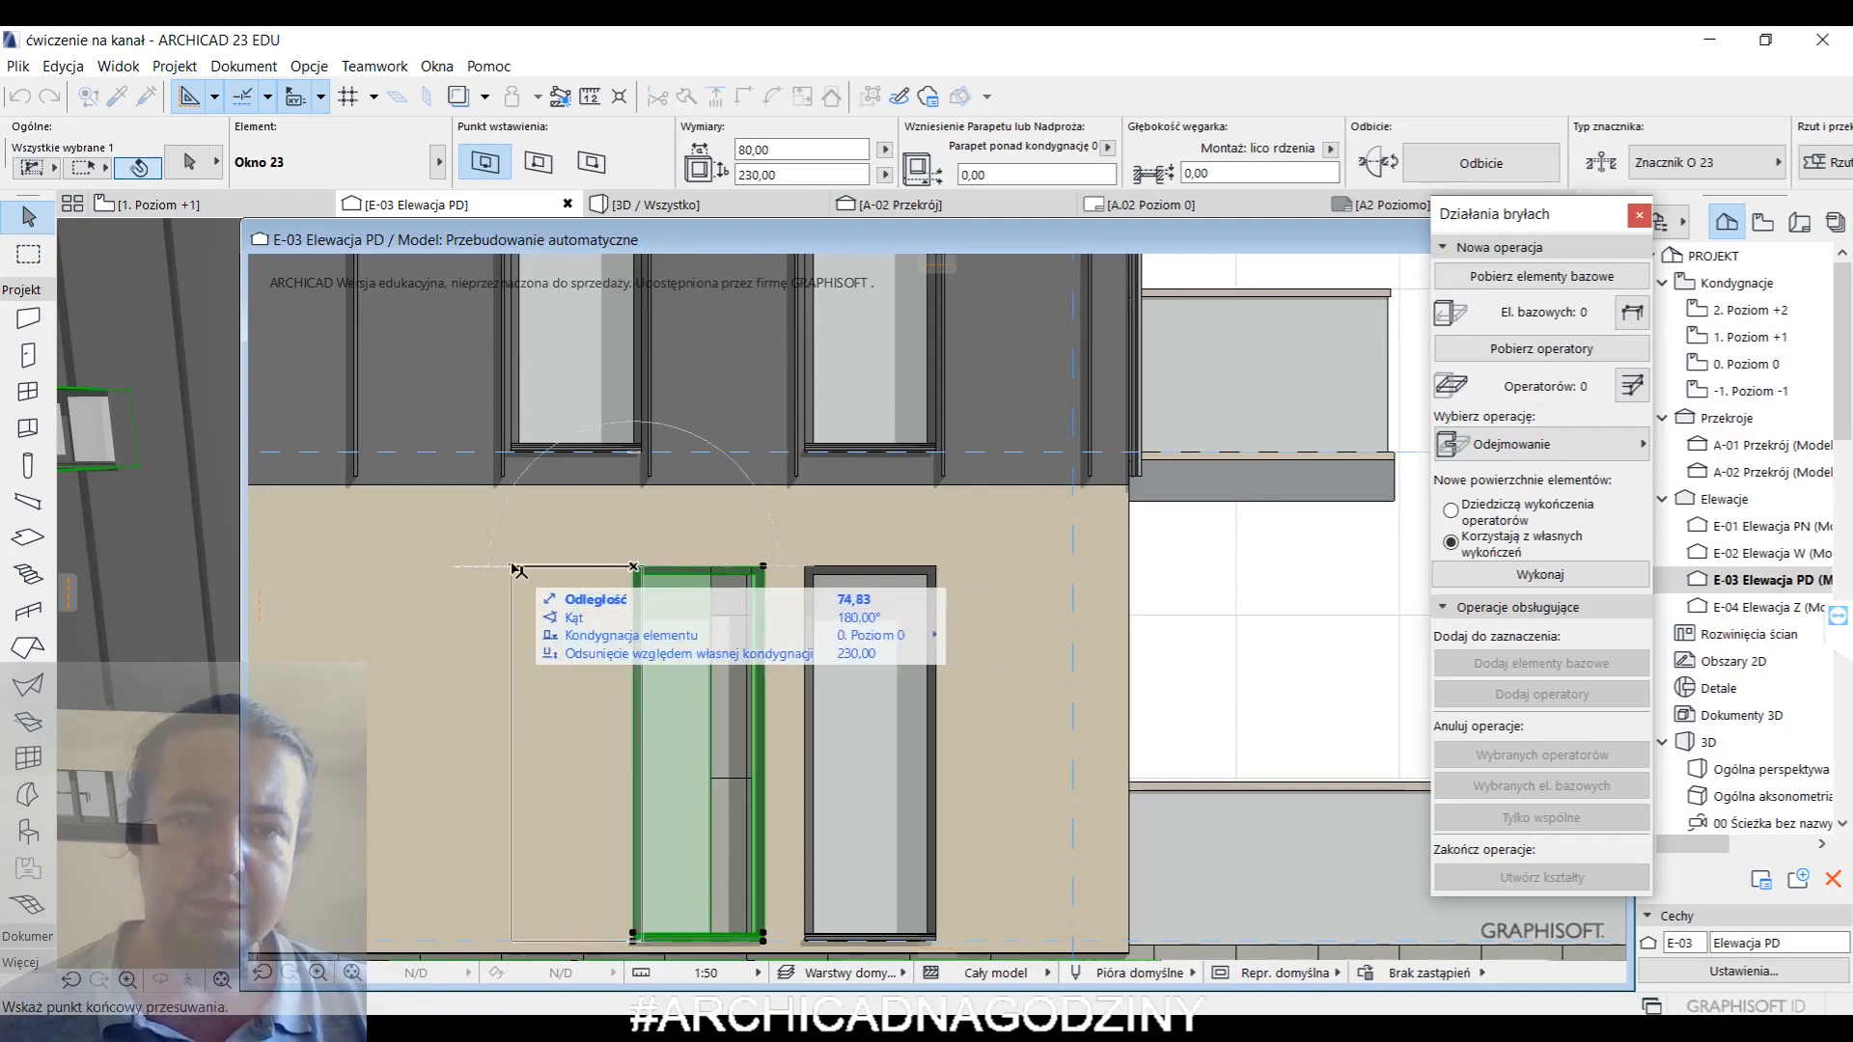
left_click(594, 488)
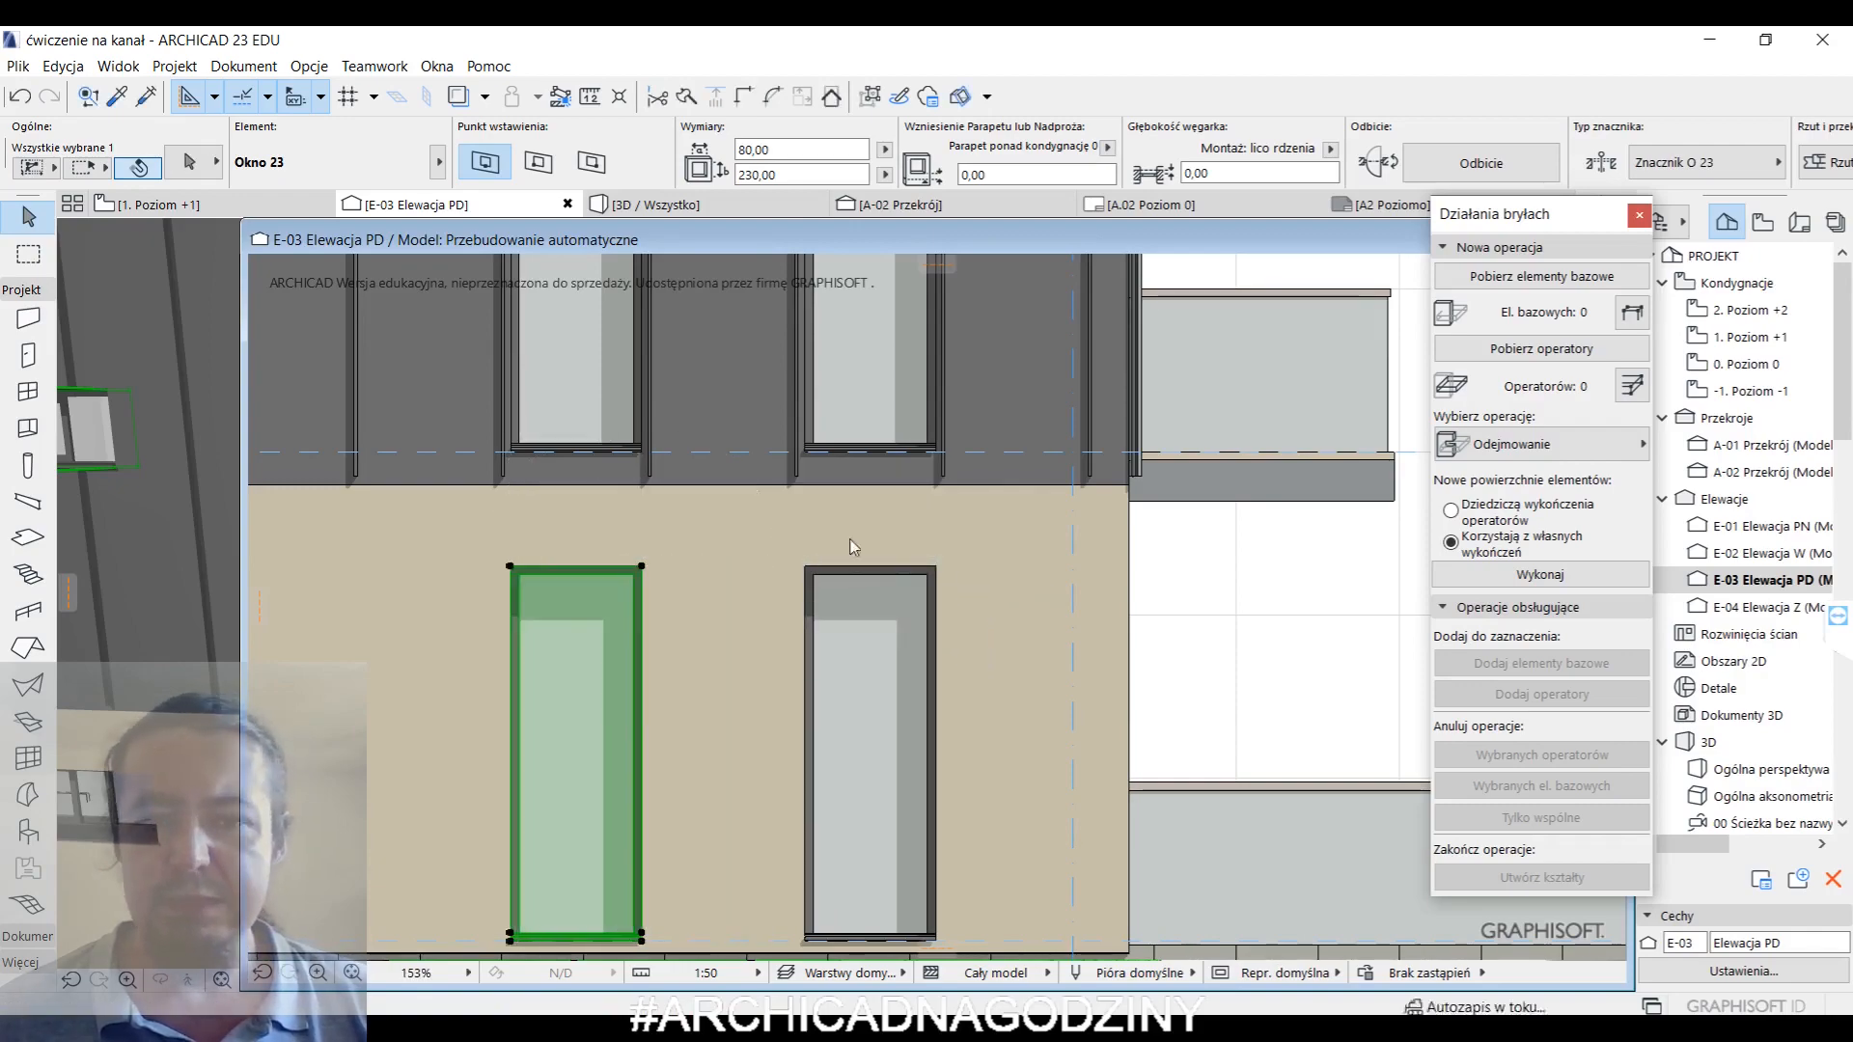
- Deselect the ground-floor window and switch from the elevation to the 3D view of the whole model
key("Escape")
scroll(772, 545, "down", 8)
scroll(627, 425, "up", 5)
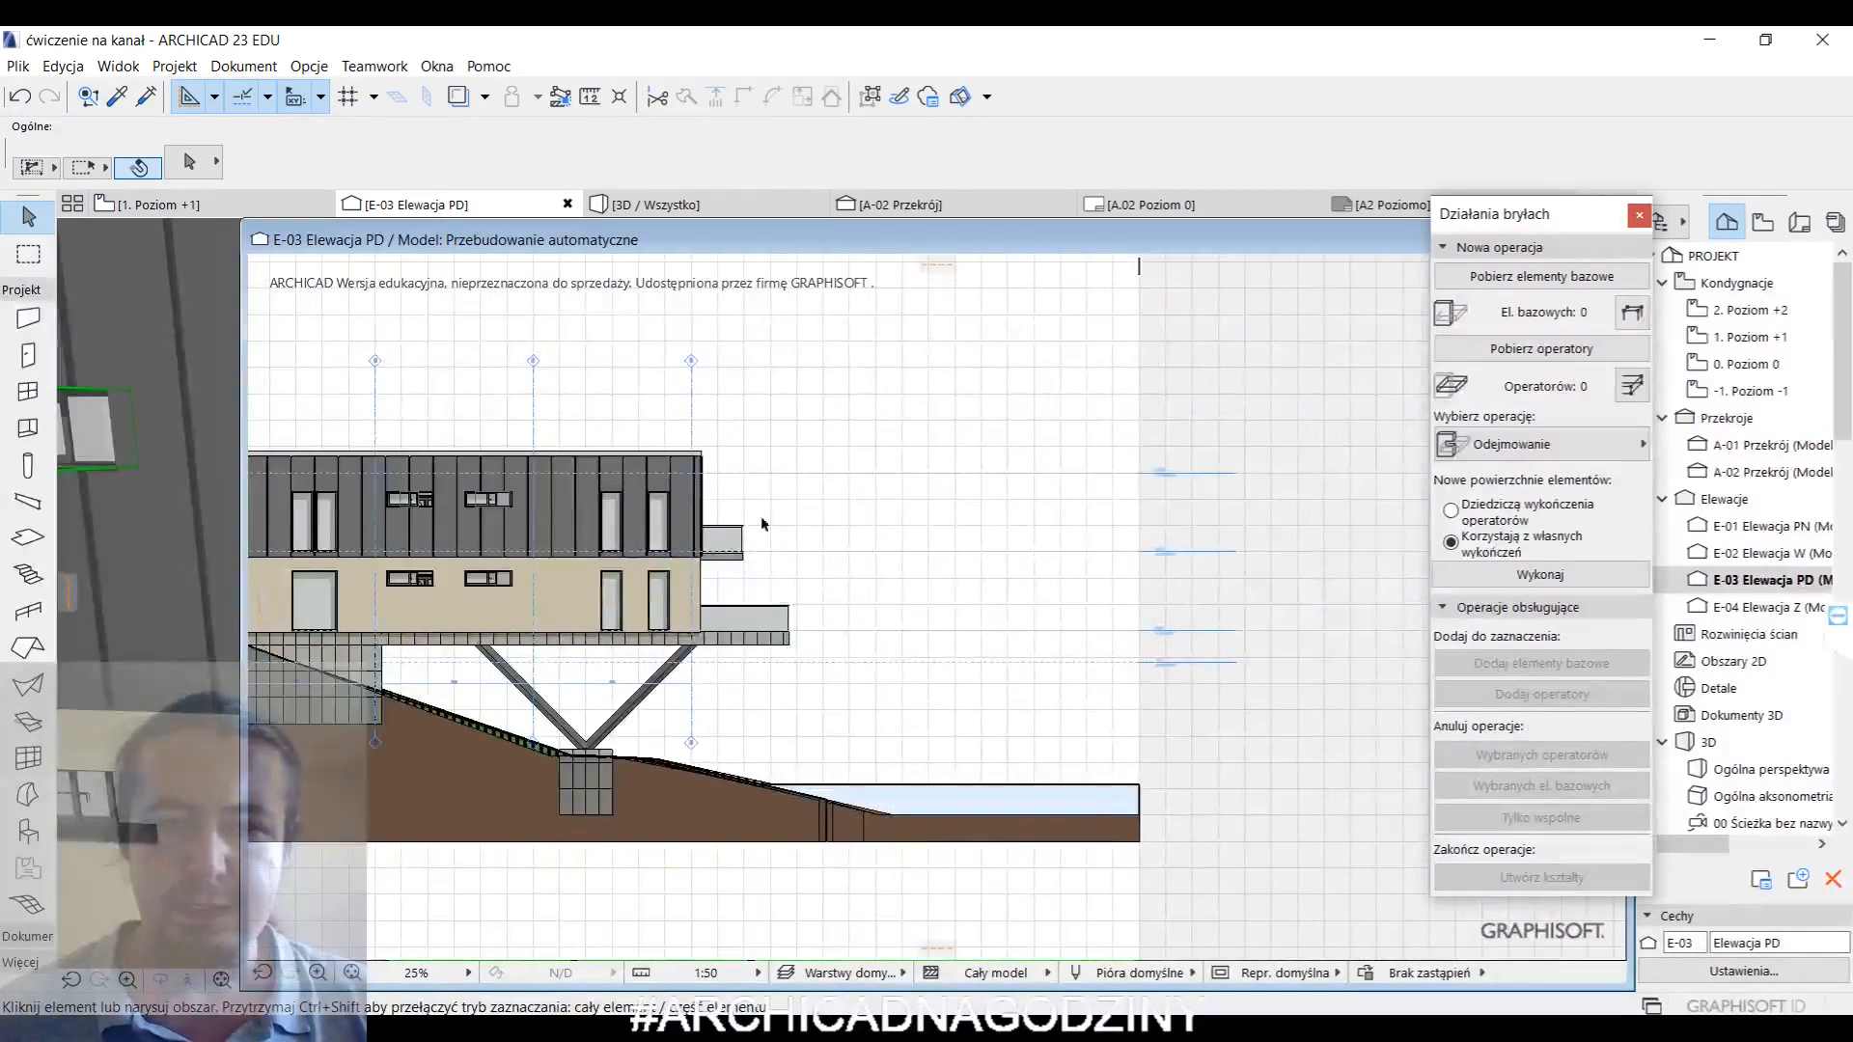
right_click(1005, 450)
left_click(1089, 780)
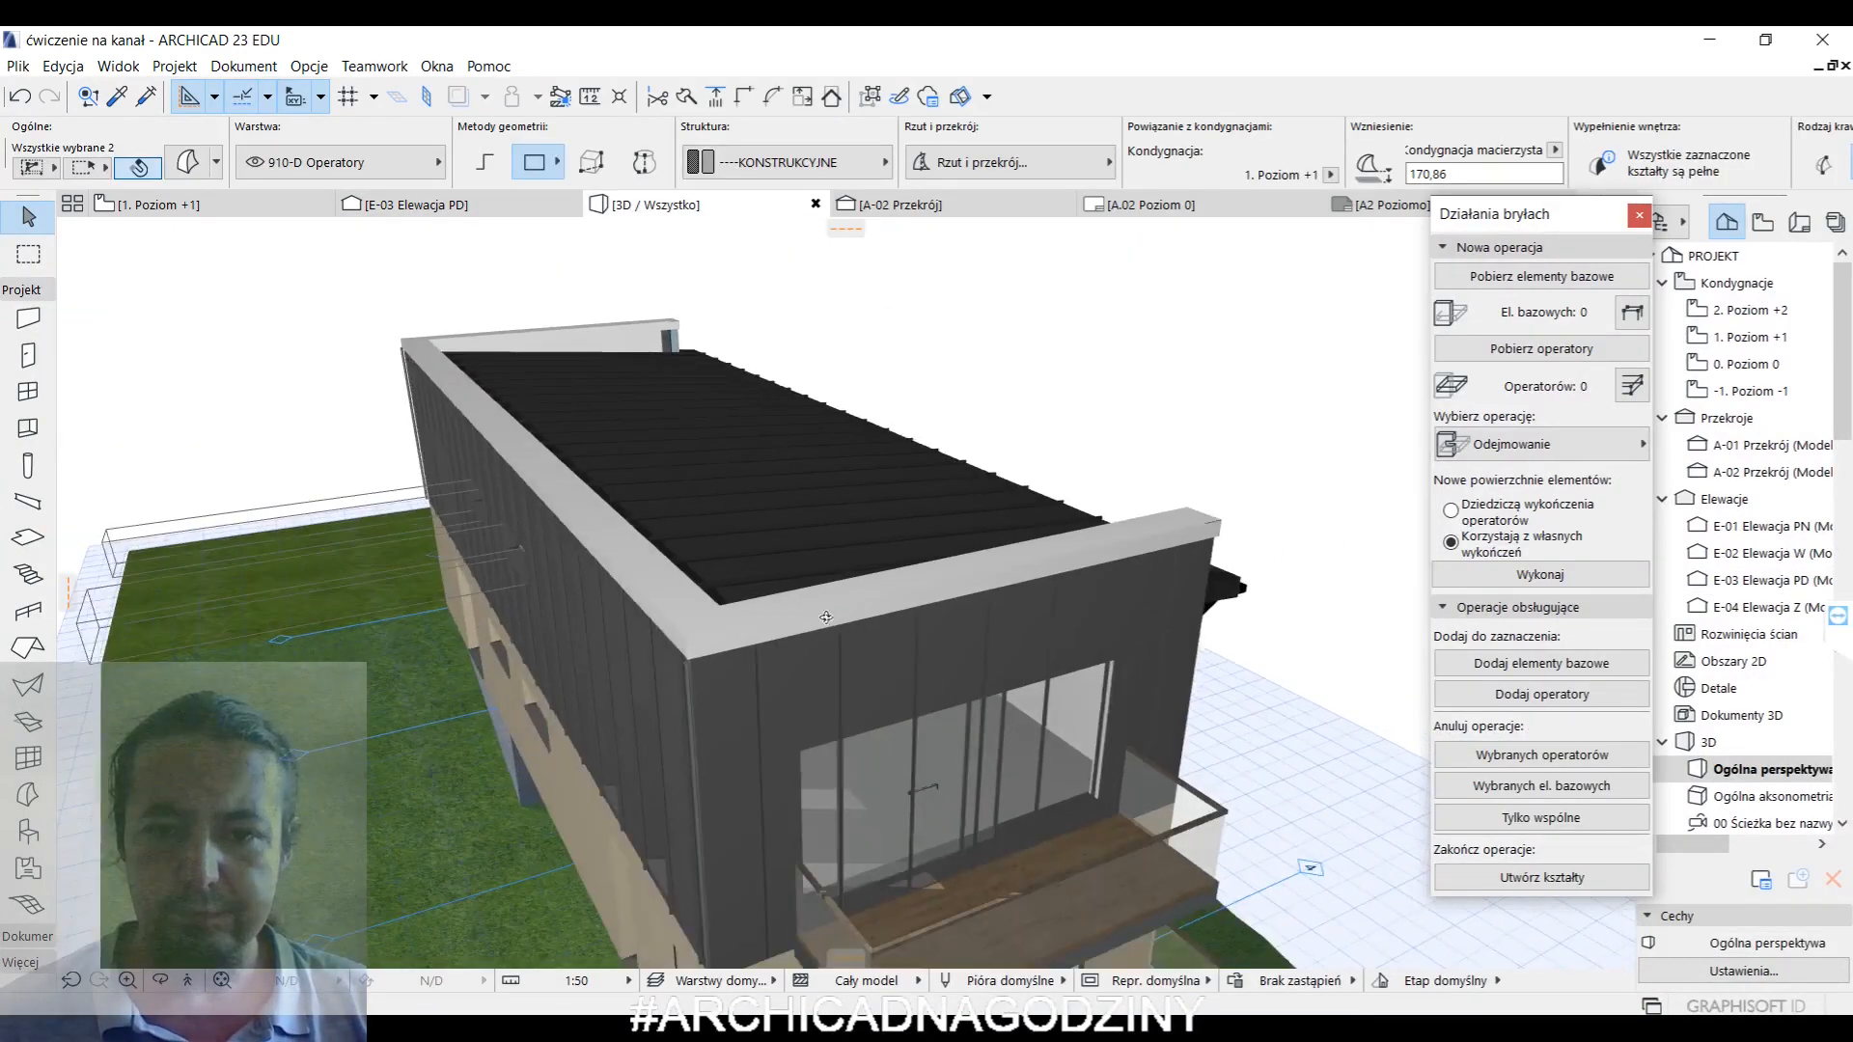
- Draw a box-shaped morph over the full upper-storey balcony window, projecting outward from the facade
middle_click_drag(826, 617, 749, 559, "shift")
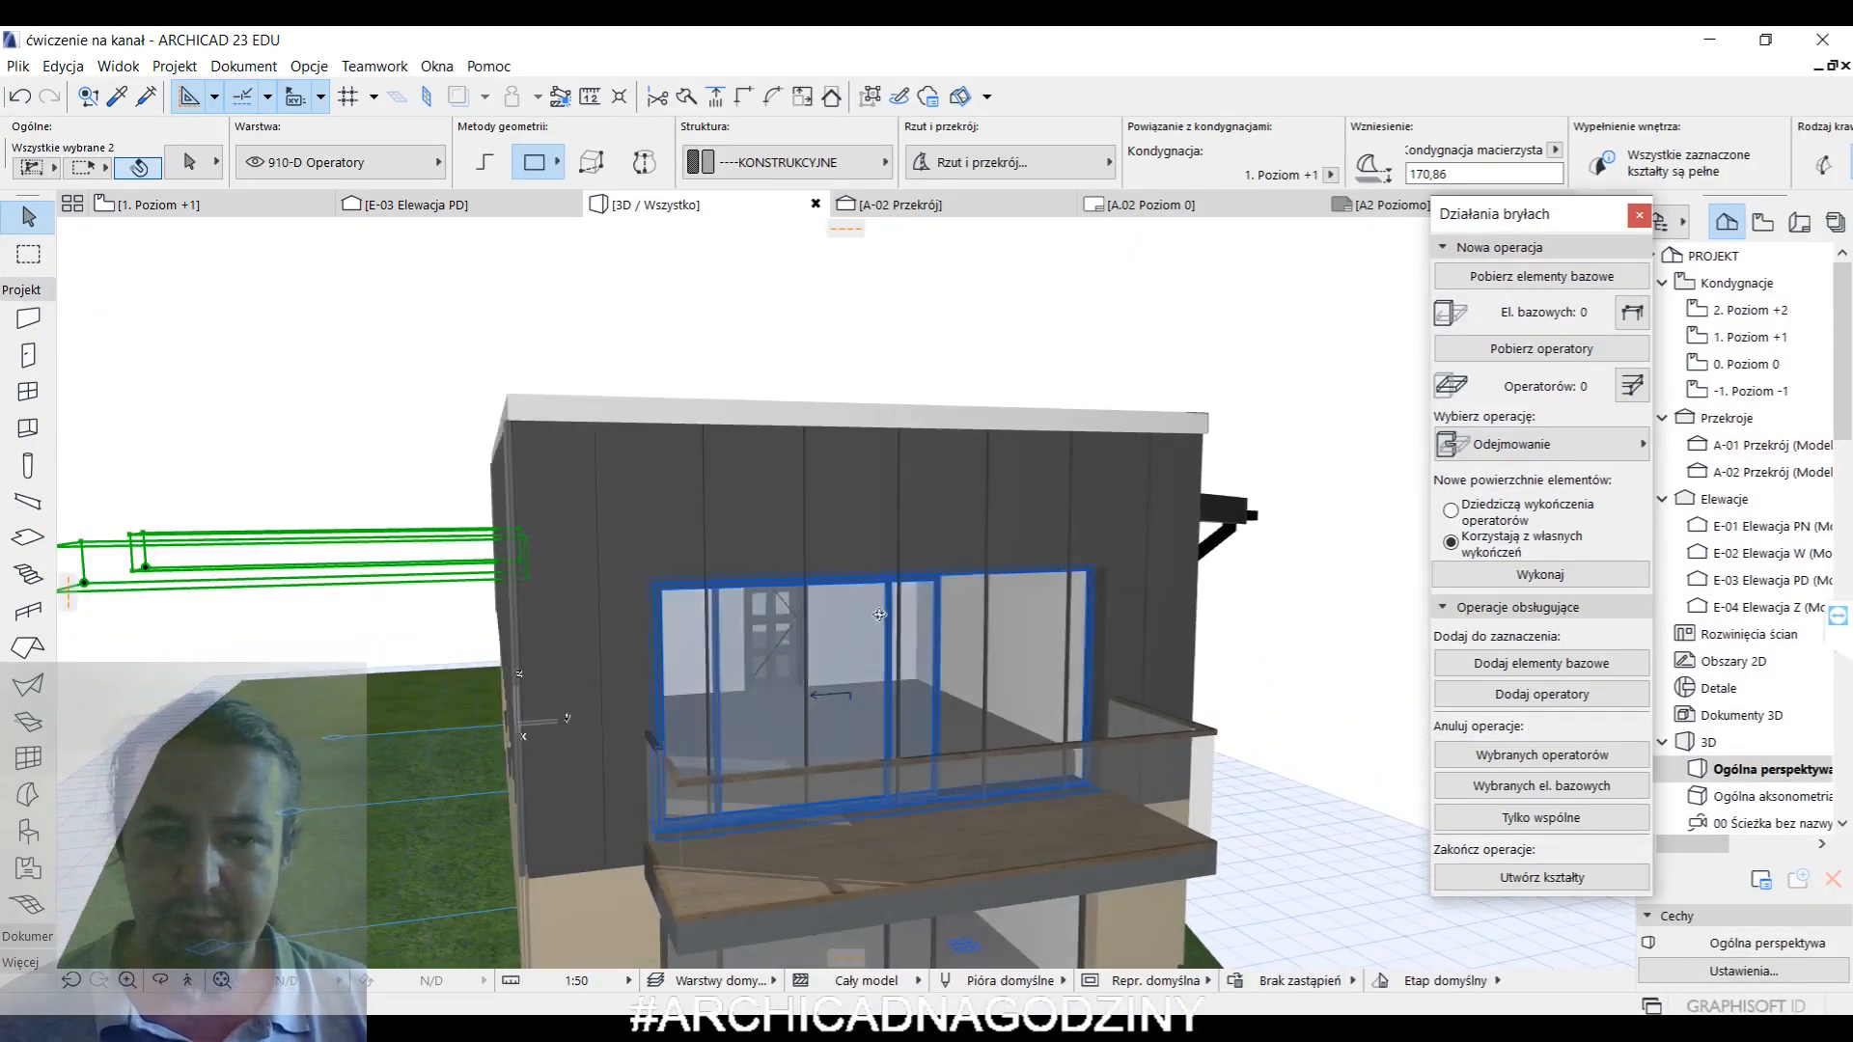
scroll(784, 623, "up", 2)
middle_click_drag(783, 623, 577, 524)
middle_click_drag(577, 524, 595, 583, "shift")
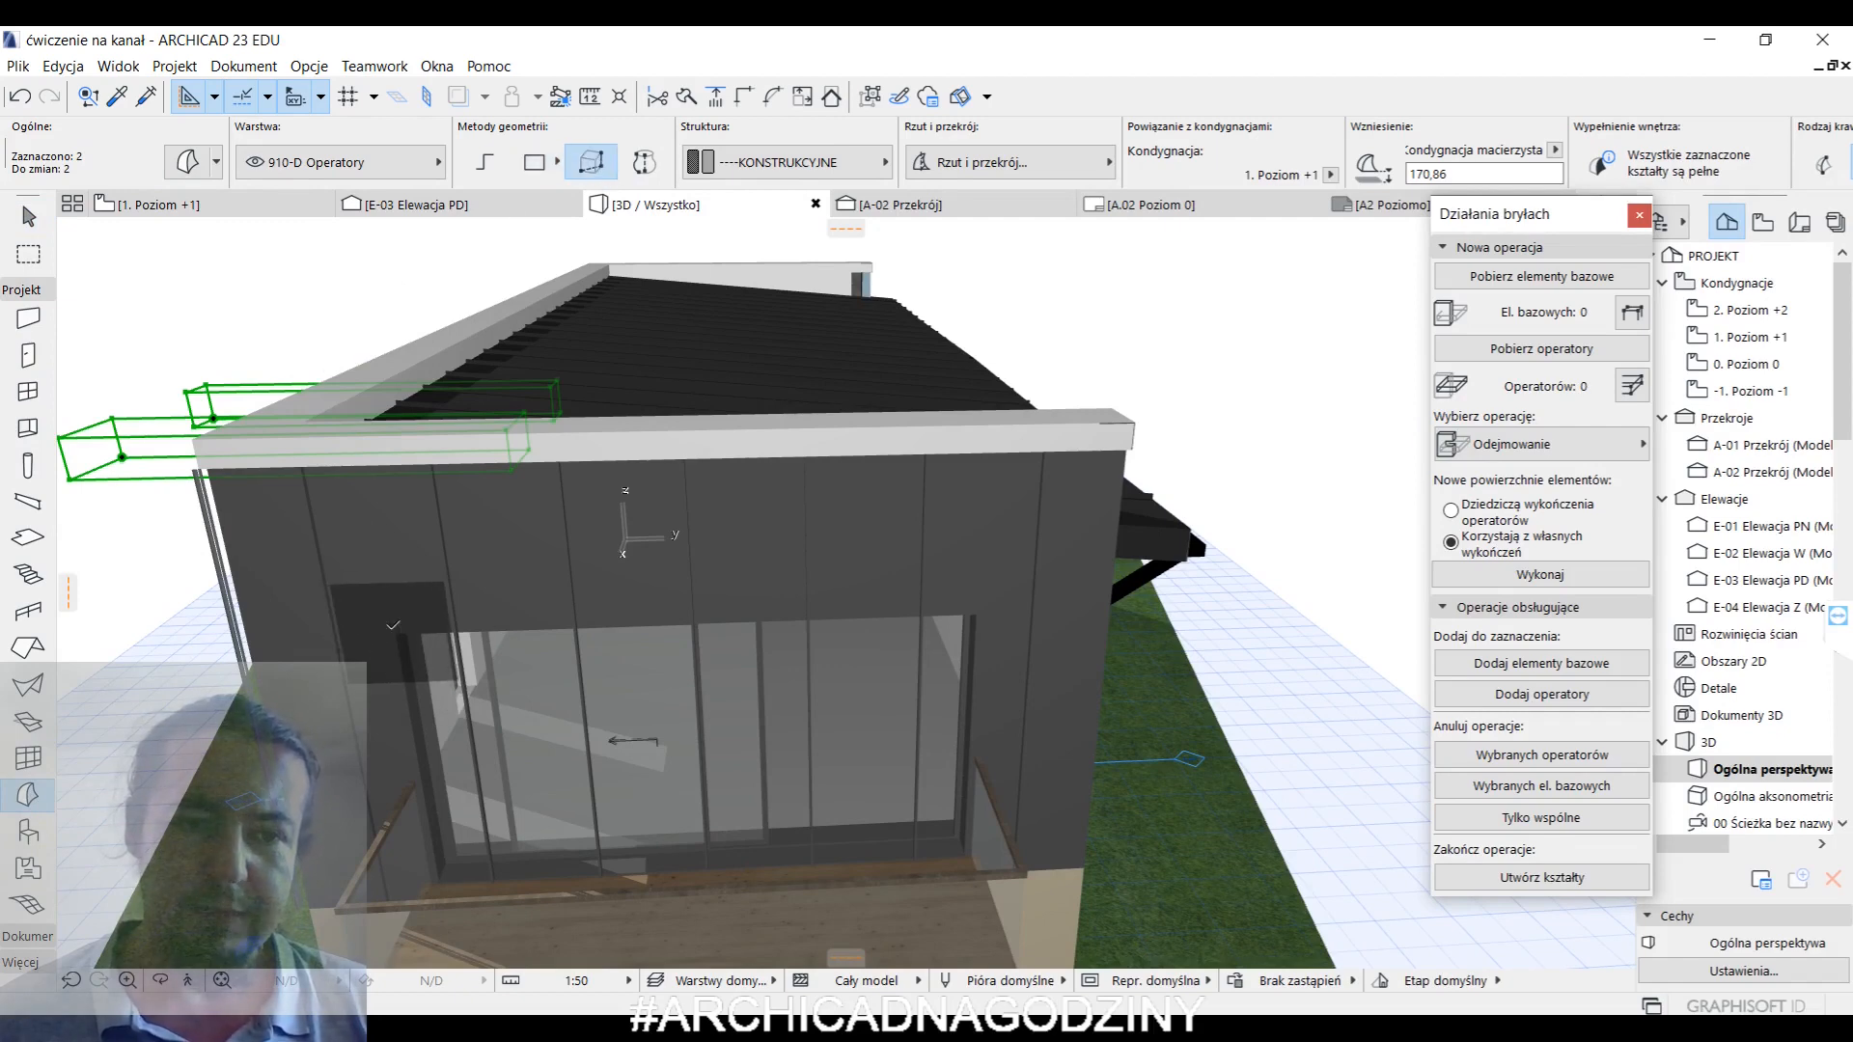
key("Escape")
left_click(973, 855)
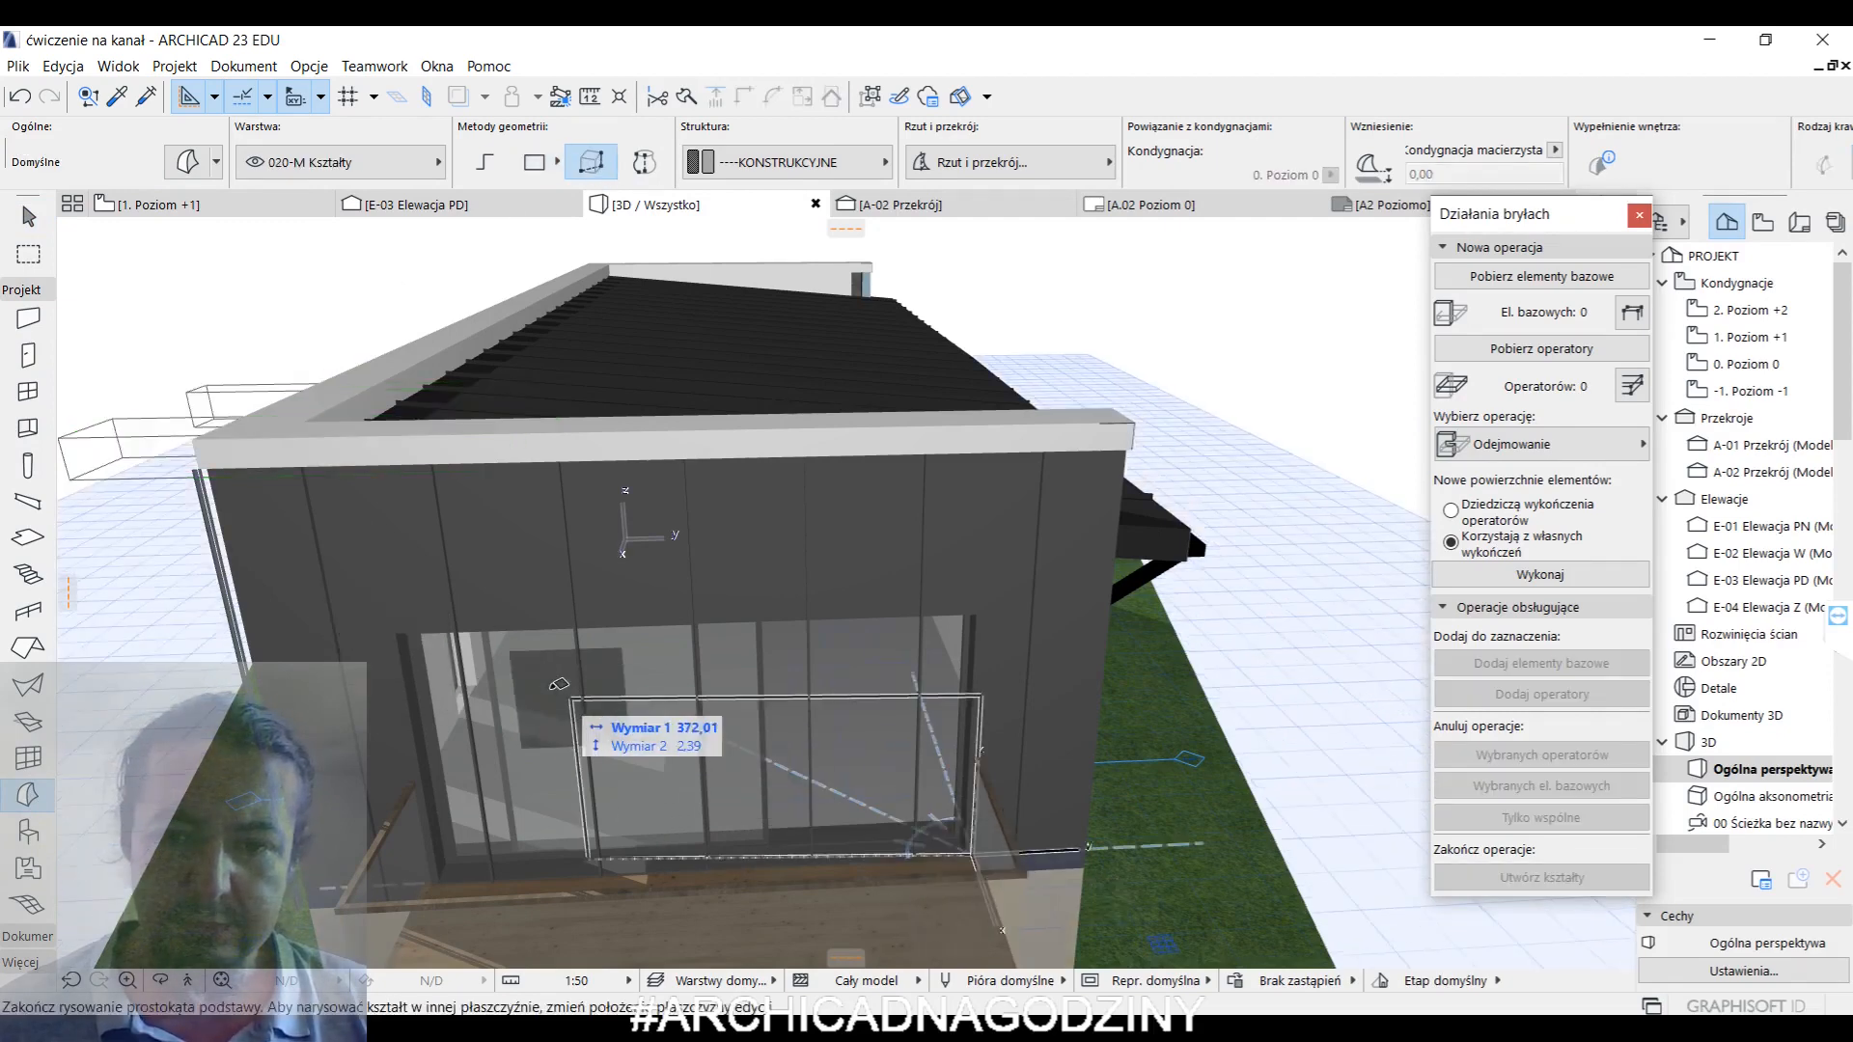
left_click(404, 630)
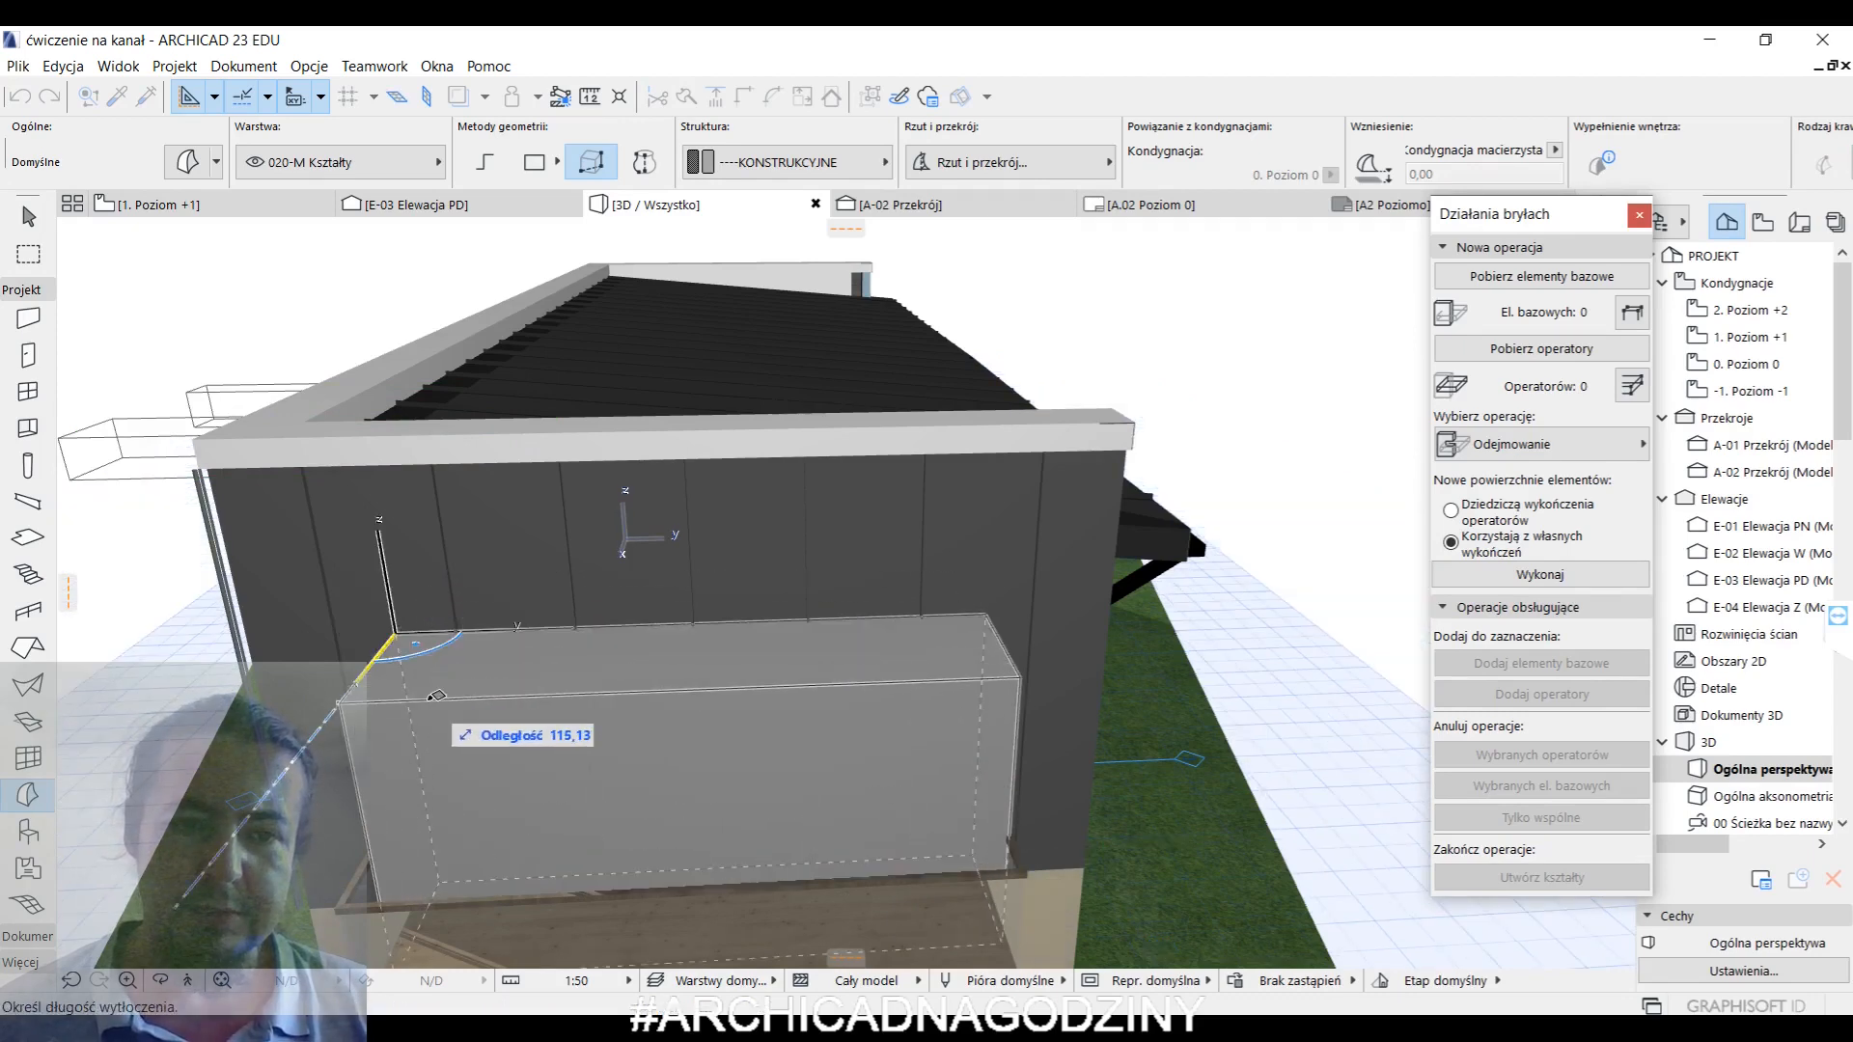
left_click(459, 670)
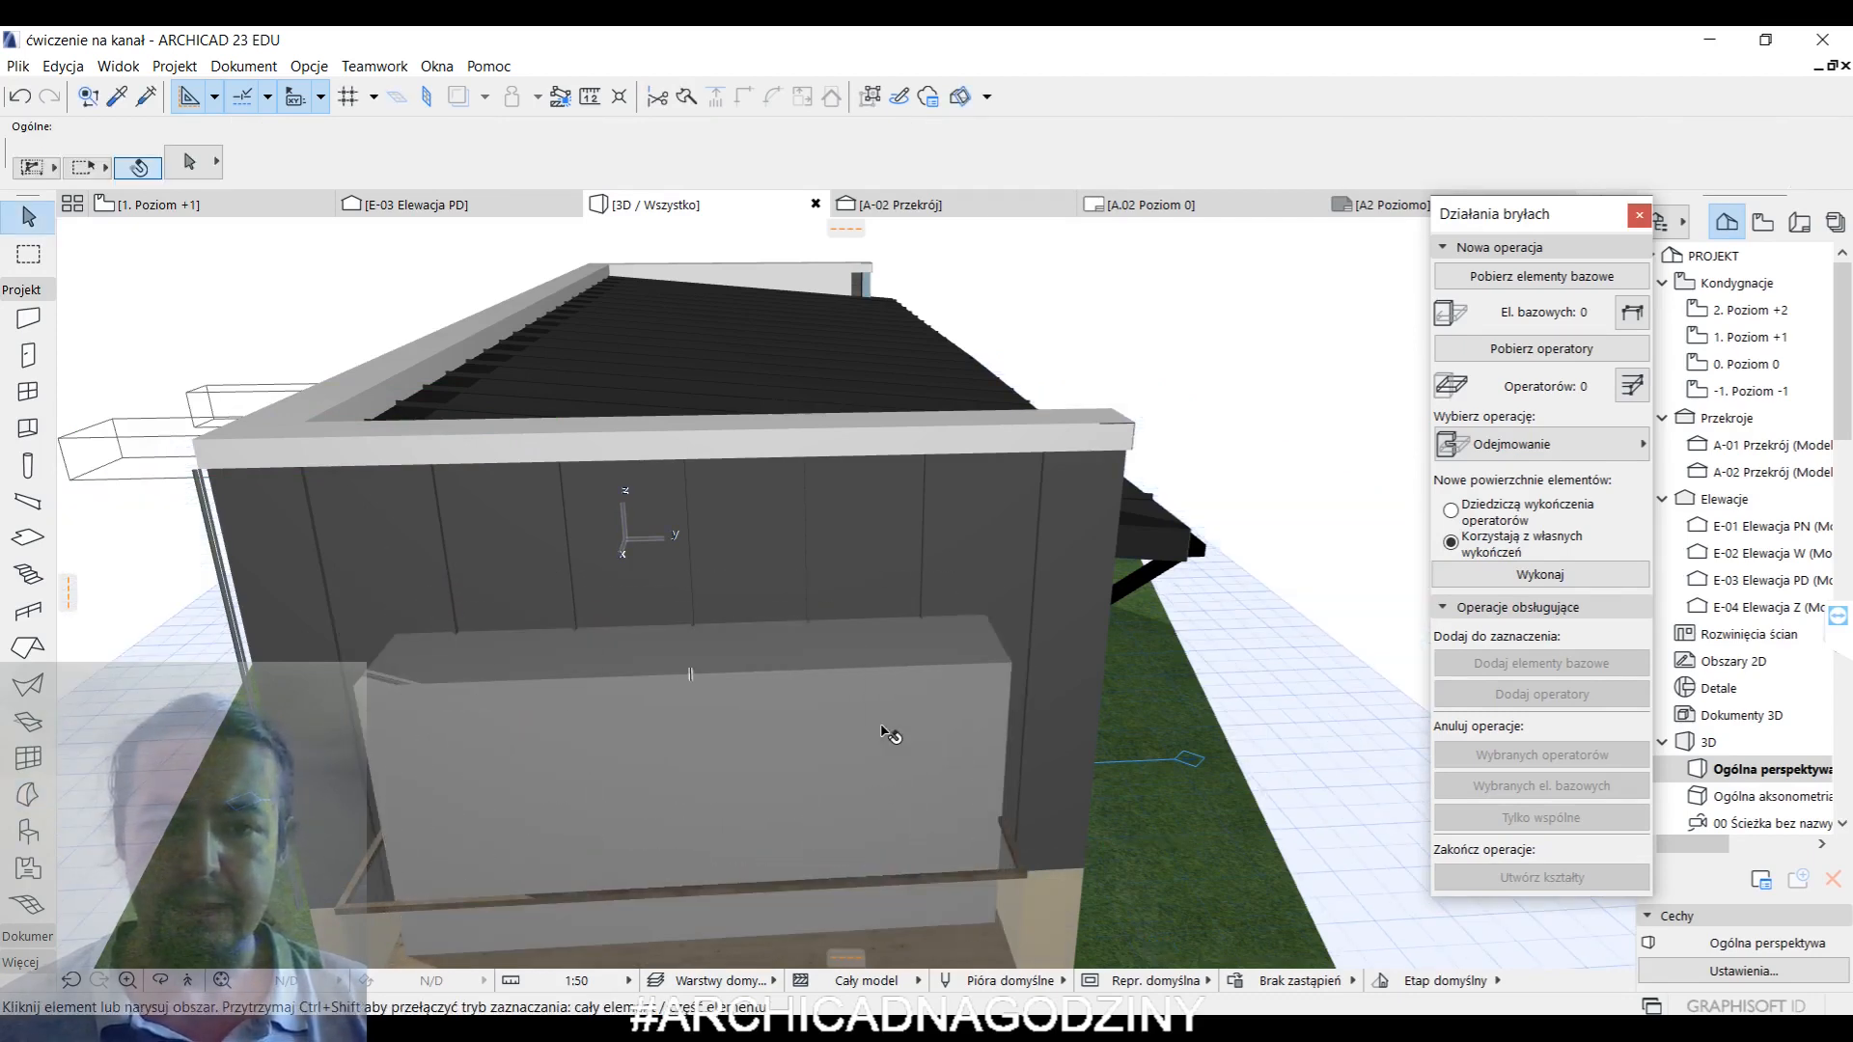
key("Escape")
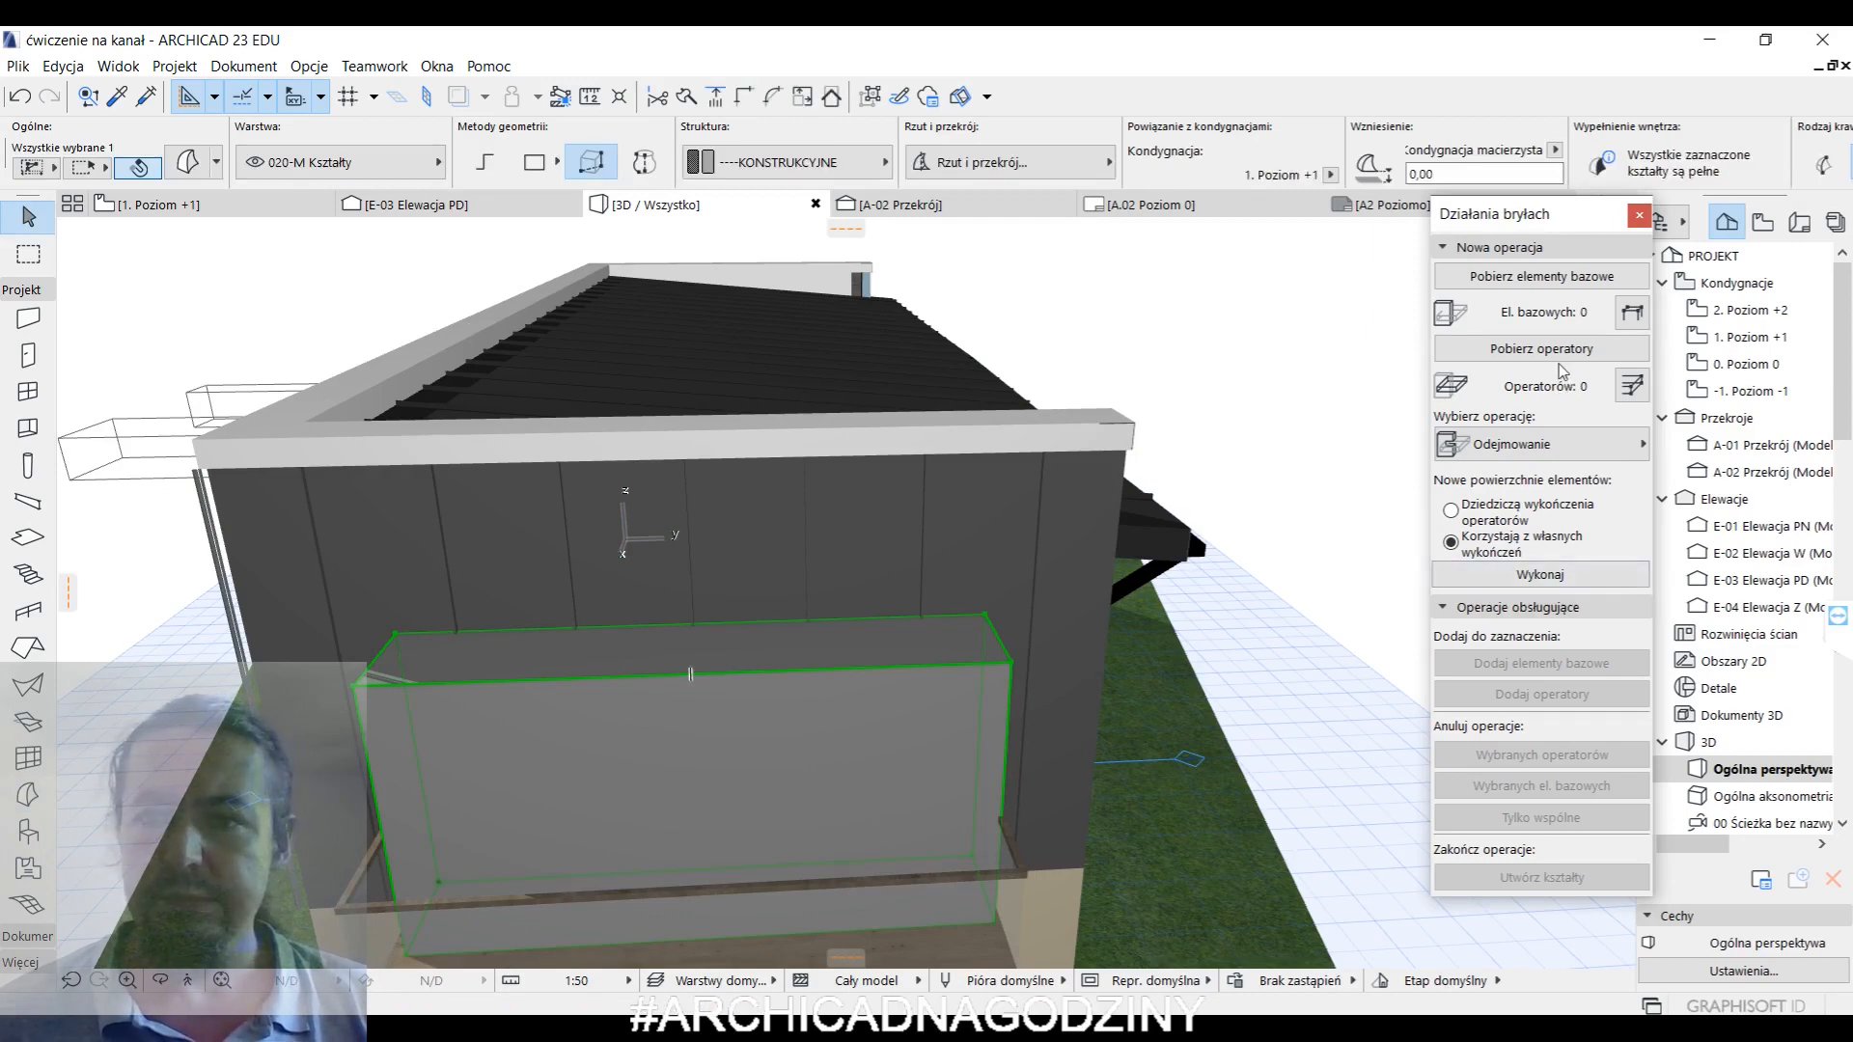
- Place the box on layer 910-D Operatory and subtract it from the curtain wall profiles crossing the balcony window
left_click(346, 157)
scroll(728, 993, "down", 5)
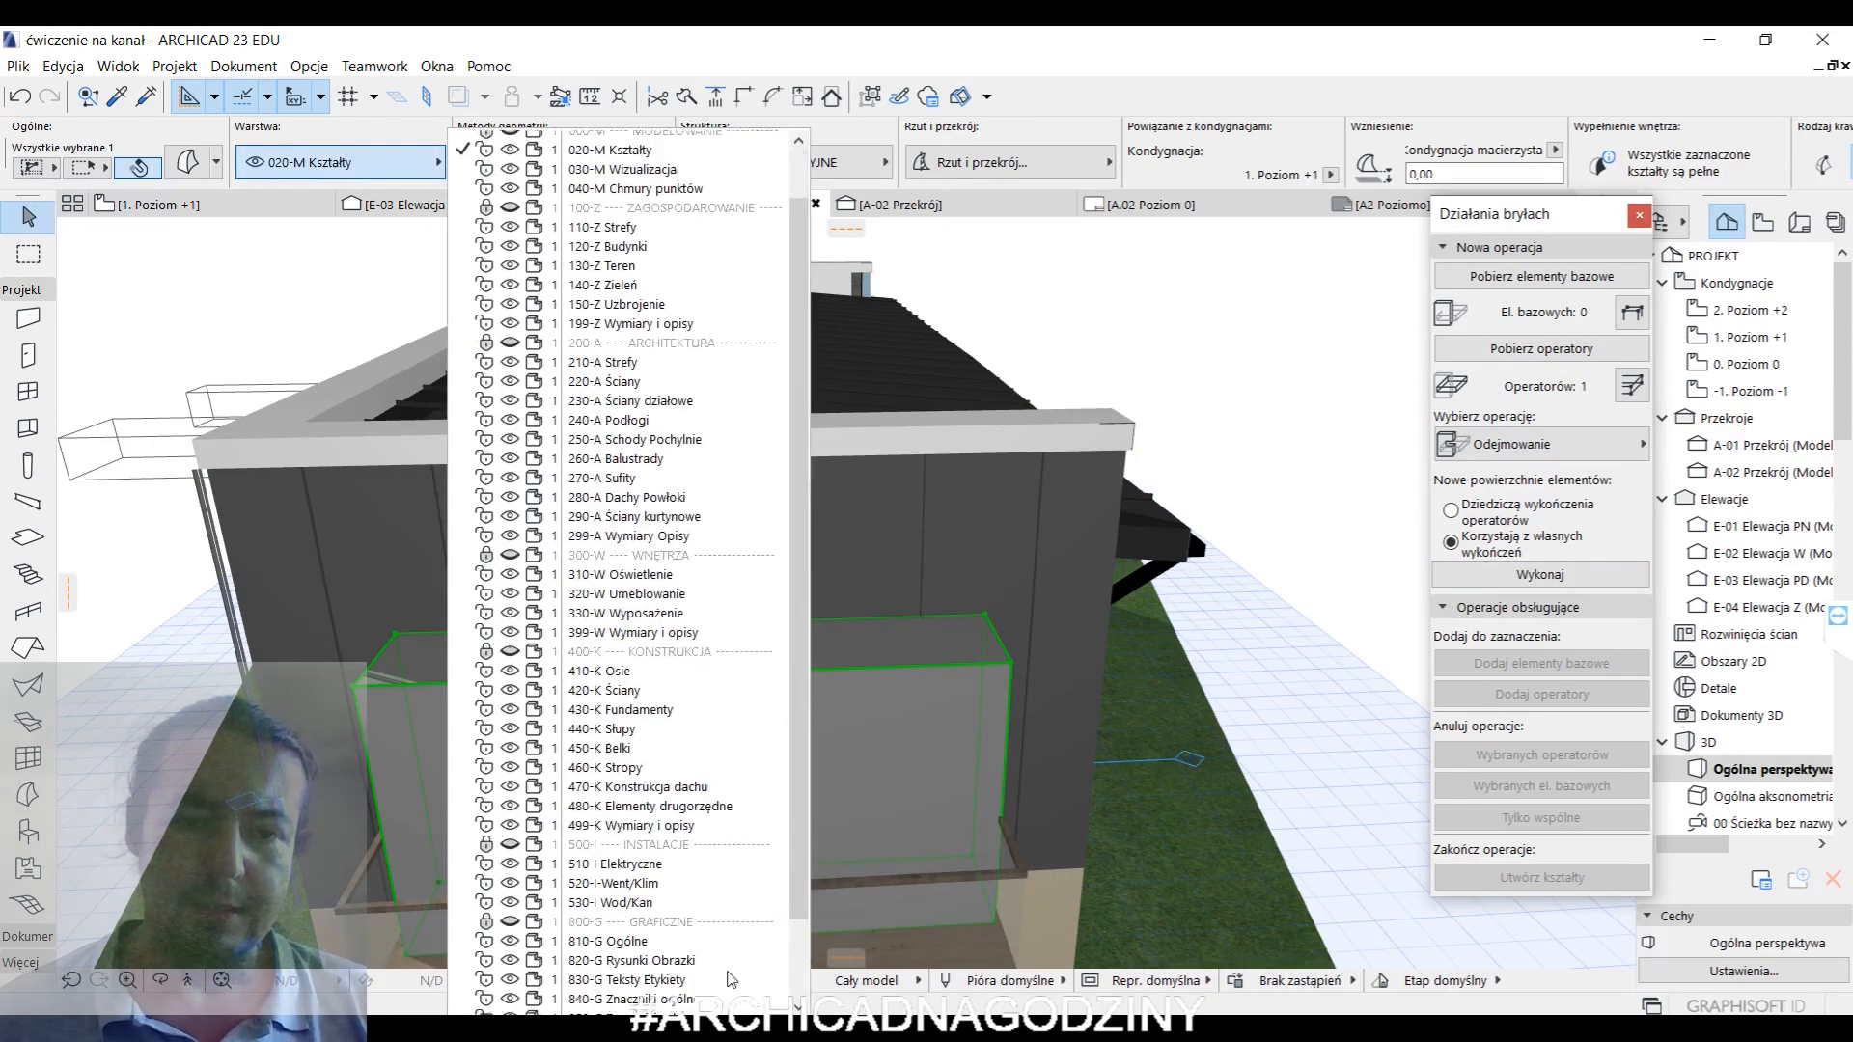
left_click(665, 951)
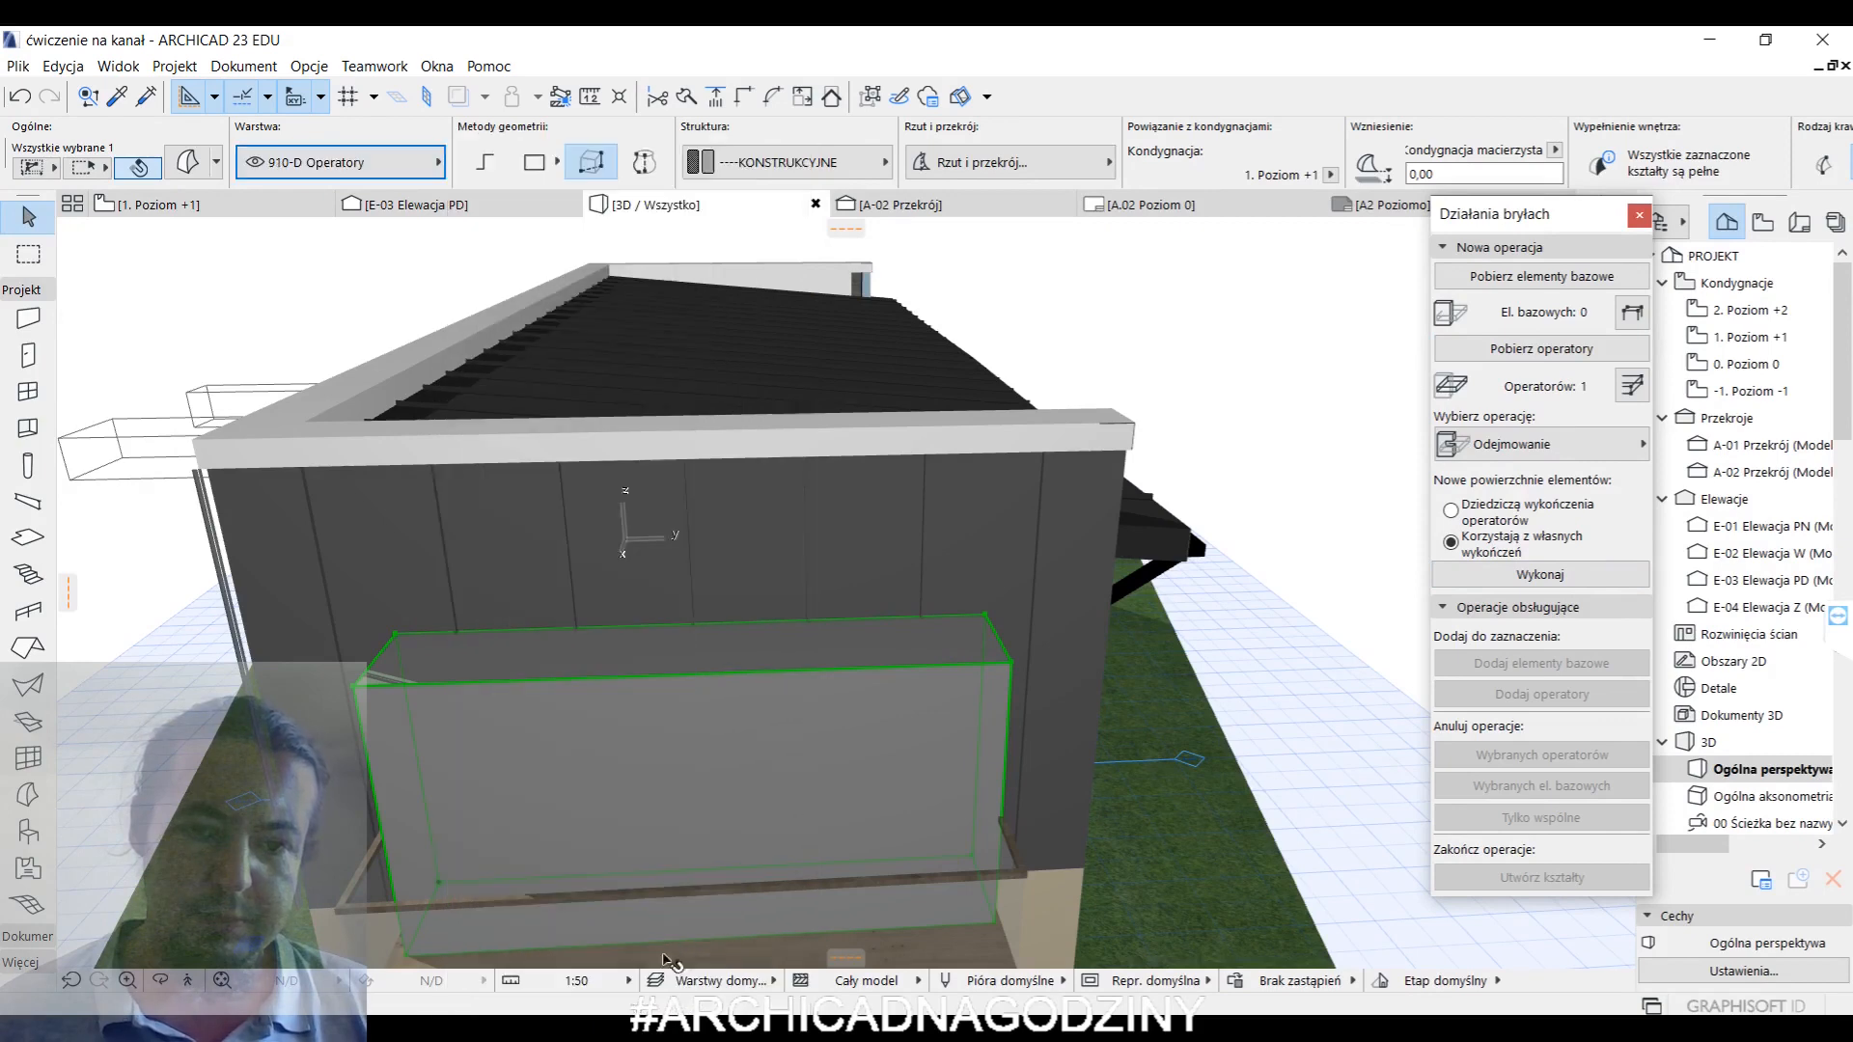
middle_click_drag(648, 707, 698, 746, "shift")
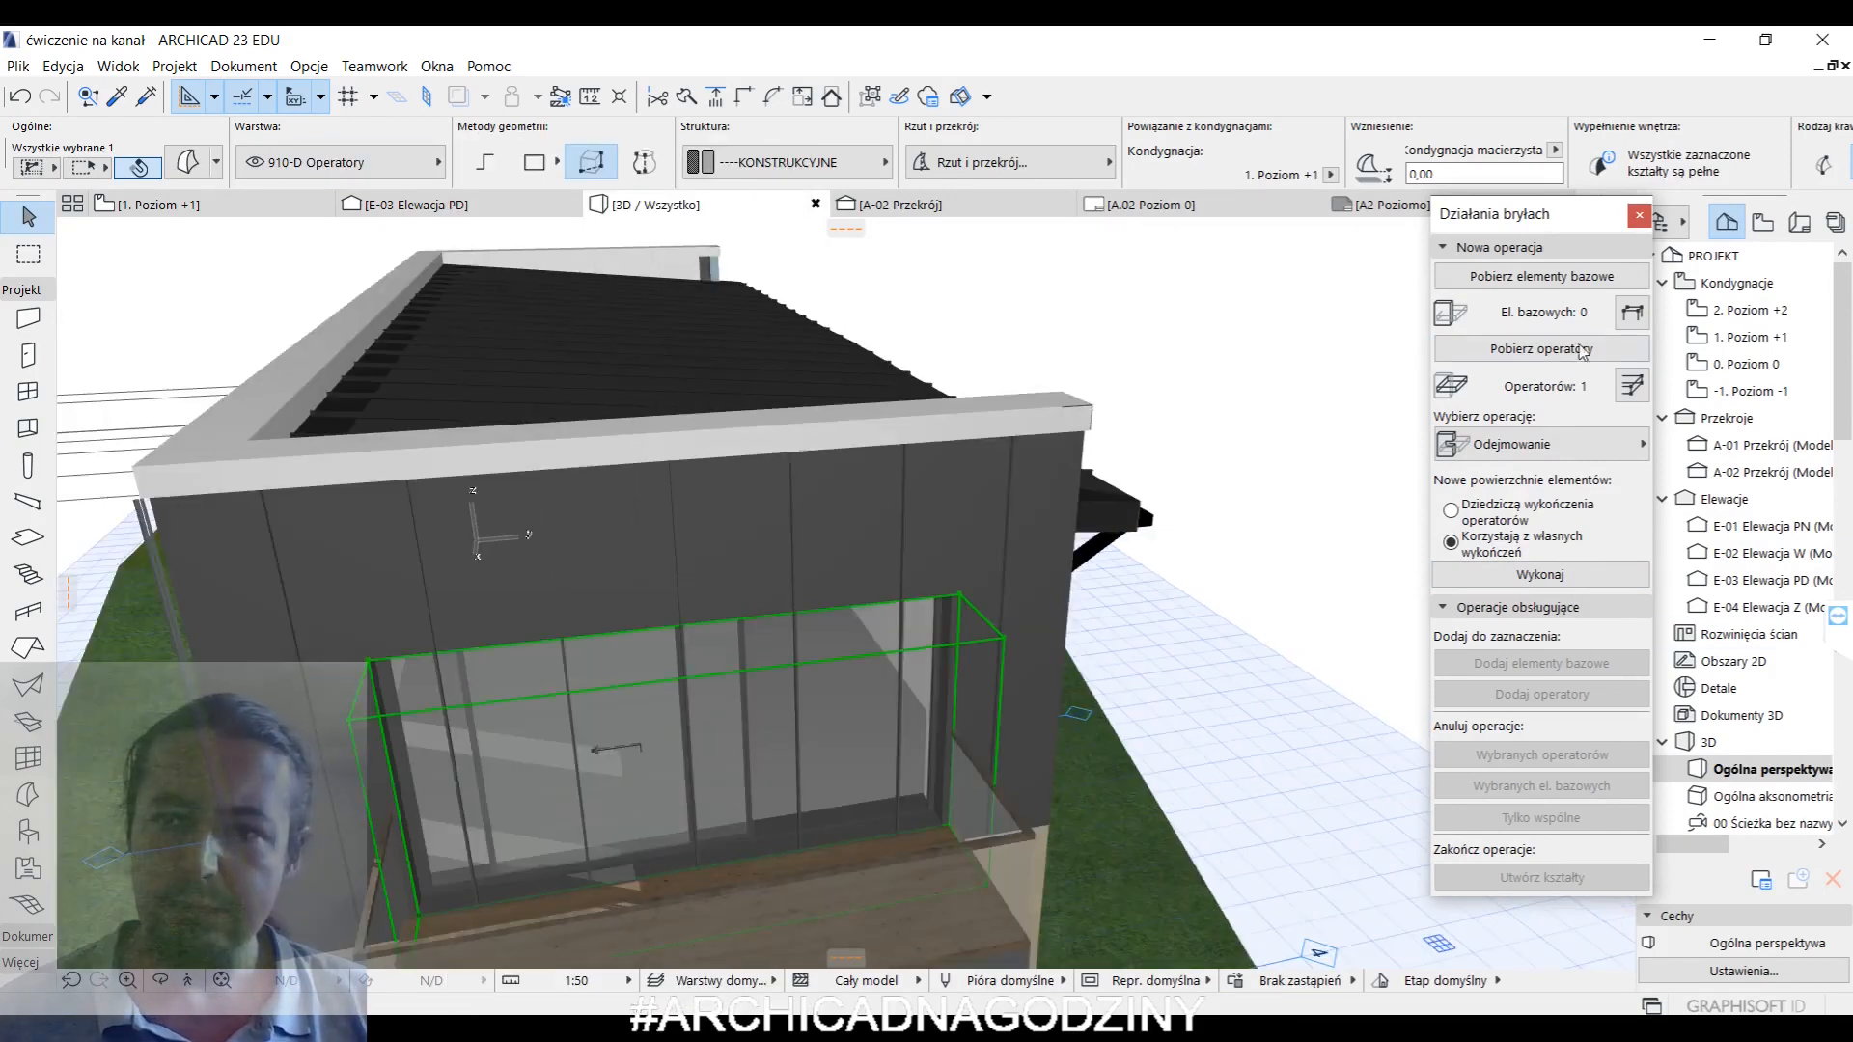
left_click(787, 548)
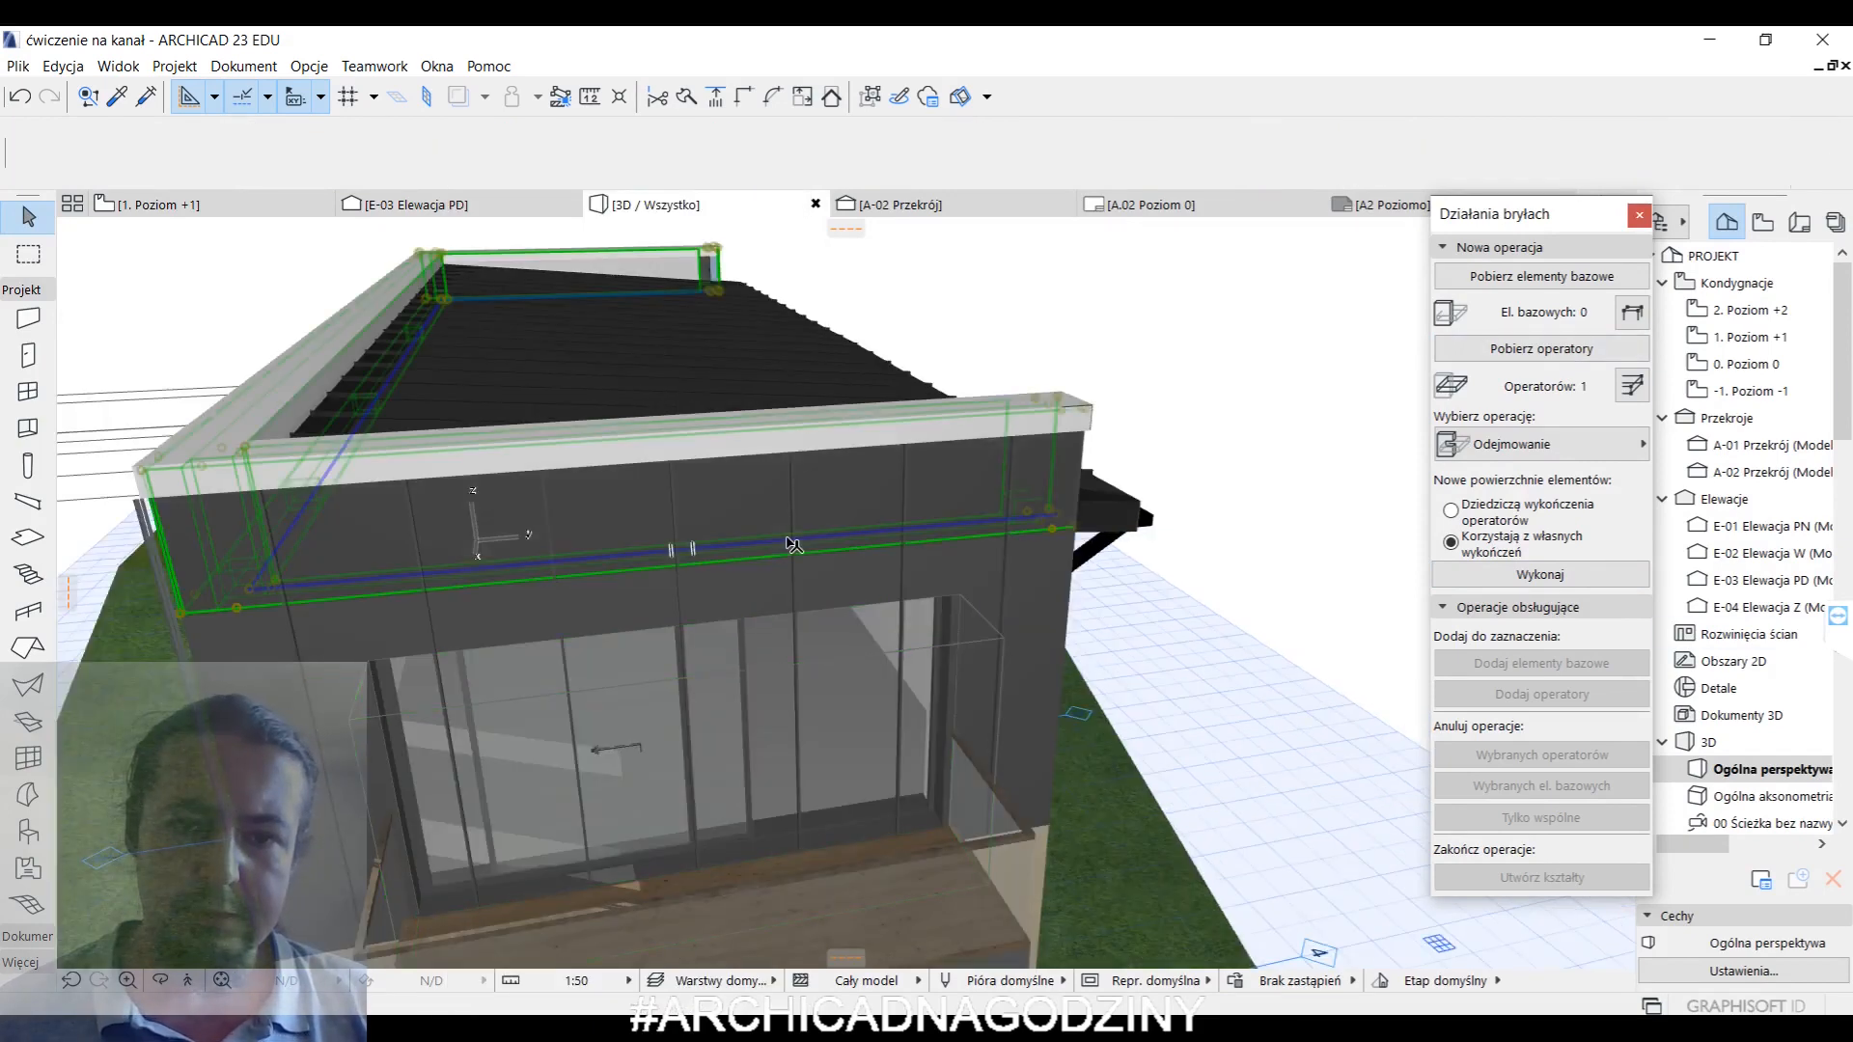
left_click(797, 587)
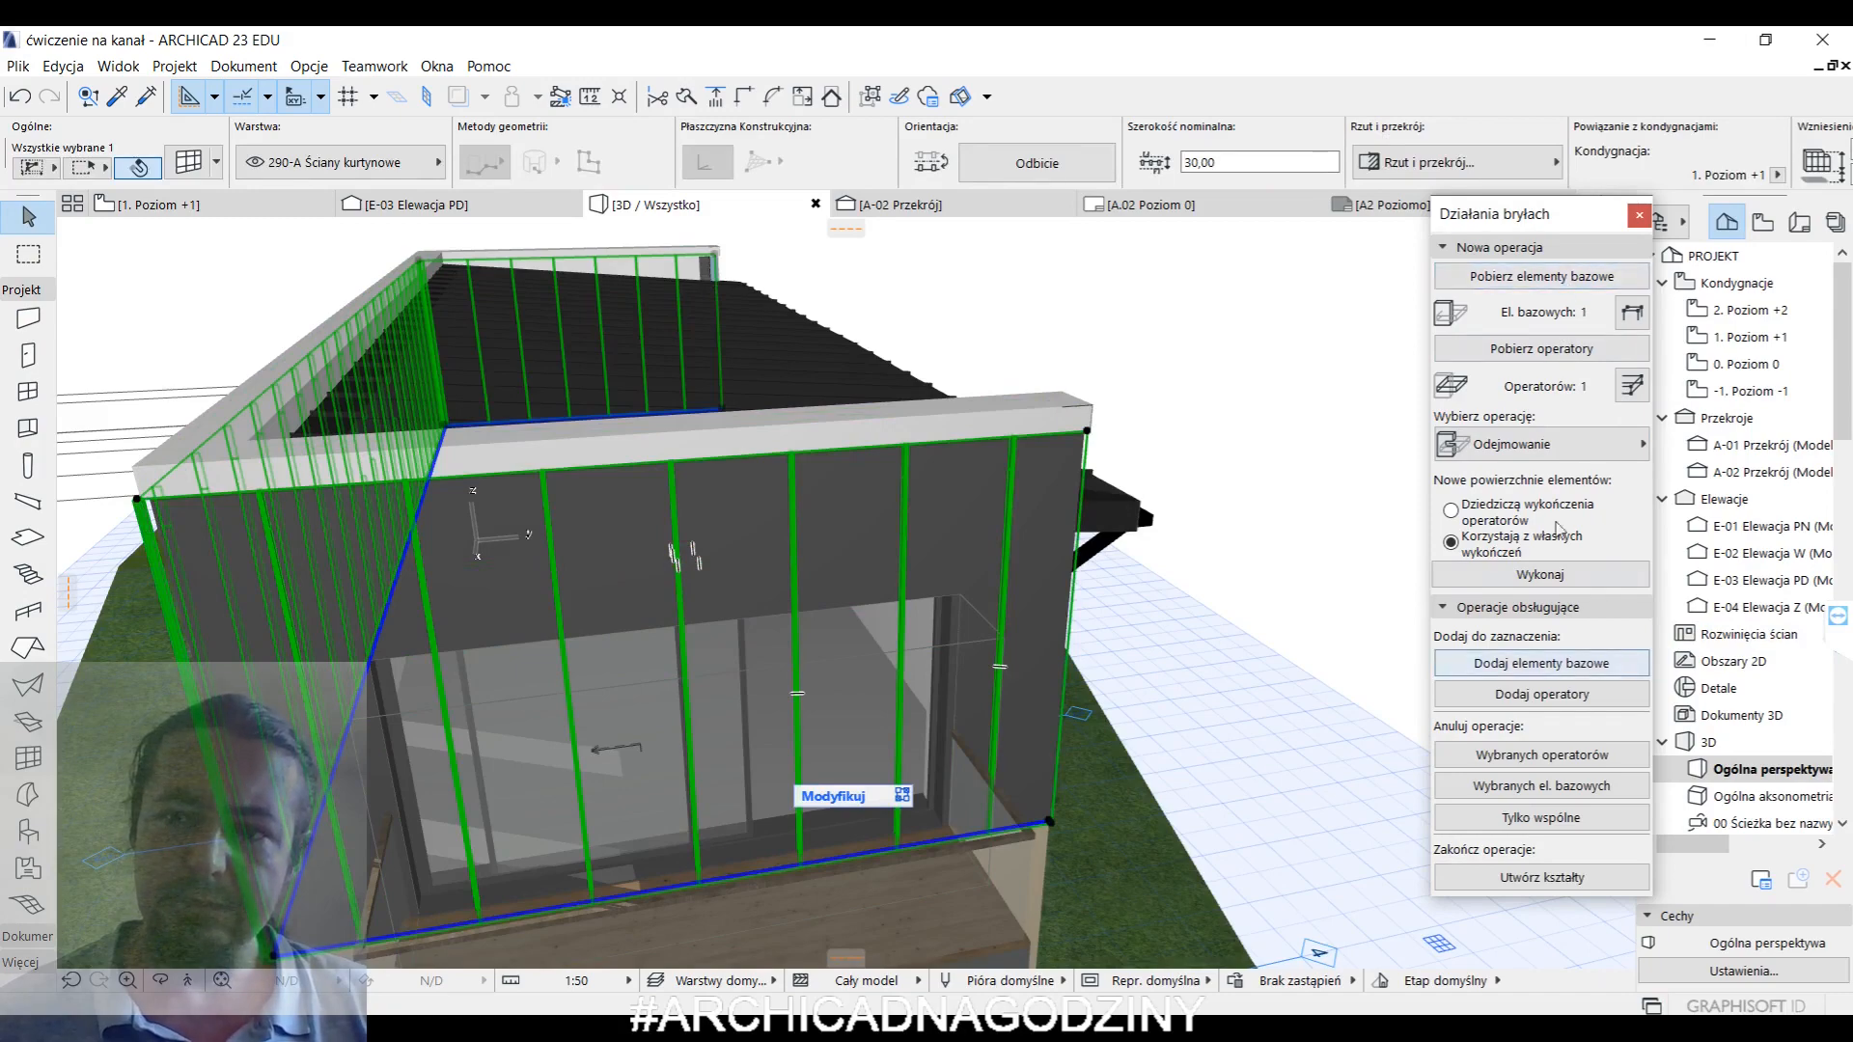
key("Escape")
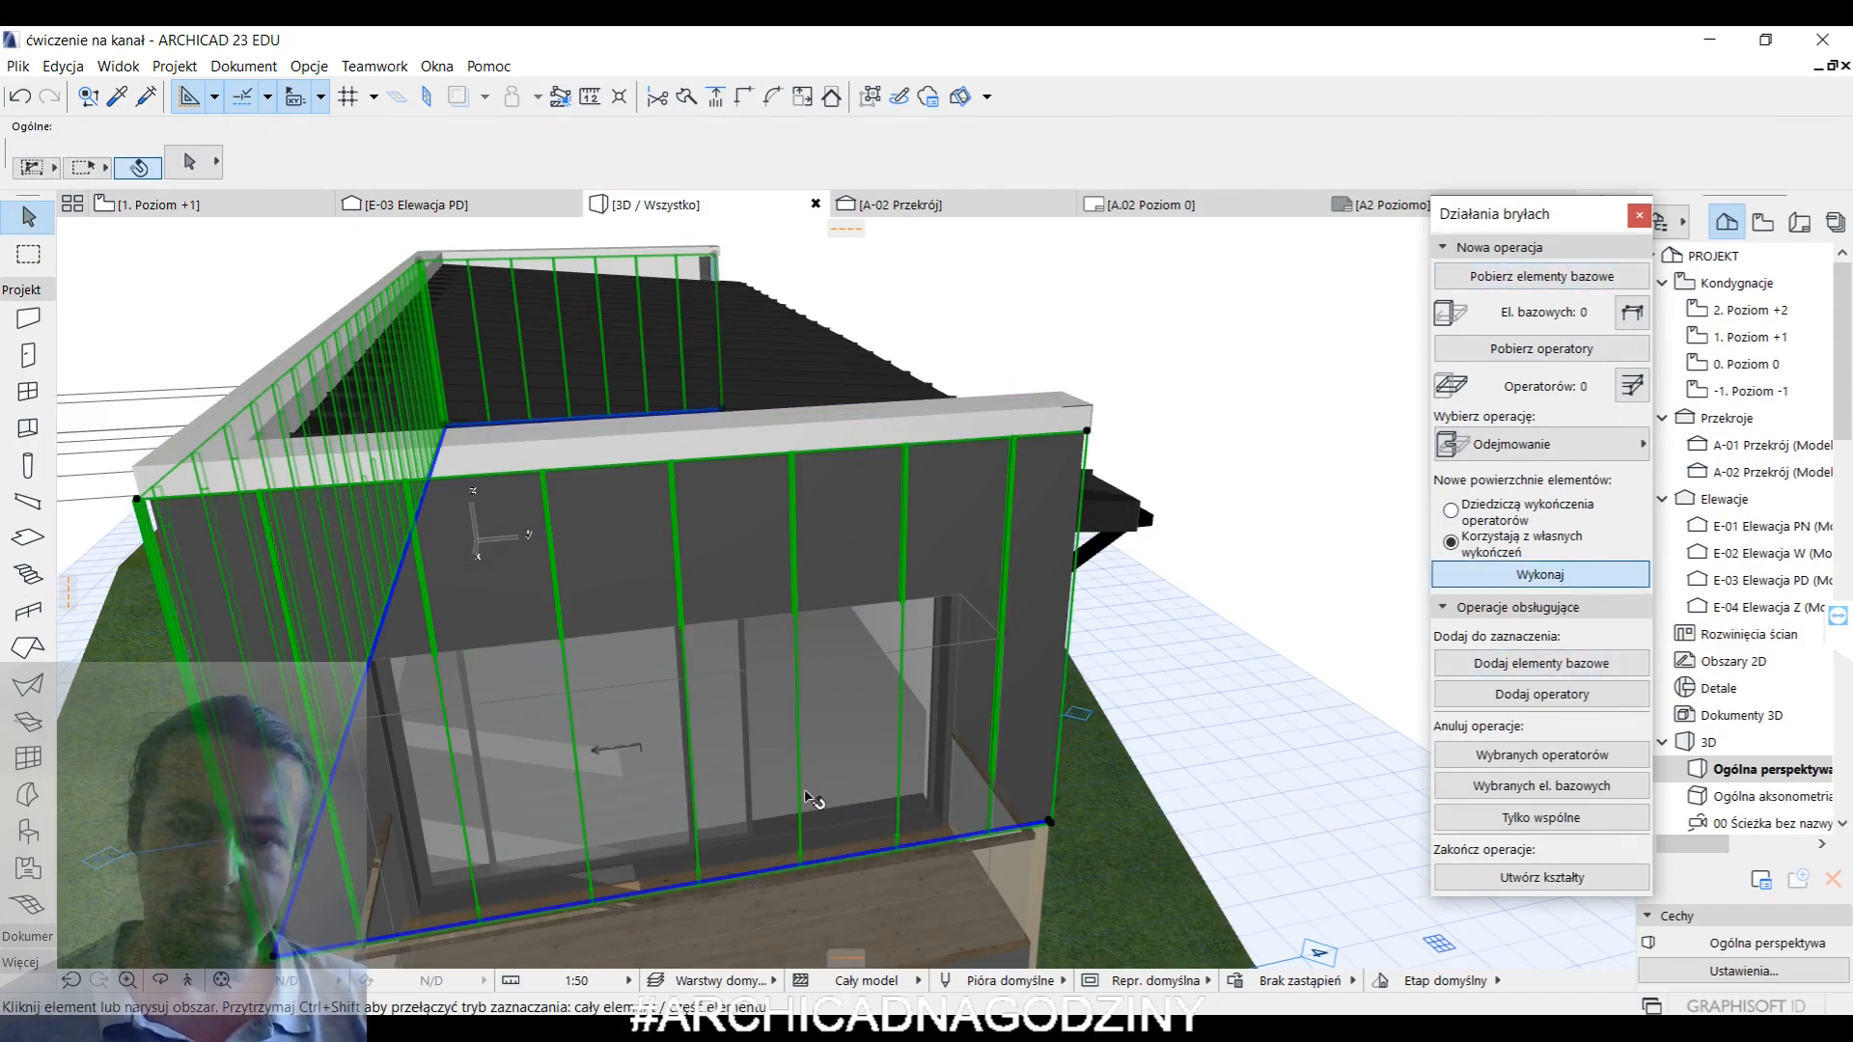
middle_click_drag(943, 633, 666, 813, "shift")
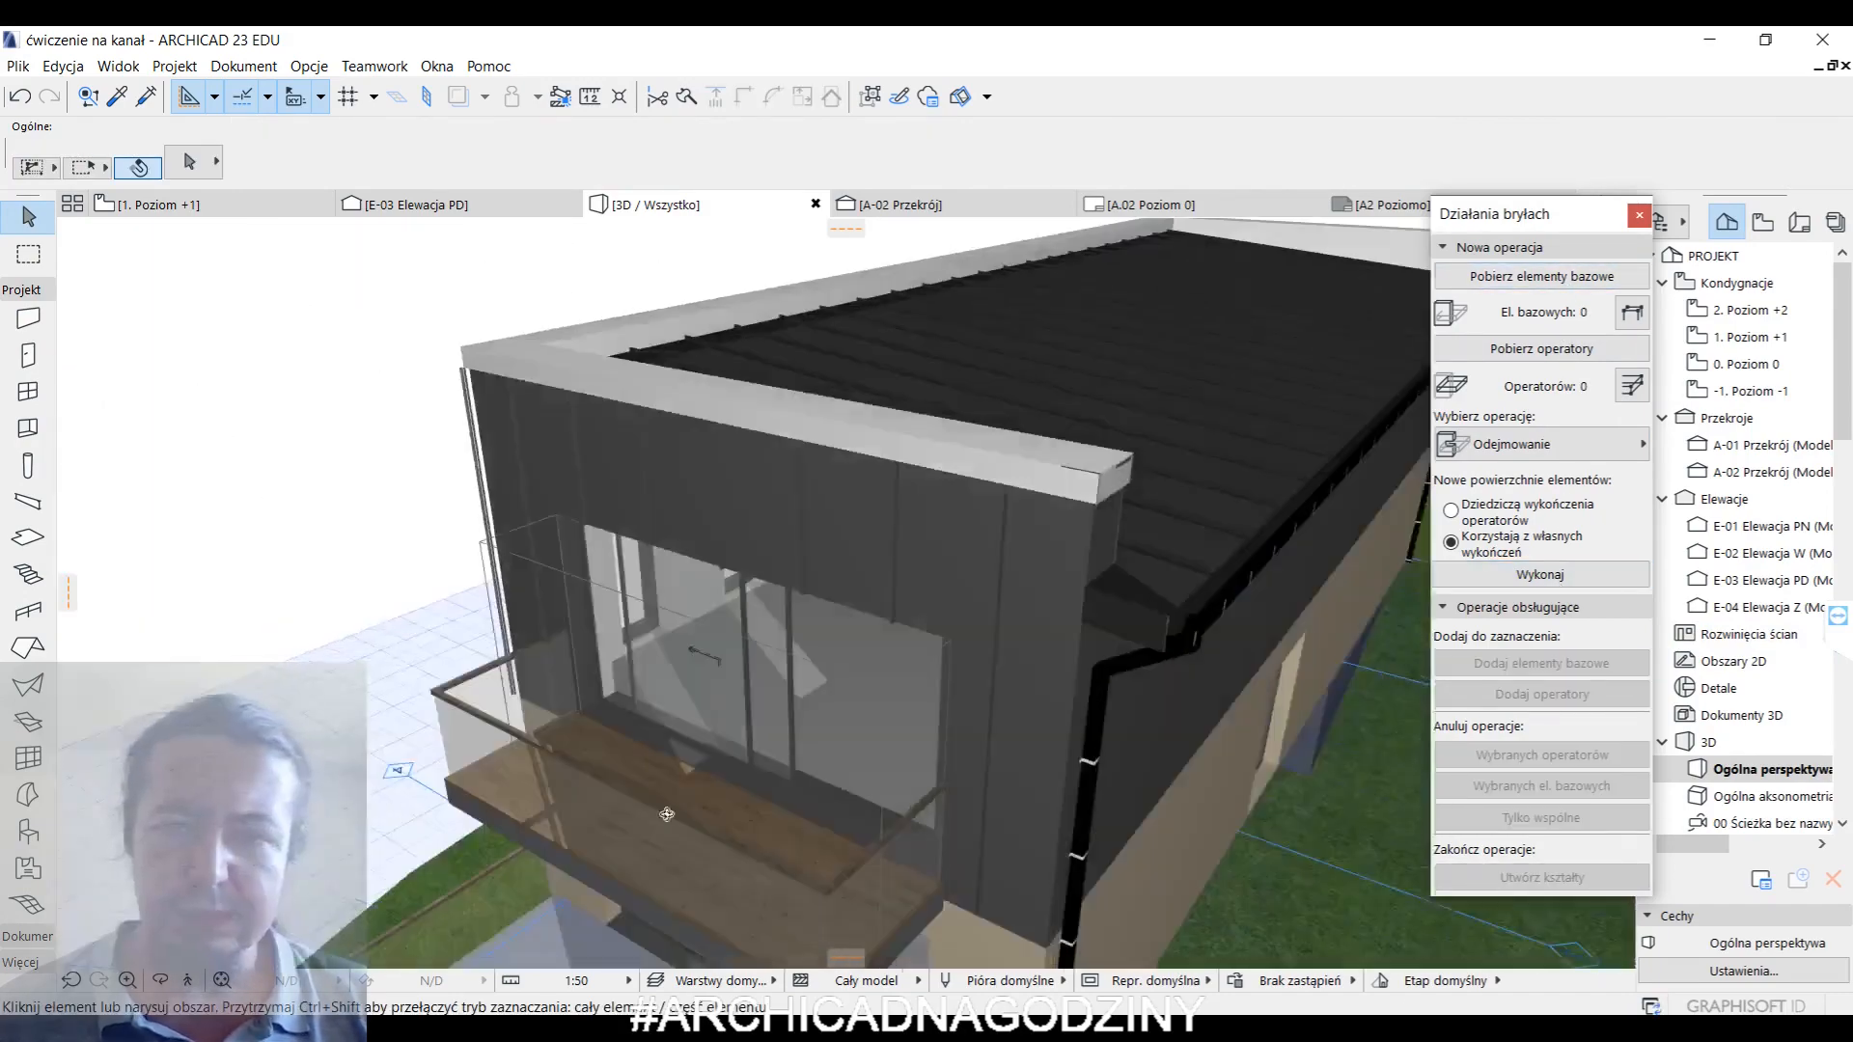
middle_click_drag(907, 801, 487, 701, "shift")
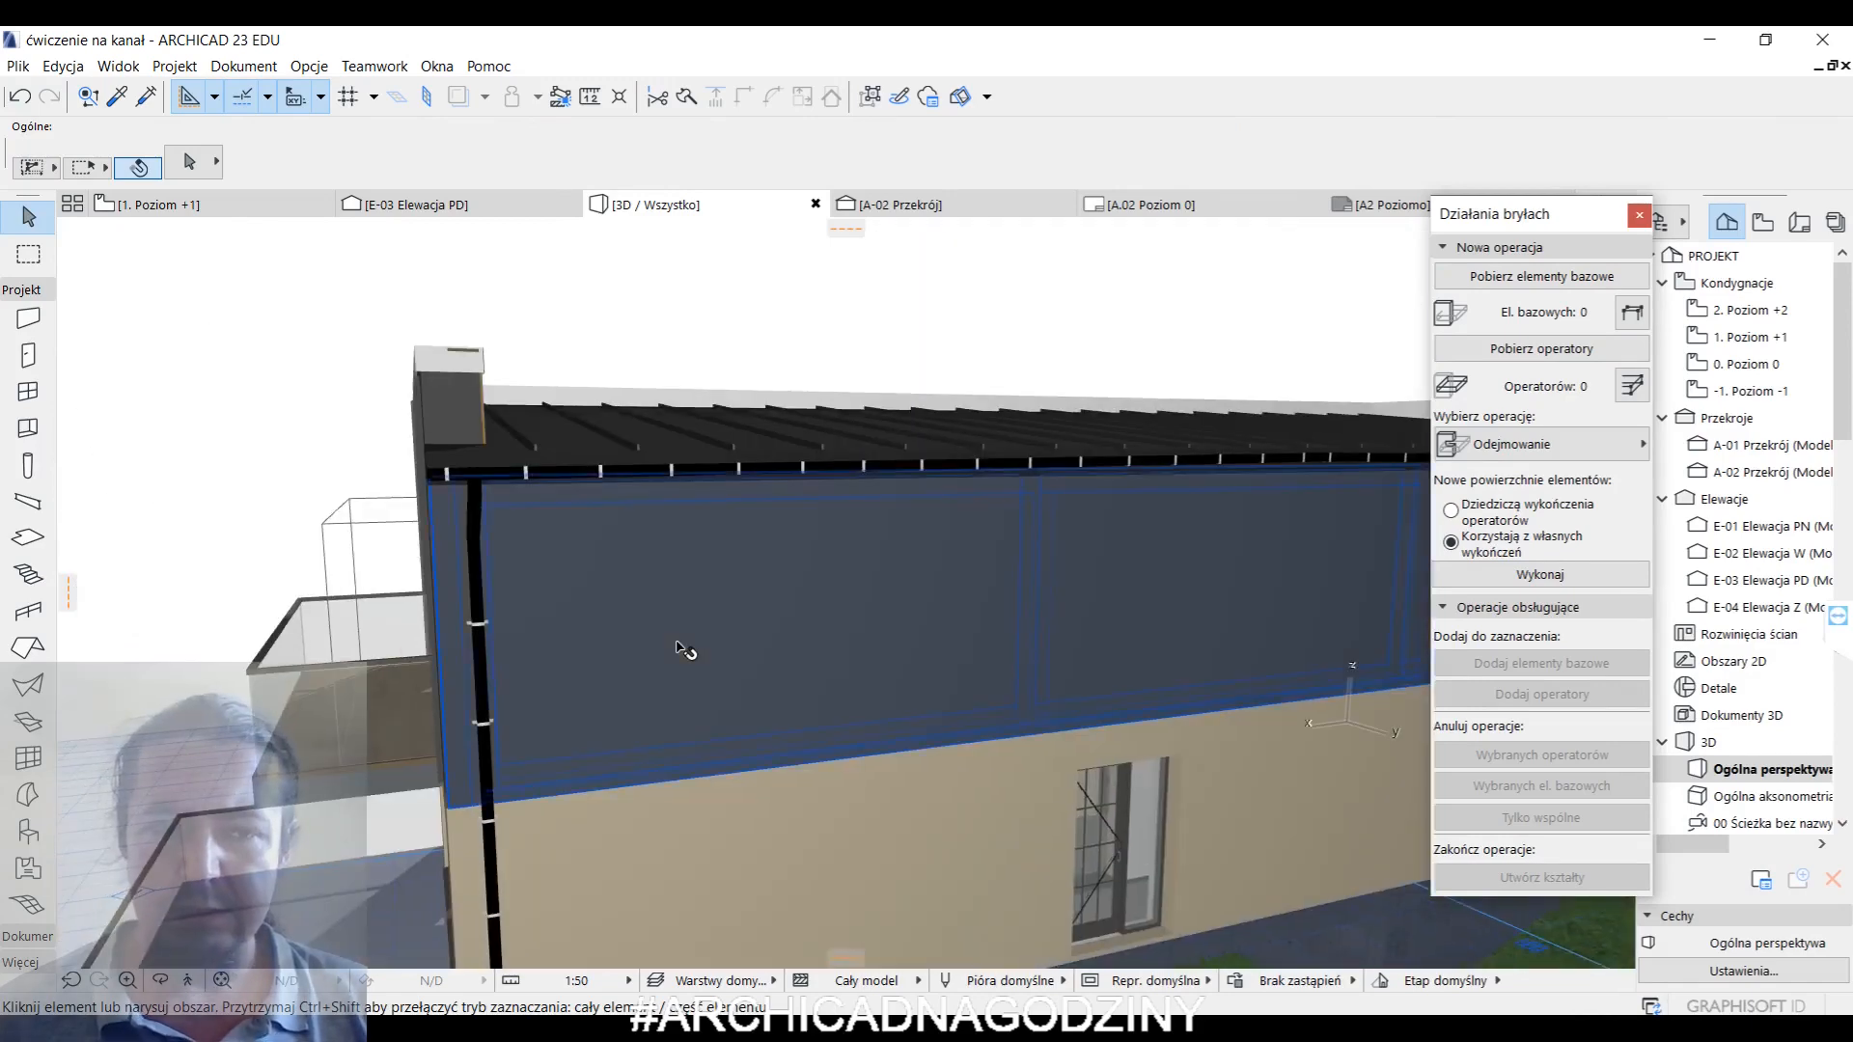
middle_click_drag(676, 648, 1004, 708, "shift")
scroll(832, 547, "up", 2)
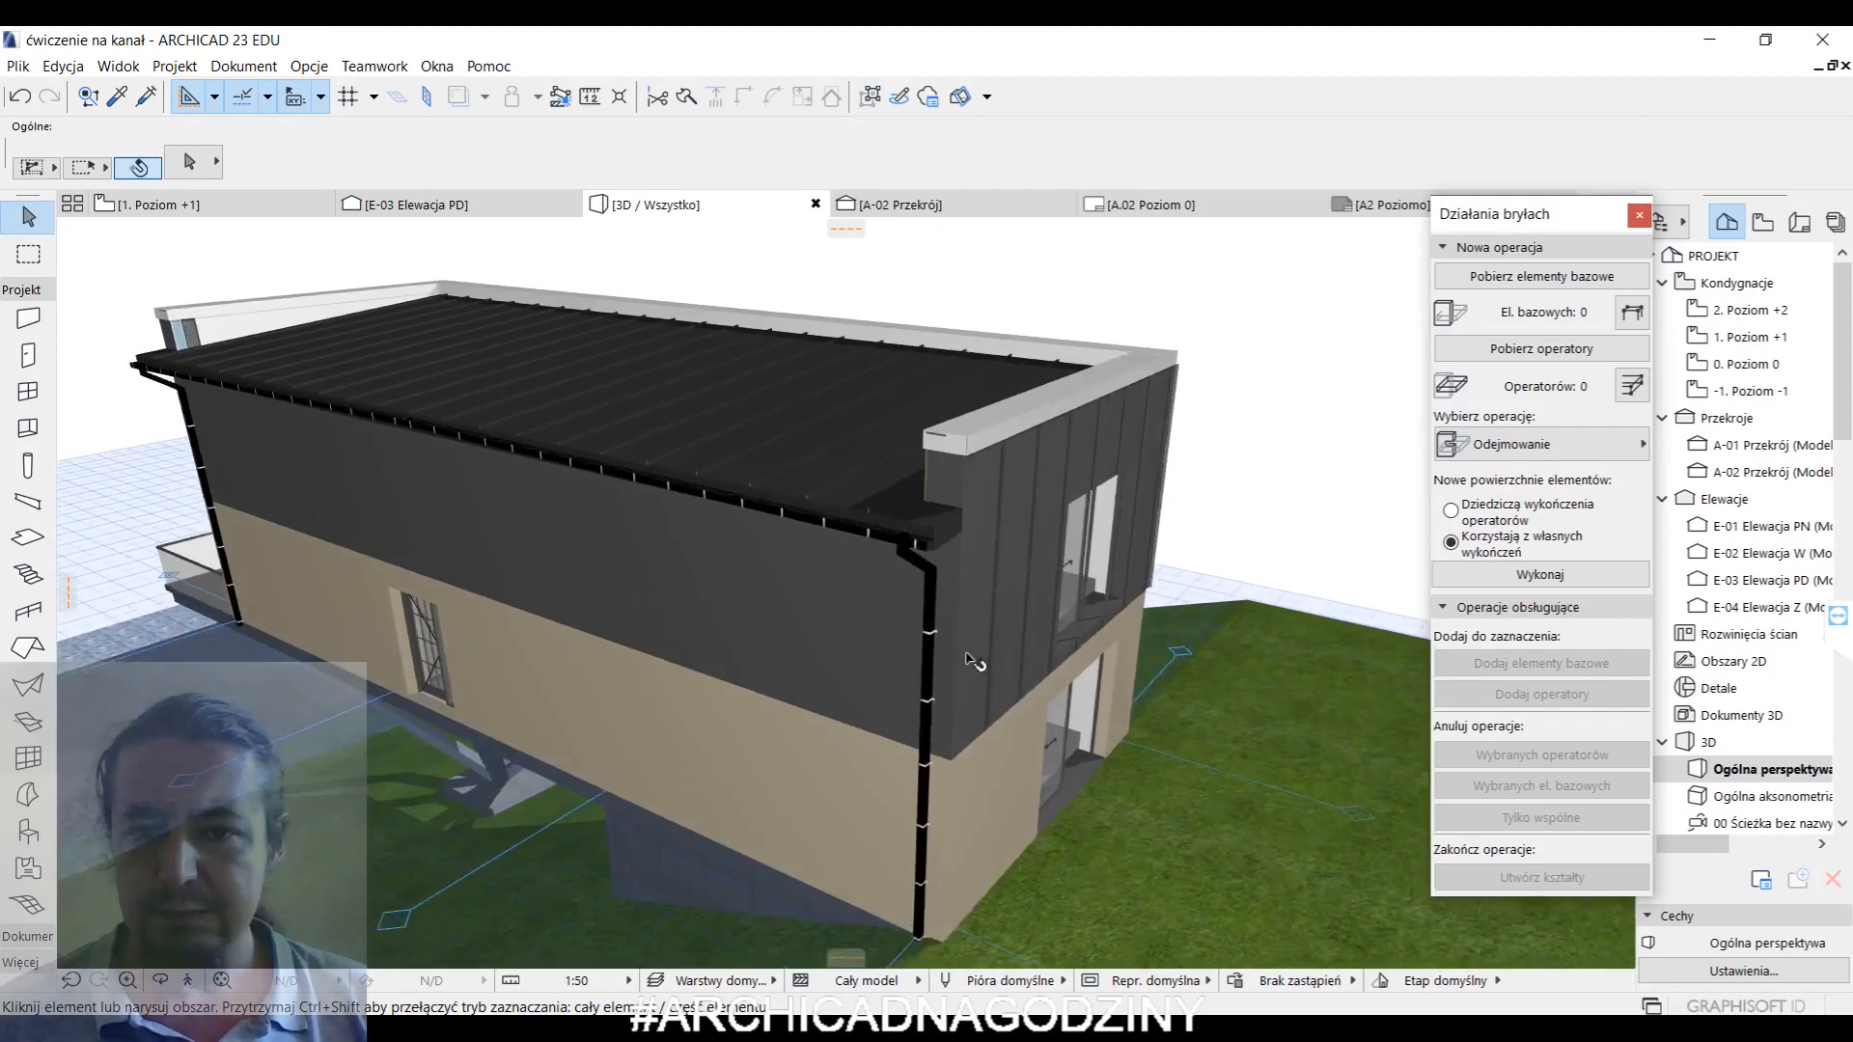
left_click(972, 661)
left_click(958, 754)
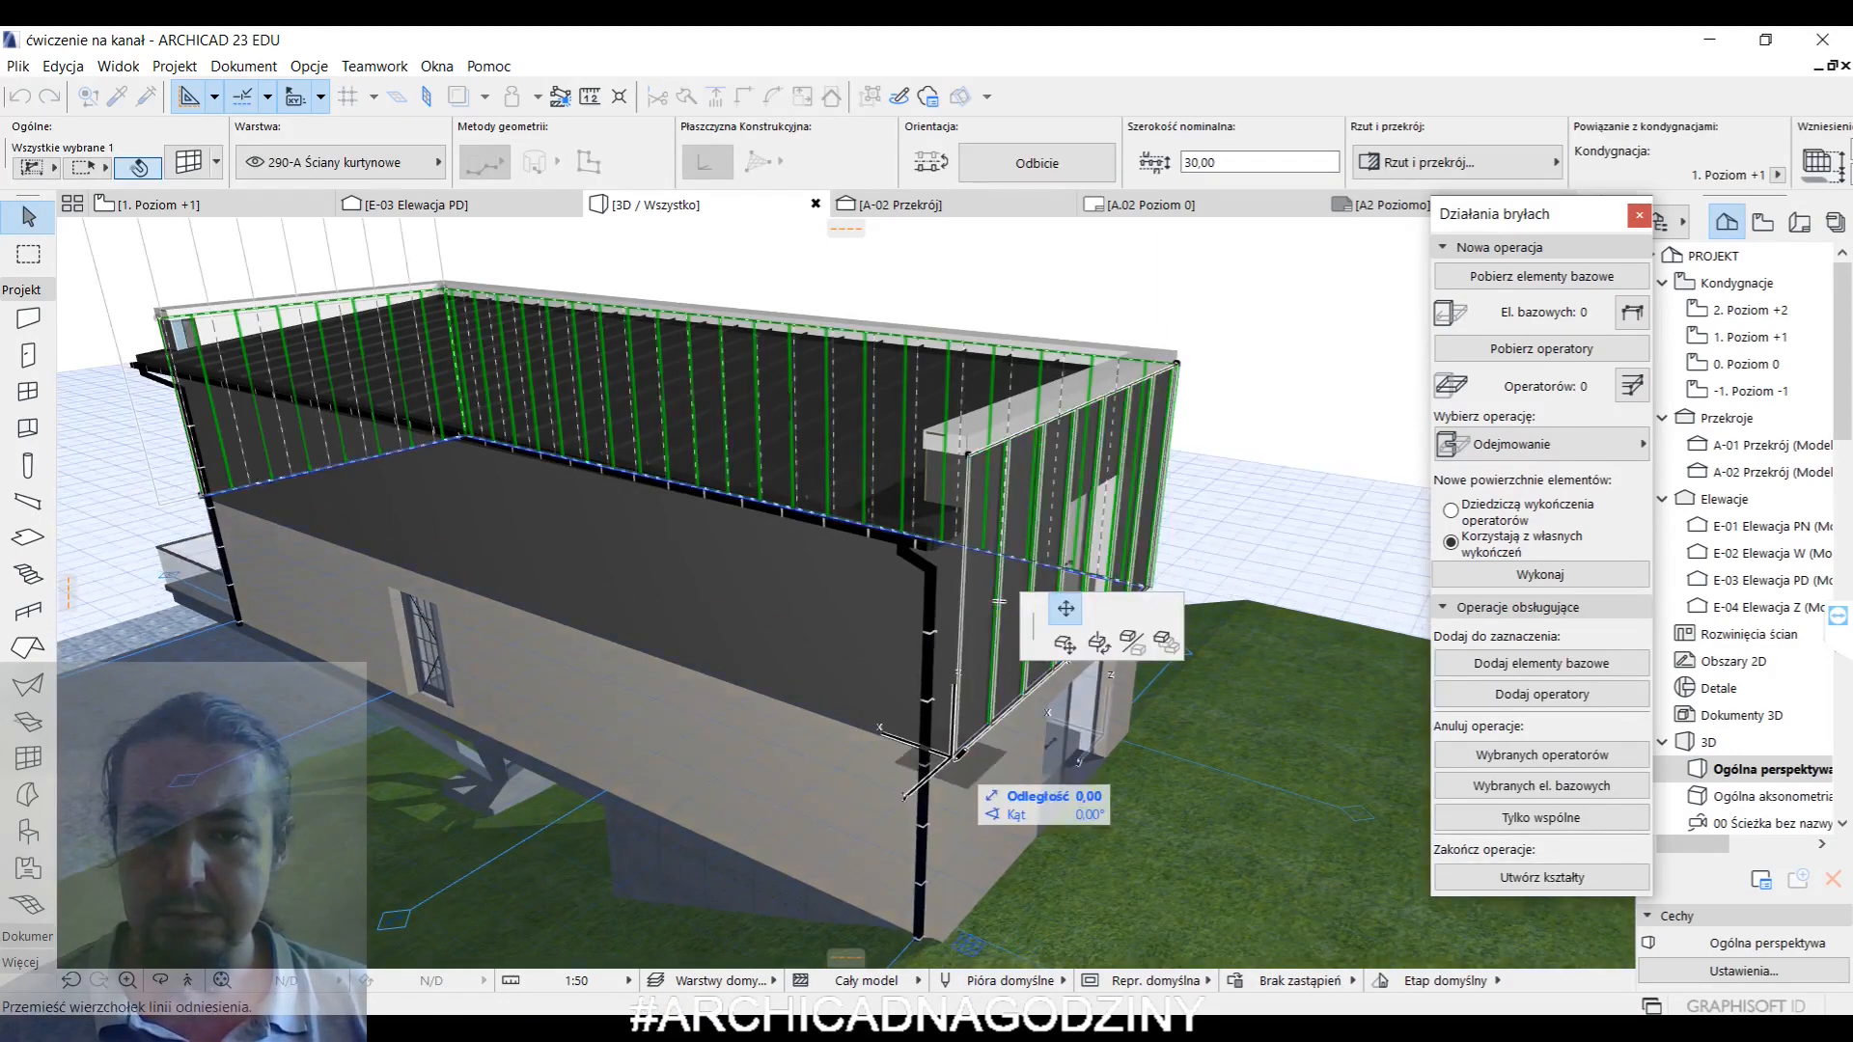
key("Escape")
key("Escape")
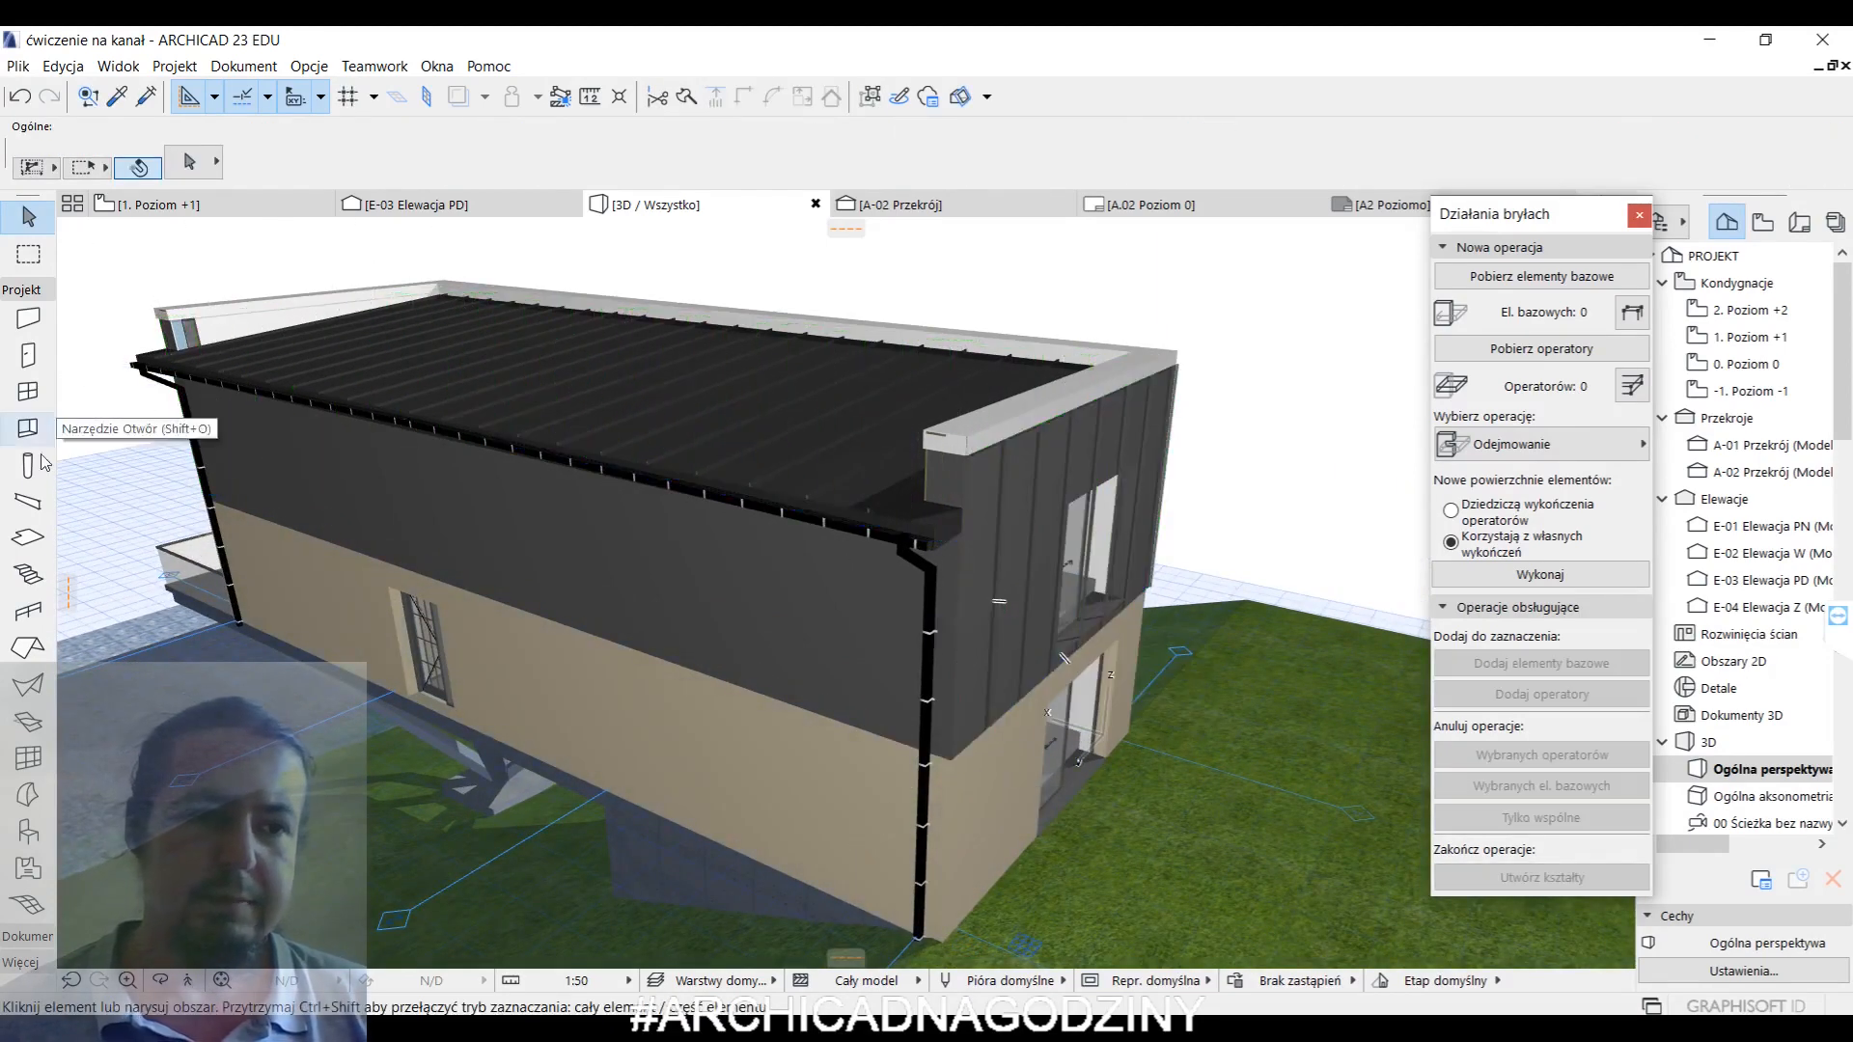
- Draw a curtain wall along the base of the dark upper storey on the eaves facade, from corner to corner
left_click(27, 760)
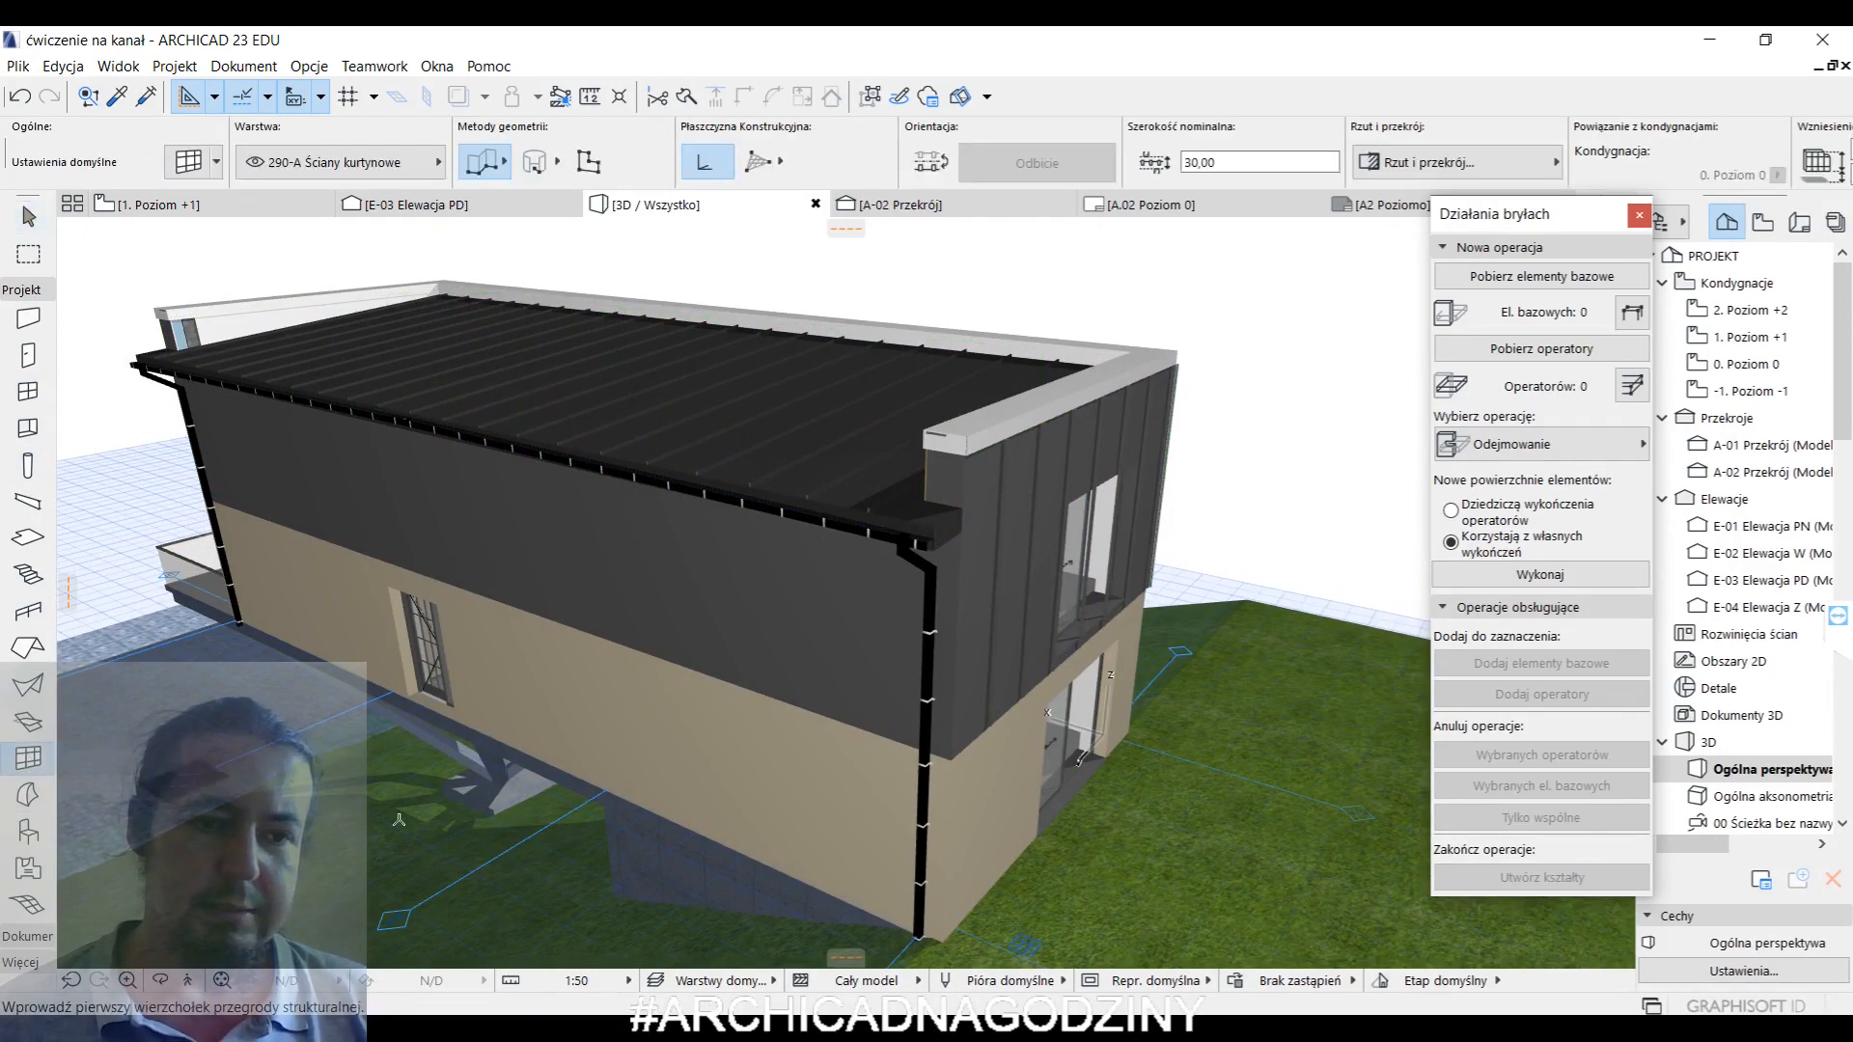
left_click(956, 755)
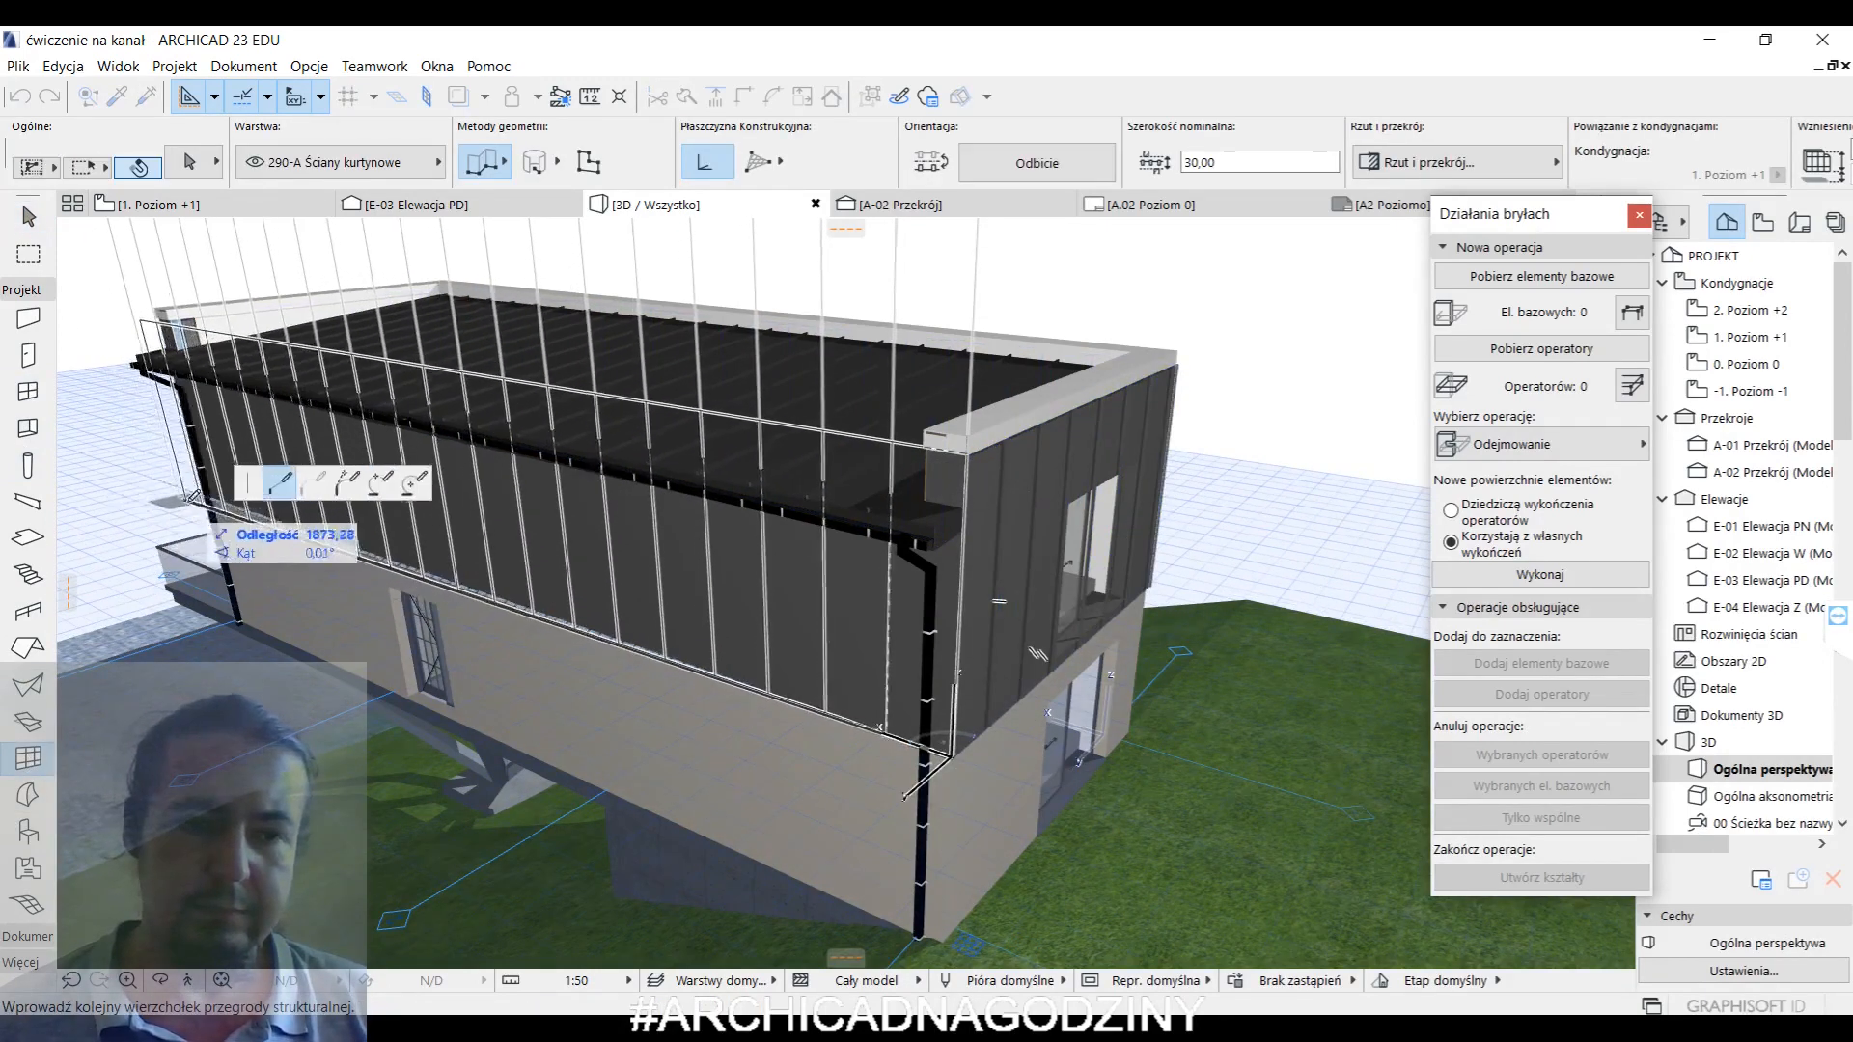
middle_click_drag(200, 507, 956, 555, "shift")
middle_click_drag(473, 751, 1138, 473)
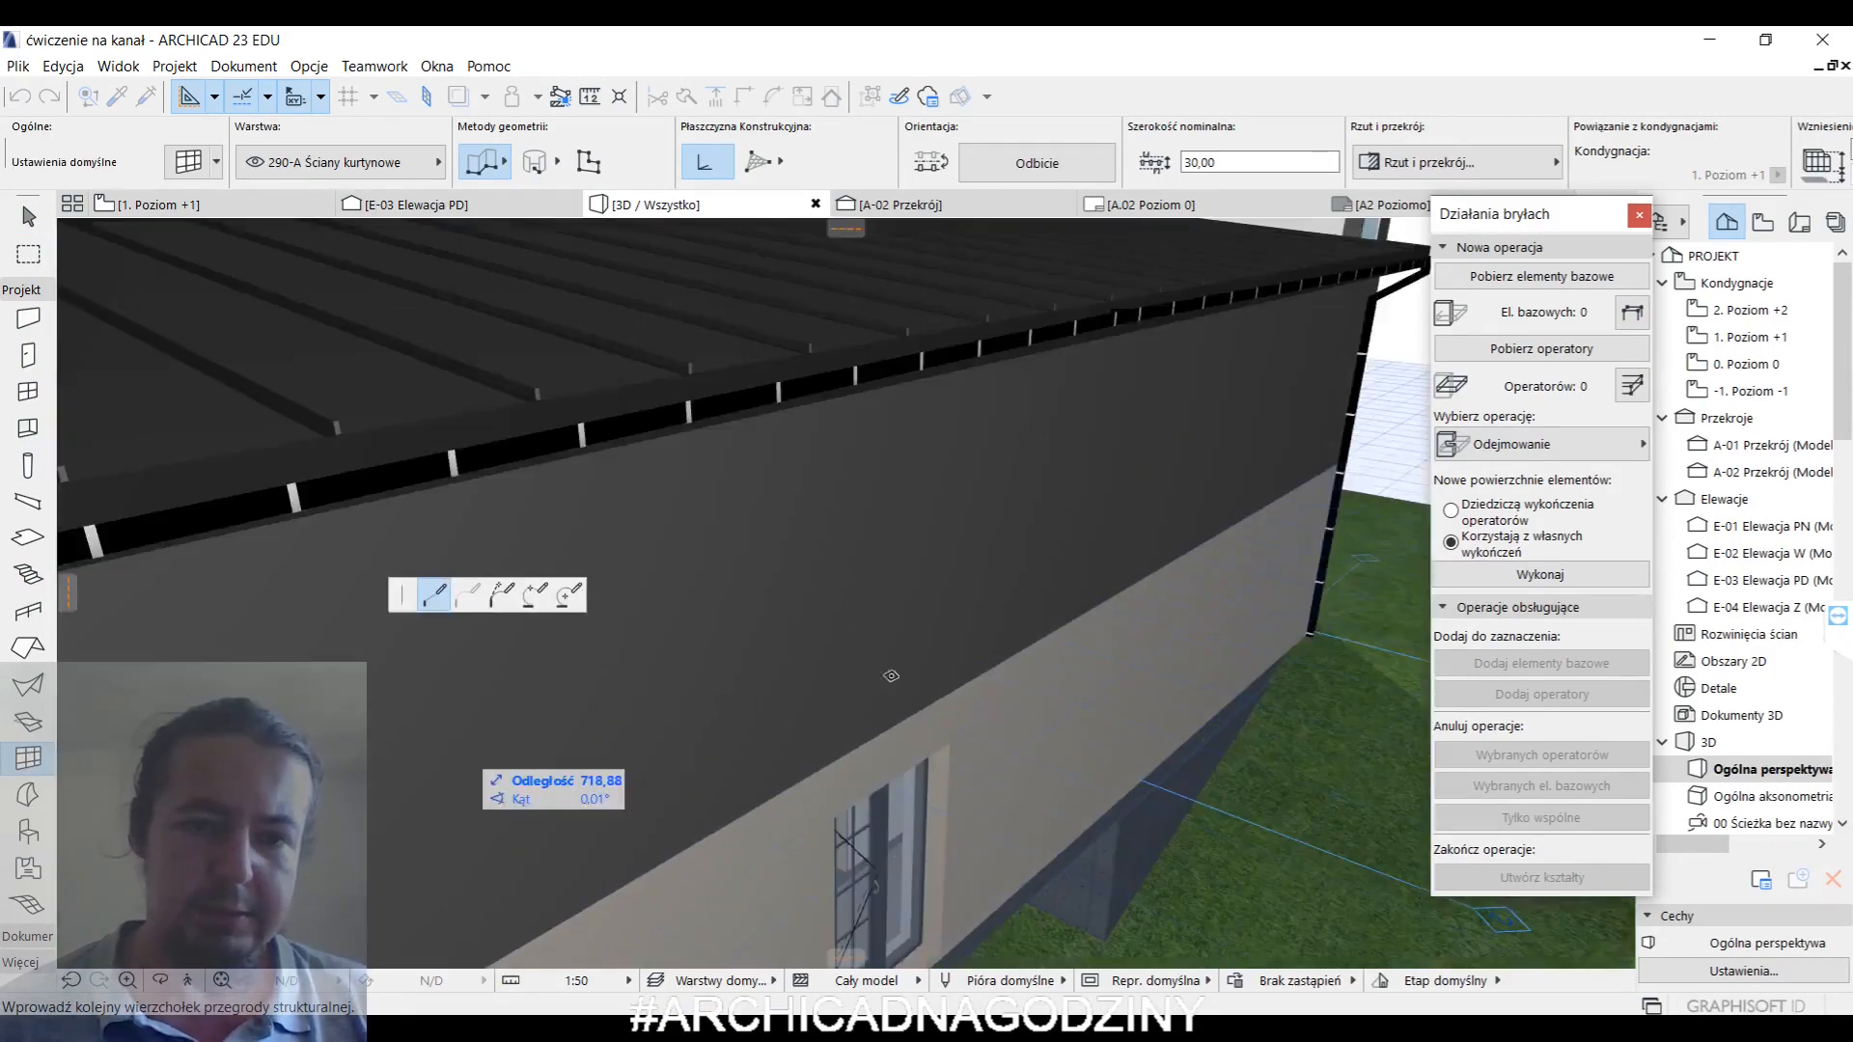
scroll(678, 813, "down", 2)
middle_click_drag(749, 816, 975, 599)
scroll(570, 819, "down", 1)
middle_click_drag(571, 819, 1087, 473)
left_click(646, 745, "shift")
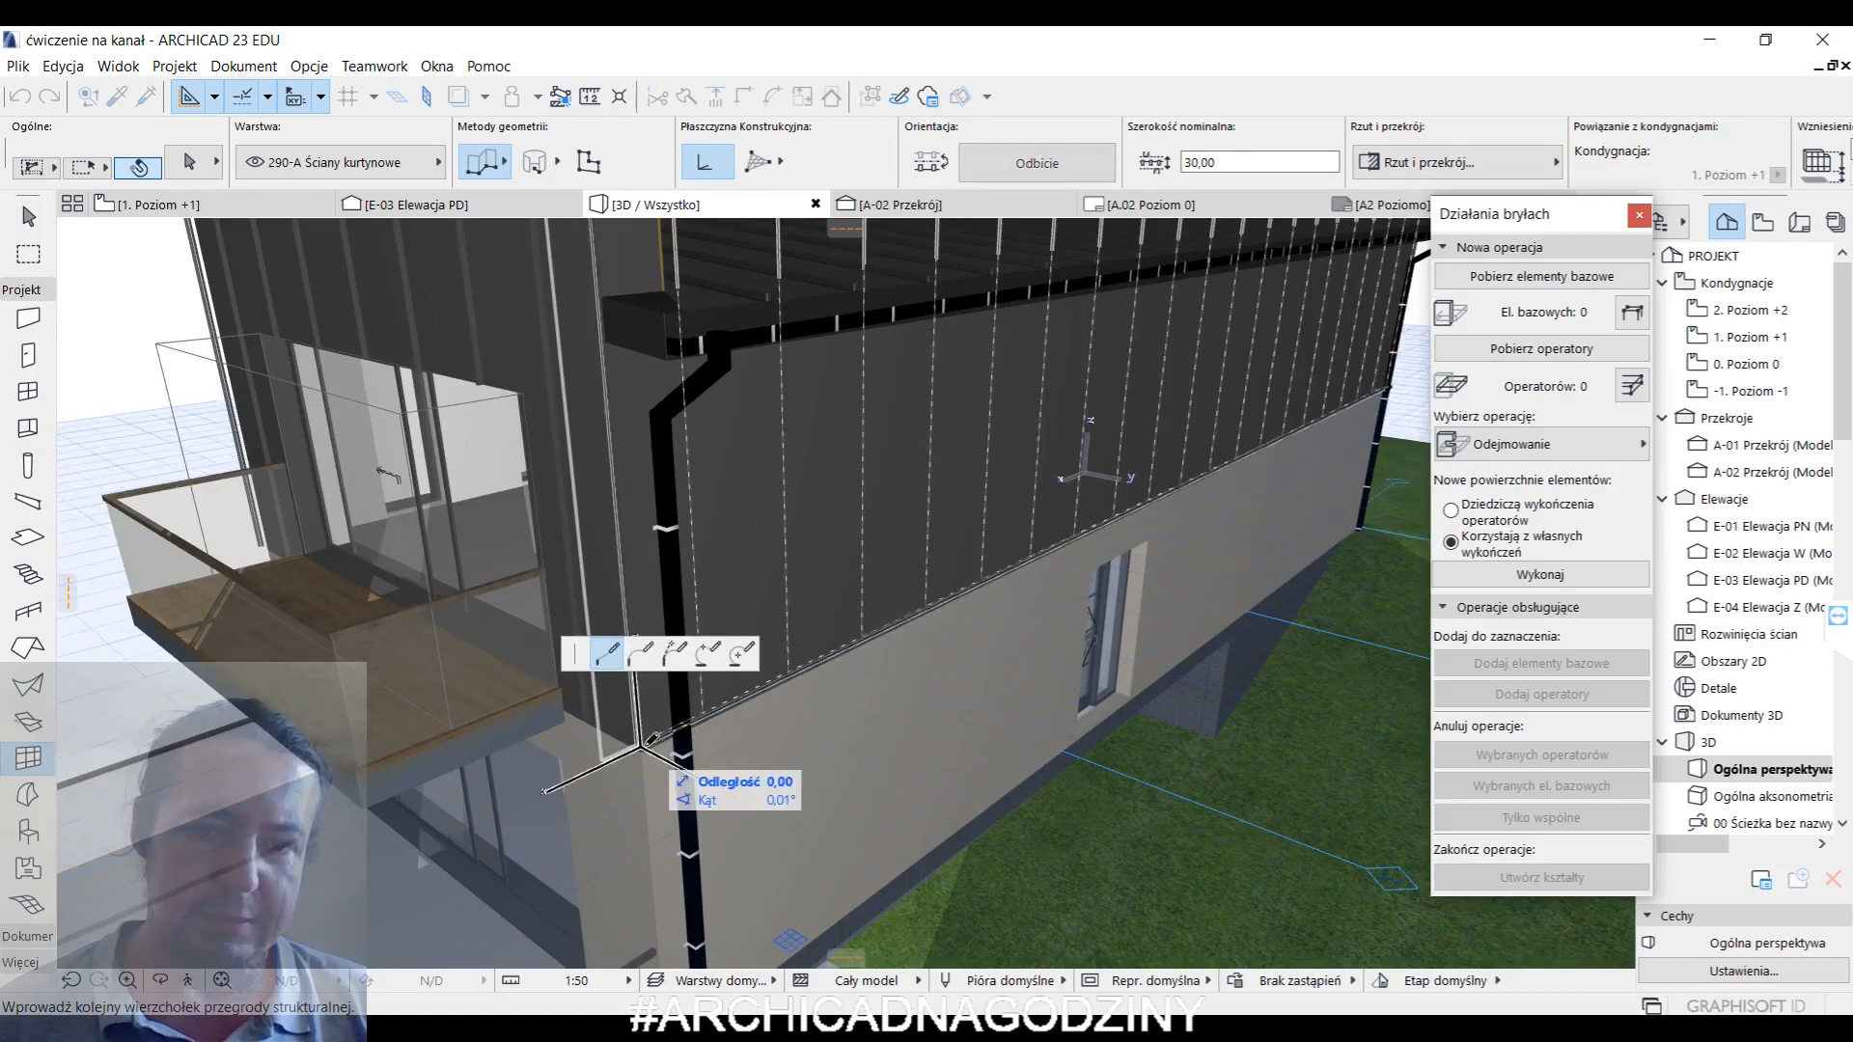
left_click(645, 744)
key("Escape")
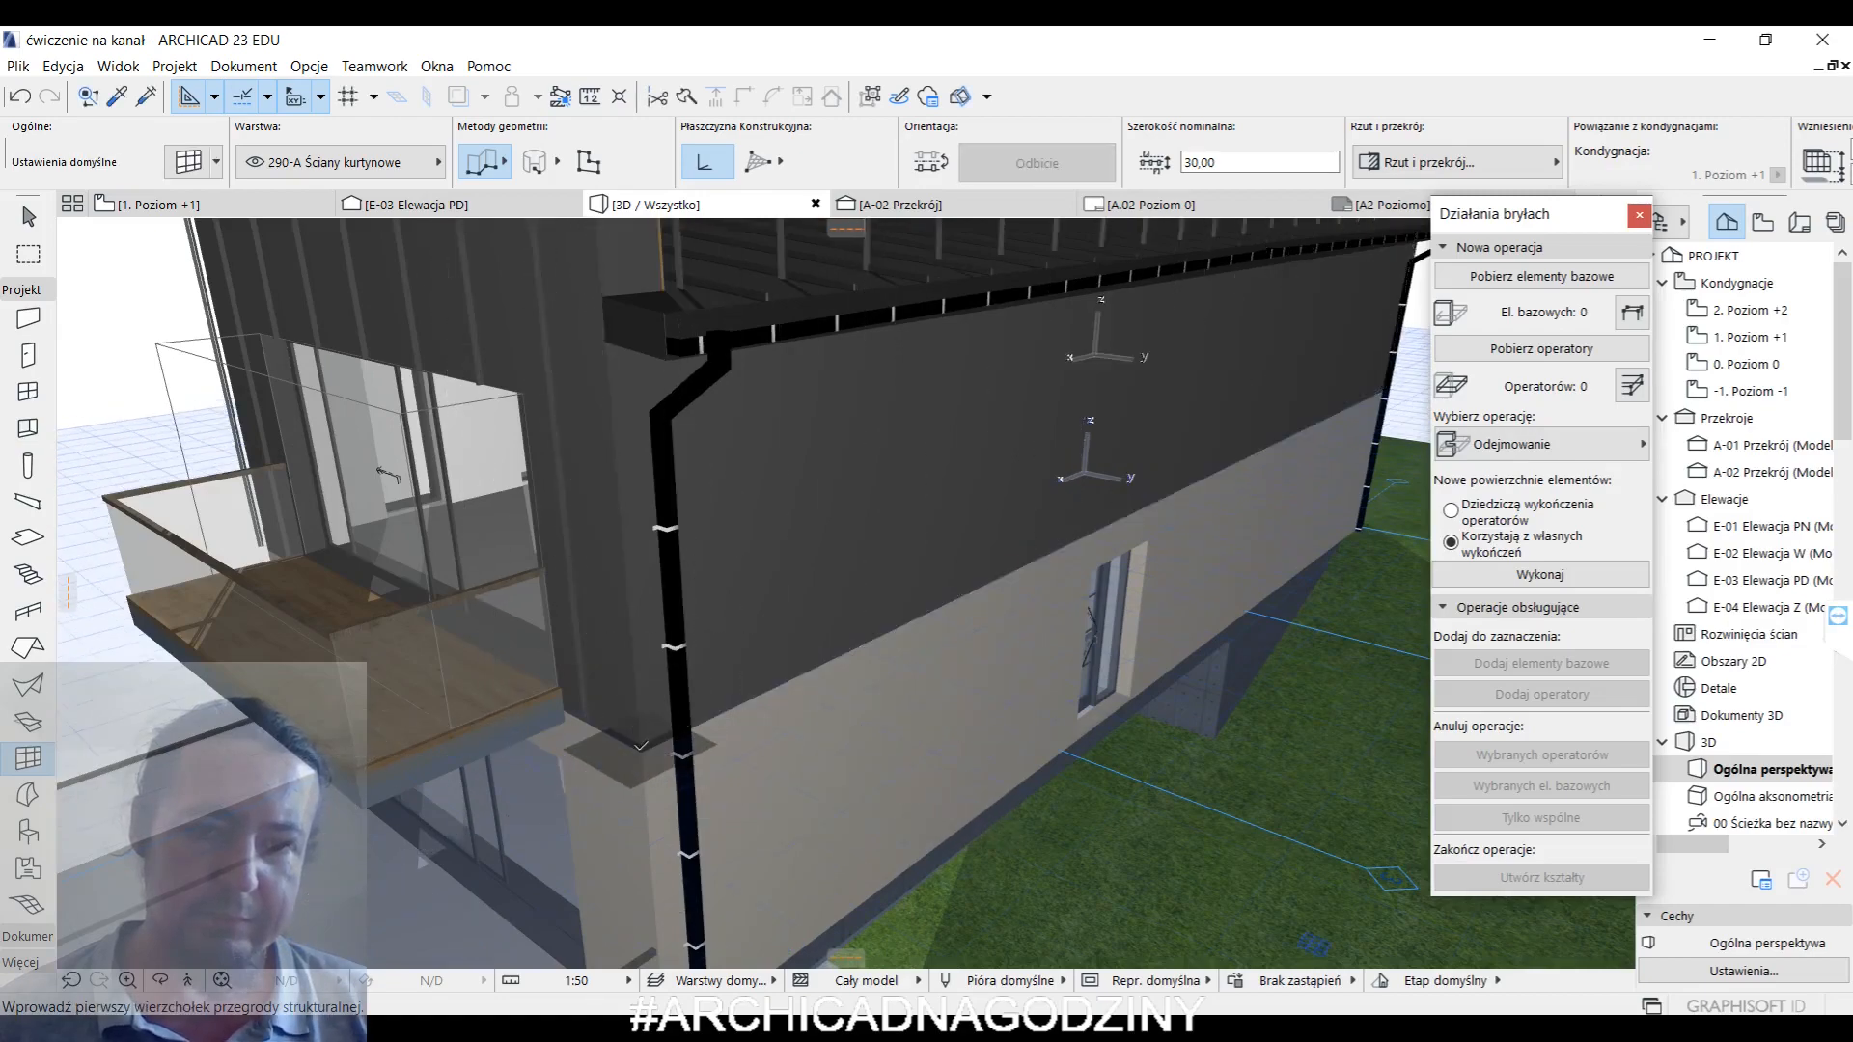
key("Escape")
- Examine the corner of the eaves facade on floor plans 1. Poziom +1 and 2. Poziom +2, and return to 3D
left_click(759, 648)
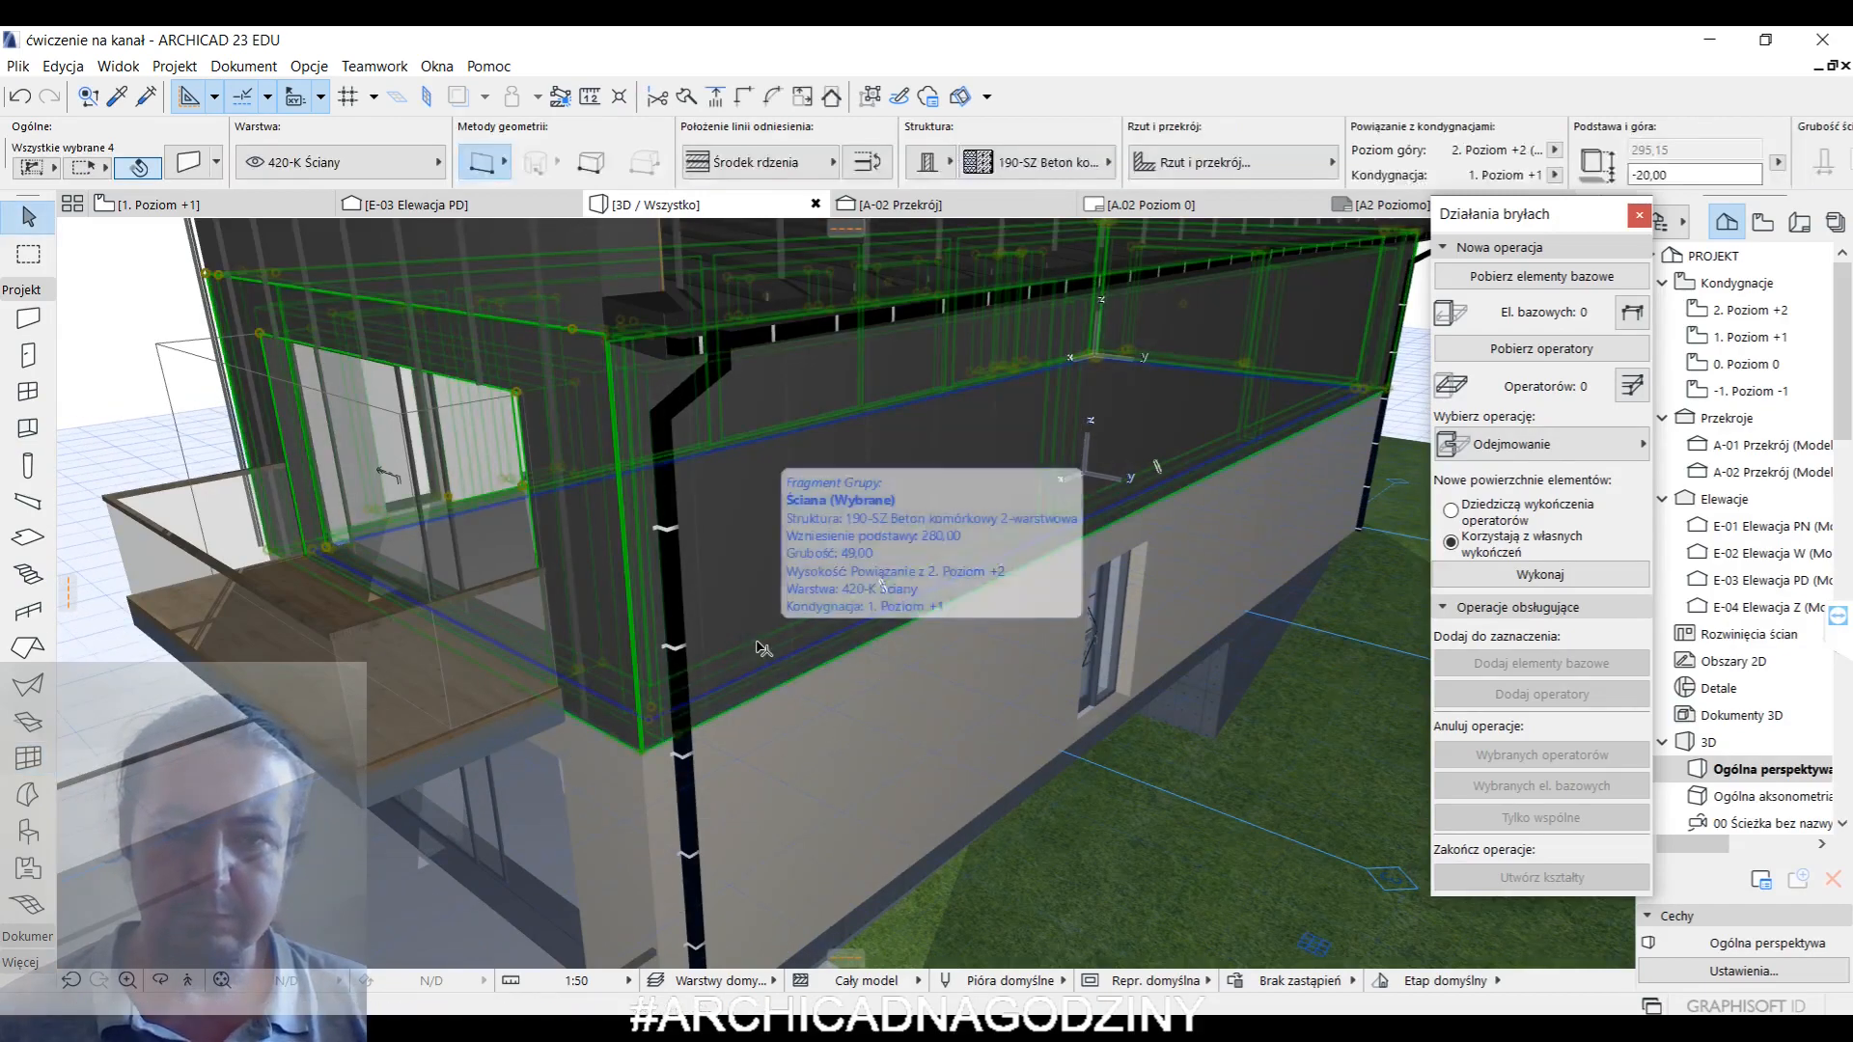
left_click(267, 210)
left_click(772, 759)
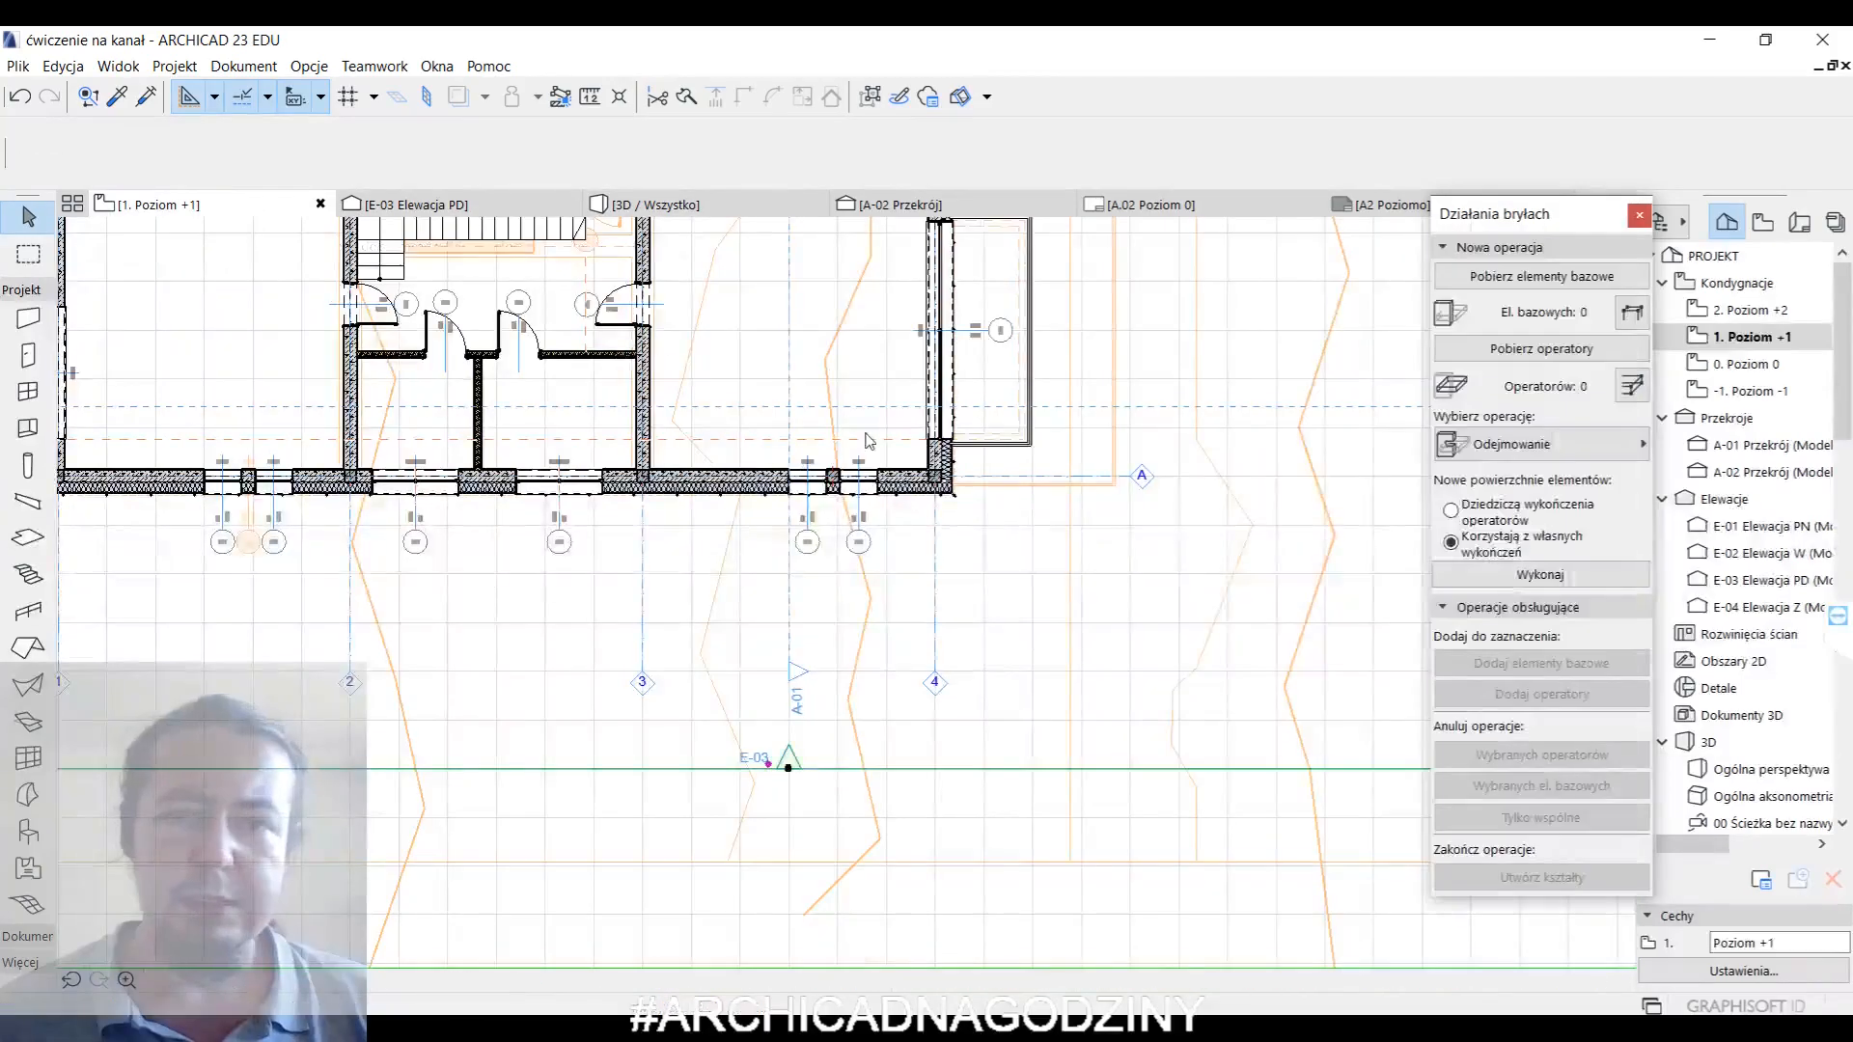
scroll(739, 357, "down", 3)
middle_click_drag(743, 377, 853, 650)
scroll(960, 531, "up", 8)
scroll(960, 531, "up", 5)
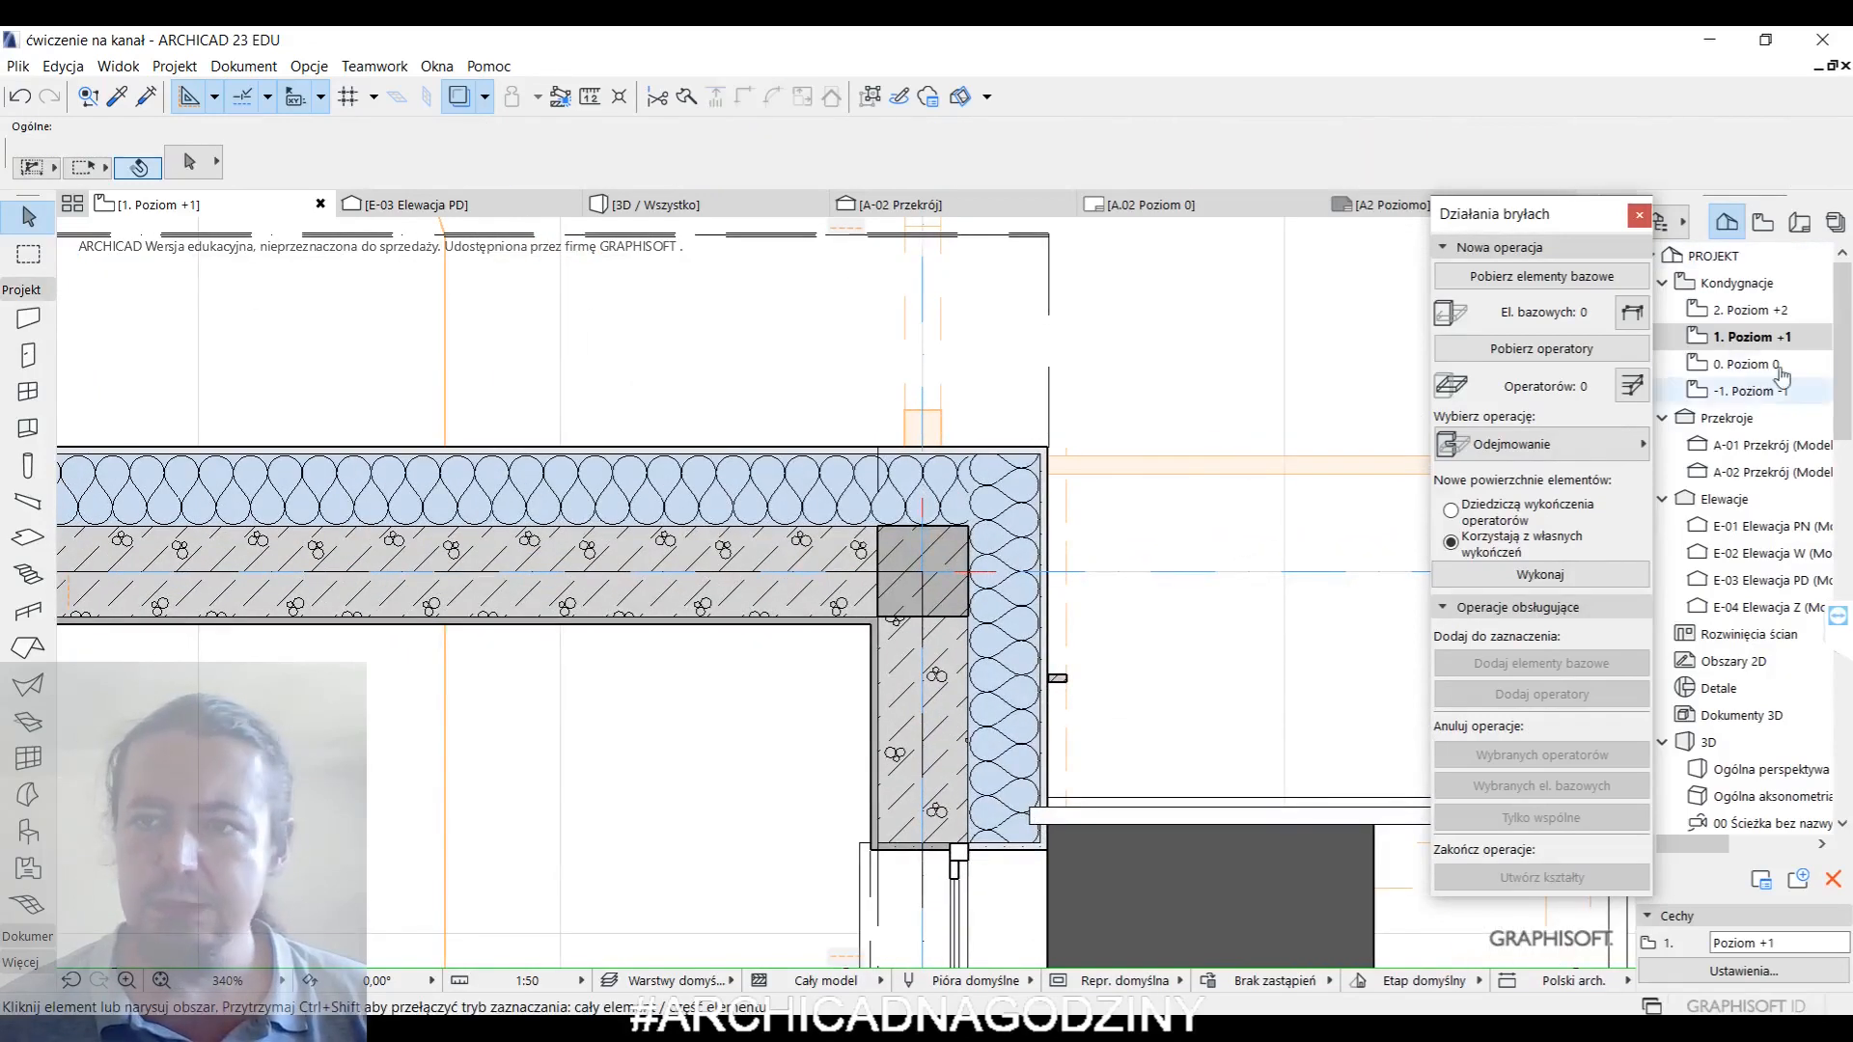
double_click(1746, 363)
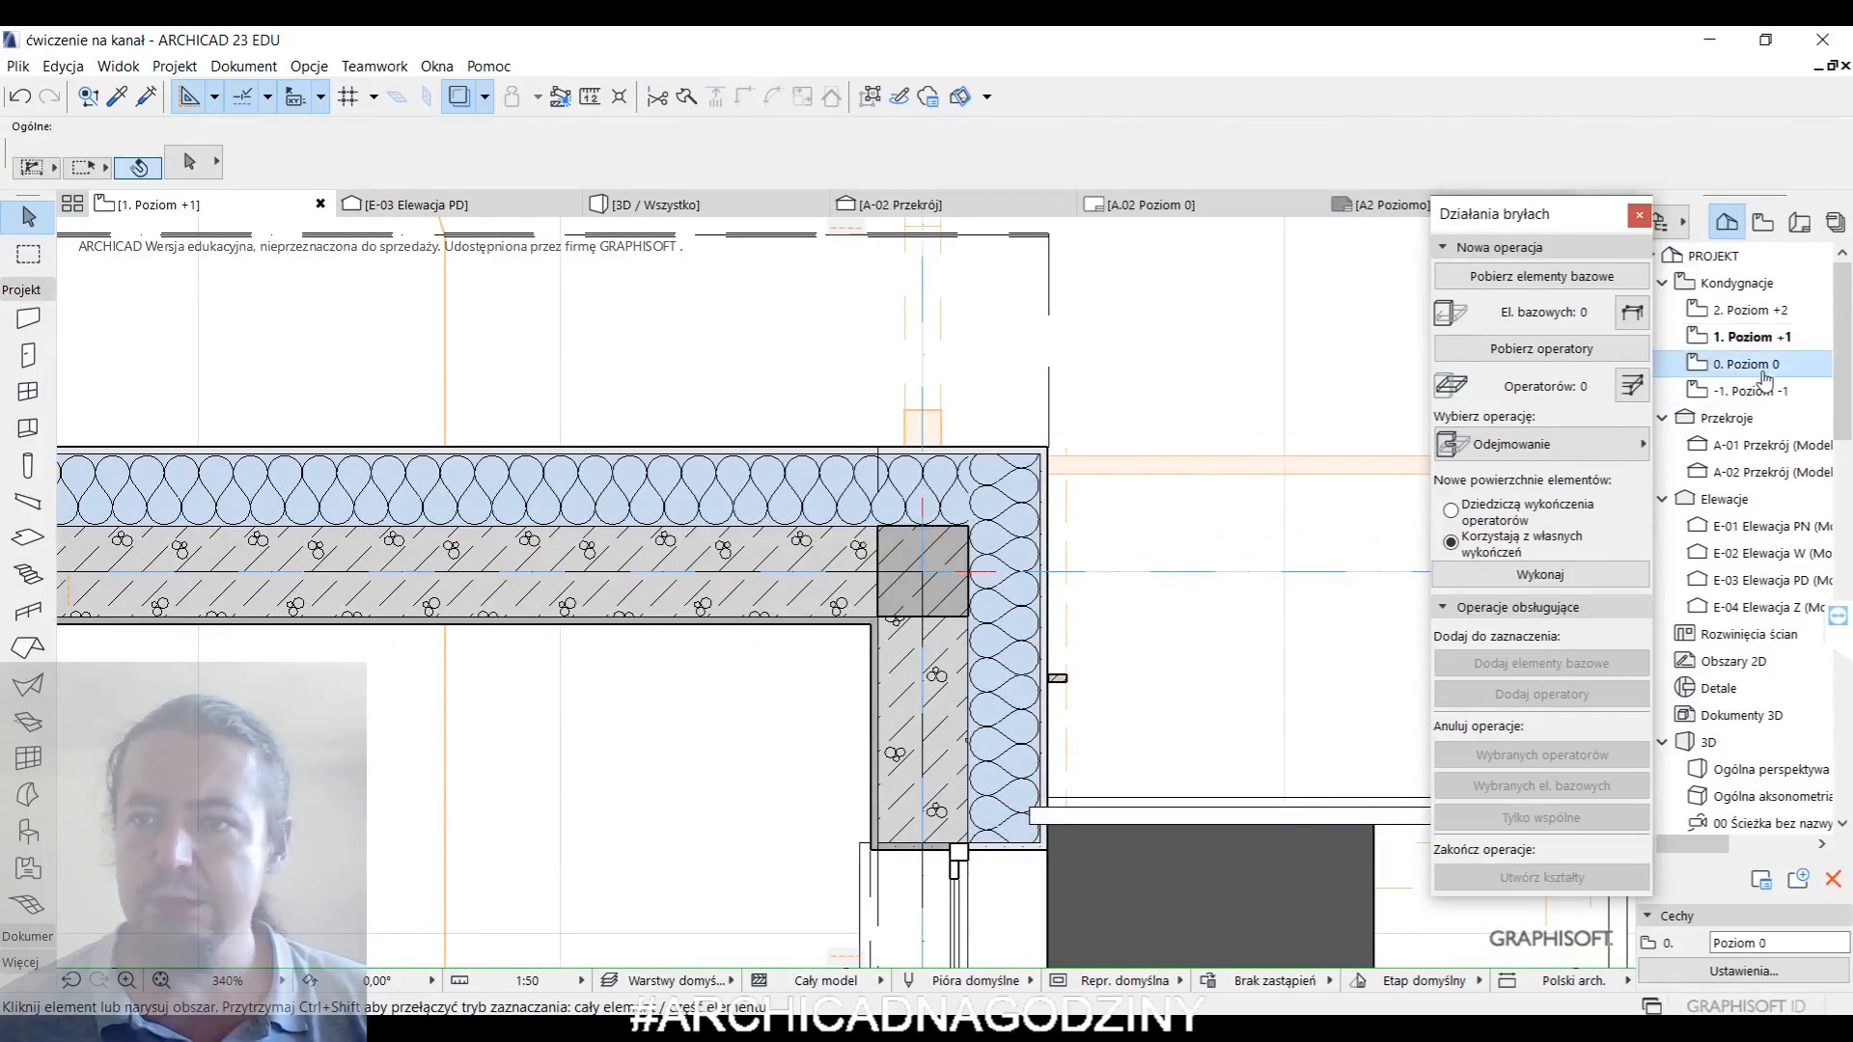
double_click(1754, 310)
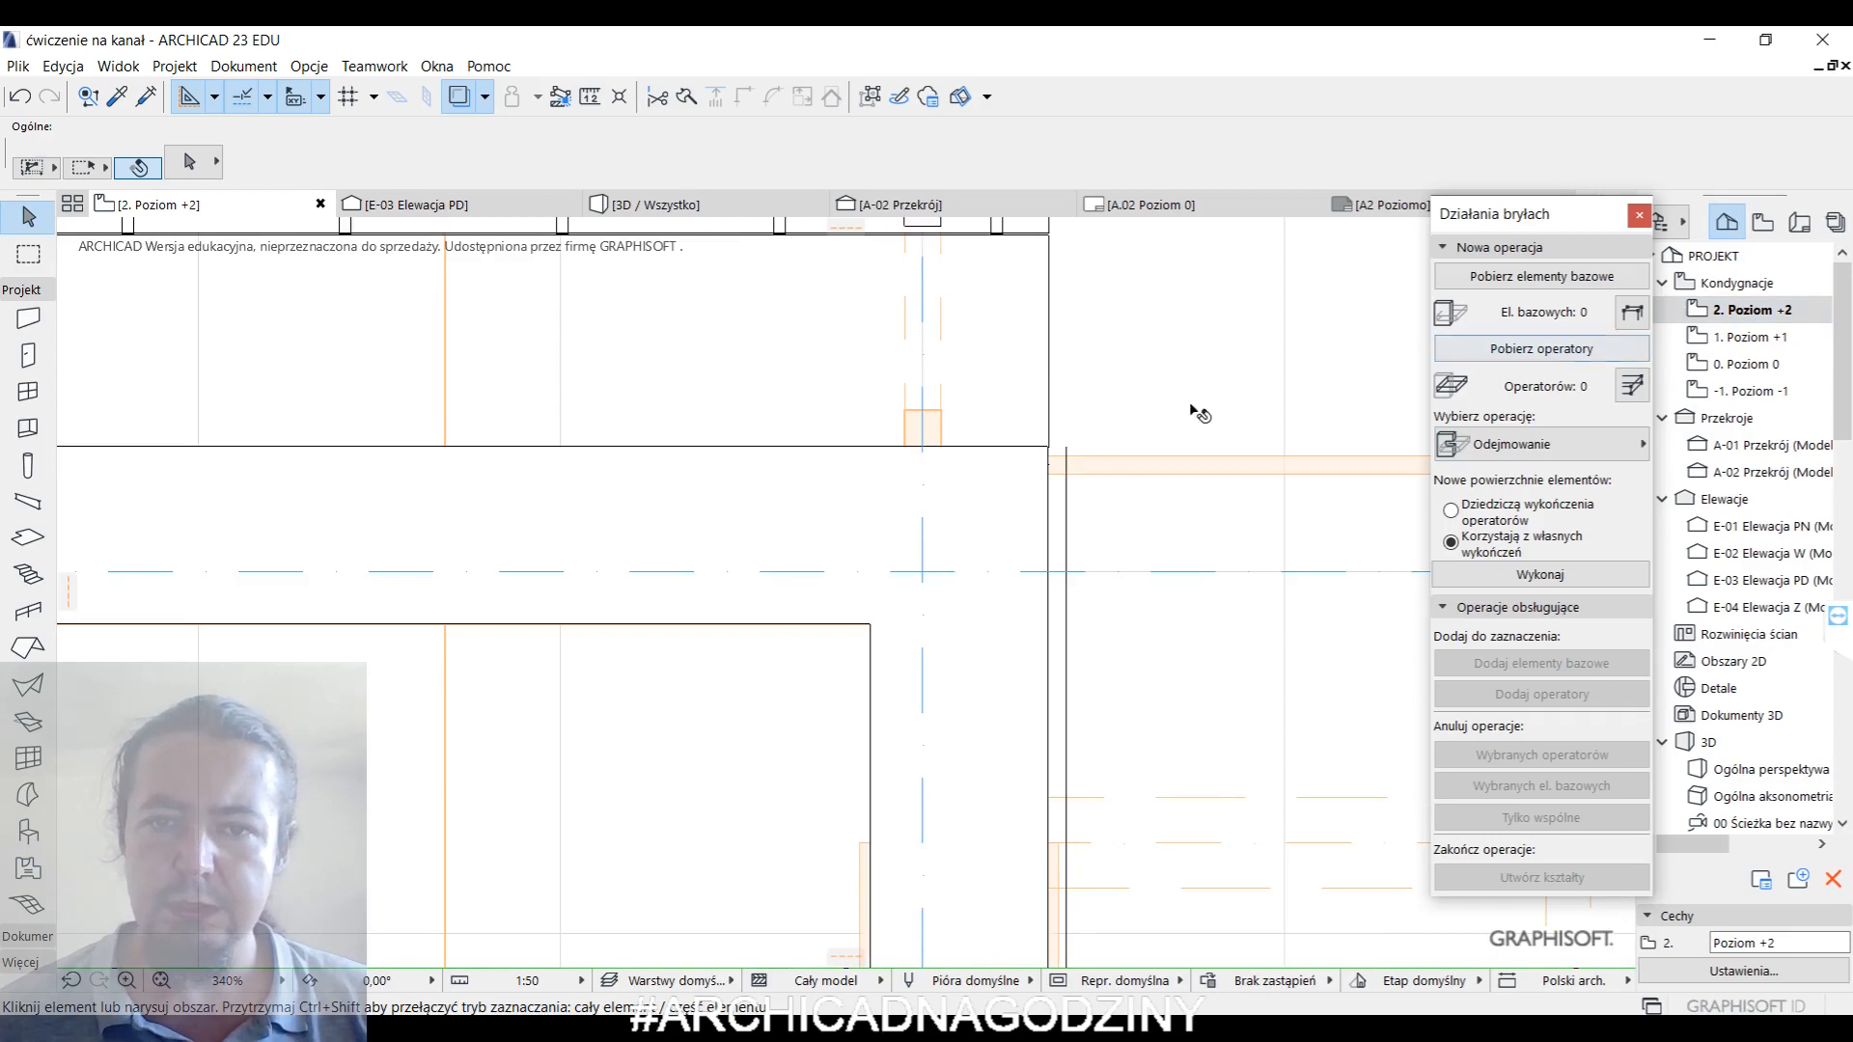
right_click(1196, 409)
left_click(1199, 733)
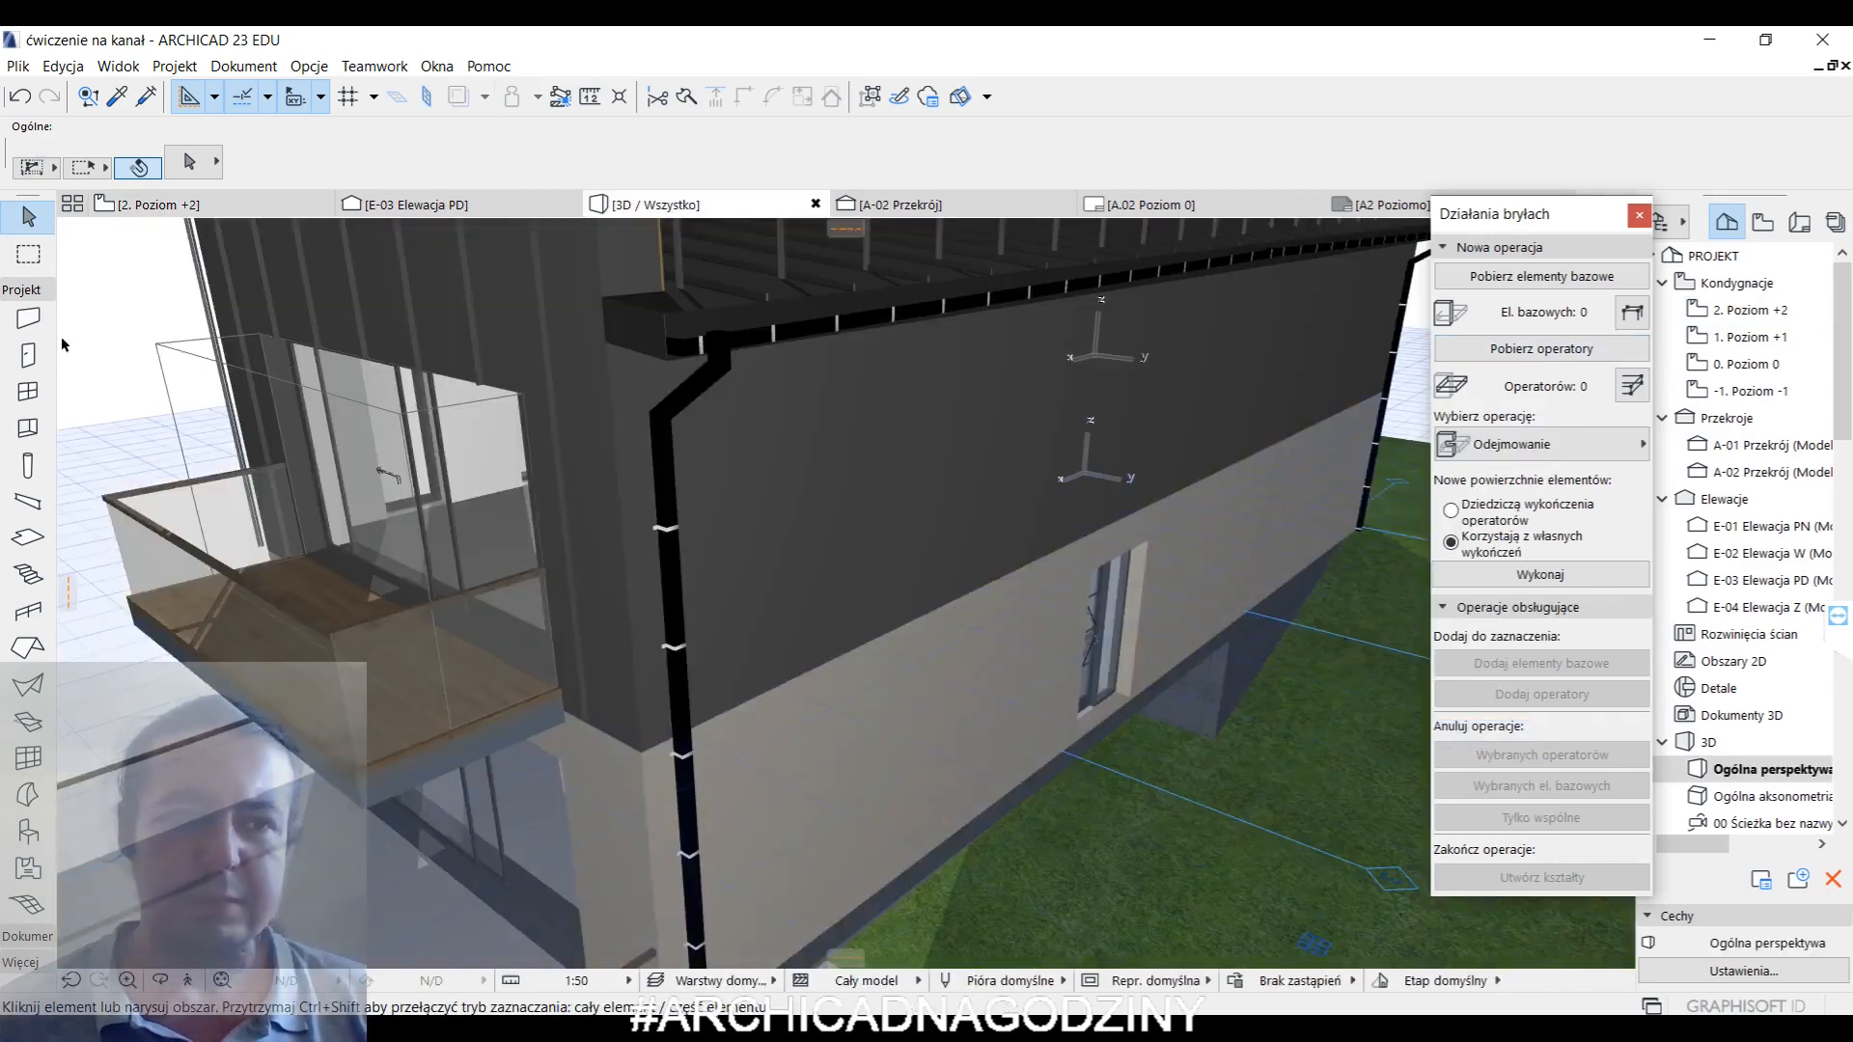
- Mirror only the eaves facade's curtain wall about its base line, leaving the balcony facade's curtain wall out of the selection
left_click(27, 758)
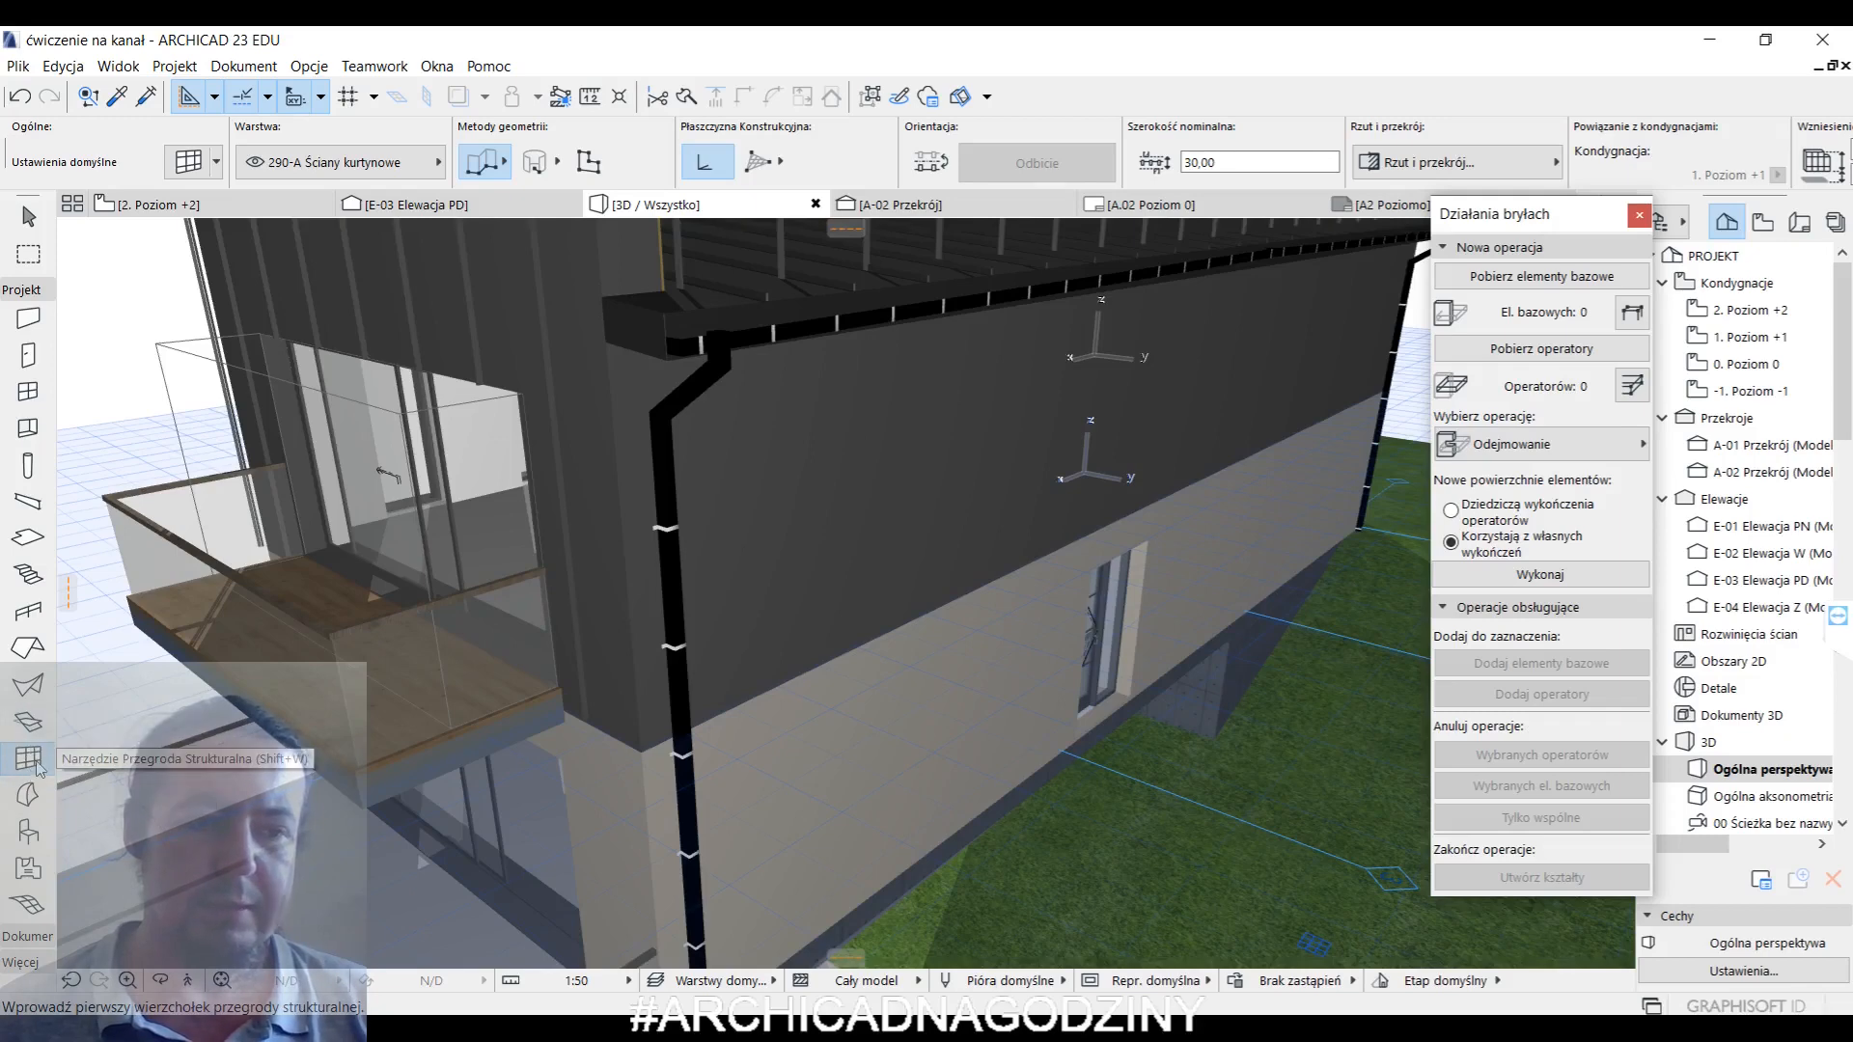
key("ctrl+a")
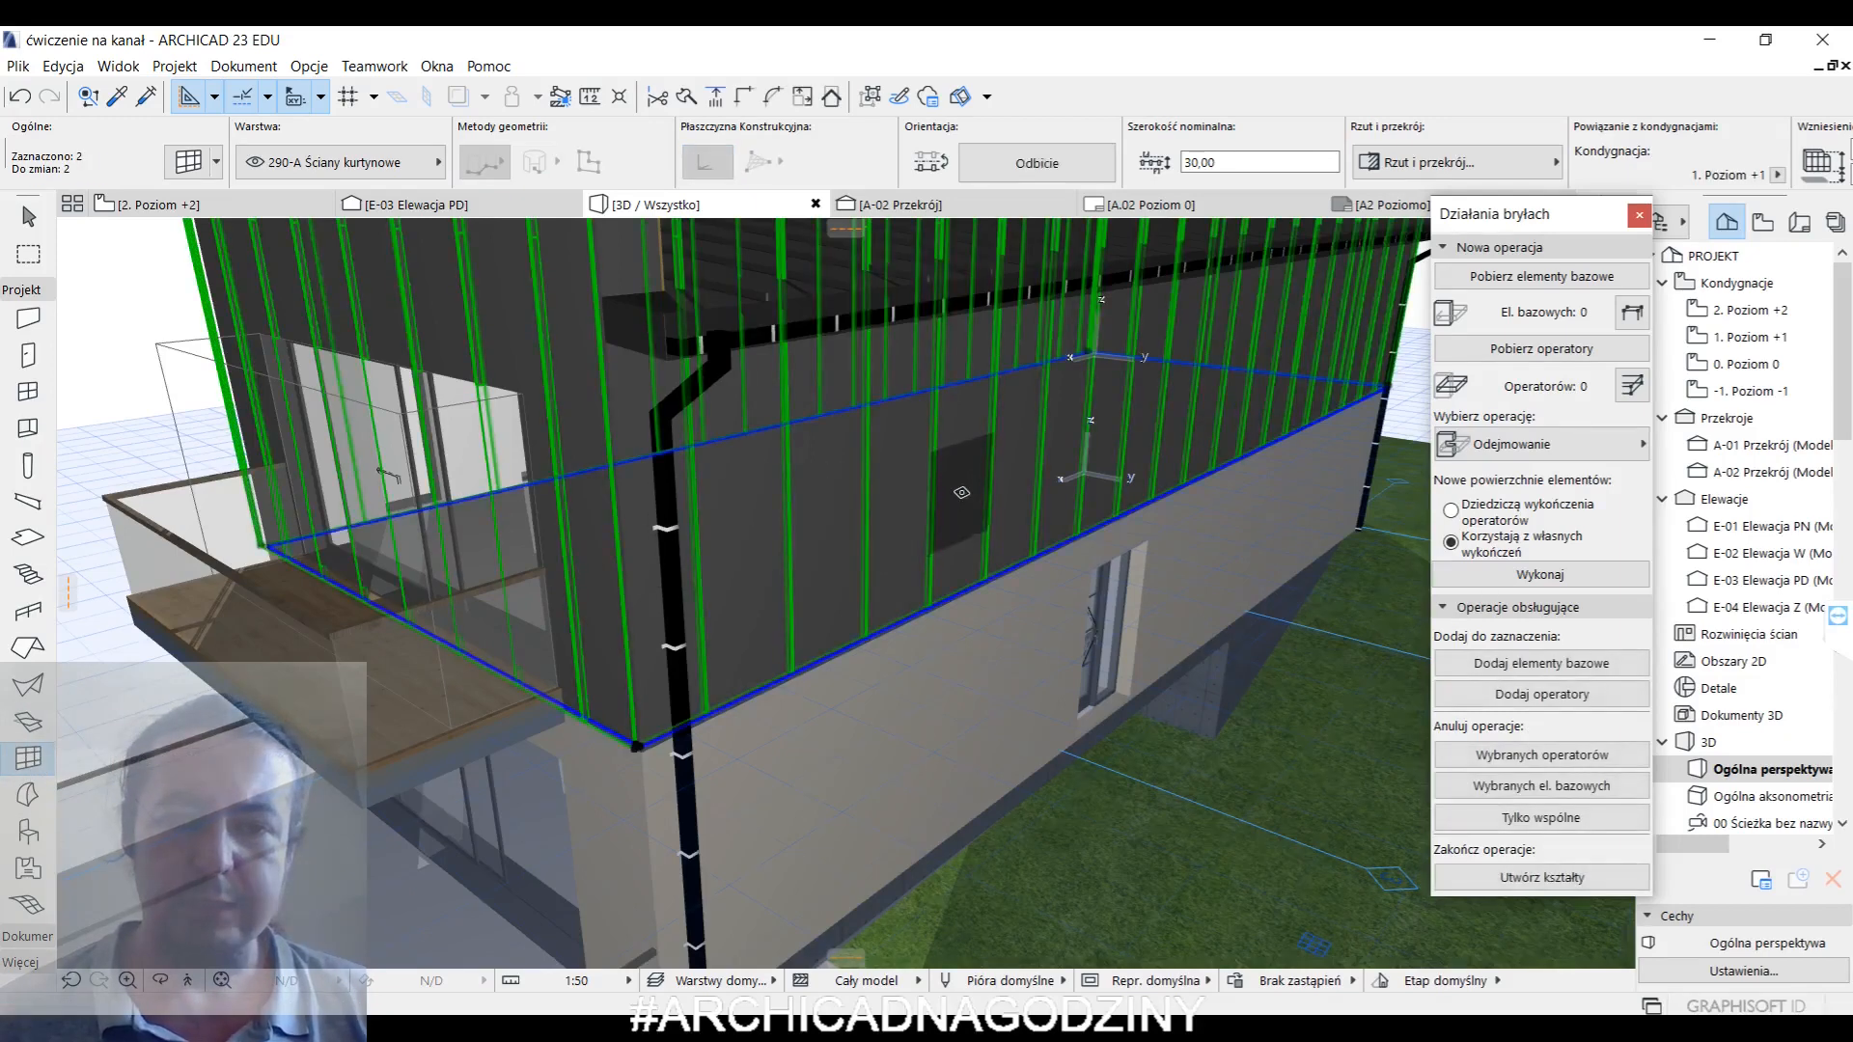
left_click(584, 655, "shift")
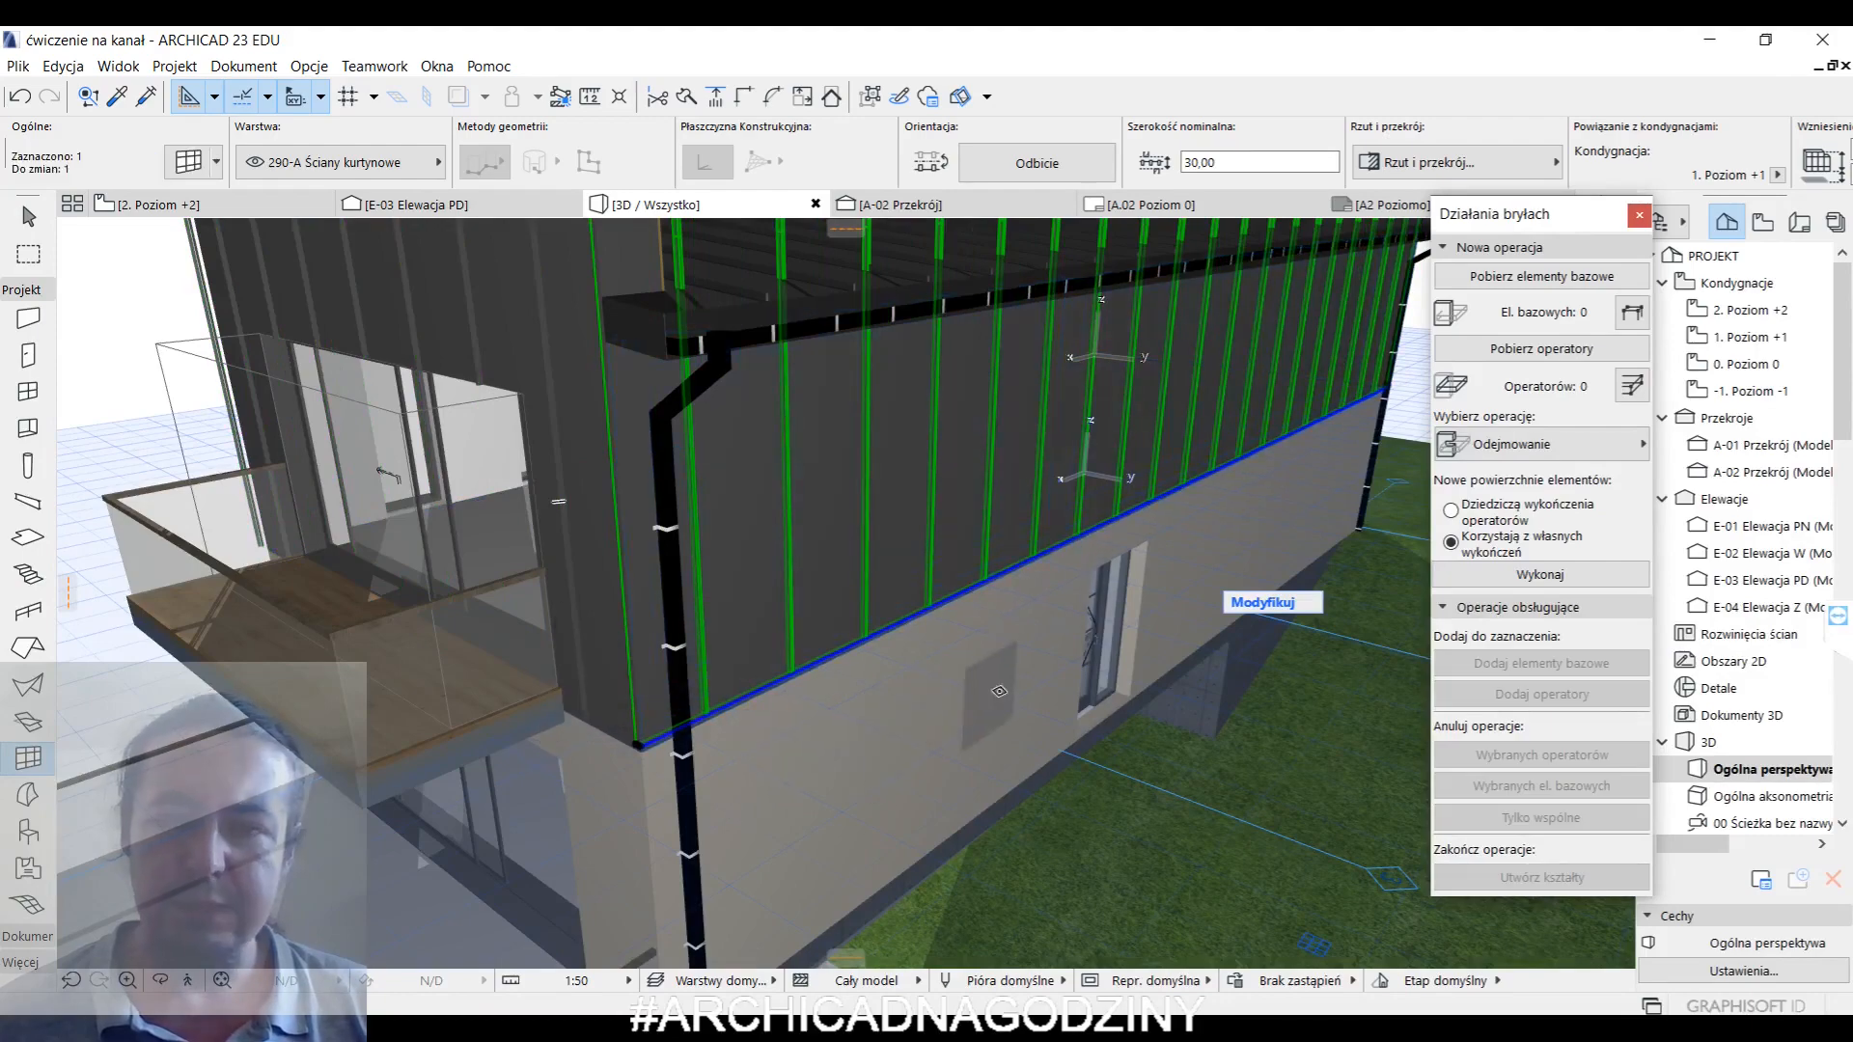
middle_click_drag(926, 749, 992, 717, "shift")
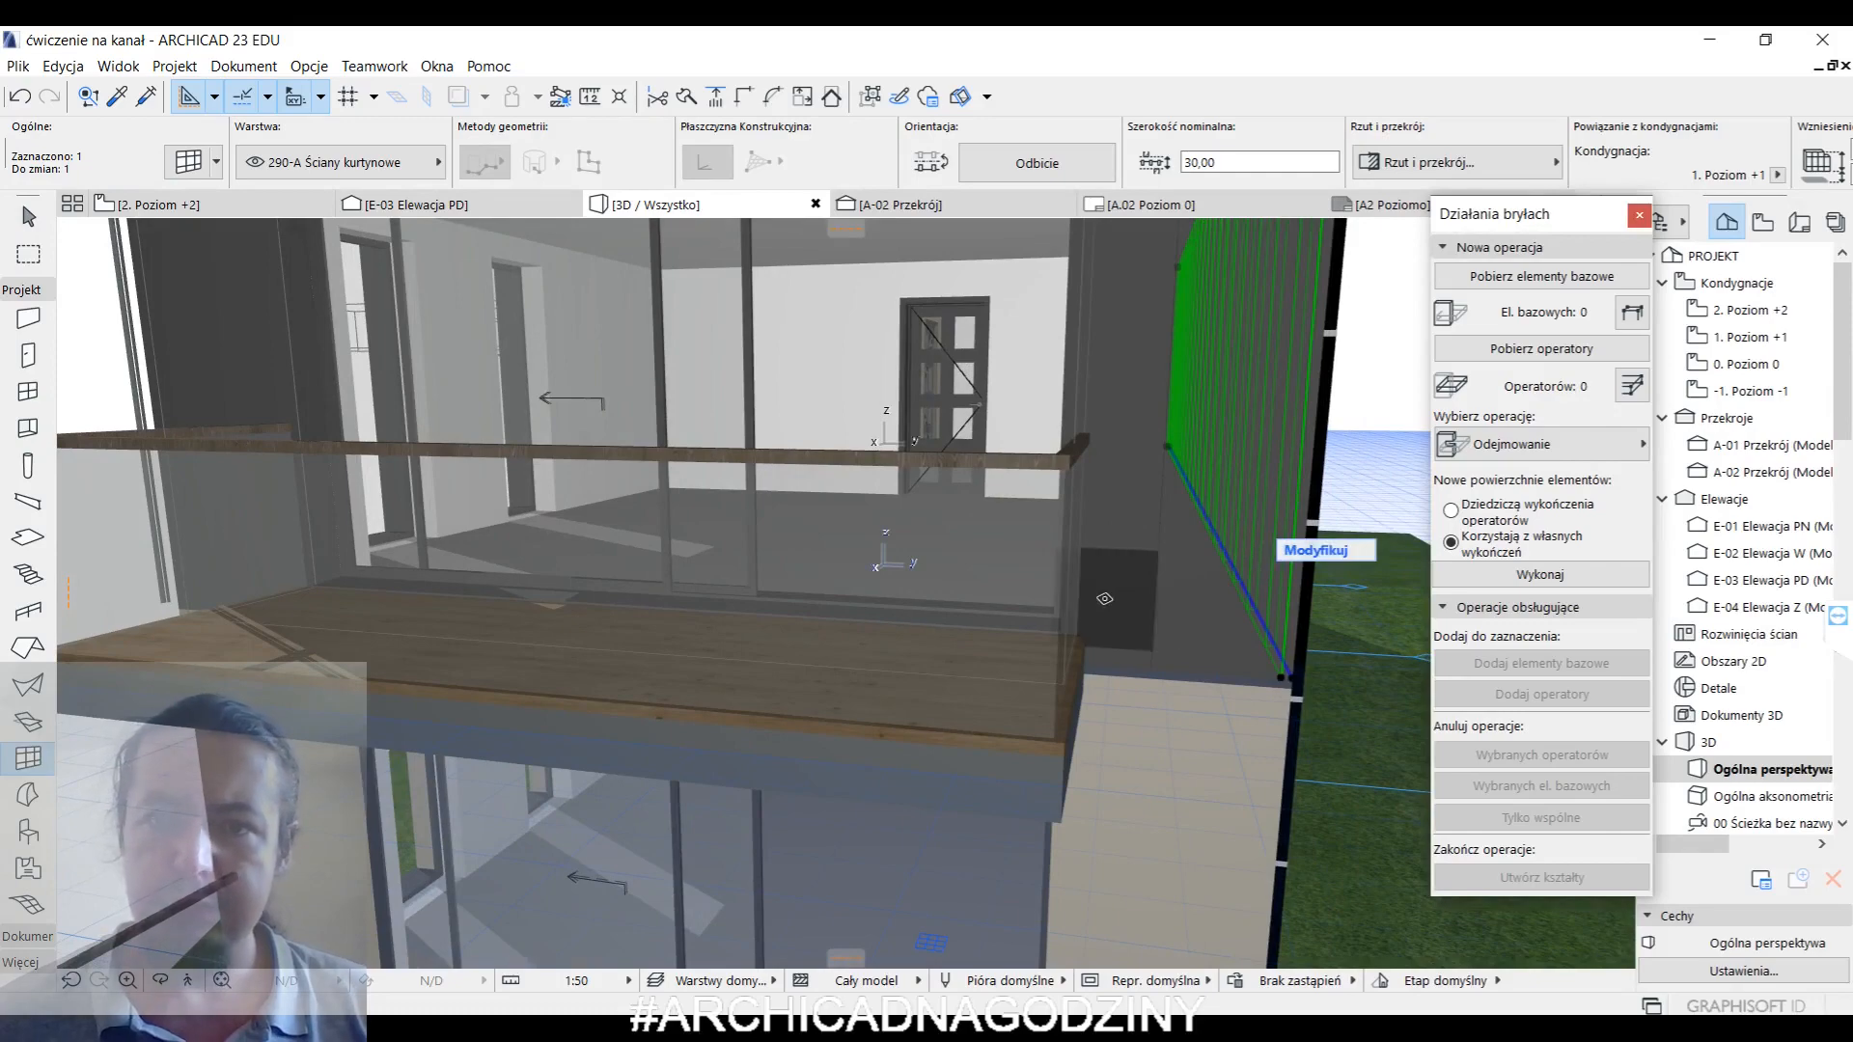
middle_click_drag(976, 629, 710, 717, "shift")
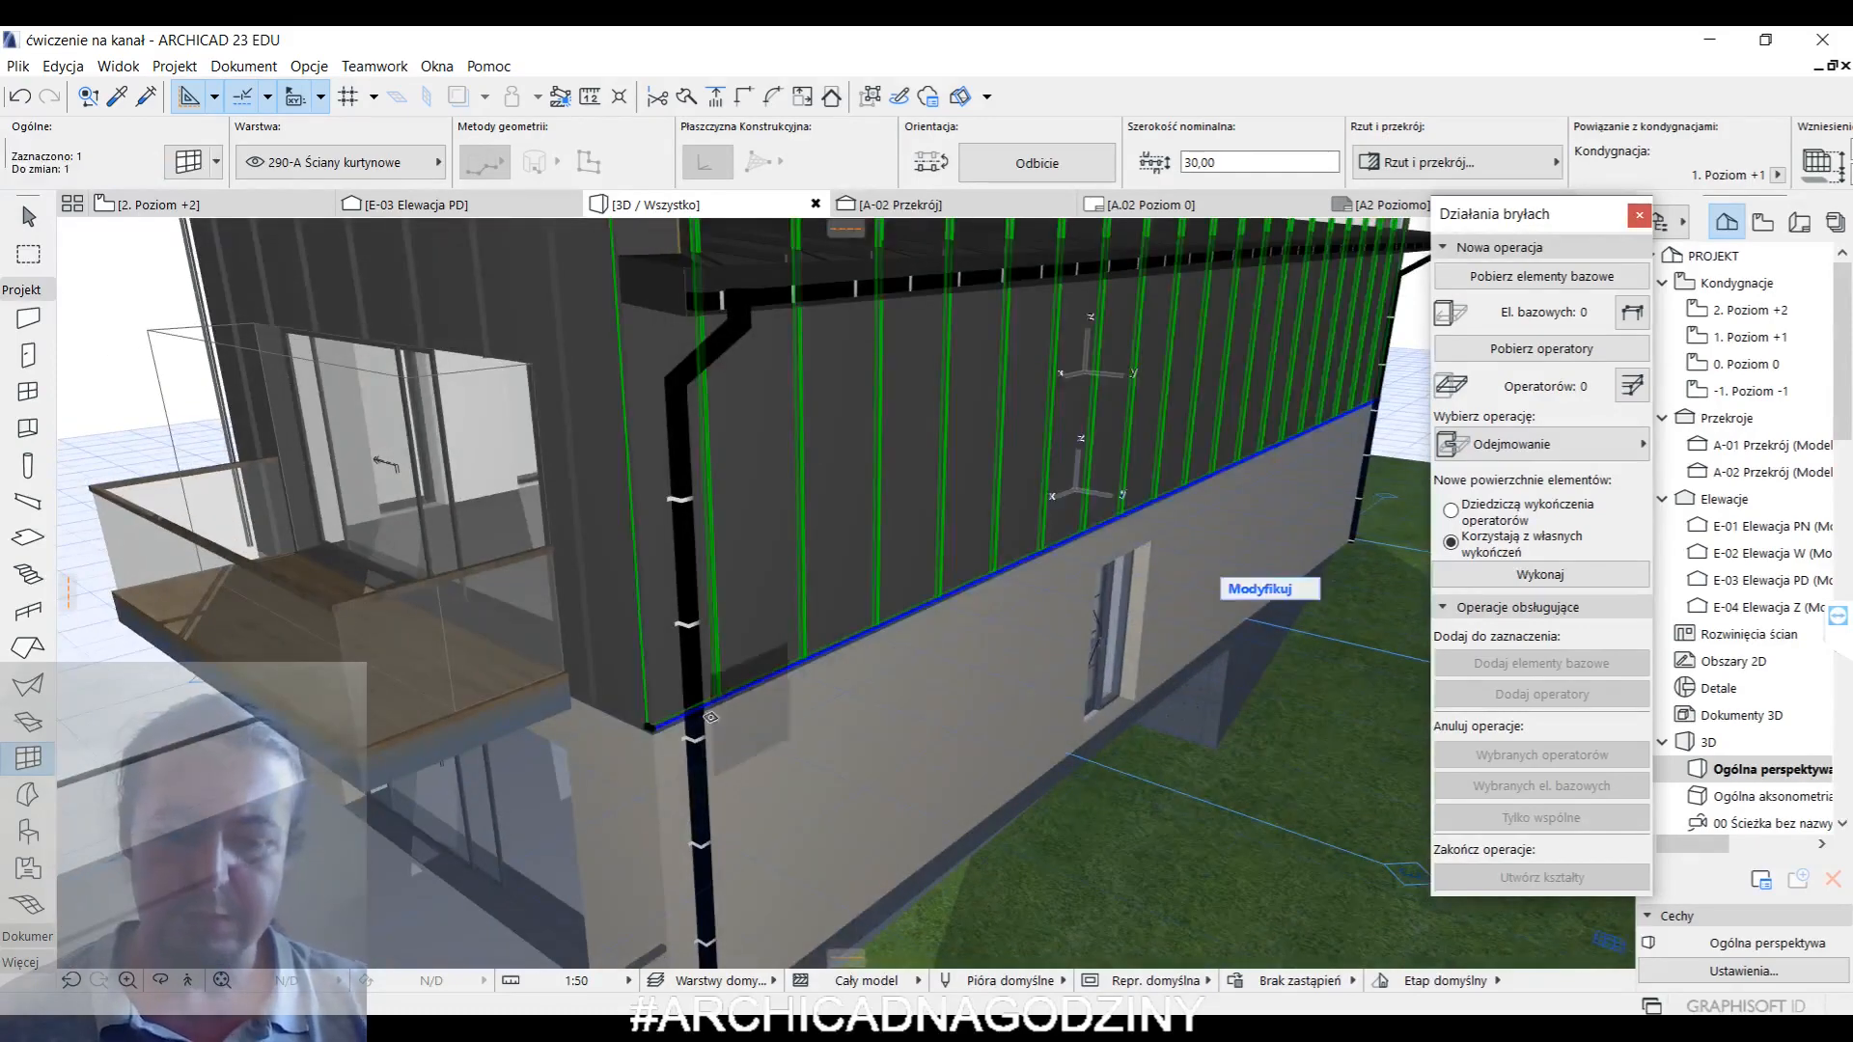
key("ctrl+m")
left_click(650, 729)
left_click(871, 630)
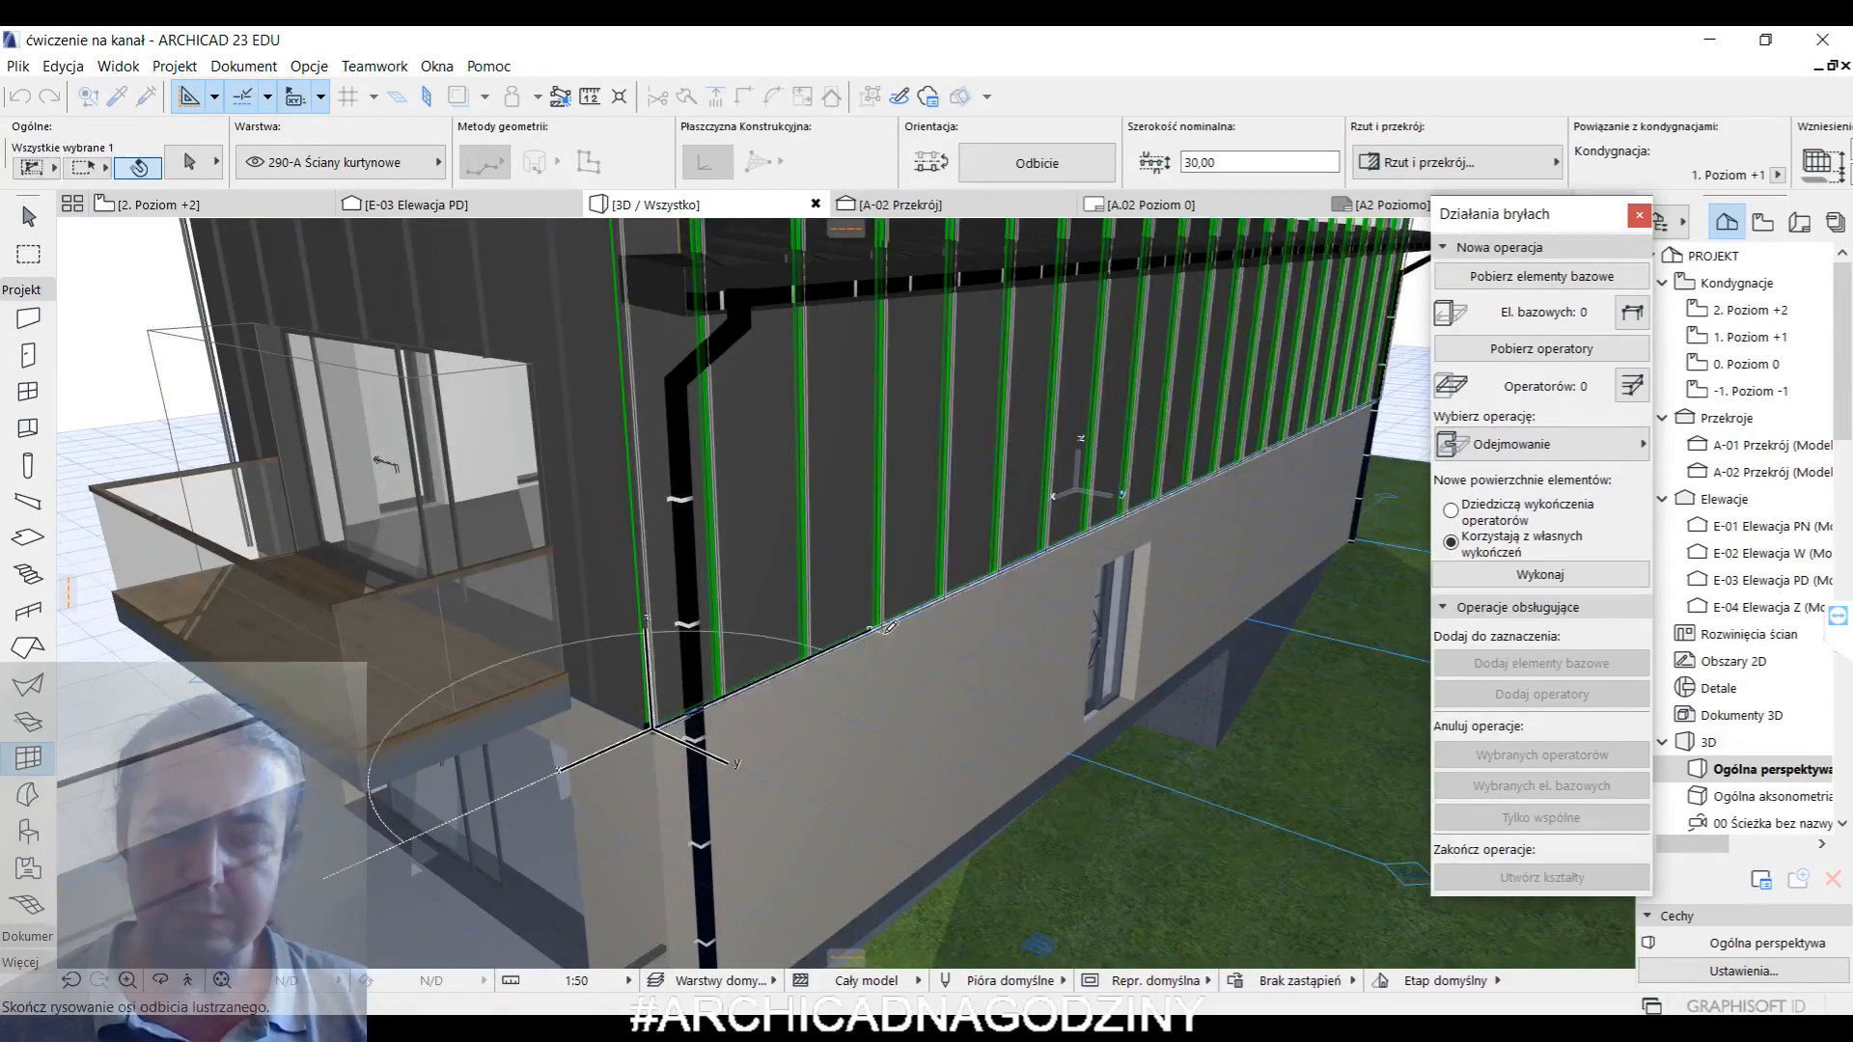
- Lower the top edge of the eaves facade's curtain wall to just under the roof eaves
mouse_move(999, 714)
middle_mouse_down("shift")
mouse_move(1048, 731)
mouse_move(994, 728)
middle_mouse_up("shift")
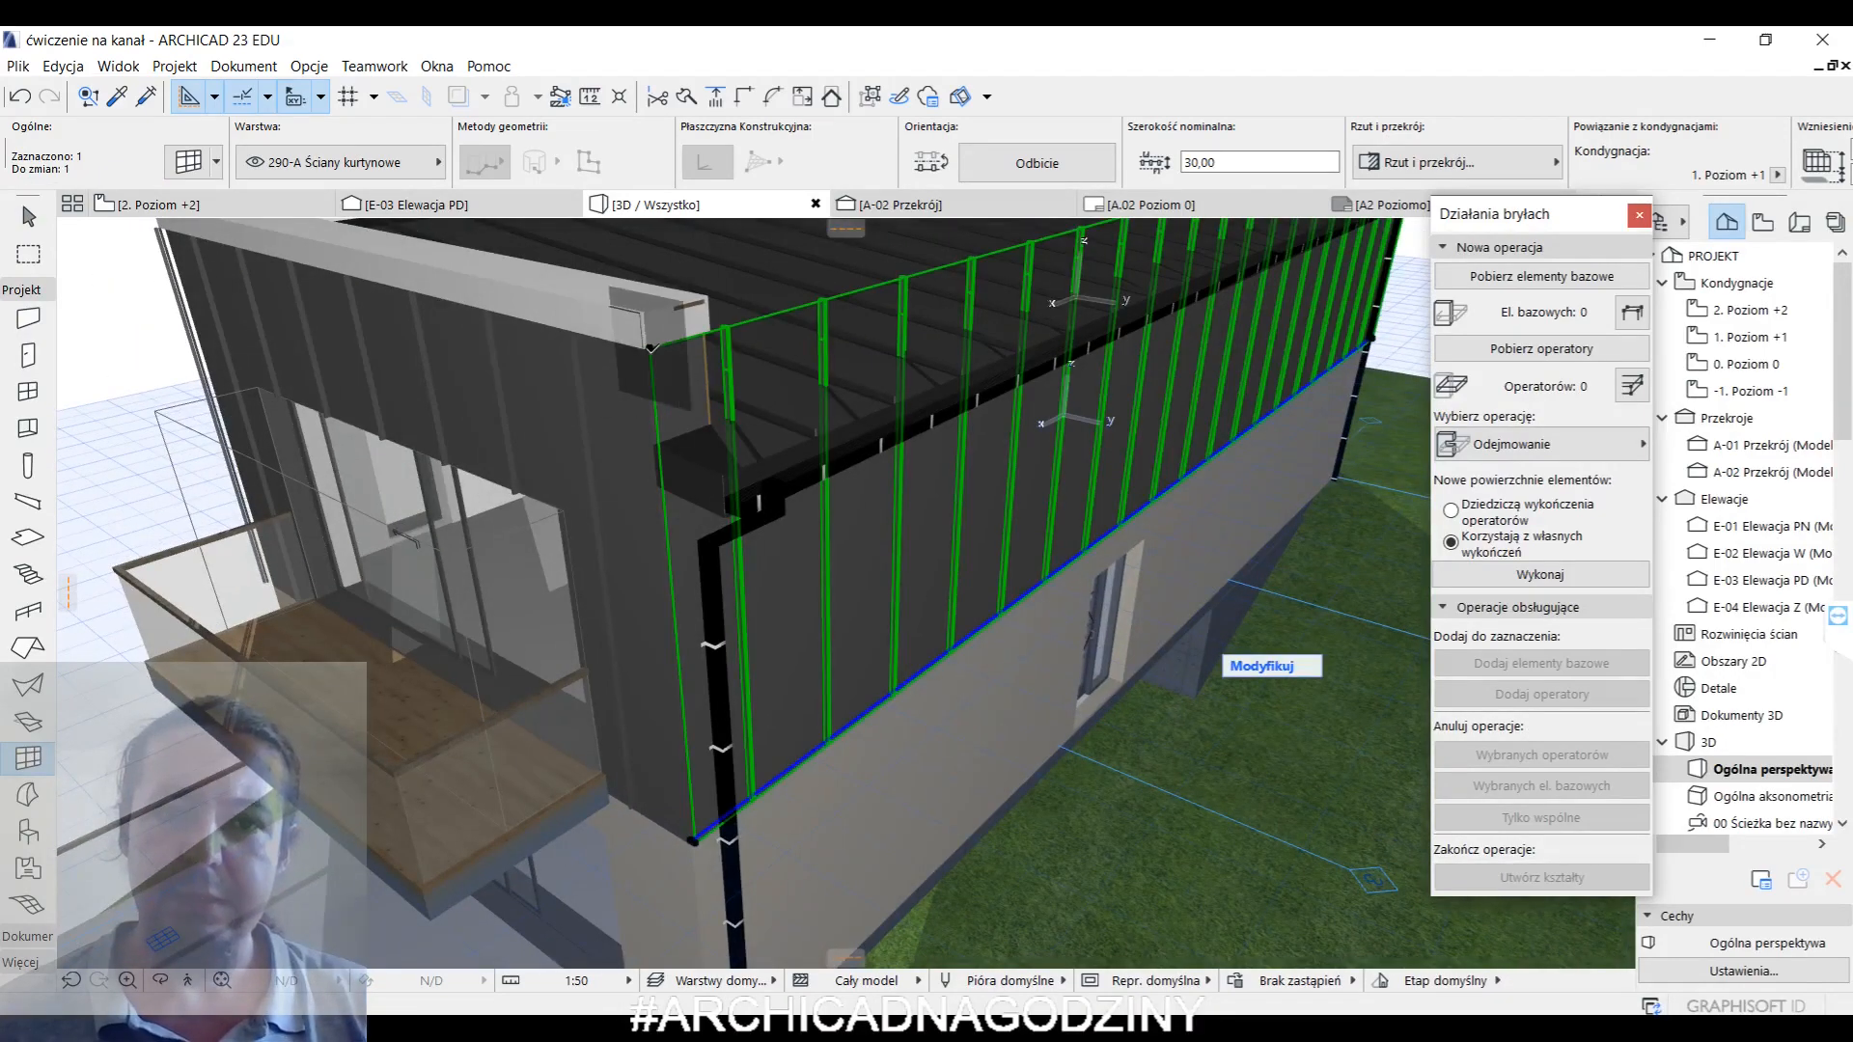
left_click(650, 347)
left_click(795, 335)
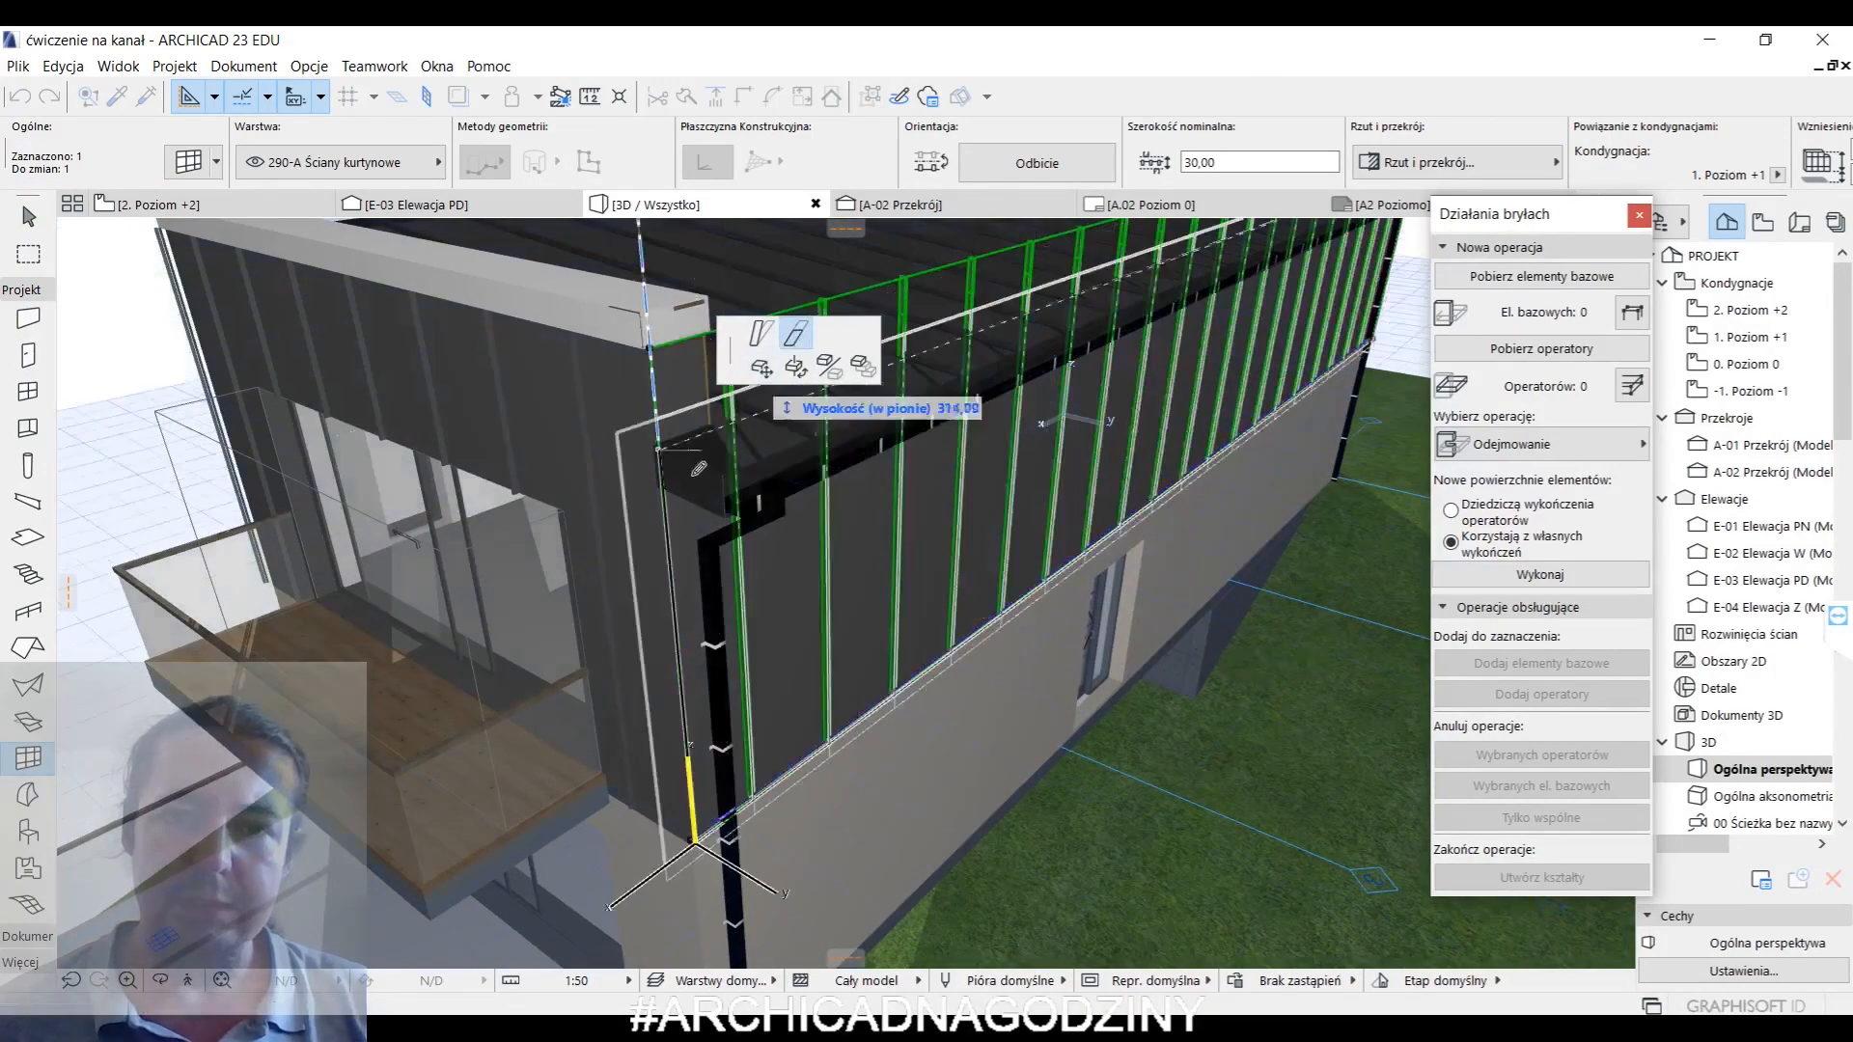
left_click(677, 478)
key("Escape")
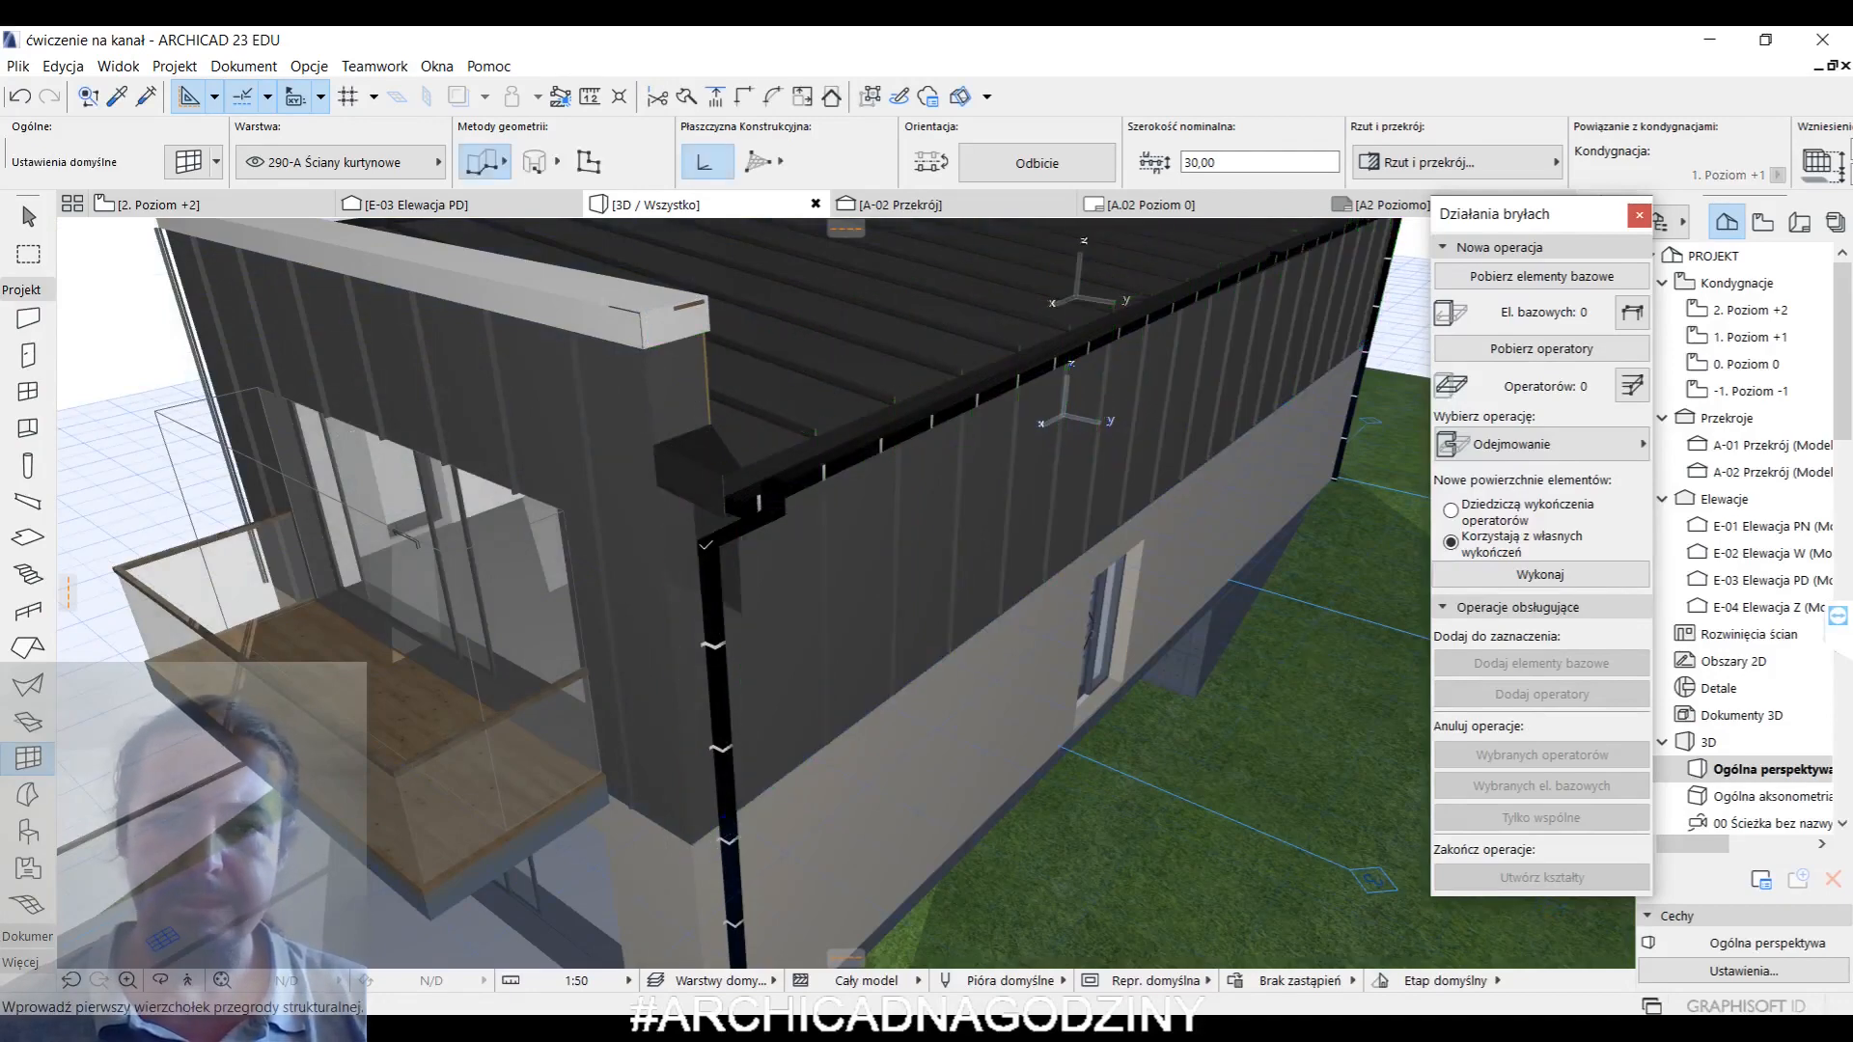
- Hide layer 910-D Operatory and update the layer combination Warstwy domyślne with this setting
scroll(769, 522, "down", 3)
middle_click_drag(769, 522, 988, 501, "shift")
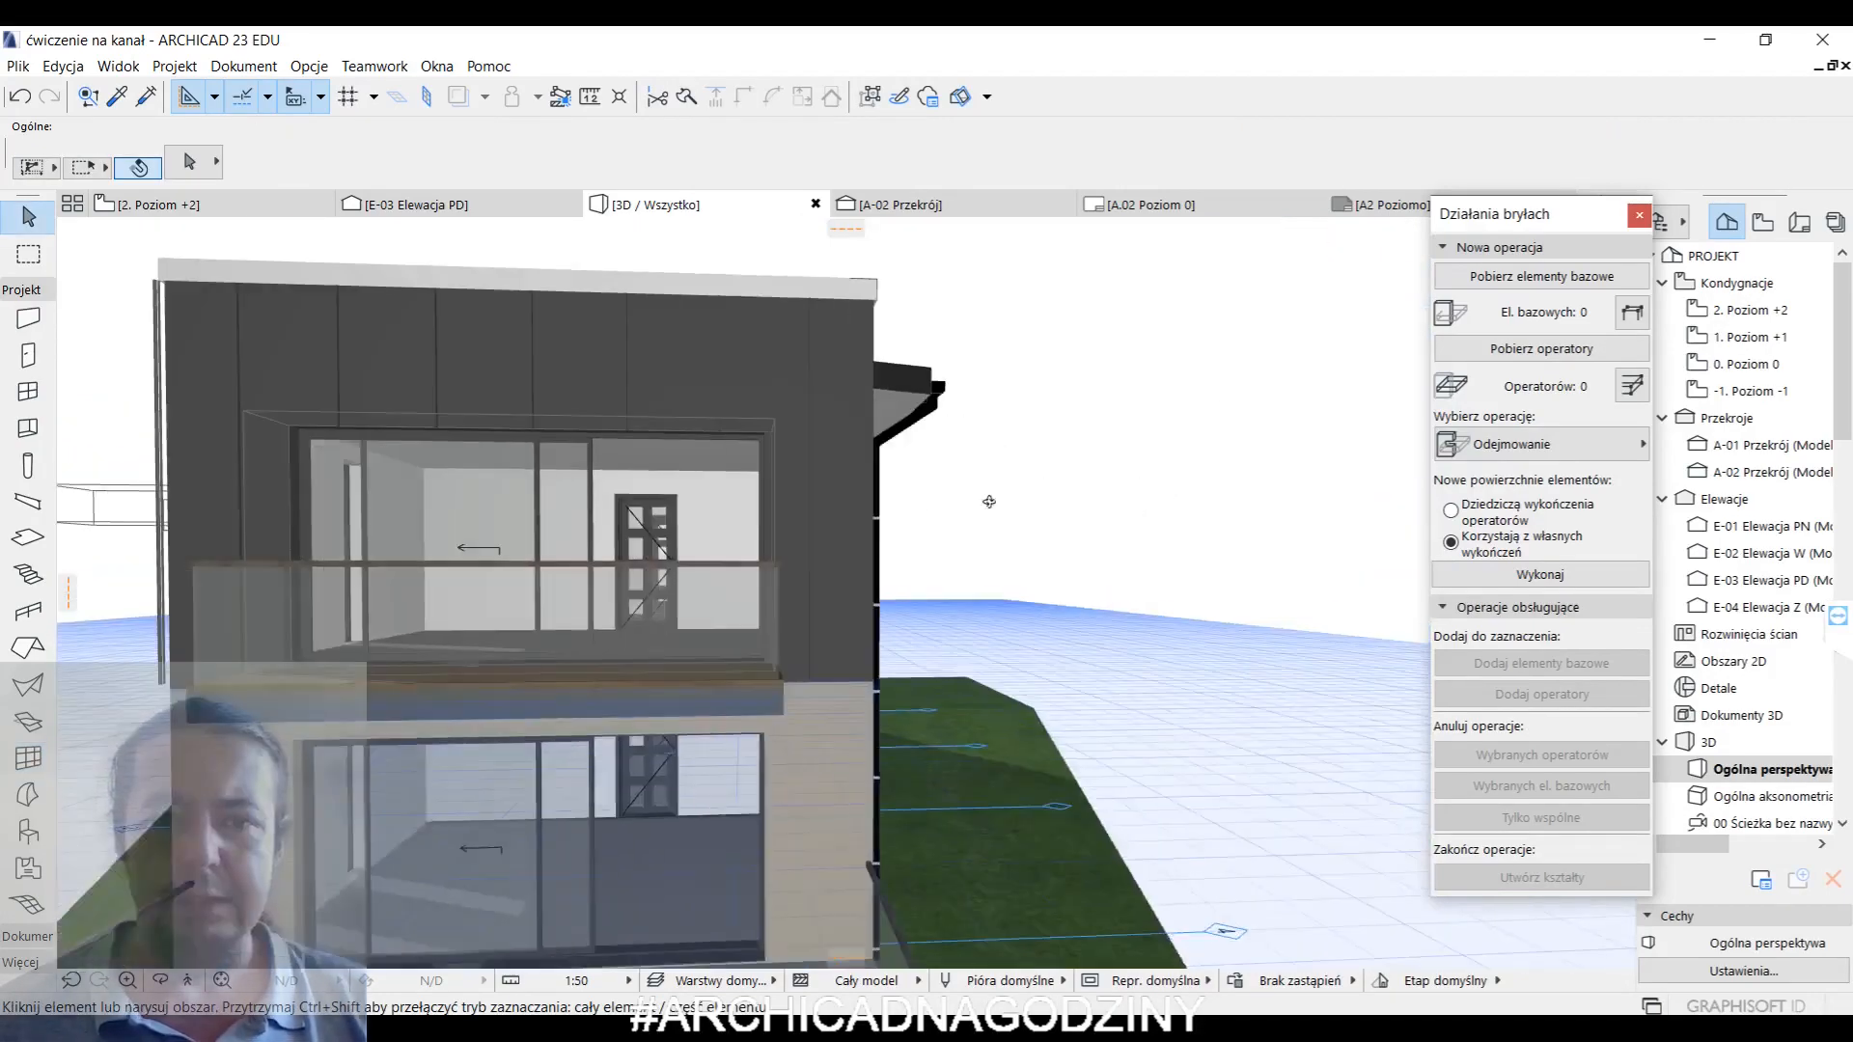
scroll(324, 556, "up", 2)
scroll(532, 527, "up", 2)
key("ctrl+l")
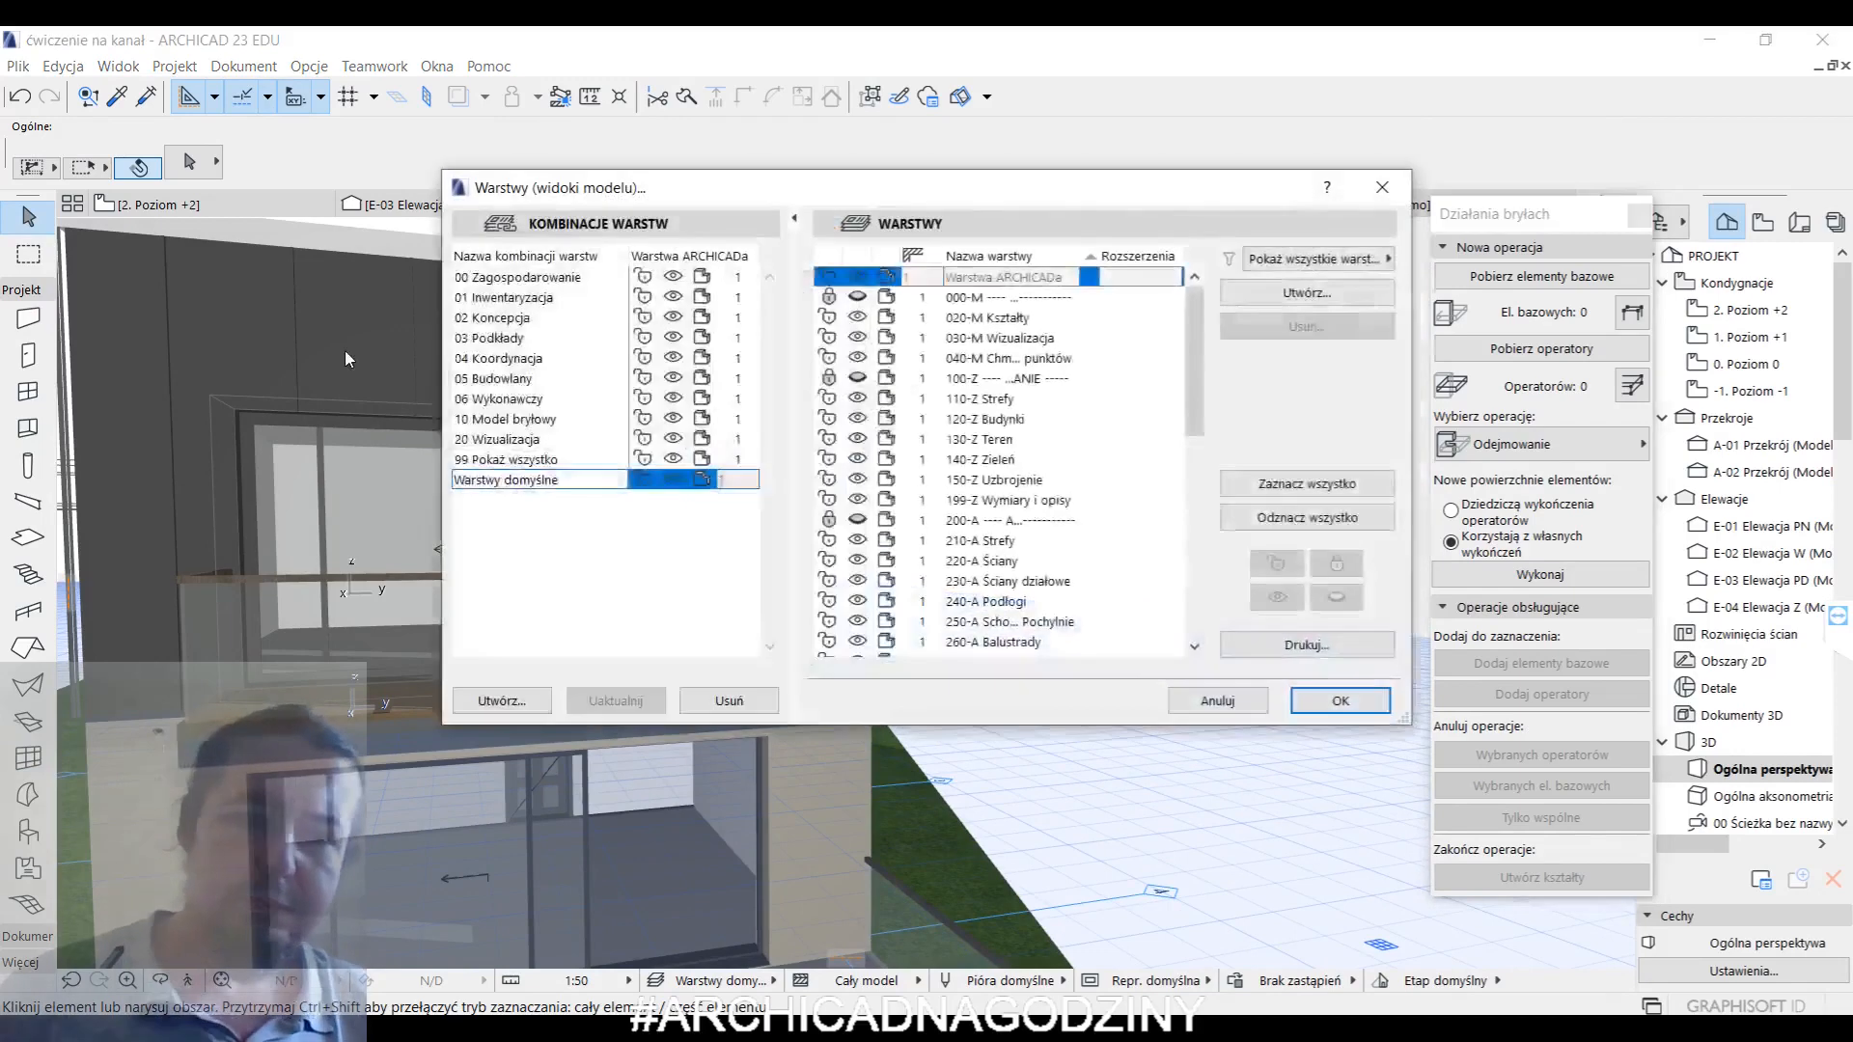
left_click_drag(1199, 391, 1223, 601)
scroll(1109, 628, "down", 4)
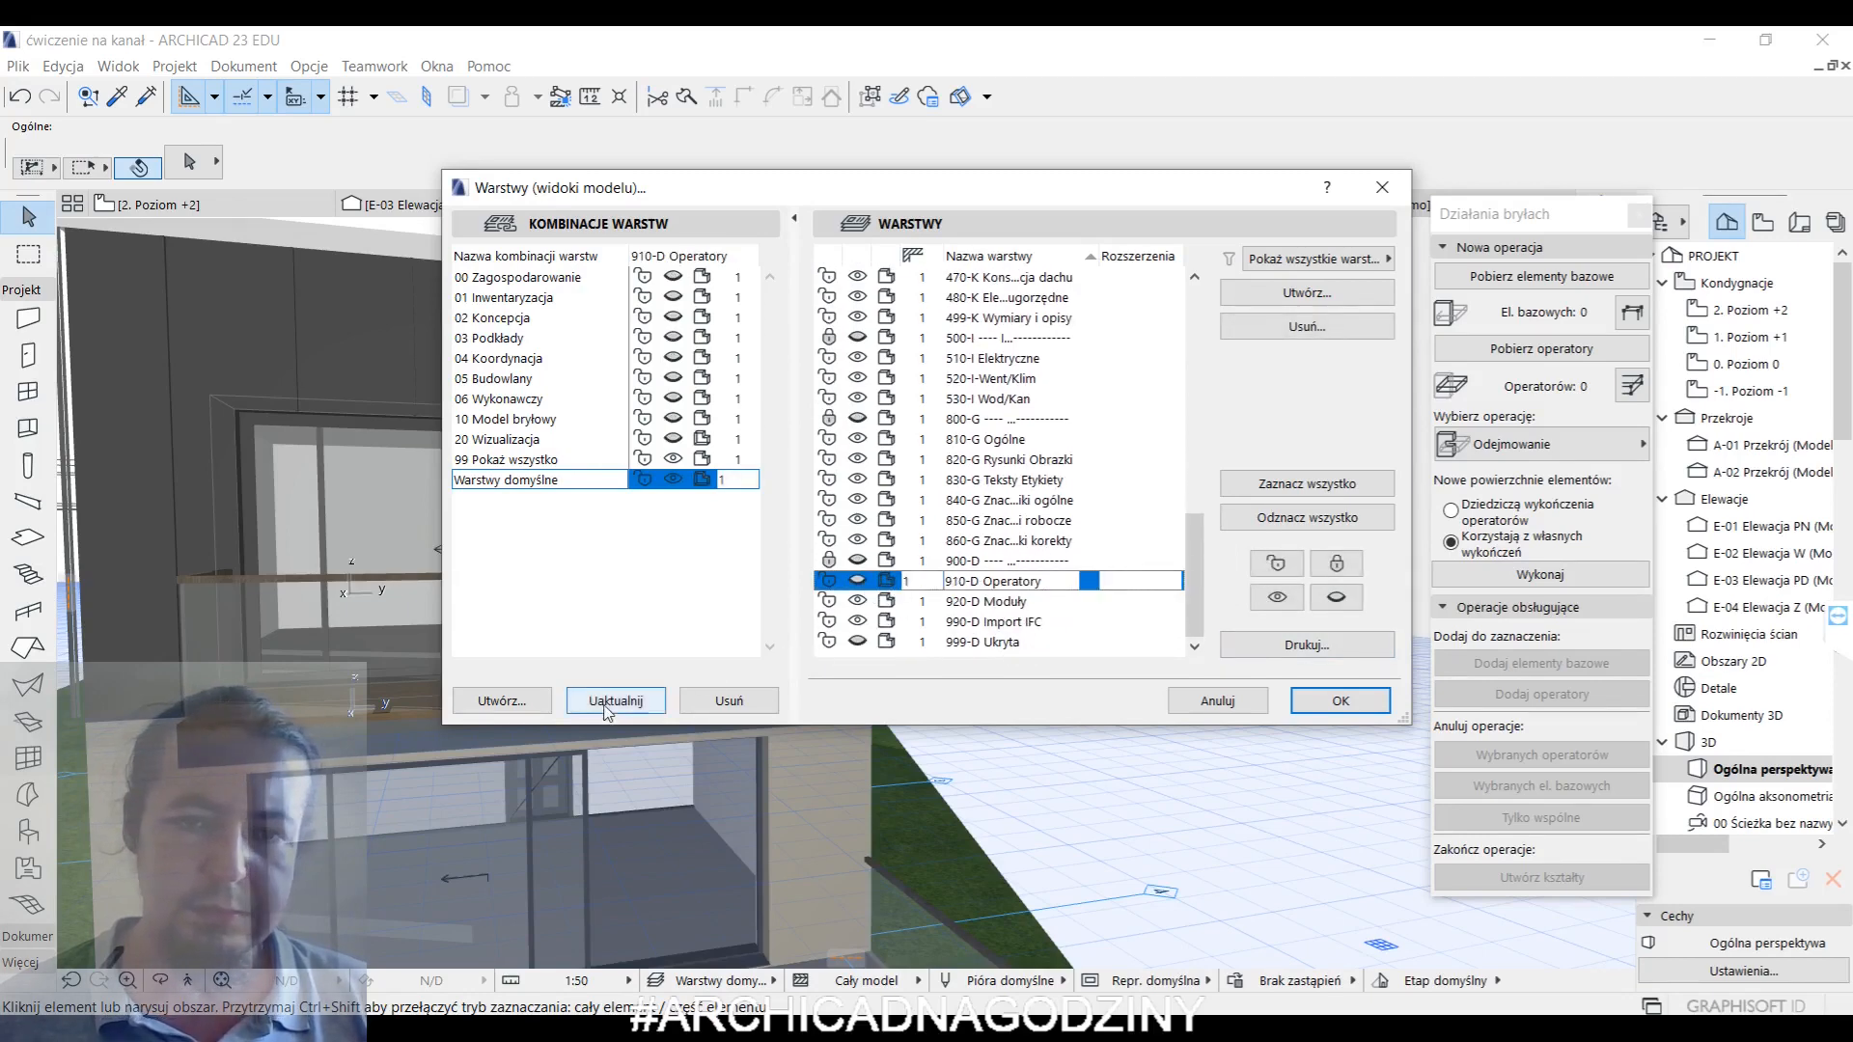
left_click(1300, 702)
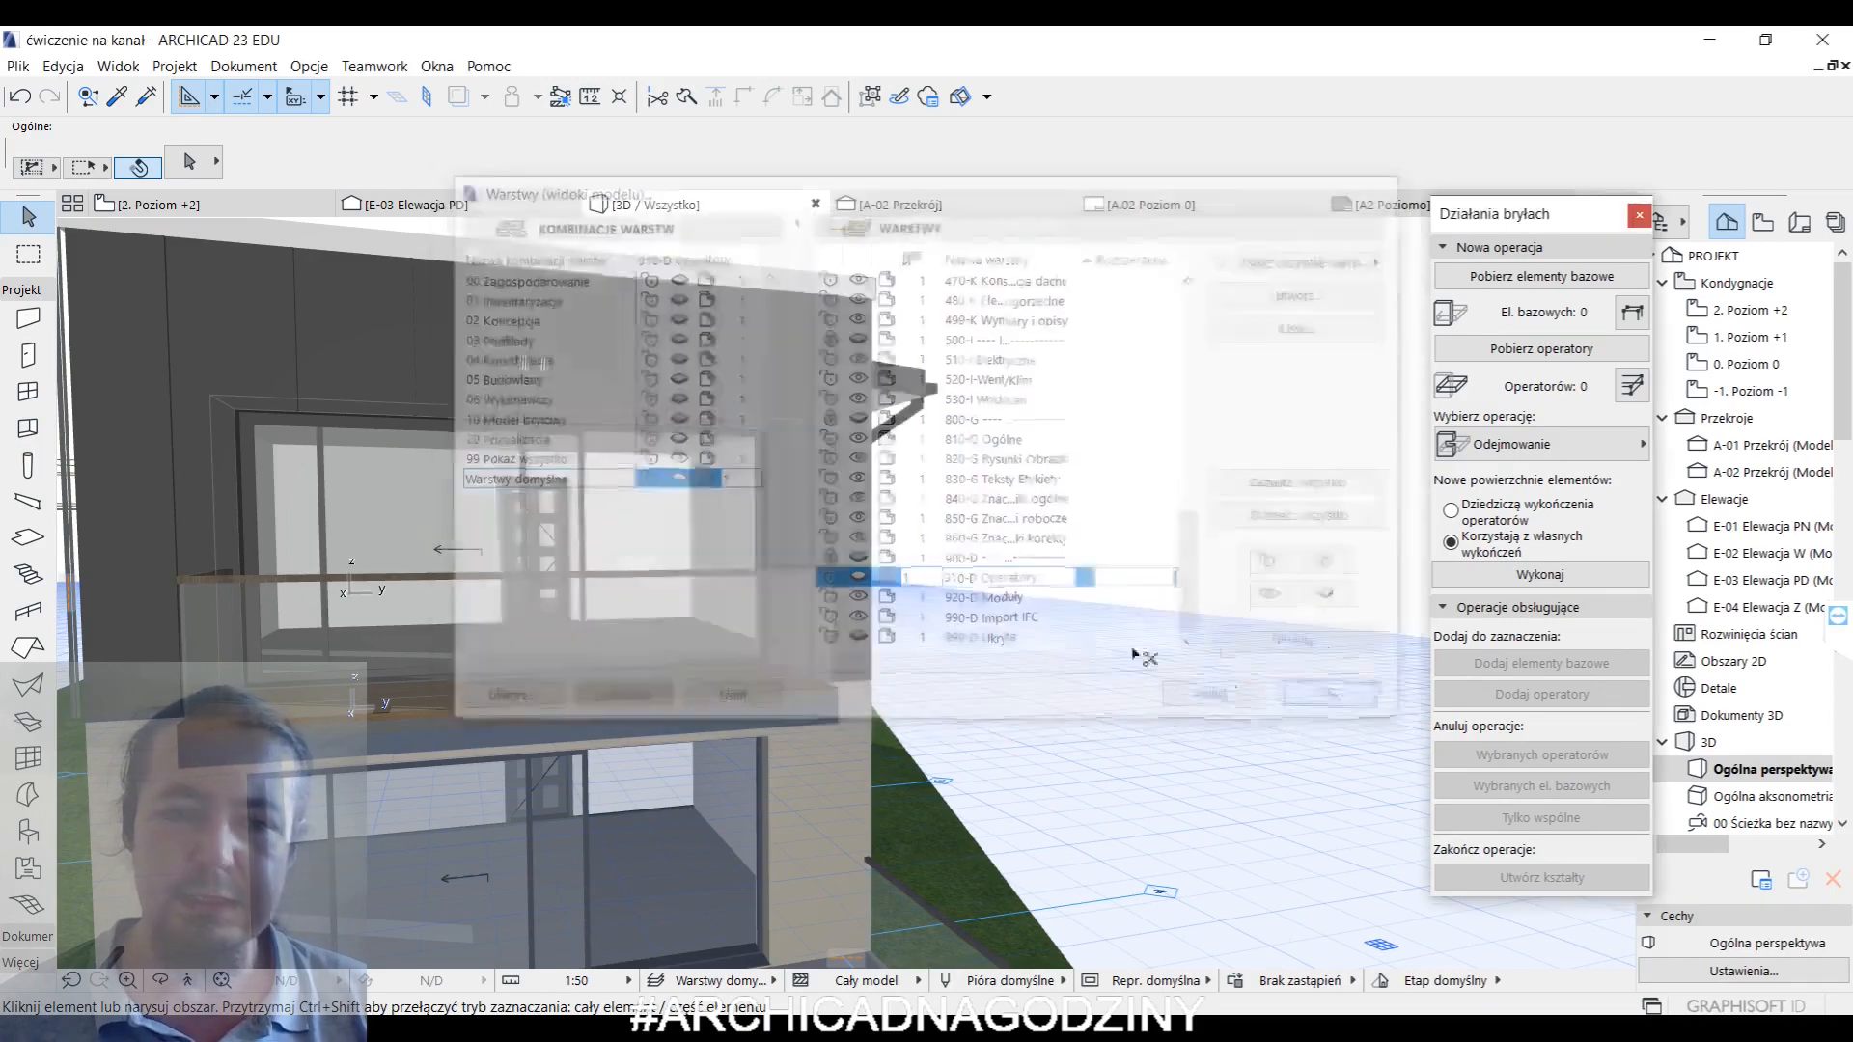
left_click_drag(610, 701, 969, 613)
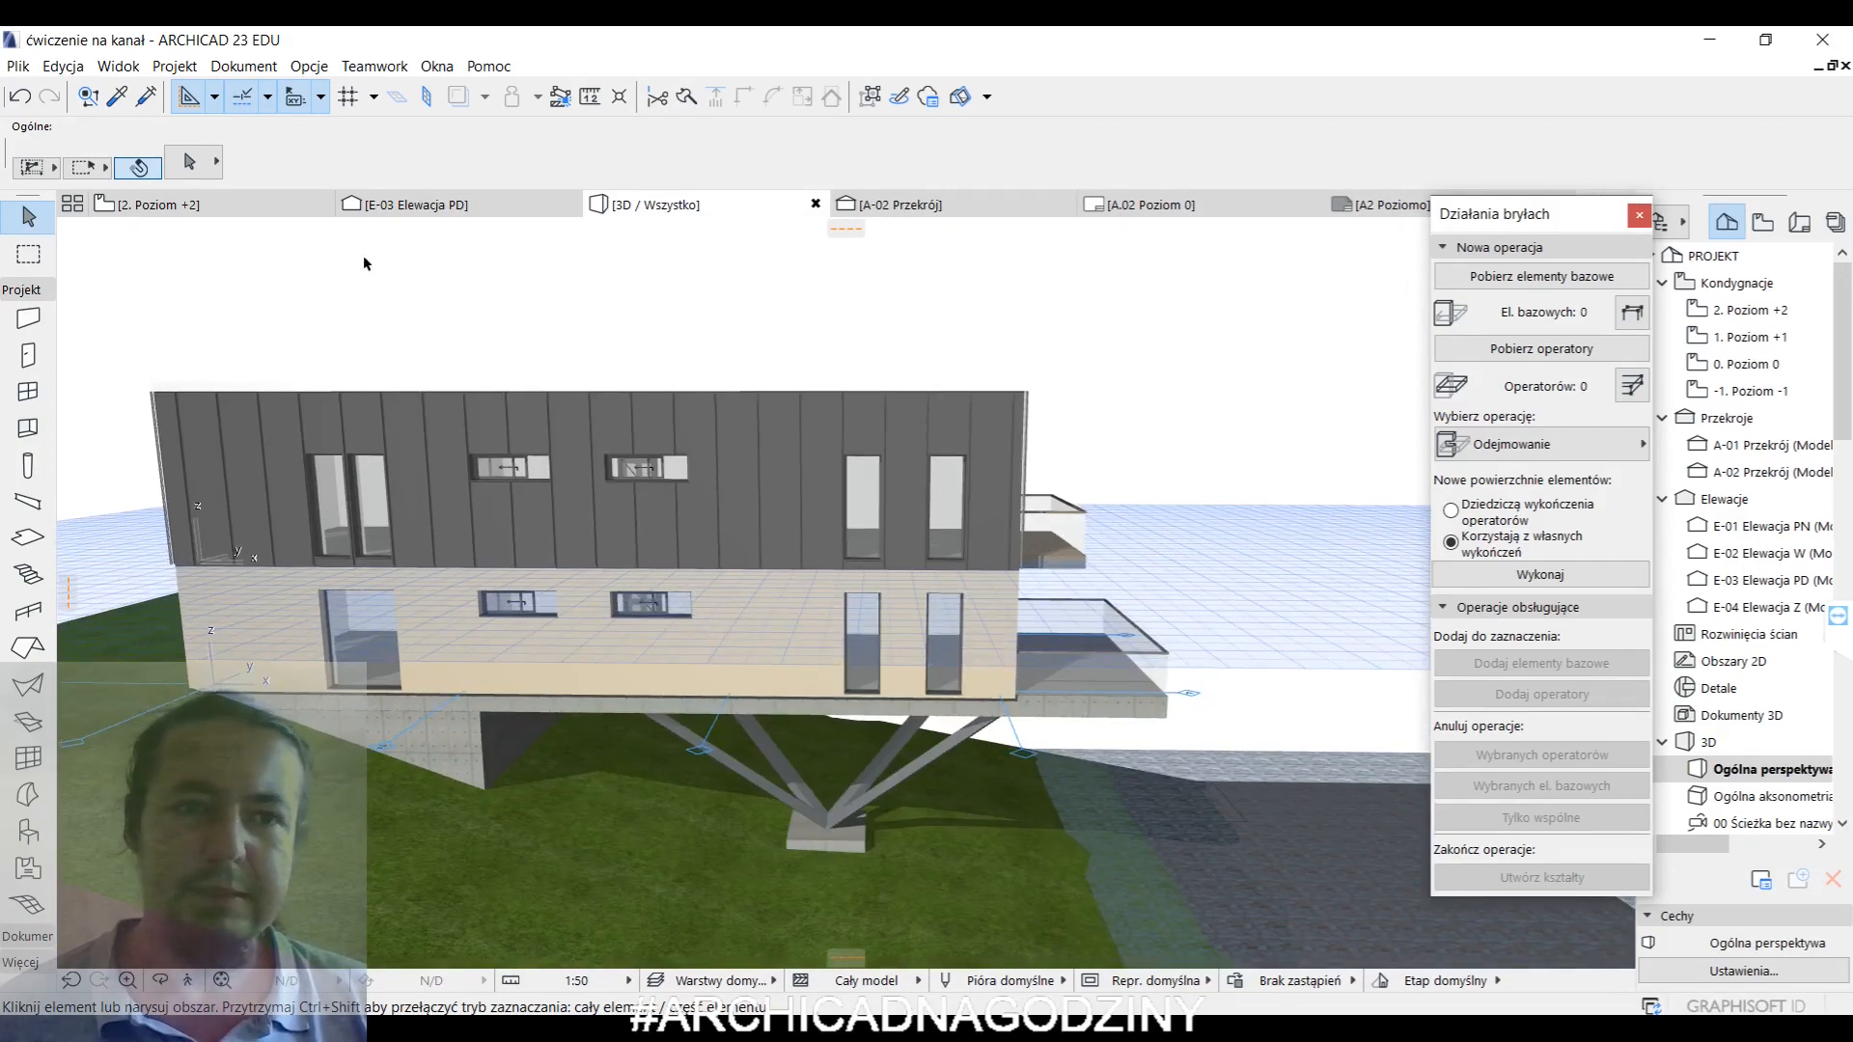
- On elevation E-03 Elewacja PD, draw a morph outline above the left tall ground-floor window and between the two tall windows, up to the dark storey
left_click(418, 203)
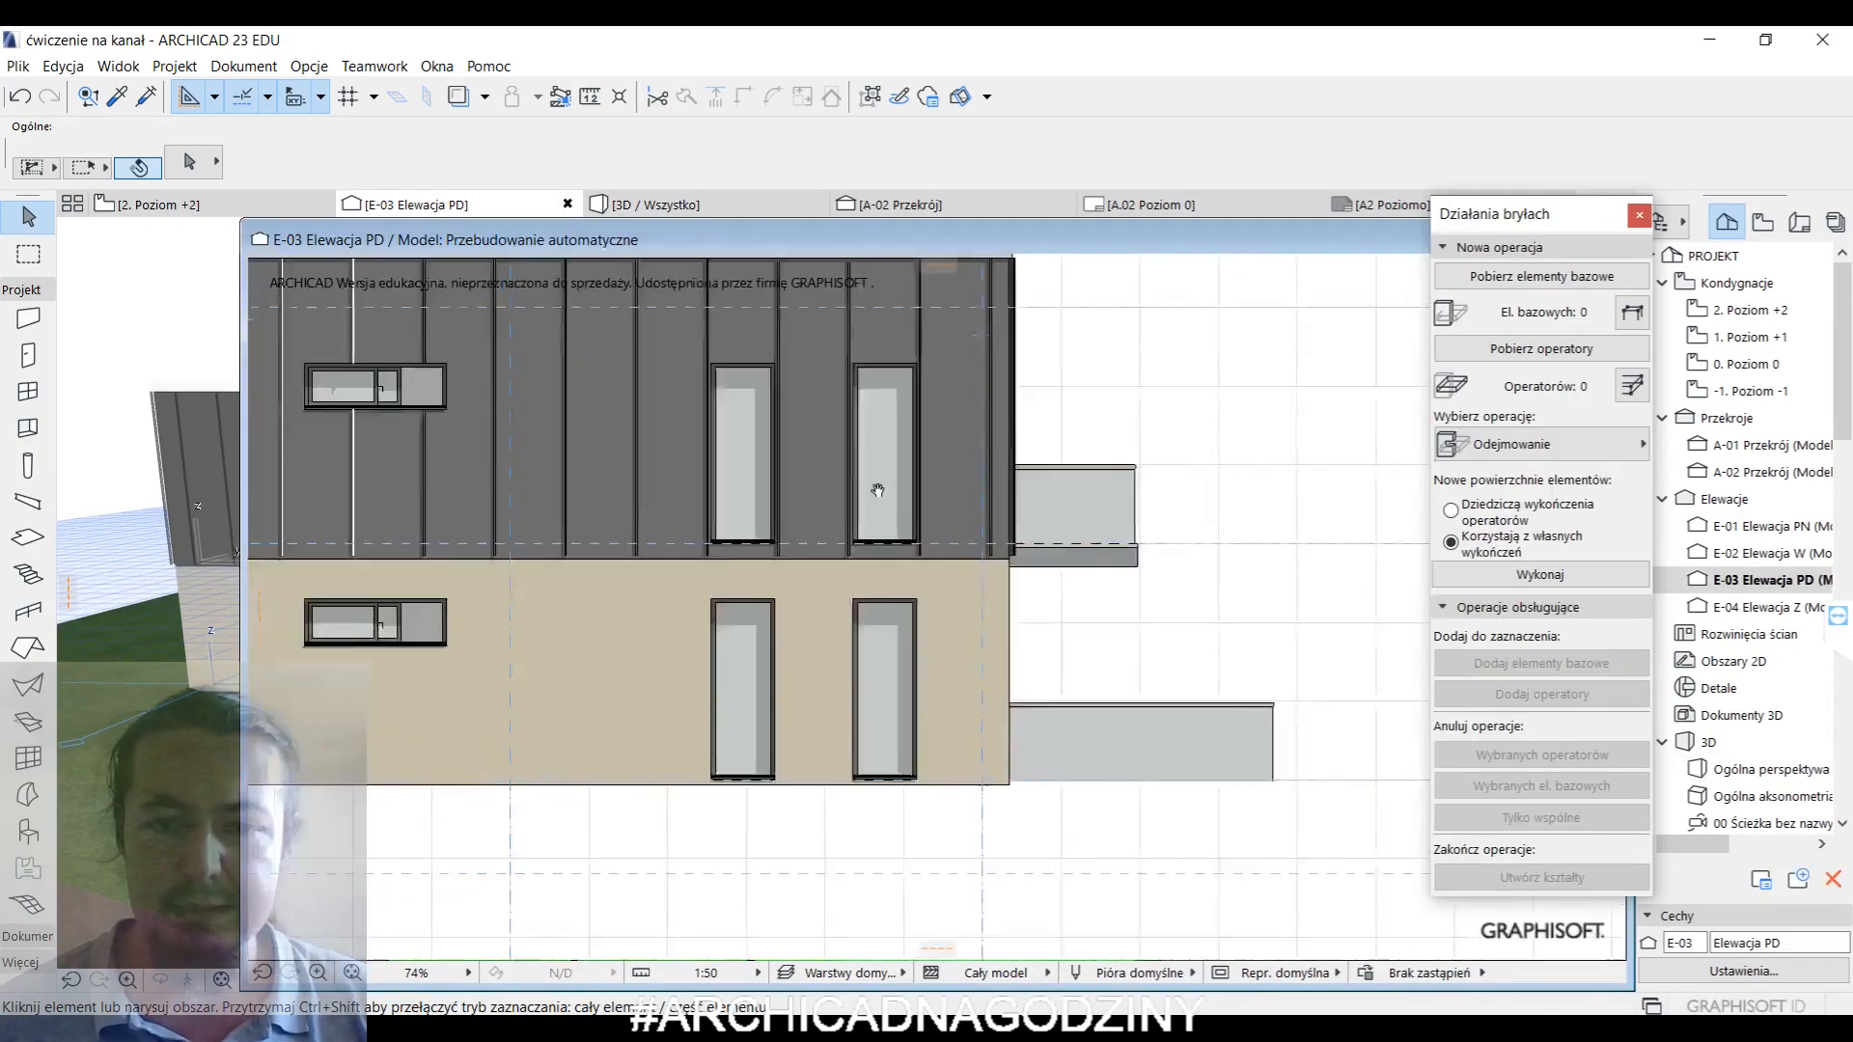
scroll(789, 602, "up", 3)
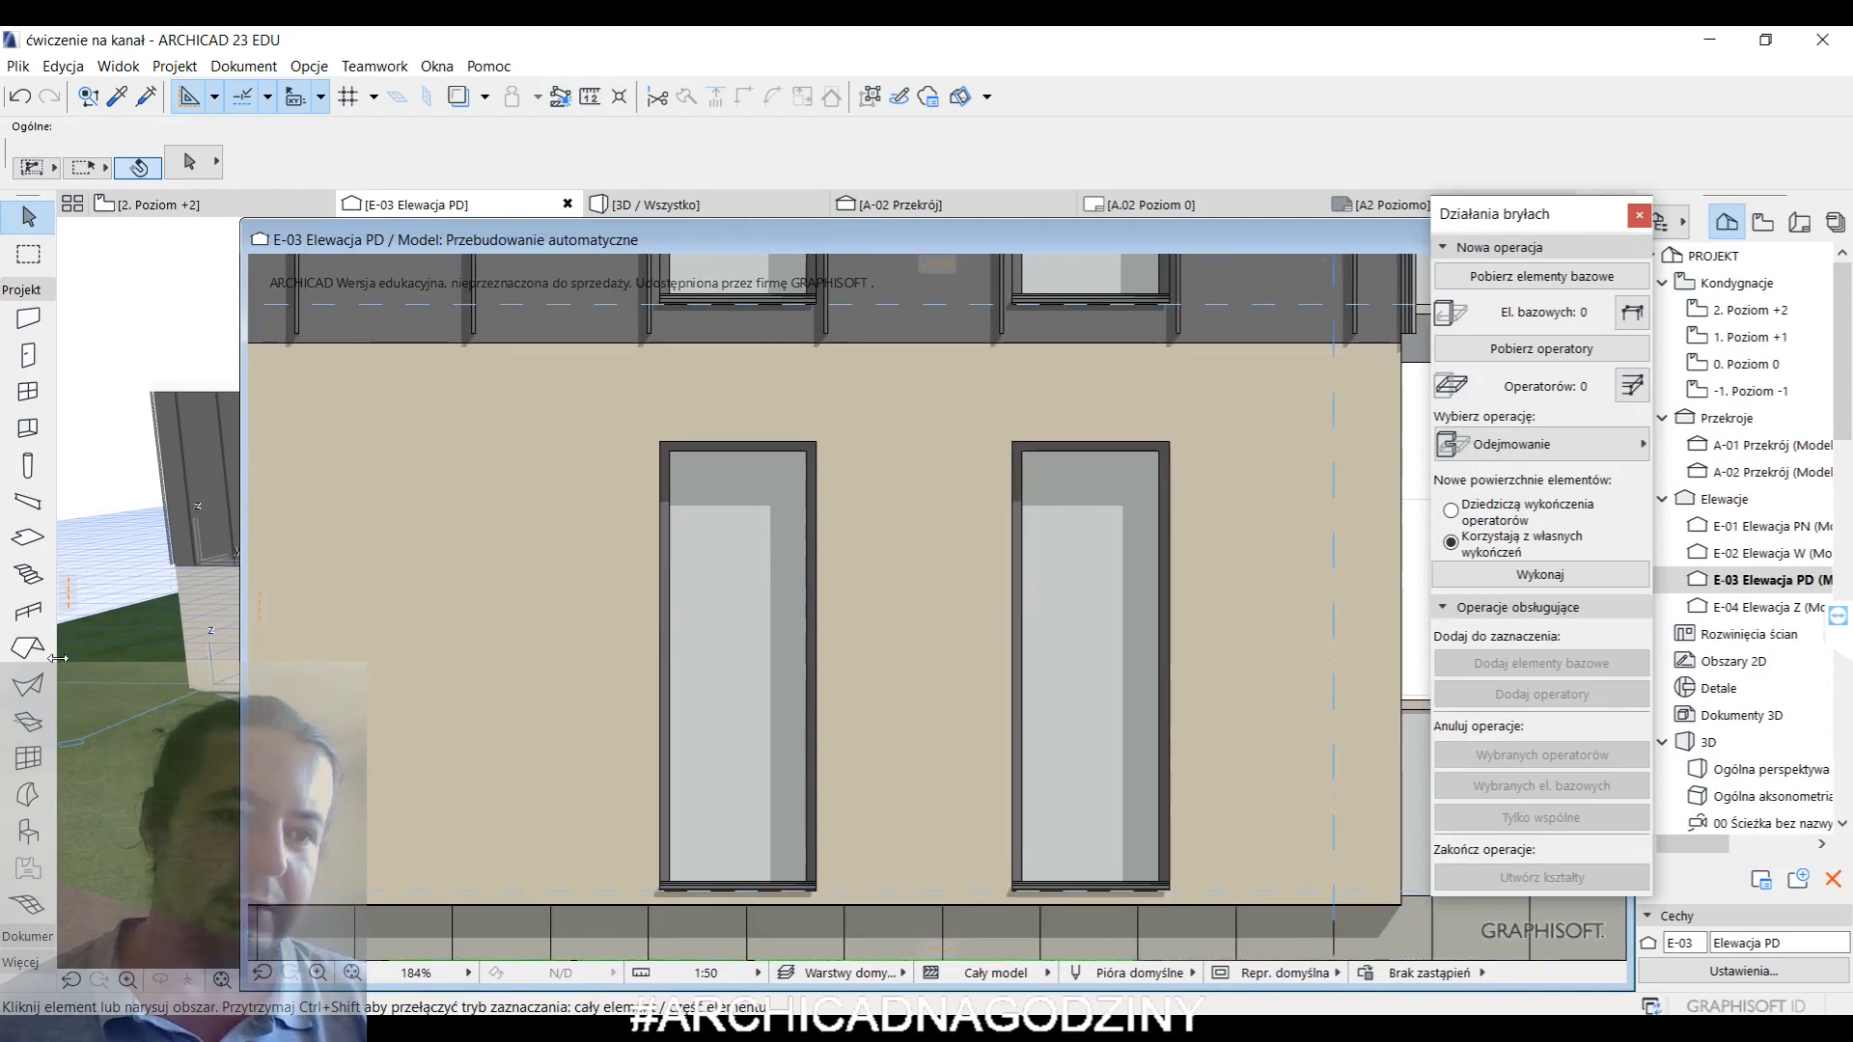
left_click(26, 796)
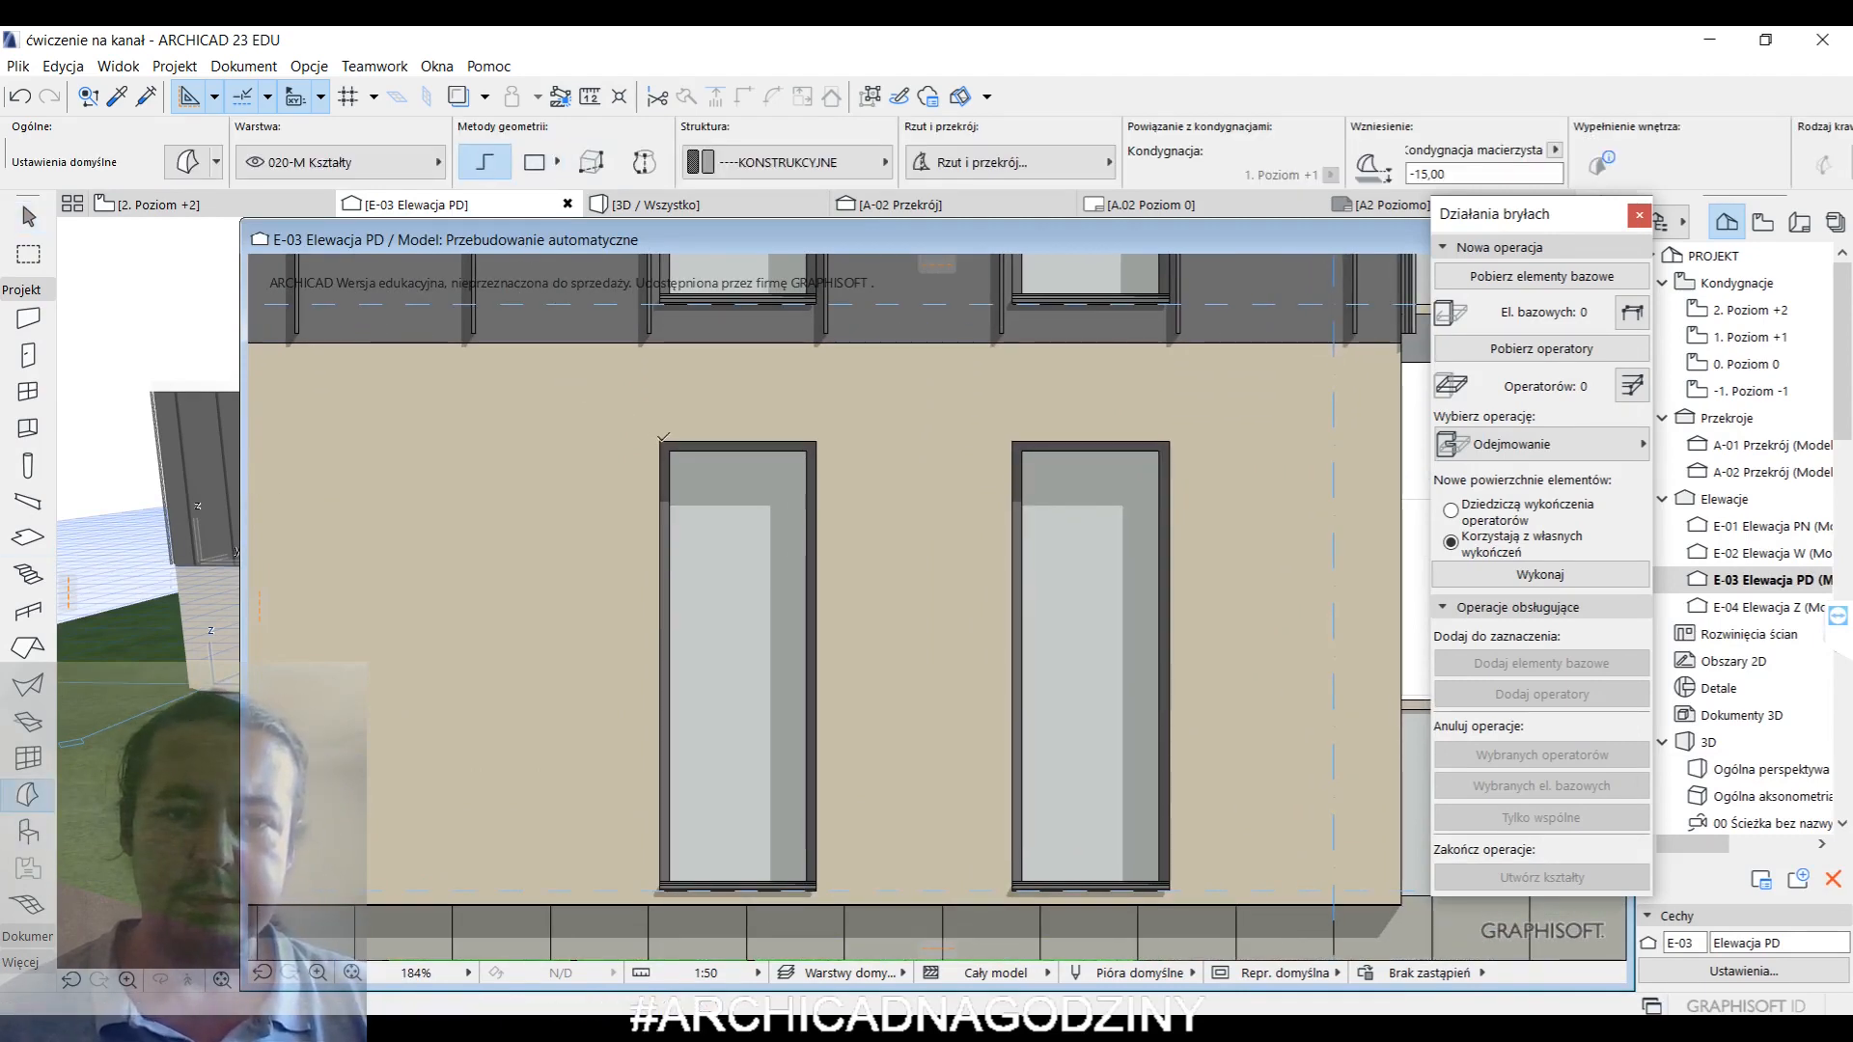
left_click(661, 440)
left_click(661, 343)
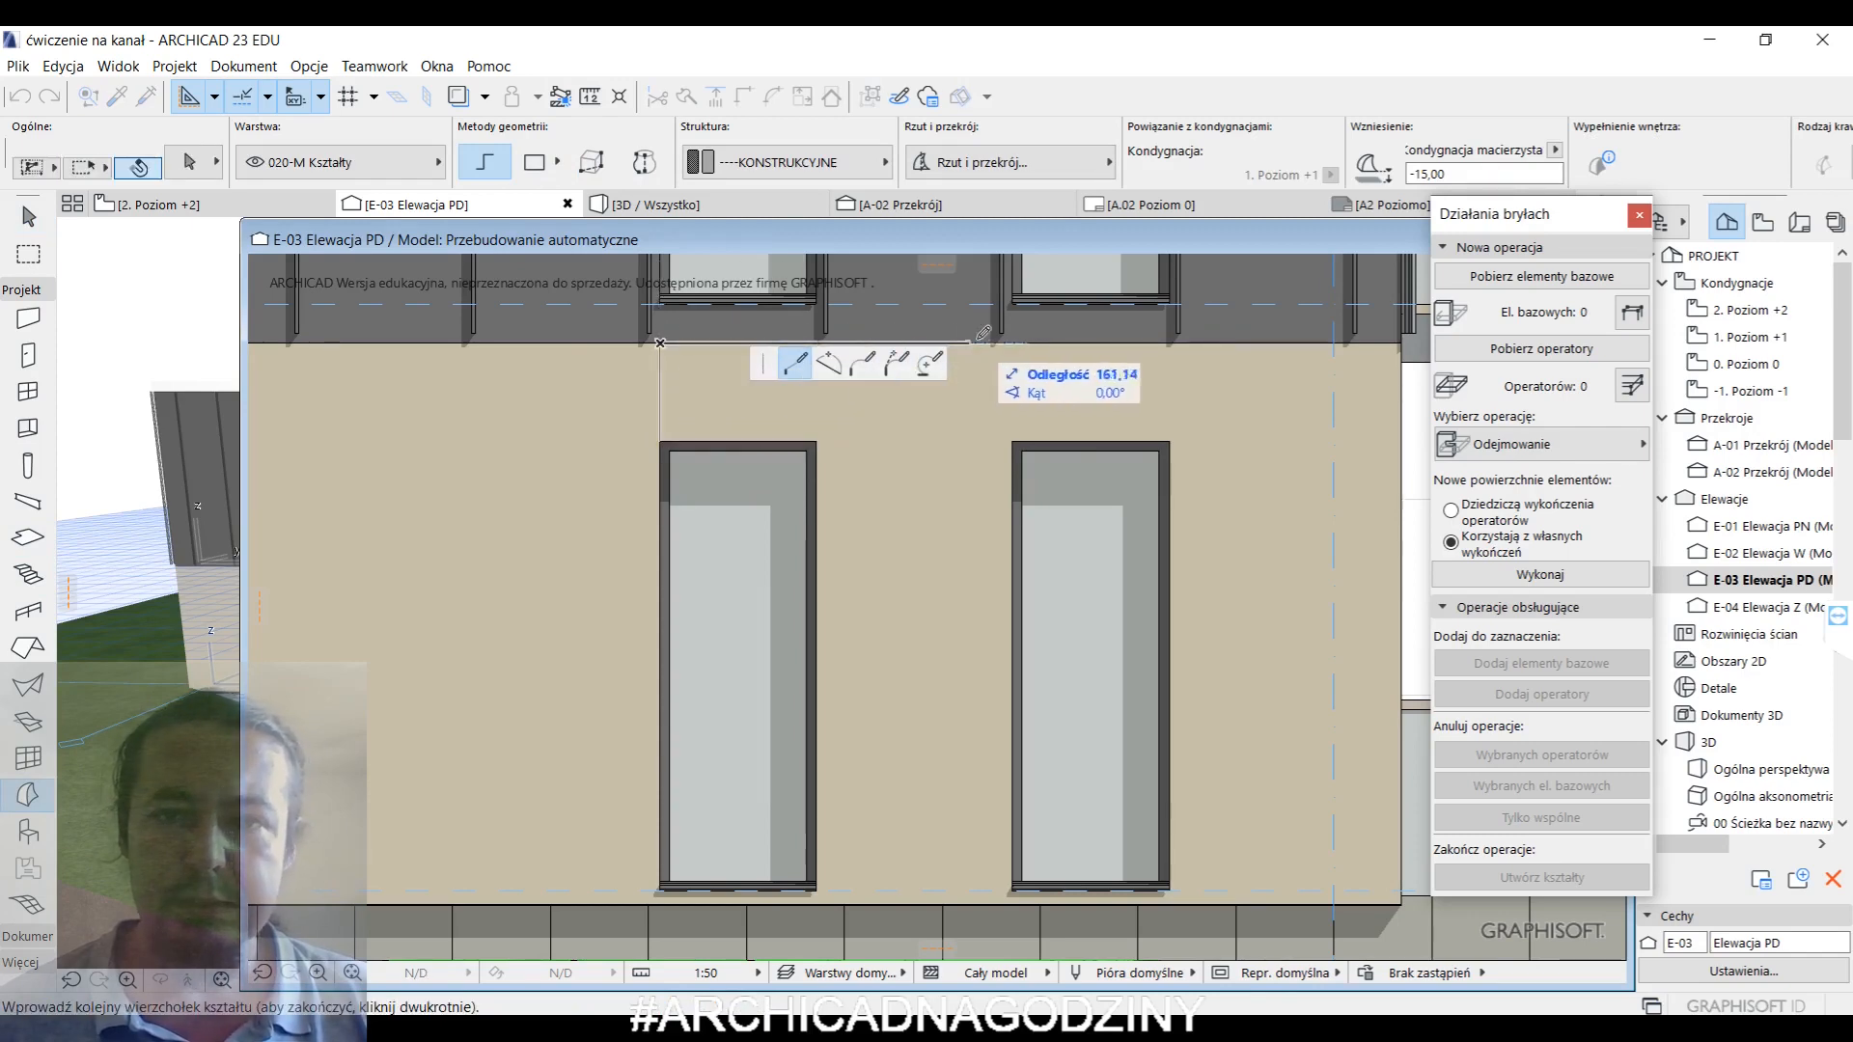
left_click(1013, 440)
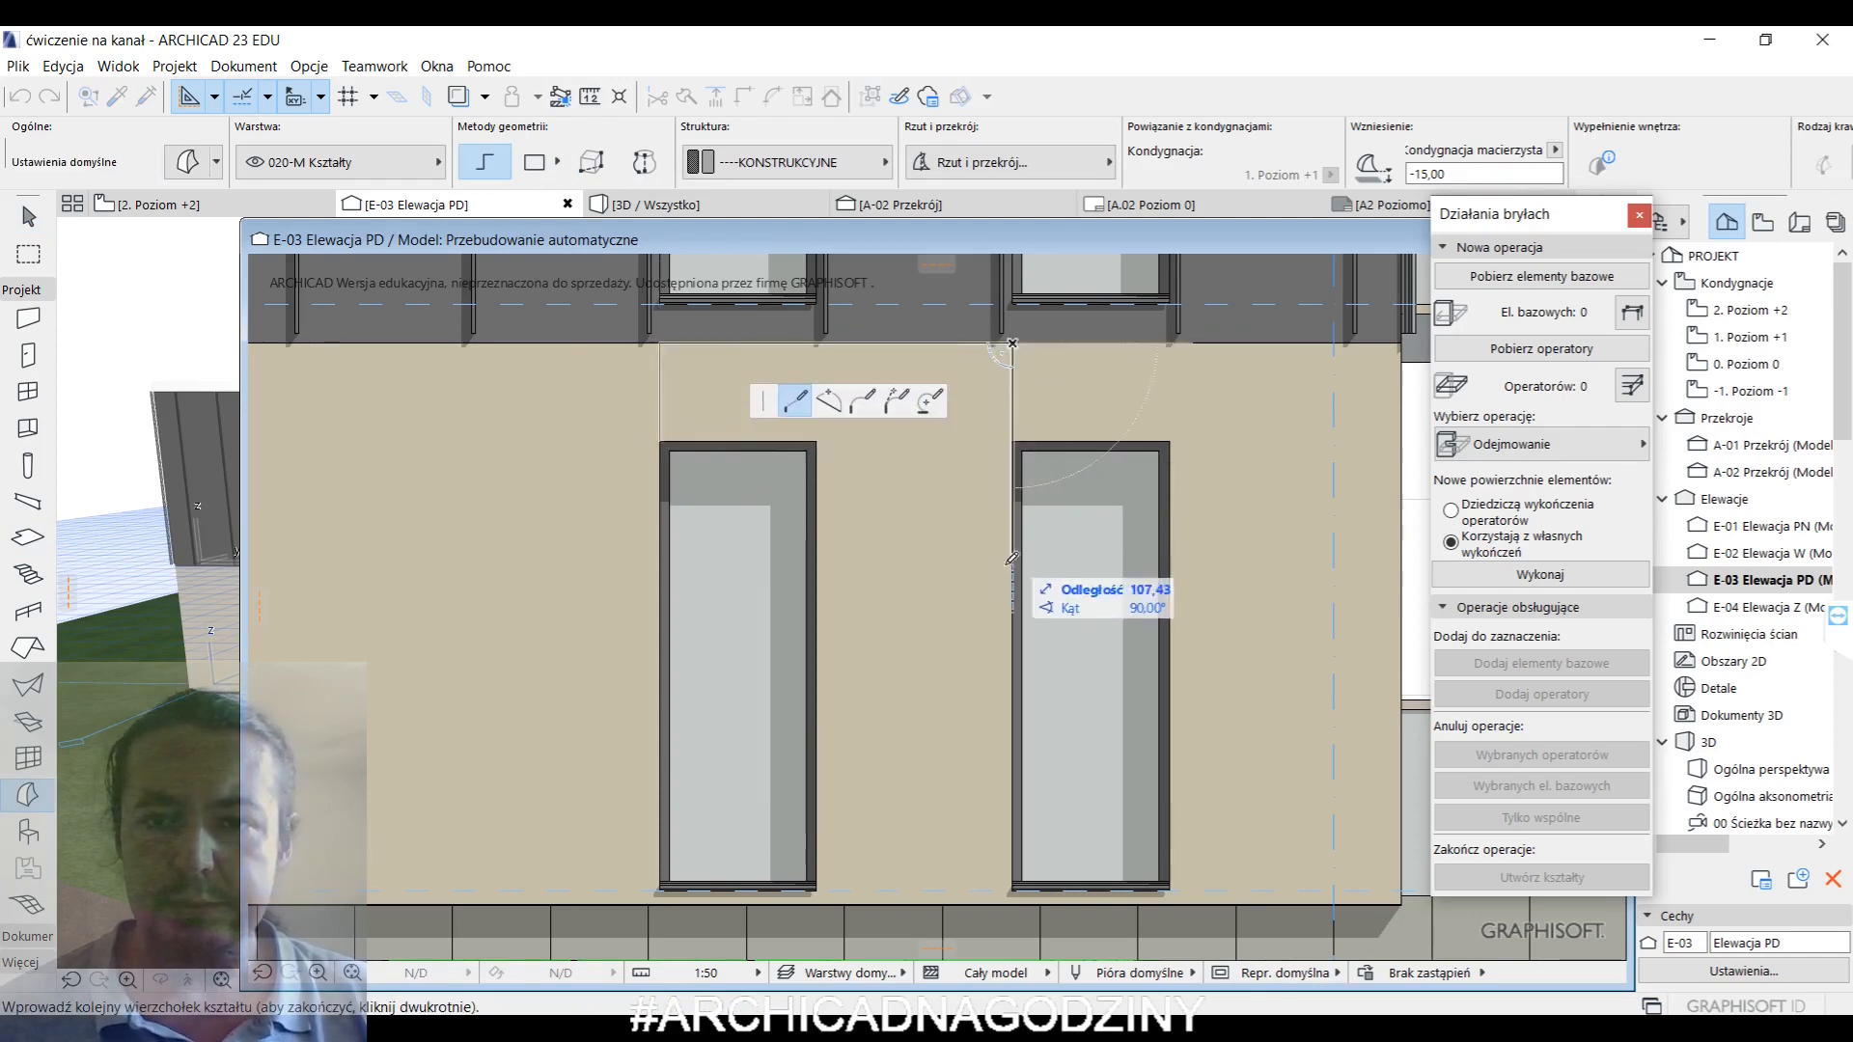
middle_click_drag(985, 731, 1017, 633)
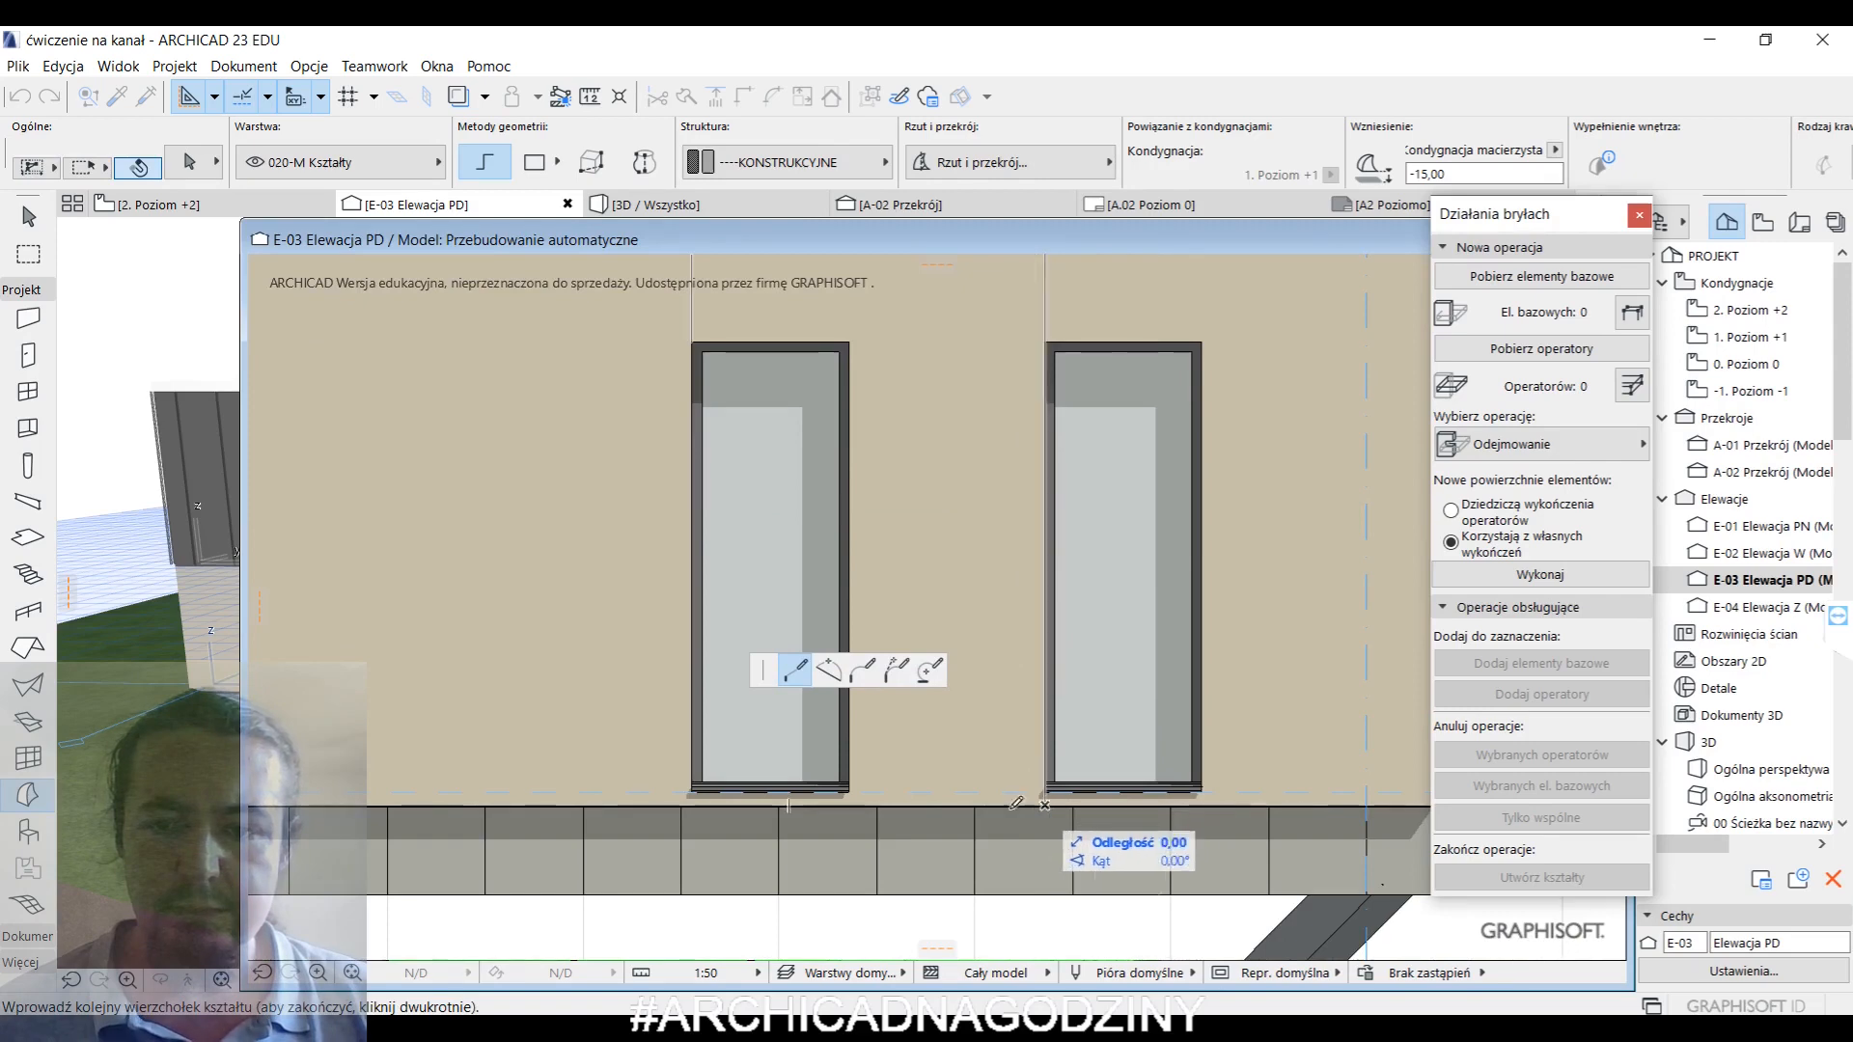
left_click(693, 801)
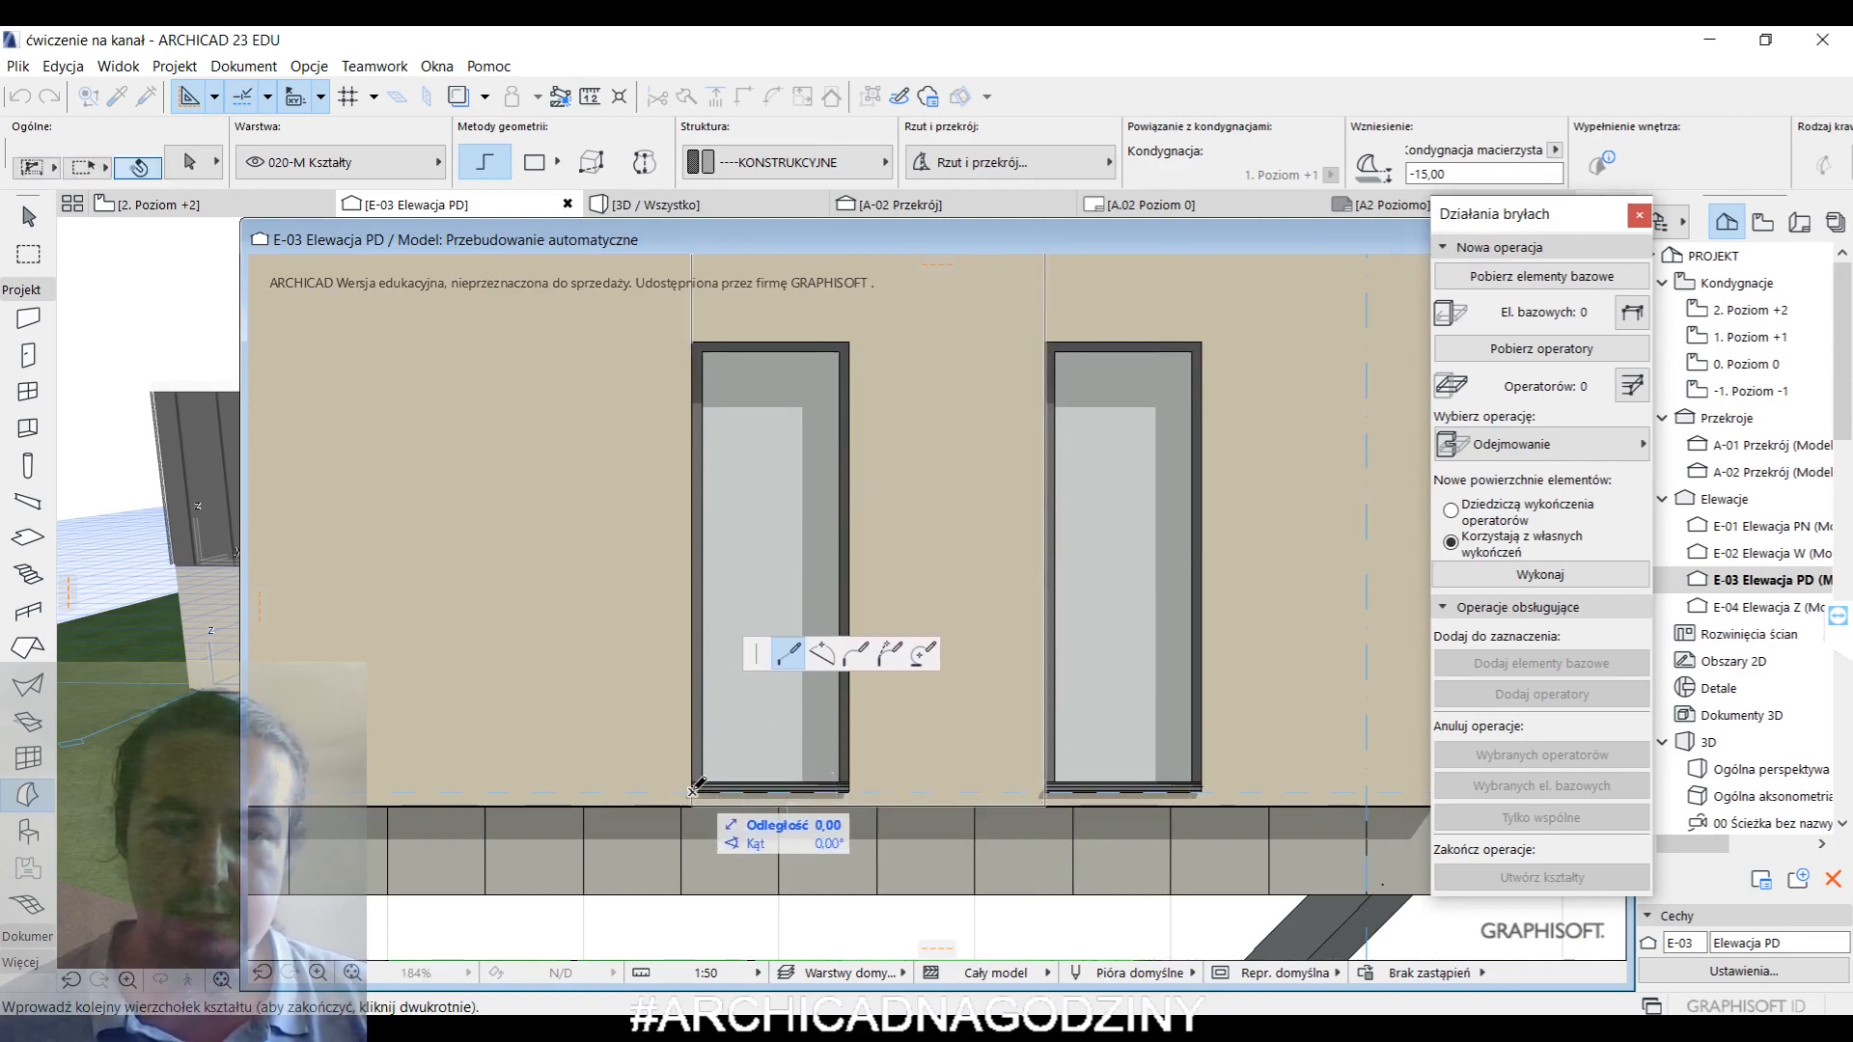
left_click(849, 789)
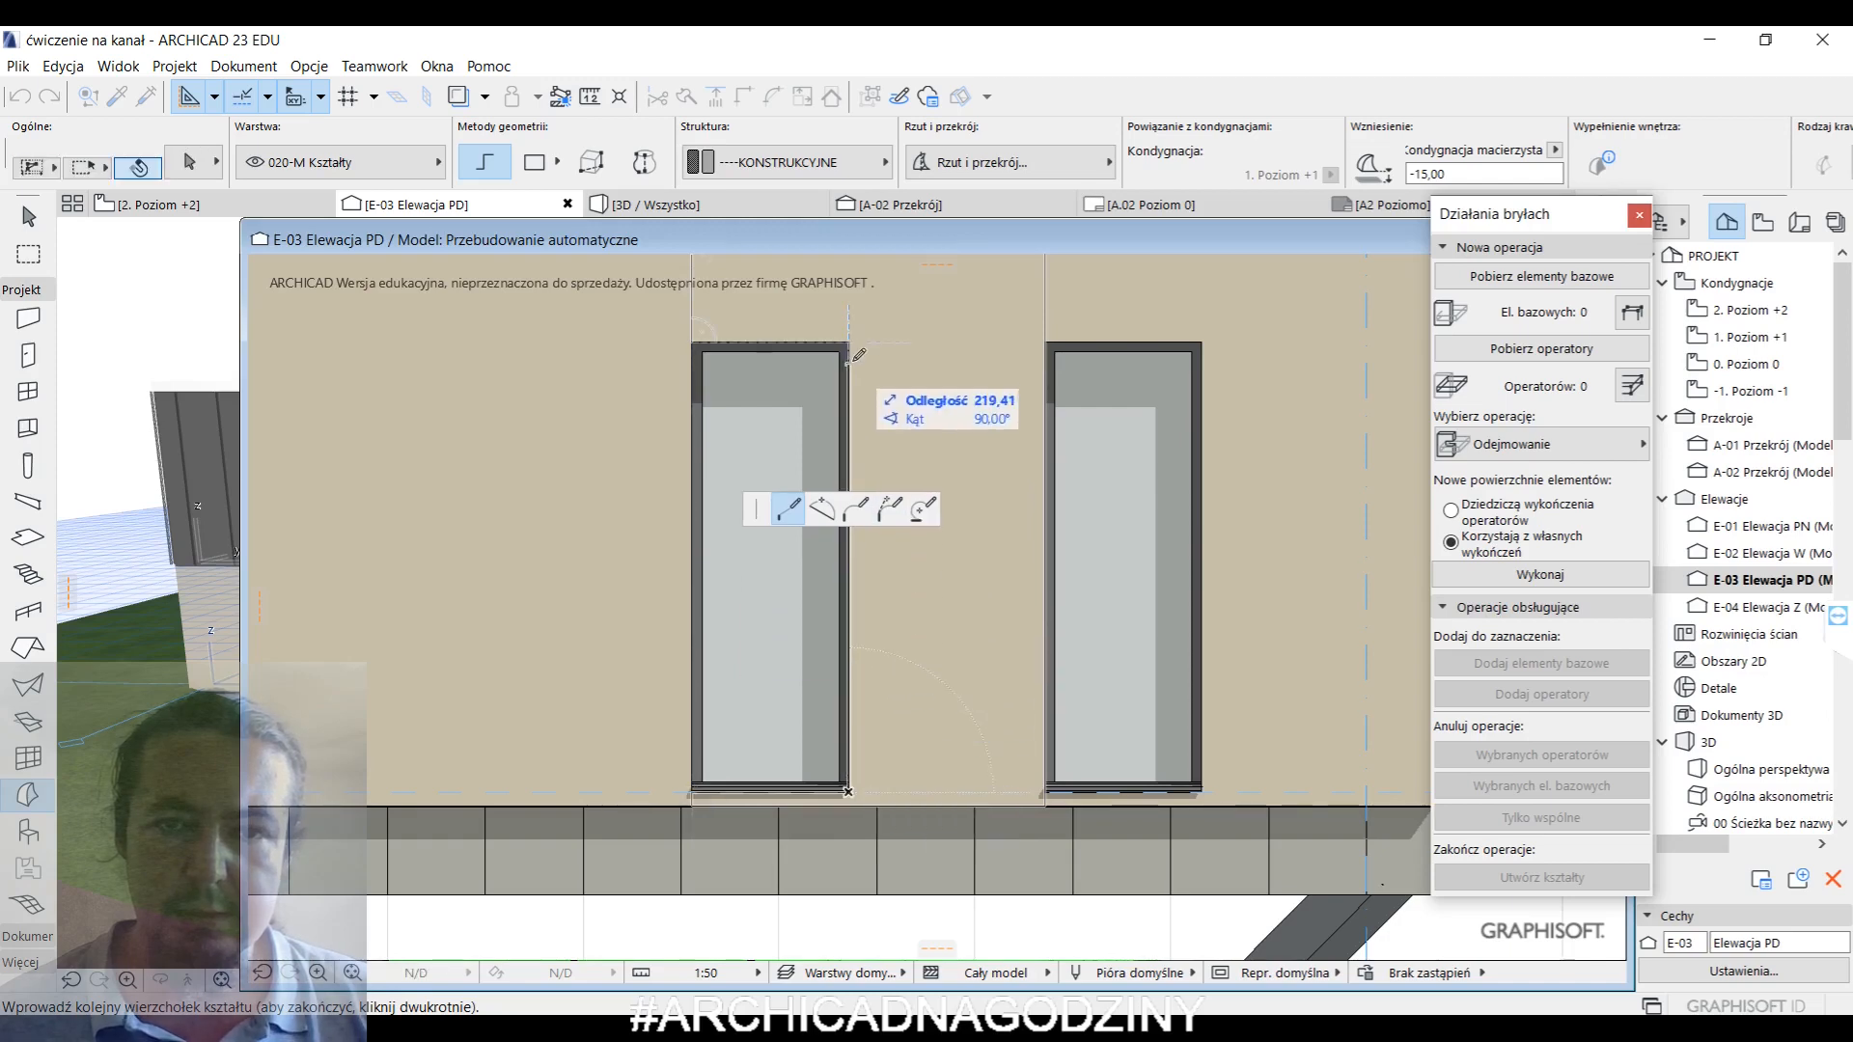
left_click(848, 342)
left_click(695, 342)
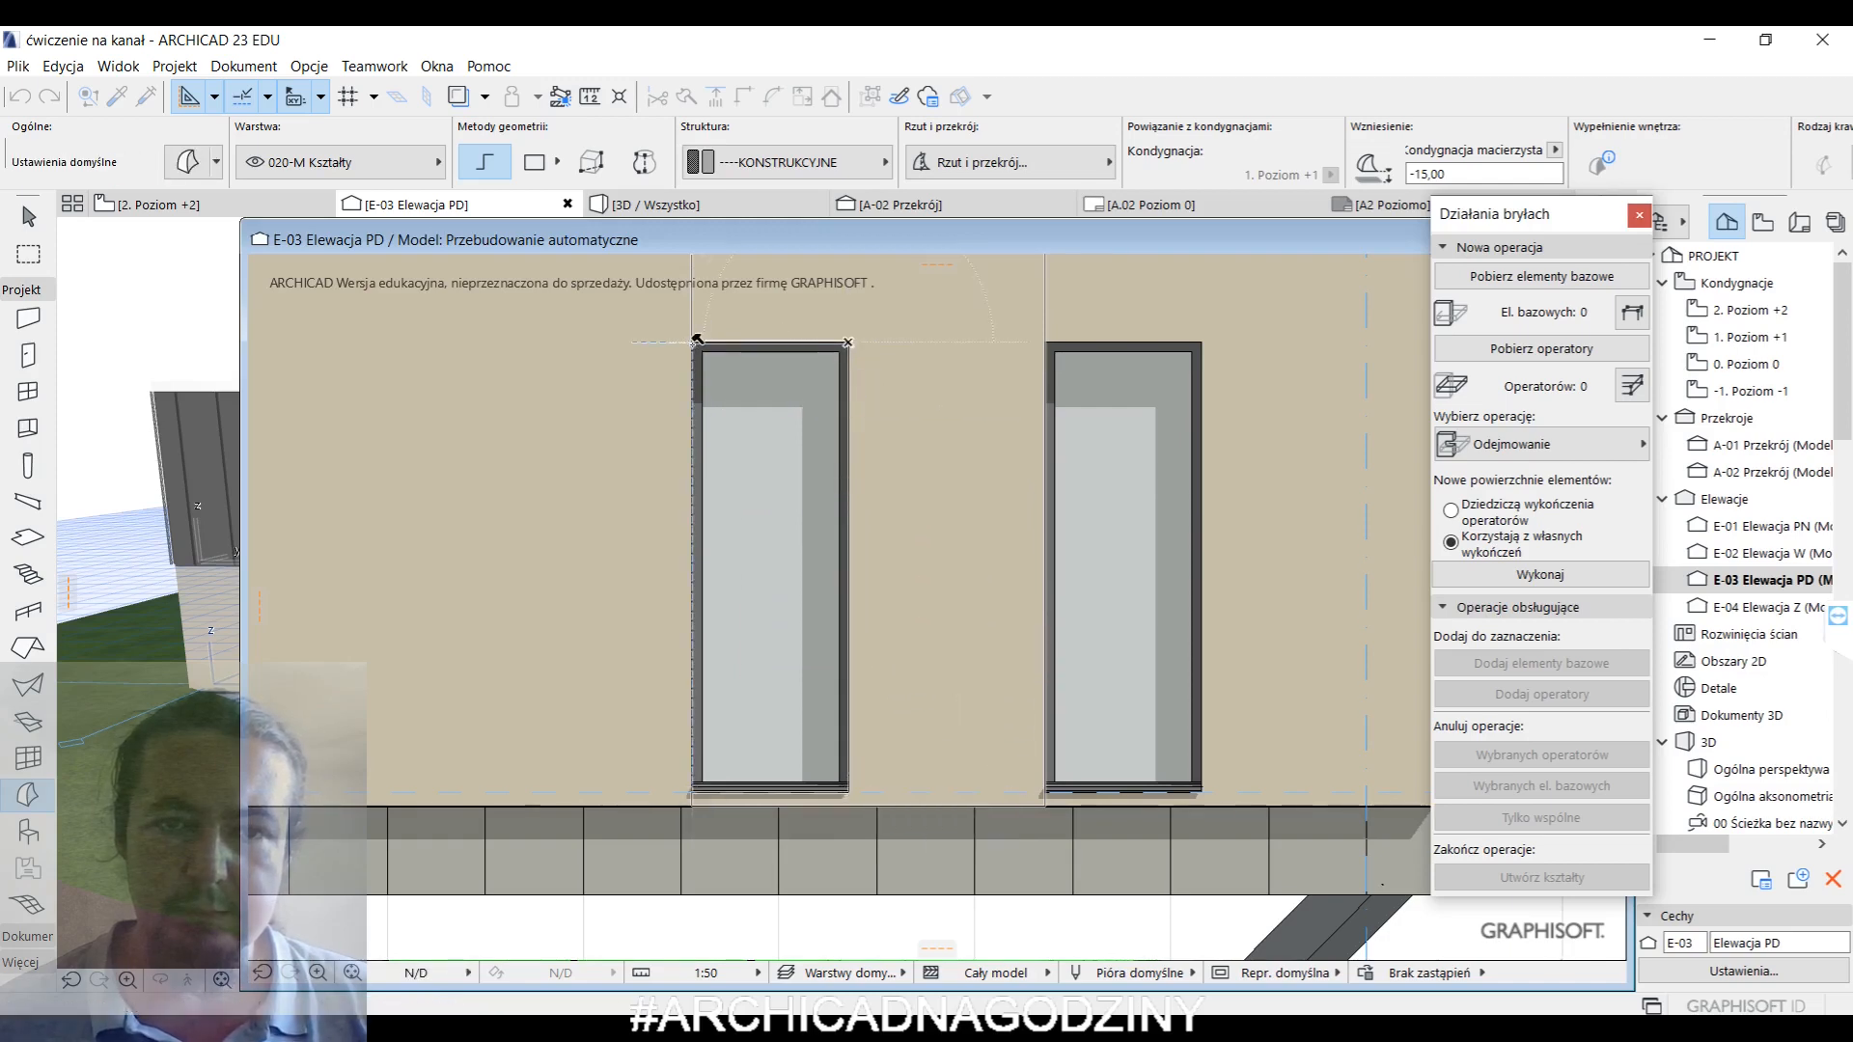
scroll(801, 443, "down", 3)
middle_click_drag(807, 441, 785, 534)
key("Escape")
- Override the new morph's surface finish with Podłoga deski - 01
left_click(865, 509)
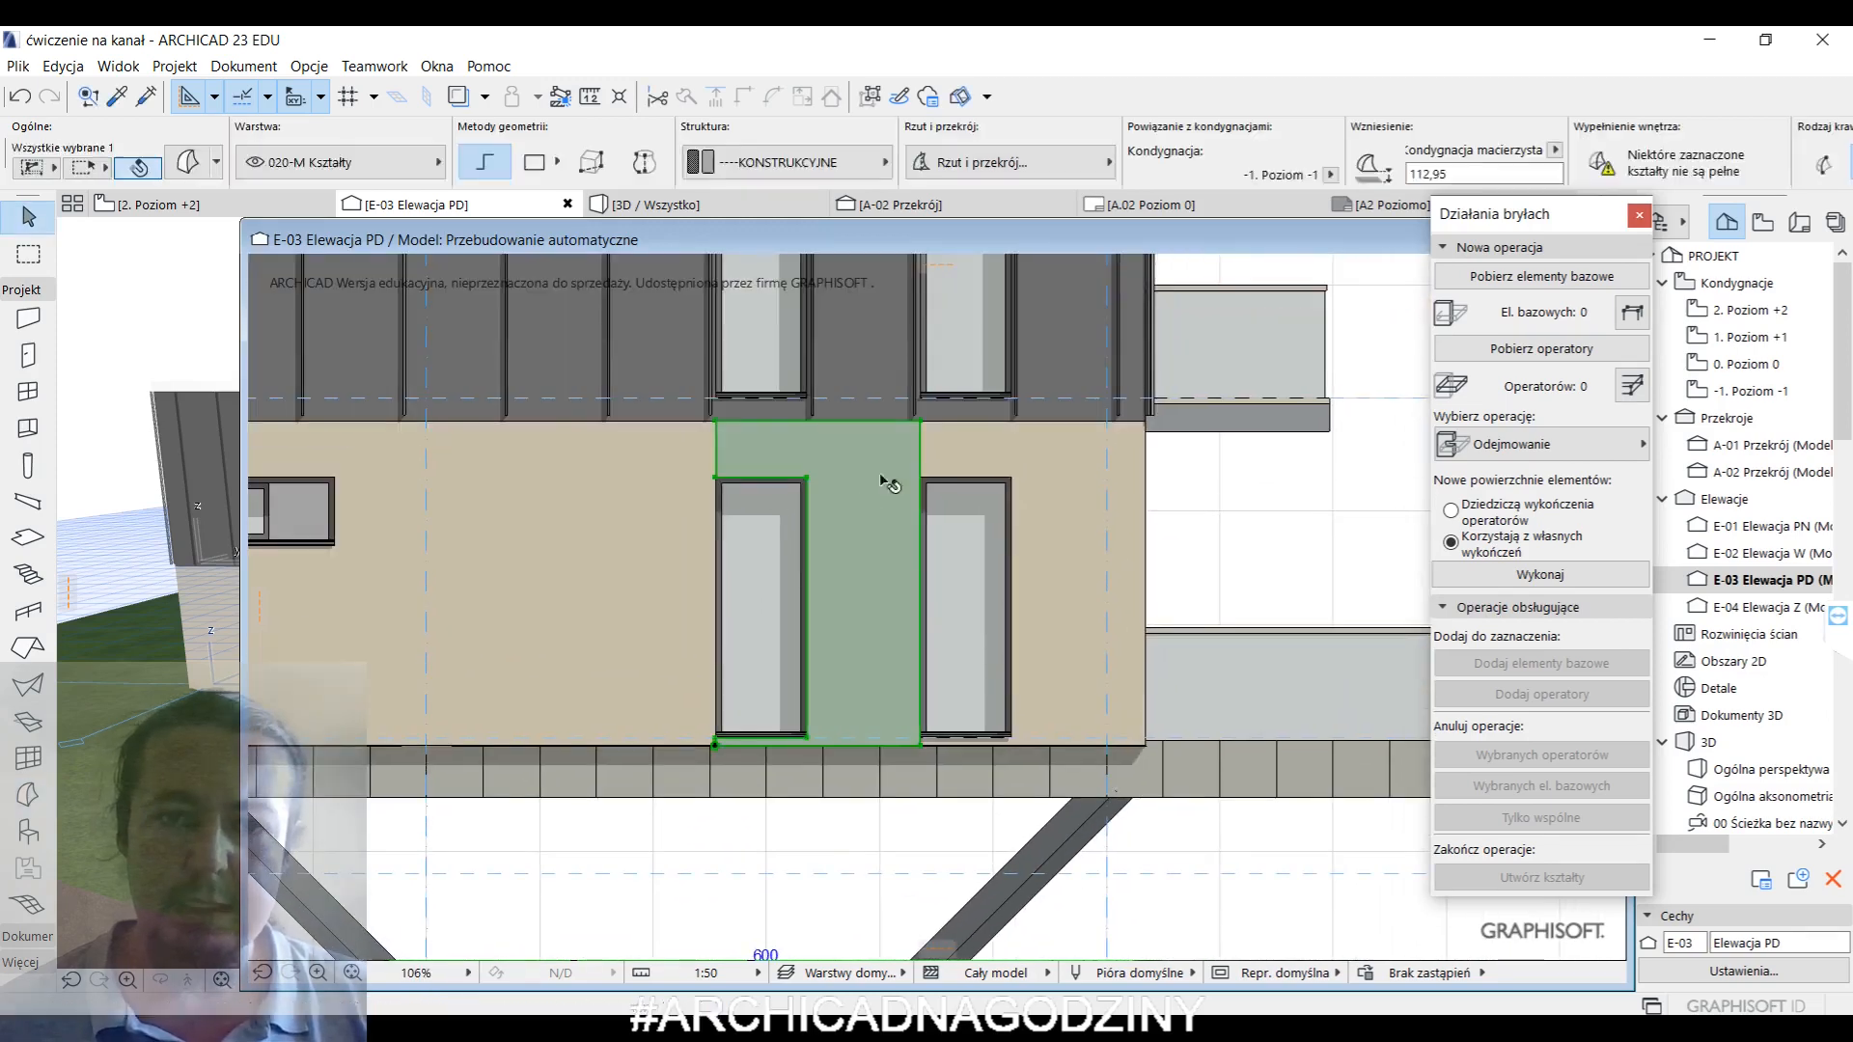
left_click(190, 162)
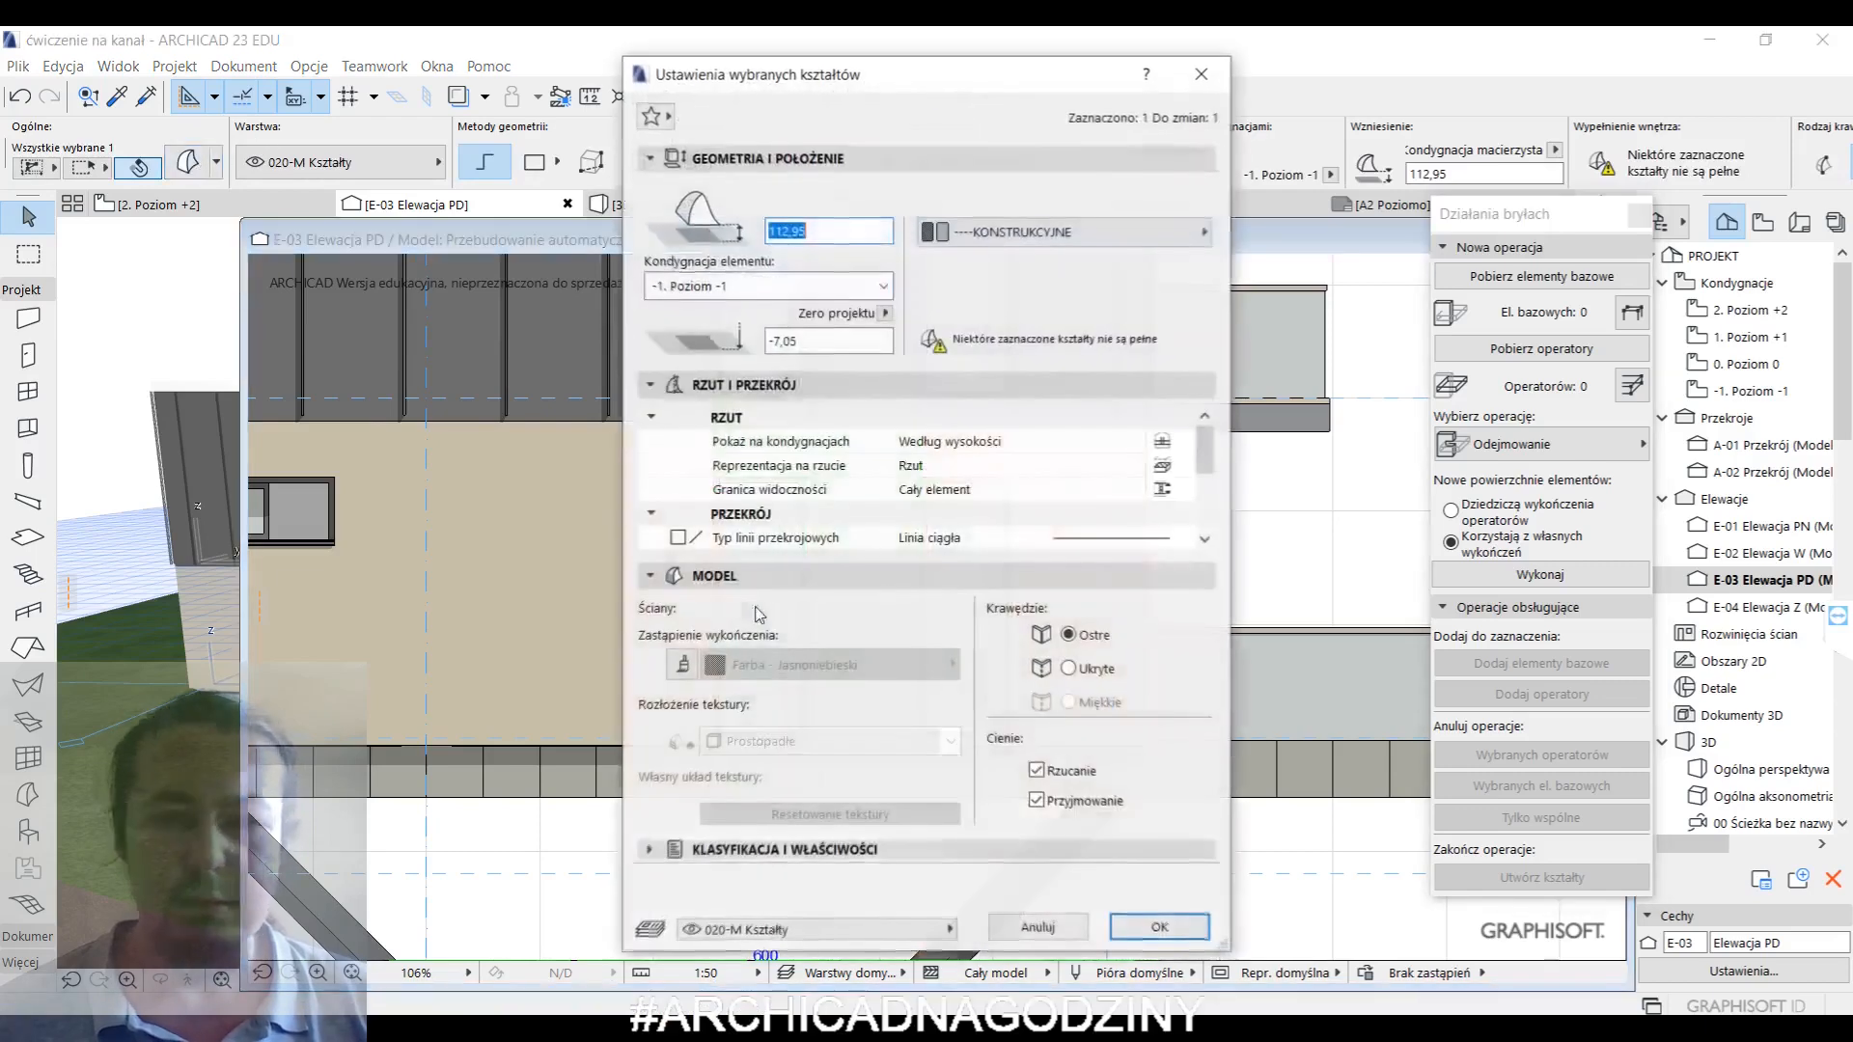
left_click(682, 665)
left_click(926, 665)
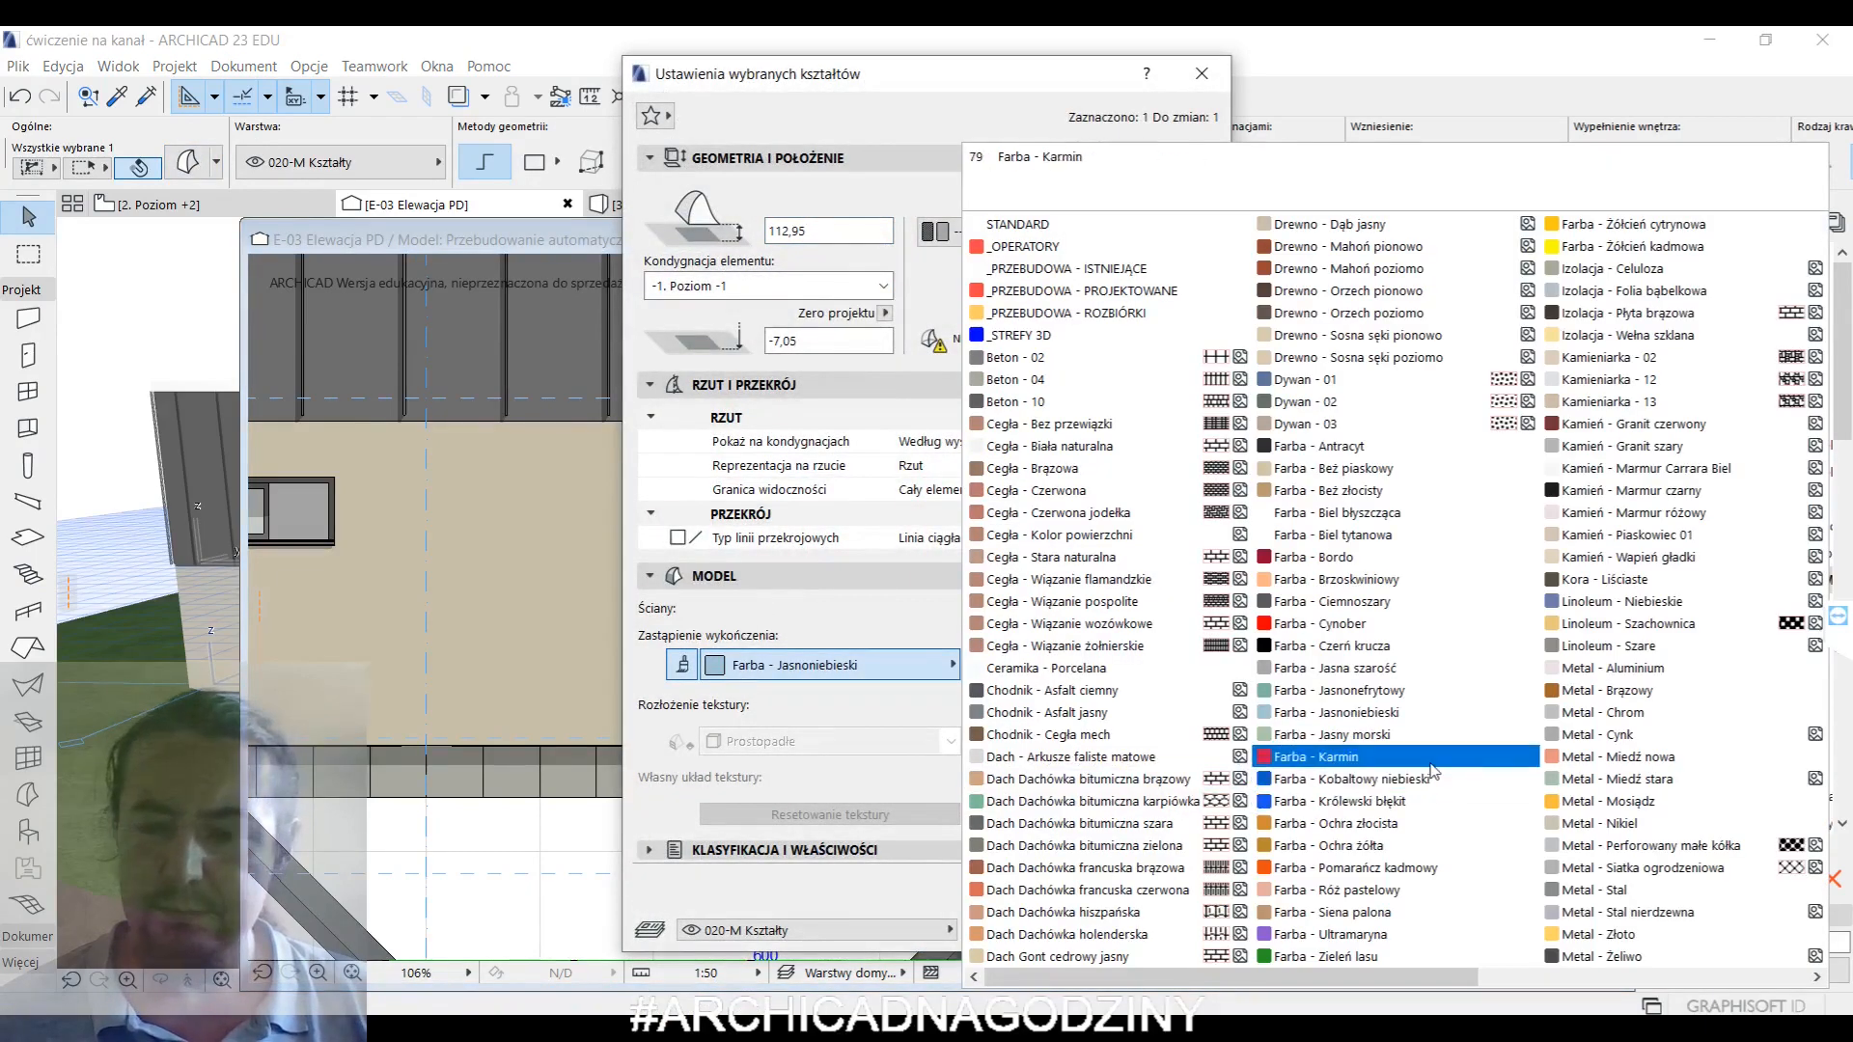
scroll(1399, 738, "down", 2)
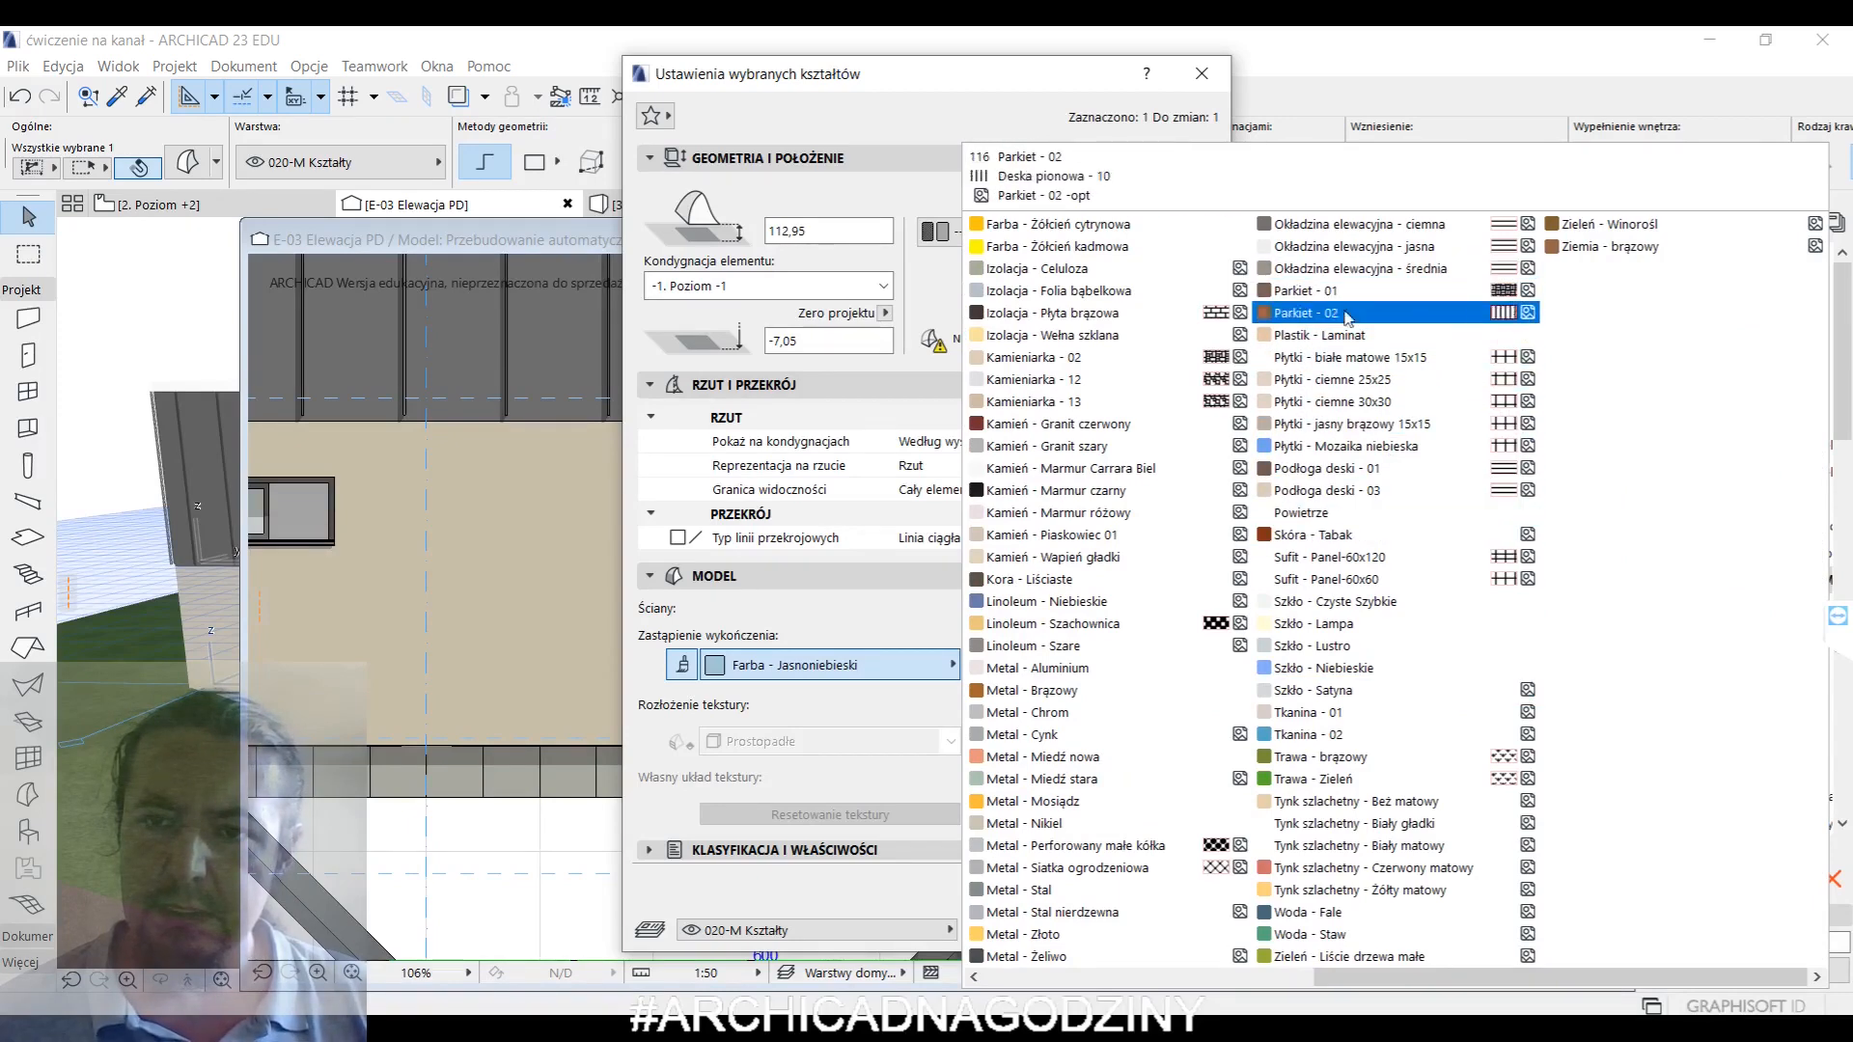
left_click(1355, 471)
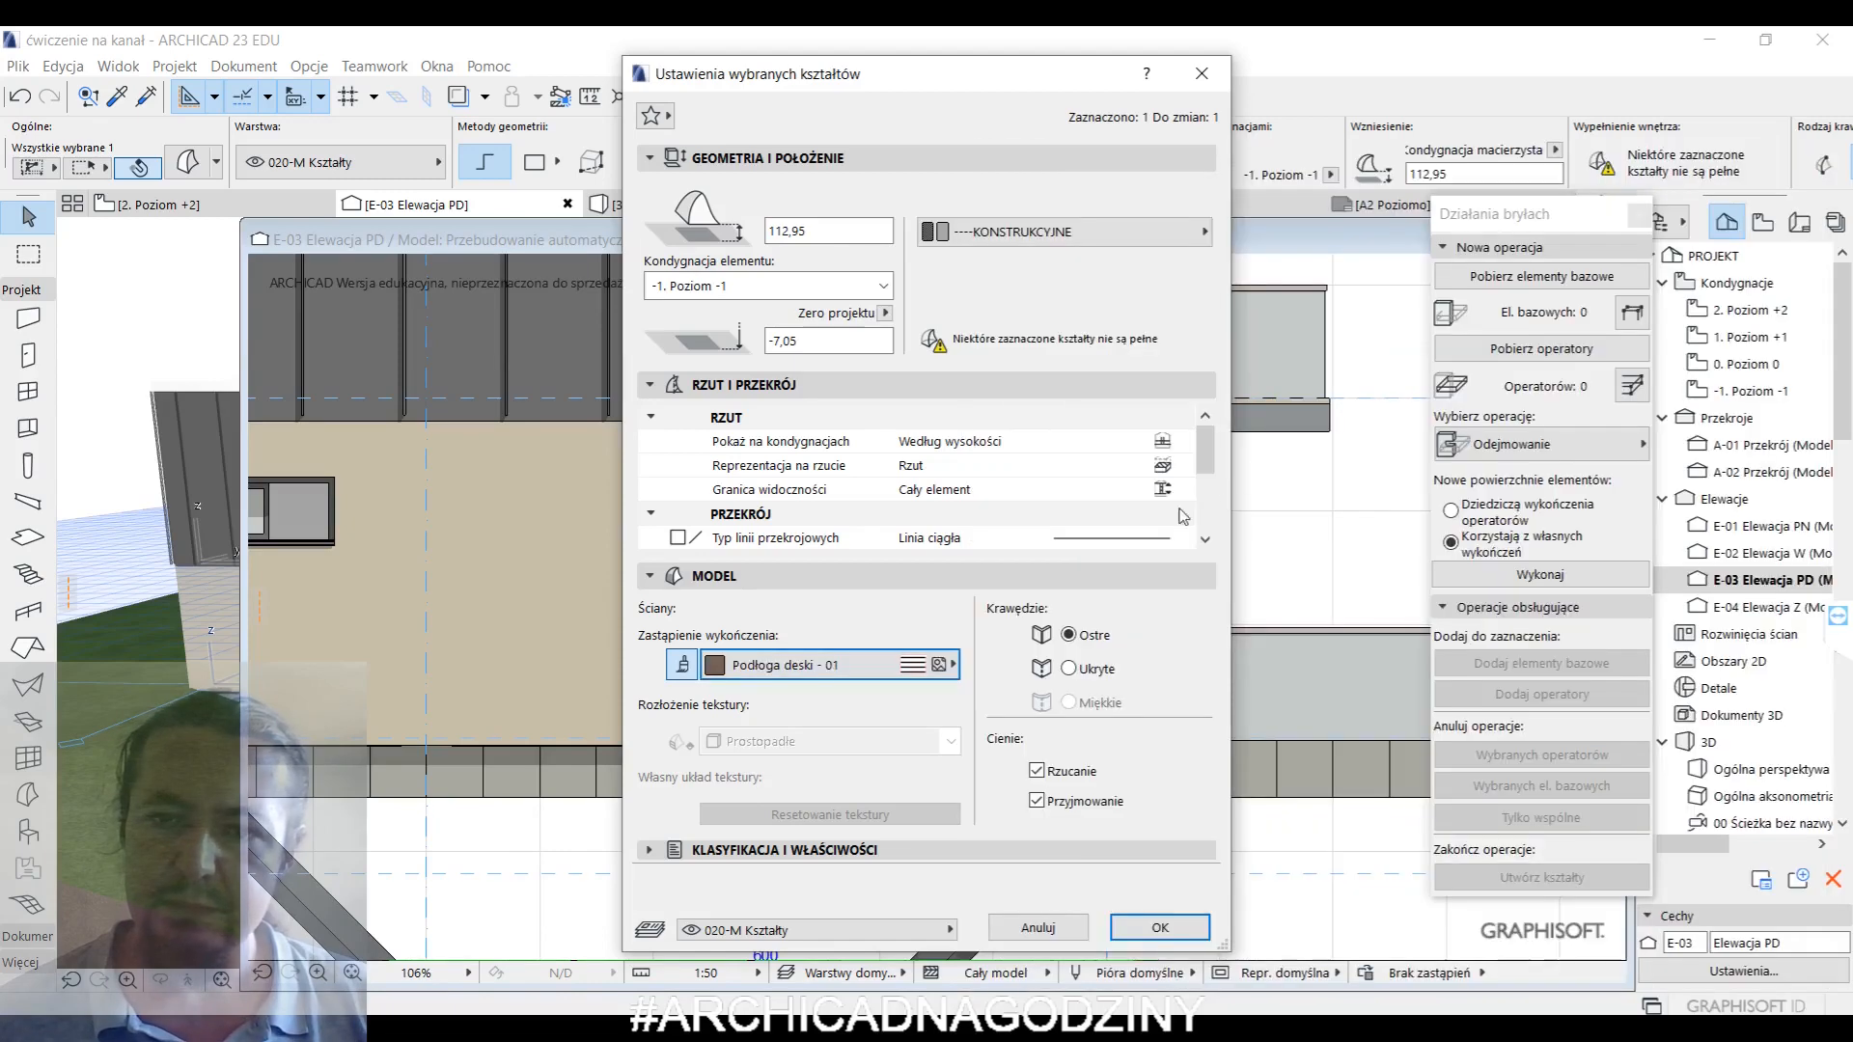
left_click(1182, 922)
scroll(815, 532, "up", 4)
scroll(816, 494, "down", 5)
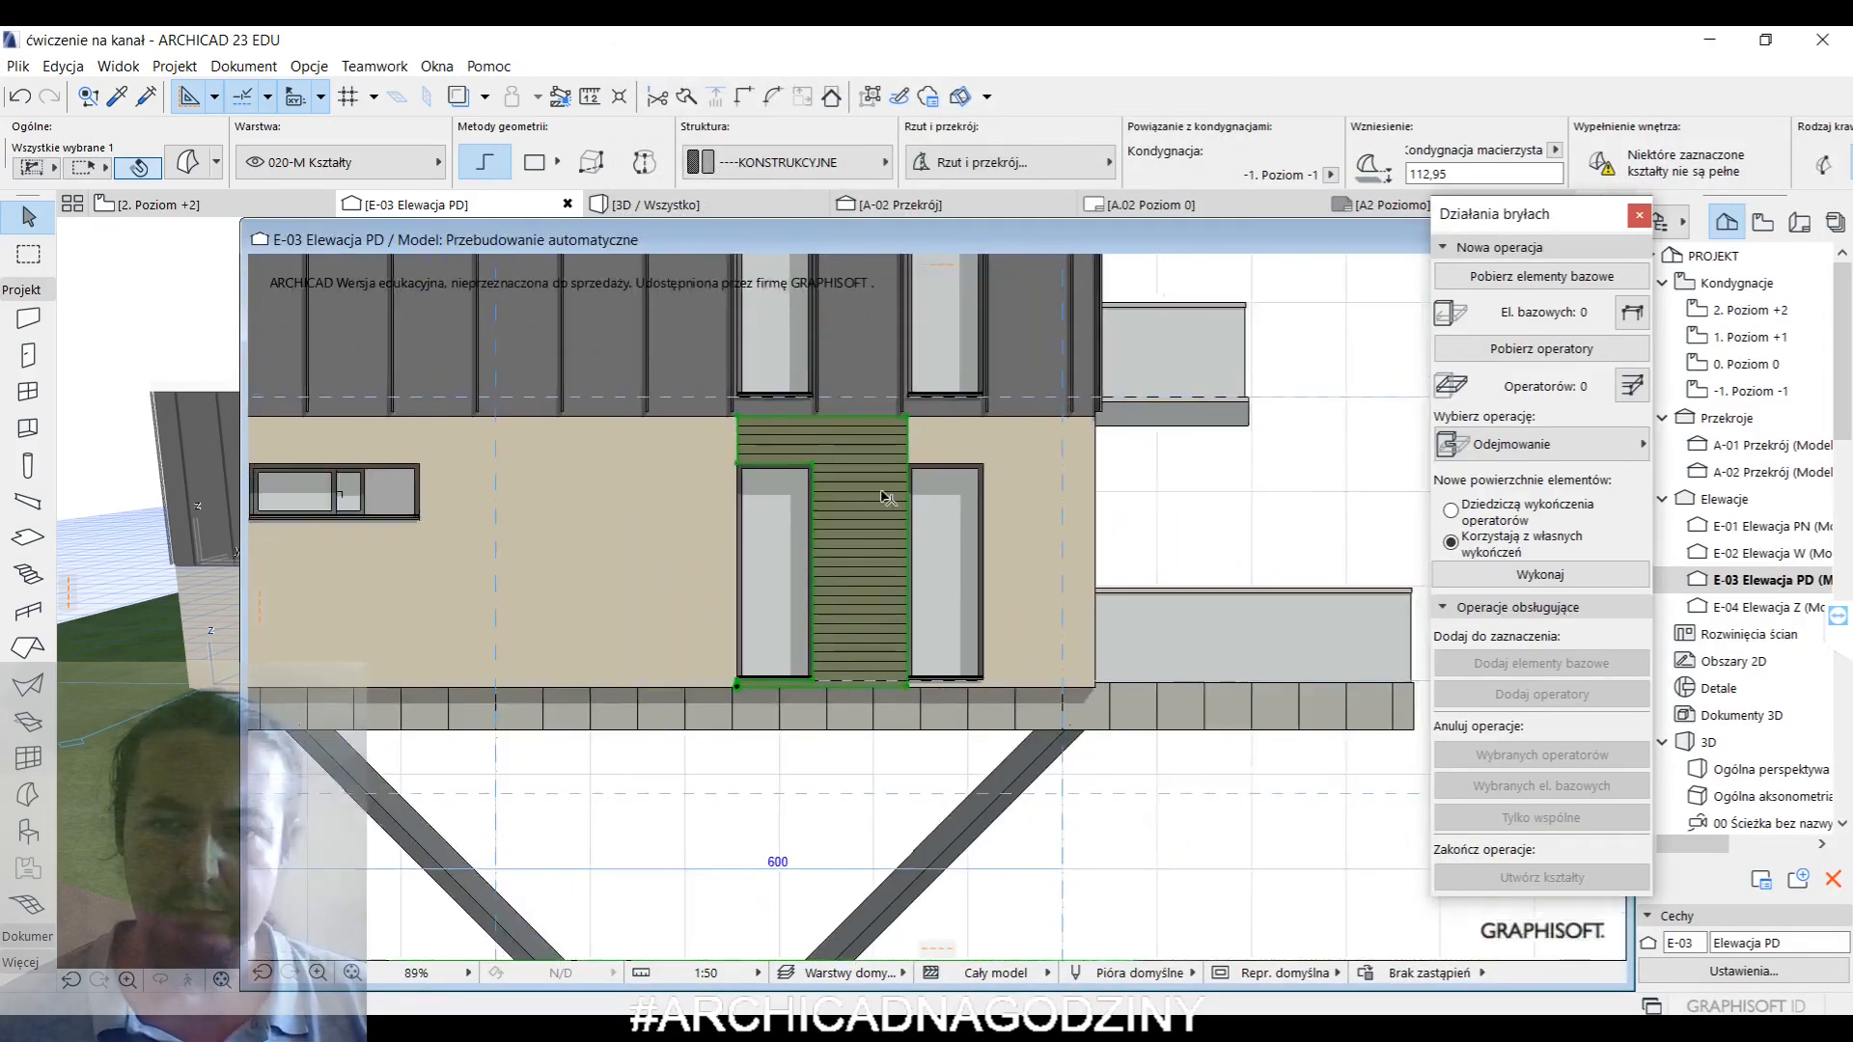
- Show the whole model in 3D and move the plank morph onto the ground-floor facade between the two tall windows
middle_click_drag(887, 497, 815, 538)
right_click(1055, 538)
left_click(1148, 912)
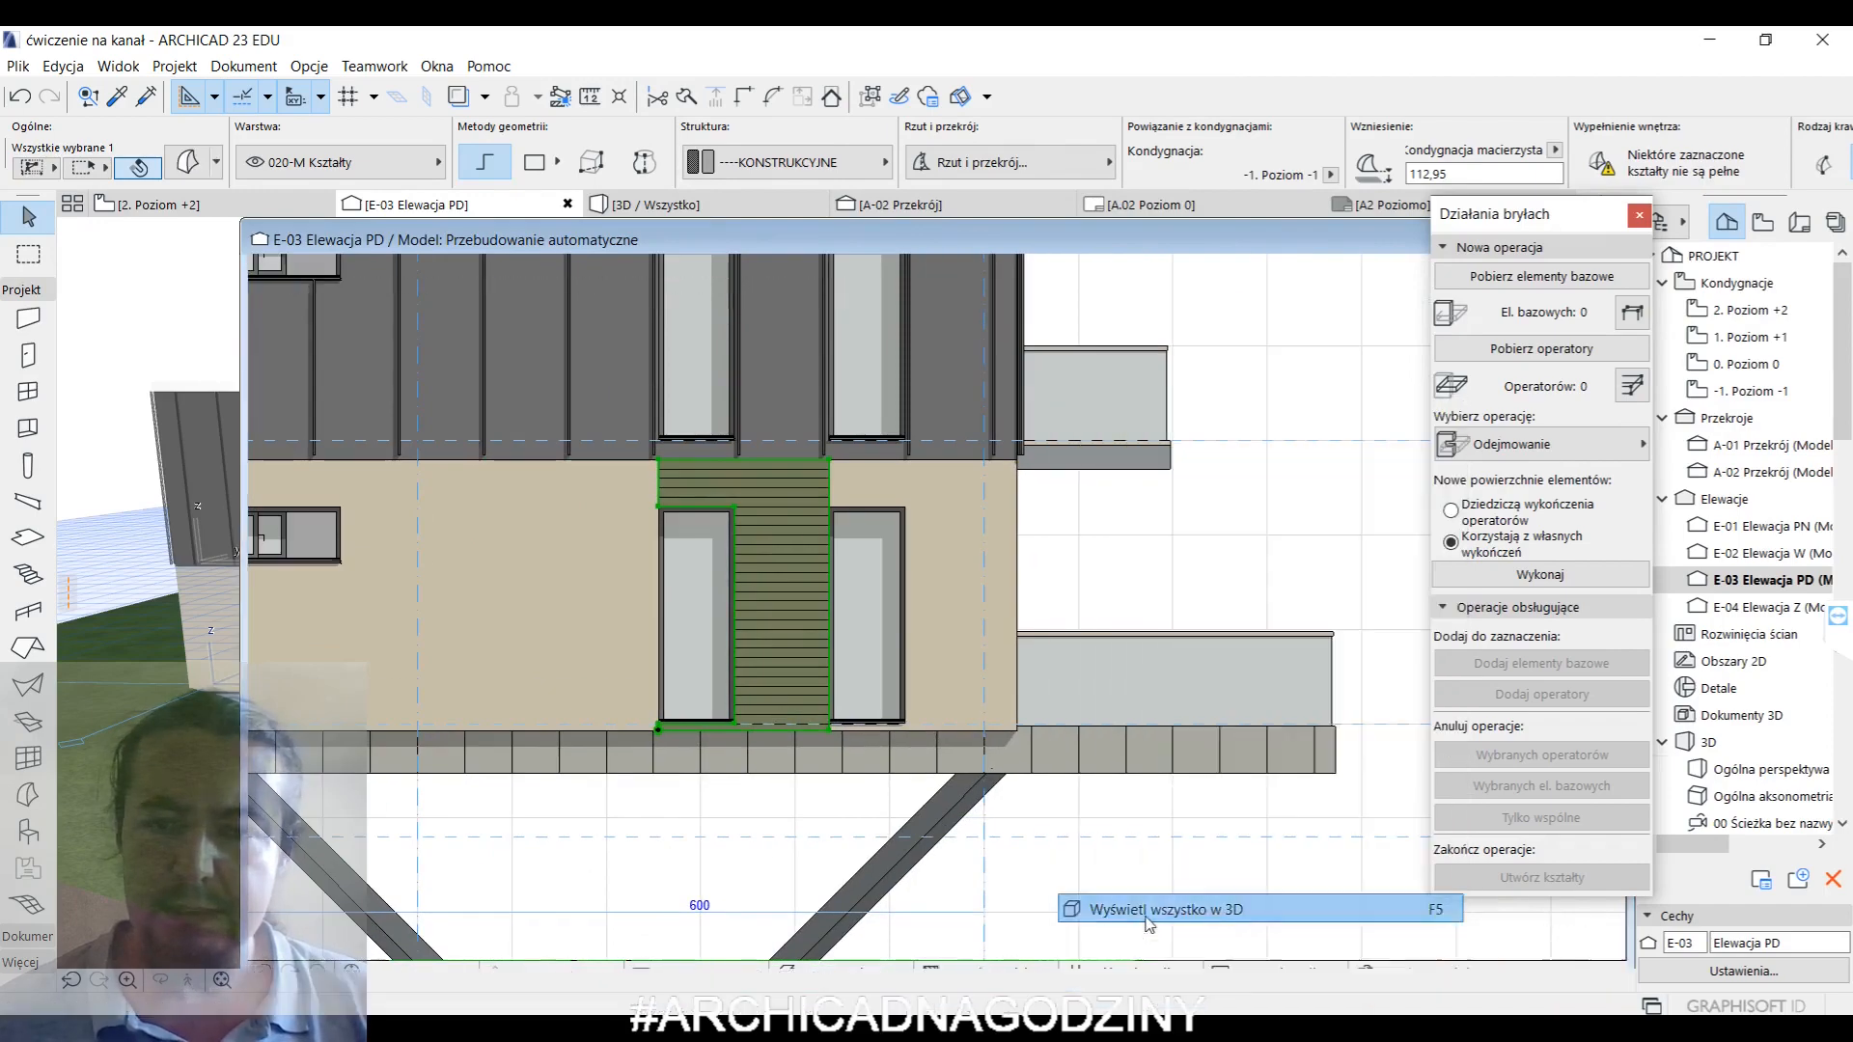
middle_click_drag(1029, 583, 871, 737, "shift")
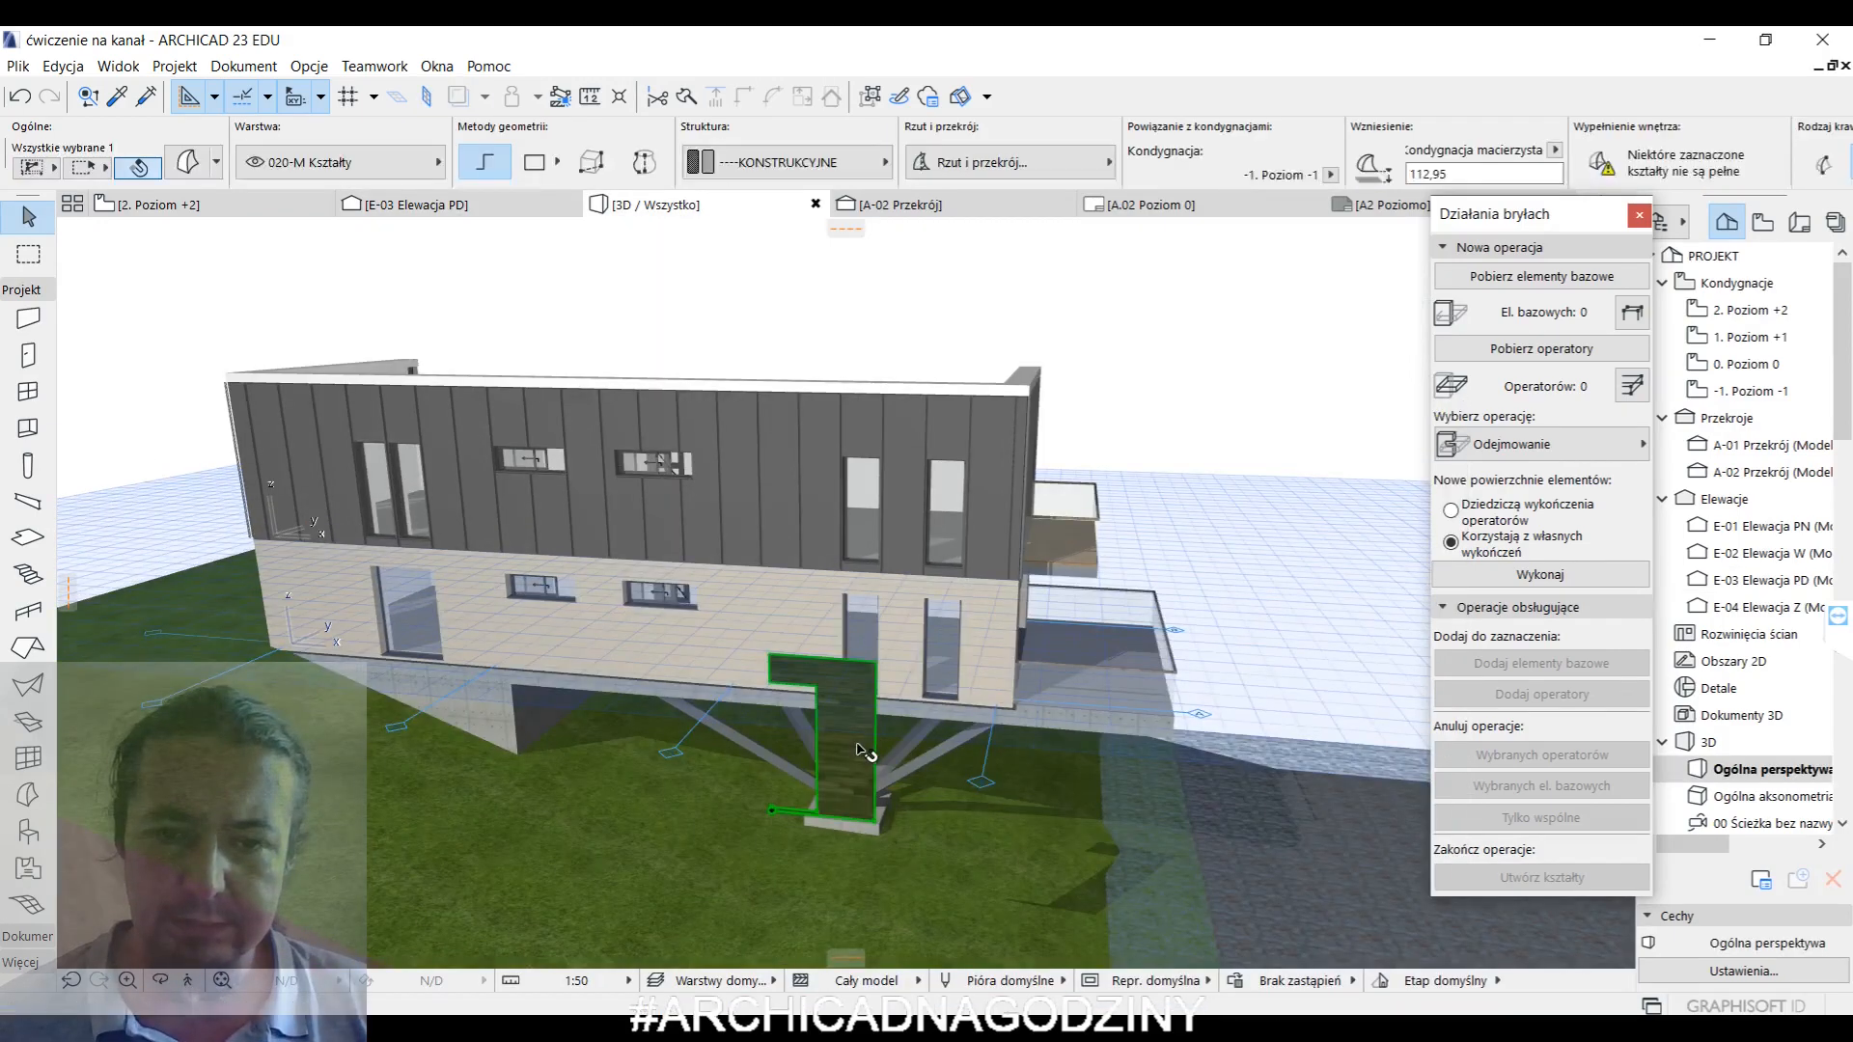
scroll(863, 751, "up", 5)
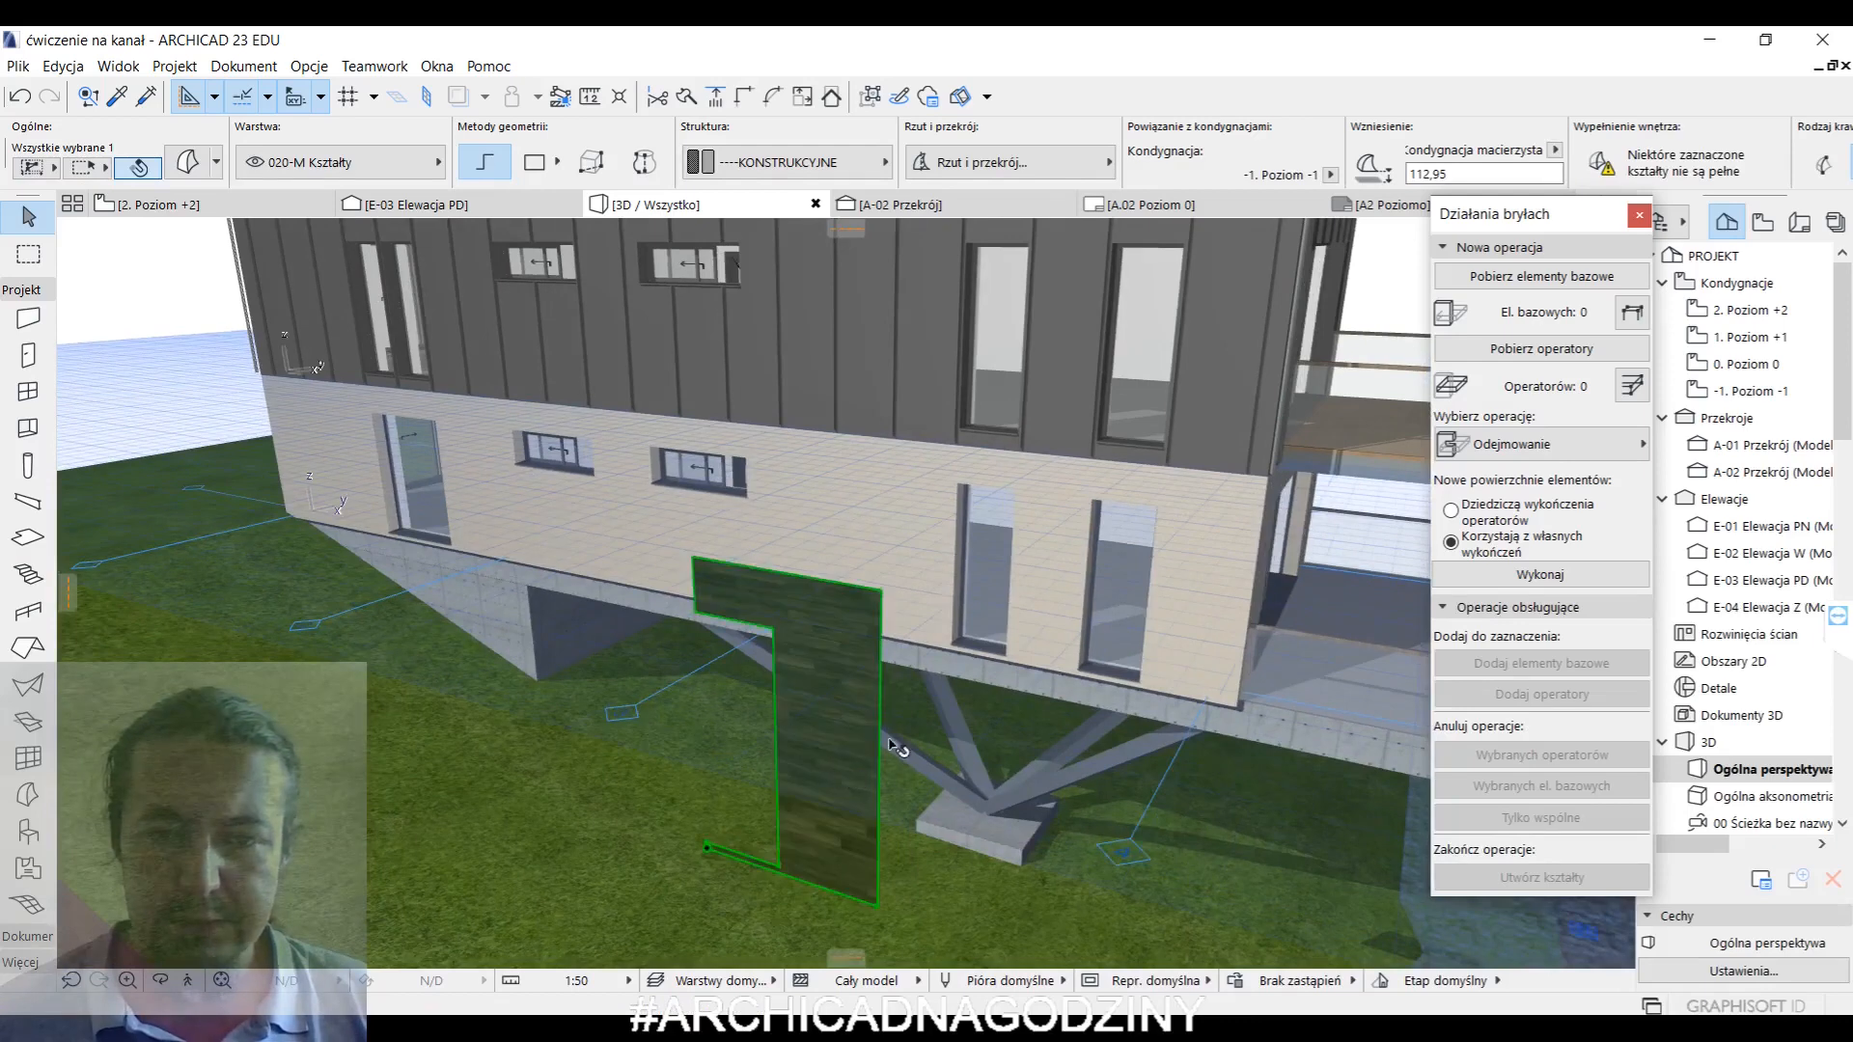
left_click(897, 748)
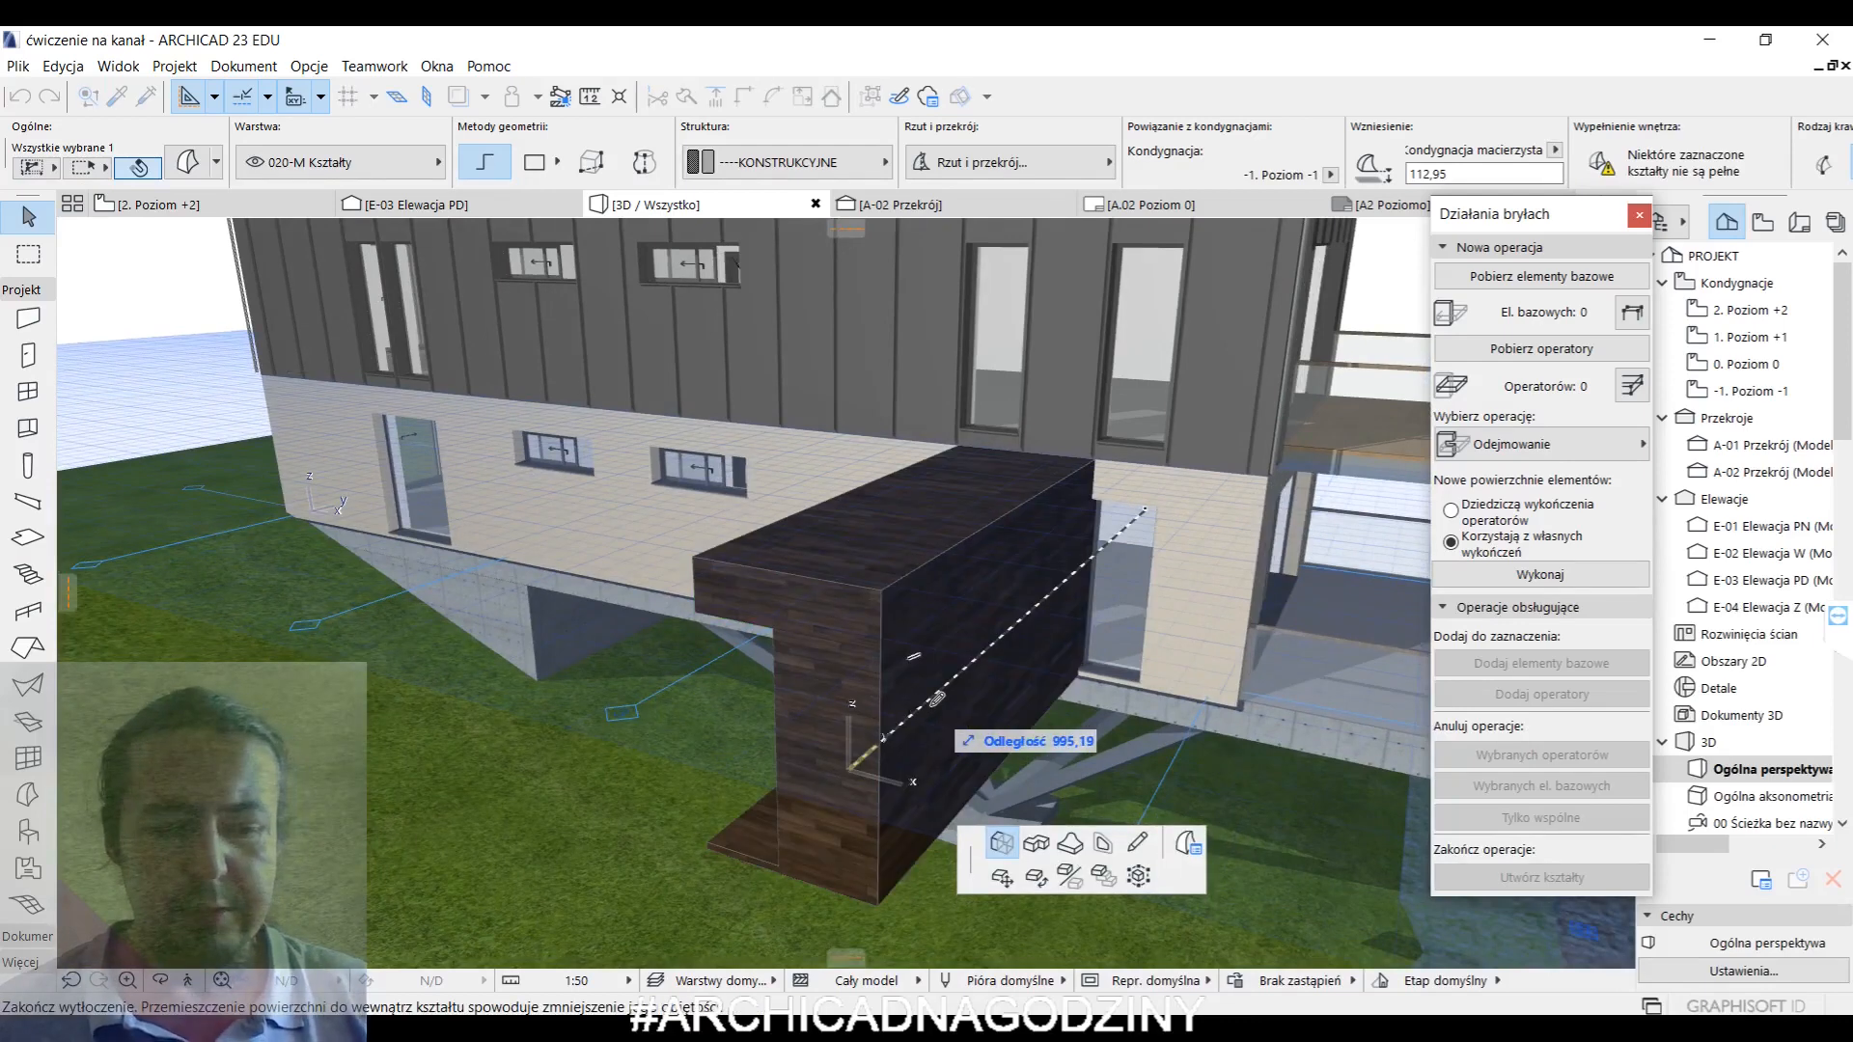
key("Escape")
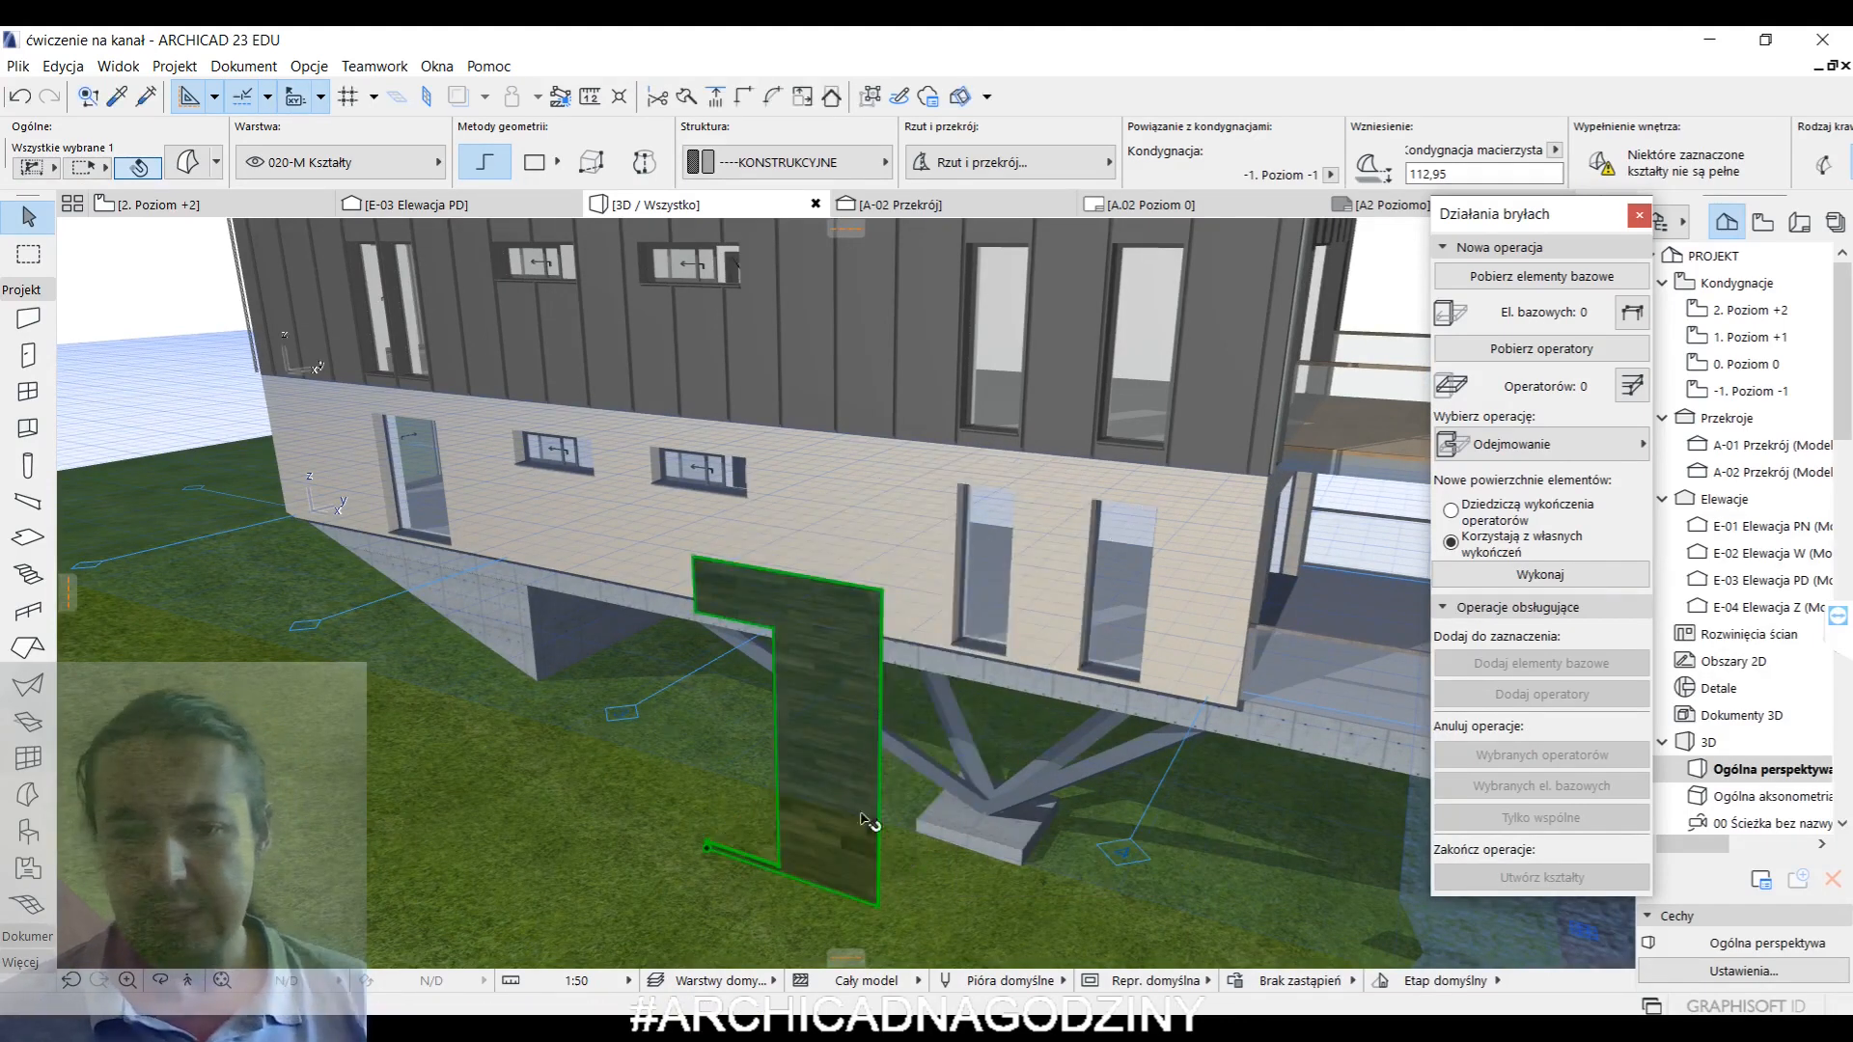
left_click(880, 905)
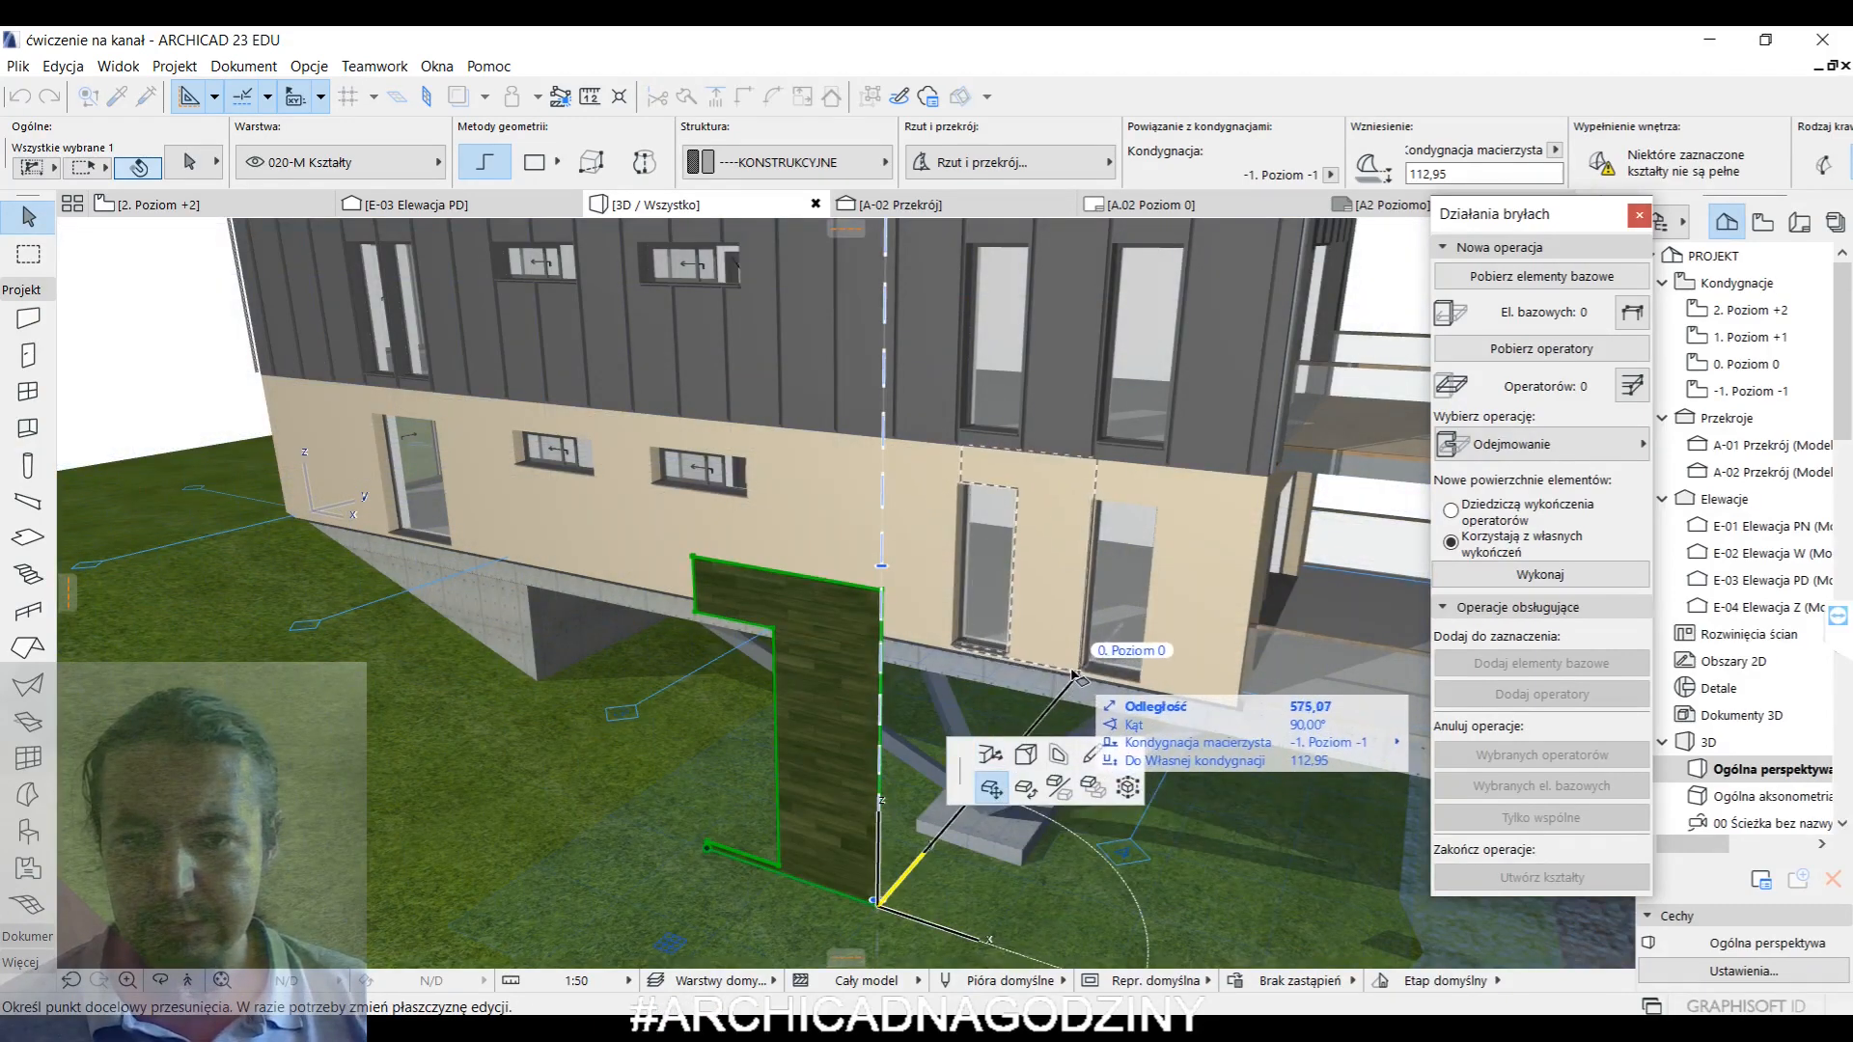
left_click(1083, 595)
- Subtract the plank morph from the ground-floor facade wall with the Odejmowanie solid operation, using the wall as target and the morph as operator
scroll(1004, 595, "up", 5)
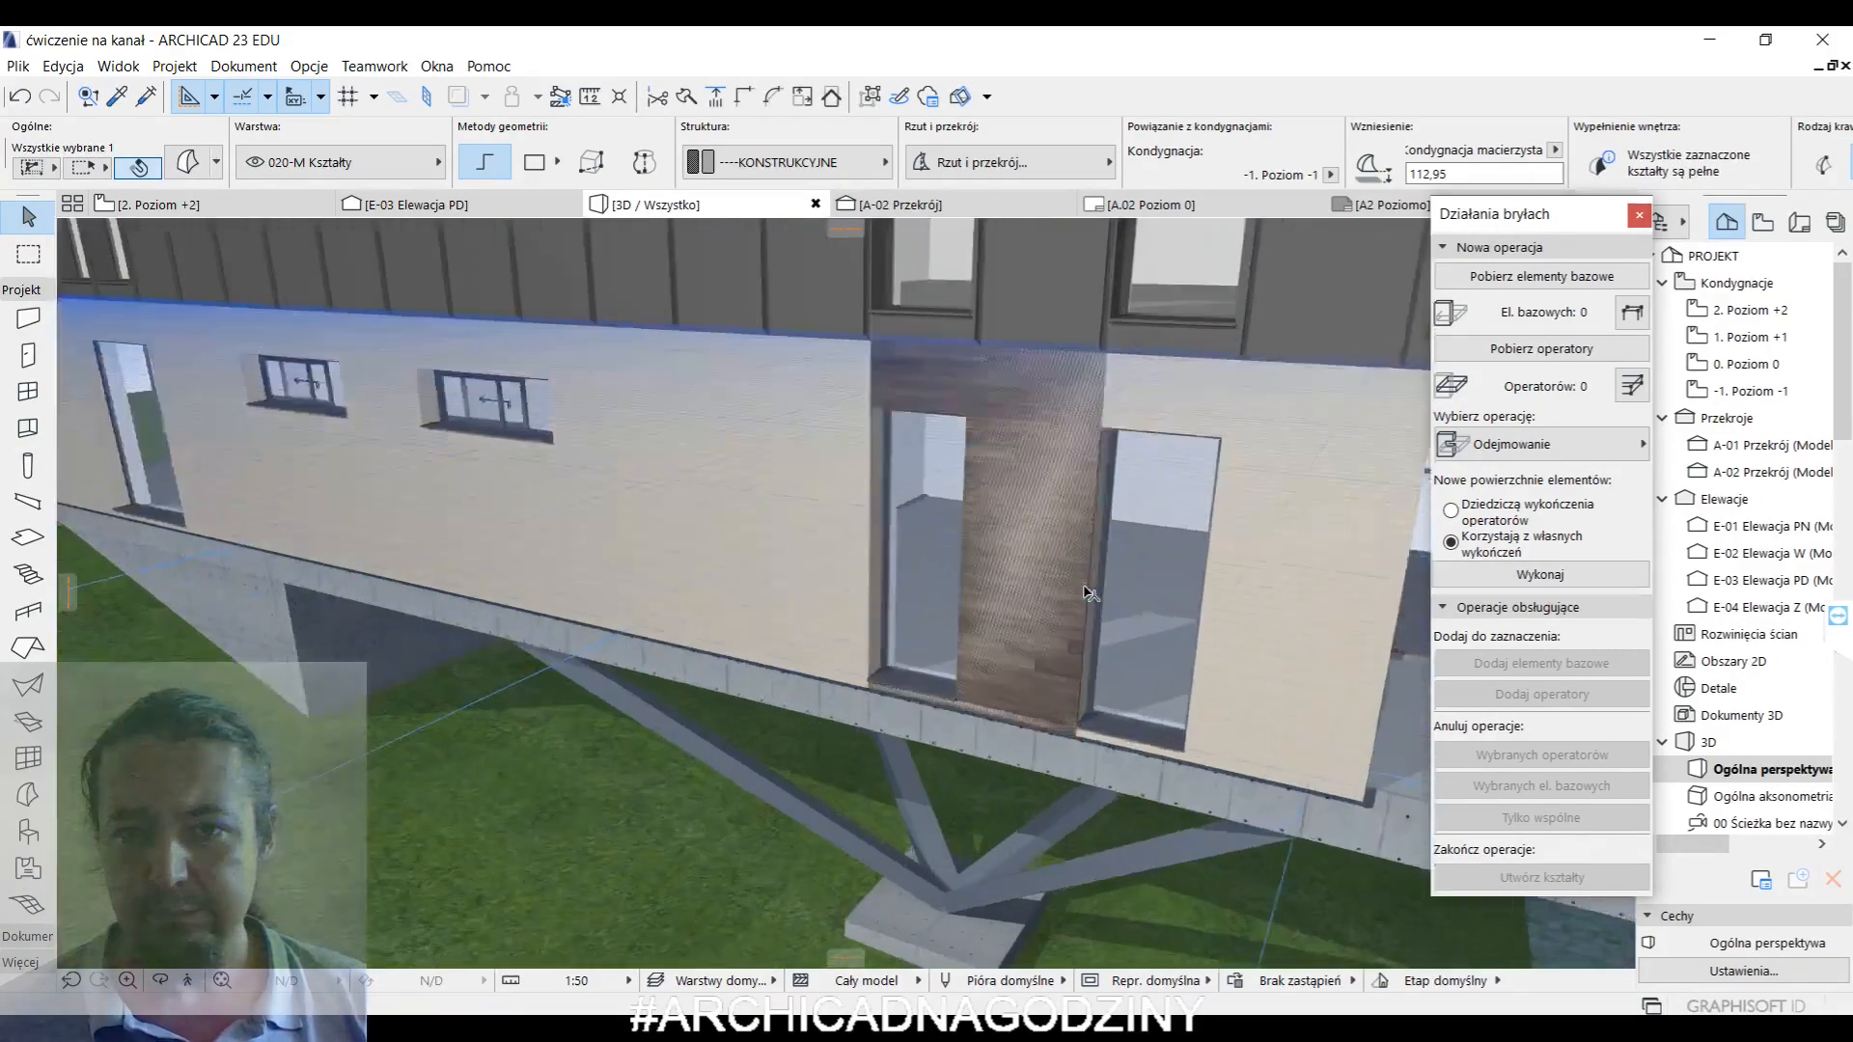
middle_click_drag(930, 597, 744, 671)
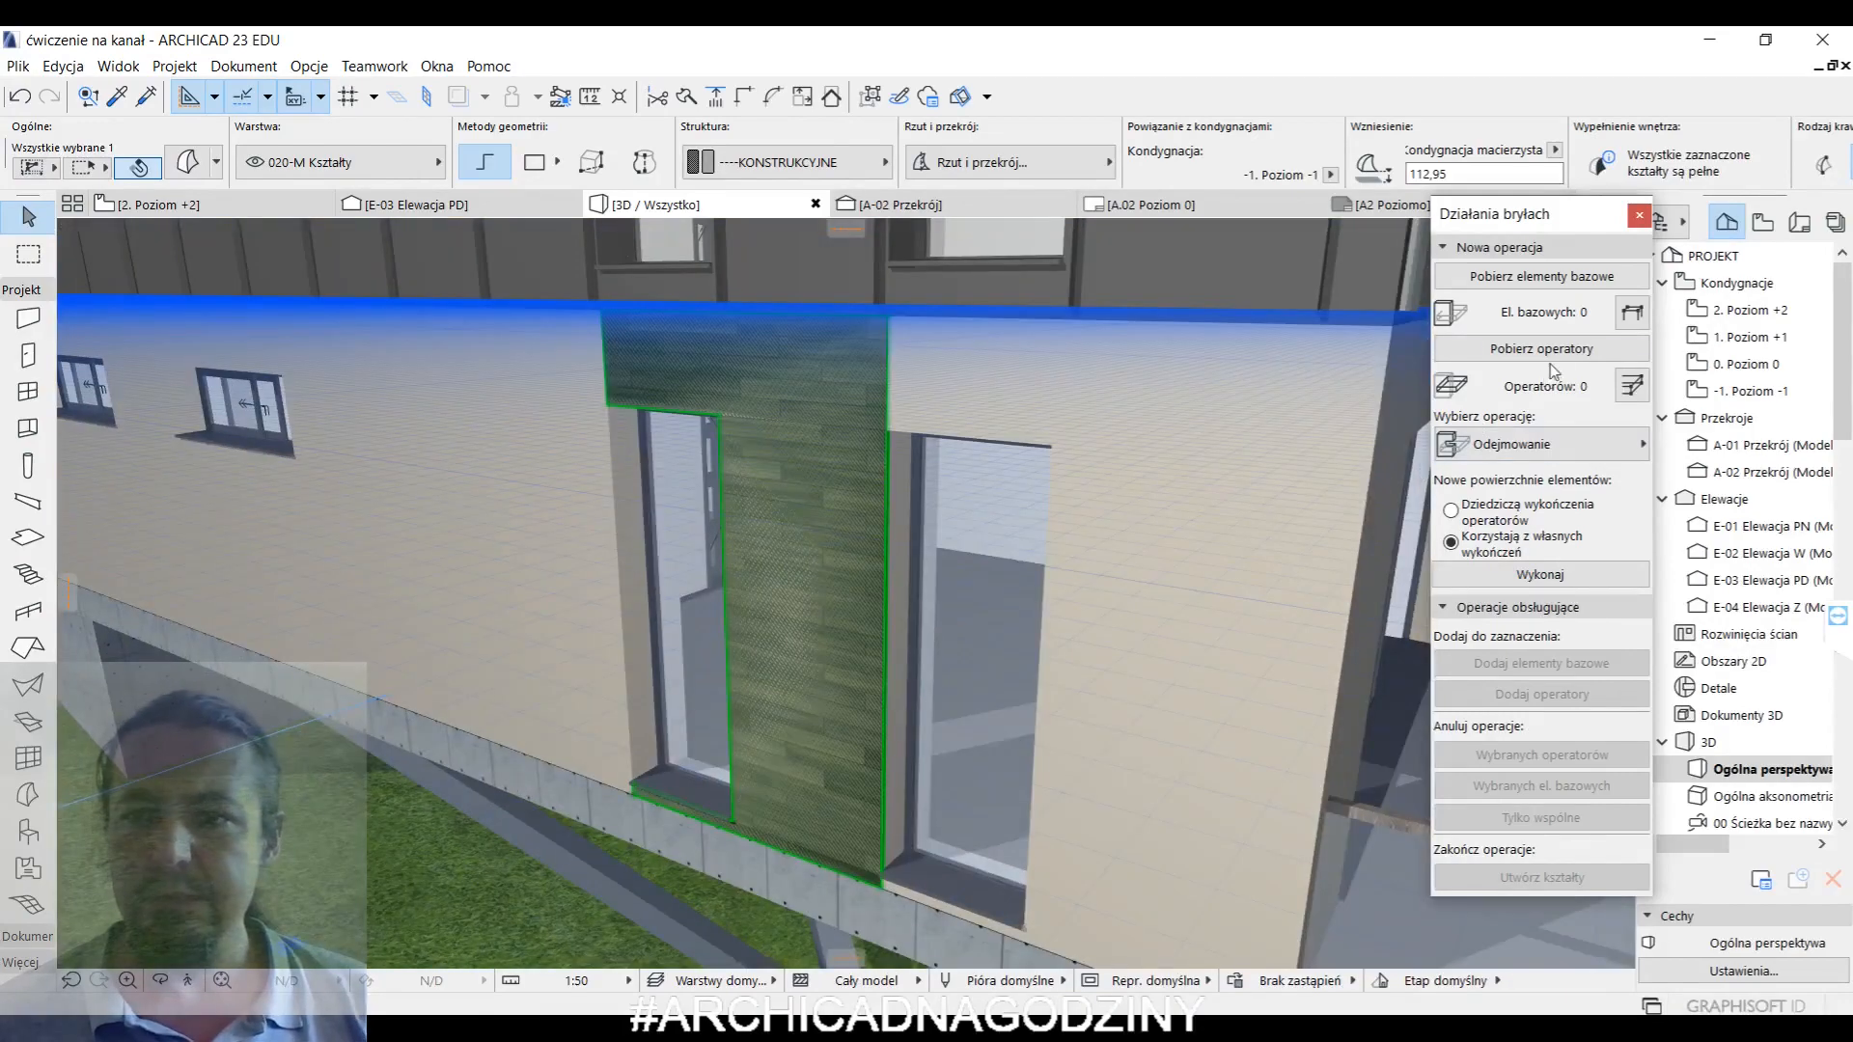
left_click(556, 466)
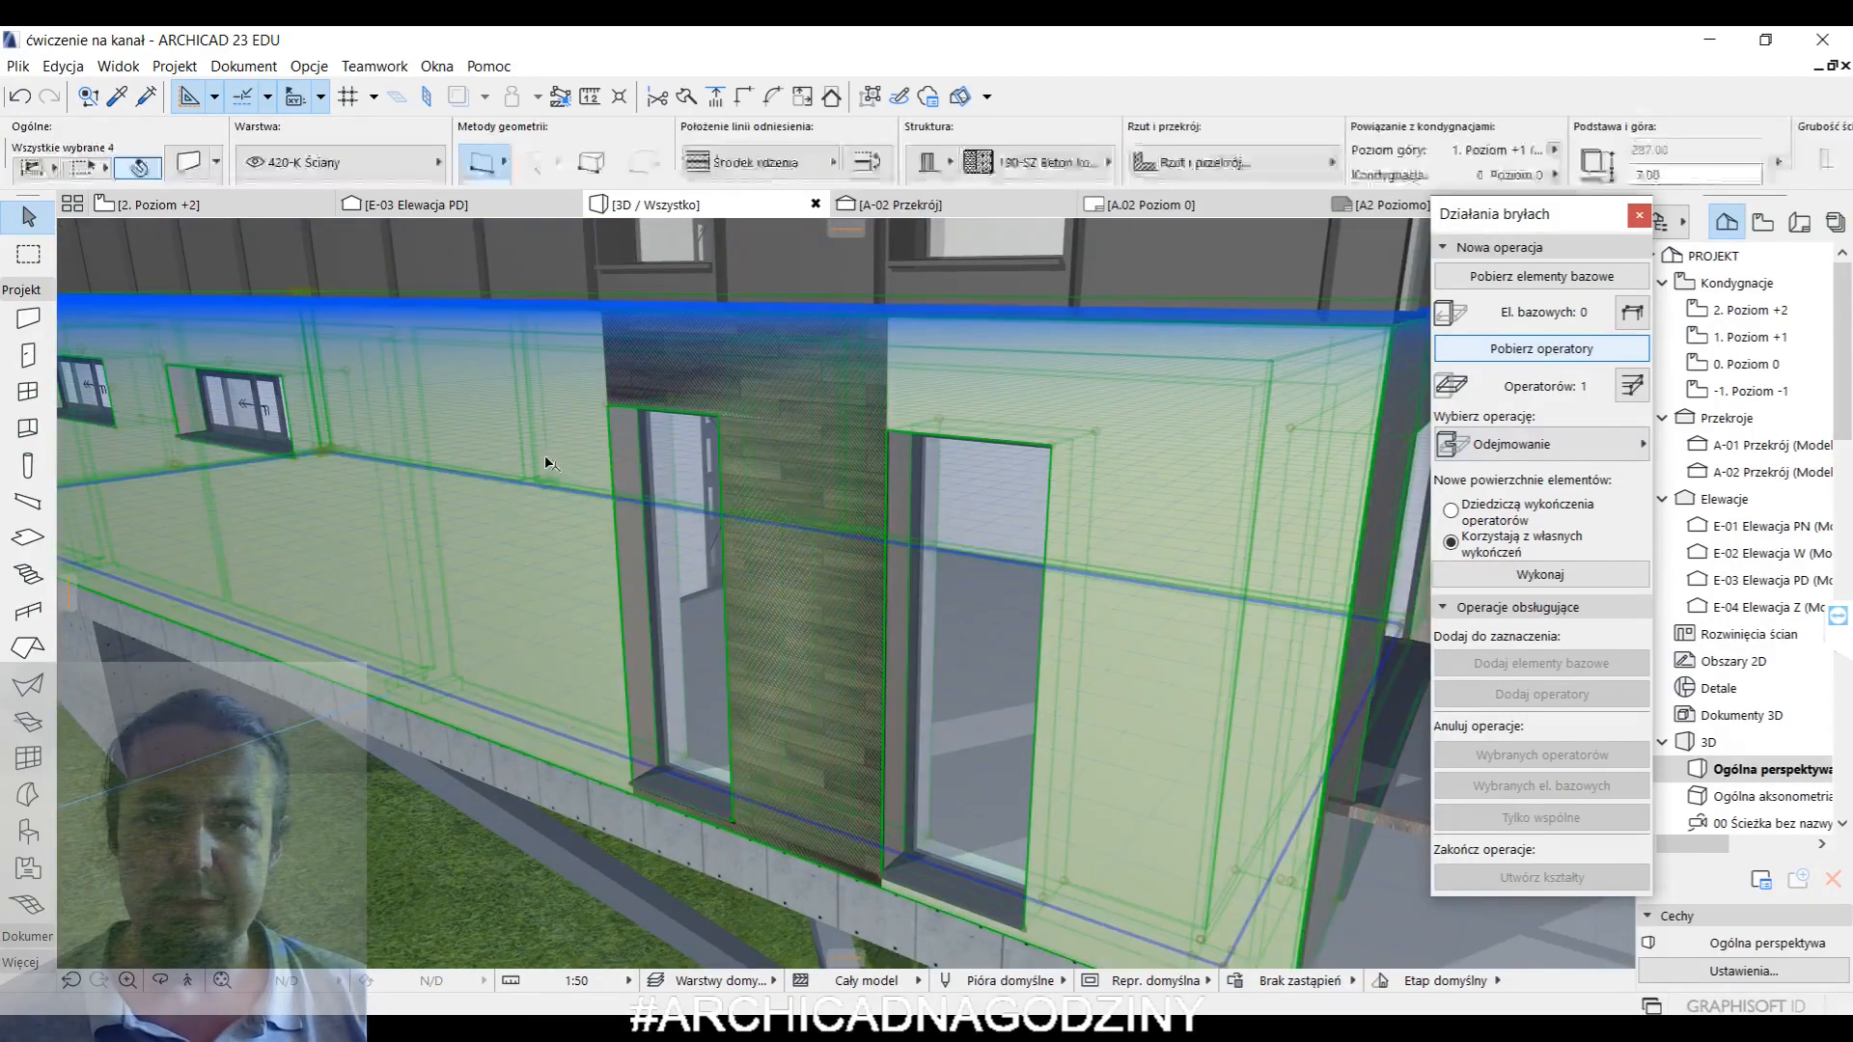
left_click(1558, 278)
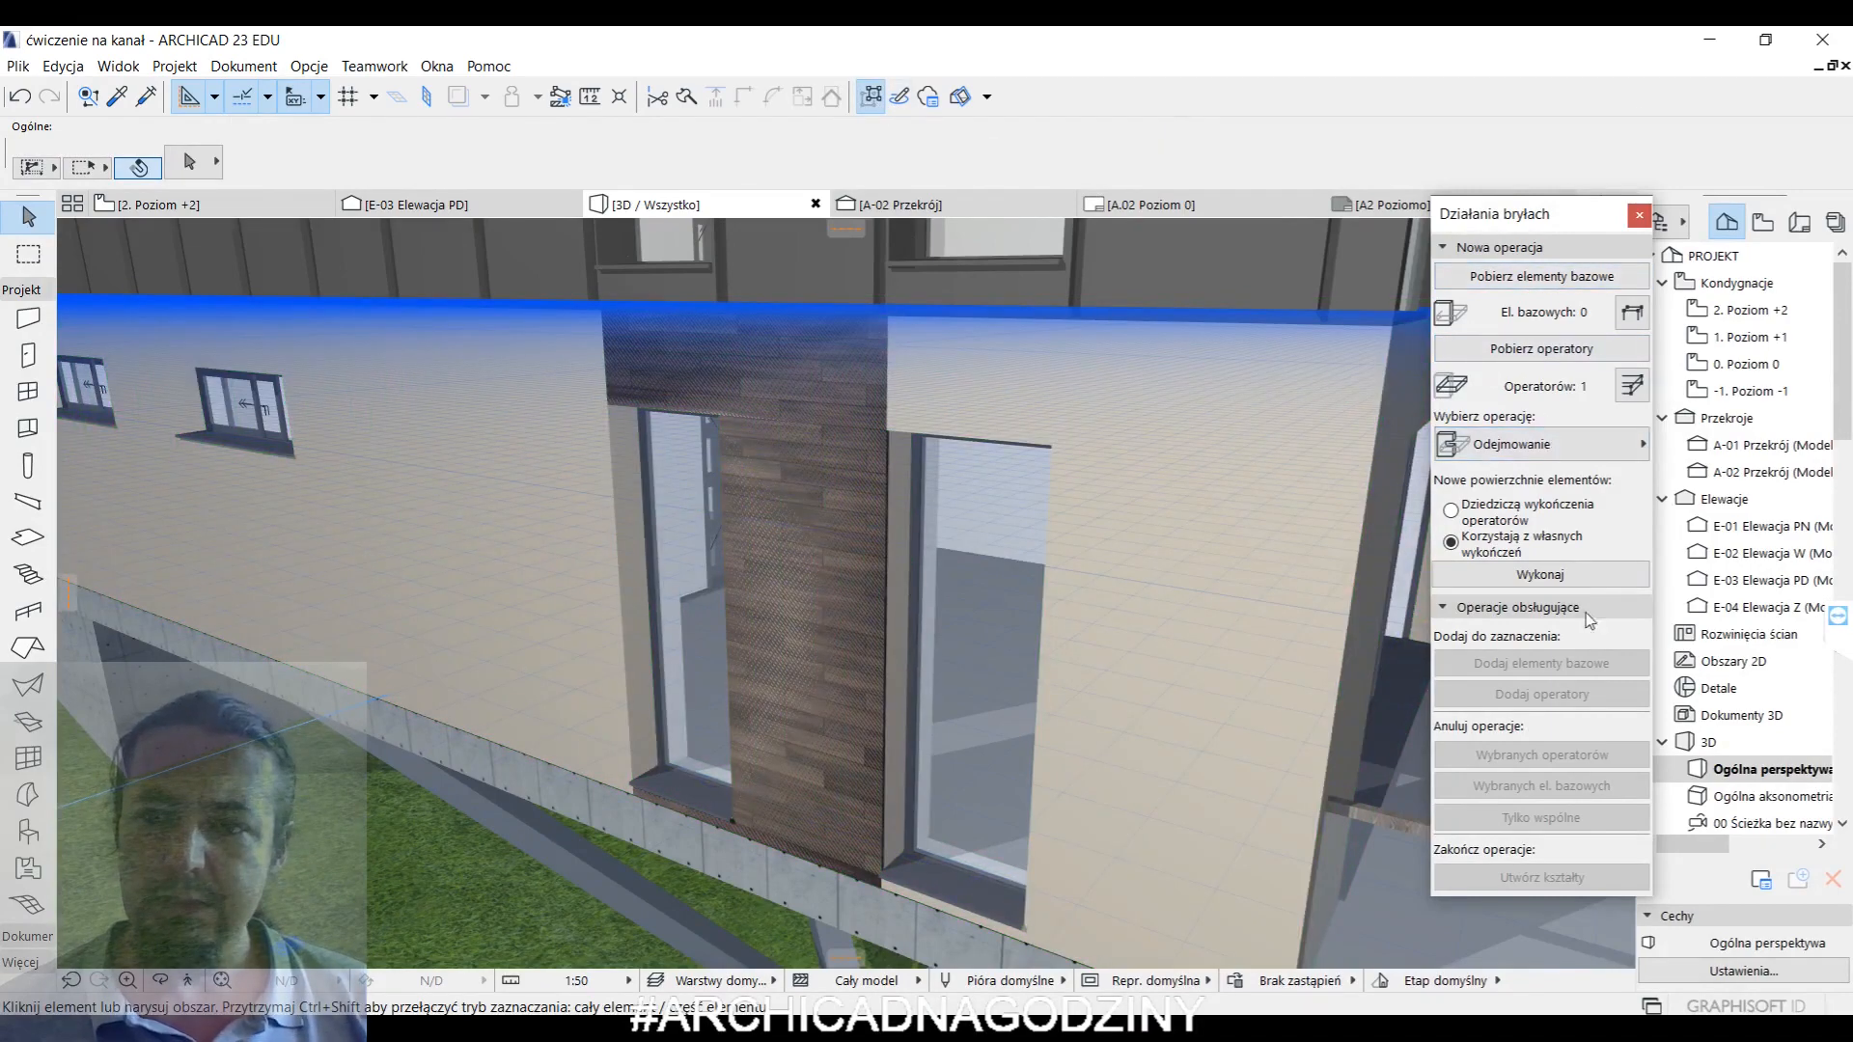
left_click(1579, 576)
left_click(1046, 422)
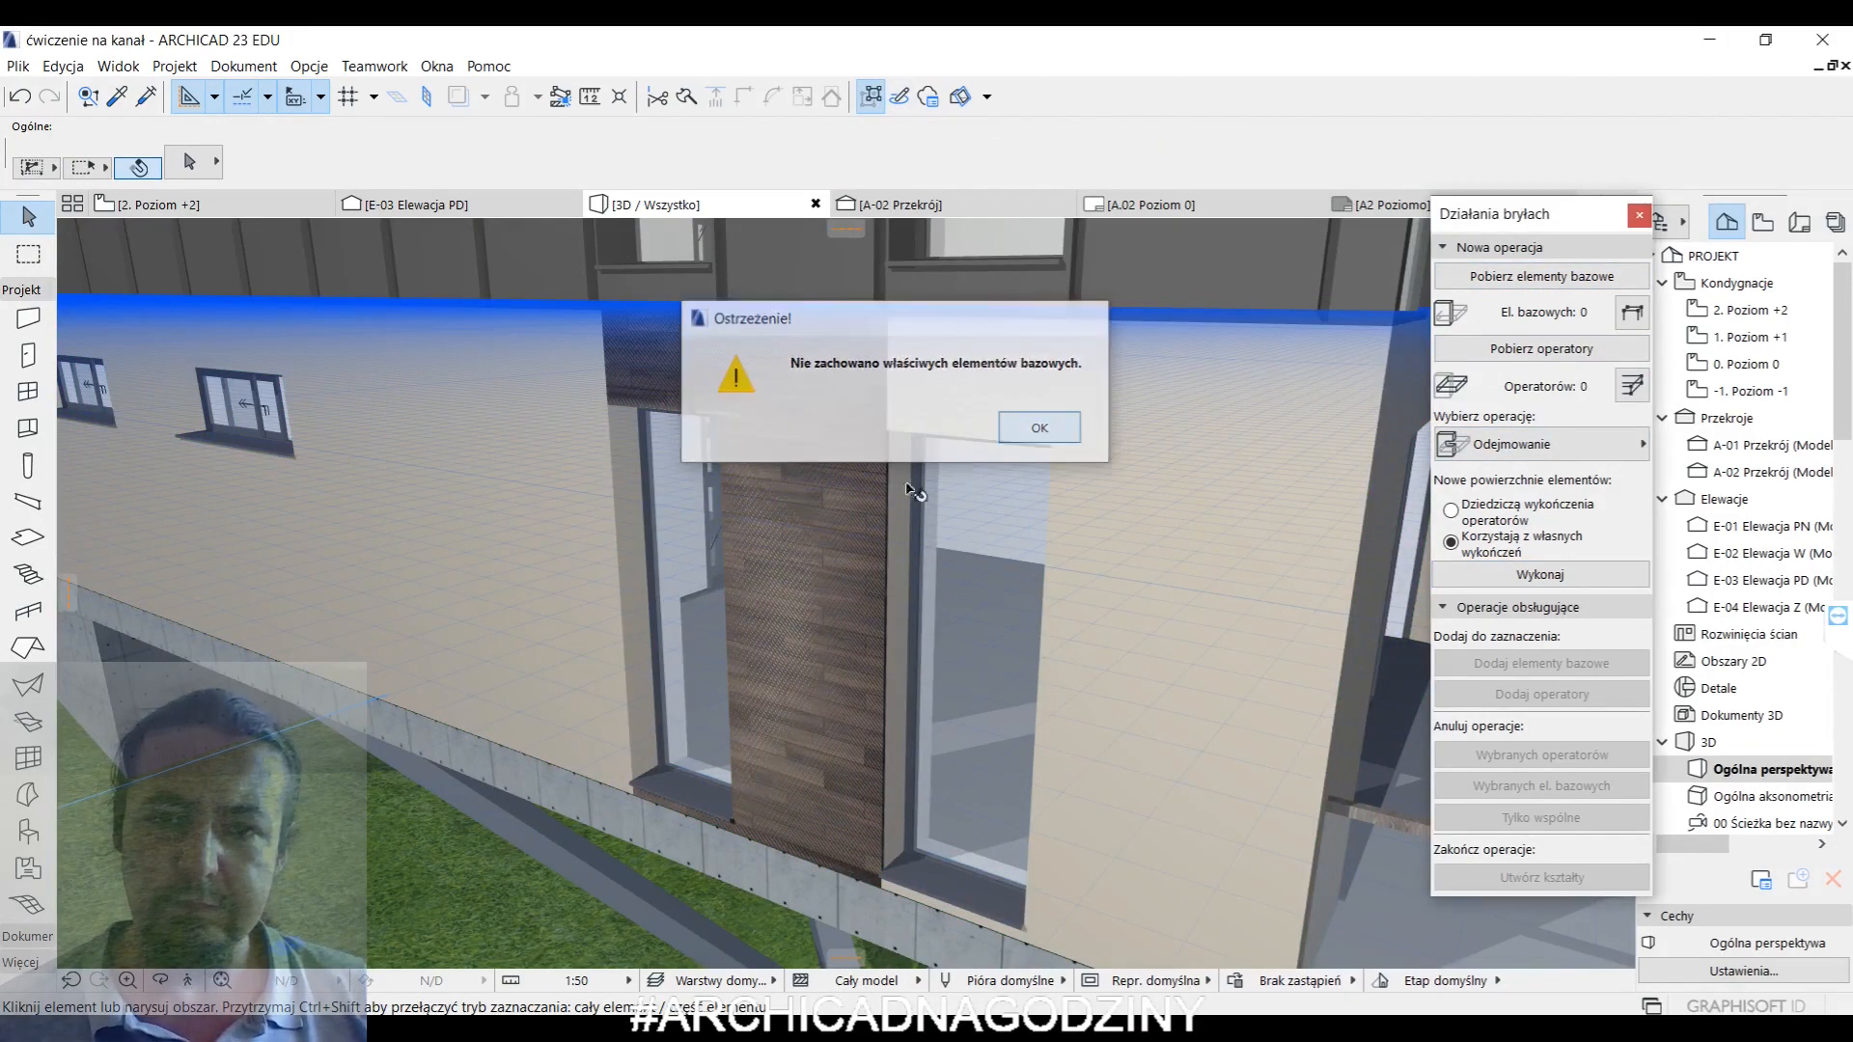
left_click(840, 479)
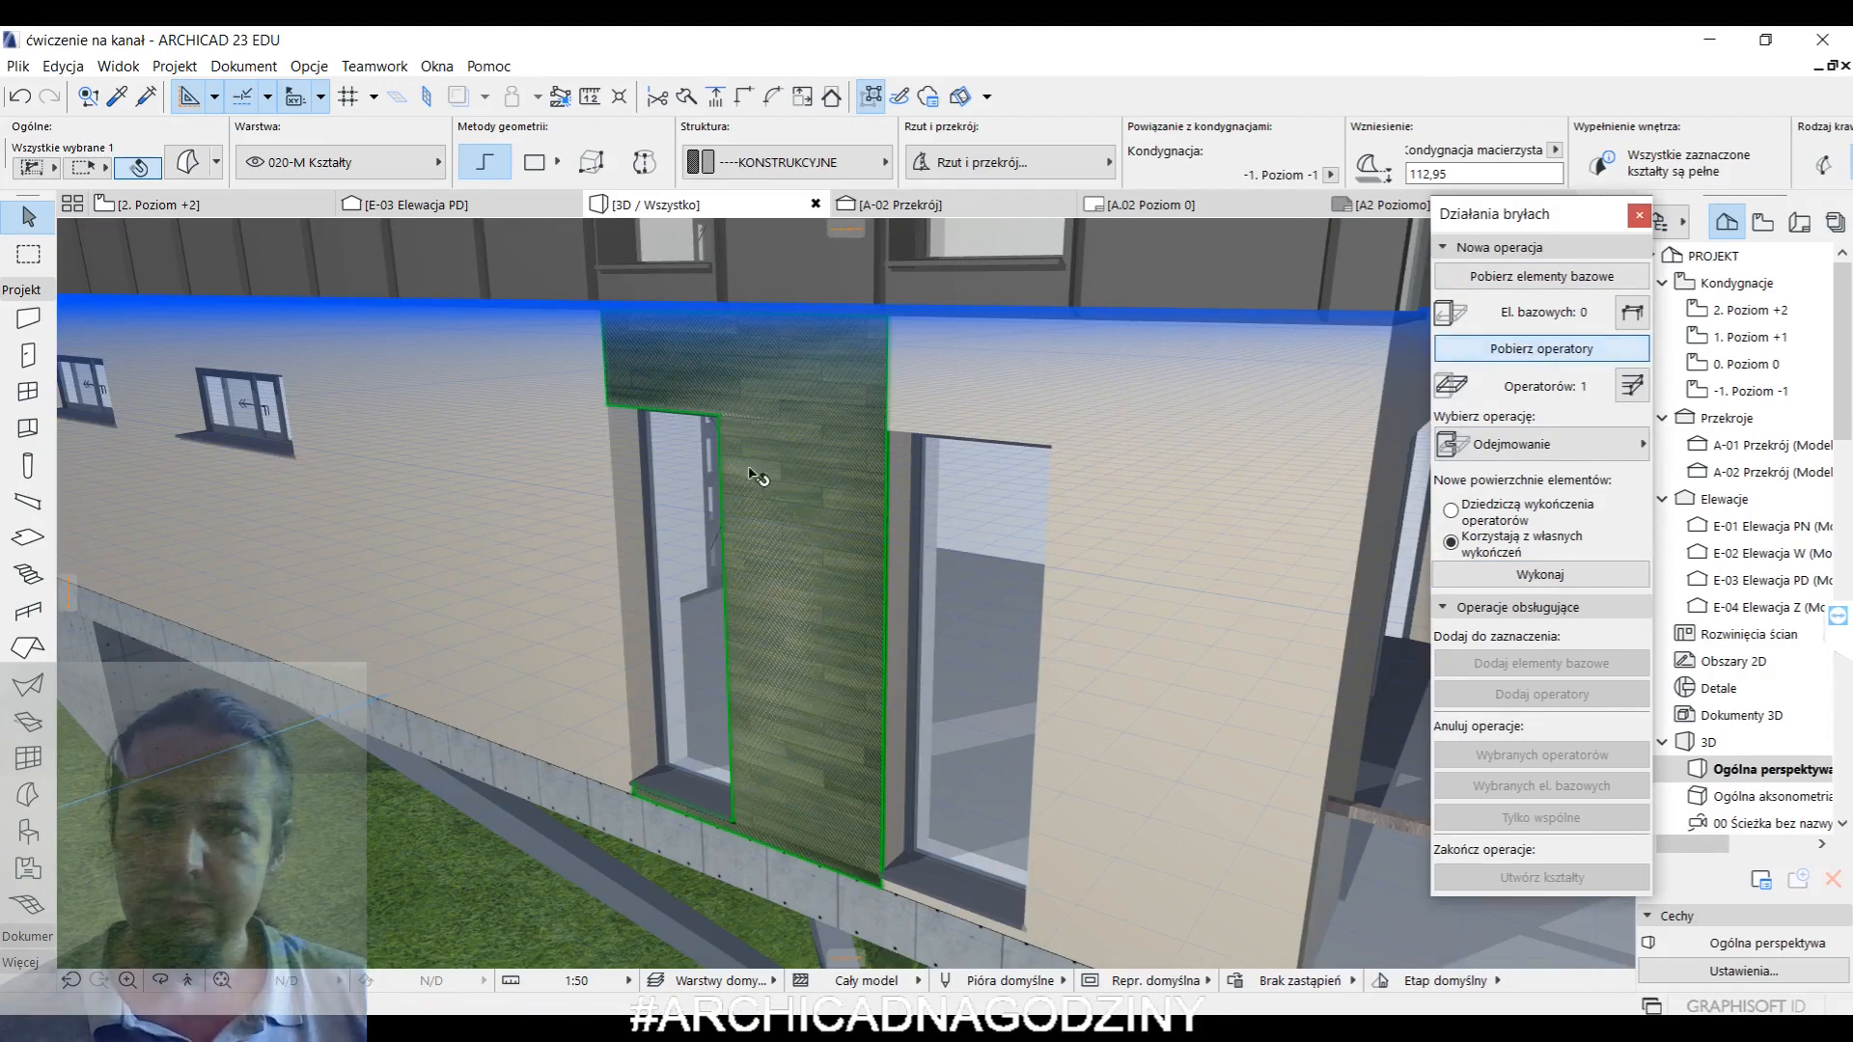
left_click(573, 496)
left_click(1556, 277)
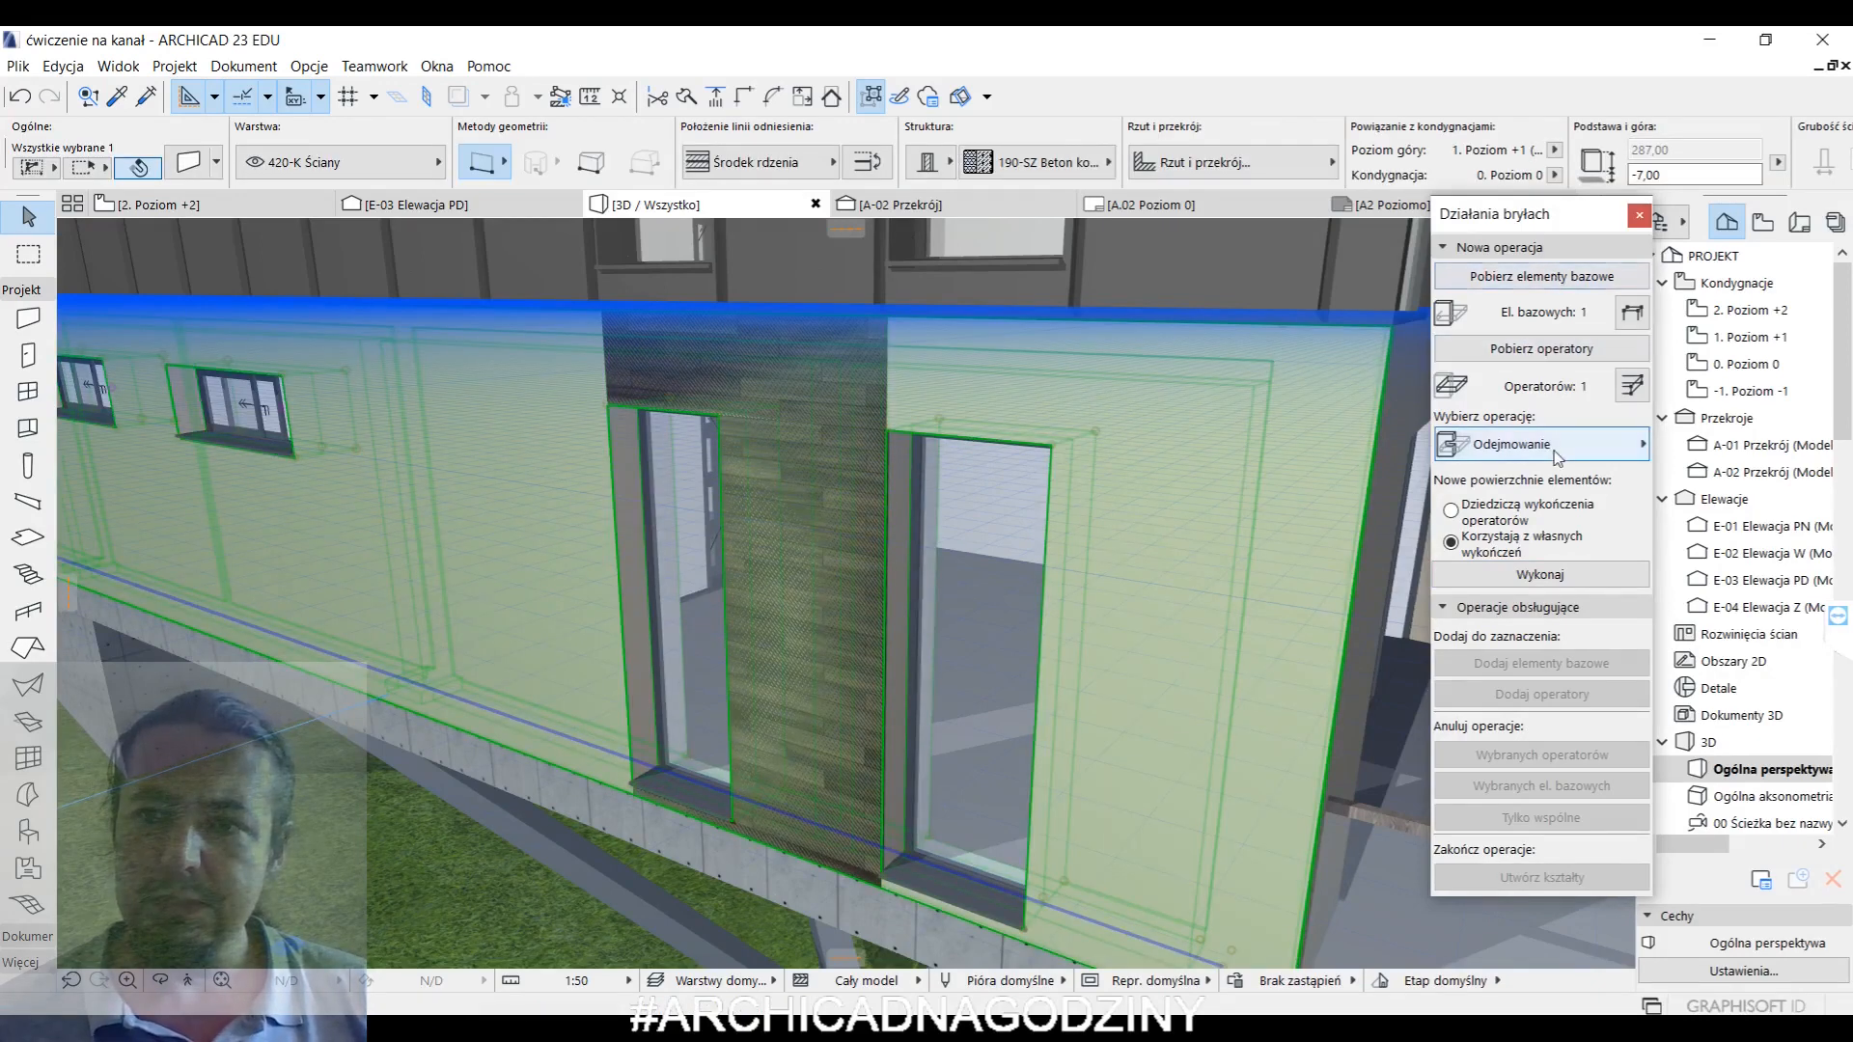
left_click(1553, 574)
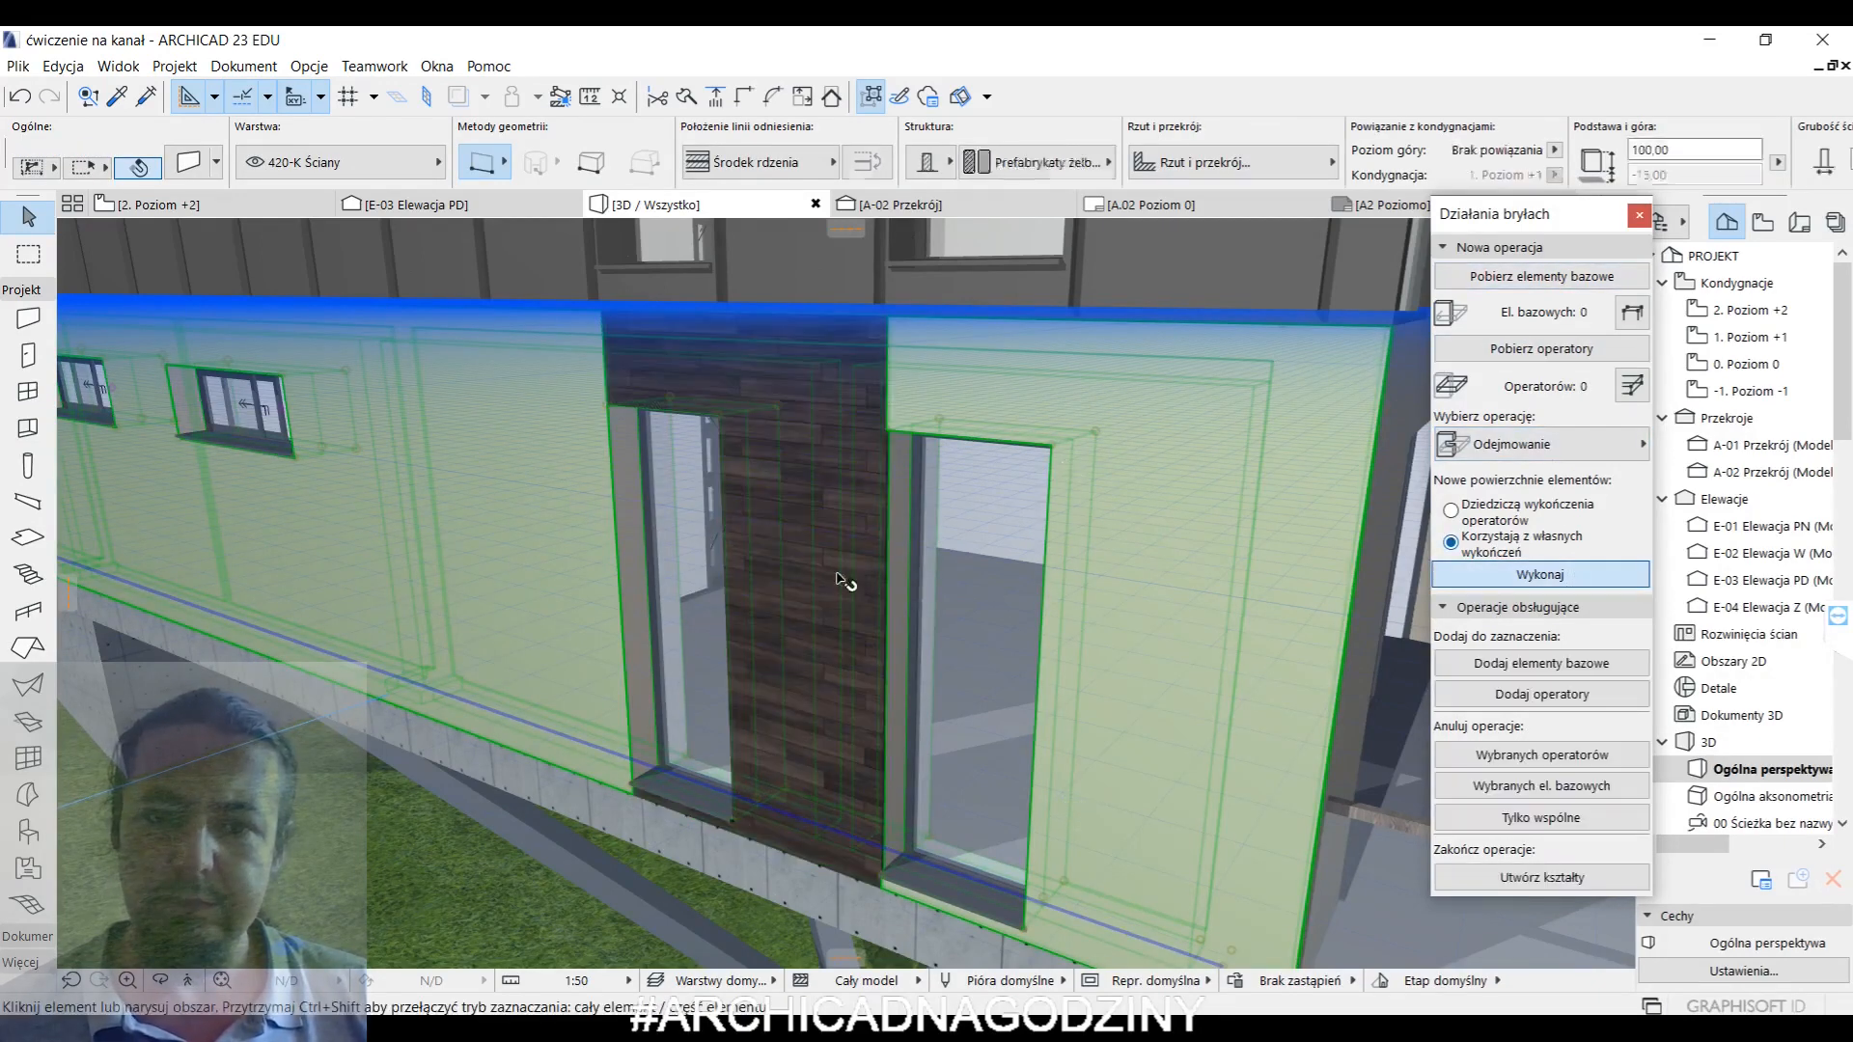
key("Escape")
- Check the plank panel and the opposite entrance facade in 3D, and open the 0. Poziom 0 floor plan at the entrance wall
scroll(845, 579, "down", 5)
middle_click_drag(845, 579, 1088, 515, "shift")
scroll(1089, 516, "down", 10)
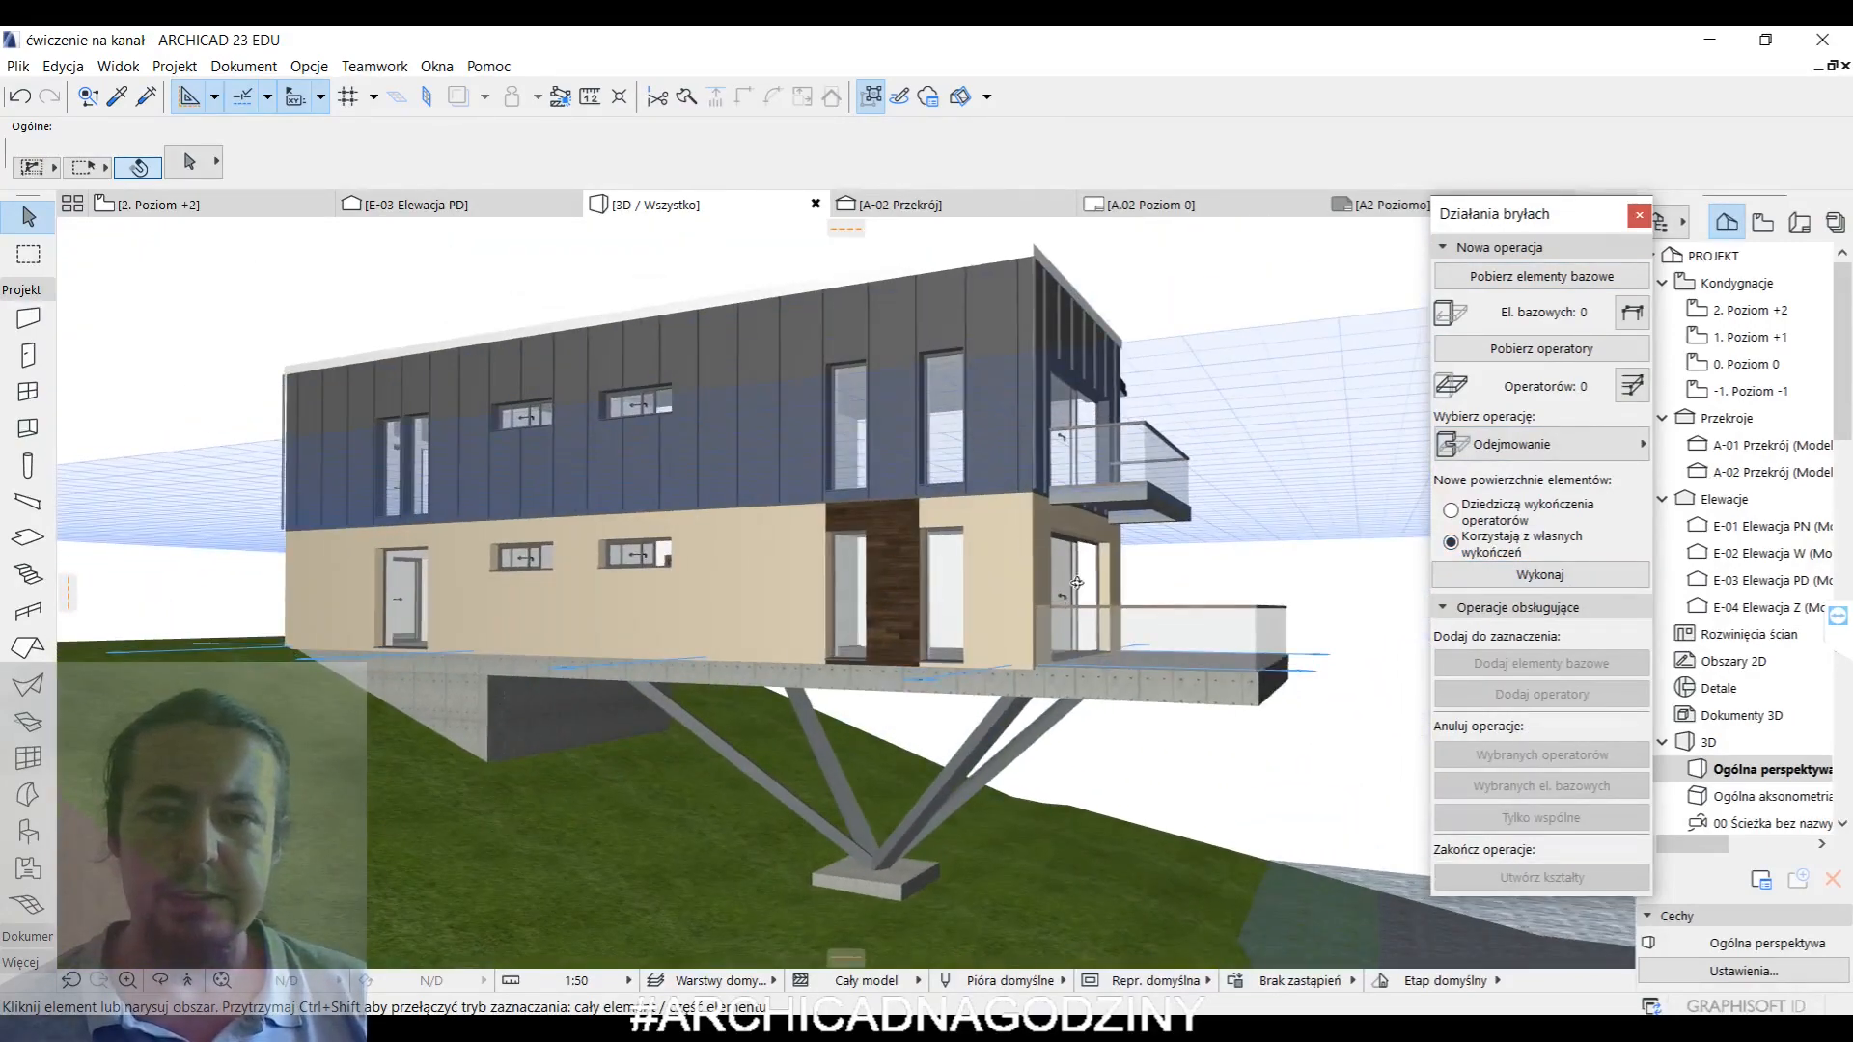
middle_click_drag(1076, 582, 473, 708, "shift")
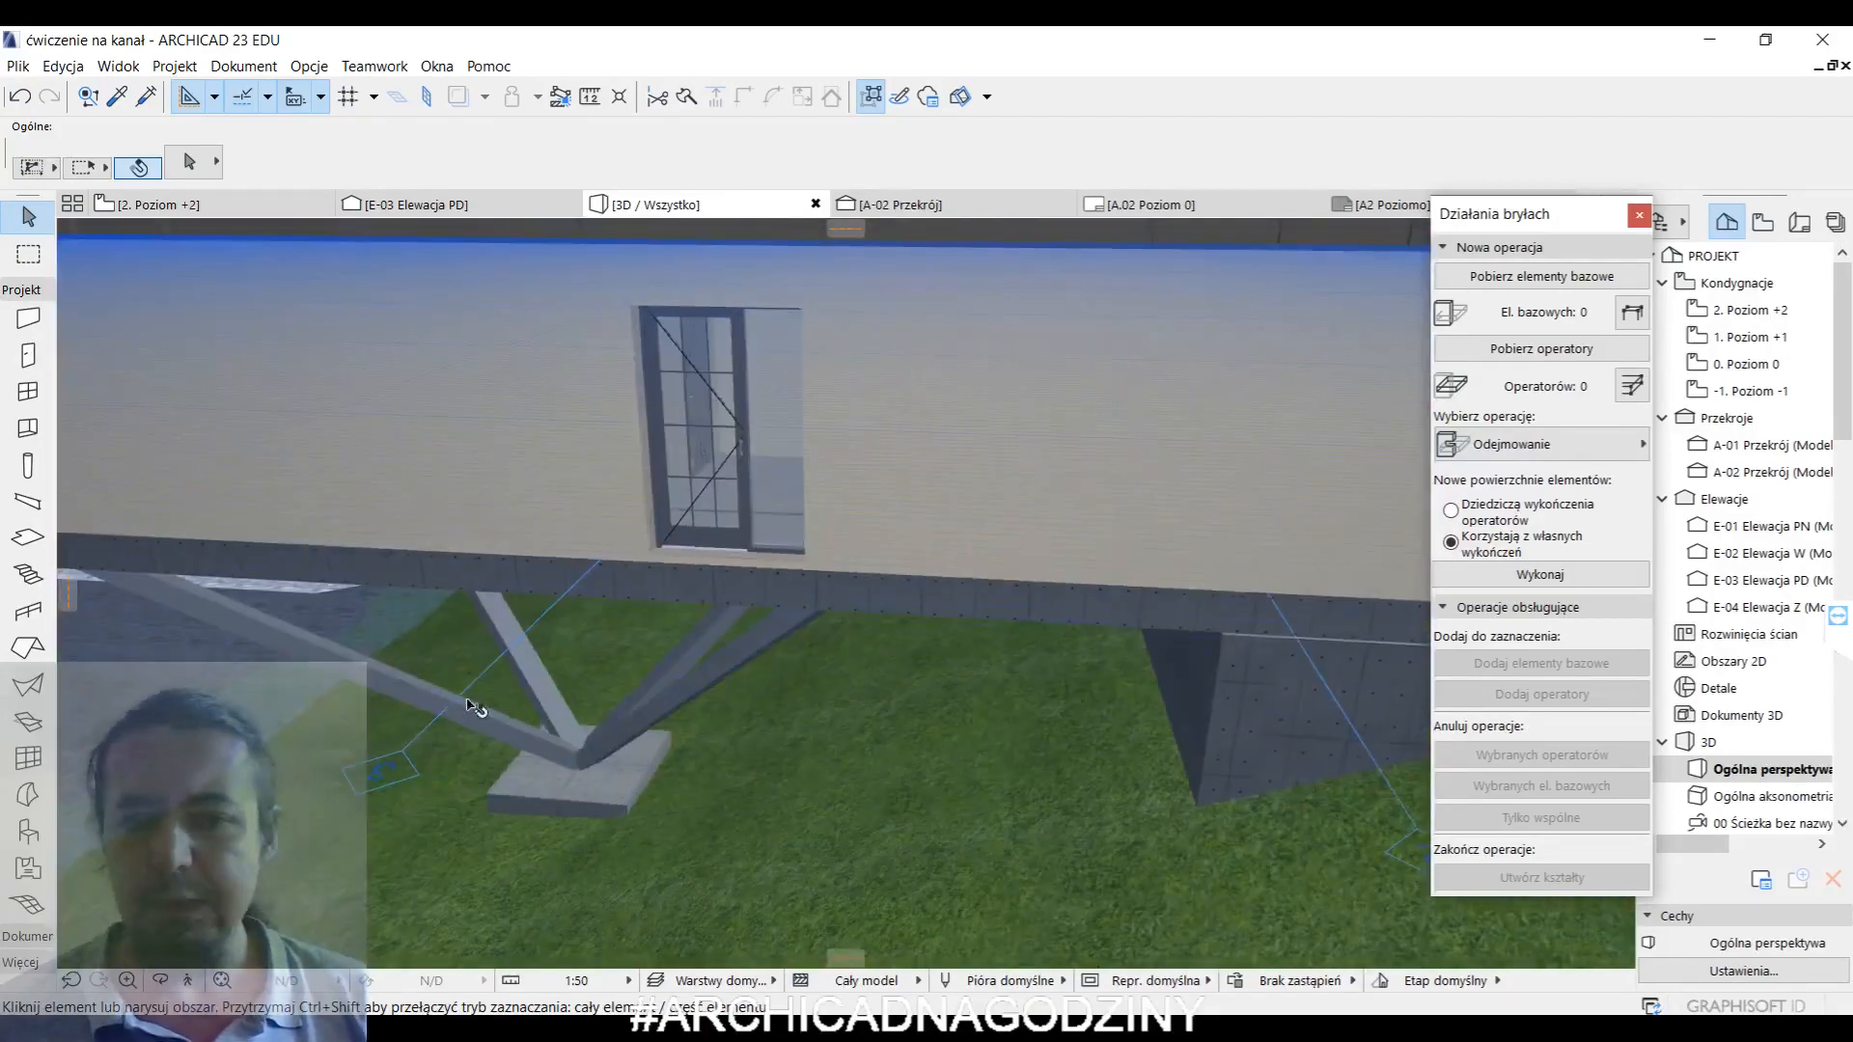
mouse_move(154, 204)
middle_click_drag(318, 540, 516, 446, "shift")
left_click(95, 450)
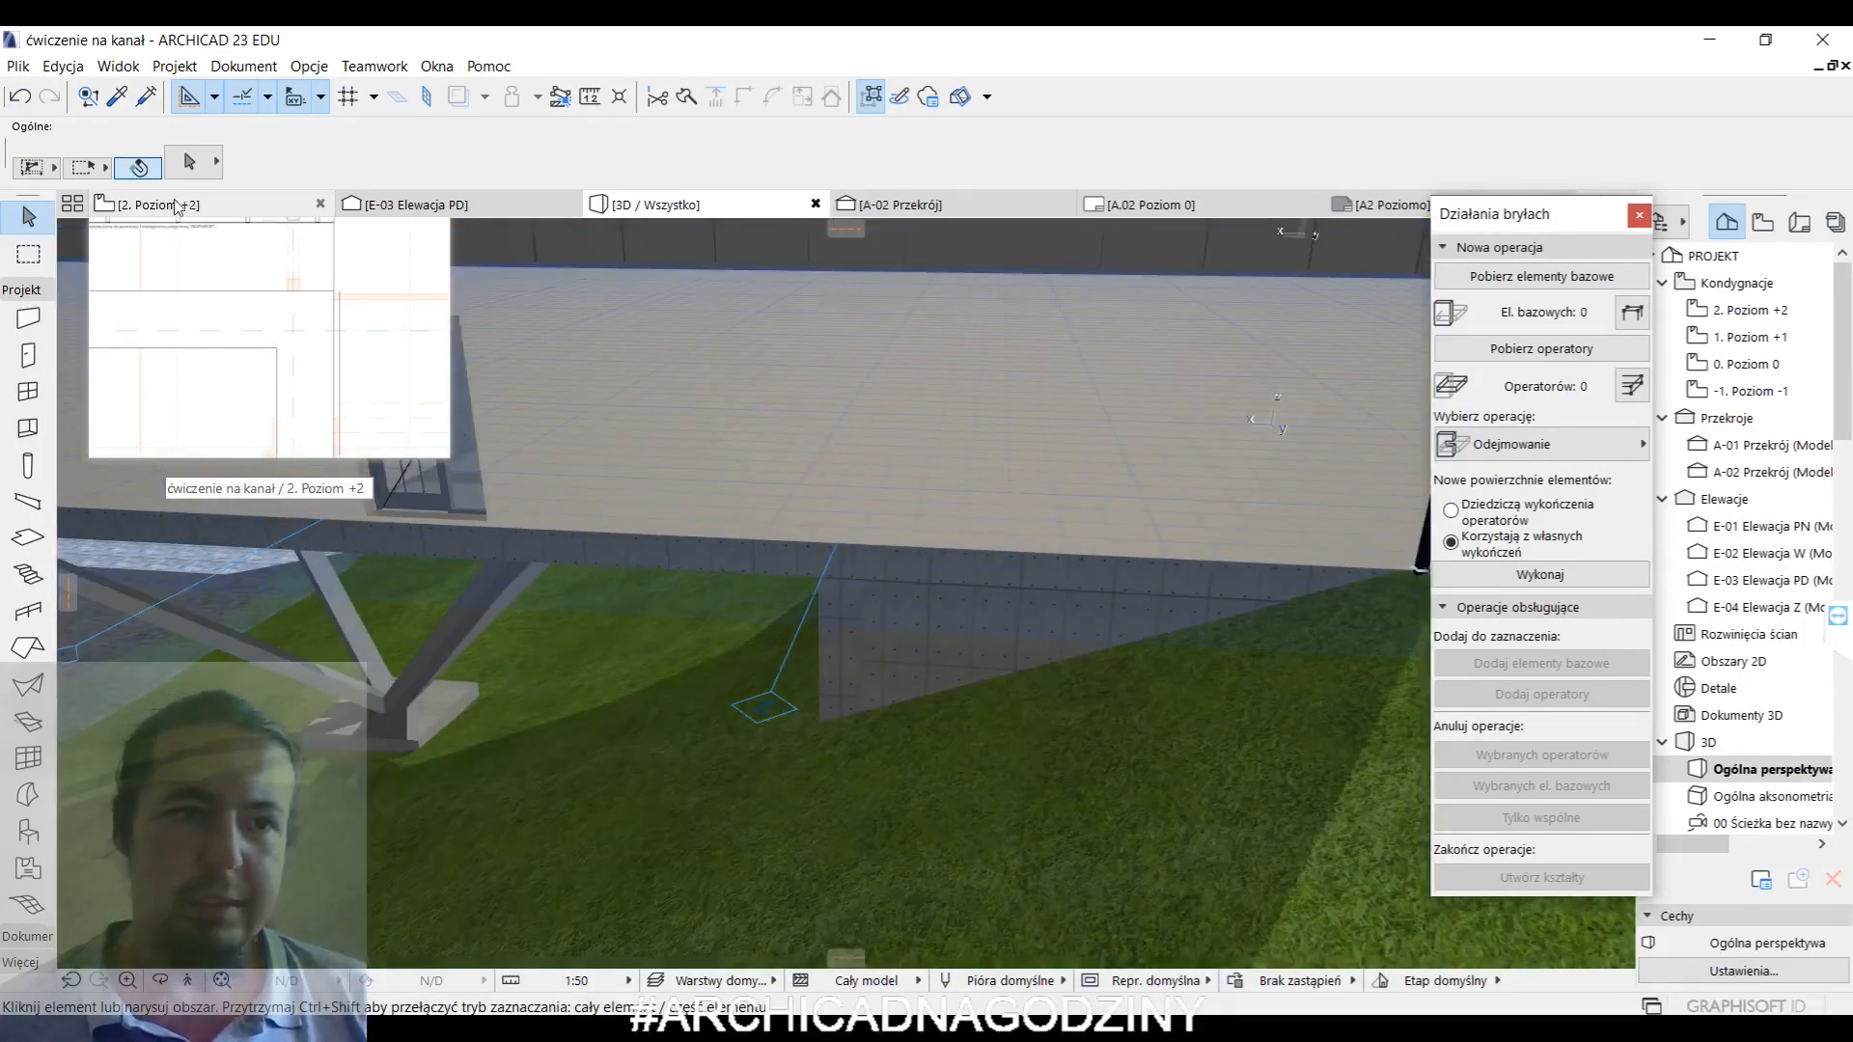
scroll(767, 588, "down", 6)
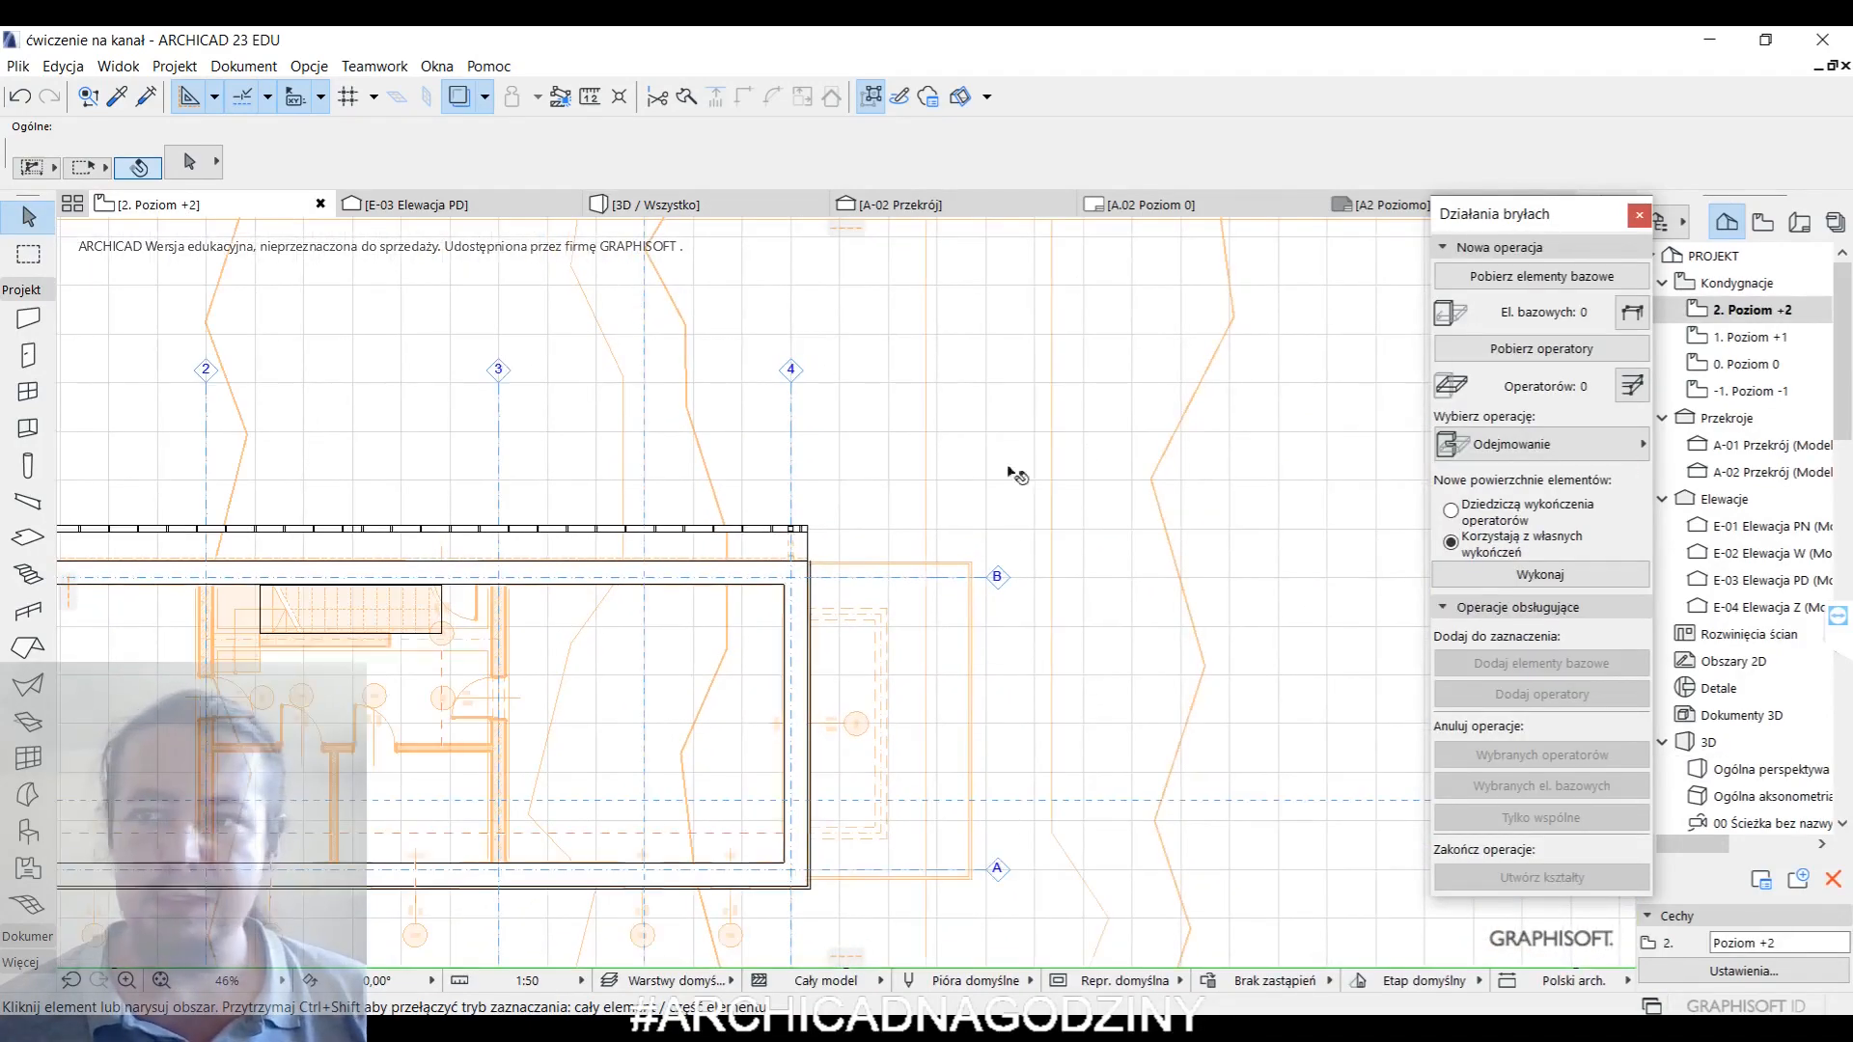
double_click(1722, 364)
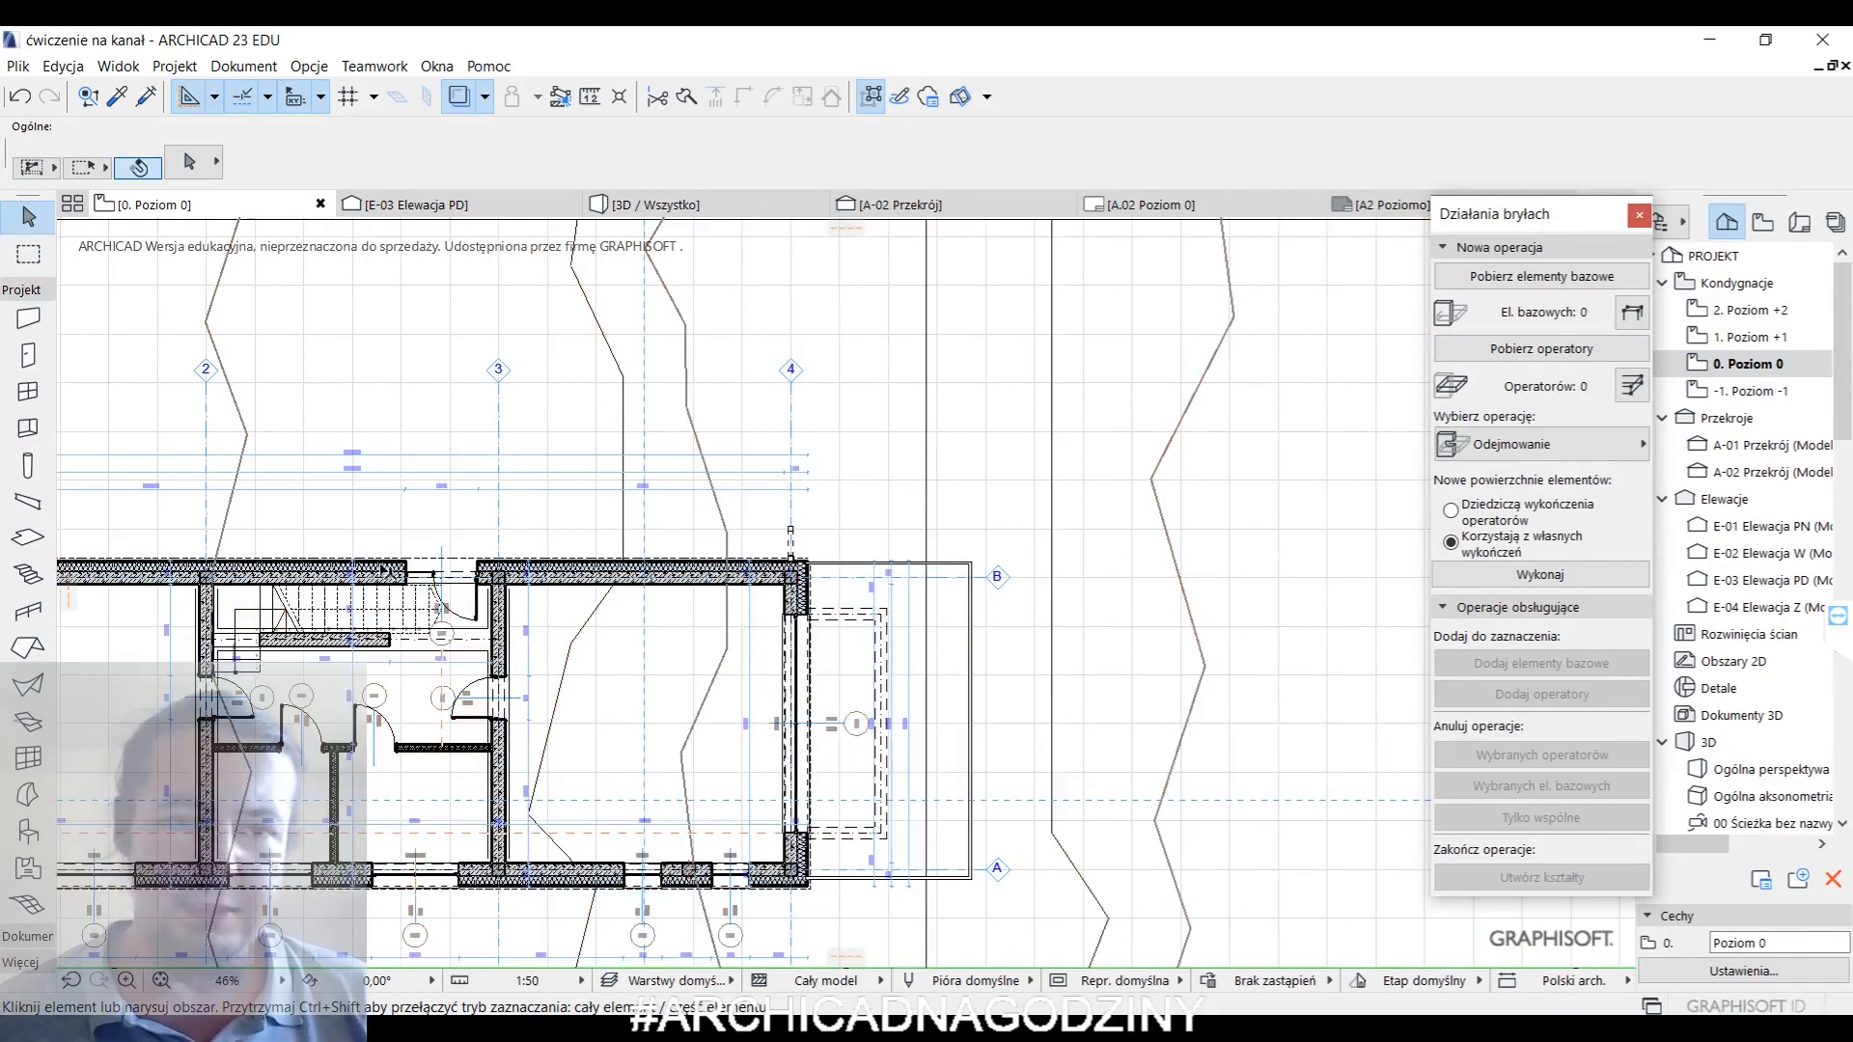
scroll(765, 476, "up", 5)
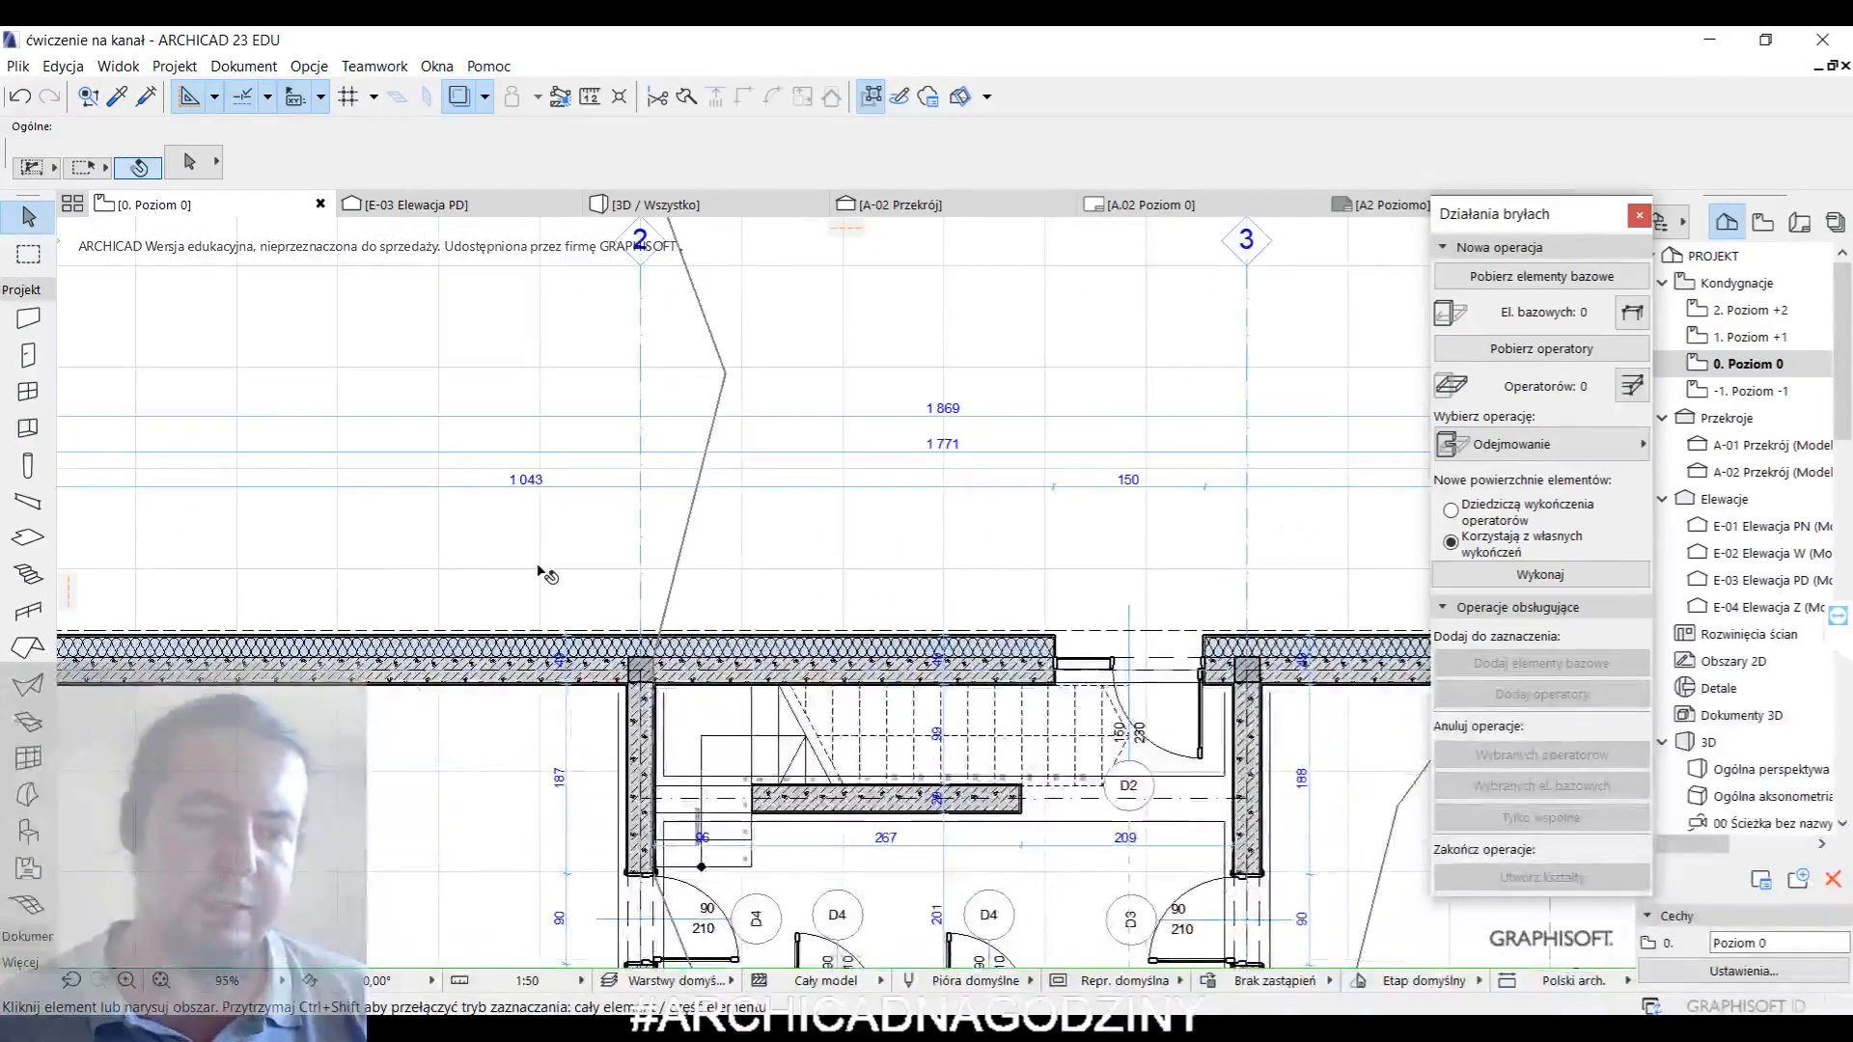
scroll(772, 552, "down", 2)
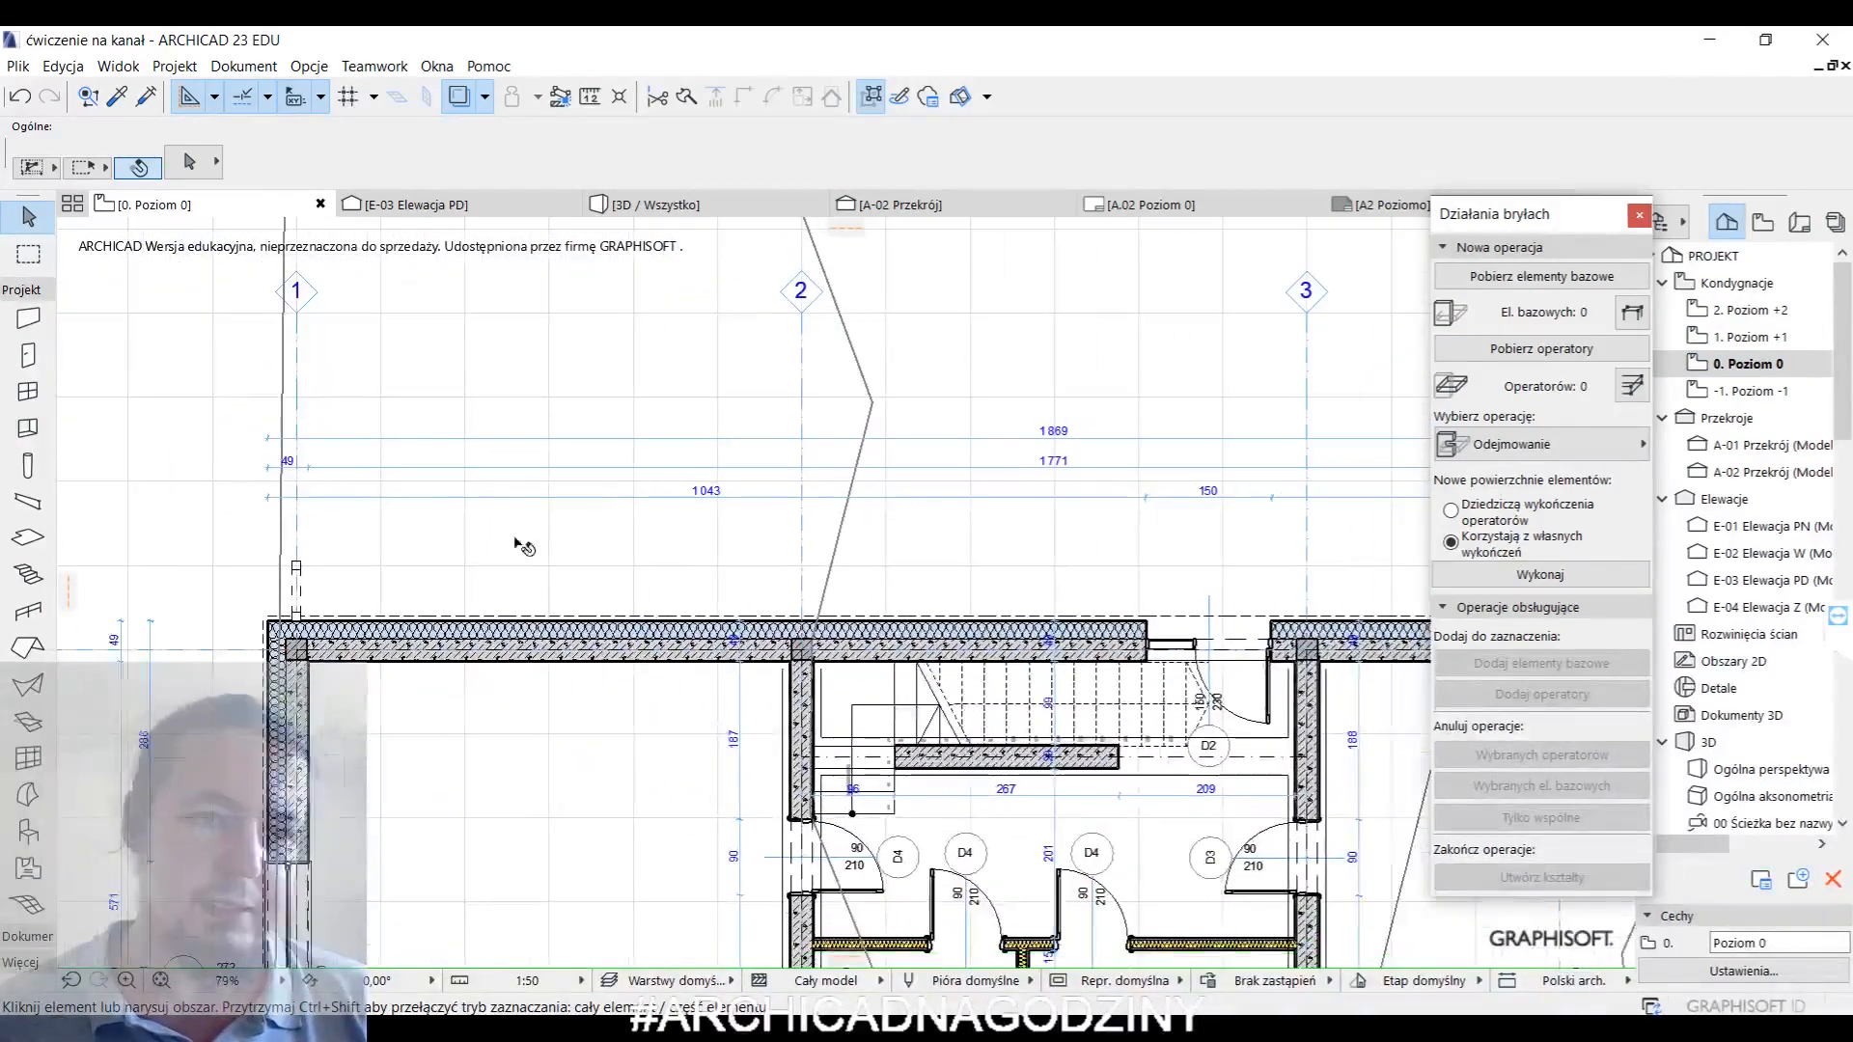
- Configure the default stair with top level Dostosowane, a riser height of 15 and a fixed tread depth of 30
left_click(28, 577)
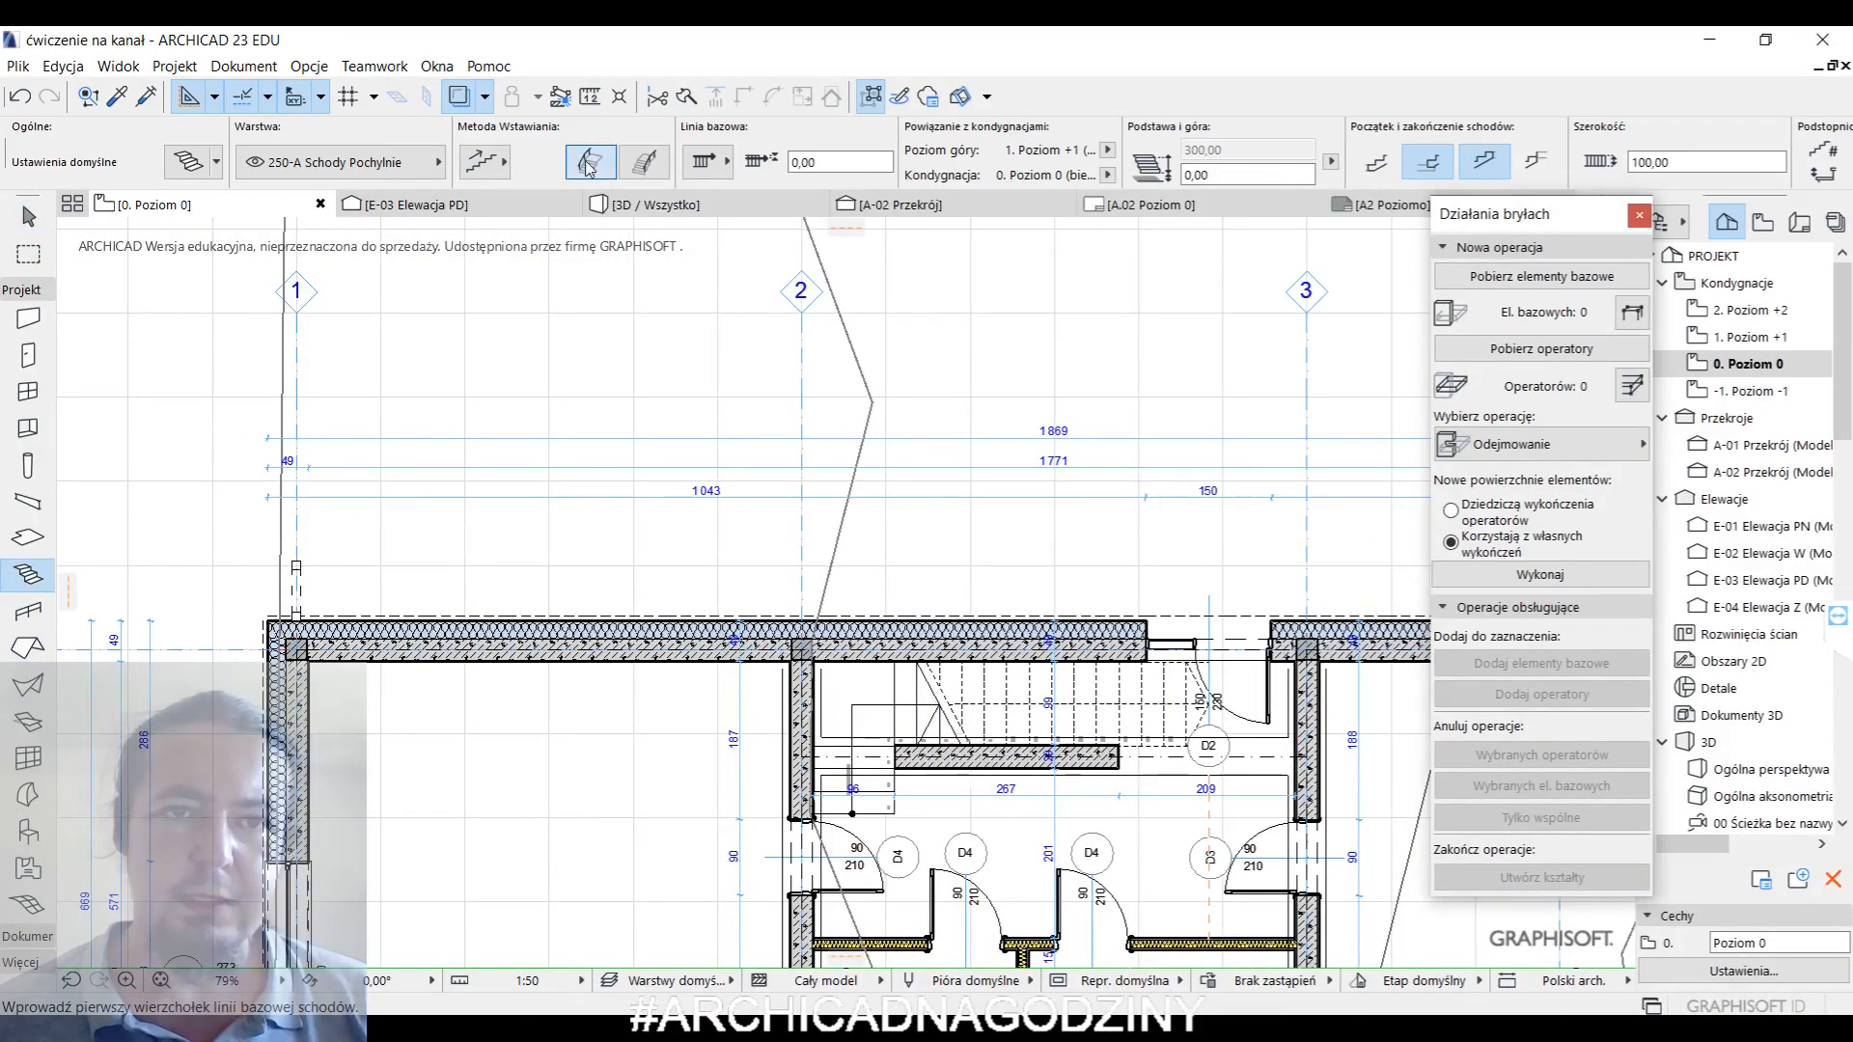
middle_click_drag(863, 452, 830, 463)
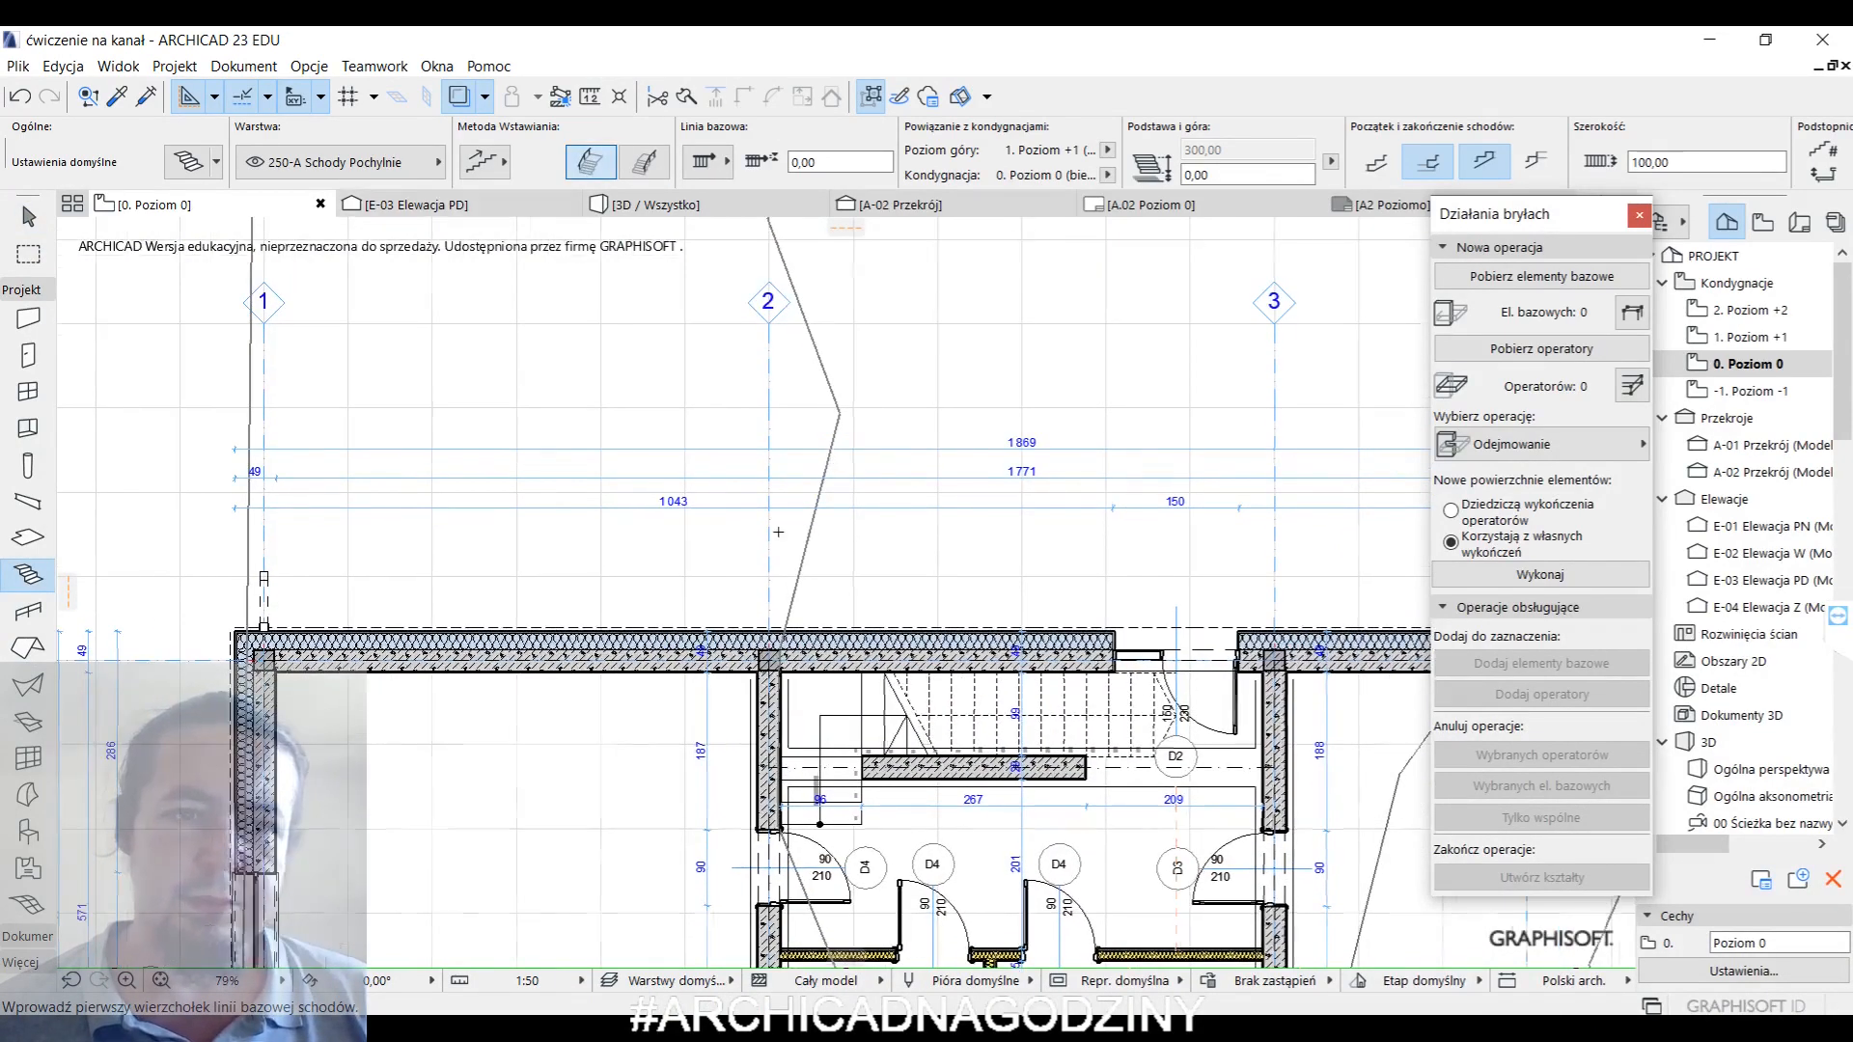
scroll(576, 521, "down", 1)
middle_click_drag(576, 521, 514, 547)
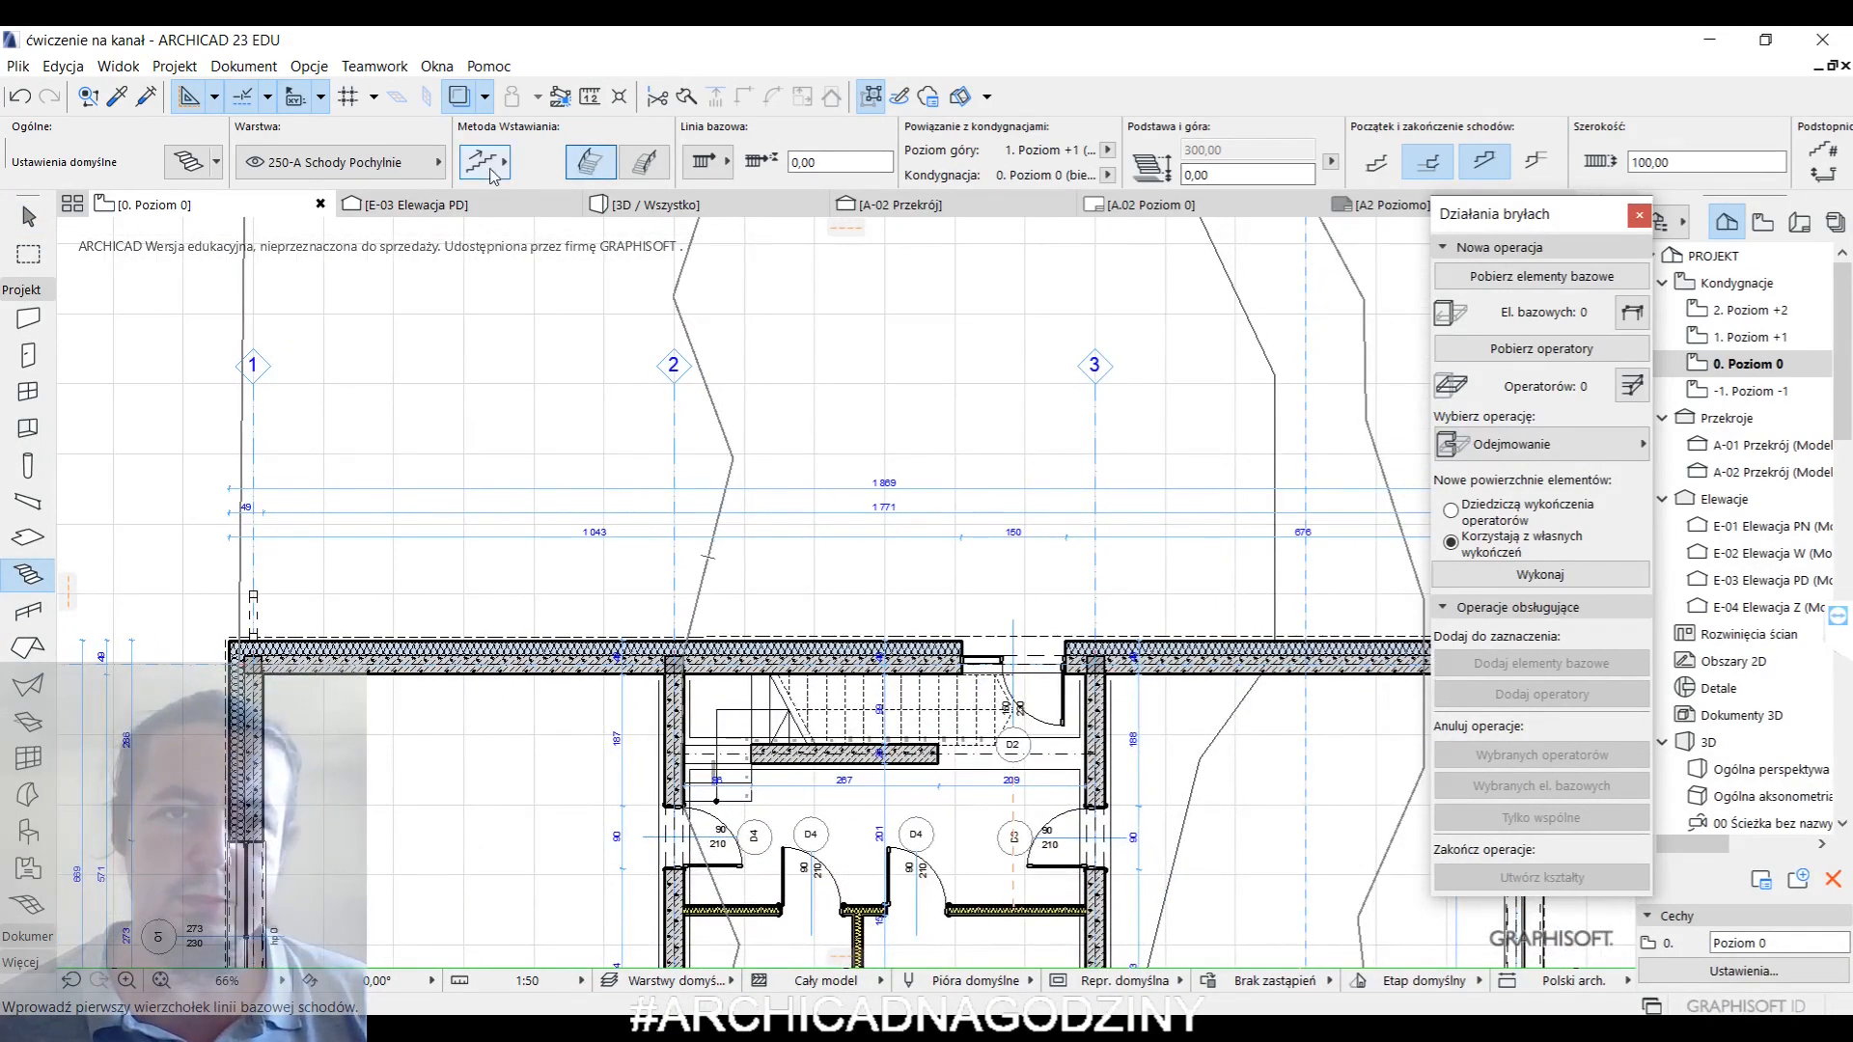
left_click(811, 159)
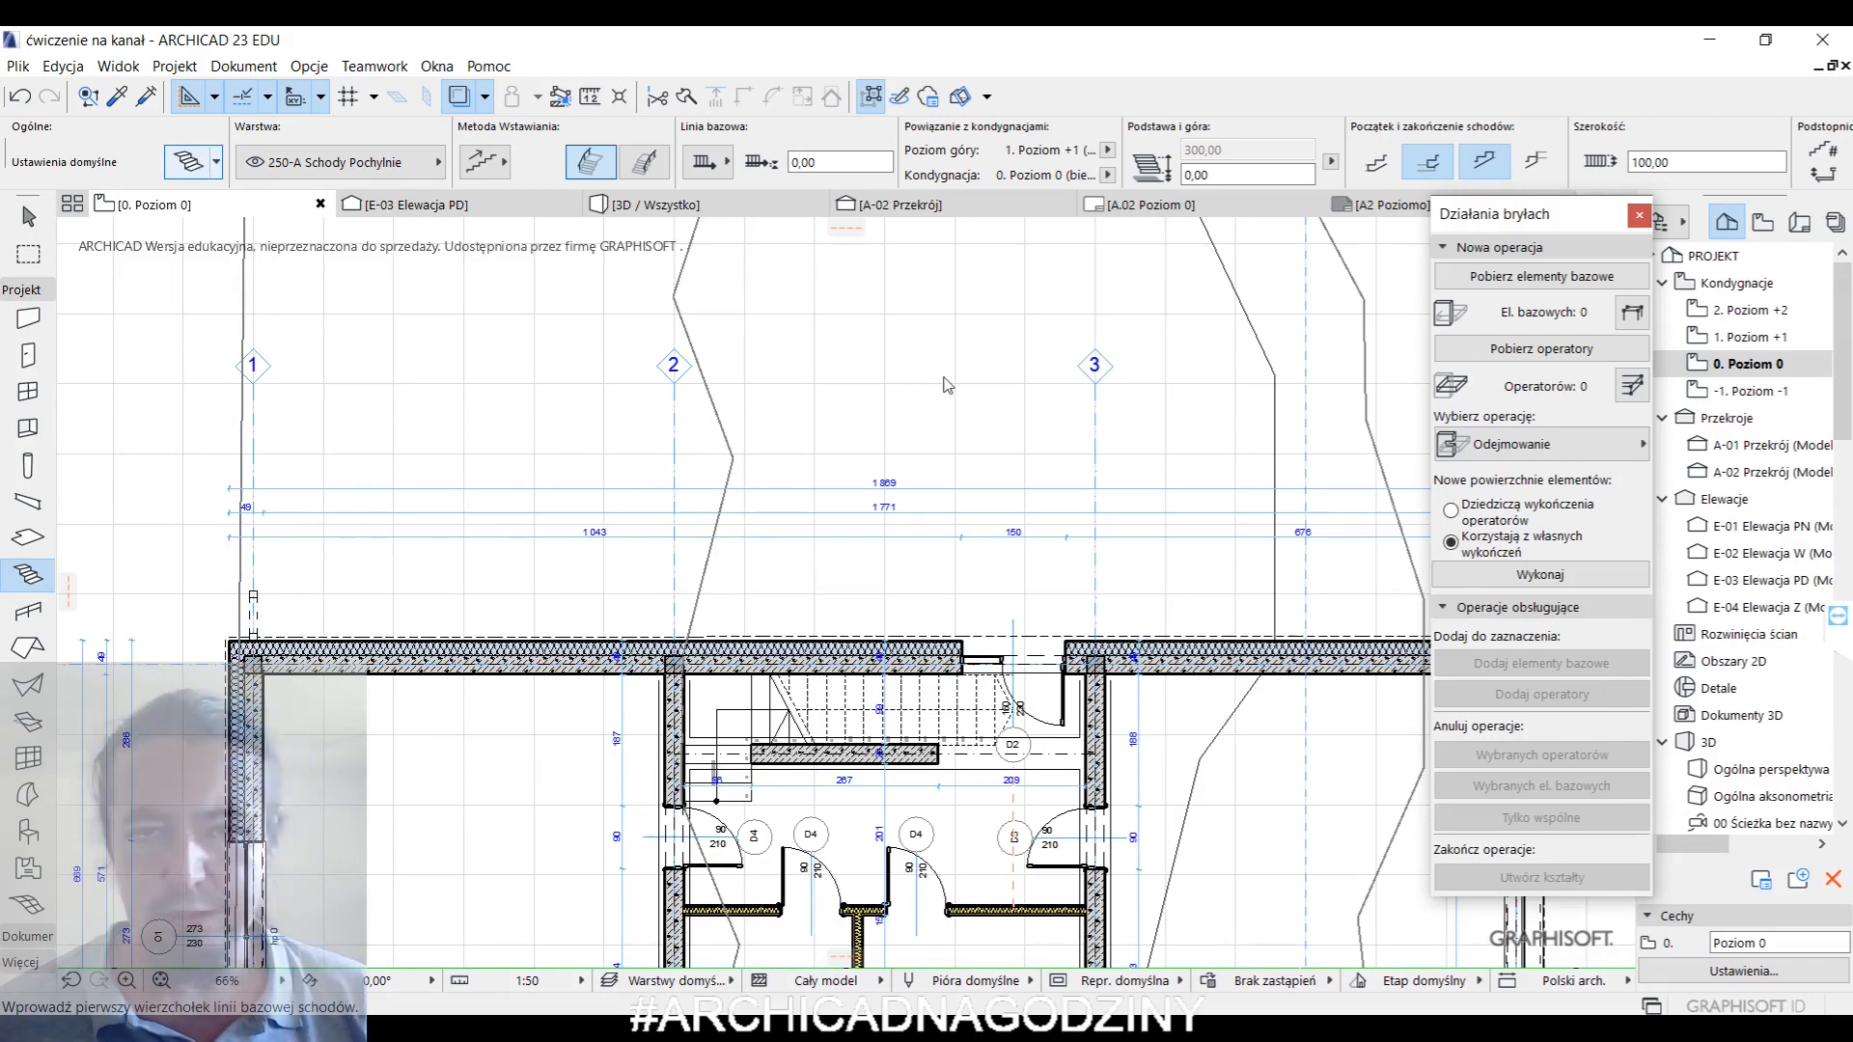
key("ctrl+t")
left_click(859, 247)
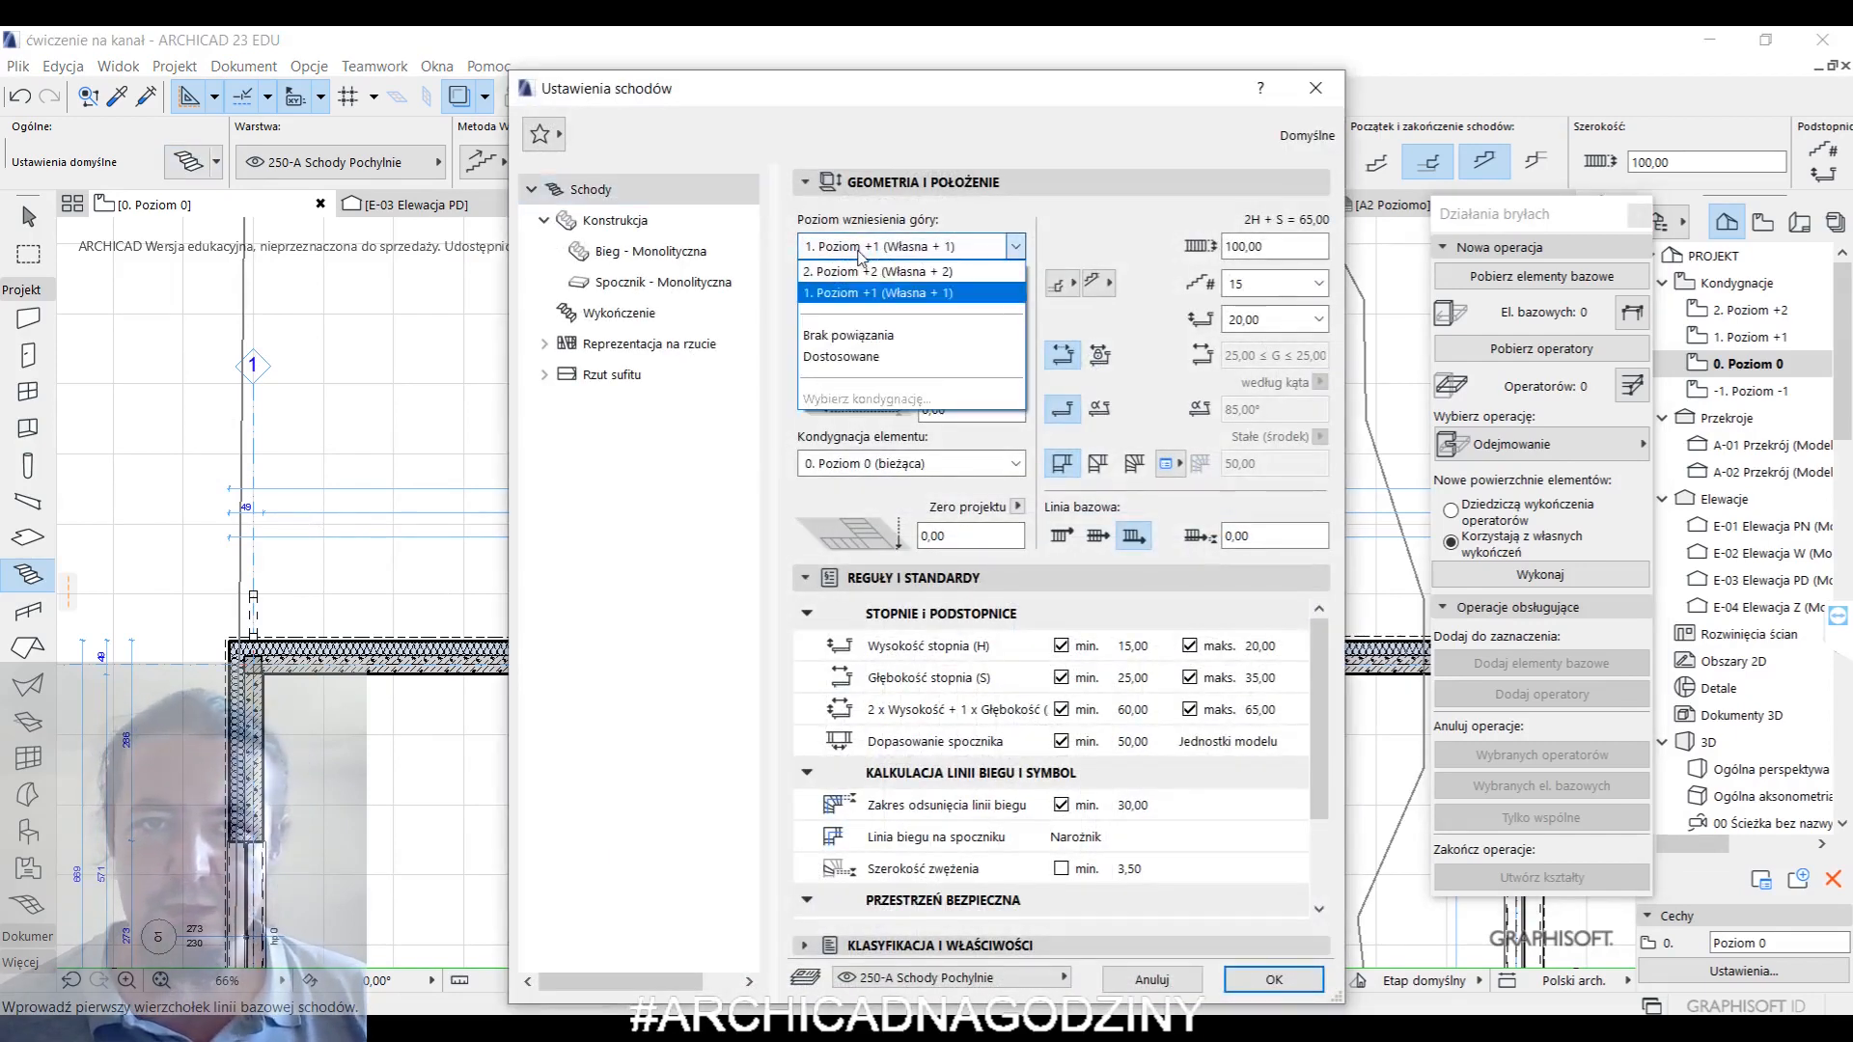
left_click(841, 356)
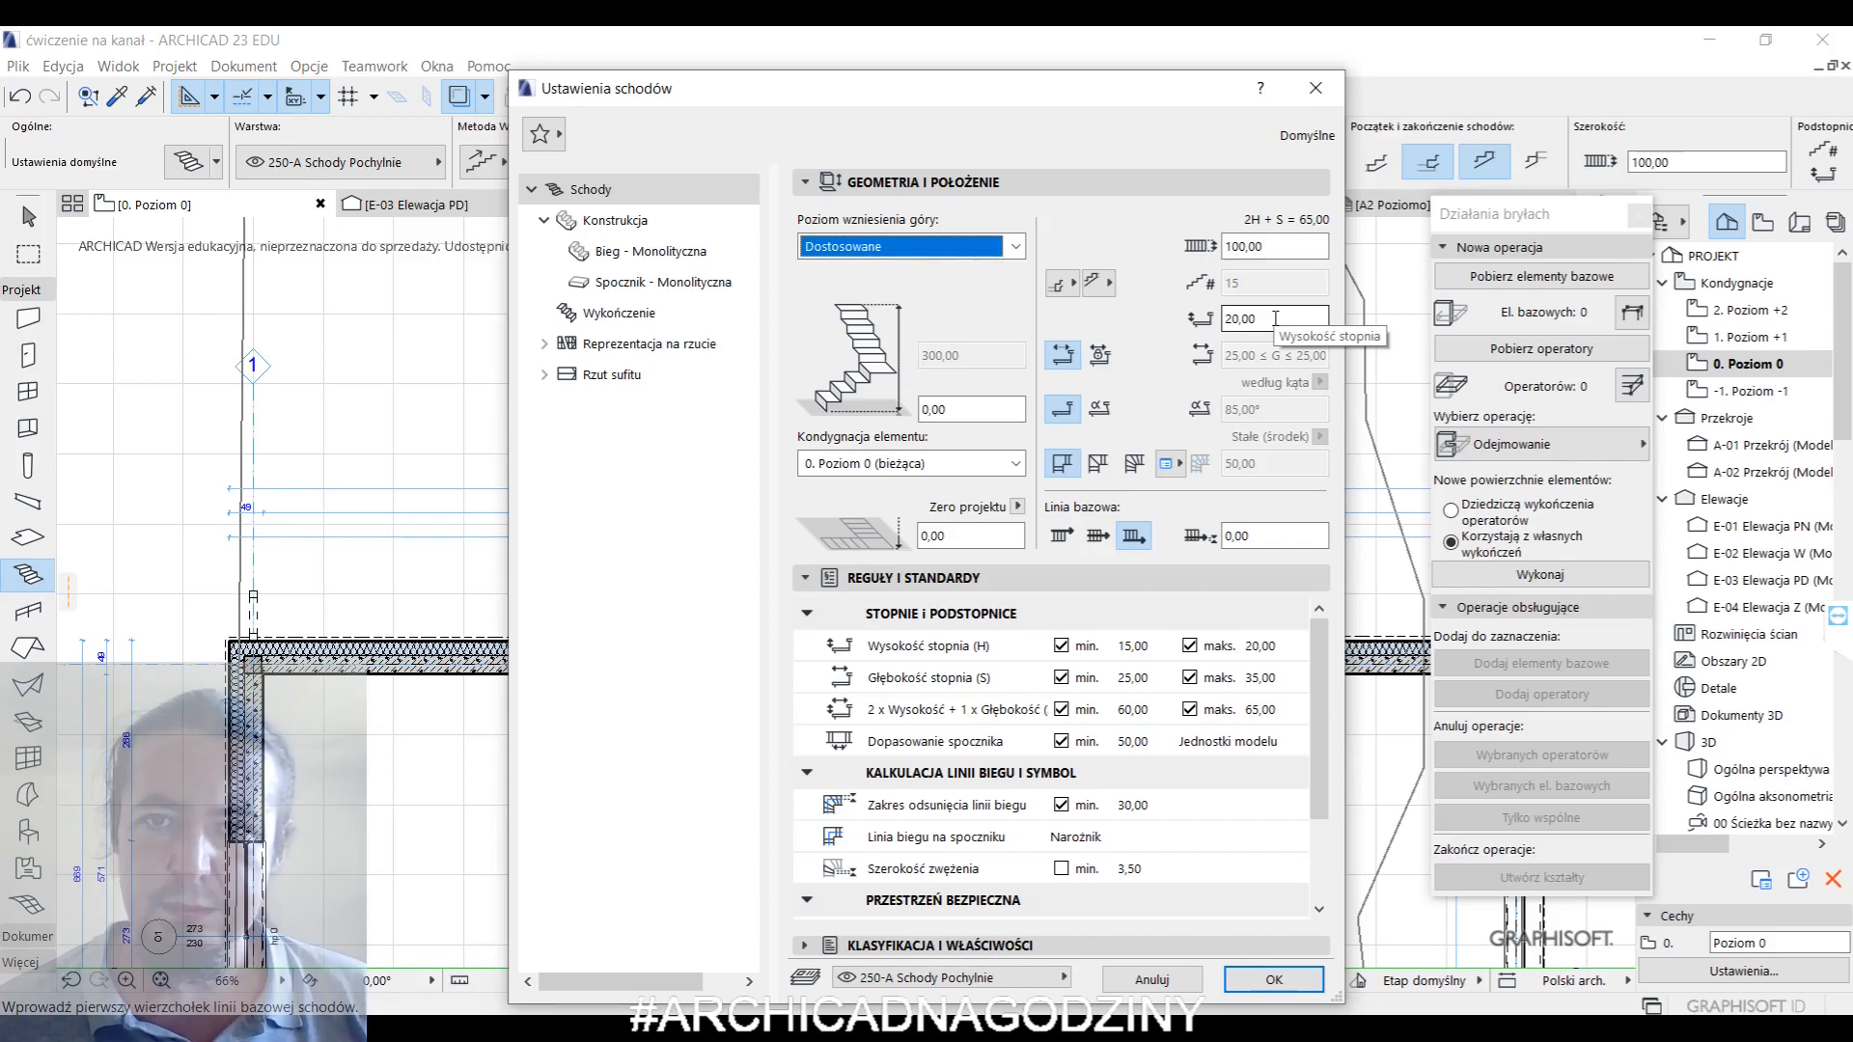
left_click(1275, 318)
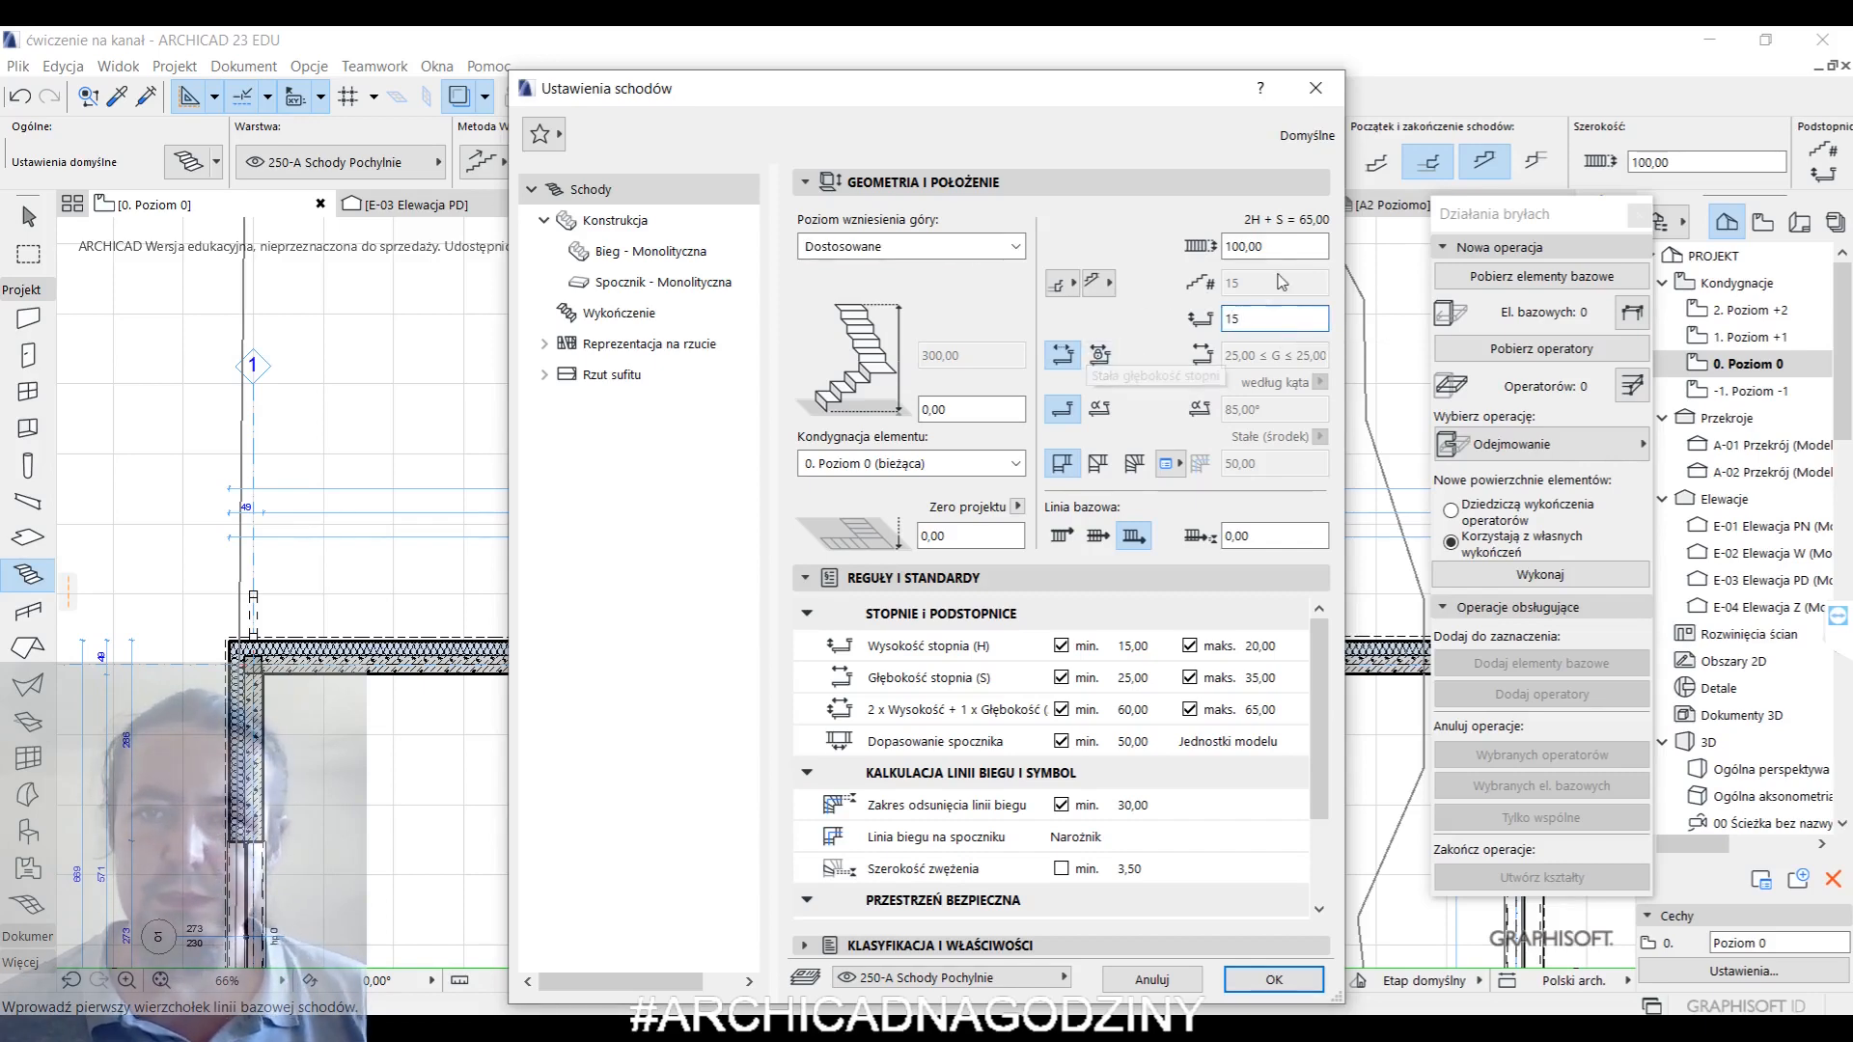
left_click(1100, 356)
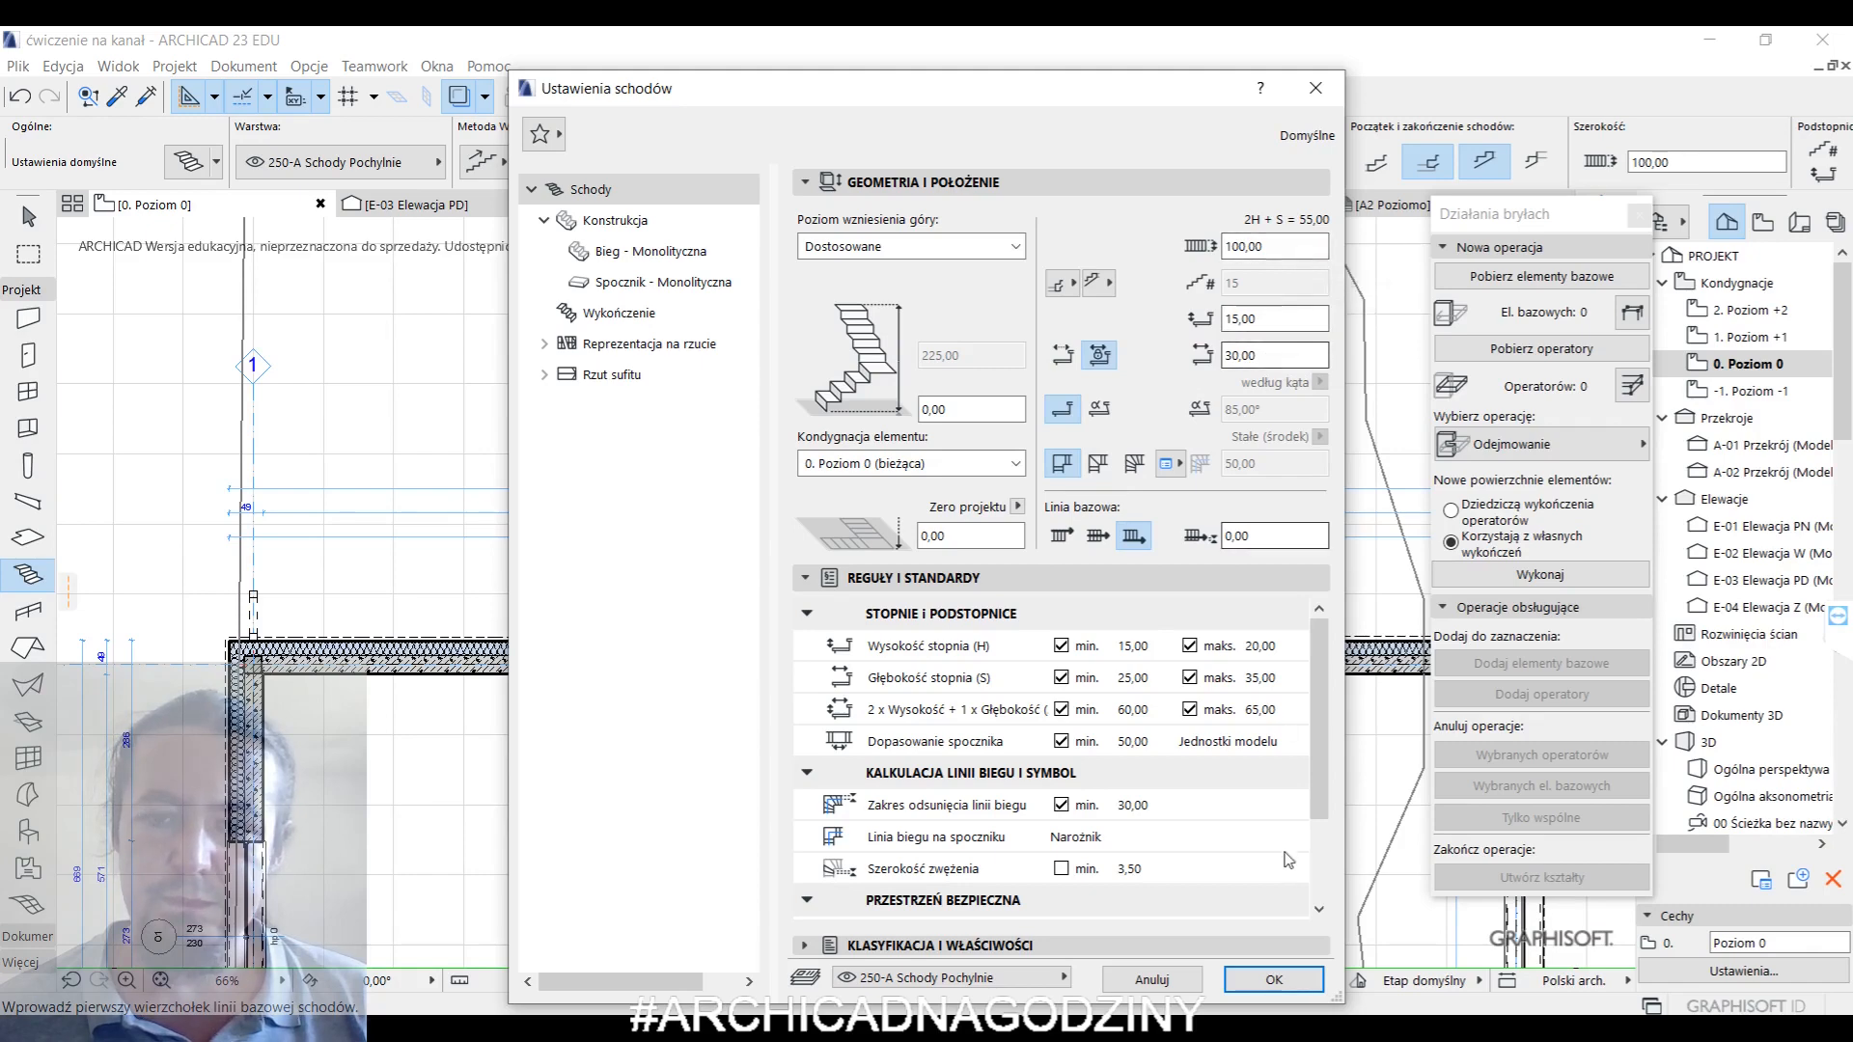
left_click(1272, 979)
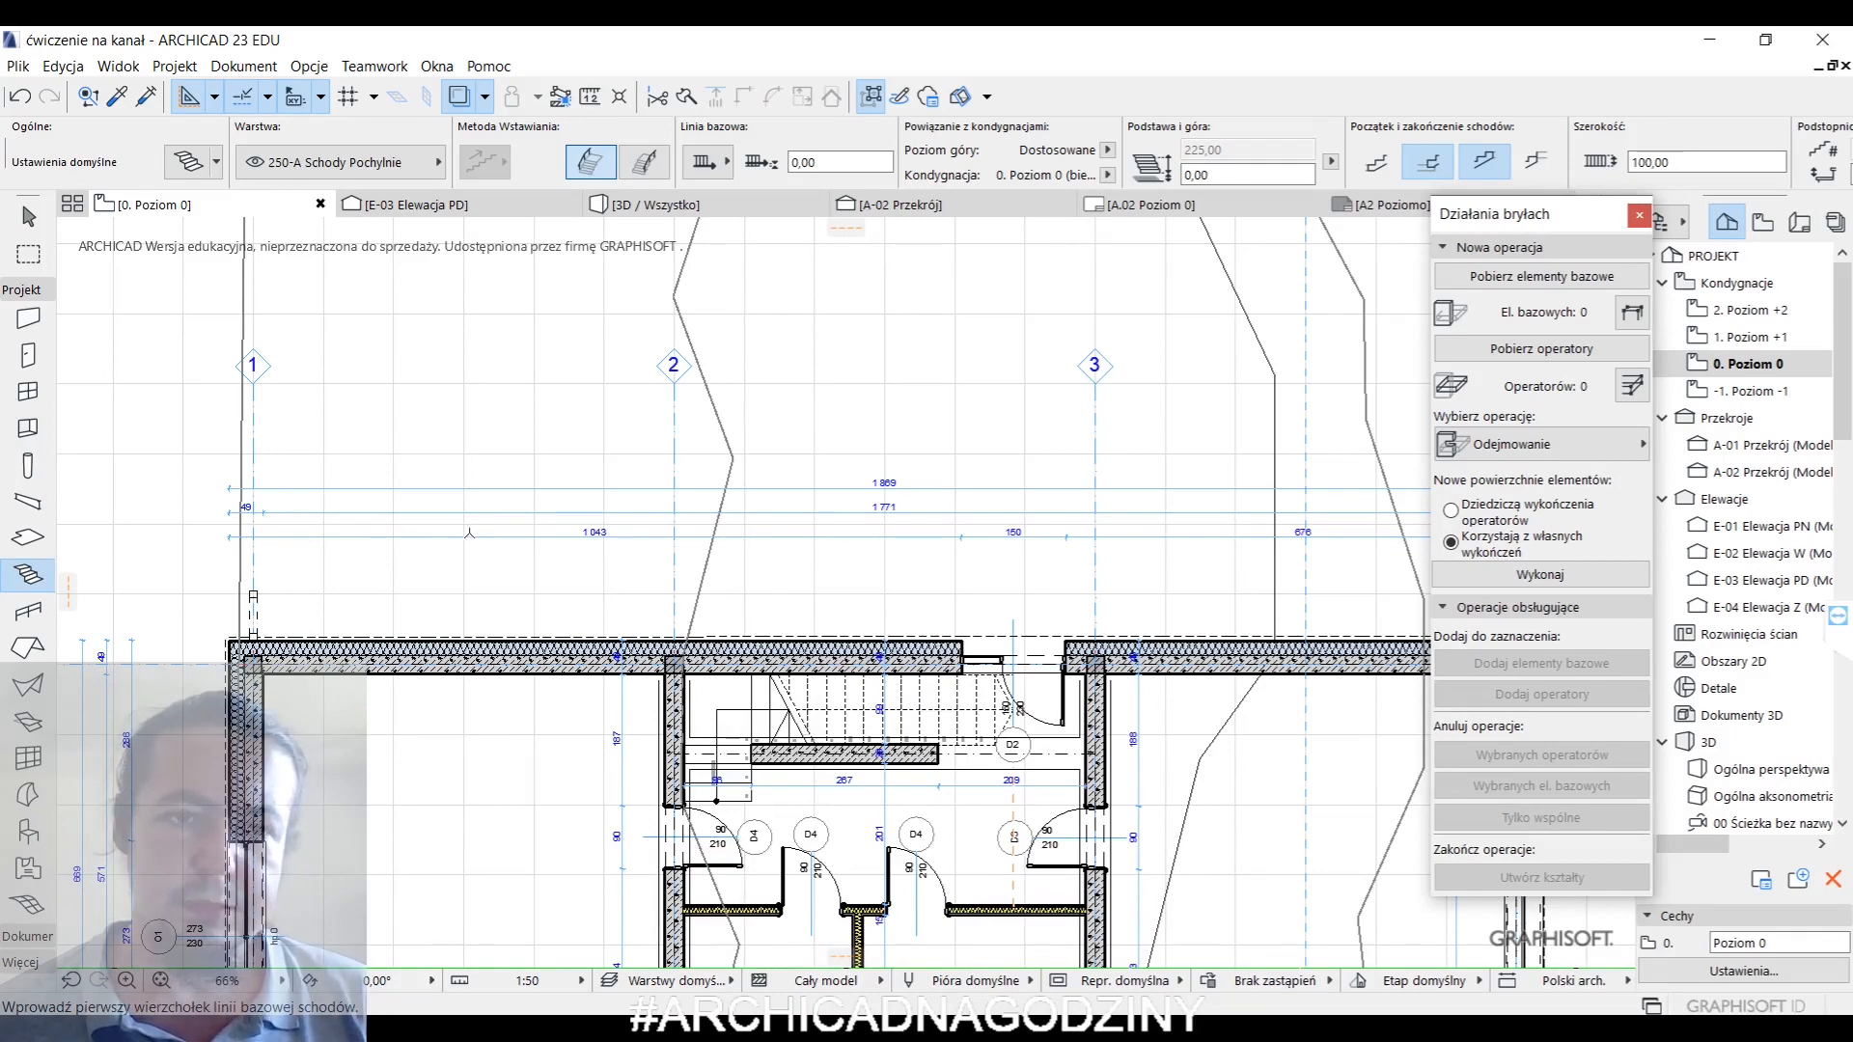
- Close the solid element operations palette and reopen the default stair settings
left_click(1638, 219)
scroll(492, 419, "down", 3)
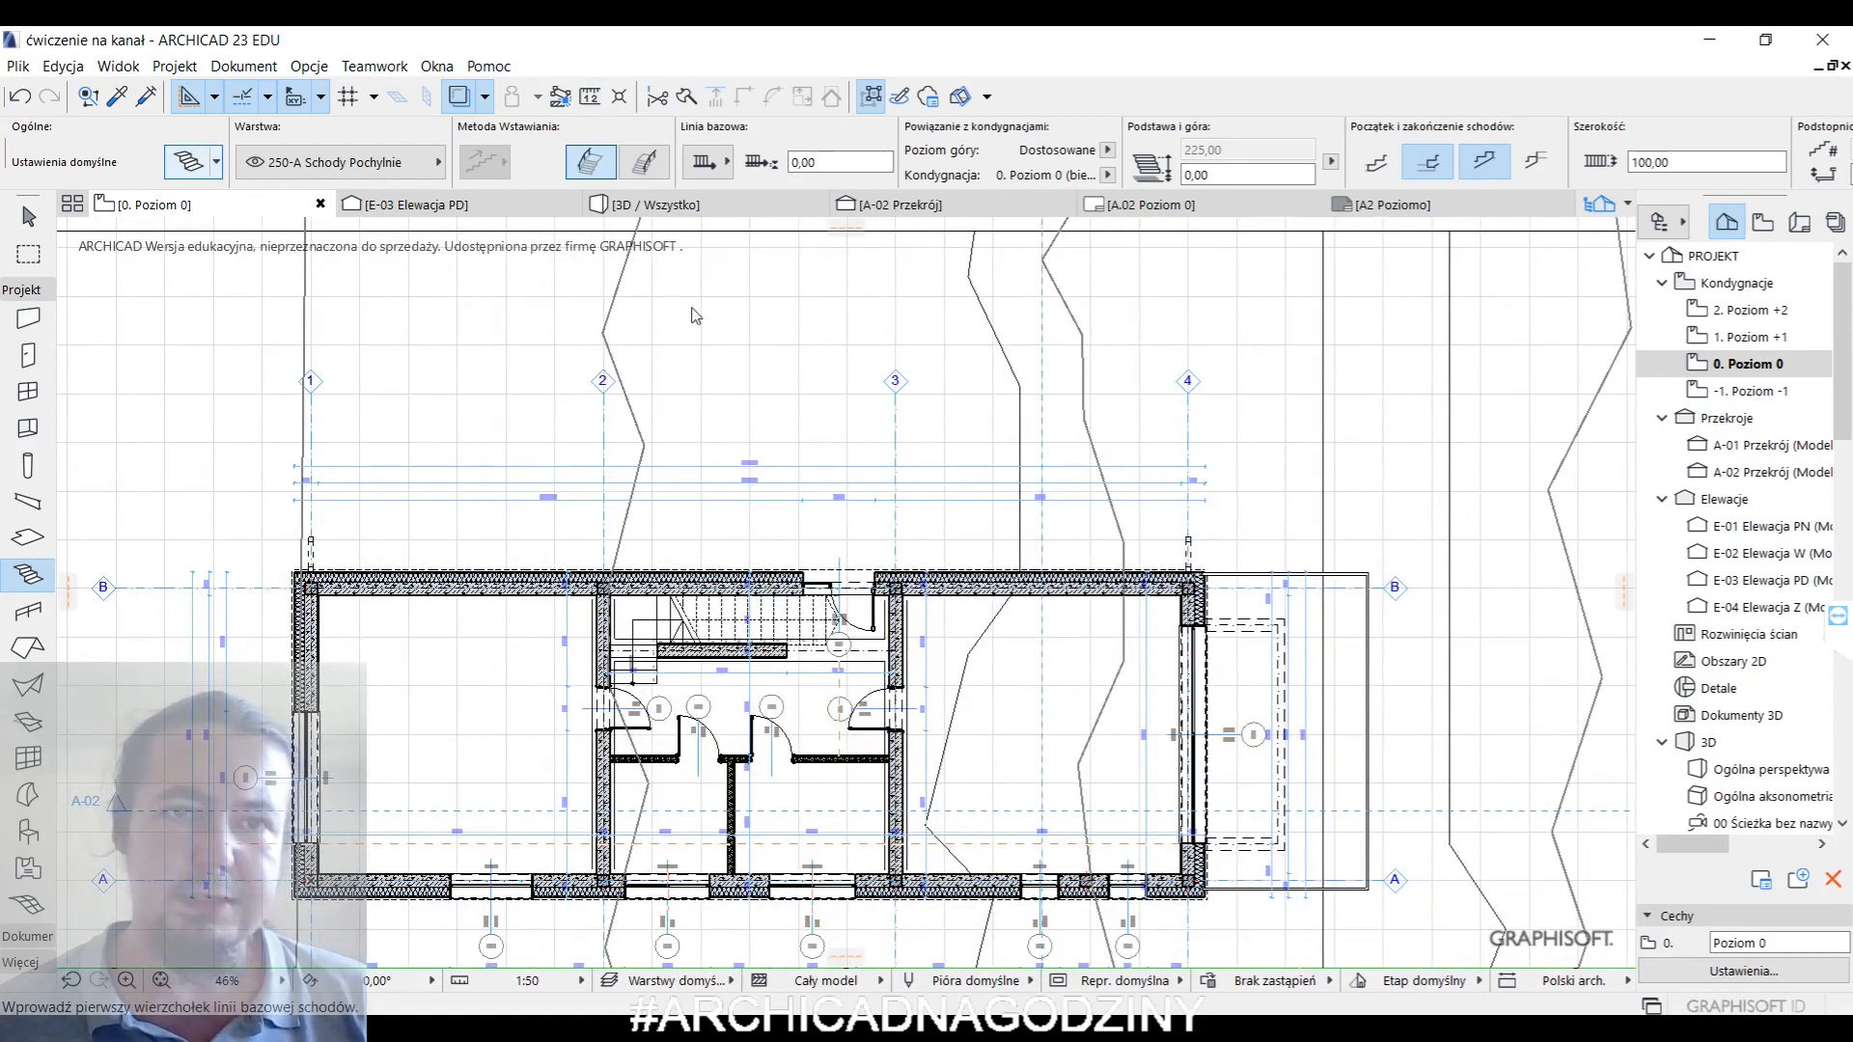
left_click(190, 164)
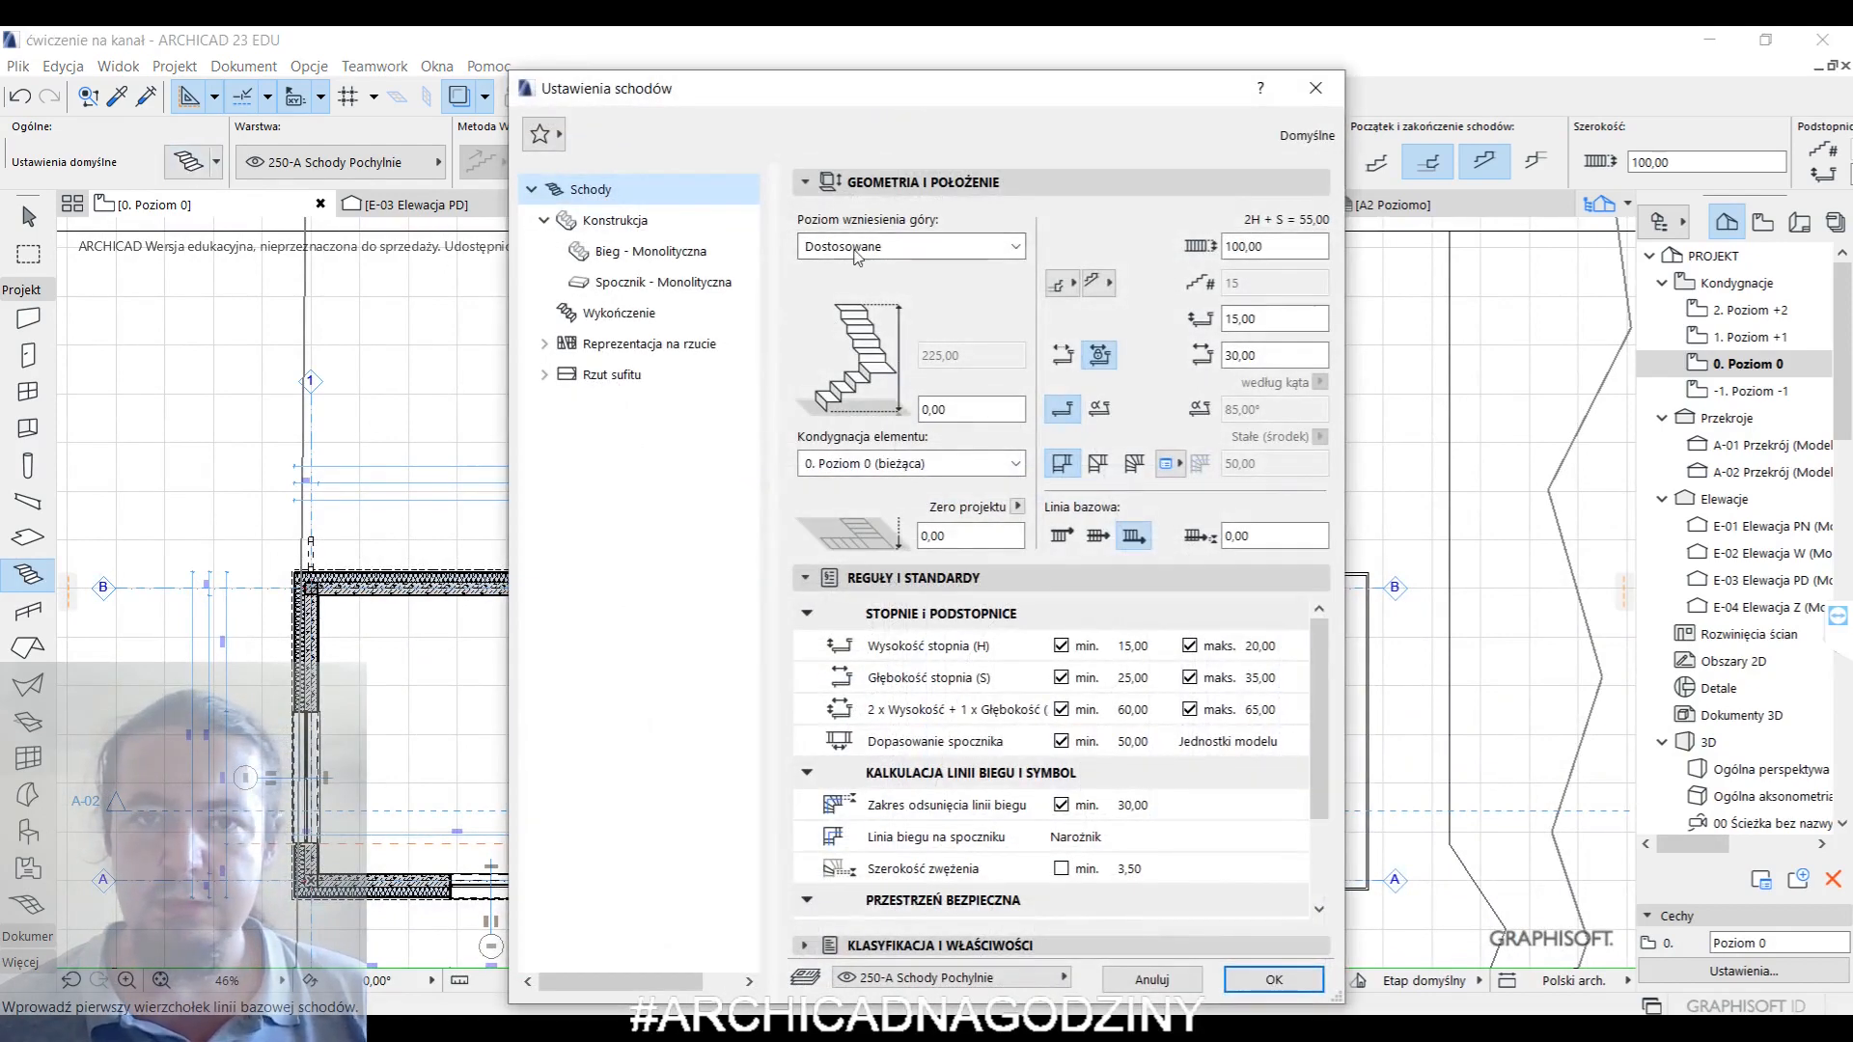
- Switch the default stair's top level link to Brak powiązania and back to Dostosowane
left_click(849, 246)
left_click(836, 335)
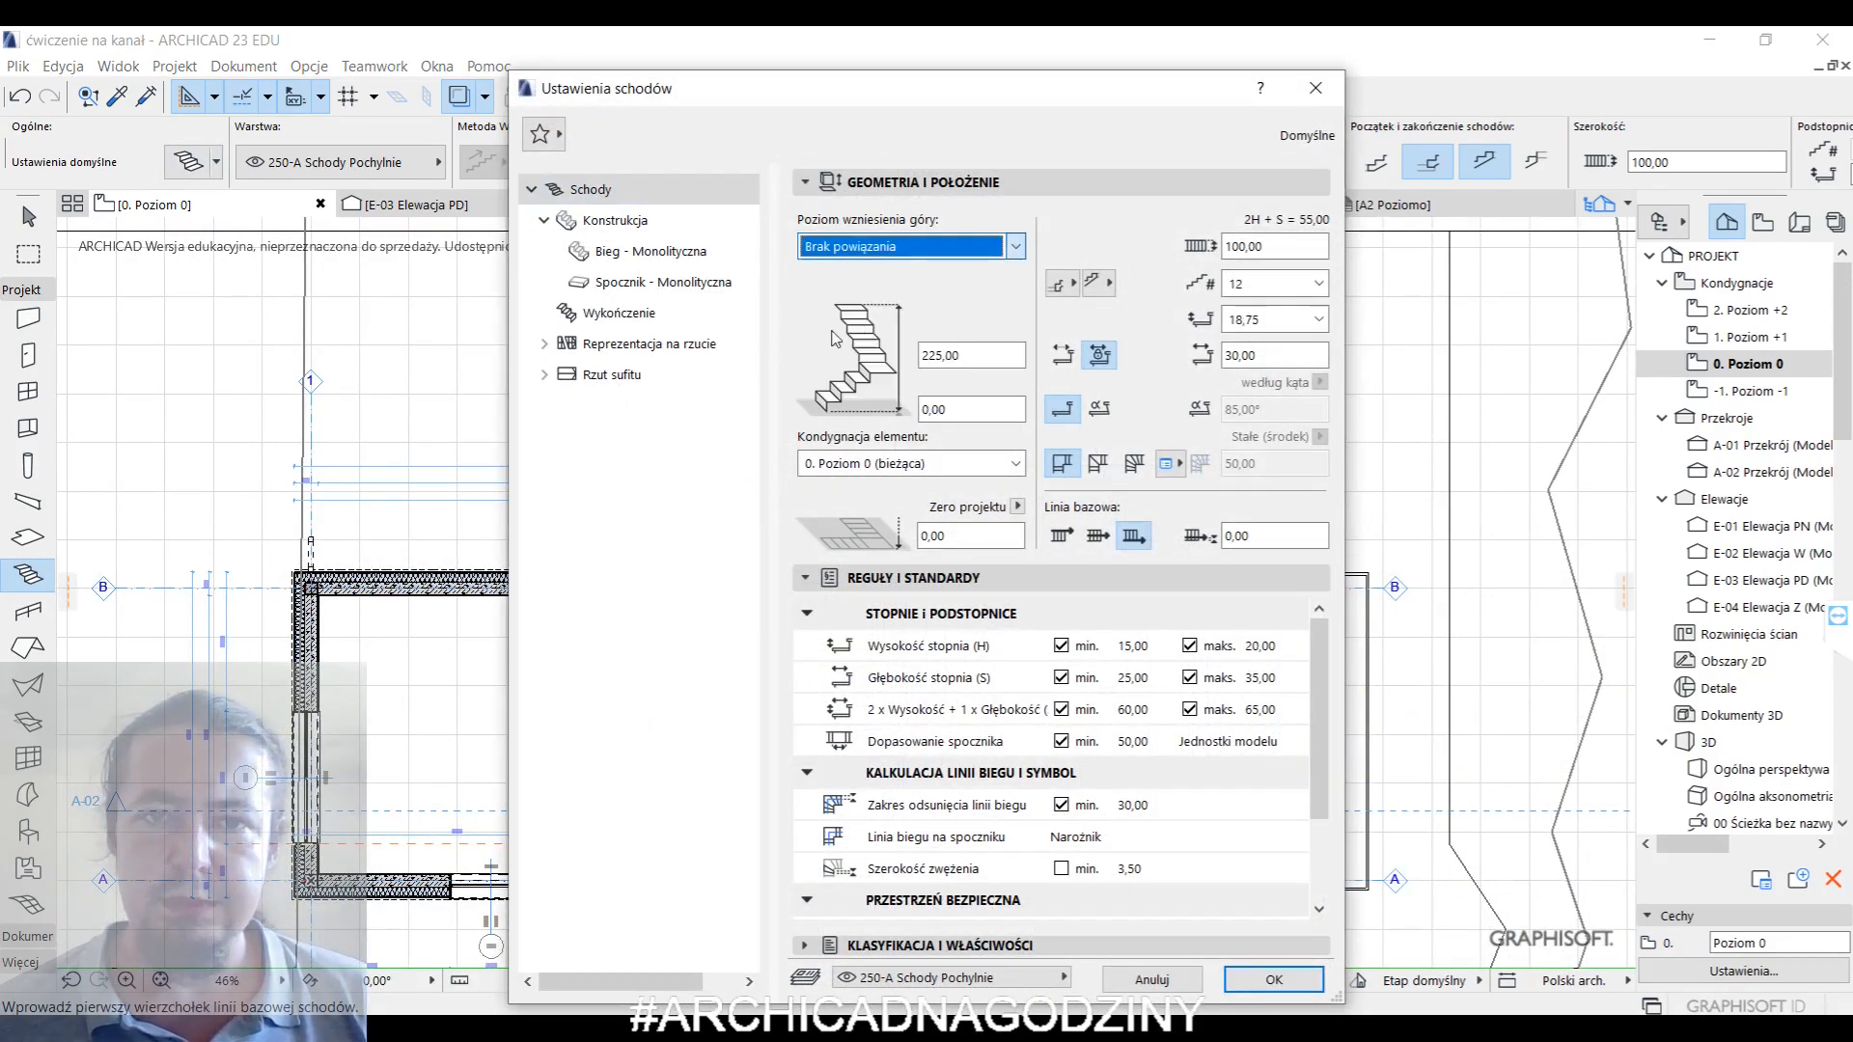
left_click(901, 247)
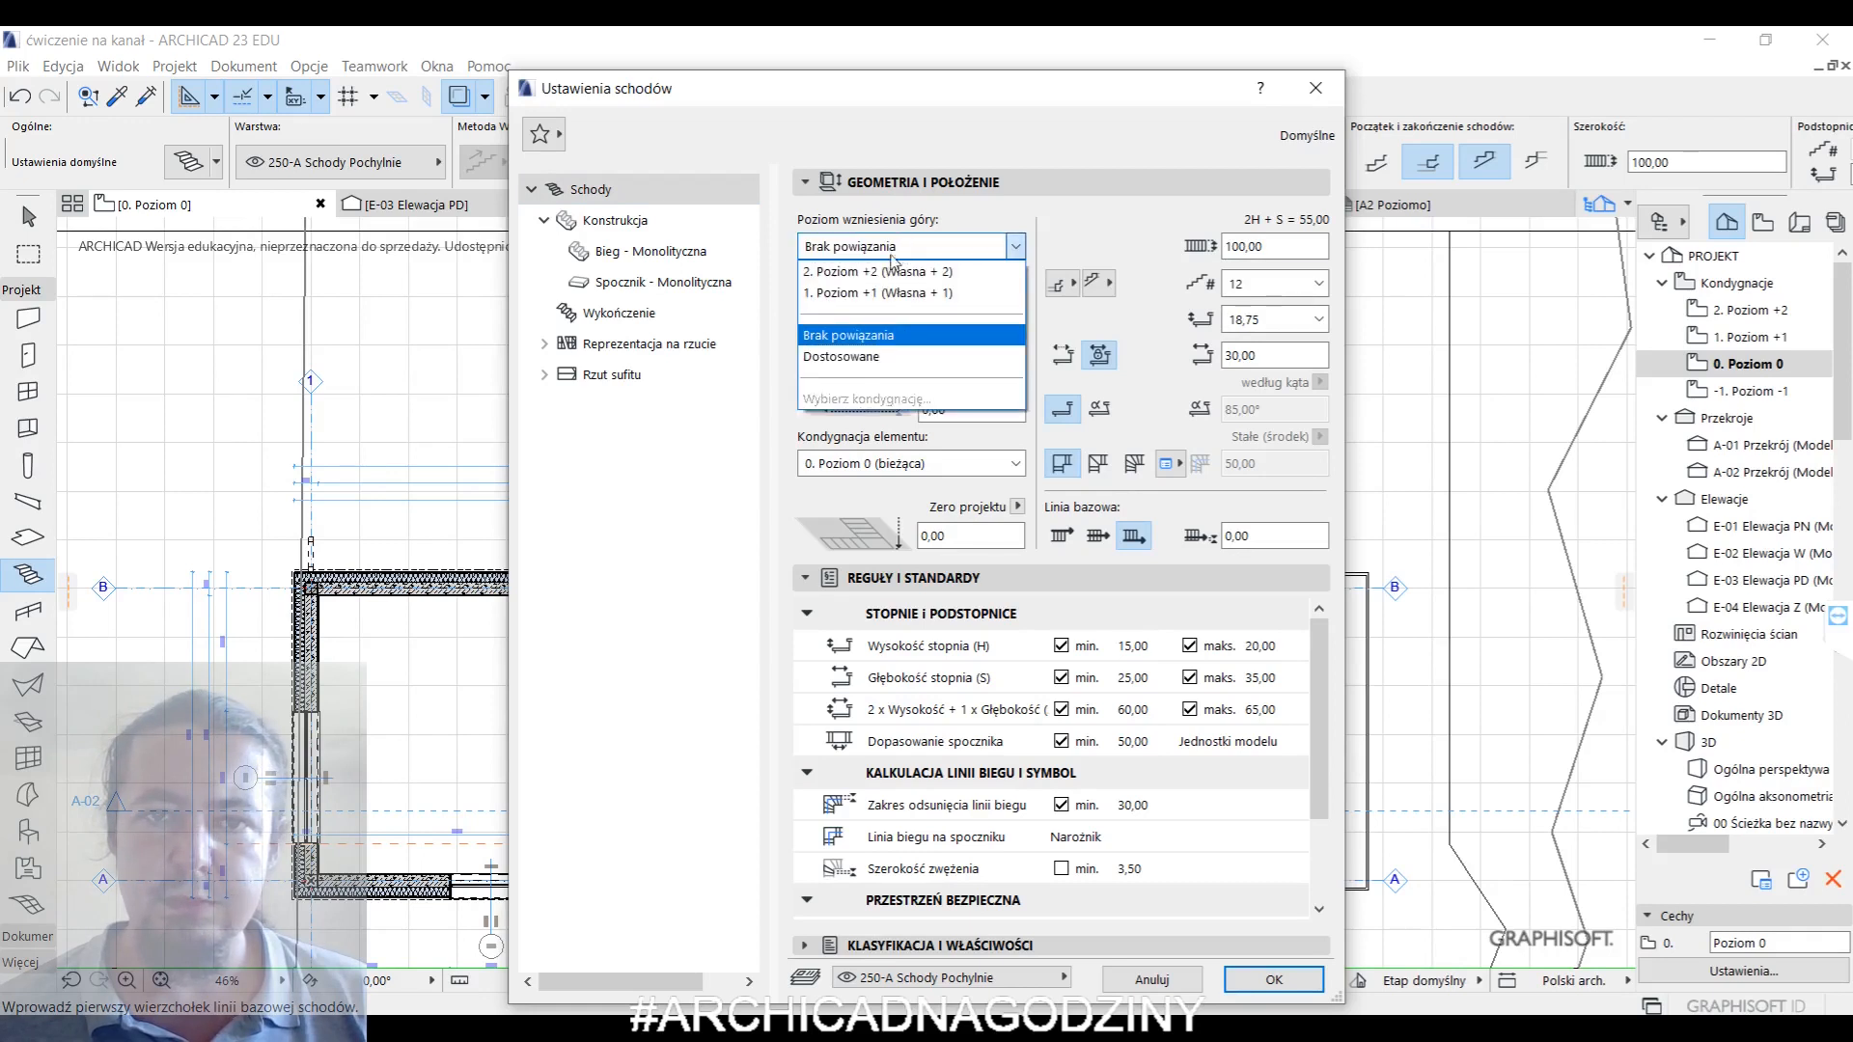
left_click(869, 356)
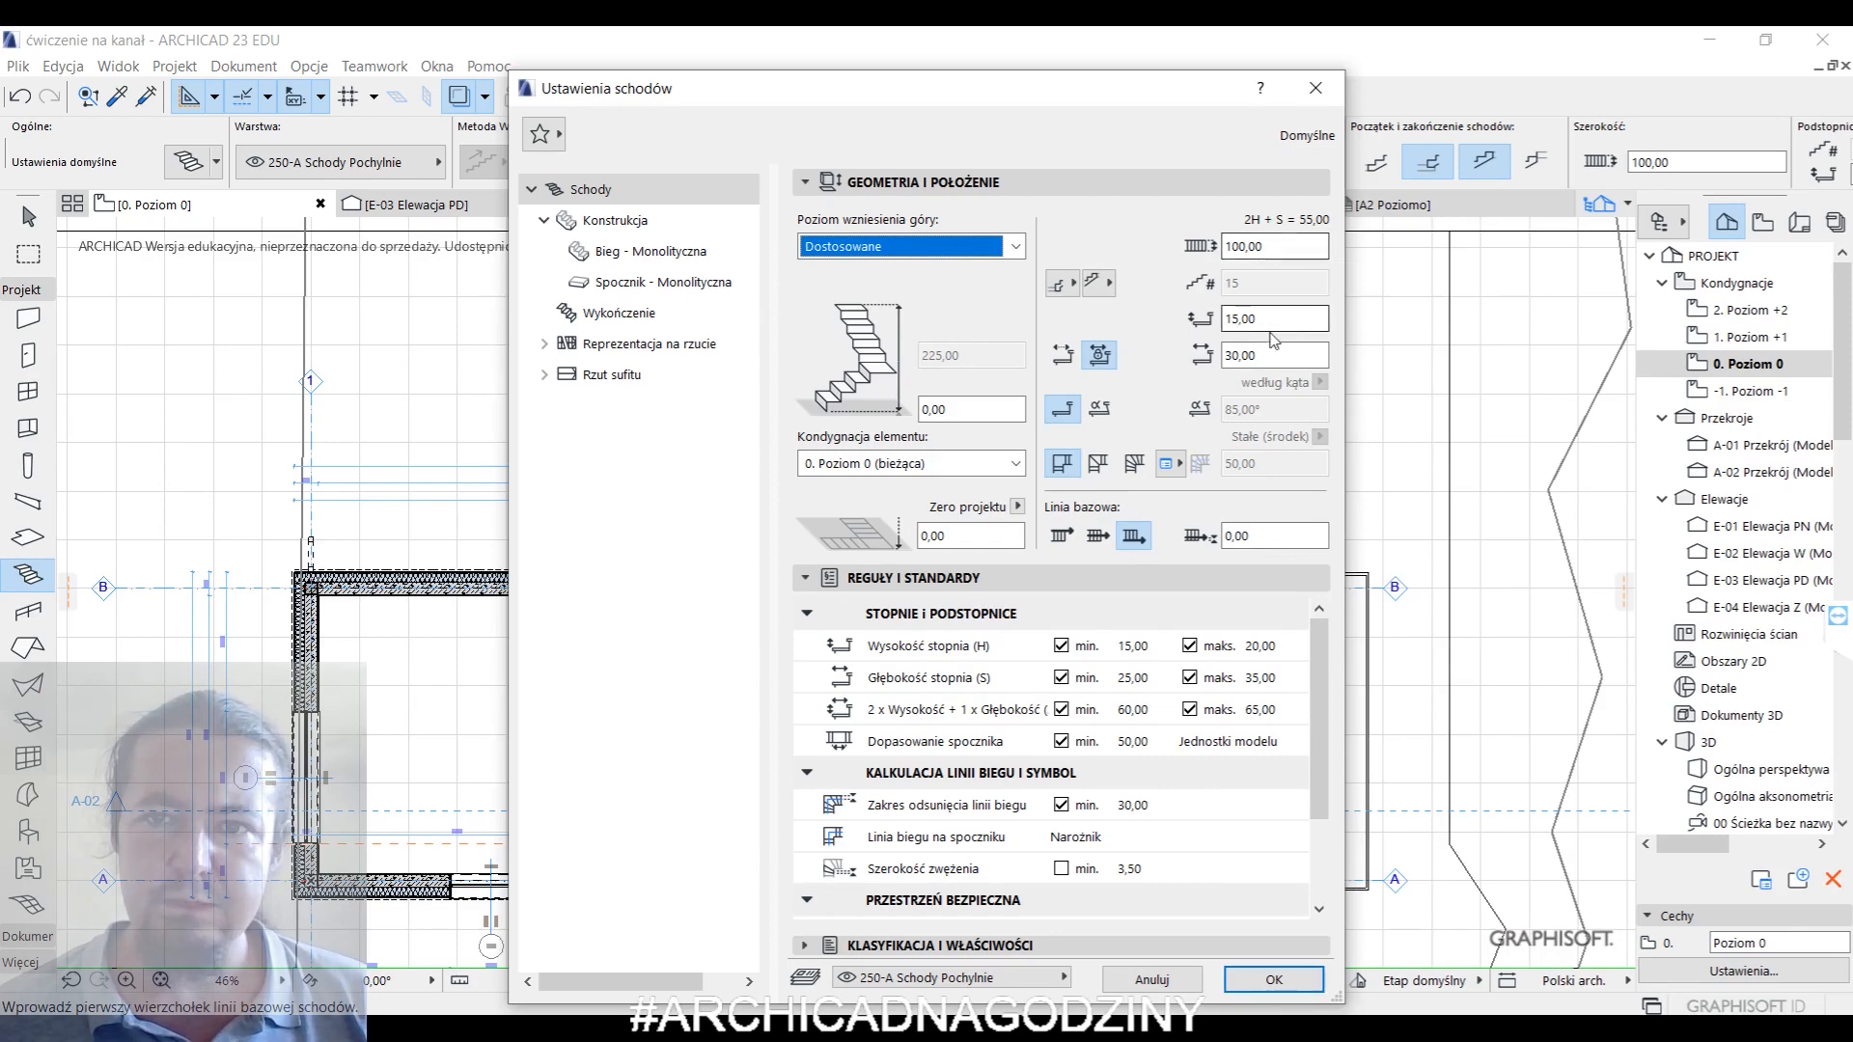
- Unlink the default stair's top level by choosing Brak powiązania, and set the stair height to 300
left_click(1266, 979)
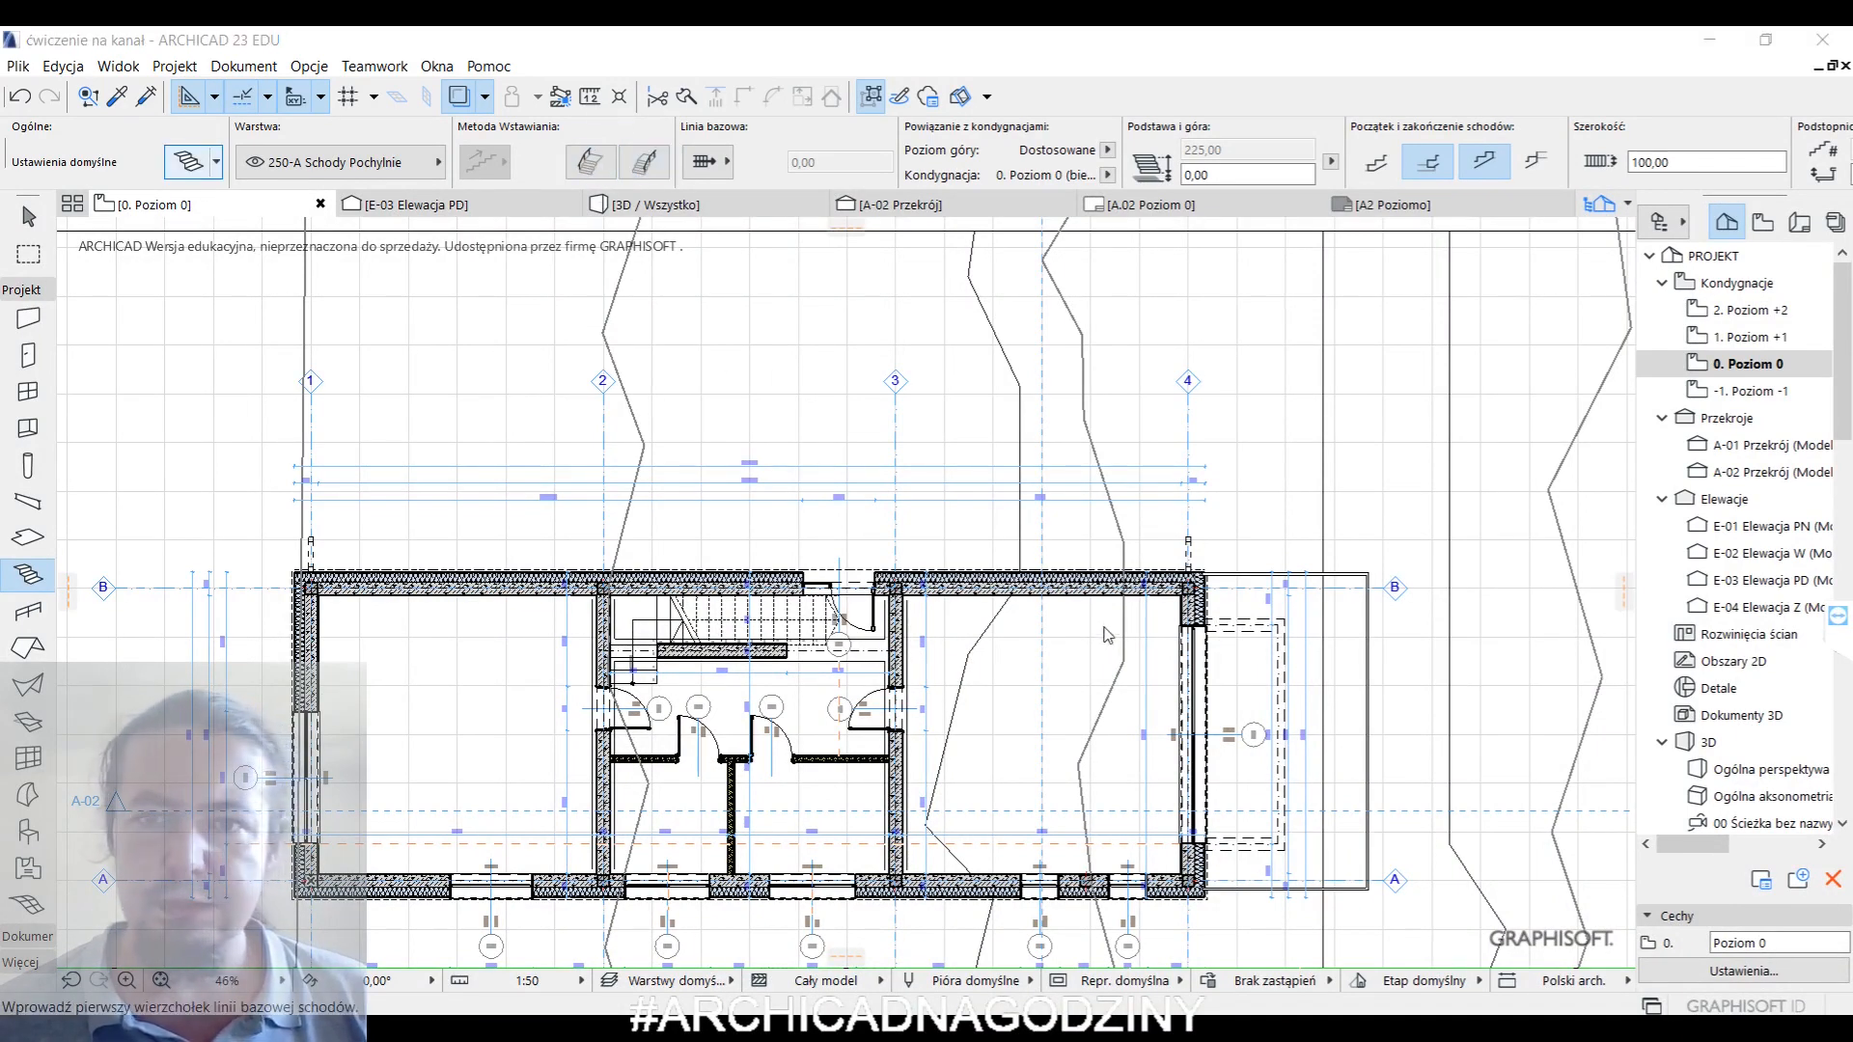
key("ctrl+t")
left_click(907, 247)
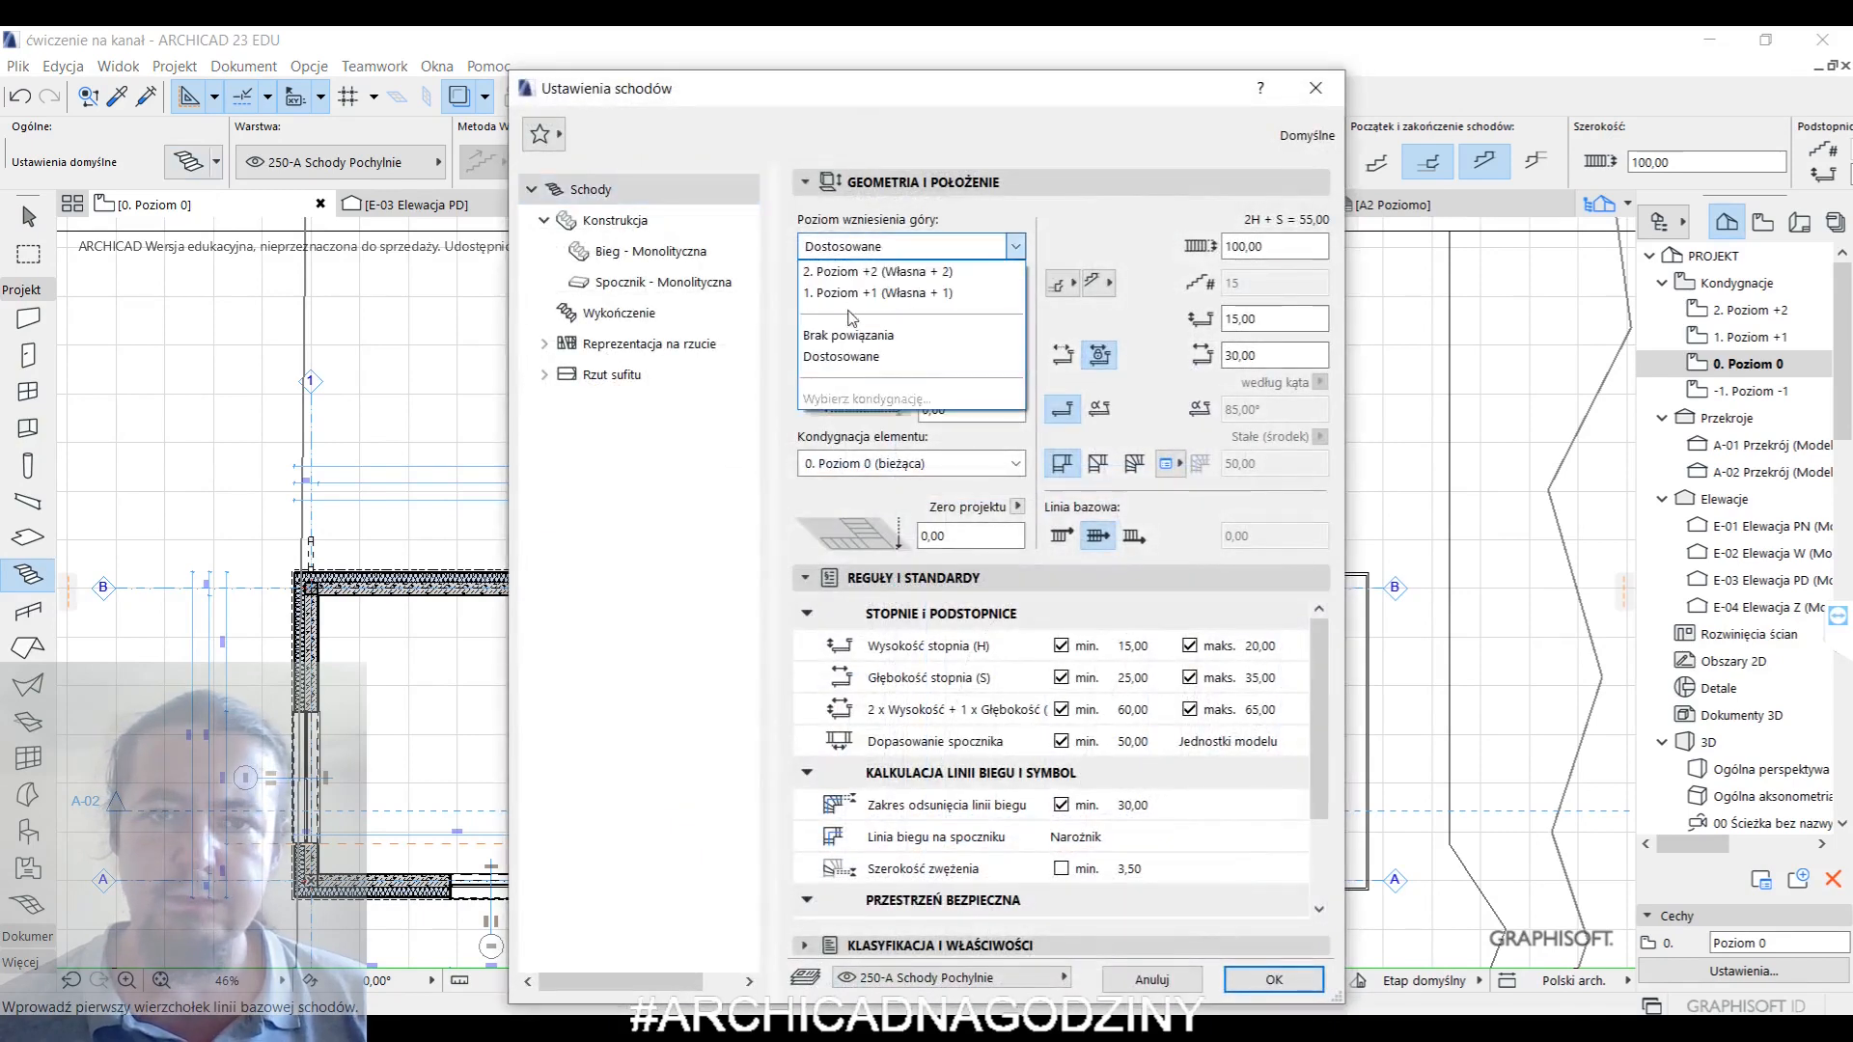
left_click(854, 324)
double_click(934, 354)
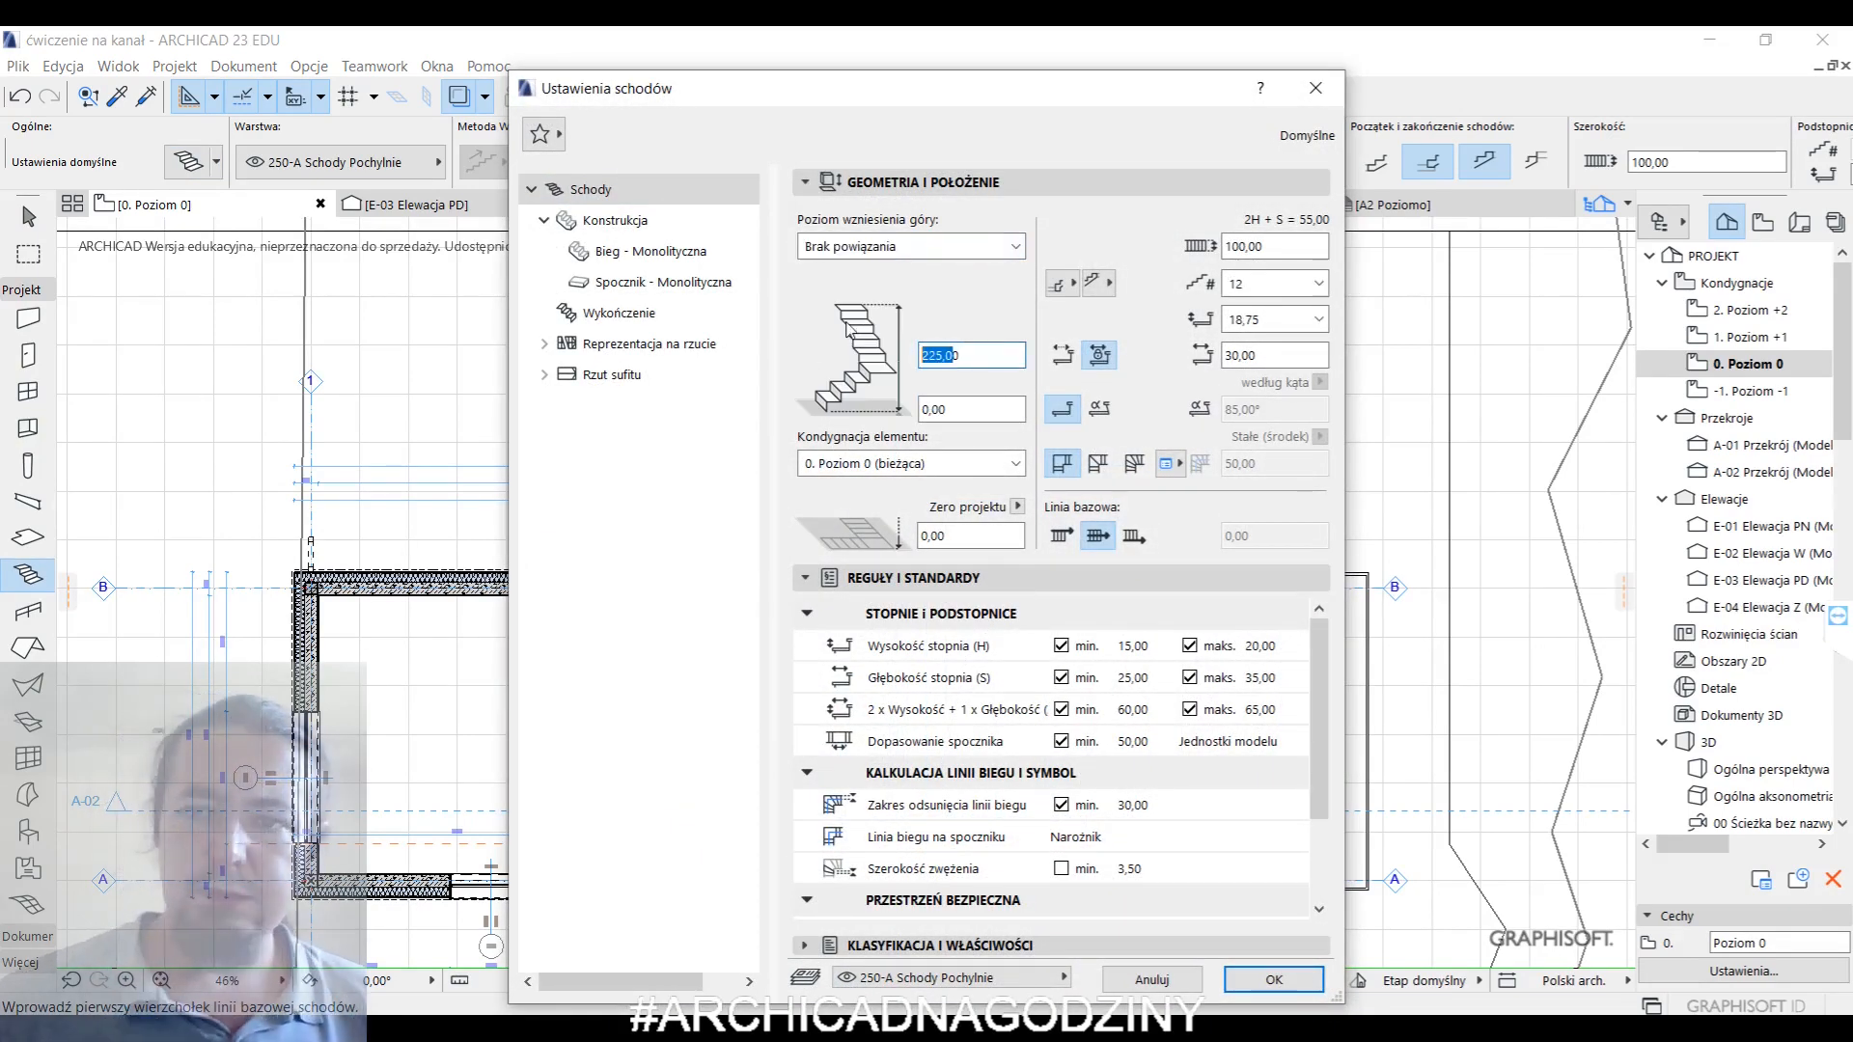
type("300,00")
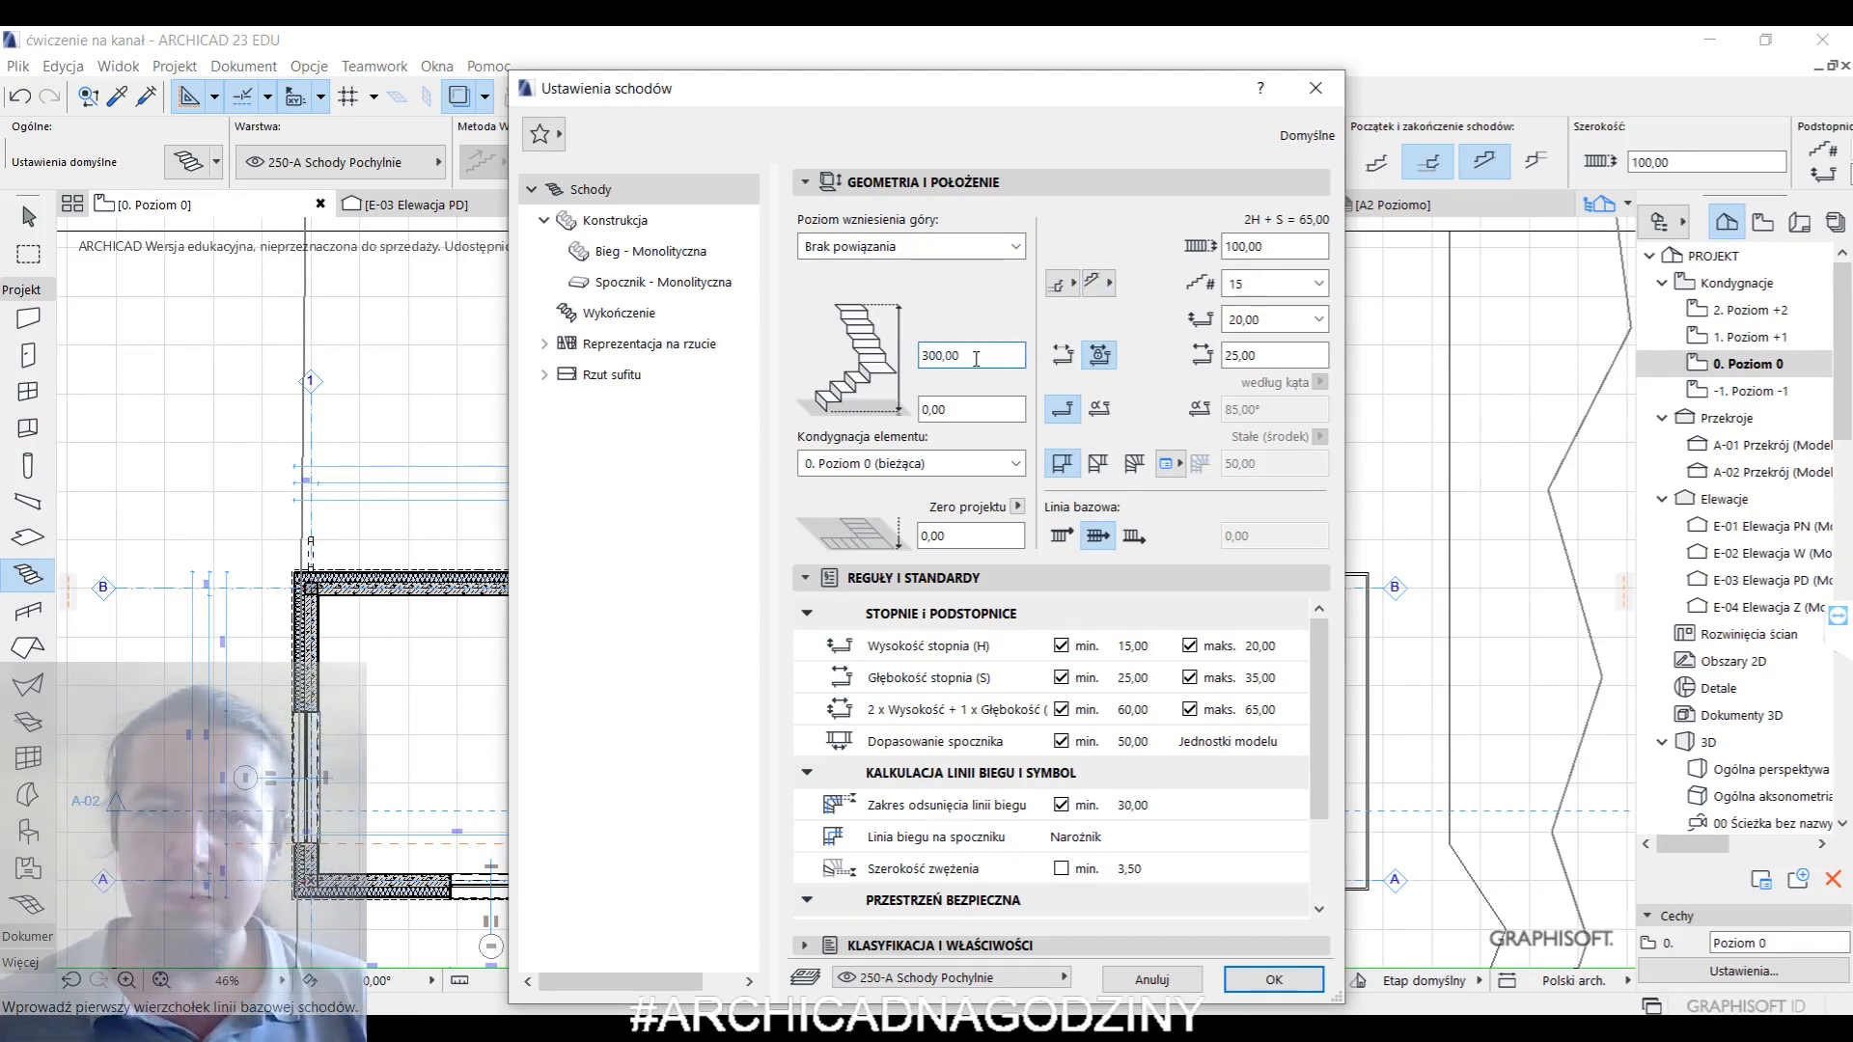
- Try a stair height of 30 and check the riser count and riser height choices offered for the default stair
key("Delete")
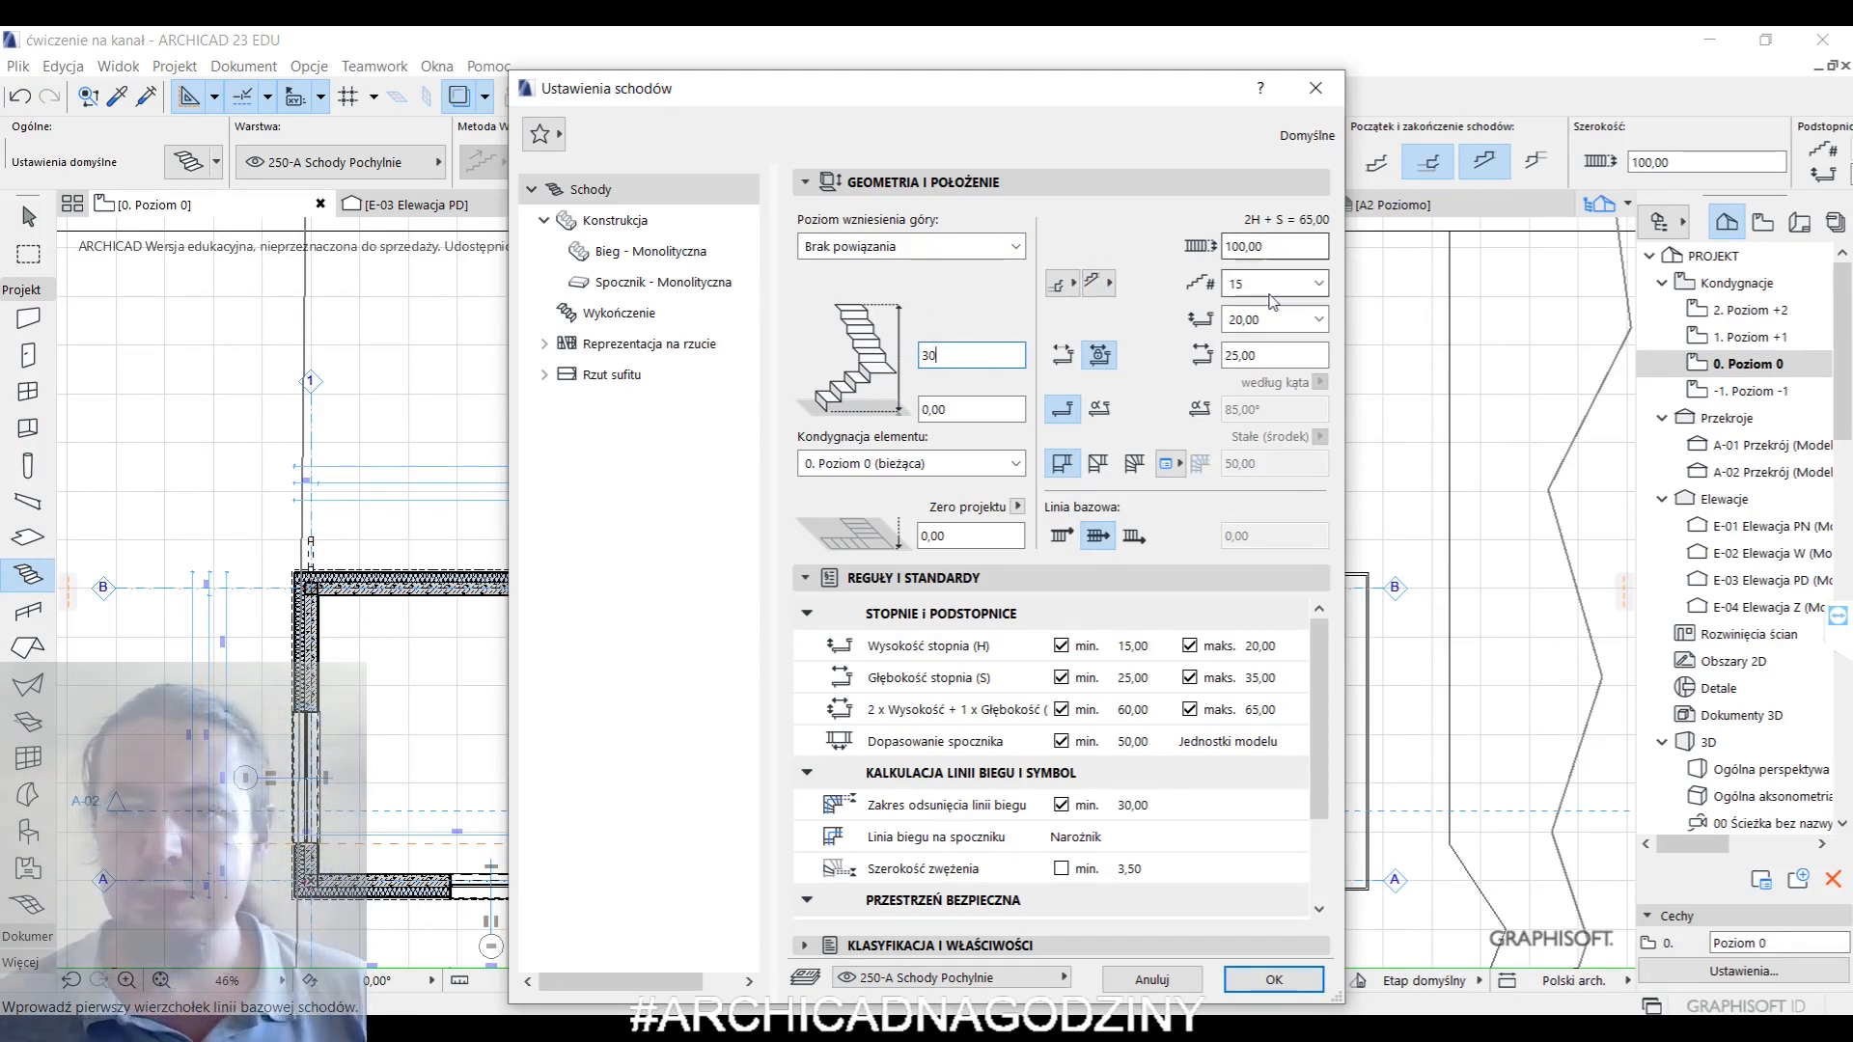
left_click(1272, 283)
left_click(1274, 310)
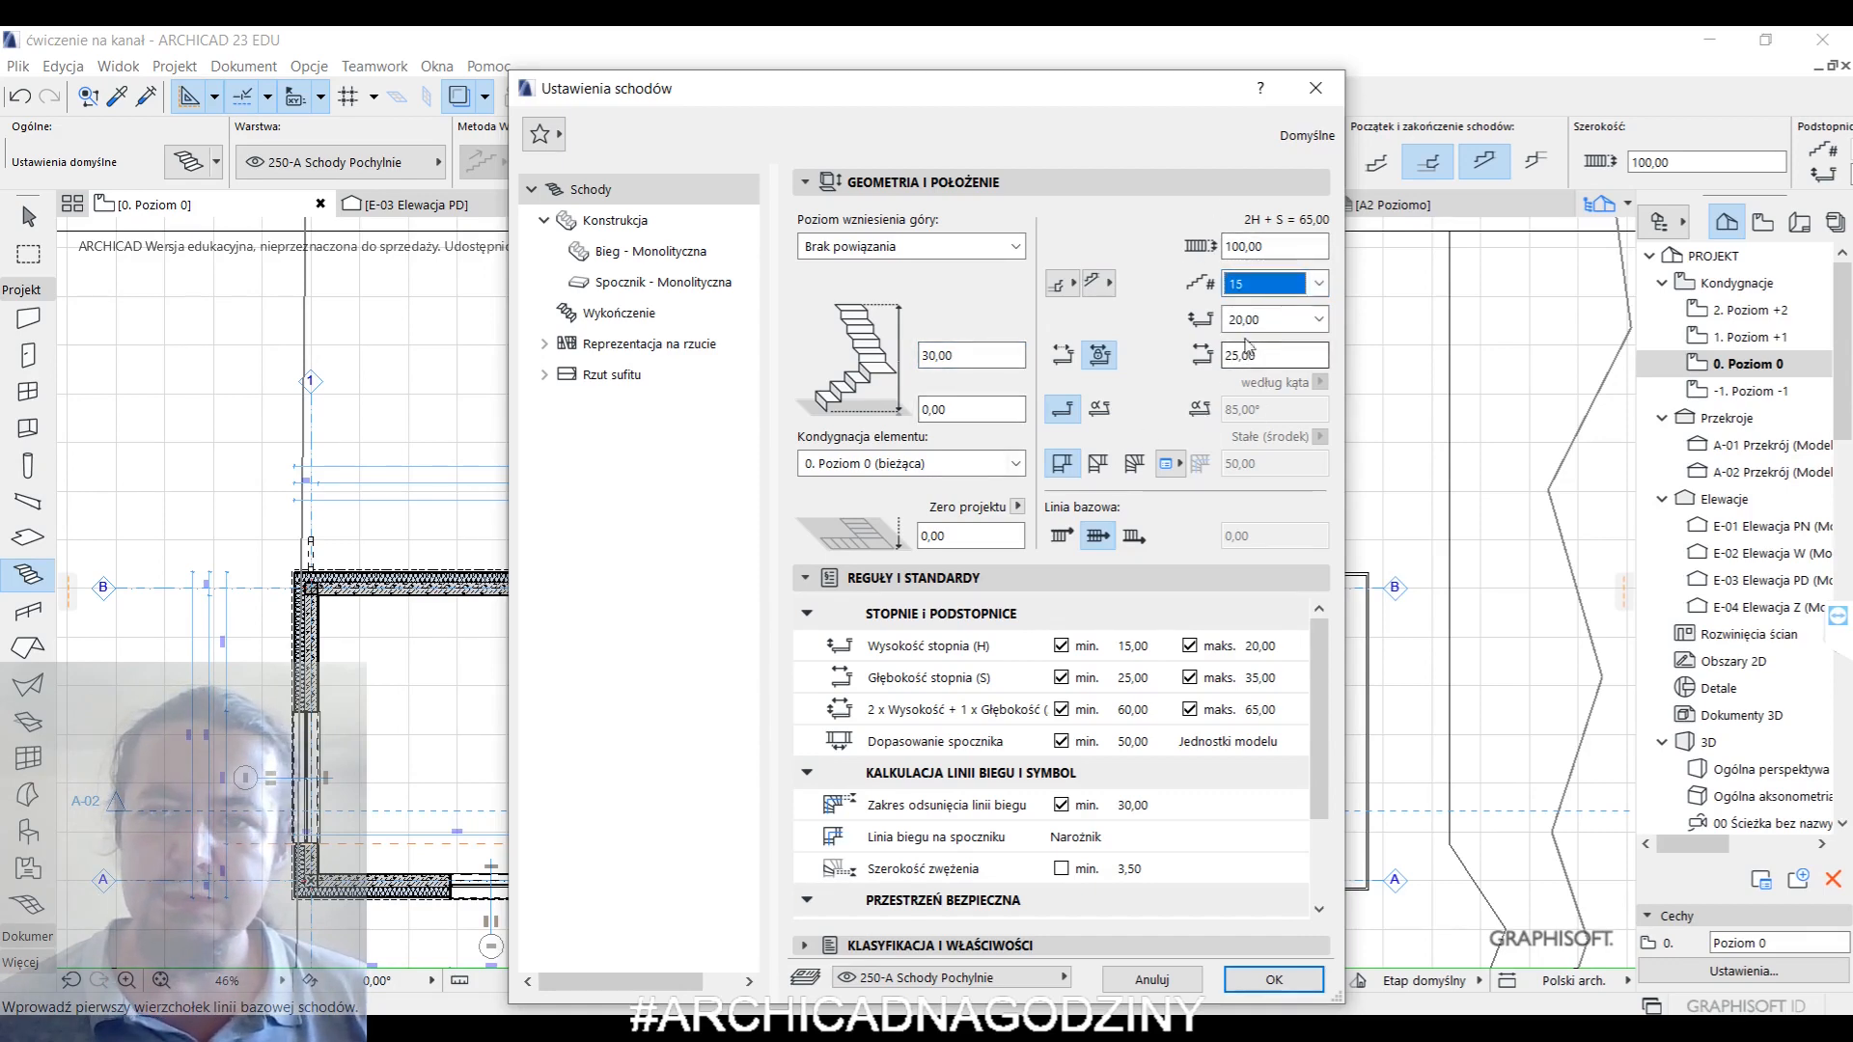
left_click(1318, 284)
left_click(1318, 286)
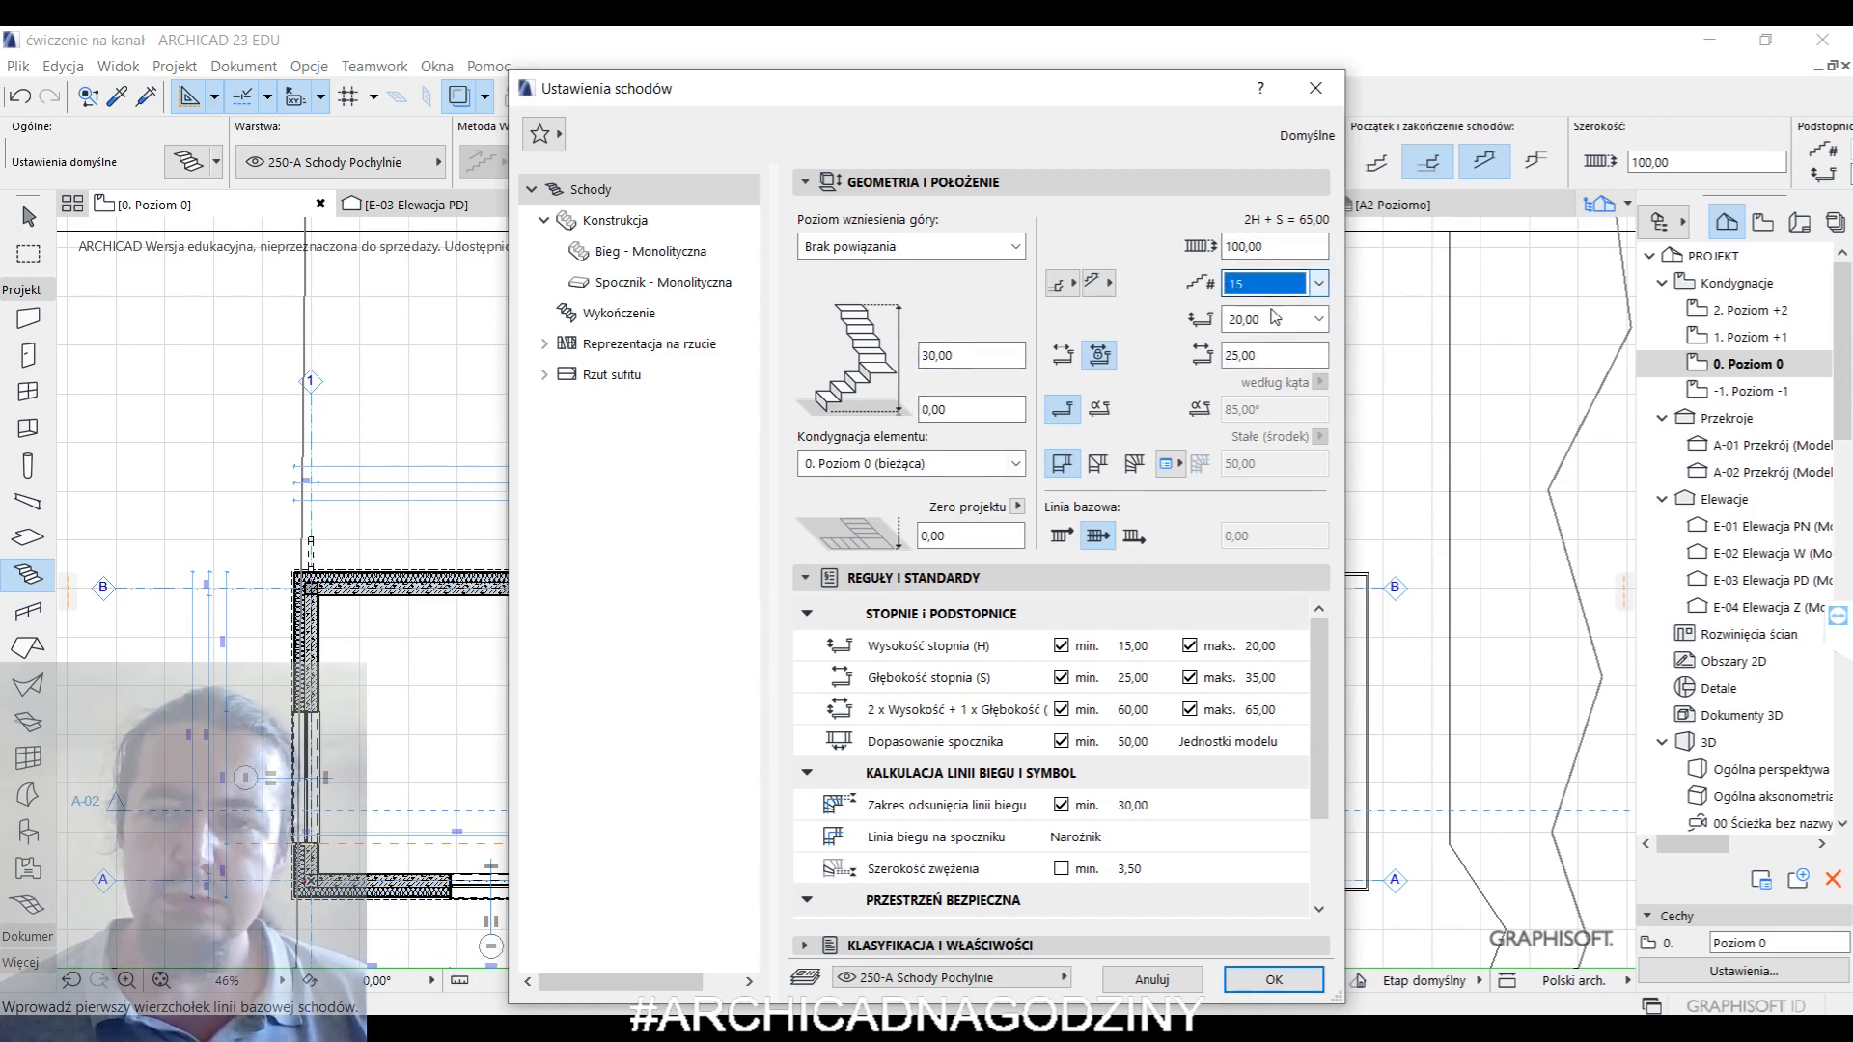
left_click(1318, 319)
left_click(1237, 335)
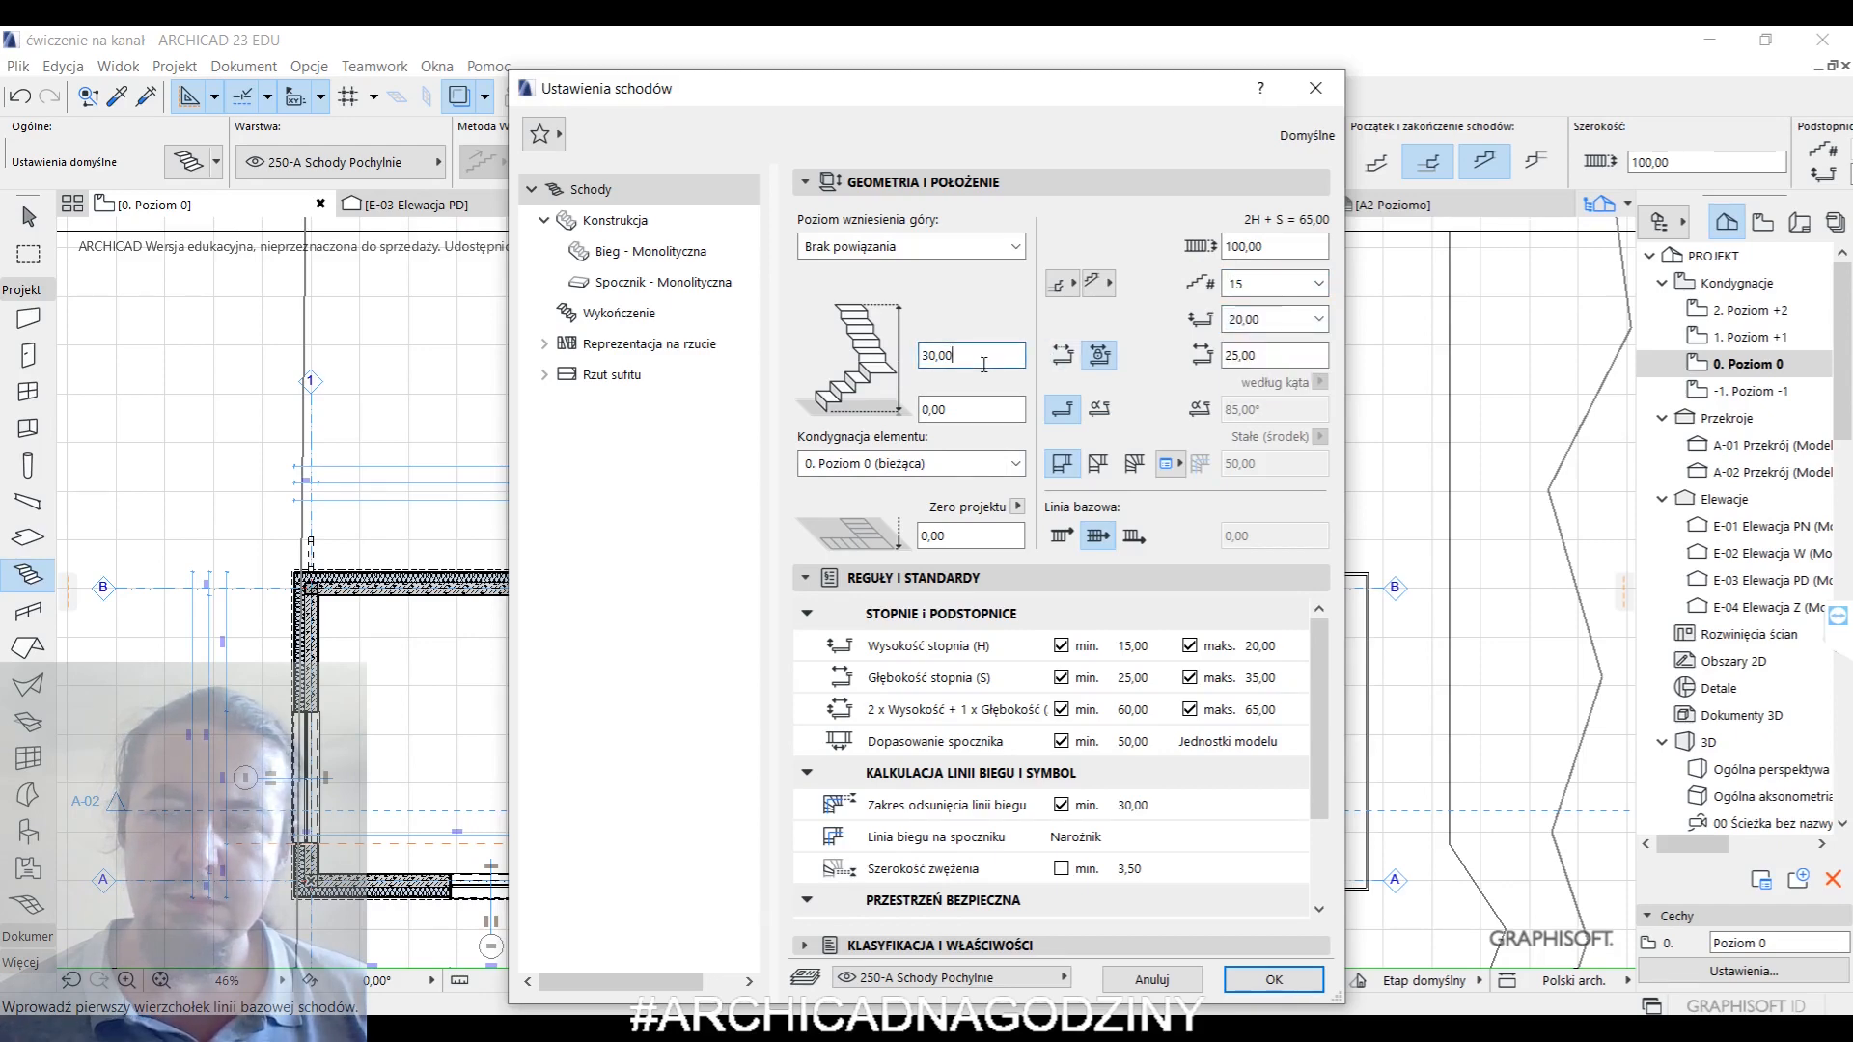
left_click(1273, 317)
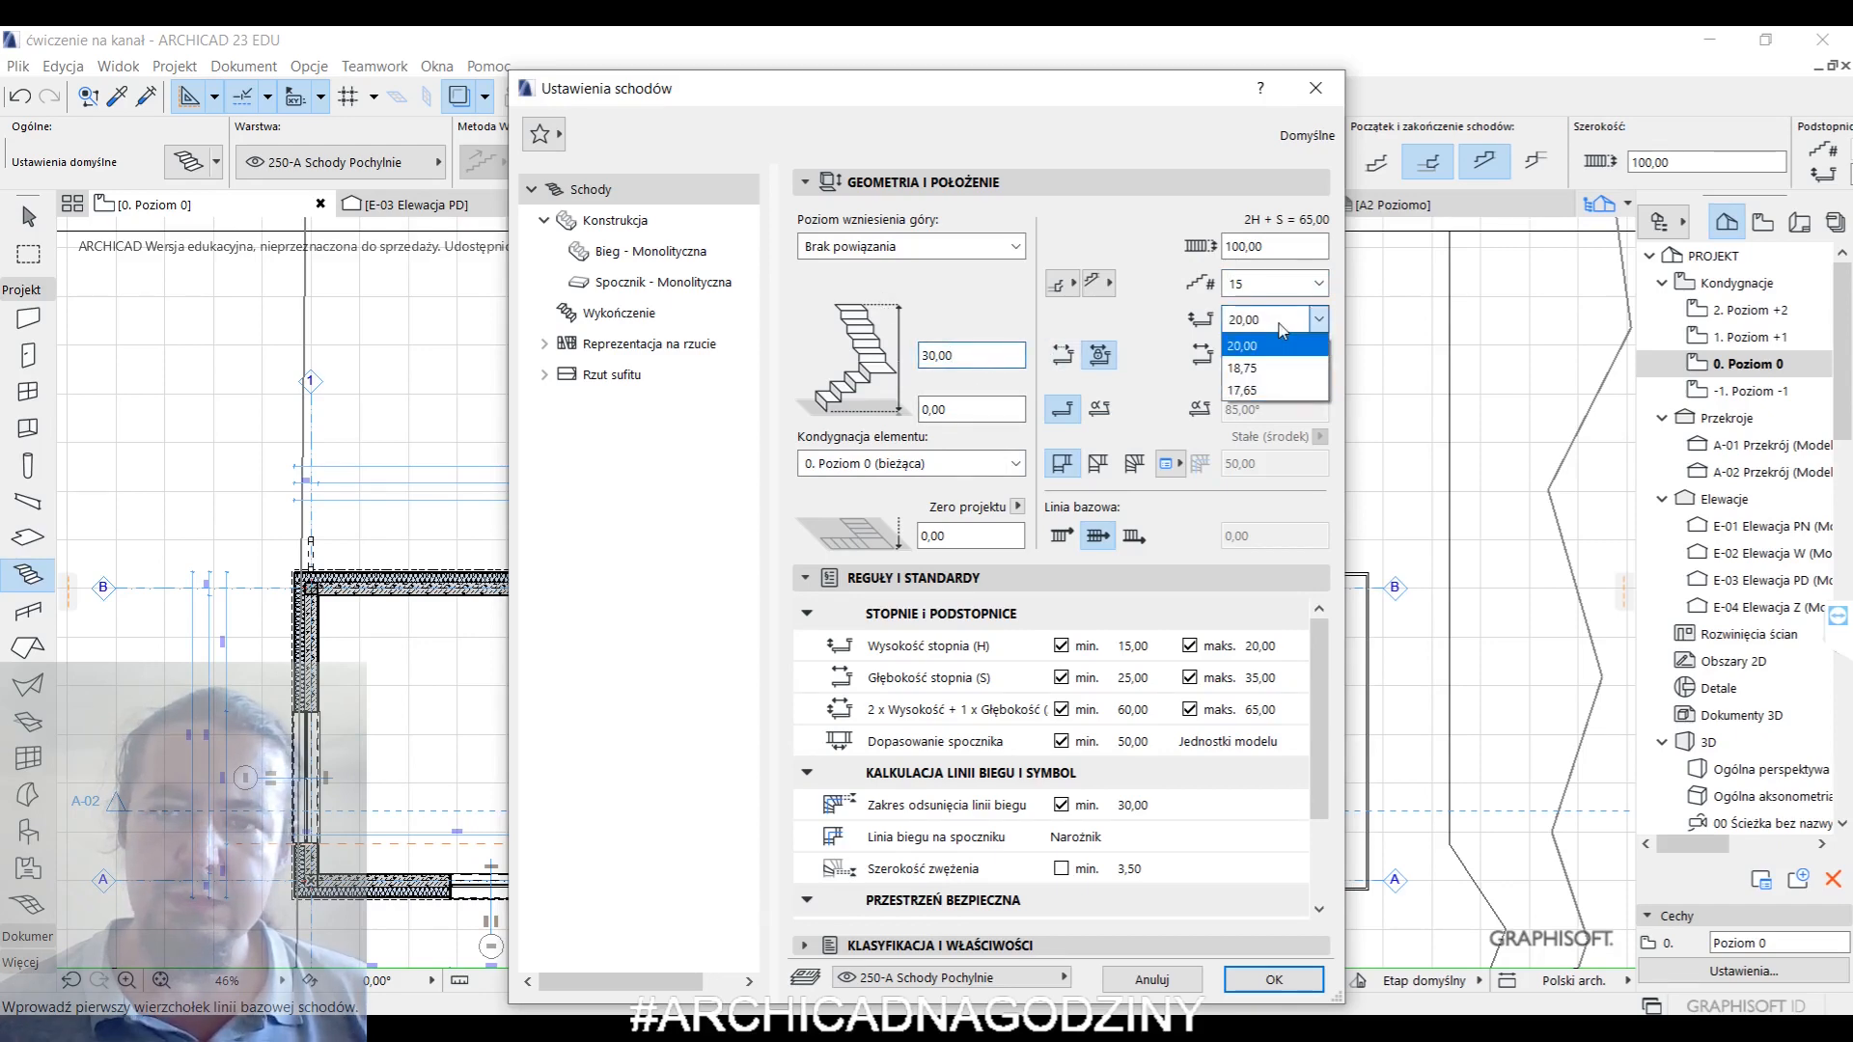
left_click(1285, 331)
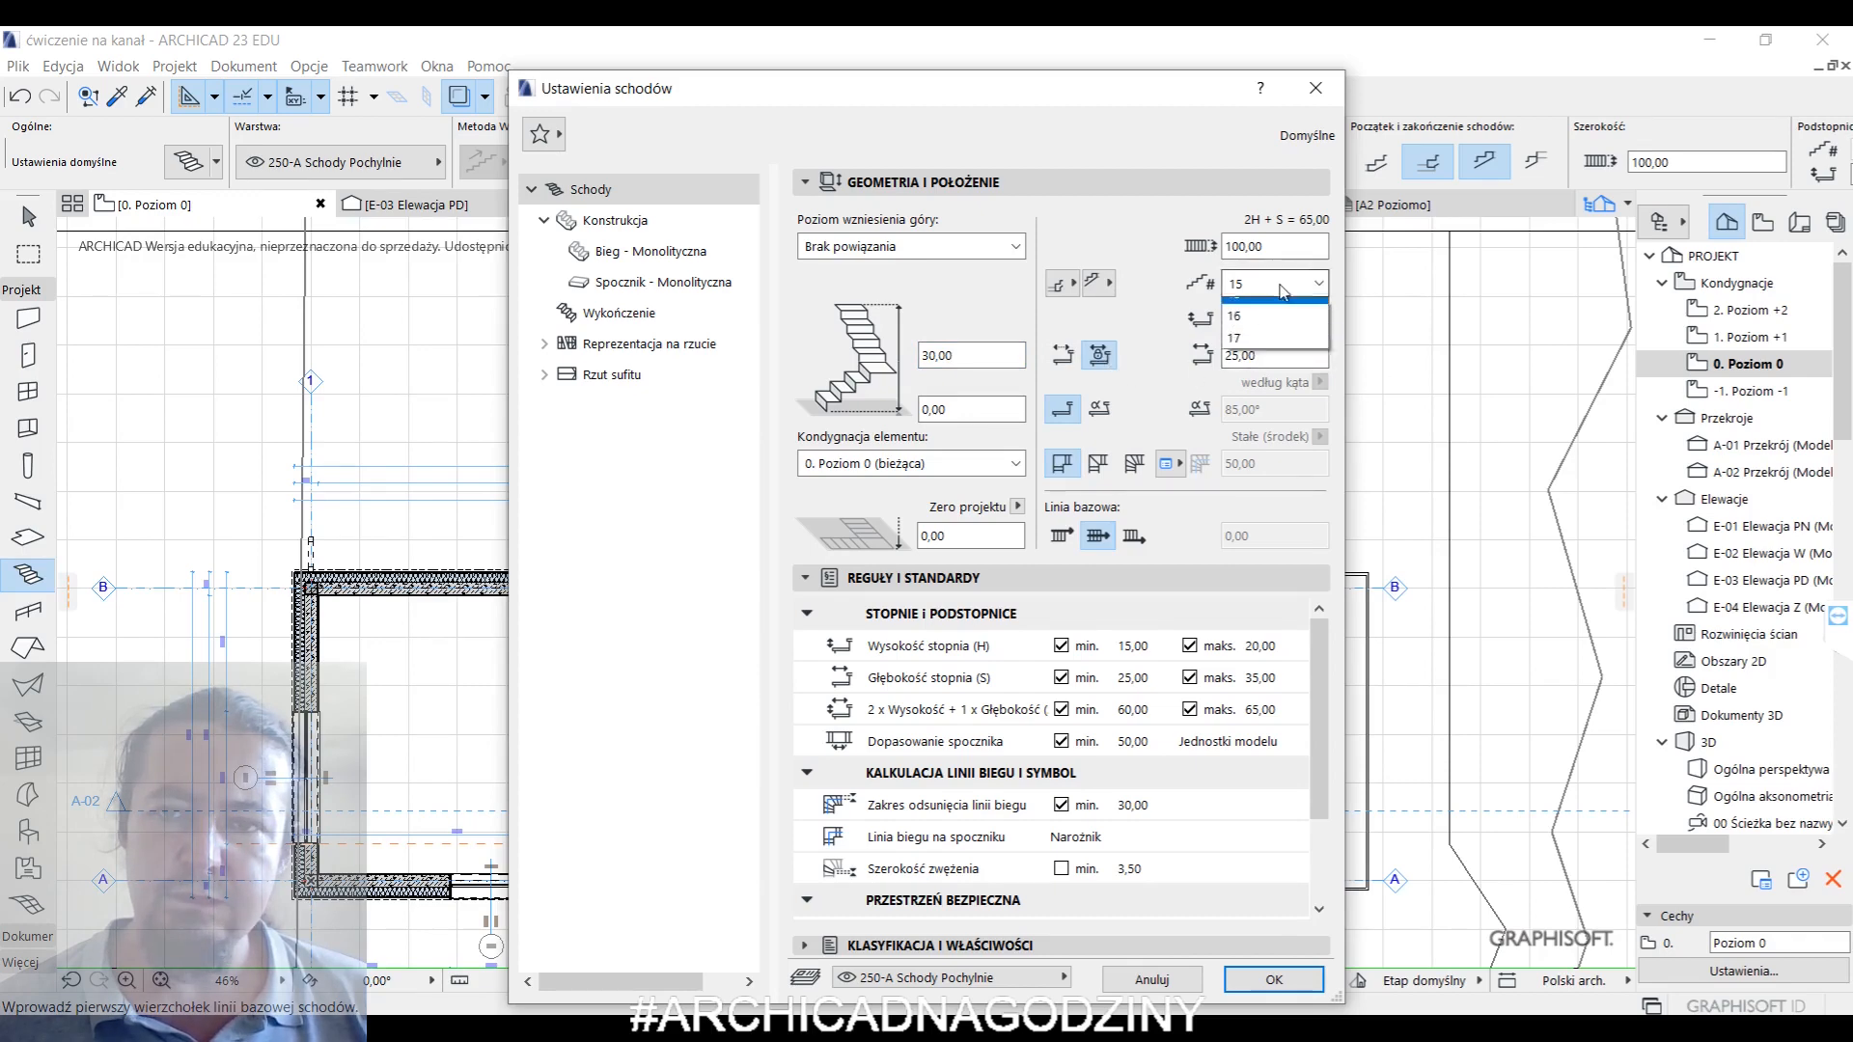
left_click(1284, 292)
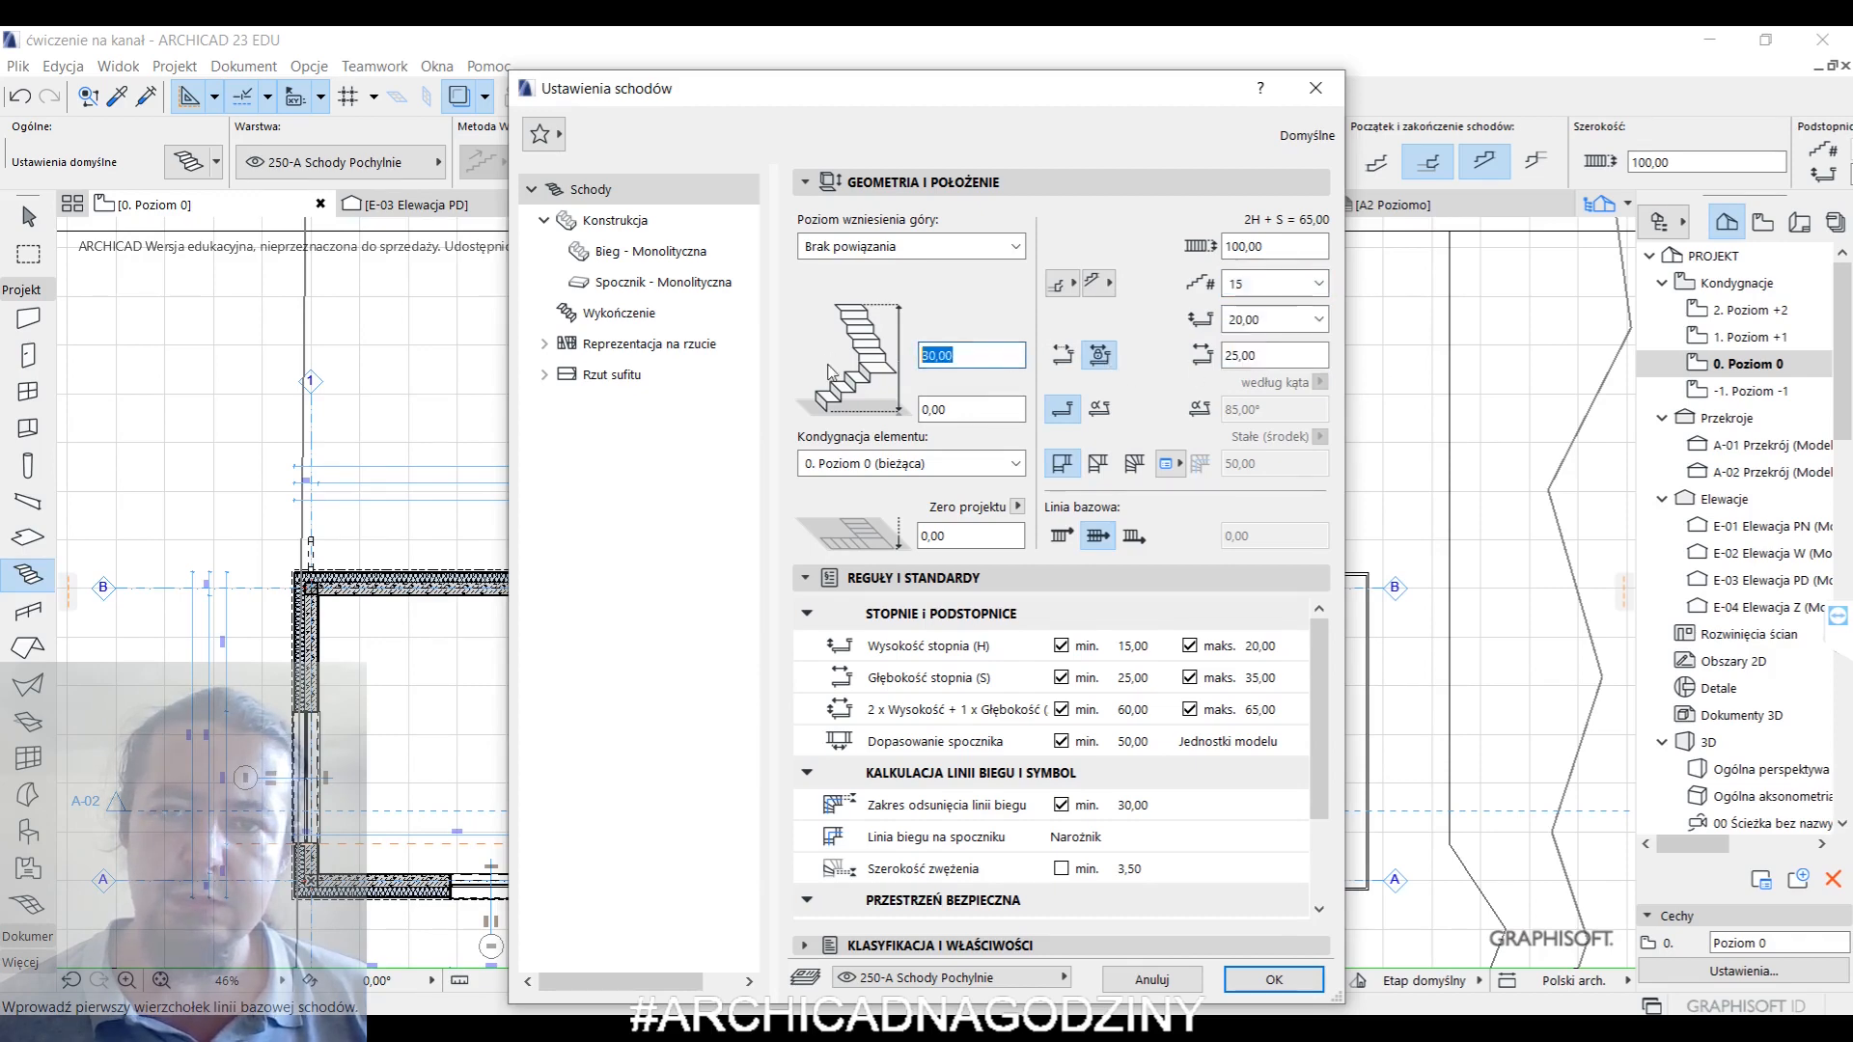
- Accept the stair settings and try starting a stair run outside the entrance wall, near axis 2
left_click(1274, 979)
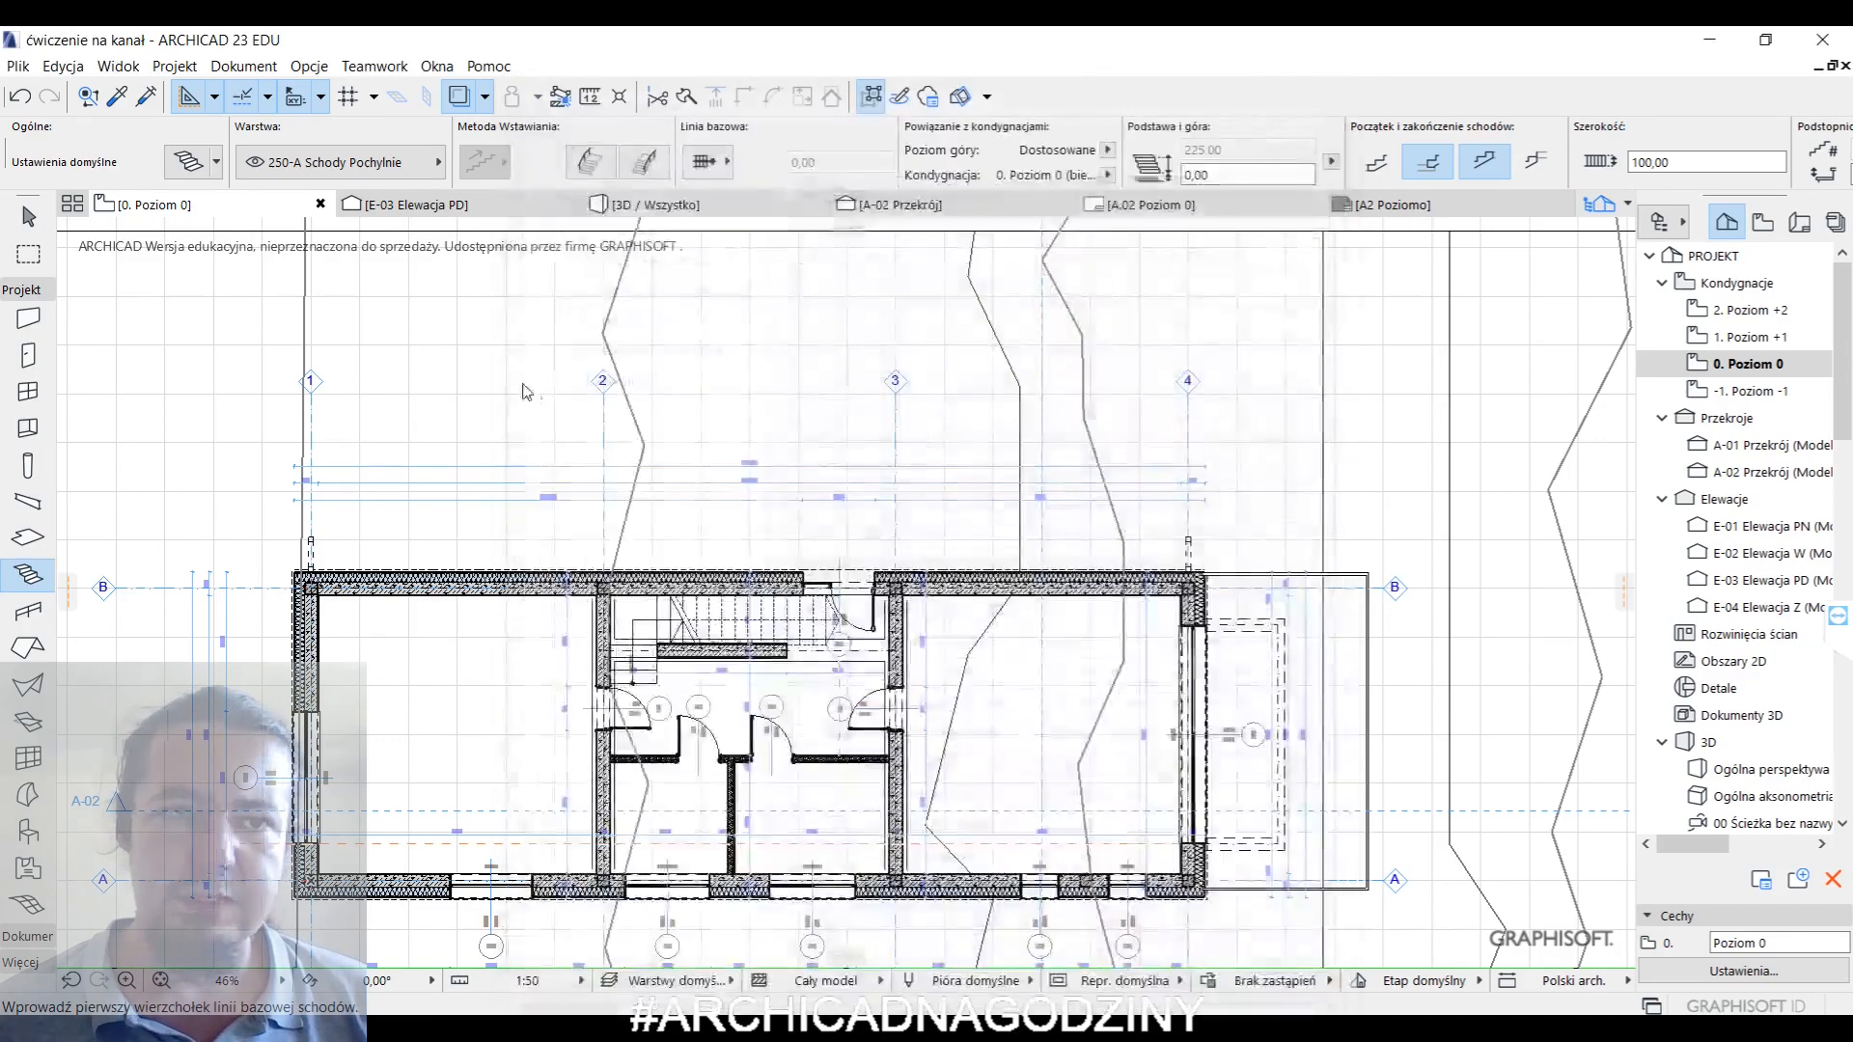
left_click(497, 432)
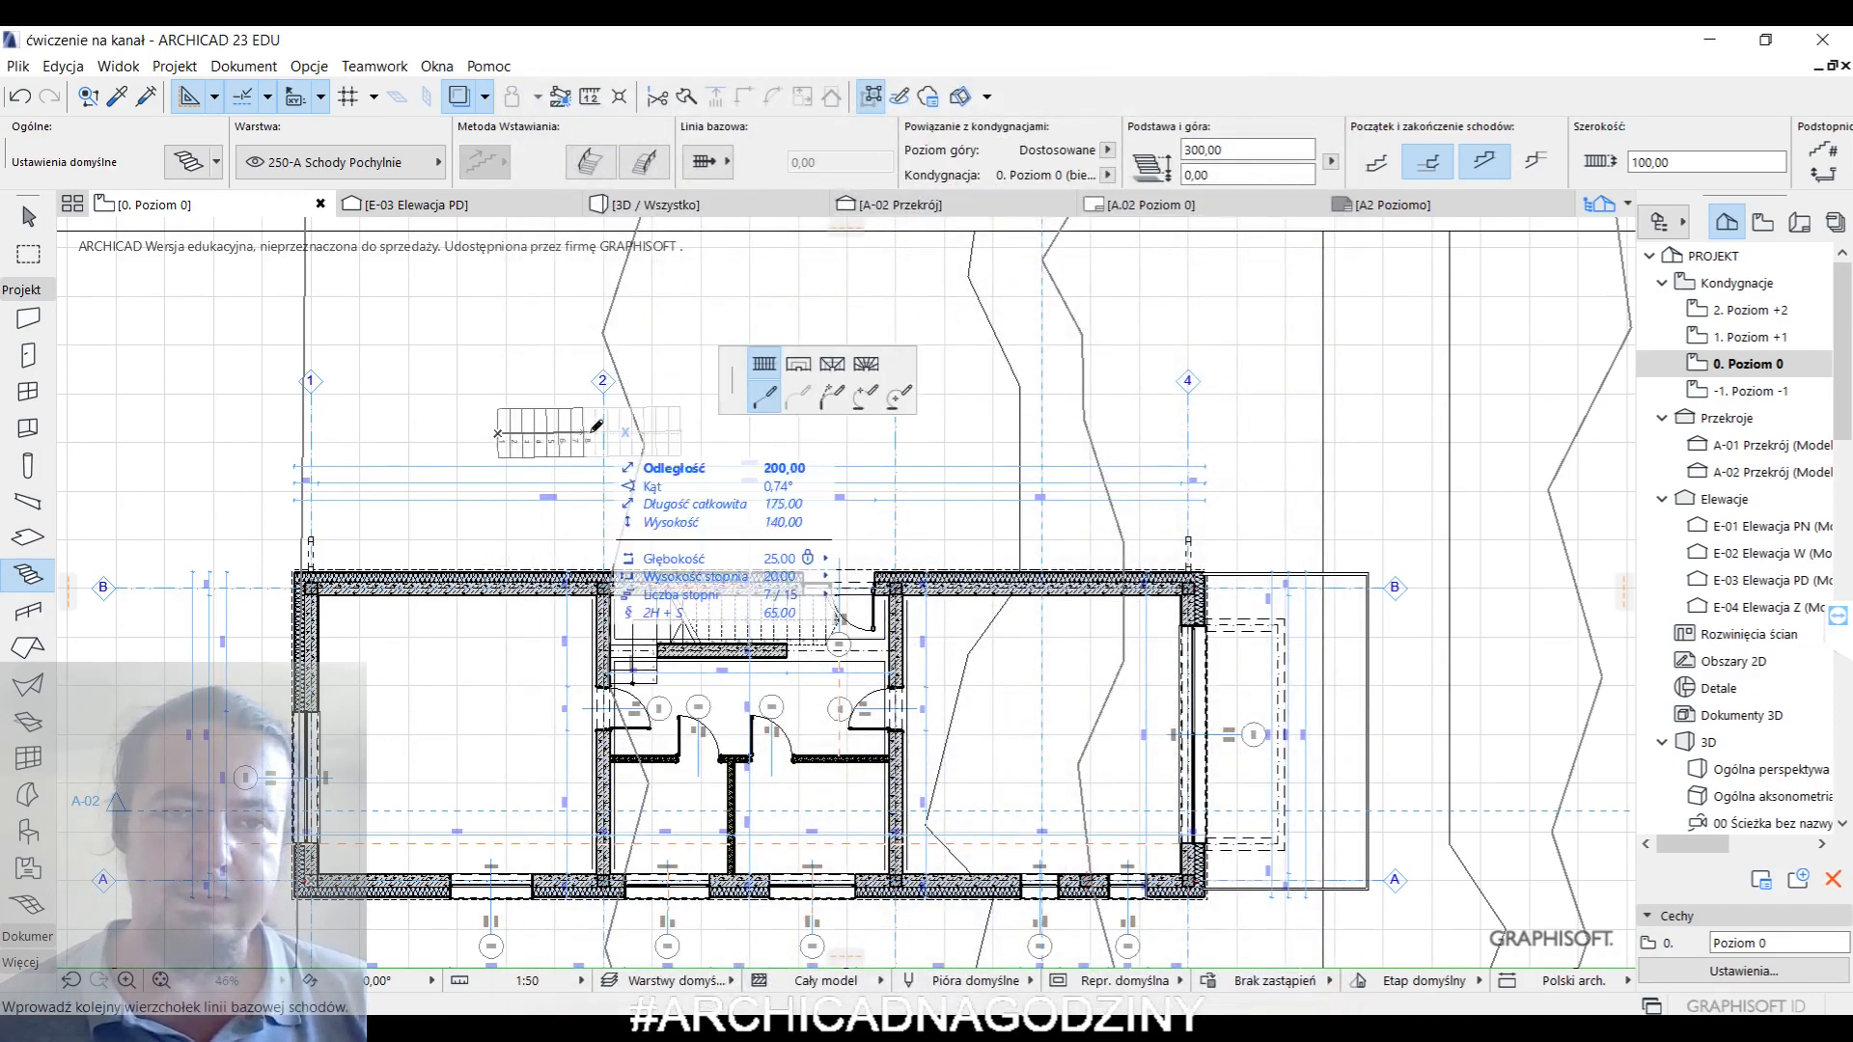
scroll(543, 439, "up", 4)
key("Escape")
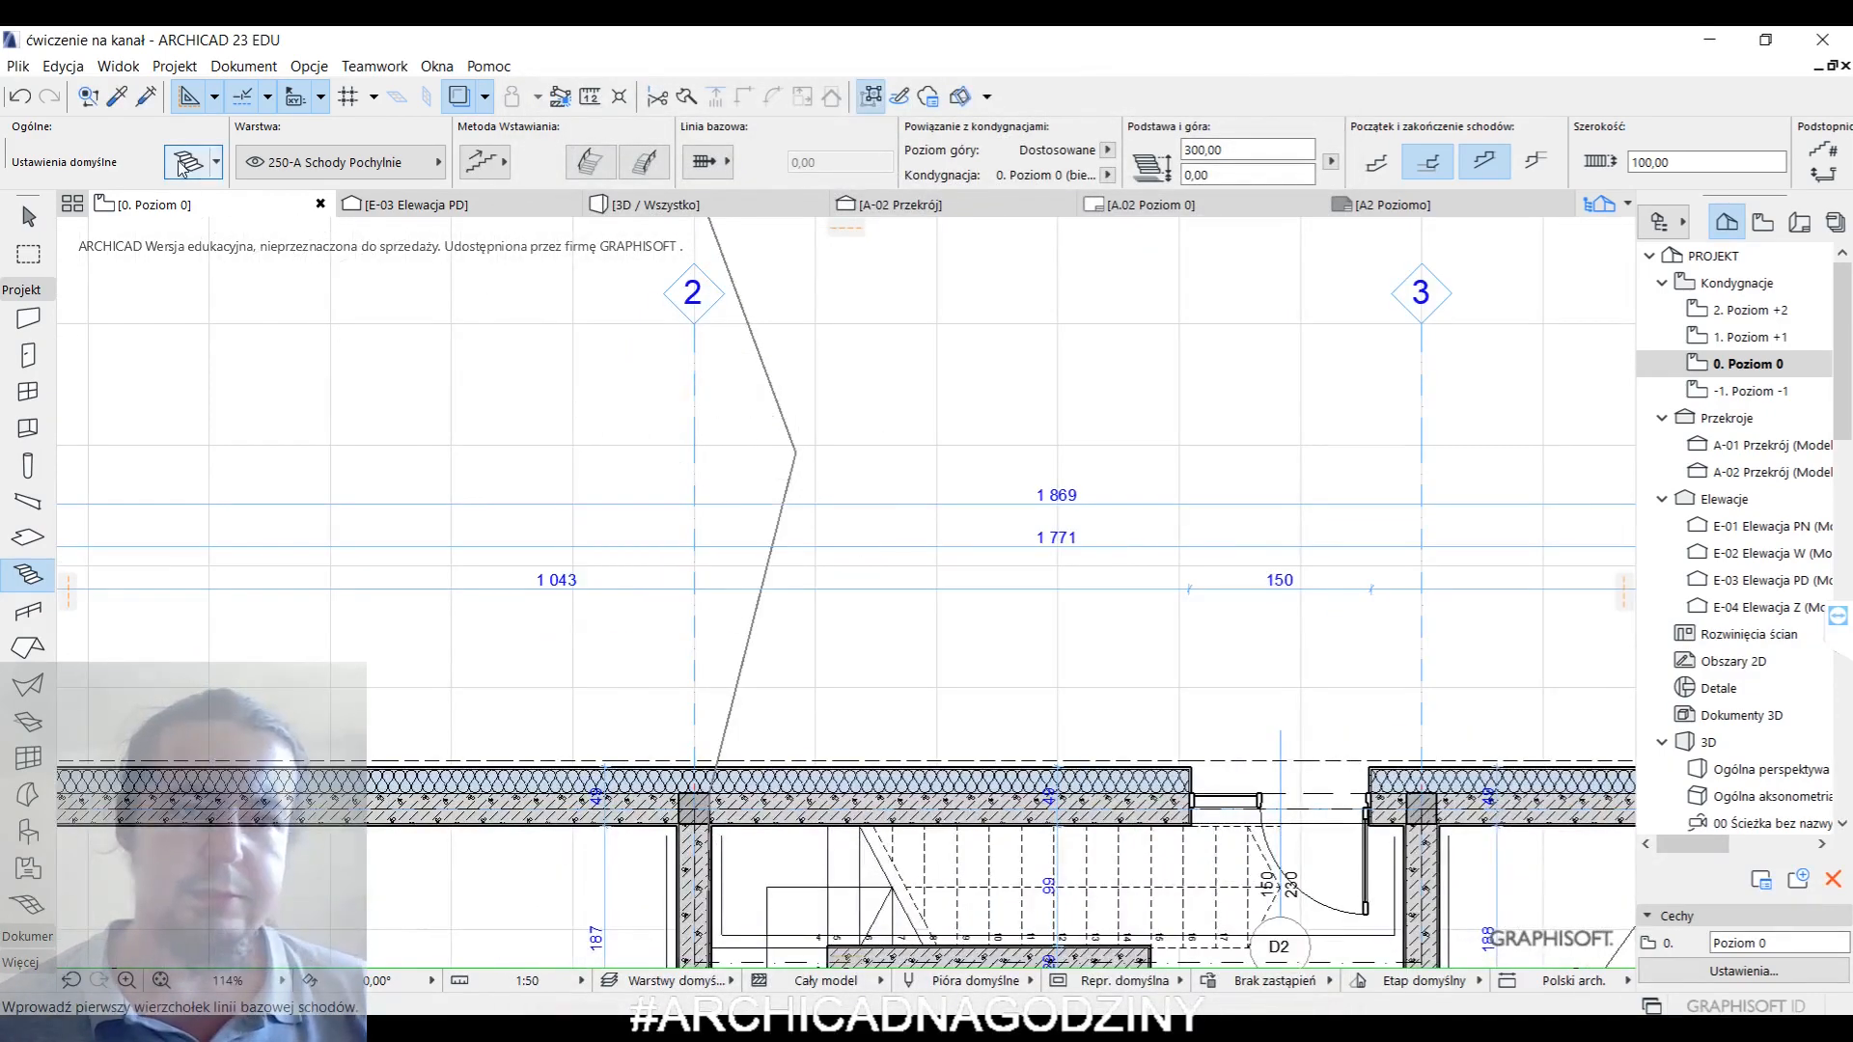
- Set the default stair's top level link to Dostosowane and try starting a run outside the wall
left_click(193, 161)
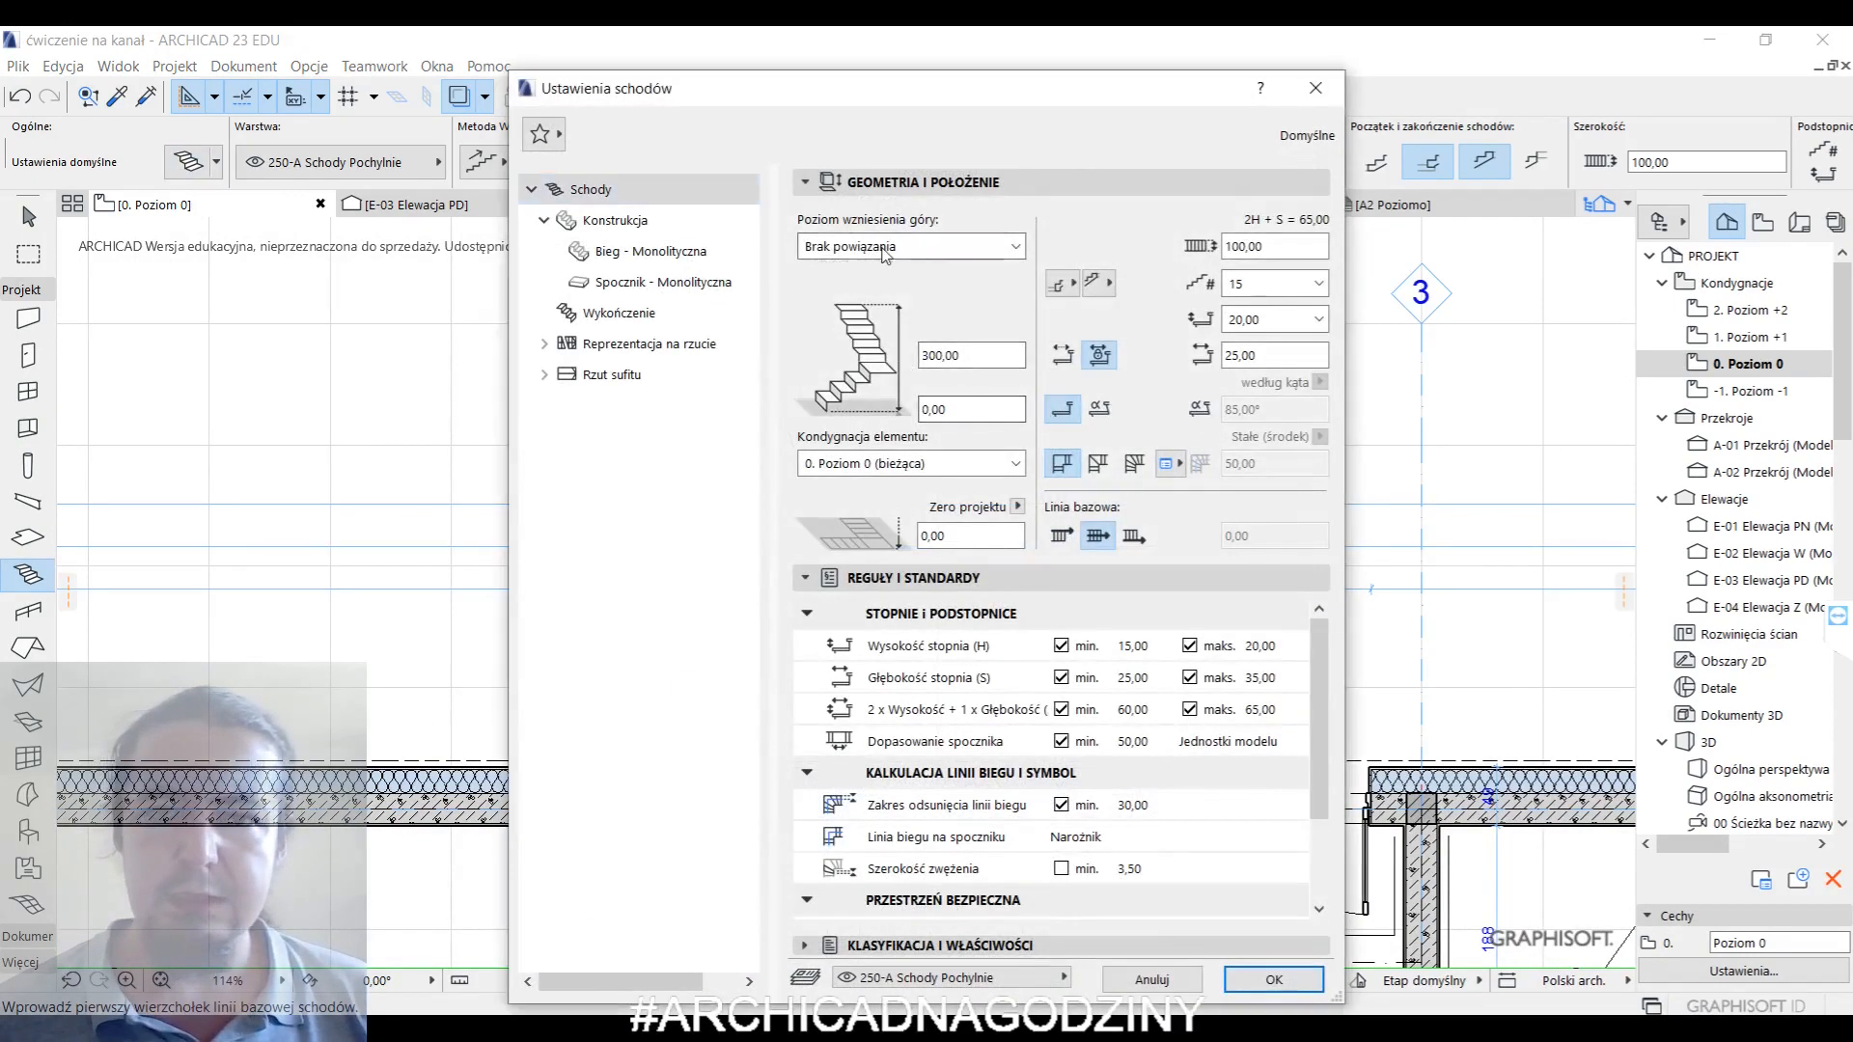
left_click(911, 246)
left_click(847, 356)
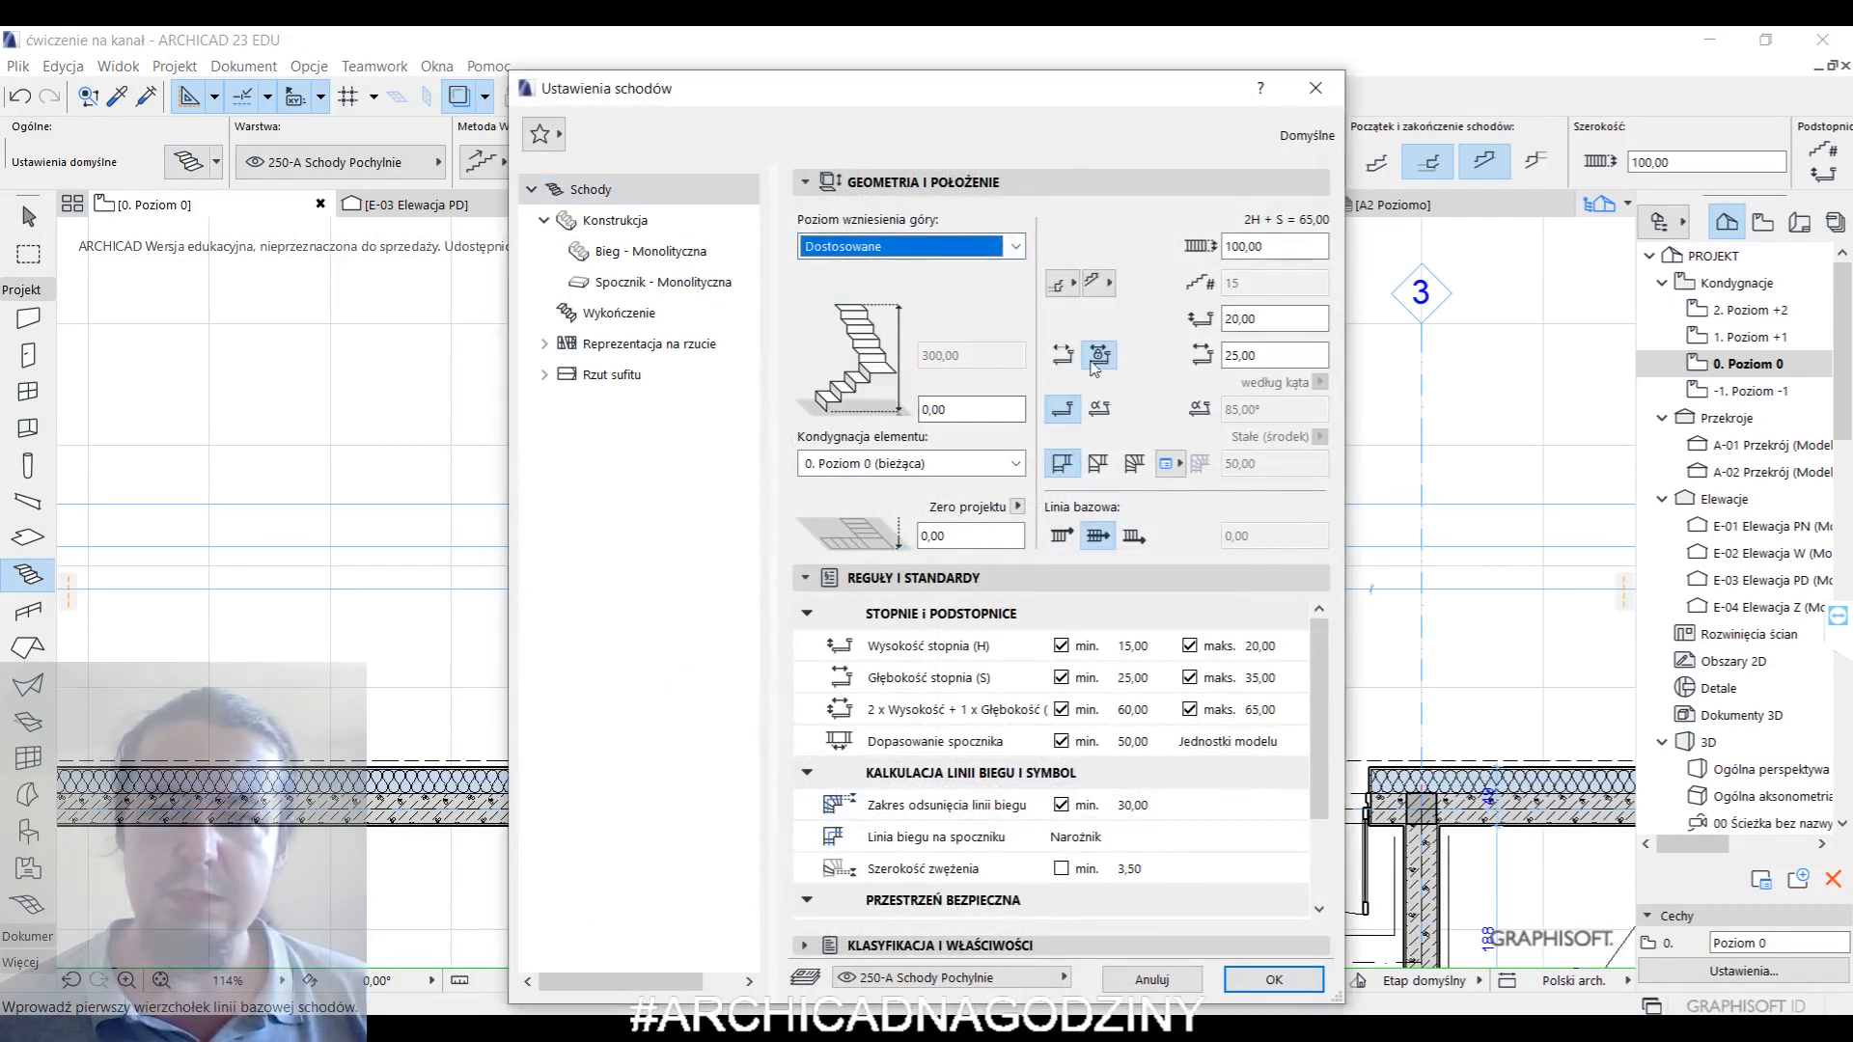
left_click(1274, 979)
left_click(484, 546)
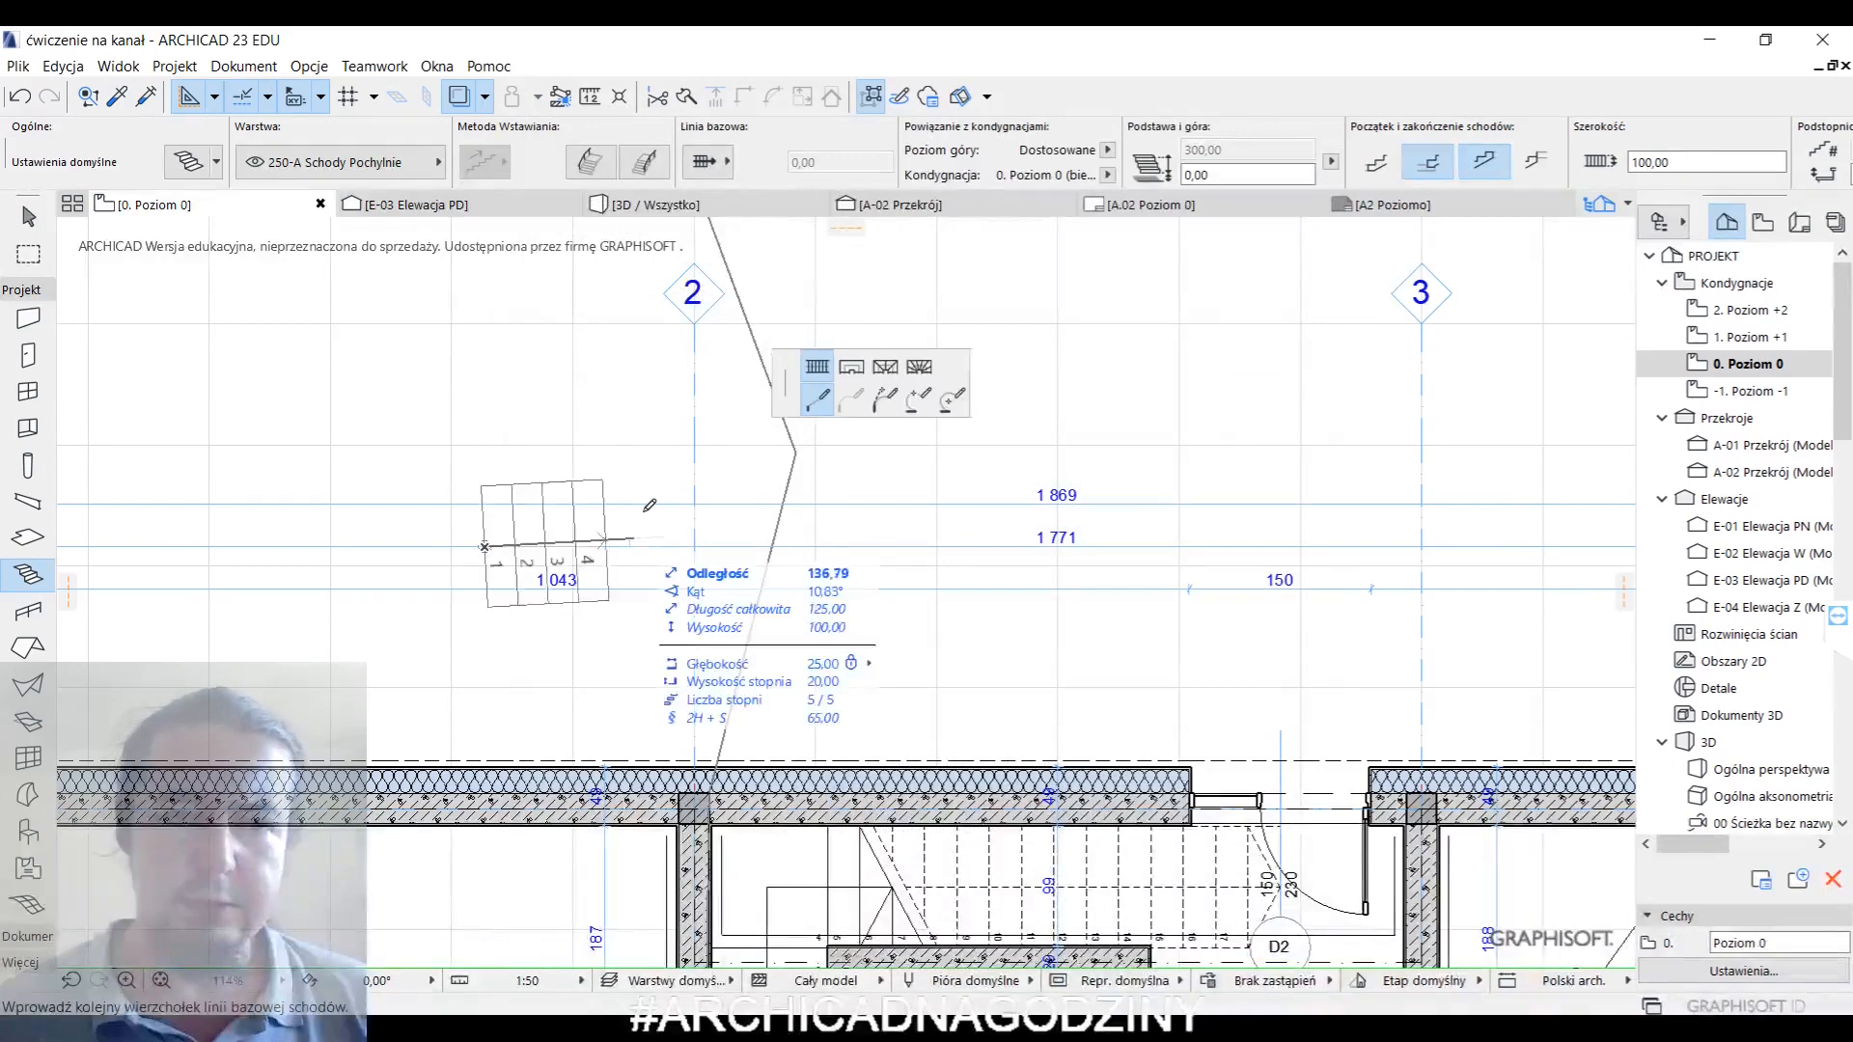
key("Escape")
- Switch the stair's baseline to its edge and draw a short flight from the facade corner at axis 1, with a landing along the wall to axis 3
middle_click_drag(425, 525, 923, 372)
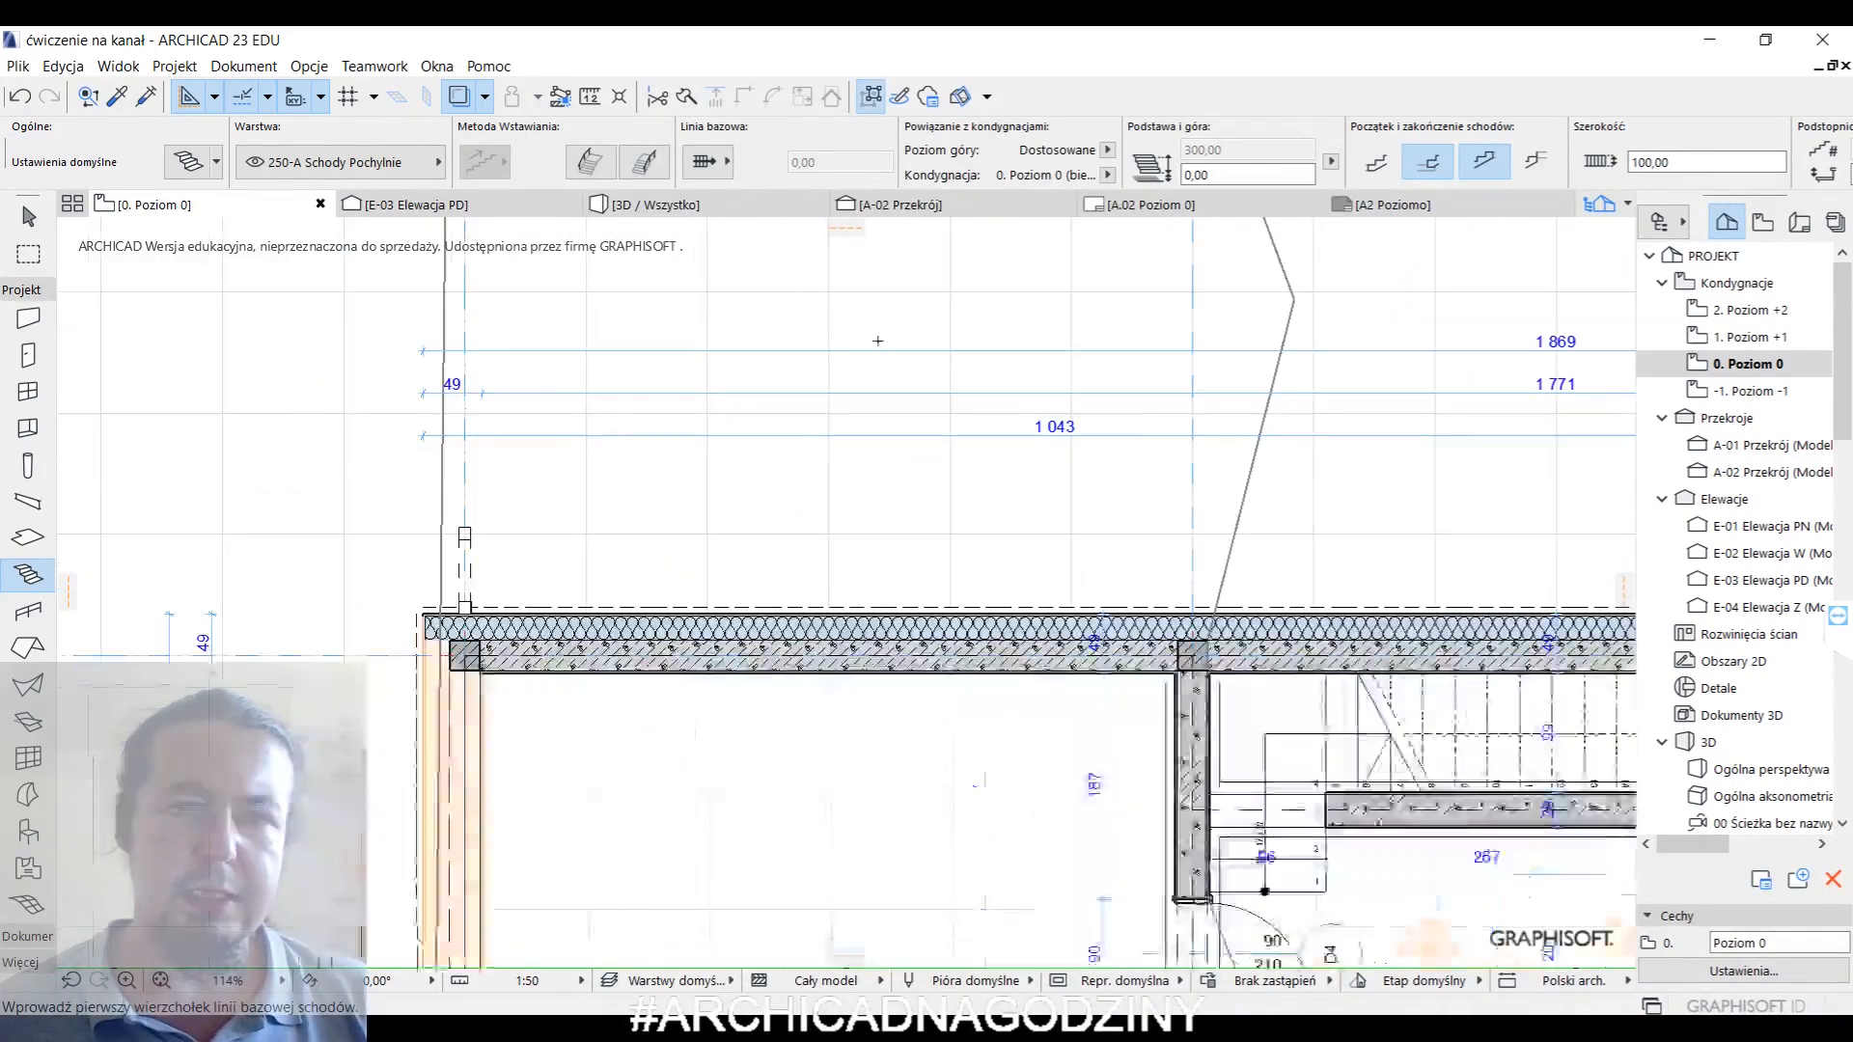
left_click(711, 169)
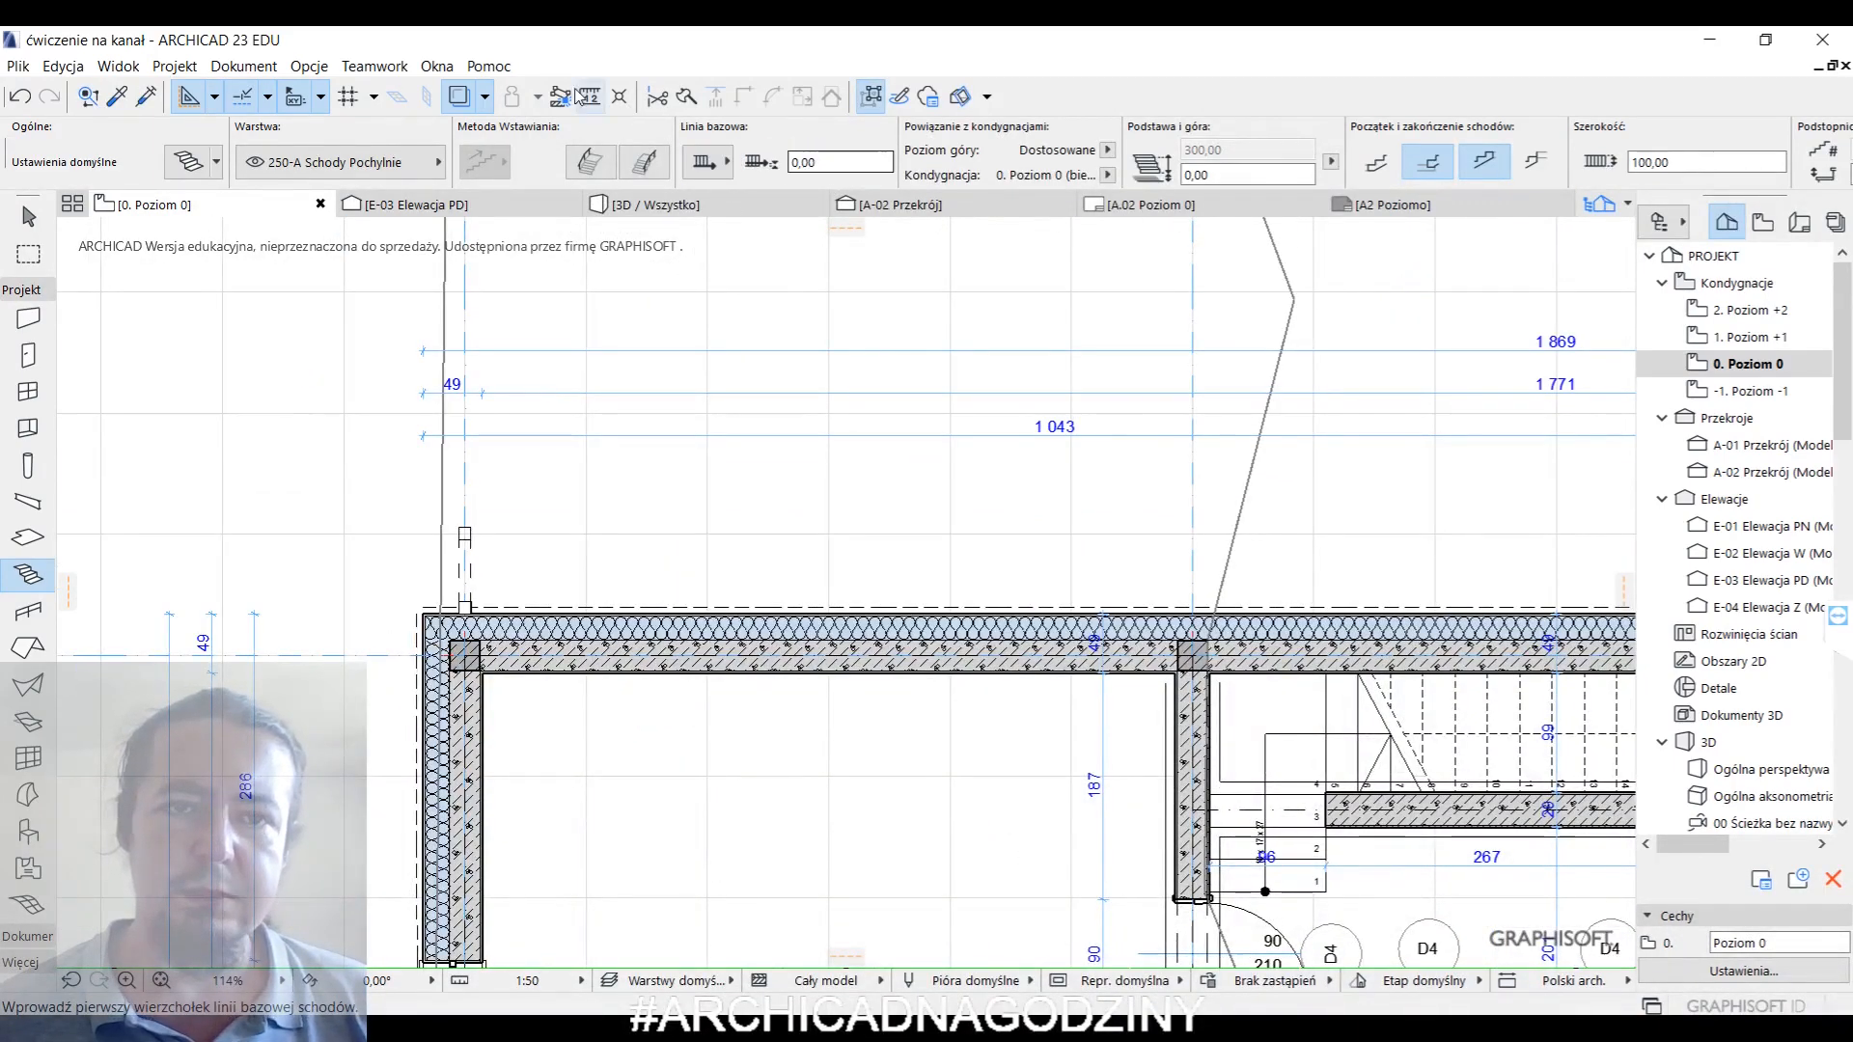
left_click(422, 610)
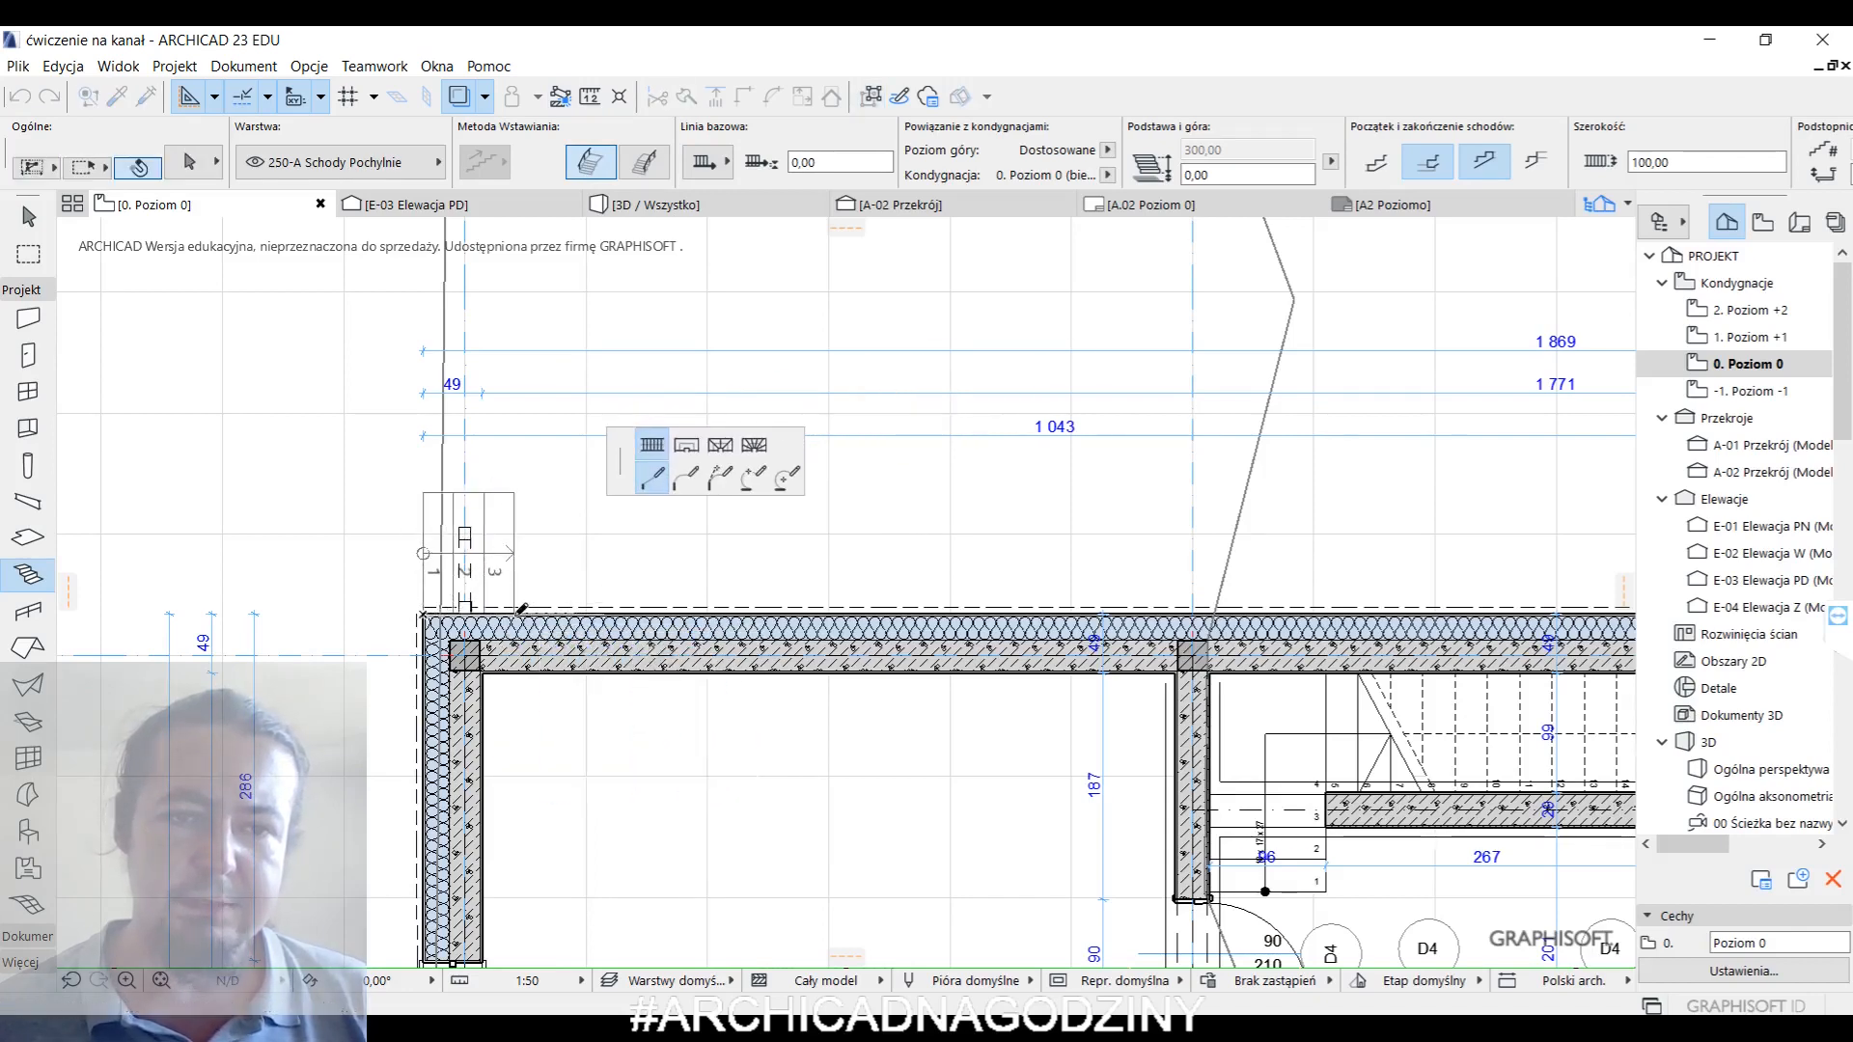
left_click(514, 611)
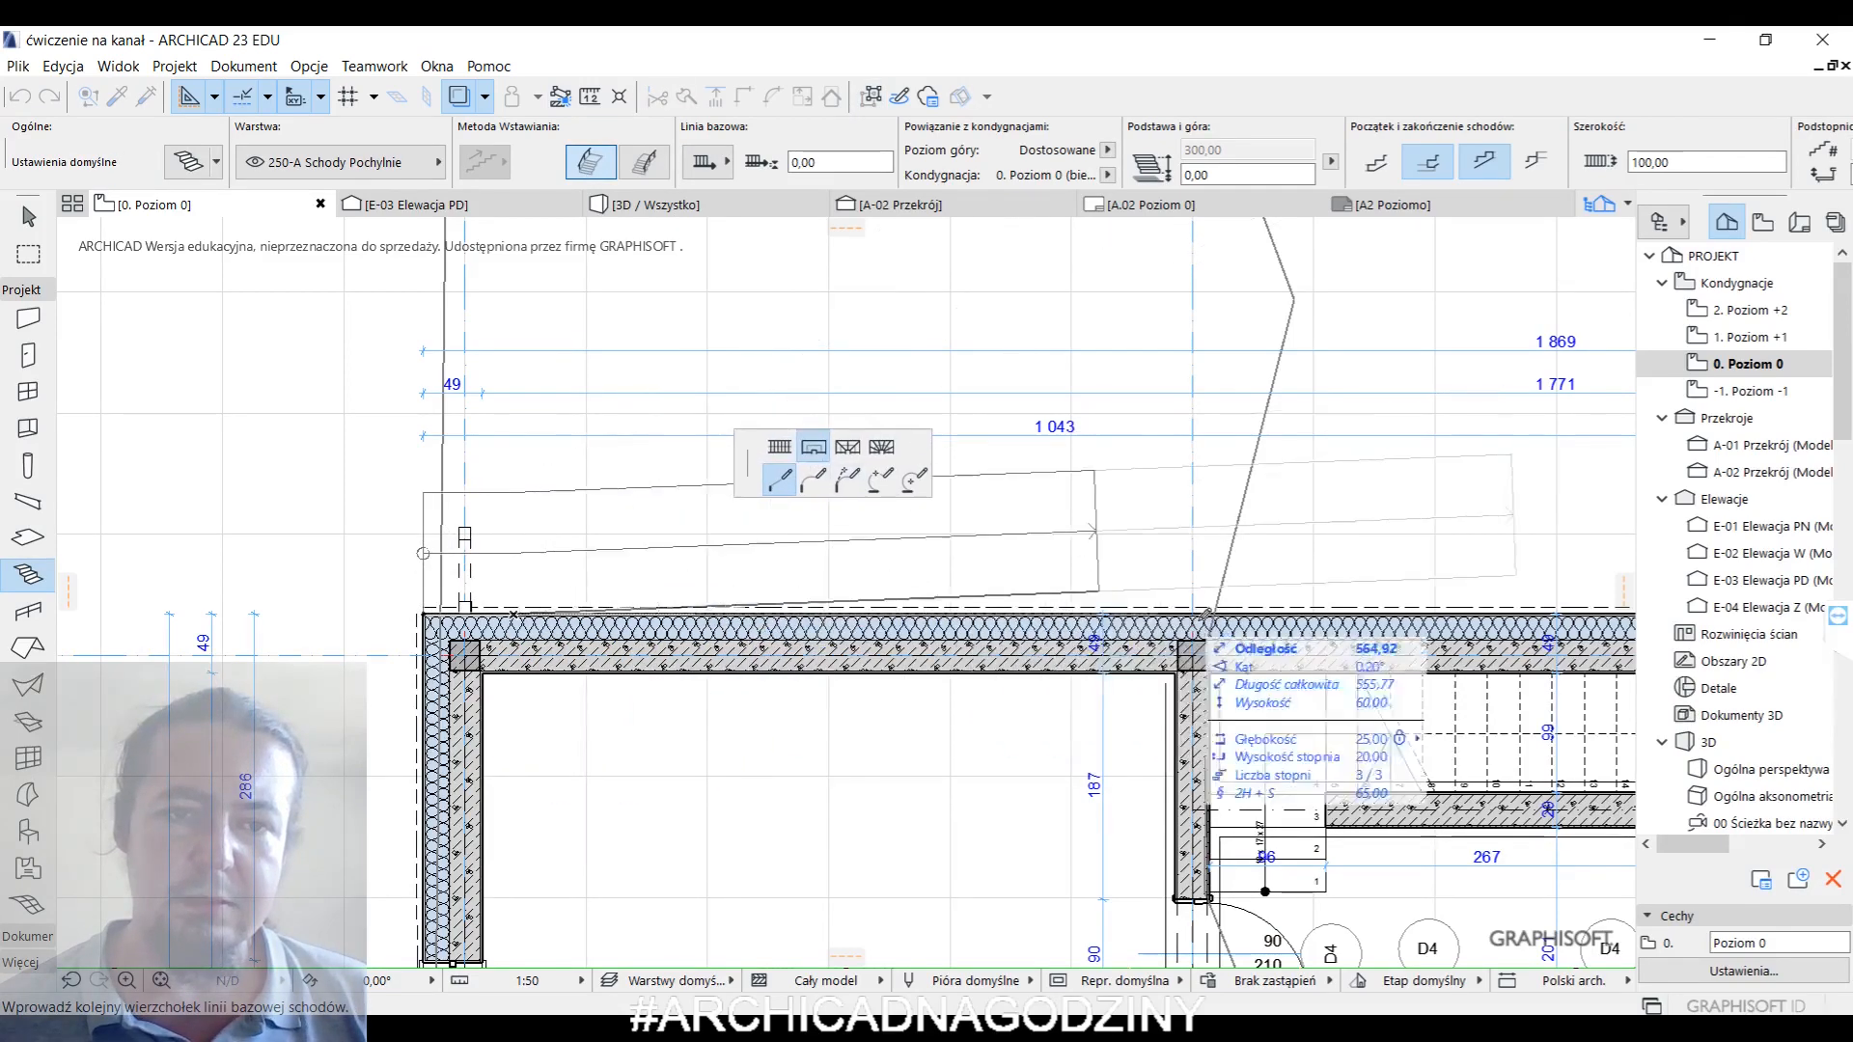
middle_click_drag(765, 608, 533, 563)
middle_click_drag(1223, 553, 1091, 552)
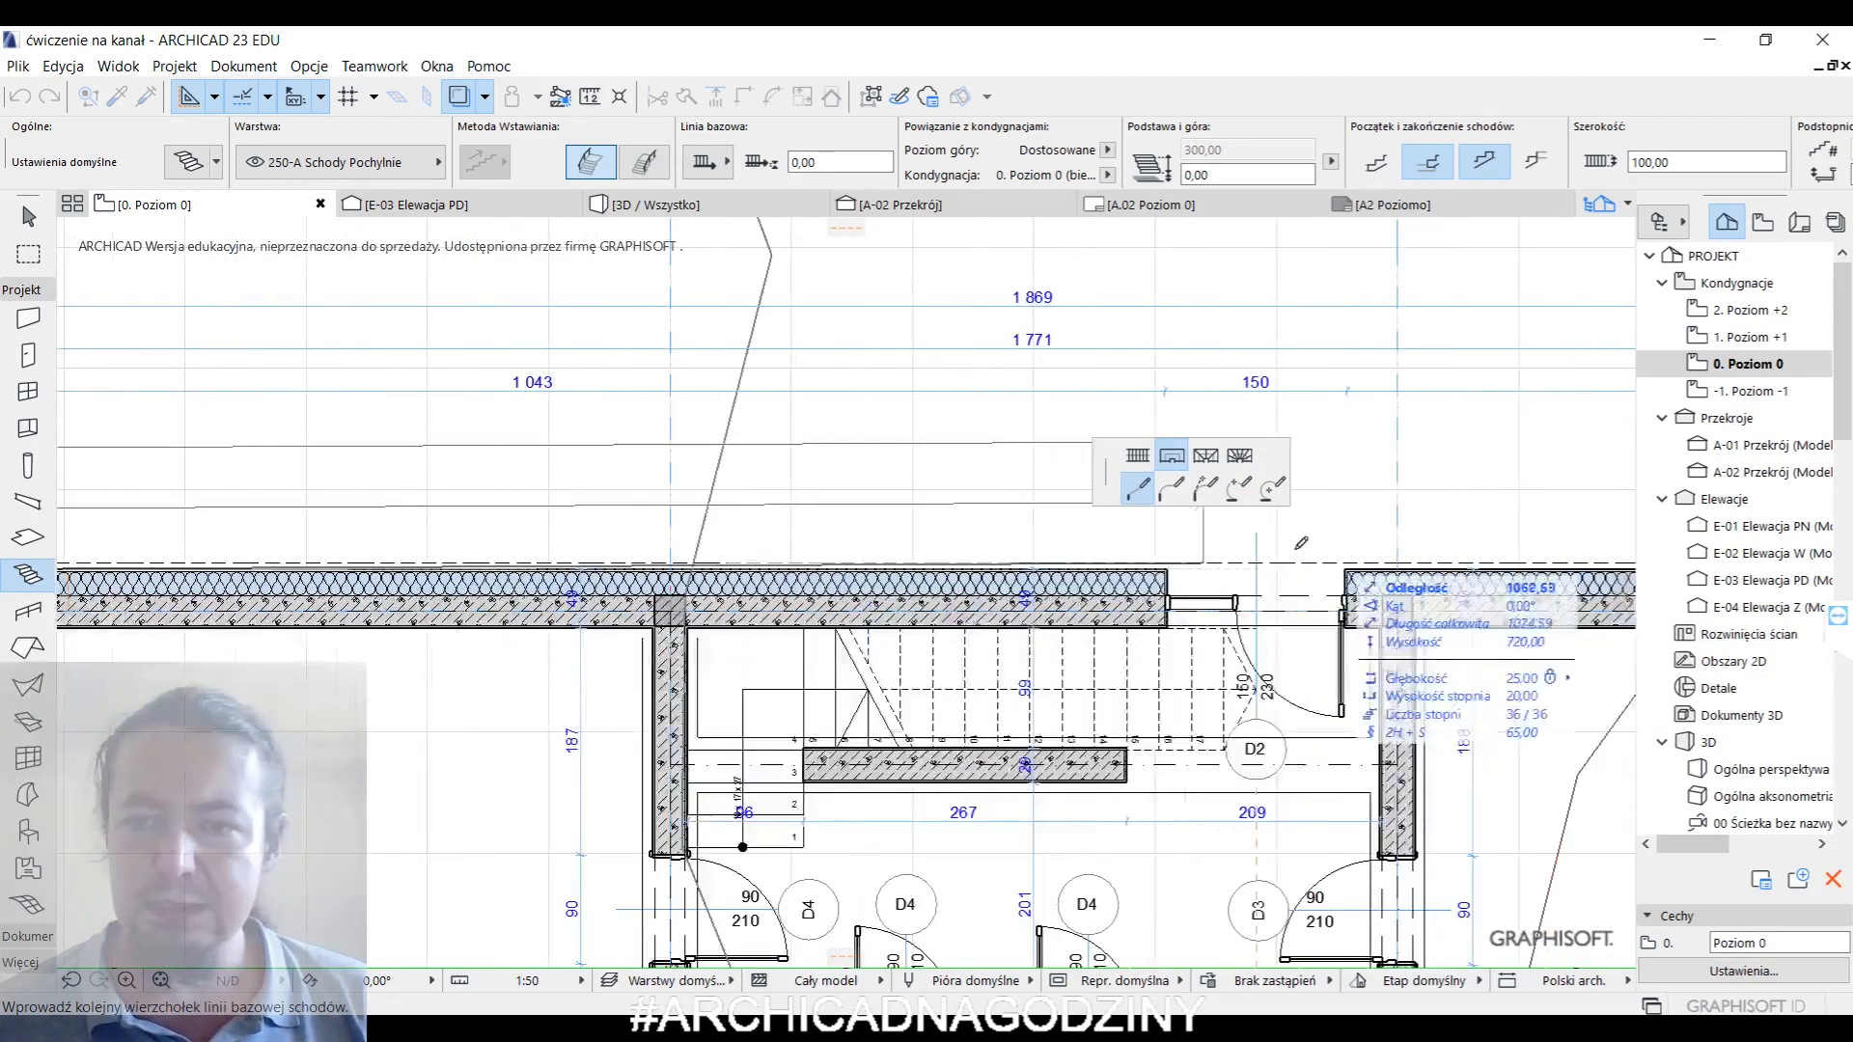
double_click(1396, 562)
- Display the whole model in 3D and examine the new stair and landing at the entrance facade
right_click(1108, 323)
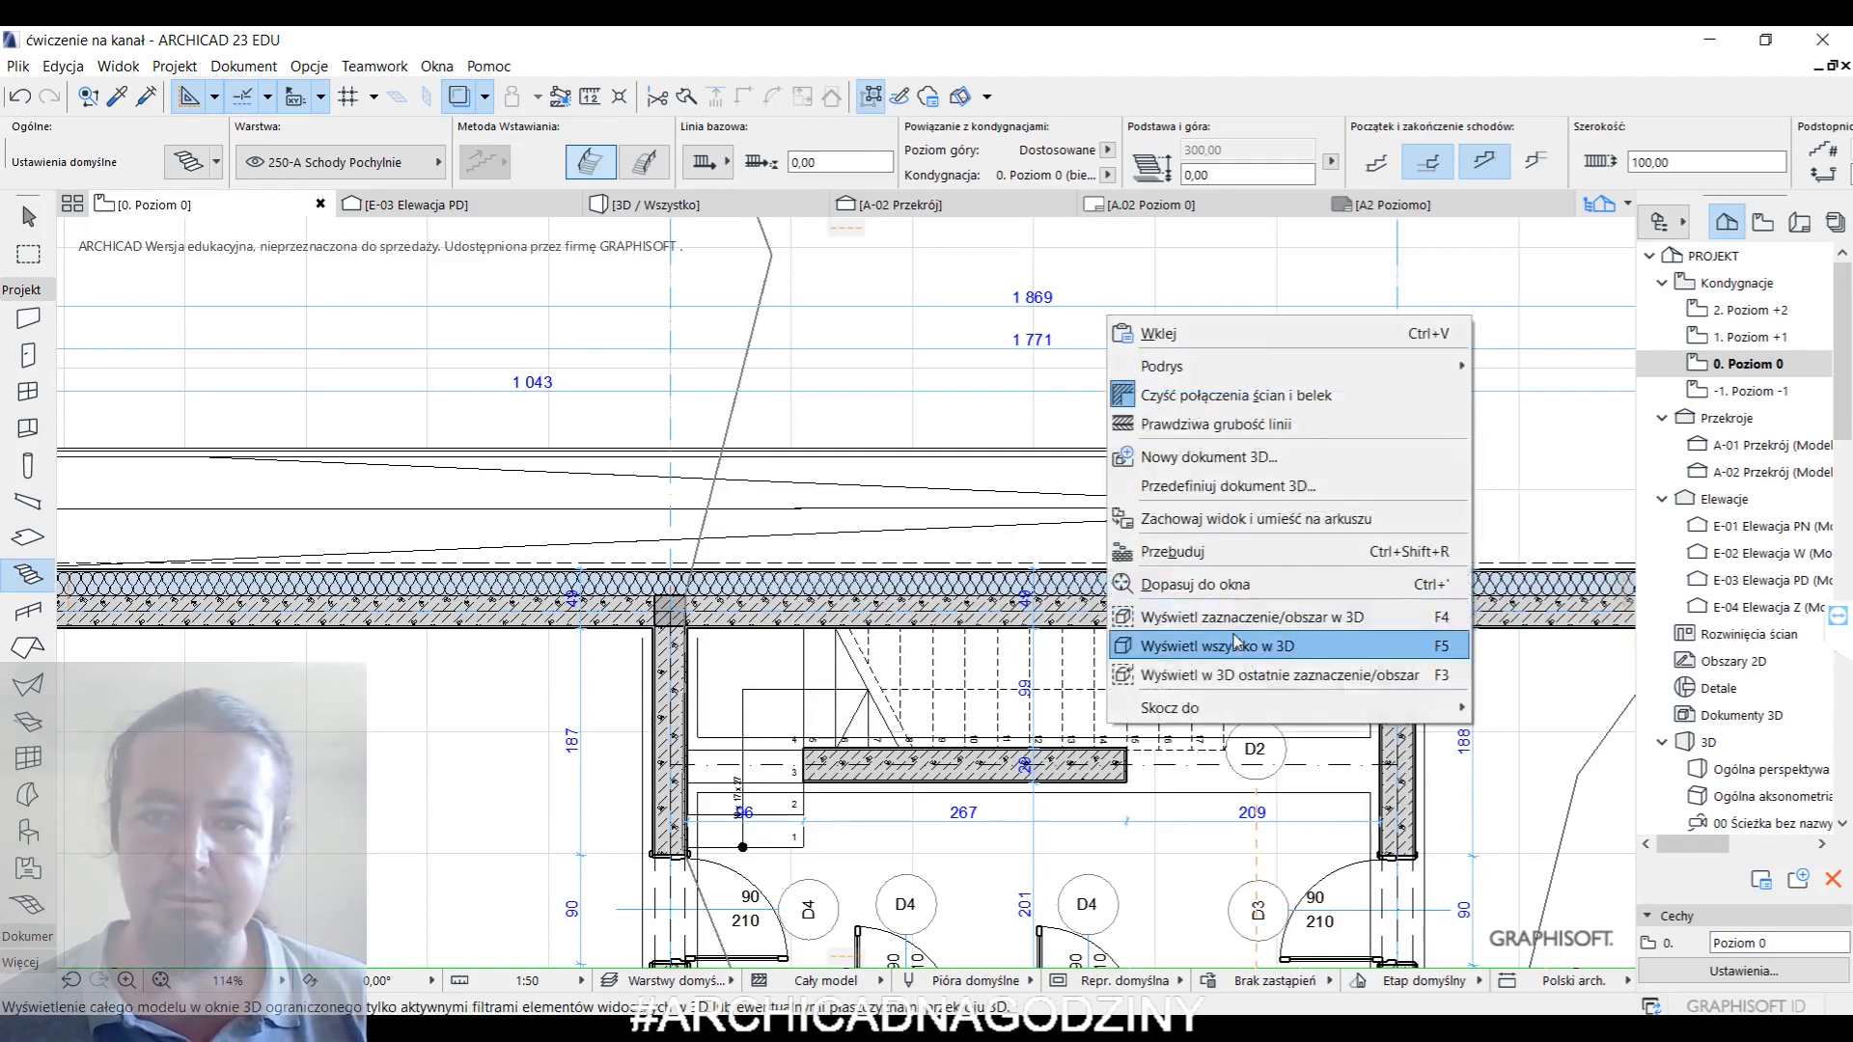
left_click(1238, 645)
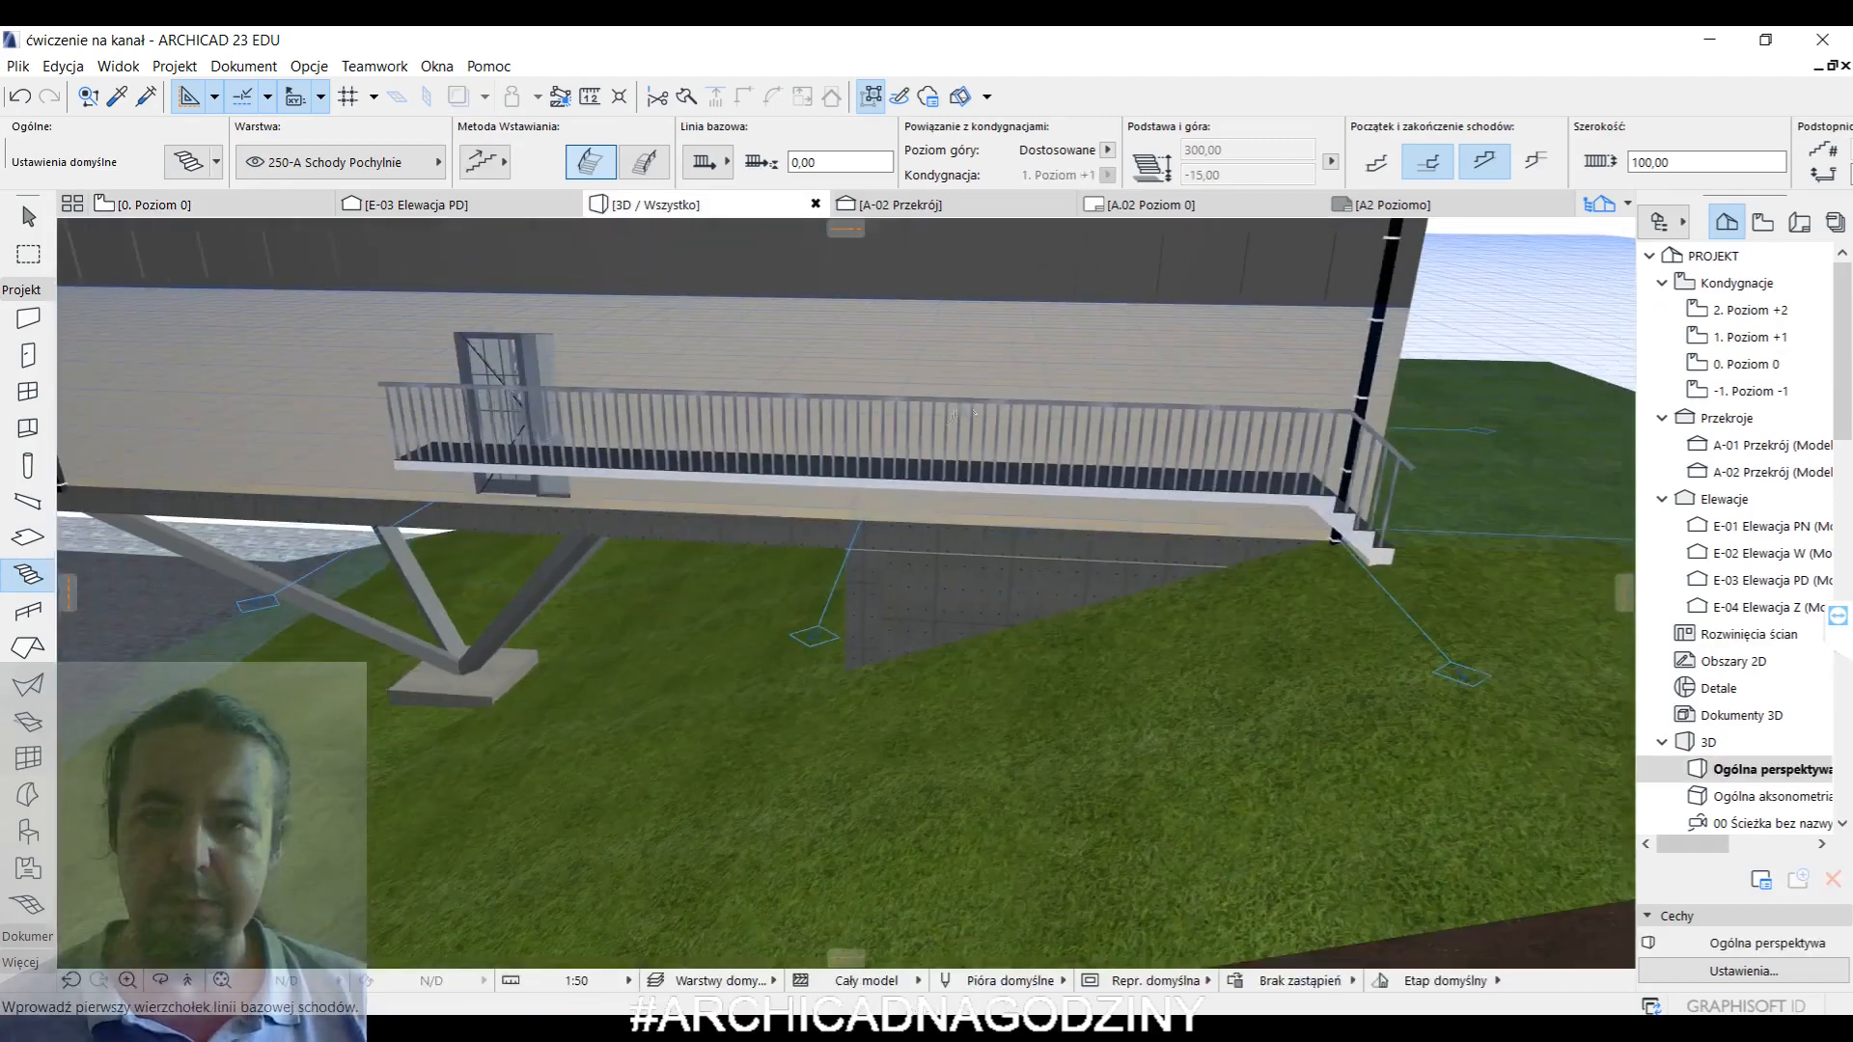
middle_click_drag(952, 417, 1332, 374, "shift")
- Lower the new stair's railing by 80 and delete the railing
left_click(29, 217)
left_click(392, 517)
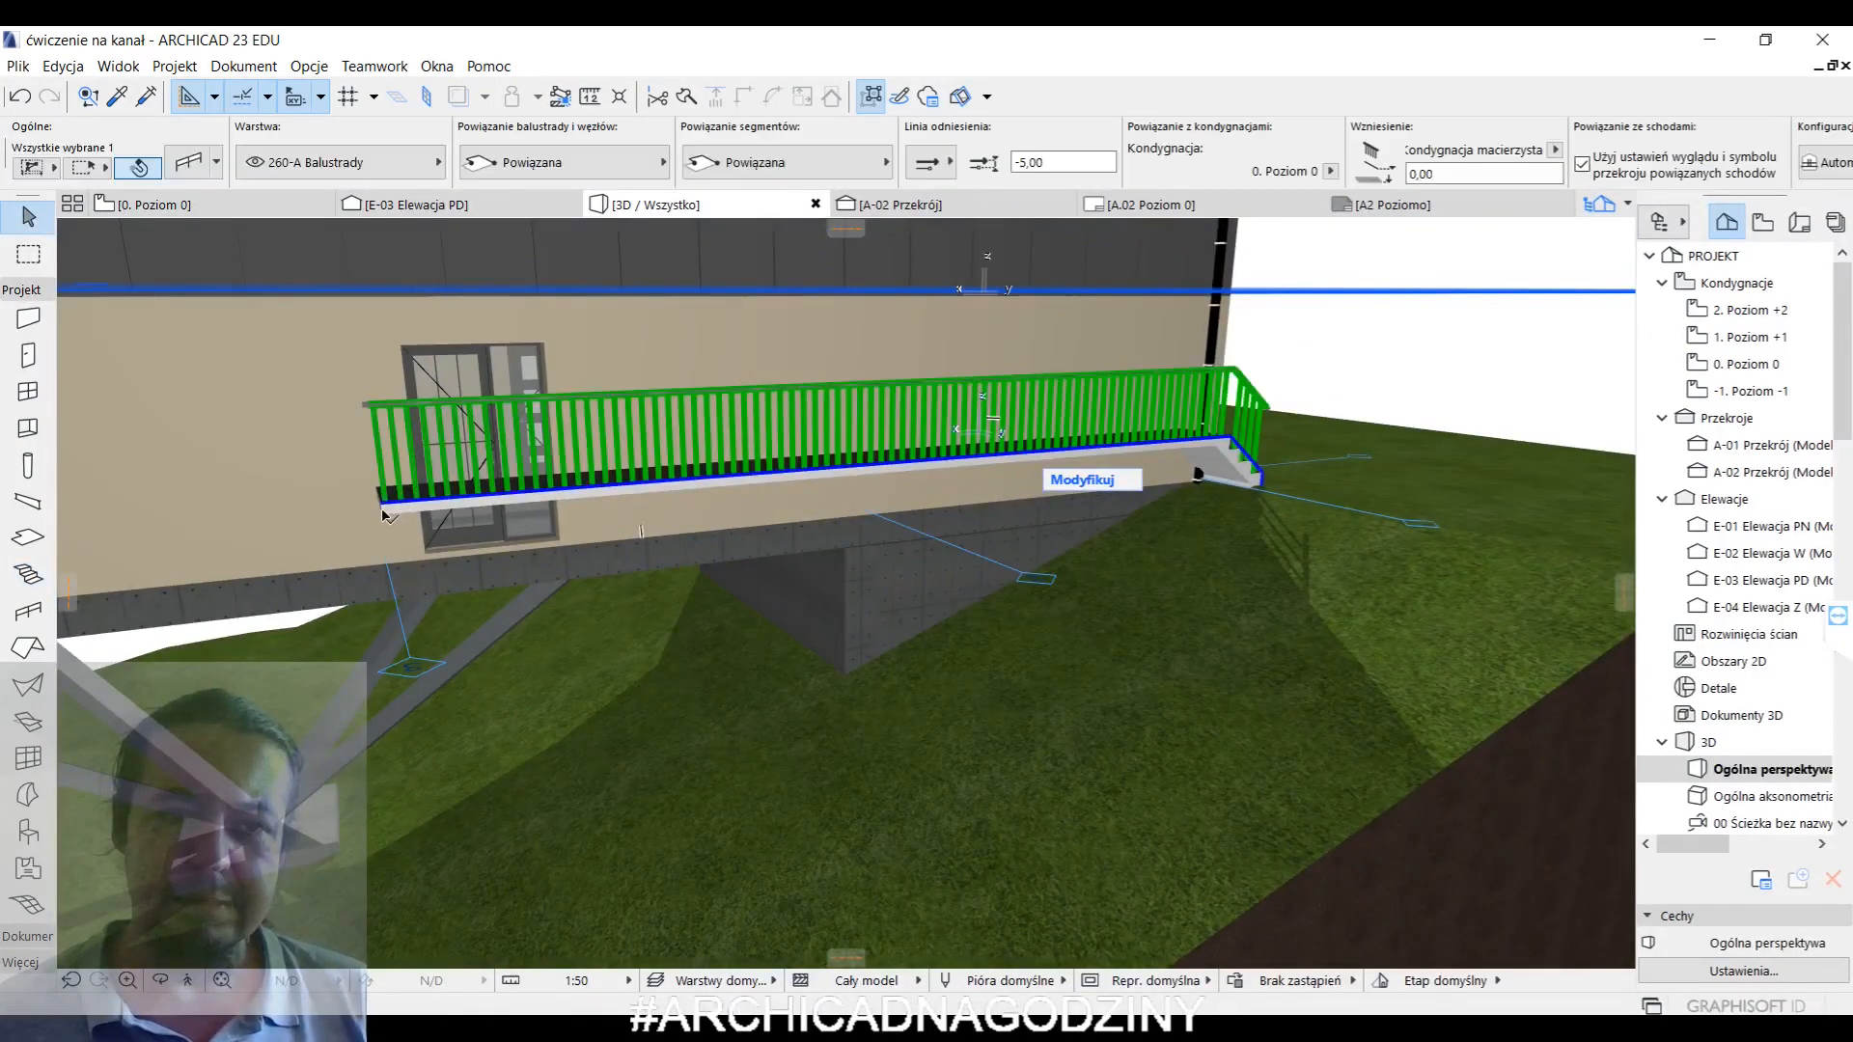
left_click(383, 503)
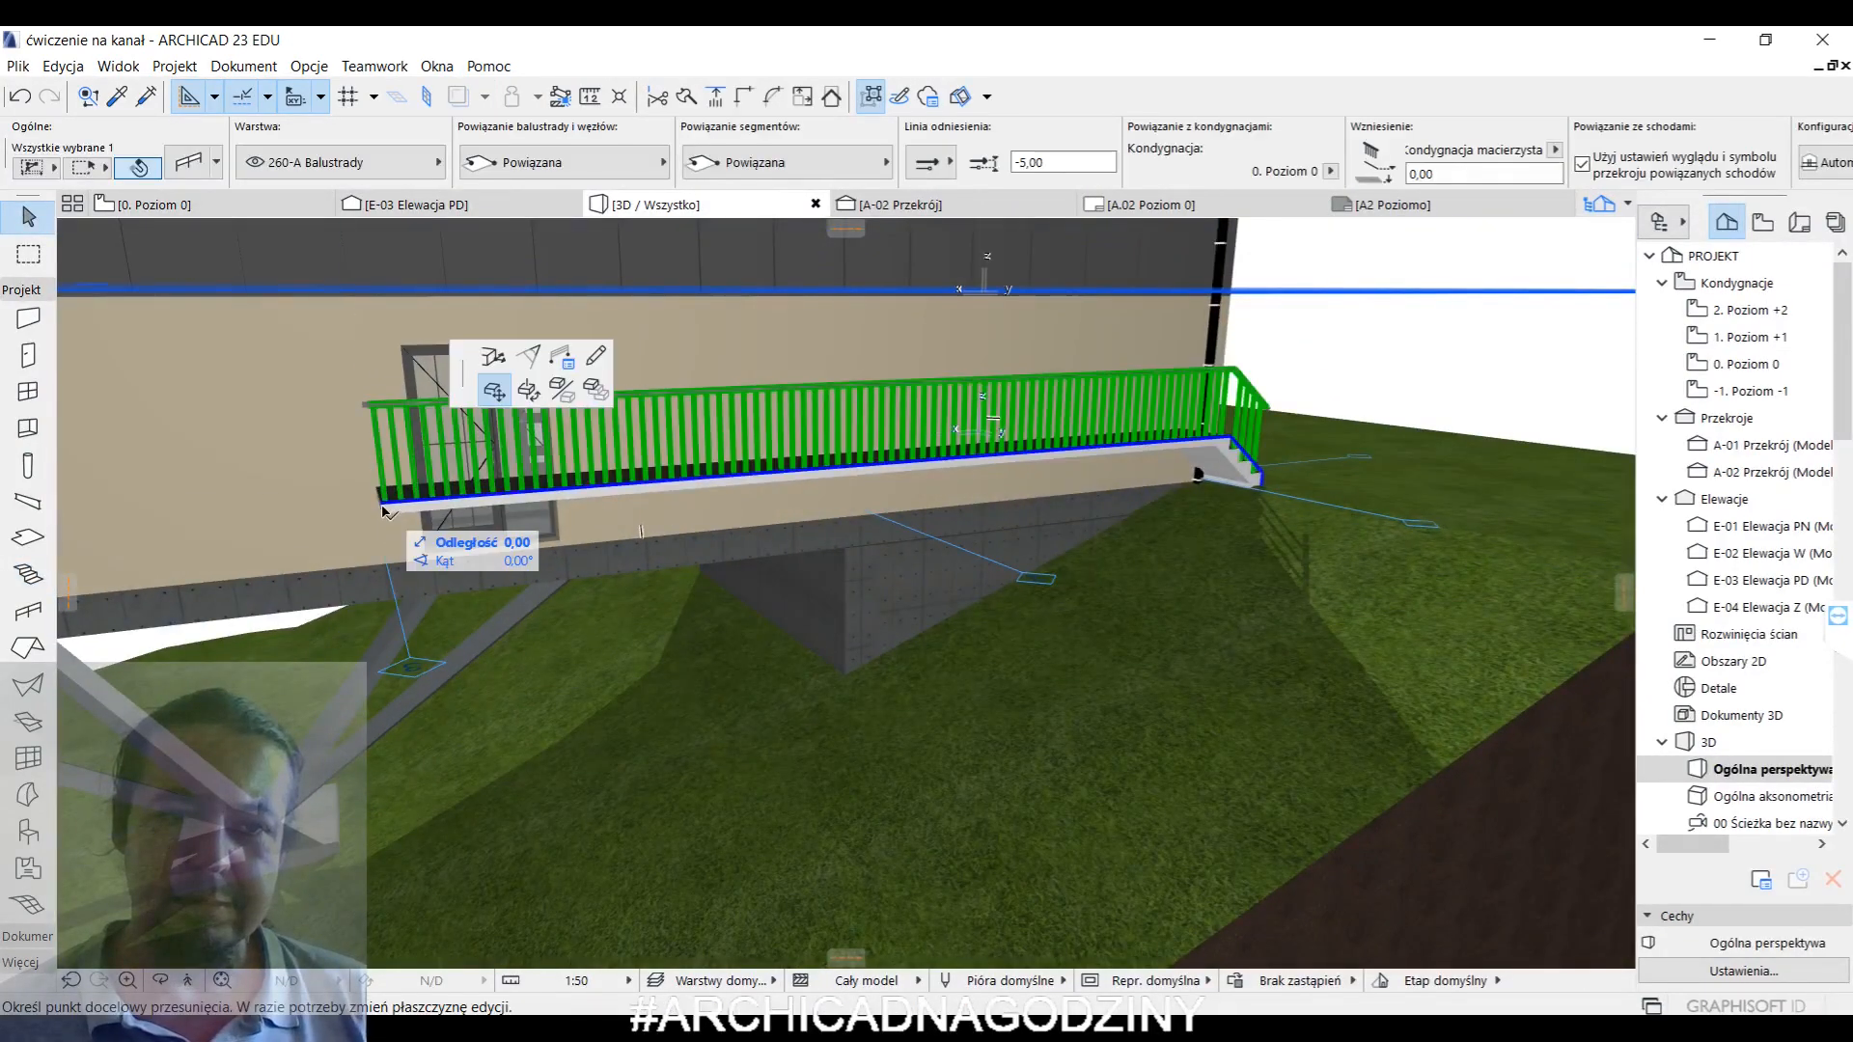
left_click(427, 590)
middle_click_drag(1115, 551, 1283, 526, "shift")
middle_click_drag(1100, 522, 998, 496, "shift")
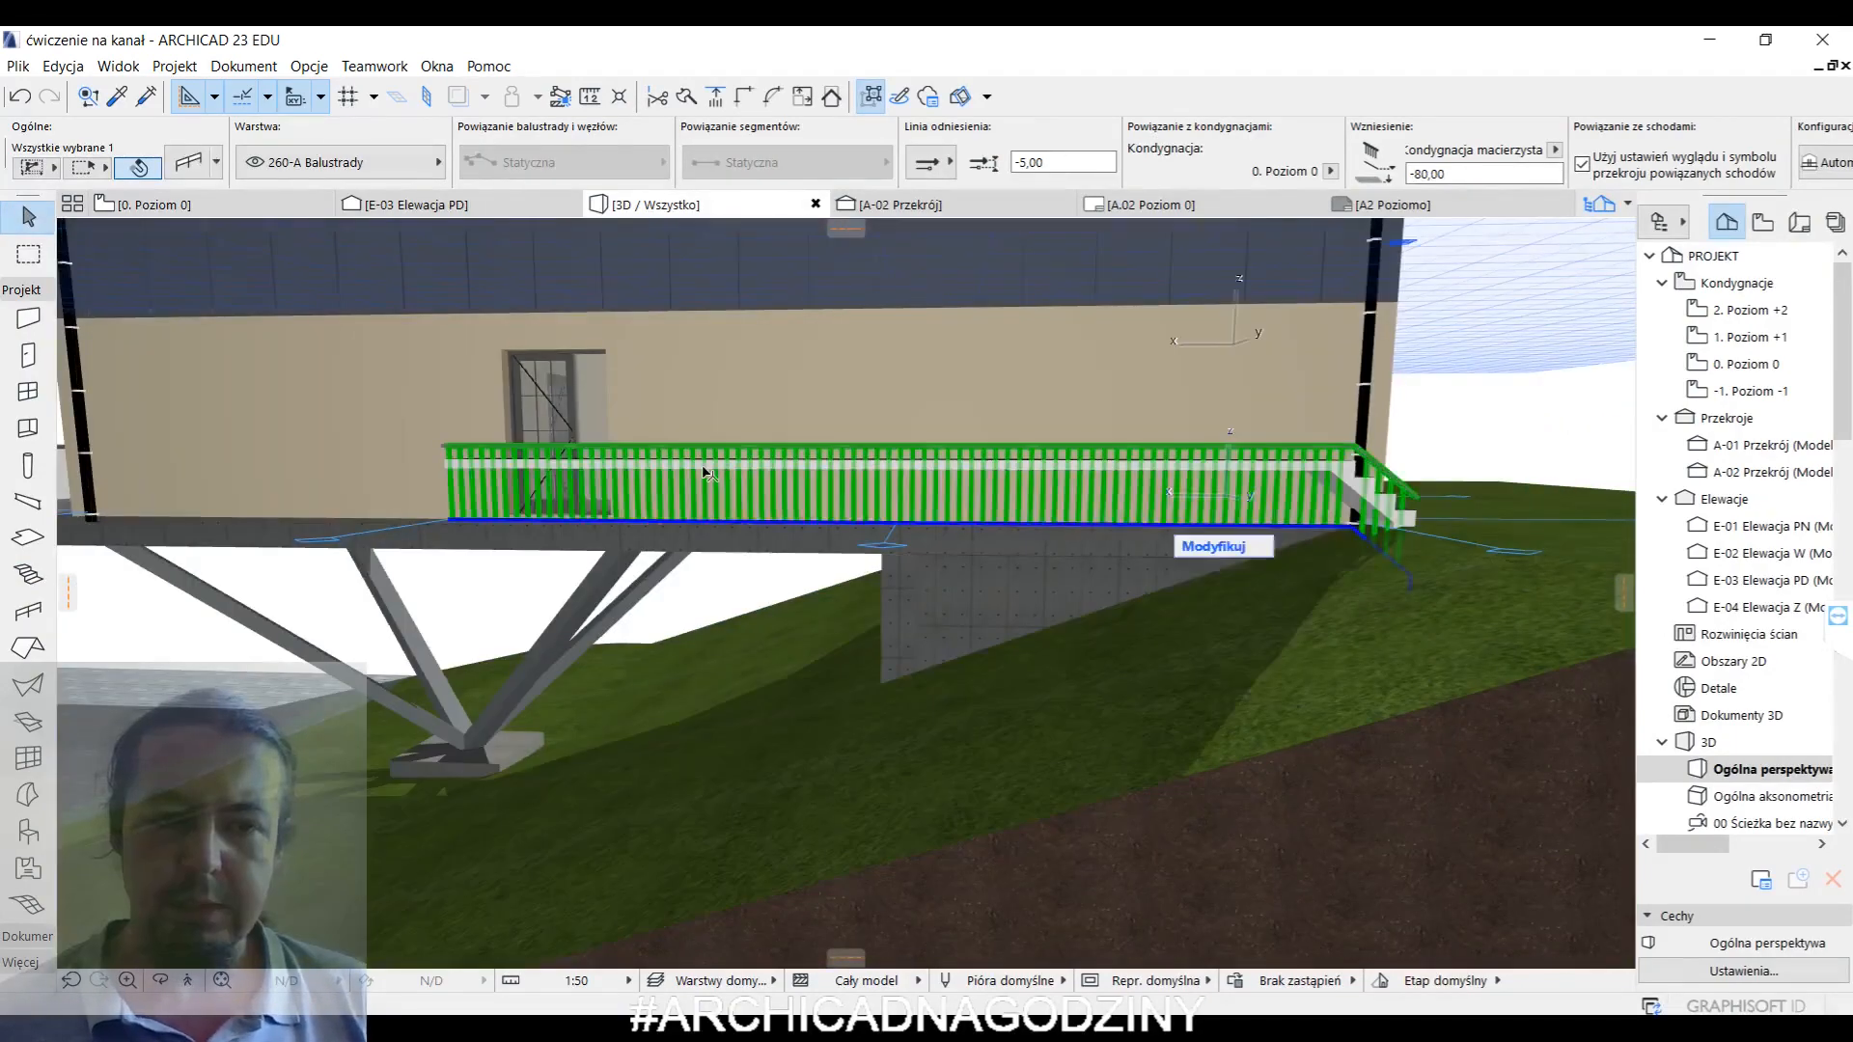
key("Delete")
- Move the entrance stair with its landing down by 80, to the door's threshold level
left_click(708, 466)
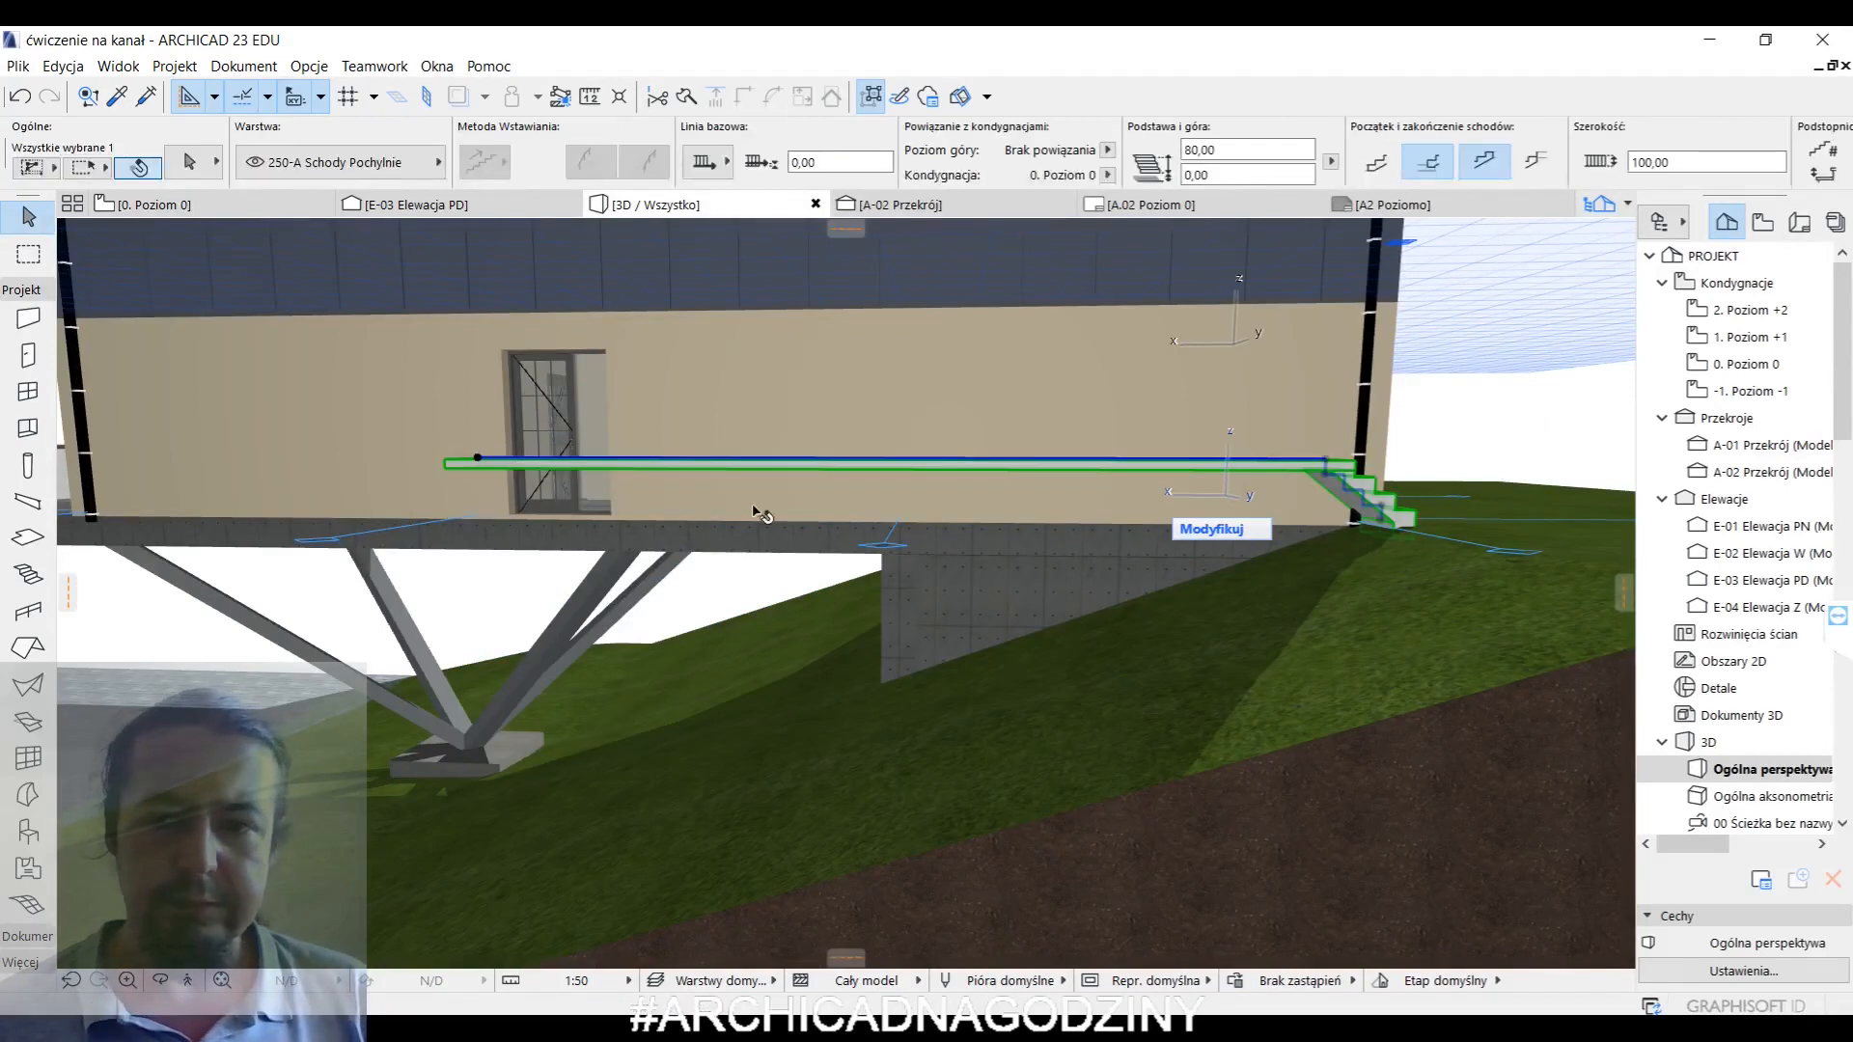
middle_click_drag(763, 551, 466, 538, "shift")
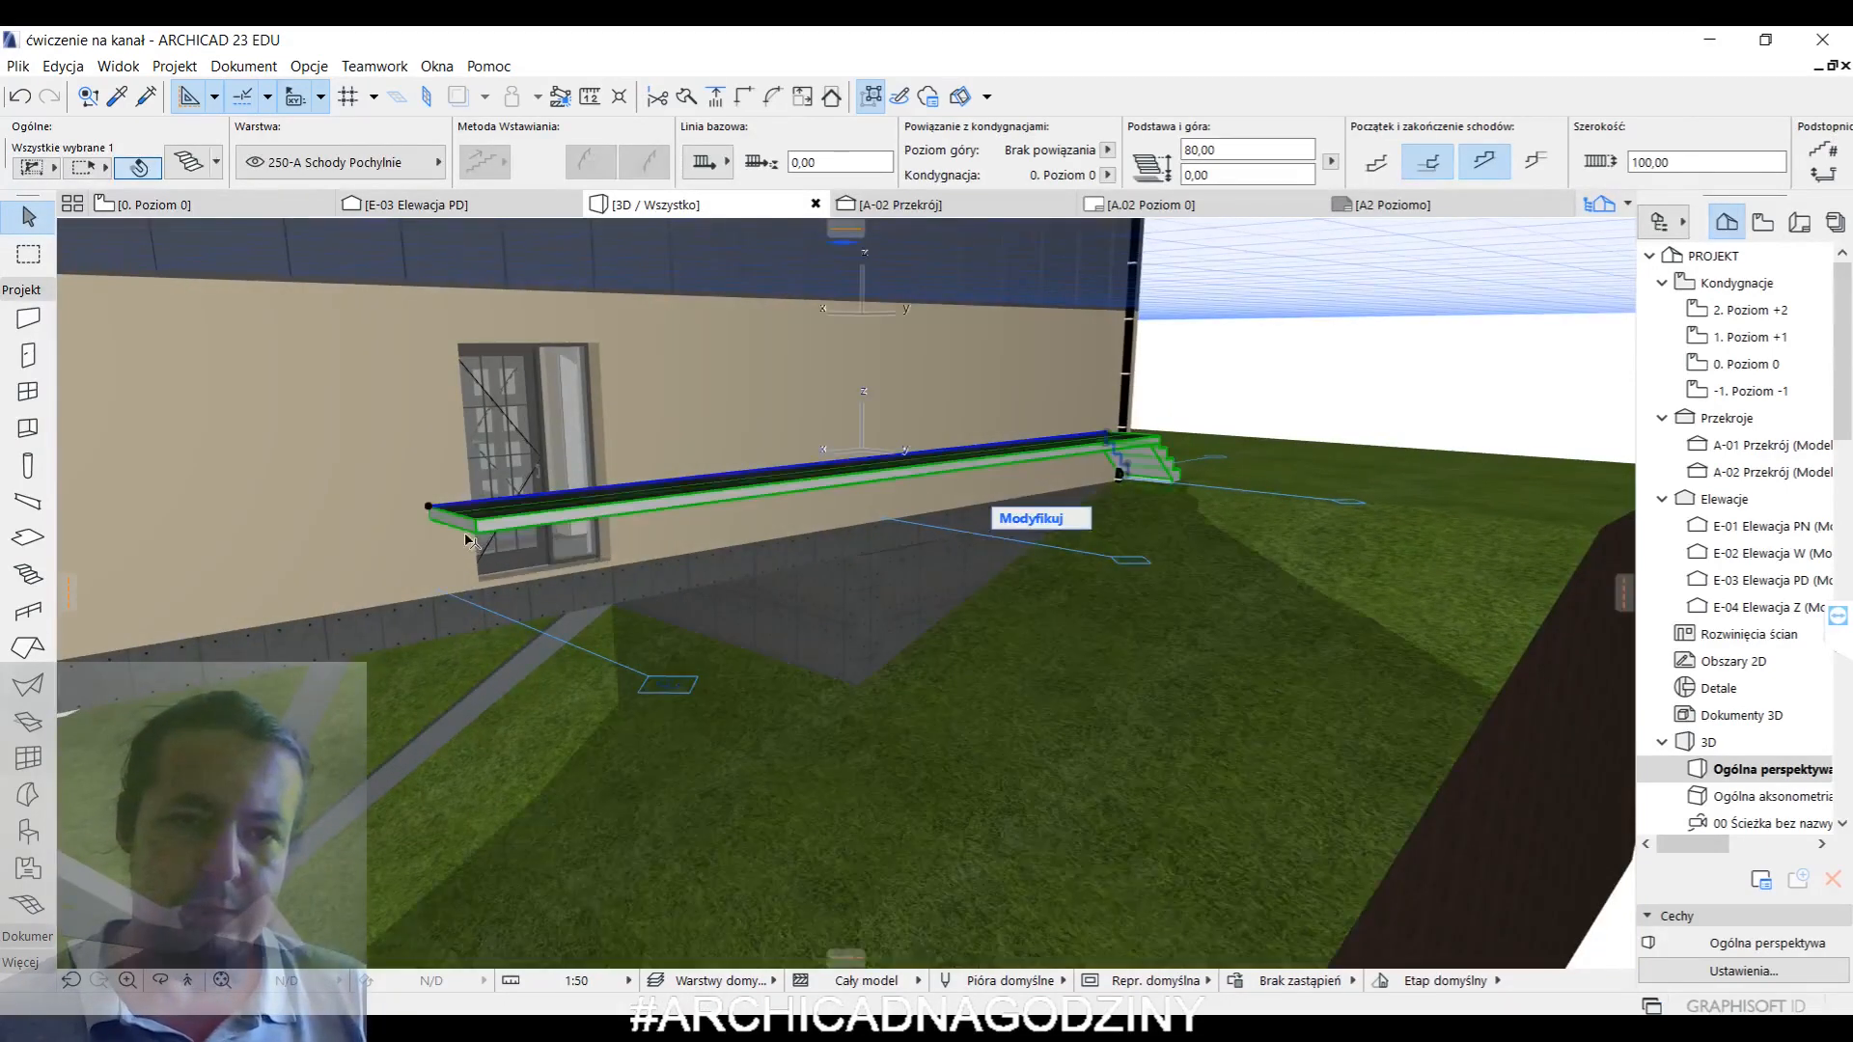
left_click(431, 507)
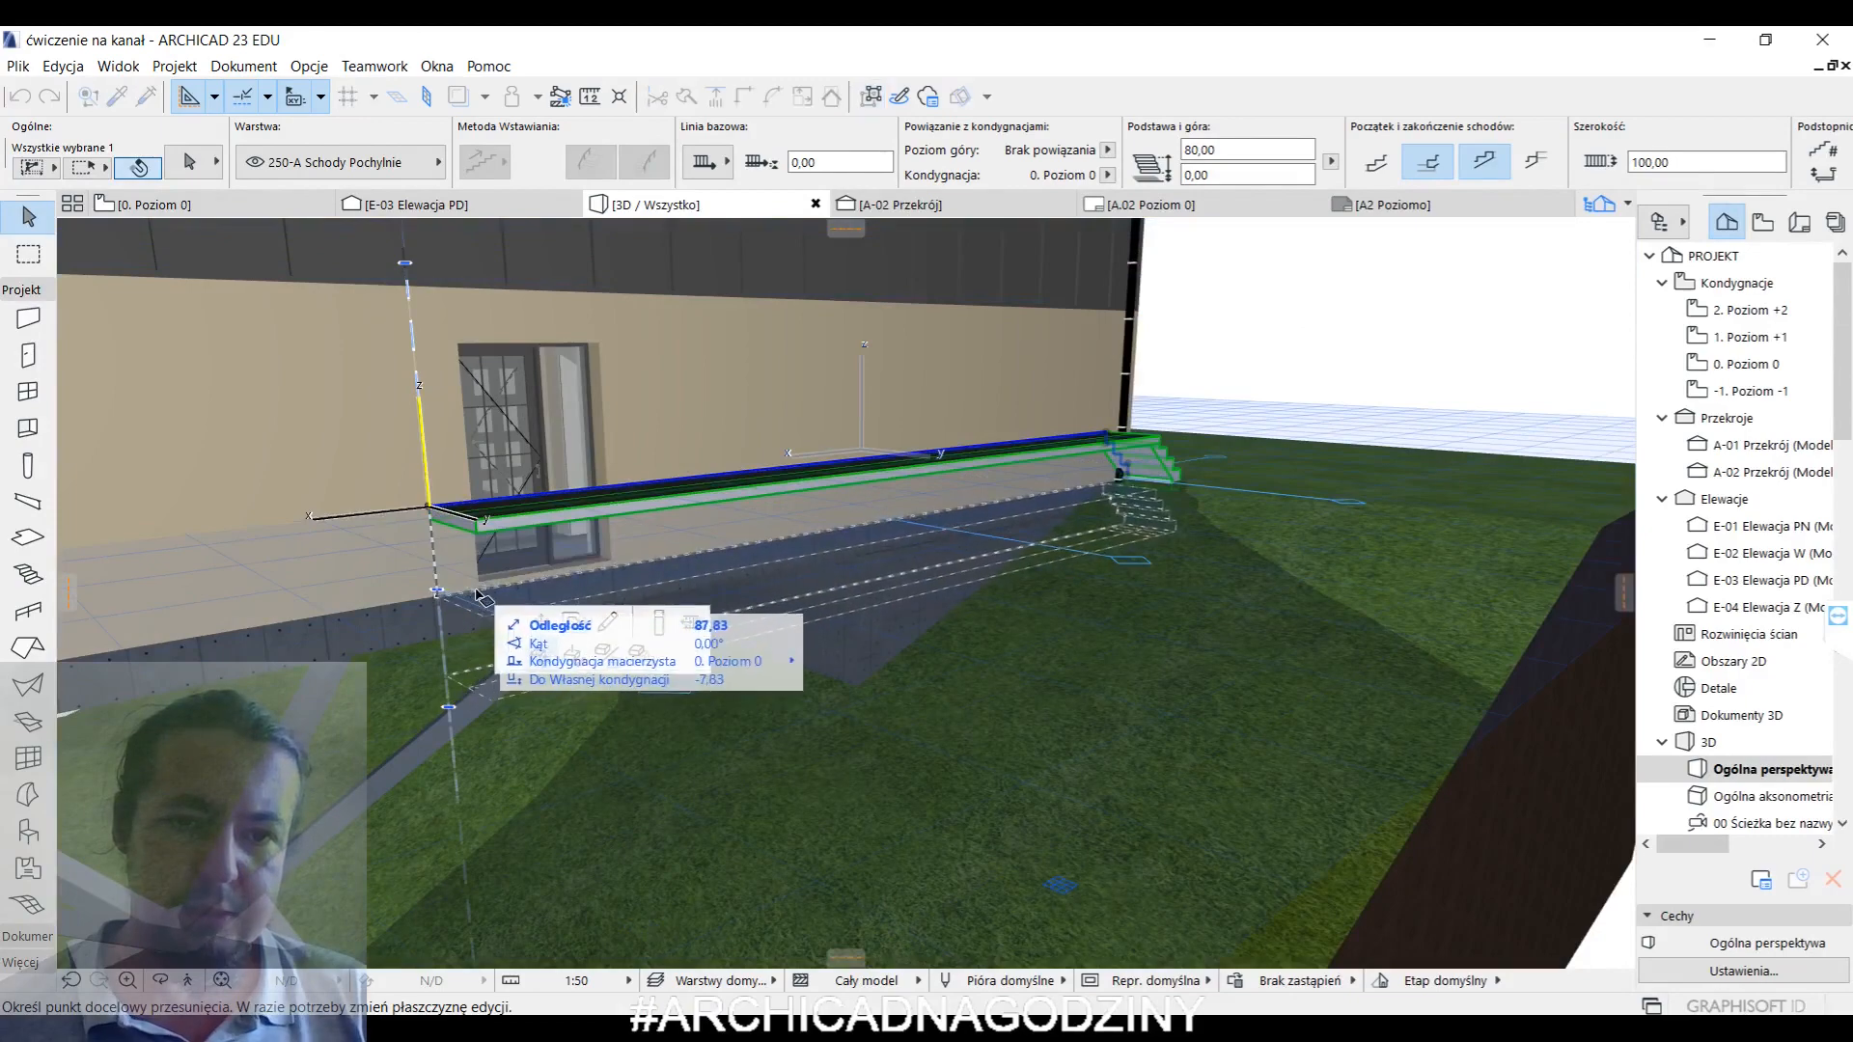
left_click(473, 586)
middle_click_drag(1160, 480, 598, 521, "shift")
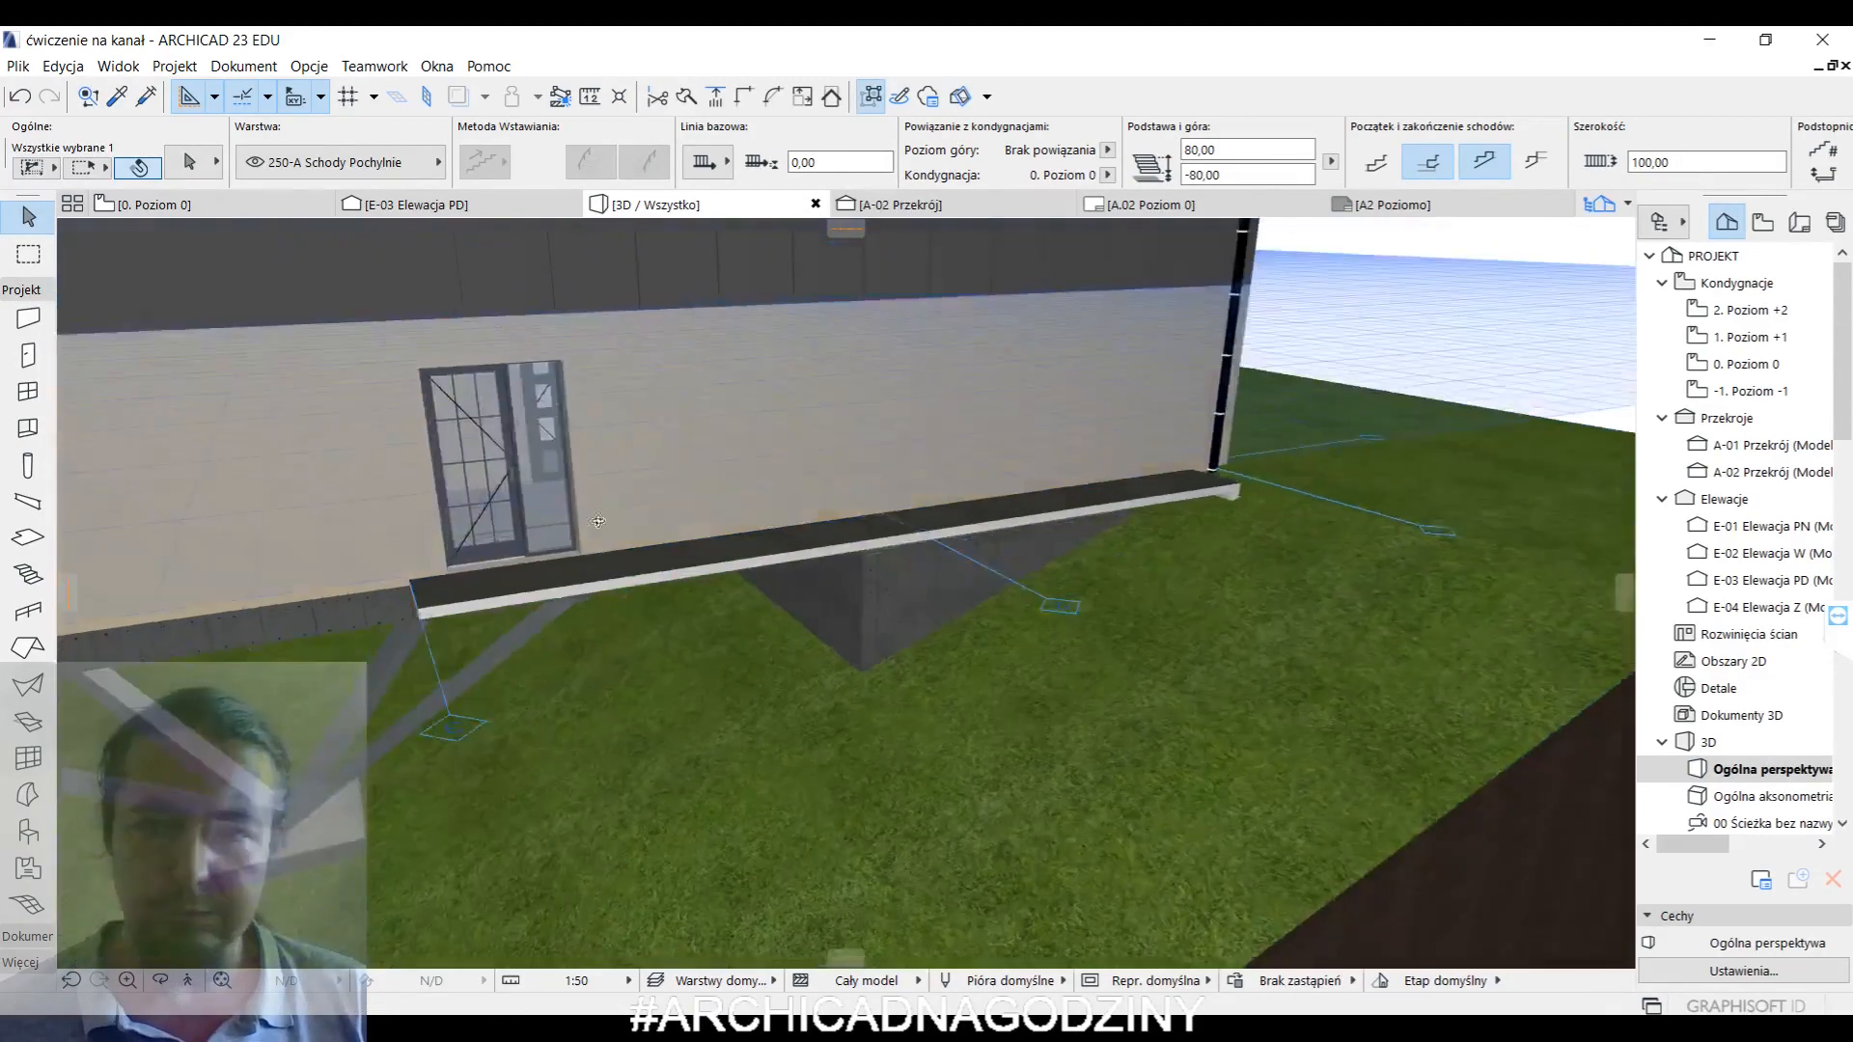
- Shift the entrance stair along the facade away from the building corner, check it in 3D and deselect it
middle_click_drag(1082, 459, 1319, 612, "shift")
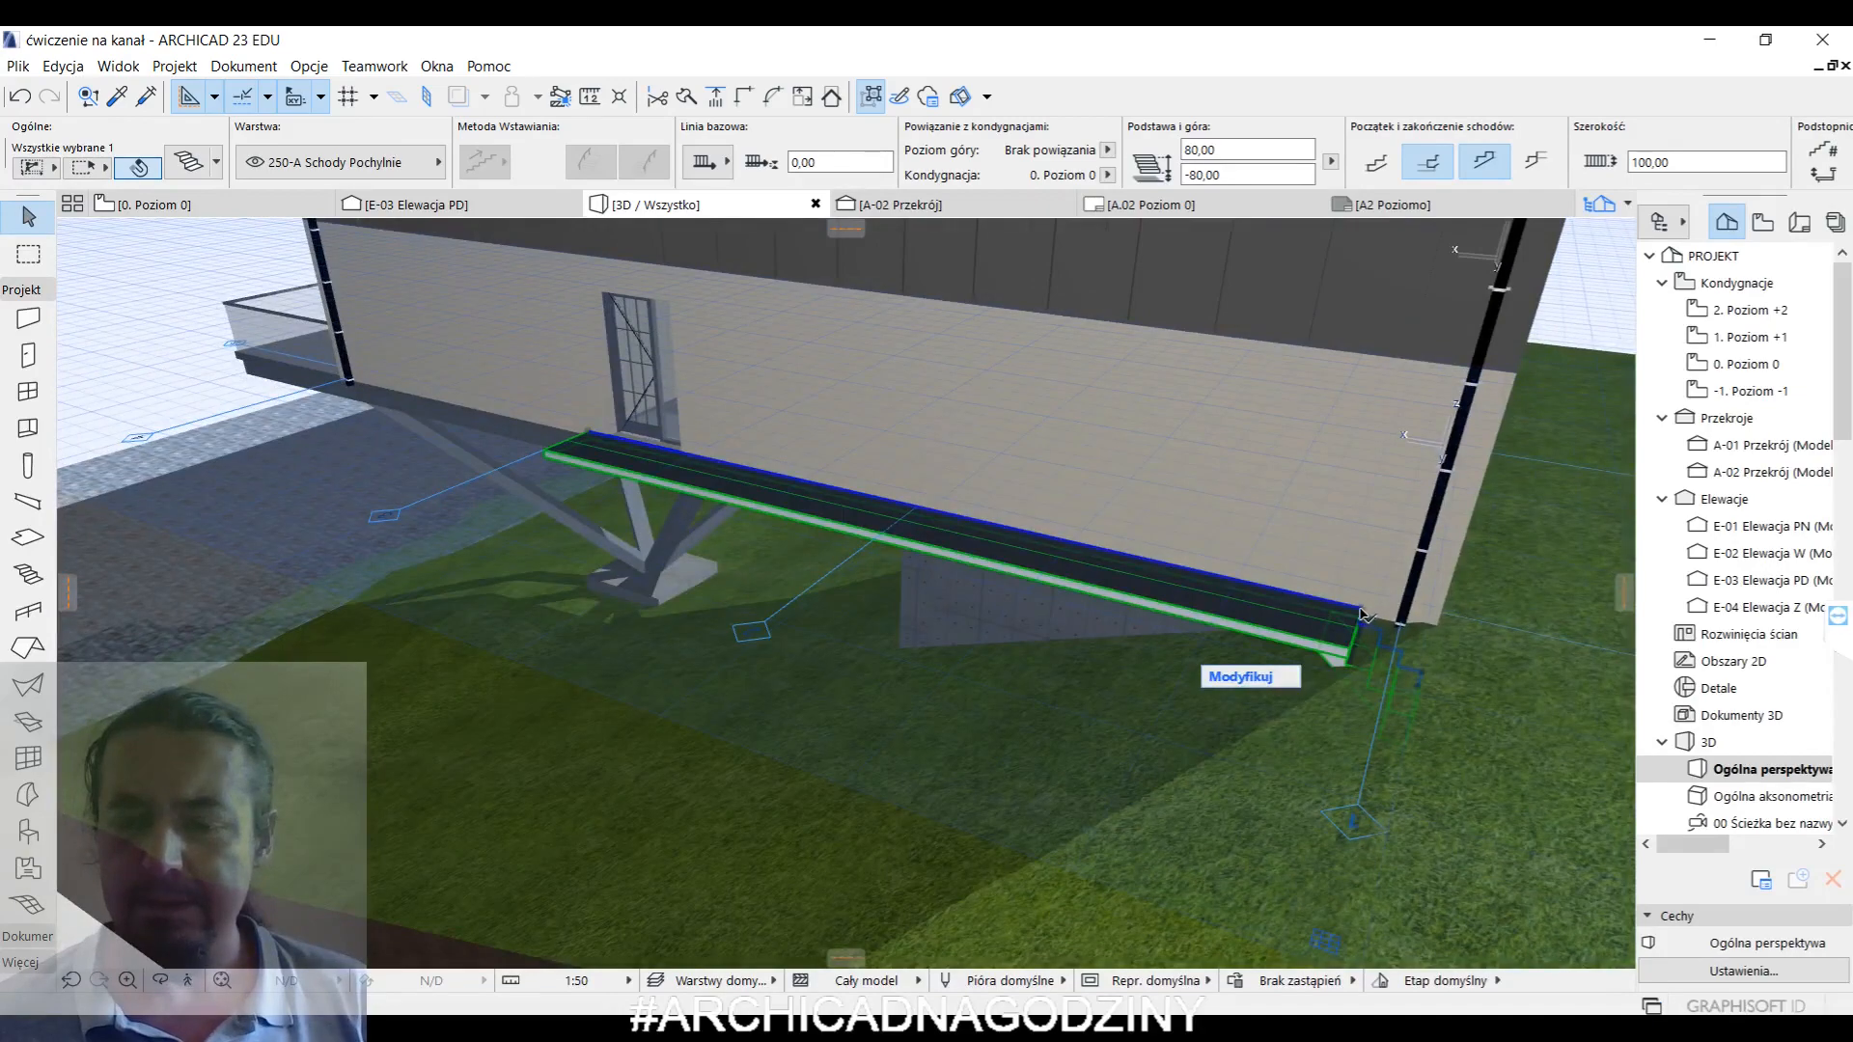
left_click(1363, 613)
left_click(1252, 658)
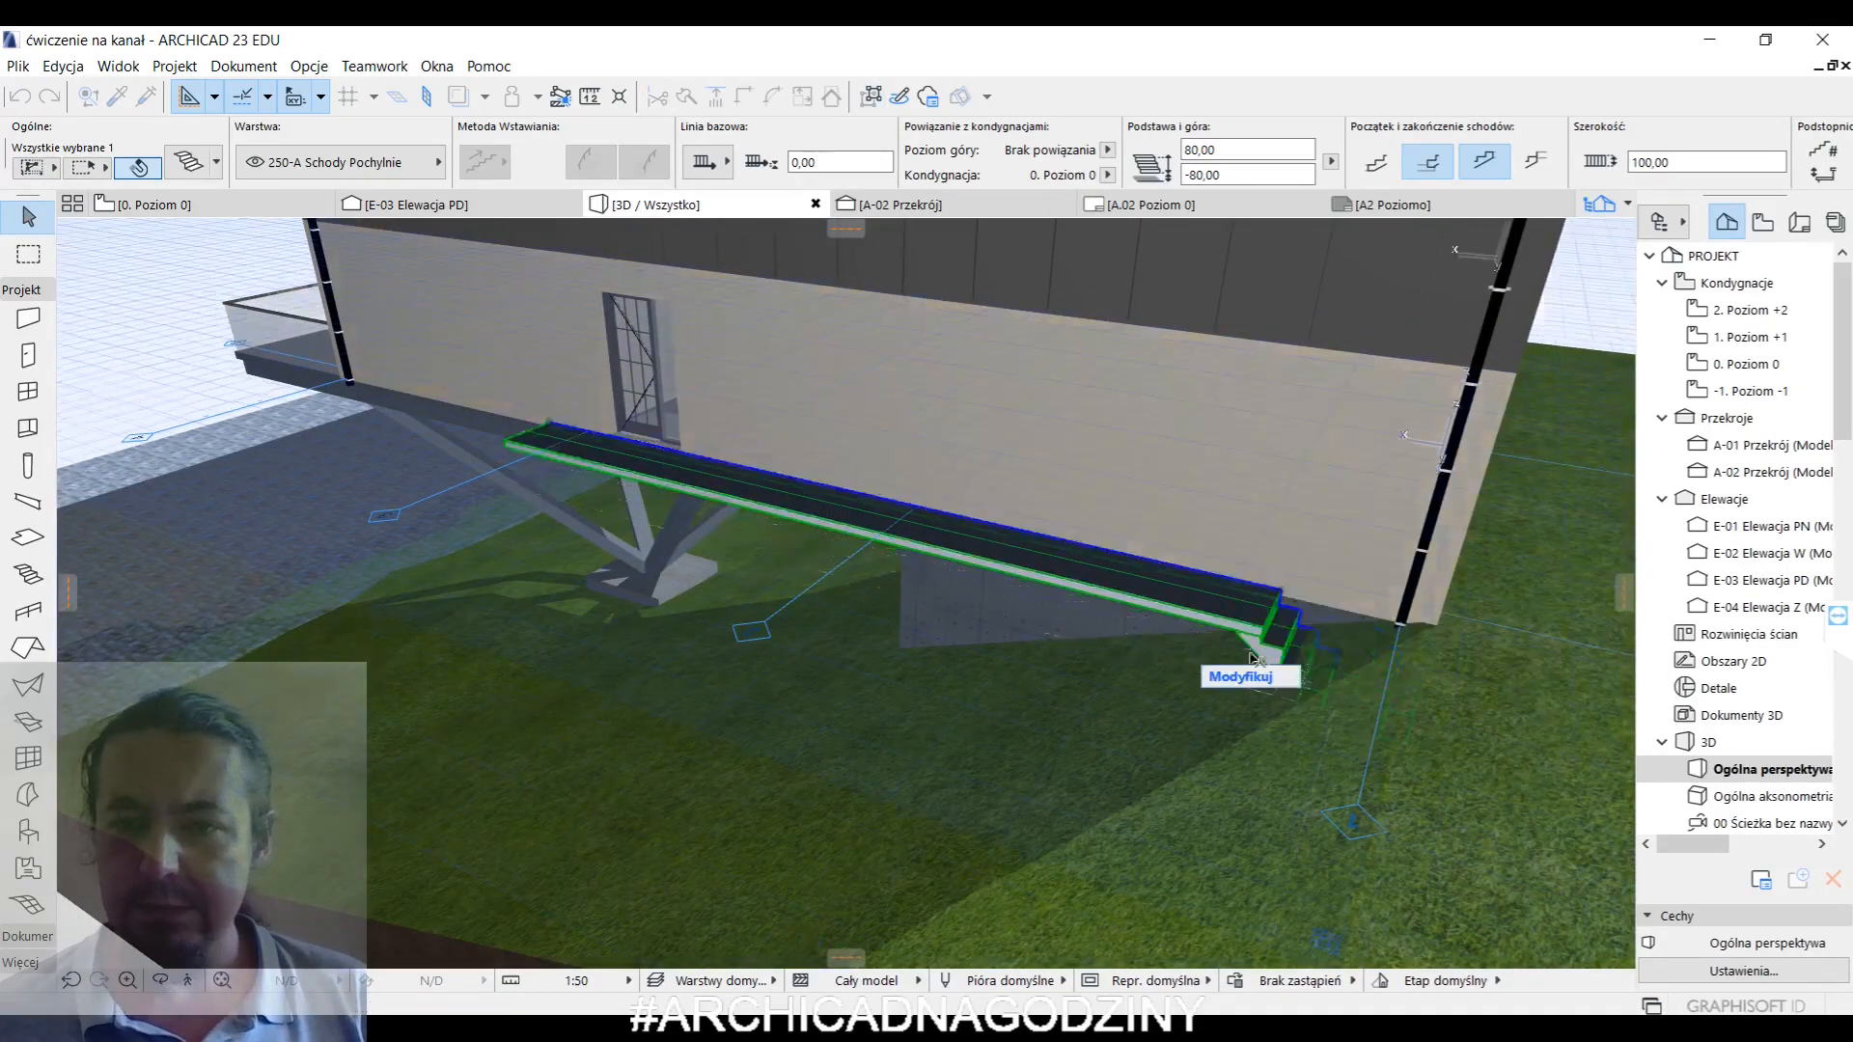
middle_click_drag(1000, 561, 1239, 539, "shift")
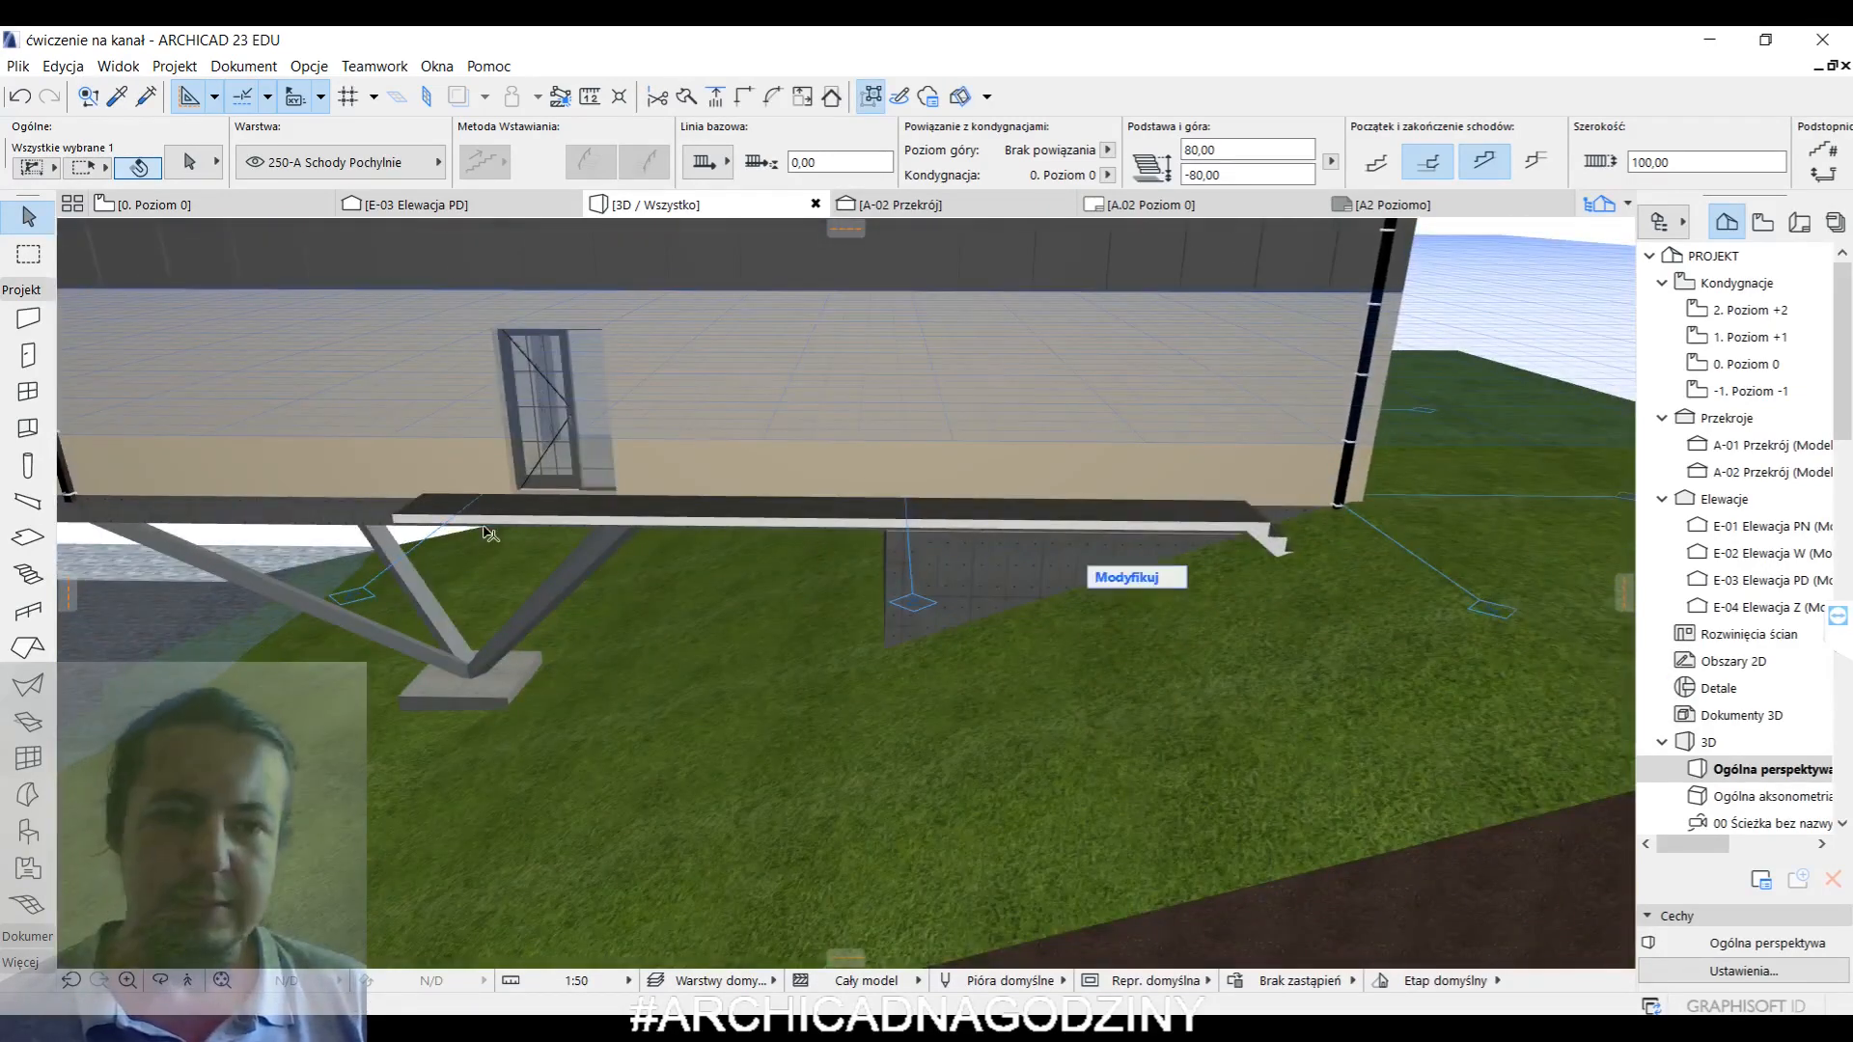
middle_click_drag(527, 511, 640, 596, "shift")
key("Escape")
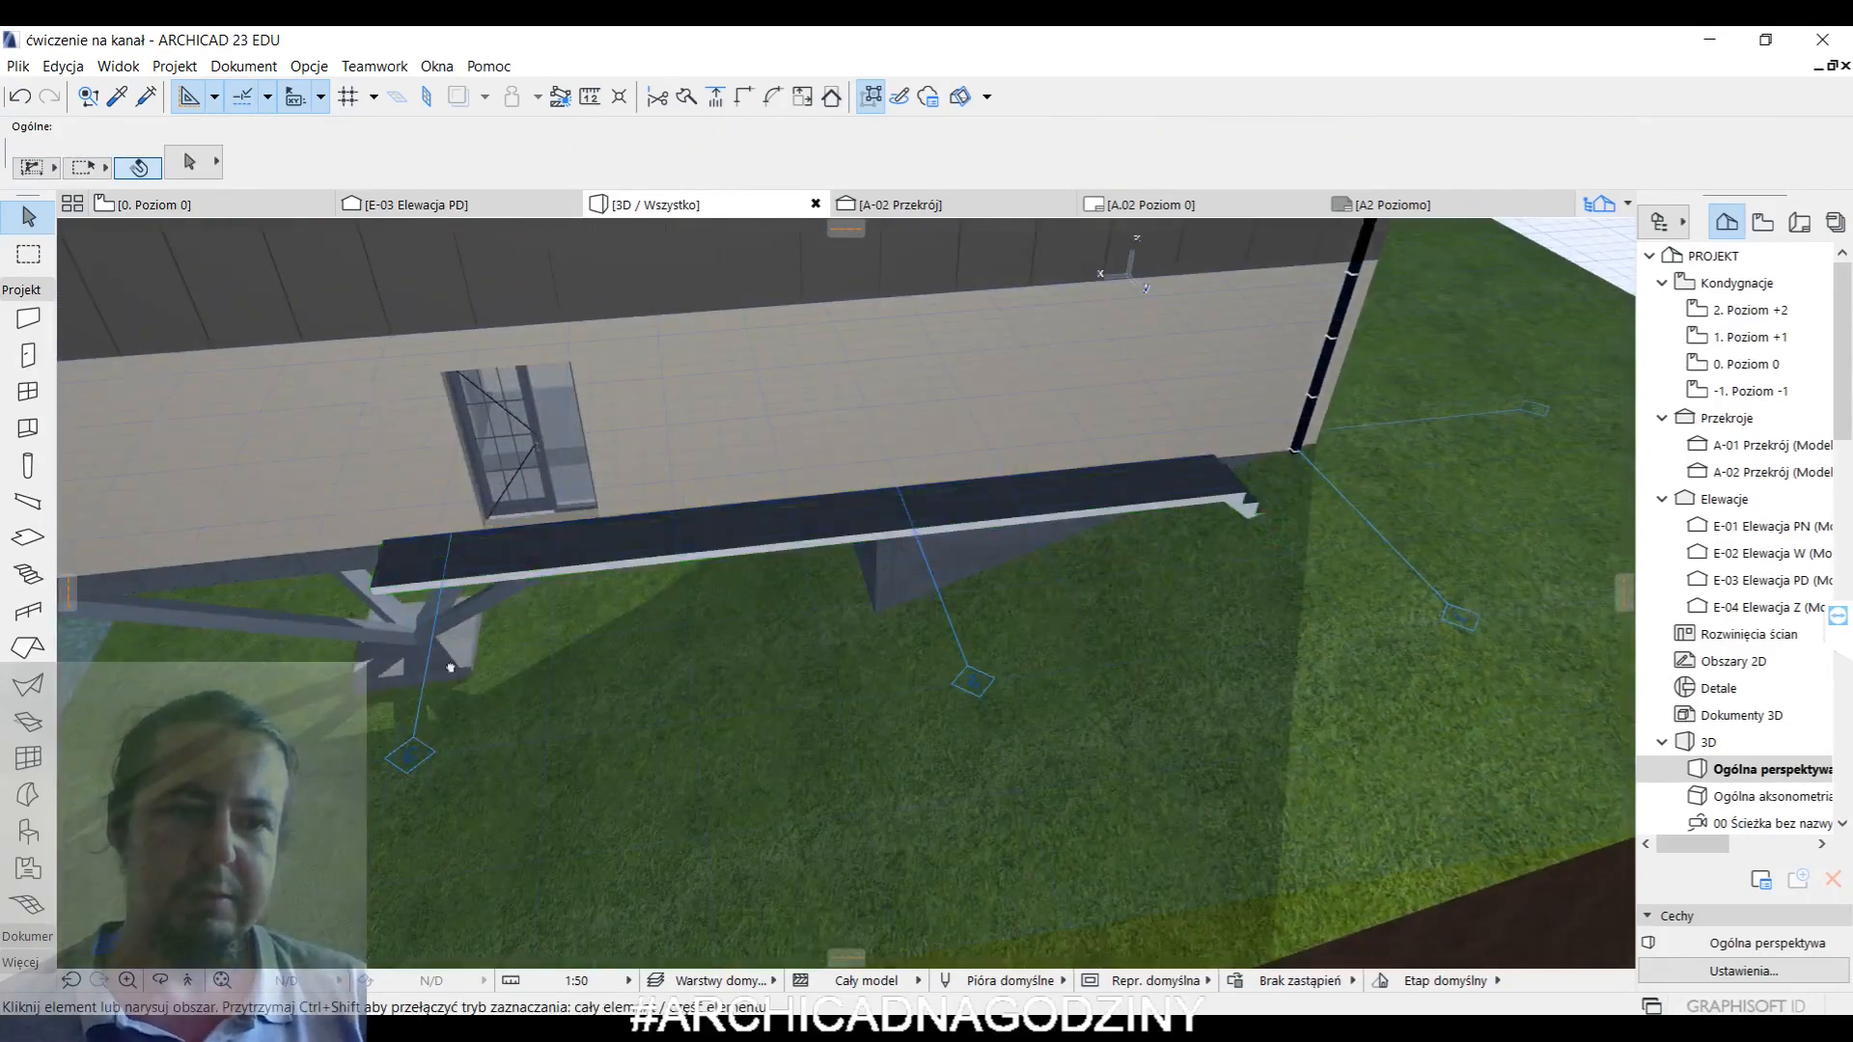
- Pick up the settings of the terrace's existing glass railing for drawing a new railing
middle_click_drag(450, 668, 872, 619)
left_click(372, 481, "alt")
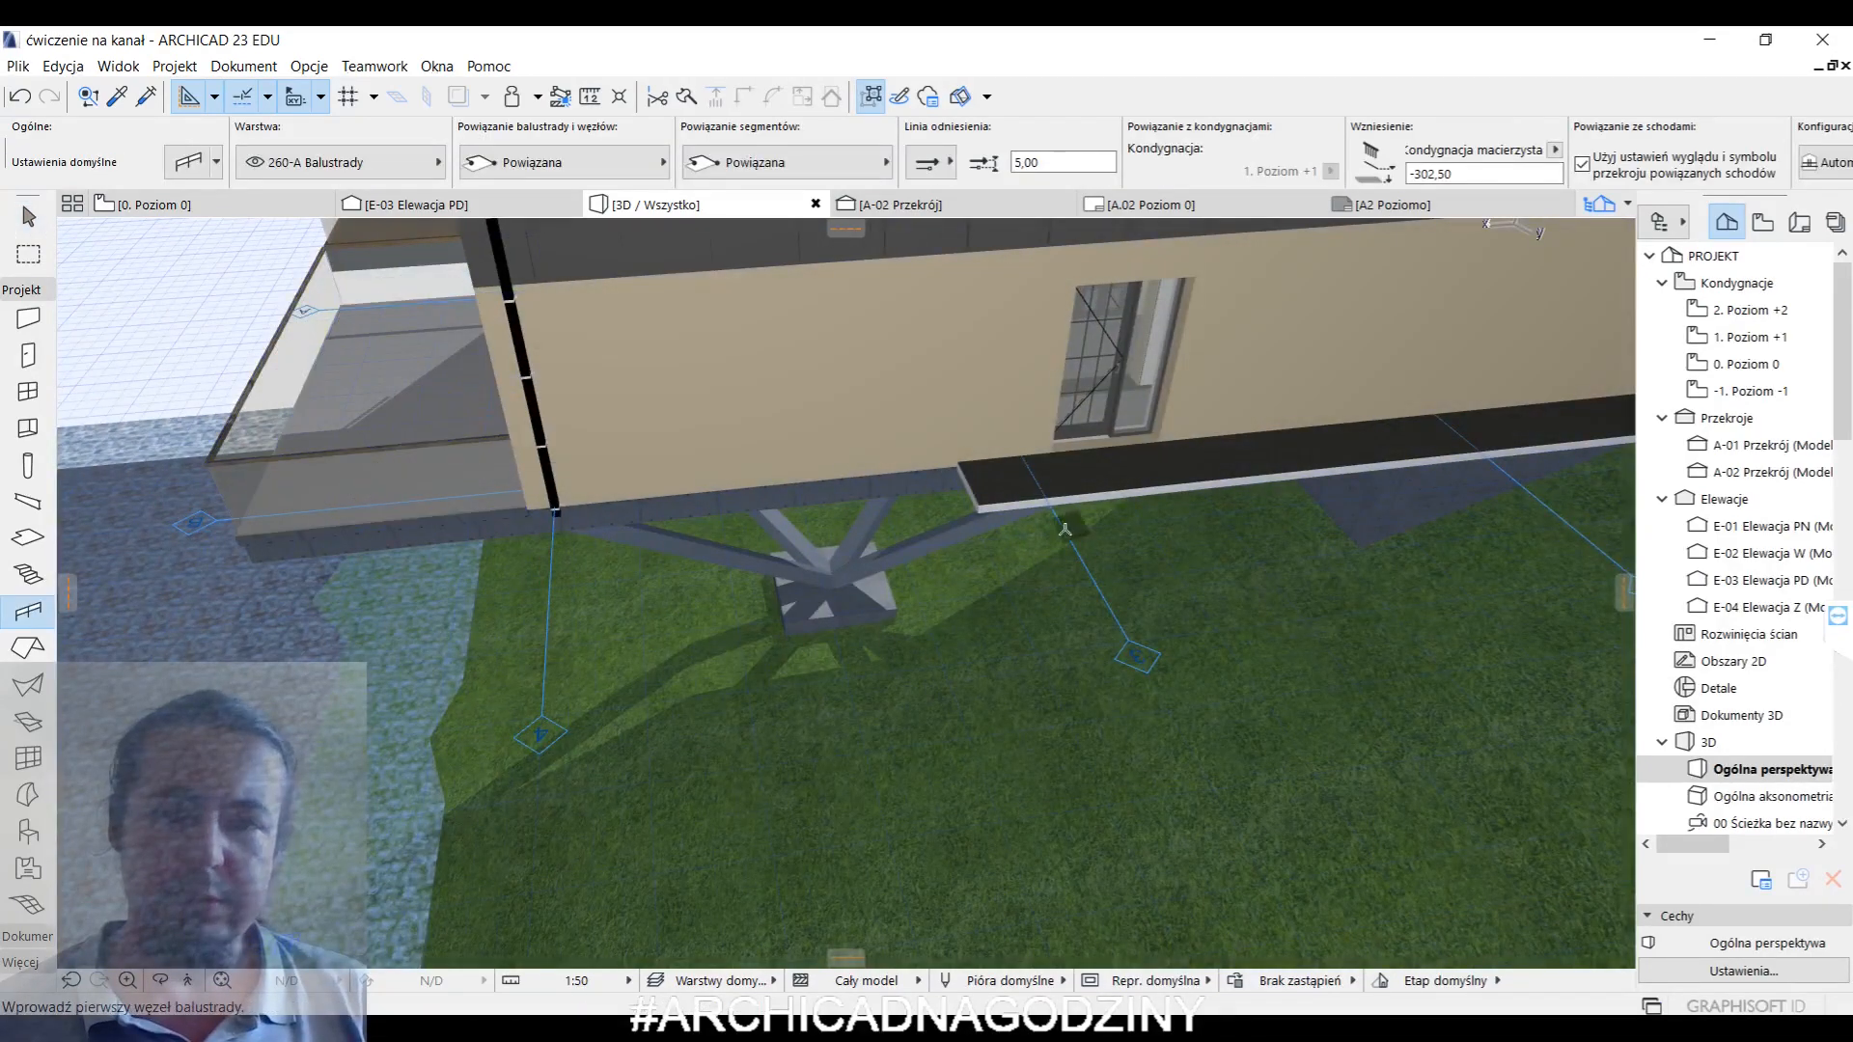
- Try to draw a railing along the landing's outer edge and down the side of the entrance stair
left_click(976, 499)
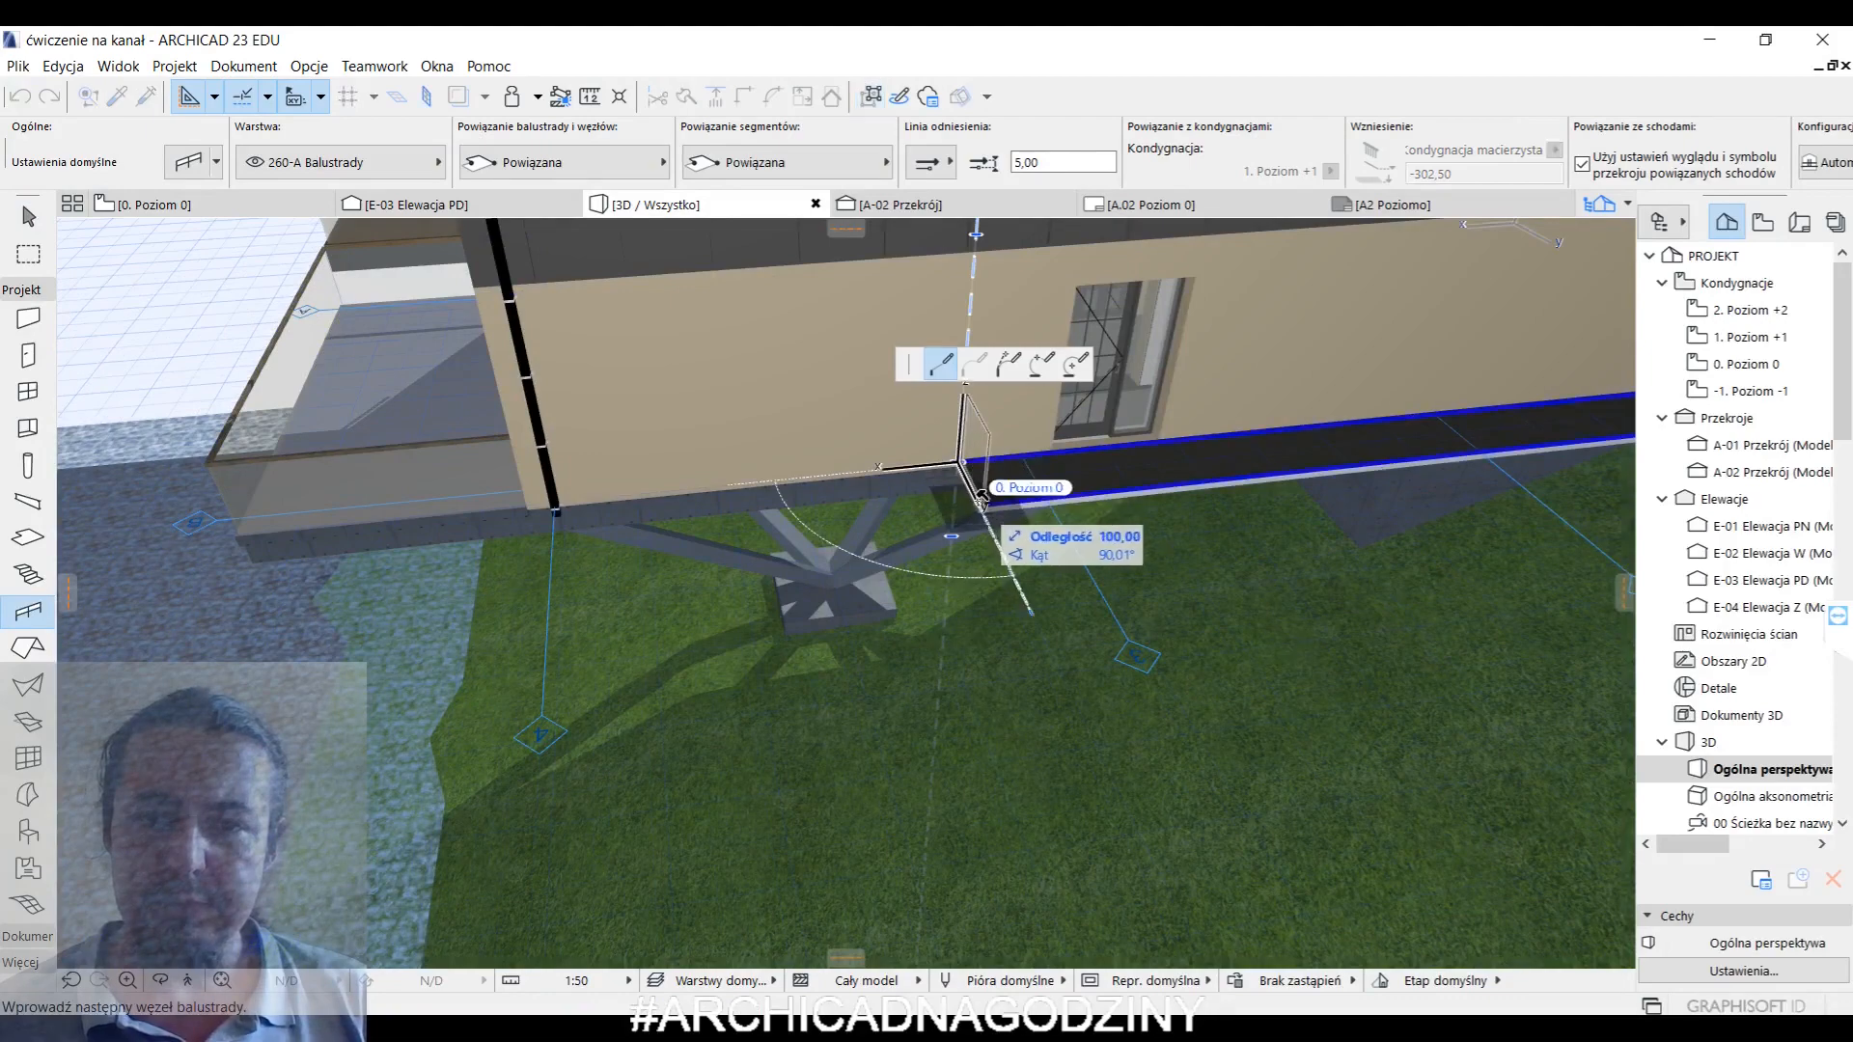
middle_click_drag(1428, 482, 579, 551)
scroll(579, 551, "up", 3)
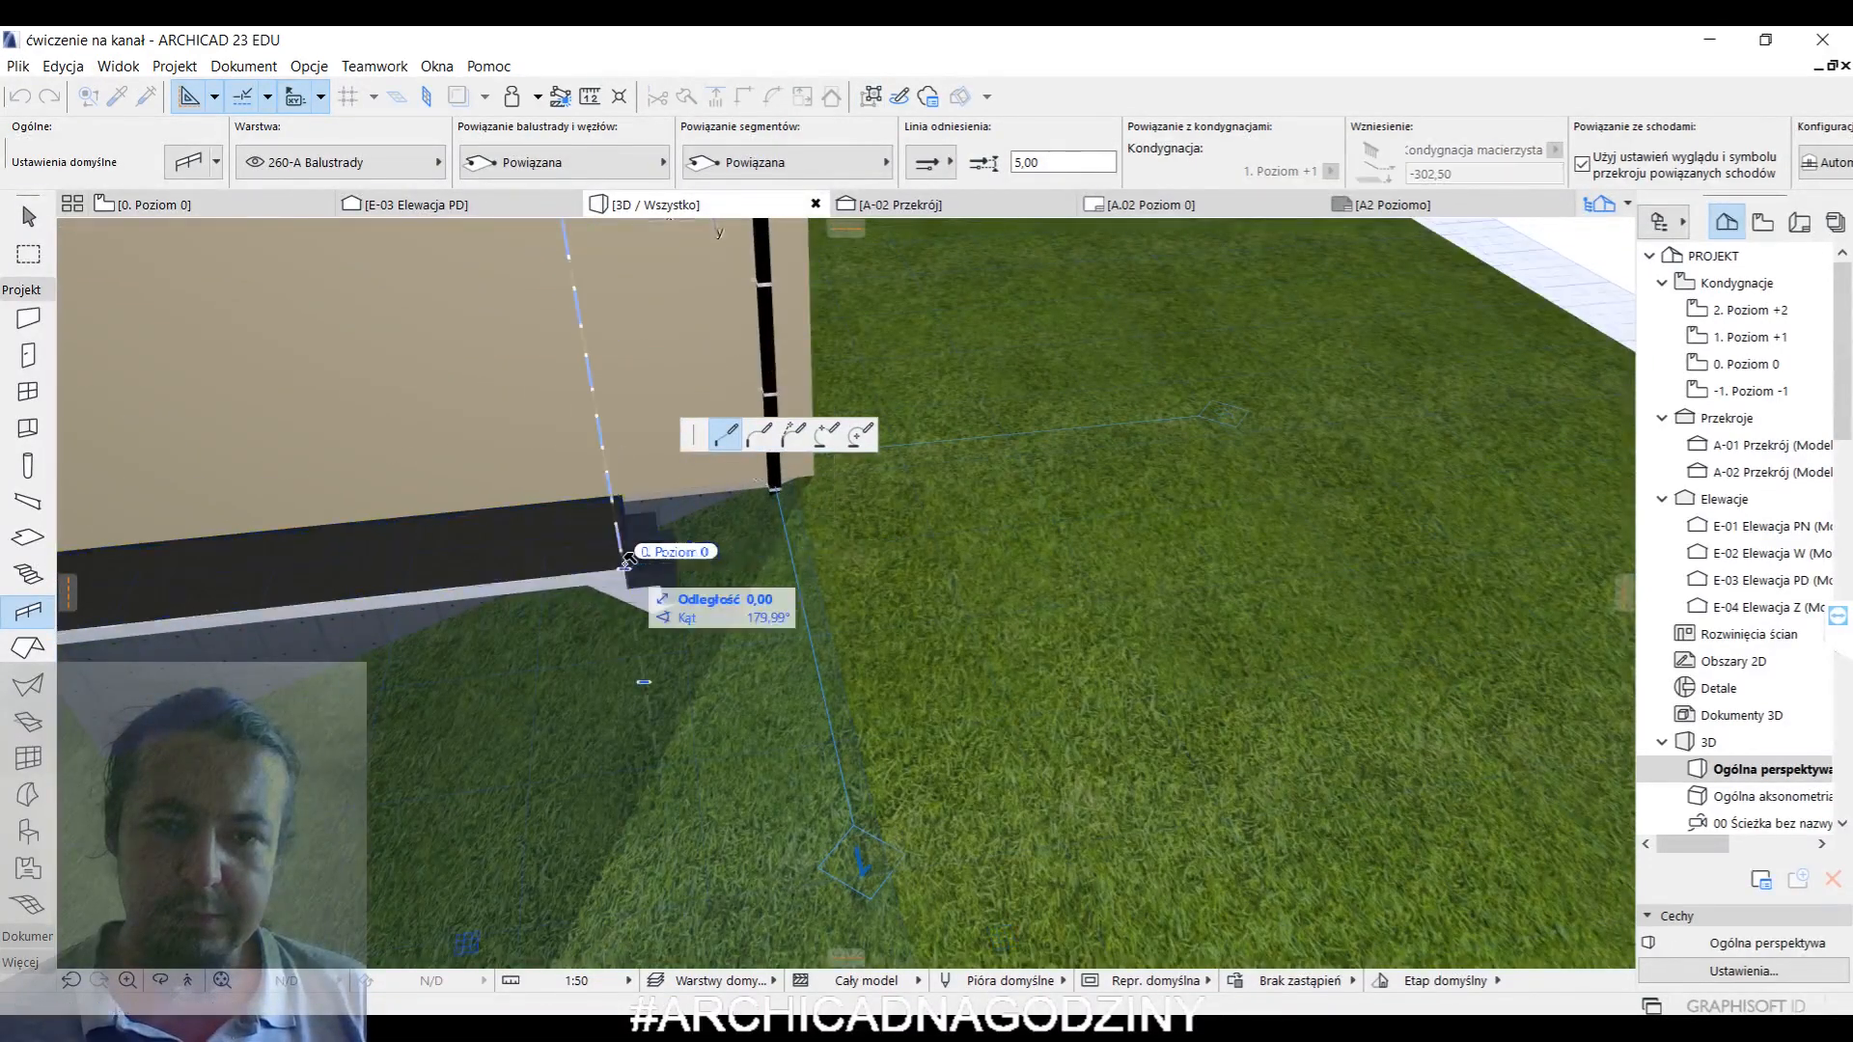
left_click(627, 566)
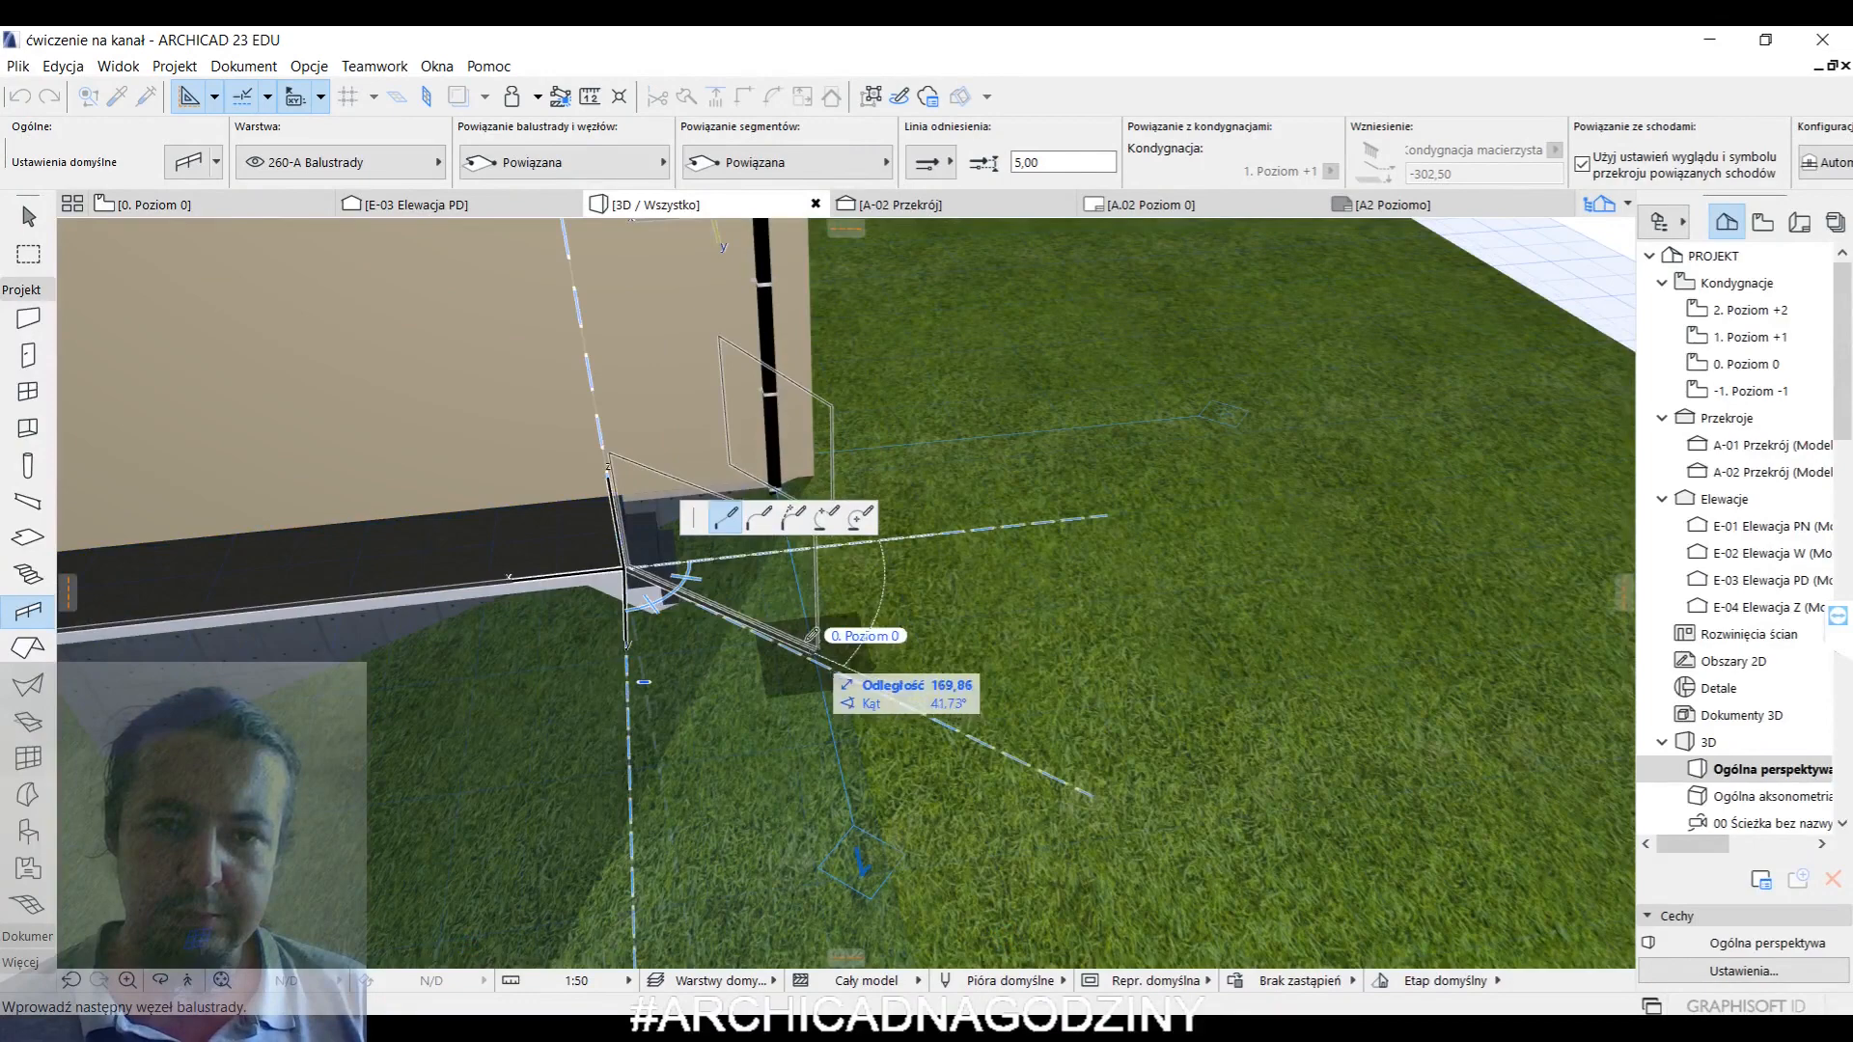
double_click(685, 592)
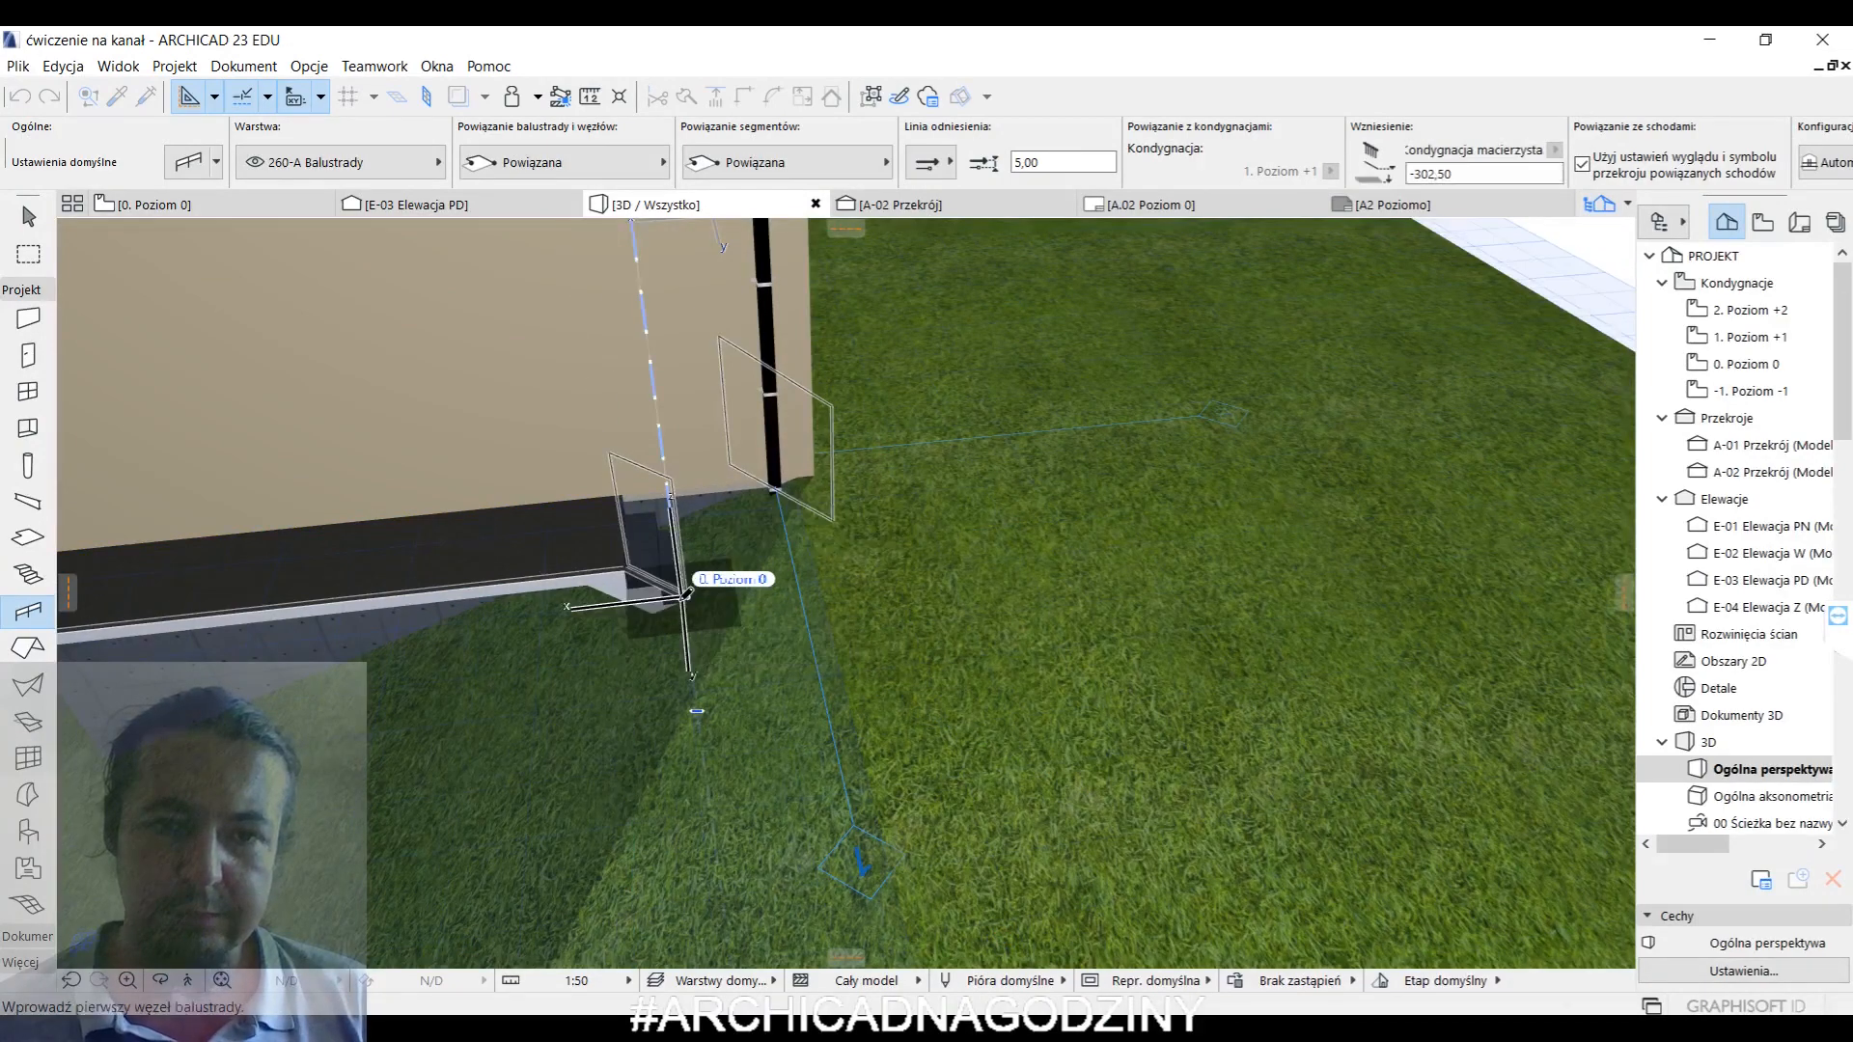
- Draw a railing along the landing's outer edge from the stair to the far corner and back to the wall
middle_click_drag(652, 494, 1314, 530, "shift")
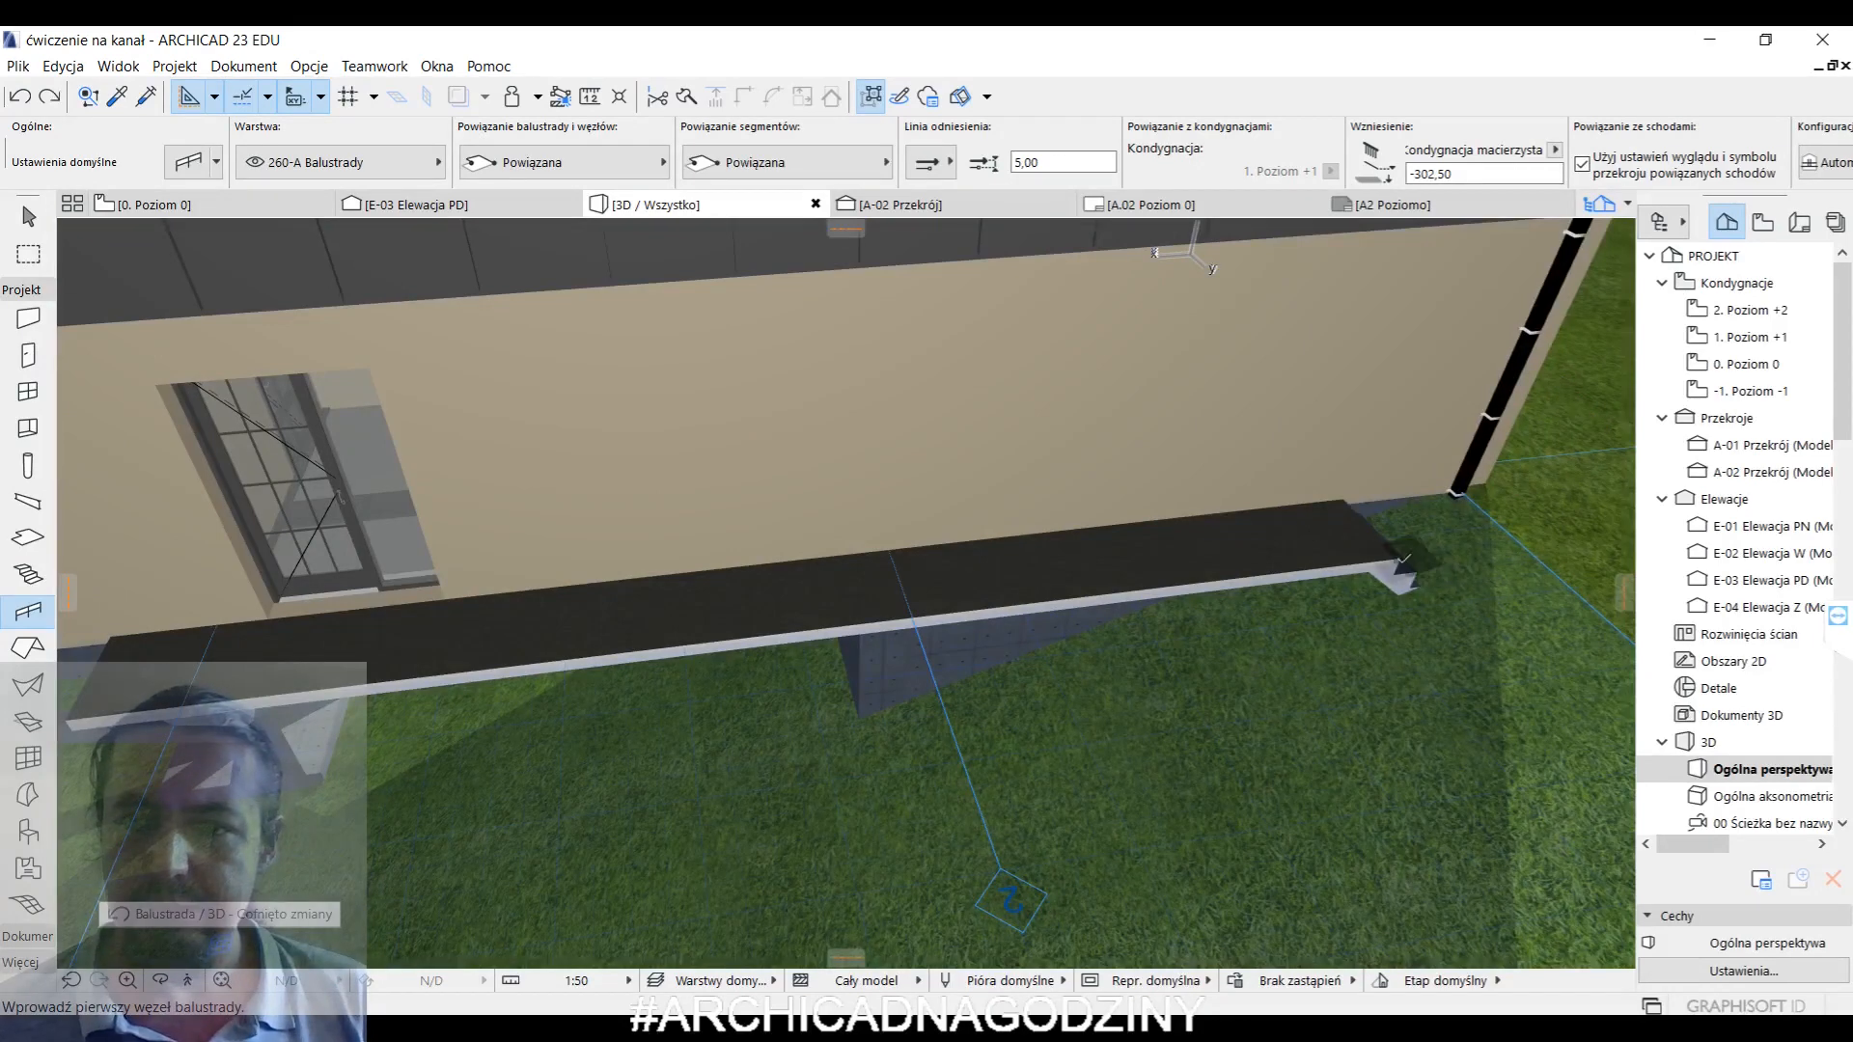
left_click(1389, 559)
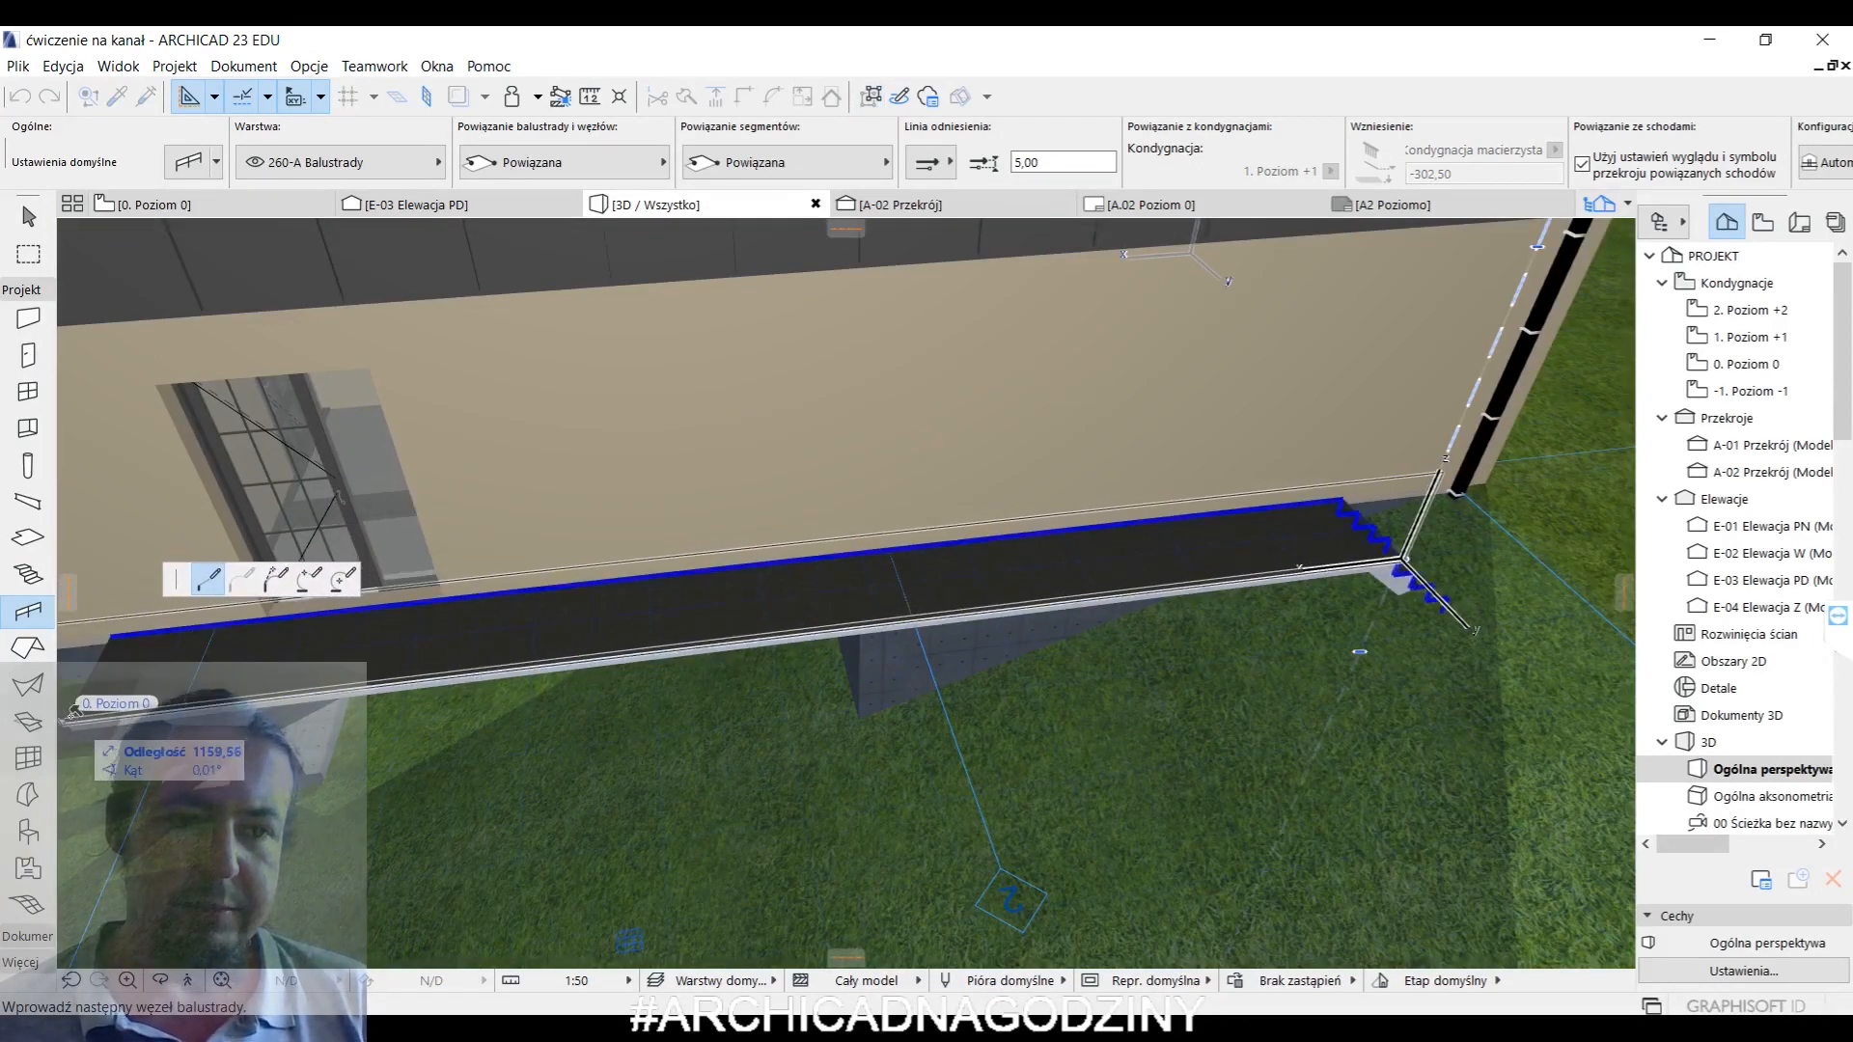
left_click(65, 721)
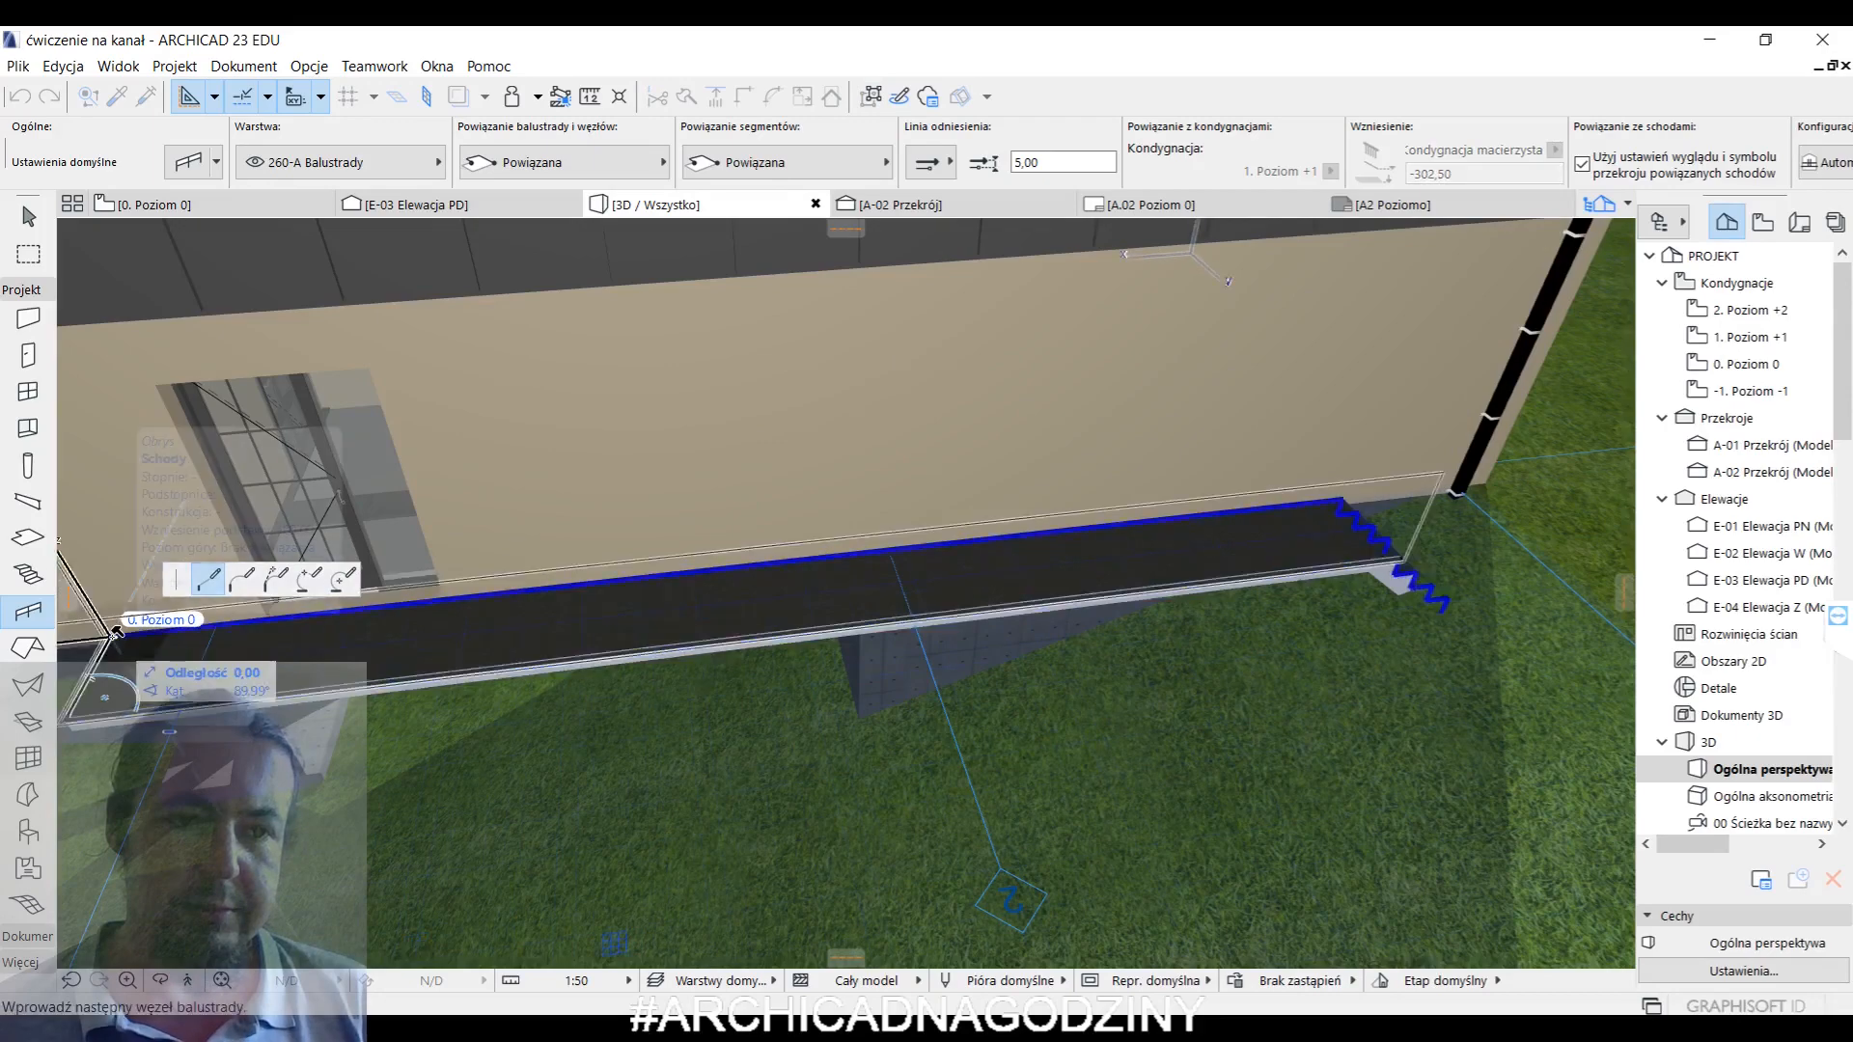
left_click(114, 634)
key("Escape")
scroll(547, 656, "down", 1)
scroll(547, 656, "down", 2)
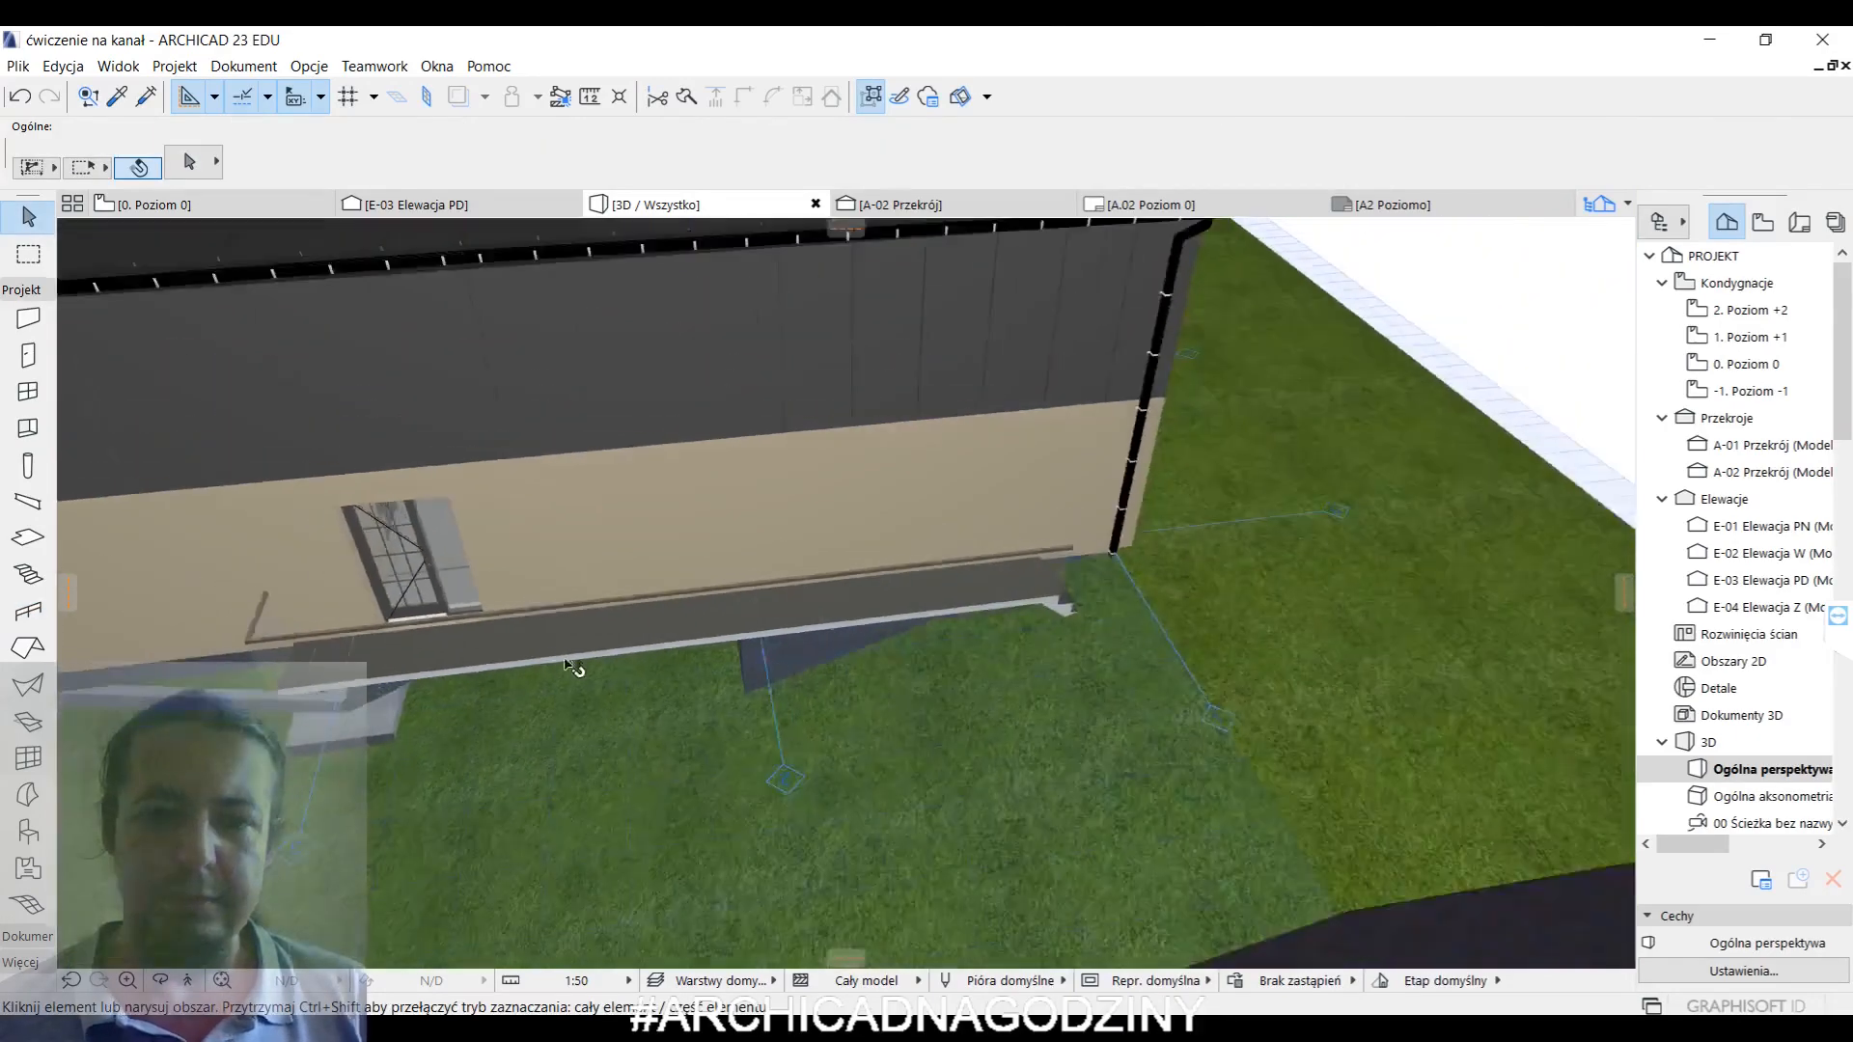
- Set the new landing railing's reference line offset to -5,00 and deselect it
middle_click_drag(579, 670, 918, 509, "shift")
scroll(726, 537, "down", 2)
middle_click_drag(529, 581, 780, 590)
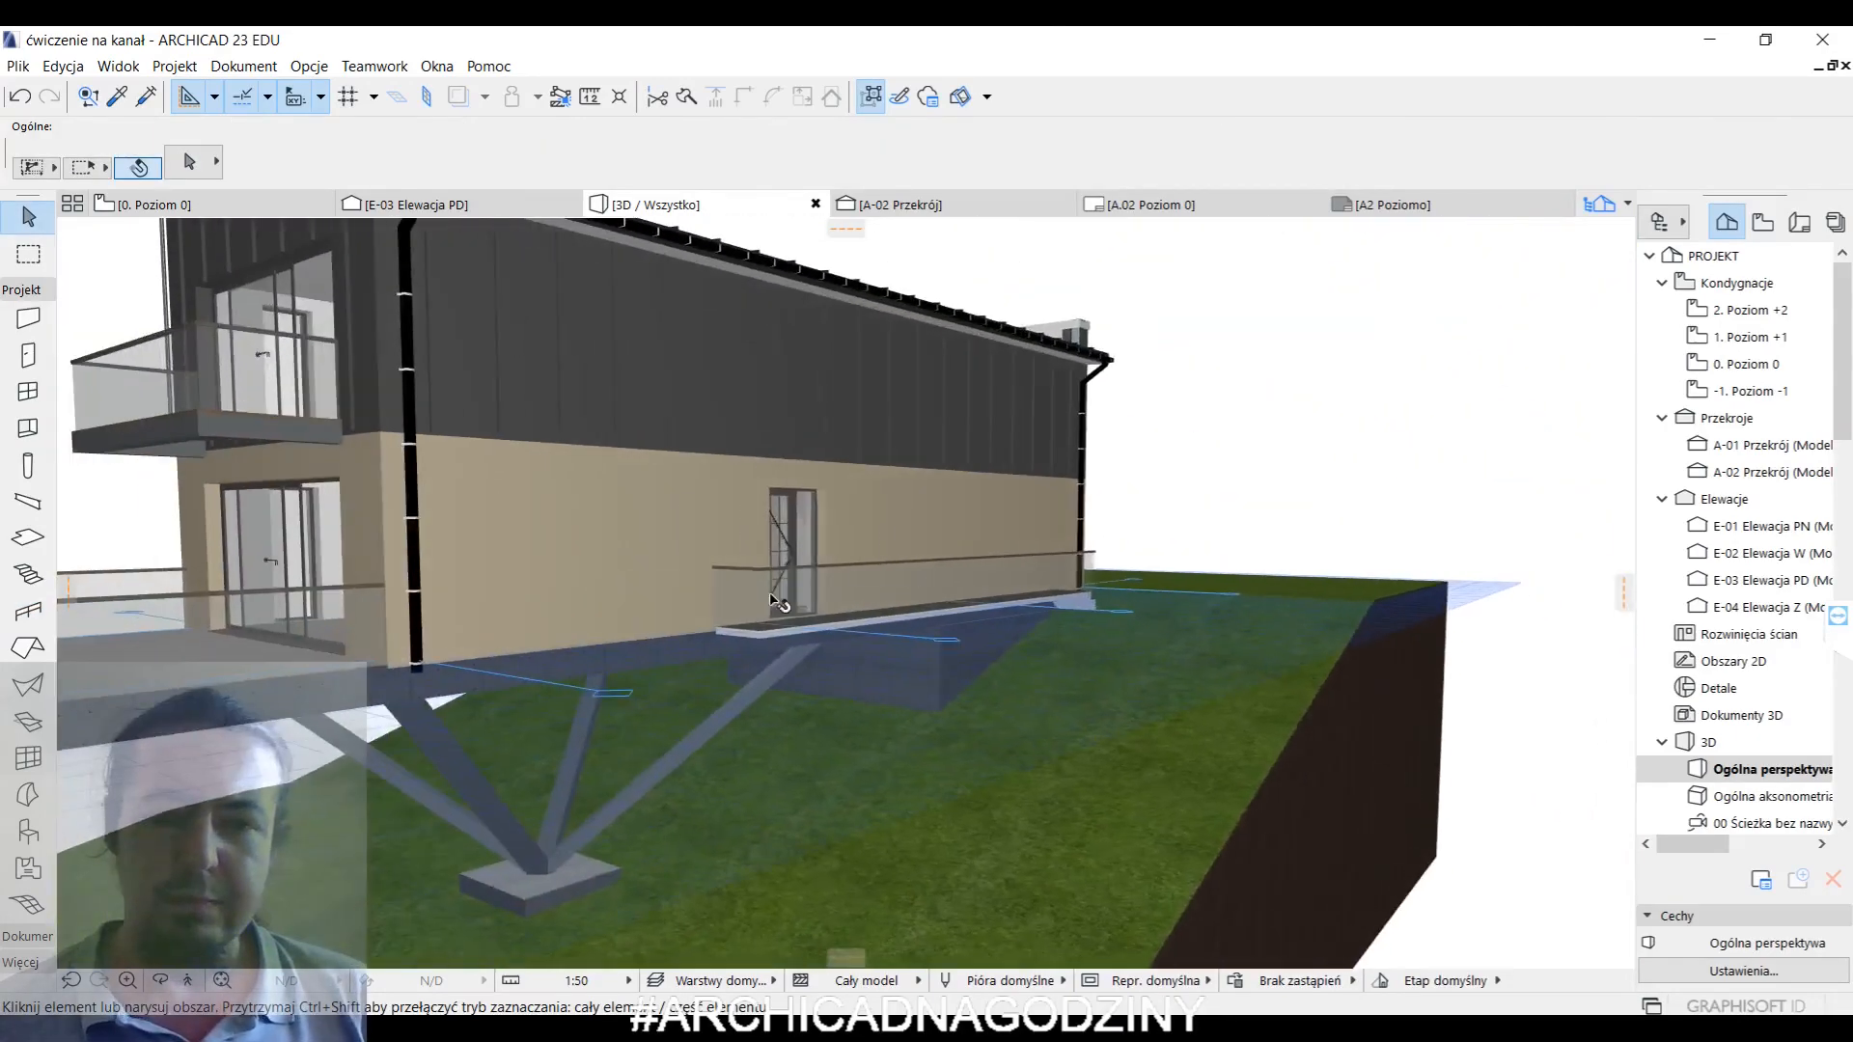
left_click(779, 592)
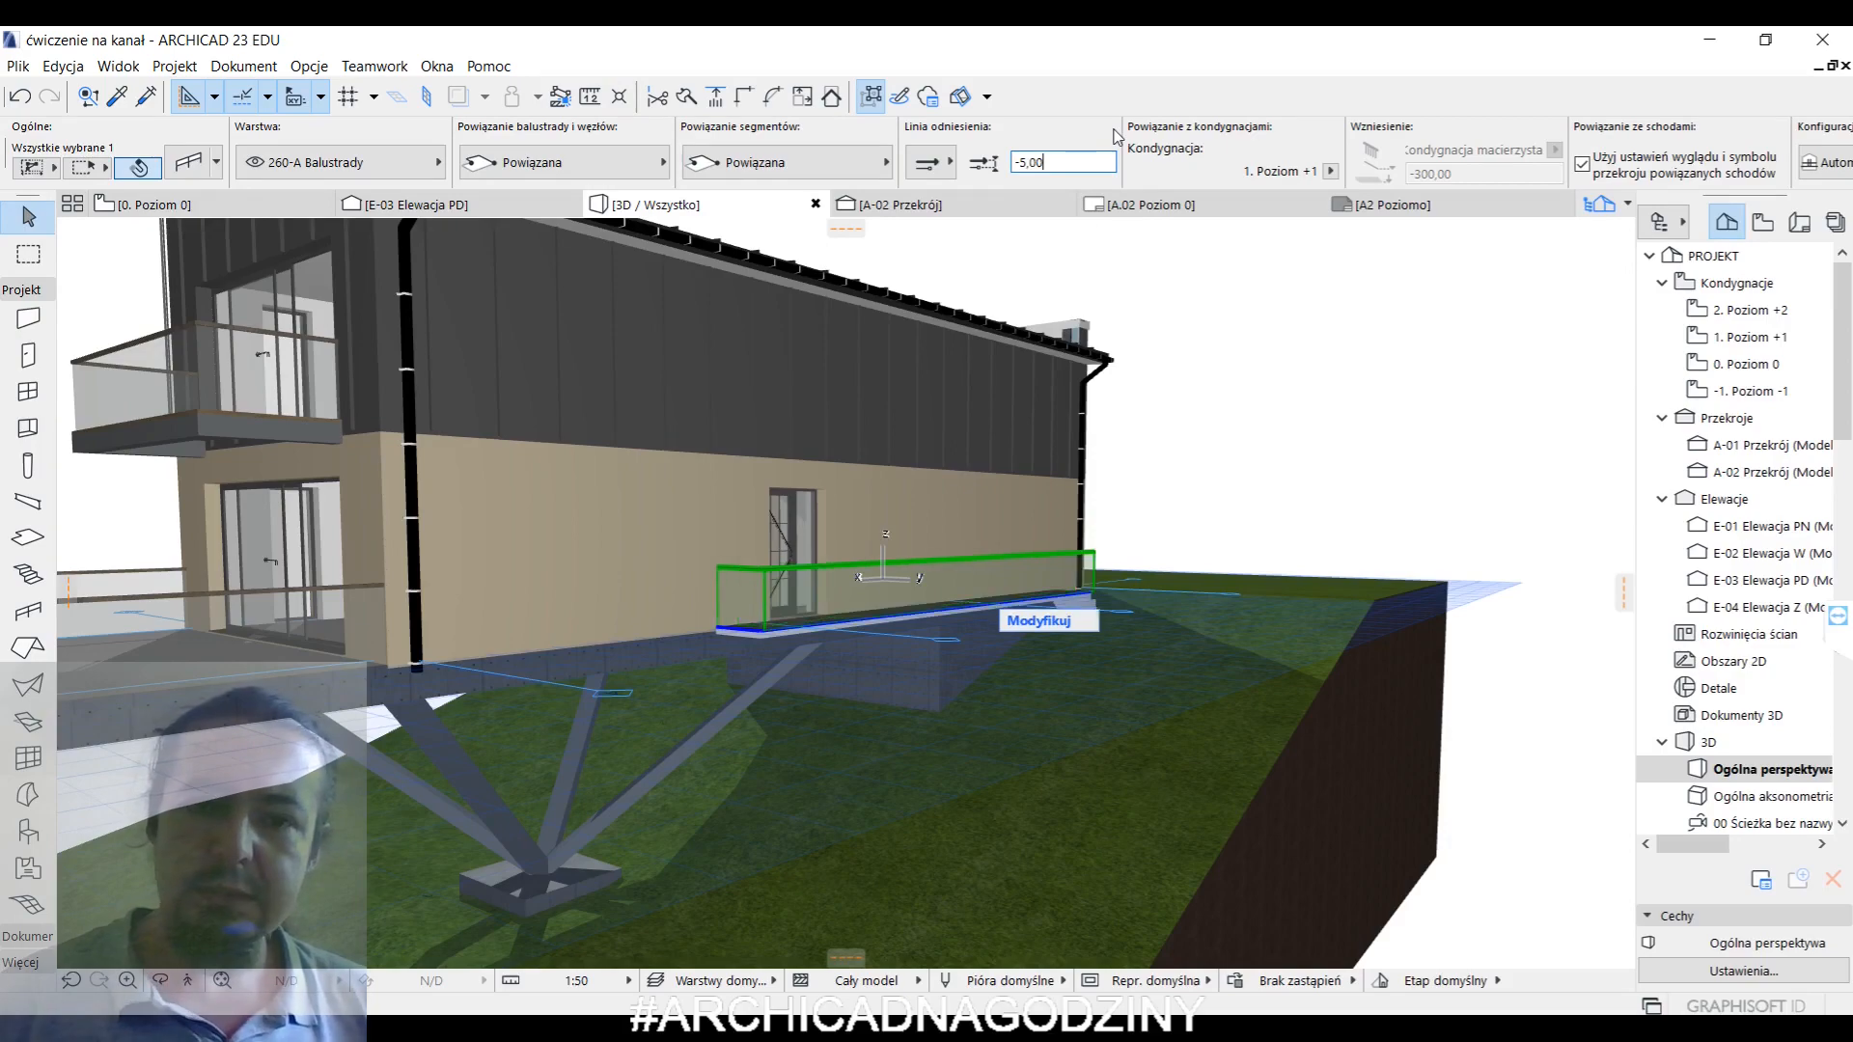
middle_click_drag(834, 577, 955, 646, "shift")
key("Escape")
- Examine the house in 3D from several sides, including the terrace, its slanted support columns and the underside of the slab
scroll(809, 535, "down", 5)
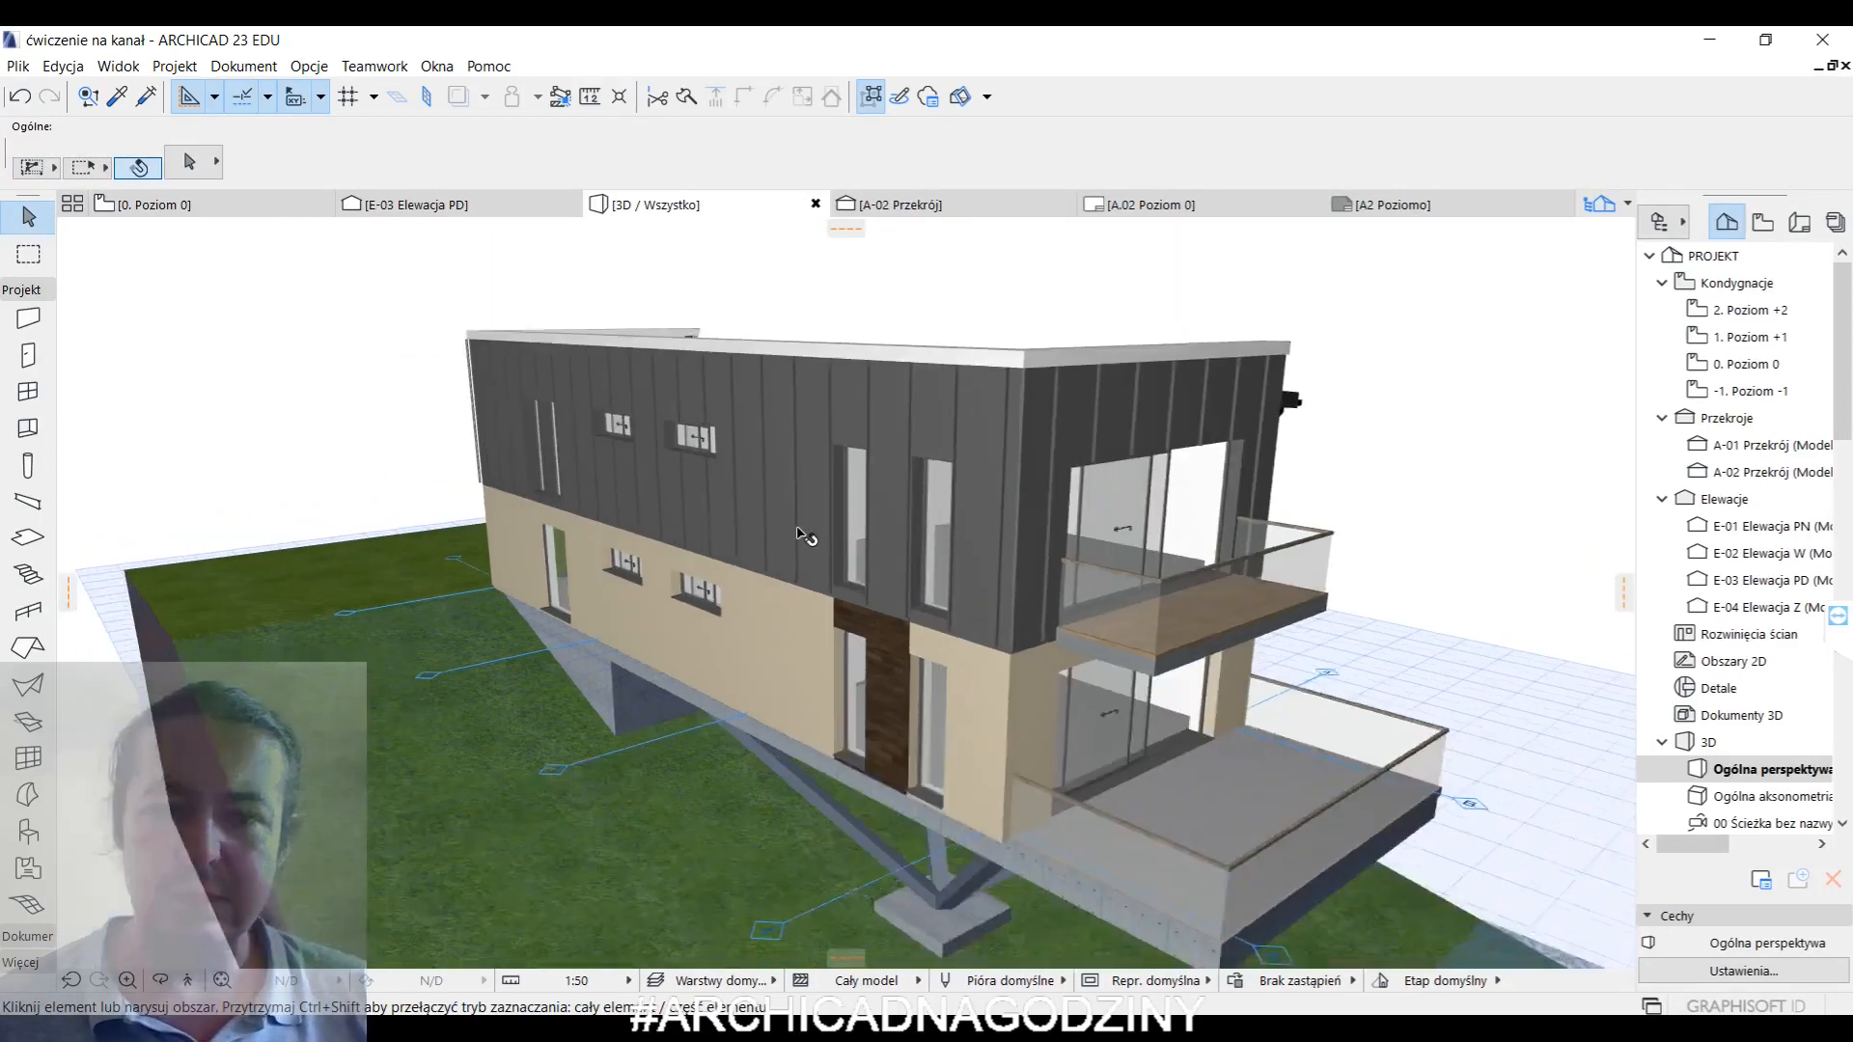
middle_click_drag(806, 537, 815, 565, "shift")
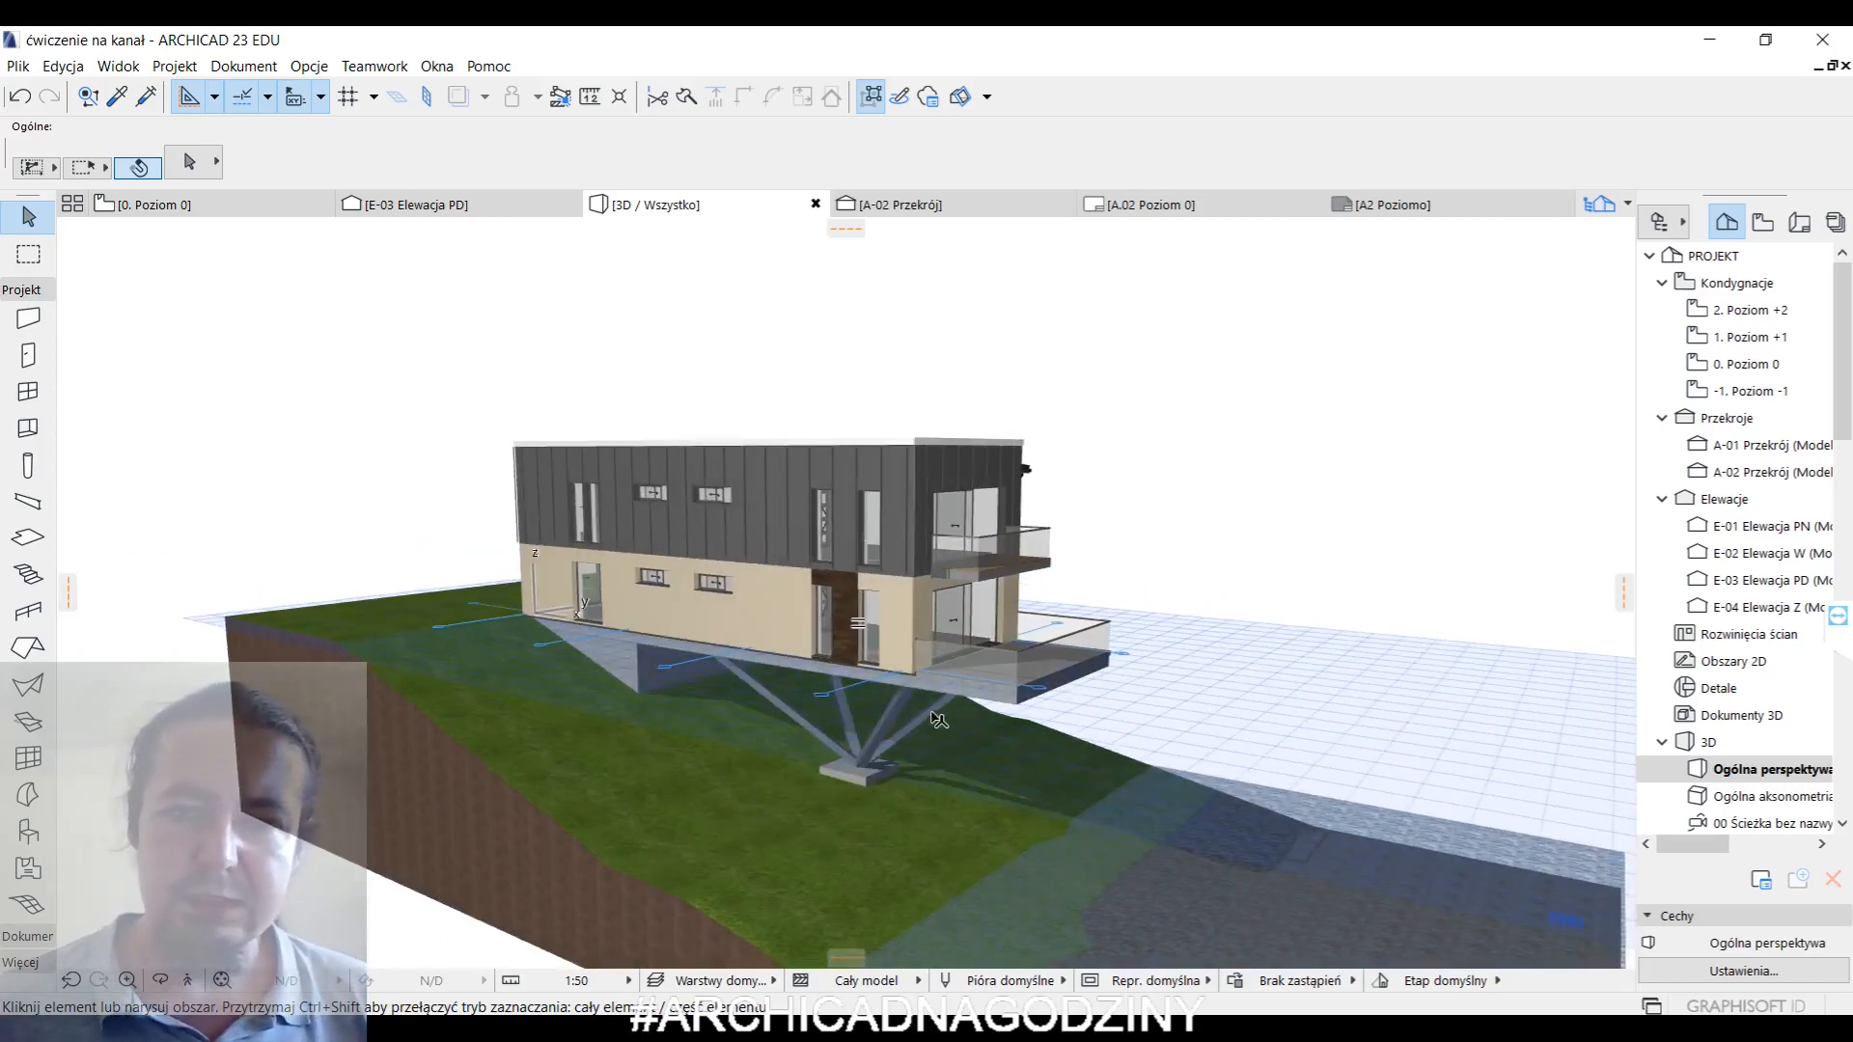
scroll(937, 719, "up", 5)
middle_click_drag(923, 749, 1034, 622, "shift")
middle_click_drag(925, 715, 831, 733, "shift")
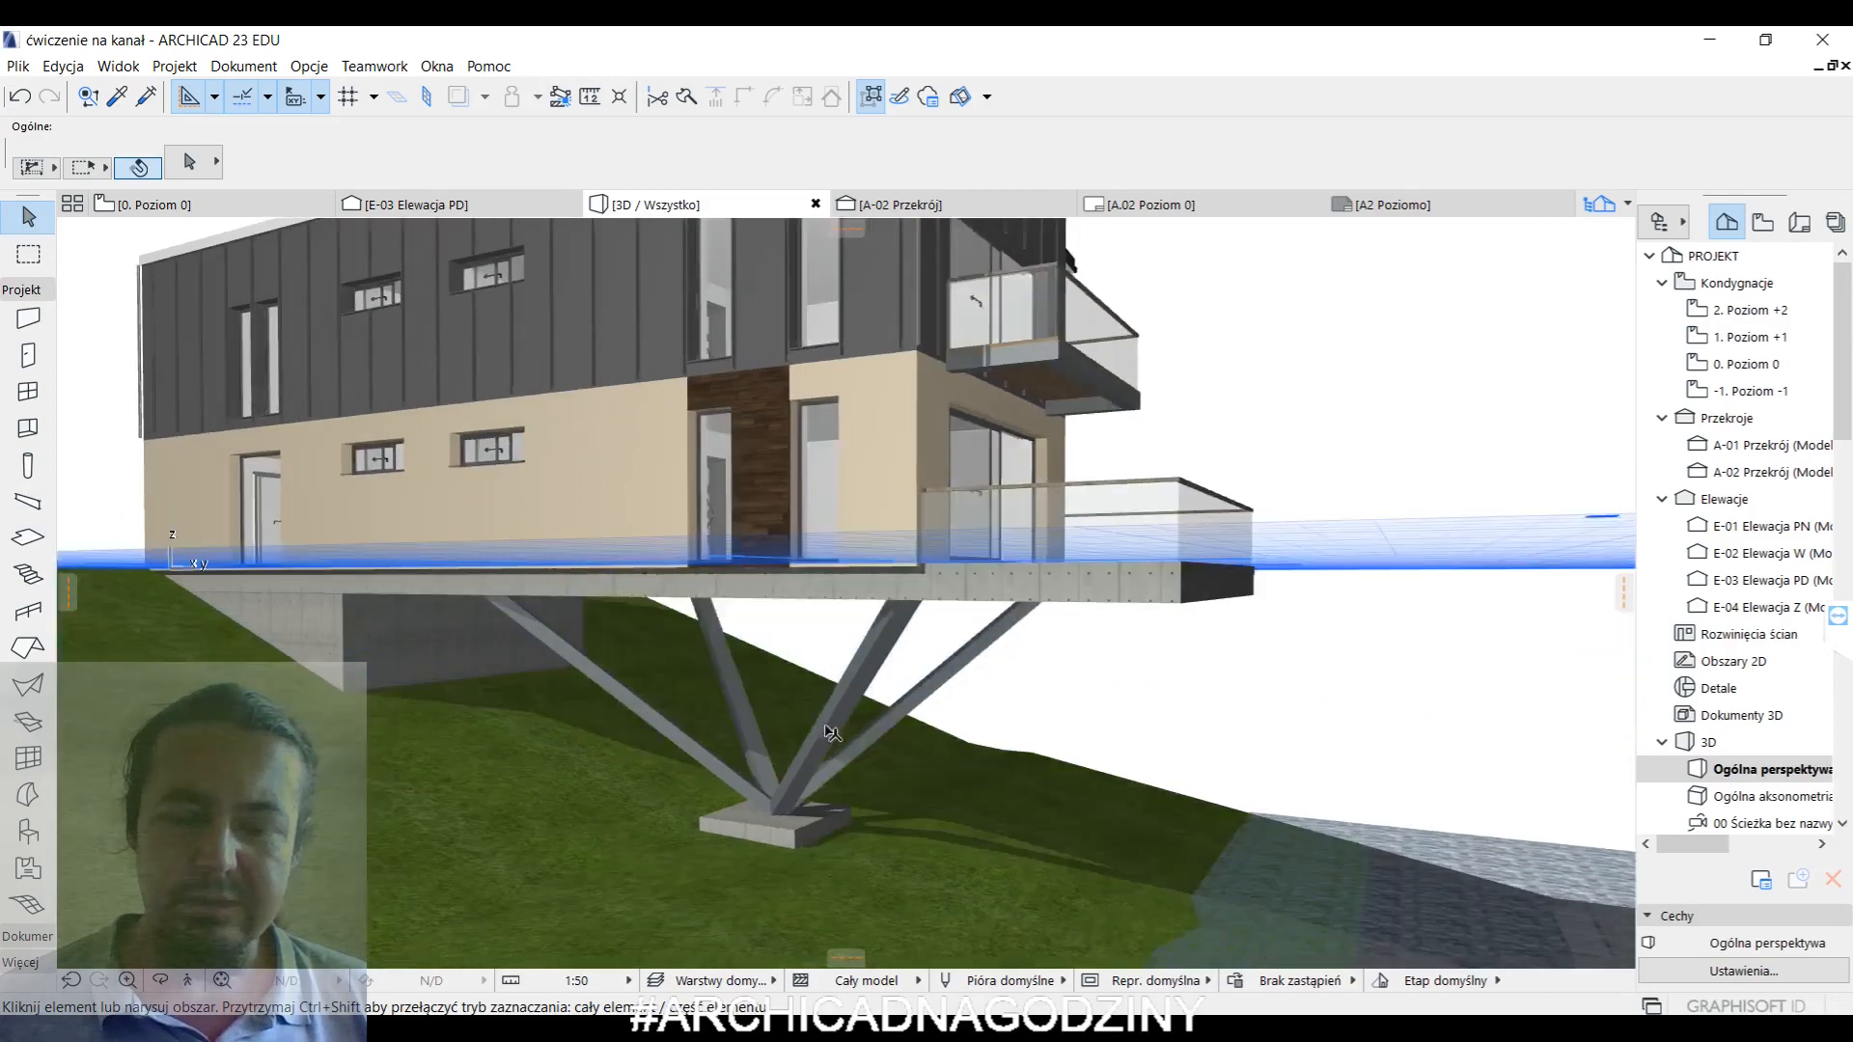
left_click(849, 707)
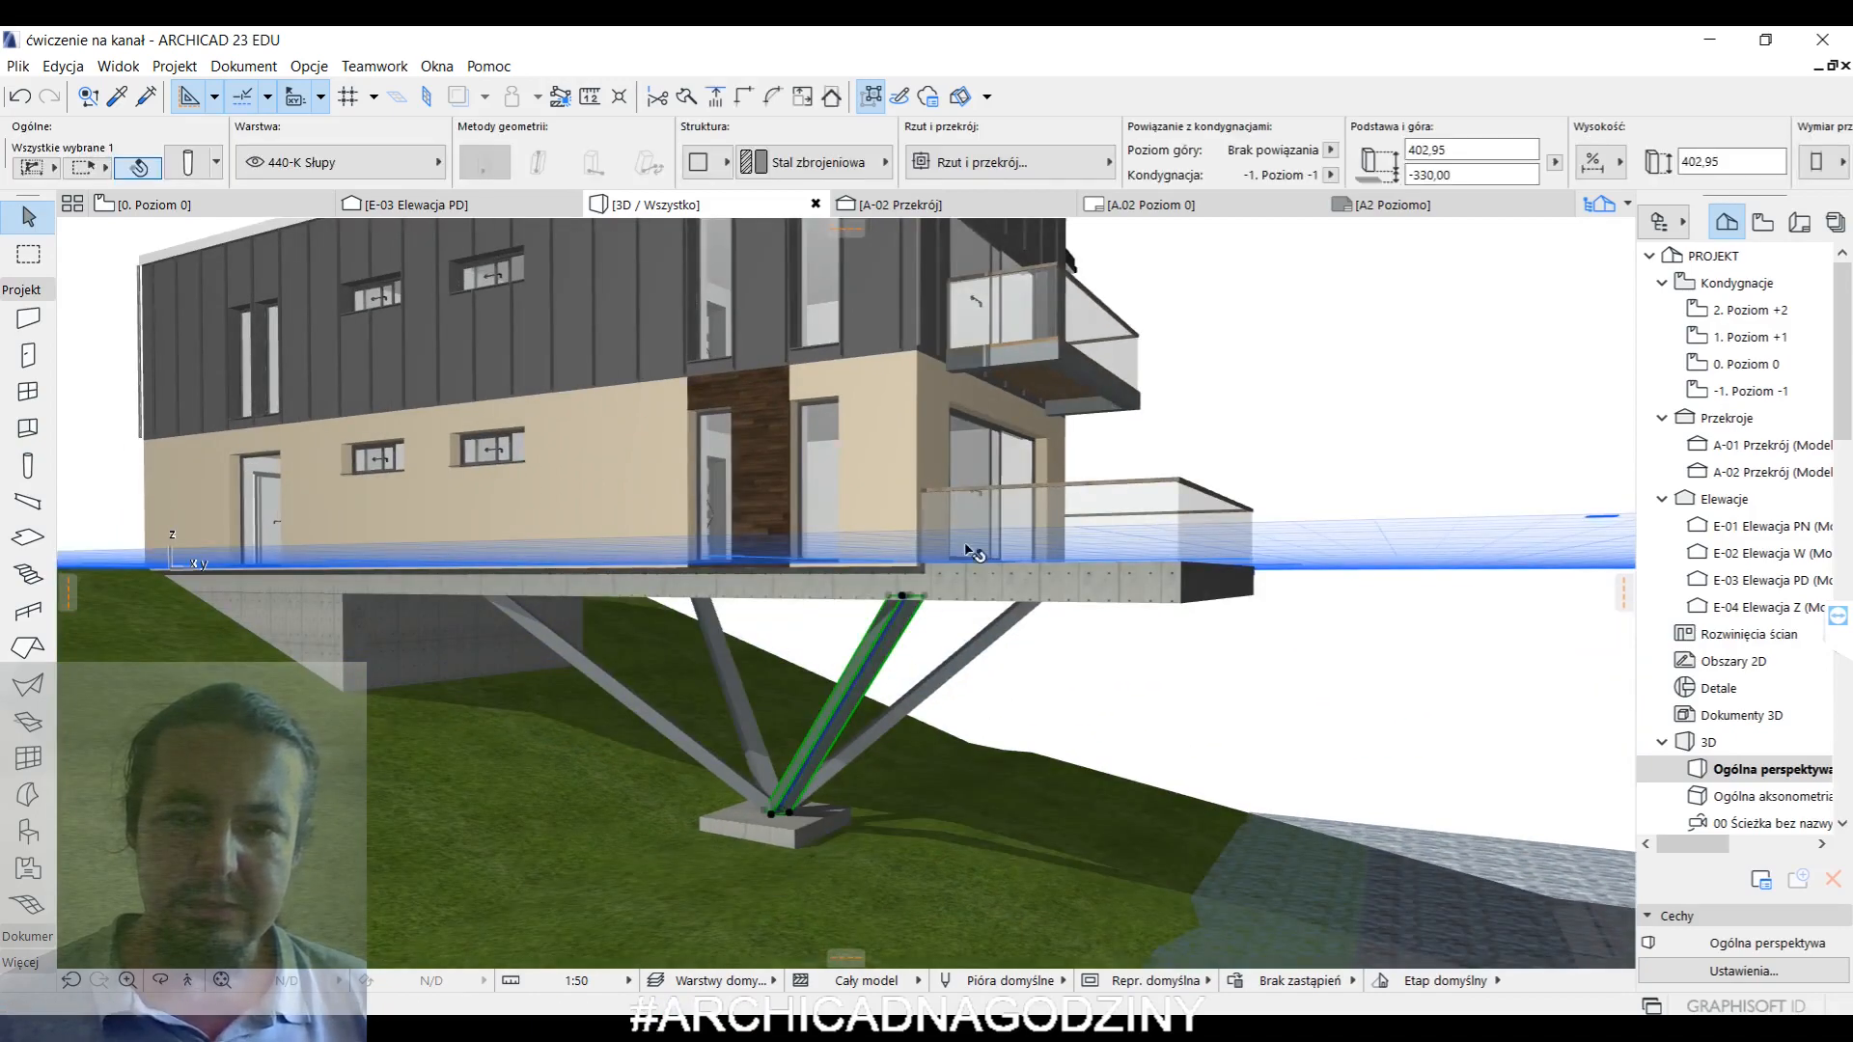
key("Escape")
scroll(877, 706, "down", 3)
middle_click_drag(835, 623, 725, 531, "shift")
scroll(819, 564, "up", 3)
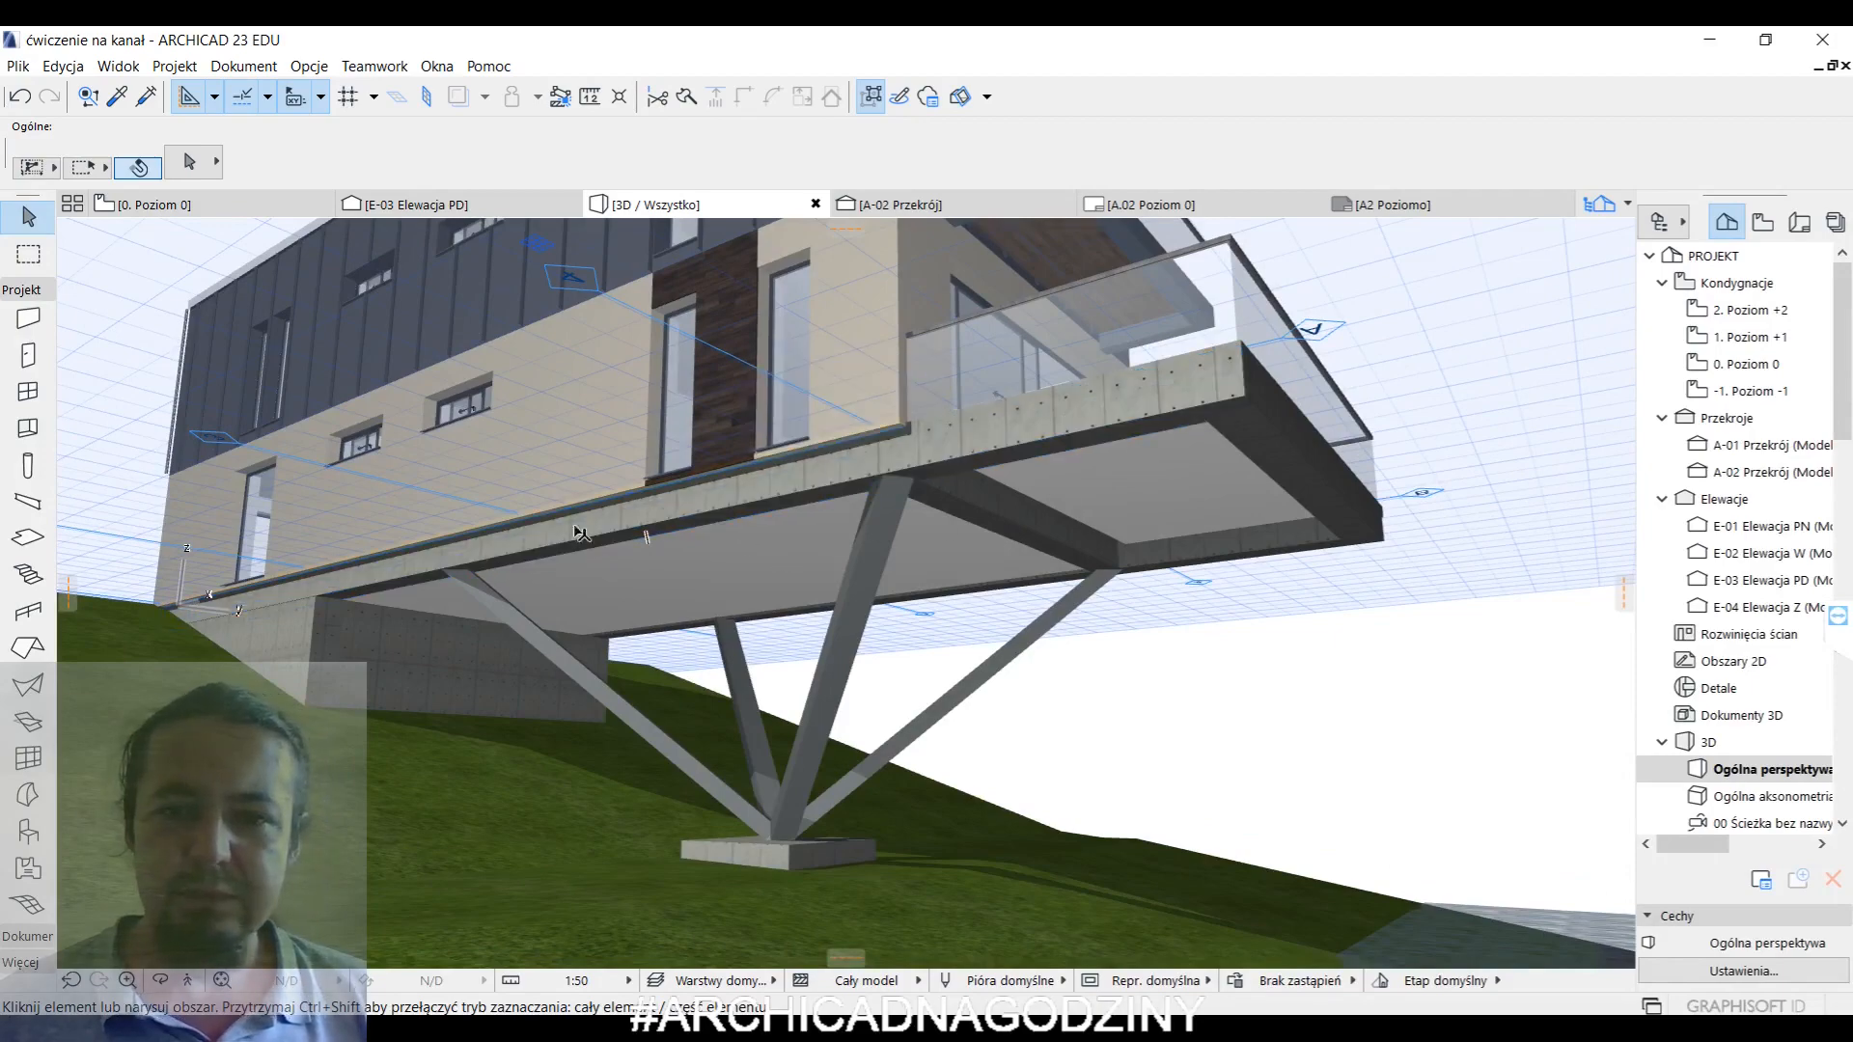
middle_click_drag(838, 476, 859, 683, "shift")
scroll(801, 703, "up", 1)
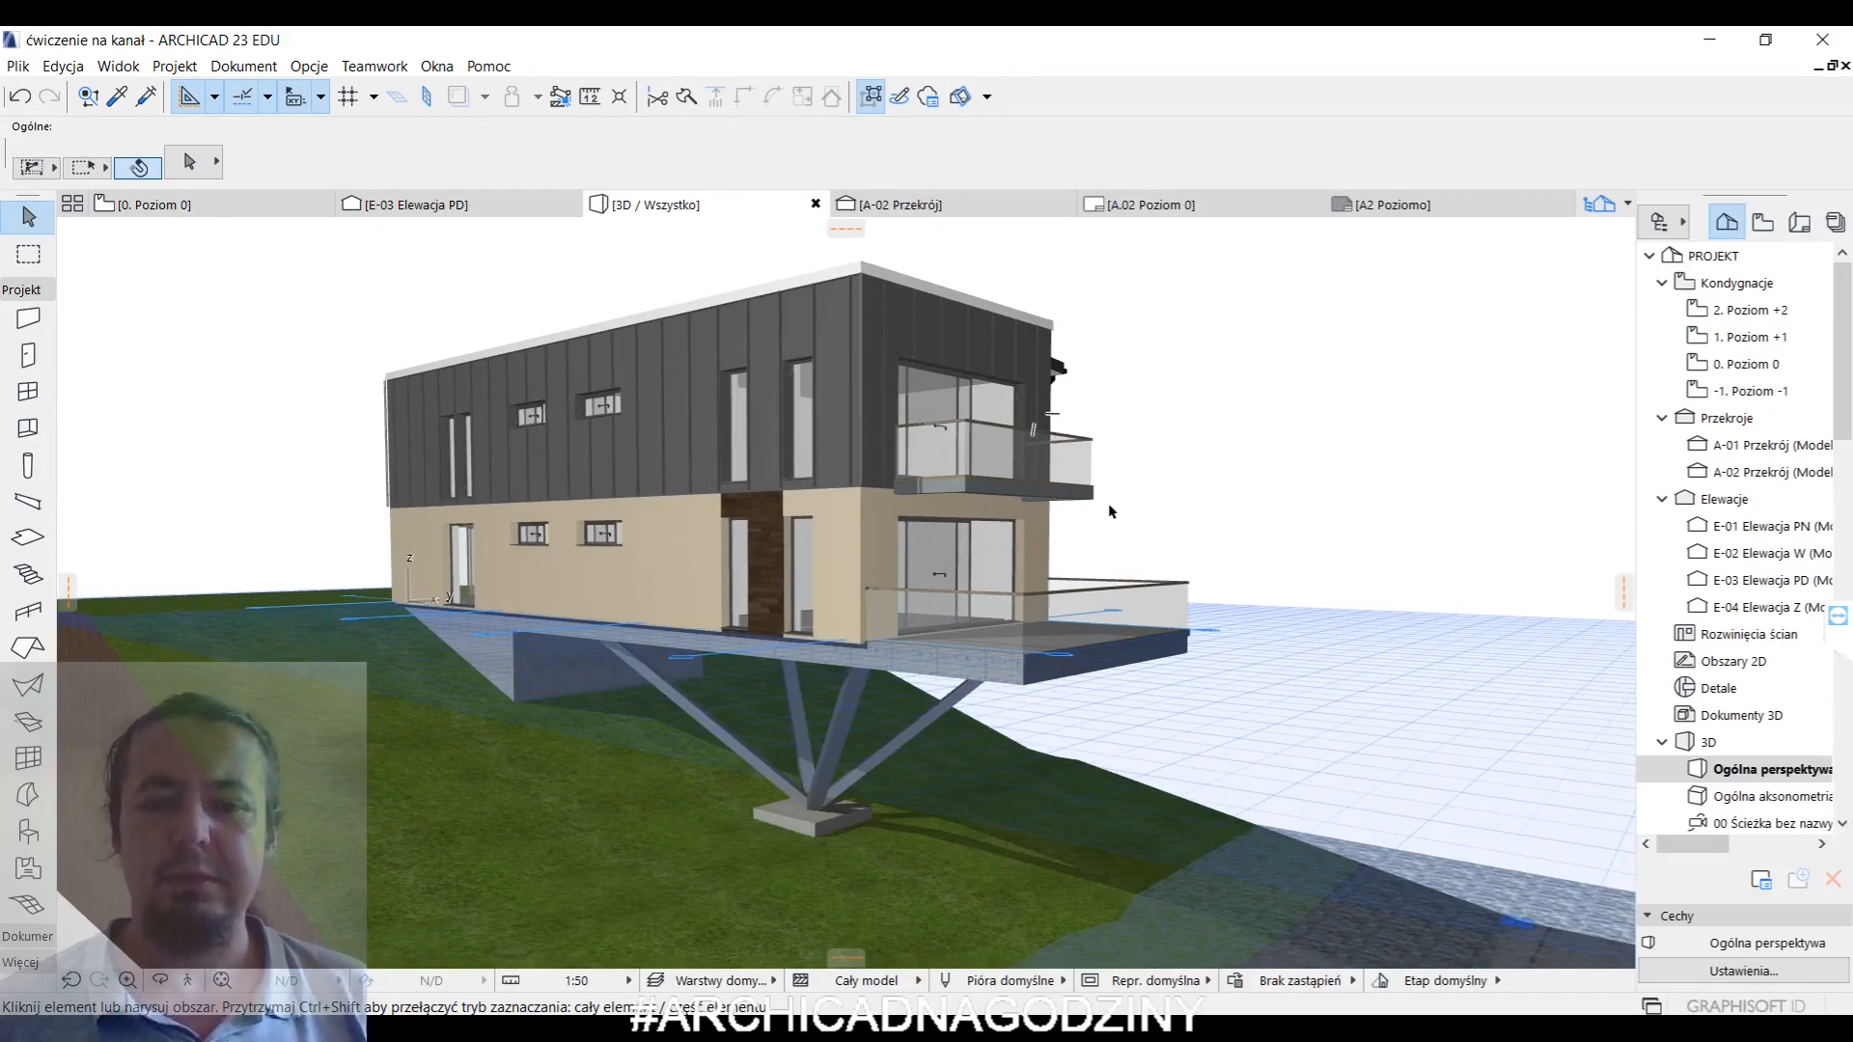
mouse_move(1102, 1030)
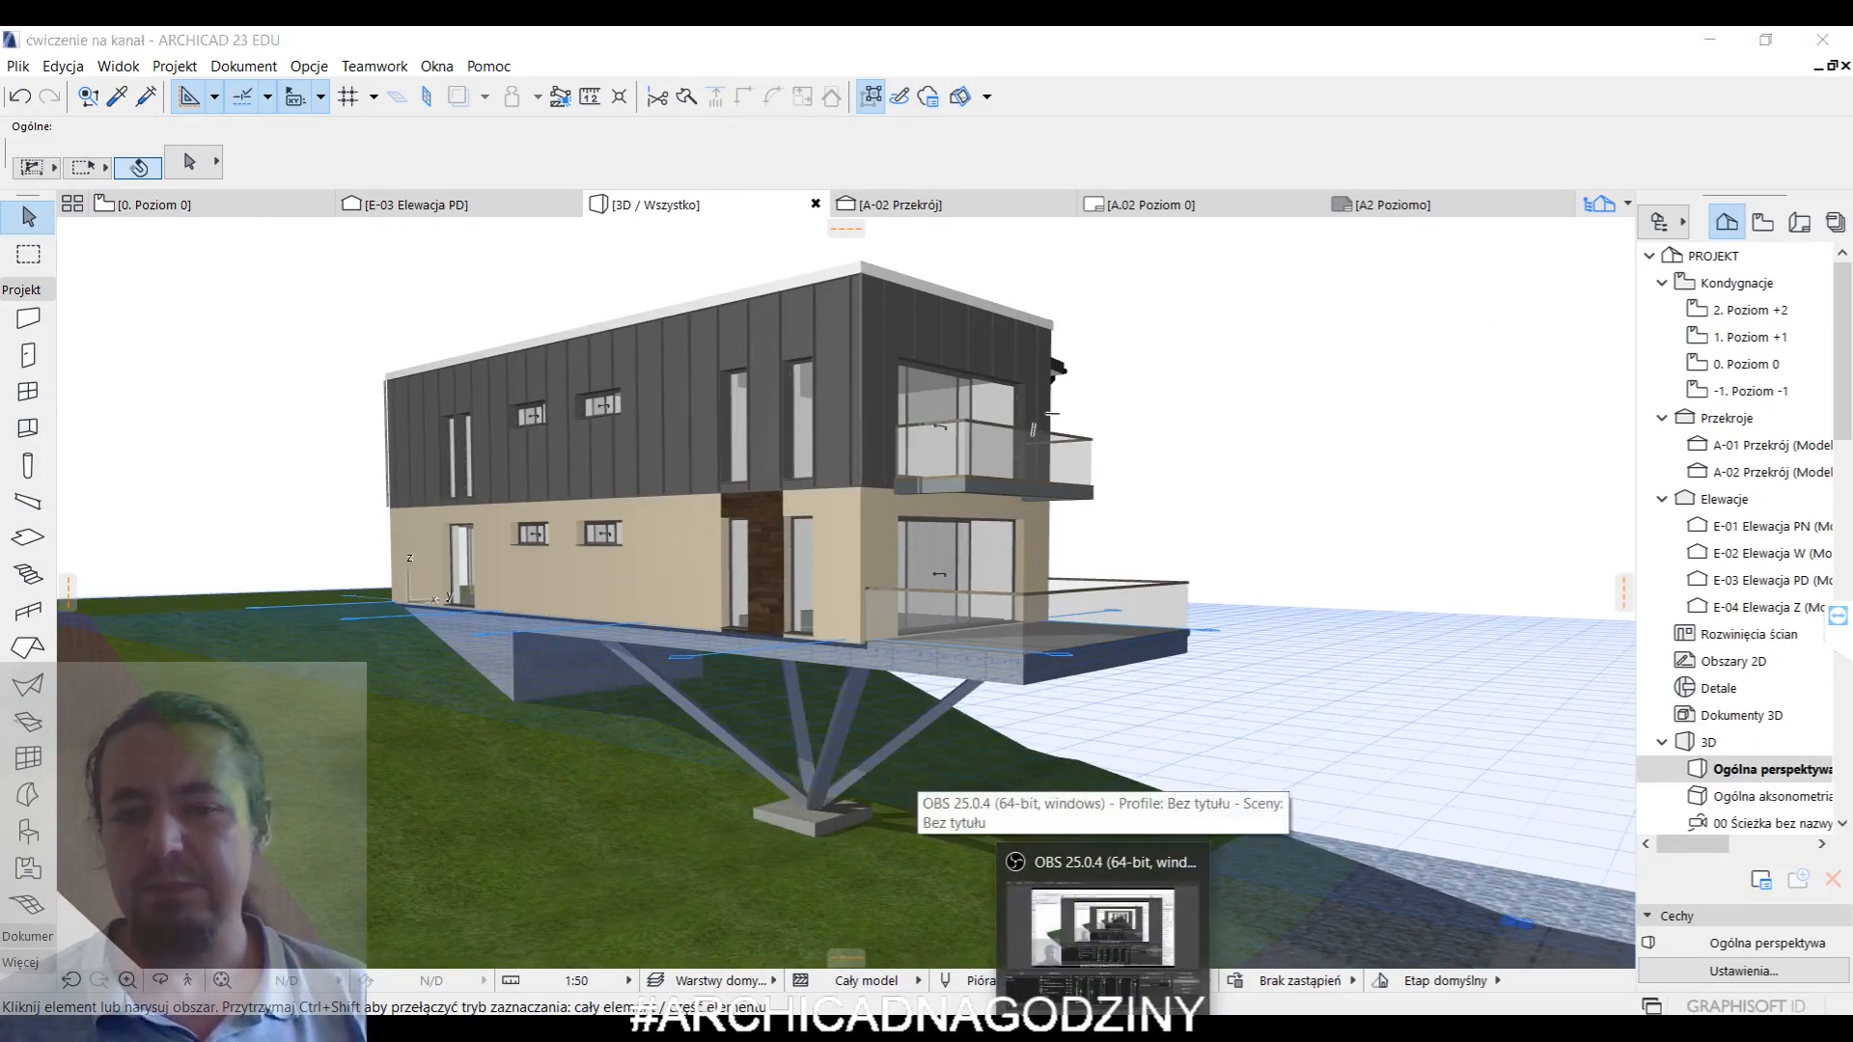